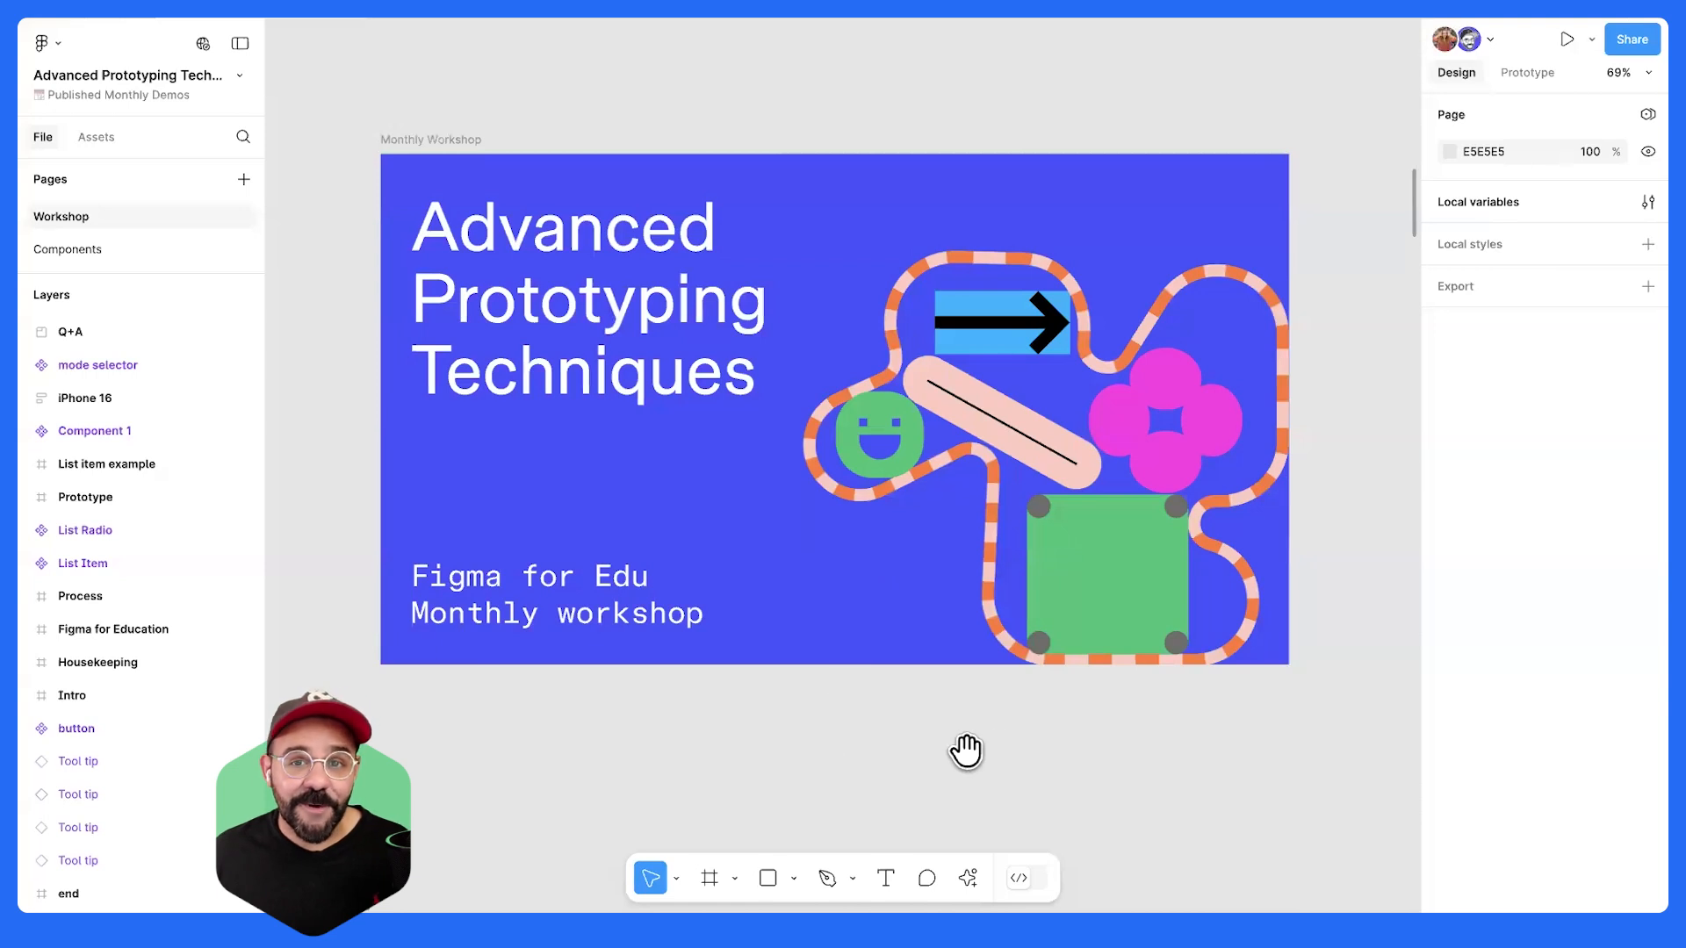
- Go past the workshop title slides to the start and end frames of the prototyping example
drag(1244, 767, 273, 796)
drag(1070, 703, 958, 711)
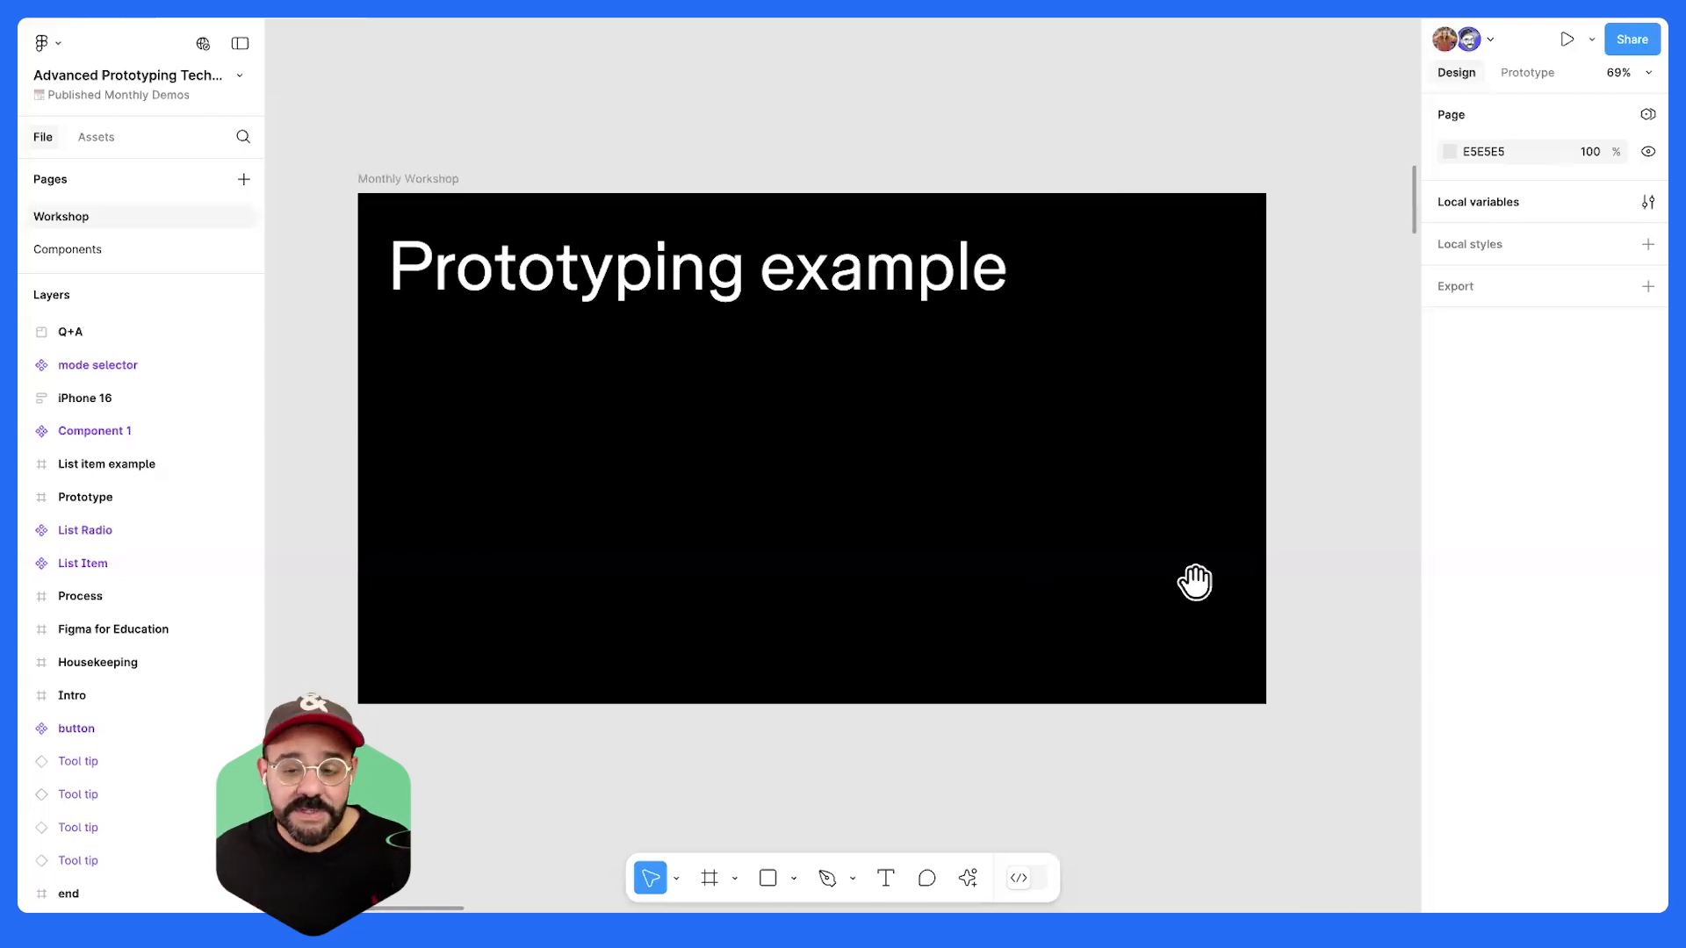
drag(1196, 581, 581, 581)
drag(974, 546, 611, 531)
scroll(621, 517, down, 5)
drag(902, 534, 686, 489)
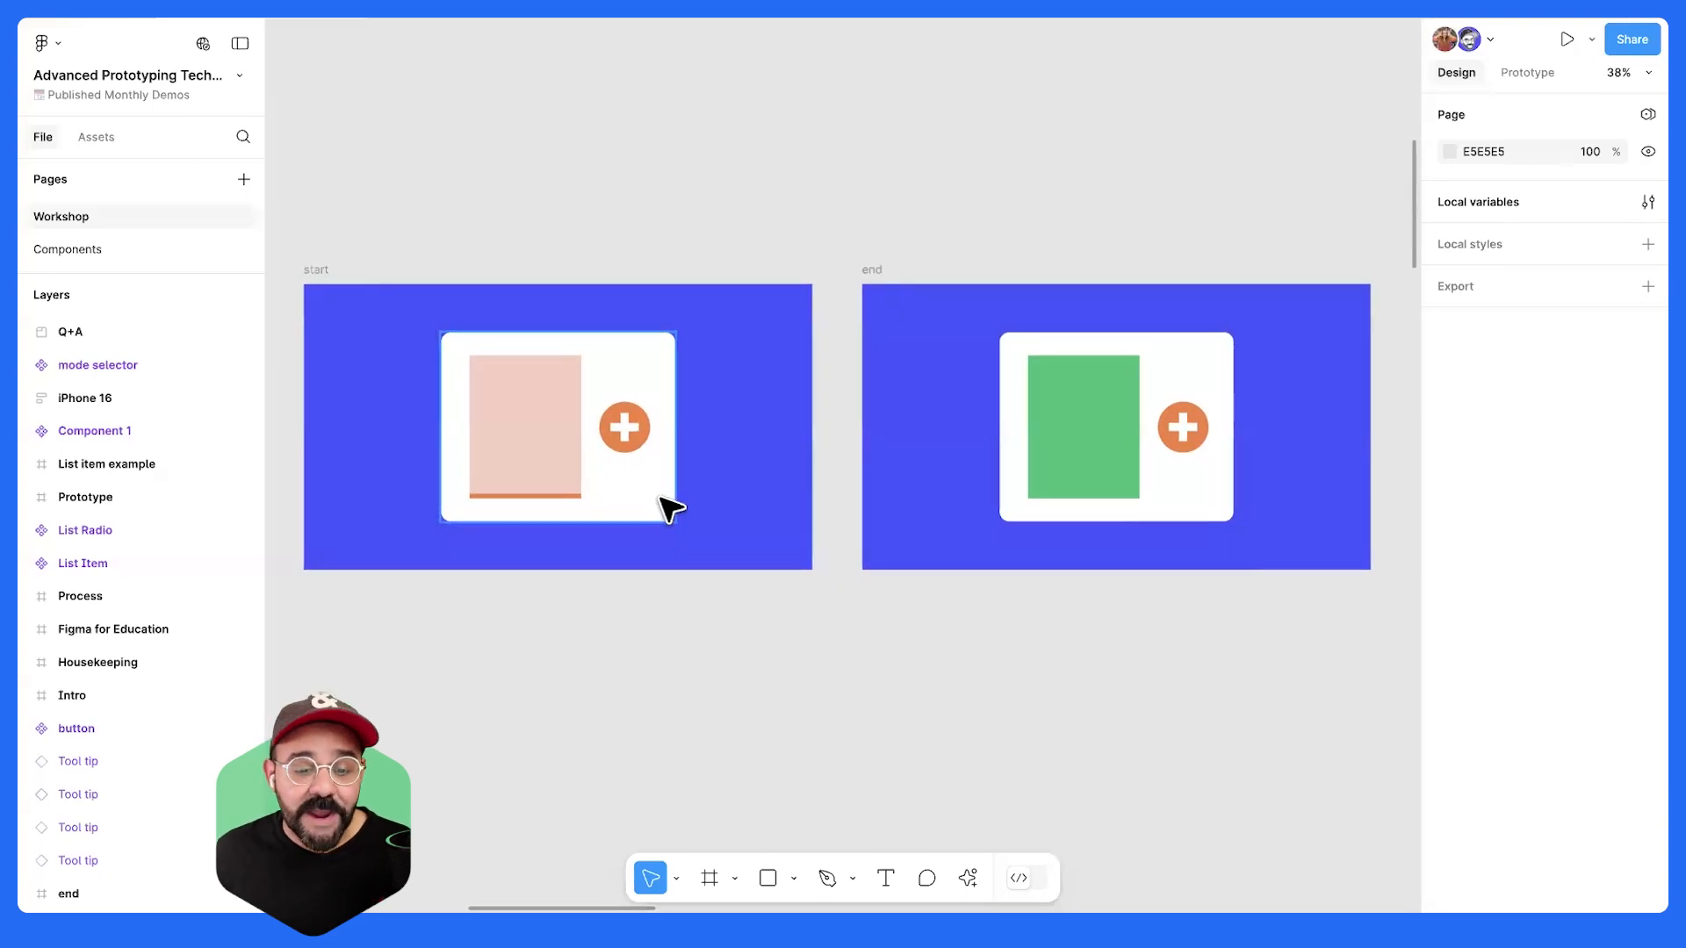
- Compare the gauge card and its plus button in the start frame with the version in the end frame
click(457, 493)
scroll(526, 492, up, 2)
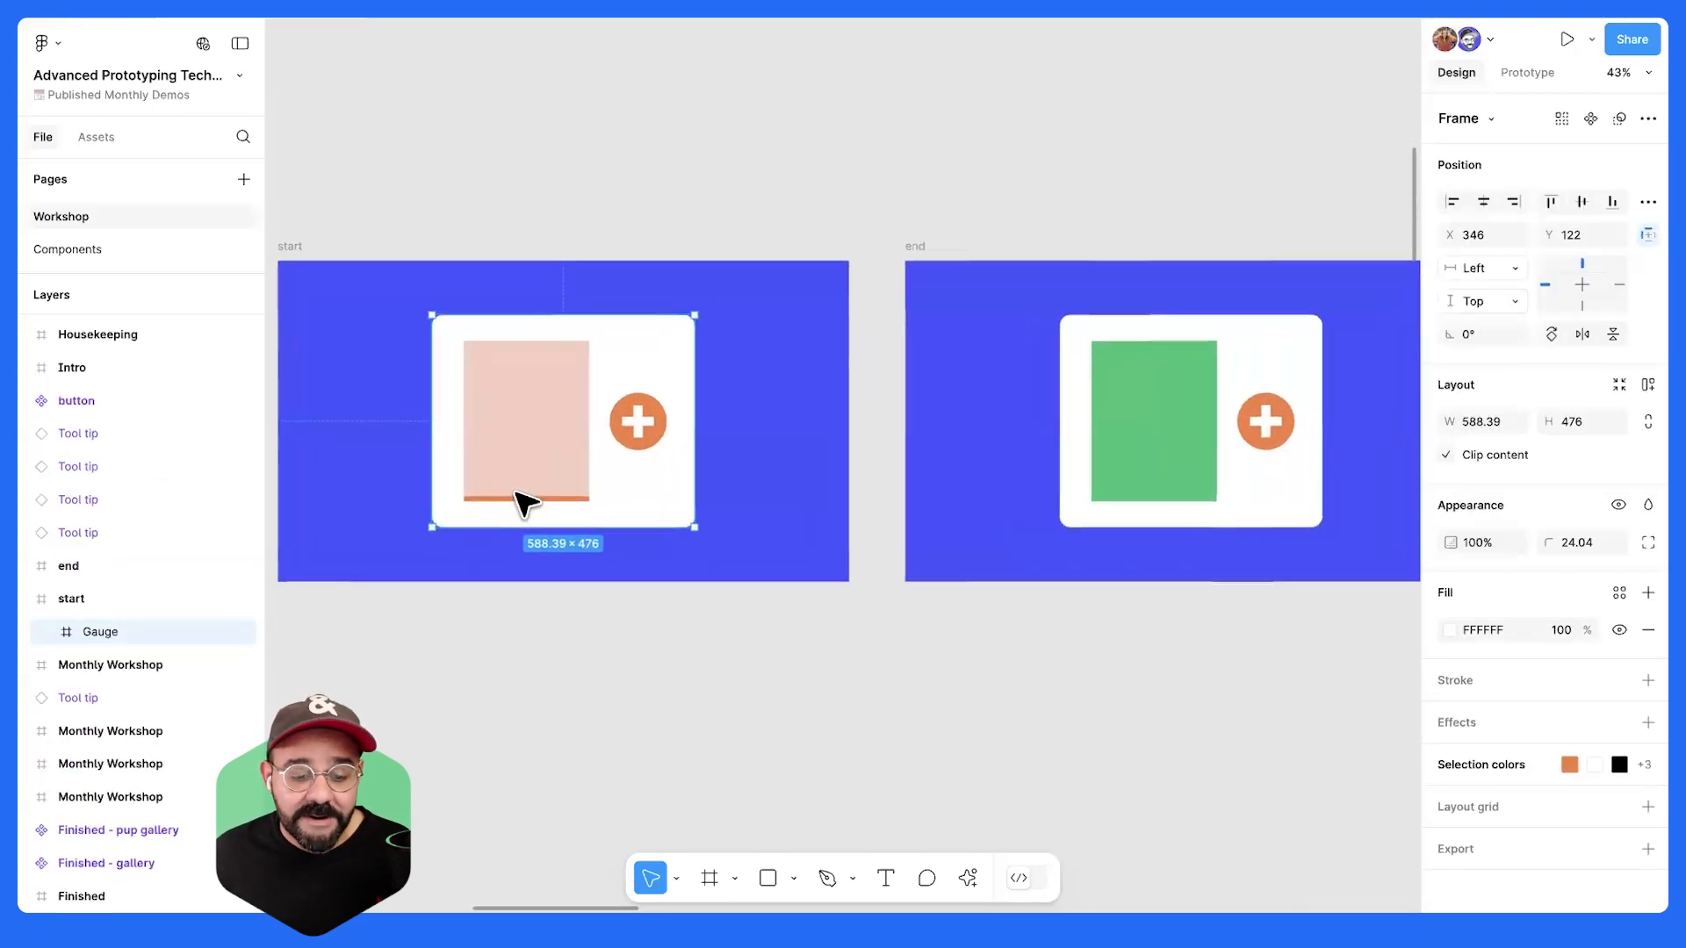
drag(496, 484, 697, 474)
scroll(738, 432, up, 5)
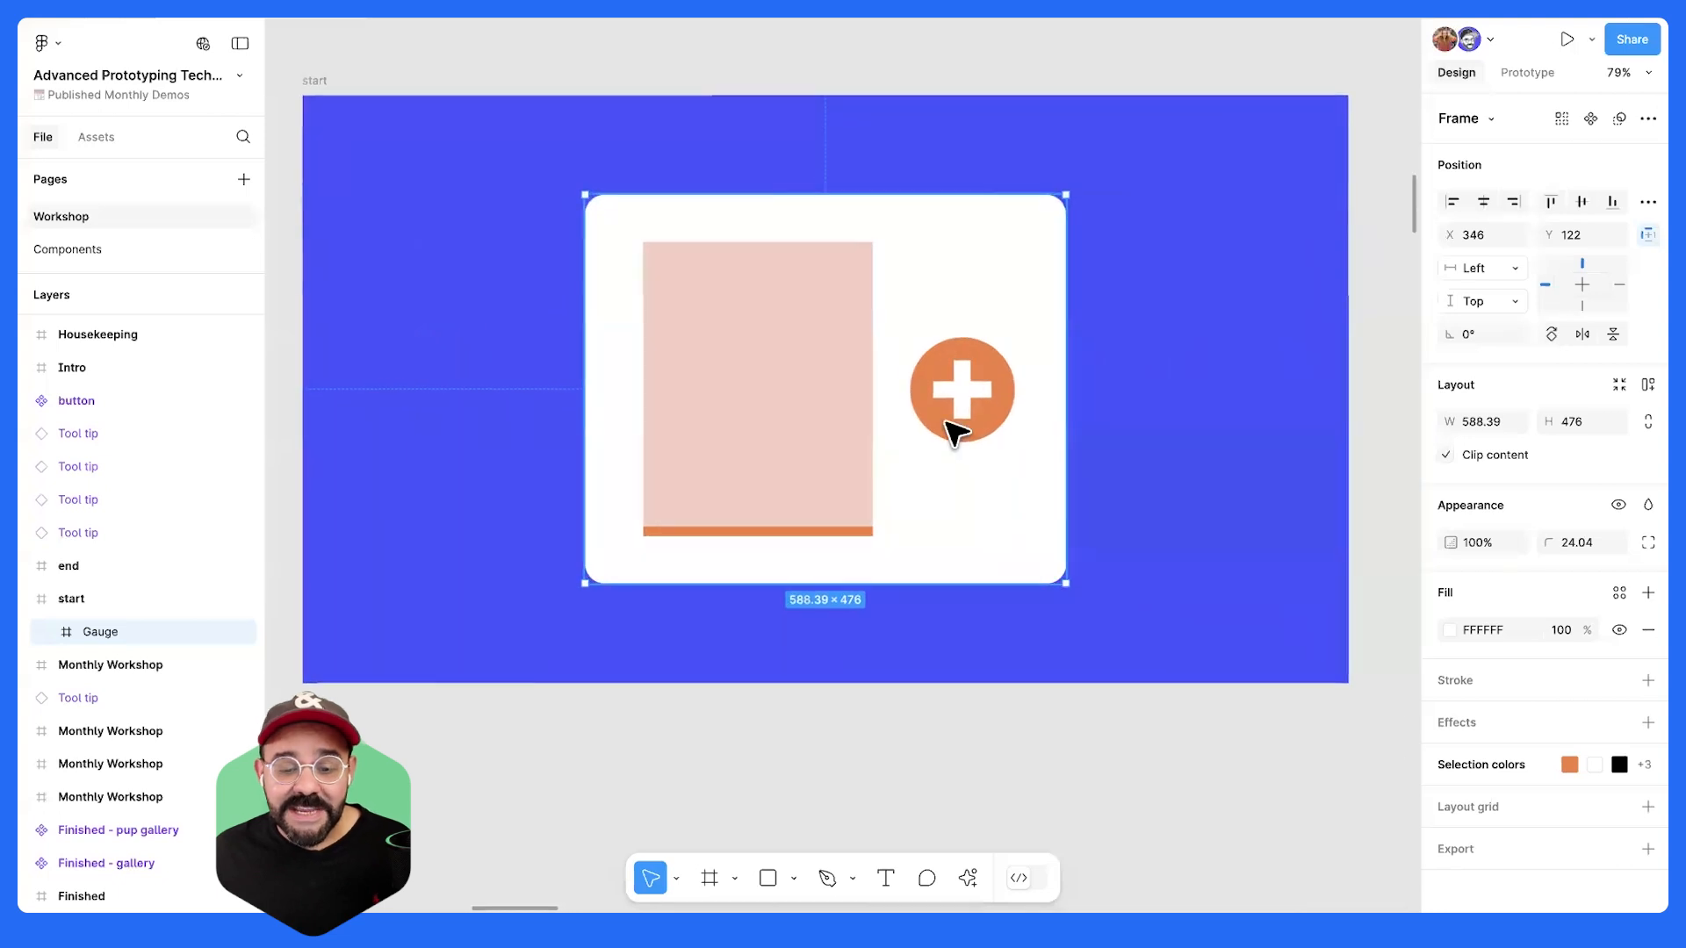
drag(948, 423, 683, 489)
scroll(683, 489, down, 4)
drag(904, 527, 797, 513)
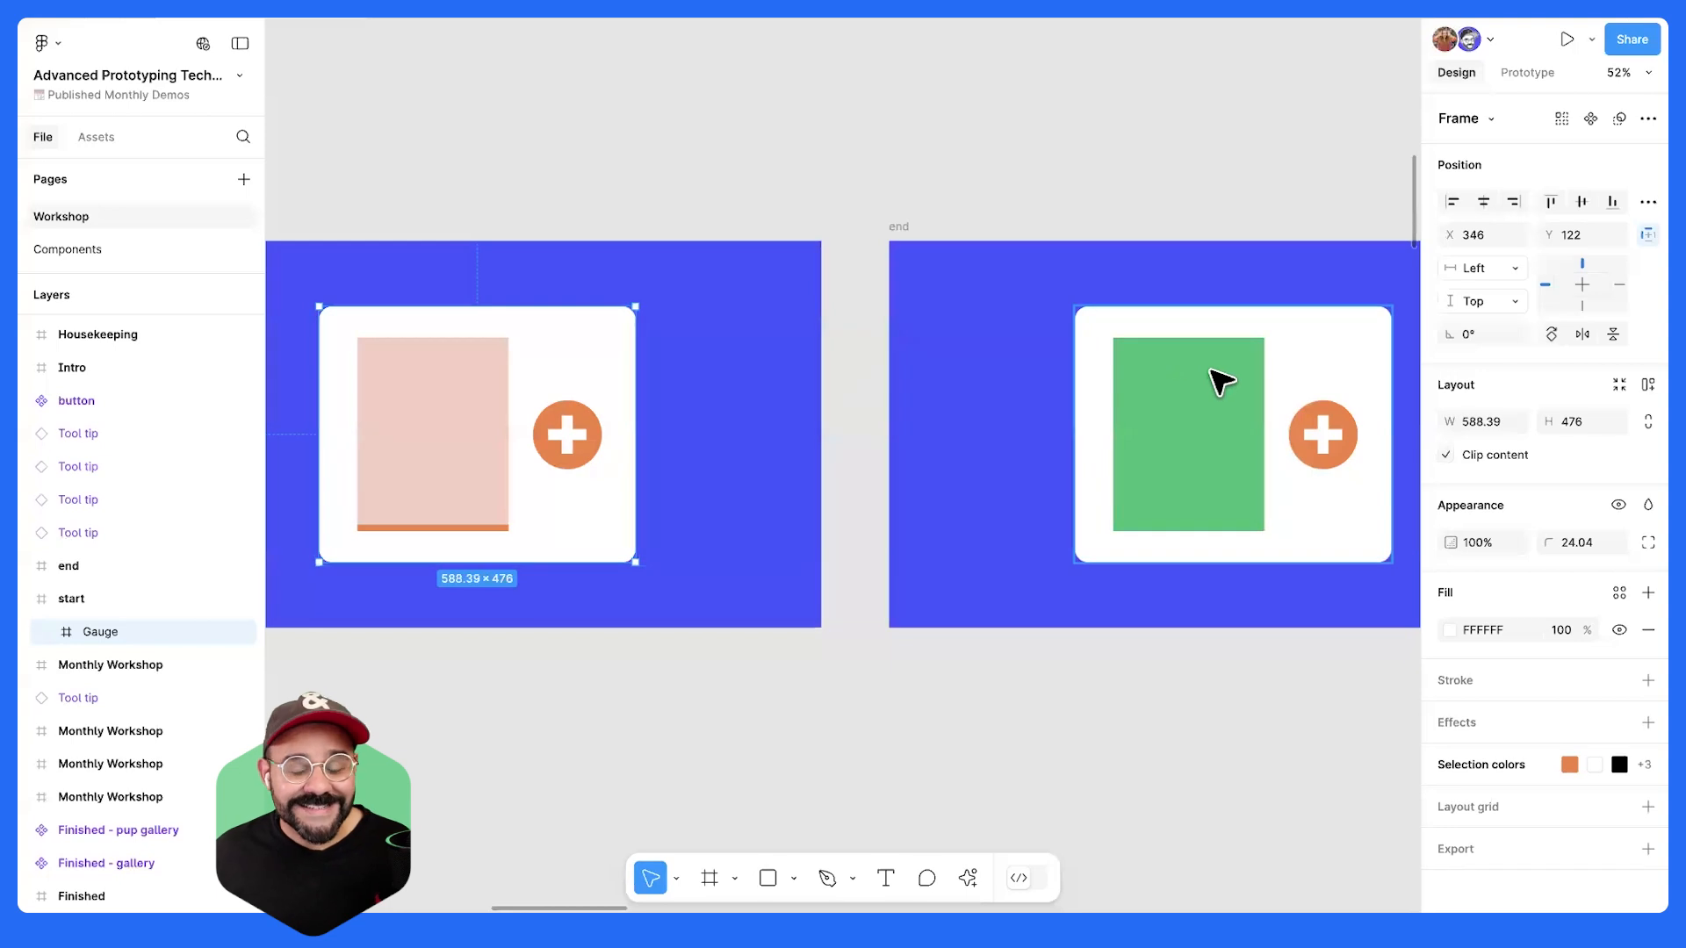
scroll(1071, 398, down, 3)
drag(970, 404, 936, 337)
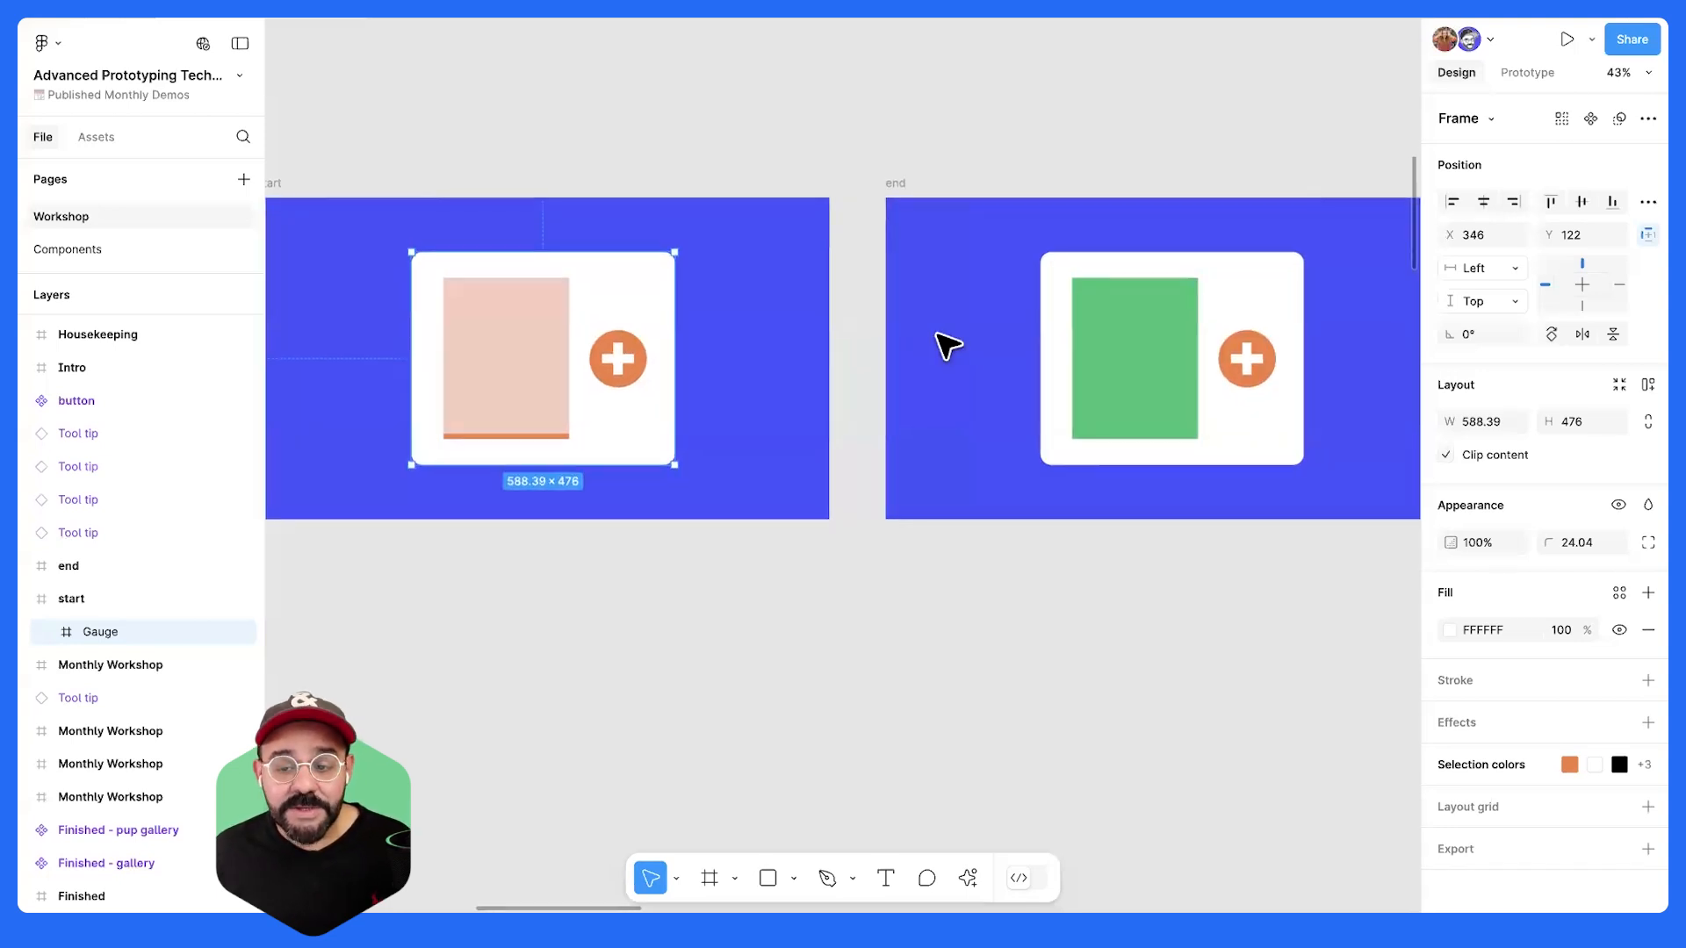
scroll(936, 334, down, 2)
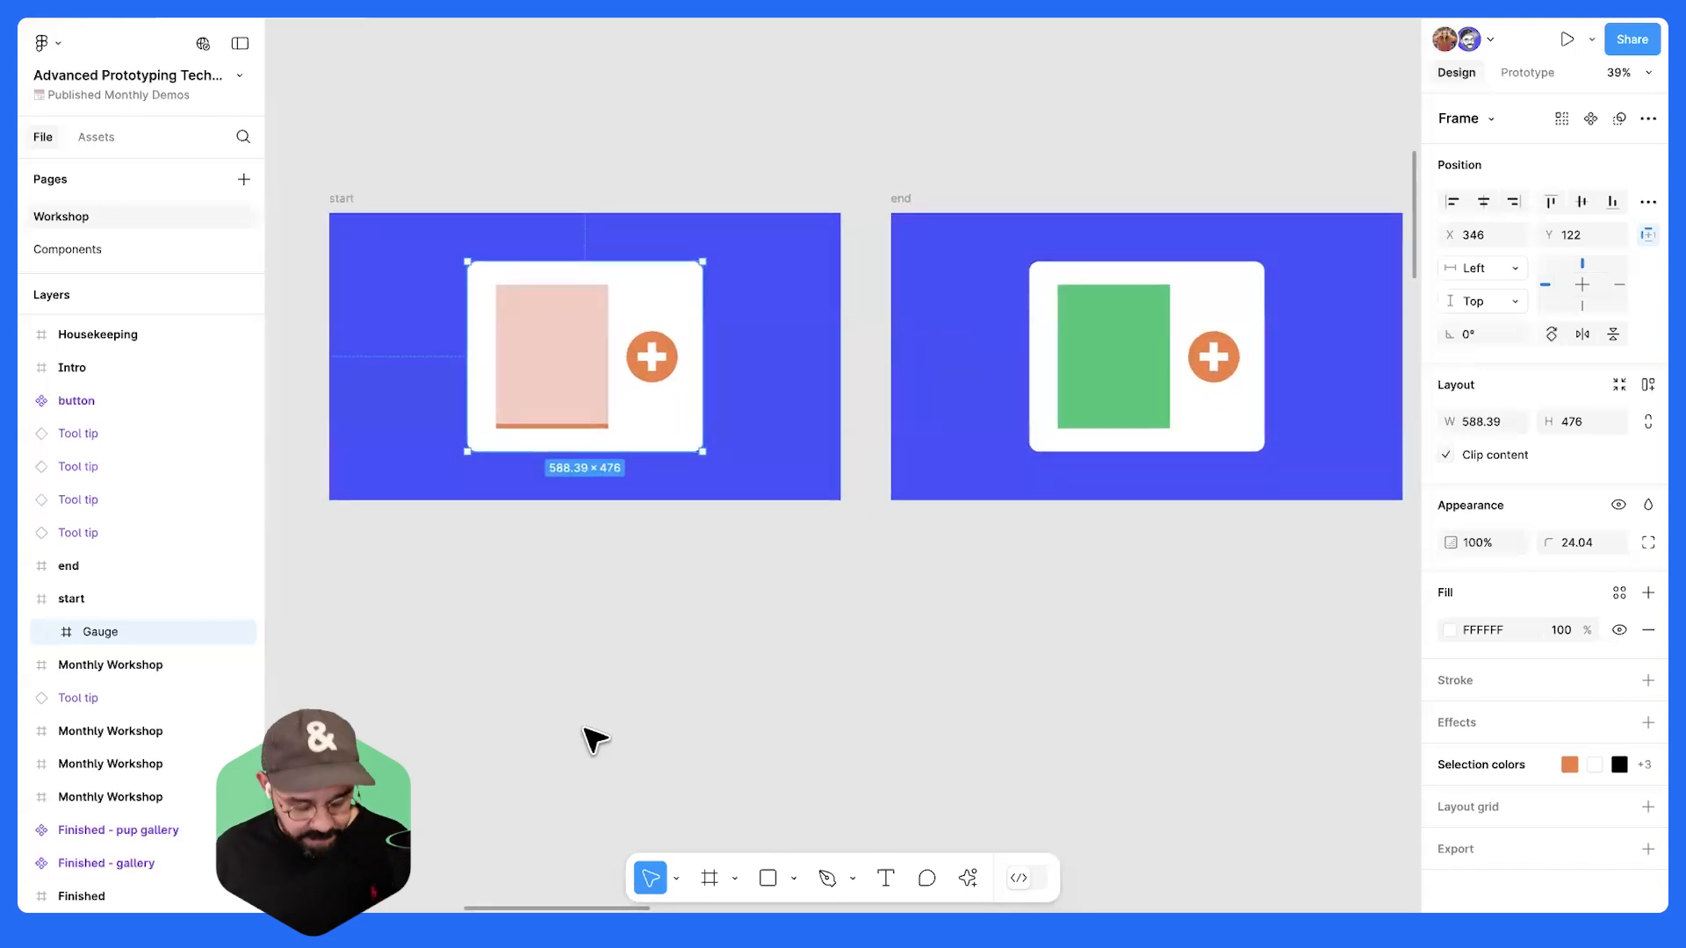
- Draw a trial frame of about 810 × 476 with a rectangle of about 323 × 241 inside, and delete it again
key(f)
mouse_move(435, 576)
mouse_down()
mouse_move(471, 645)
mouse_move(753, 768)
mouse_up()
mouse_move(571, 658)
mouse_down()
mouse_move(664, 666)
mouse_move(581, 670)
mouse_move(675, 722)
mouse_move(584, 684)
mouse_up()
key(r)
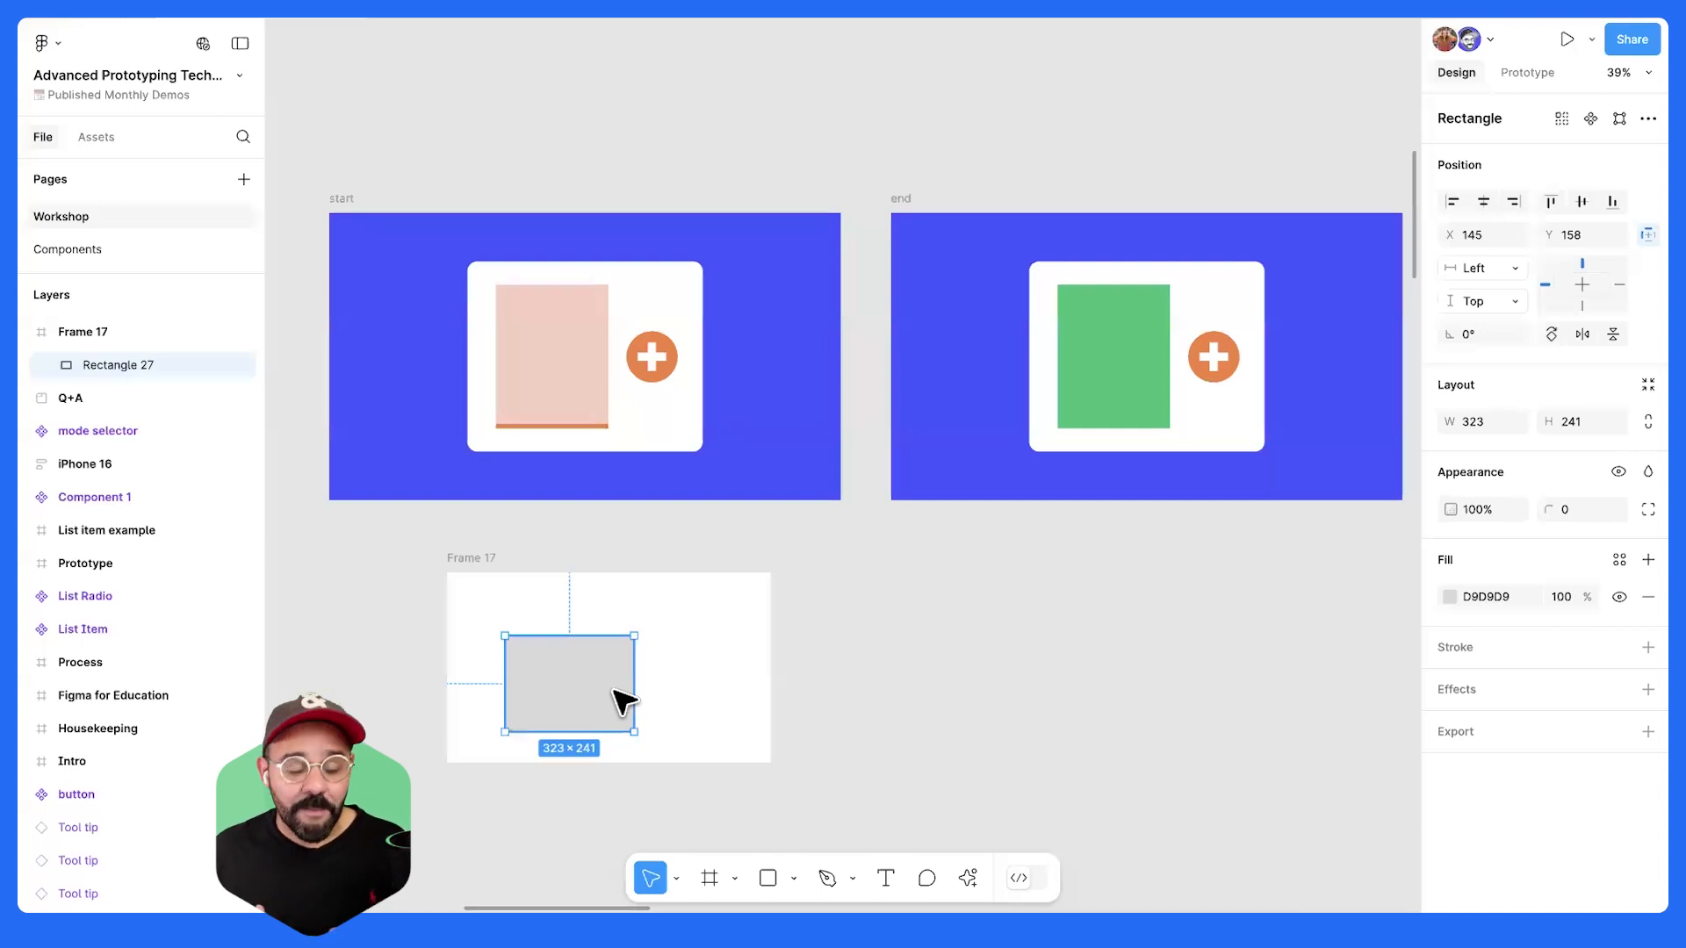
click(475, 579)
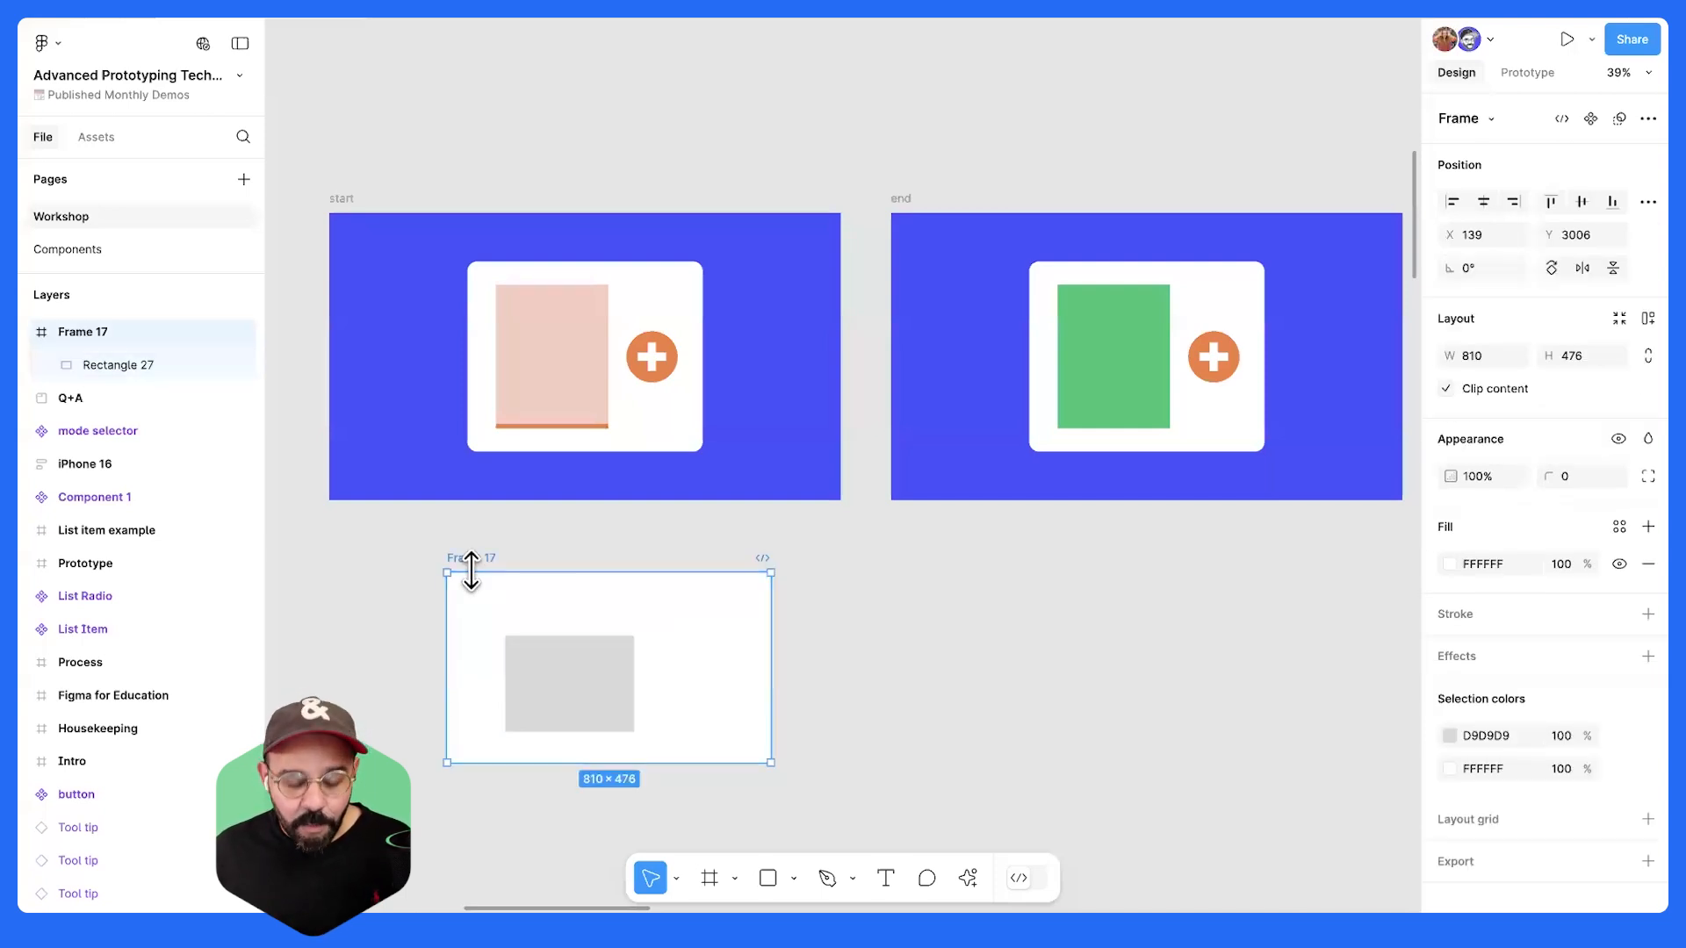
key(Delete)
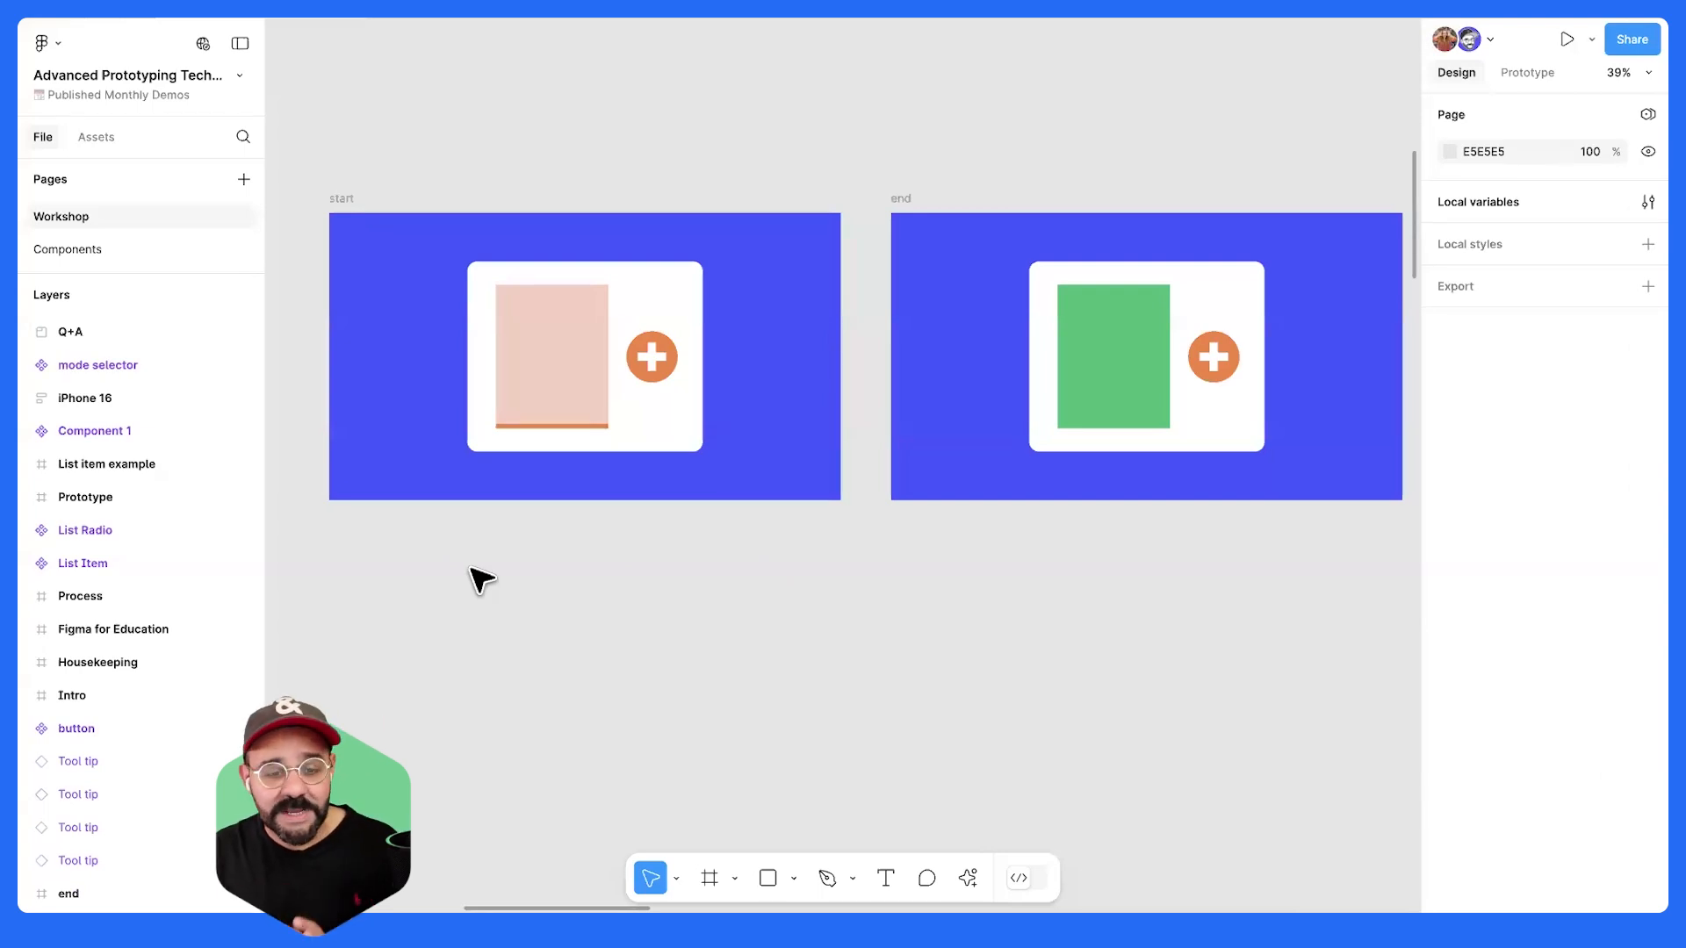
- Connect the start frame's plus button to the end frame with an on-click Navigate to interaction using Instant animation
click(396, 228)
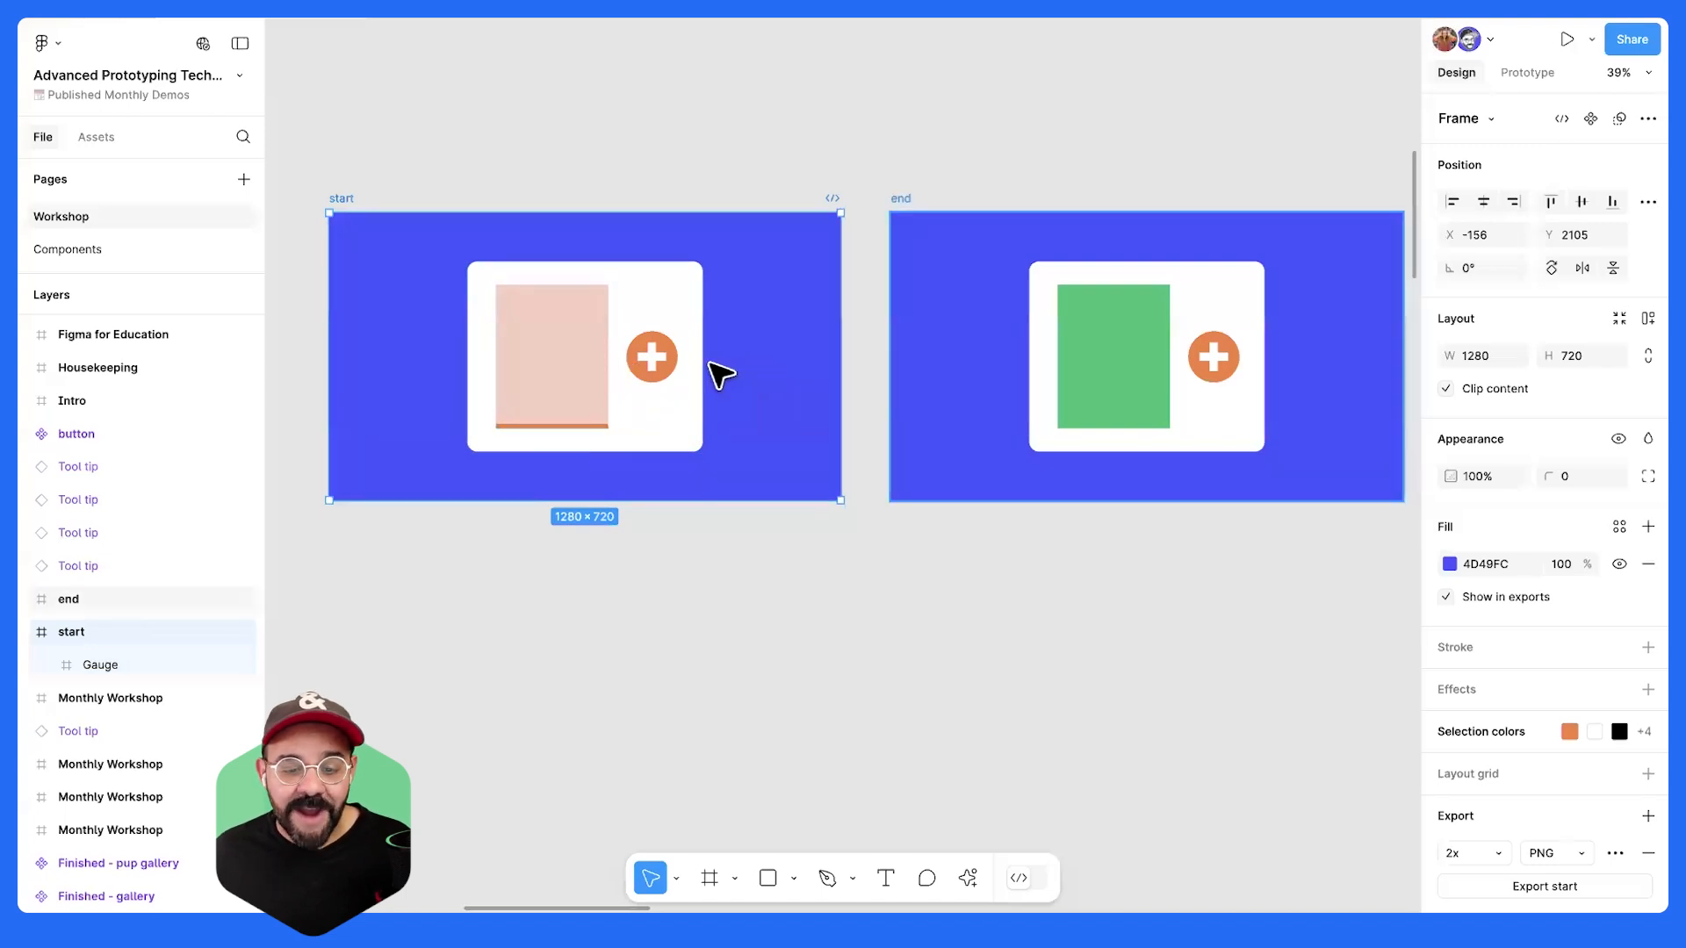
click(1527, 74)
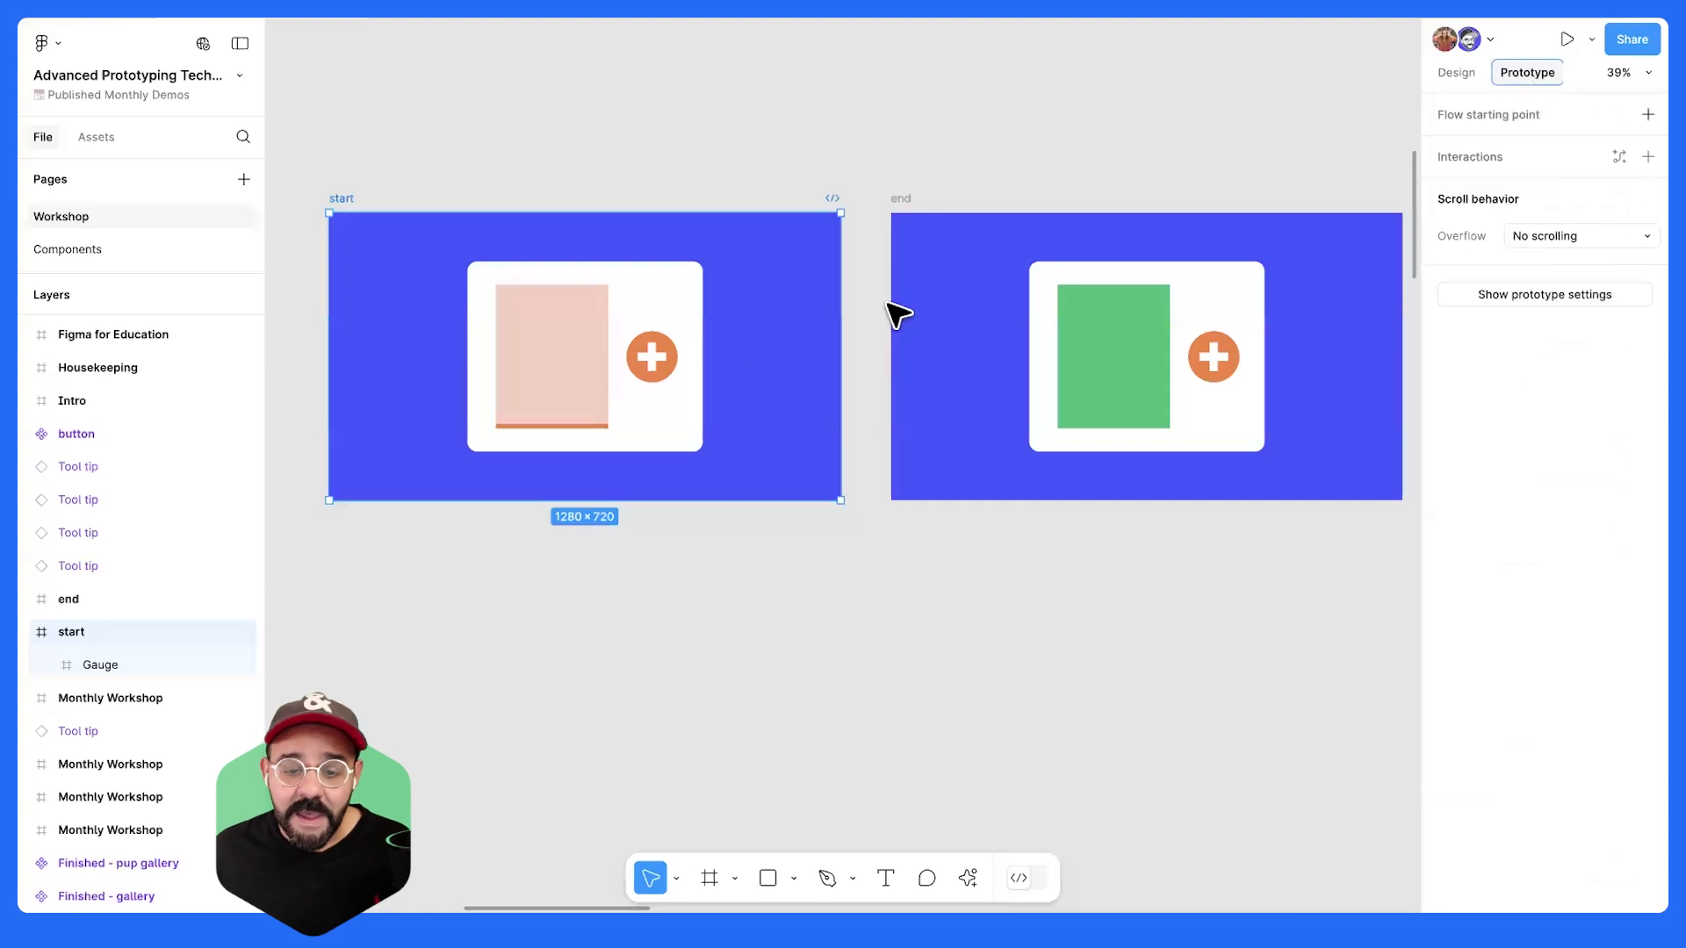
click(681, 361)
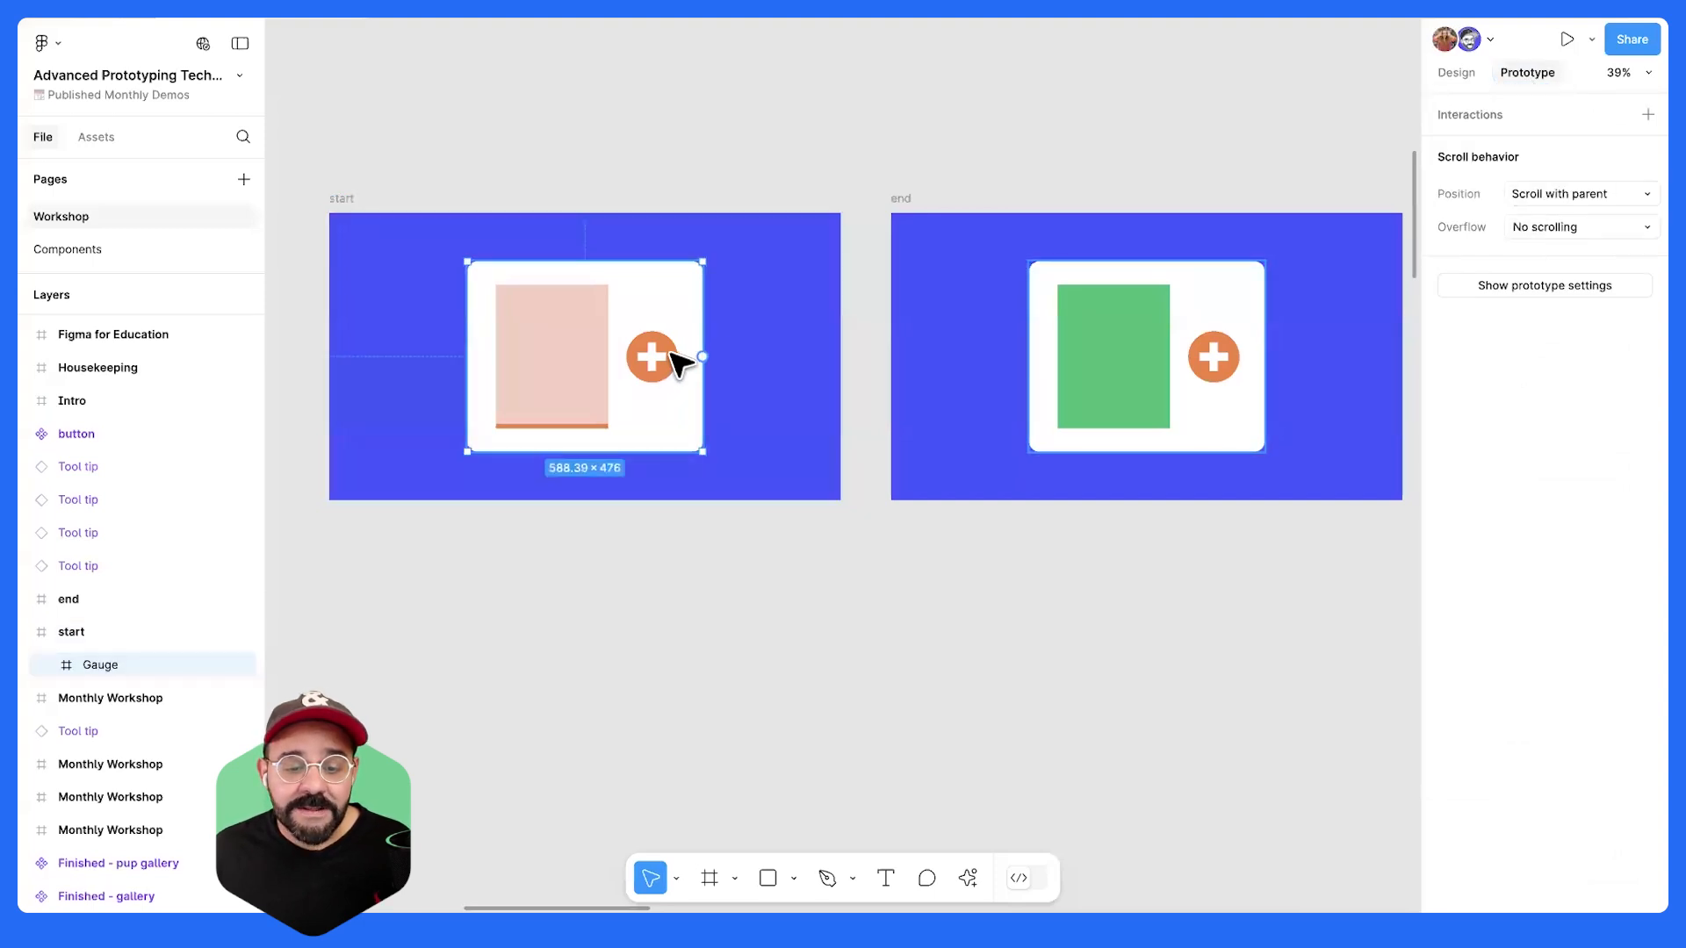
click(678, 359)
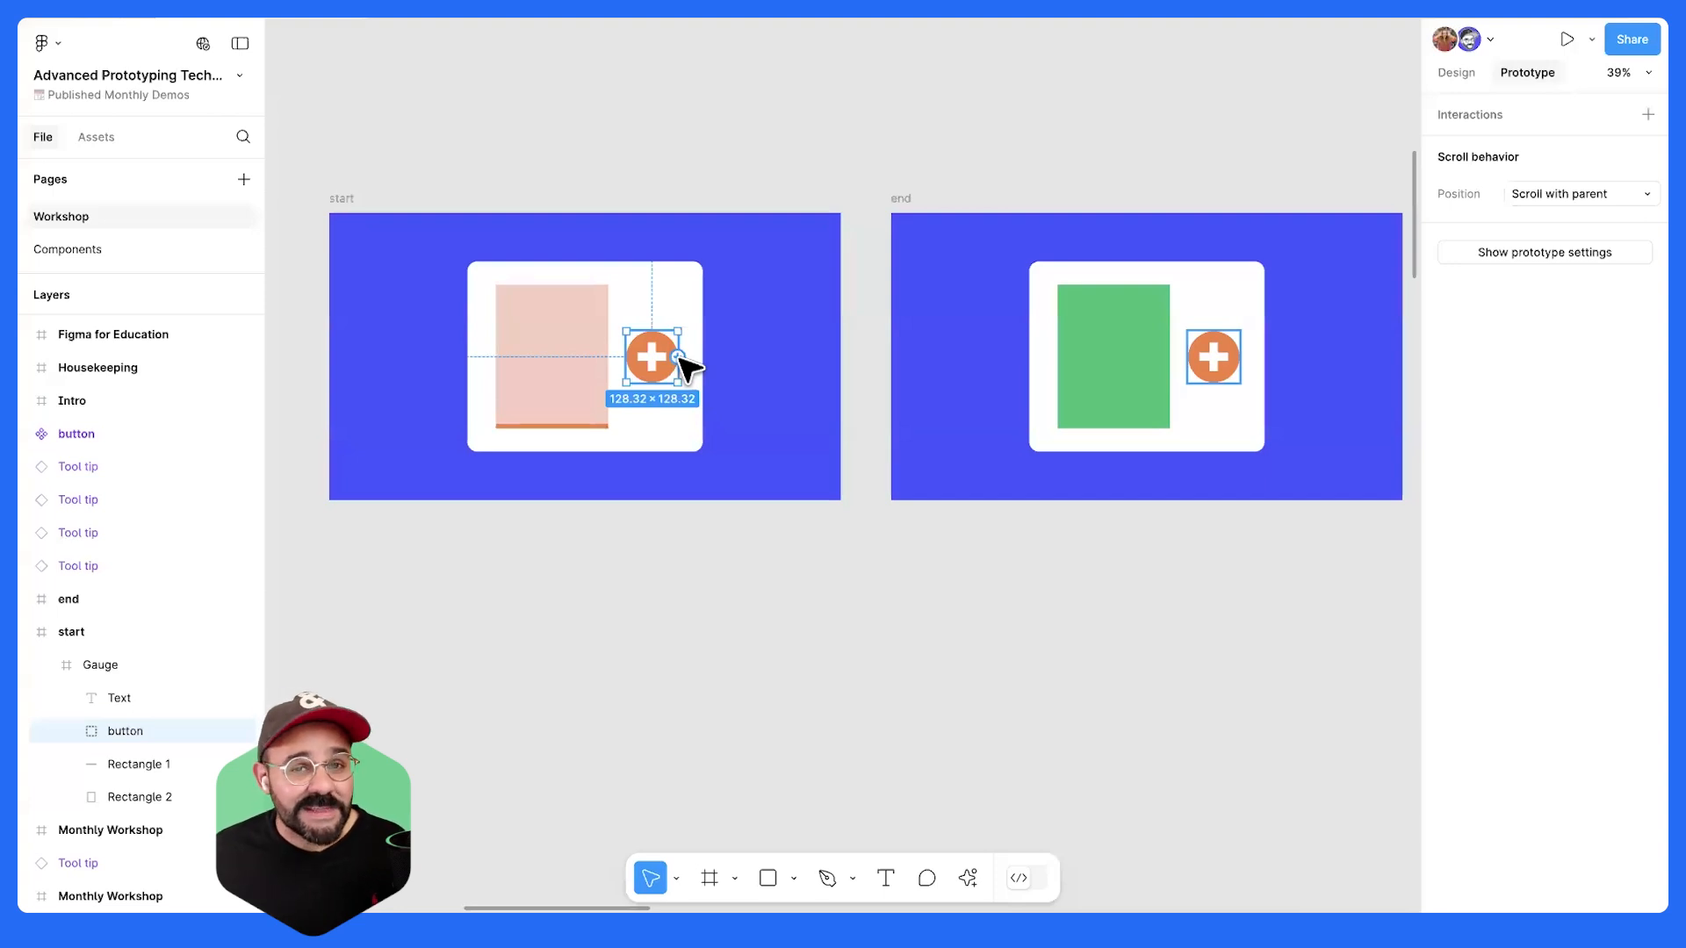
drag(679, 358, 897, 371)
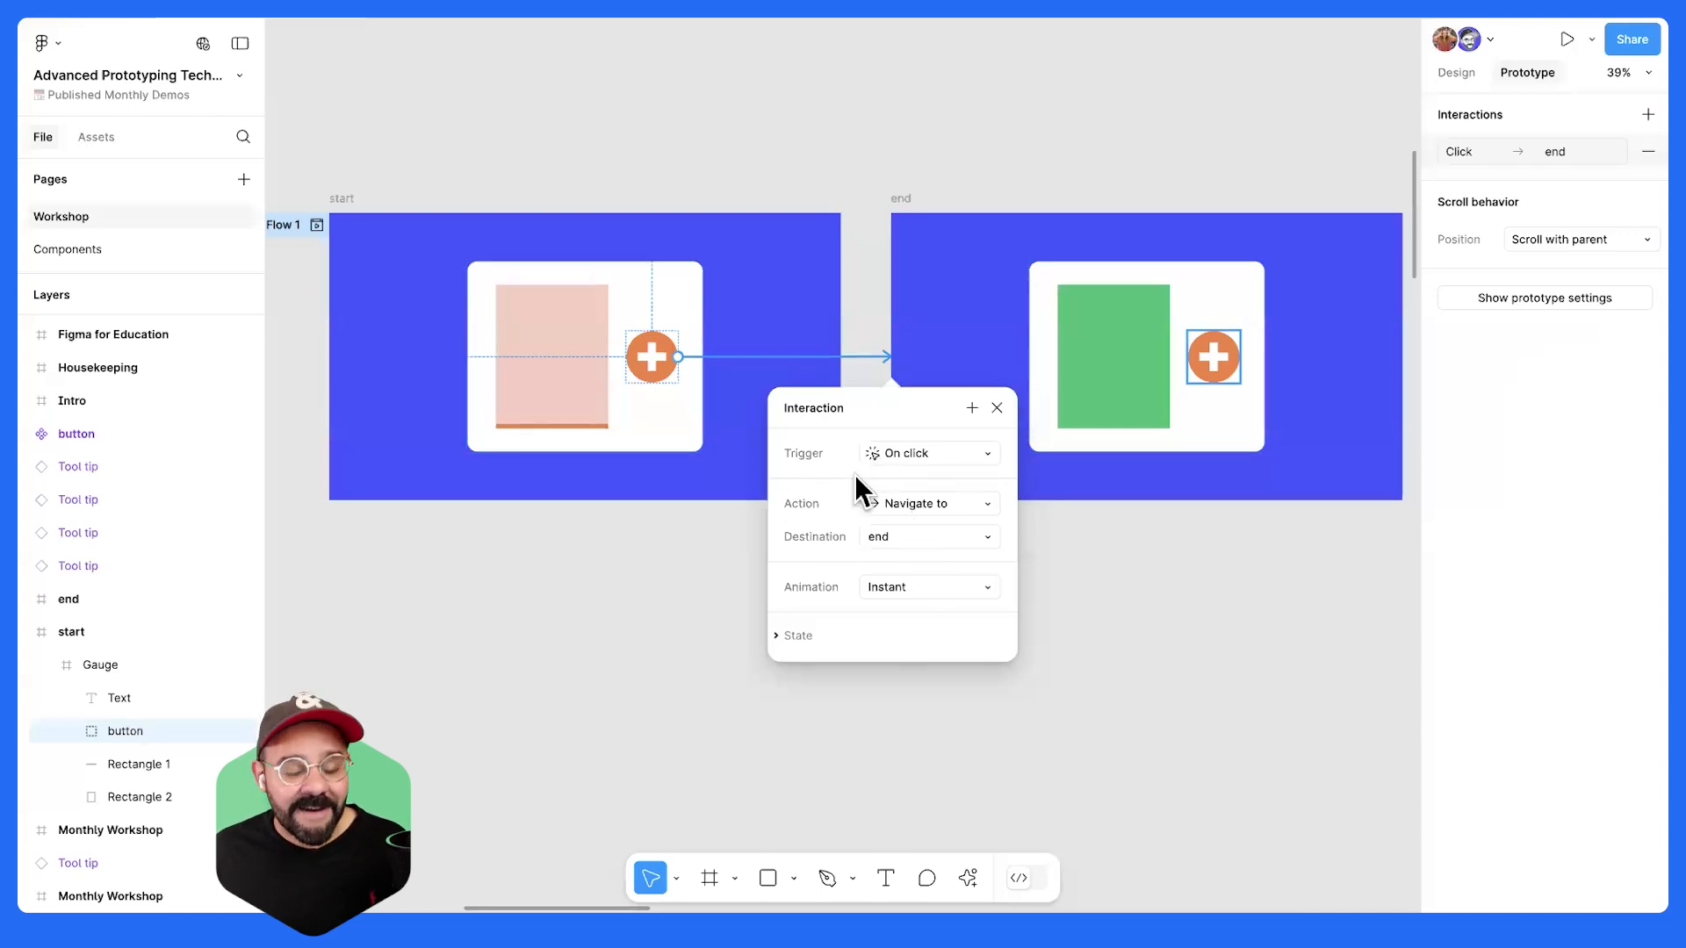
click(966, 504)
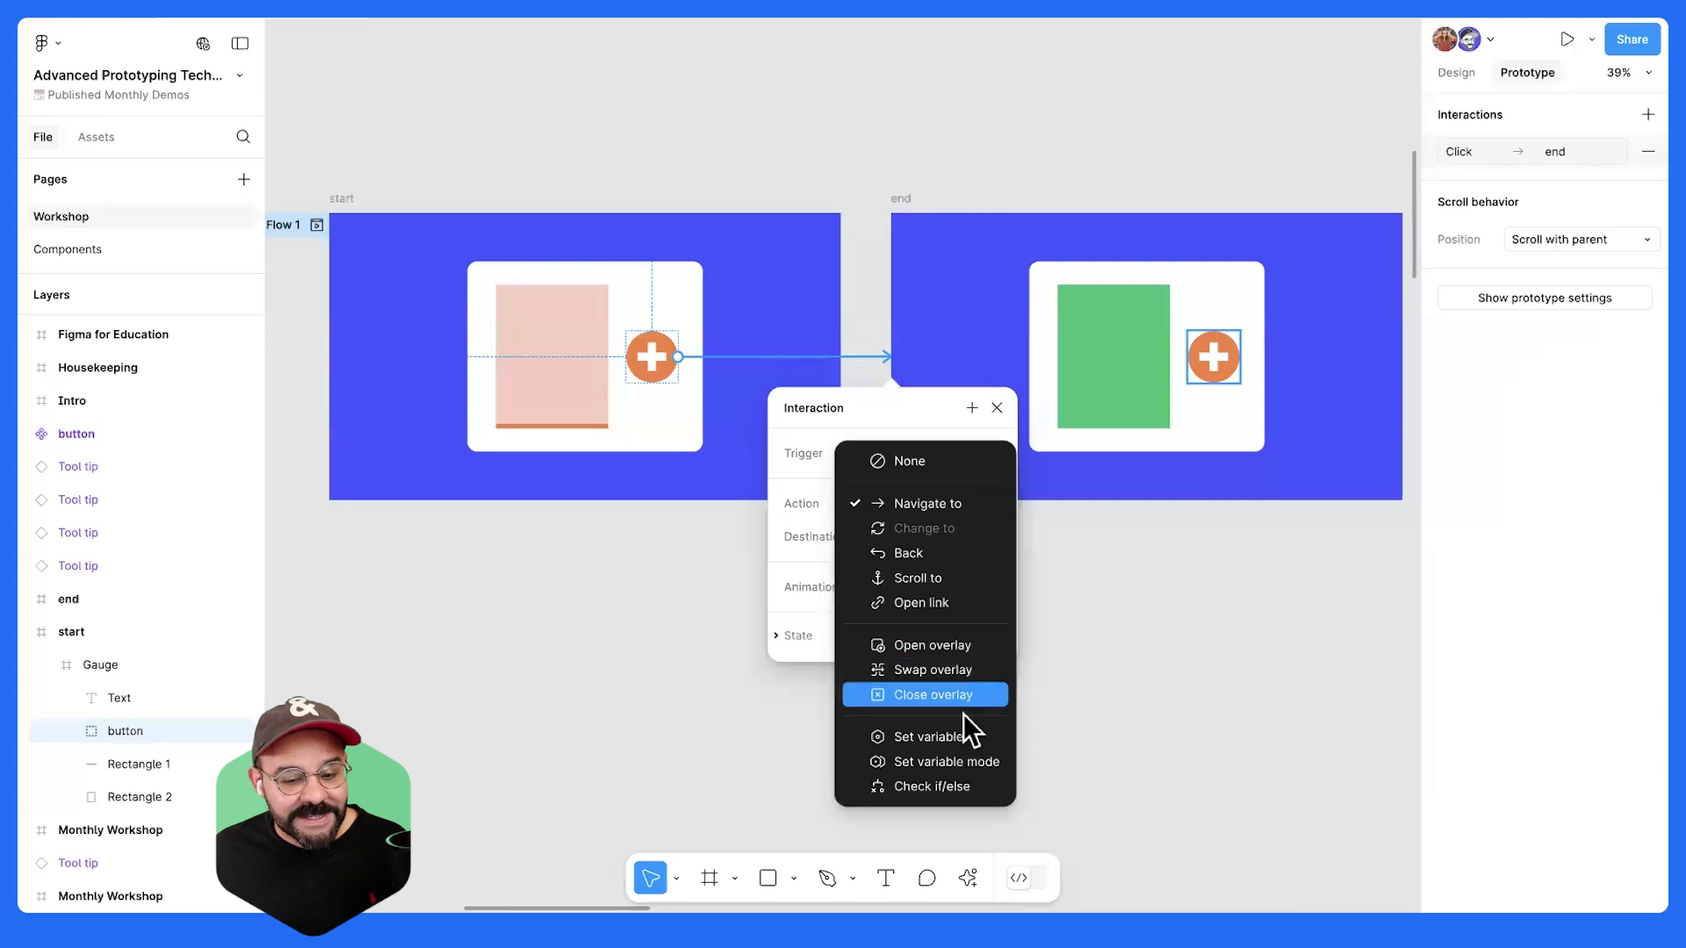
click(958, 509)
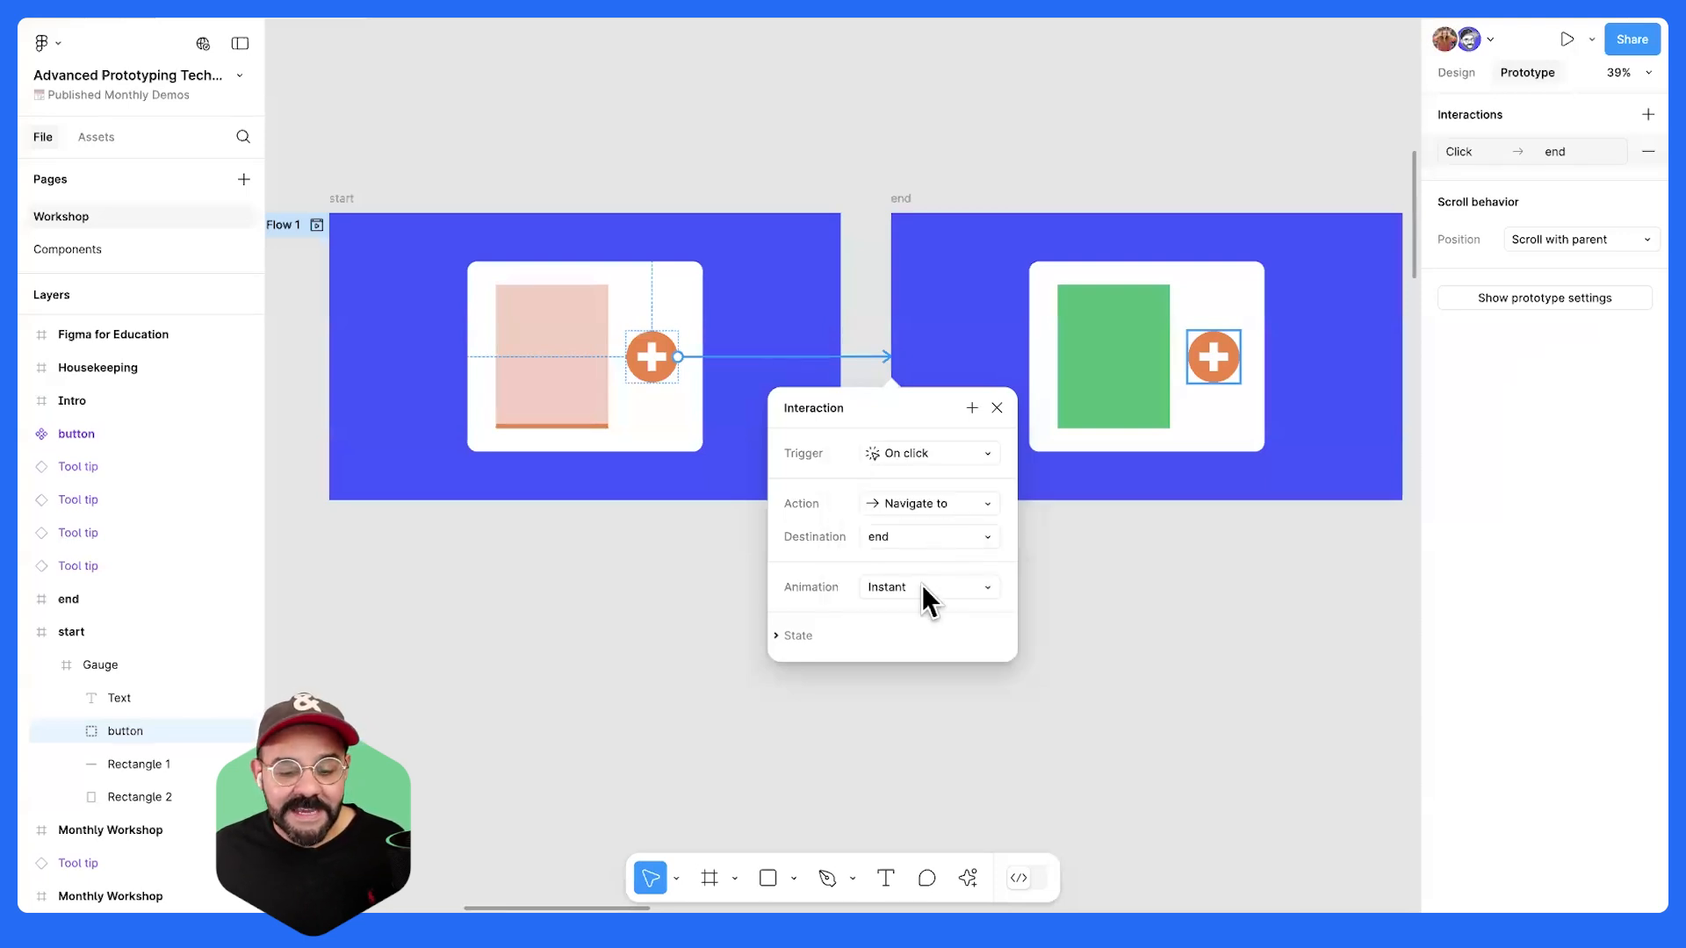
click(586, 611)
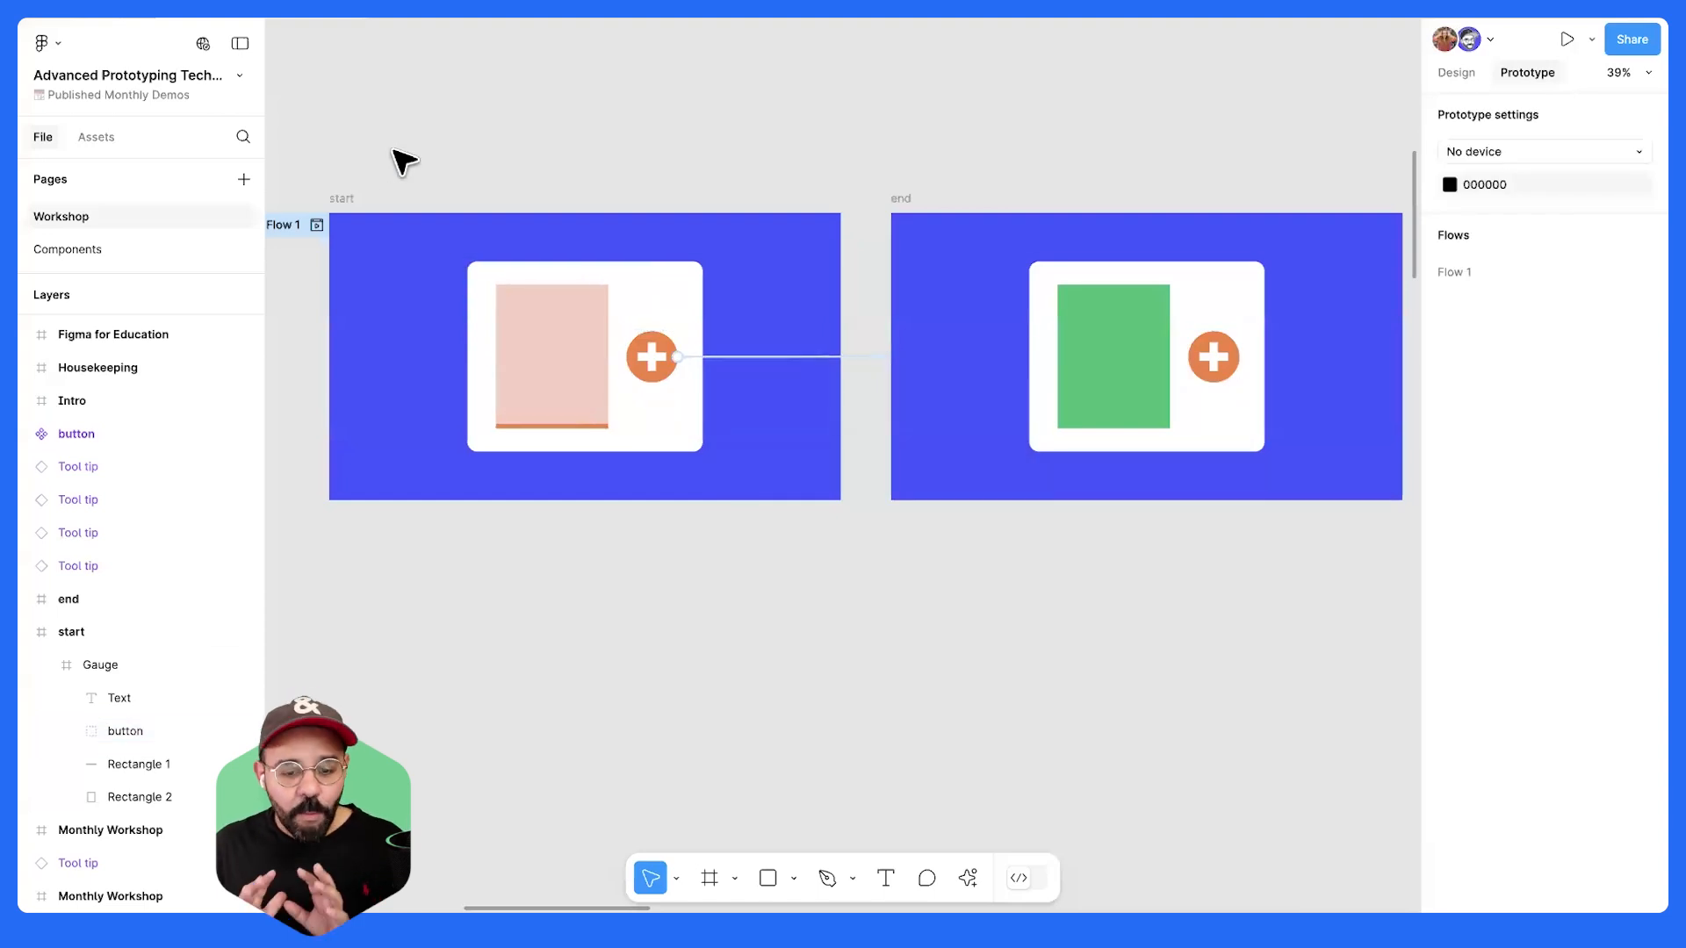
- Preview Flow 1 from the start frame, test the plus button, and close the preview
click(316, 226)
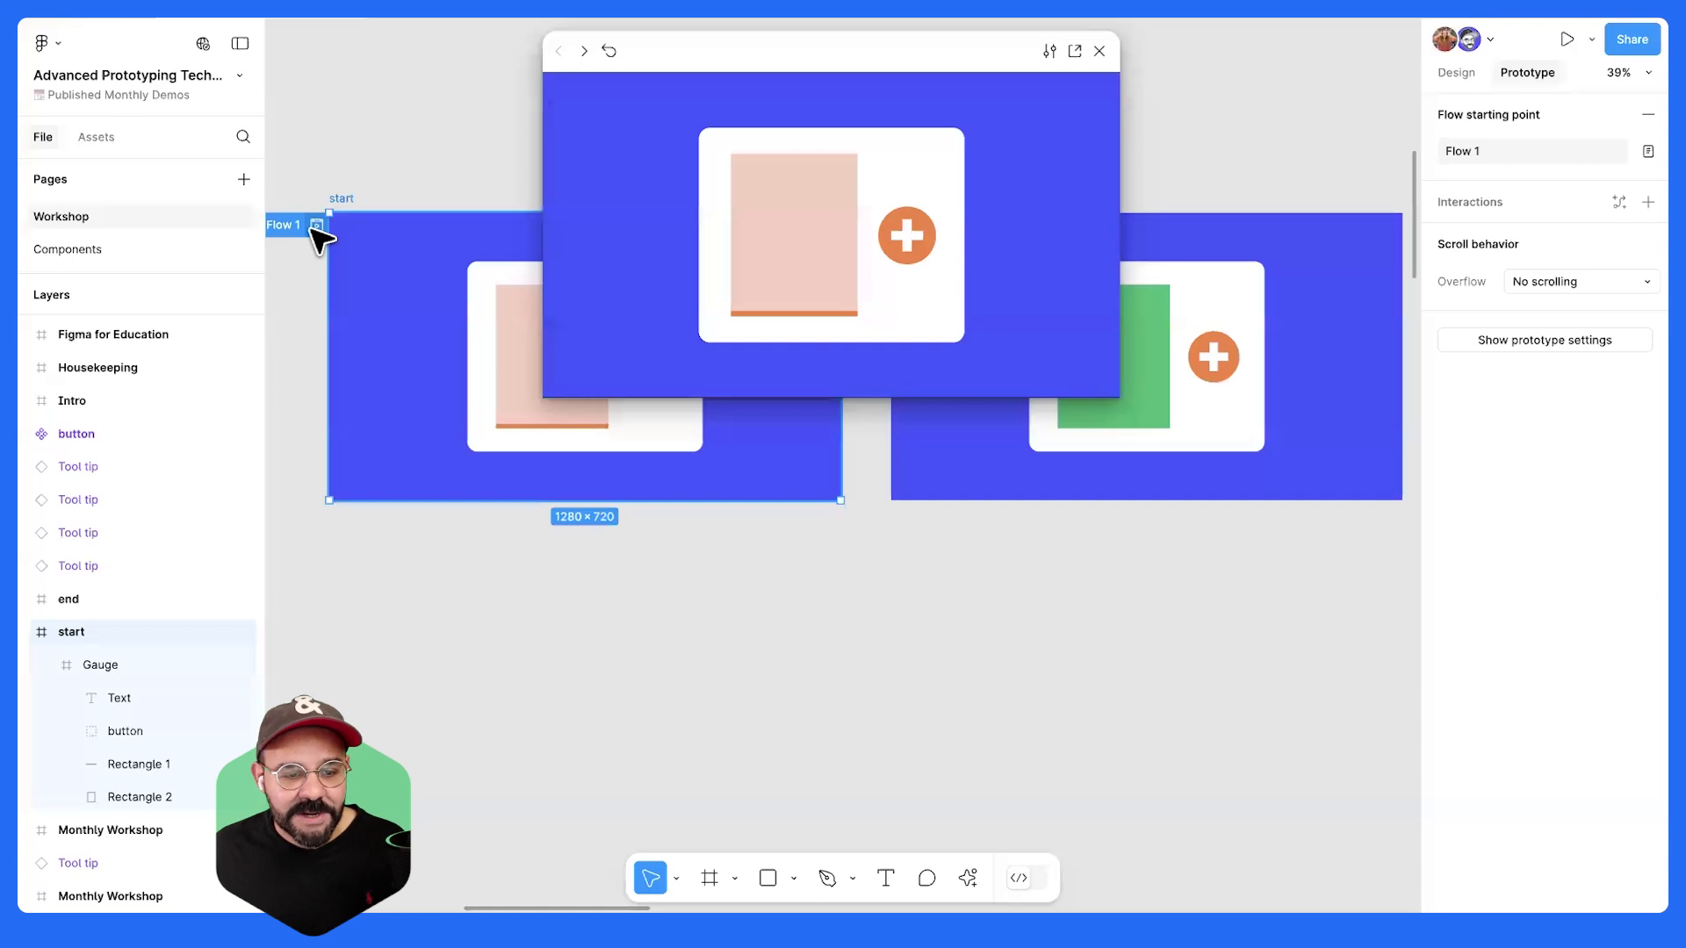
click(347, 155)
scroll(360, 194, left, 2)
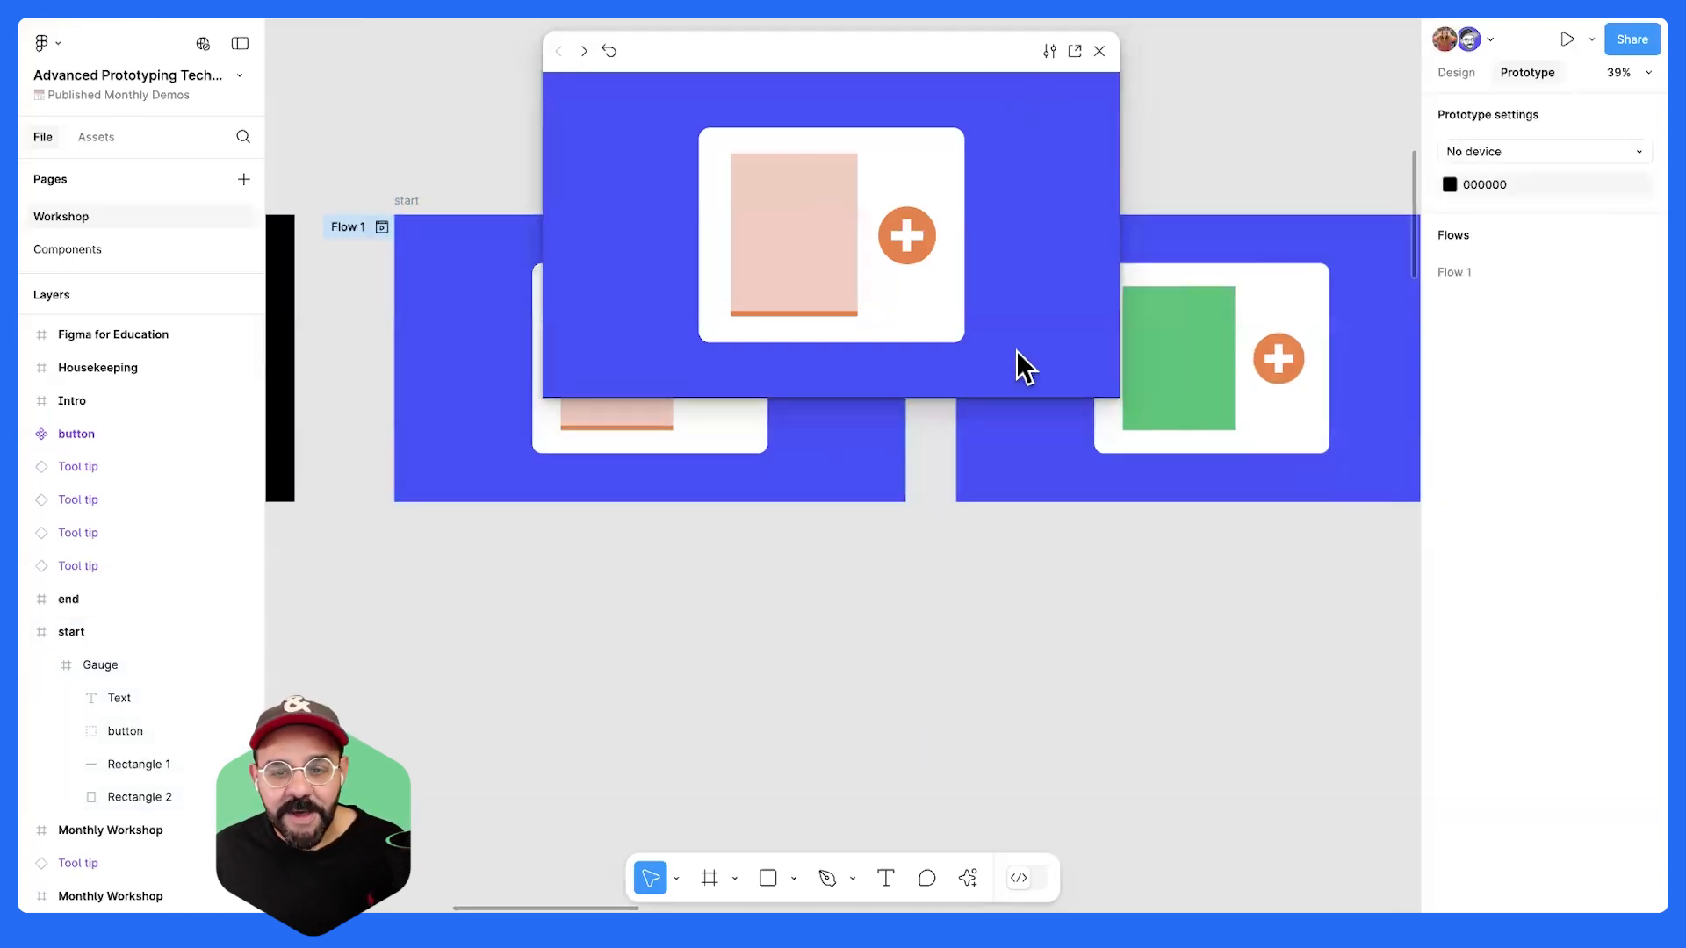
click(931, 556)
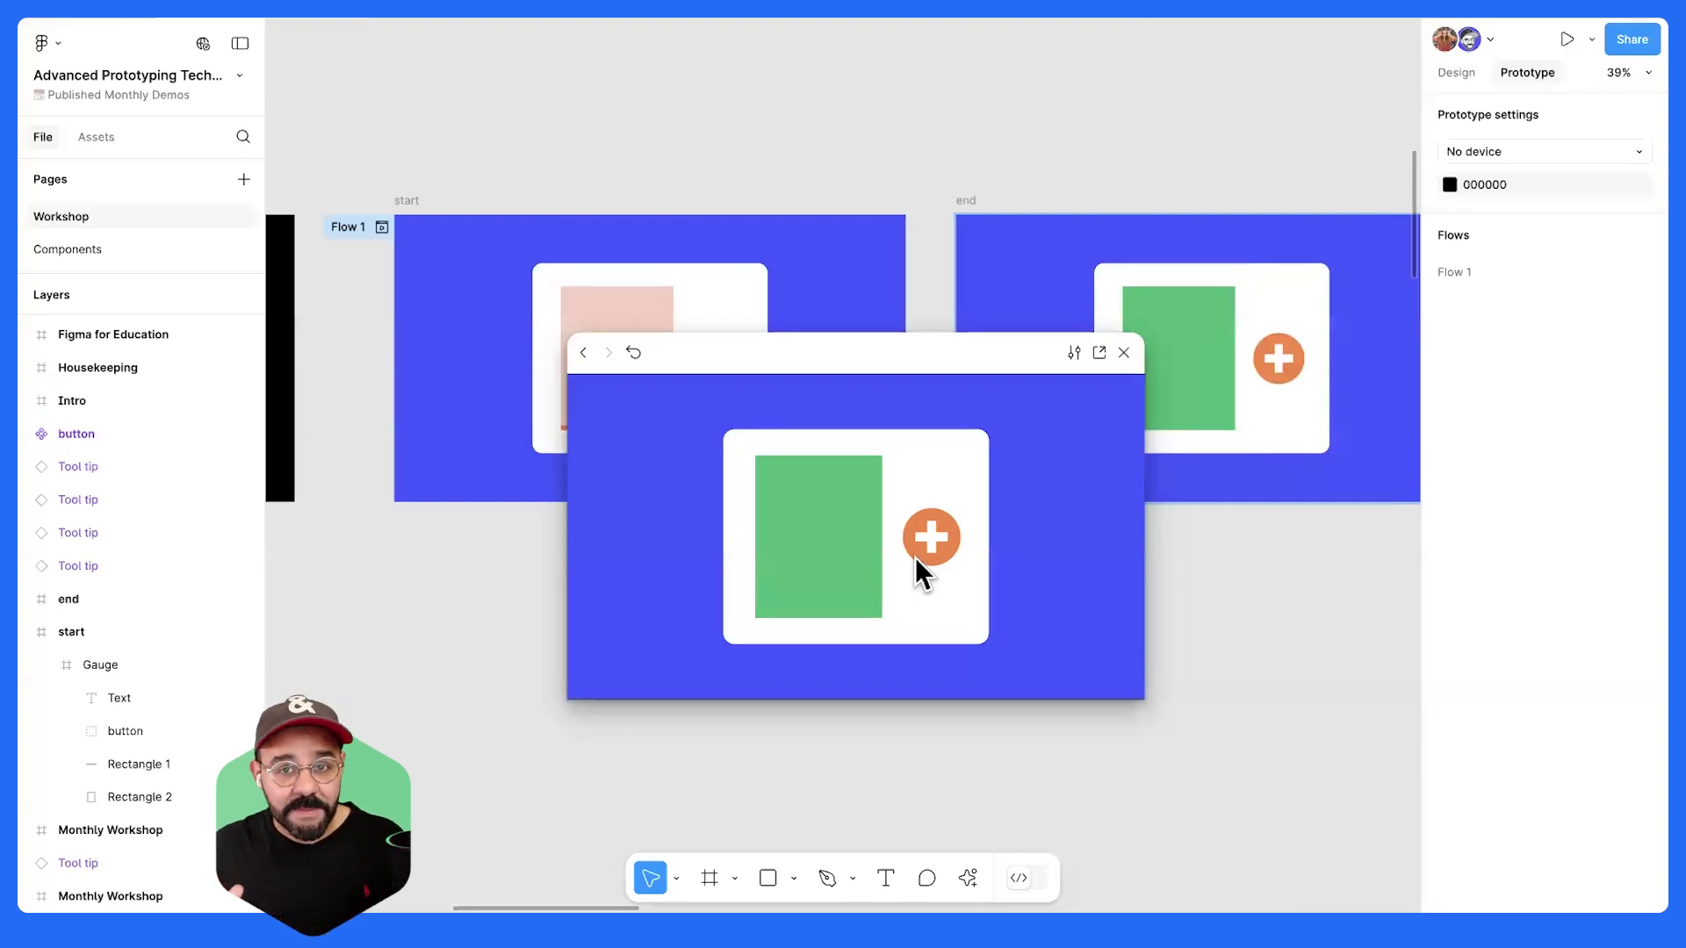
click(1122, 355)
scroll(878, 395, right, 2)
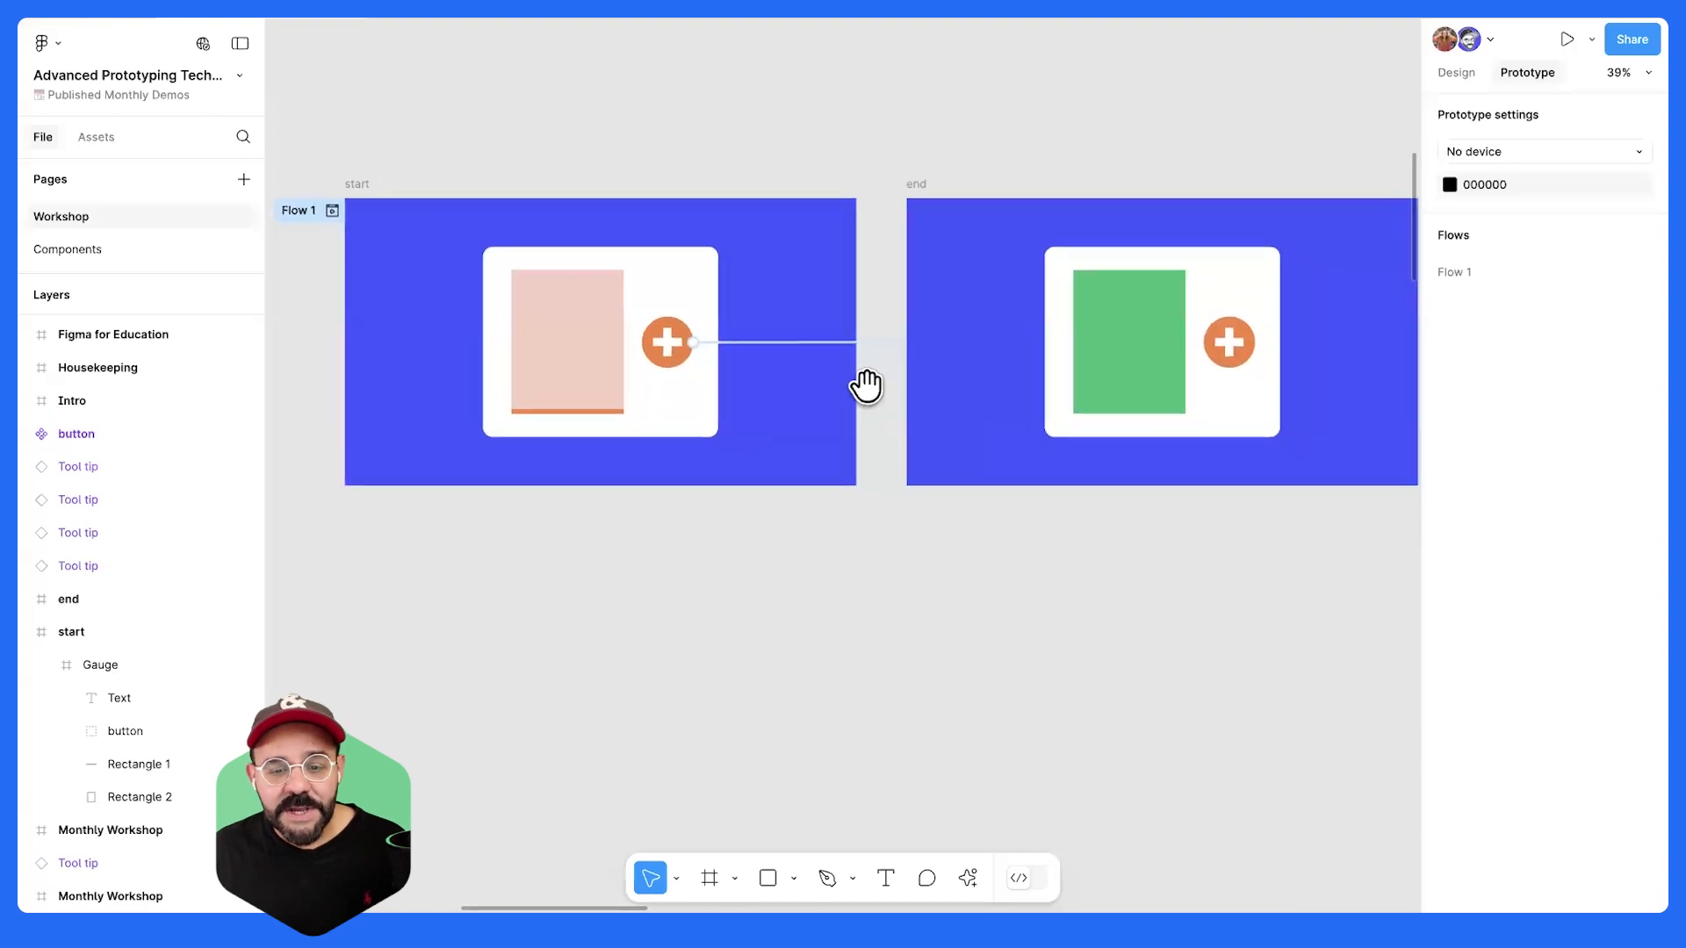
- Set the plus button interaction's animation to Smart animate with an Ease in and out curve
click(868, 341)
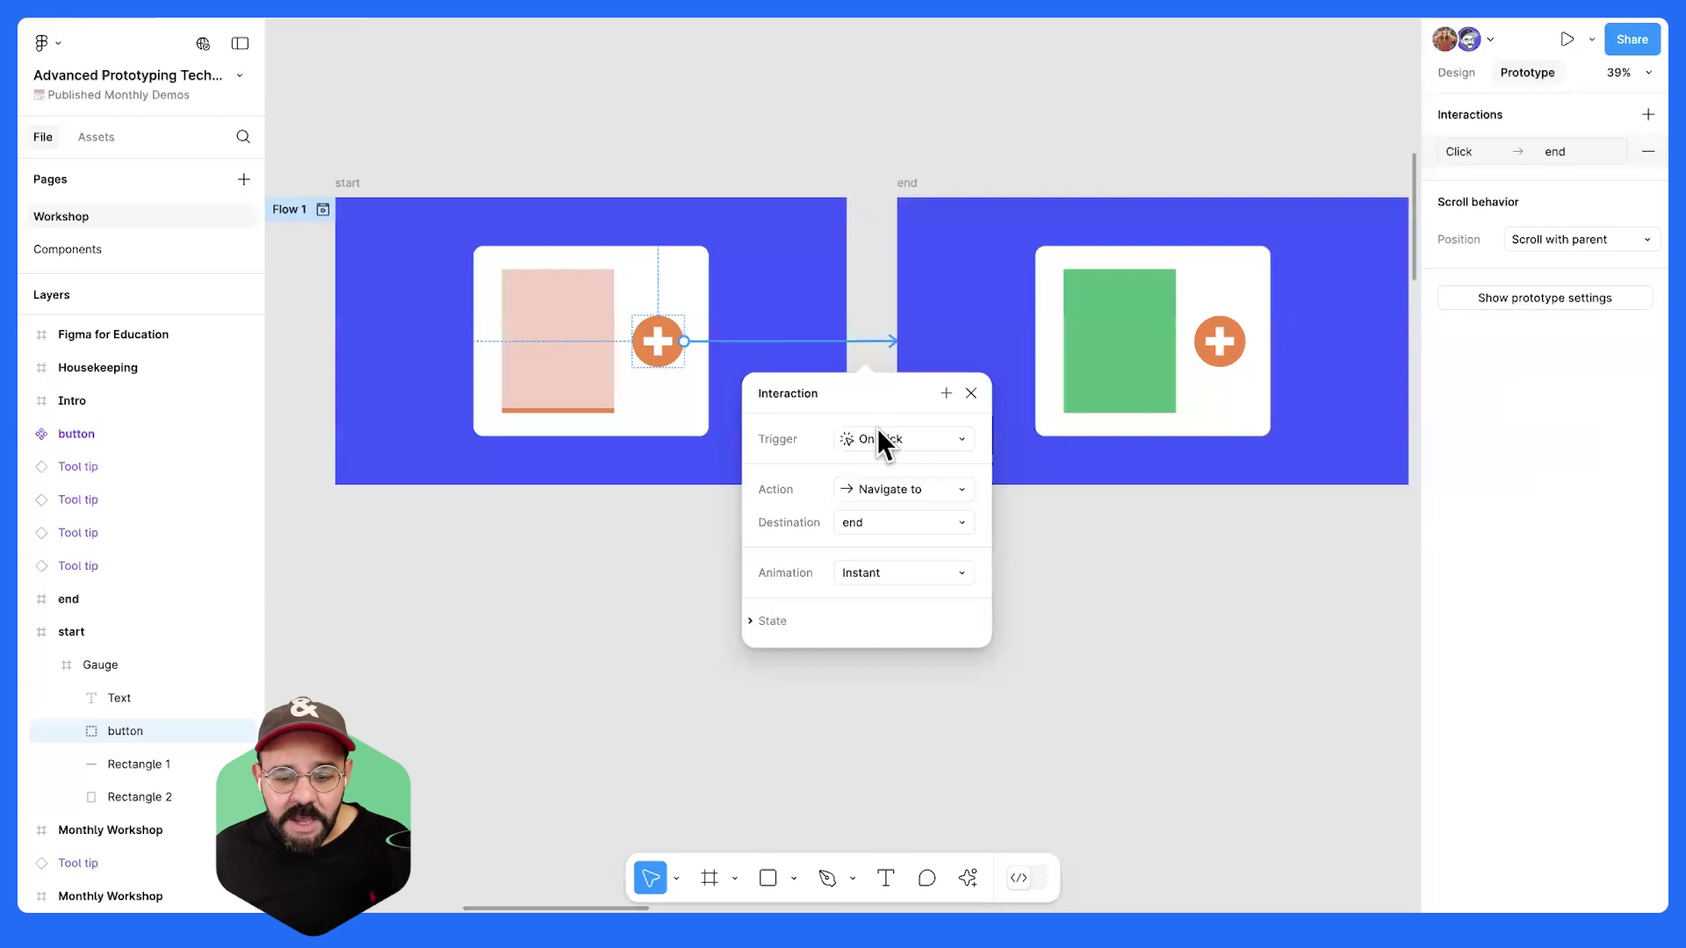
click(882, 571)
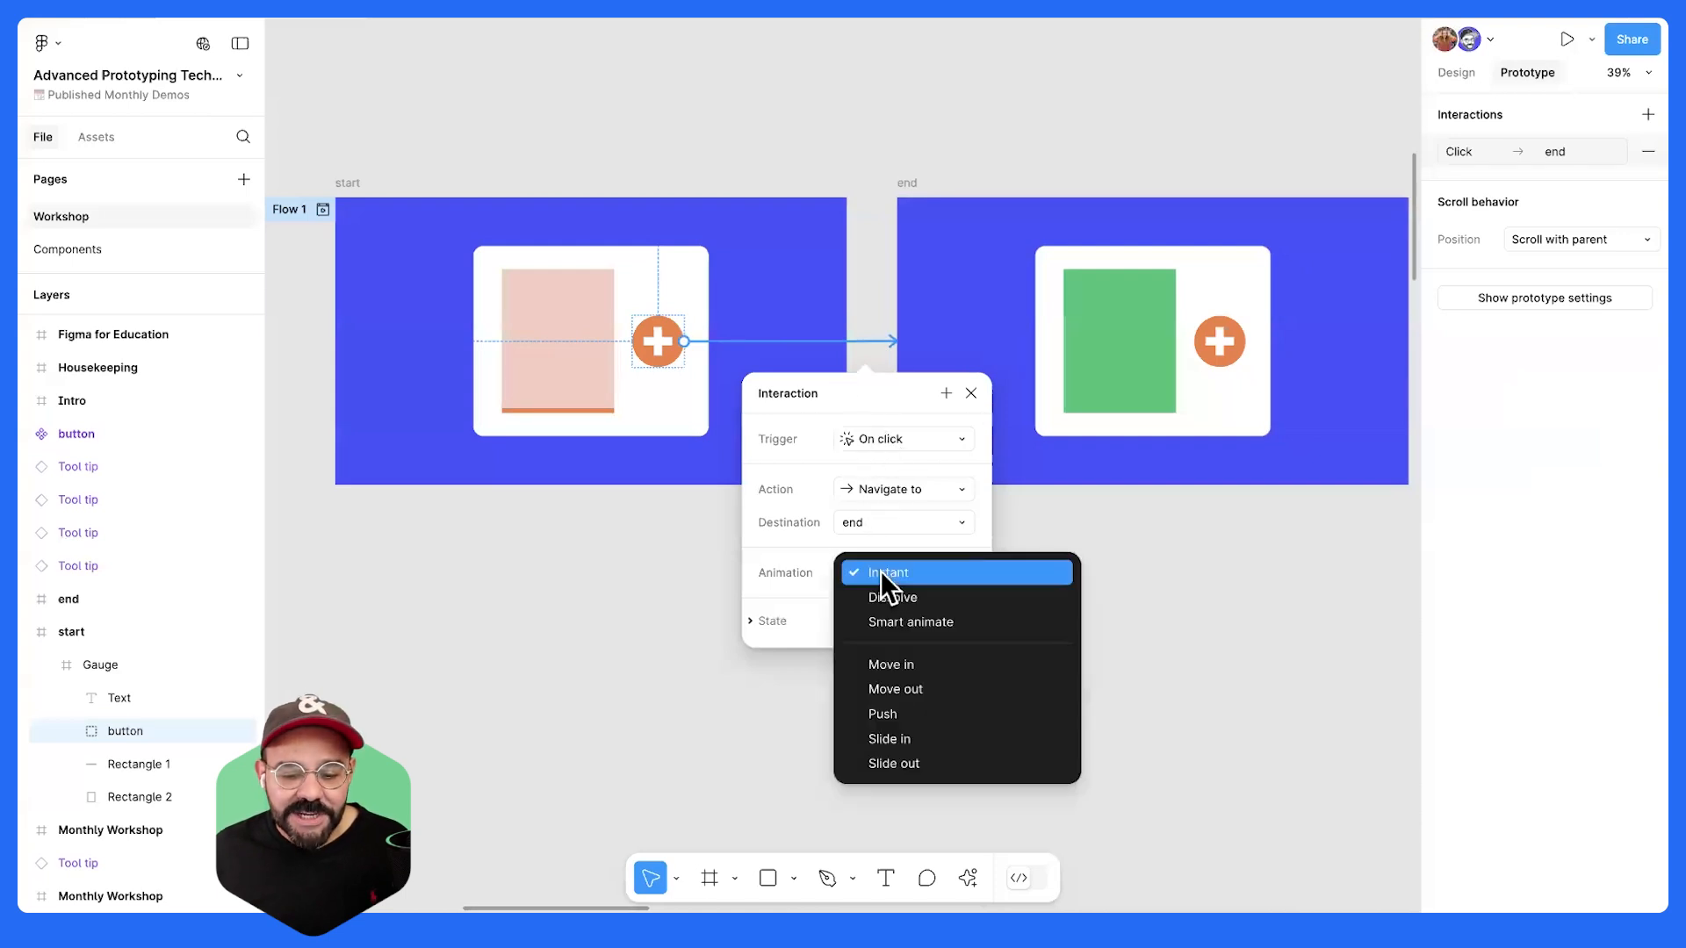
click(950, 621)
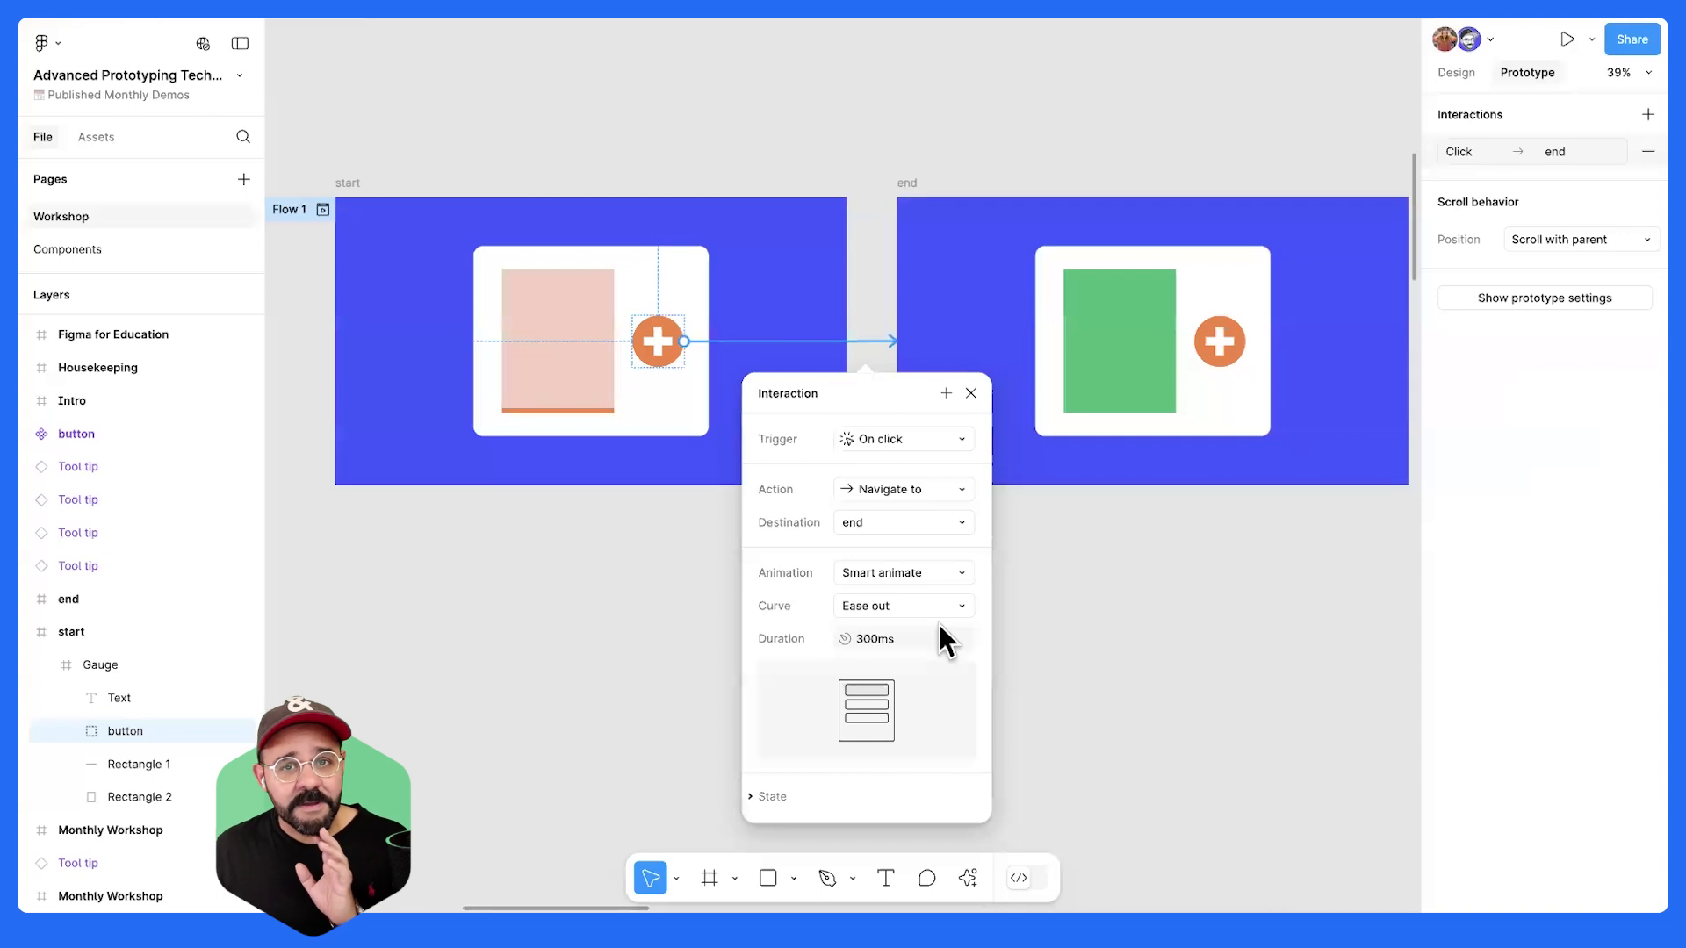
click(881, 599)
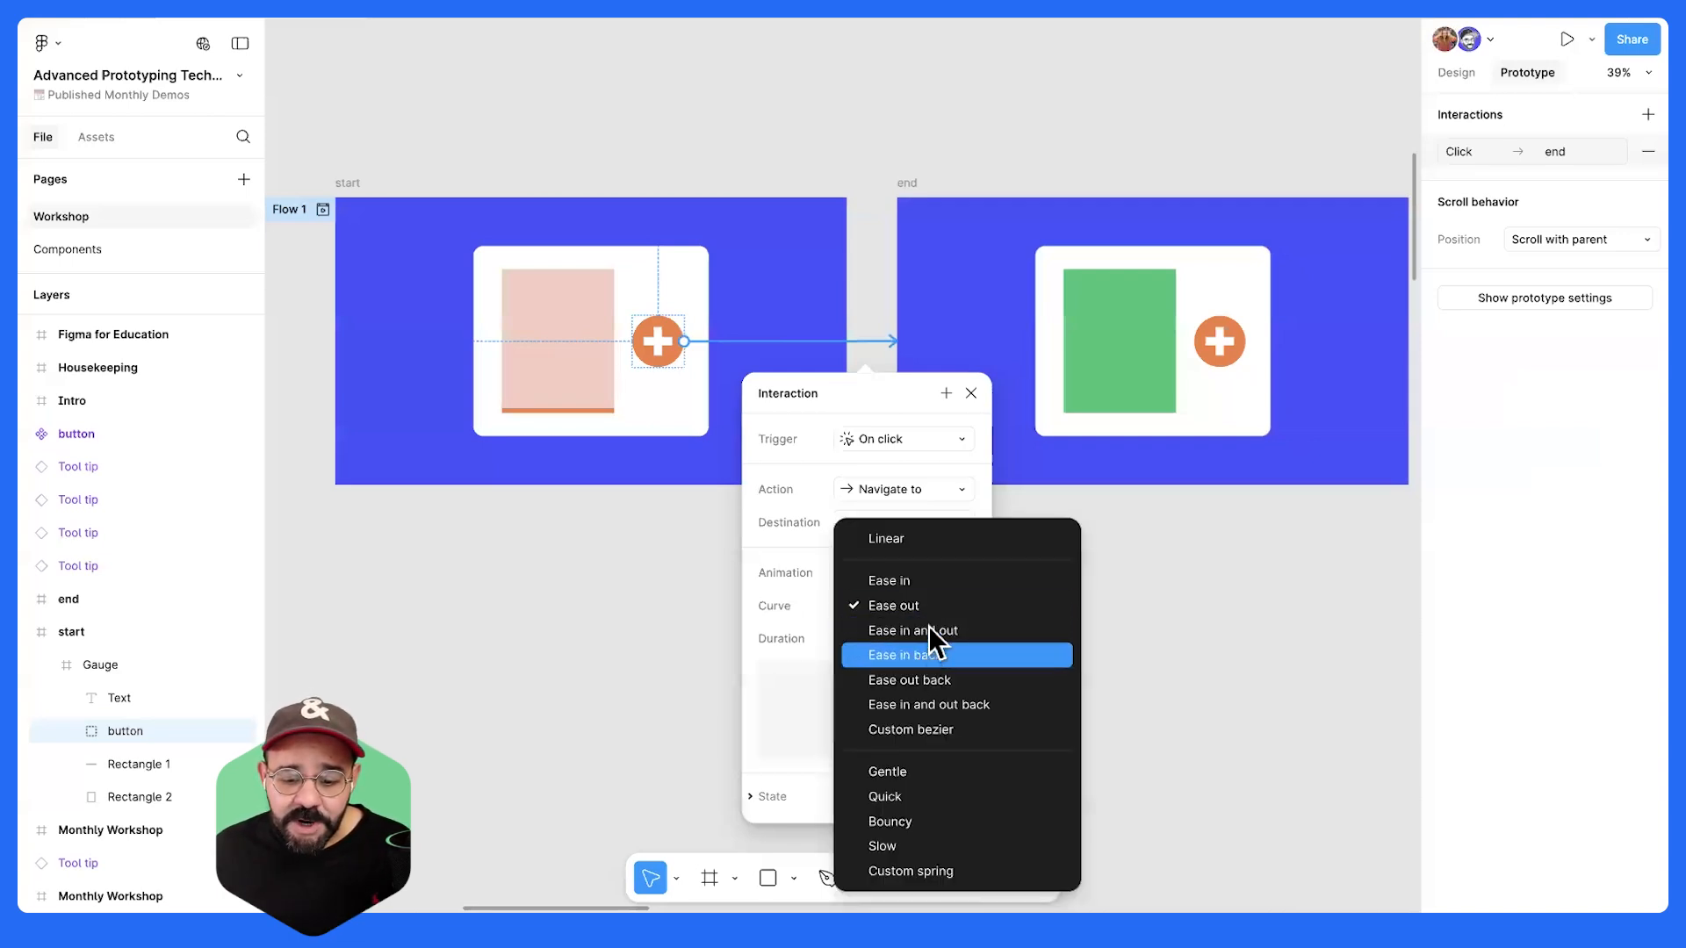
click(929, 630)
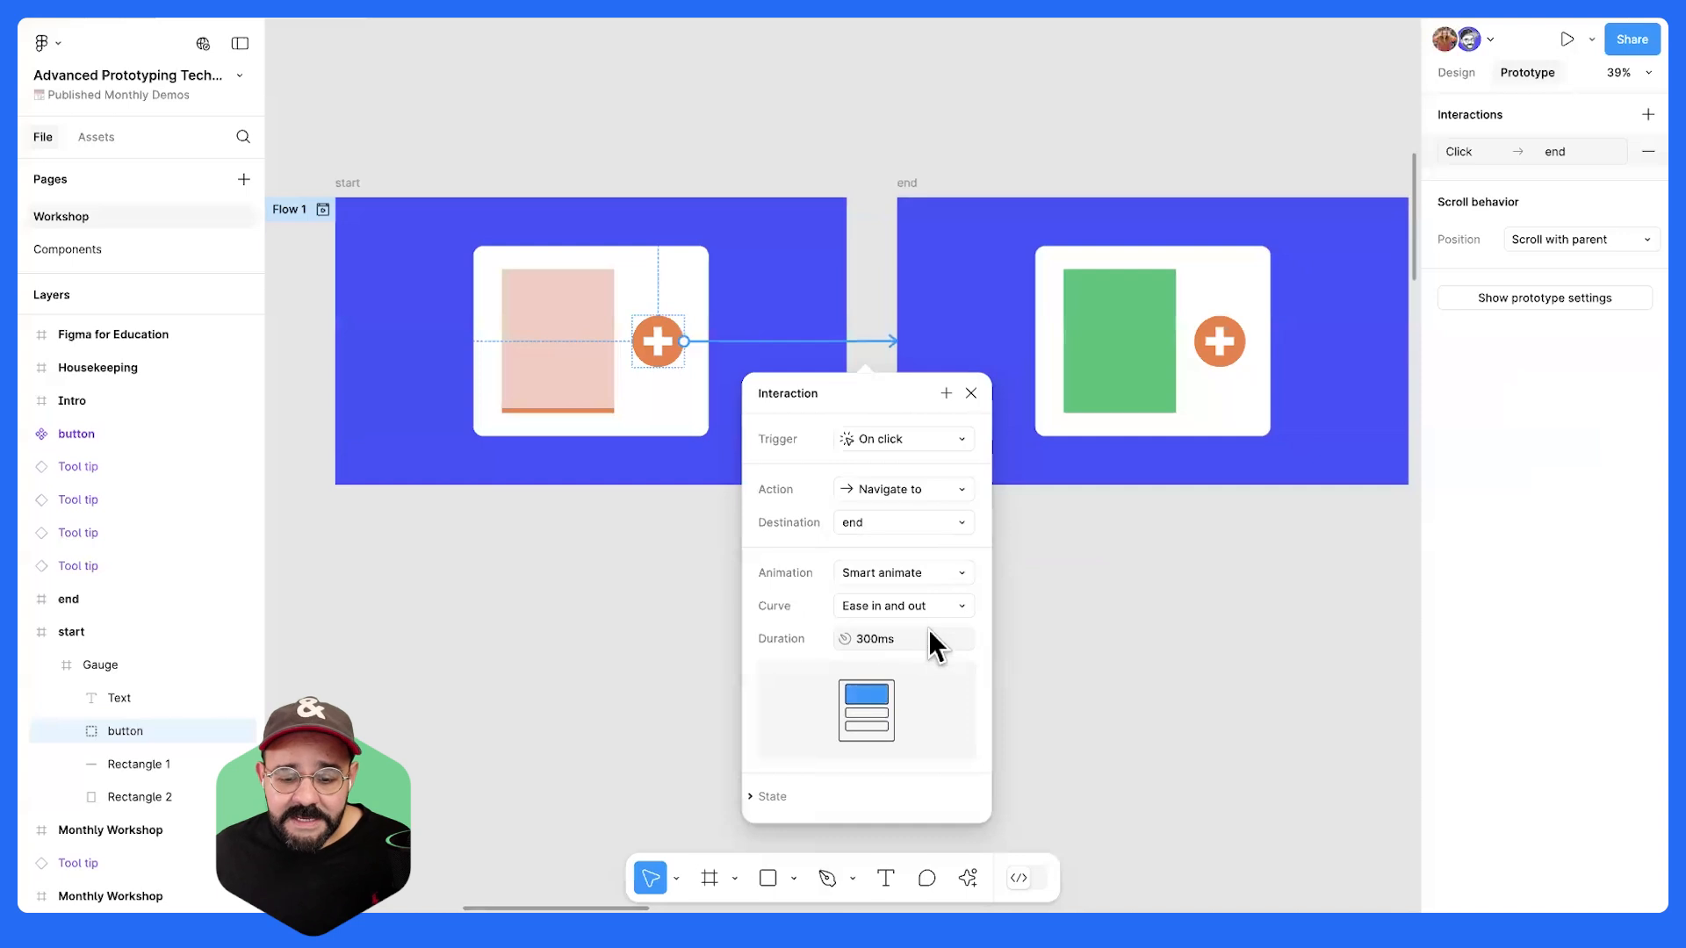
click(971, 394)
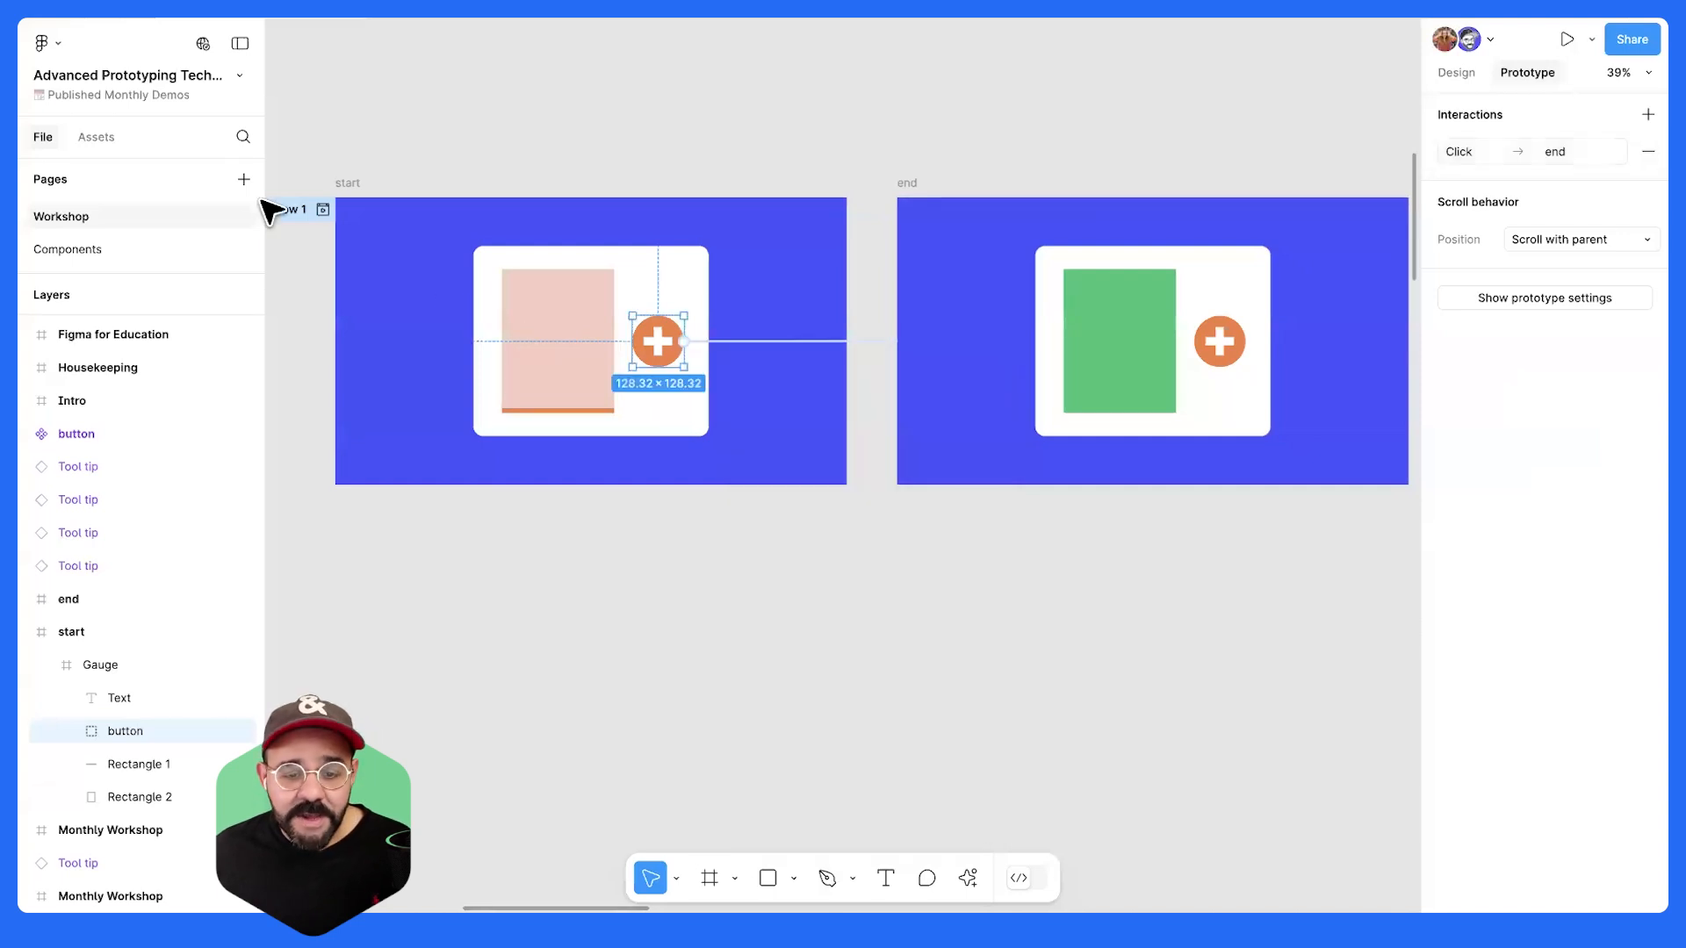
- Play Flow 1 twice to check the animated transition triggered by the plus button, closing the preview each time
click(324, 211)
click(926, 548)
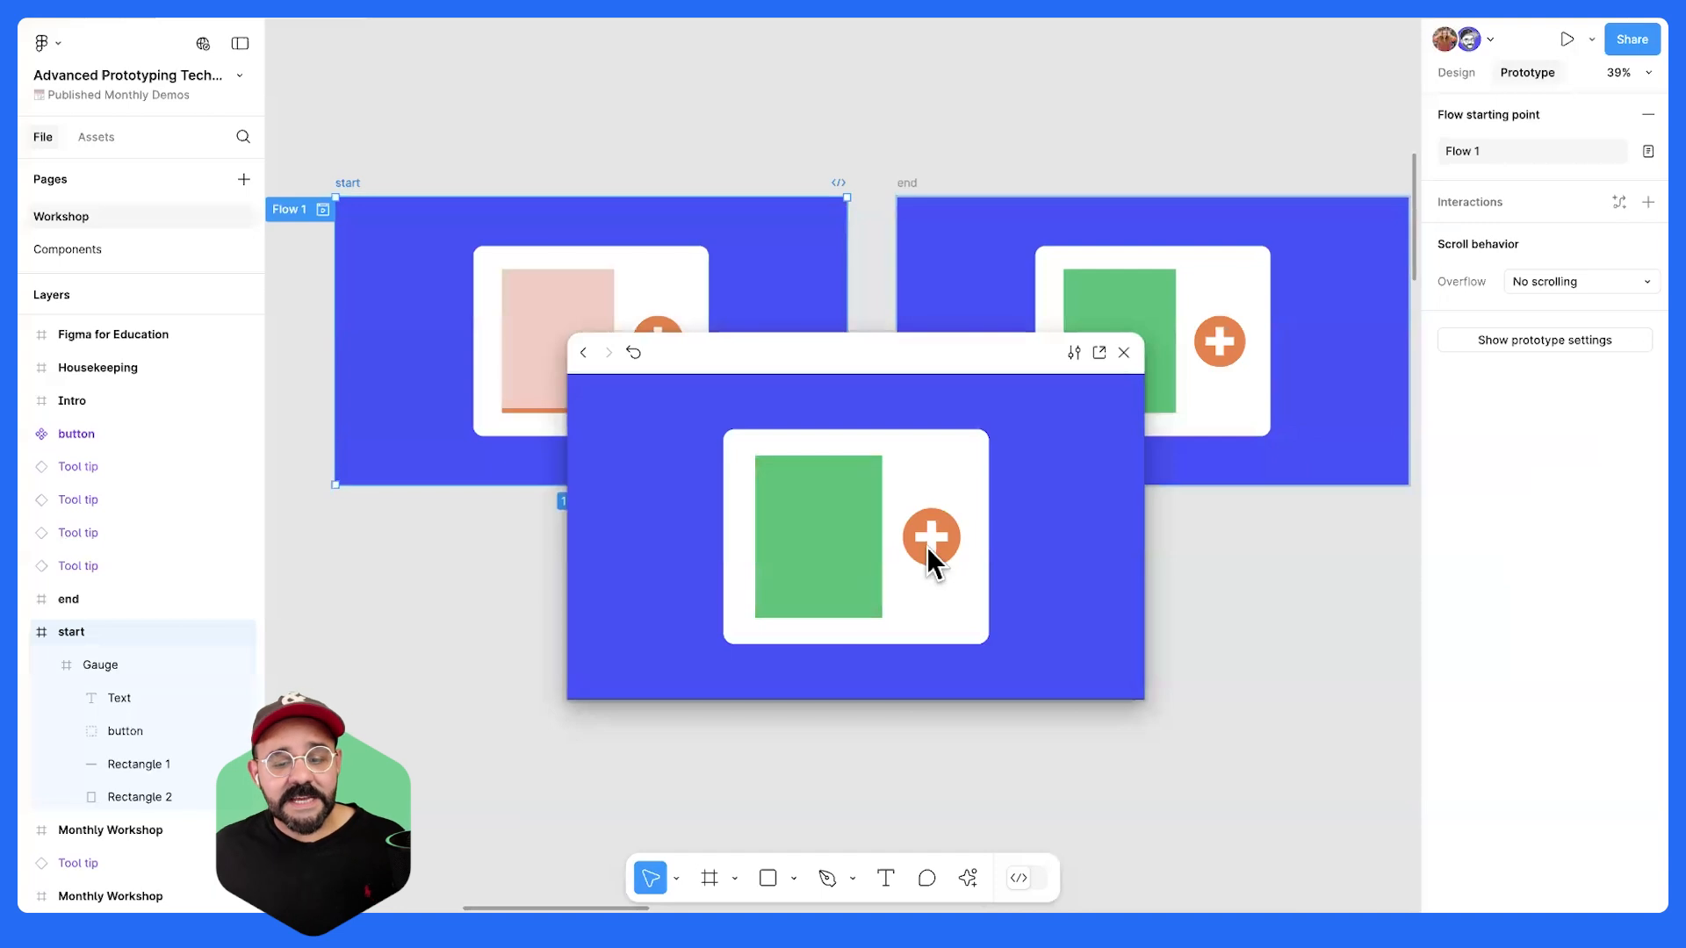
click(1123, 352)
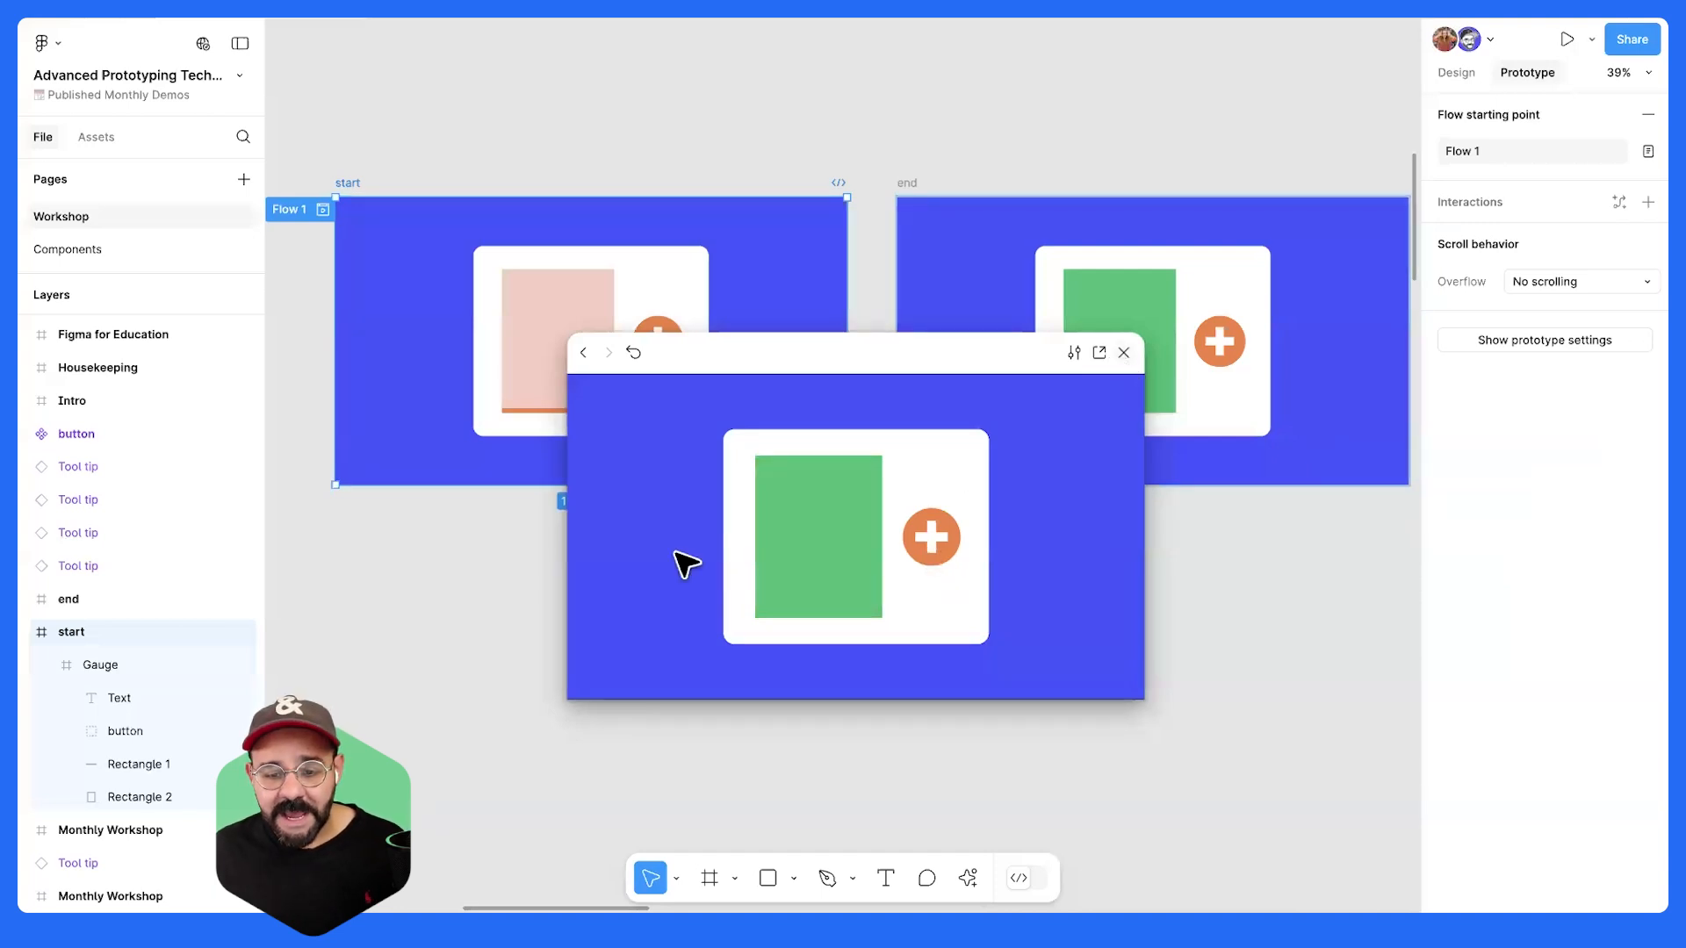
click(323, 210)
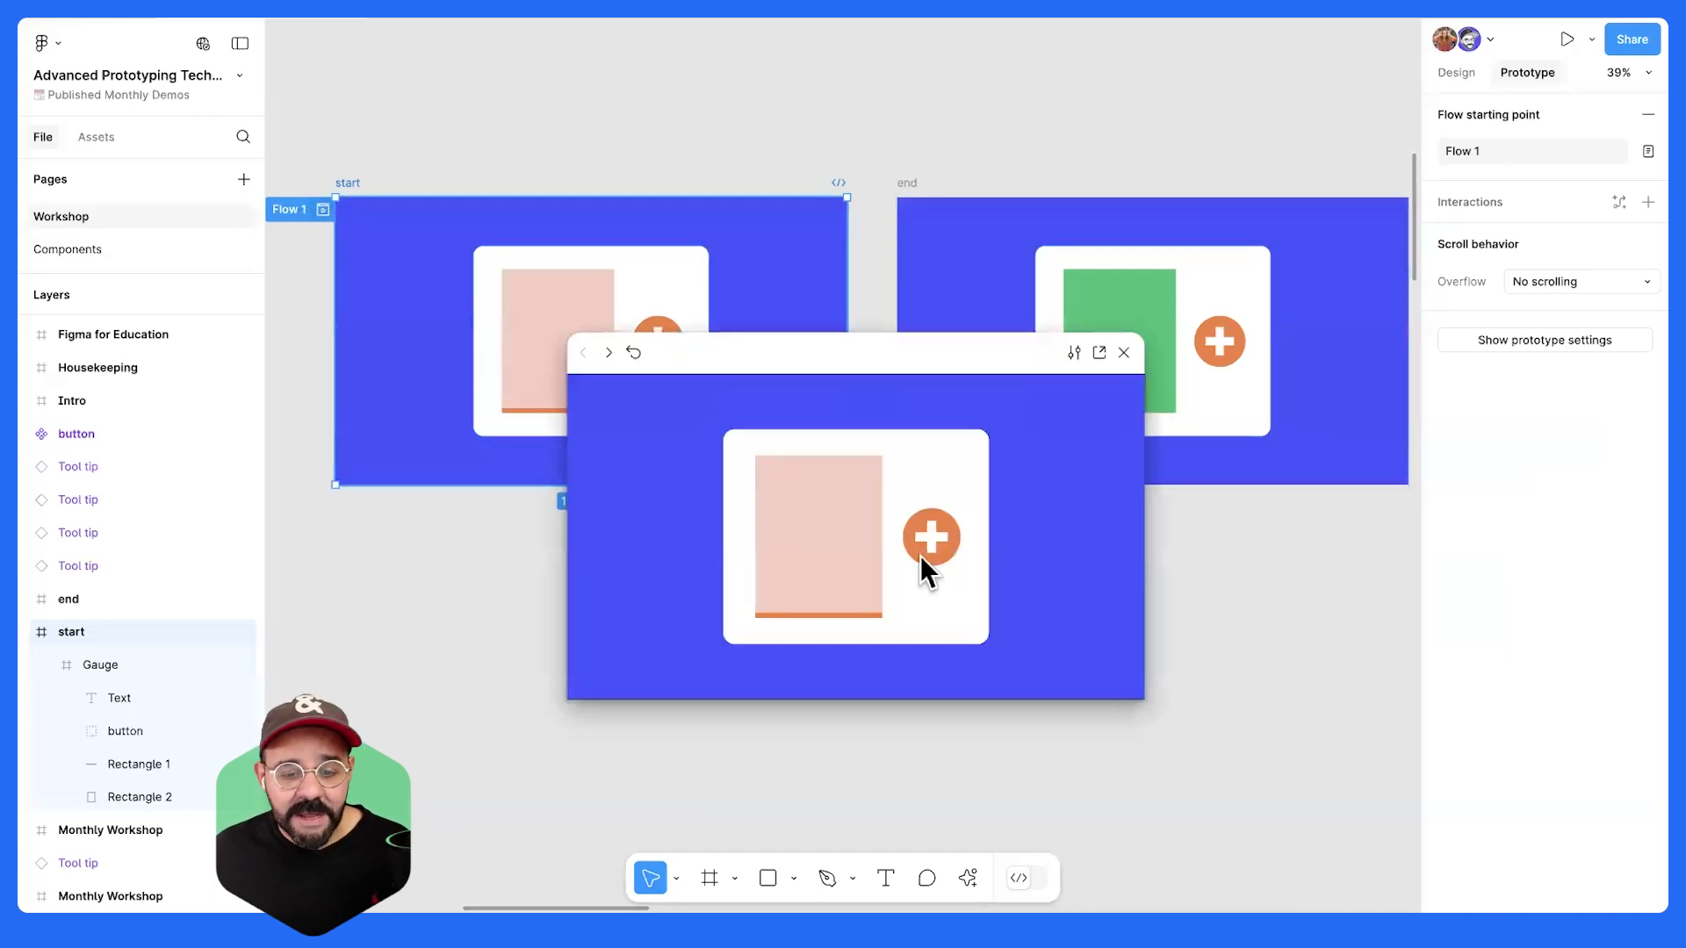
click(945, 535)
click(1123, 352)
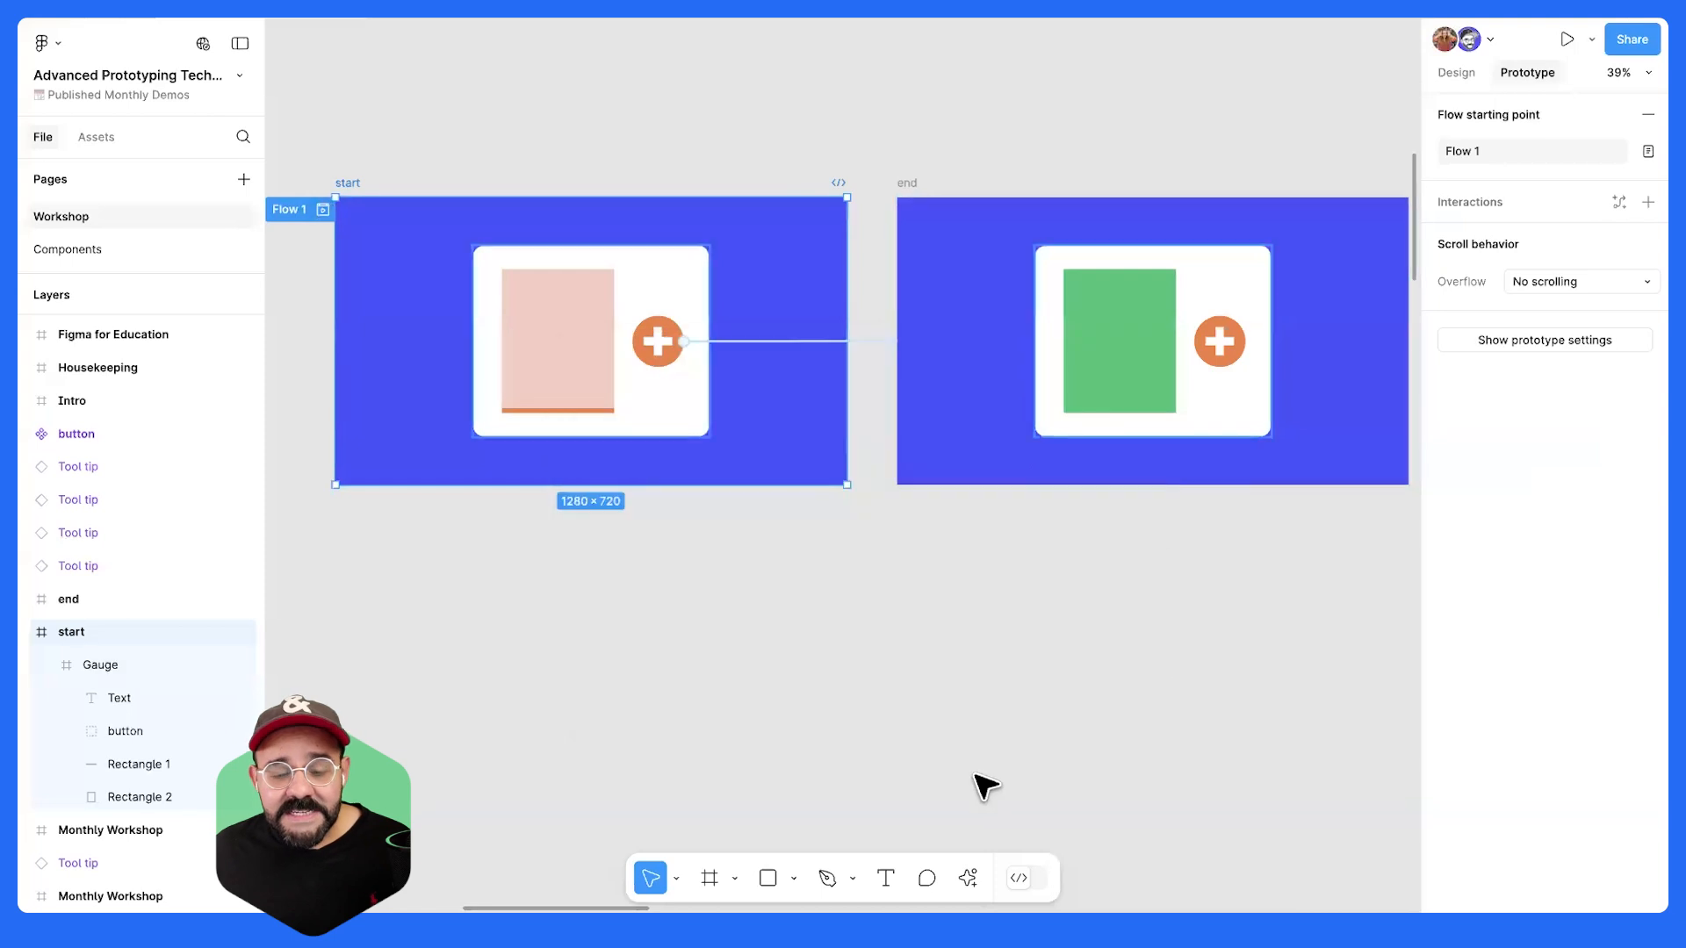
click(868, 654)
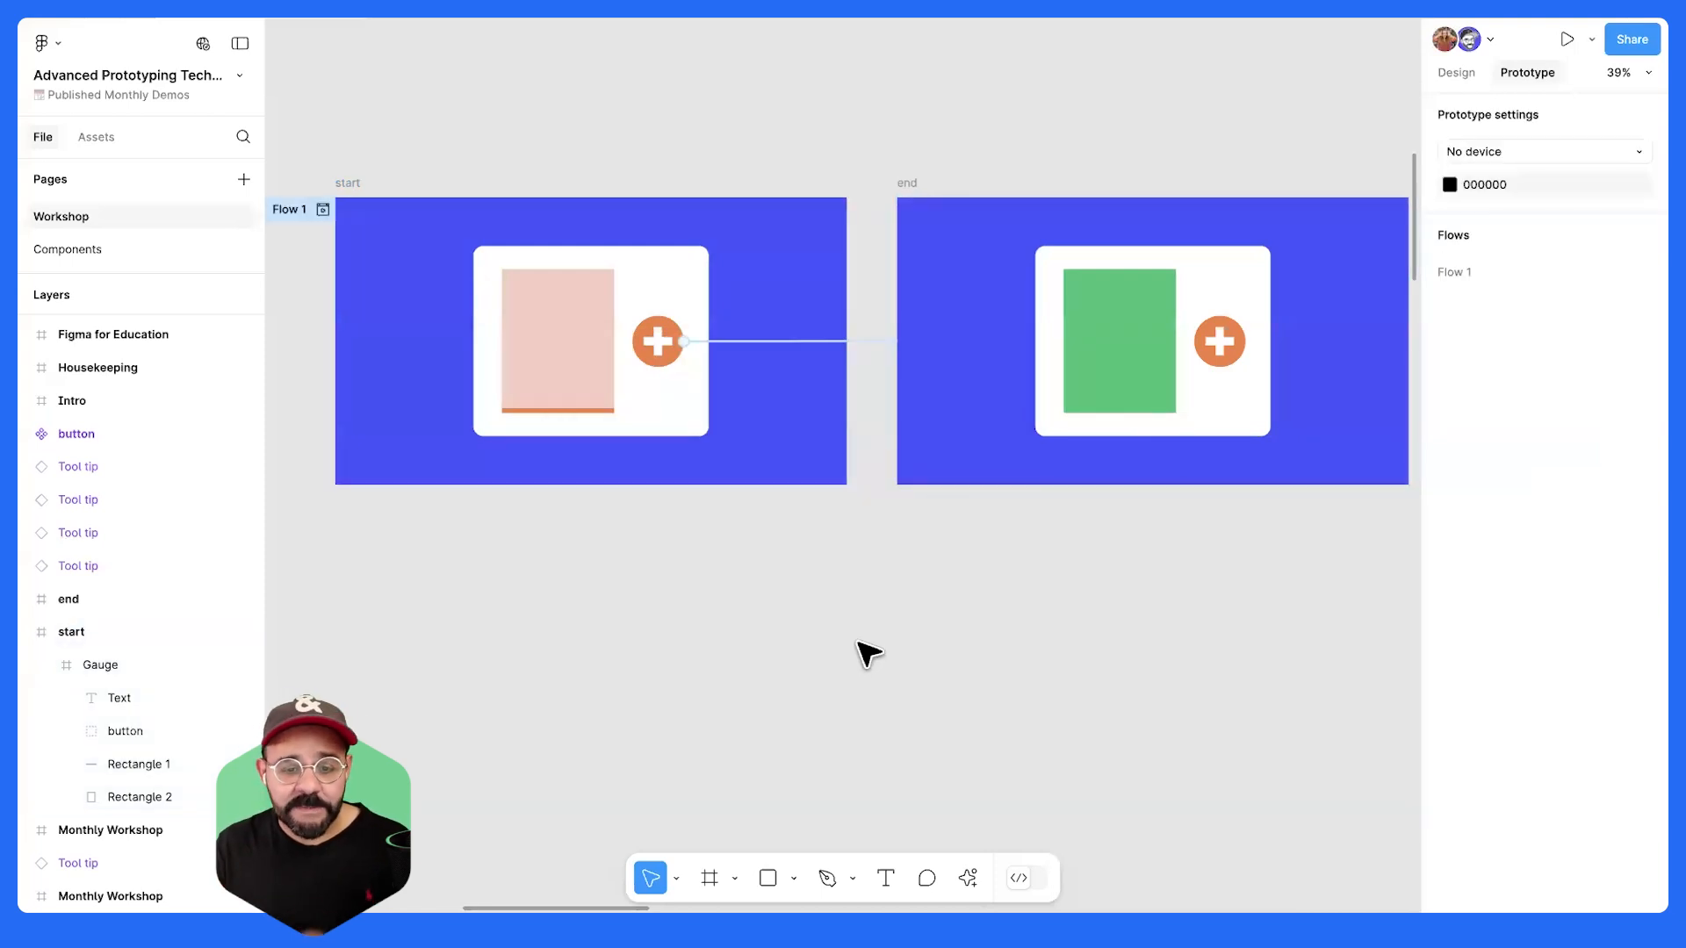
- Review the on-click interaction settings that link the start frame's plus button to the end frame
click(736, 343)
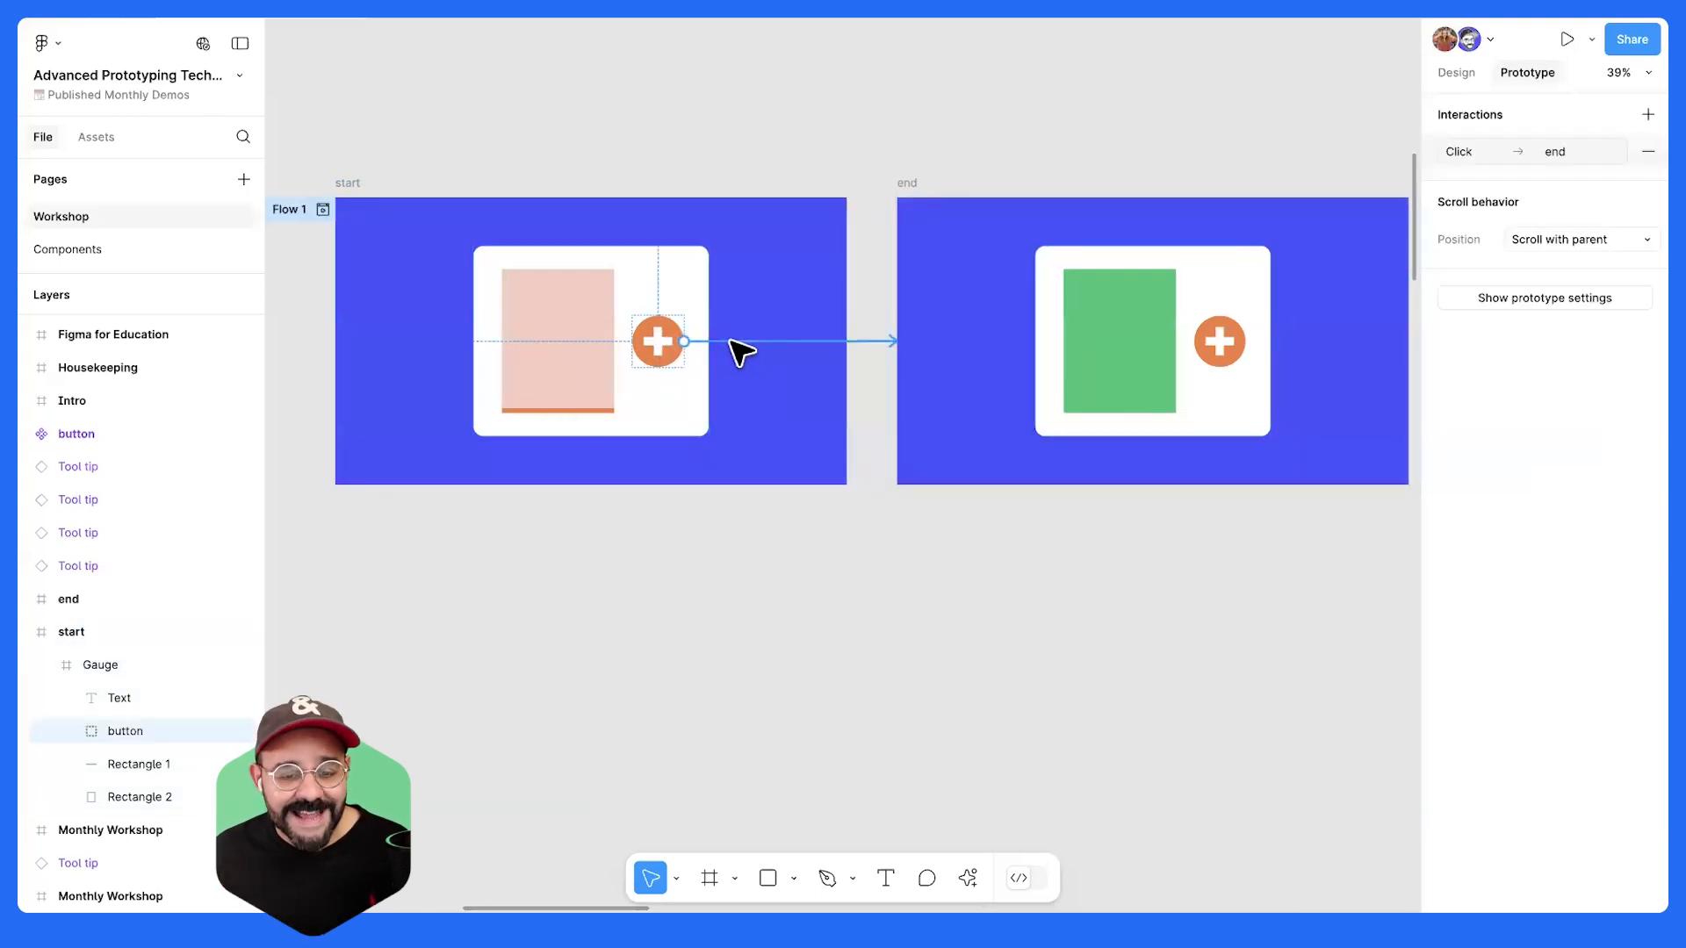
click(728, 340)
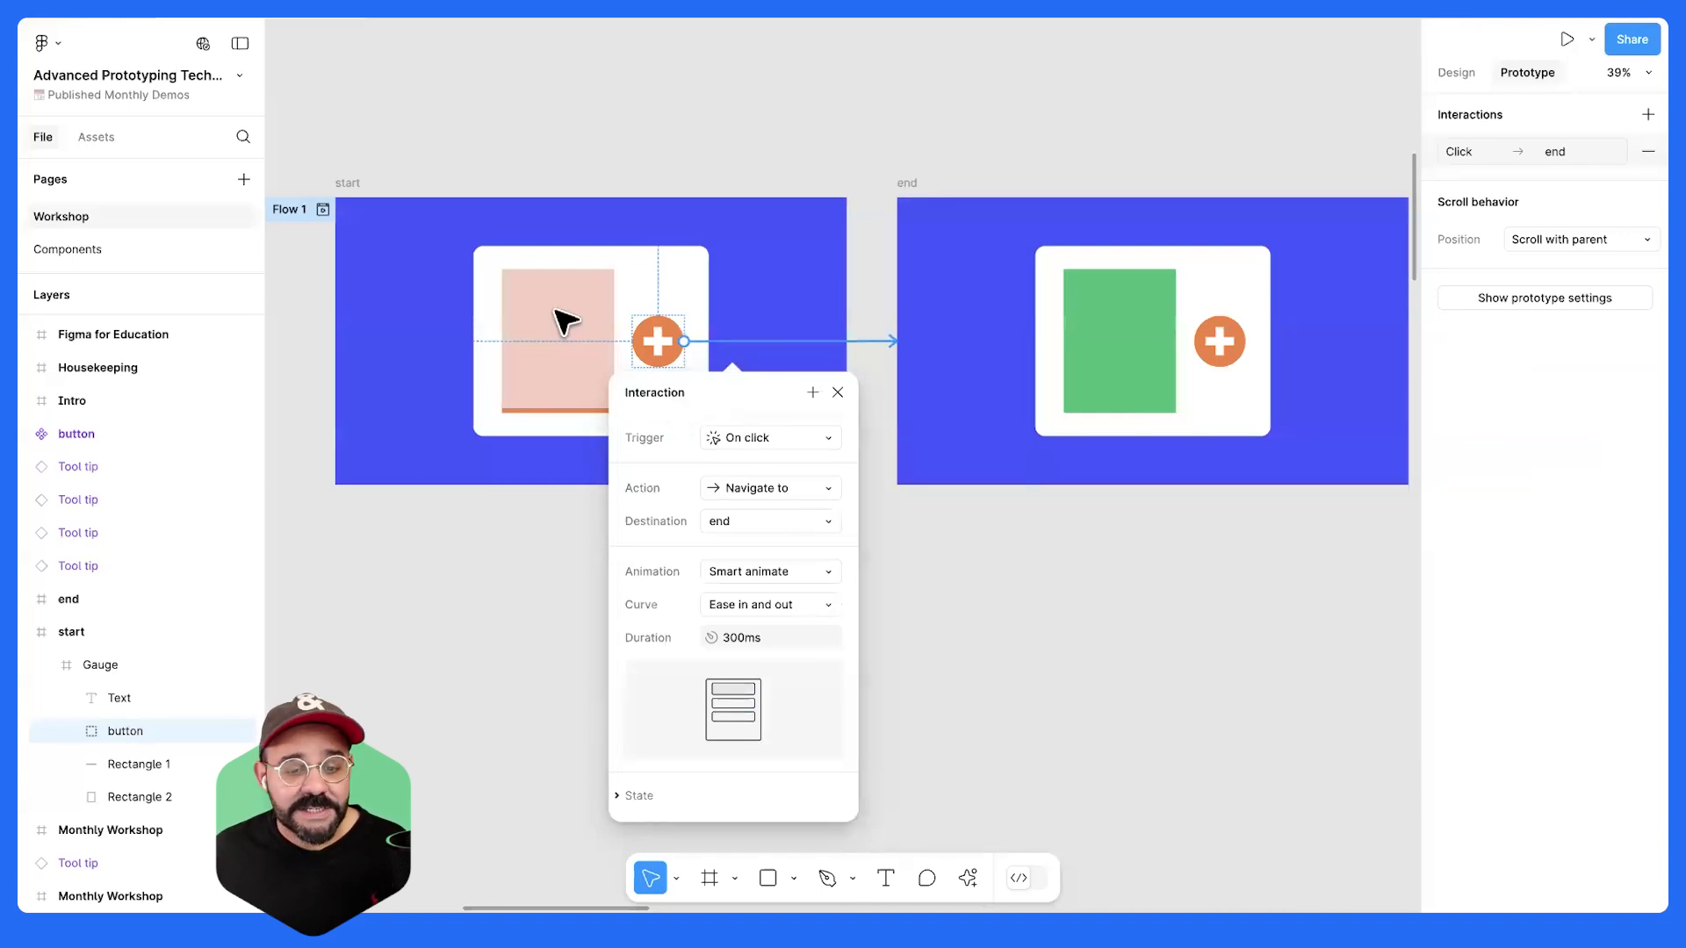
click(975, 602)
- Remove the Flow 1 starting point from the start frame
drag(288, 212, 352, 90)
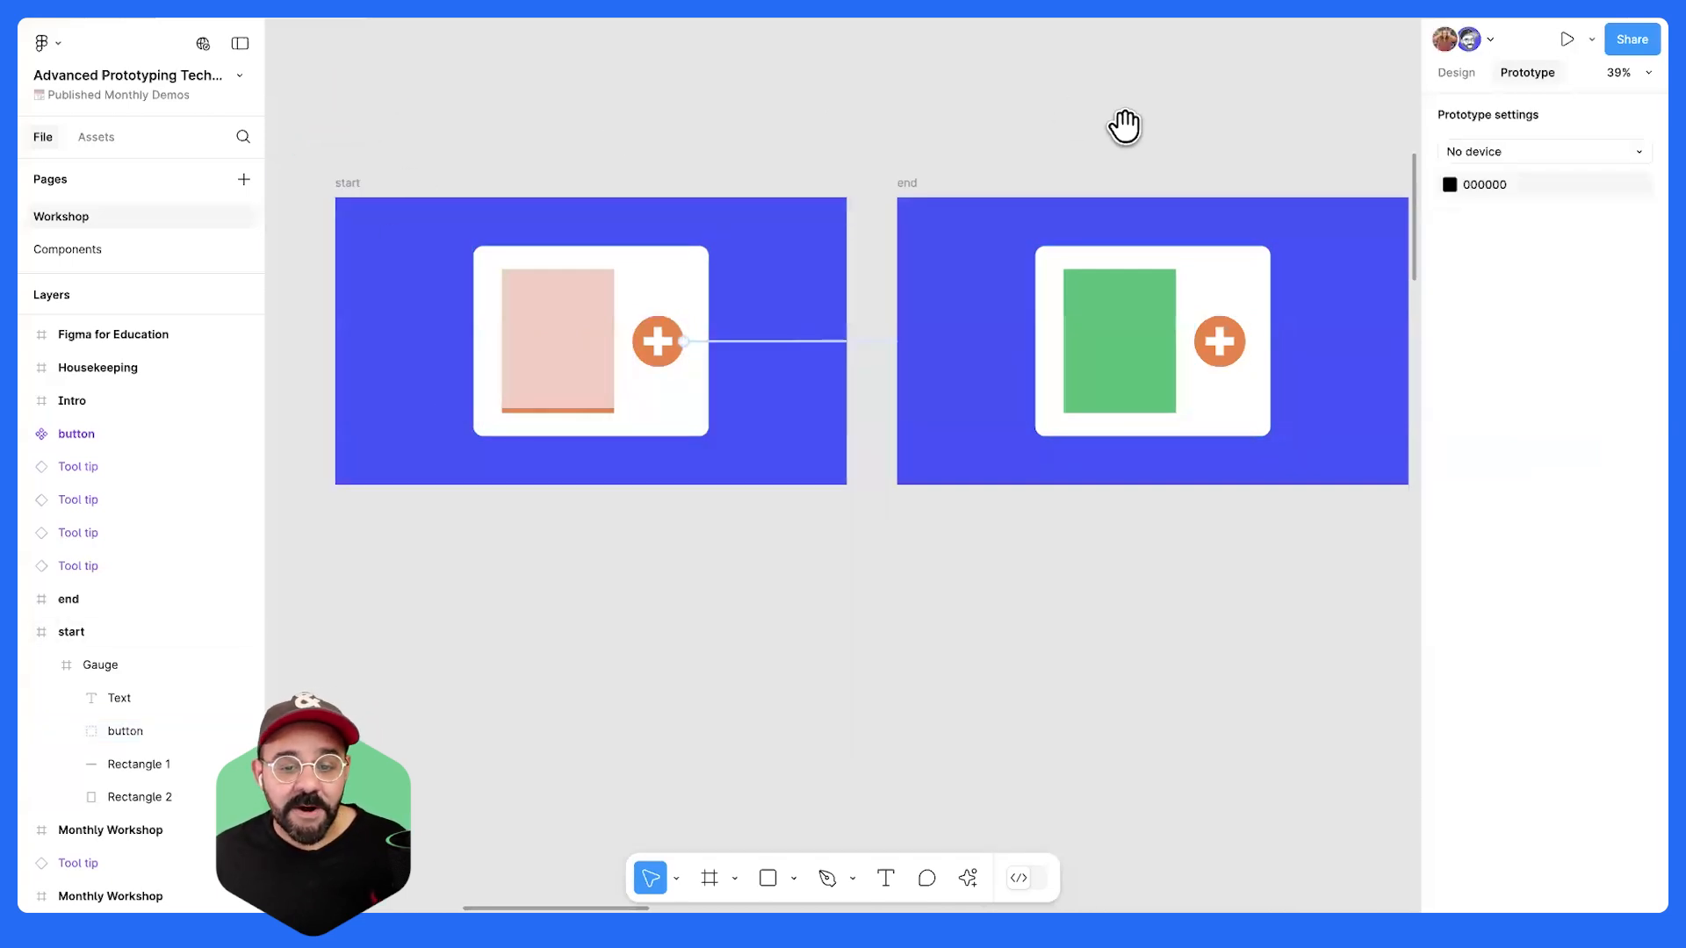
- Examine the annotated advanced gauge frame and the button component set beneath it
drag(1124, 126, 590, 155)
scroll(1036, 217, right, 10)
scroll(752, 334, up, 5)
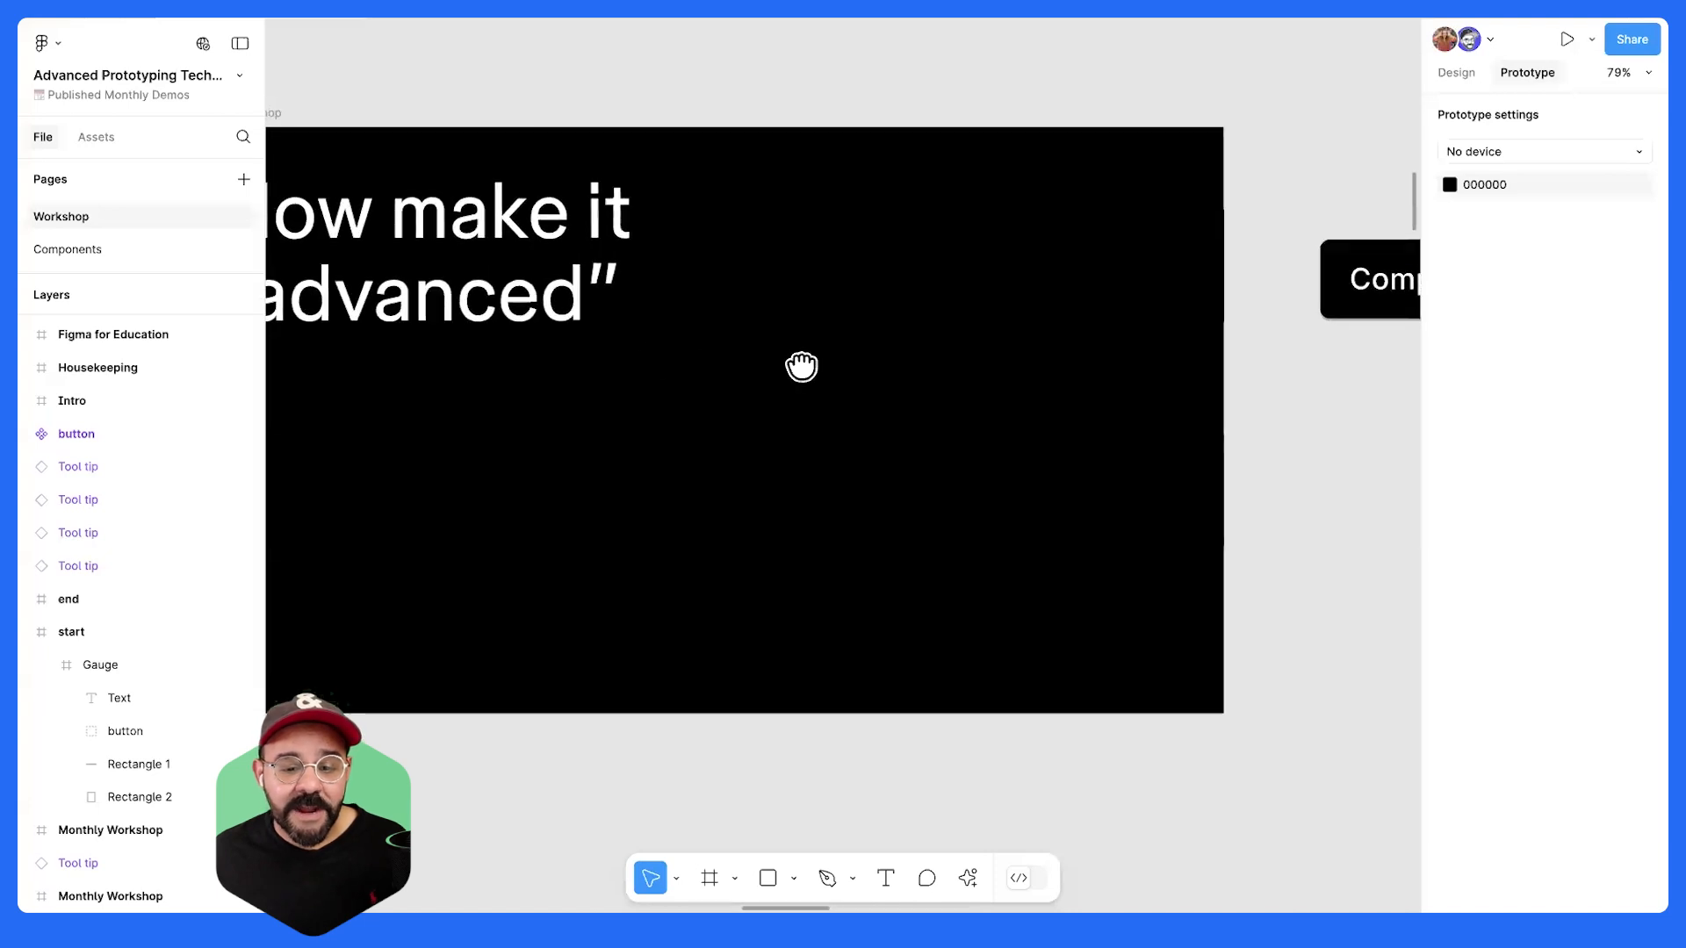
scroll(802, 357, right, 1)
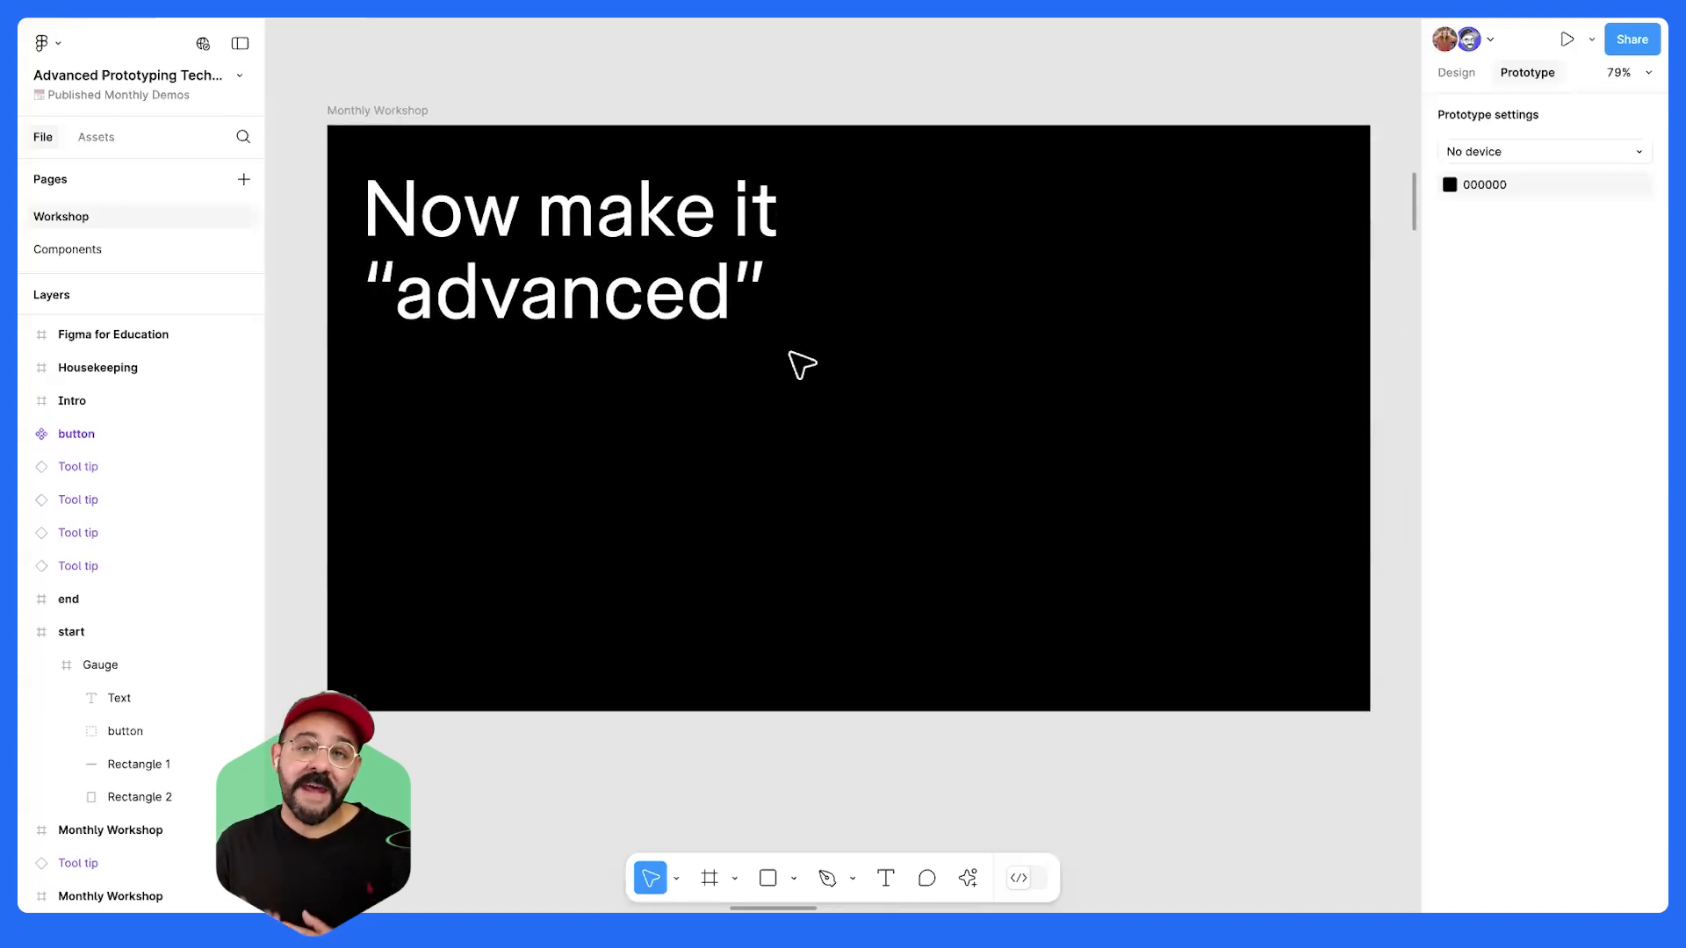
scroll(756, 264, down, 7)
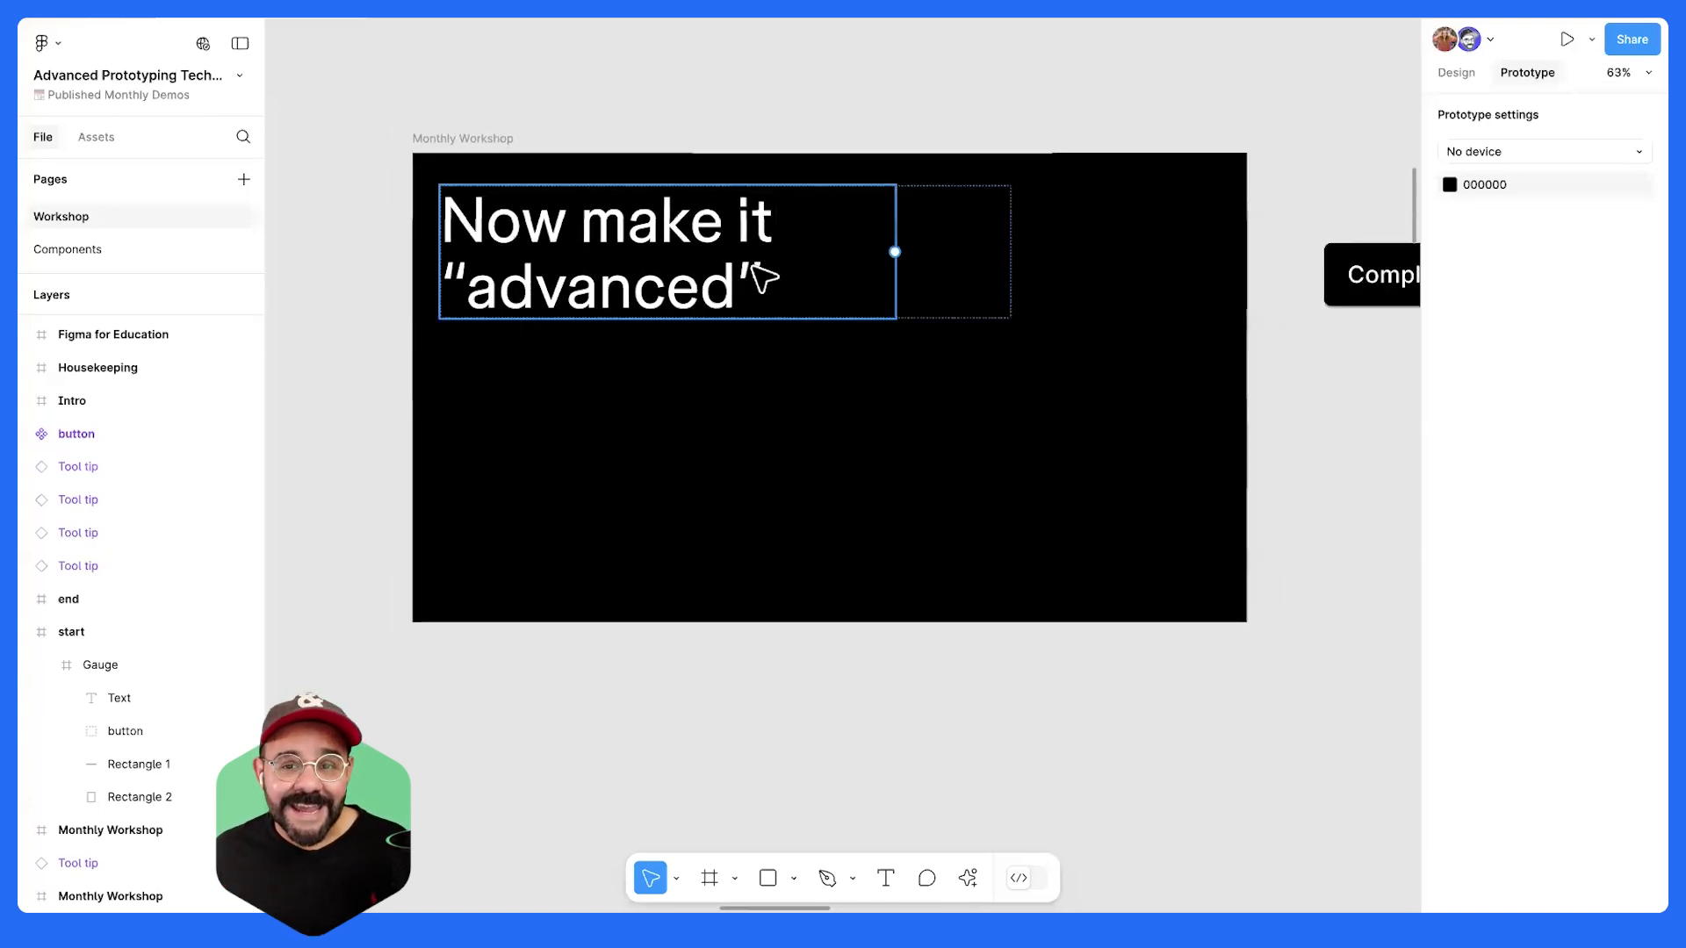
drag(813, 338, 531, 345)
scroll(997, 365, right, 5)
scroll(921, 350, up, 5)
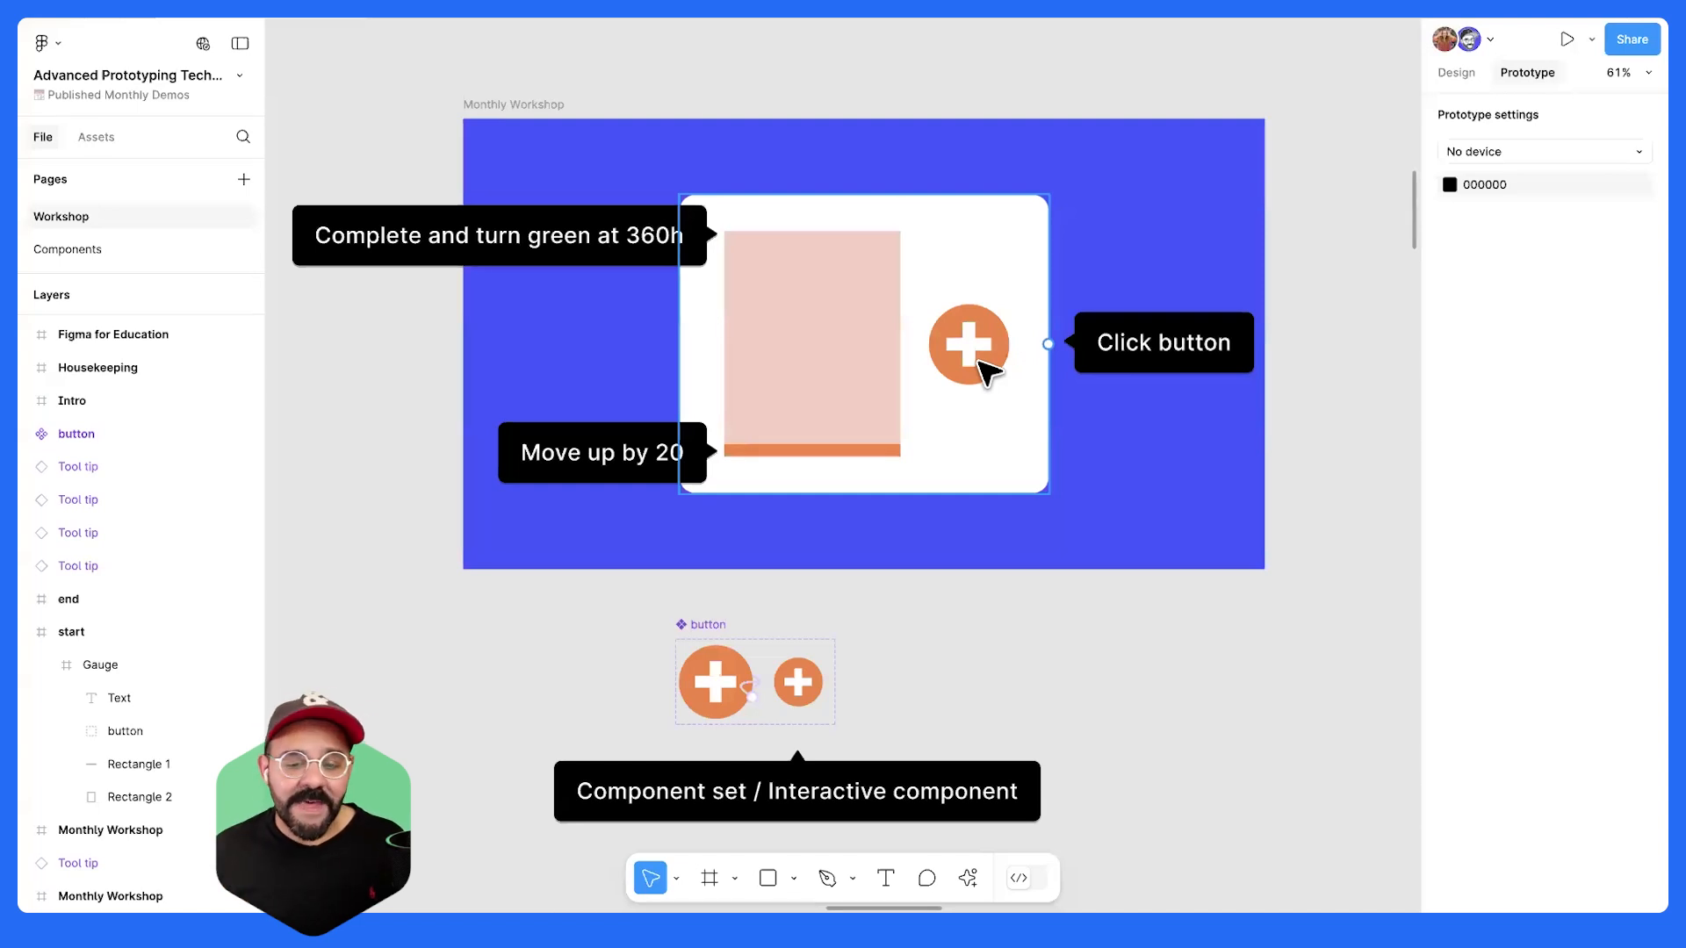
scroll(984, 386, down, 3)
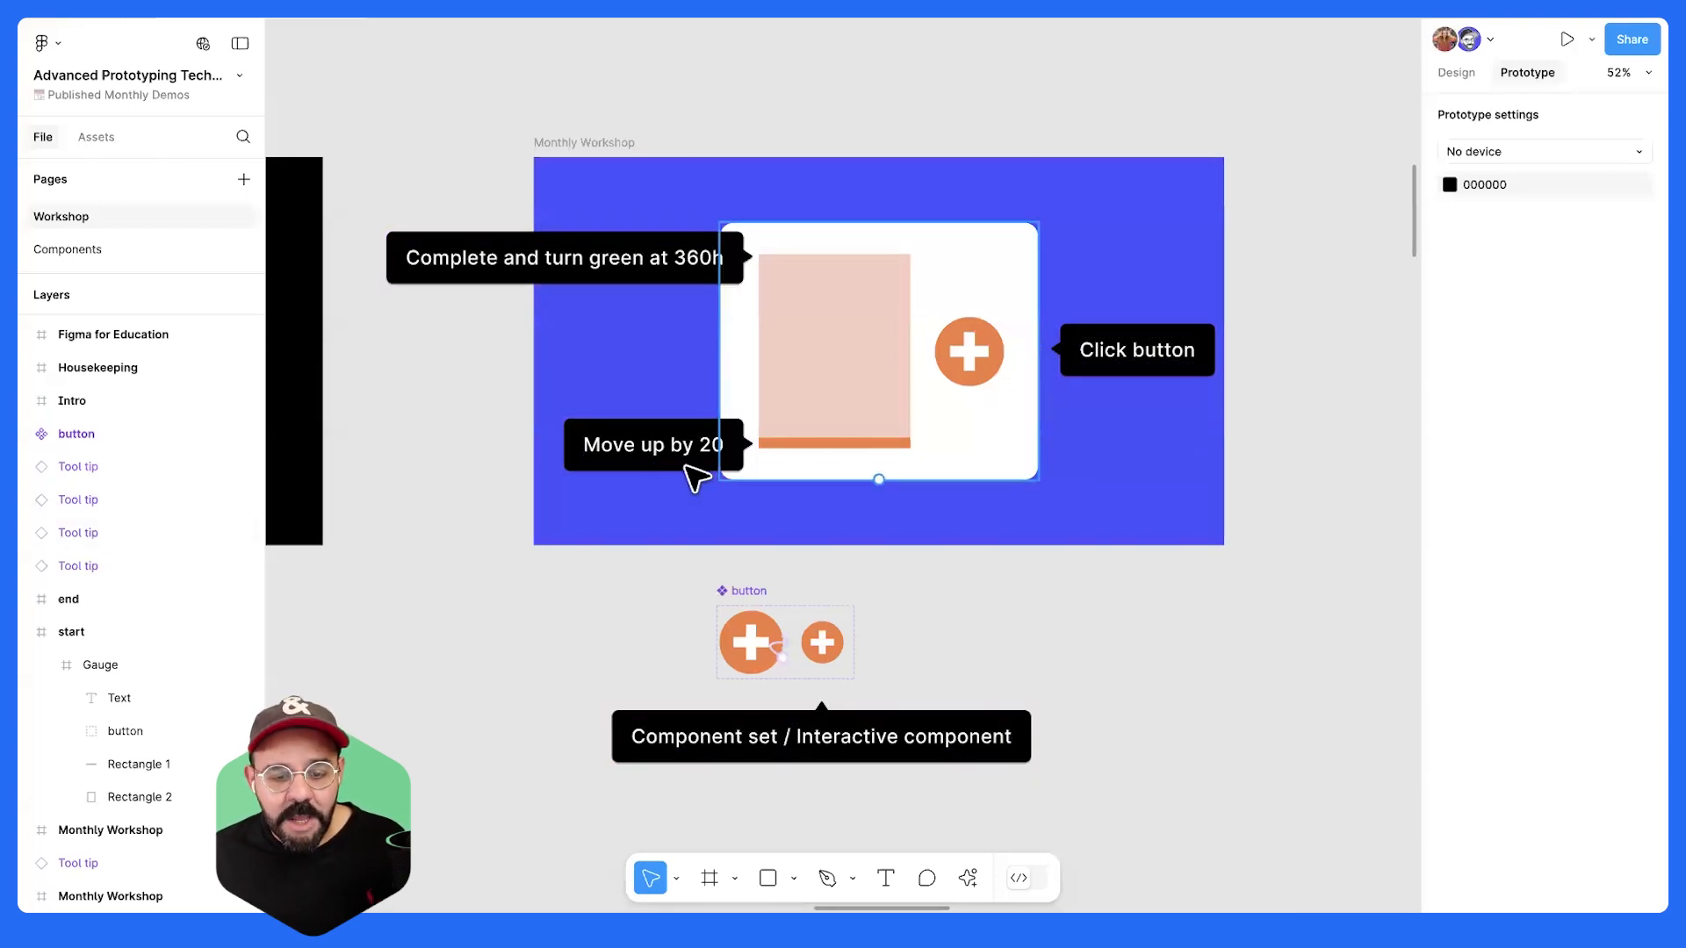
scroll(799, 373, up, 2)
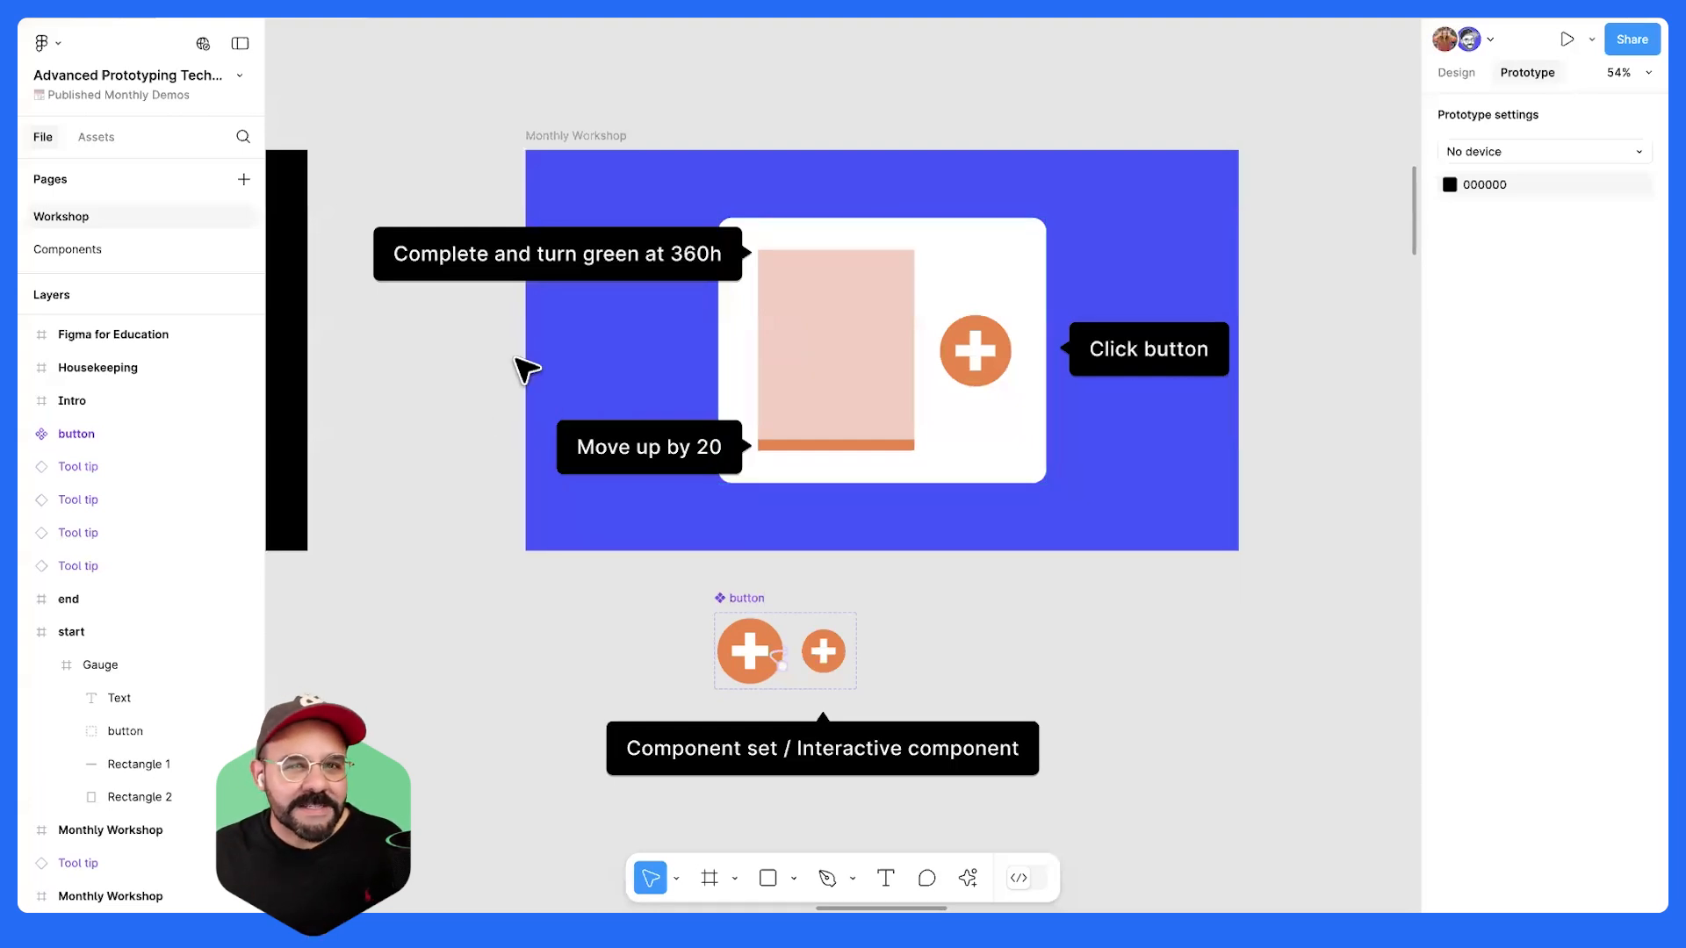
- Preview the annotated gauge frame in an enlarged preview window, test its plus button, and close the preview
click(603, 139)
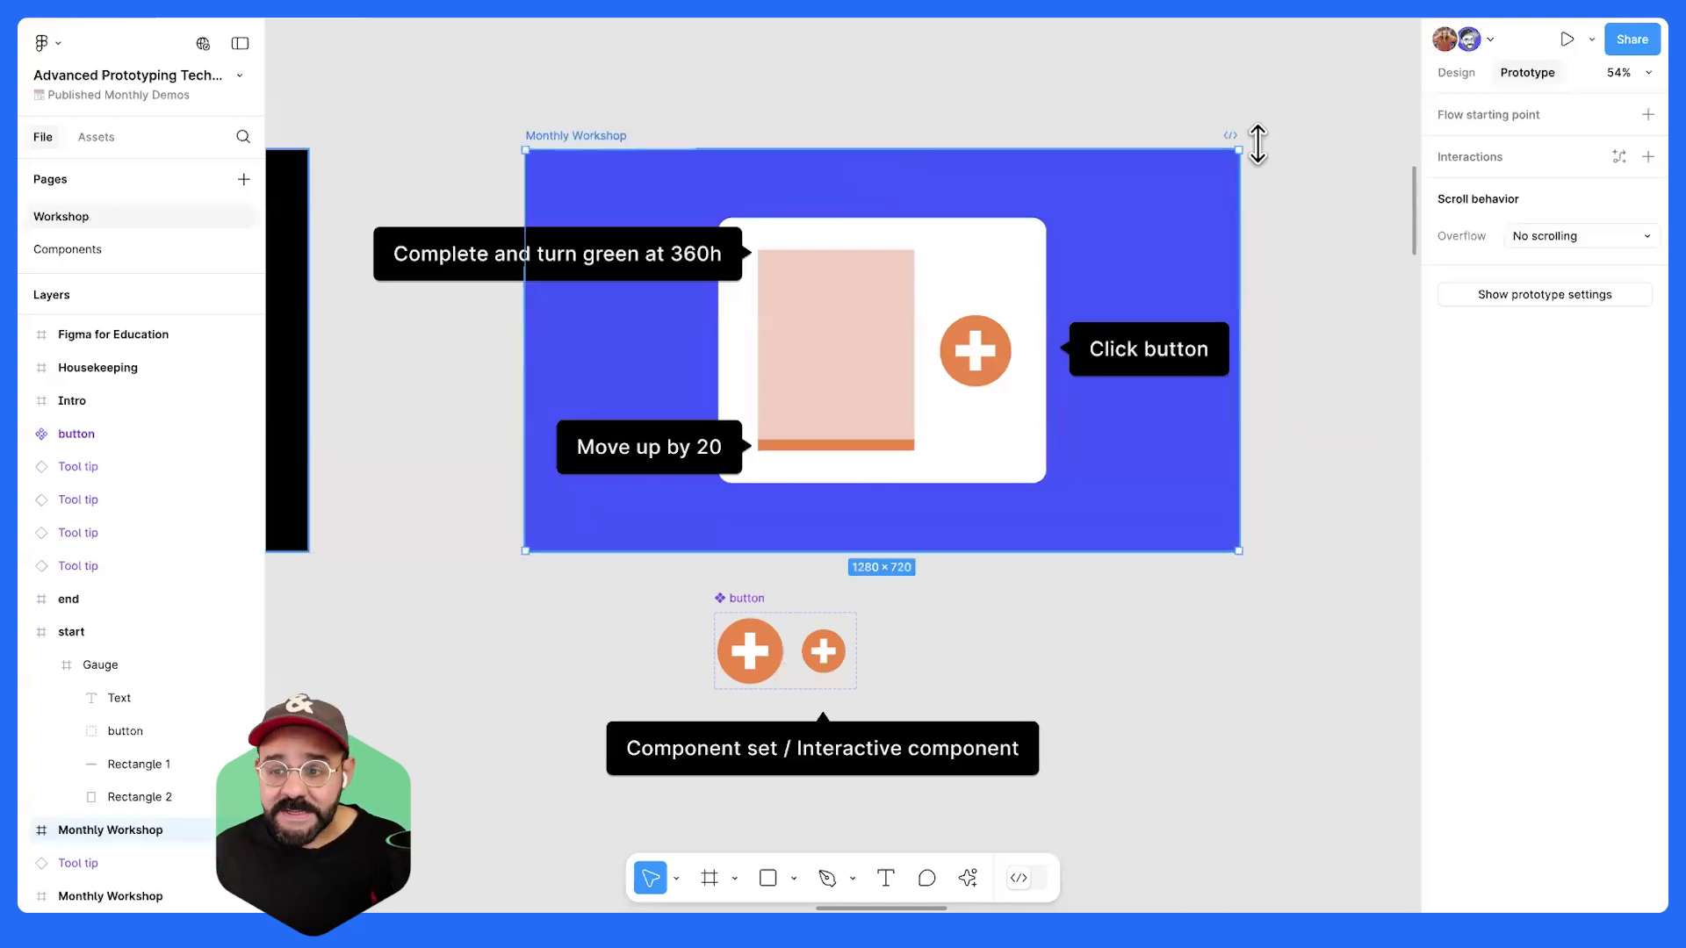
click(1592, 40)
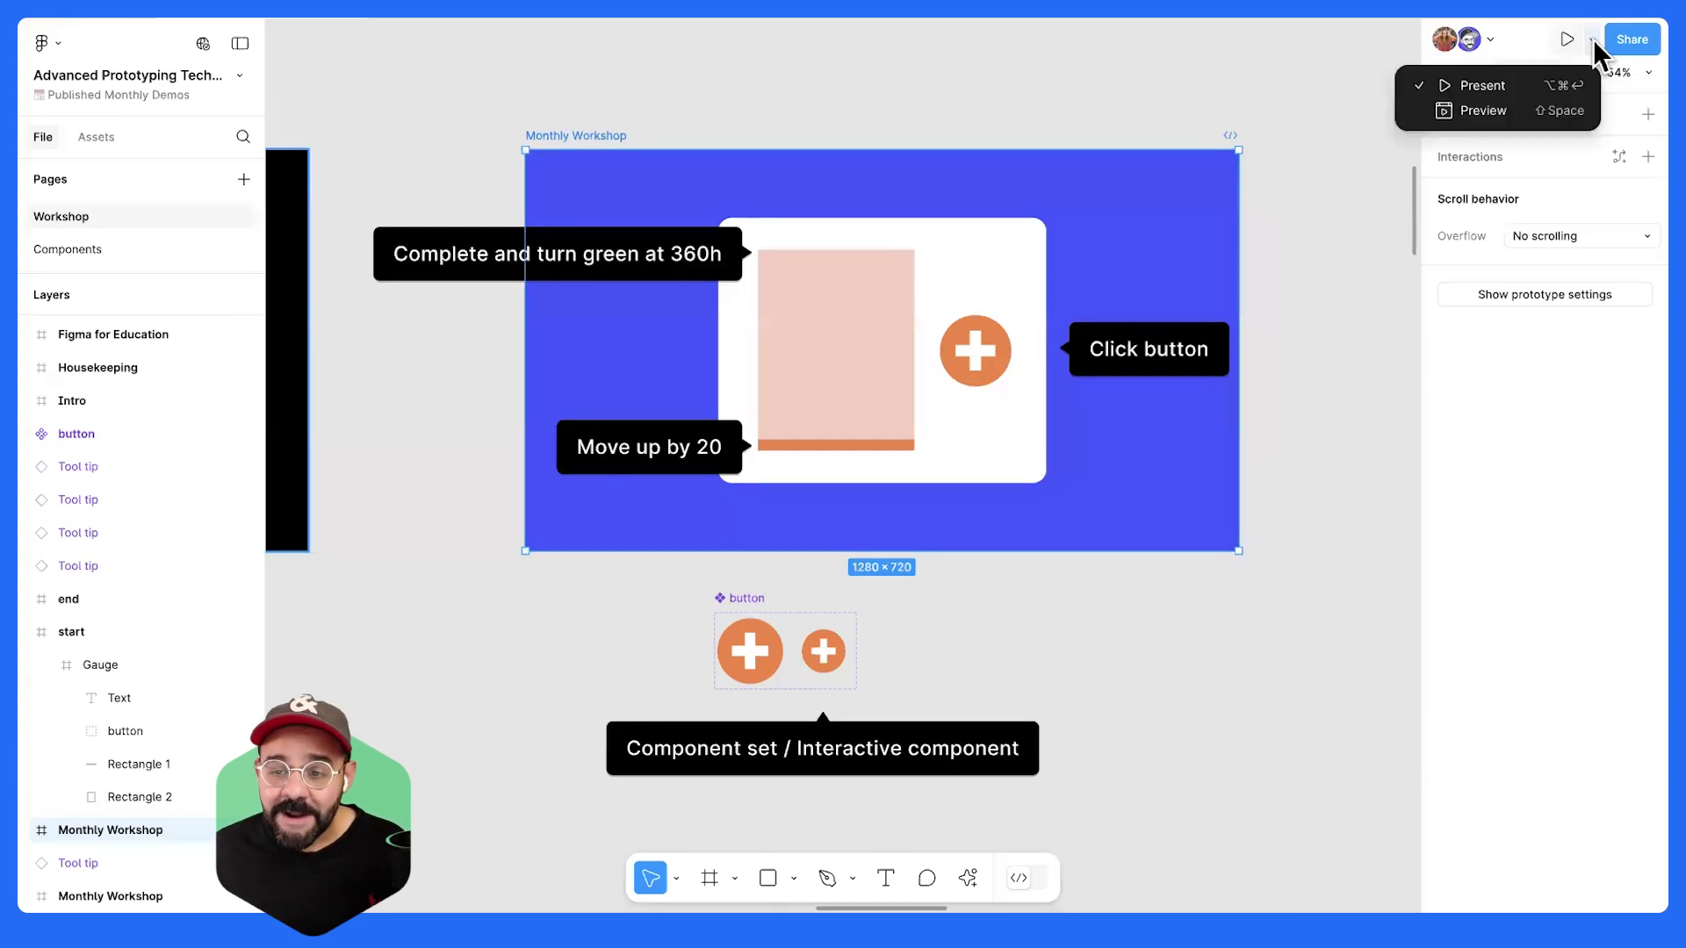
click(1580, 119)
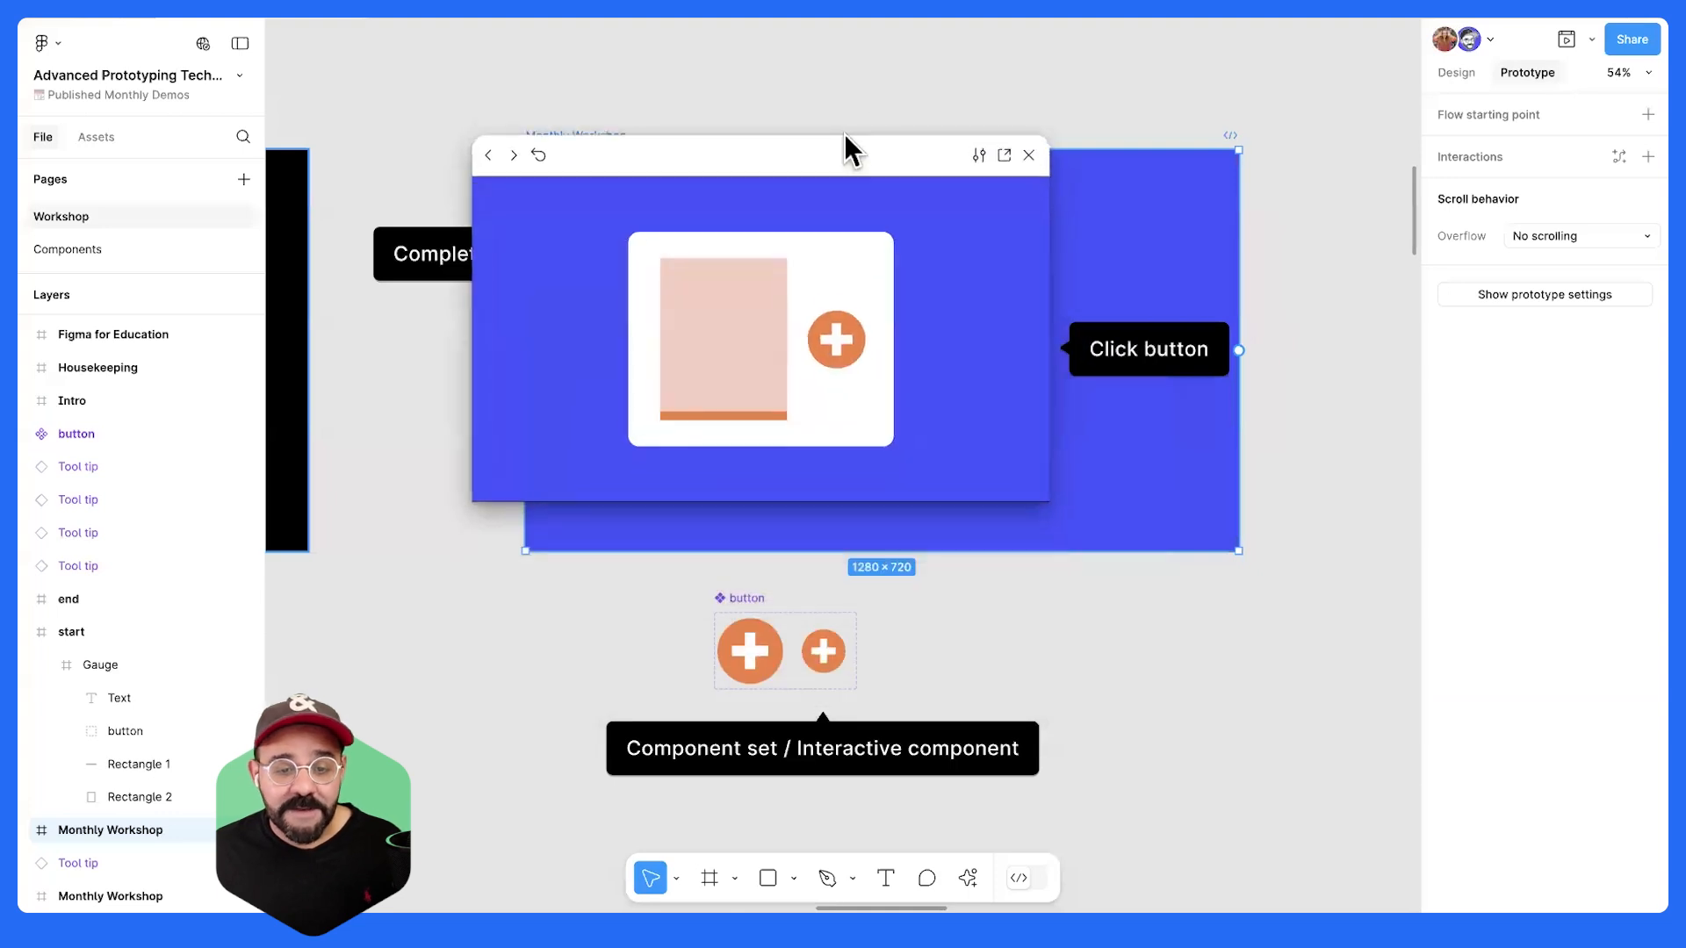
drag(1041, 468, 1295, 675)
click(990, 414)
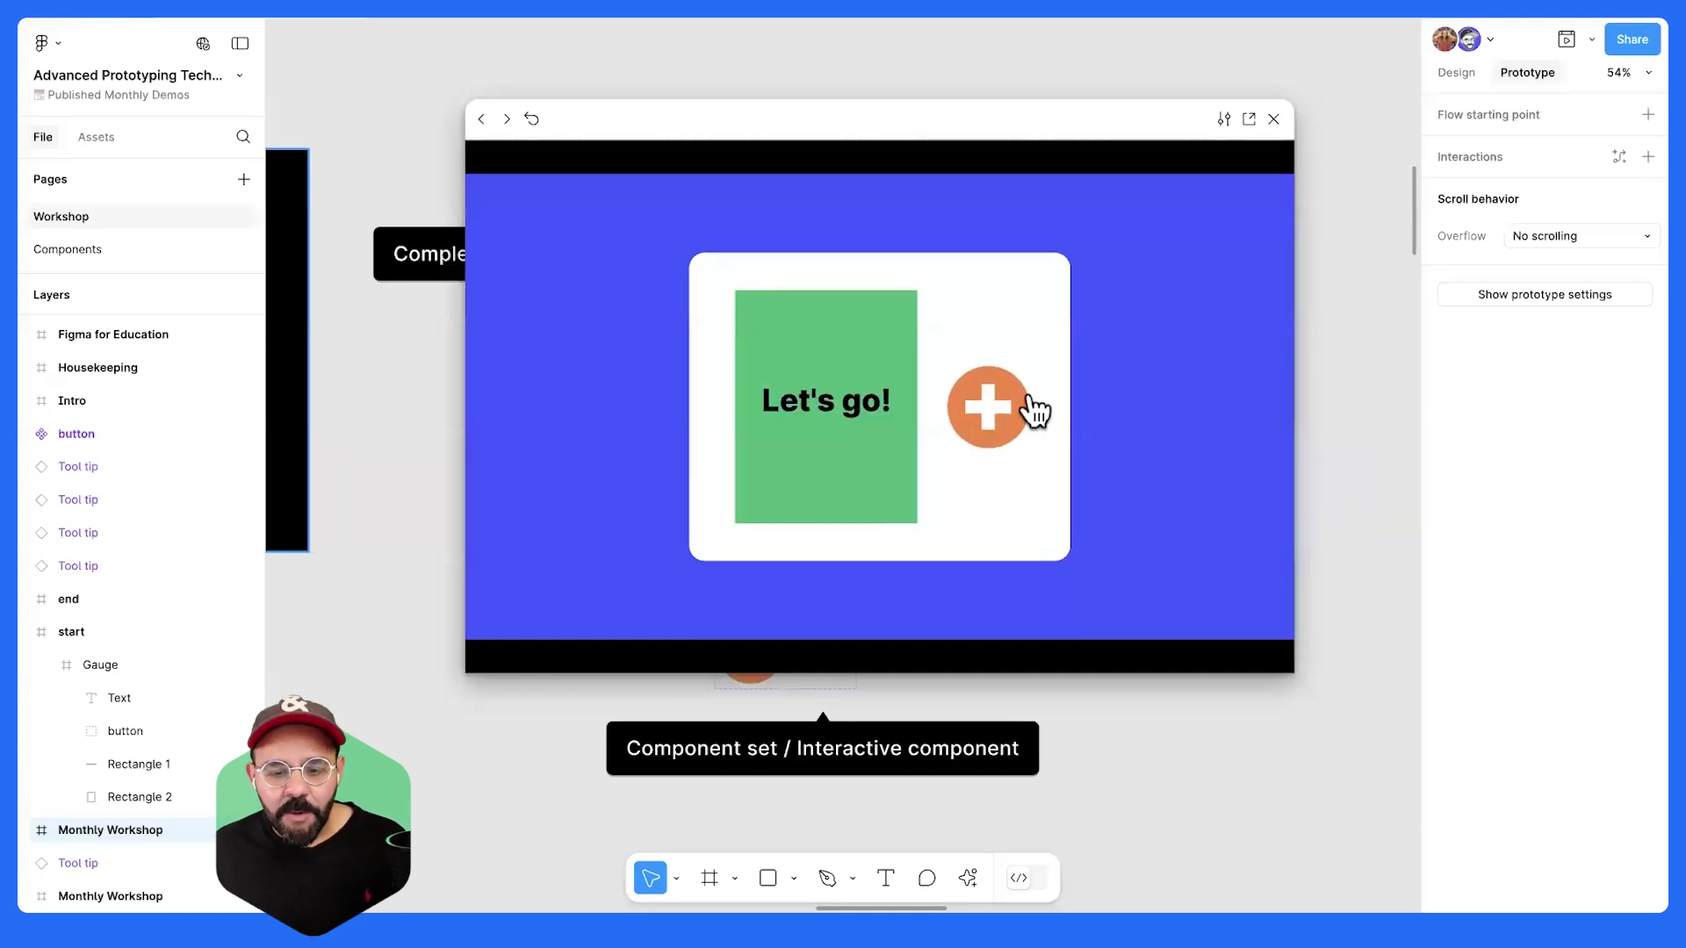
click(1273, 119)
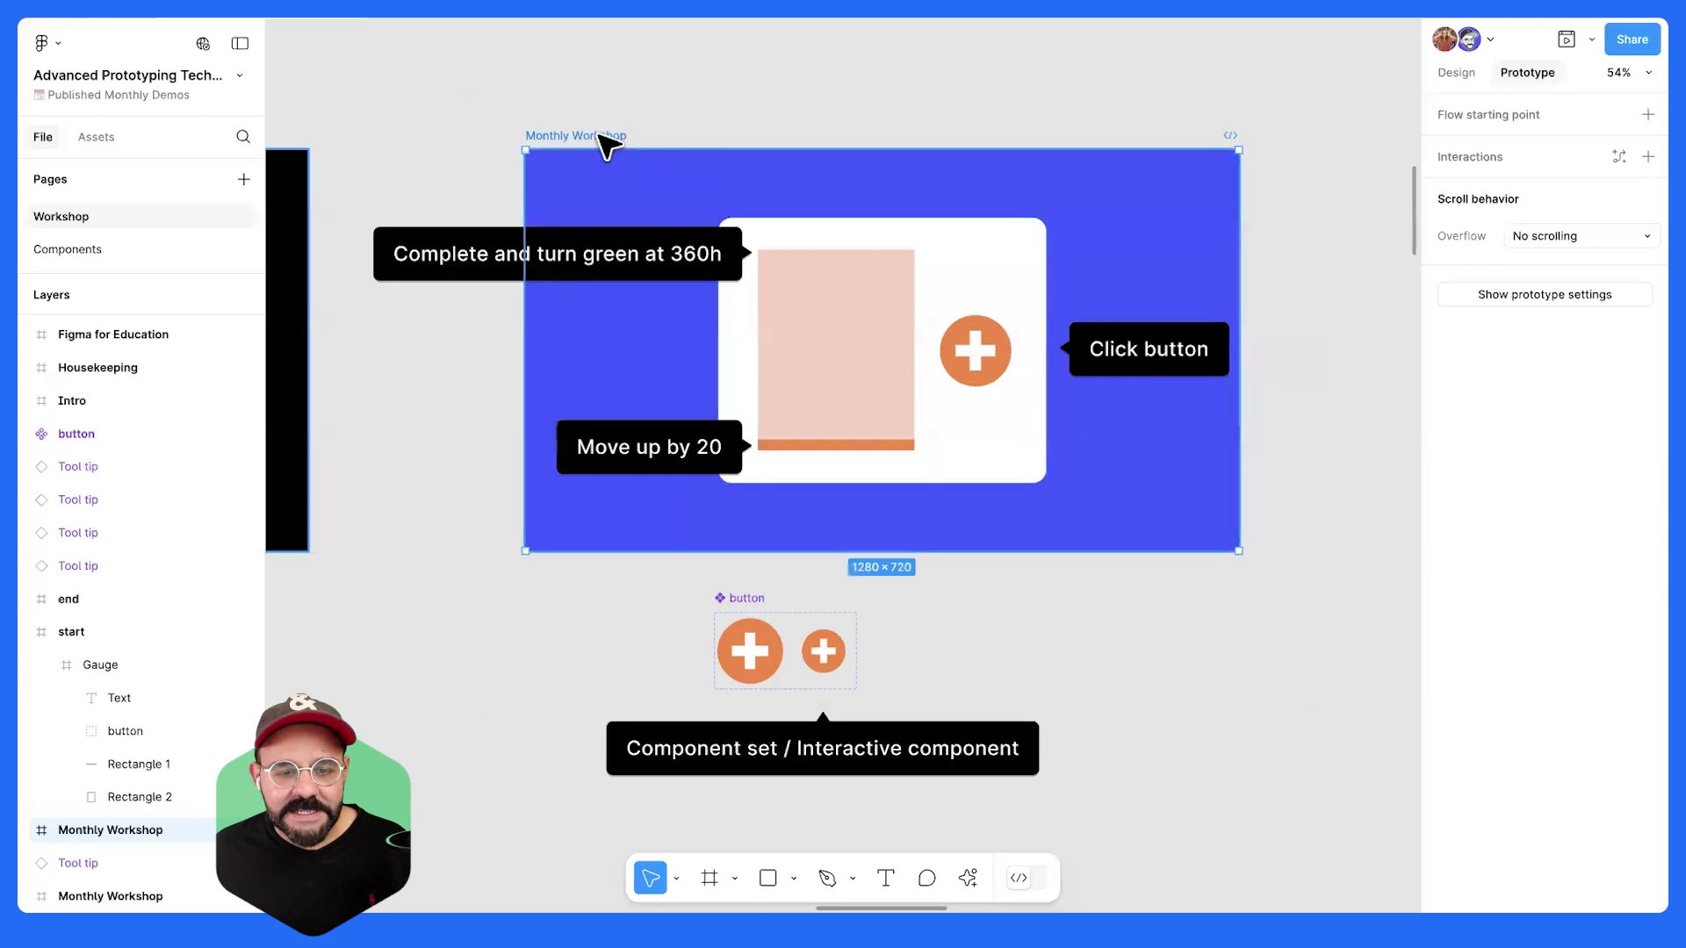
- Preview the annotated gauge frame again, activate its plus button repeatedly until the gauge completes, and close the preview
key(shift+space)
click(987, 422)
click(985, 420)
click(984, 420)
click(984, 419)
click(984, 420)
click(984, 420)
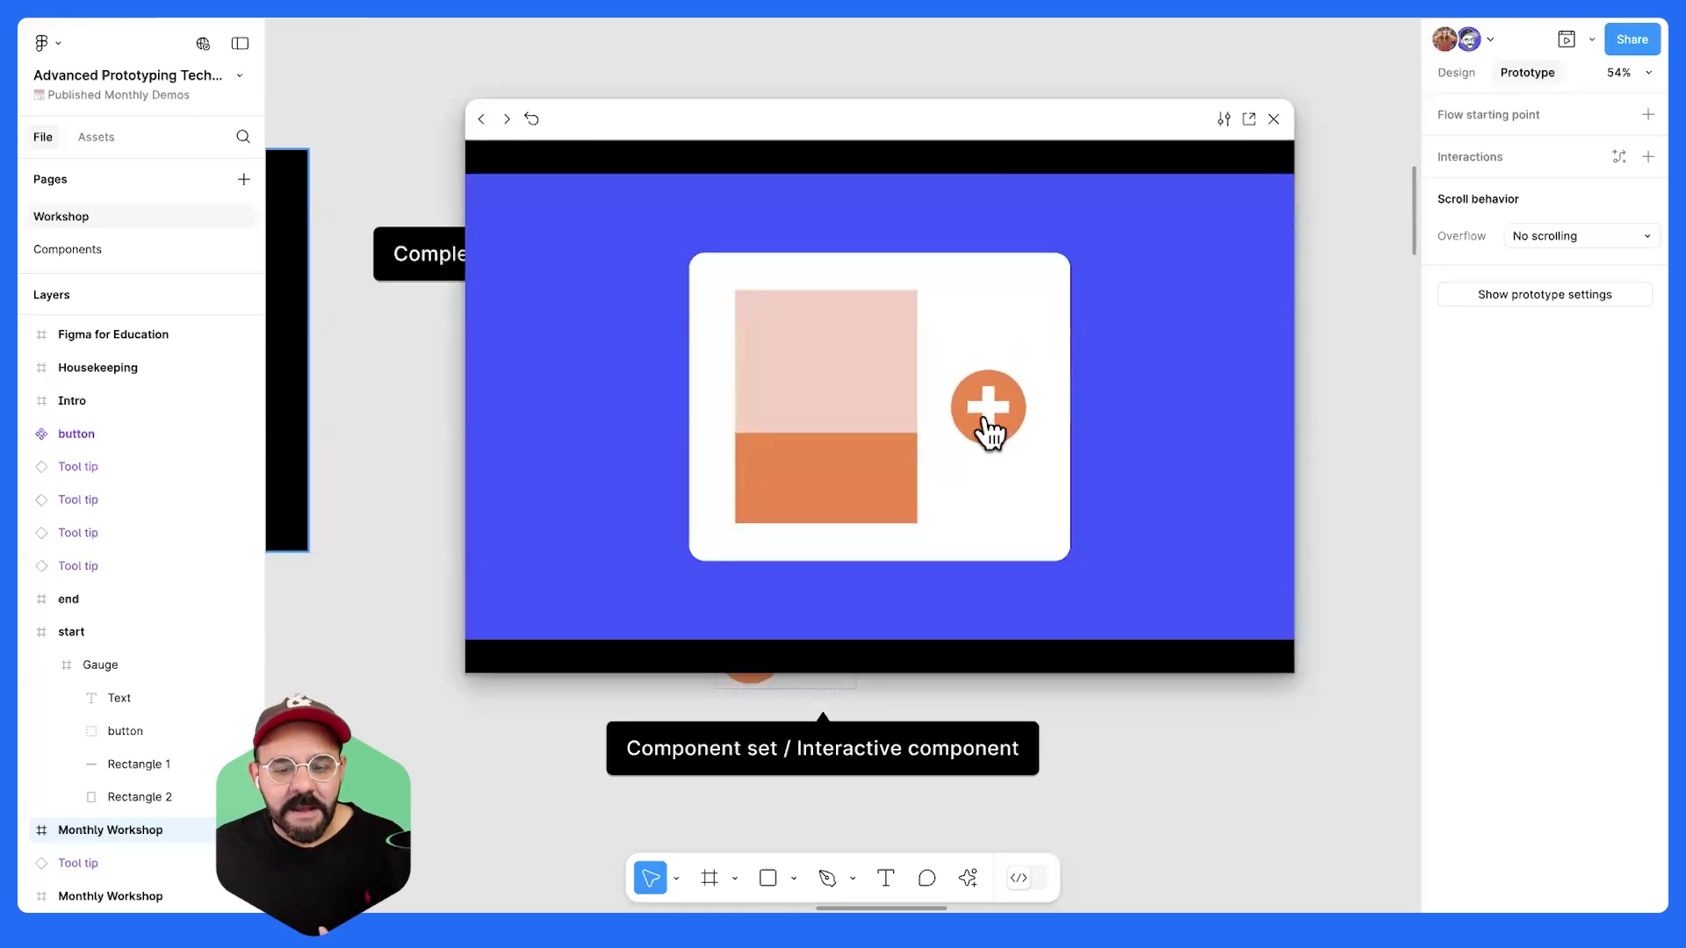
click(984, 420)
click(984, 420)
click(985, 420)
click(985, 419)
click(986, 419)
click(985, 420)
click(985, 420)
click(985, 420)
click(985, 420)
click(985, 420)
click(985, 419)
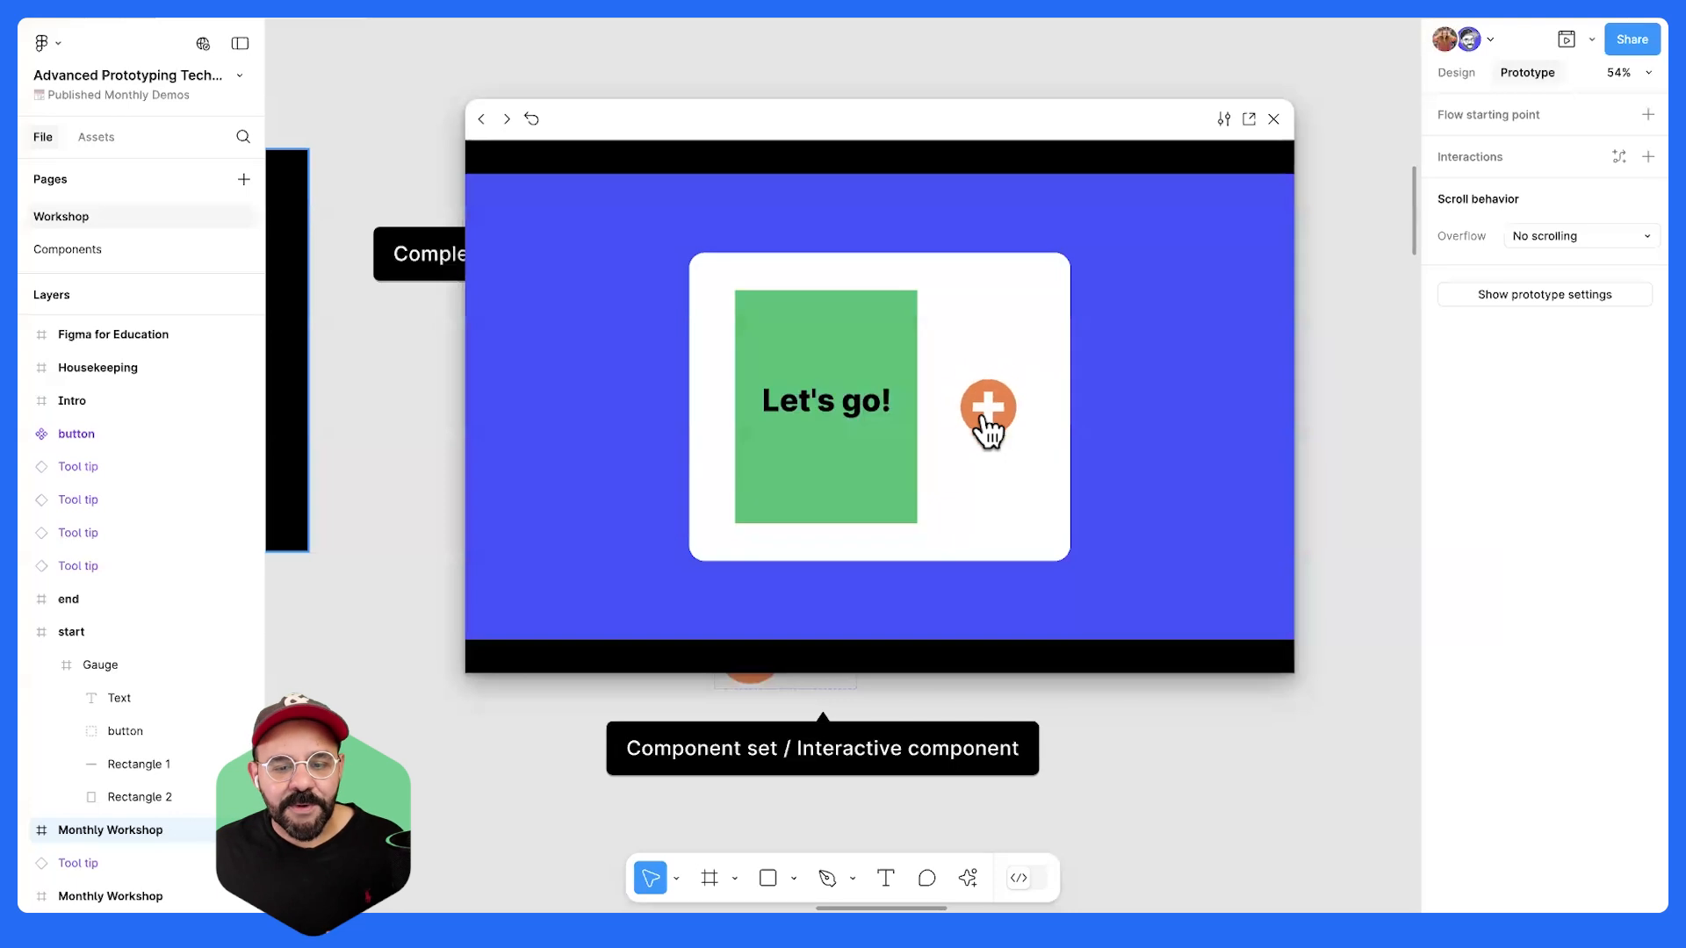
key(Escape)
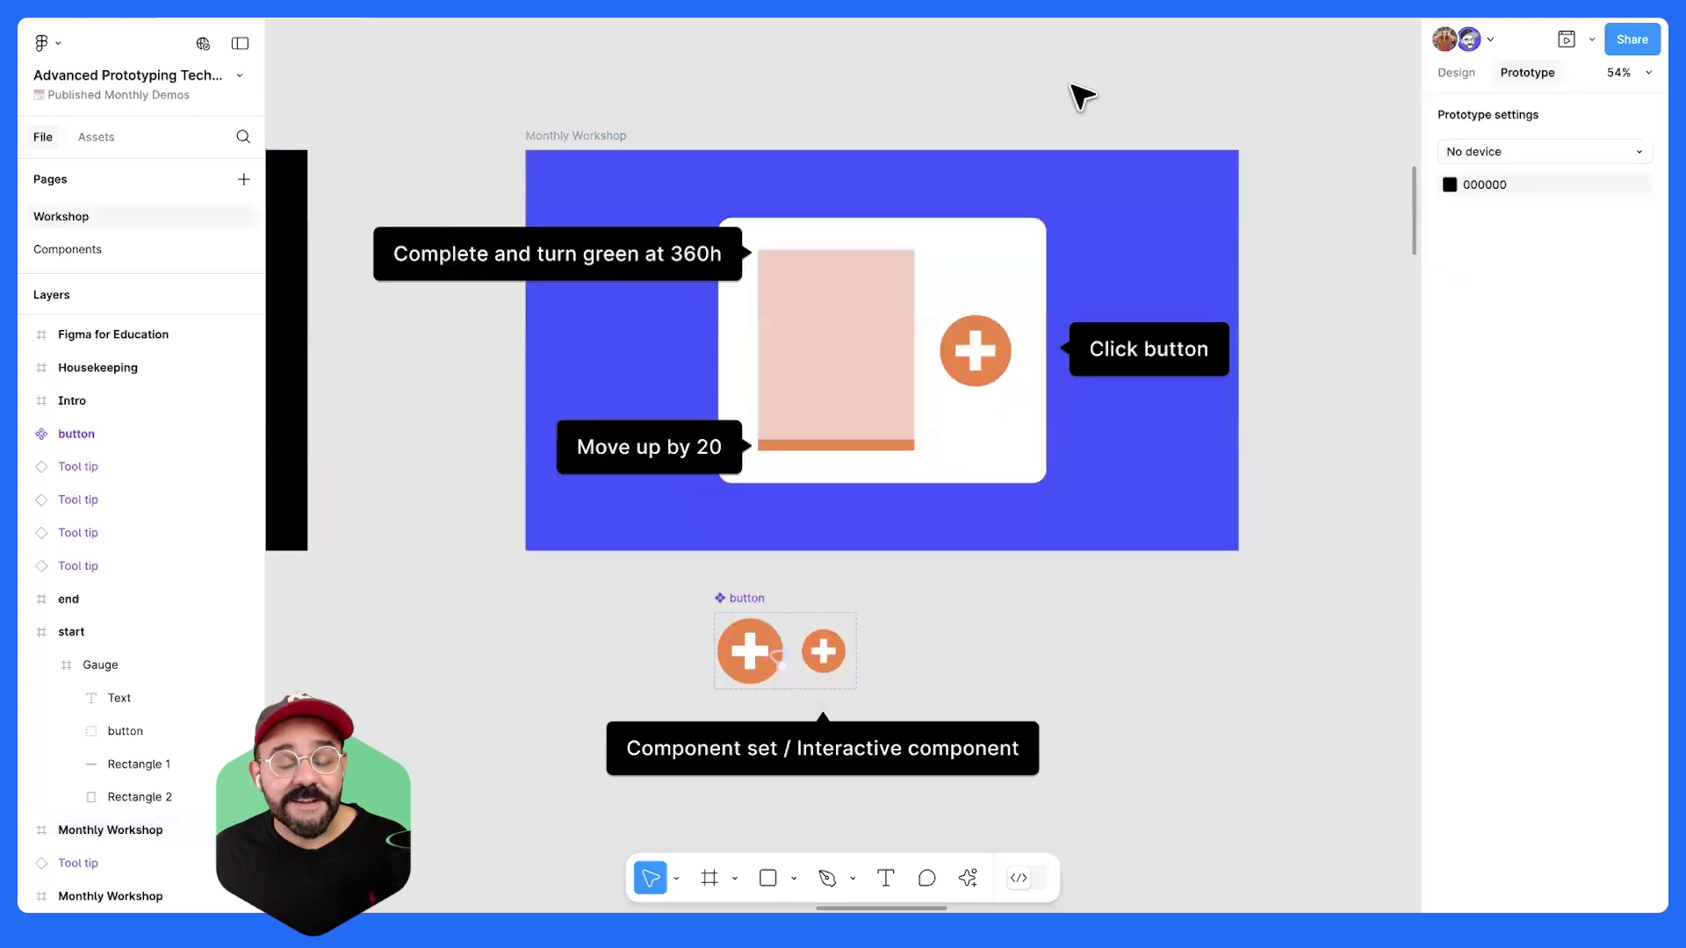
- Inspect the Mouse up interaction on the button component's pressed variant, including its variable actions and conditional, in an enlarged dialog
scroll(1080, 94, down, 5)
scroll(699, 156, left, 10)
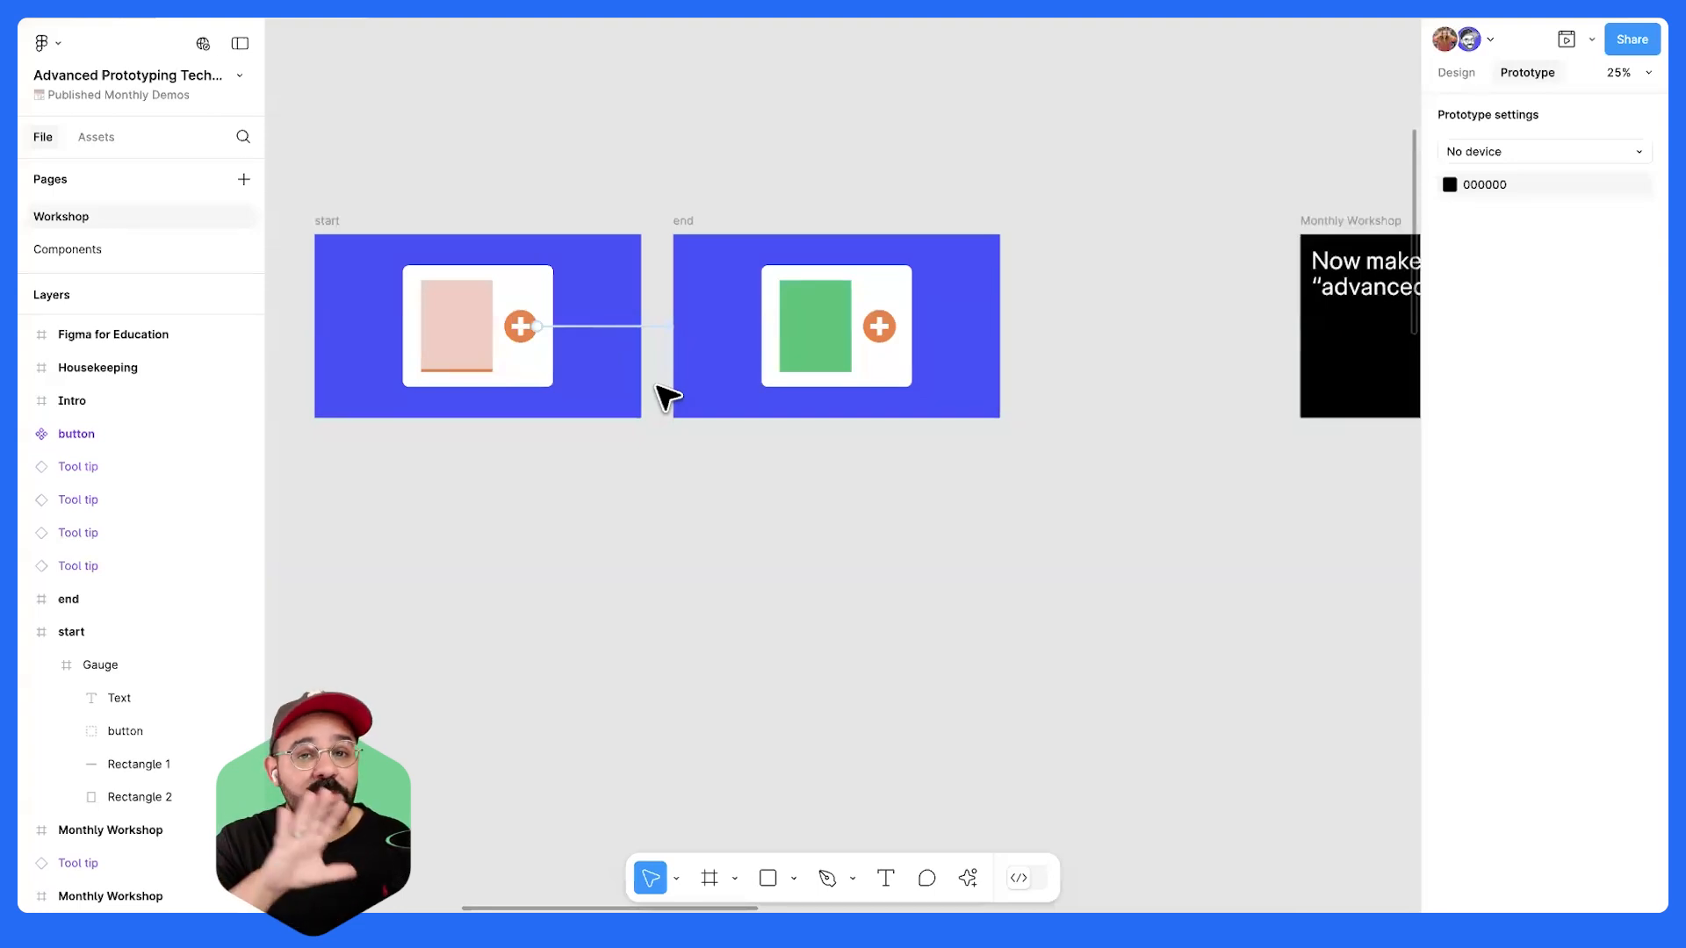
scroll(659, 380, right, 10)
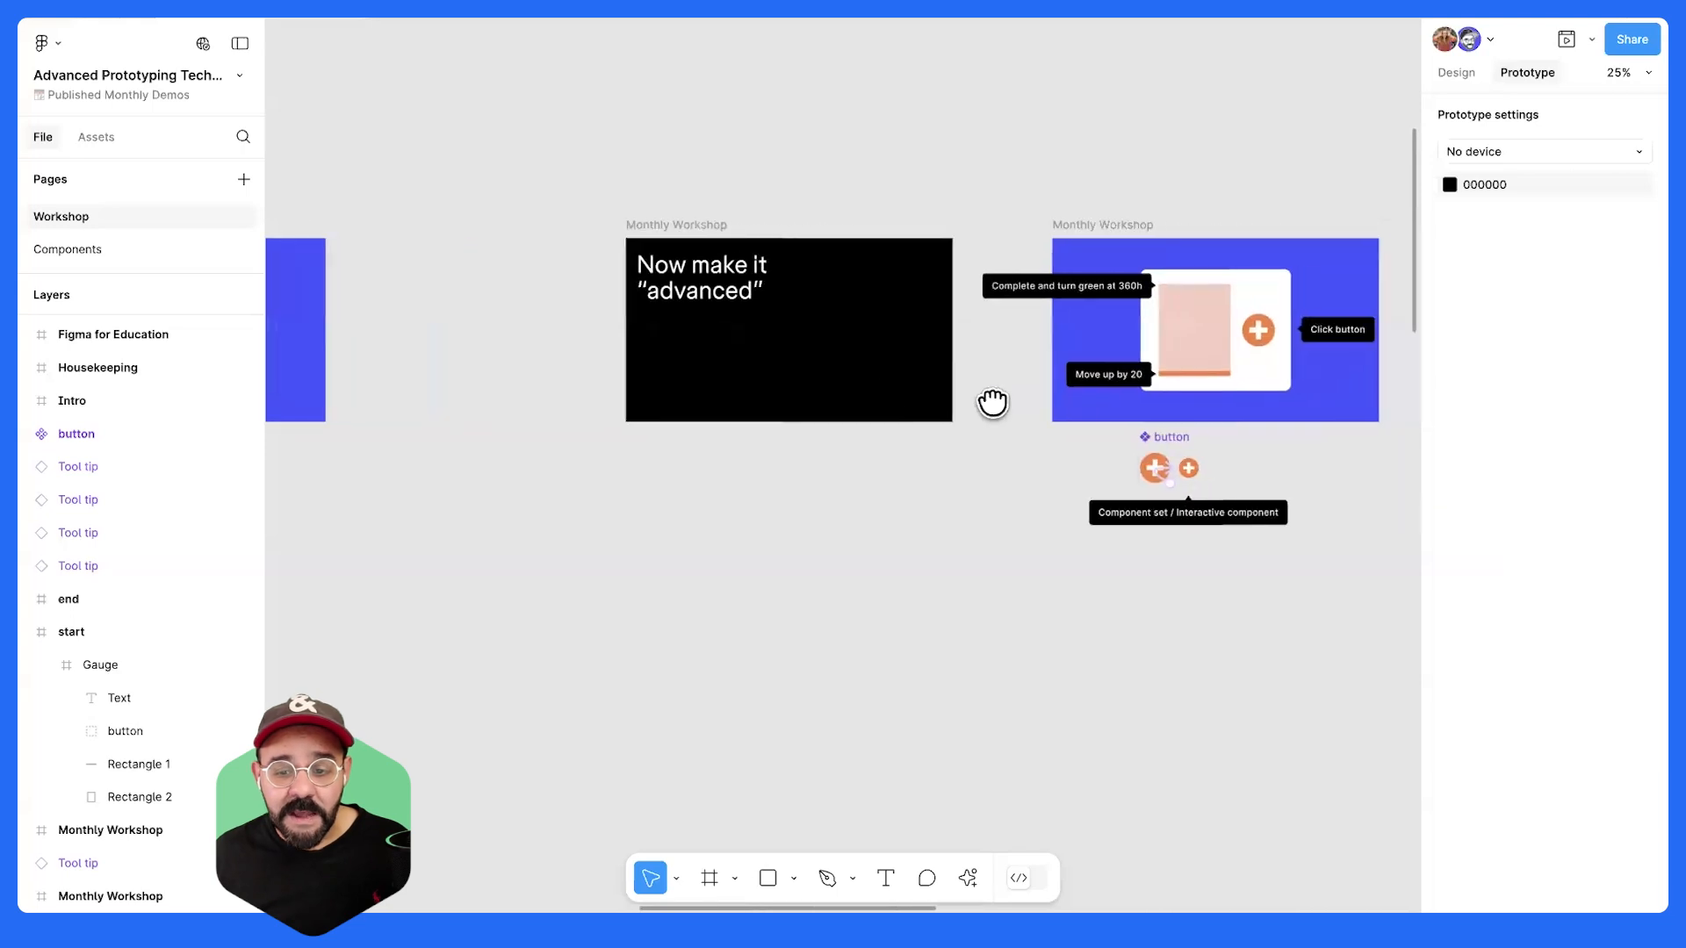
scroll(983, 303, up, 6)
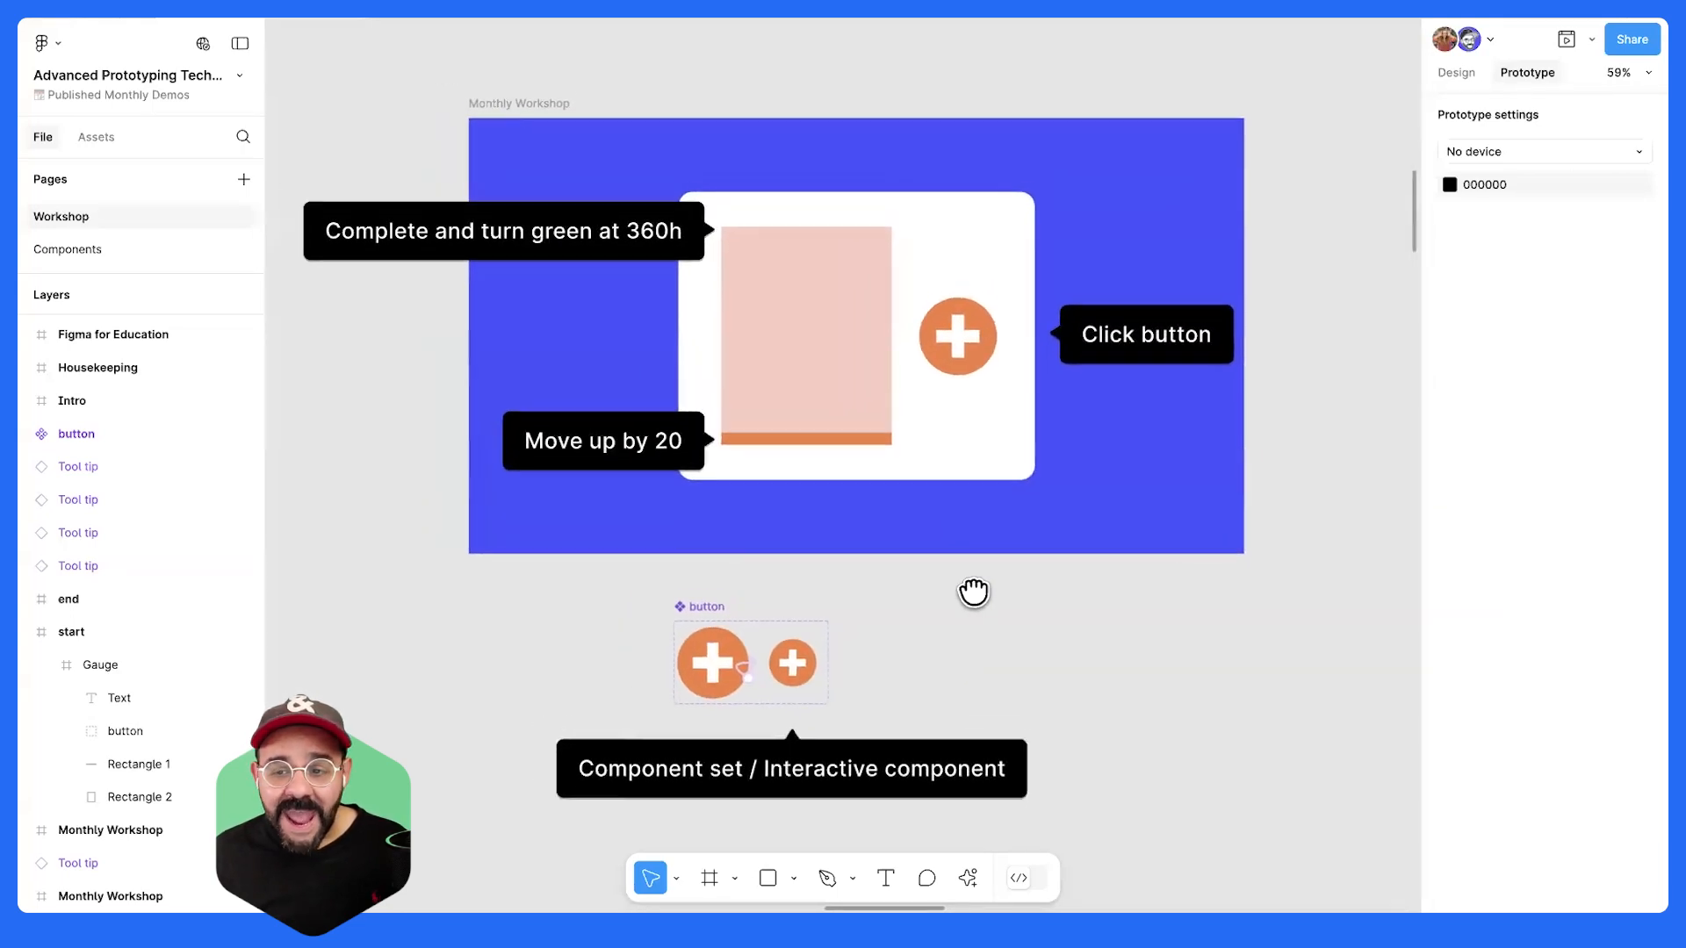
click(802, 684)
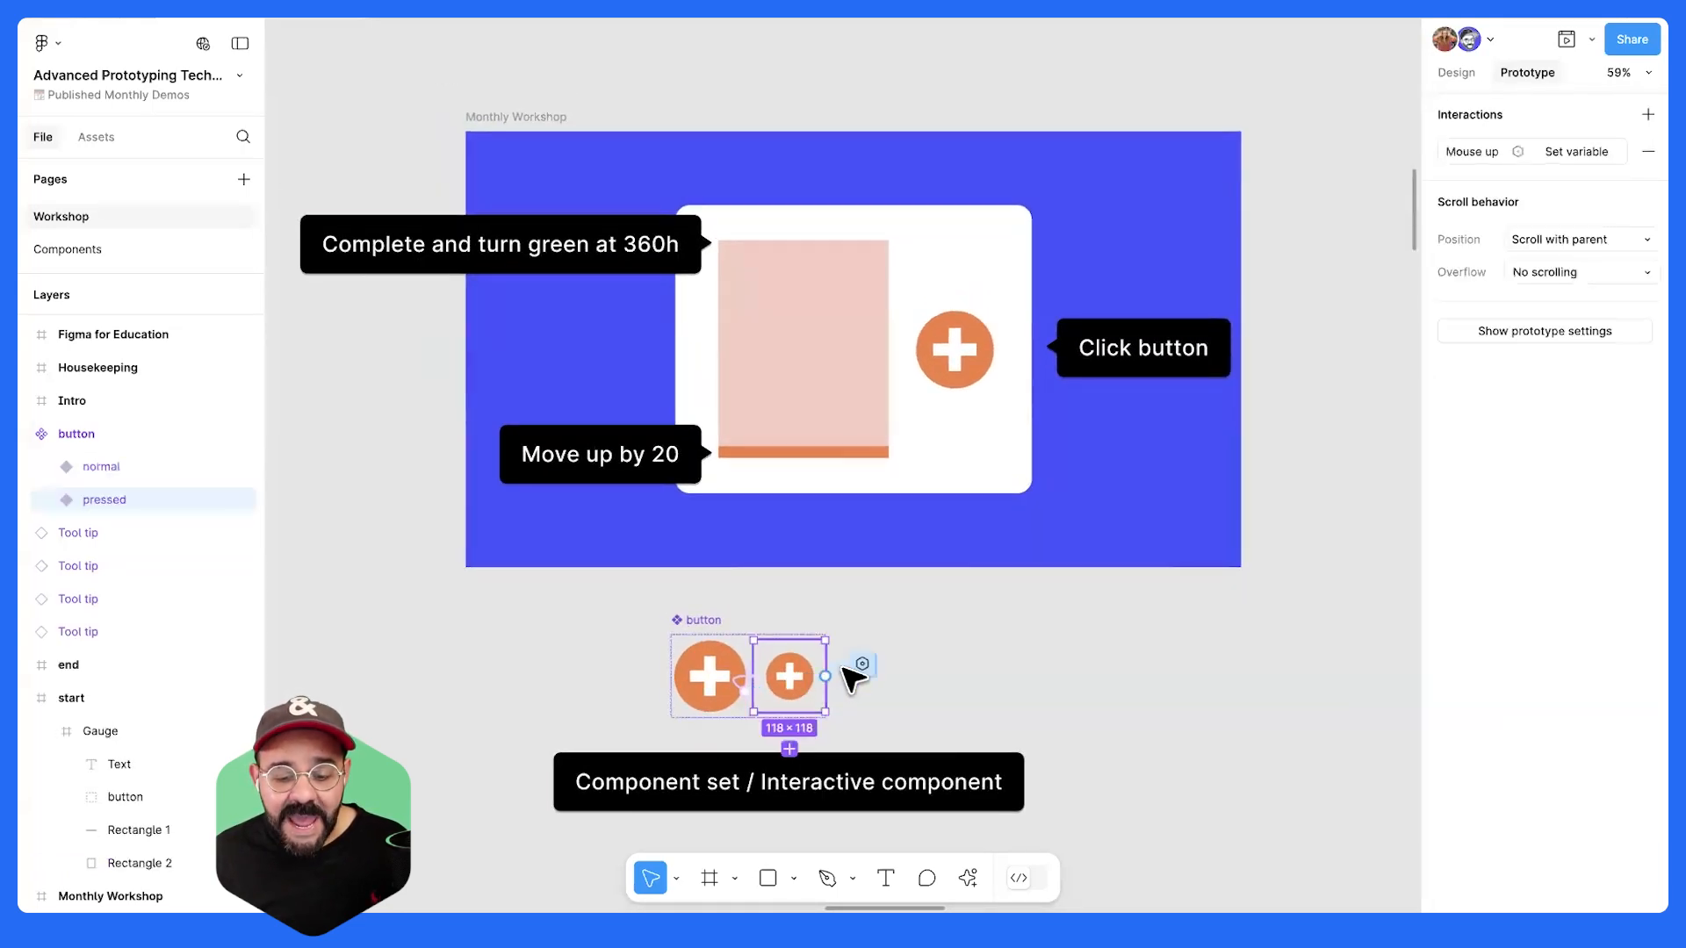
click(860, 668)
drag(914, 707, 1174, 163)
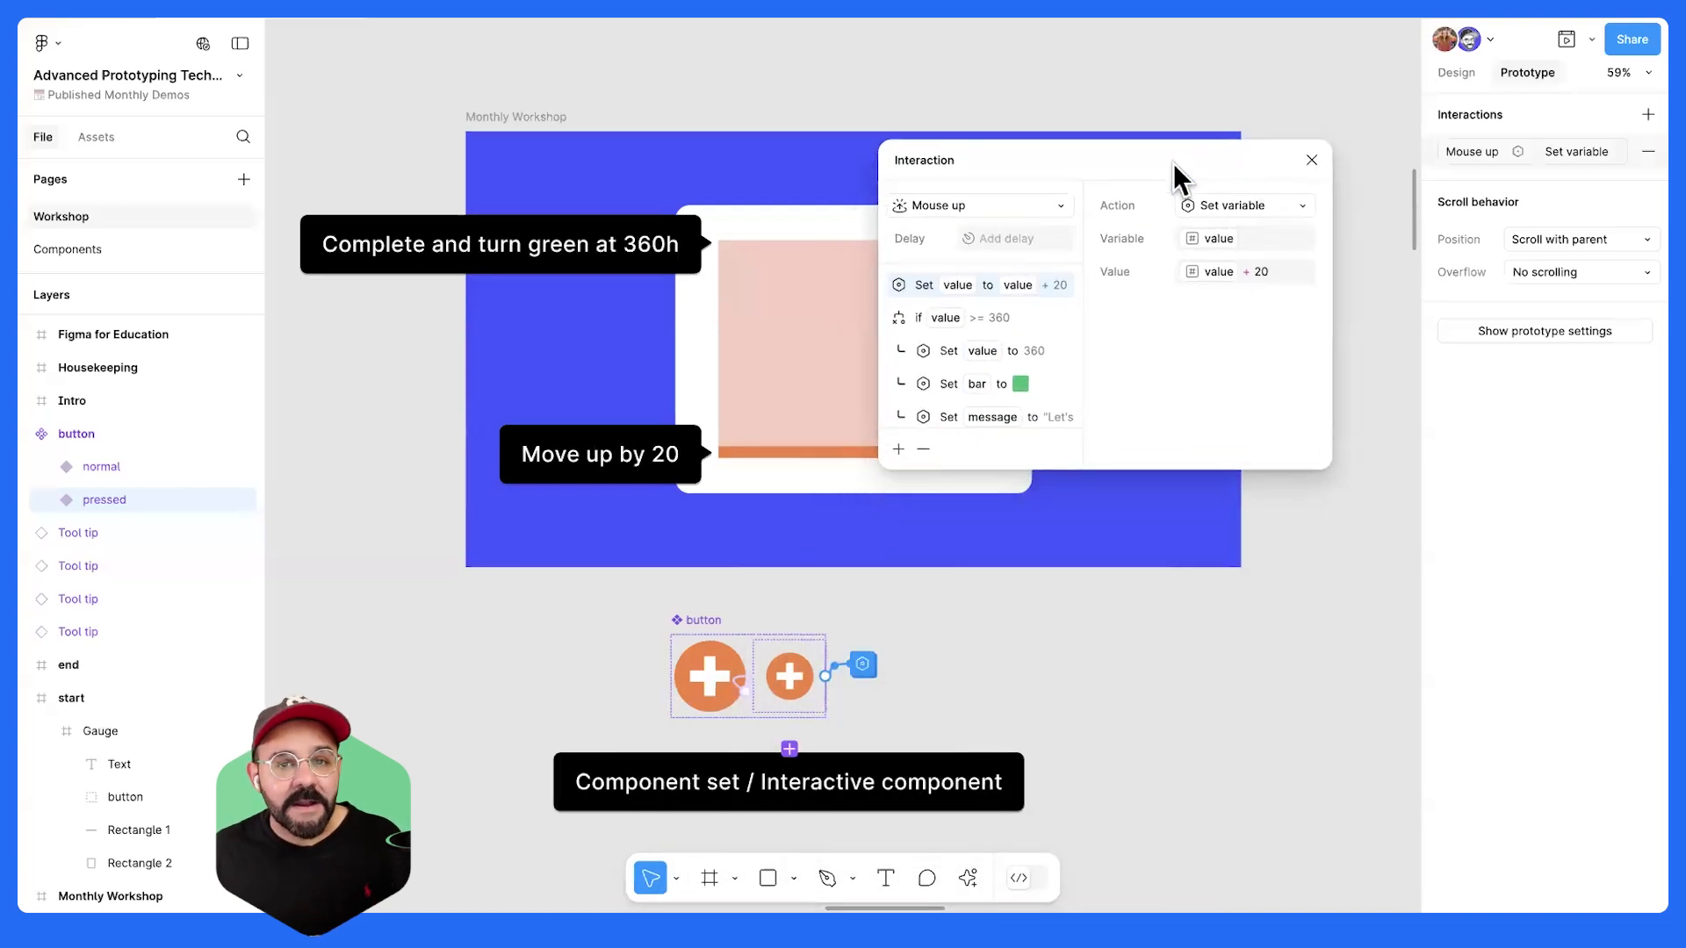
drag(1242, 470, 1411, 606)
drag(1229, 156, 1219, 128)
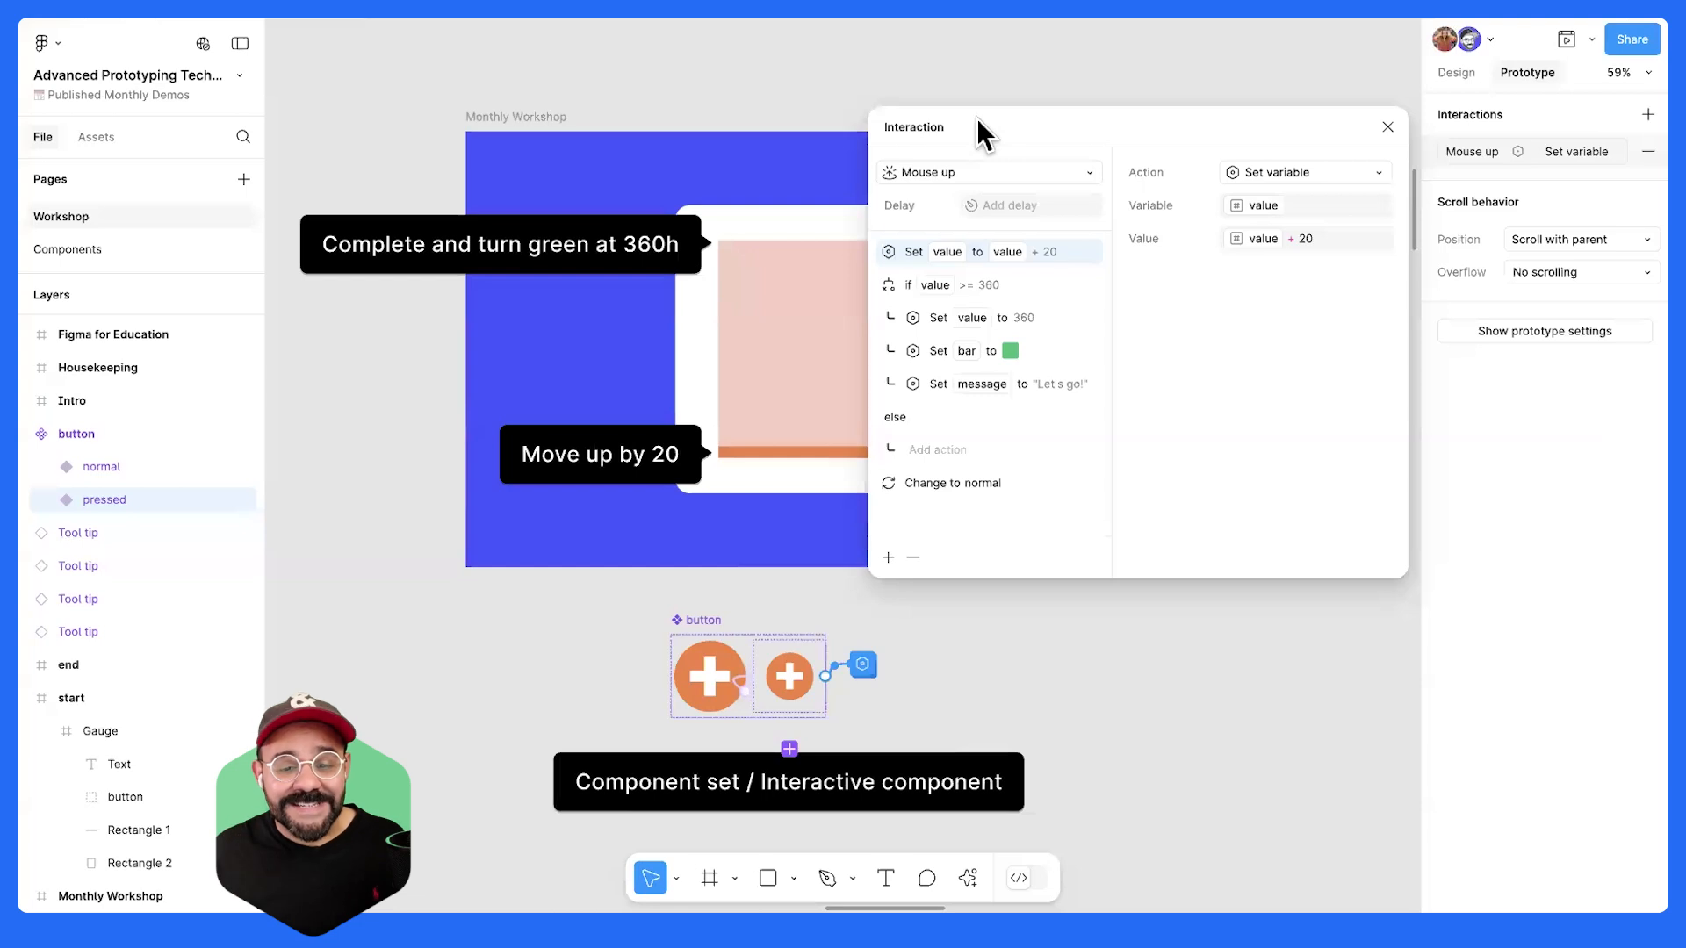
drag(968, 119, 1059, 123)
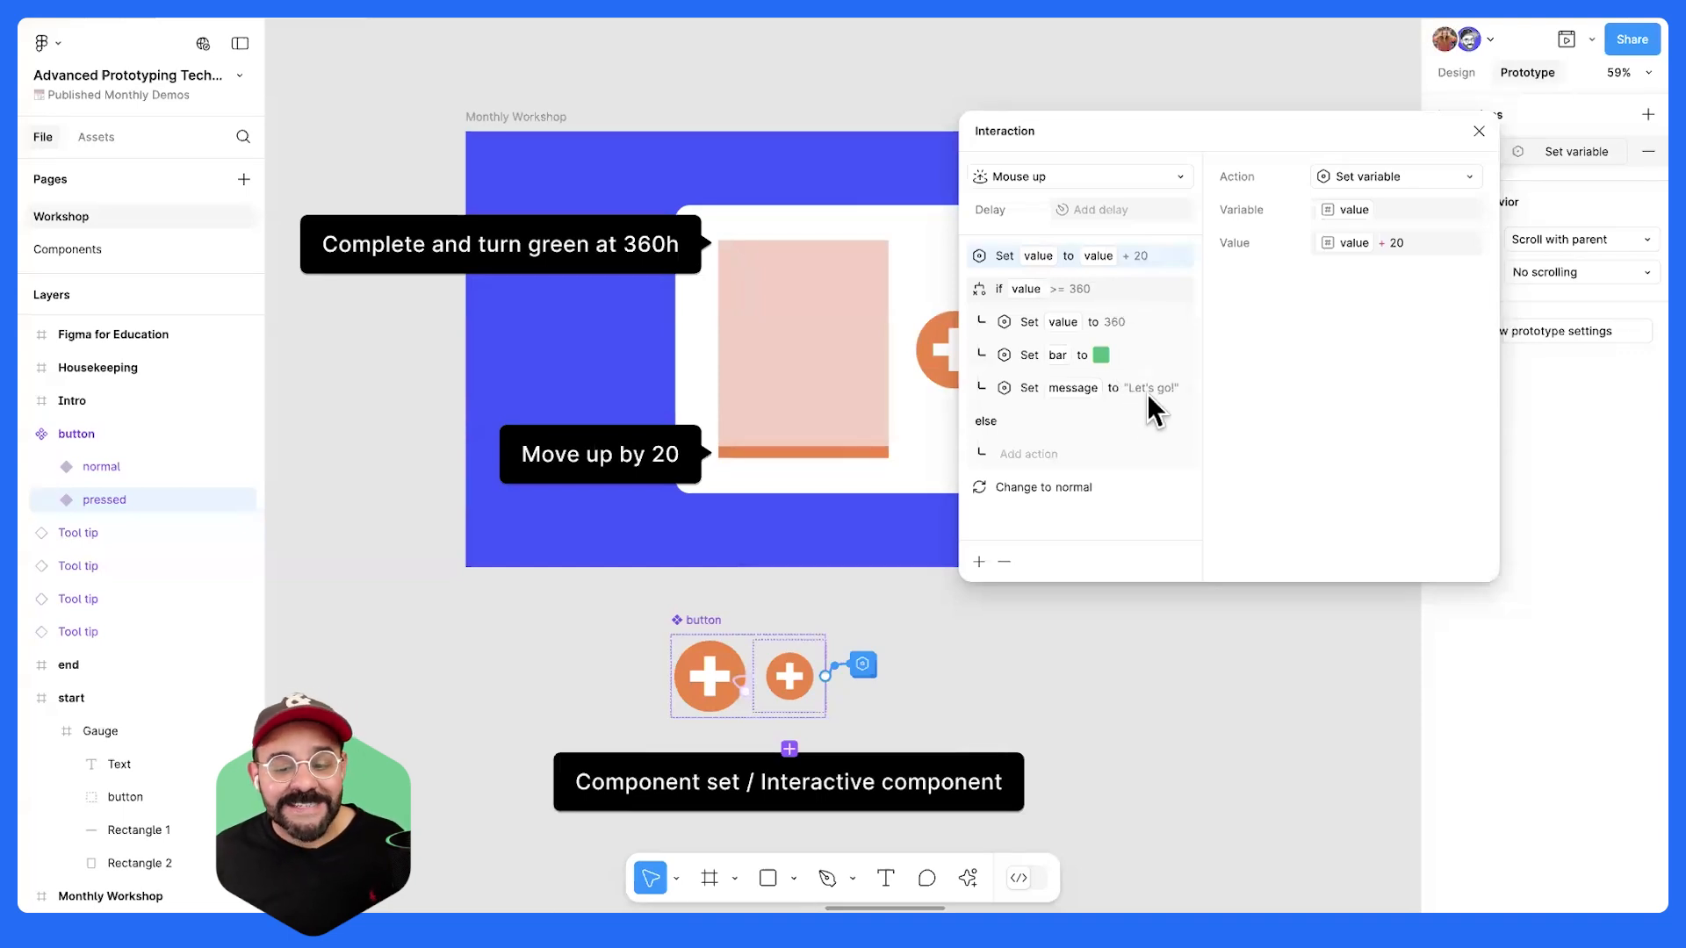
click(1479, 131)
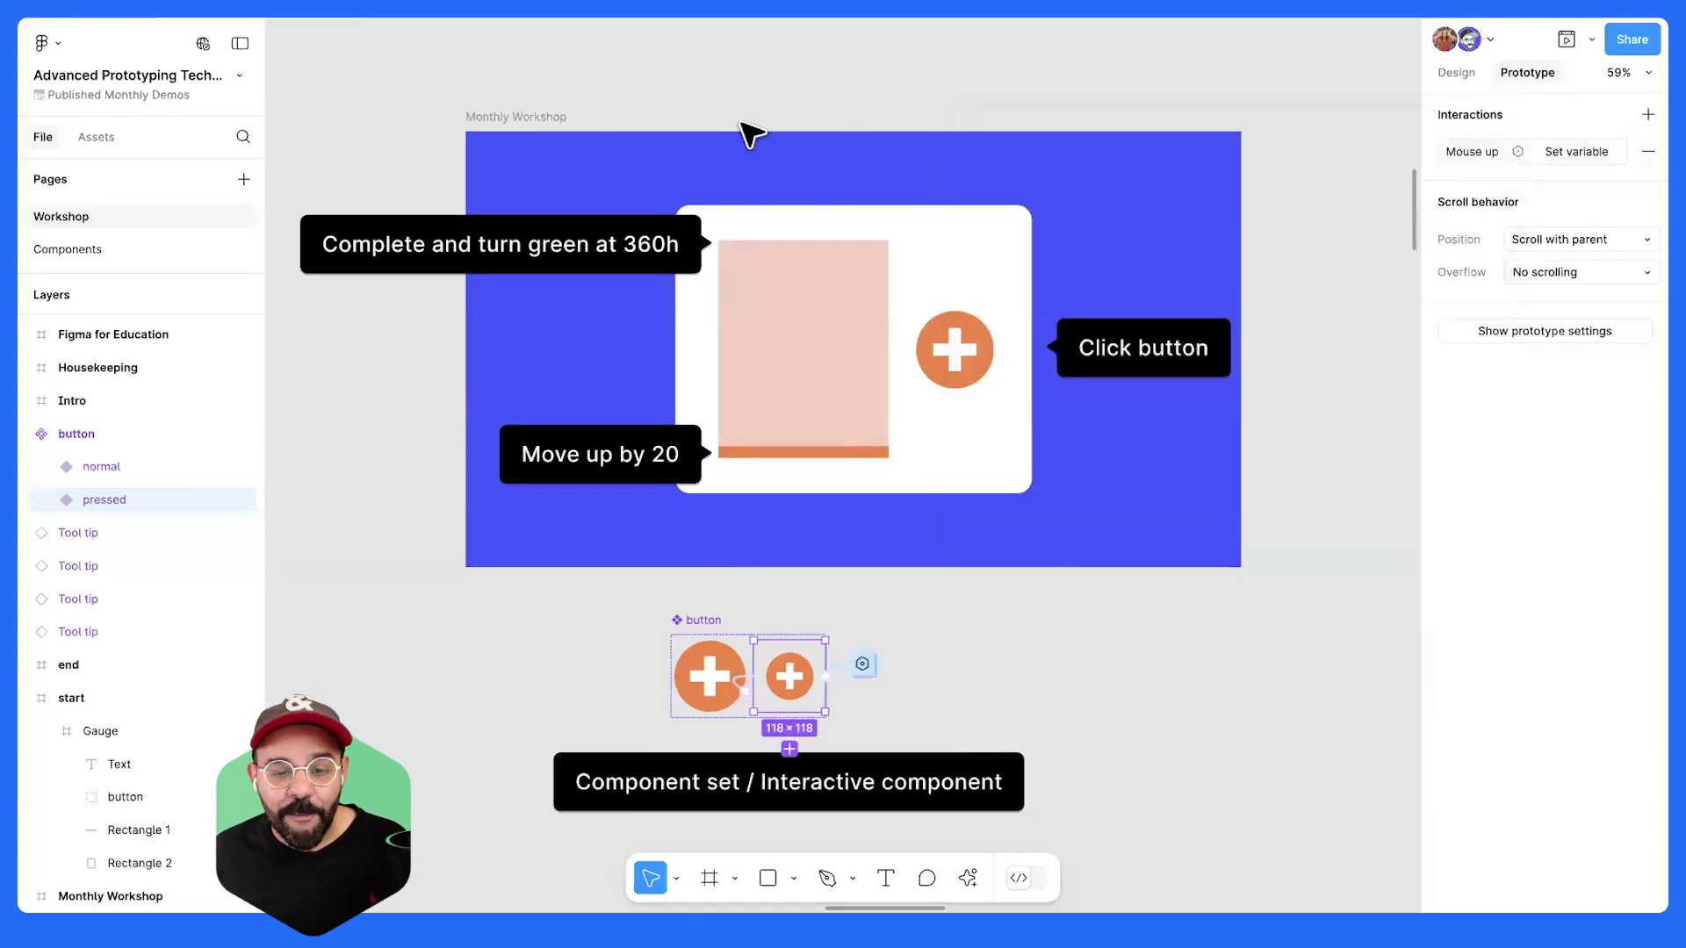
- Replay the annotated gauge frame in the preview, fill the gauge with its plus button to check the interaction logic, and close it
click(527, 122)
key(shift+space)
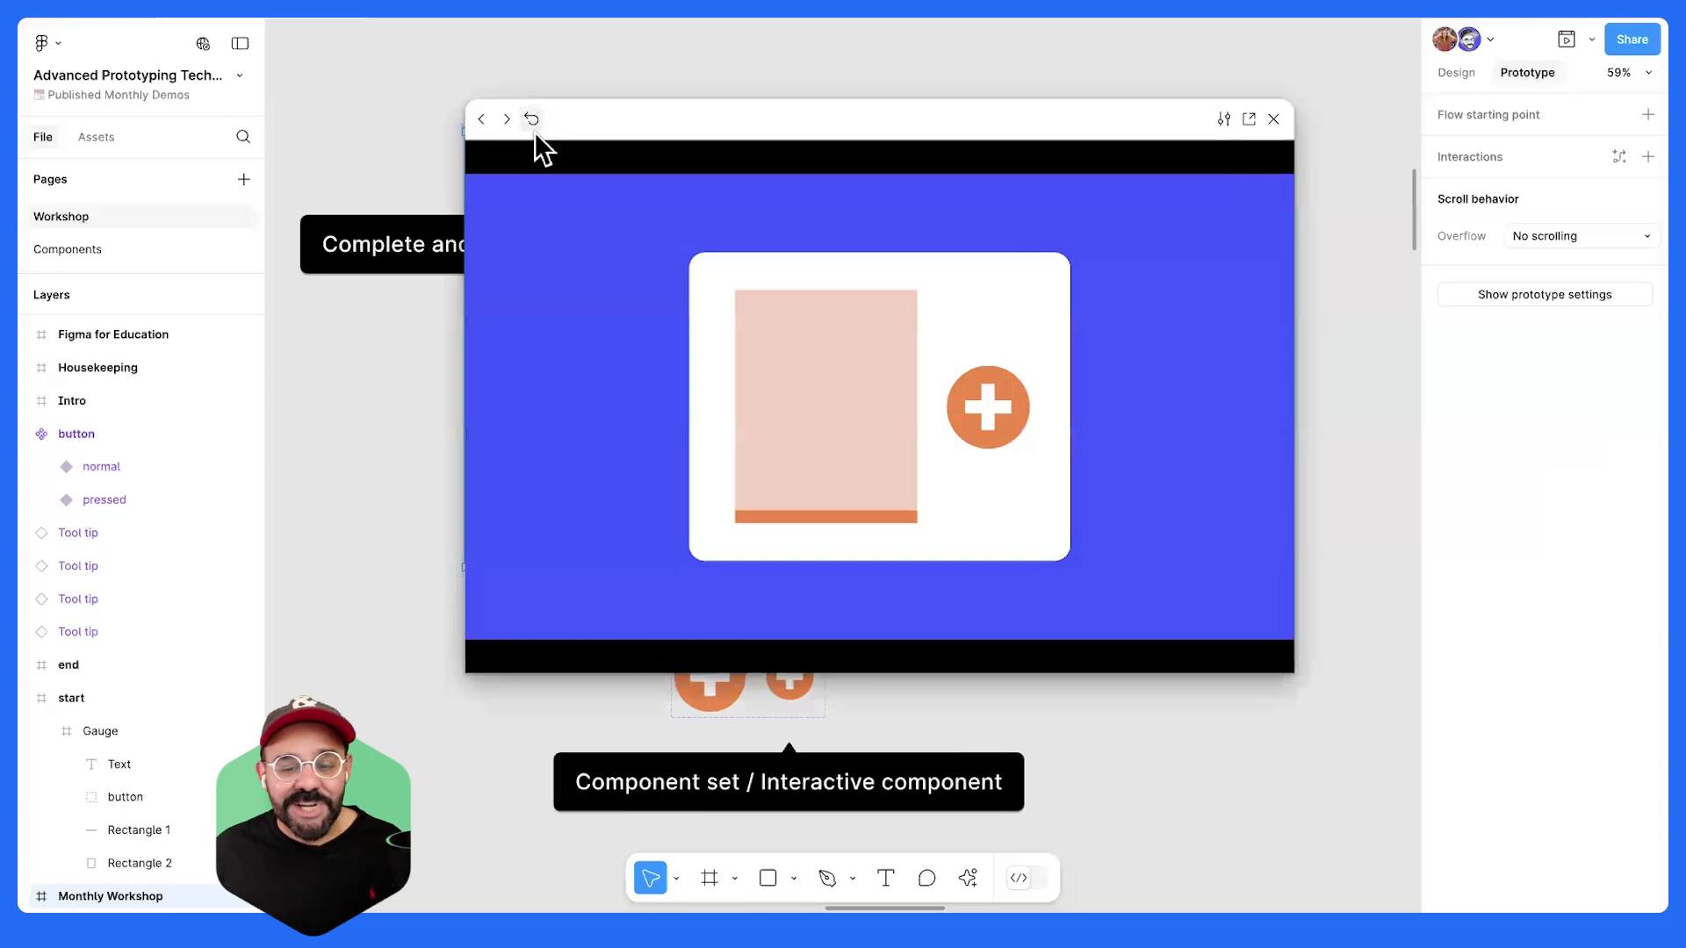
click(977, 427)
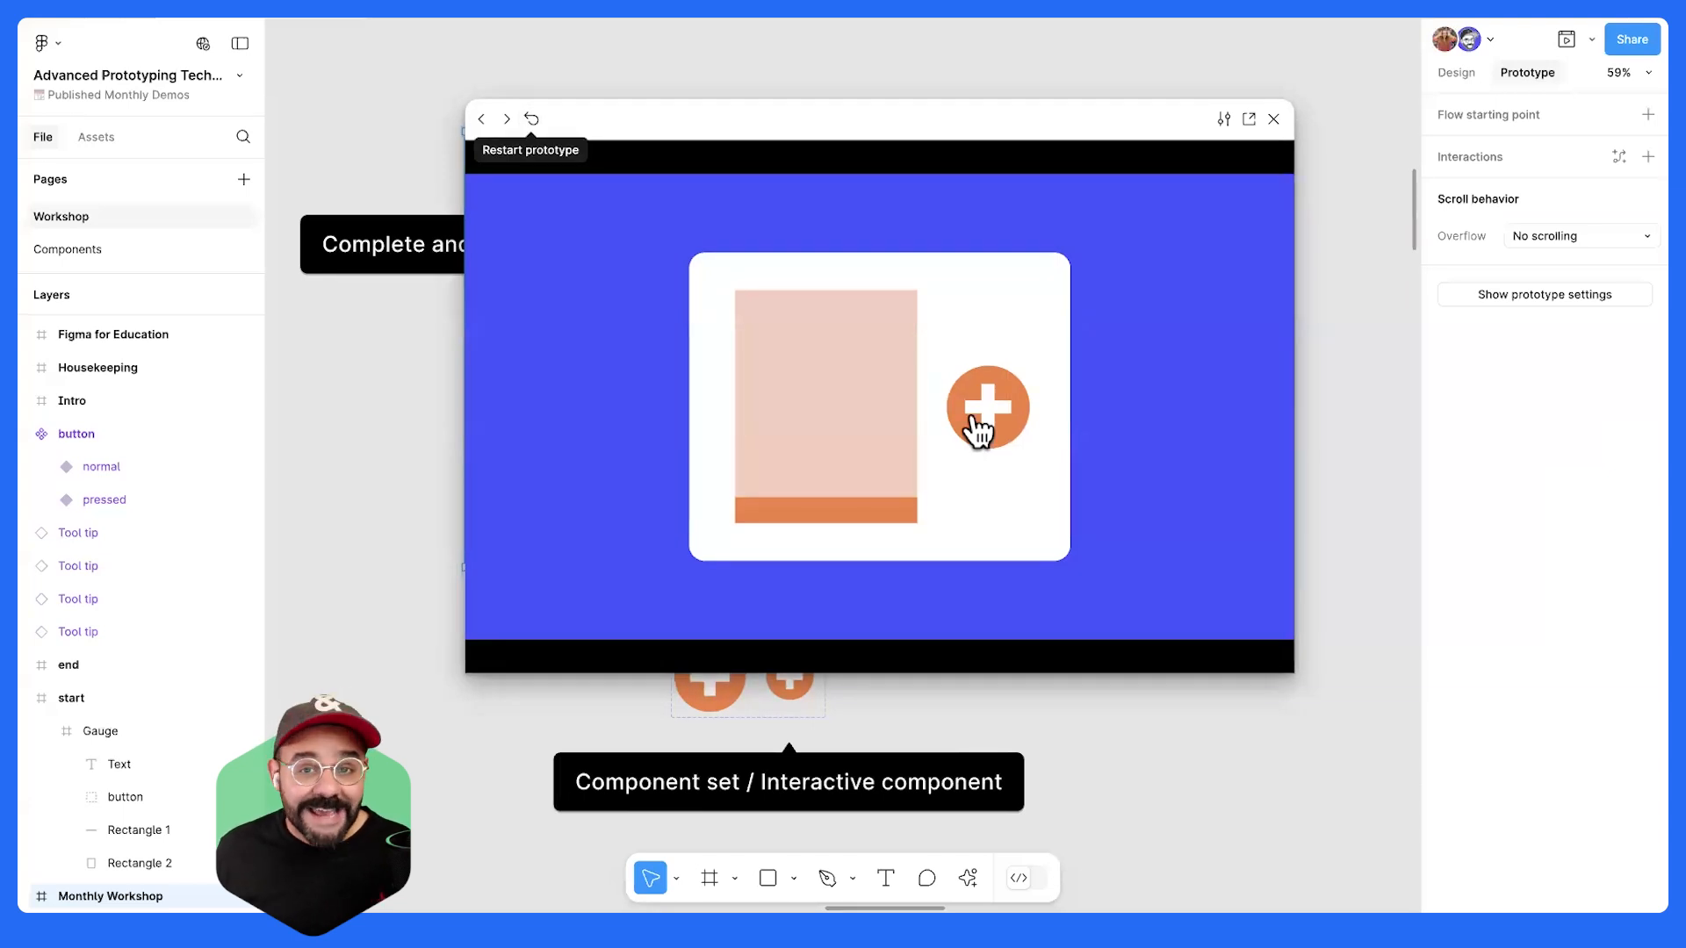
click(977, 427)
click(977, 427)
click(978, 427)
click(978, 427)
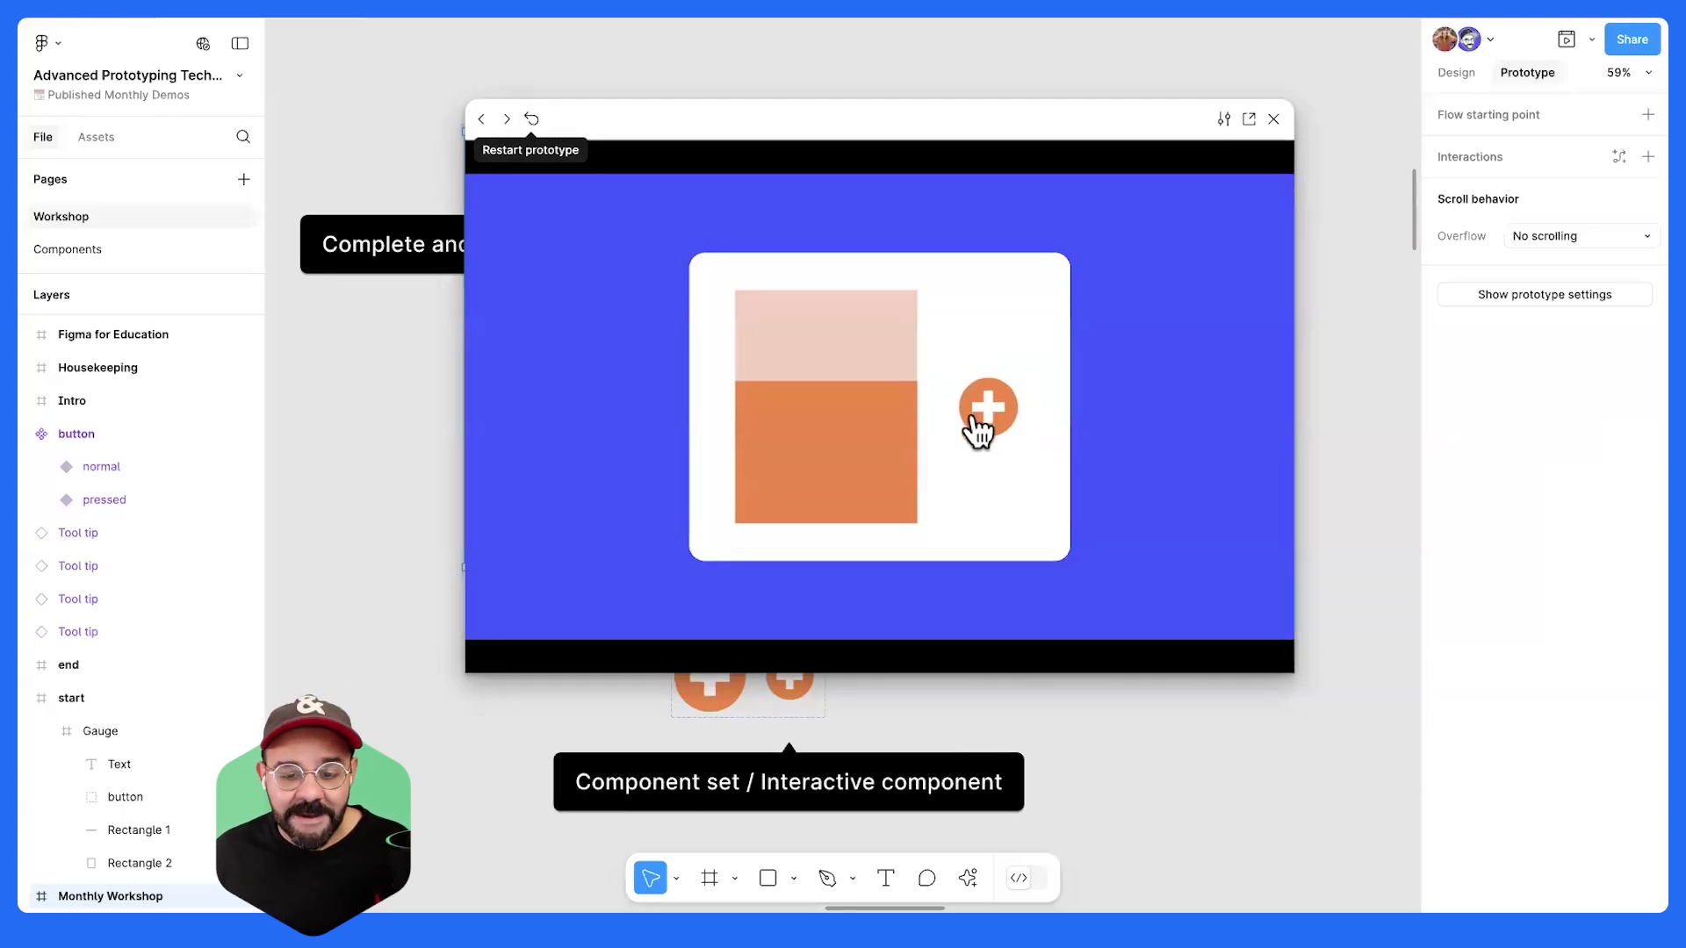
click(978, 426)
click(977, 426)
click(977, 427)
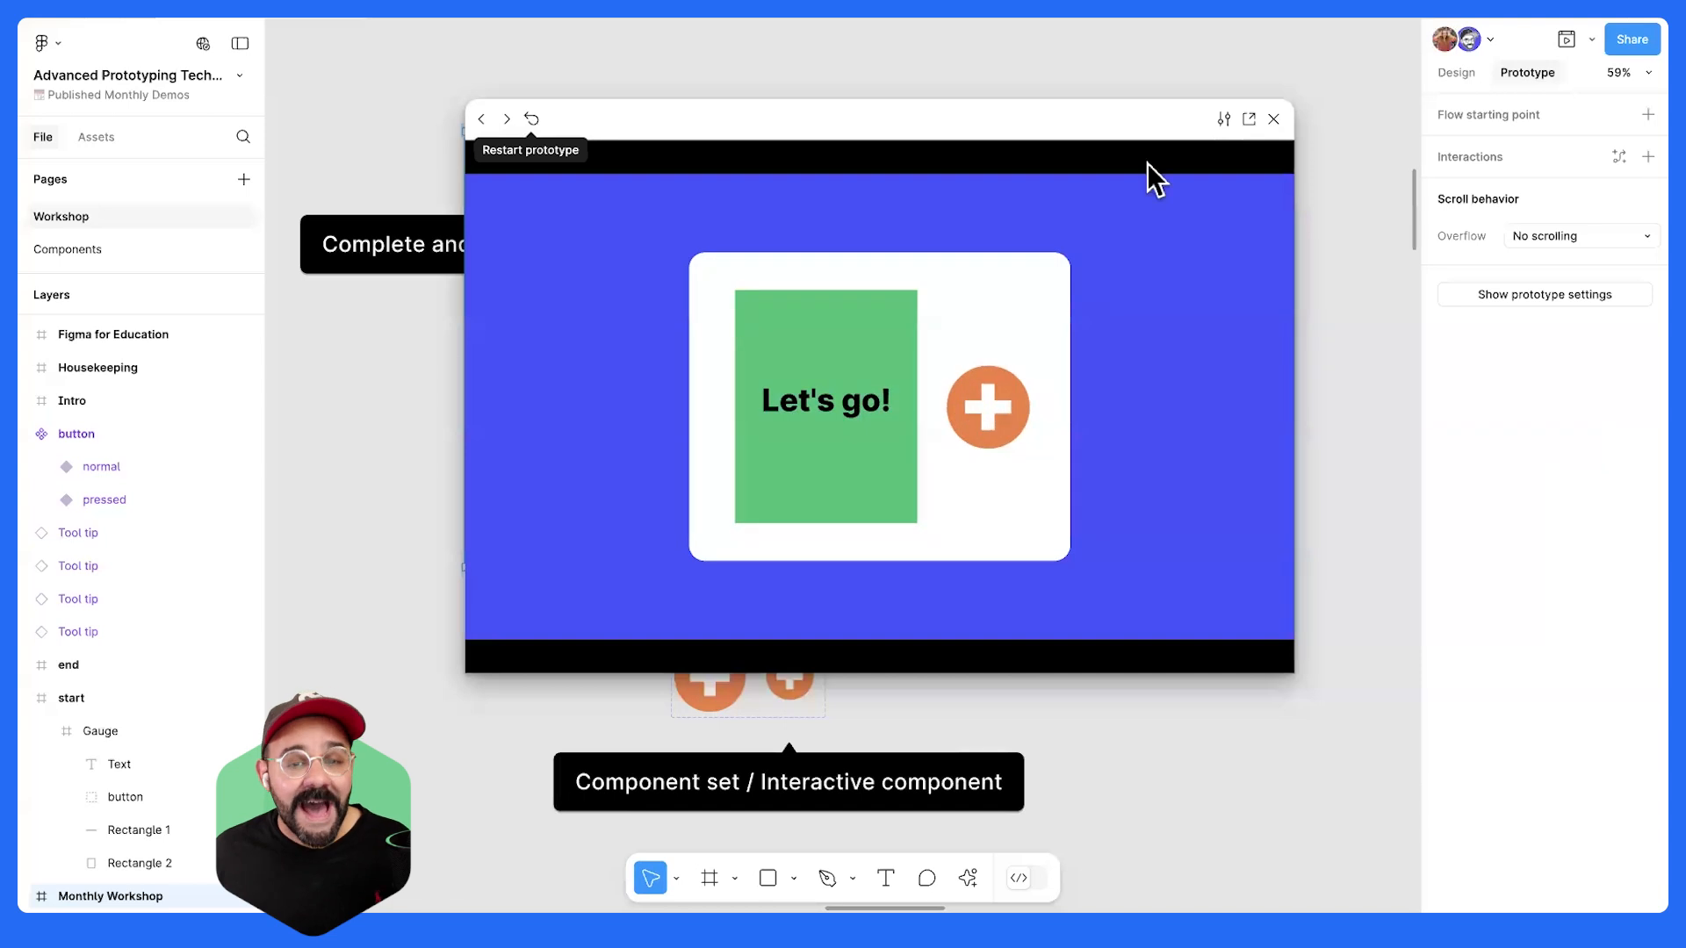
click(1273, 118)
- Preview the "List item example" frame in an enlarged preview window that shows the whole list
scroll(1140, 316, right, 10)
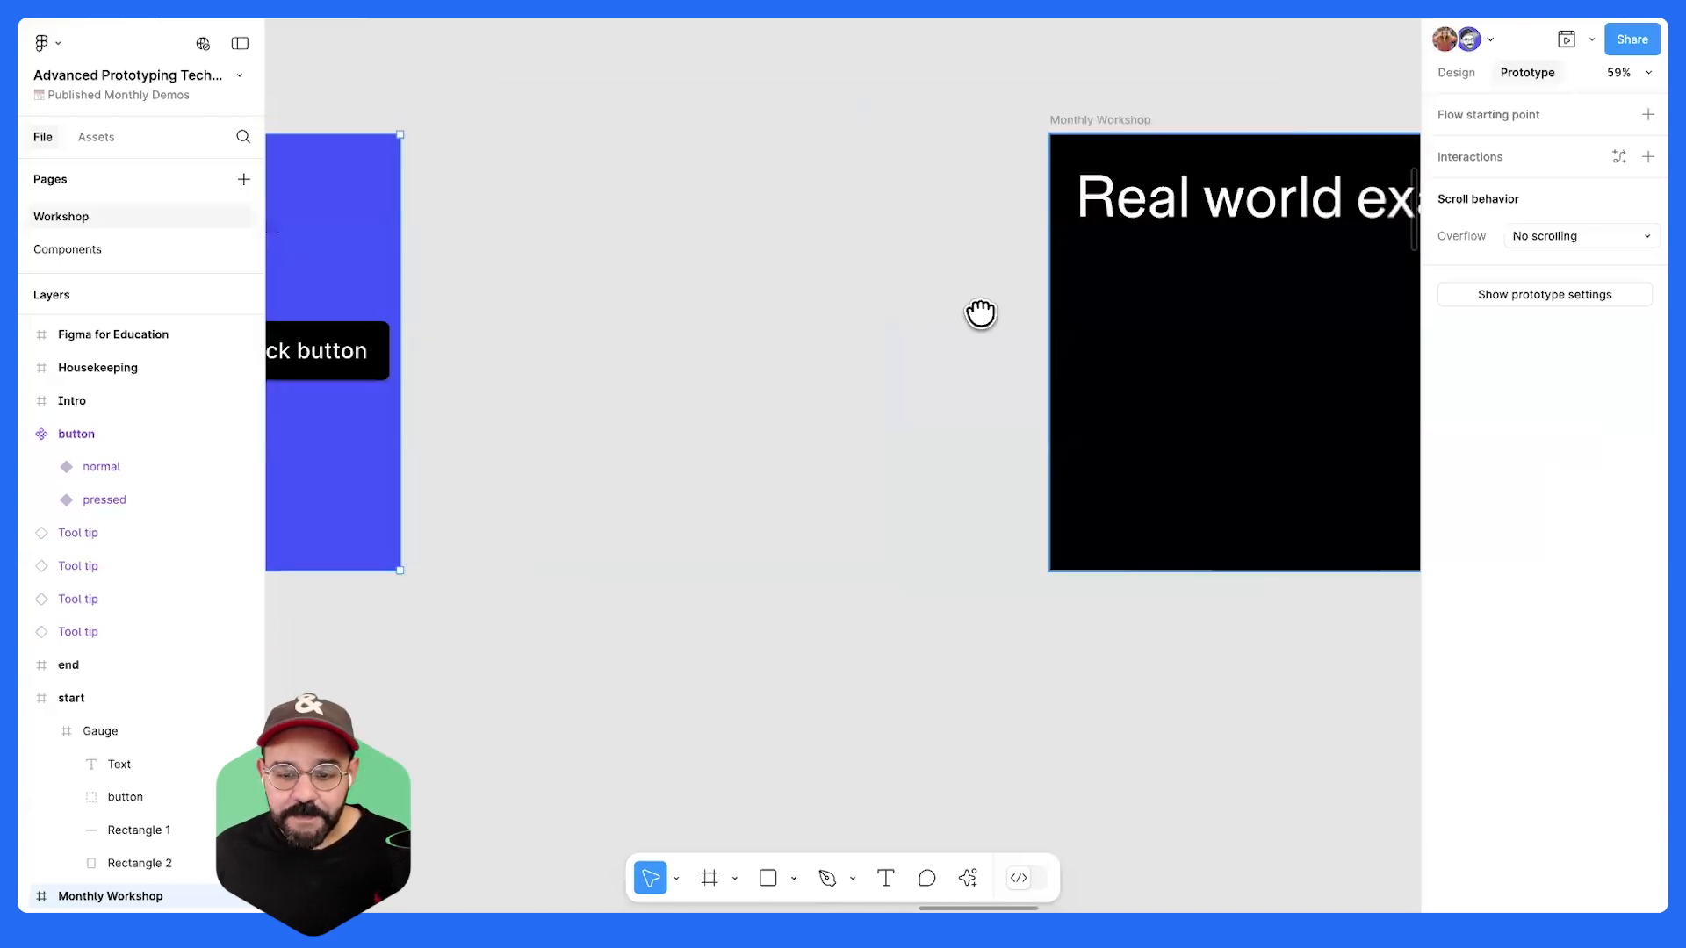
scroll(981, 314, right, 8)
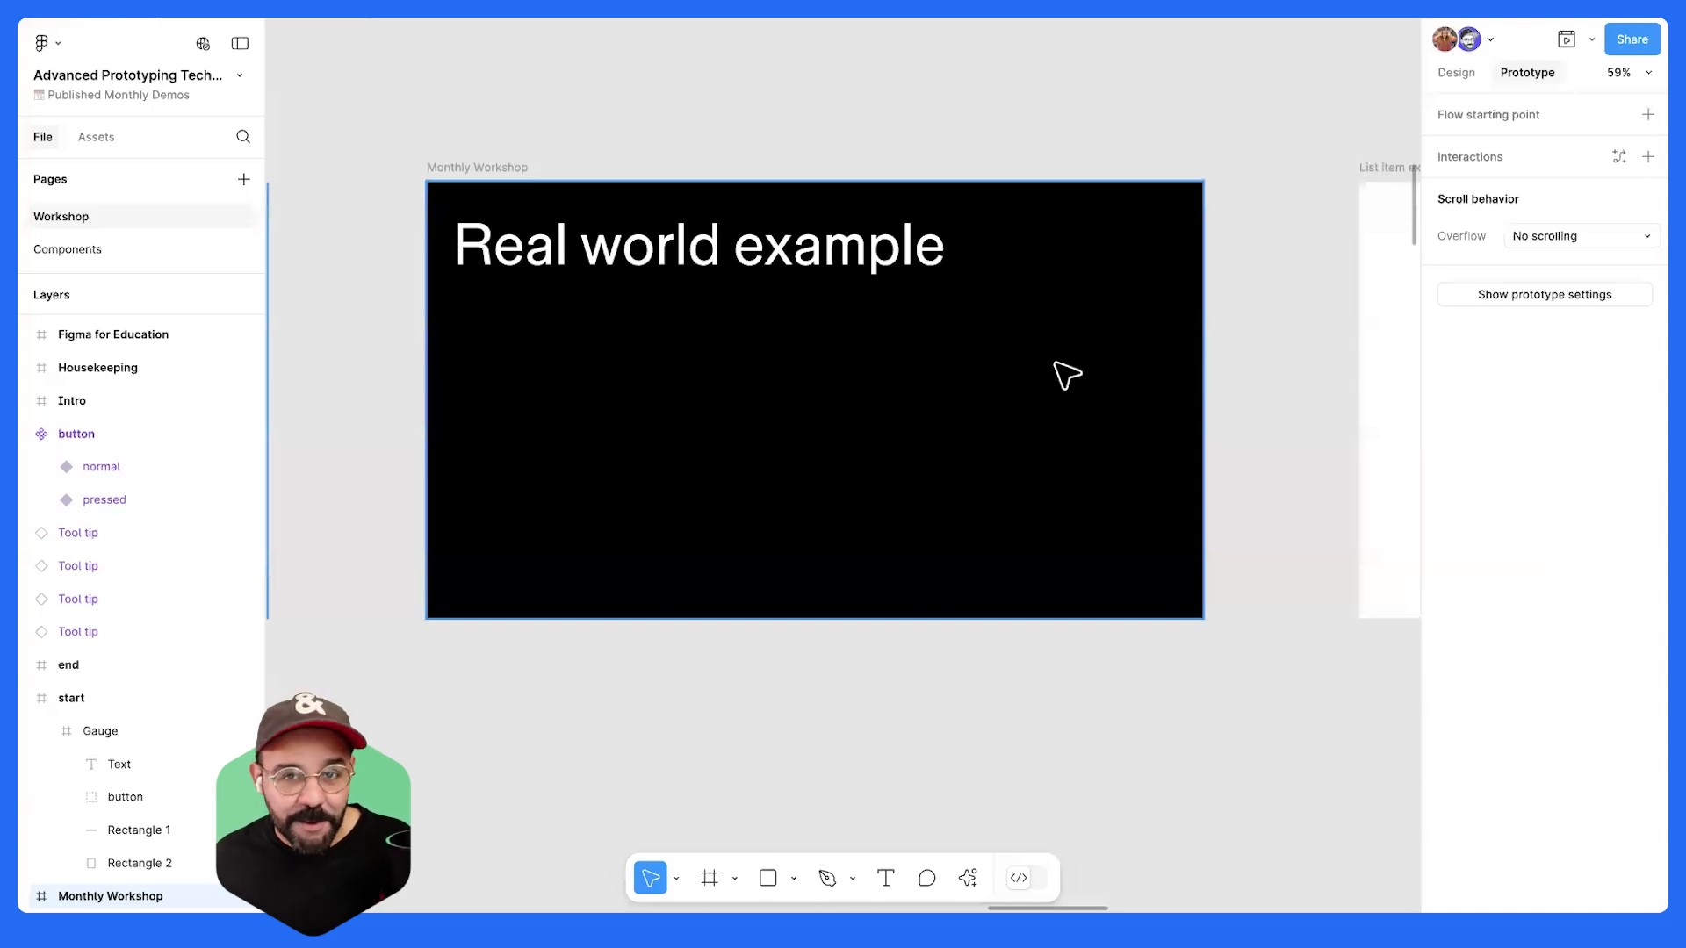
scroll(715, 406, right, 10)
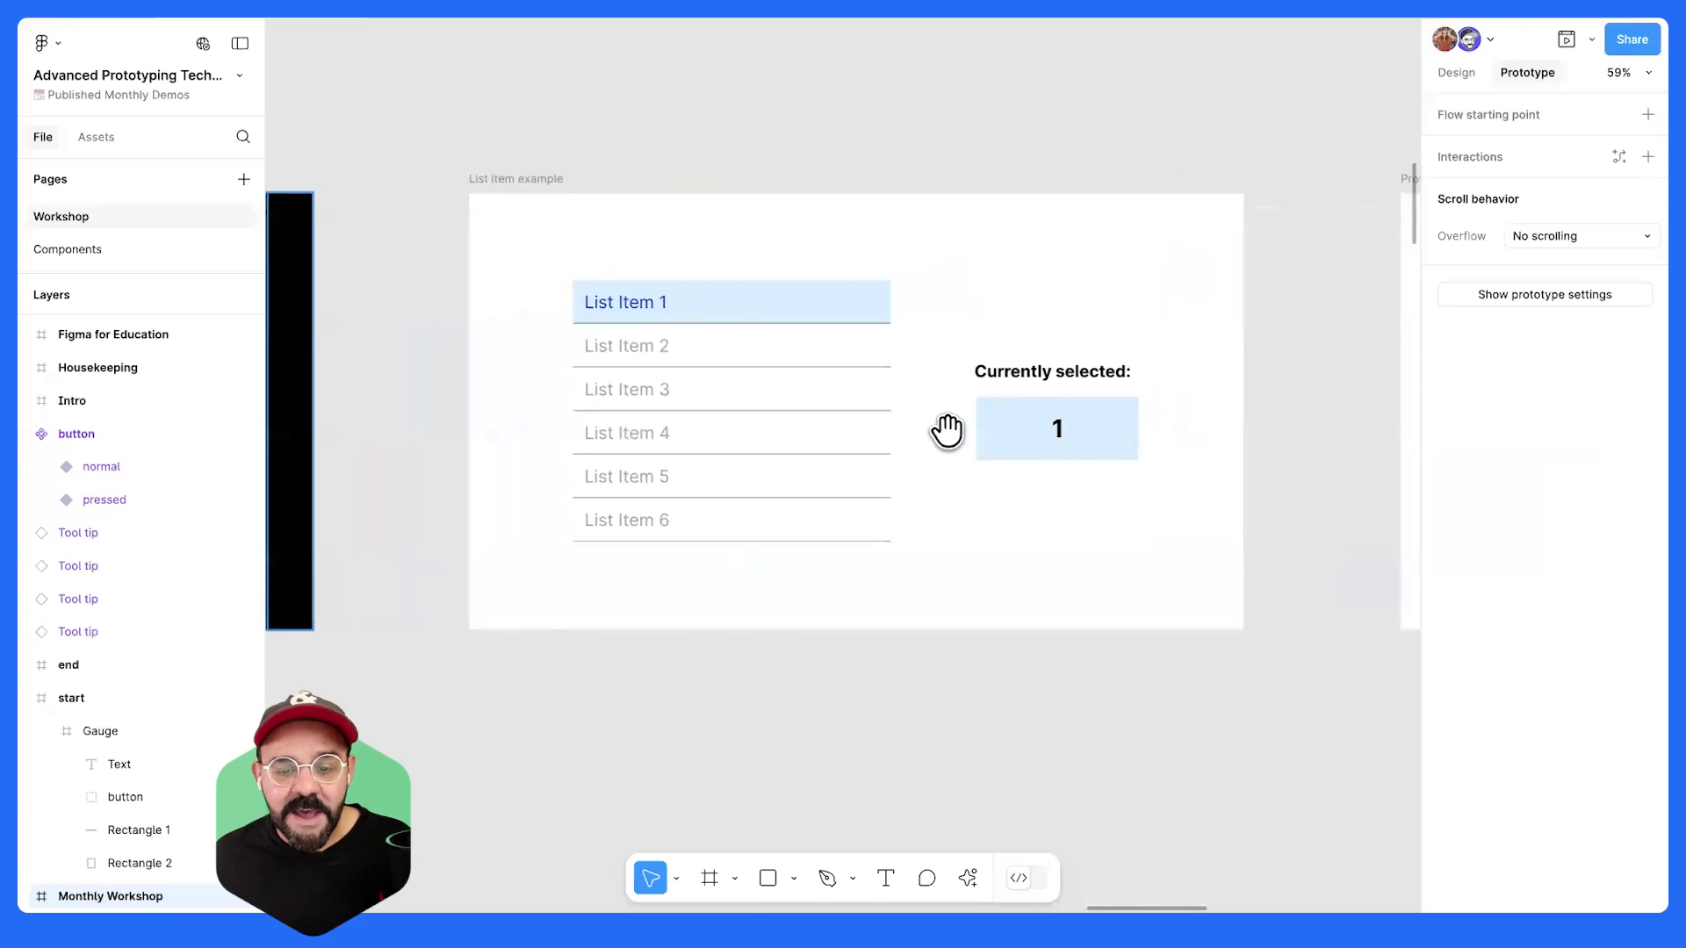
click(485, 188)
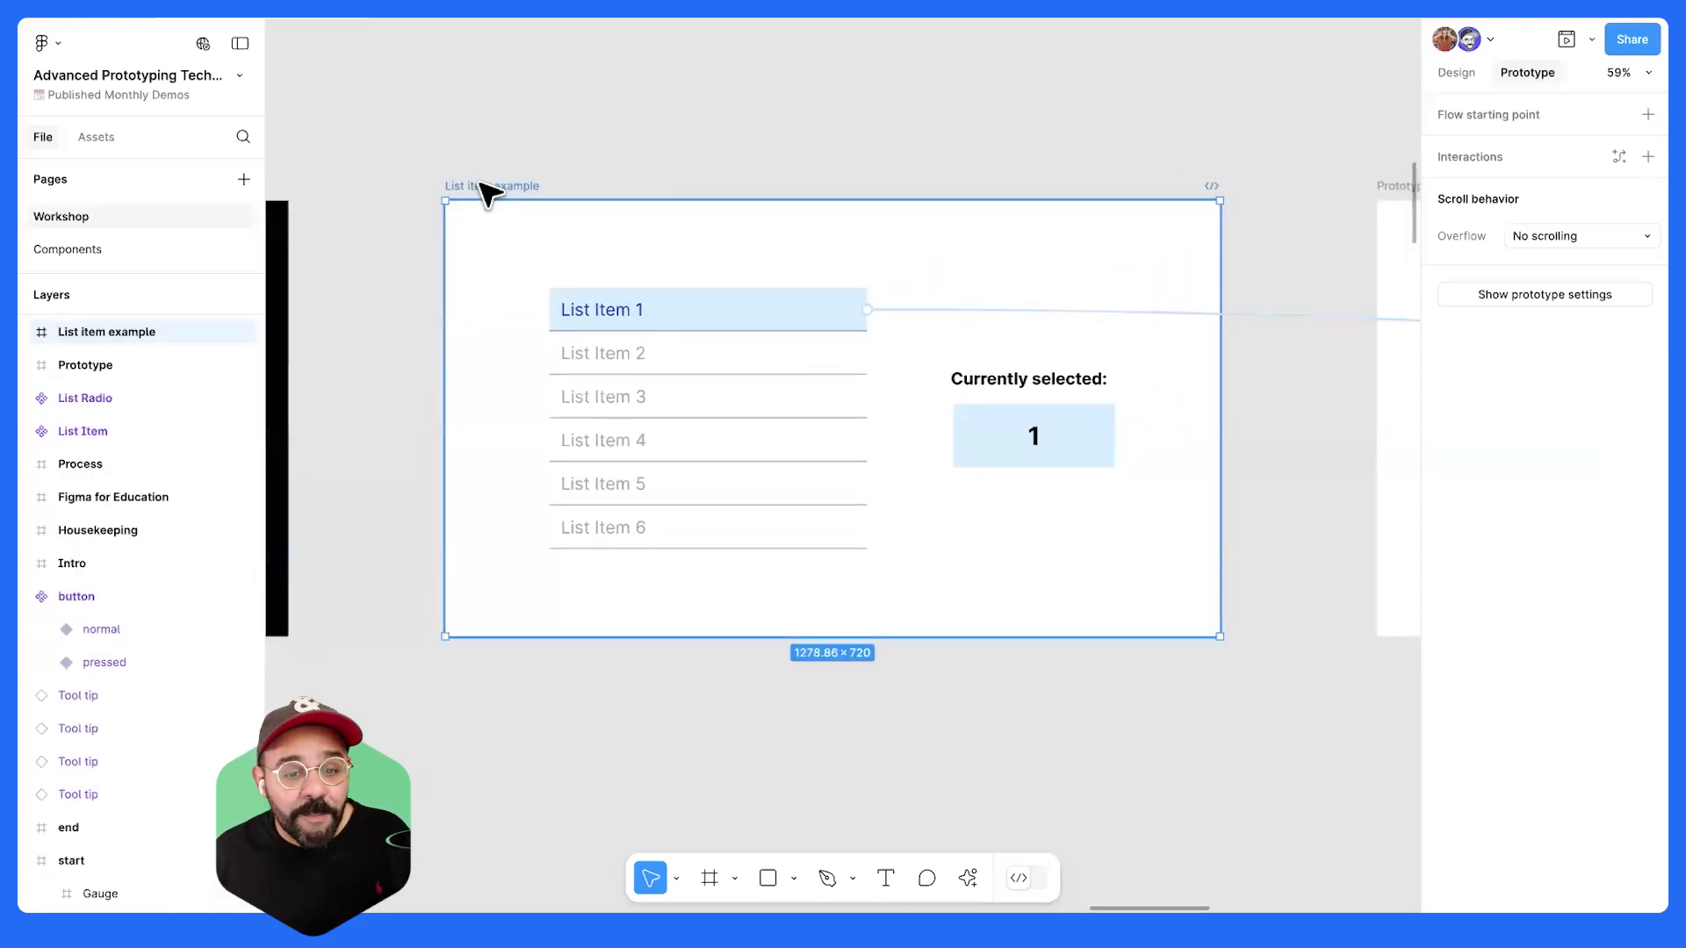
key(shift+space)
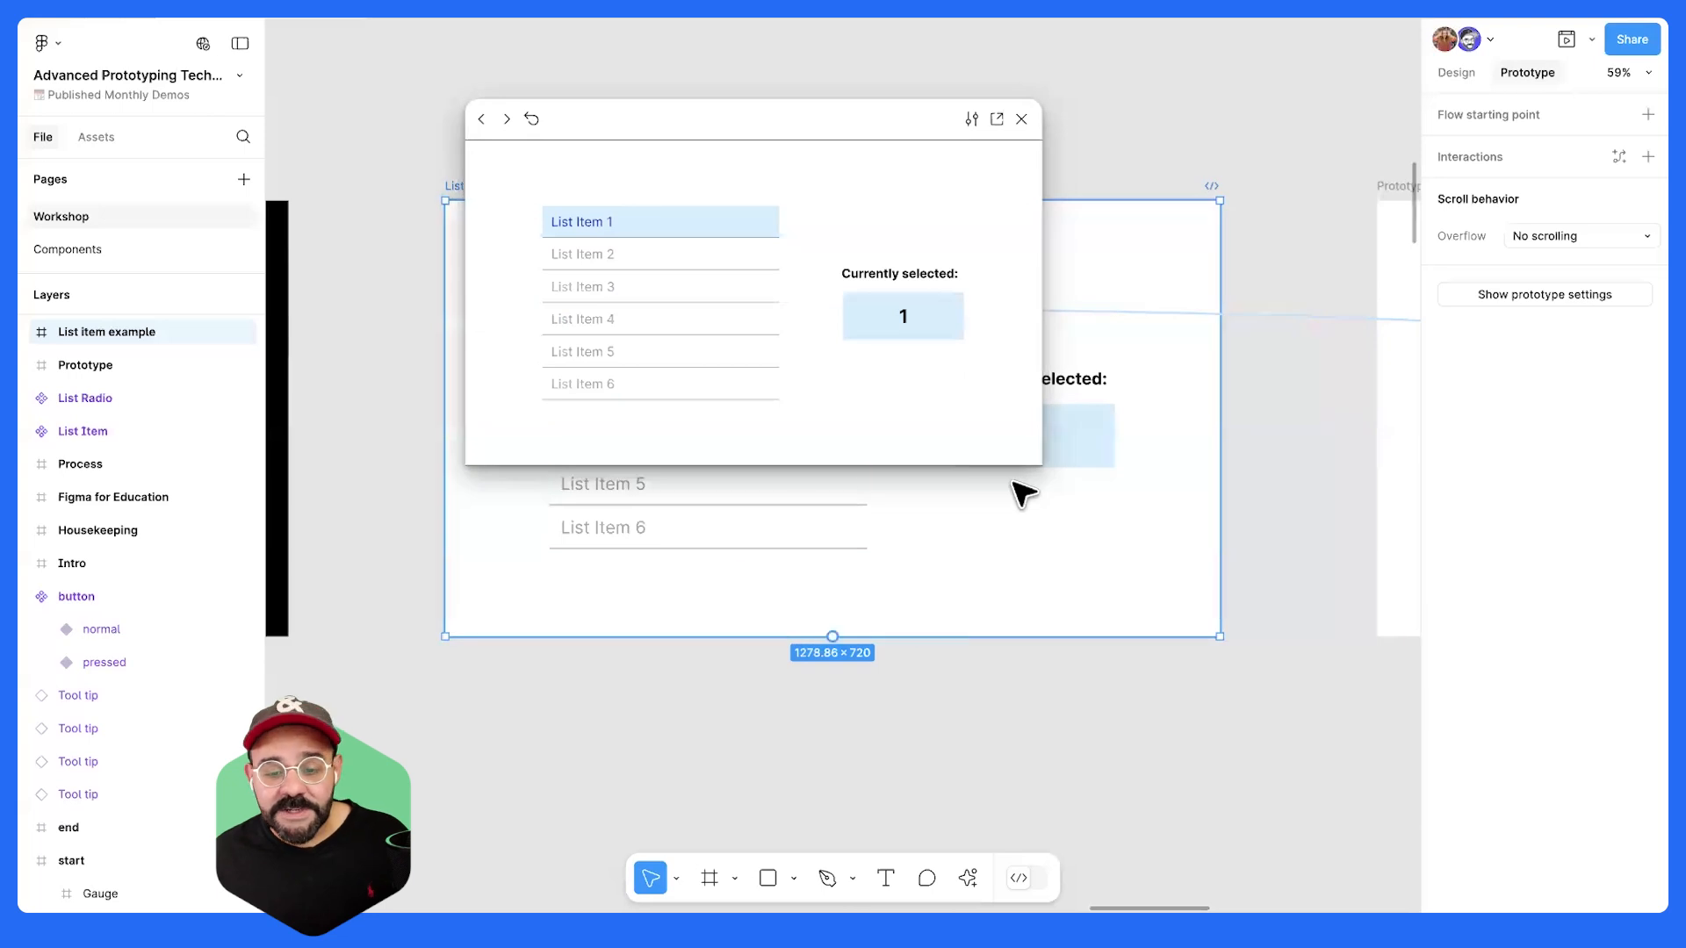
drag(1042, 464, 1437, 829)
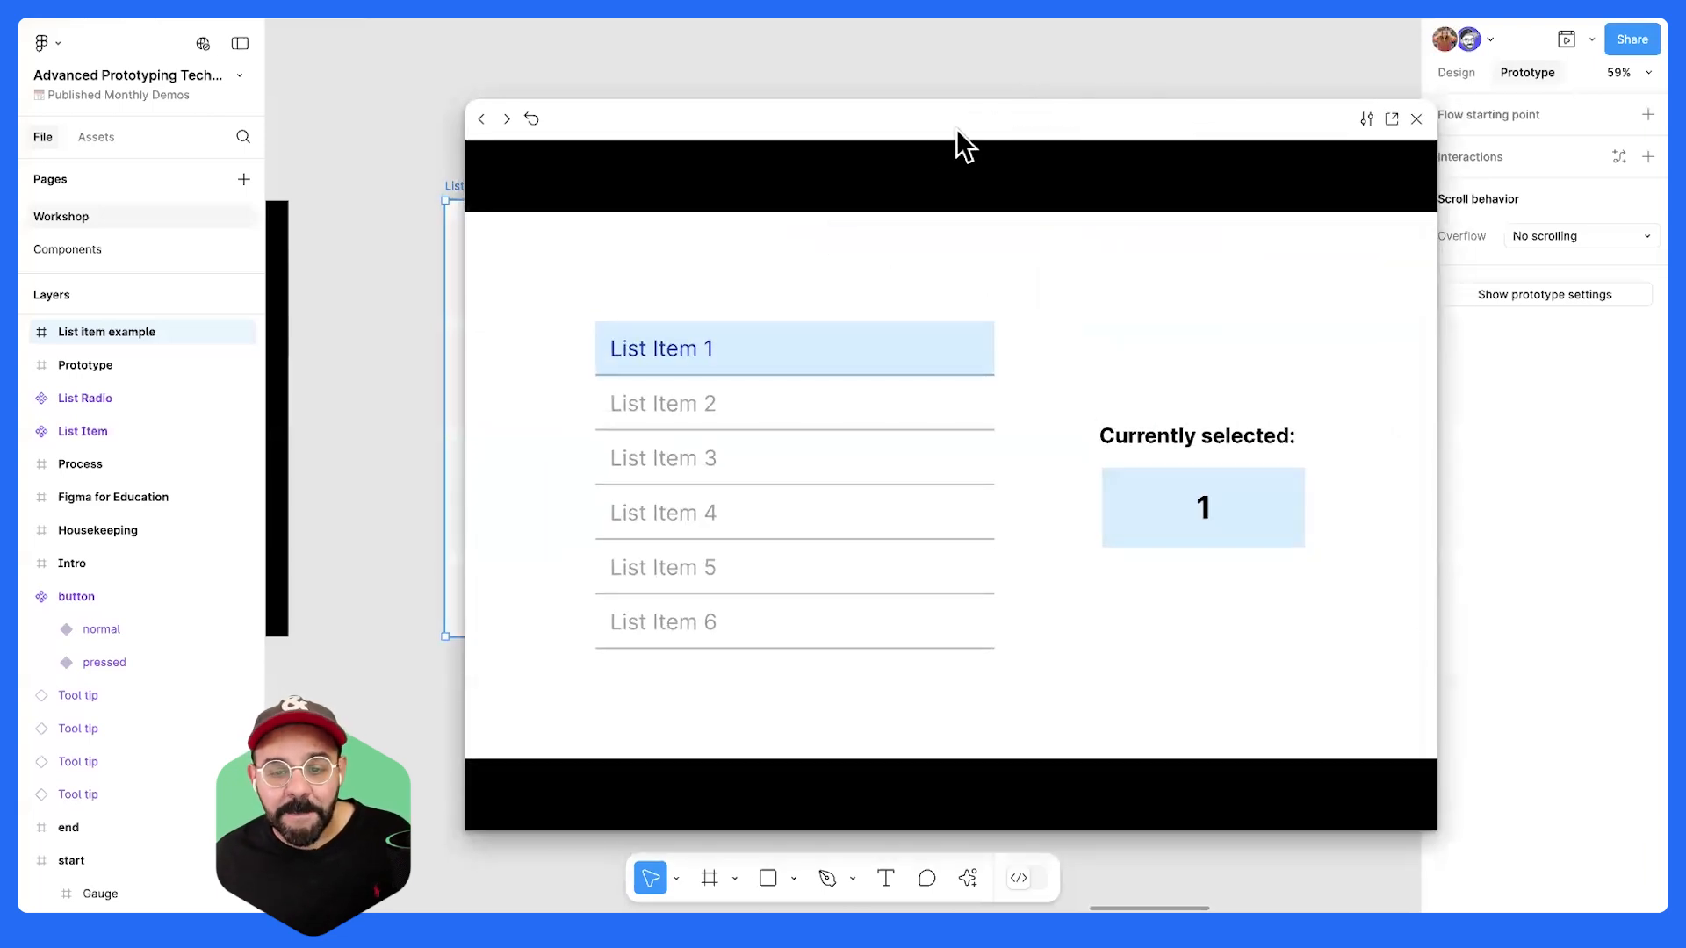
drag(956, 128, 893, 100)
- Test the previewed list by selecting List Item 2 through List Item 6 and going back up to List Item 1
click(688, 395)
click(688, 440)
click(692, 496)
click(690, 549)
click(689, 606)
click(722, 549)
click(734, 483)
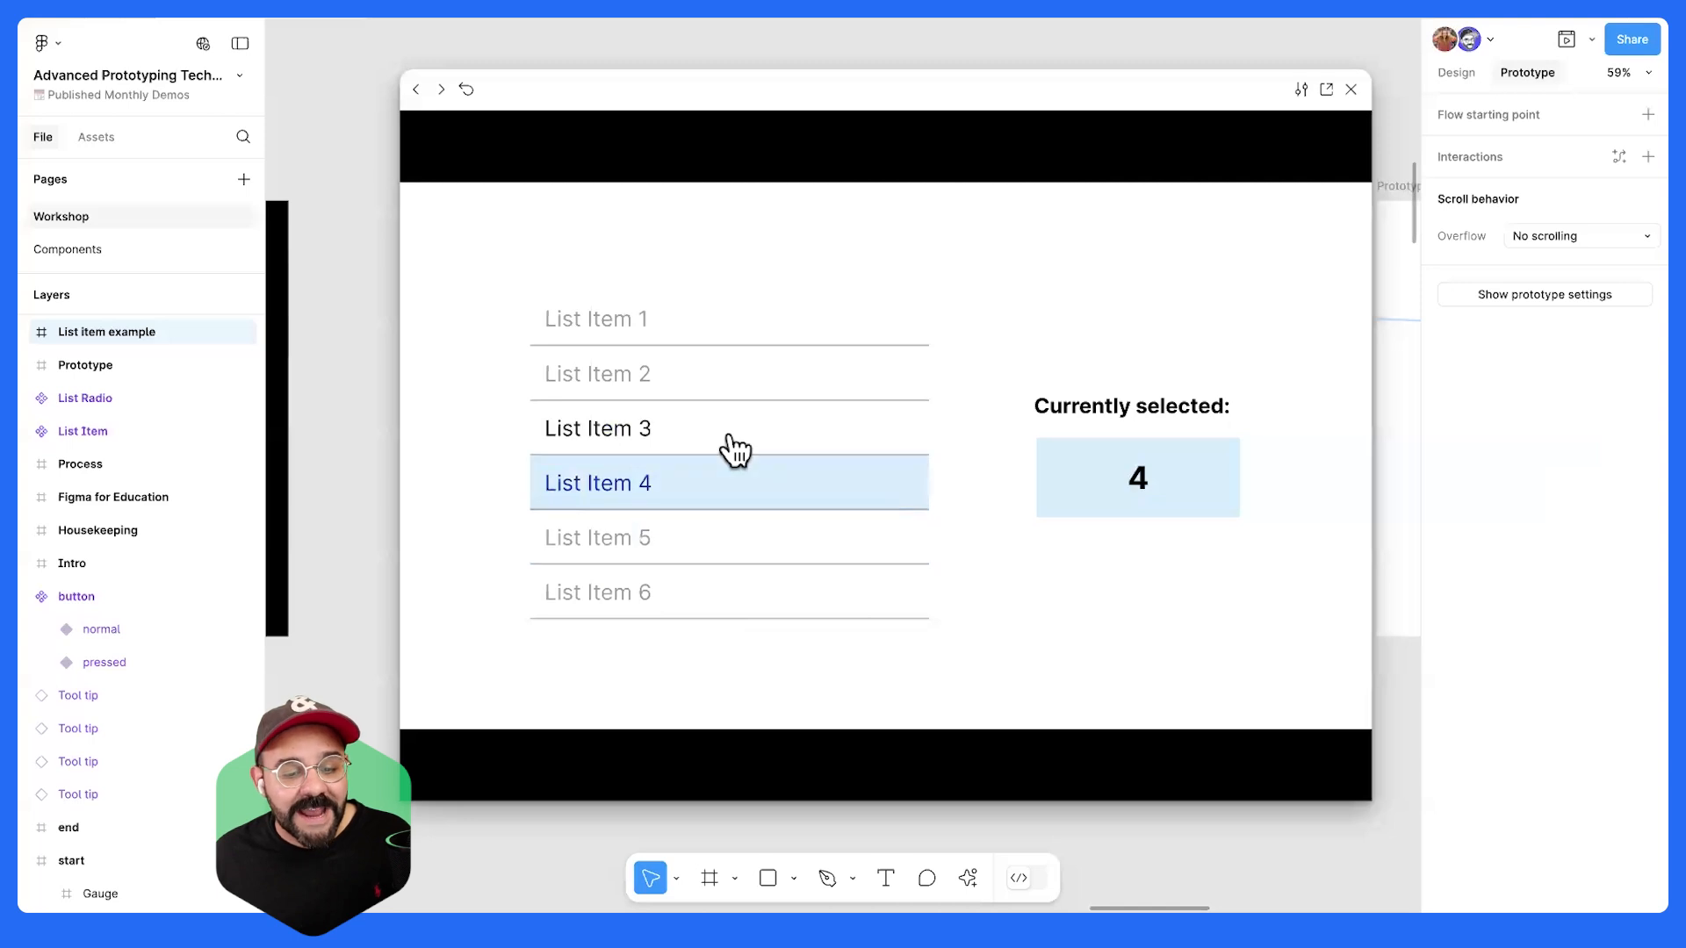
click(734, 434)
click(731, 371)
click(729, 327)
- Advance the preview to the three-list frame and test it, ending on Sixth Item in the first list and List Item 2 in the second
key(Right)
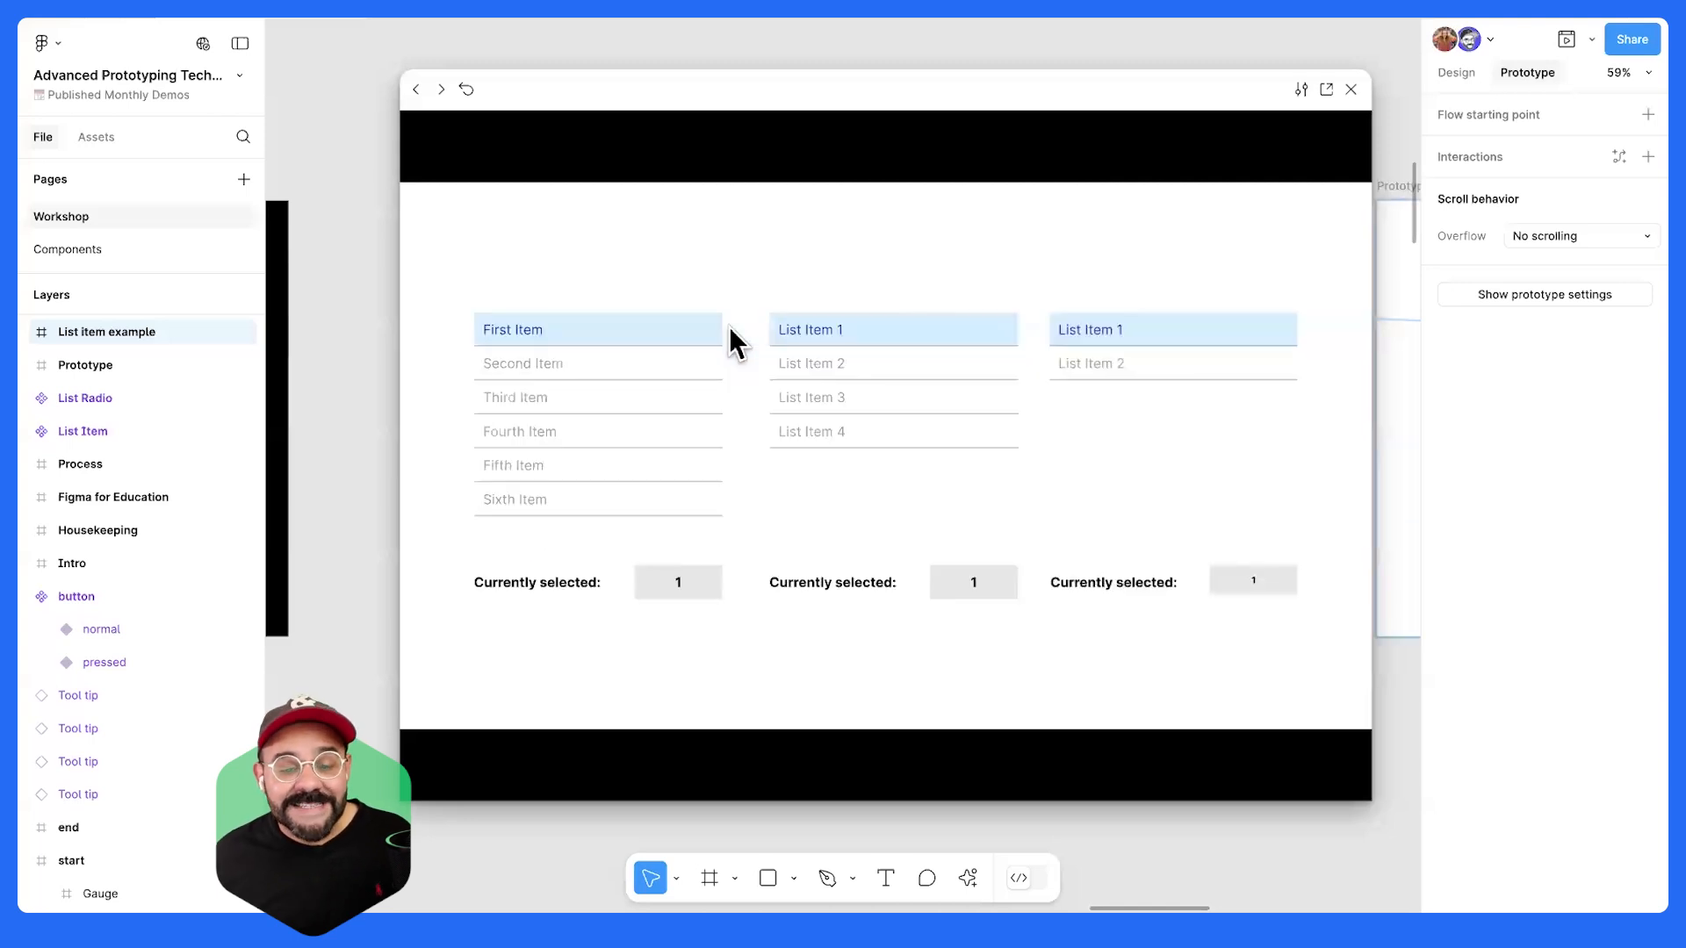
click(656, 367)
click(664, 400)
click(669, 432)
click(672, 467)
click(946, 430)
click(943, 397)
click(943, 365)
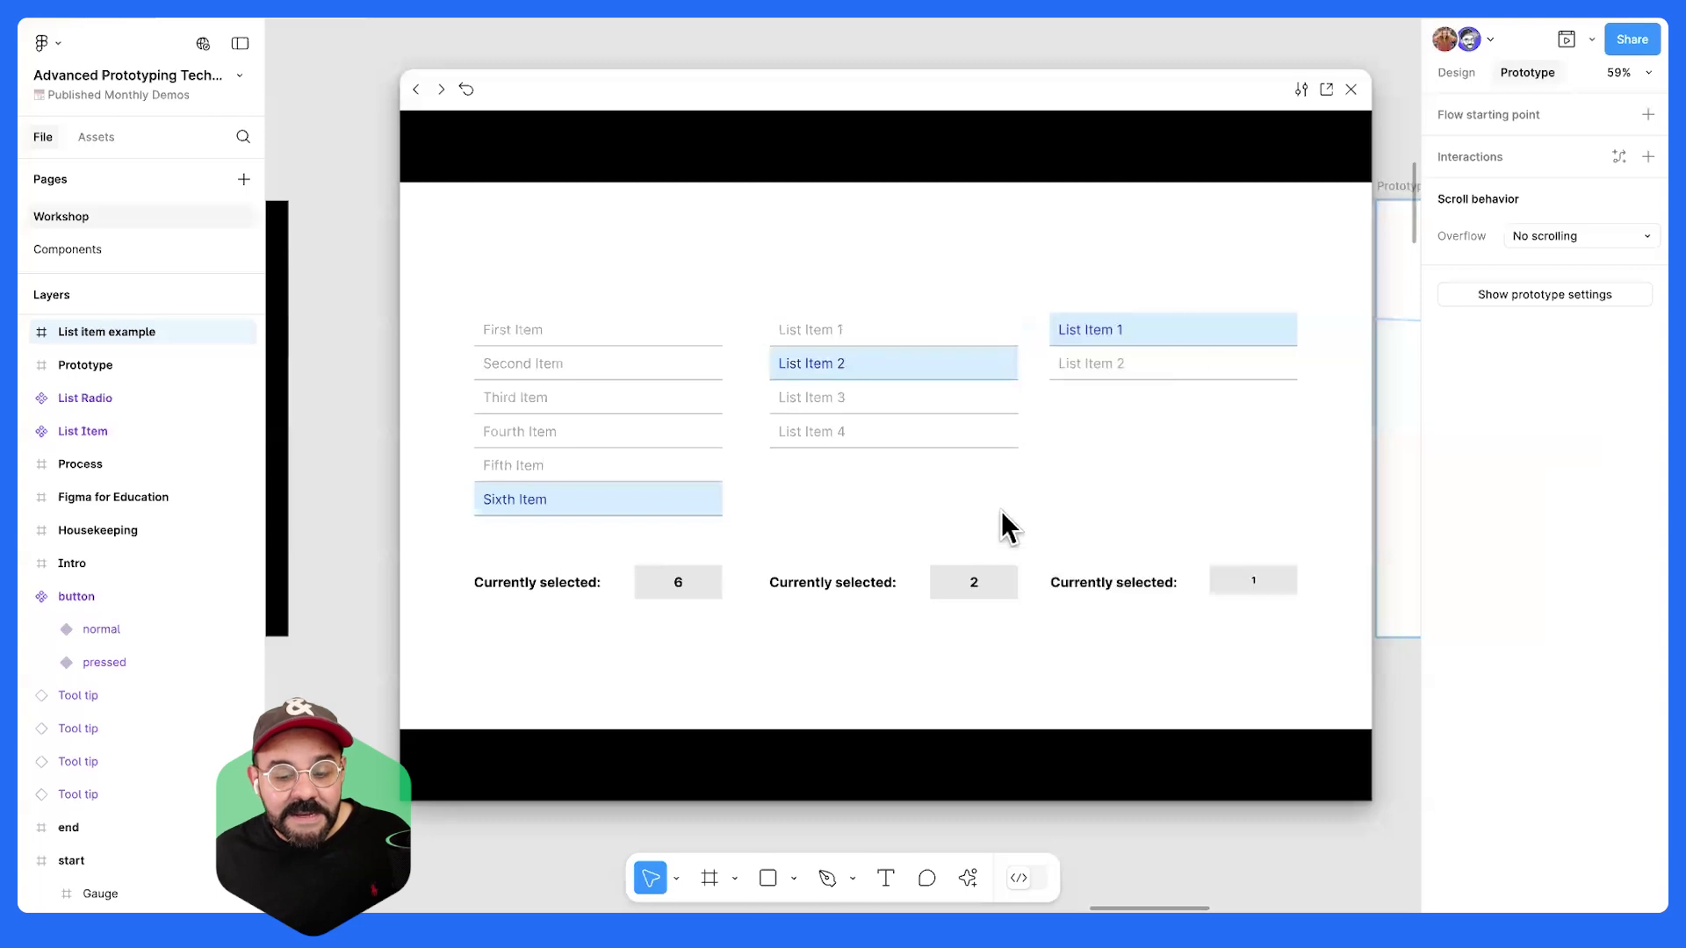
- Select List Item 2 in the third list, List Item 4 in the second and First Item in the first, and close the preview
click(1187, 373)
click(986, 343)
click(961, 405)
click(838, 443)
click(663, 464)
click(659, 423)
click(662, 399)
click(662, 360)
click(657, 330)
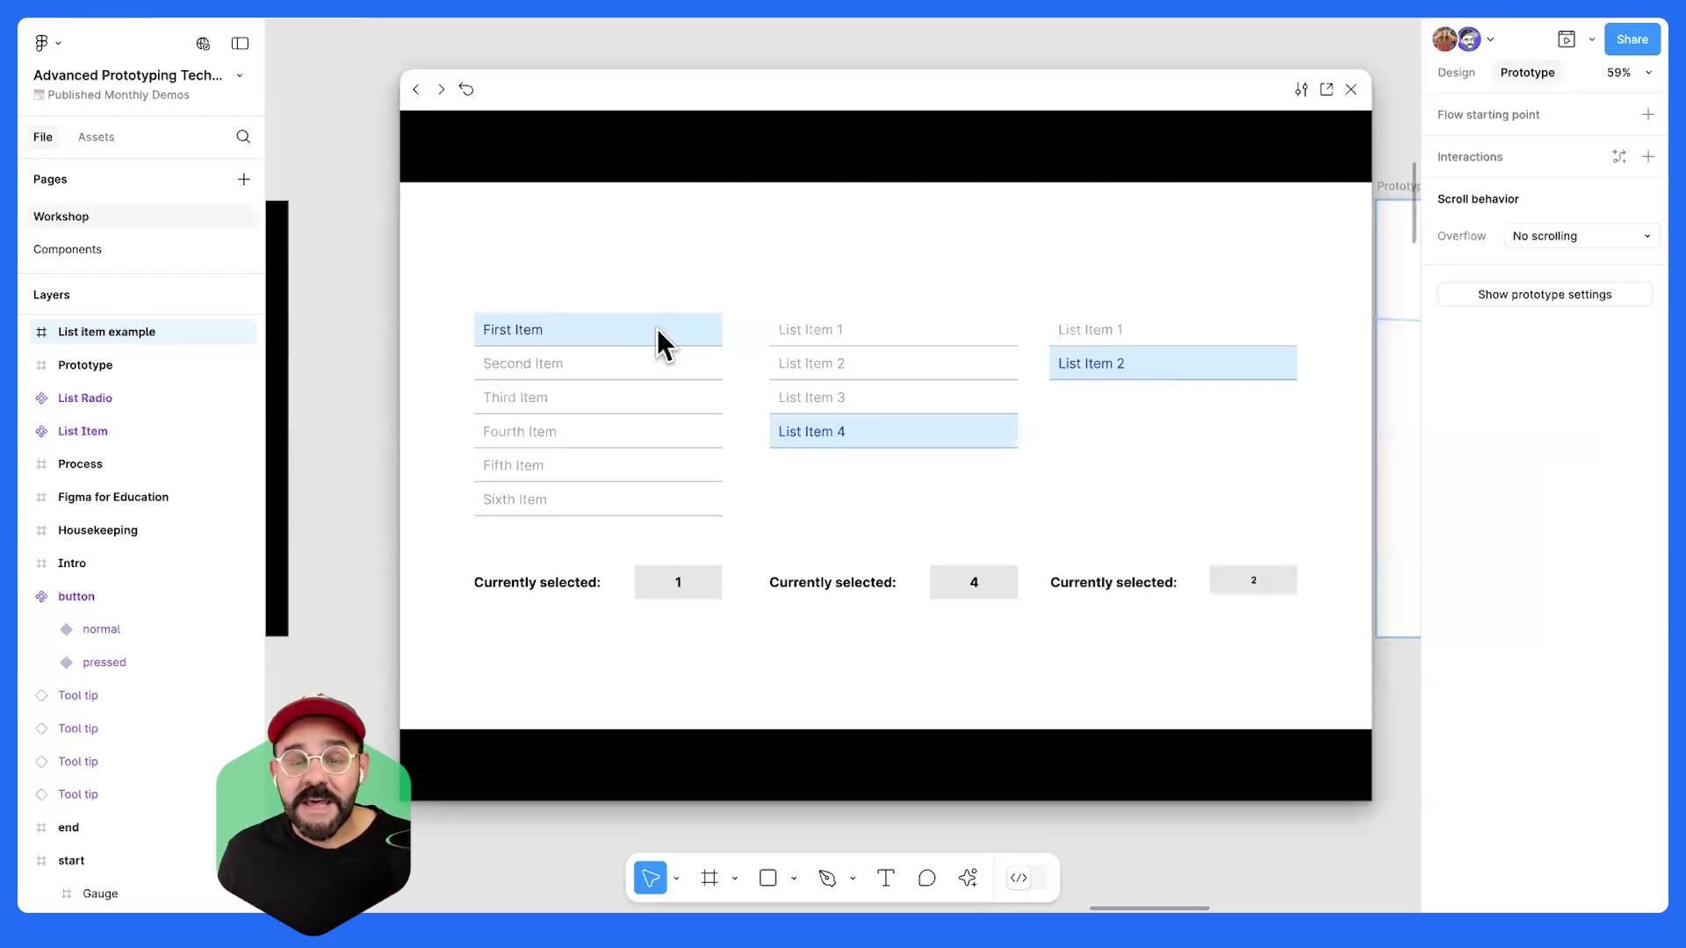
click(1352, 90)
- Look over the real-world example frames and switch to the Community page of the Advanced Prototyping Techniques file
click(1104, 145)
scroll(1097, 139, down, 5)
drag(1146, 170, 858, 263)
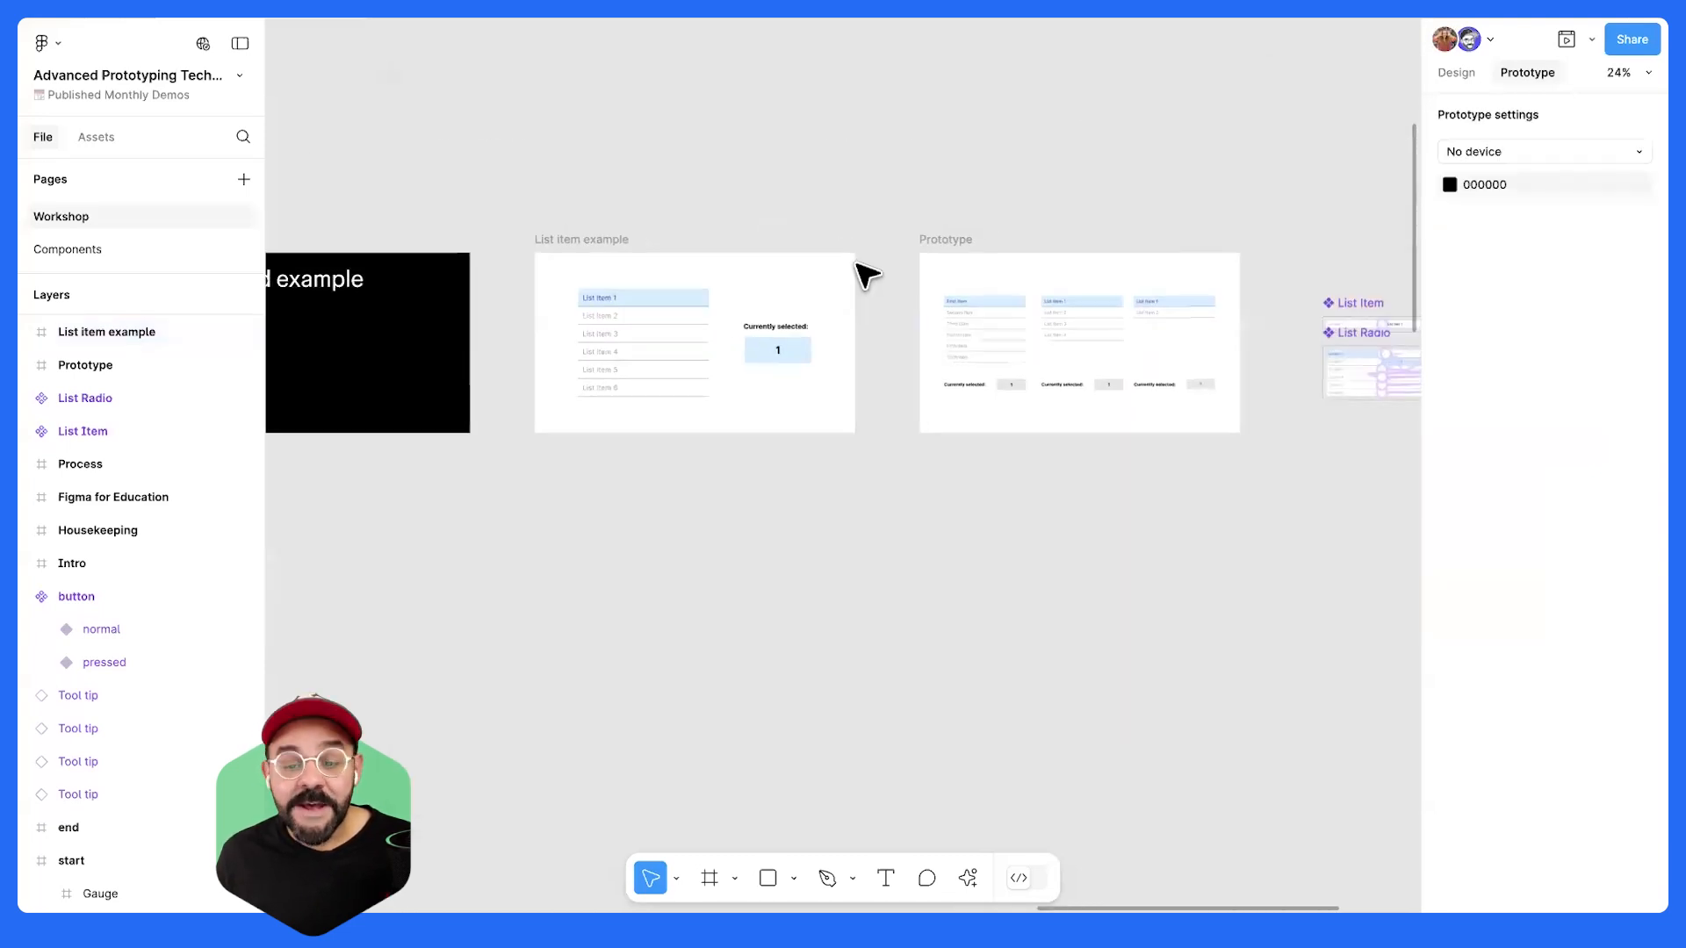
drag(689, 233, 1027, 207)
drag(821, 212, 1046, 273)
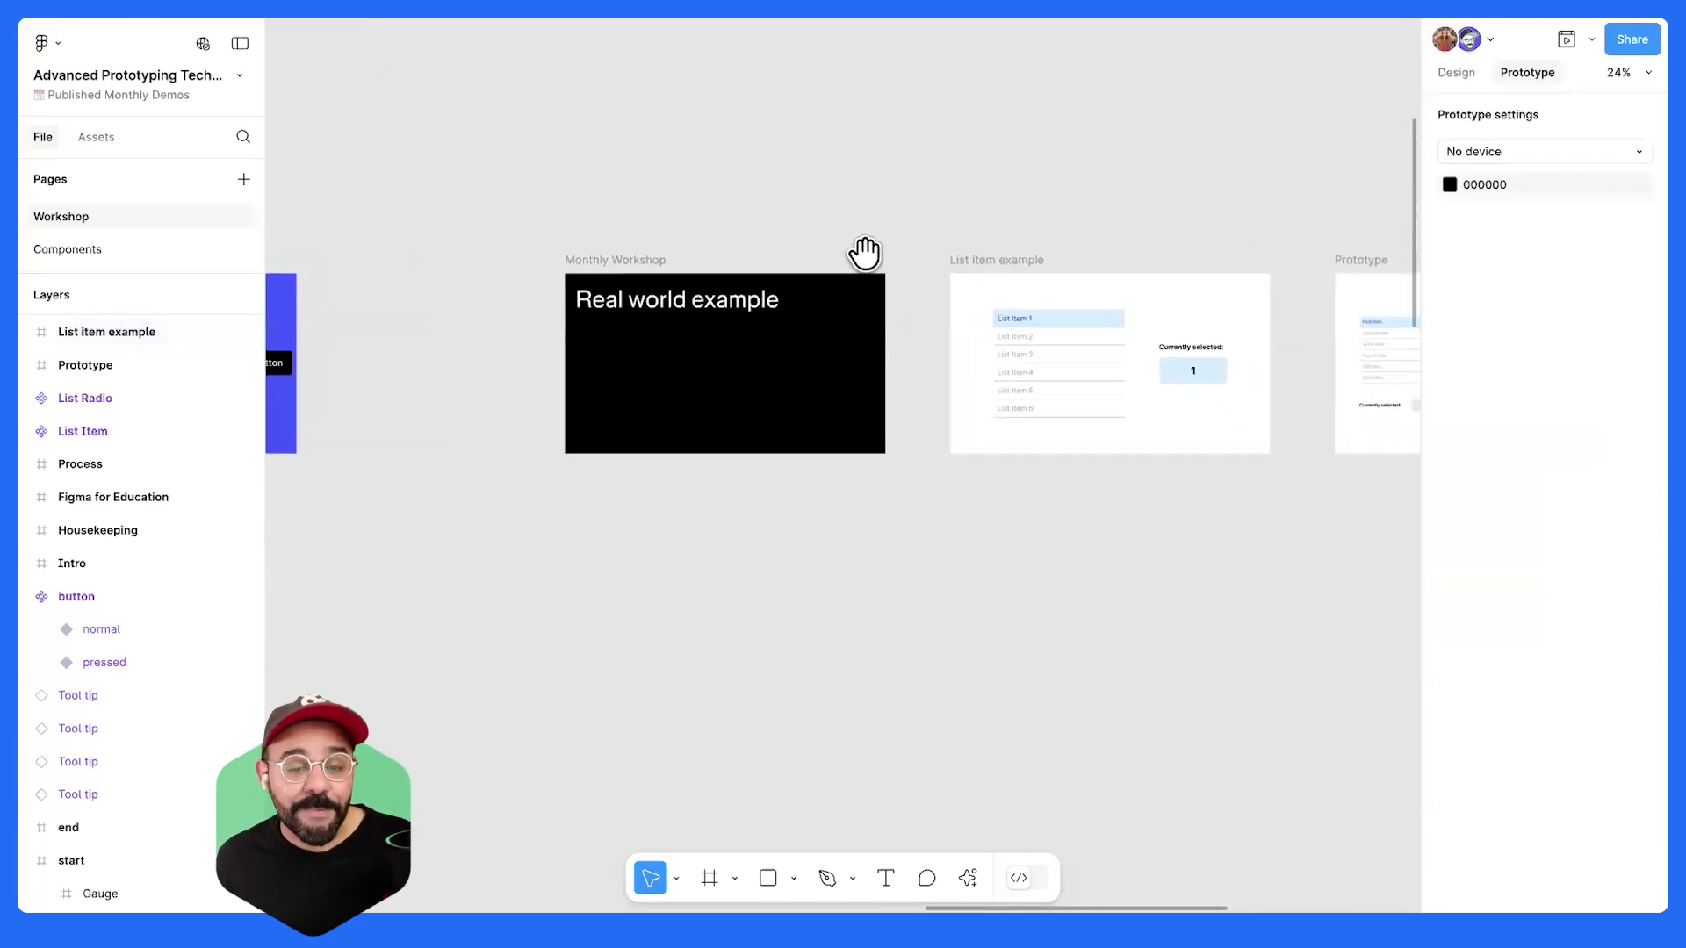
click(139, 18)
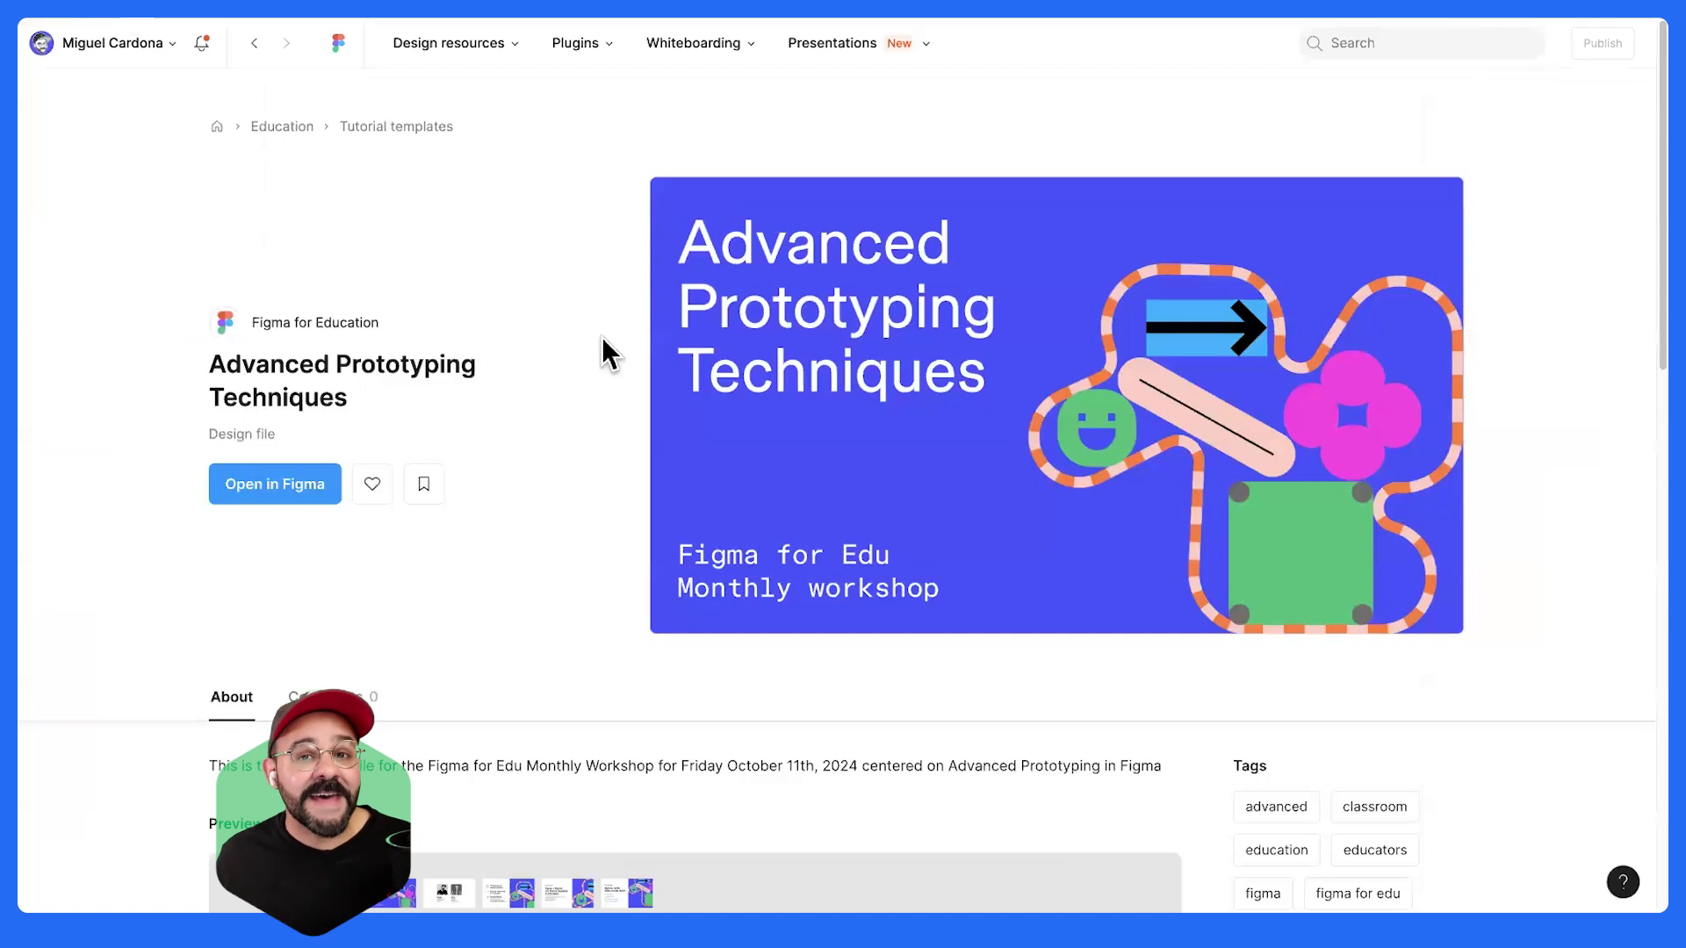
- Return to the workshop design file and go to the "Variables in Prototypes" title slide
click(309, 17)
scroll(937, 483, down, 5)
drag(944, 490, 1447, 259)
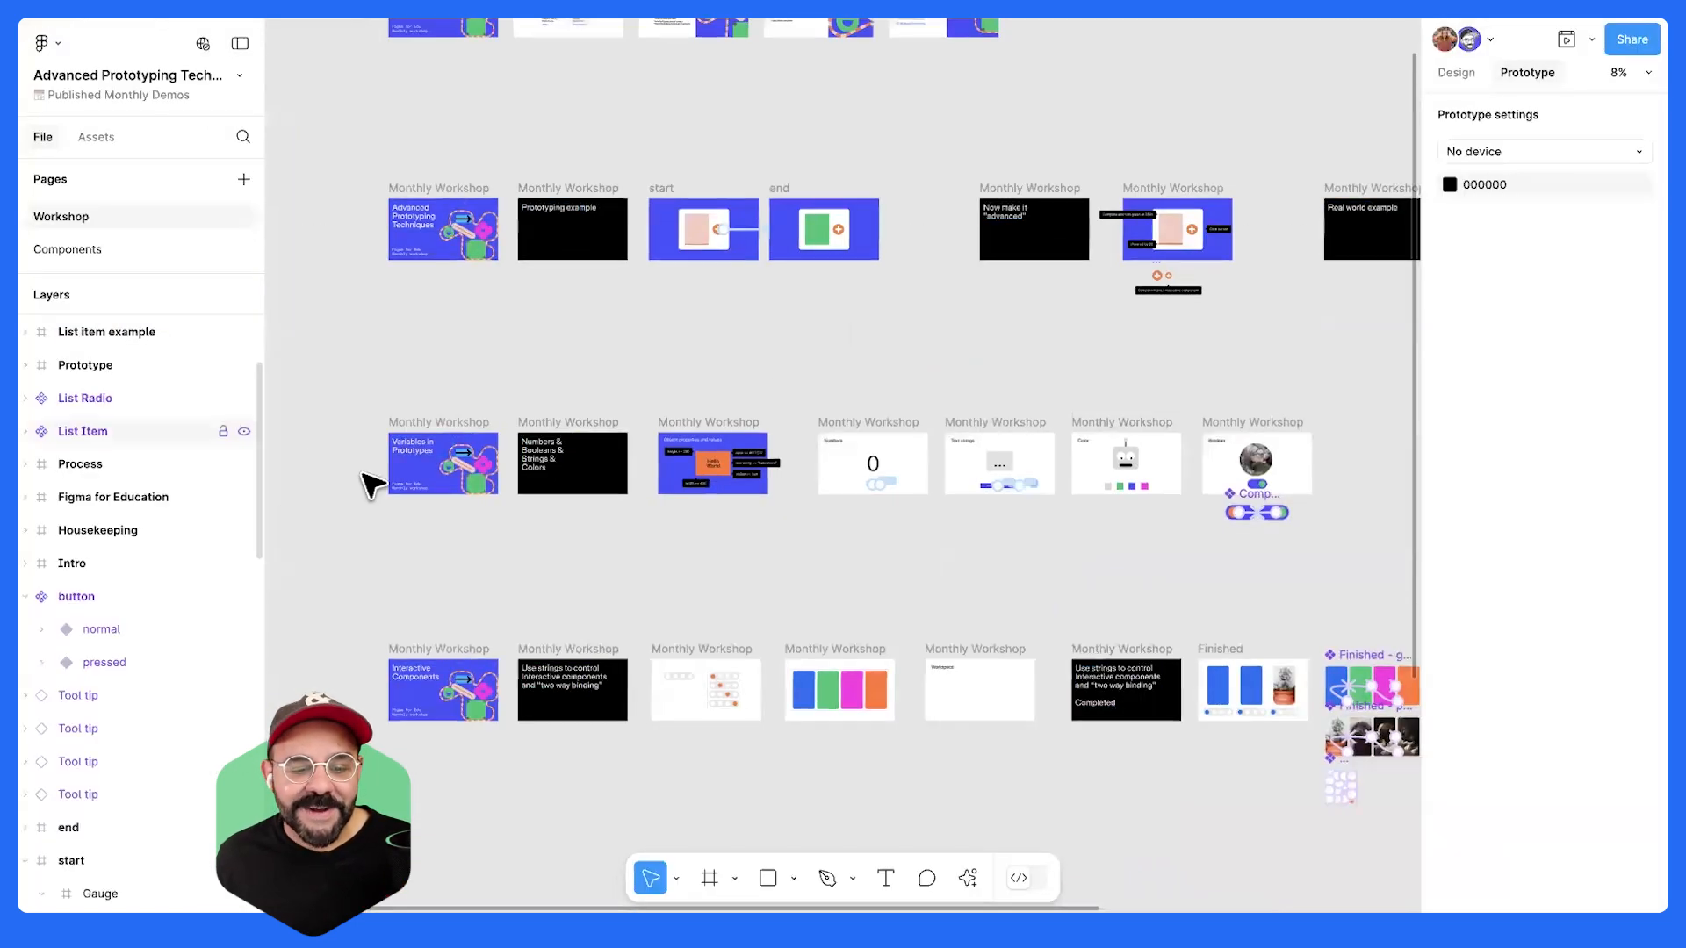
scroll(372, 482, up, 10)
drag(746, 482, 662, 632)
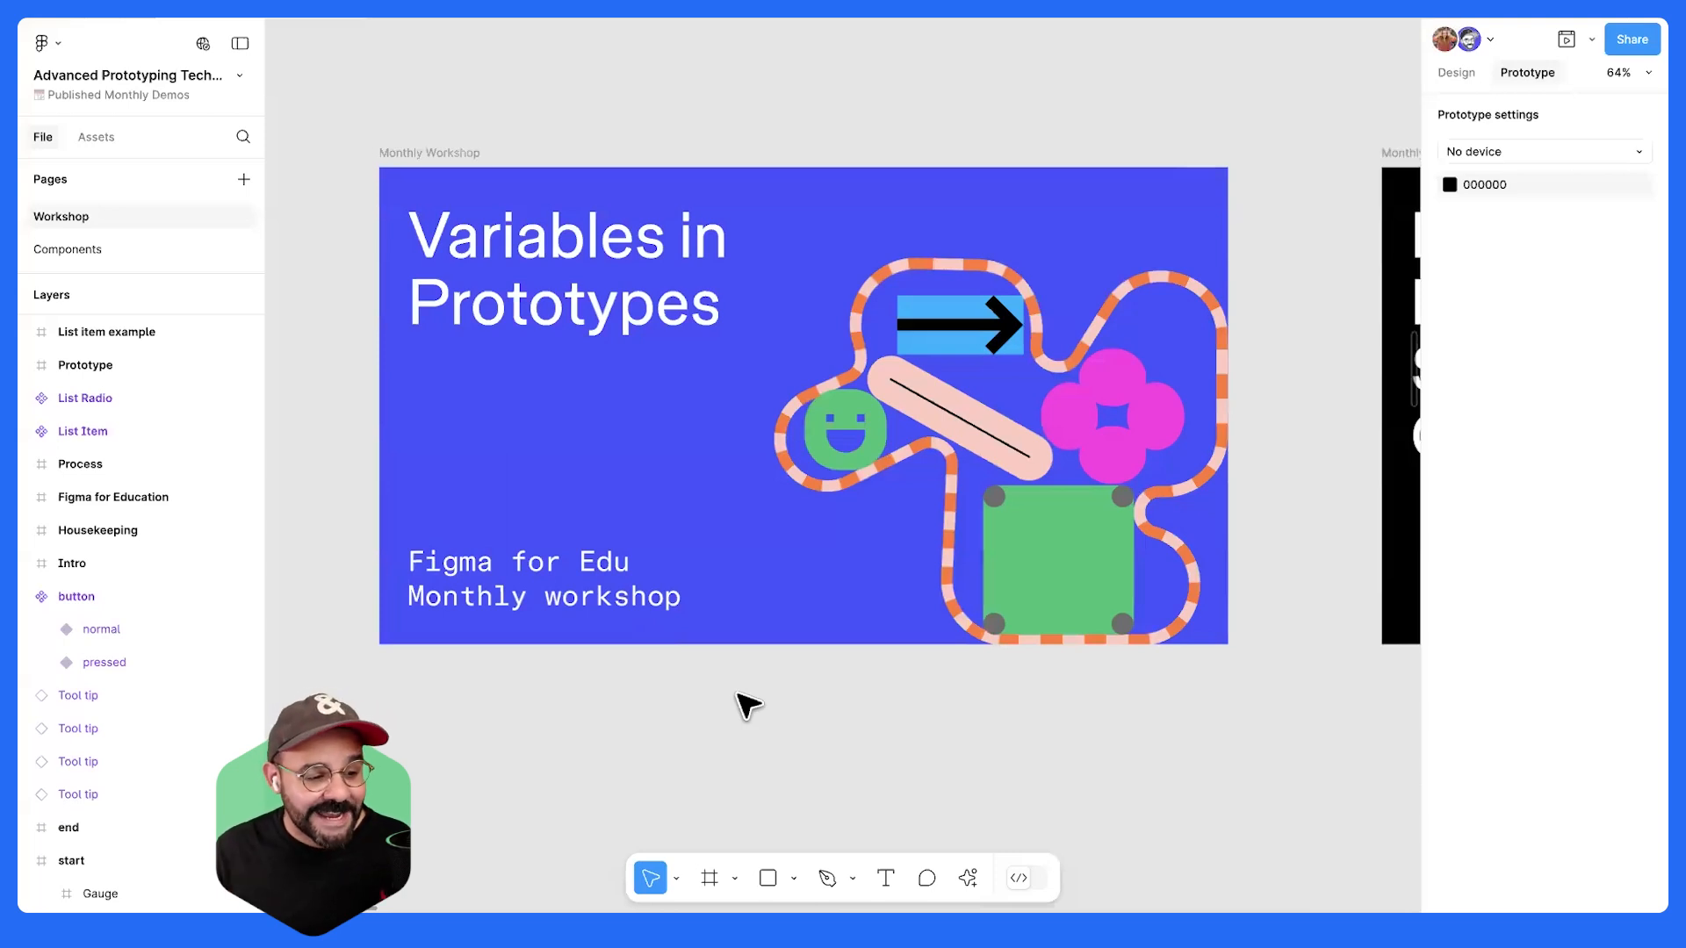
- Change "Strings" to "Text Strings" in the title of the black slide that lists the variable types
key(space)
drag(1150, 679, 397, 698)
drag(864, 688, 605, 706)
drag(777, 667, 838, 681)
ctrl+scroll(837, 678, up, 3)
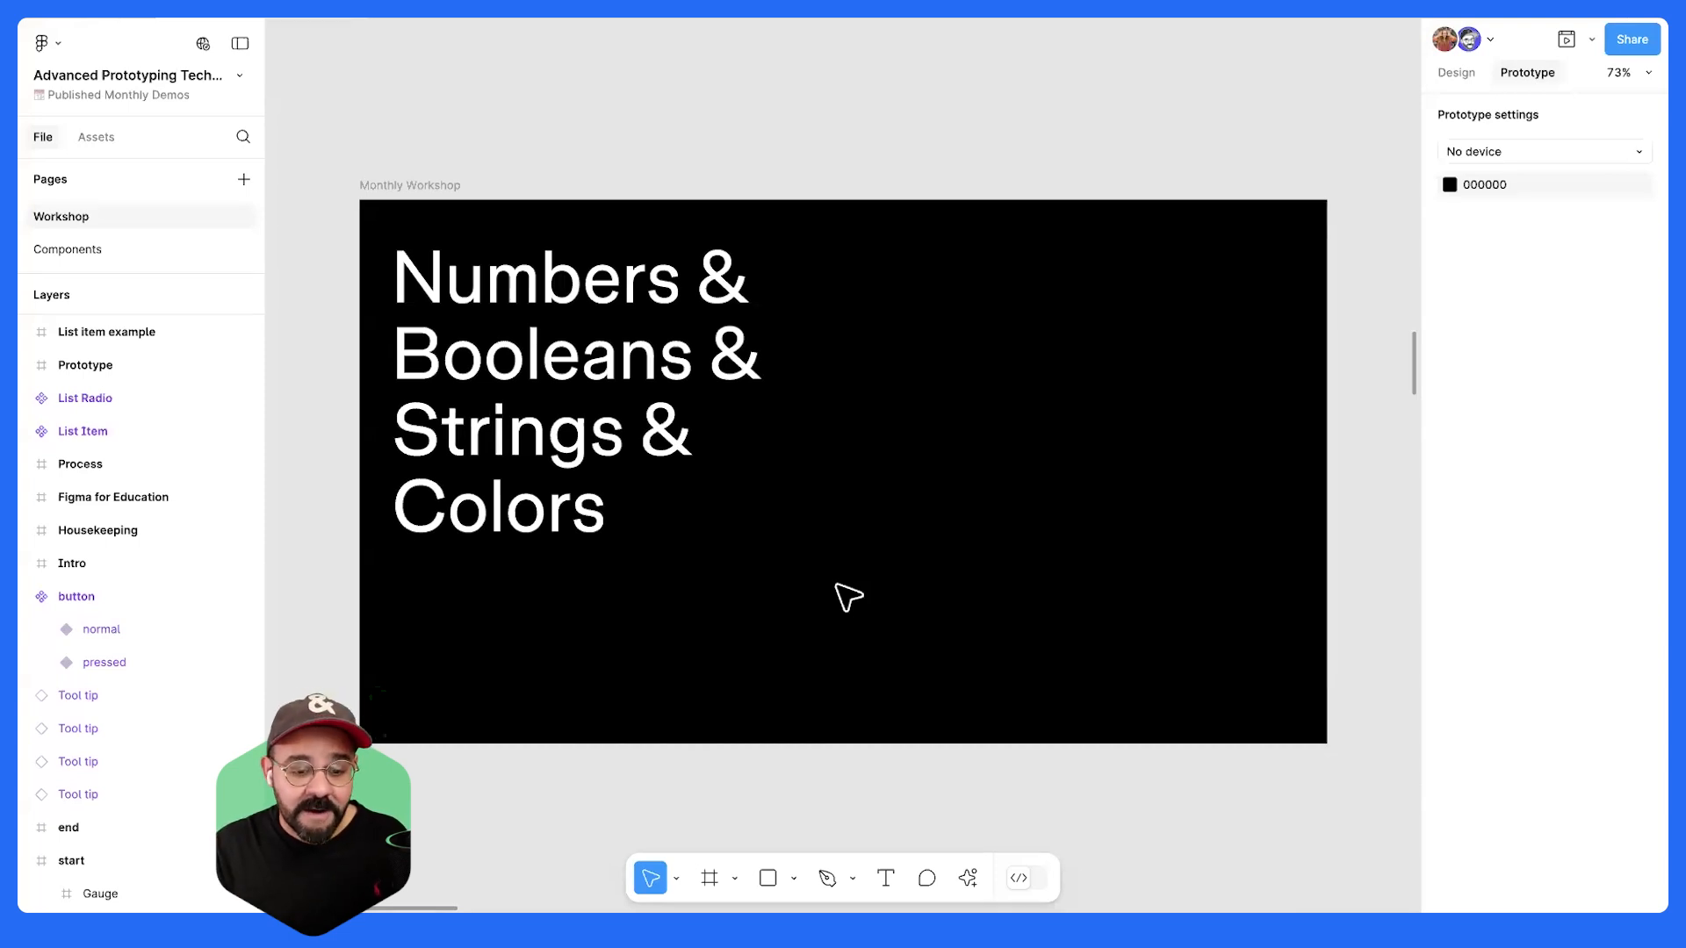
click(546, 444)
double_click(519, 451)
double_click(509, 440)
click(508, 440)
click(408, 431)
text(Text)
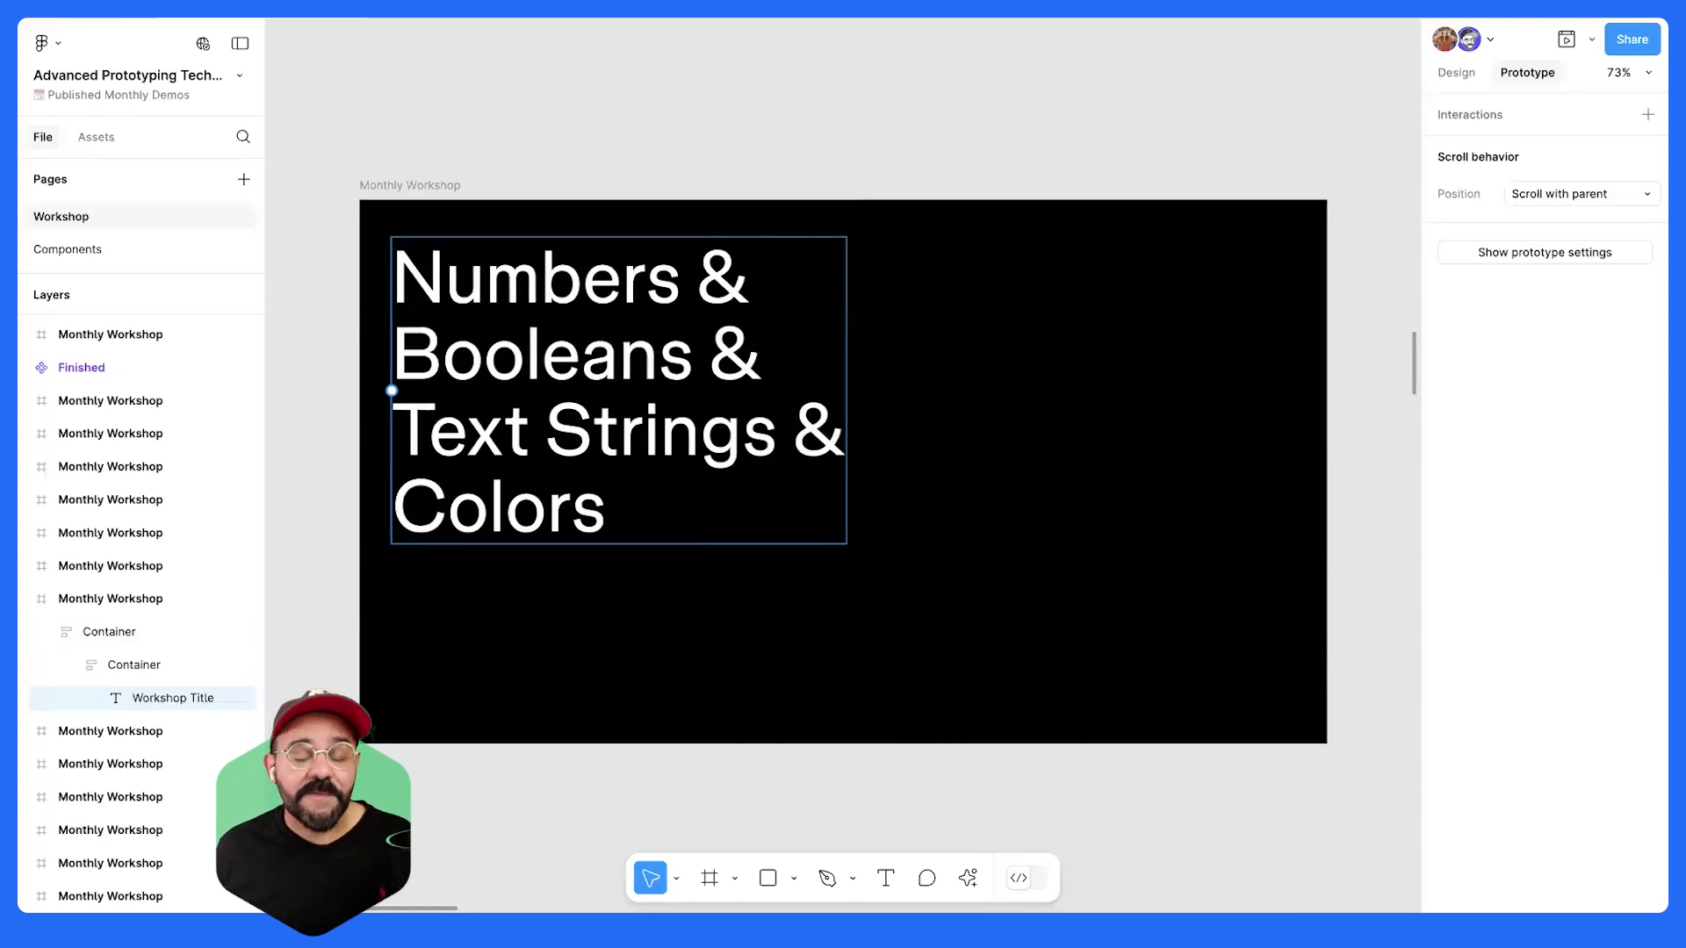
click(529, 608)
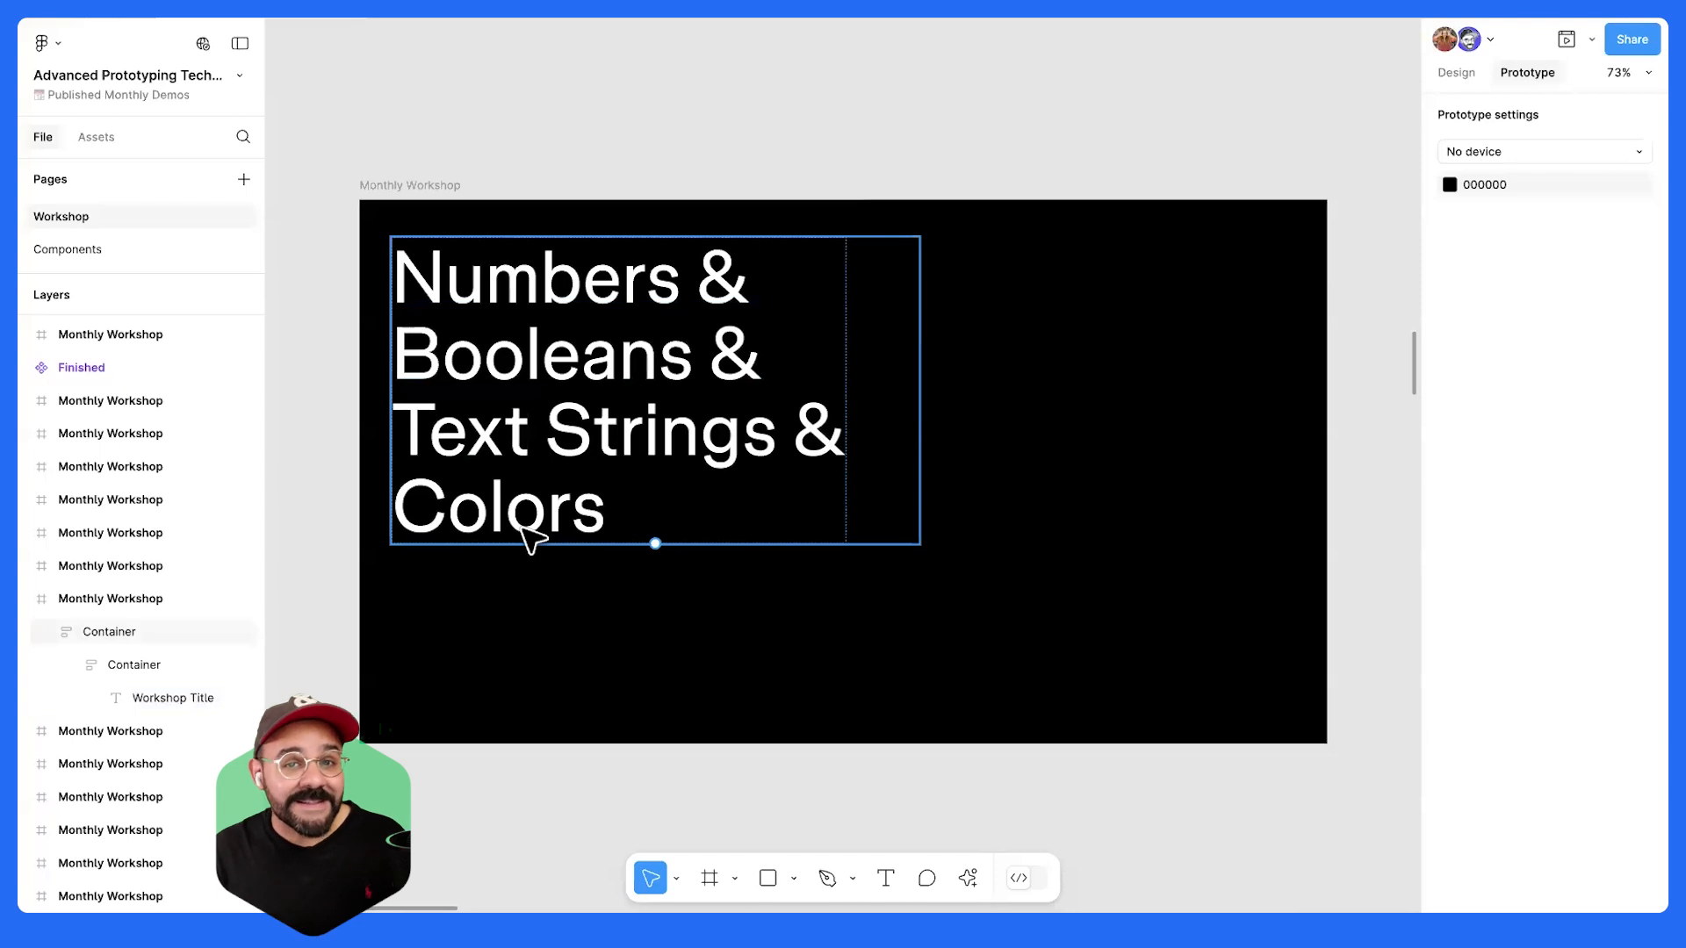
- Draw a rectangle about 383 × 240 below the "Object properties and values" slide
click(795, 171)
scroll(986, 399, right, 10)
scroll(853, 424, right, 6)
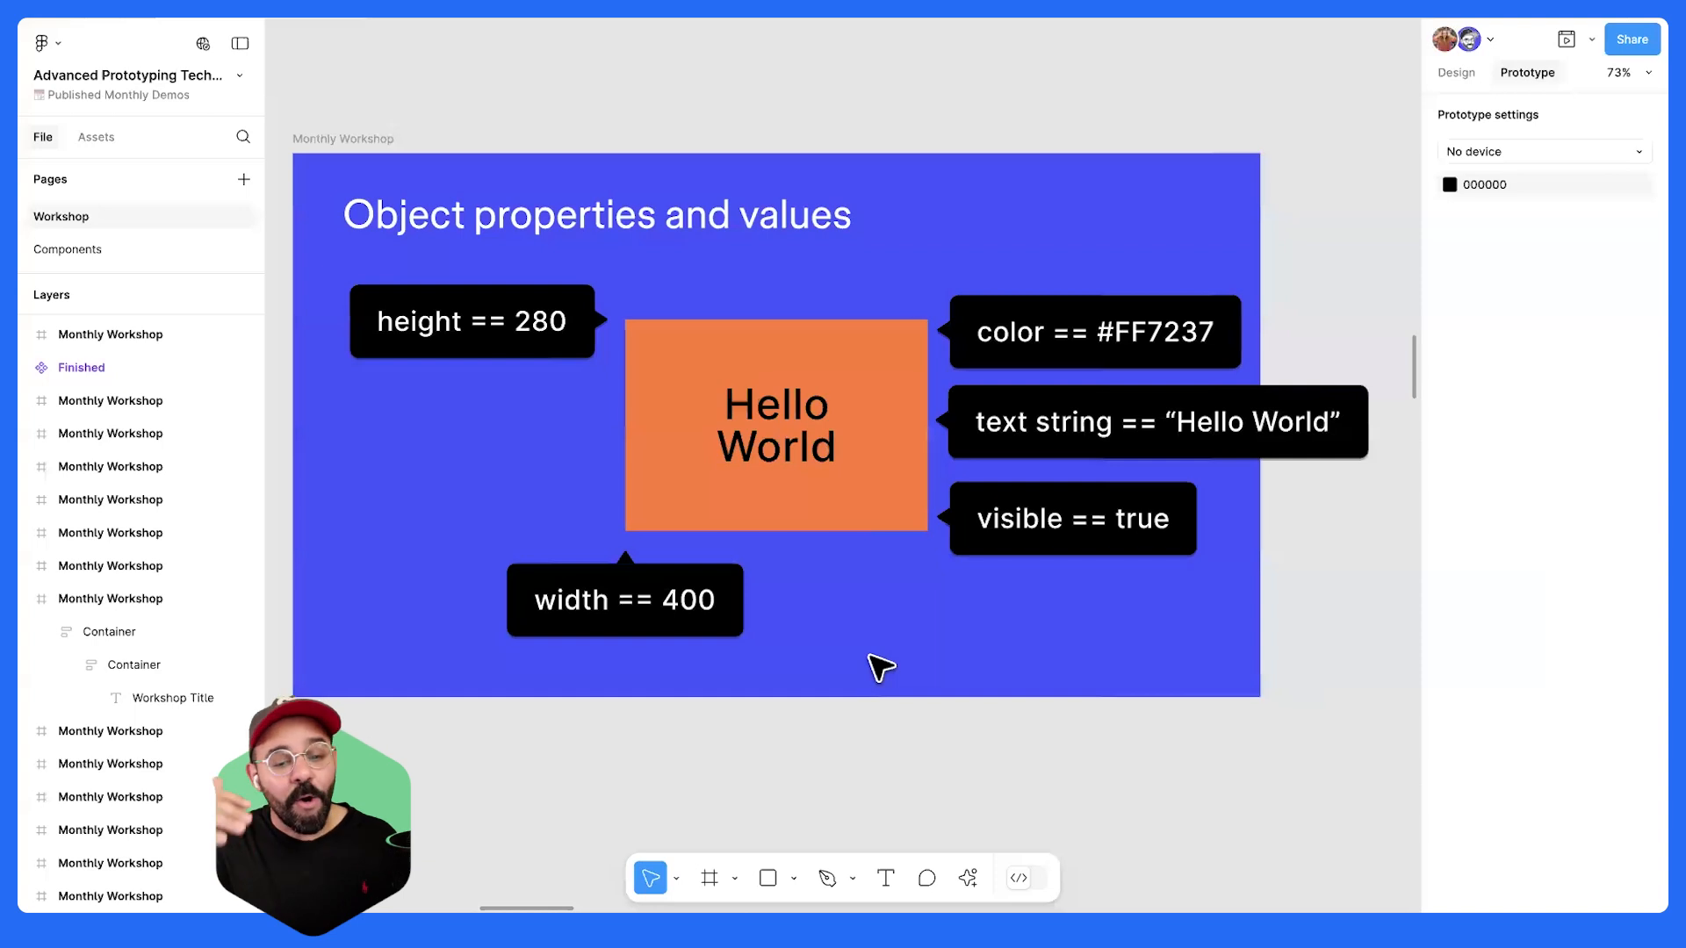
scroll(908, 617, down, 3)
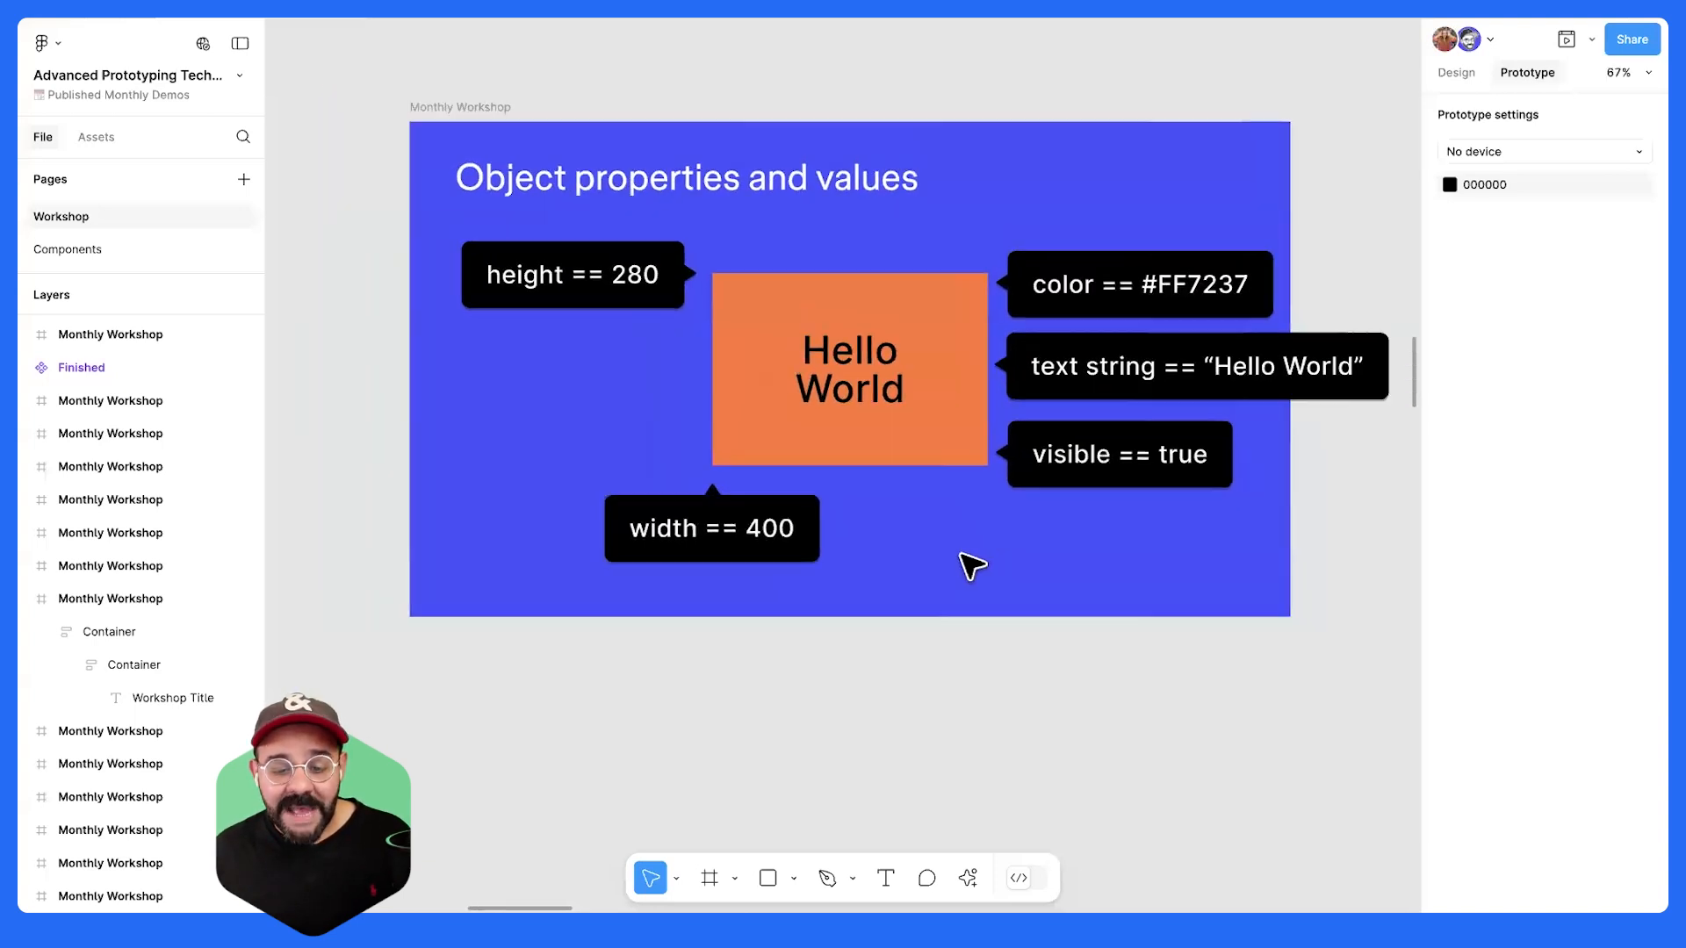
key(r)
drag(715, 661, 970, 818)
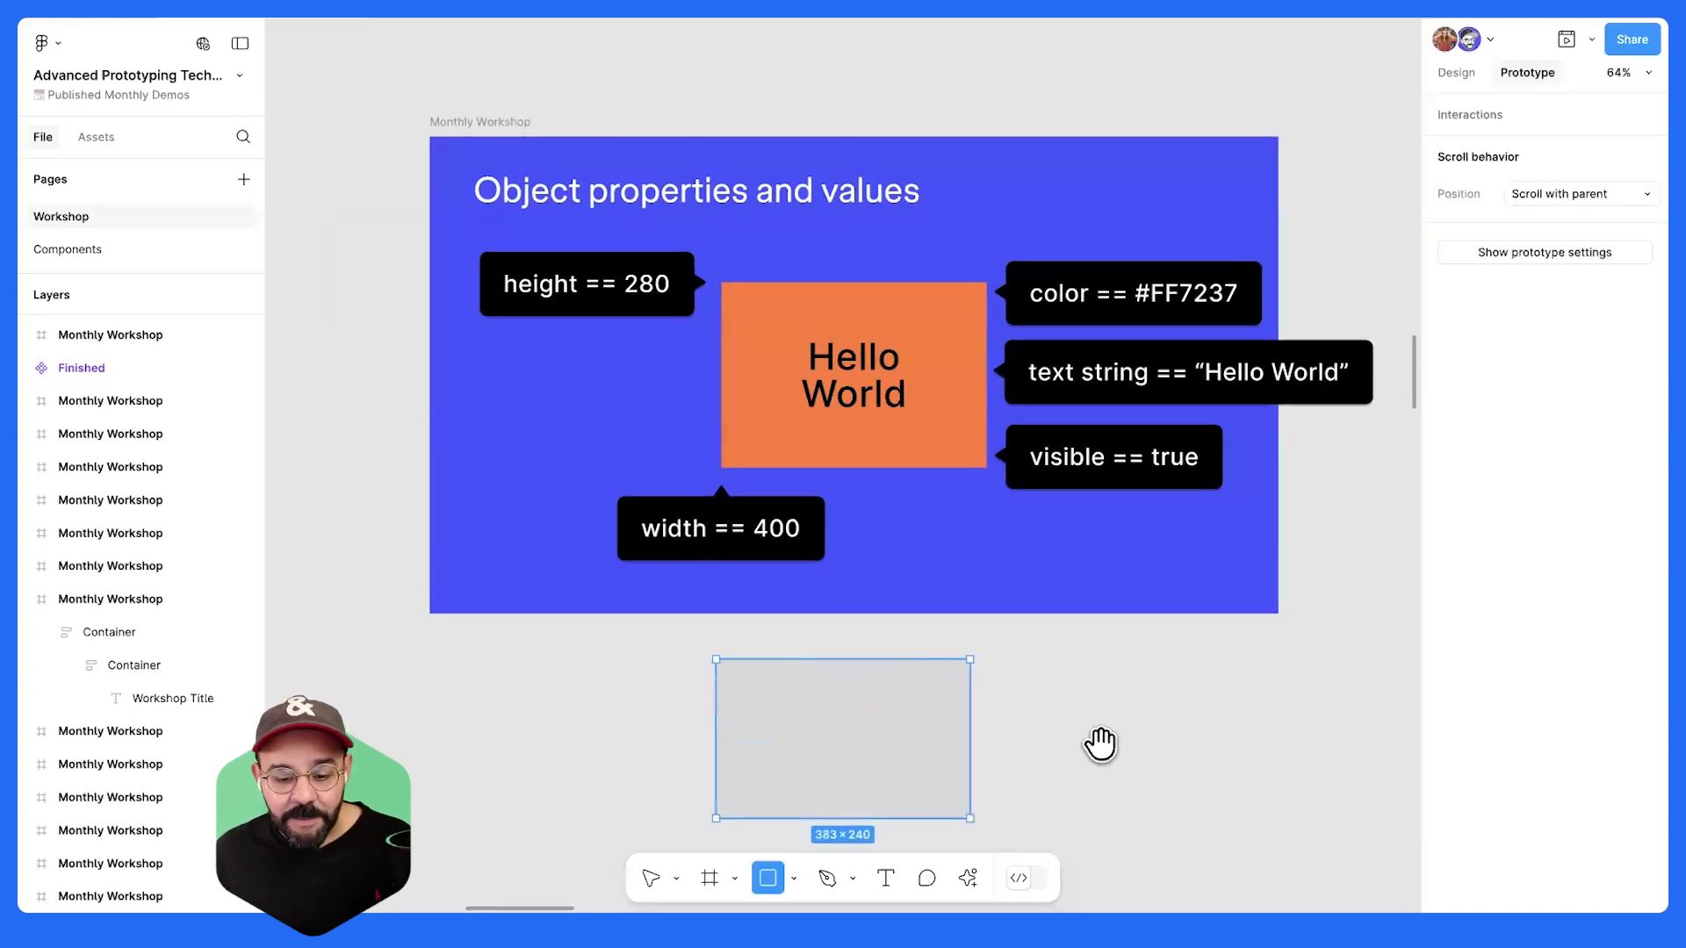
- Fill the new rectangle with the red FF5454 and move it slightly to about X 401, Y 5622
click(1461, 77)
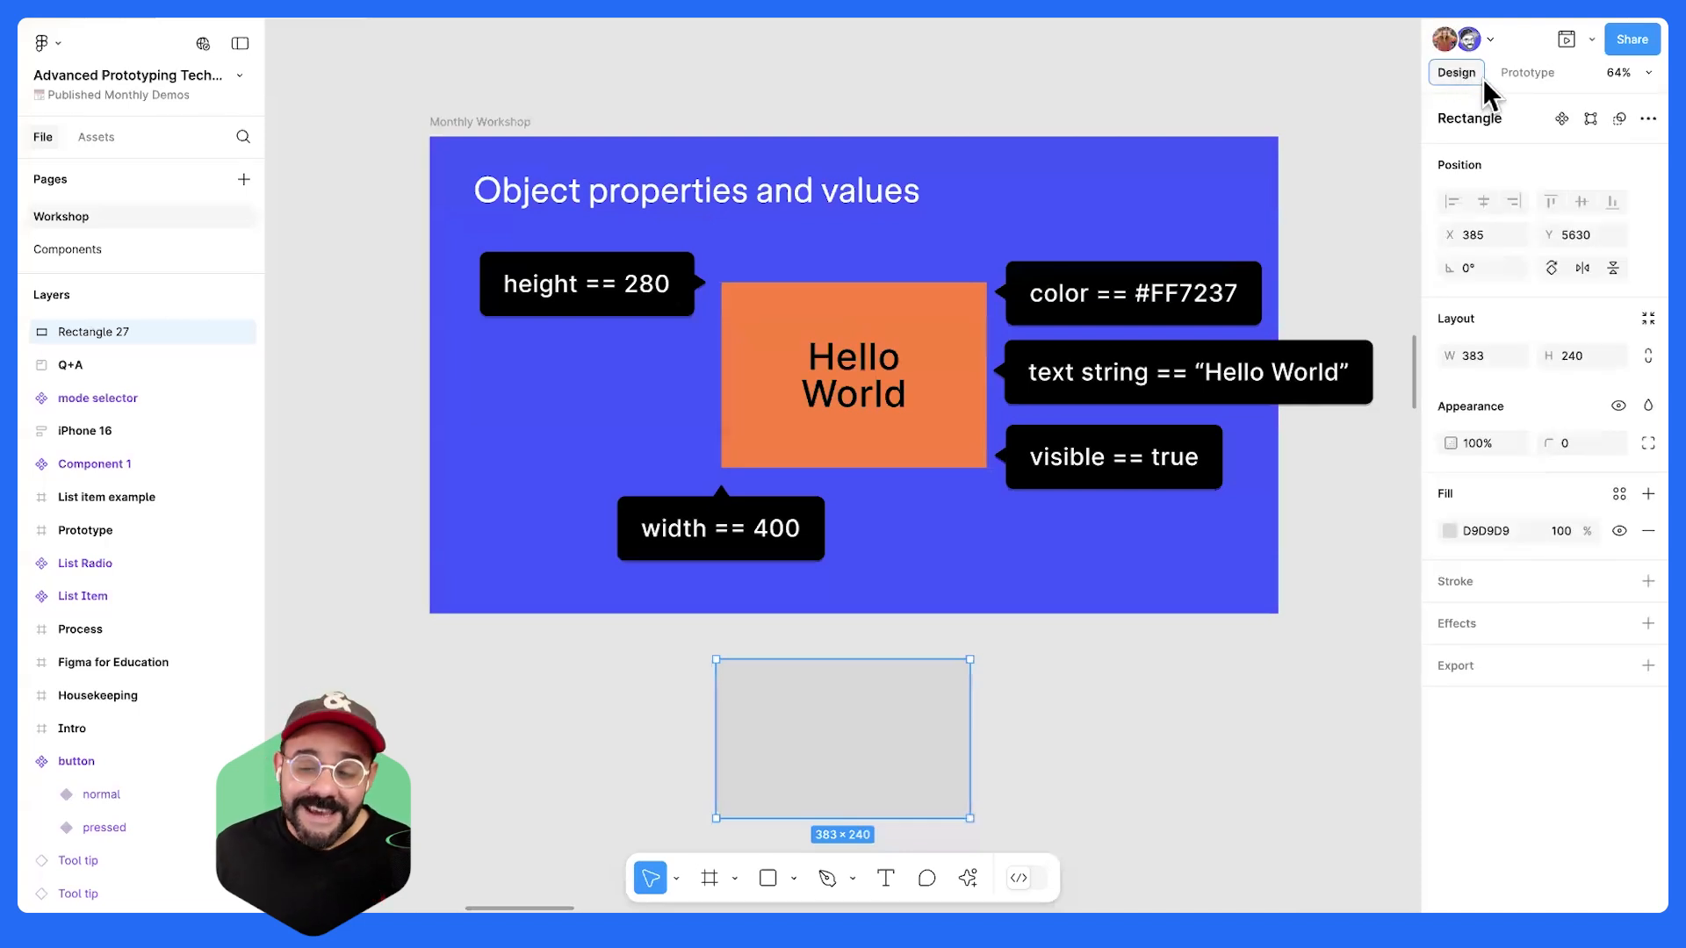
click(1450, 531)
drag(1317, 474, 1338, 393)
click(1089, 684)
mouse_move(843, 748)
mouse_down()
mouse_move(866, 743)
mouse_move(861, 713)
mouse_move(853, 740)
mouse_up()
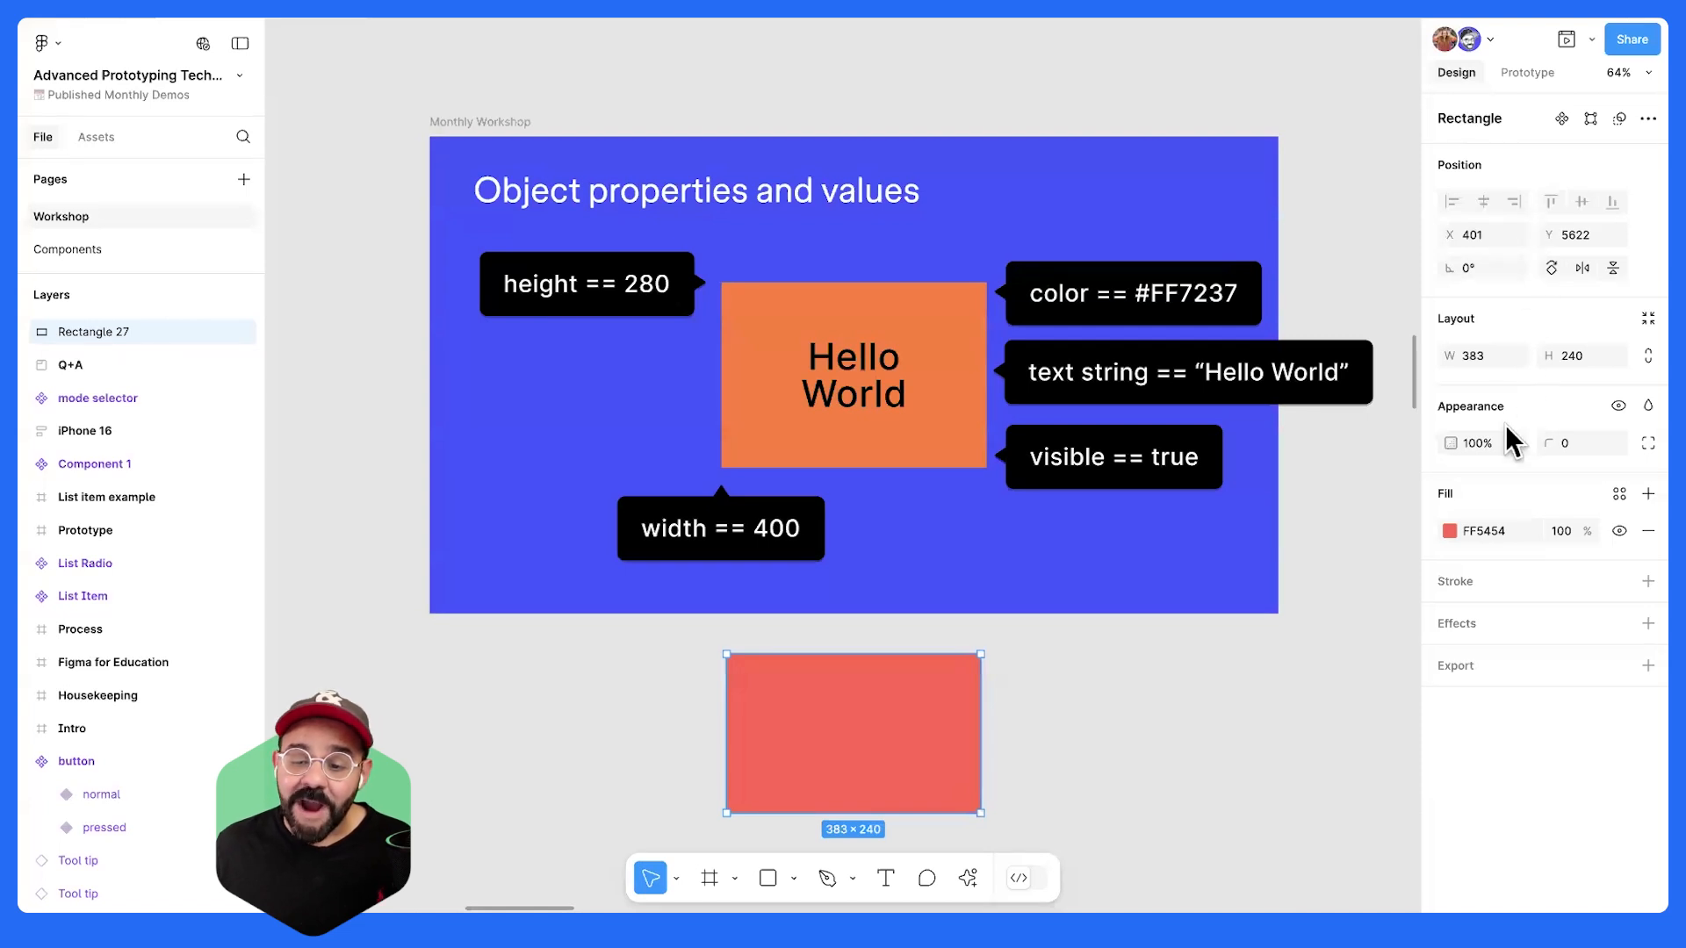
- Resize the red rectangle to about 403.5 × 257.5 and toggle its visibility off and on
drag(1448, 356, 1571, 413)
click(1616, 406)
click(1616, 406)
click(1616, 406)
click(1616, 406)
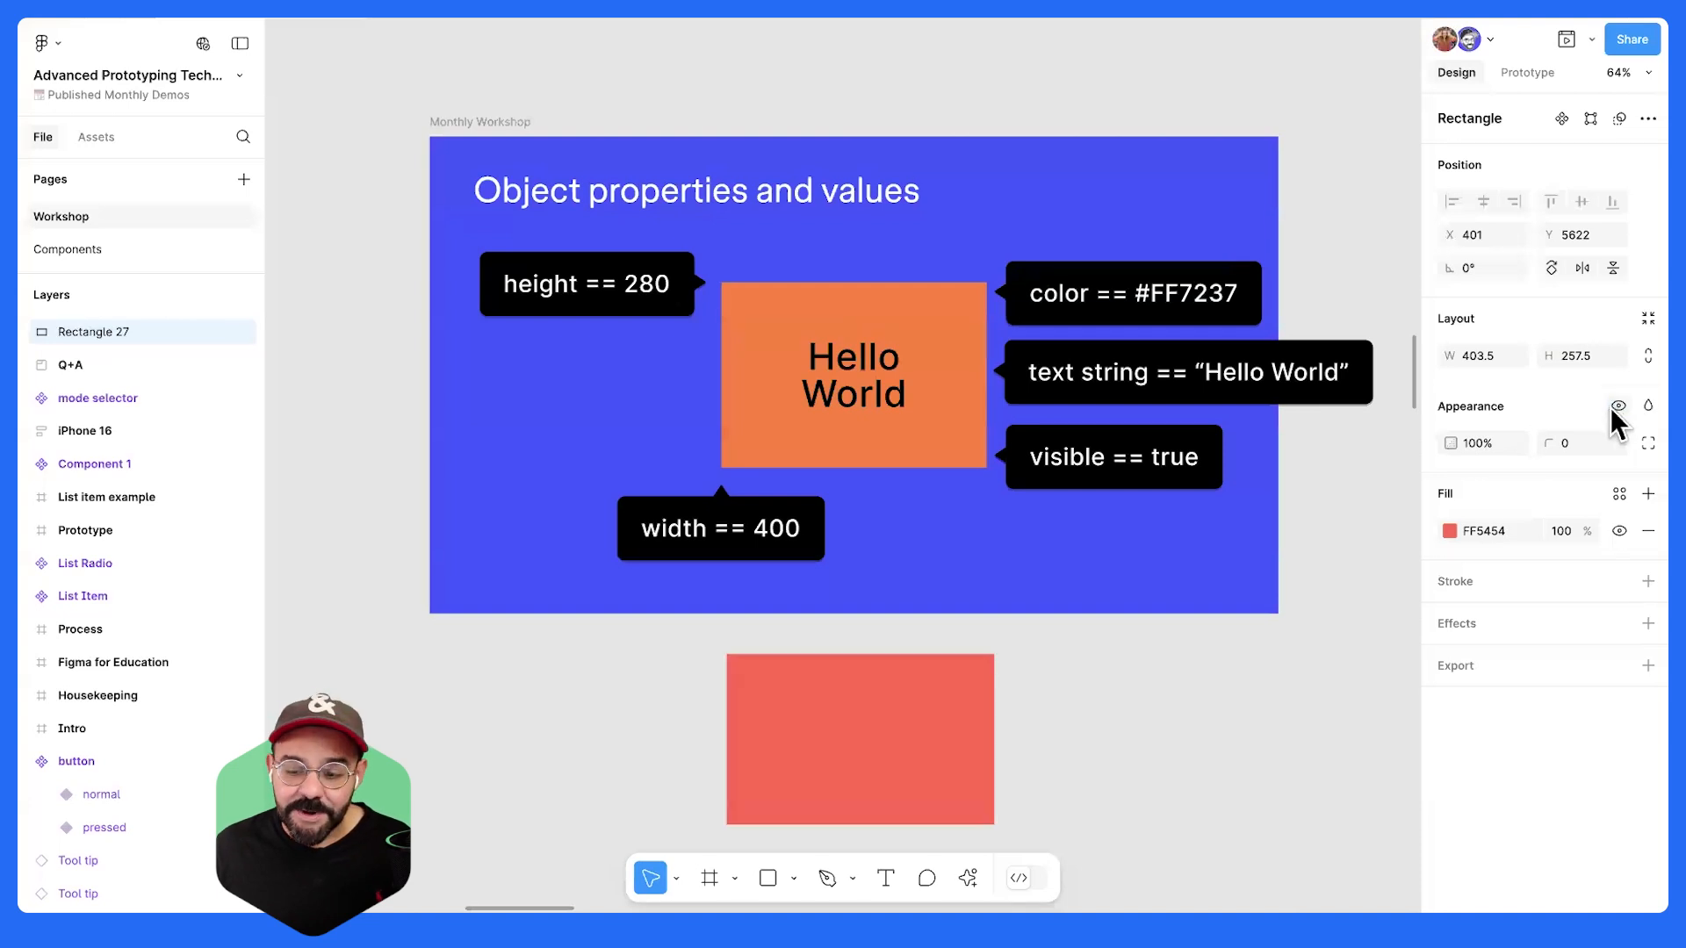
- Delete the red rectangle below the "Object properties and values" slide
drag(914, 734, 909, 726)
key(Delete)
scroll(922, 526, up, 4)
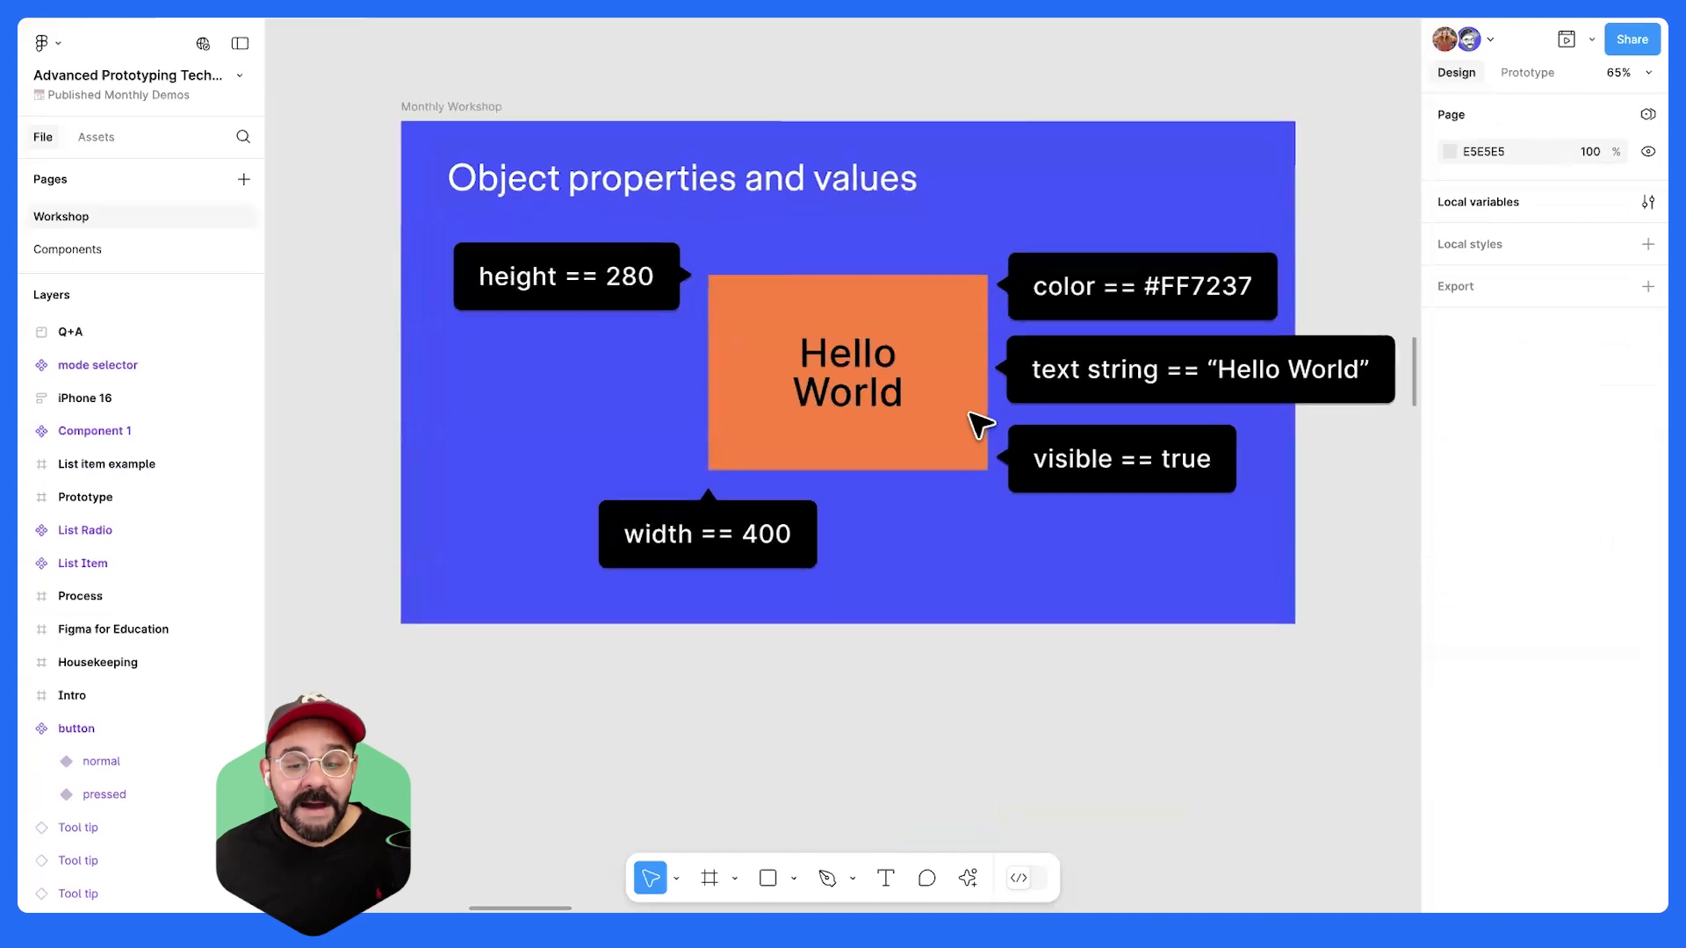
- Inspect the design properties of the slide's orange rectangle and its "Hello World" text, and clear the selection
scroll(935, 488, down, 2)
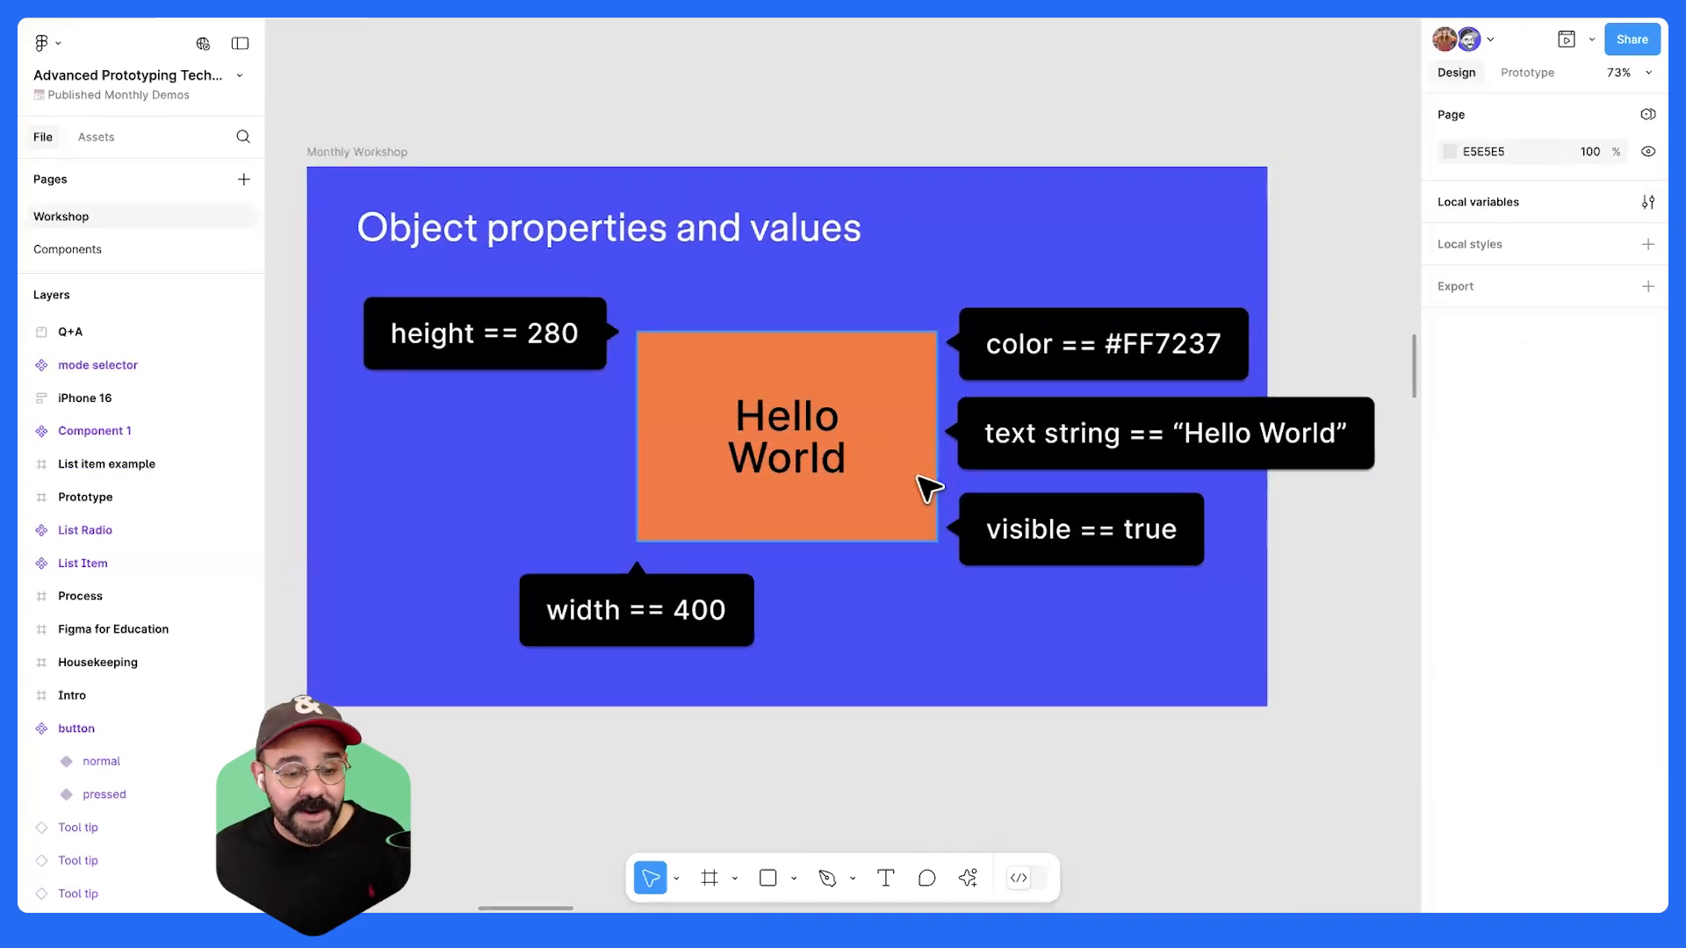
click(678, 373)
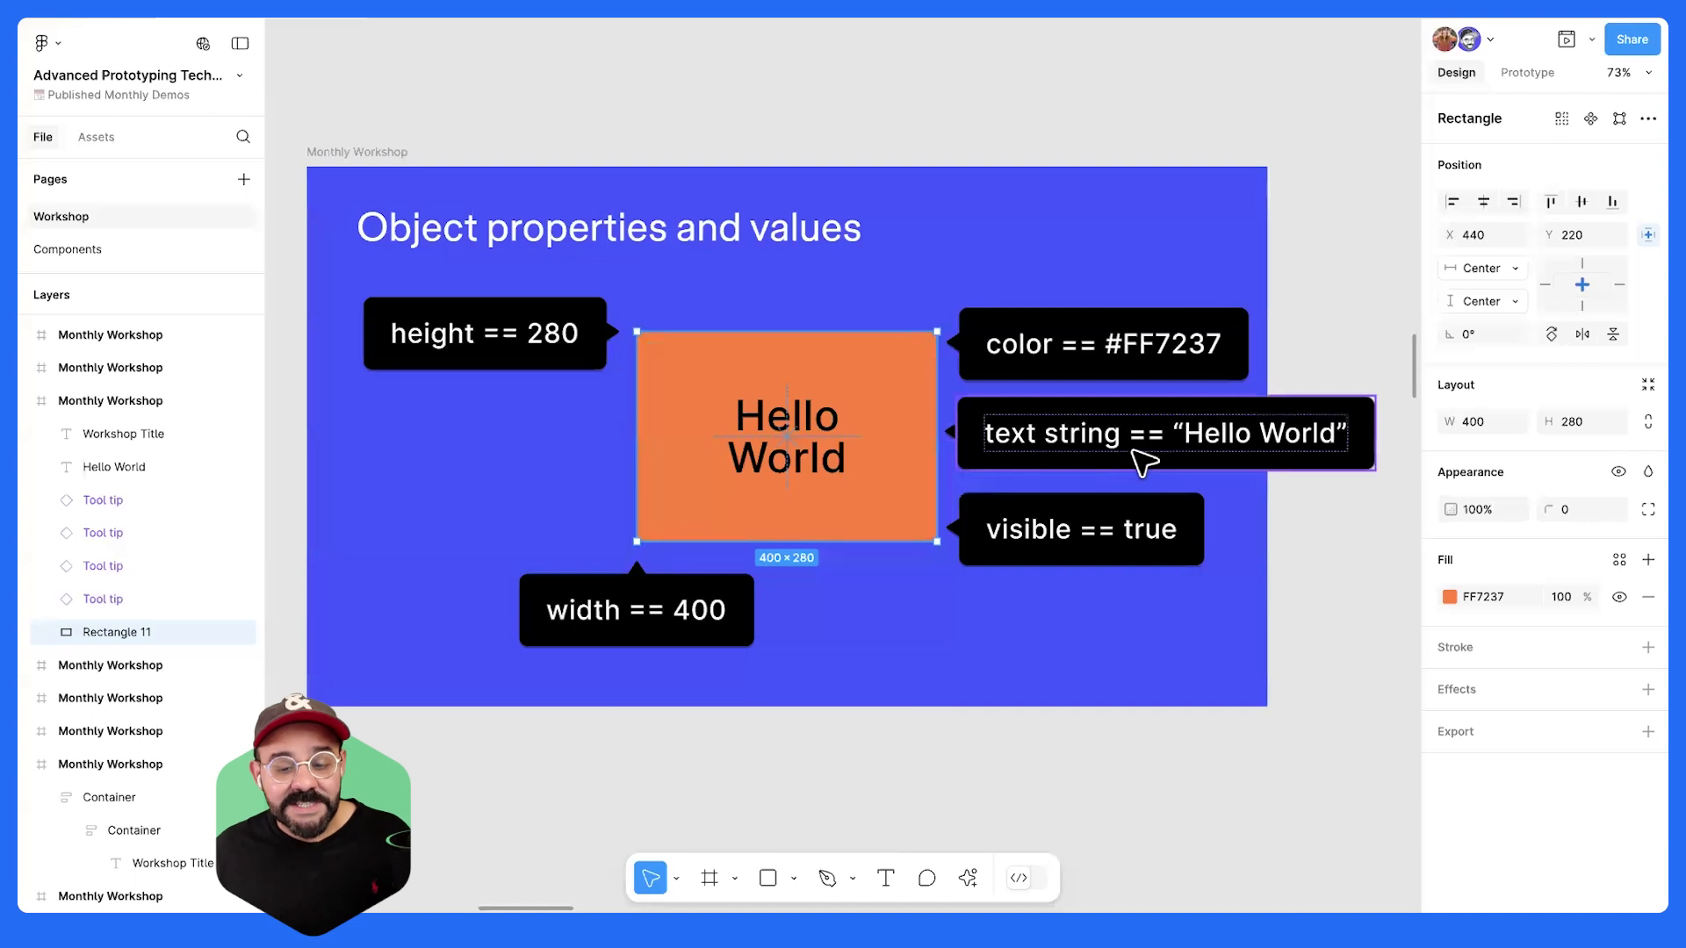
click(802, 458)
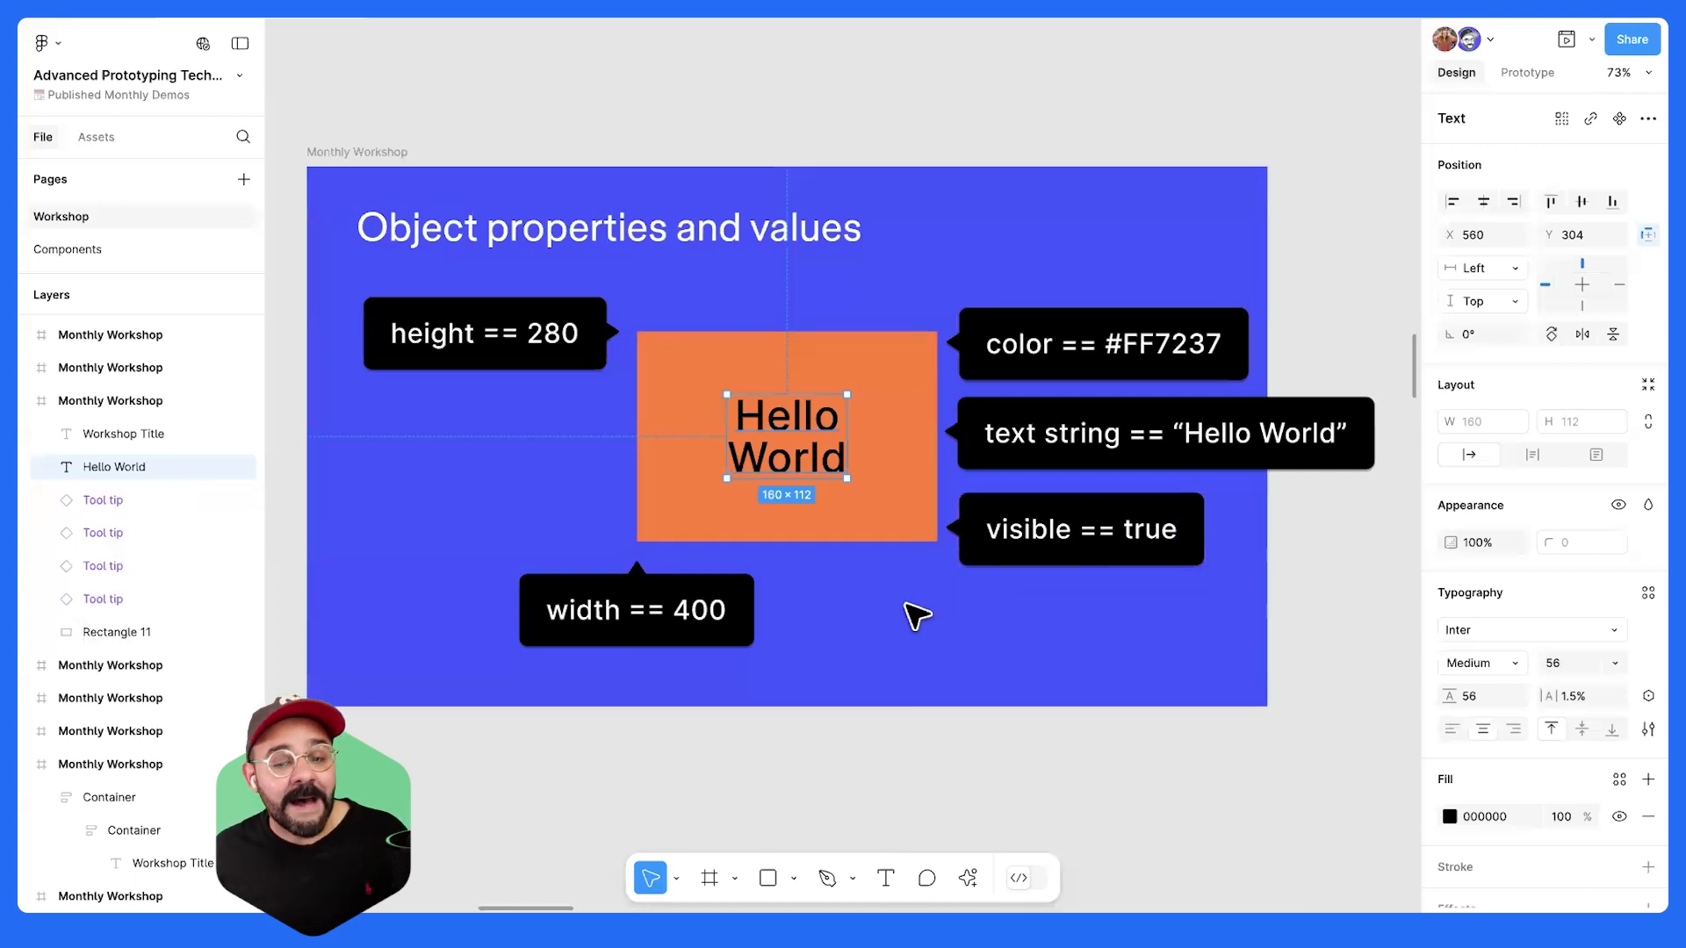
click(891, 762)
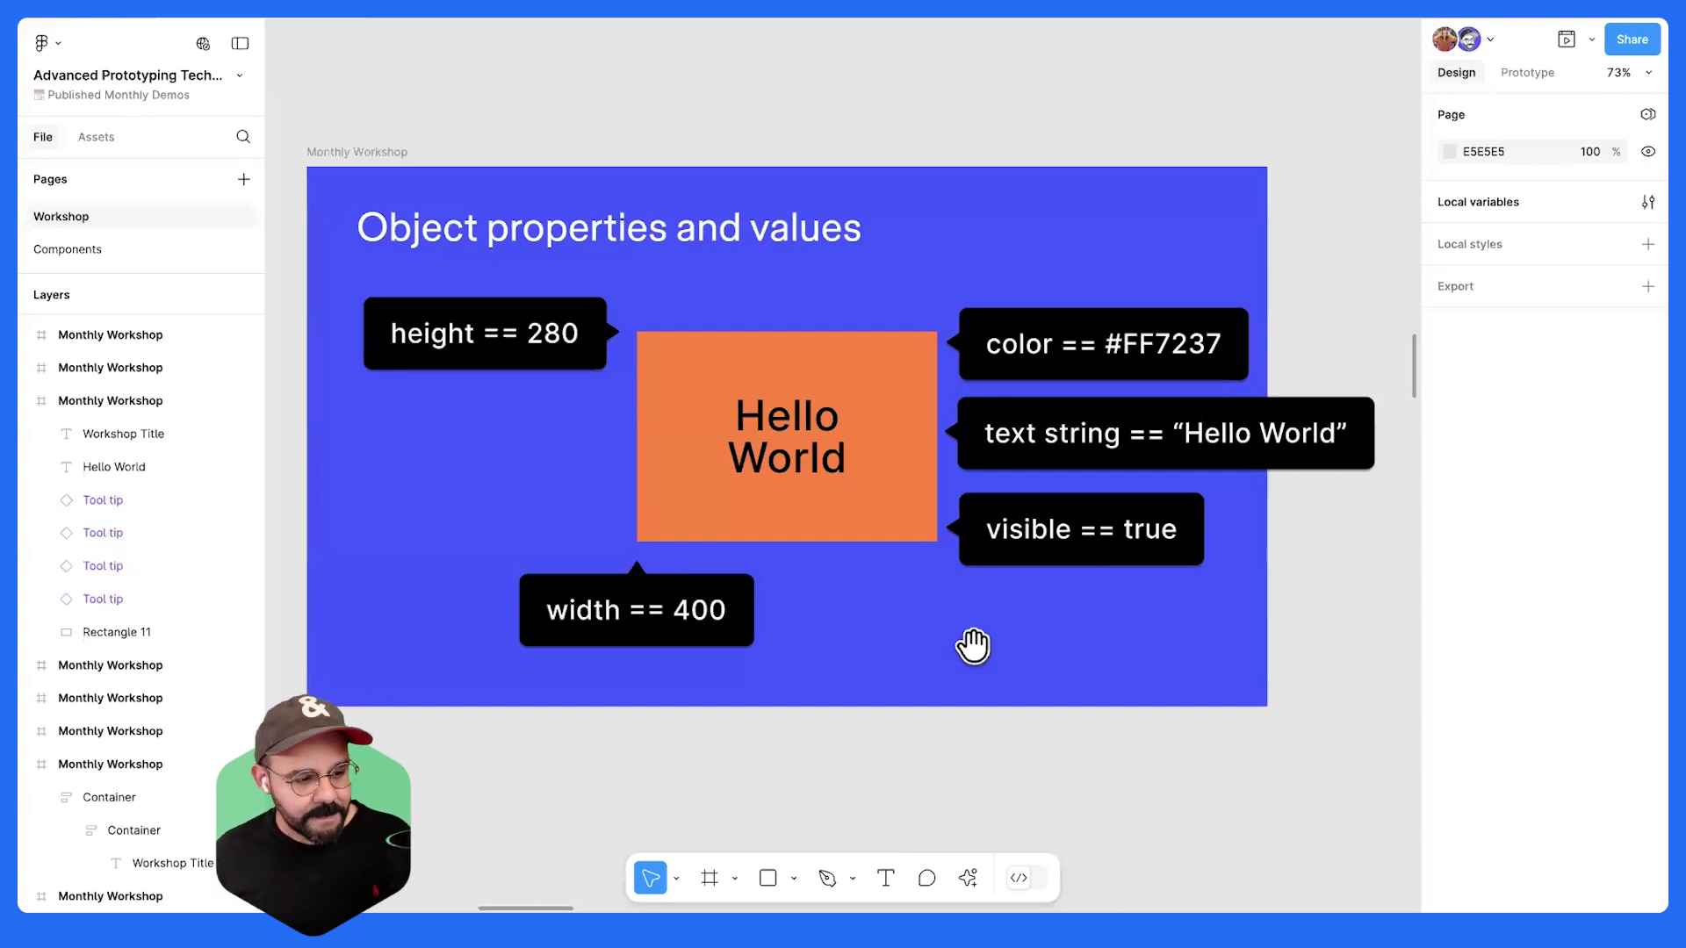
- Delete the large 0 text from the Numbers slide
scroll(971, 647, right, 7)
scroll(939, 598, right, 9)
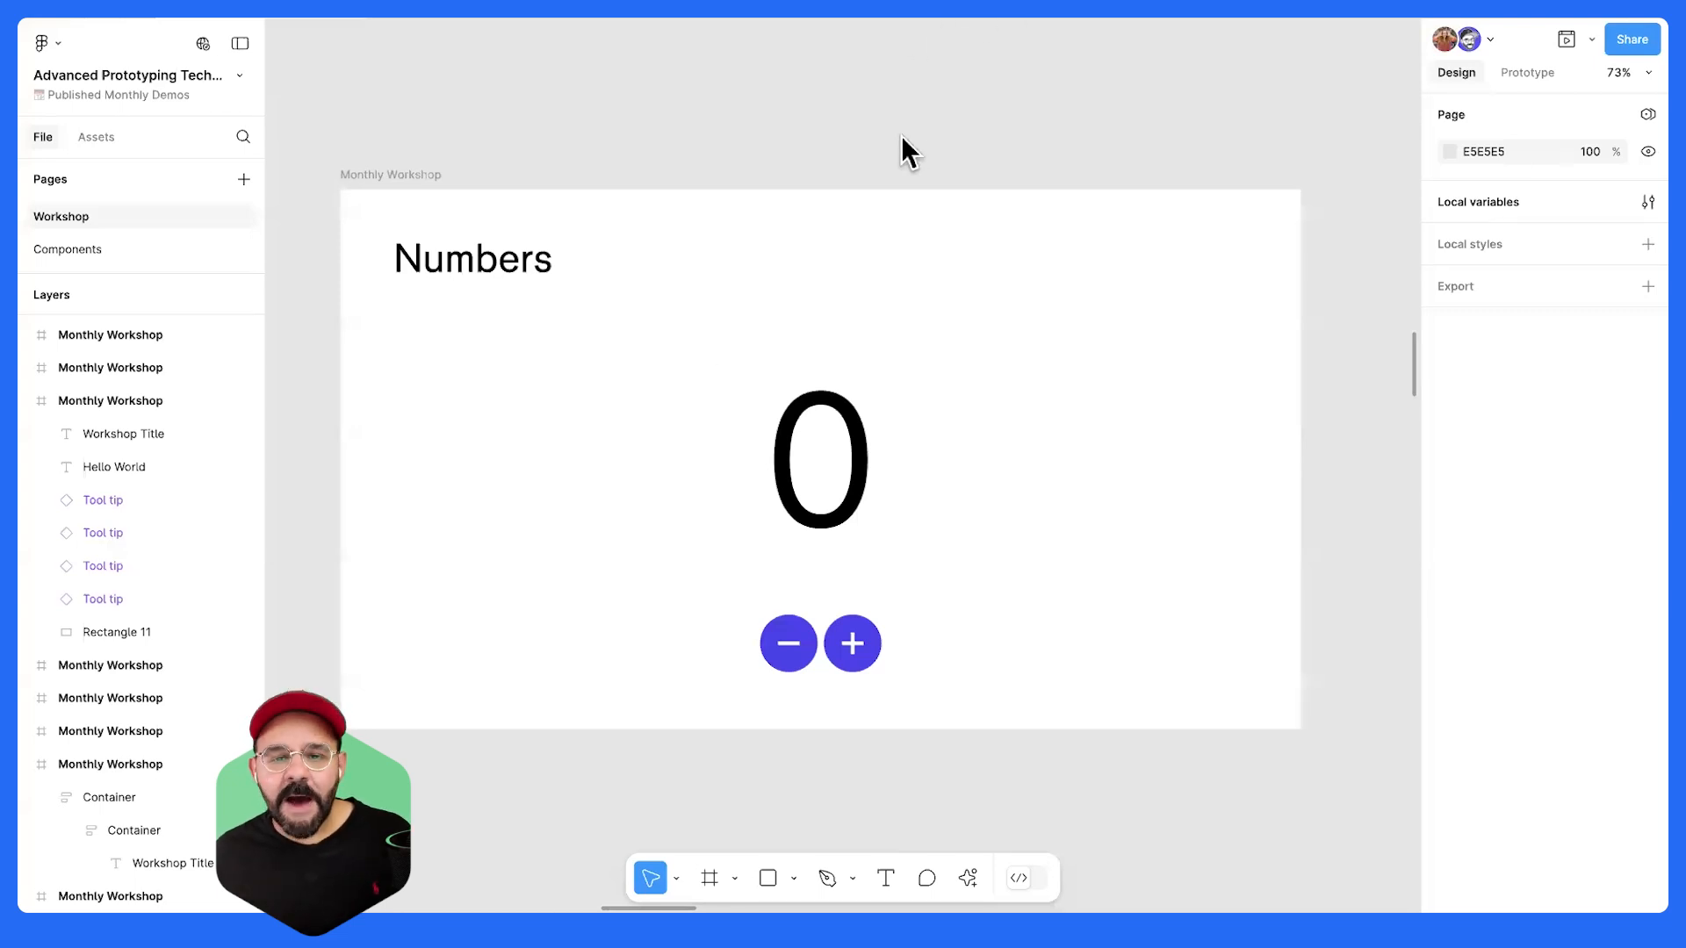
click(853, 425)
key(Delete)
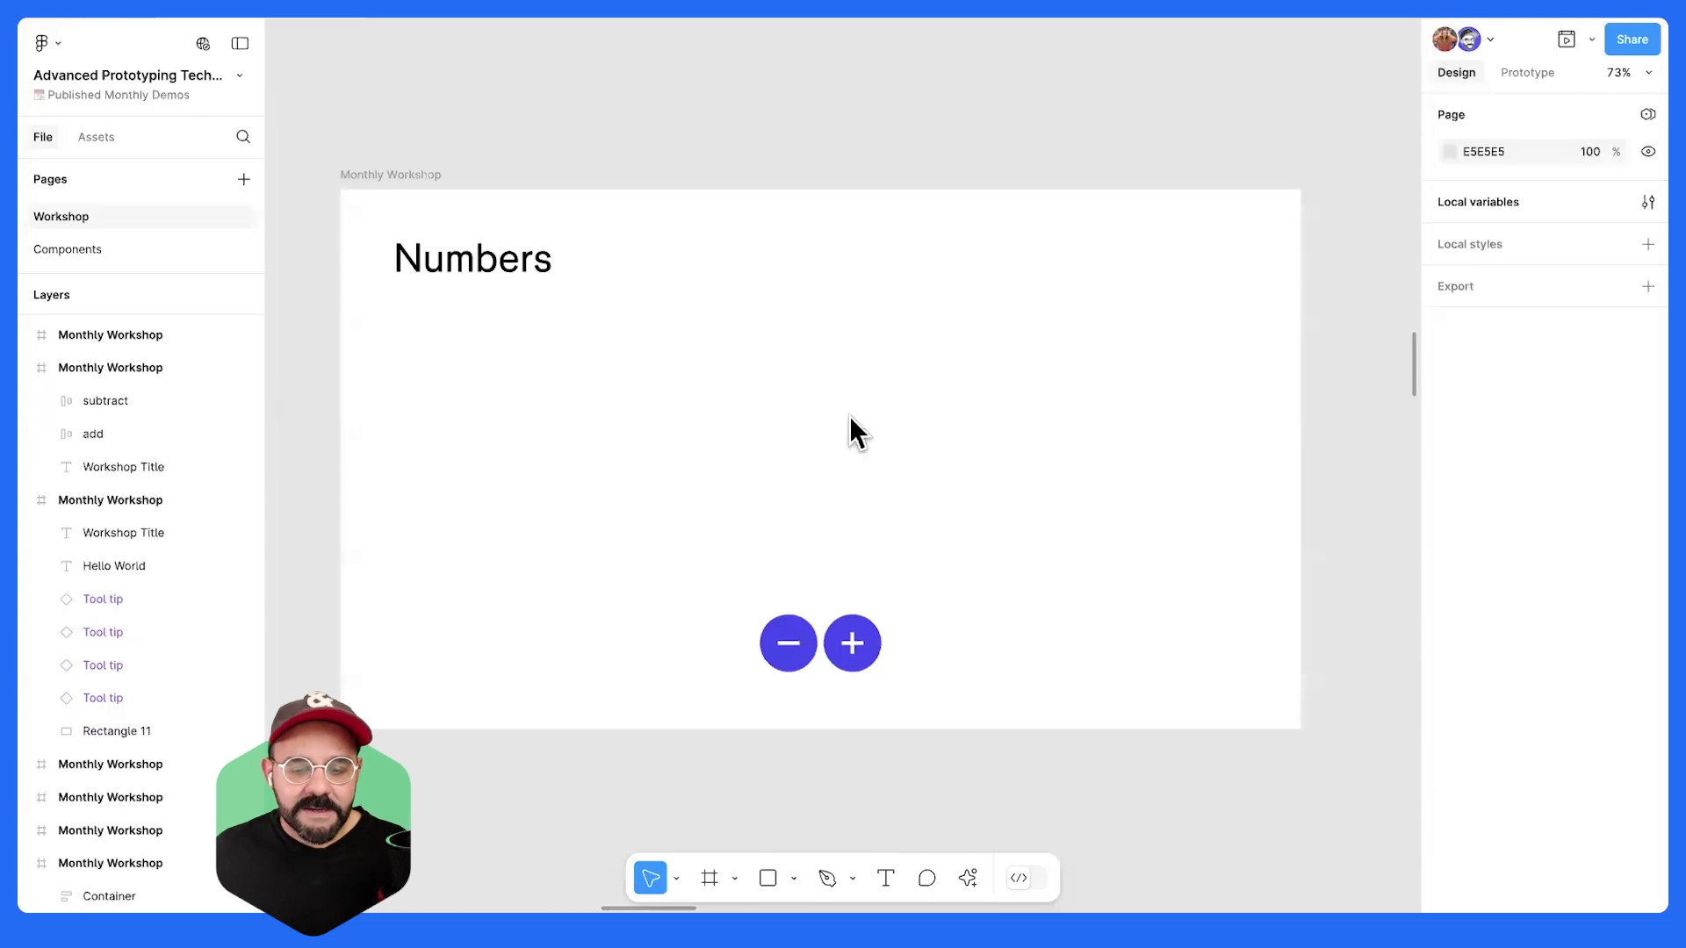
- Inspect the subtract and add button frames on the Numbers slide and clear the selection
click(793, 655)
click(853, 646)
click(789, 648)
click(853, 648)
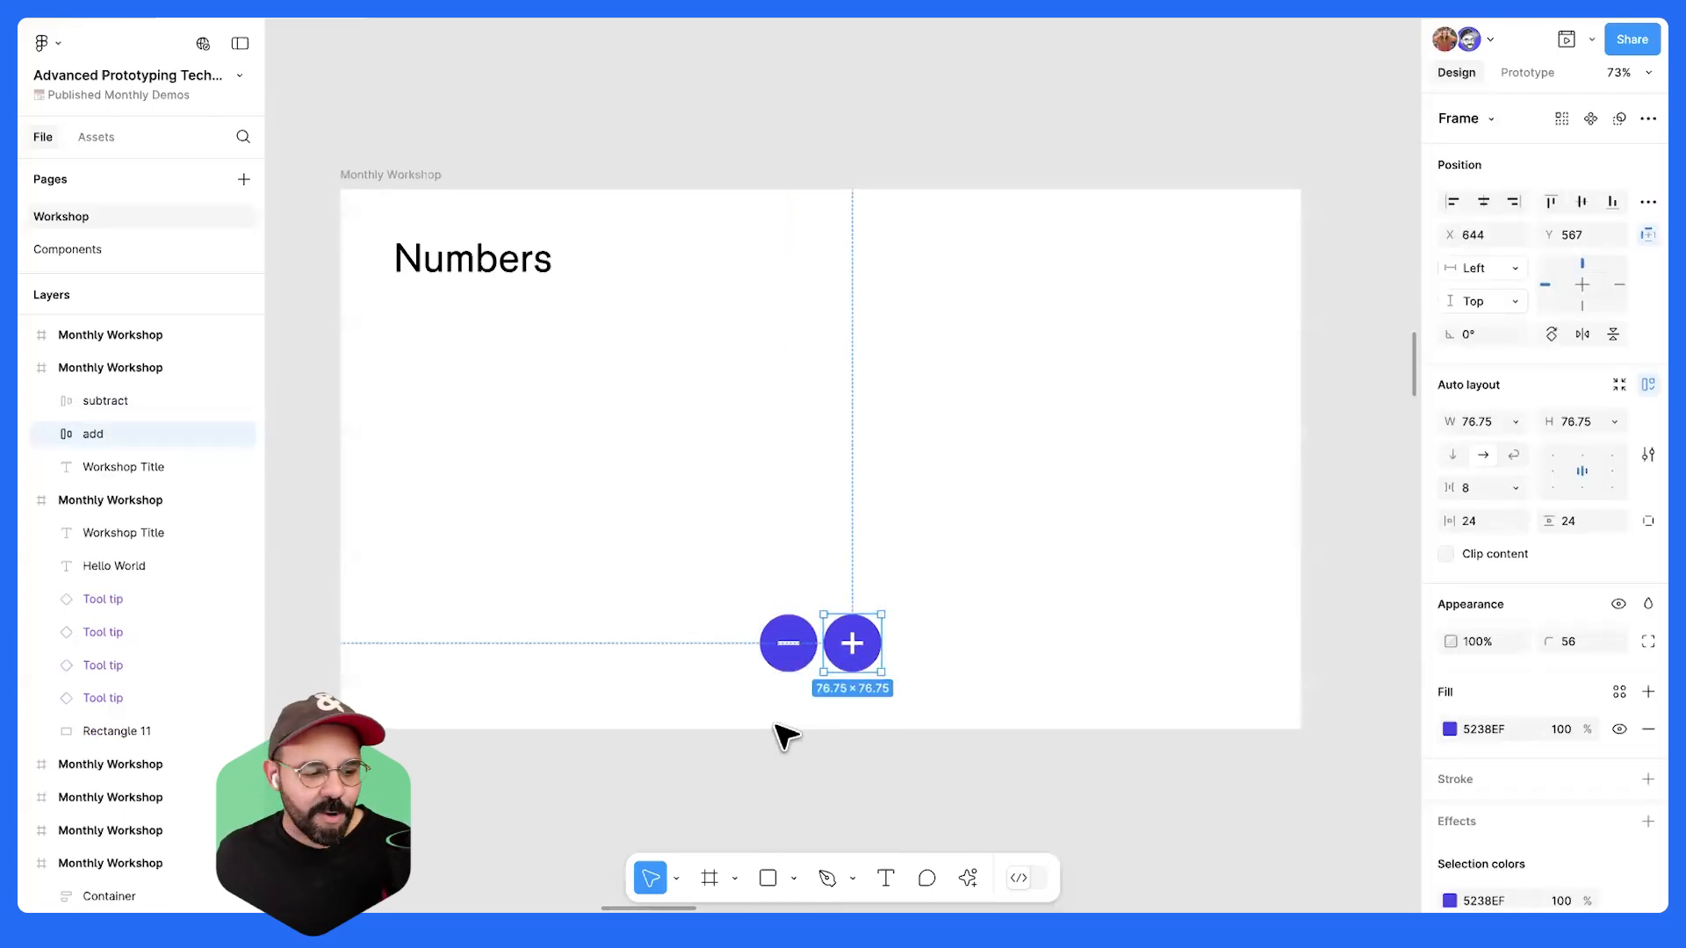
click(795, 428)
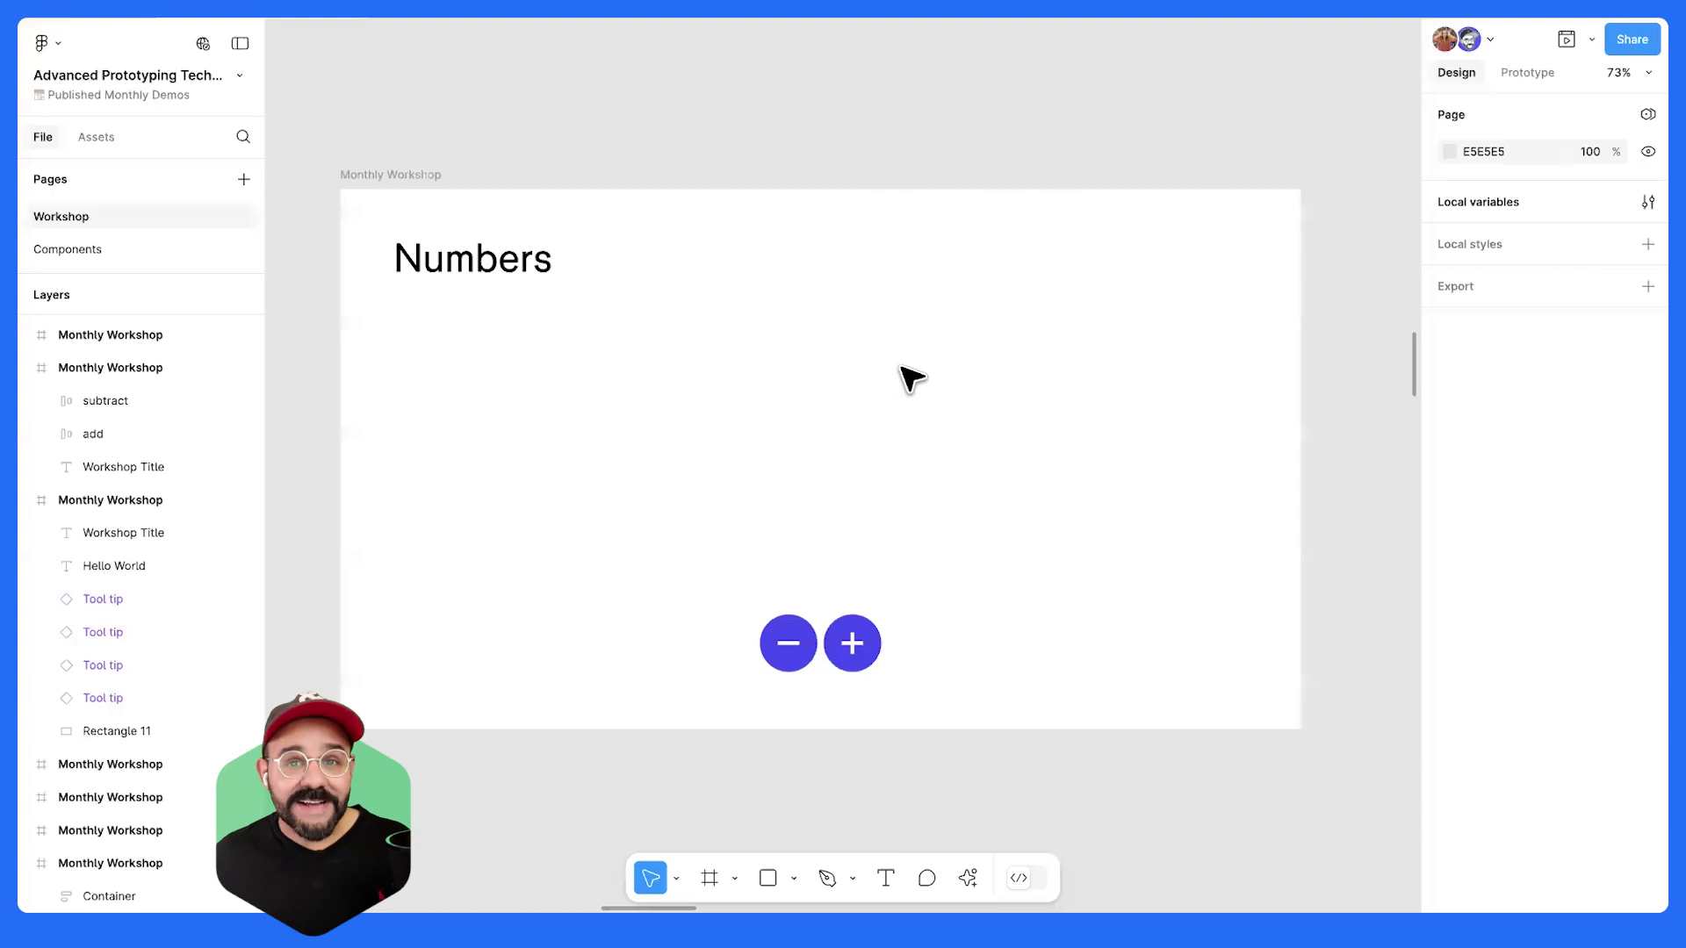
- Draw a text box about 254 × 266 in the middle of the Numbers slide and set its font size to 200
key(t)
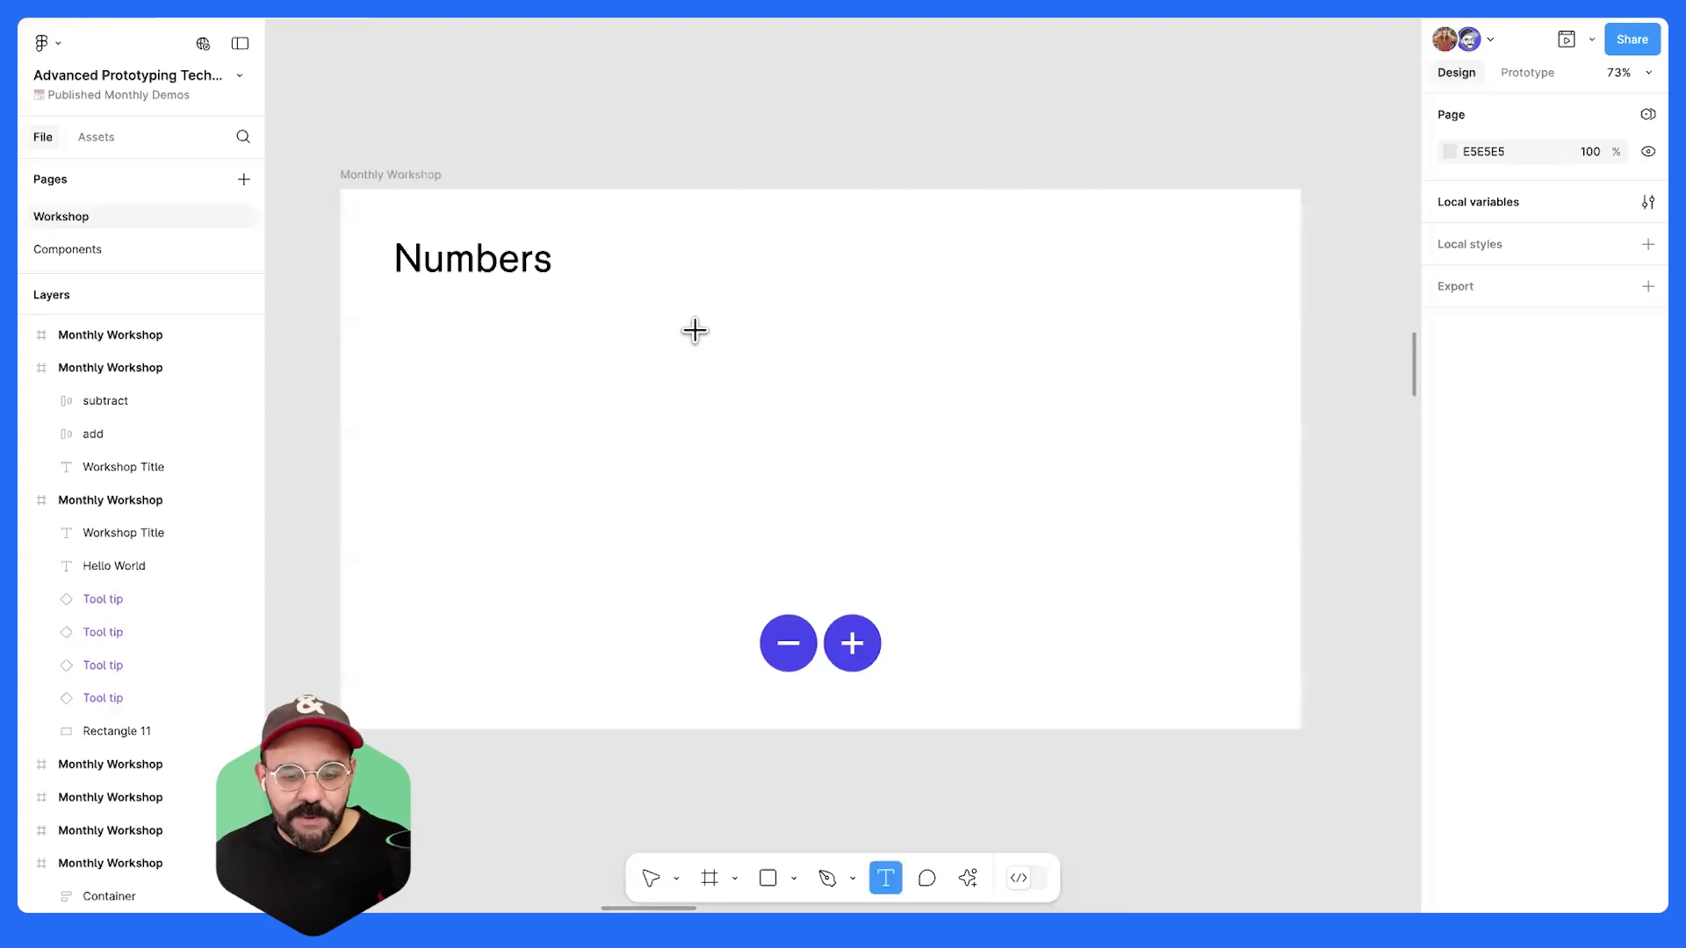
drag(717, 343, 908, 541)
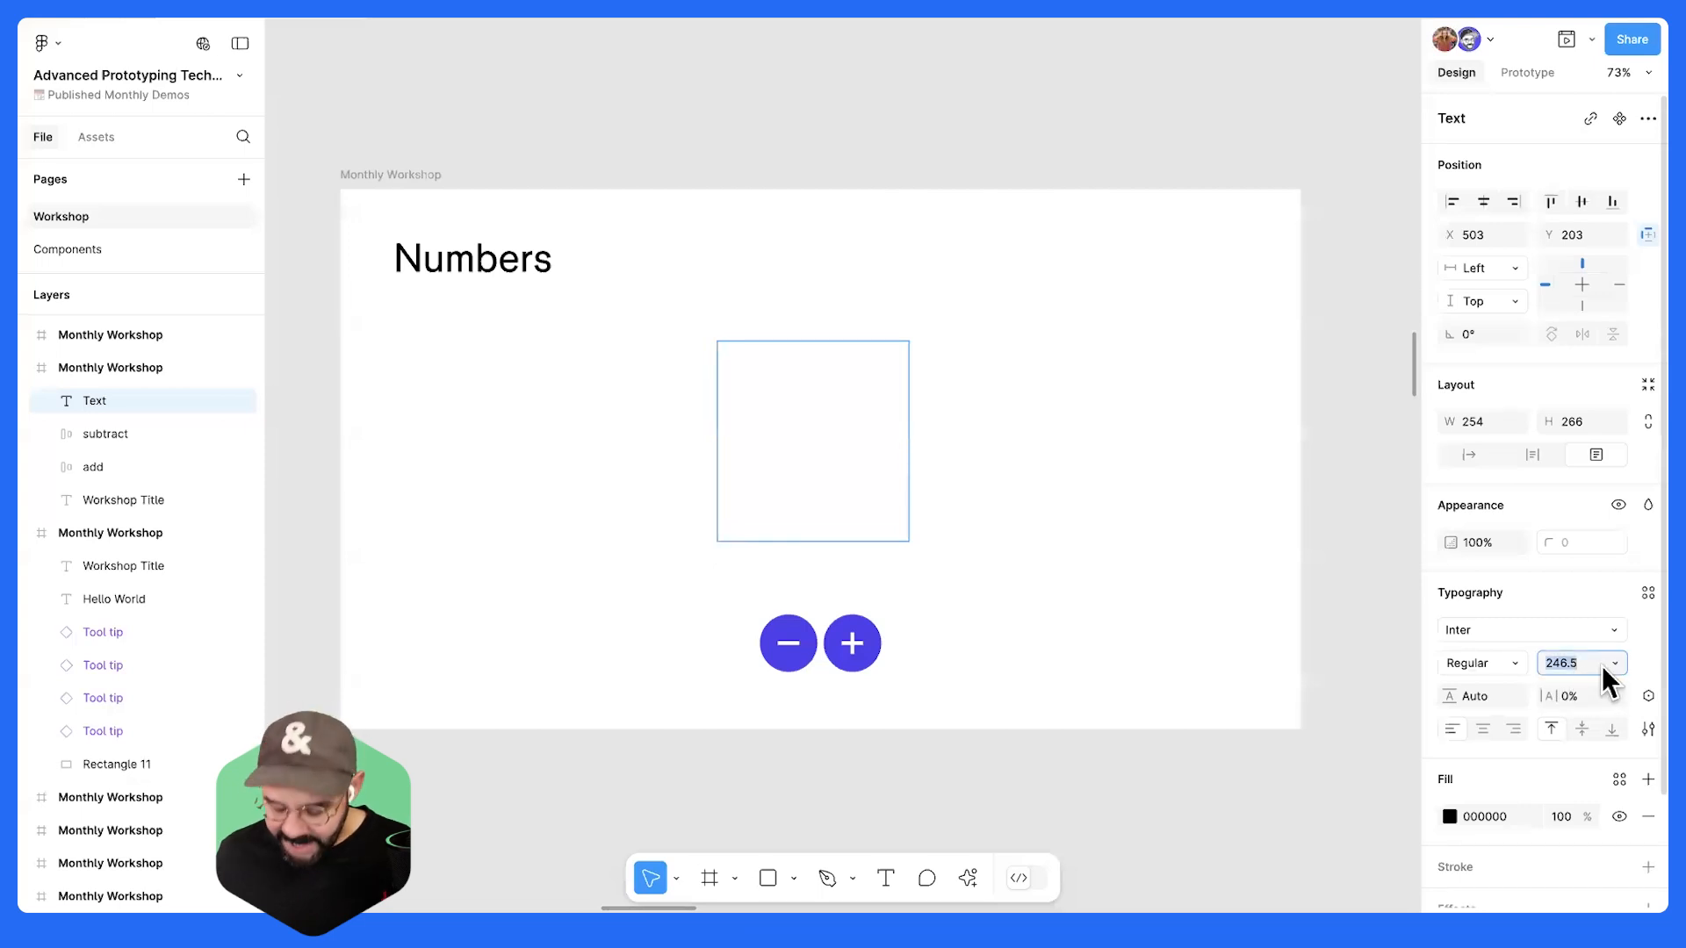
text(200)
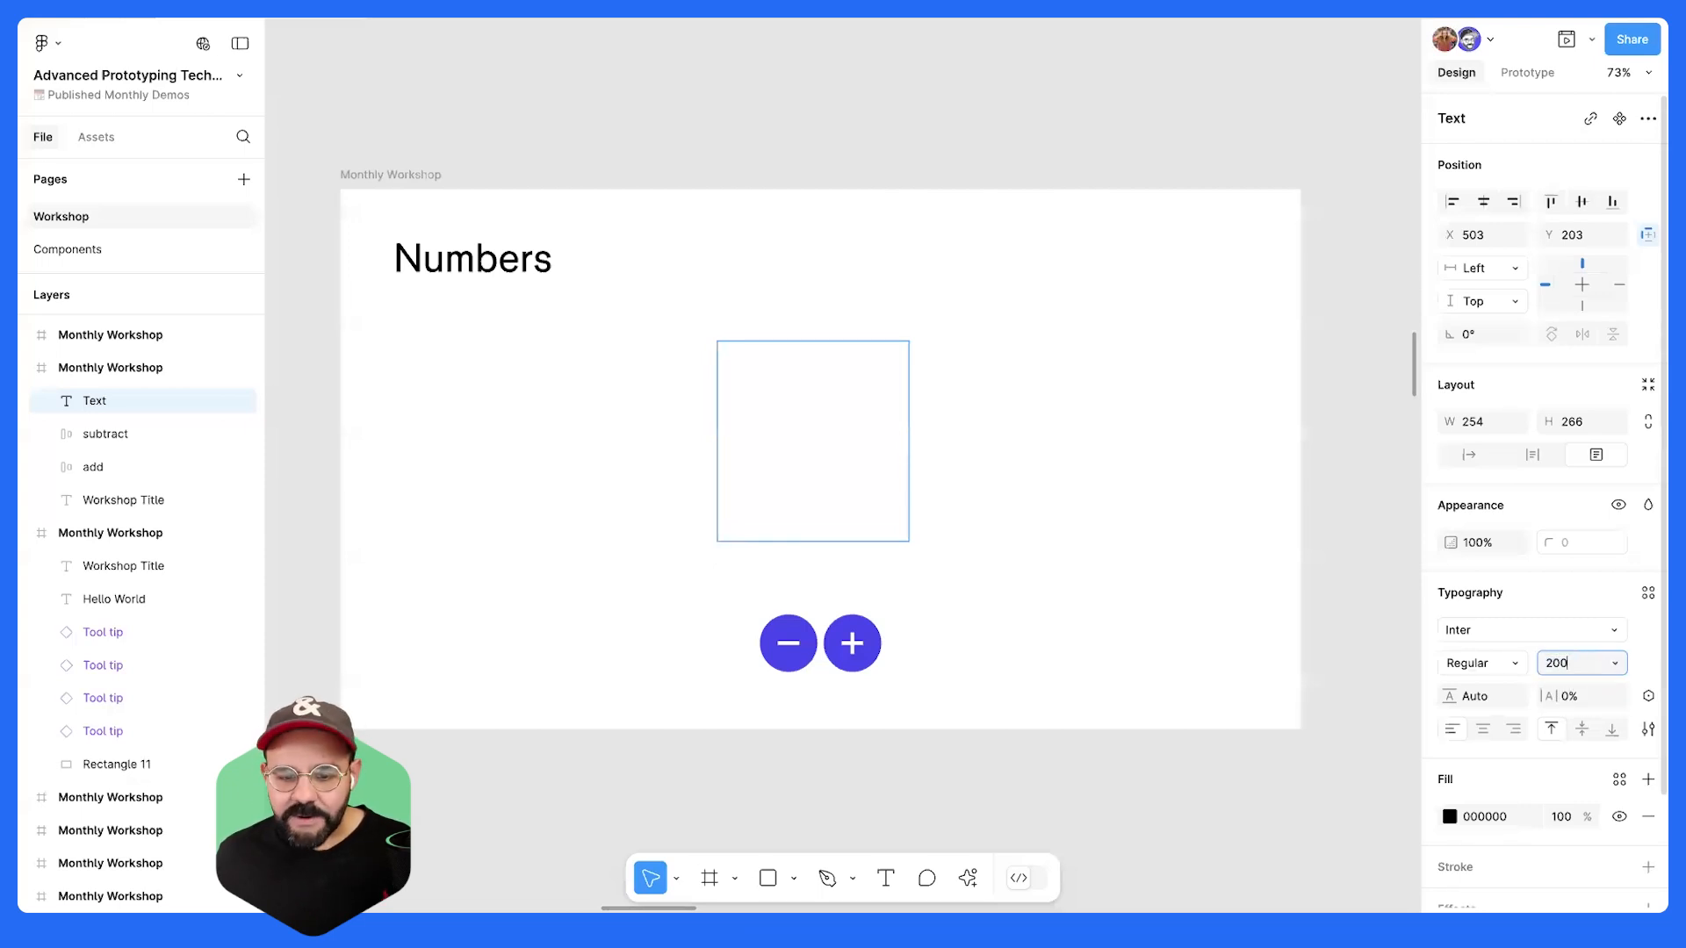
key(Return)
- Enter 0 in the text box, centred horizontally on the Numbers slide, and delete the box
click(850, 376)
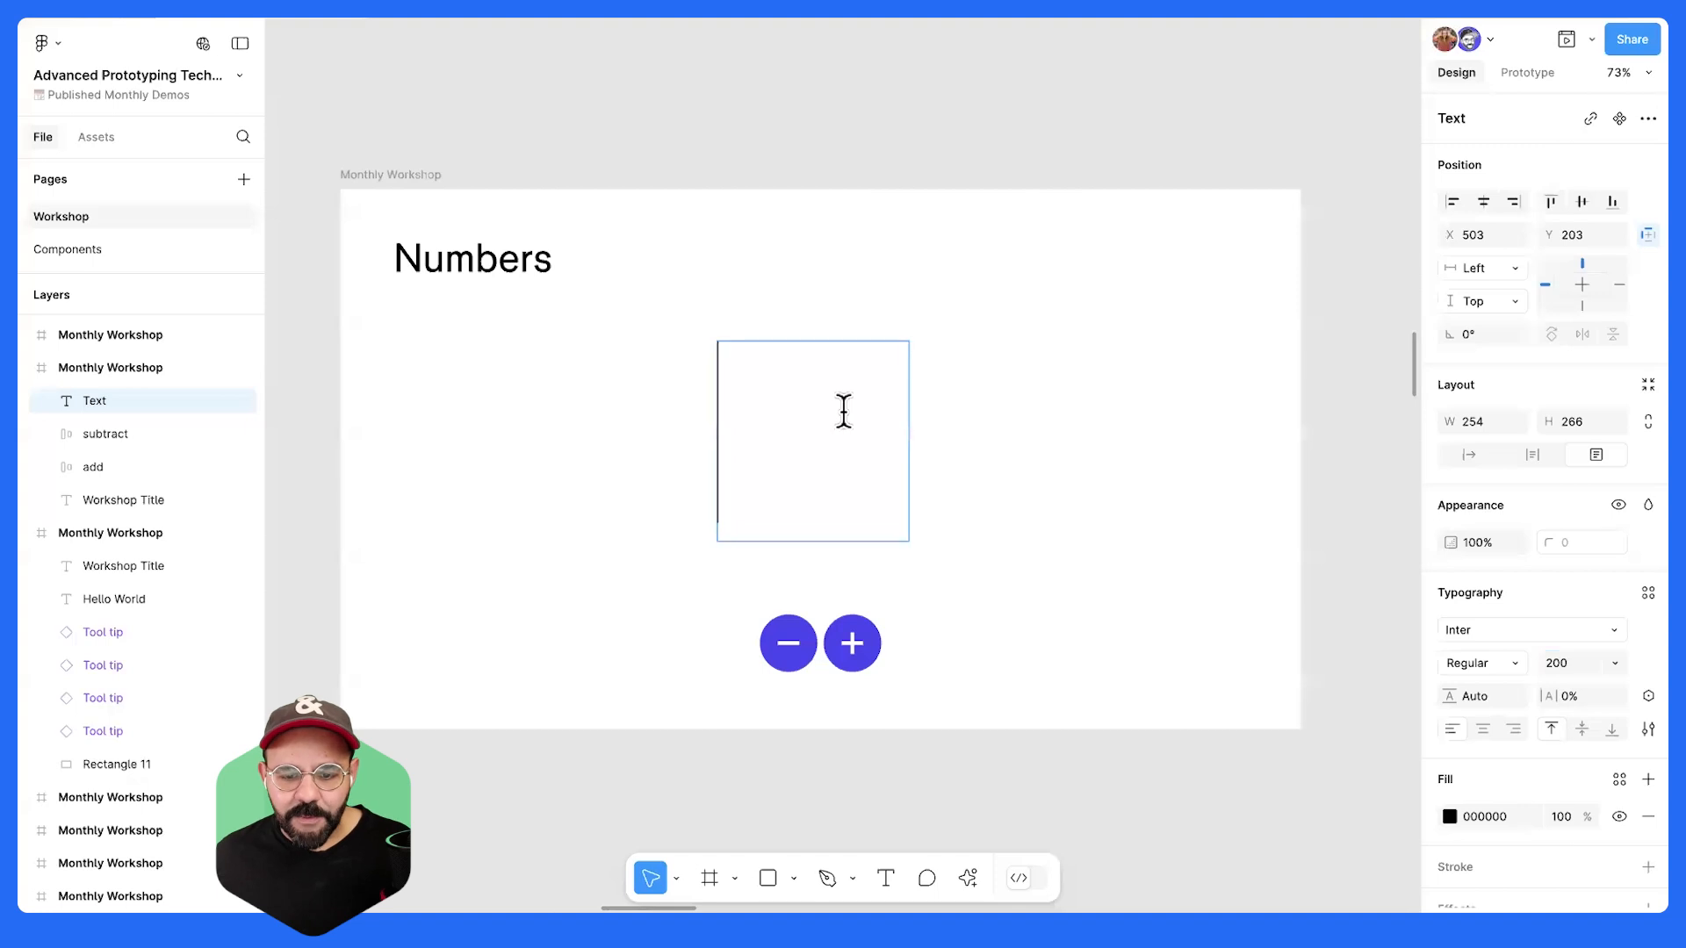
text(0)
key(Escape)
drag(803, 444, 837, 443)
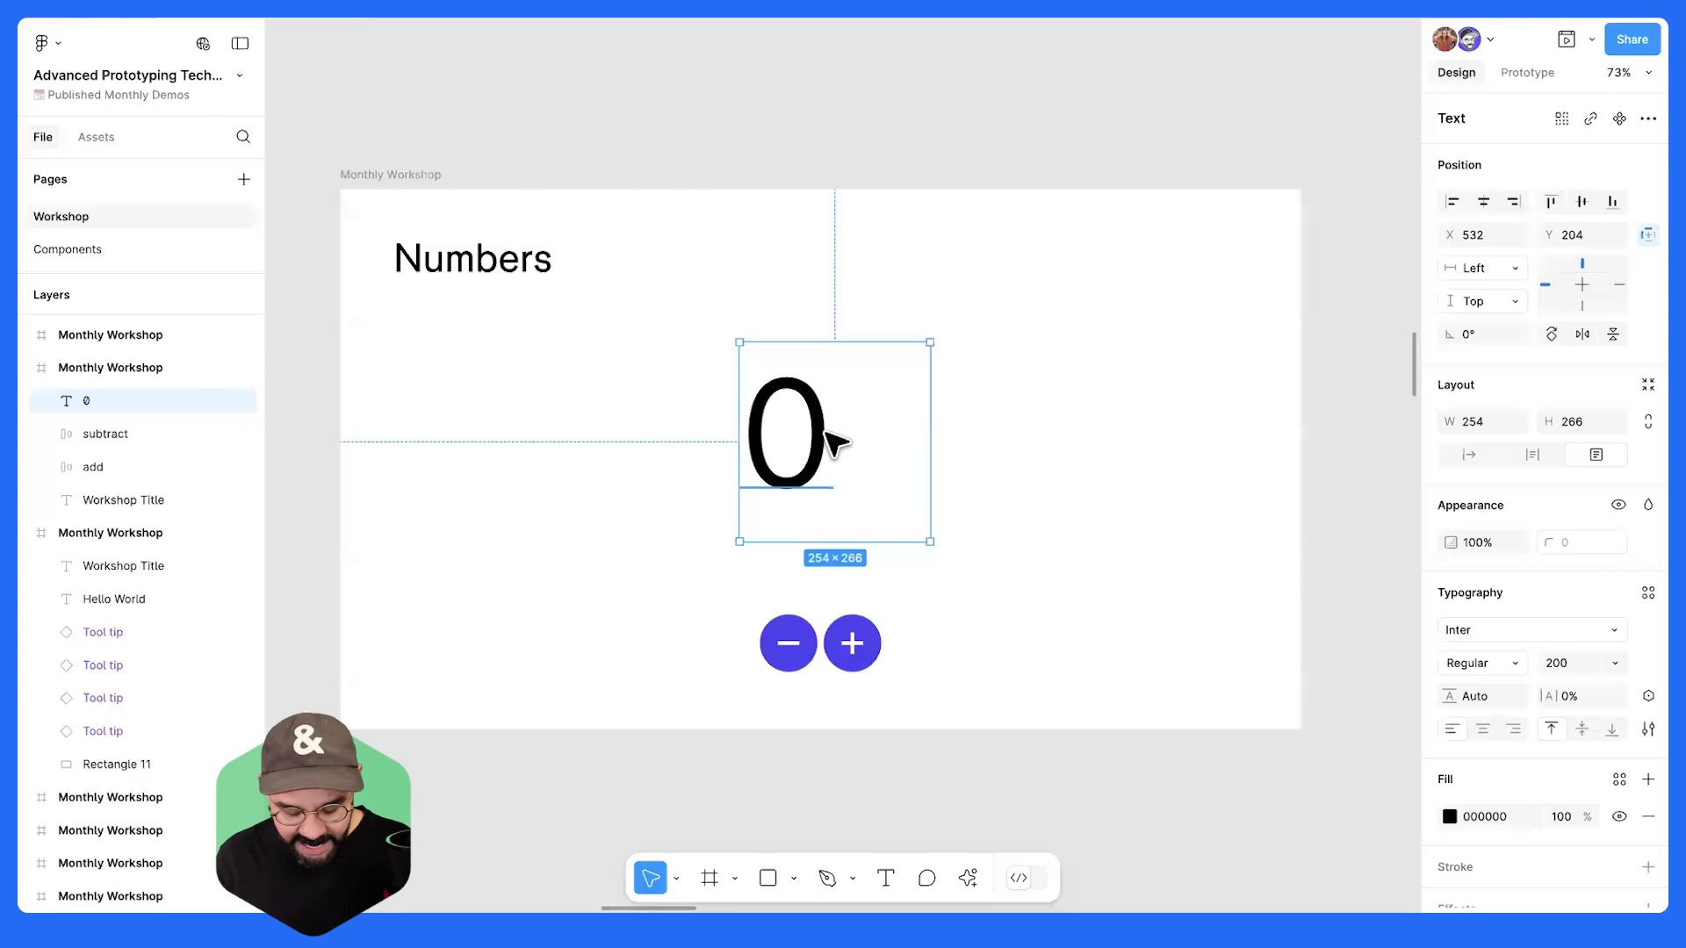
key(Delete)
- Draw a text box about 307 × 314 above the minus and plus buttons and enter 0 in it
key(t)
drag(730, 319, 958, 555)
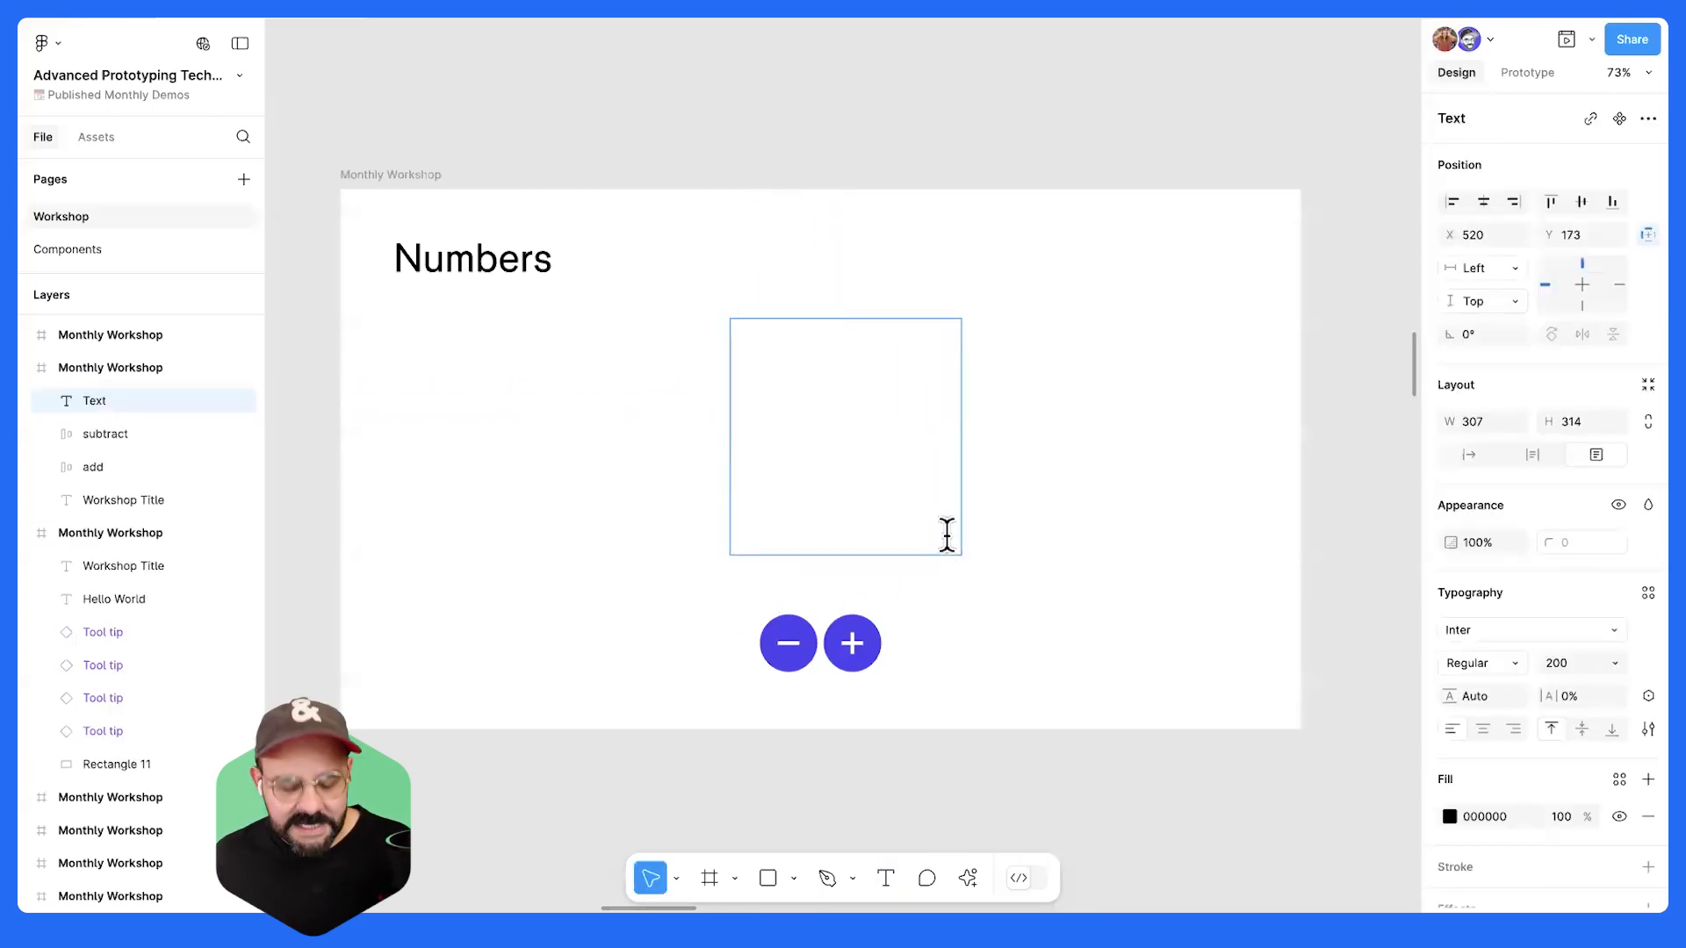
text(0)
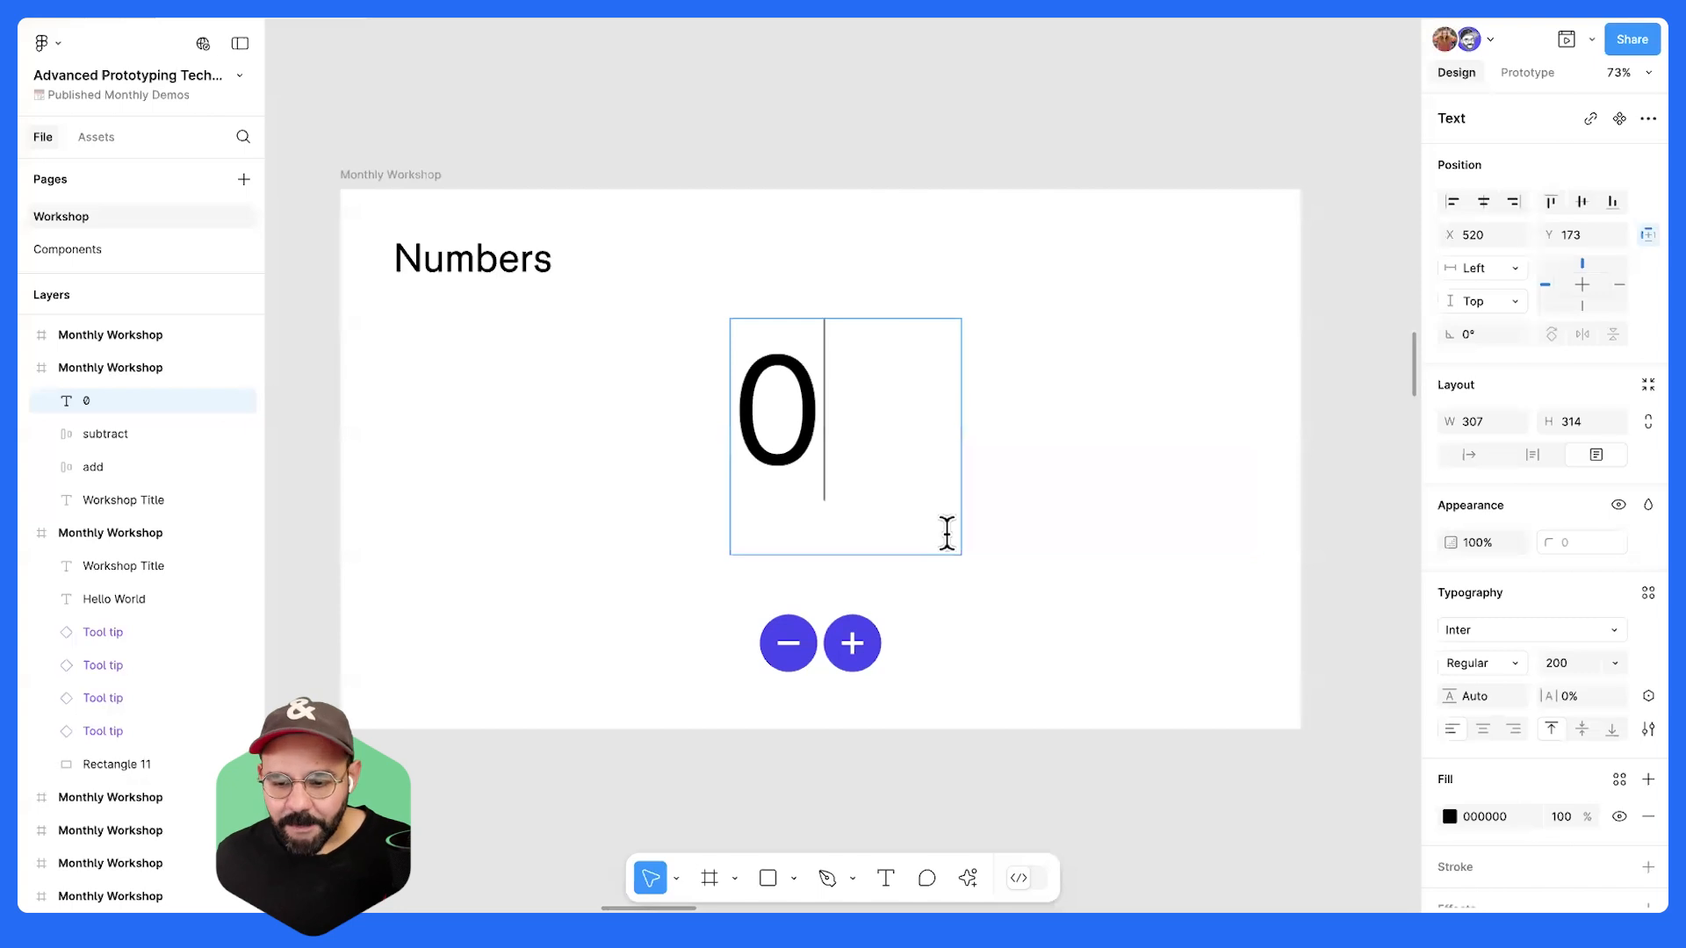
- Align the 0 to the horizontal and vertical middle of its text box and centre the box horizontally on the slide
scroll(1587, 655, down, 2)
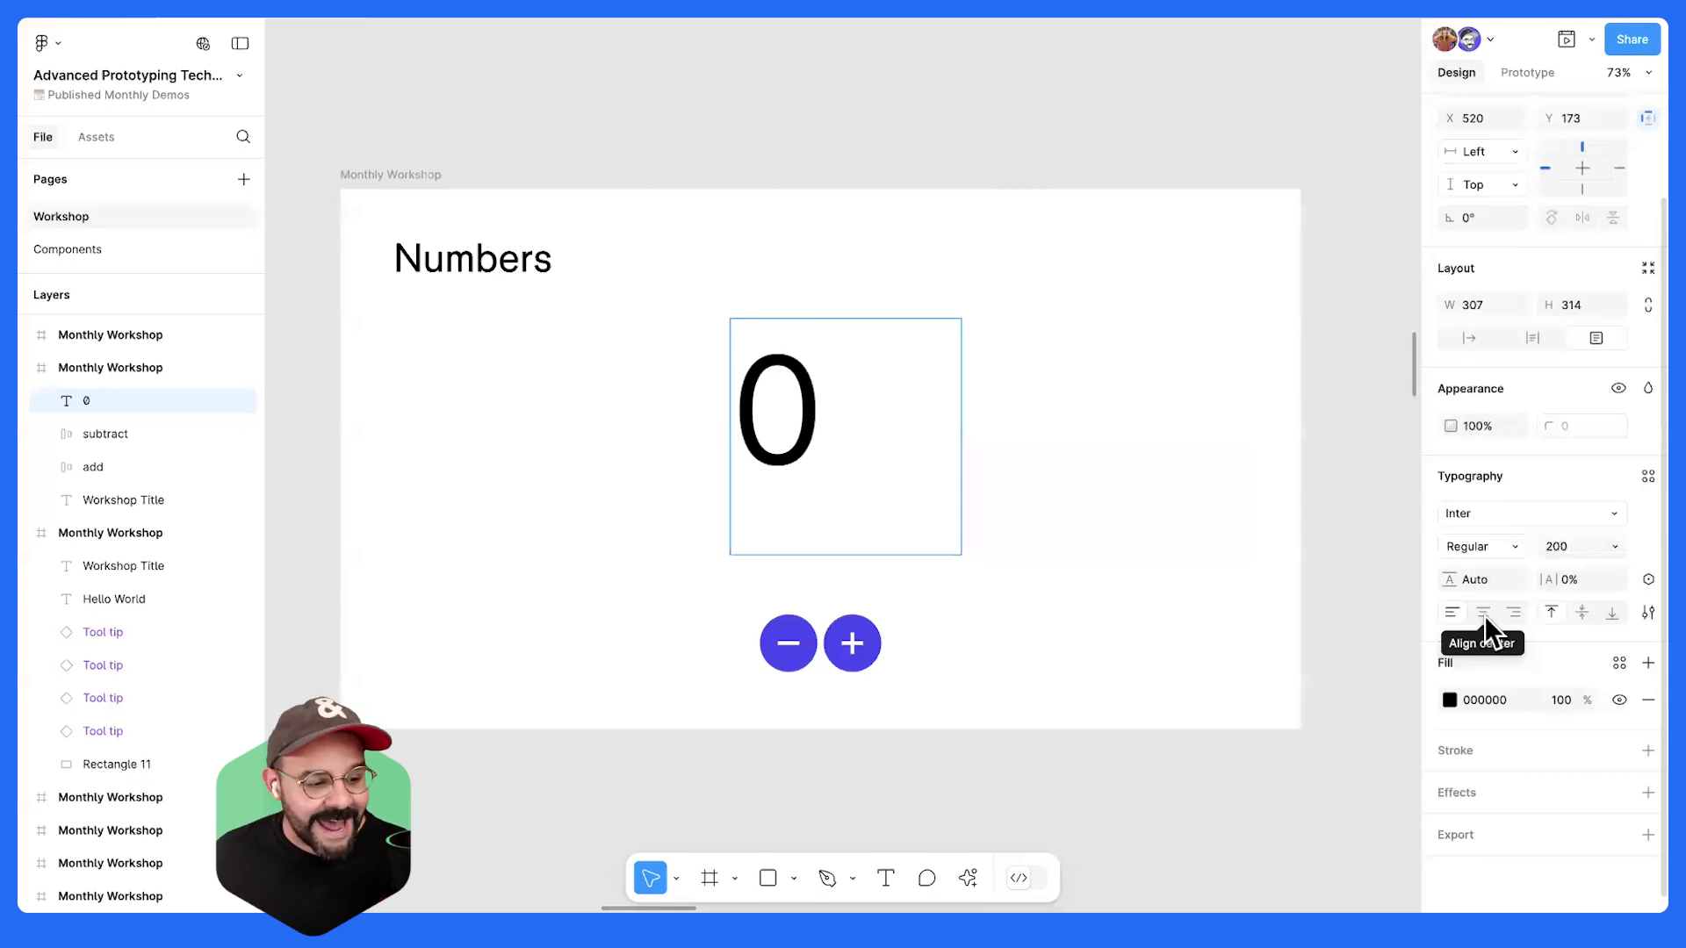
click(1484, 615)
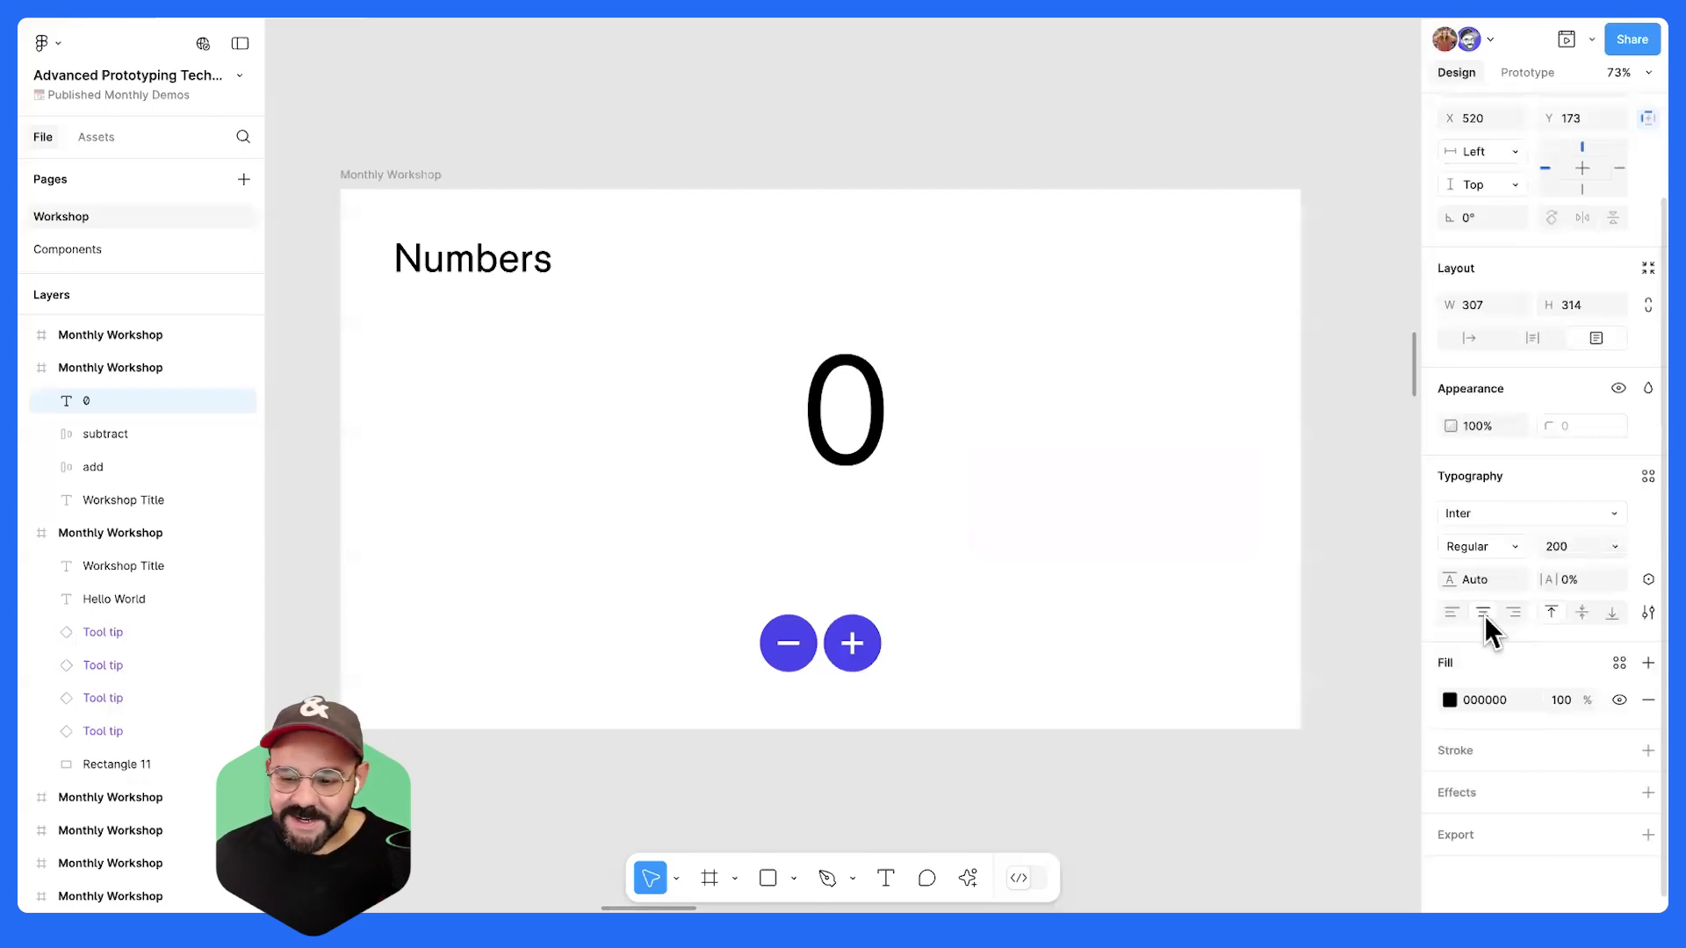
click(1580, 614)
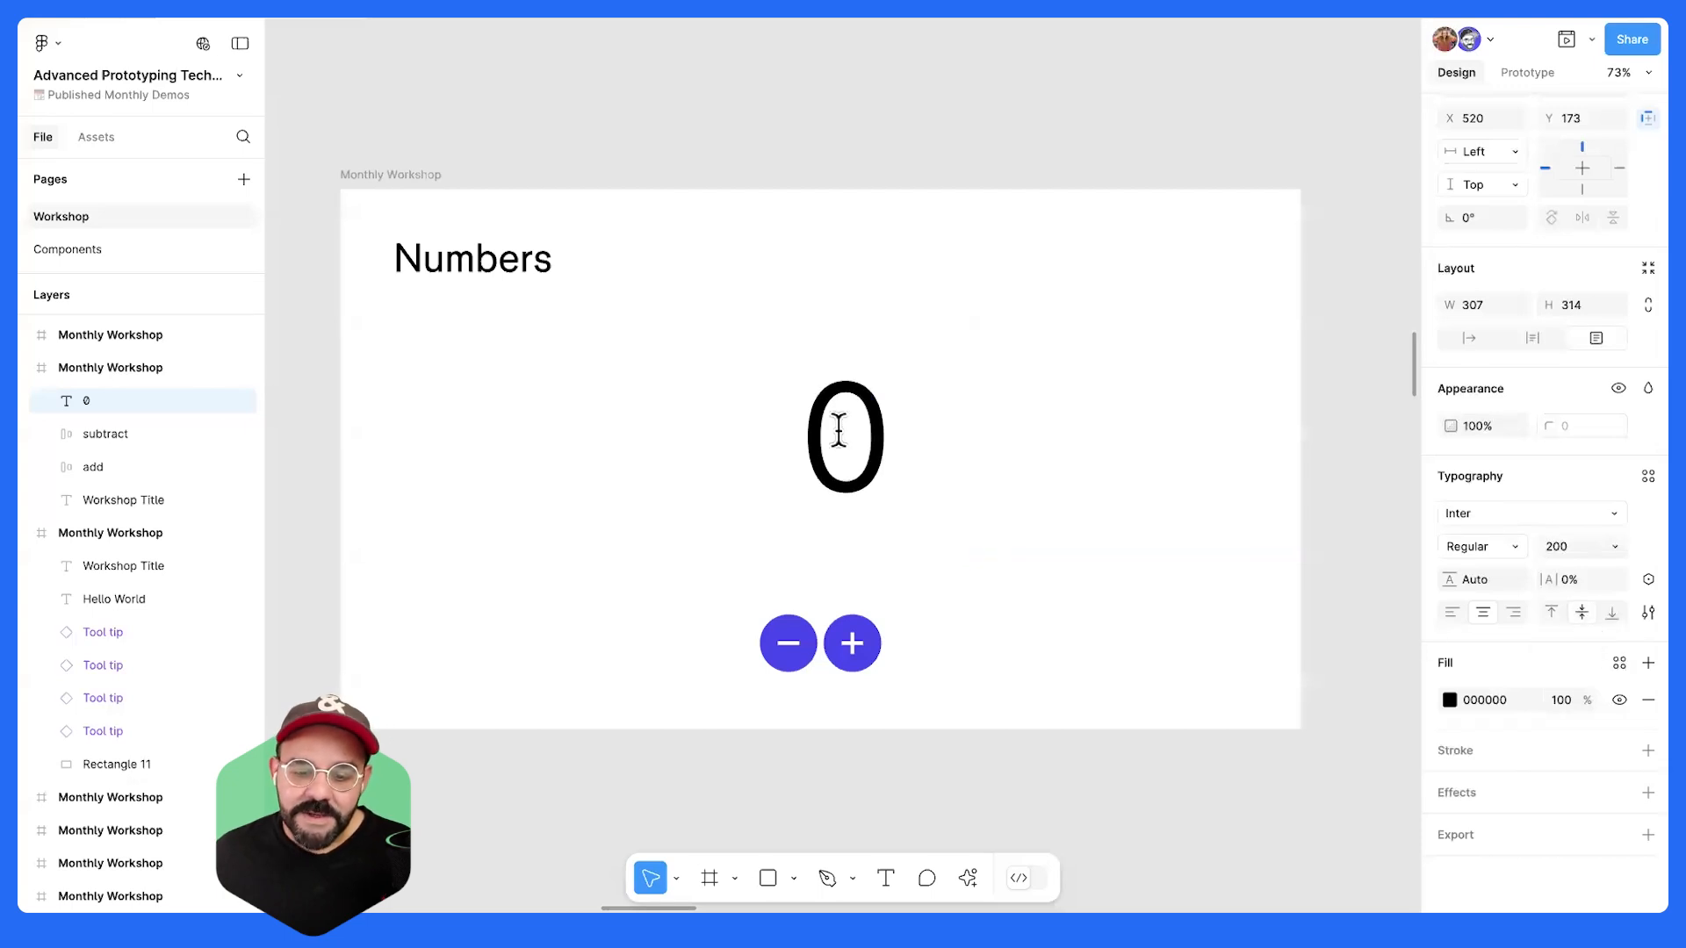
key(Escape)
drag(931, 448, 908, 454)
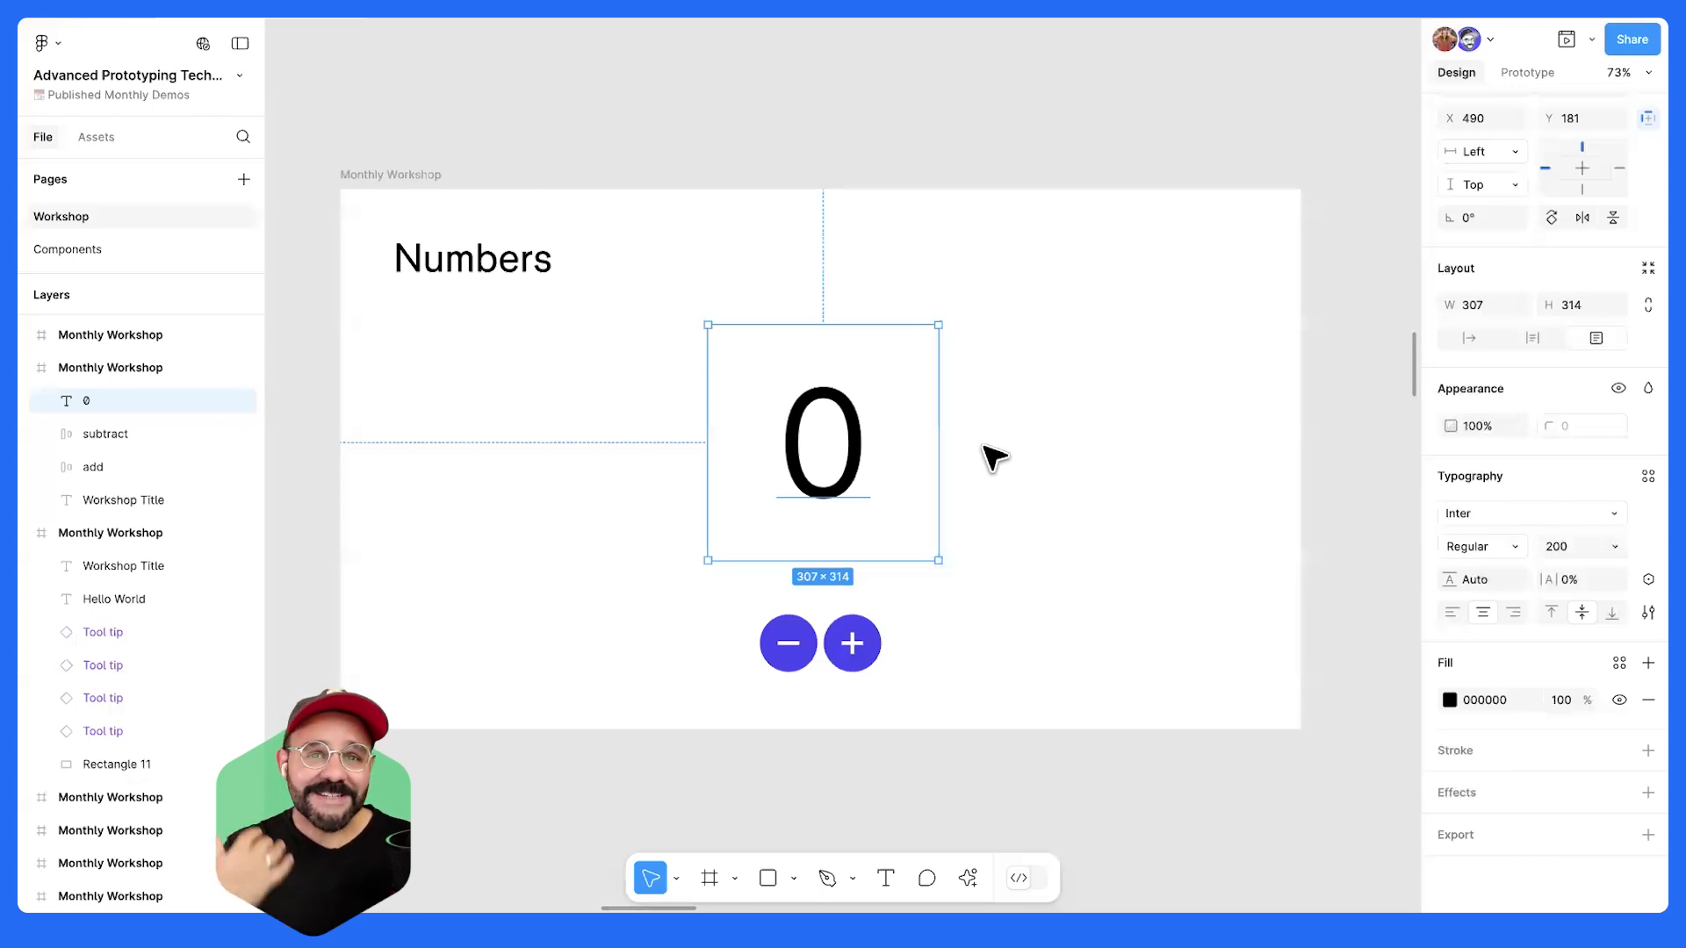
click(1037, 274)
- Review the variable types title slide and the "Object properties and values" slide, and return to the Numbers slide
drag(1037, 267, 1037, 317)
scroll(851, 312, down, 5)
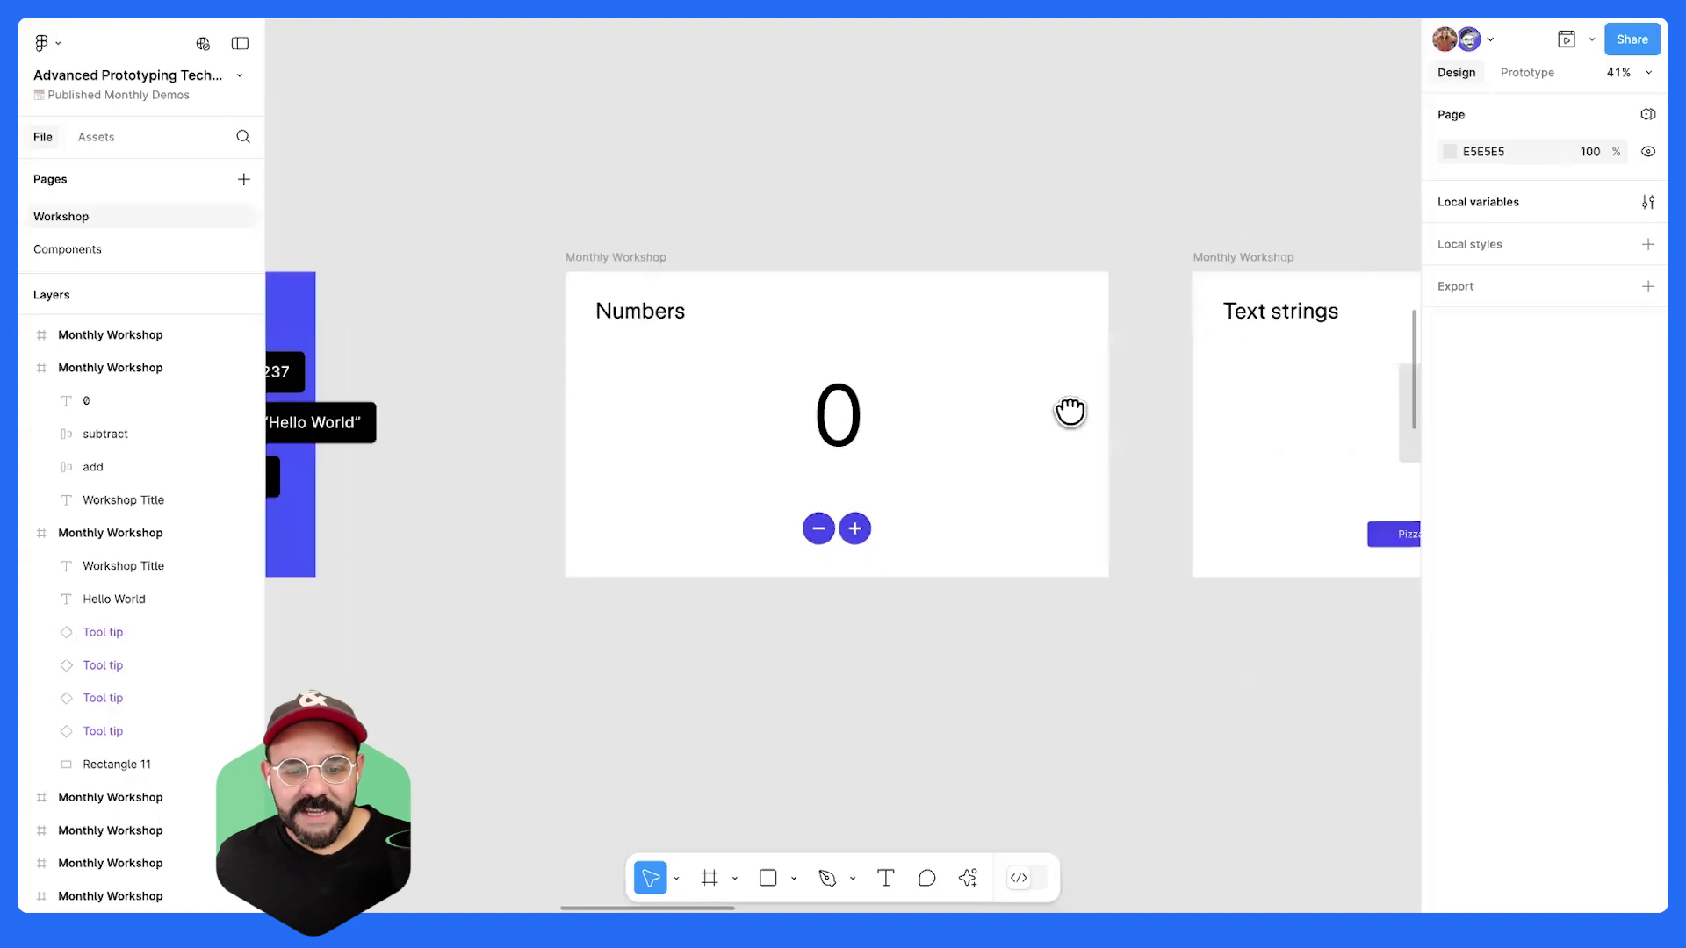
scroll(1069, 410, left, 10)
scroll(1010, 413, left, 5)
scroll(858, 312, up, 3)
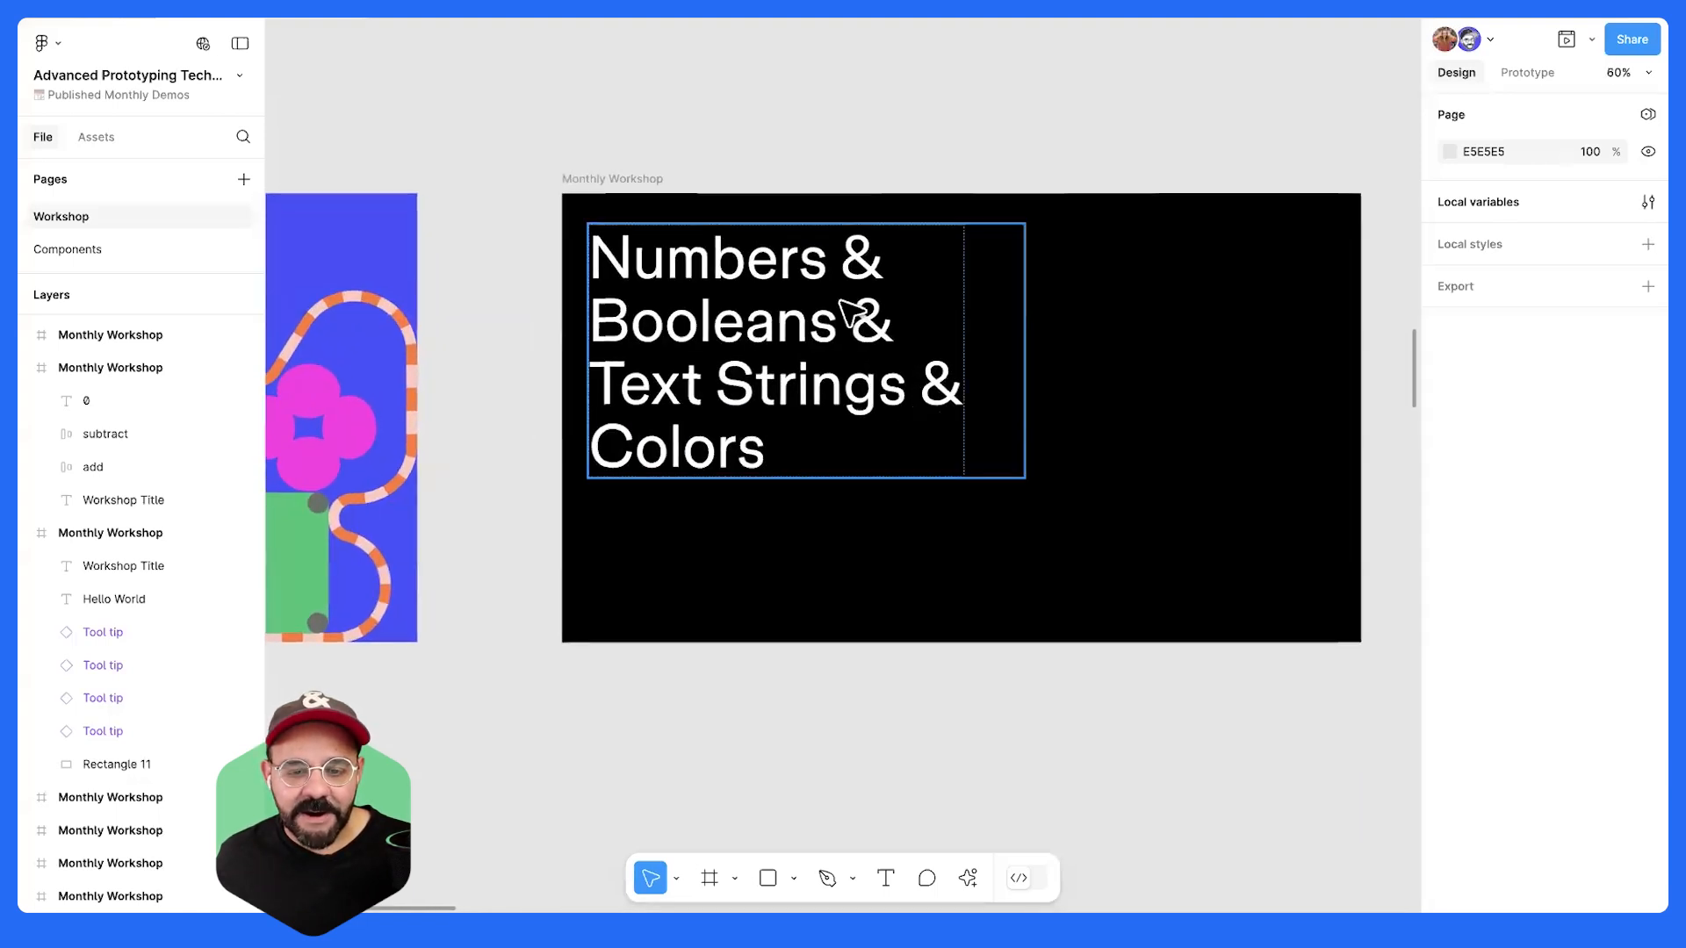
scroll(621, 726, right, 20)
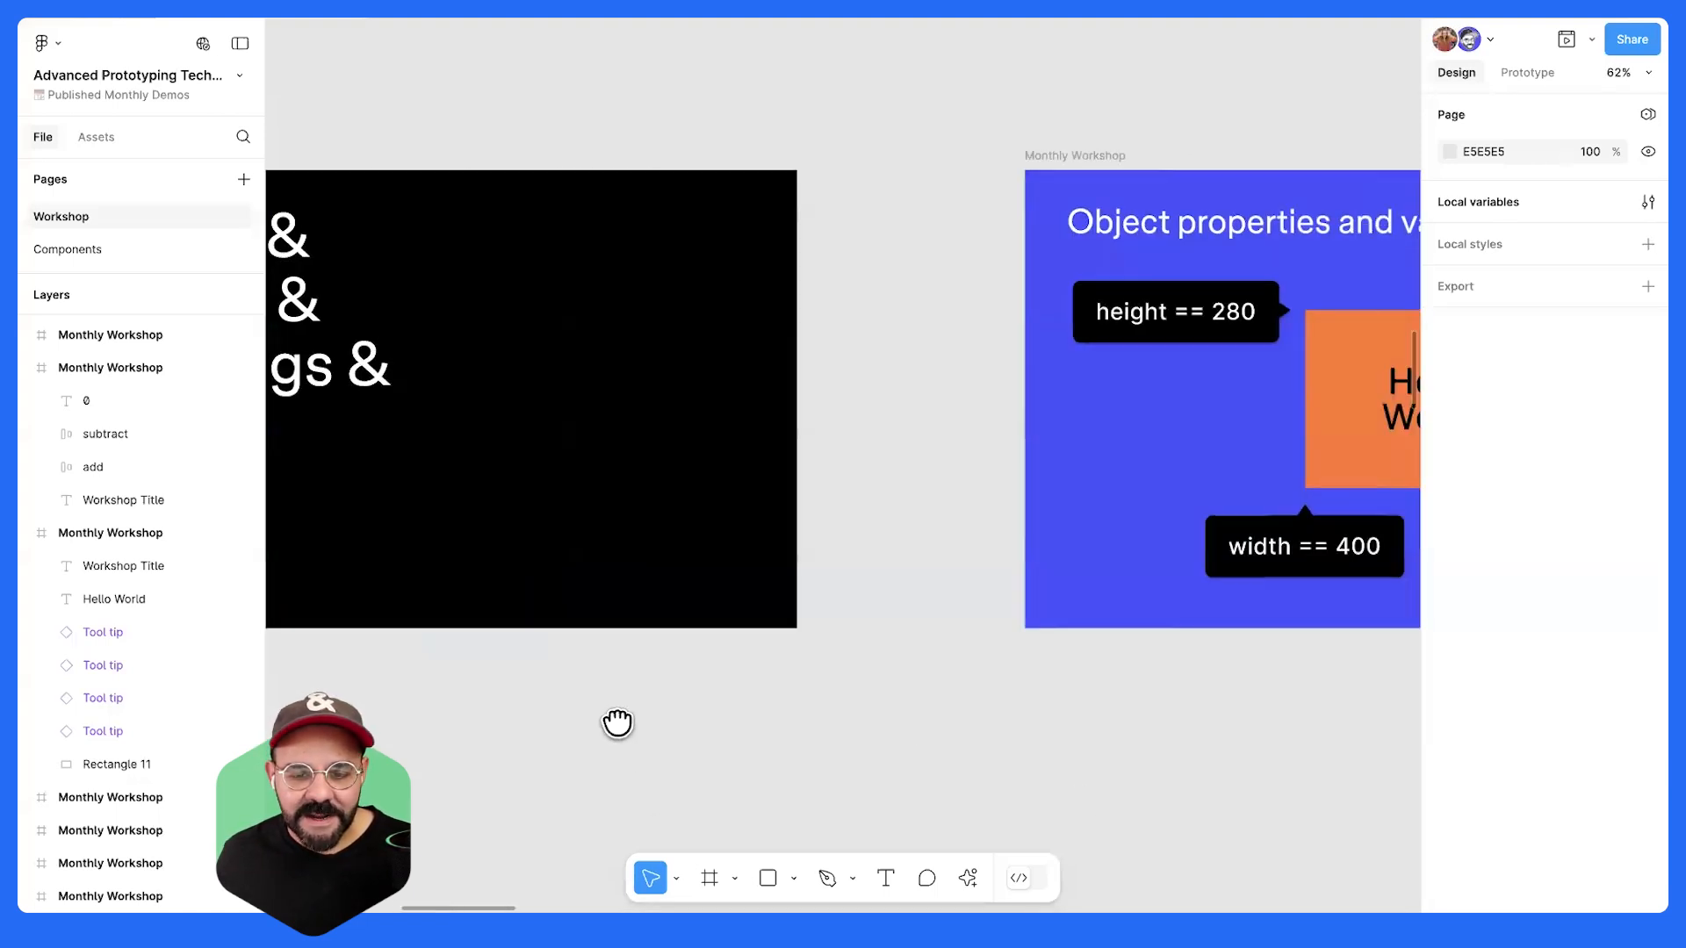
scroll(726, 632, right, 10)
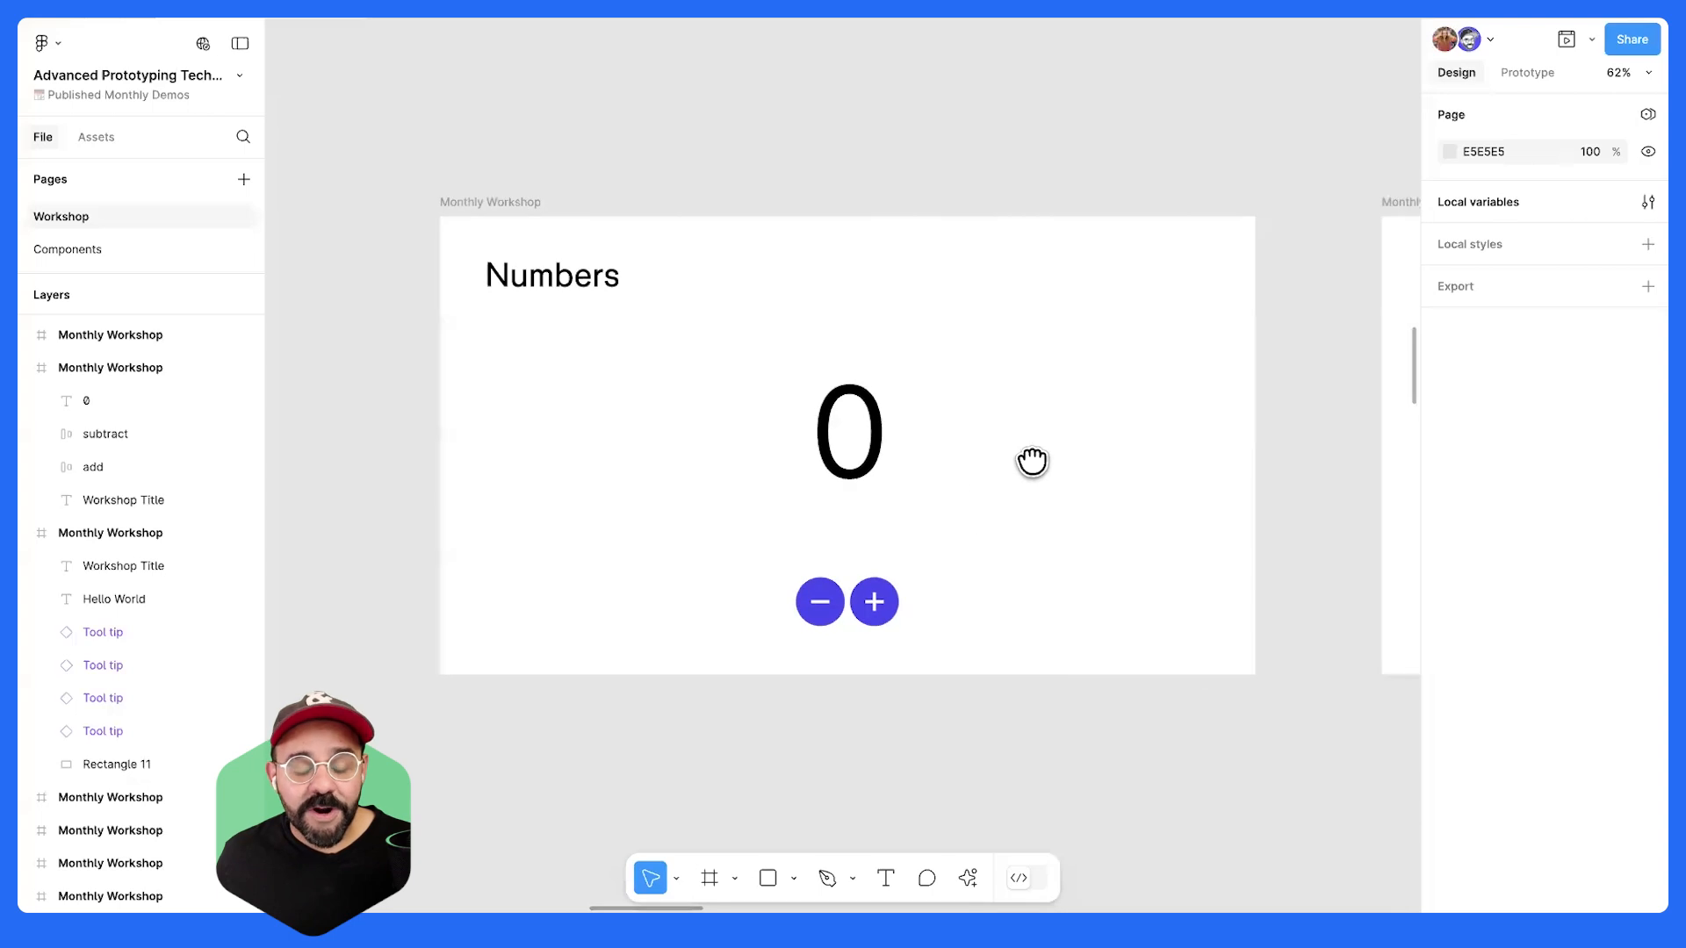
scroll(887, 459, up, 2)
scroll(917, 445, up, 1)
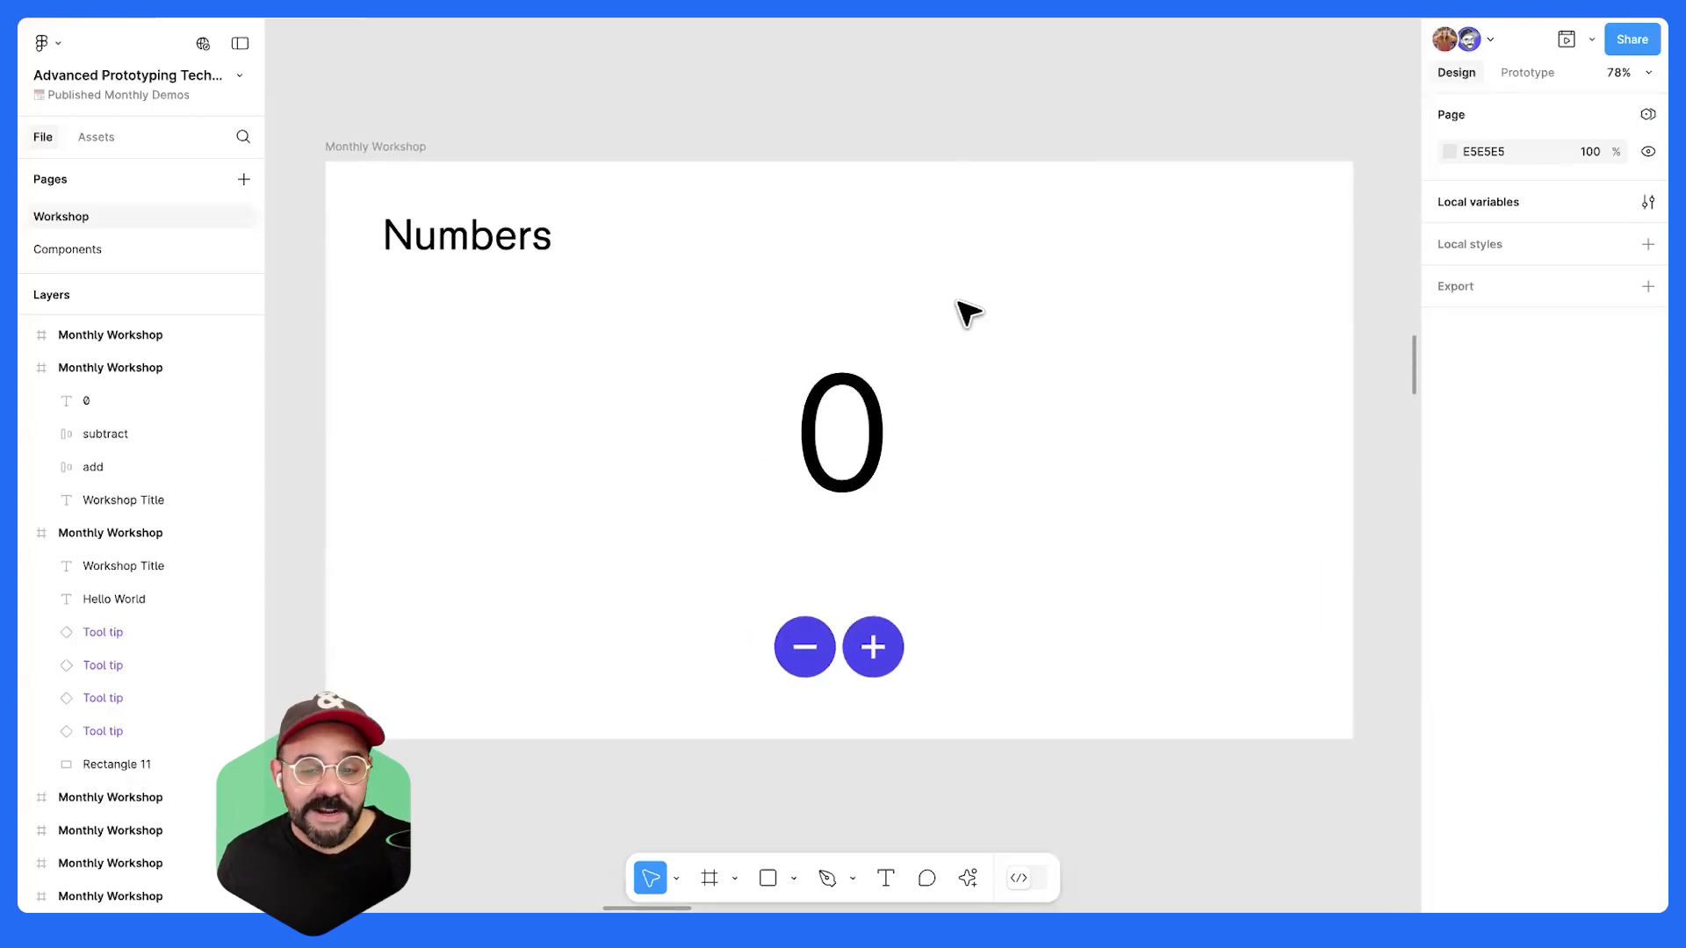
scroll(960, 339, down, 1)
scroll(956, 350, up, 1)
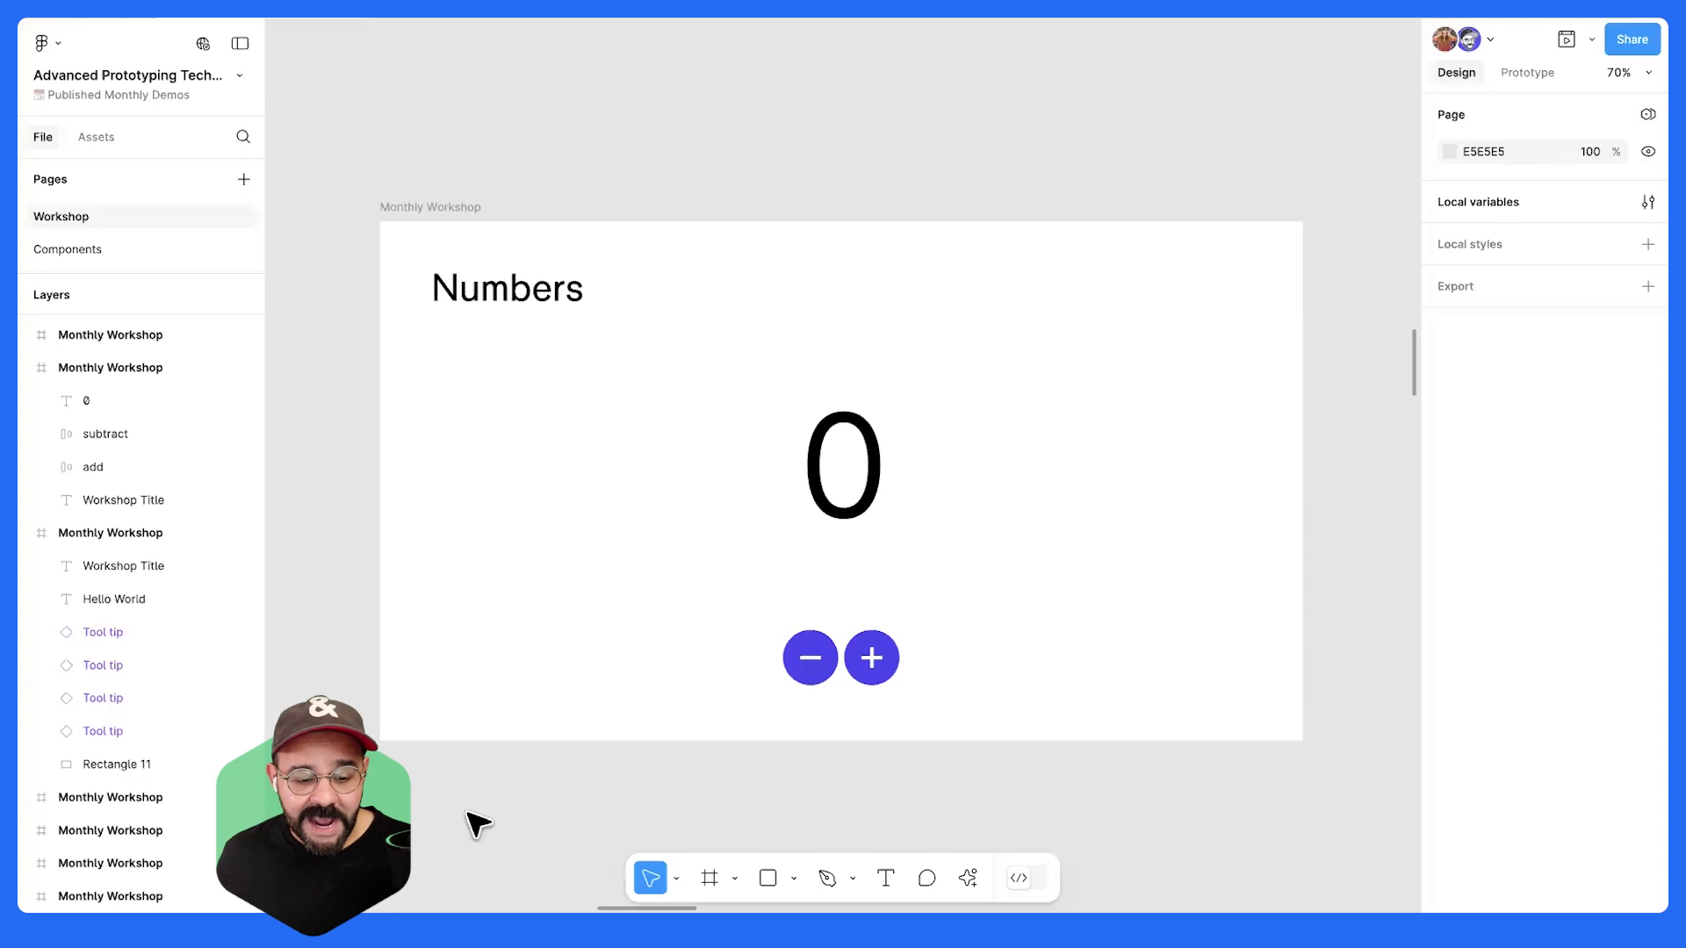
scroll(474, 821, down, 1)
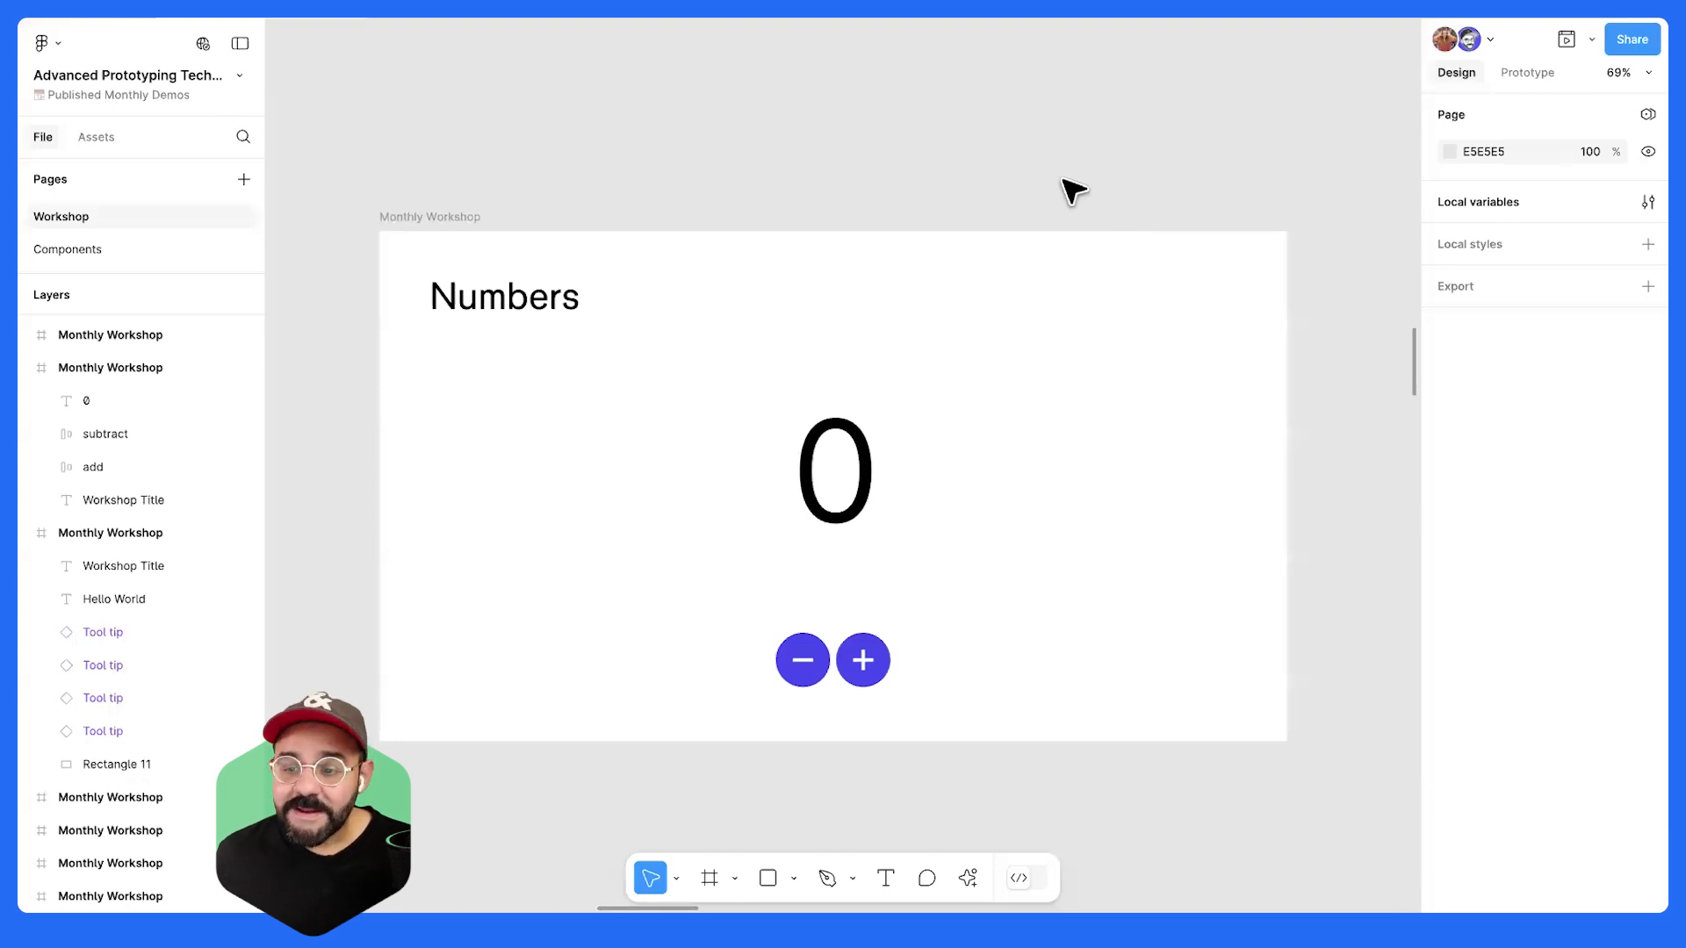
- Open the local variables and look through the file's existing collections, ending on Example 1
click(1646, 205)
drag(865, 113, 941, 86)
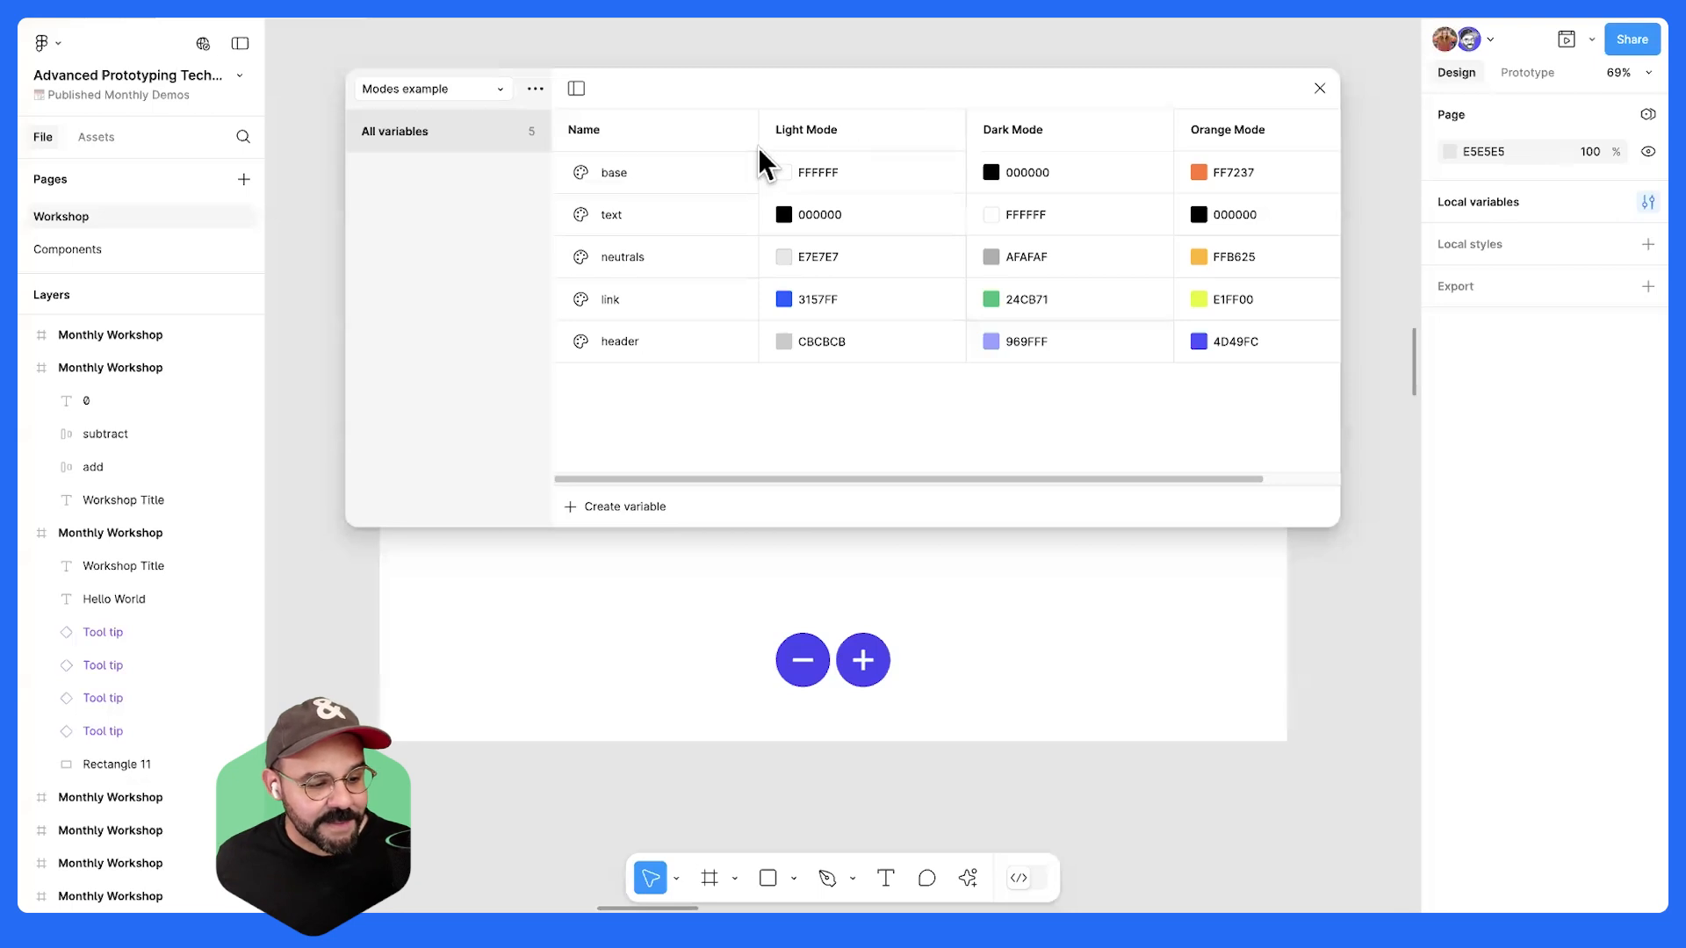
click(459, 87)
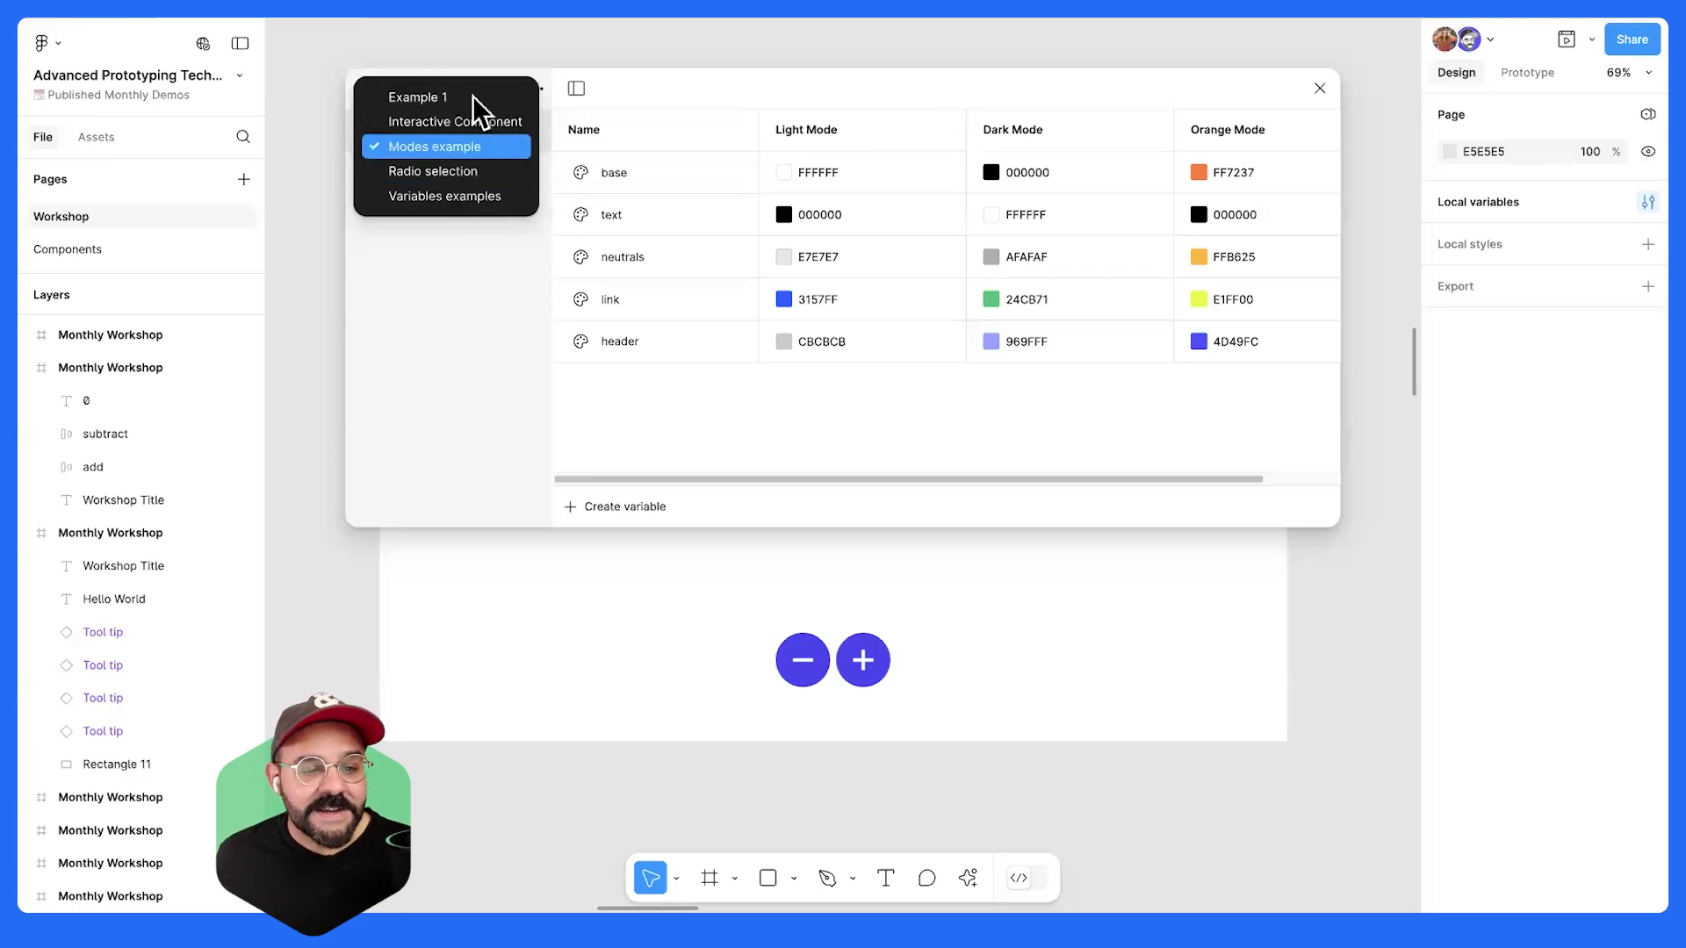
click(474, 119)
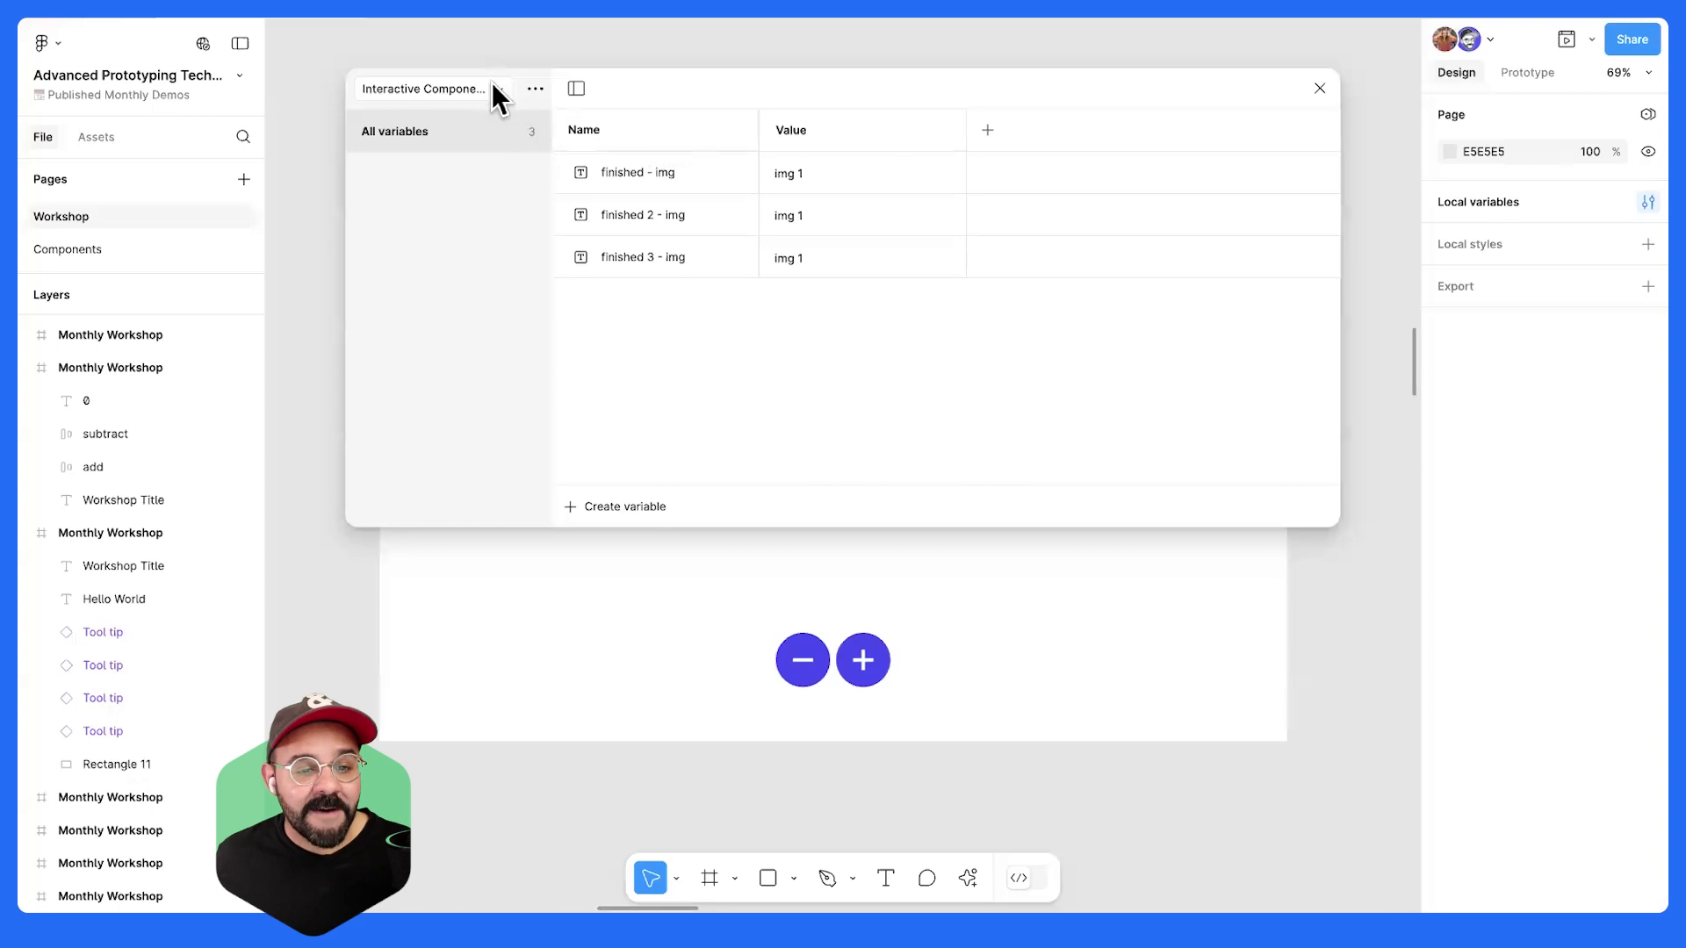
click(492, 88)
click(497, 145)
click(462, 91)
click(460, 159)
click(485, 93)
click(483, 195)
click(476, 88)
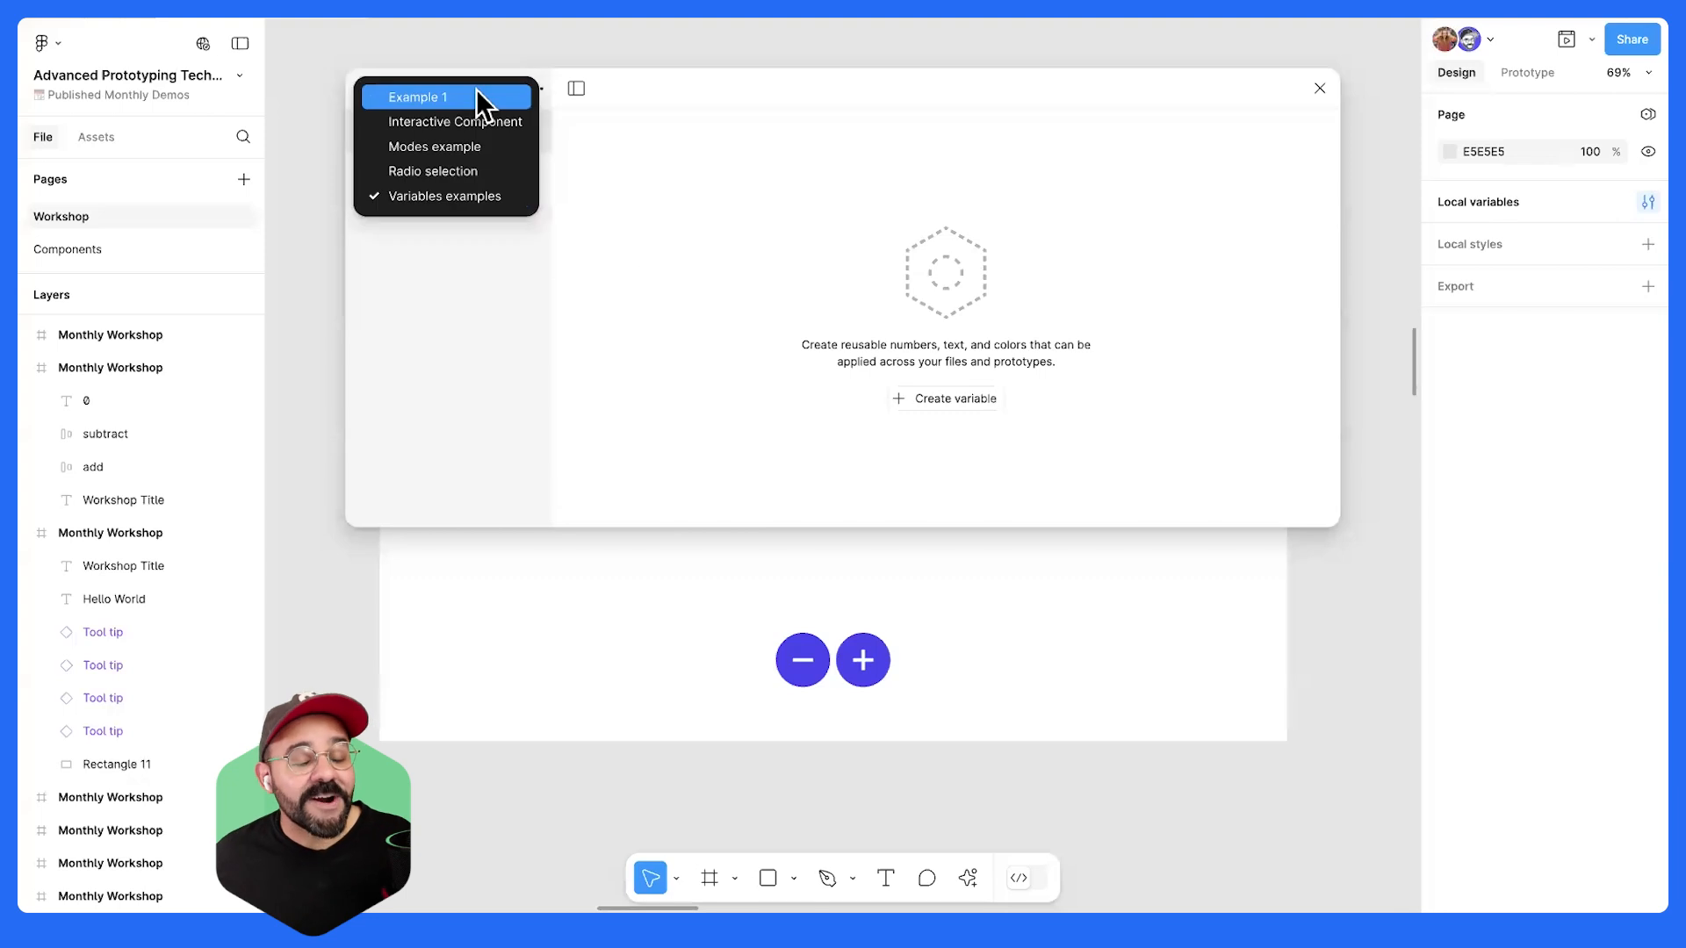
click(477, 93)
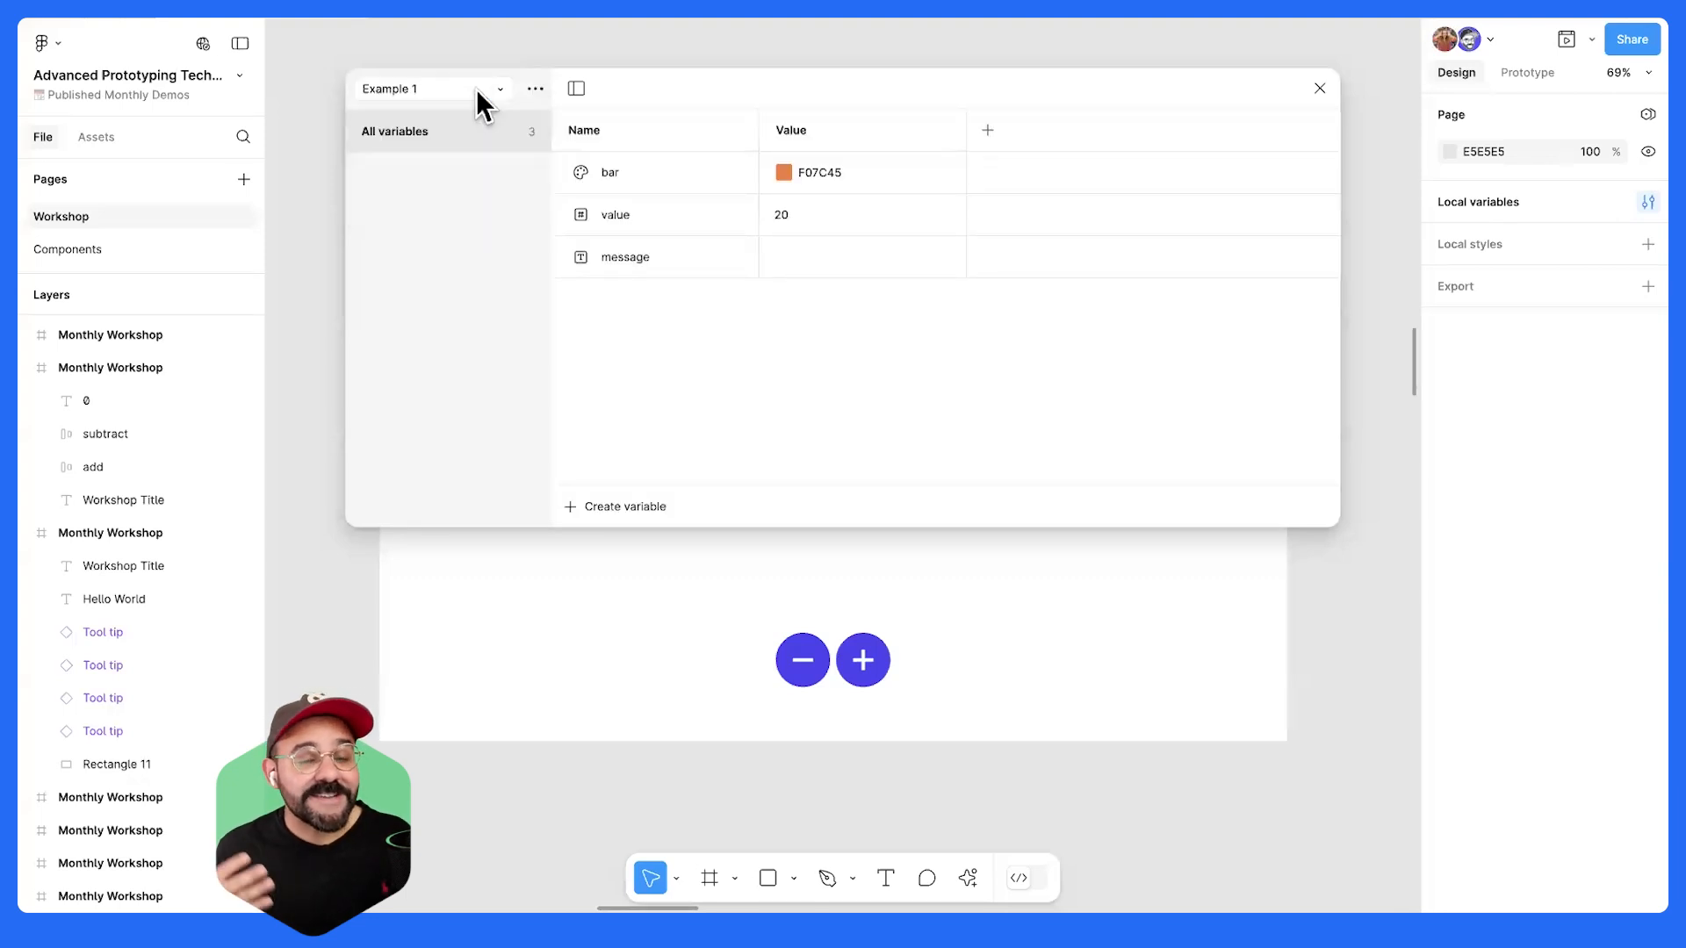
- Switch to the Variables examples collection, close the local variables, and reopen them on that collection
click(477, 90)
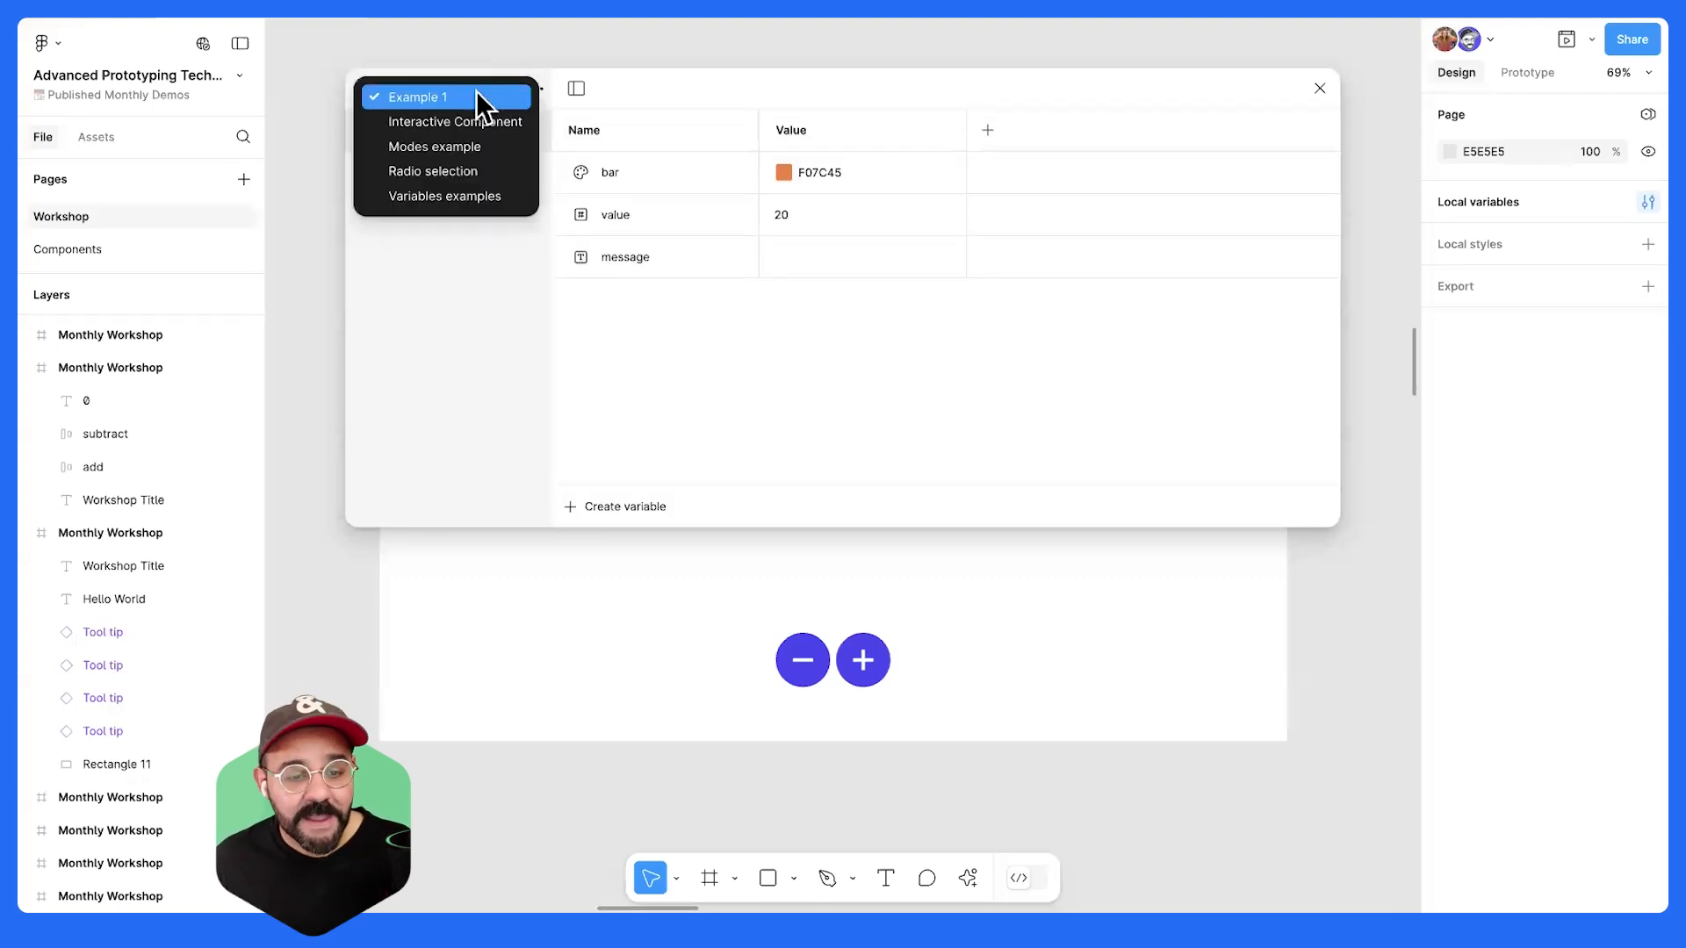
click(418, 195)
click(1319, 89)
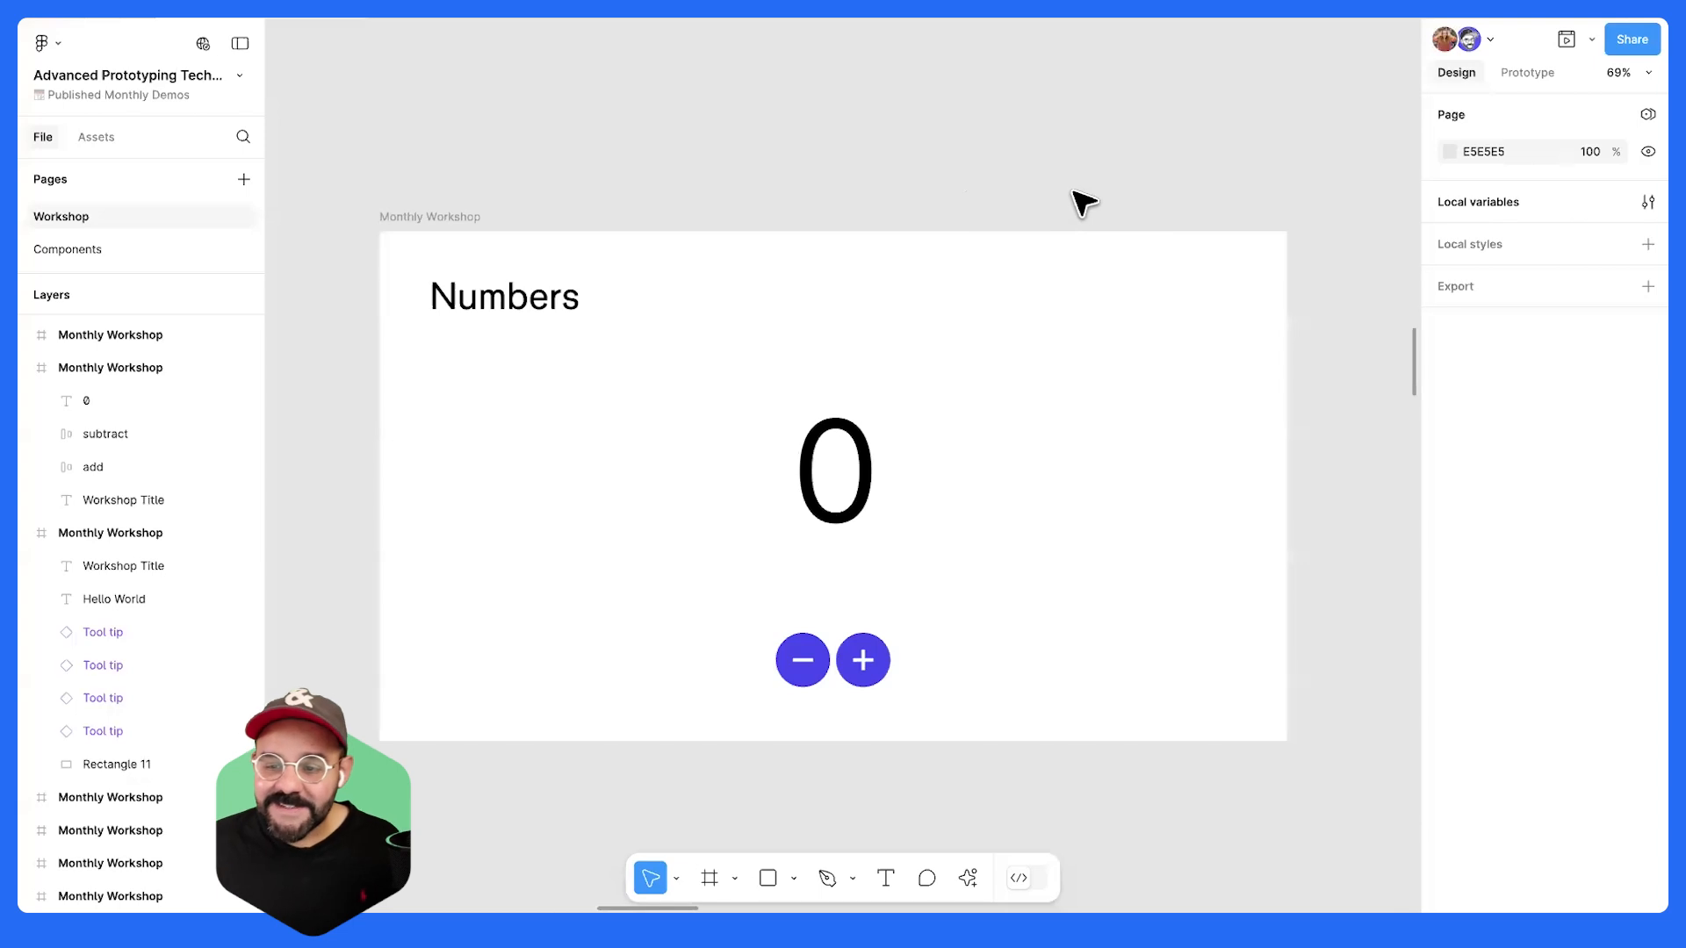
click(1646, 207)
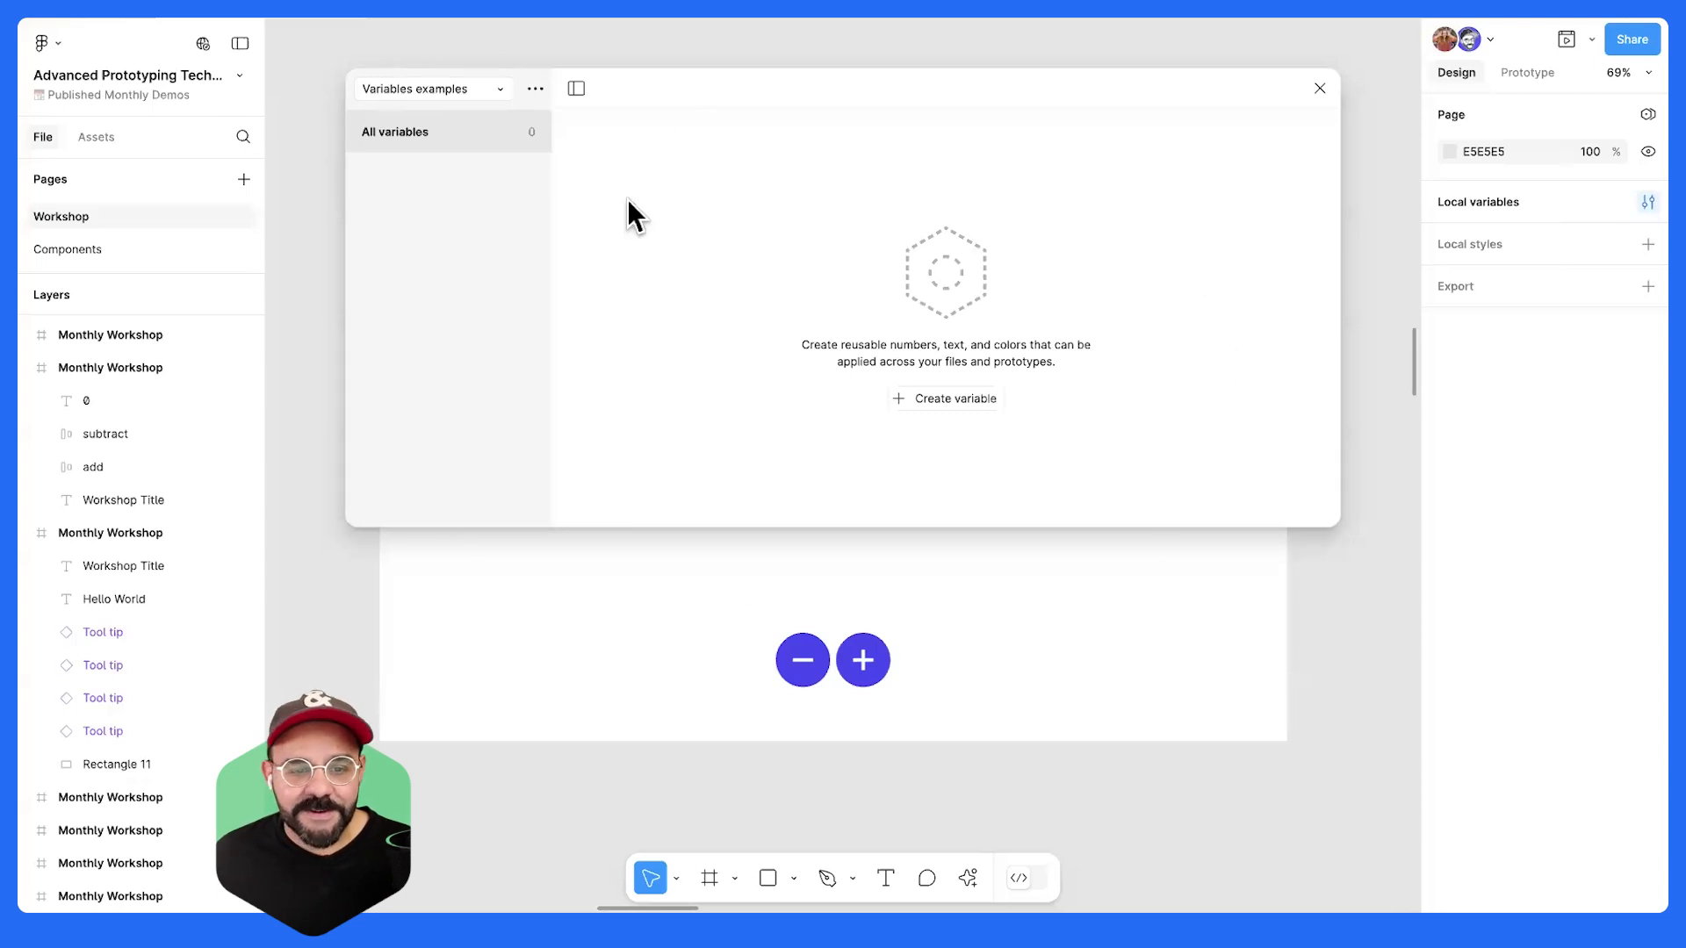
click(494, 92)
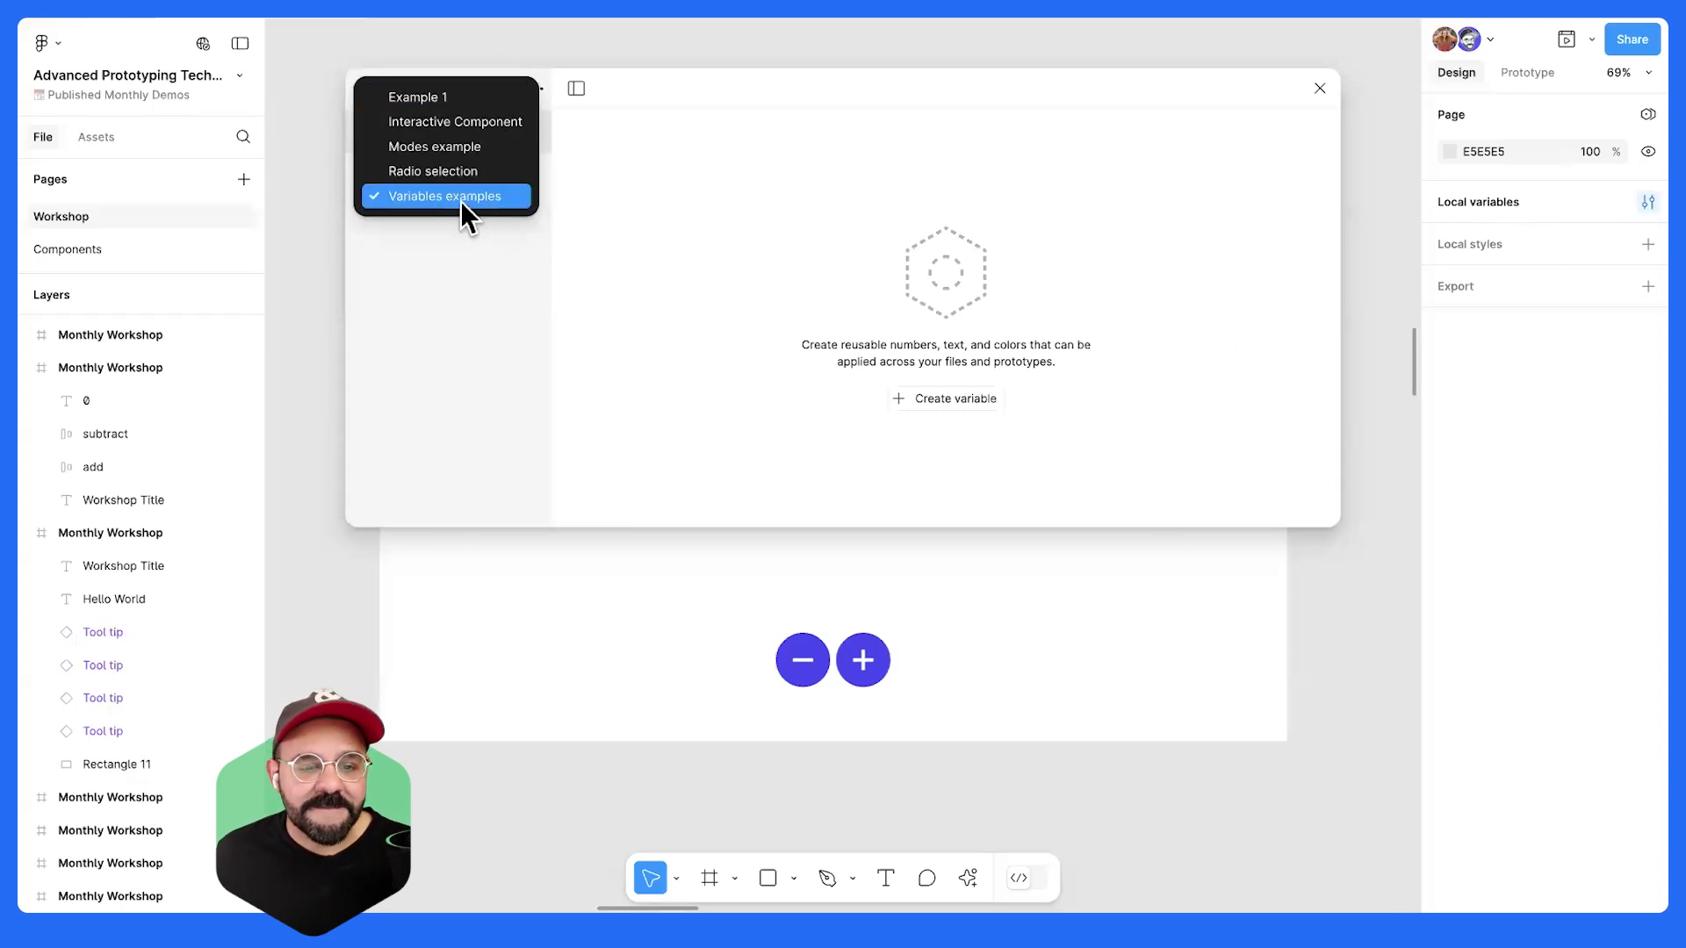
click(460, 202)
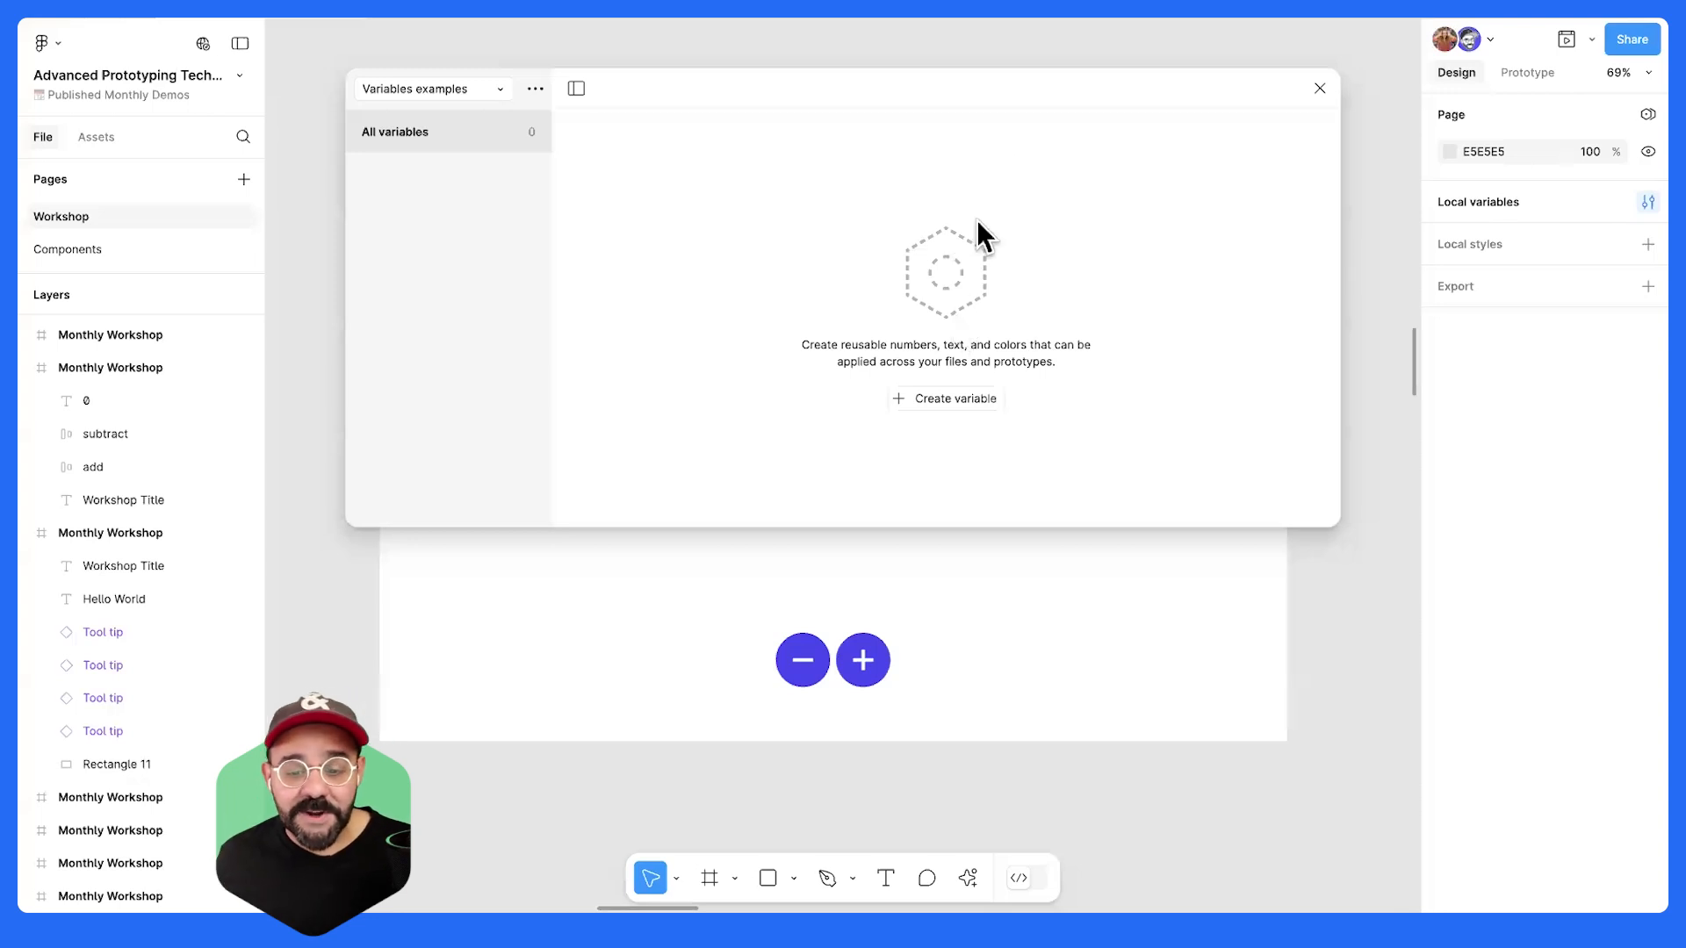
- Create a number variable in the Variables examples collection, keeping its default name
drag(1013, 99, 1016, 601)
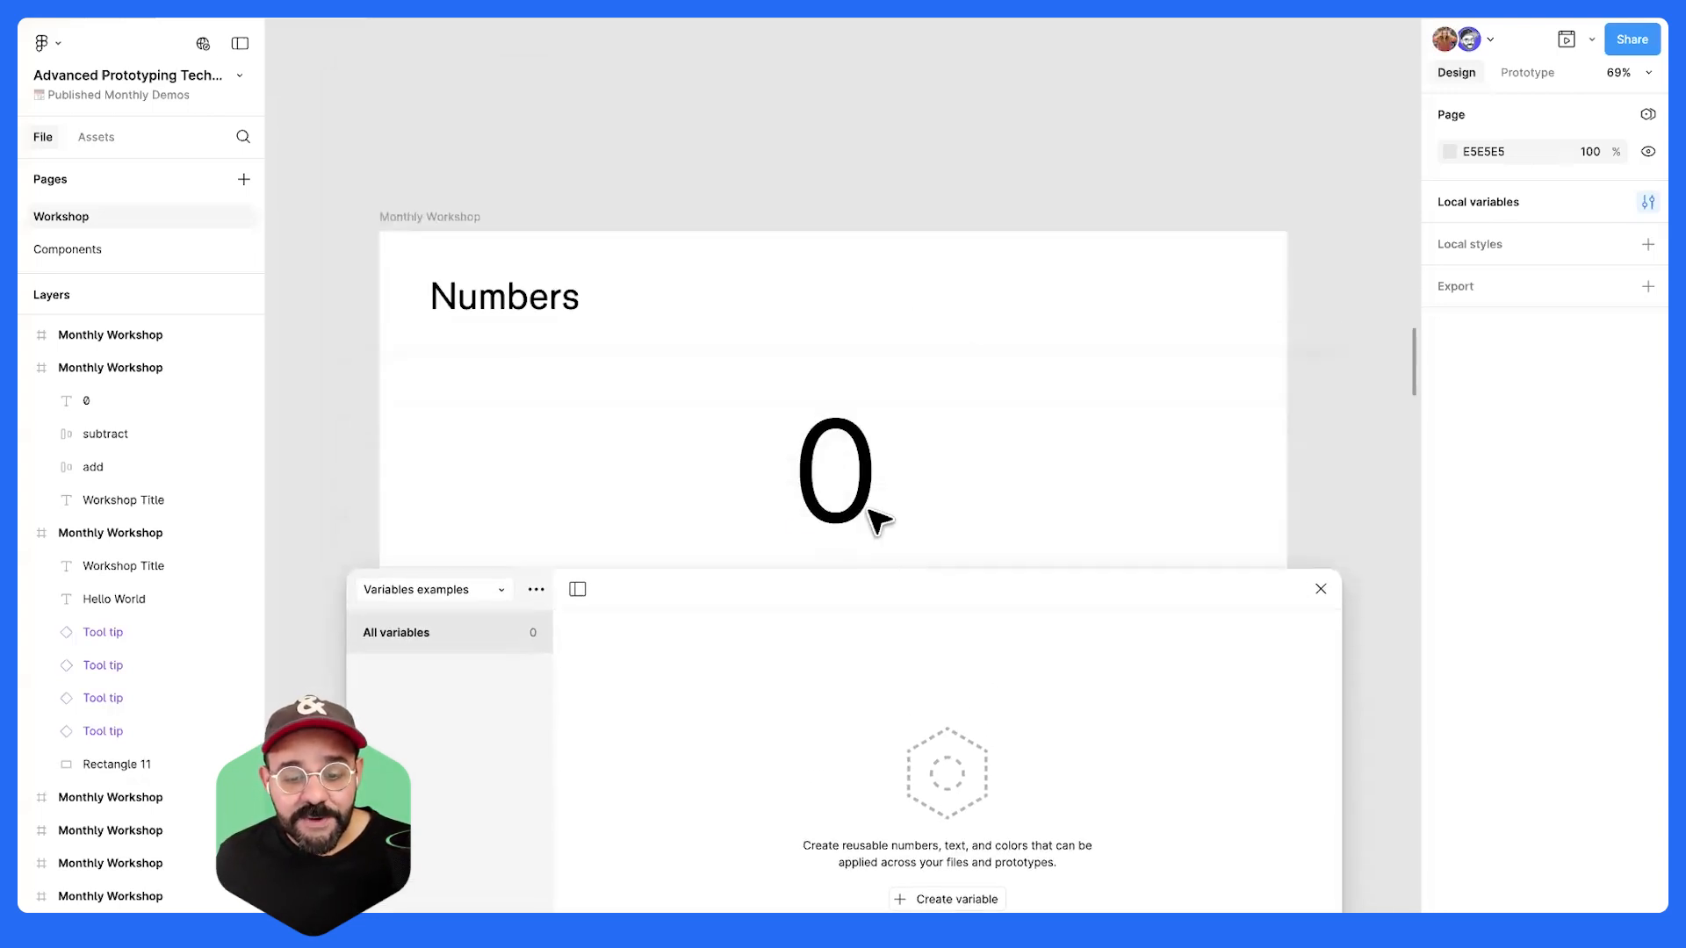
scroll(848, 485, down, 2)
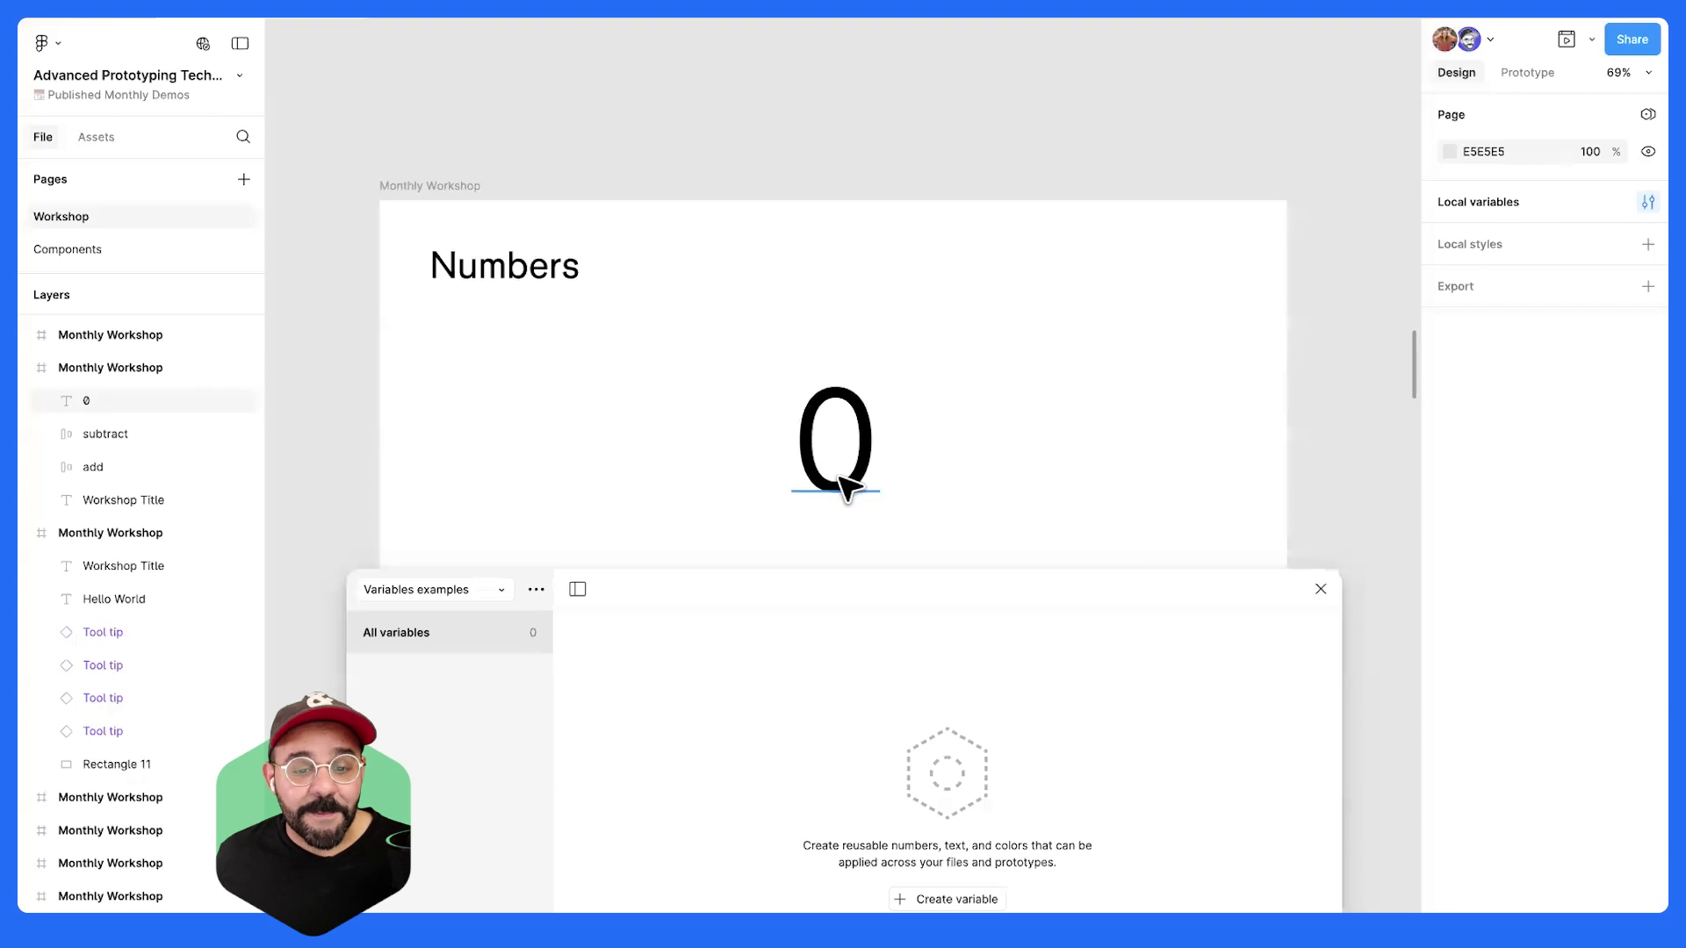
scroll(848, 486, down, 1)
drag(873, 597, 856, 179)
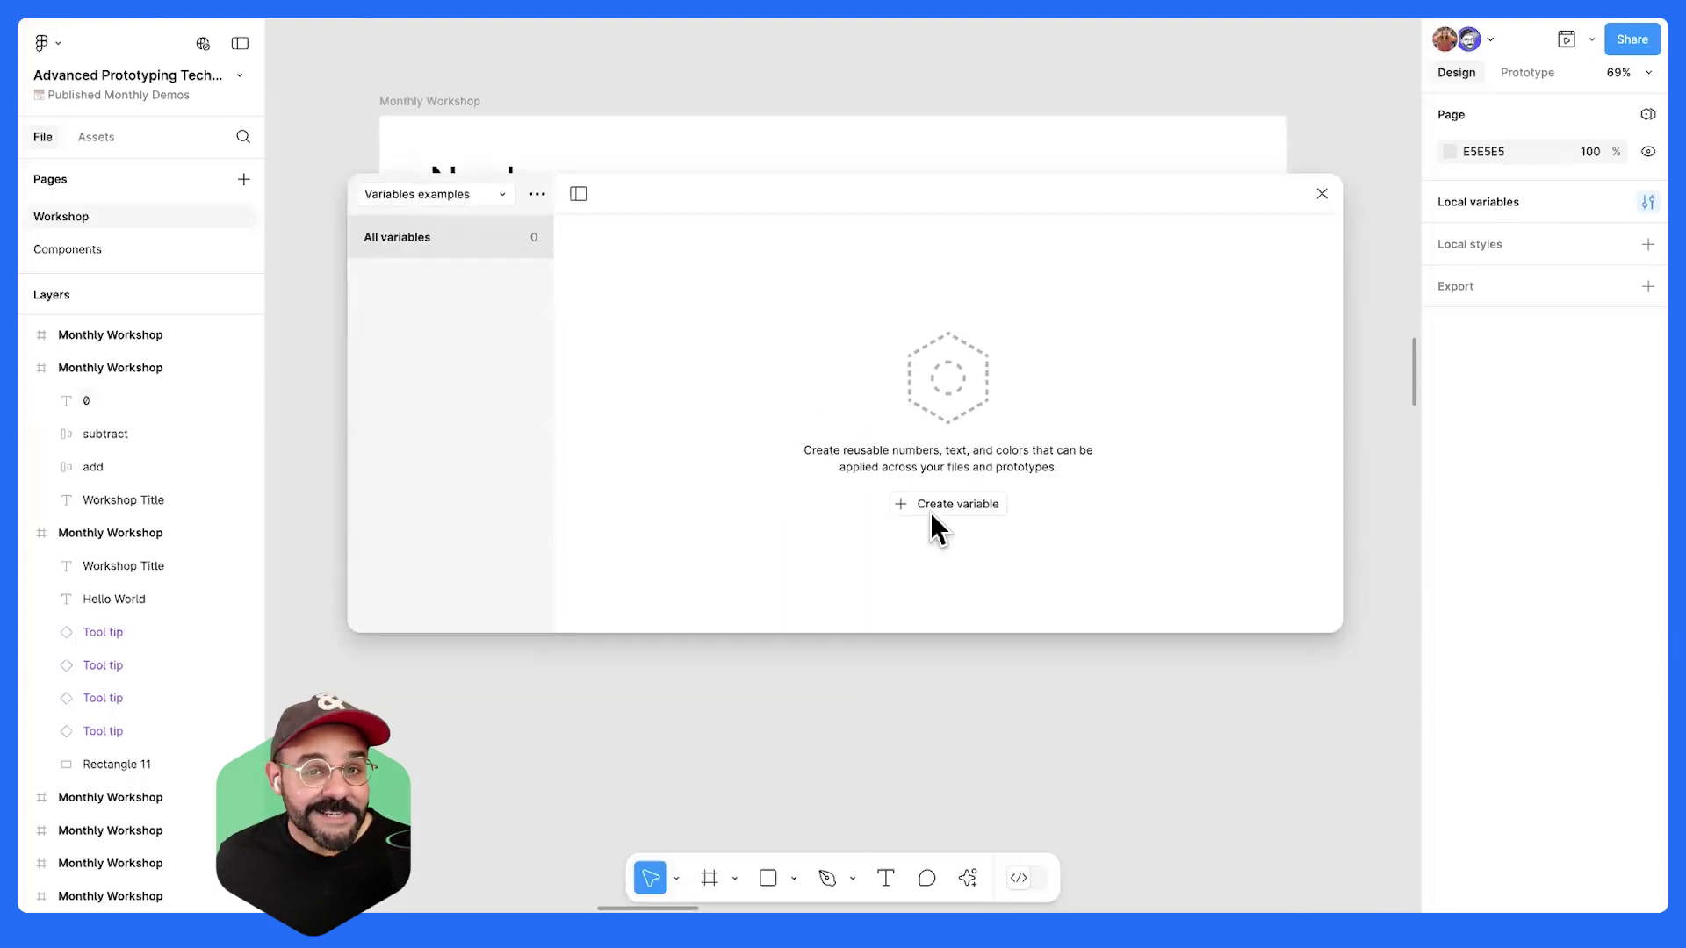
click(934, 504)
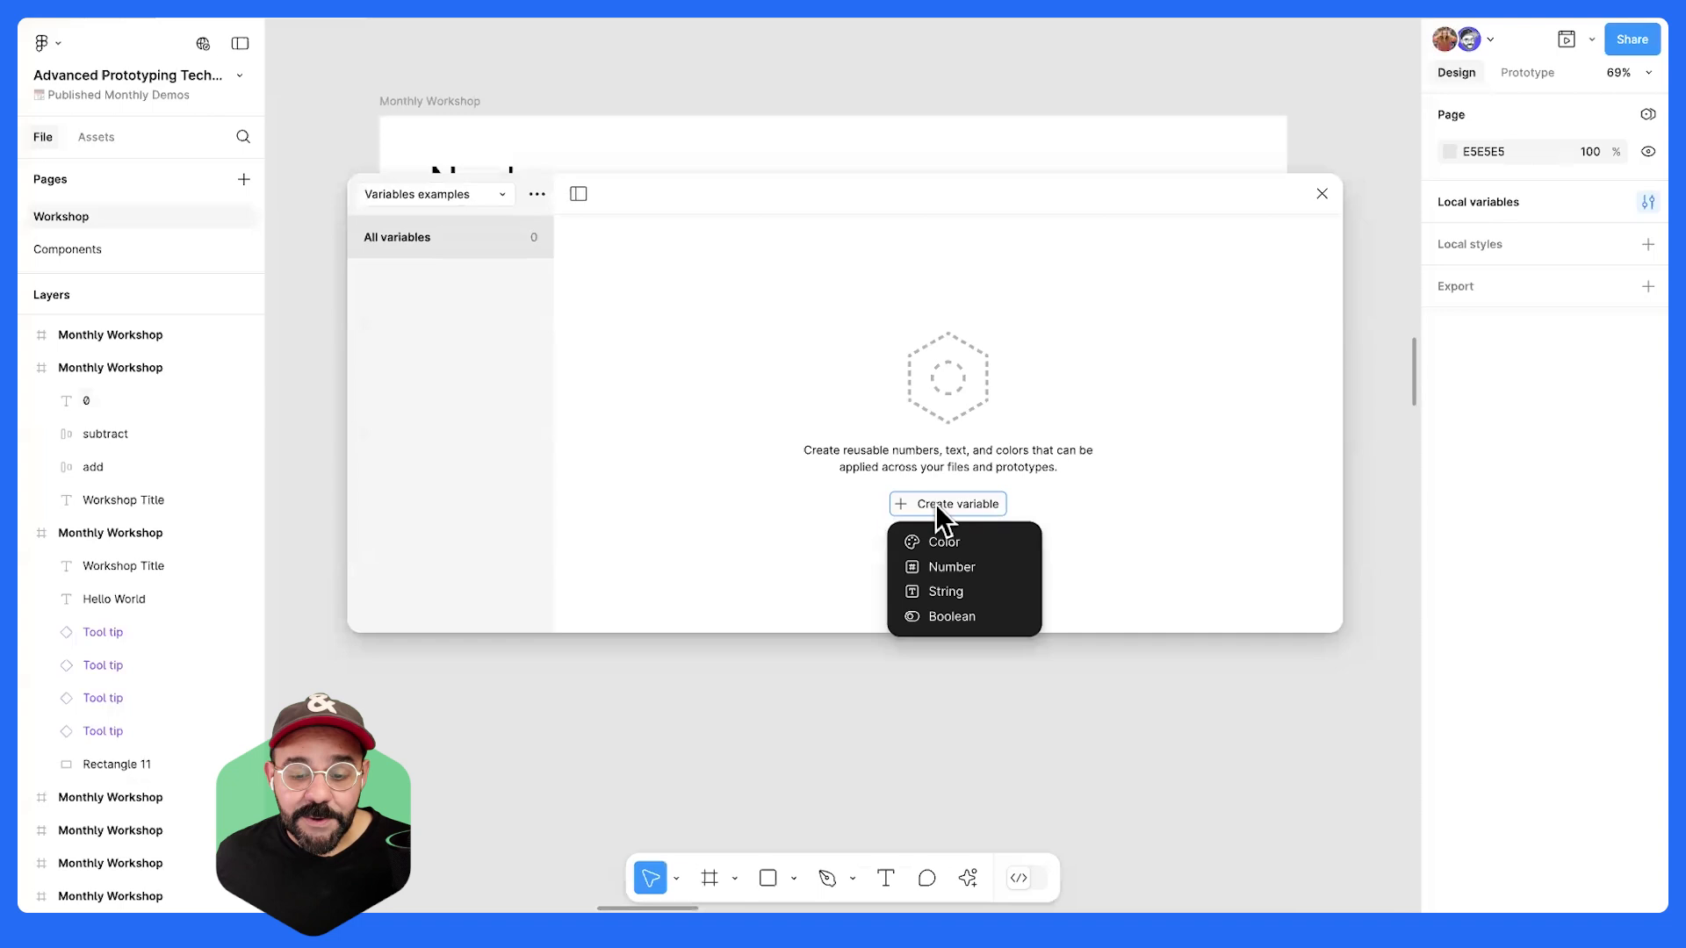
click(1006, 569)
click(914, 188)
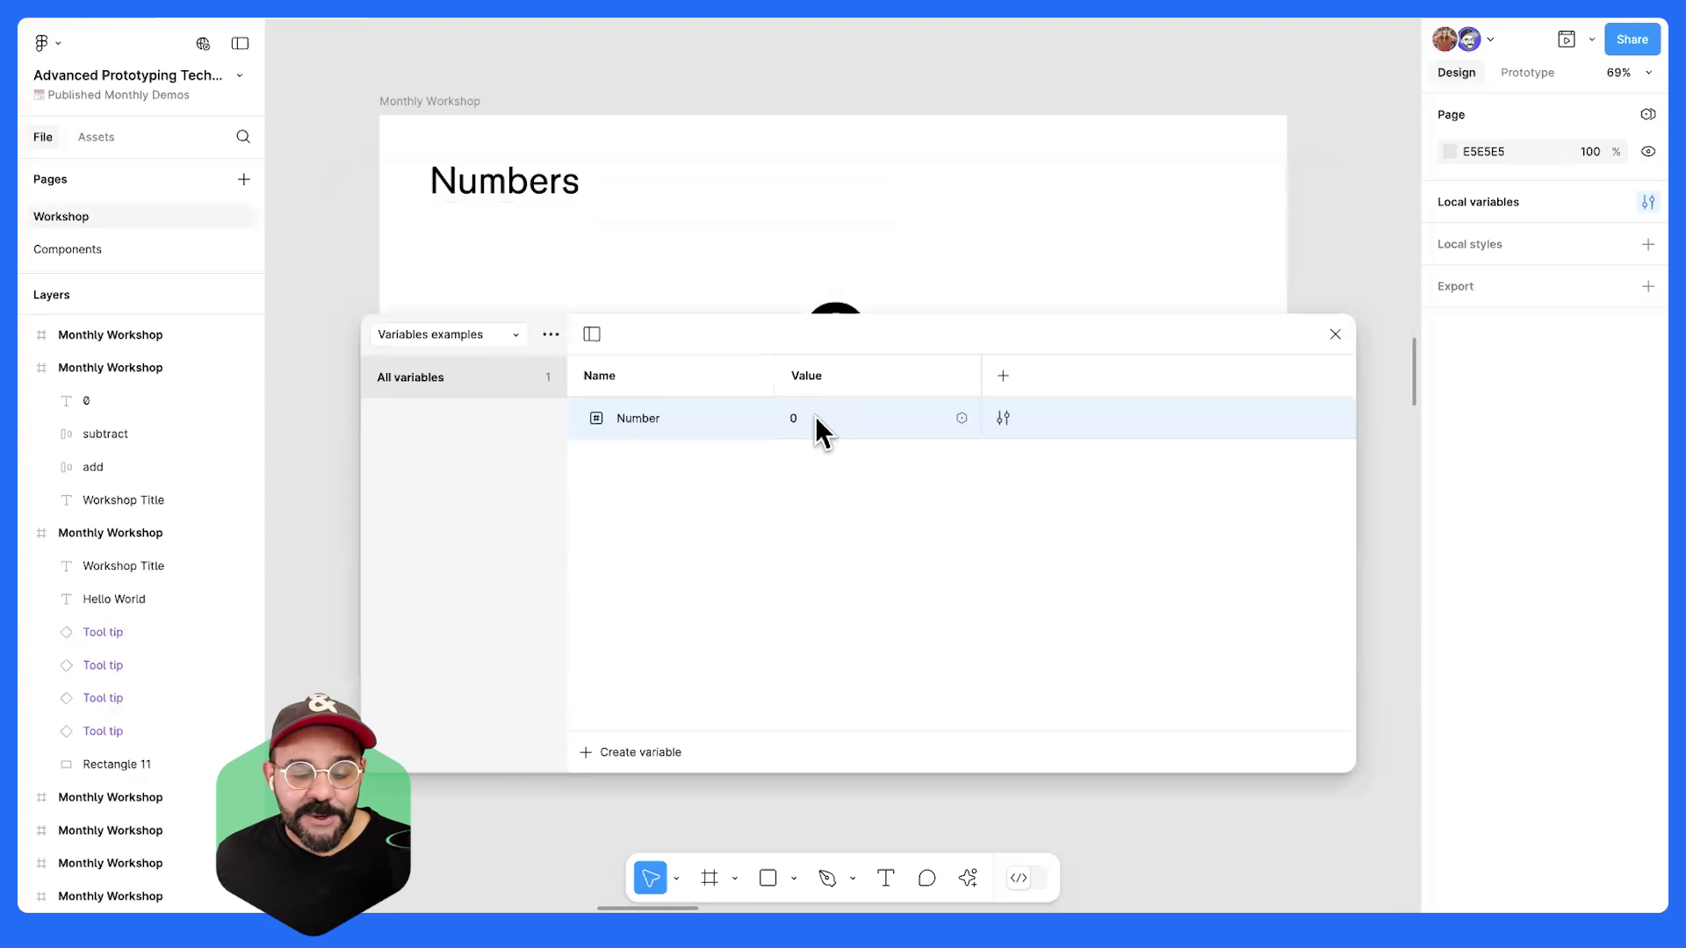
- Set the new number variable's value to 120 and close the local variables
click(818, 422)
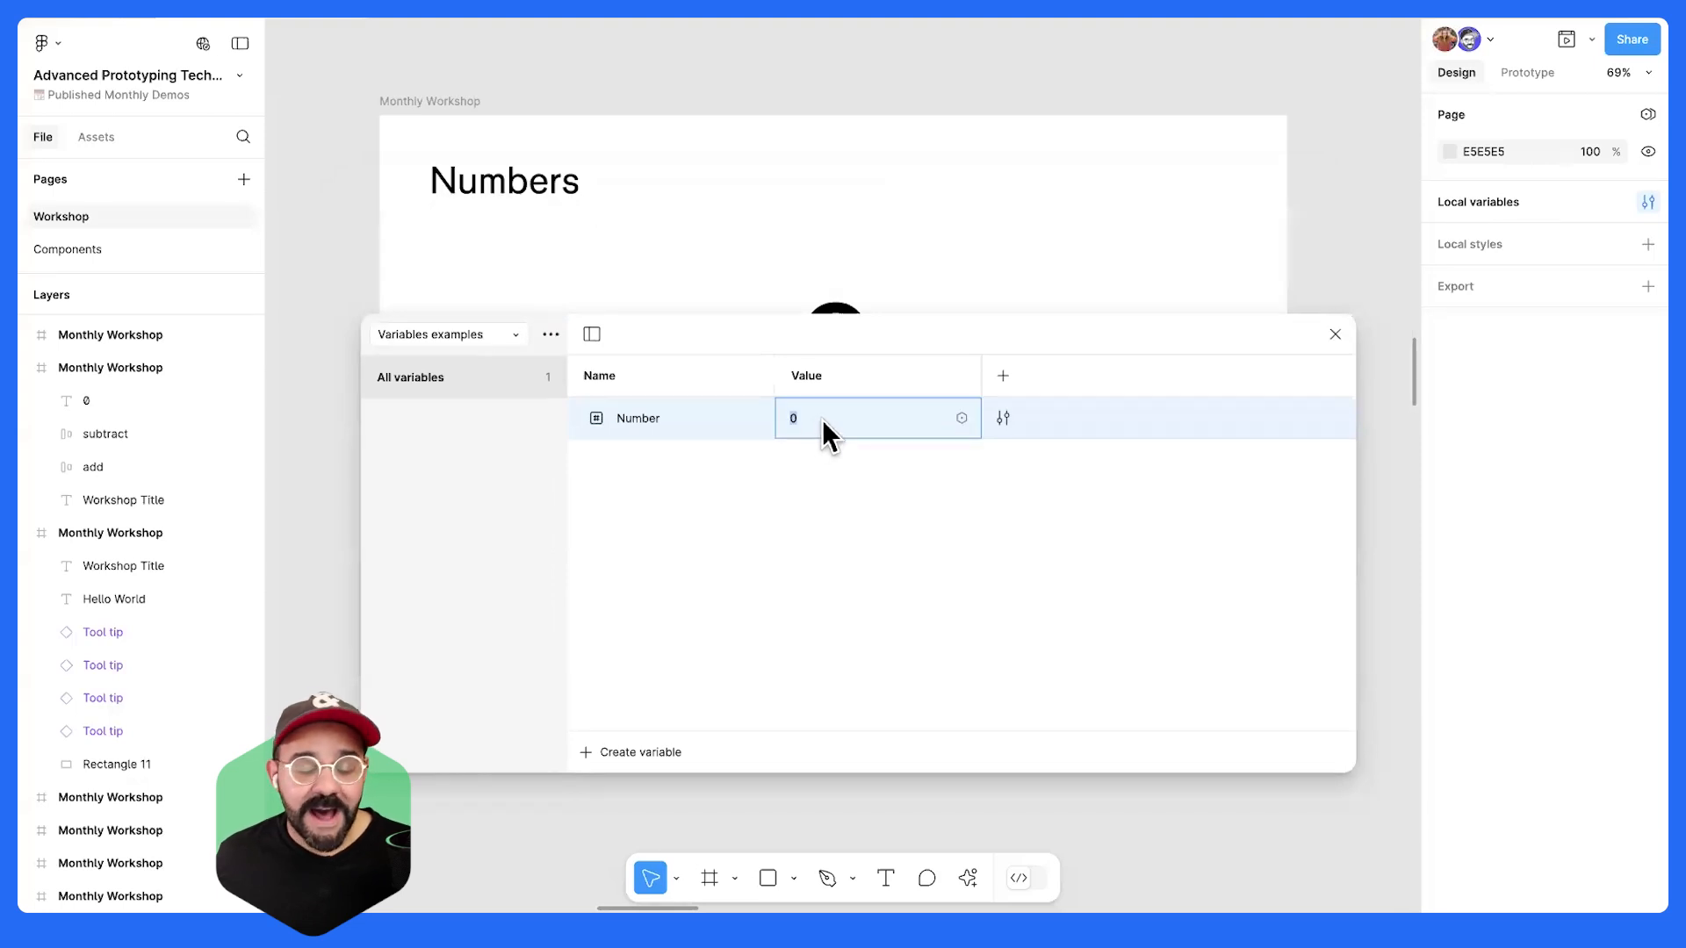
text(120)
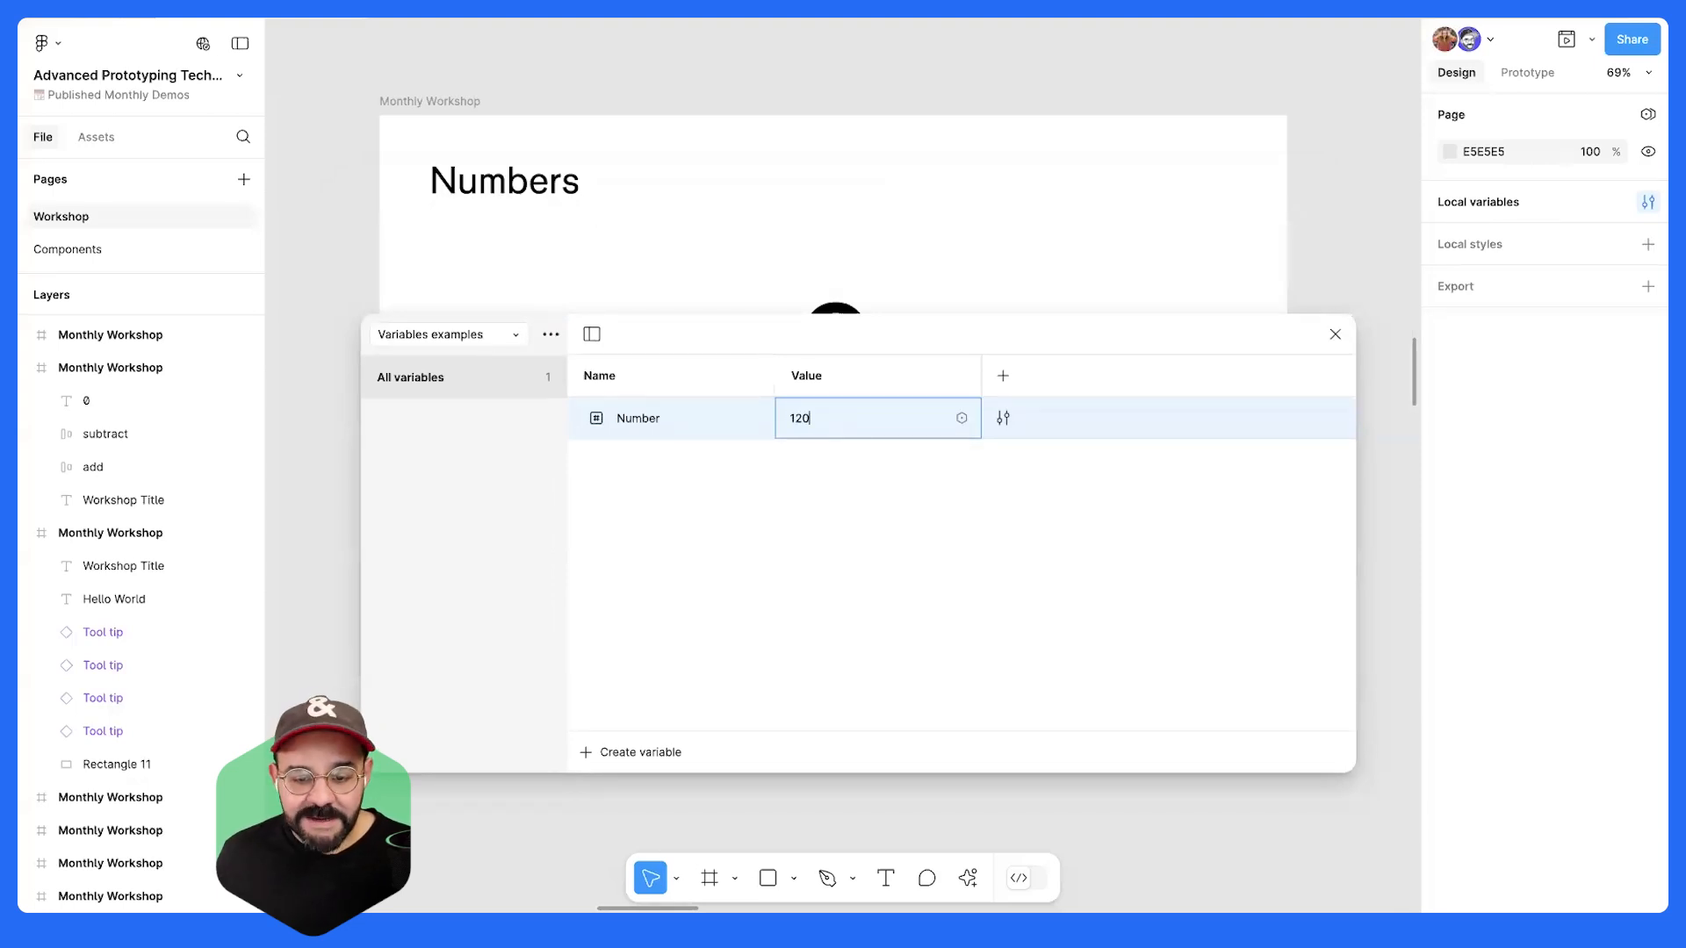
key(Return)
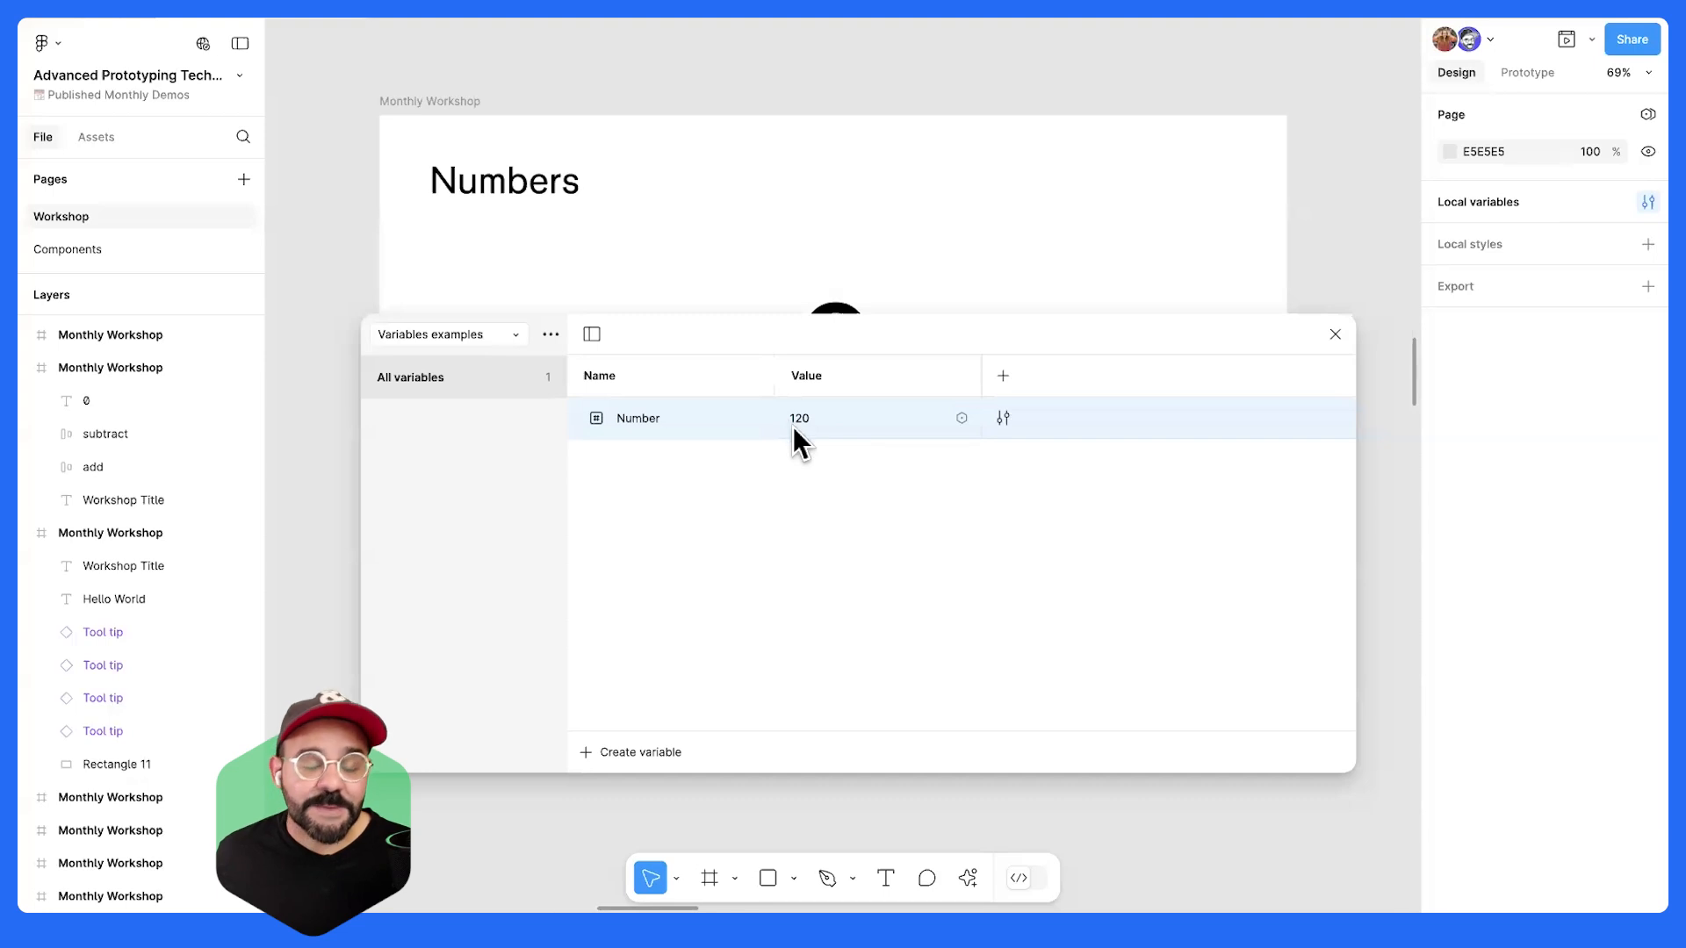
drag(884, 330, 870, 141)
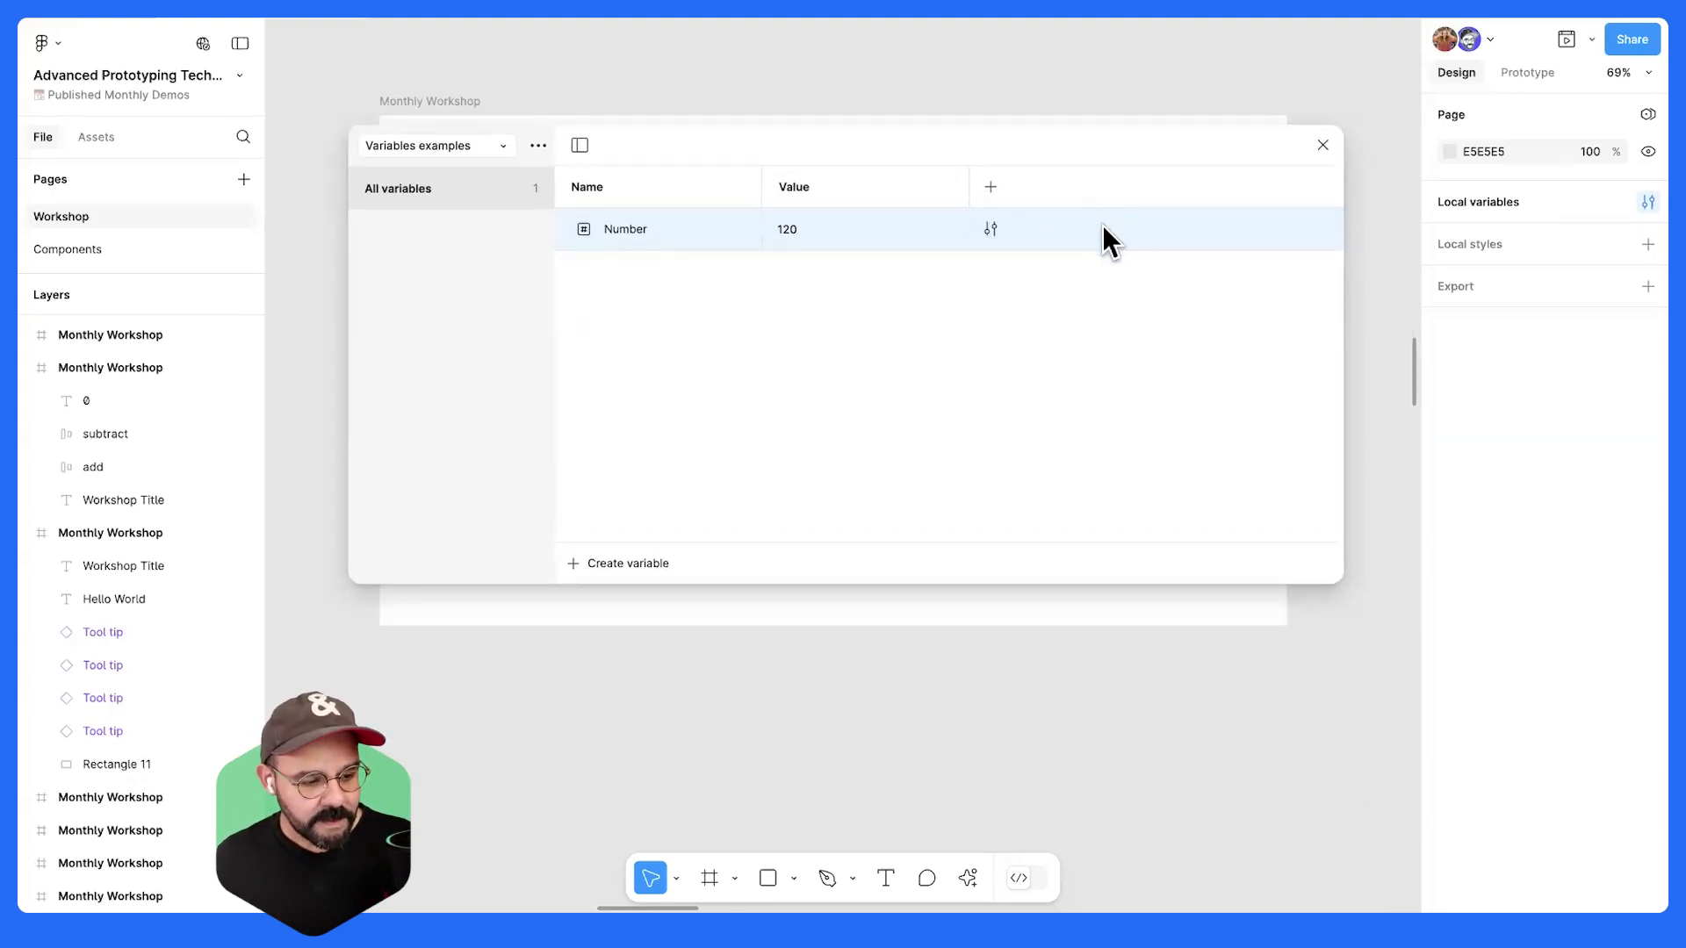
click(1322, 145)
- Find the apply-variable option for the 0 text and recheck the number variable in the local variables
drag(1055, 184, 1060, 231)
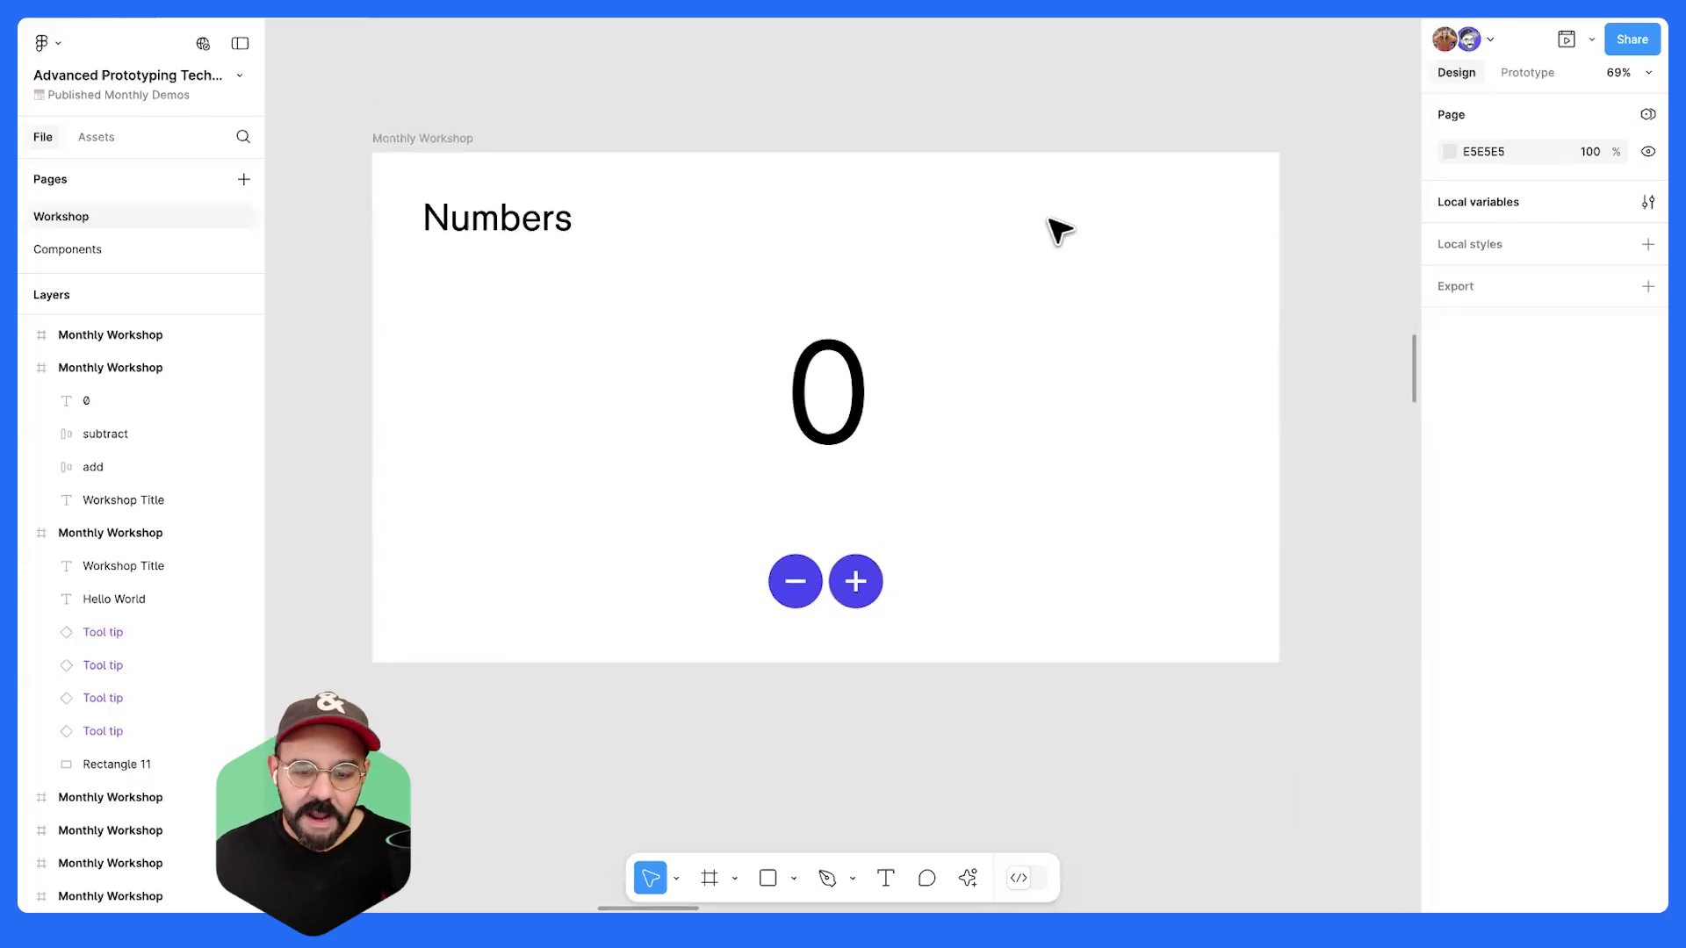
click(848, 413)
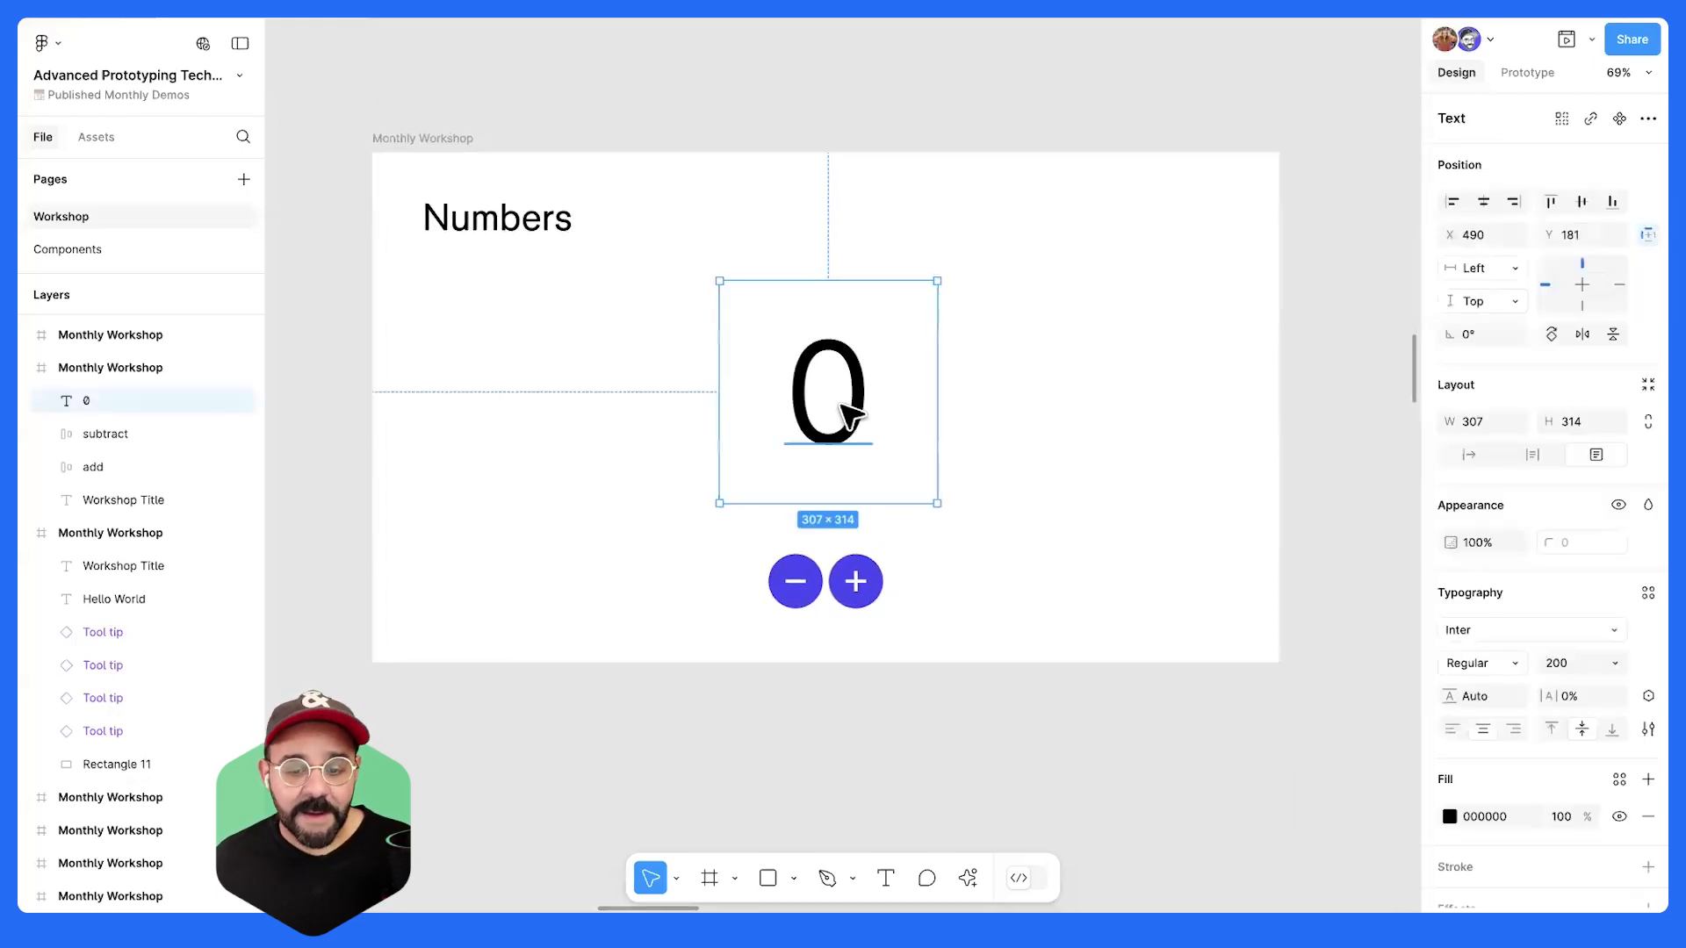
scroll(1533, 562, down, 3)
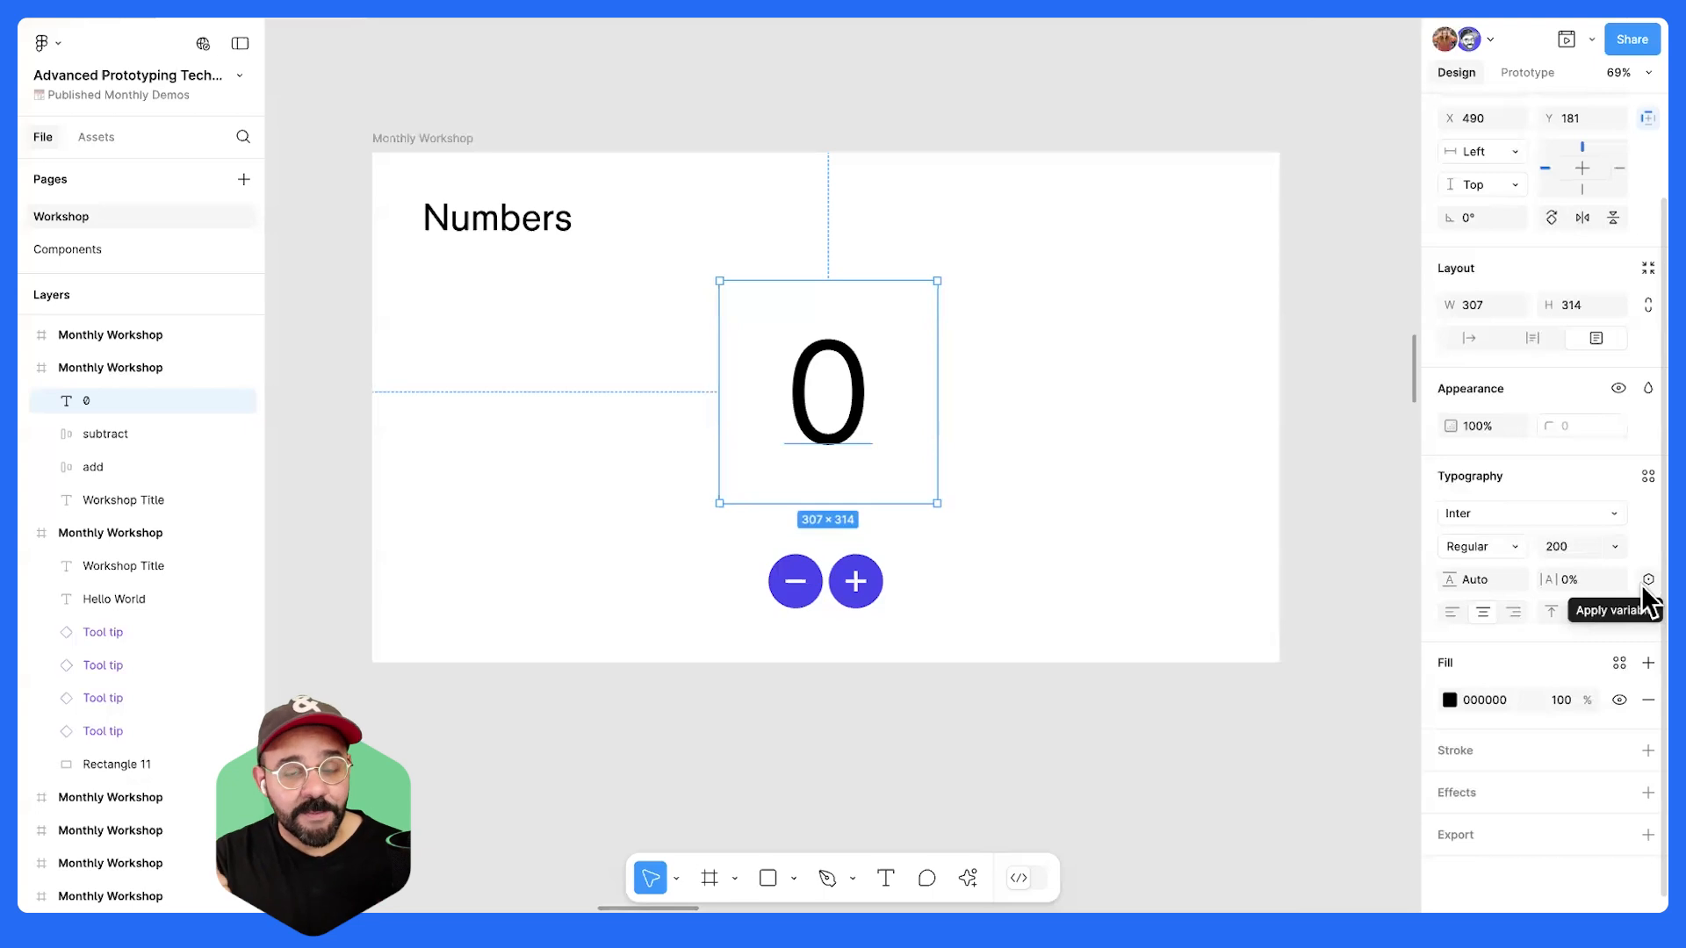
click(1348, 241)
click(1647, 202)
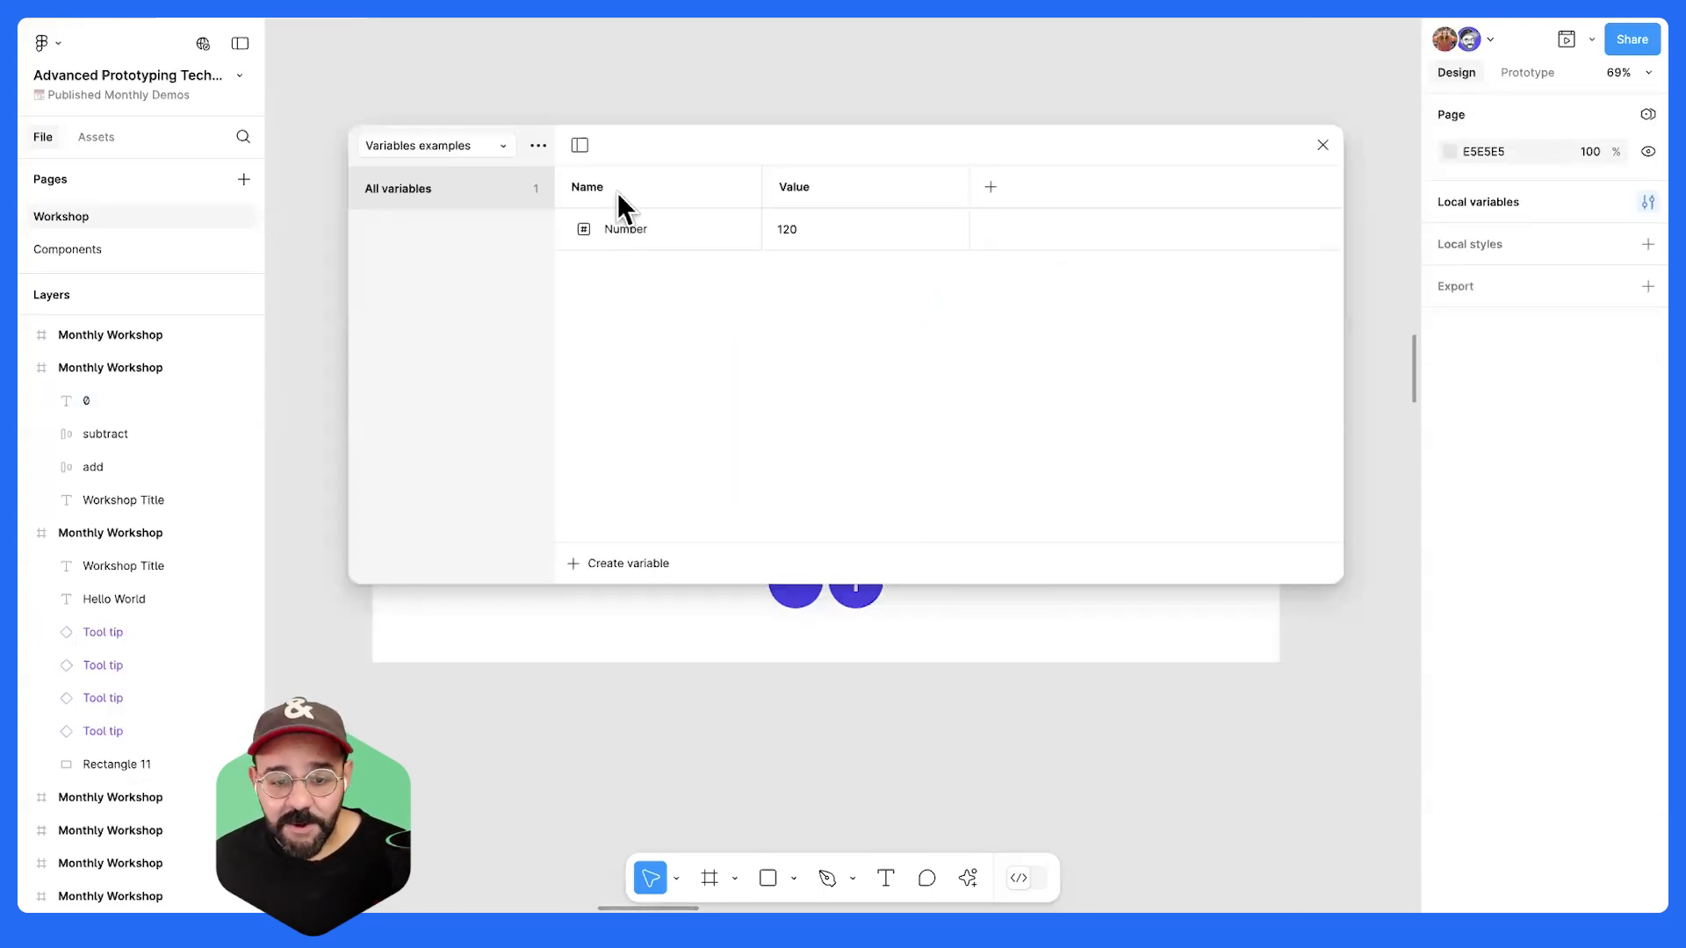
click(1322, 145)
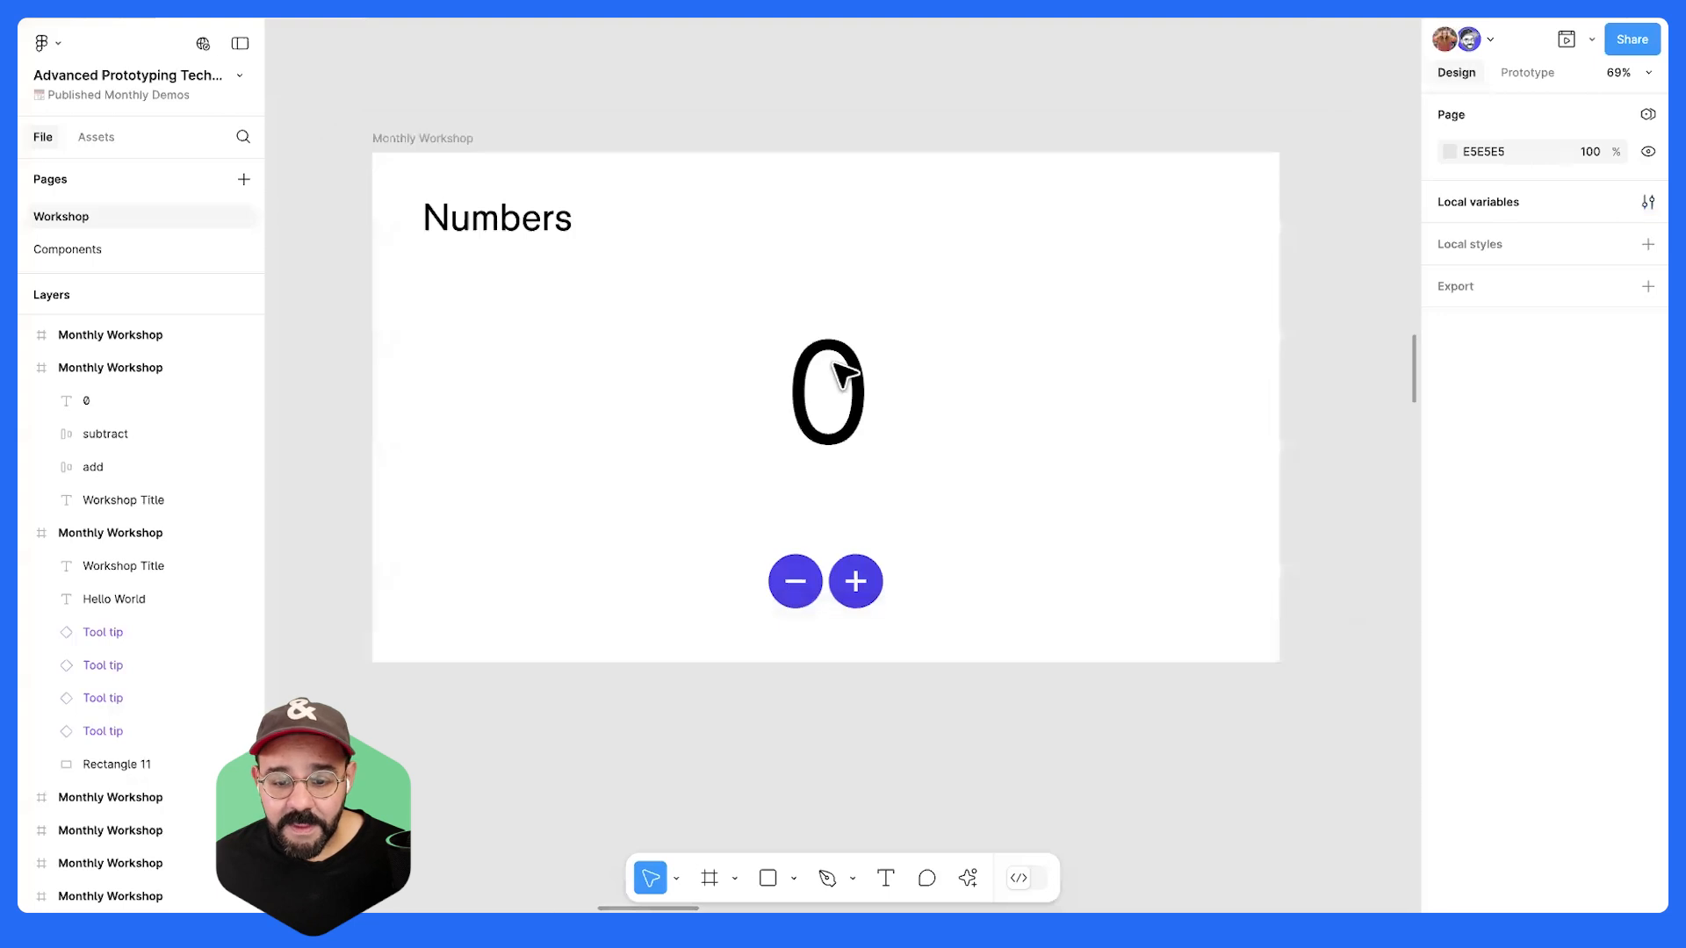
- Apply the Number variable from the Variables examples collection to the 0 text above the minus and plus buttons
click(795, 413)
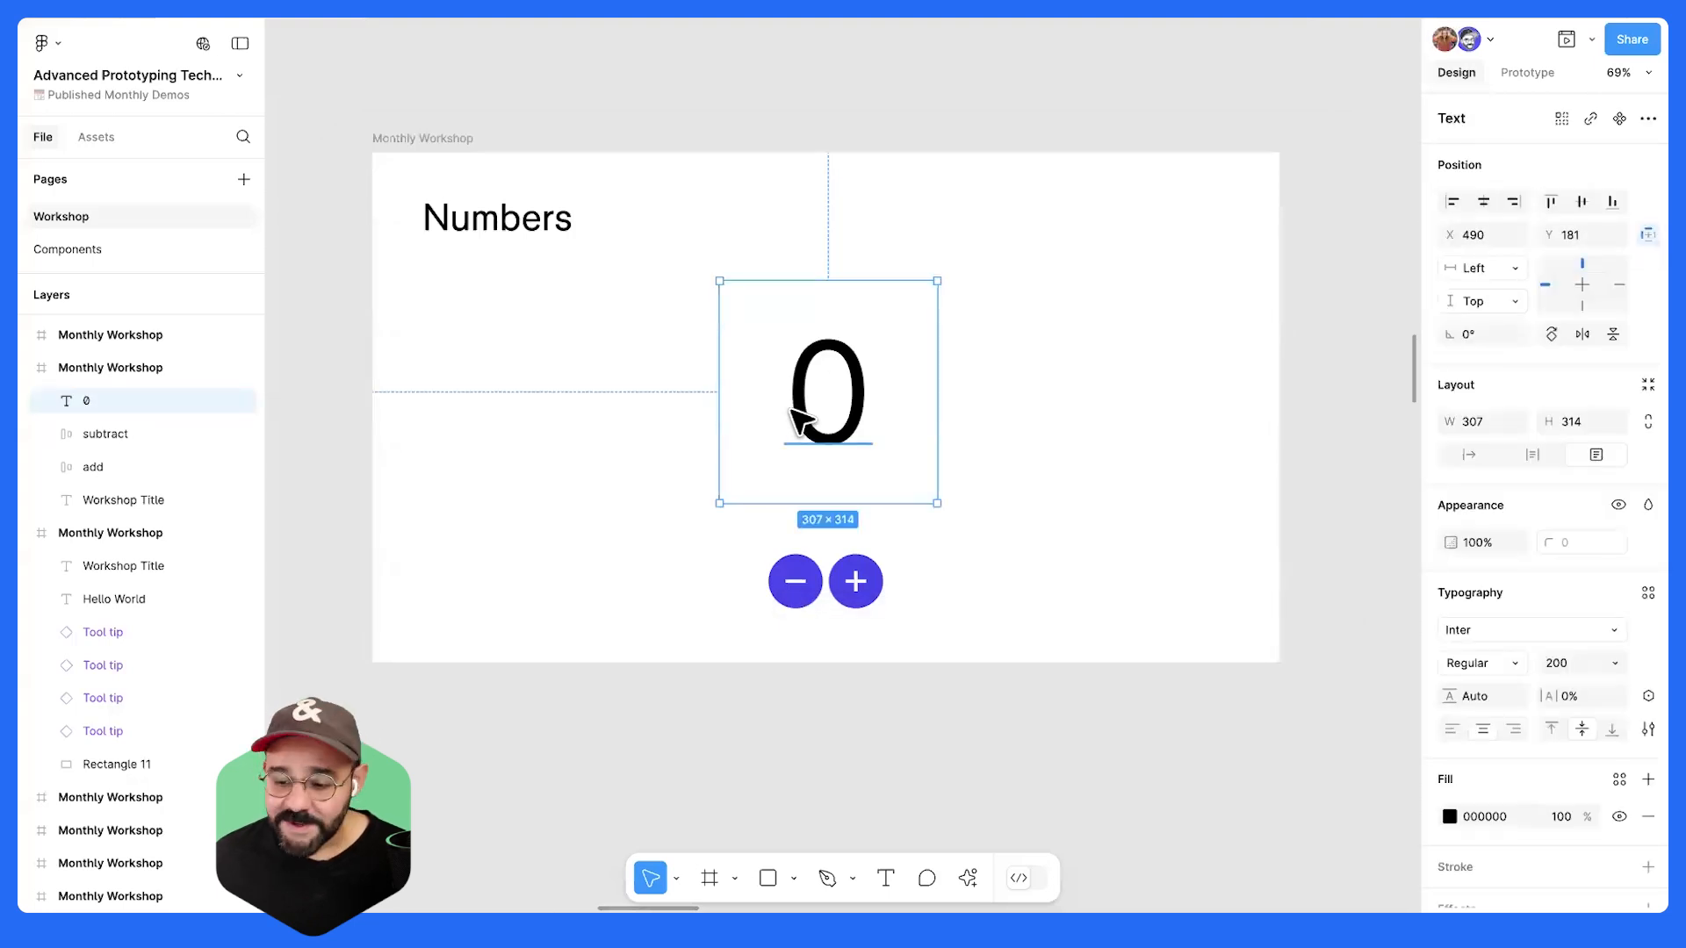
click(1647, 696)
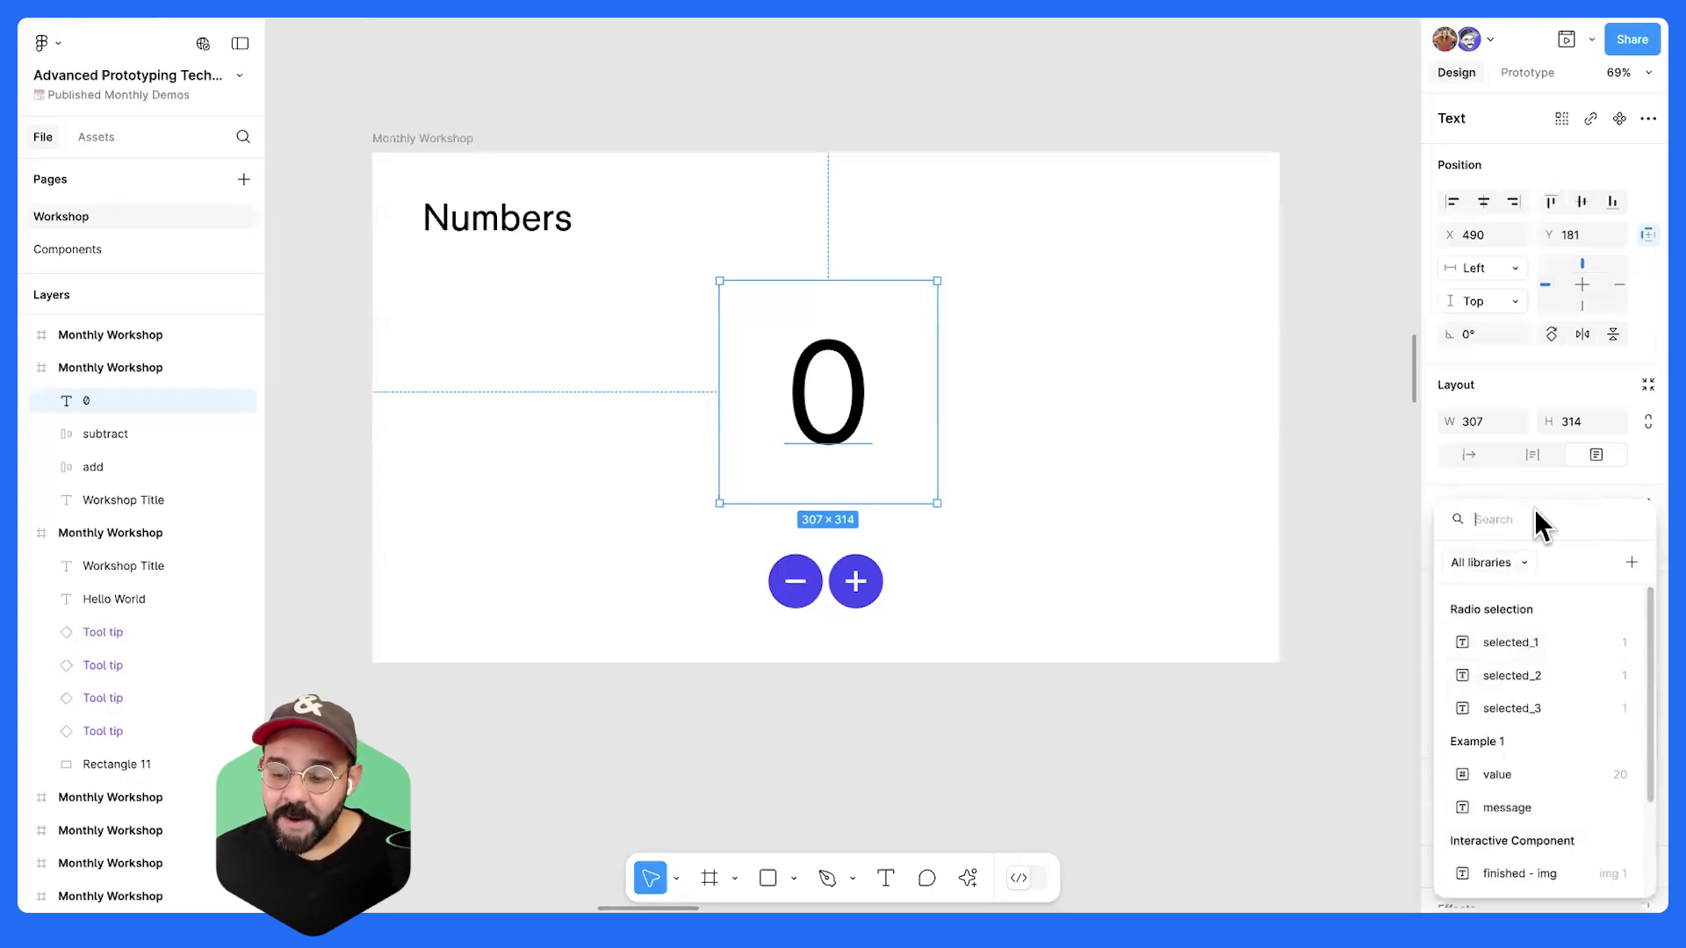
scroll(1540, 653, down, 3)
scroll(1540, 652, up, 3)
scroll(1536, 676, down, 3)
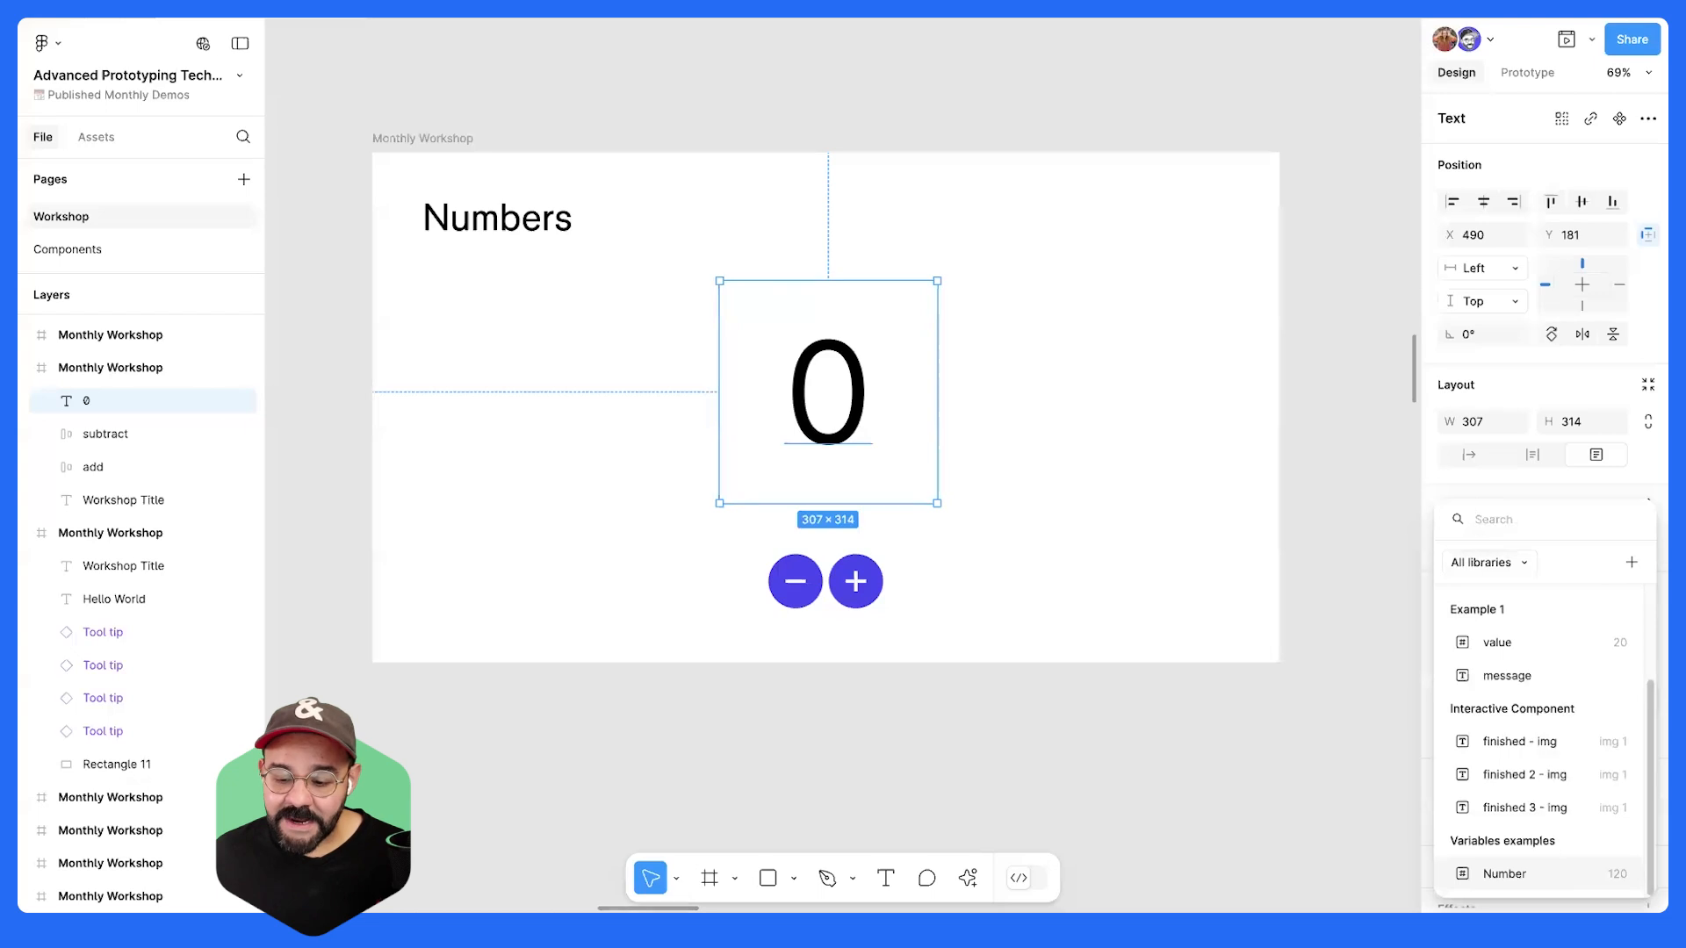
click(1503, 873)
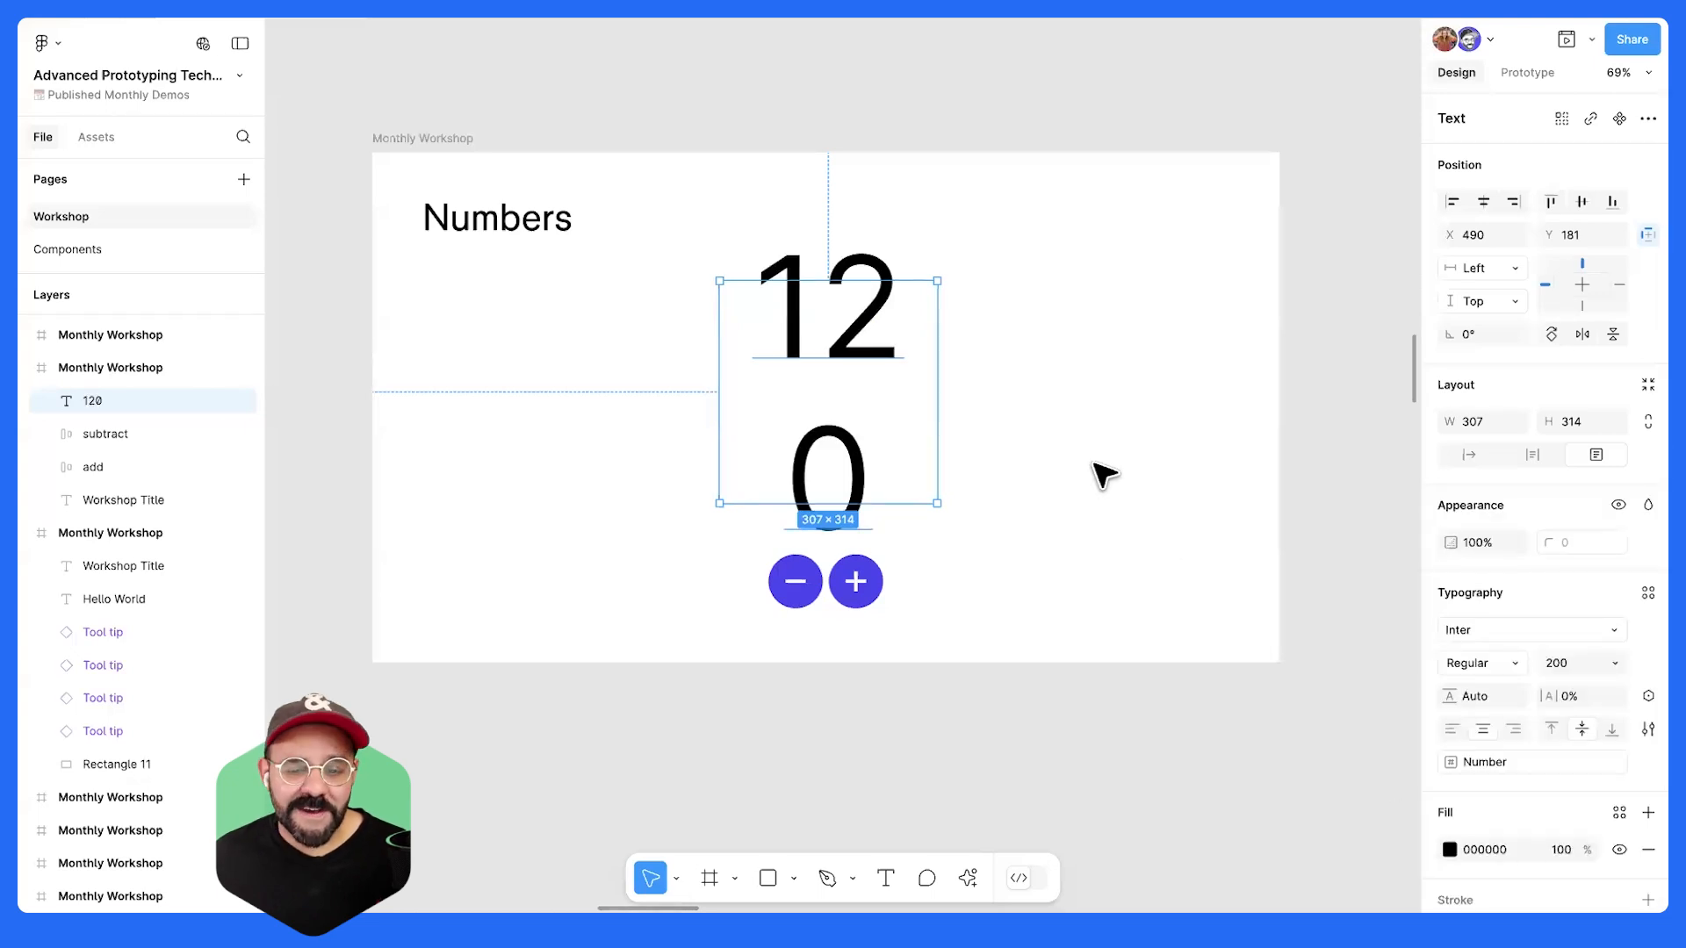
- Widen the counter's text box to about 657 × 314 and centre it above the minus and plus buttons
drag(939, 425, 1061, 438)
drag(726, 421, 631, 430)
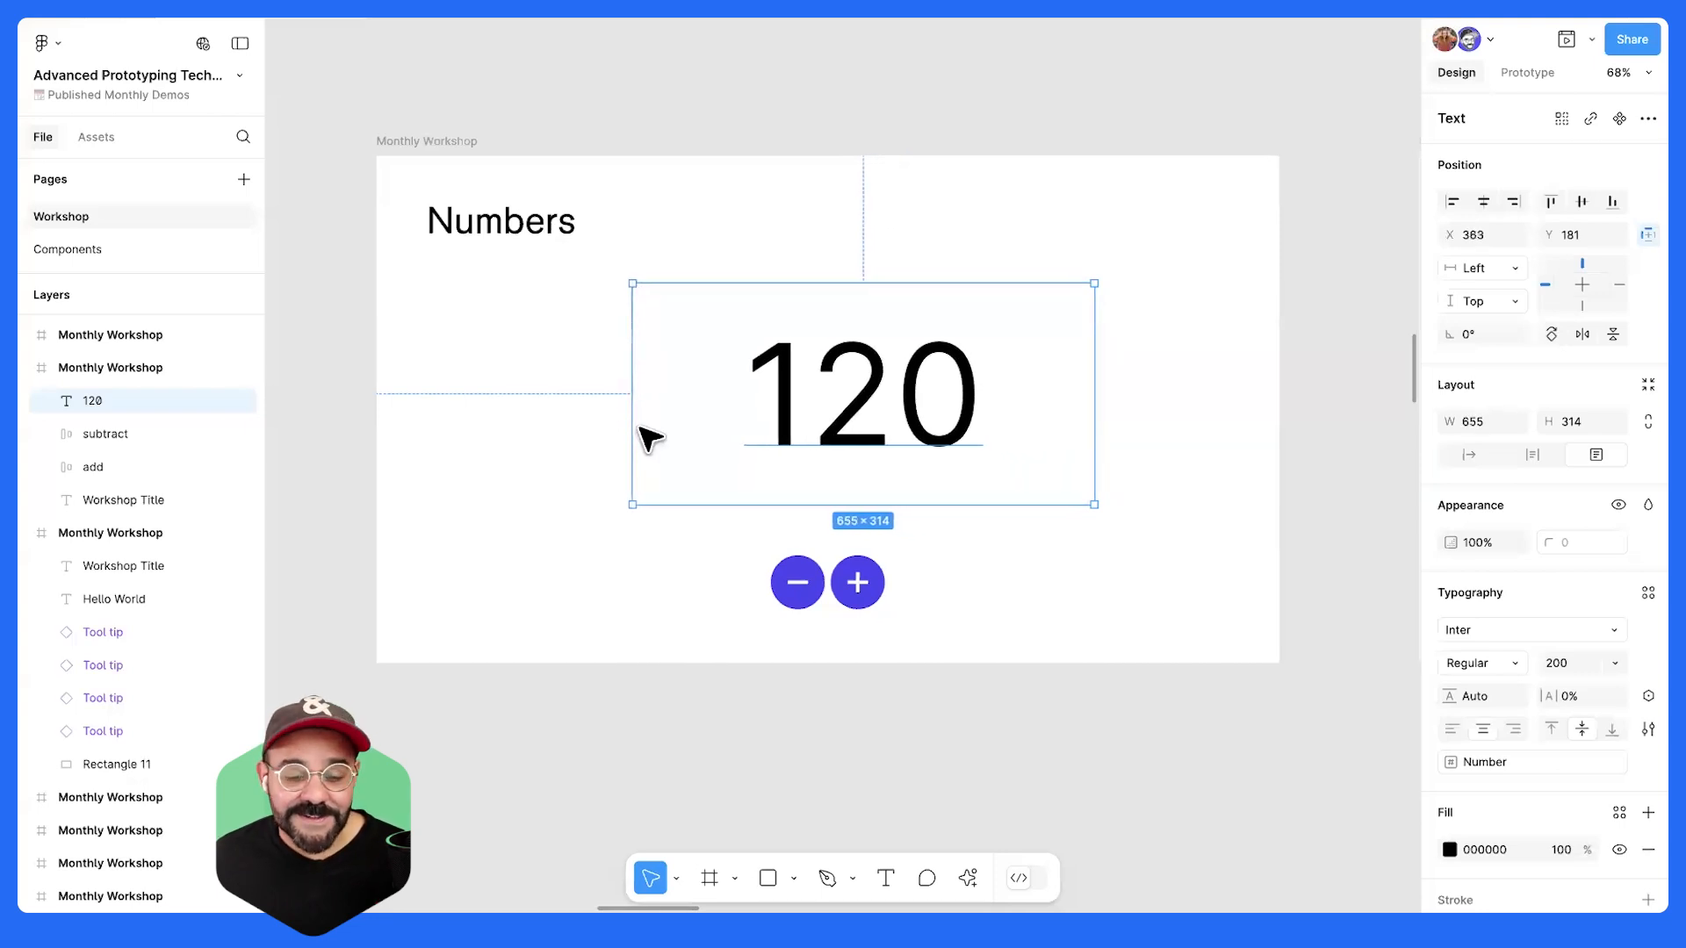
drag(878, 406, 875, 463)
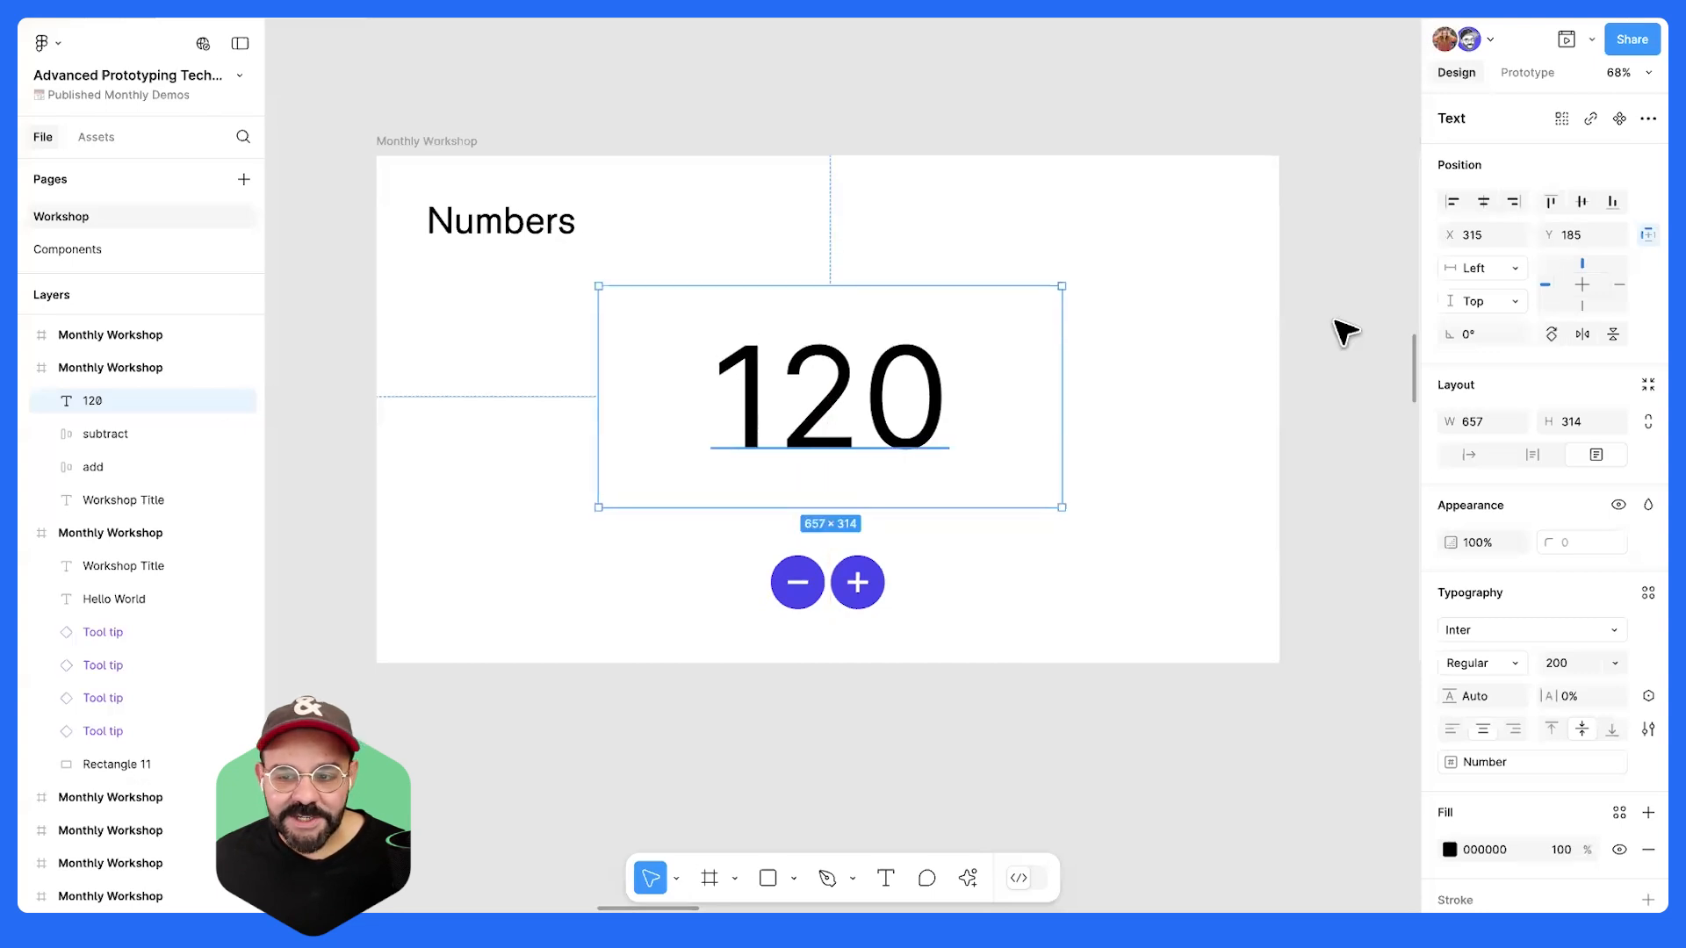
click(1362, 260)
- Reopen the local variables beside the counter and step the Number variable's value up and down, ending at 59
drag(1366, 241, 1345, 307)
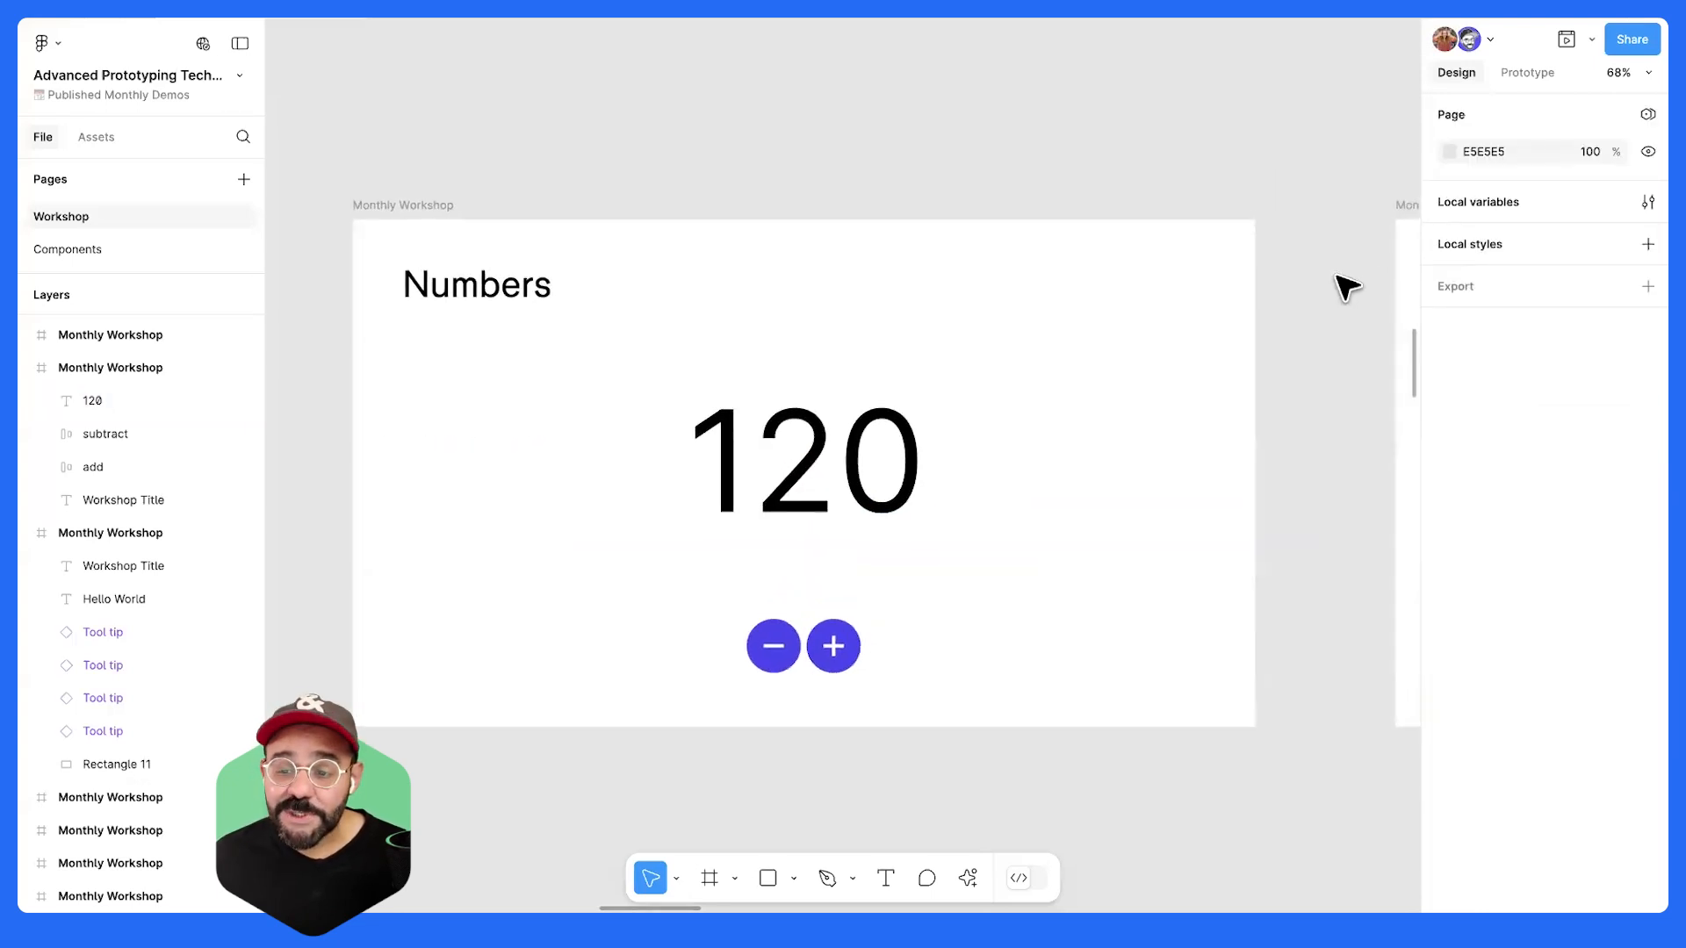
click(1648, 203)
drag(1069, 166, 1010, 557)
scroll(1023, 521, down, 1)
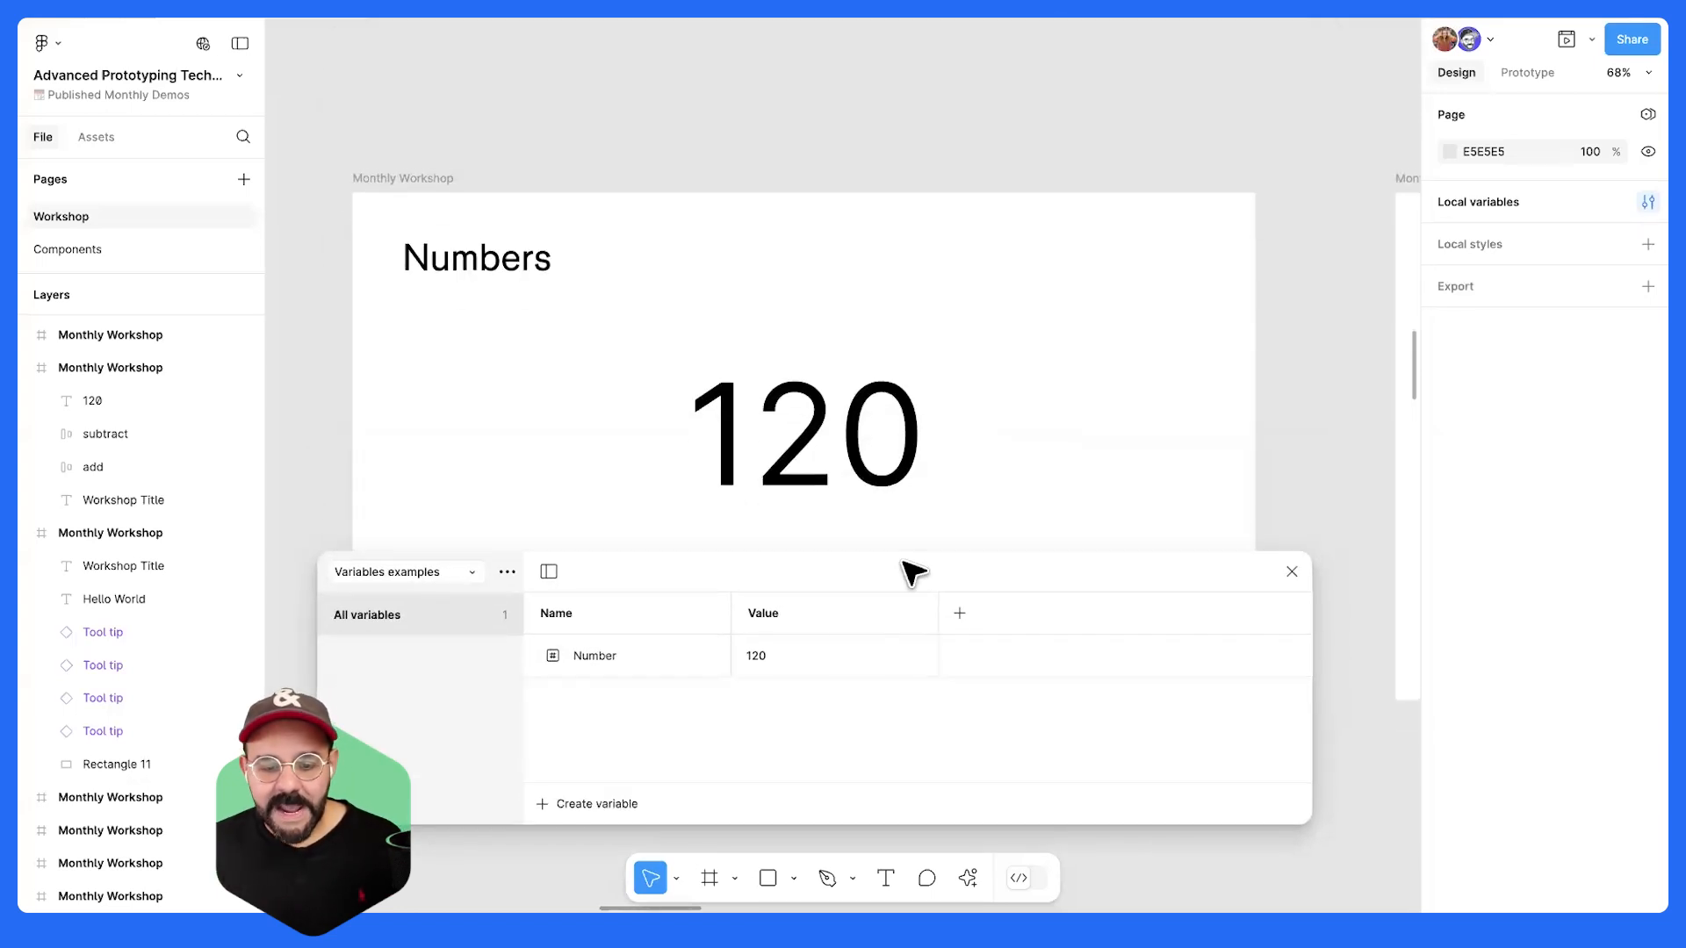
double_click(781, 653)
key(shift+Up)
key(shift+Up)
key(shift+Up)
key(shift+Up)
key(shift+Up)
key(shift+Down)
key(shift+Down)
key(shift+Down)
key(shift+Down)
key(Down)
key(Down)
key(Down)
key(Down)
key(Down)
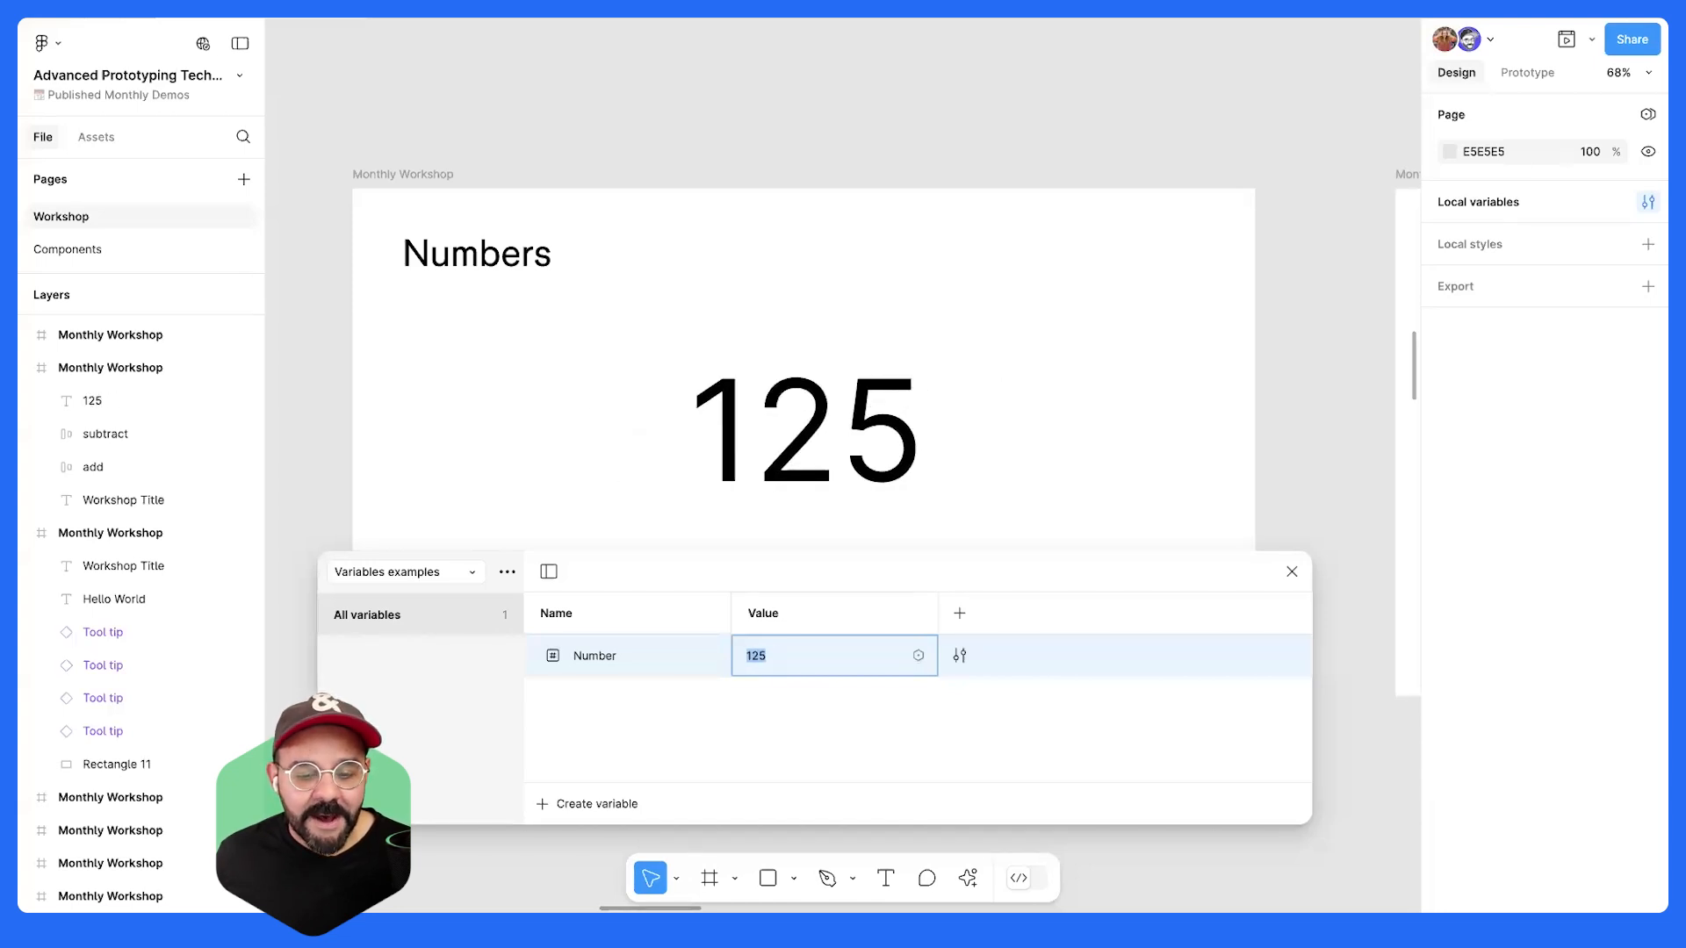
key(shift+Down)
key(shift+Down)
key(shift+Down)
key(shift+Down)
key(shift+Down)
key(shift+Down)
key(shift+Down)
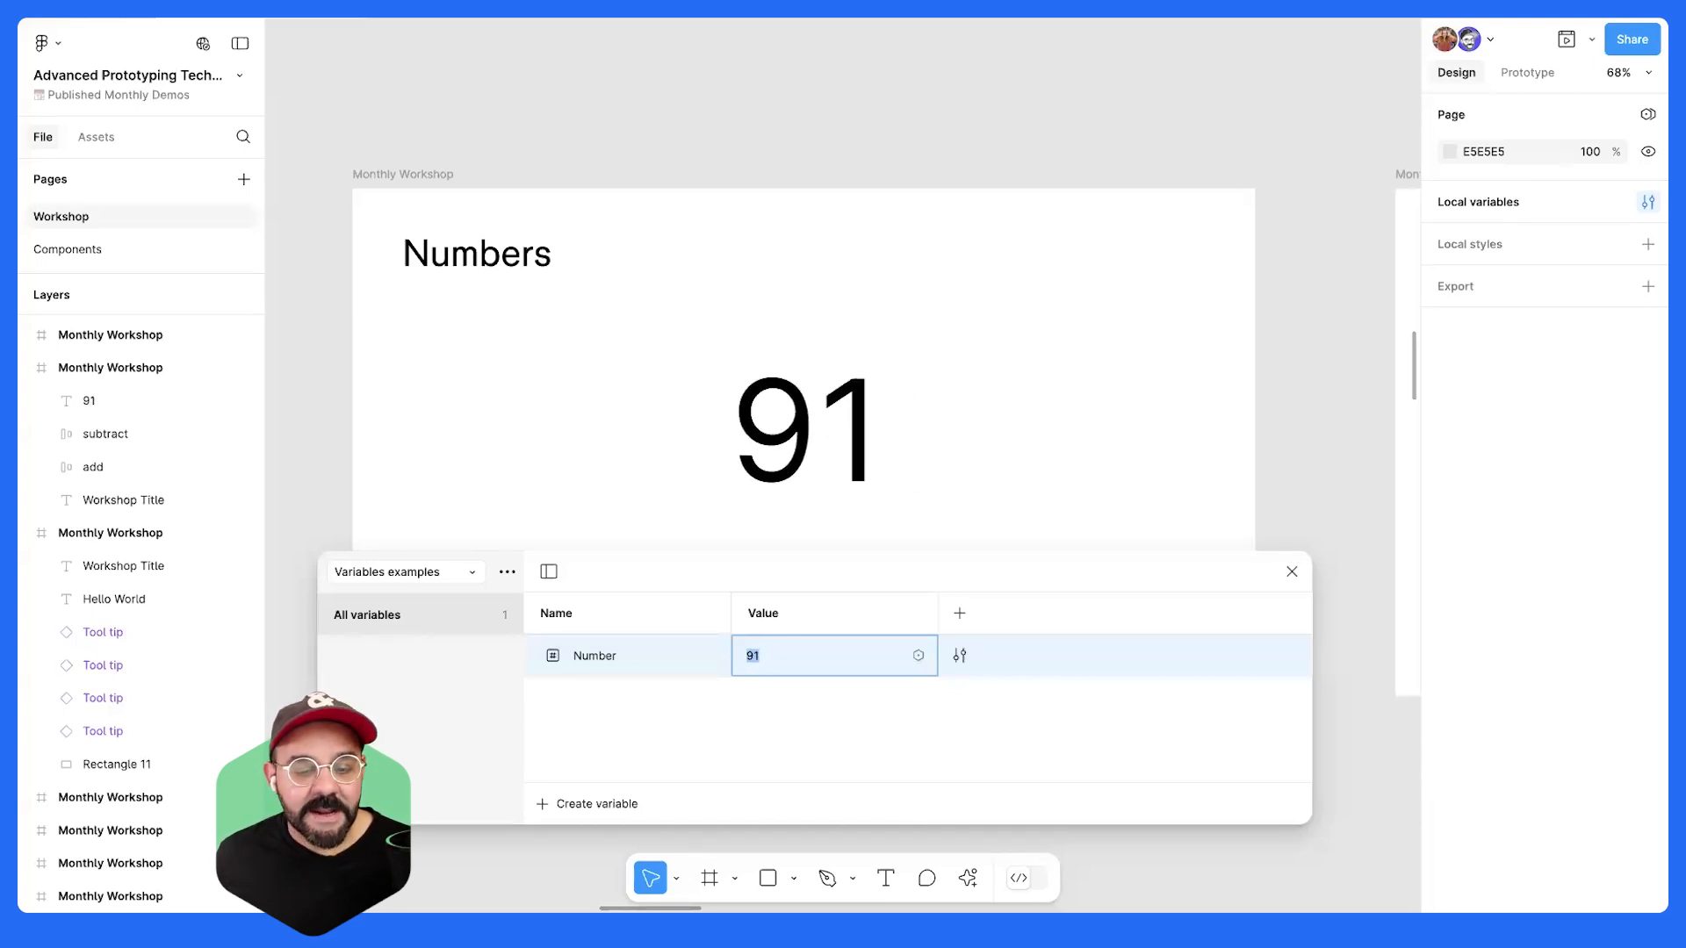
key(shift+Down)
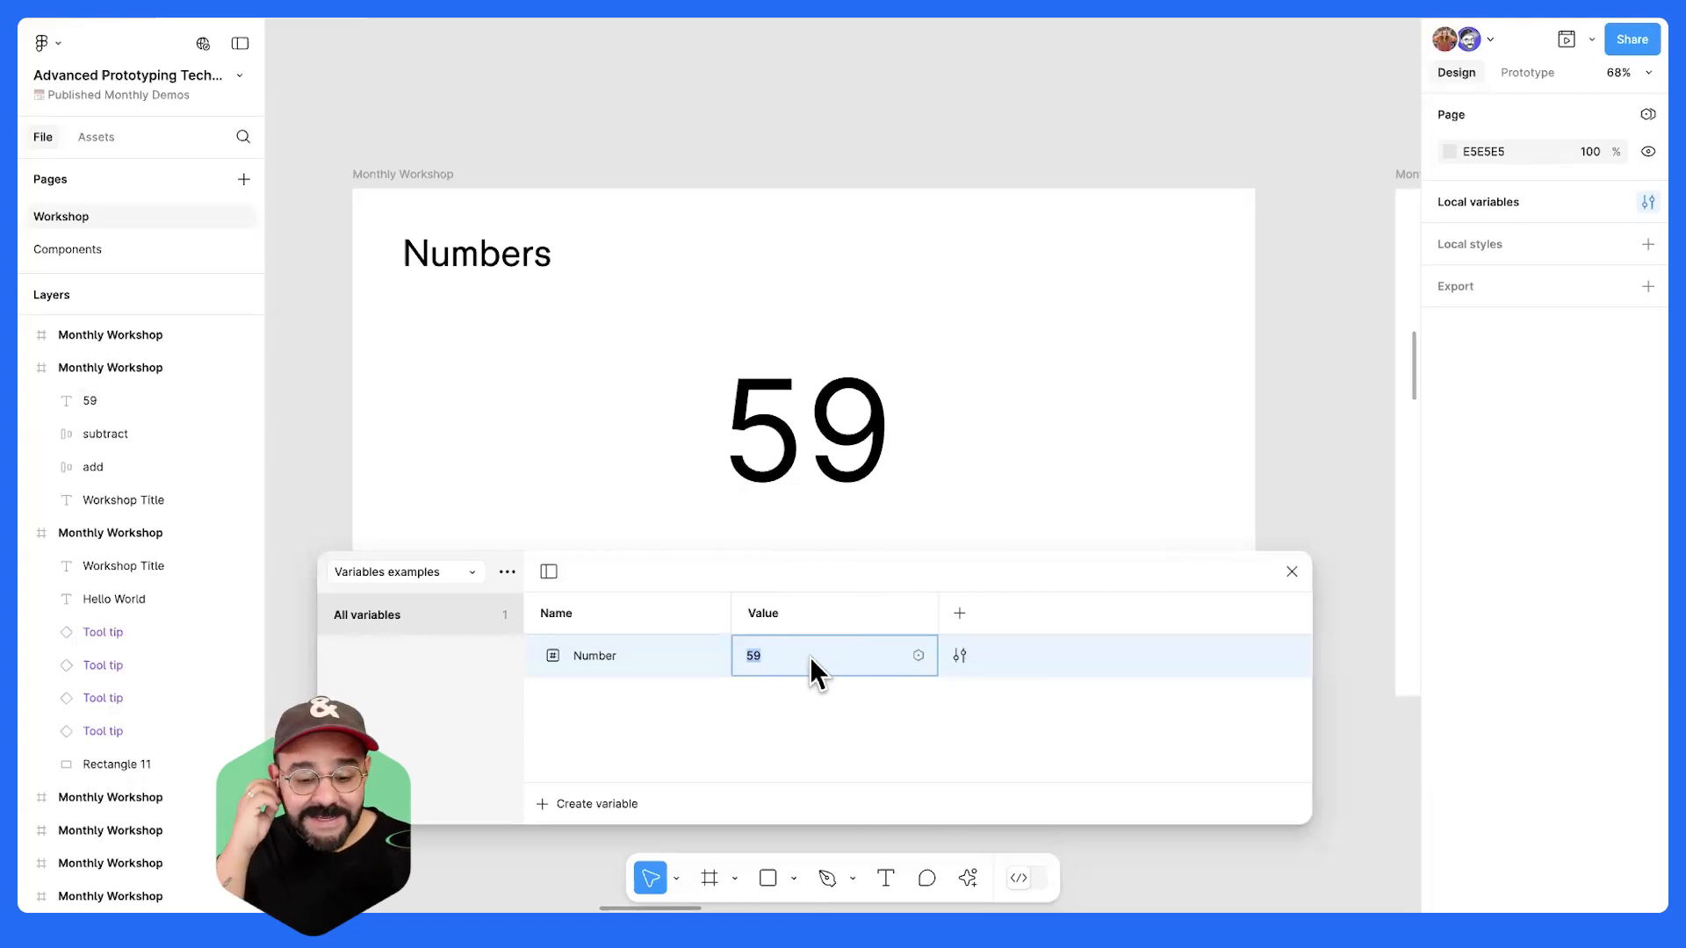
- Set the Number variable's value back to 120 and close the local variables
text(120)
key(Return)
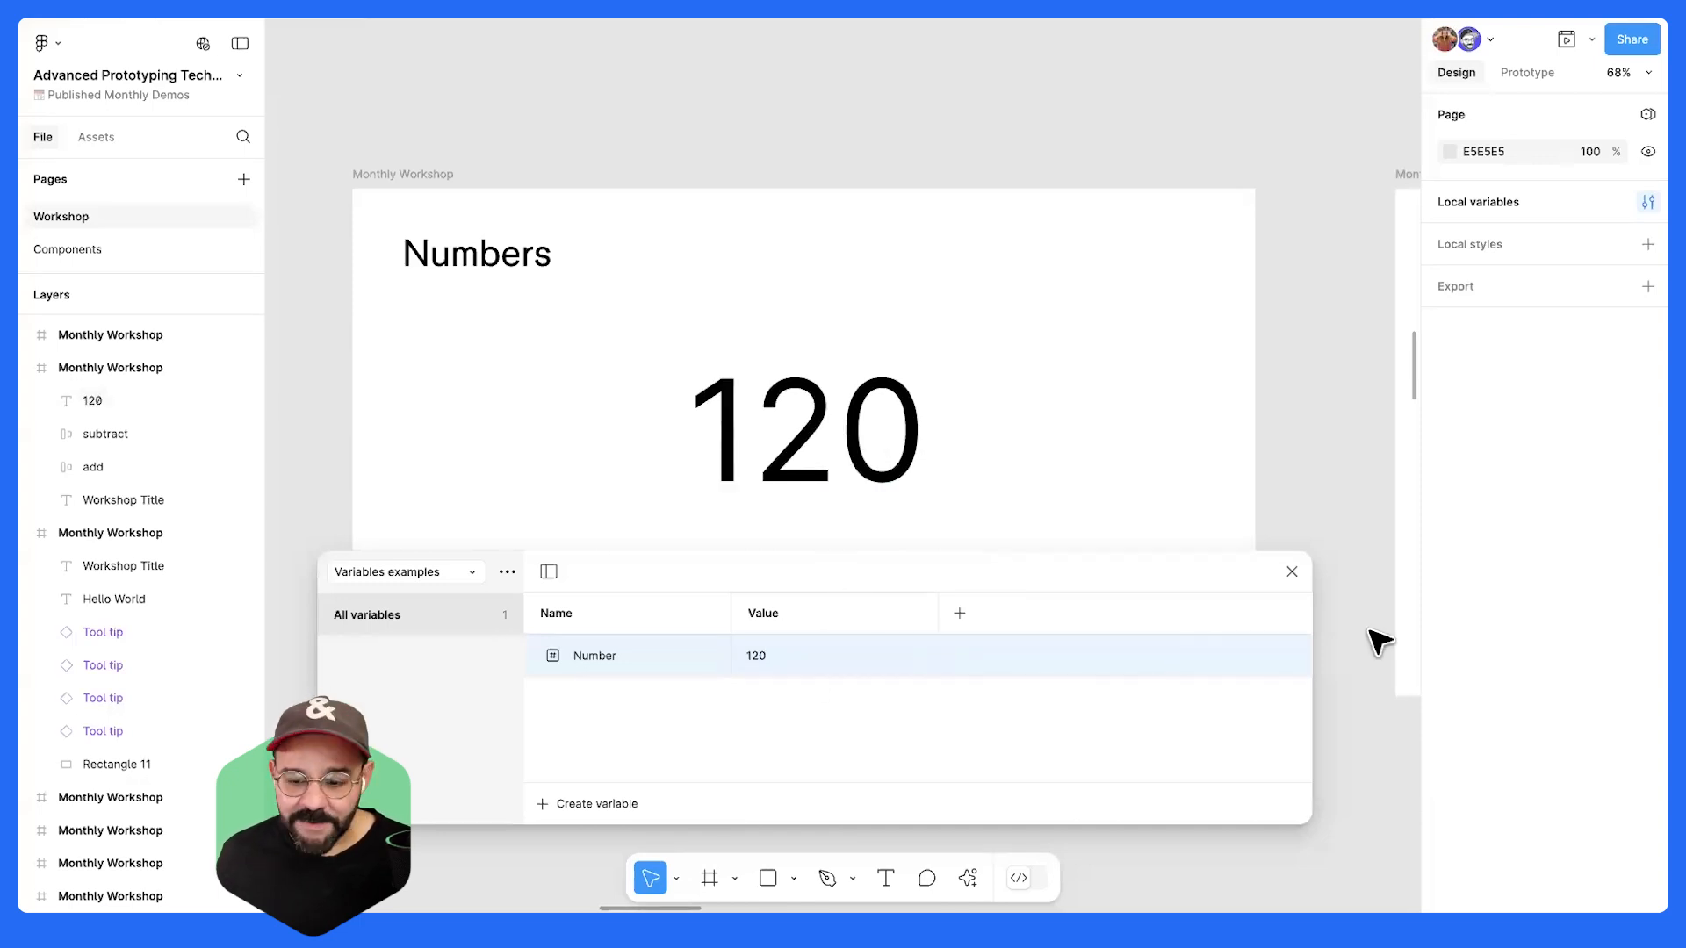
click(1292, 572)
- Nudge the counter text box to X 307, Y 182 on the Numbers slide and deselect it
drag(979, 551, 956, 486)
drag(796, 376, 800, 376)
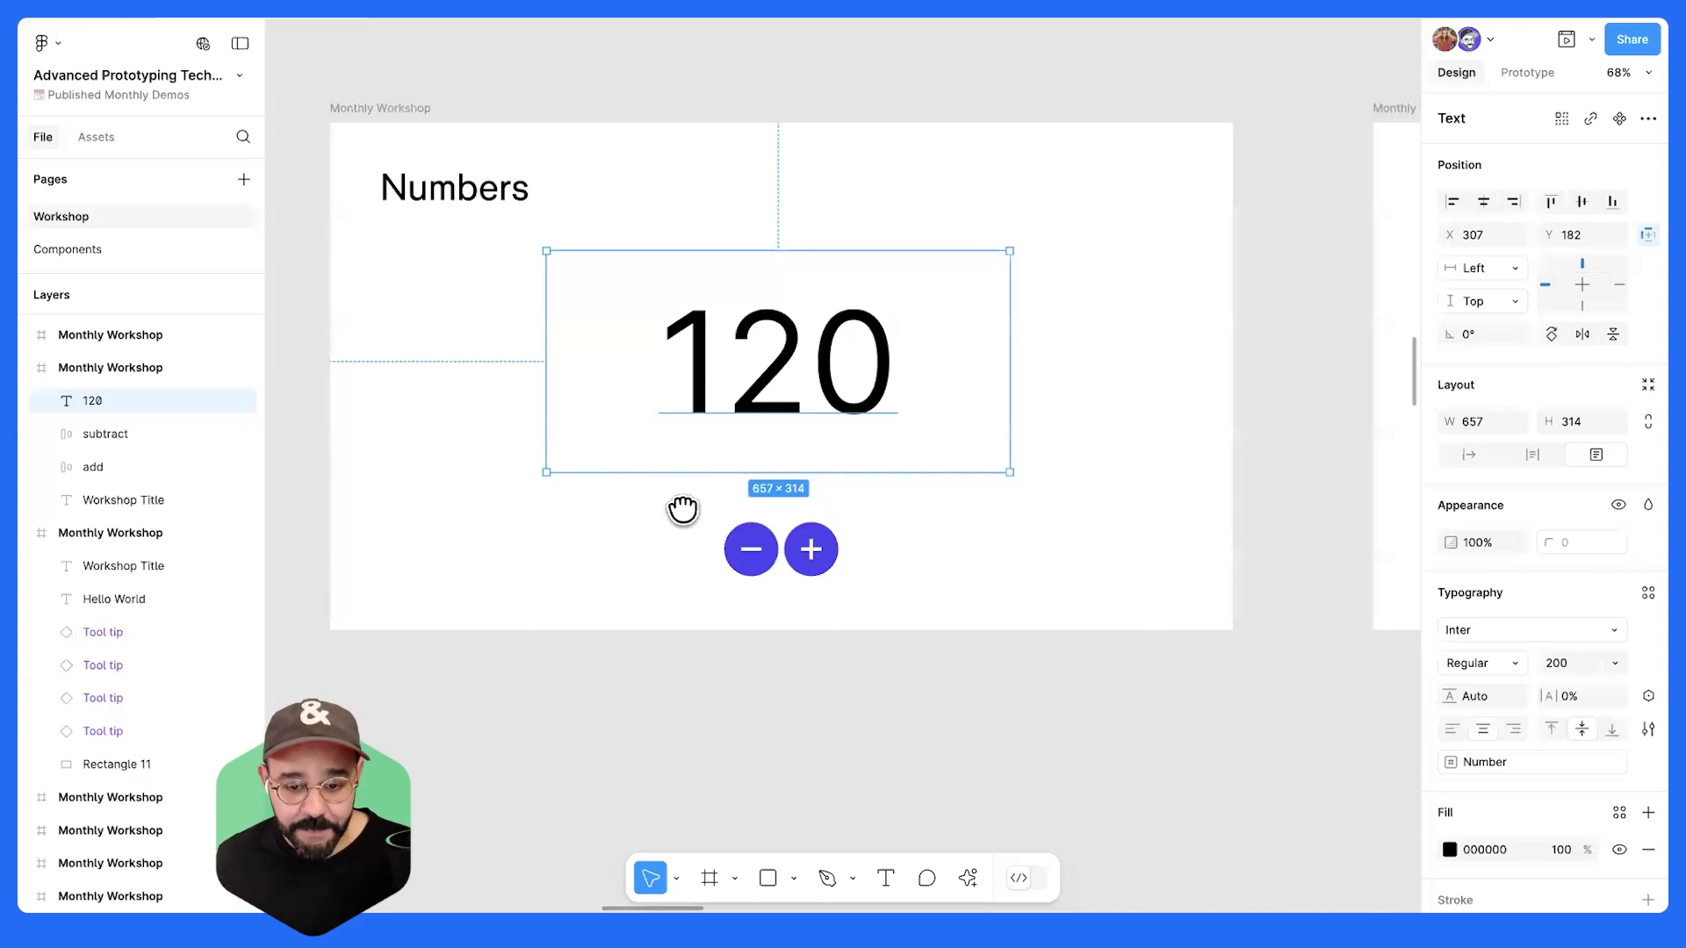
drag(683, 511, 727, 508)
click(1072, 542)
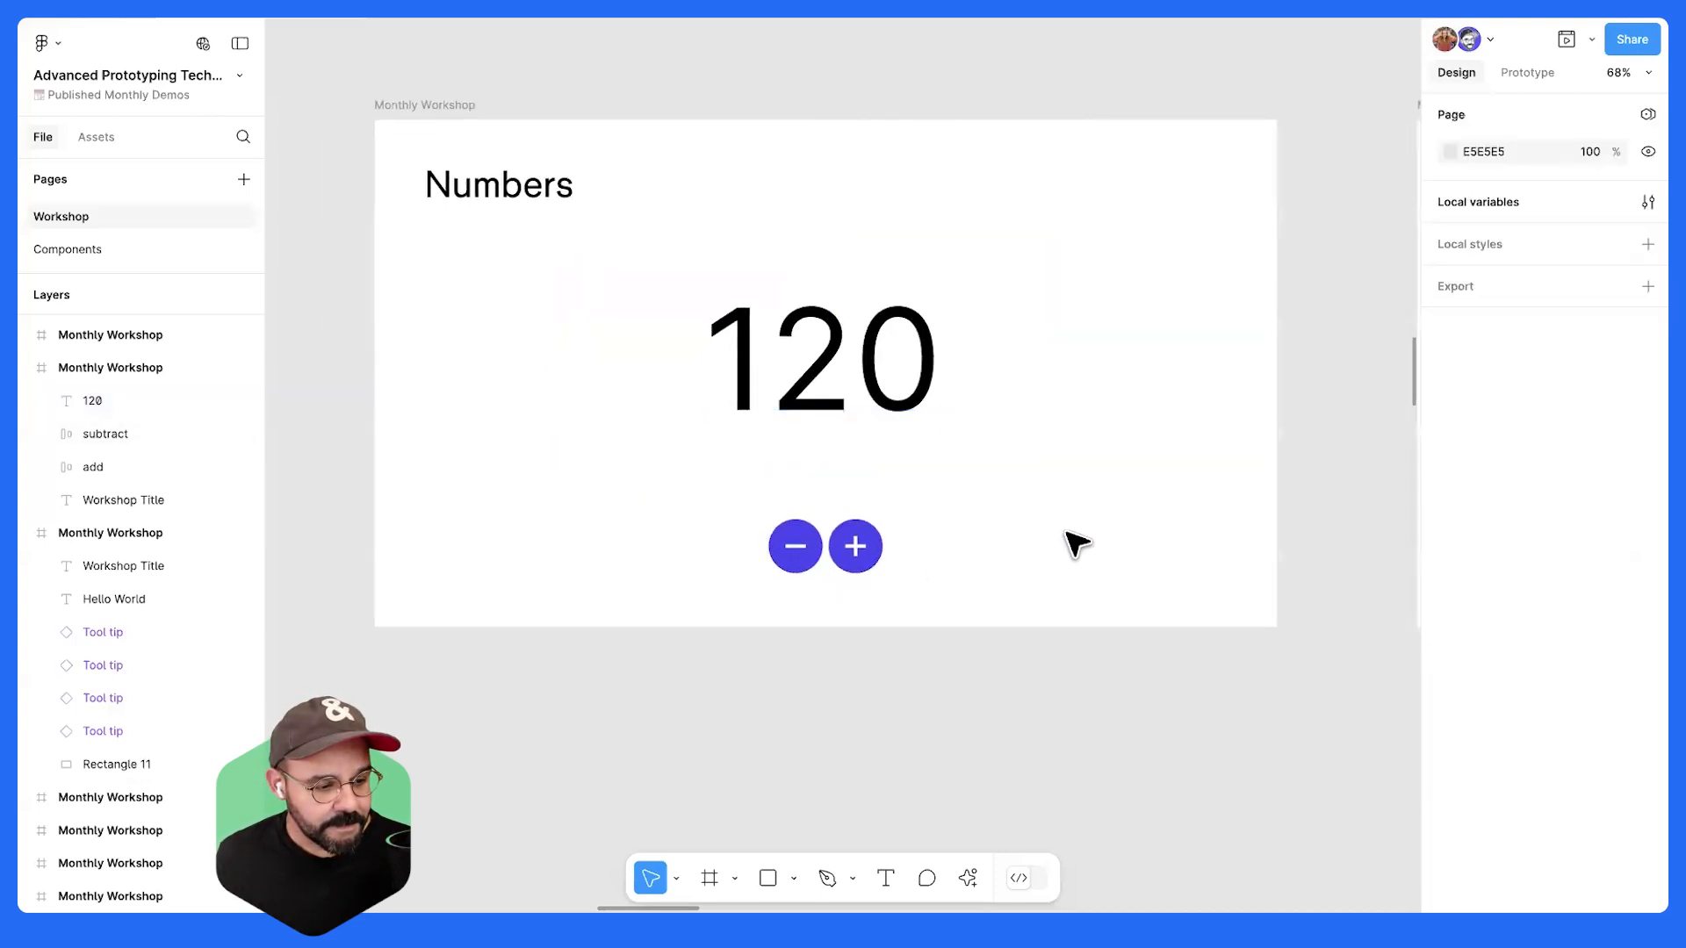
drag(1068, 534, 1069, 545)
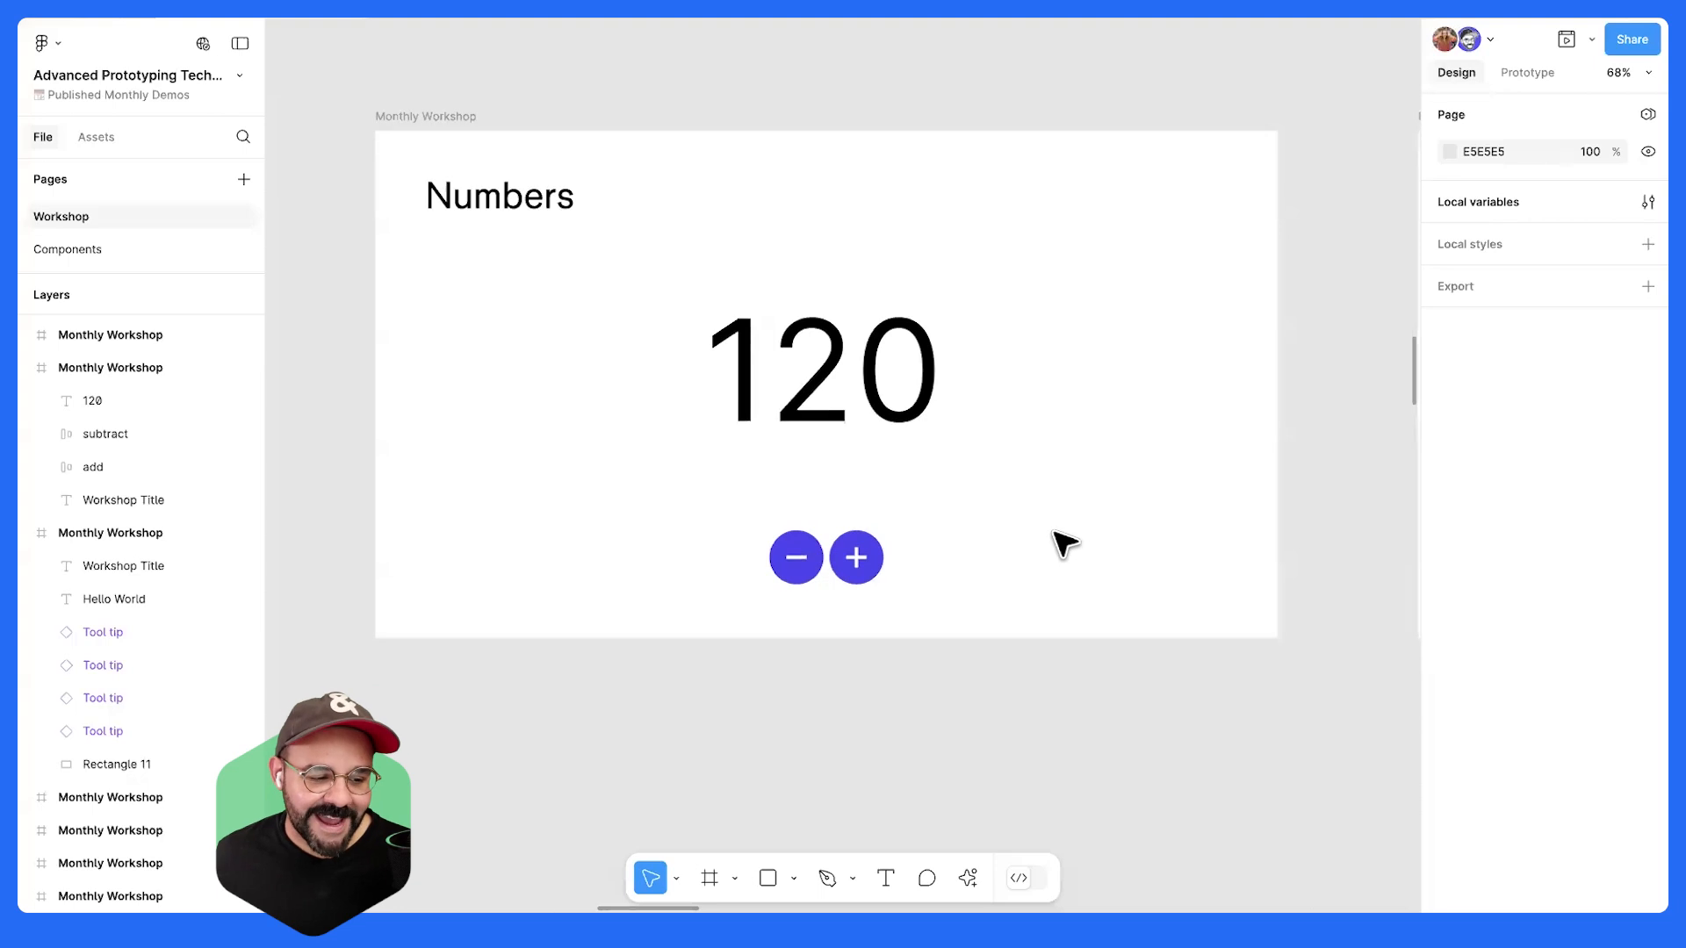
- Set the counter text's resizing to auto width so the box hugs its number
click(896, 411)
key(alt)
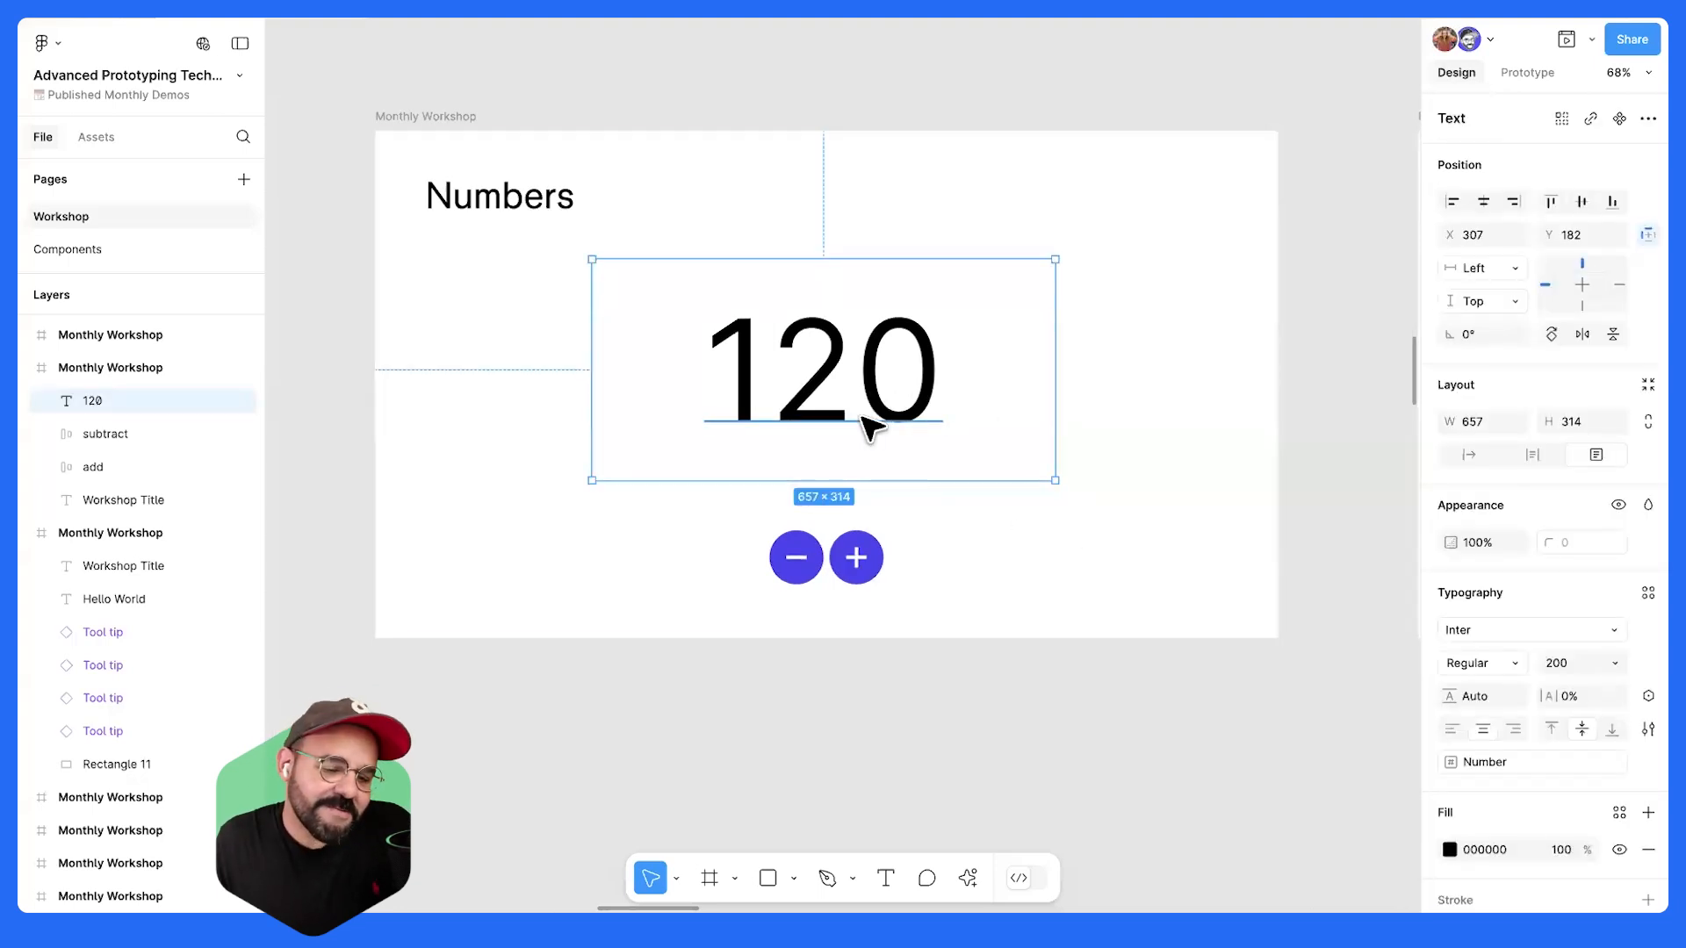
click(1001, 567)
click(898, 376)
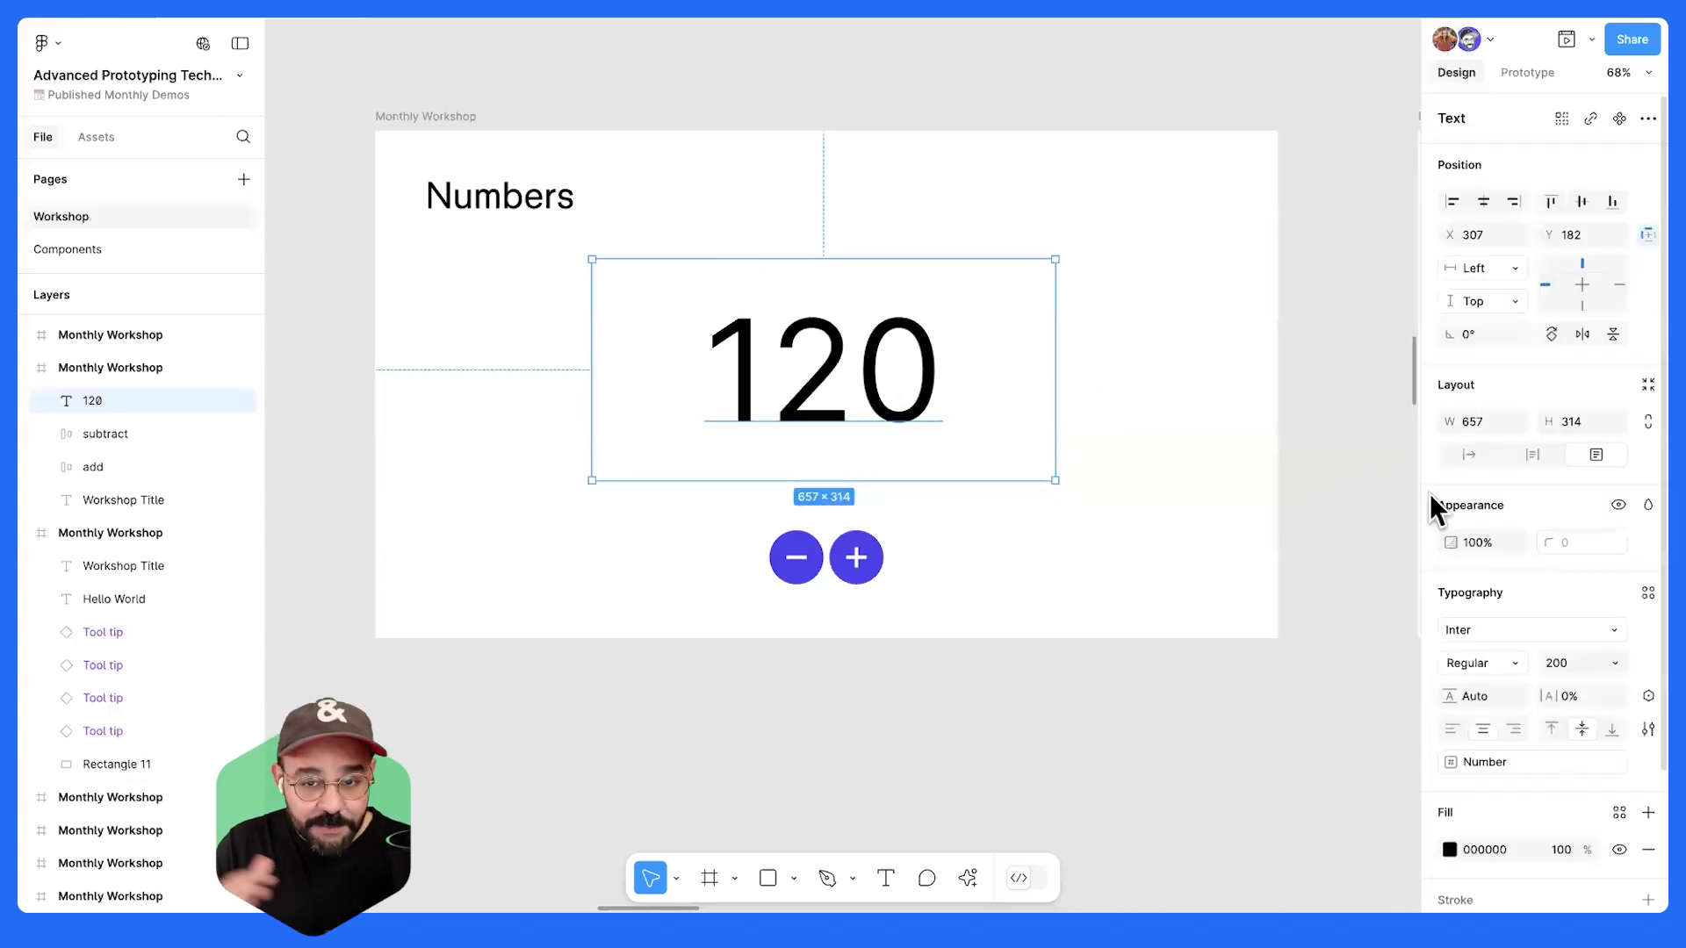
click(1466, 457)
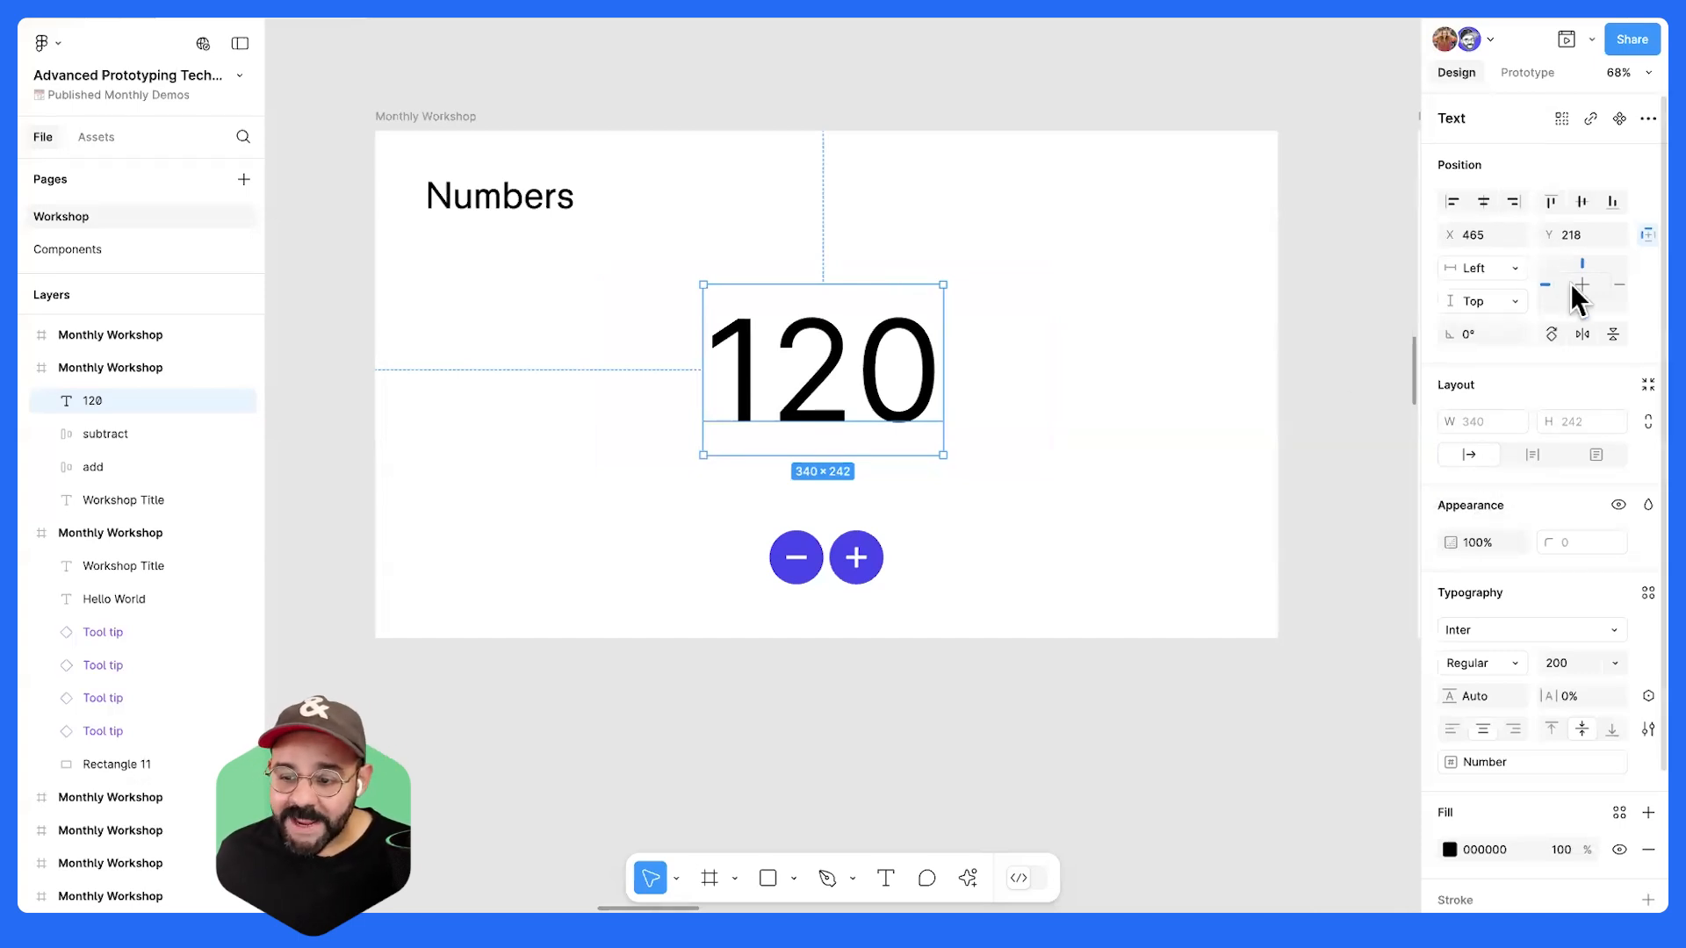
- Set the counter text's horizontal and vertical constraints to Center
click(1645, 236)
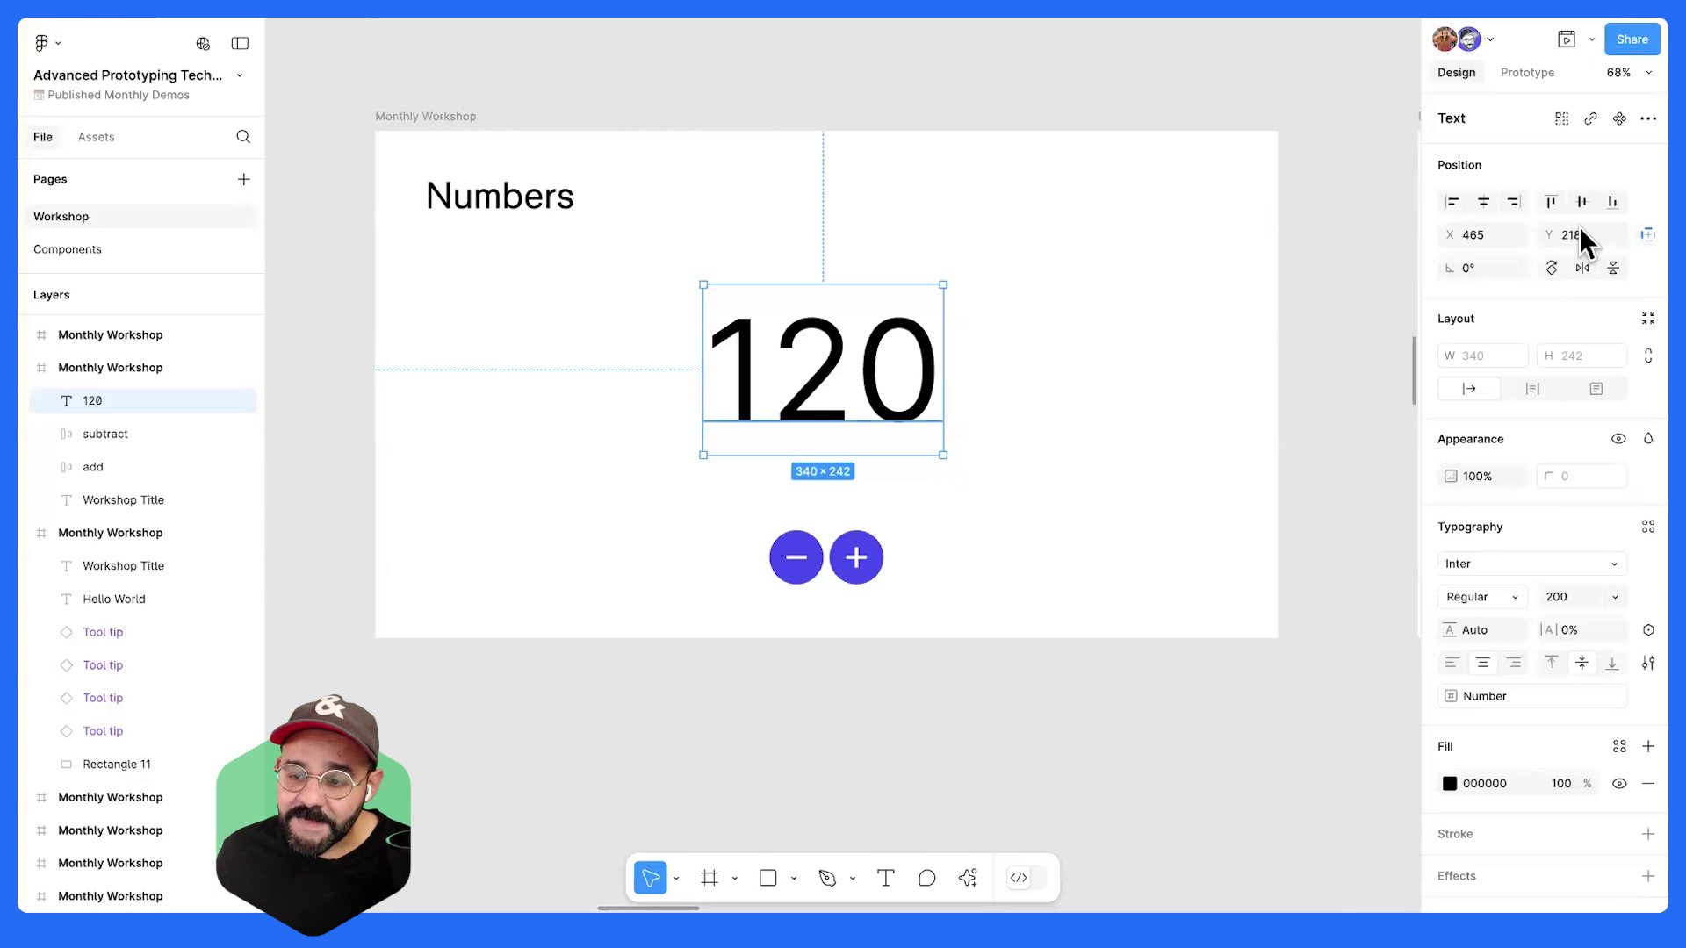
click(1646, 235)
click(1581, 291)
click(1588, 286)
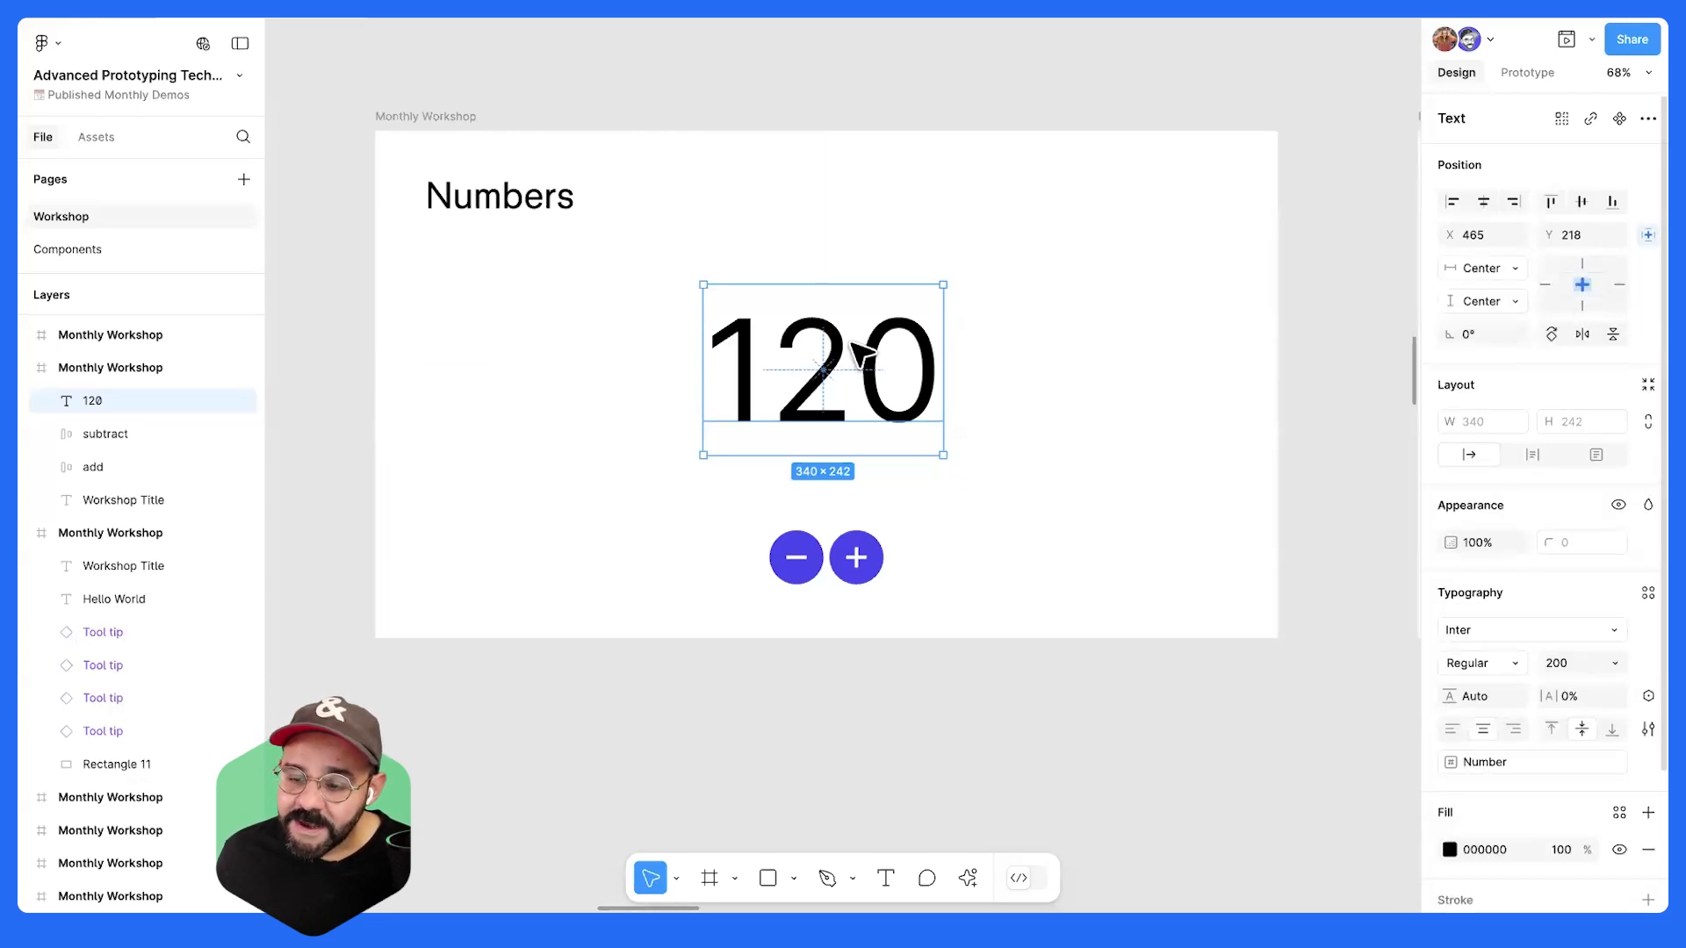
- Try replacing the counter text with "asdasdasd" to test how the centered auto-width box grows, and undo it
double_click(809, 378)
text(asdasdasd)
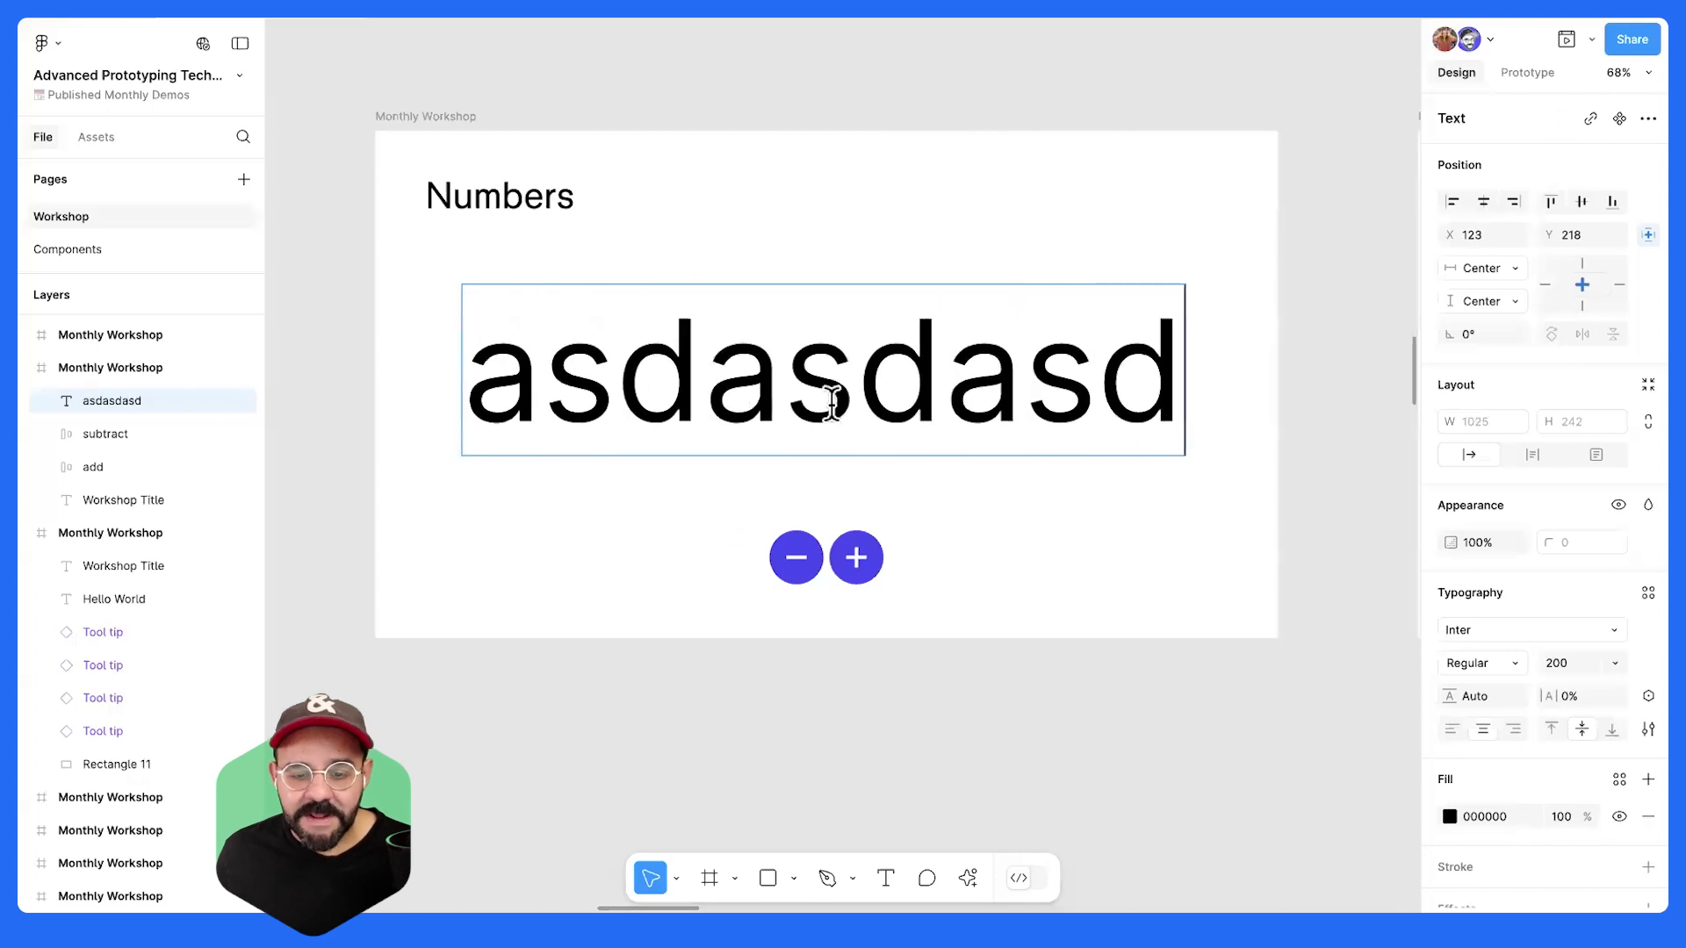
key(ctrl+z)
key(Escape)
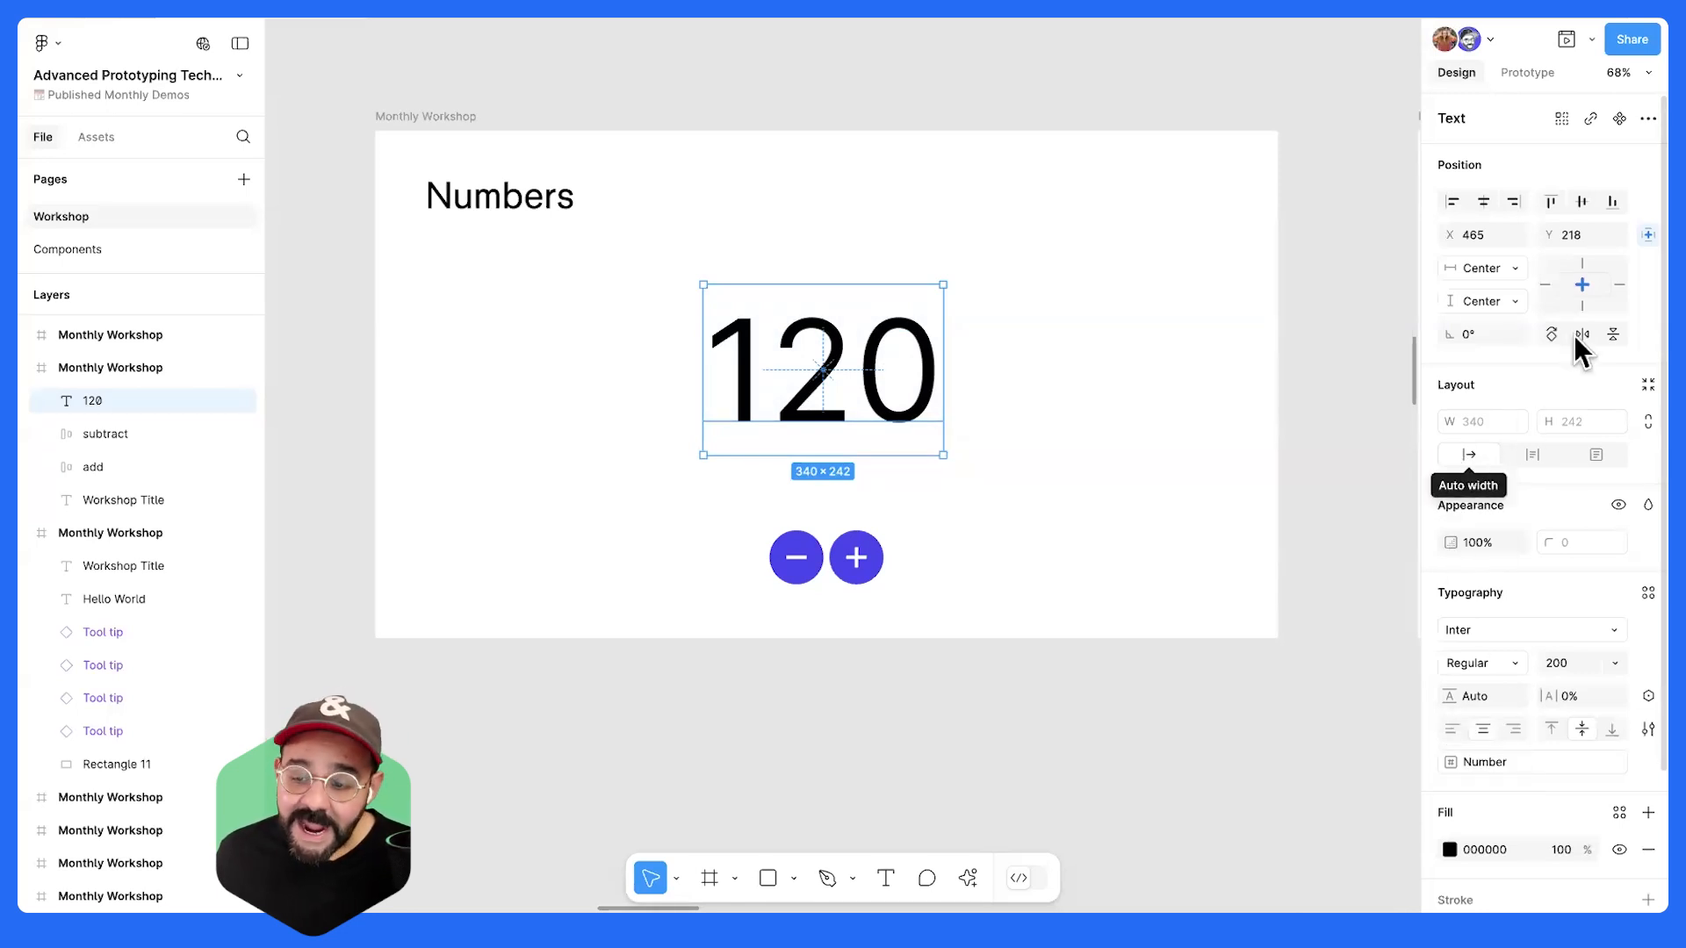
- Align the counter text to the horizontal center of the Numbers slide and deselect it
click(1648, 236)
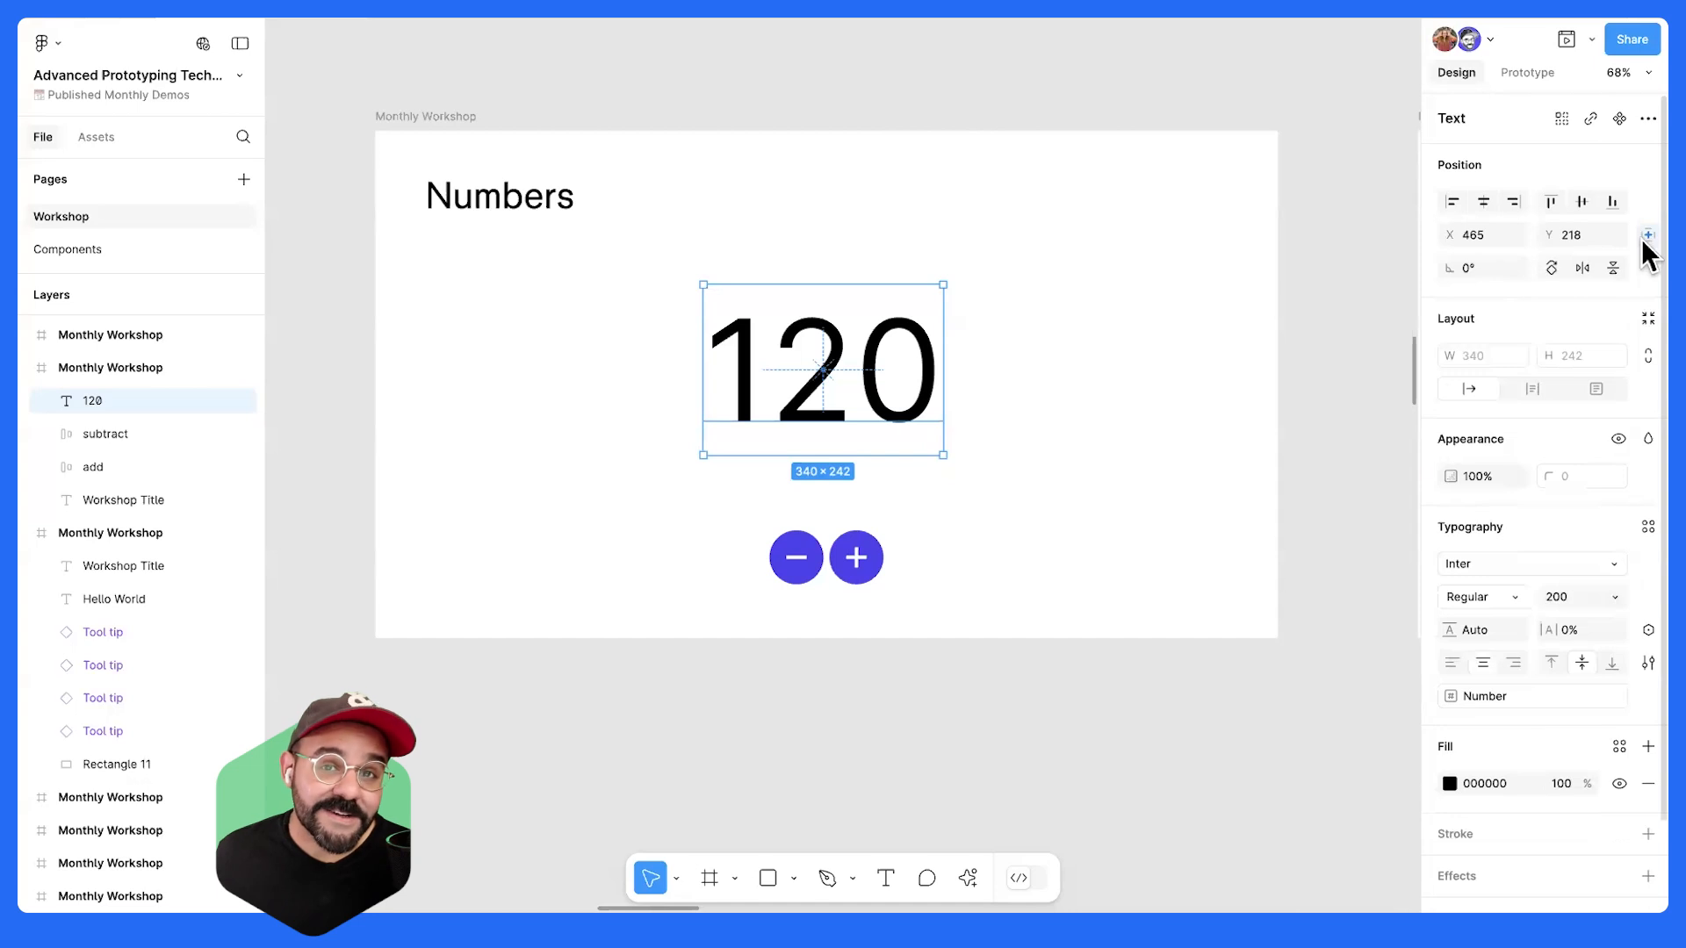
click(1648, 235)
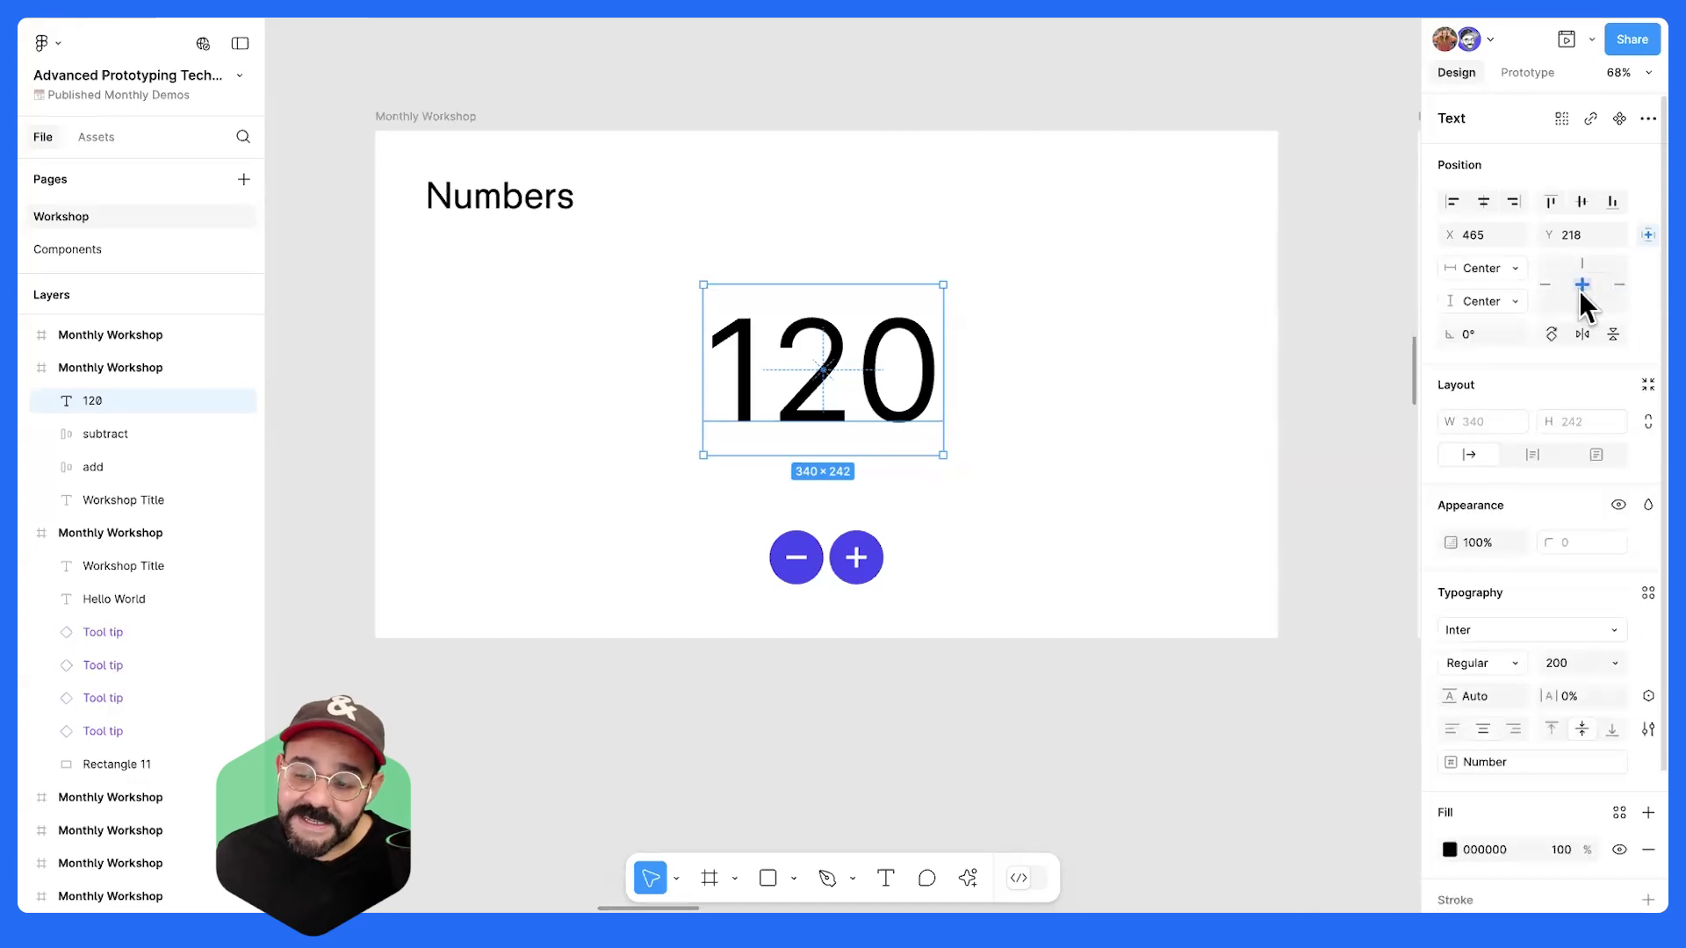
click(1483, 201)
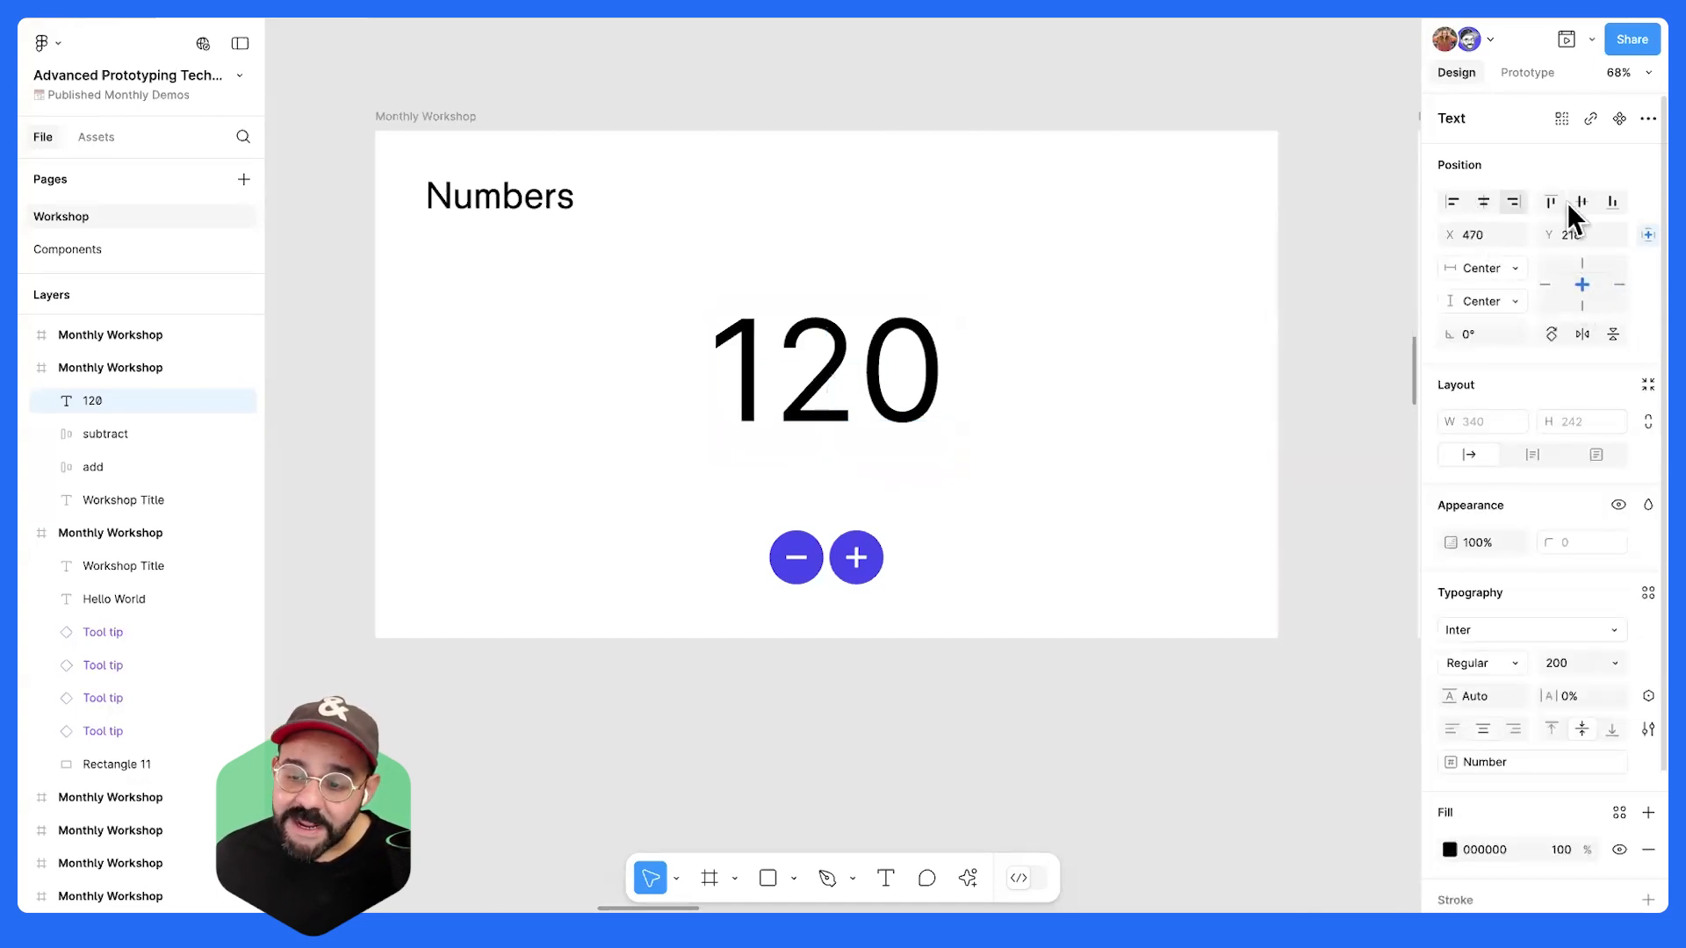
click(944, 391)
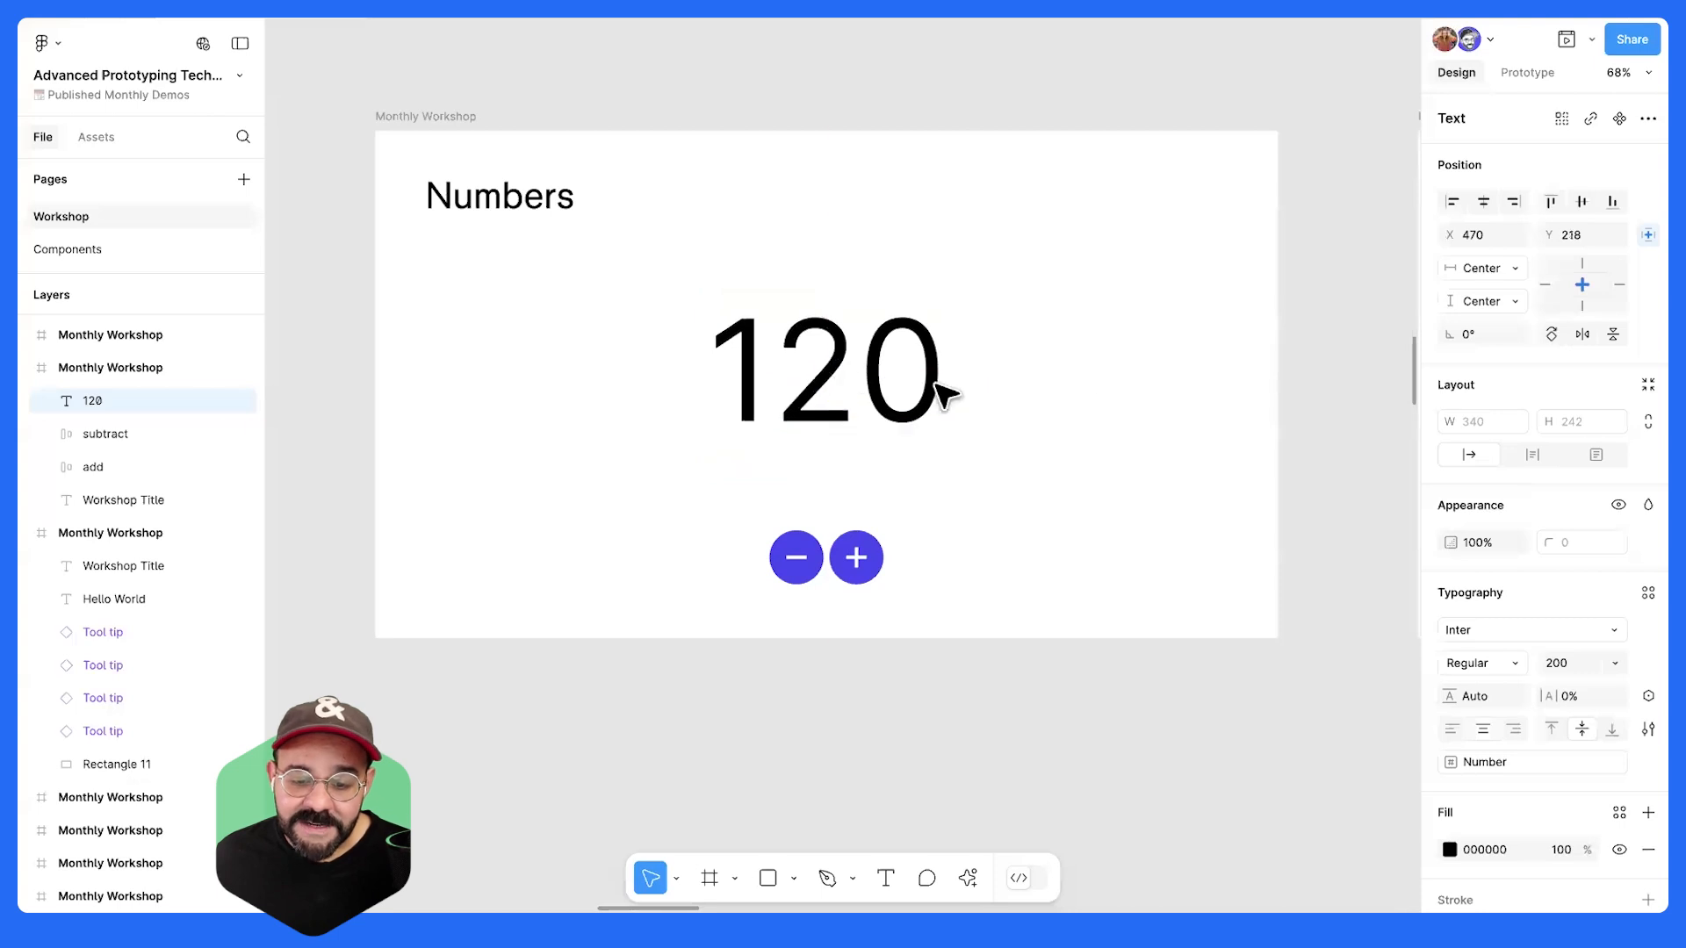
- Try removing the existing on-click Set variable interactions from the plus and minus buttons in prototype mode
drag(1065, 318, 1001, 334)
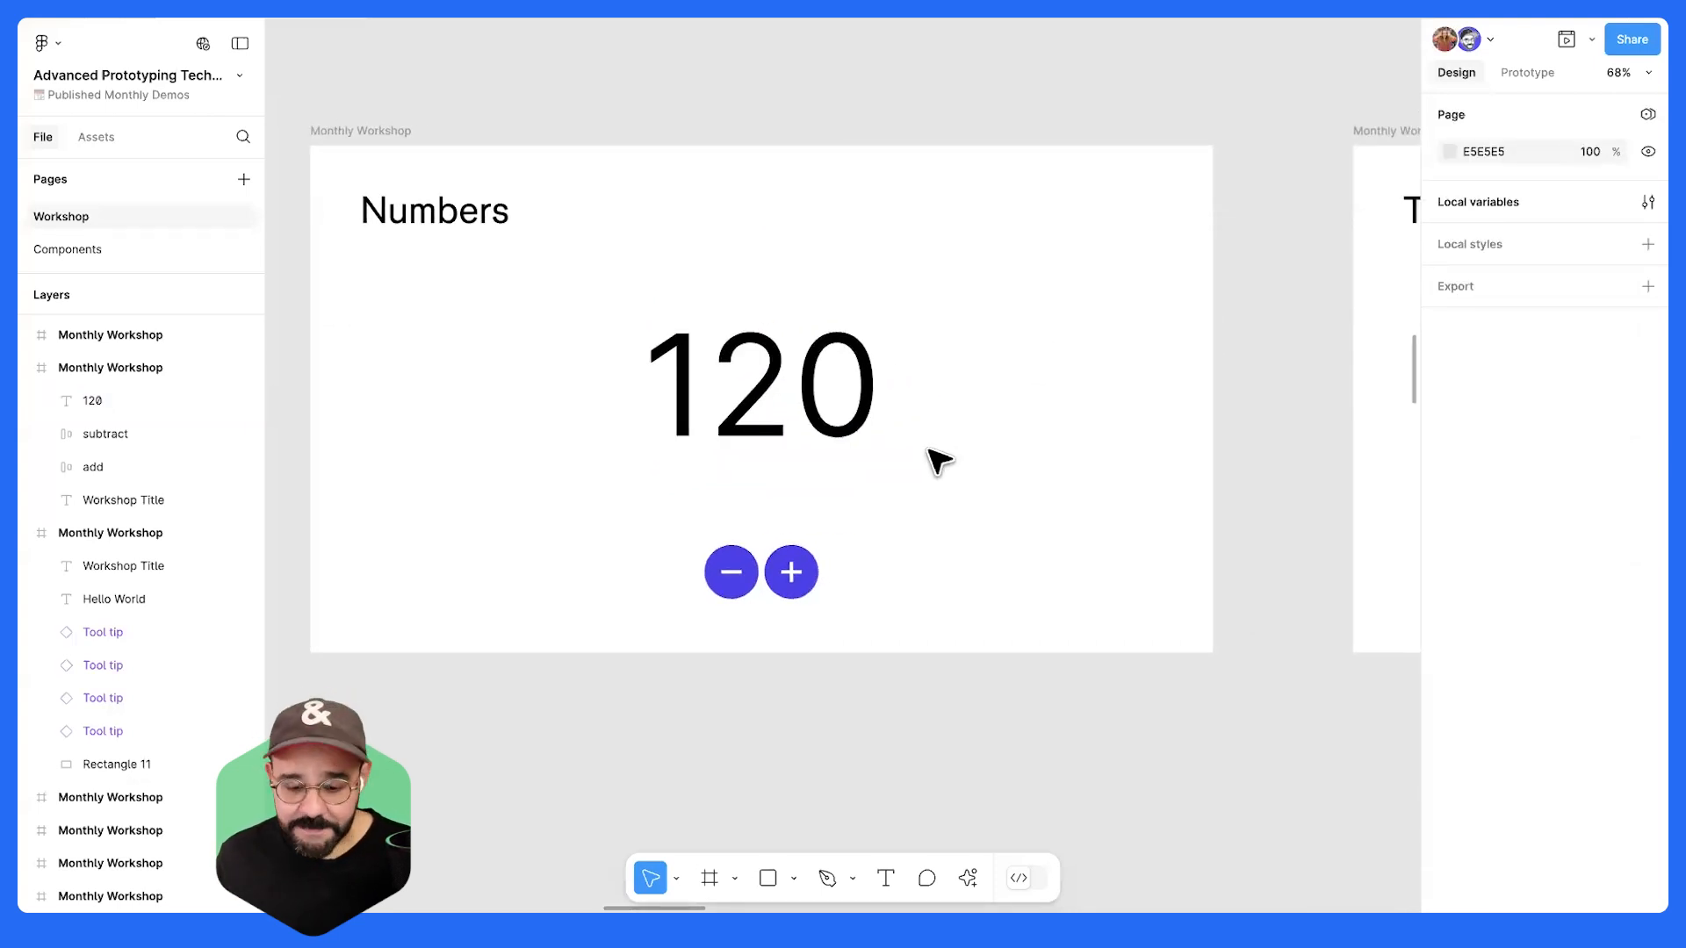
drag(903, 421, 923, 403)
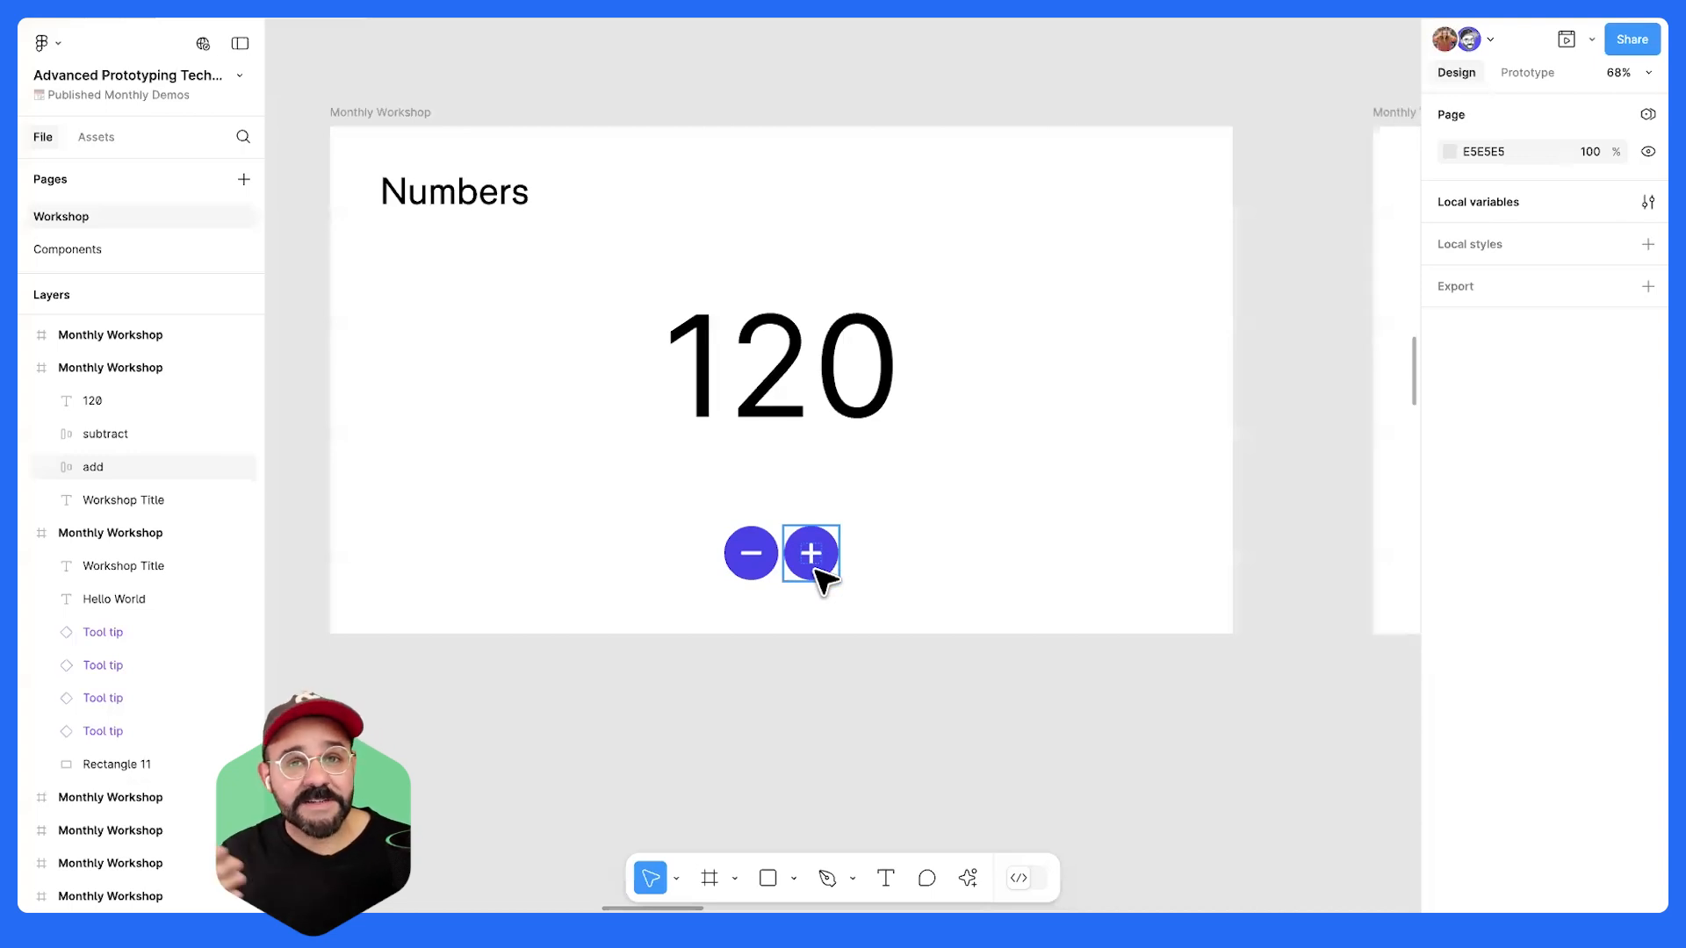
drag(914, 530, 928, 537)
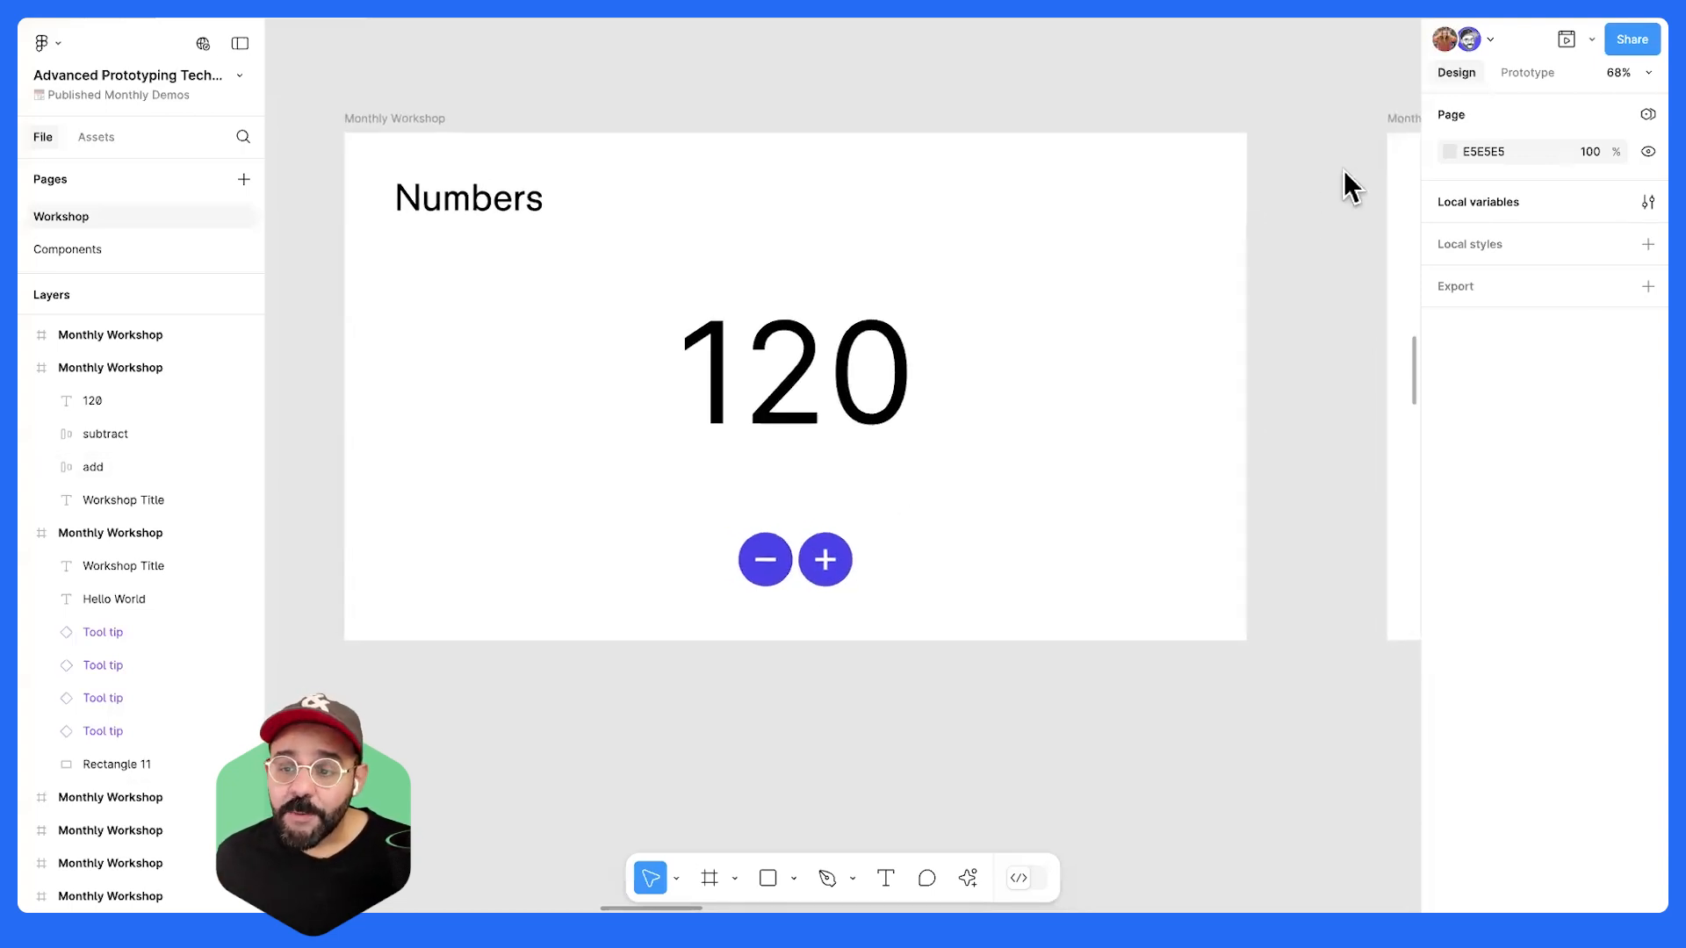
click(1530, 72)
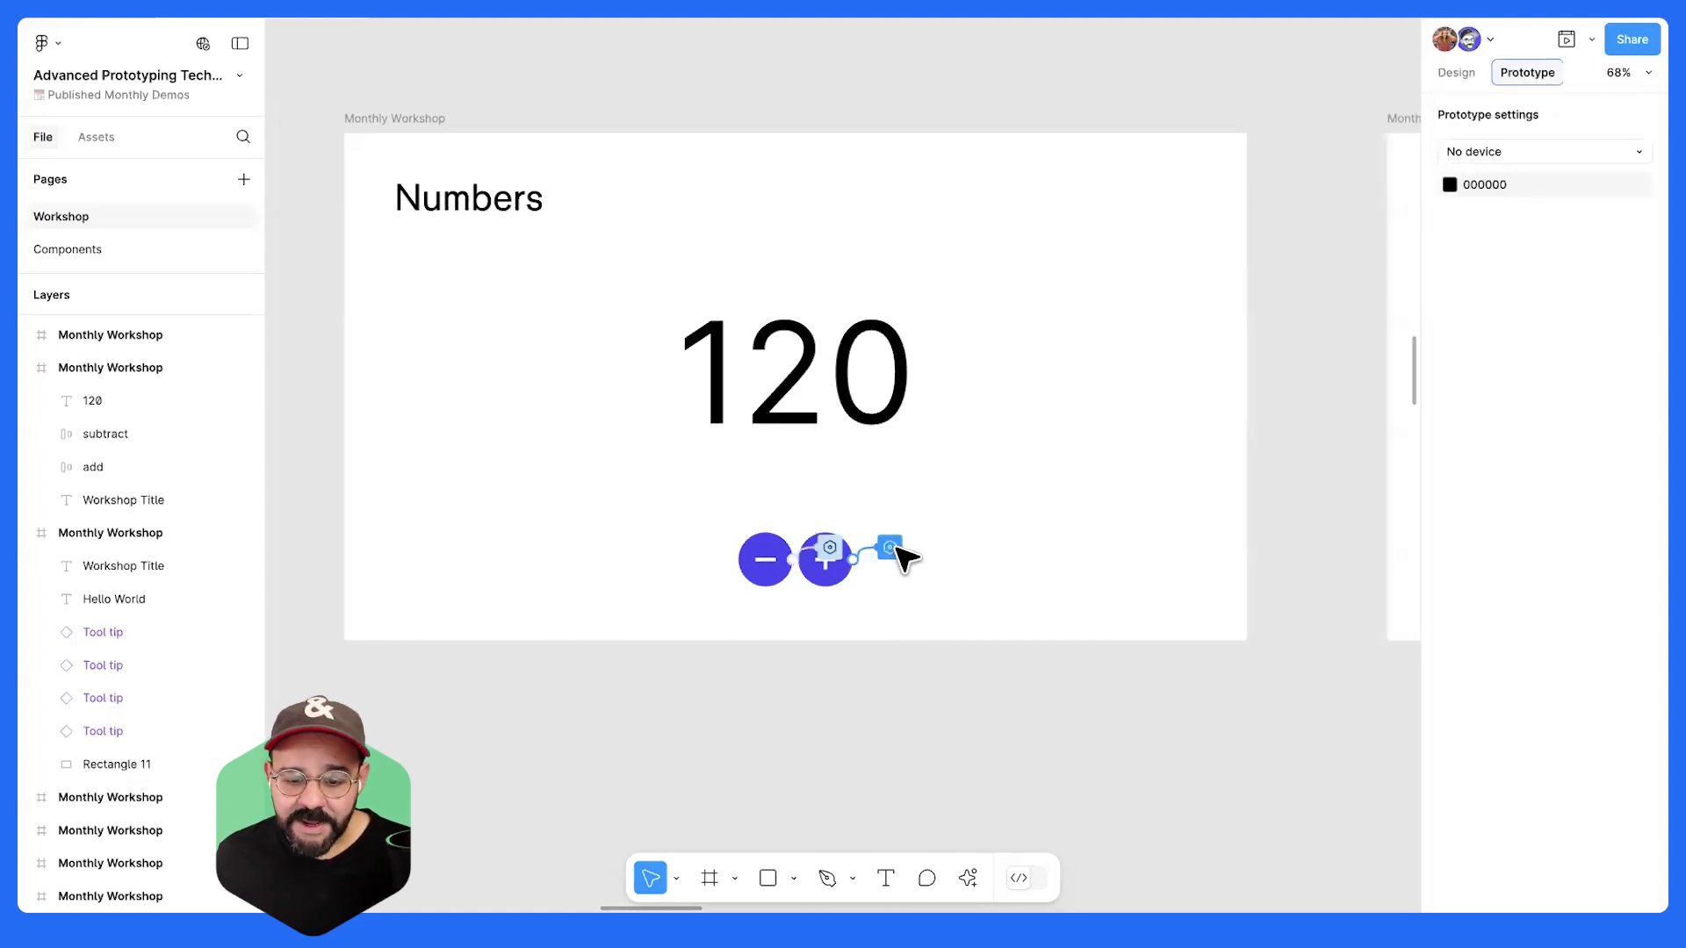
click(891, 548)
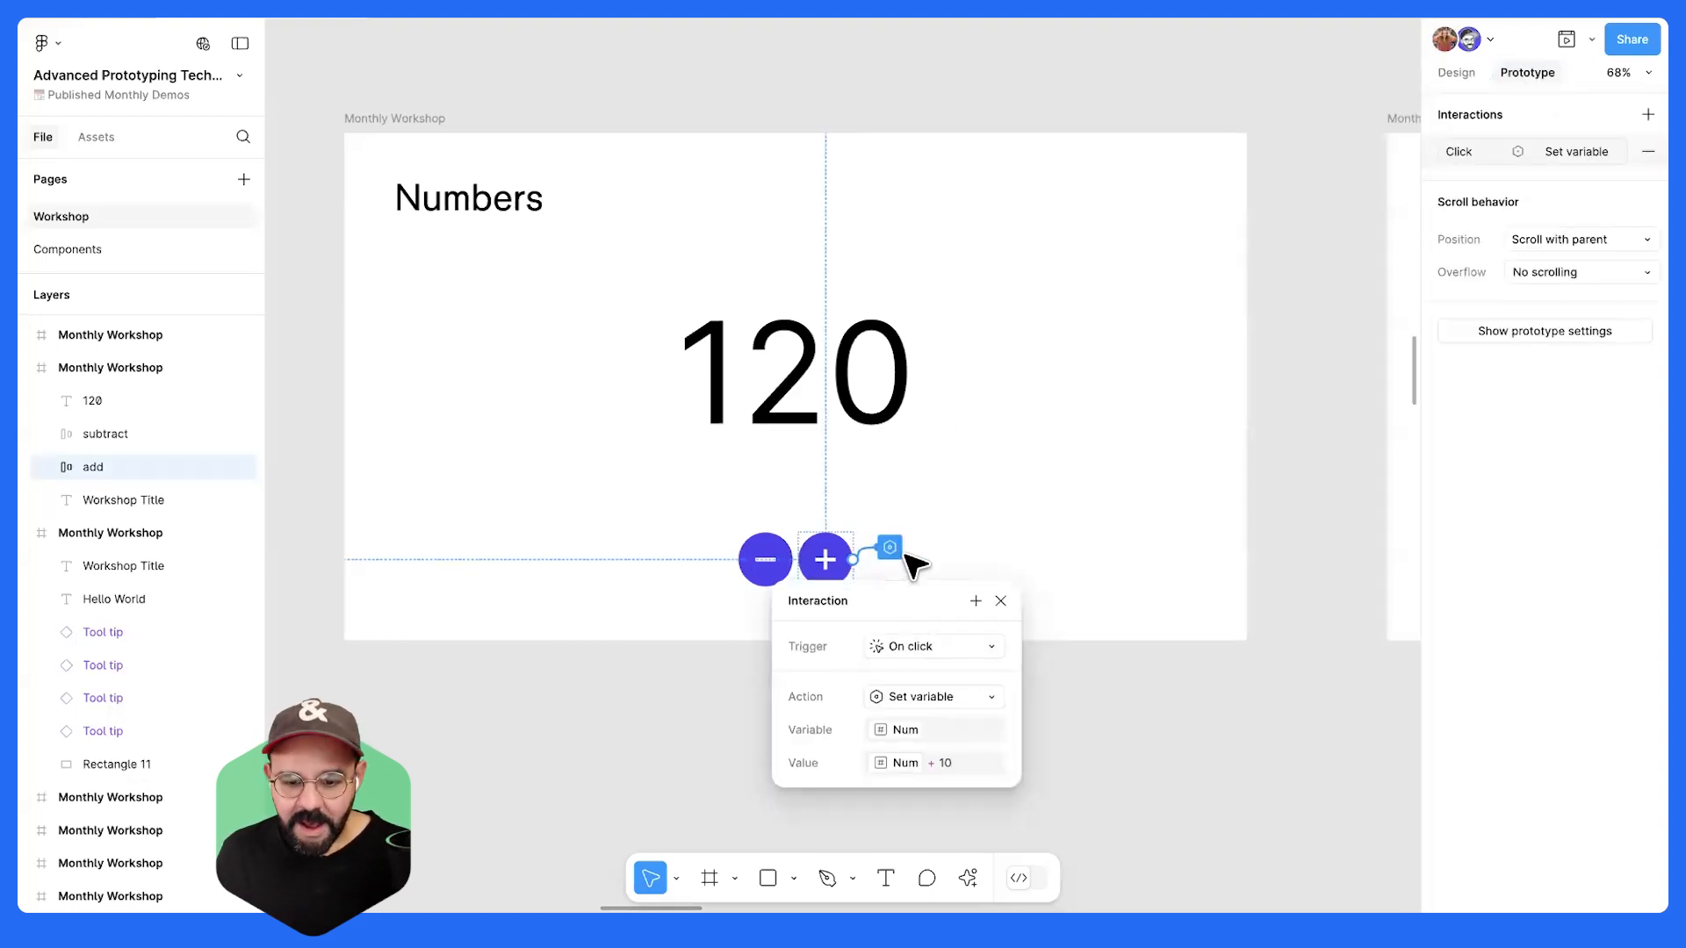
key(Escape)
click(777, 566)
click(829, 548)
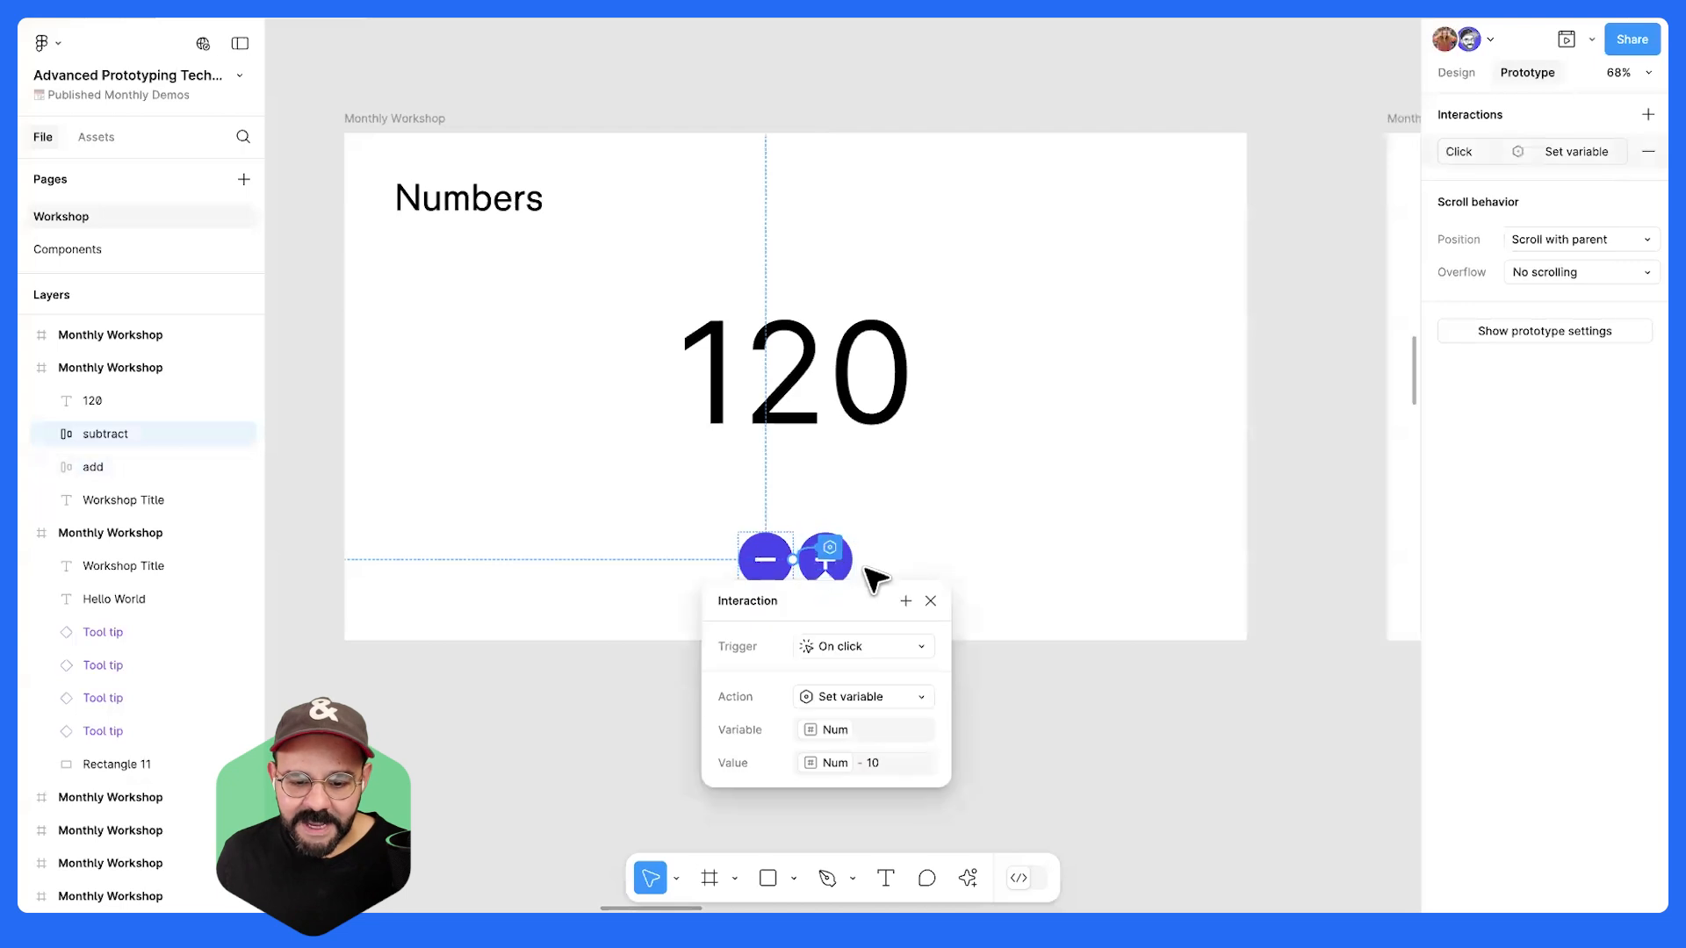
key(Escape)
click(848, 569)
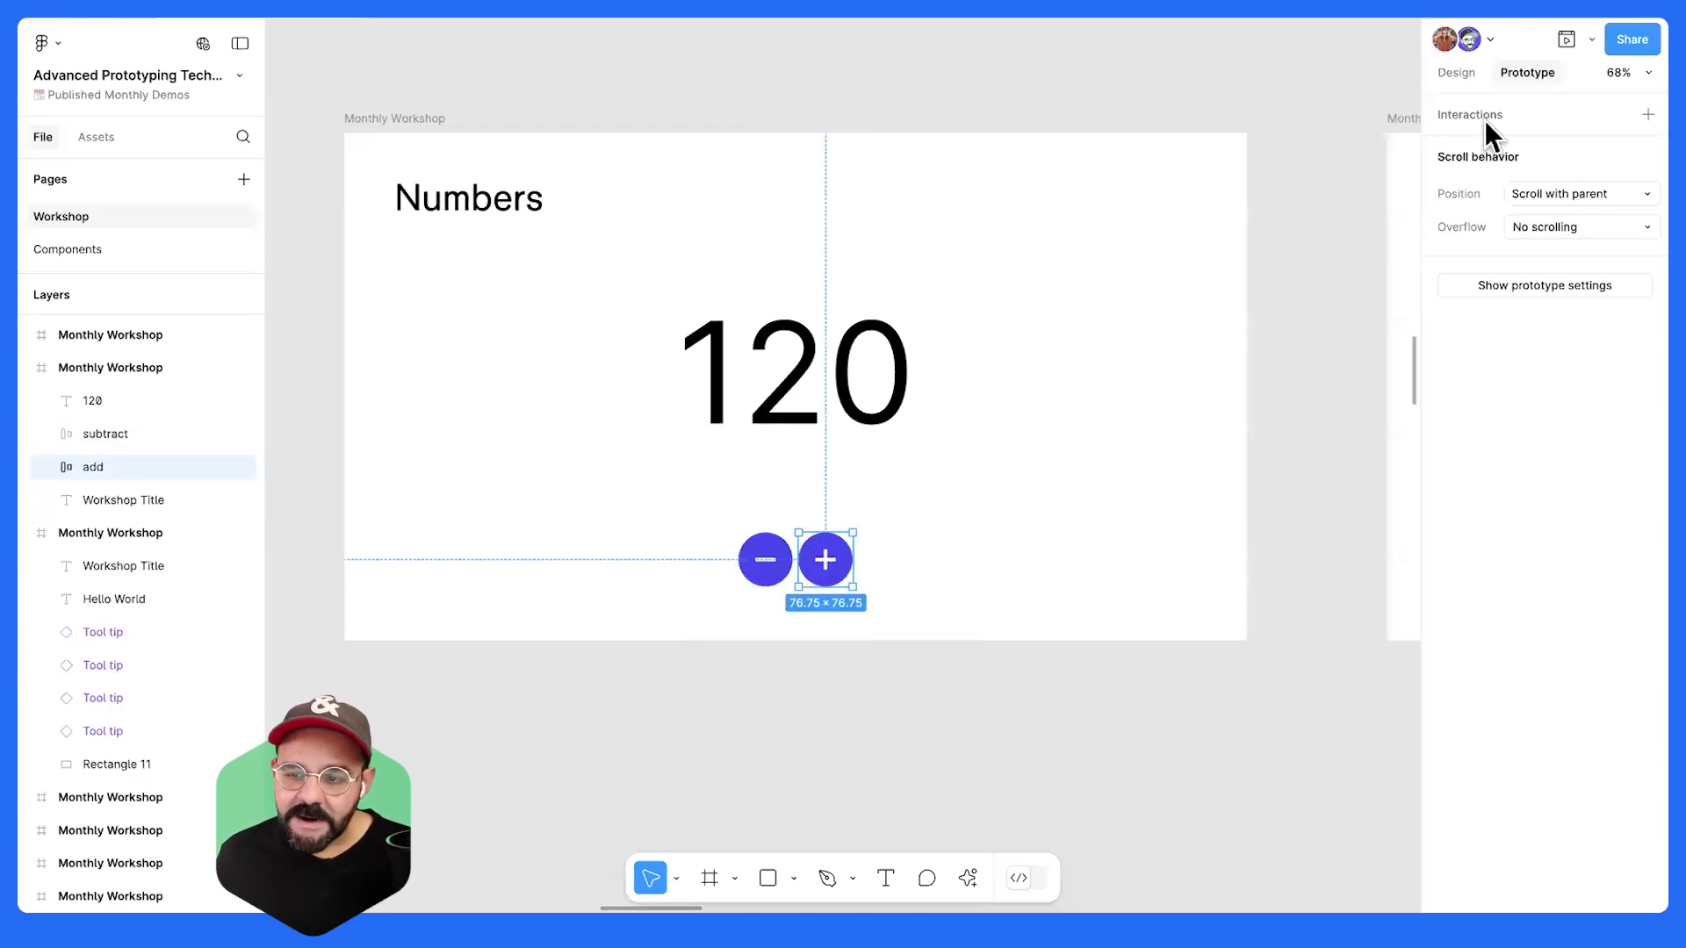
- Undo the removal of the two buttons' interactions
click(930, 537)
click(830, 566)
key(ctrl+z)
key(ctrl+z)
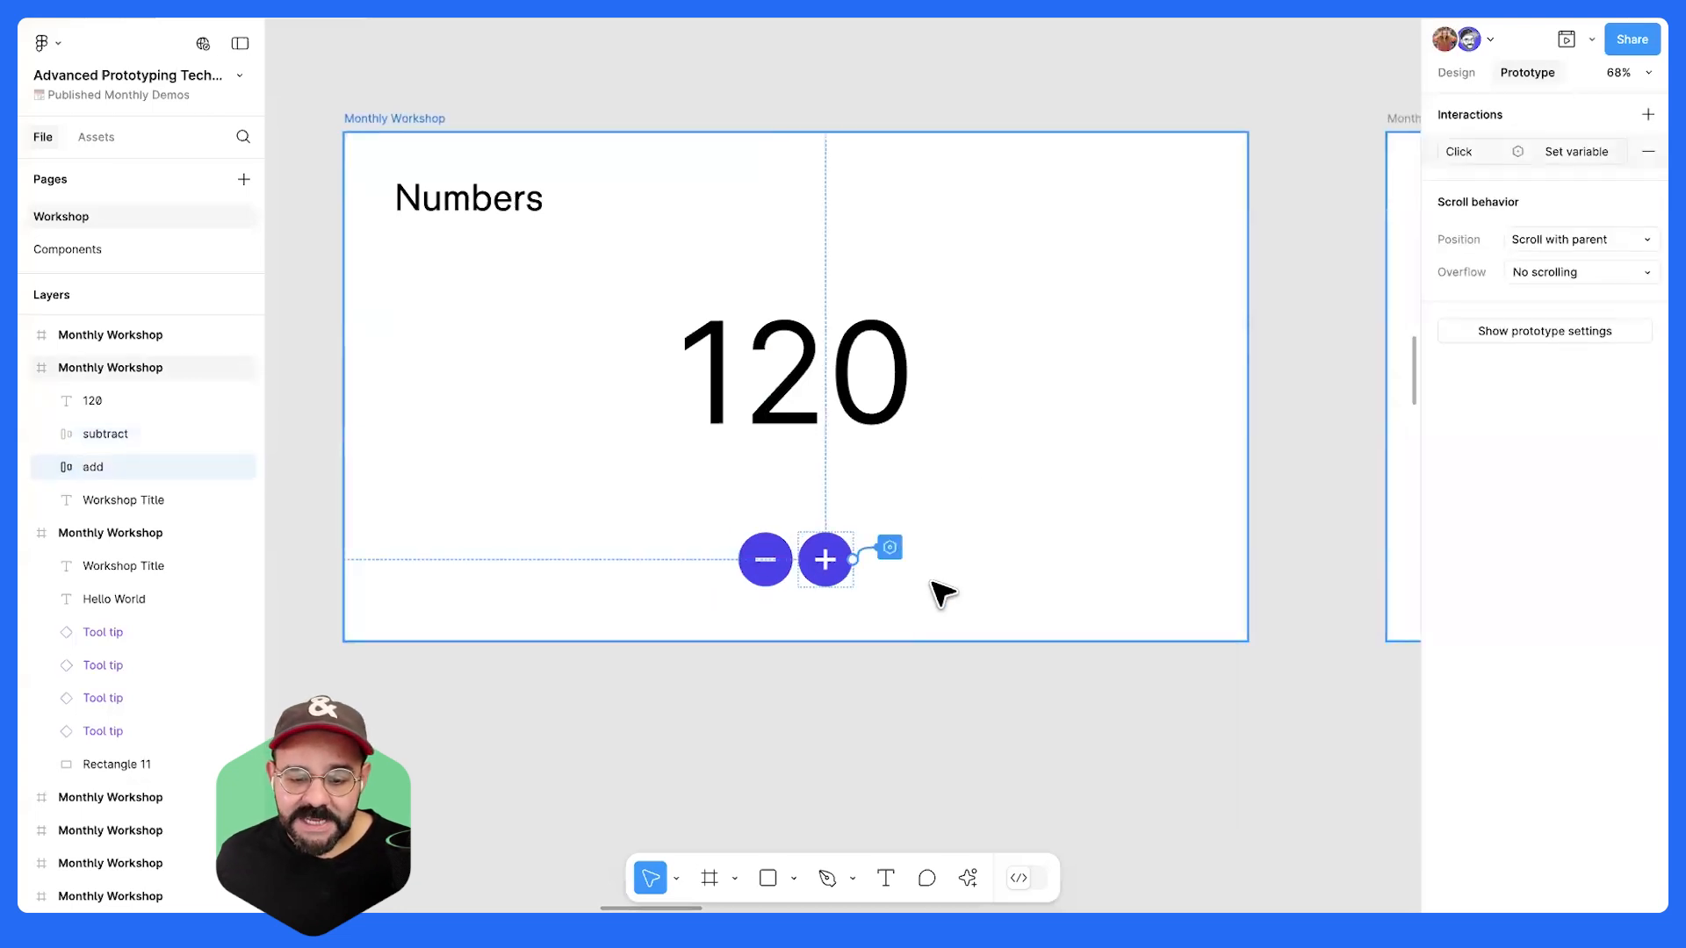
- Delete the on-click Set variable interactions that change Num from both the plus and minus buttons
click(889, 549)
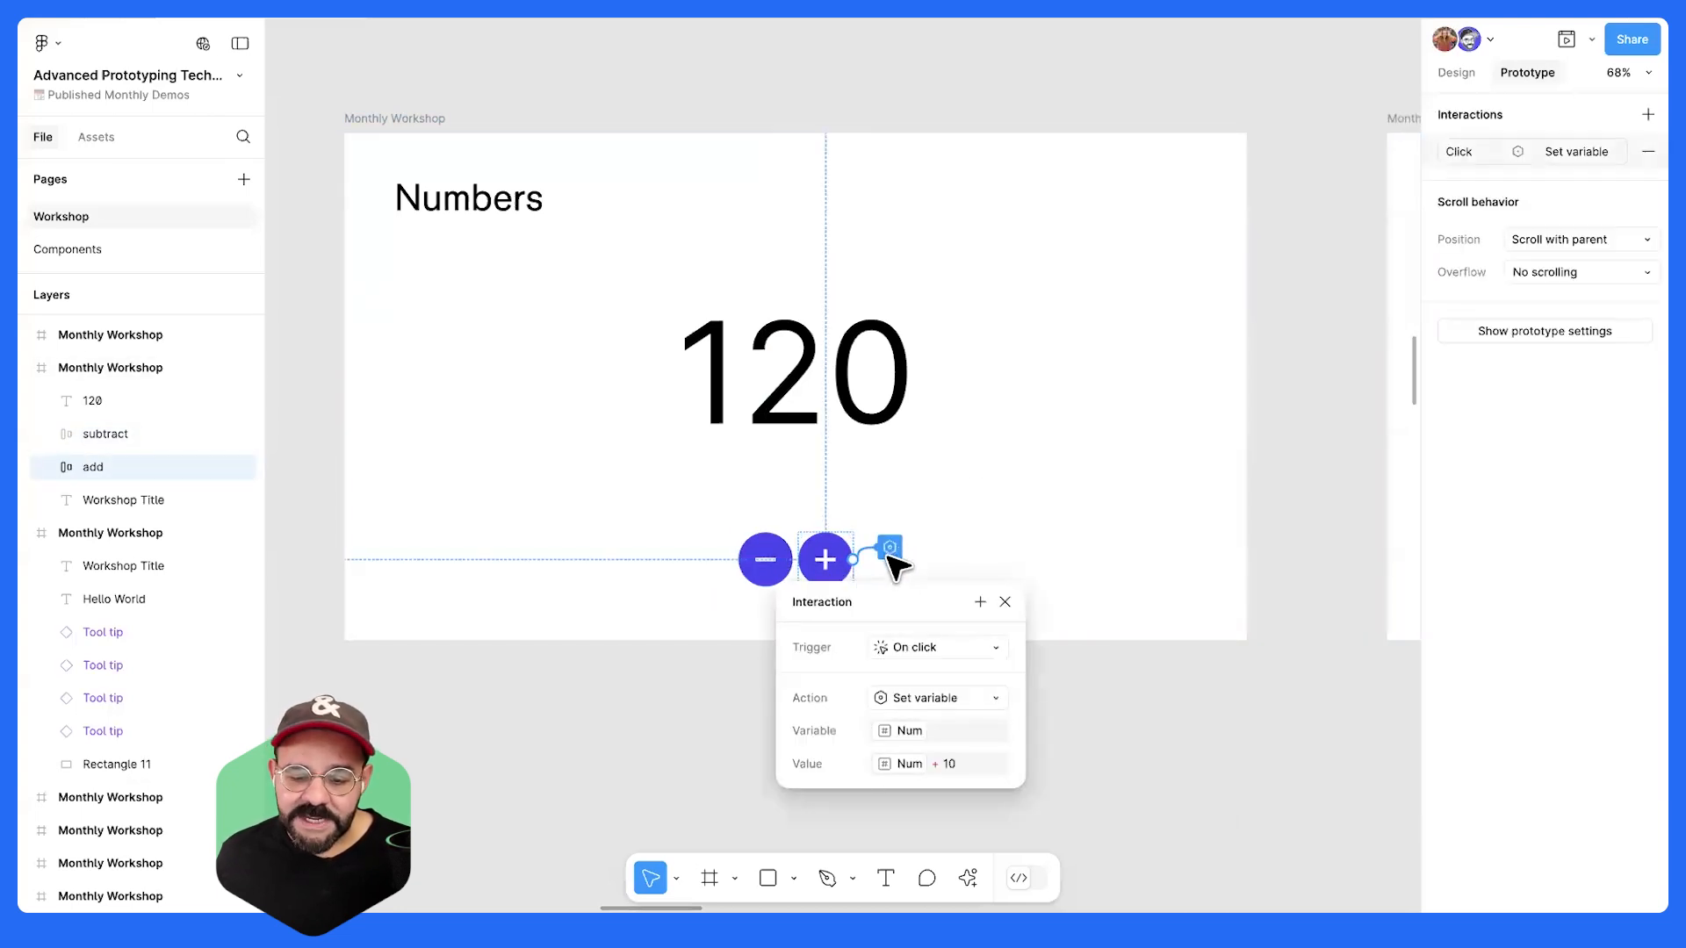
key(Escape)
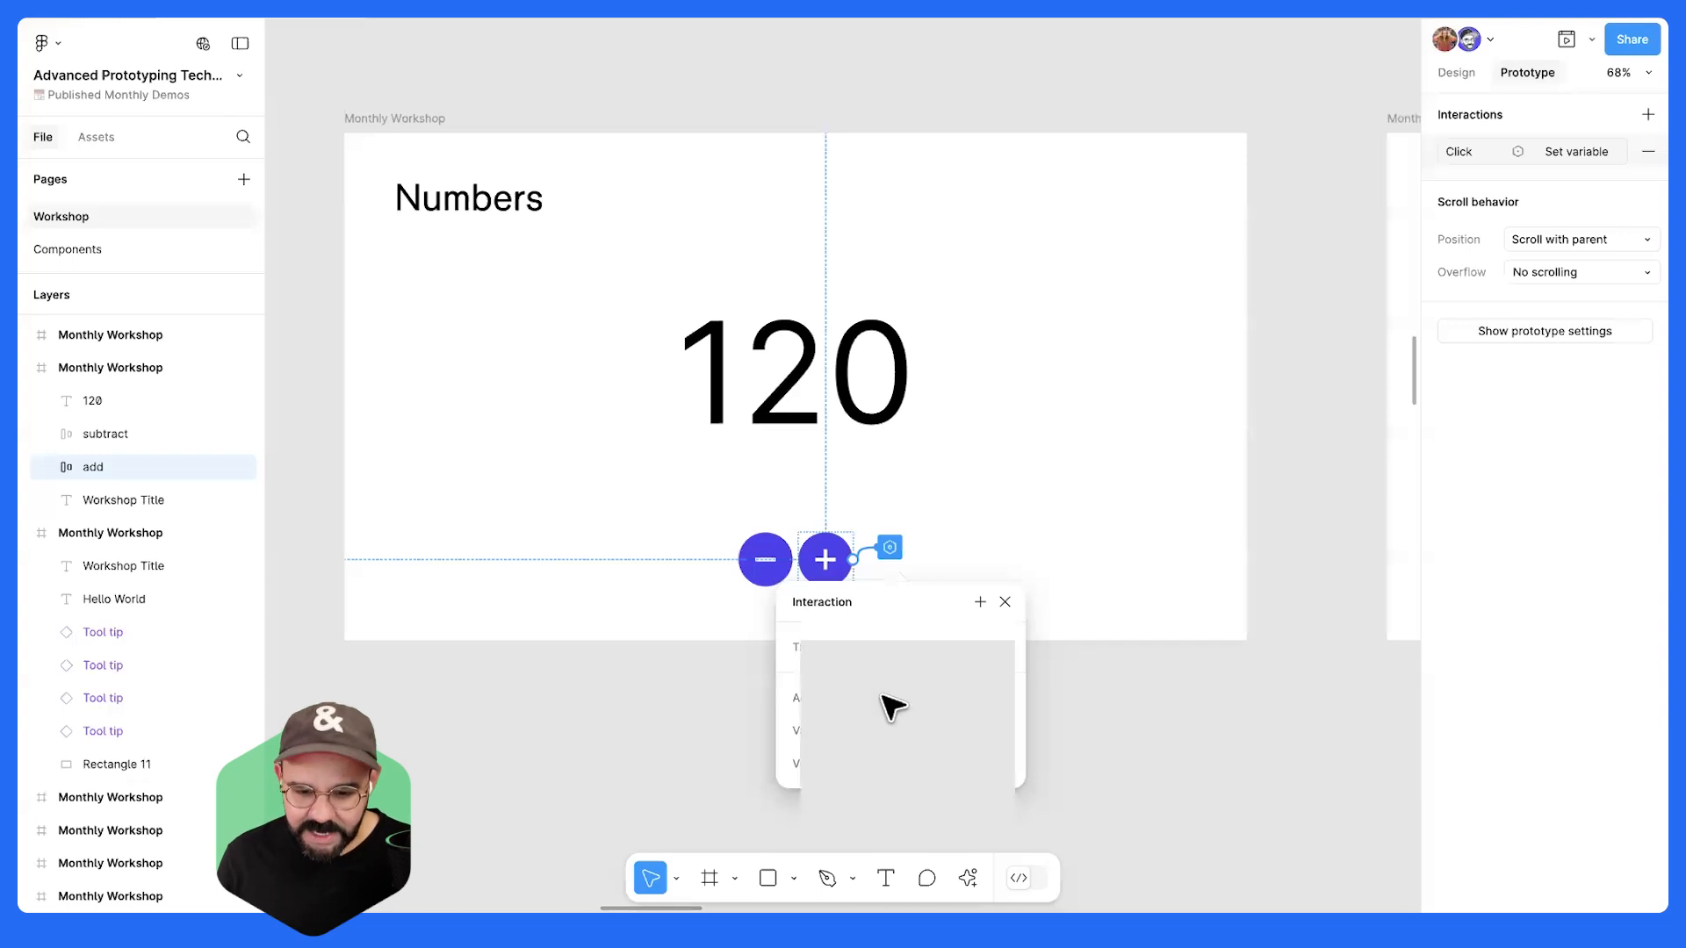
click(772, 562)
click(829, 549)
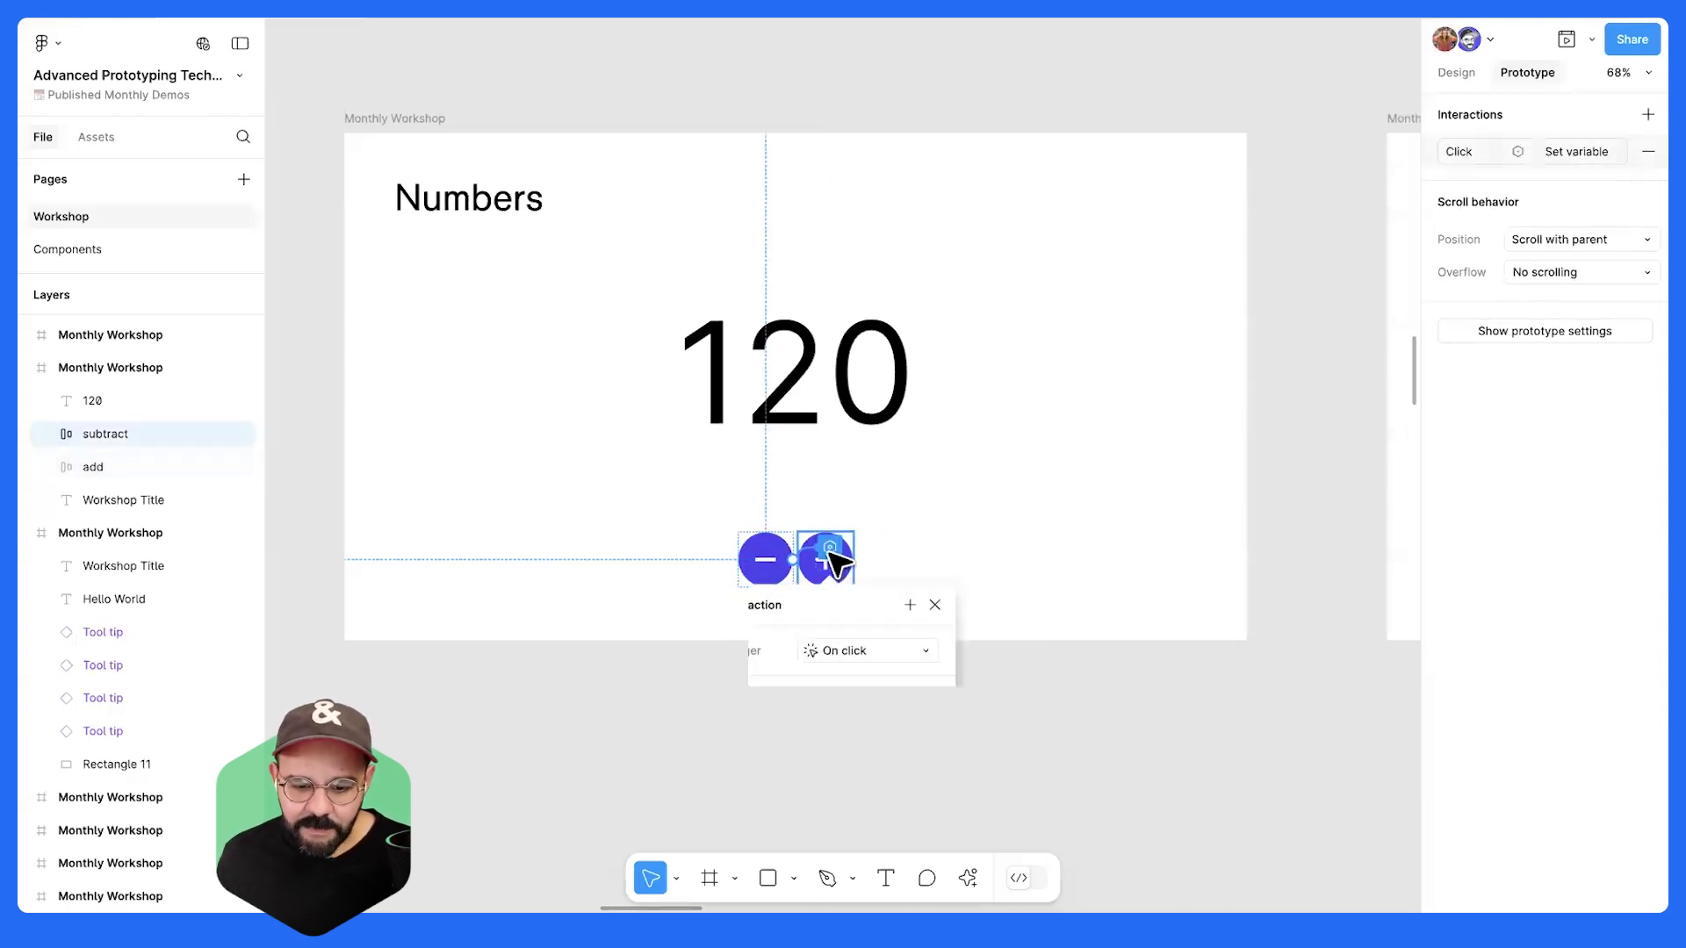
key(Escape)
click(950, 545)
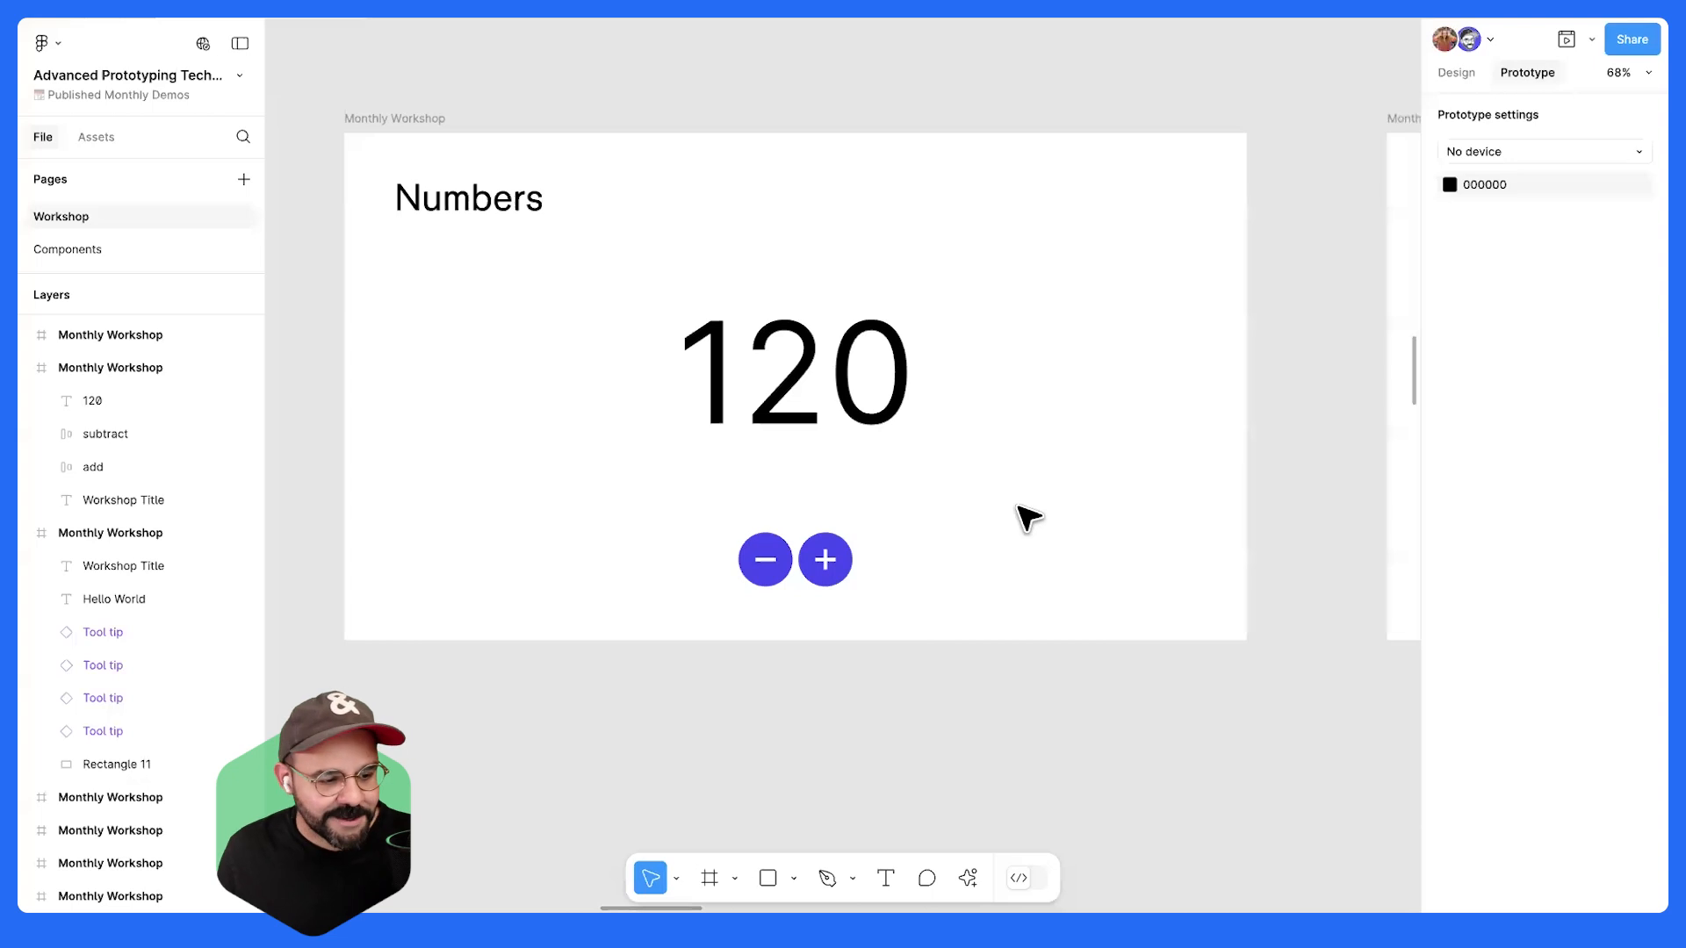
- Review the counter text's resizing, constraint and variable settings among its design properties
click(803, 393)
click(1459, 74)
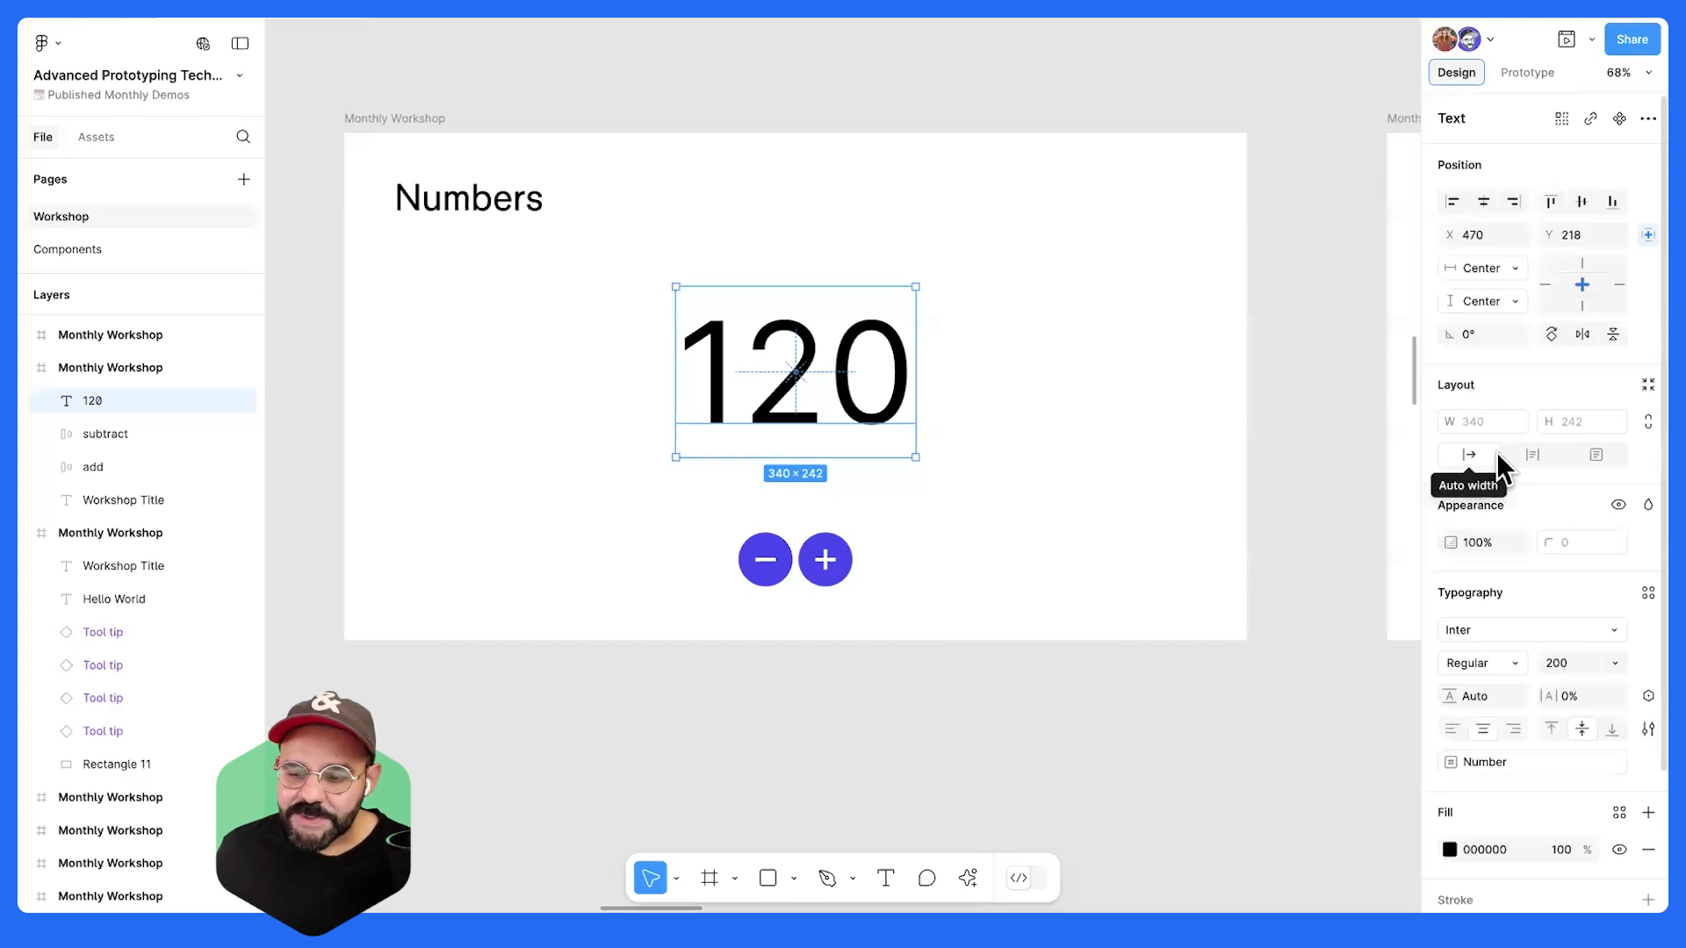
click(1177, 478)
- Add an on-click prototype interaction with the Set variable action to the plus button
click(1519, 74)
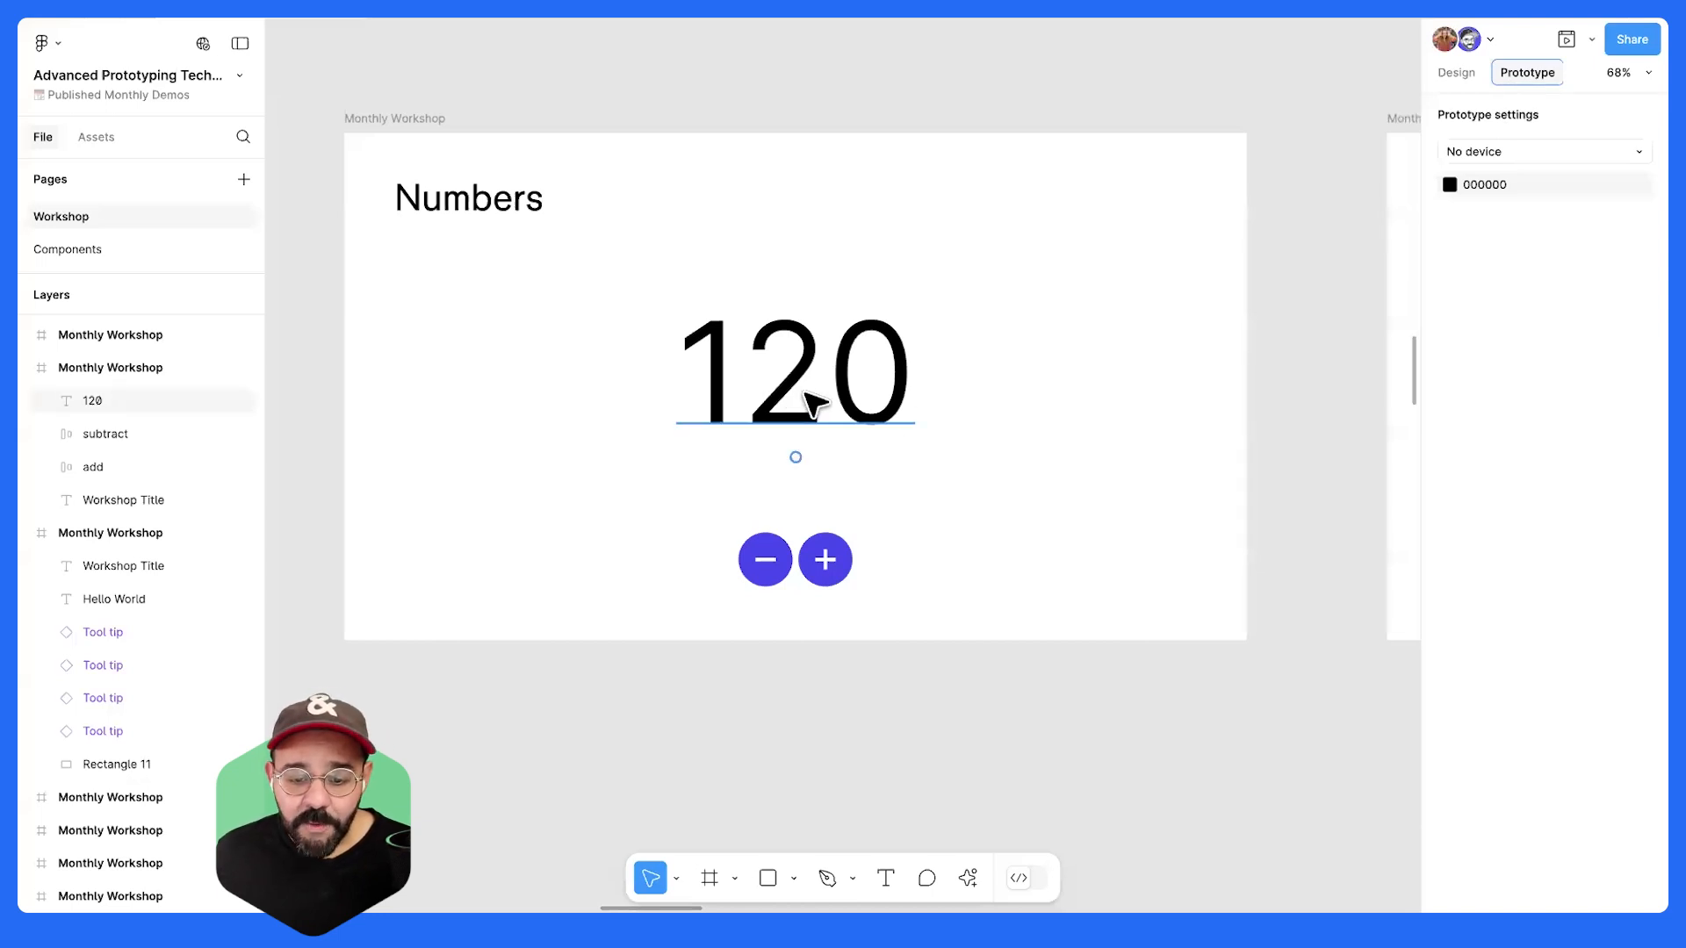
click(830, 562)
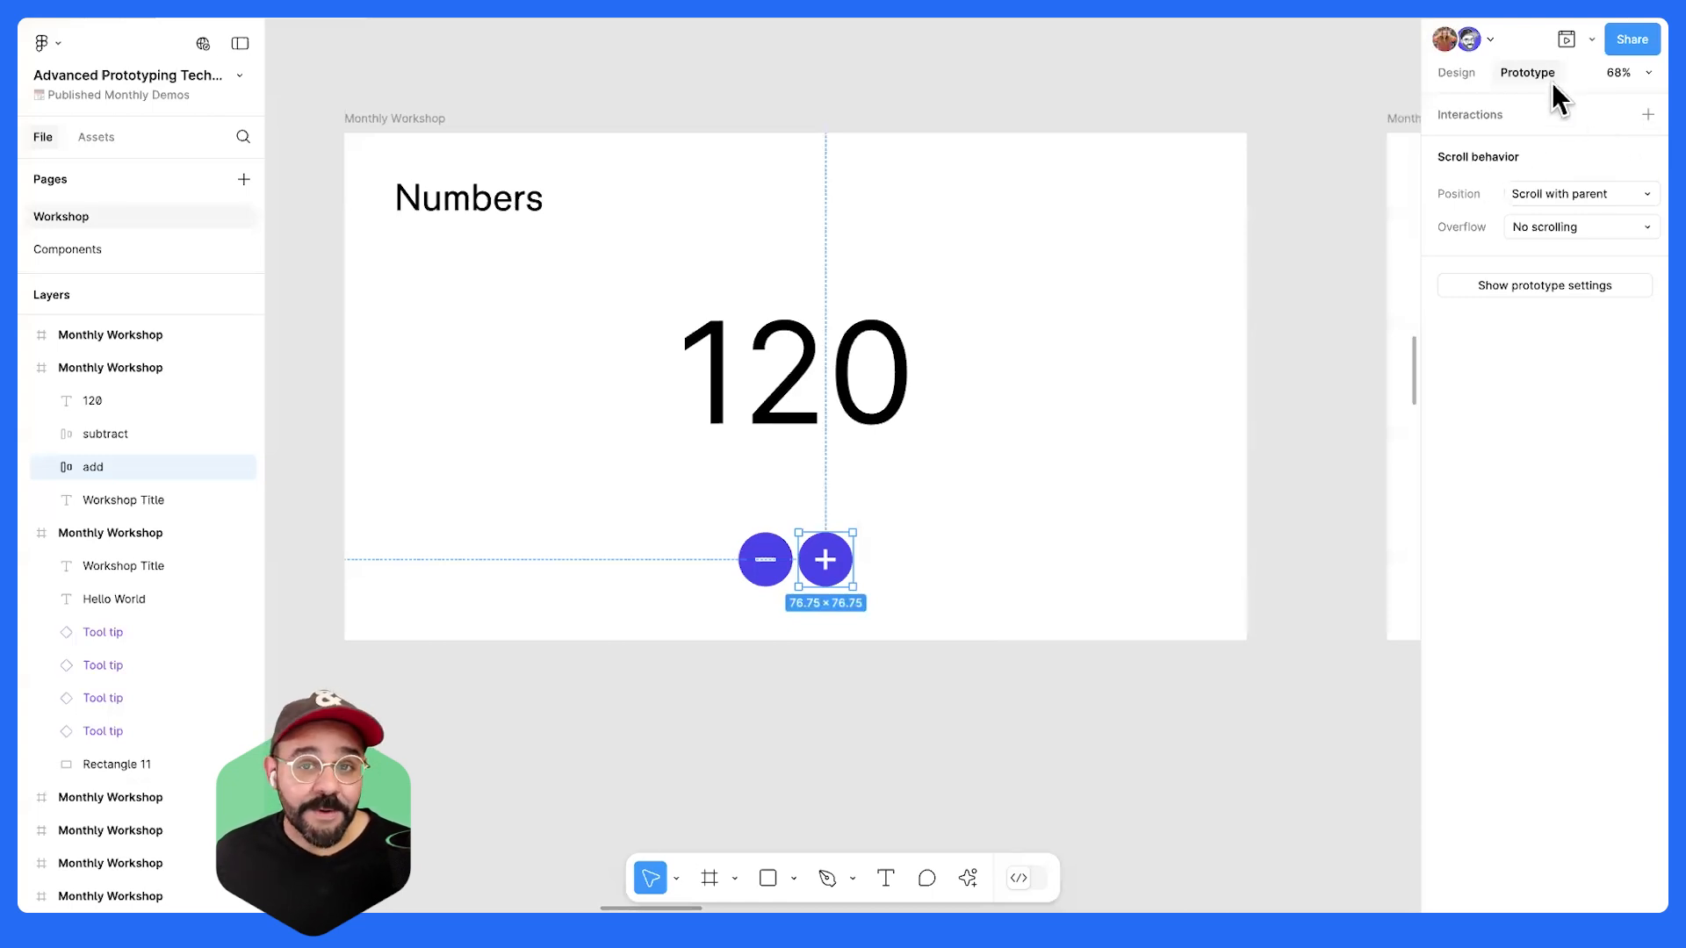
click(1648, 115)
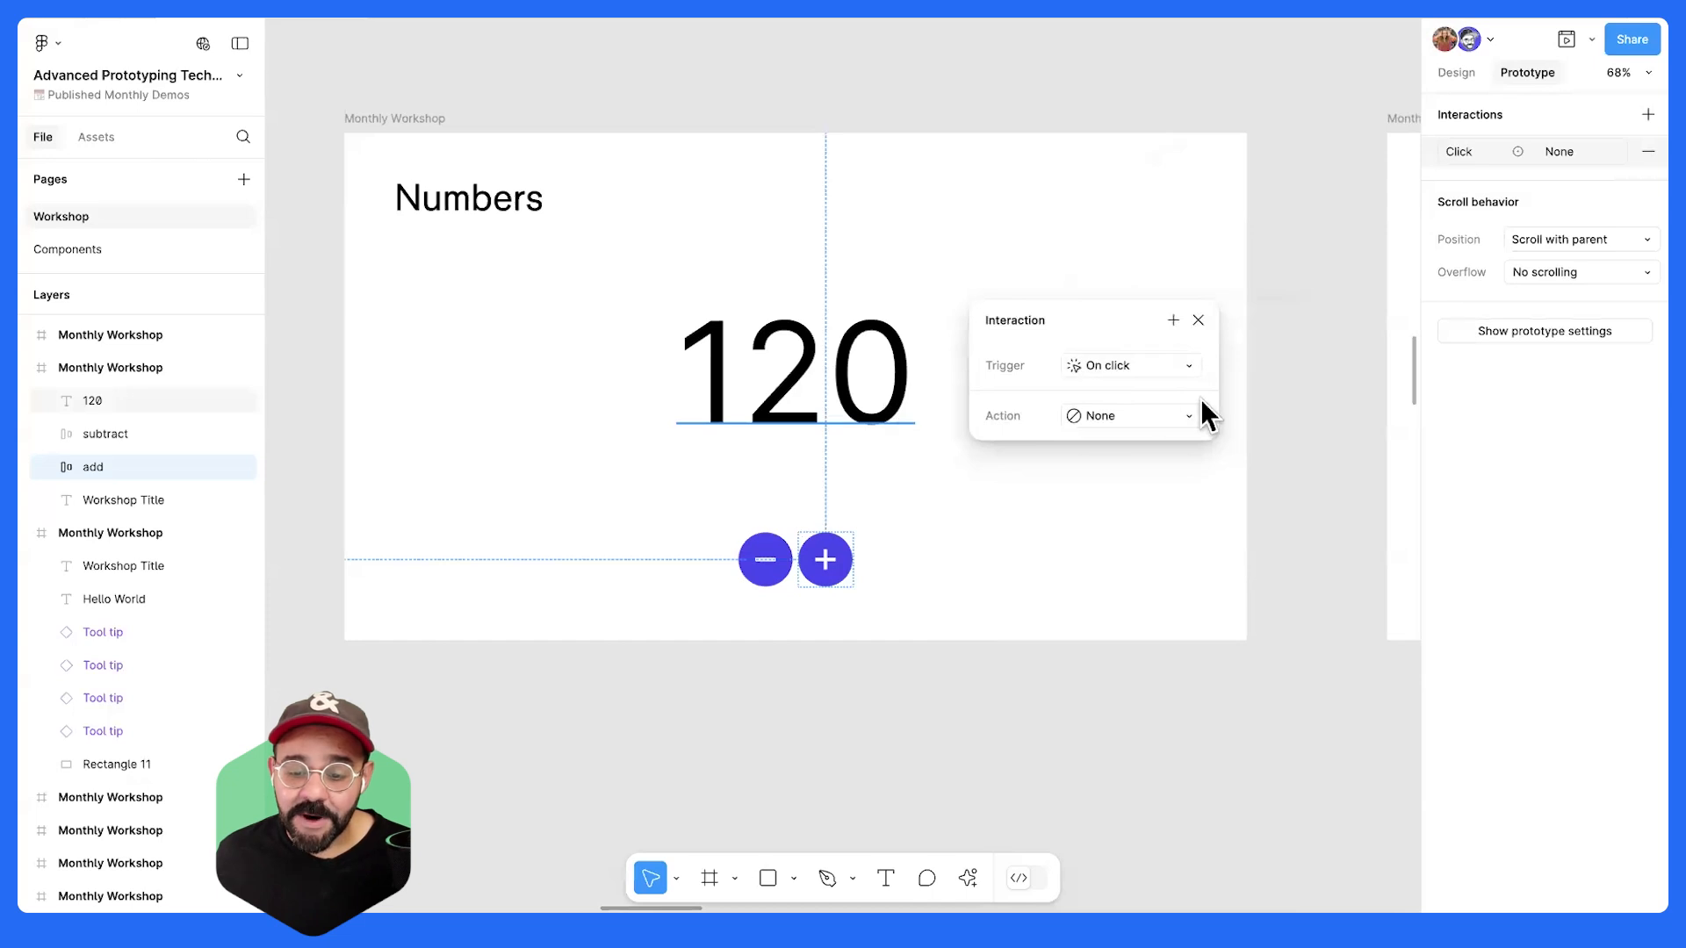
click(1186, 417)
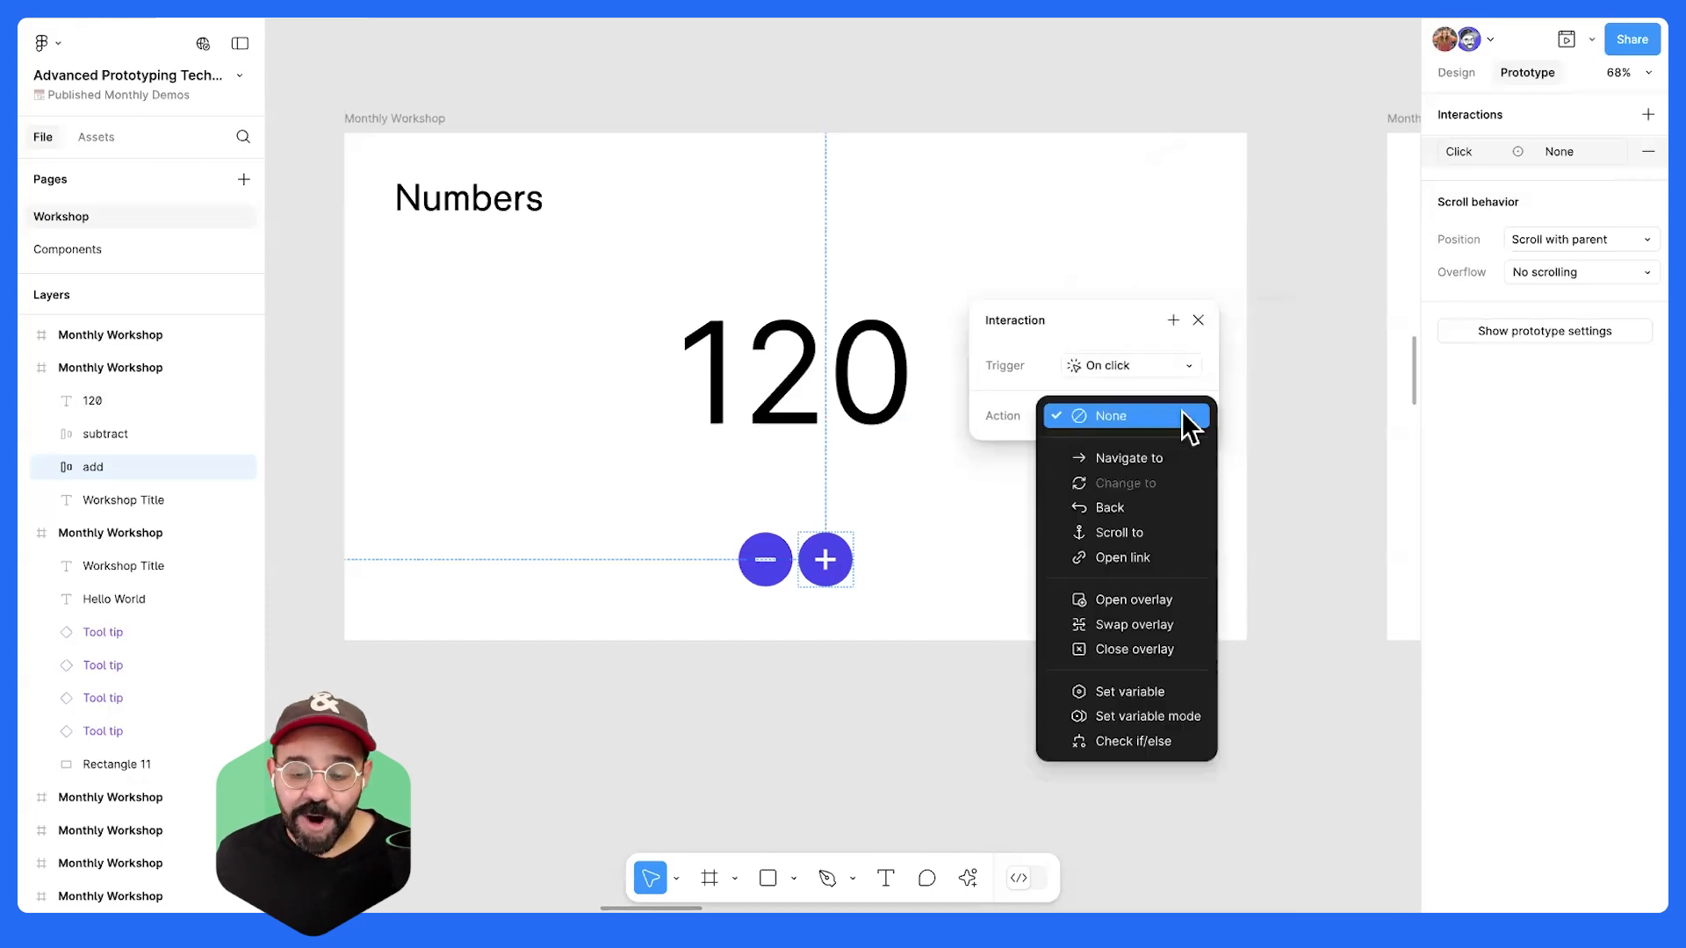
click(1178, 692)
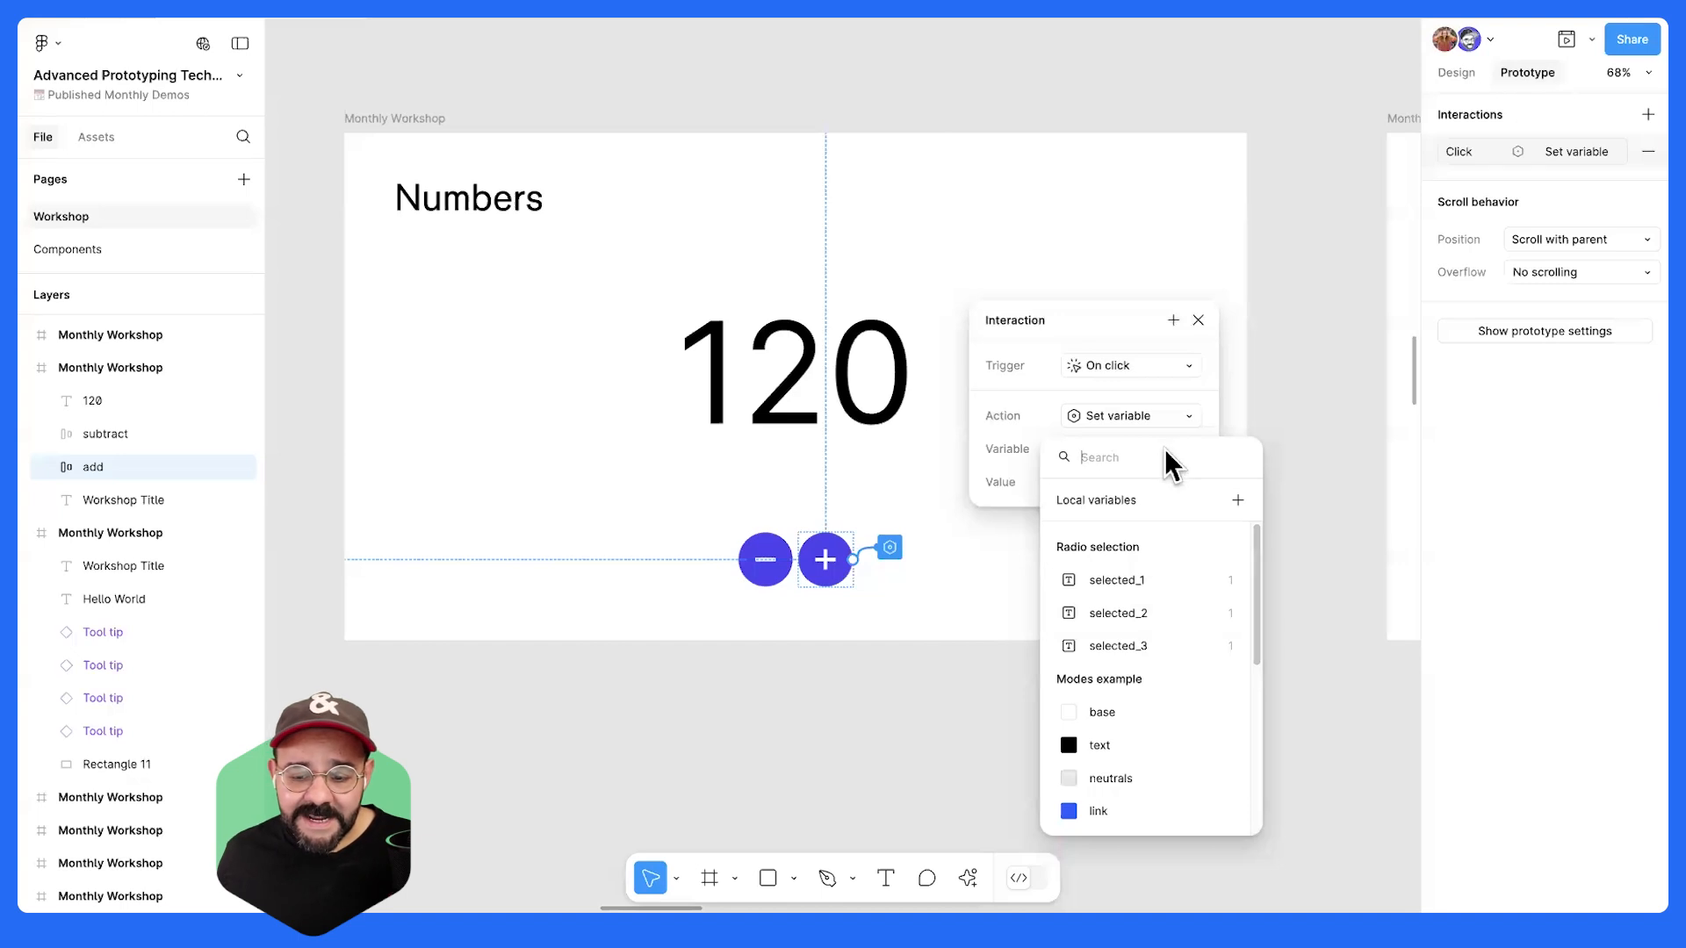
- Search the local variables for "Numb" and choose Number as the variable the plus button sets
scroll(1162, 581, down, 10)
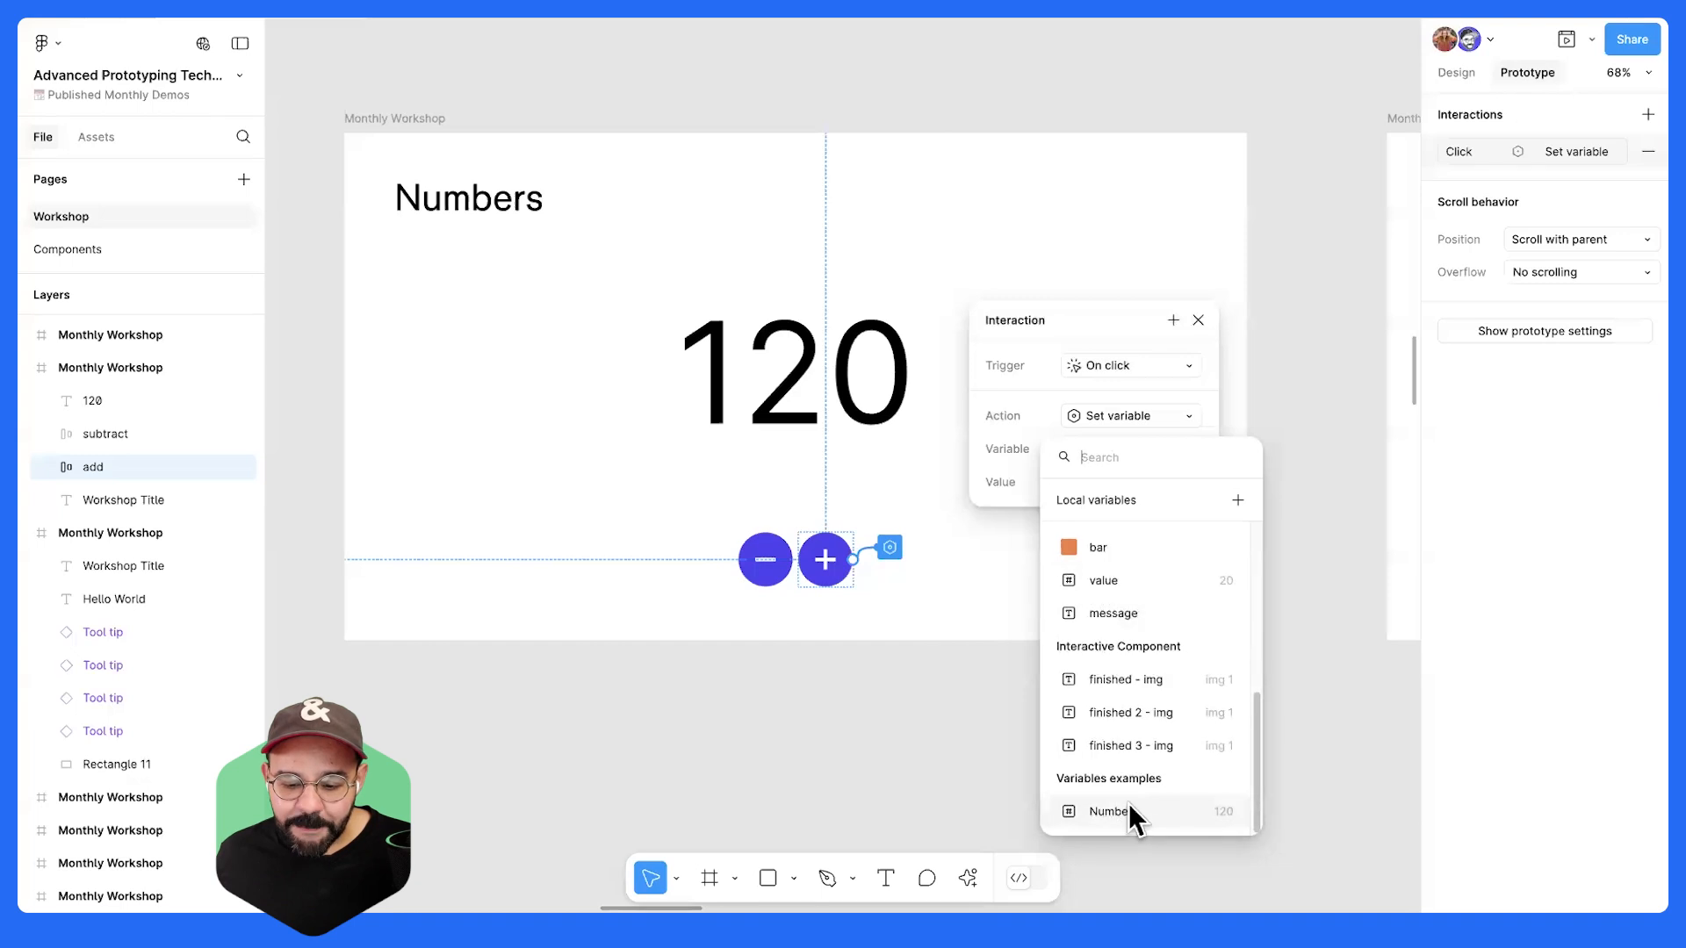
scroll(1114, 804, up, 10)
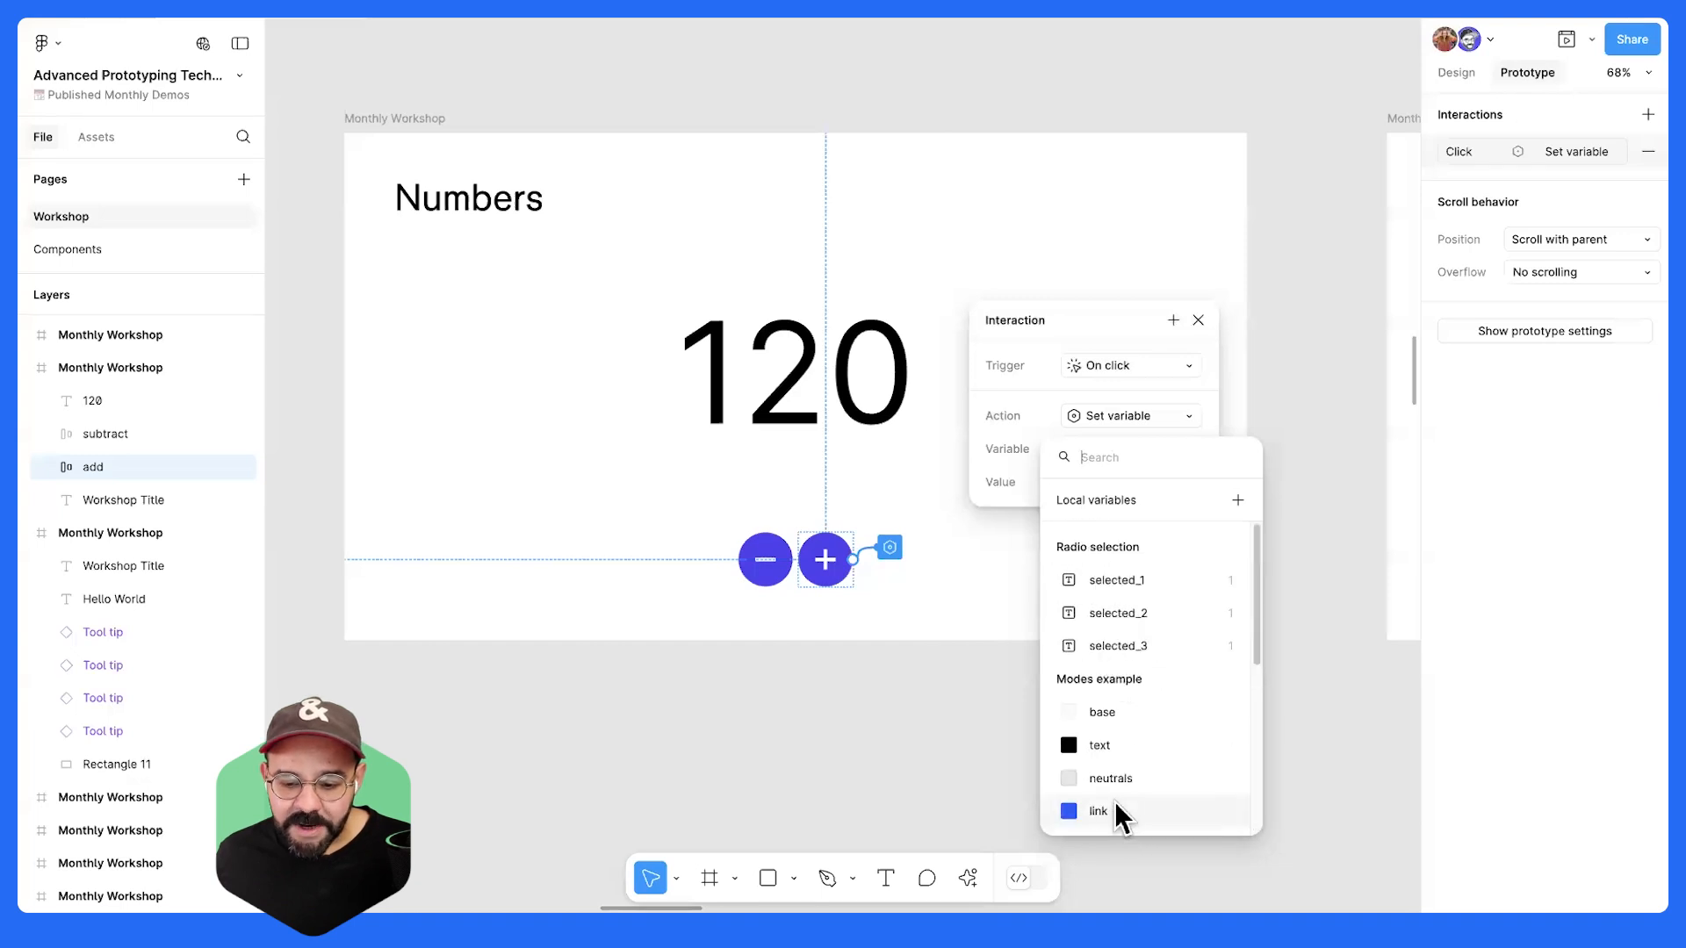
click(1143, 456)
text(Num)
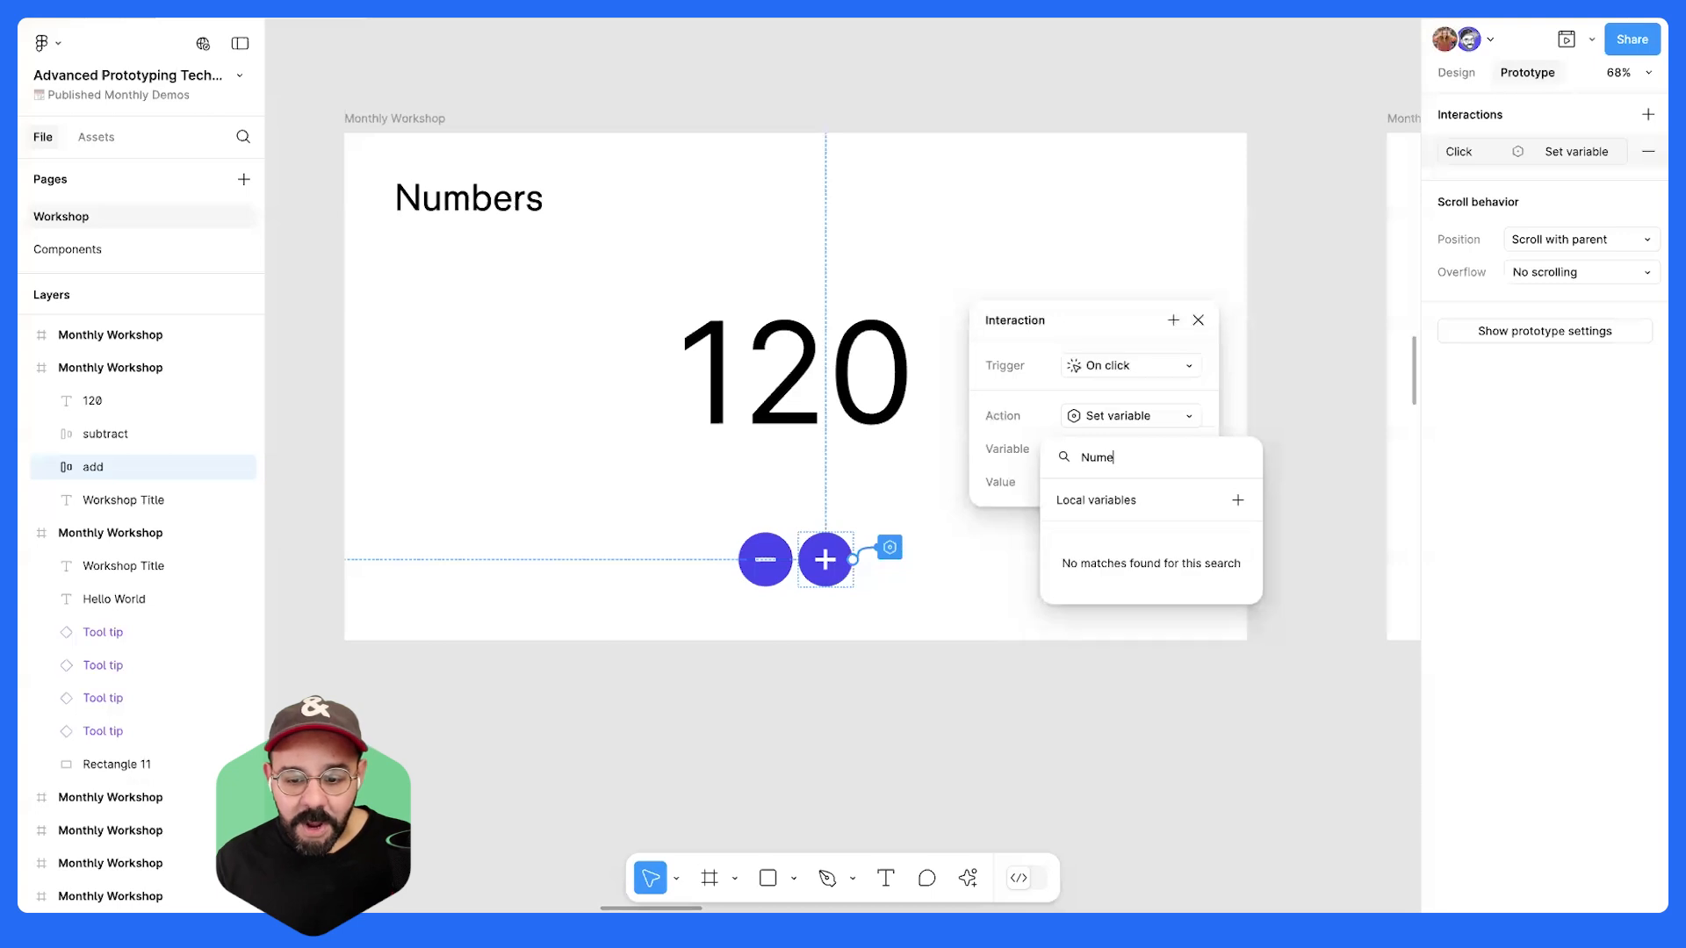
text(b)
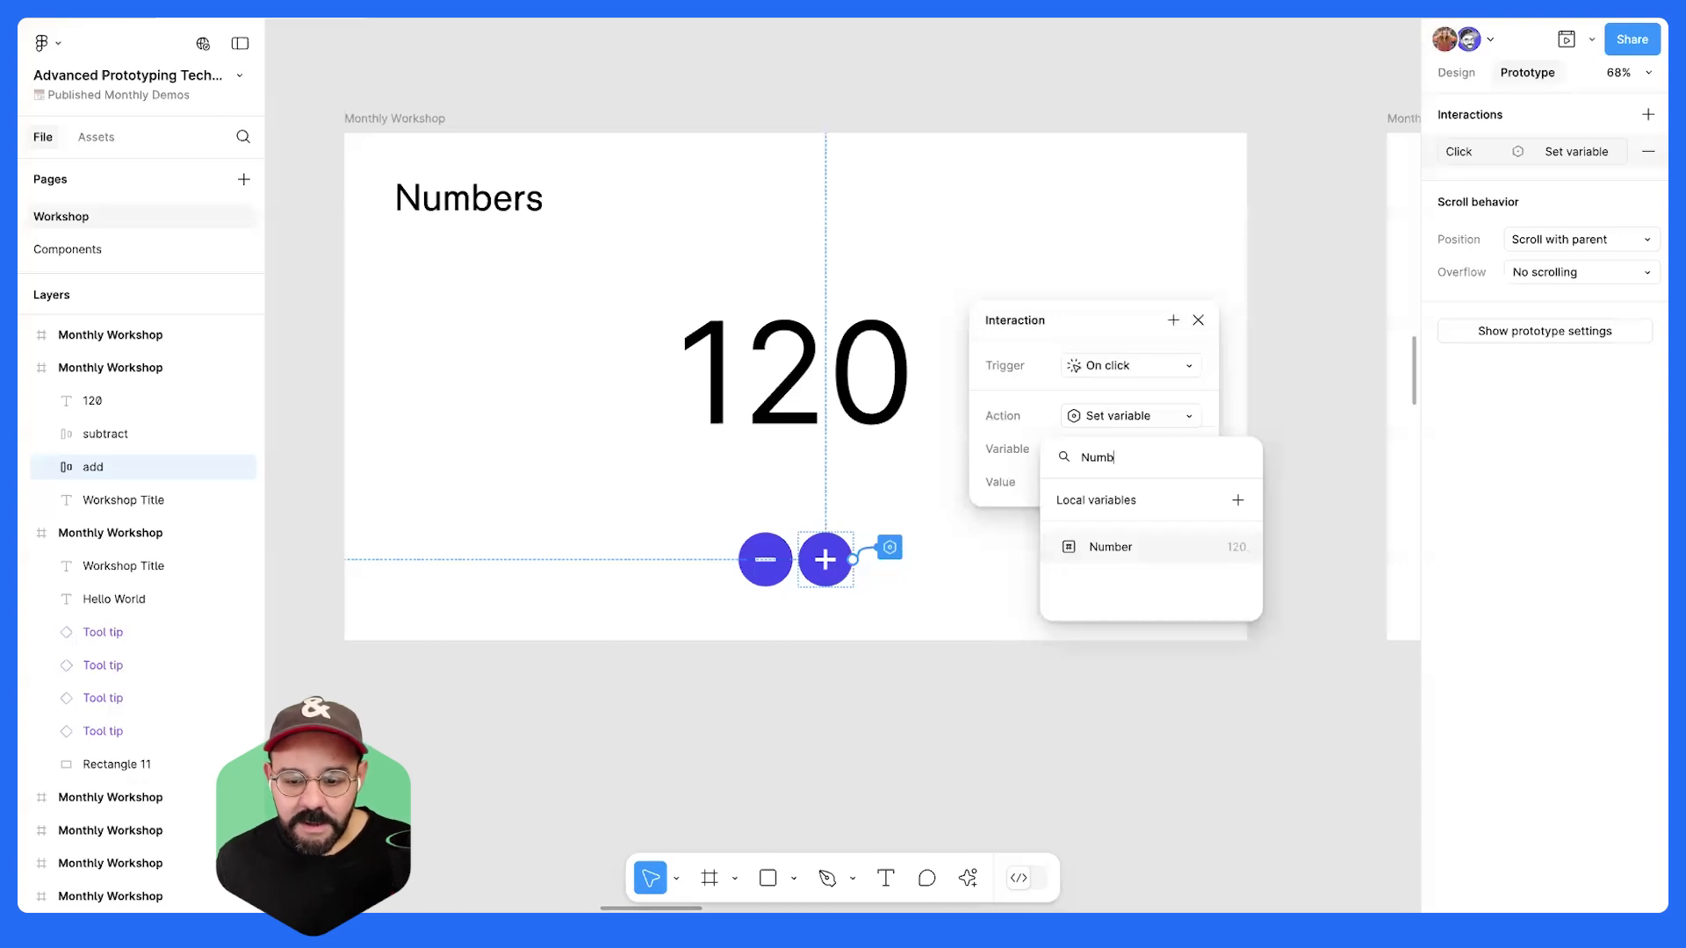
click(1169, 546)
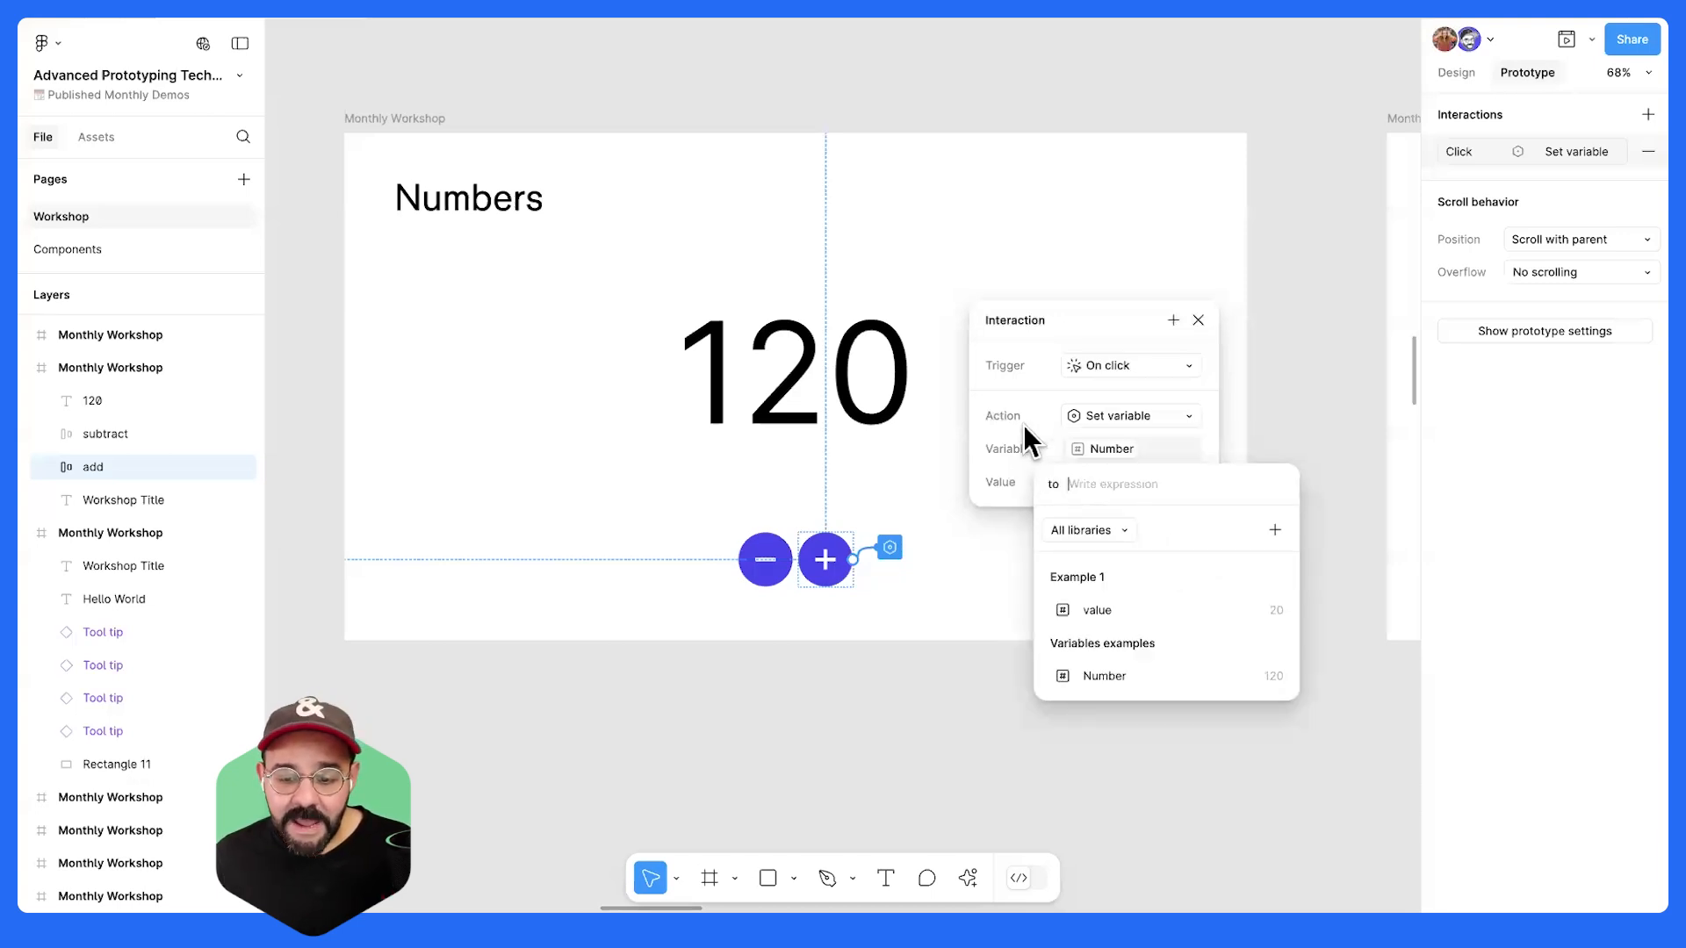
click(1050, 422)
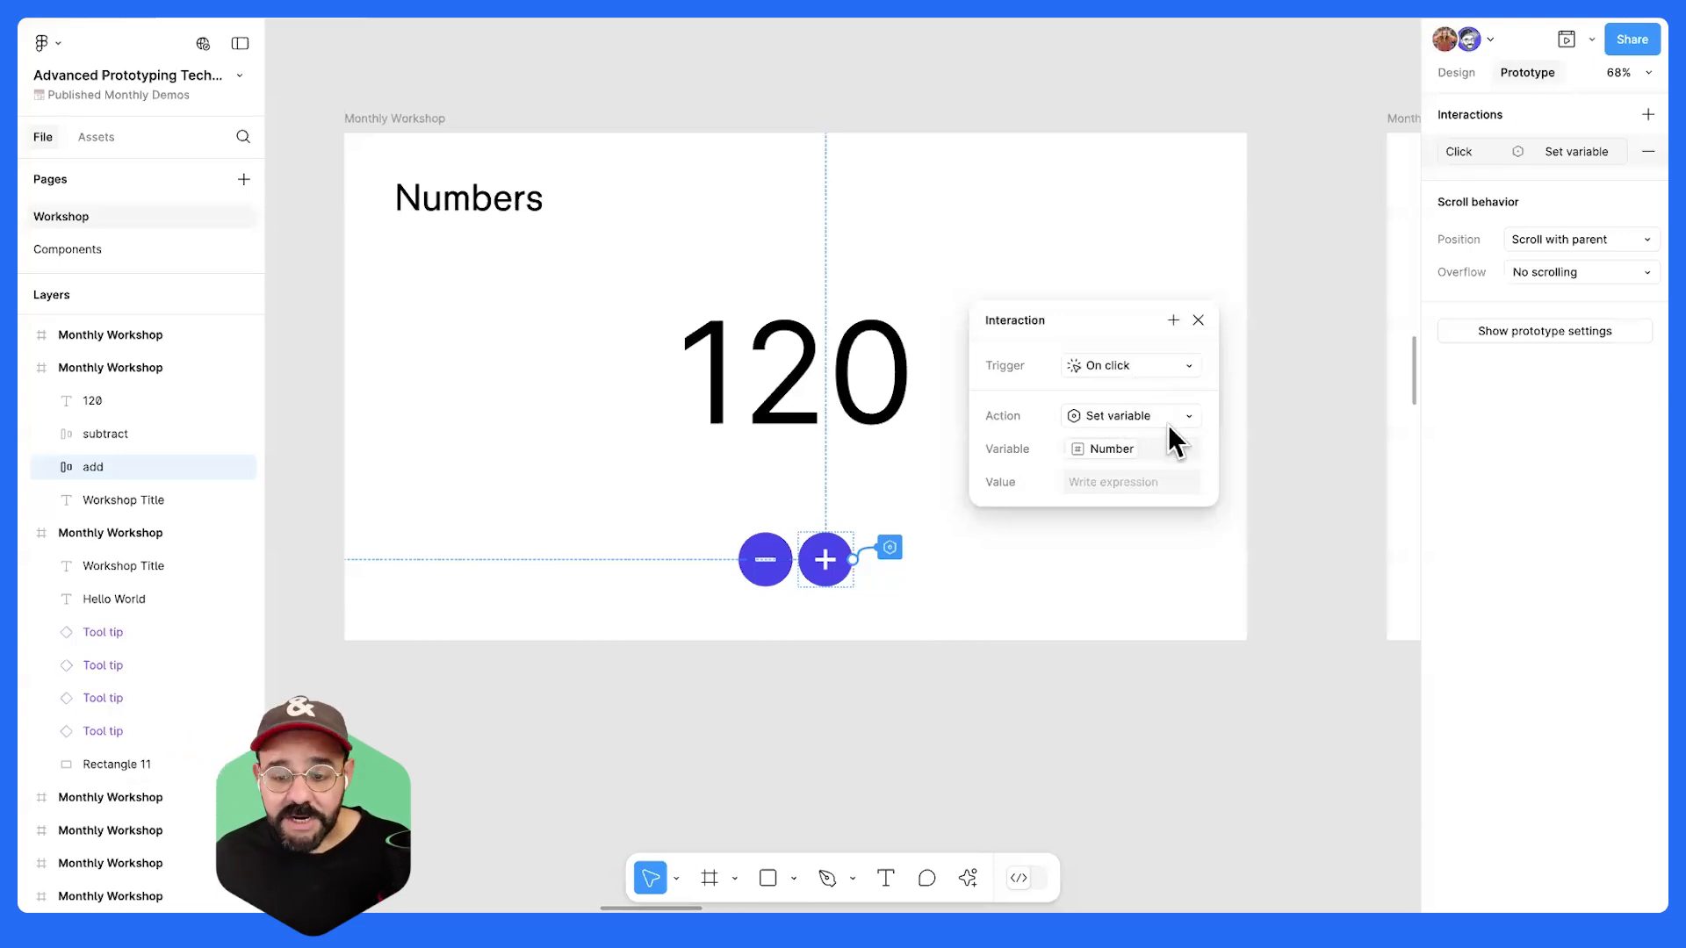
- Set the value expression of the plus button's interaction to Number + 50
click(1152, 482)
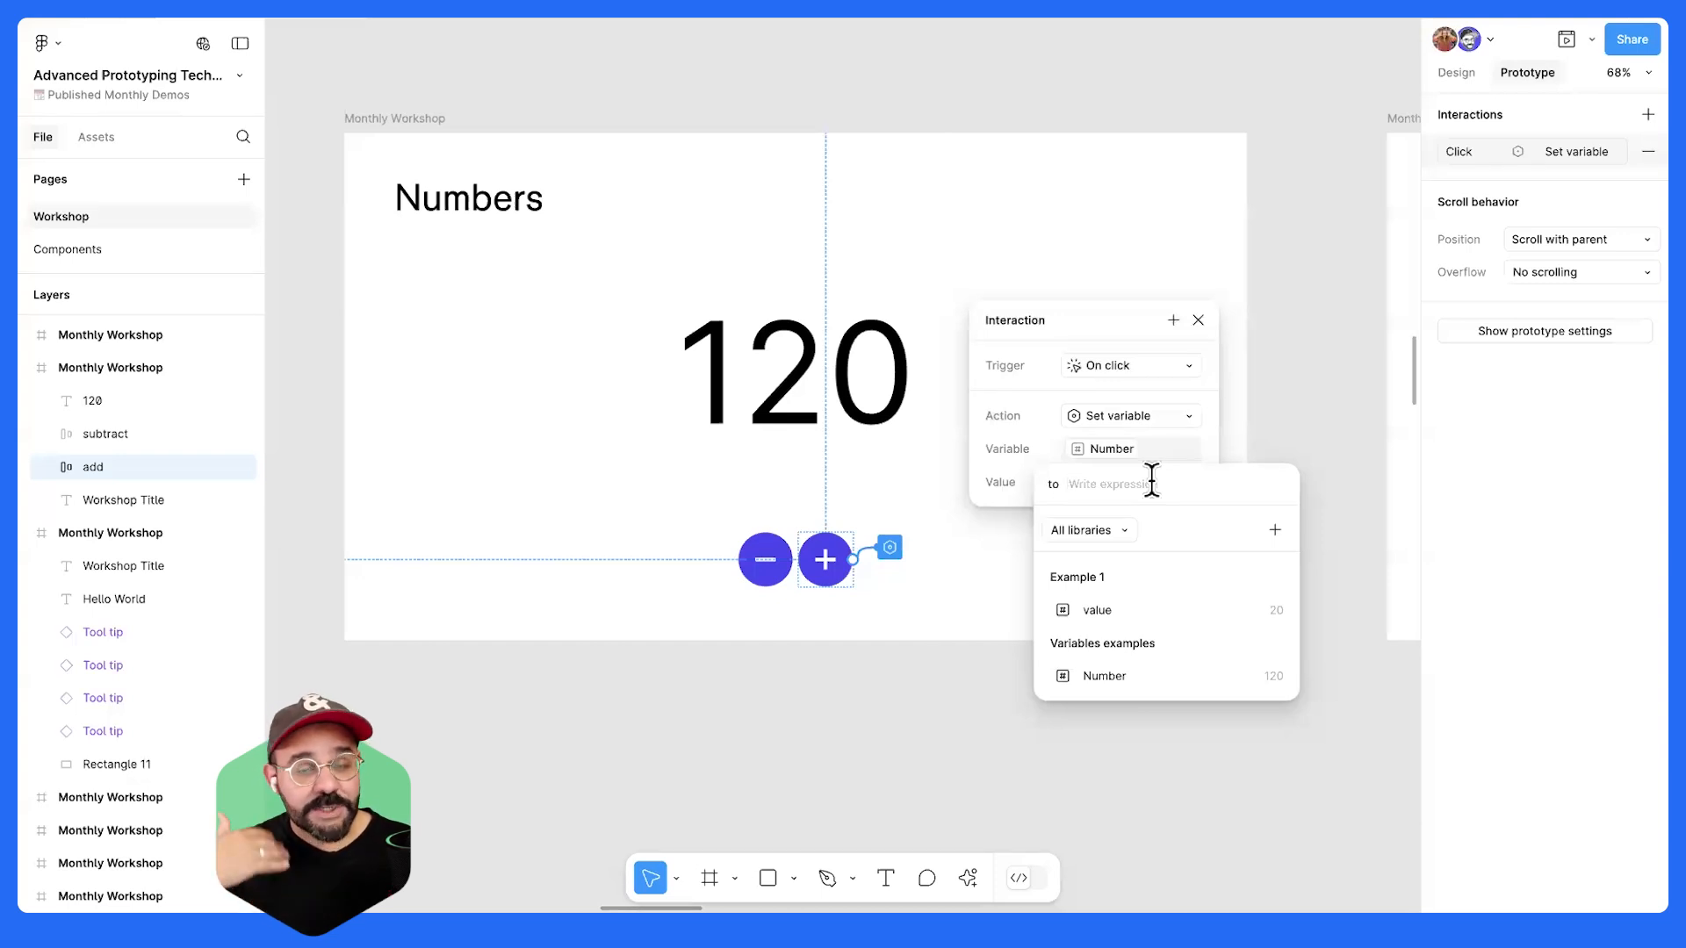
click(1130, 676)
click(1215, 440)
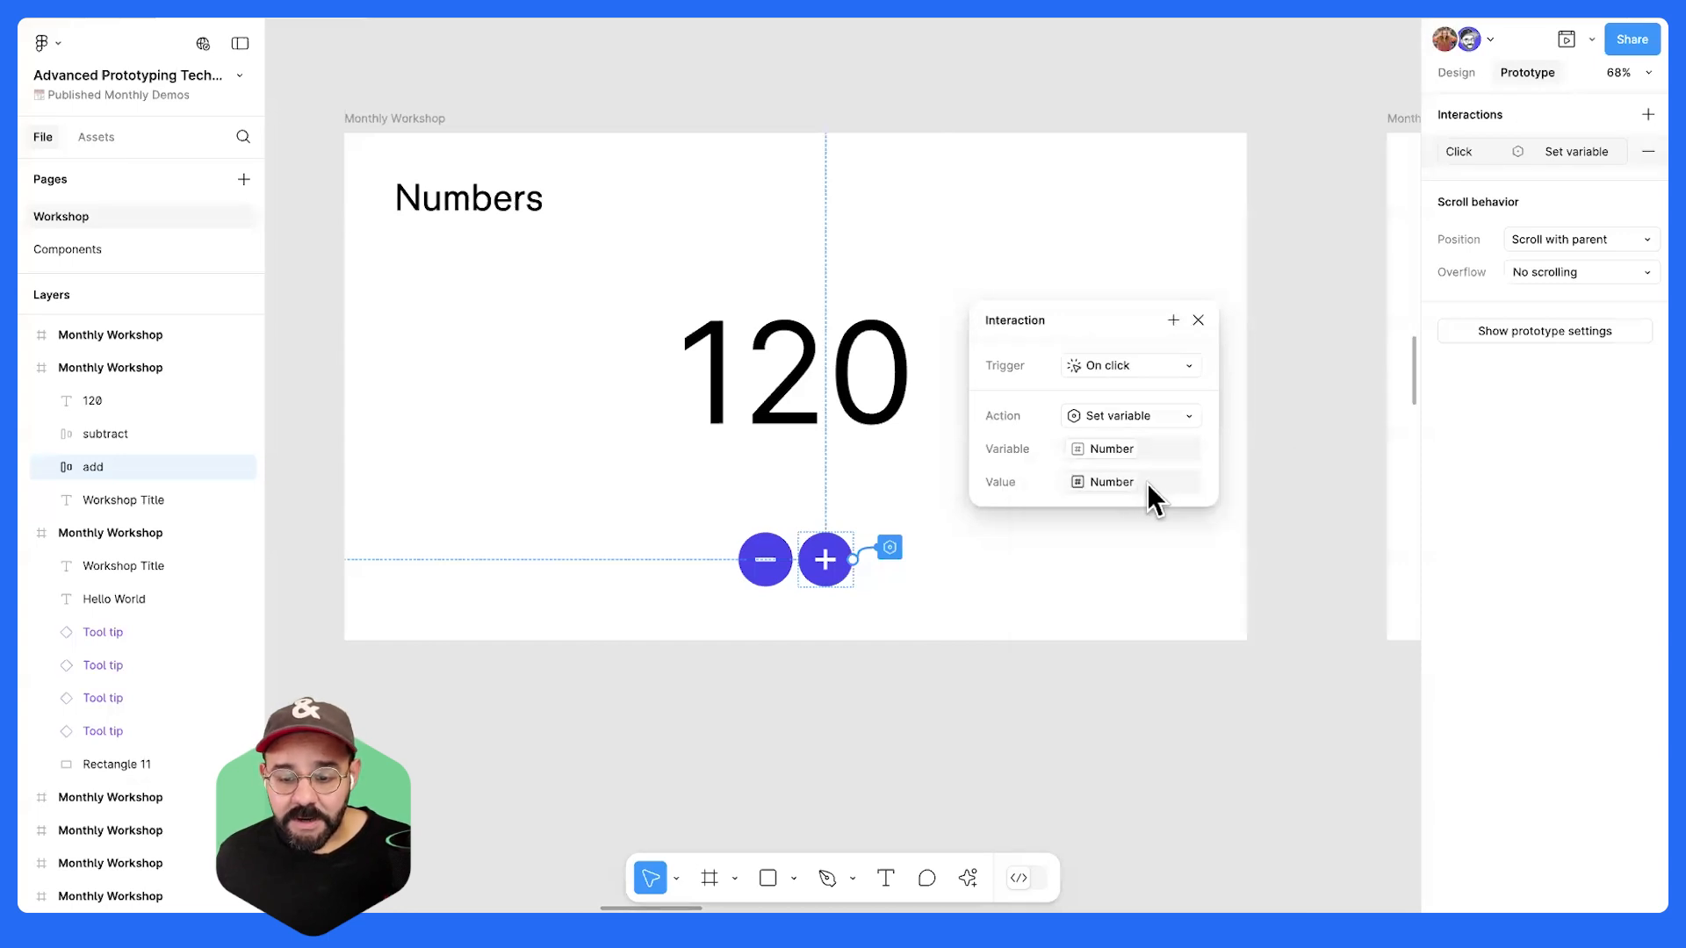
click(1147, 483)
click(1179, 484)
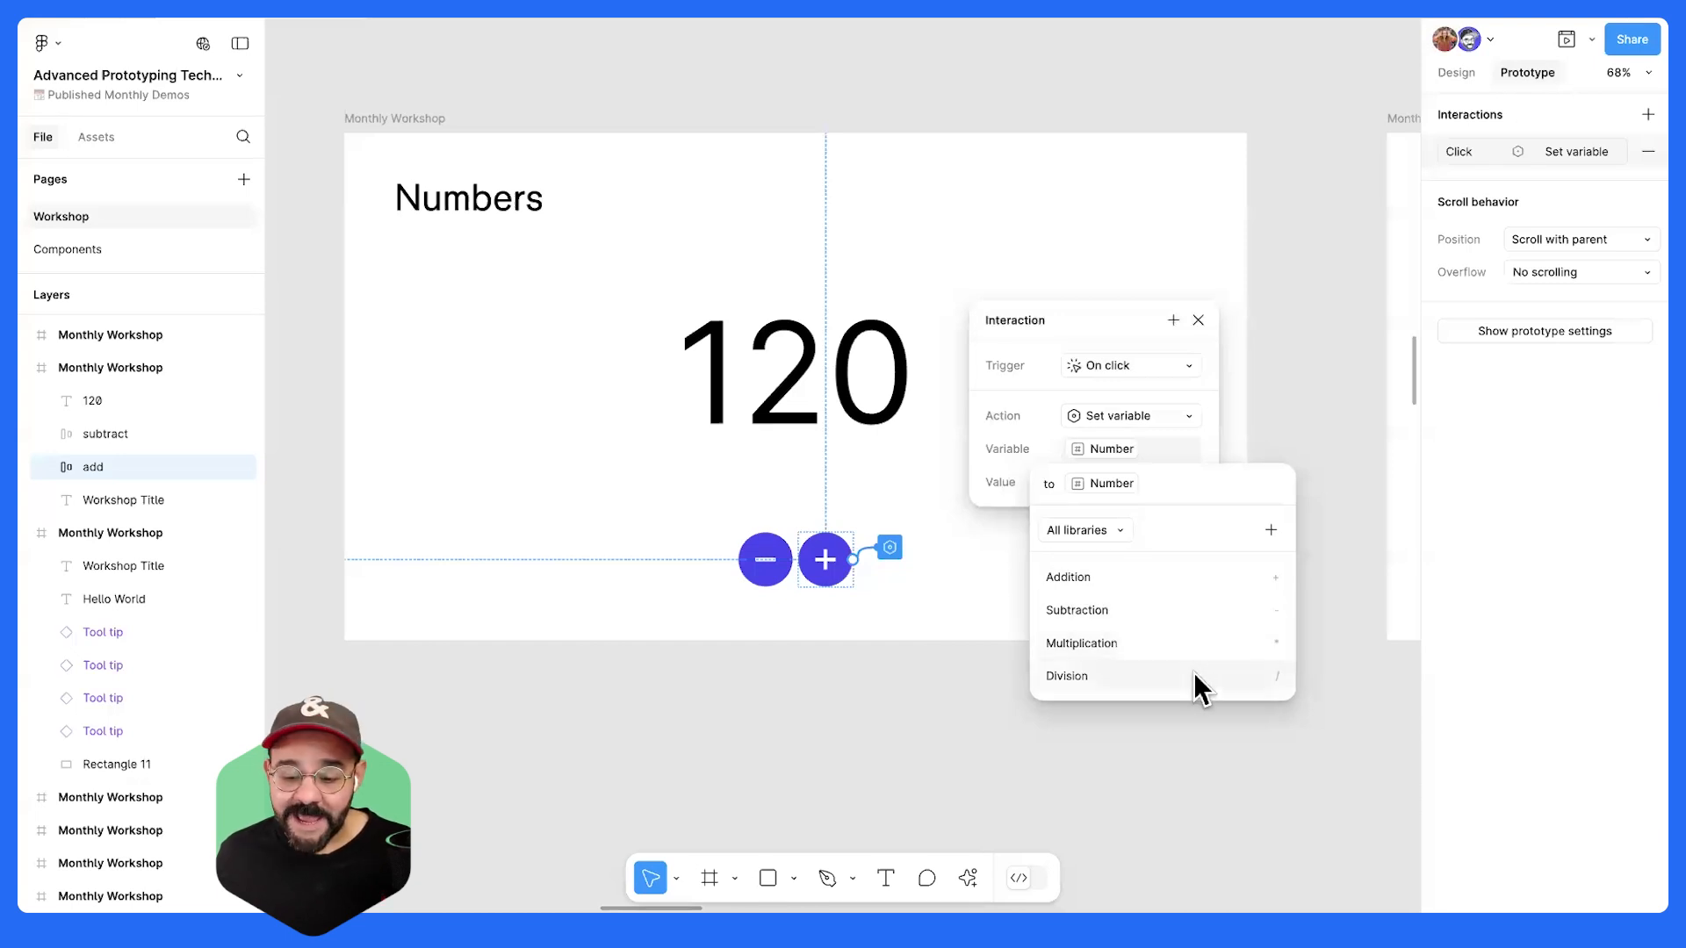
click(1224, 572)
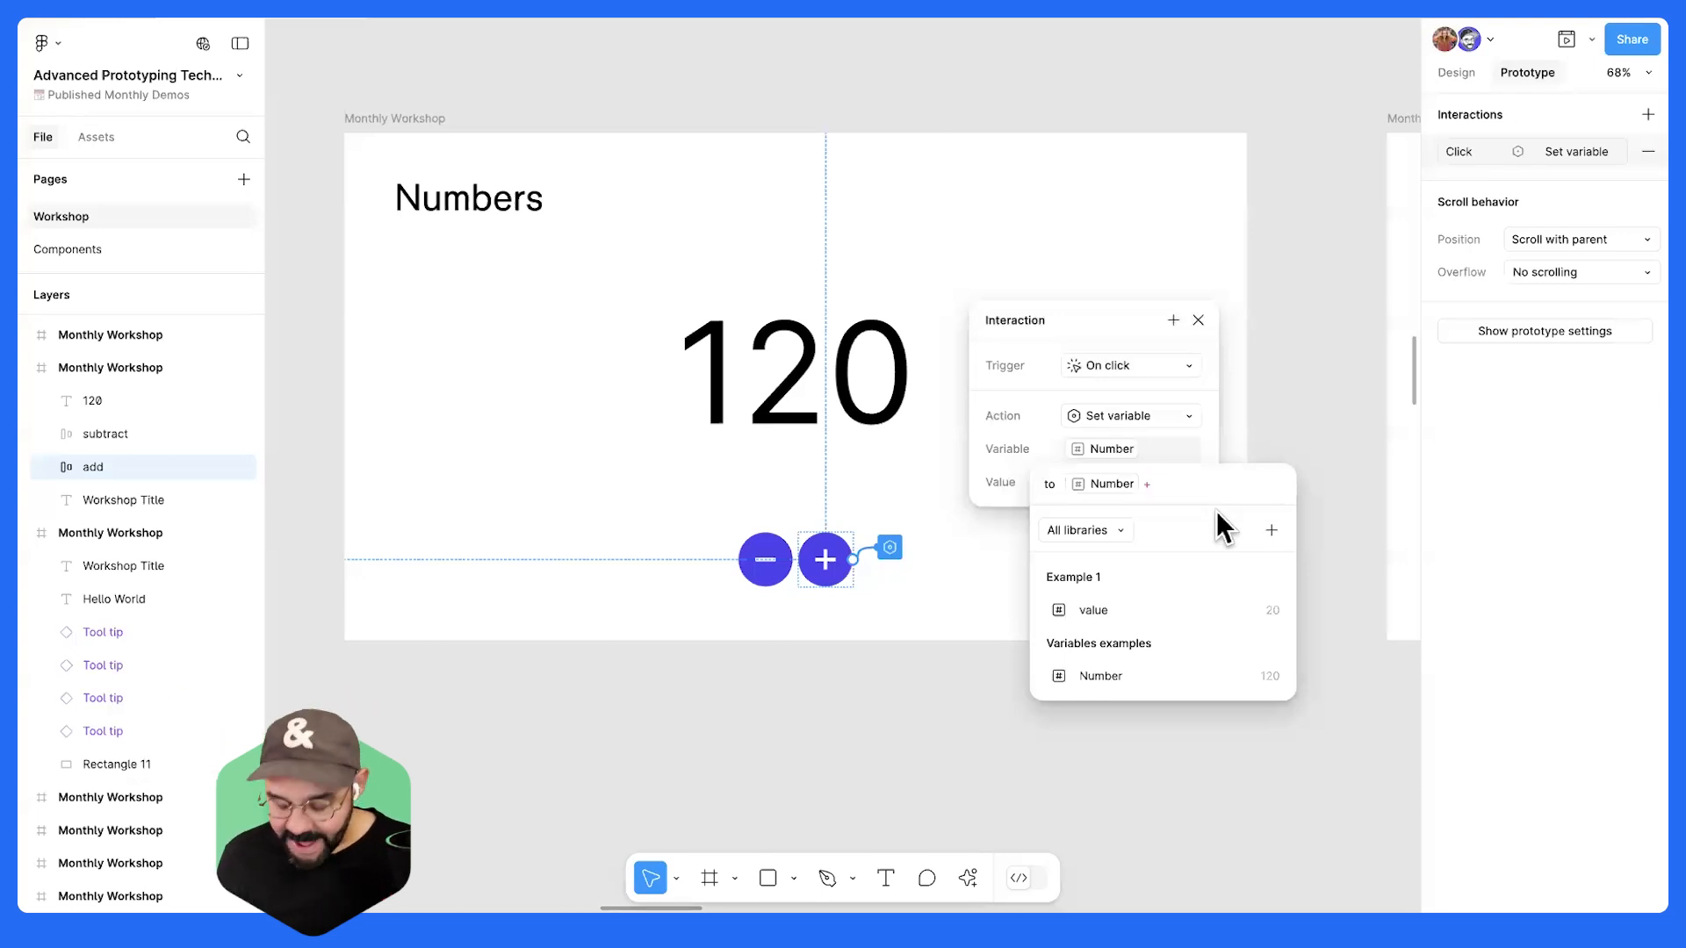
text(50)
key(Return)
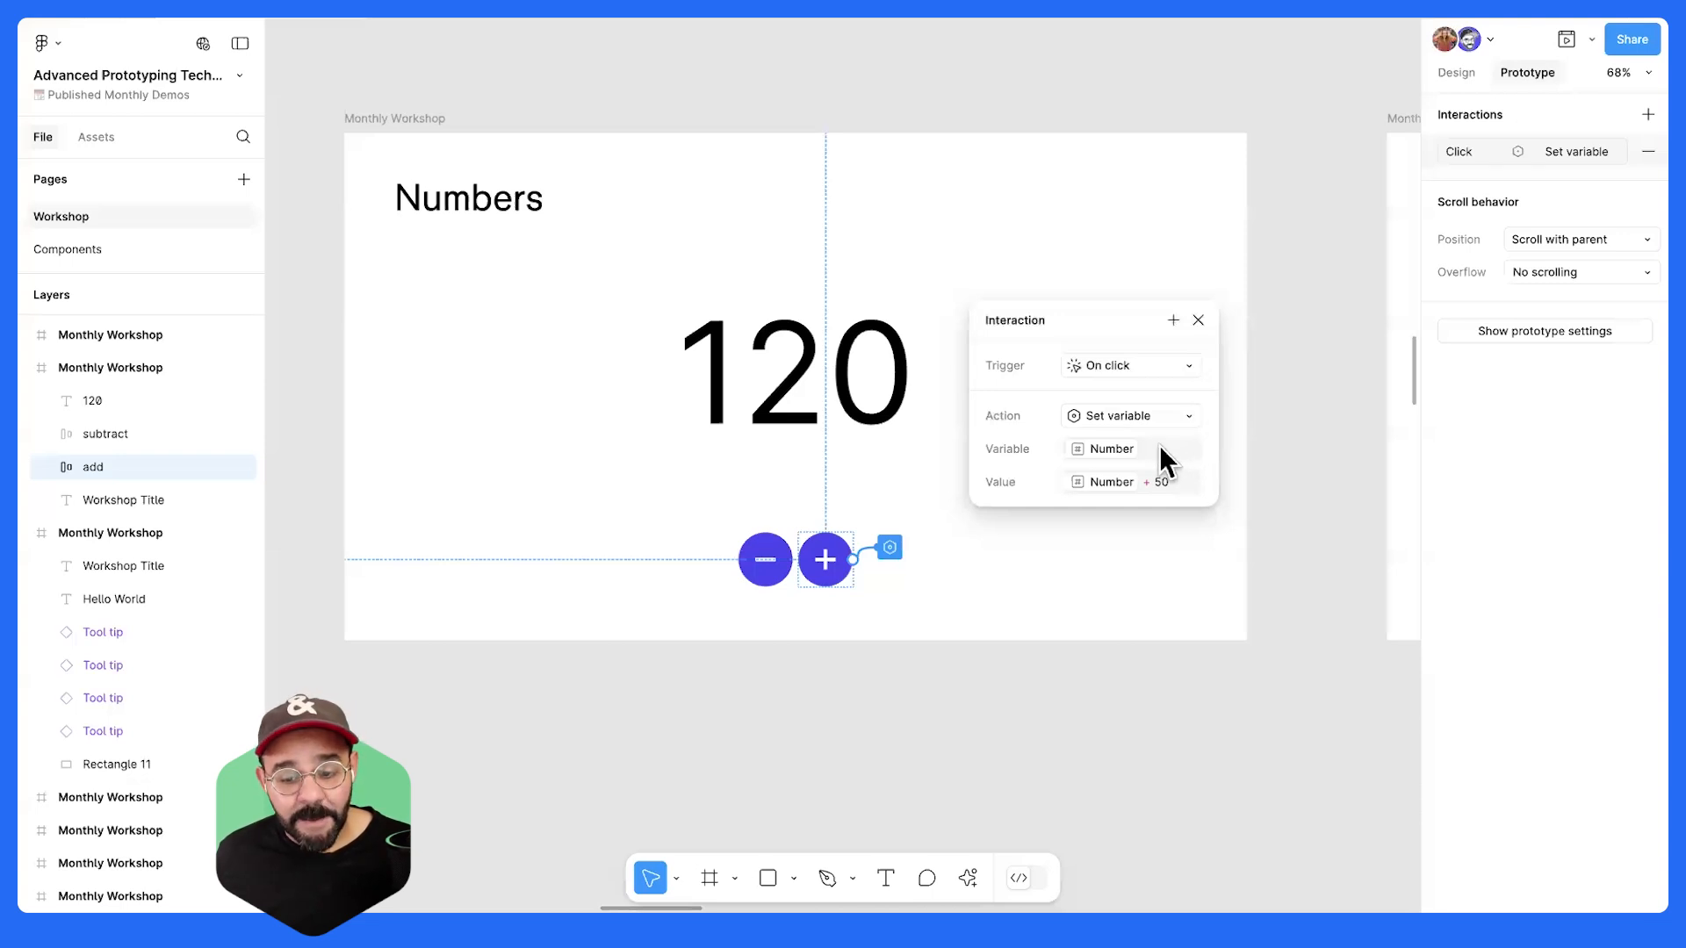
- Preview the Numbers frame and test the plus button by raising the counter repeatedly
click(986, 531)
click(432, 120)
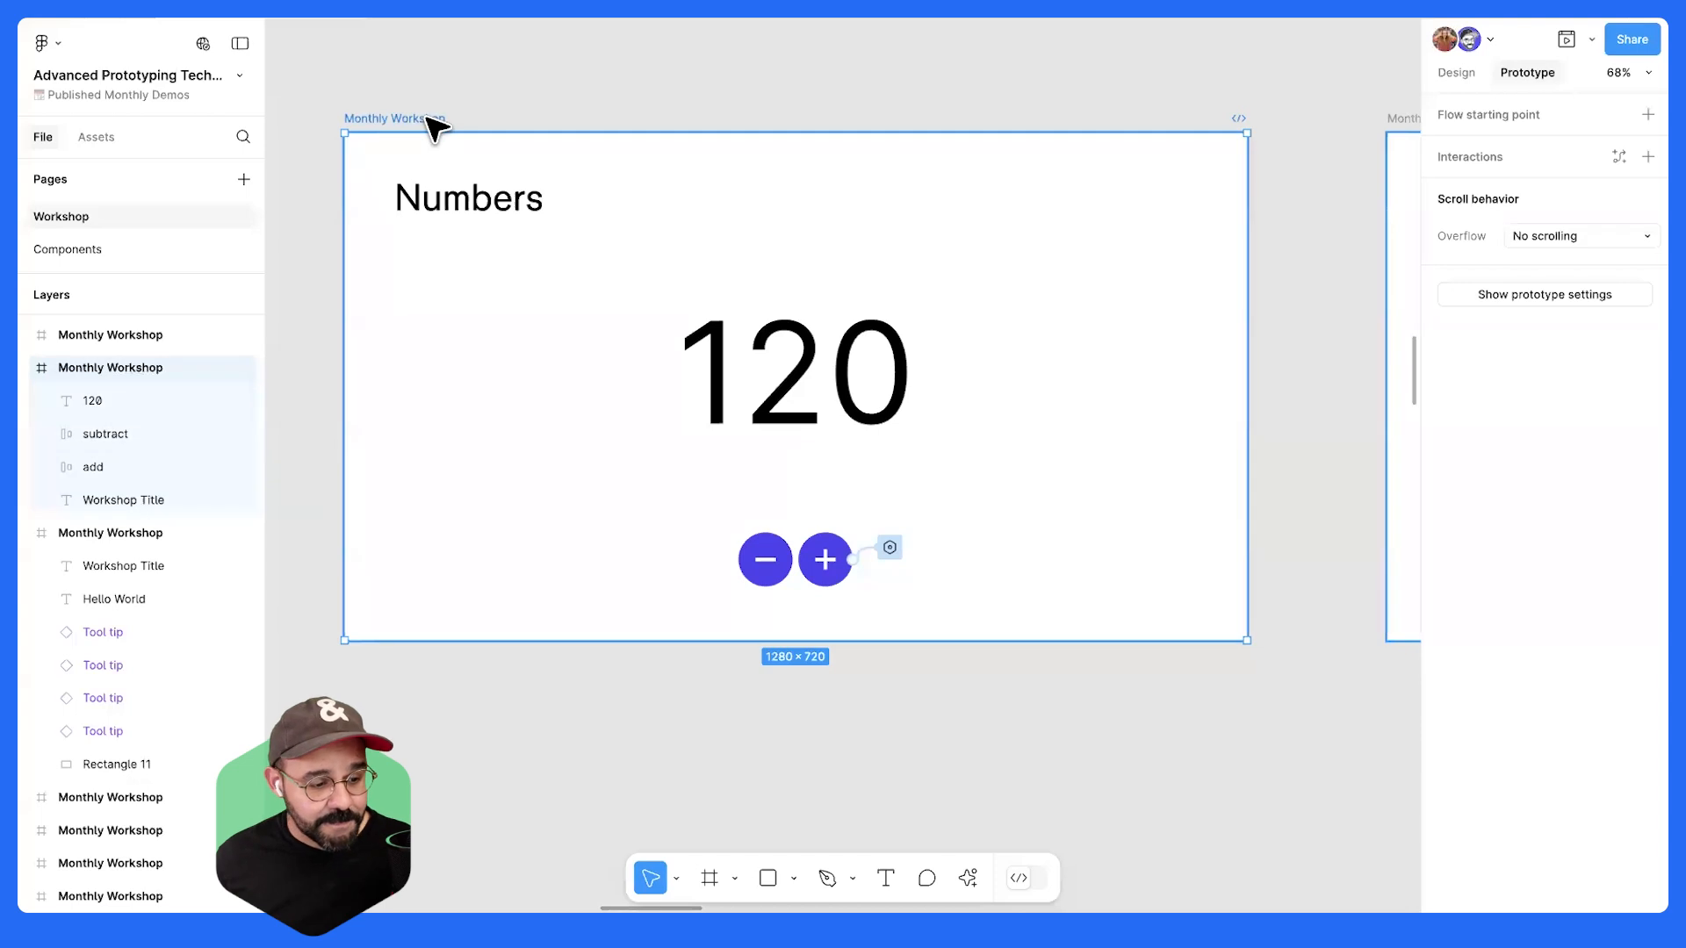
key(shift+space)
click(709, 389)
click(709, 389)
click(708, 389)
click(708, 389)
click(708, 389)
click(708, 389)
click(709, 389)
click(708, 389)
click(708, 389)
double_click(709, 386)
double_click(709, 387)
triple_click(709, 386)
triple_click(711, 386)
click(714, 385)
click(957, 90)
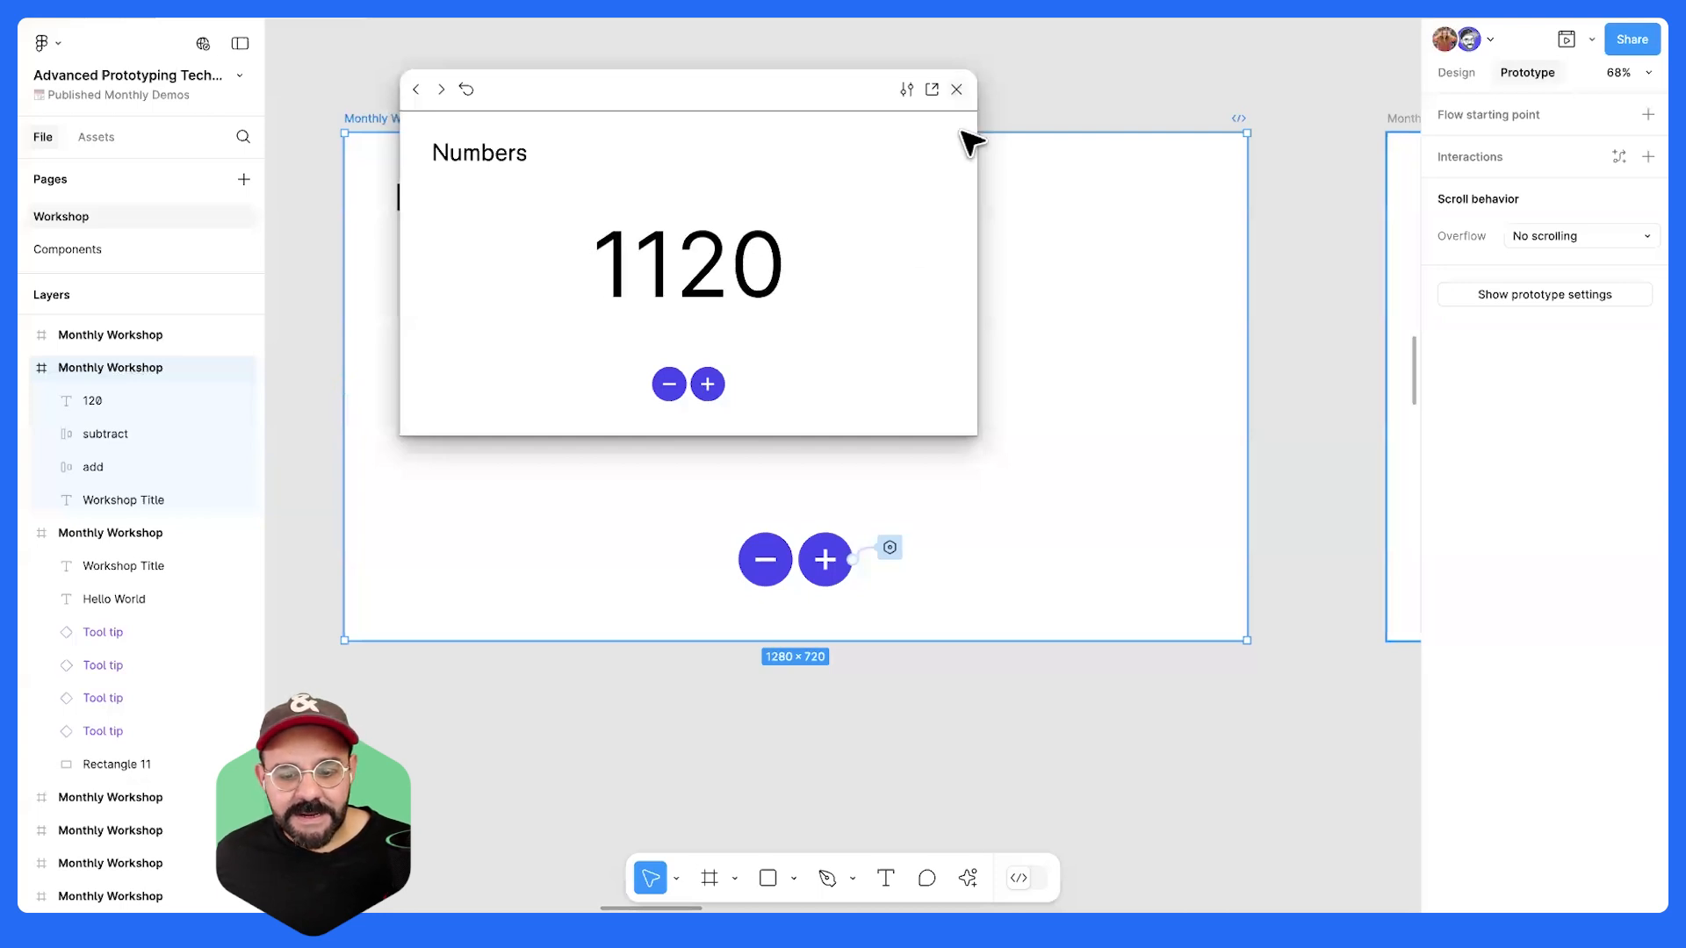
- Add an on-click prototype interaction with the Set variable action to the minus button
click(905, 515)
click(784, 575)
scroll(771, 609, up, 5)
scroll(771, 610, down, 3)
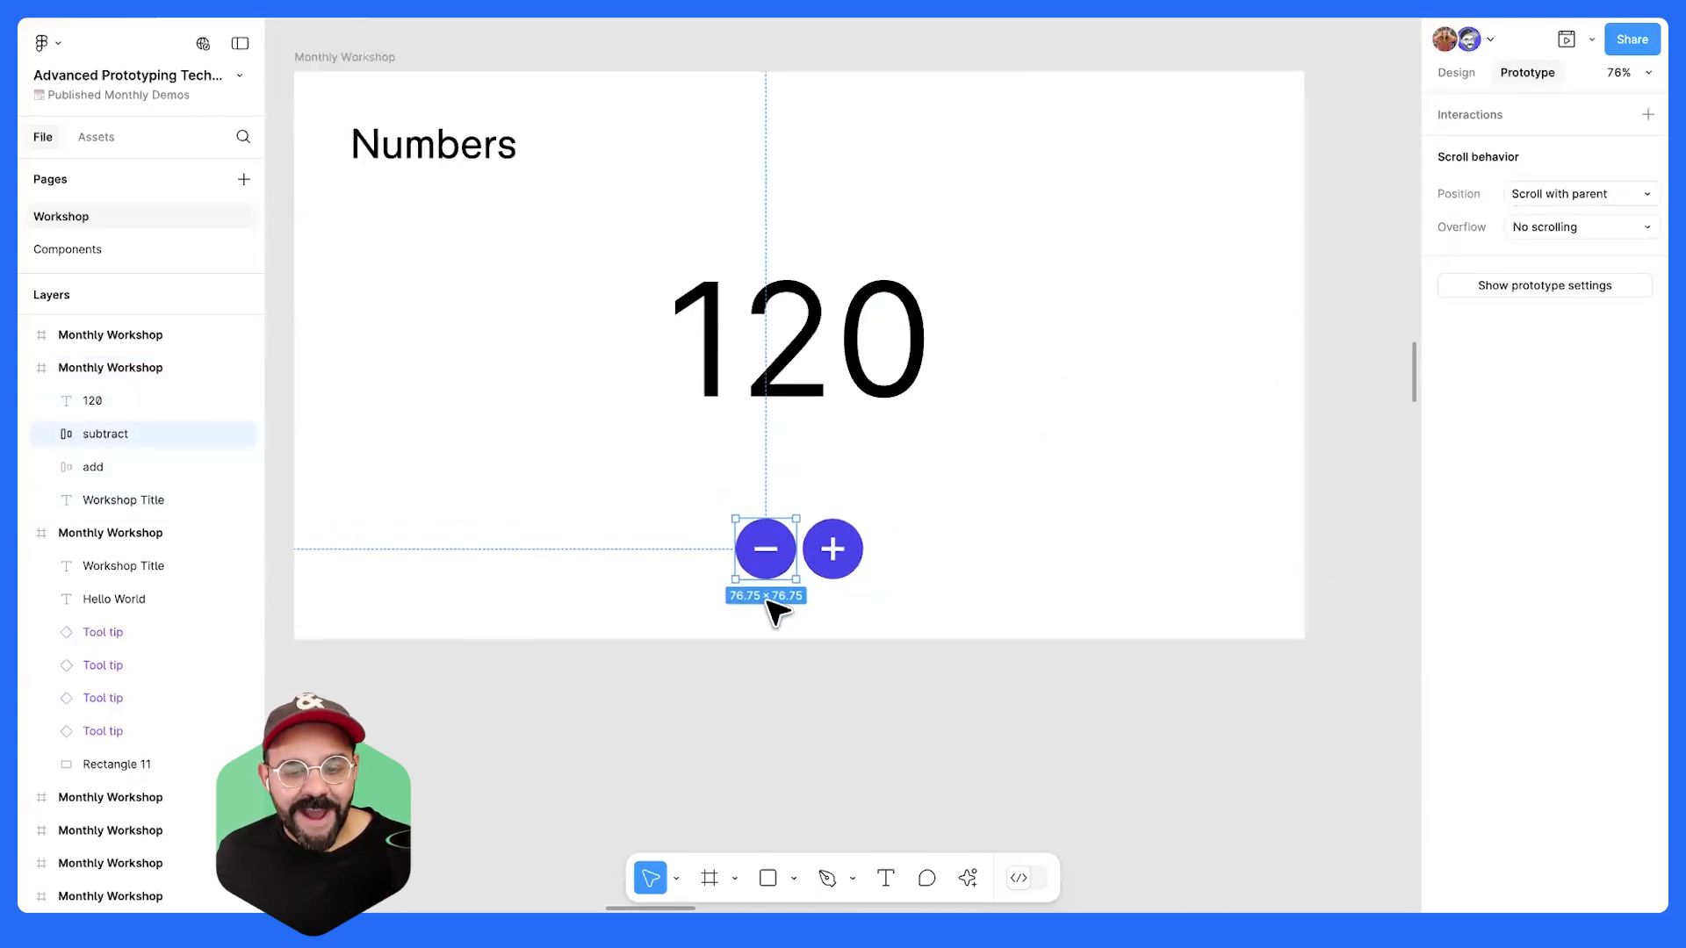
drag(1037, 472, 1044, 488)
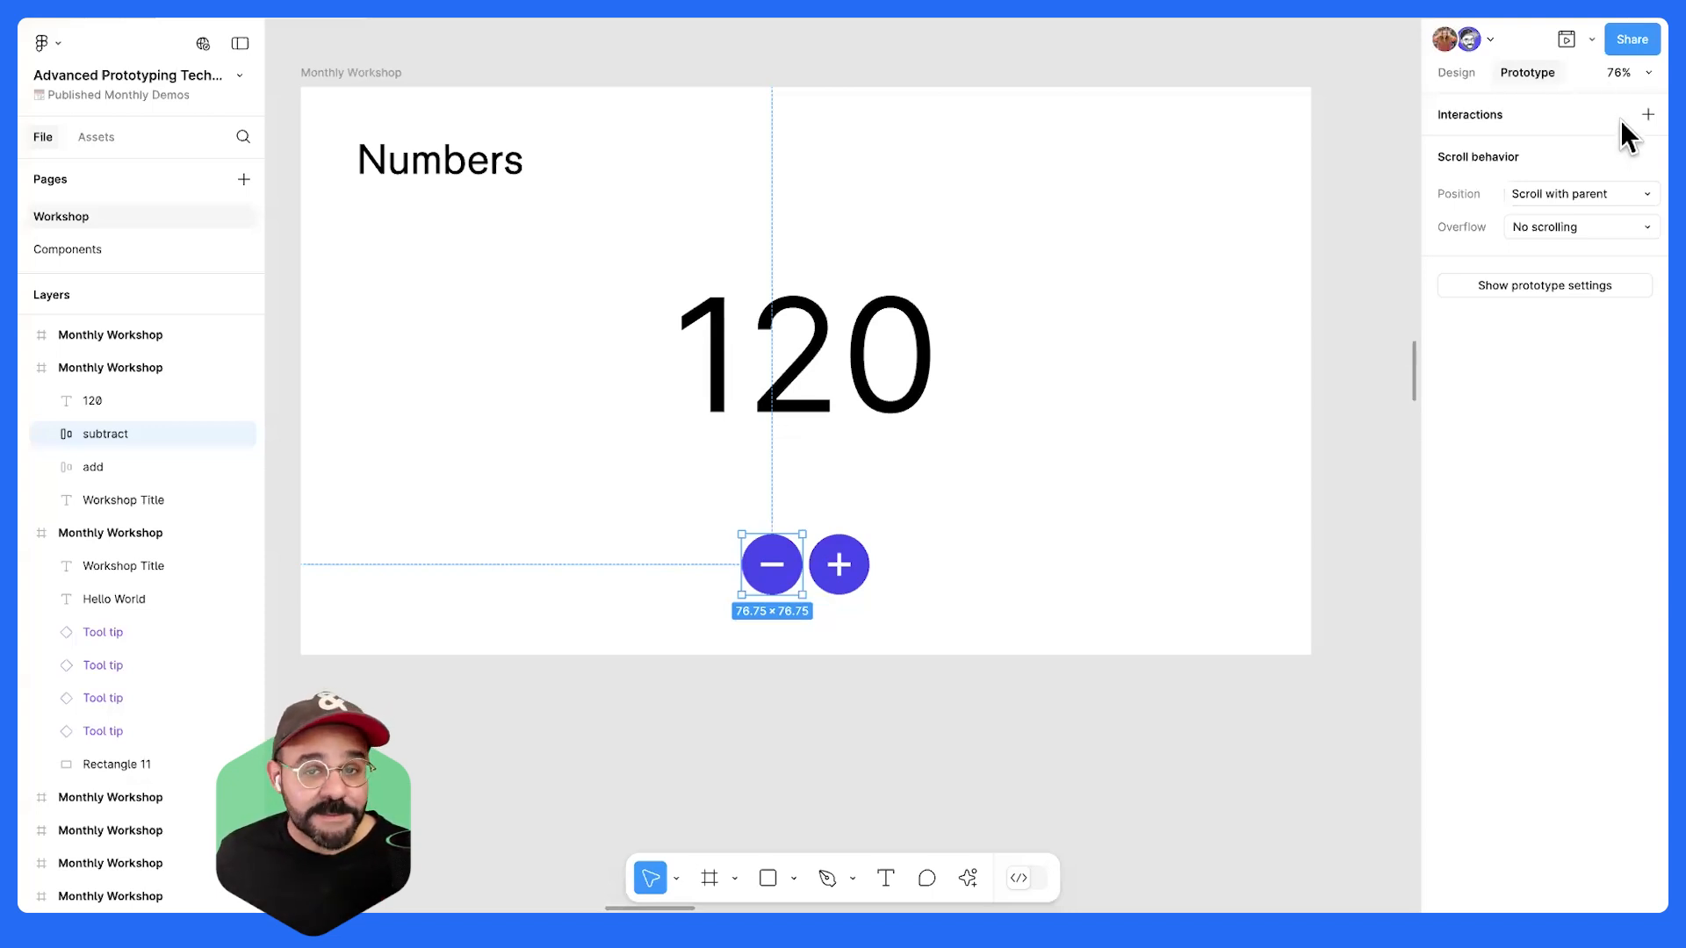
click(1648, 115)
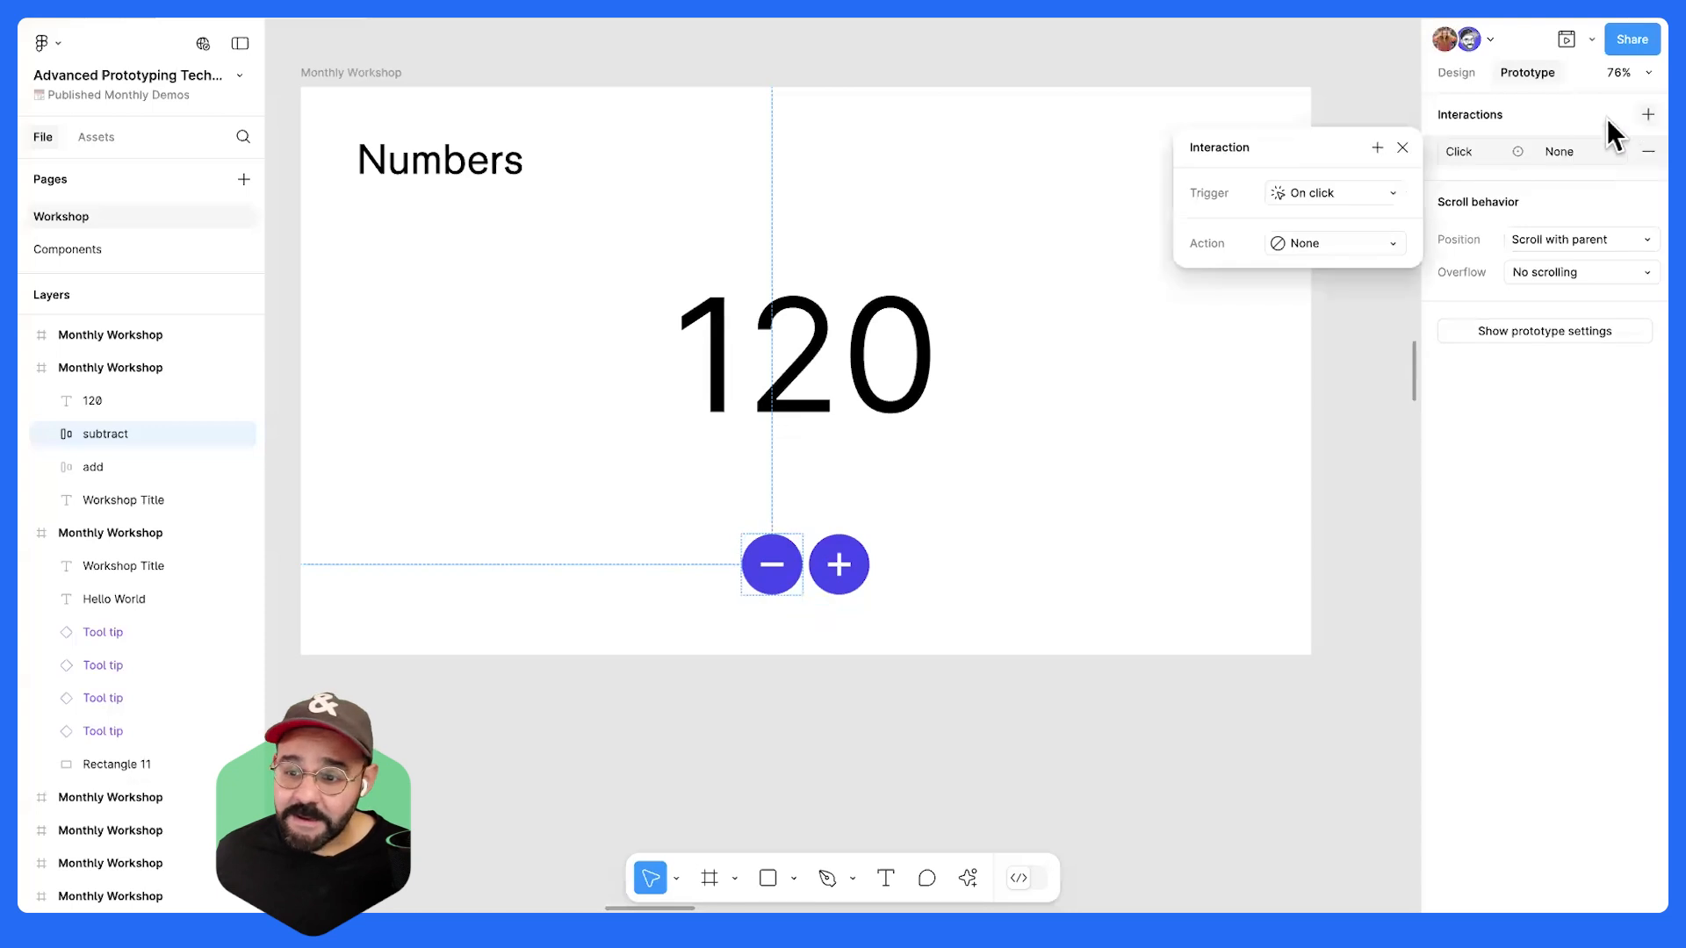
click(1338, 244)
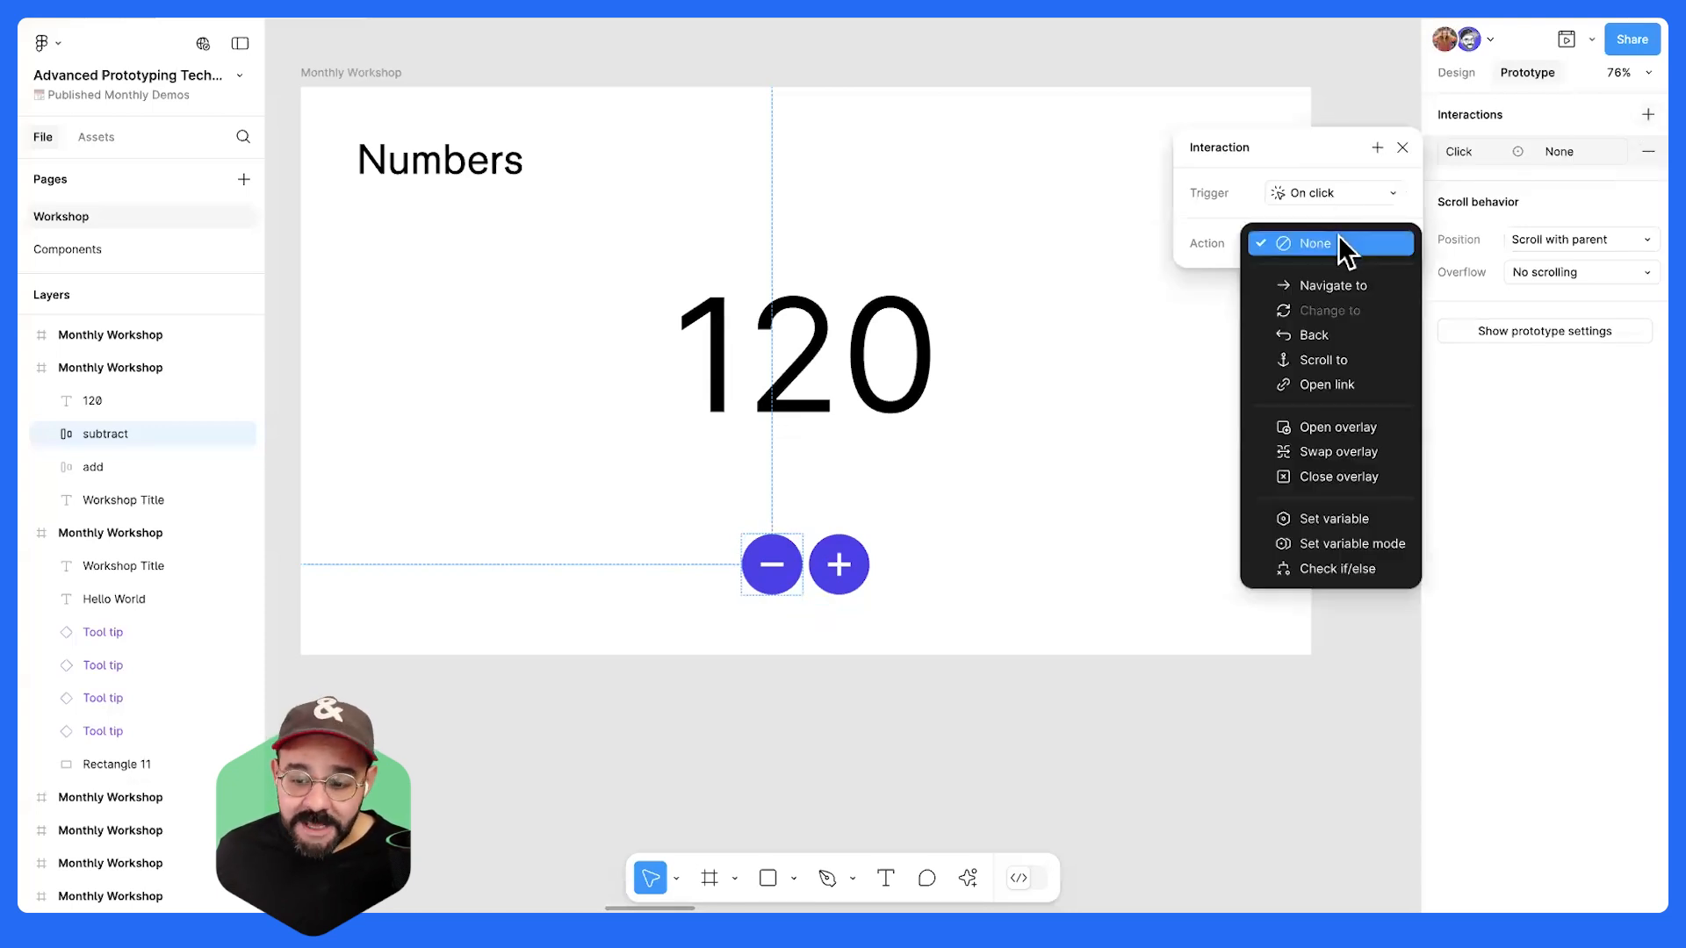
click(1336, 516)
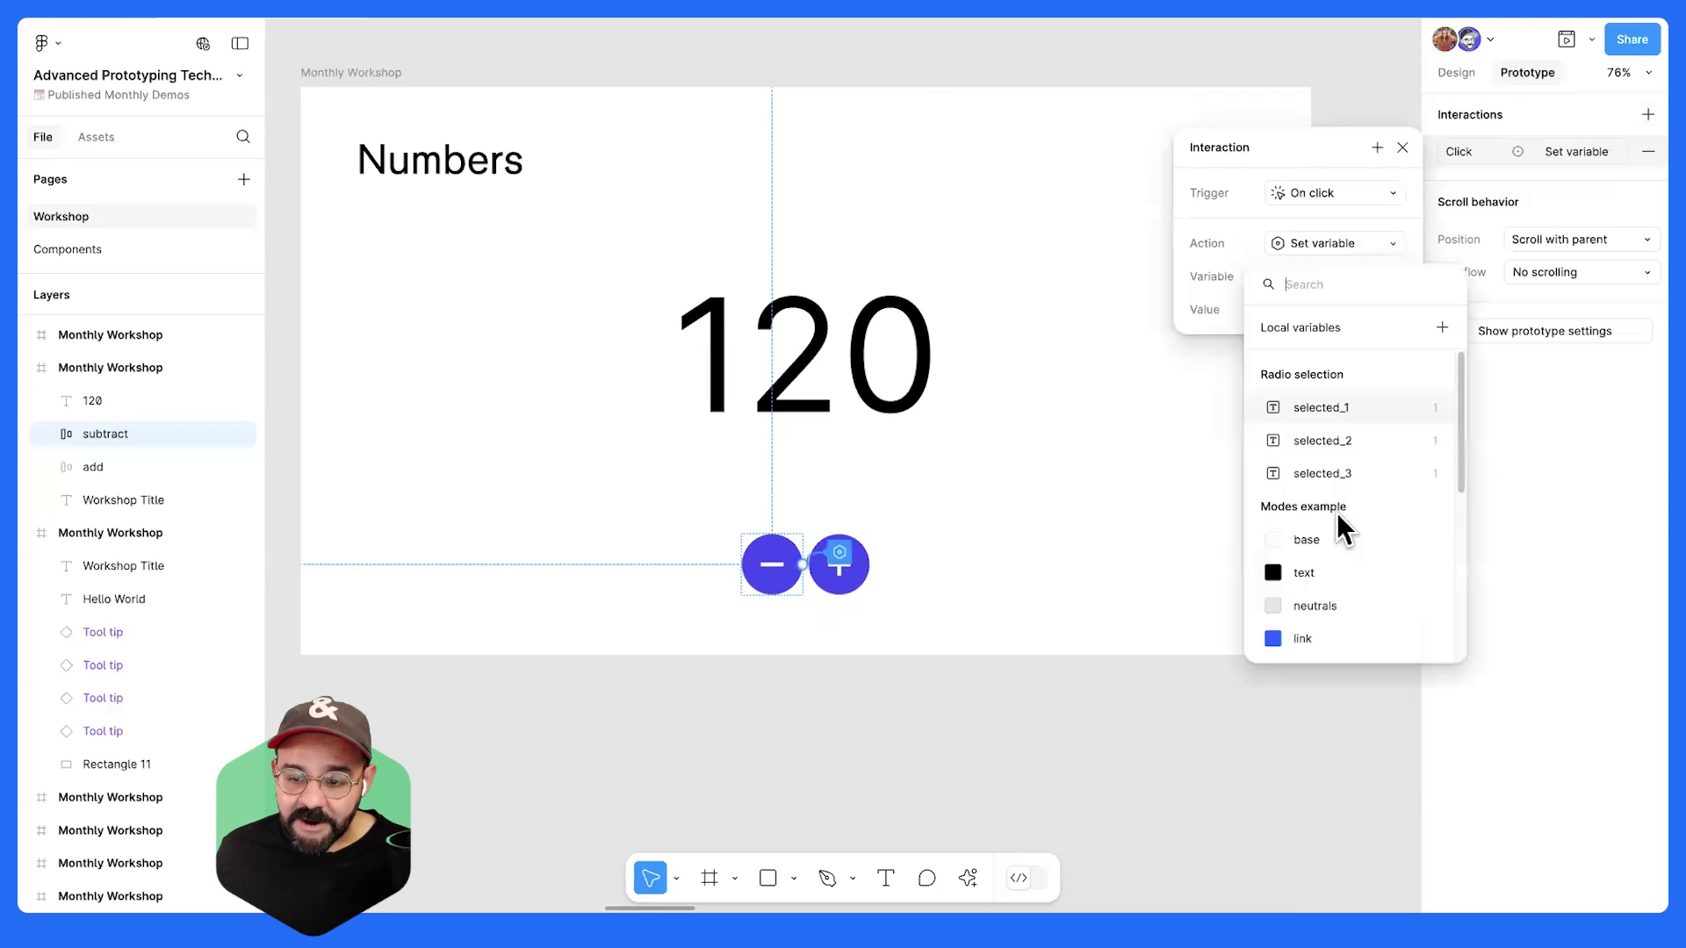
- Choose Number as the variable the minus button sets and enter the value expression Number - 50
text(numbe)
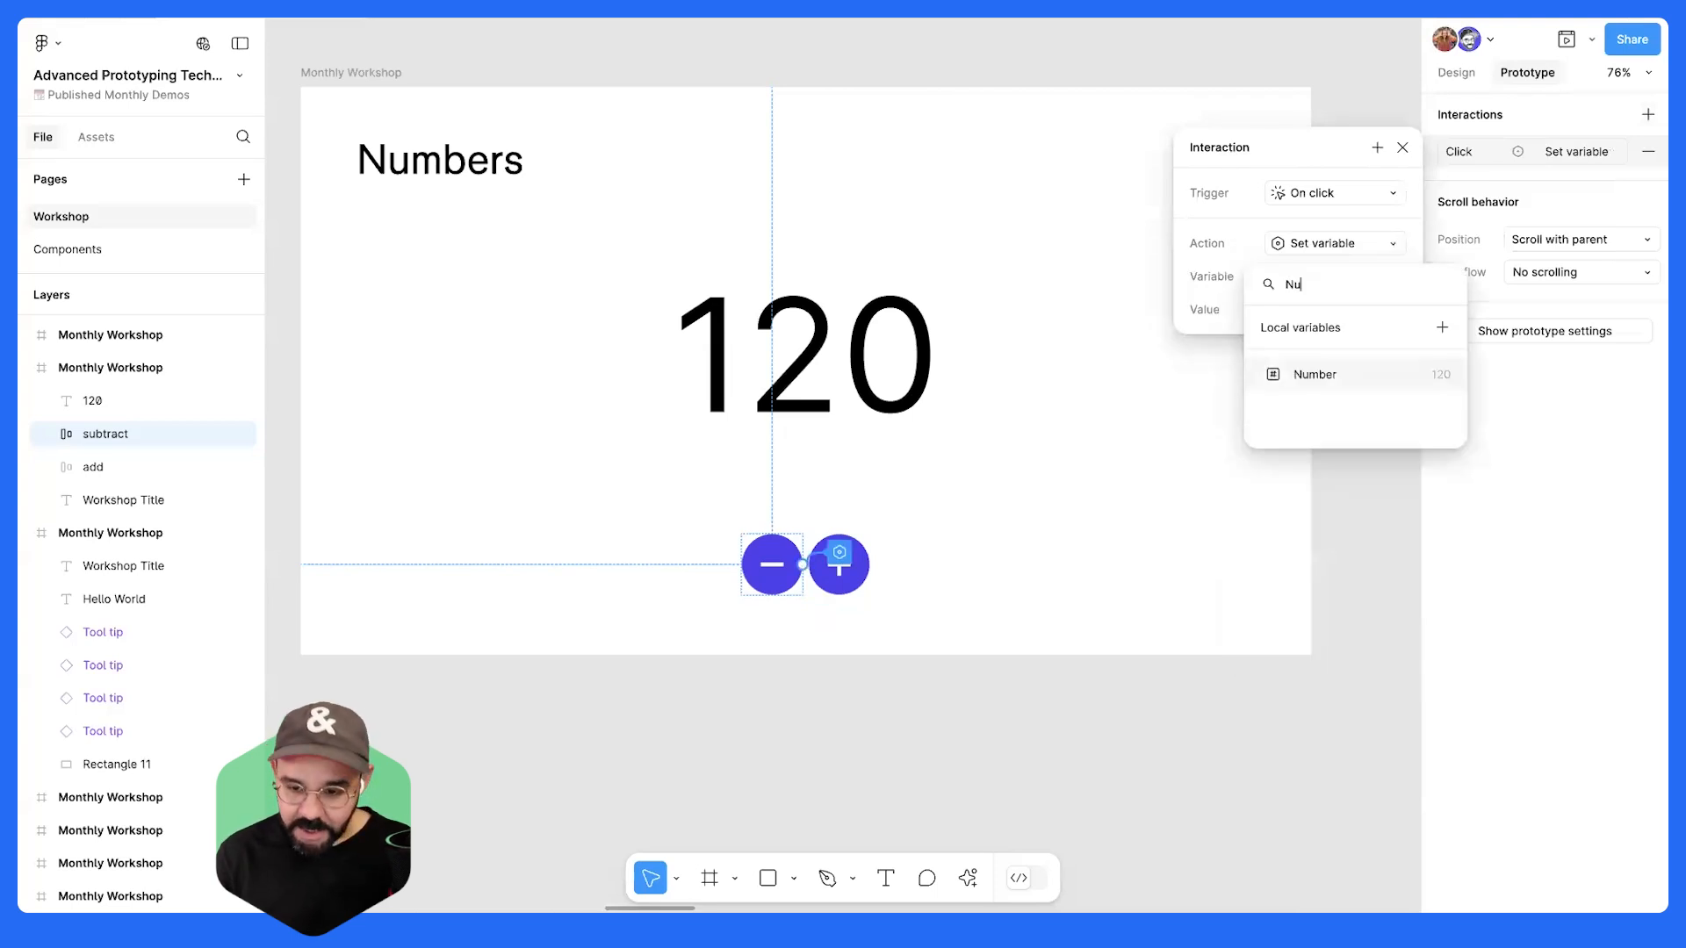
key(Return)
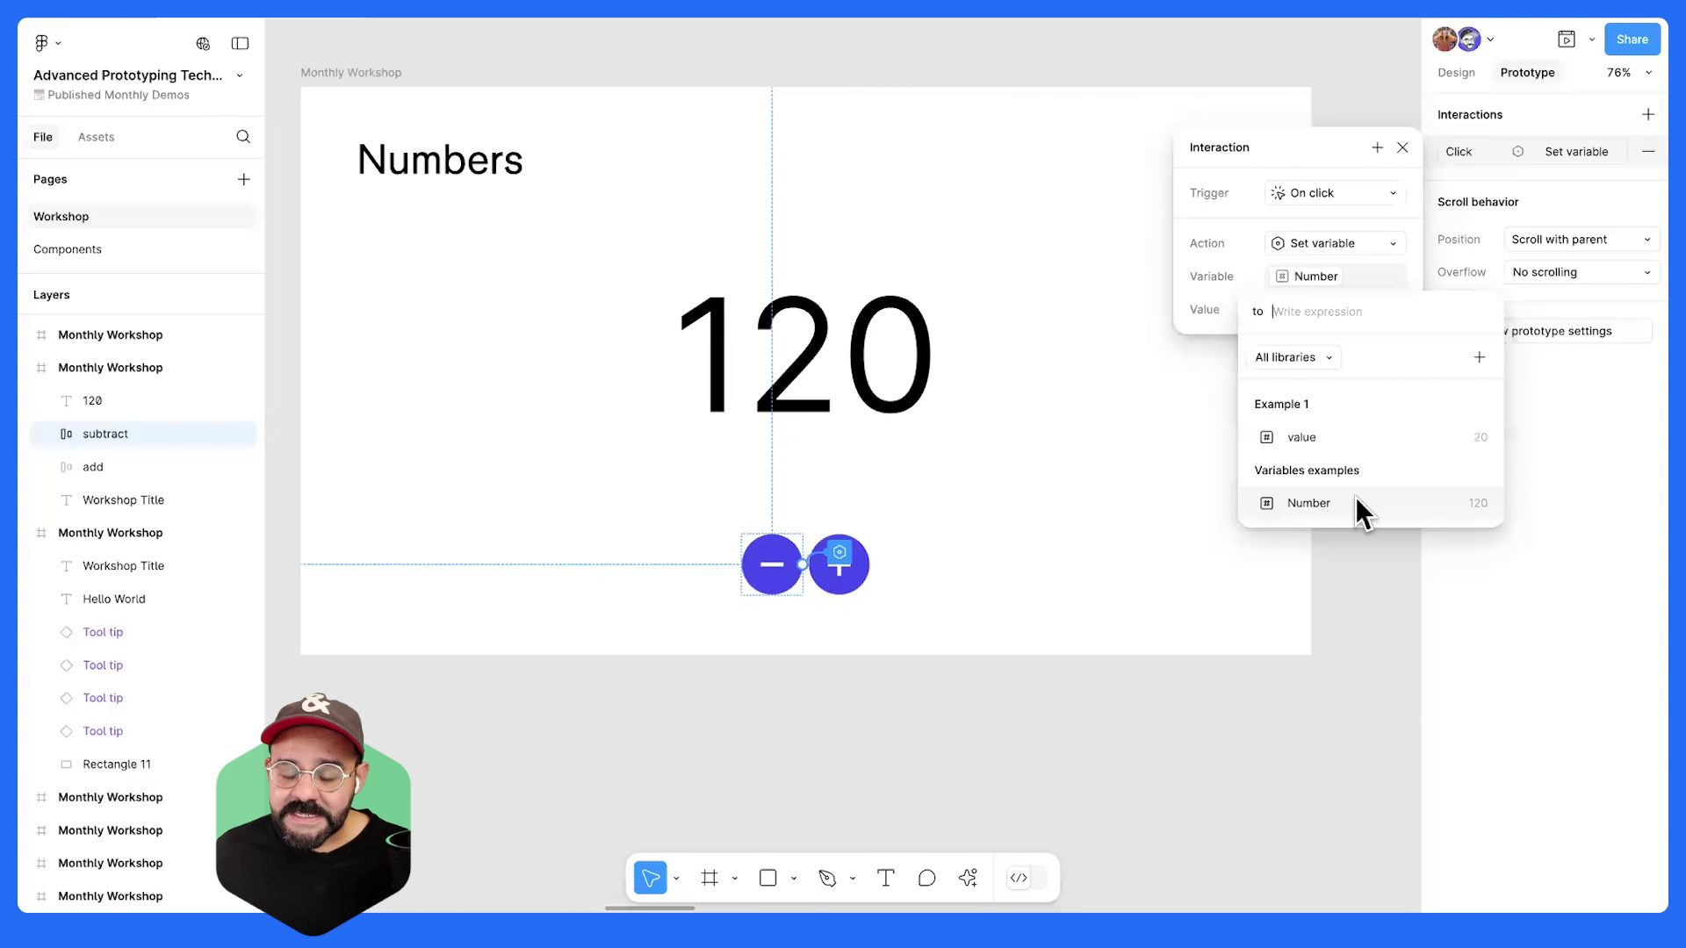
click(1359, 501)
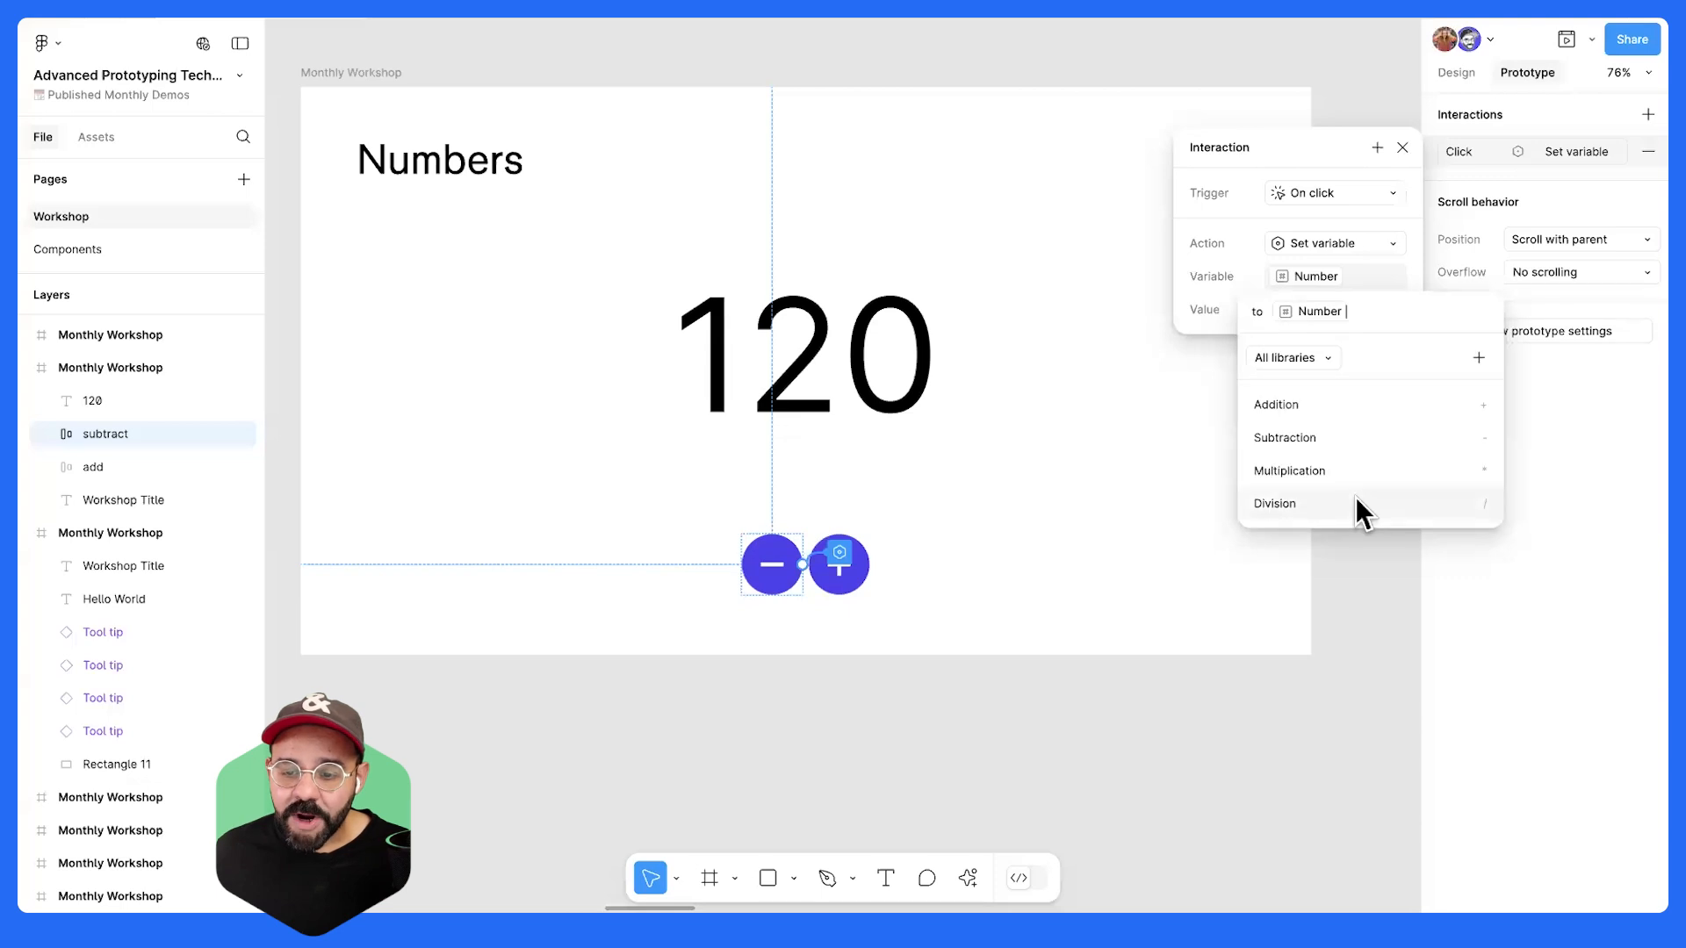
click(1363, 433)
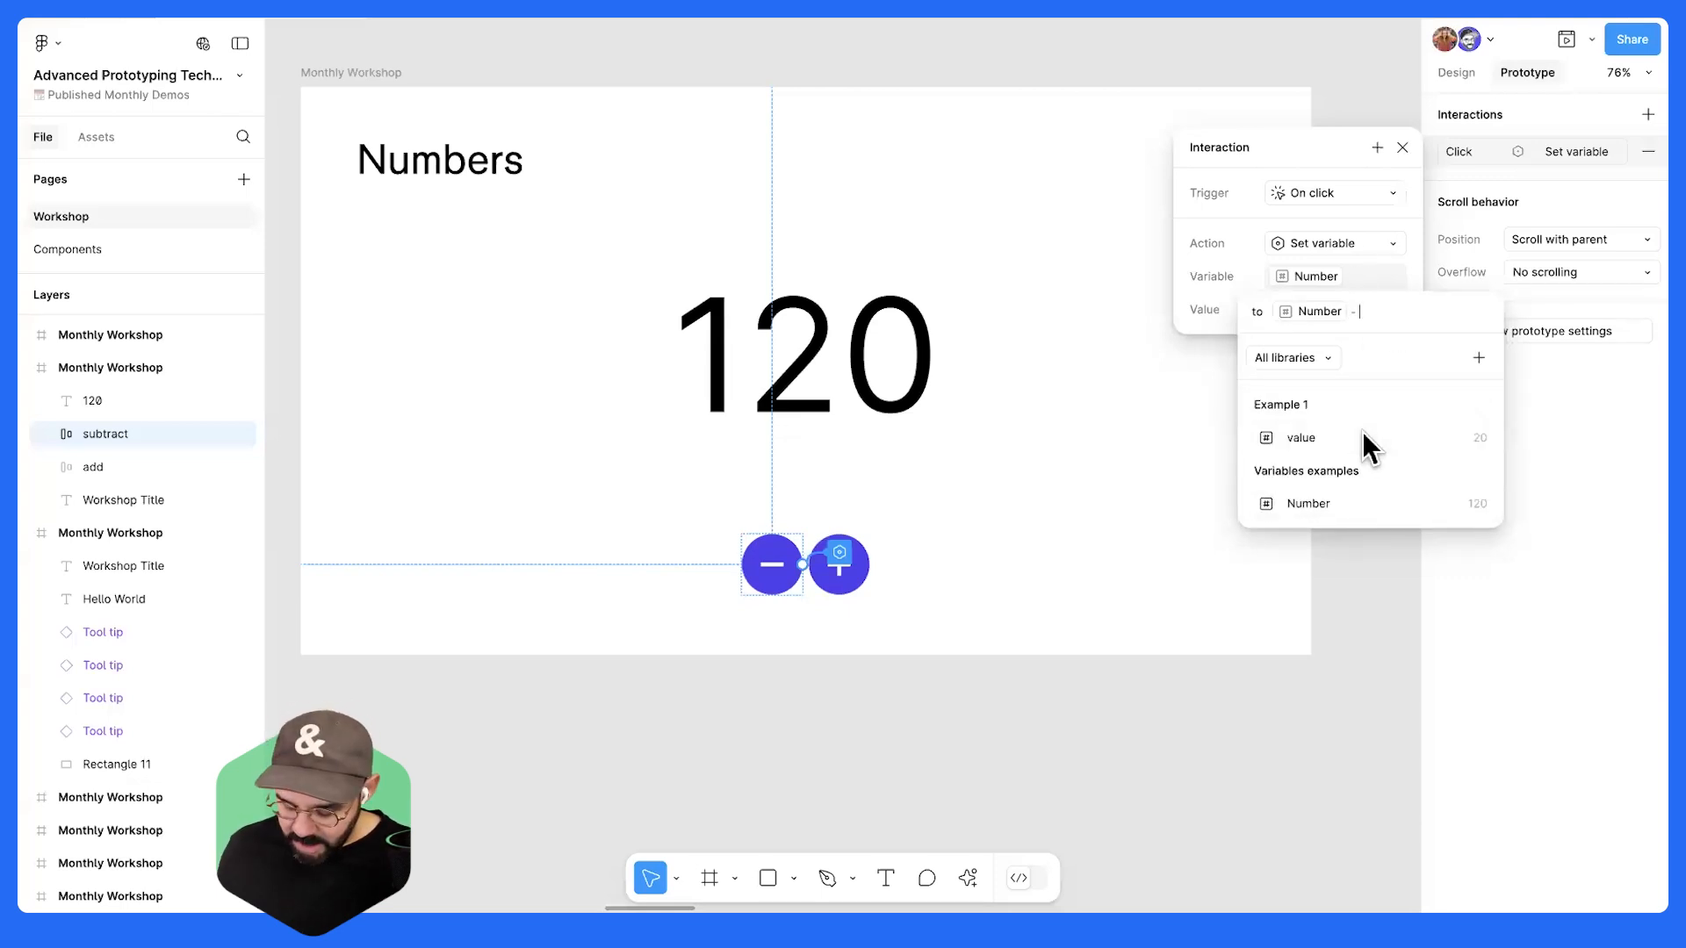
text(50)
key(Return)
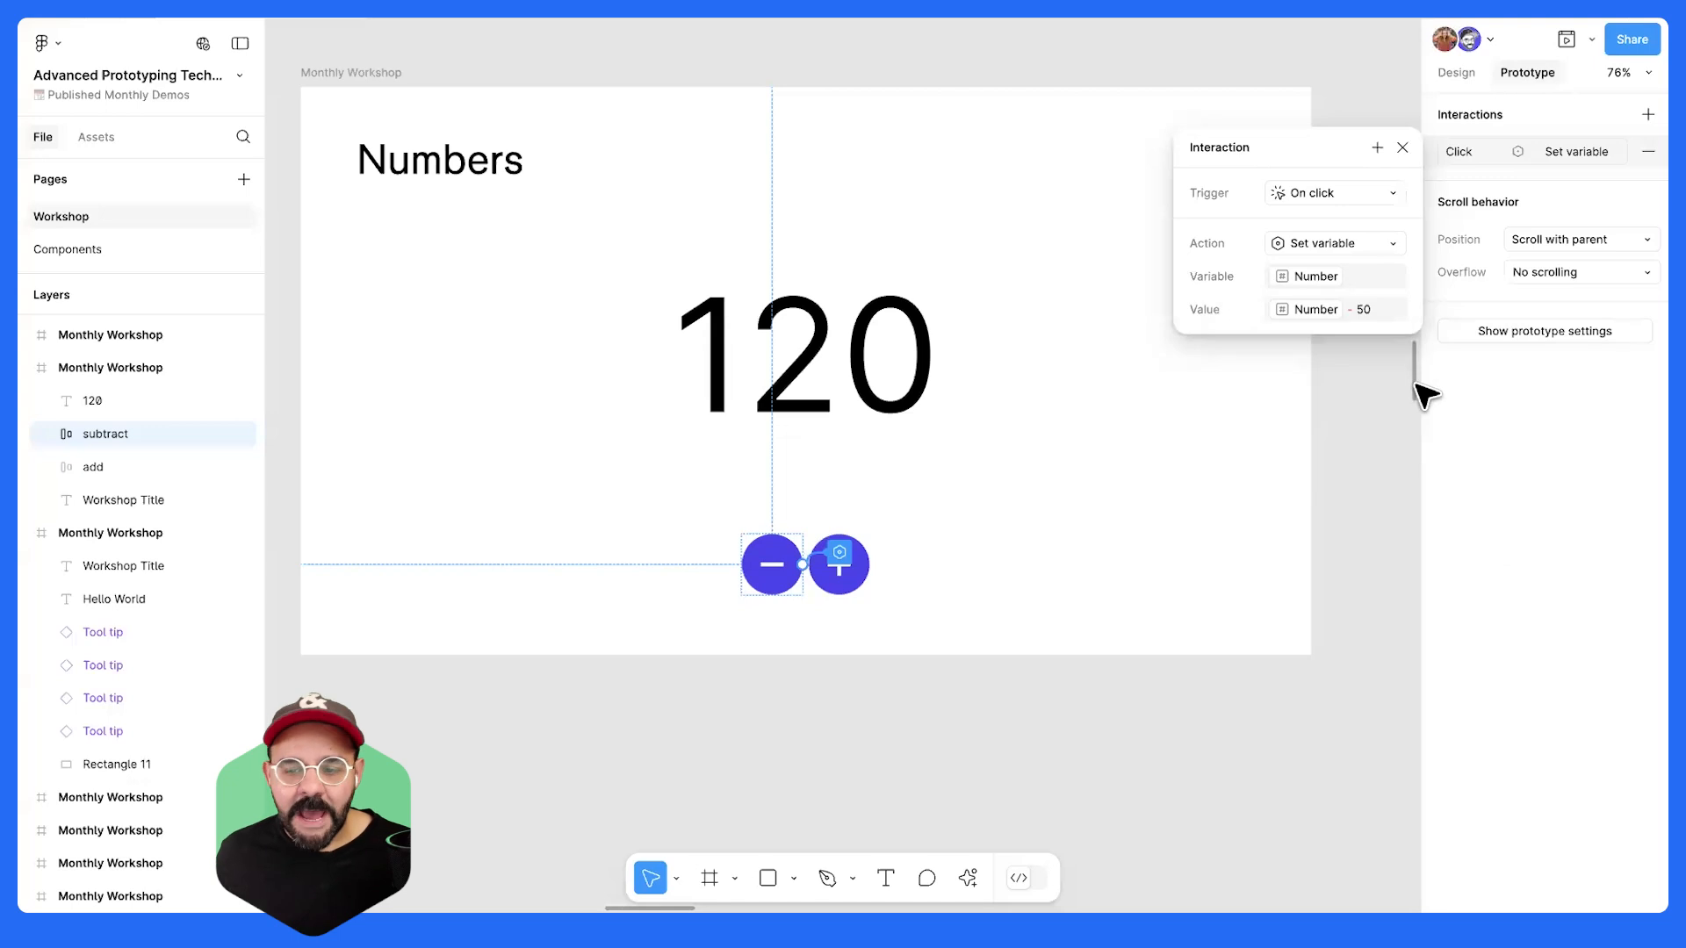
- Examine the minus button's interaction settings beside the counter and its connector on the canvas
drag(1335, 150, 1130, 425)
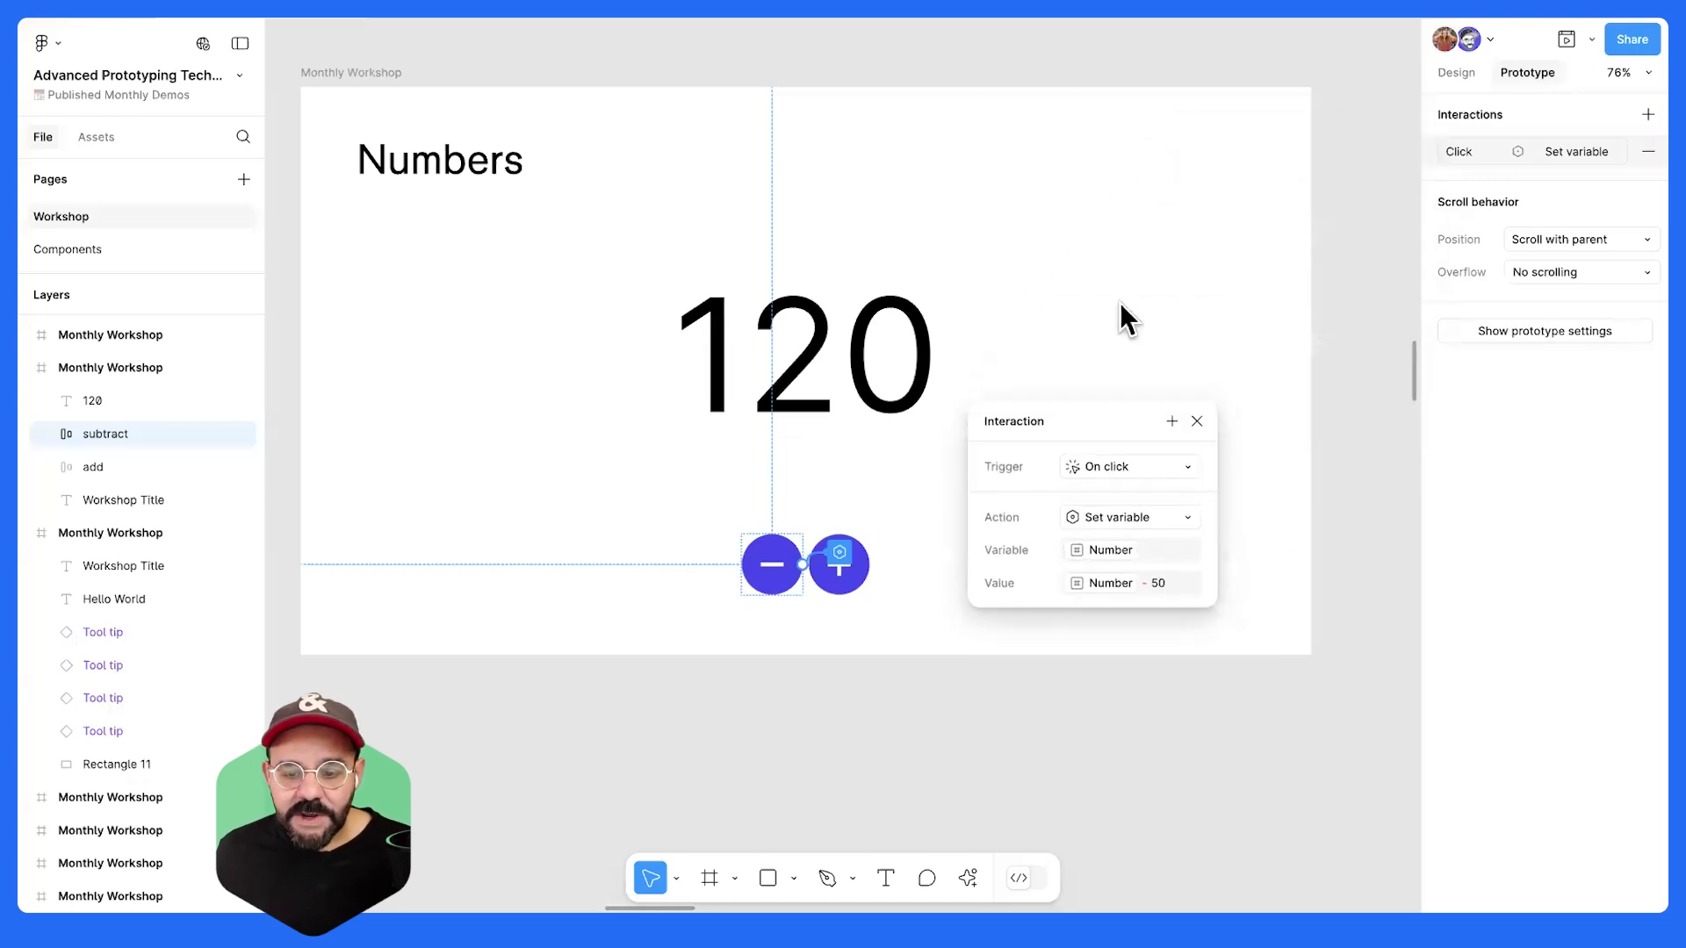
drag(1119, 302, 1119, 298)
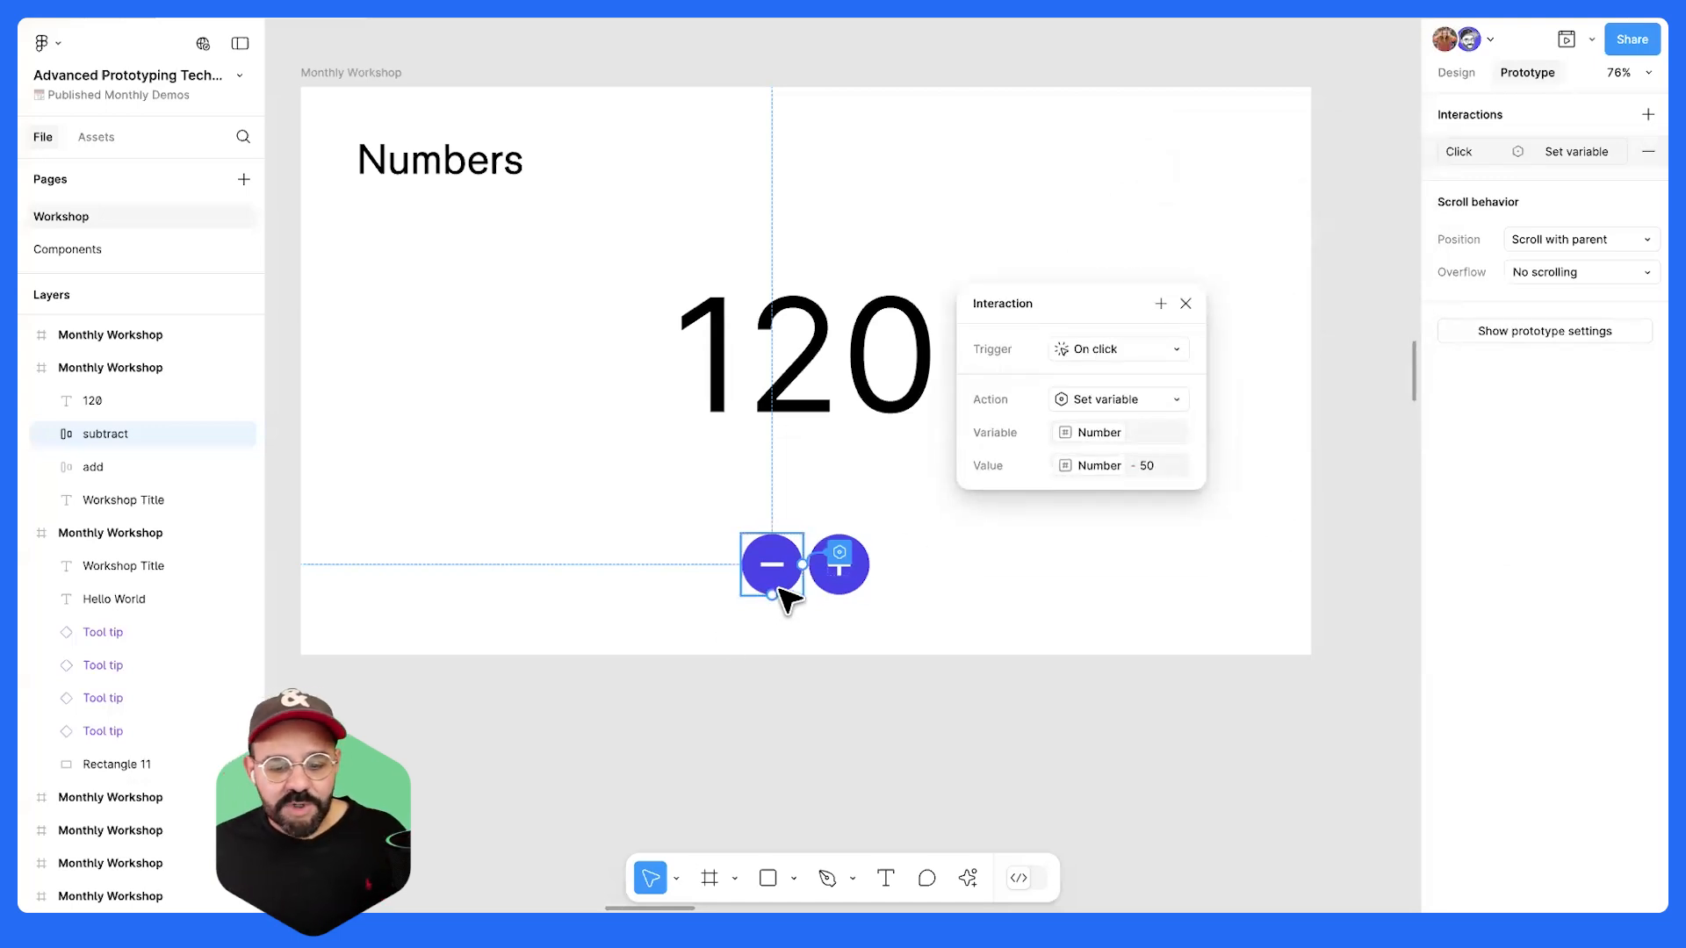
scroll(858, 576, up, 5)
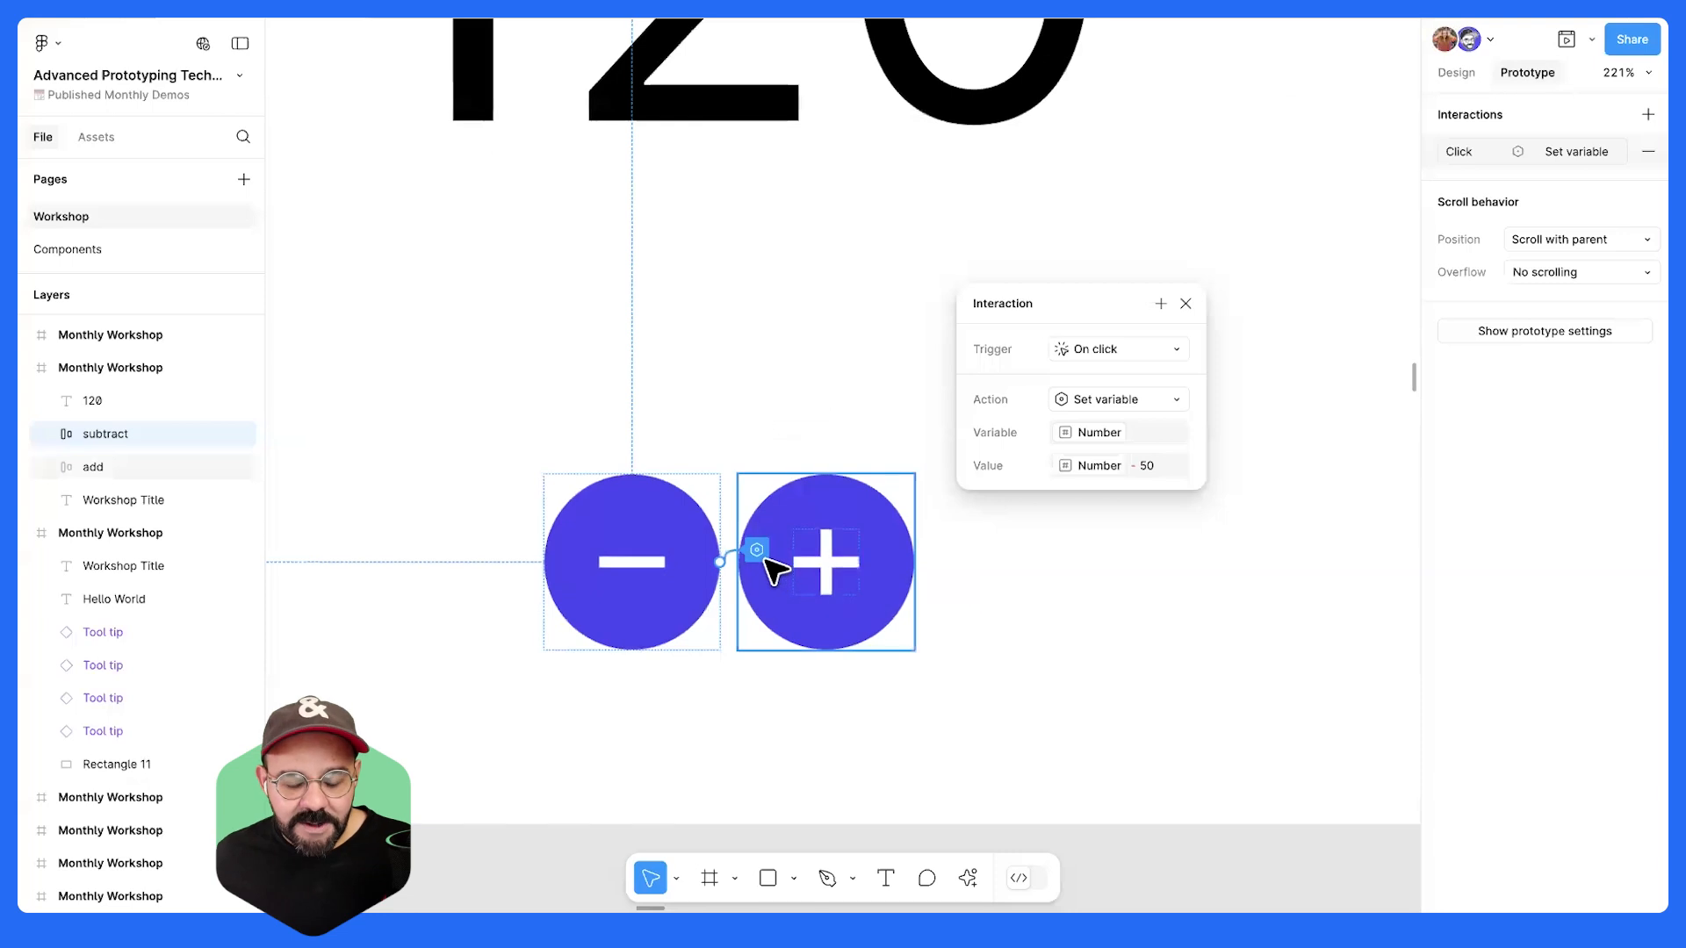
scroll(767, 558, up, 1)
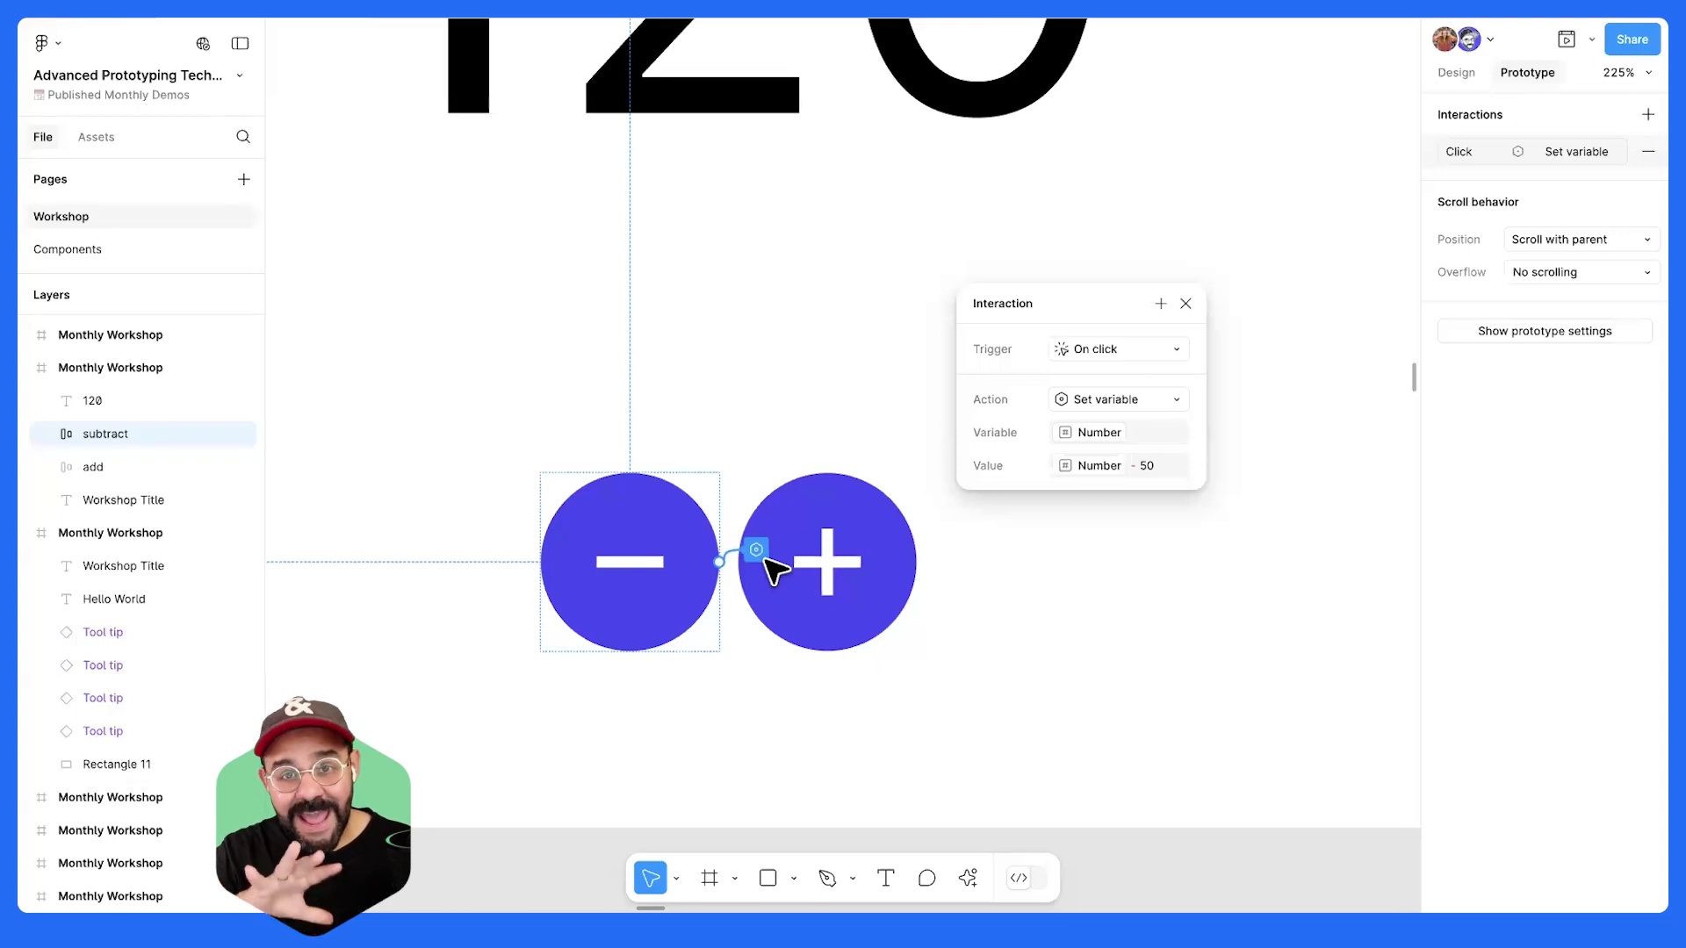
scroll(768, 572, down, 5)
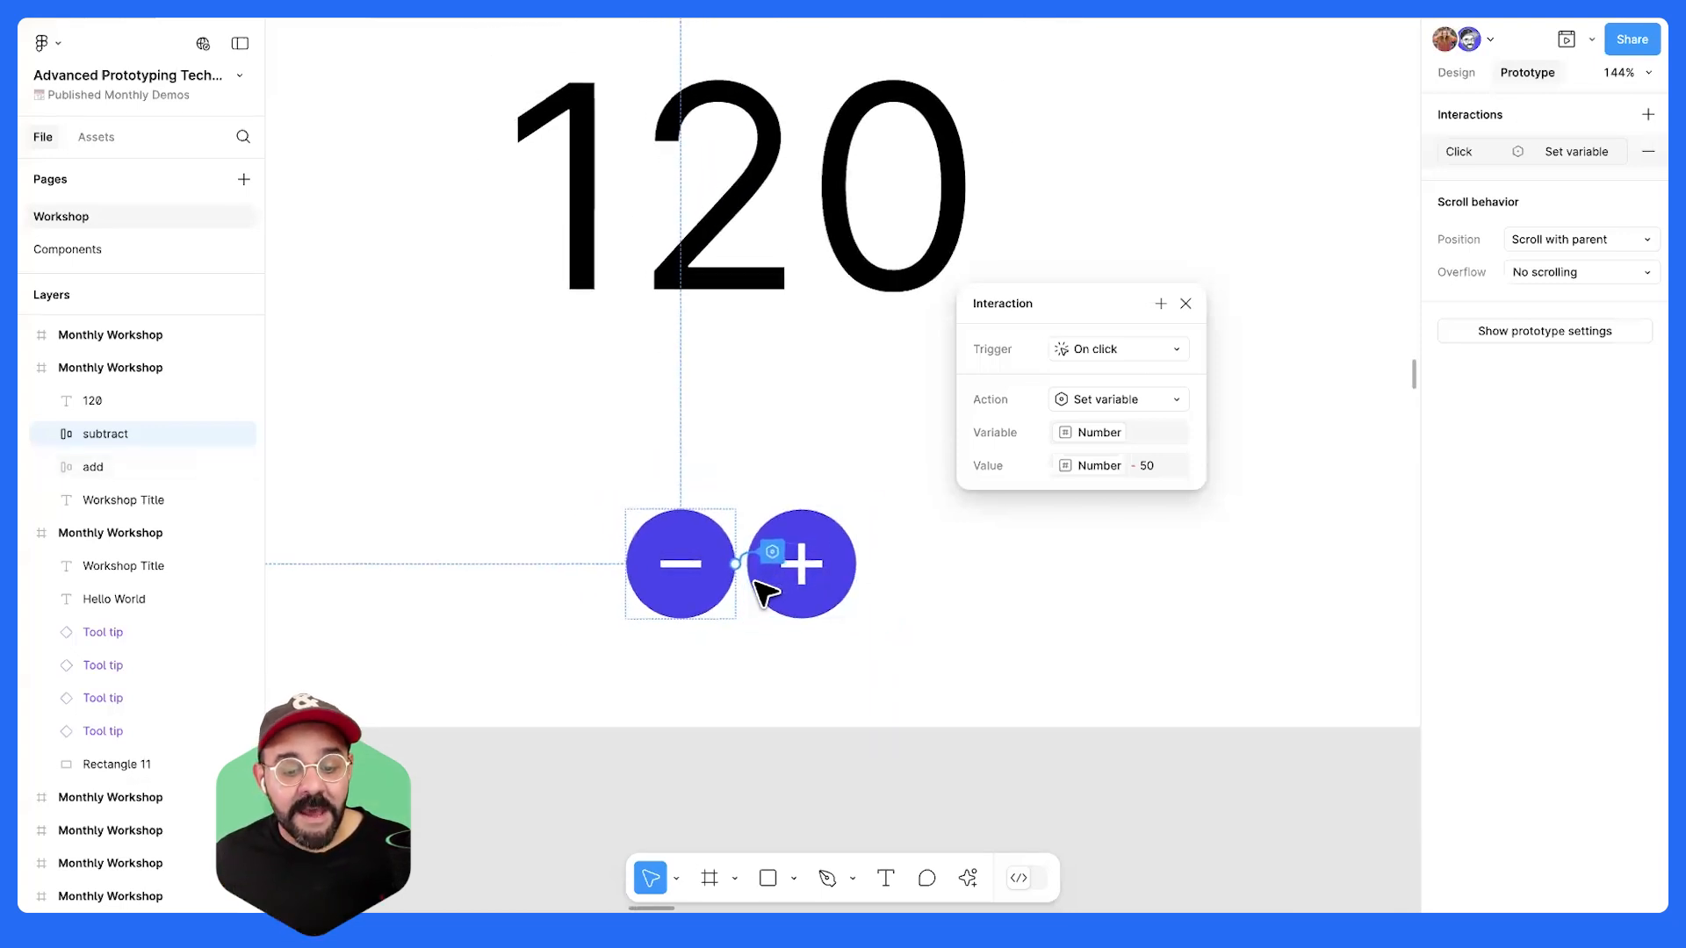
scroll(672, 606, down, 1)
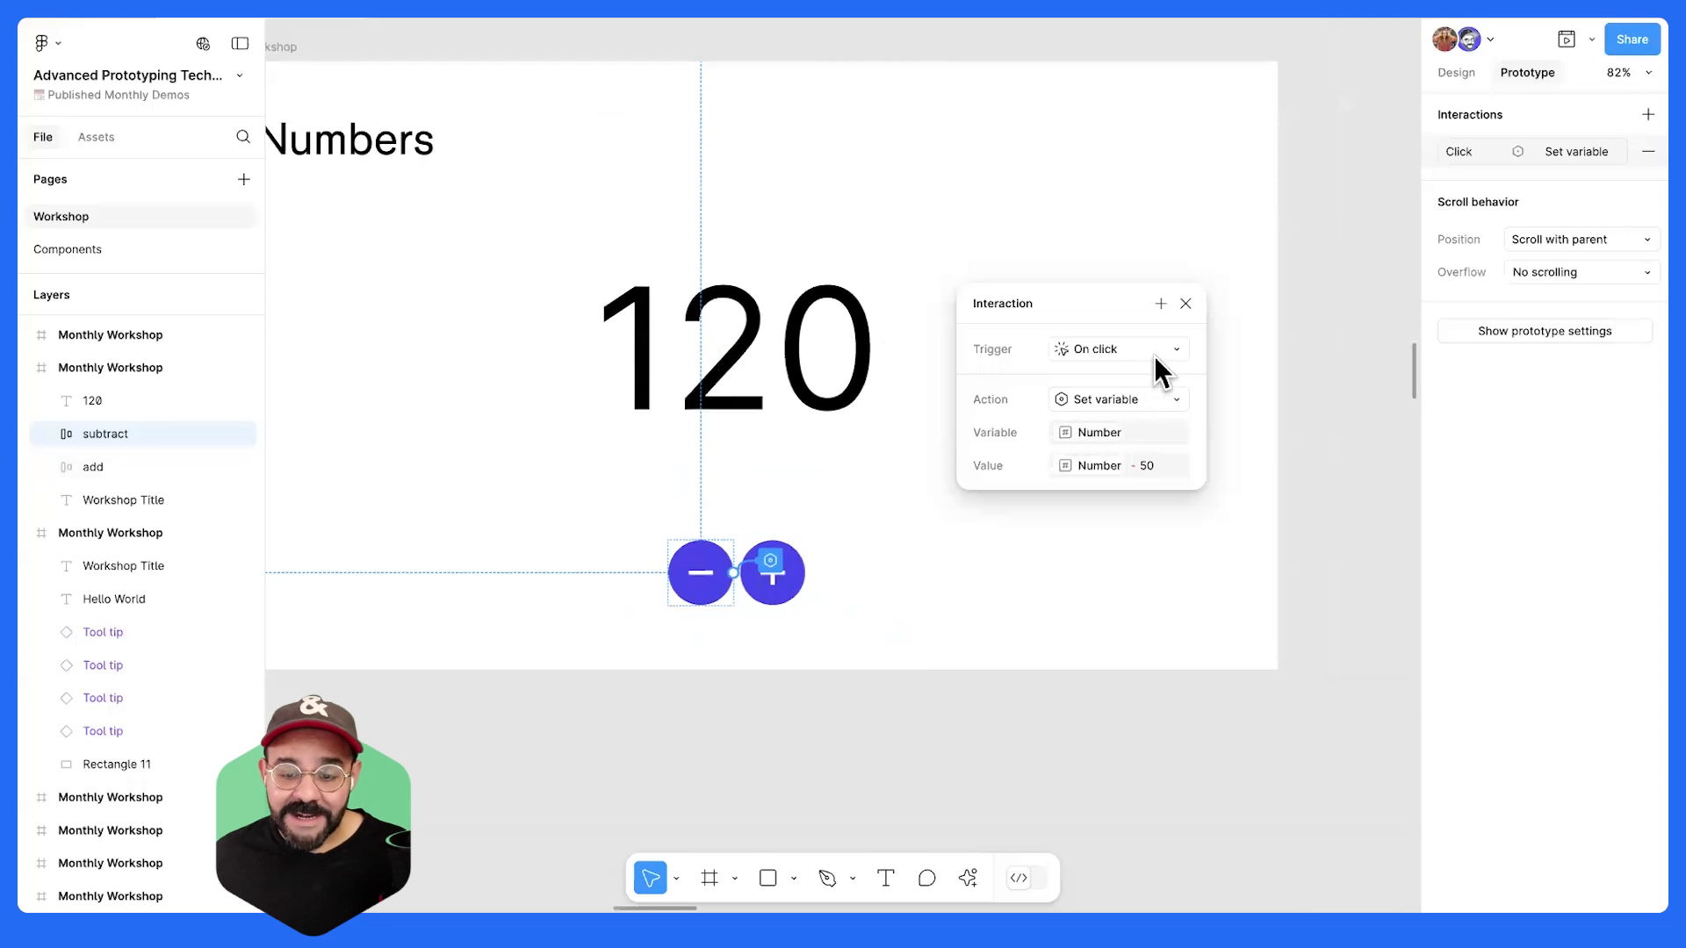
click(1186, 303)
click(1141, 403)
- Open the Numbers frame in Preview and raise the counter several times with the plus button
scroll(1133, 392, down, 2)
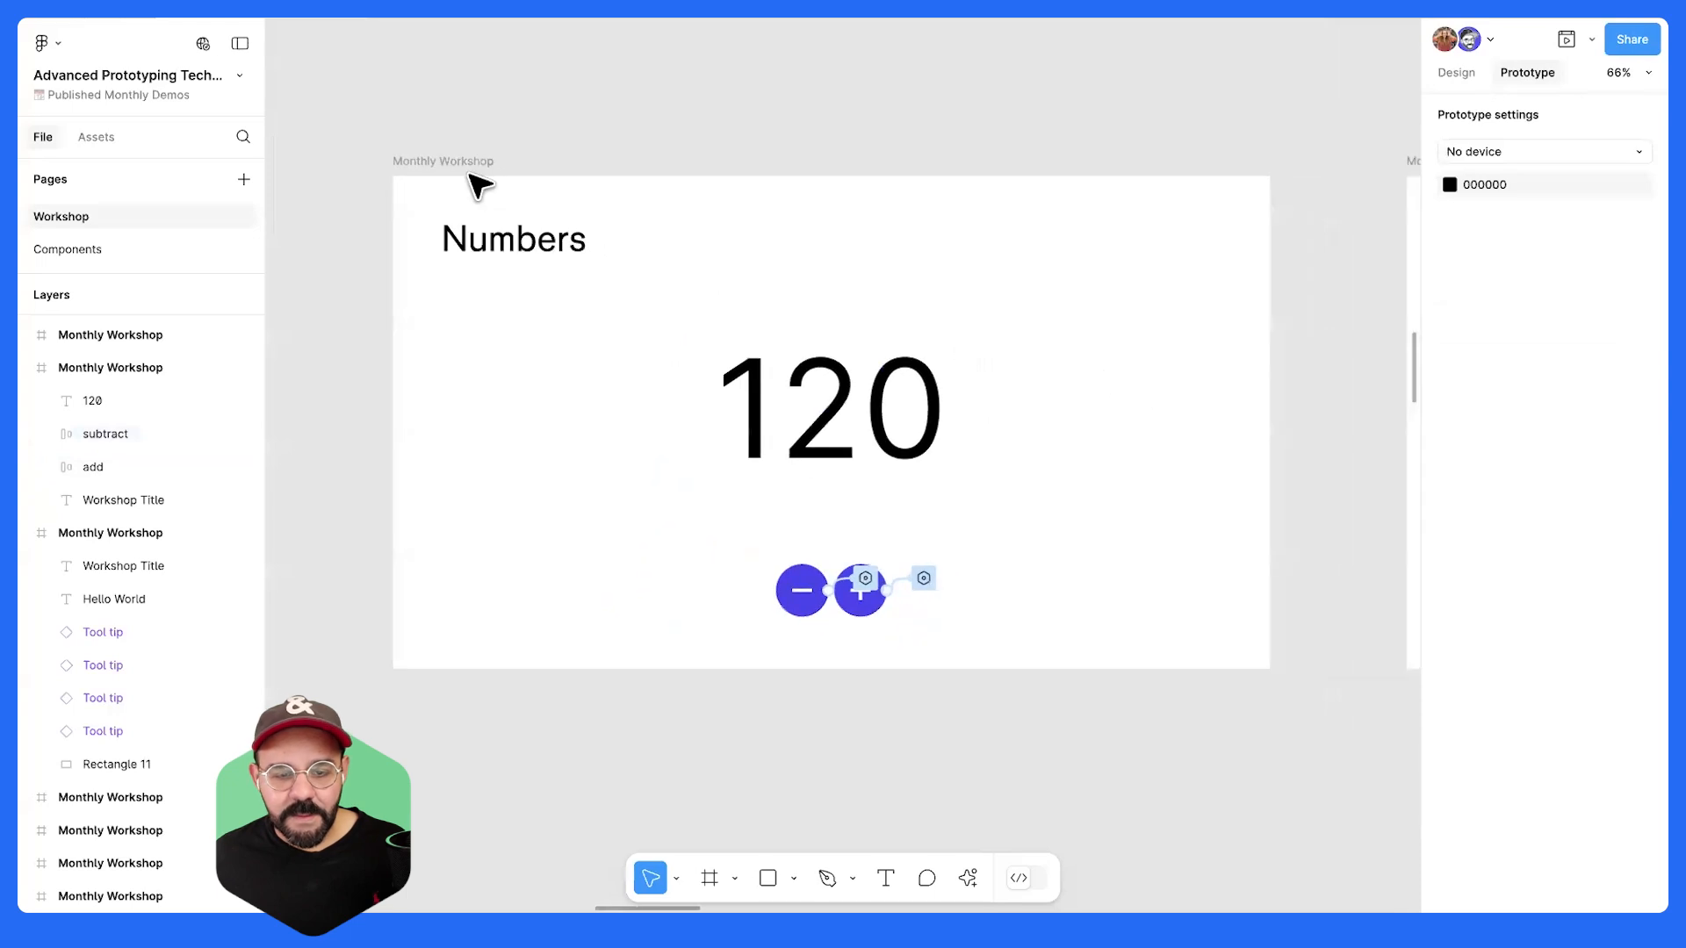
click(467, 166)
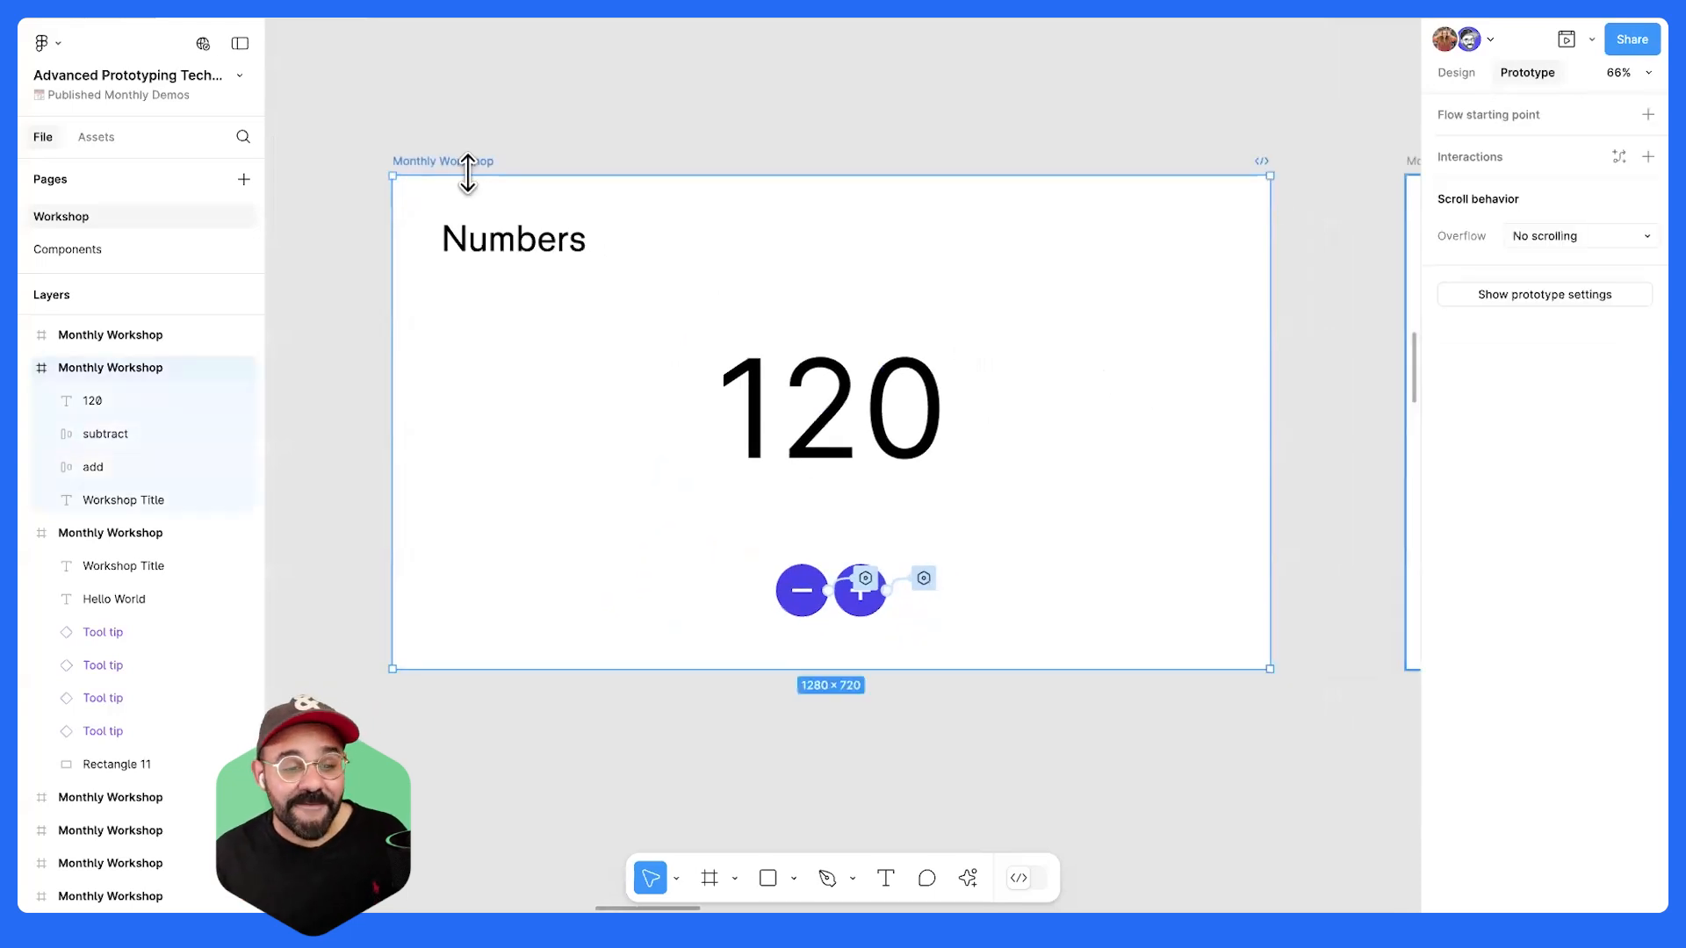
click(1590, 39)
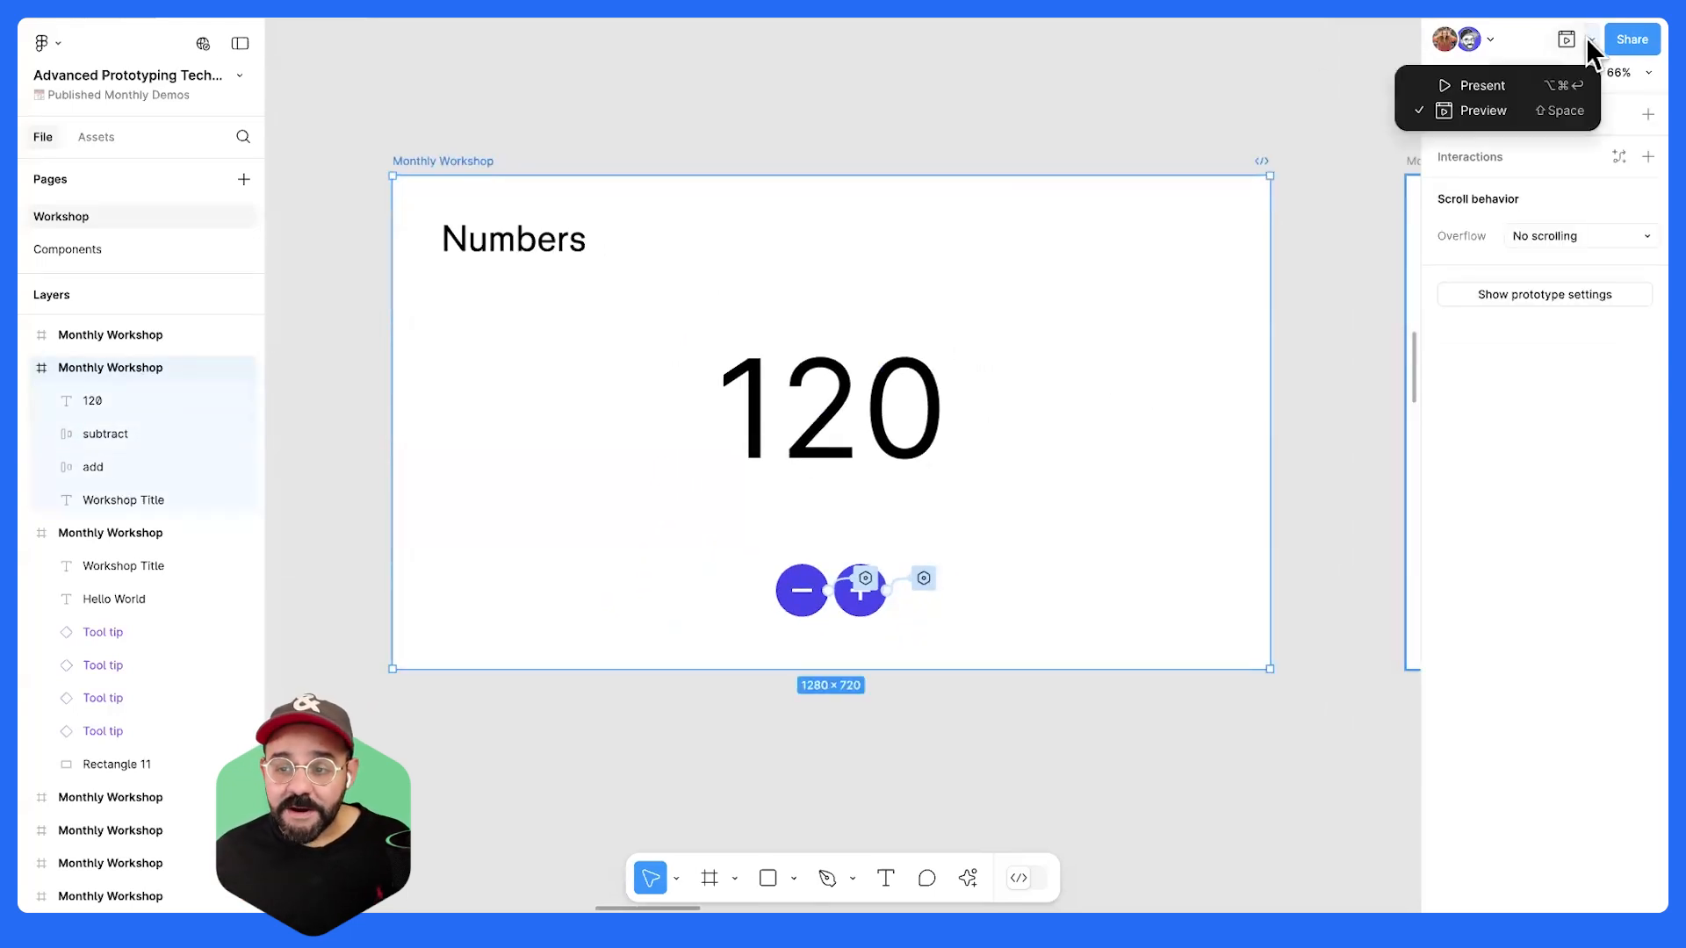
click(1561, 123)
click(713, 397)
click(711, 395)
click(712, 395)
click(711, 397)
click(711, 396)
click(711, 397)
click(711, 397)
click(711, 397)
- Lower the counter repeatedly with the minus button in the prototype preview
click(666, 394)
triple_click(665, 394)
double_click(666, 394)
triple_click(666, 394)
click(665, 394)
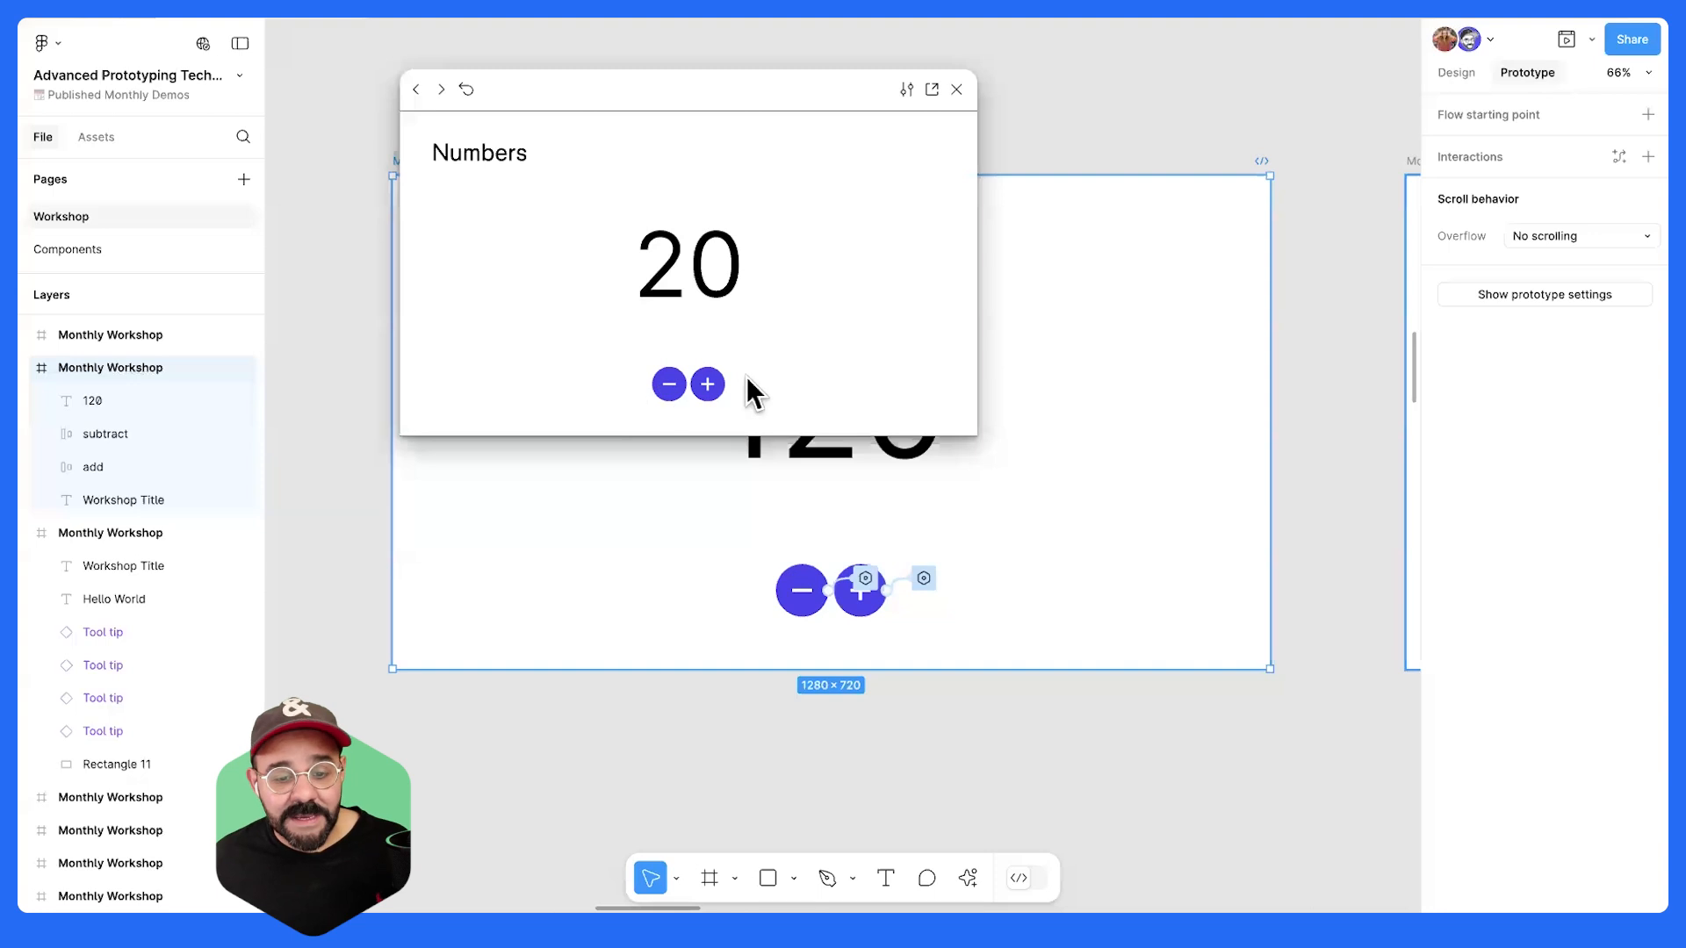
- Alternate between the plus and minus buttons to test both directions, and close the preview
click(711, 394)
click(711, 394)
click(664, 386)
click(664, 387)
click(664, 387)
click(665, 387)
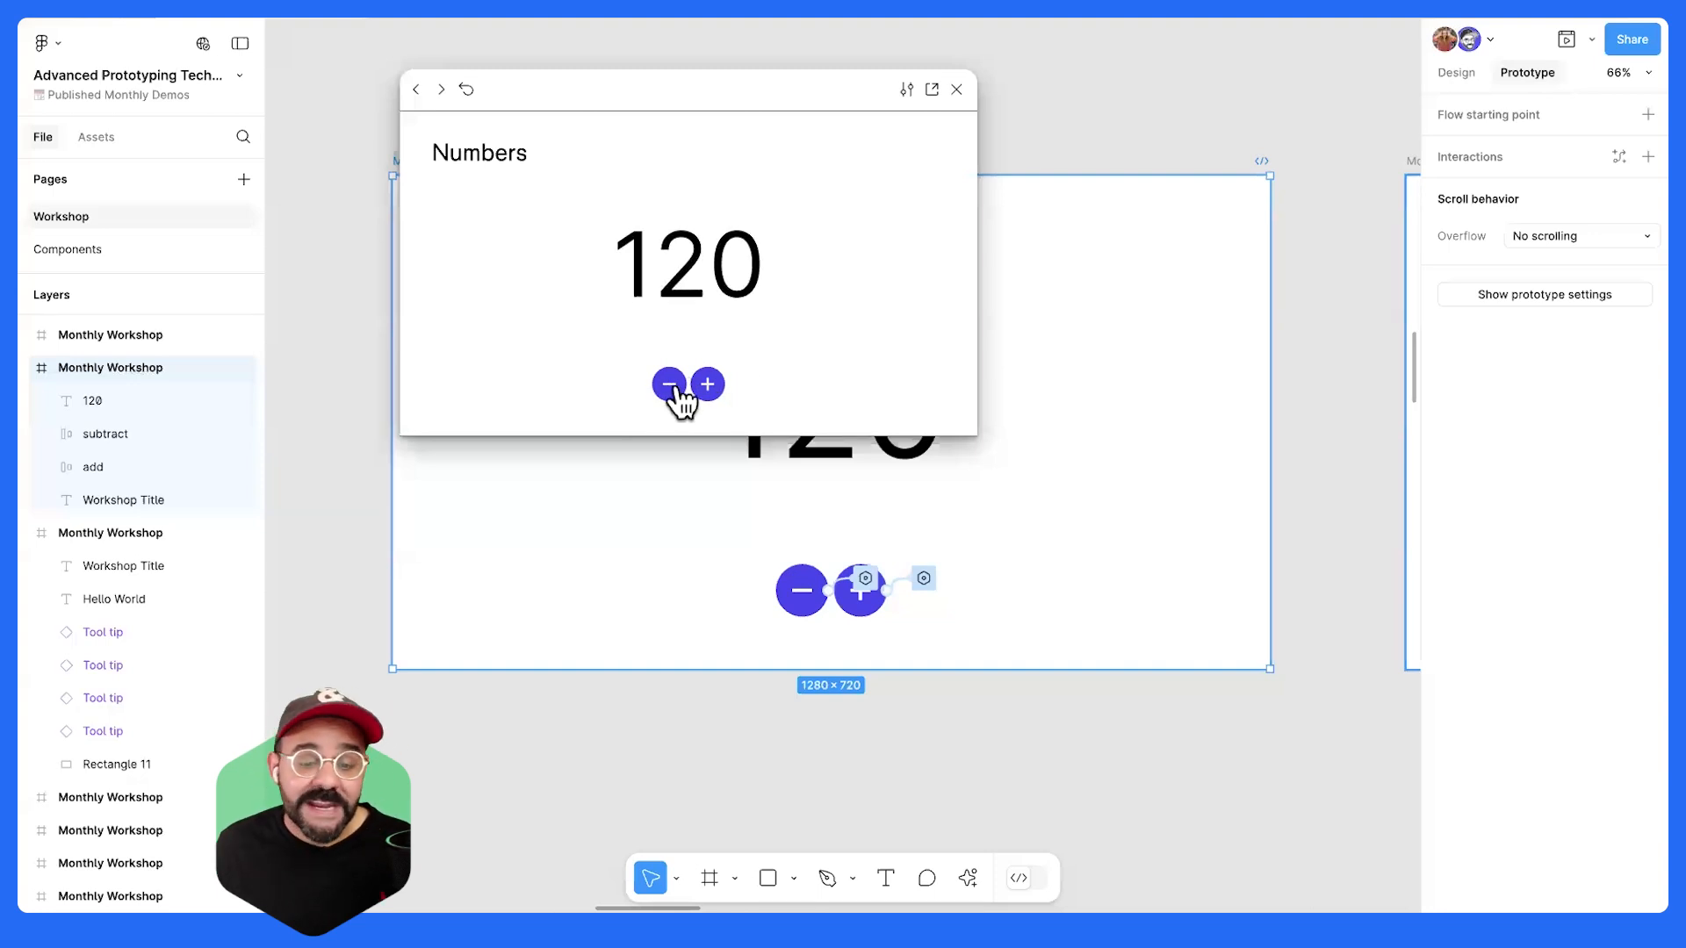
click(711, 394)
click(709, 391)
click(709, 392)
click(665, 389)
click(665, 389)
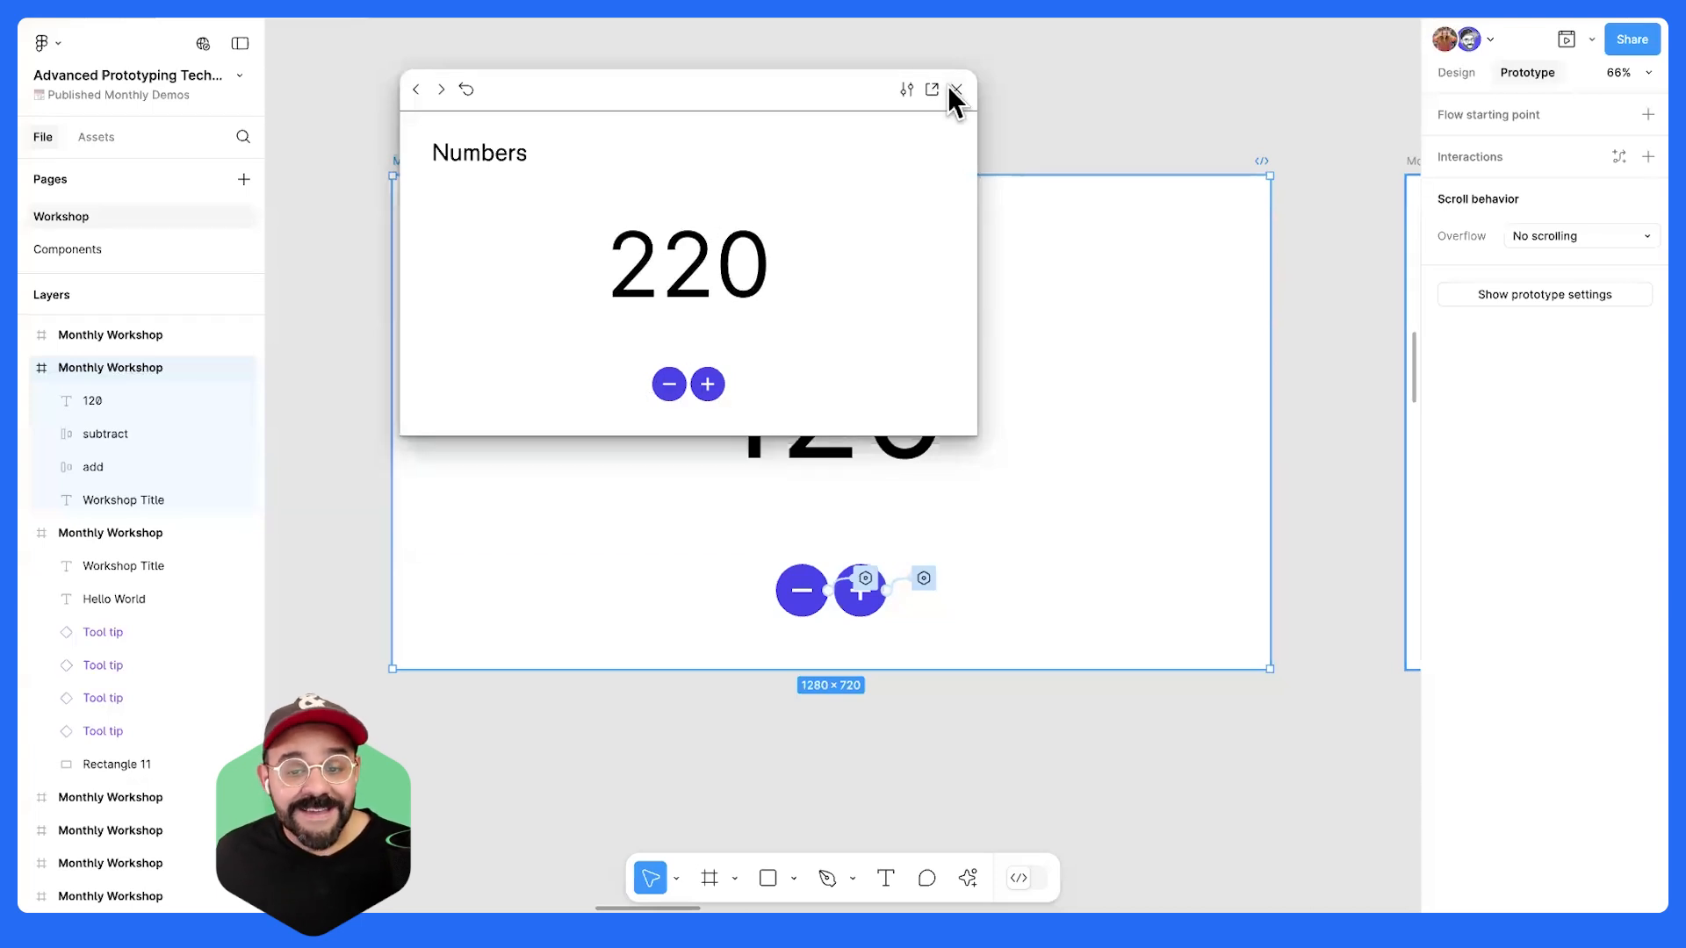
click(956, 88)
click(1012, 92)
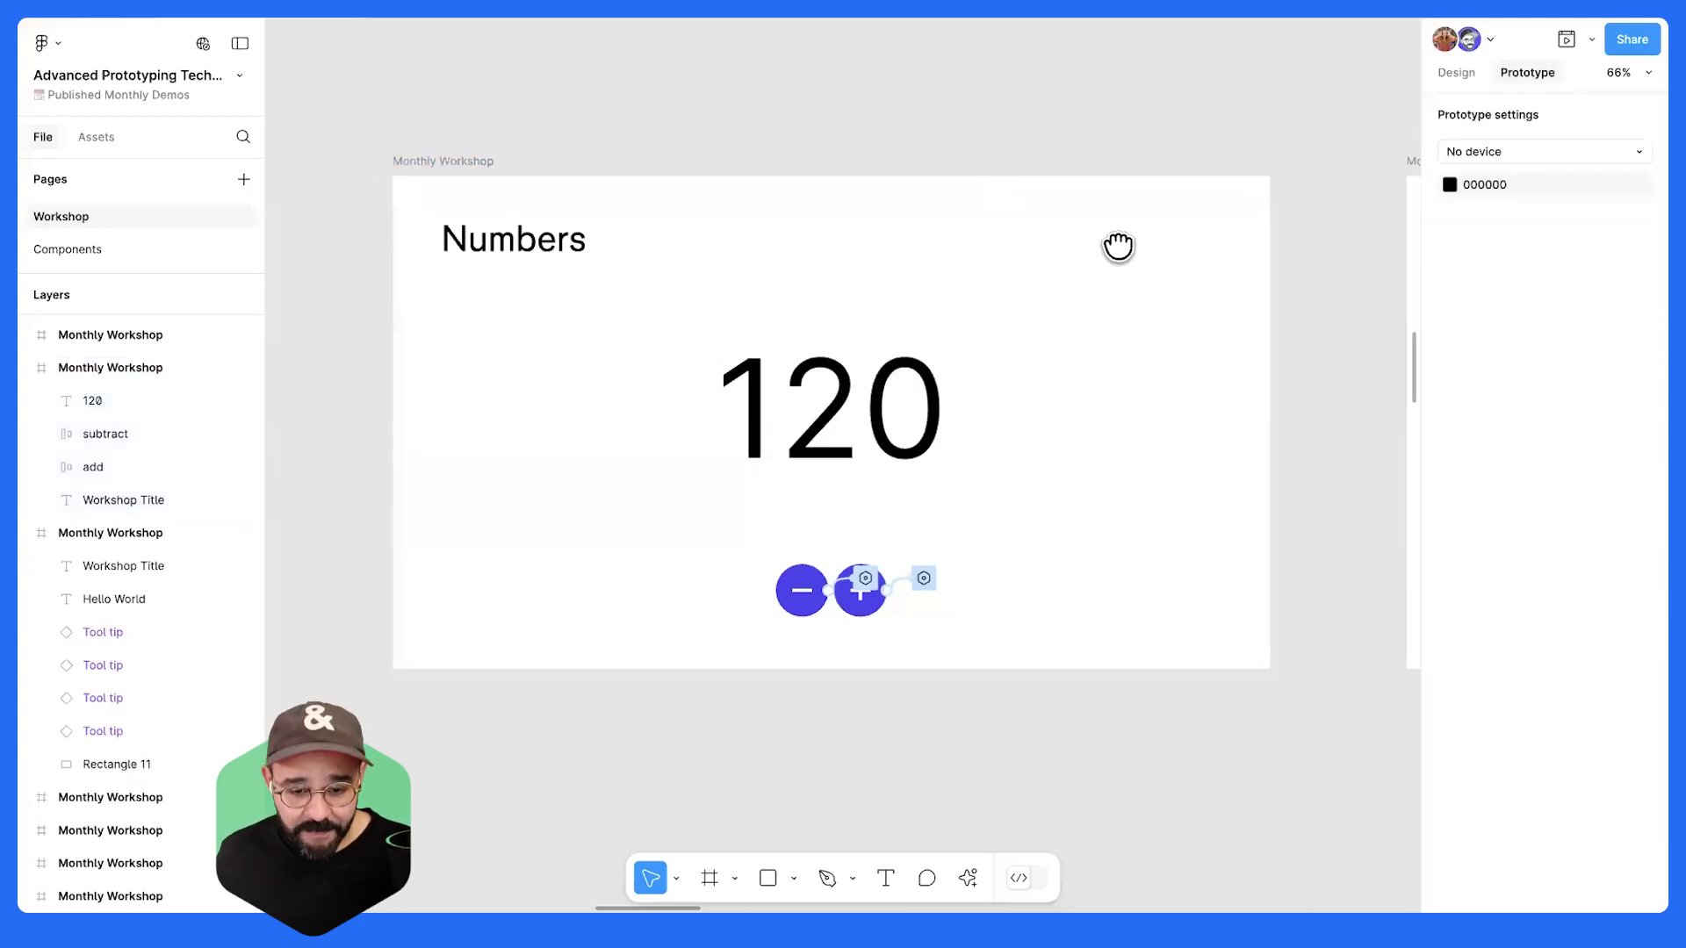
- Check the Pizza button's Set variable interaction on the Text strings frame and remove it
scroll(1114, 249, right, 6)
drag(827, 313, 806, 324)
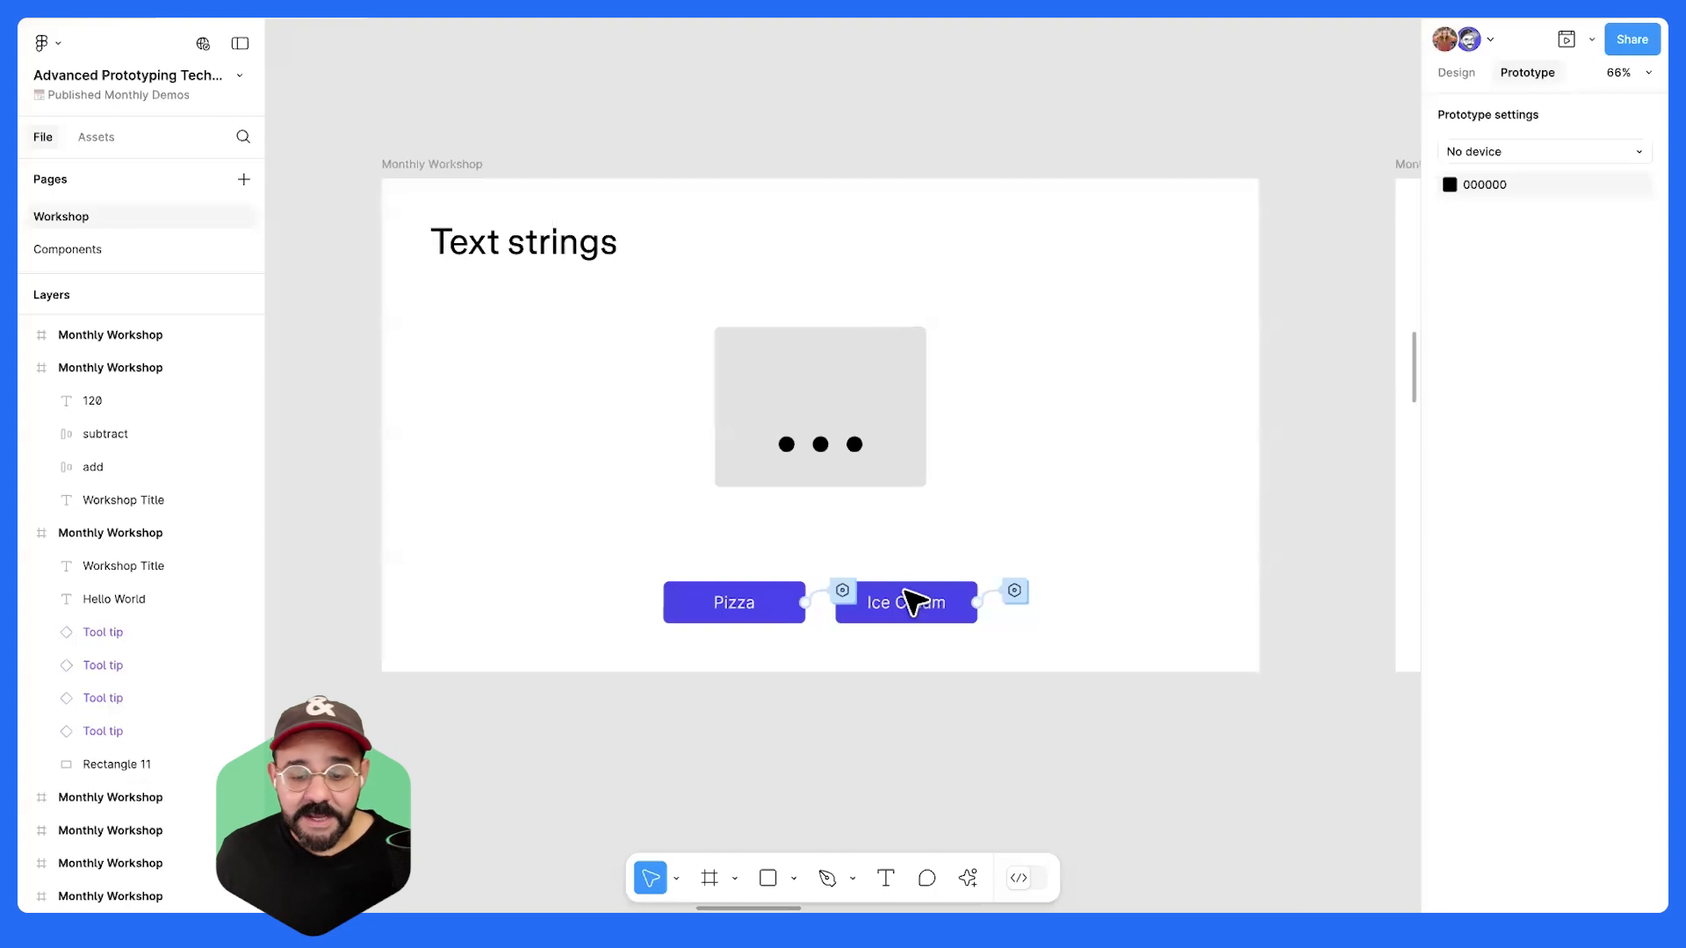
click(869, 606)
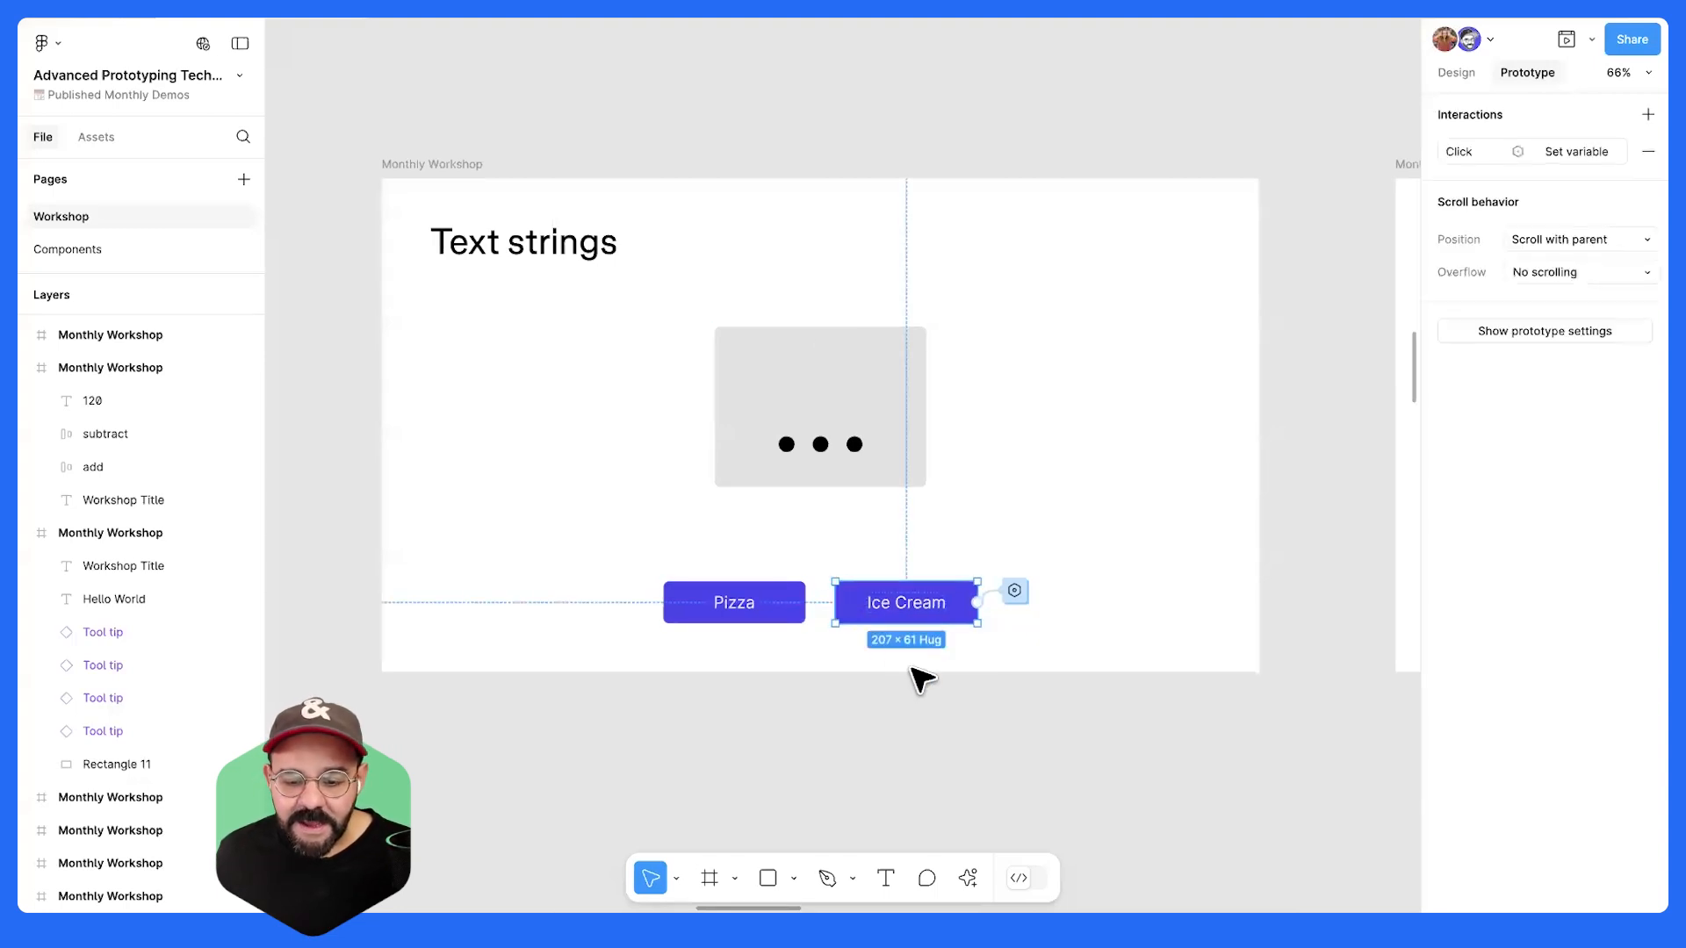
click(1147, 489)
click(845, 596)
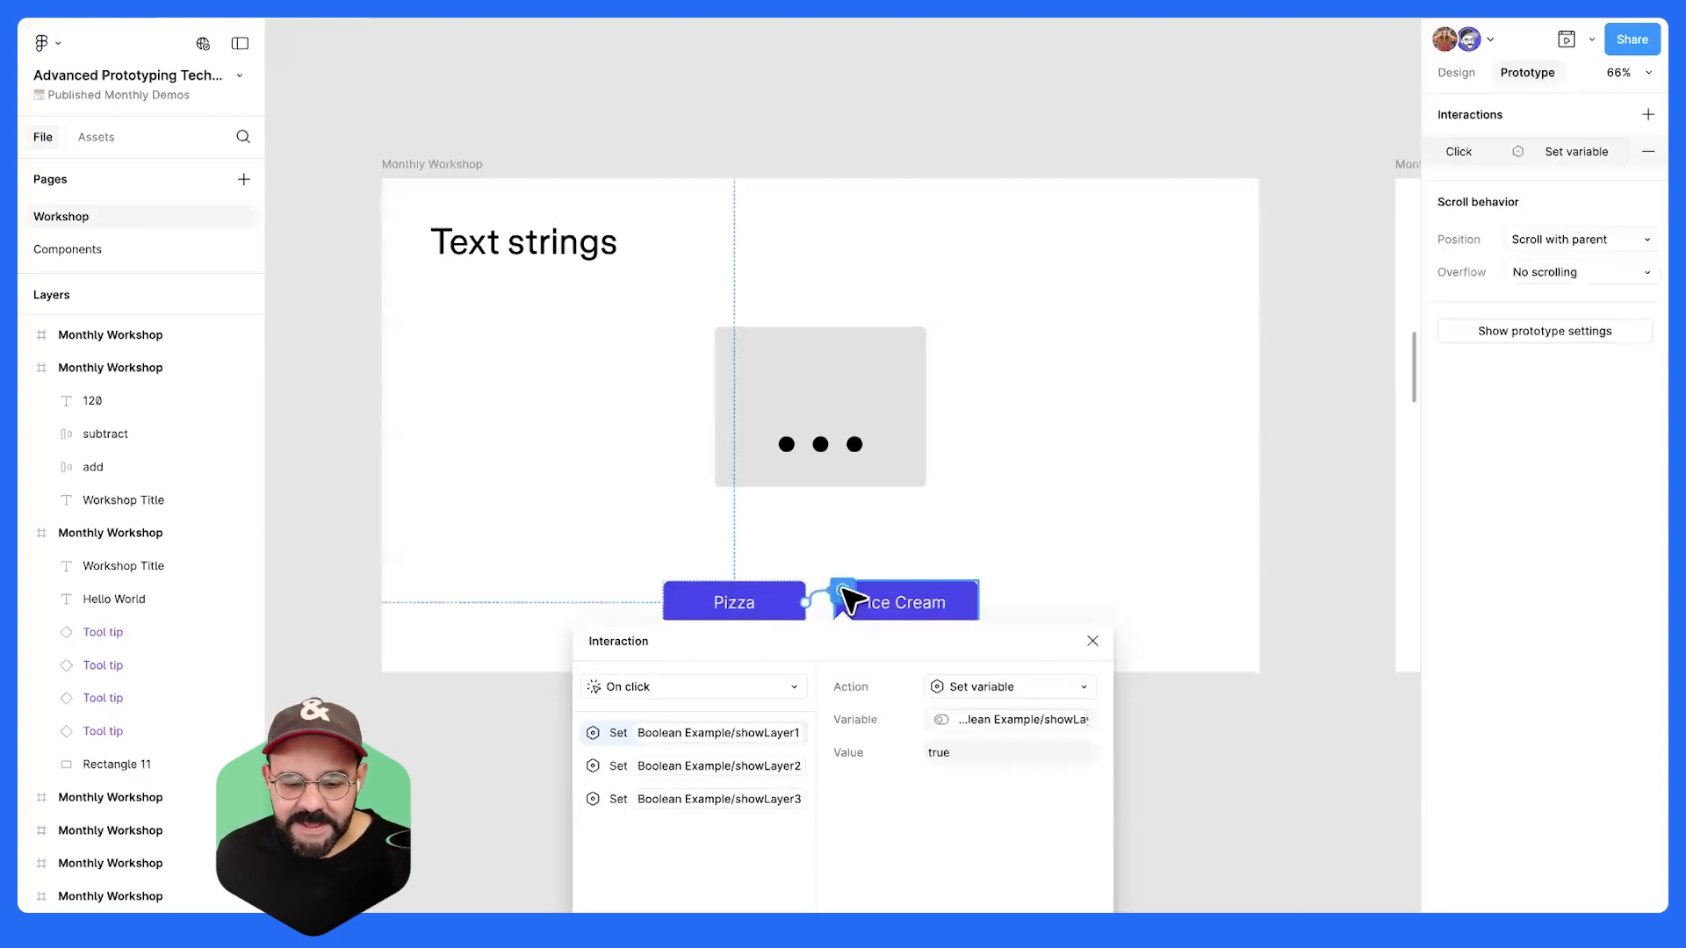
click(1092, 641)
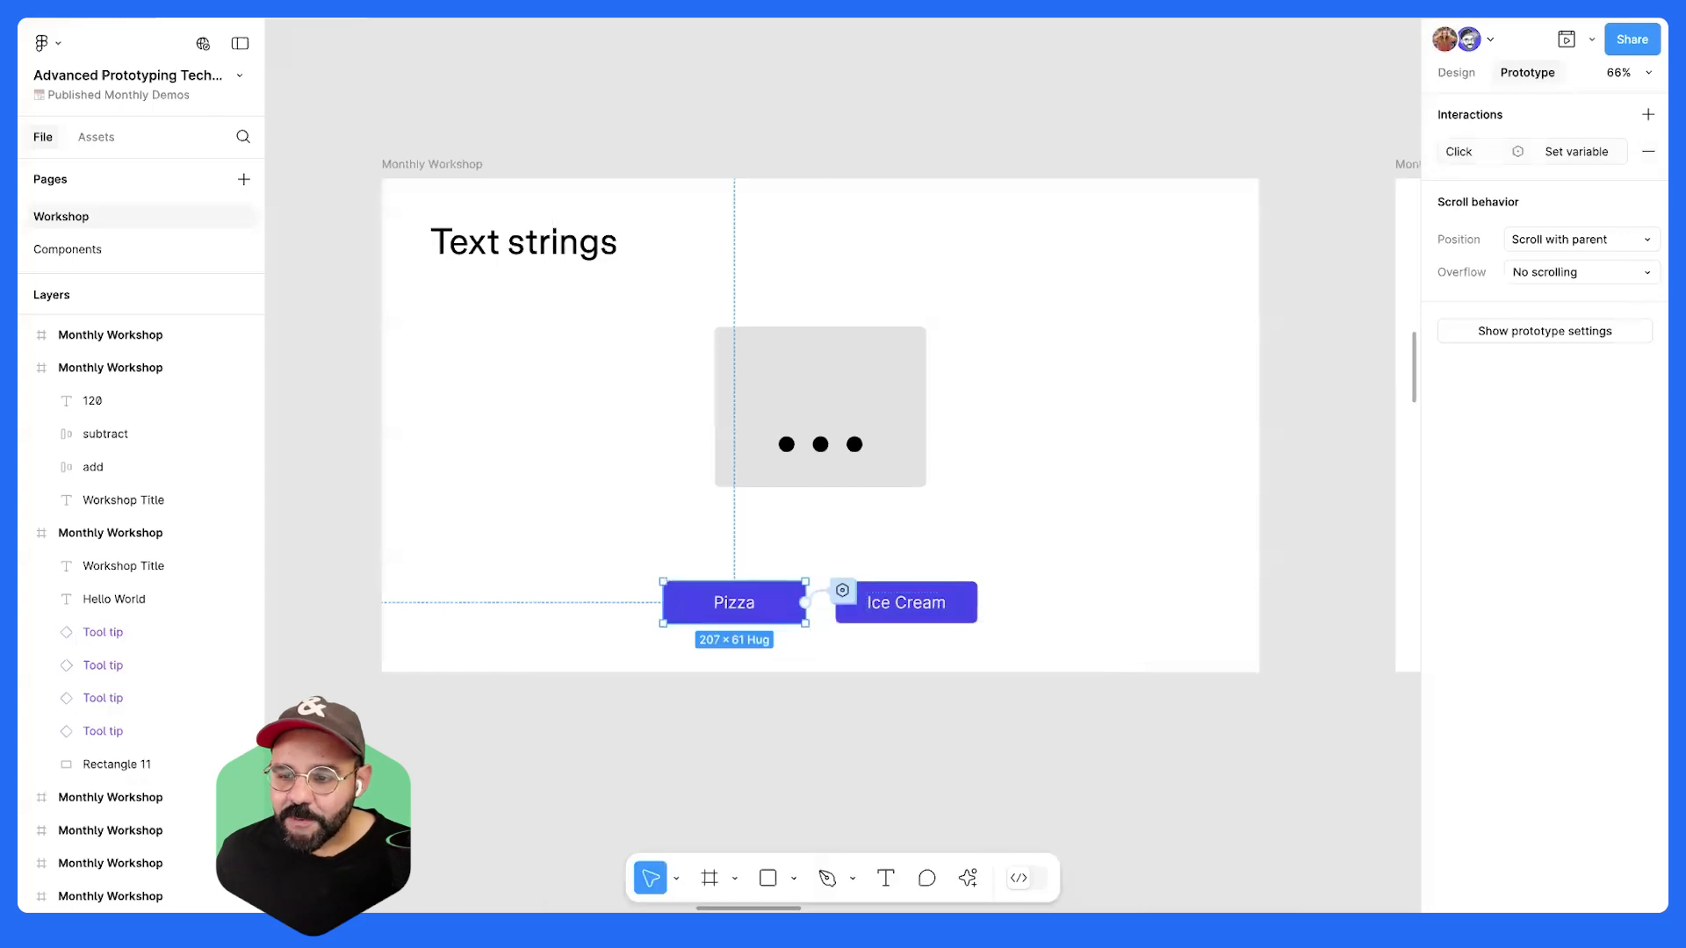
click(1648, 151)
- Remove the Ice Cream button's click interaction and check that both buttons have no interactions
click(953, 604)
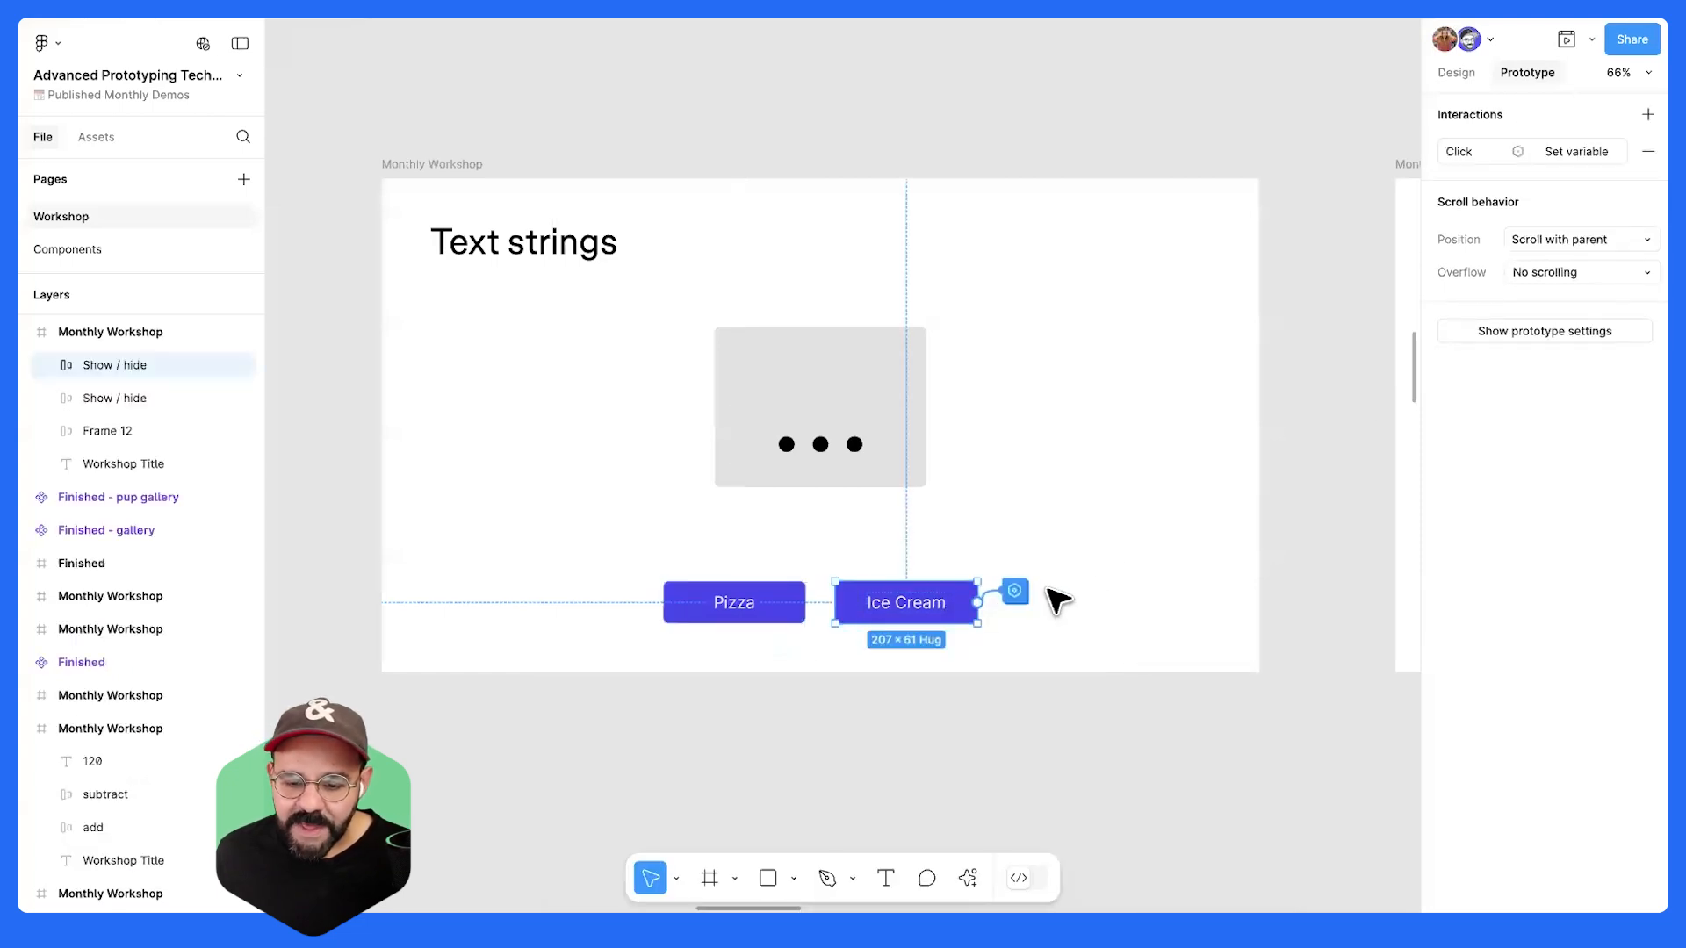
click(1646, 151)
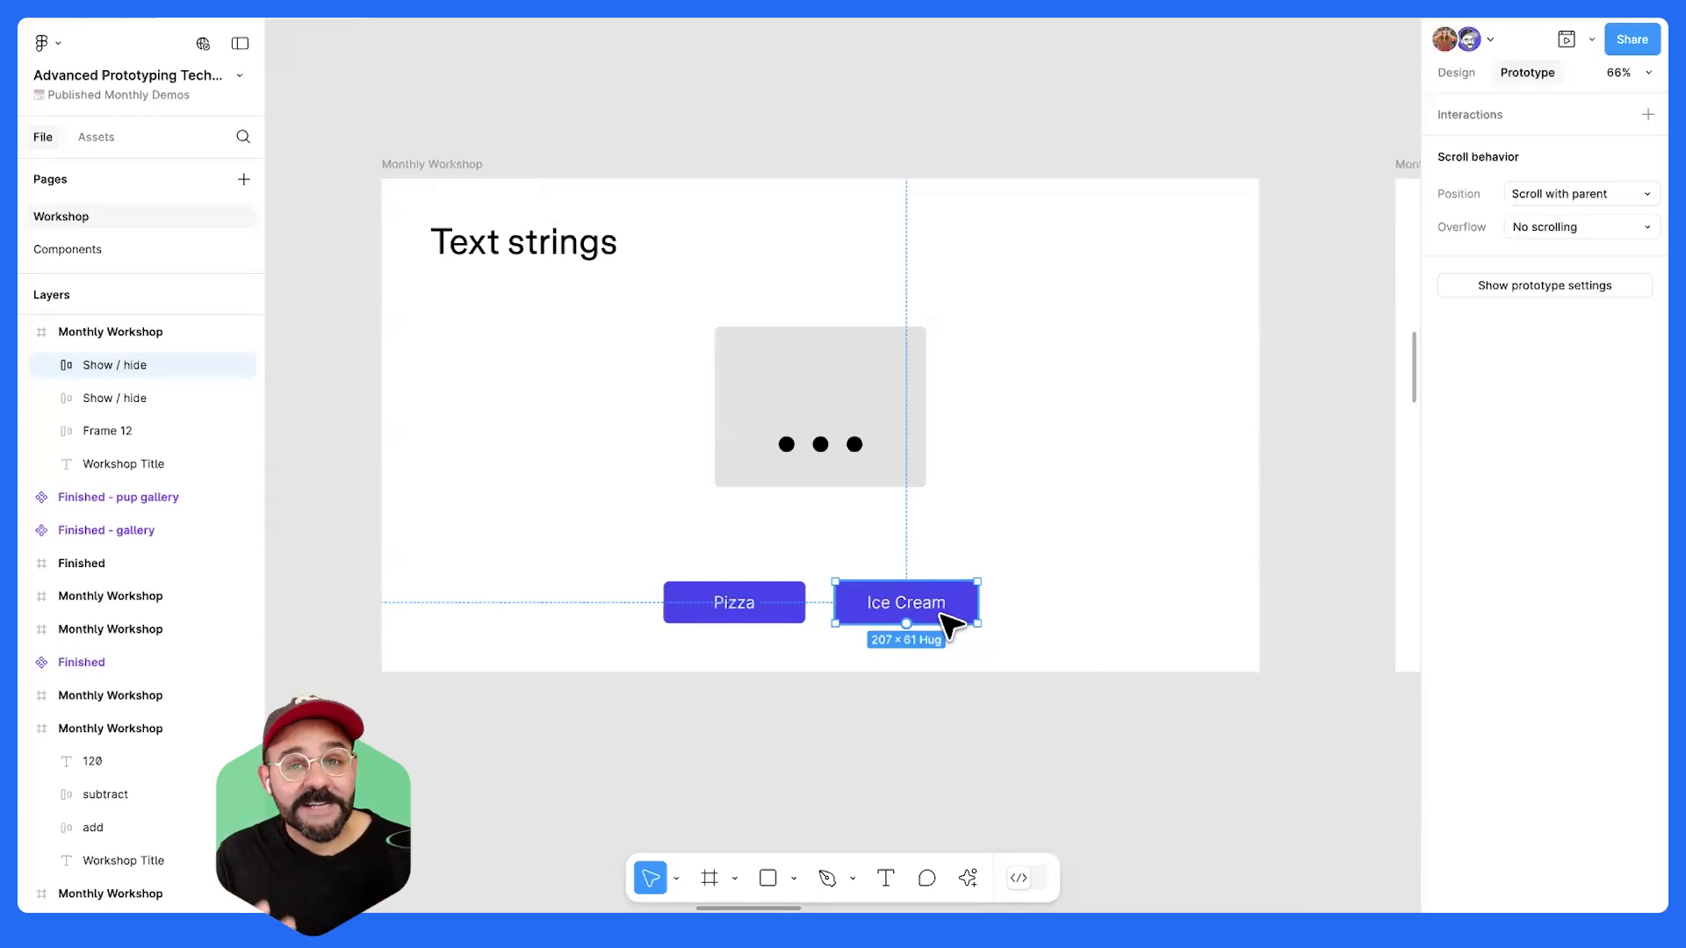
click(771, 612)
click(918, 617)
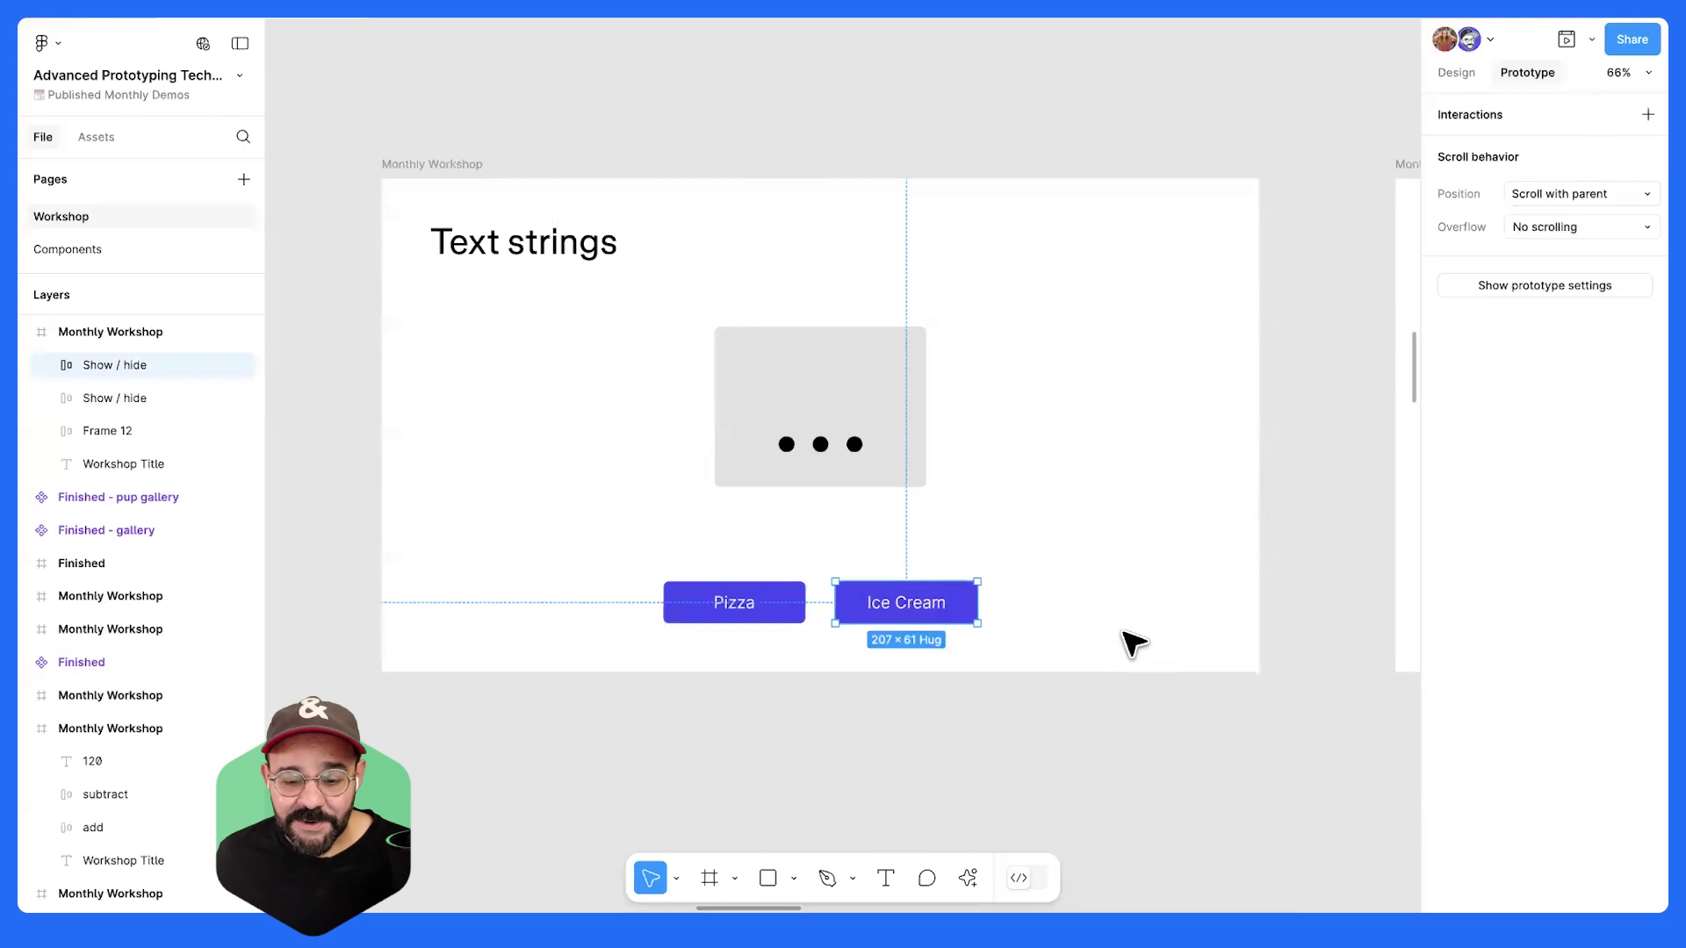
click(1010, 715)
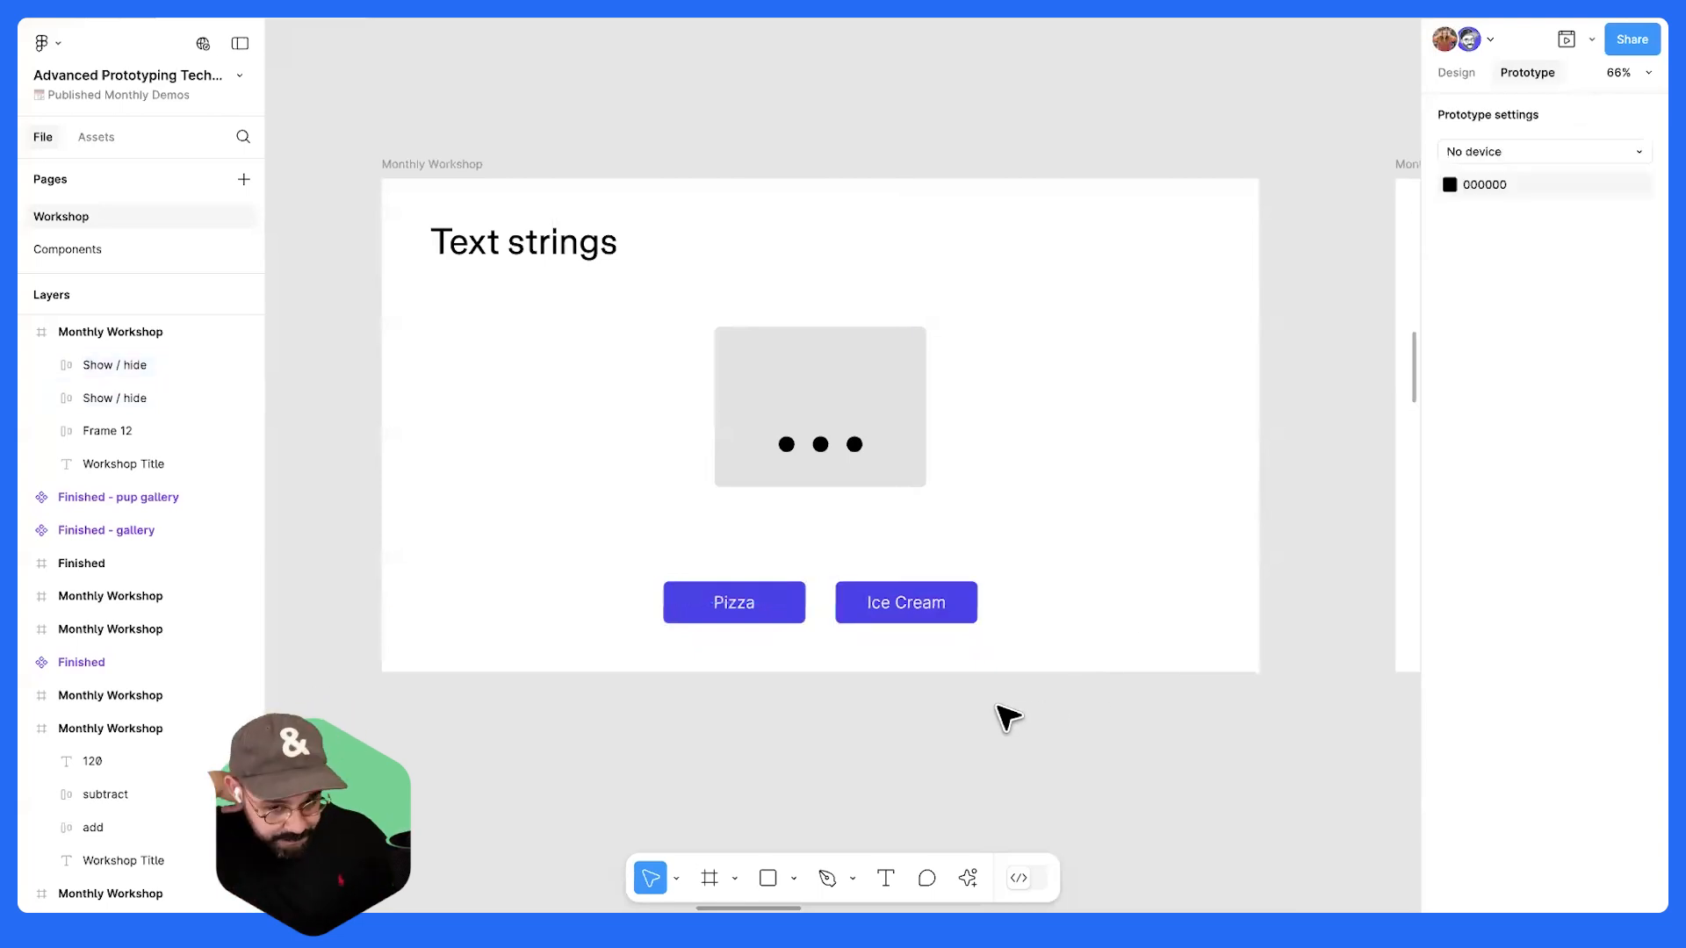
- Relabel the Pizza button as Pesto and the Ice Cream button as Moo Deng
double_click(736, 609)
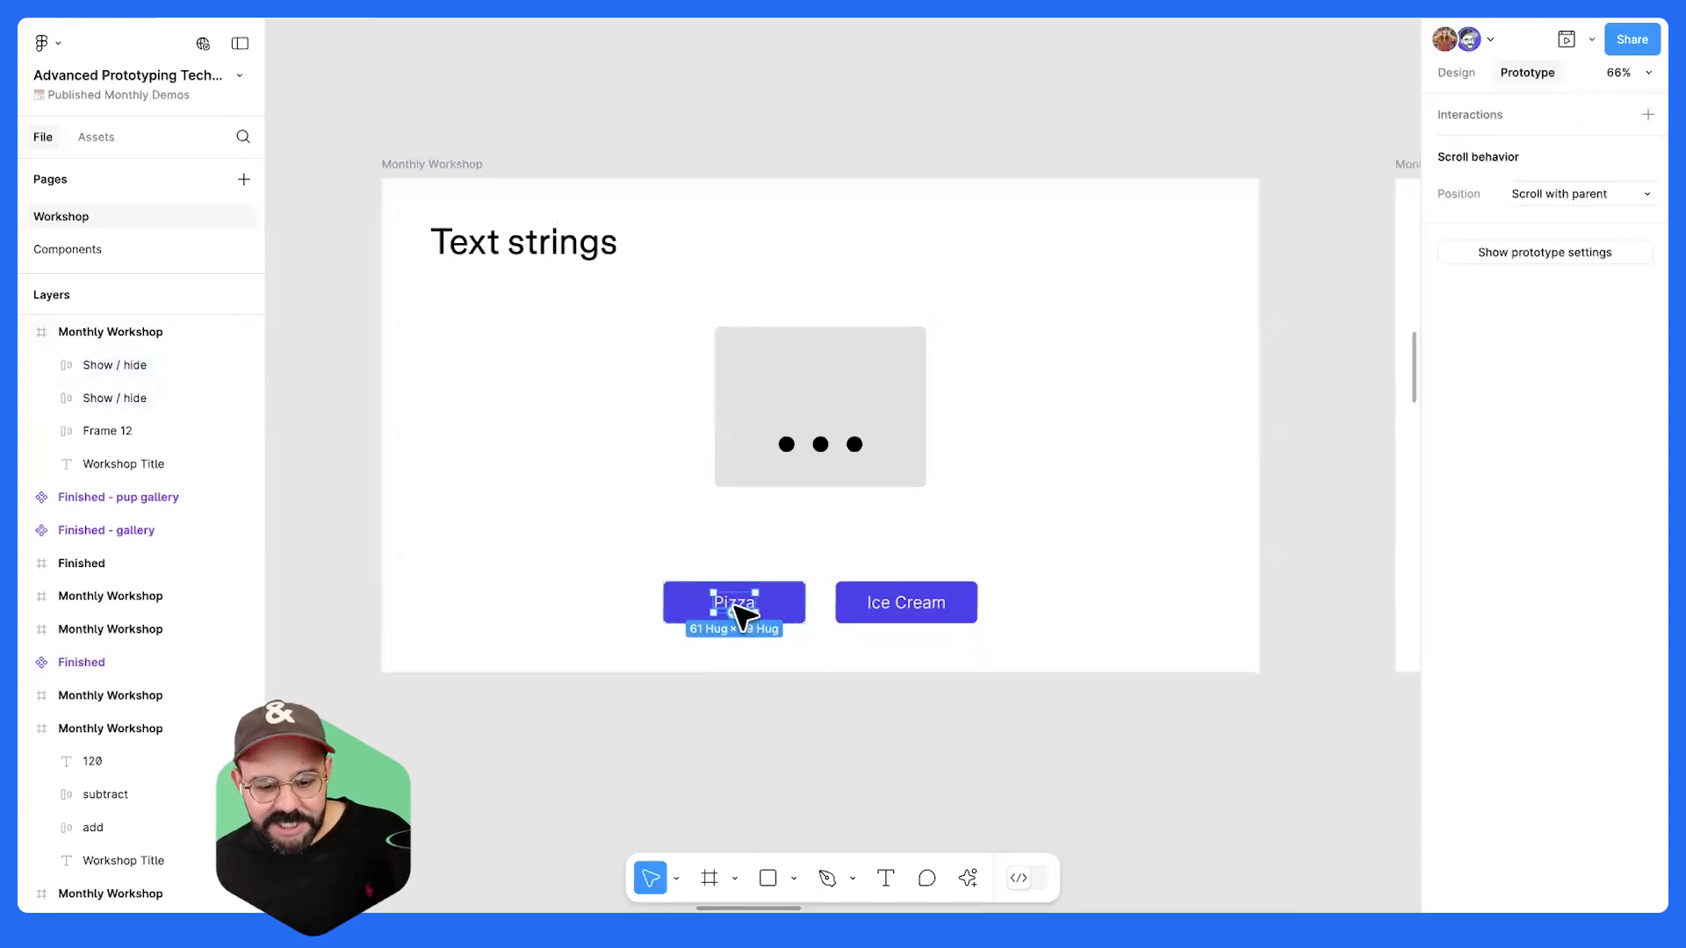
double_click(736, 606)
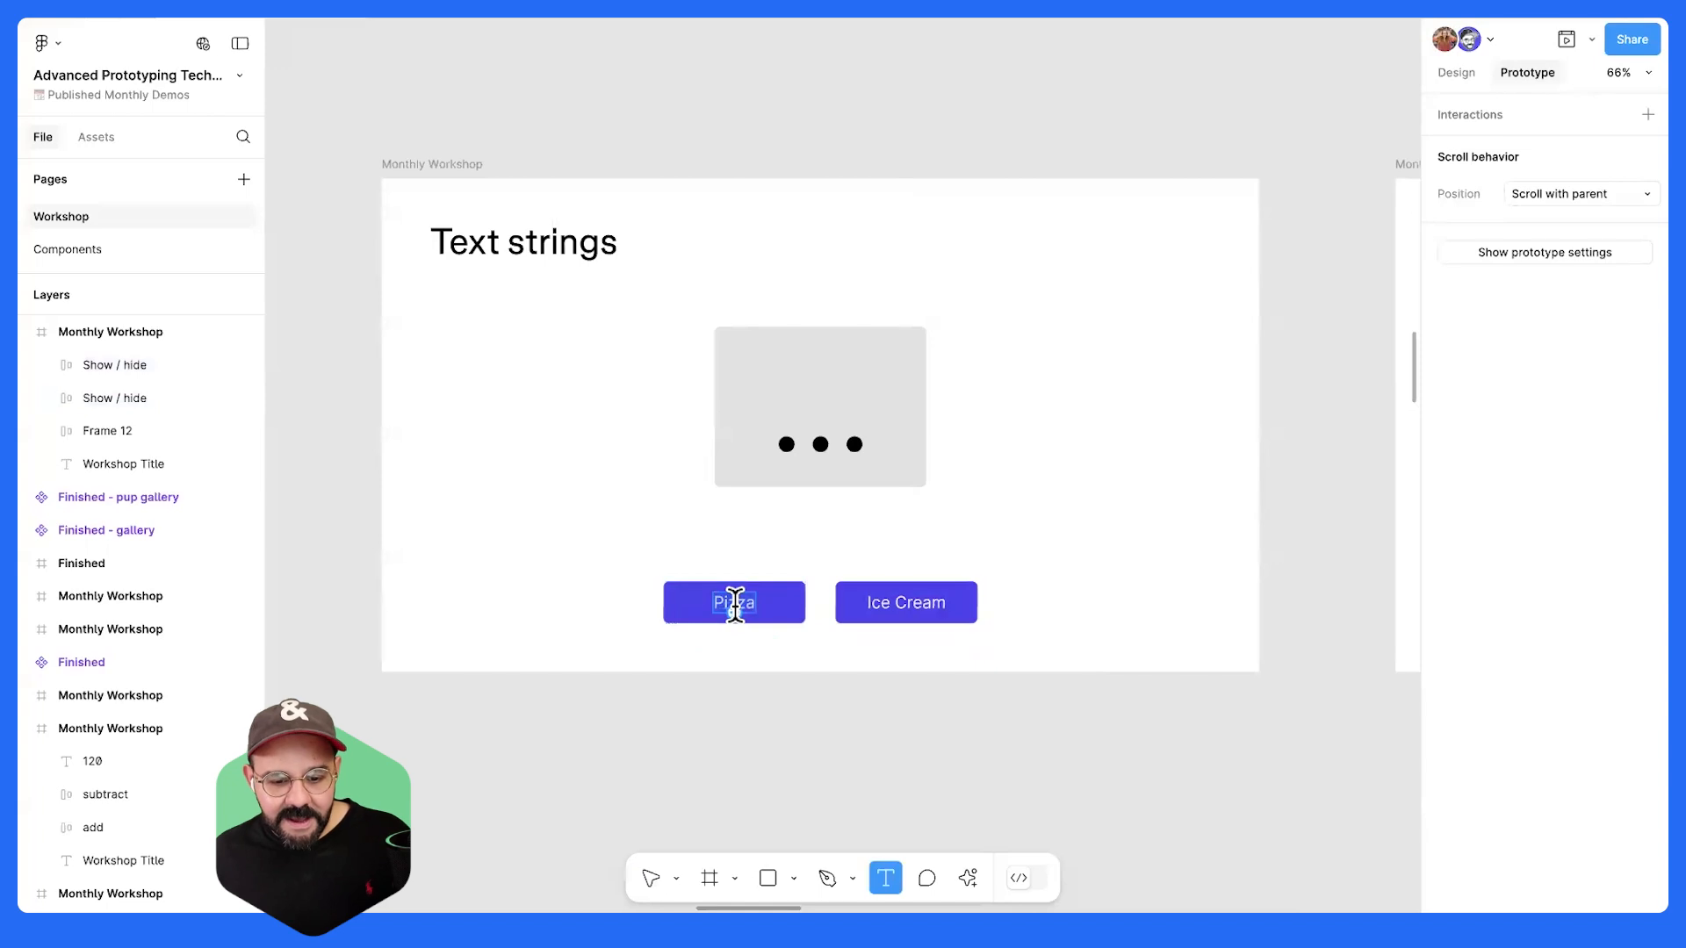
text(Pesto)
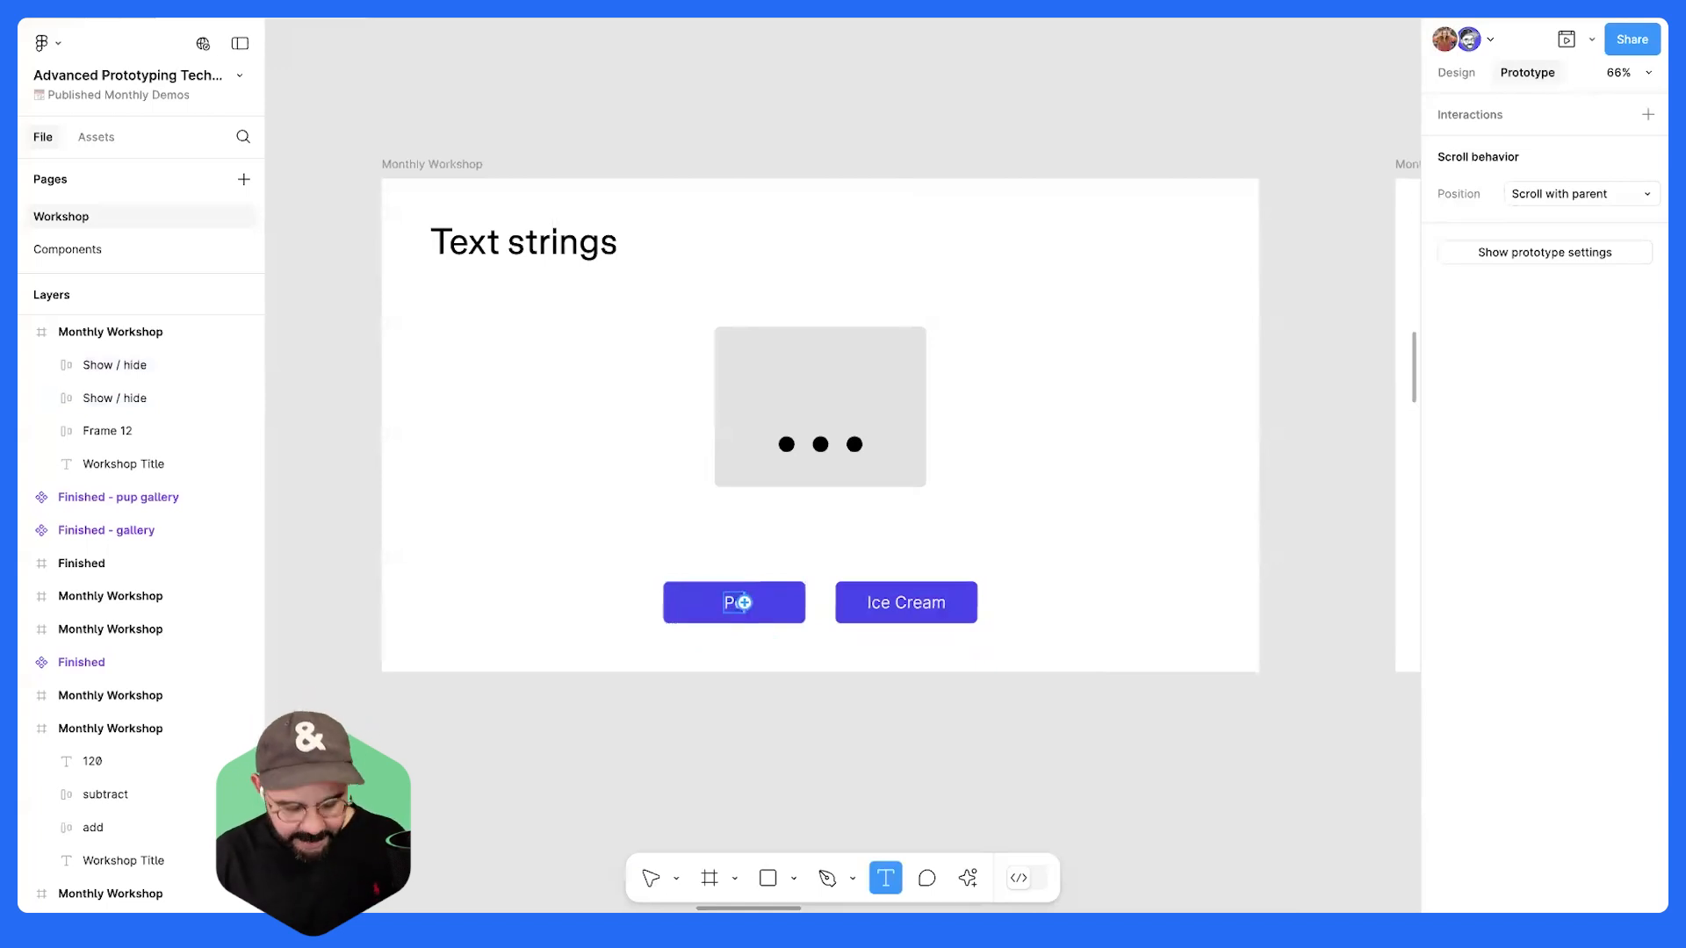
double_click(907, 604)
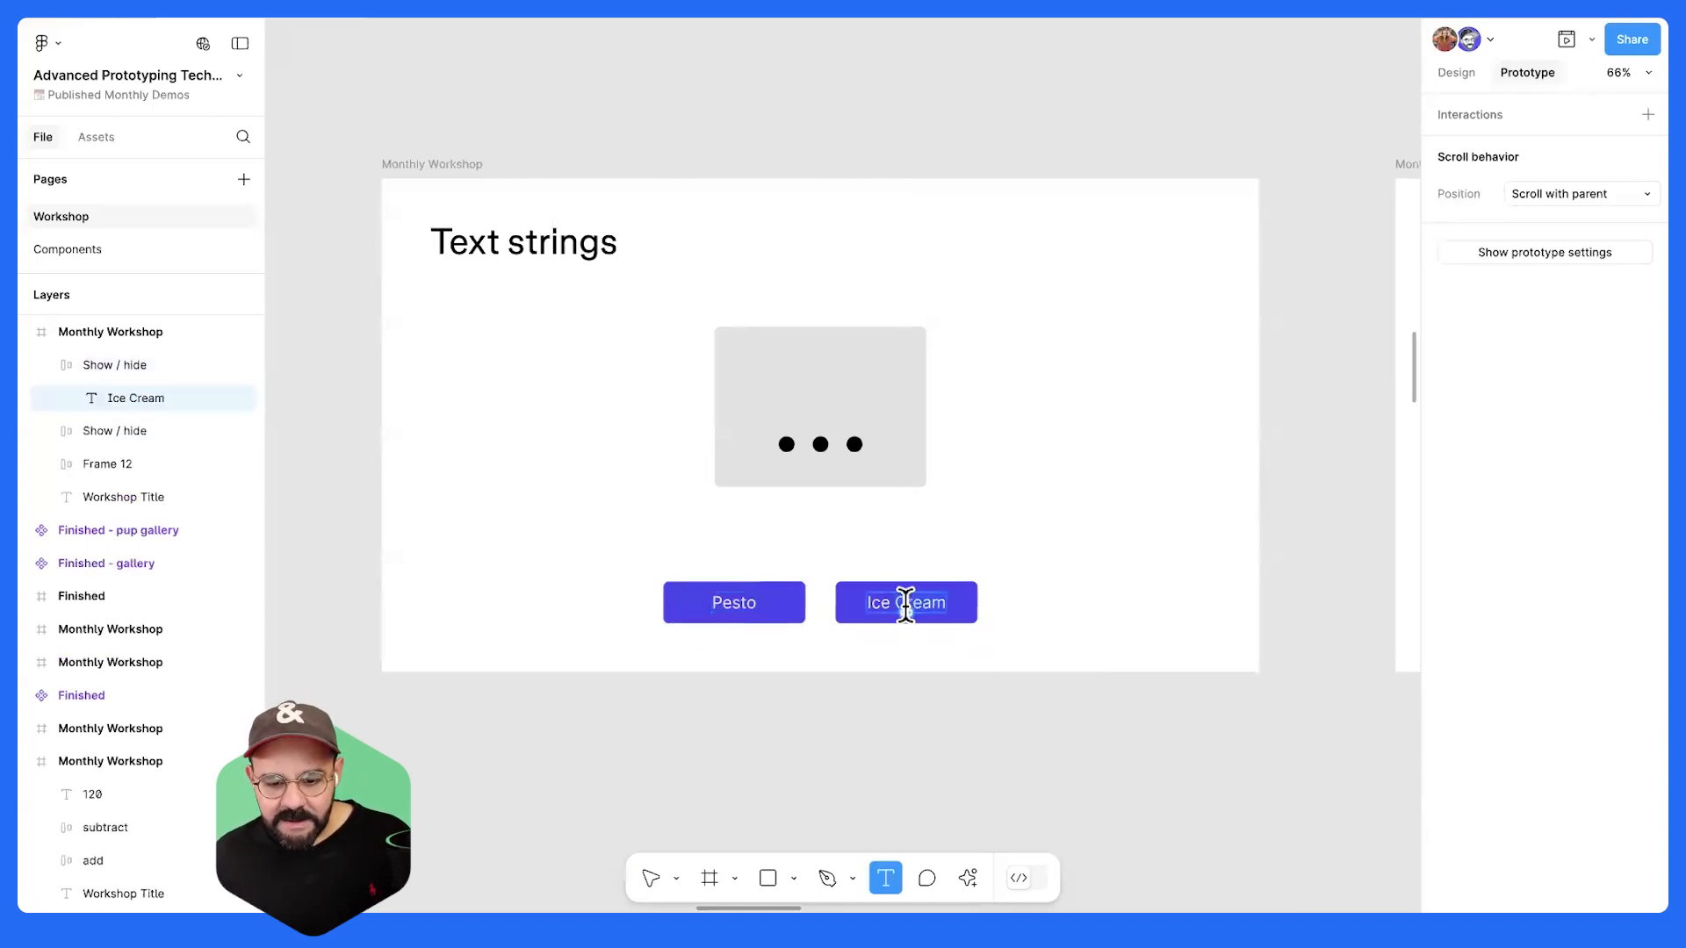
text(Moo Deng)
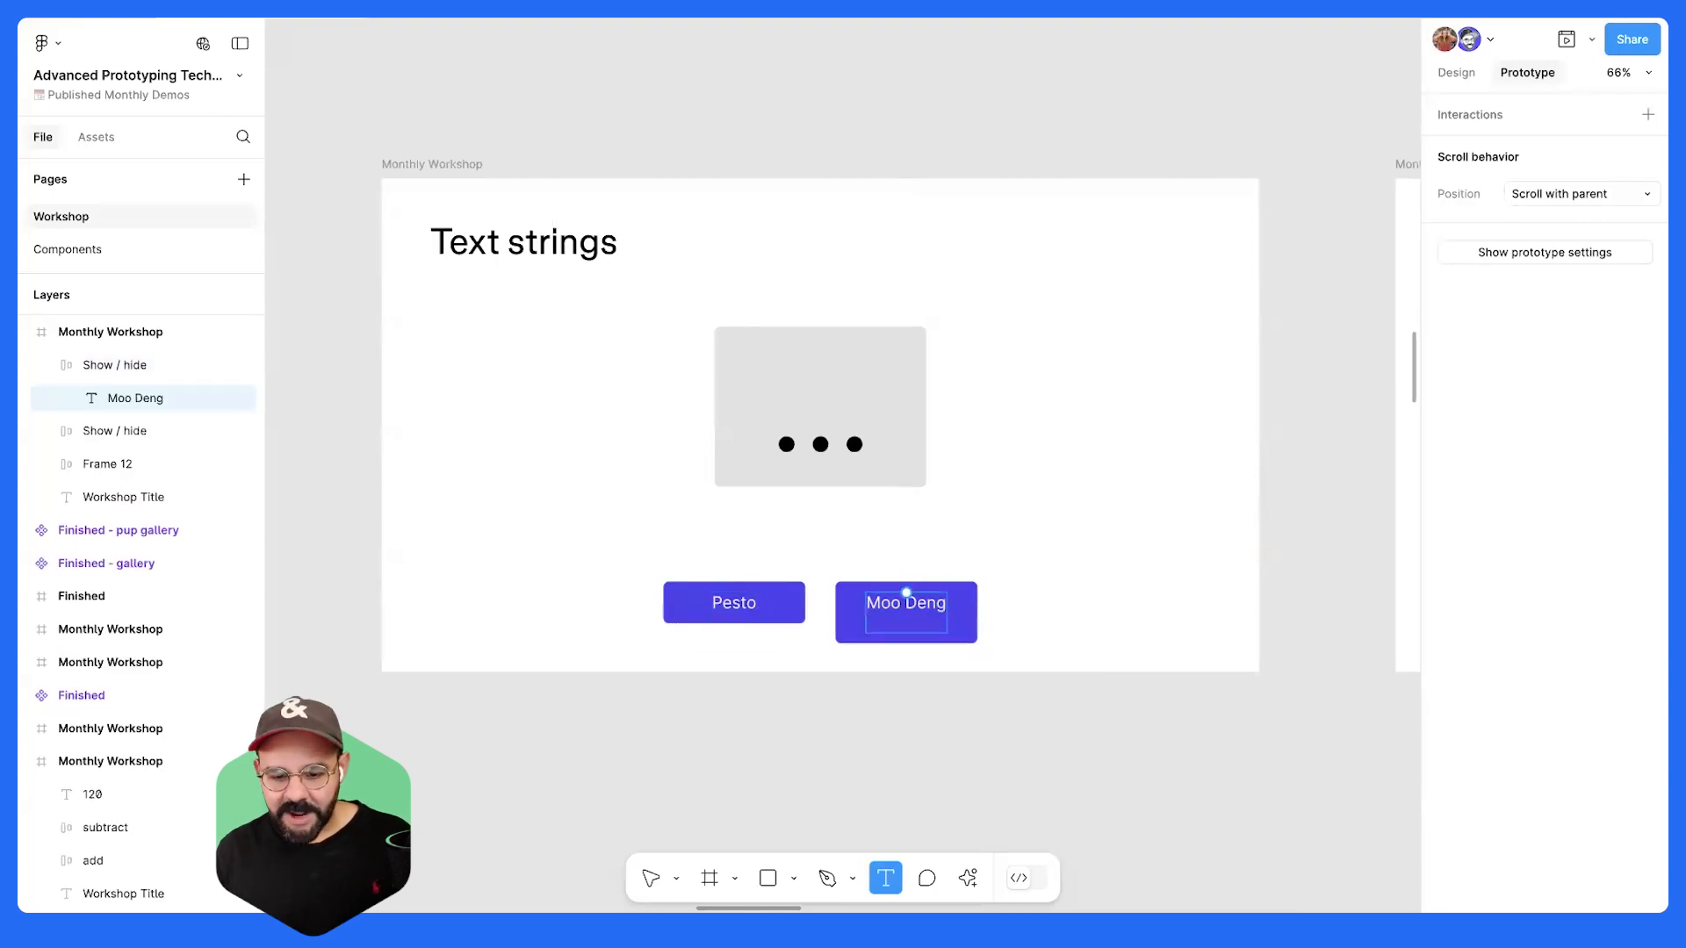
key(Escape)
click(903, 734)
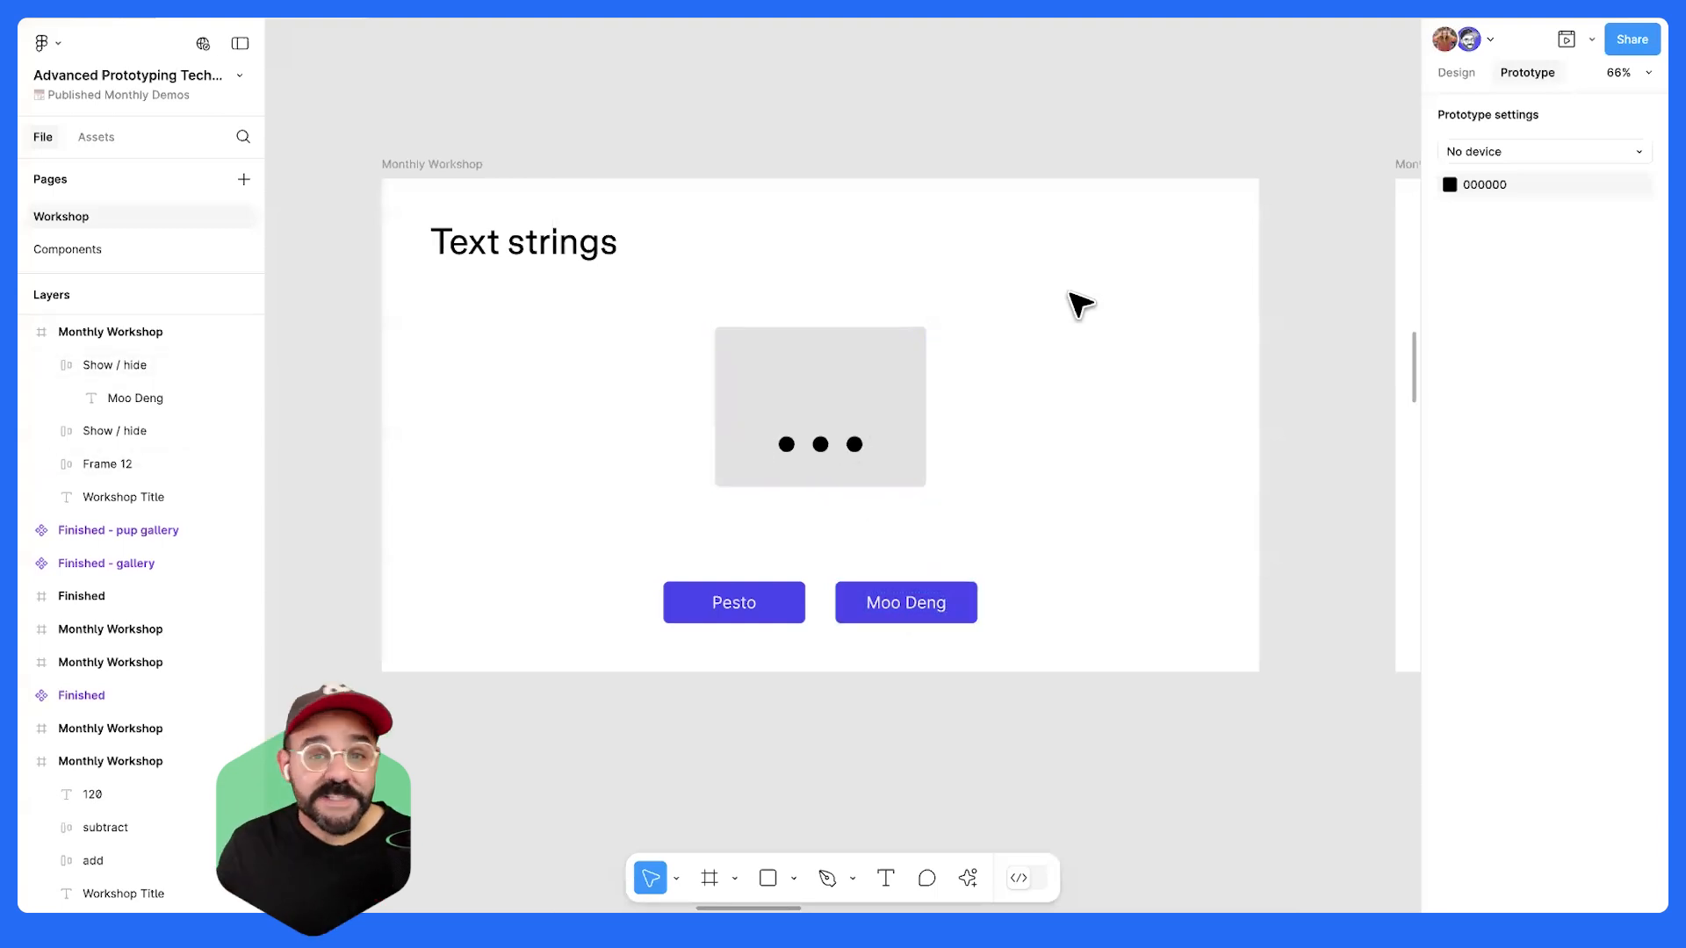
drag(1068, 293, 1065, 372)
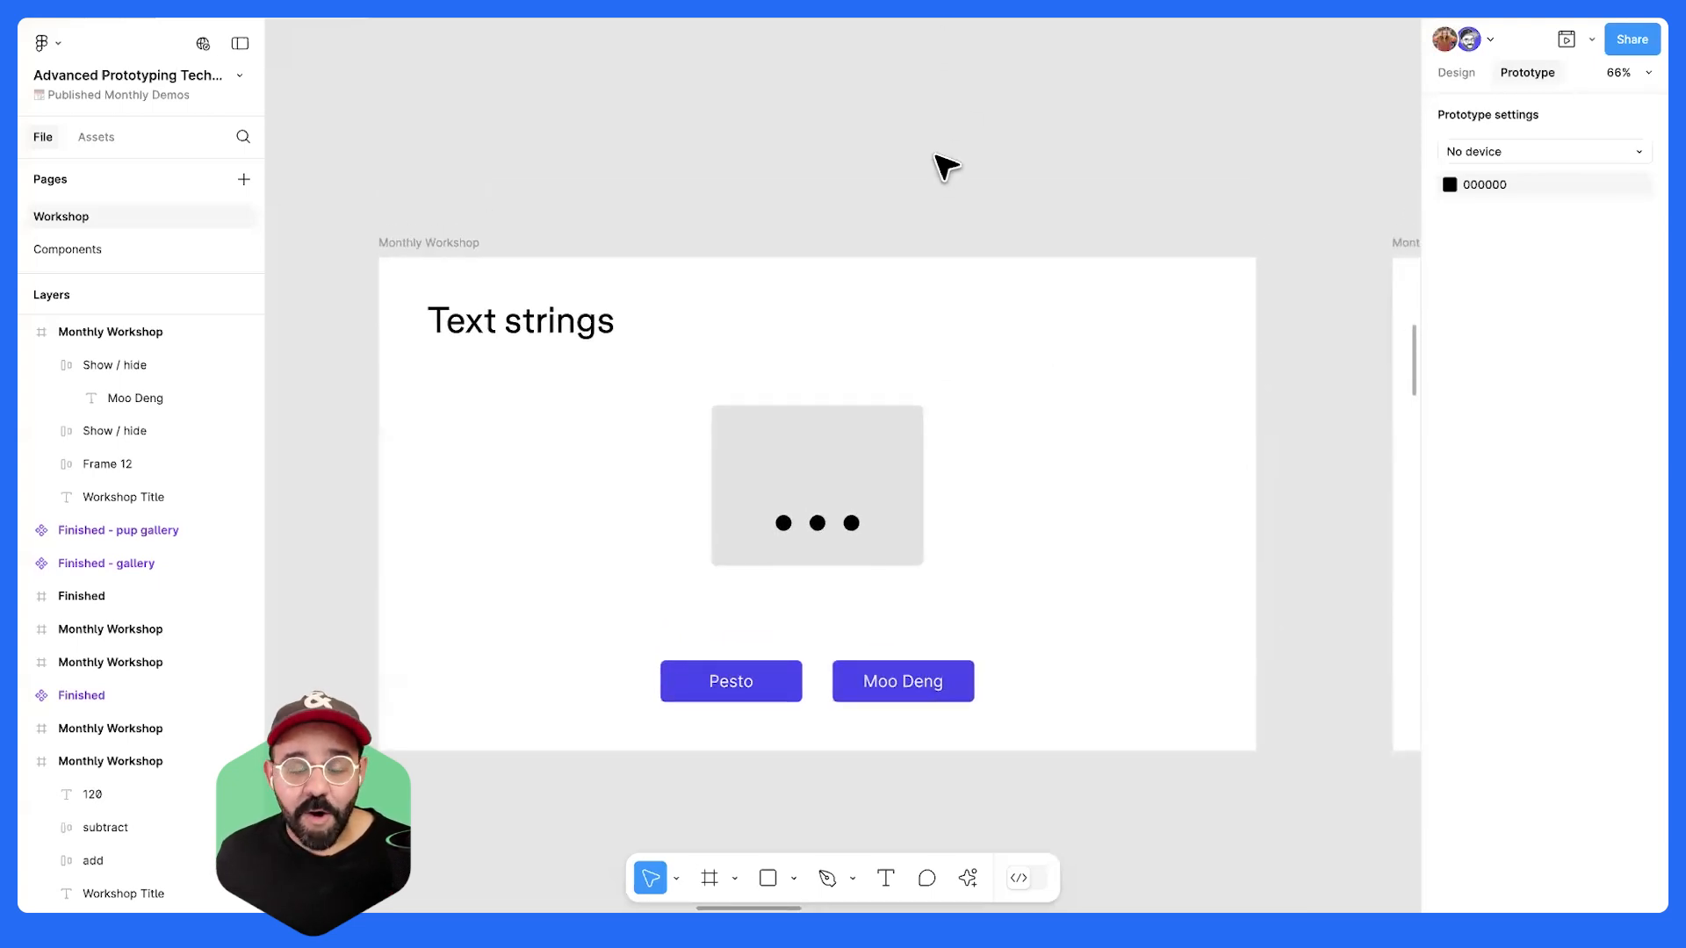
drag(937, 158, 934, 110)
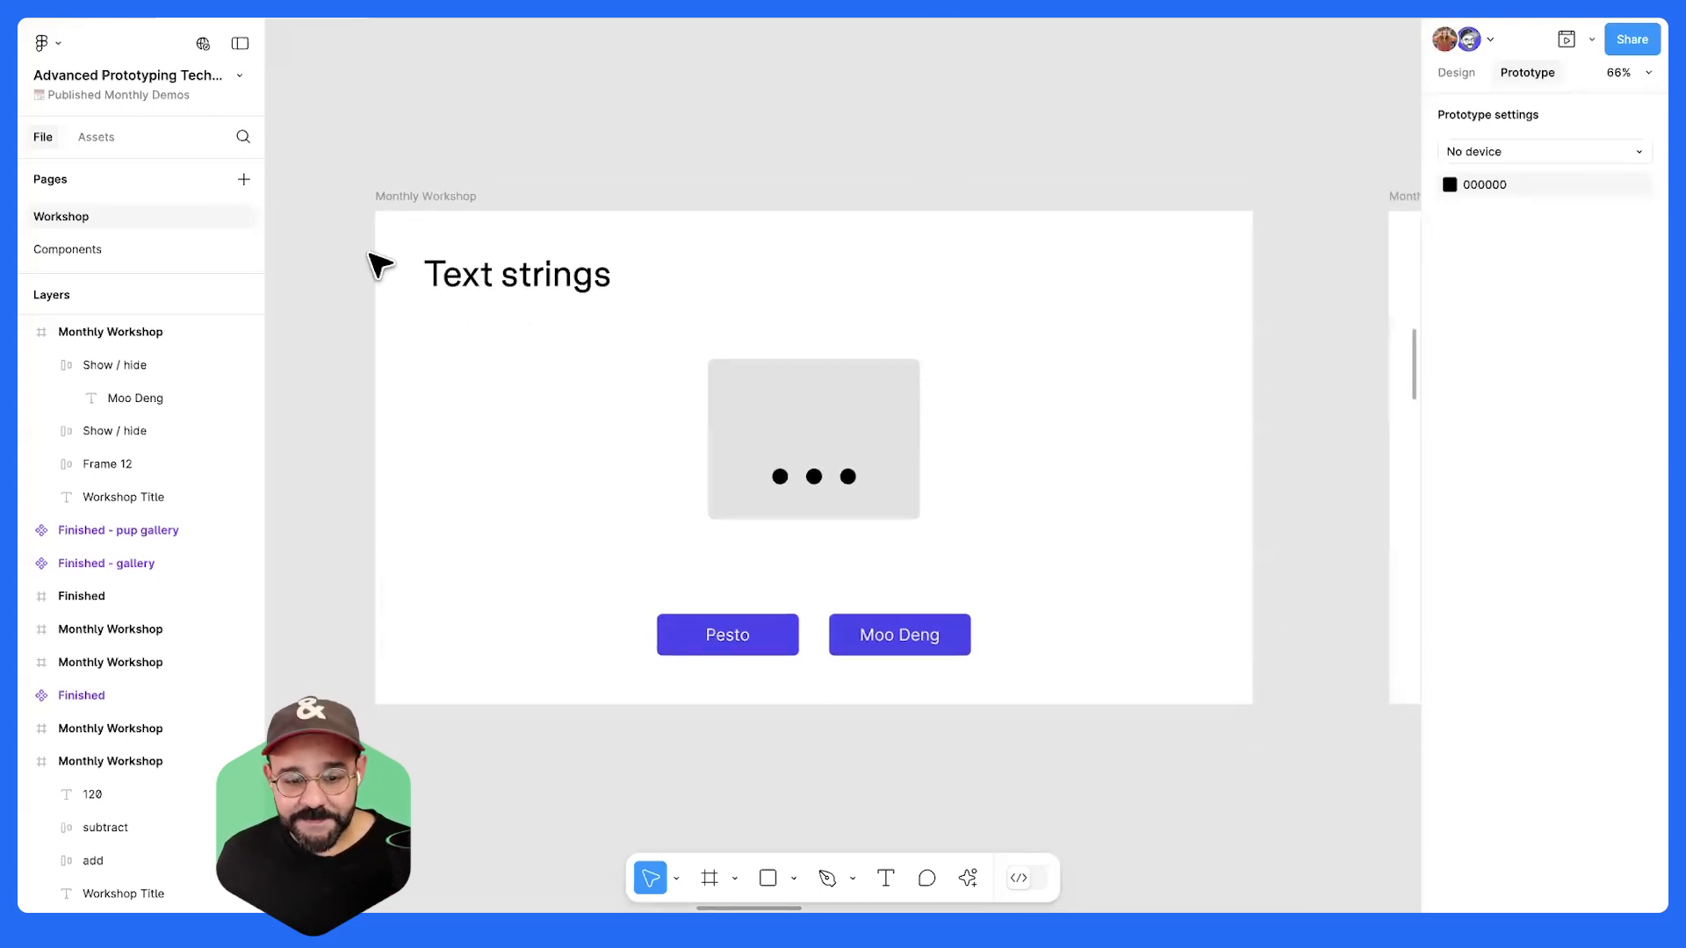
scroll(692, 346, down, 5)
scroll(698, 348, up, 5)
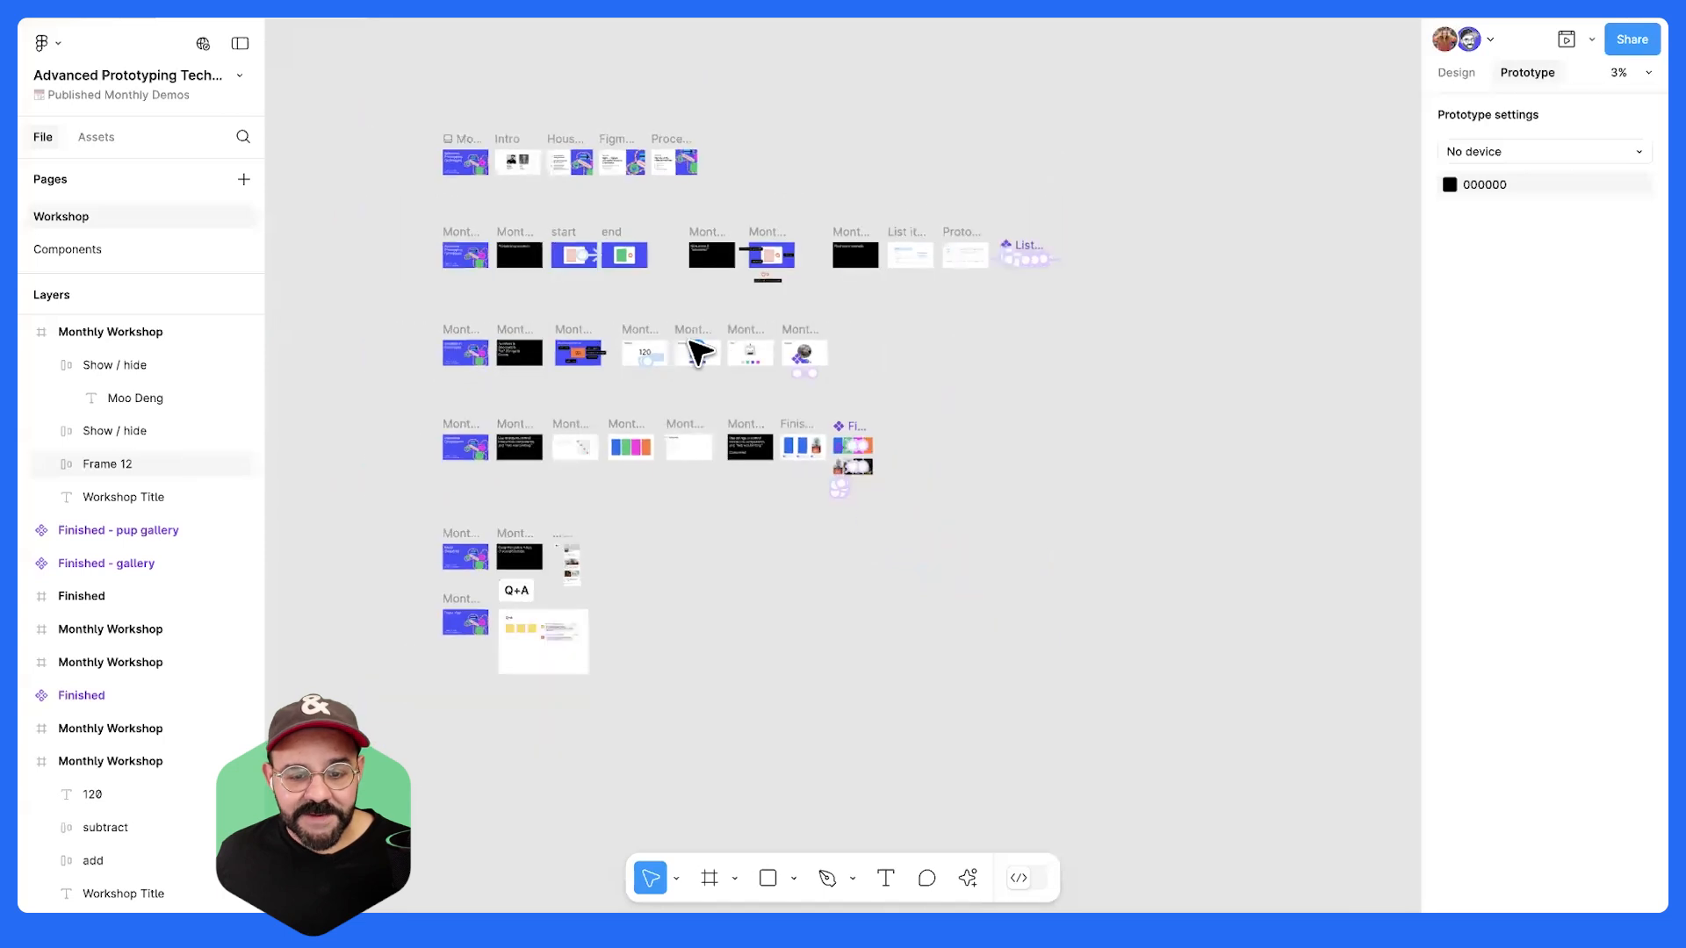
scroll(711, 347, up, 5)
drag(647, 289, 658, 472)
scroll(930, 259, up, 1)
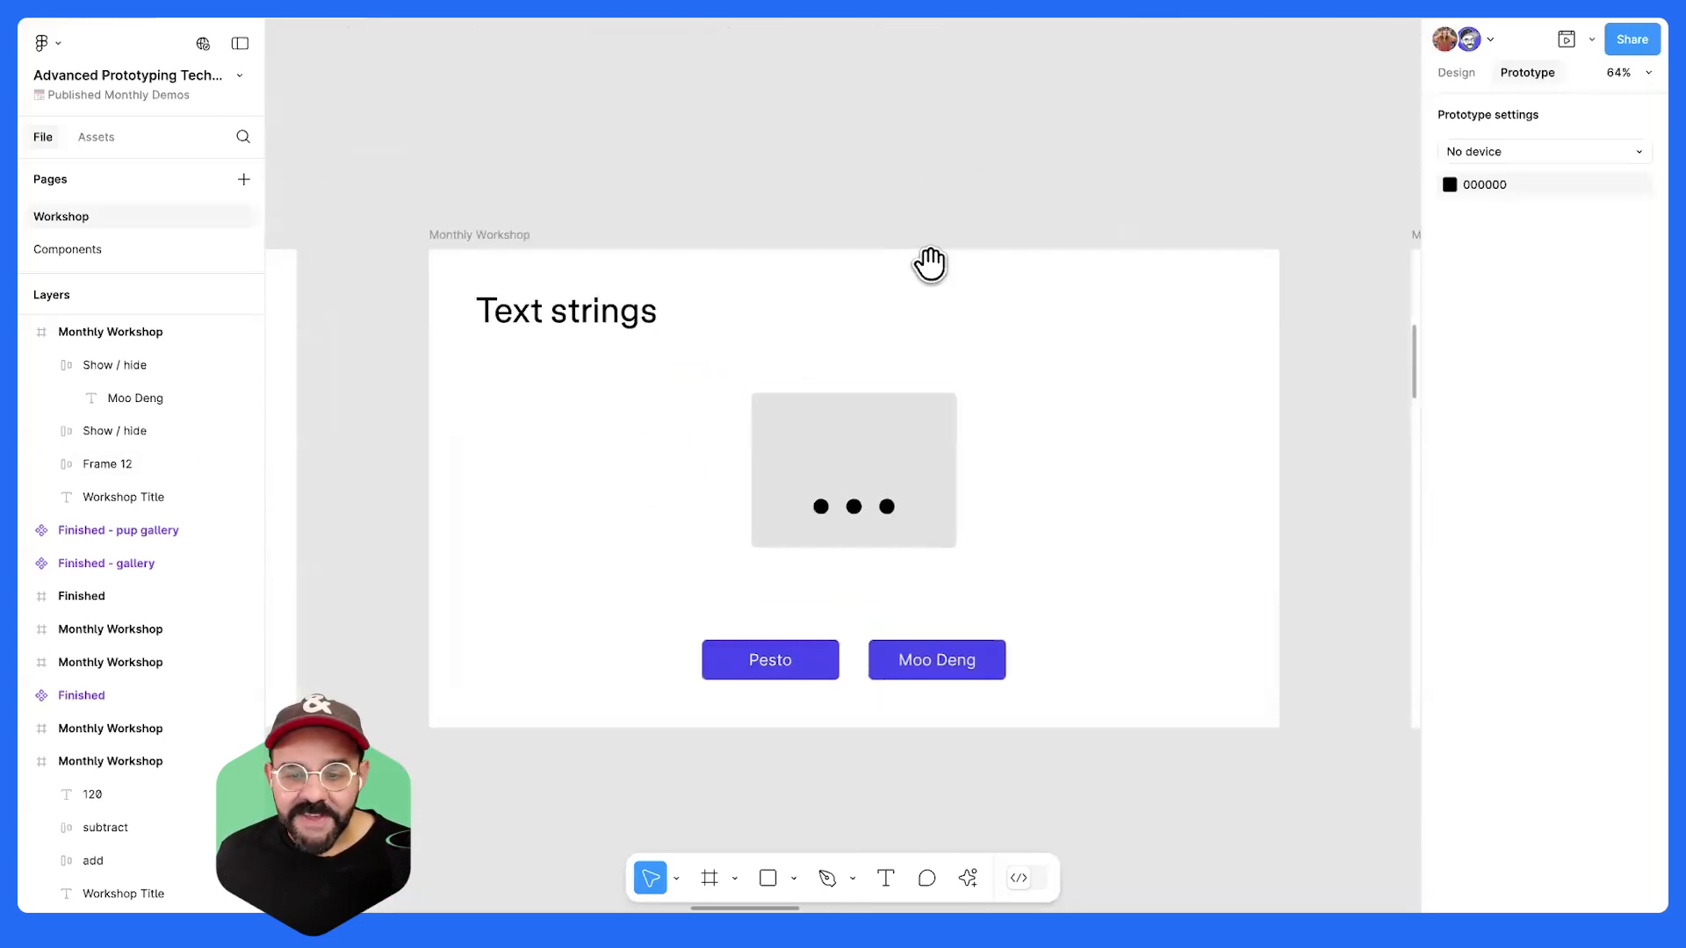
drag(929, 260, 940, 196)
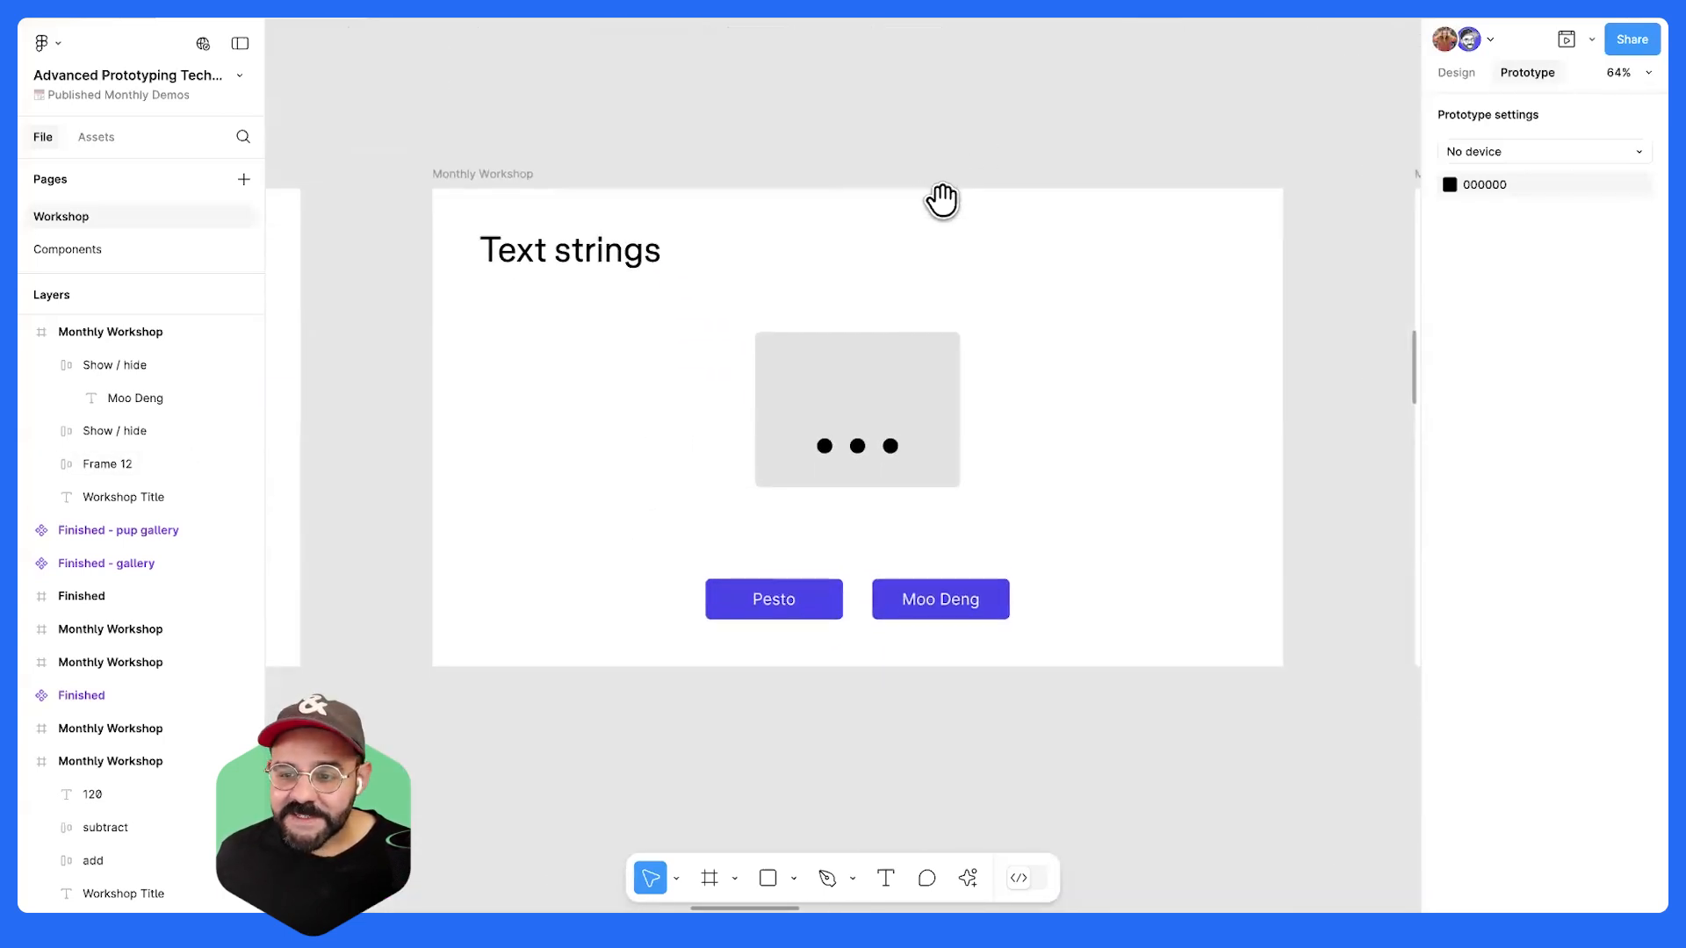
- Switch back and forth between the design and prototype properties, finishing on the page's design properties
click(1456, 72)
click(1505, 74)
click(1457, 73)
click(1537, 71)
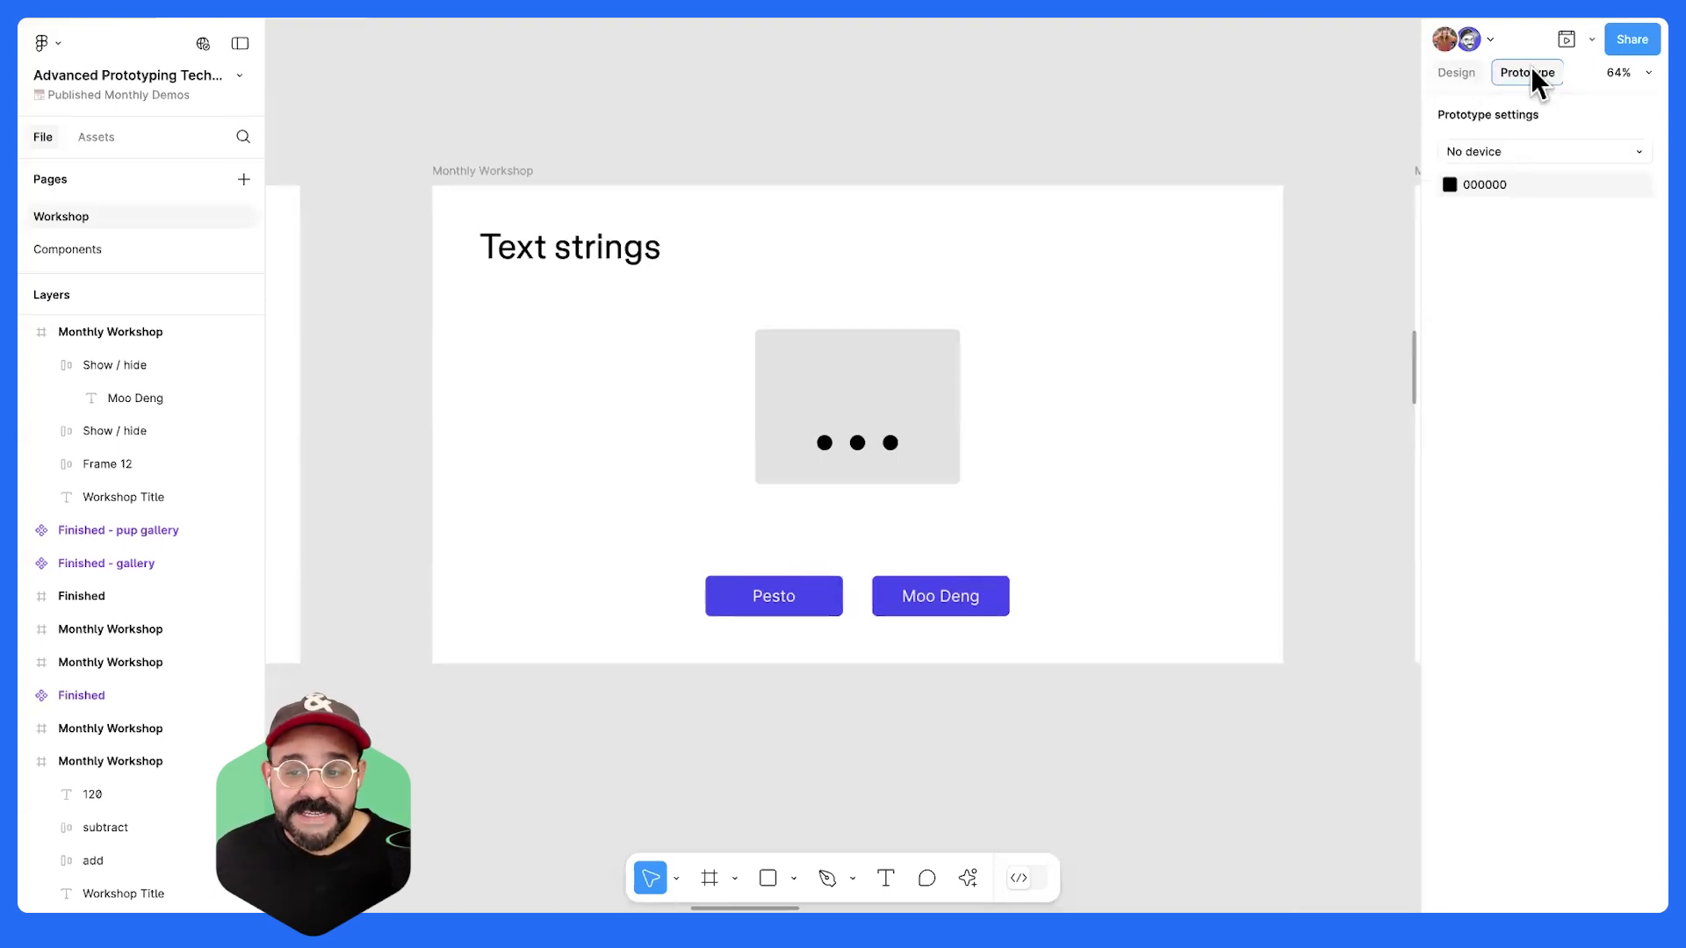
click(1456, 72)
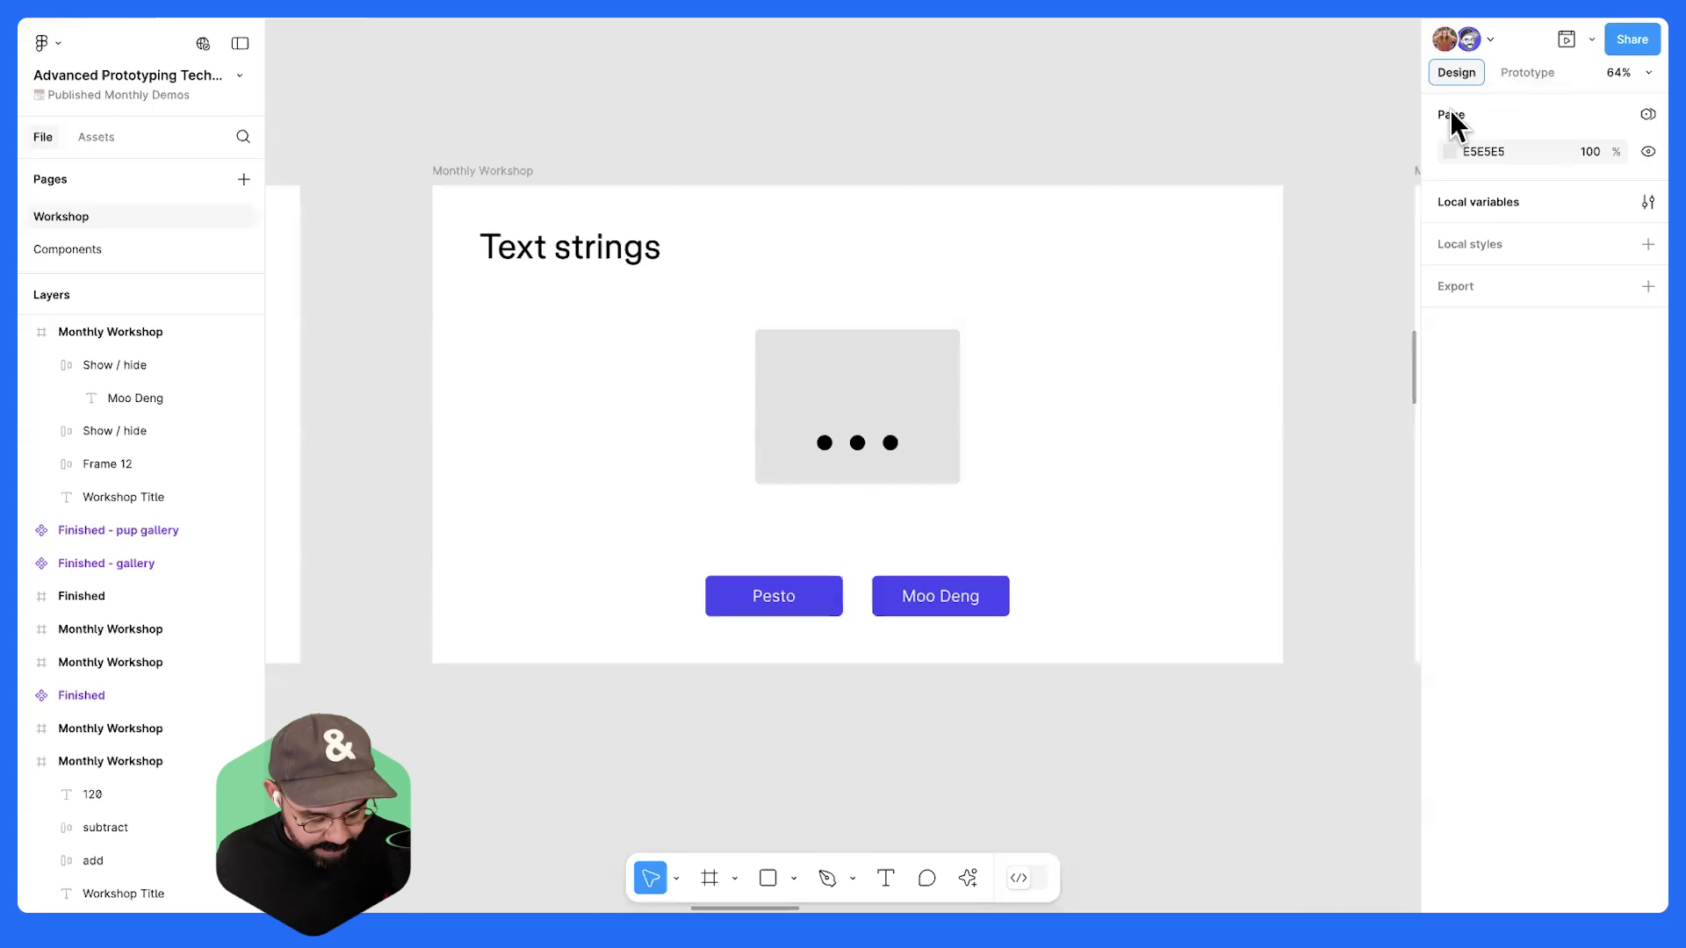
key(shift+e)
key(shift+e)
key(shift+e)
key(shift+e)
drag(1404, 121, 1387, 126)
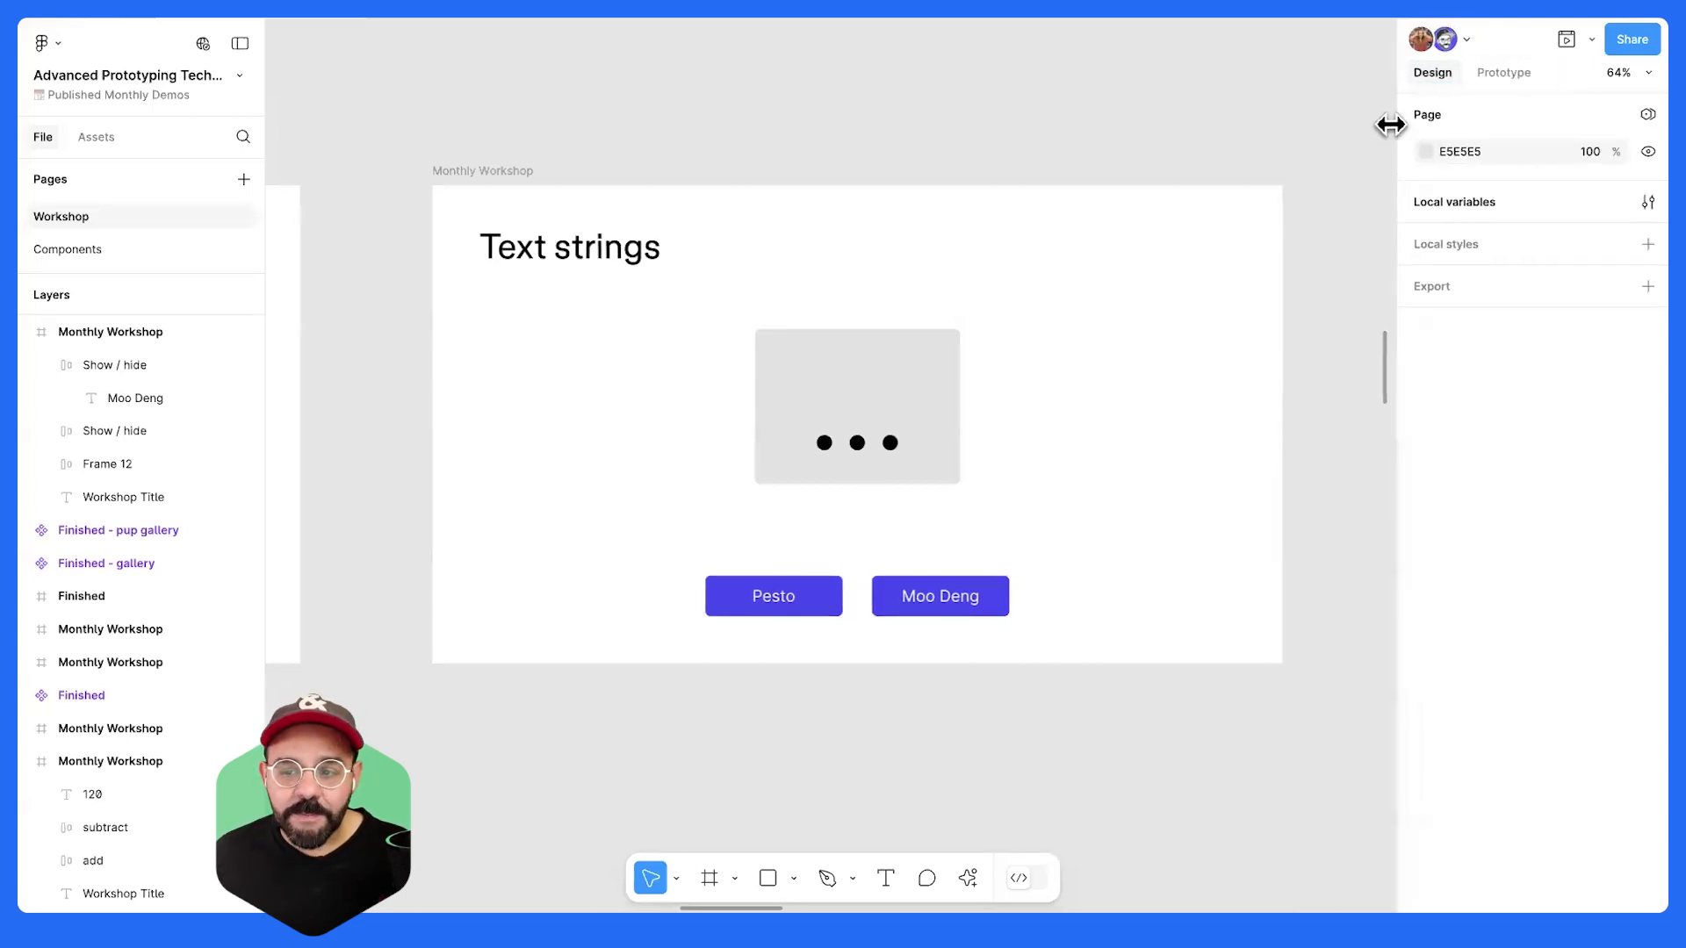
key(shift+e)
key(shift+e)
key(shift+e)
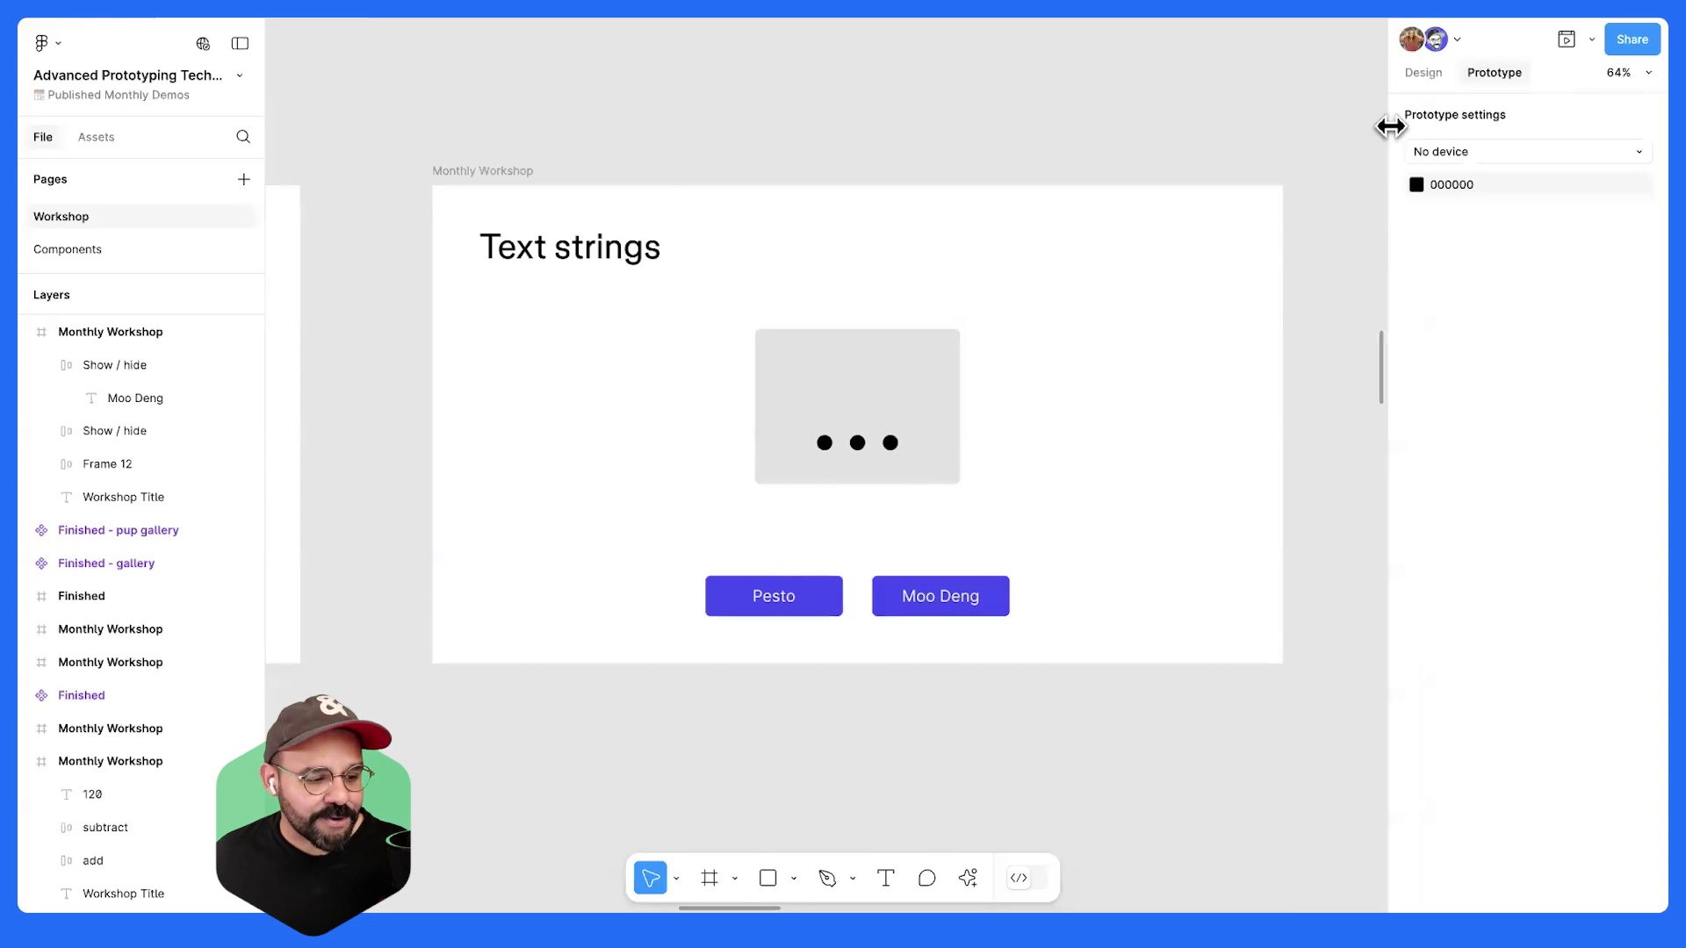
key(shift+e)
drag(1212, 121, 1175, 129)
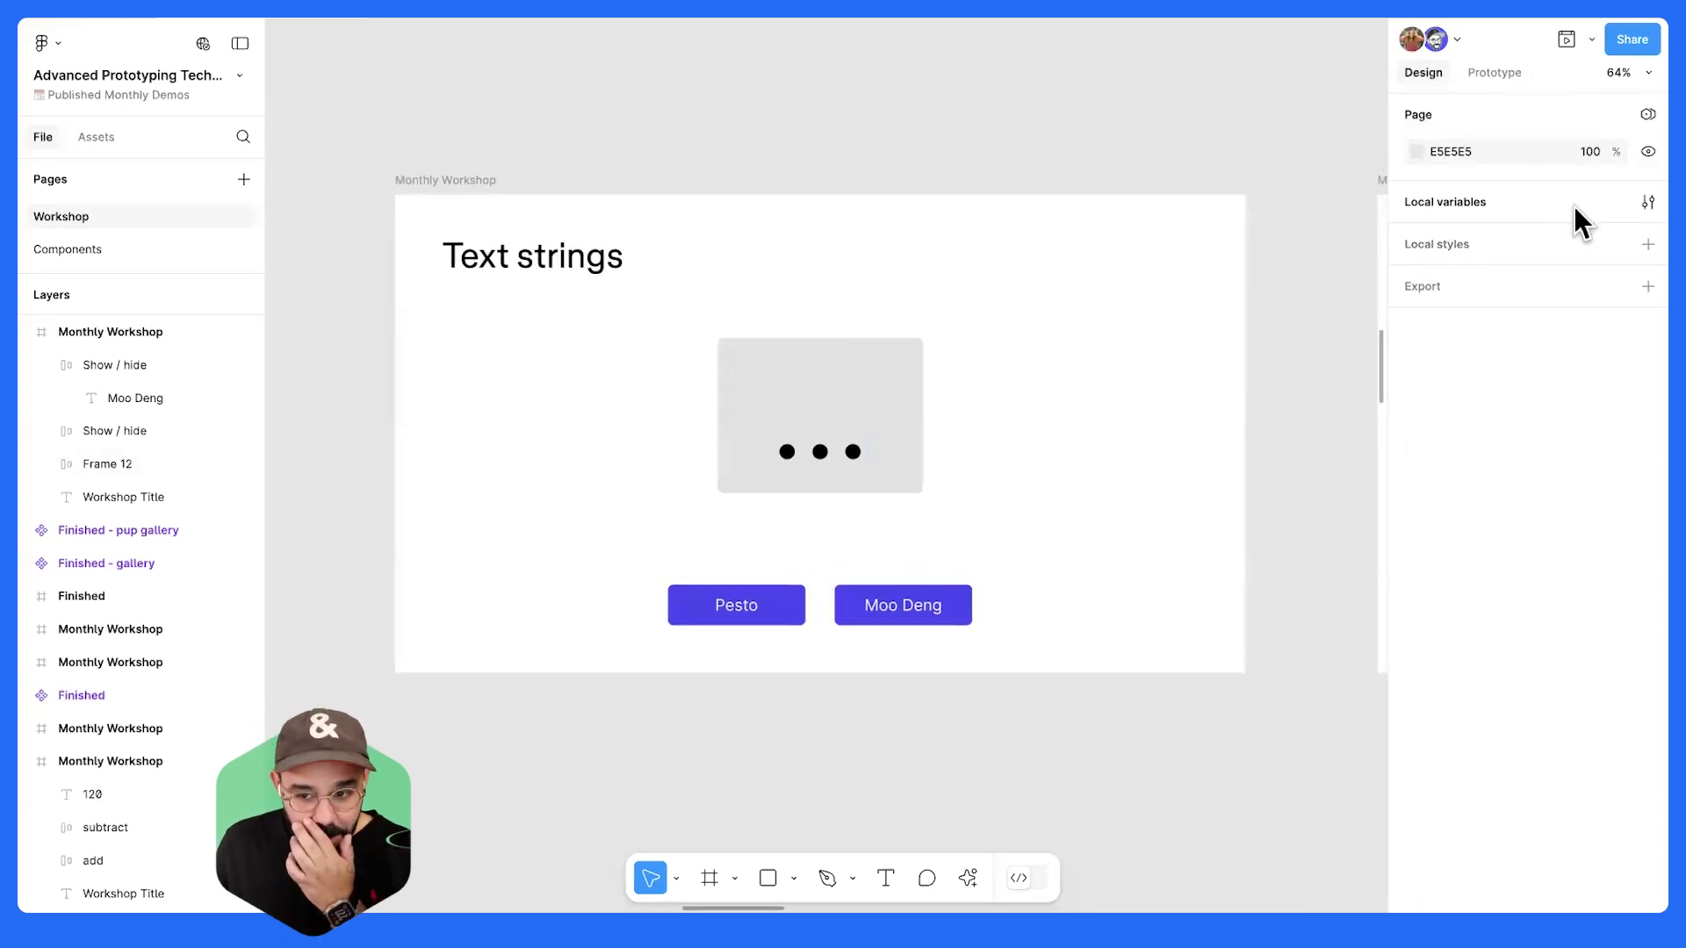
- Create a string variable named Fav Meme Animal in the Variables examples collection, moving the variables window clear of the buttons
click(1648, 204)
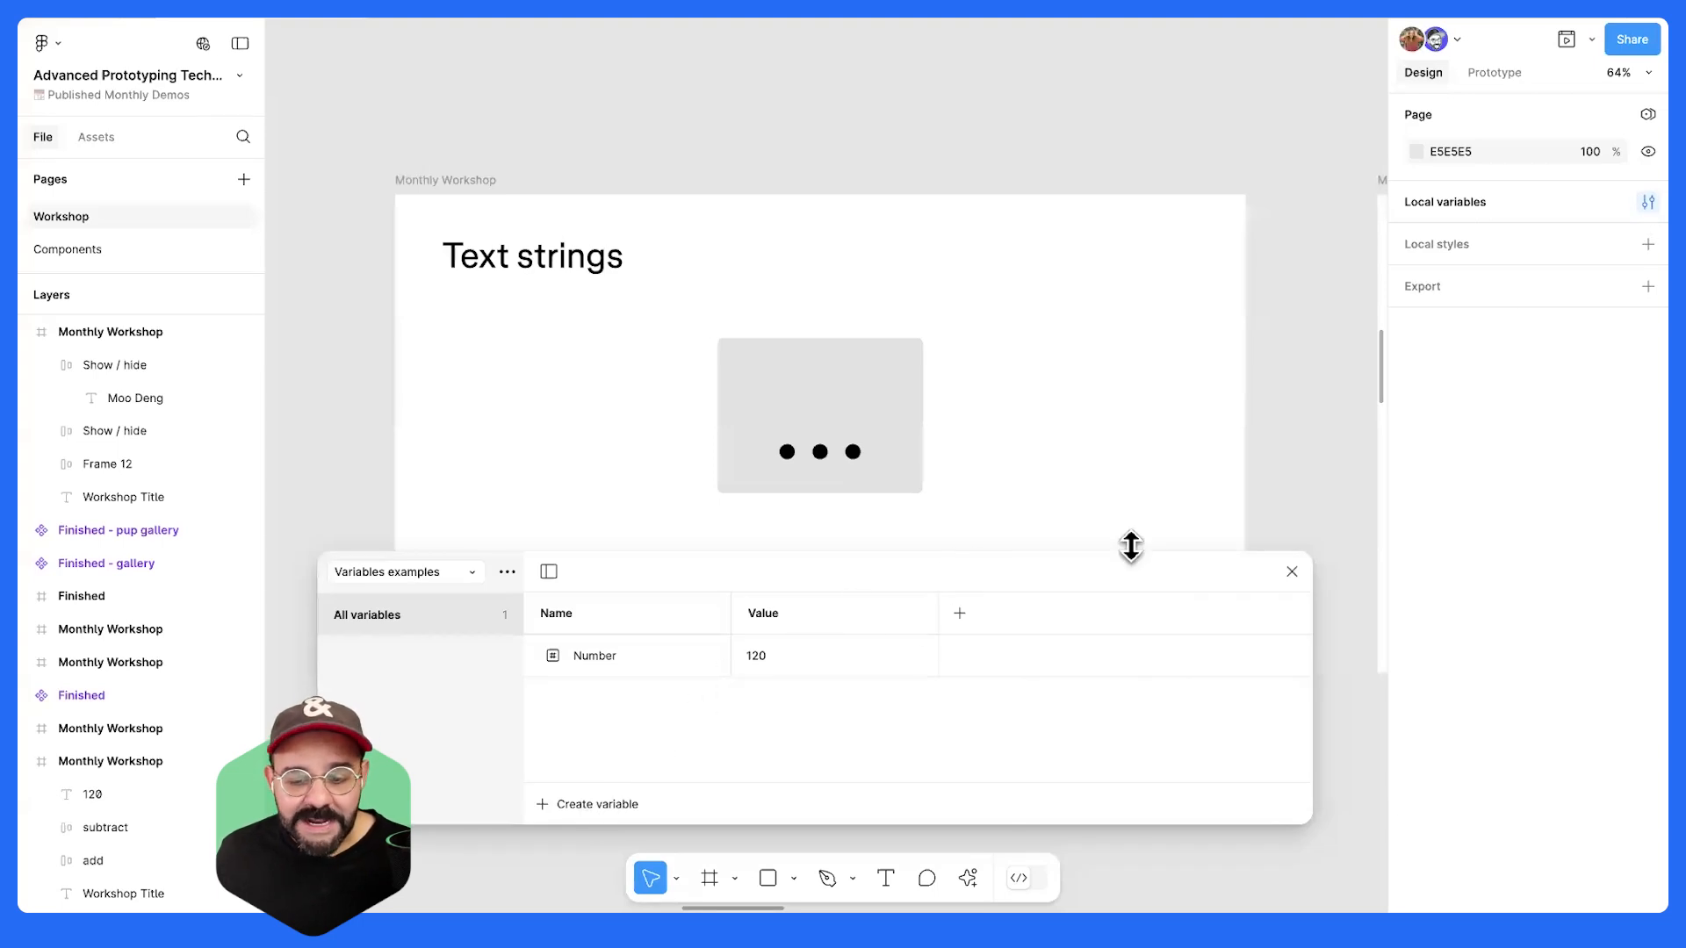
drag(1111, 578, 1115, 105)
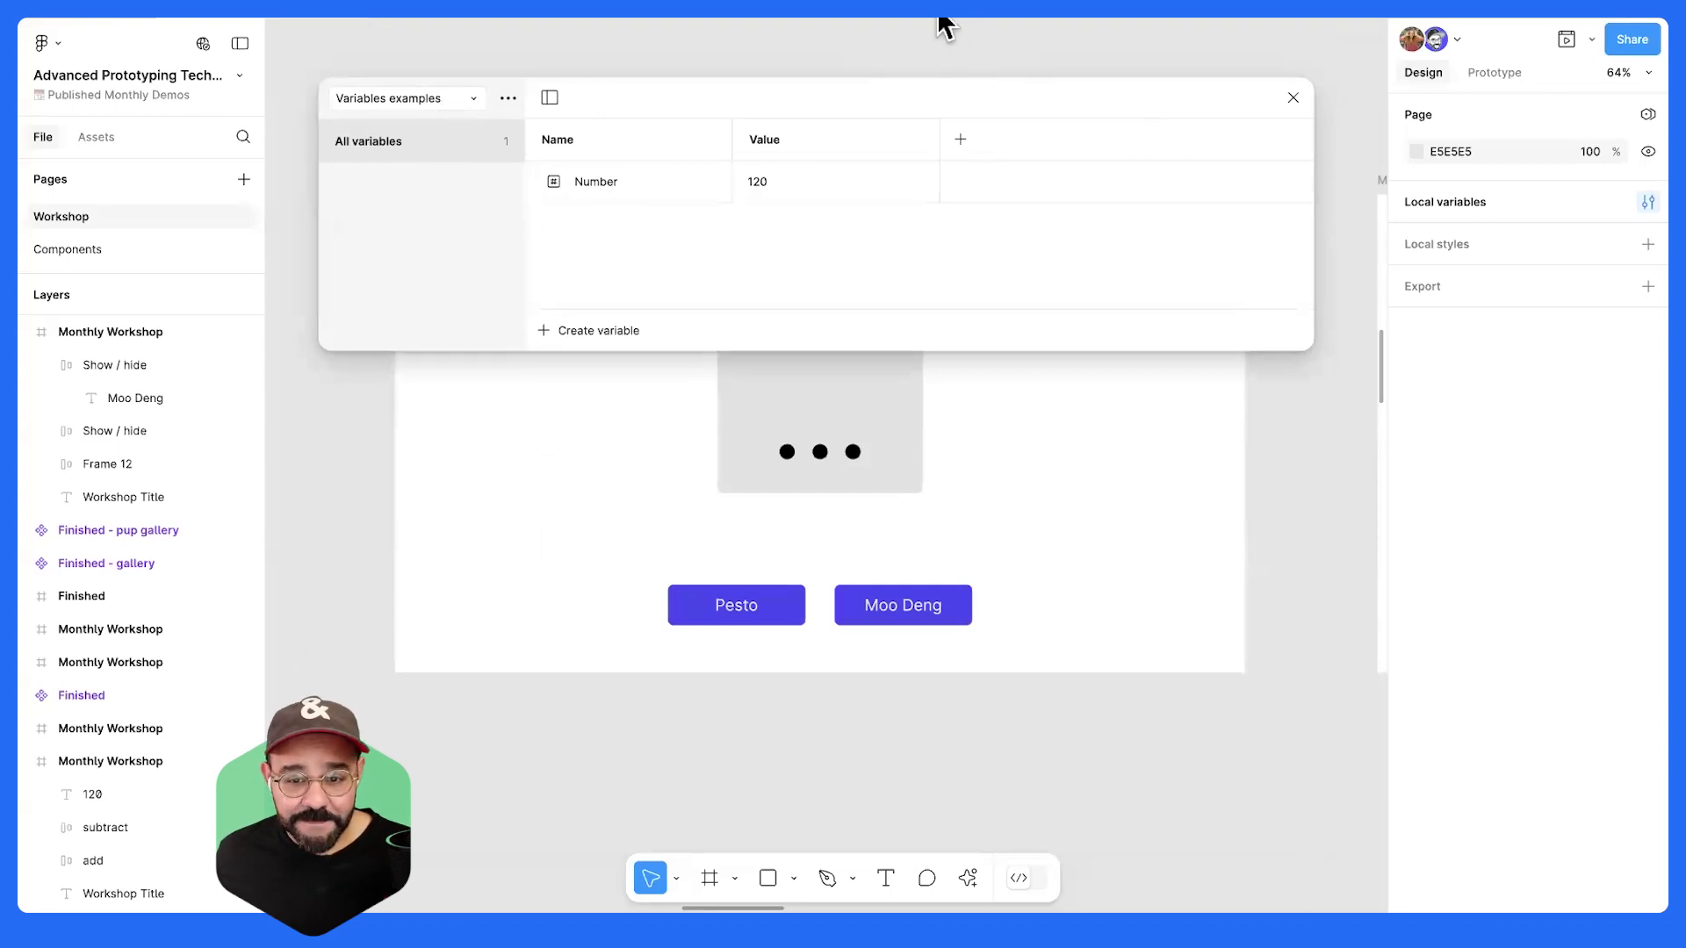
click(542, 333)
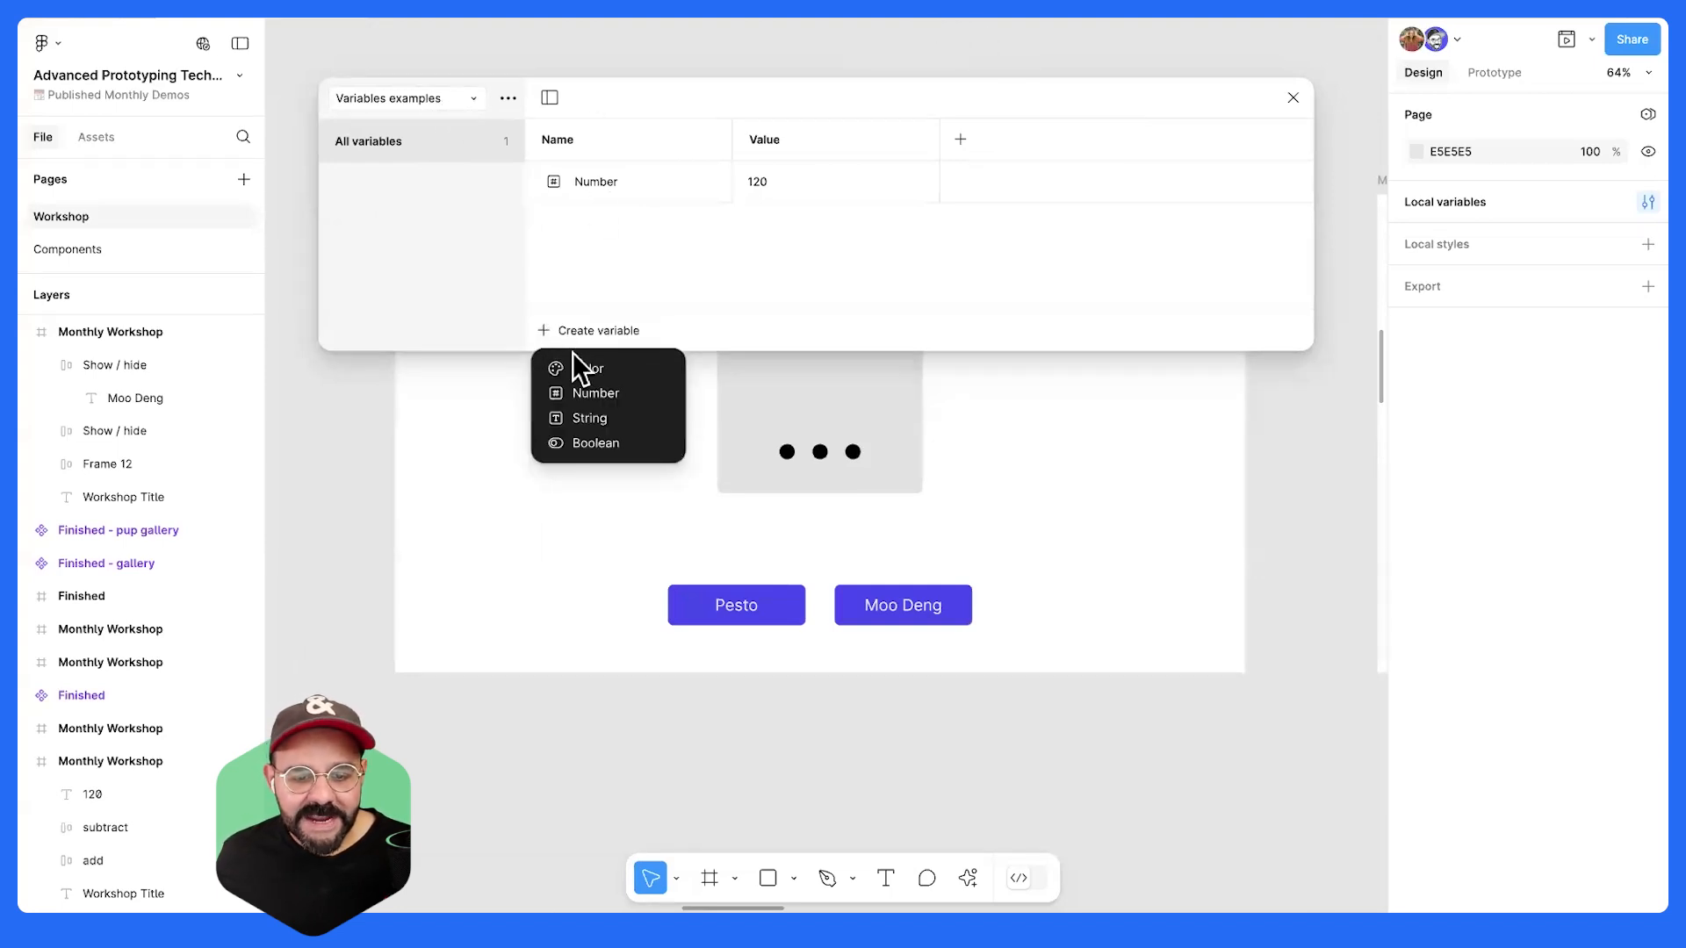
click(583, 423)
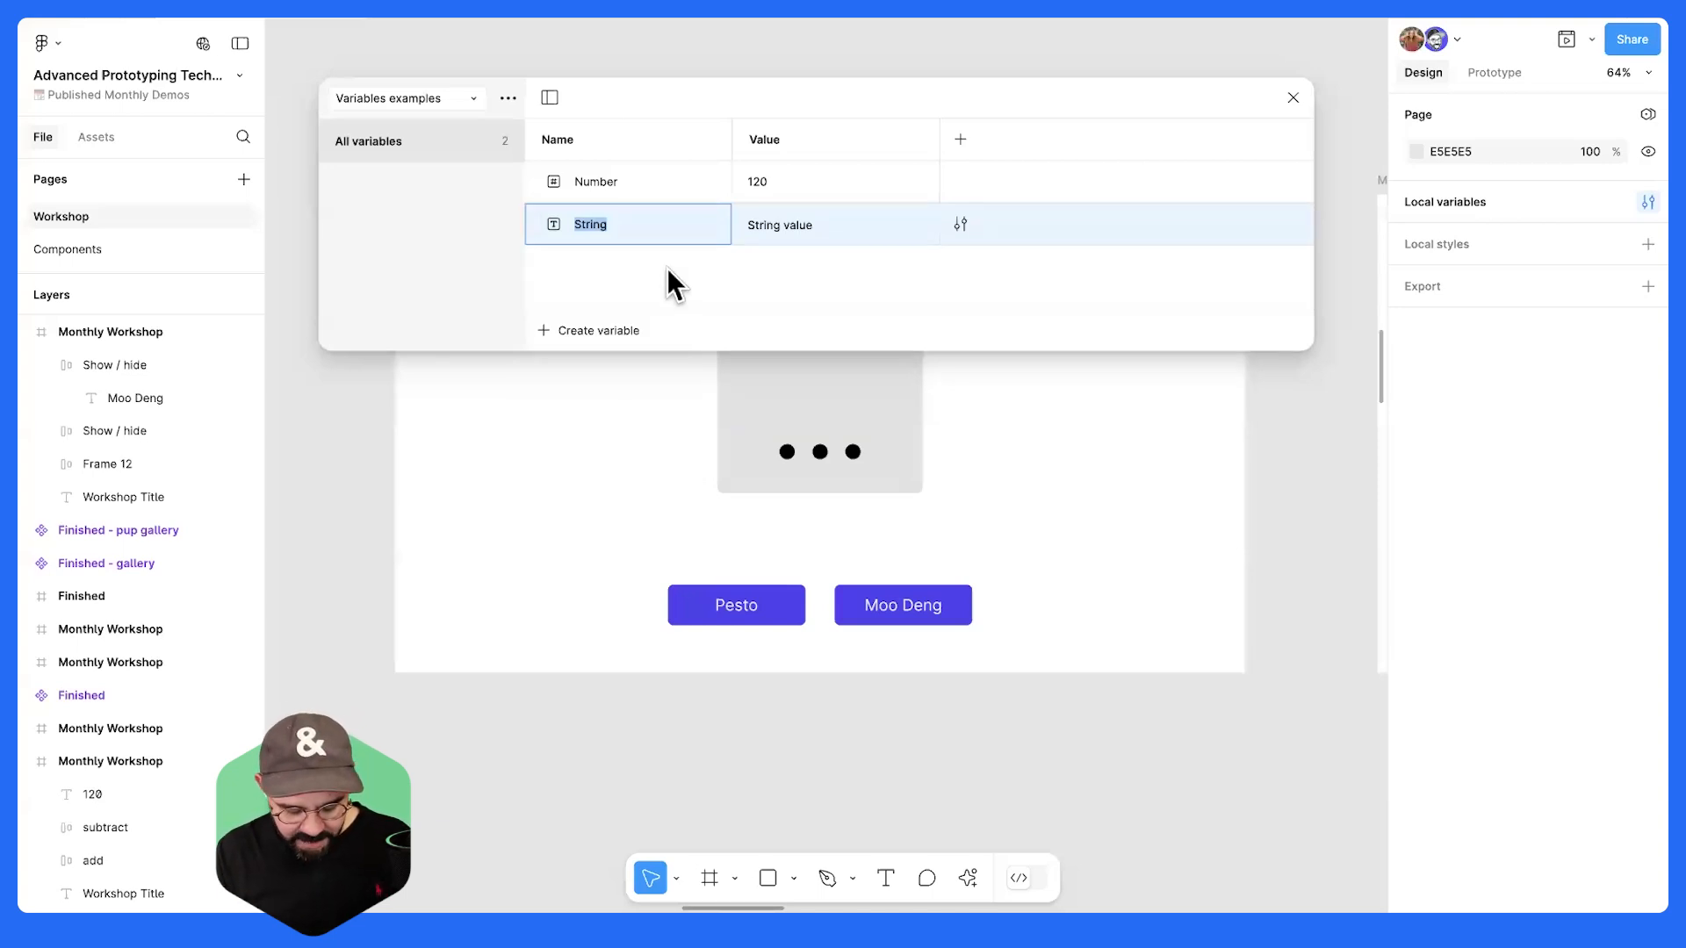
text(Fav meme)
key(BackSpace)
key(BackSpace)
key(BackSpace)
key(BackSpace)
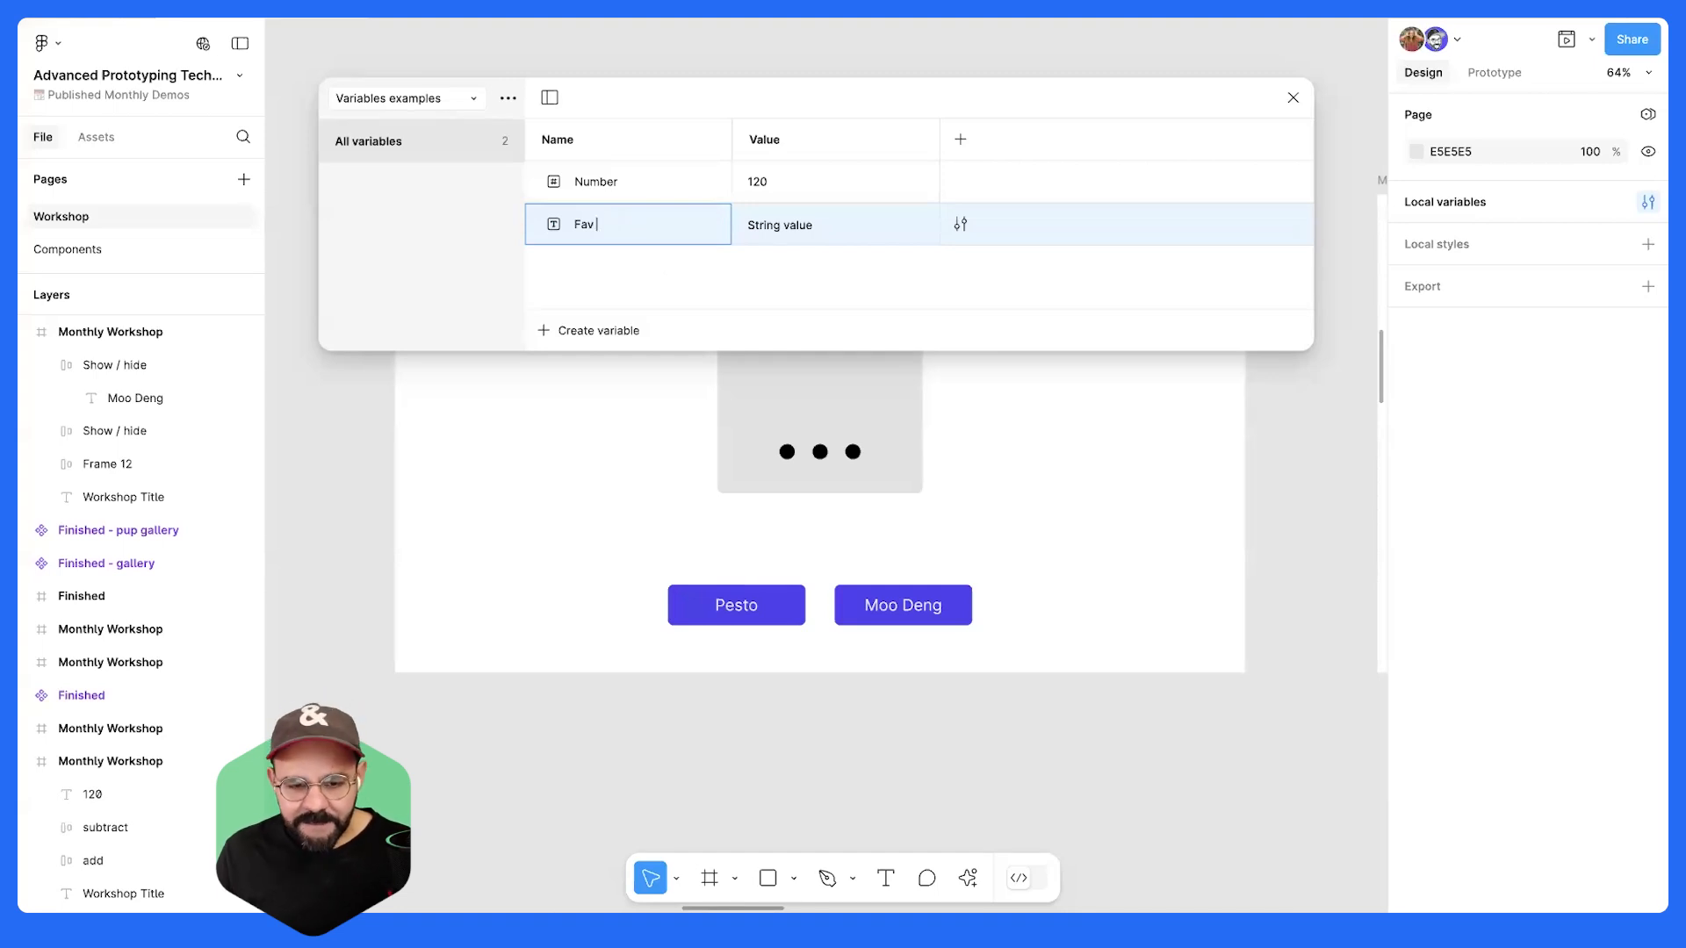
text(Mem)
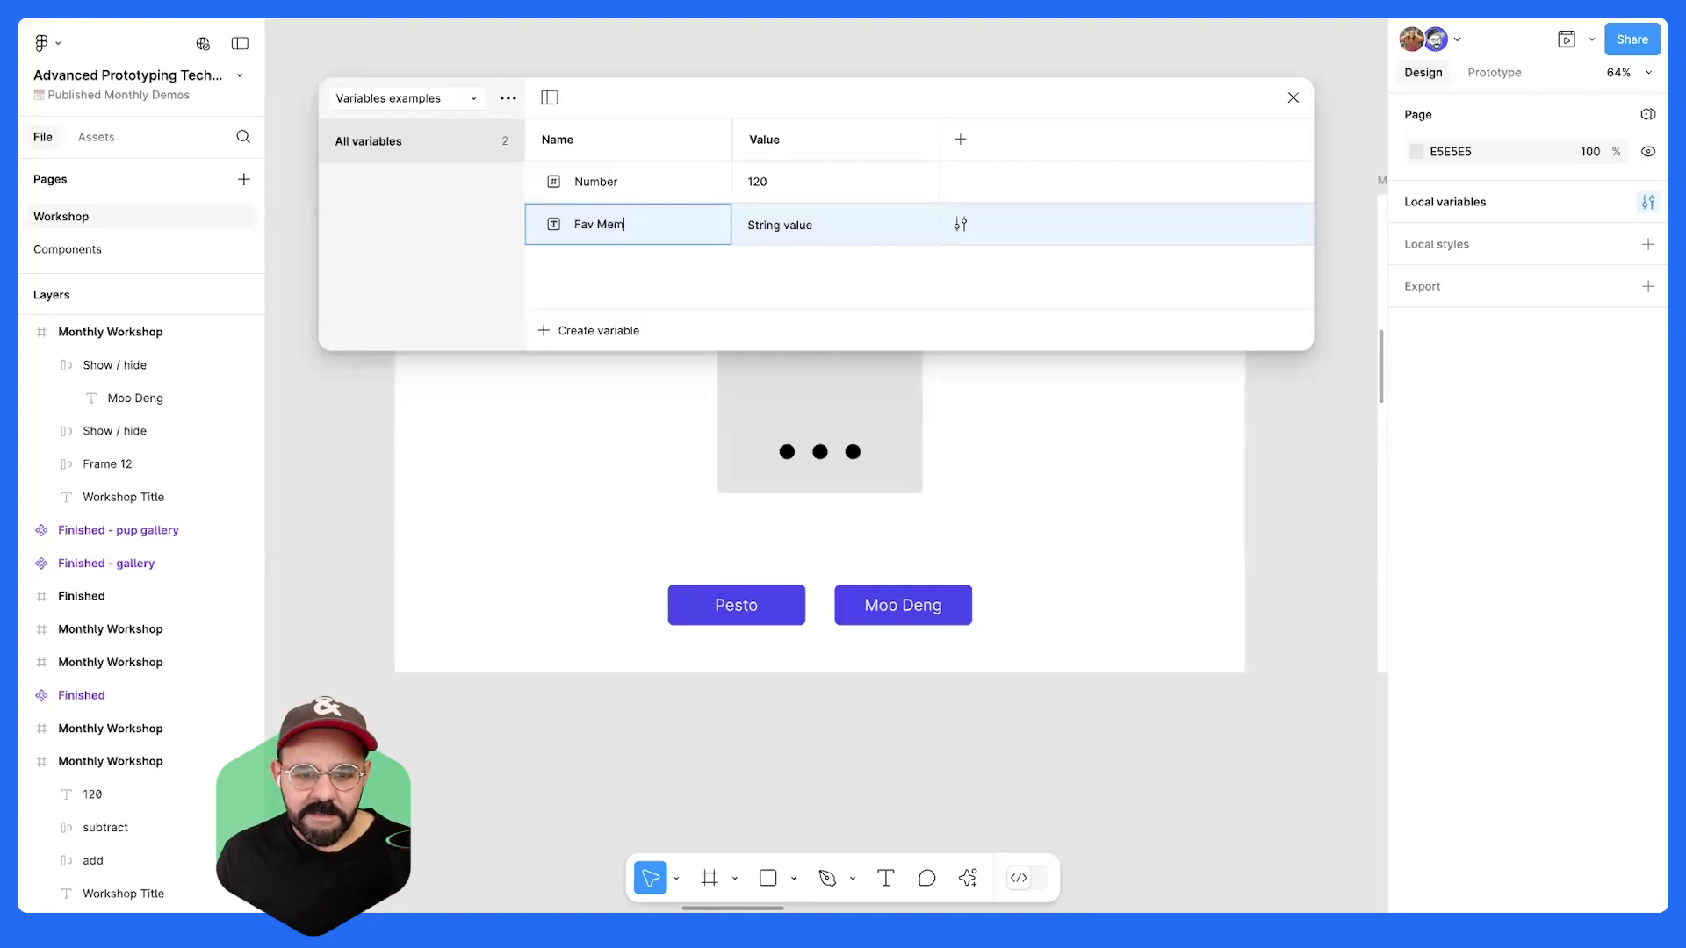
text(e Animal)
key(Return)
- Set the value of the Fav Meme Animal variable to Choose
double_click(769, 224)
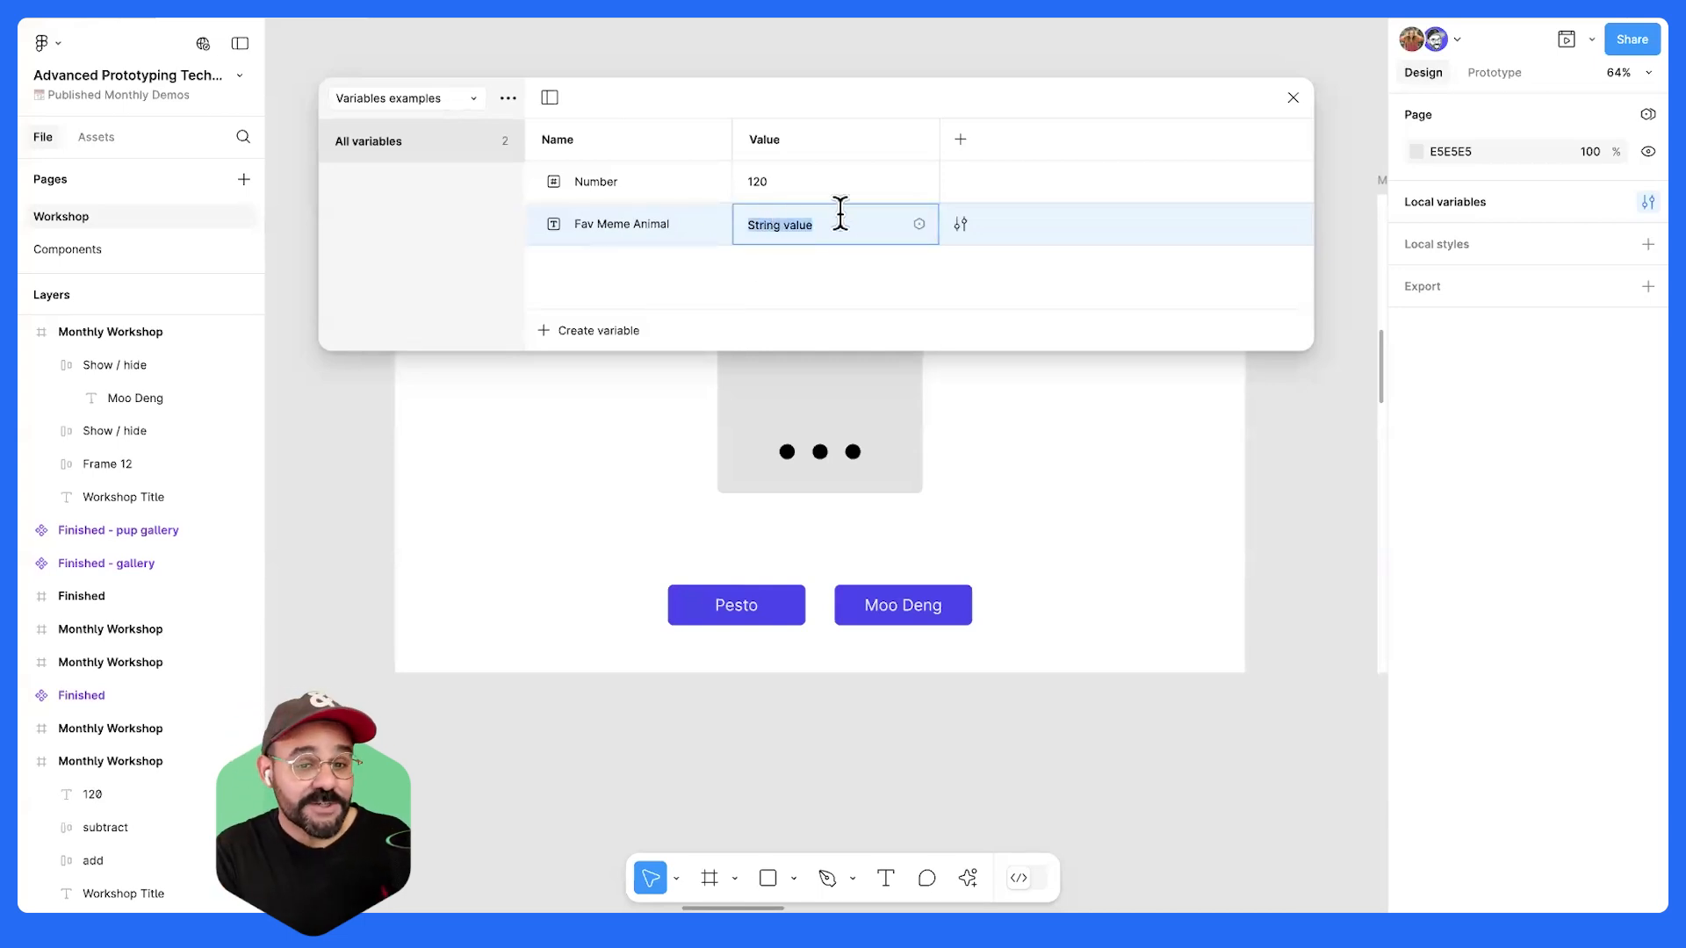
text(Choose)
key(Return)
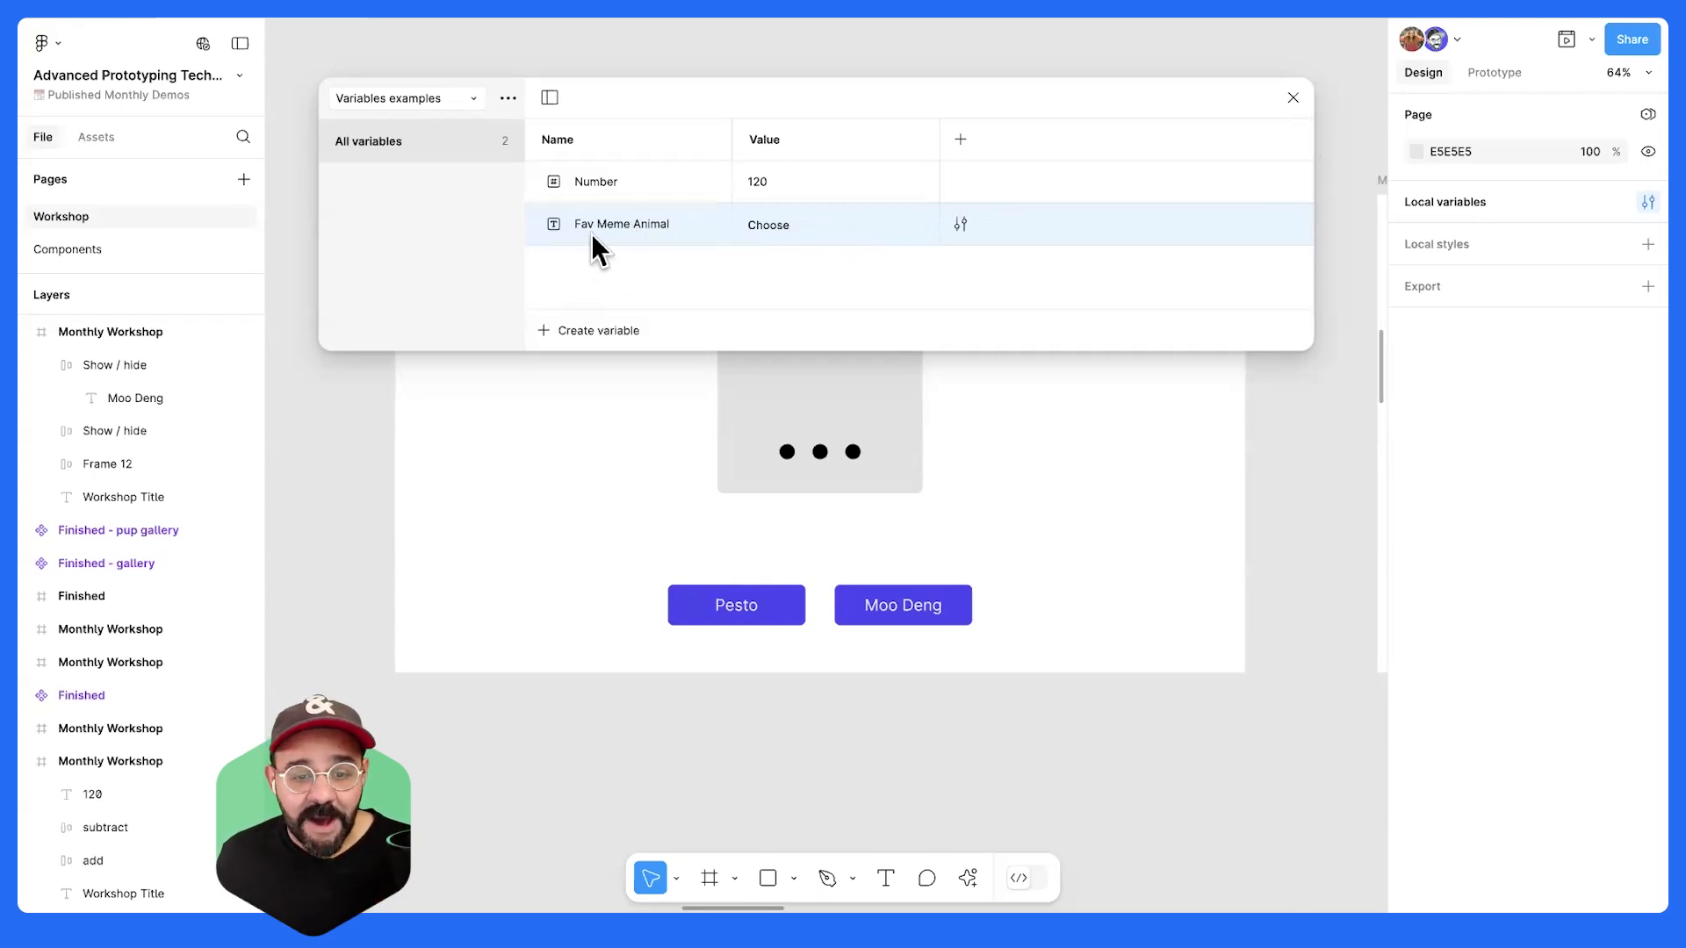
- Select the three-dot placeholder text in the grey box and turn on property labels in the view options
drag(683, 104, 688, 67)
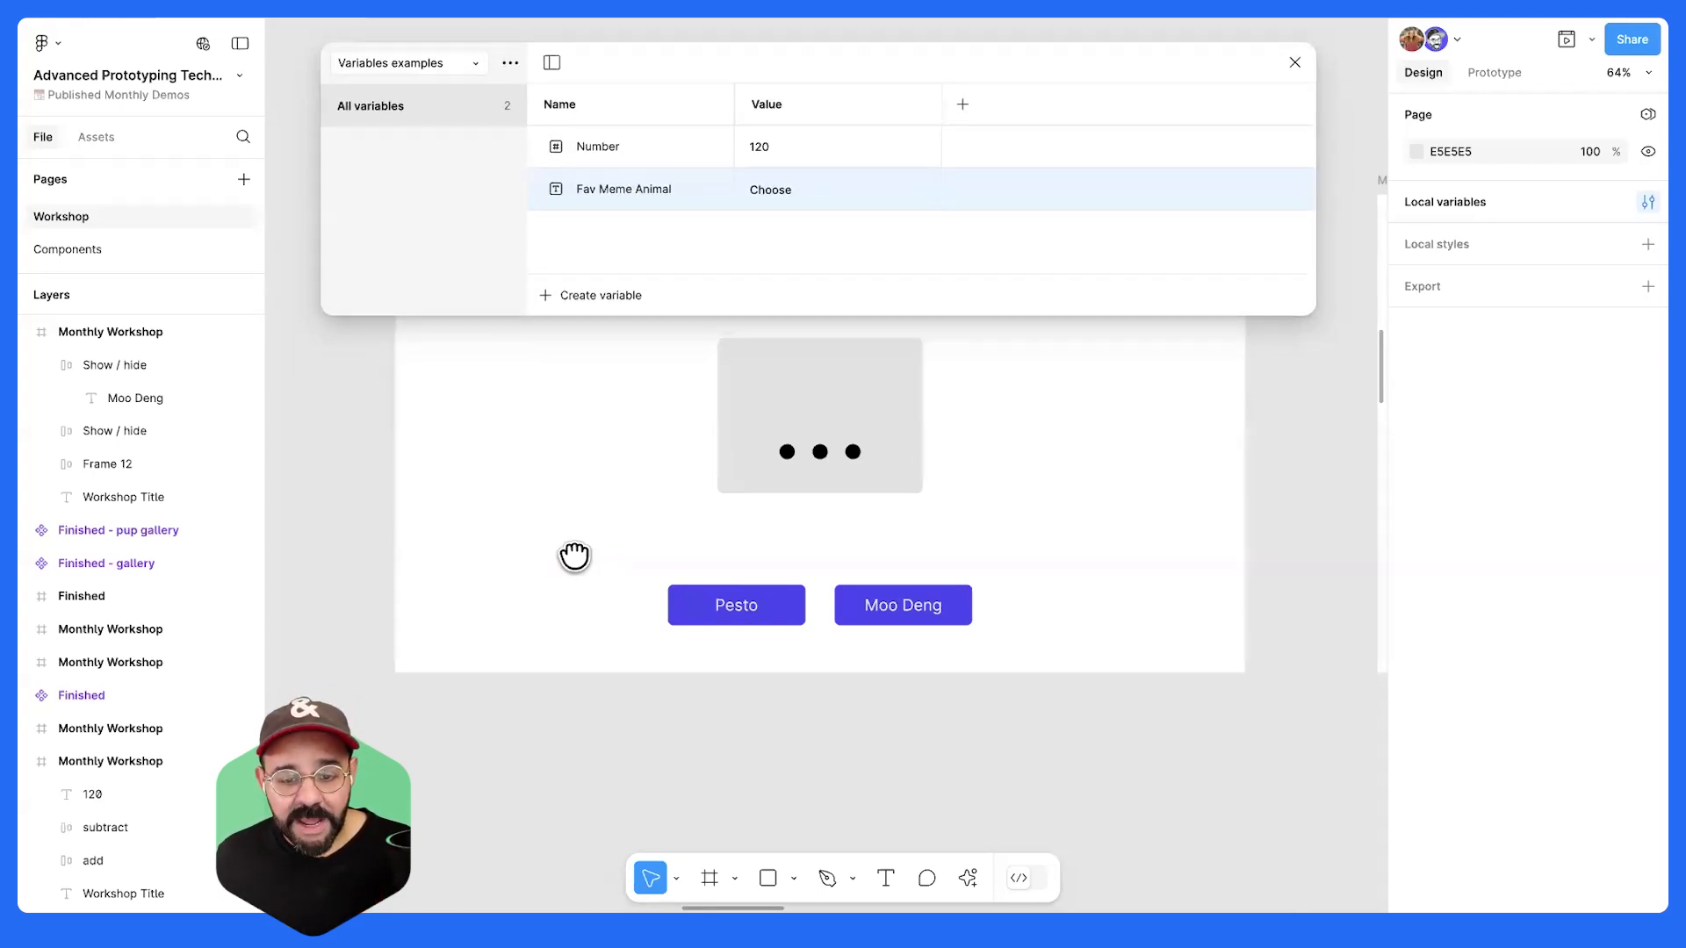
scroll(574, 559, up, 3)
scroll(581, 601, up, 2)
click(932, 764)
double_click(838, 602)
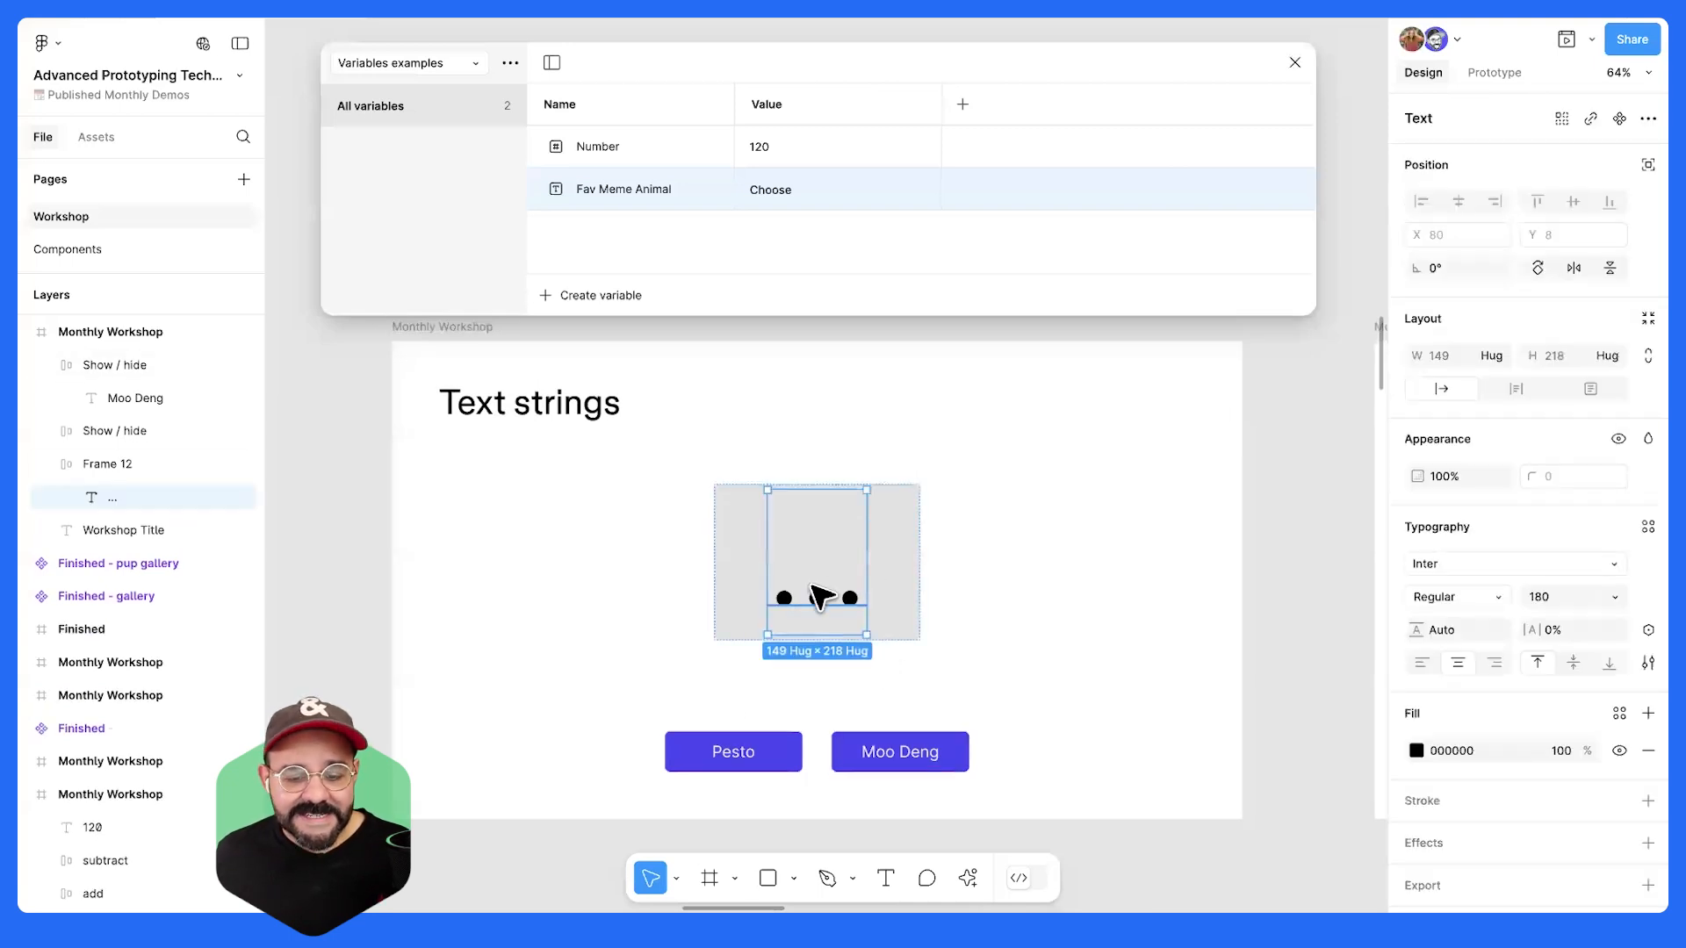
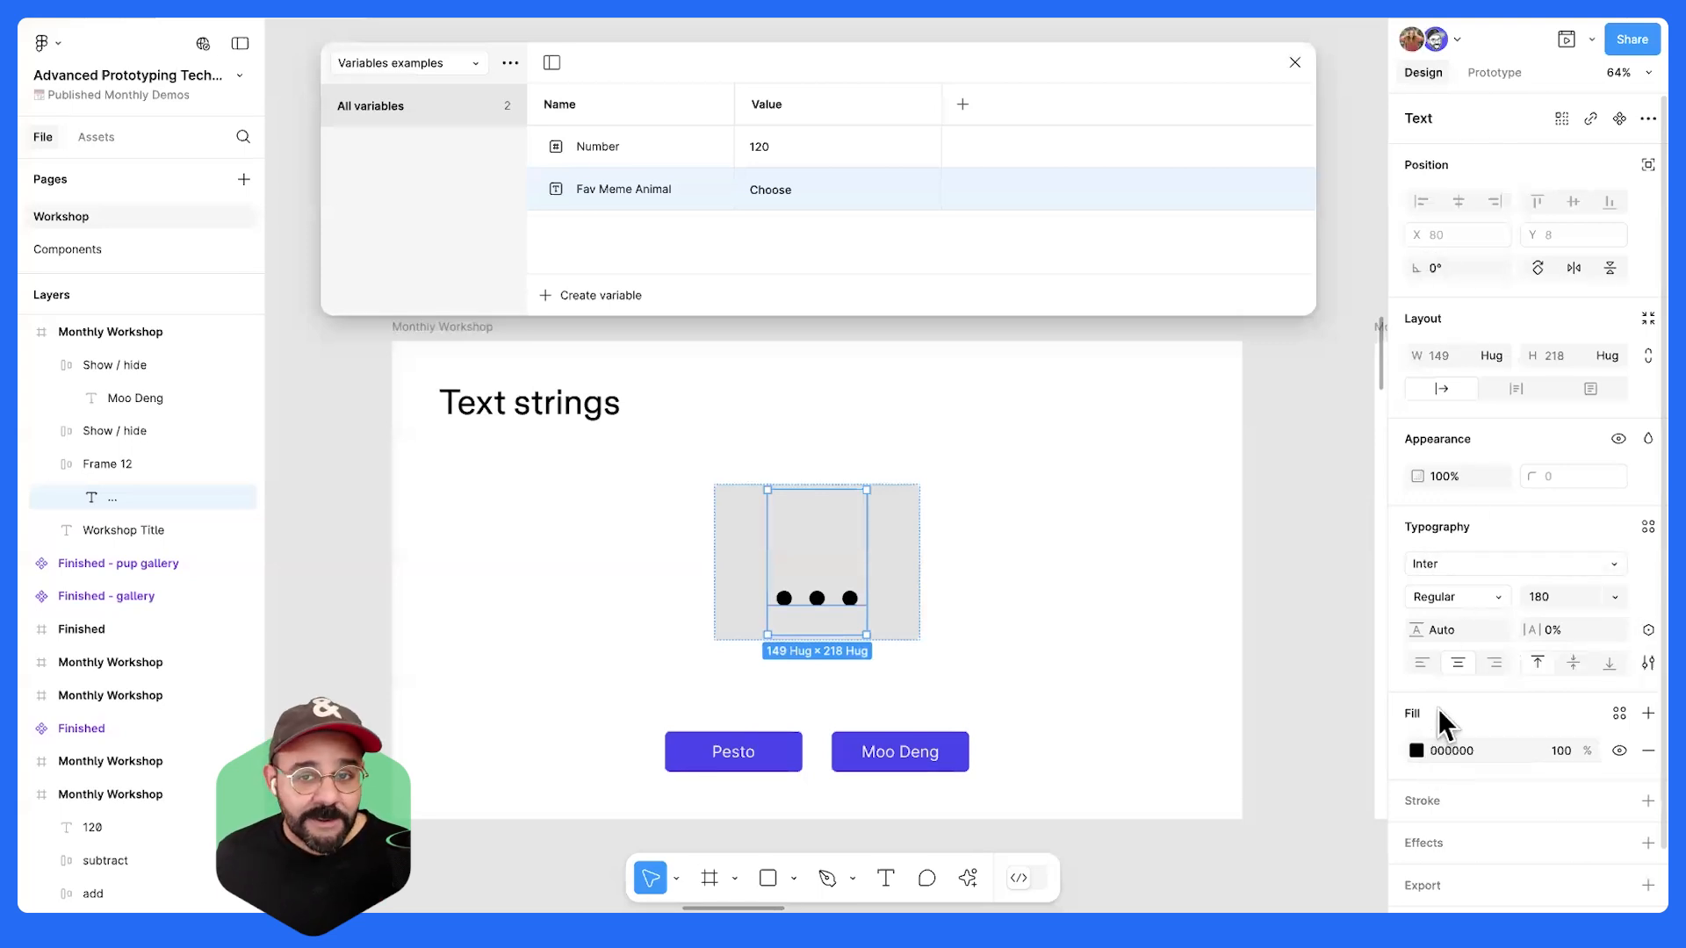
click(1646, 120)
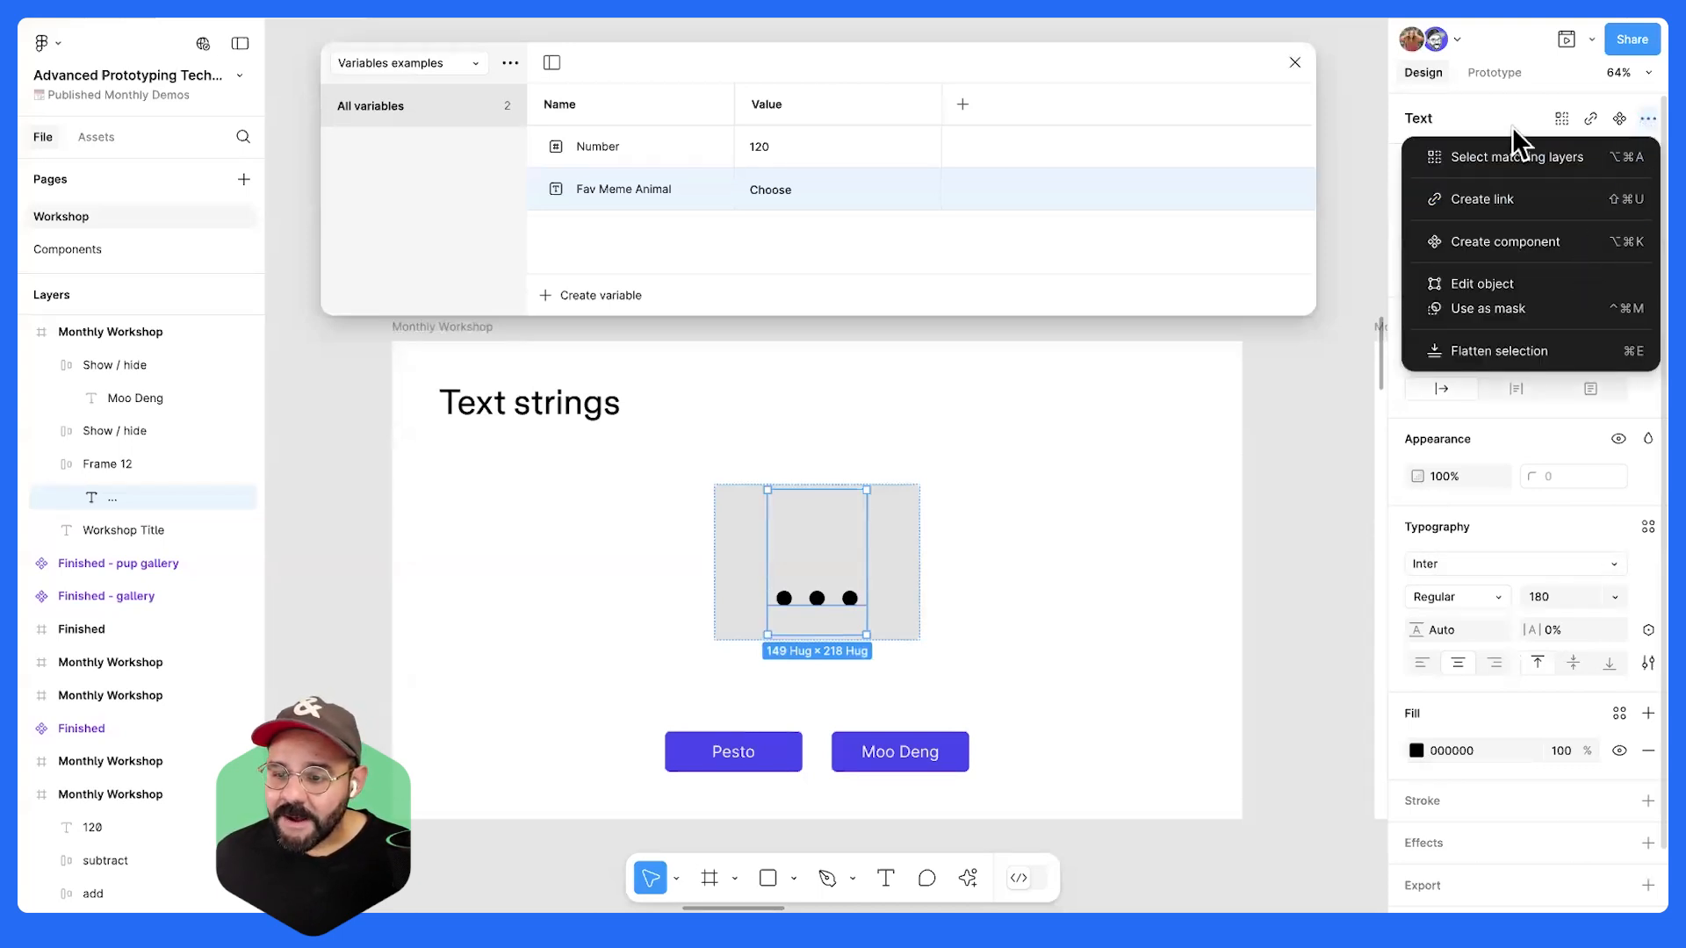
click(1622, 102)
click(1645, 76)
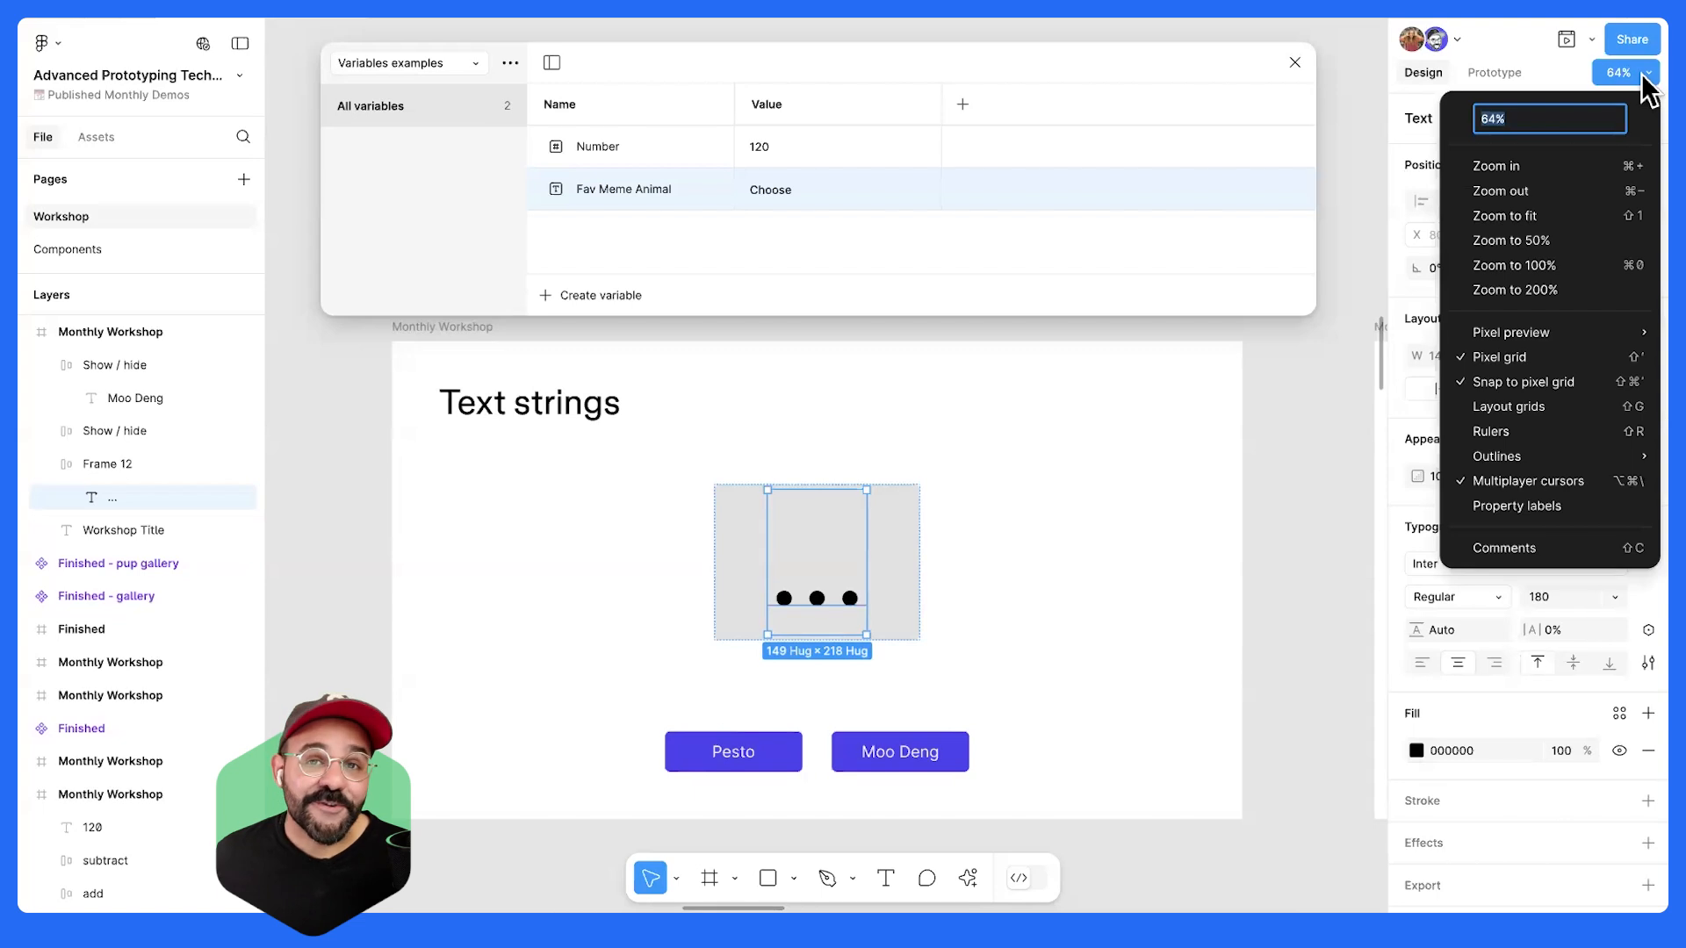
click(1557, 507)
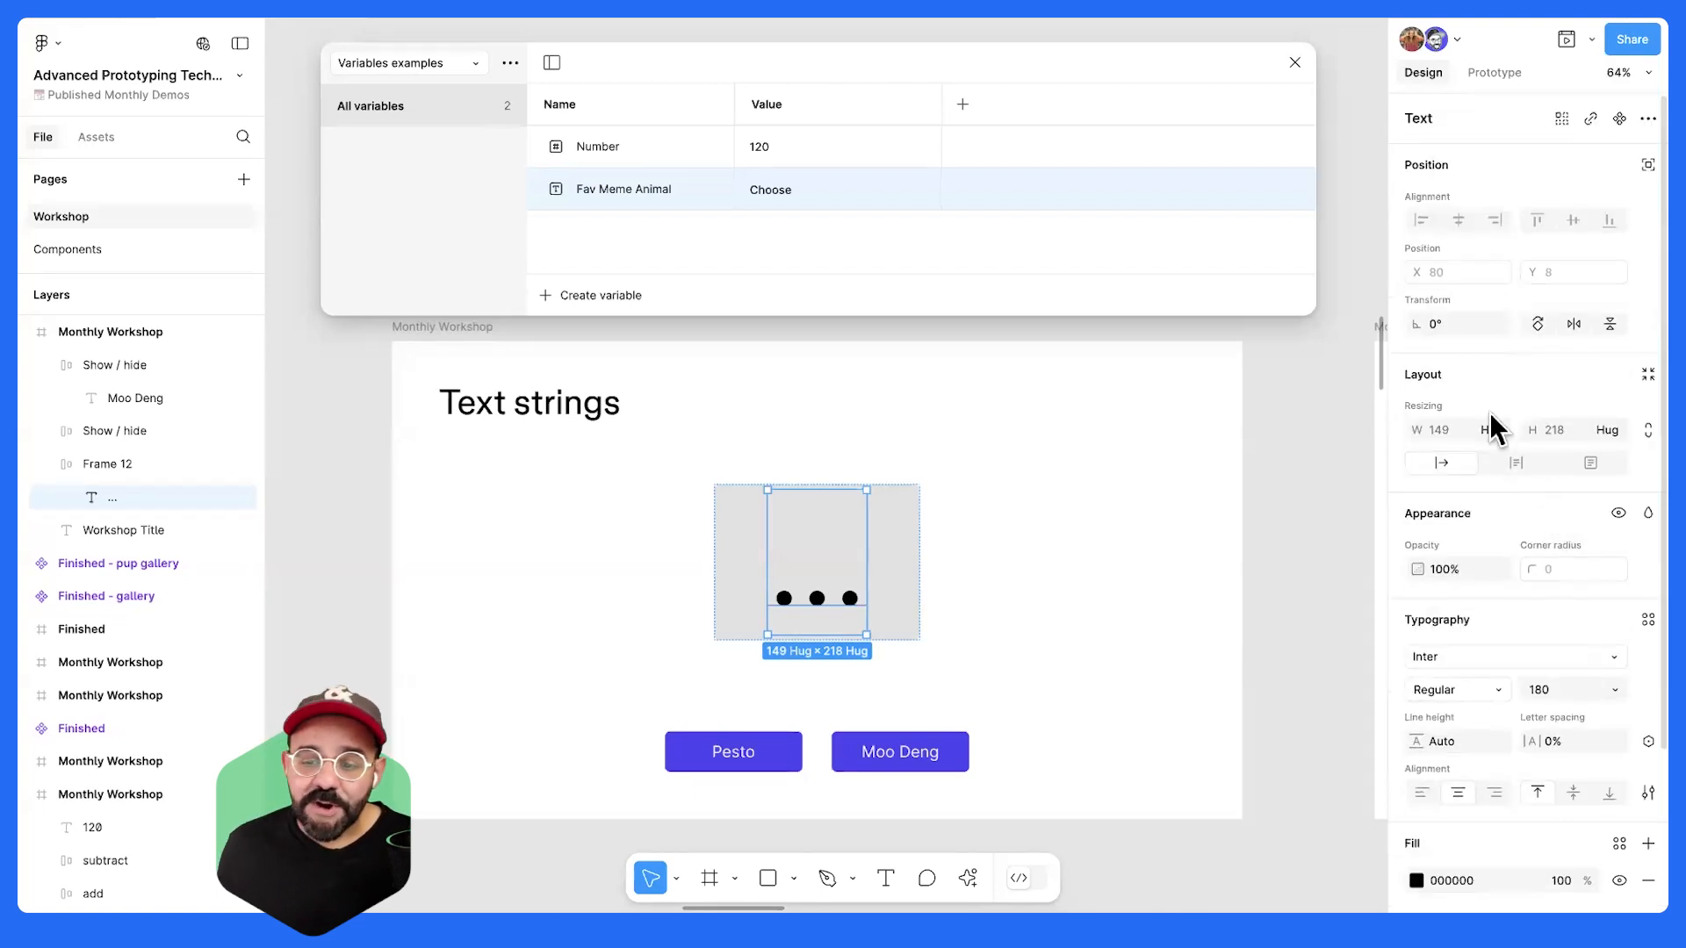
- Bind the selected placeholder text to the Fav Meme Animal string variable
scroll(1447, 407, down, 2)
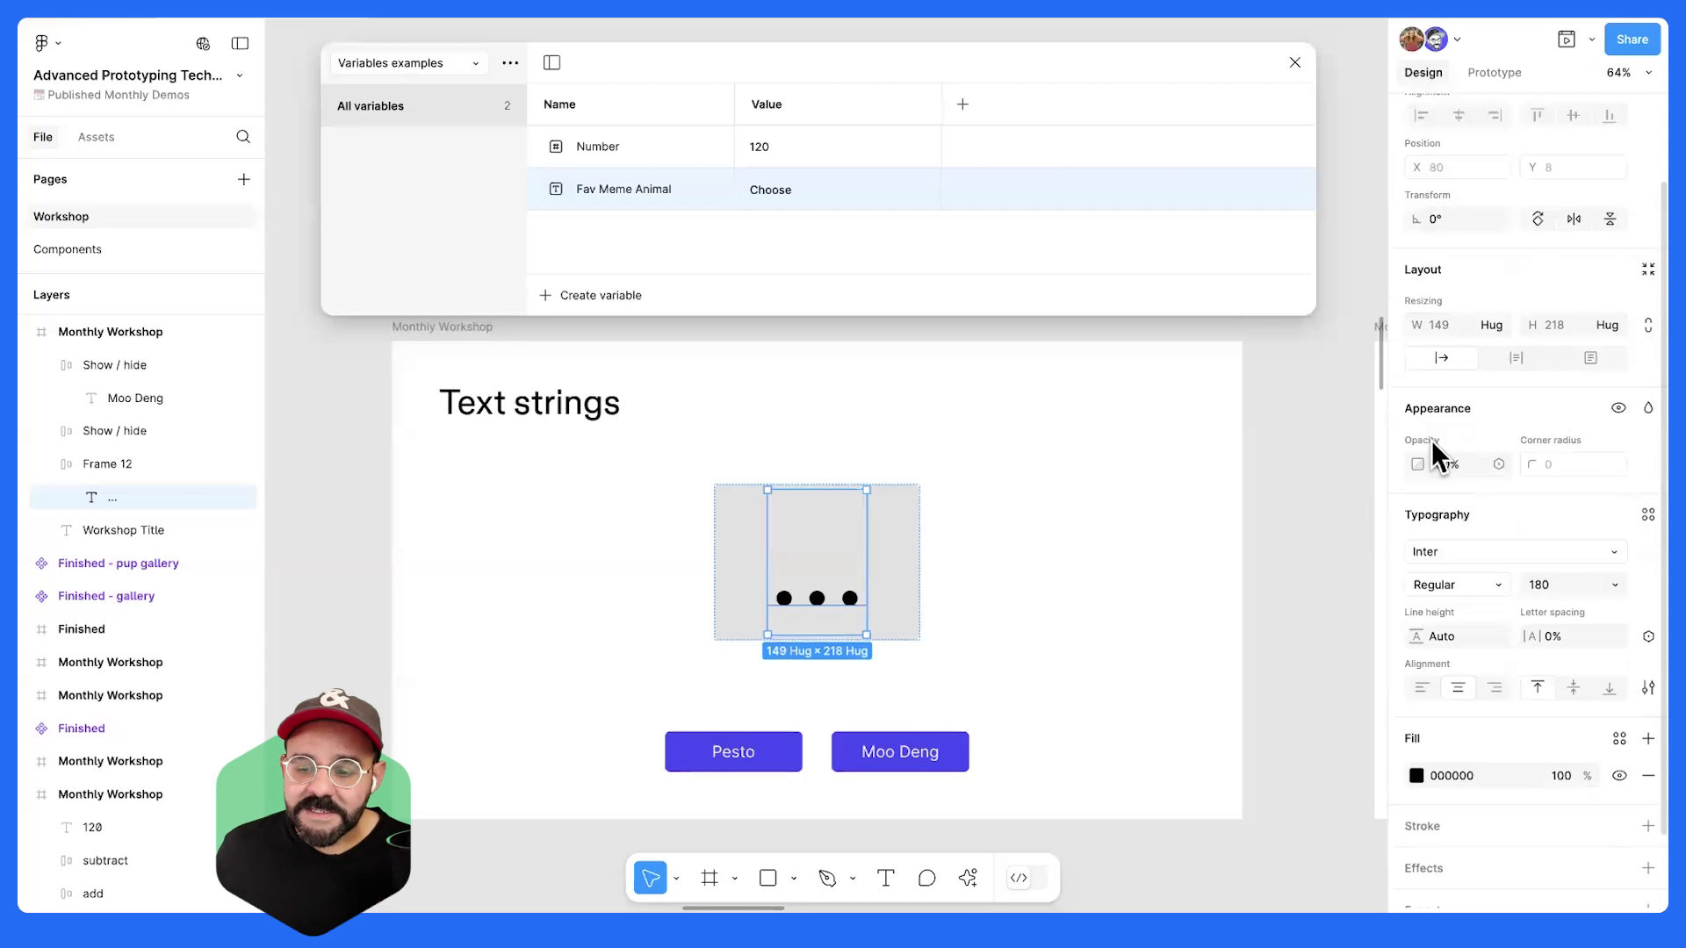
scroll(1492, 500, down, 1)
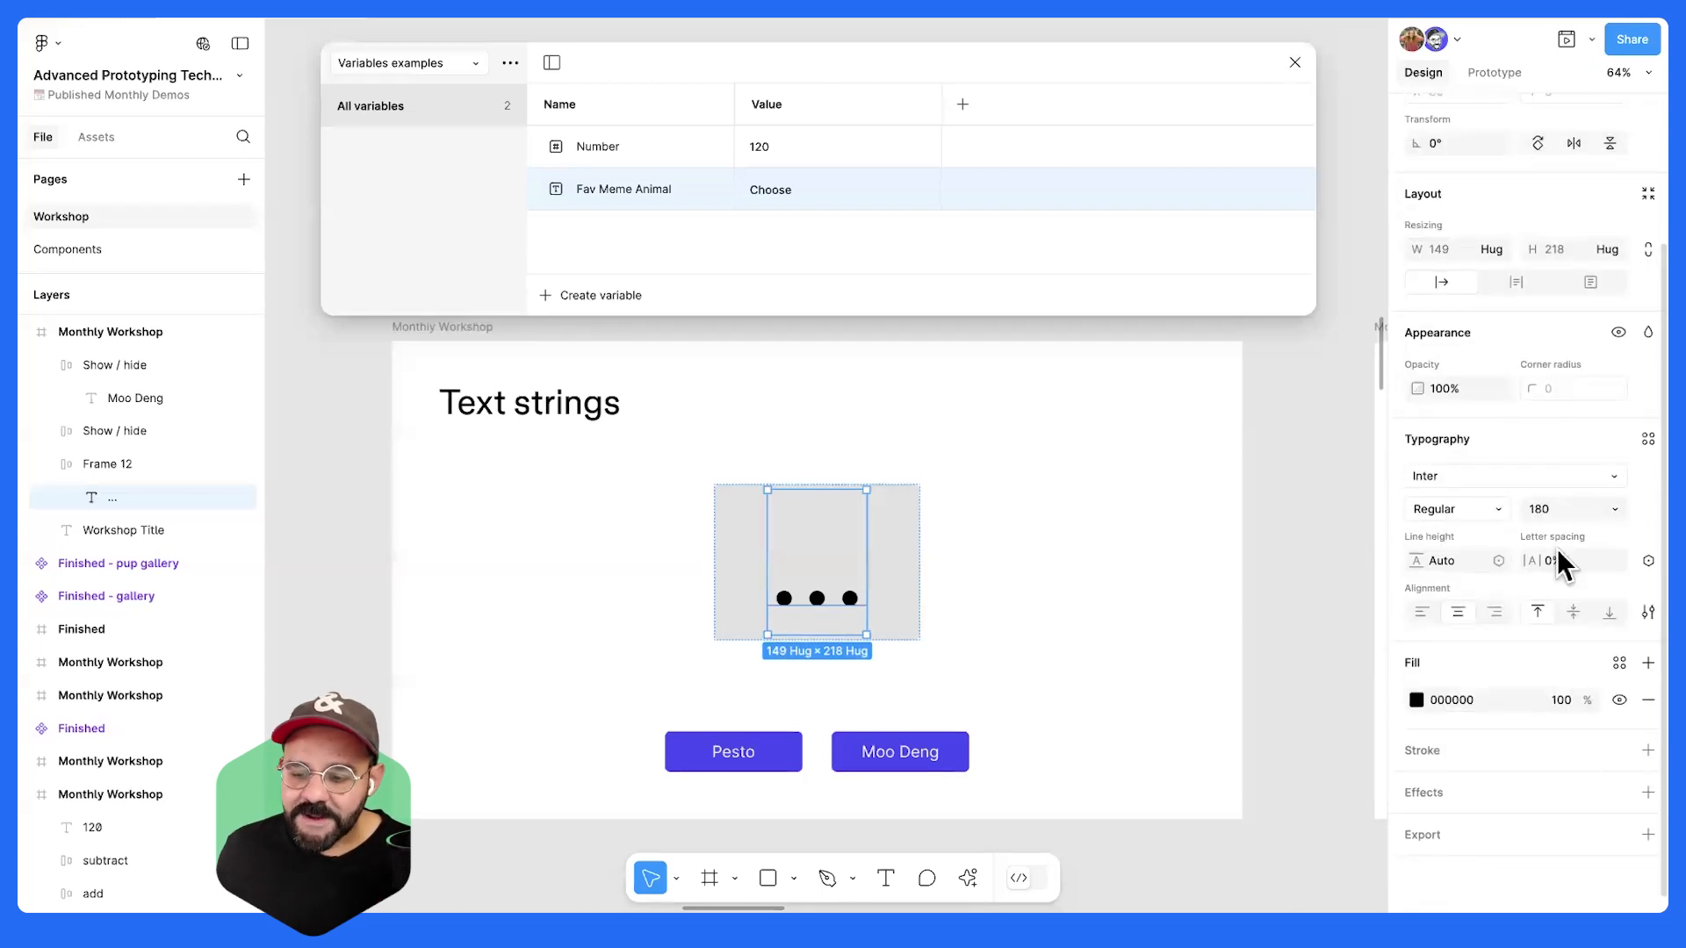
click(1648, 562)
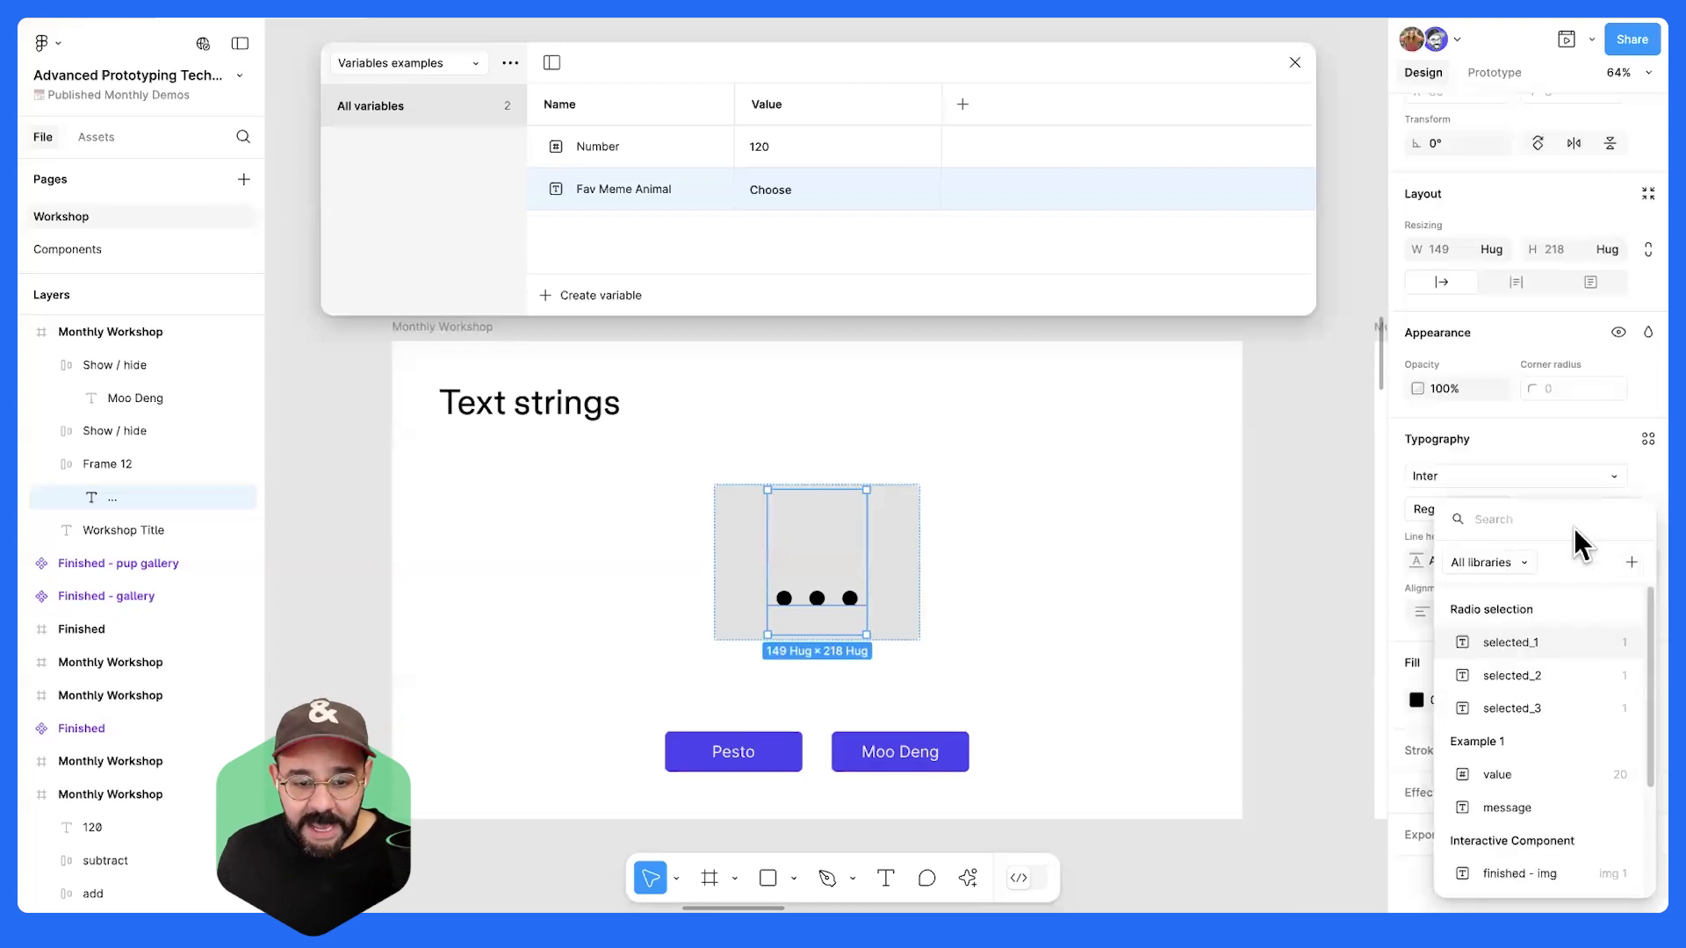
text(Fav)
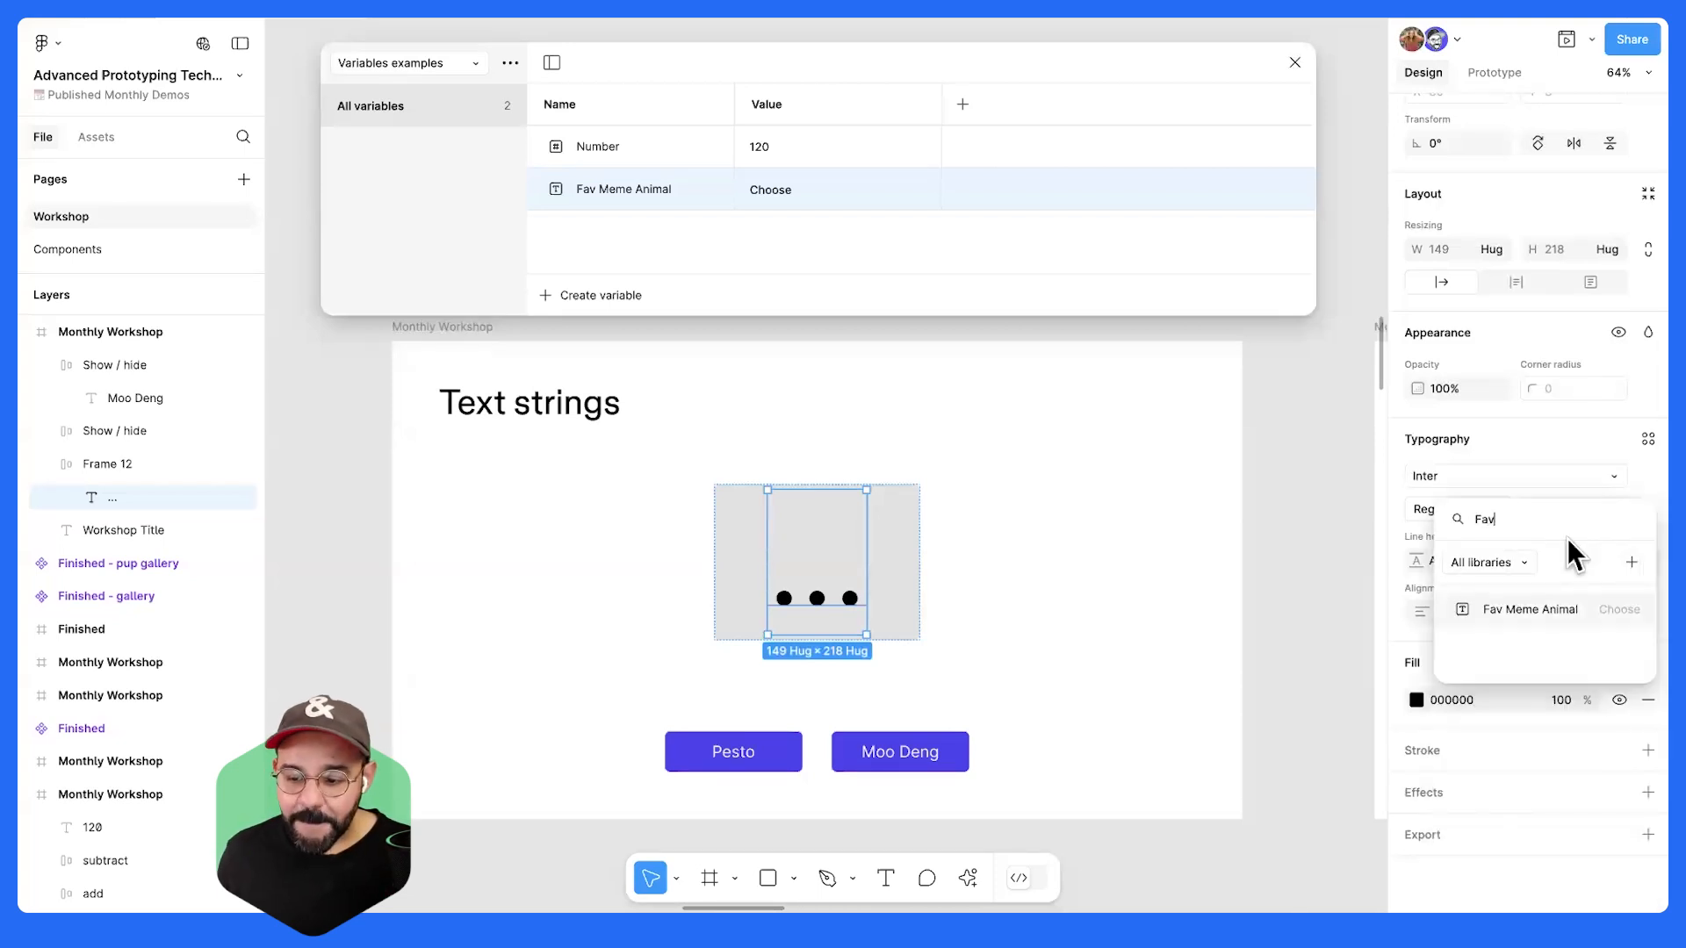
click(1600, 603)
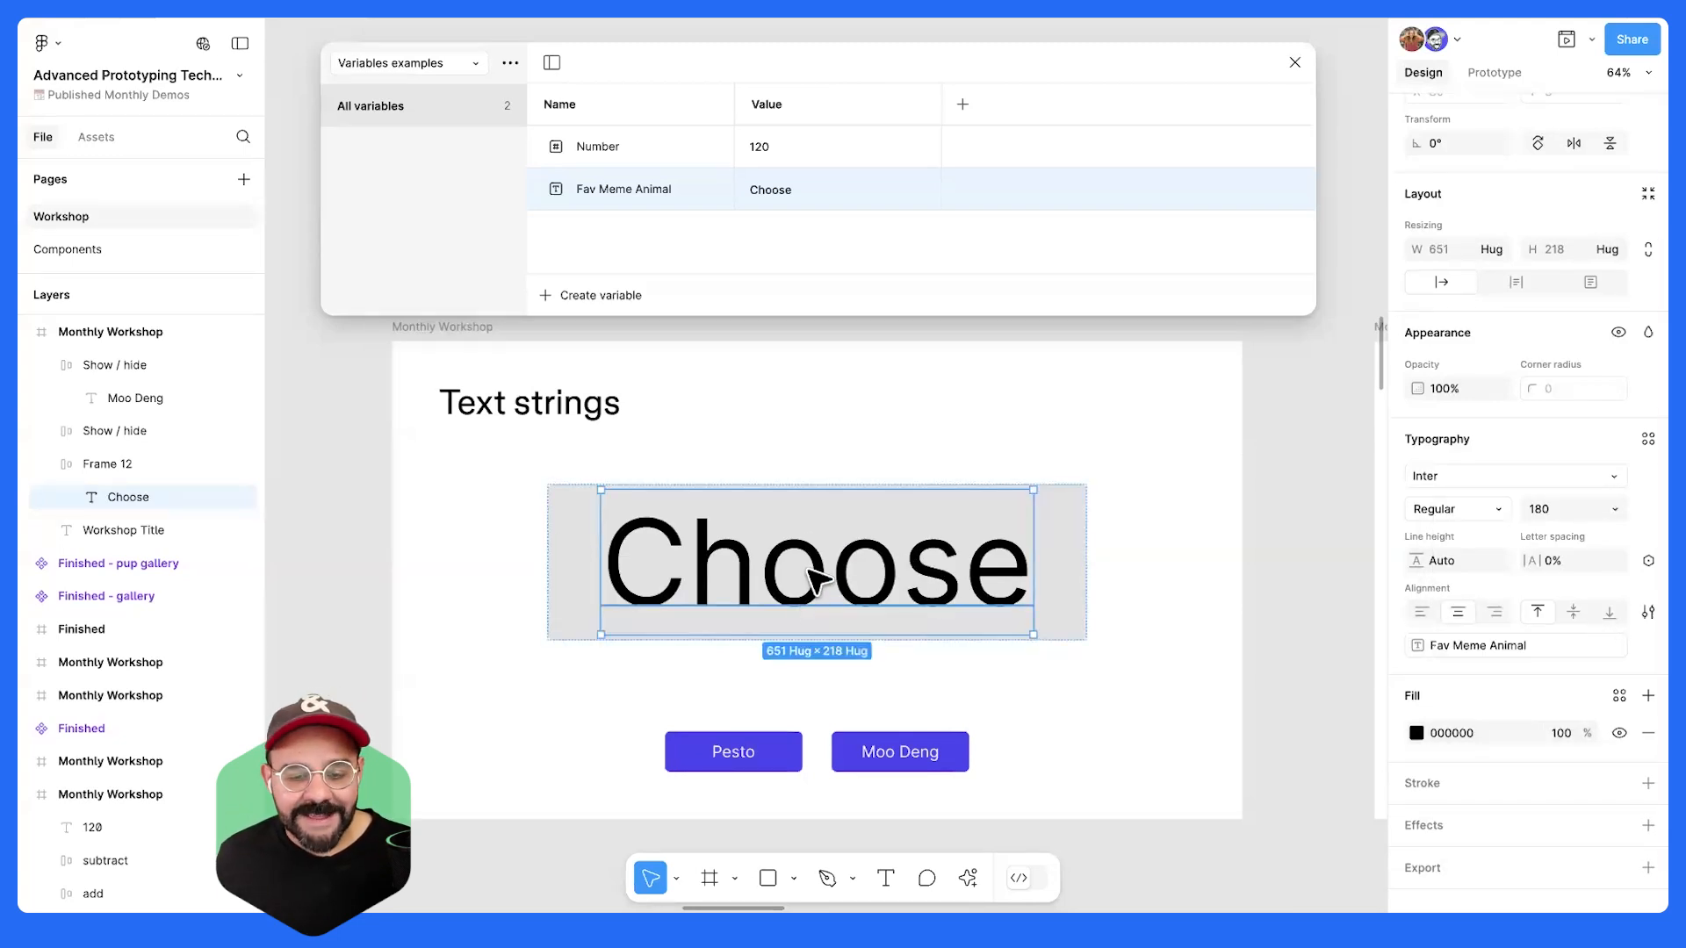
- Set the value of the Fav Meme Animal variable to Hello World
double_click(802, 189)
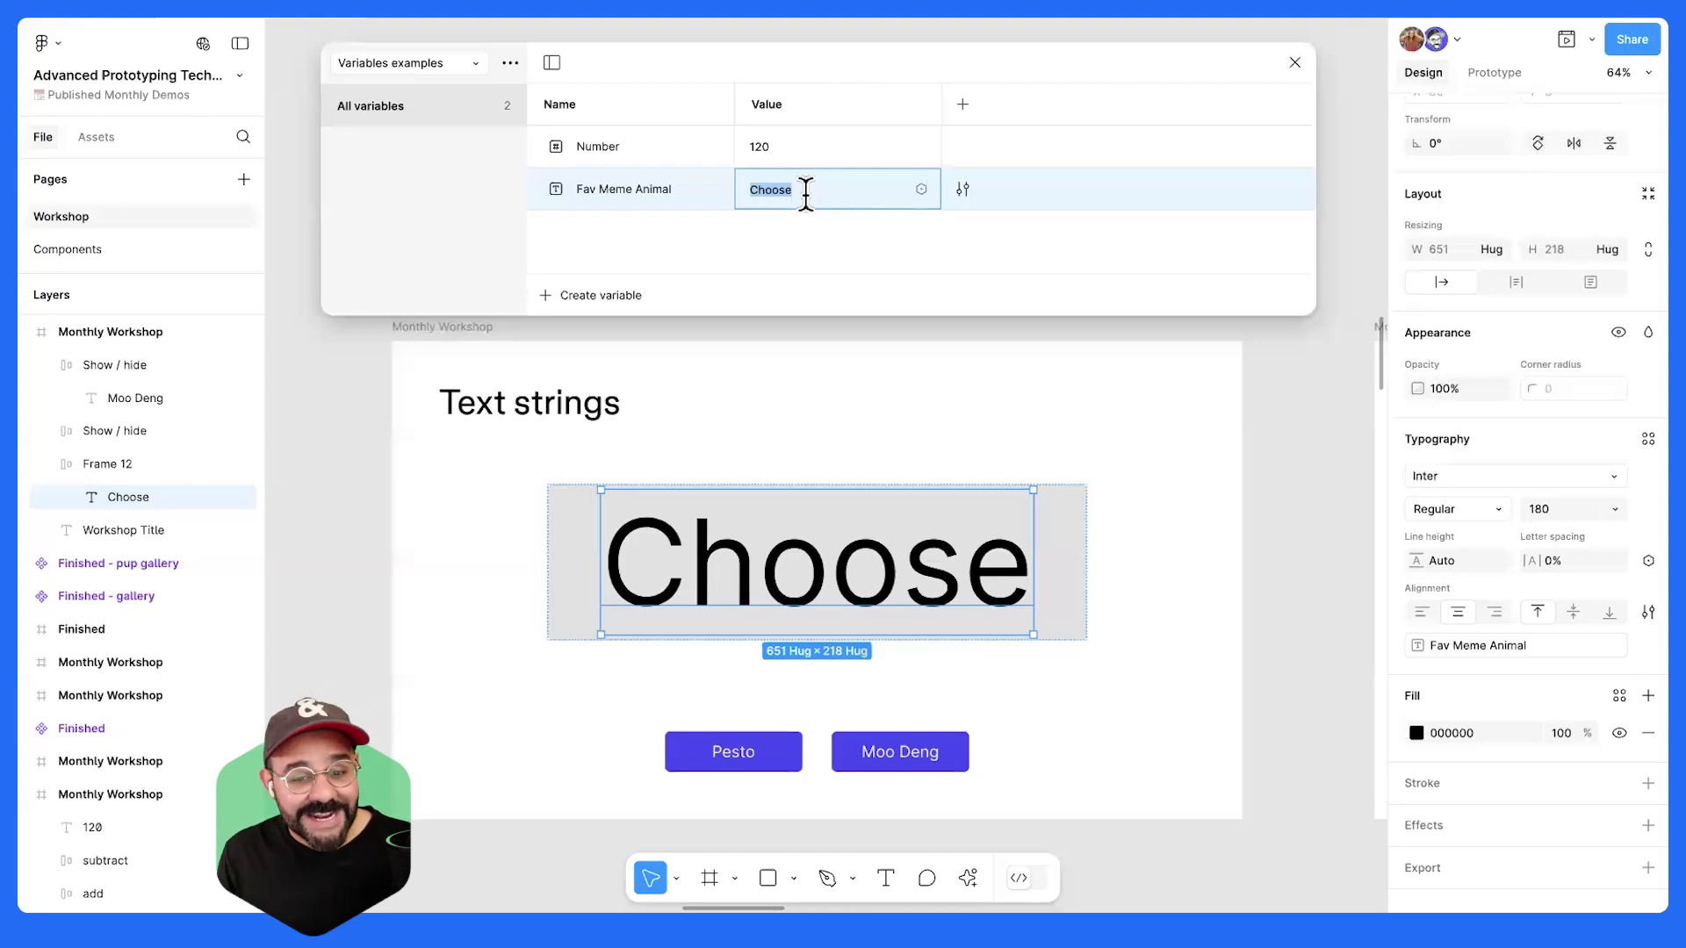
text(Hello World)
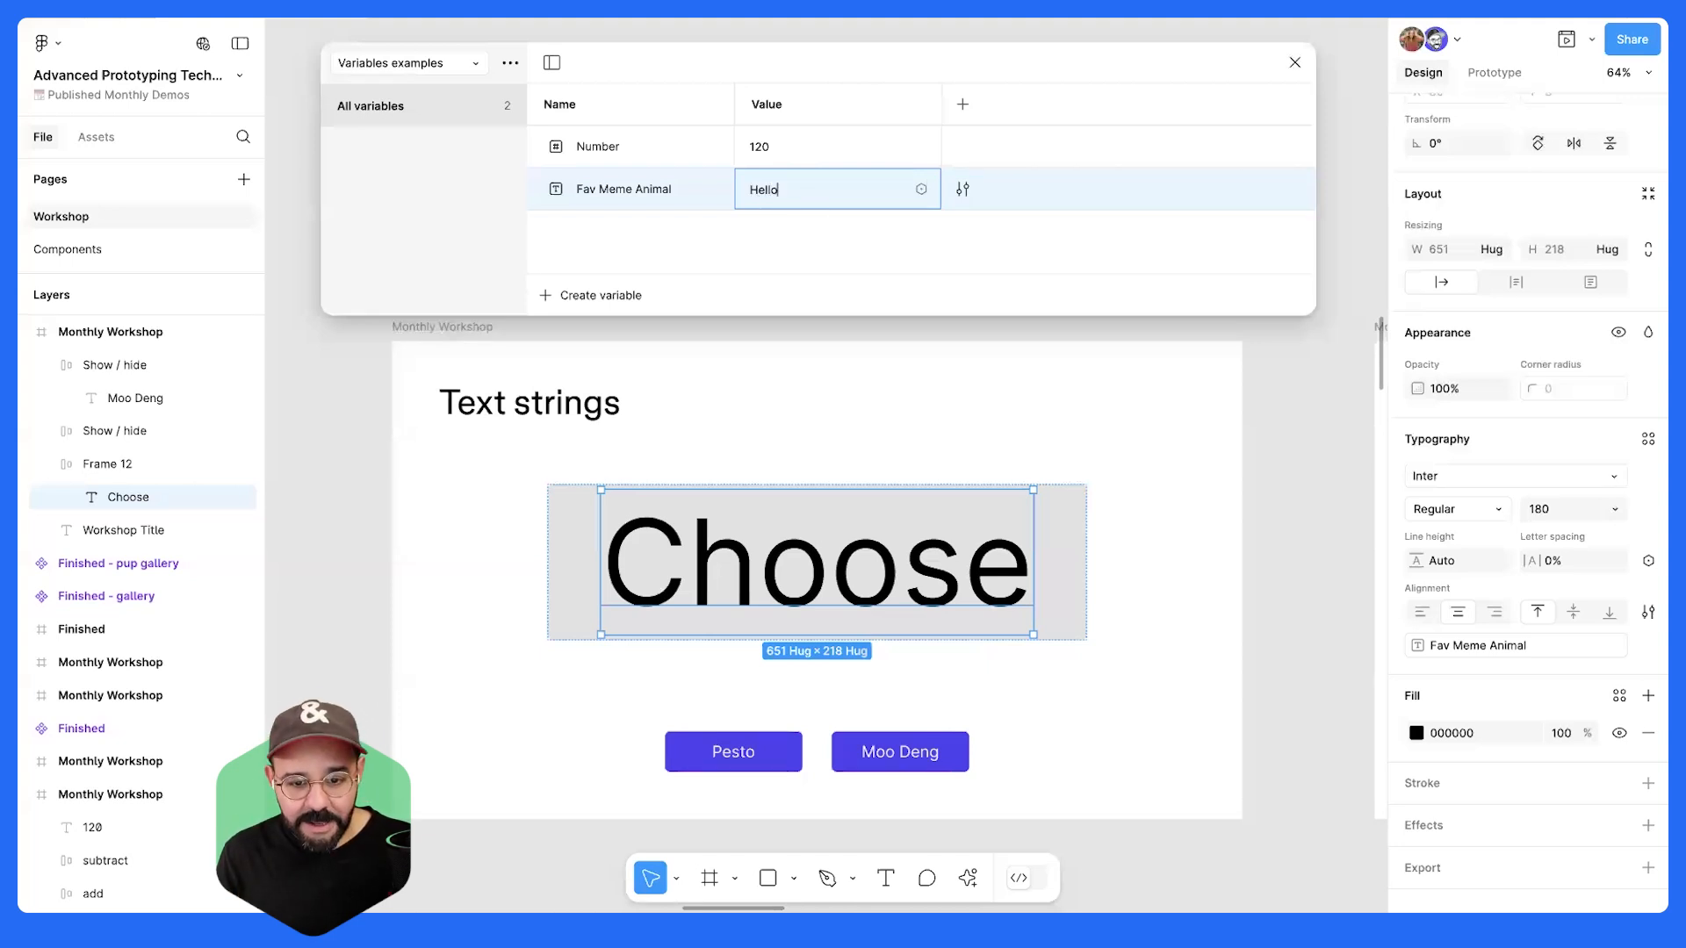
key(Return)
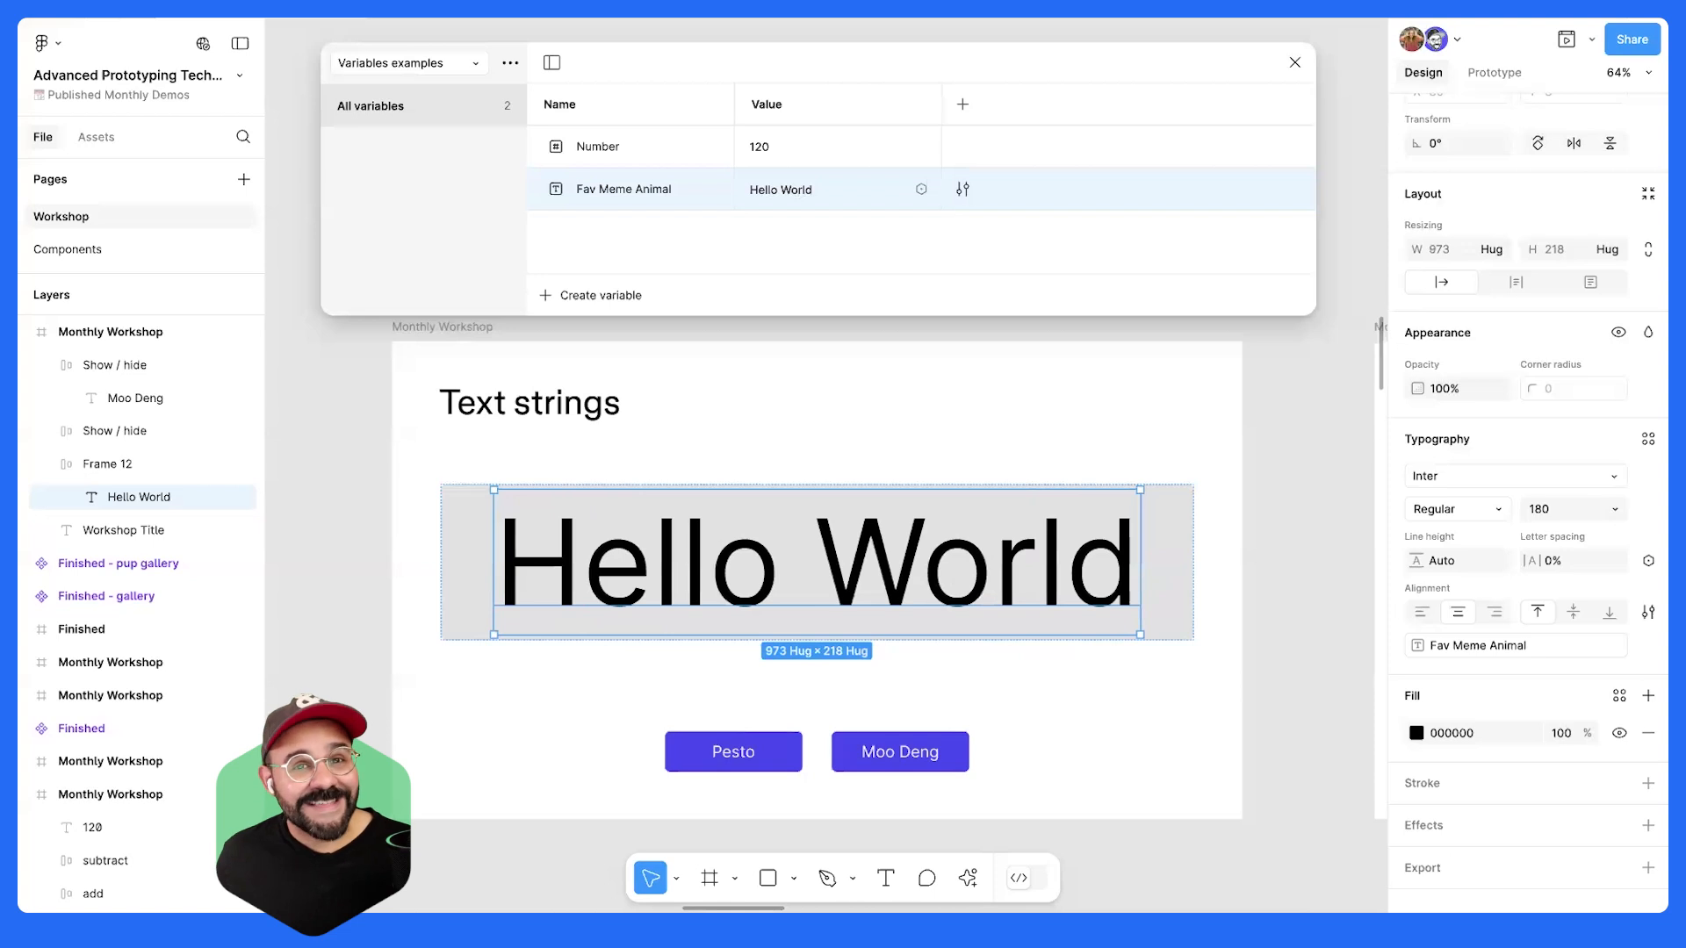
- Change the Fav Meme Animal variable's value back to Choose and deselect the bound text
double_click(795, 189)
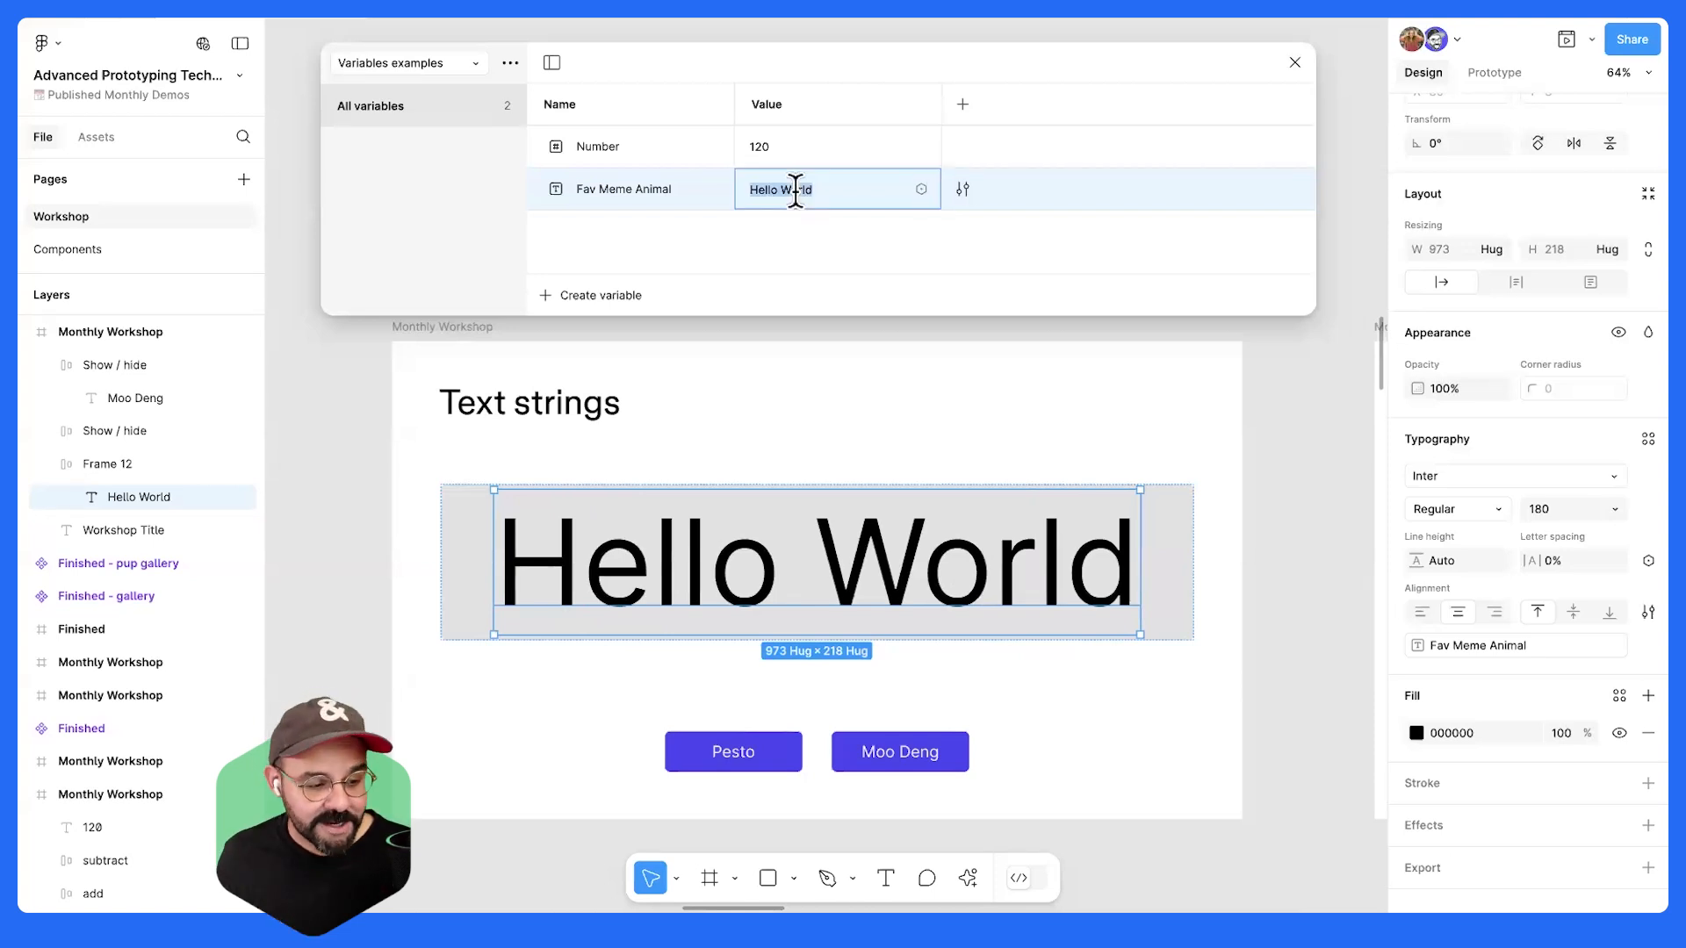
double_click(778, 175)
drag(778, 175, 811, 187)
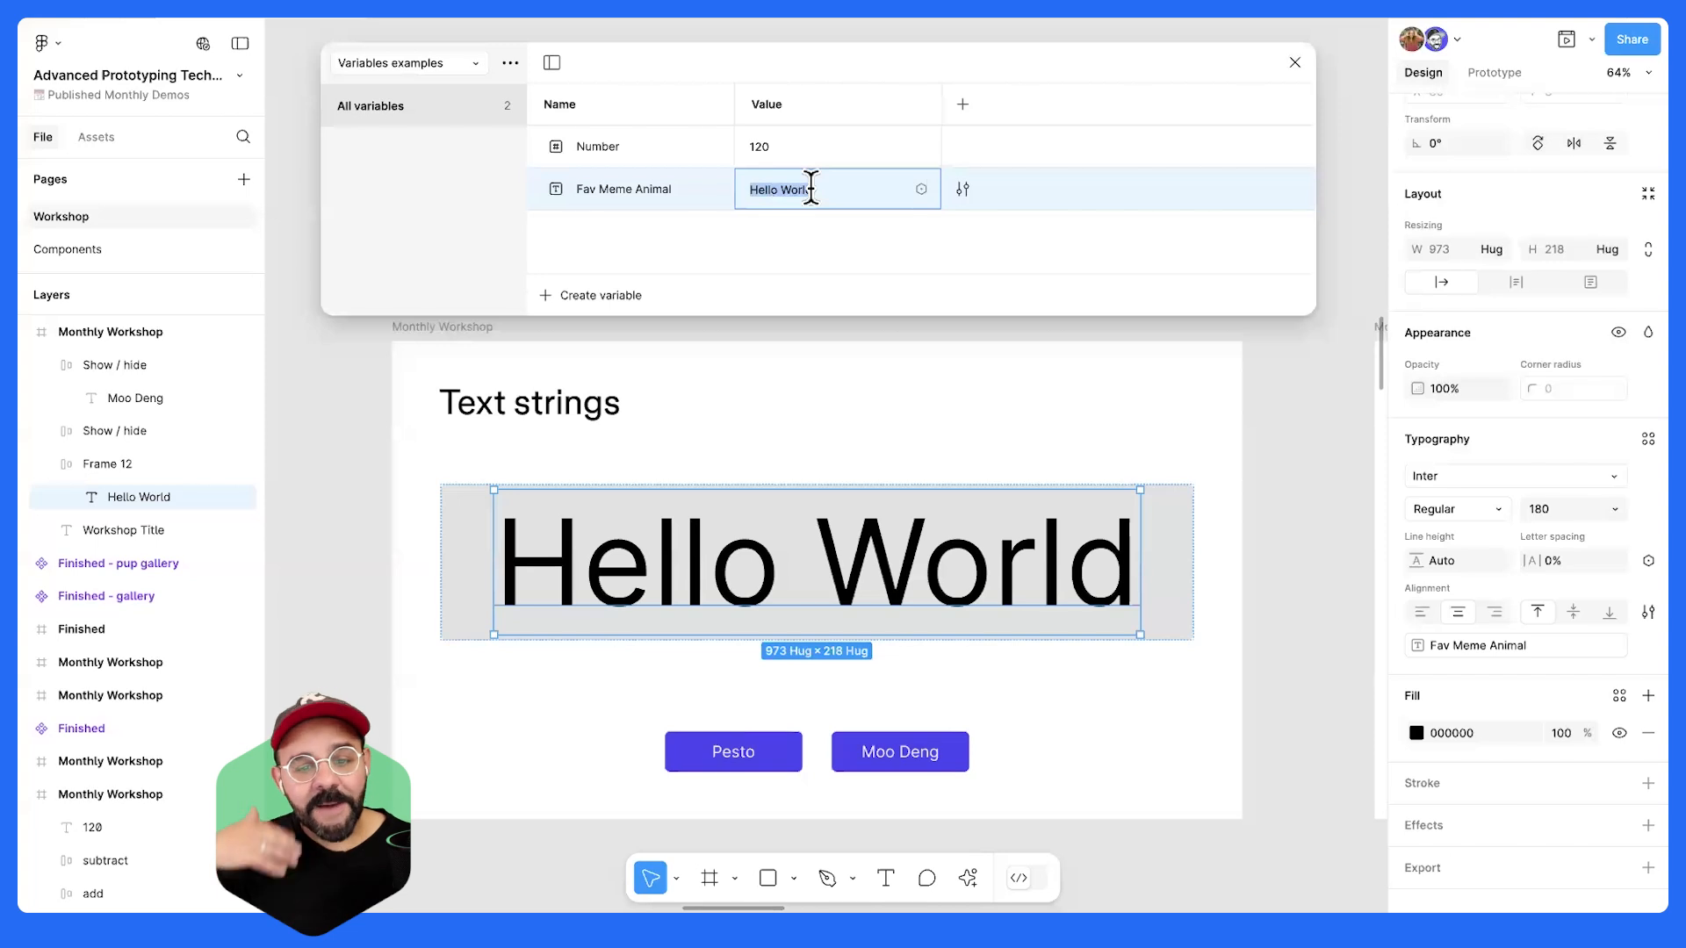
text(Choose)
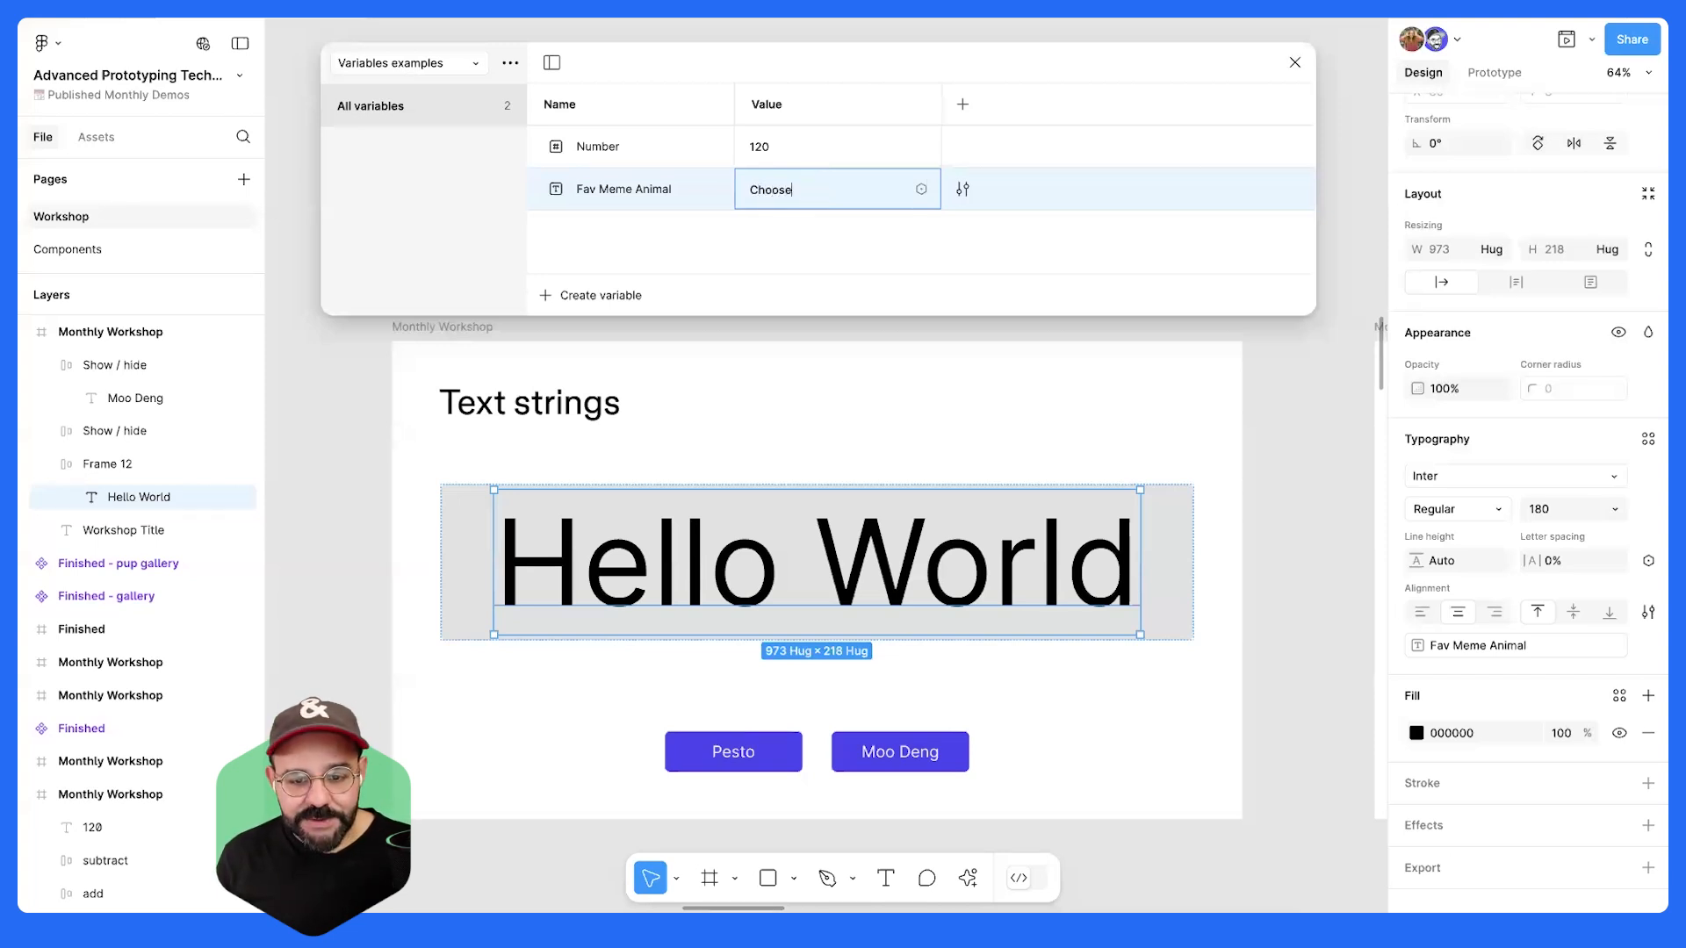
key(Return)
click(1172, 400)
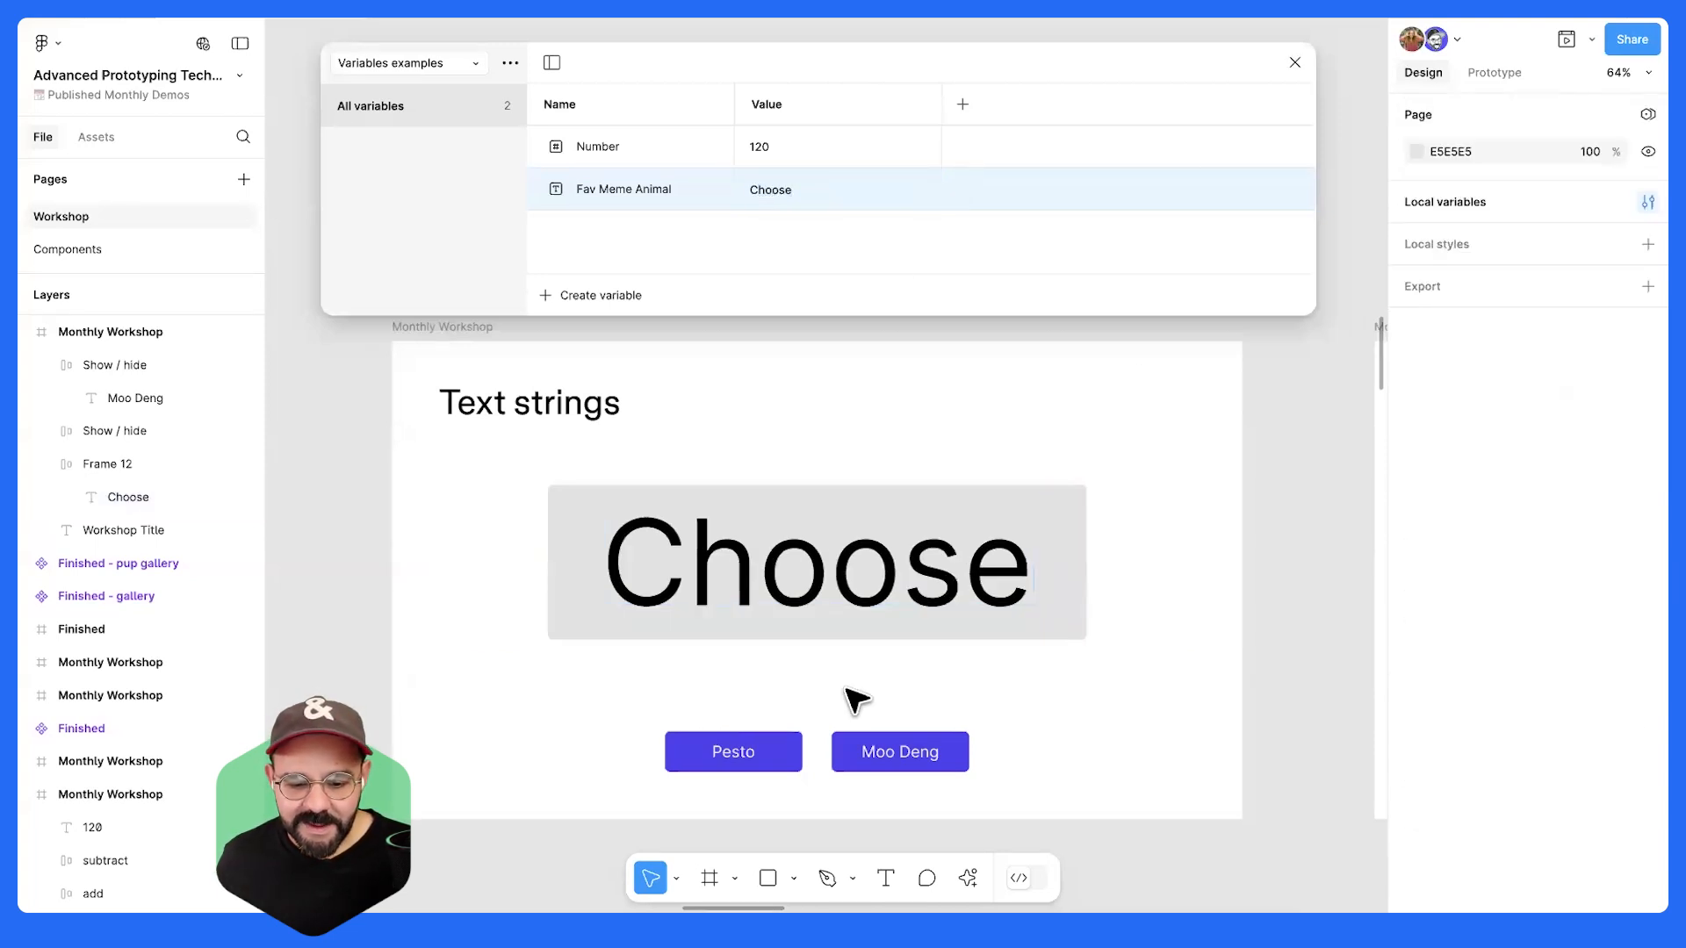
- Add an on-click prototype interaction with a Set variable action to the Pesto button
click(792, 747)
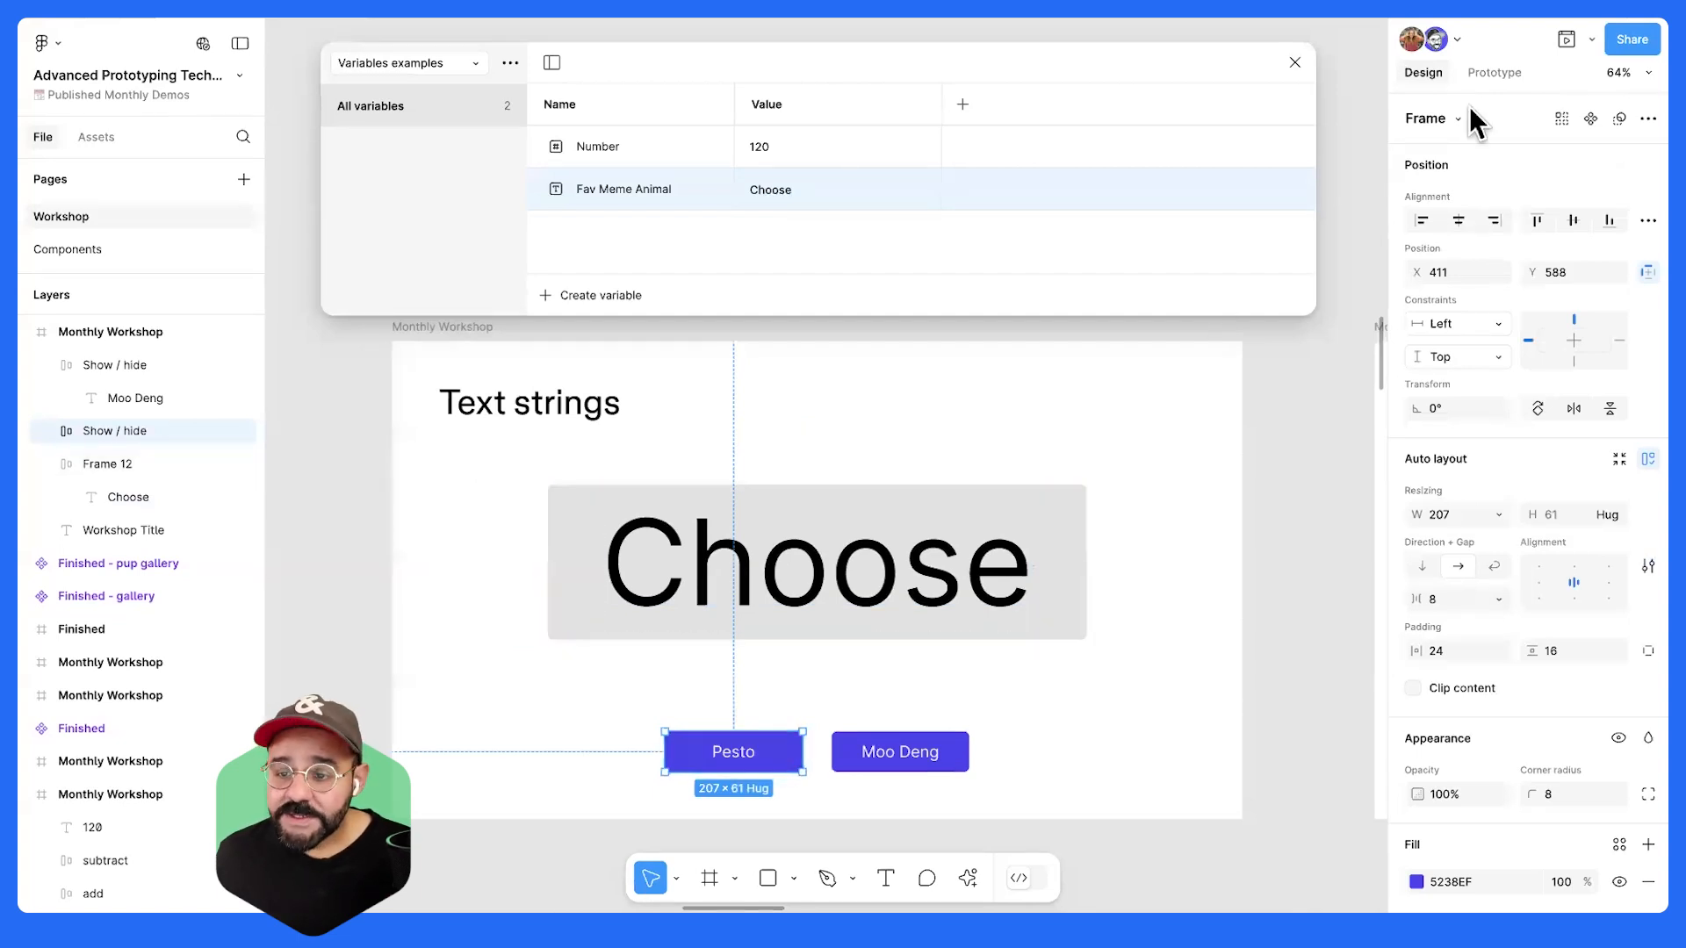
click(1501, 77)
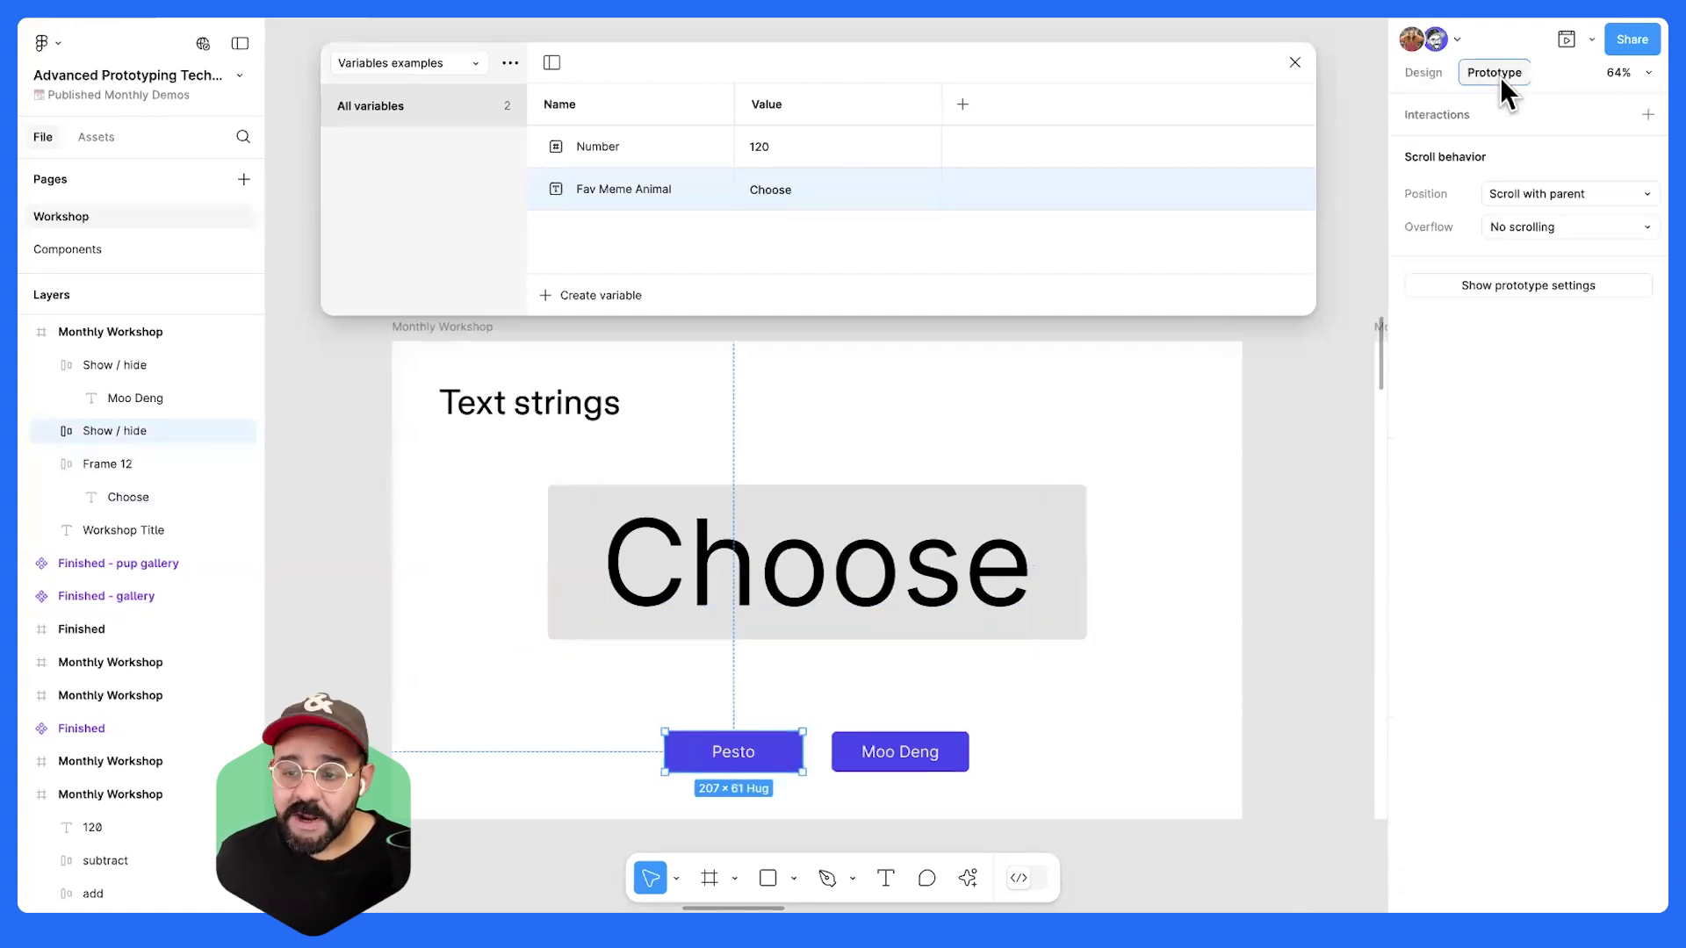
click(772, 751)
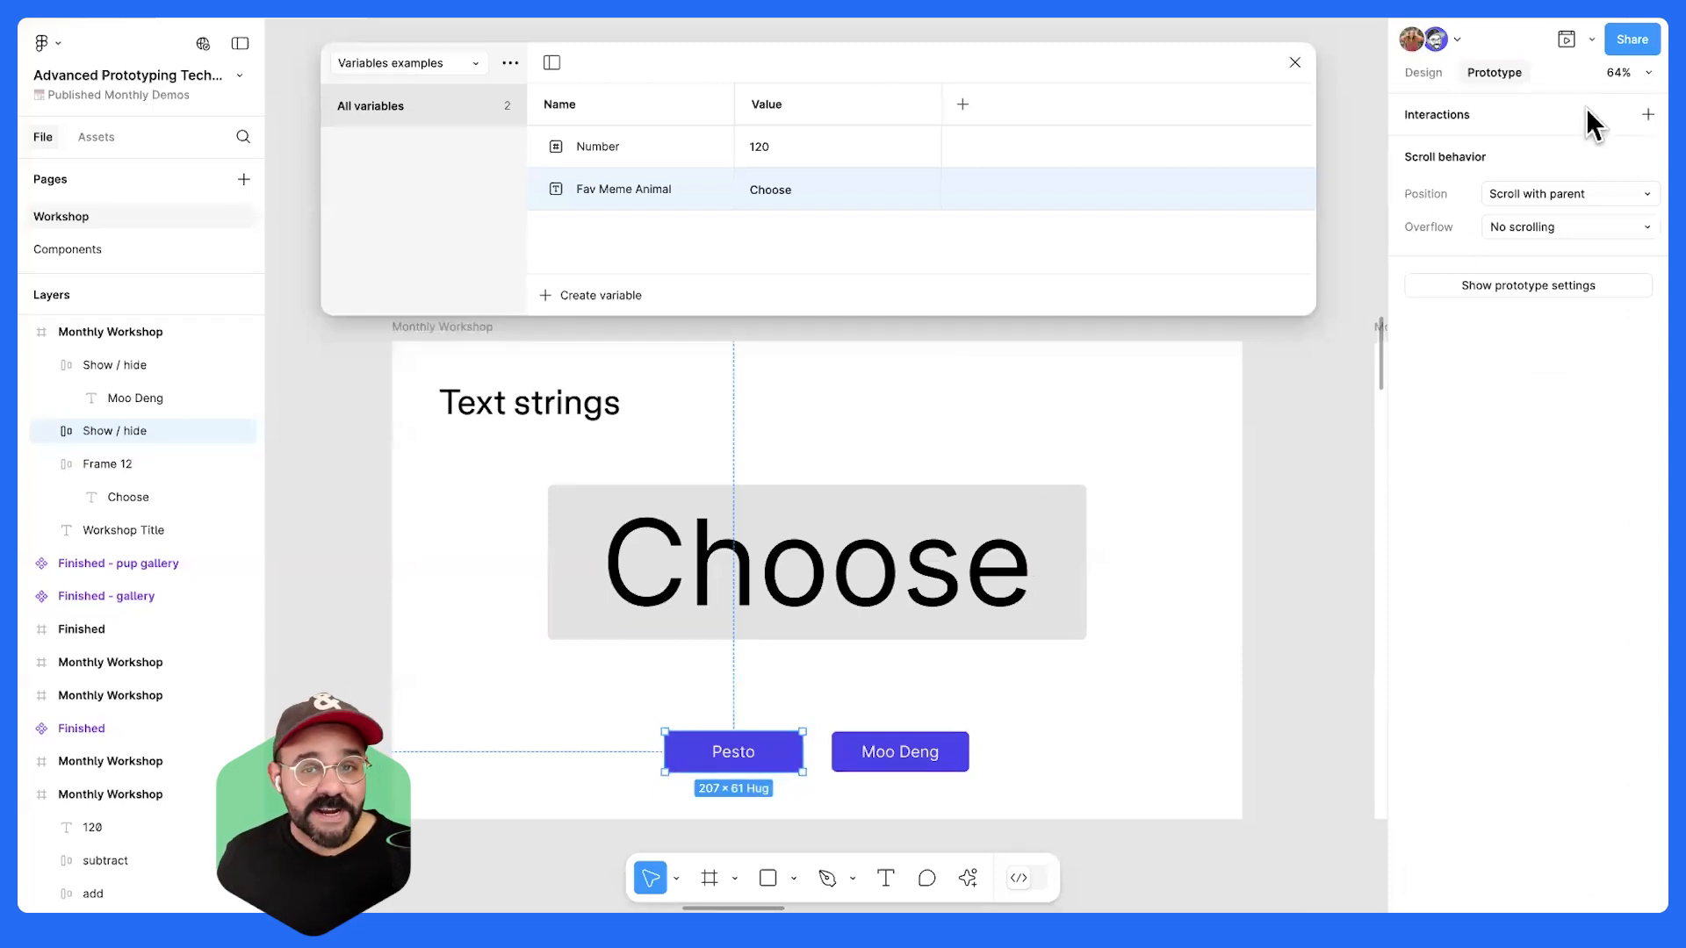
click(1648, 117)
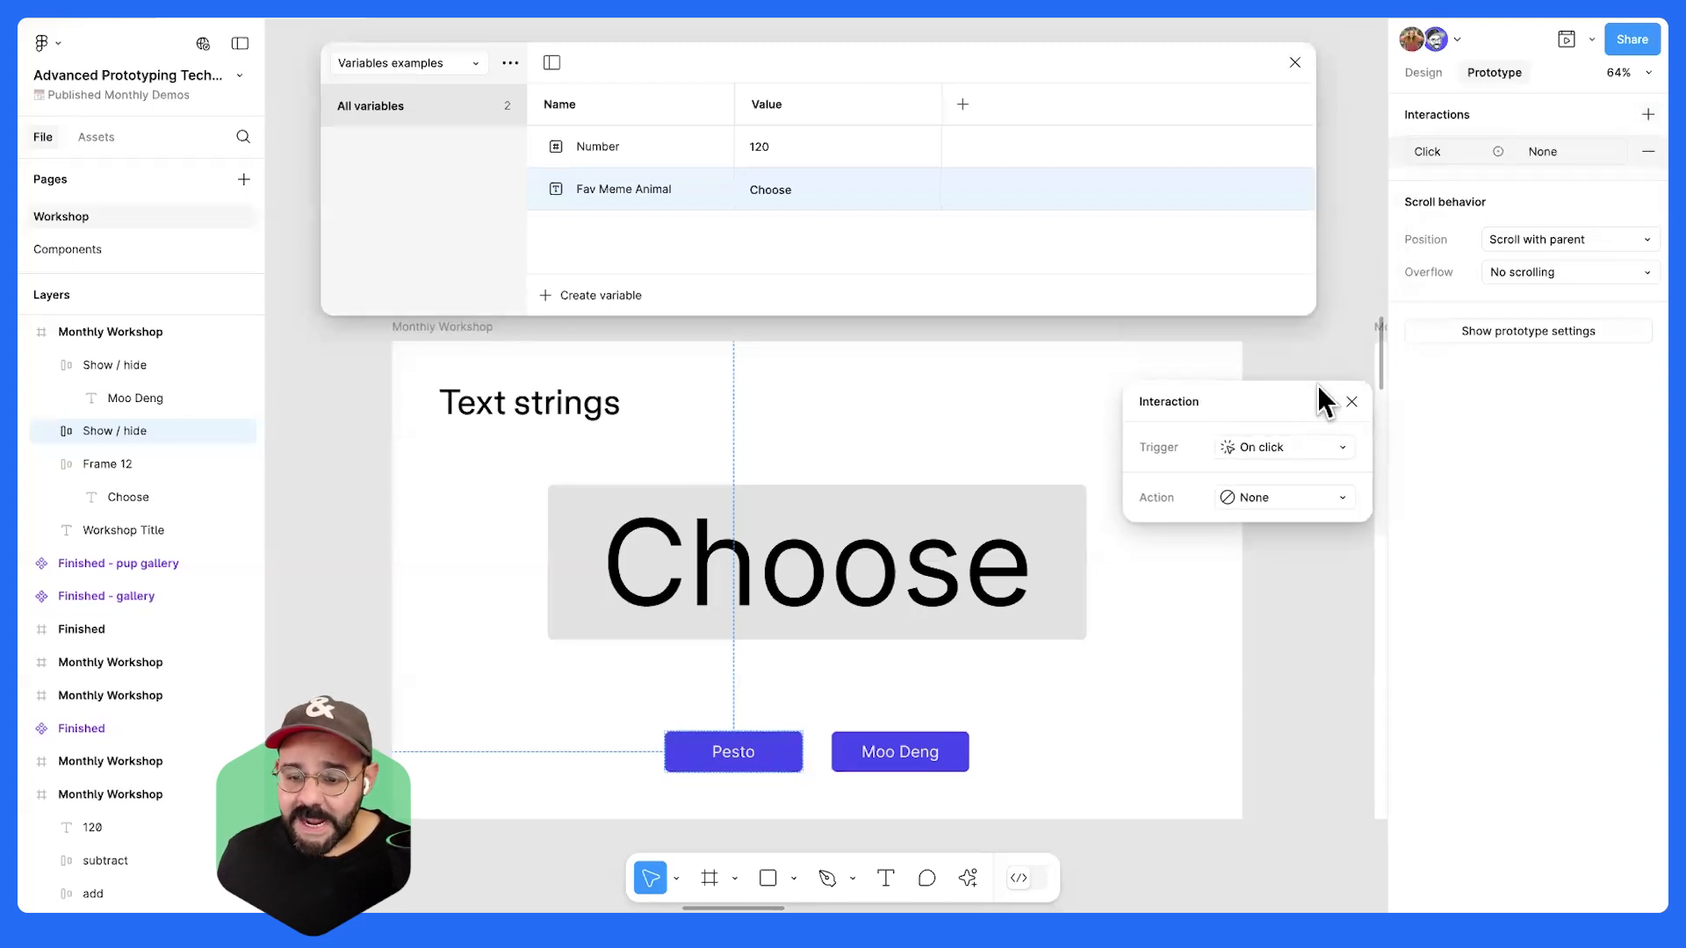
click(1301, 488)
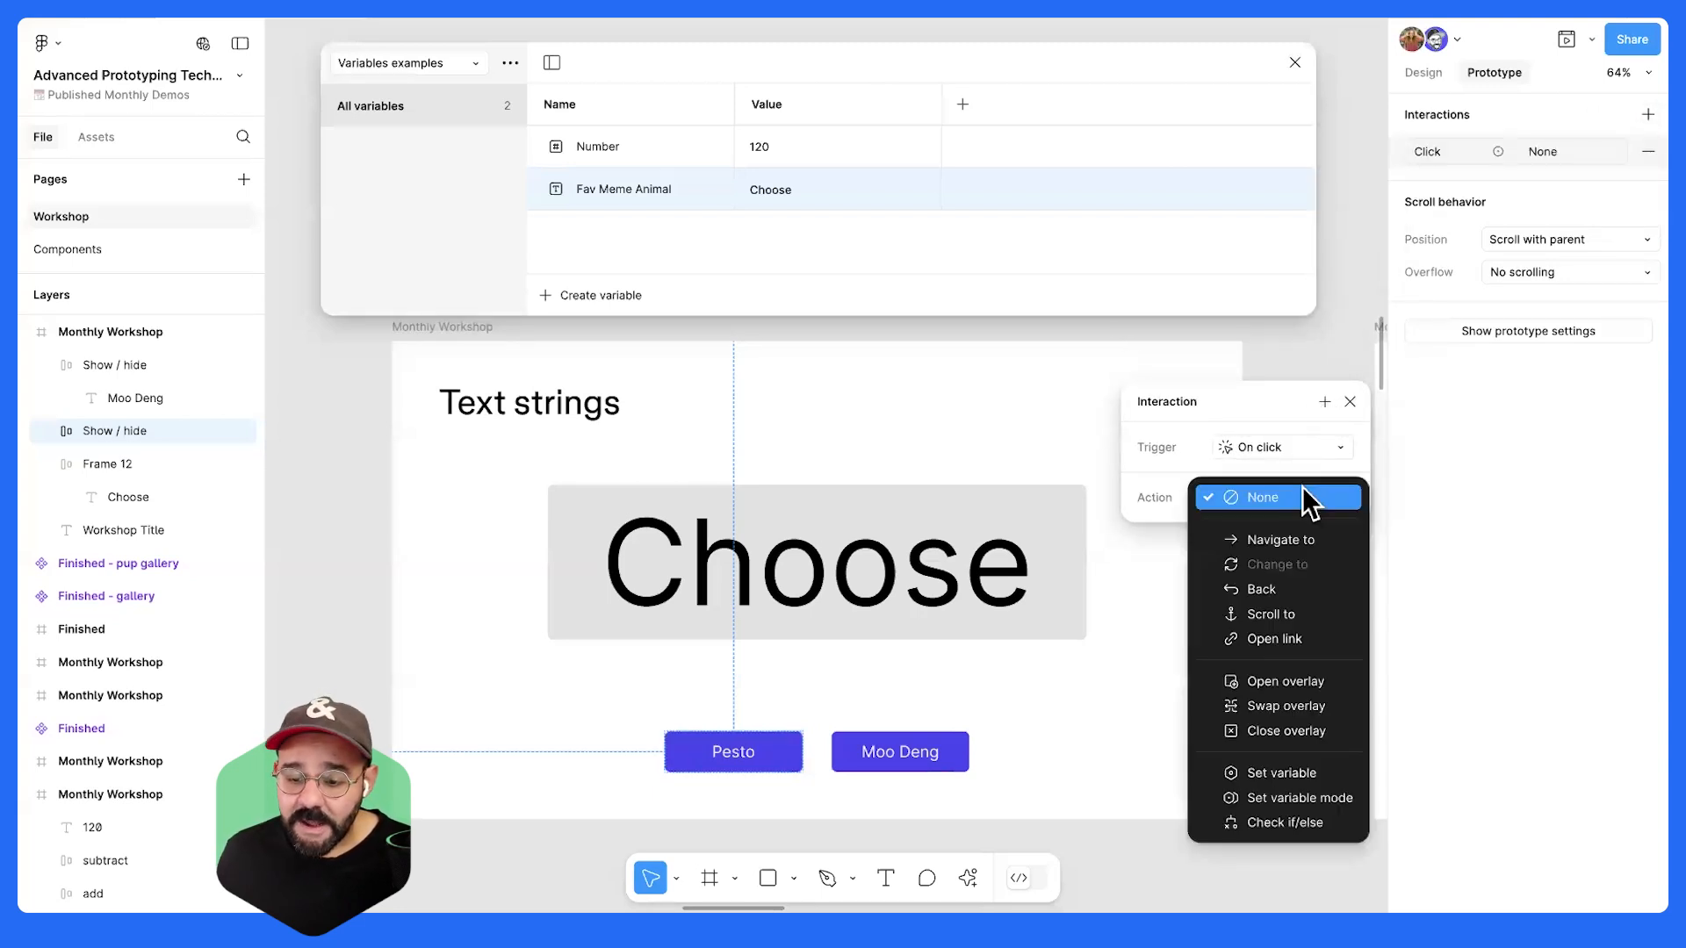
click(1317, 772)
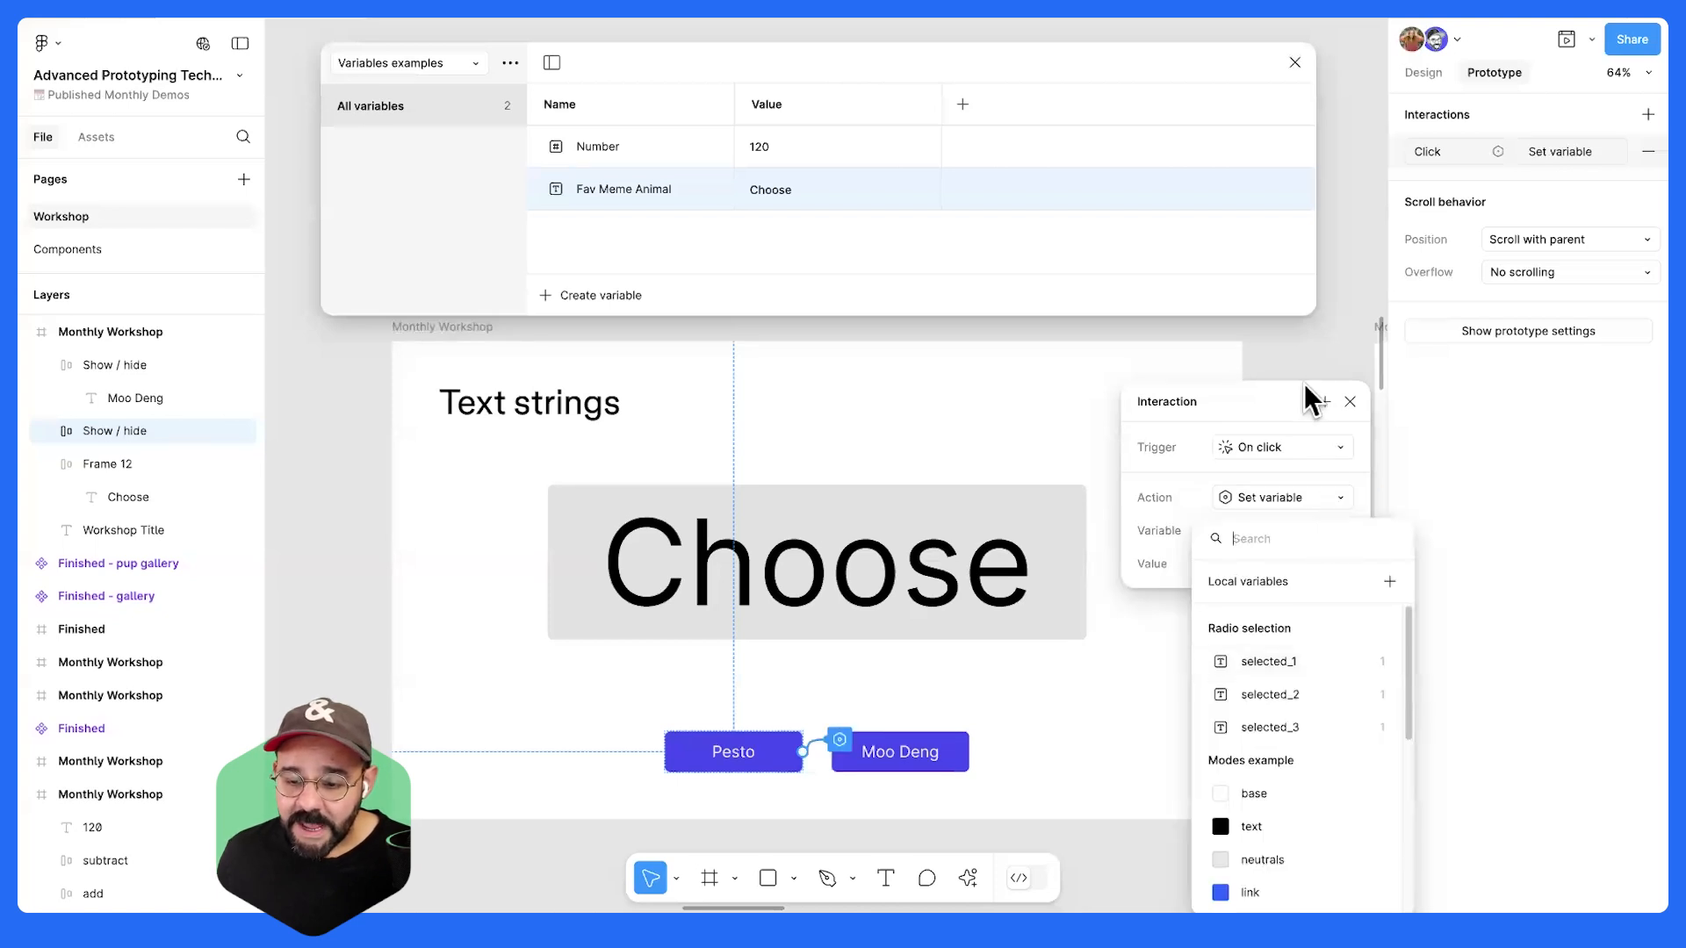
- Narrow the variables window and place the Interaction dialog beside it, clear of the Text strings frame
click(1230, 276)
drag(1271, 408, 1203, 310)
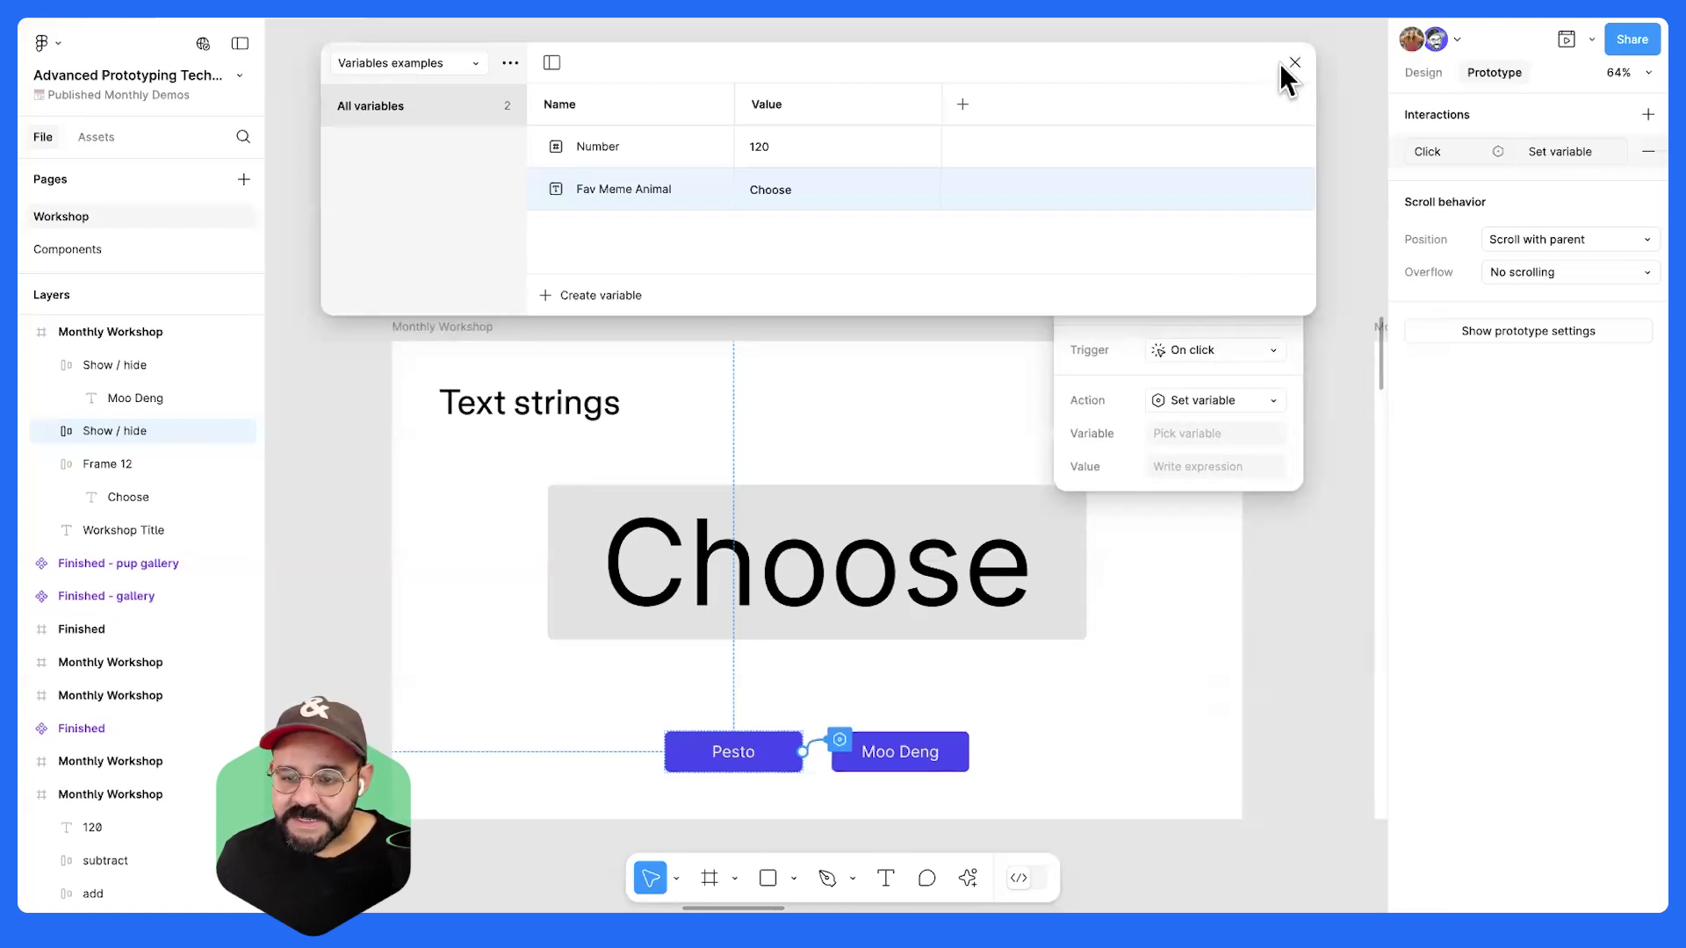
drag(1315, 182, 953, 178)
drag(1183, 308, 1159, 79)
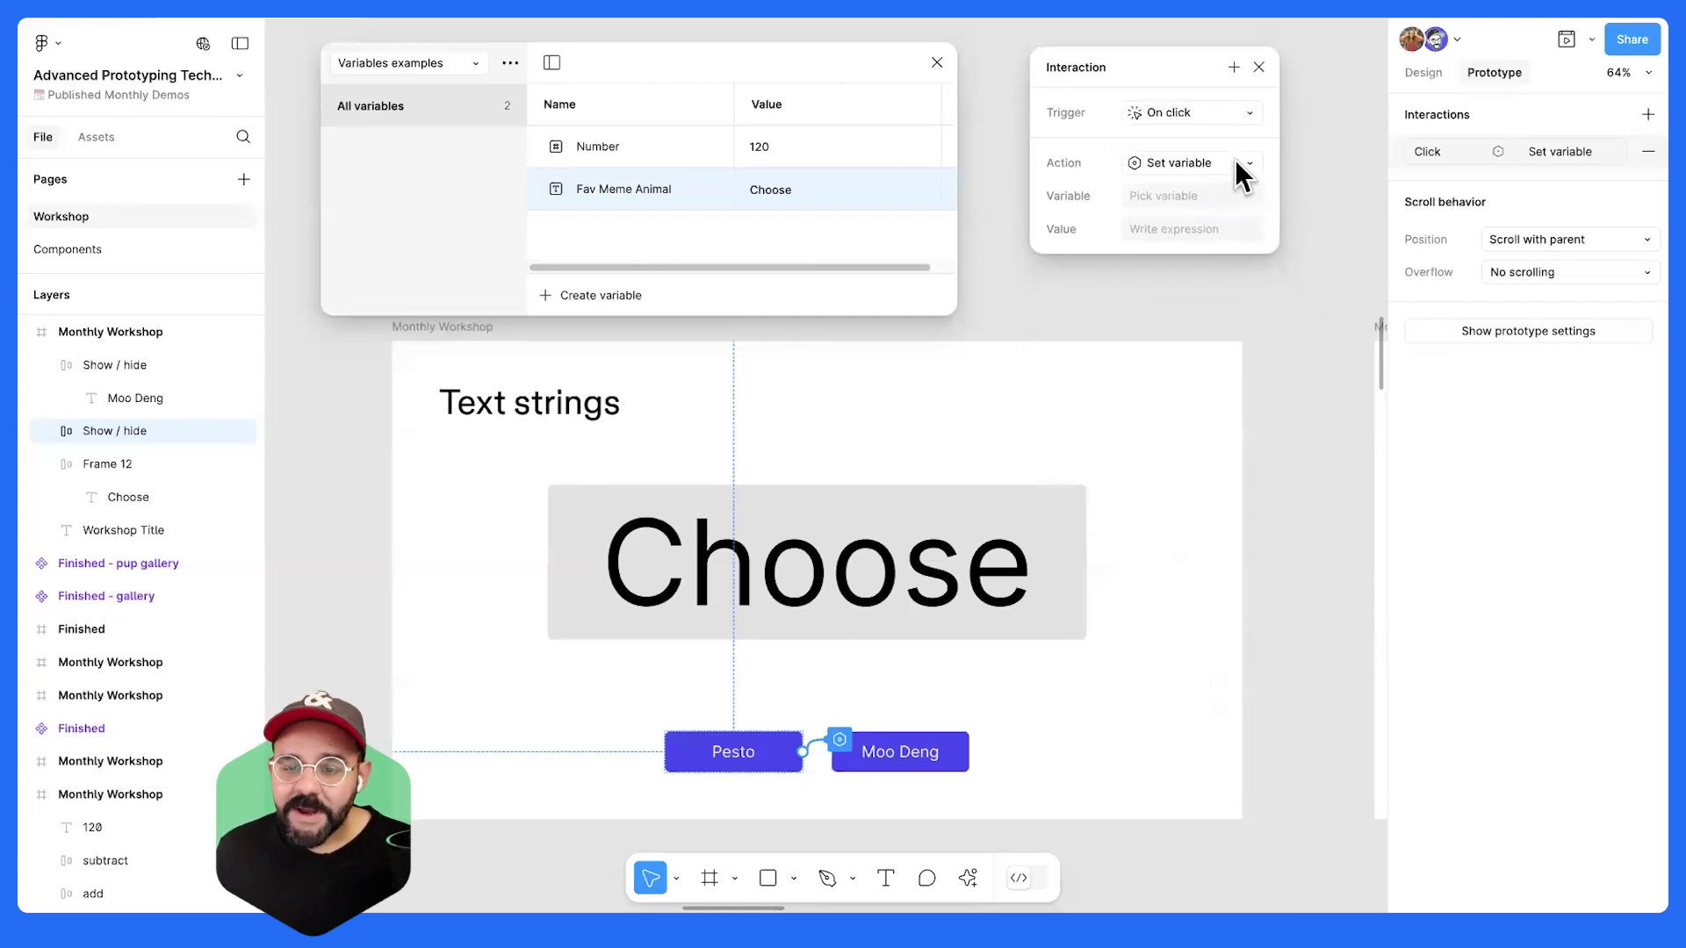
click(1232, 163)
click(1233, 163)
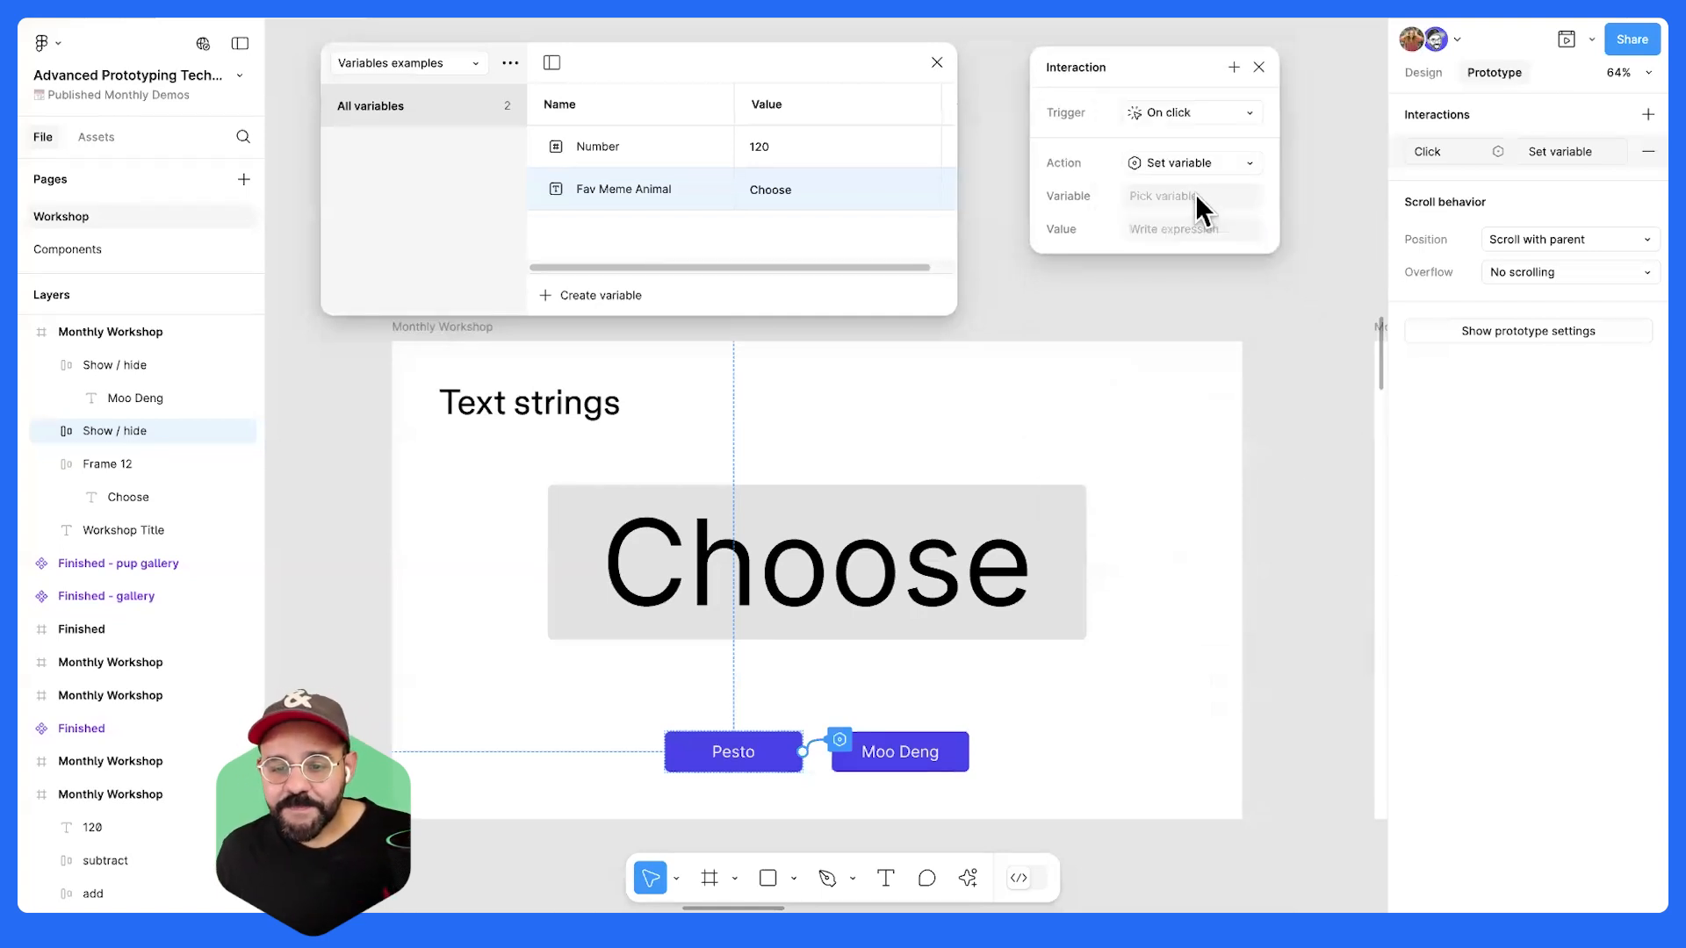
- Make the Pesto button's Set variable action assign "Pesto" to Fav Meme Animal
click(1194, 194)
text(Fav)
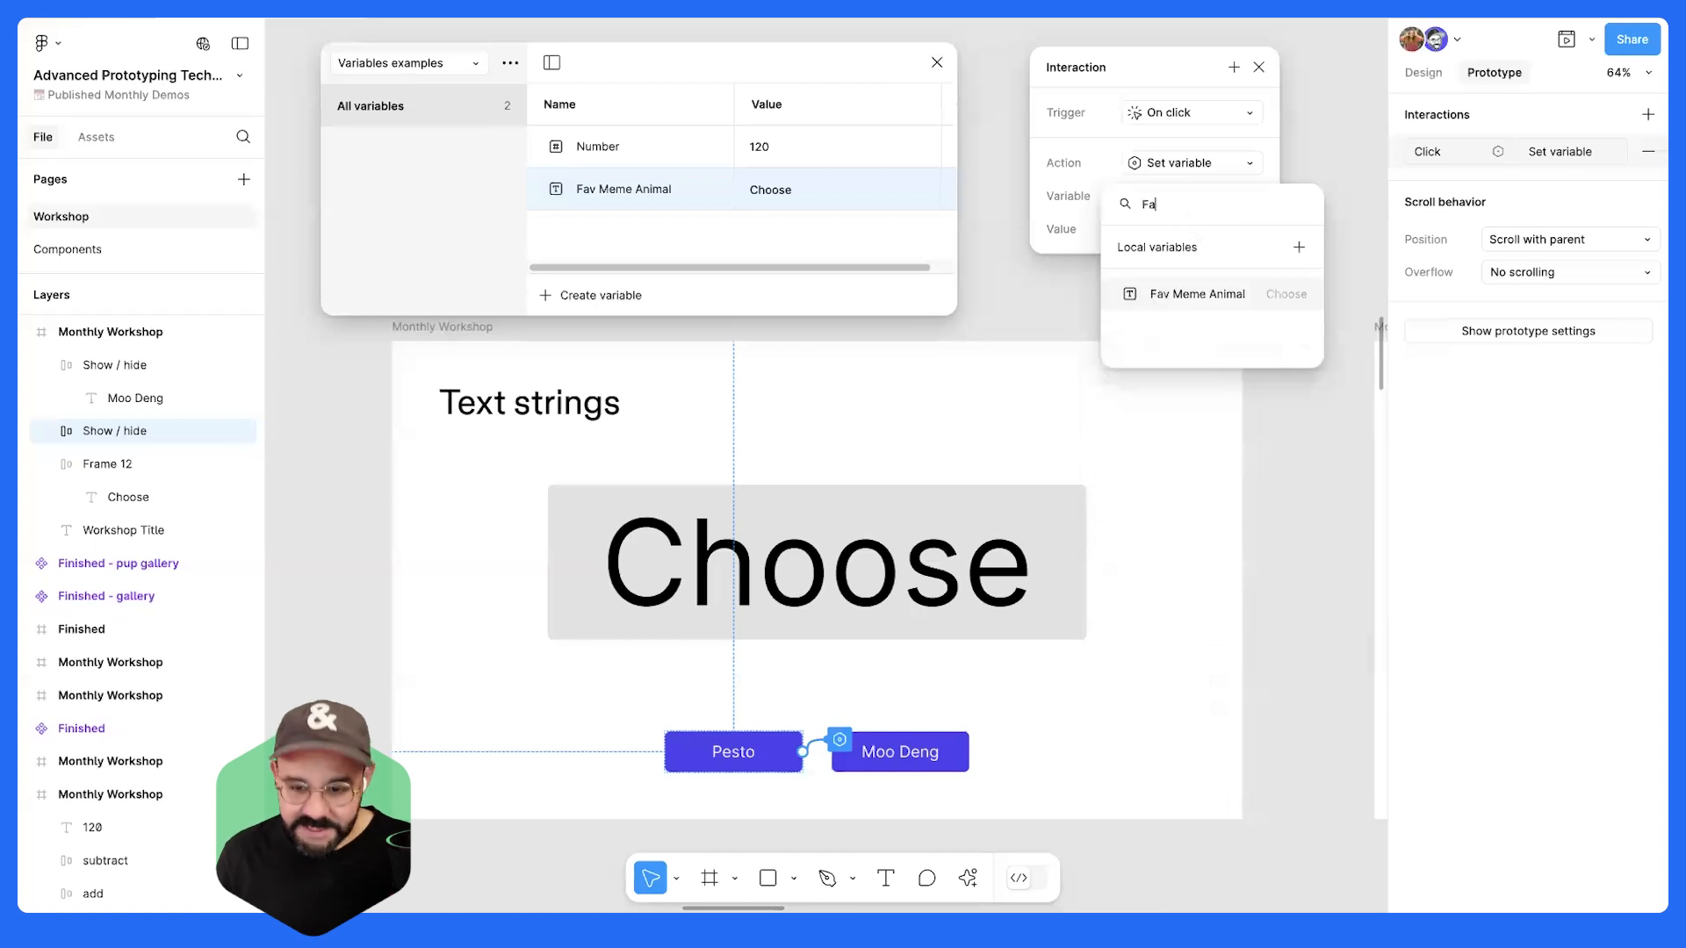
click(1214, 296)
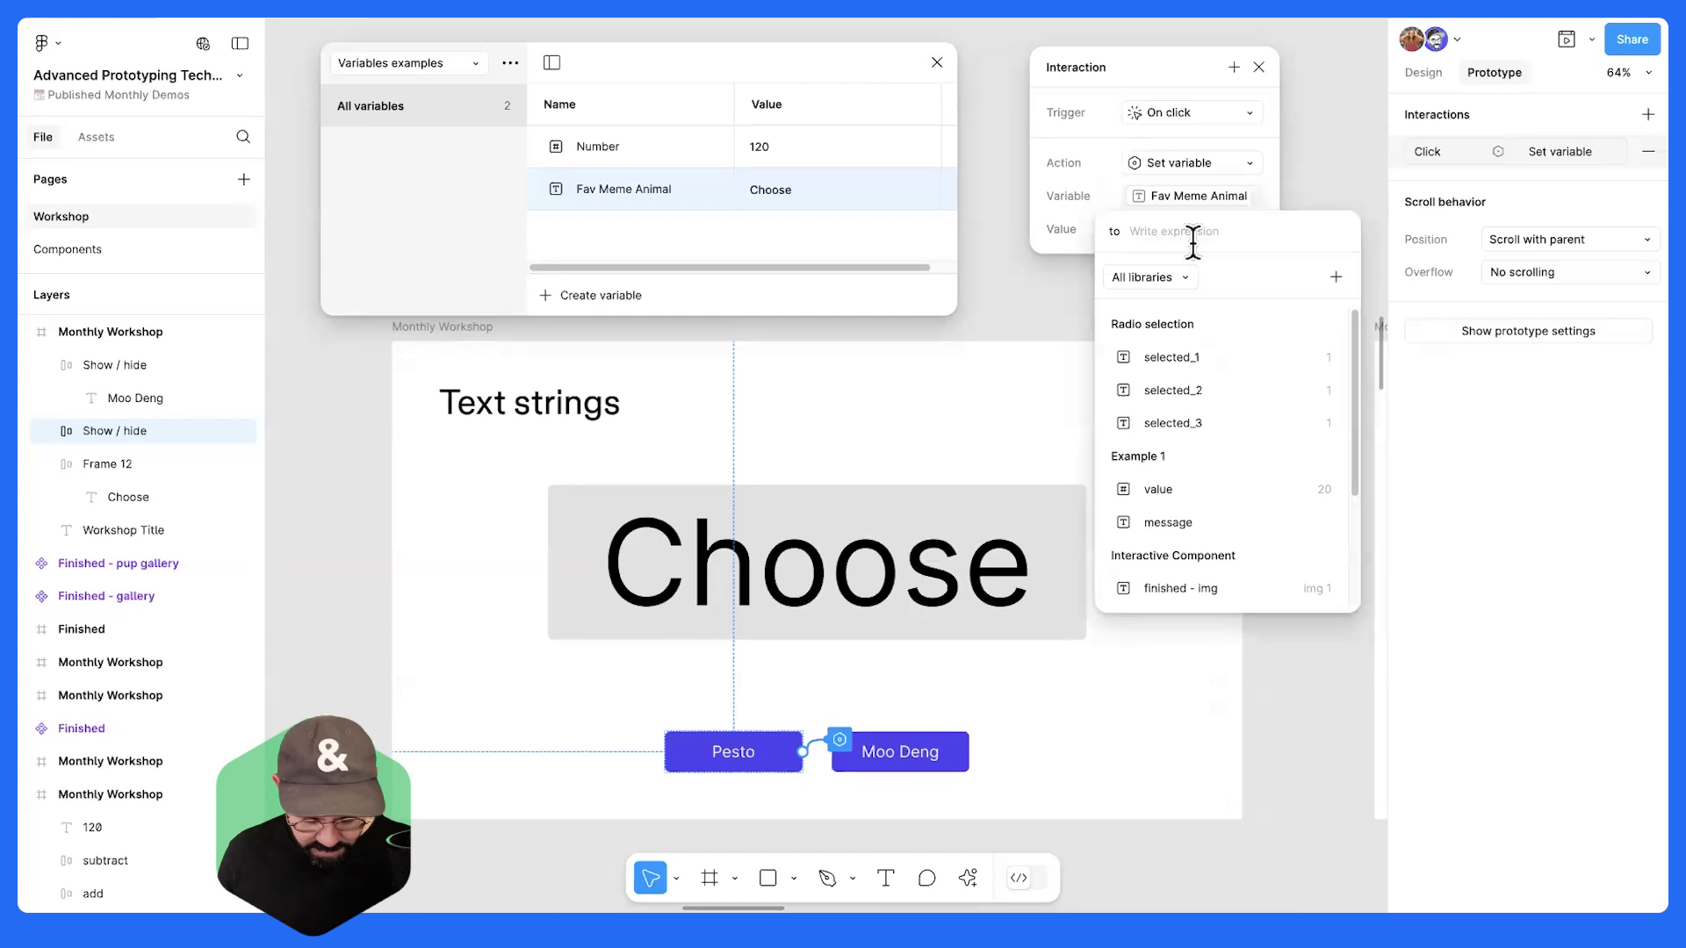
text("Pesto")
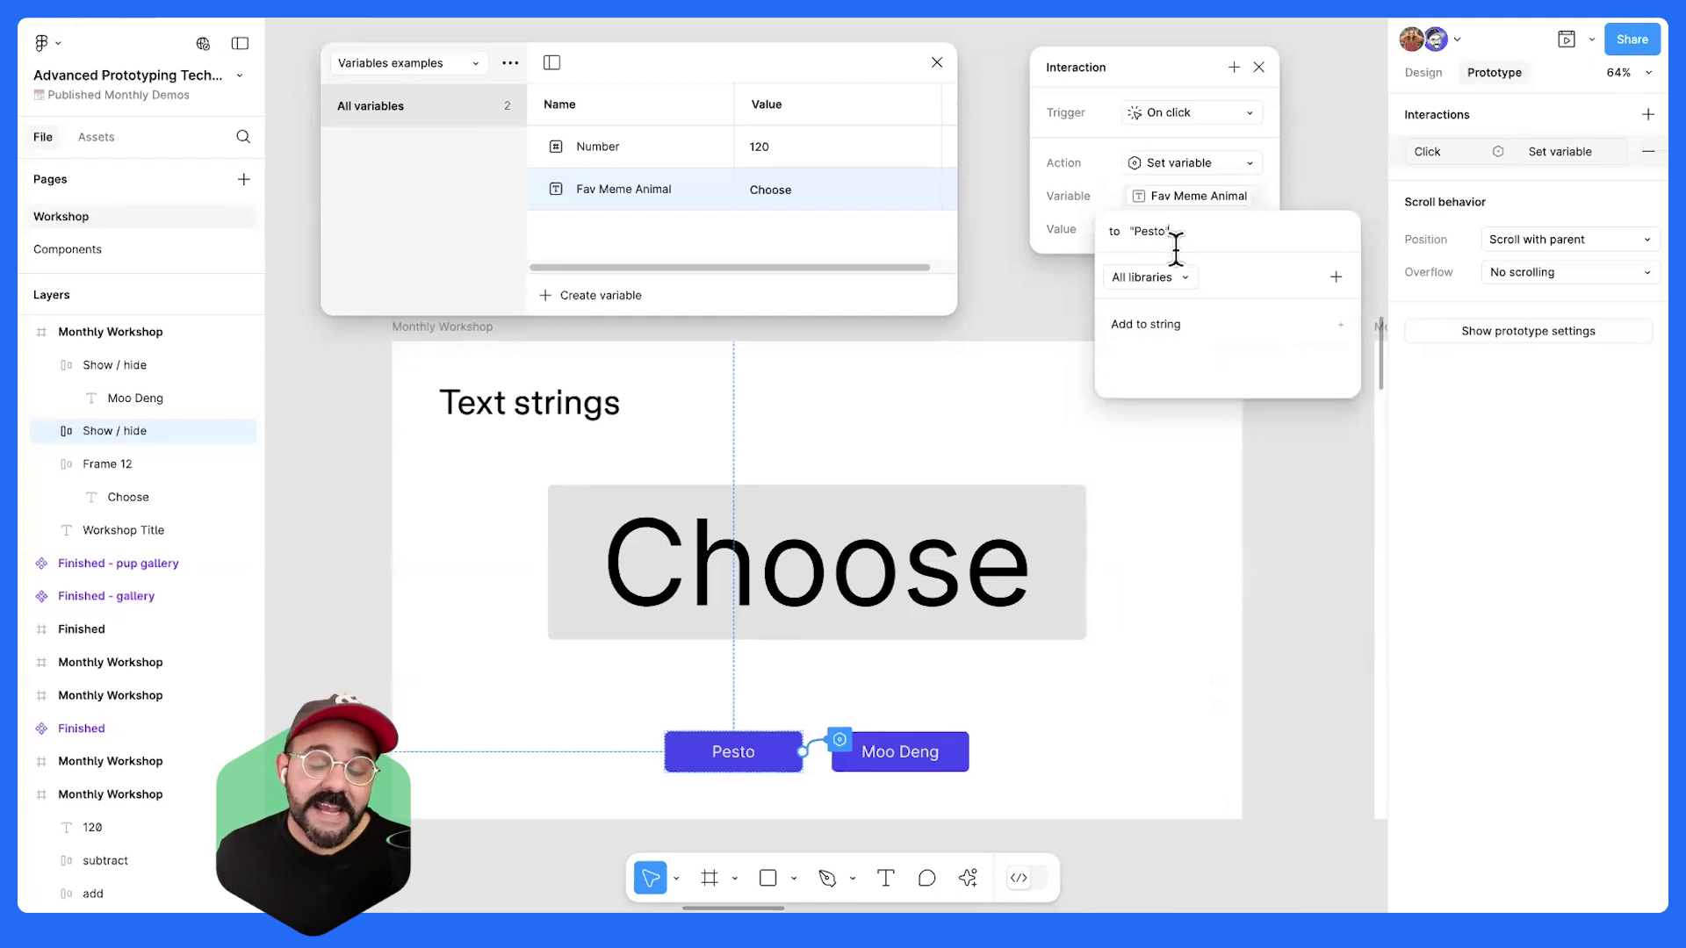
click(1079, 221)
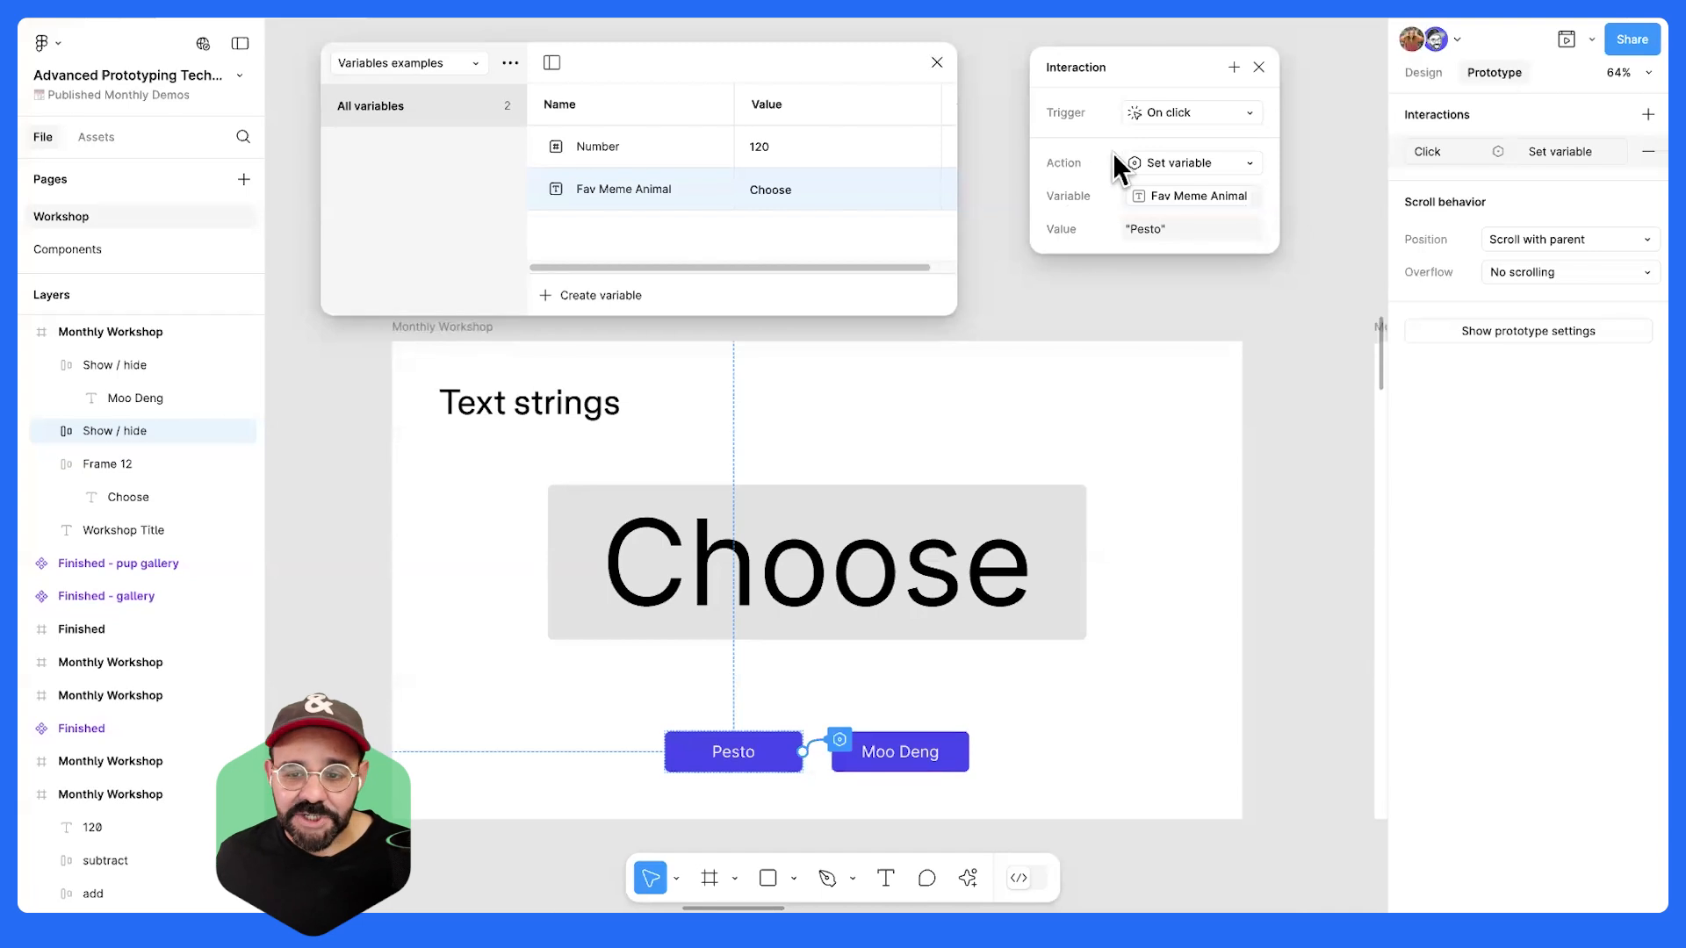
click(1054, 691)
- Copy the Pesto button's Set variable interaction and paste it onto the Moo Deng button
click(723, 746)
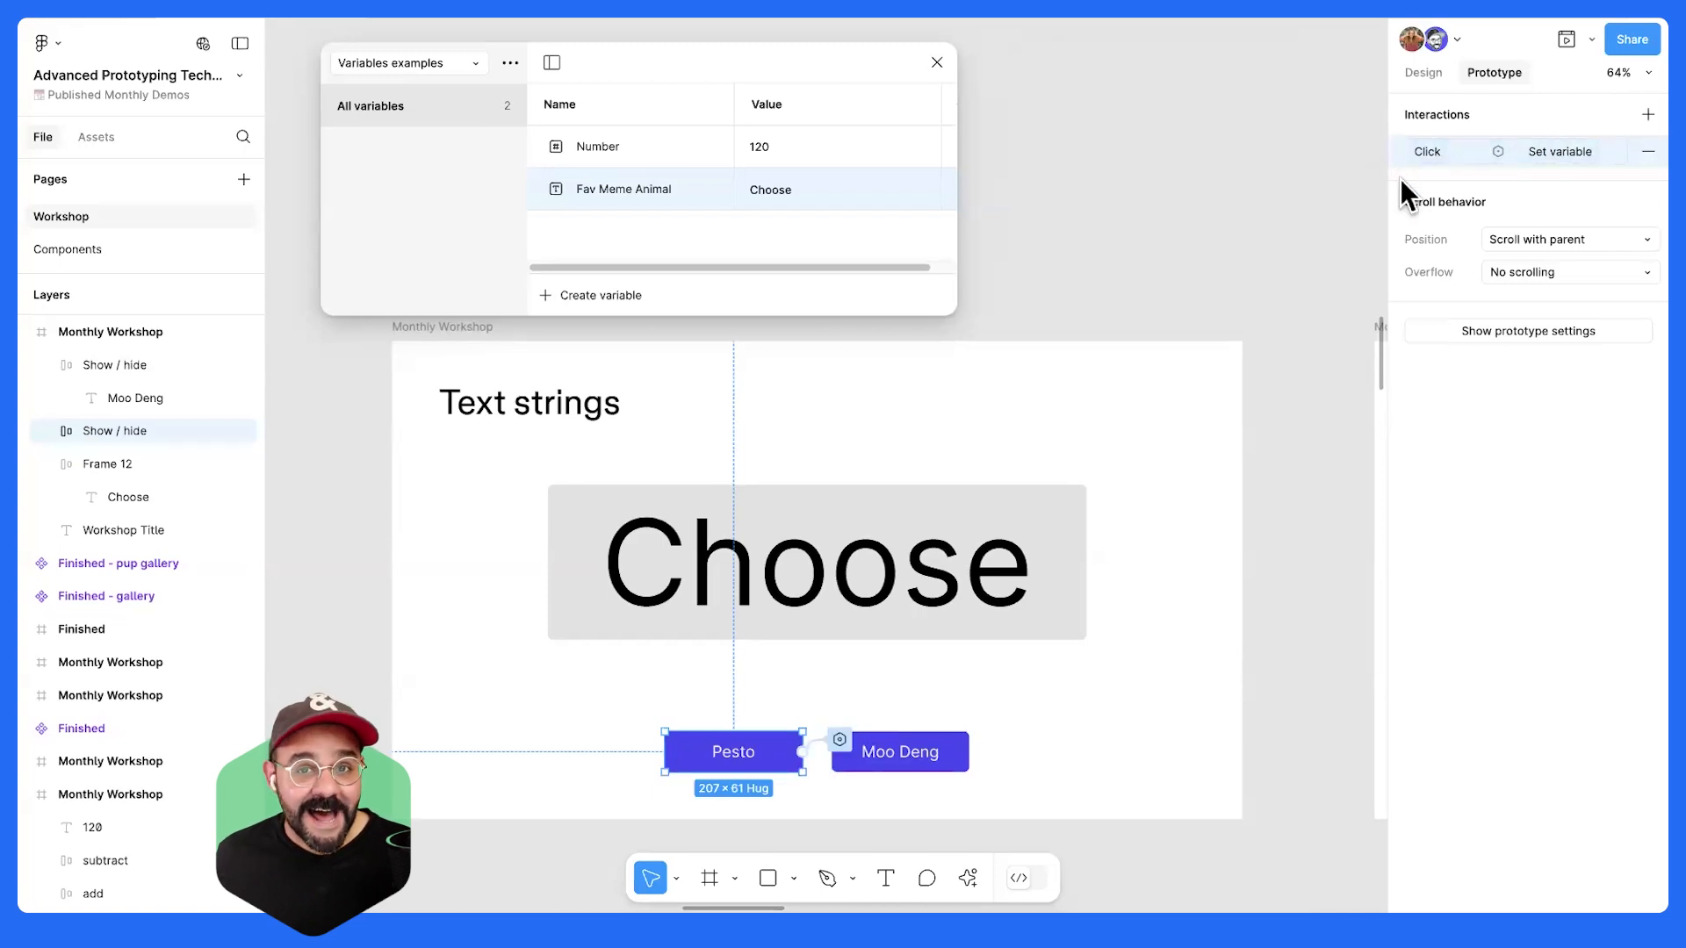
click(1234, 402)
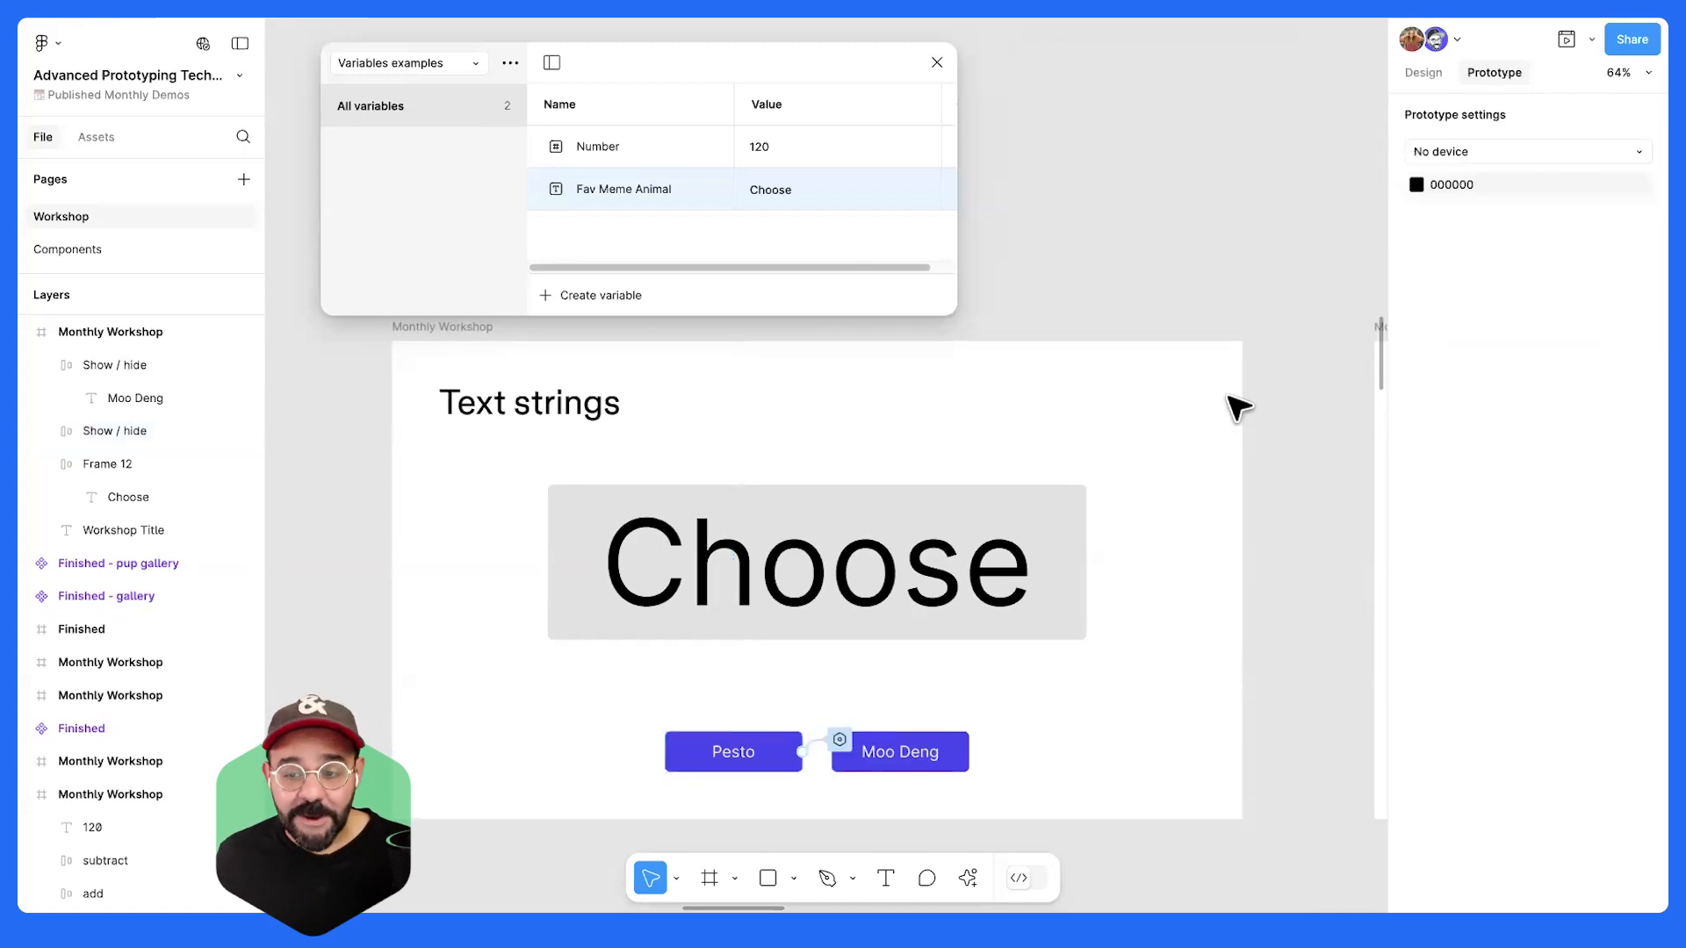
click(740, 761)
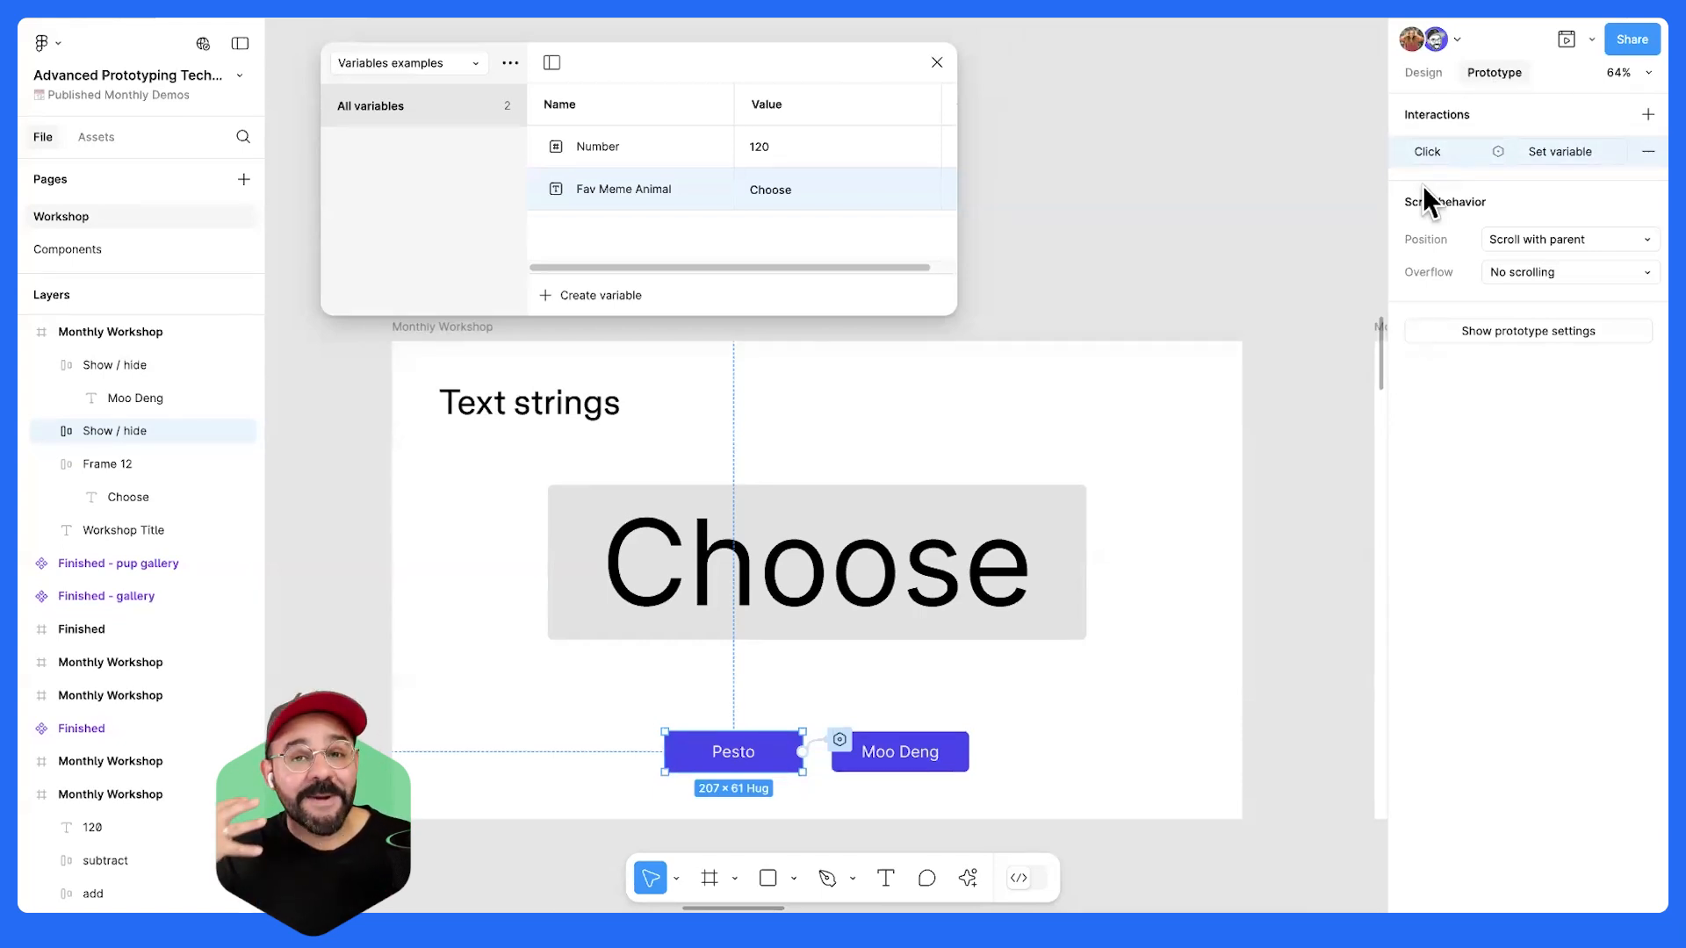
click(892, 746)
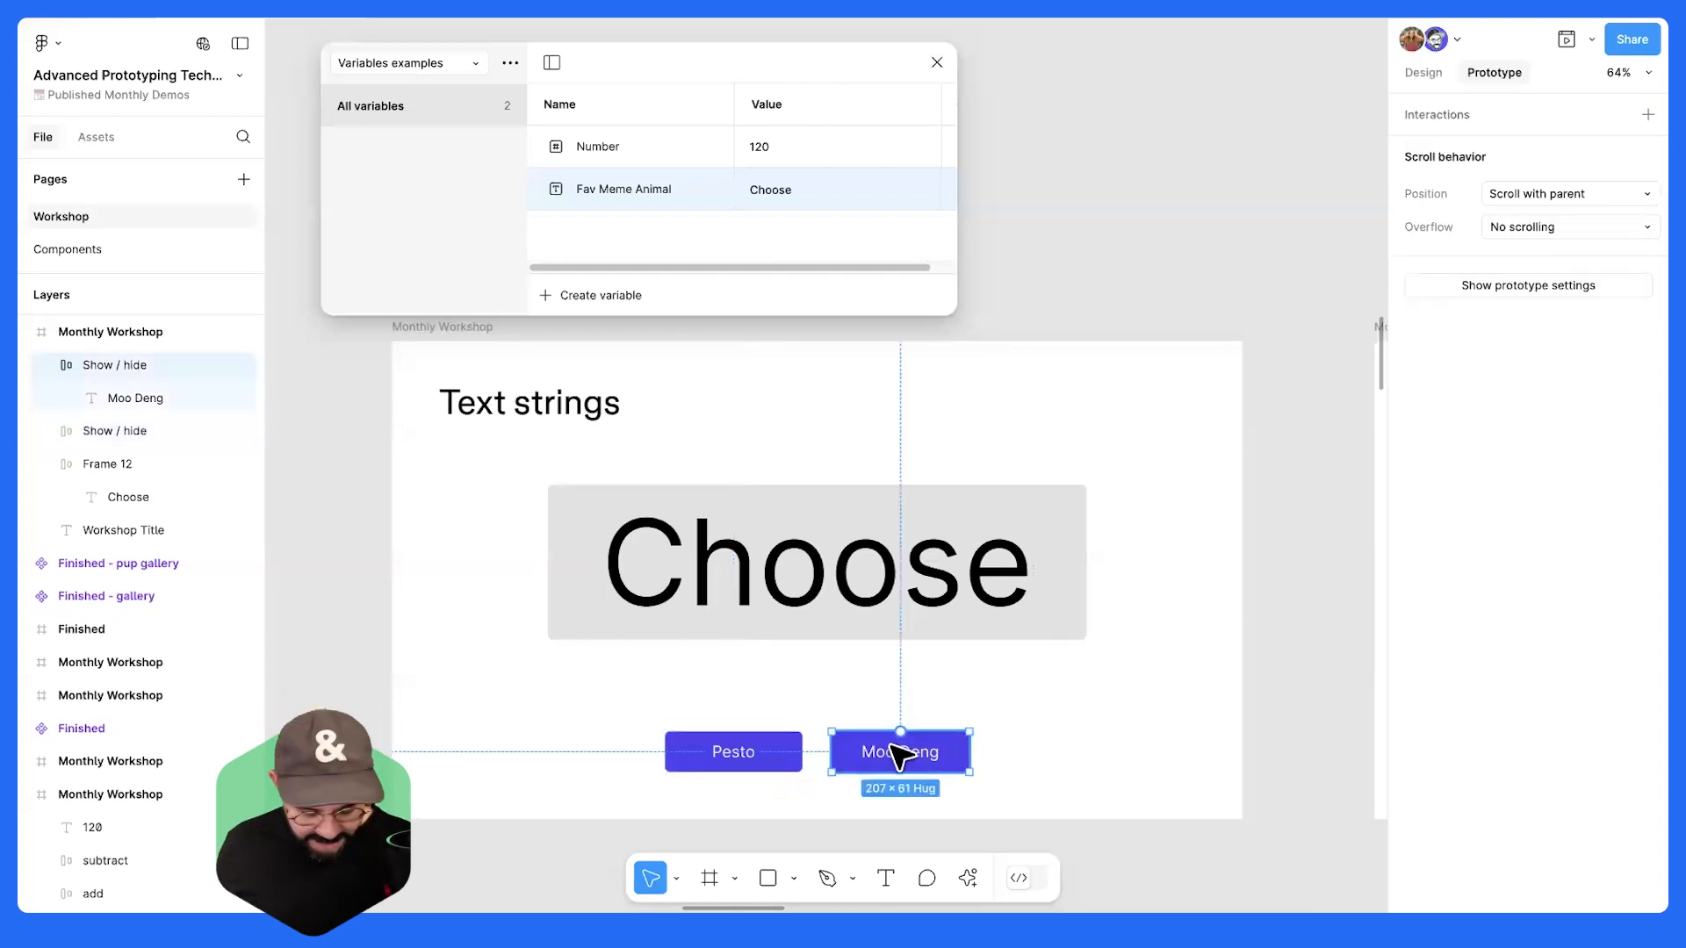
key(ctrl+v)
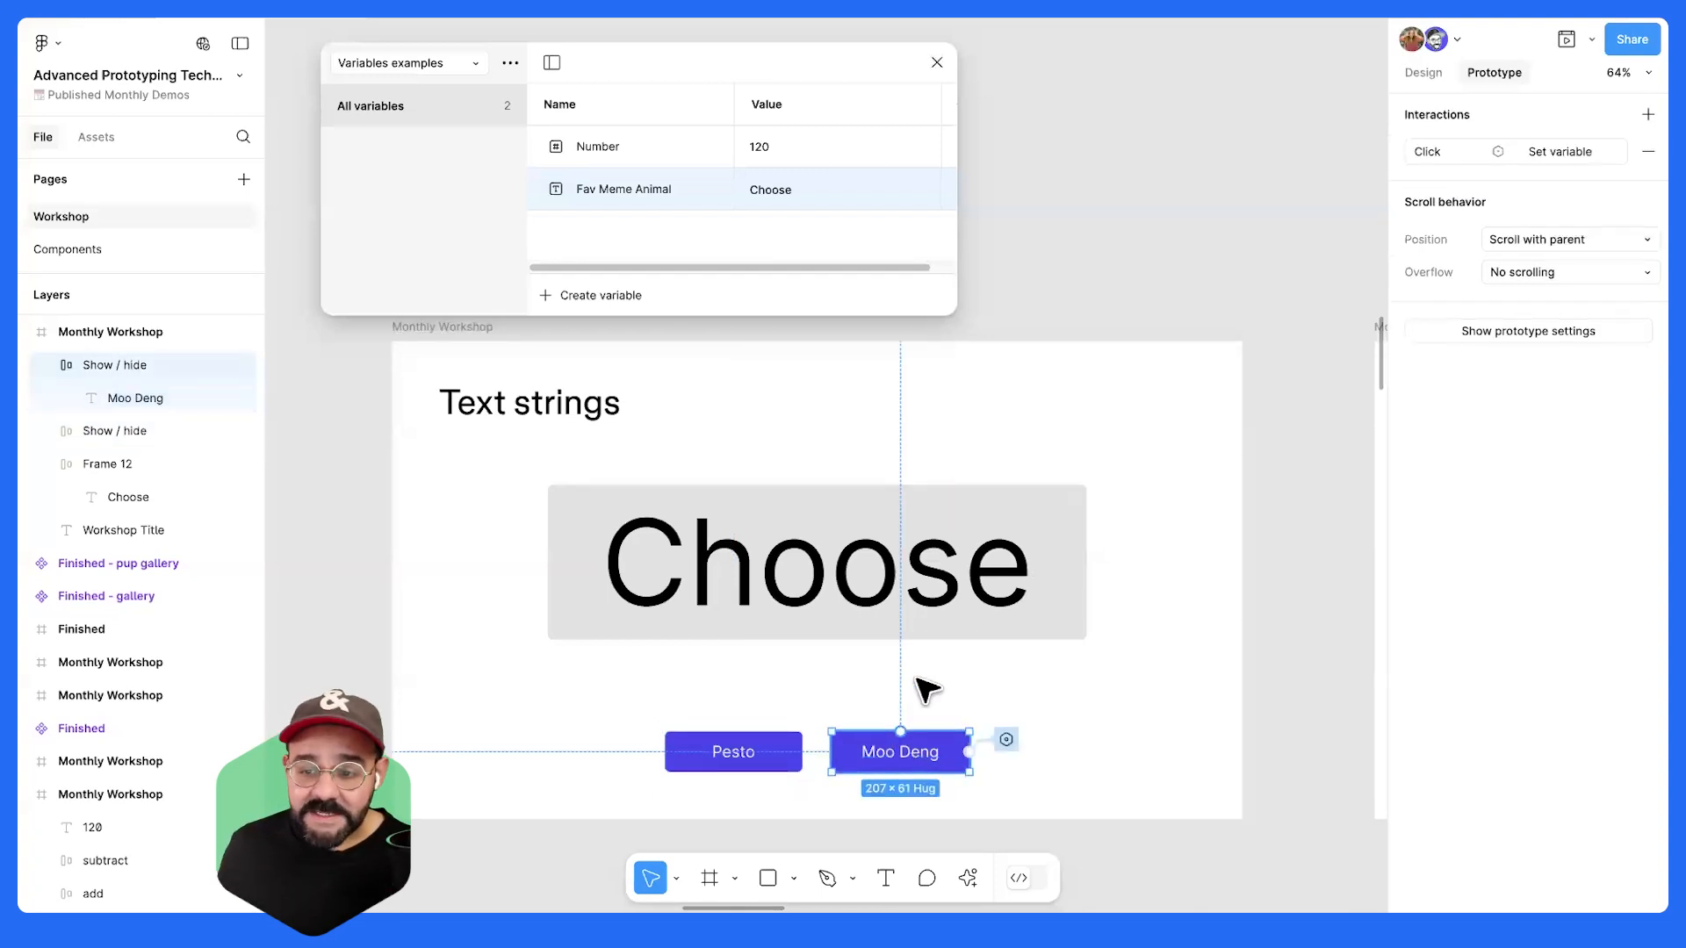
- Set the value in the Moo Deng button's Fav Meme Animal interaction to "Moo Deng"
click(1456, 153)
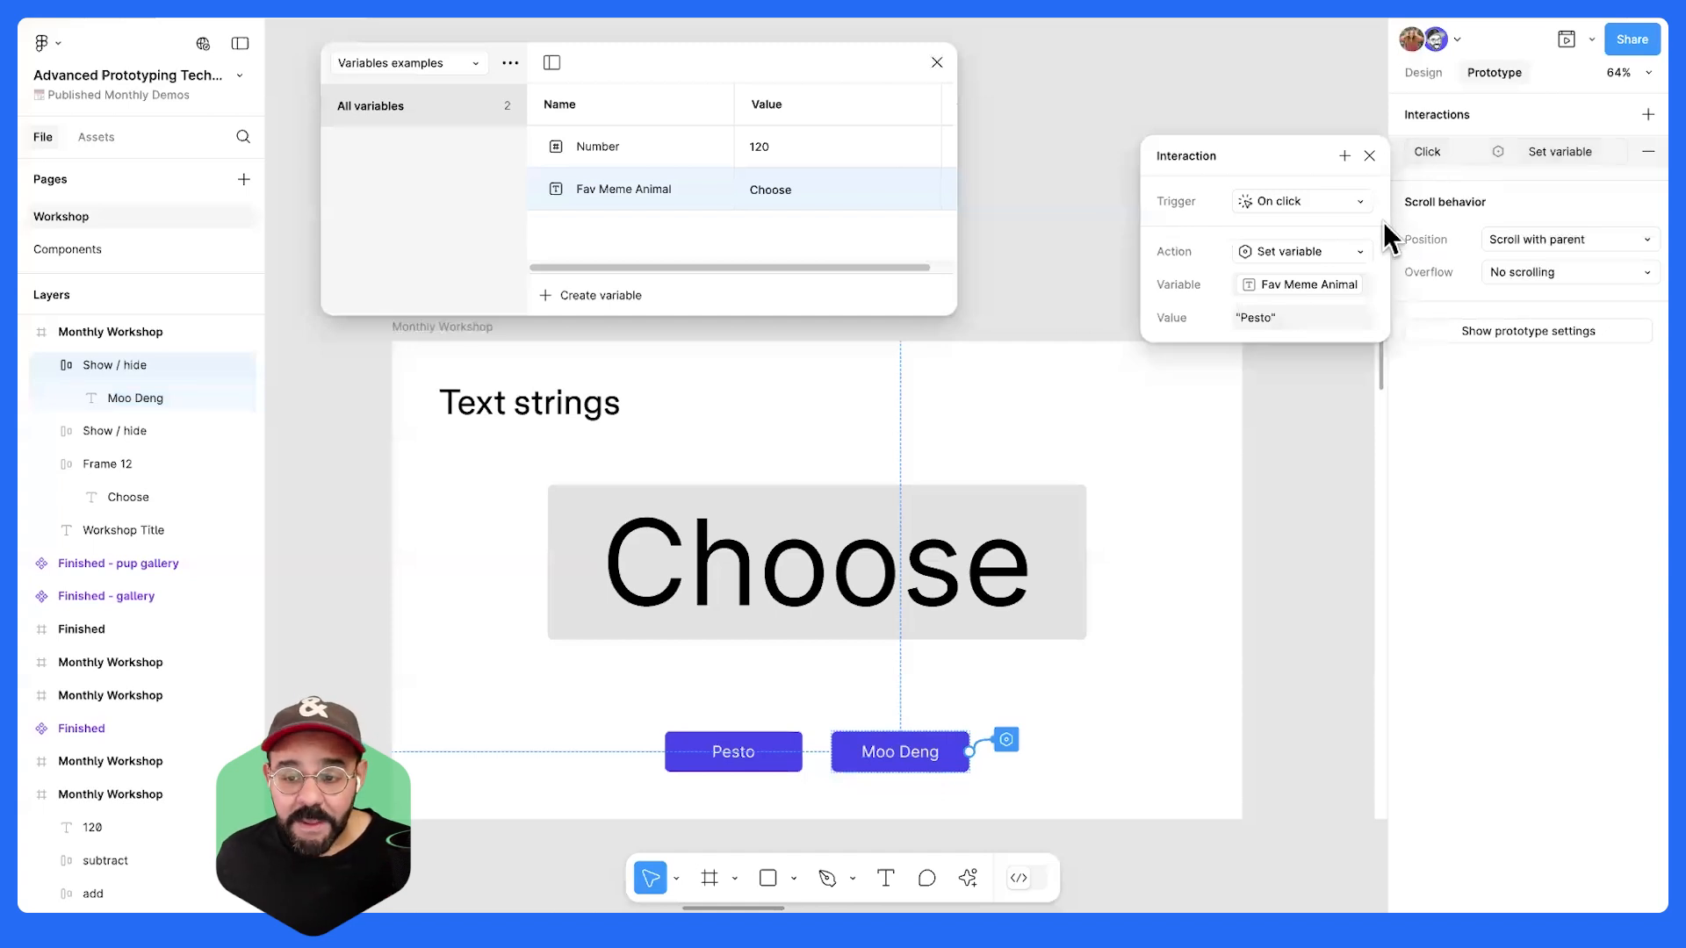
click(1258, 319)
text("Moo" Deng)
key(BackSpace)
key(BackSpace)
key(BackSpace)
key(BackSpace)
key(BackSpace)
key(BackSpace)
text(Deng)
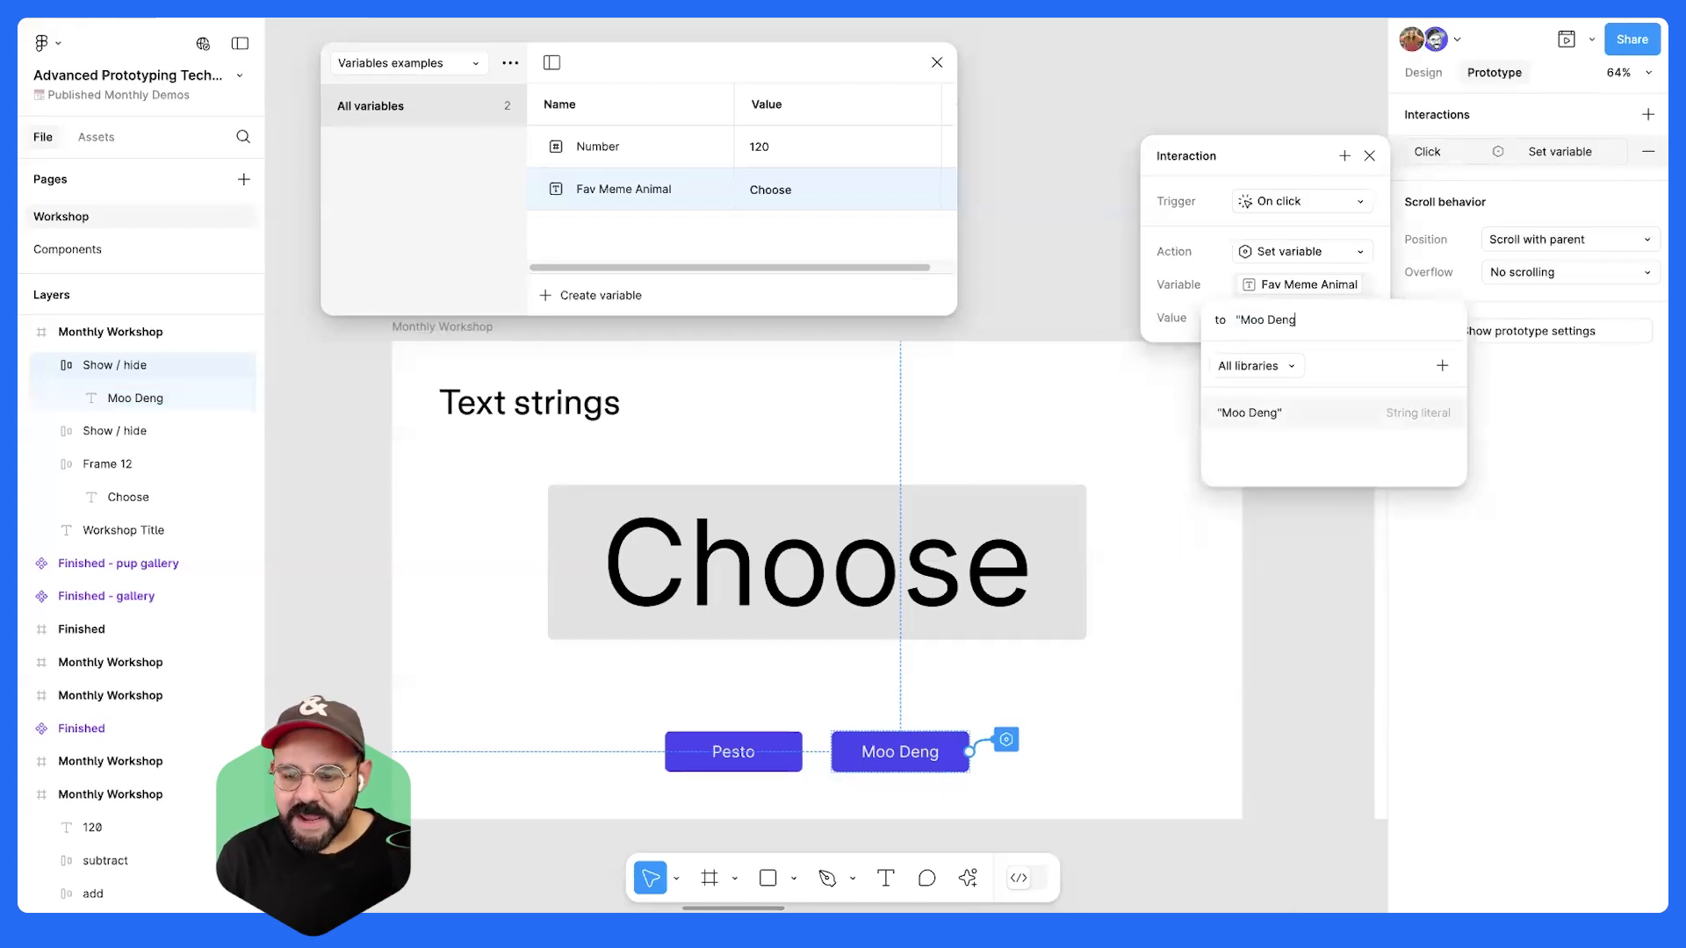
text(")
key(Return)
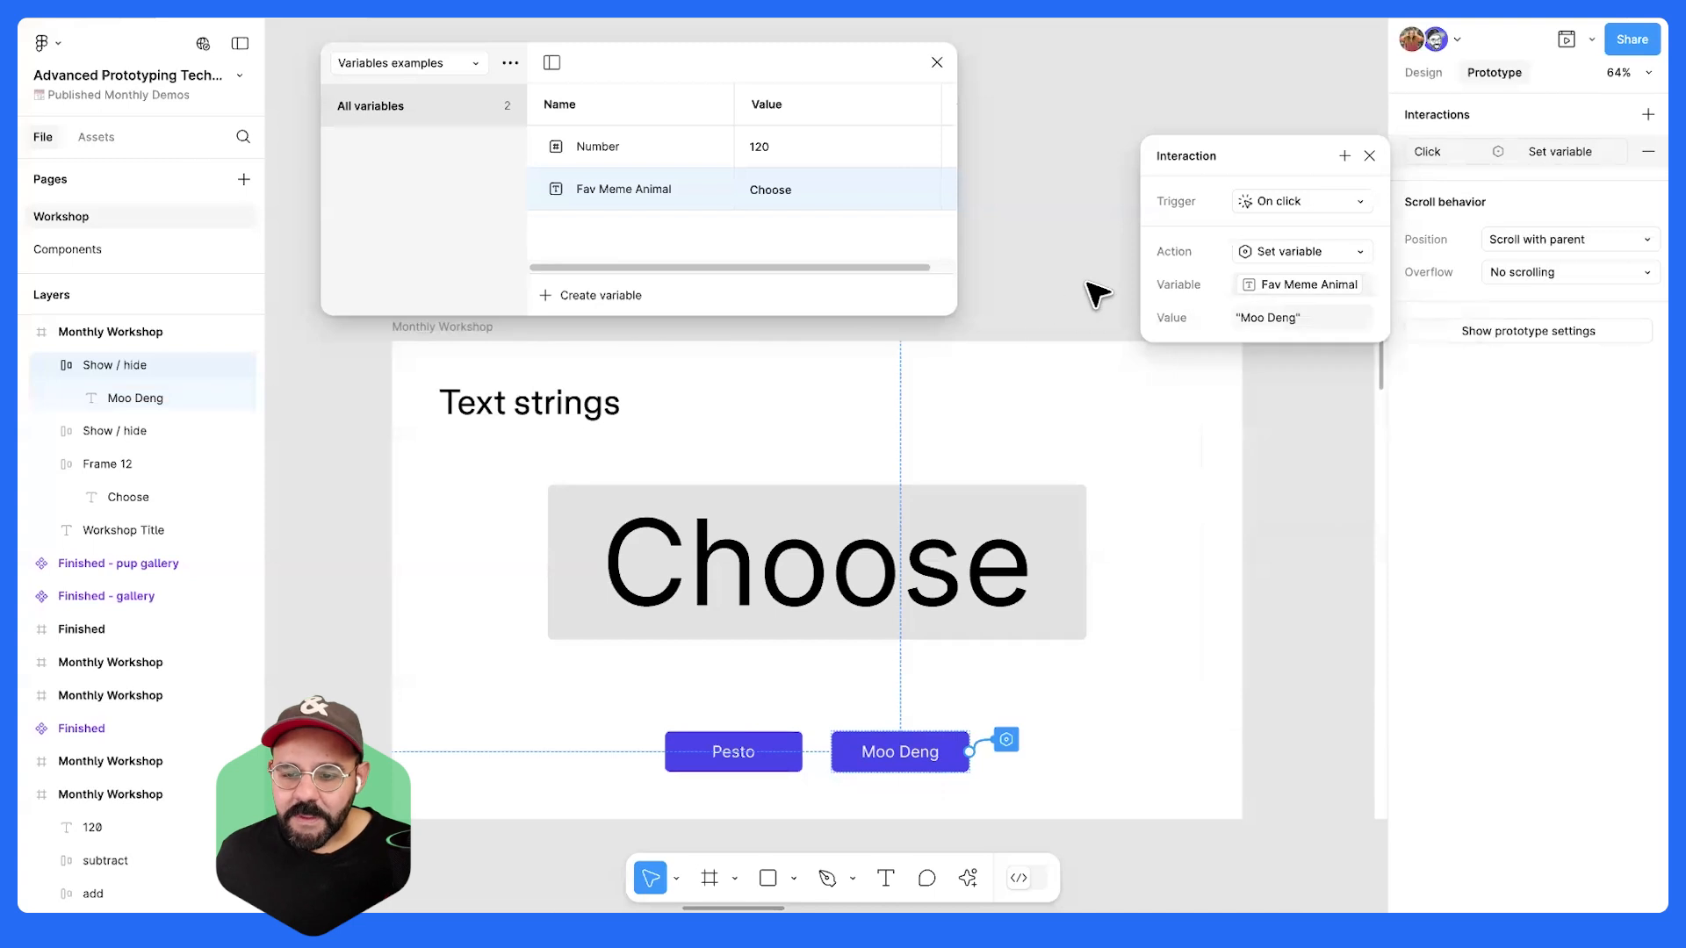
- Preview the Text strings frame inline and enlarge the preview window to include both buttons
click(461, 342)
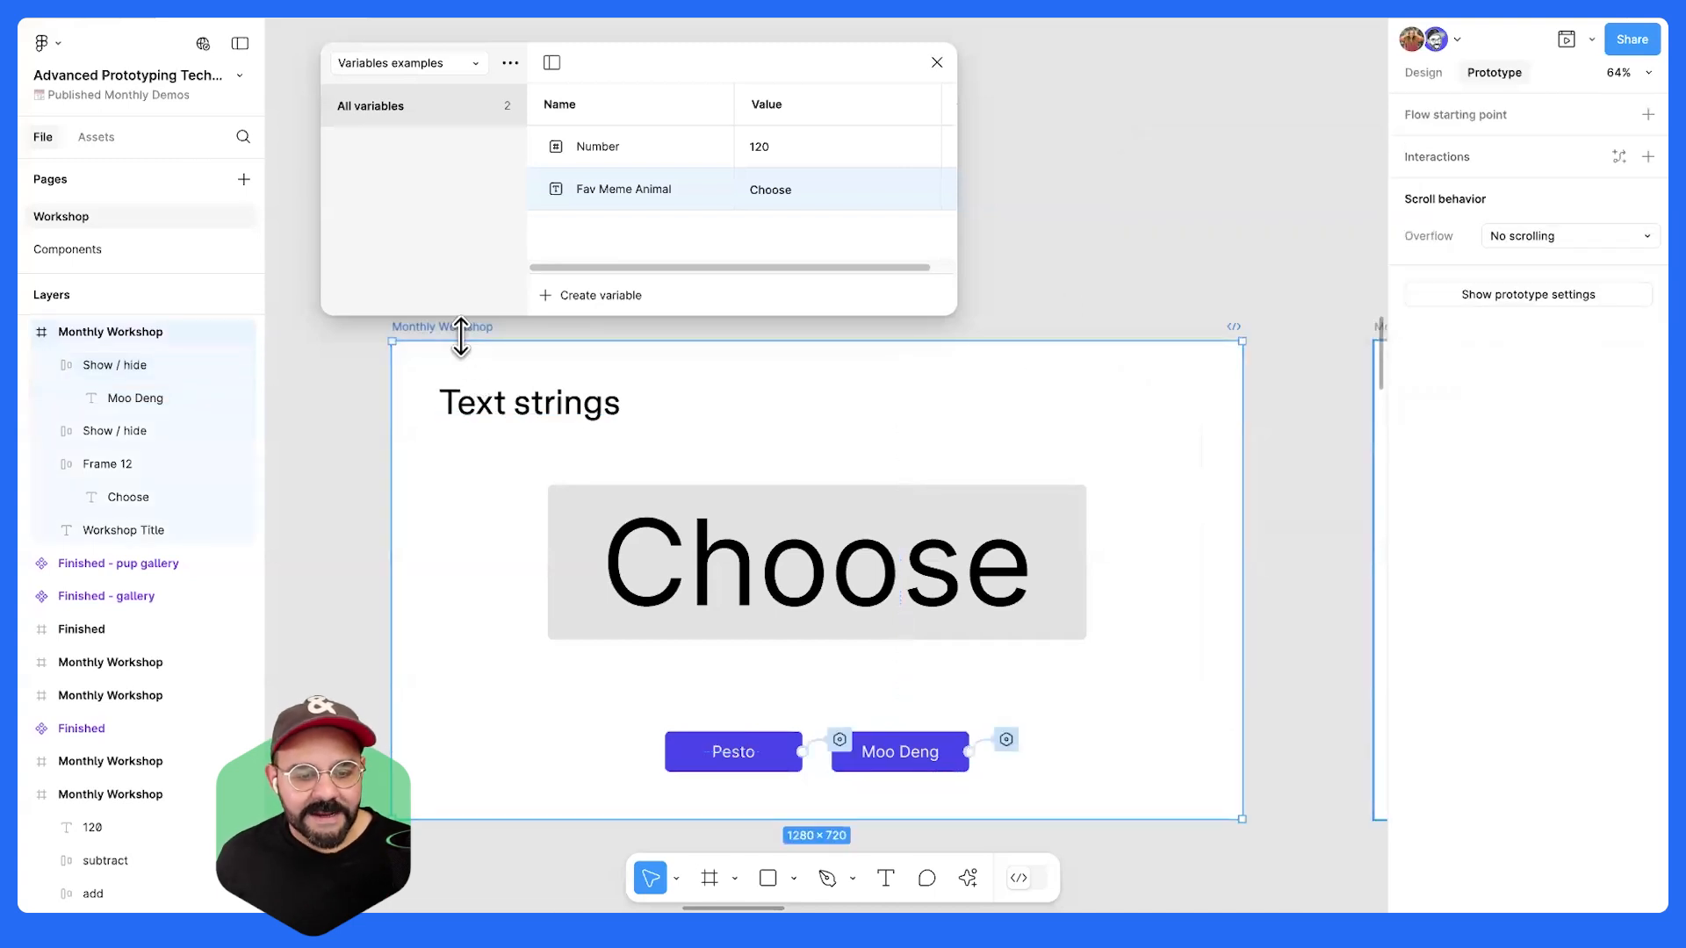
key(shift+space)
drag(971, 103, 1087, 370)
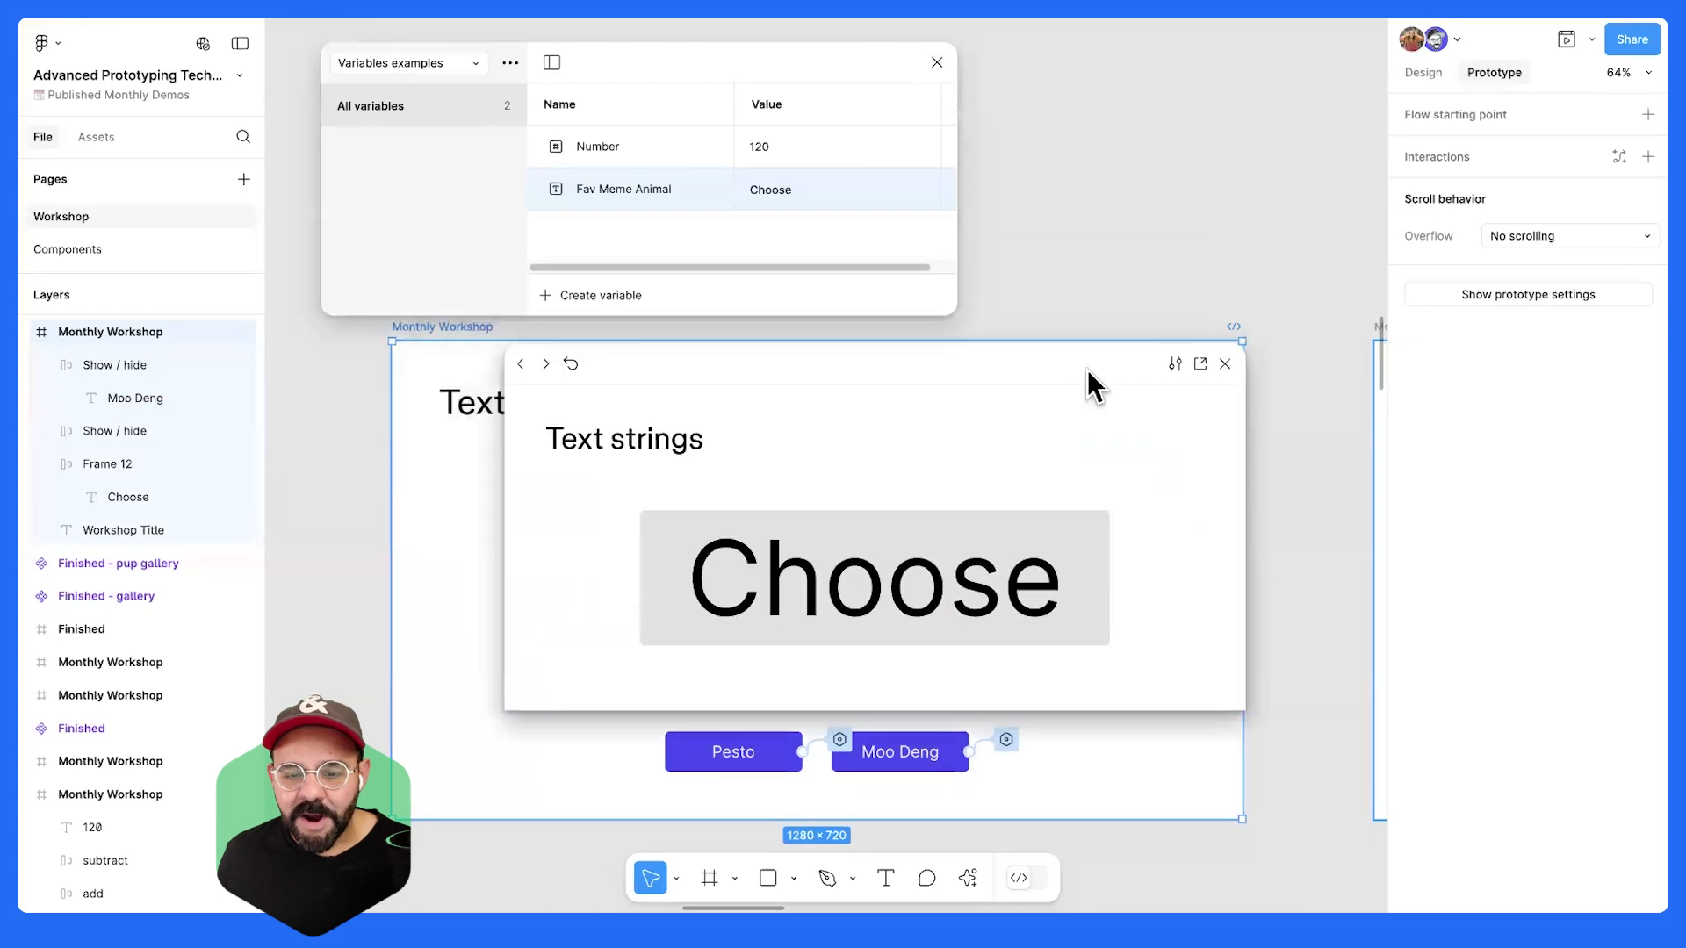
drag(1147, 719, 1146, 856)
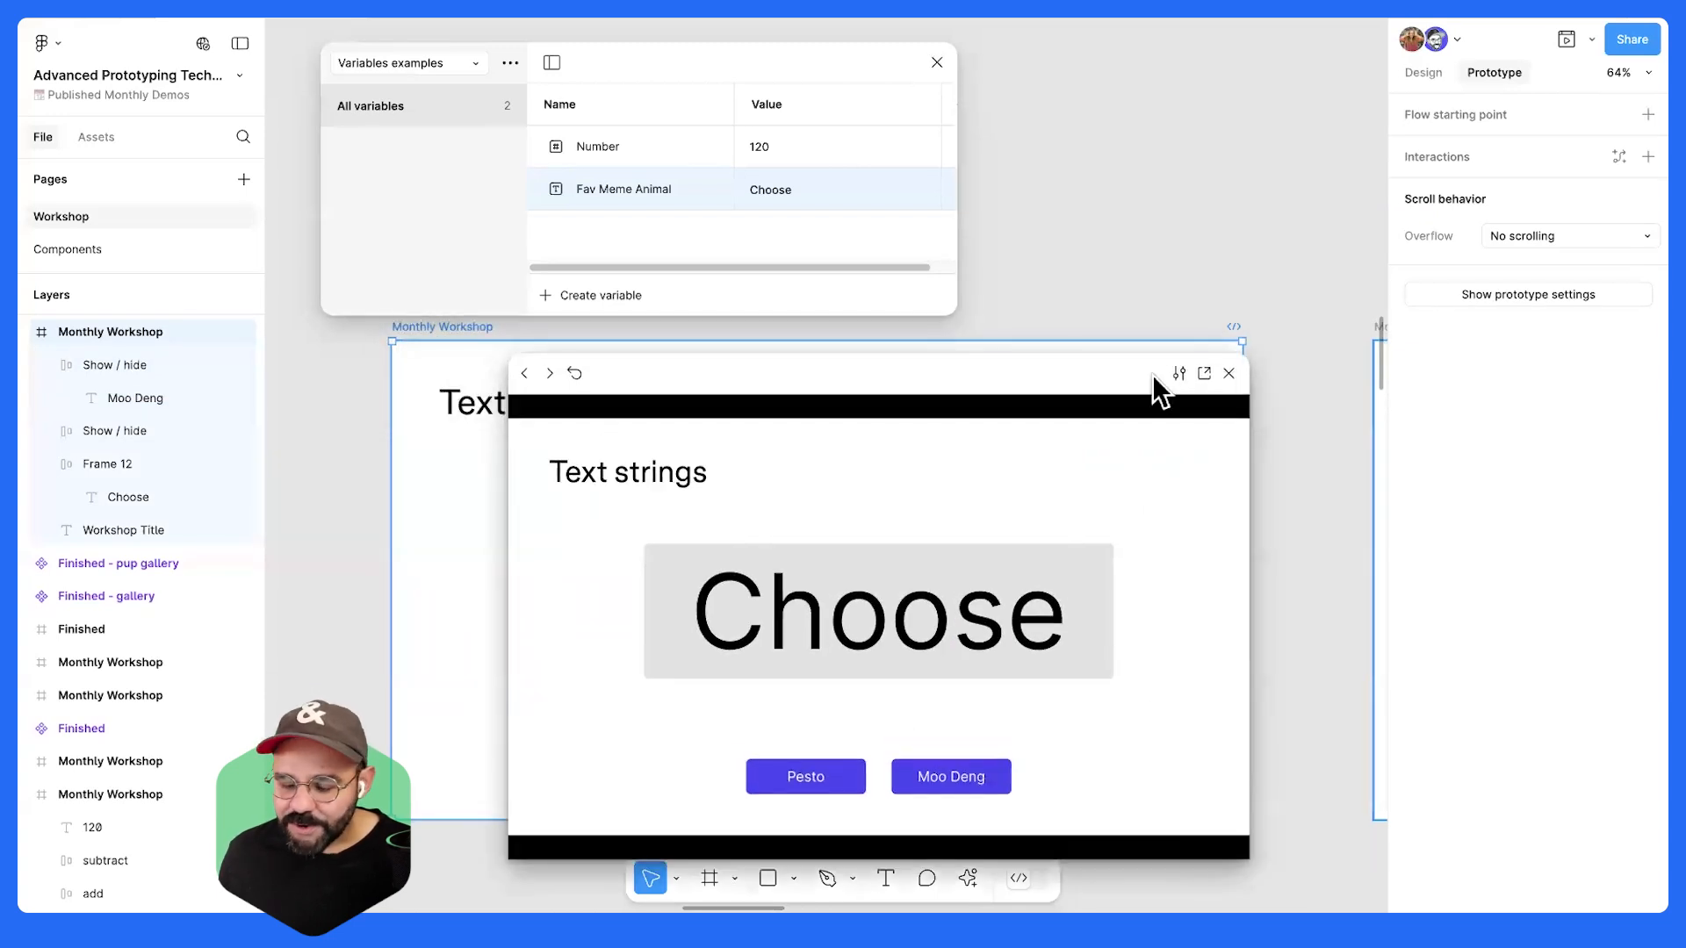
drag(1136, 370, 1094, 340)
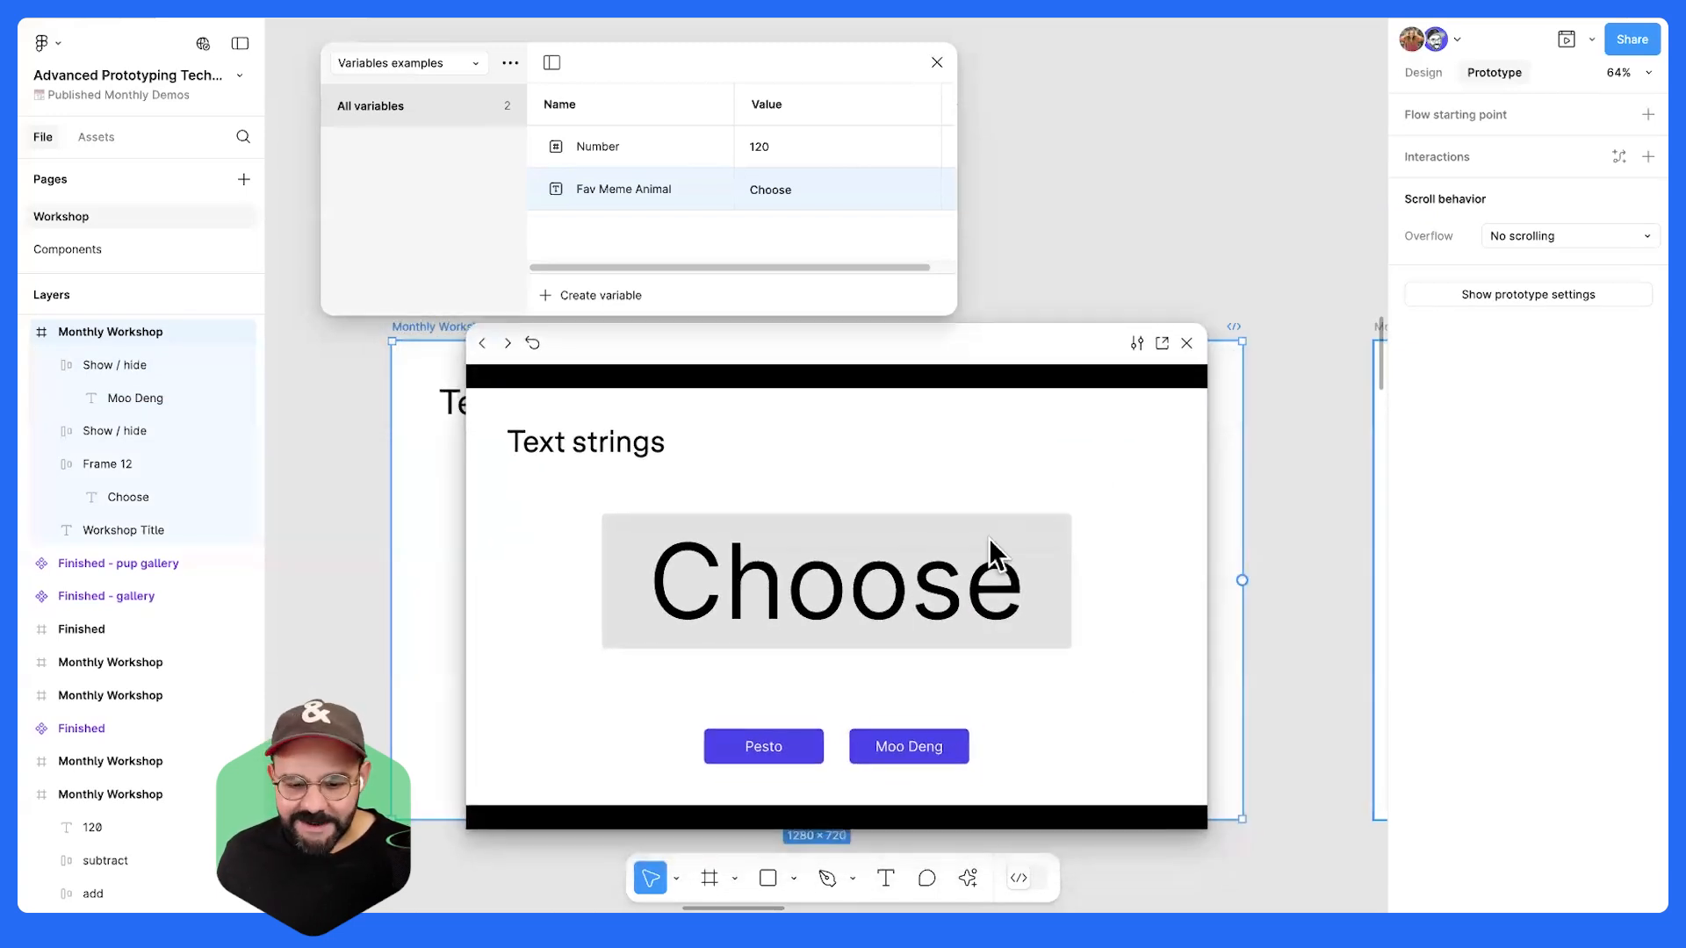
- Test the Pesto and Moo Deng buttons alternately in the preview, and close the preview
click(760, 746)
click(906, 746)
click(763, 748)
click(912, 751)
click(771, 752)
click(904, 751)
click(1186, 342)
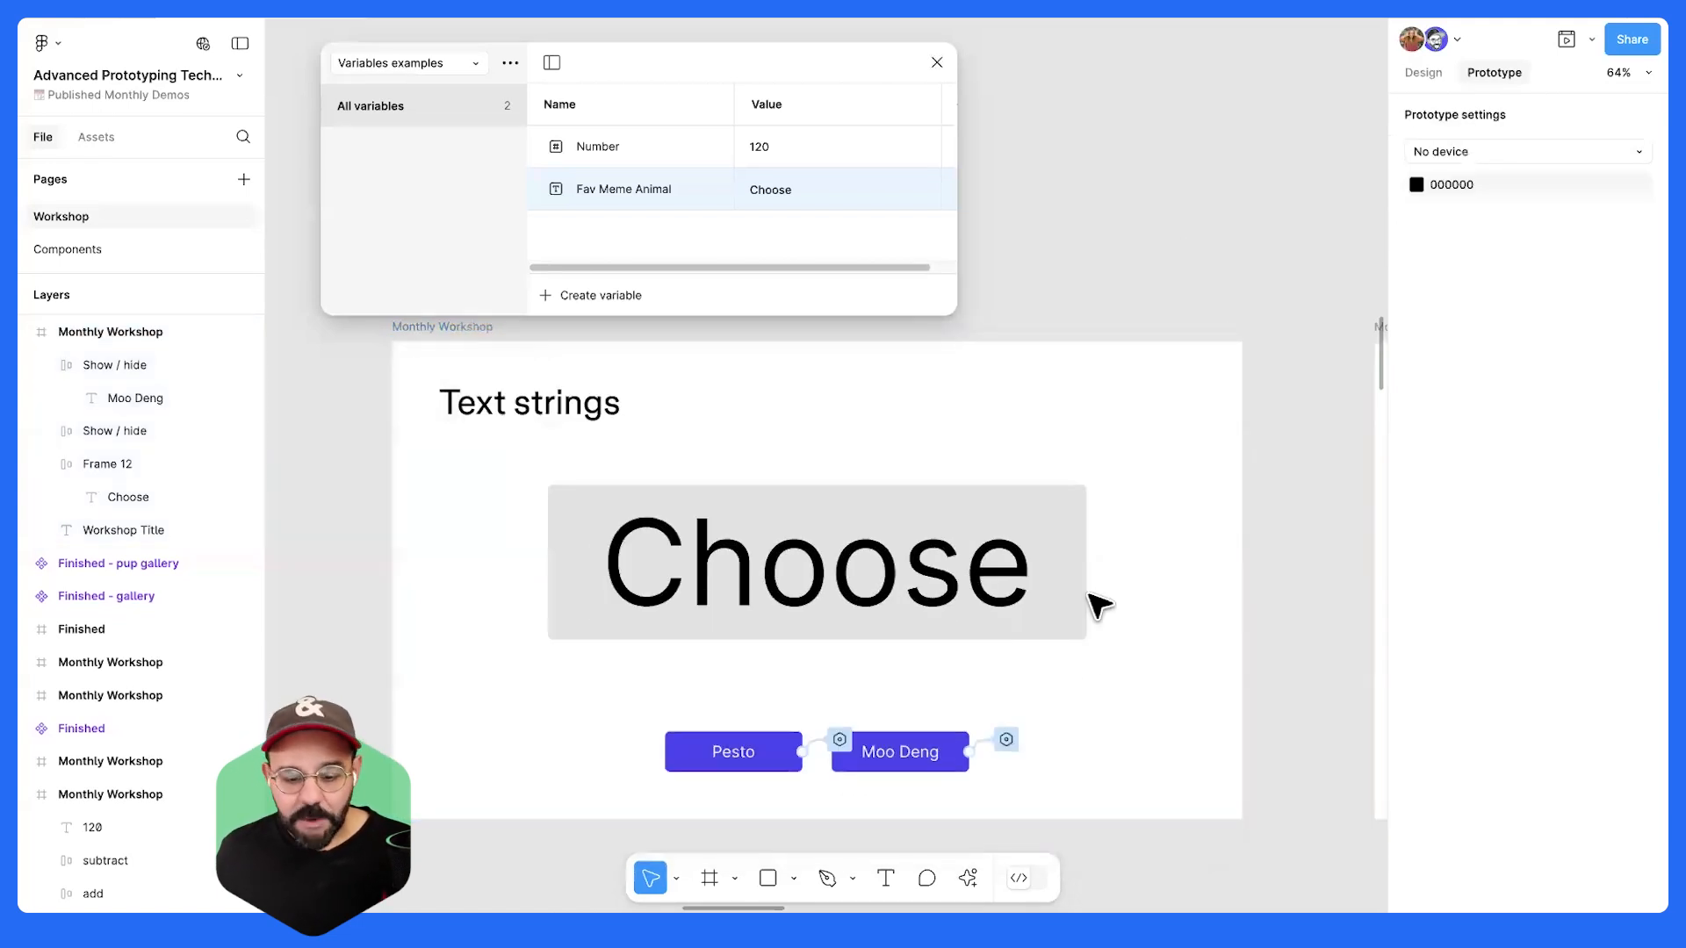
- Review the interaction attached to the Pesto button and close its details
click(840, 742)
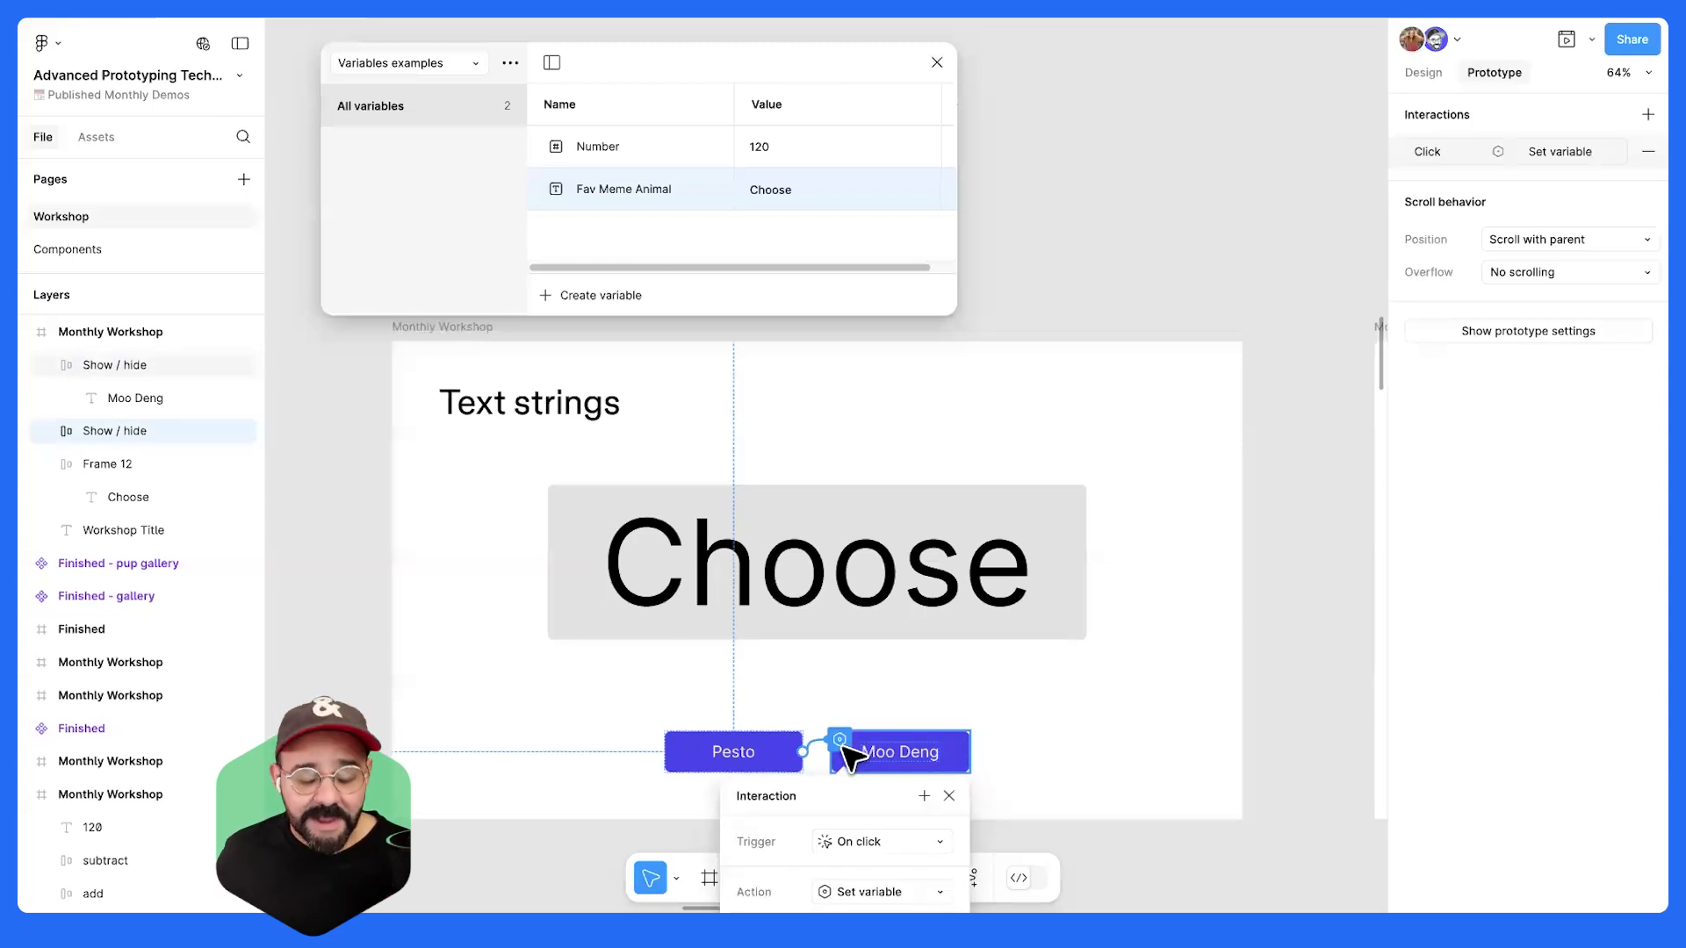
click(1035, 707)
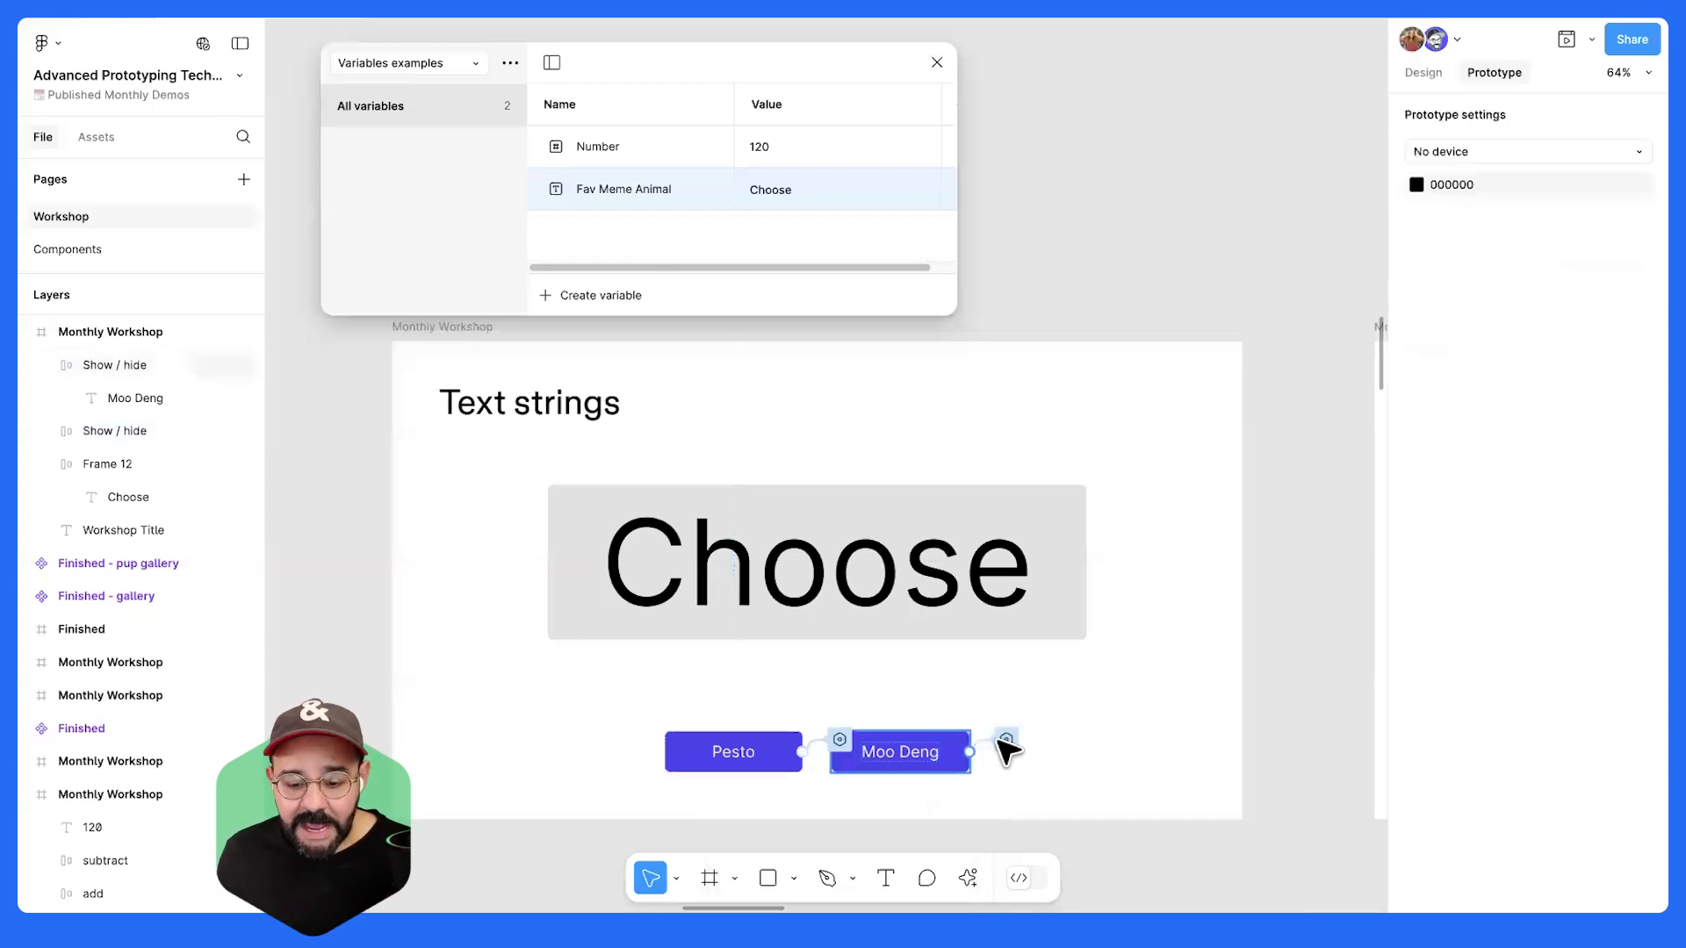
- Review the interaction attached to the Moo Deng button, close its details and deselect the button
click(1005, 740)
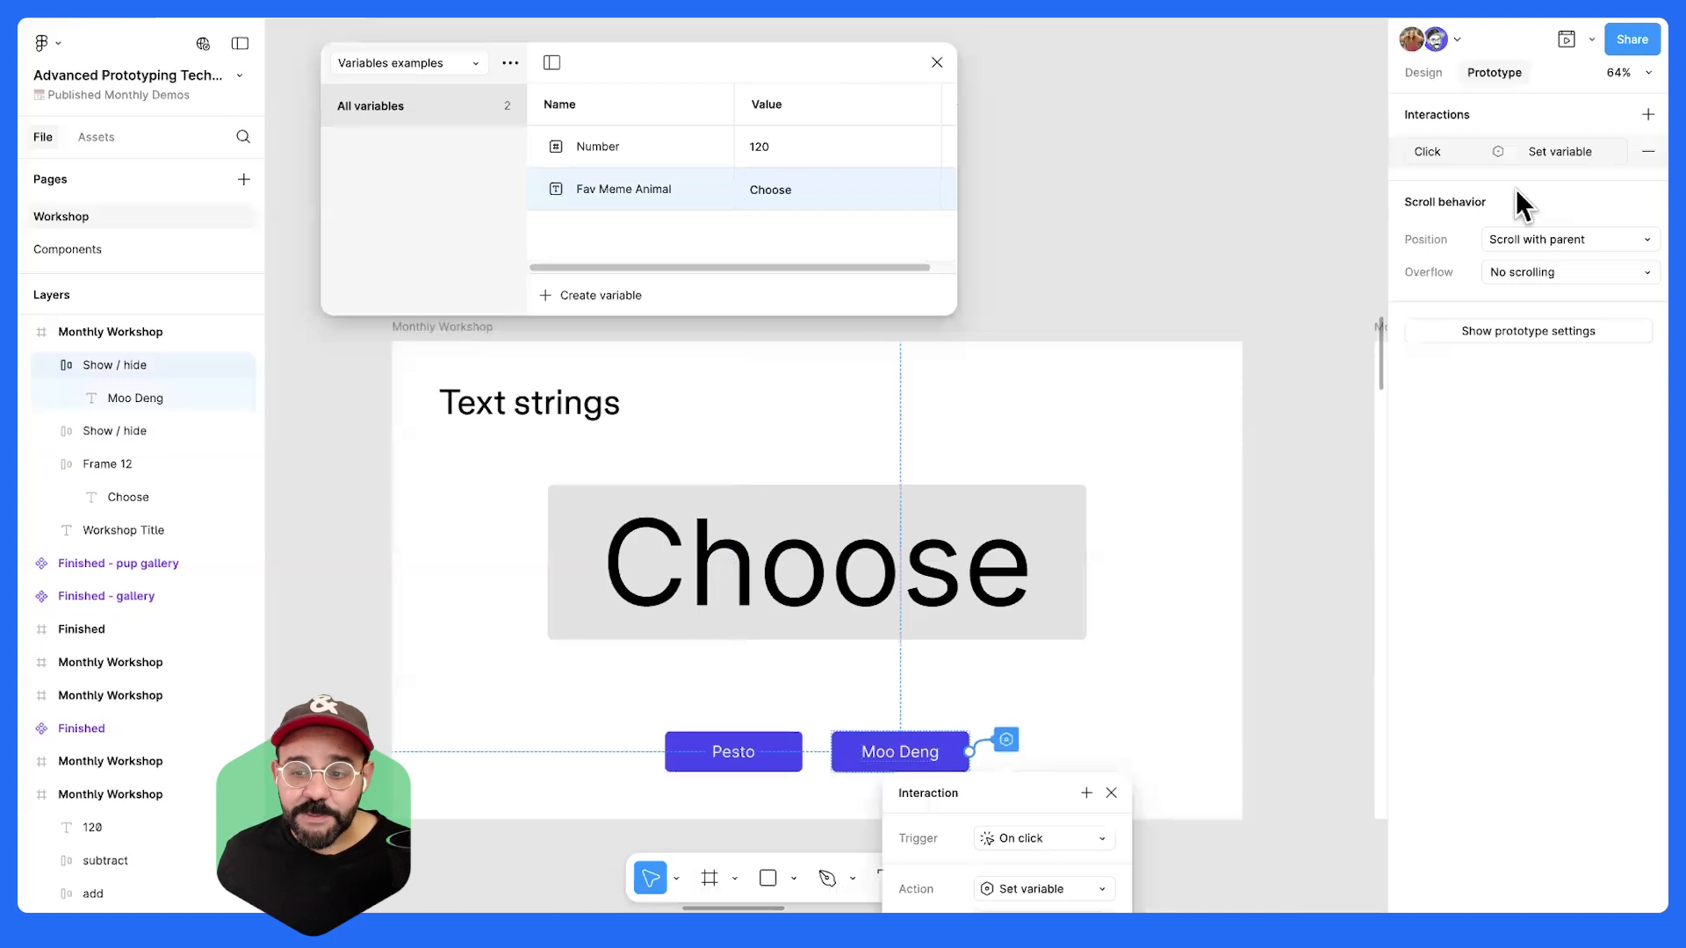
click(1394, 147)
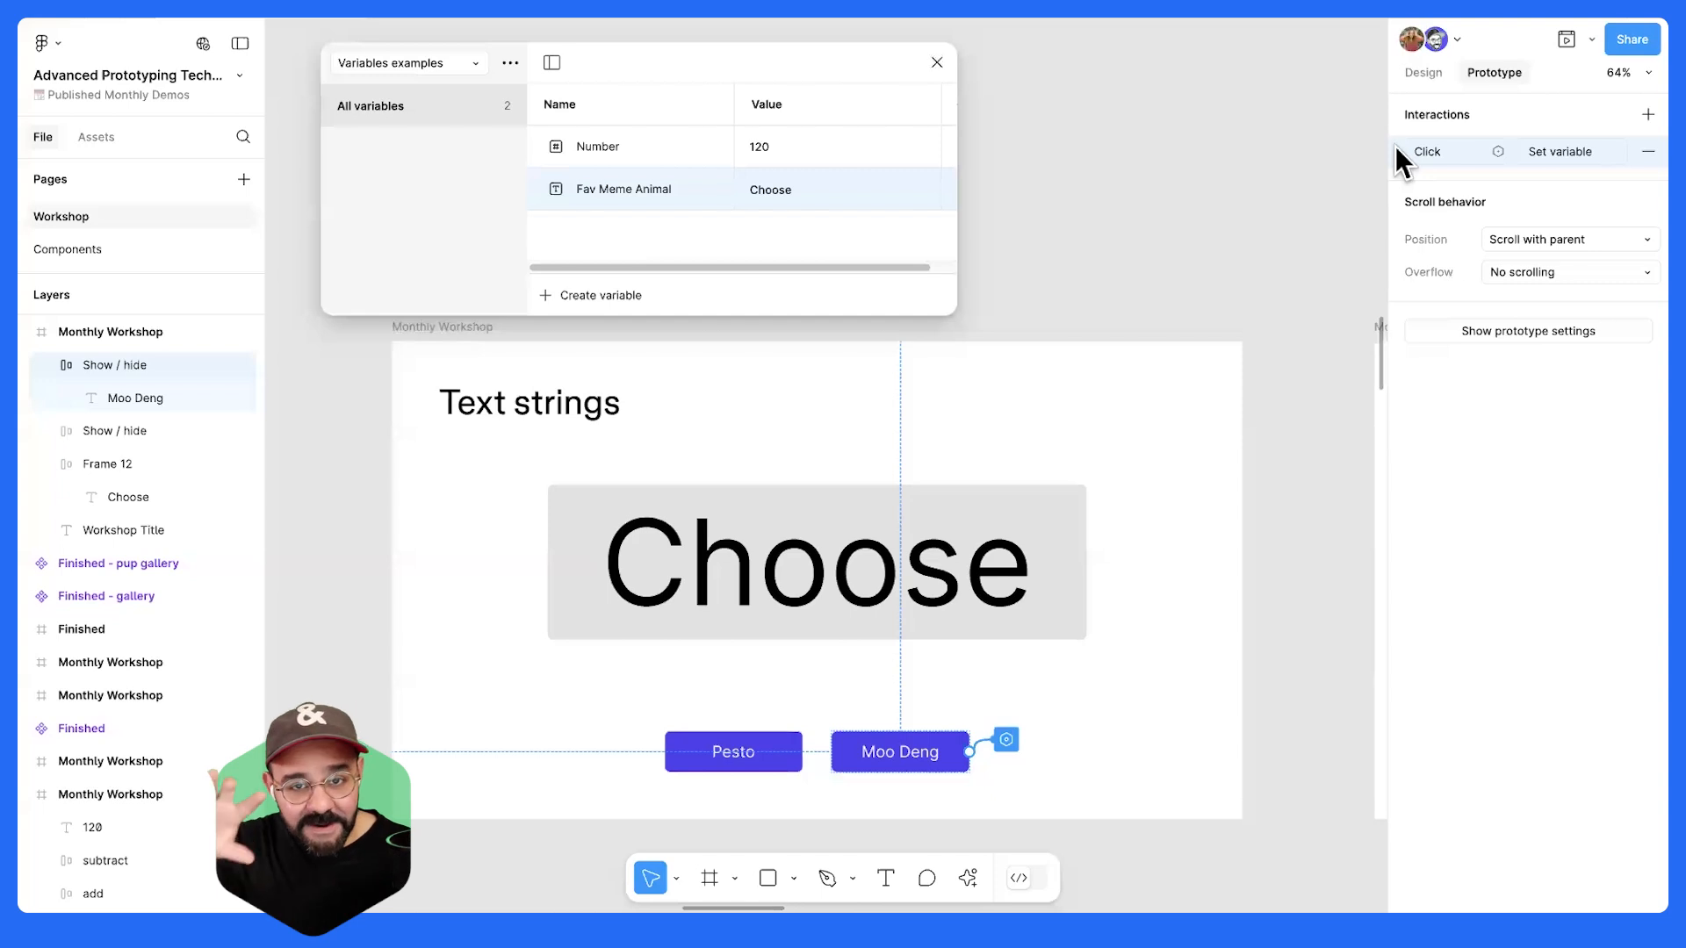
click(1172, 207)
- Go to the Color frame with the robot and enlarge the variables window above it
scroll(1027, 364, down, 10)
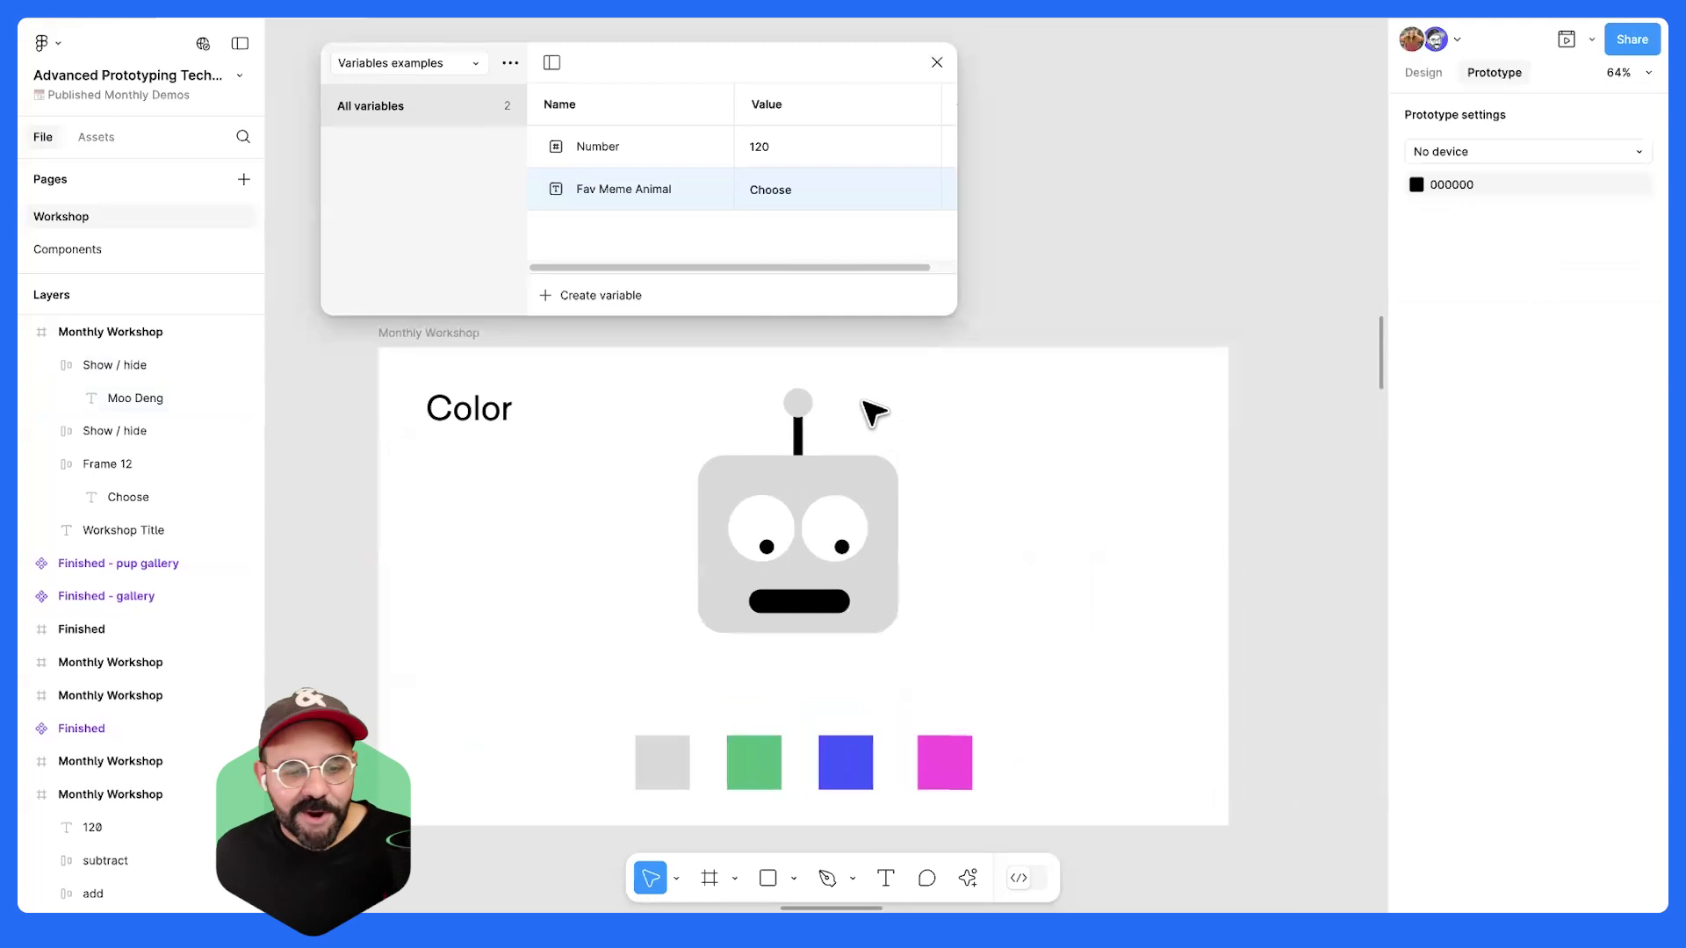
drag(927, 392, 922, 401)
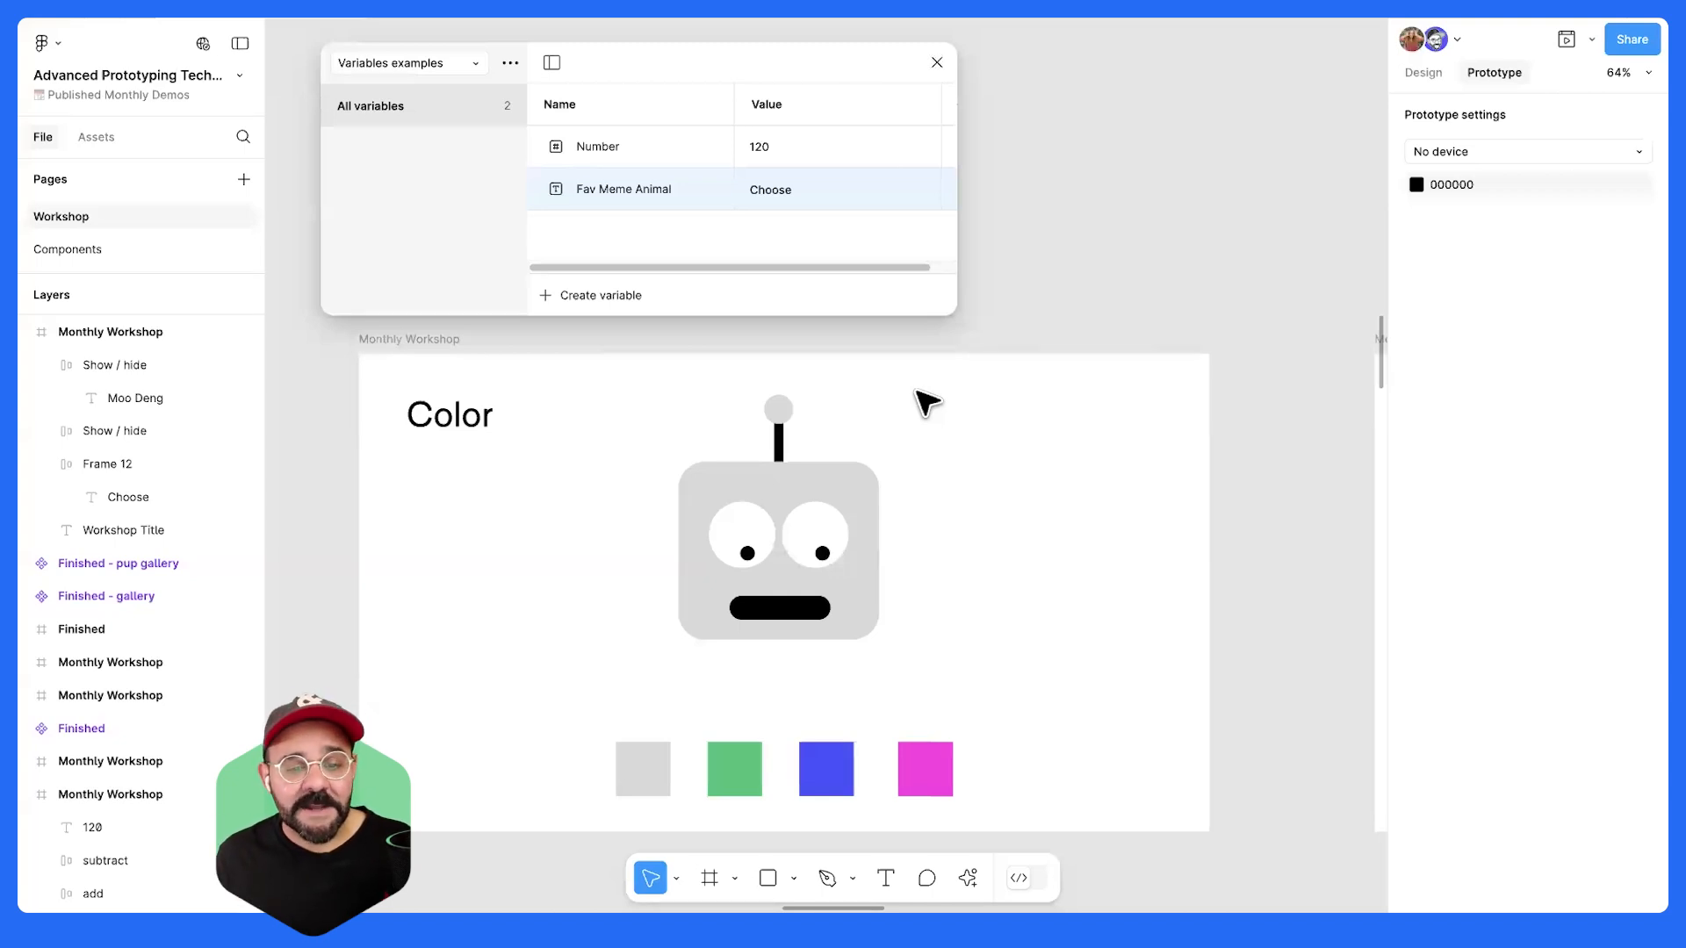
drag(954, 313, 1205, 332)
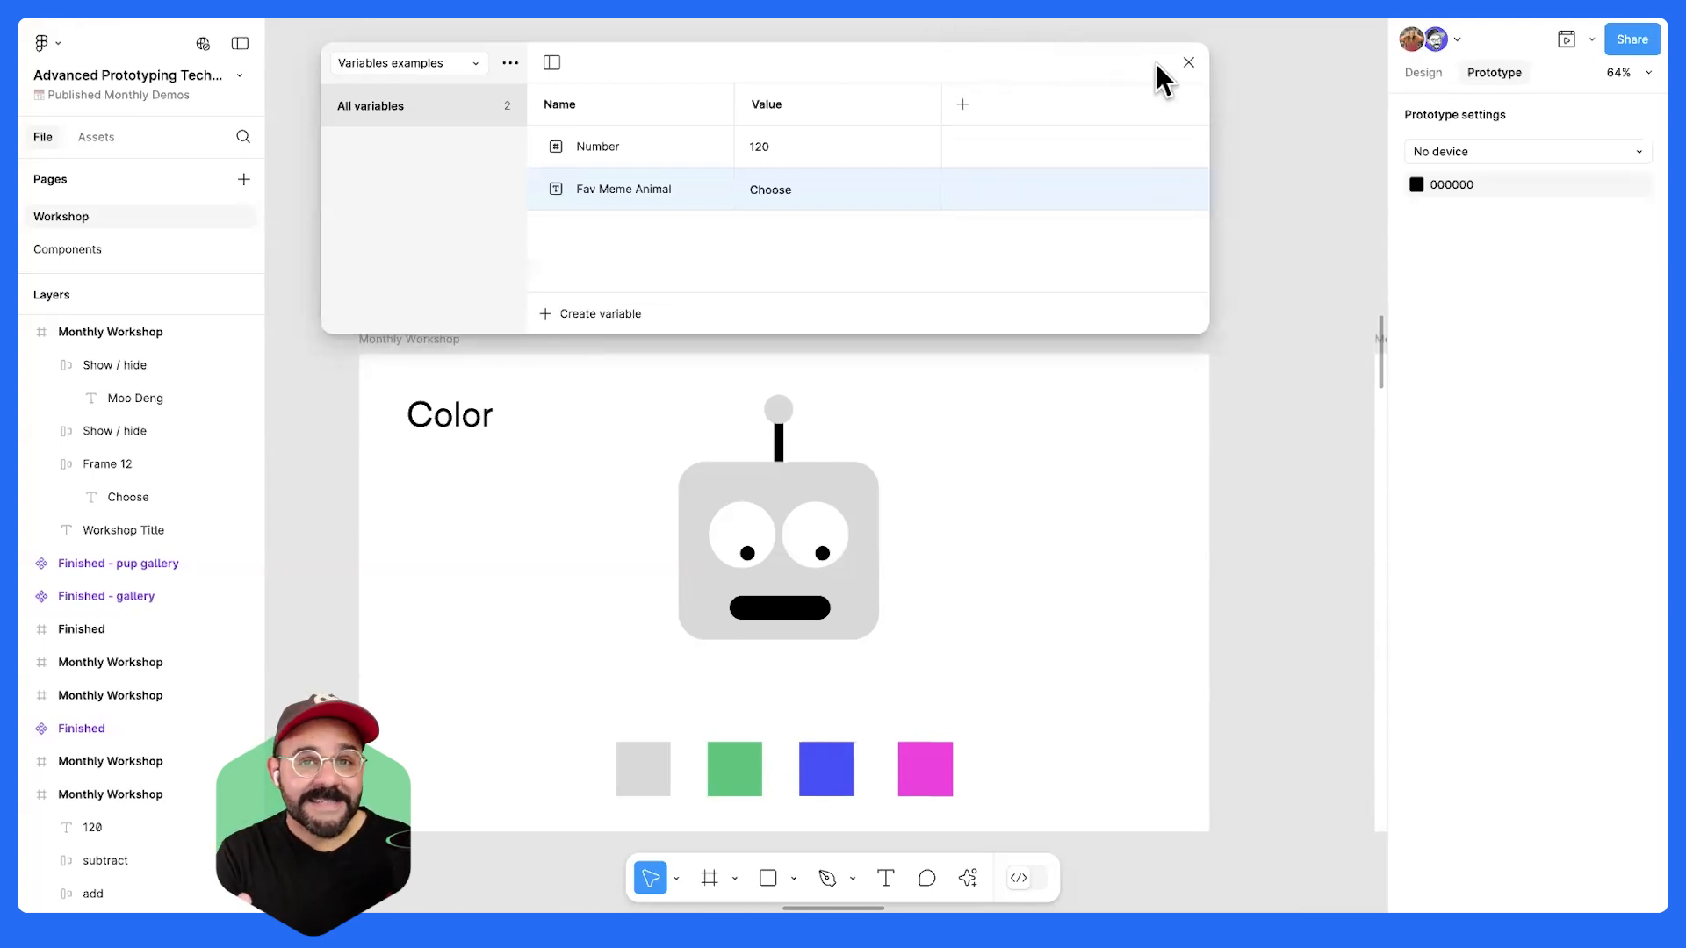
- Create a color variable named Robot Face in the Variables examples collection
click(549, 316)
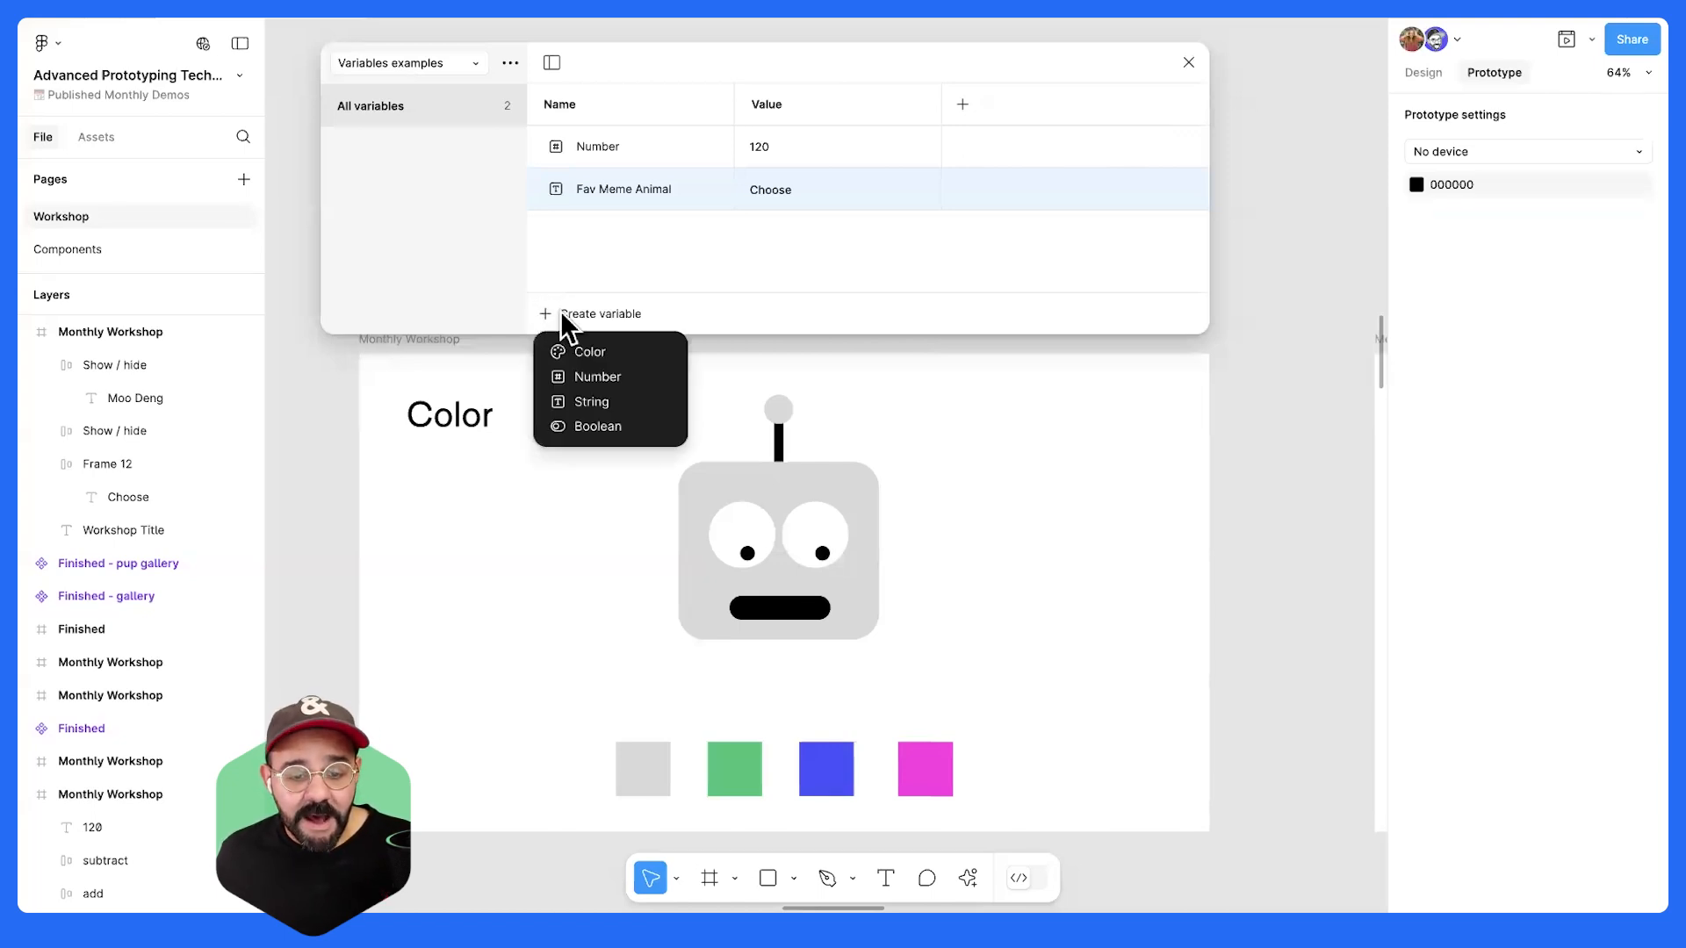
click(603, 351)
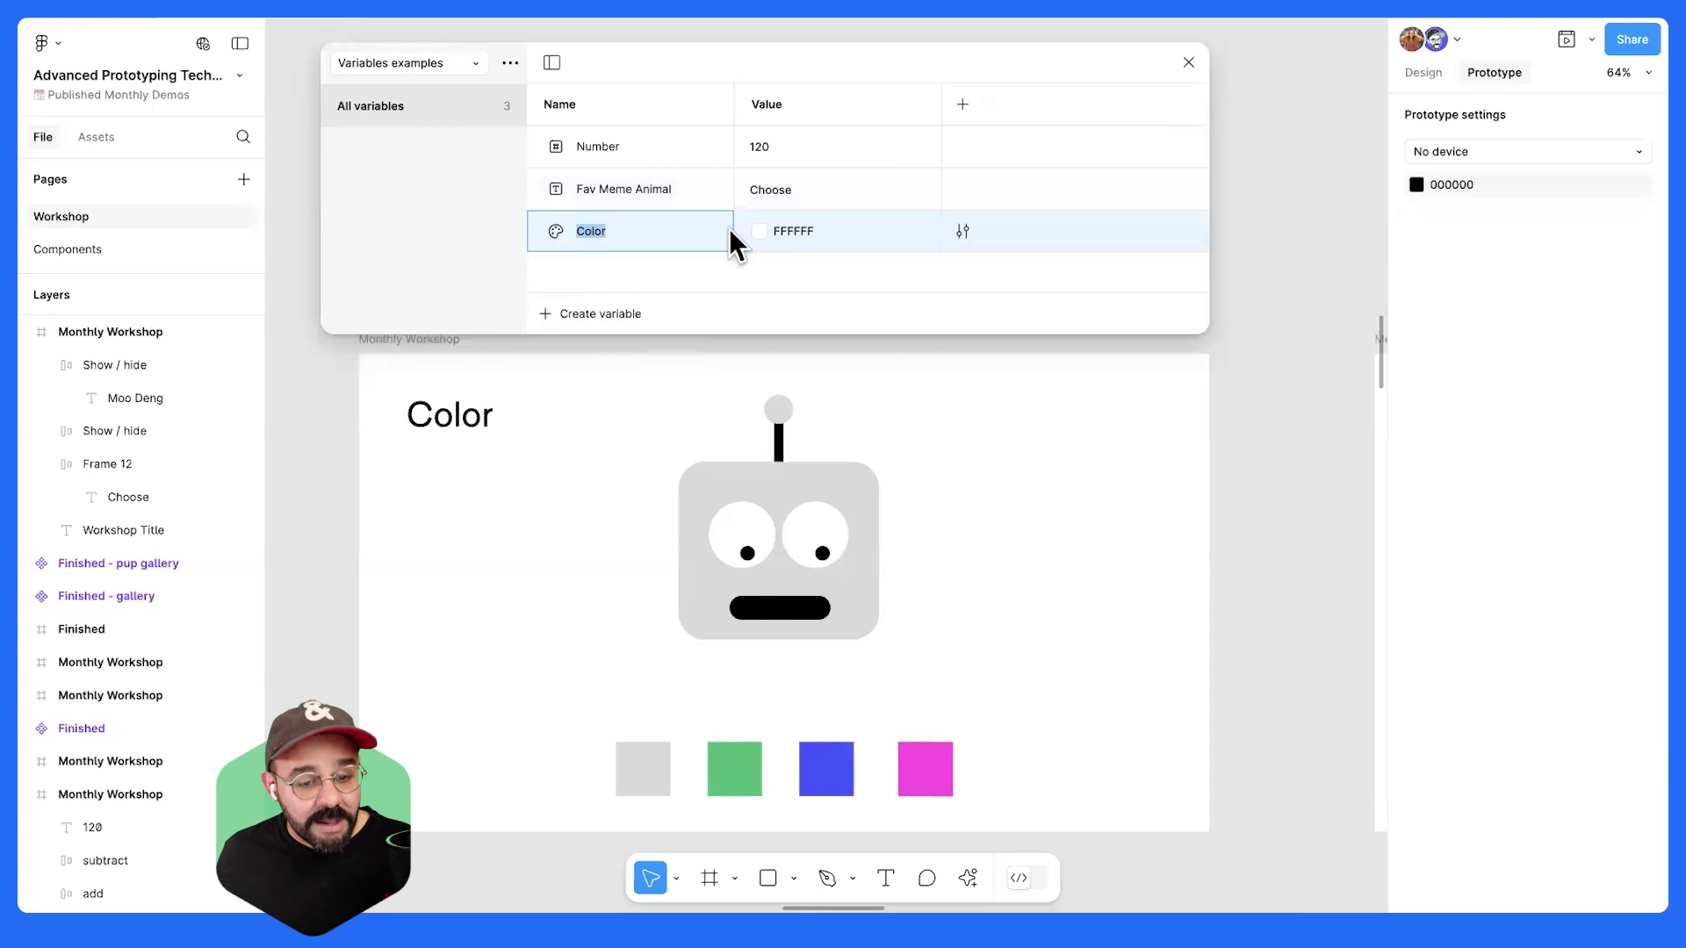
text(Ro)
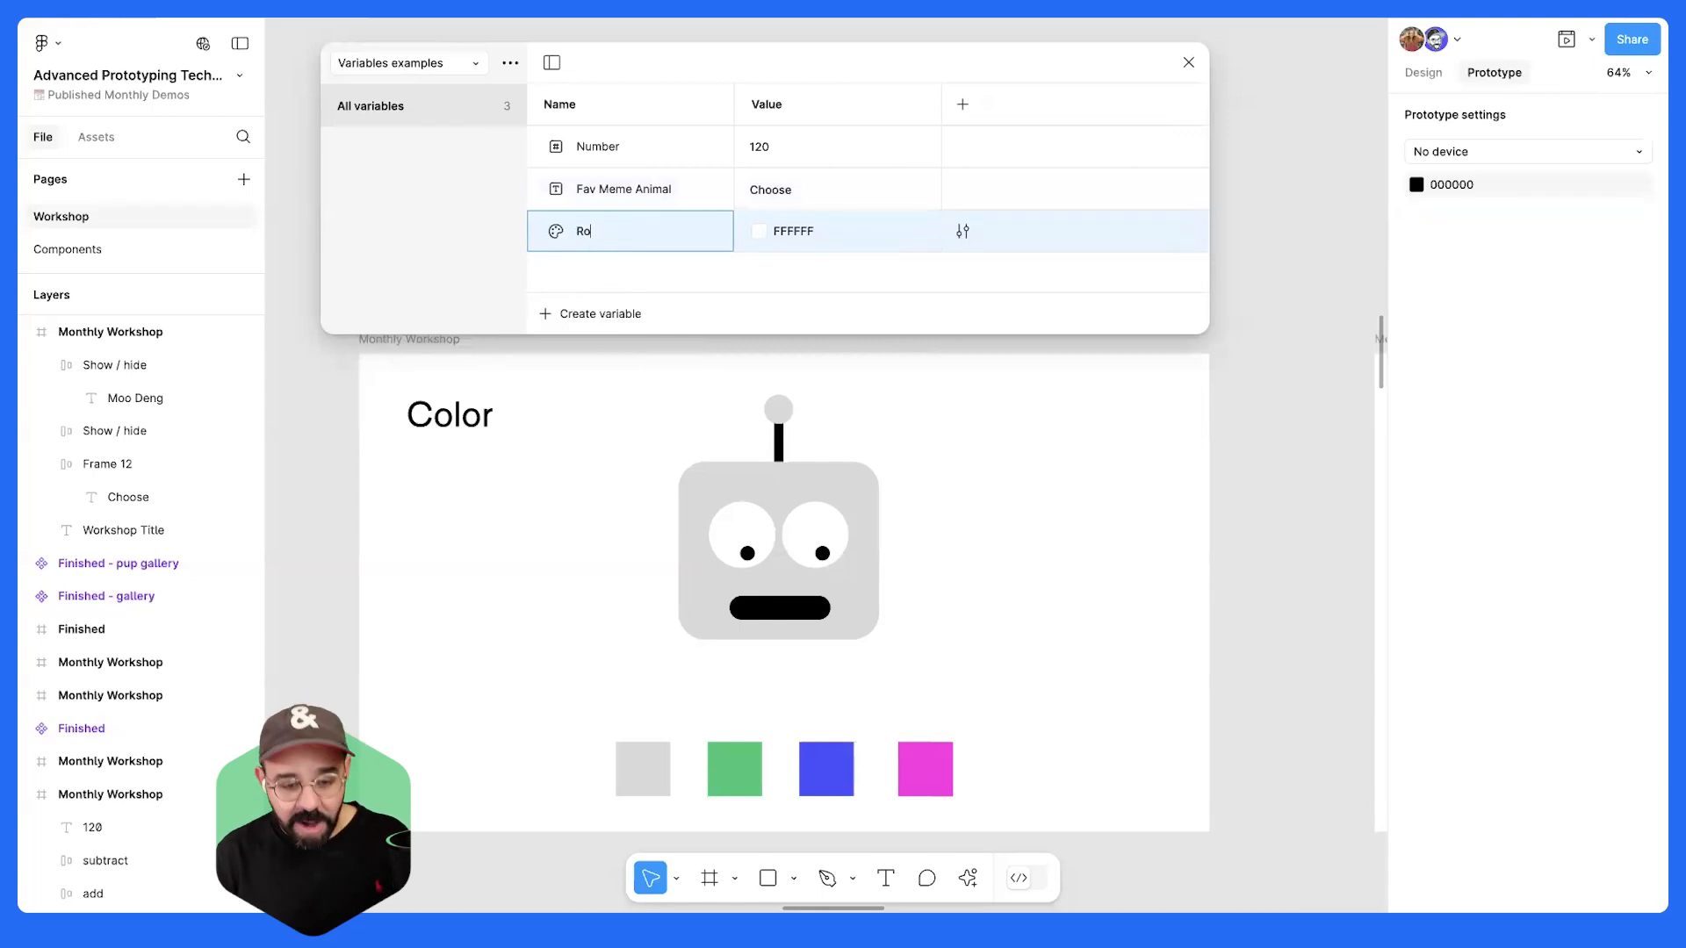
text(bot Face)
key(Return)
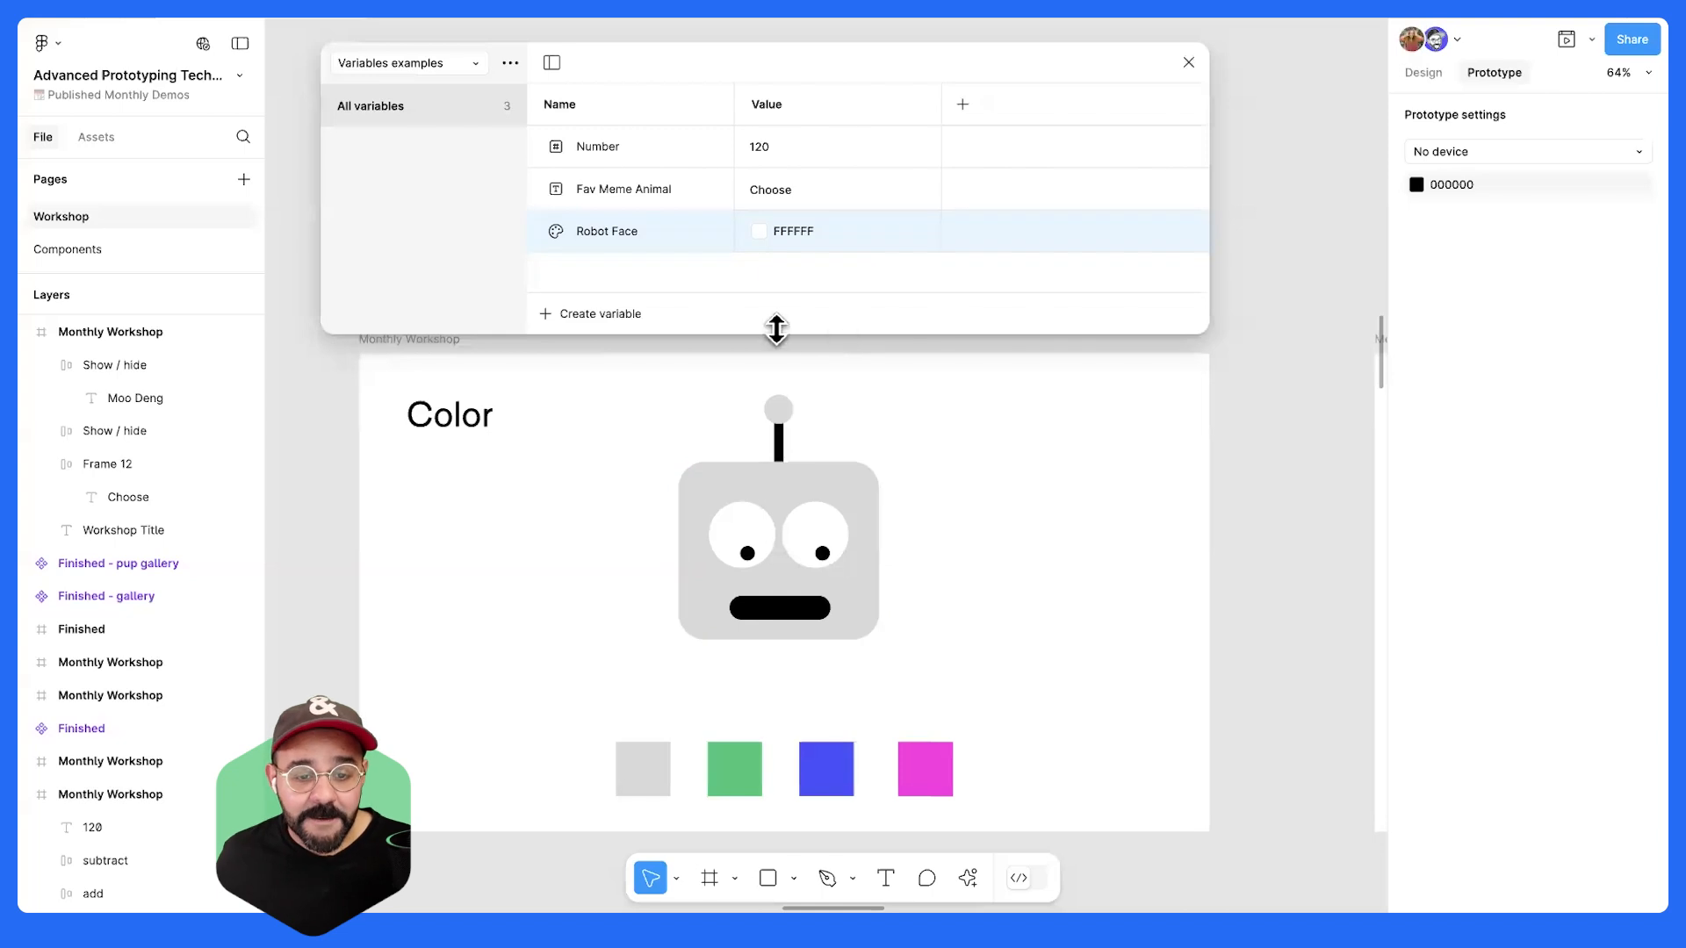
- Set the Robot Face variable's value to D9D9D9 by sampling the gray of the robot on the canvas
click(760, 231)
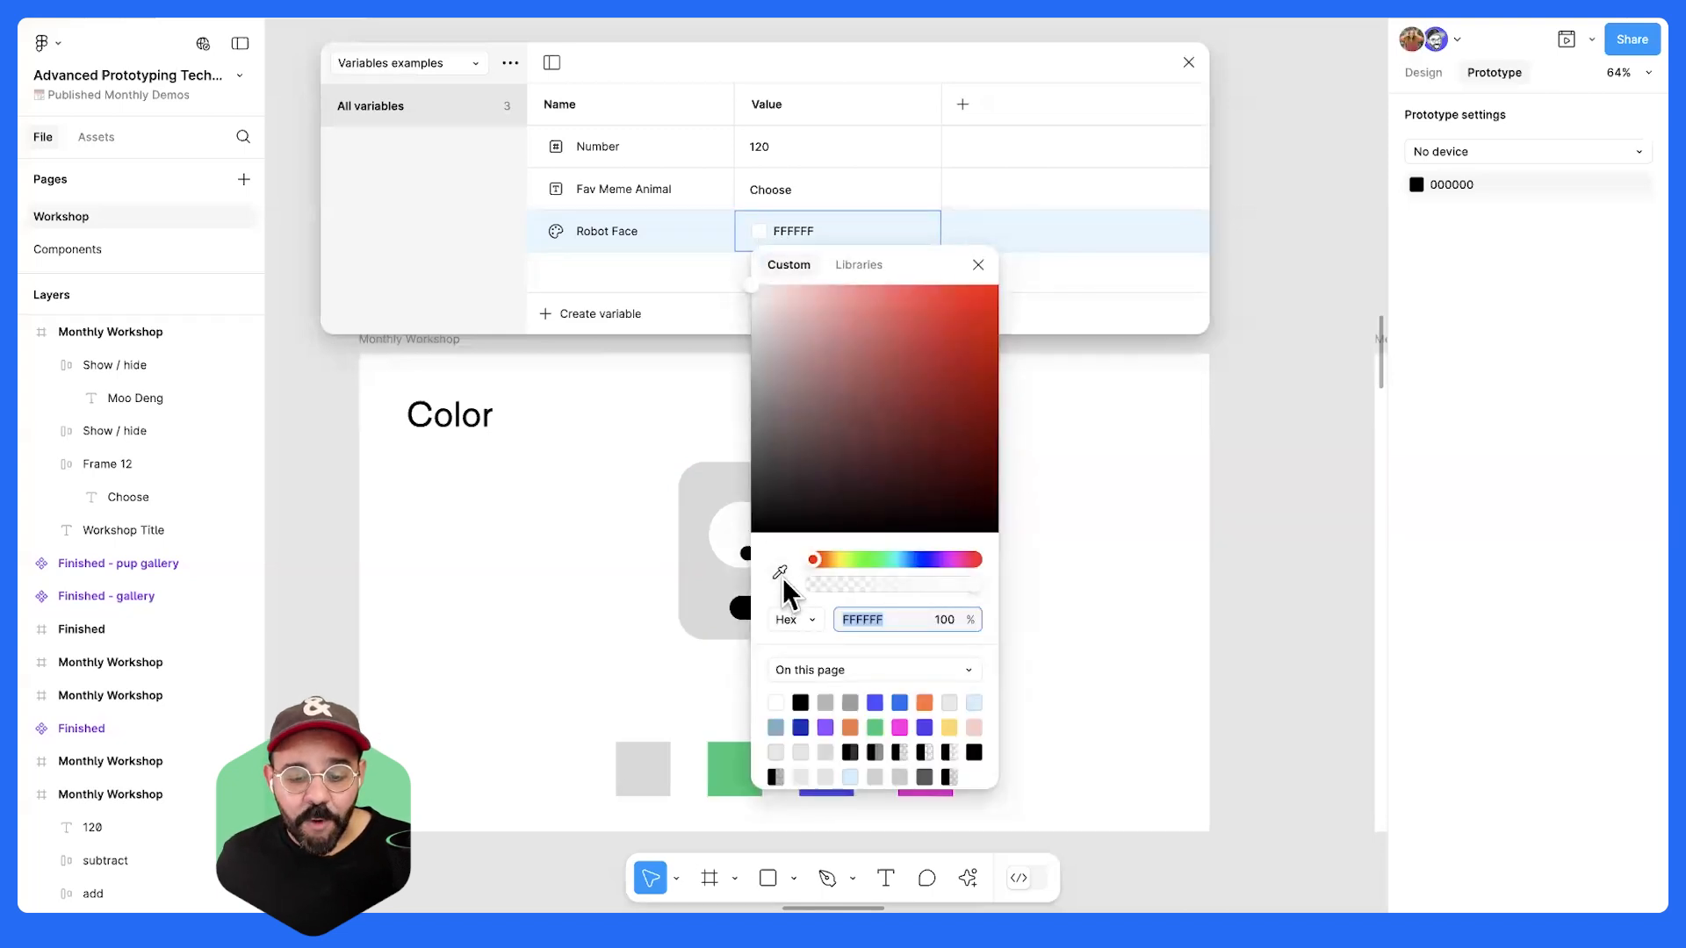
click(760, 233)
click(760, 233)
click(781, 572)
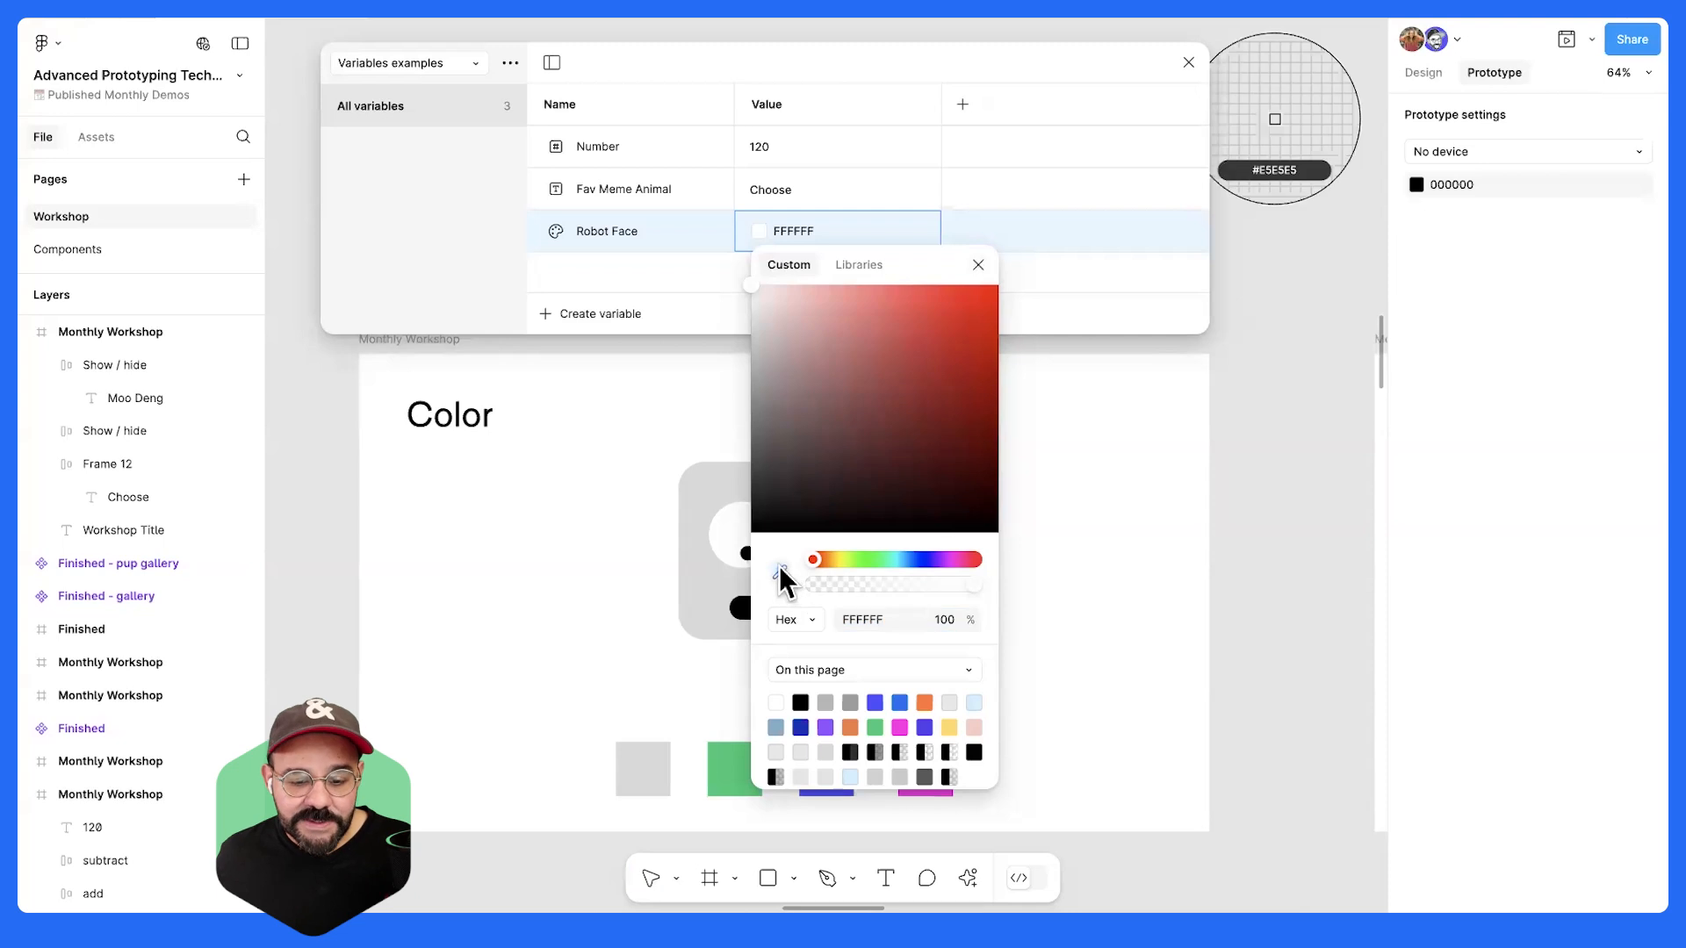
click(1275, 119)
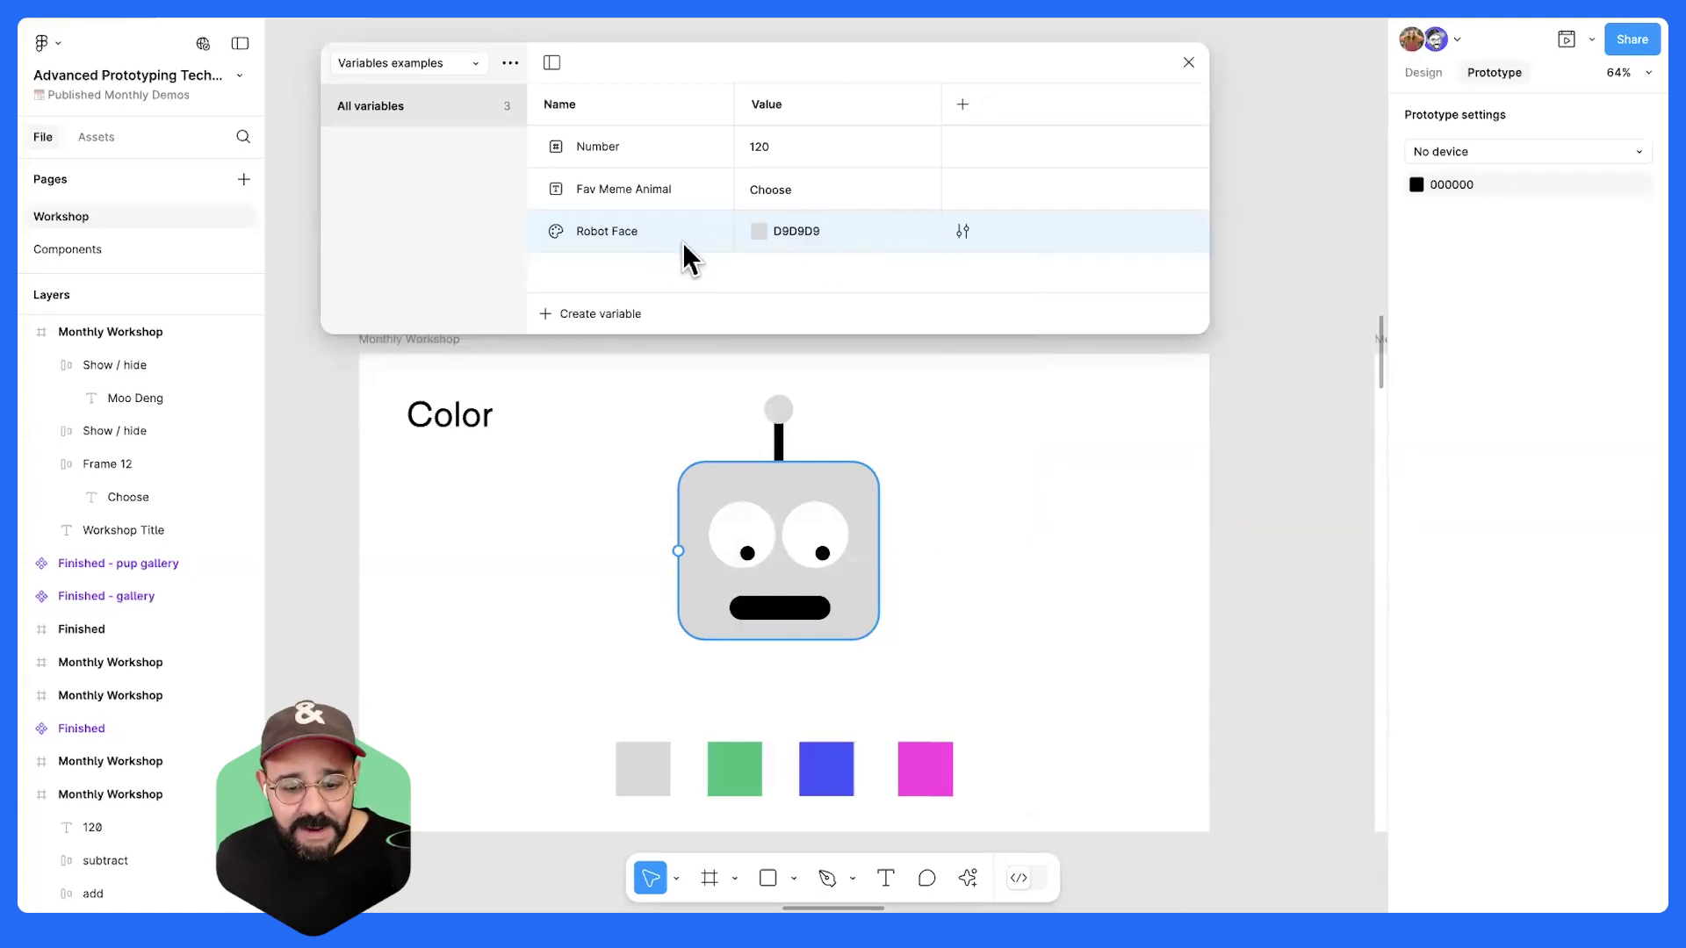
click(857, 494)
click(786, 411)
click(847, 497)
click(786, 410)
click(838, 474)
- Apply the Robot Face color variable to the fill of the circle on the robot's antenna and check the binding
click(785, 411)
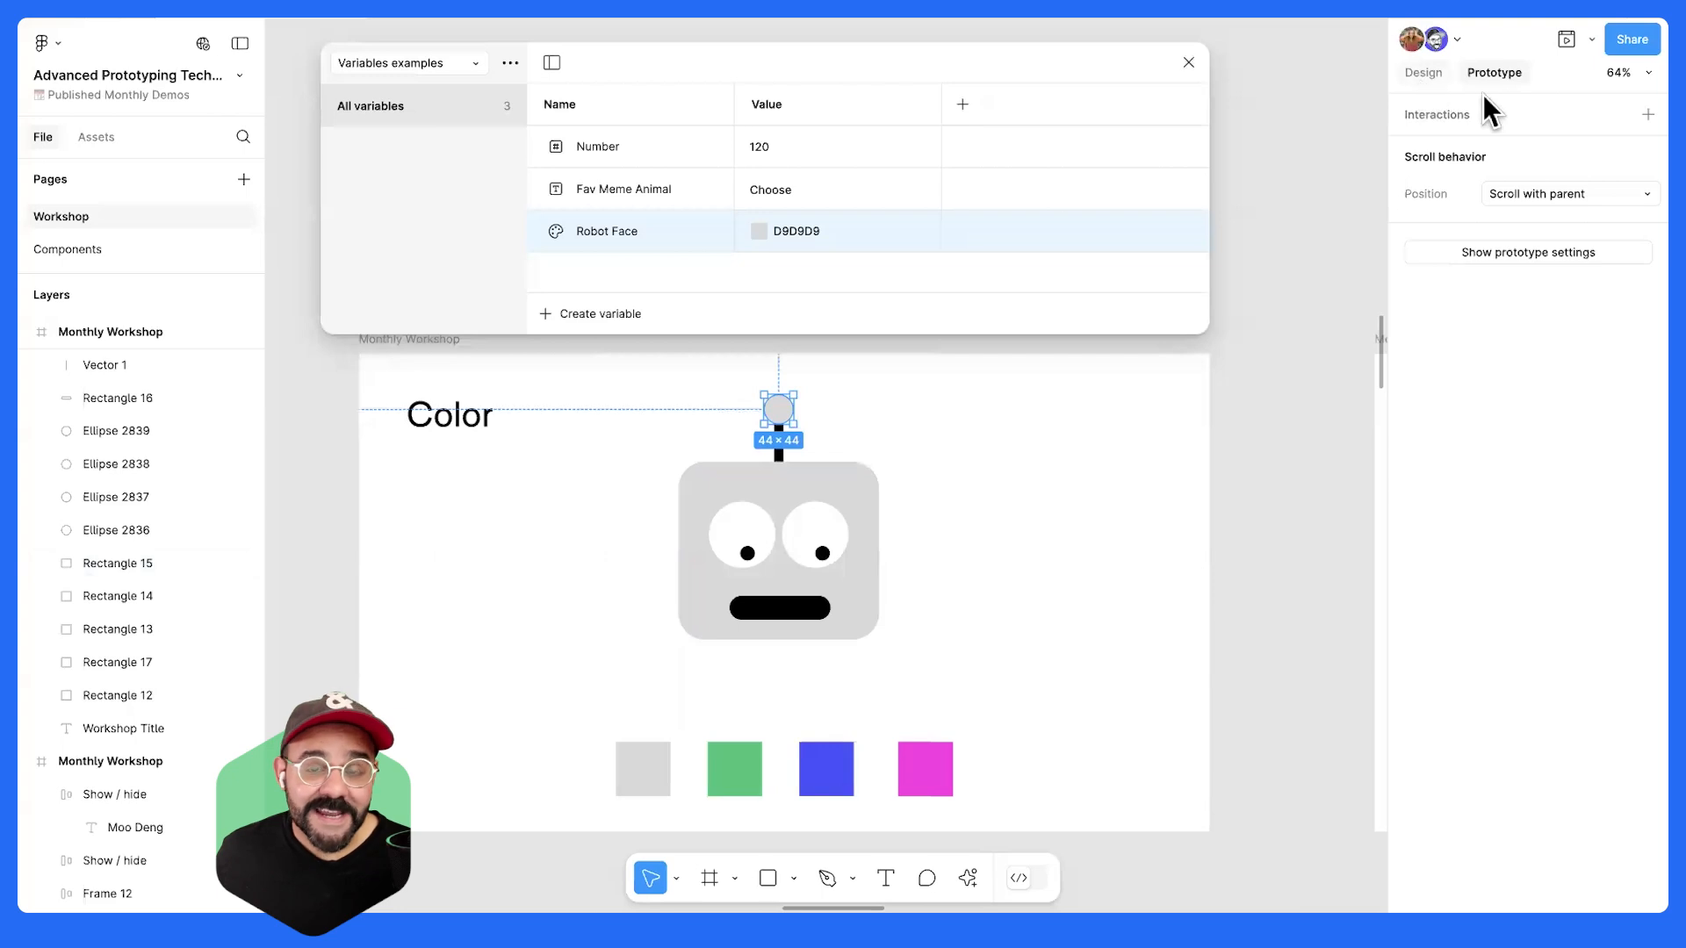
click(1426, 74)
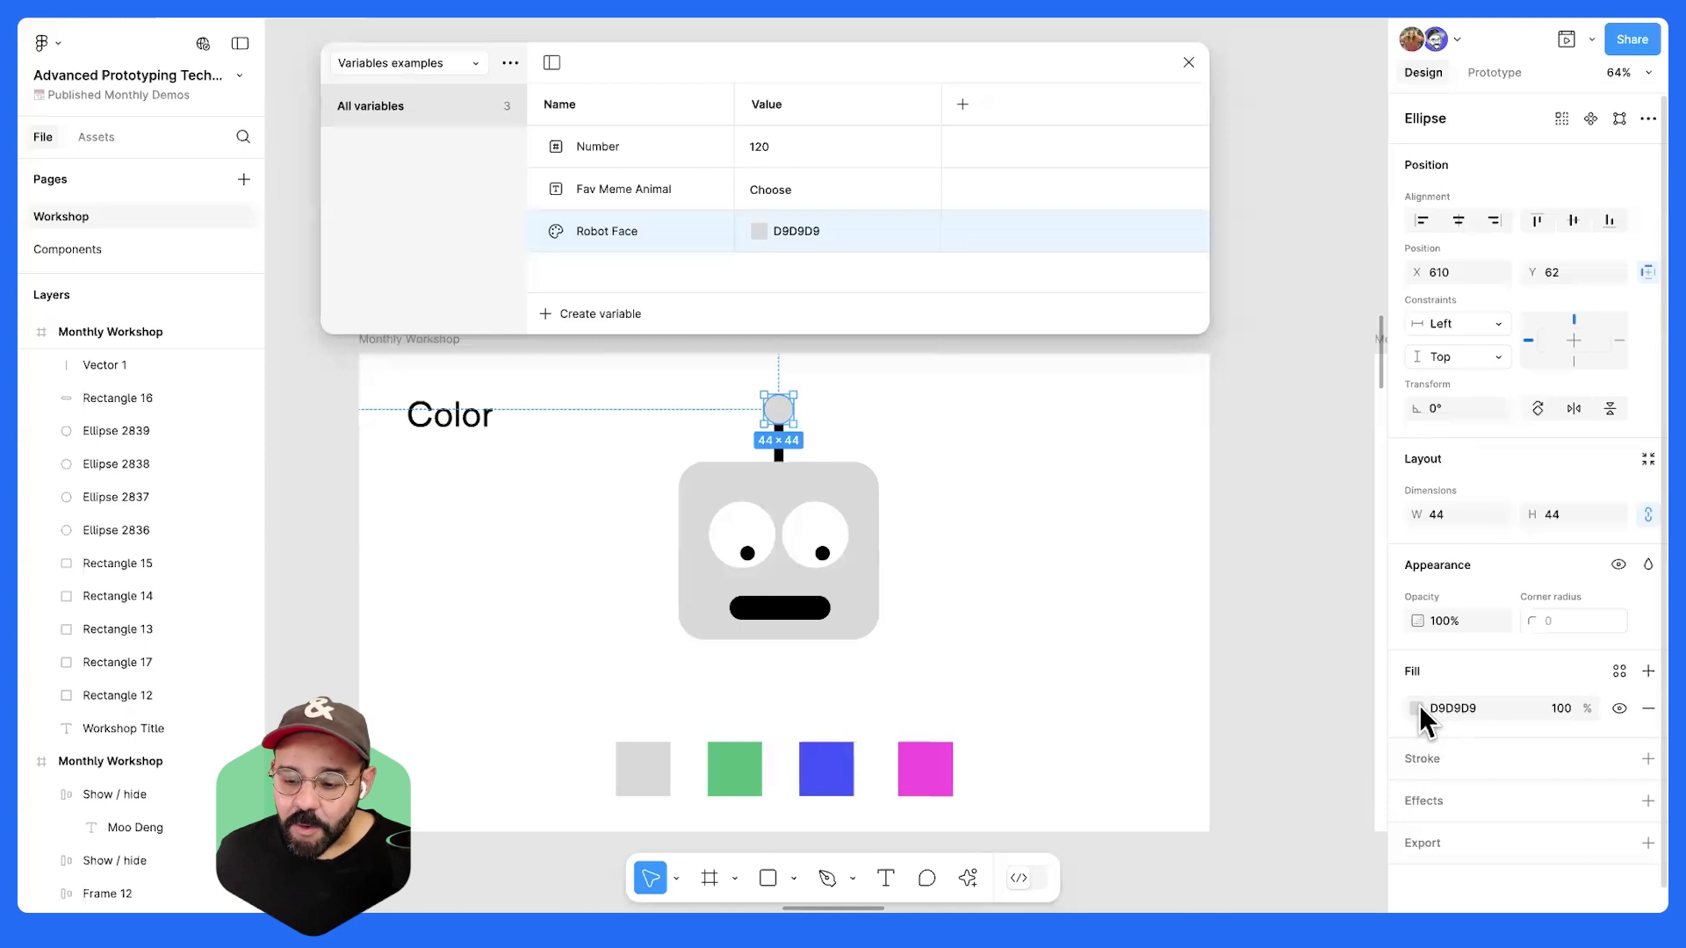
scroll(1417, 704, down, 1)
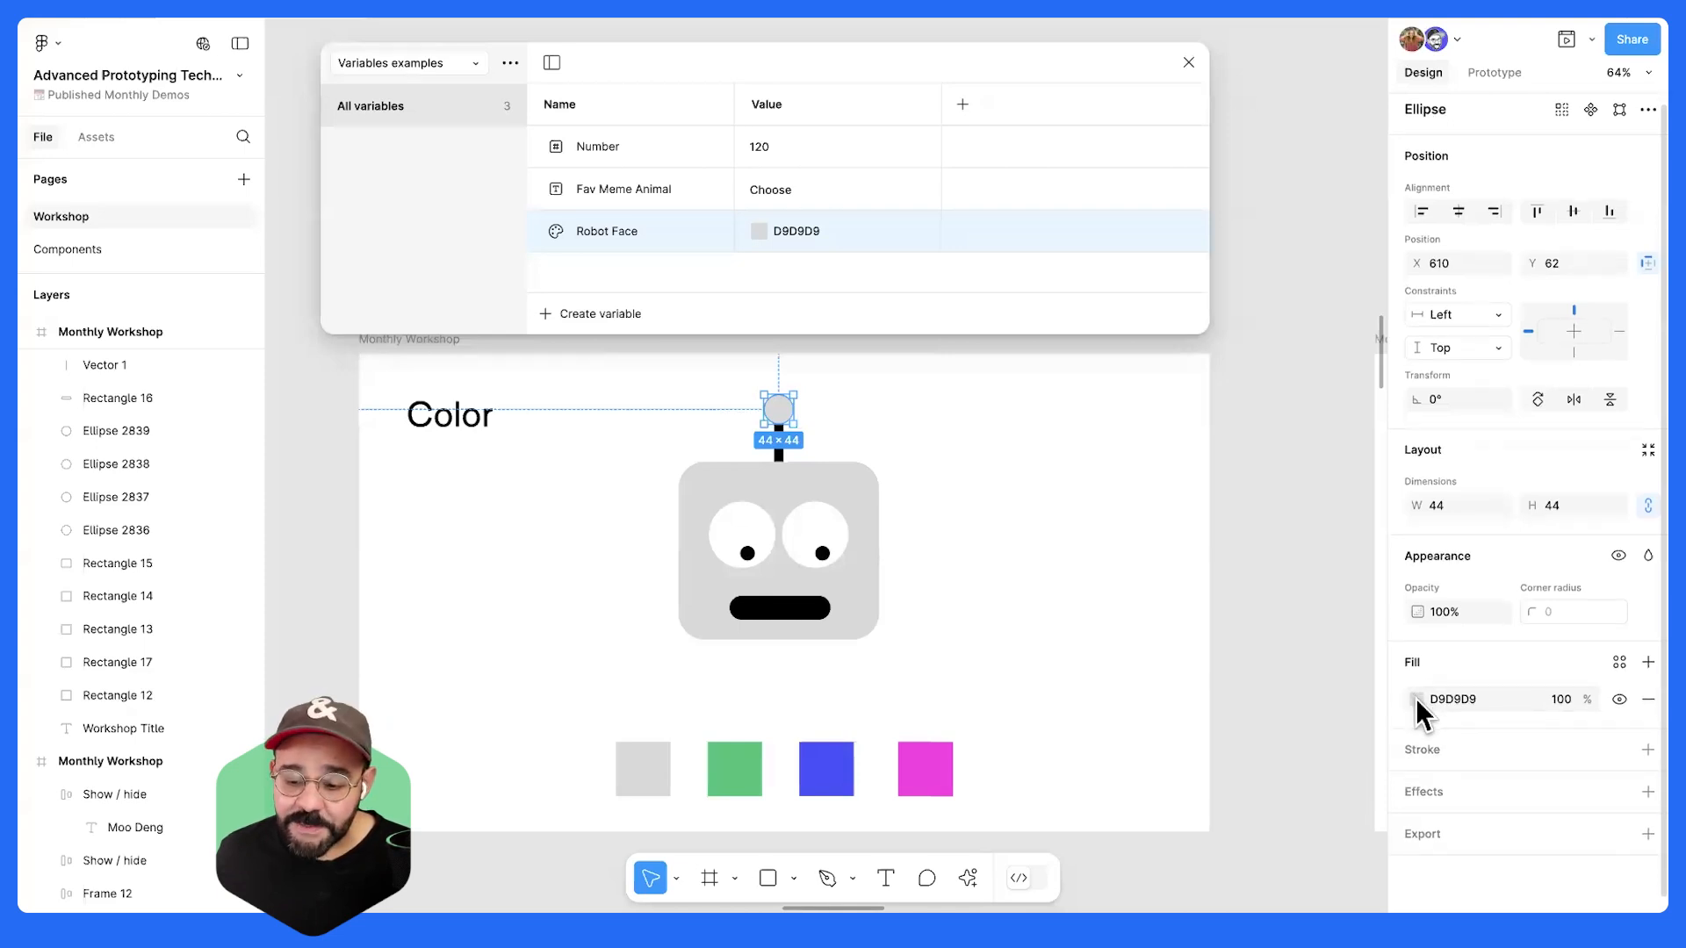
click(1416, 698)
drag(1303, 341, 1300, 396)
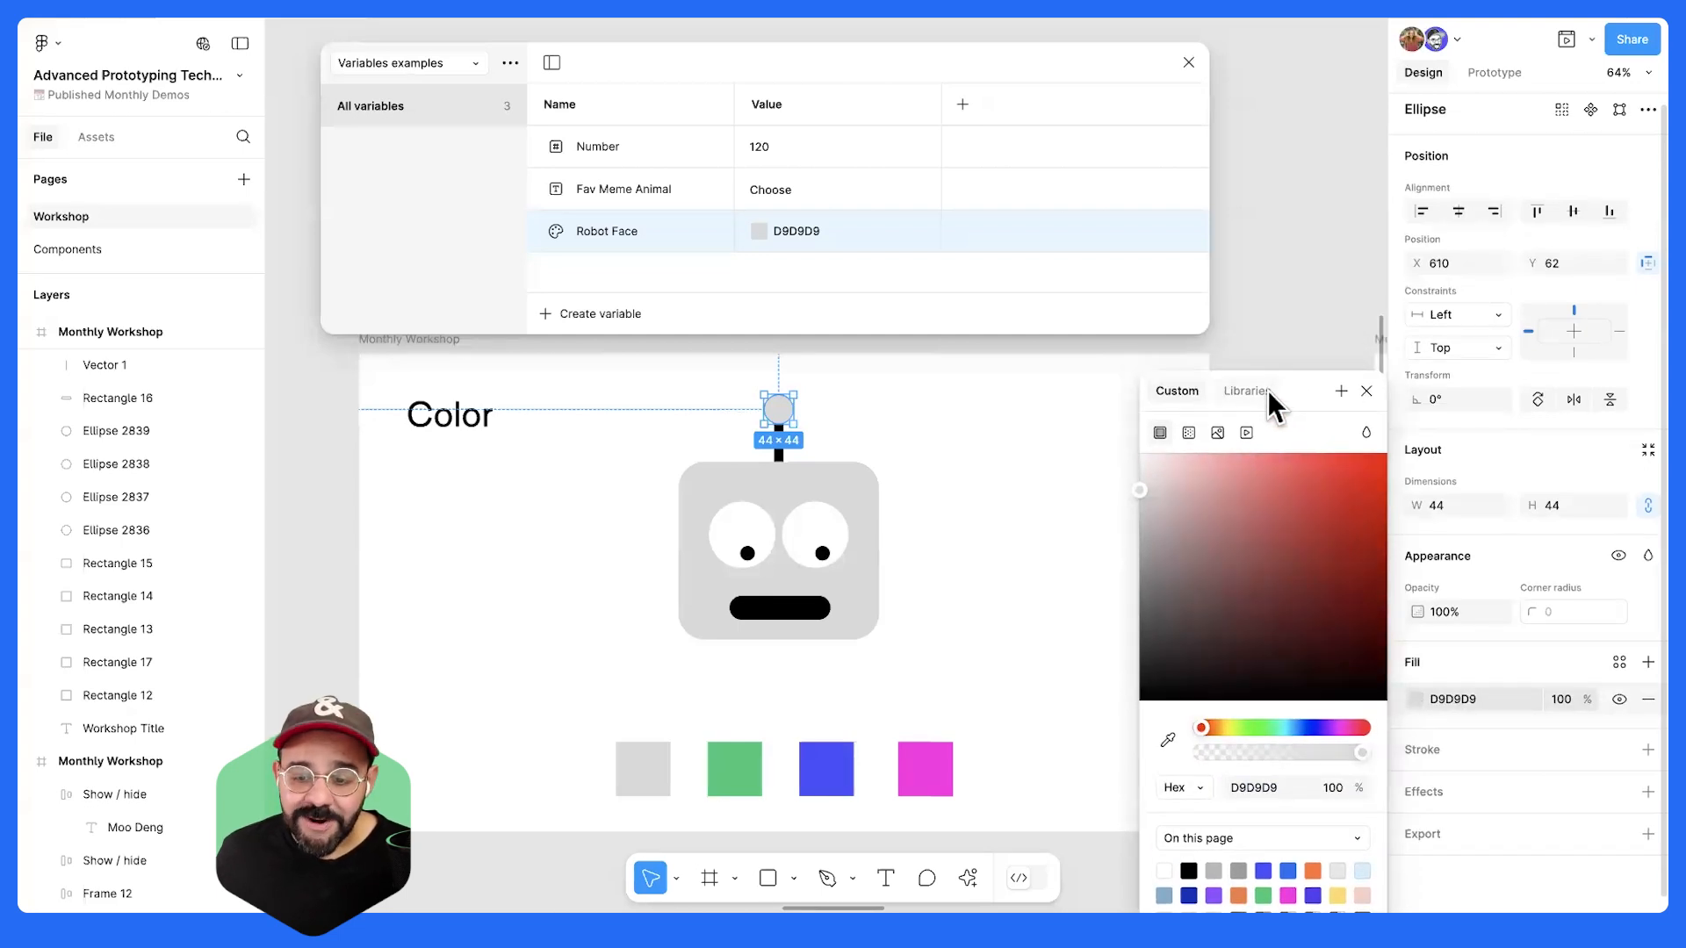
click(1268, 392)
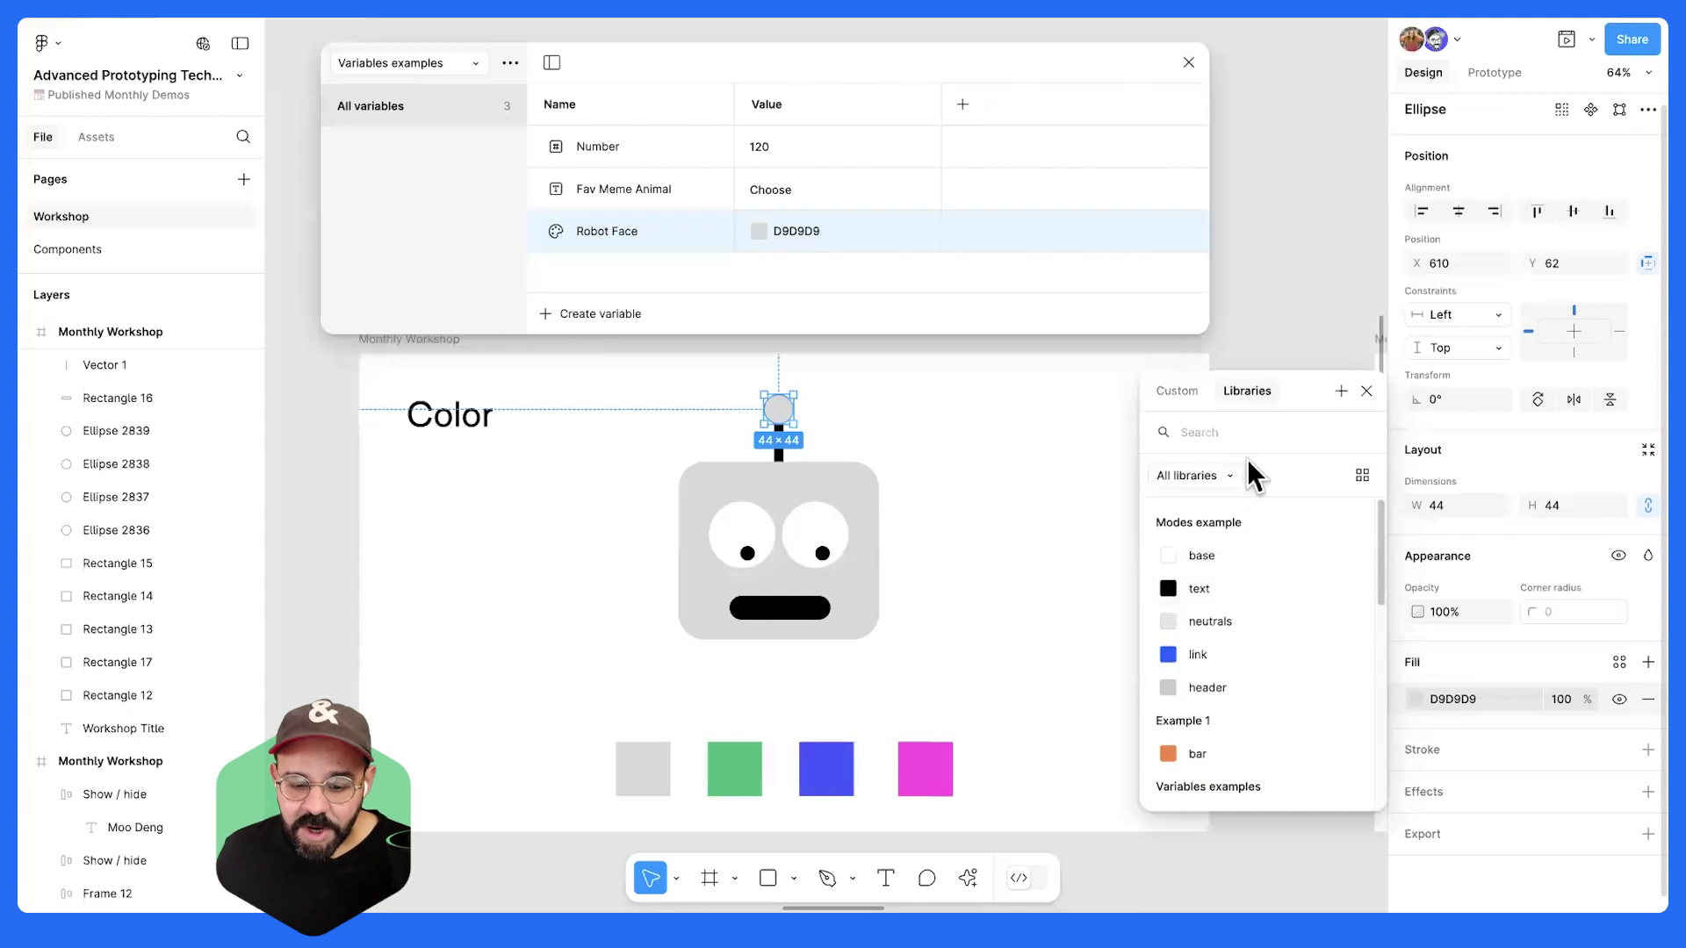
text(Robot)
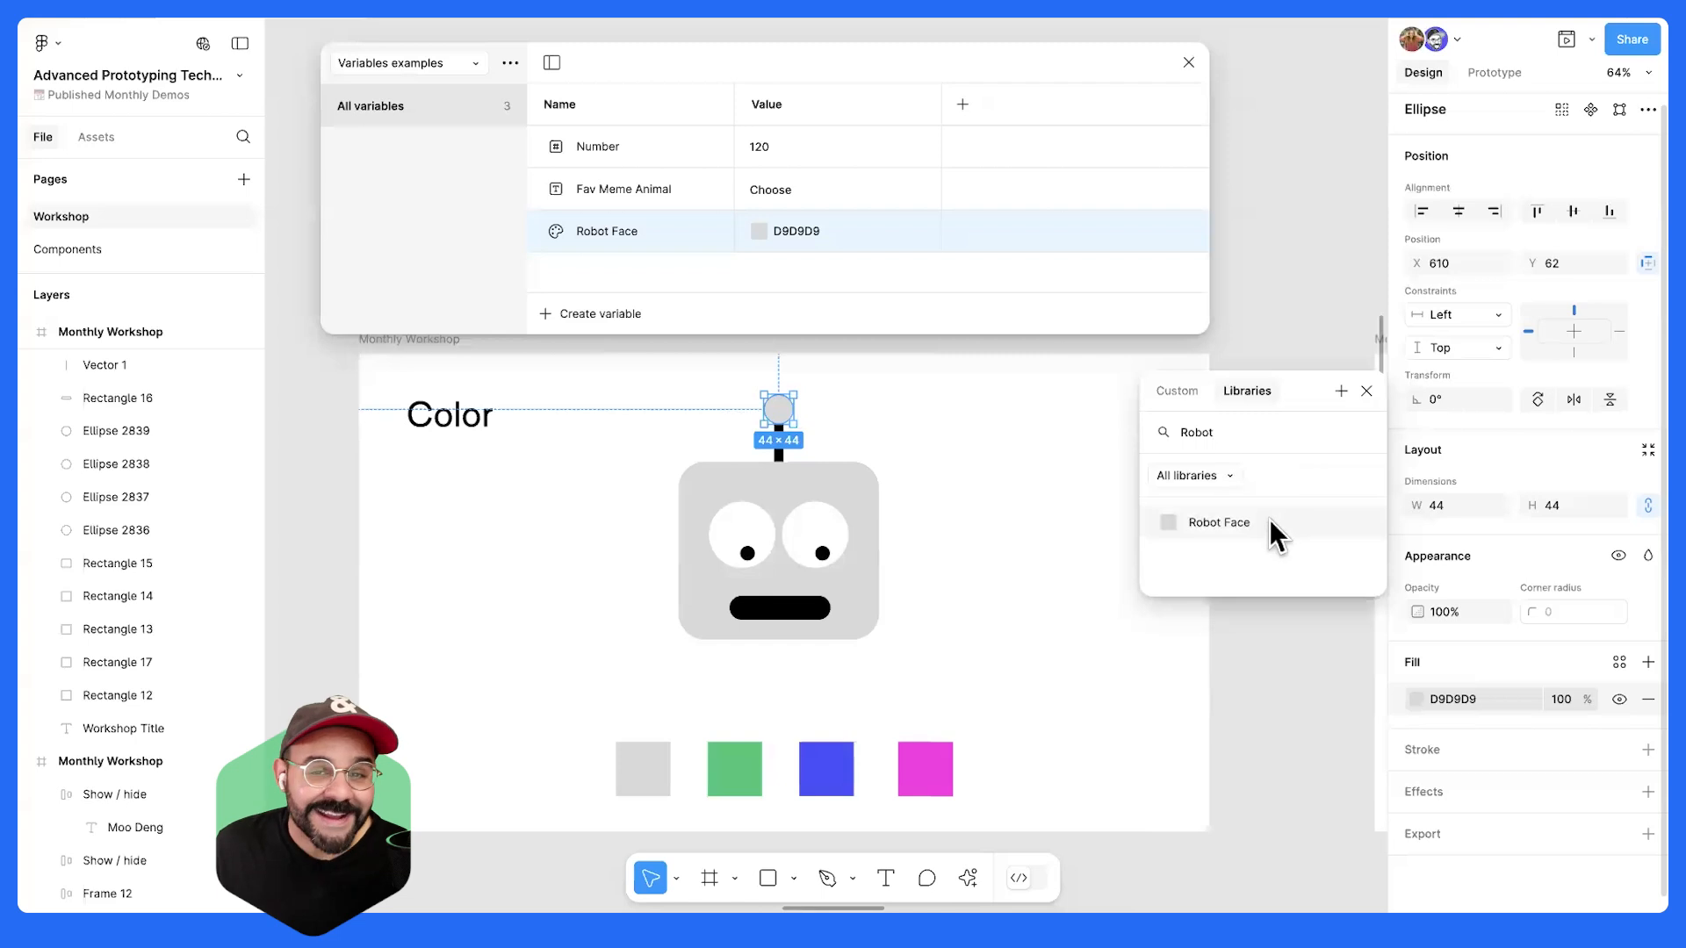
click(1183, 525)
click(963, 429)
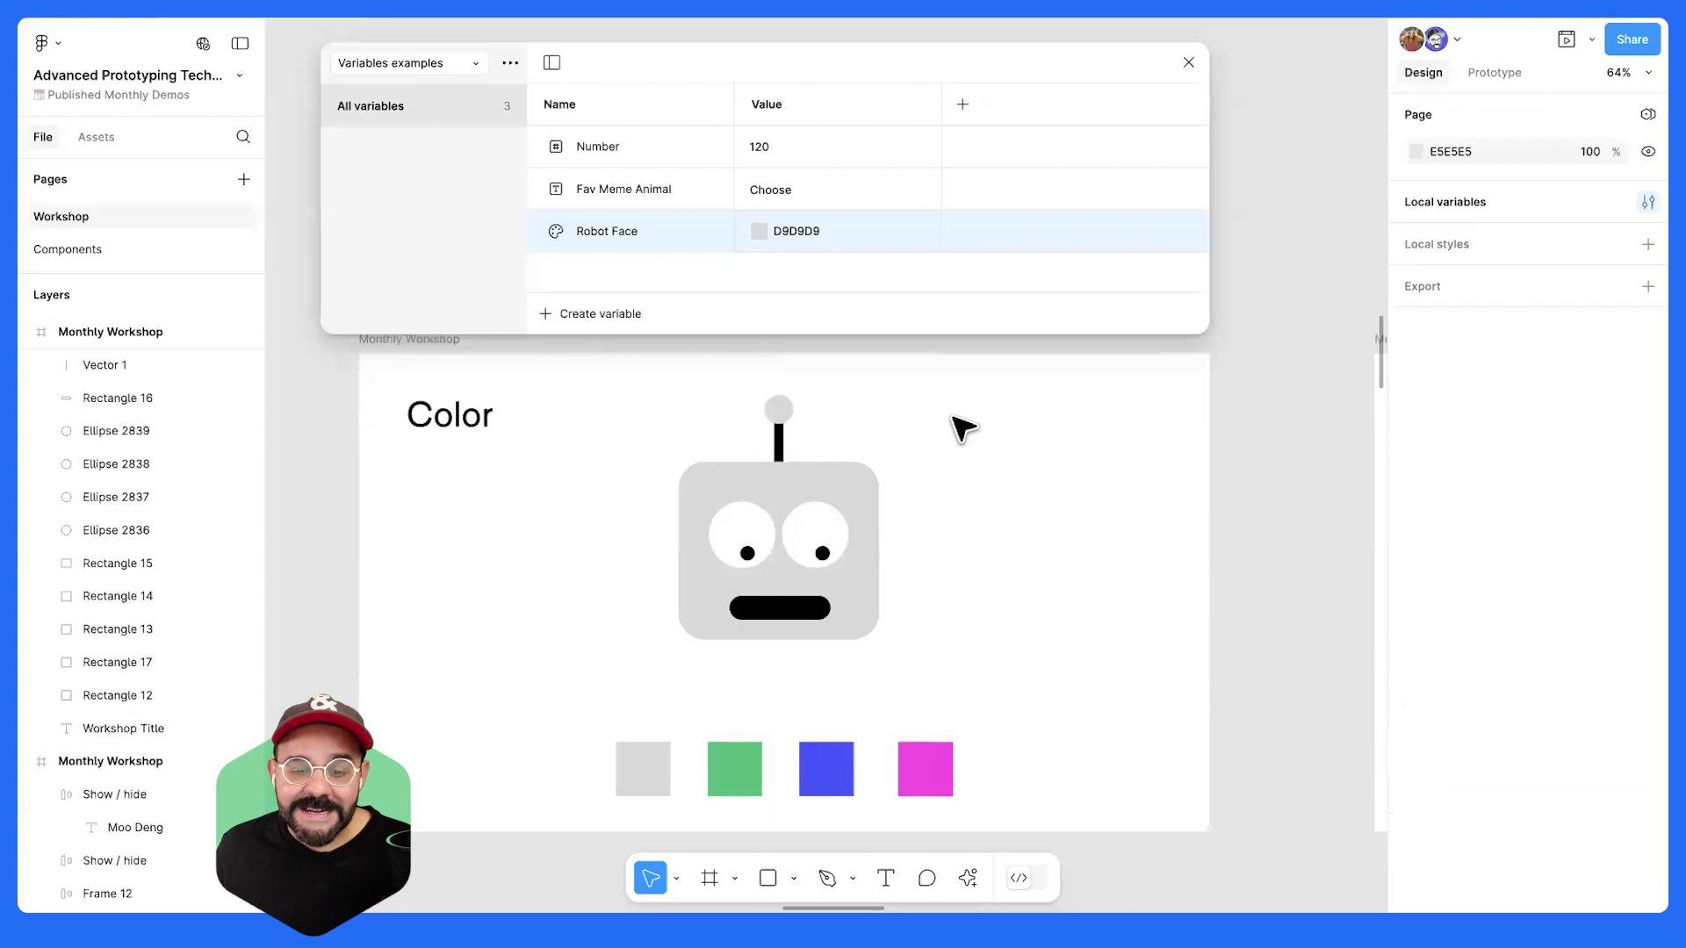
click(778, 410)
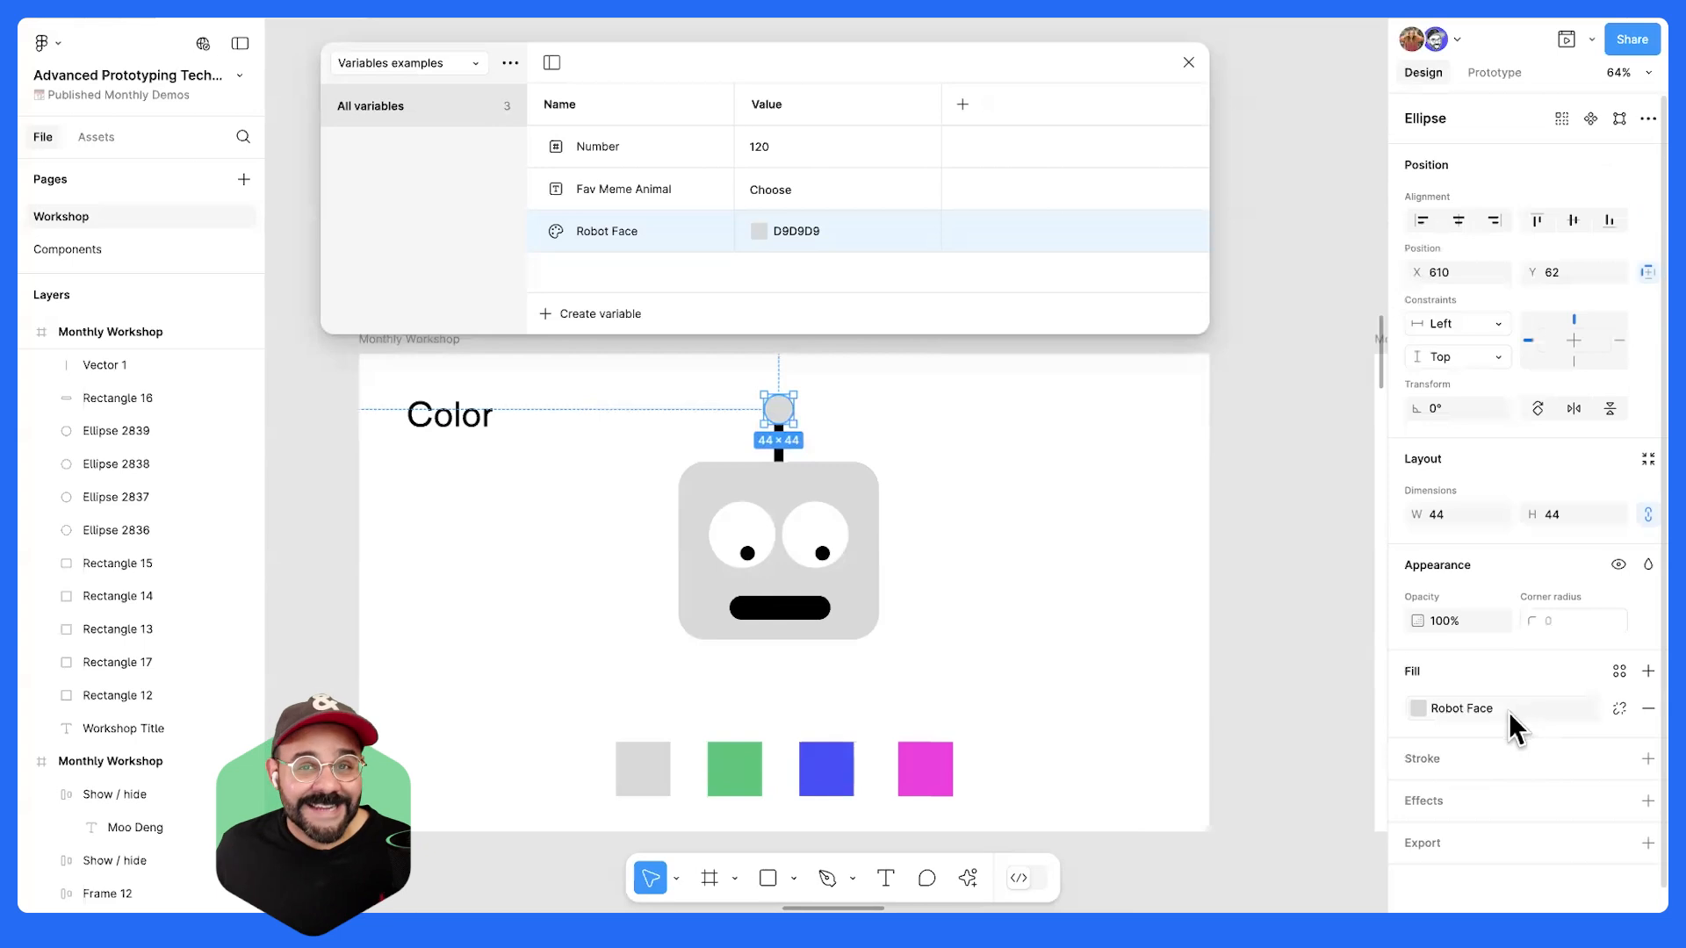
- Apply the Robot Face color variable to the fill of the robot's rounded head rectangle
click(869, 469)
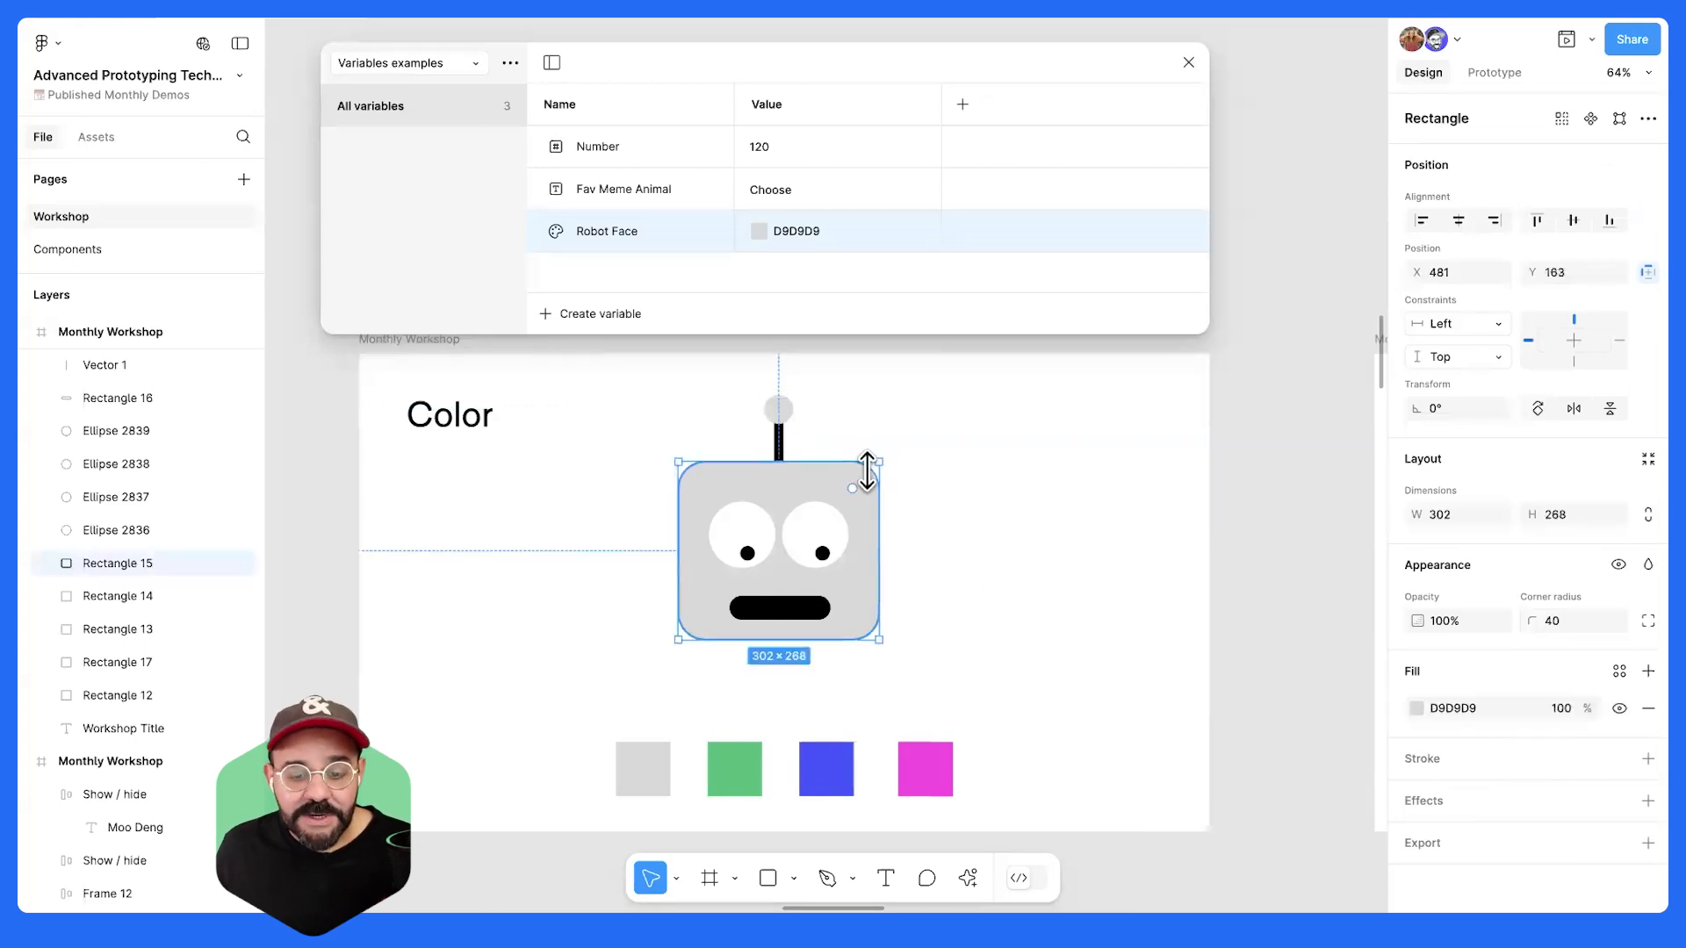
click(1416, 706)
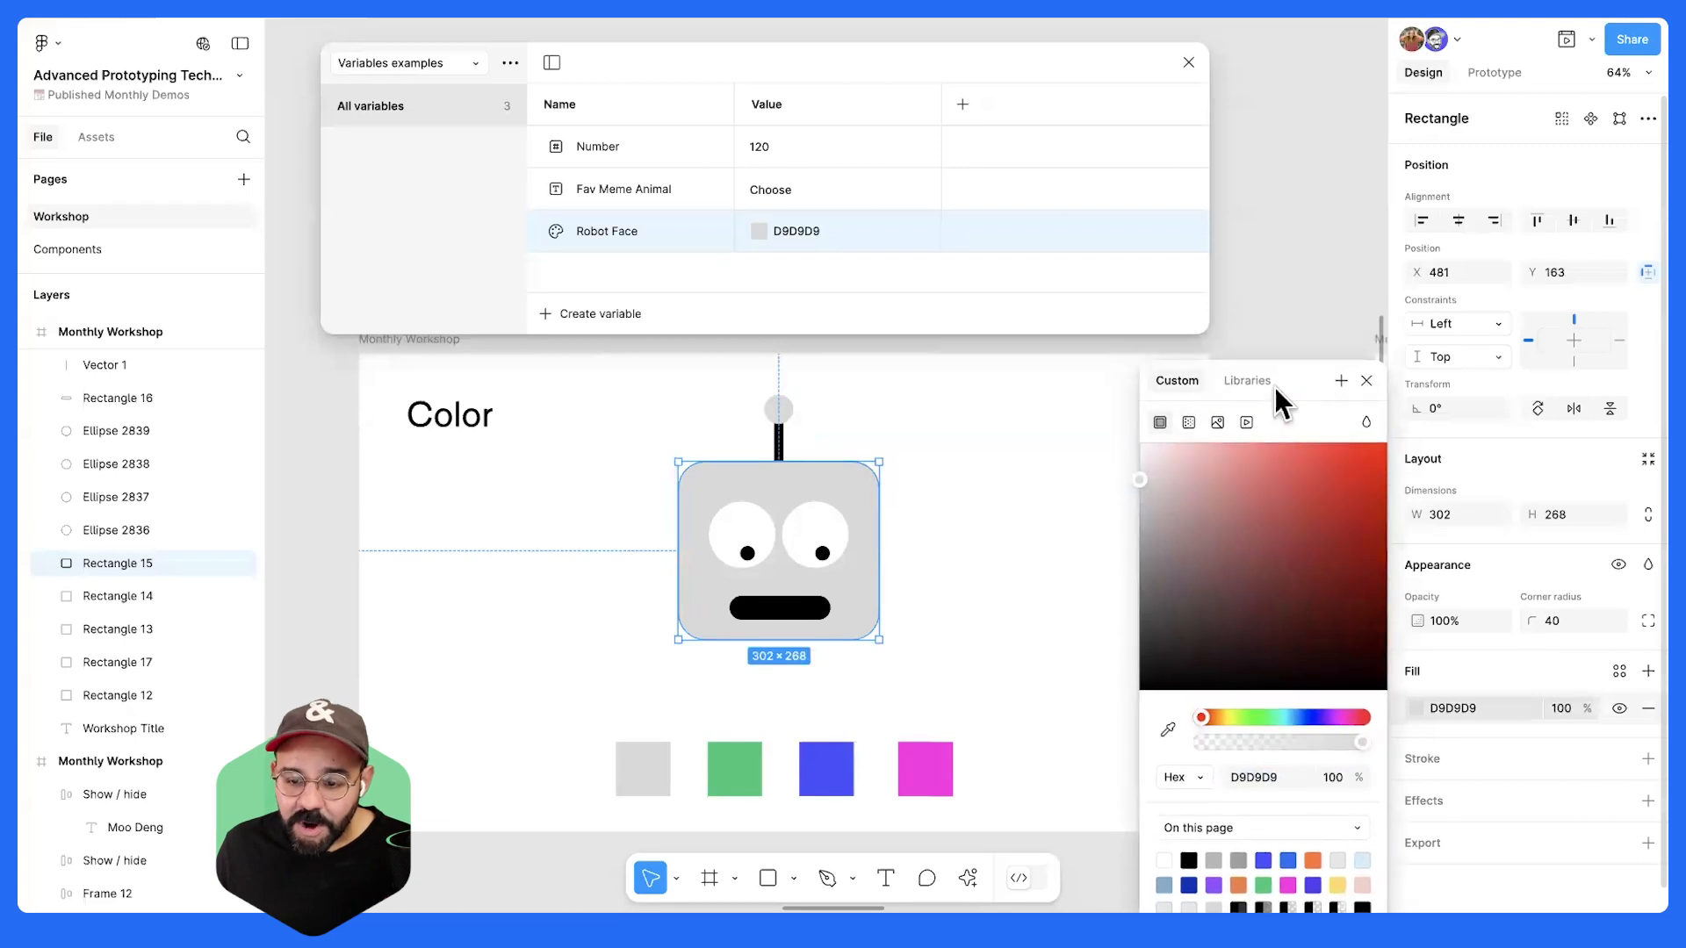
click(1264, 384)
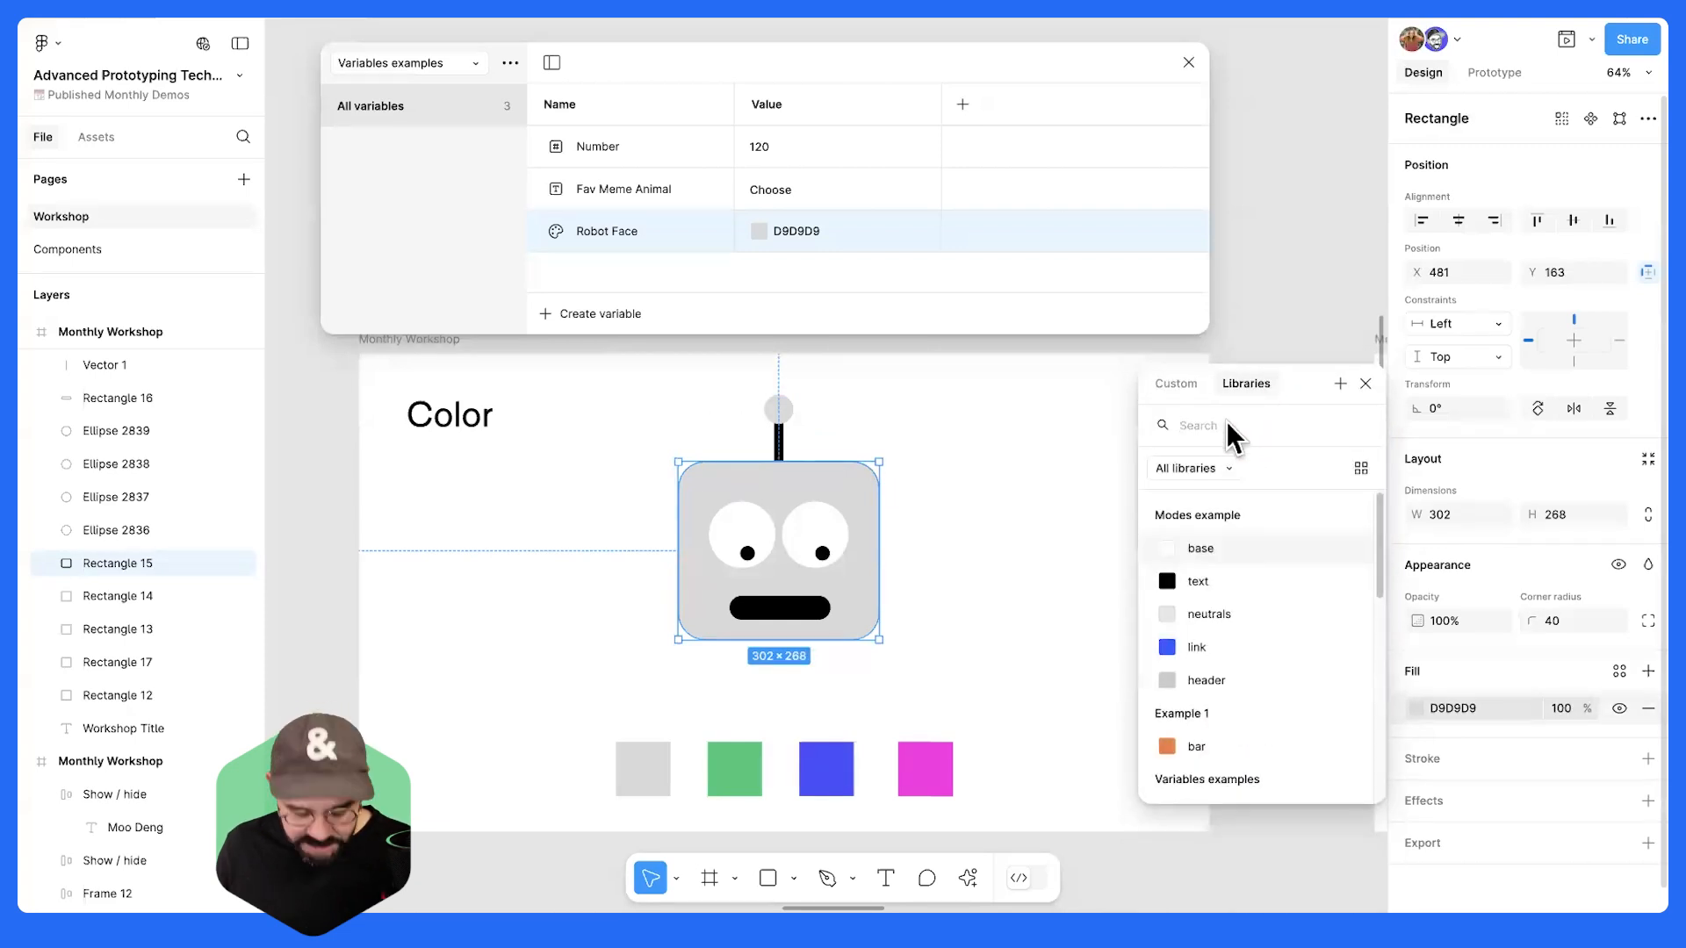
text(Robot)
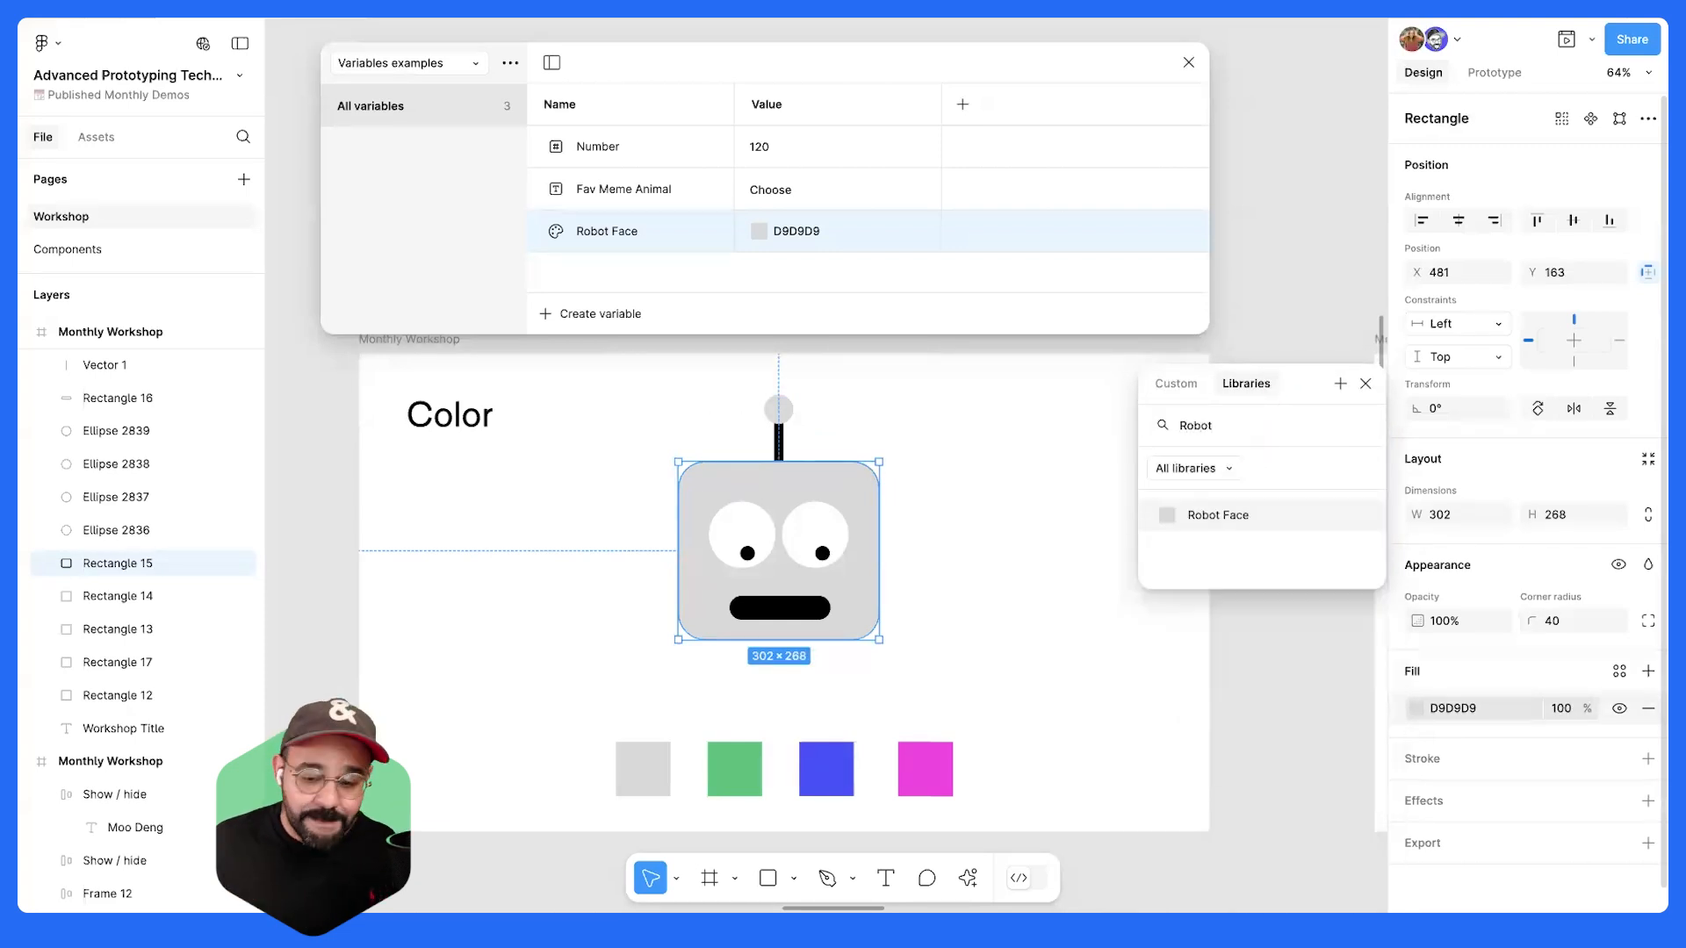
click(1220, 516)
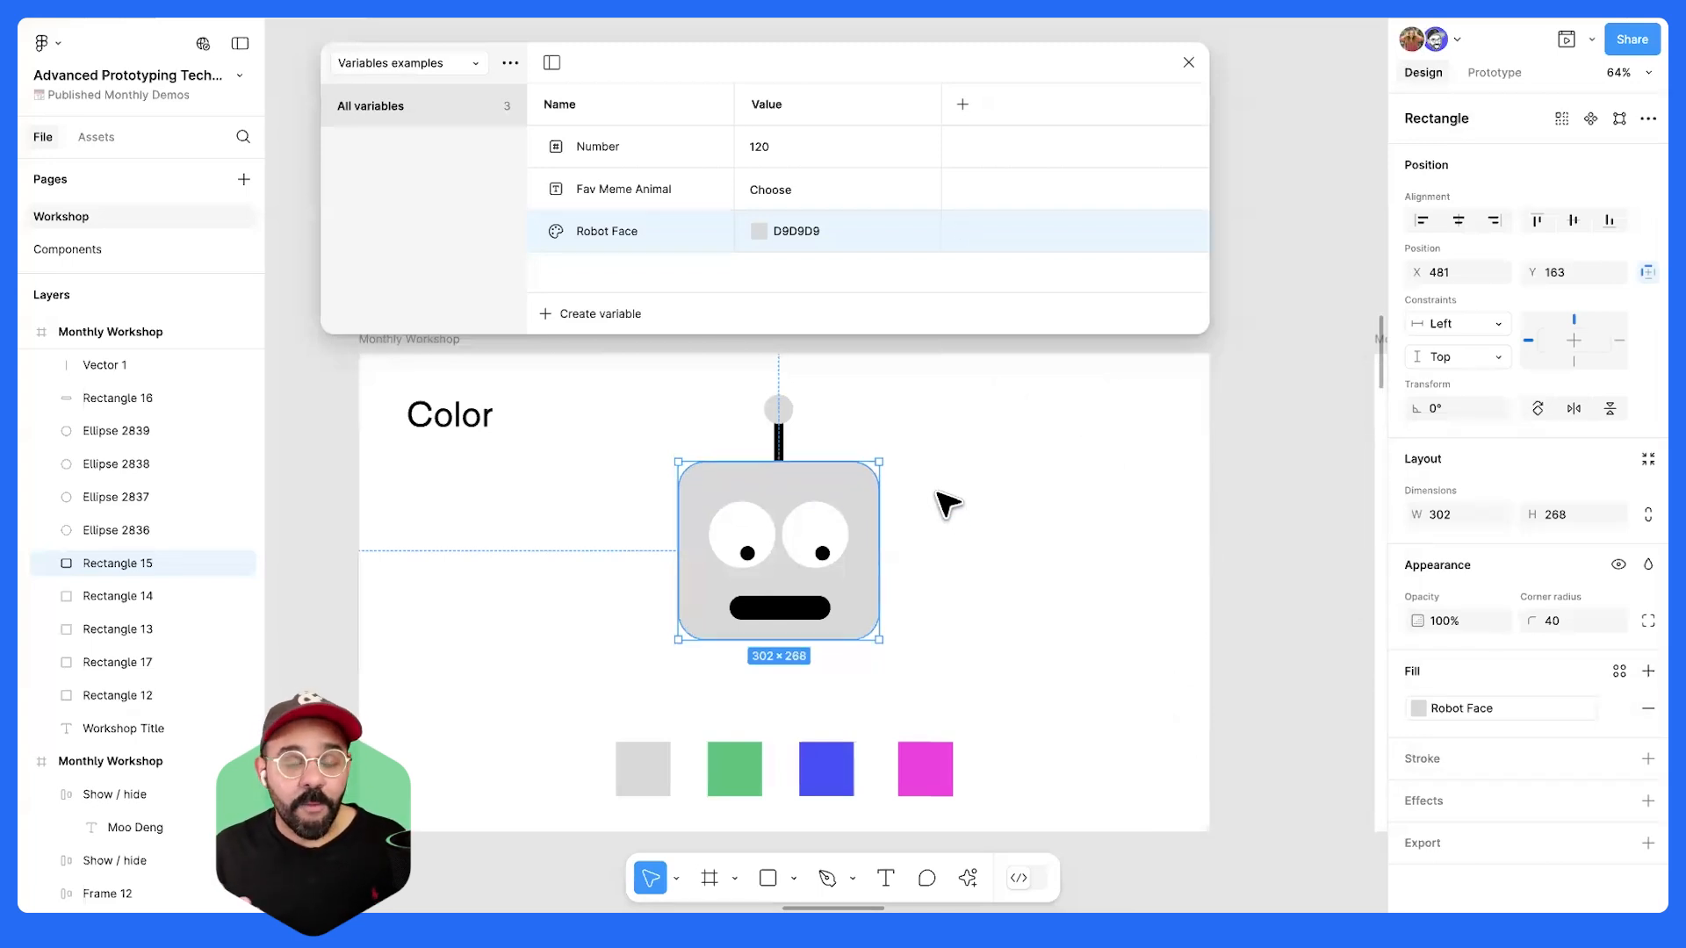
- Select the gray color swatch below the robot
click(655, 777)
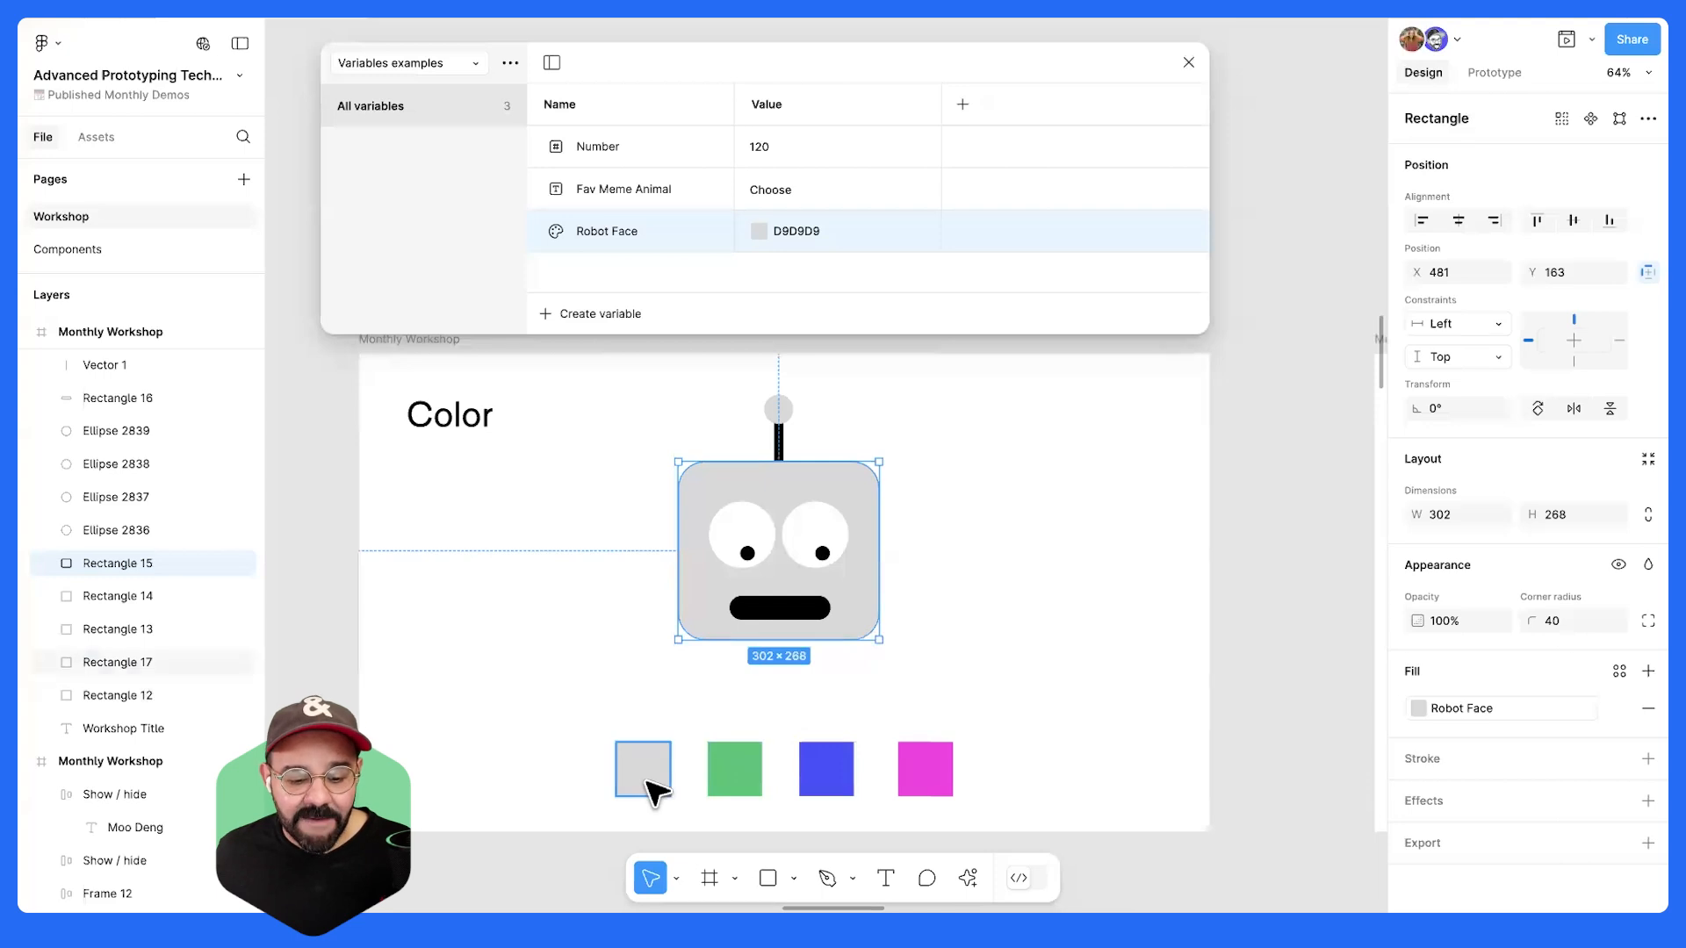
- Add an On click interaction to the magenta square with a Set variable action targeting the Robot Face variable
click(746, 781)
click(825, 771)
click(924, 765)
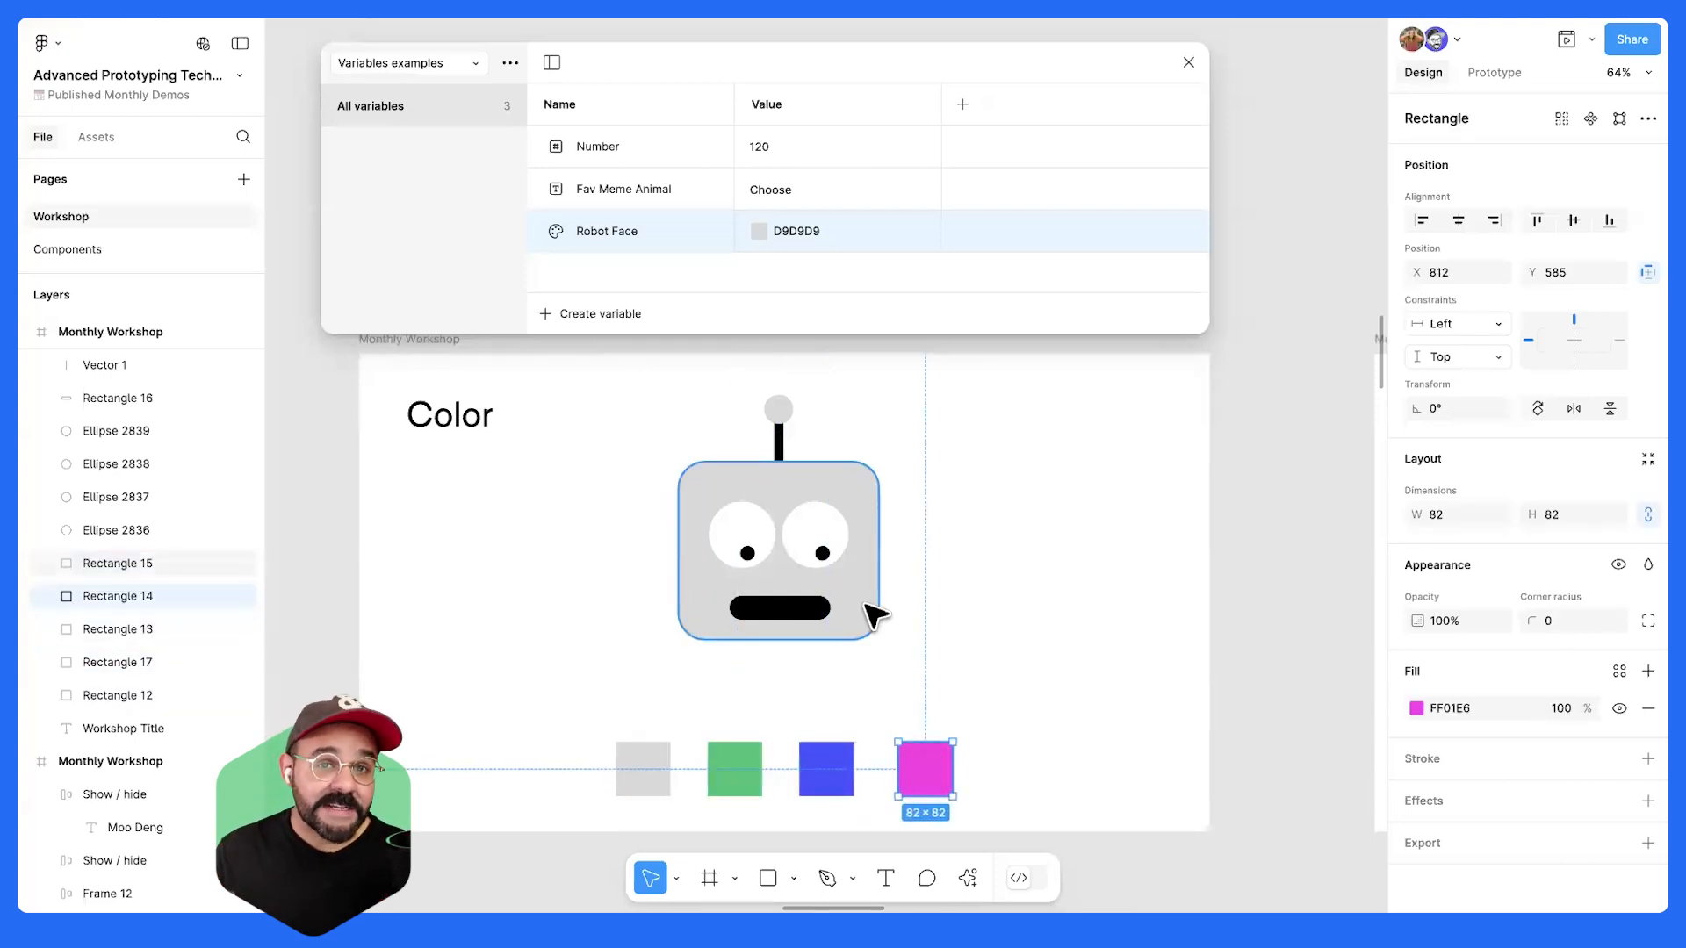
click(1516, 74)
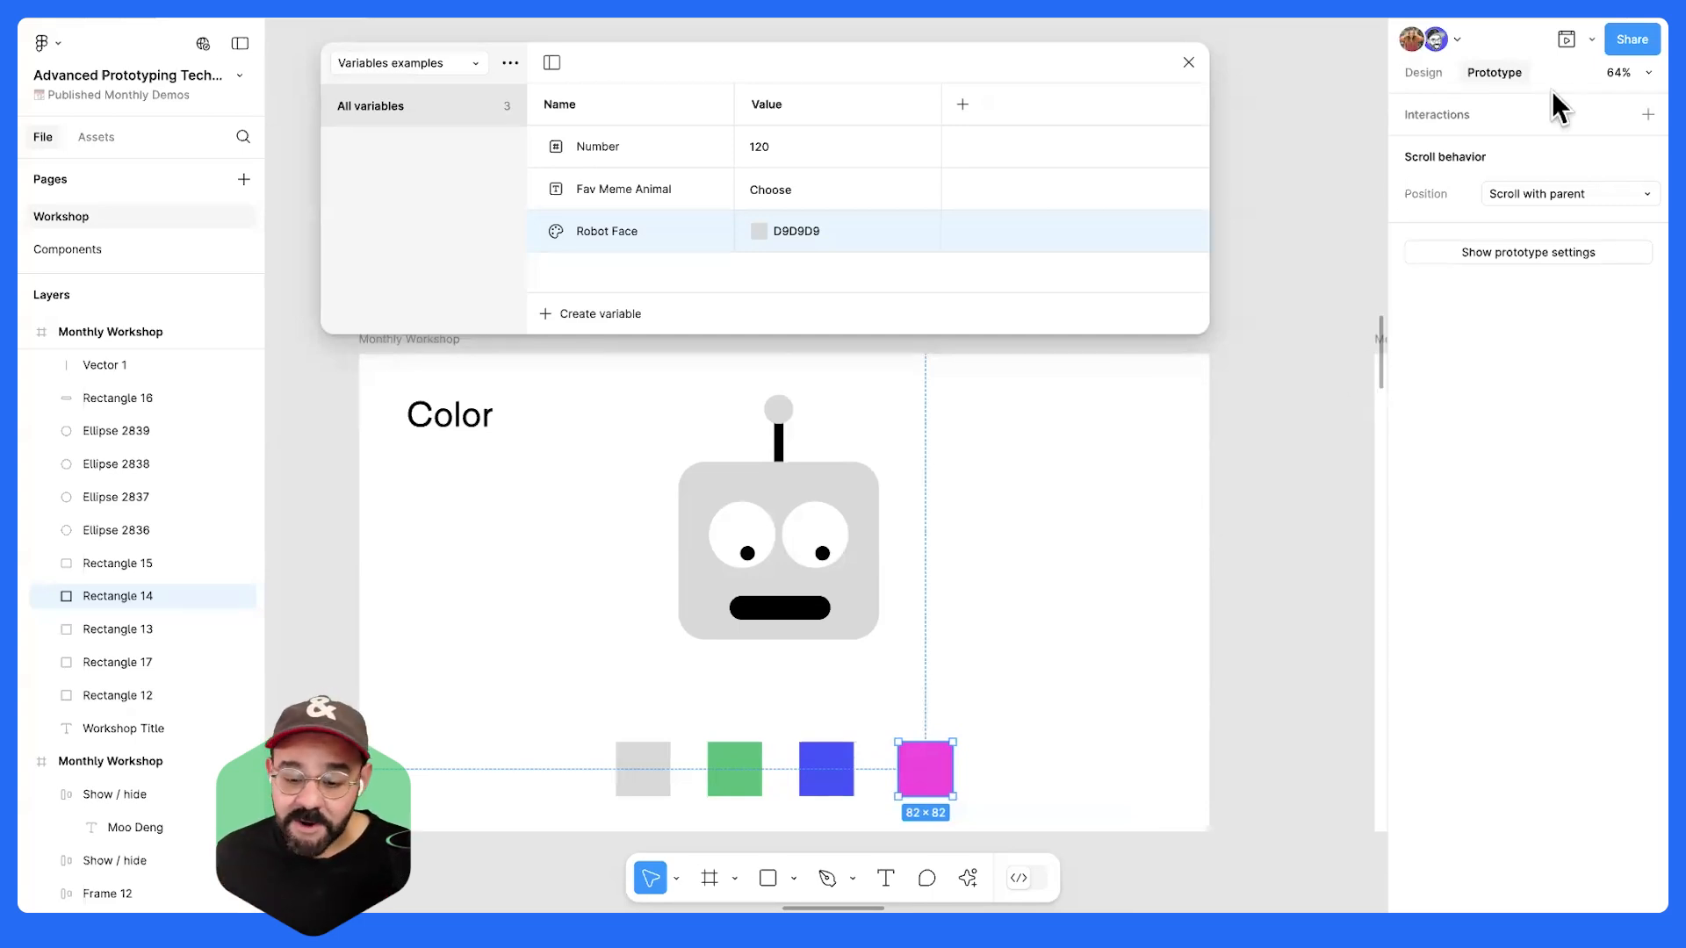
click(1647, 114)
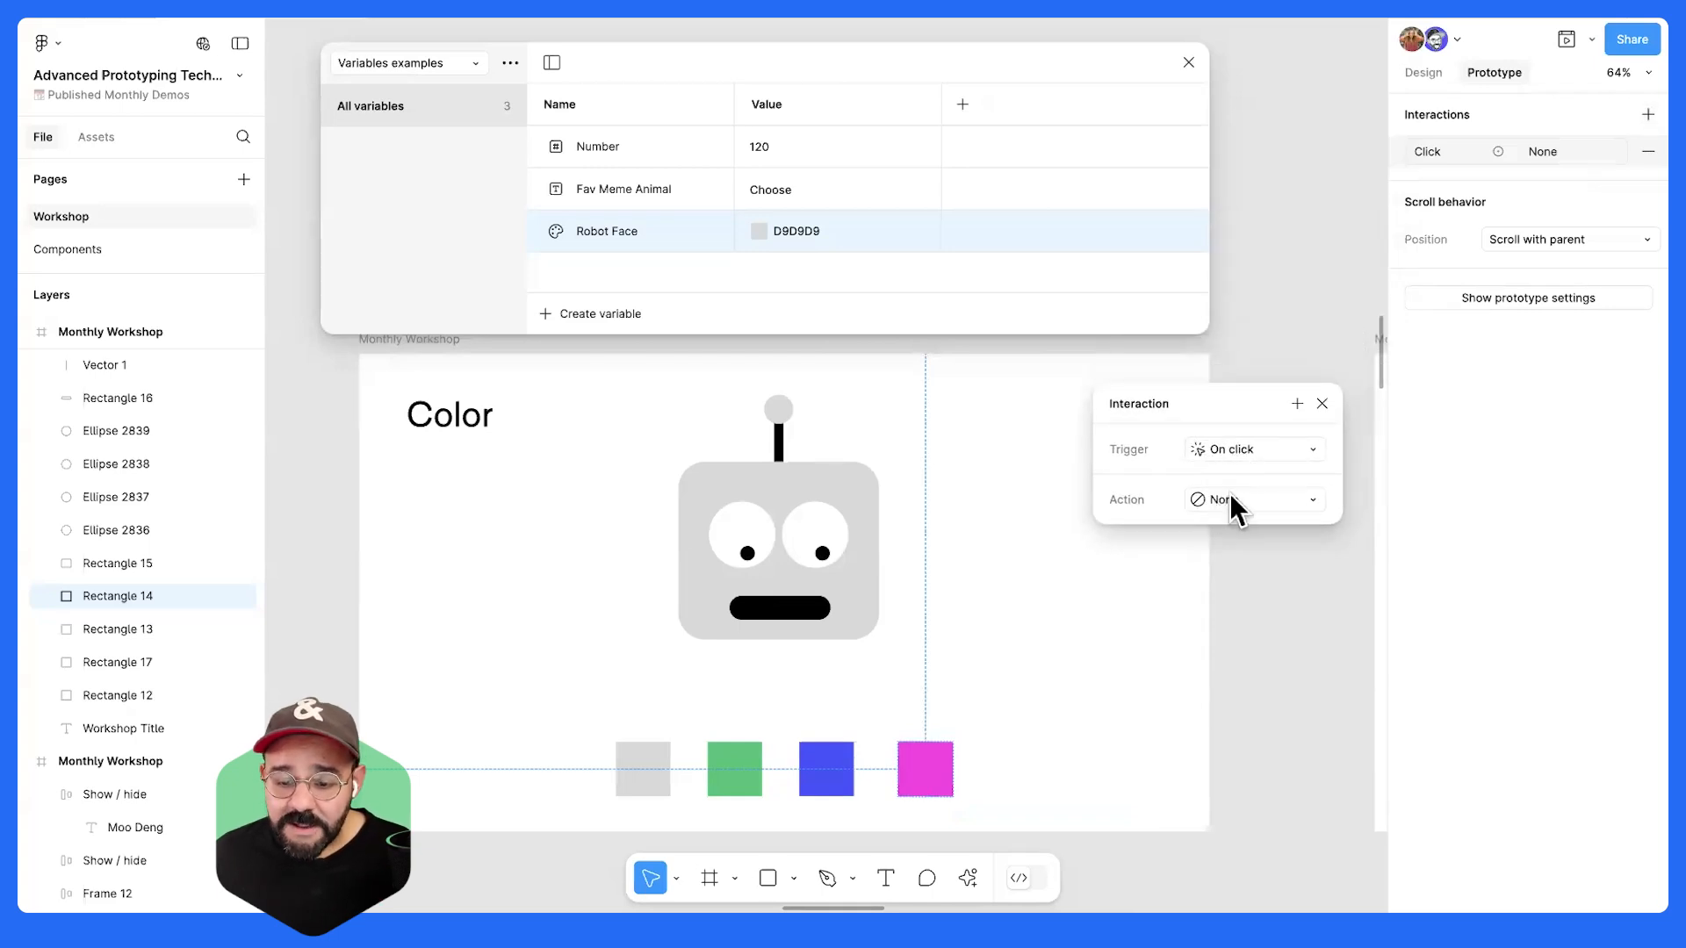
click(1229, 498)
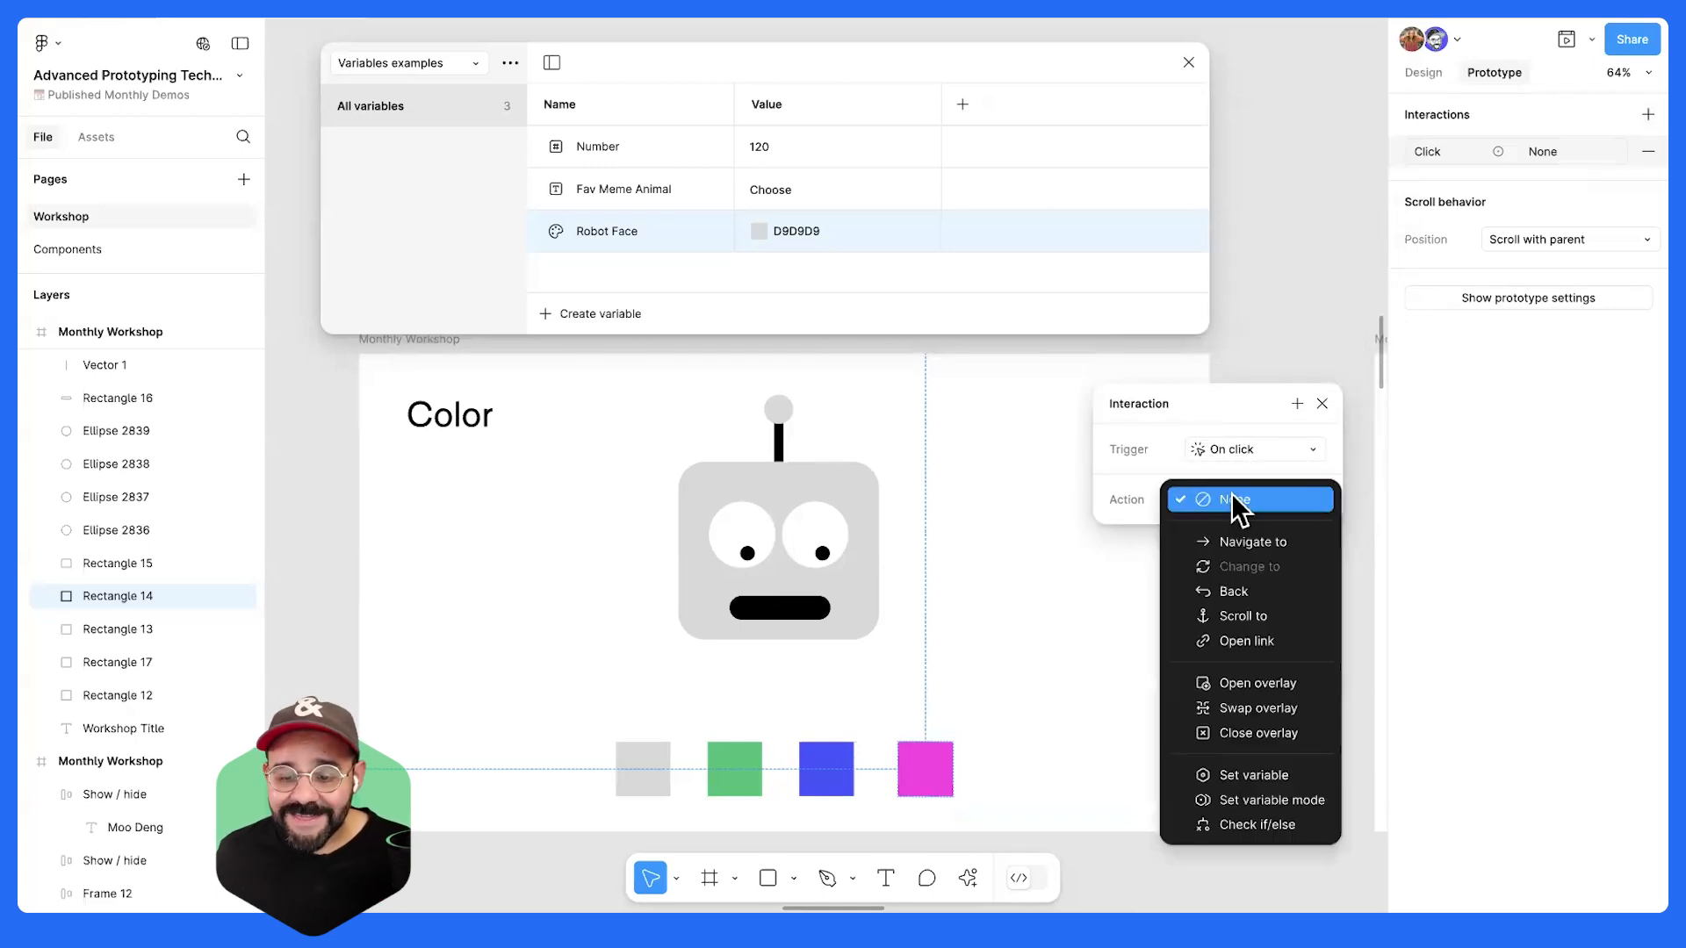
click(1245, 774)
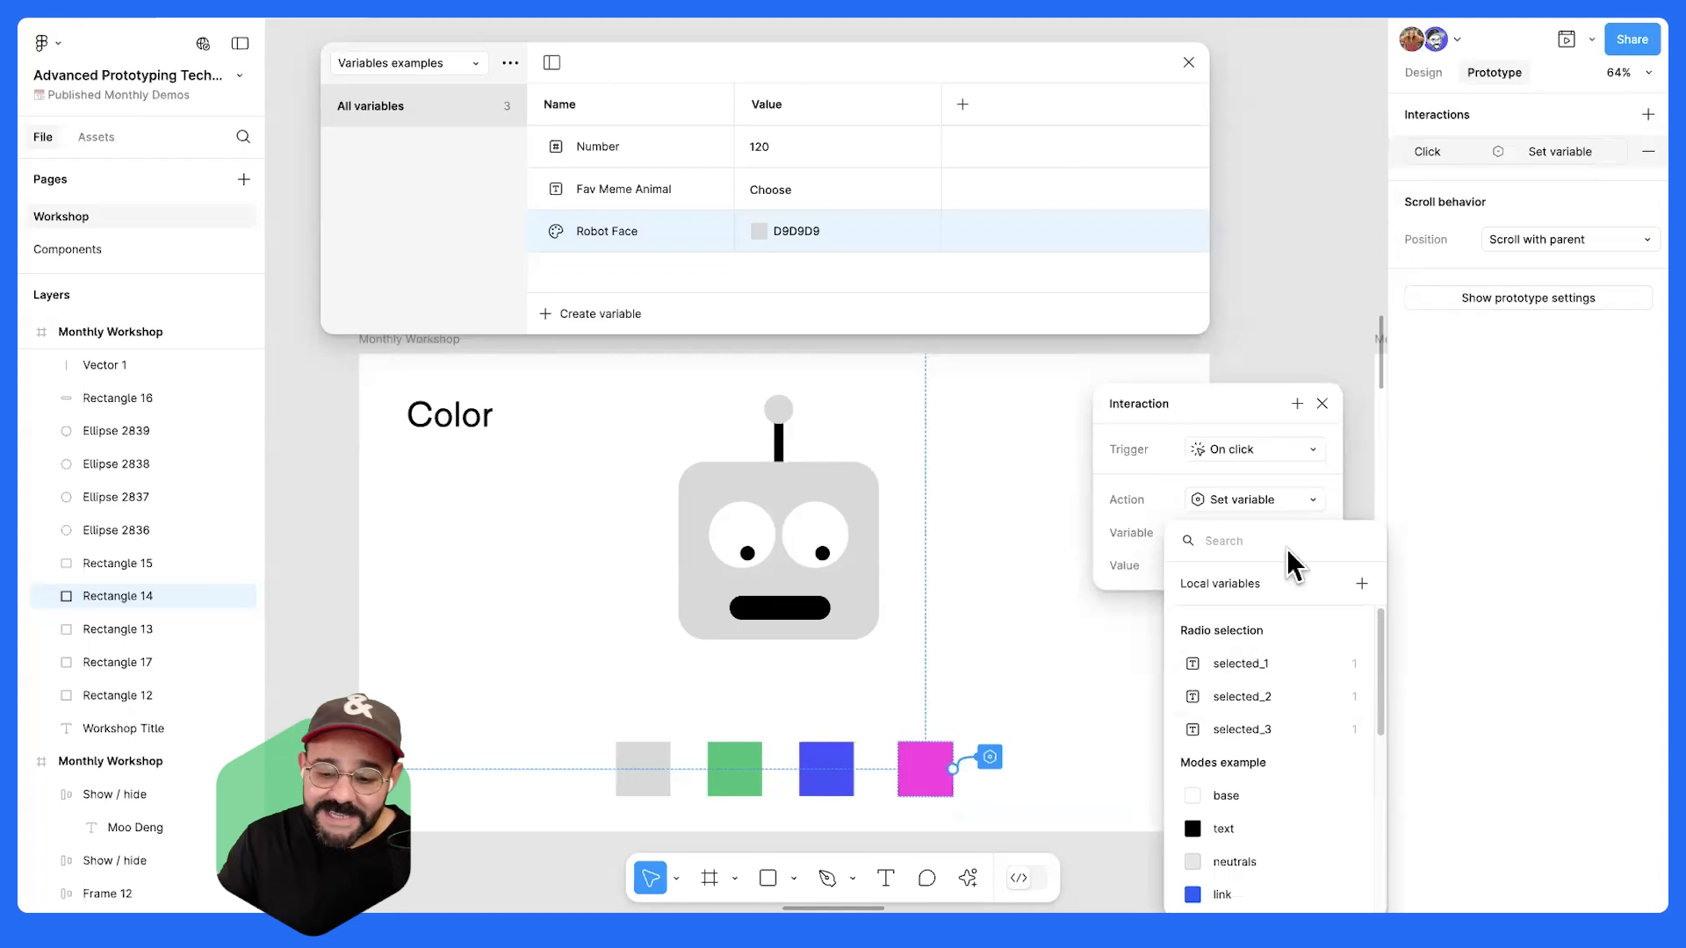
text(Robo)
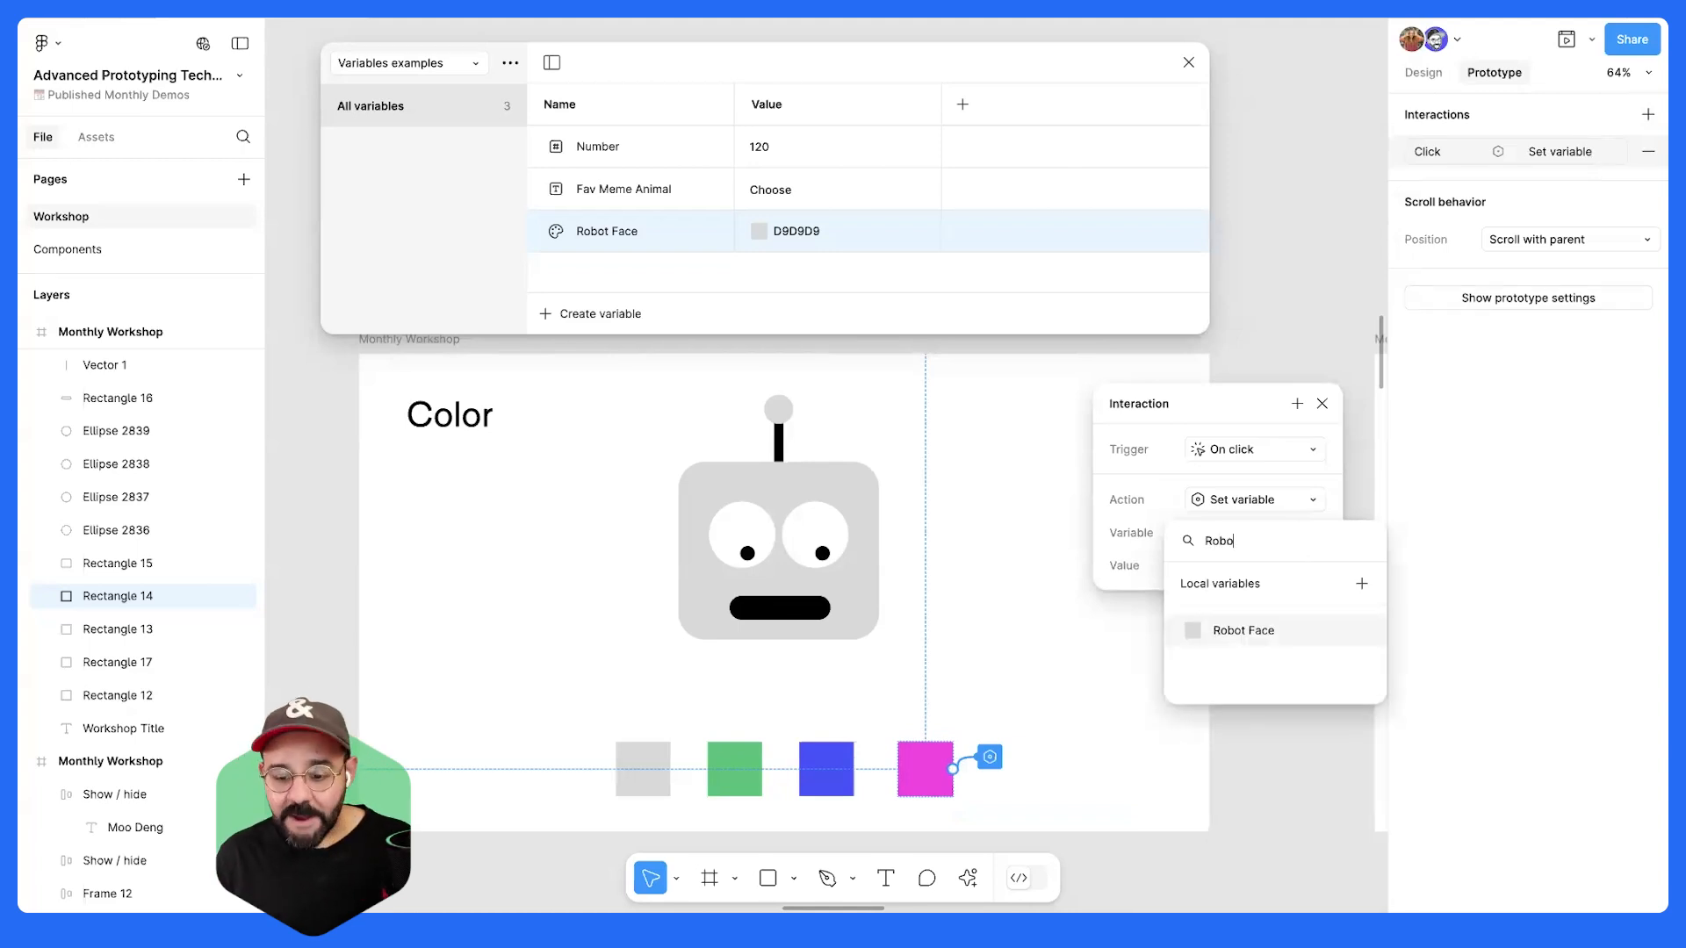
key(Return)
- Set the magenta square's interaction value to FF01E6 by sampling the square's own color
click(1209, 566)
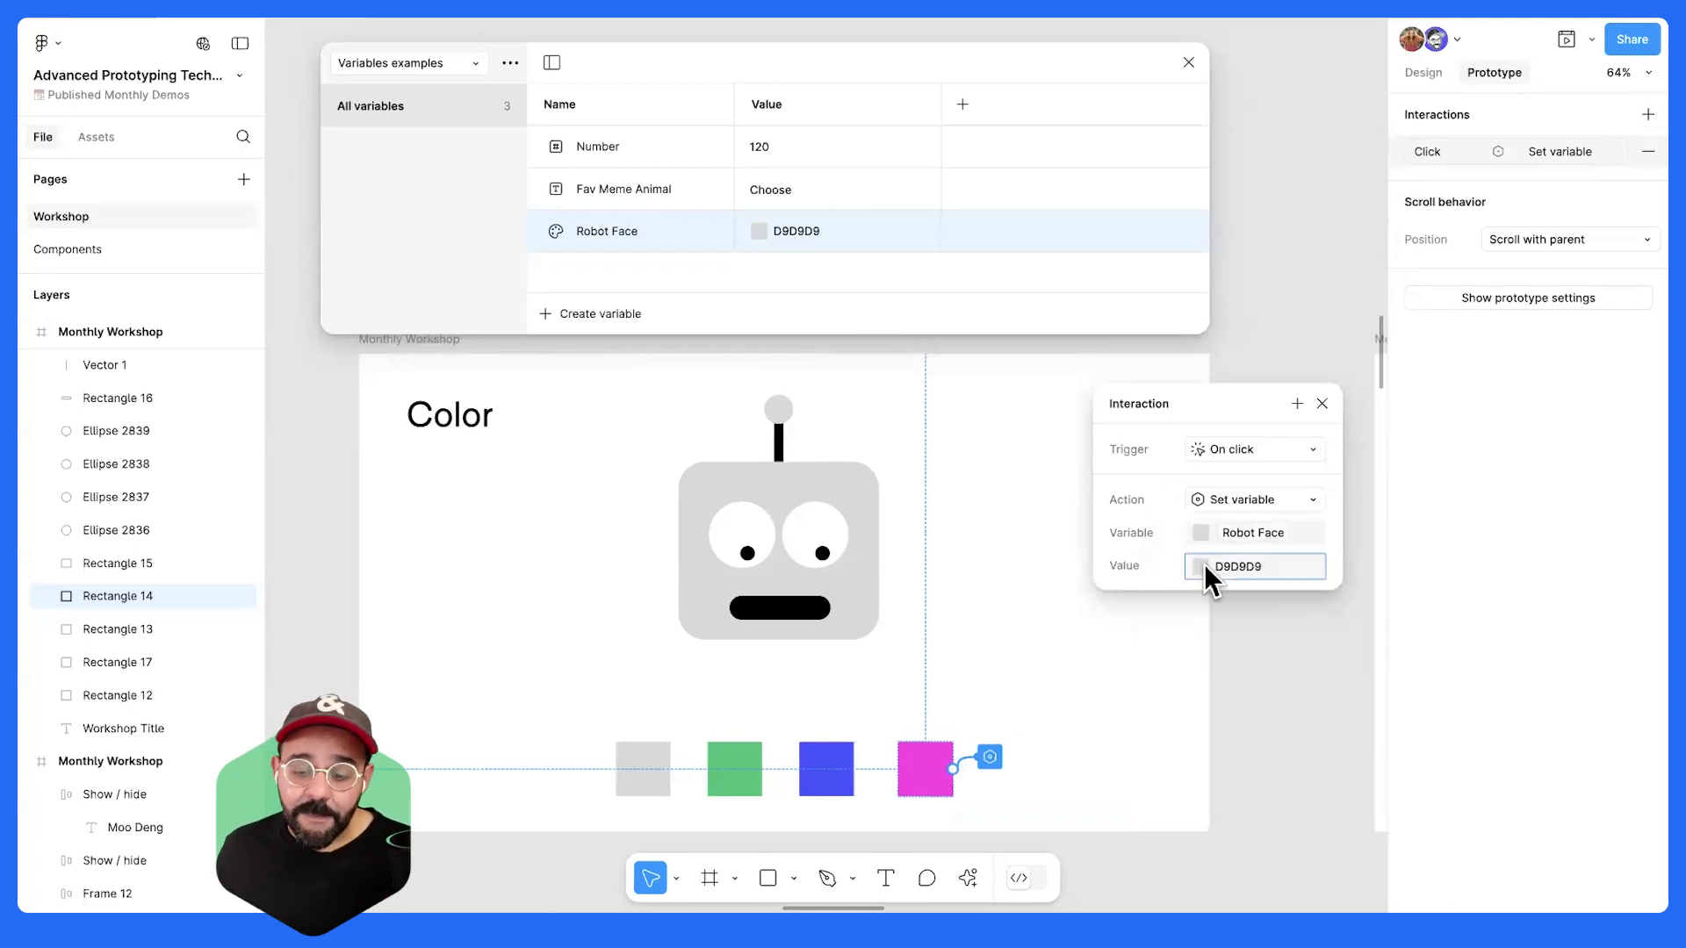
click(1214, 681)
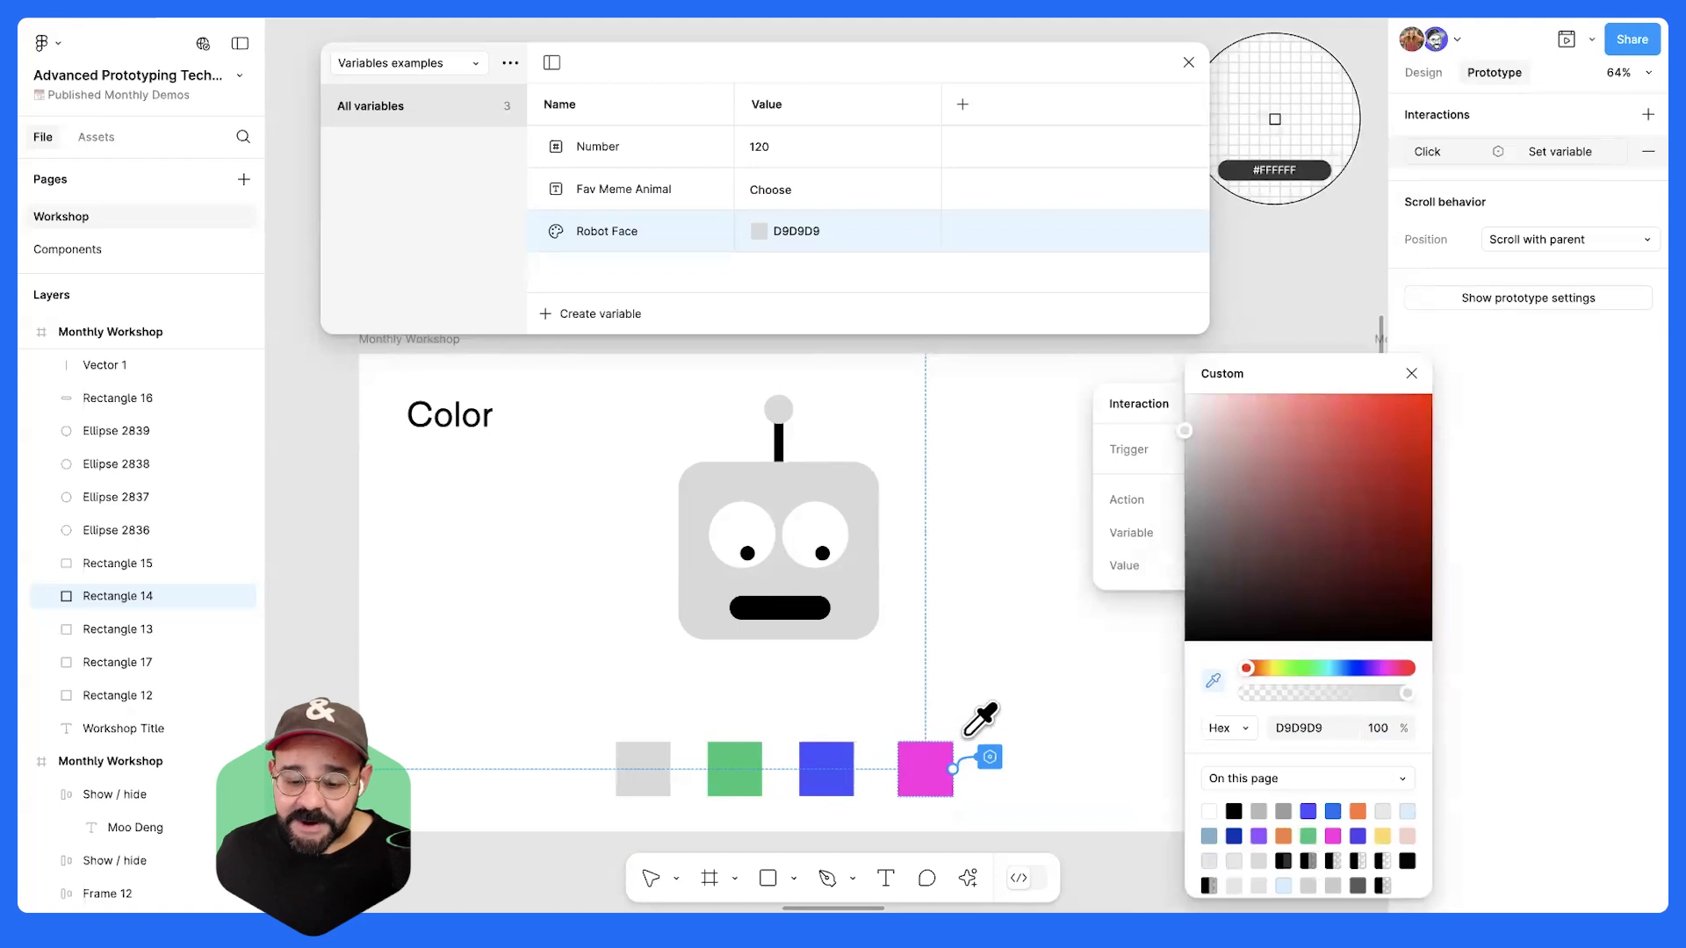
click(923, 765)
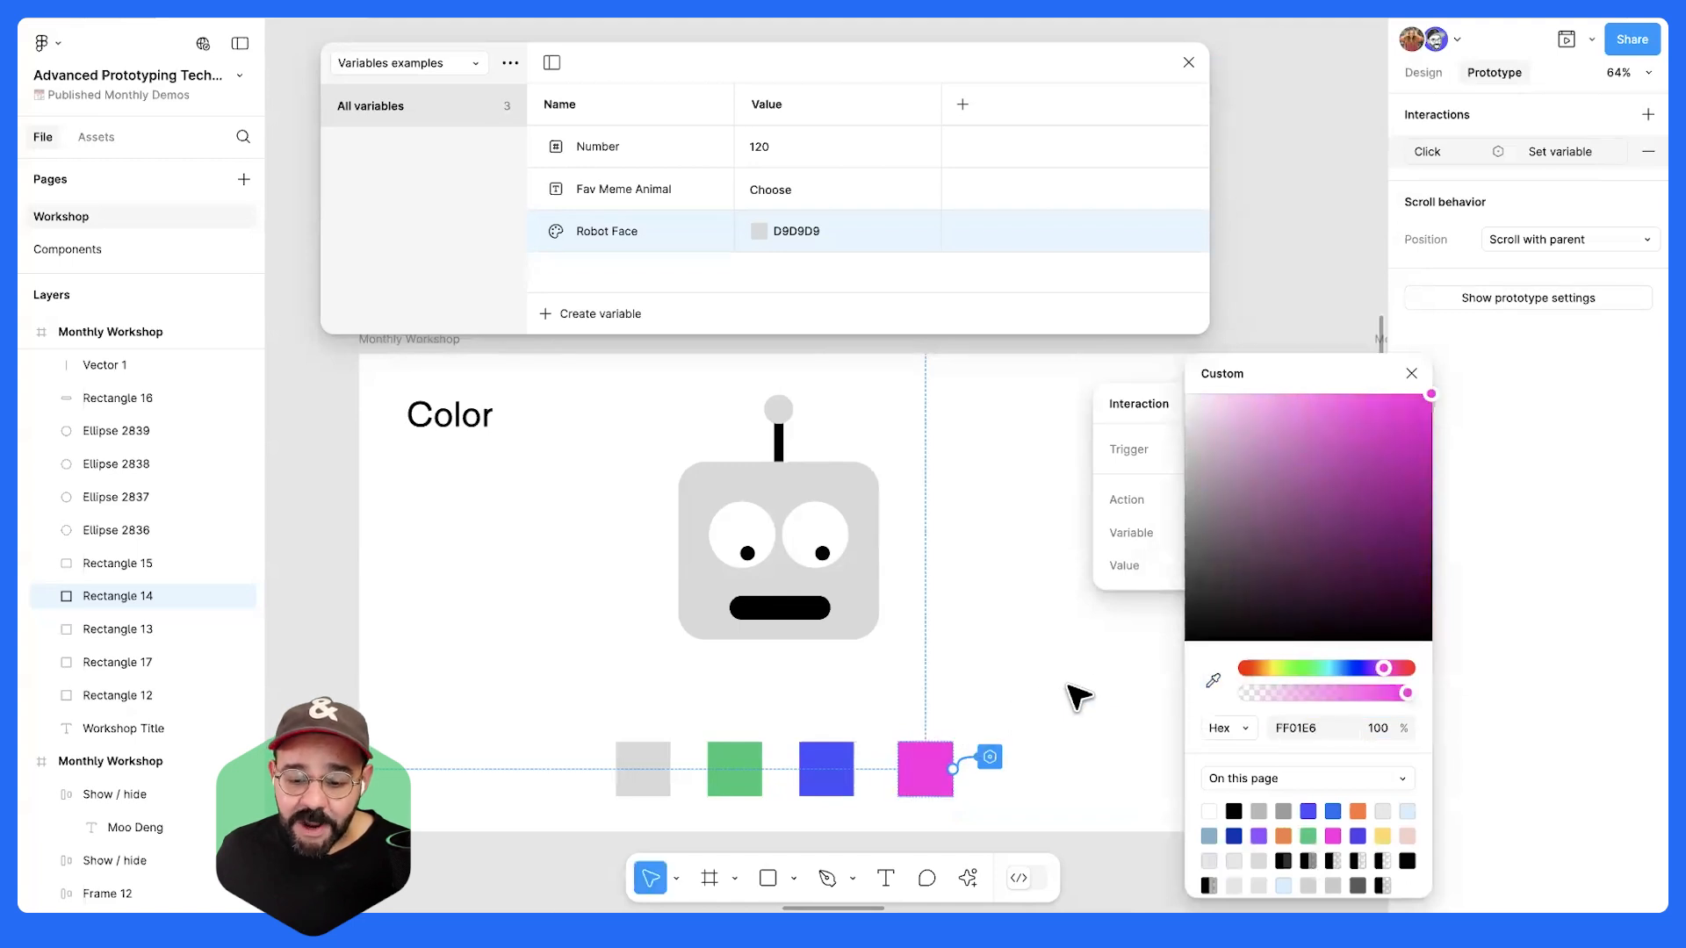
click(1411, 374)
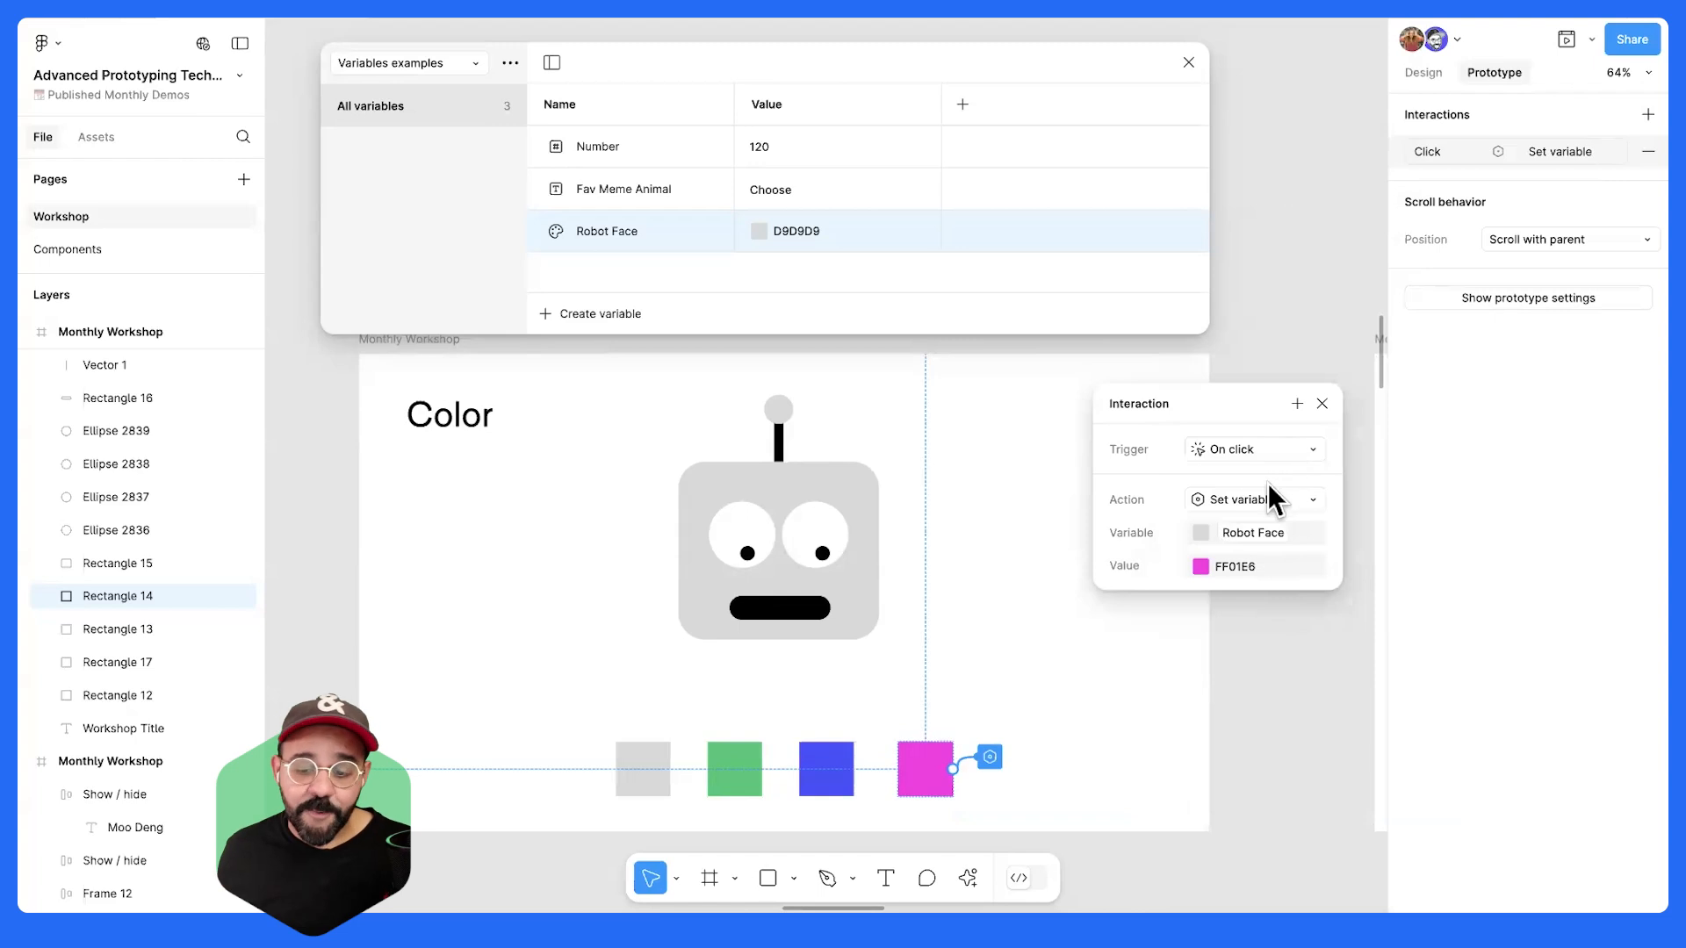
click(1170, 508)
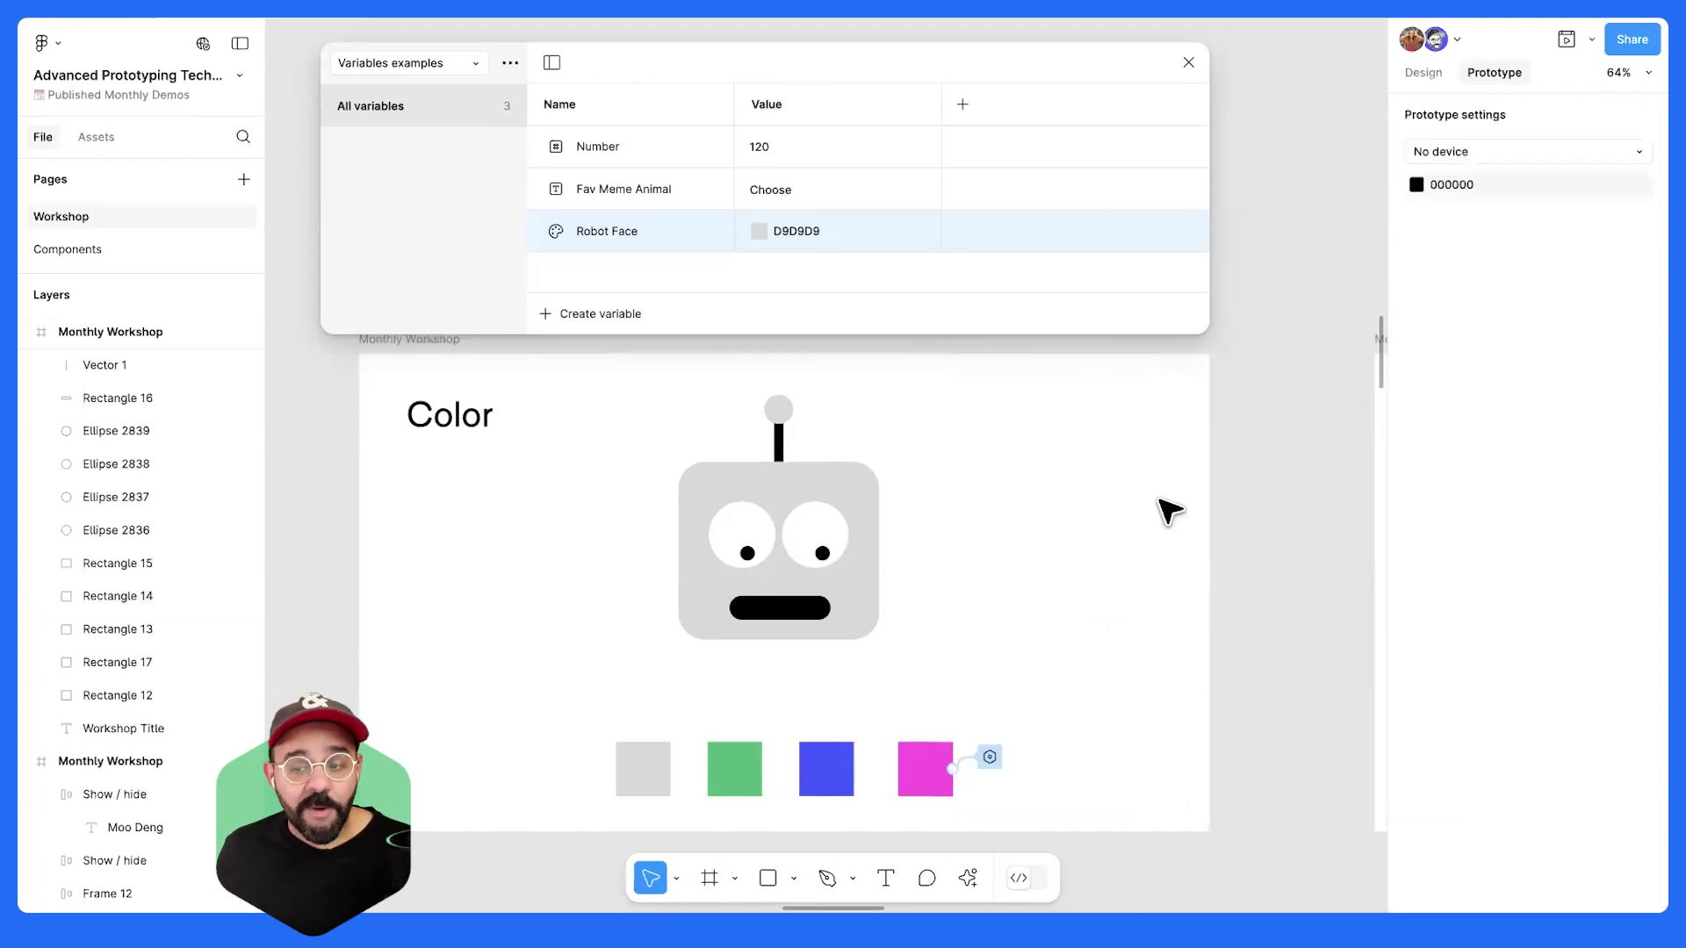
- Copy the magenta square's Set variable interaction and paste it onto the blue, green and grey squares
click(997, 760)
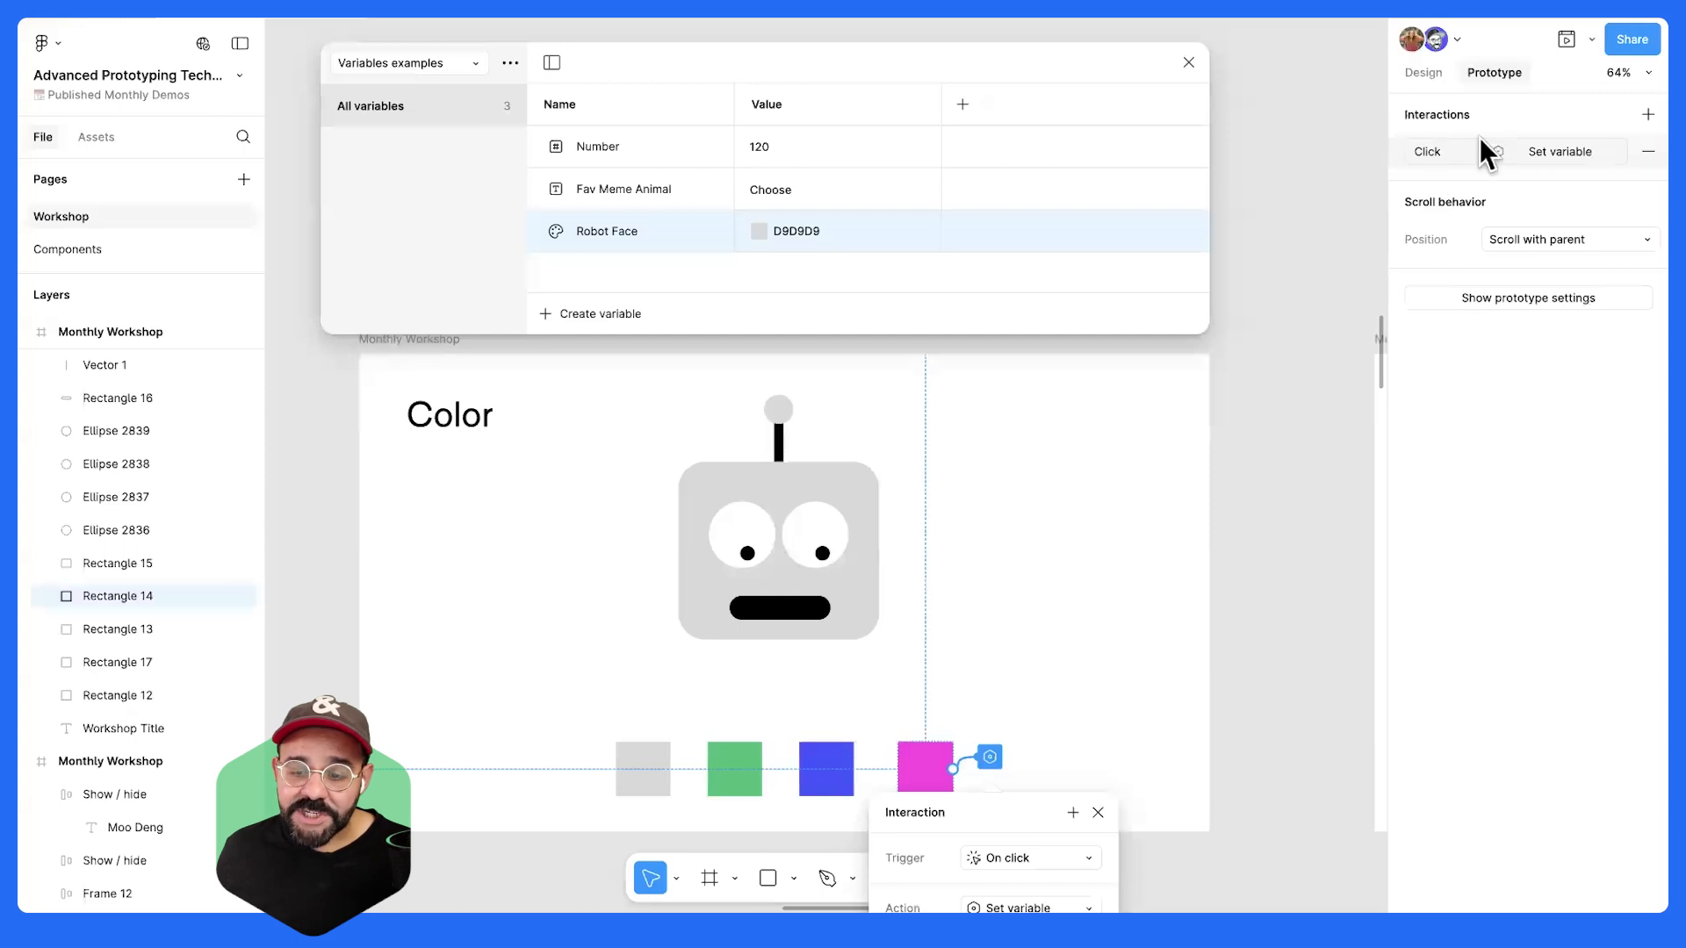
click(1396, 157)
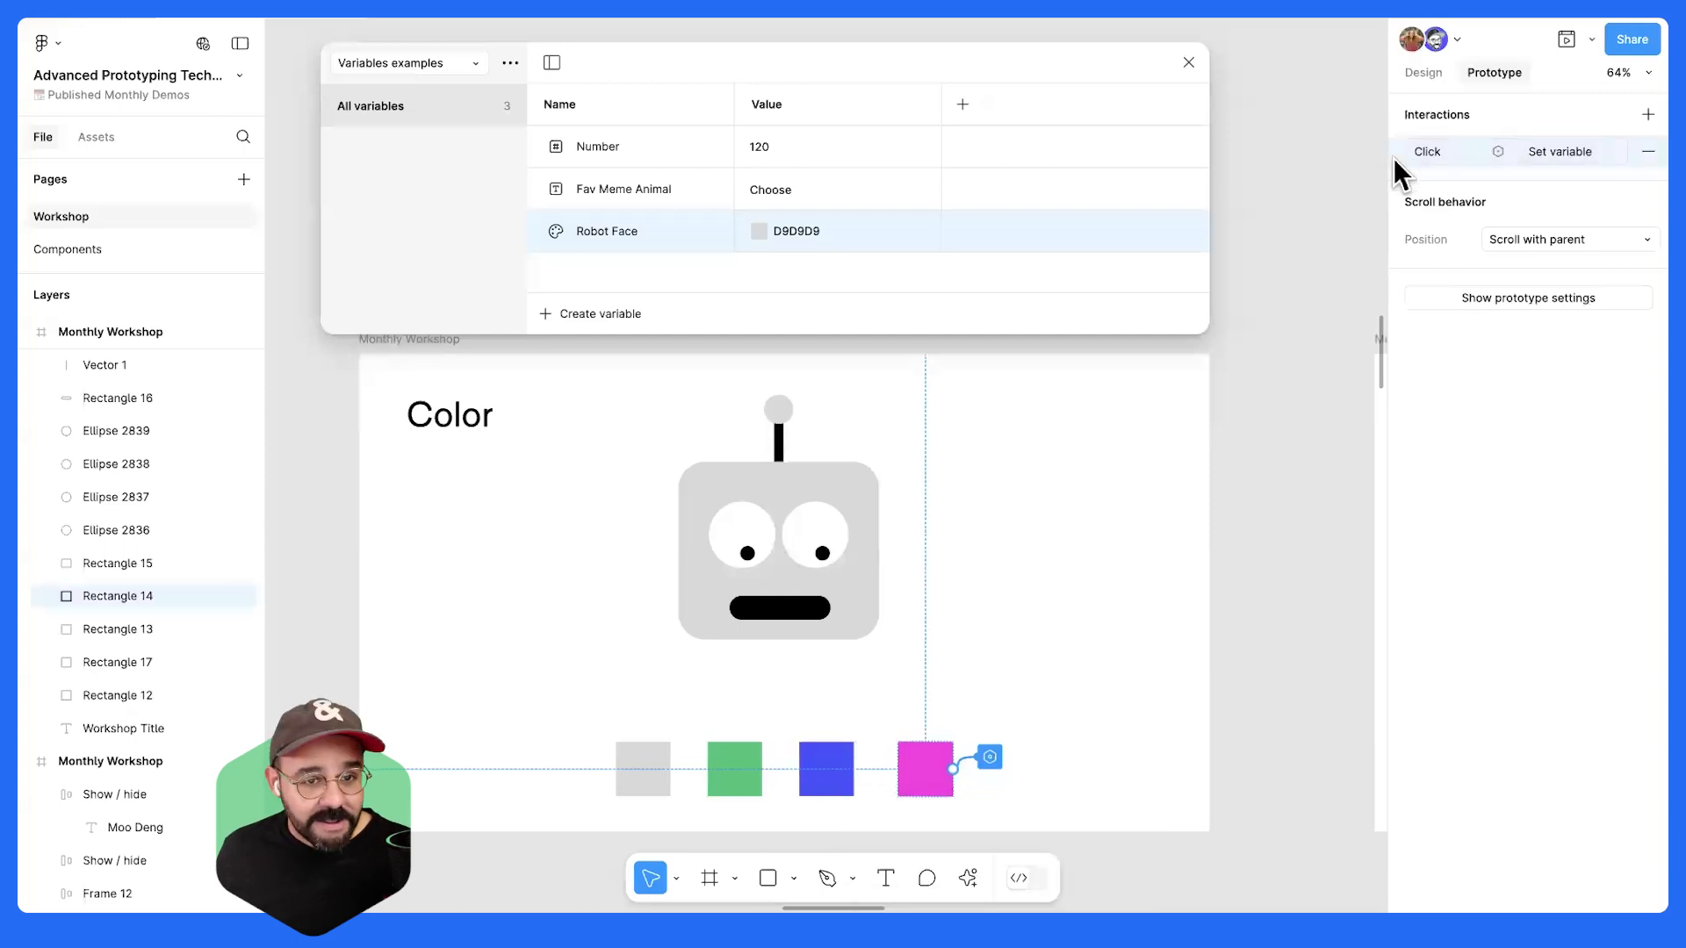
click(813, 770)
scroll(783, 779, down, 1)
click(732, 777)
click(648, 785)
click(573, 757)
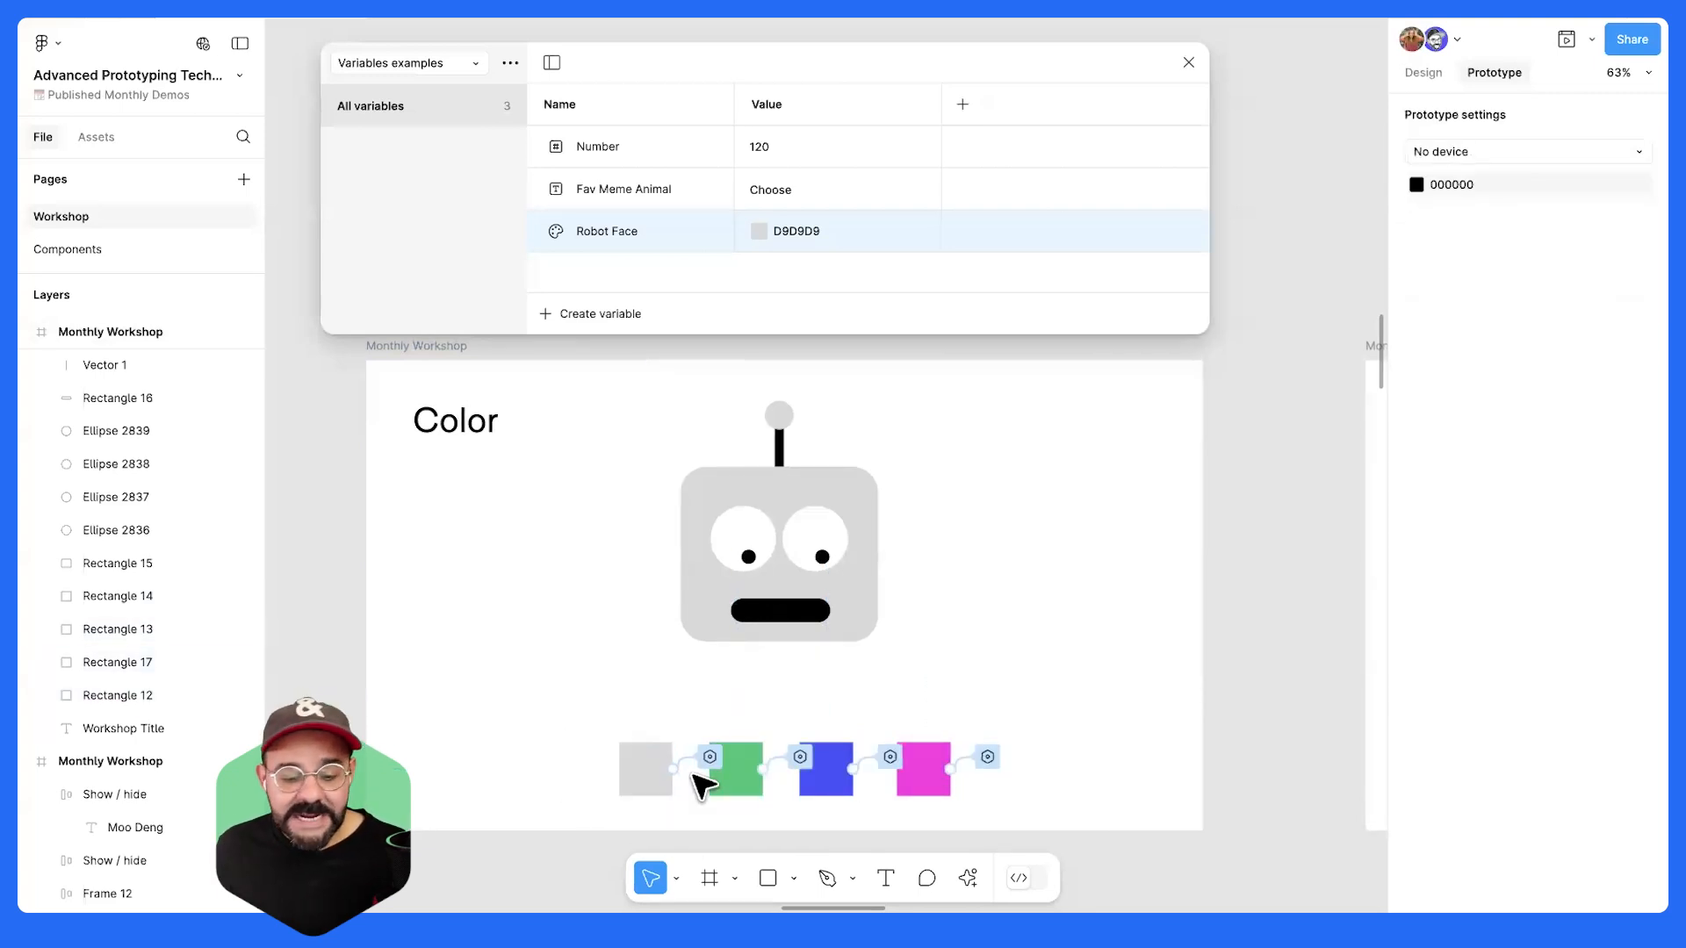
- Change the blue square's Robot Face interaction value to 4D49FC by sampling the blue square's color
click(889, 761)
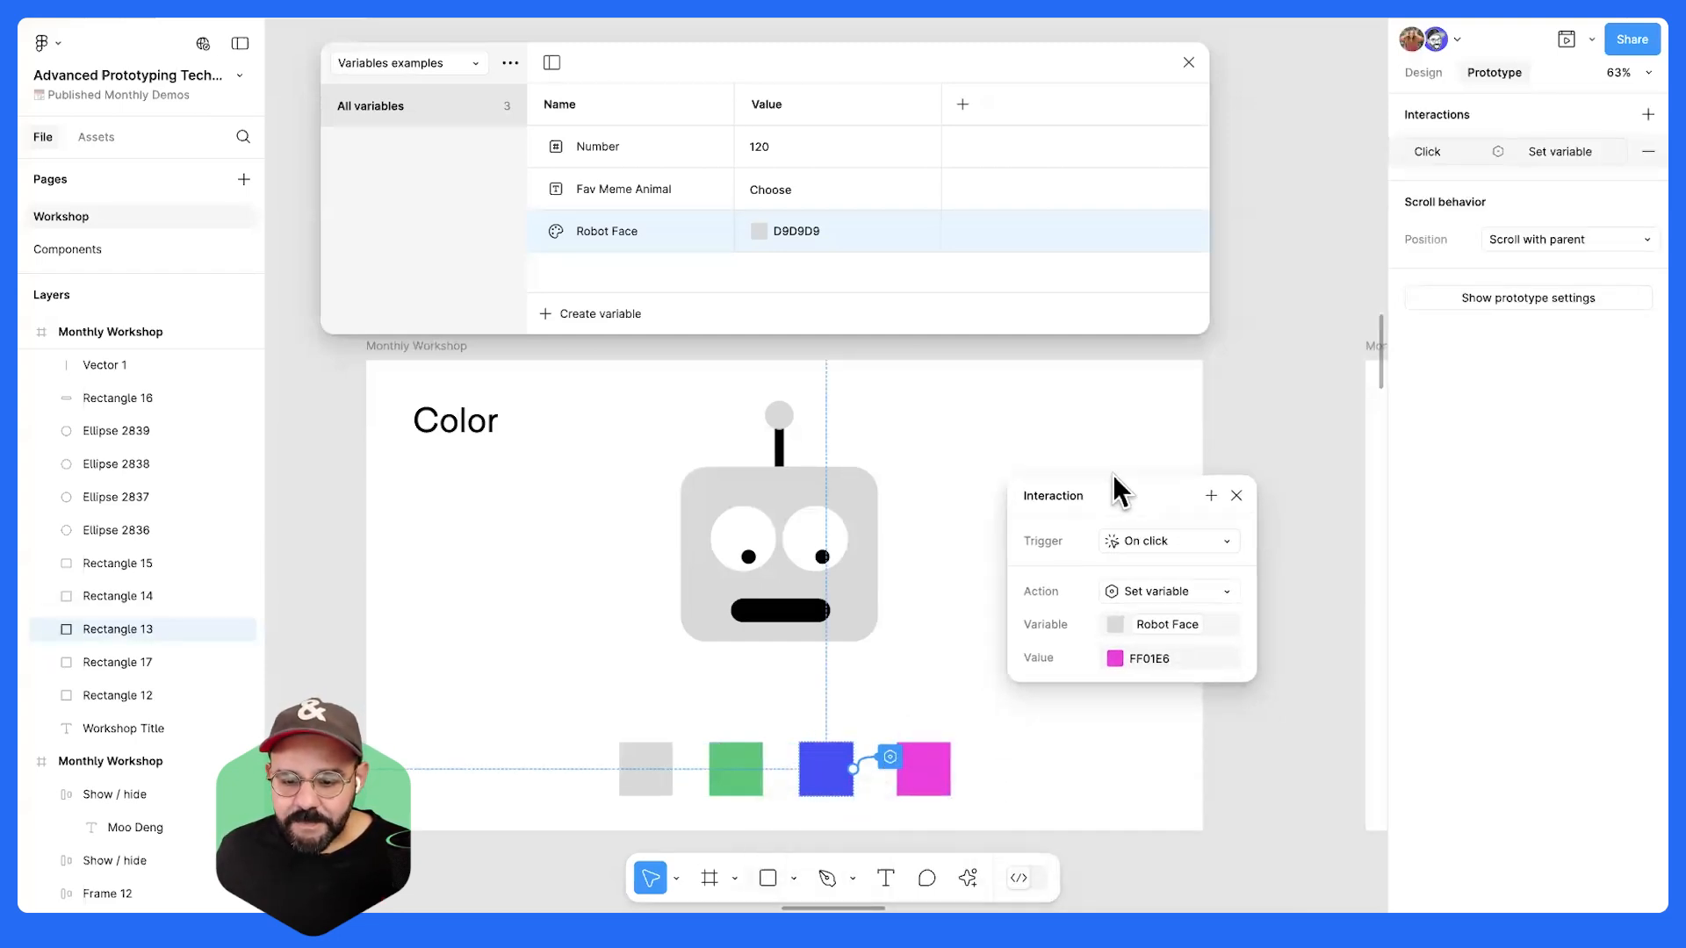
click(1072, 637)
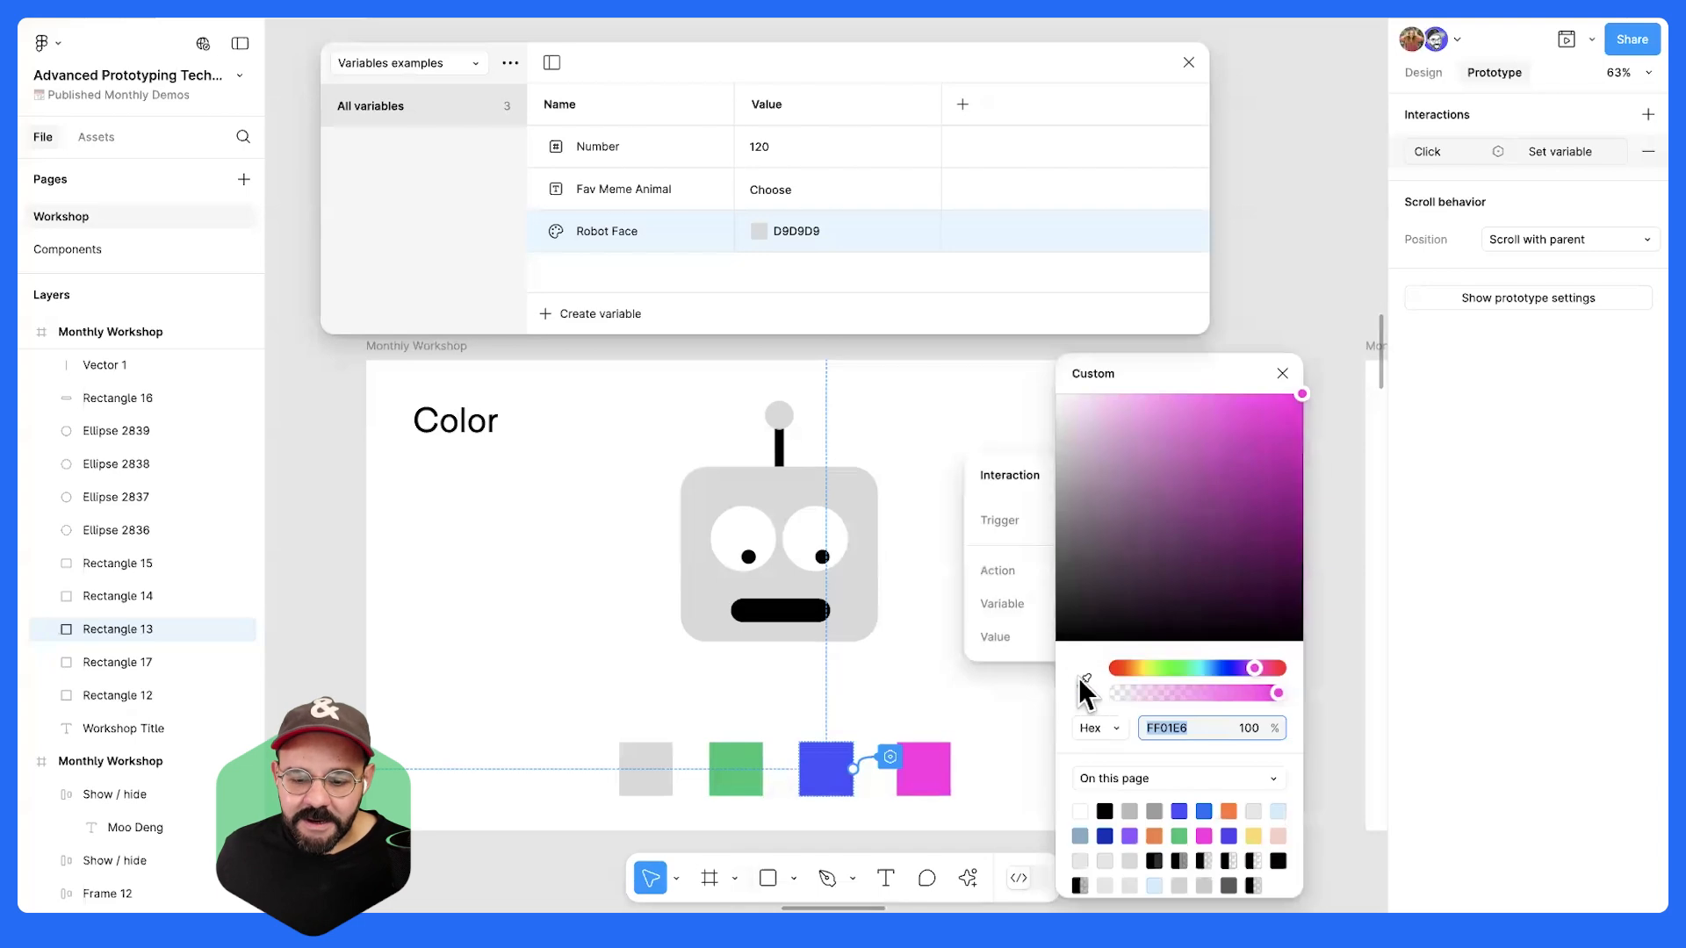
click(1083, 681)
click(840, 758)
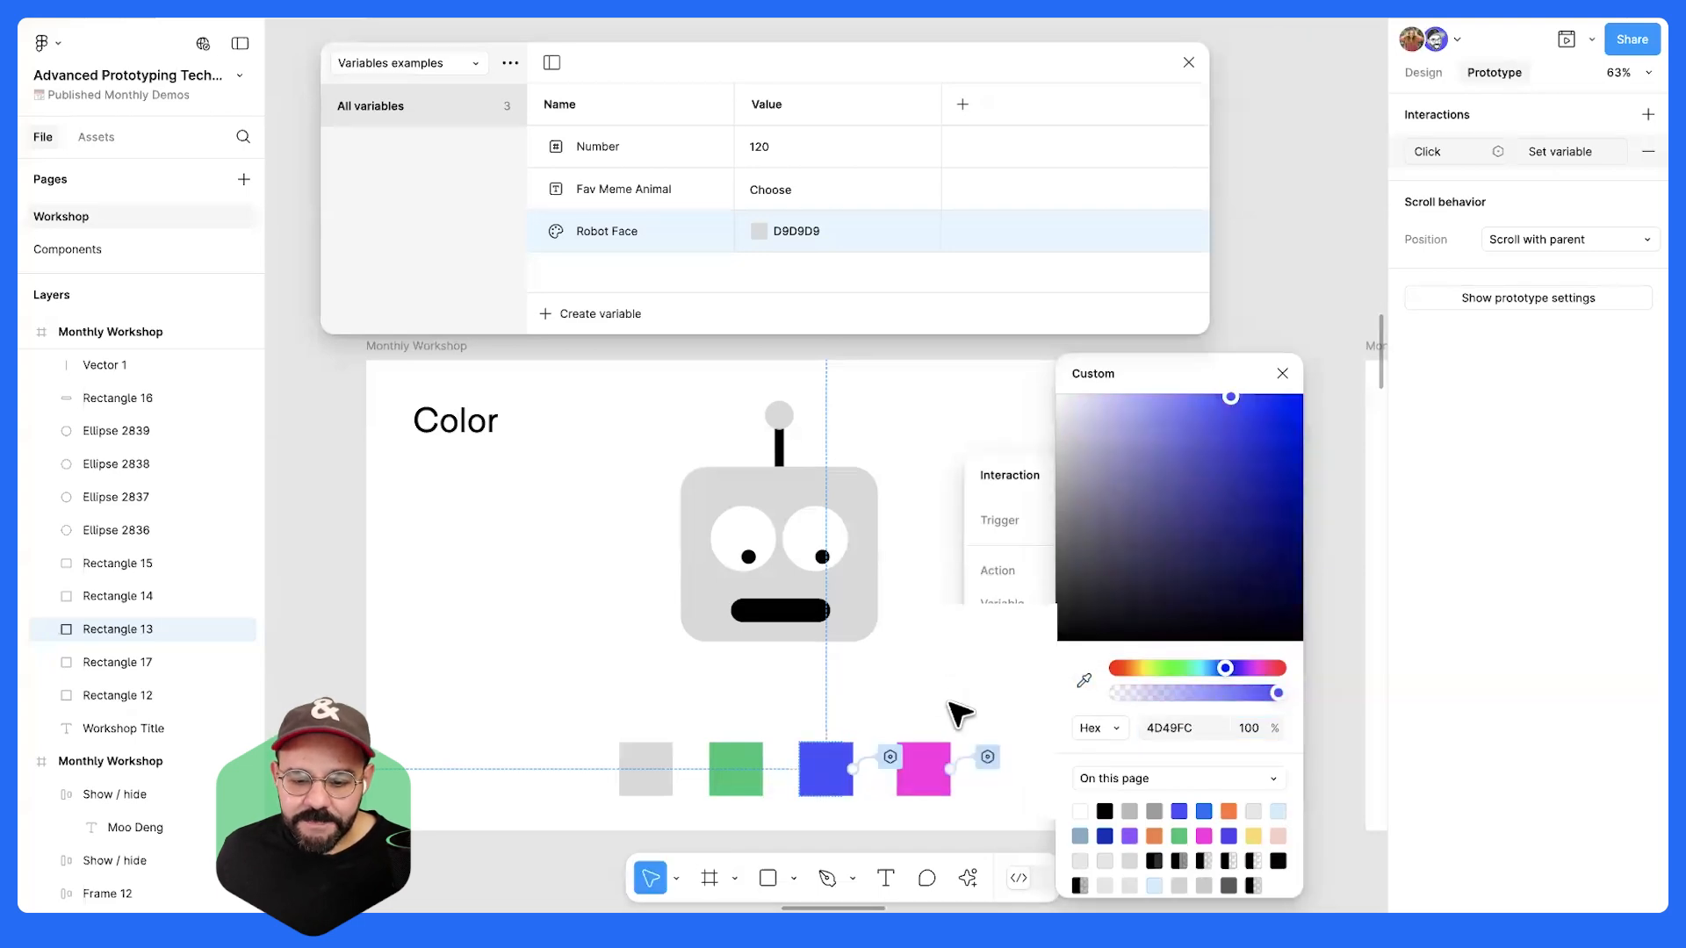
click(954, 706)
- Change the green square's Robot Face interaction value to 24CB71 by sampling the green square's color
click(793, 770)
click(798, 760)
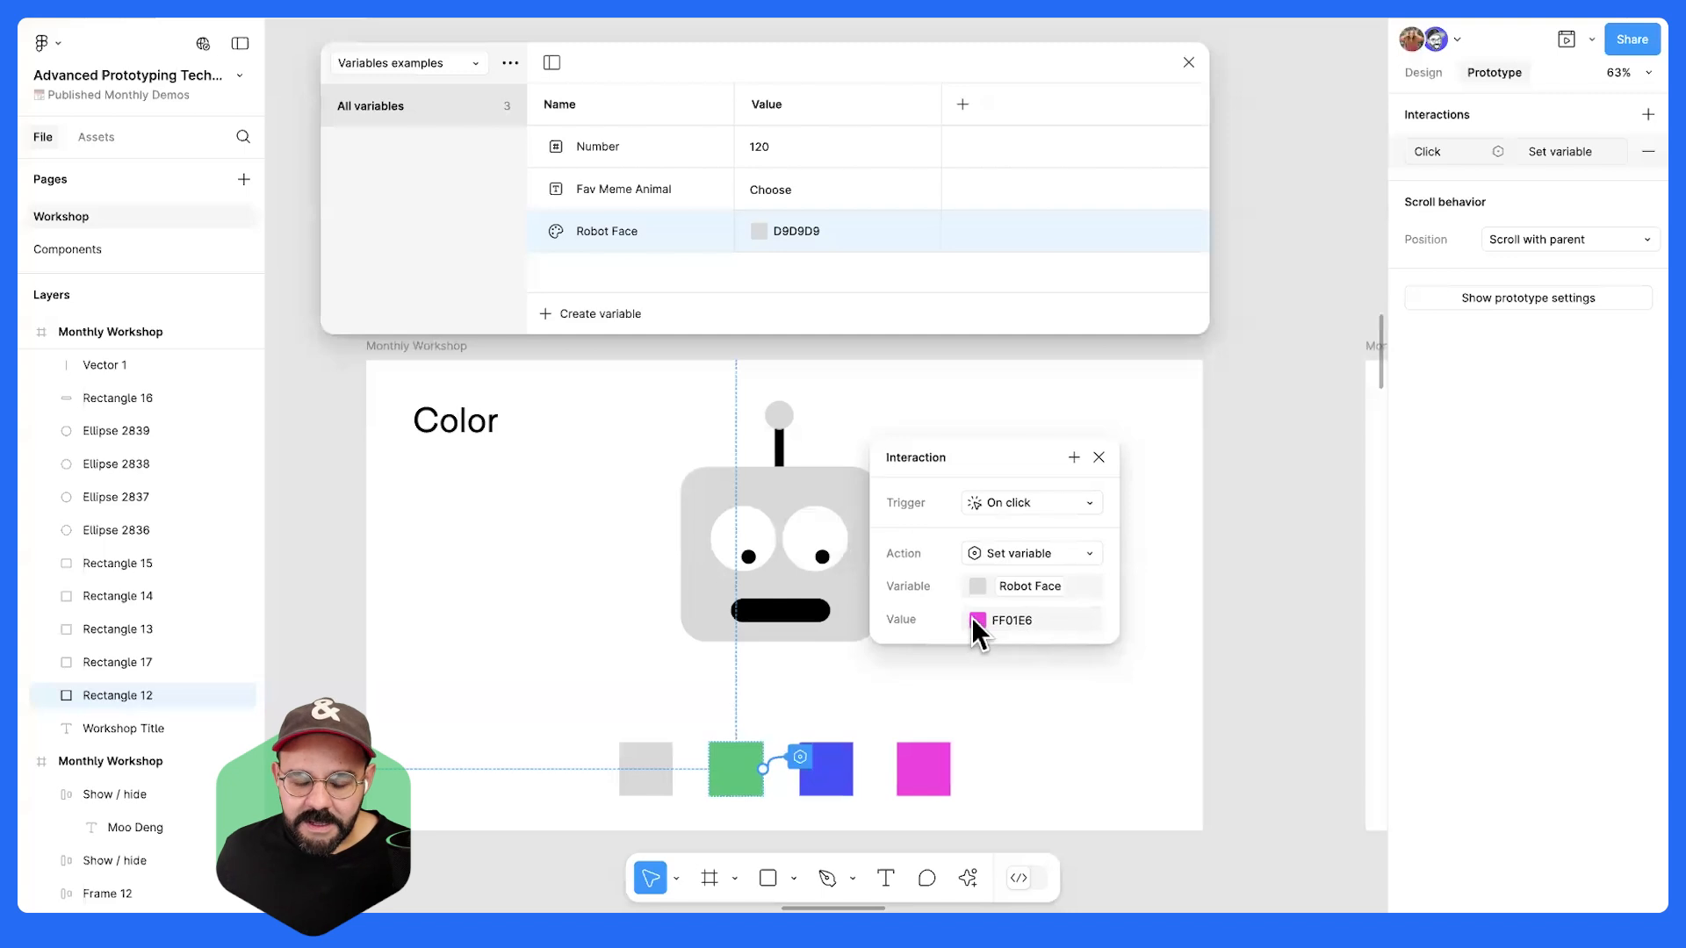
click(978, 620)
click(991, 680)
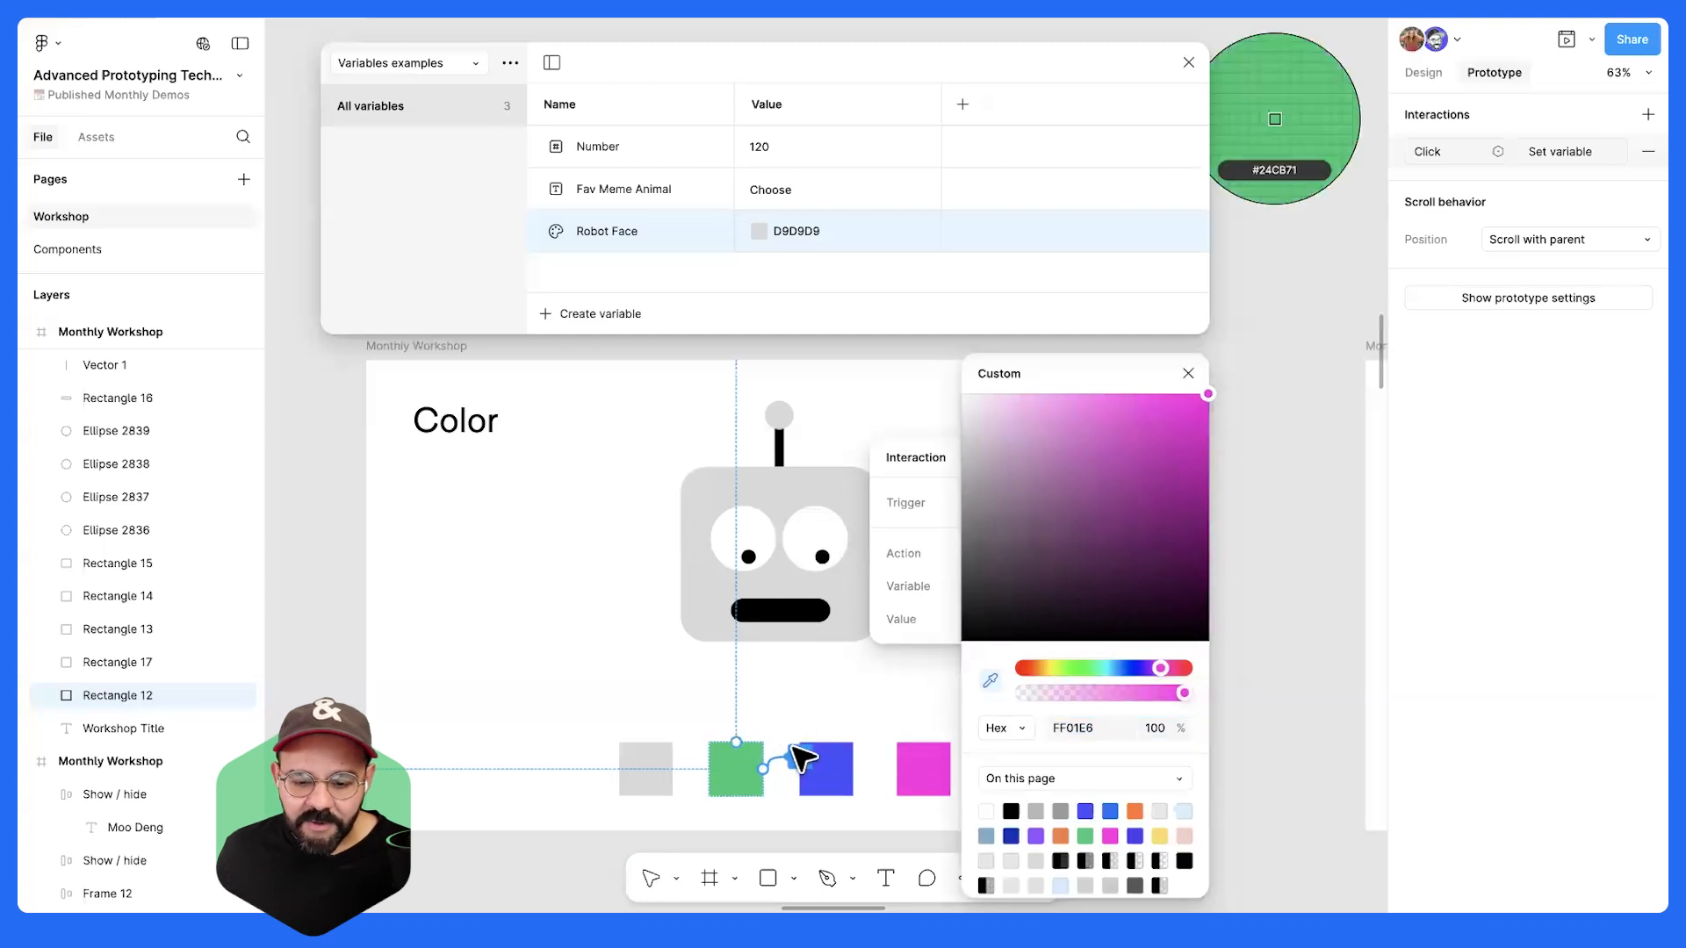
click(757, 762)
key(Escape)
click(1098, 457)
- Change the grey square's Robot Face interaction value to D9D9D9 by sampling the grey square's color
click(661, 768)
click(709, 757)
scroll(741, 806, down, 1)
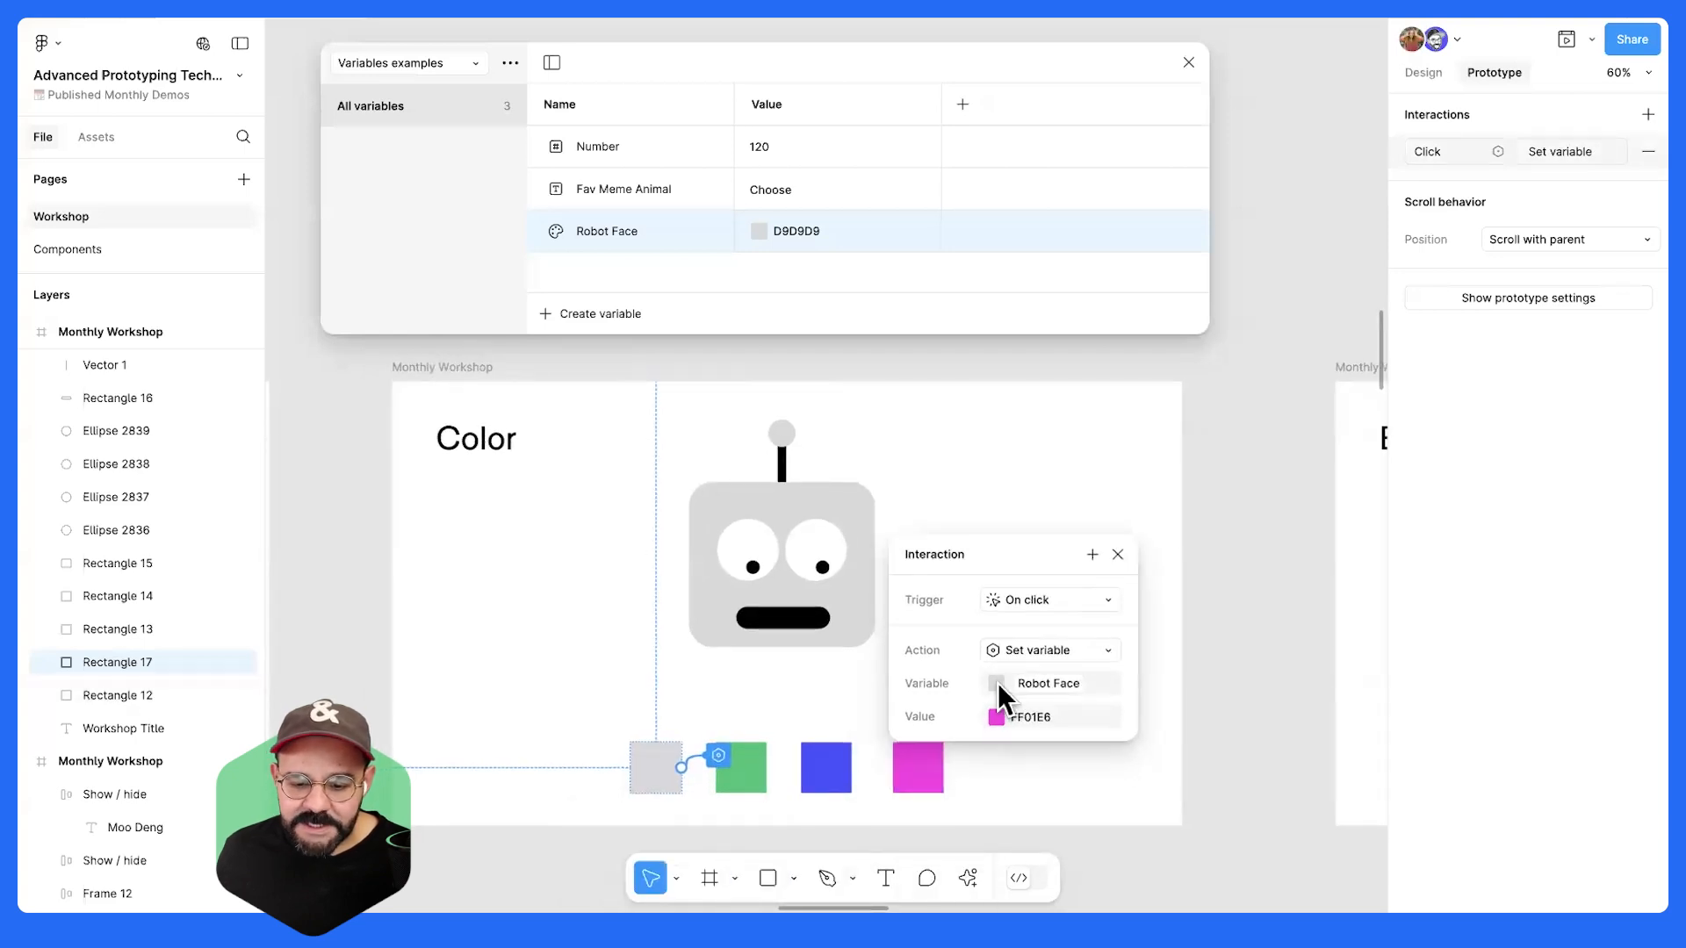
click(995, 715)
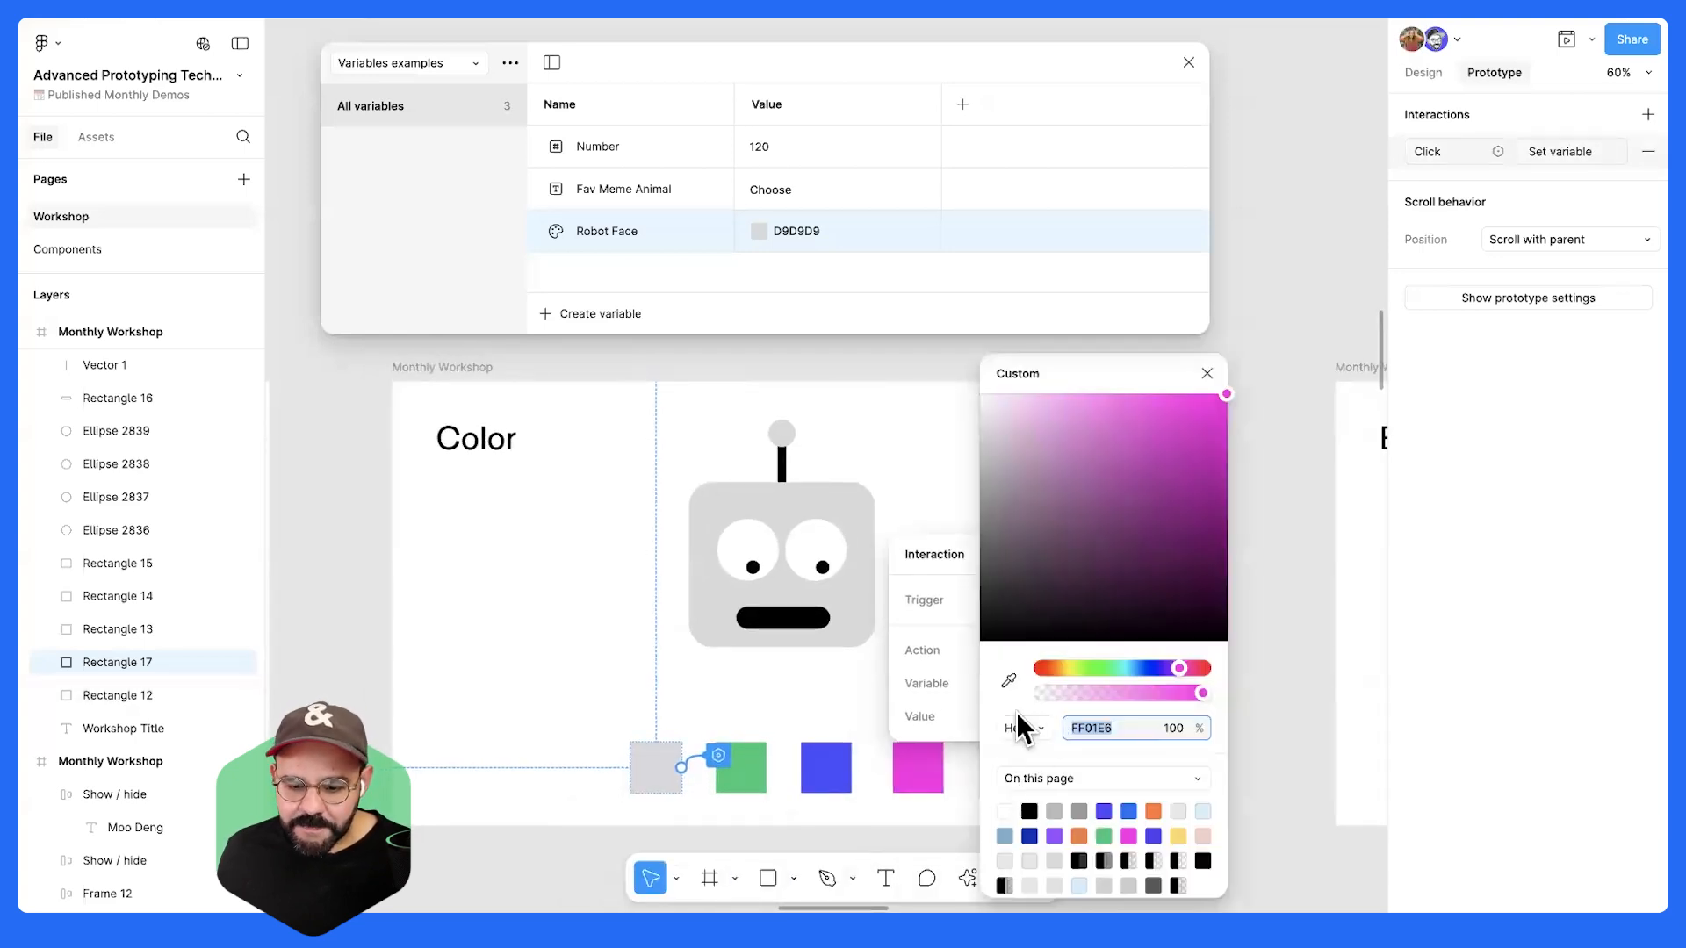
click(1007, 679)
click(654, 766)
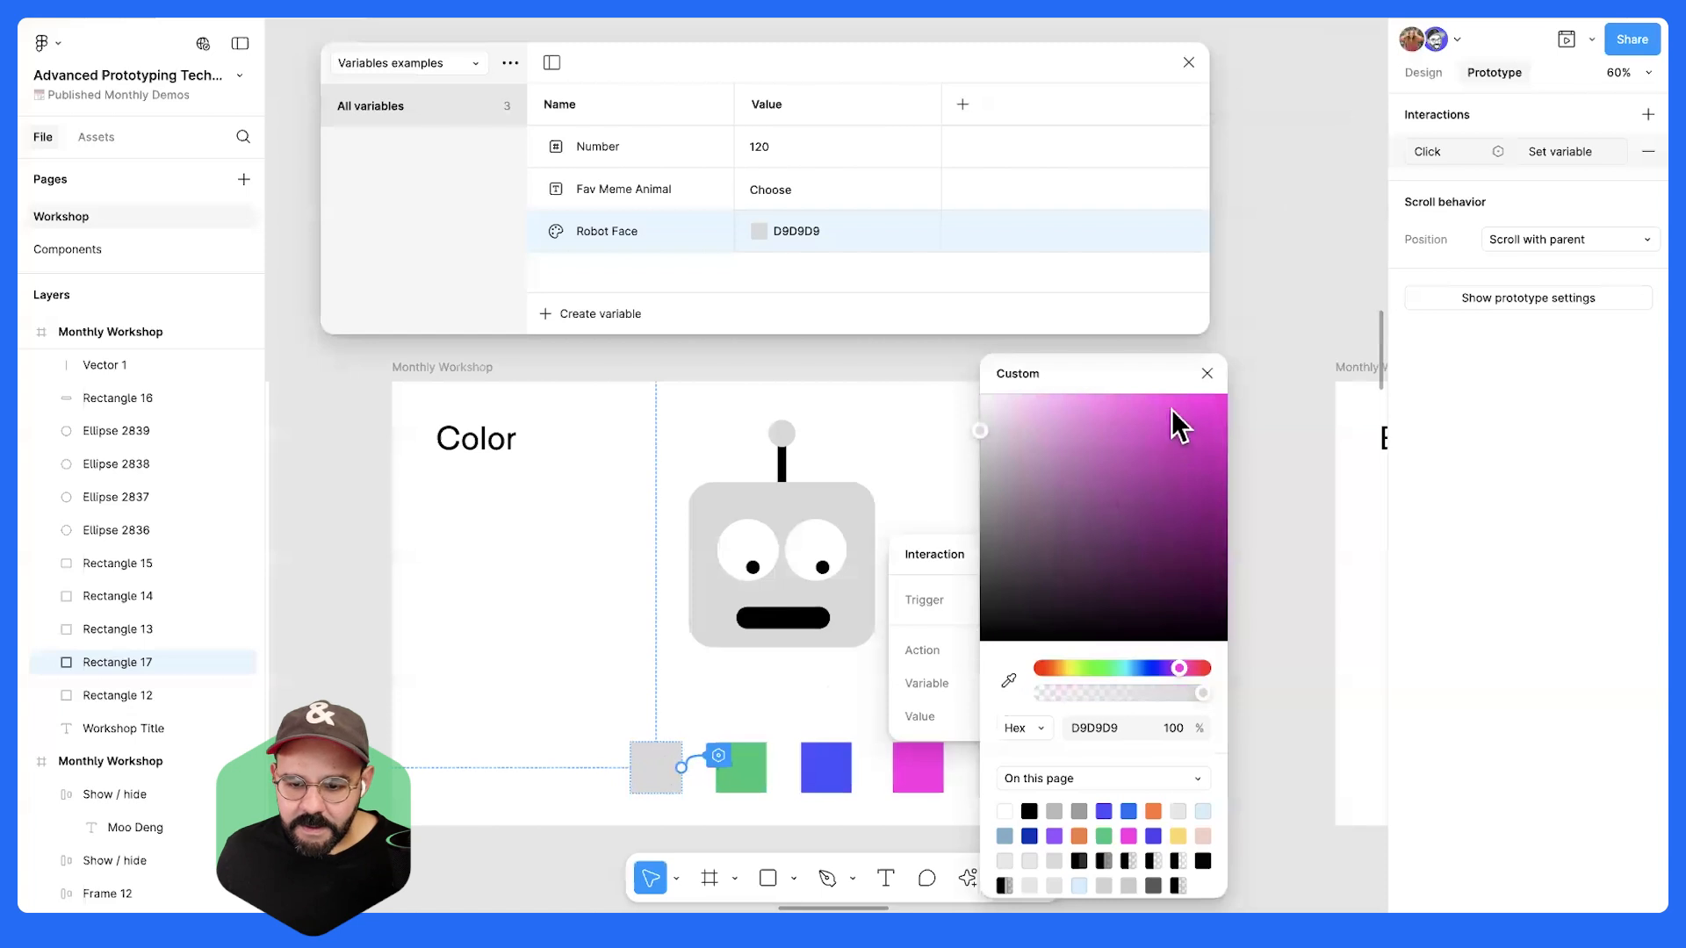
click(1207, 375)
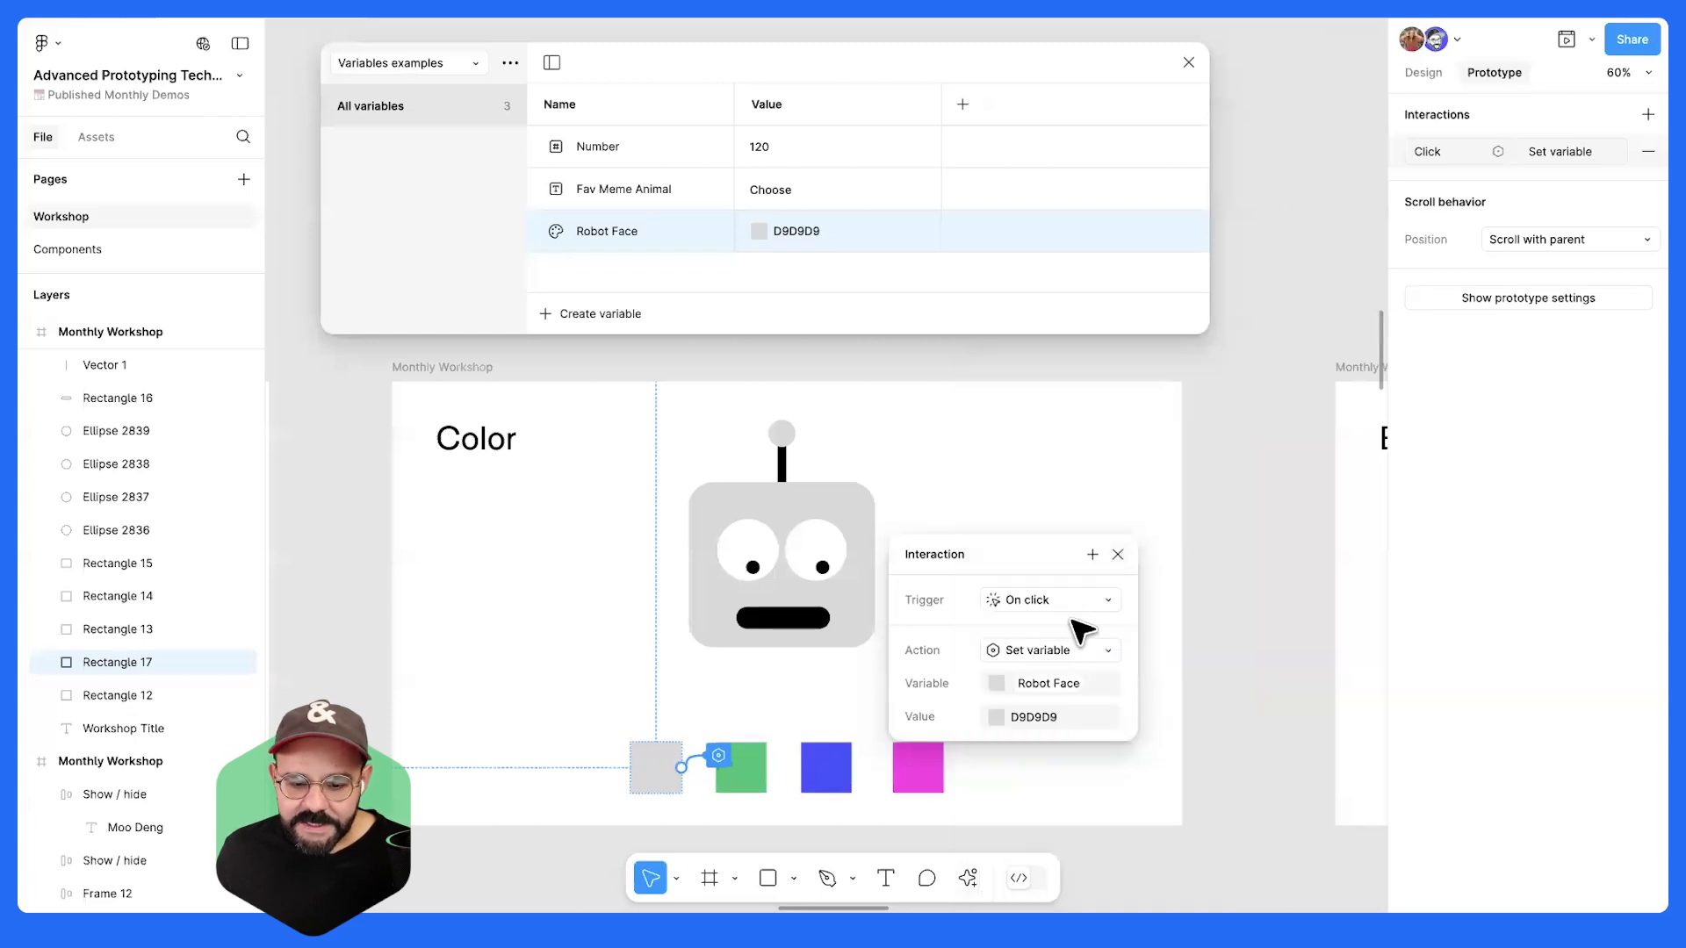
key(Escape)
drag(1098, 604, 1194, 525)
key(Escape)
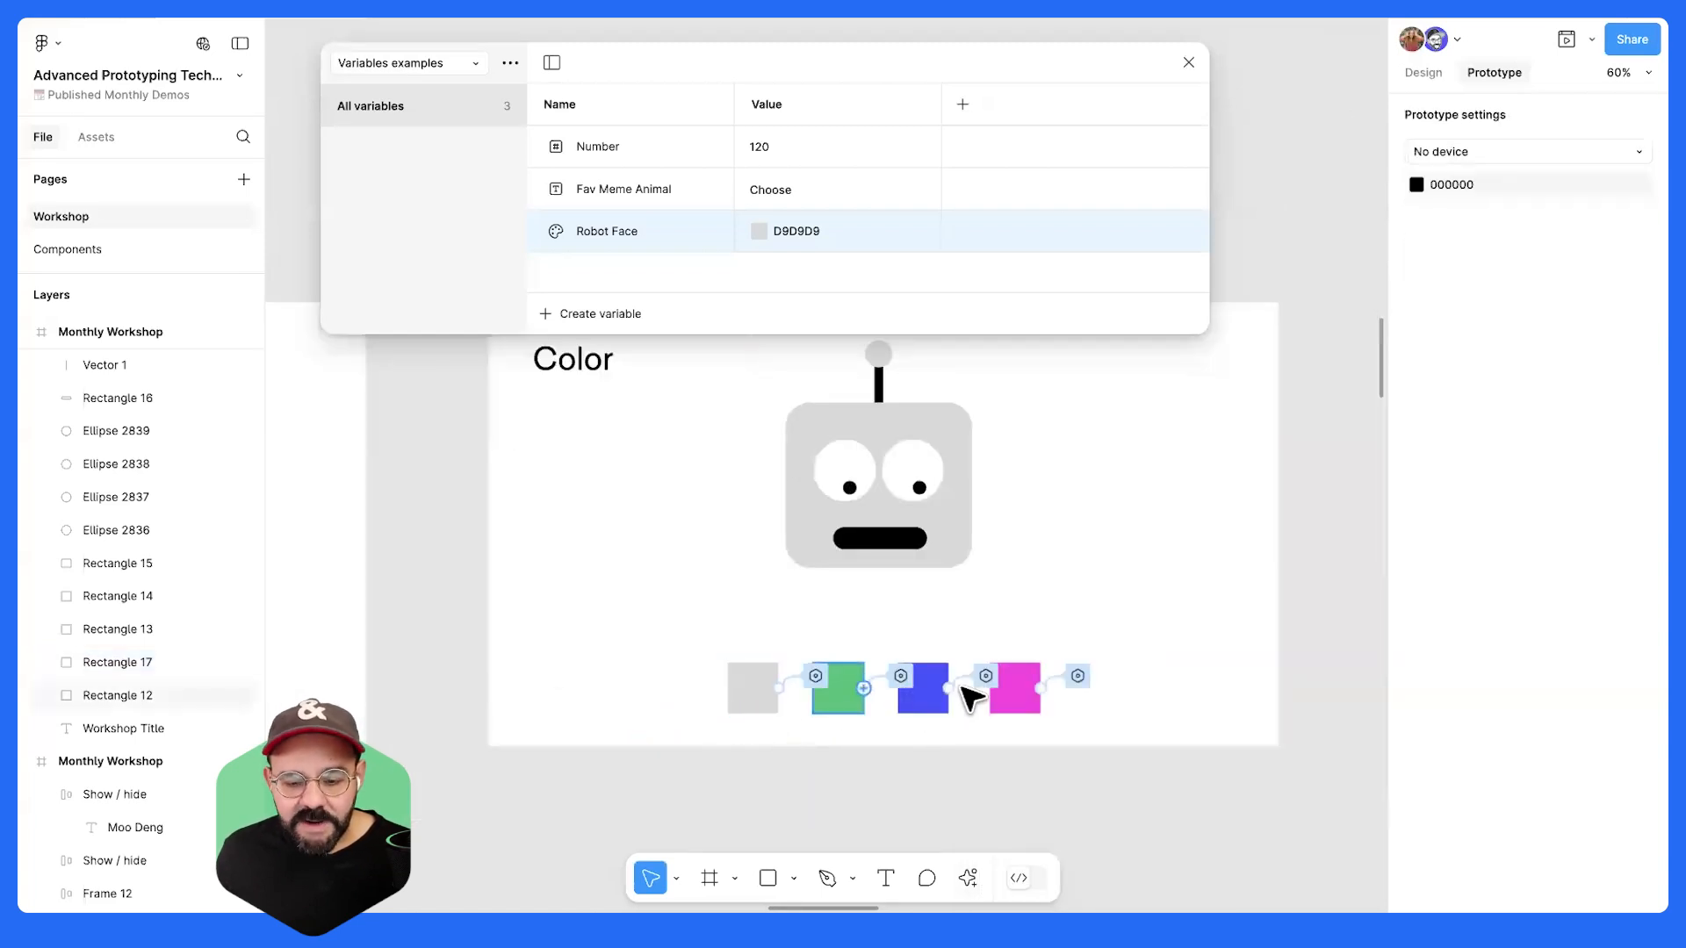
- Preview the Color frame's prototype and test the robot's color change with the grey, green, blue and magenta squares
drag(1144, 586, 1129, 648)
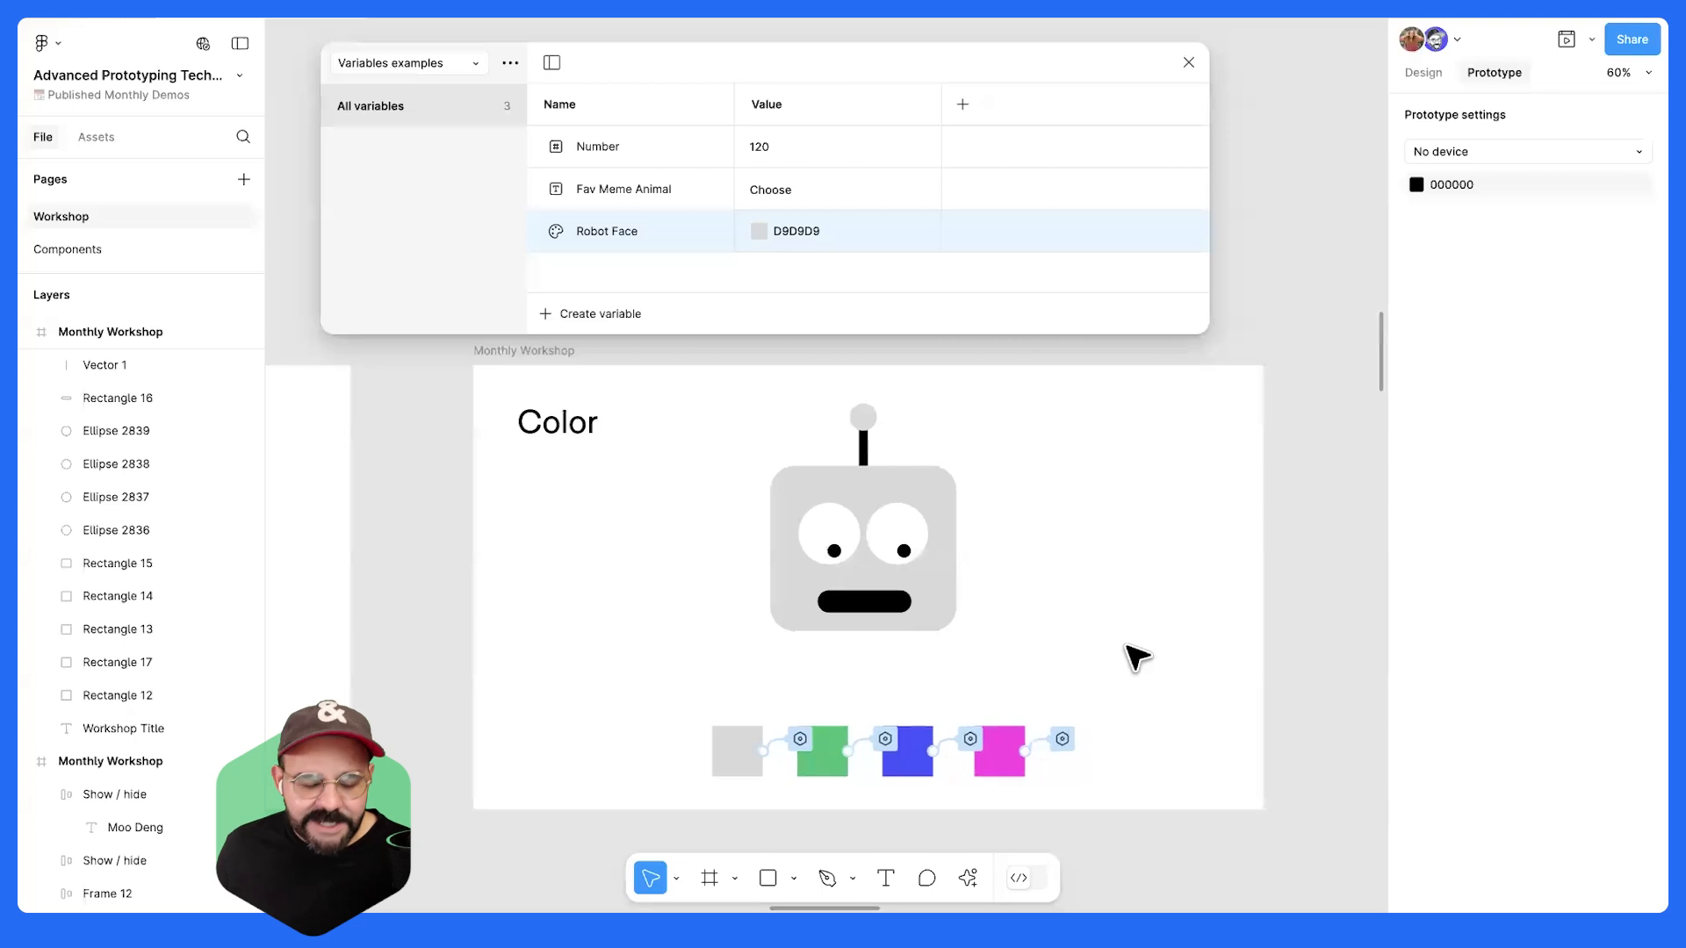
drag(1125, 651, 1076, 649)
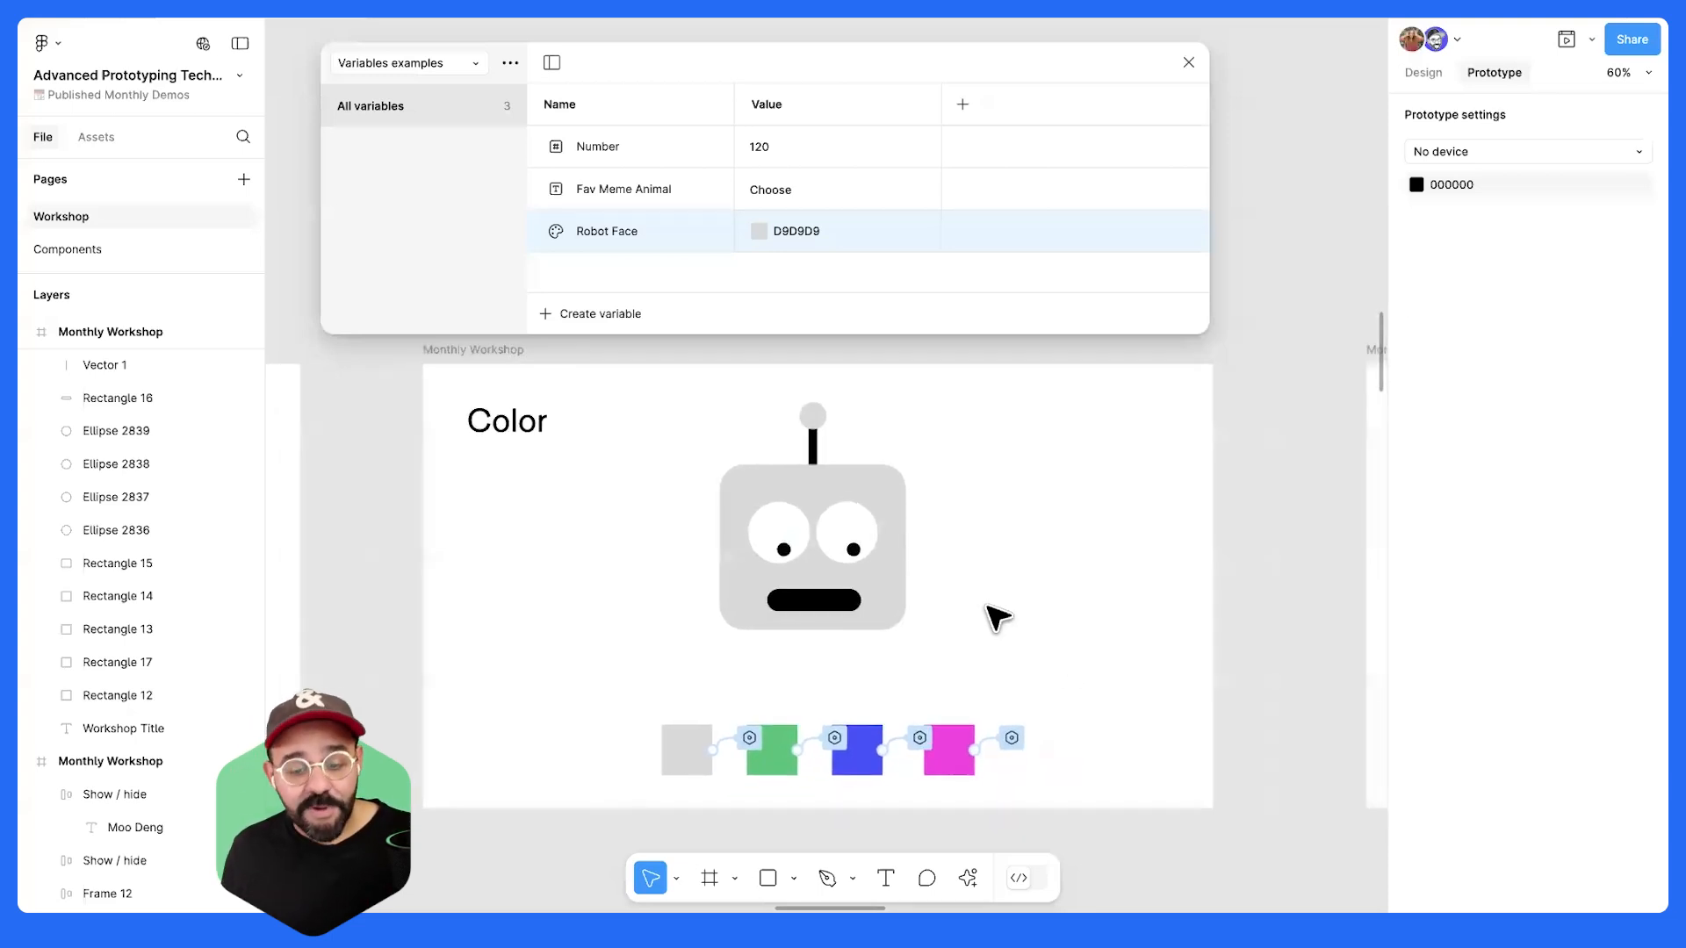
click(507, 353)
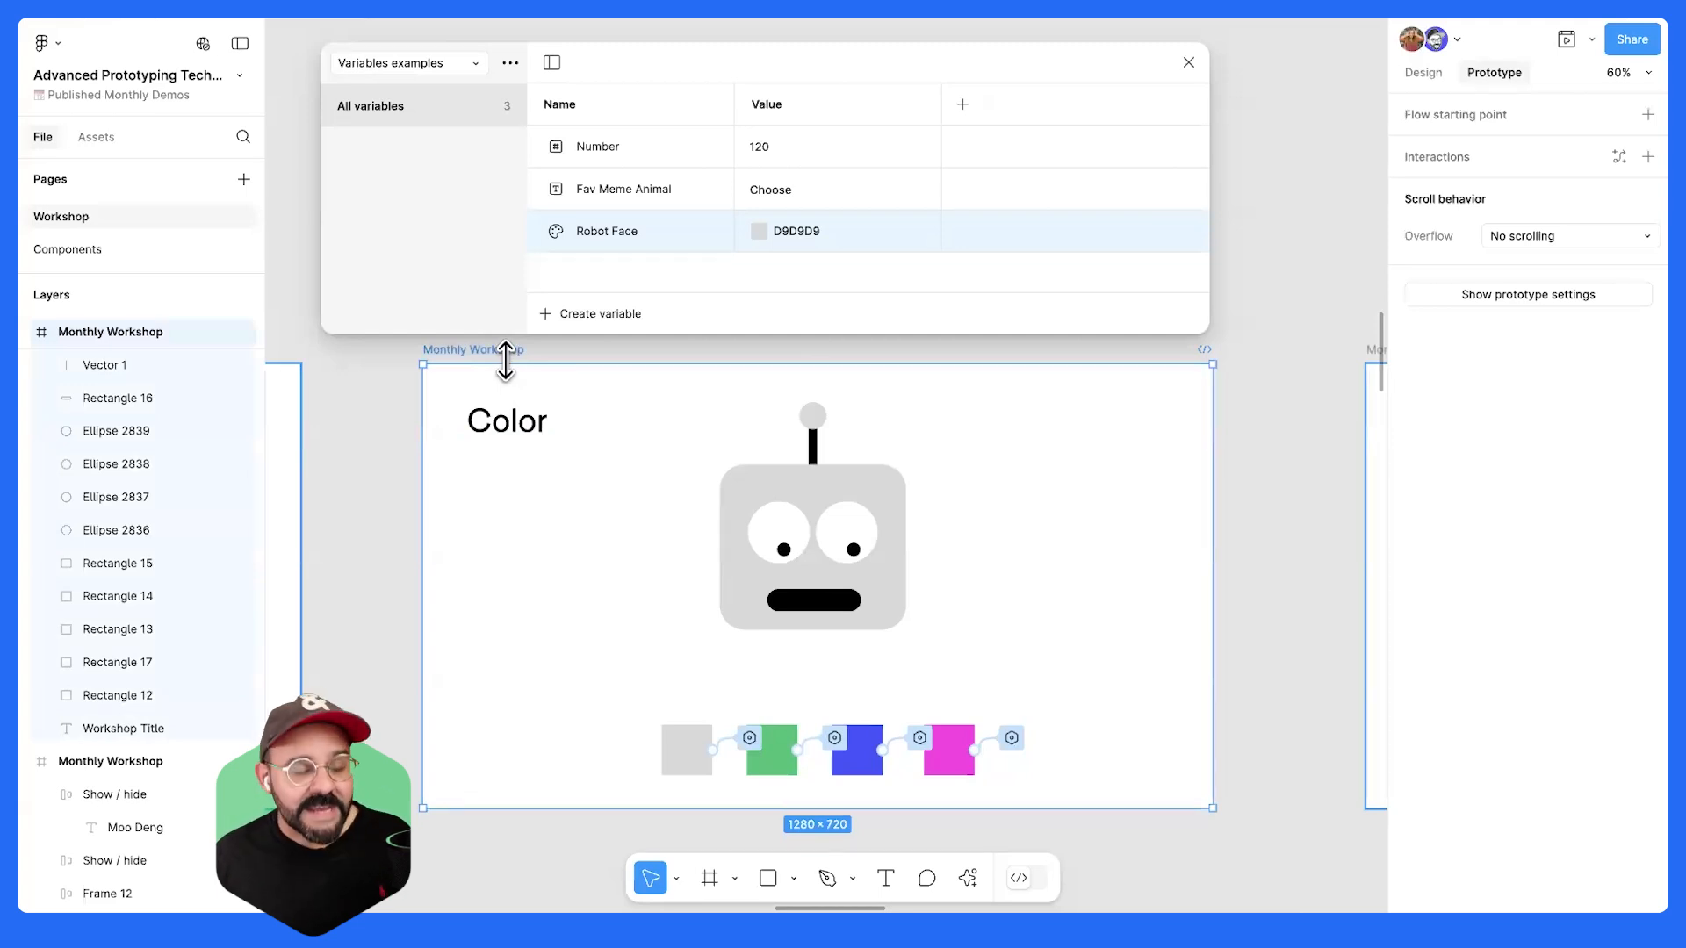
key(shift+space)
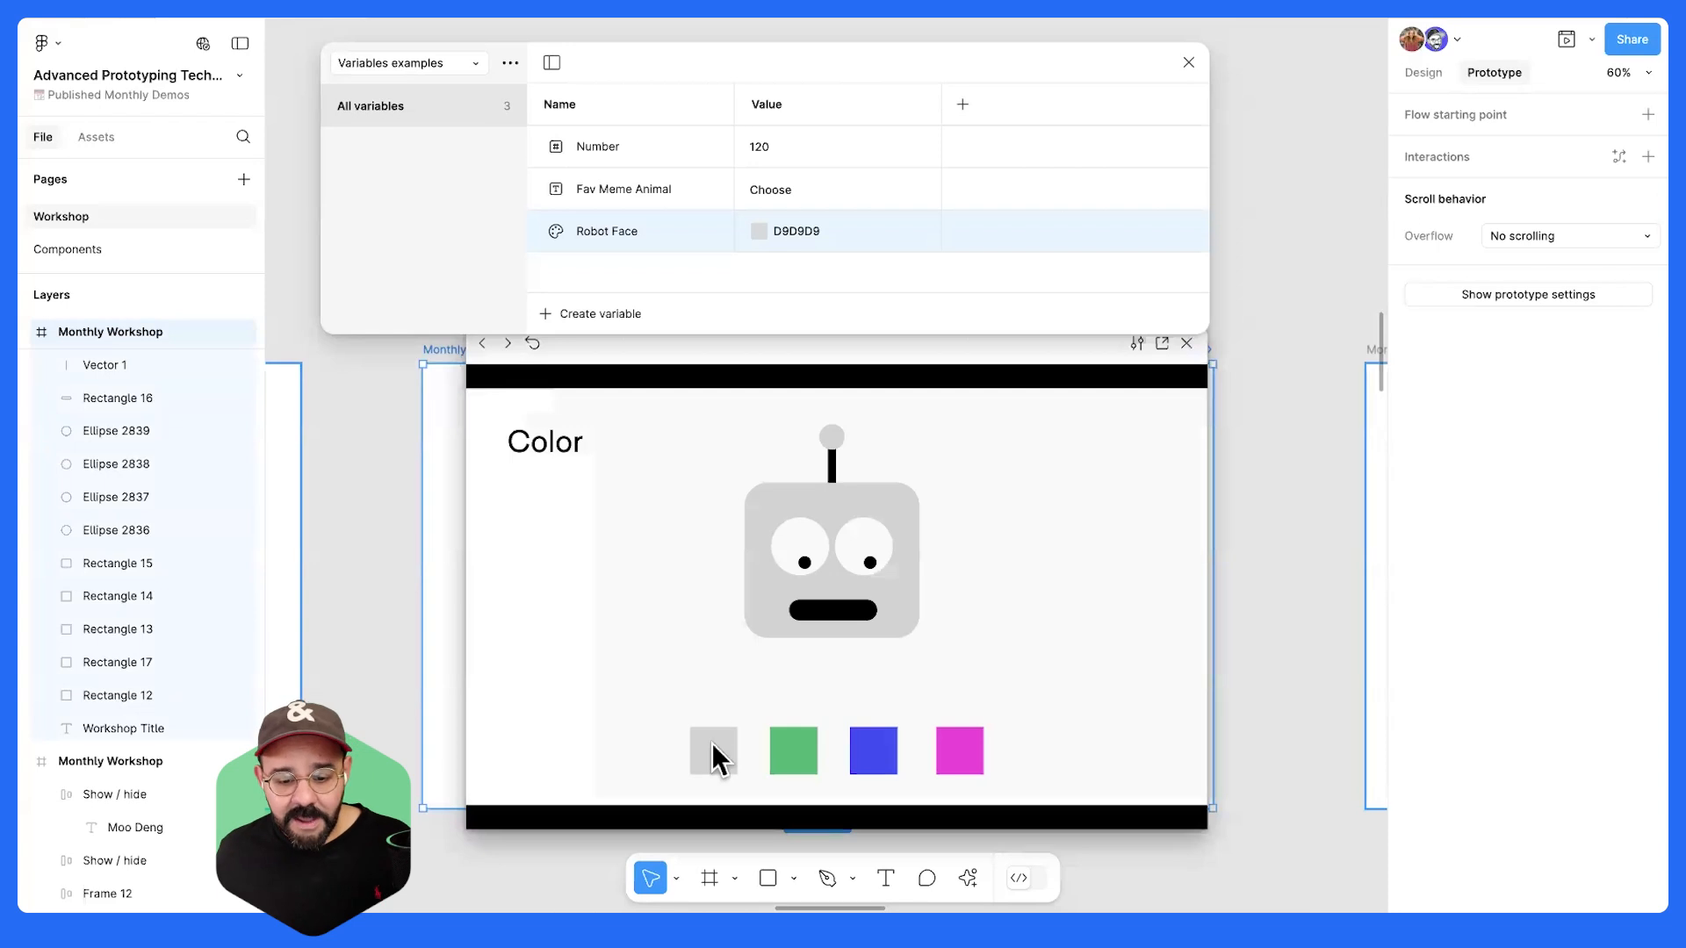
click(795, 760)
click(871, 757)
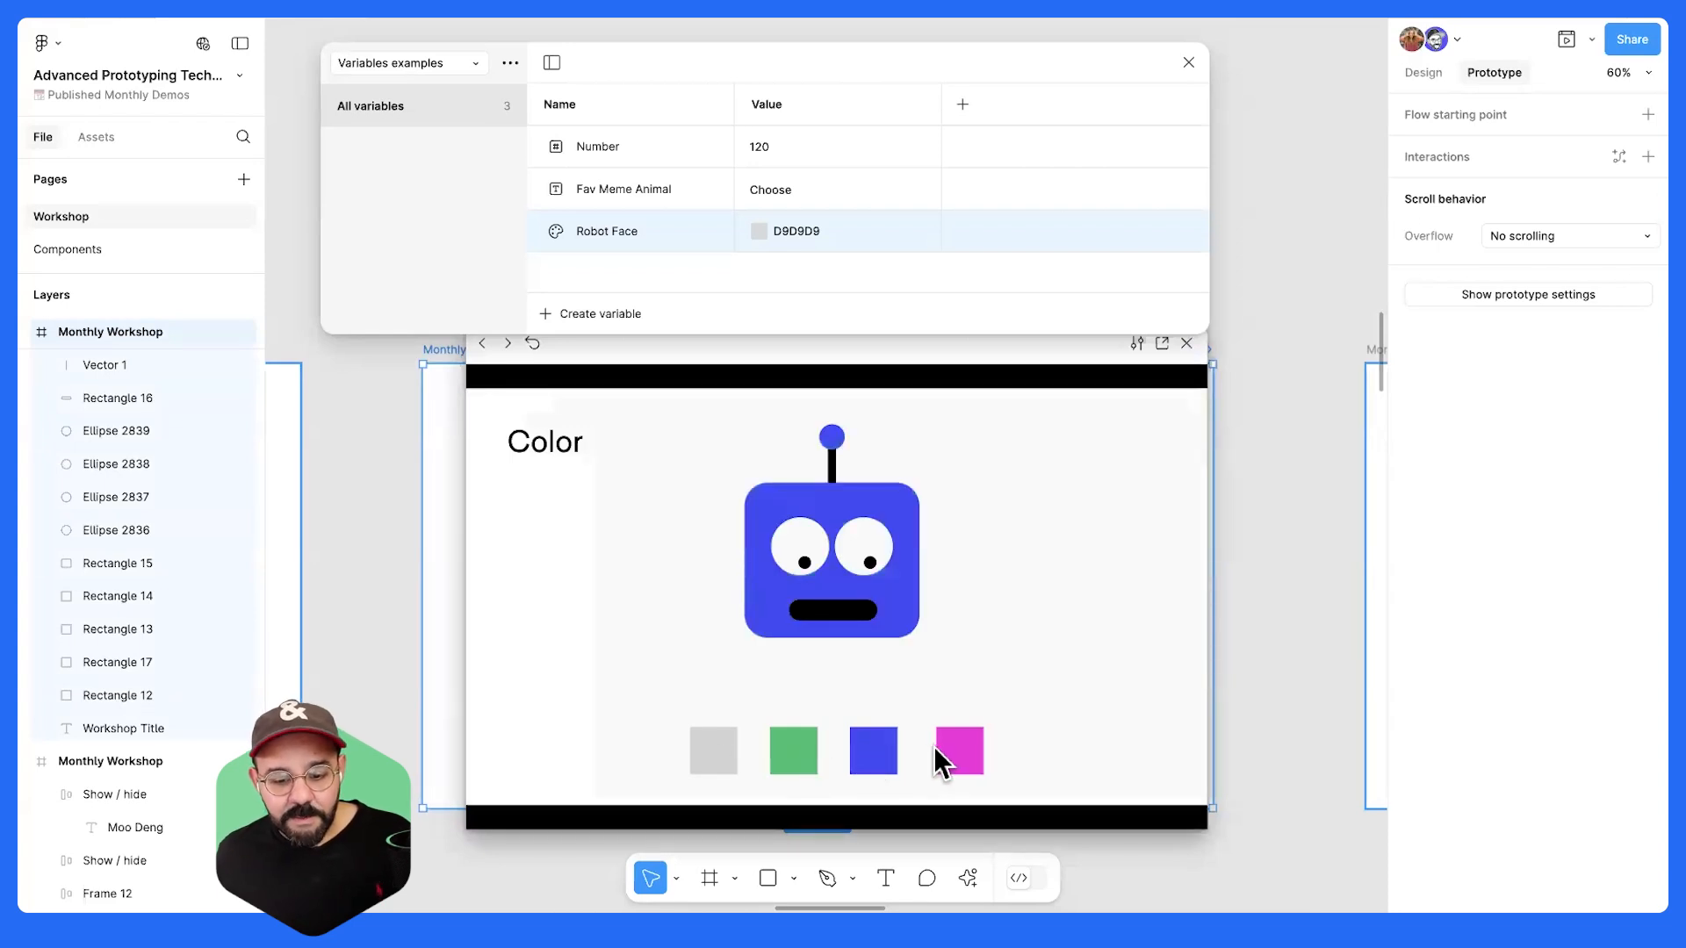
click(945, 762)
click(708, 755)
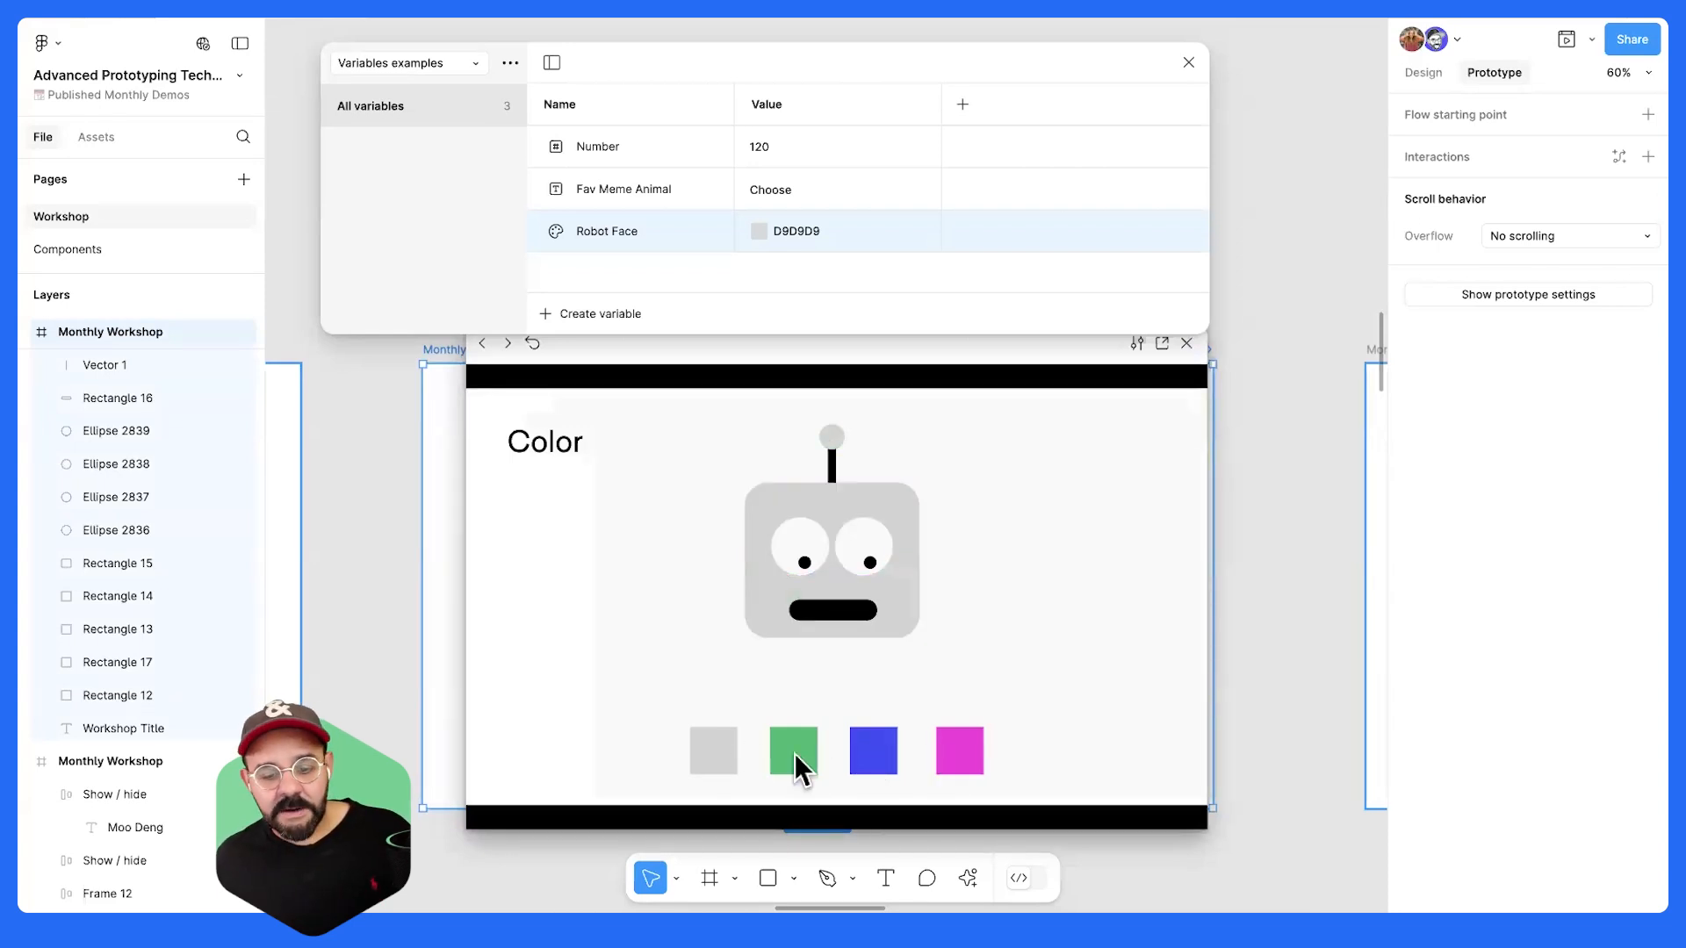
click(874, 760)
click(955, 761)
click(869, 762)
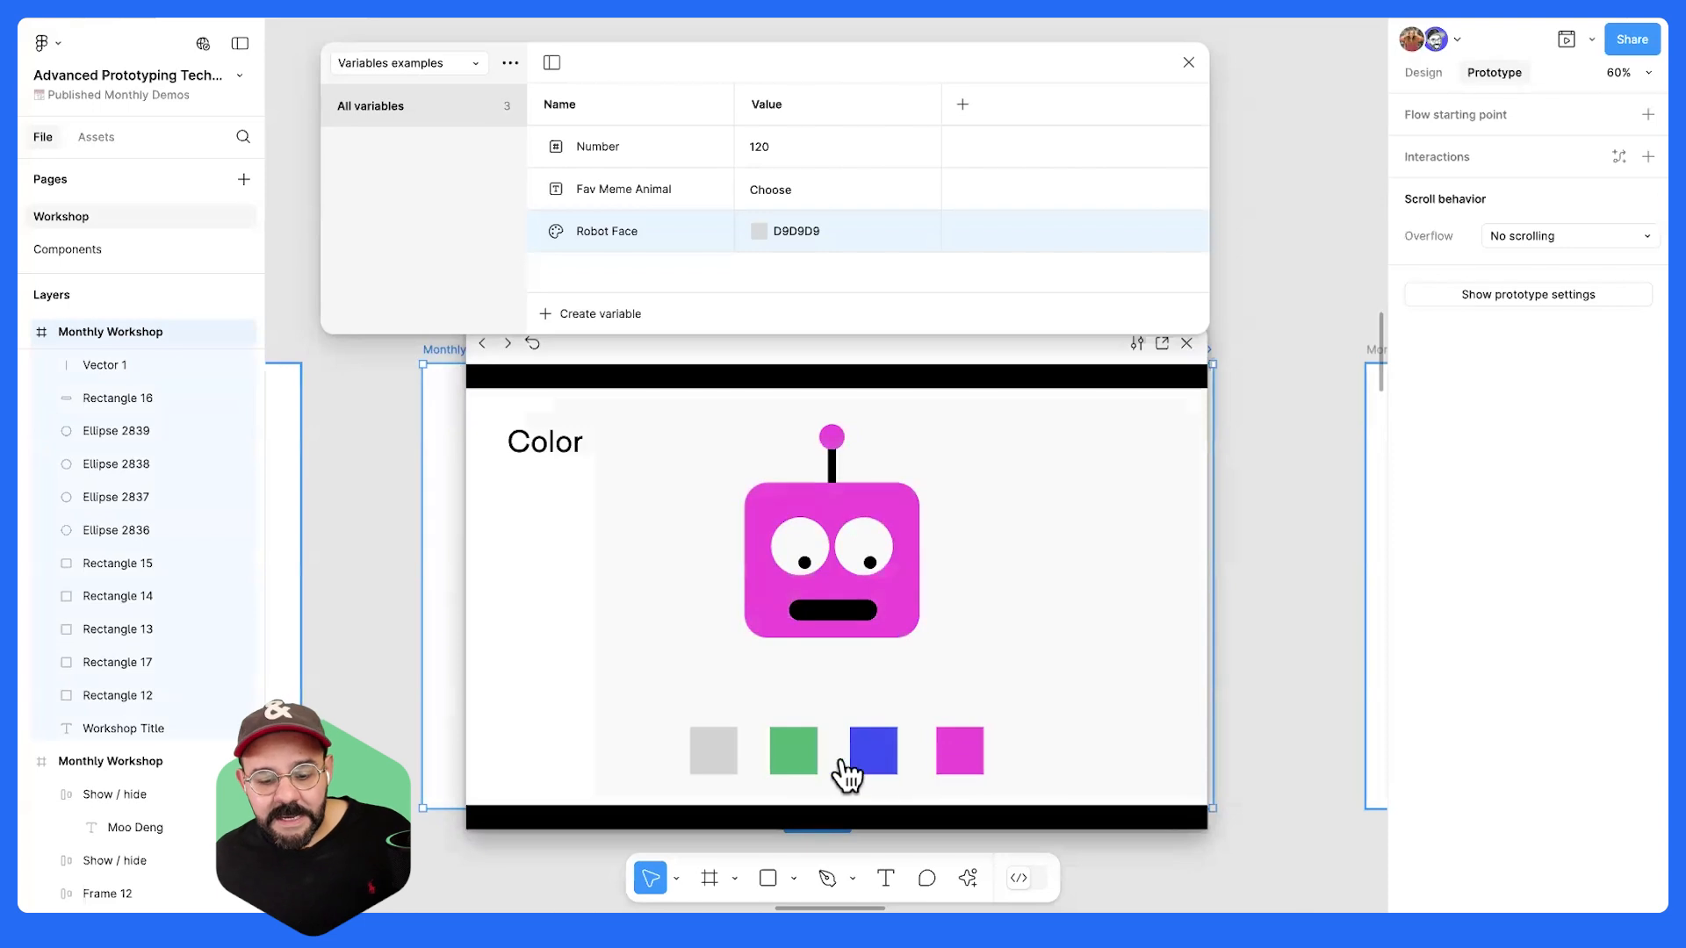
click(771, 762)
click(725, 762)
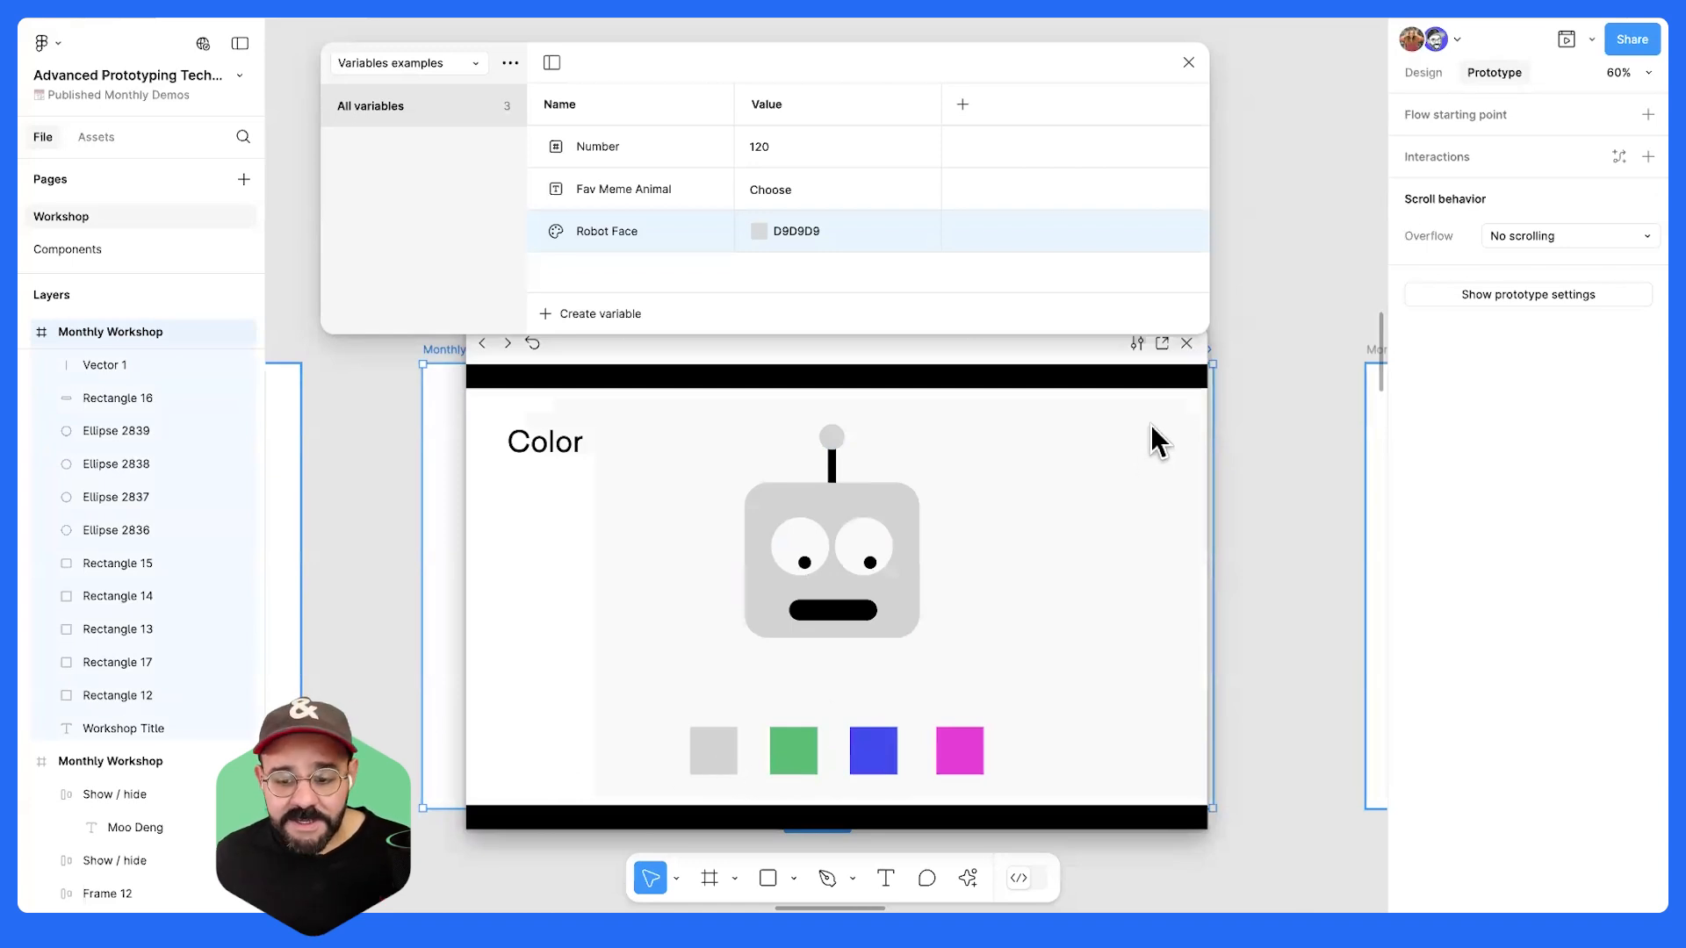
- Close the prototype preview and the variables window
click(1187, 345)
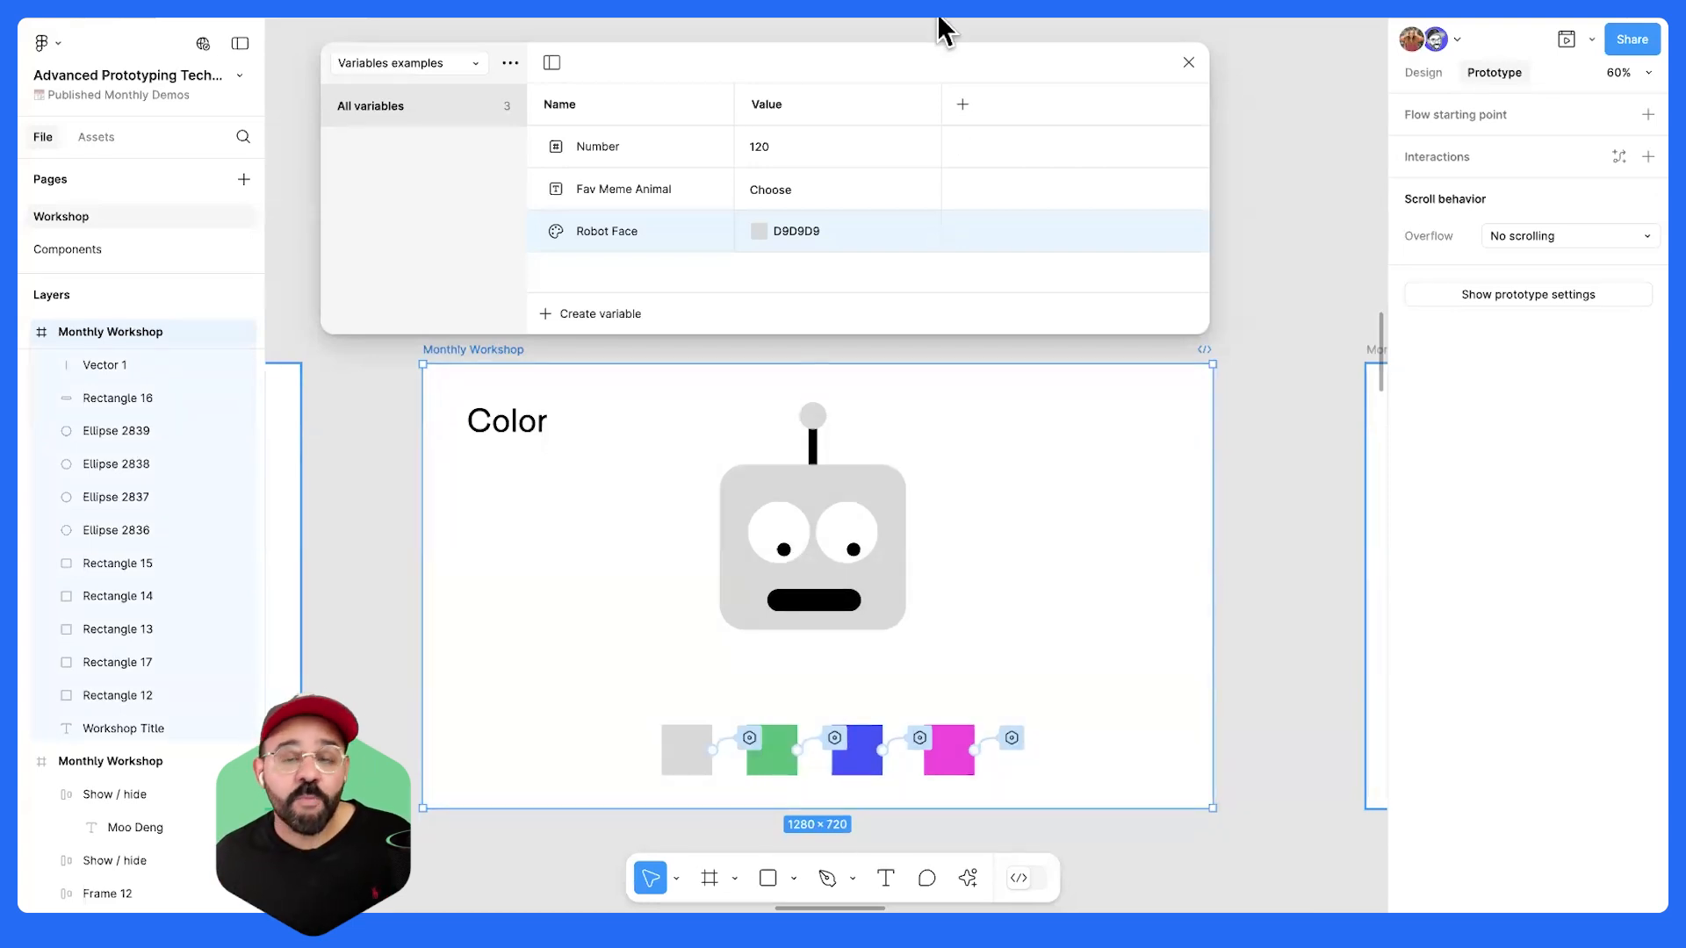
drag(914, 55, 950, 53)
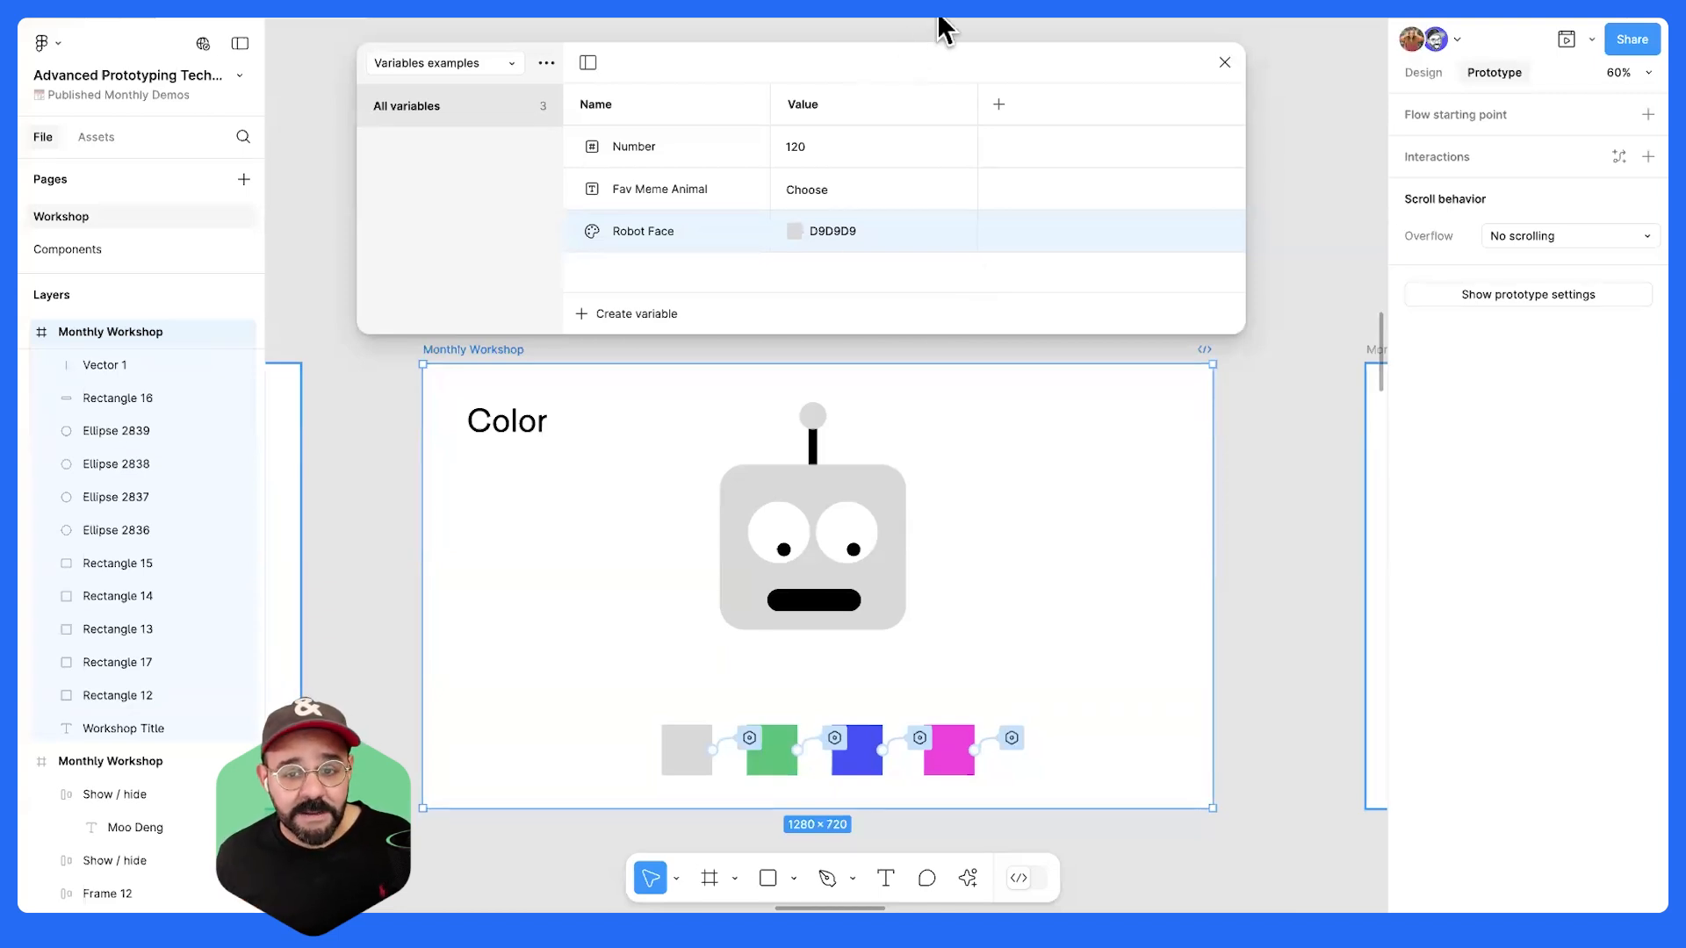
click(1226, 61)
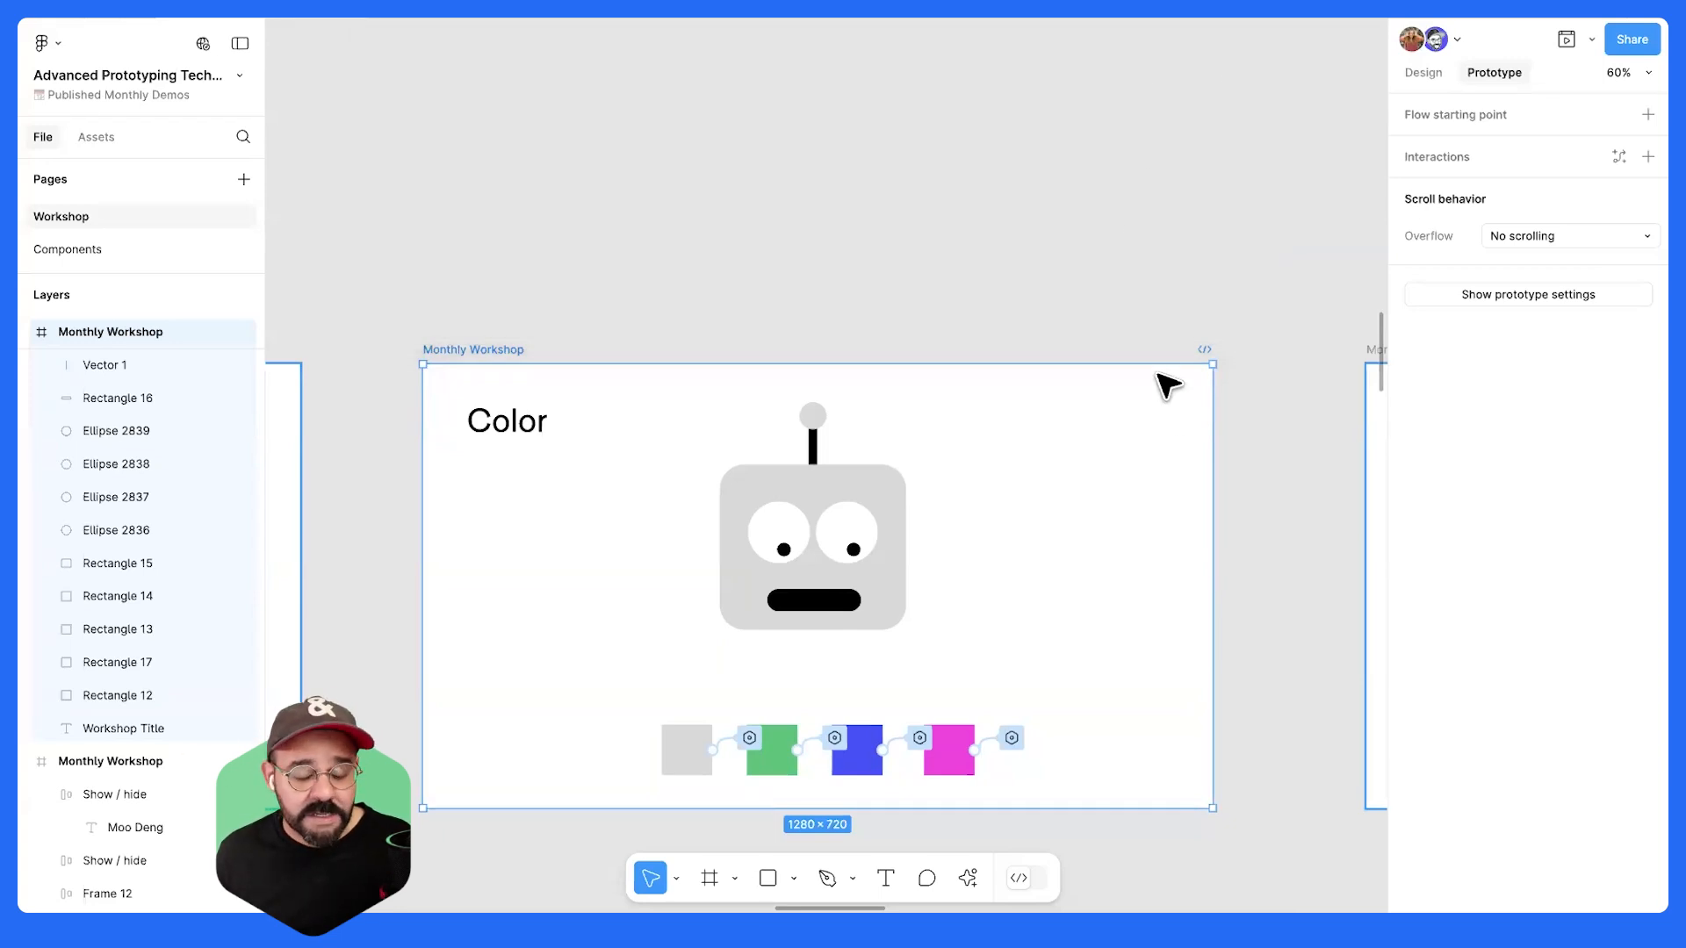
- Preview the Boolean frame's prototype, test the toggle switch below the hippo image, and close the preview
click(1173, 395)
drag(1134, 446, 662, 369)
drag(1223, 423, 756, 338)
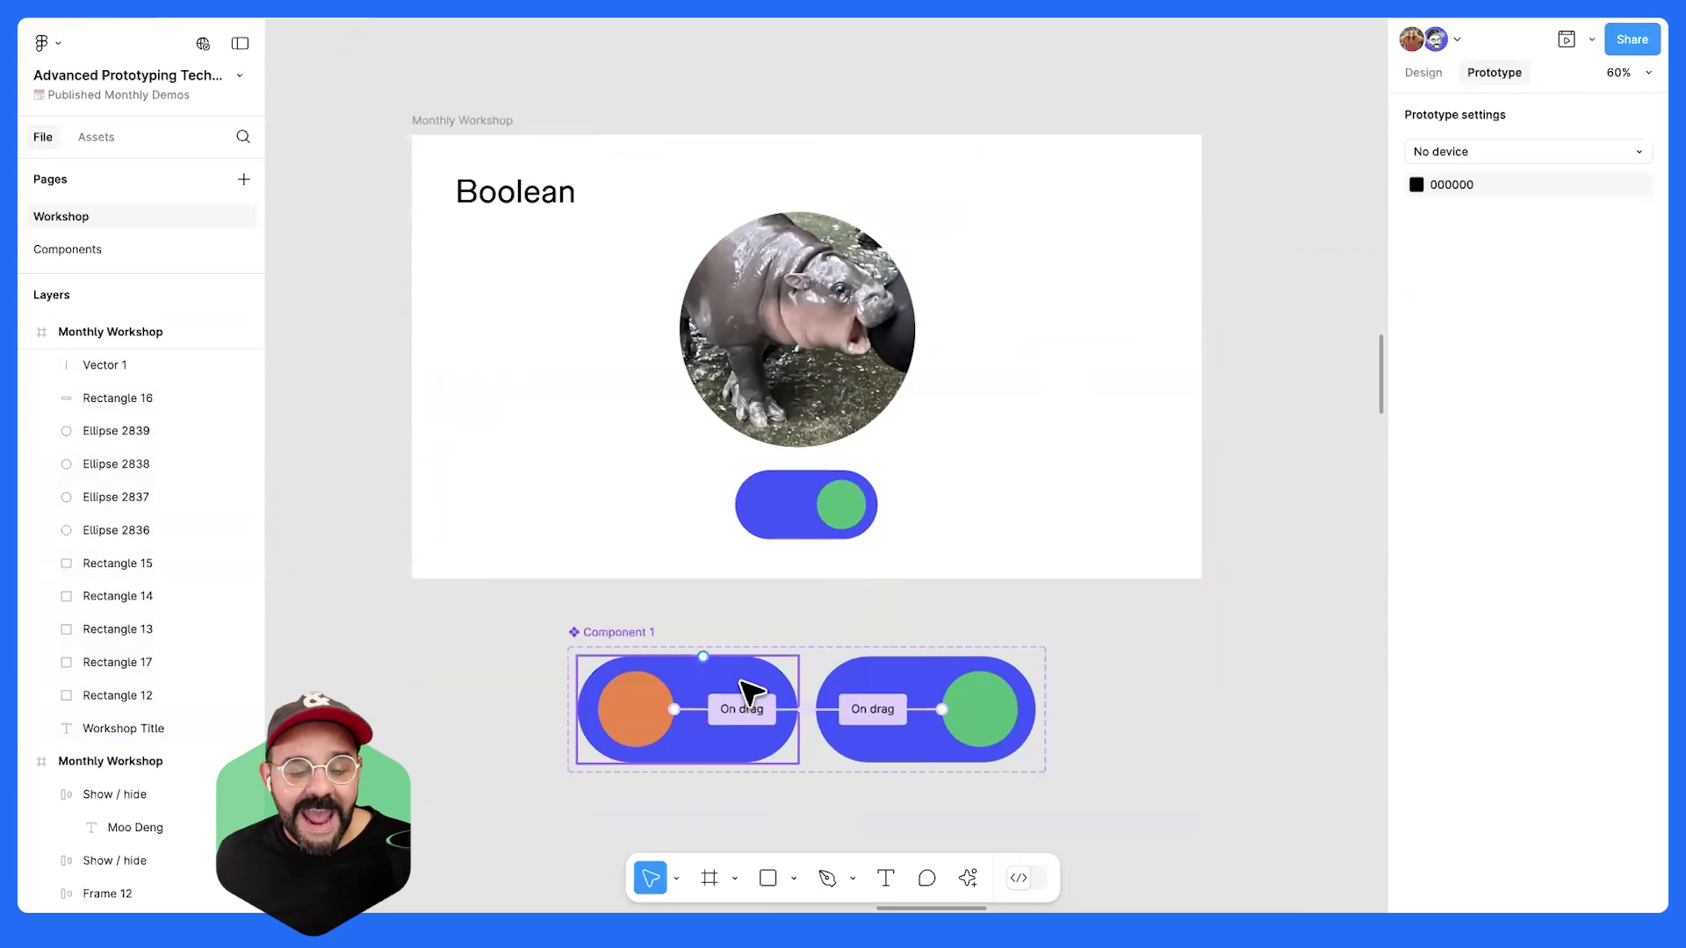
click(505, 123)
key(shift+space)
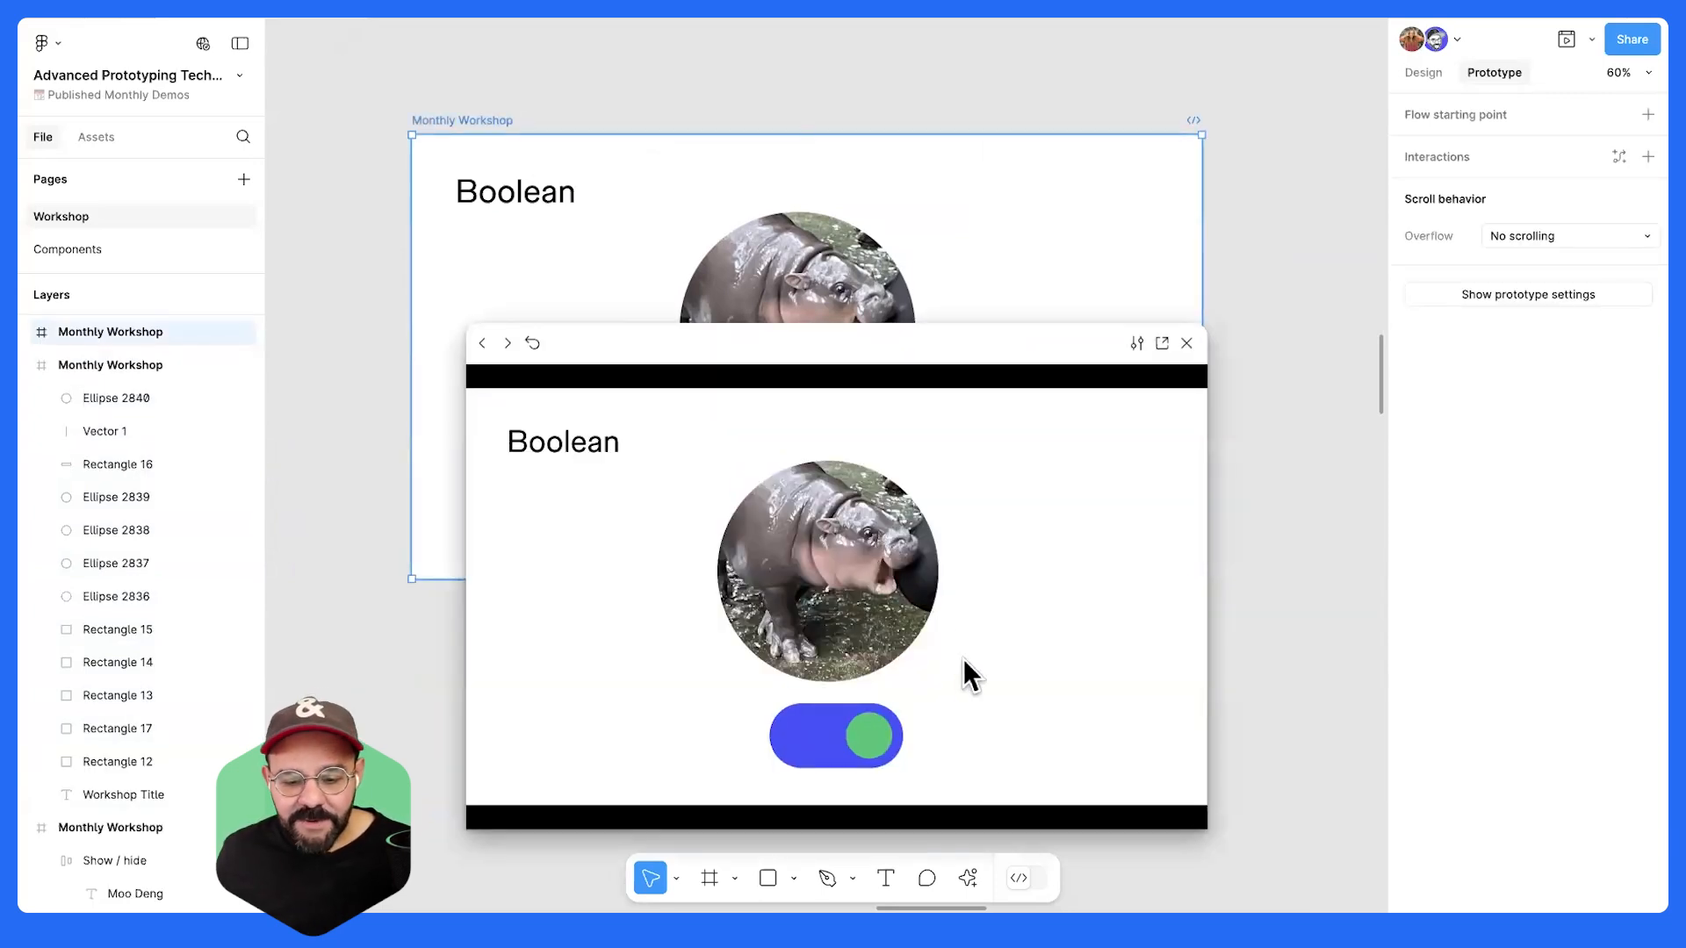
drag(883, 738, 946, 719)
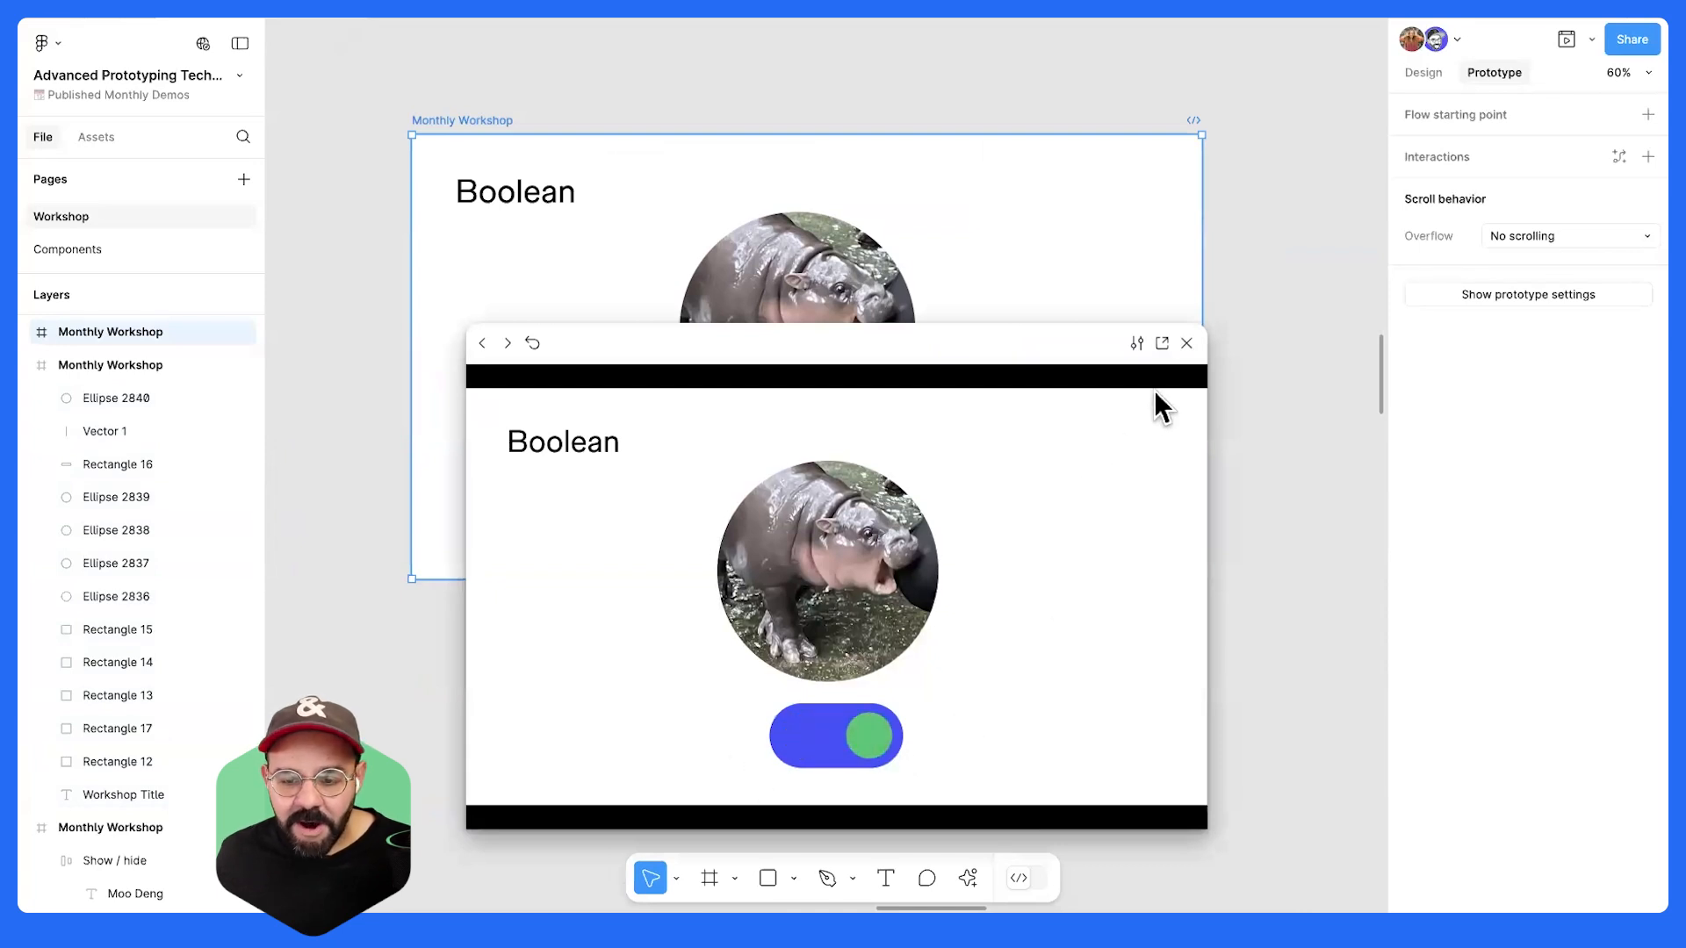
click(1188, 343)
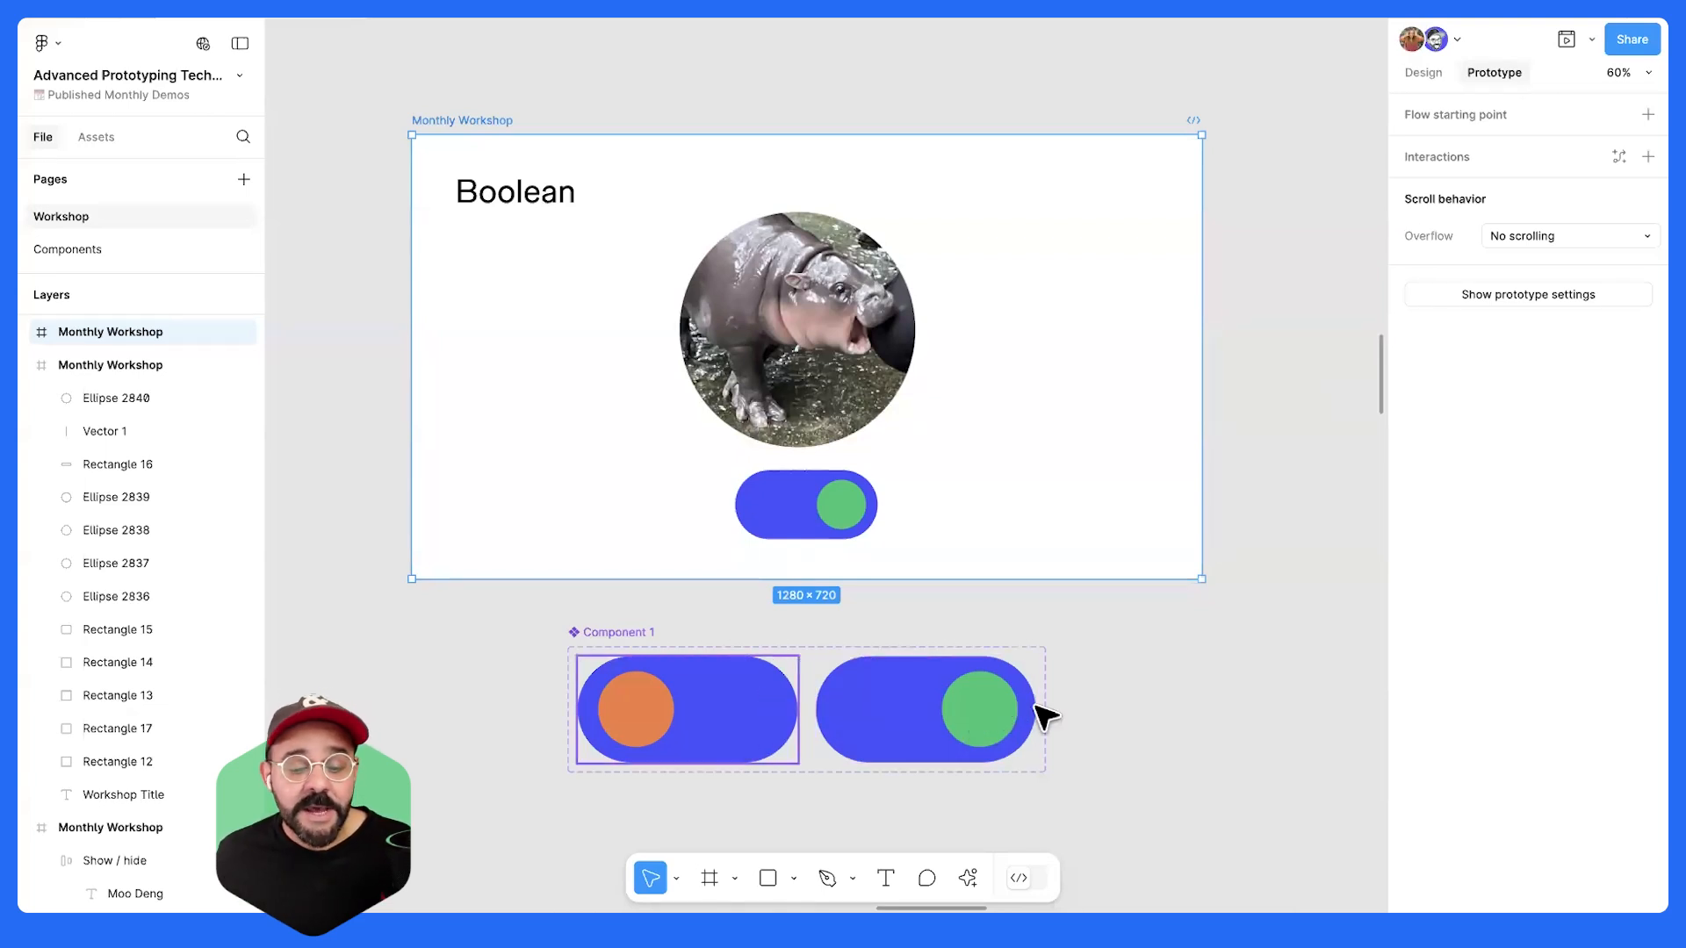
click(1104, 670)
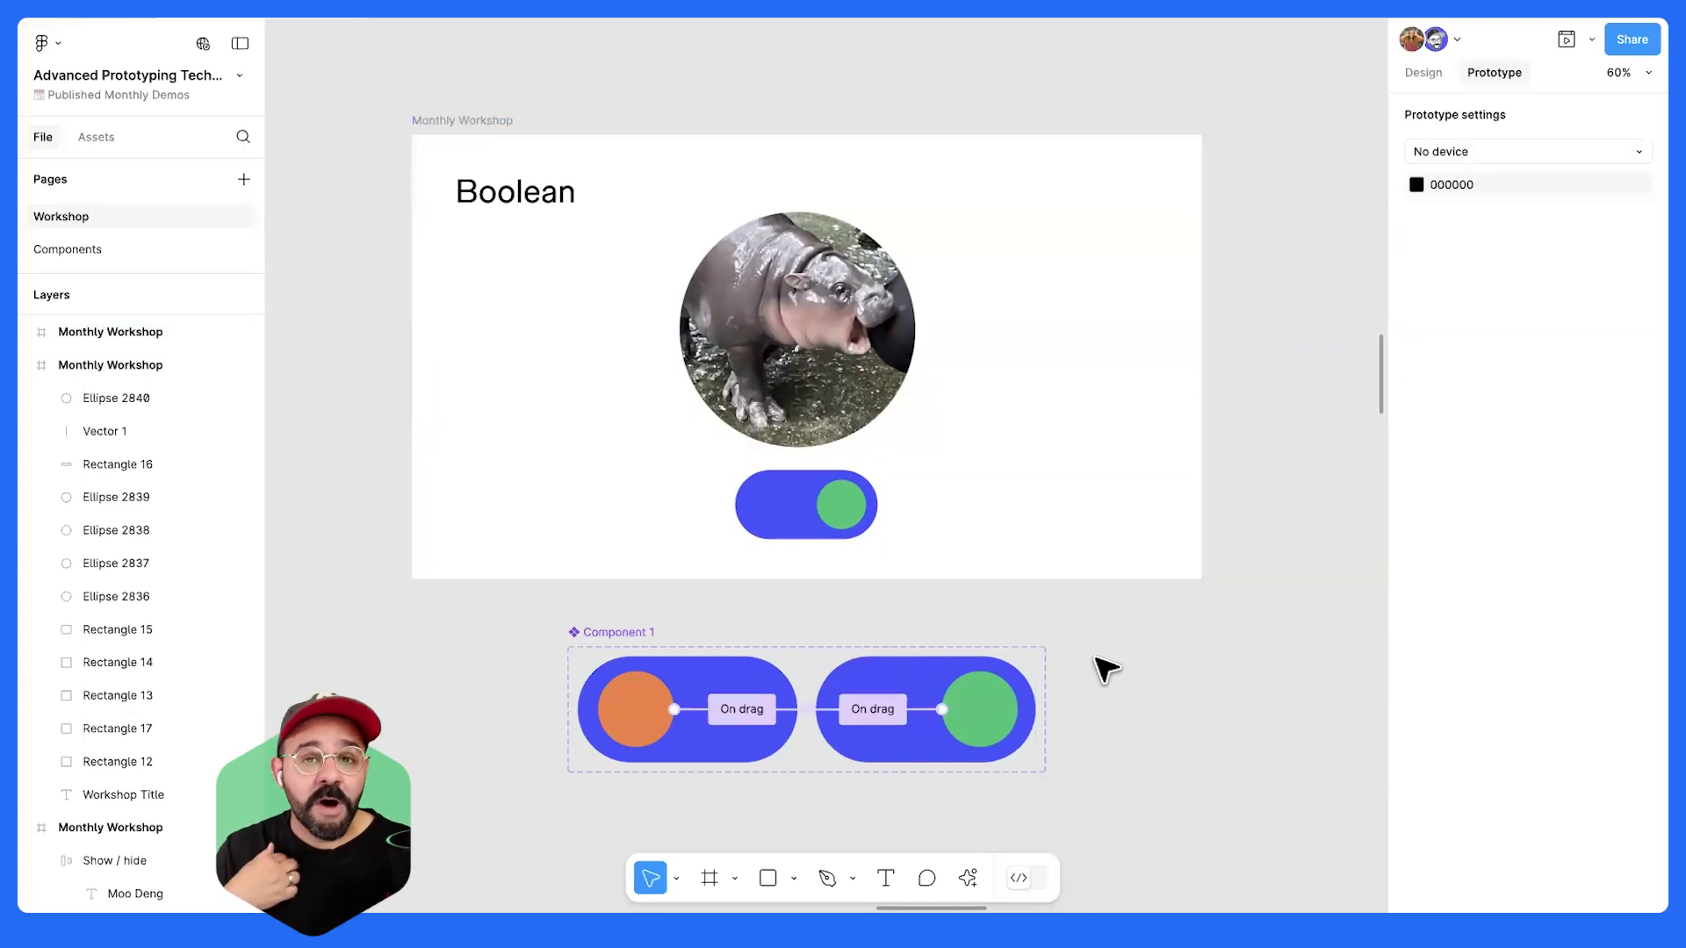
click(844, 504)
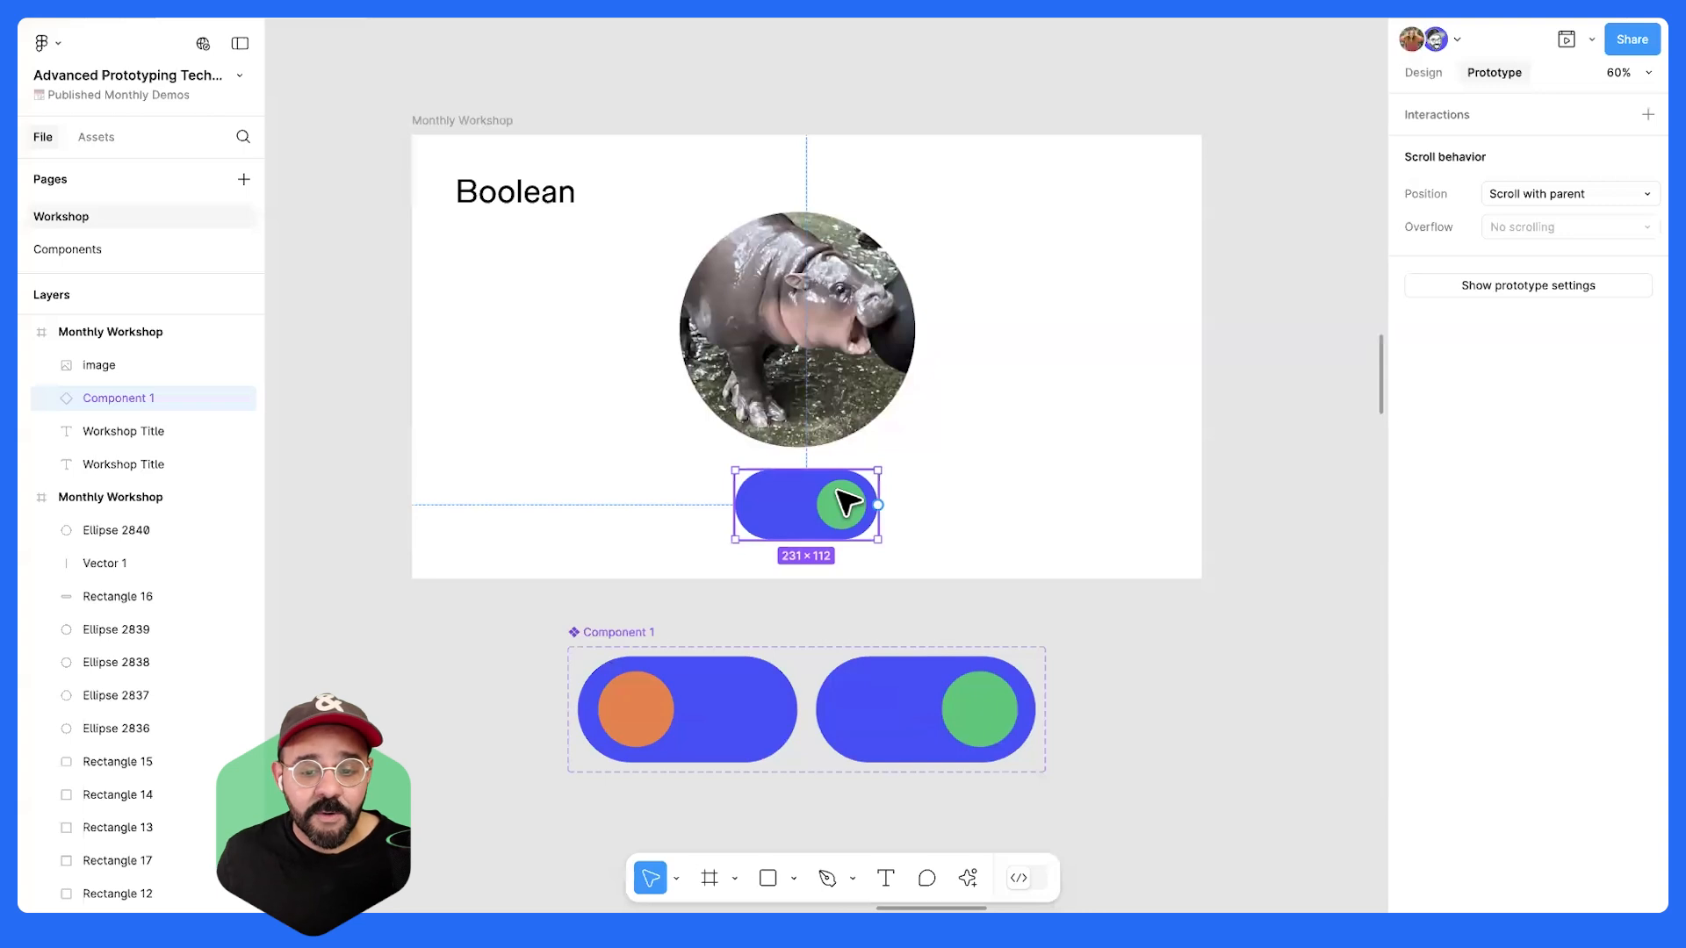
click(845, 413)
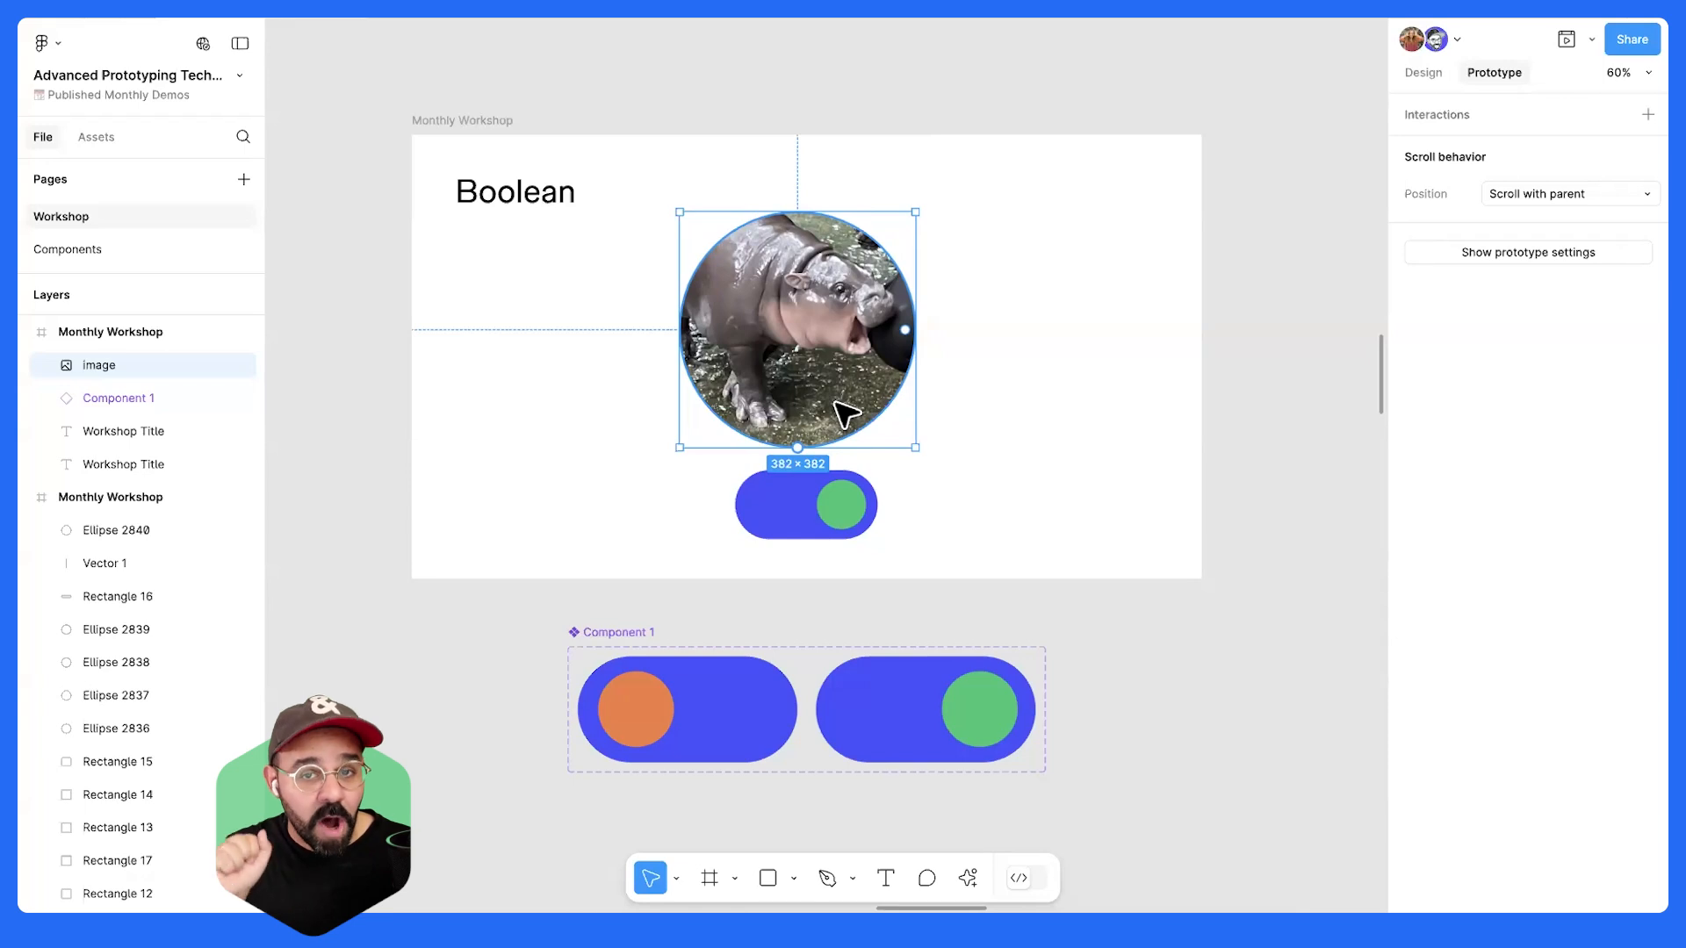
click(995, 101)
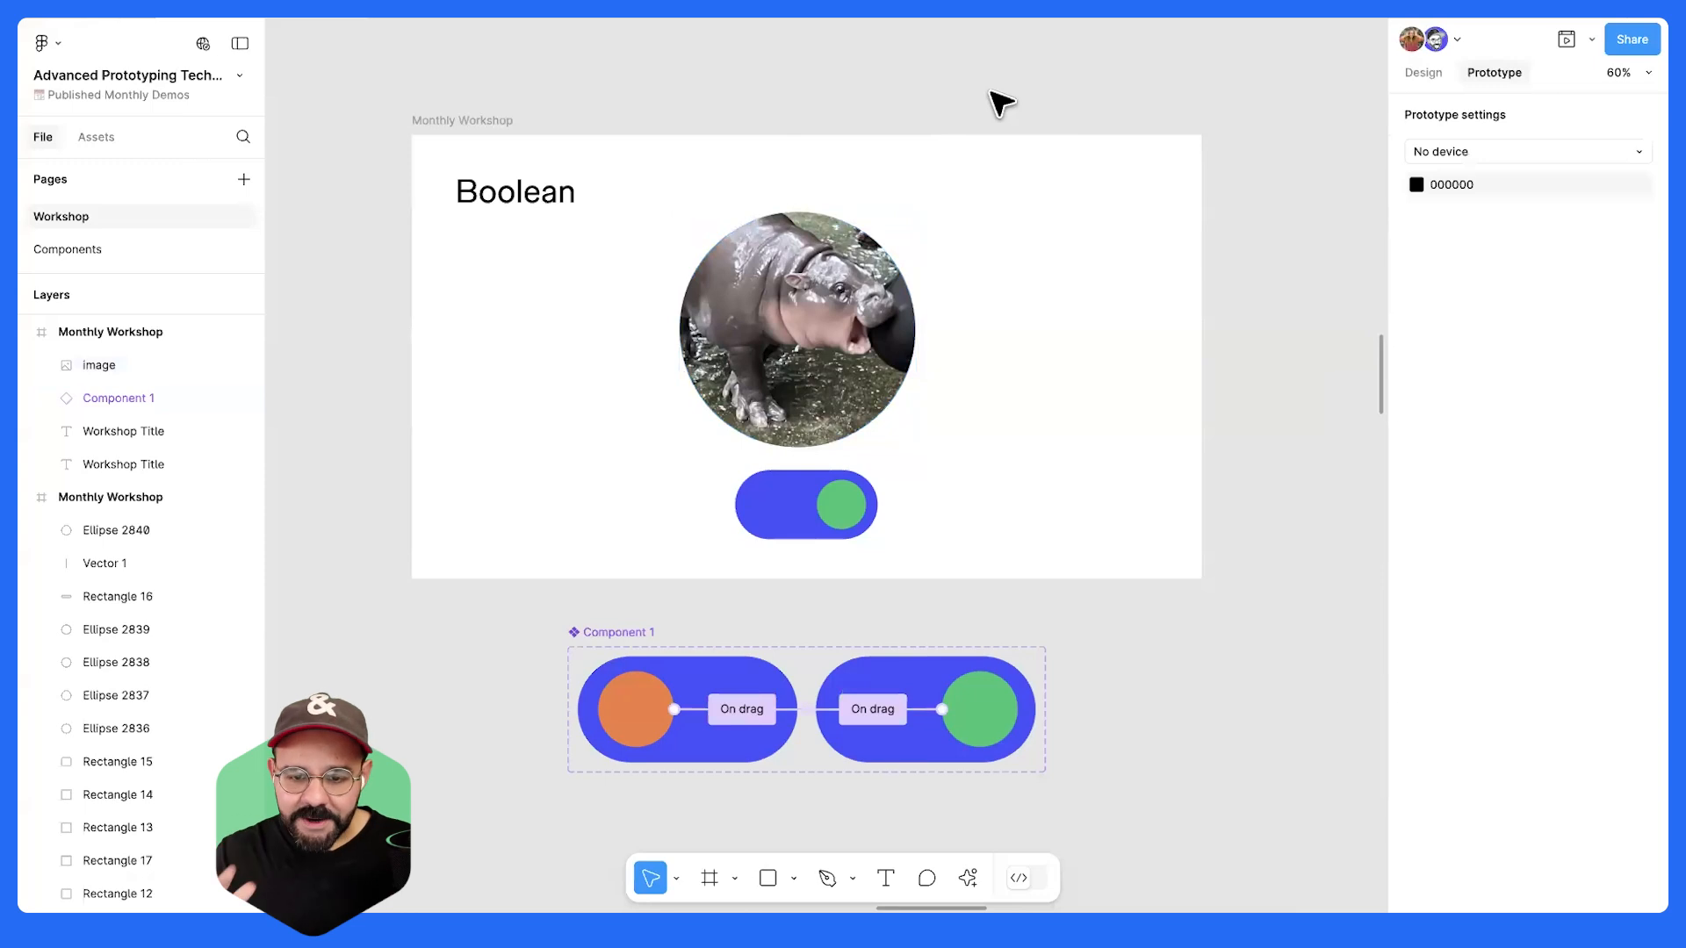
scroll(1018, 104, up, 1)
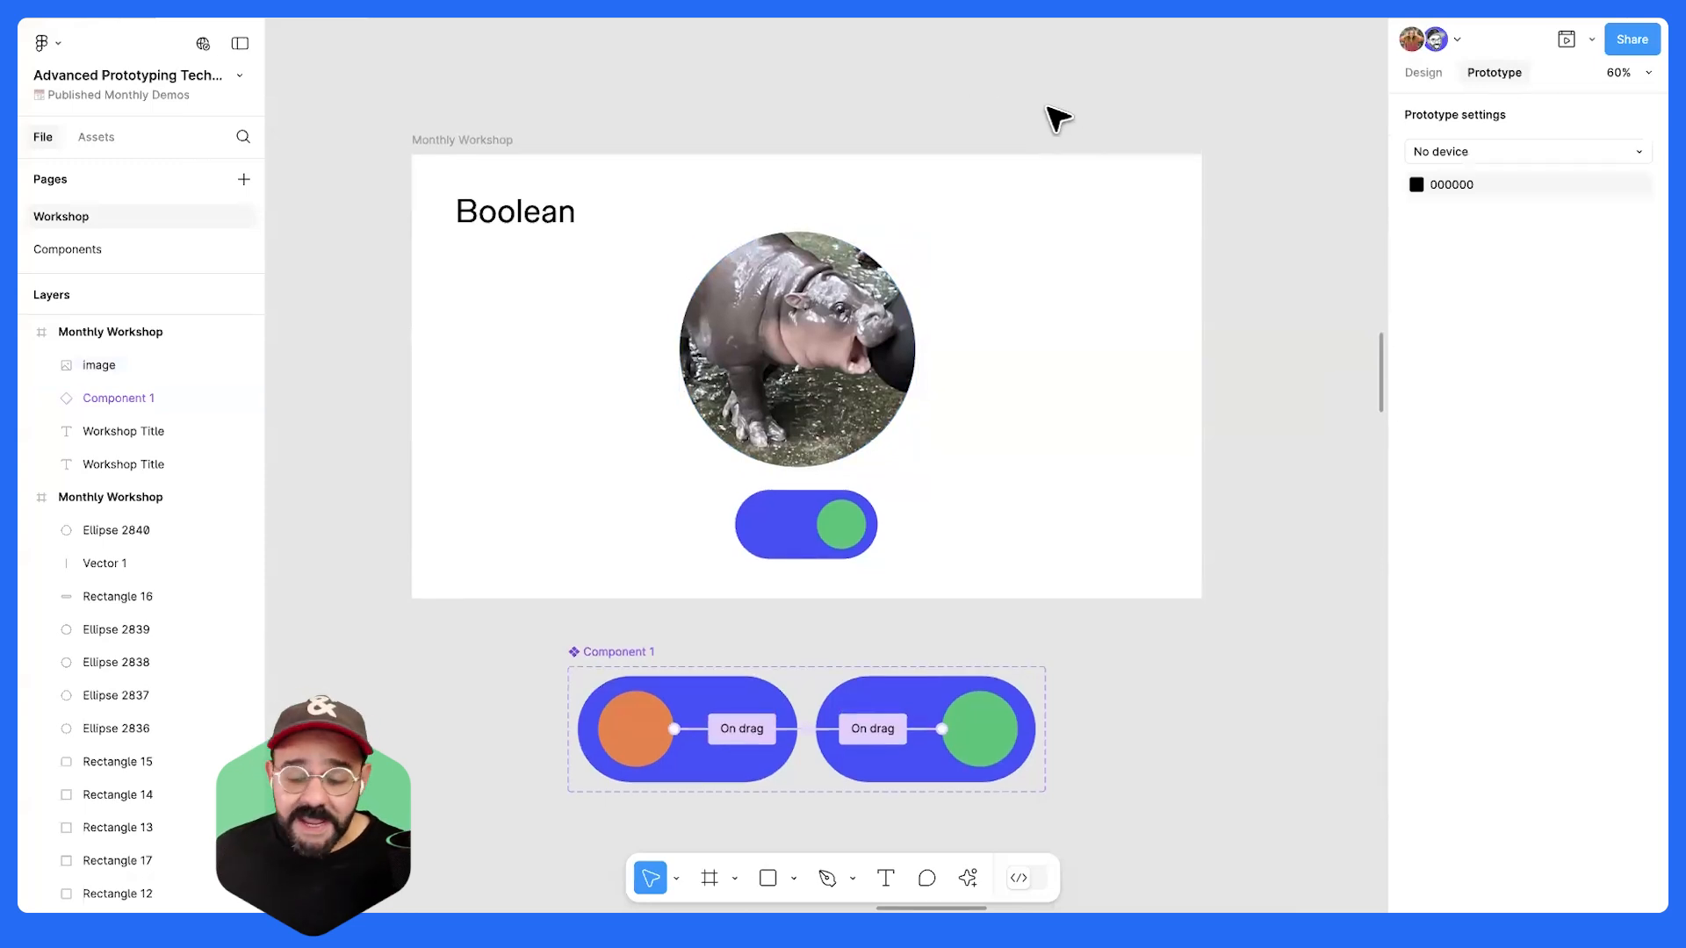
- Create a boolean variable in the Variables examples collection and set its value to True
click(1431, 72)
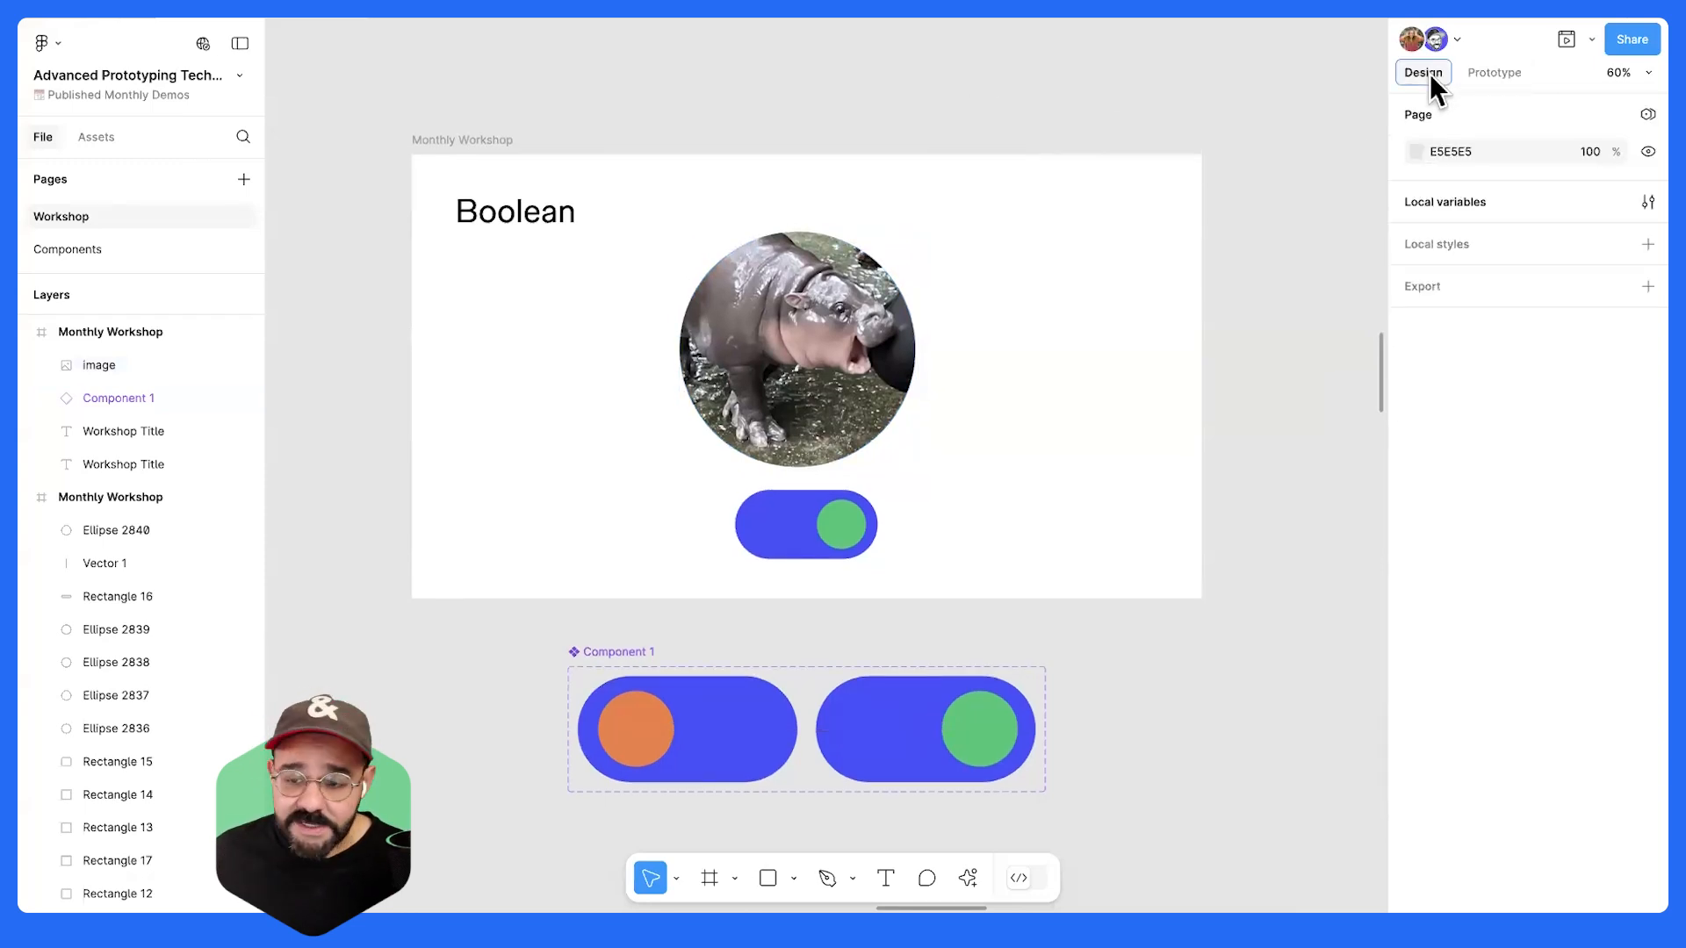
click(1647, 203)
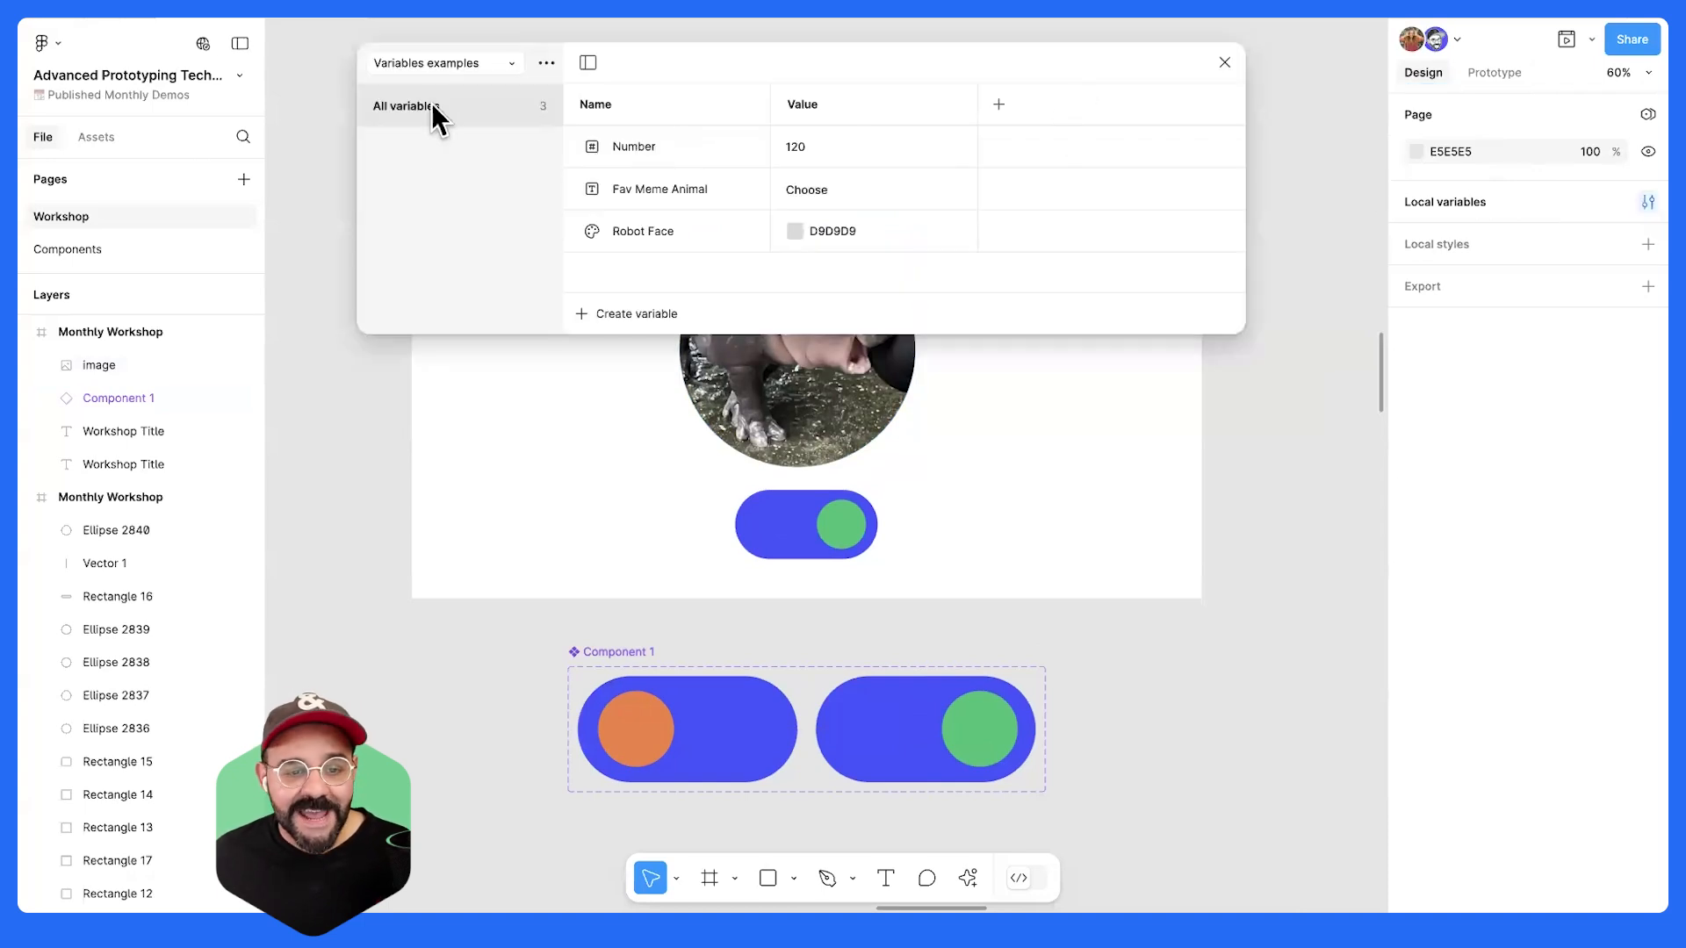
click(582, 313)
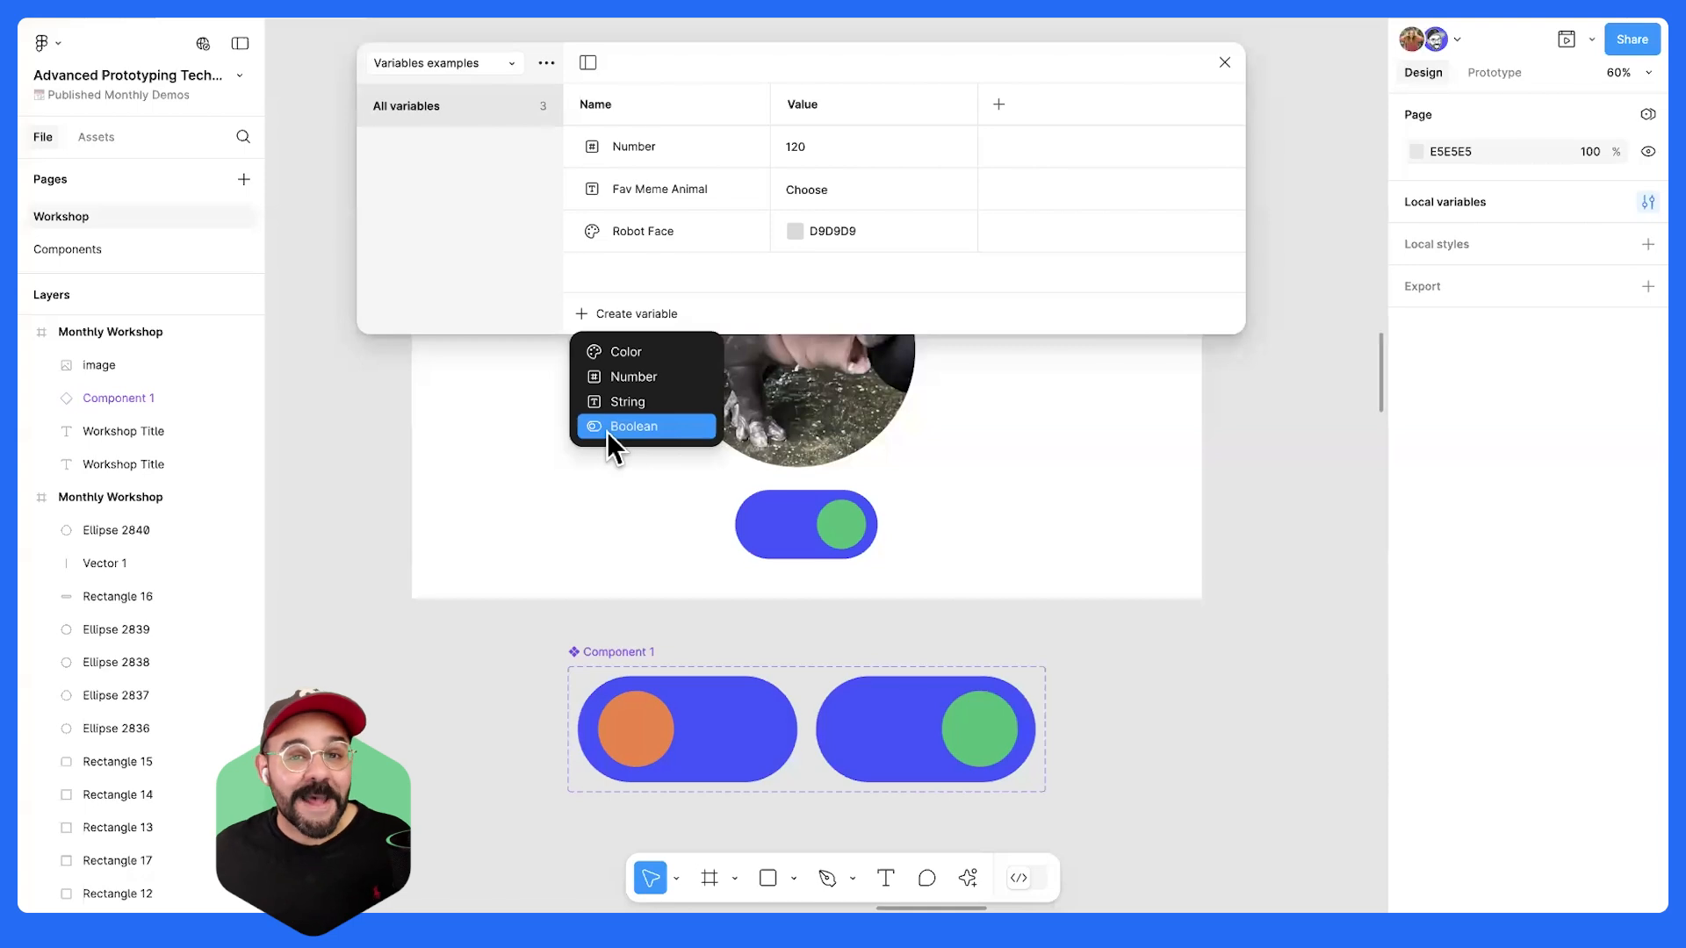
click(696, 427)
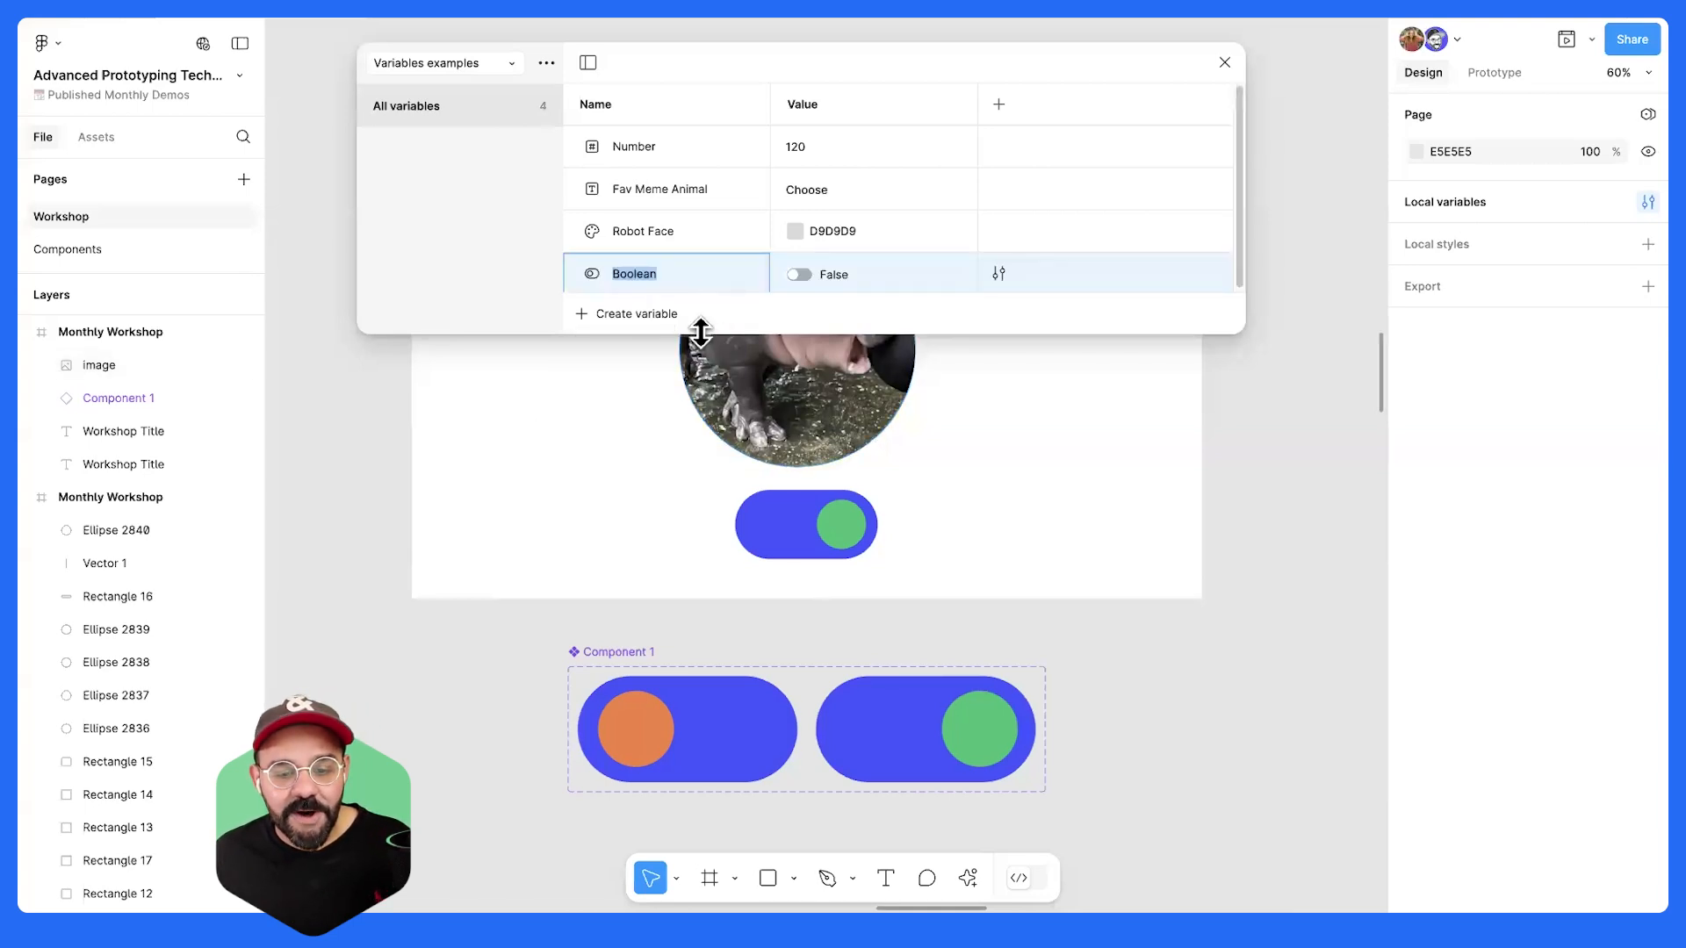
click(795, 272)
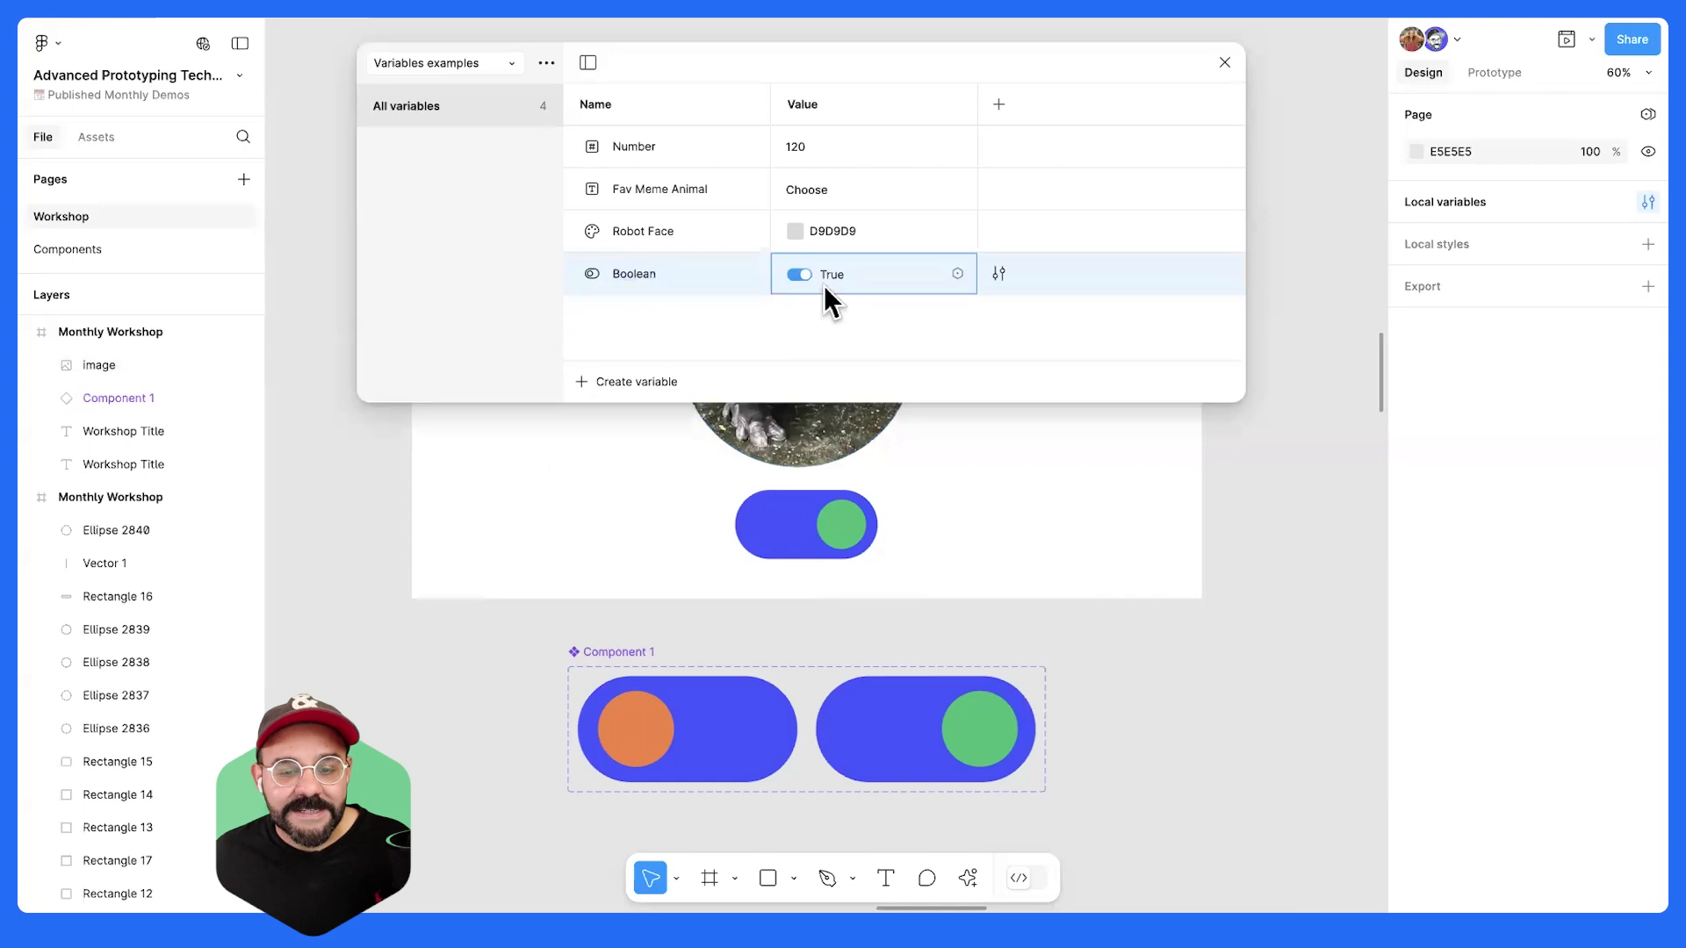
- Rename the new boolean variable as Moo Deng and close the variables window
double_click(630, 276)
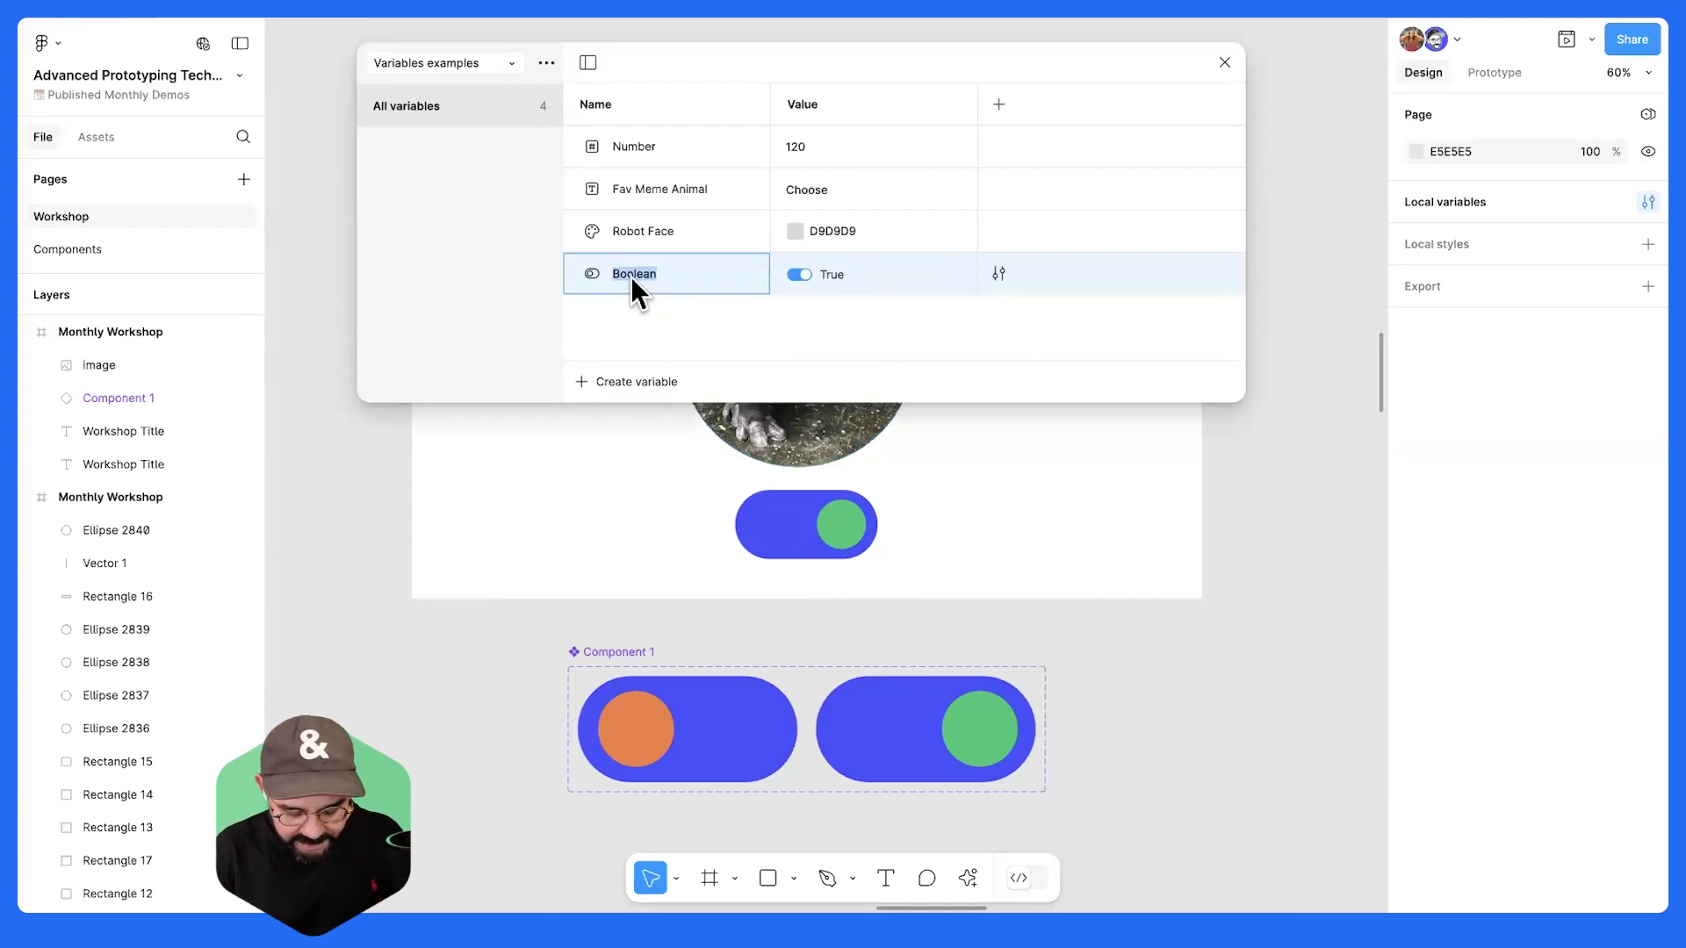
text(Moo)
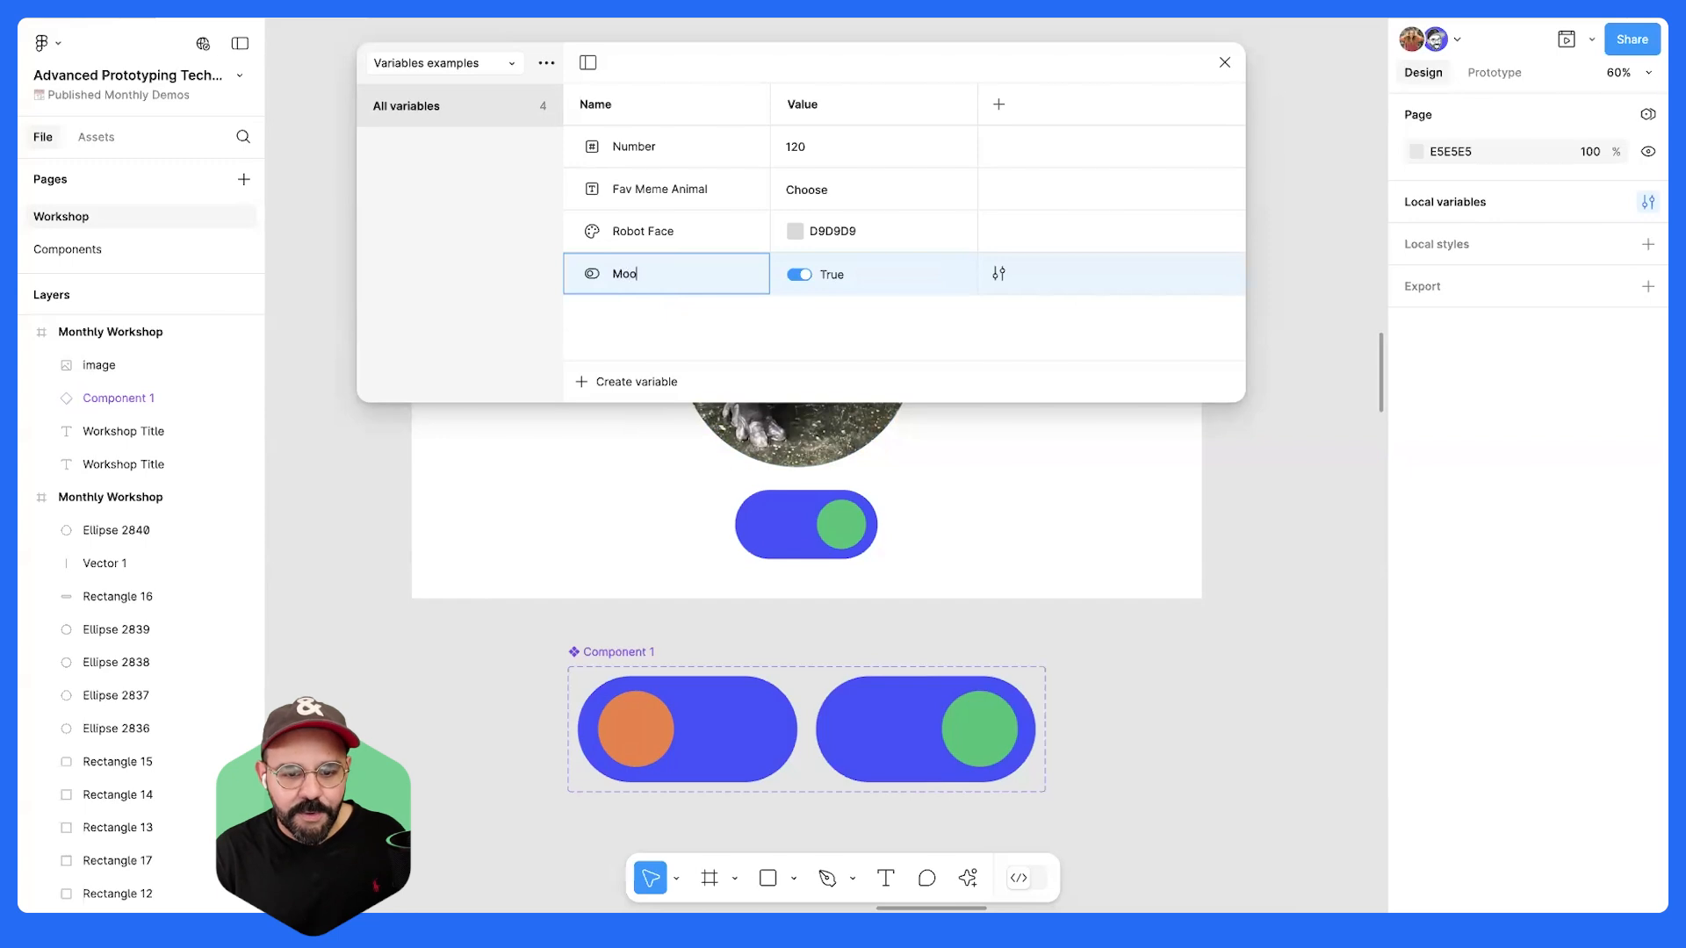
text( Deng)
key(Return)
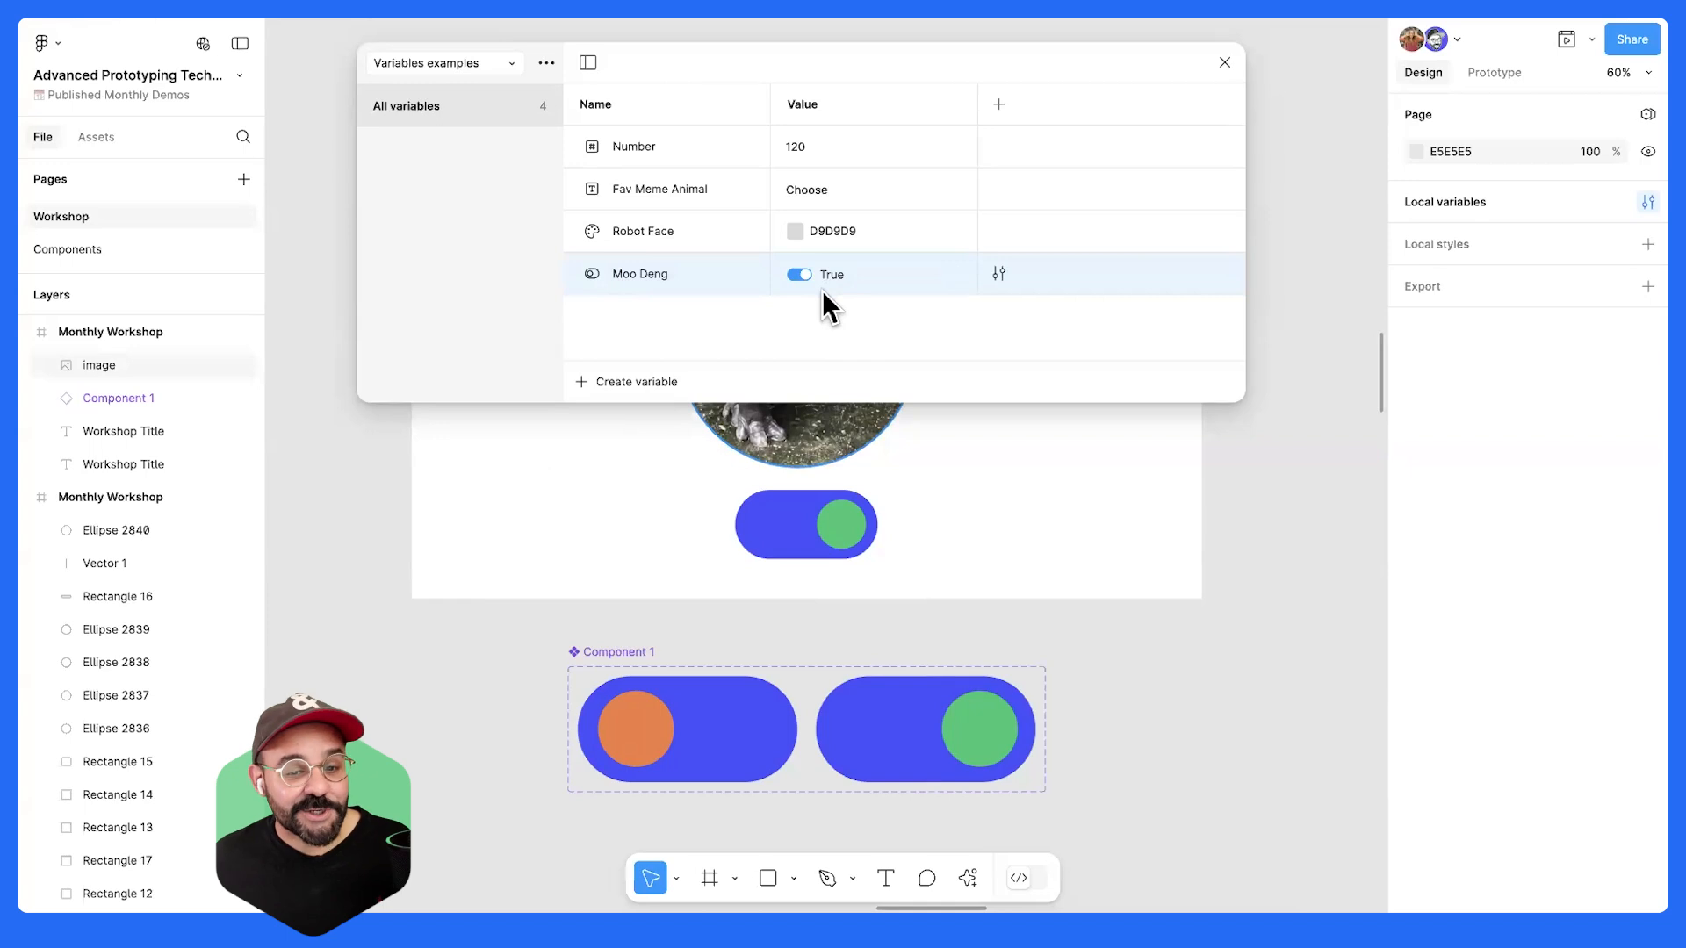
click(1224, 62)
click(844, 540)
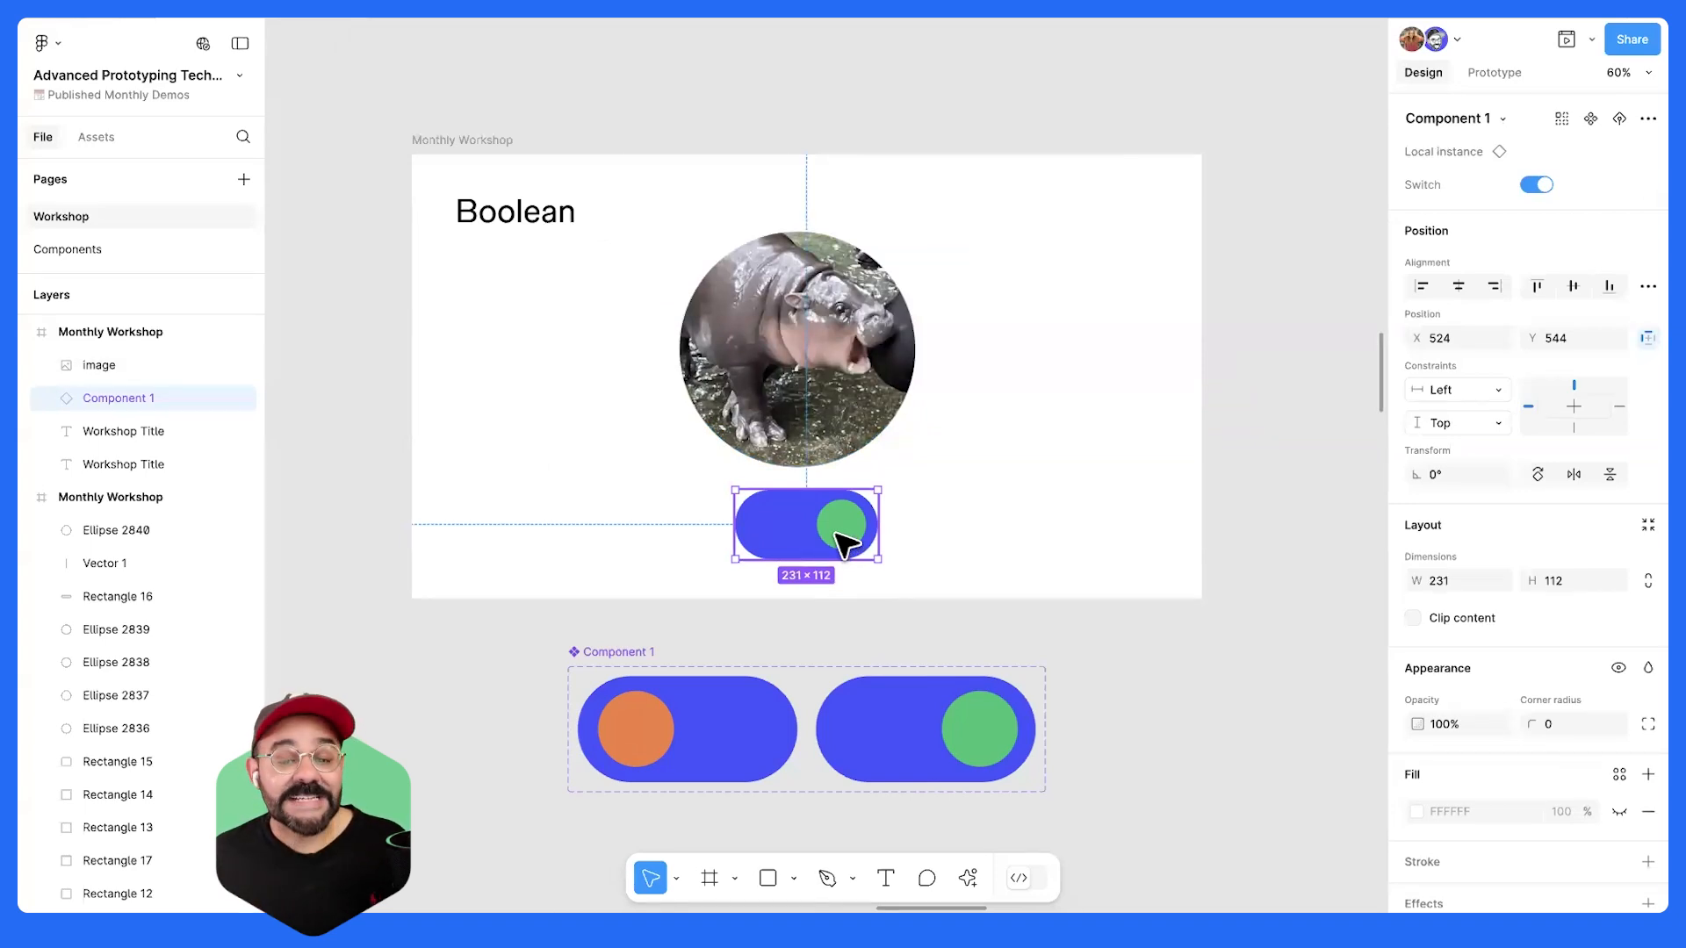
click(843, 329)
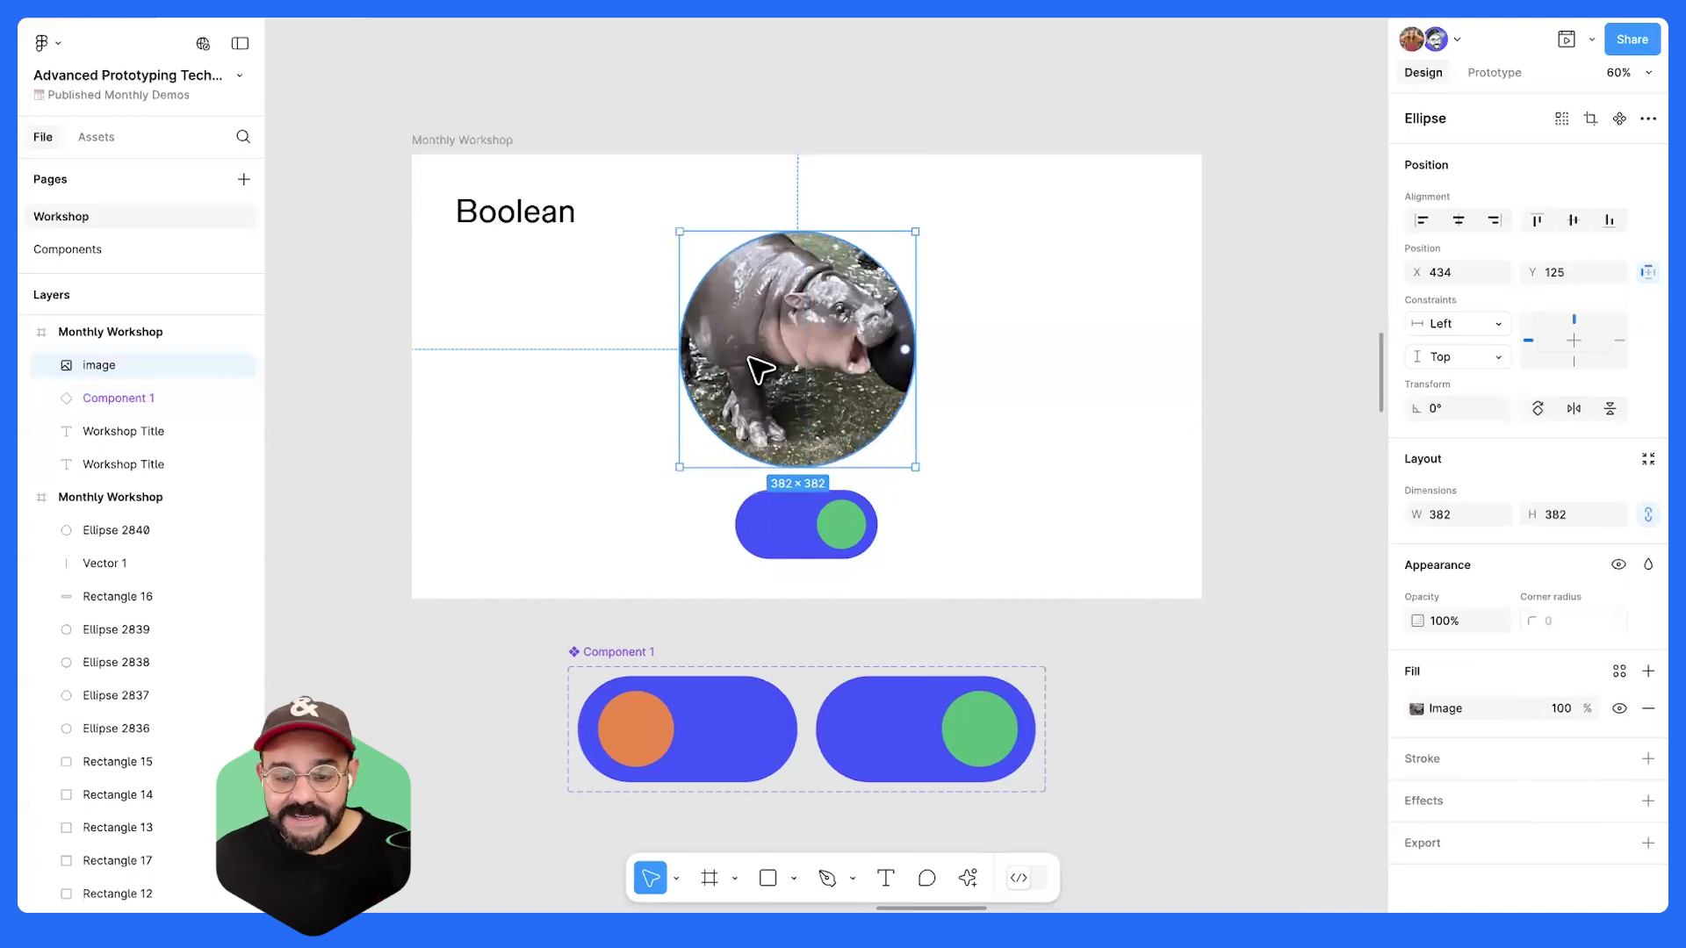
scroll(762, 285, up, 1)
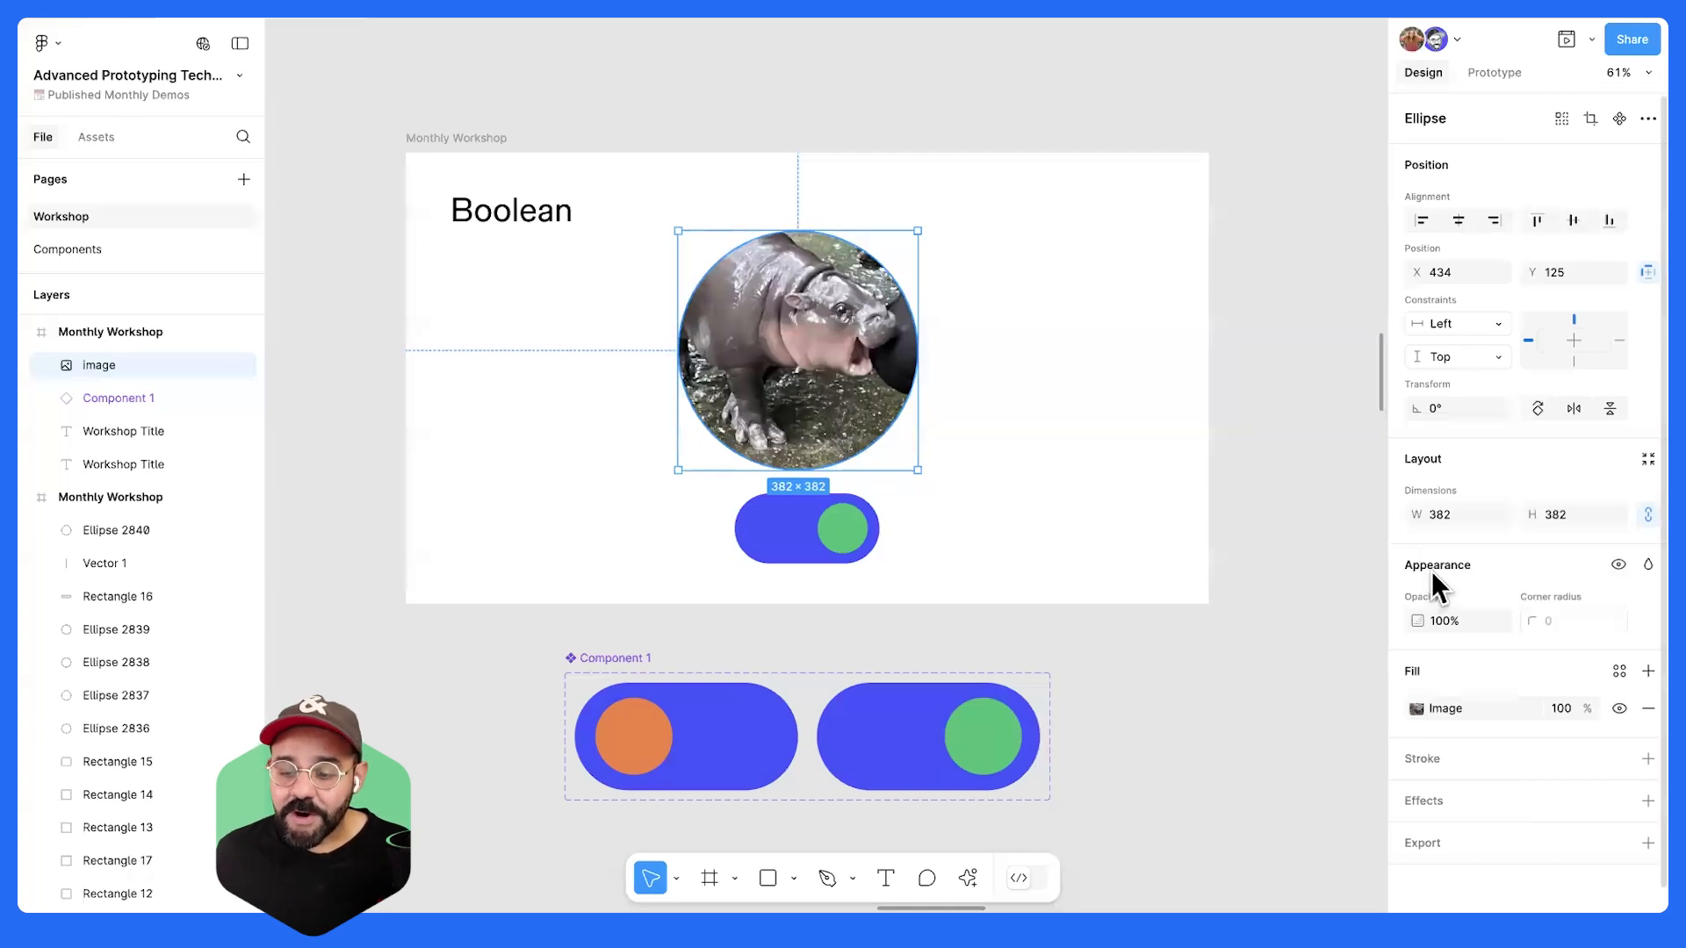
scroll(1475, 571, down, 1)
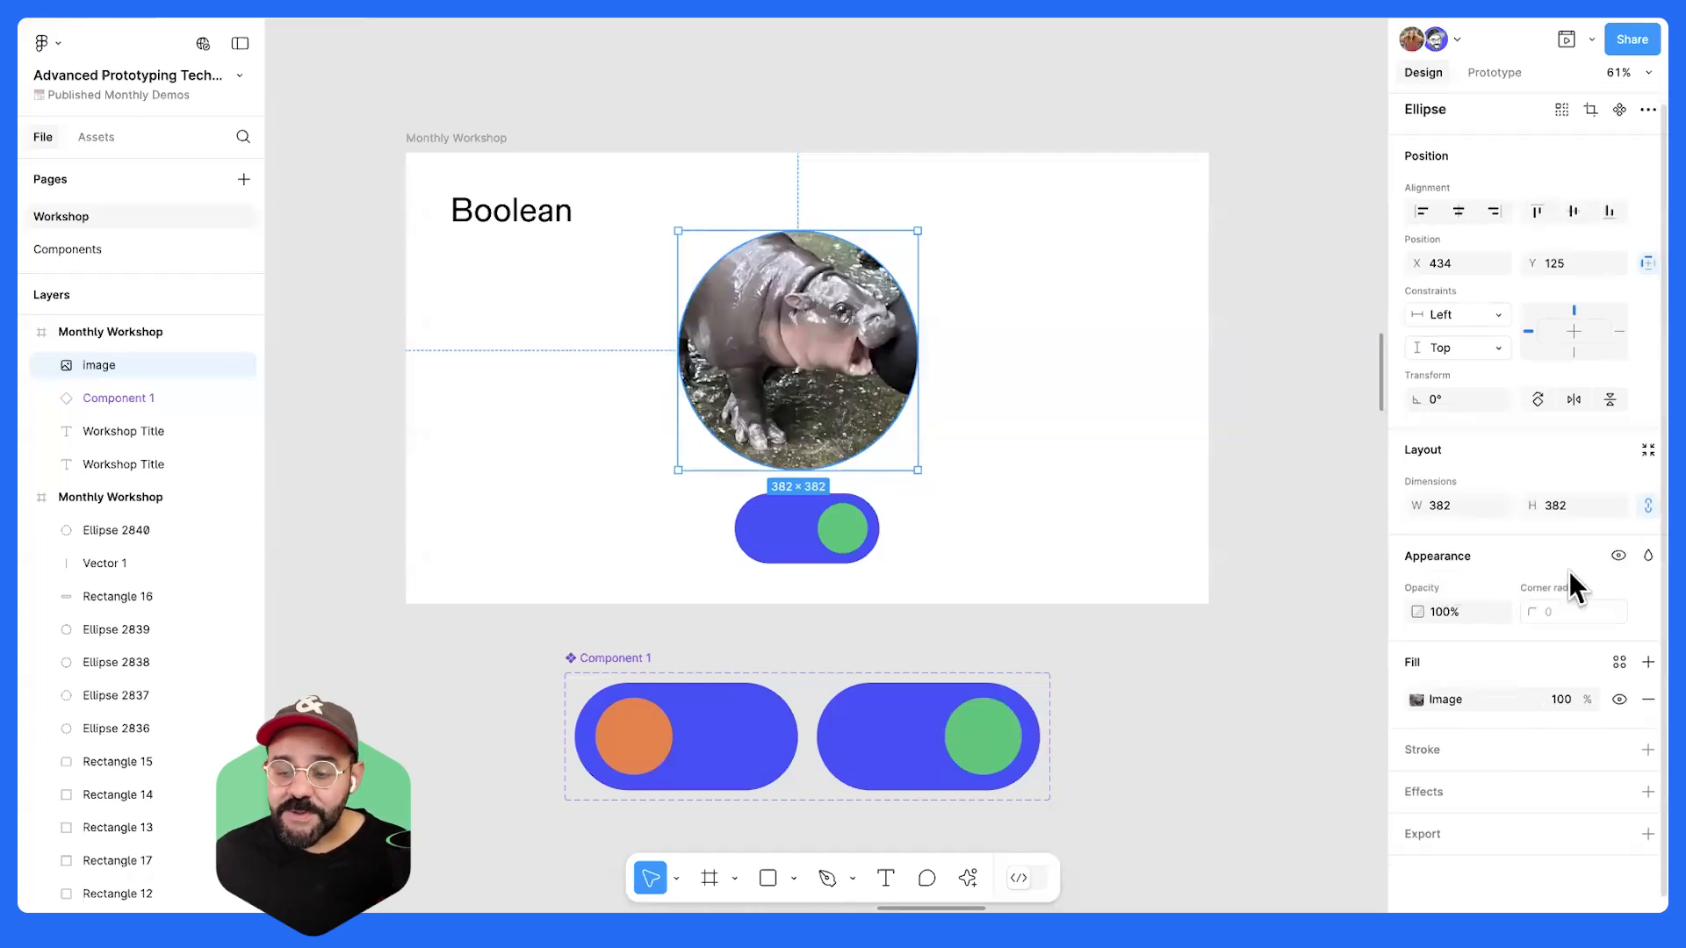
click(1111, 441)
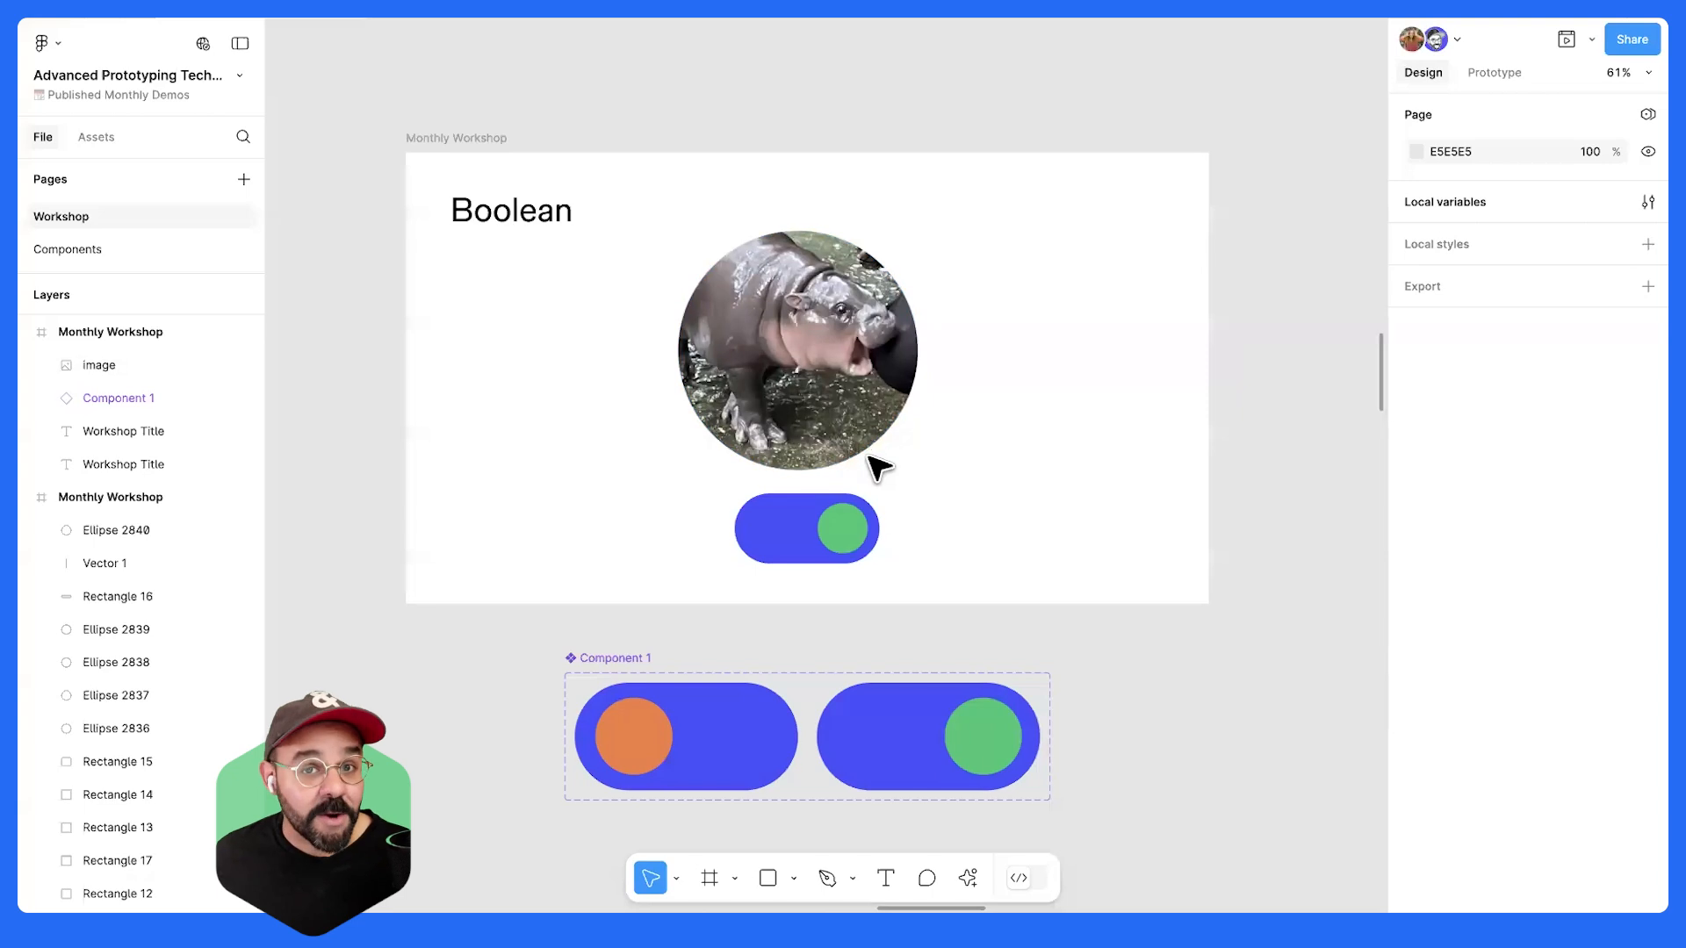
click(861, 556)
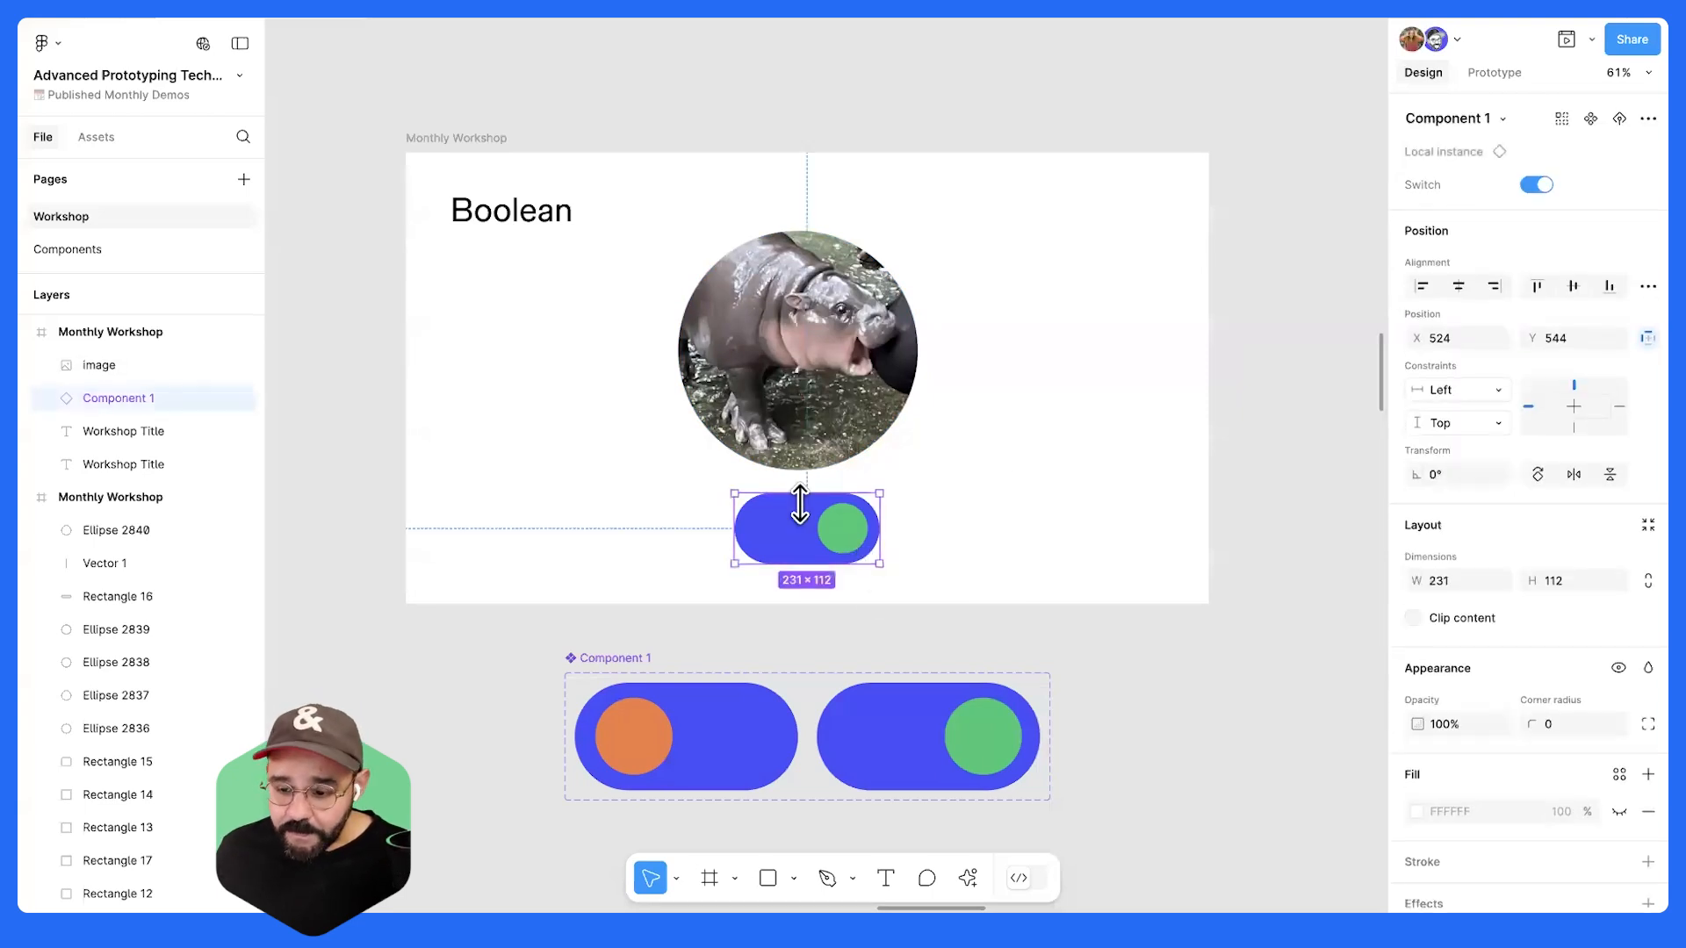
- Bind the visibility of the round hippo image to the Moo Deng variable
click(799, 367)
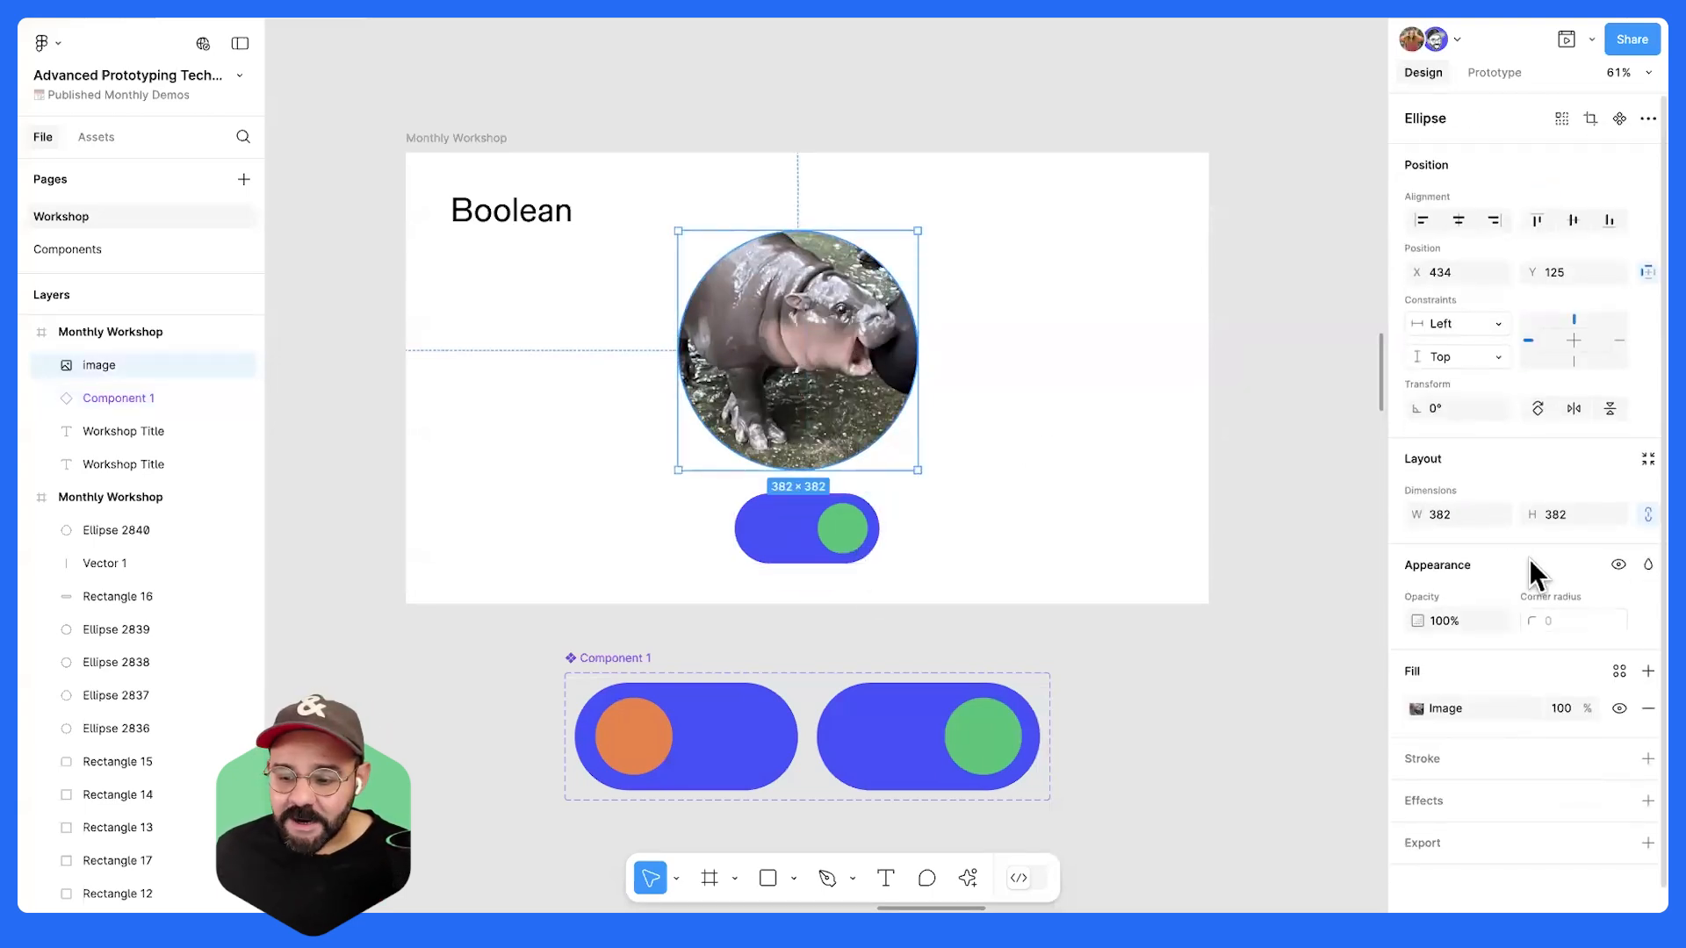
right_click(1624, 562)
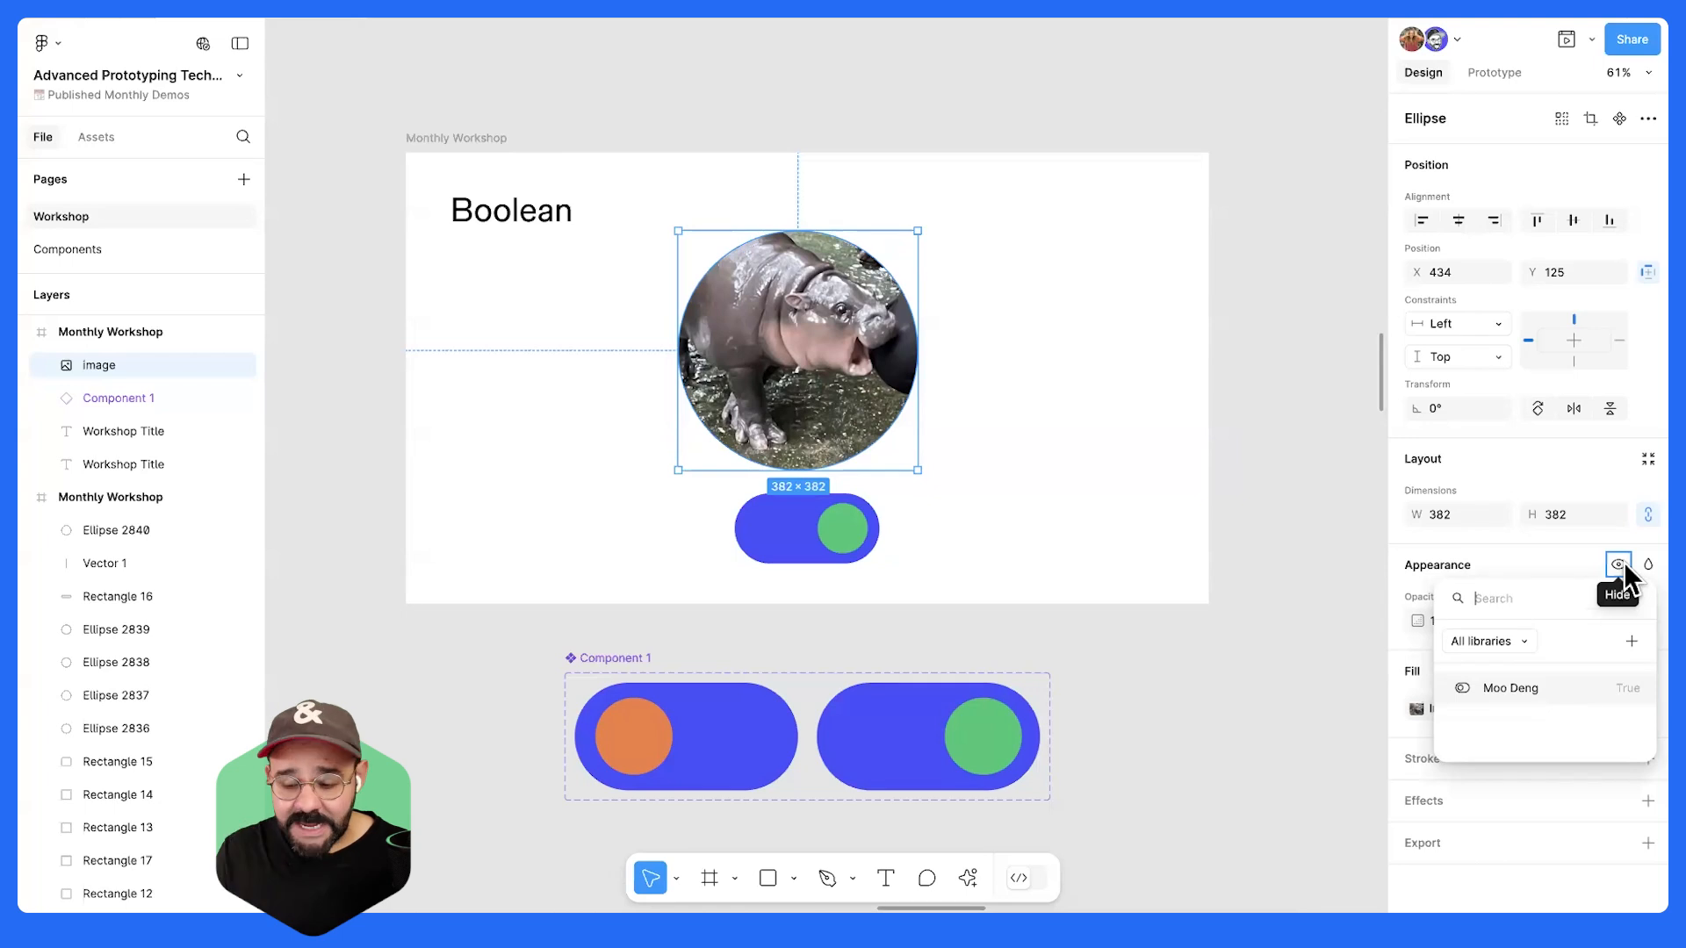
click(1598, 691)
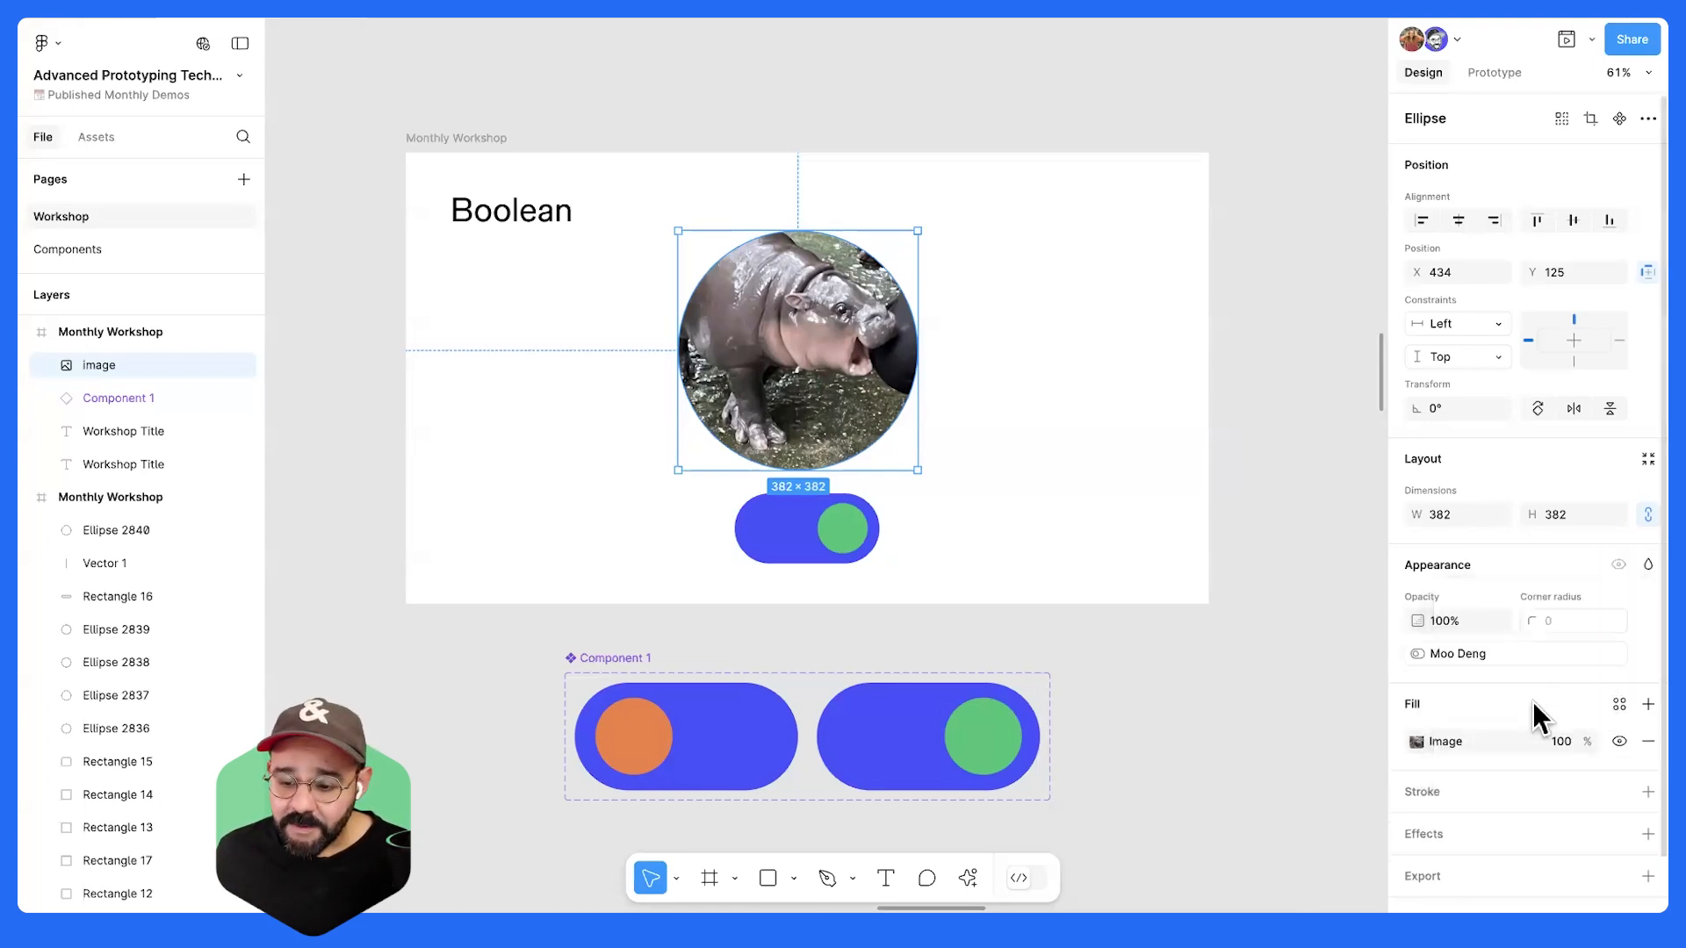
- Try the toggle instance's Switch property on and off, and assign the Moo Deng variable to it
click(787, 555)
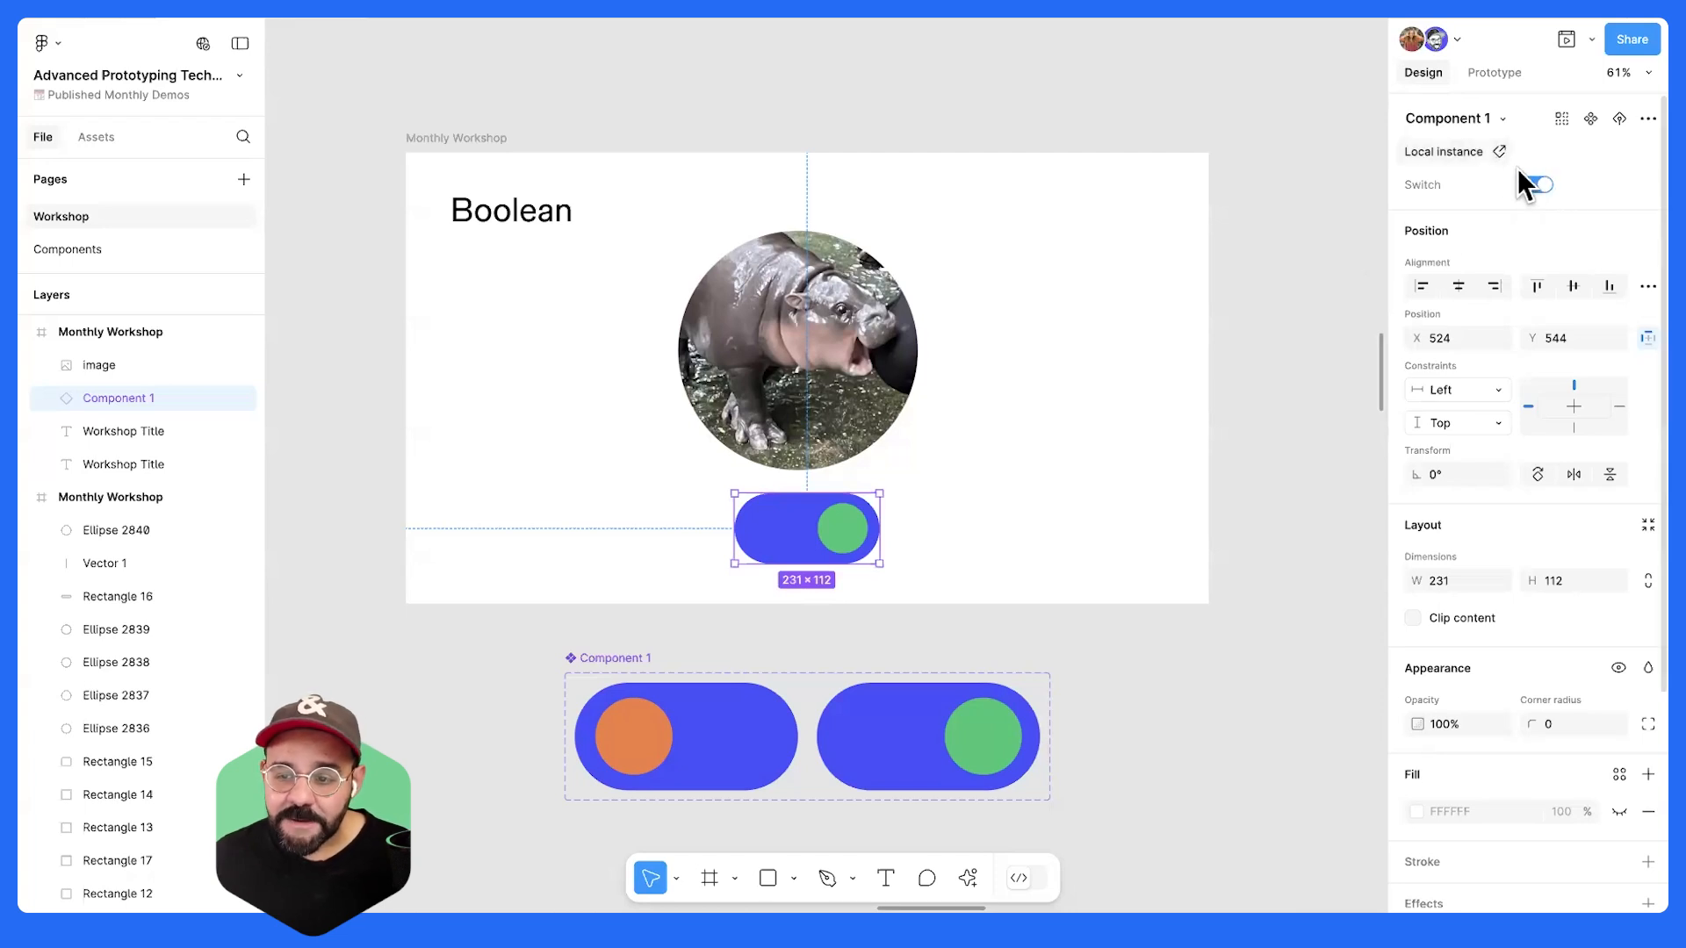
click(1541, 183)
click(1537, 182)
click(1540, 182)
click(1540, 183)
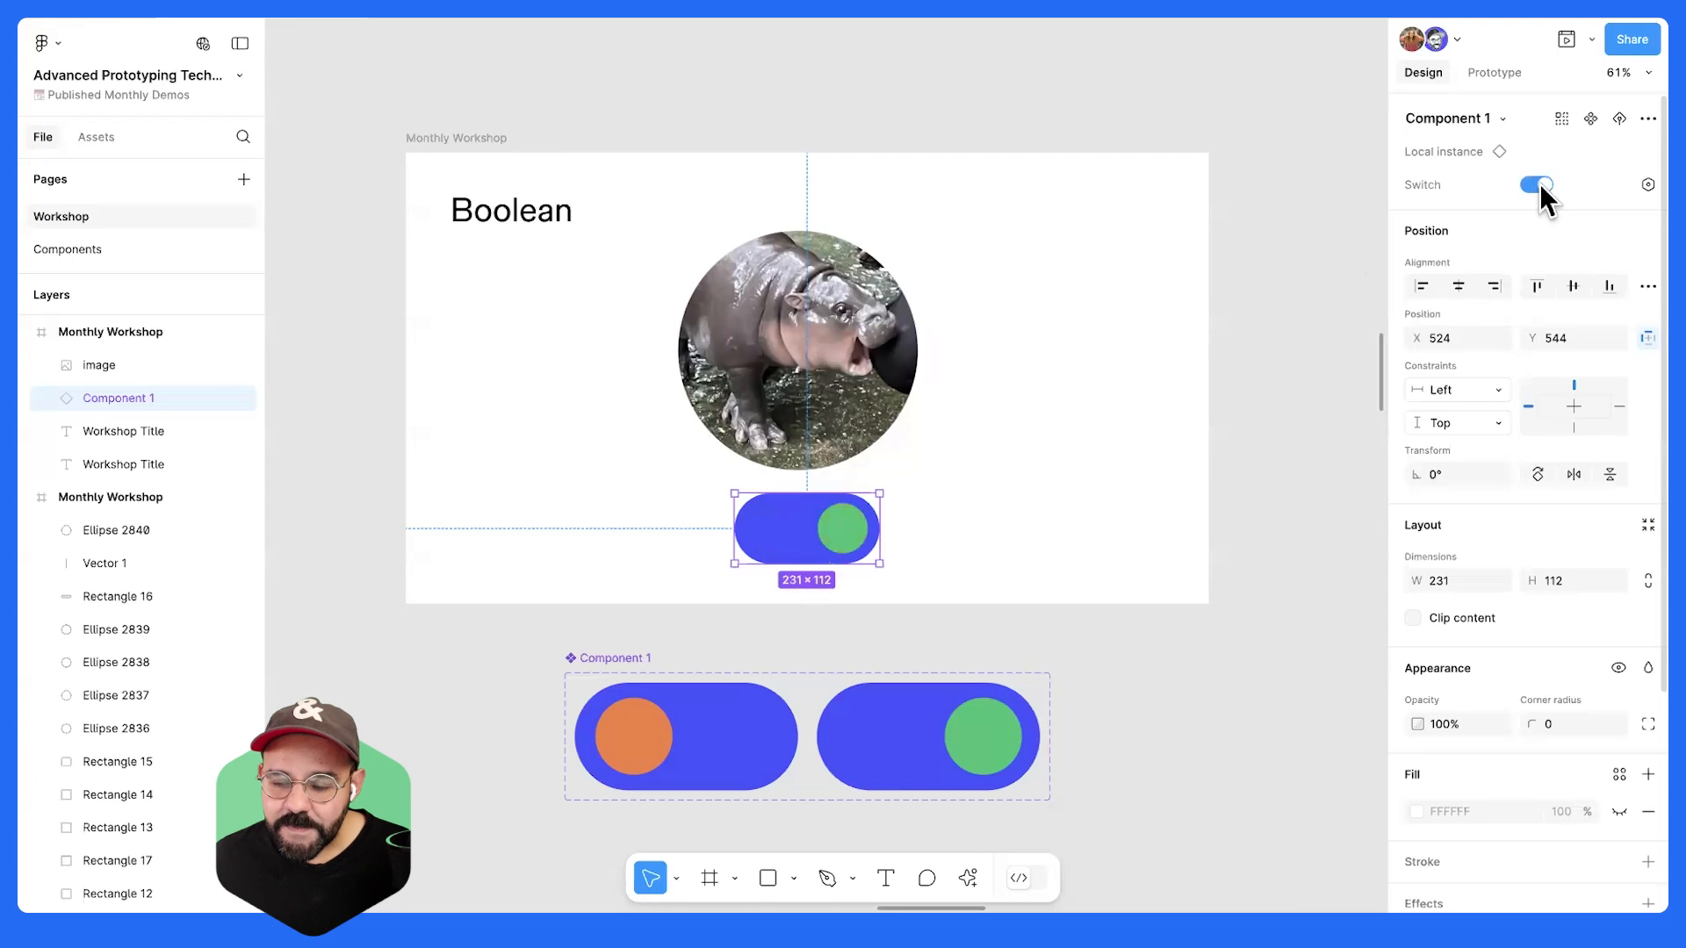
click(1648, 185)
click(1609, 325)
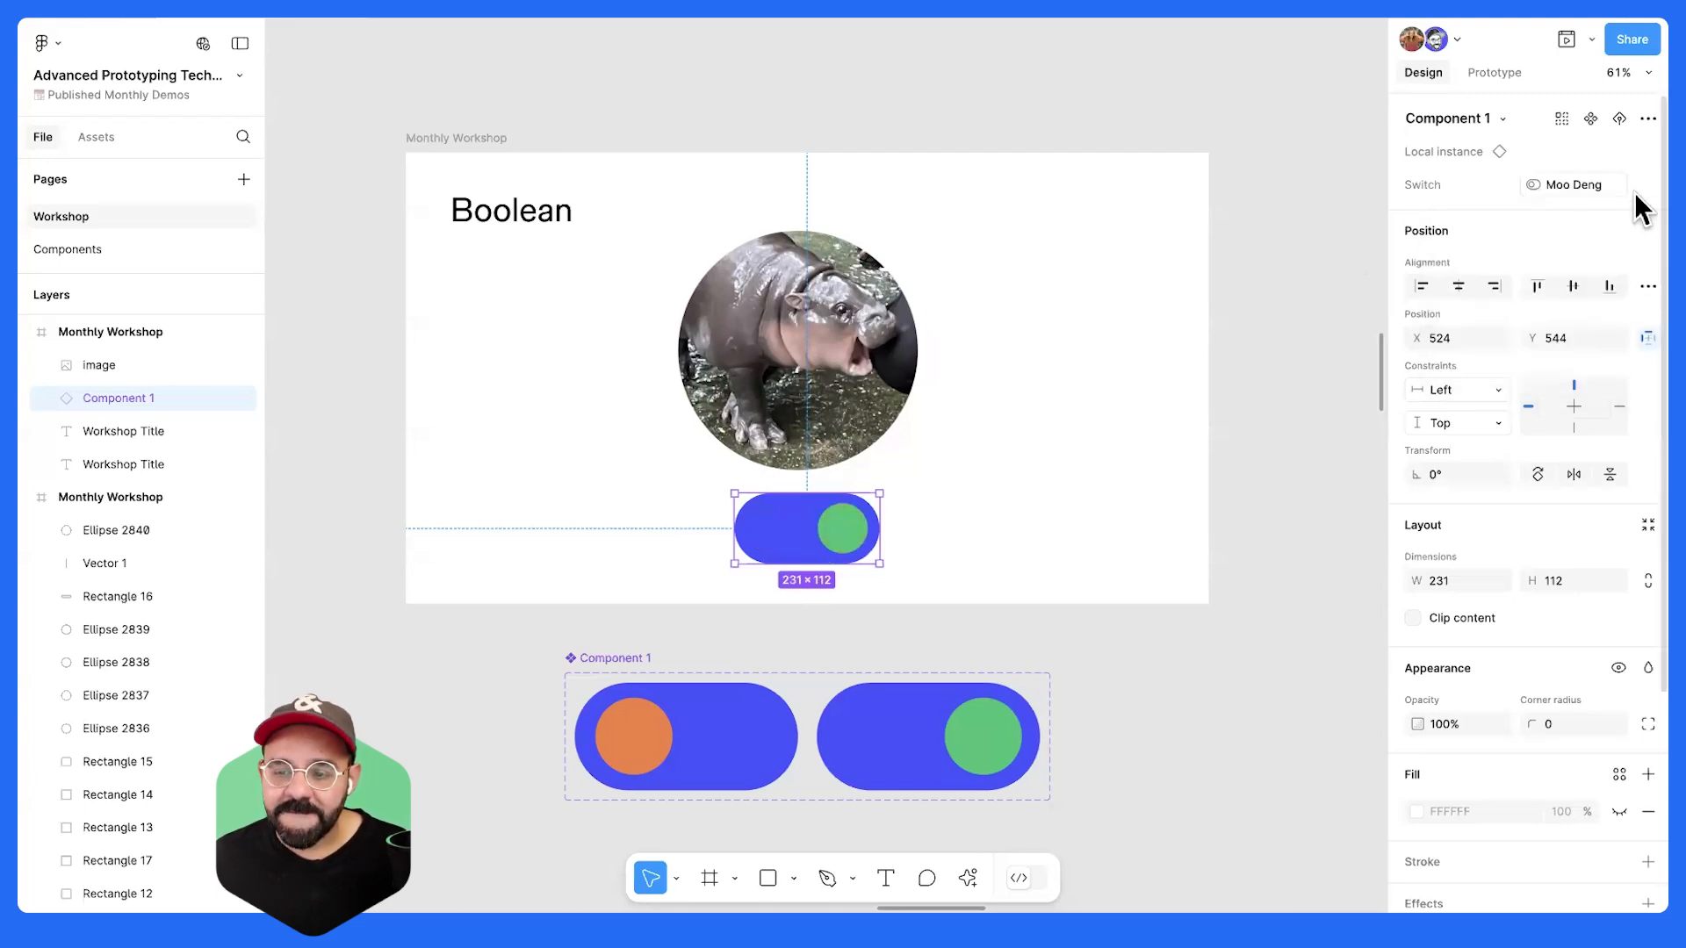
click(949, 463)
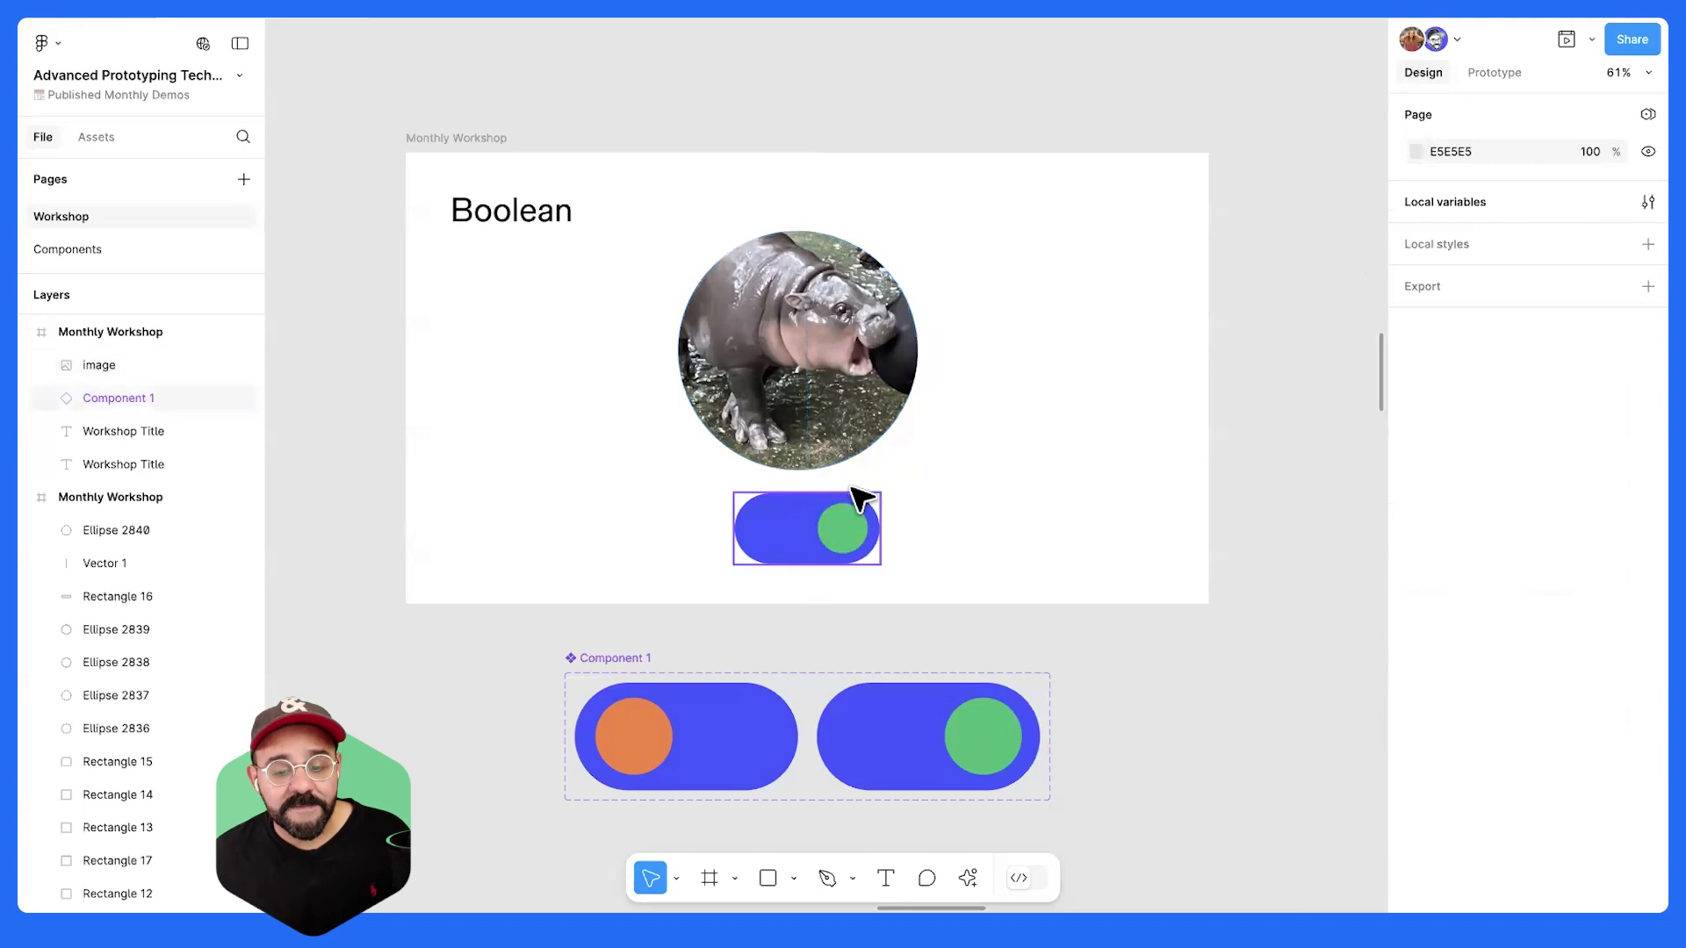
- Rename the toggle component set below the Boolean frame as Switch
click(832, 551)
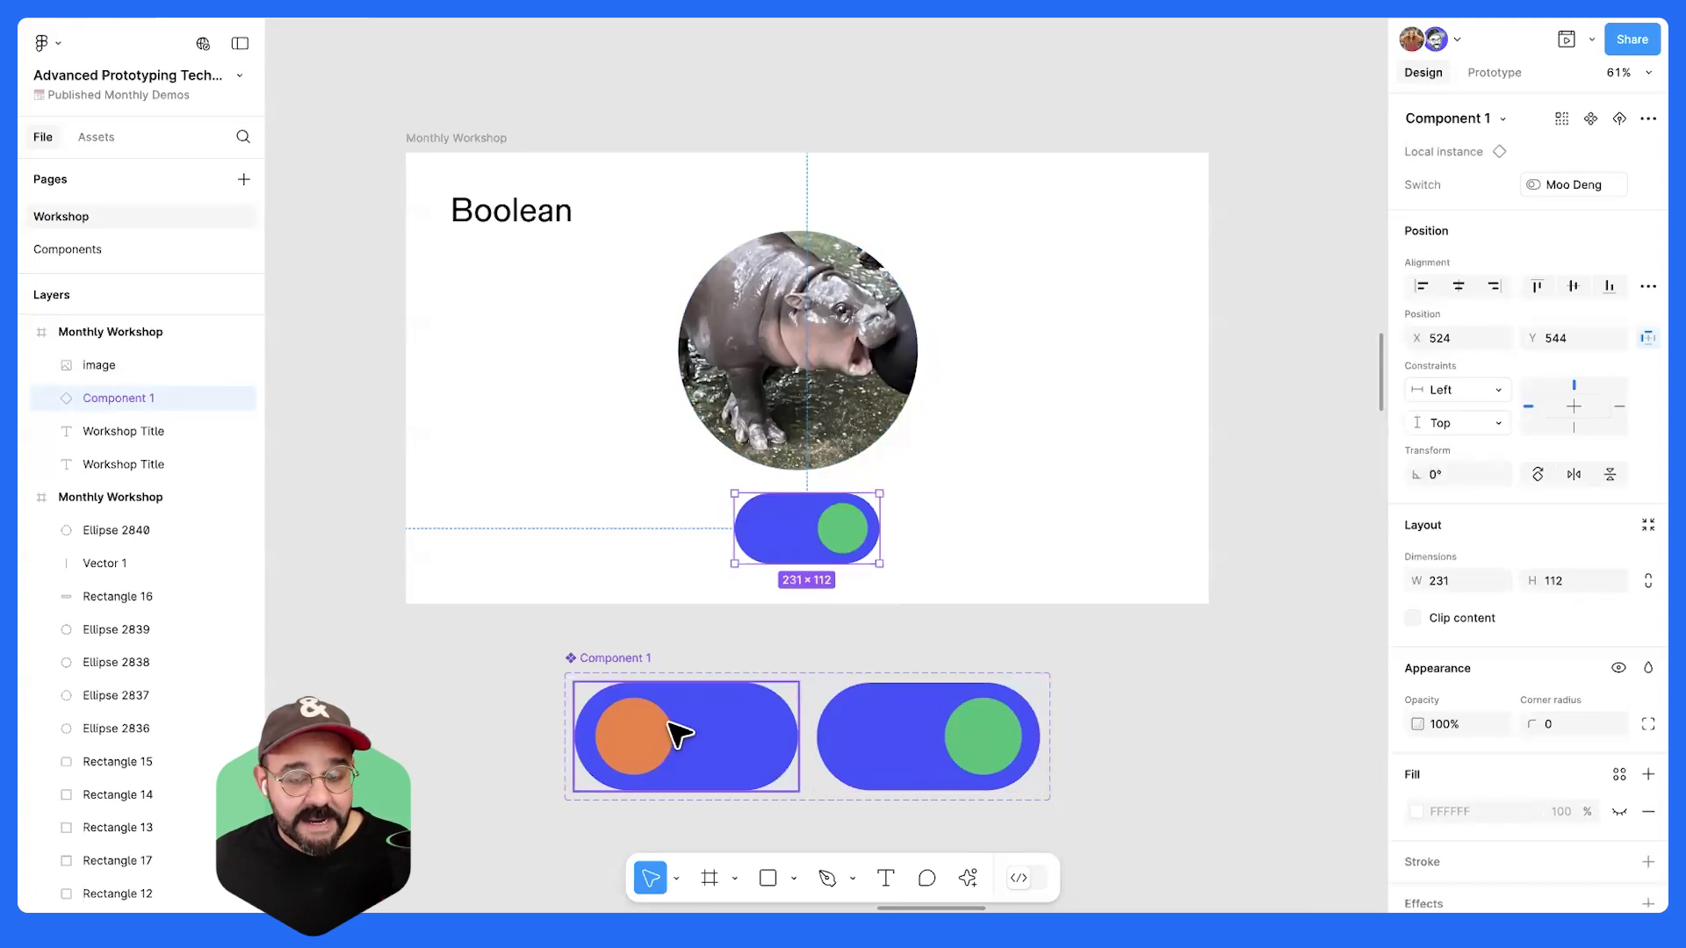
click(643, 667)
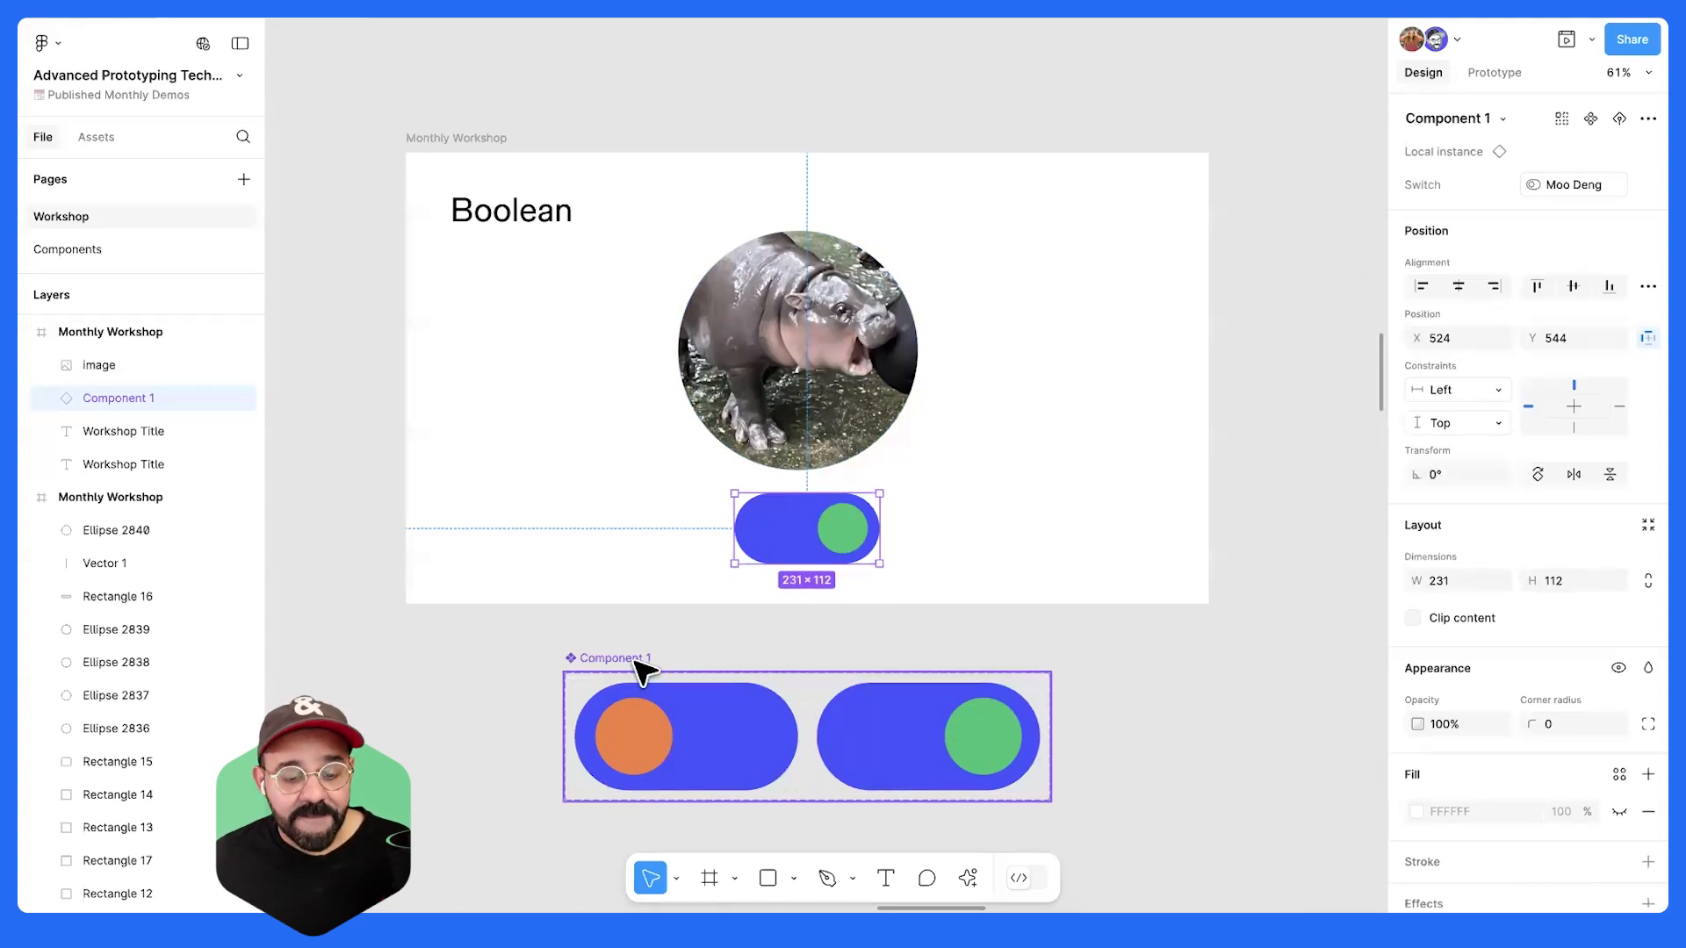
double_click(632, 659)
text(Switch)
key(Return)
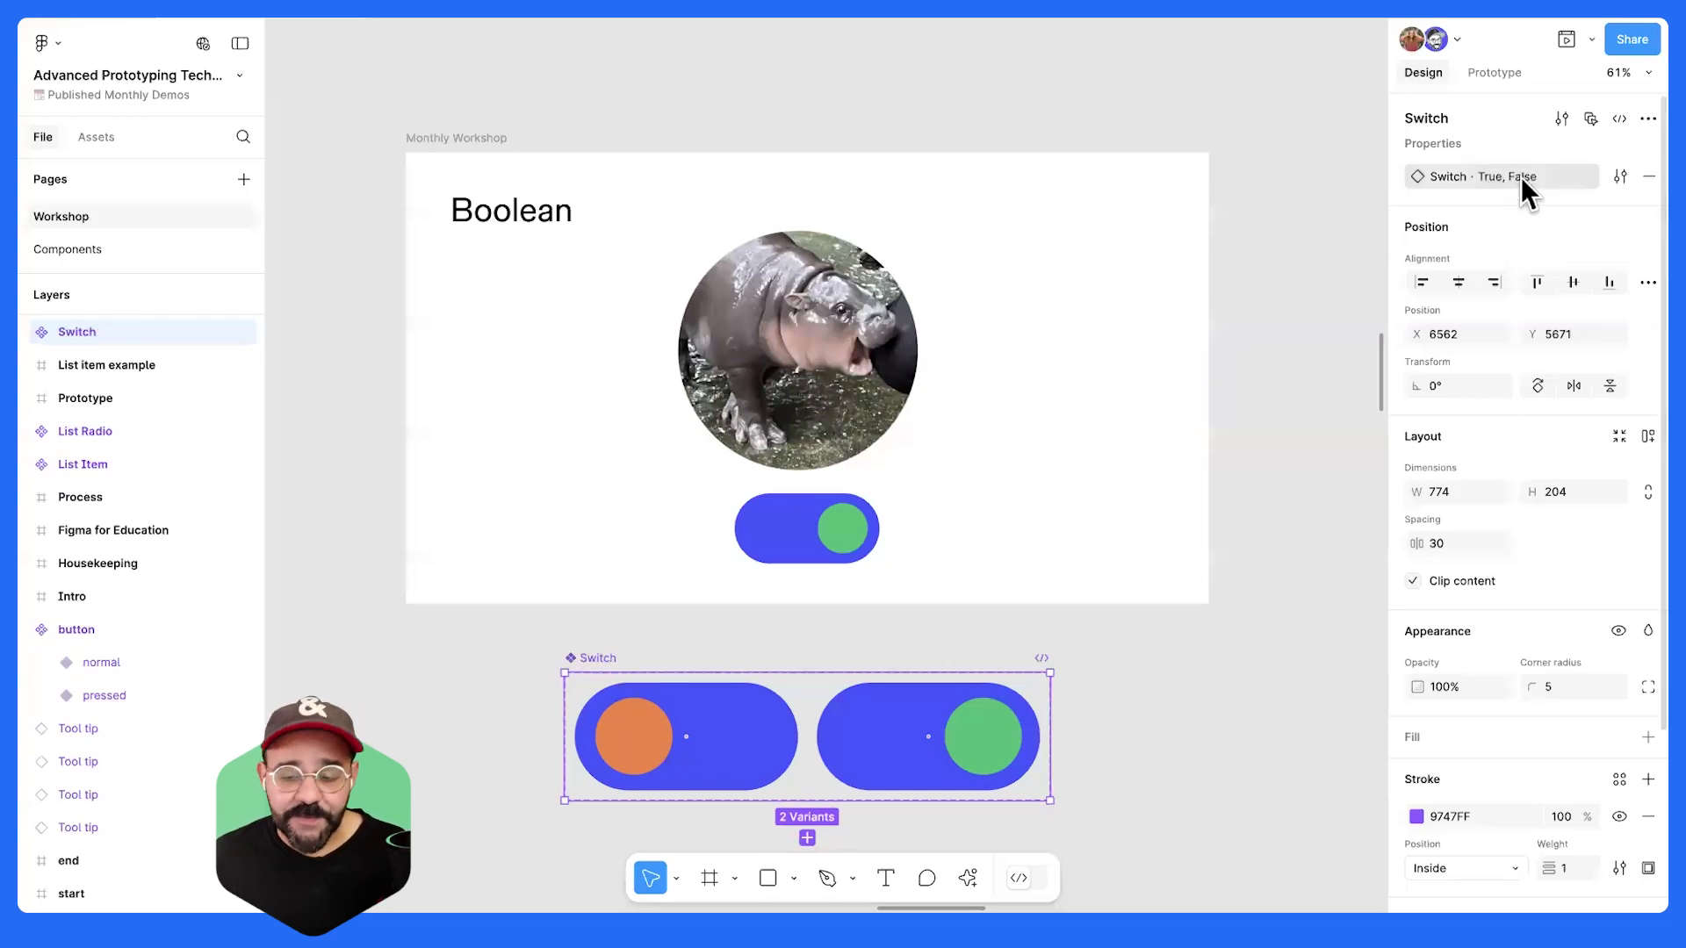
click(1189, 351)
click(907, 346)
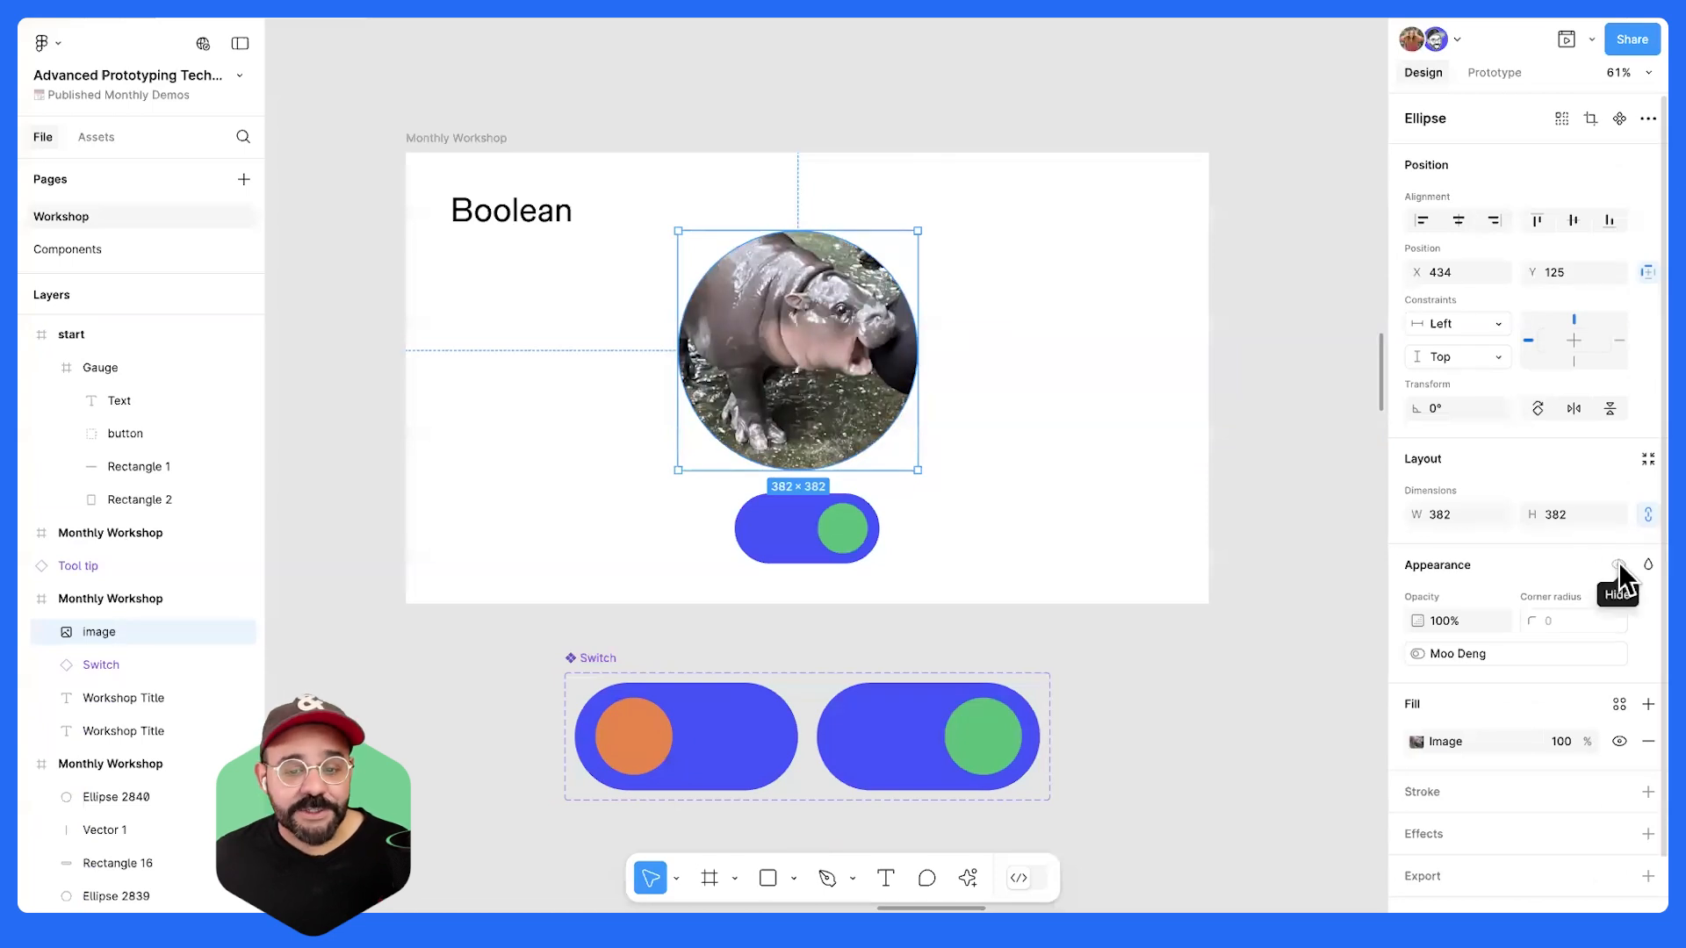
click(910, 531)
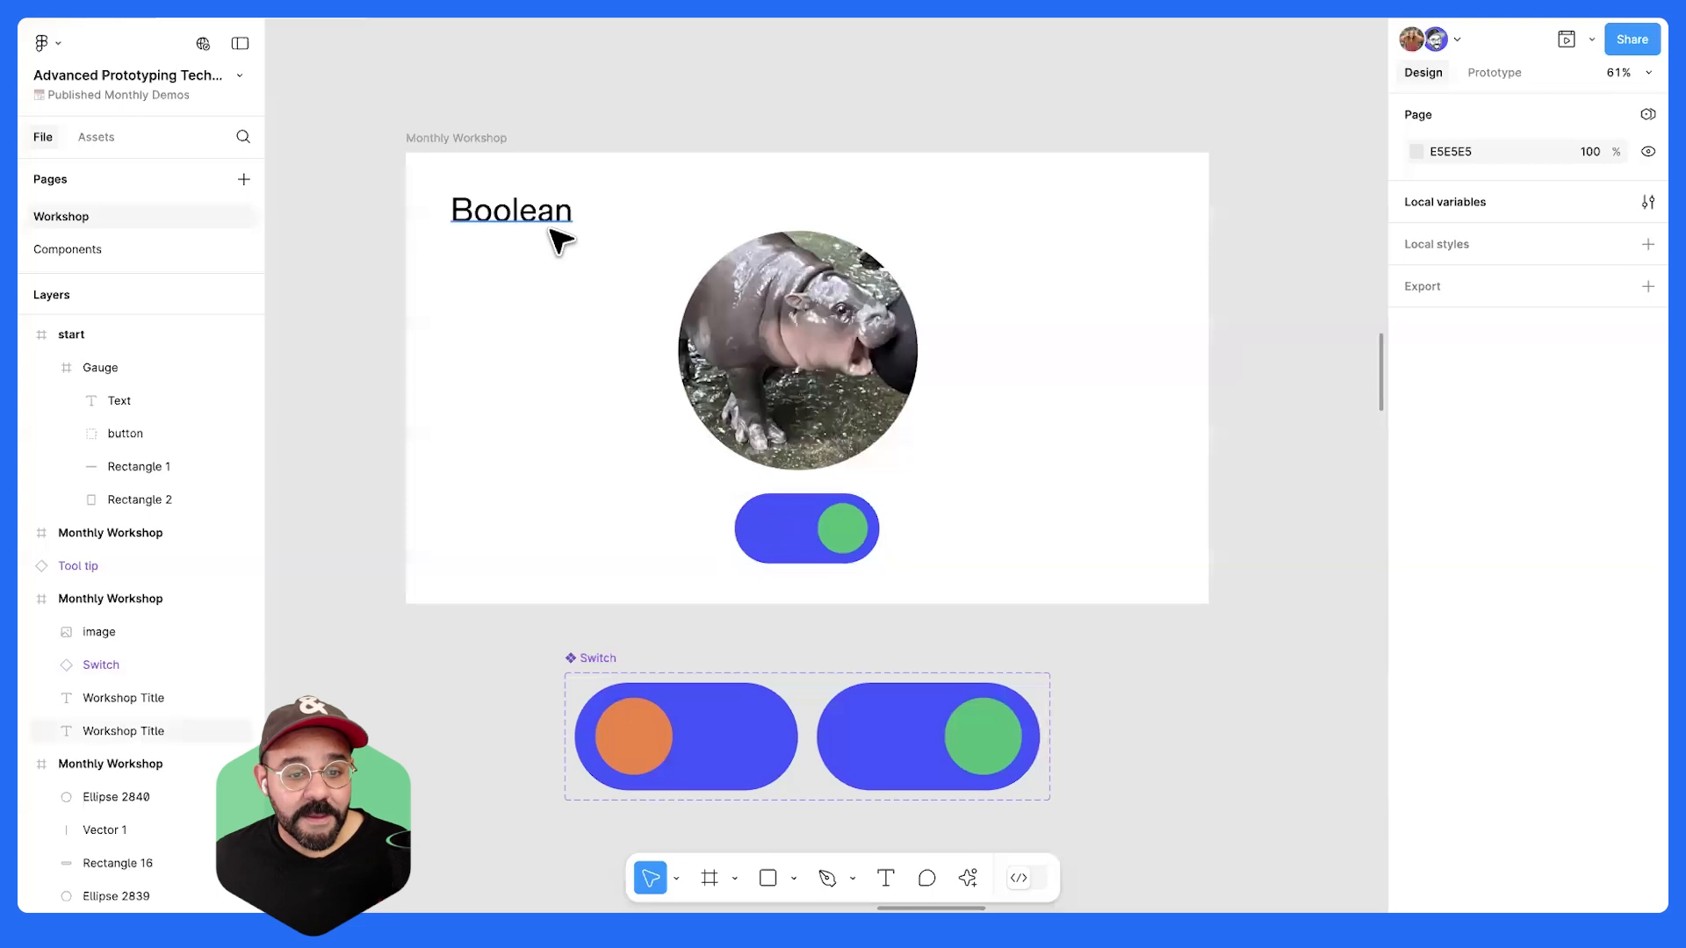
- Preview the Boolean frame, flip the toggle several times to test the hippo image's visibility, and close the preview
click(478, 141)
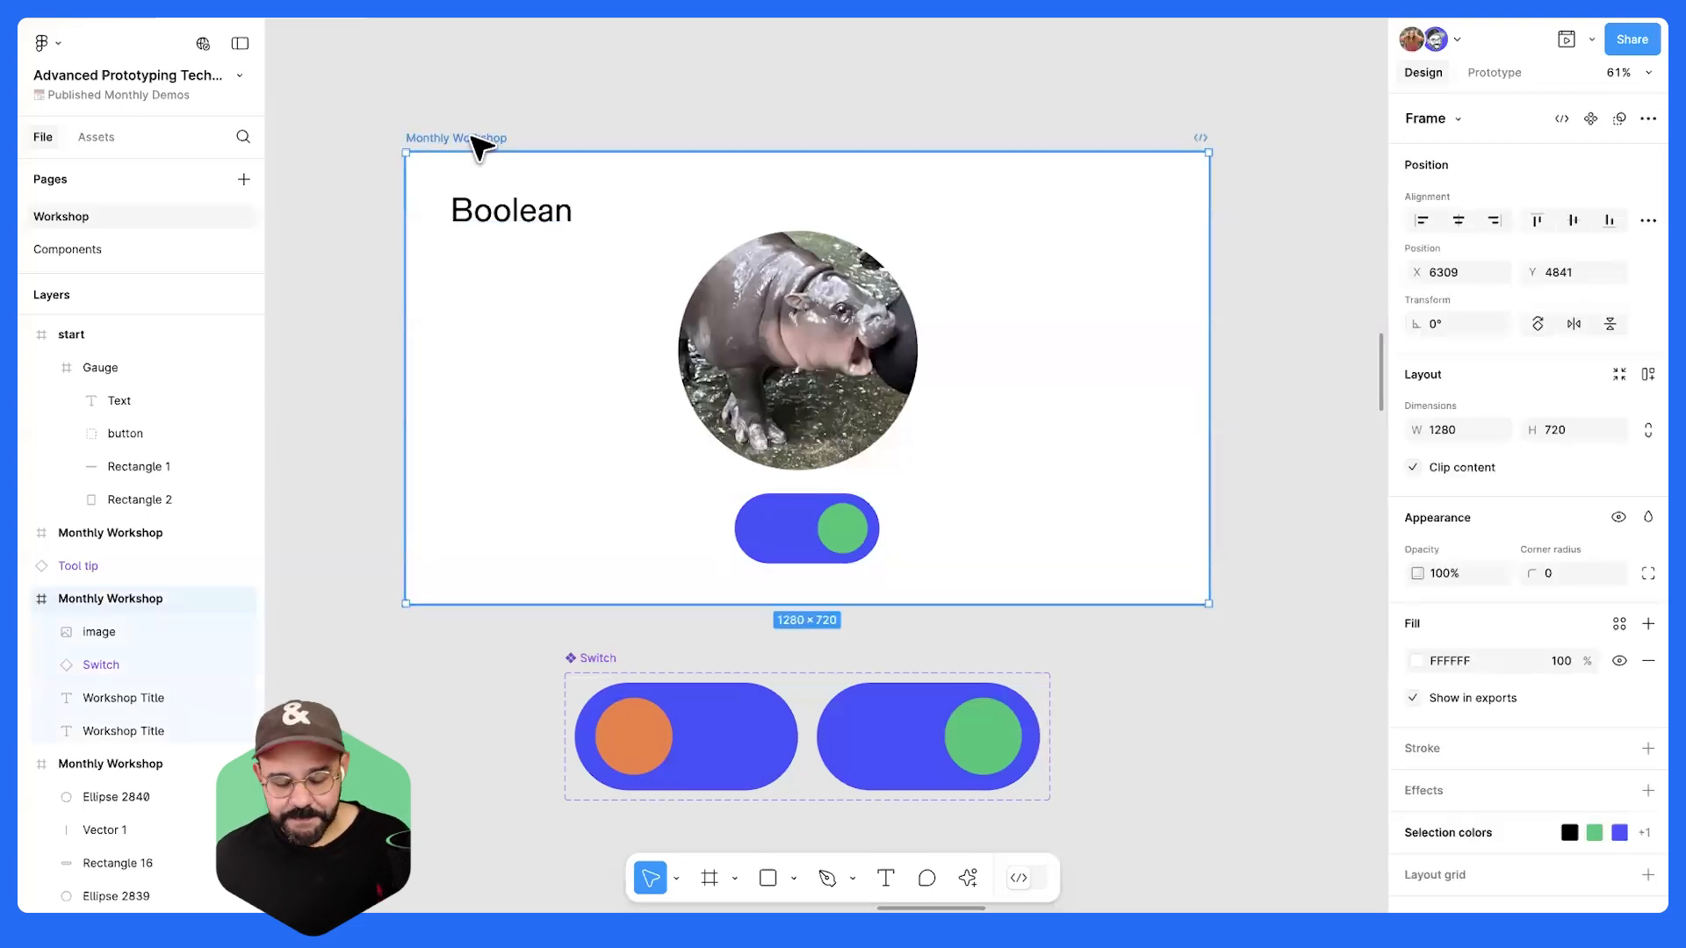
key(shift+space)
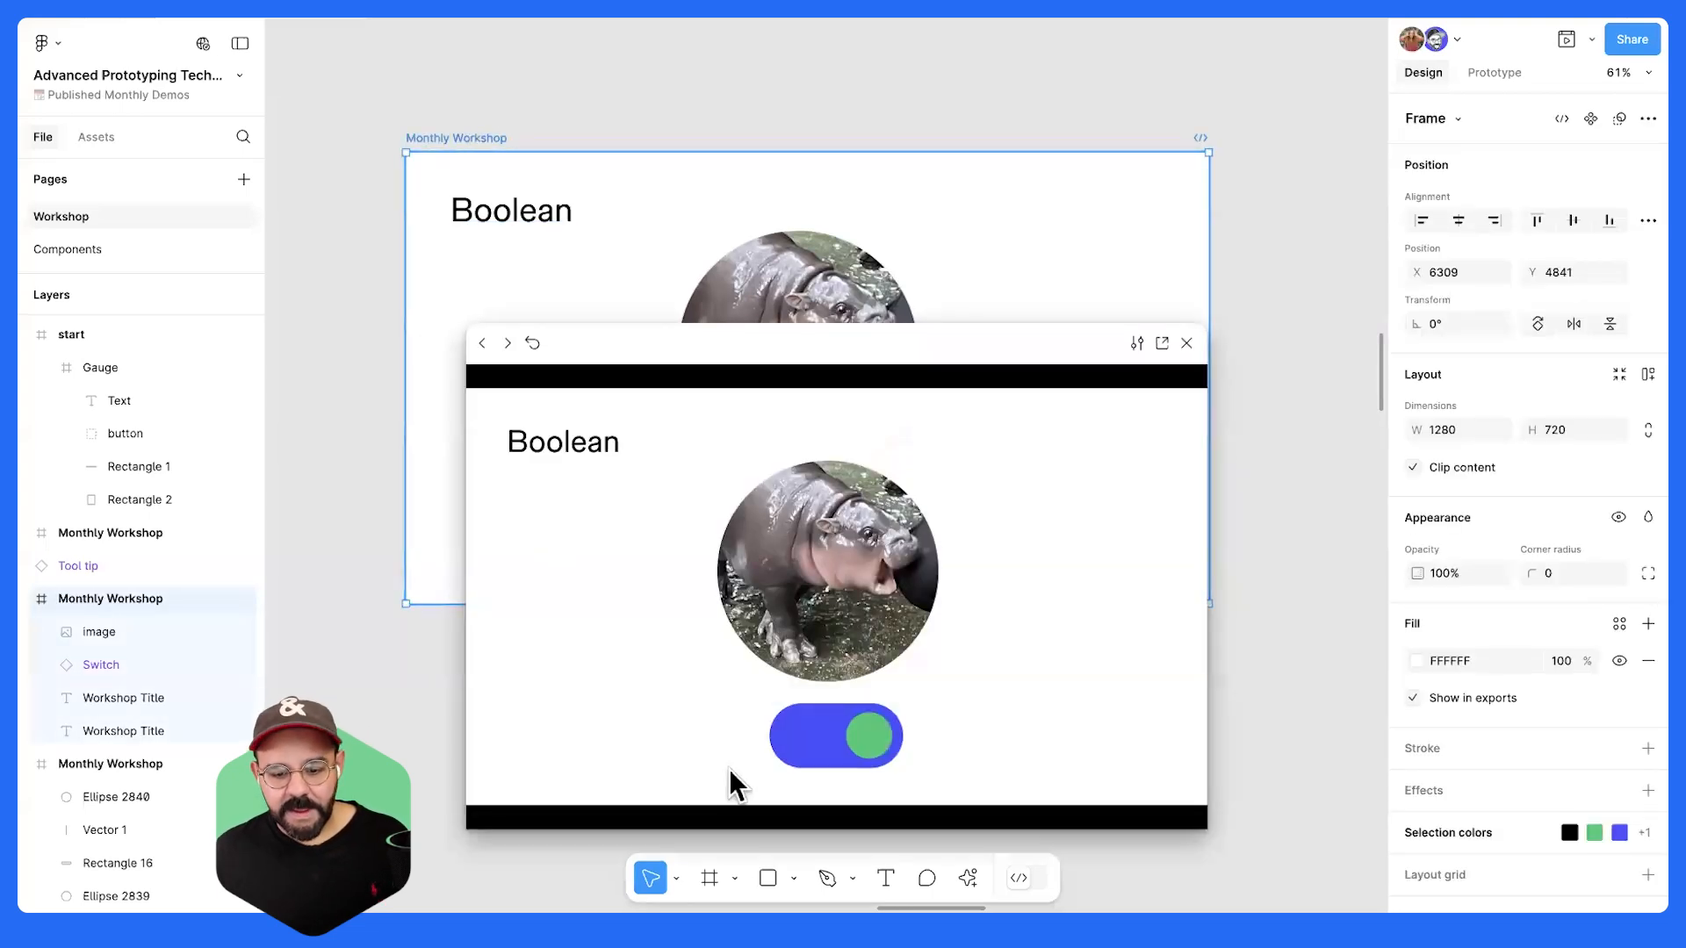
click(839, 742)
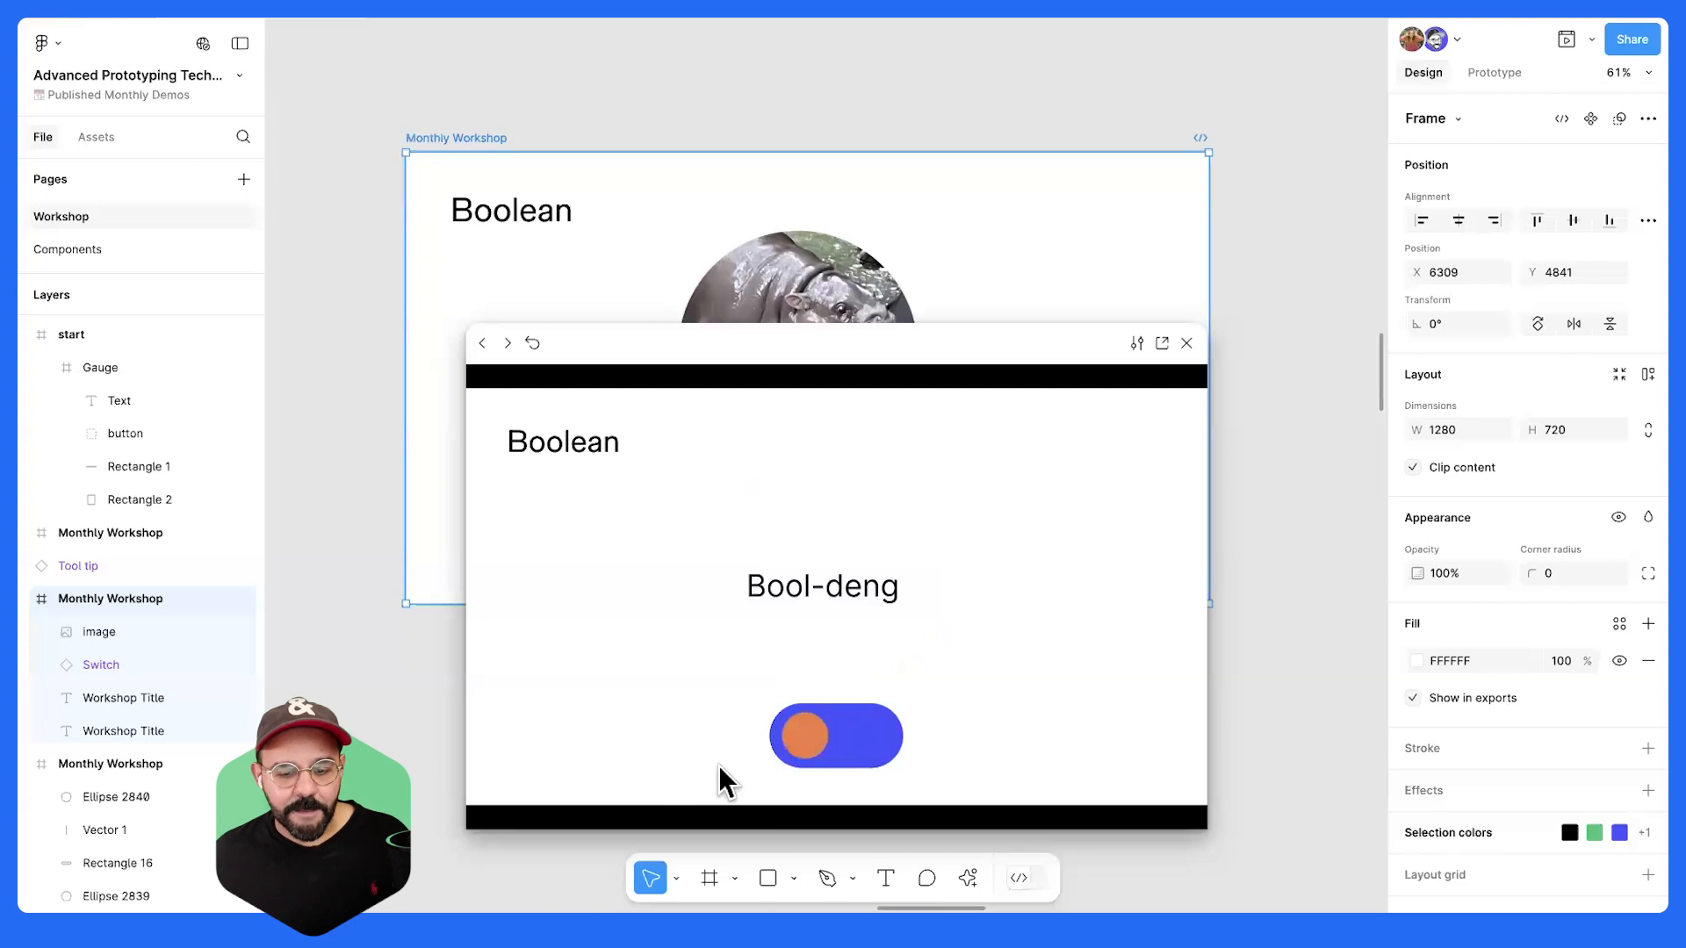
click(801, 737)
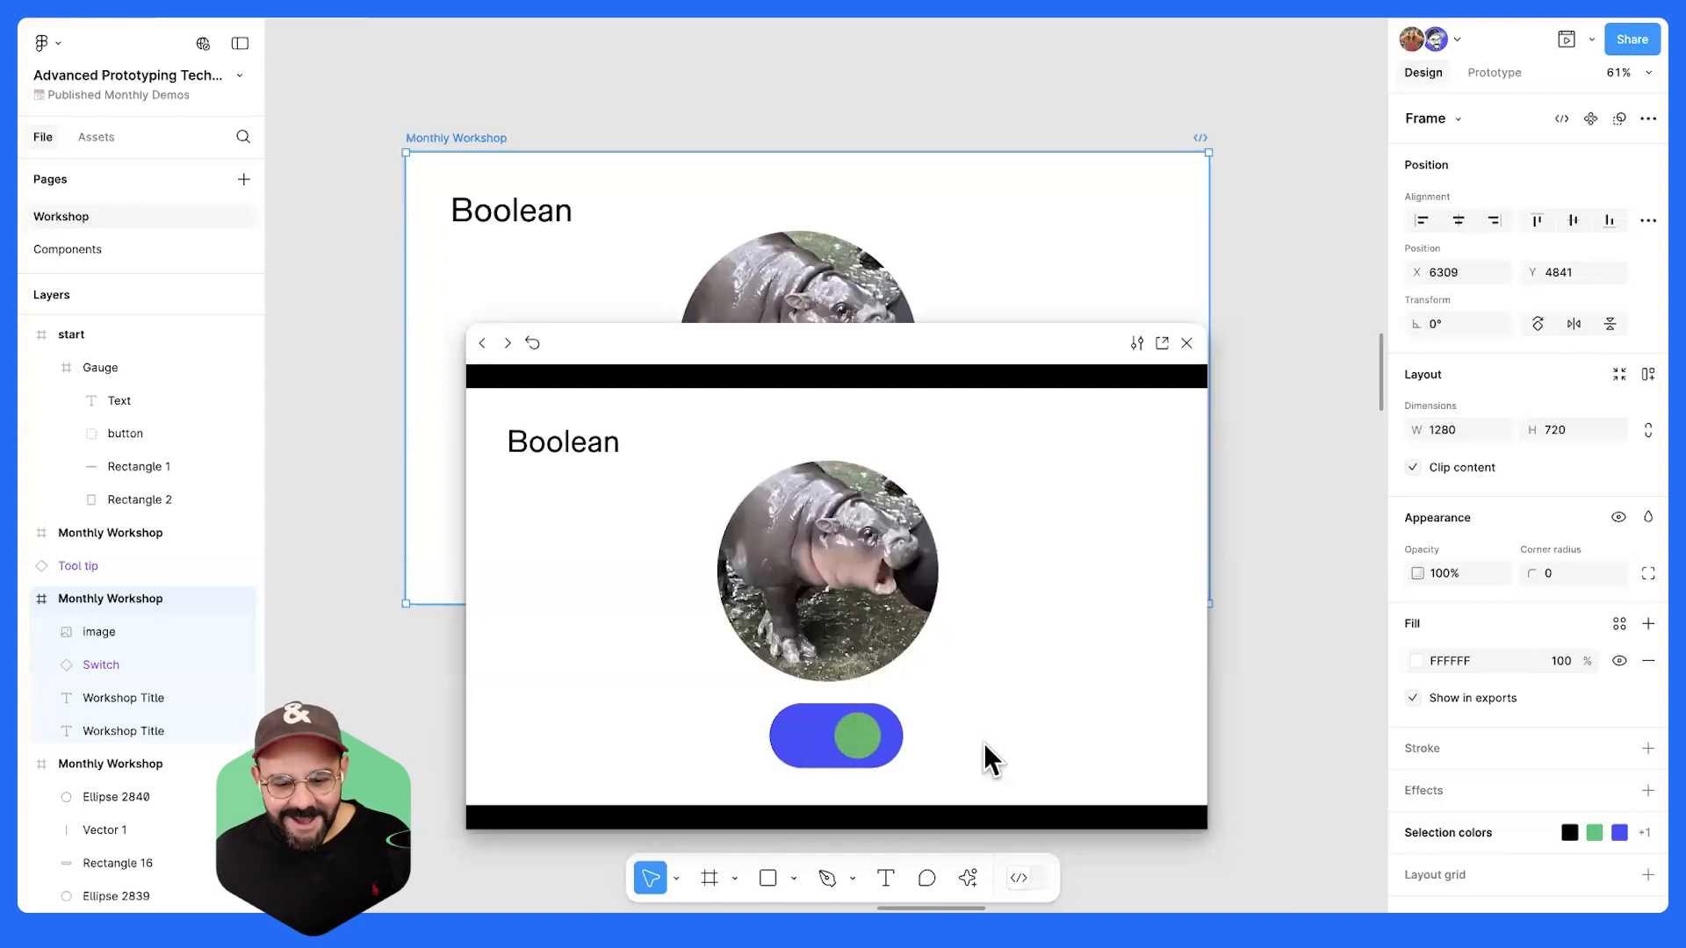
click(882, 734)
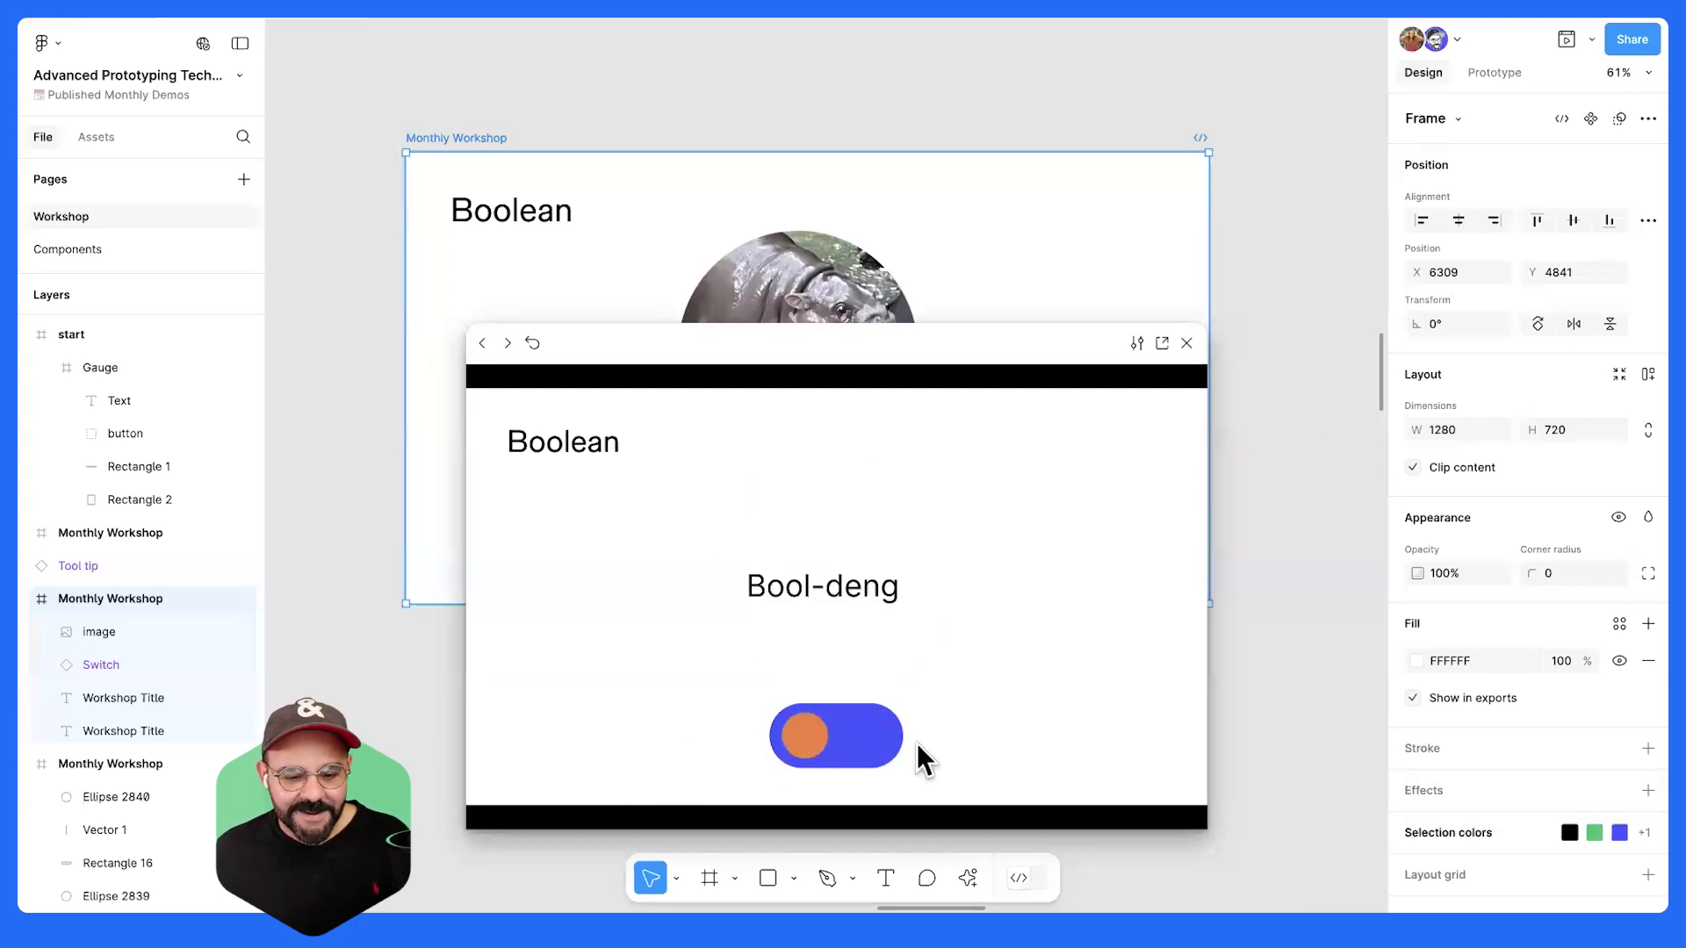
click(872, 732)
click(840, 729)
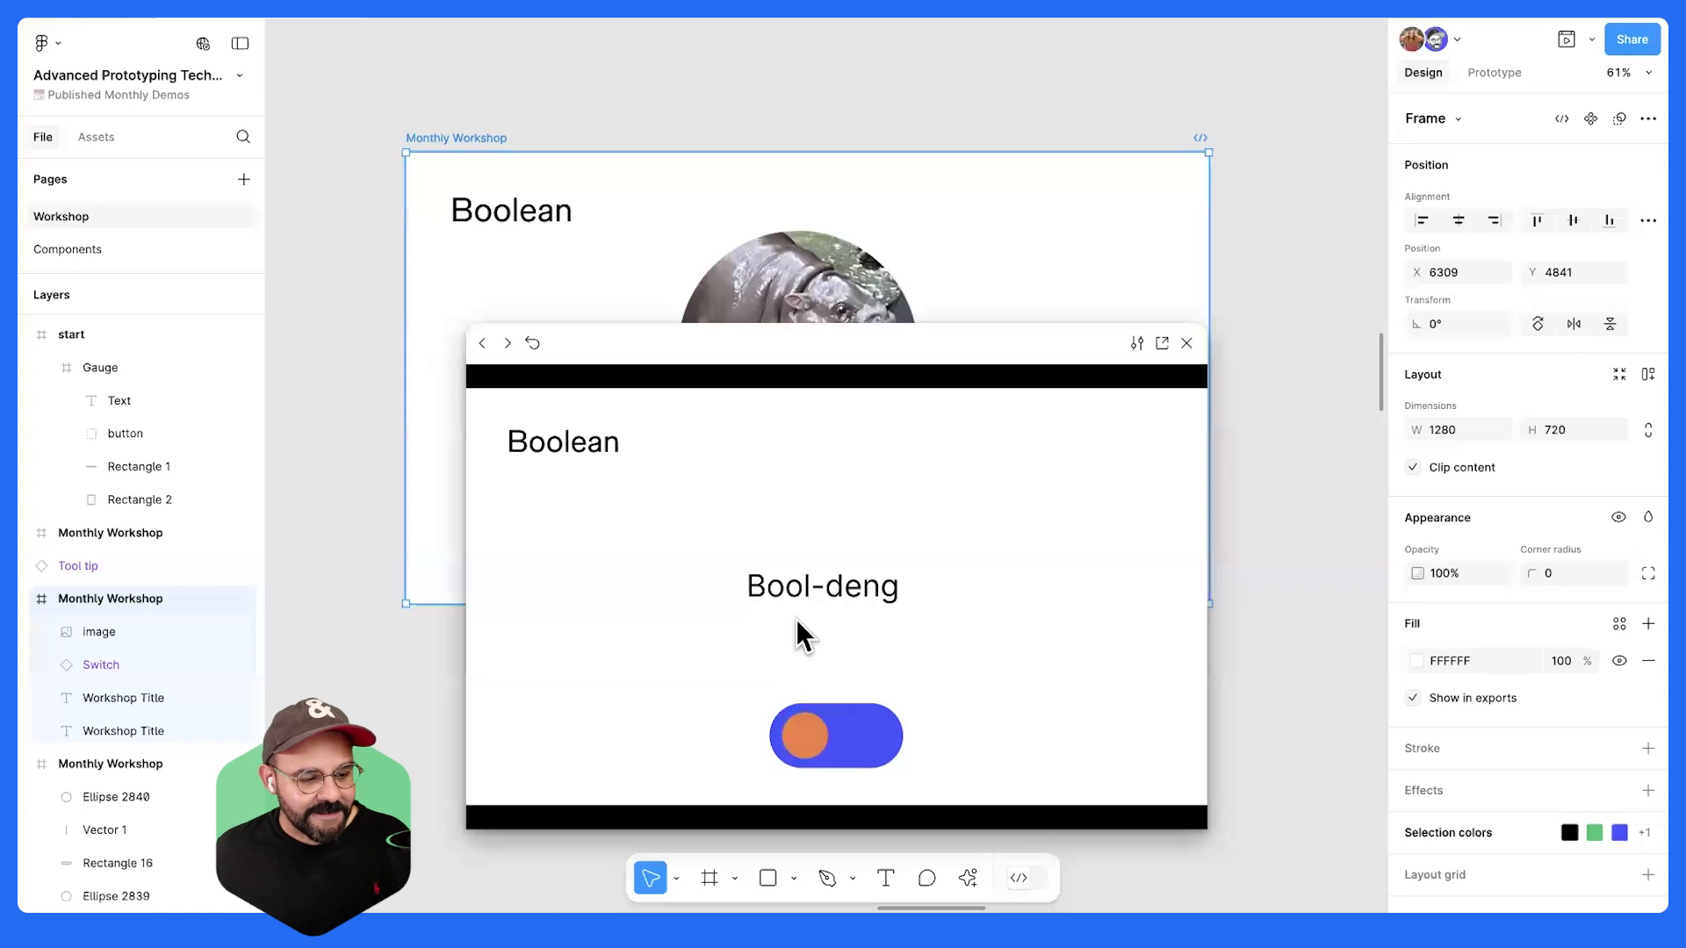
click(1185, 343)
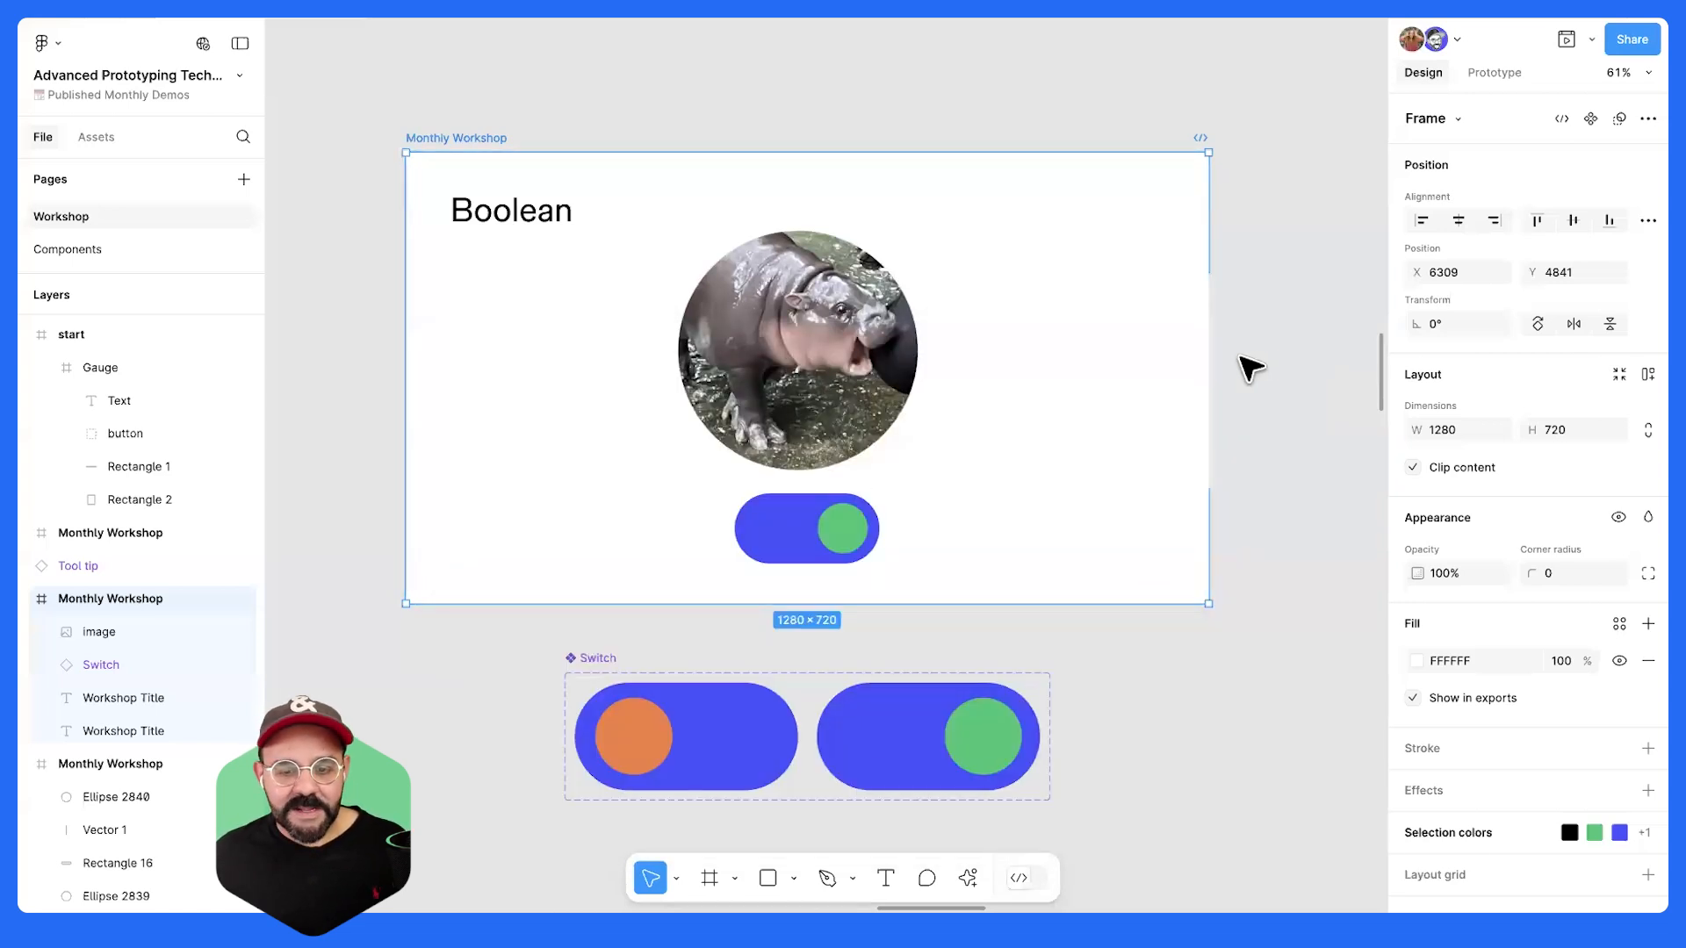
- Check the hippo image's visibility binding and the Moo Deng value in the local variables
click(1245, 367)
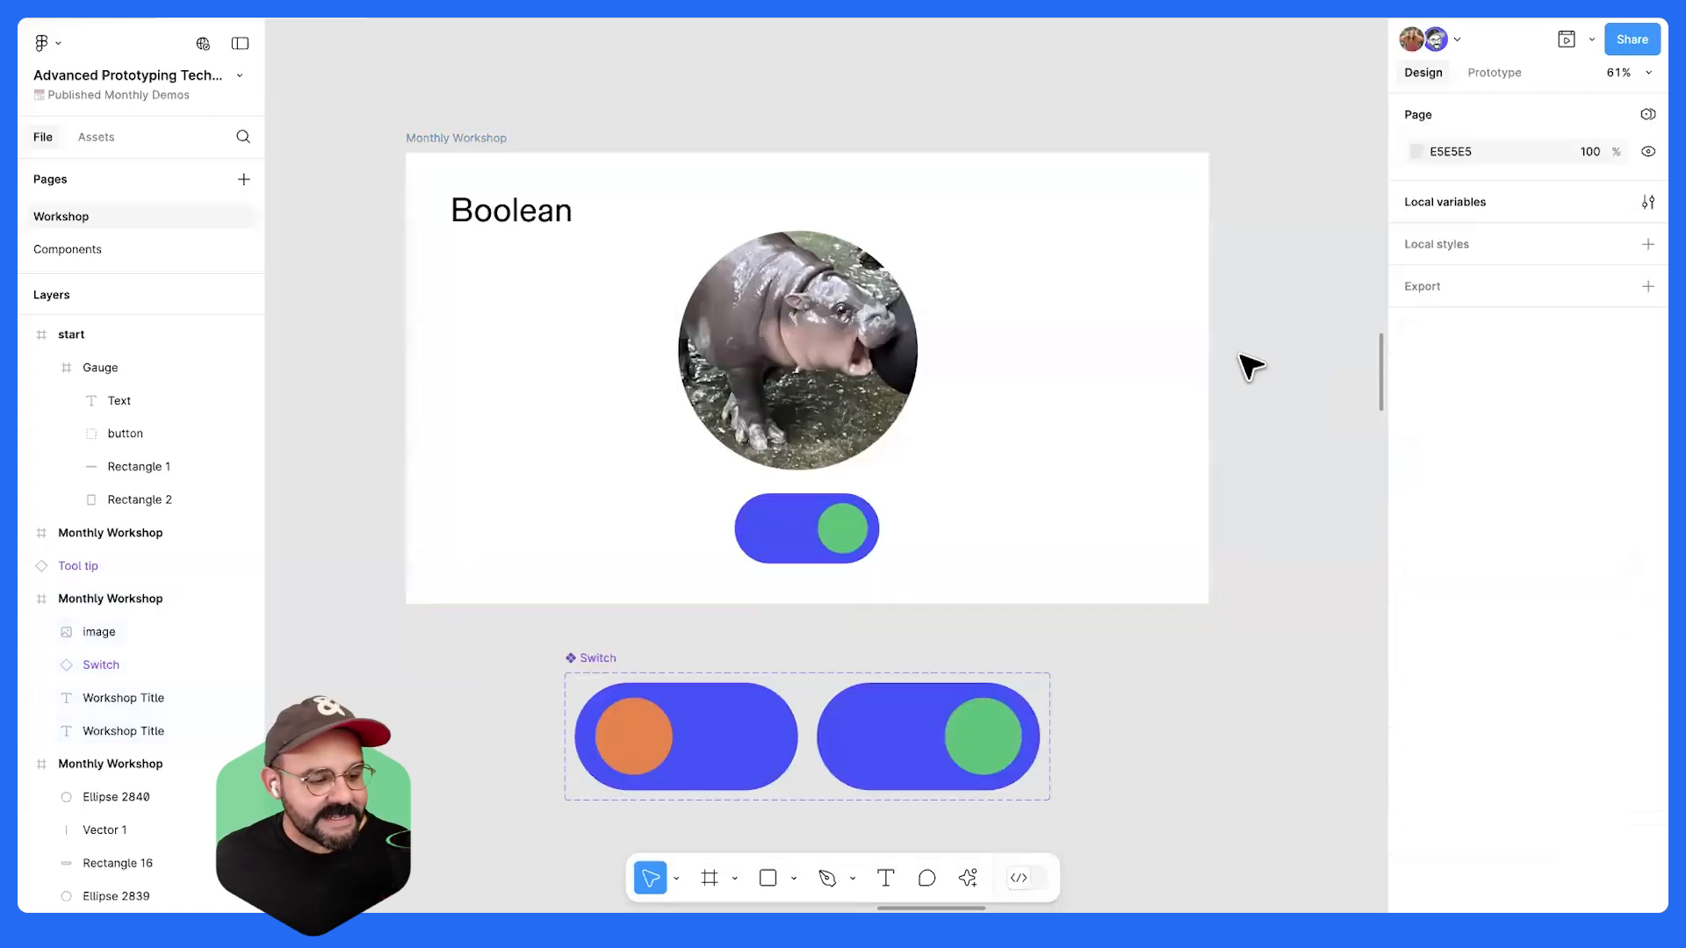
click(859, 327)
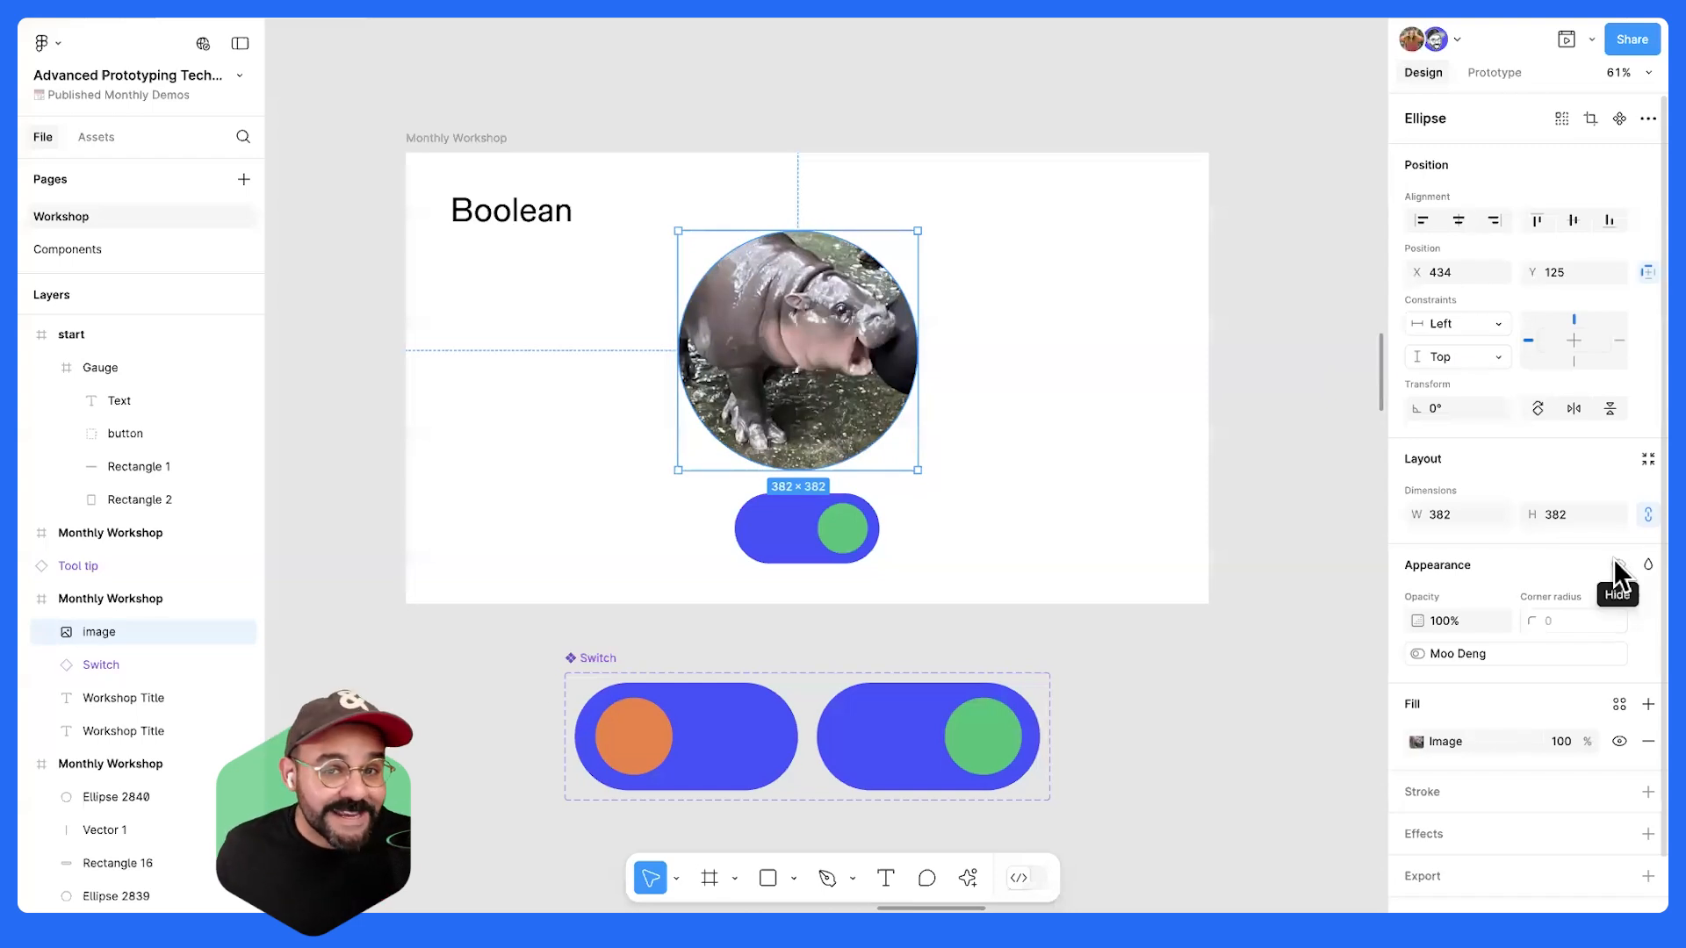
click(1283, 372)
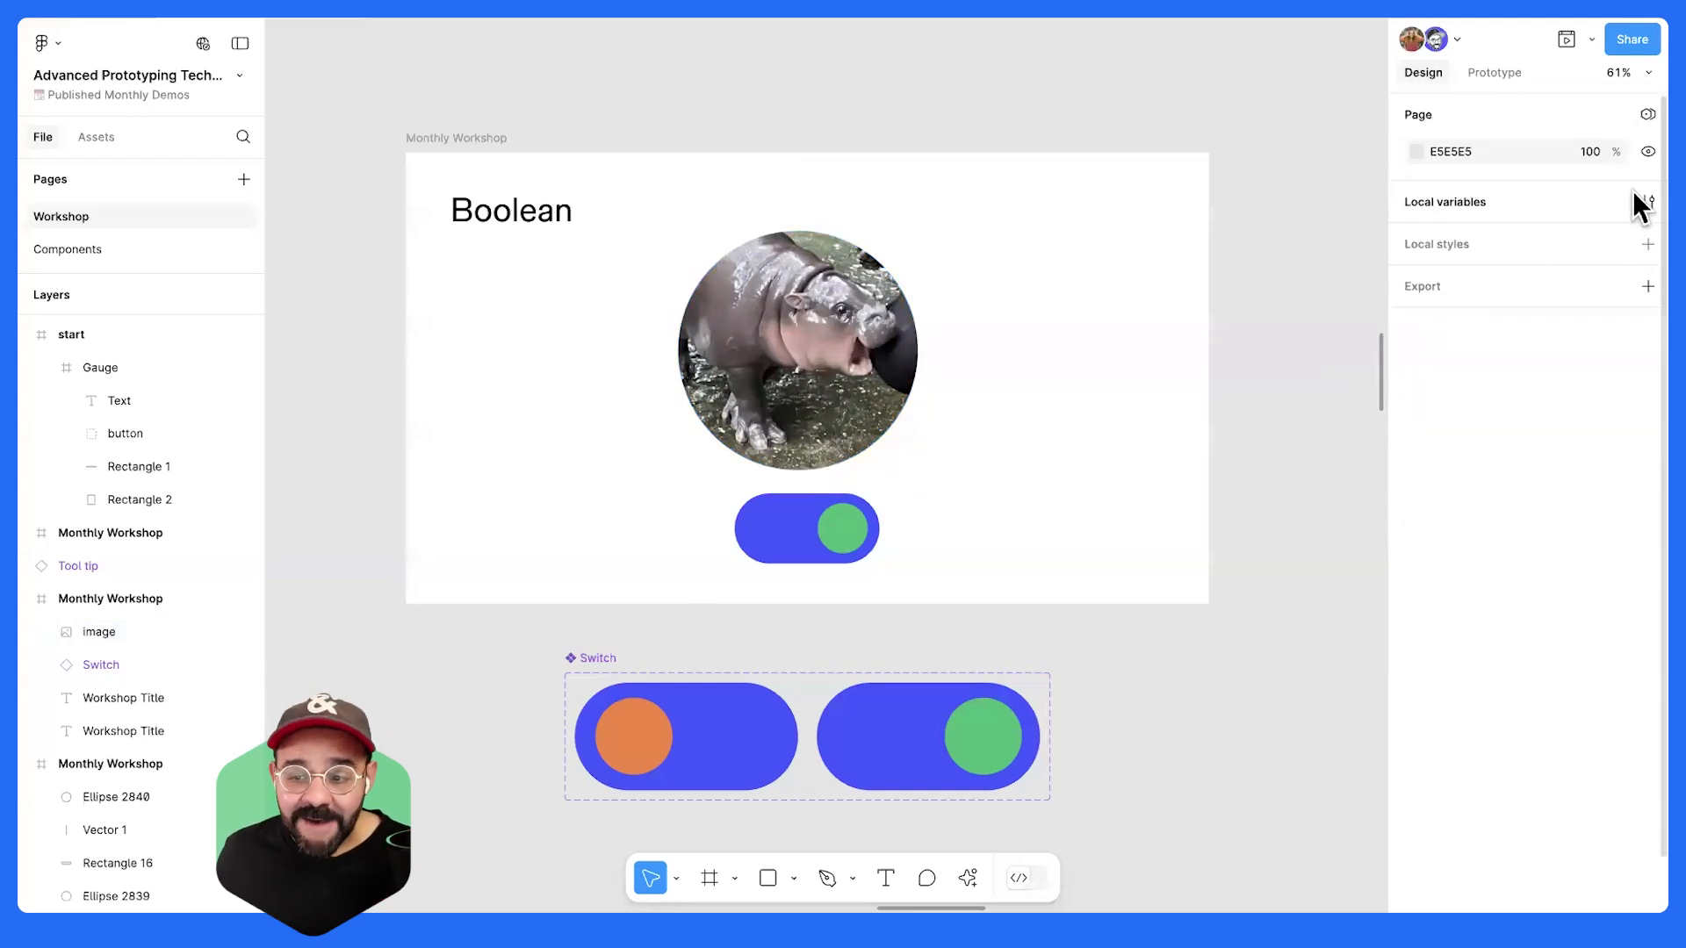
click(1647, 202)
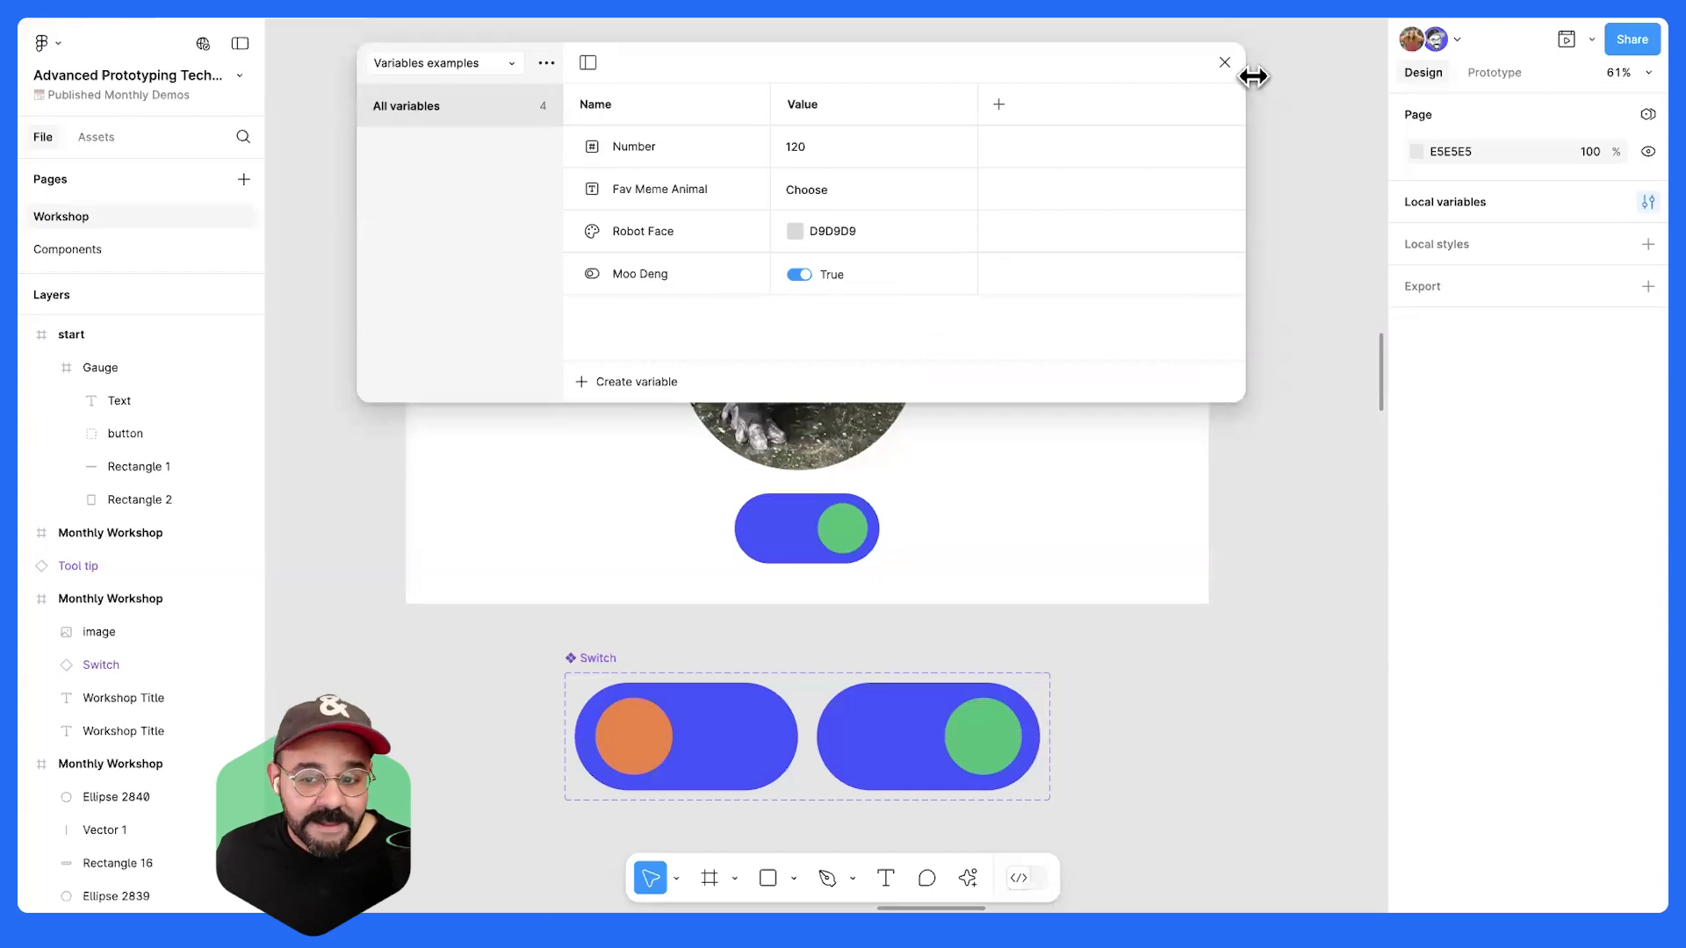
click(1225, 63)
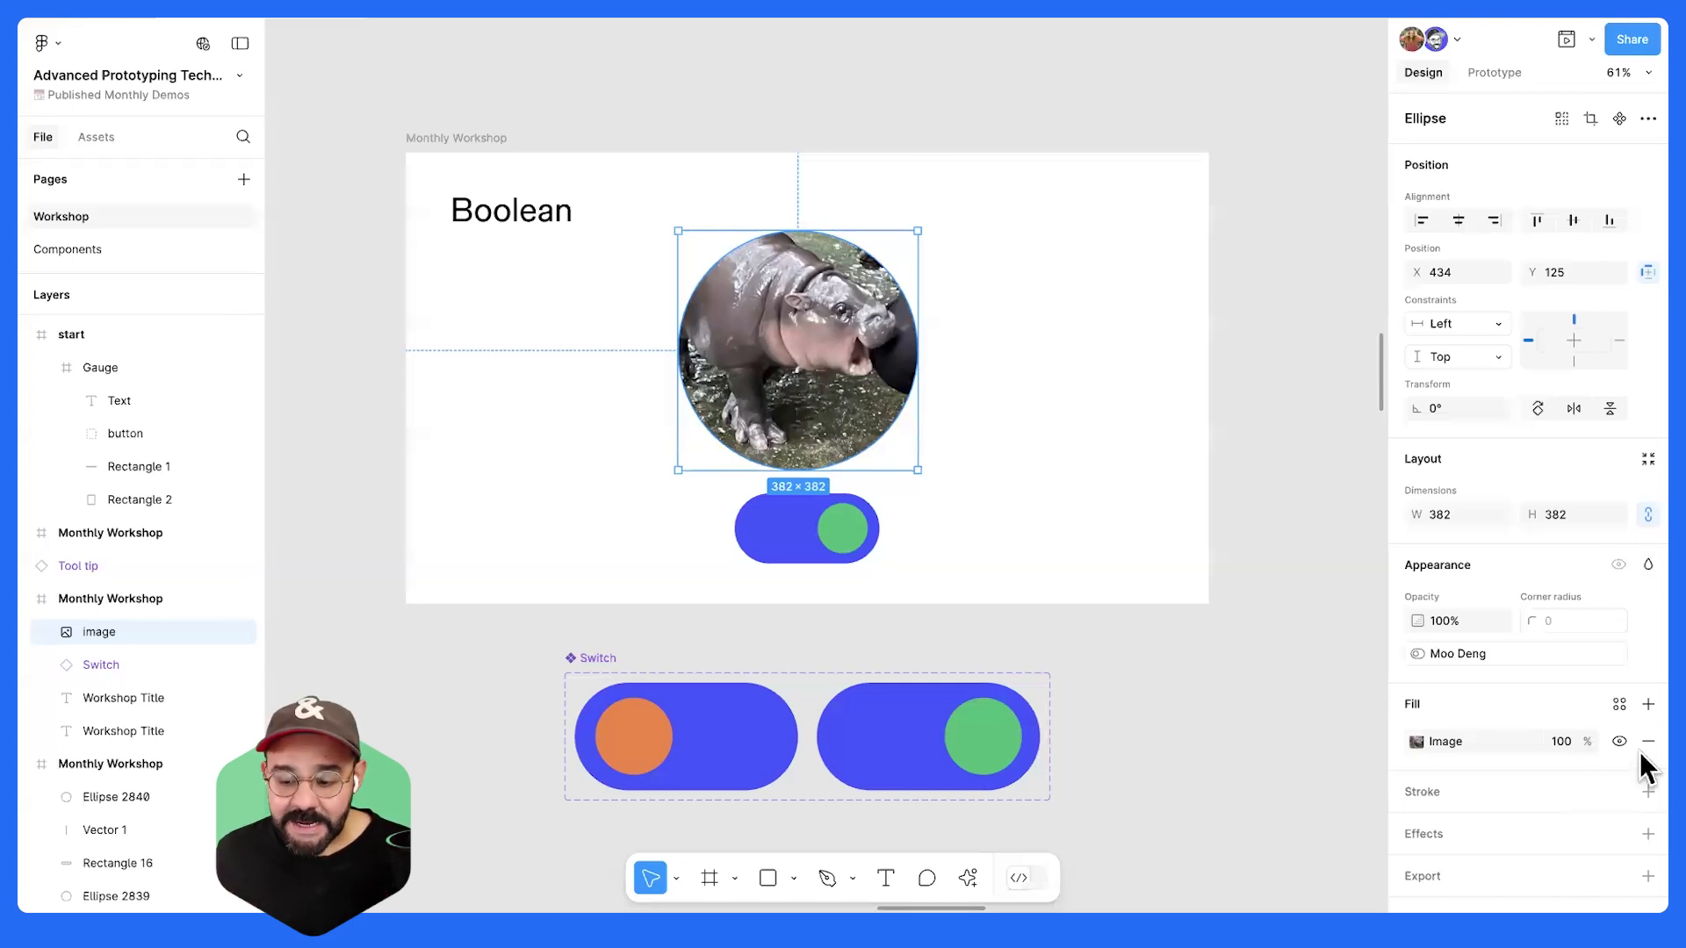
click(956, 364)
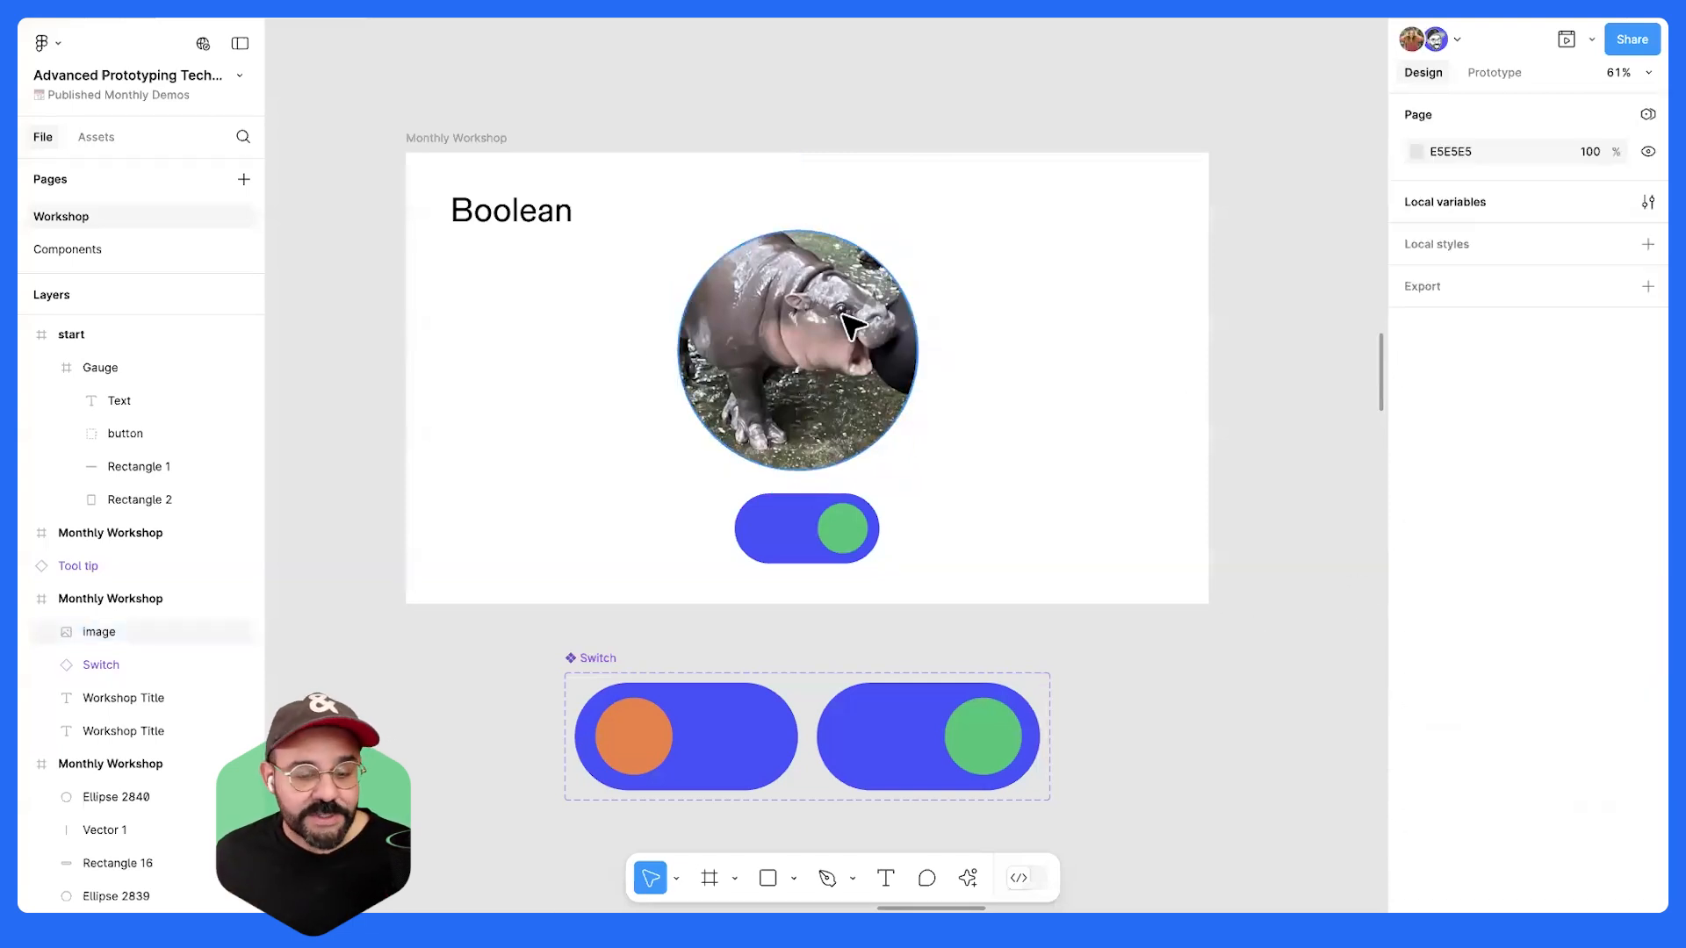
- Preview the Boolean frame again, switch the toggle back and forth, and close the preview
click(479, 140)
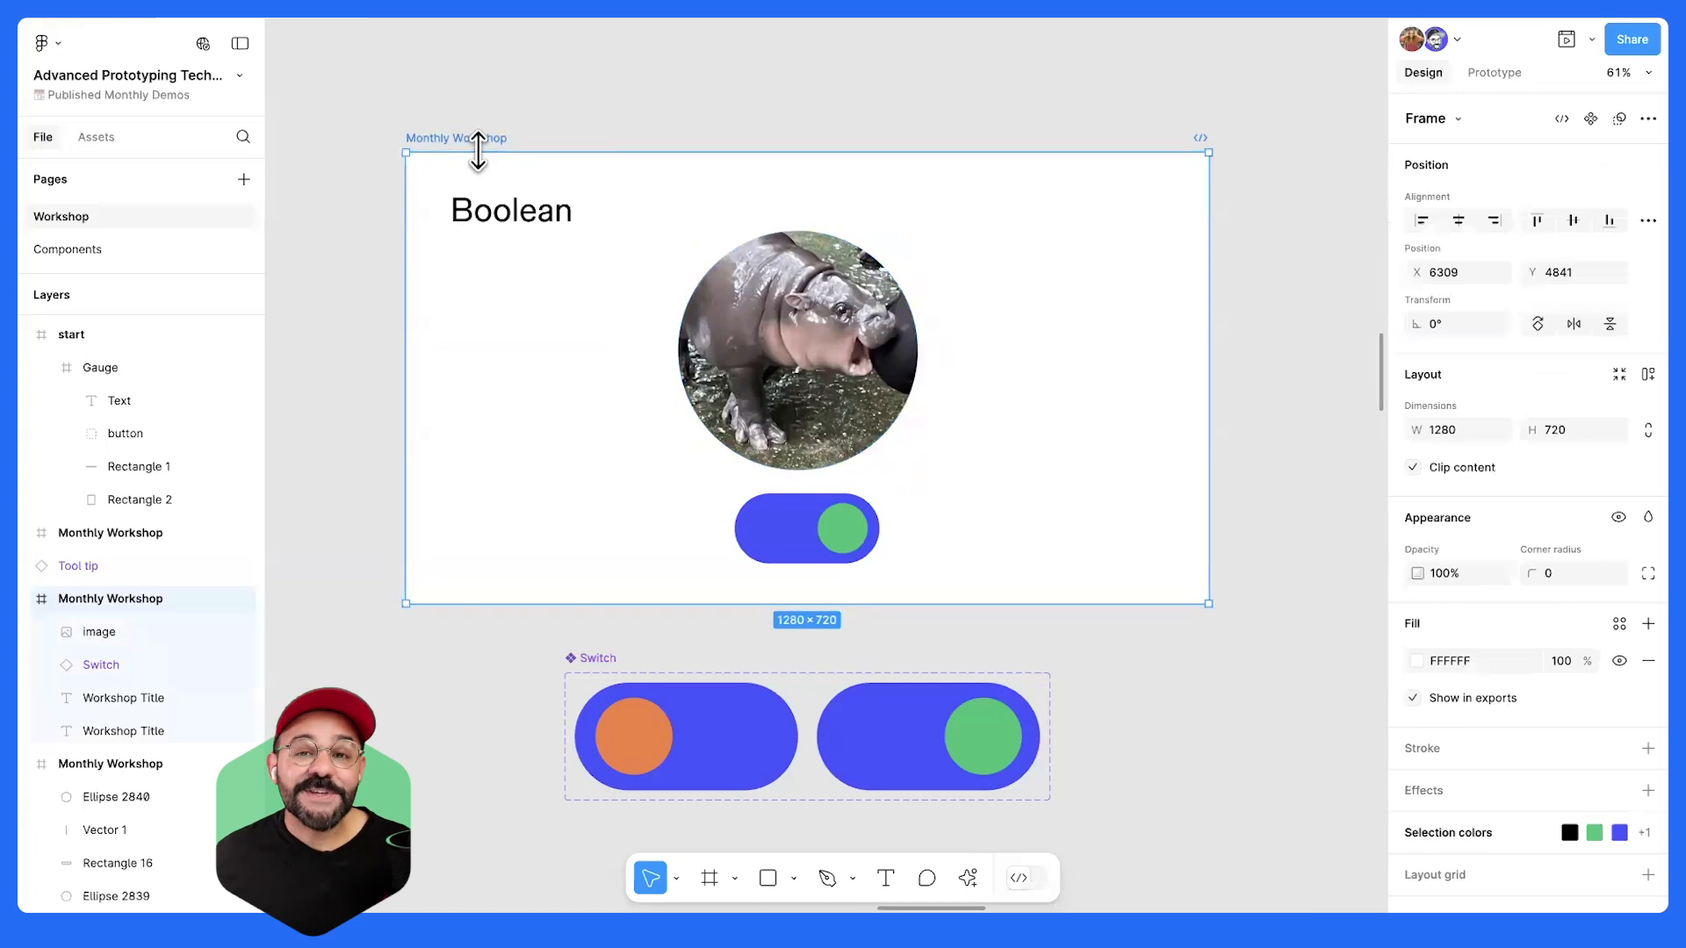
key(shift+space)
click(877, 741)
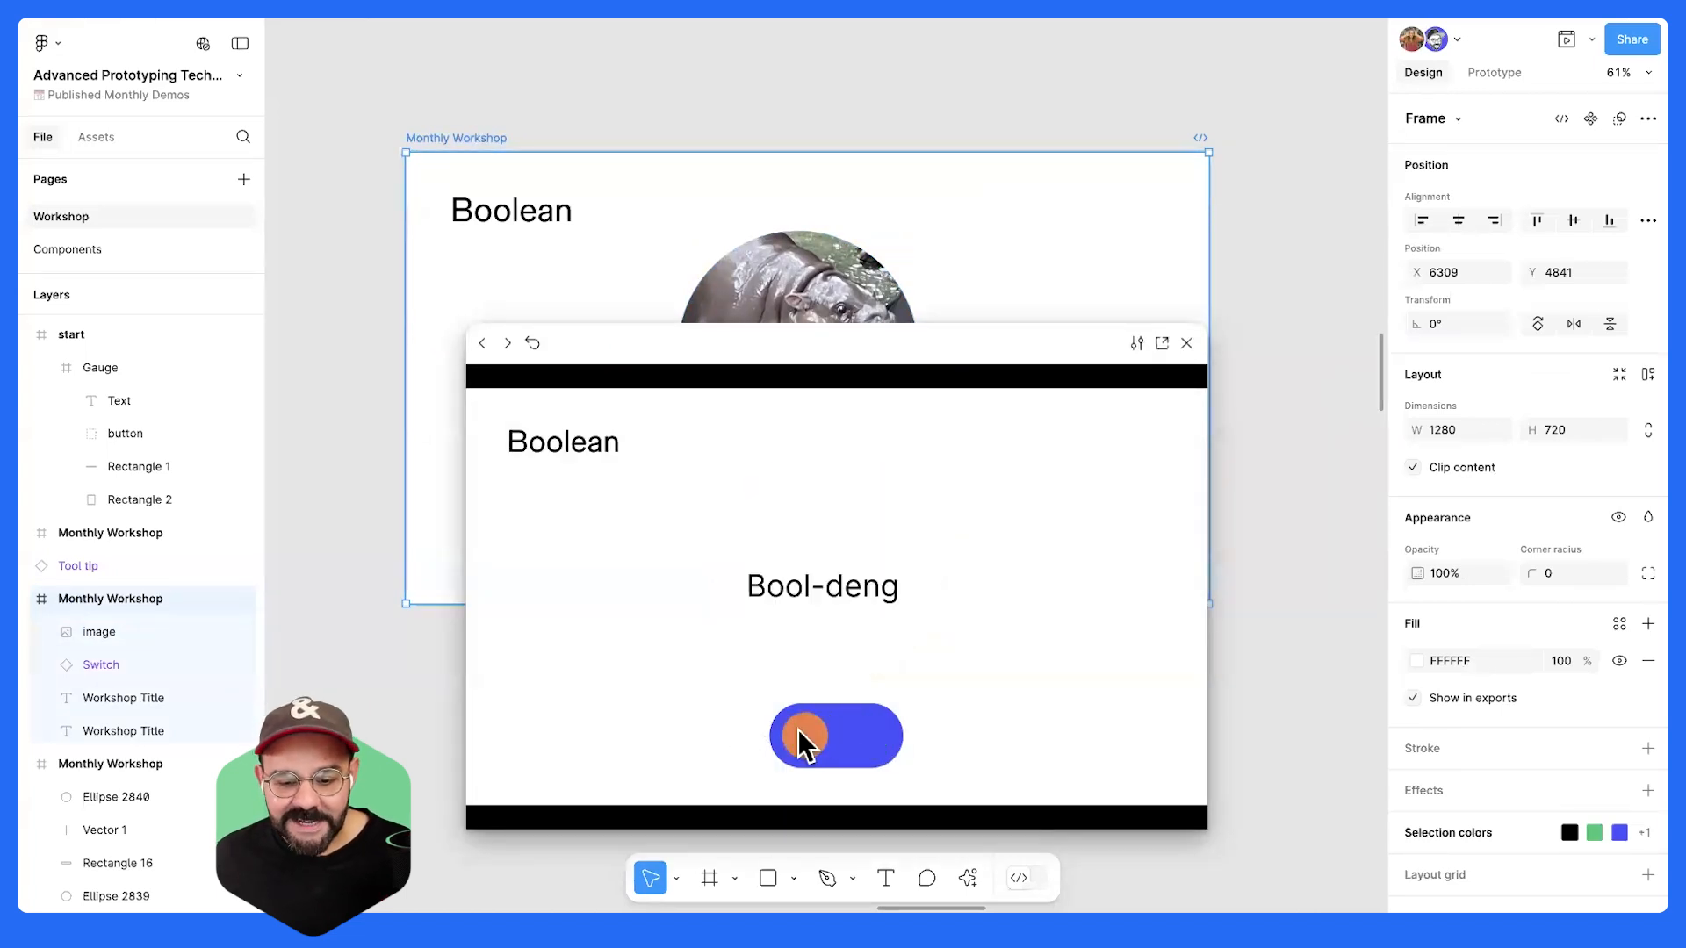
click(872, 742)
click(868, 736)
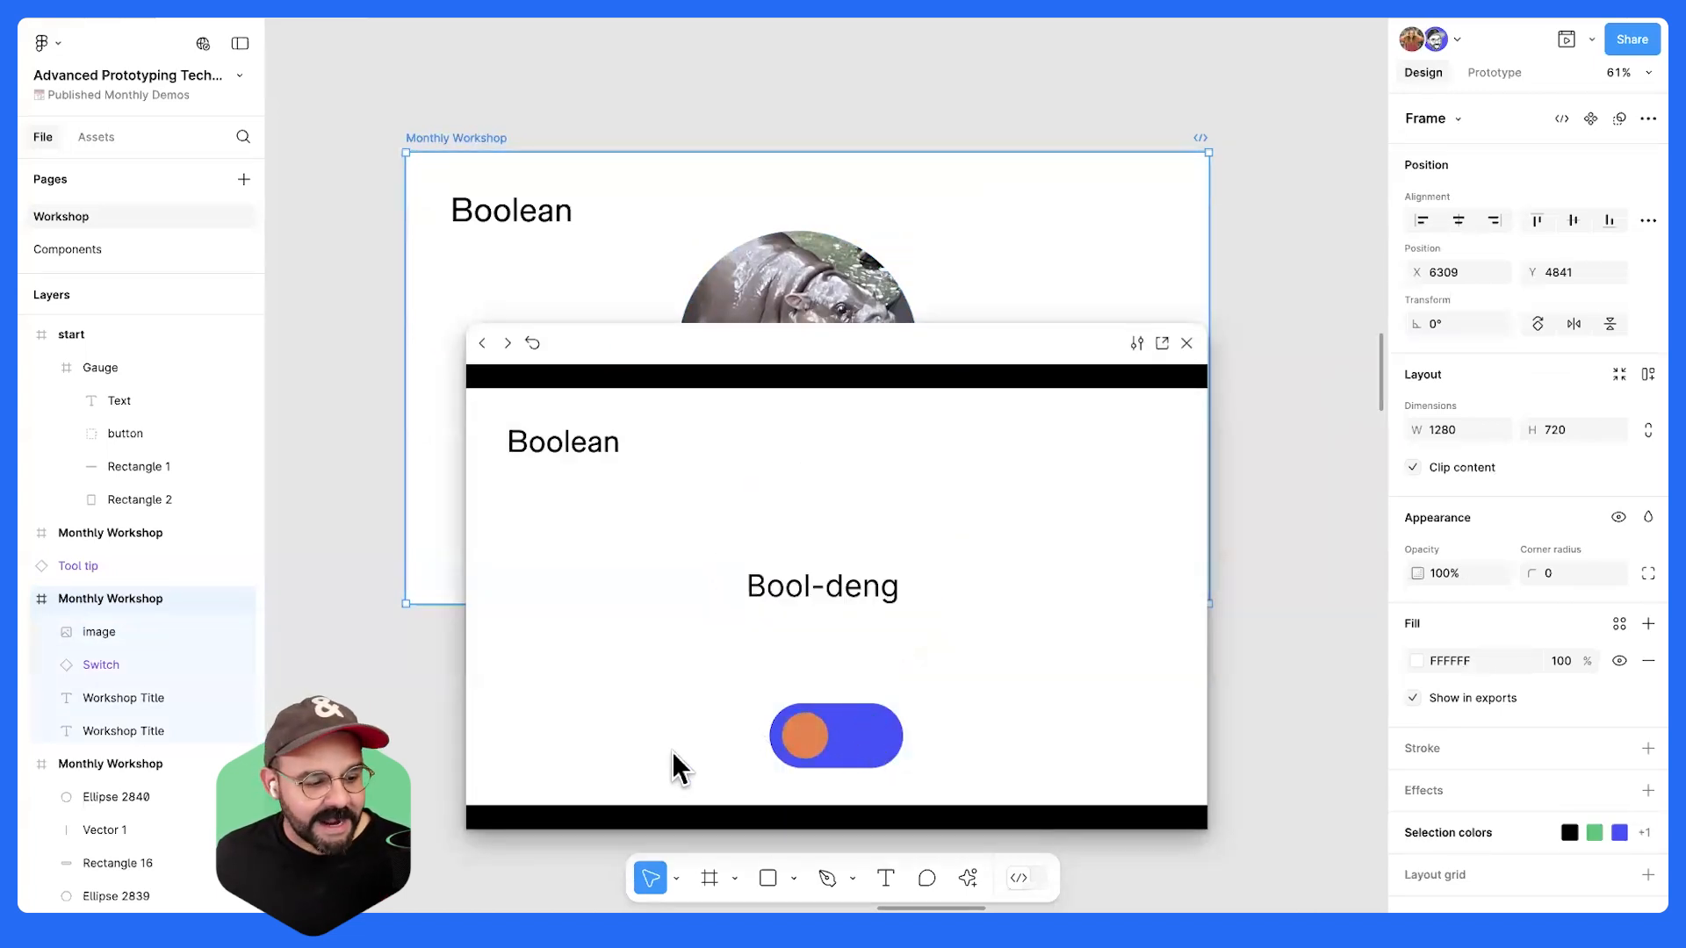
click(896, 742)
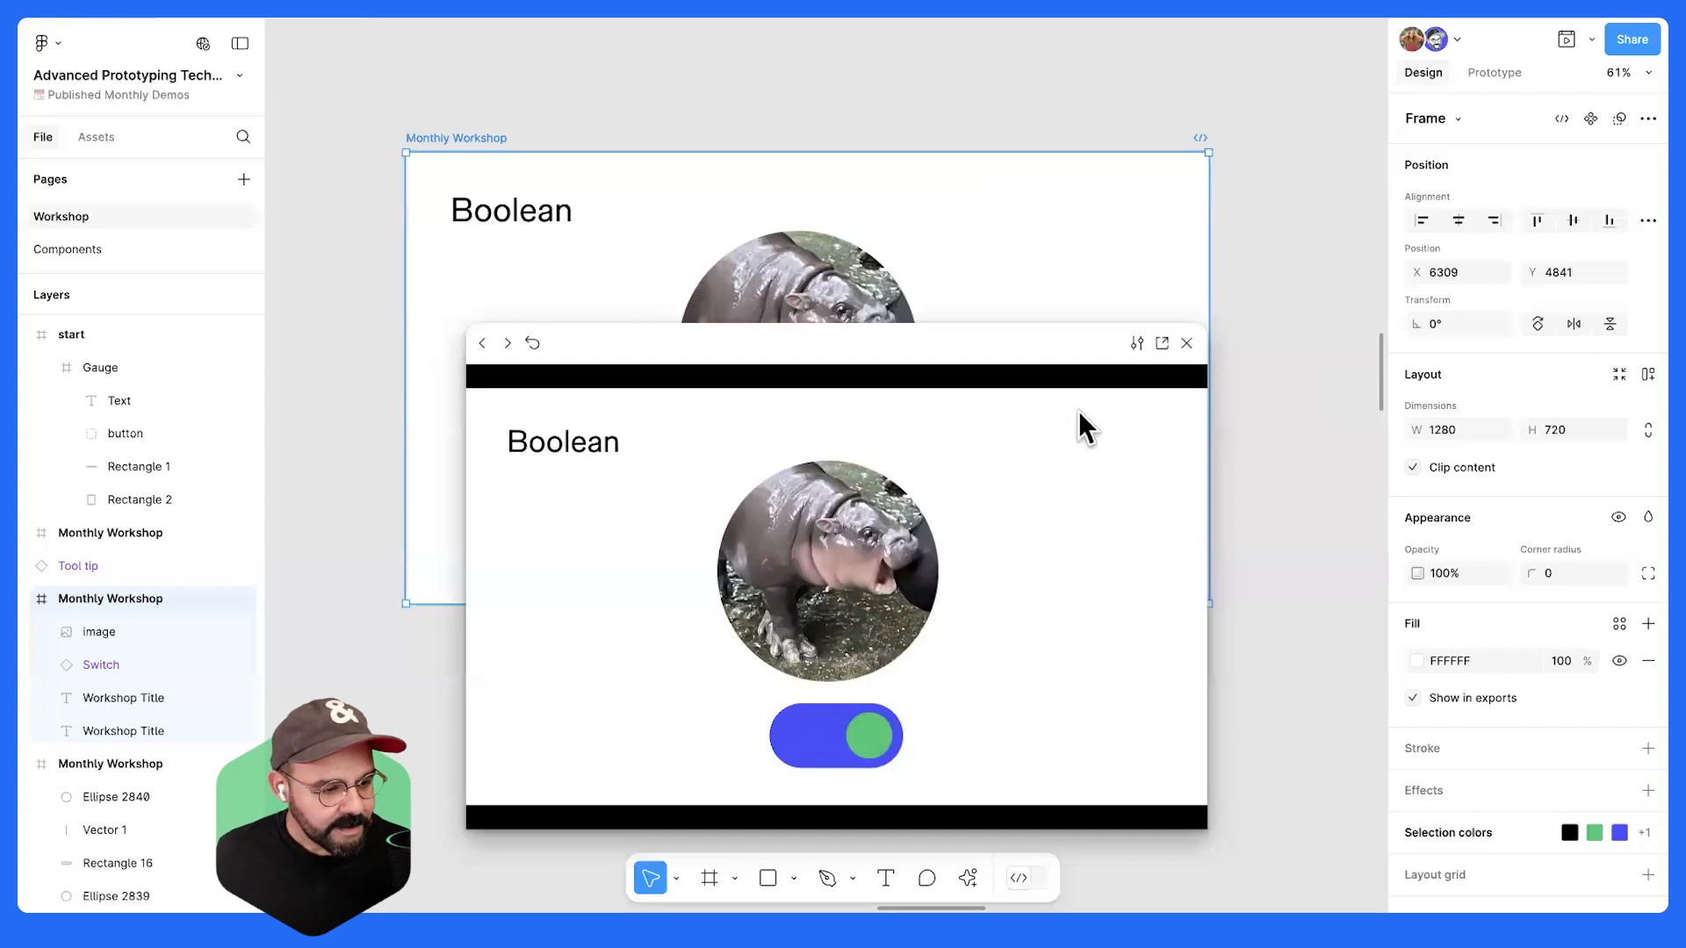
click(1185, 342)
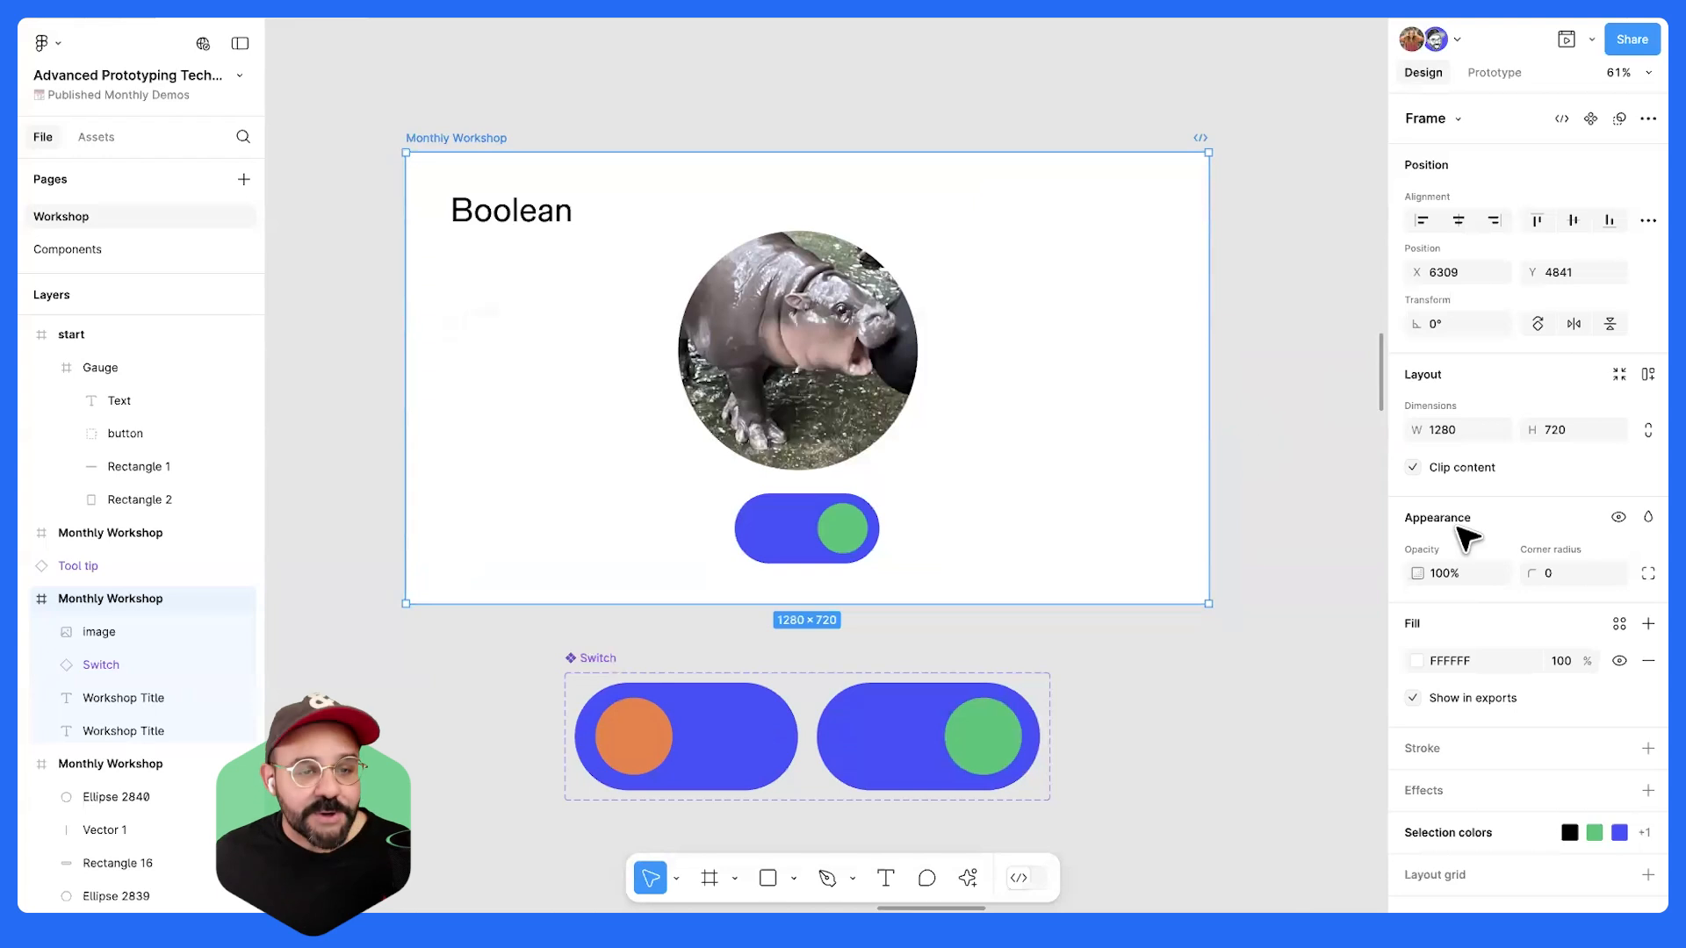
- Look at the variables available for the Boolean frame's visibility without assigning one
click(1616, 518)
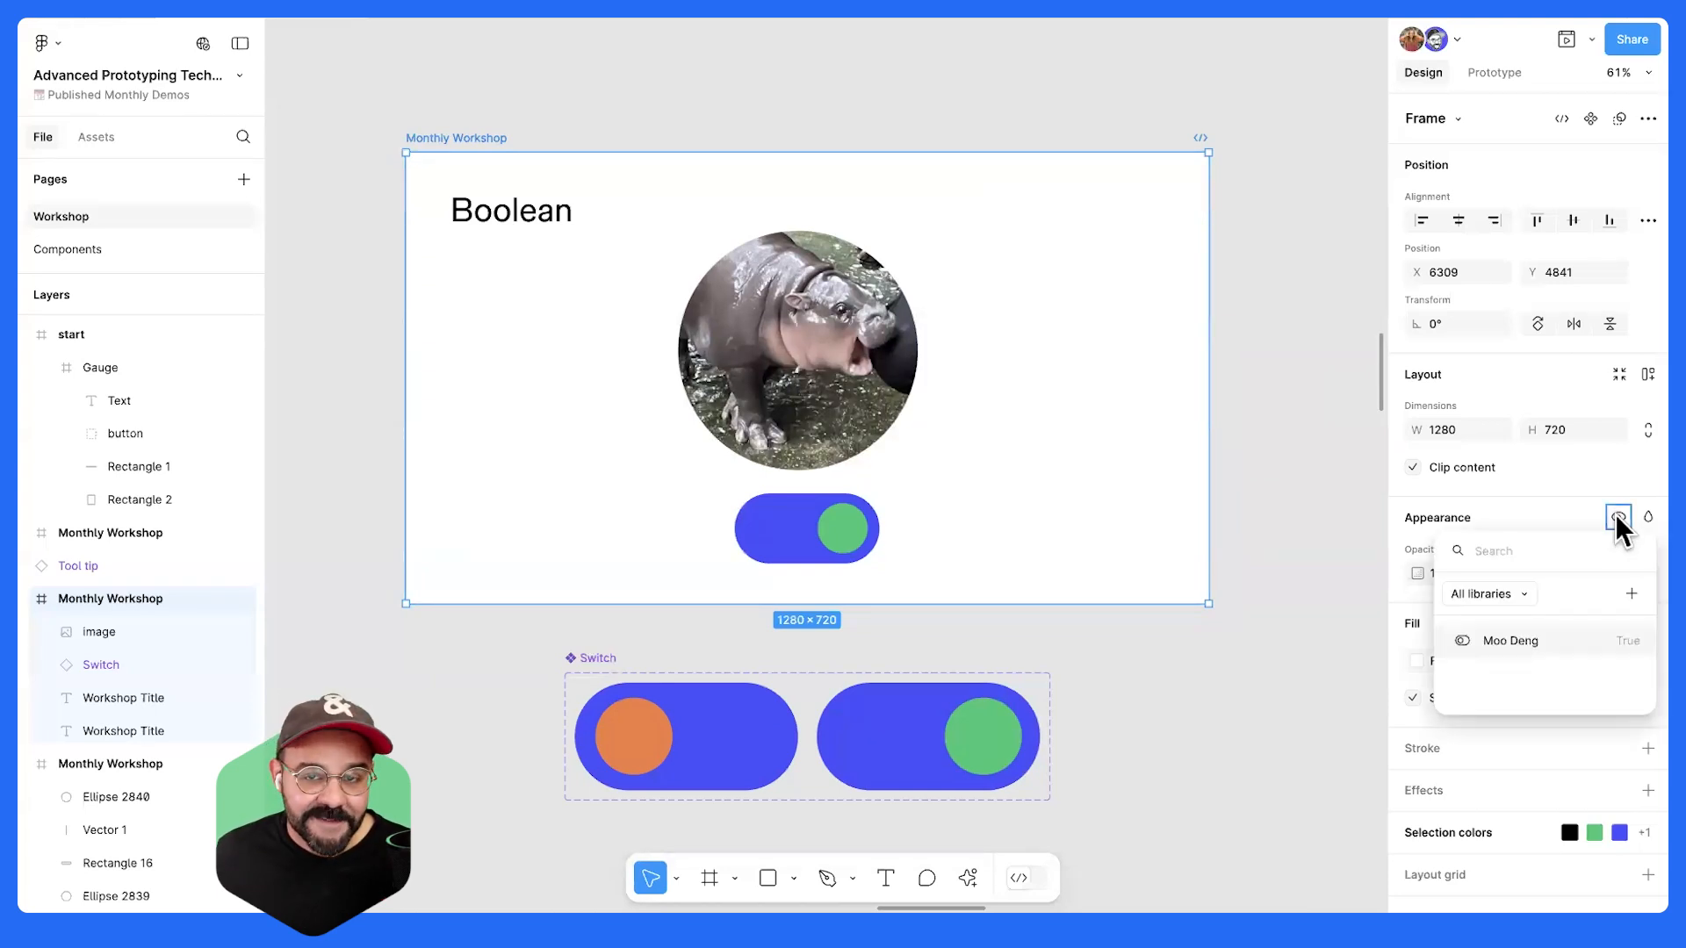
click(1320, 568)
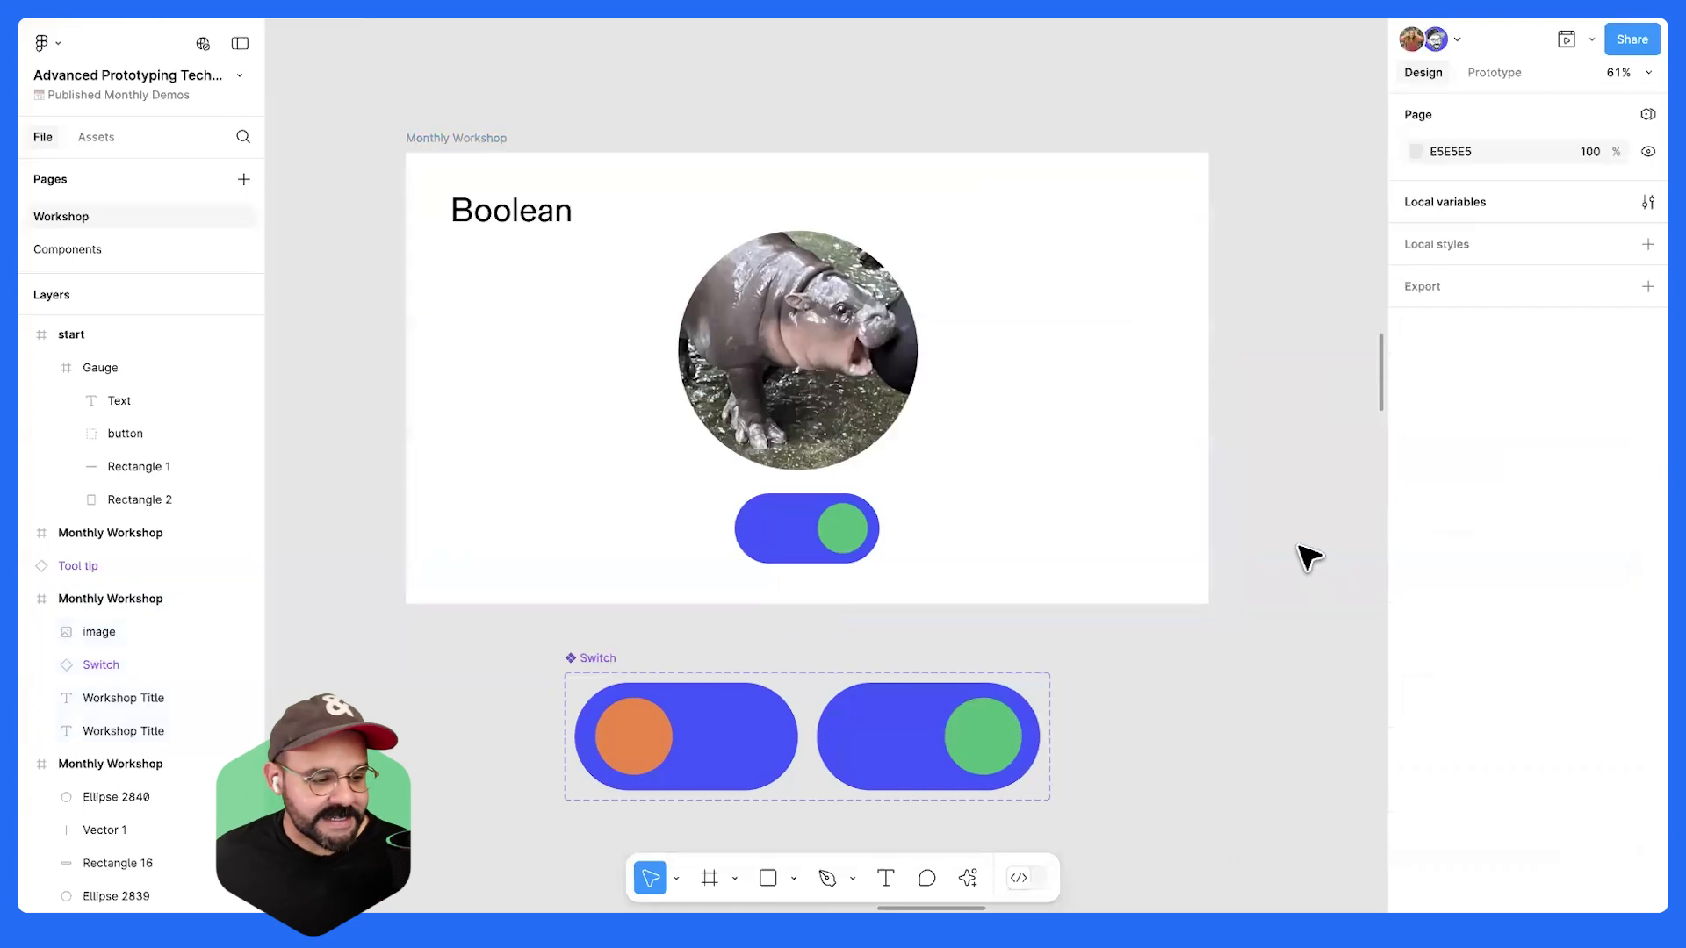
scroll(1057, 351, left, 1)
scroll(1056, 352, right, 2)
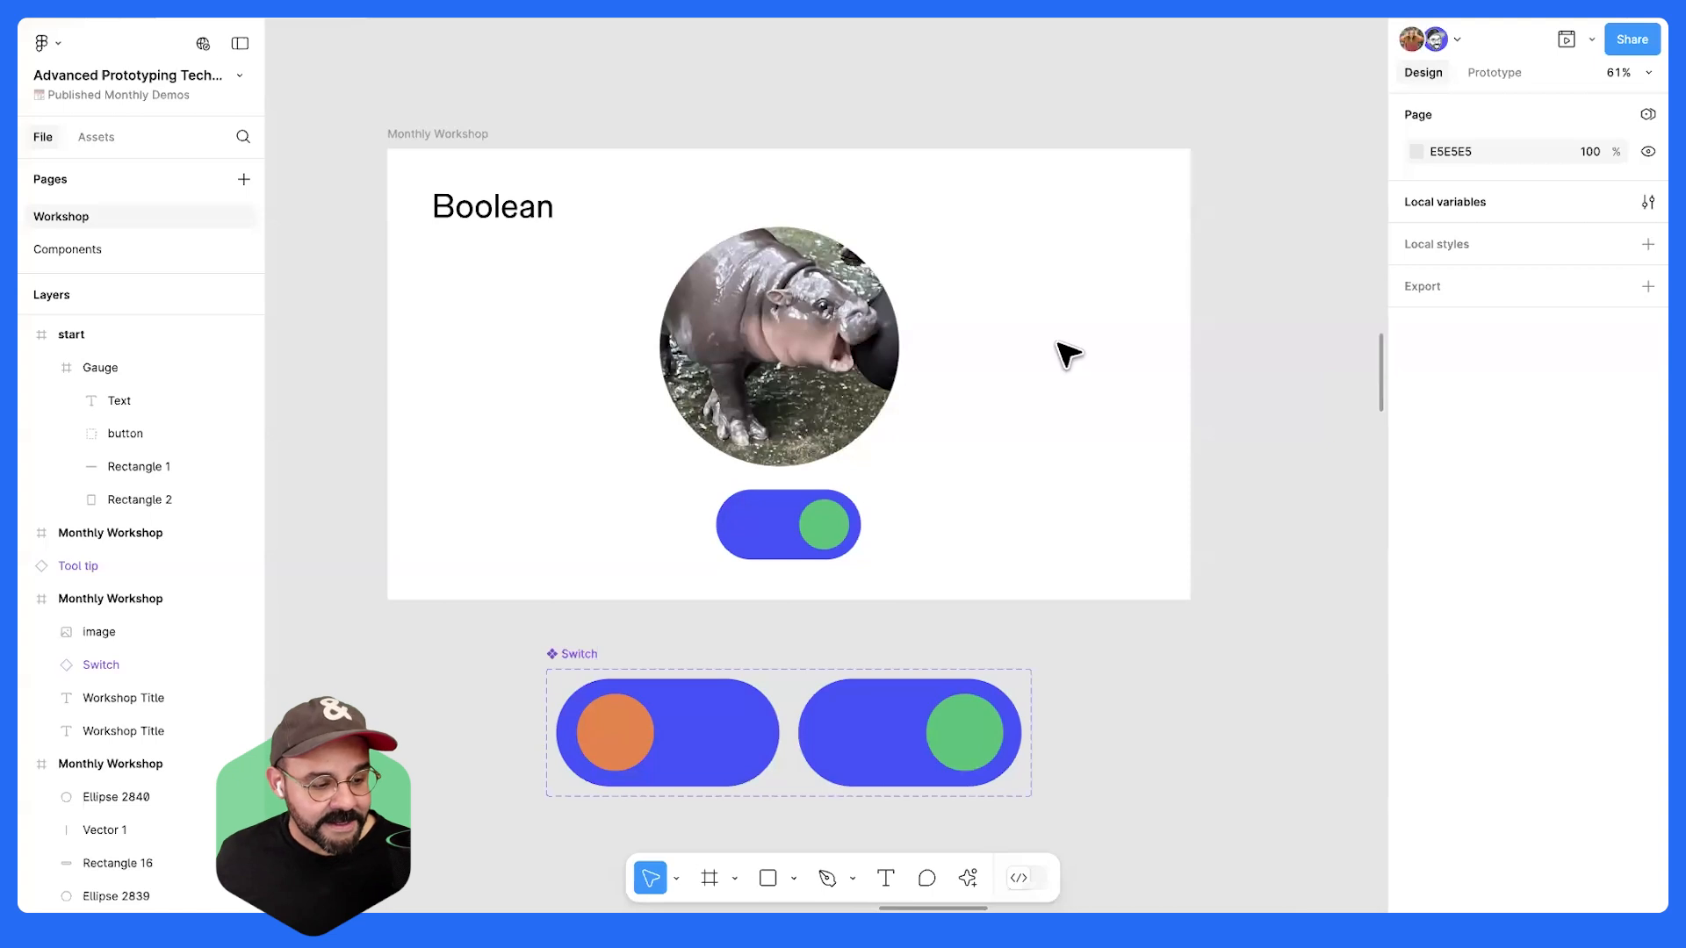
drag(1028, 350, 1041, 357)
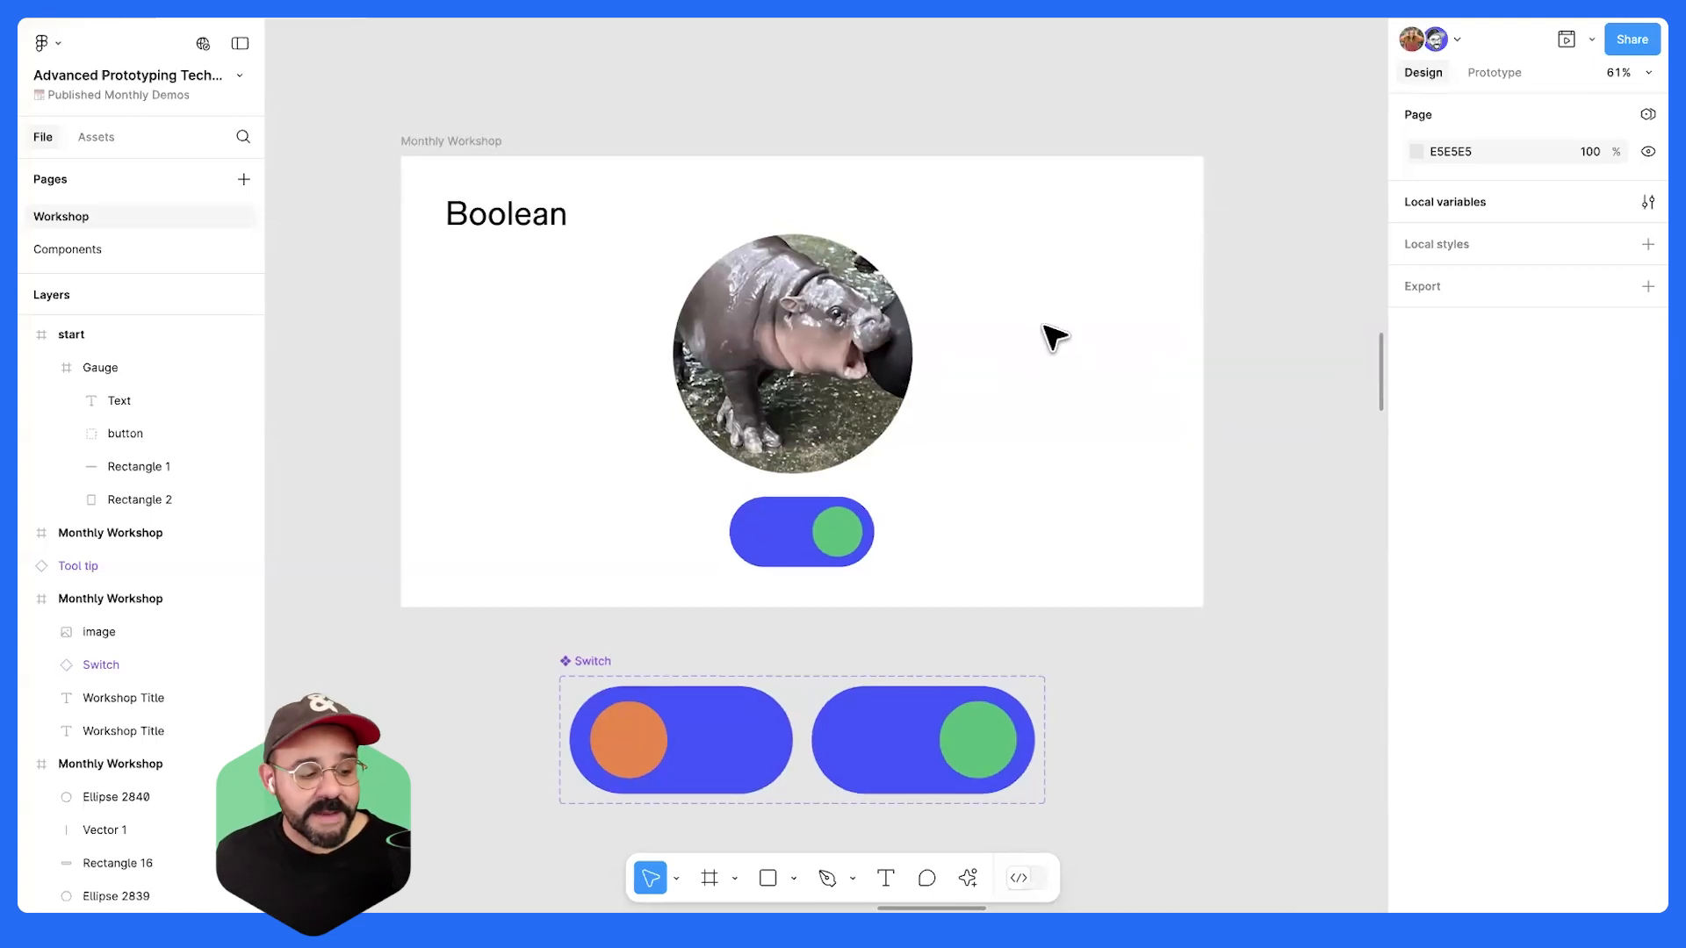
- Look over the rows of workshop frames, return to the Boolean frame, and inspect the hippo image's properties
scroll(1054, 338, down, 3)
scroll(1057, 343, up, 3)
scroll(1057, 357, down, 6)
drag(954, 354, 790, 472)
scroll(745, 440, up, 2)
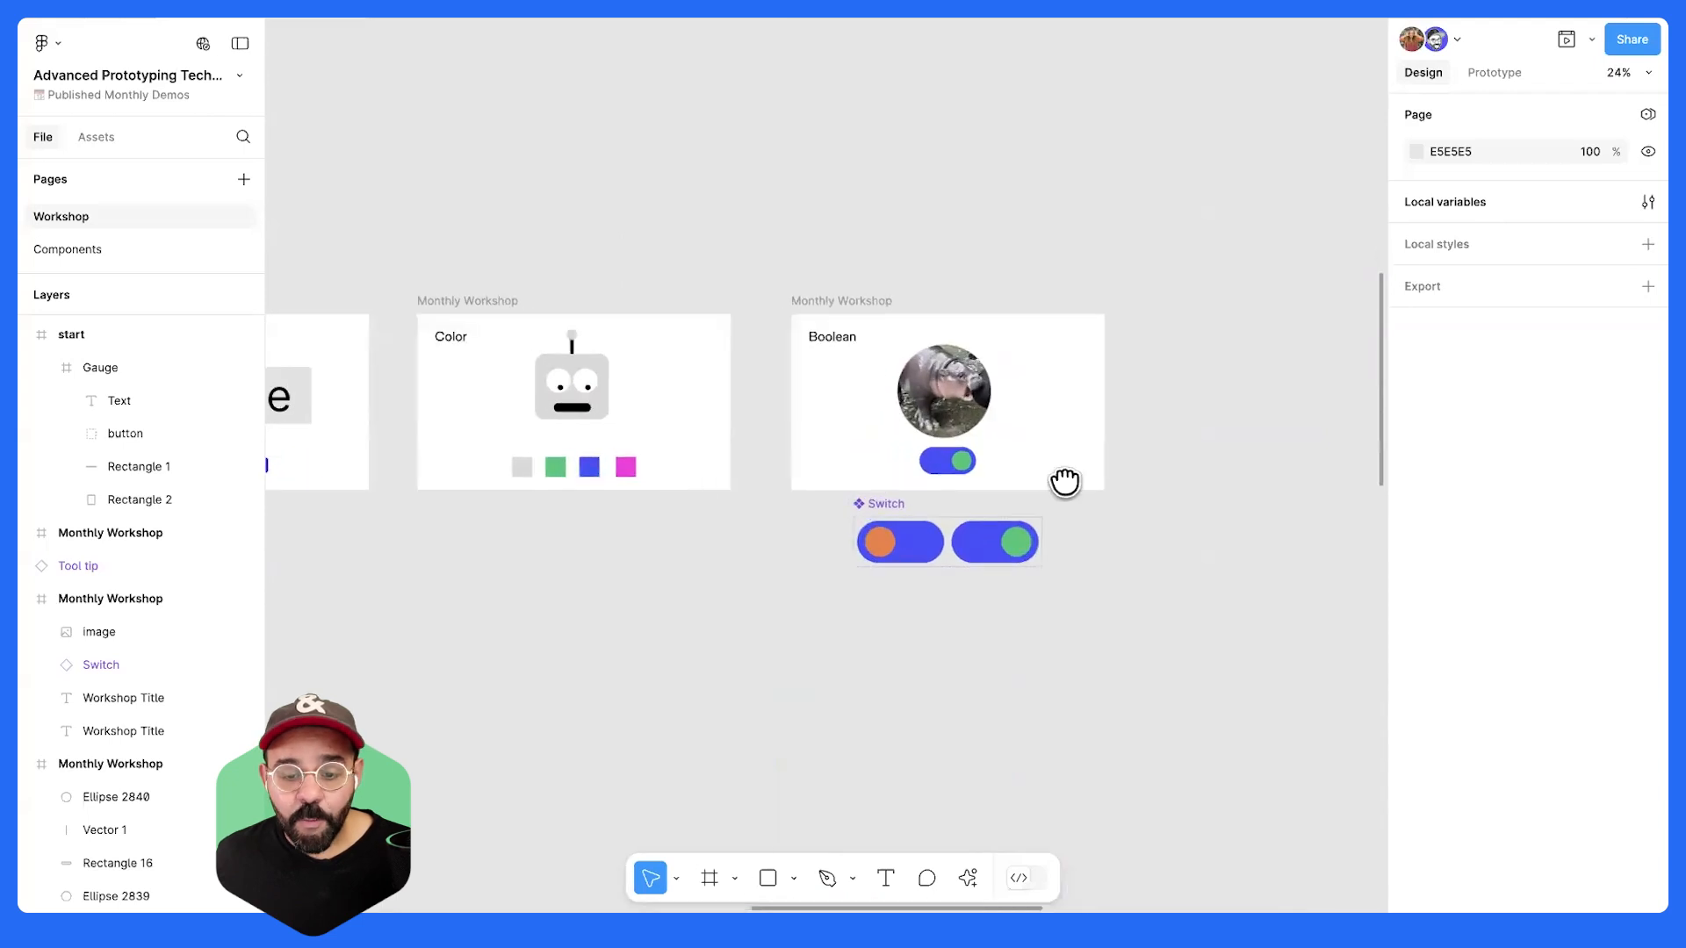
scroll(1064, 481, left, 15)
scroll(715, 365, left, 10)
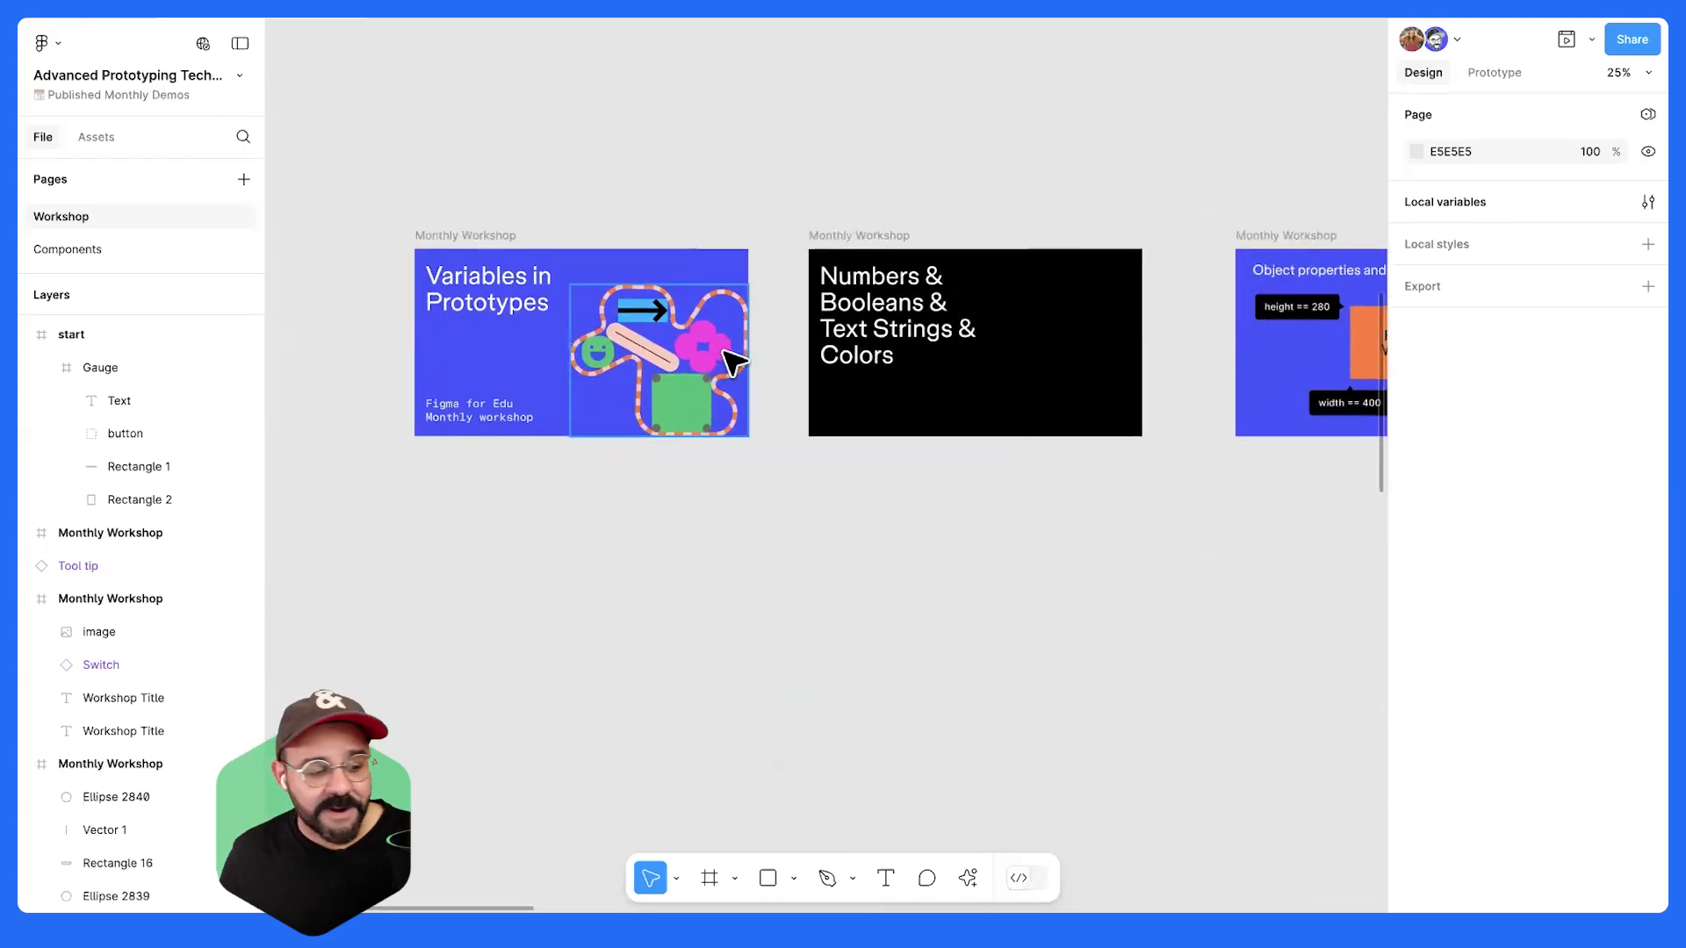
scroll(741, 357, down, 5)
scroll(658, 387, right, 6)
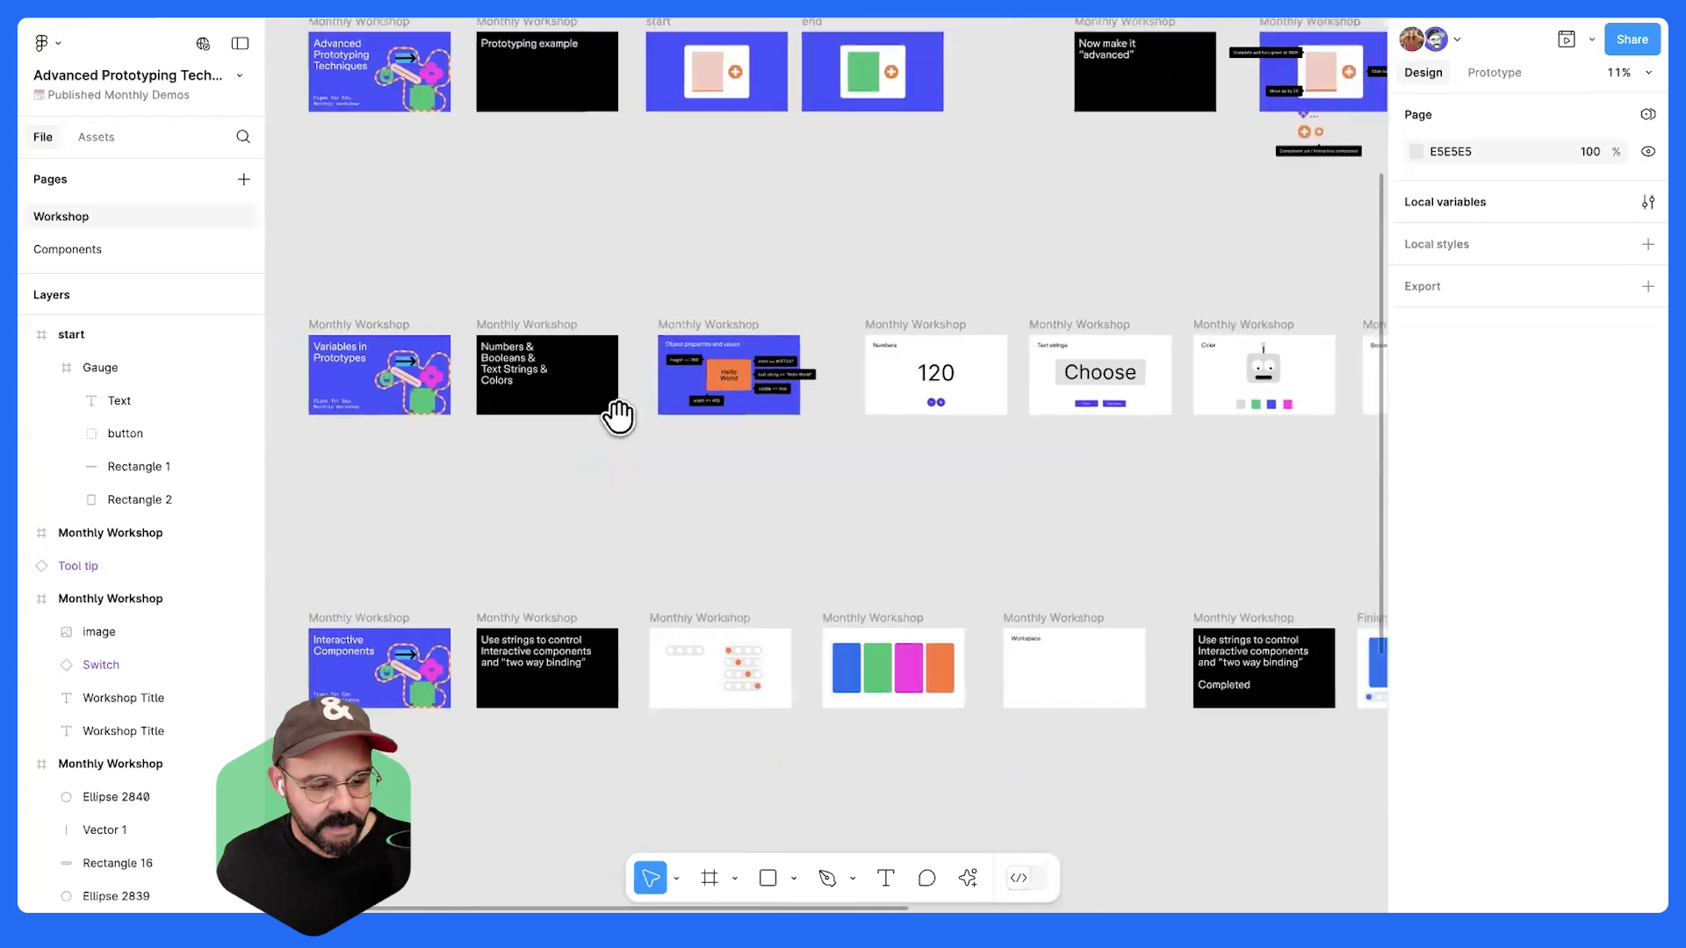
scroll(896, 391, right, 6)
scroll(913, 386, up, 10)
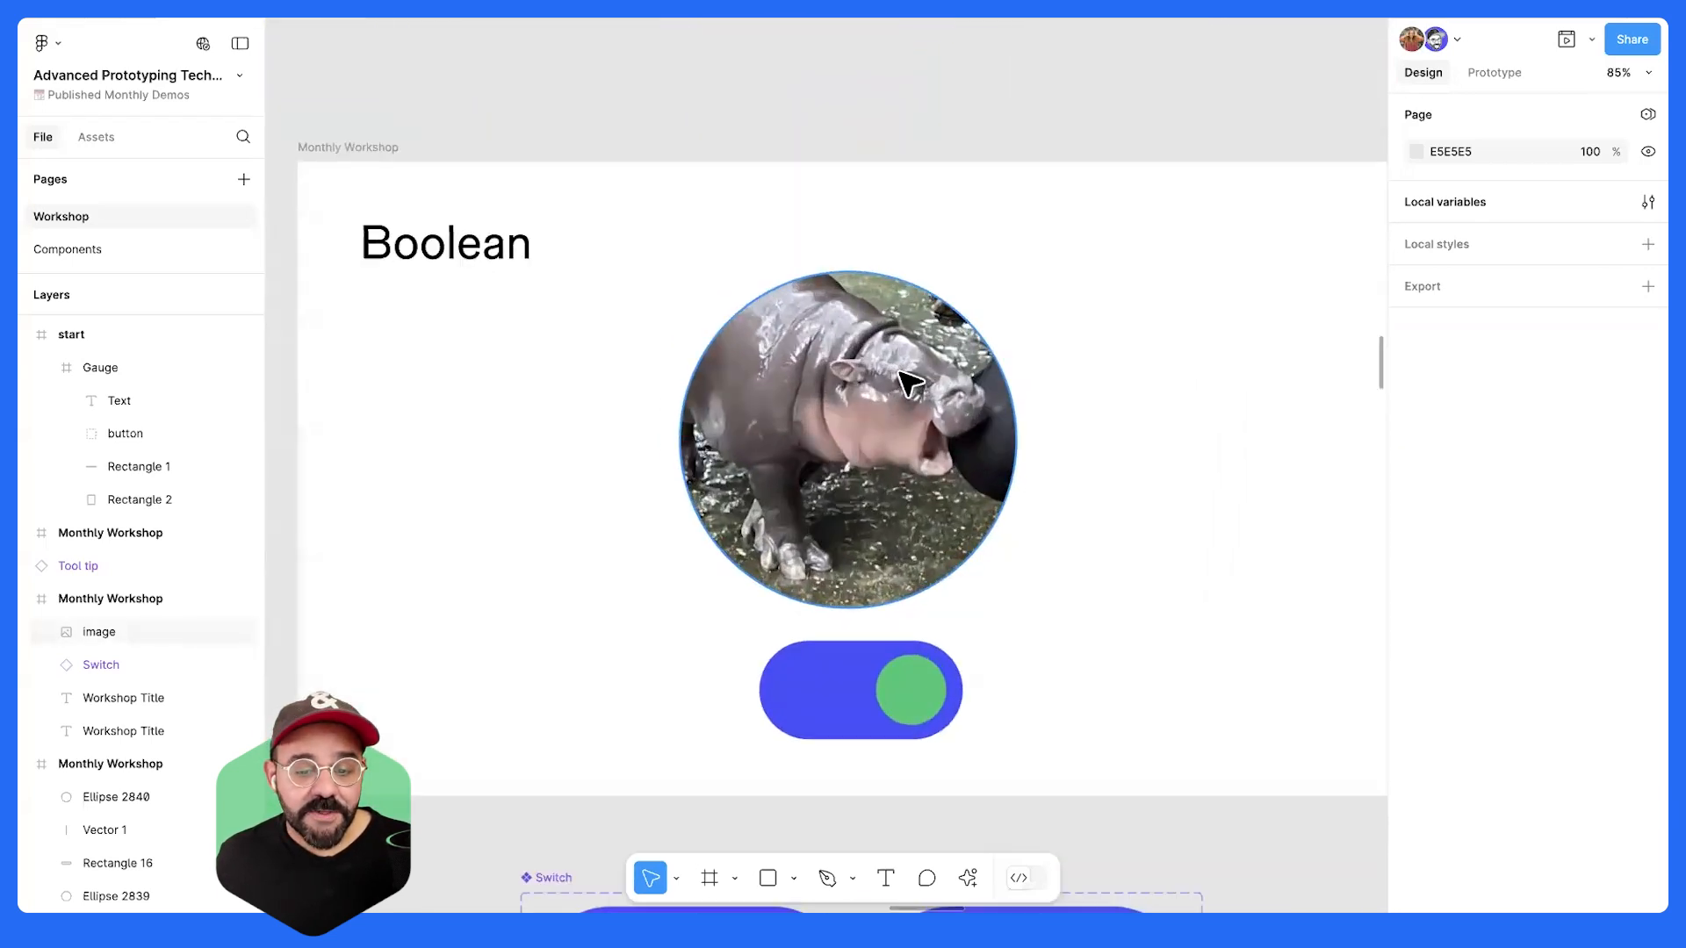
click(909, 383)
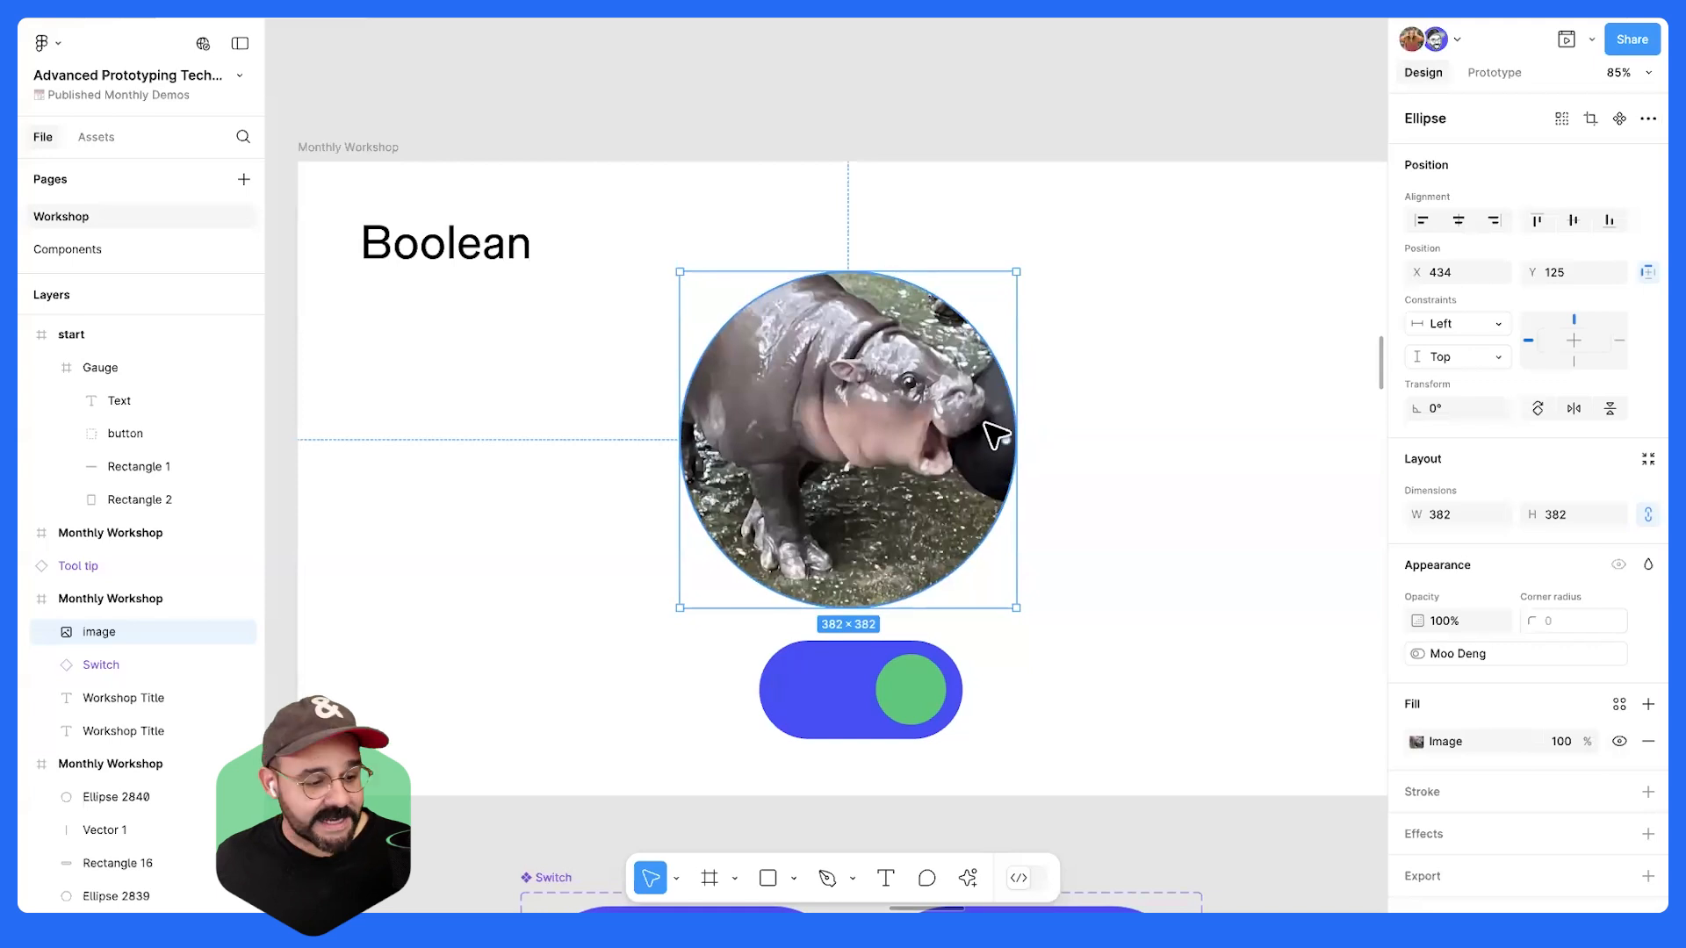
drag(1109, 564, 1140, 512)
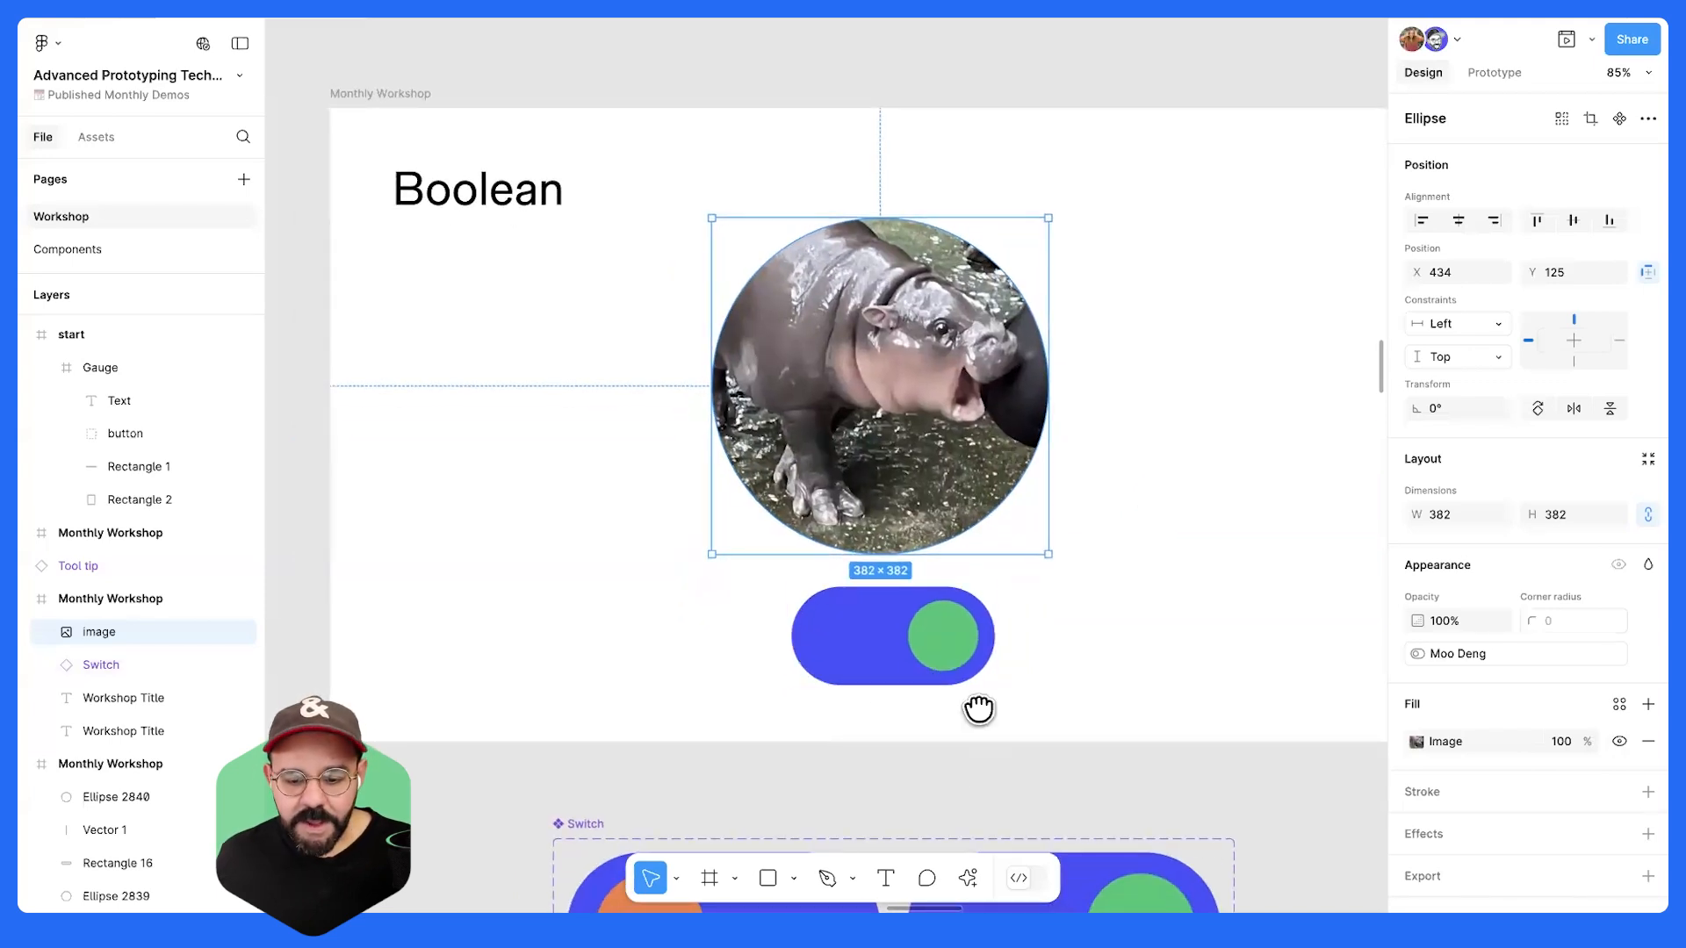
- Remove the existing On drag interactions between the two Switch variants' handles
scroll(979, 709, down, 5)
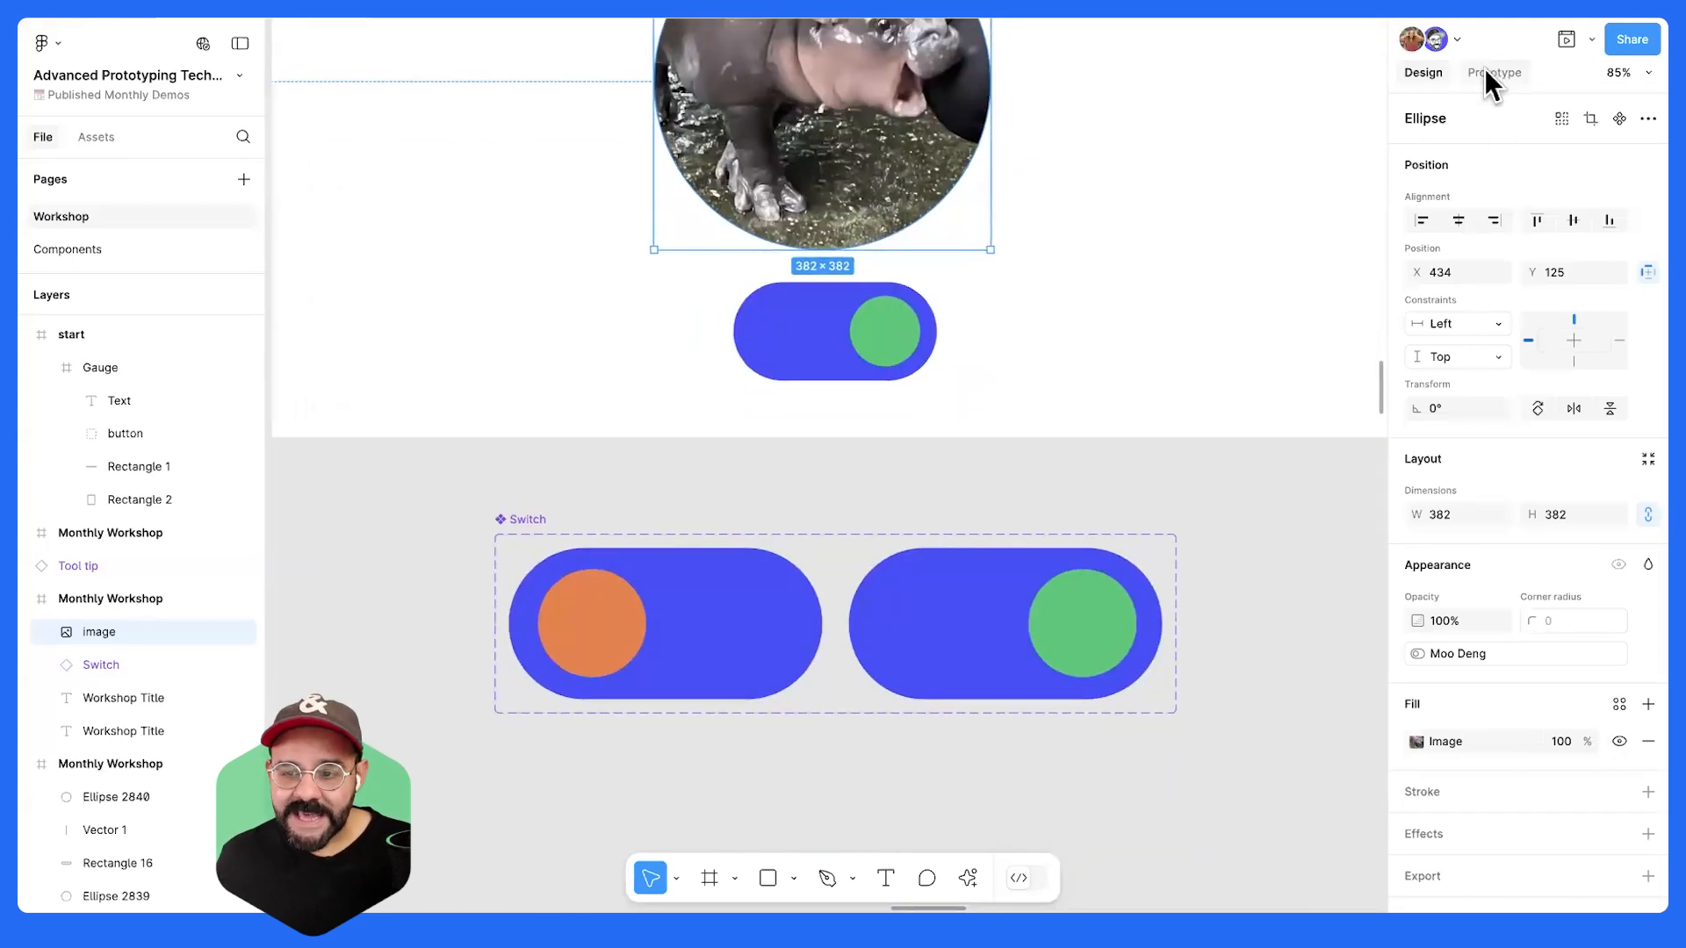
click(1484, 69)
click(895, 679)
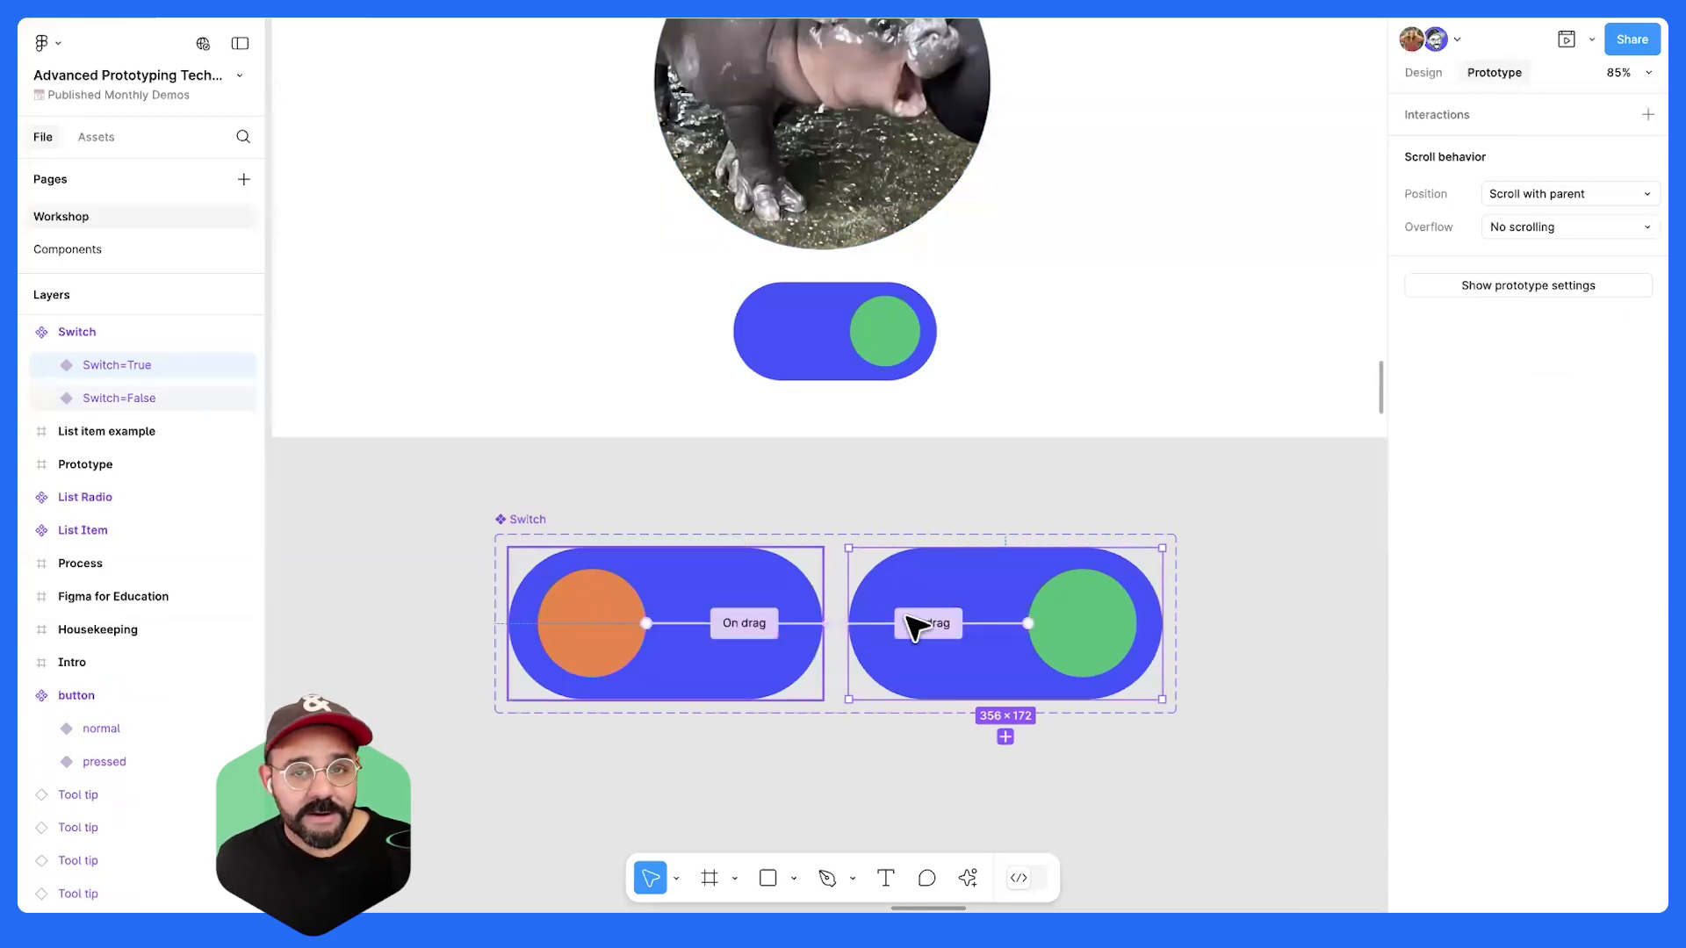
click(809, 736)
click(749, 647)
click(749, 625)
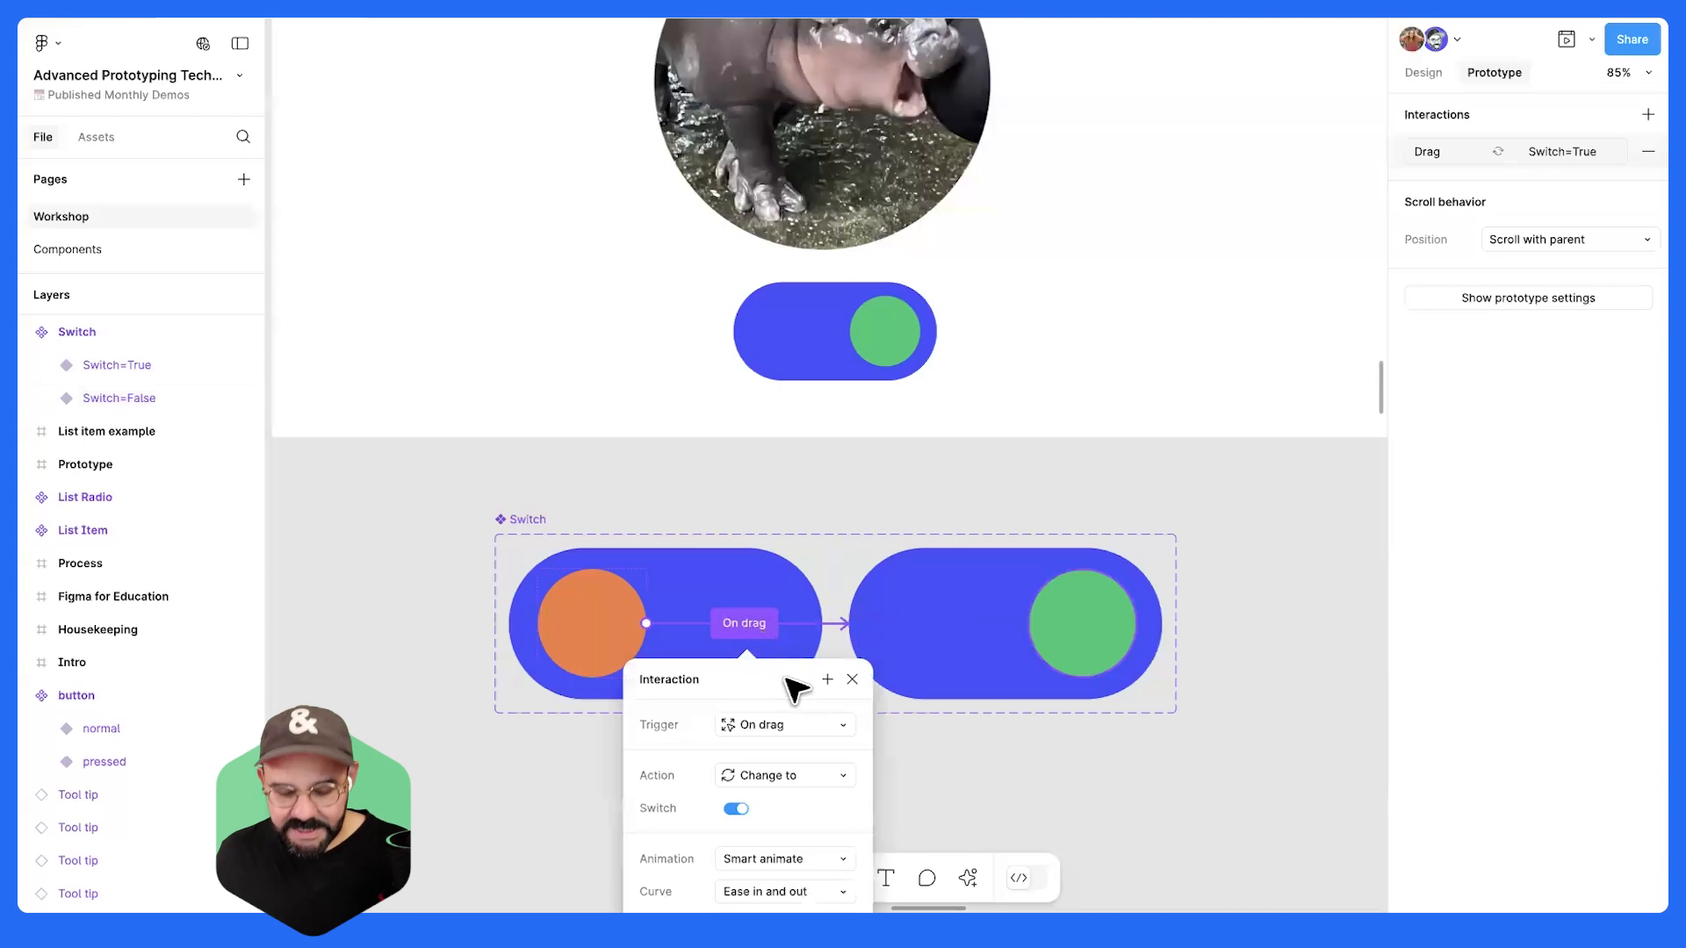
click(851, 679)
click(987, 633)
click(877, 753)
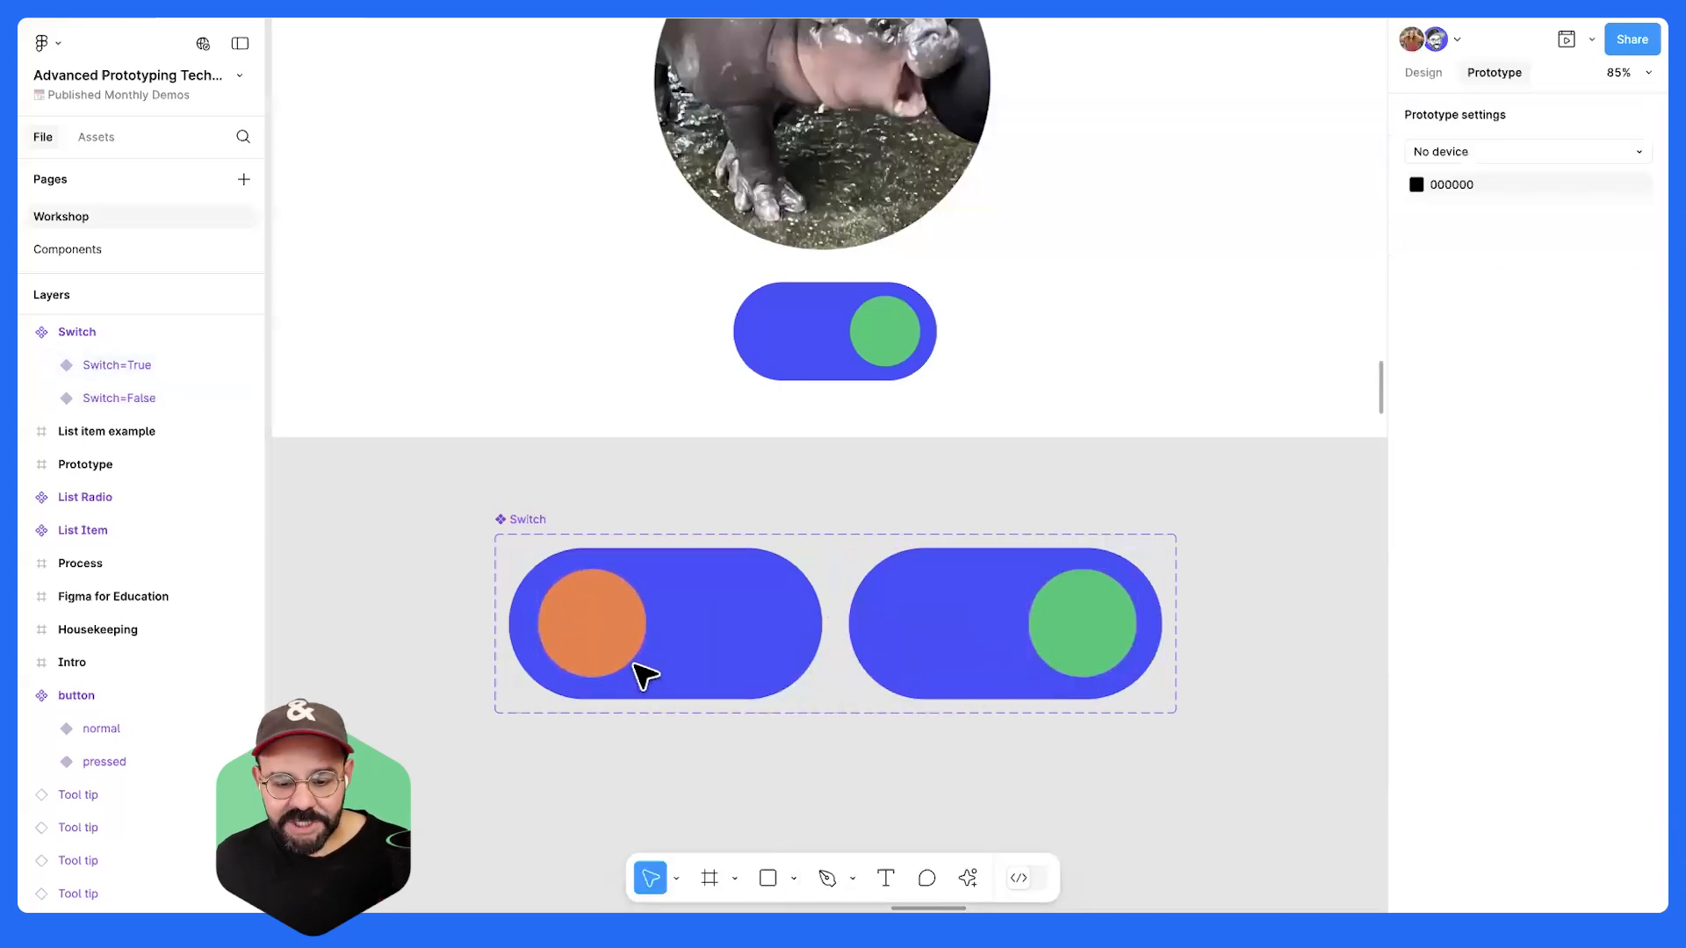
- Link the orange handle of the Switch=False variant to Switch=True with an On drag trigger
click(609, 640)
double_click(615, 640)
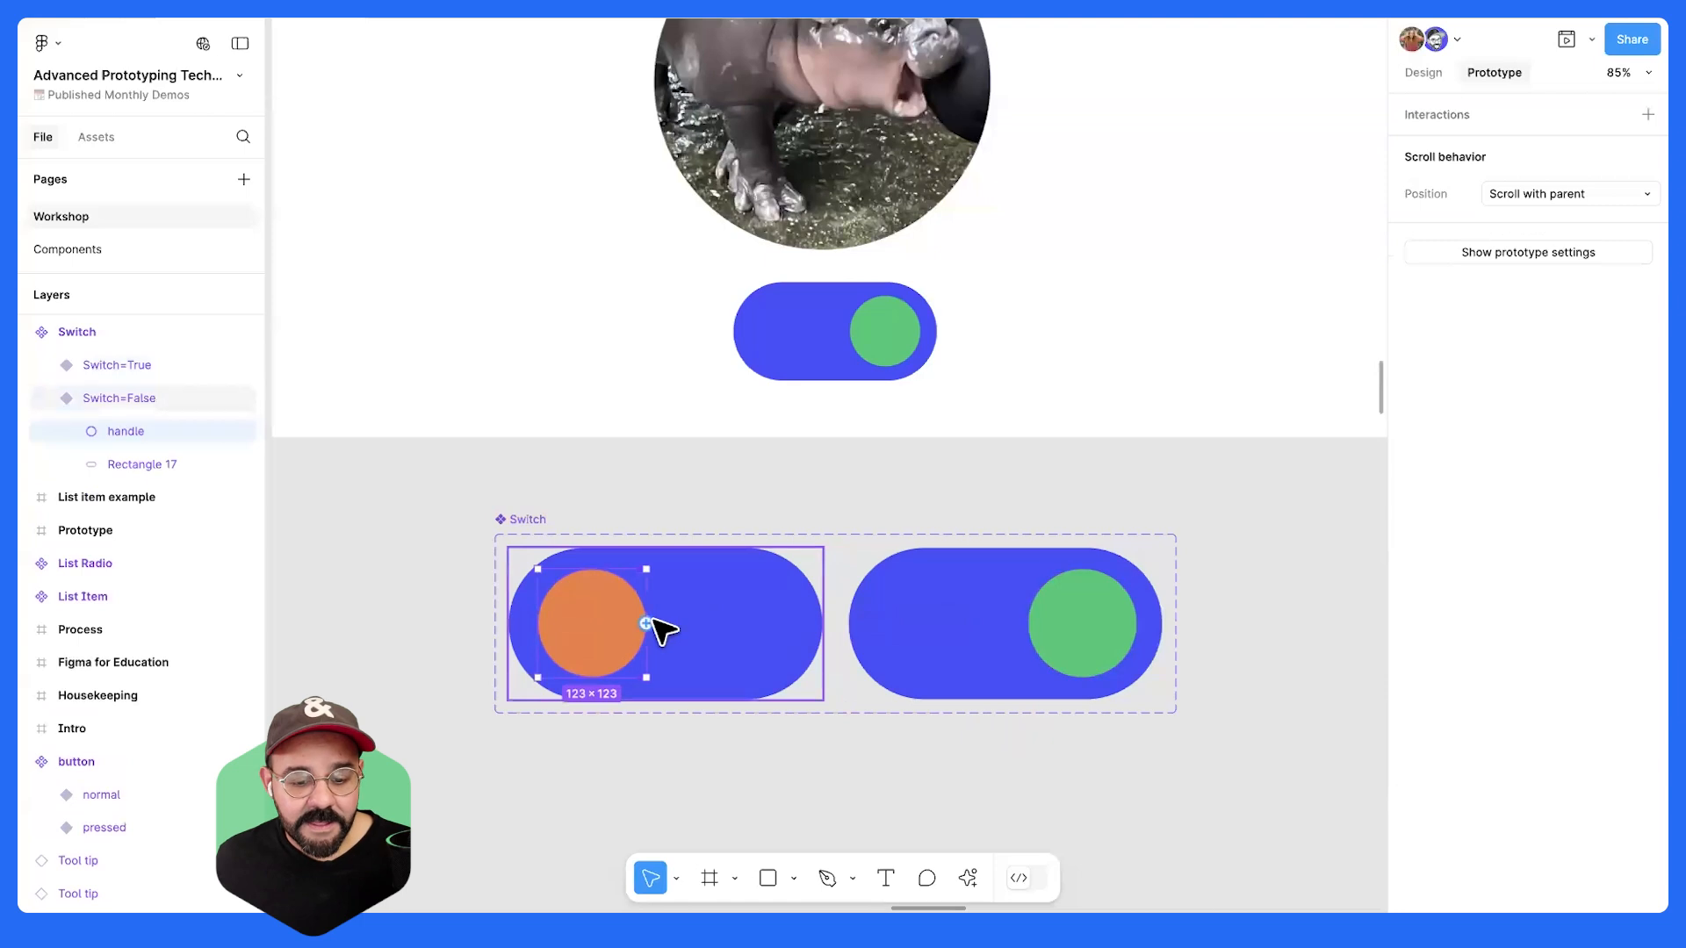
drag(646, 623, 1034, 434)
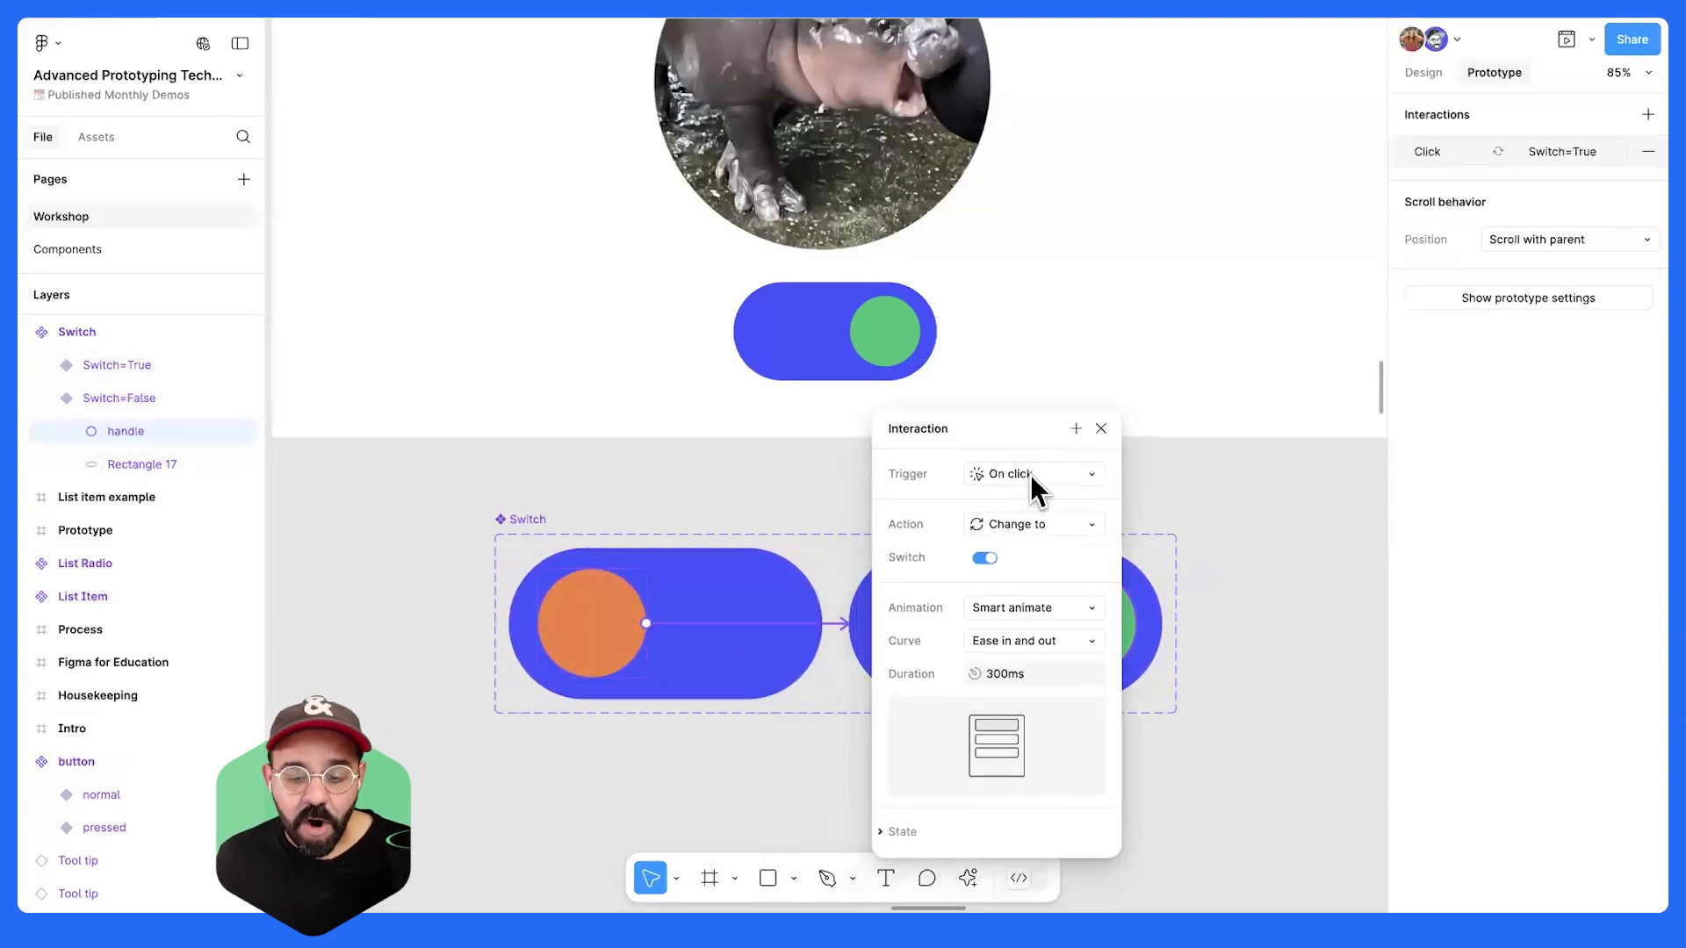
click(1034, 474)
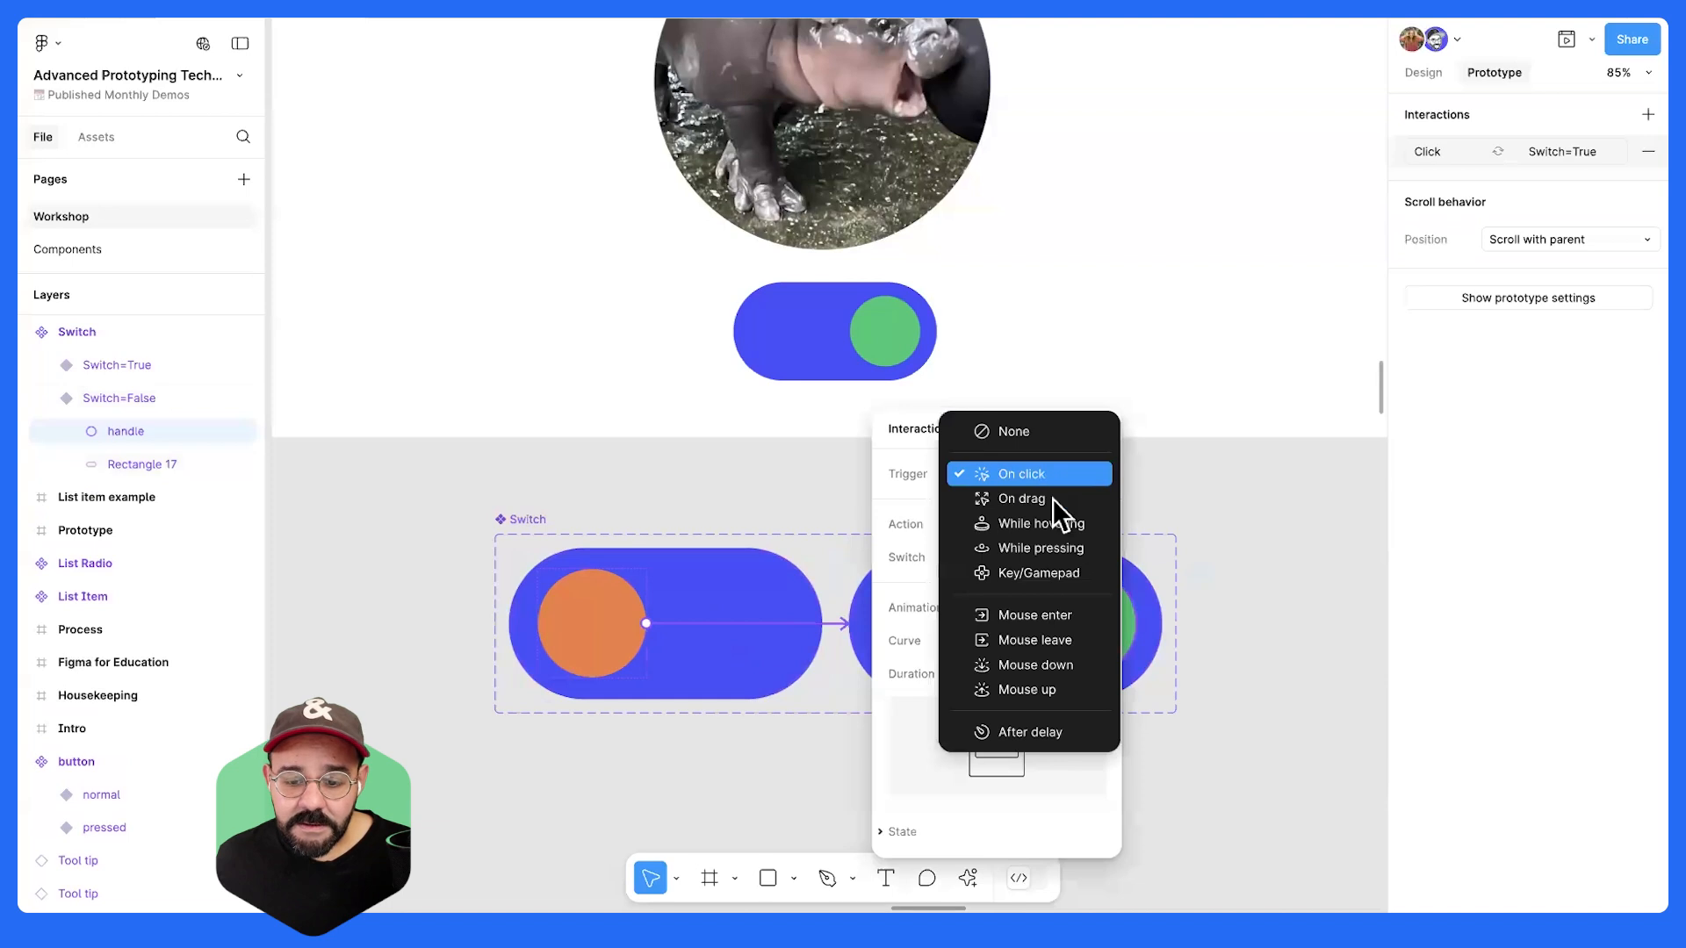
click(1052, 497)
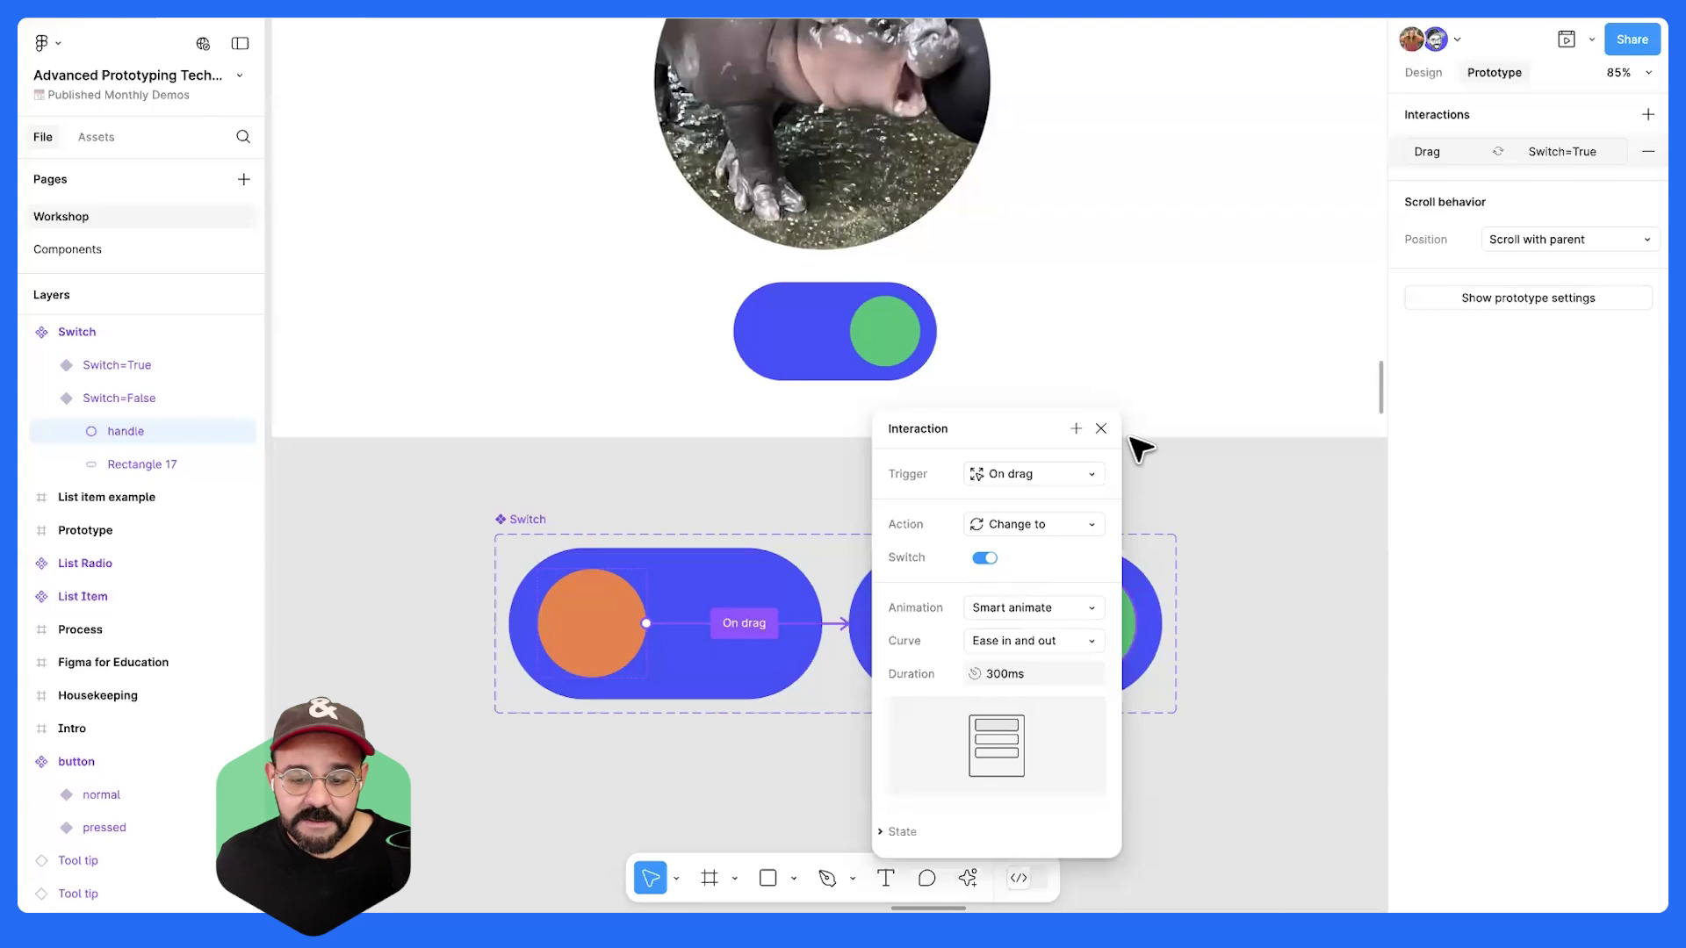
click(1101, 428)
- Link the green handle of the Switch=True variant back to Switch=False with an On drag trigger
click(1087, 634)
click(1085, 636)
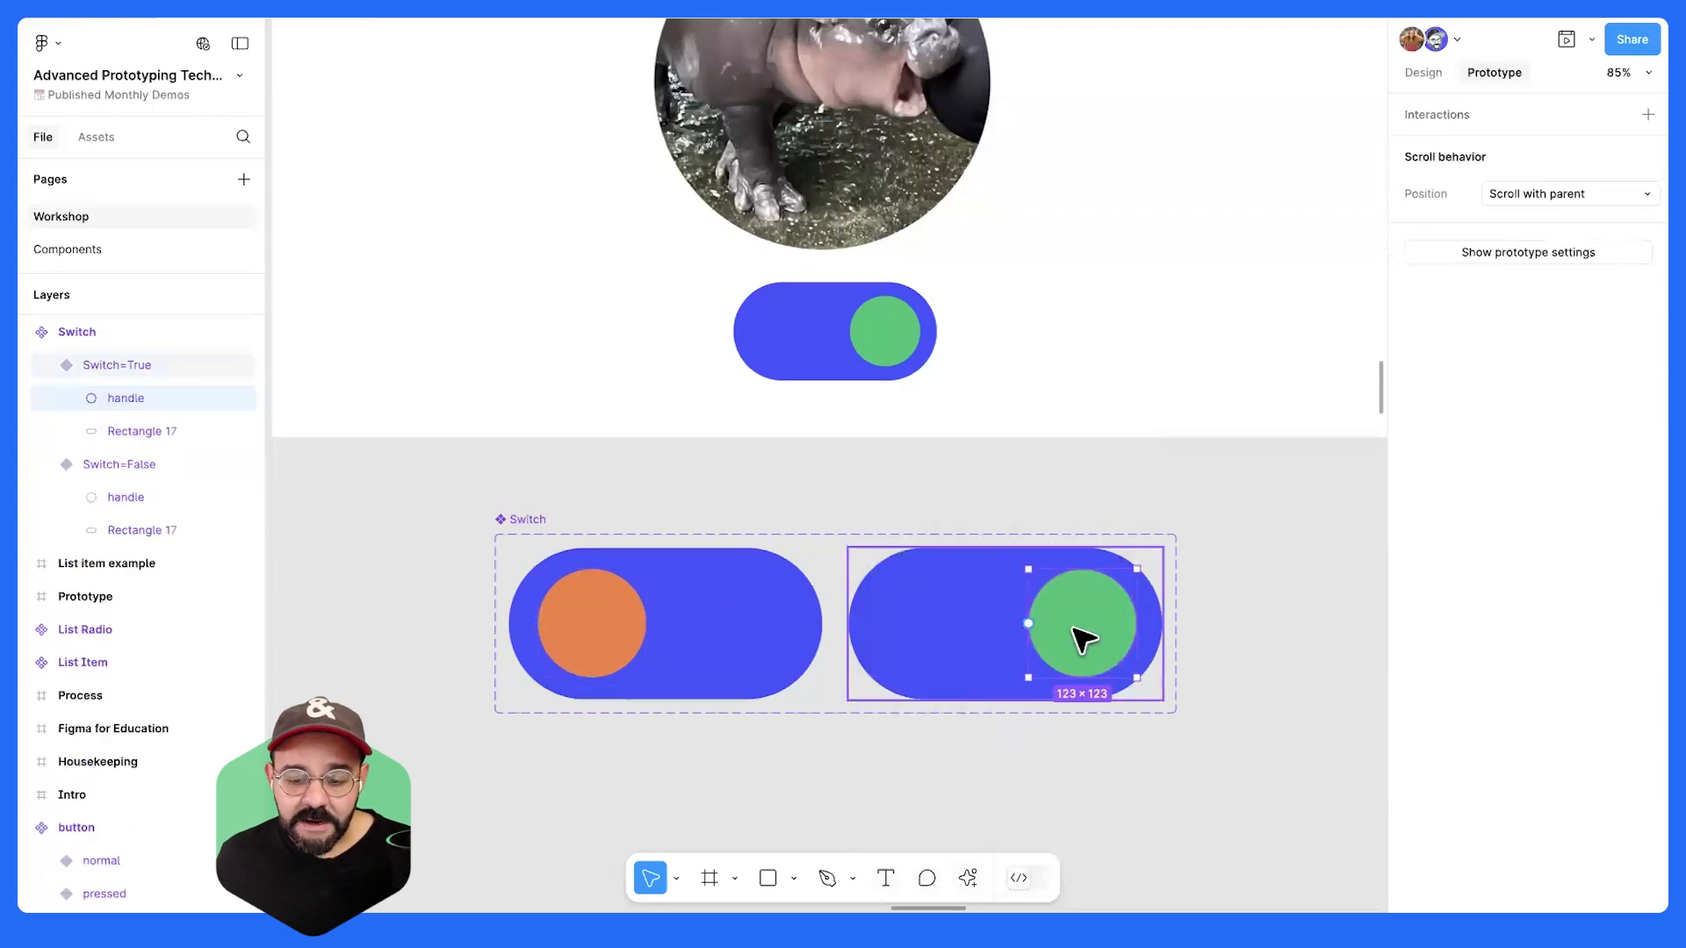
drag(1028, 623, 782, 647)
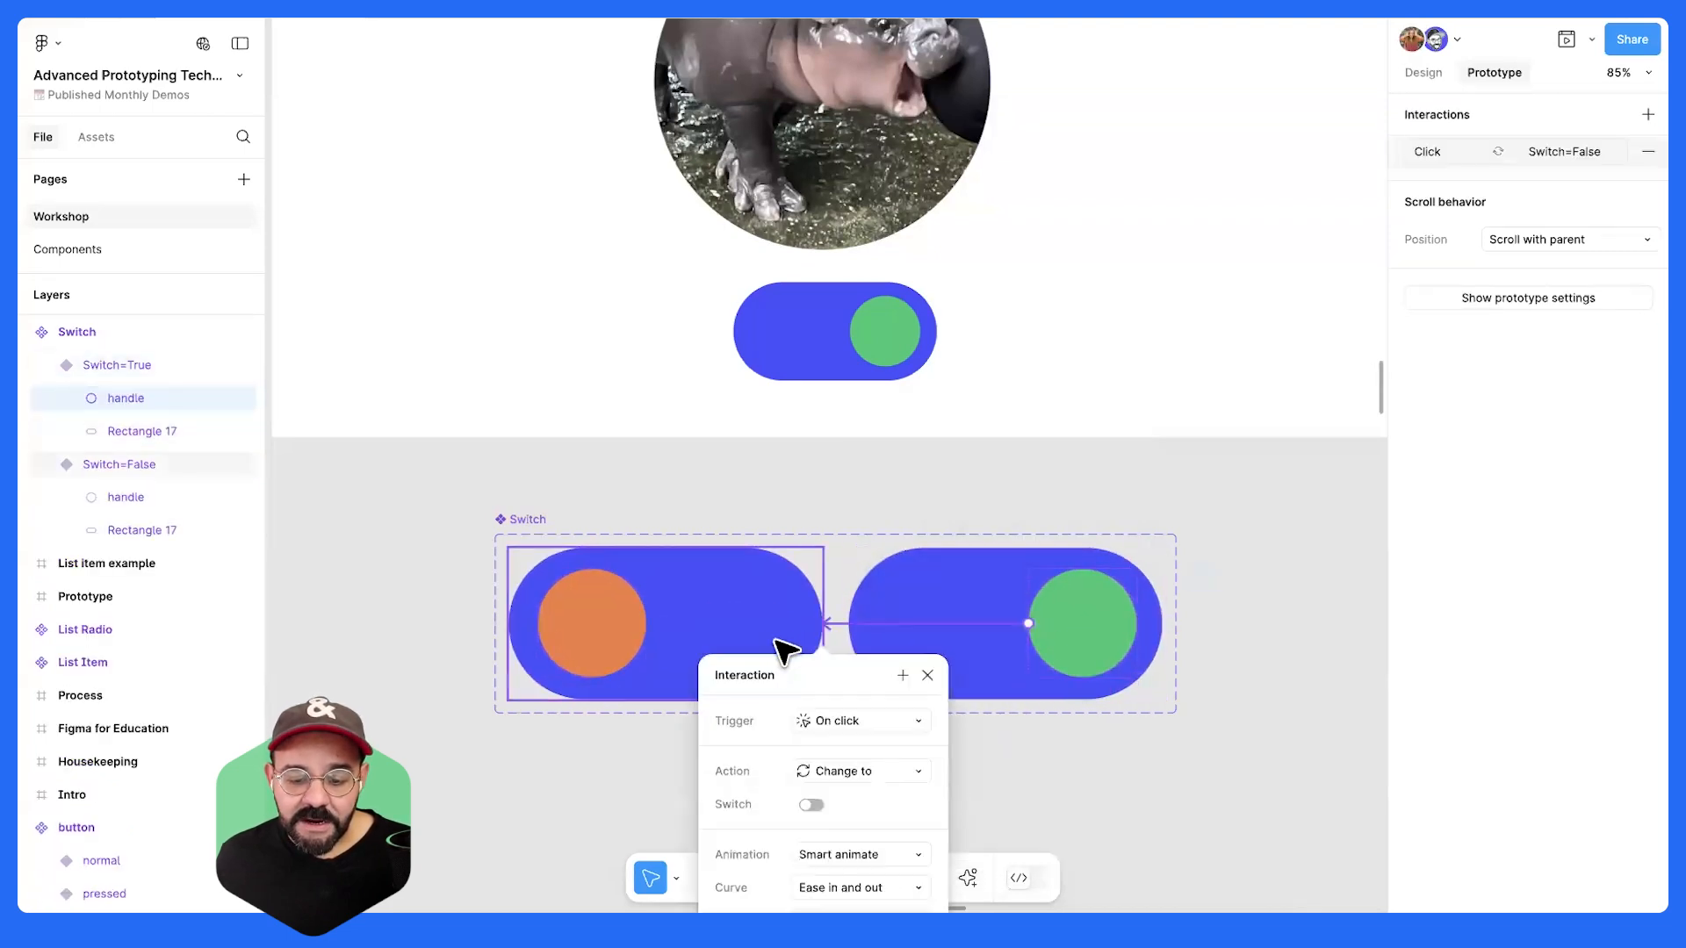
click(1083, 456)
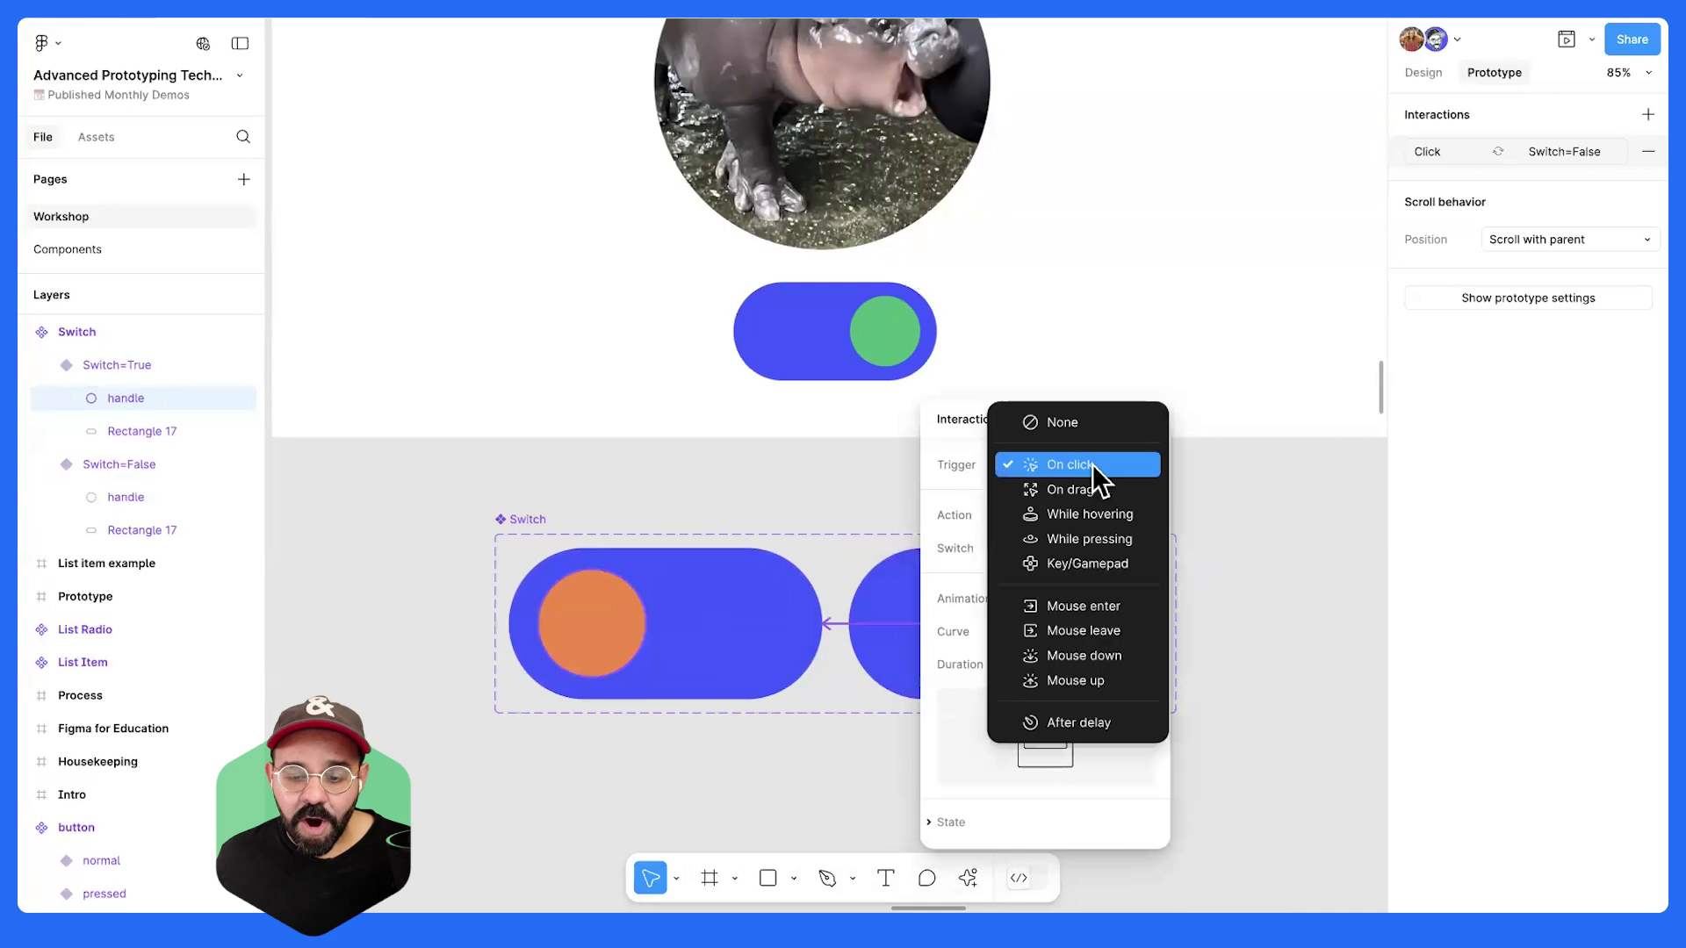
click(1090, 492)
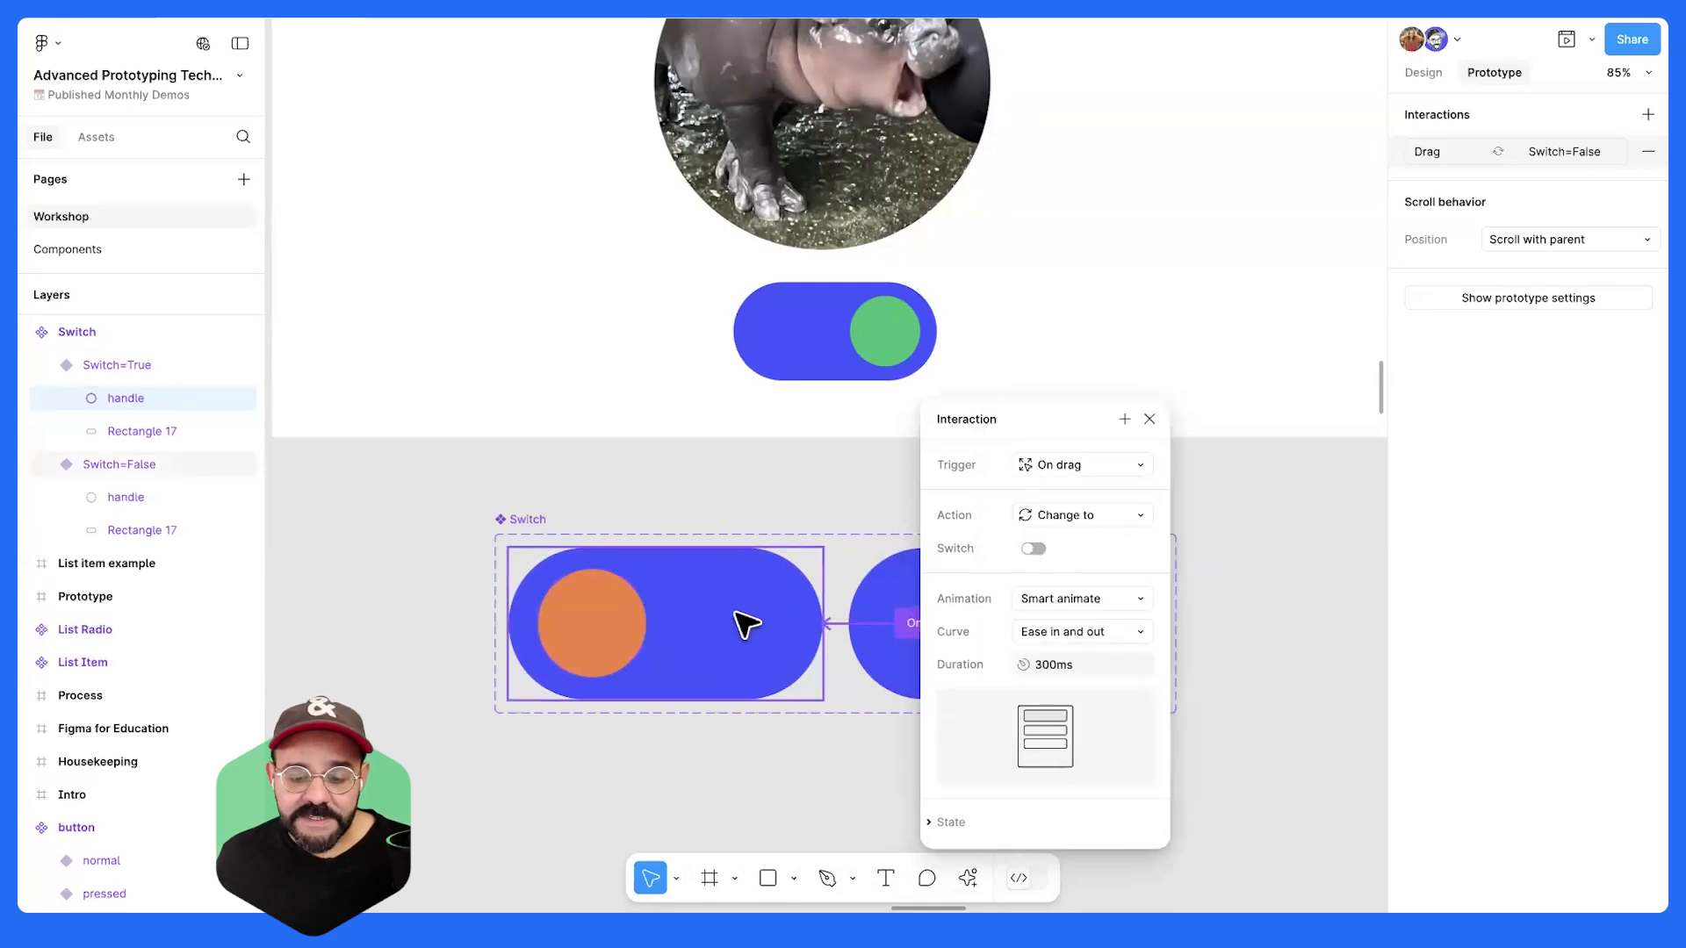
click(1238, 531)
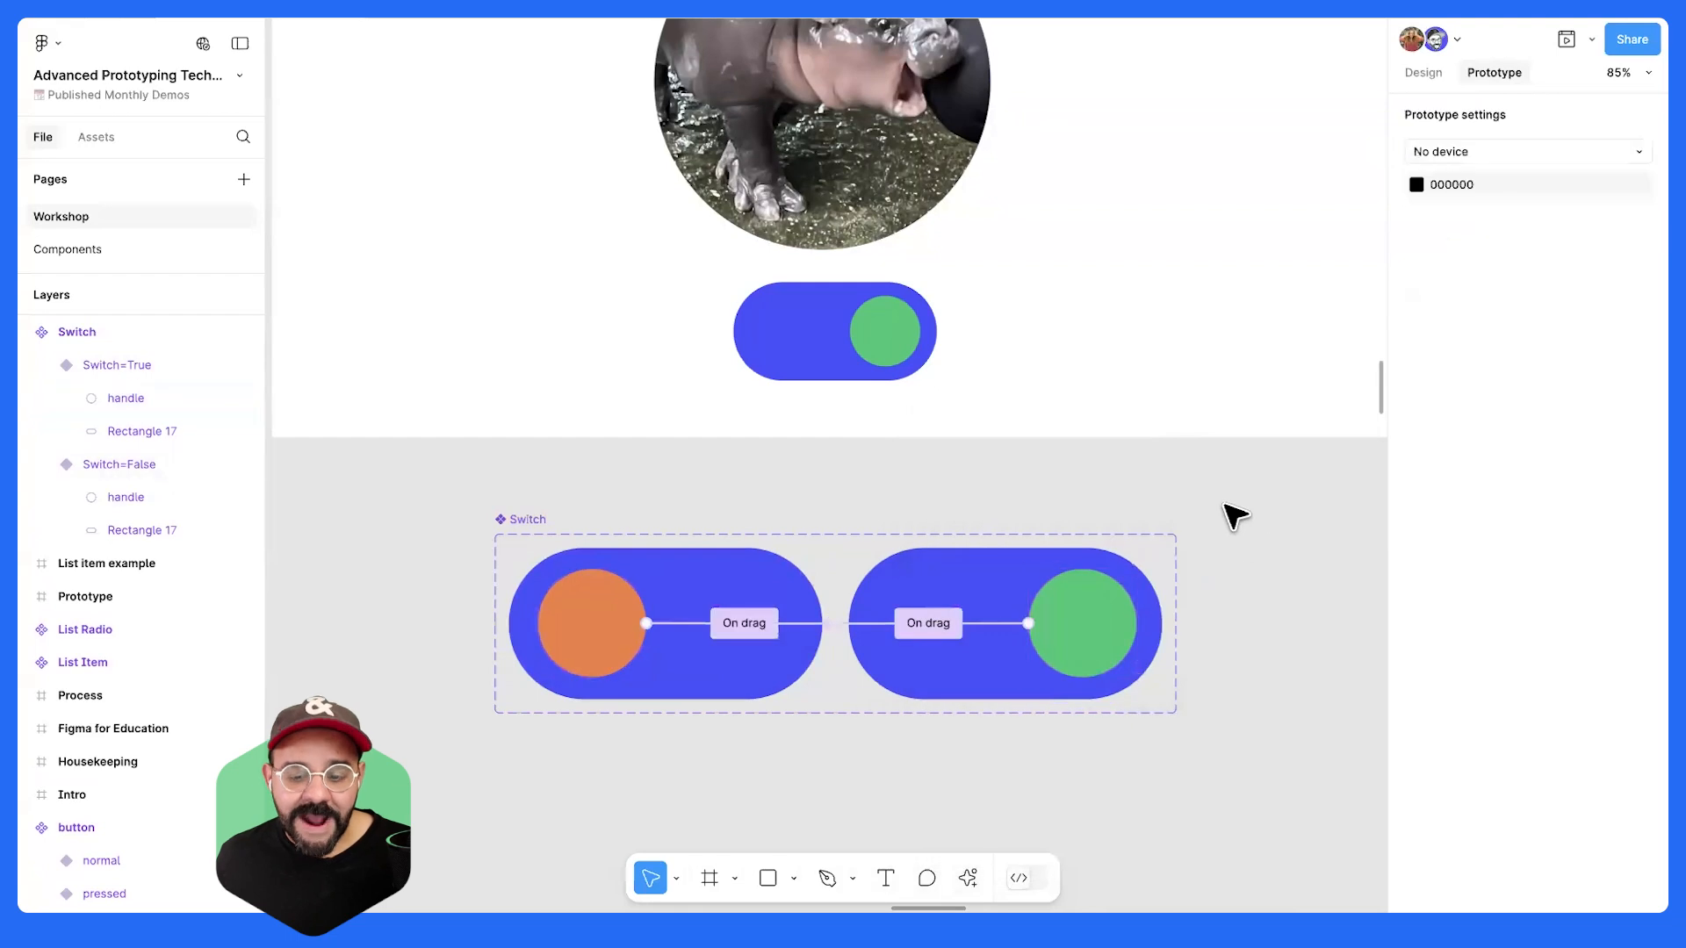
- Go to the Interactive Components title slide among the workshop frames
scroll(1229, 505, down, 5)
scroll(1224, 507, down, 3)
mouse_move(511, 711)
mouse_down()
mouse_move(1061, 535)
mouse_move(1291, 522)
mouse_up()
drag(439, 597, 1194, 482)
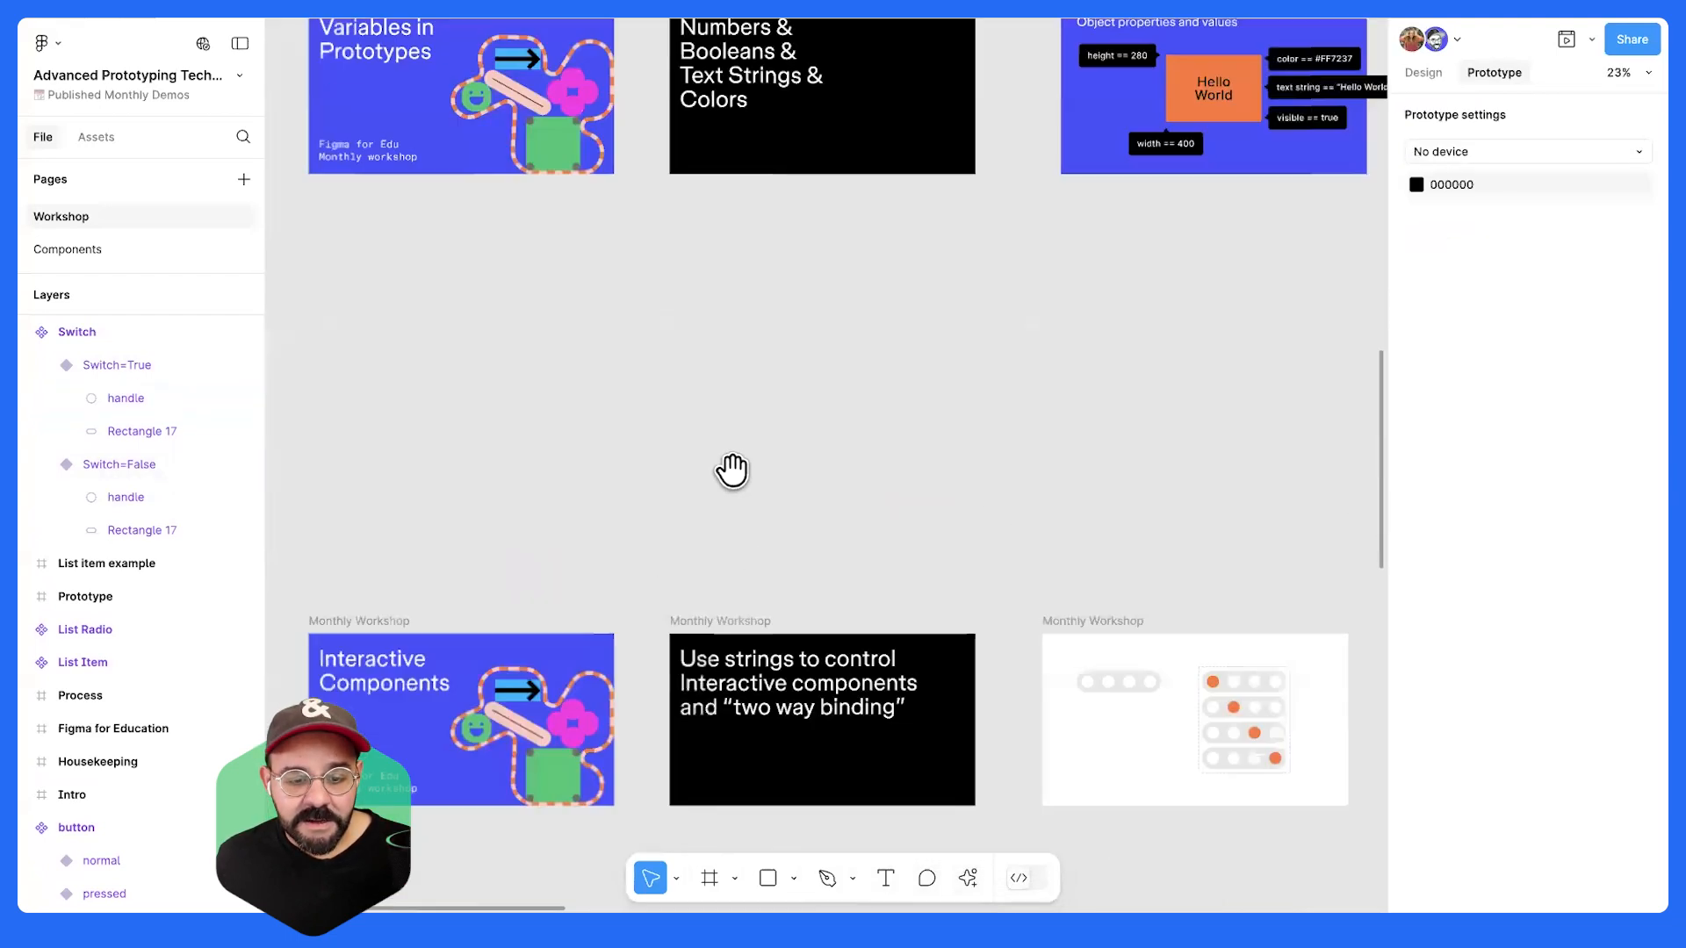
drag(523, 394, 1019, 362)
scroll(791, 406, down, 3)
scroll(741, 444, up, 5)
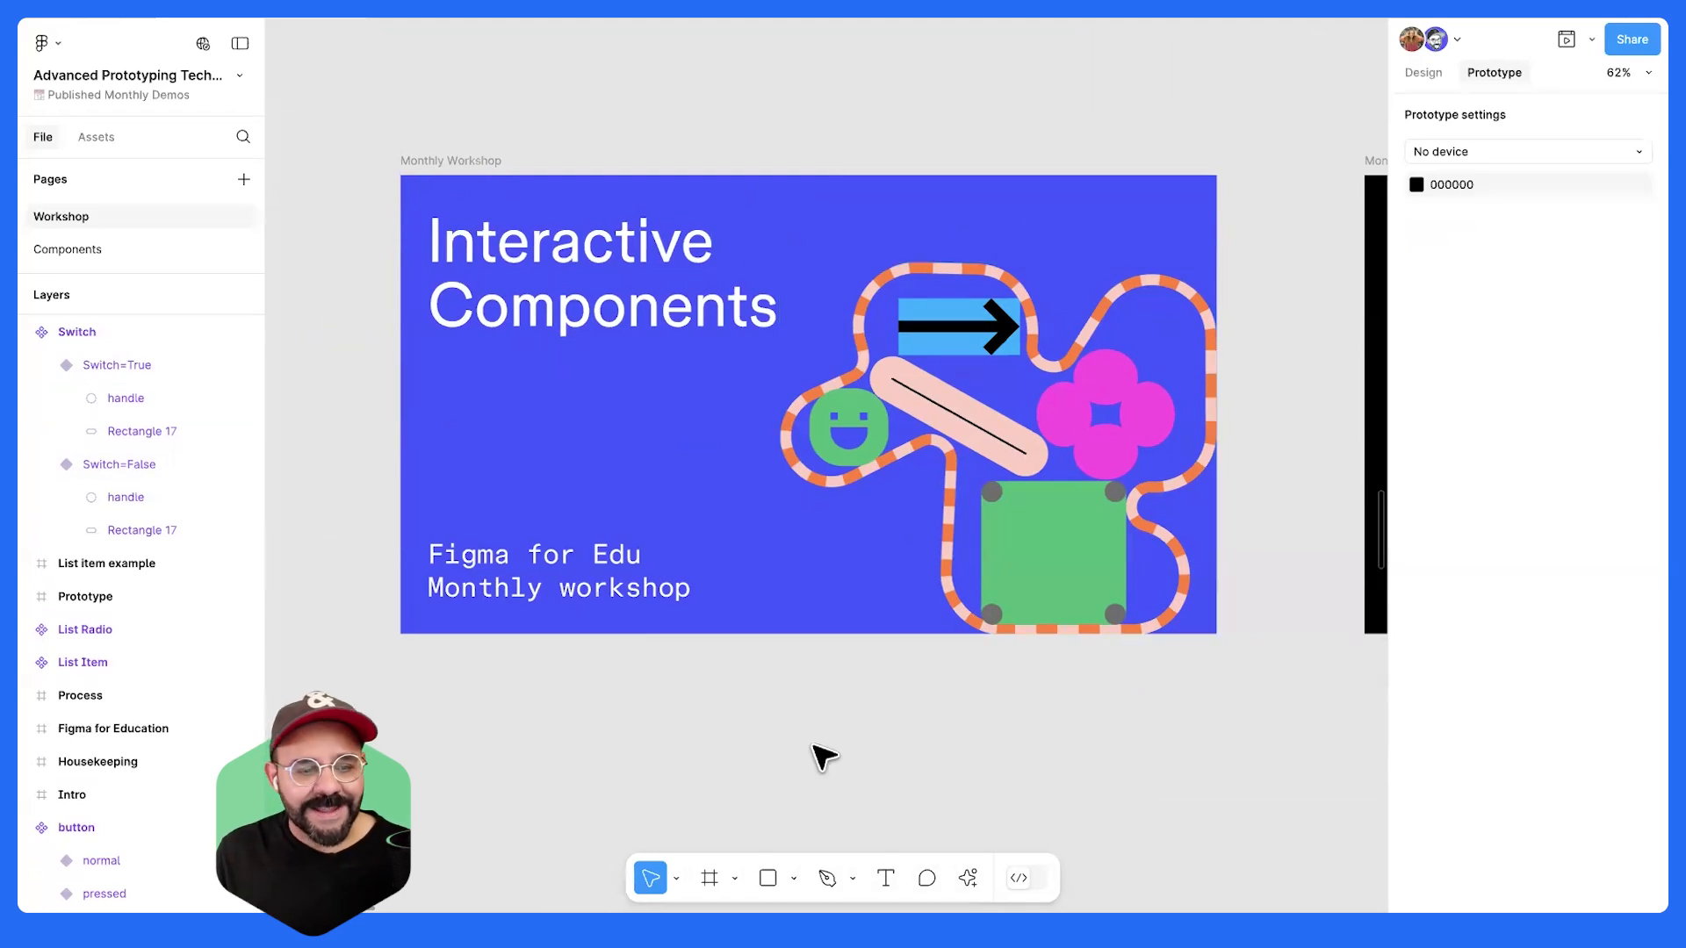
- Look over the Profile header, Post, Link and Footer components on the Components page, and return to the Workshop page
click(99, 241)
scroll(527, 241, down, 3)
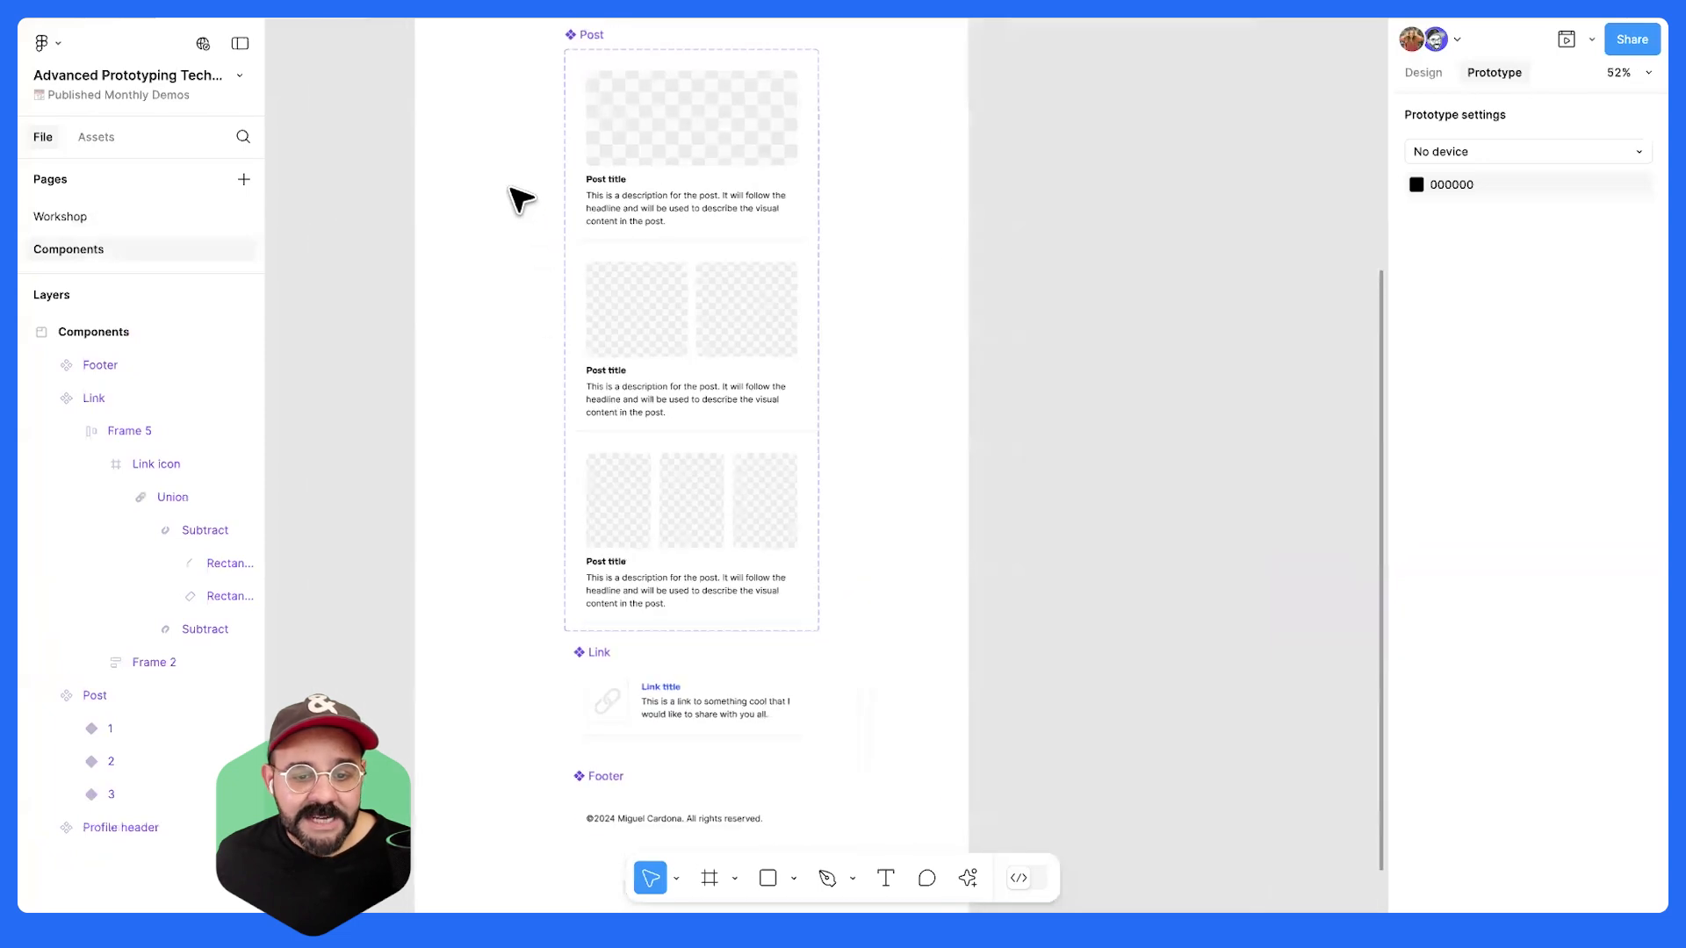
scroll(395, 181, down, 2)
scroll(396, 180, up, 3)
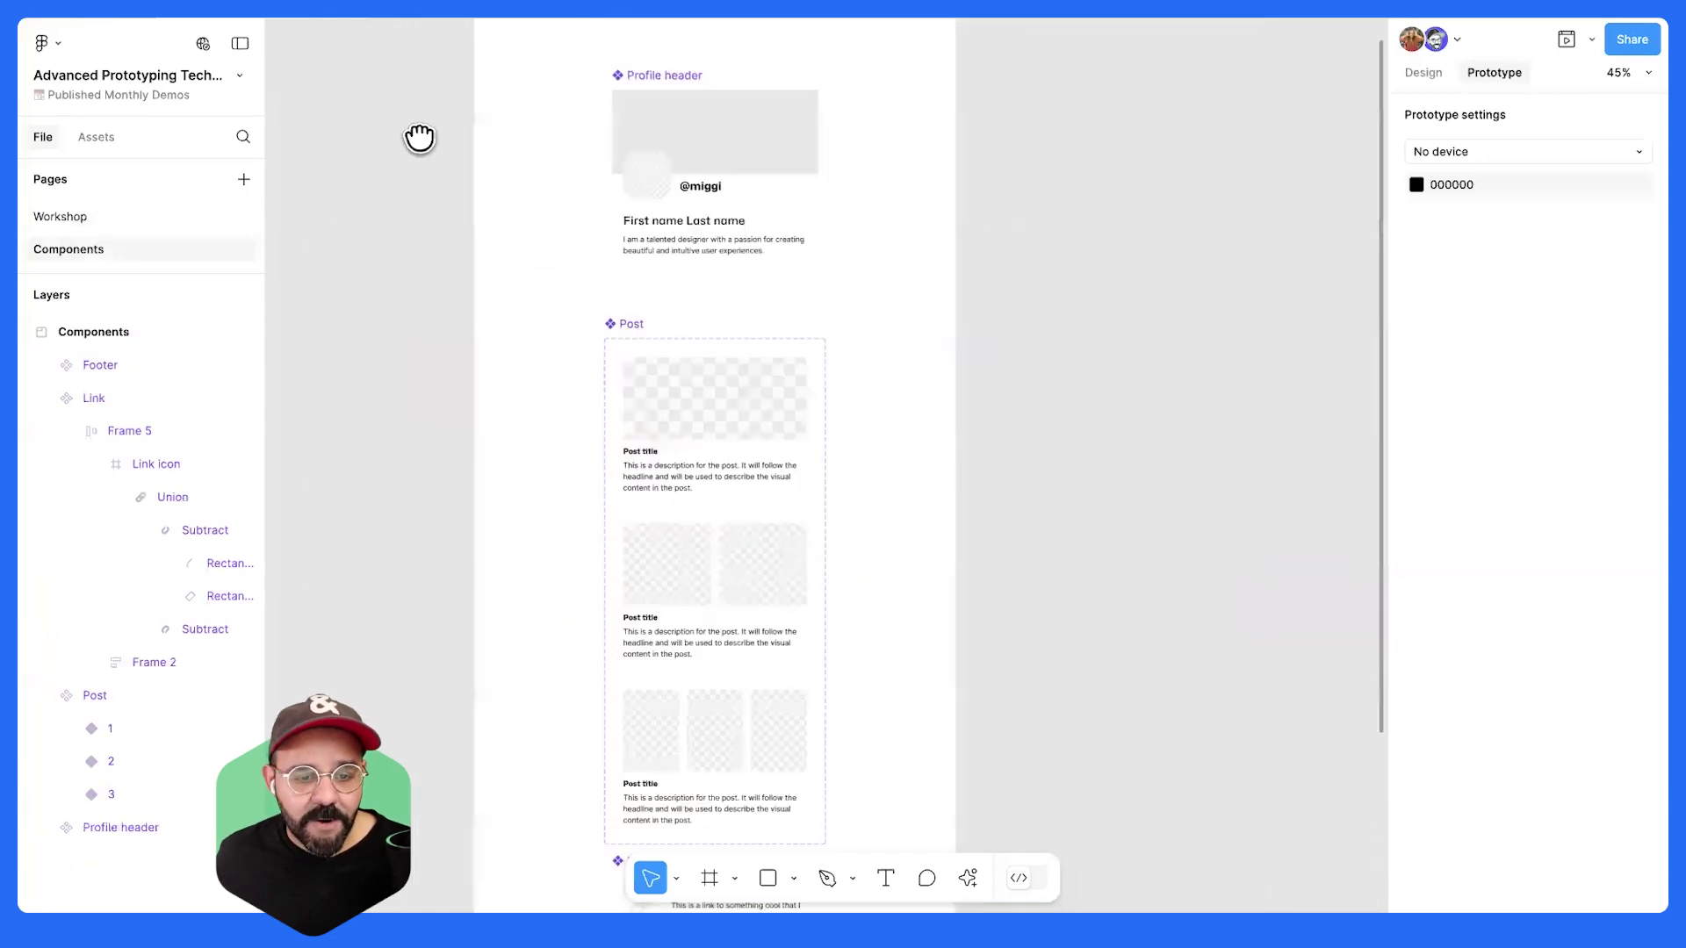
drag(419, 141, 474, 376)
scroll(474, 375, down, 3)
click(700, 255)
scroll(826, 275, up, 4)
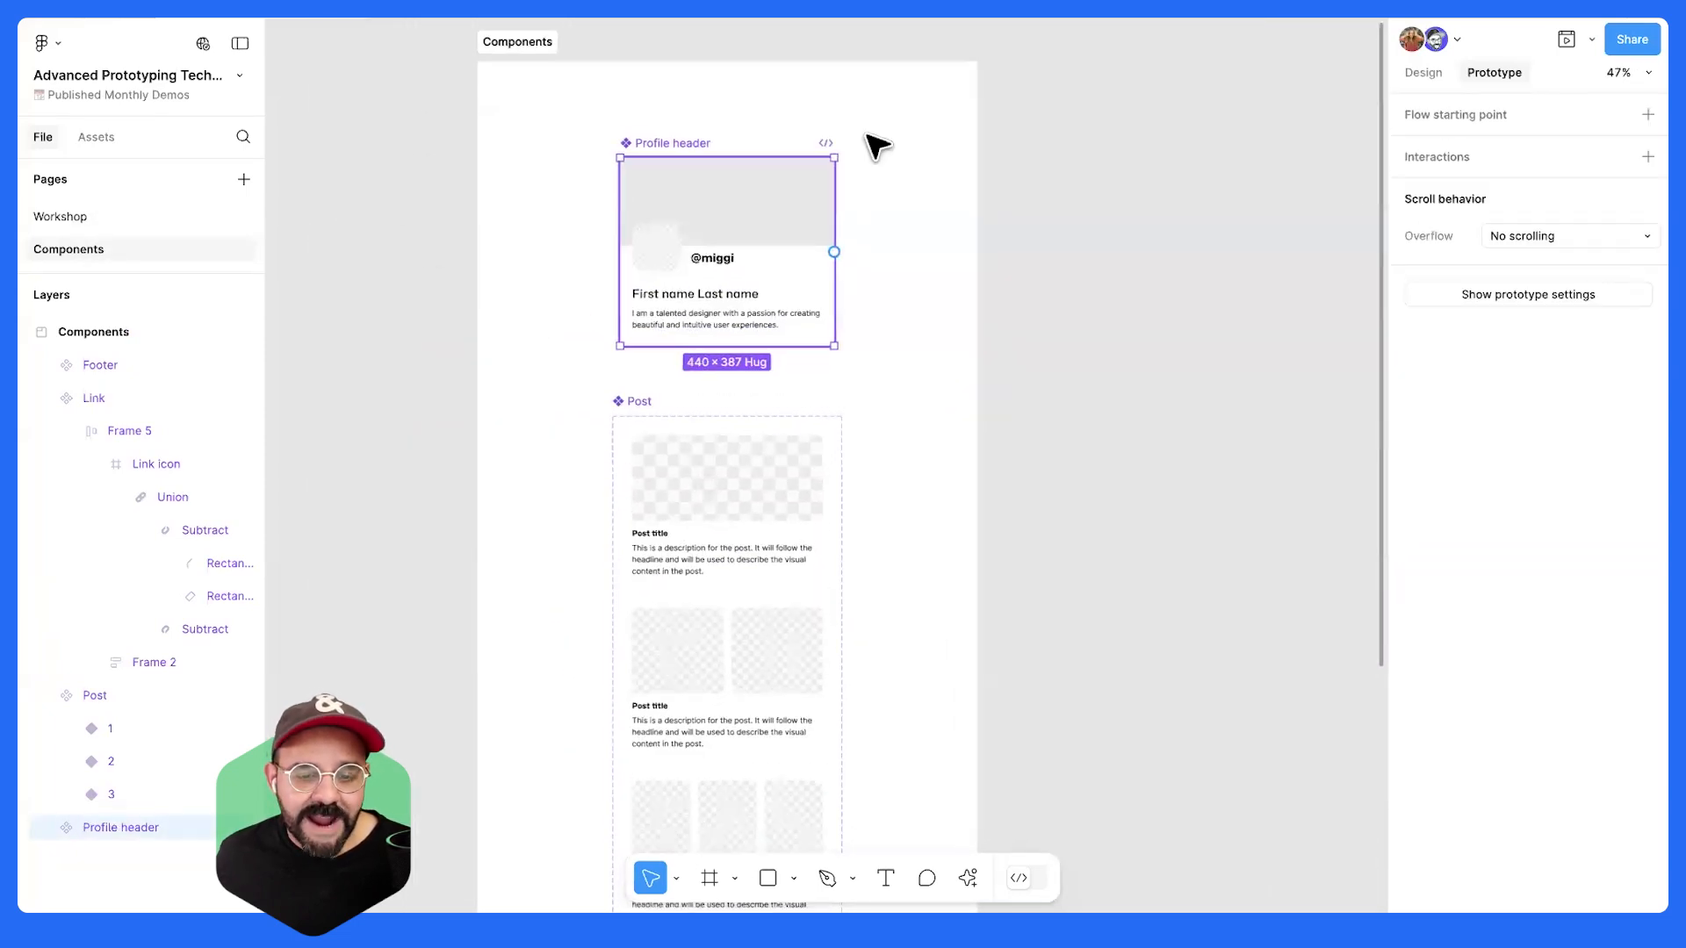
scroll(826, 274, up, 2)
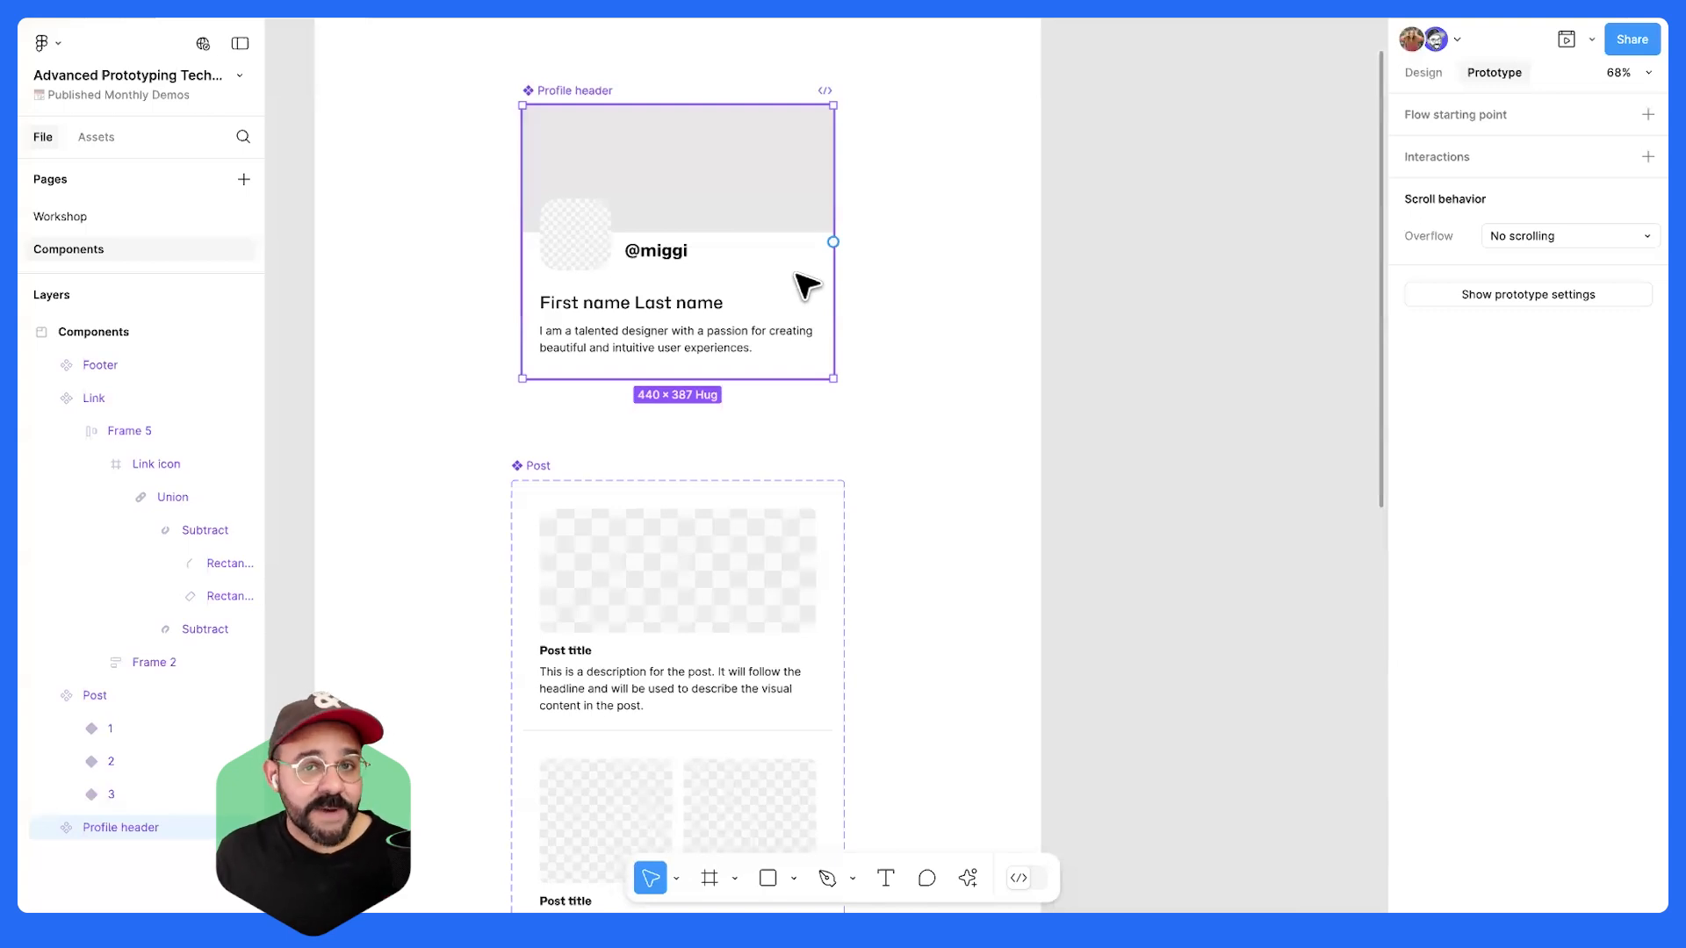
click(103, 212)
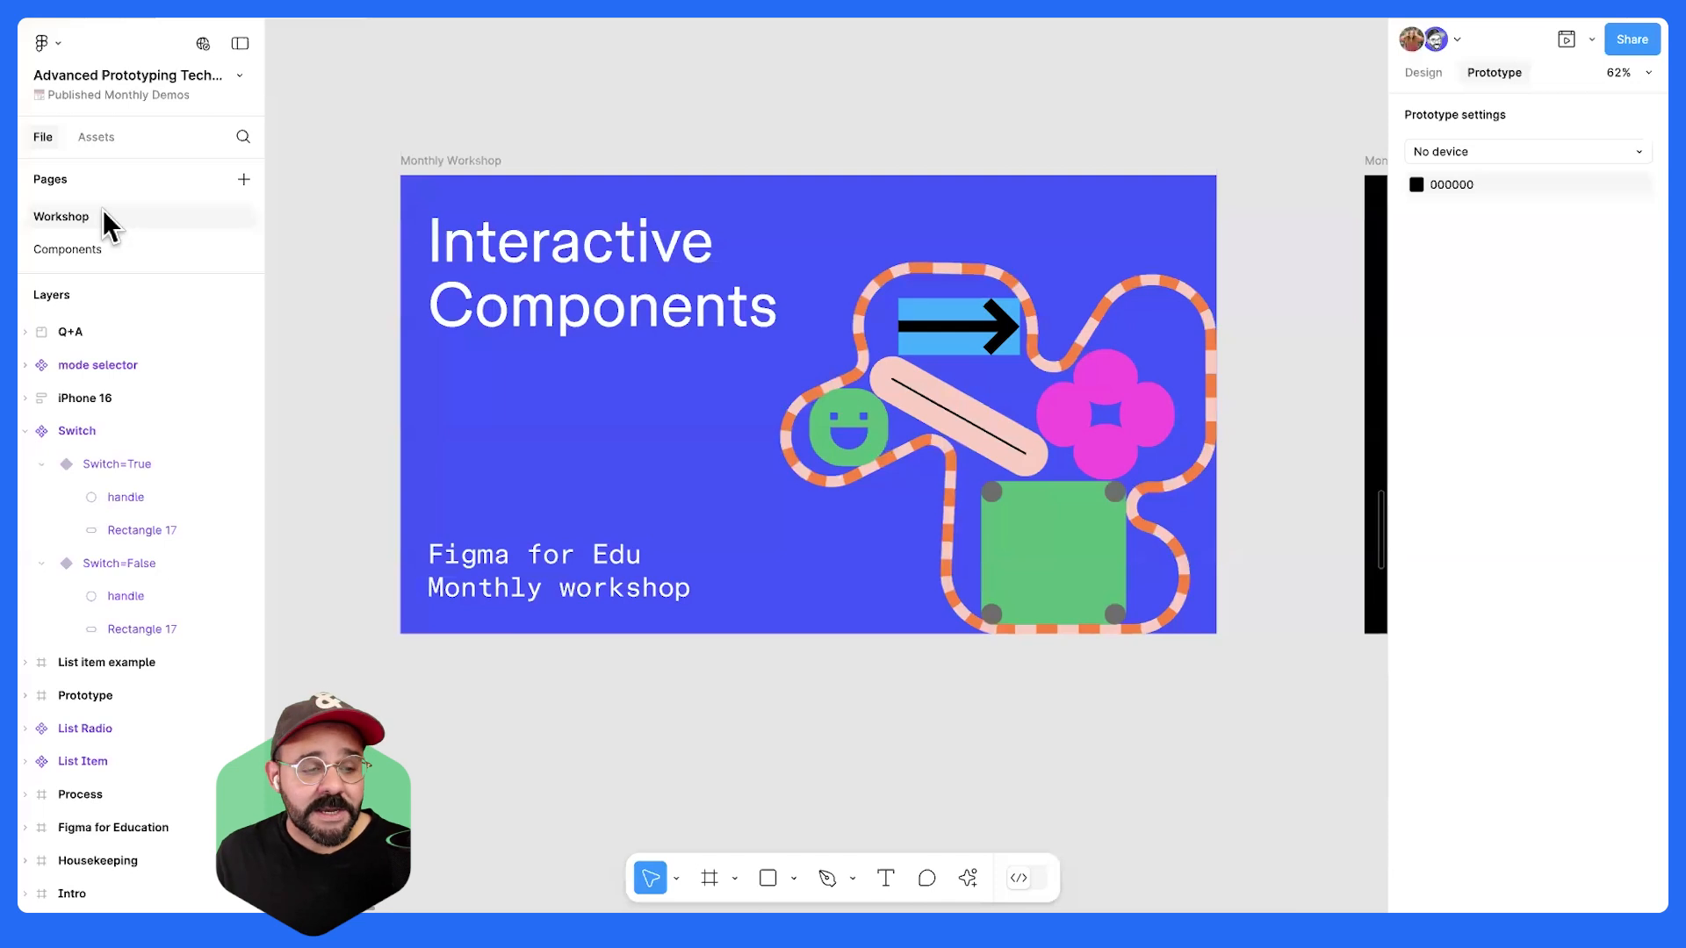
- Place two instances of the Switch component from the Workshop local assets below the Interactive Components slide
click(96, 138)
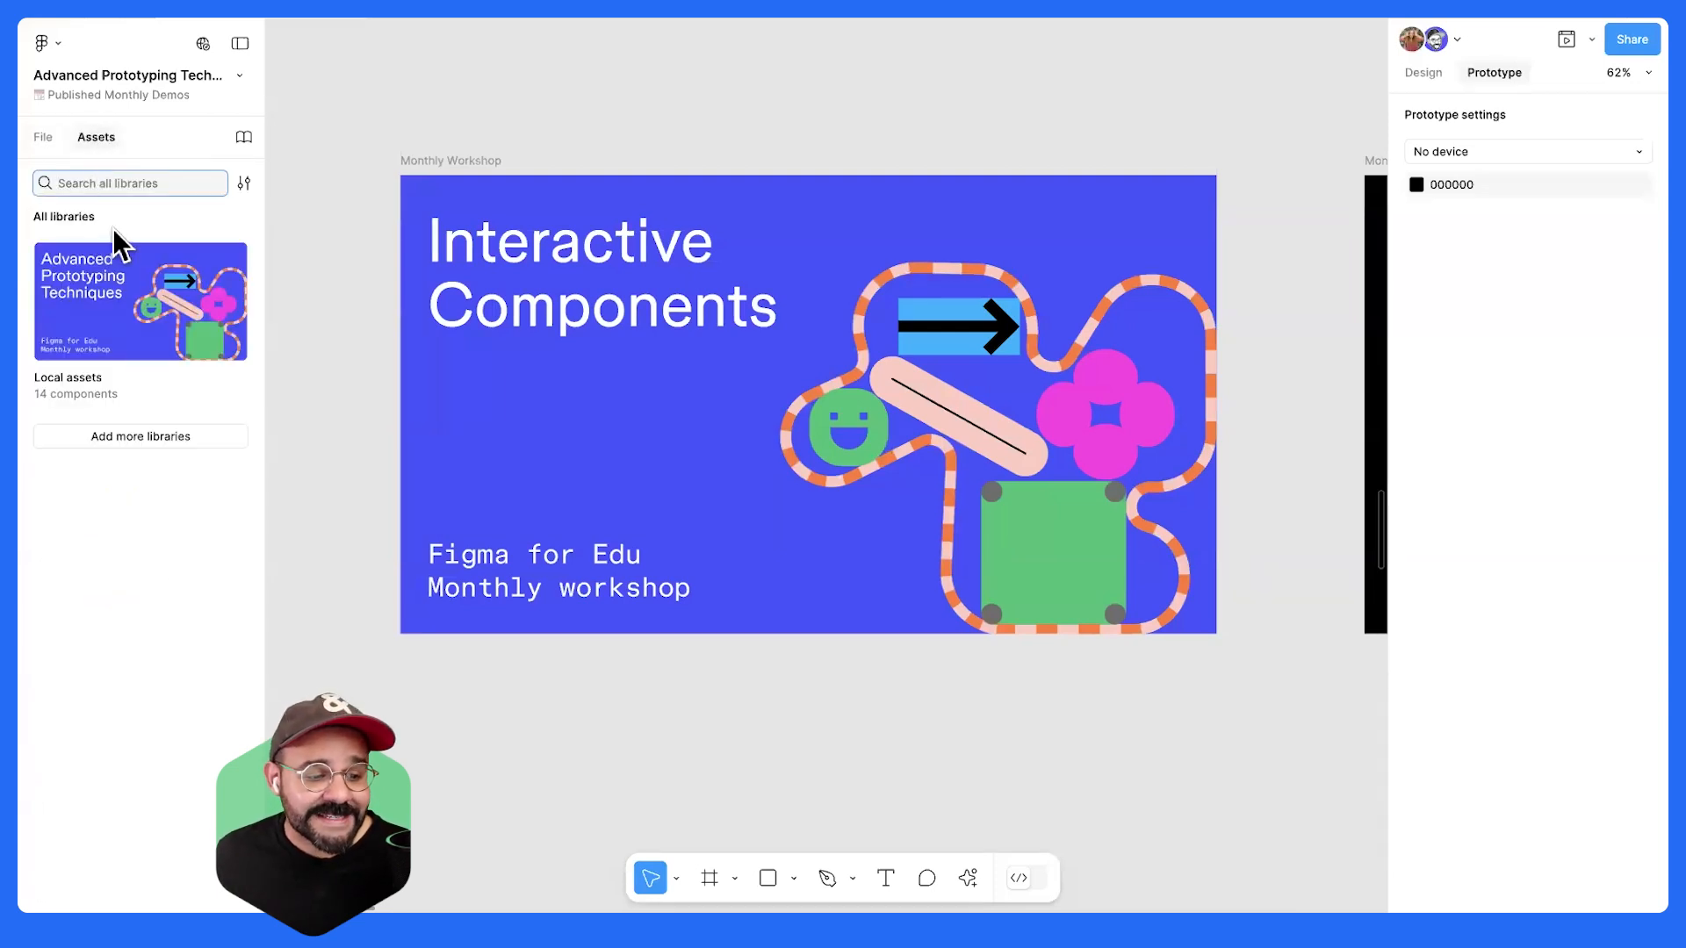
click(123, 280)
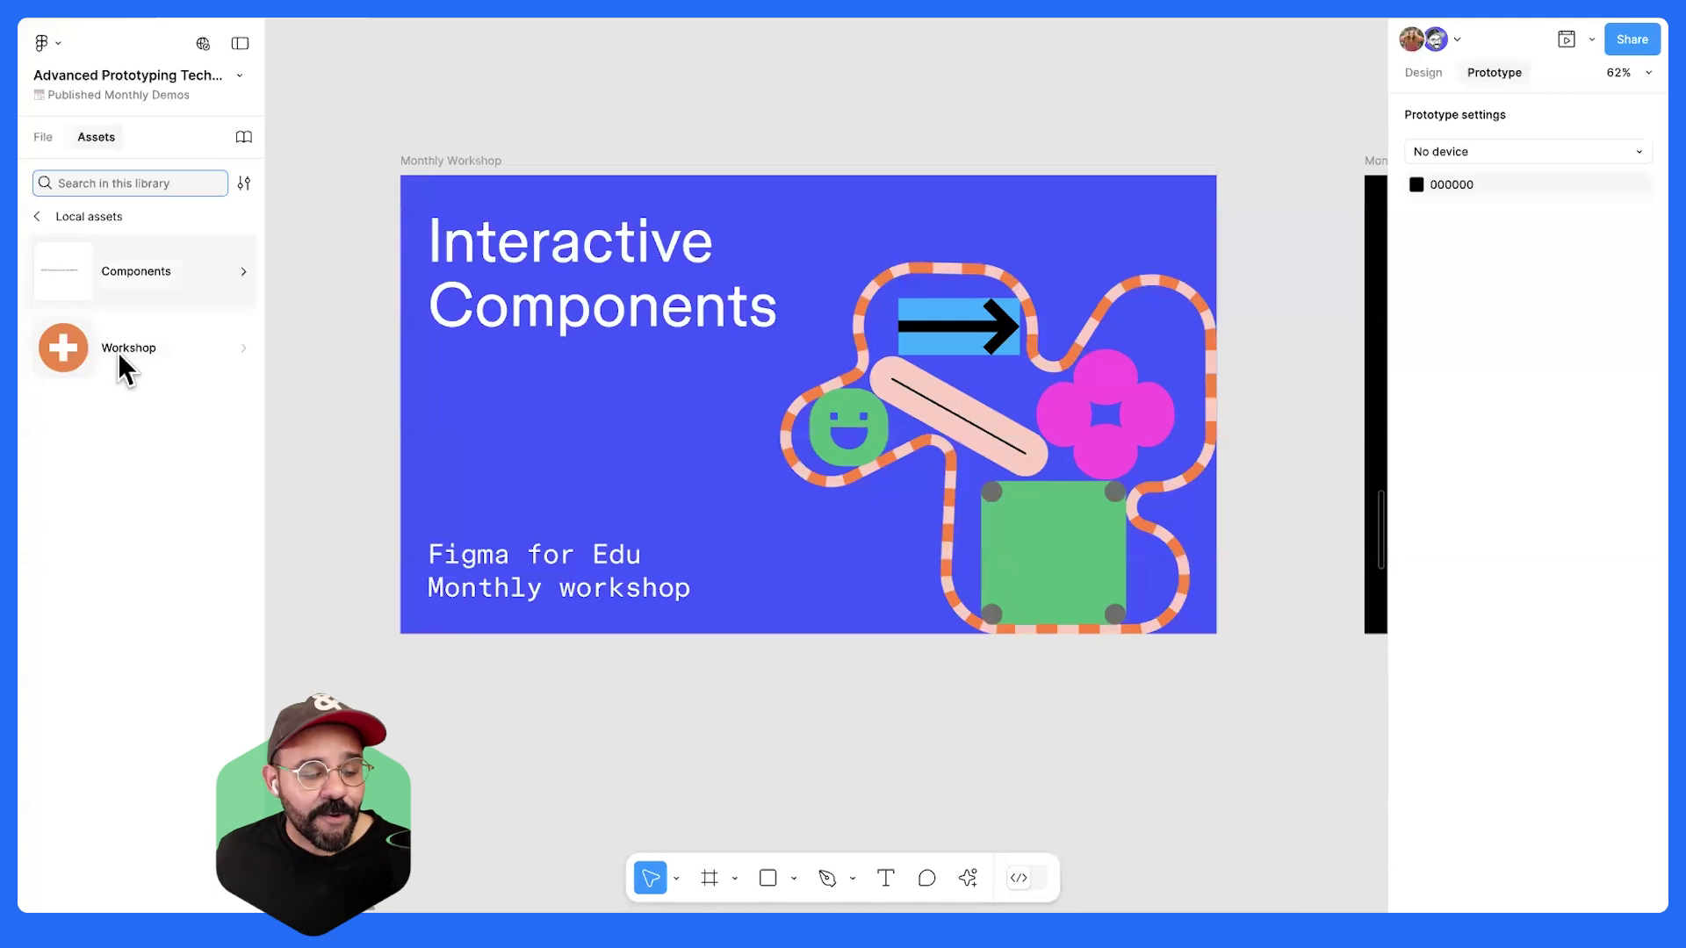
click(139, 371)
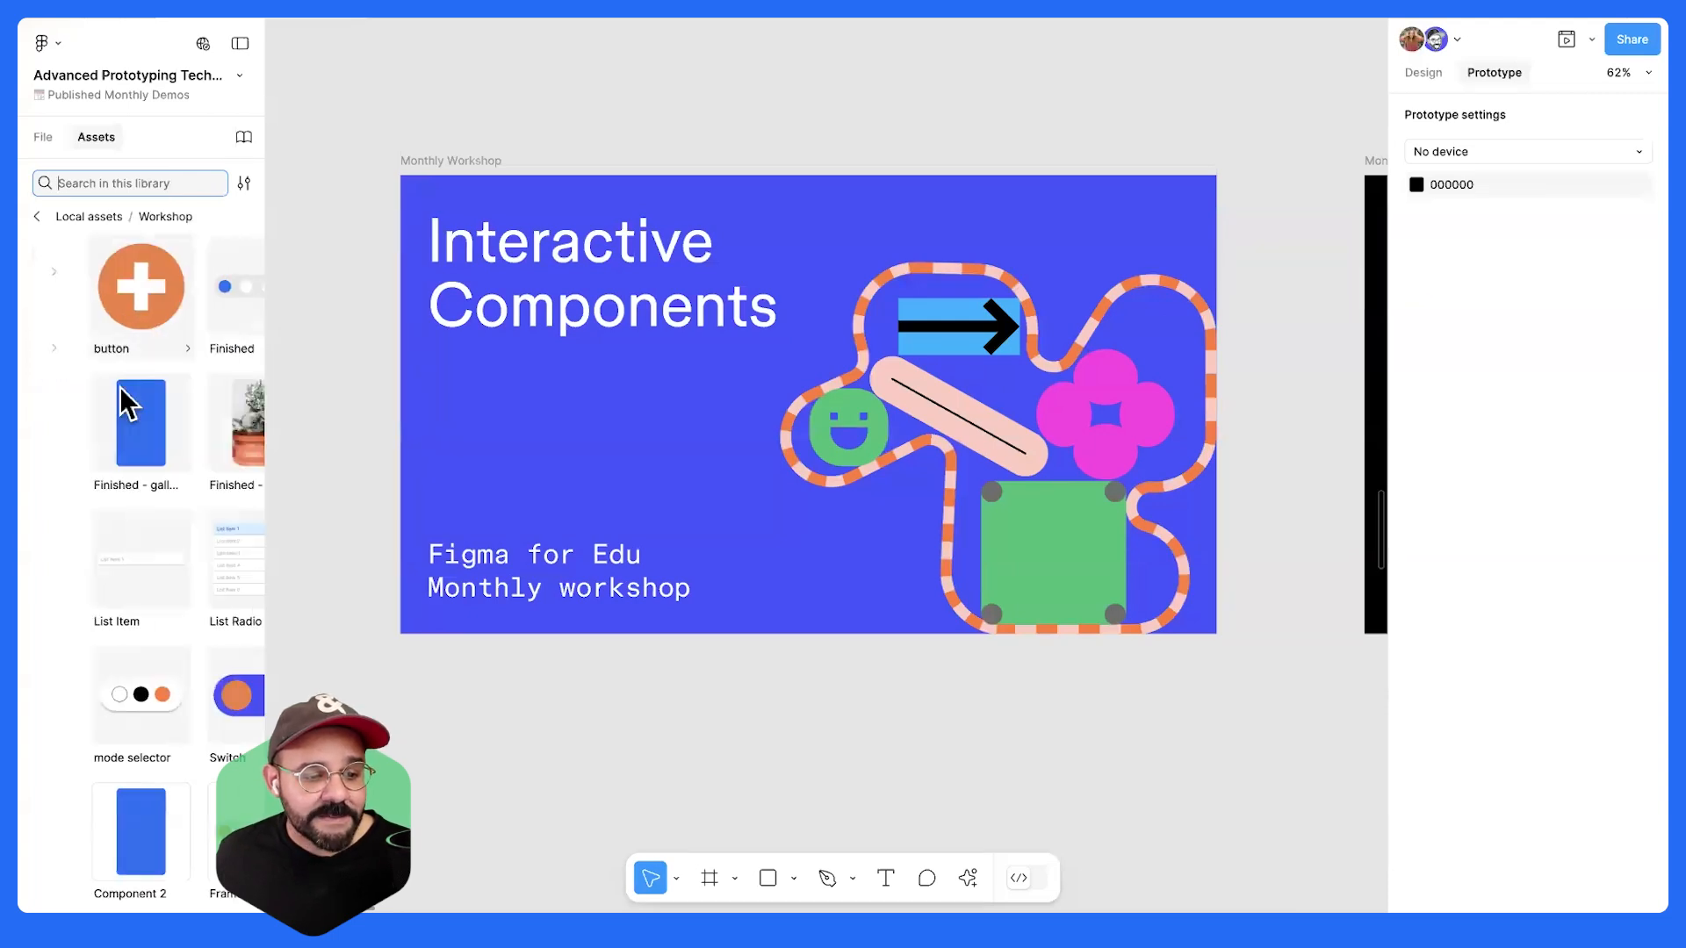
drag(187, 688, 606, 718)
drag(226, 708, 975, 771)
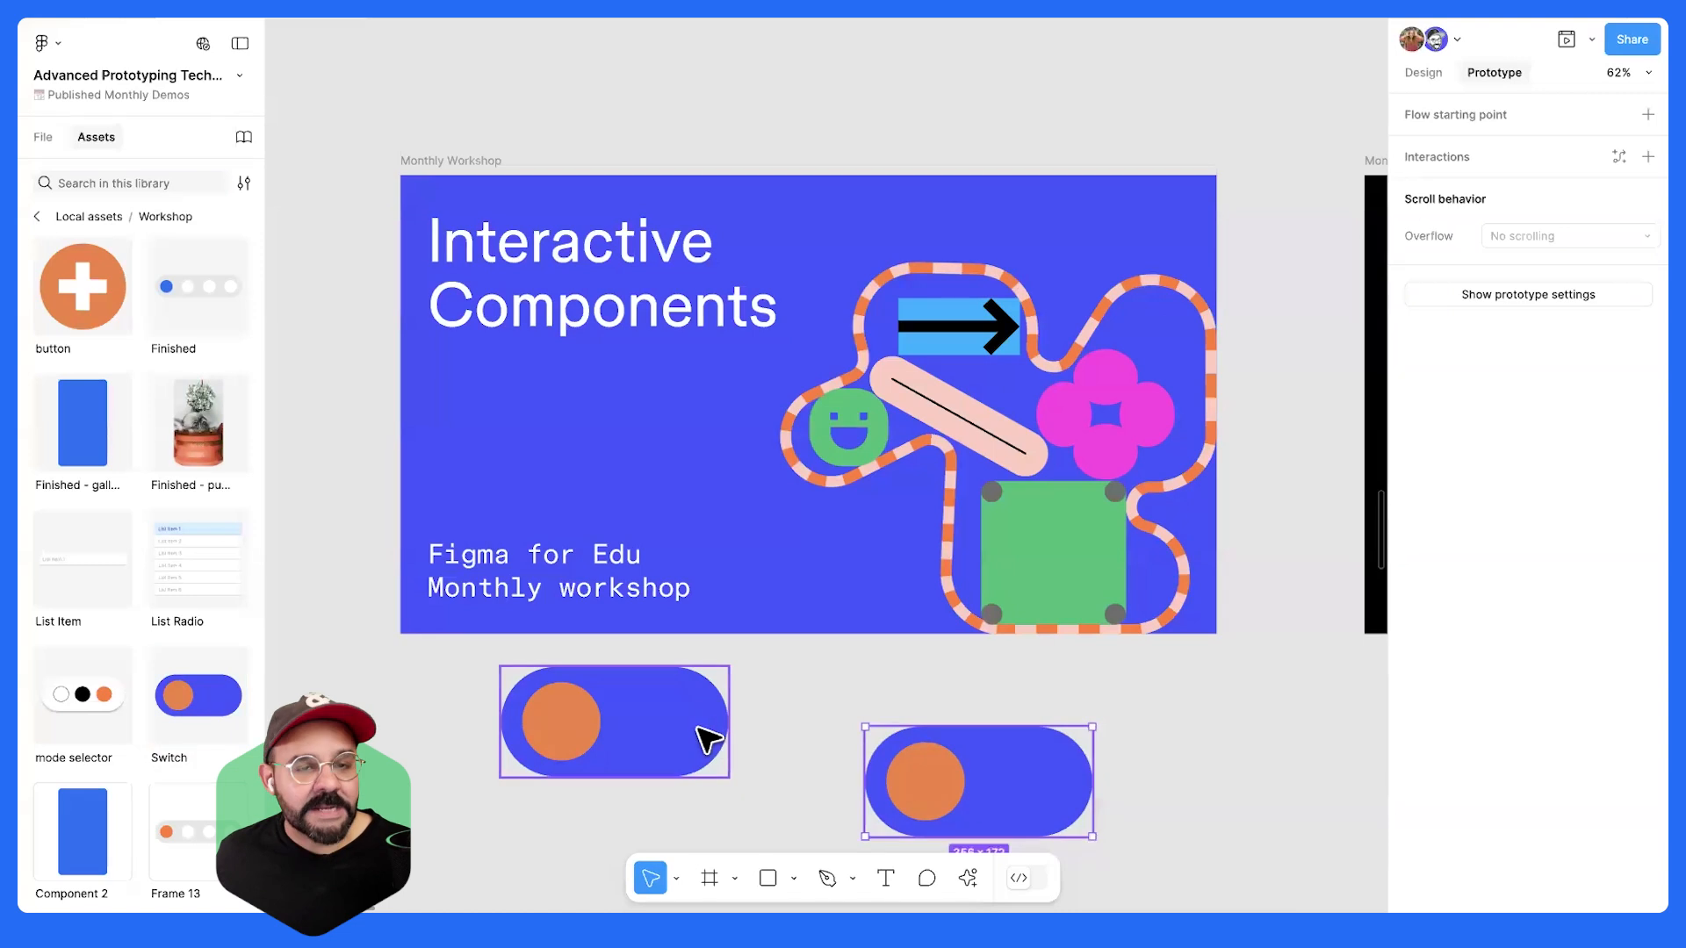
- Delete both Switch instances below the slide and return to the file's layer list
drag(398, 714, 1024, 790)
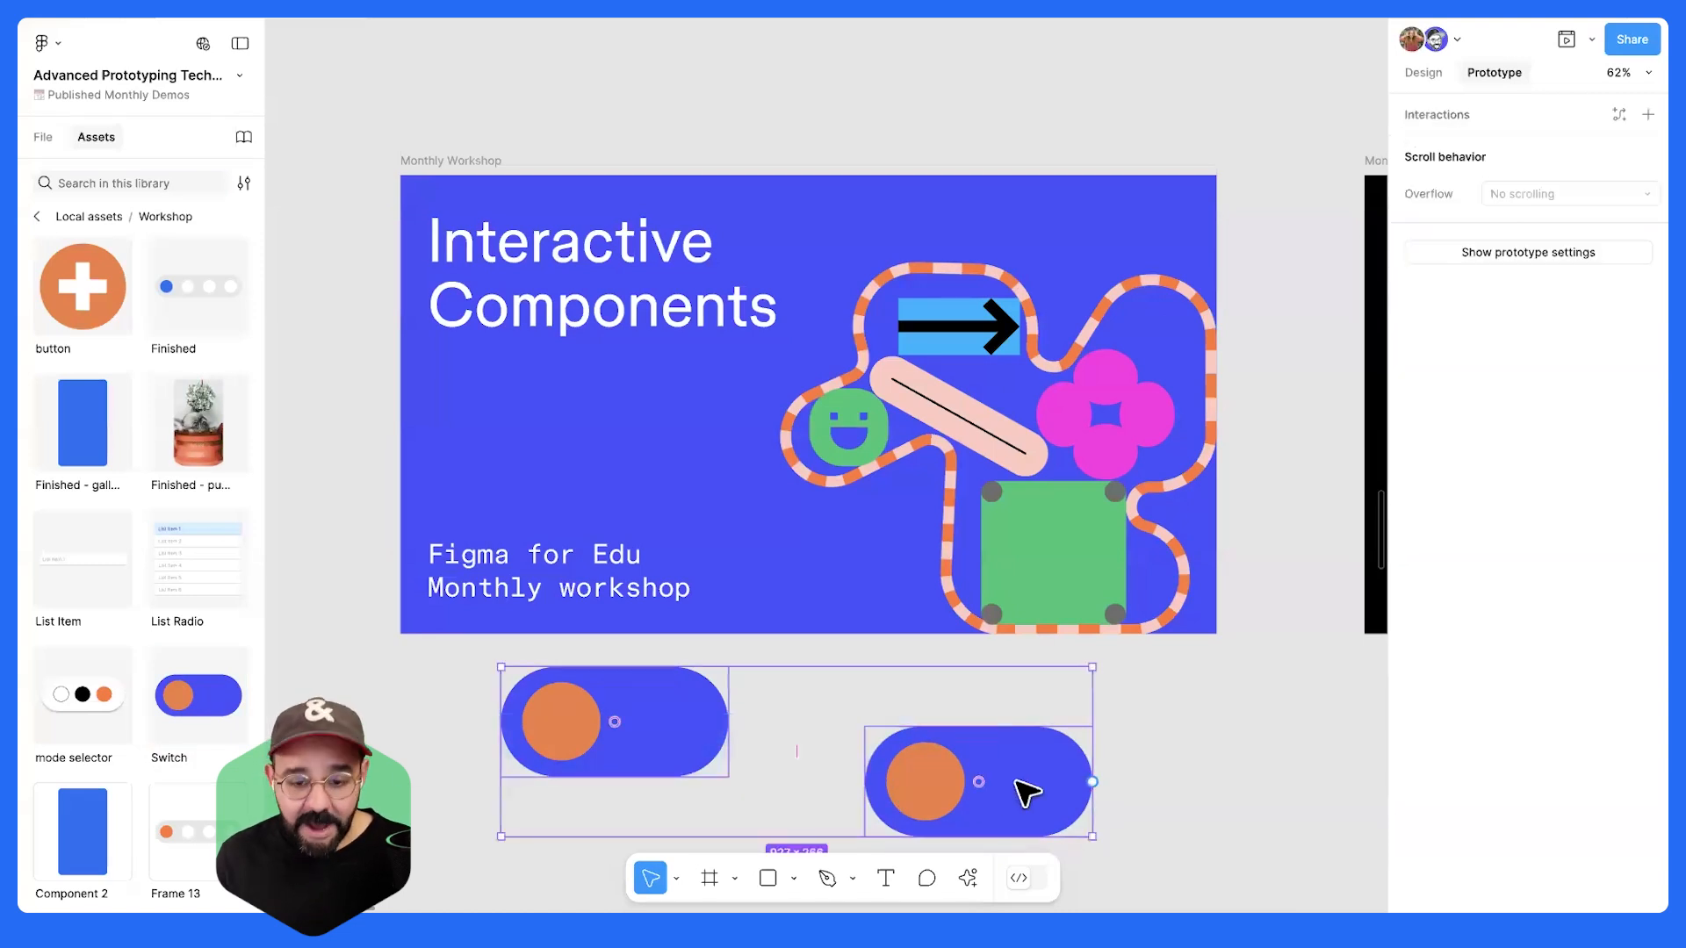
key(Delete)
click(42, 136)
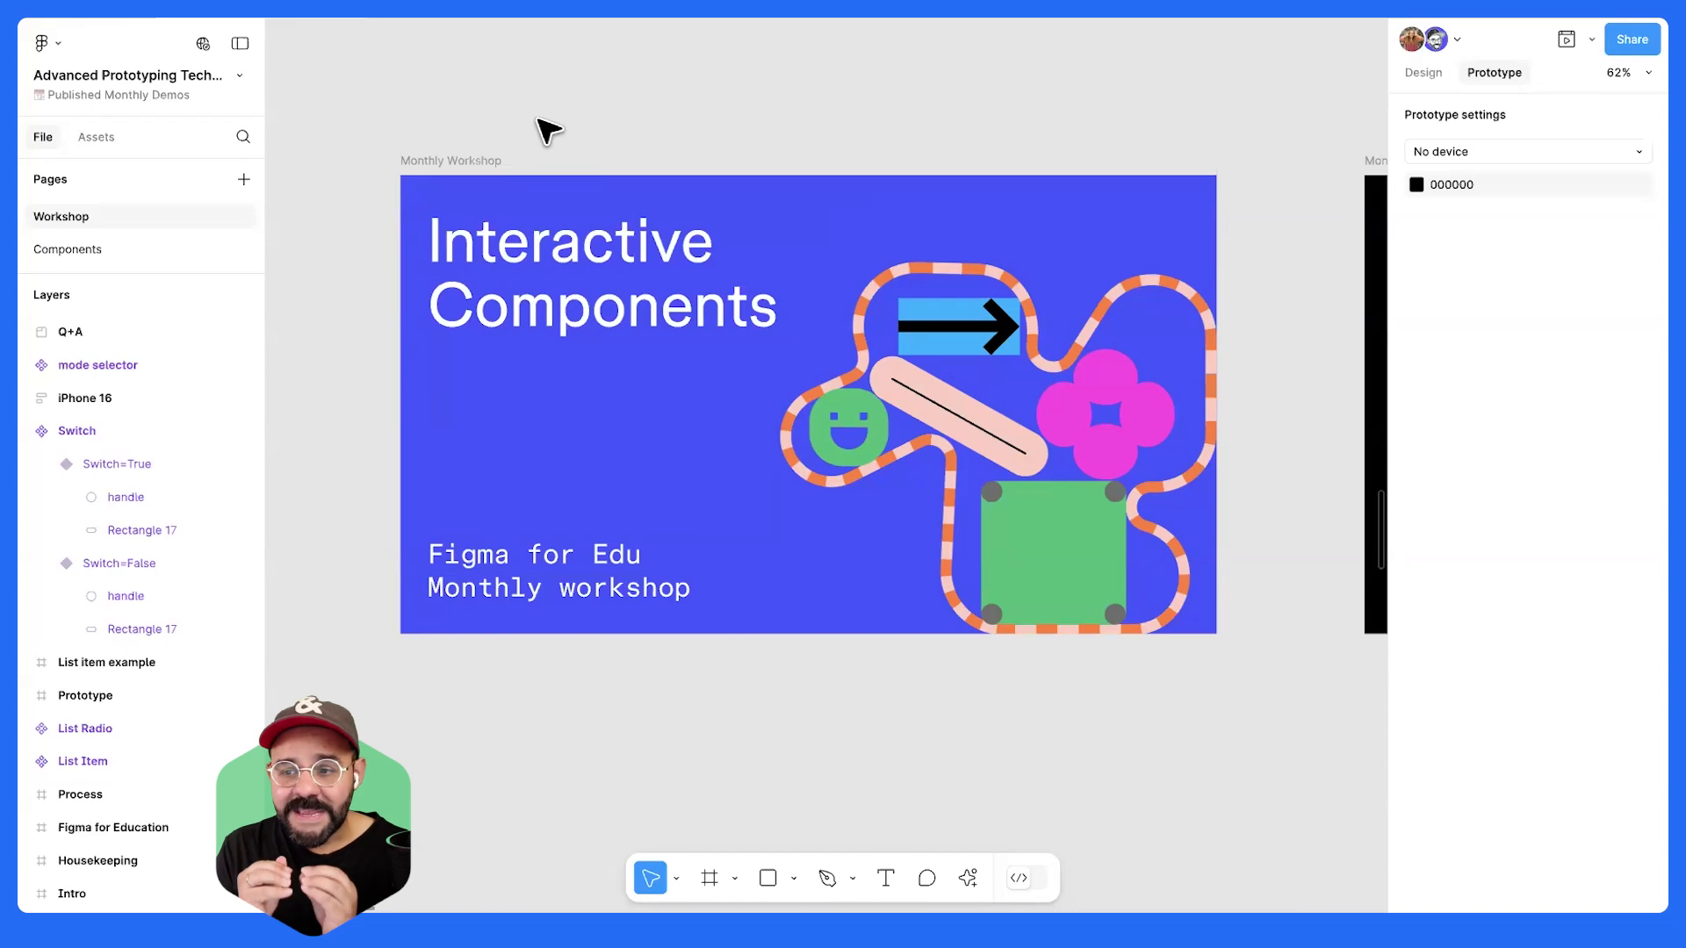
- Insert "or booleans" after "Use strings" in the two way binding slide's heading and break the line after it
scroll(1100, 269, right, 10)
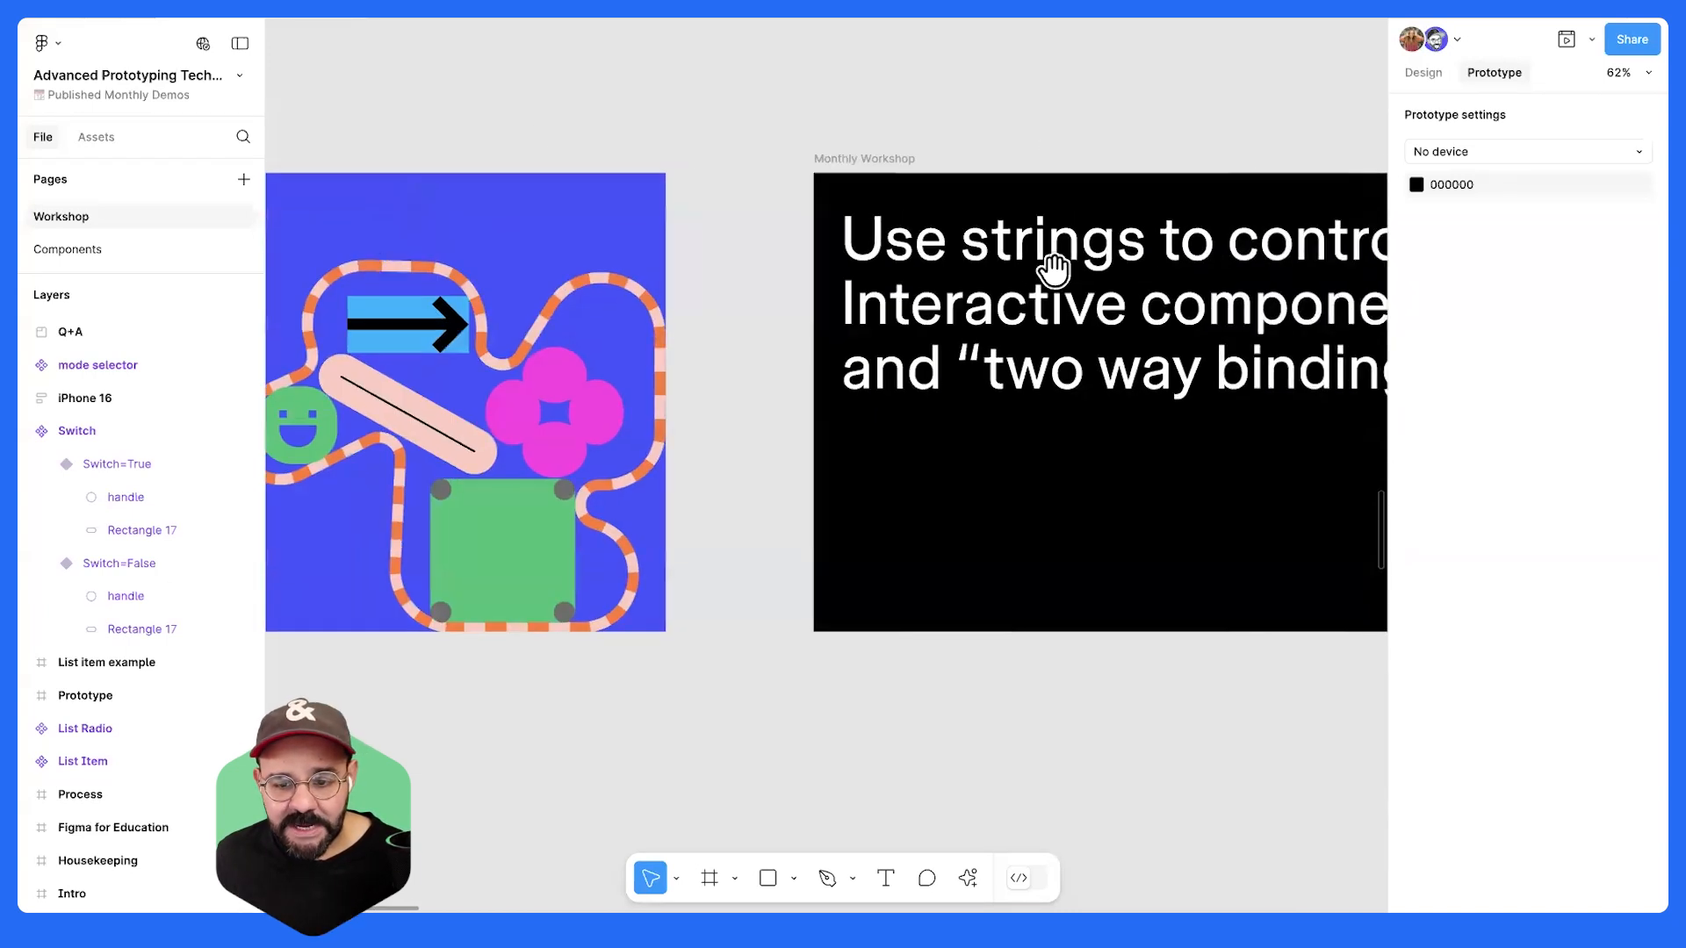
scroll(936, 309, left, 10)
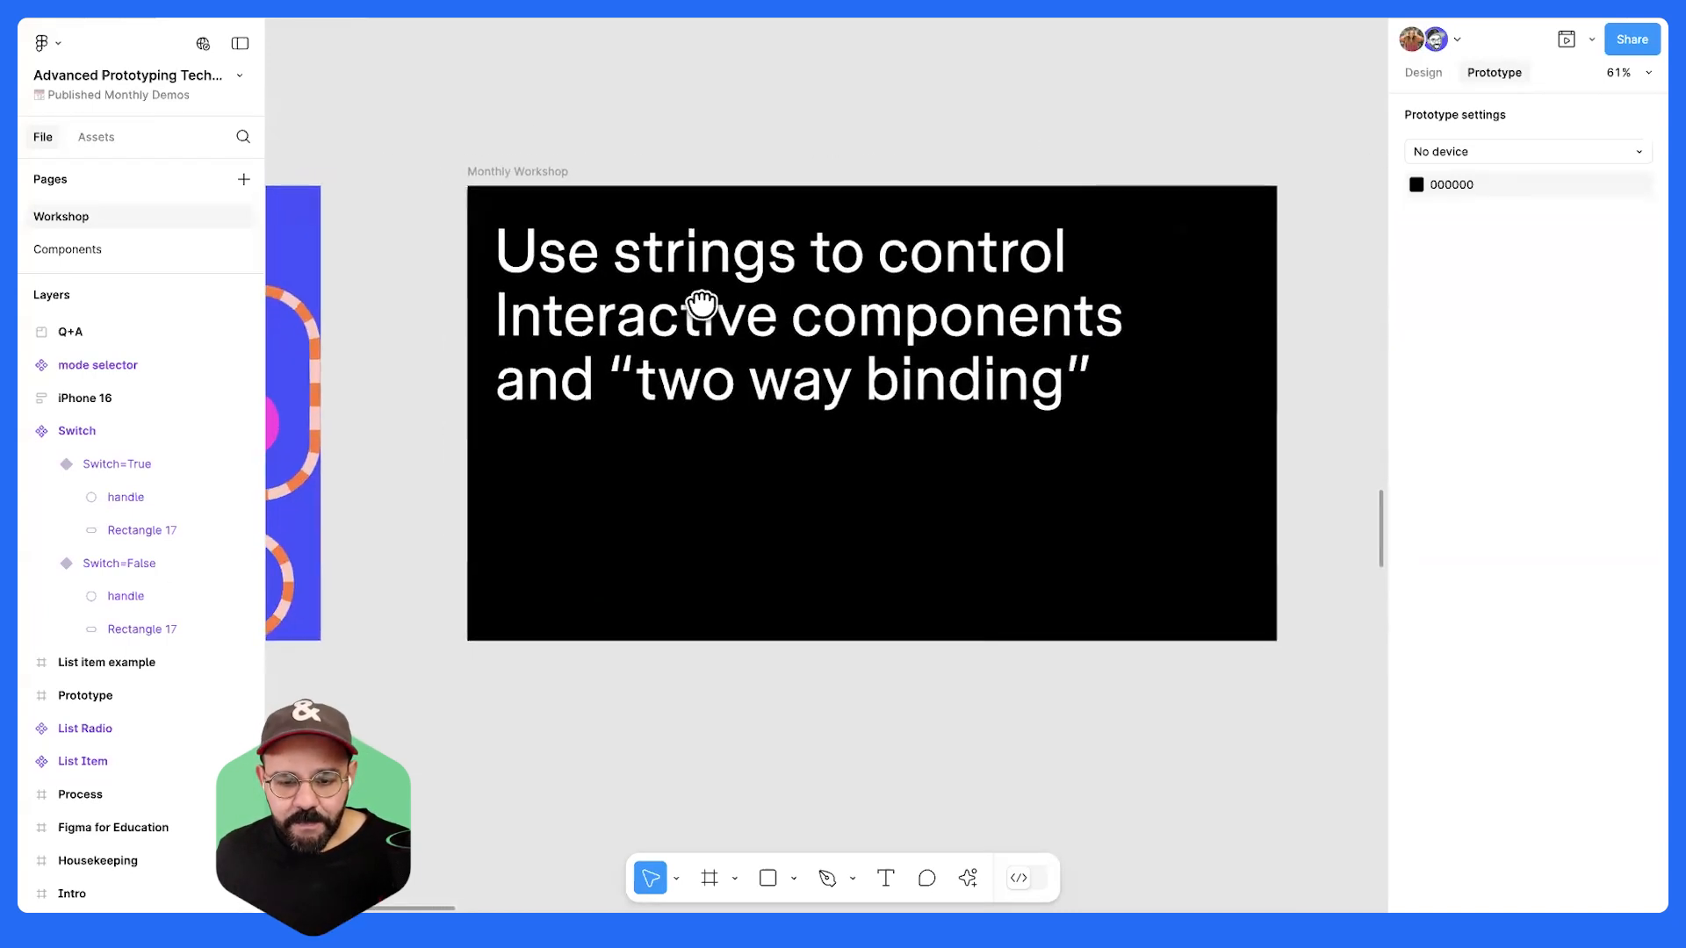
scroll(827, 265, left, 5)
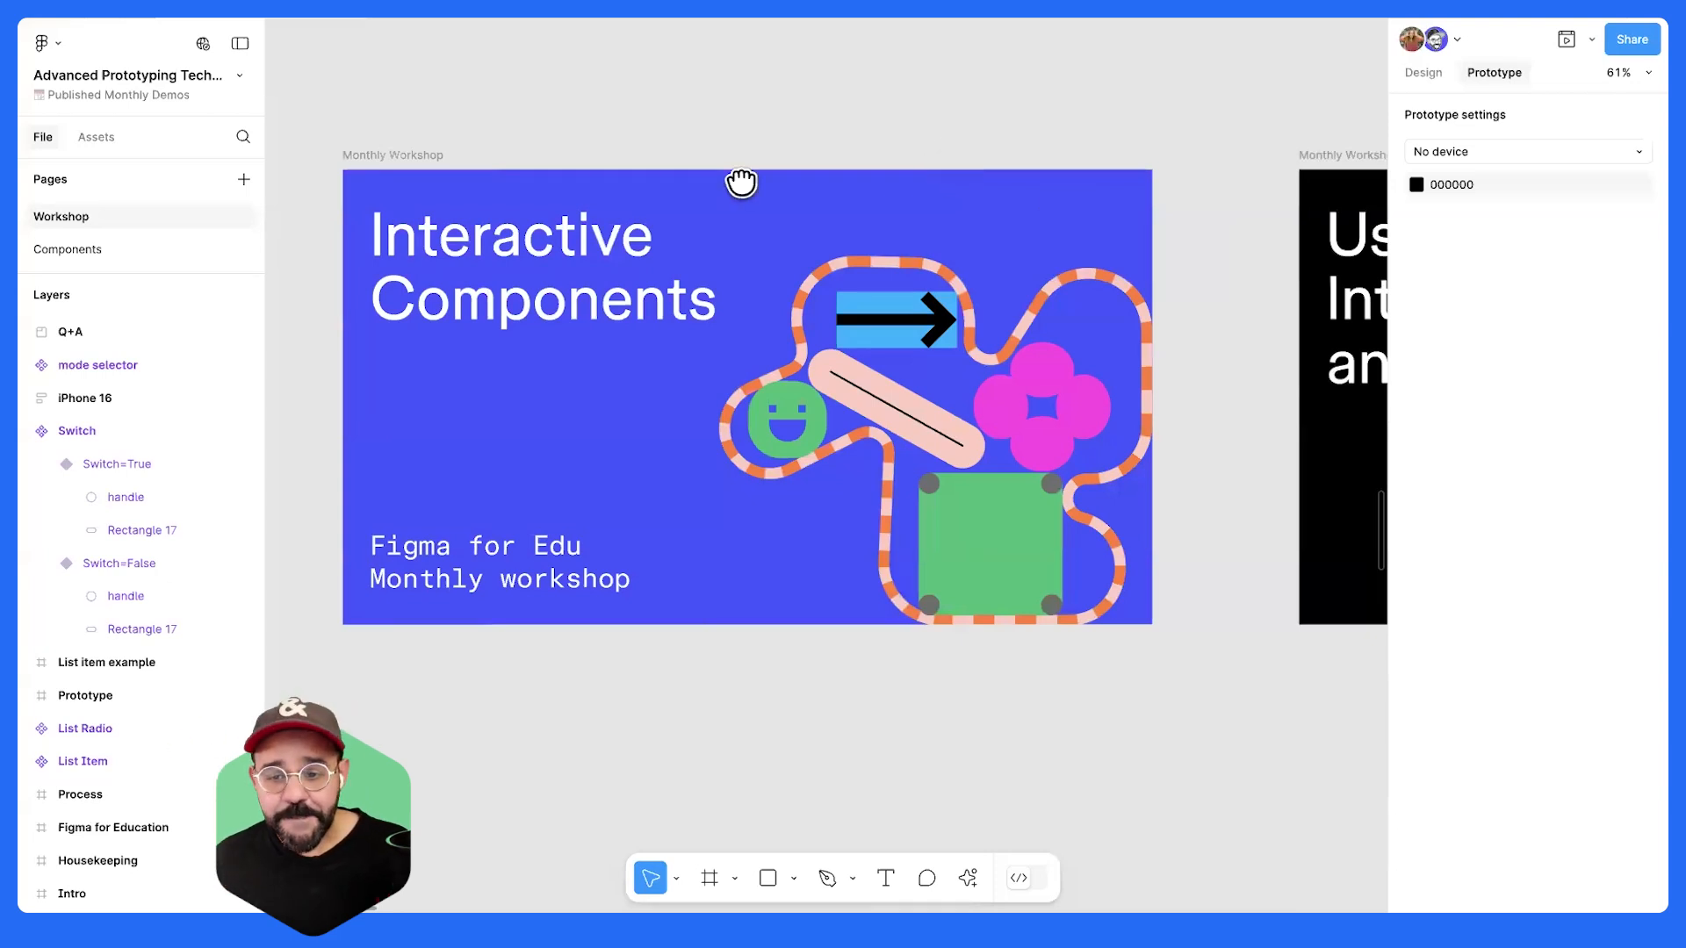
scroll(741, 176, right, 10)
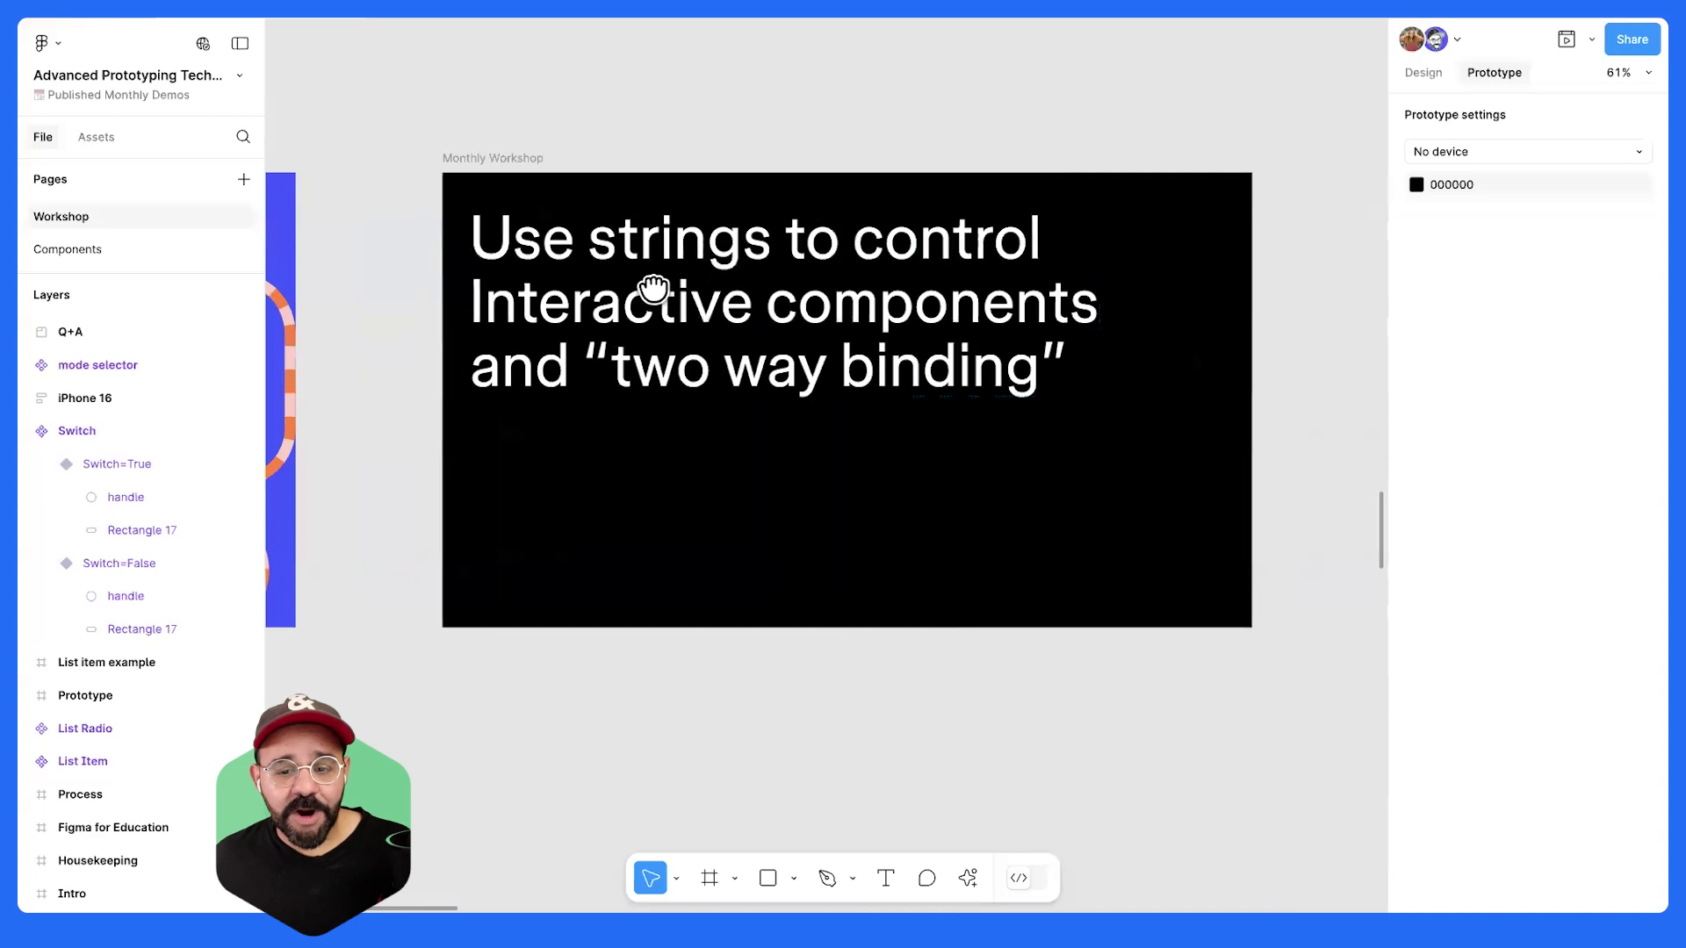
scroll(650, 289, right, 2)
click(803, 330)
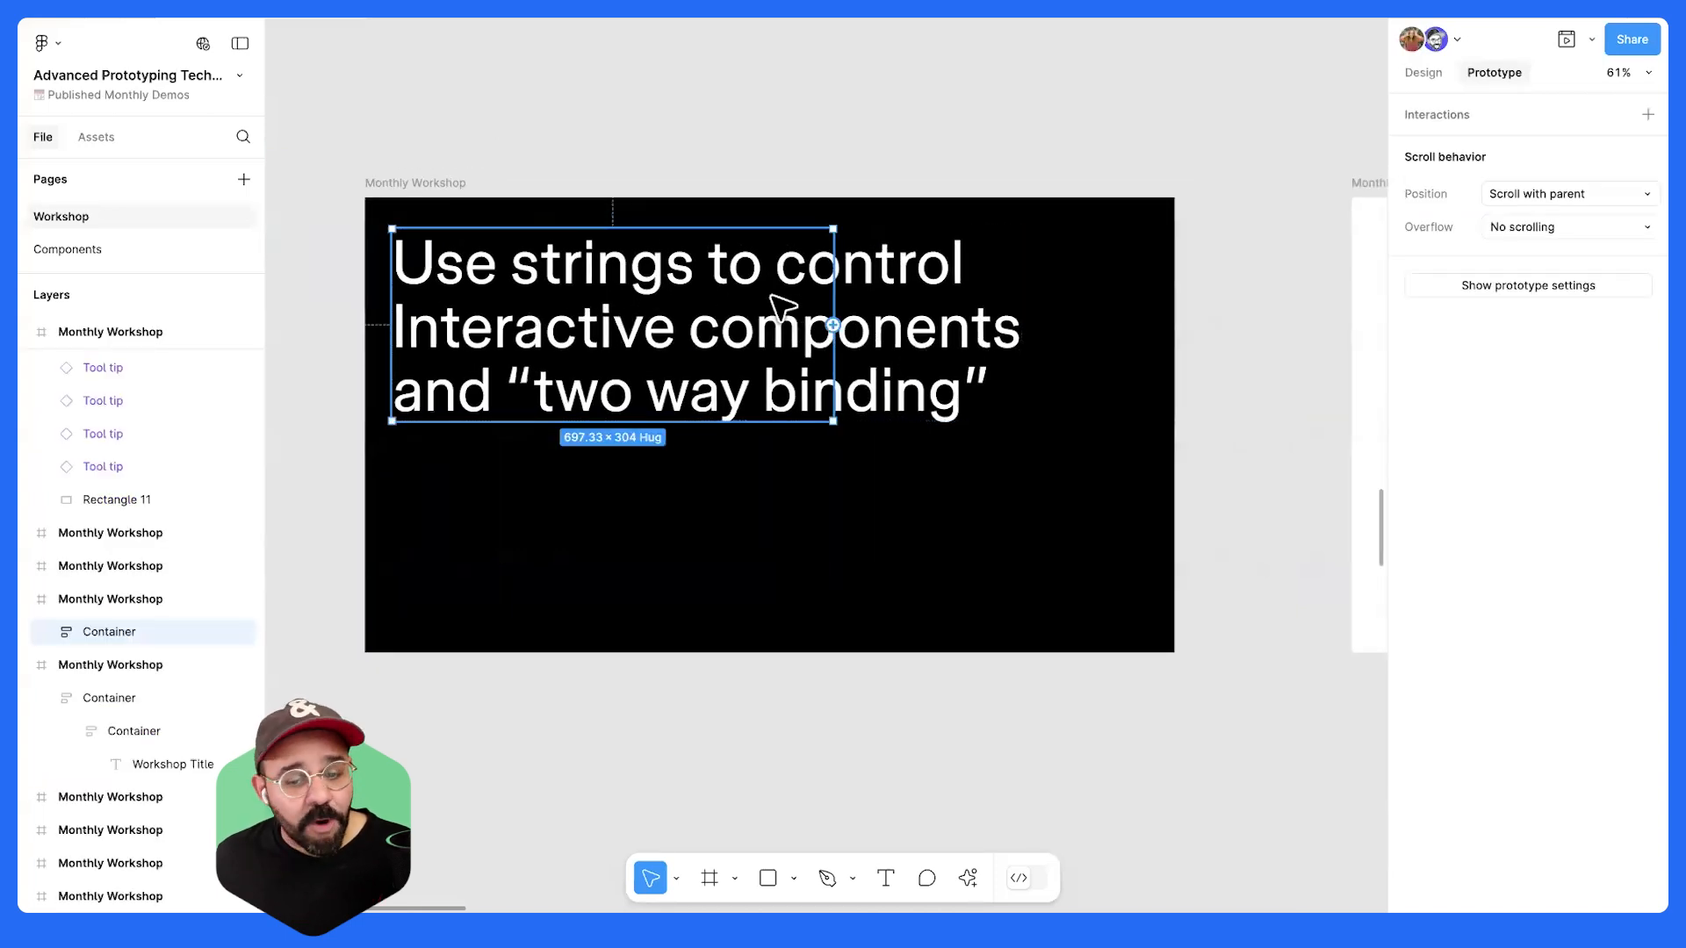
double_click(676, 273)
click(694, 265)
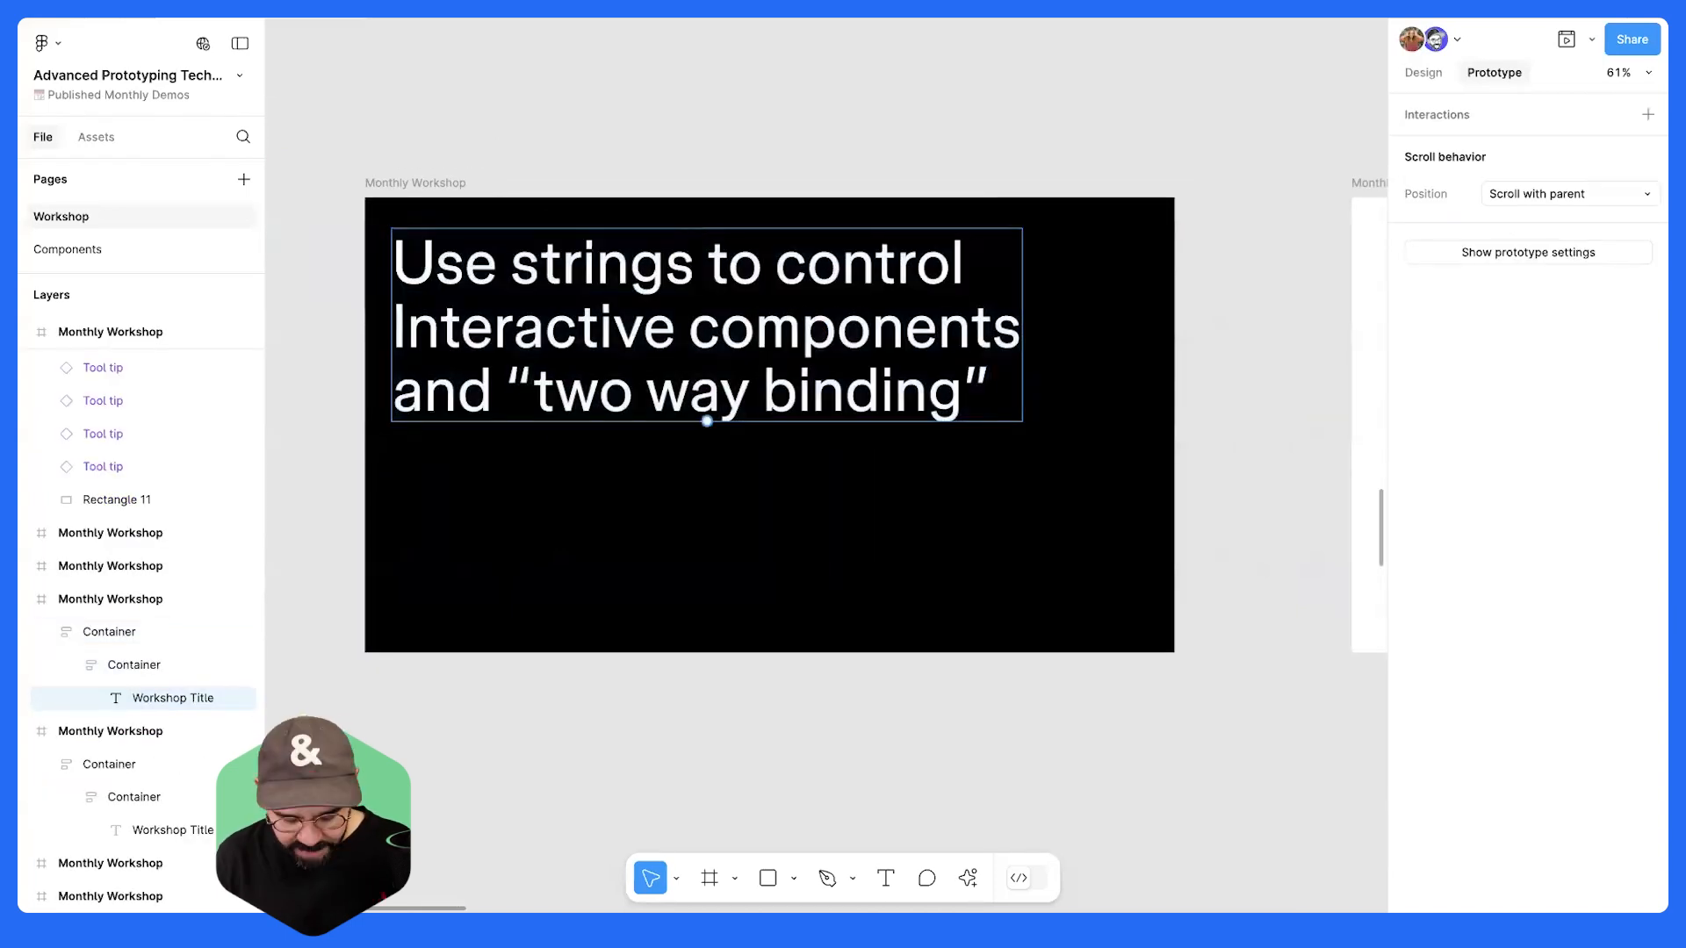
text(or booleands)
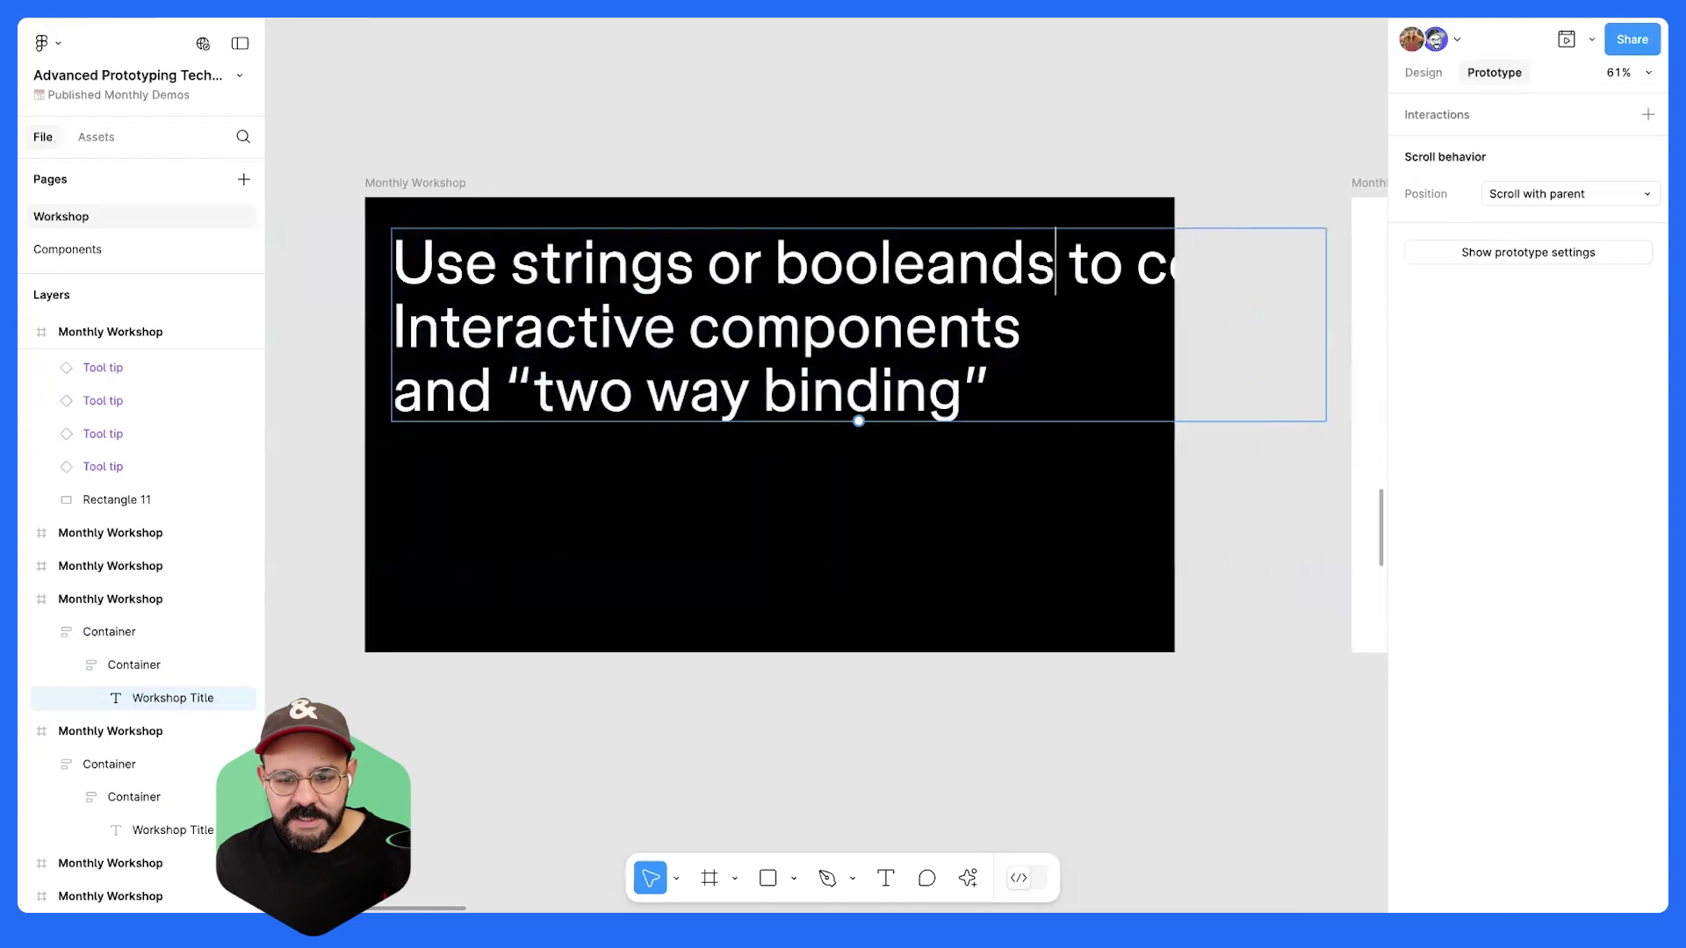
key(Left)
key(BackSpace)
key(Right)
key(Return)
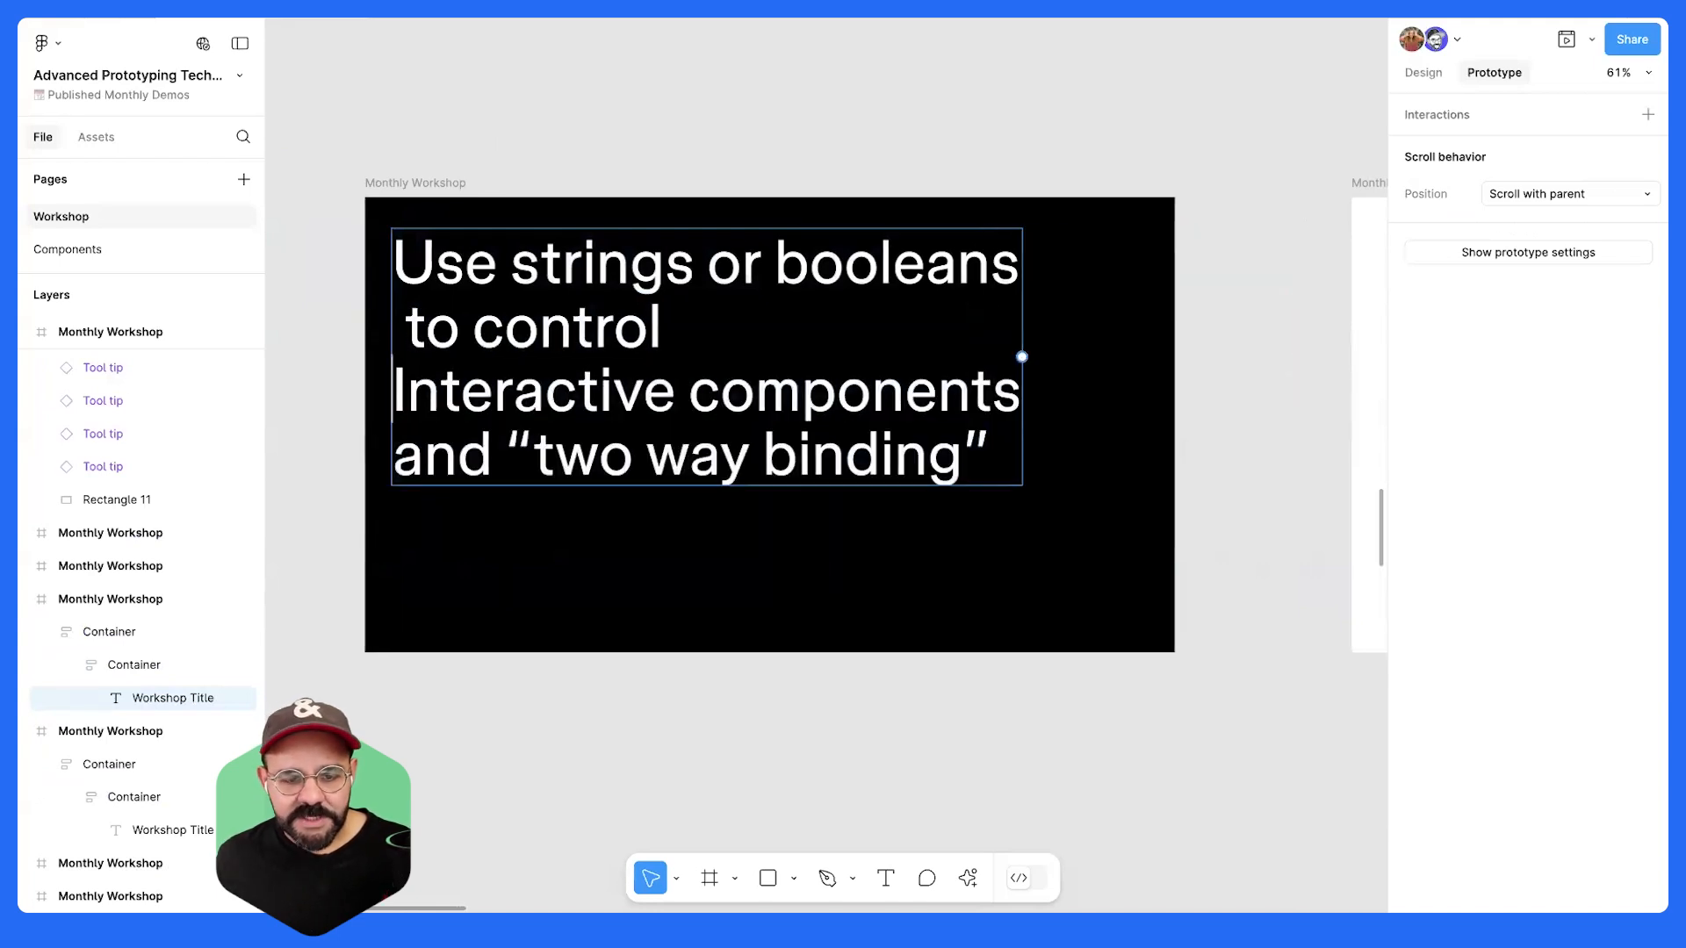
- Rewrap the heading's middle as "to control interactive" with a lowercase i, with "components" starting the following line
key(End)
key(Delete)
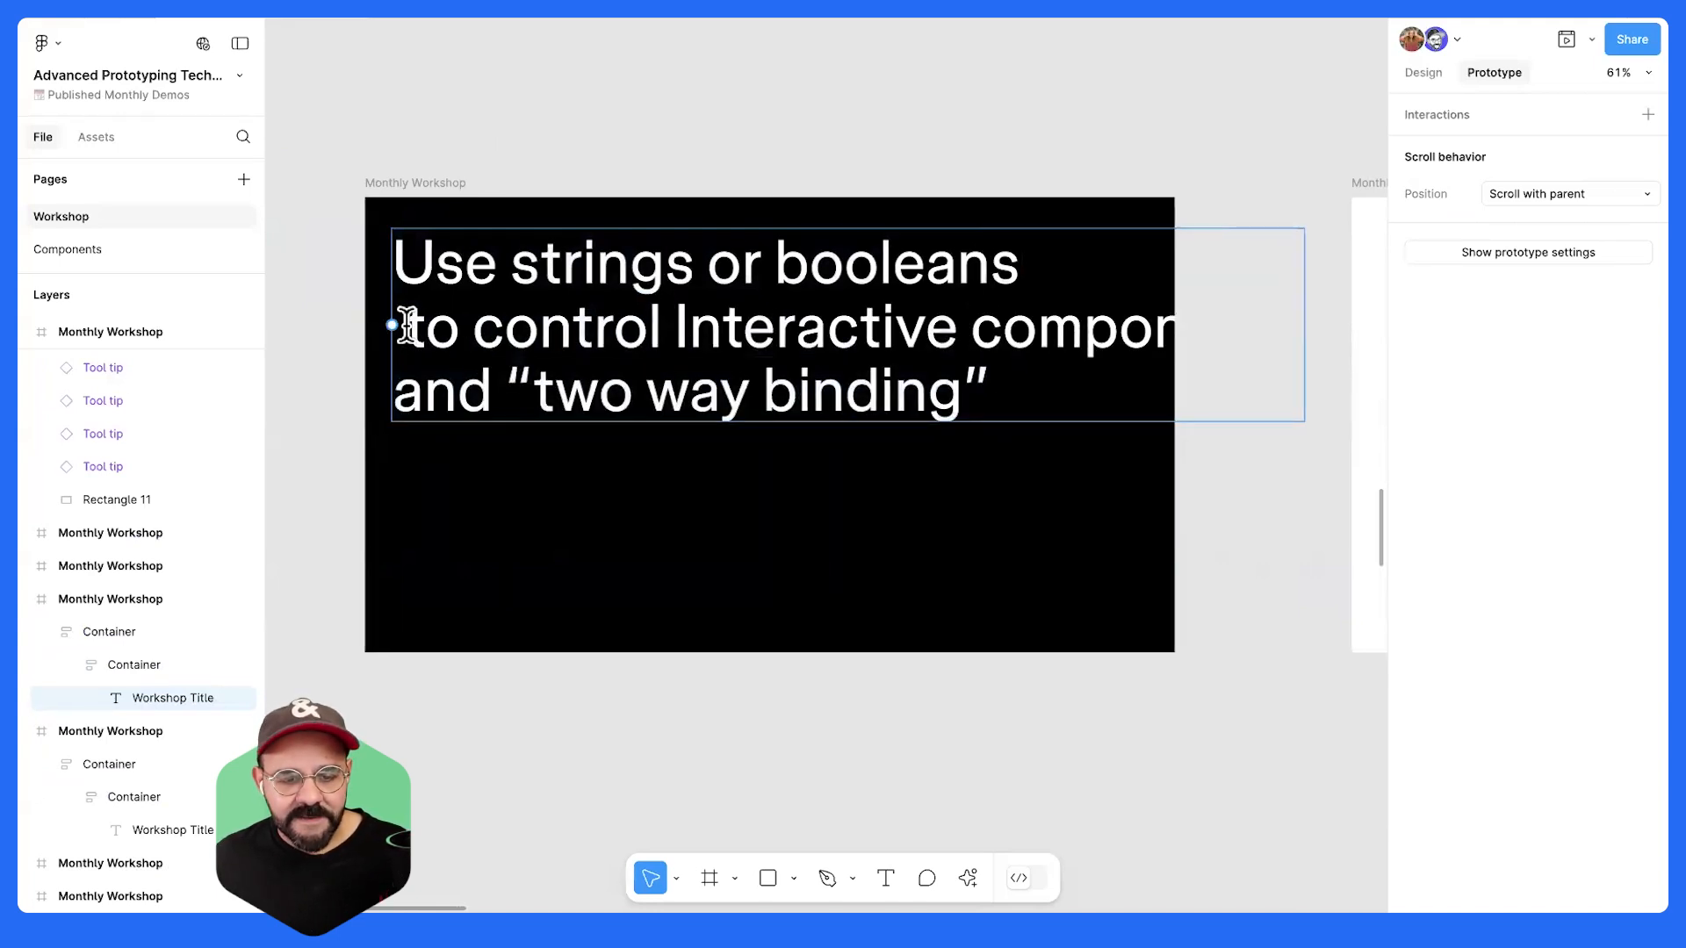
key(BackSpace)
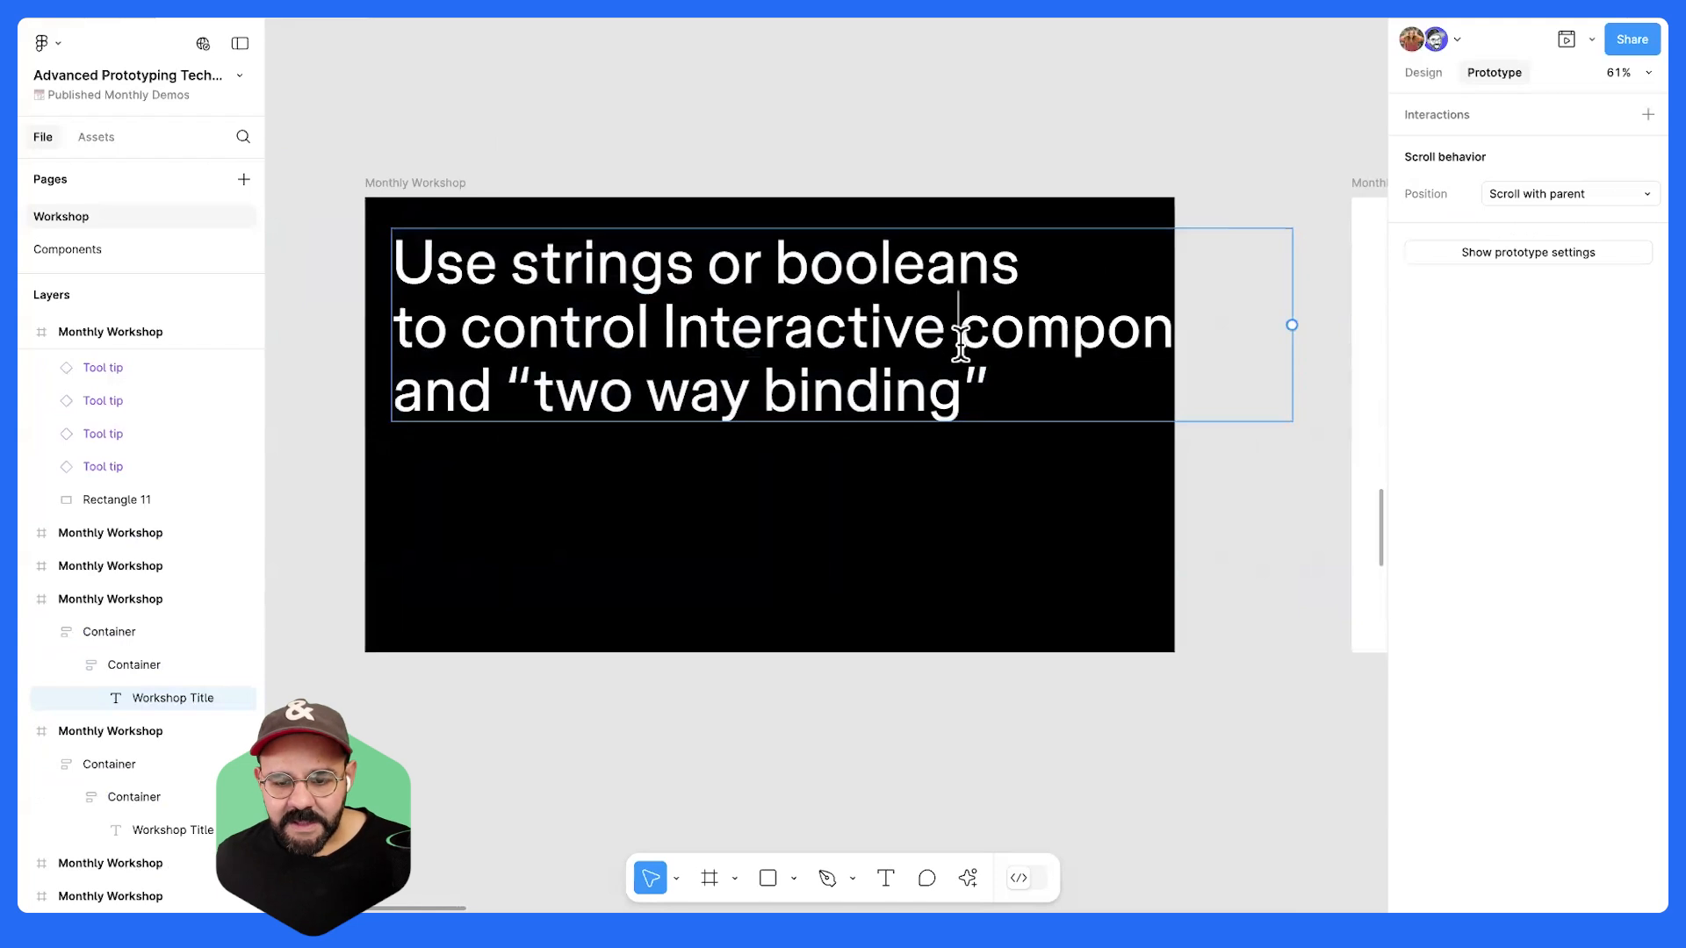
key(Return)
key(Delete)
text(i)
key(Escape)
key(Escape)
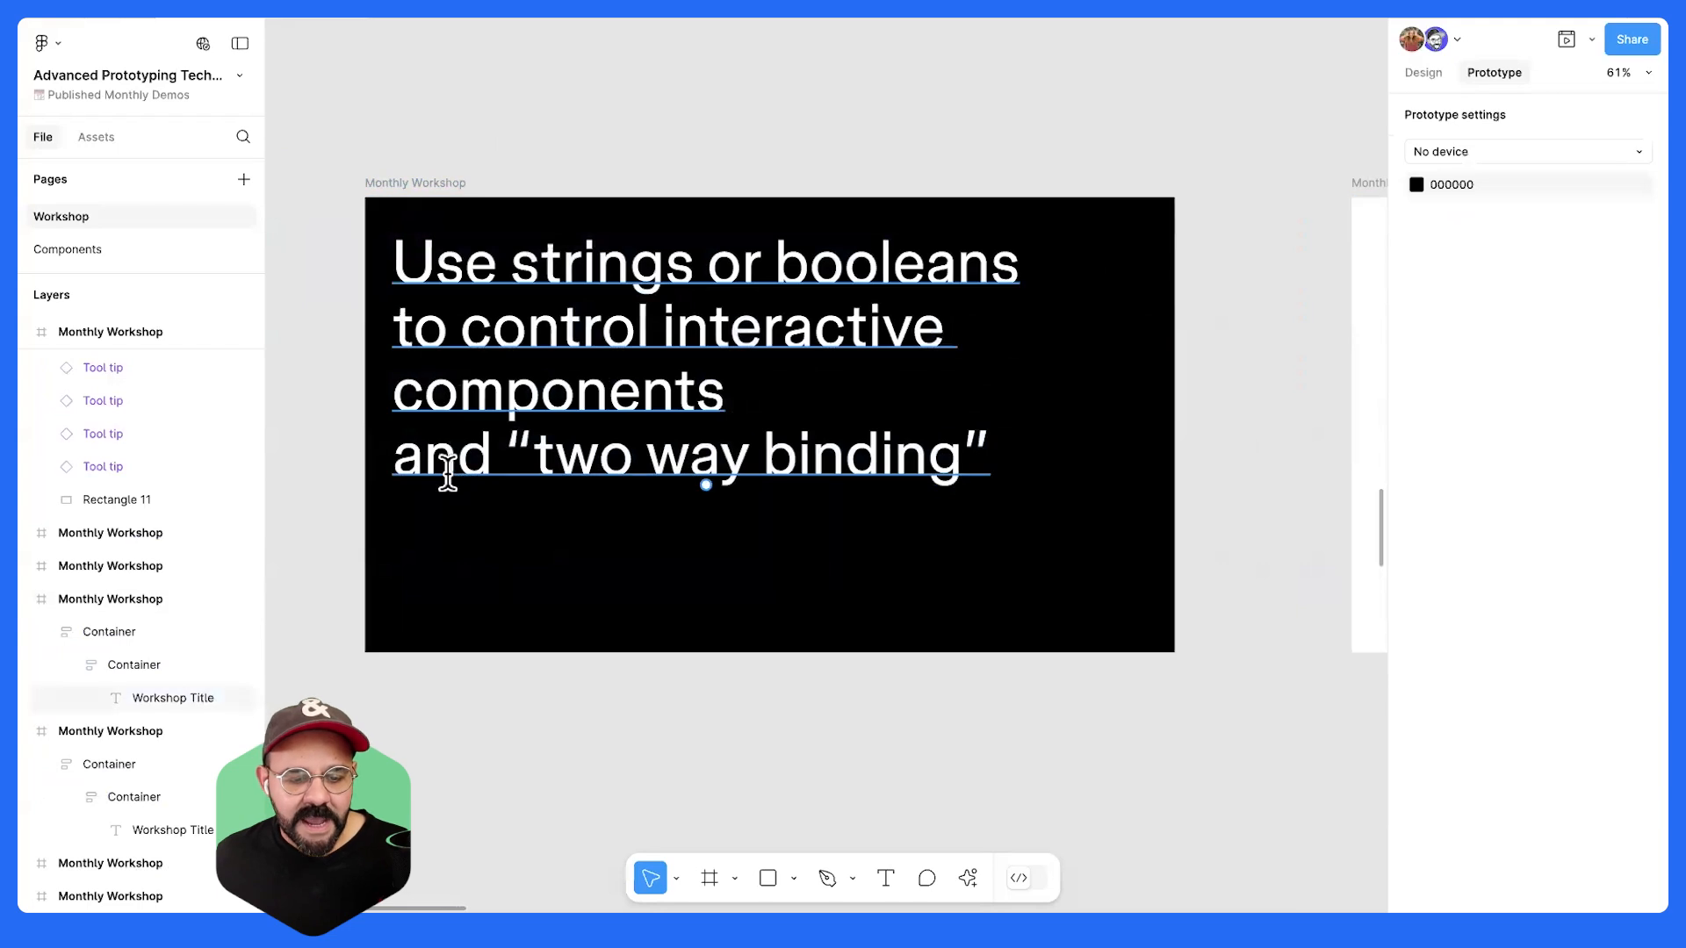
- Join "and" to the "components" line of the heading and put “two way binding” on its own last line
double_click(403, 450)
click(400, 458)
key(BackSpace)
key(Right)
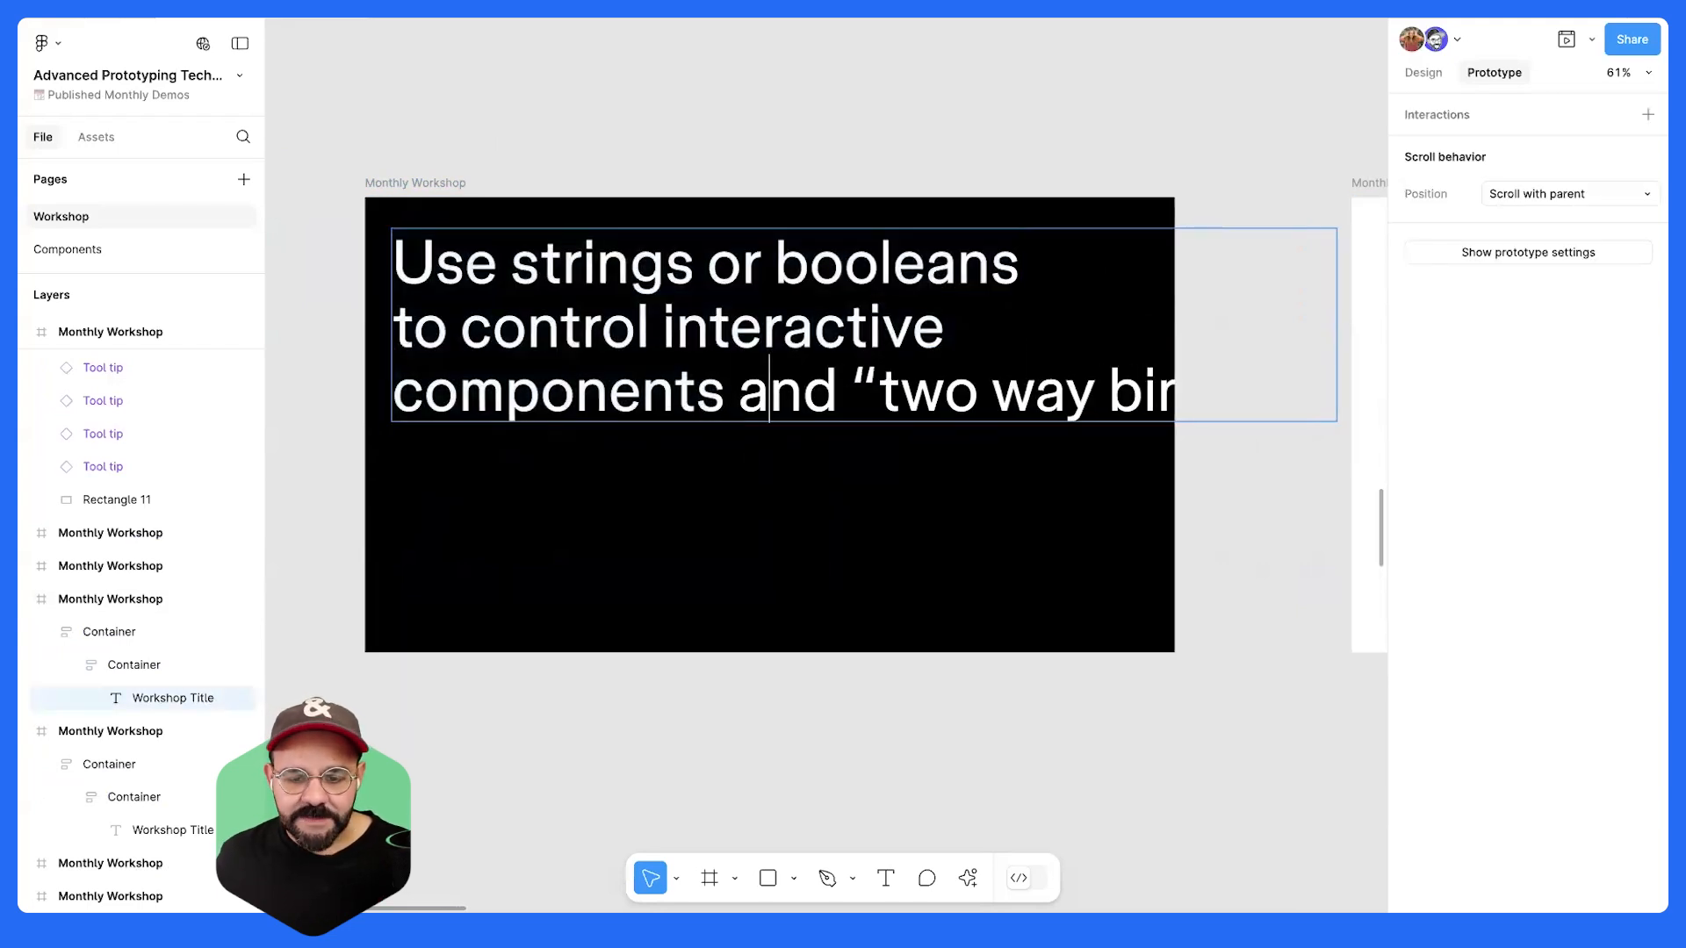
key(Return)
key(Escape)
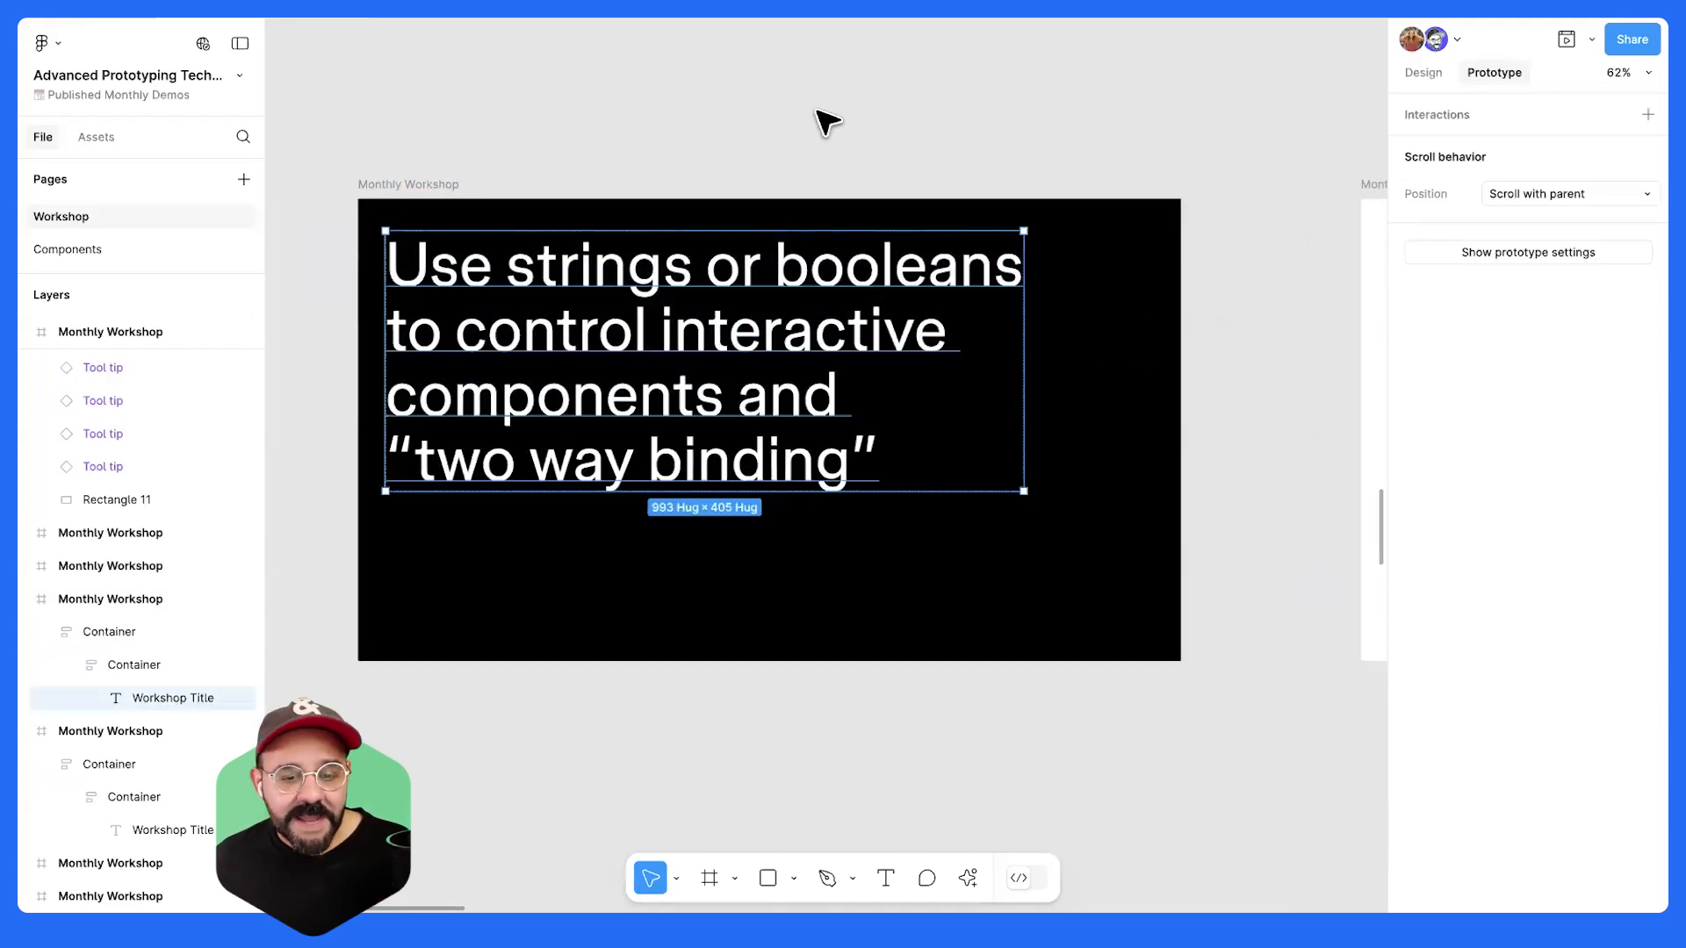
- Look through the slides from the two way binding heading to the completed gallery example in the Finished frame
click(821, 116)
scroll(823, 116, down, 3)
scroll(729, 114, down, 1)
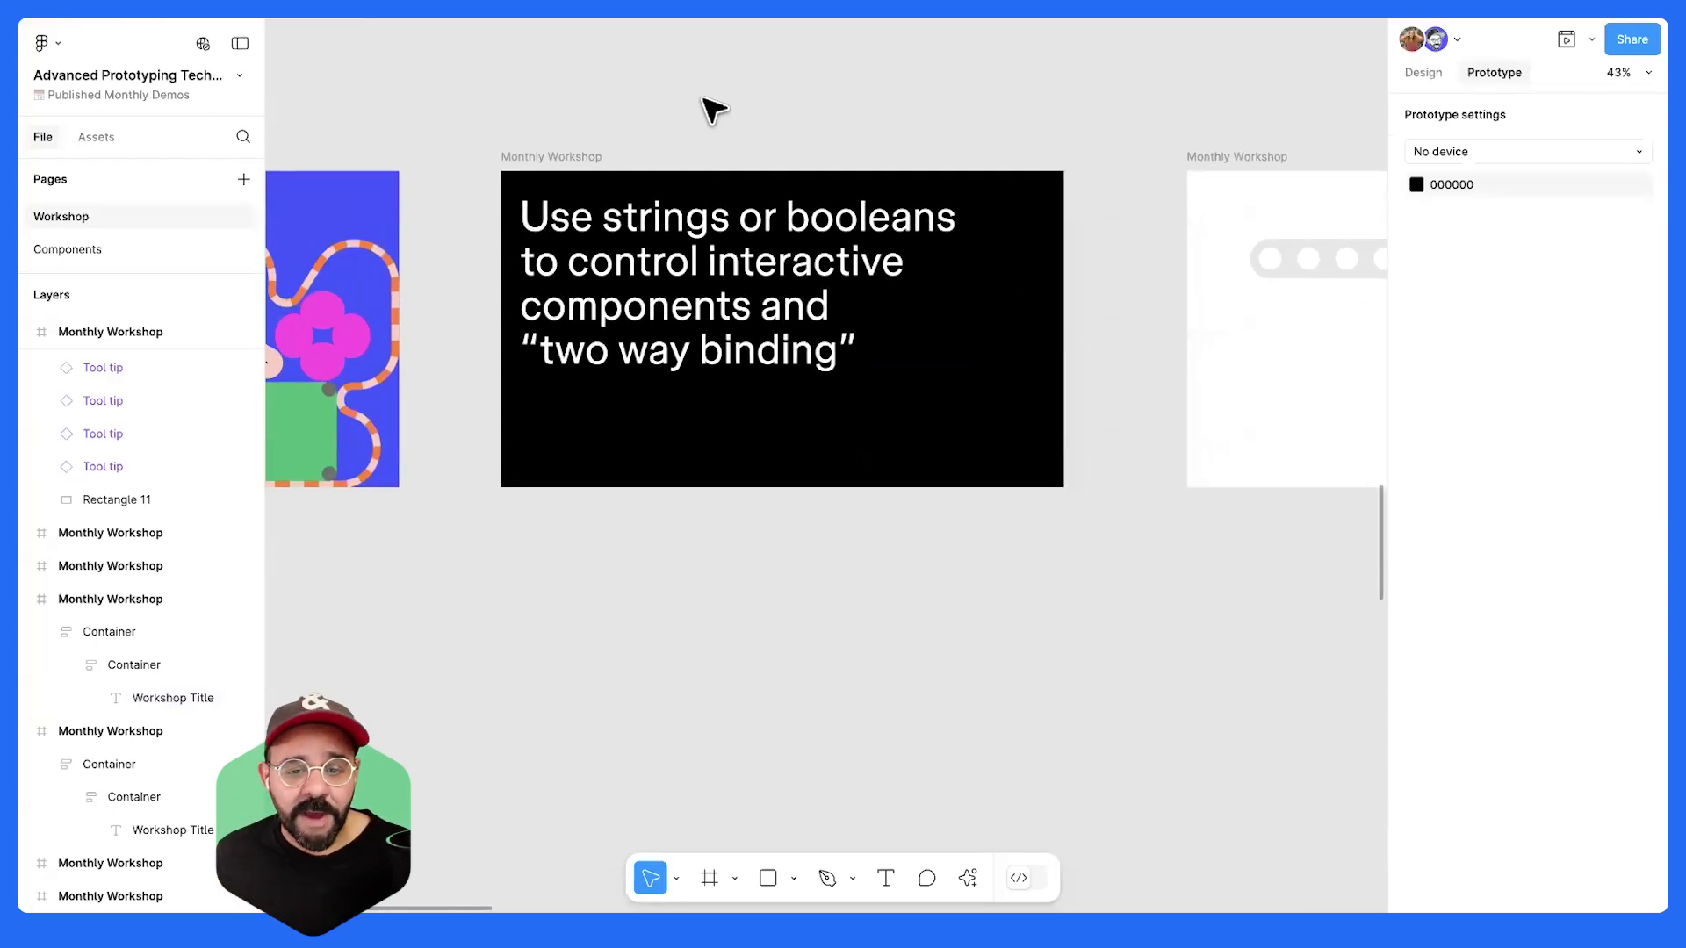
scroll(713, 110, up, 5)
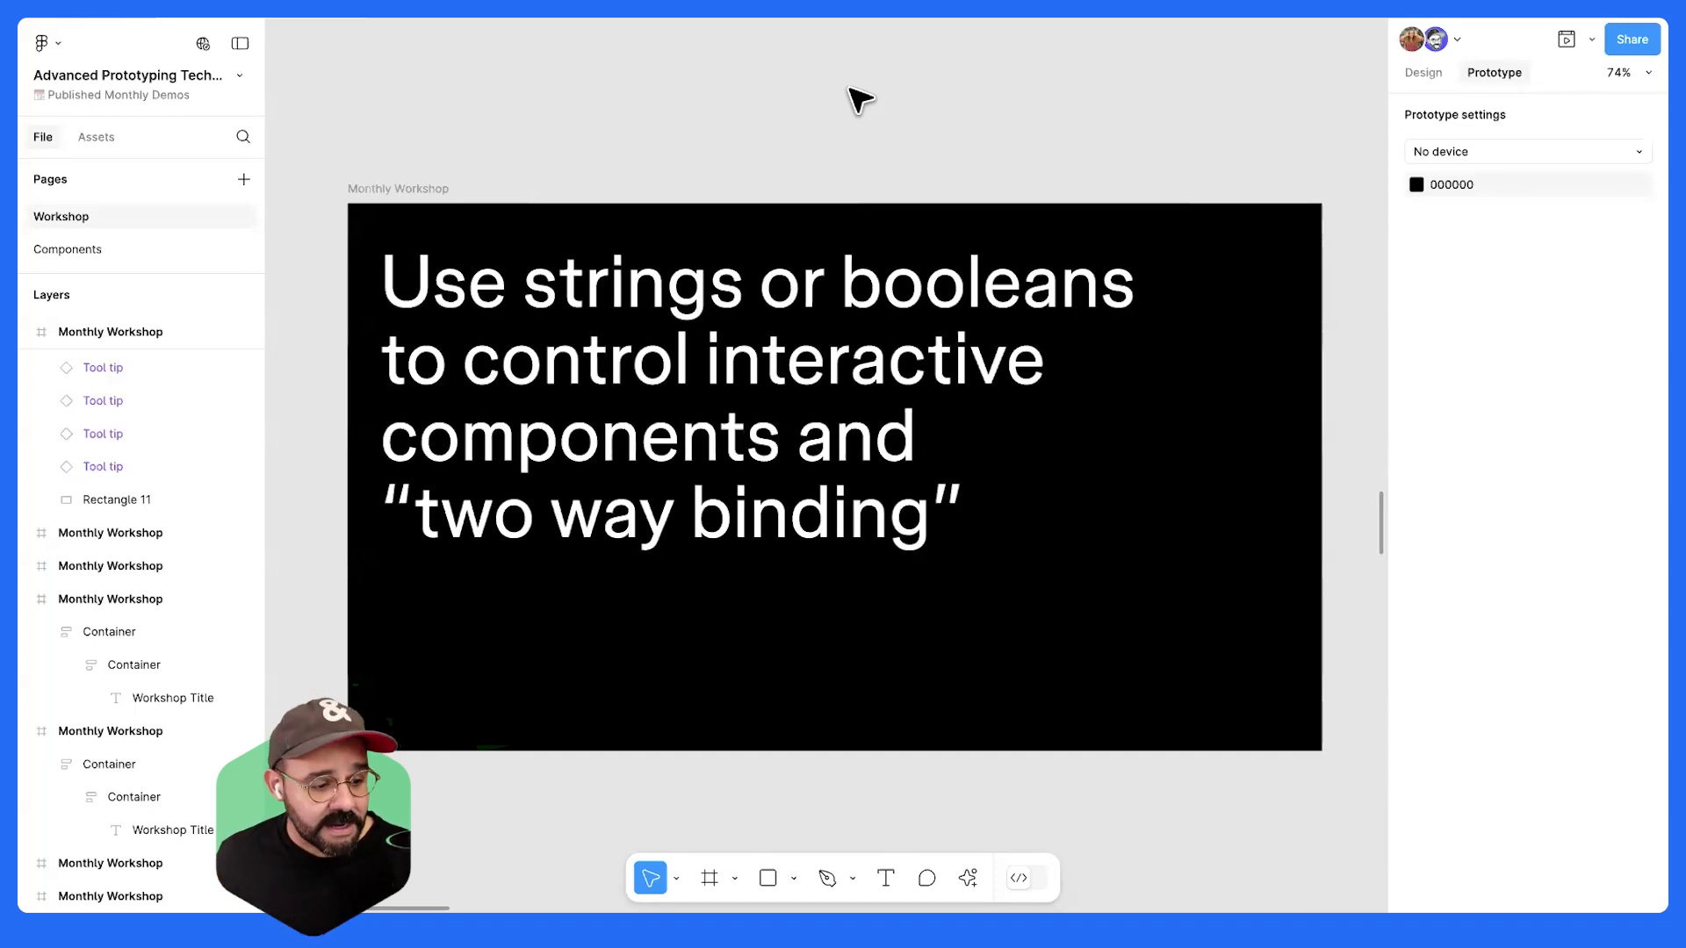
scroll(978, 143, right, 10)
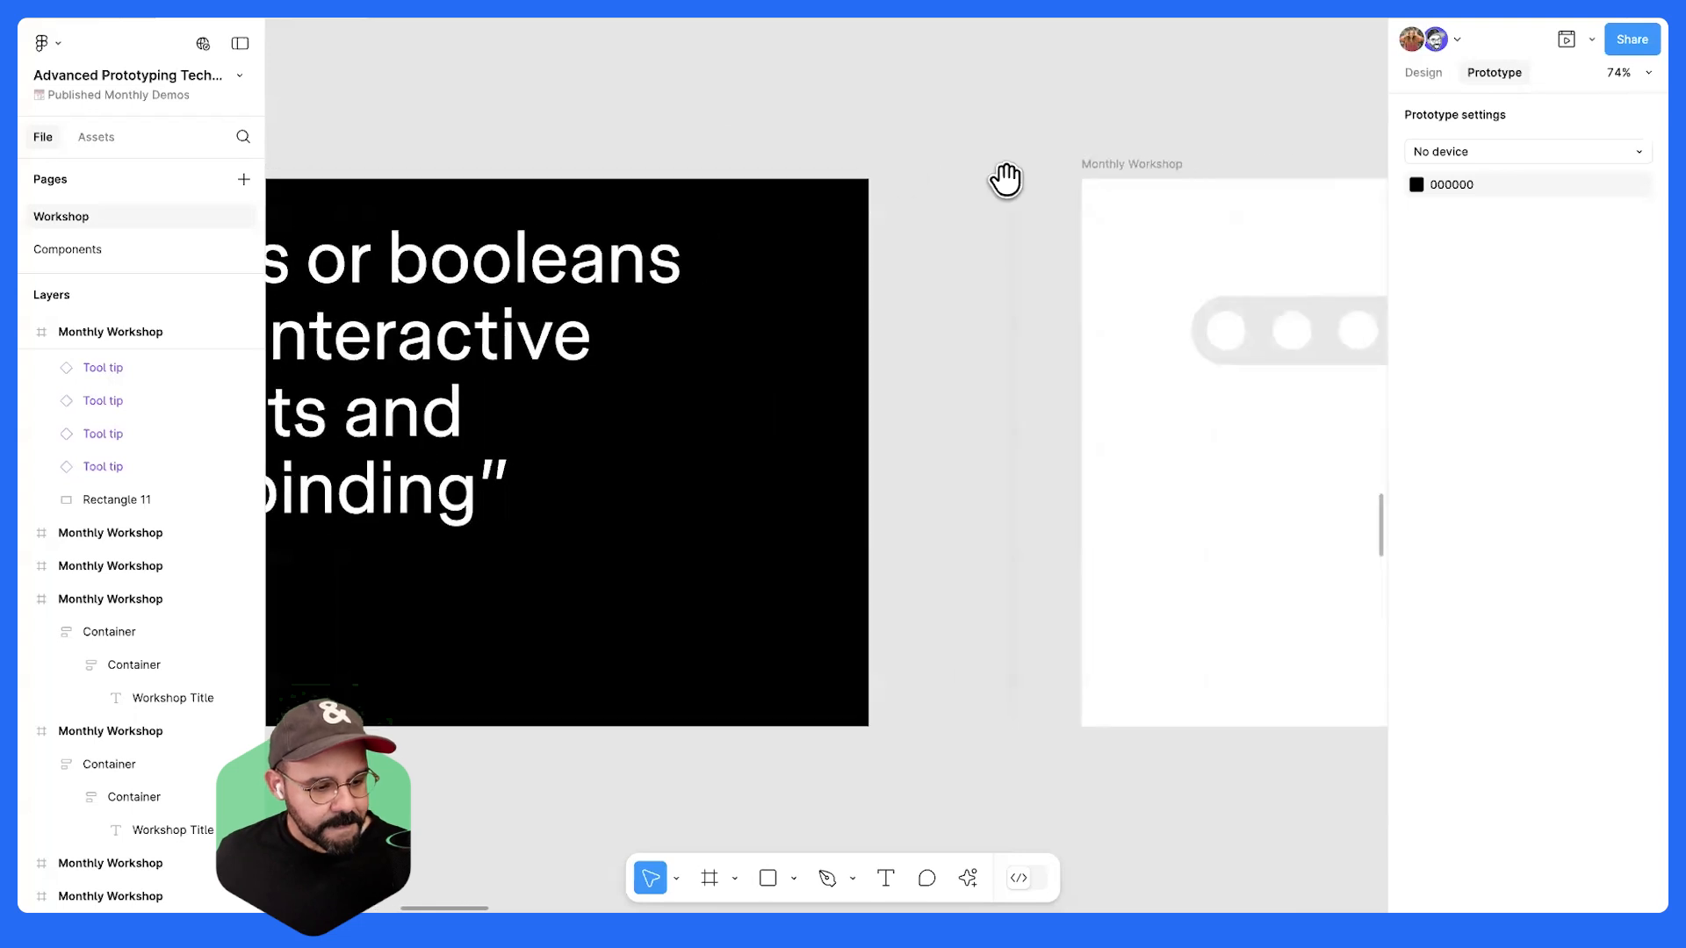
scroll(811, 180, right, 5)
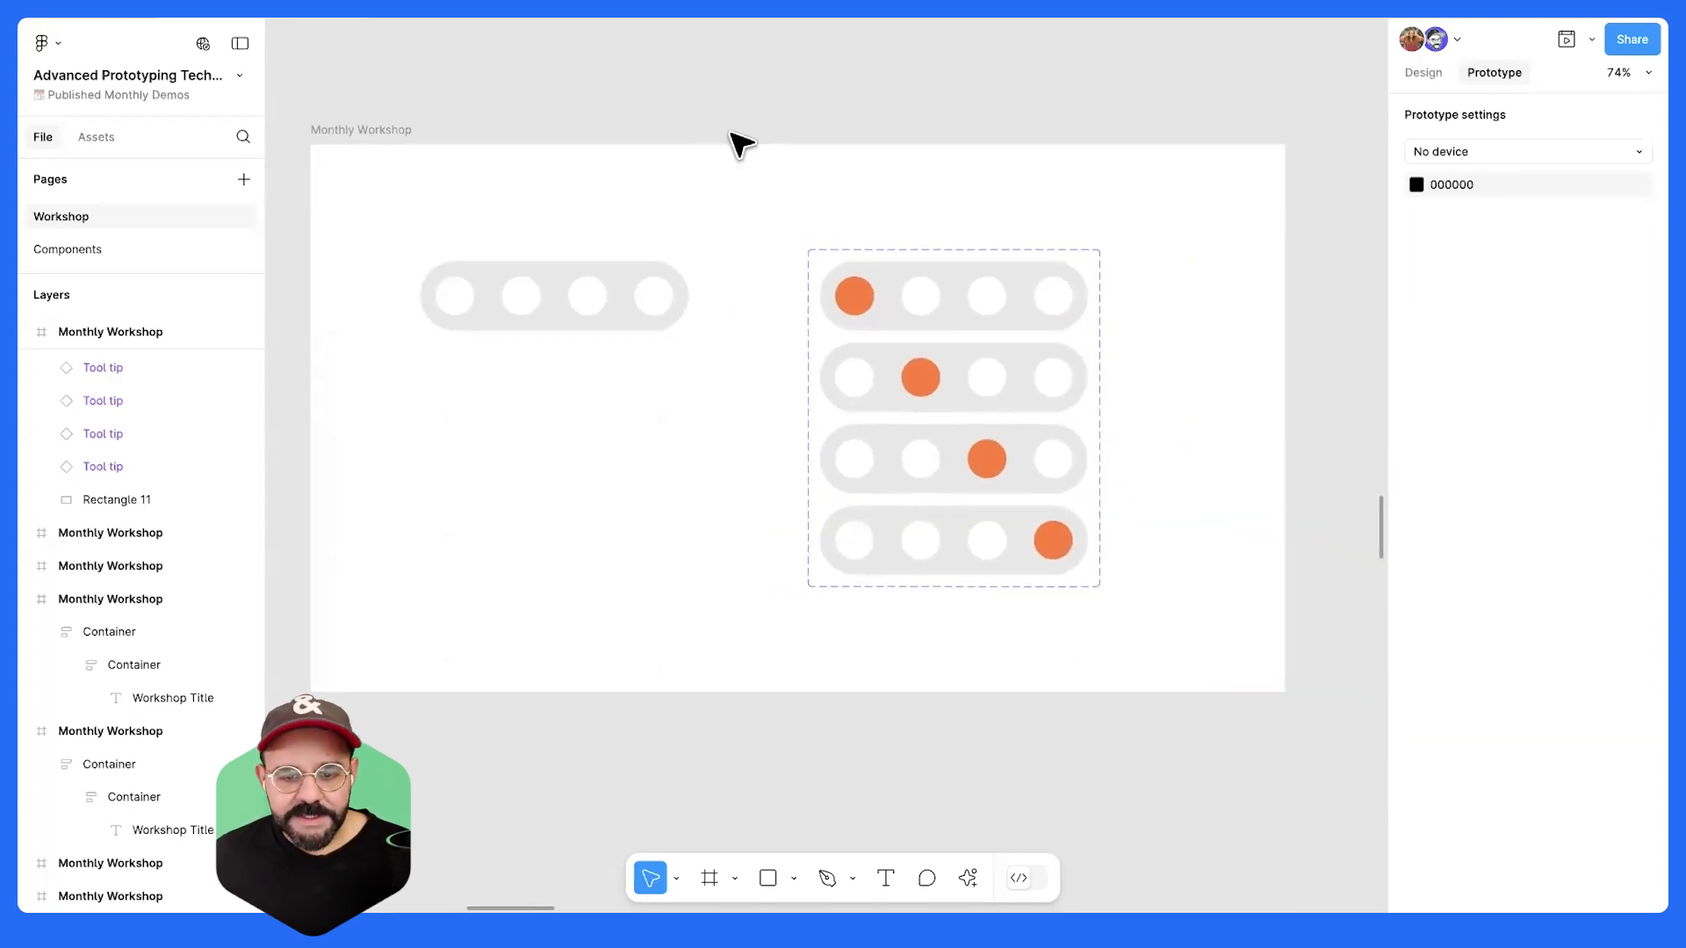
ctrl+scroll(745, 131, down, 10)
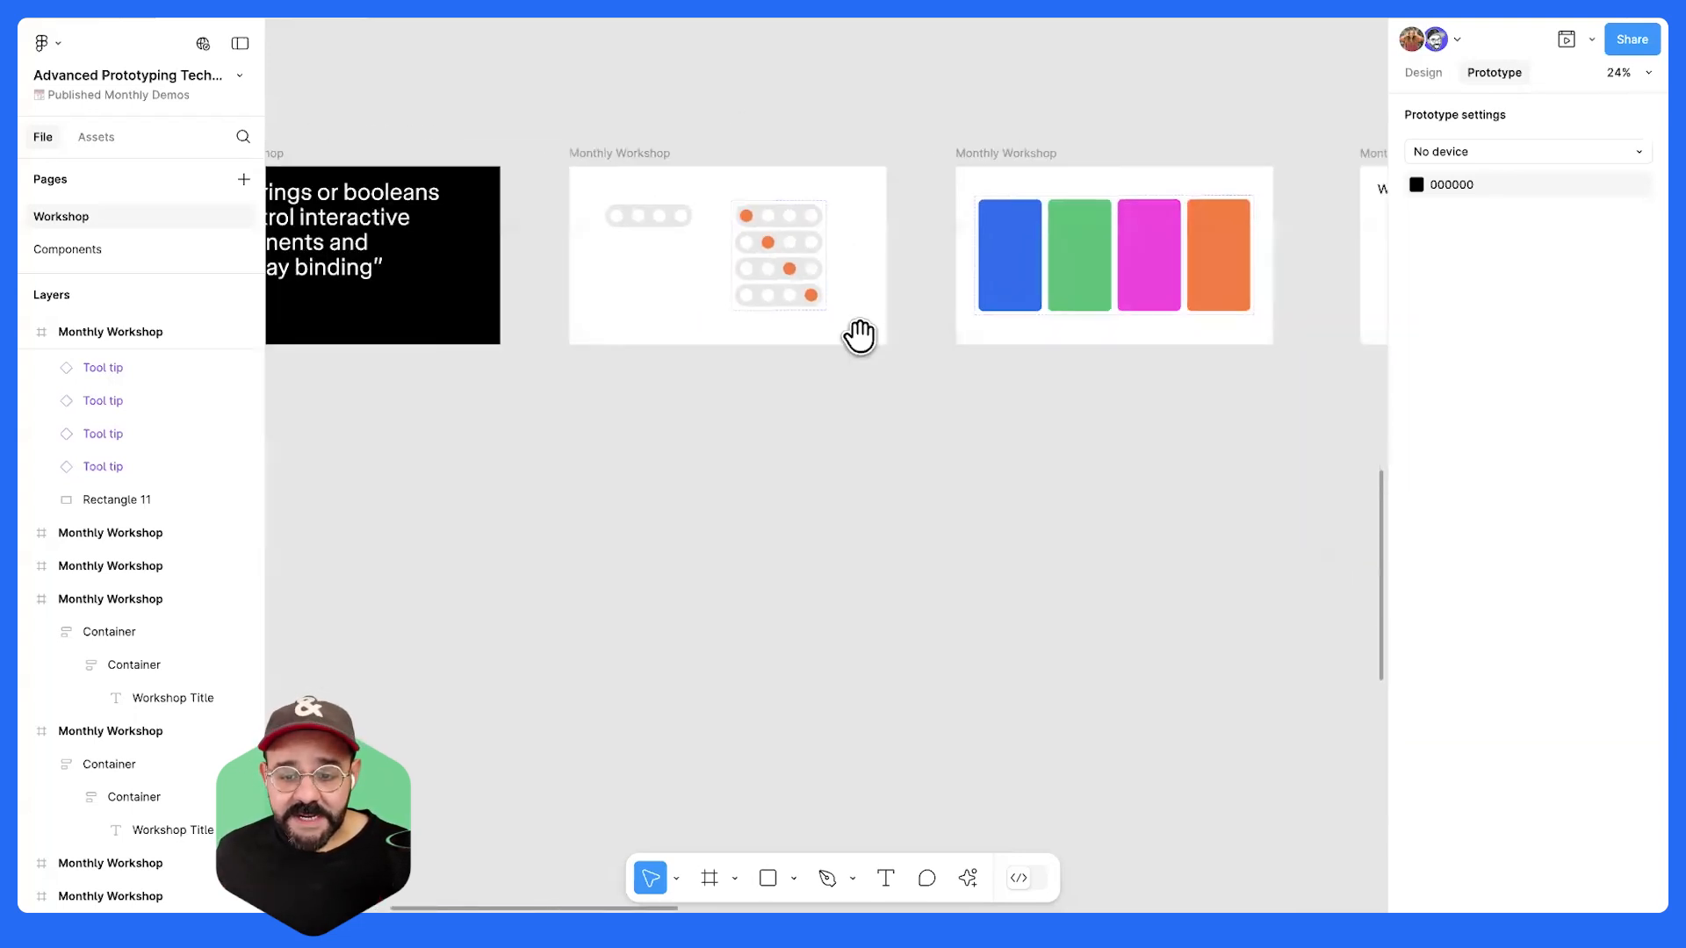
scroll(858, 331, right, 10)
scroll(966, 308, right, 5)
scroll(873, 331, right, 2)
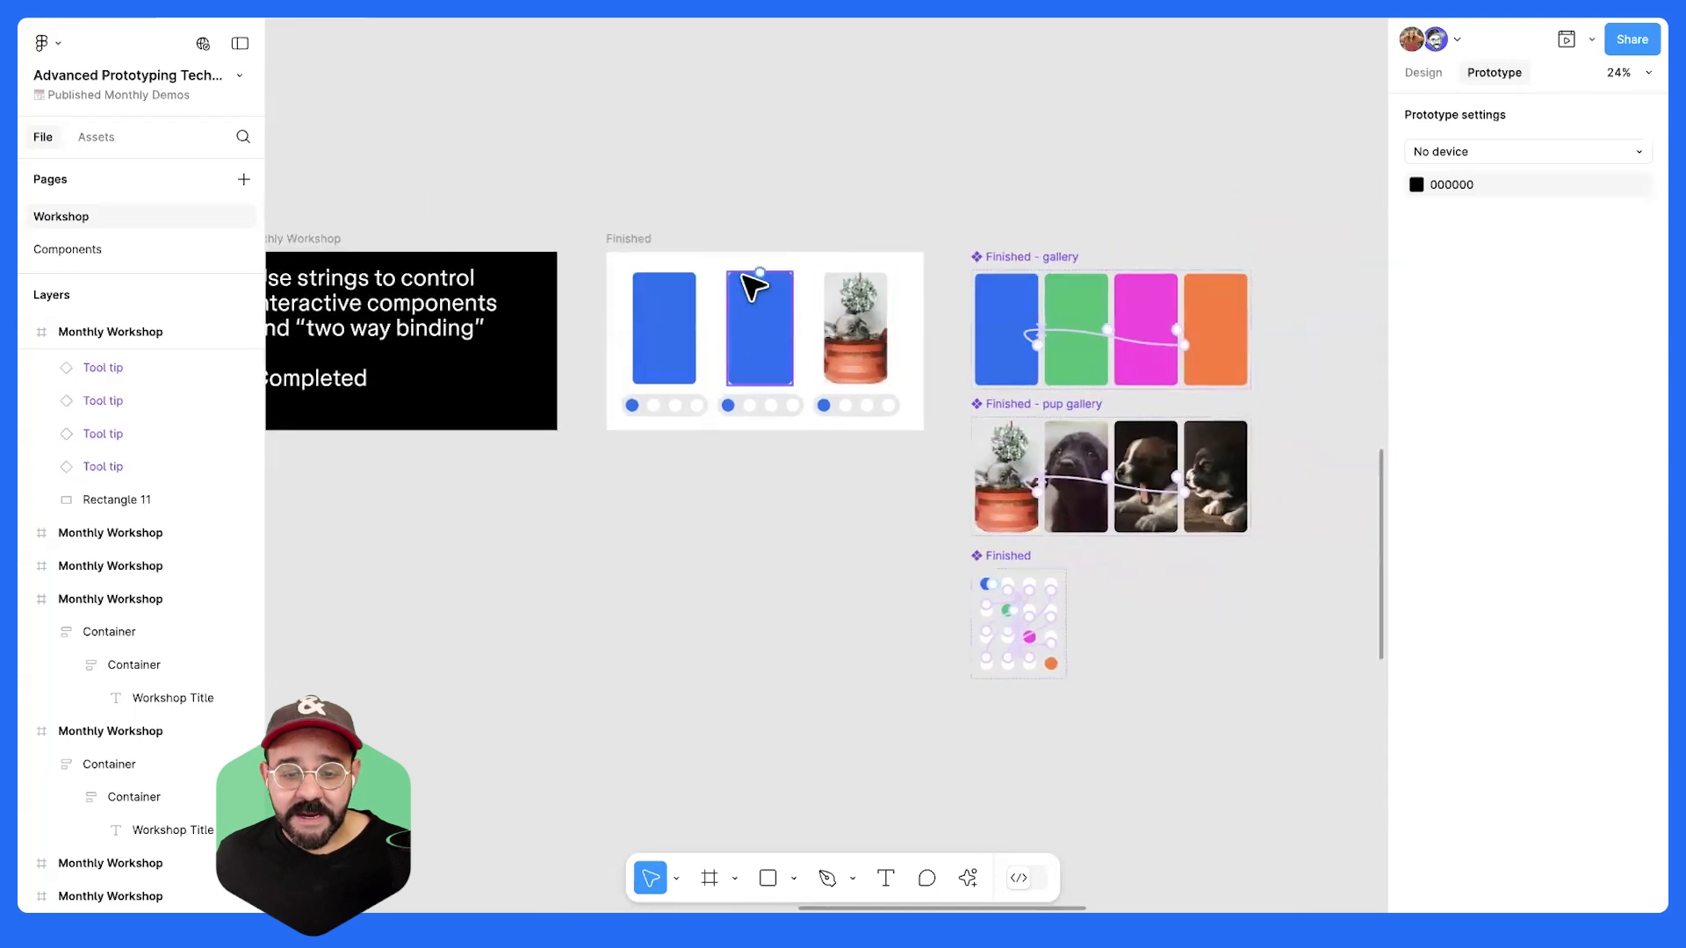
scroll(752, 282, up, 8)
mouse_move(645, 268)
mouse_down()
mouse_move(760, 251)
mouse_move(632, 242)
mouse_up()
scroll(723, 250, down, 3)
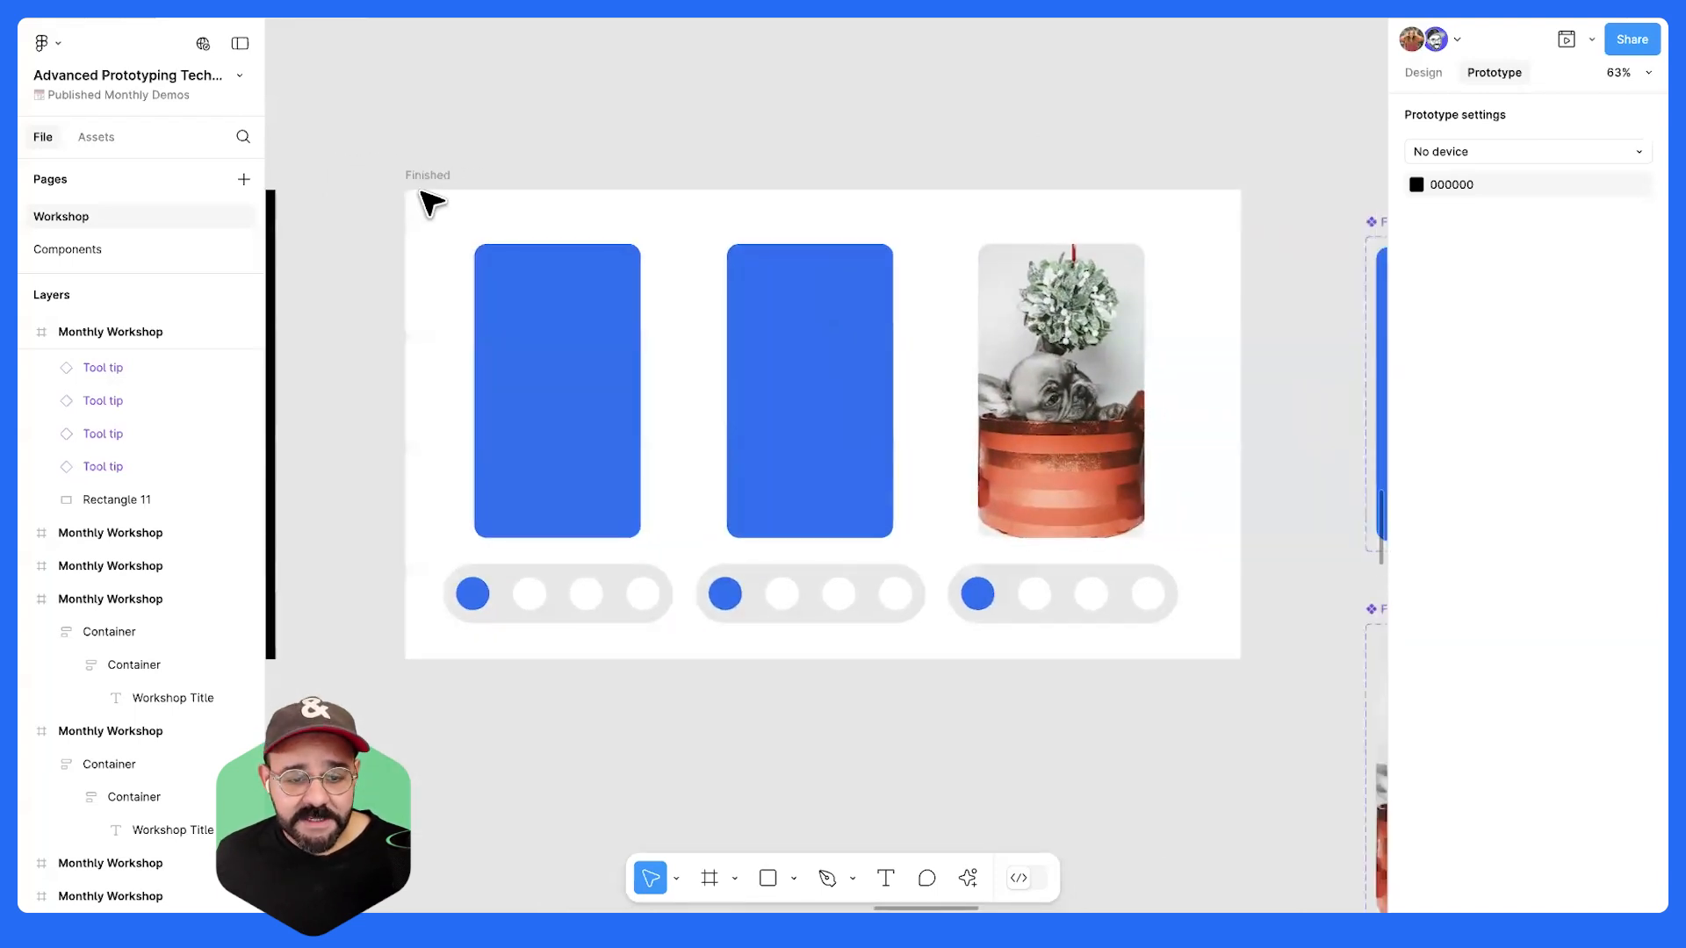
- Preview the Finished frame inline and enlarge the preview so all three galleries are shown
click(427, 178)
key(shift+space)
drag(677, 357, 507, 145)
drag(858, 474, 1314, 729)
- Test the dot controls under the first and second colour galleries in the preview
click(456, 650)
click(520, 647)
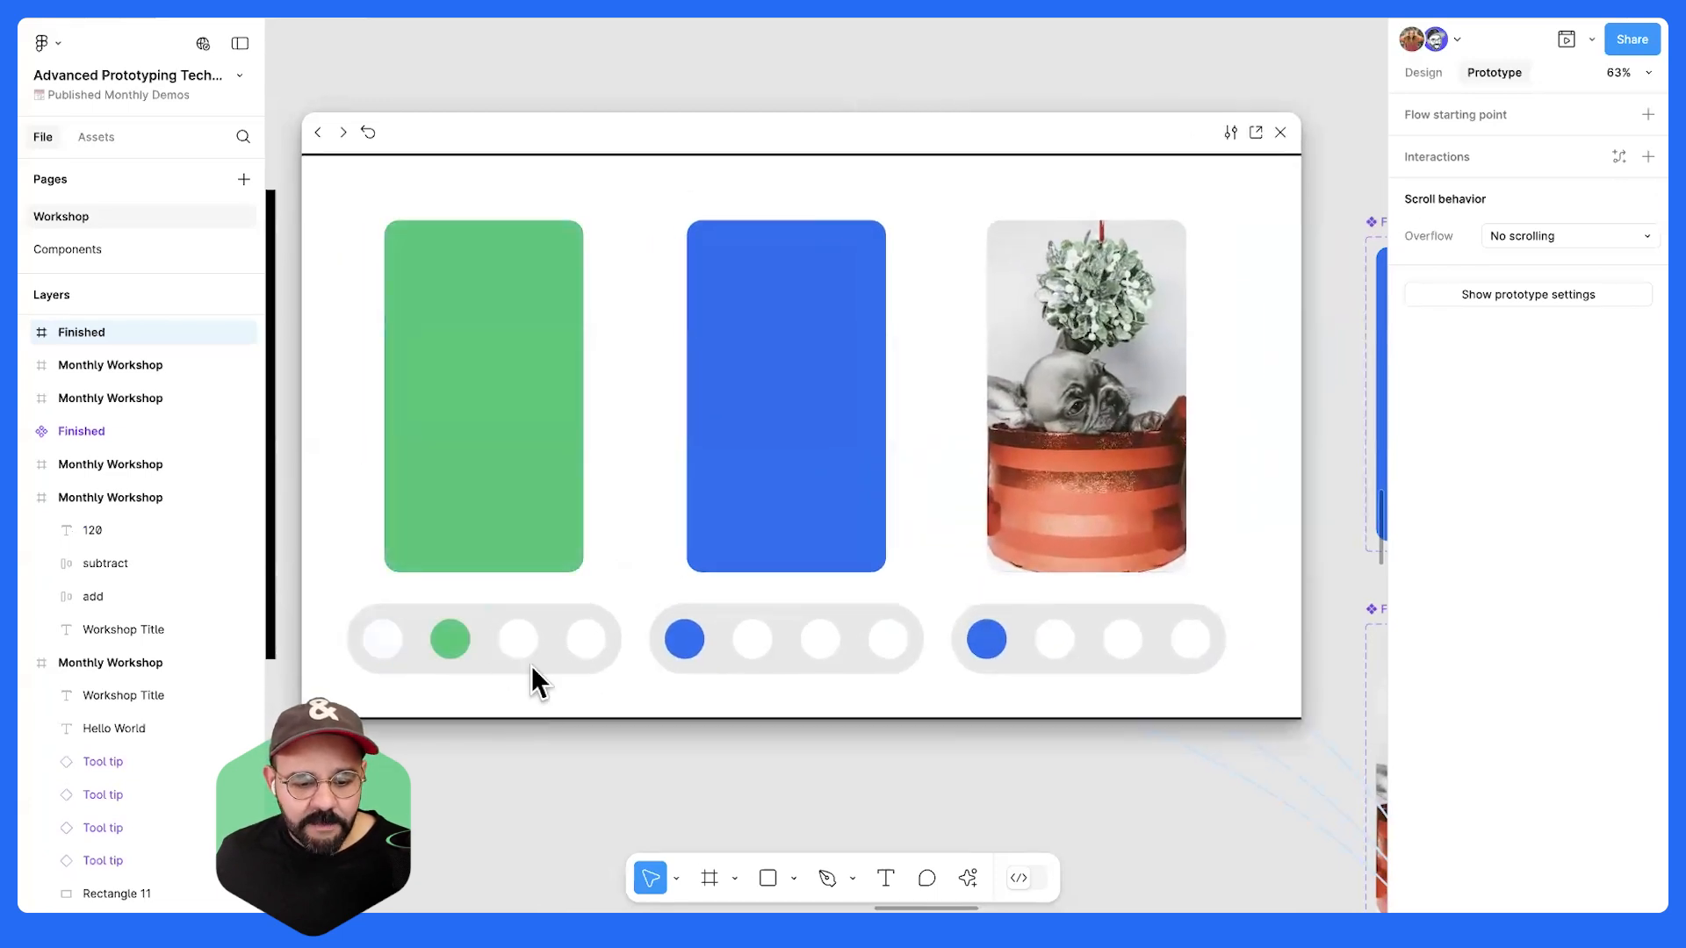
click(583, 651)
click(520, 646)
click(450, 641)
click(820, 649)
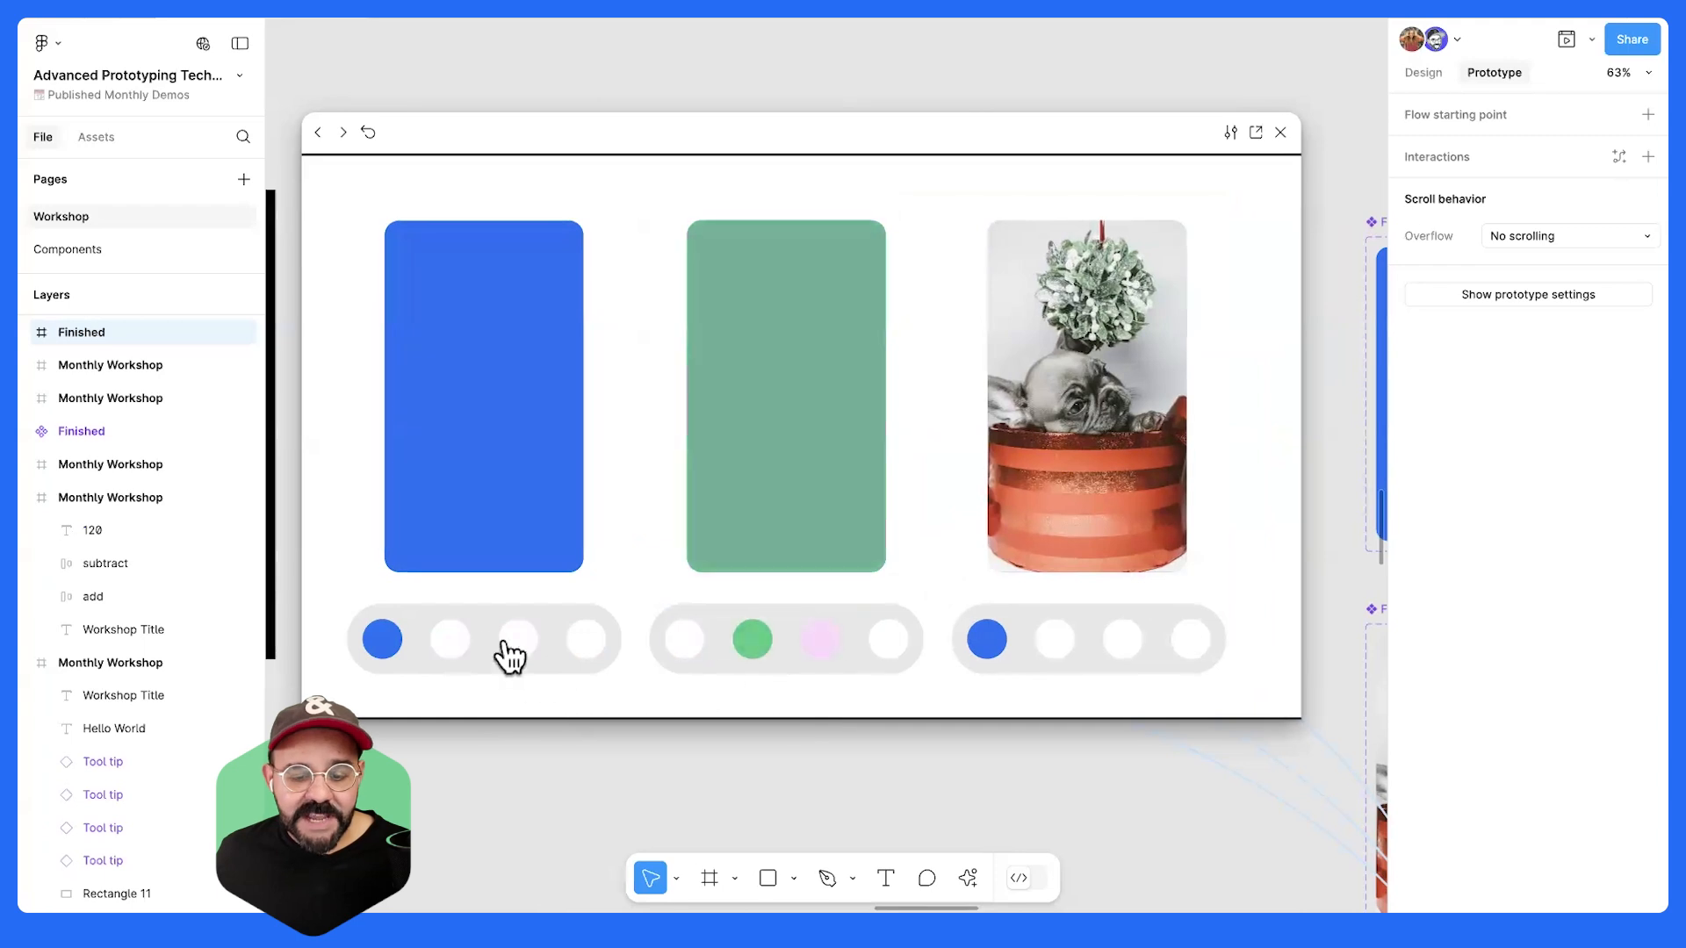
click(507, 646)
click(509, 654)
click(449, 649)
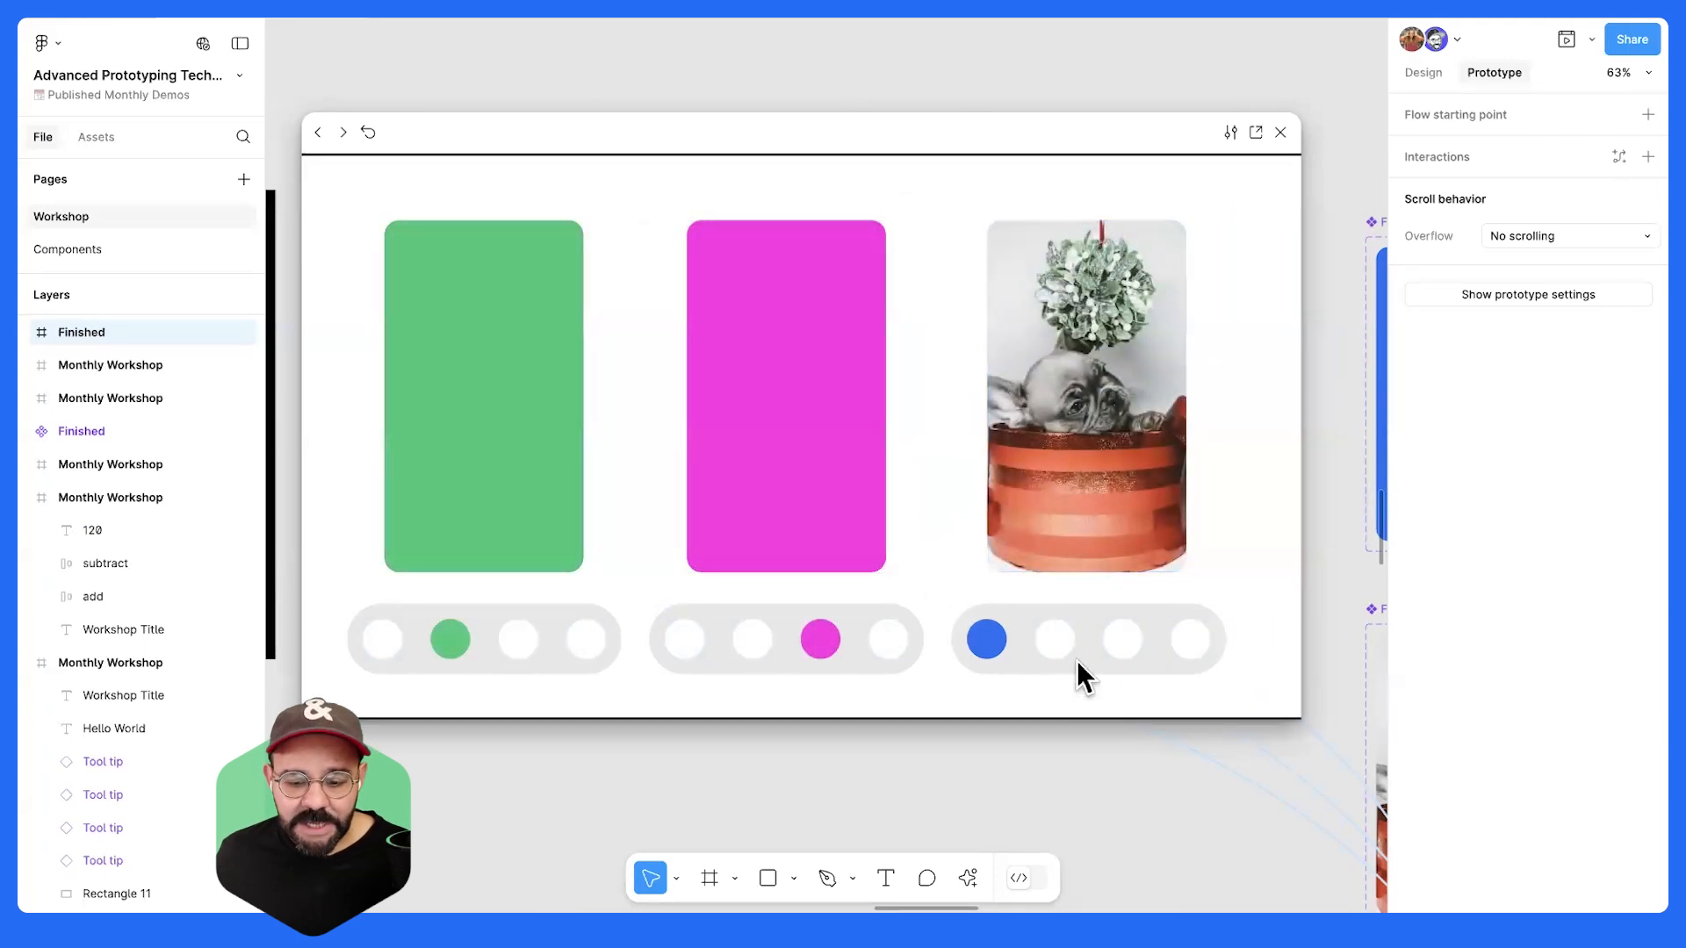
- Test the dot controls of the puppy photo gallery, going forward through its images and back to the first
click(1069, 654)
click(1133, 653)
click(1191, 647)
click(1035, 636)
click(986, 666)
click(1053, 660)
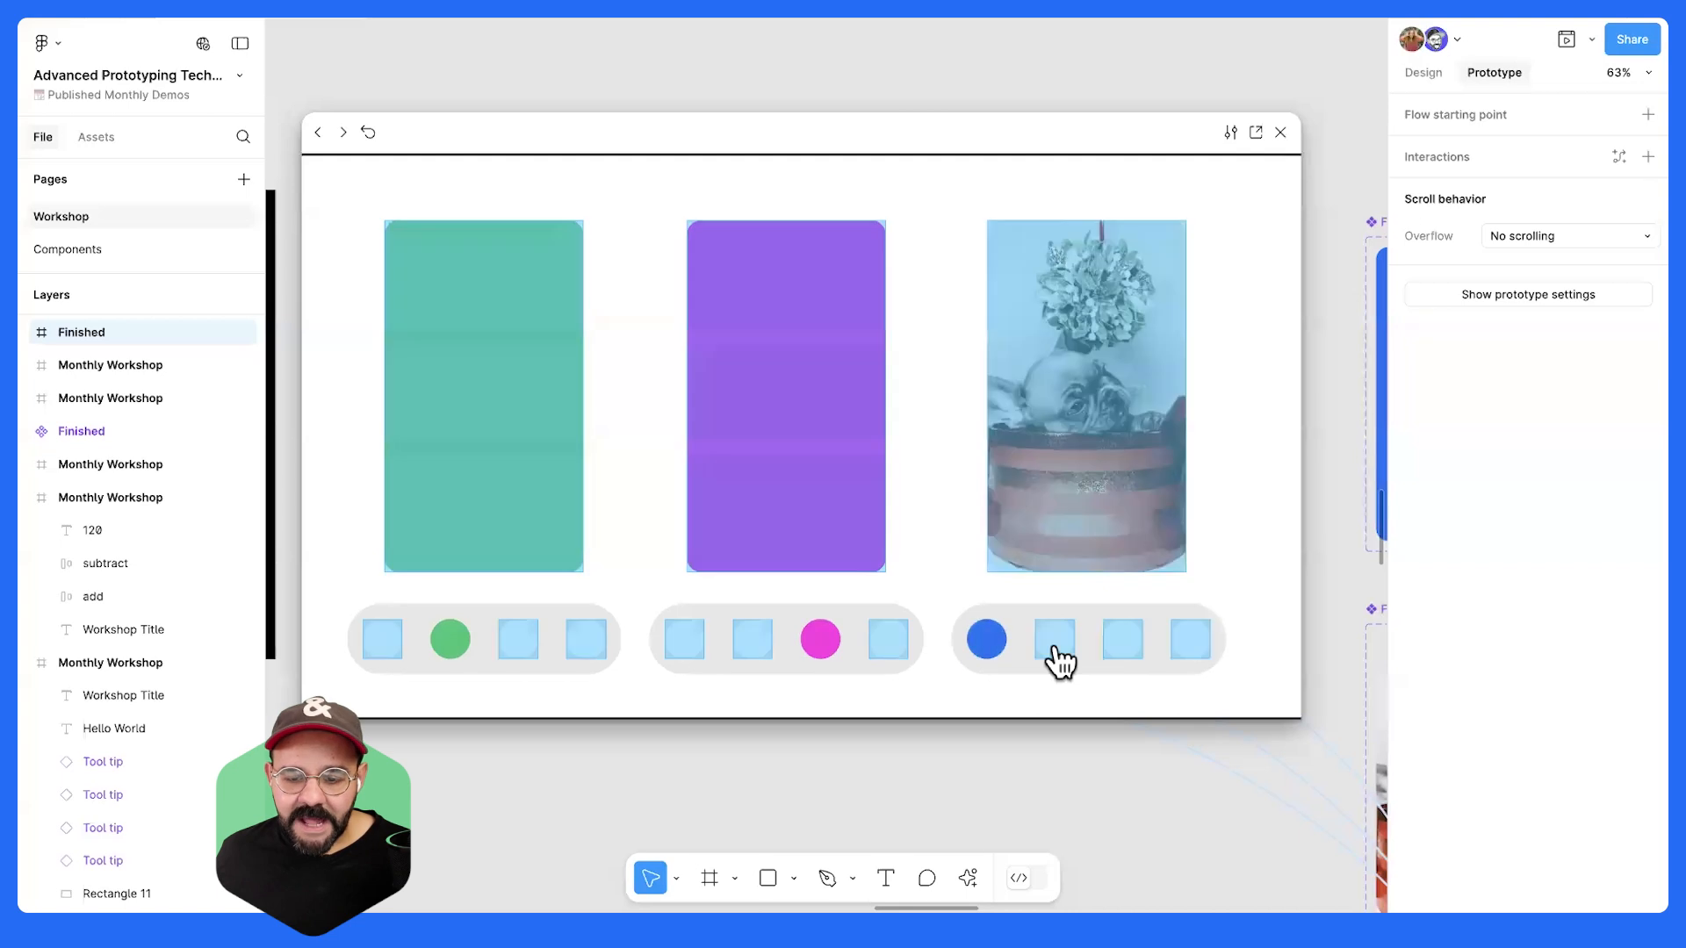
click(1125, 655)
click(1183, 638)
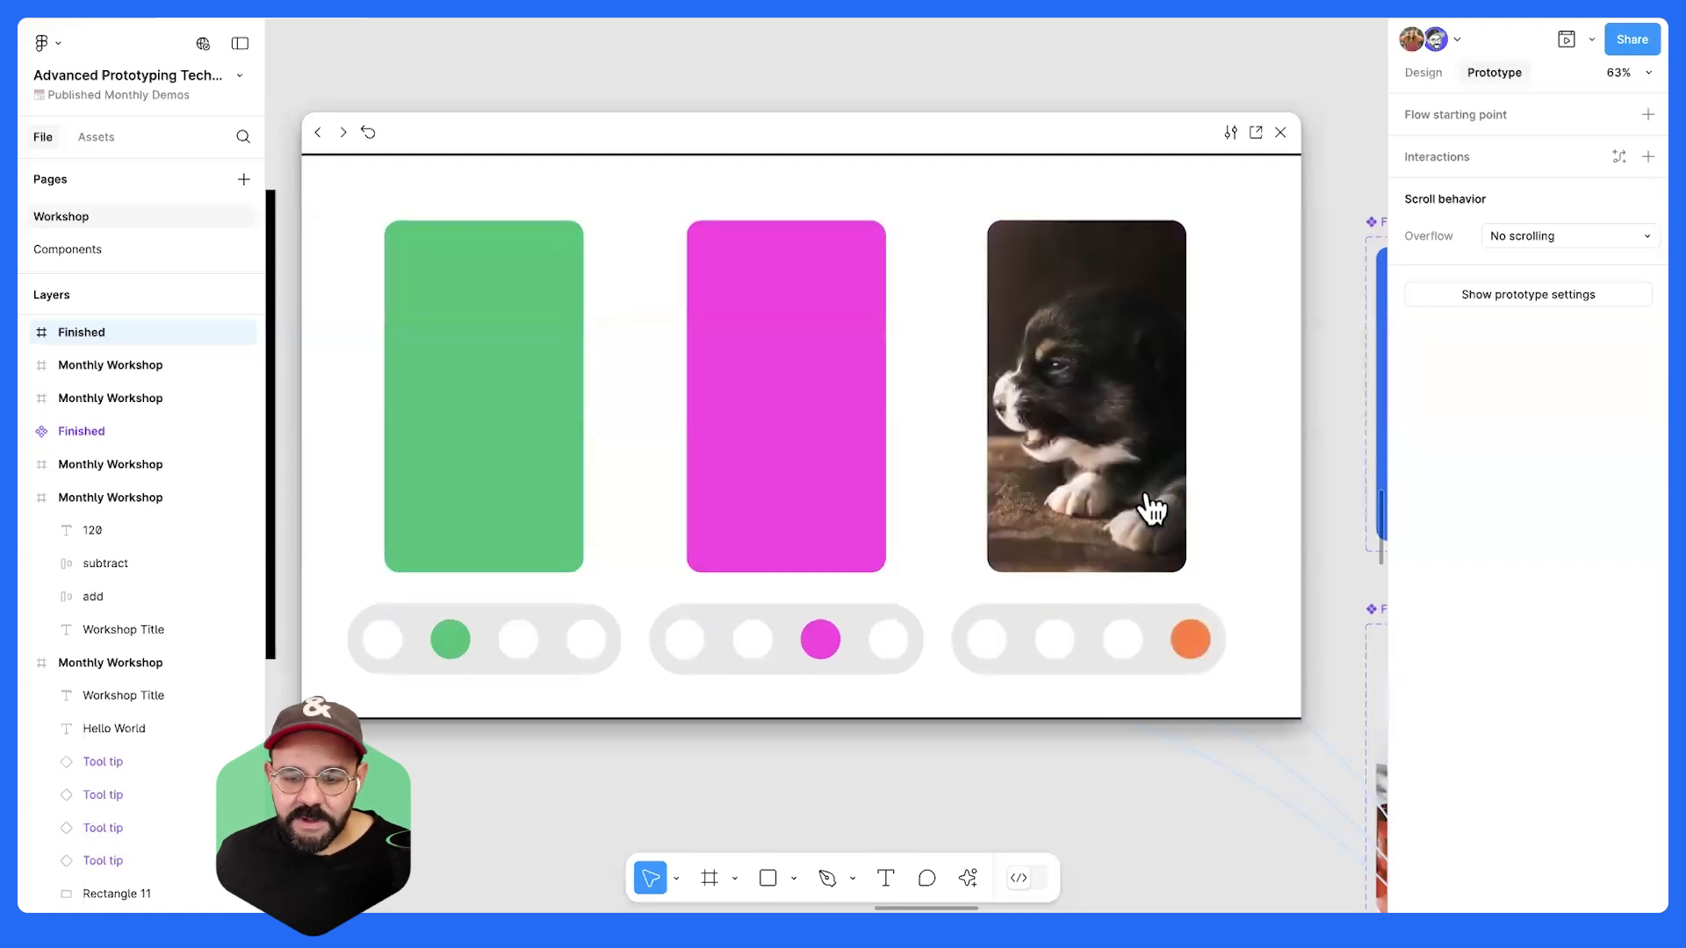
click(1122, 647)
click(1064, 645)
click(996, 645)
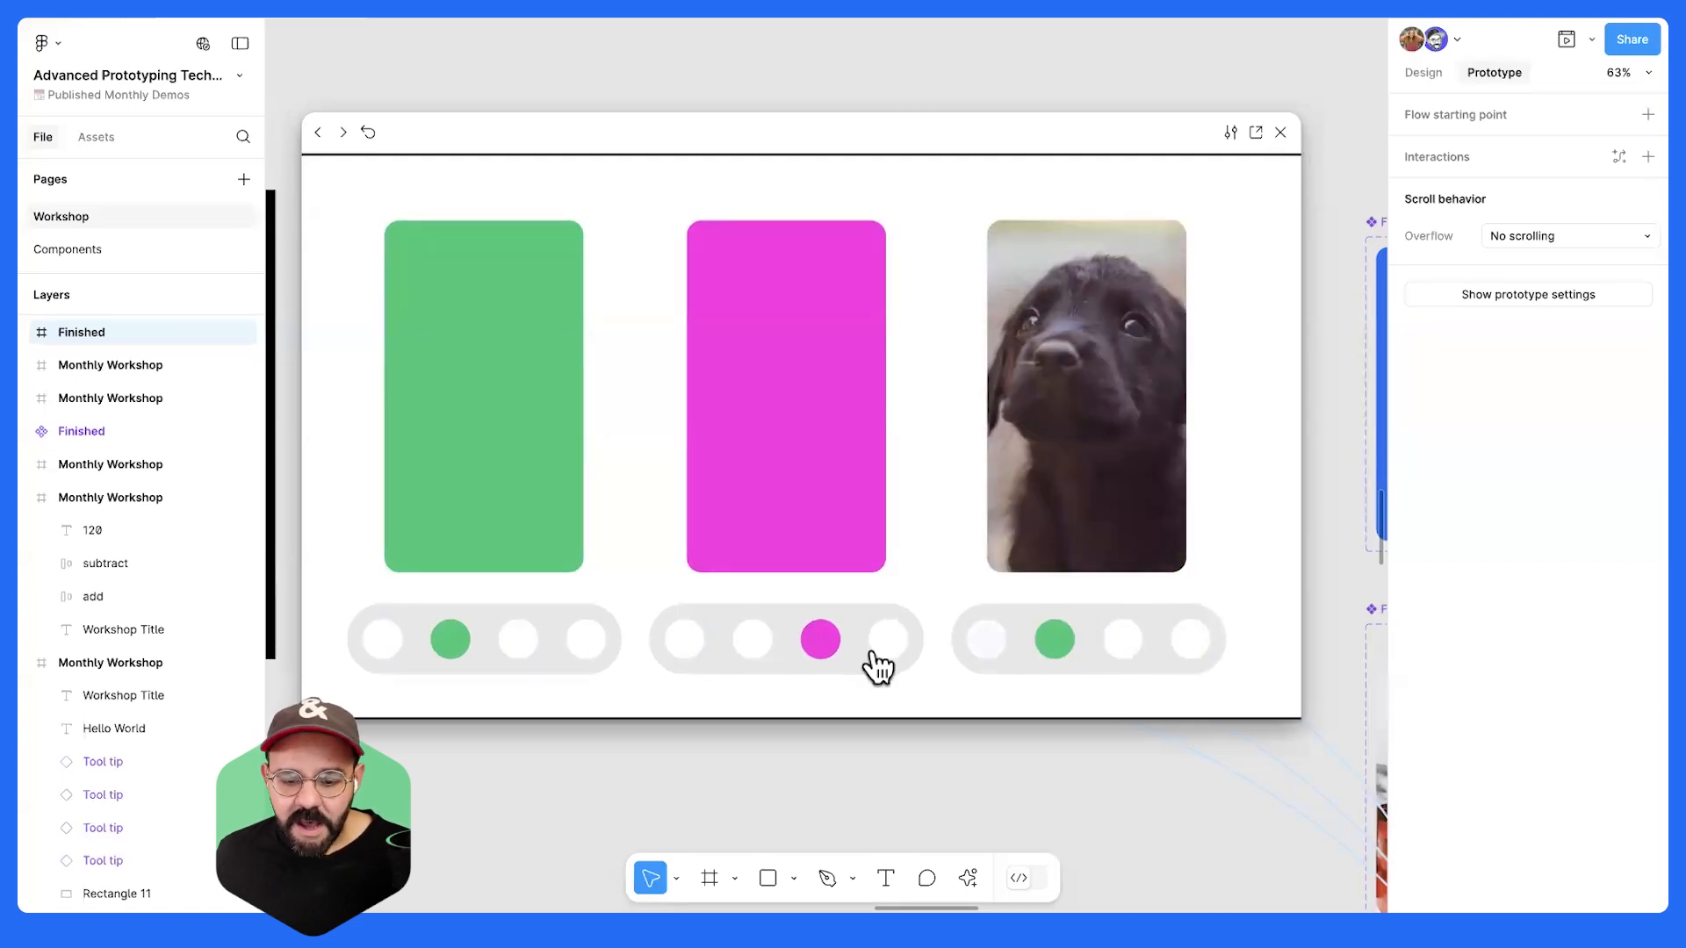
- Return the second and first colour galleries to the blue card using their dots
click(875, 650)
click(684, 645)
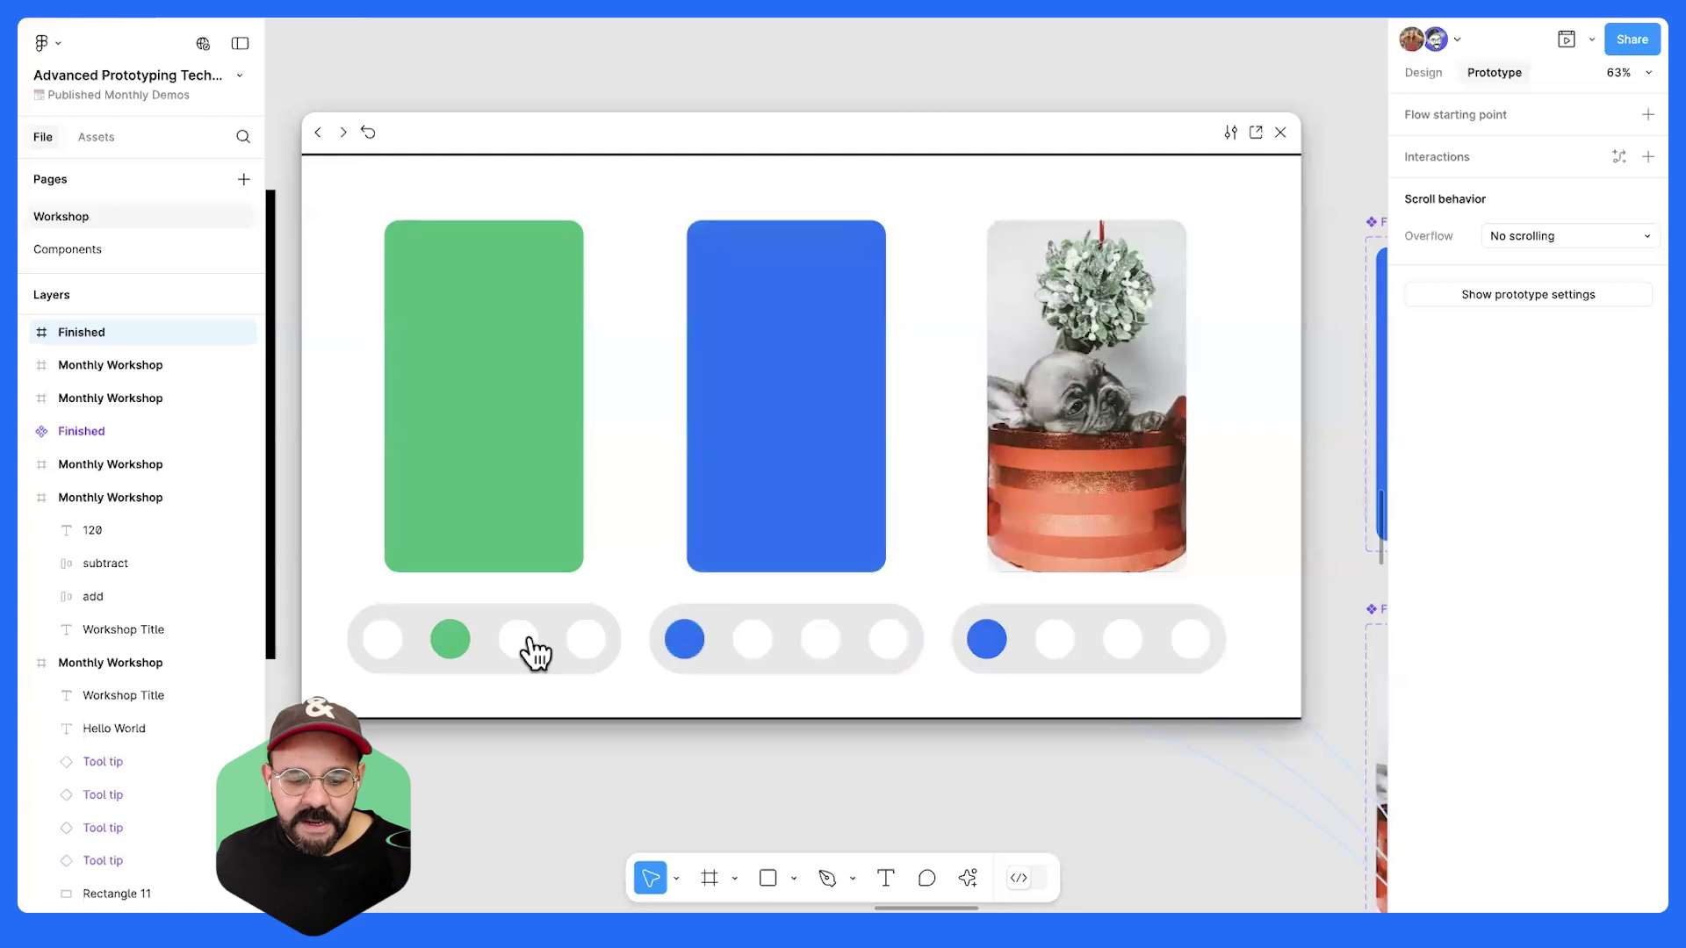
click(527, 647)
click(402, 639)
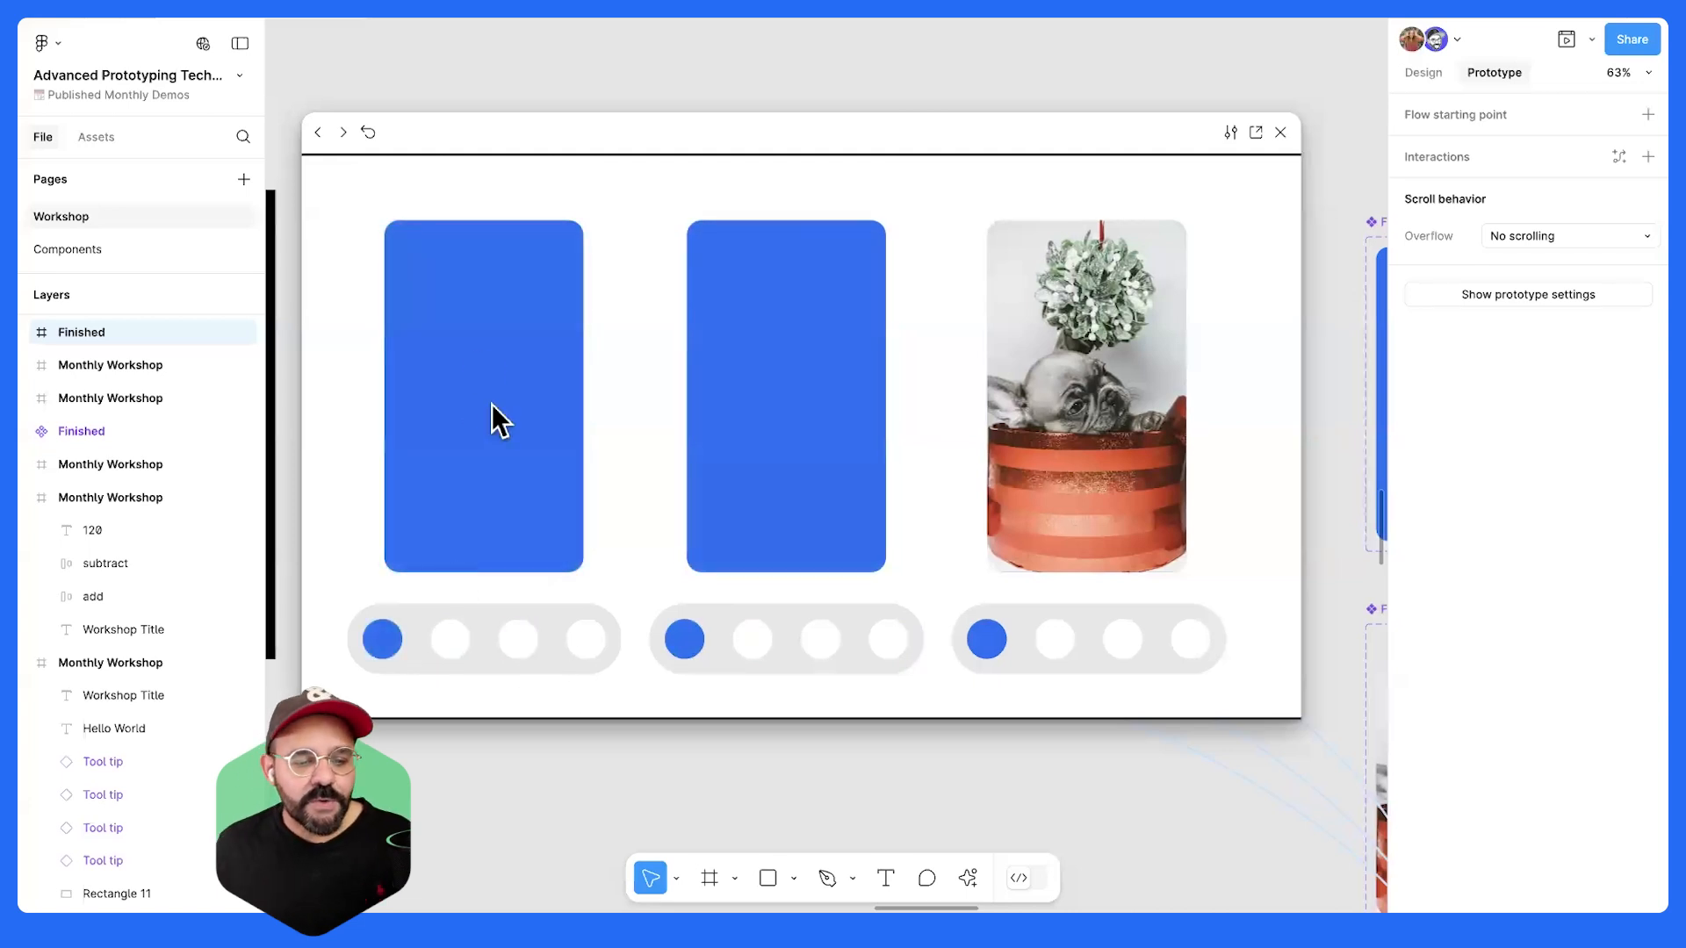
- Cycle through the first and second colour galleries by activating their cards instead of the dots
click(537, 507)
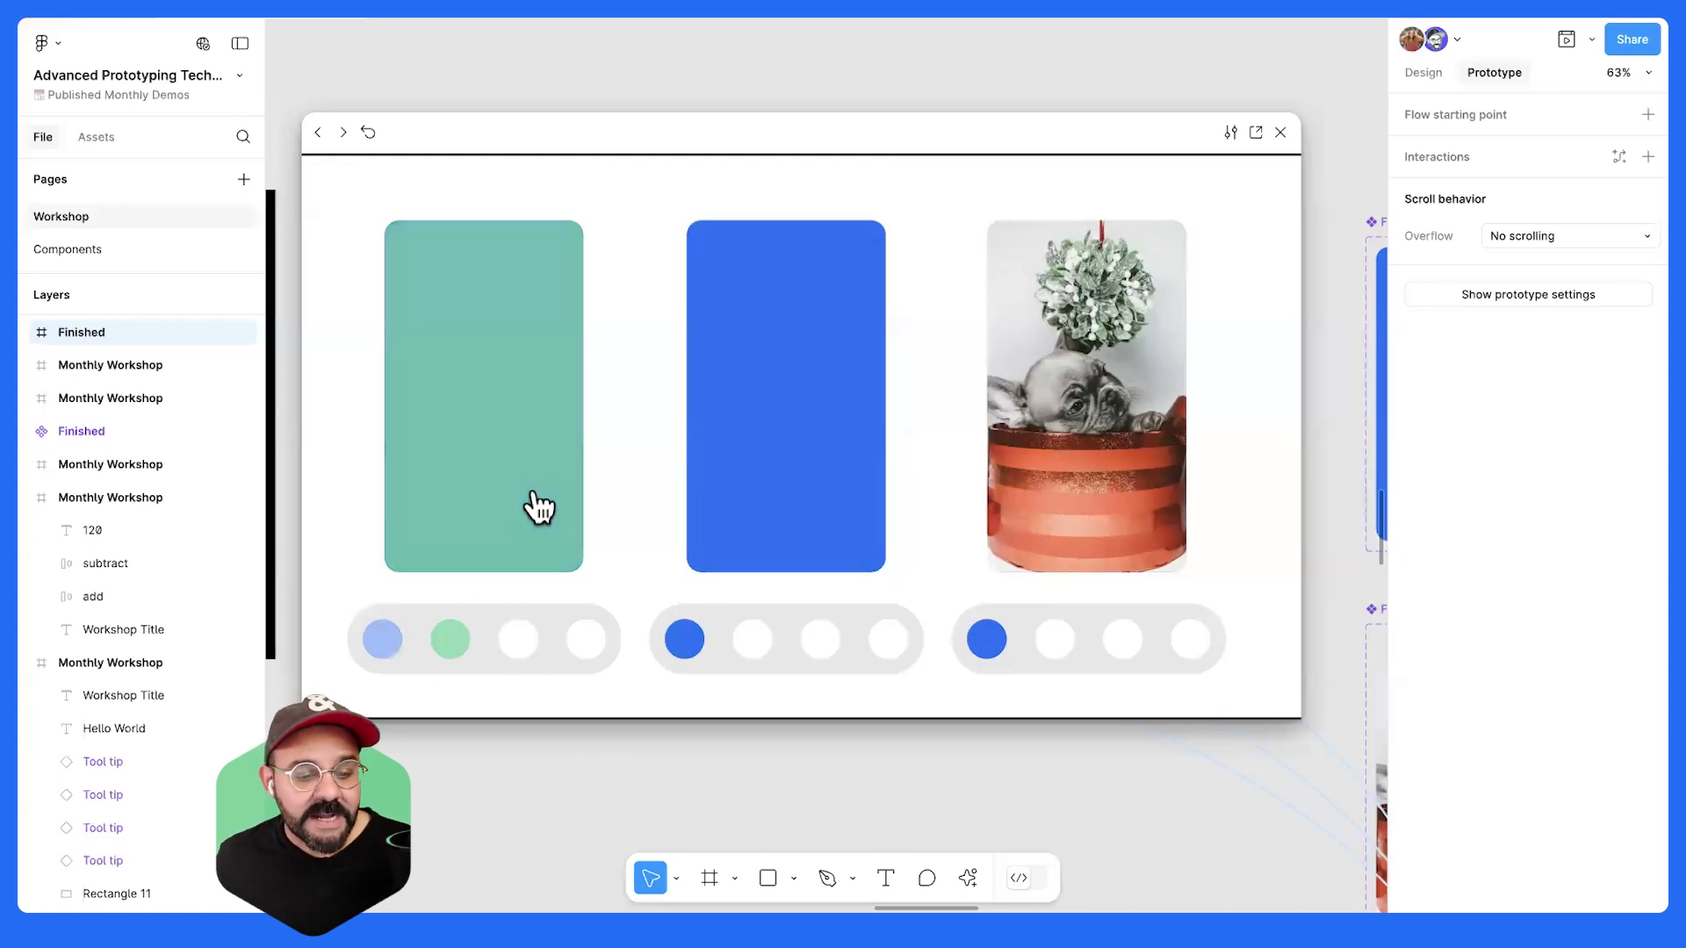
click(503, 425)
click(503, 427)
click(837, 406)
click(839, 406)
click(839, 405)
click(835, 403)
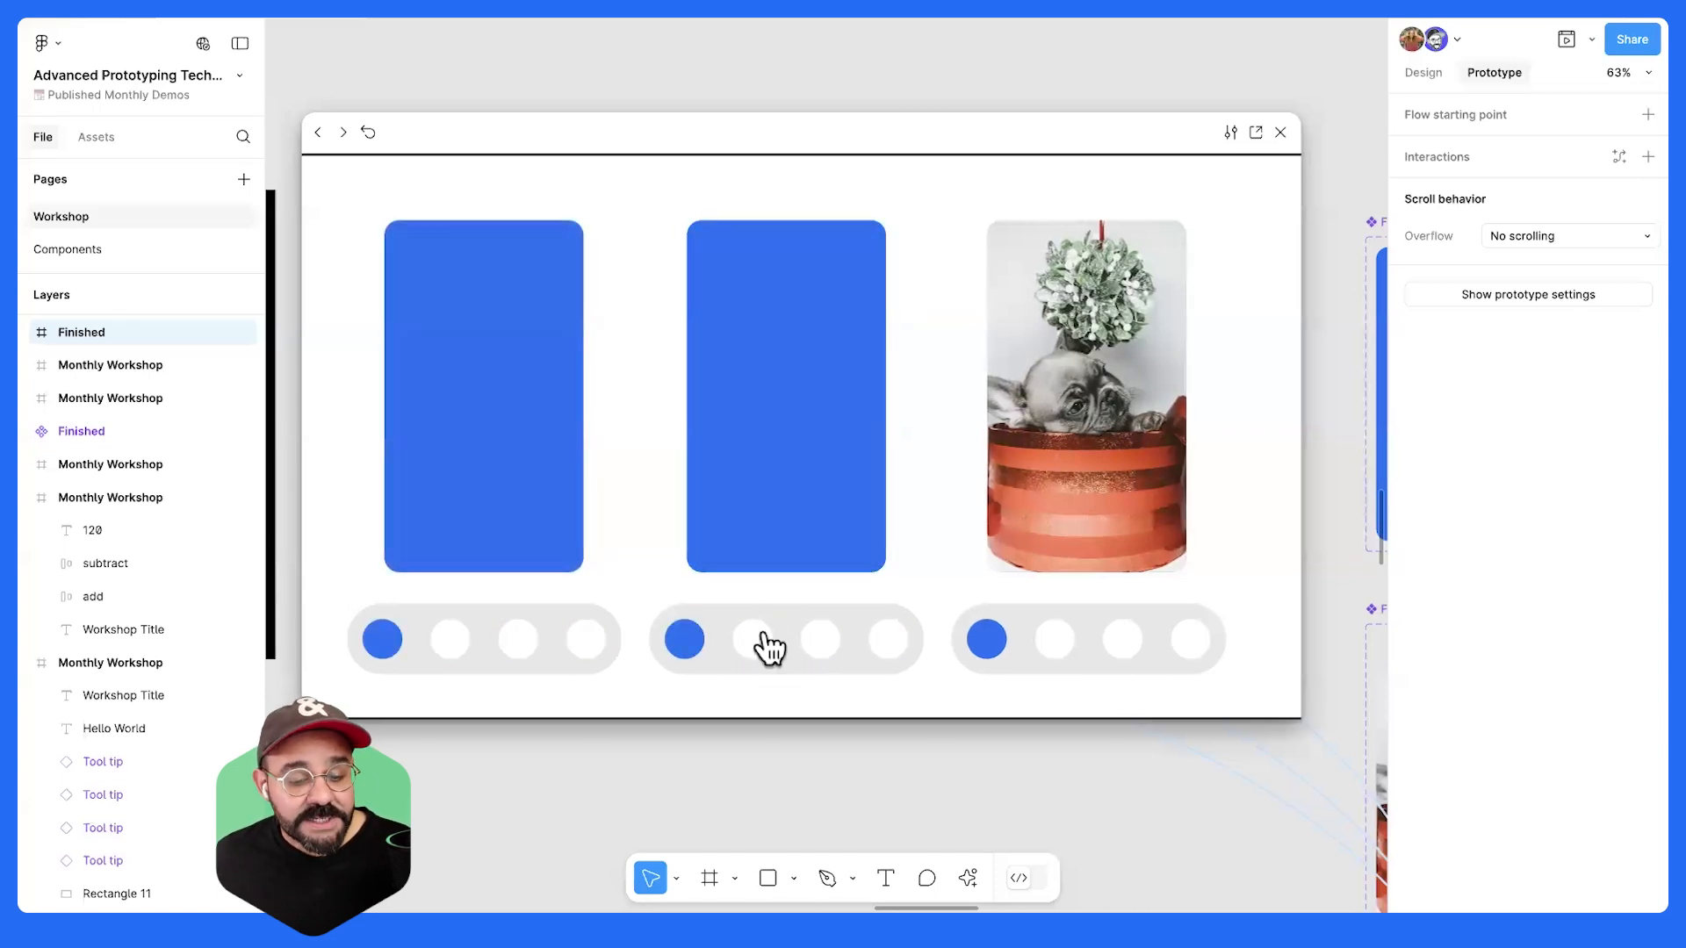
- Cycle through the puppy photo gallery by activating the image itself
click(1152, 414)
click(1152, 415)
click(1152, 414)
click(1152, 412)
click(1151, 415)
click(1149, 414)
click(1149, 415)
click(1148, 414)
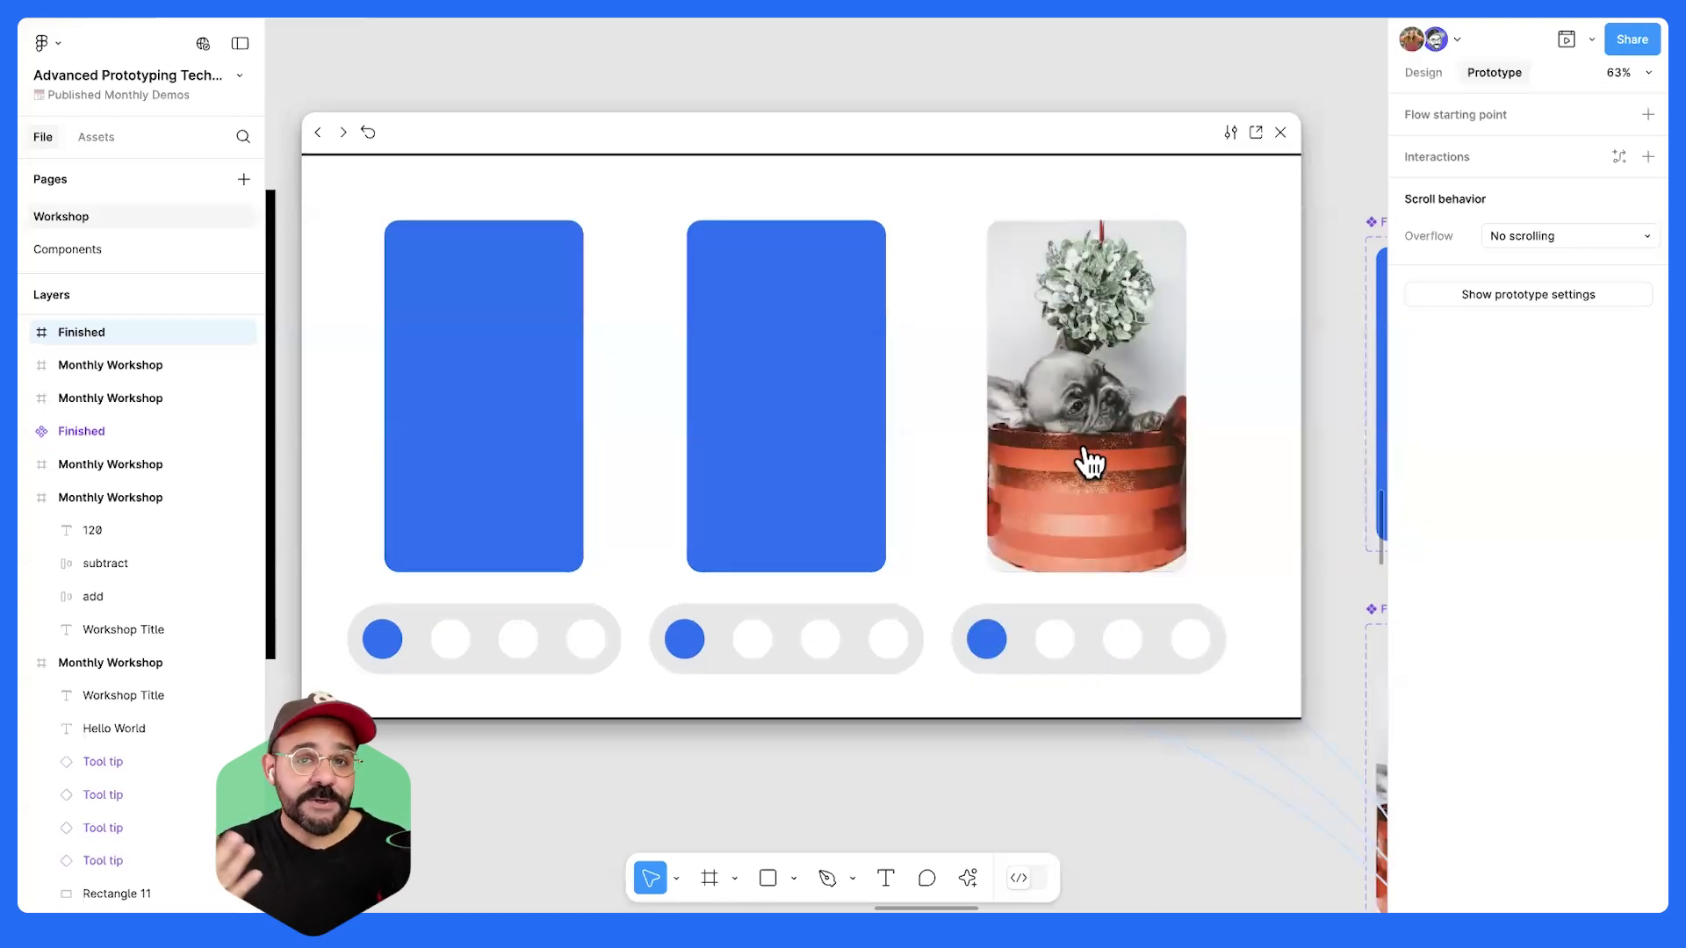
- Test the second gallery's two way binding with its dots and by cycling its card, then close the preview
click(751, 640)
click(817, 654)
click(882, 661)
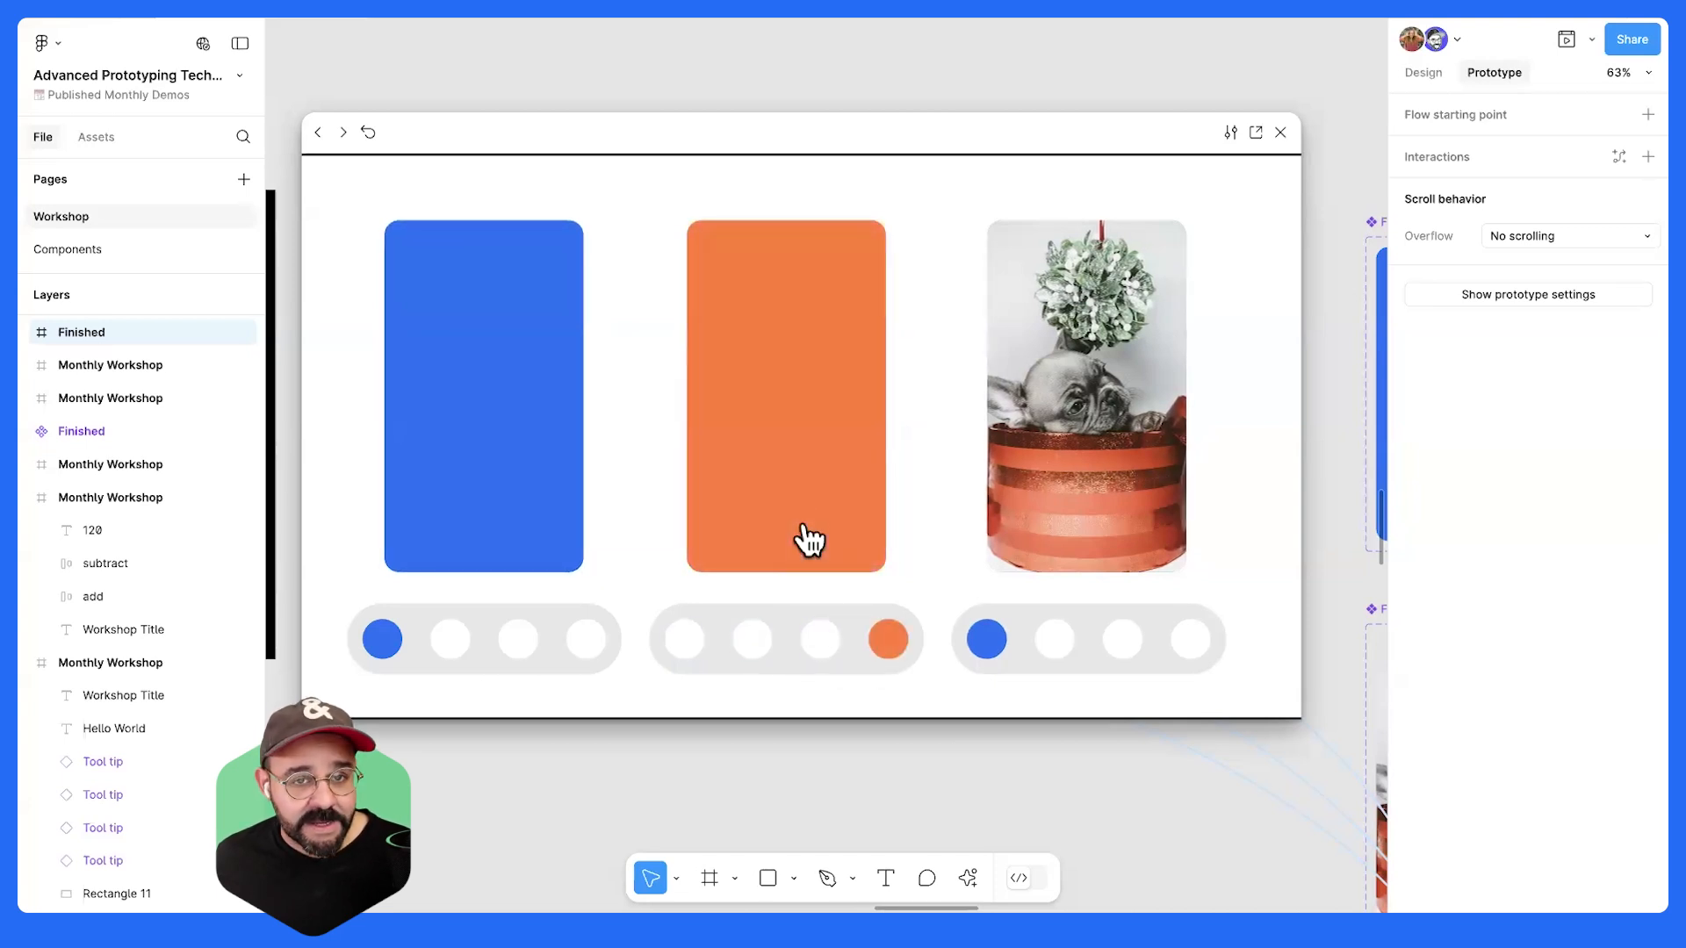
click(794, 459)
click(794, 459)
click(794, 459)
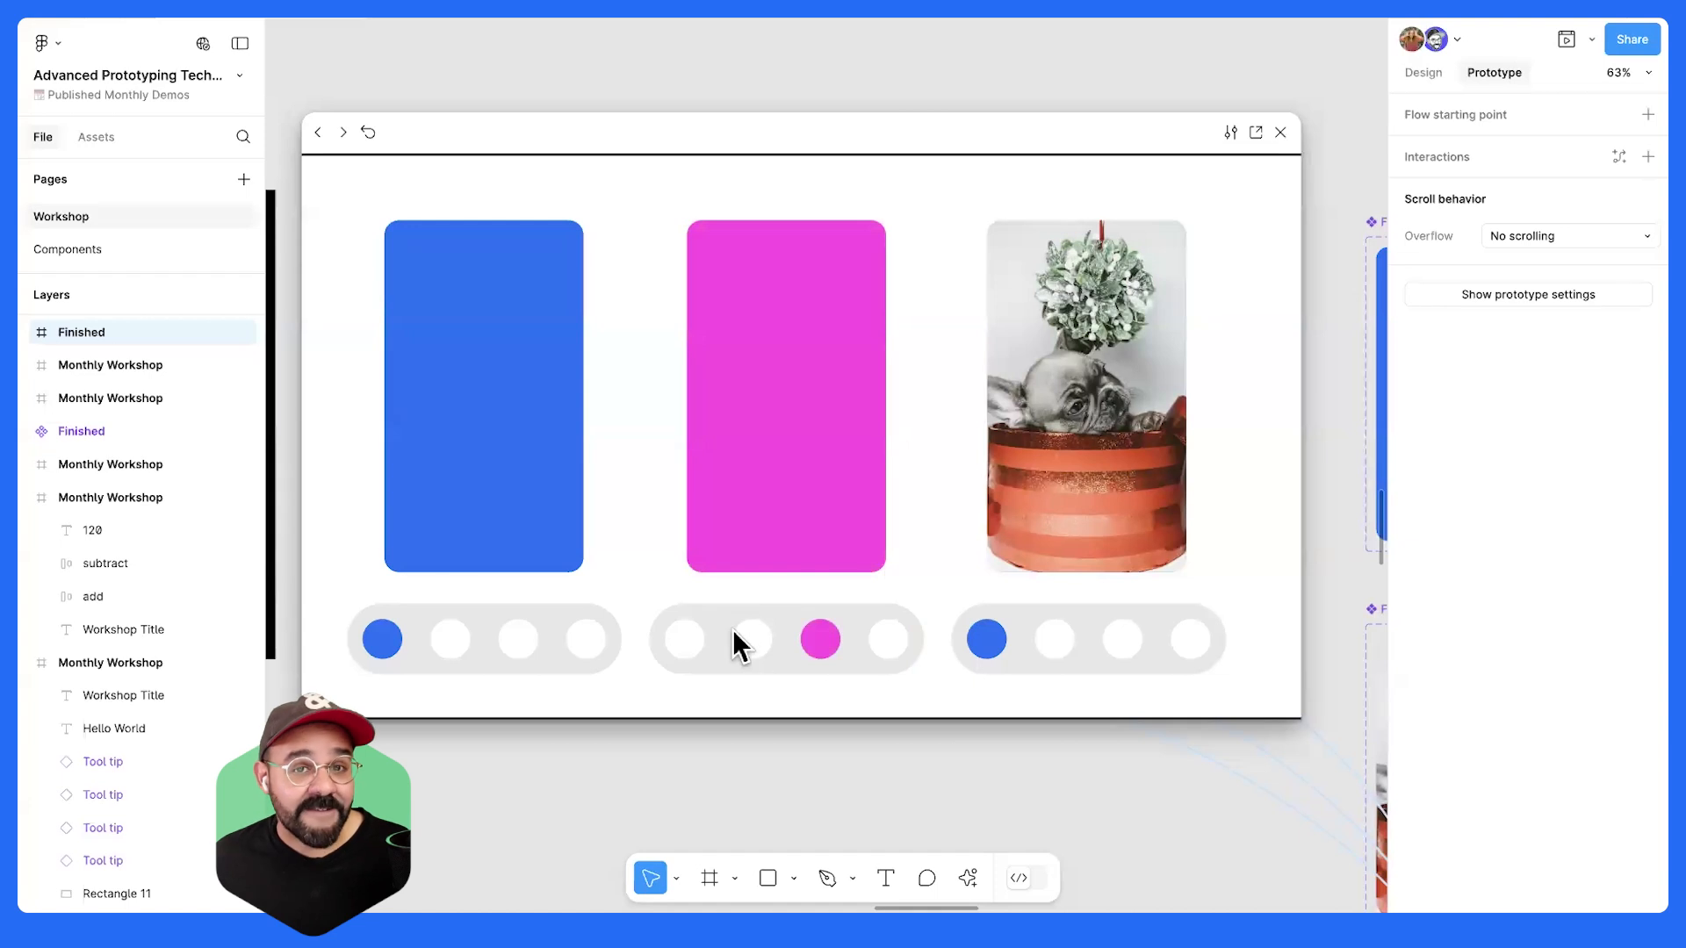
click(790, 501)
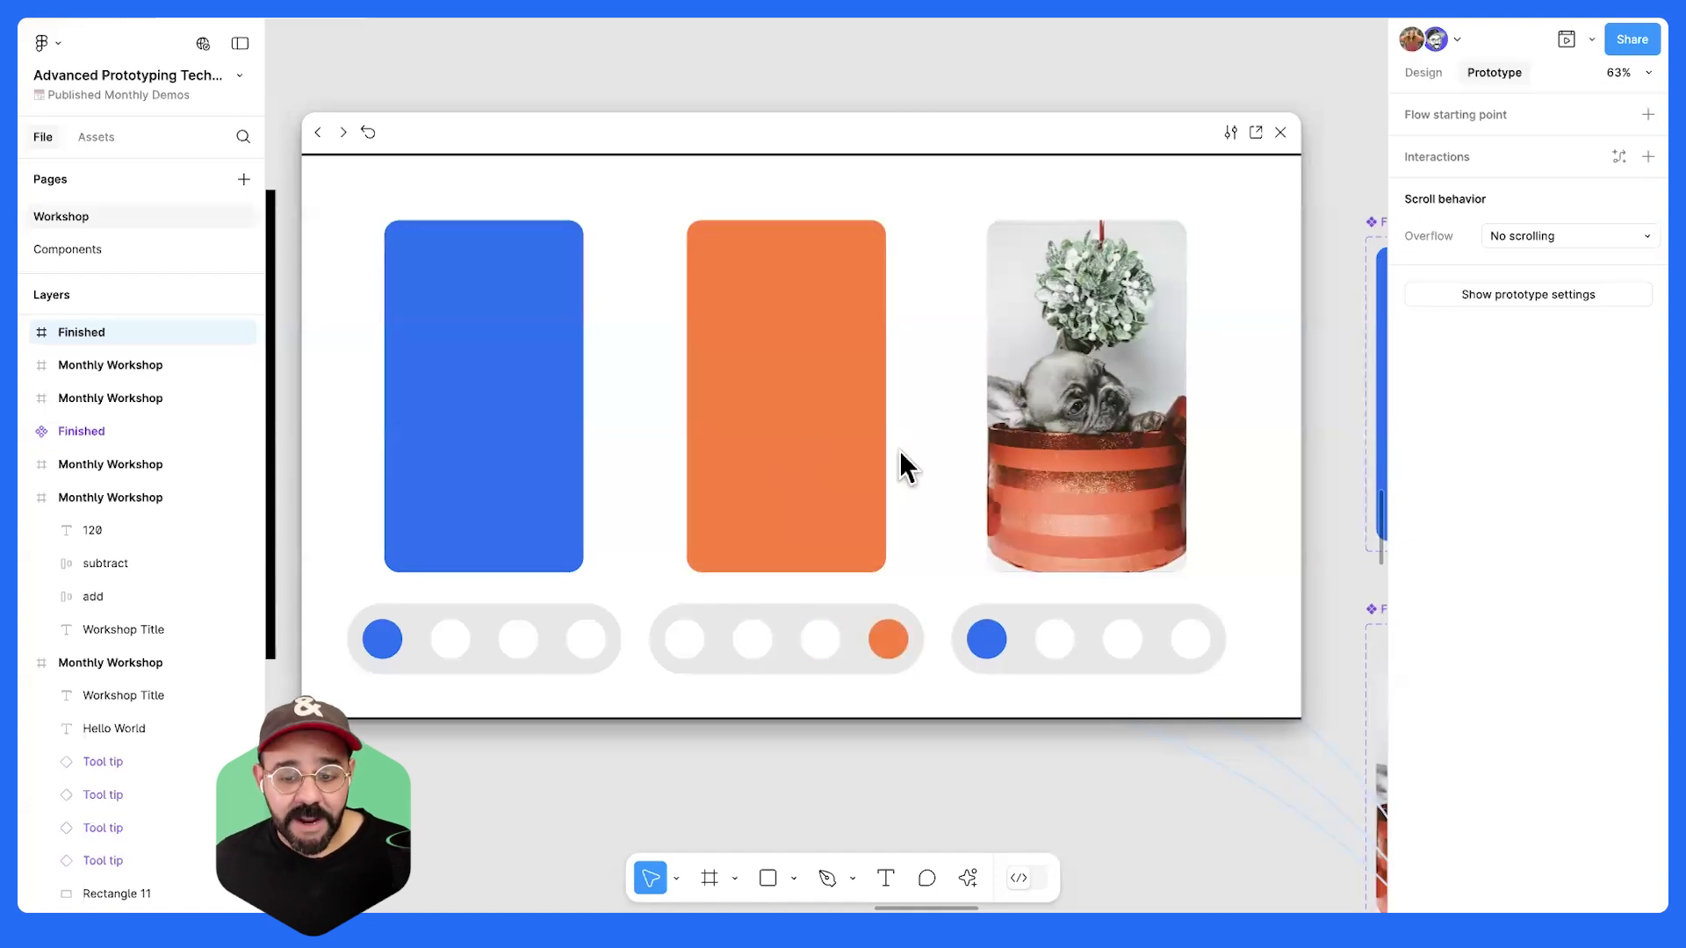
click(1273, 128)
- Return to the unfinished slide with the dot indicator component set and switch to design properties
scroll(1110, 139, down, 5)
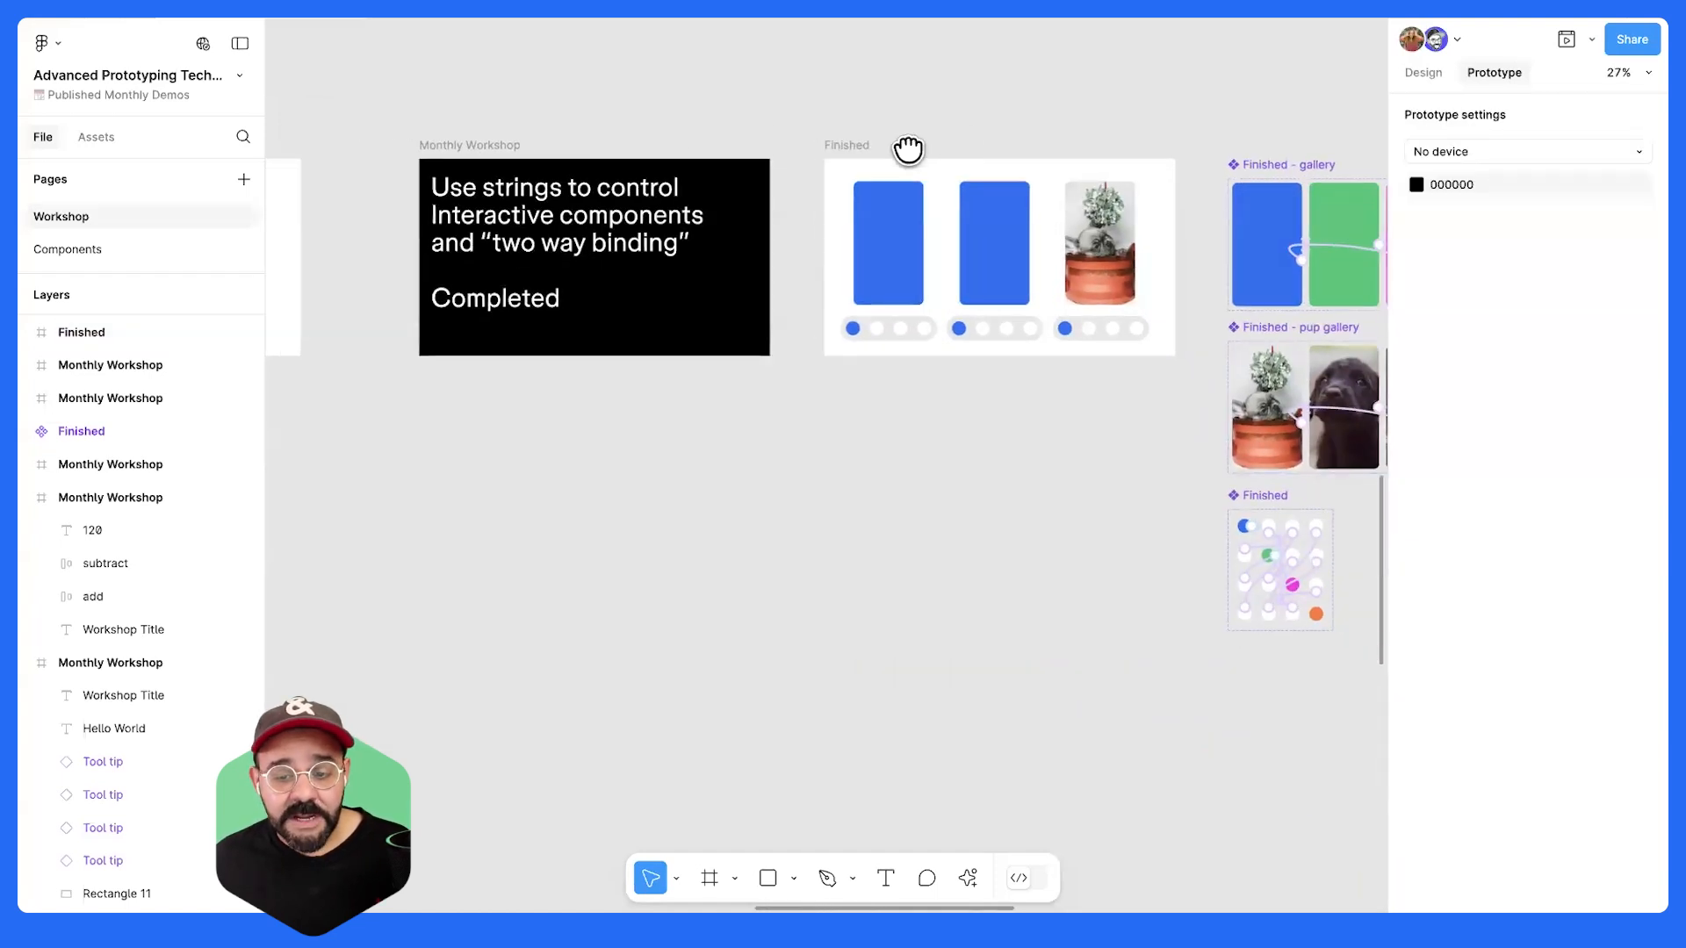
scroll(907, 150, right, 3)
scroll(682, 177, left, 10)
scroll(922, 264, left, 10)
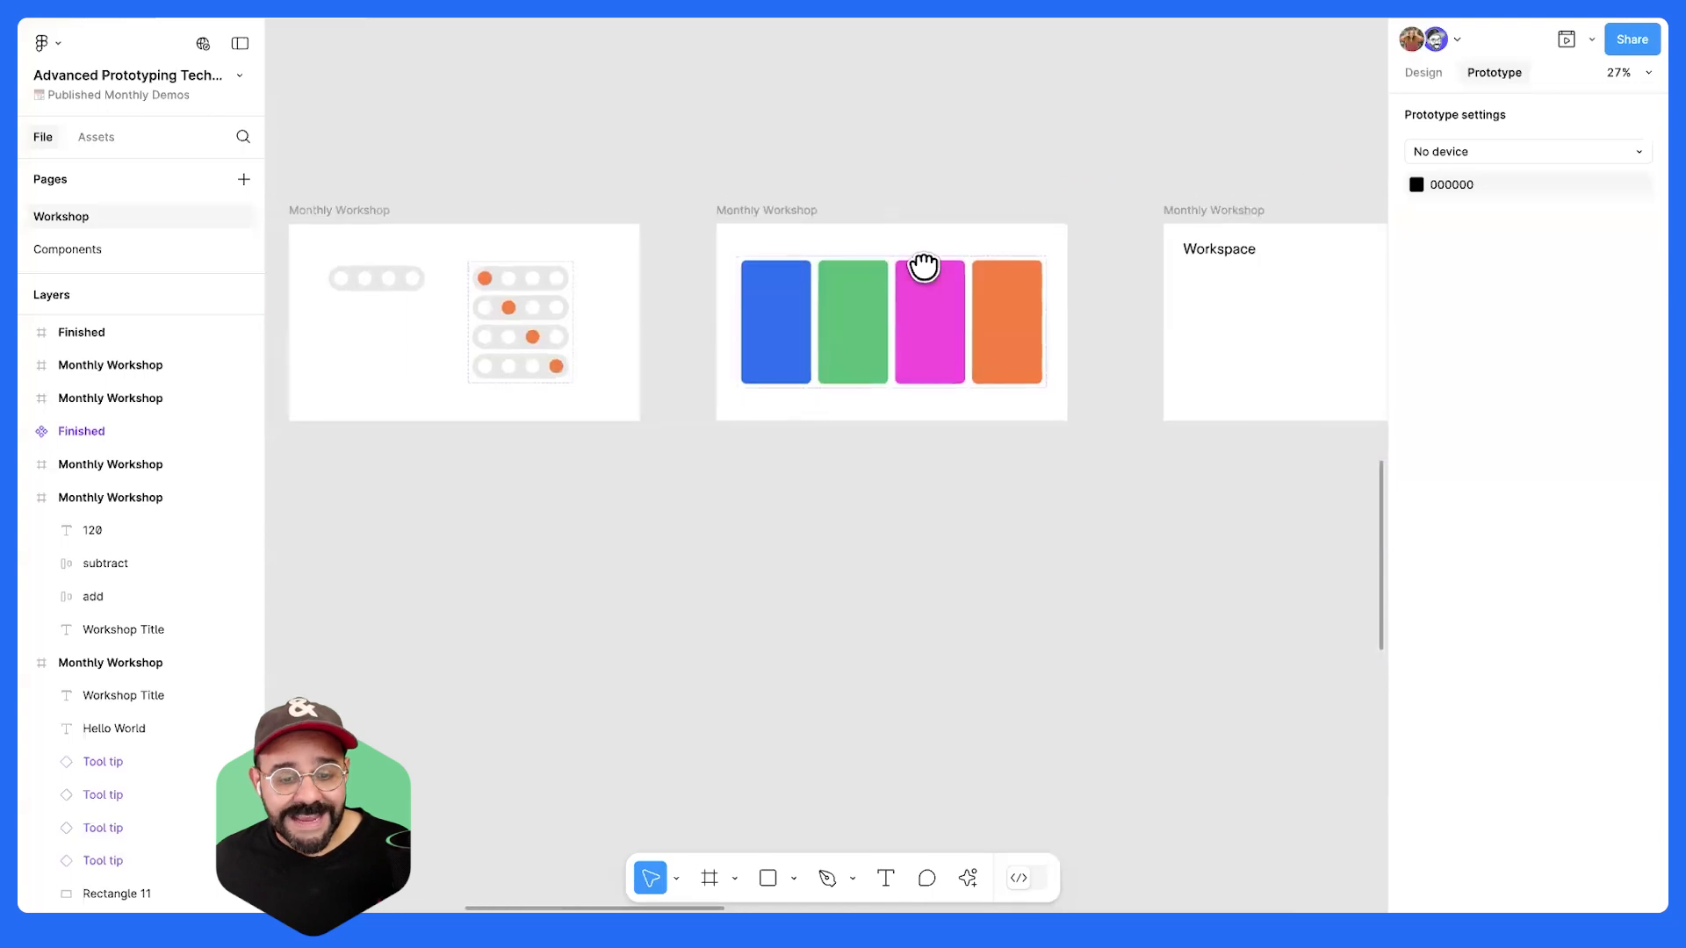
scroll(1068, 255, up, 3)
scroll(1067, 255, up, 4)
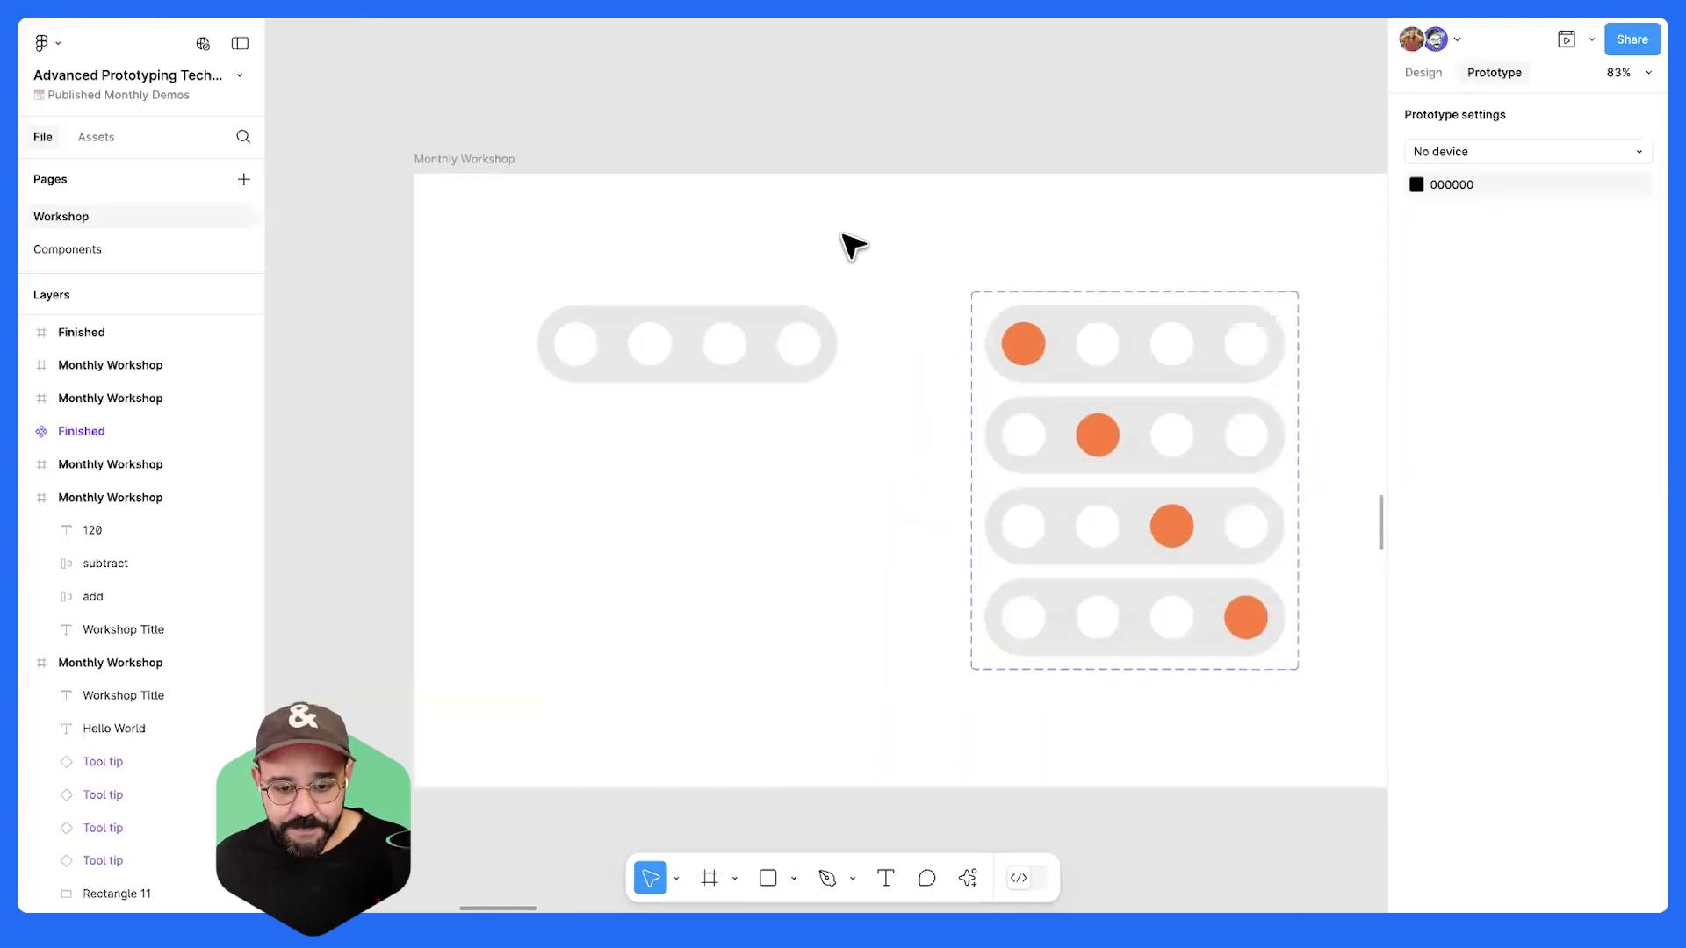
click(1423, 74)
- Delete the separate four-dot frame beside the dot indicator component set
scroll(1054, 166, down, 3)
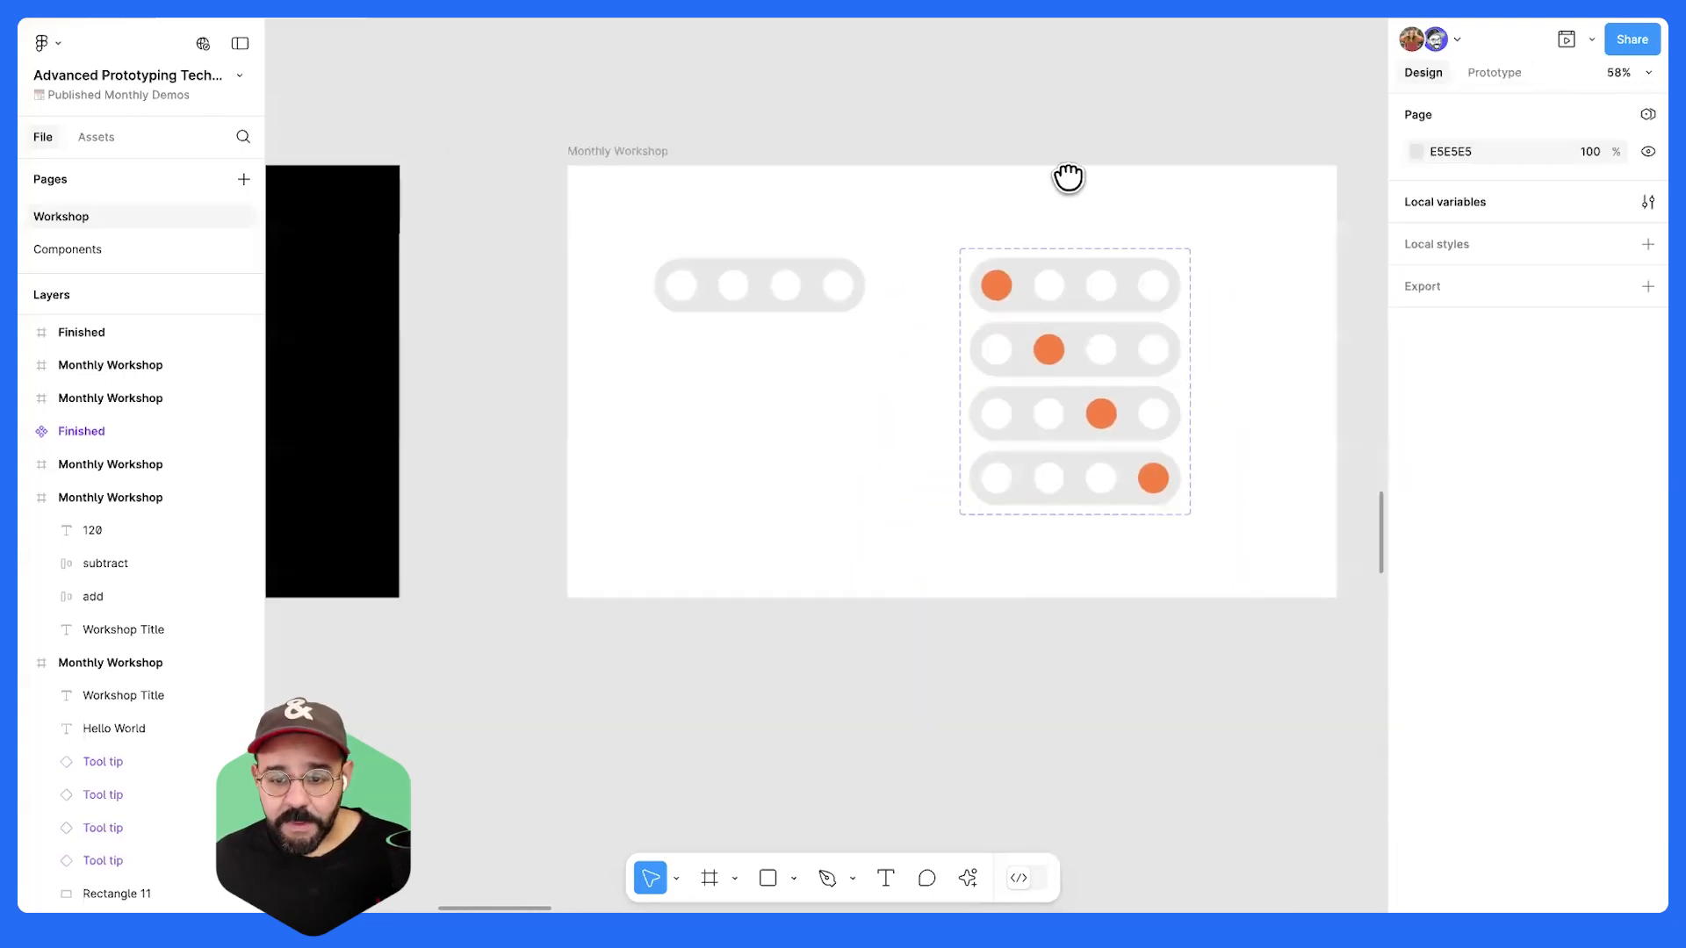
scroll(1009, 176, right, 2)
scroll(922, 202, left, 6)
scroll(909, 233, left, 10)
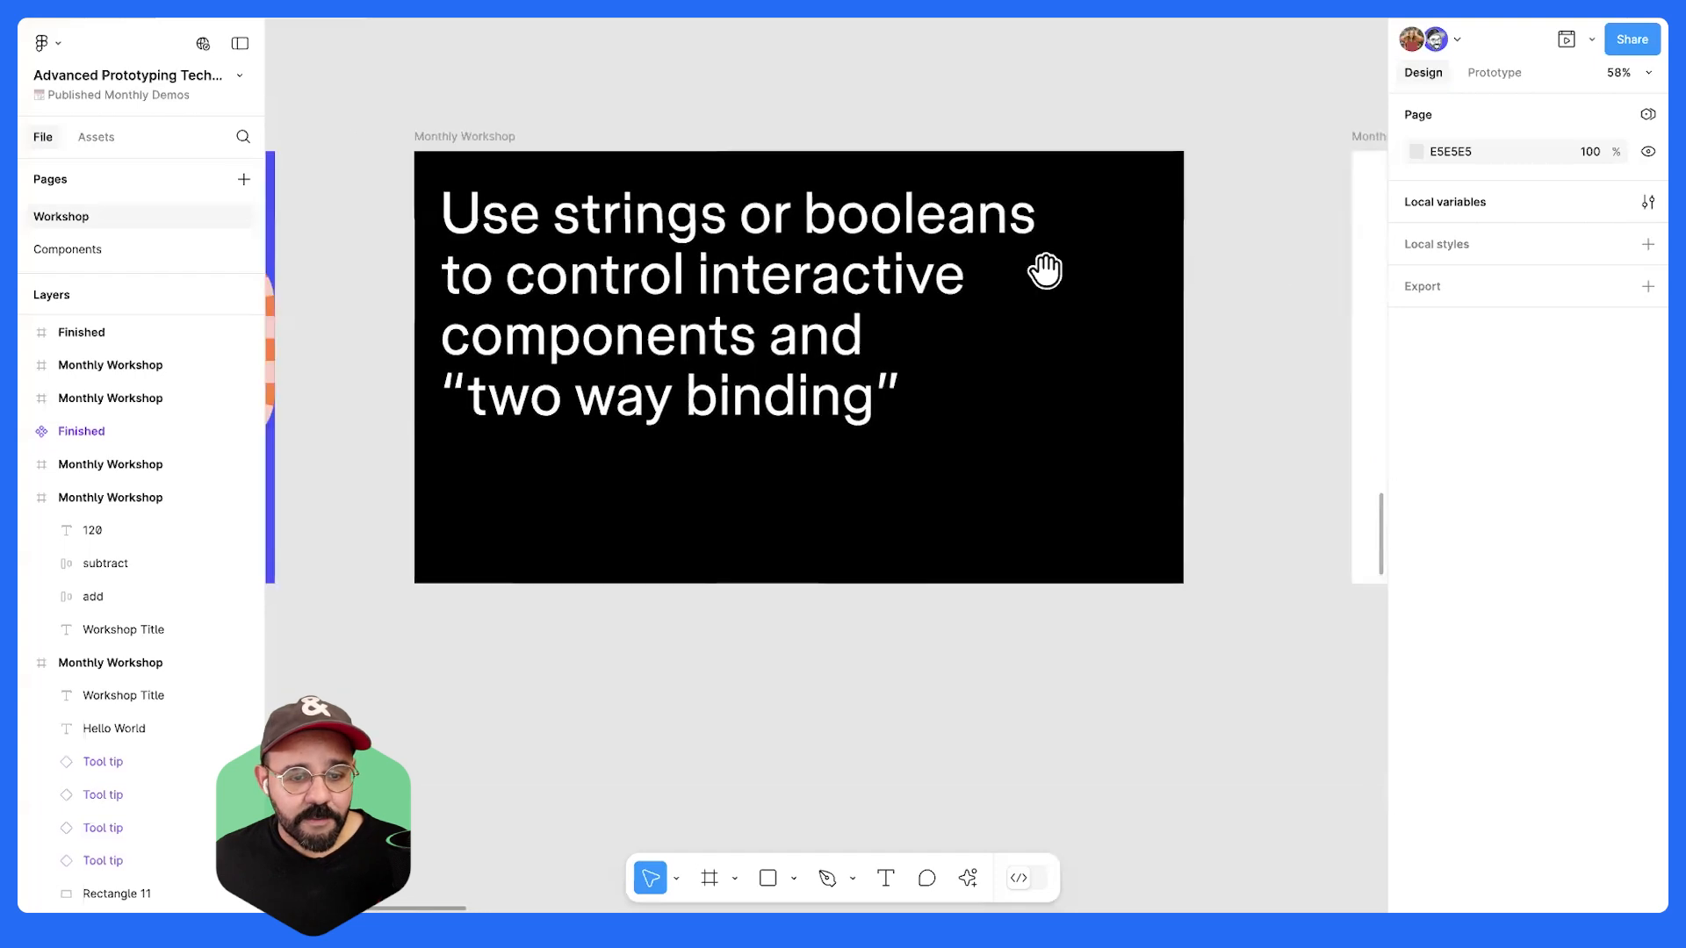
scroll(1336, 303, right, 10)
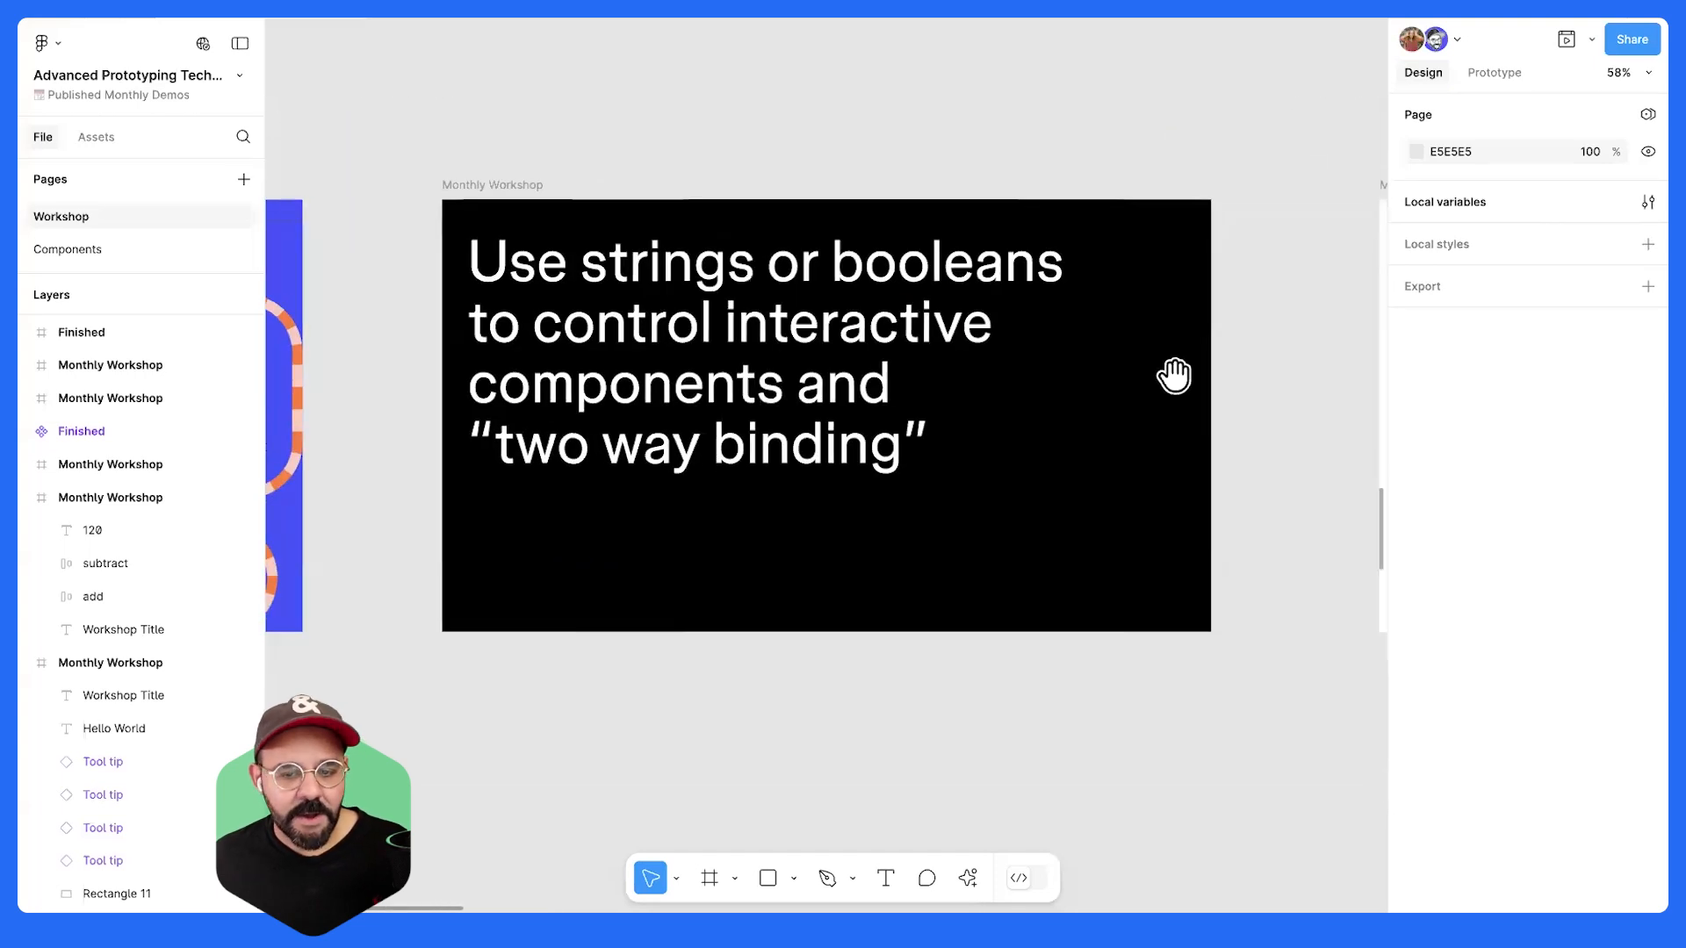
scroll(951, 382, right, 10)
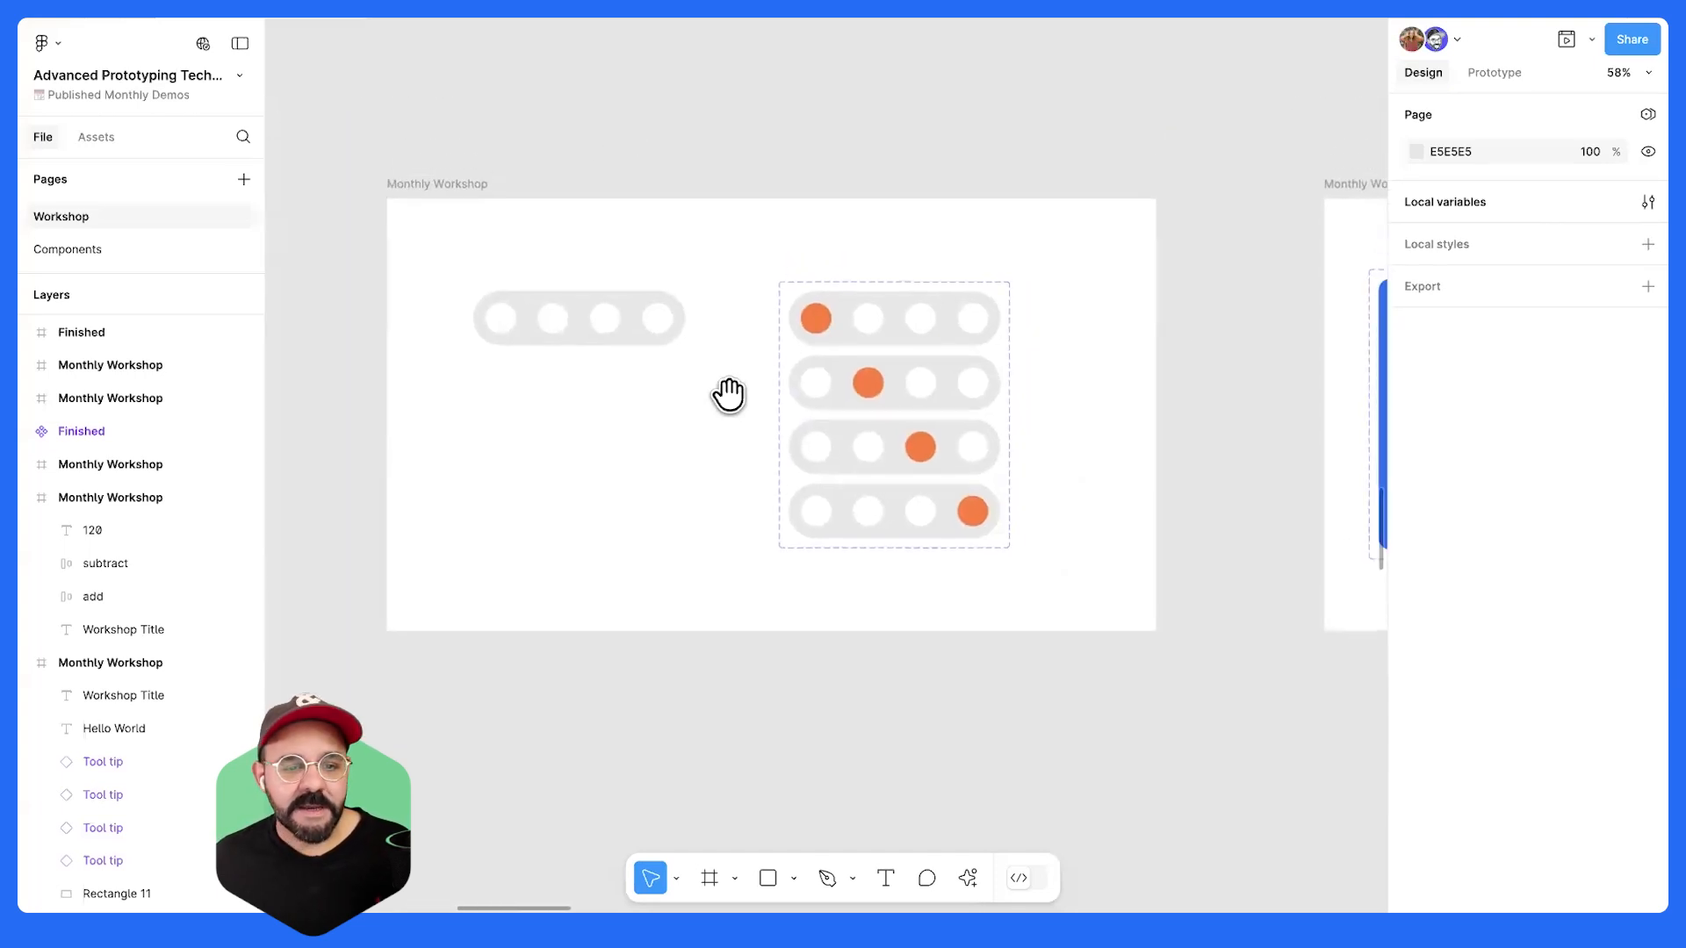
drag(464, 430, 703, 267)
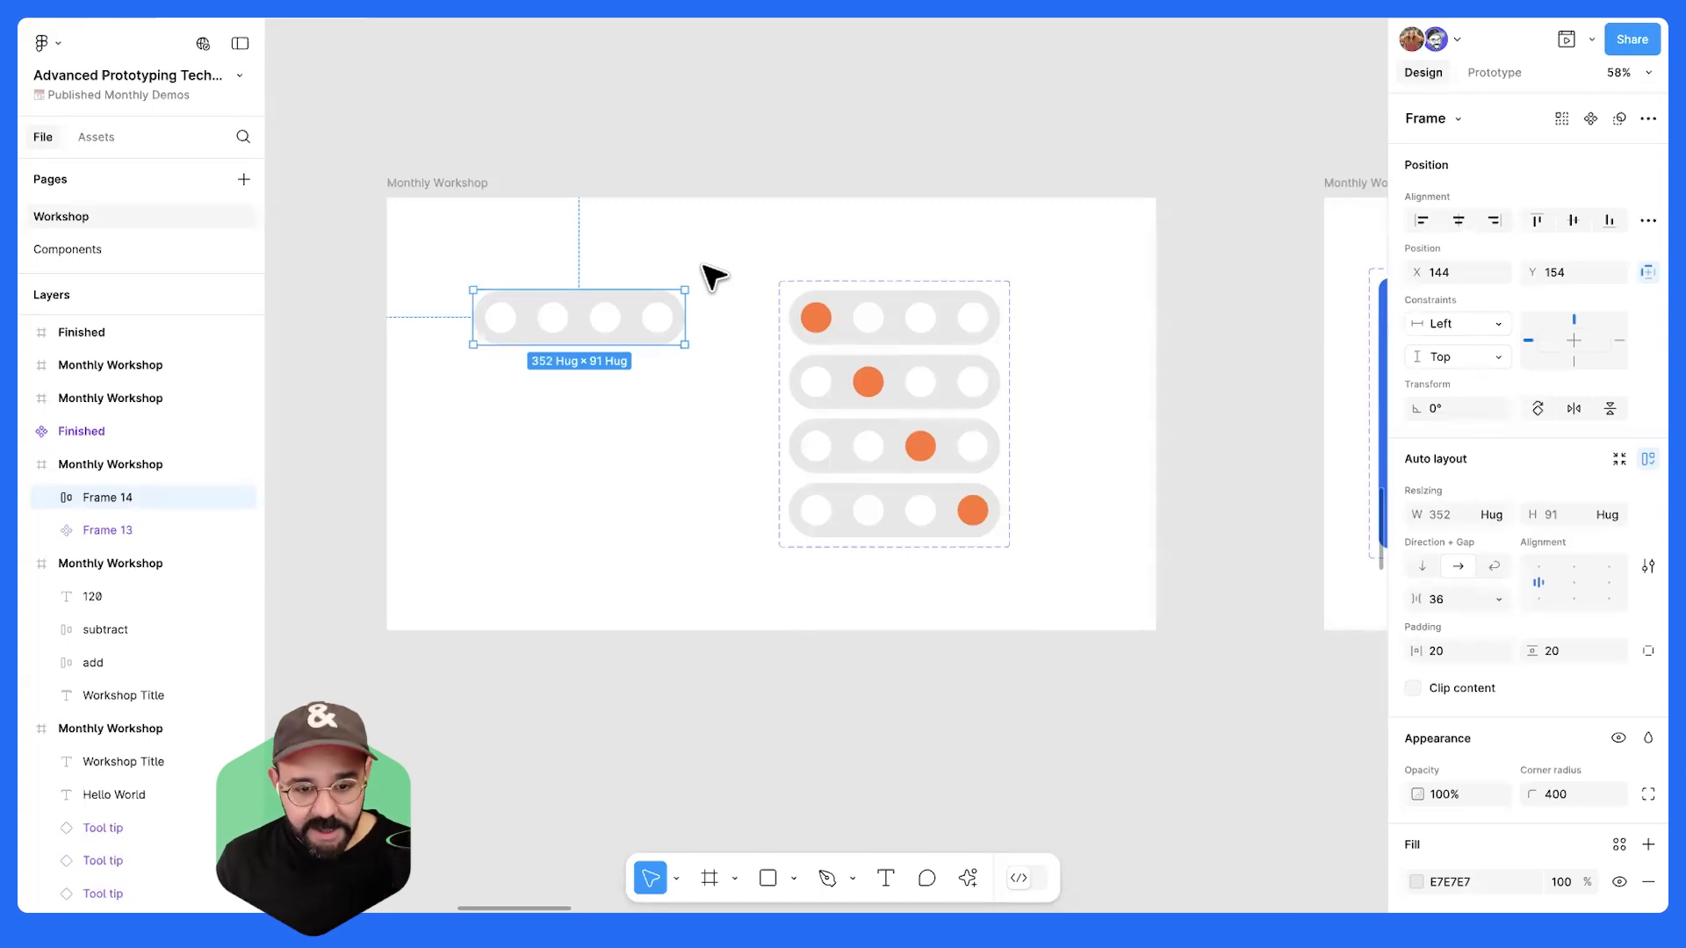
key(Delete)
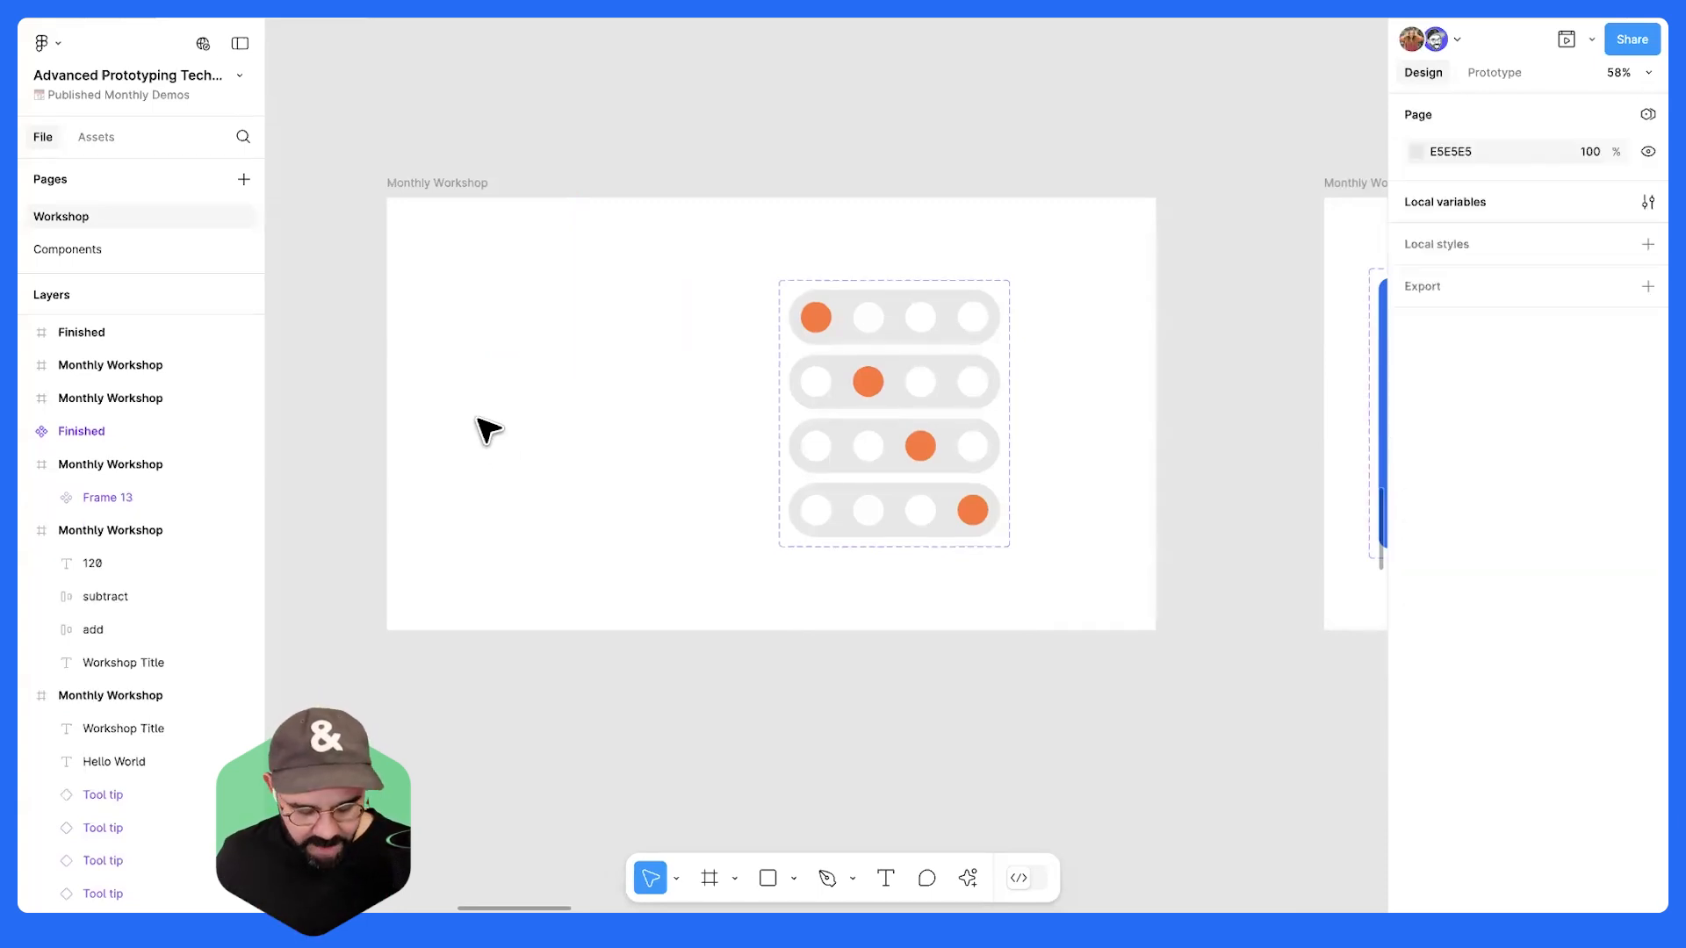
- Draw a circle about 46 × 46 in the slide's empty area beside the component set, at about X 156, Y 199
key(o)
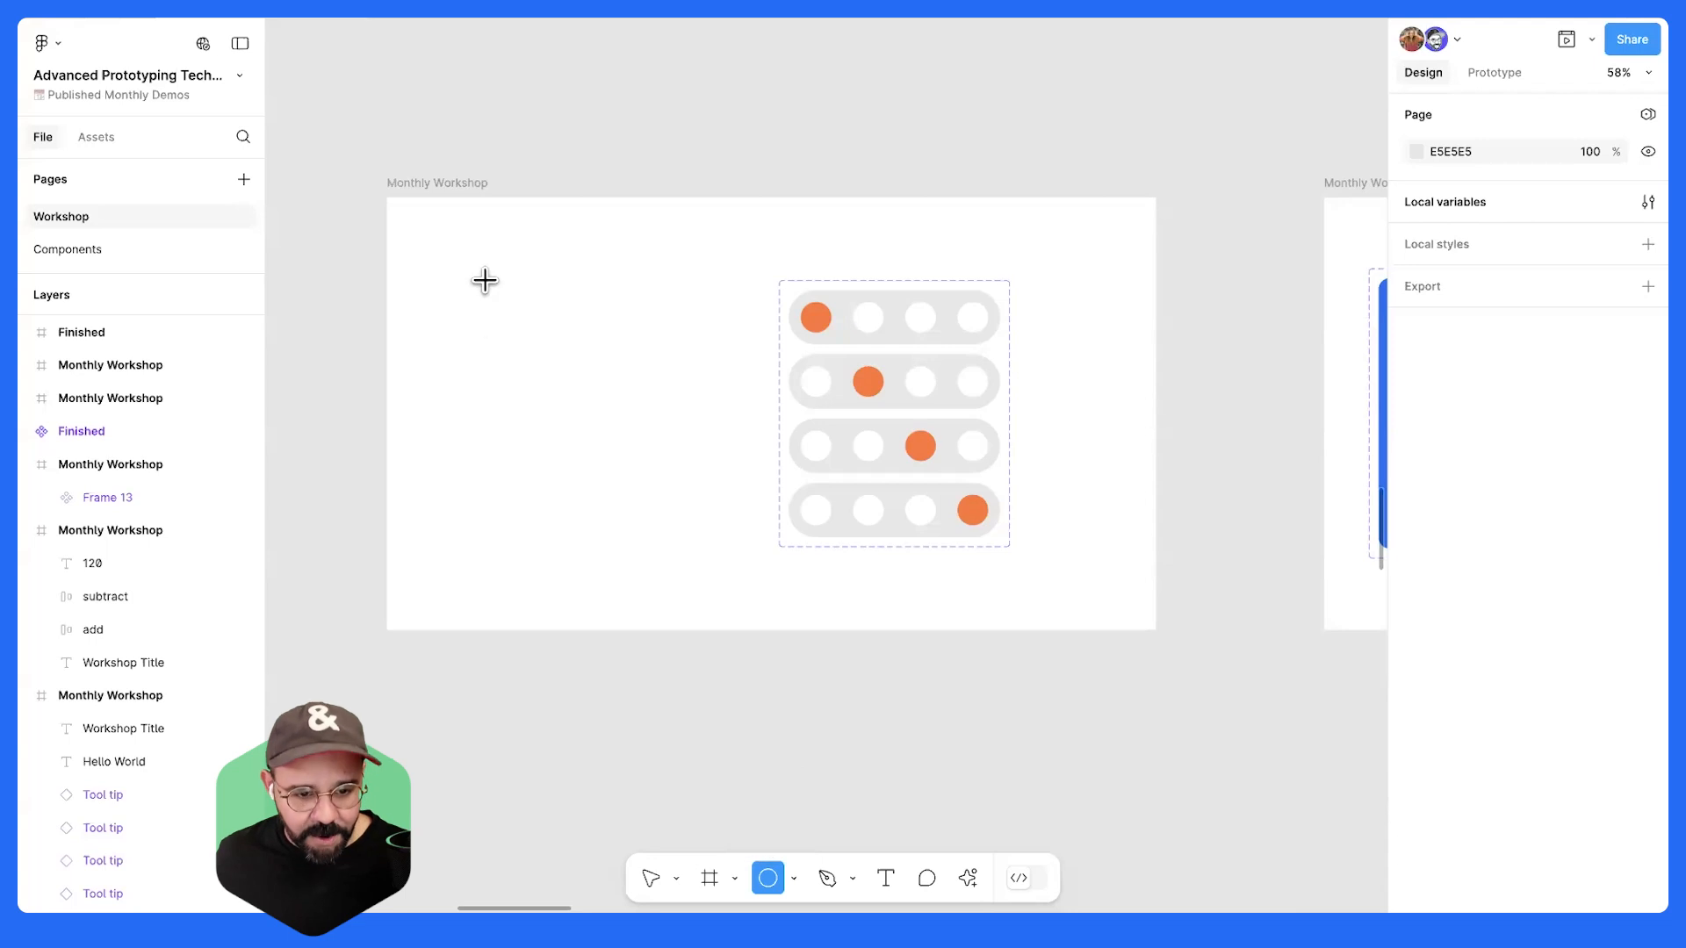
drag(488, 324, 525, 363)
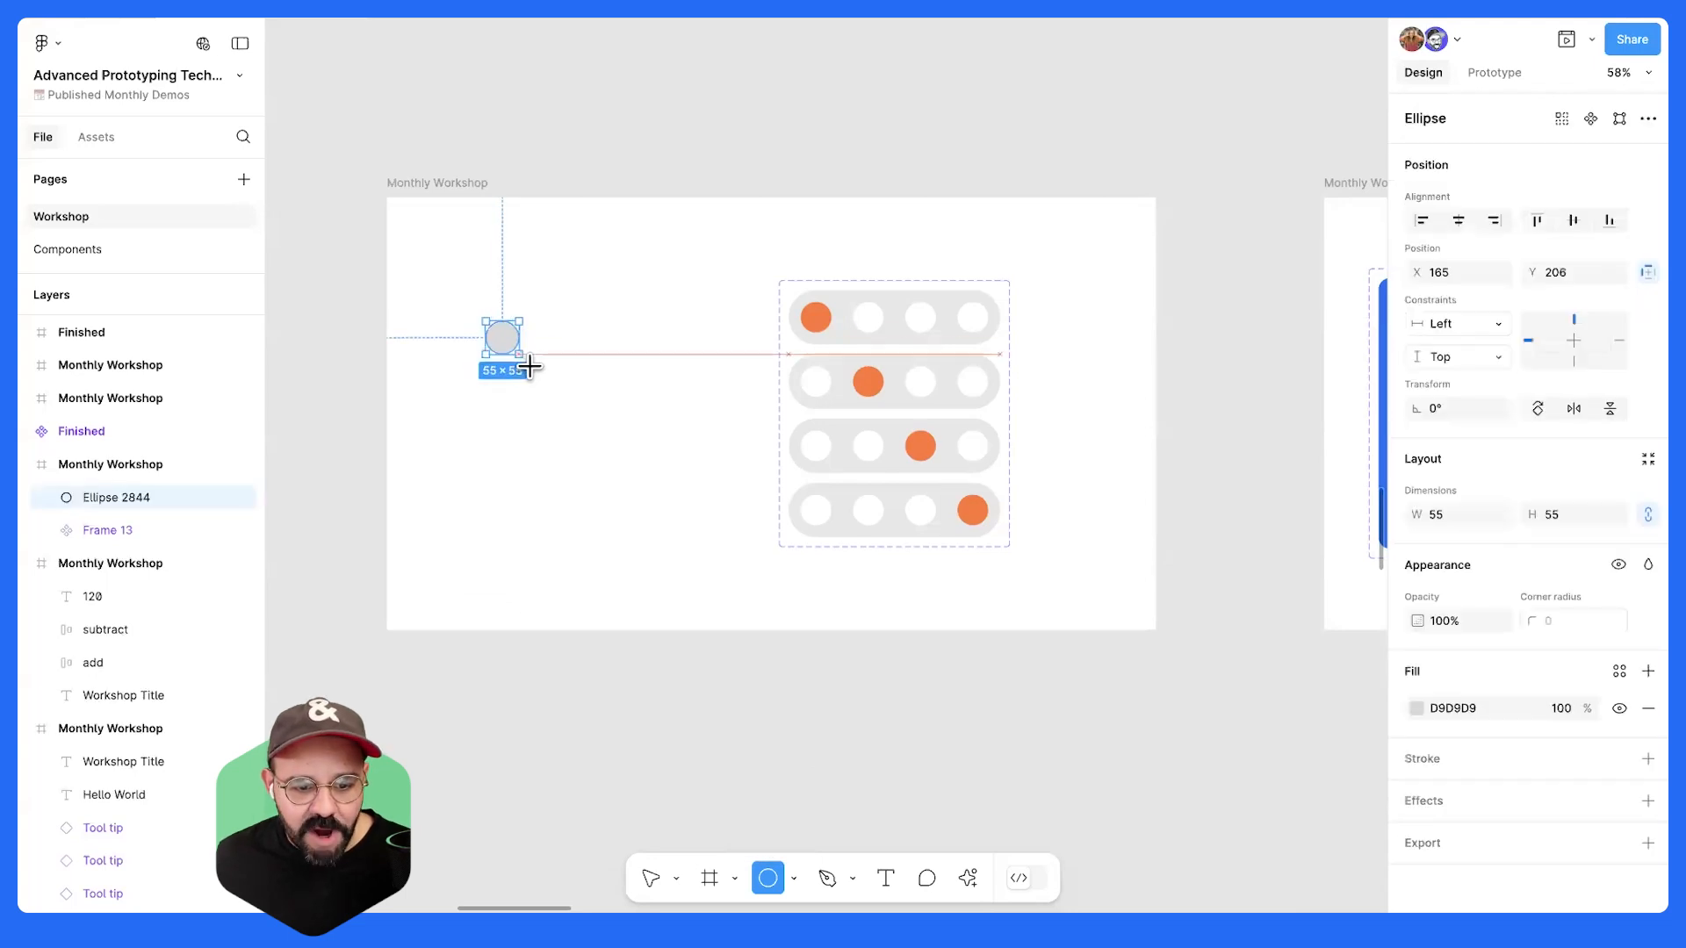
click(490, 422)
scroll(492, 420, up, 3)
drag(636, 456, 785, 518)
click(686, 386)
drag(704, 406, 648, 355)
click(676, 399)
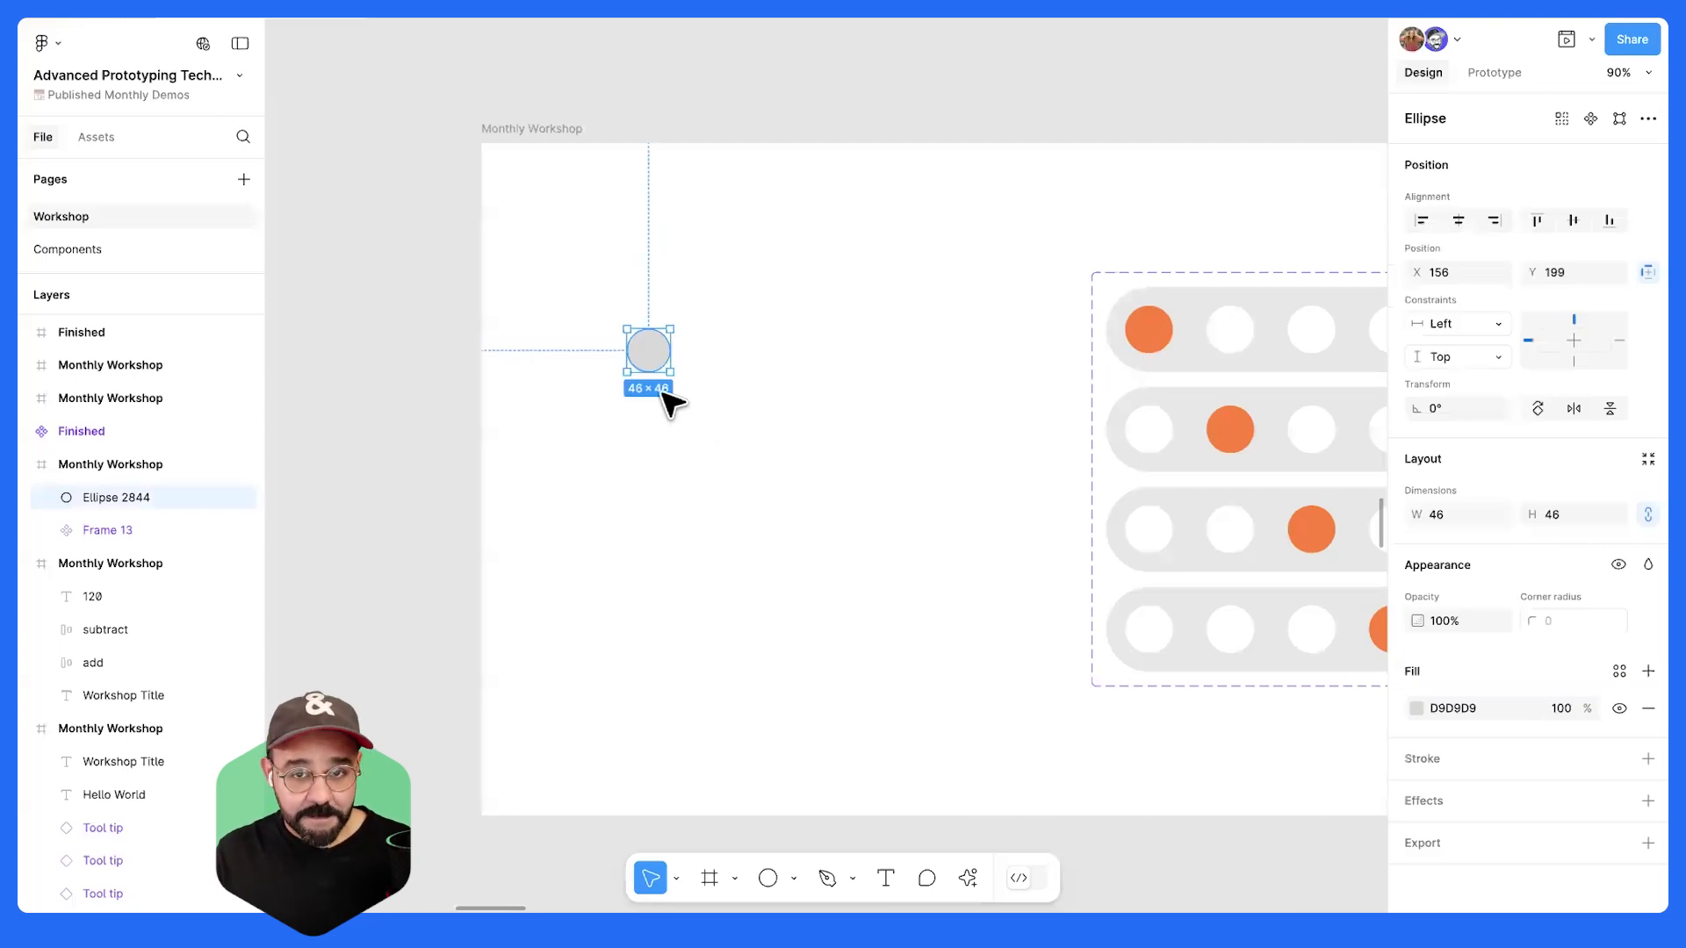
- Duplicate the circle and place the copy in line beside it at about X 216, Y 199
key(ctrl+d)
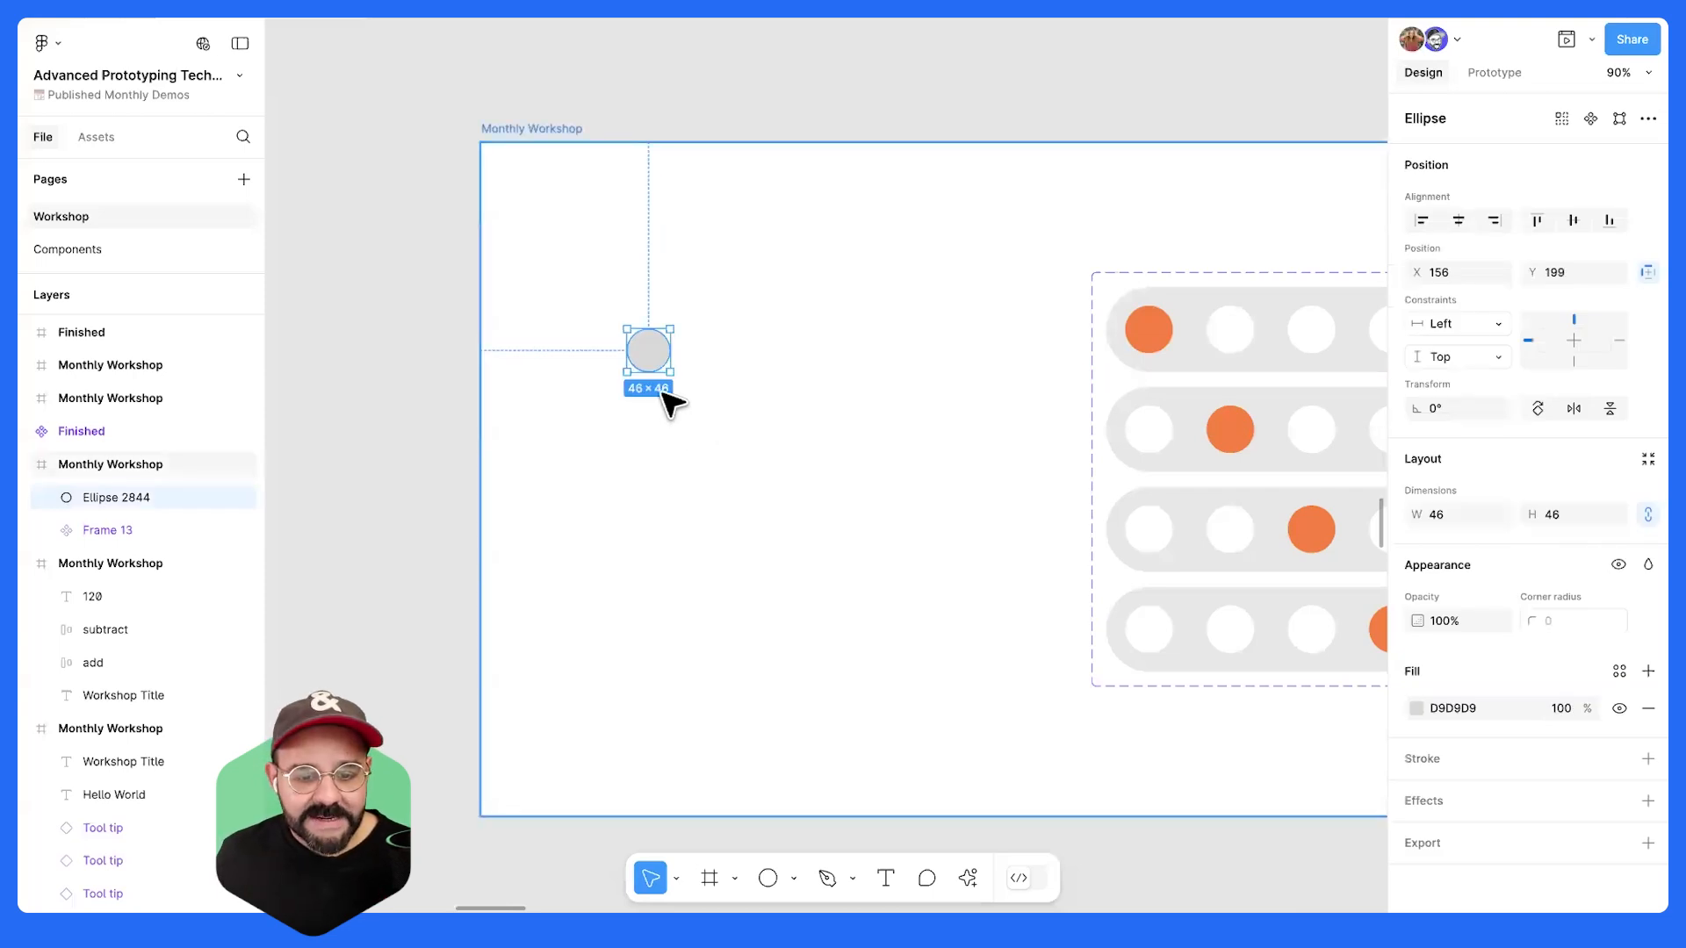
drag(657, 357, 701, 353)
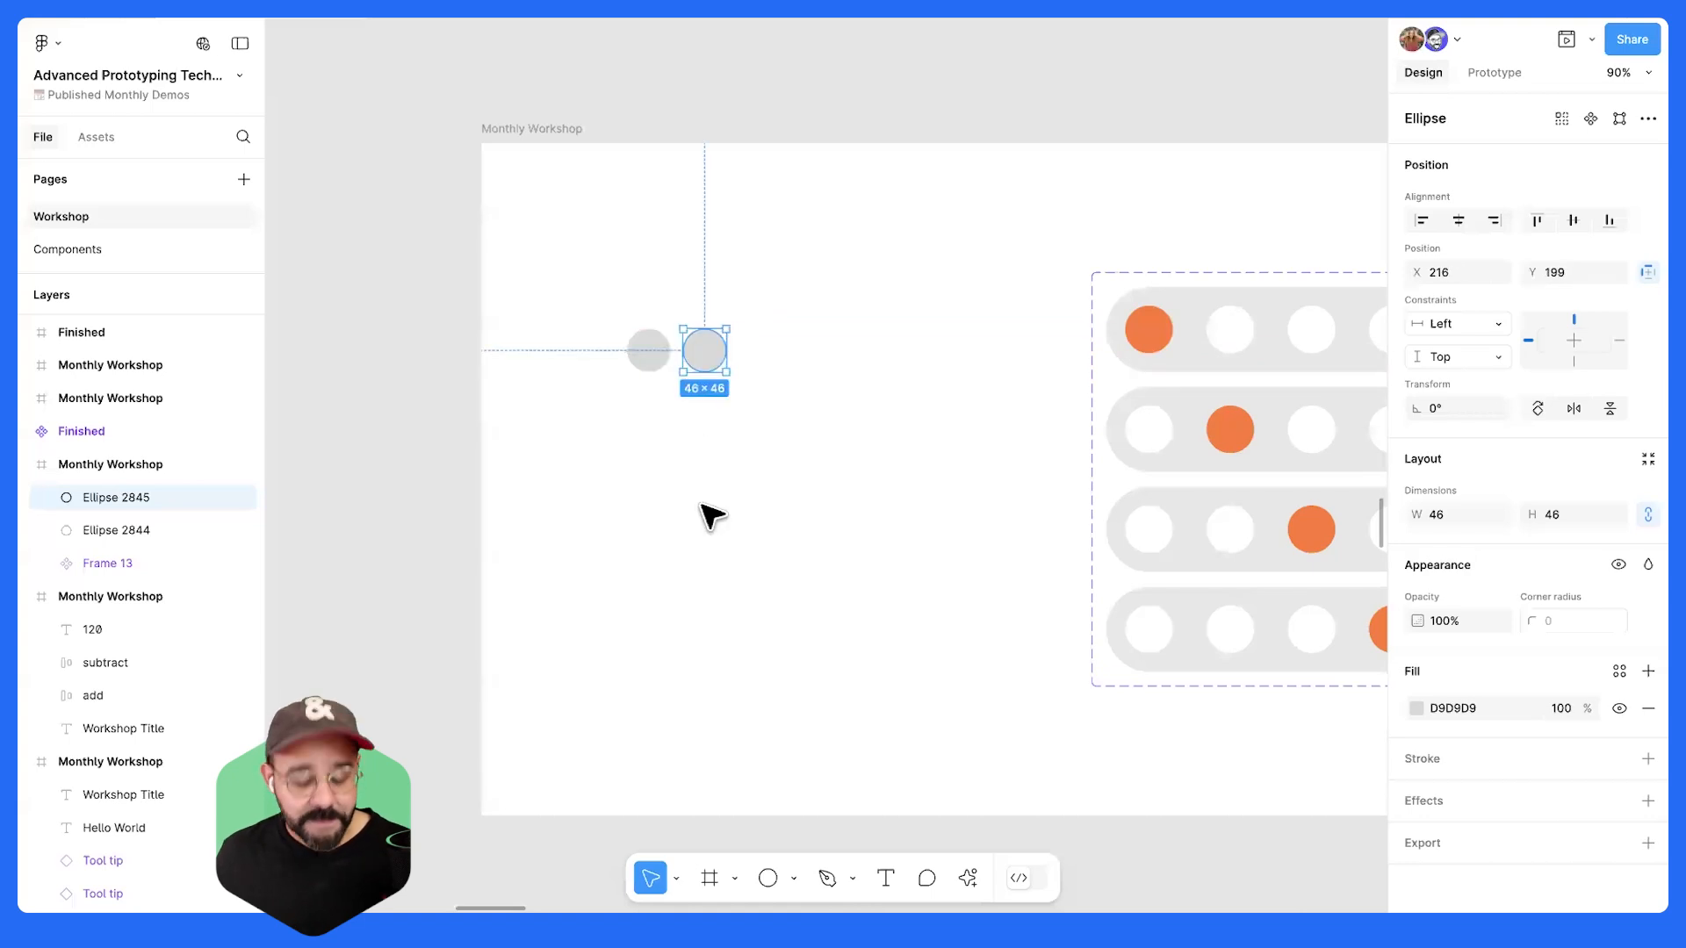
- Extend the row to four evenly spaced circles, and delete the three copies beside the first circle
key(ctrl+d)
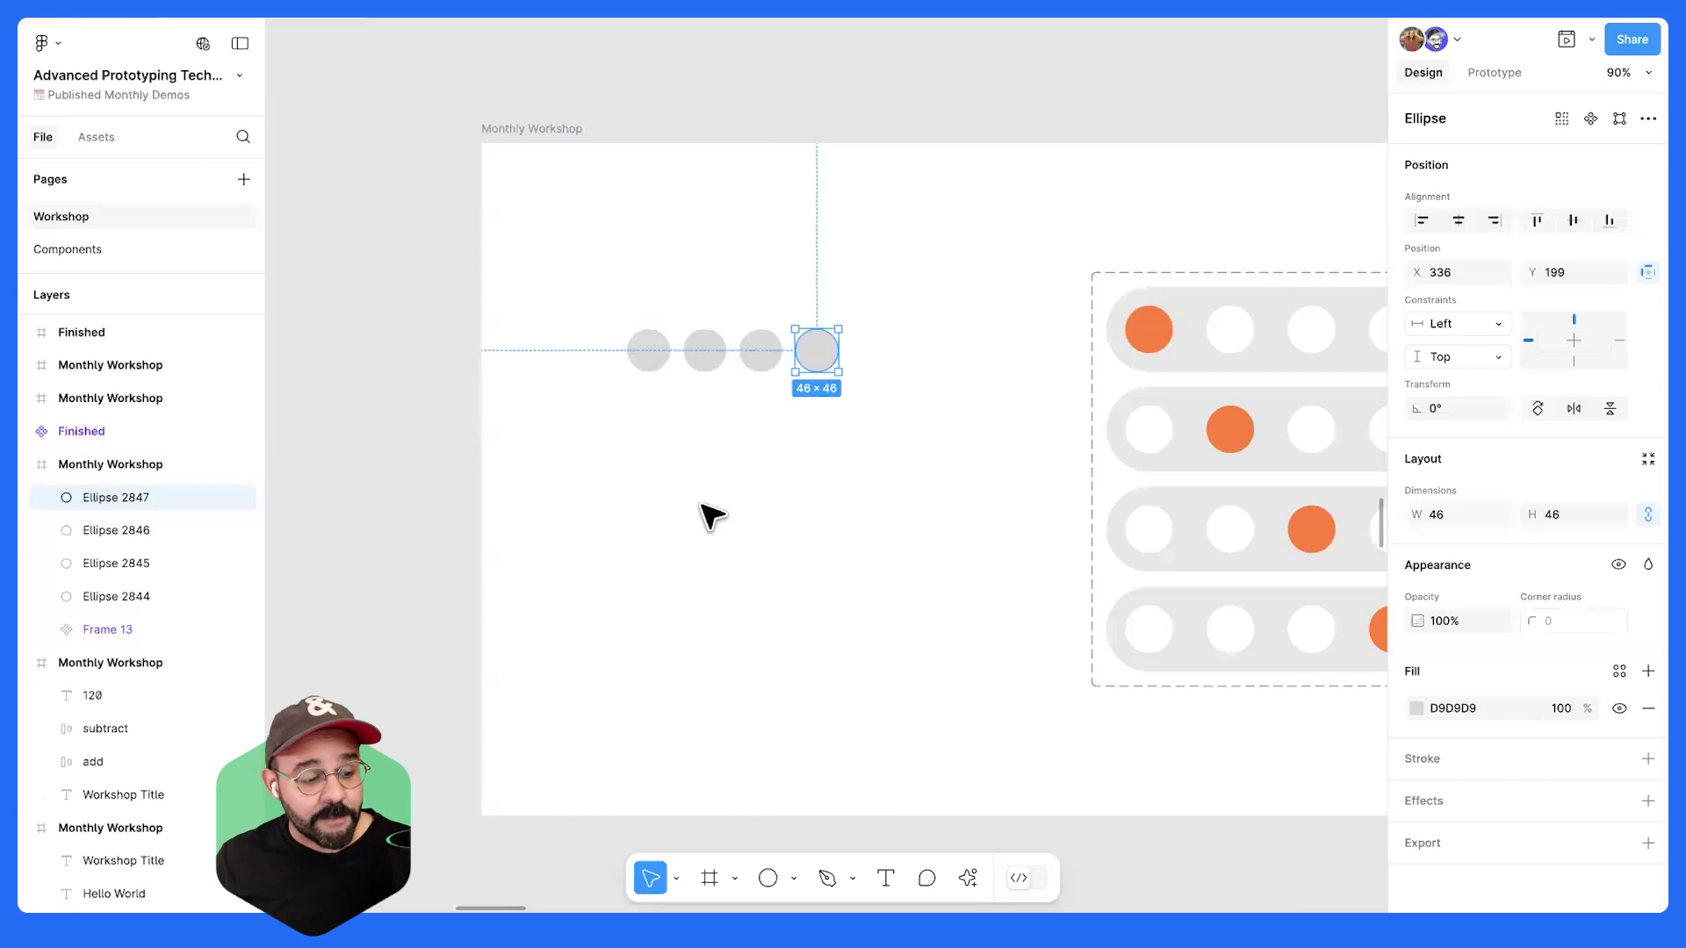
drag(809, 482, 677, 461)
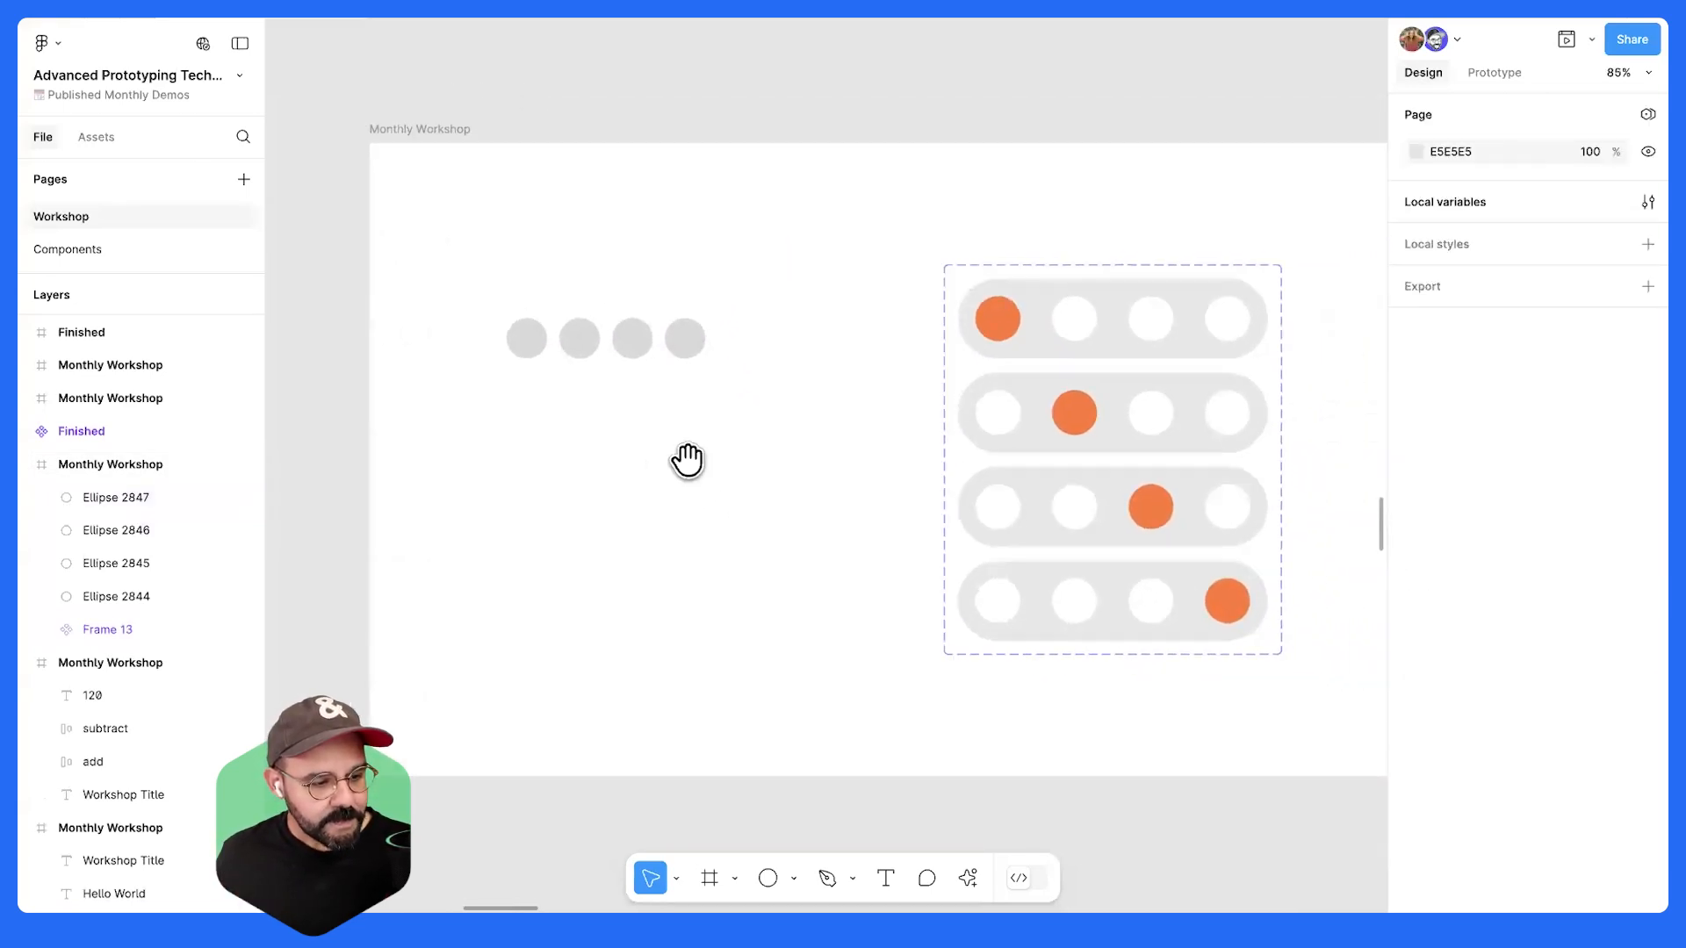
scroll(651, 456, down, 2)
drag(720, 293, 512, 389)
key(Delete)
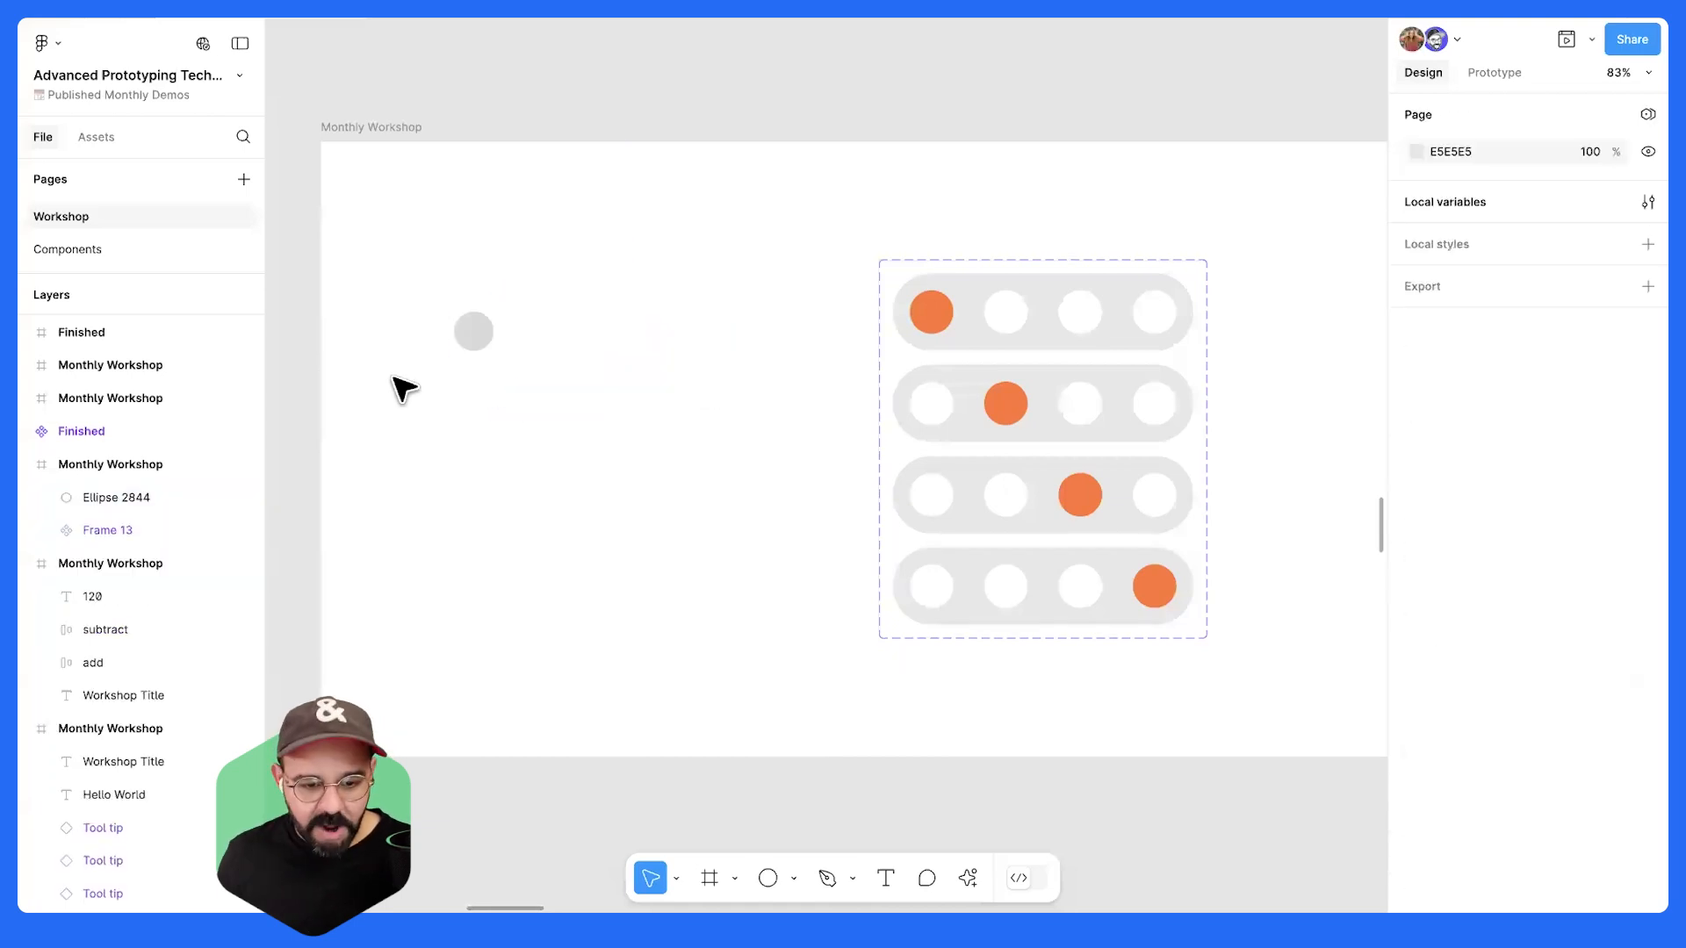
- Duplicate the remaining circle three times with a 10 px gap, making a row of four at Y 199 whose last circle is at X 324
click(479, 348)
drag(479, 348, 525, 342)
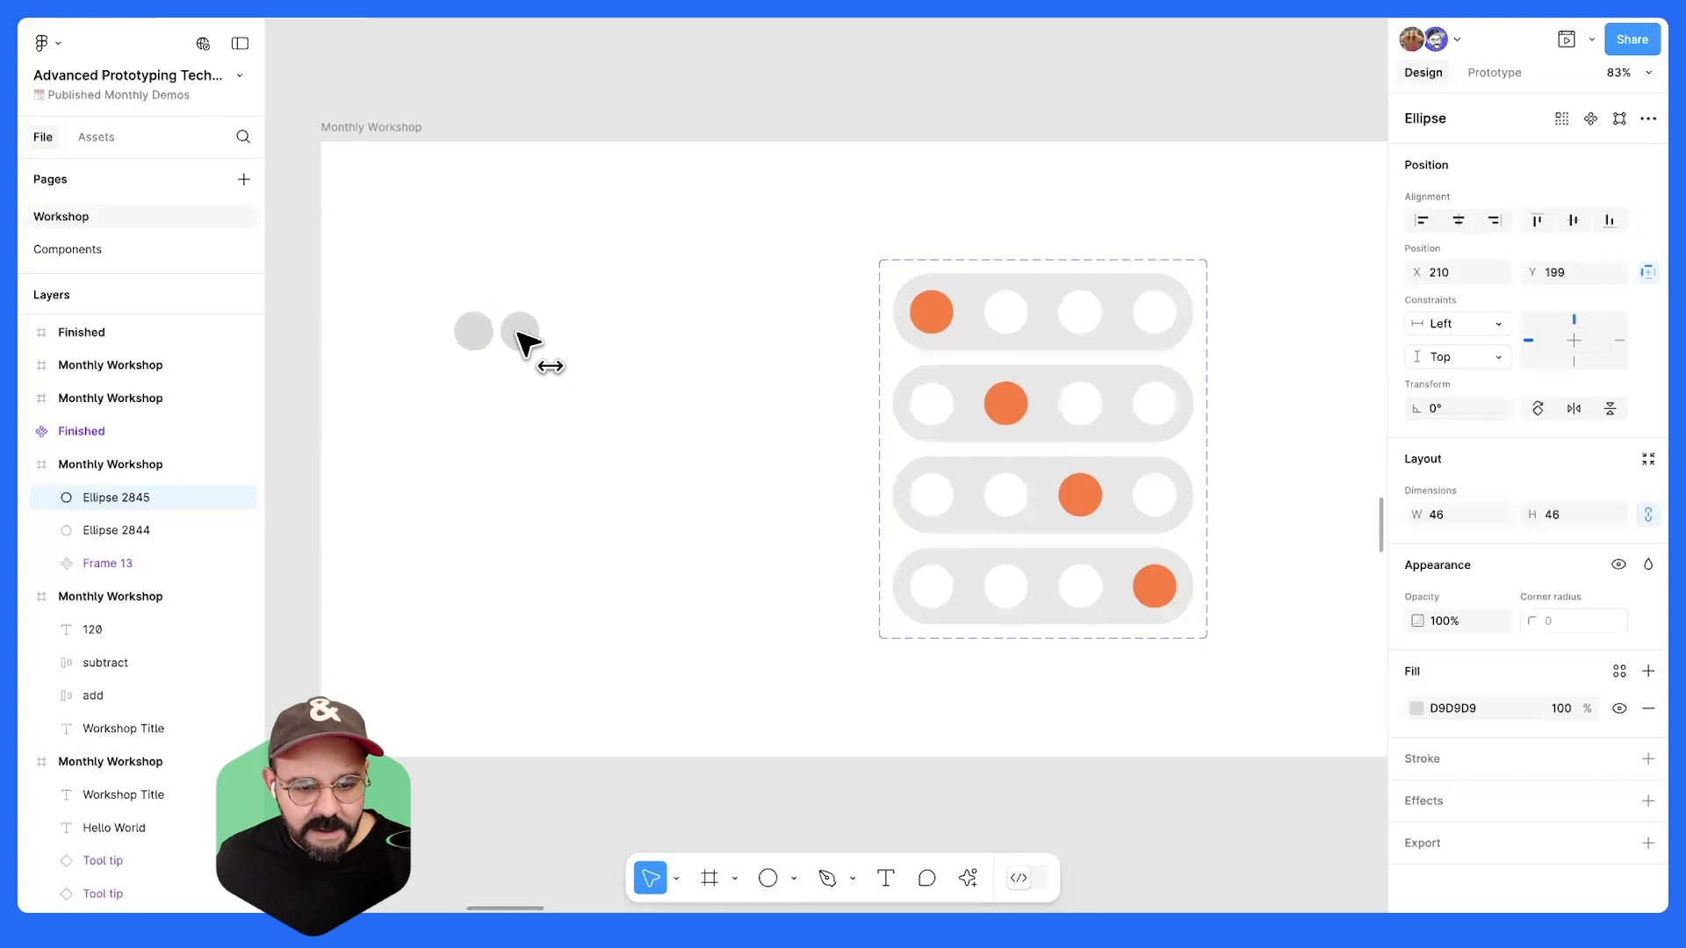
key(ctrl+d)
key(ctrl+d)
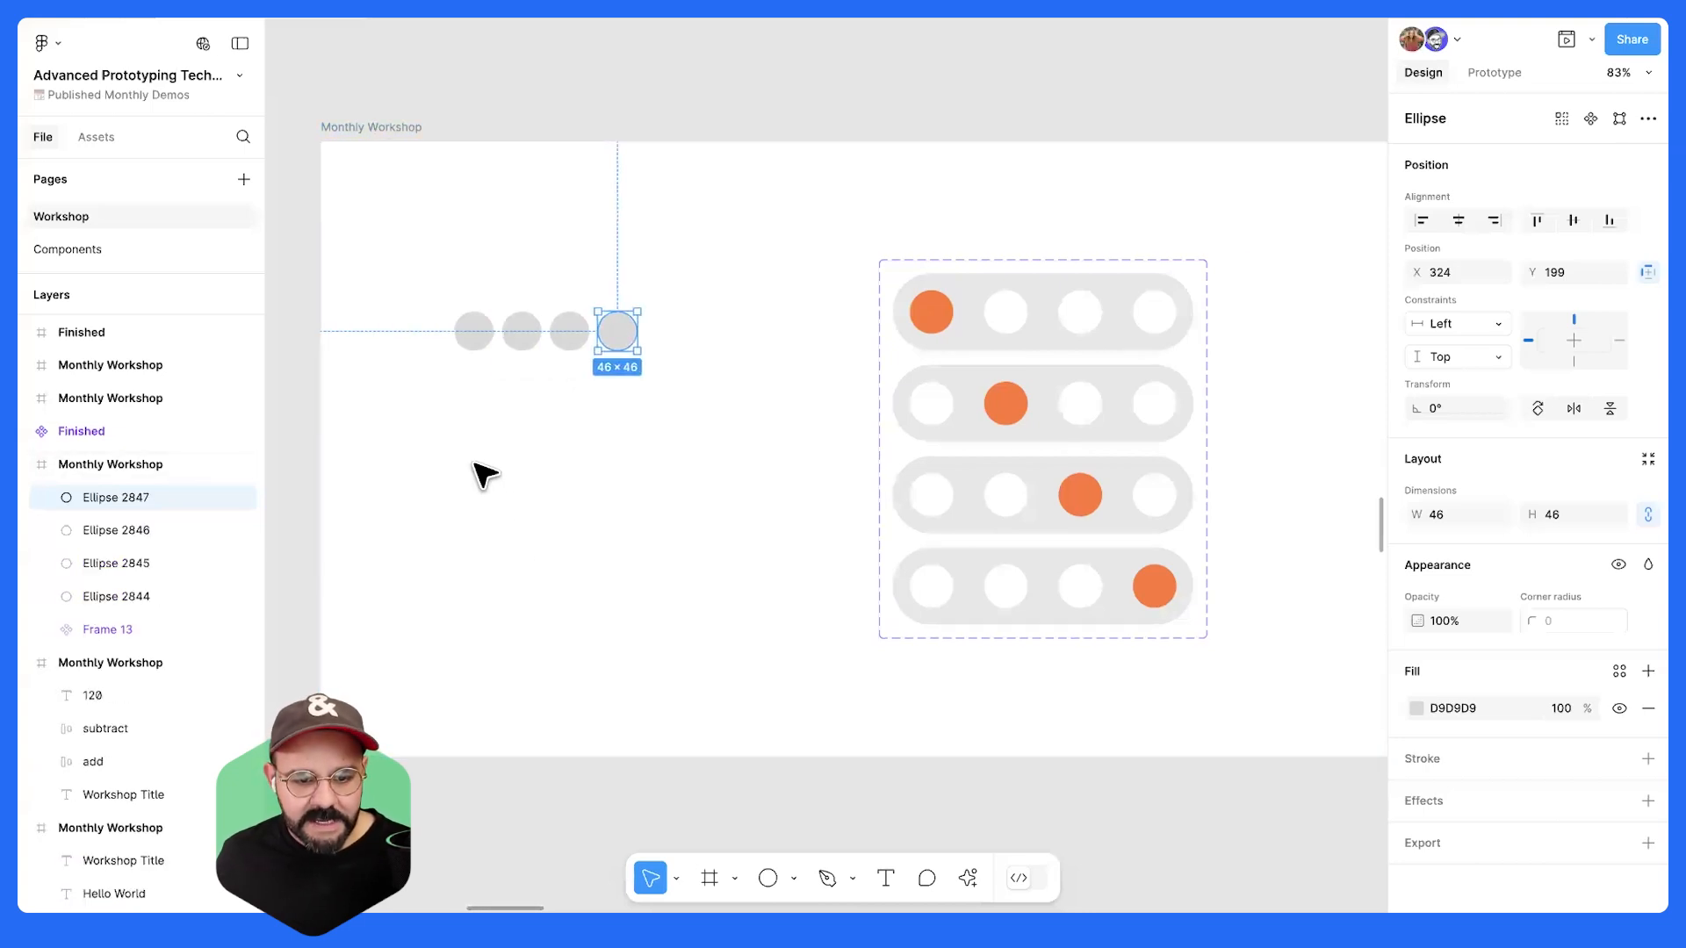
click(519, 467)
scroll(519, 467, left, 1)
scroll(519, 467, up, 1)
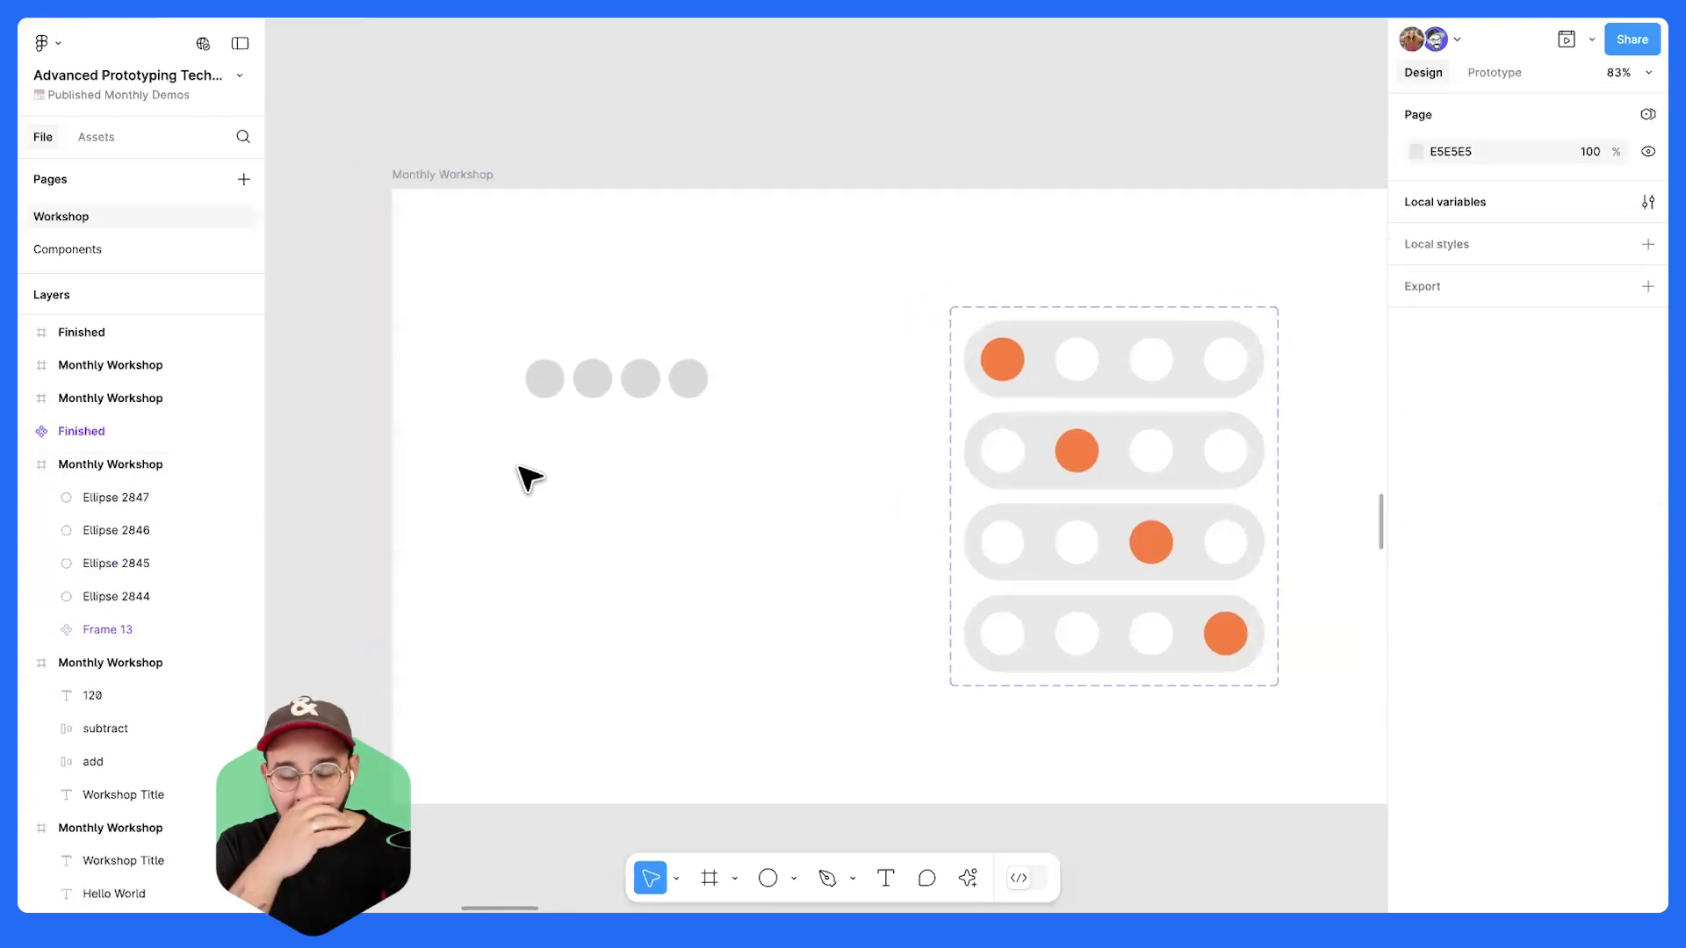
- Batch rename the four circle layers with the base name button and descending two-digit numbers from 04 to 01
drag(494, 337, 779, 456)
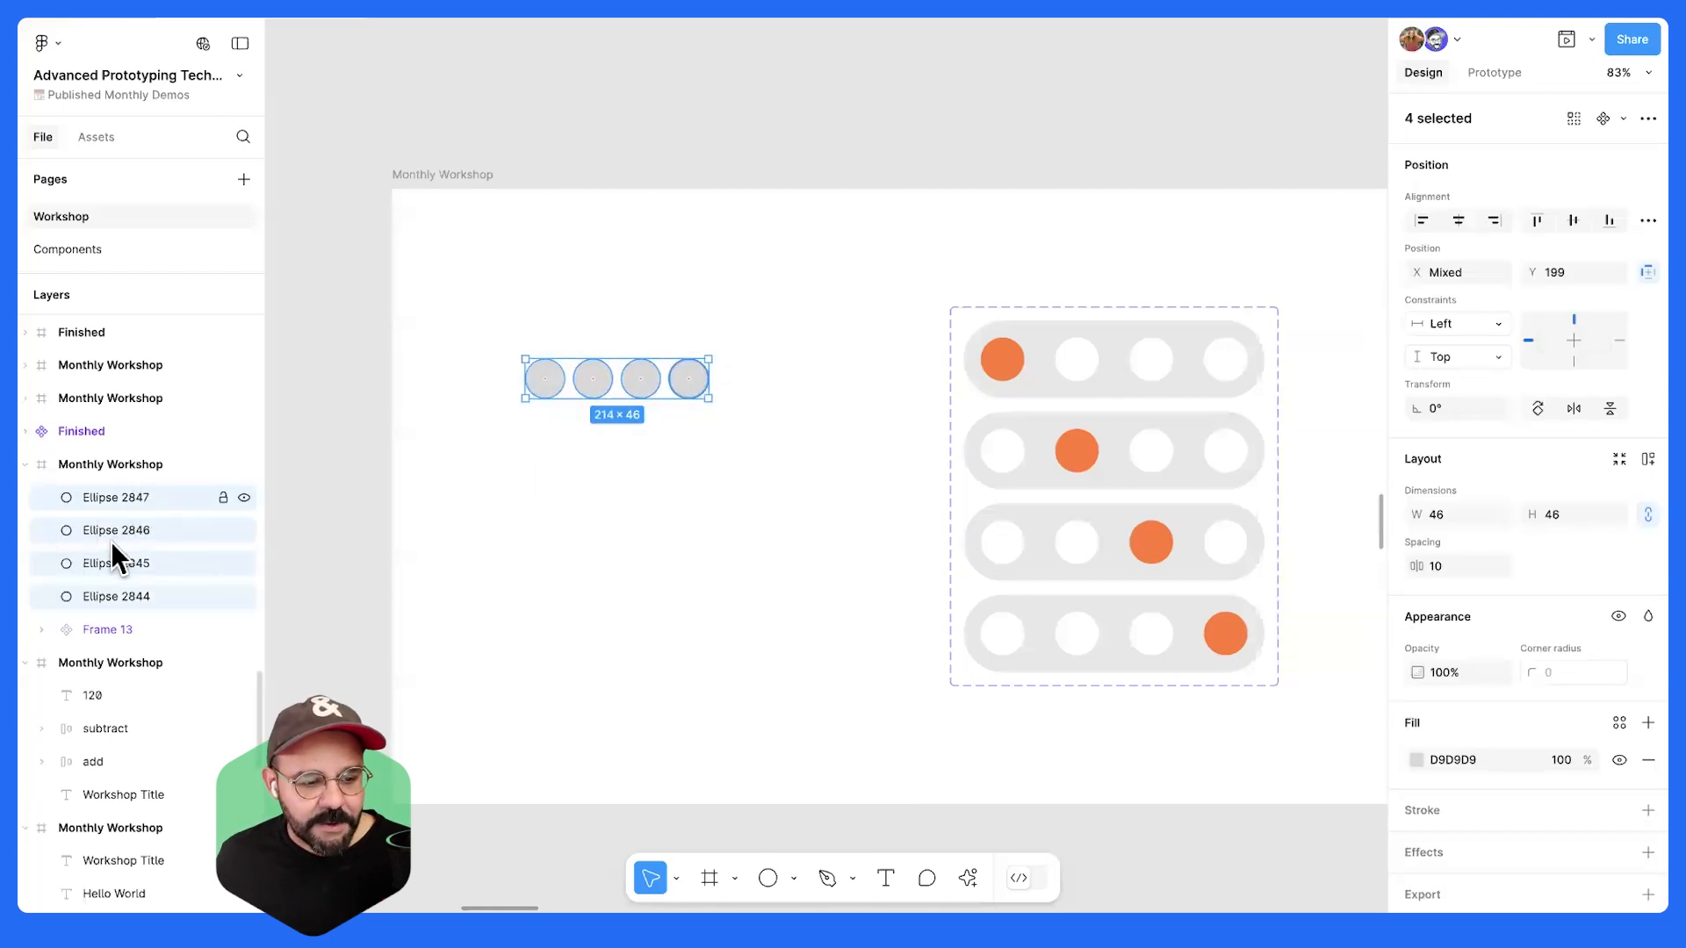
scroll(486, 329, up, 1)
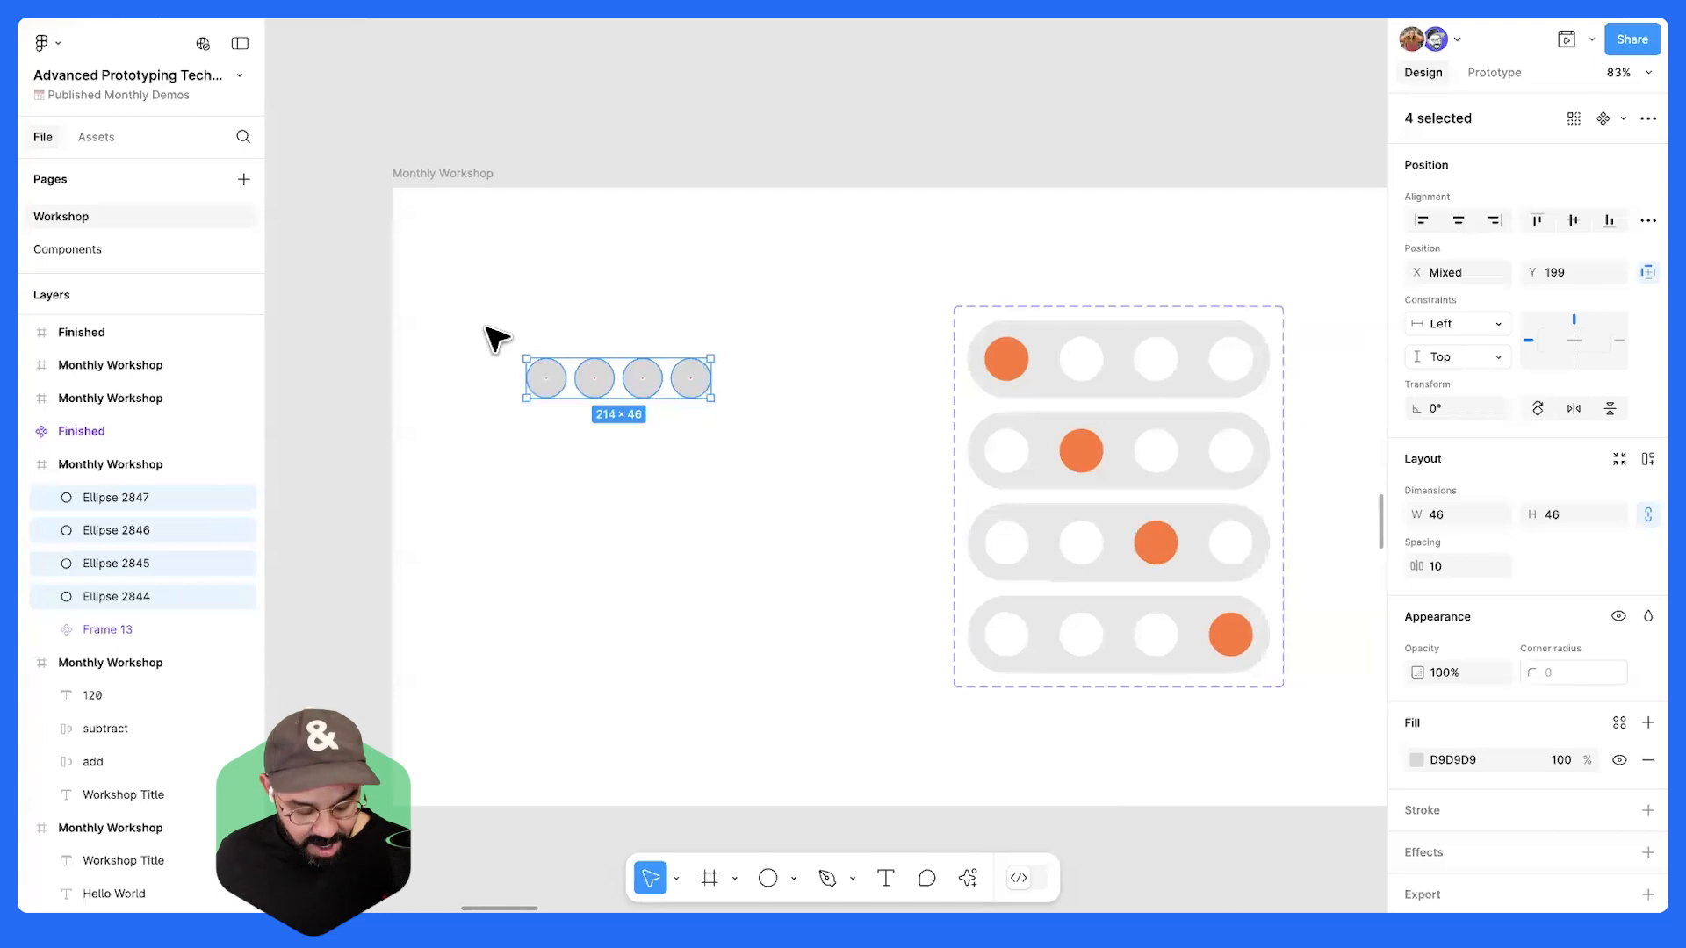
key(ctrl+r)
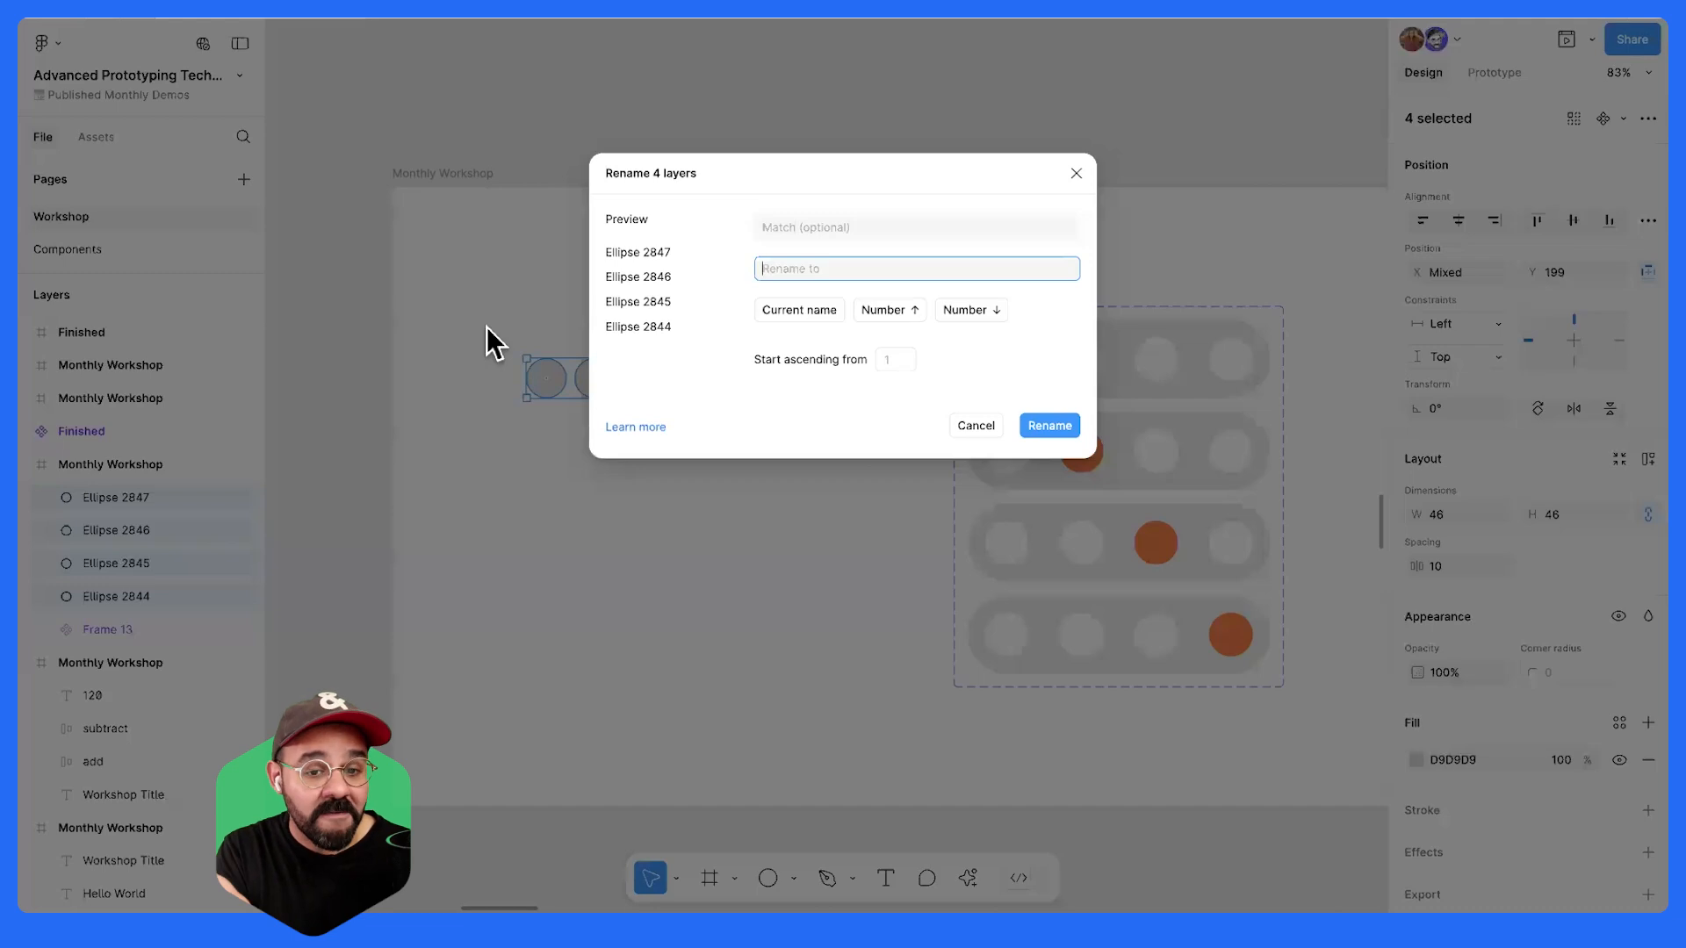
text(button)
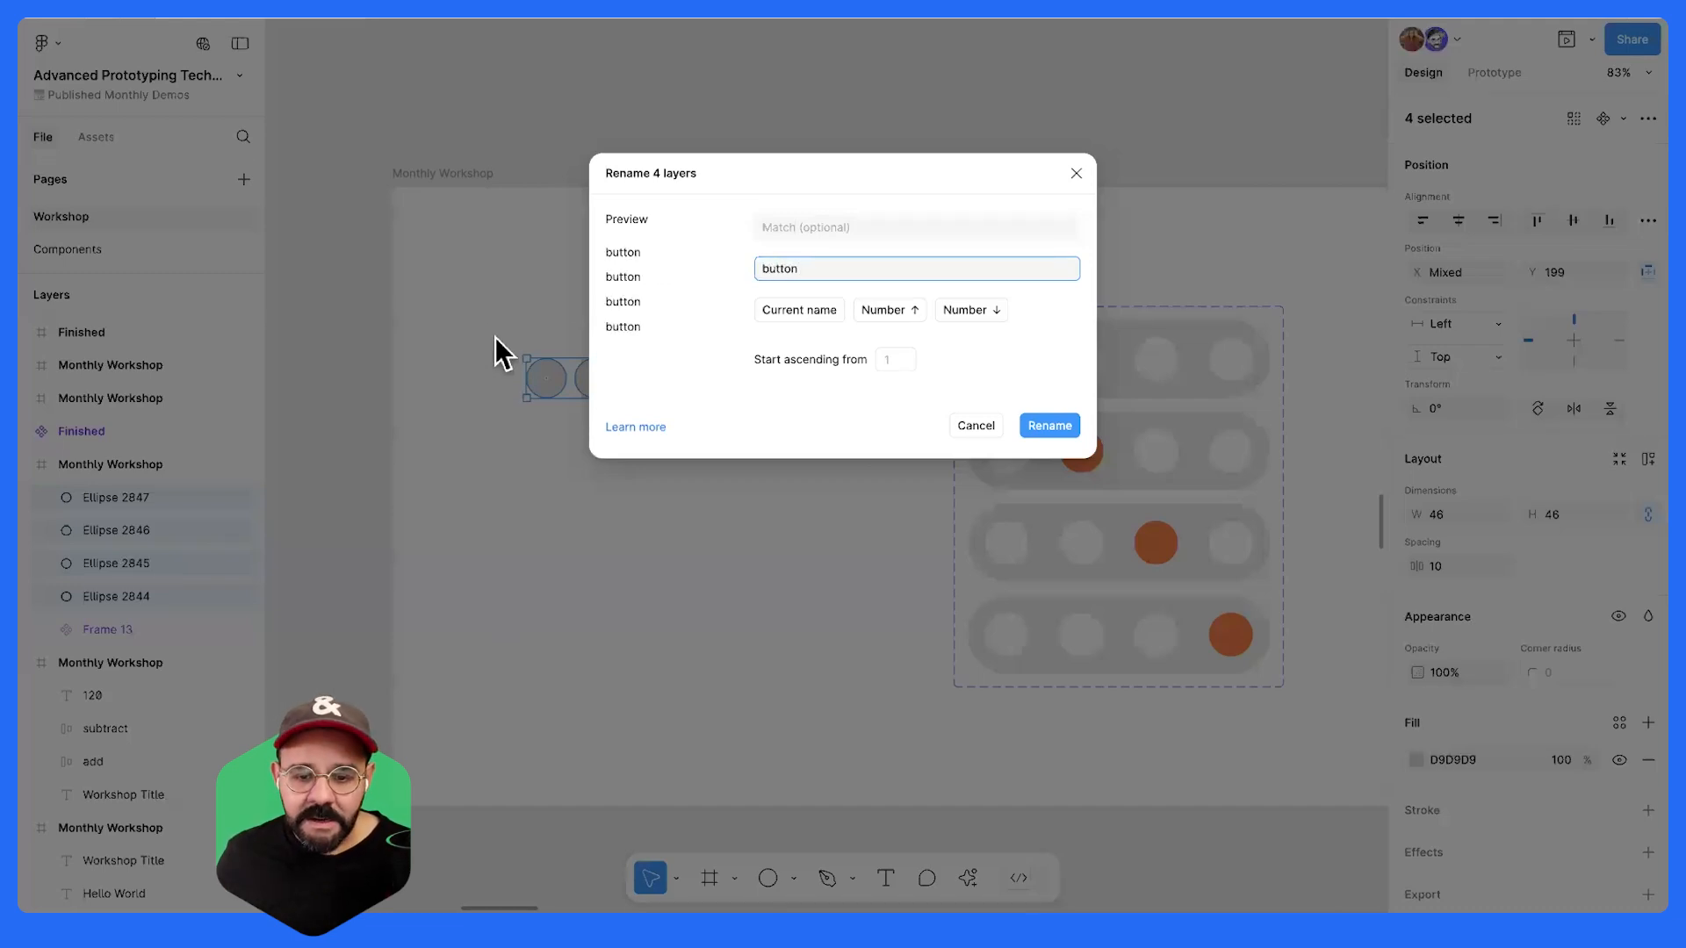
click(984, 311)
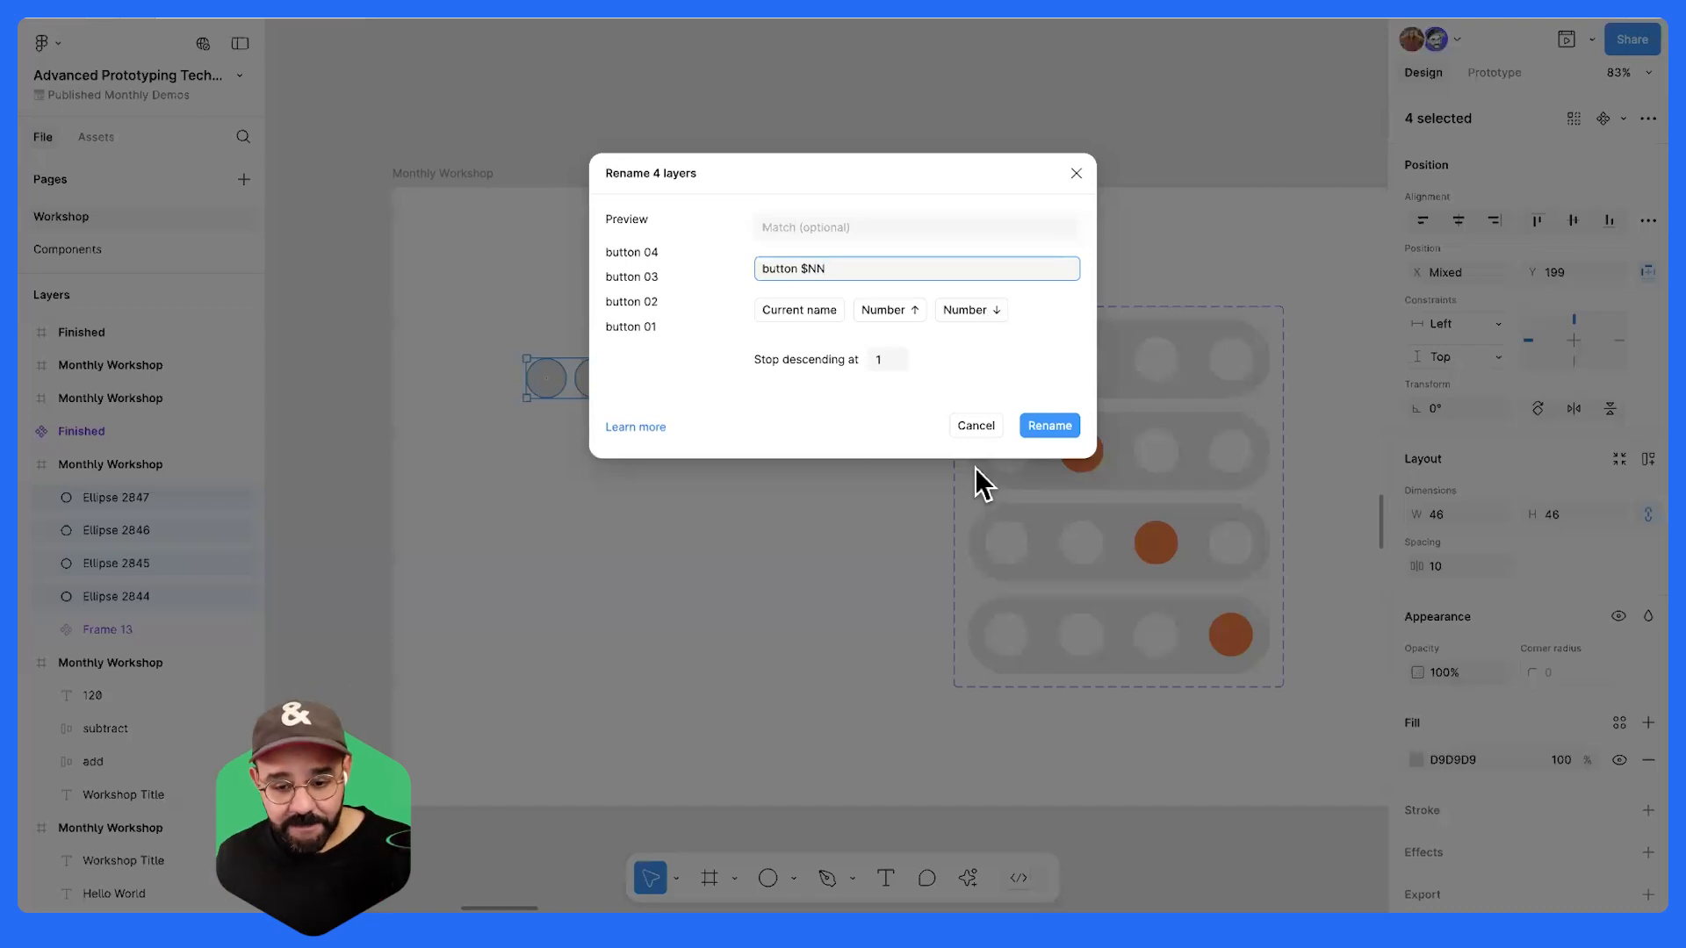
click(1037, 426)
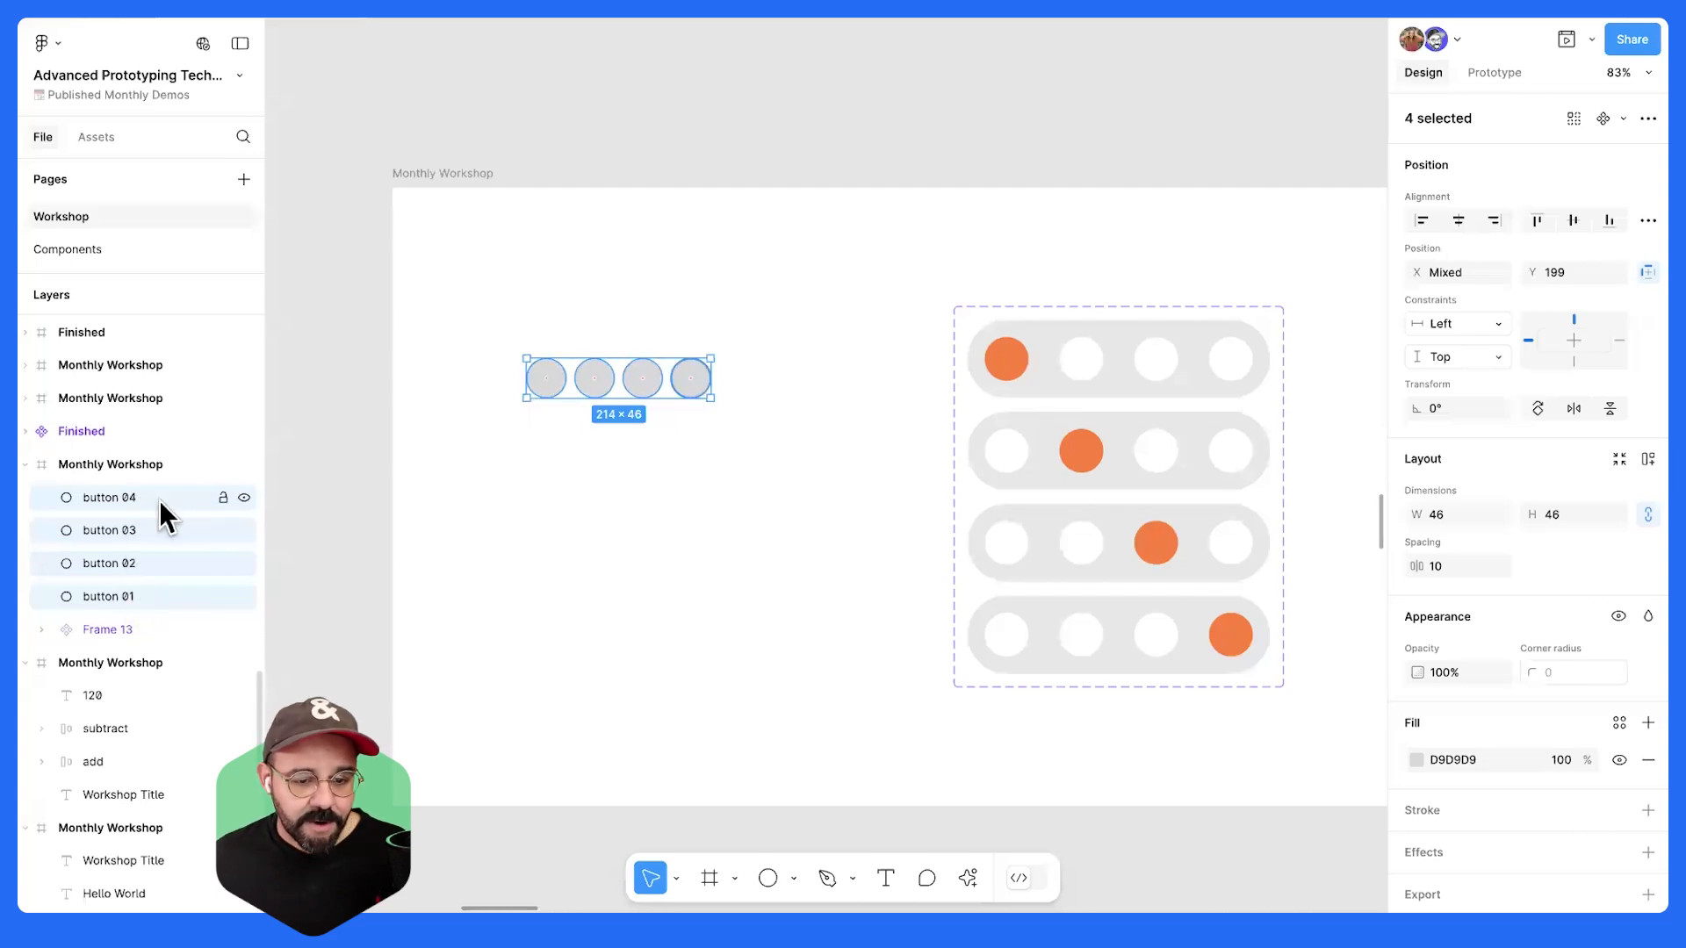
- Undo the batch renaming of the four circle layers
click(643, 465)
key(super+z)
key(super+z)
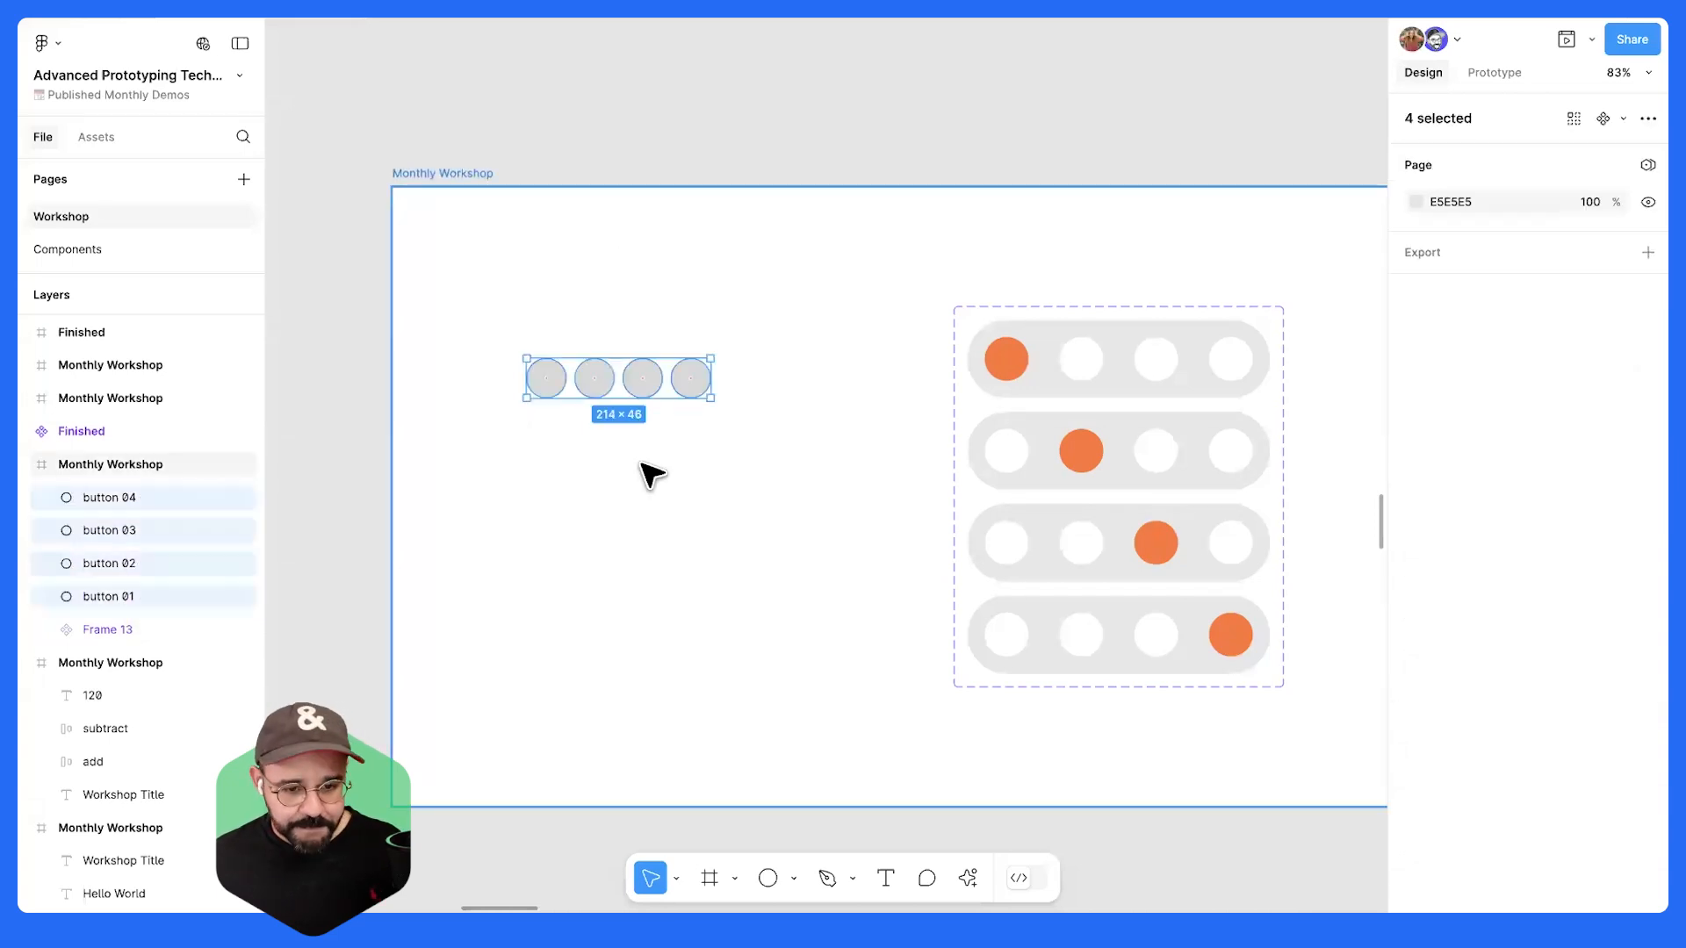
- Batch rename the four circle layers with the base name nav and descending two-digit numbers, from nav 04 to nav 01
click(531, 448)
drag(508, 351, 790, 487)
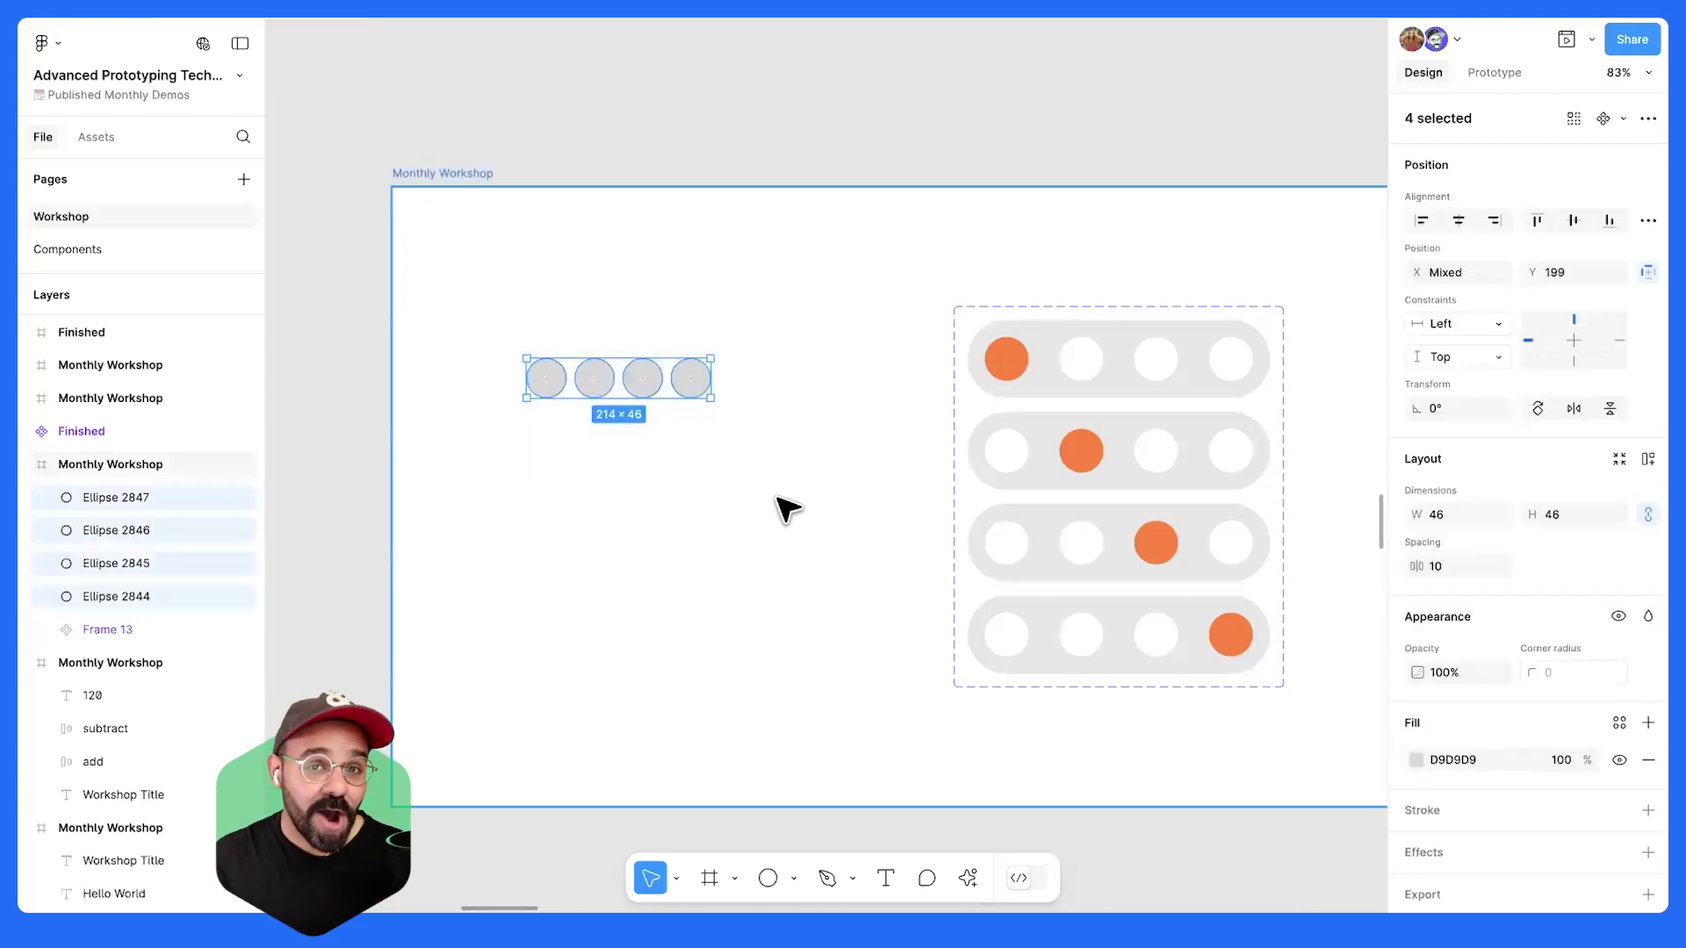
key(ctrl+r)
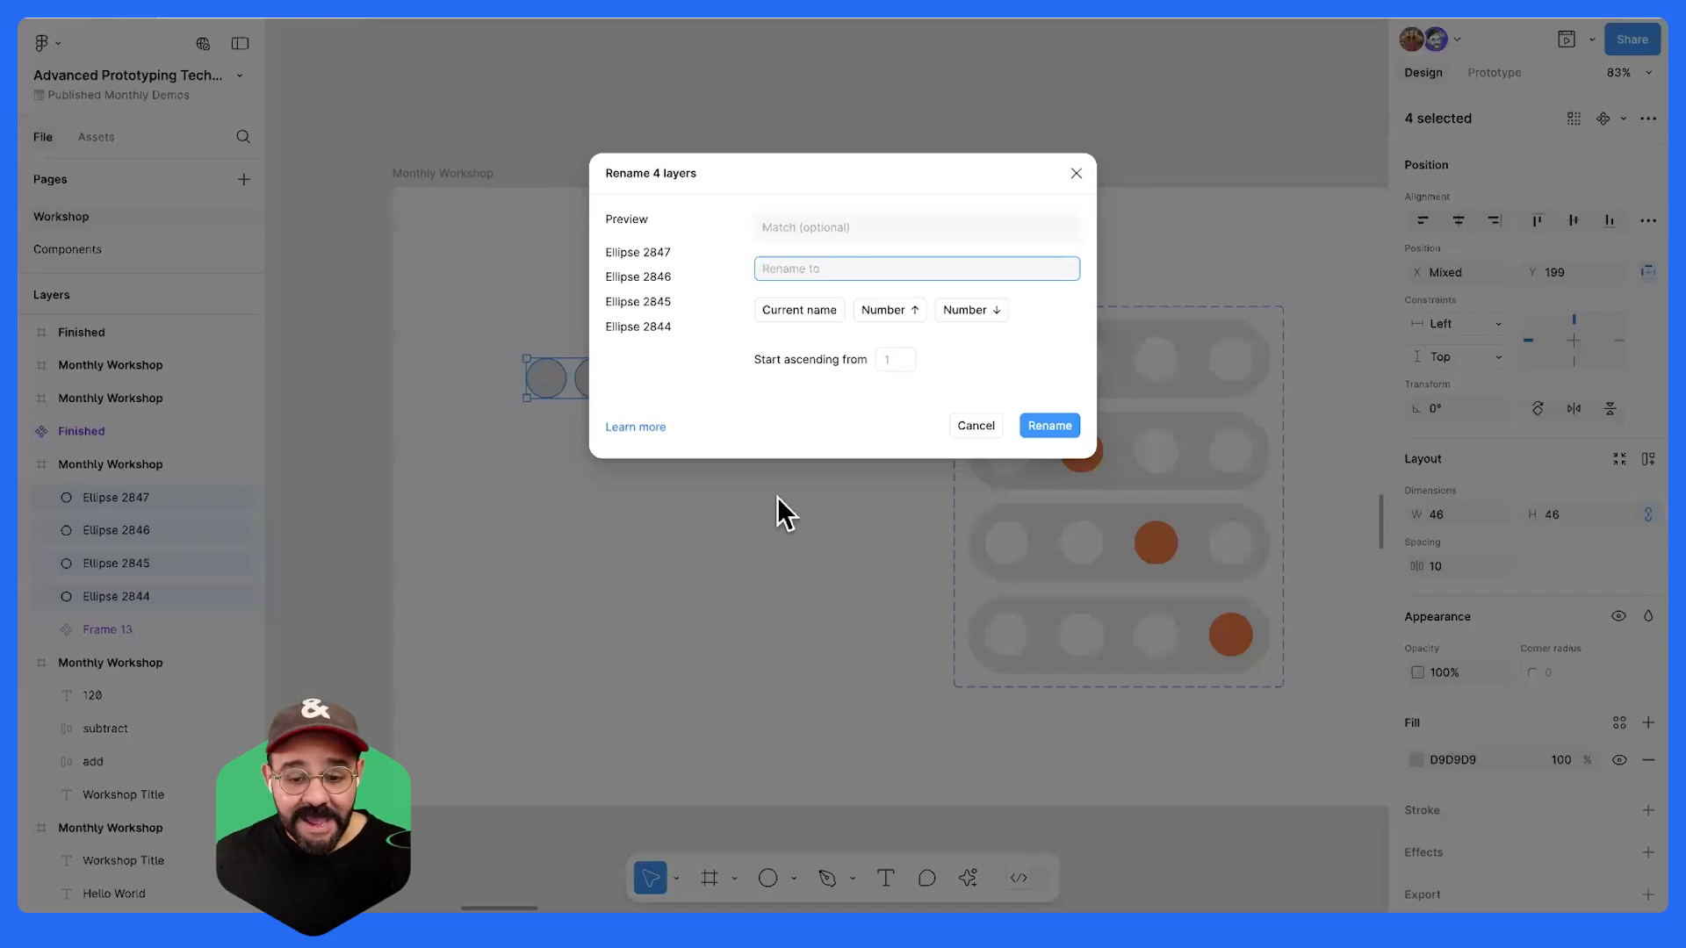
text(button)
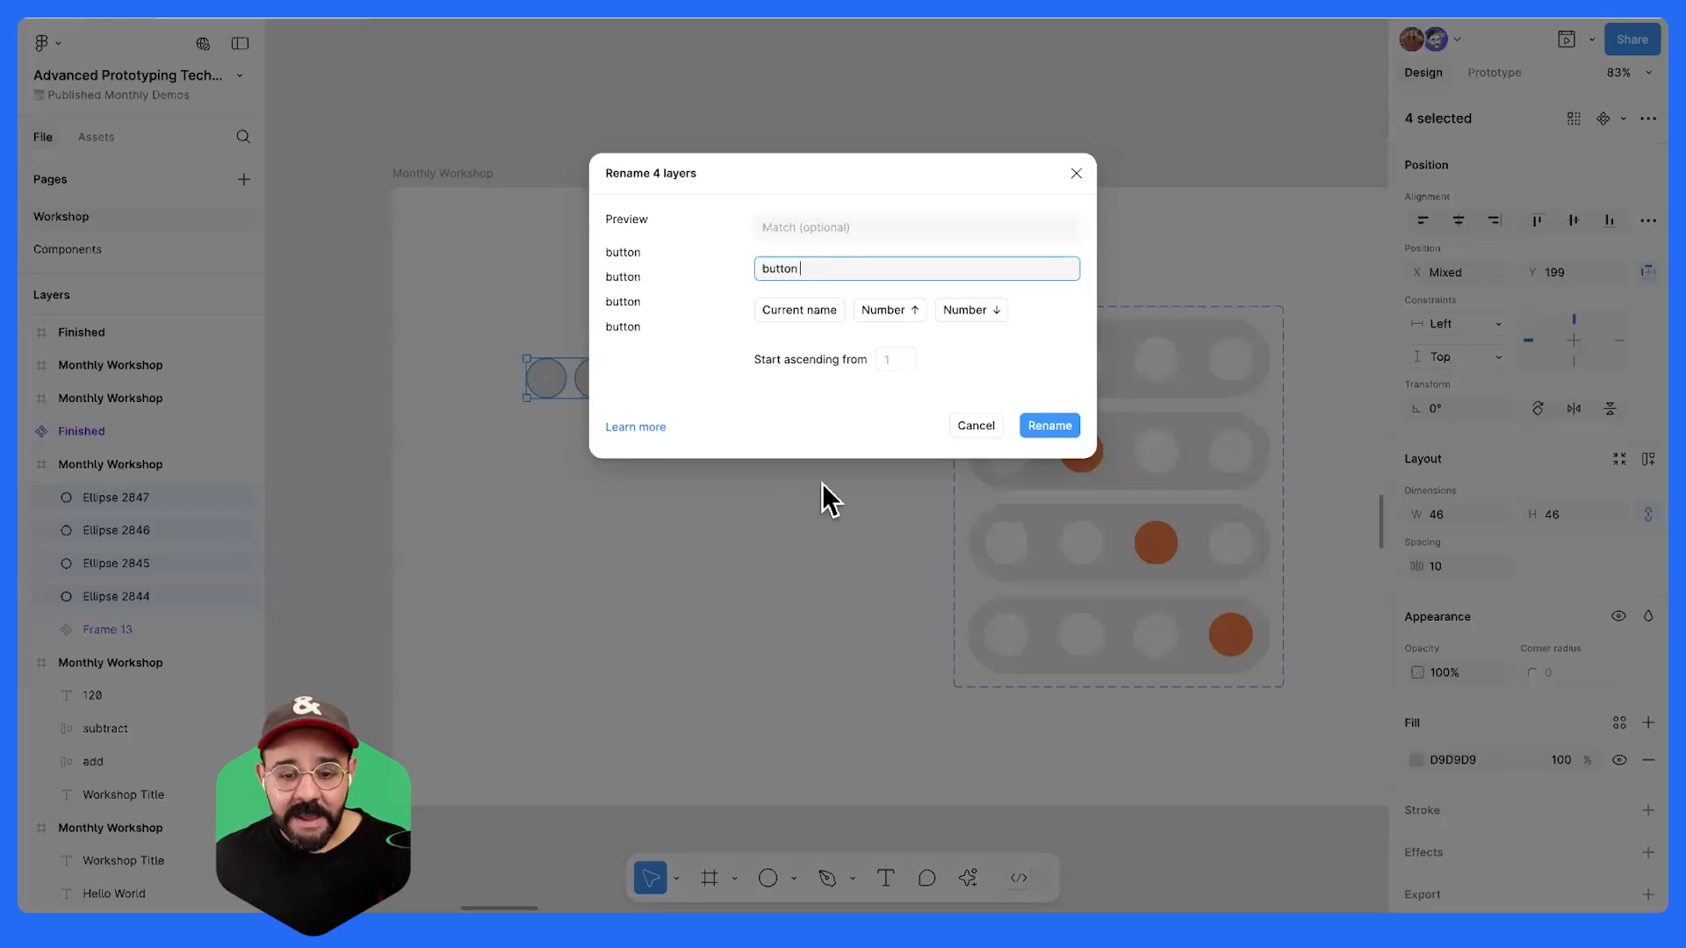
double_click(783, 266)
text(nav)
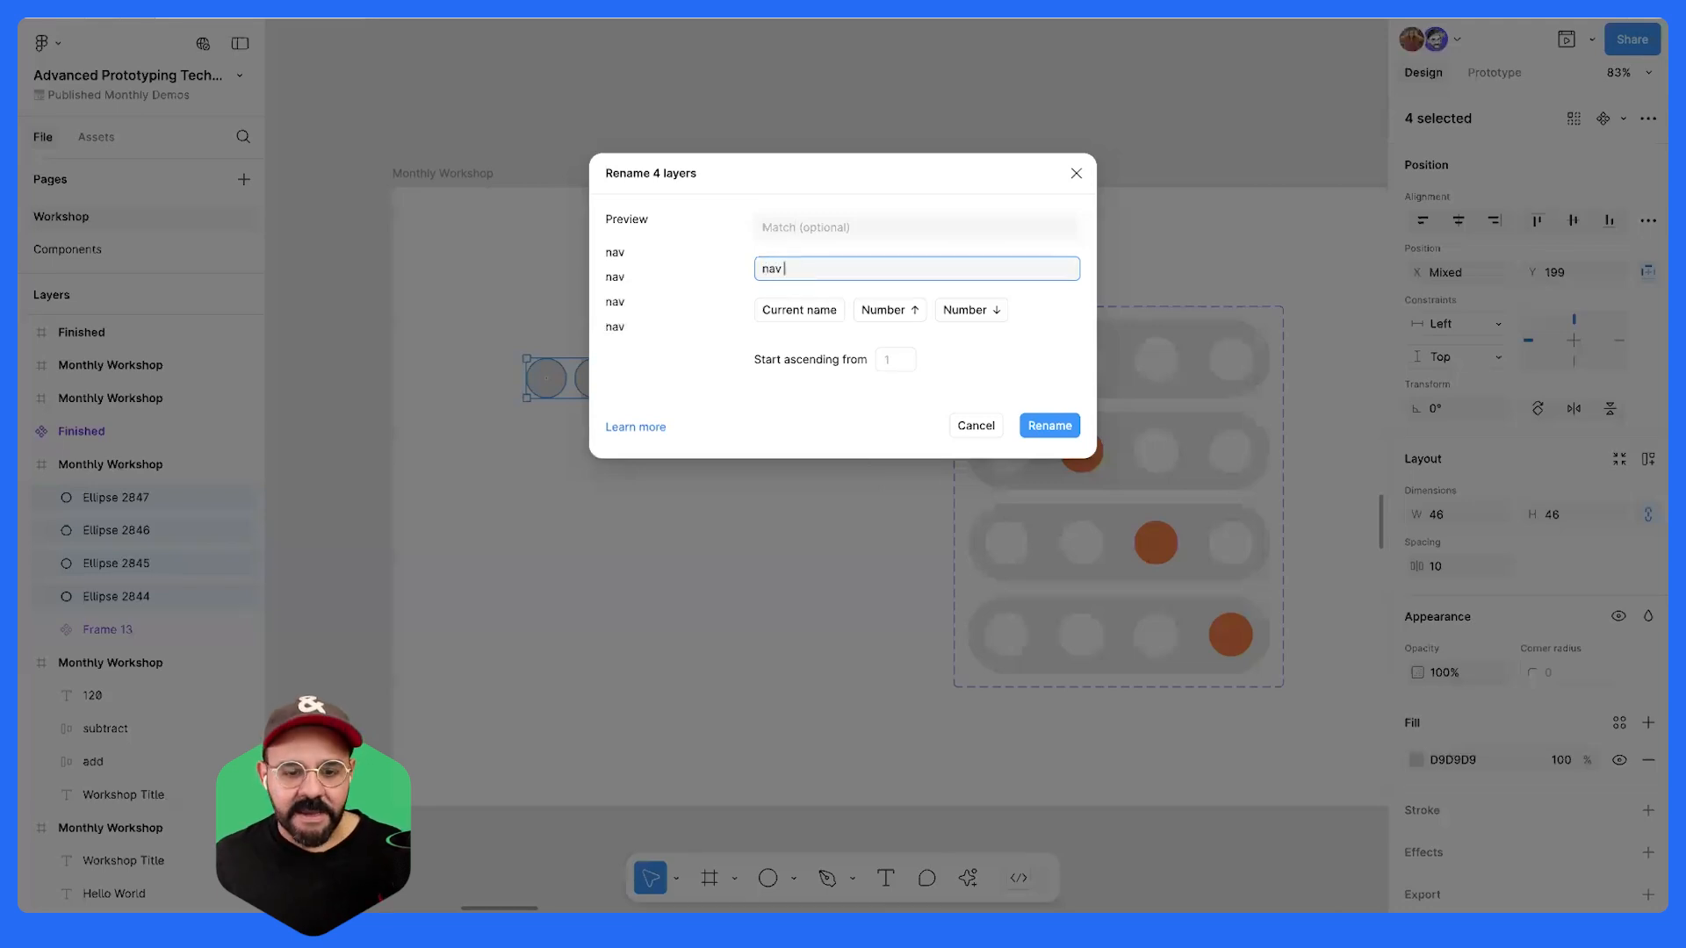
click(989, 313)
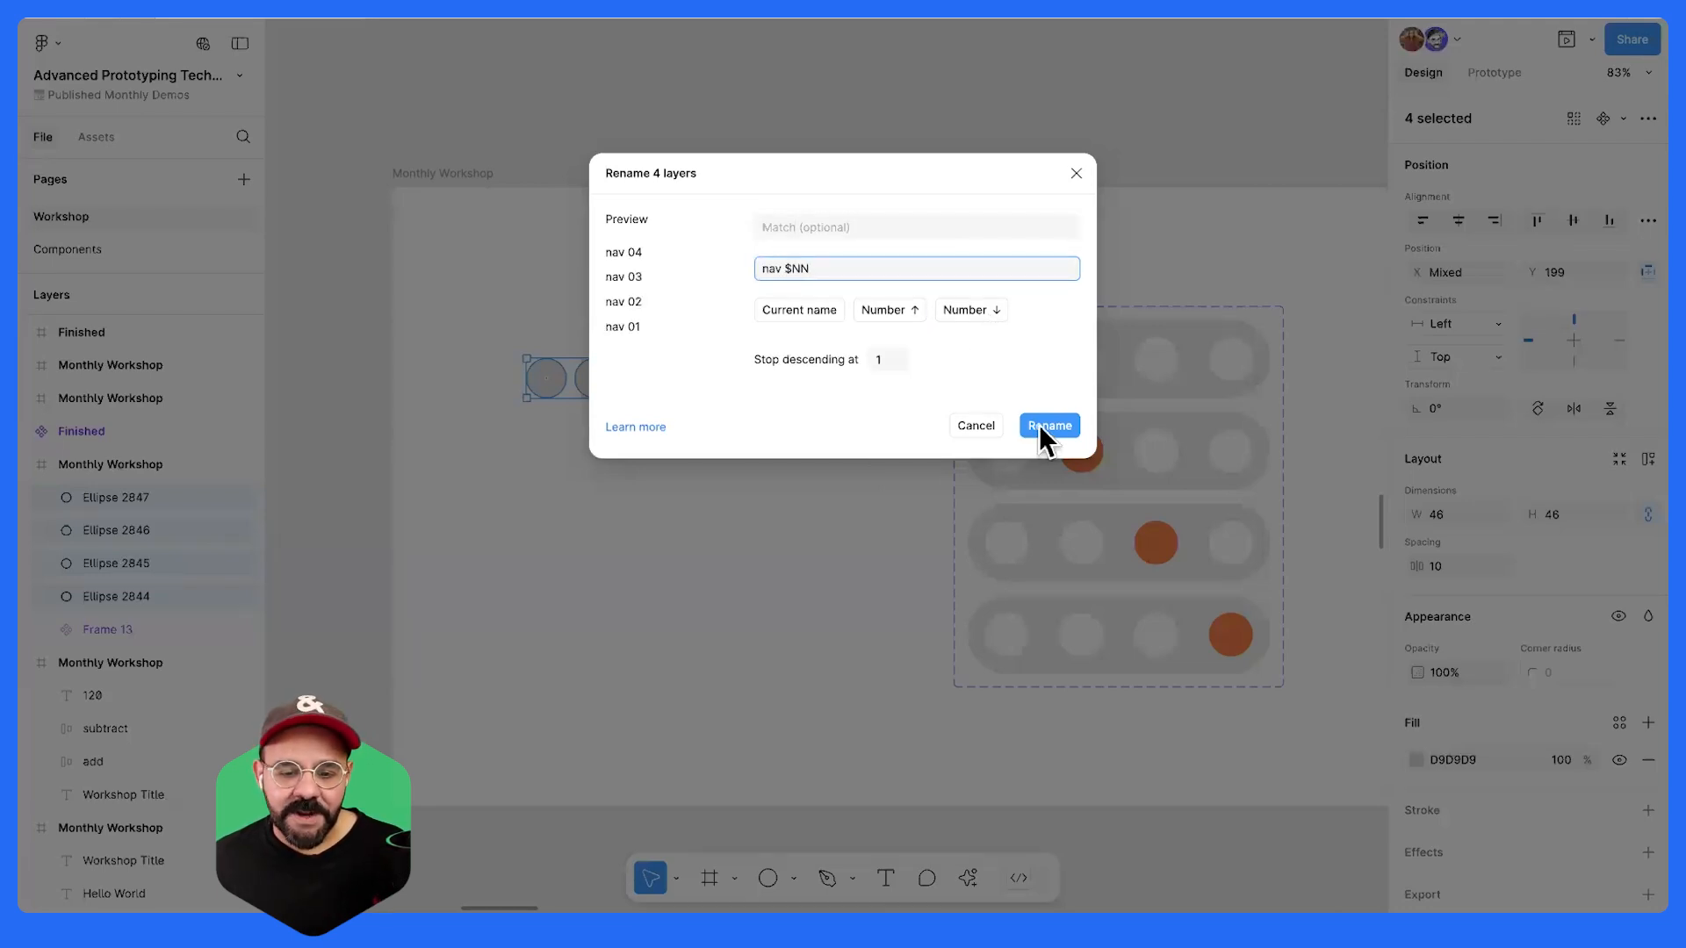
click(1047, 426)
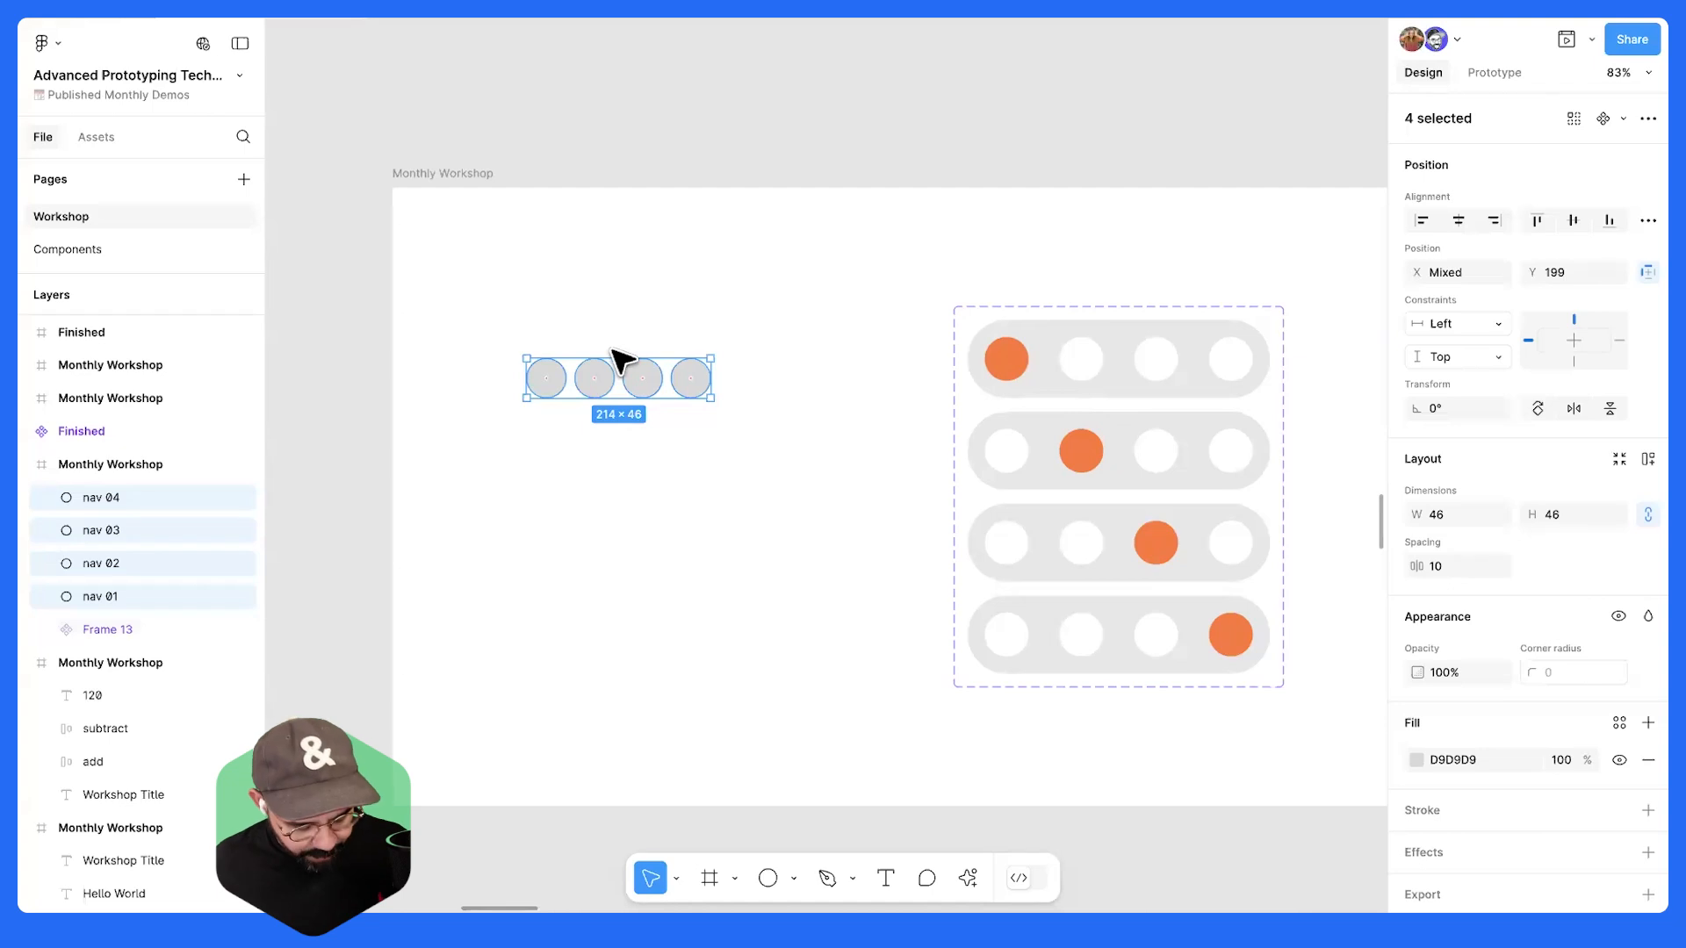
- Wrap the four circles in a horizontal auto layout frame and set its padding to 20 on all sides
key(shift+a)
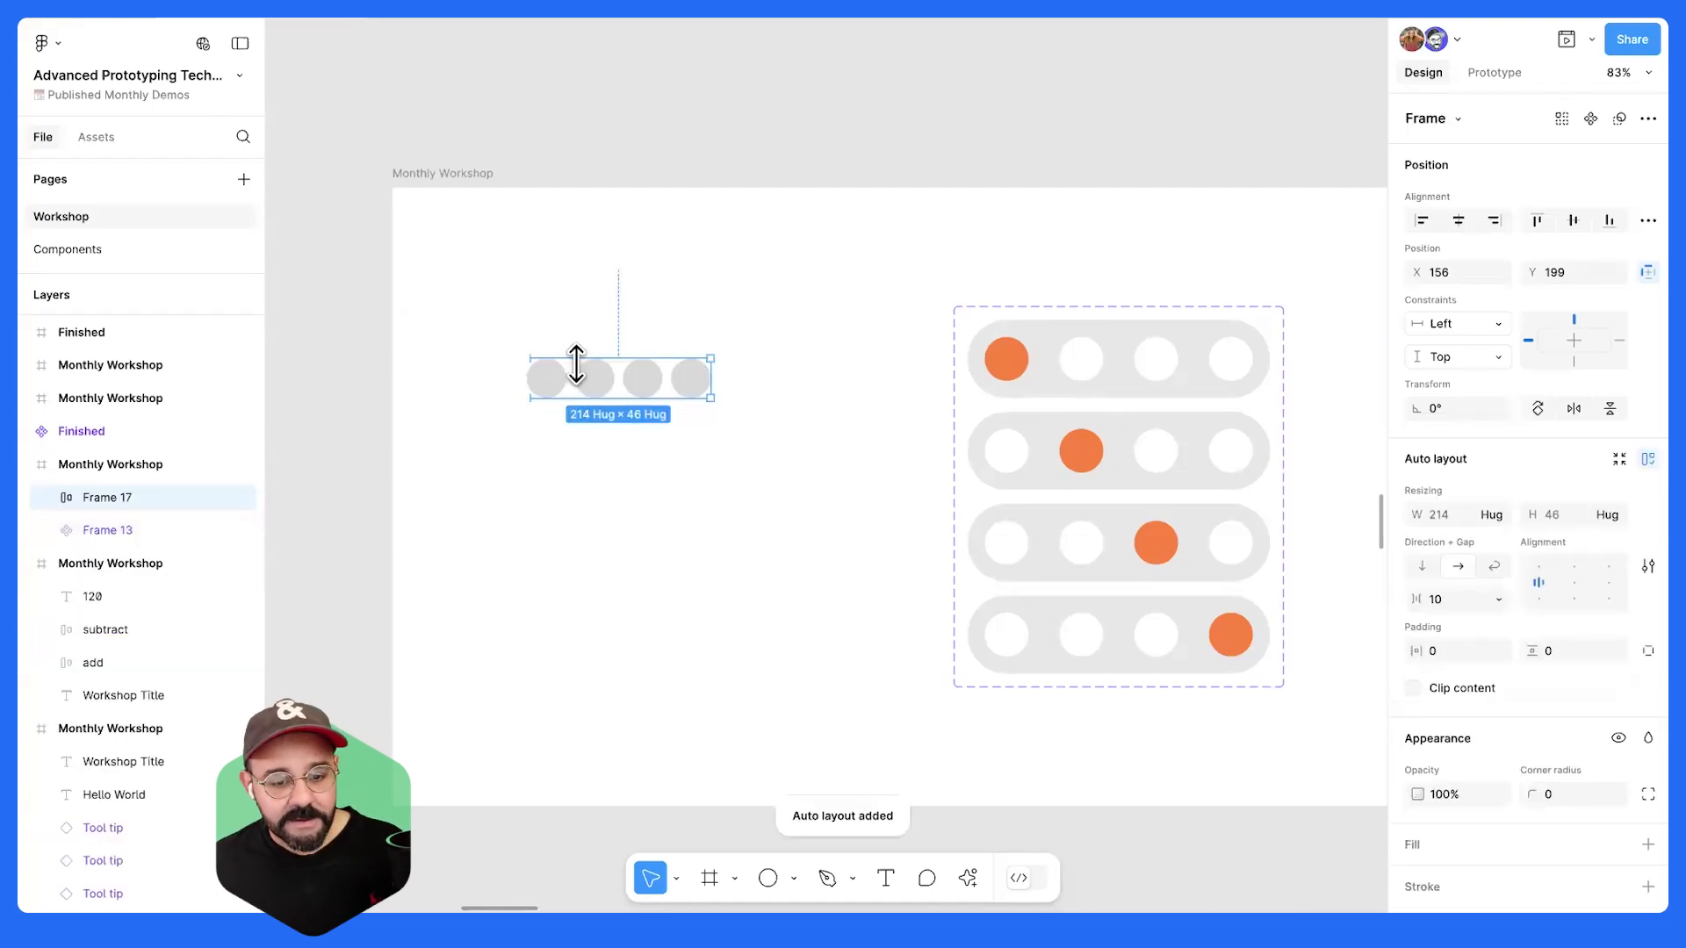
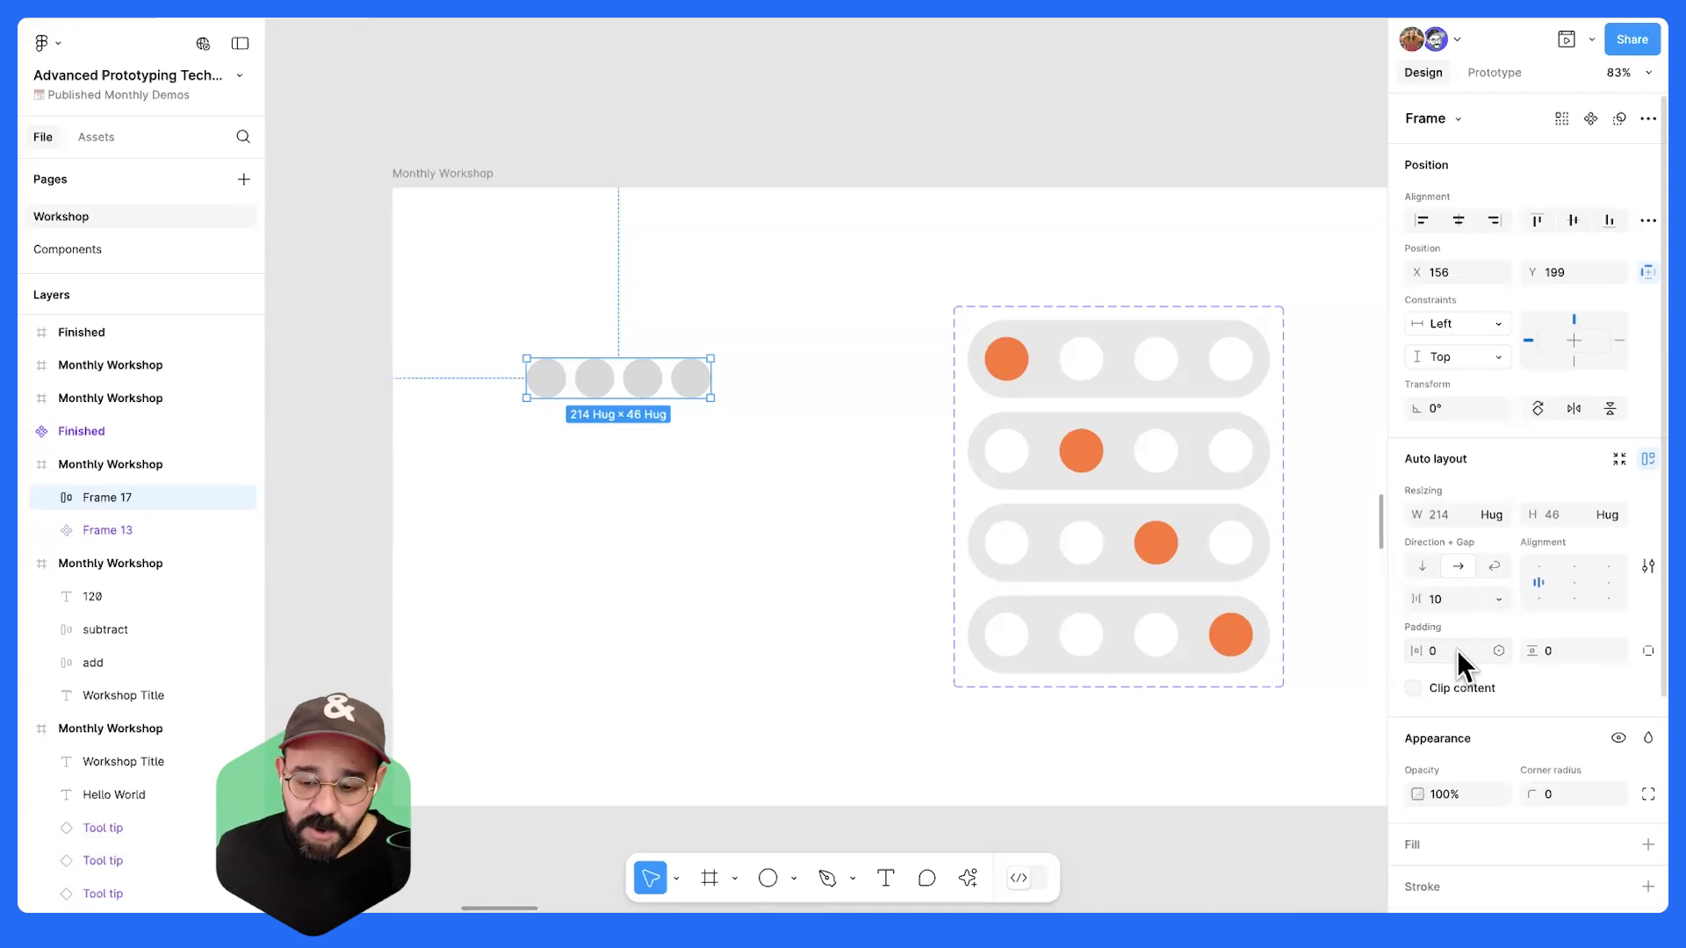
click(1455, 650)
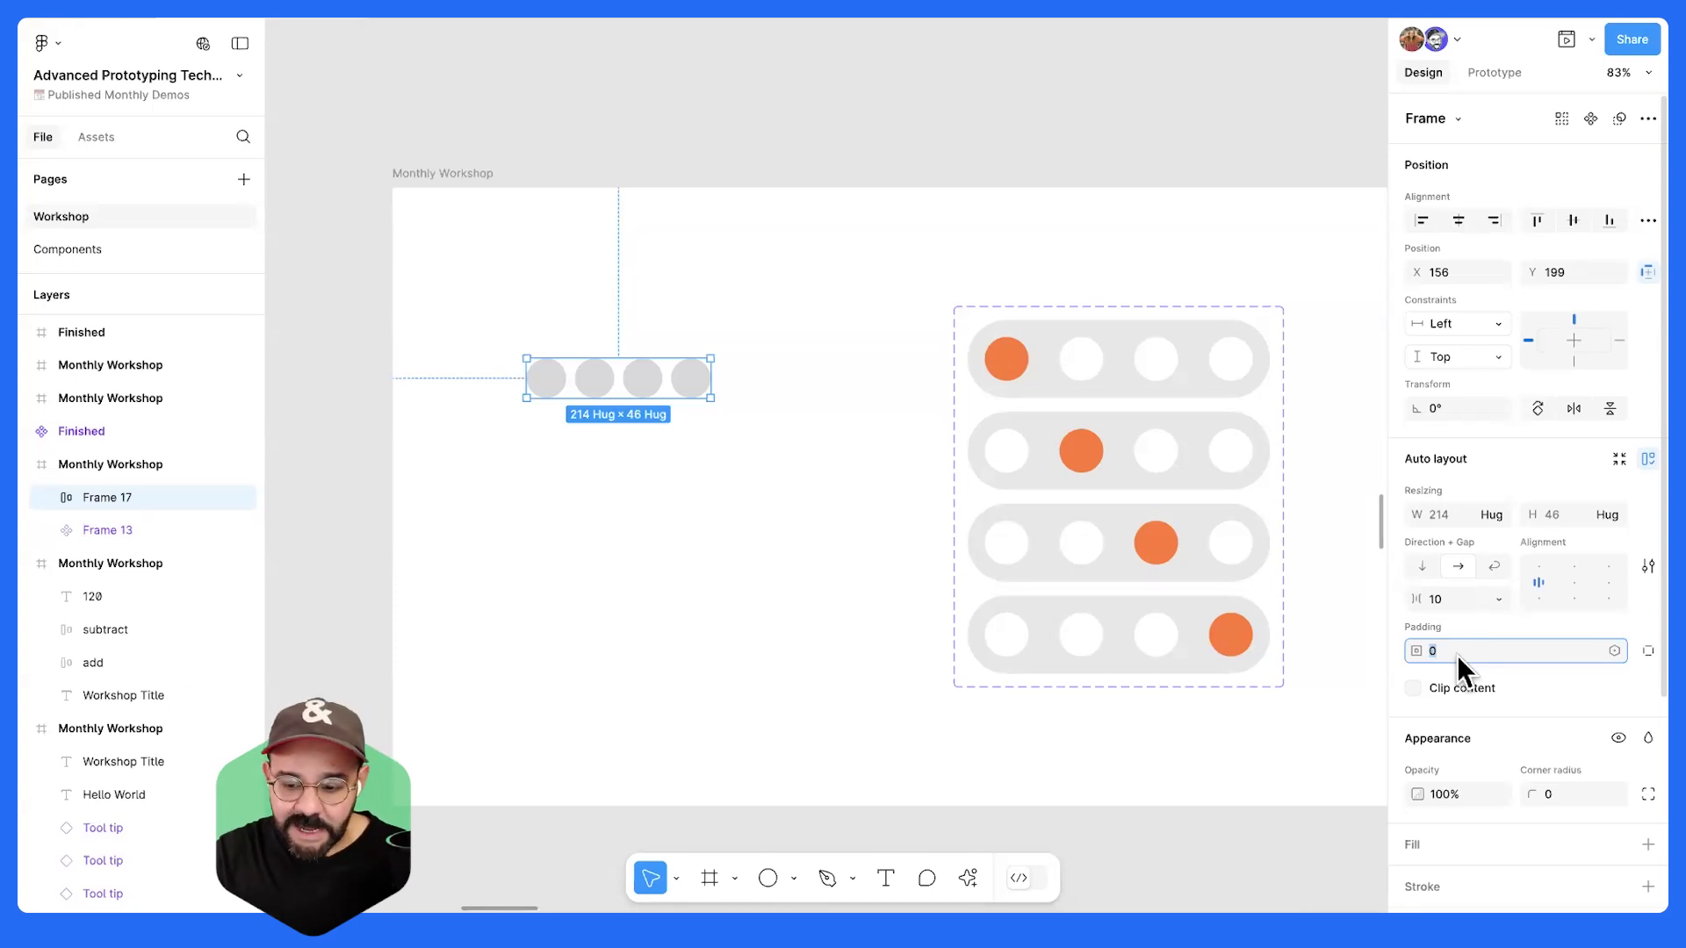
text(20)
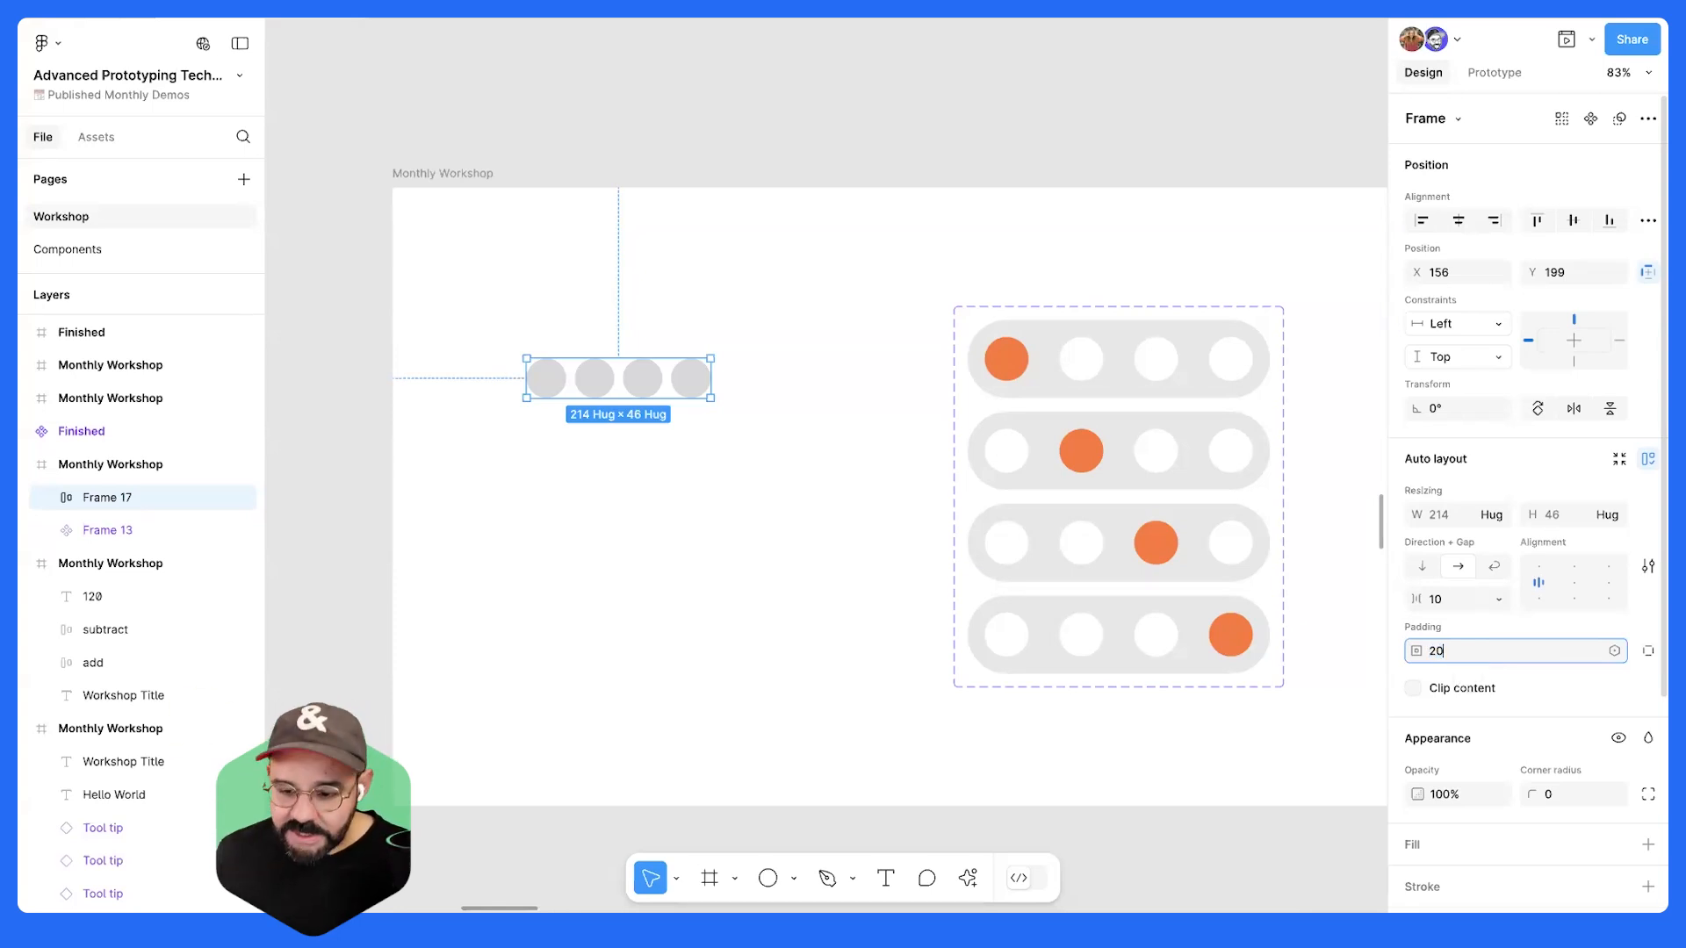
key(Return)
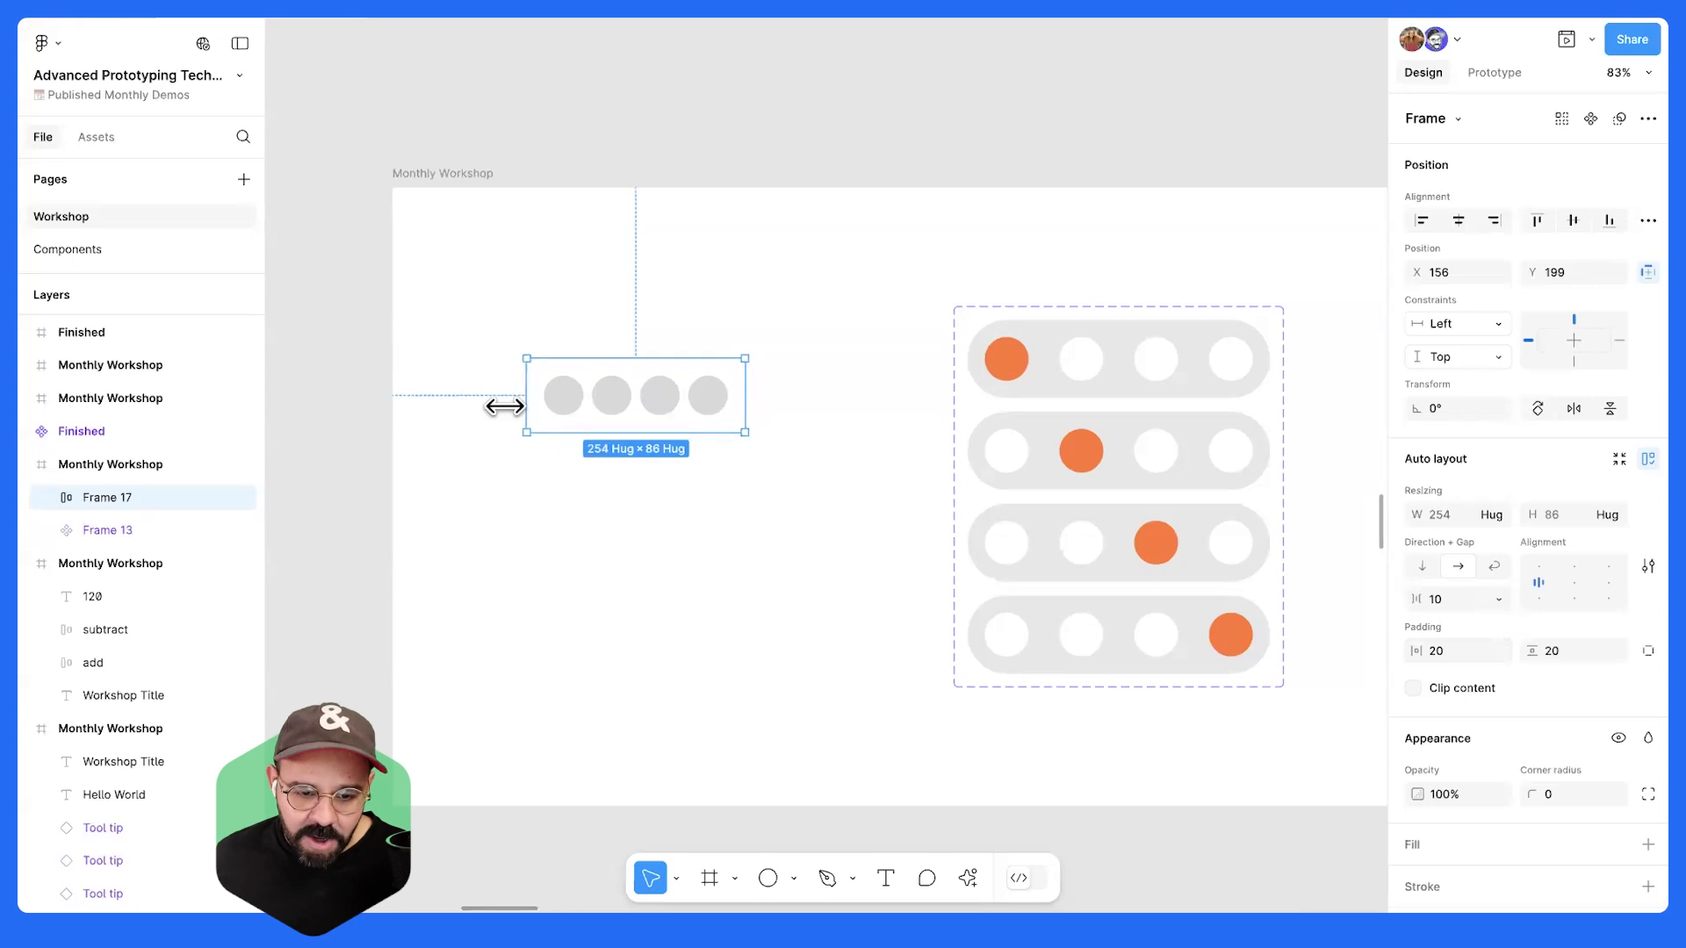
- Add a purple fill, 7B44E0, to the auto layout frame around the four circles
scroll(1554, 587, down, 3)
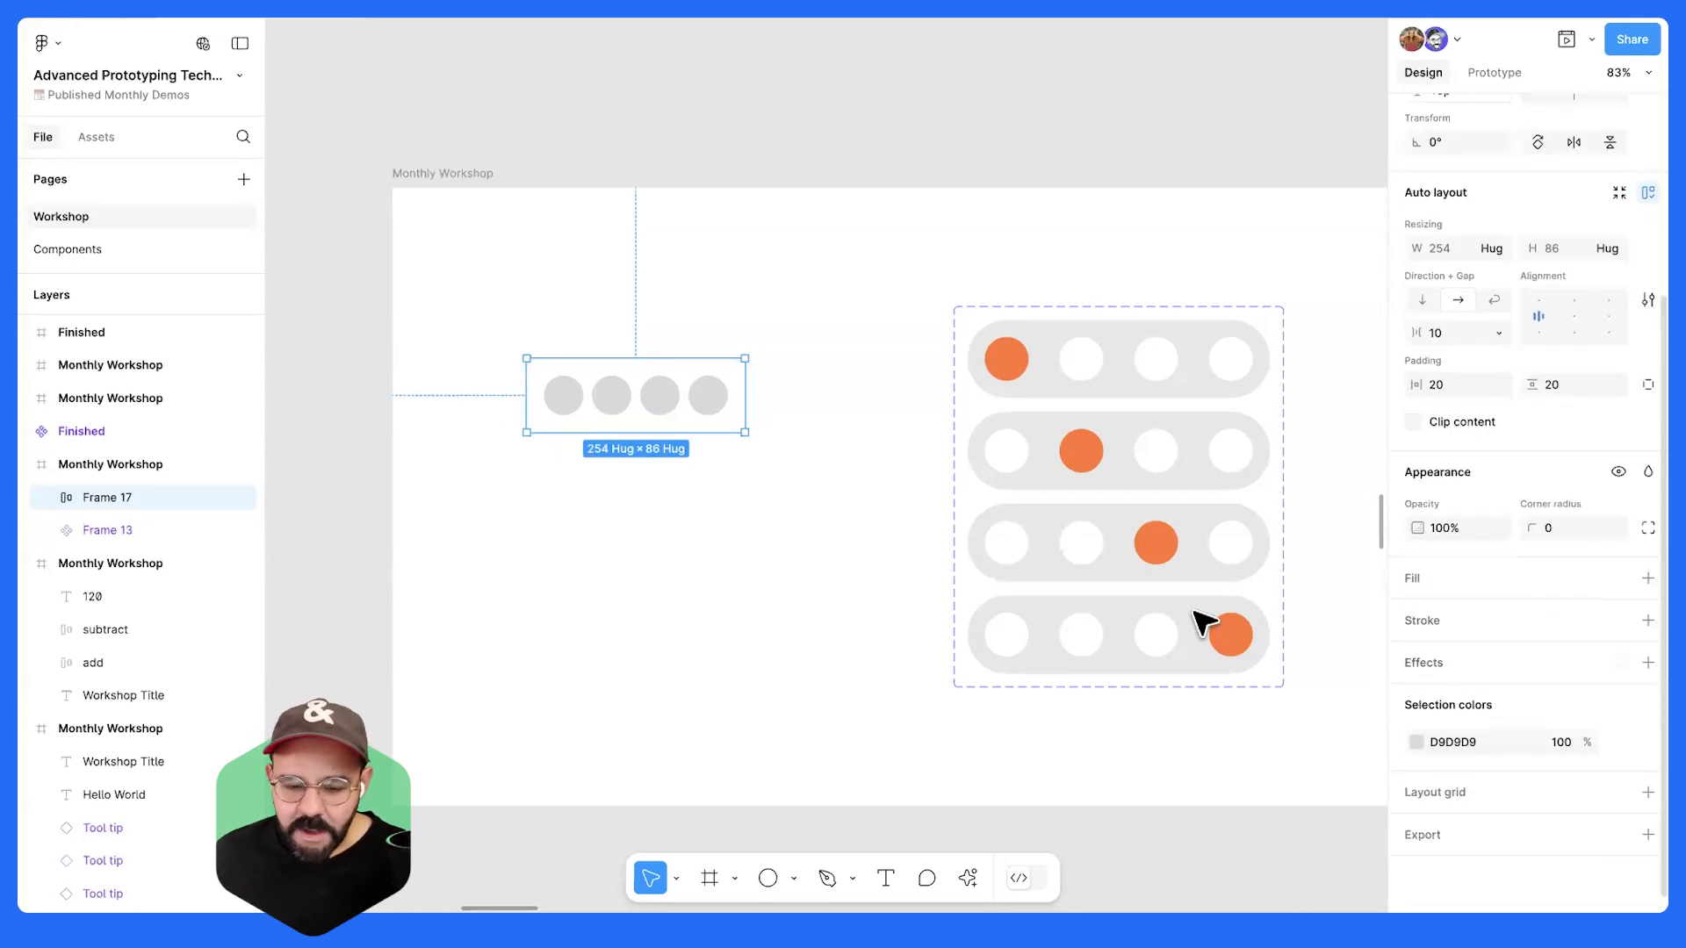
click(1414, 574)
click(1416, 615)
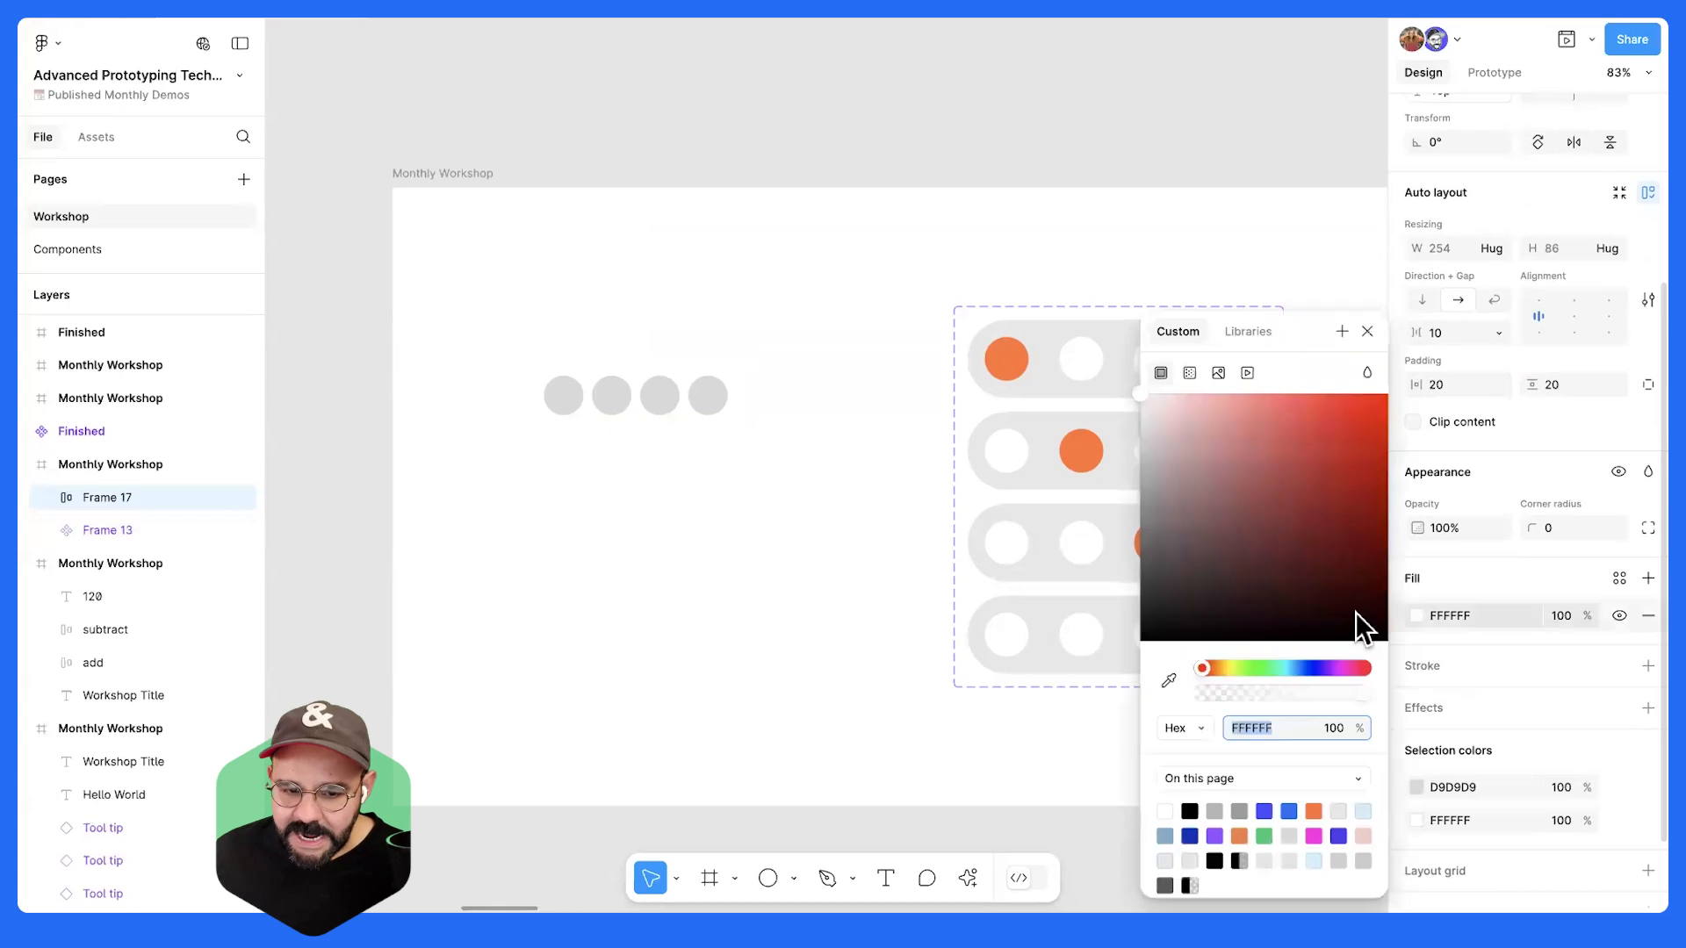
drag(1199, 519, 1117, 560)
drag(1104, 495, 1100, 486)
click(1318, 667)
drag(1242, 493, 1313, 431)
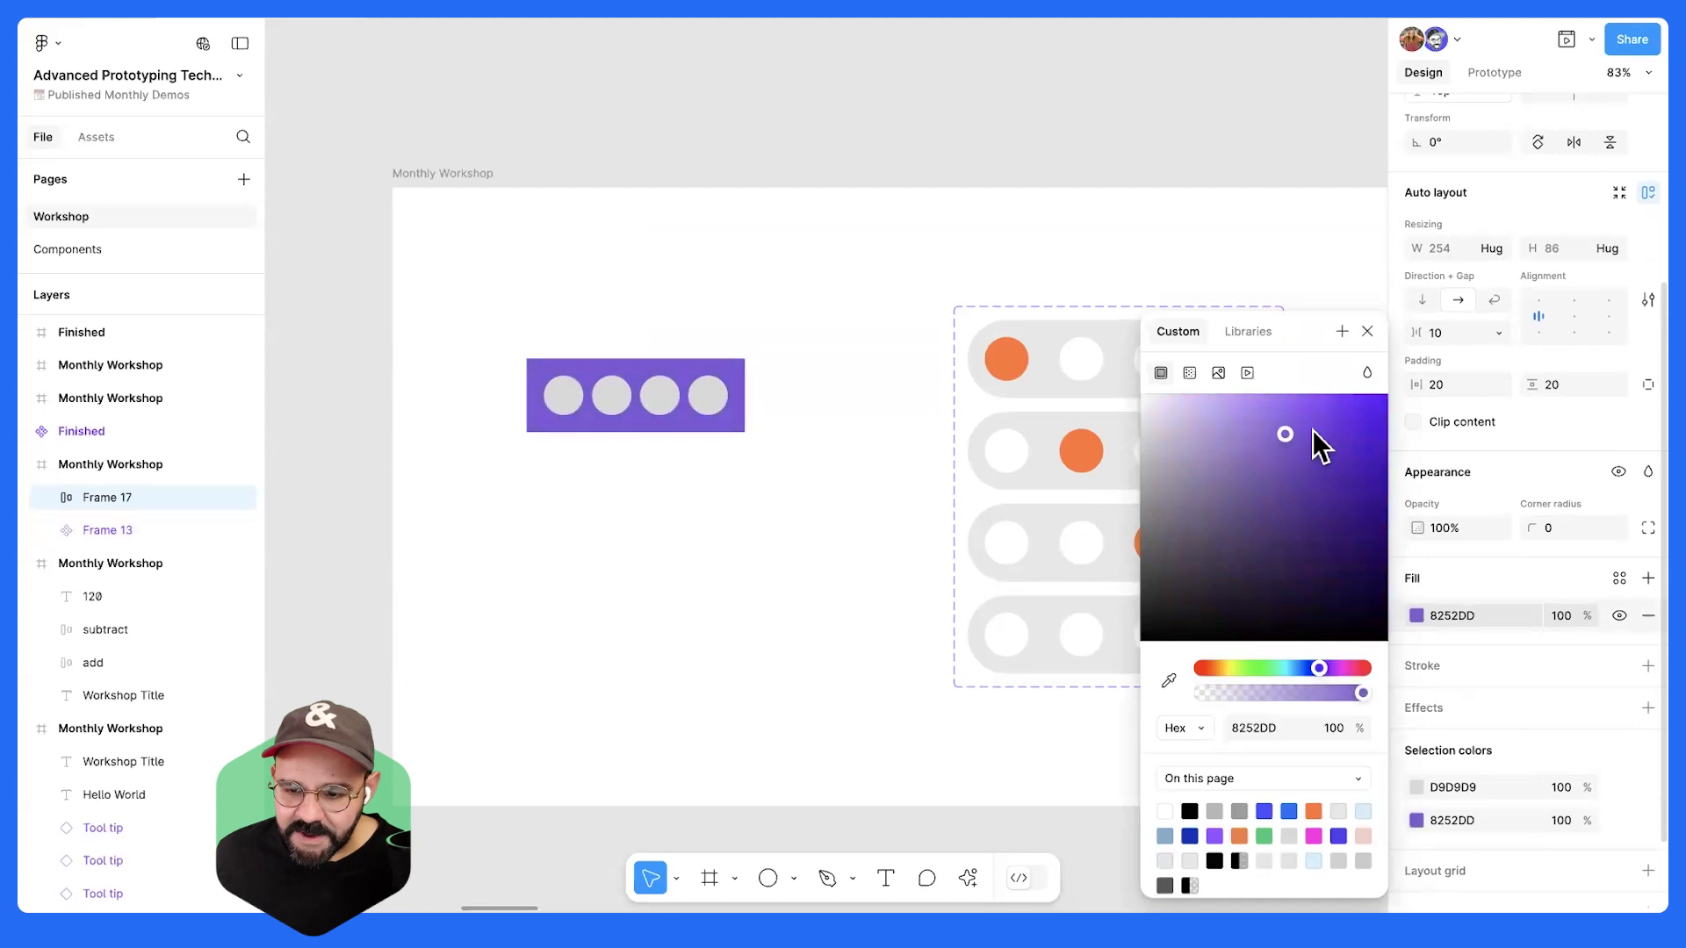
click(764, 586)
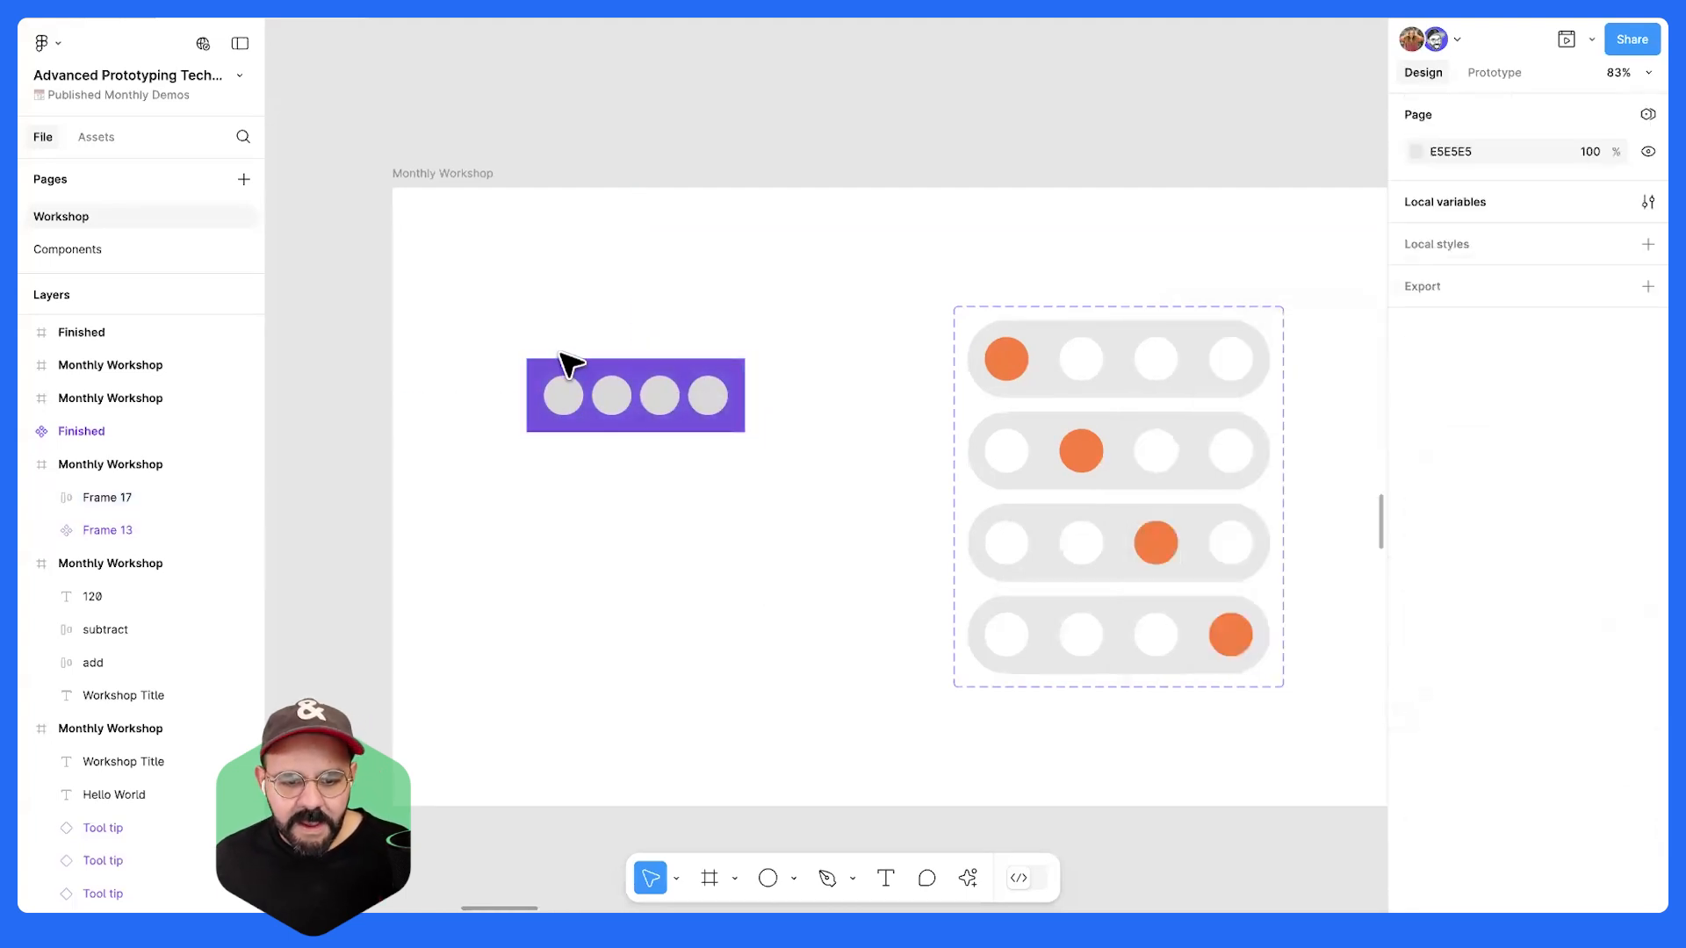
- Round the purple frame into a pill shape with a corner radius of about 344
click(560, 358)
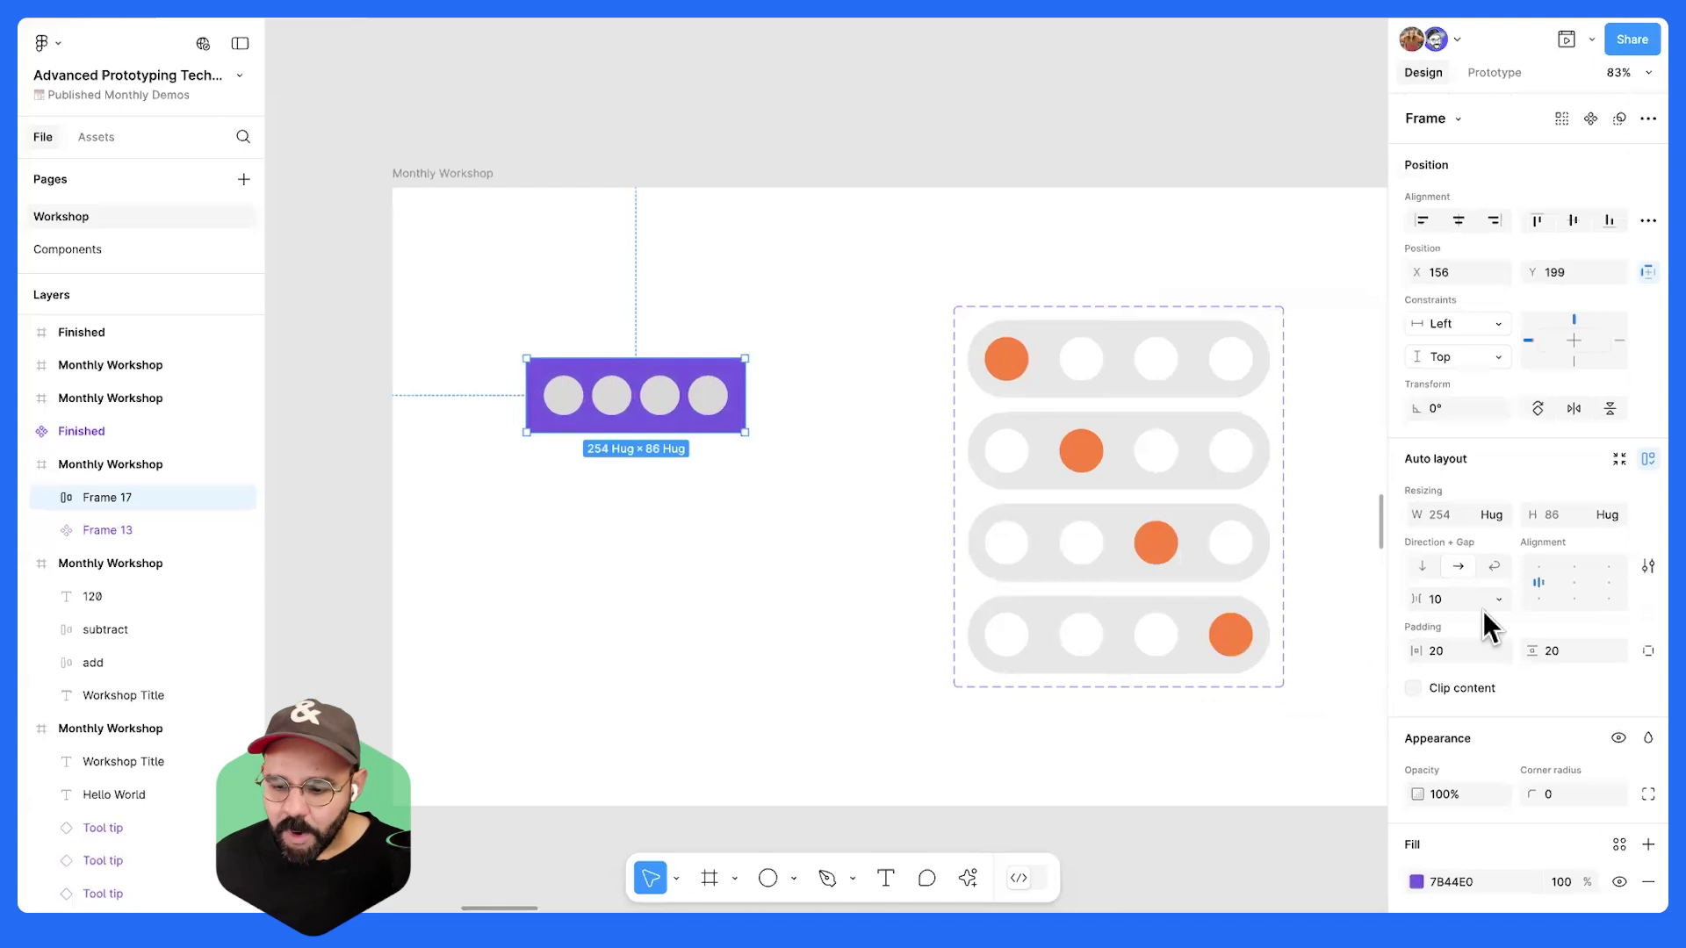
scroll(1567, 748, down, 3)
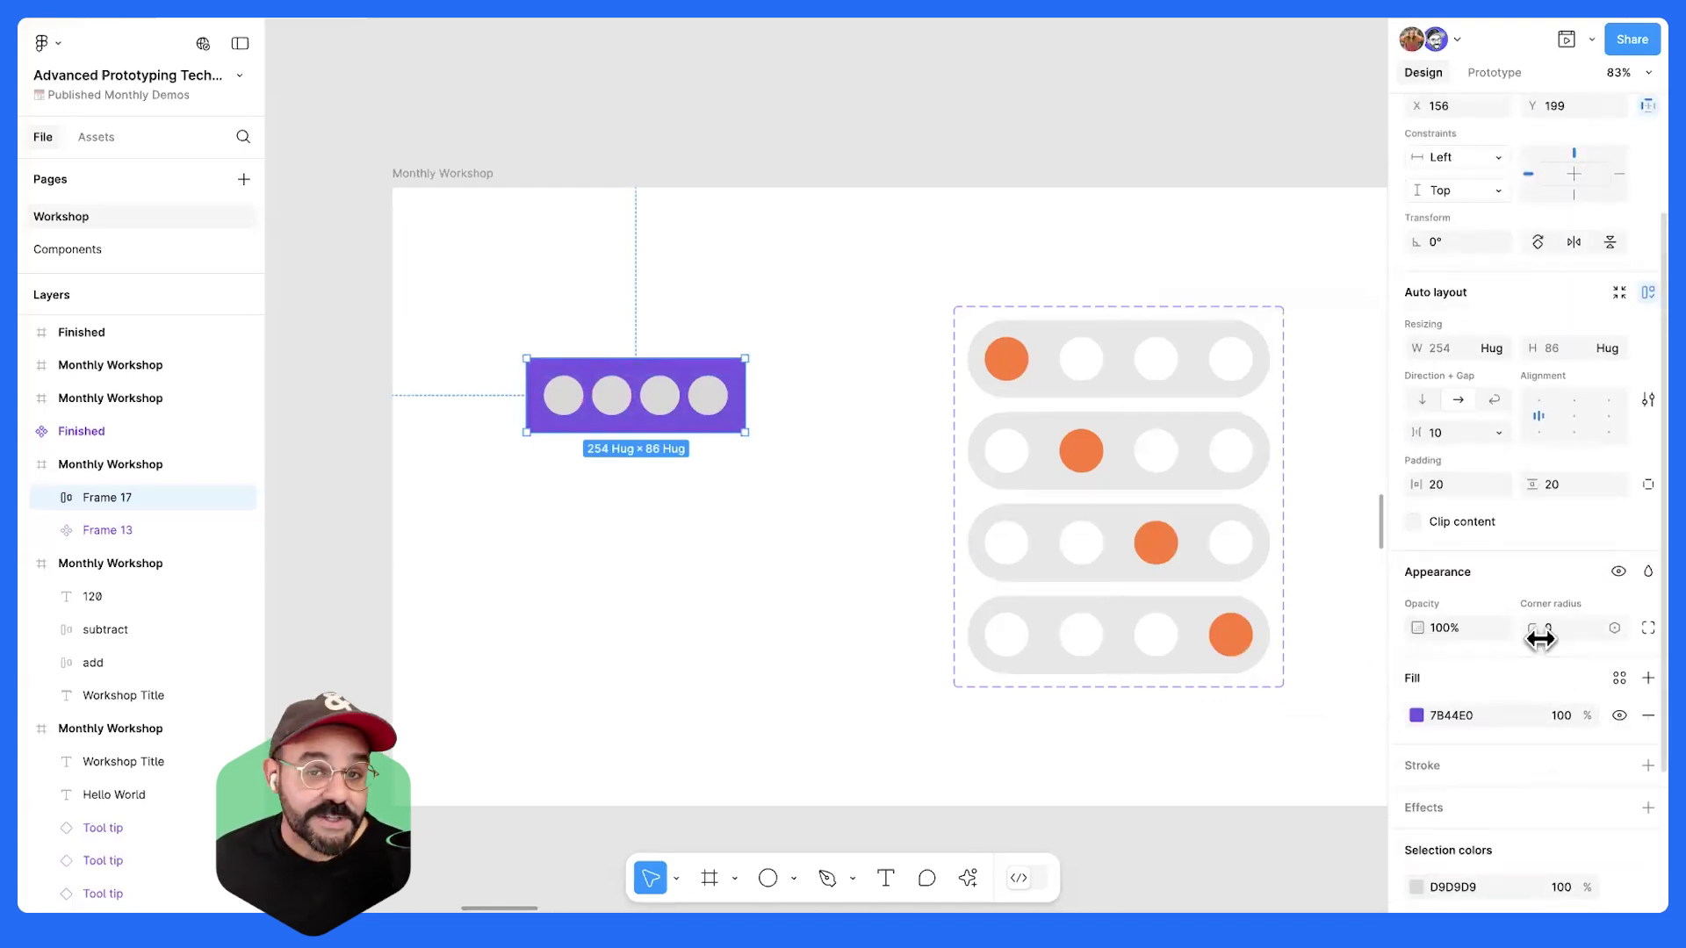
drag(1540, 639, 1080, 640)
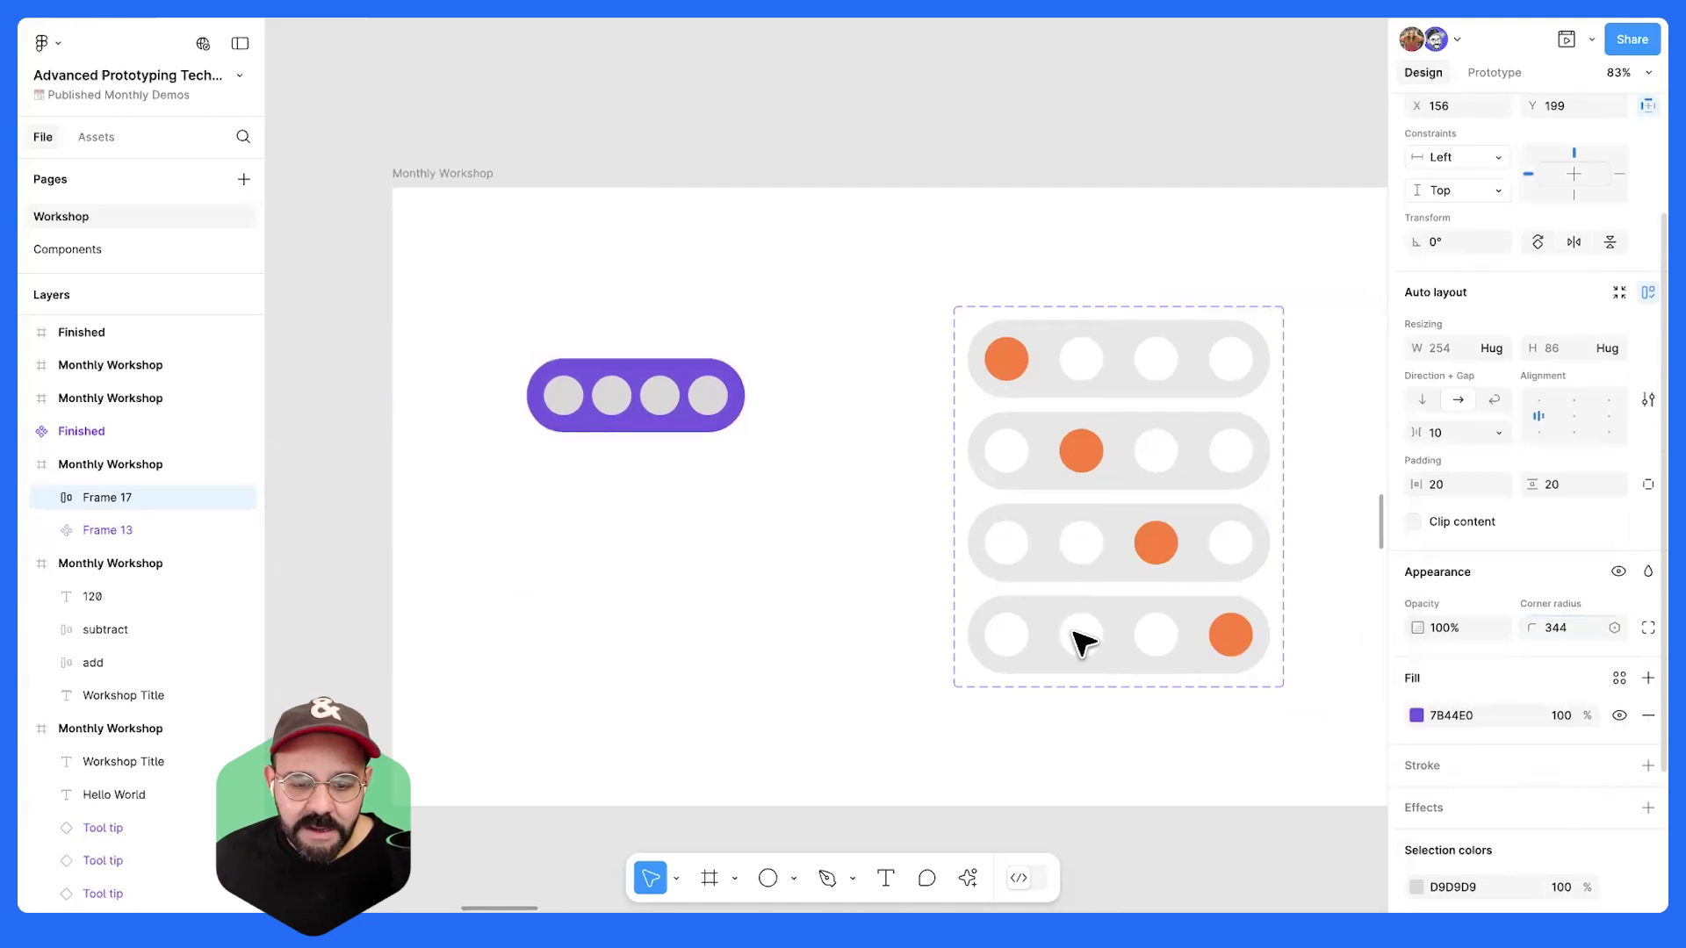
click(561, 463)
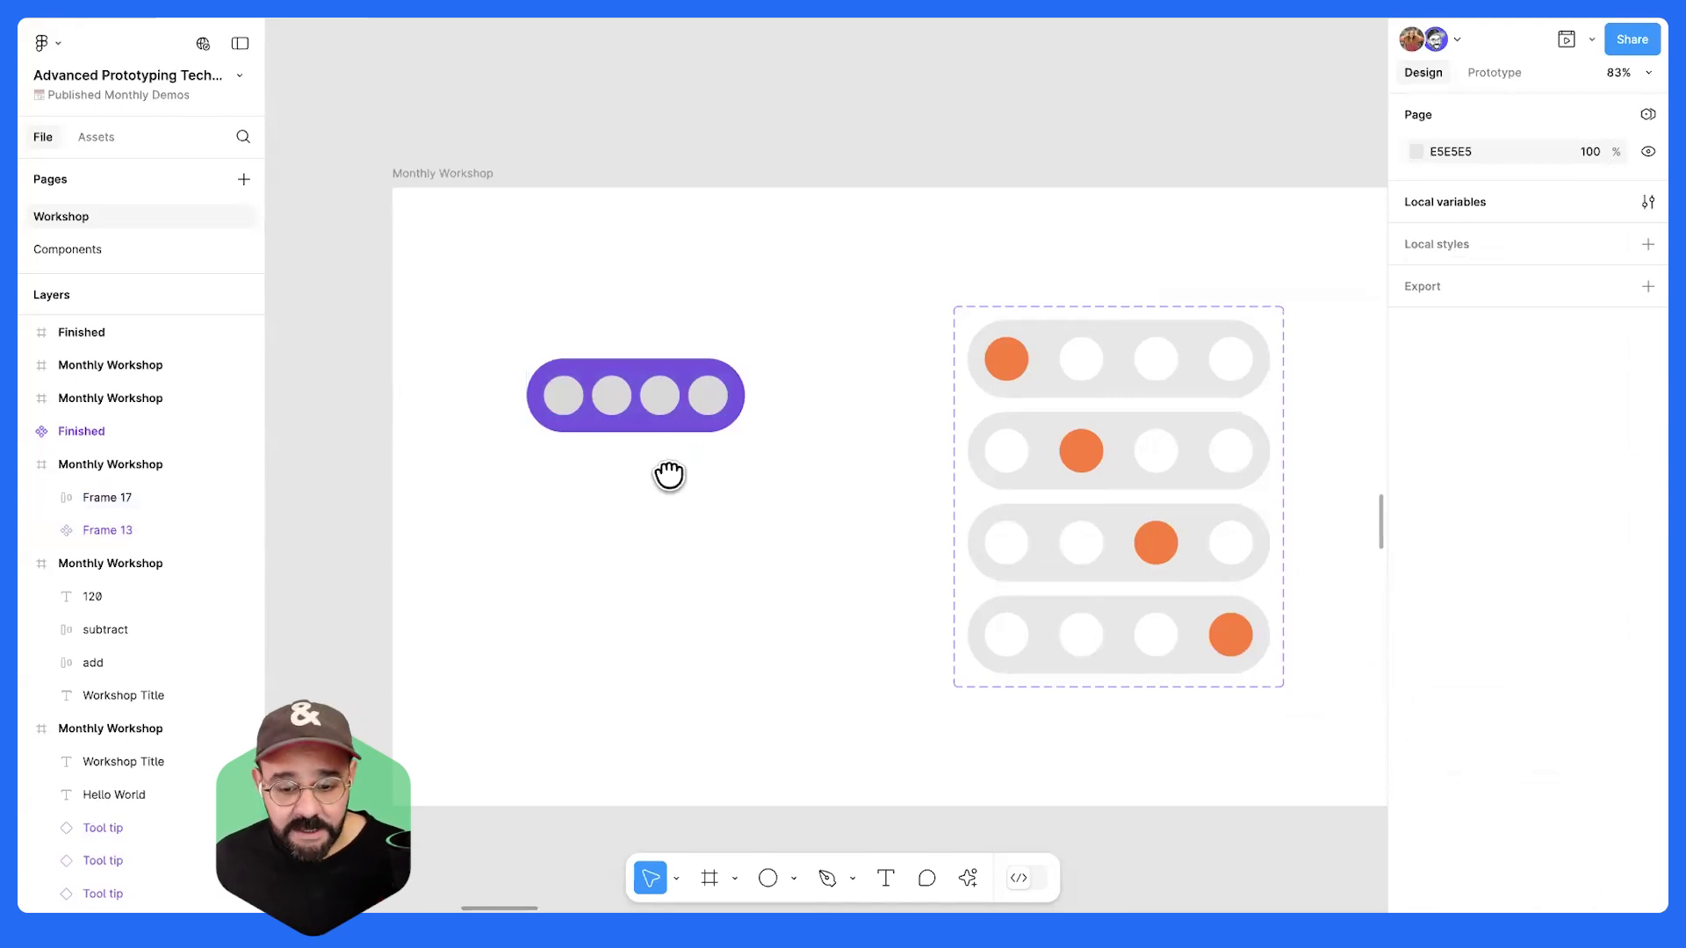
- Move the purple pill frame to about X 148, Y 157, and widen the design properties area
scroll(670, 474, left, 3)
drag(548, 281, 865, 520)
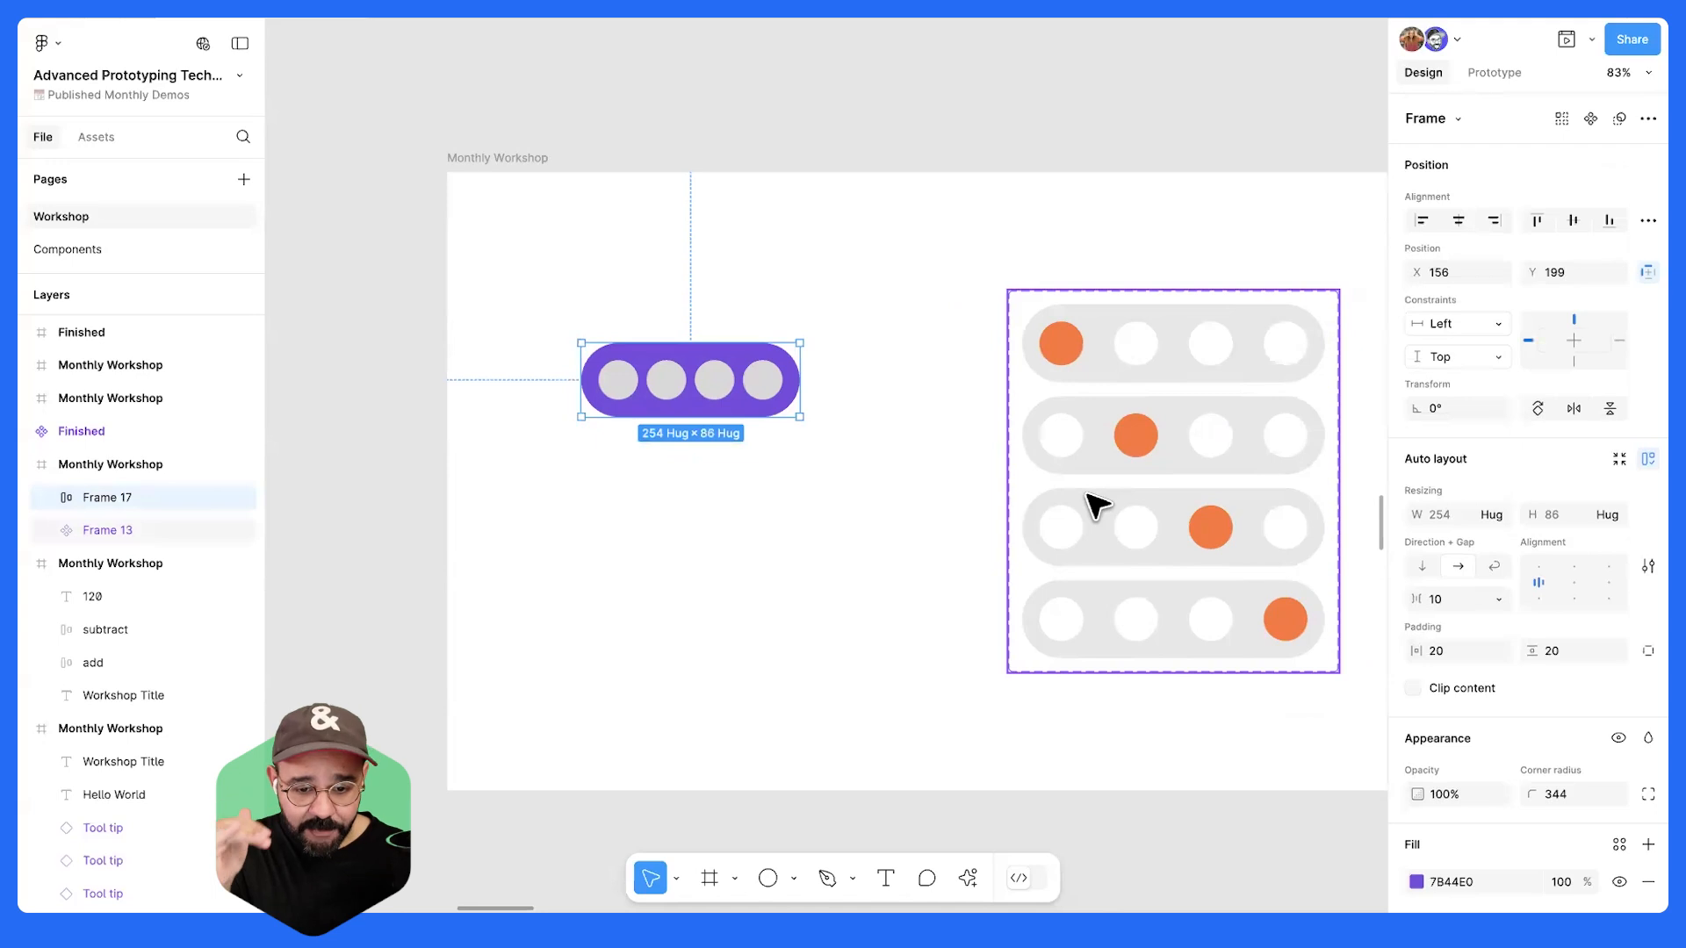
drag(688, 376, 671, 349)
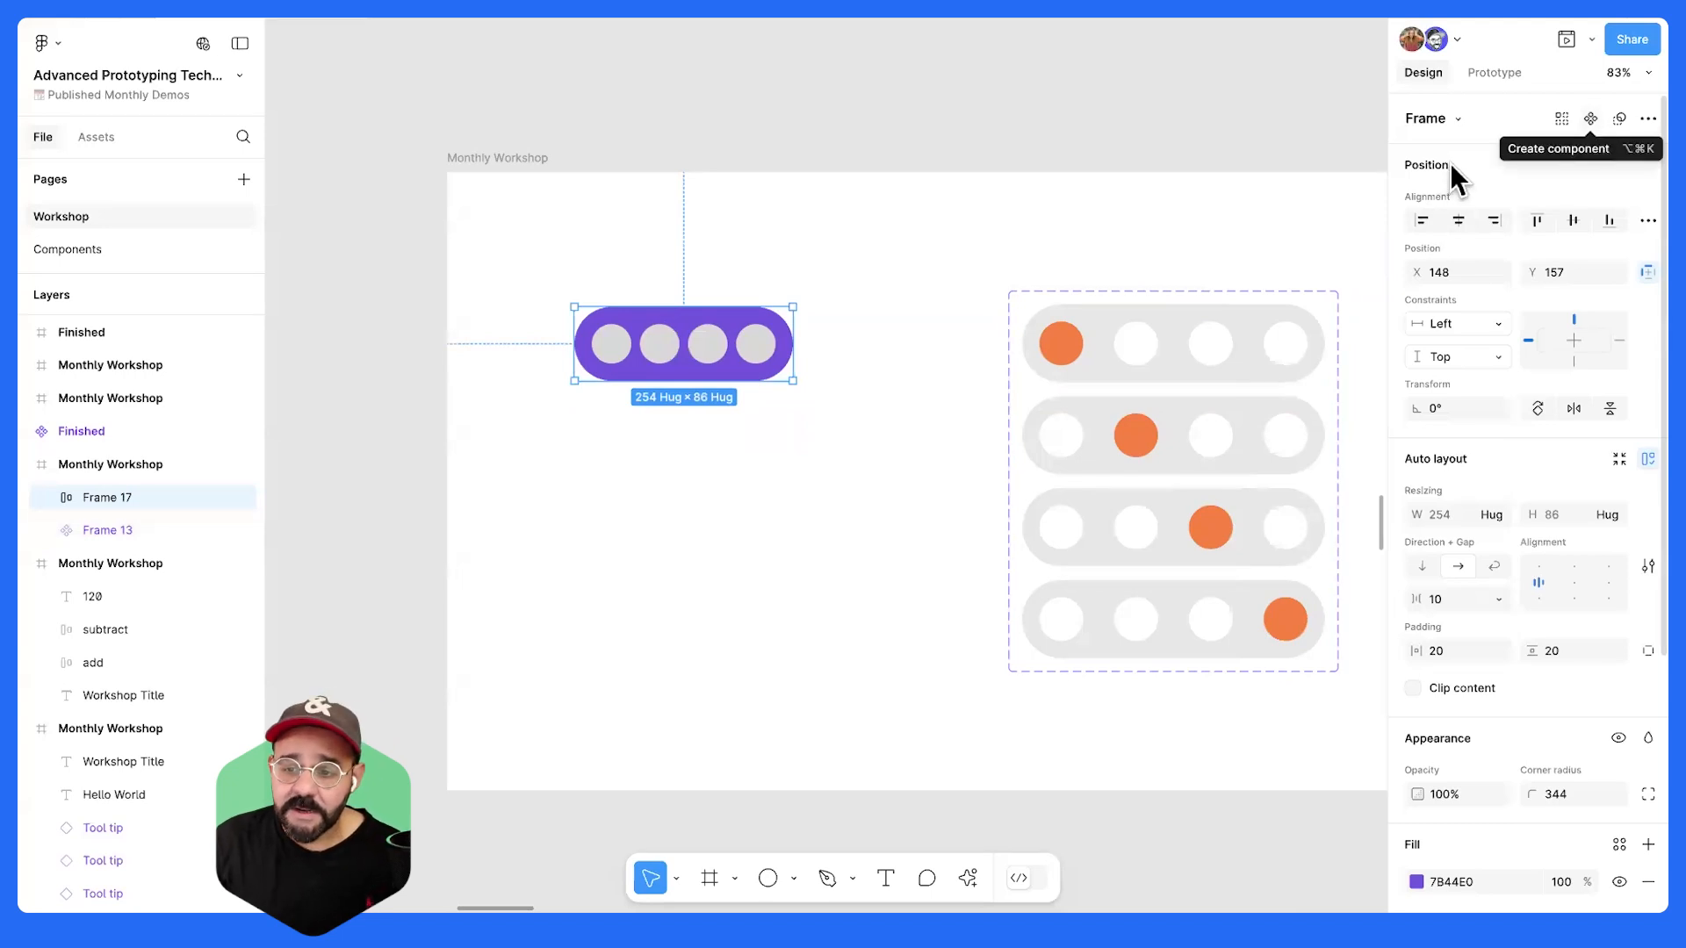
drag(1387, 141, 1294, 143)
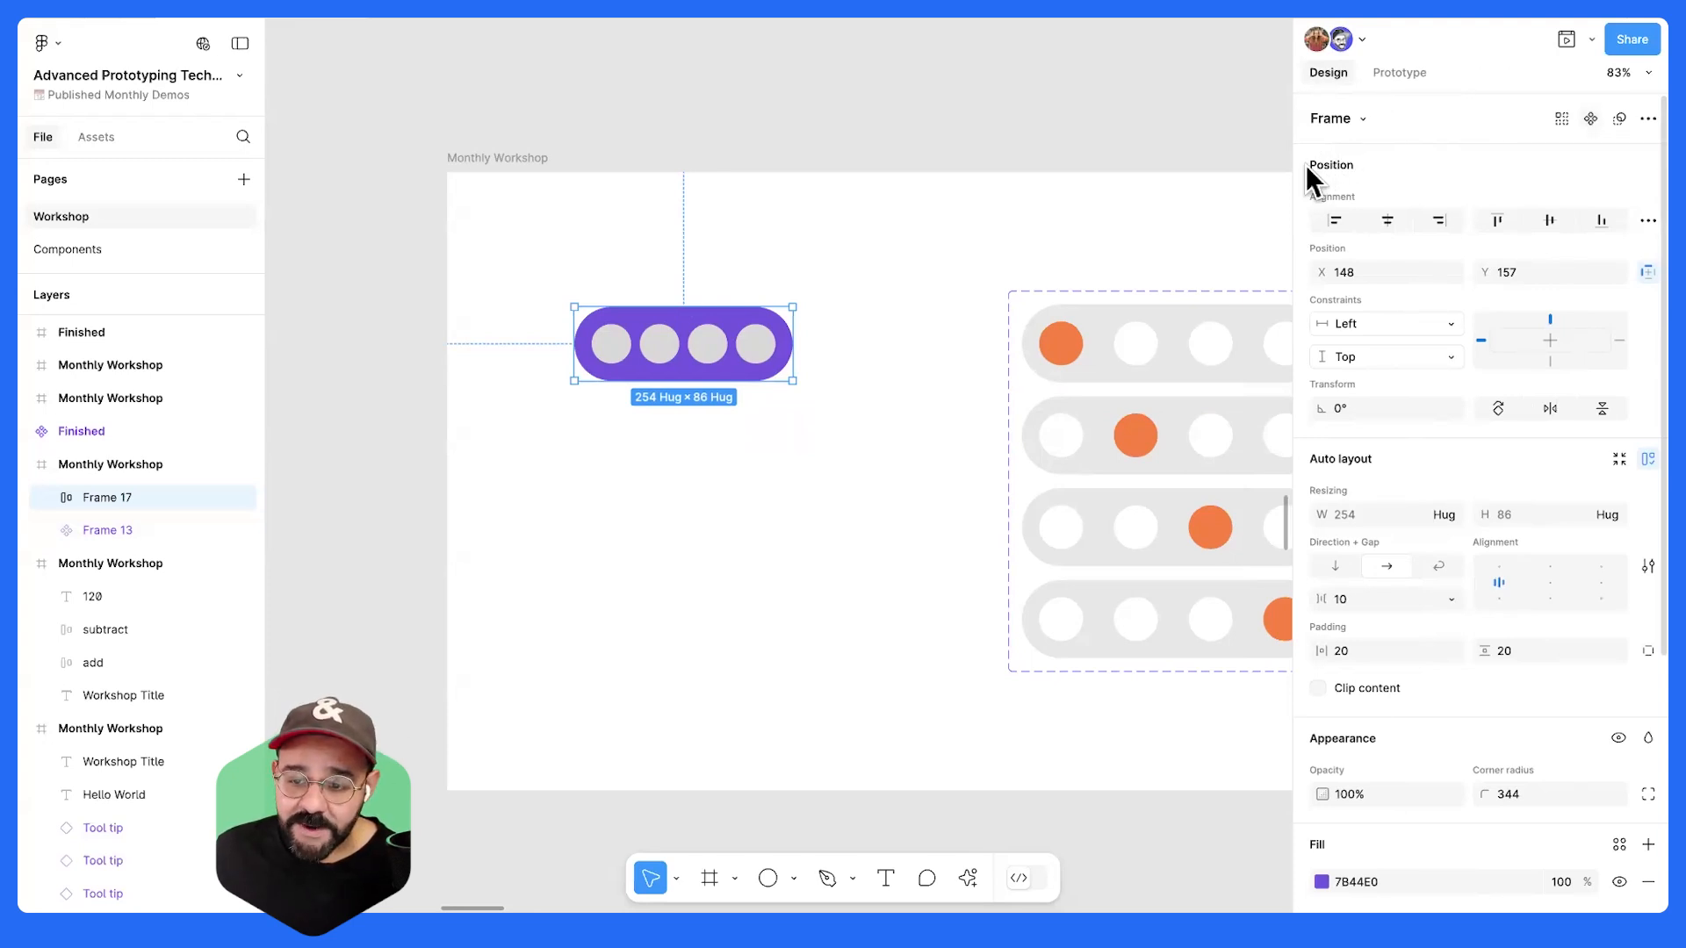
- Convert the purple pill frame into a component and move it to about X 166, Y 154
drag(1294, 177, 1436, 182)
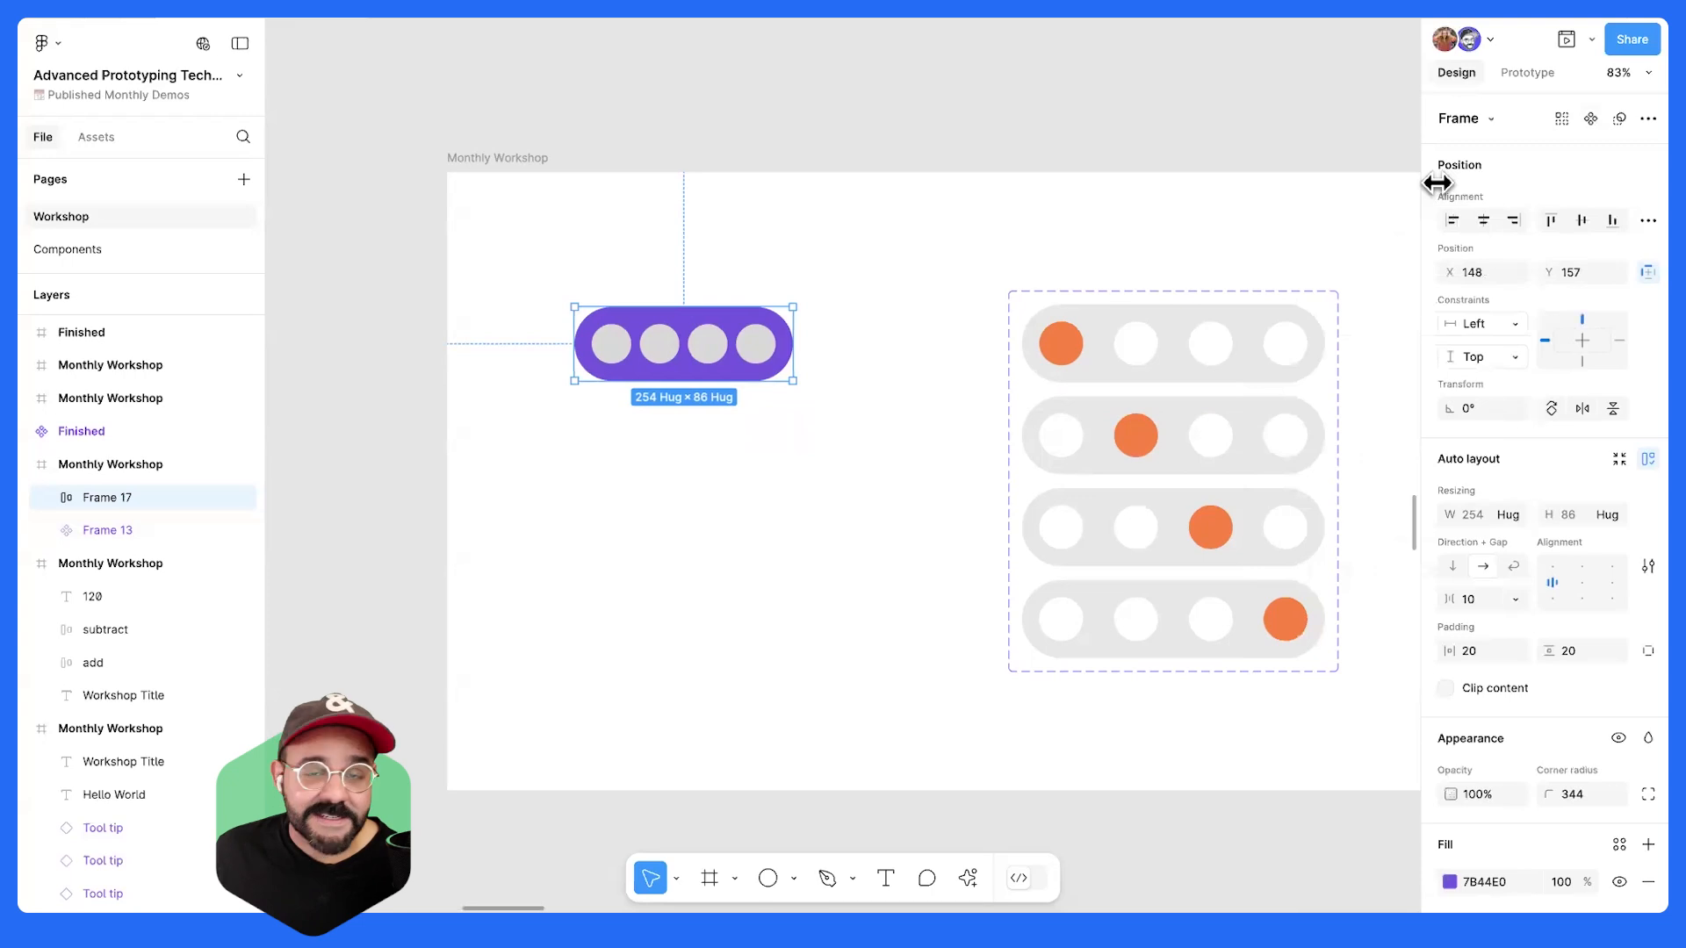
click(1591, 120)
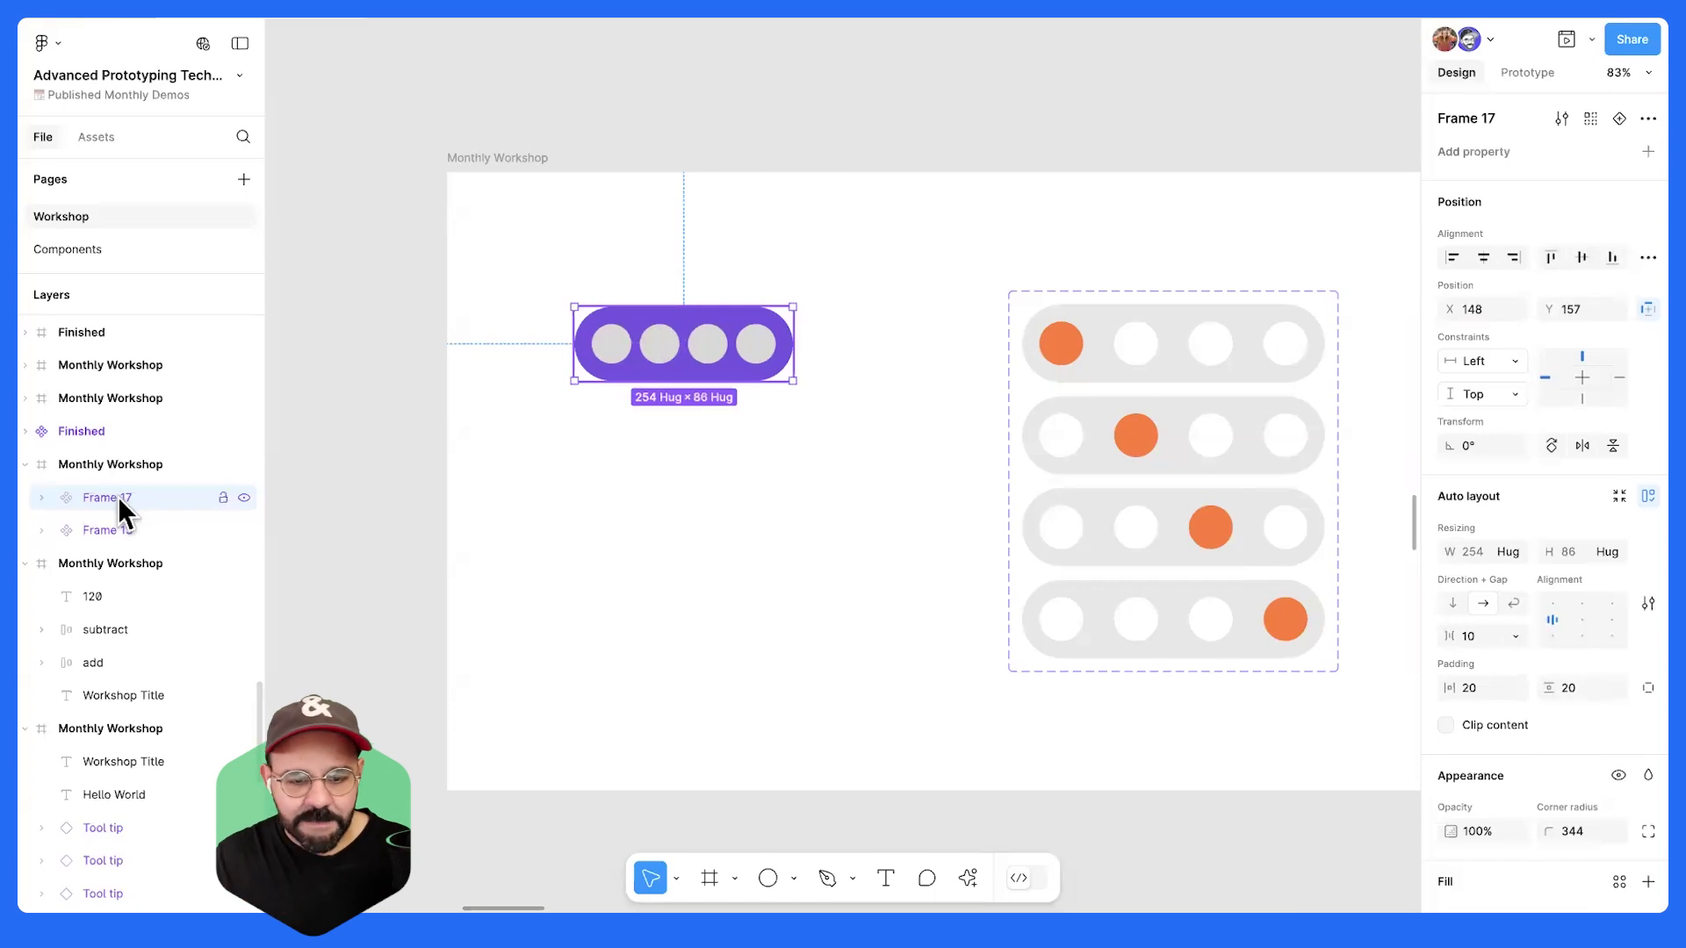
drag(640, 589, 643, 537)
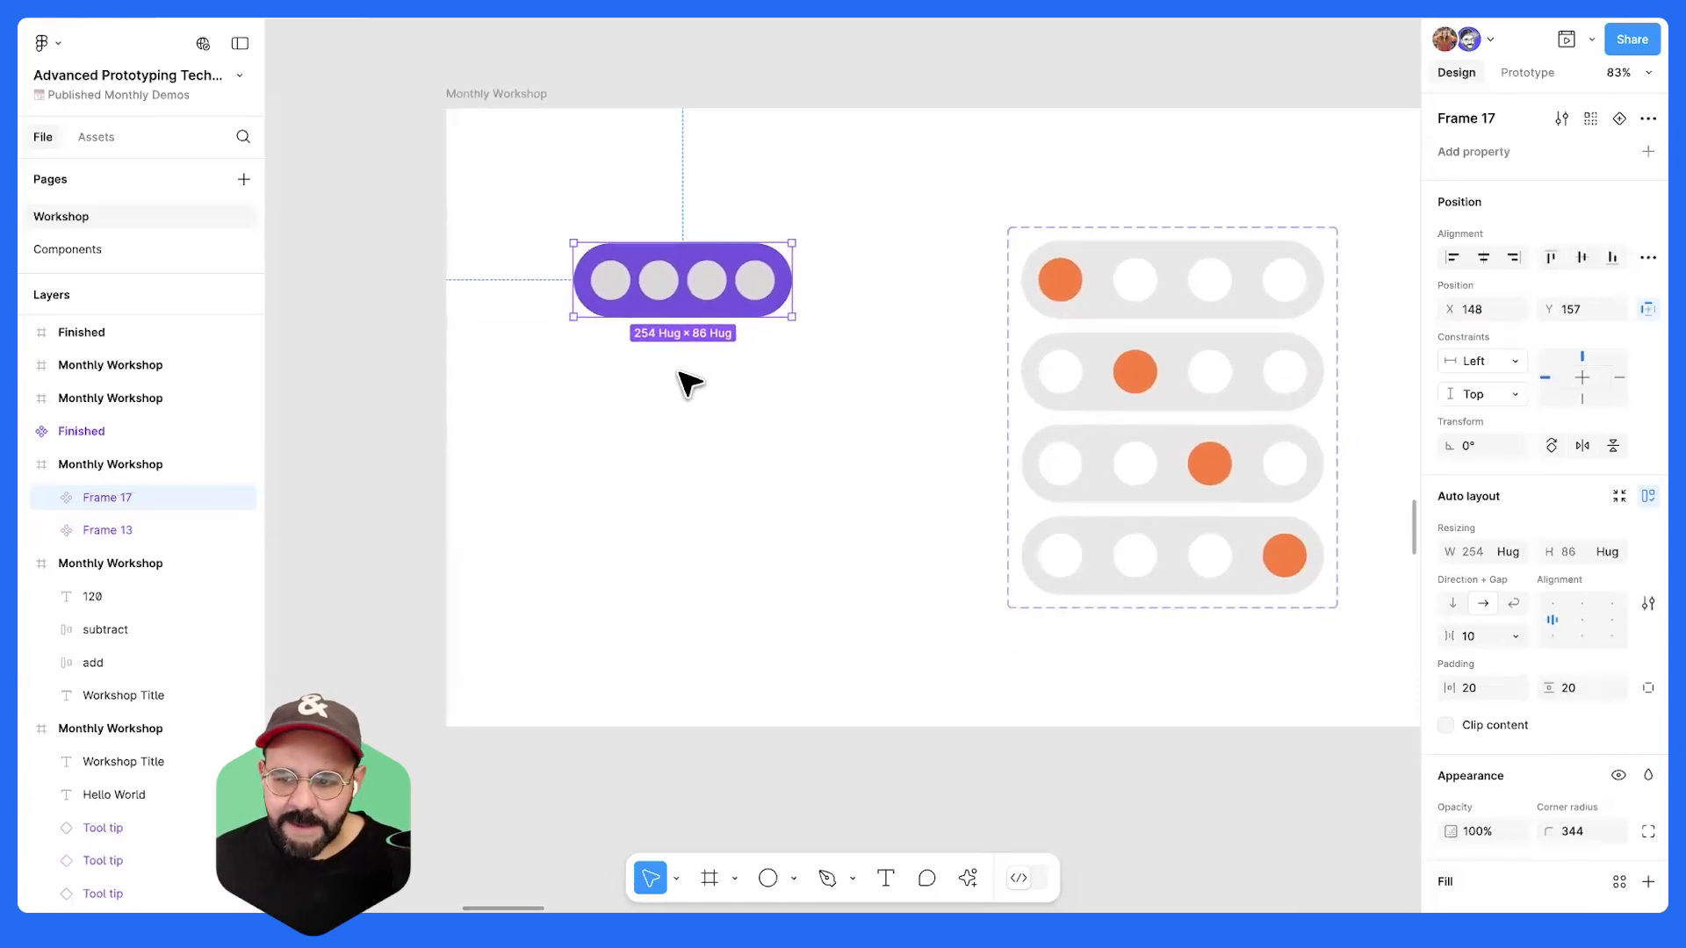
drag(684, 281, 699, 279)
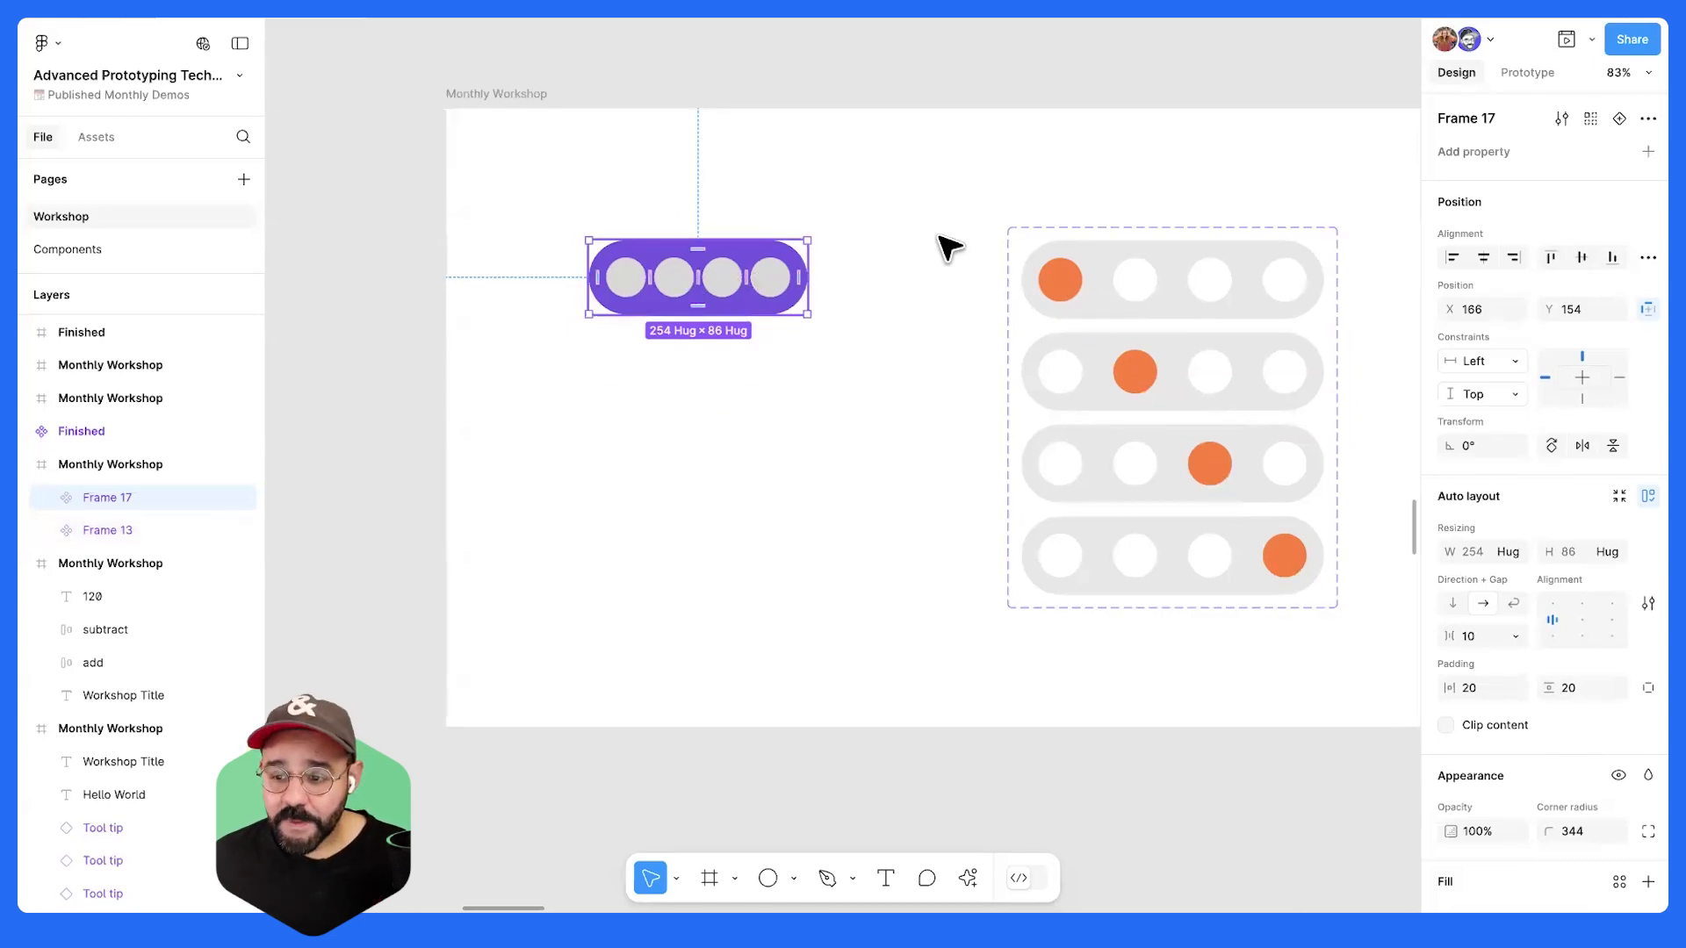
- Add three variants to the purple pill component, giving a stack of four
click(1618, 120)
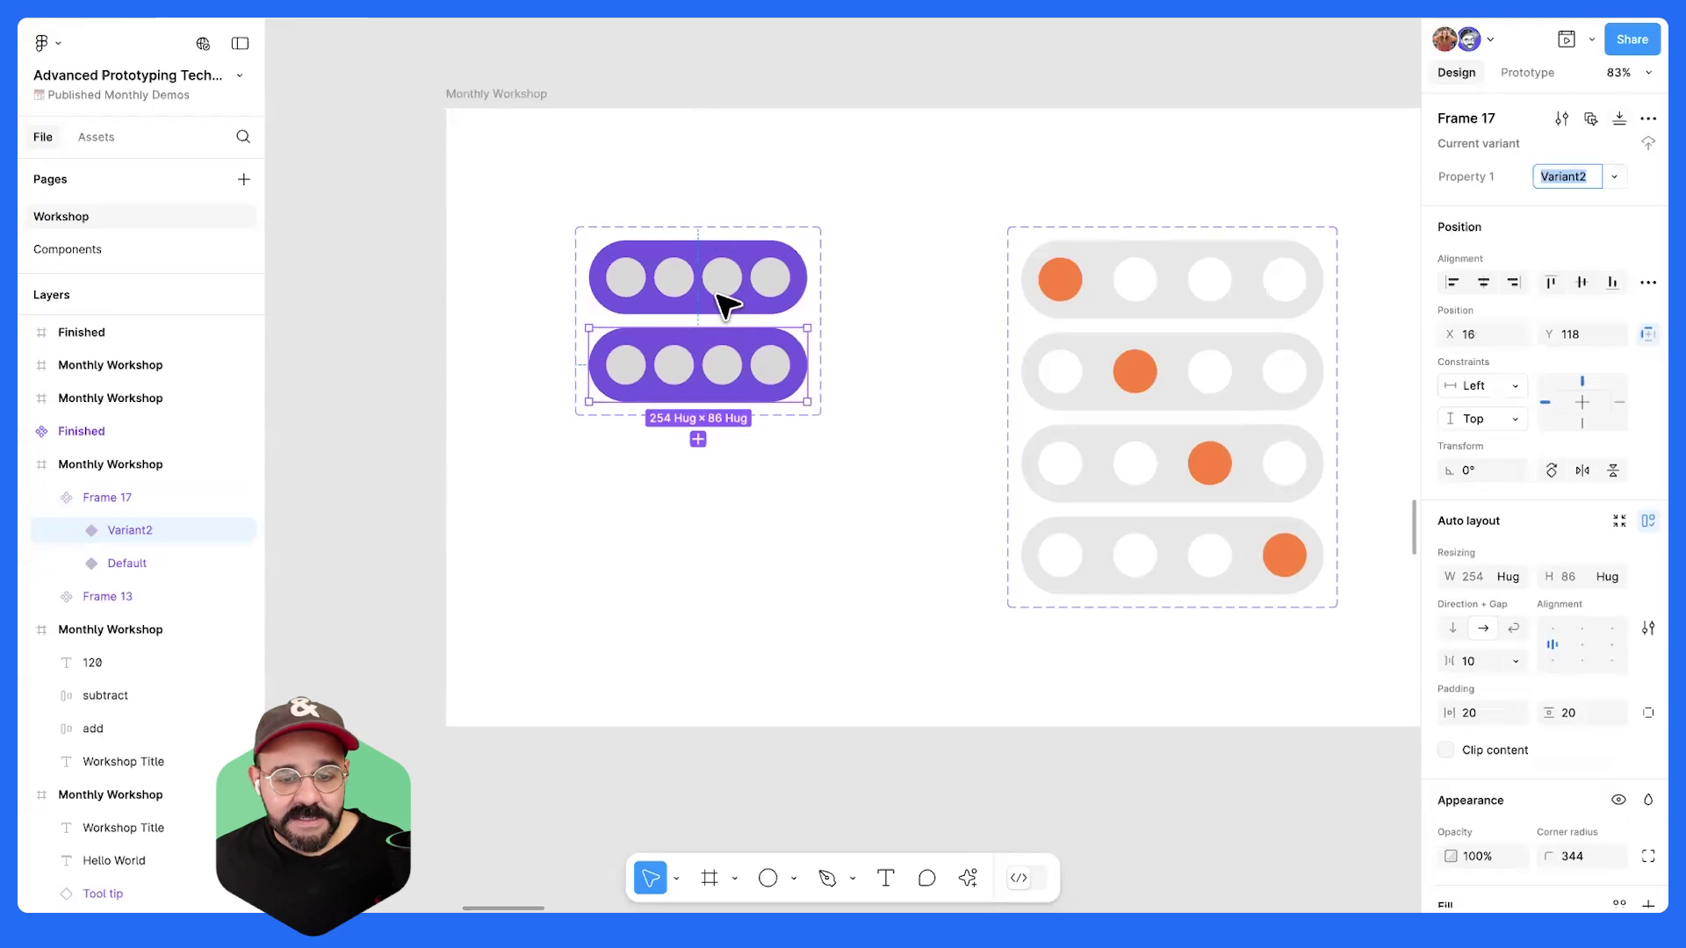
click(699, 440)
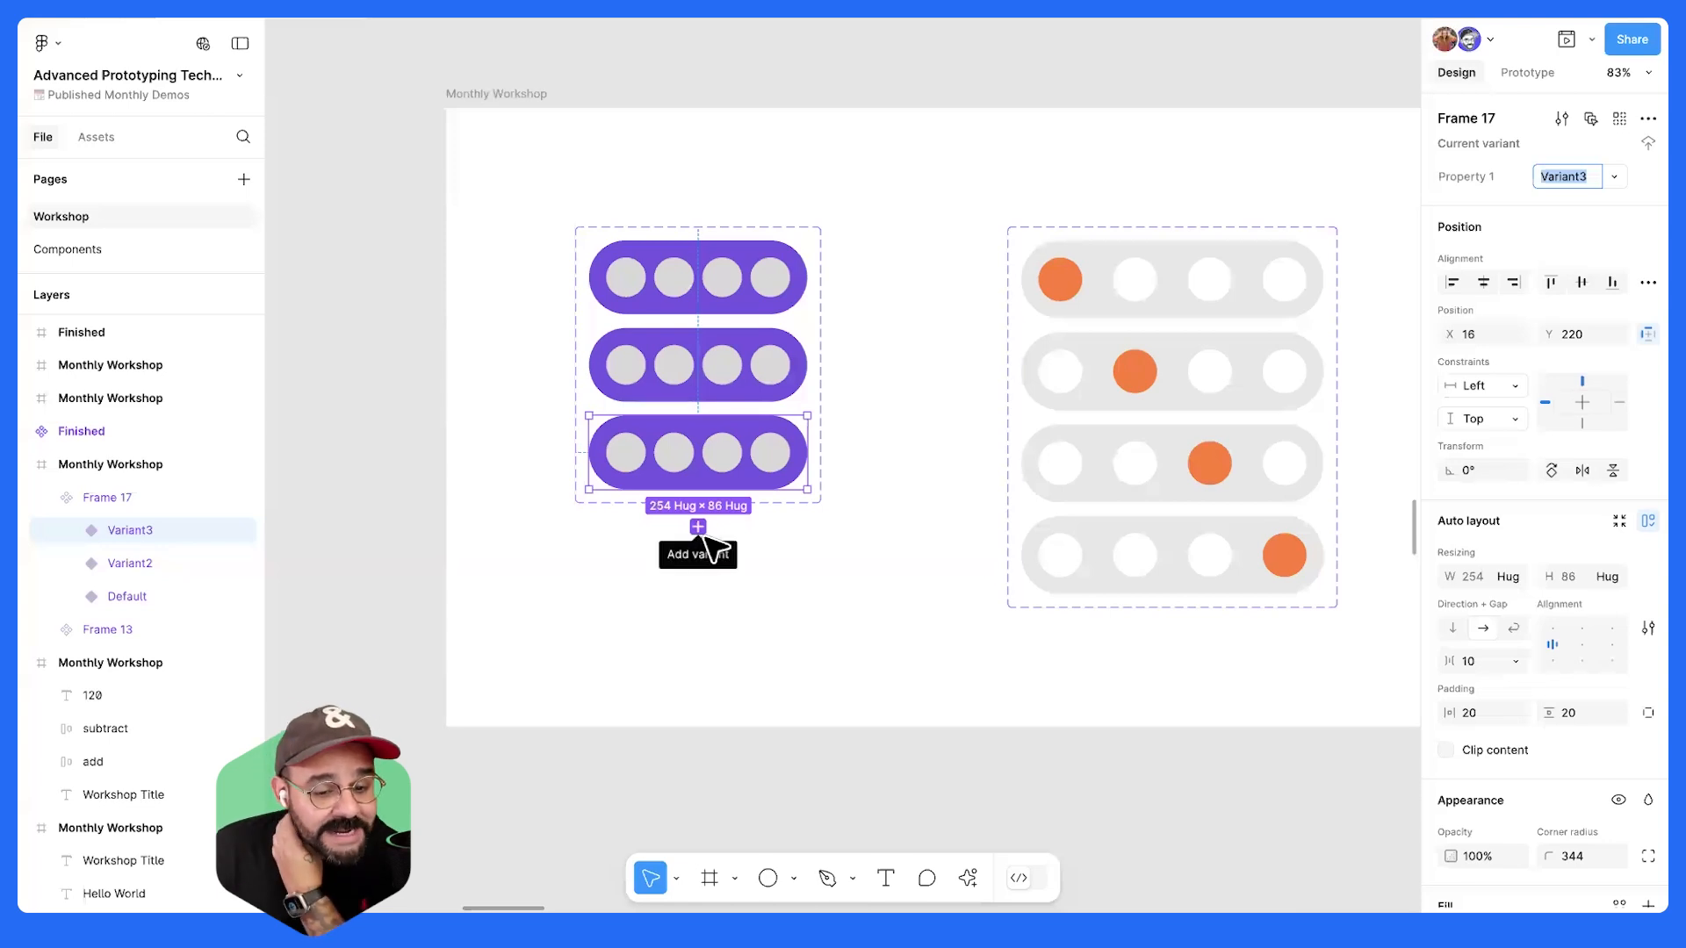
click(699, 528)
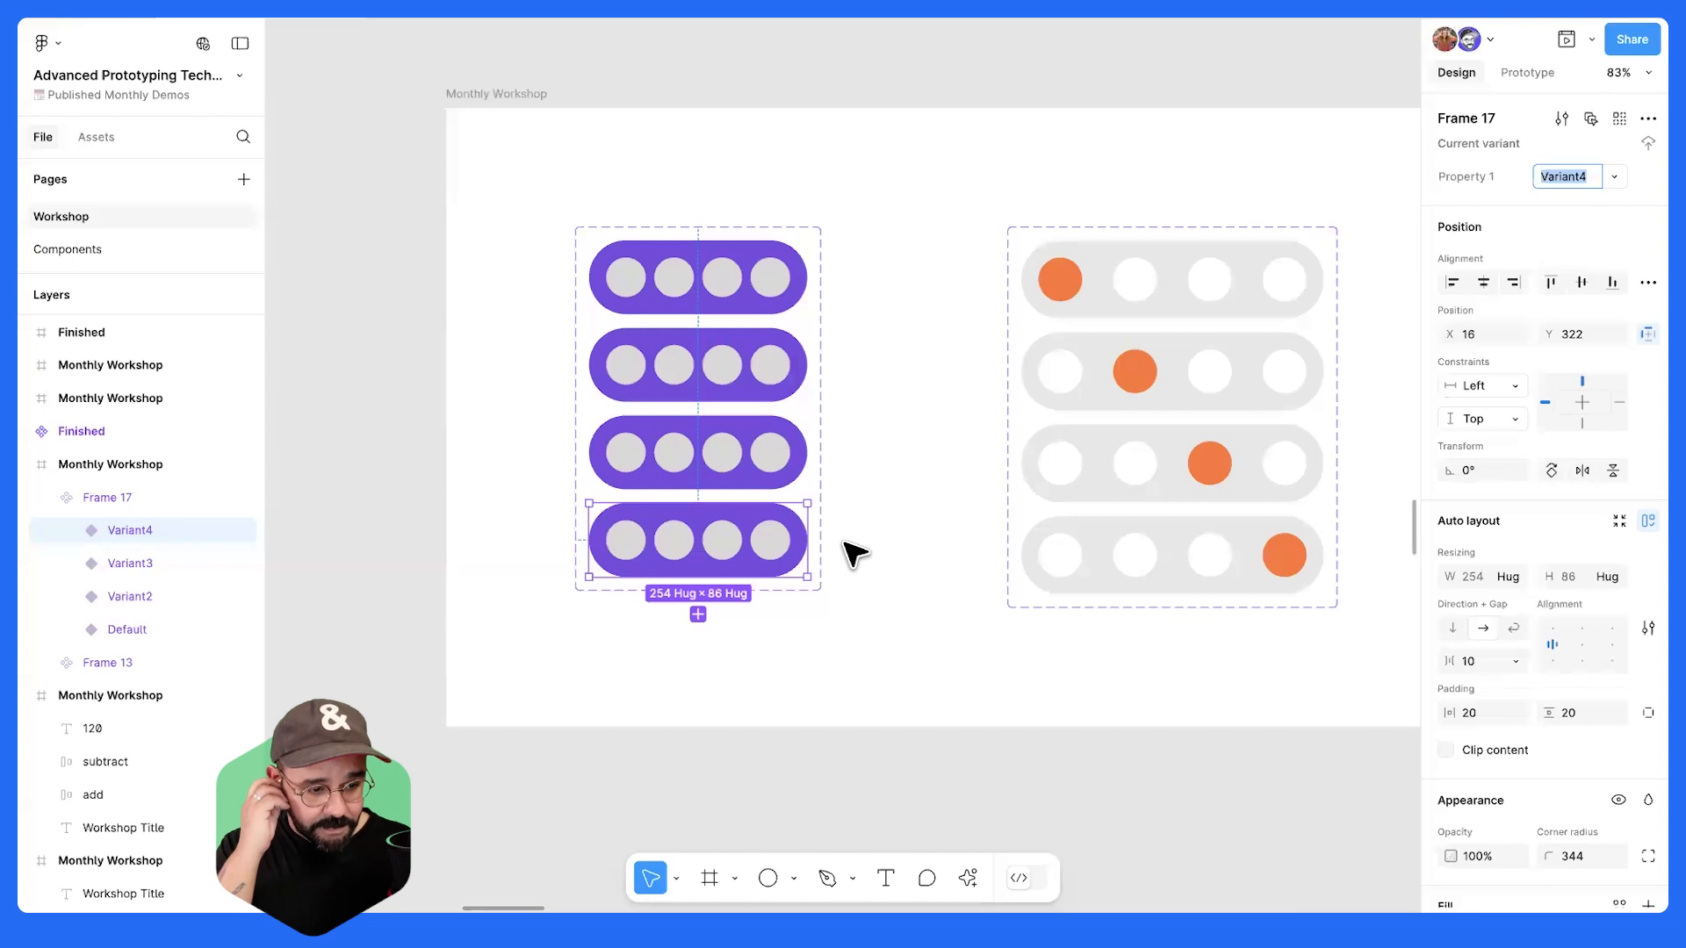
click(878, 297)
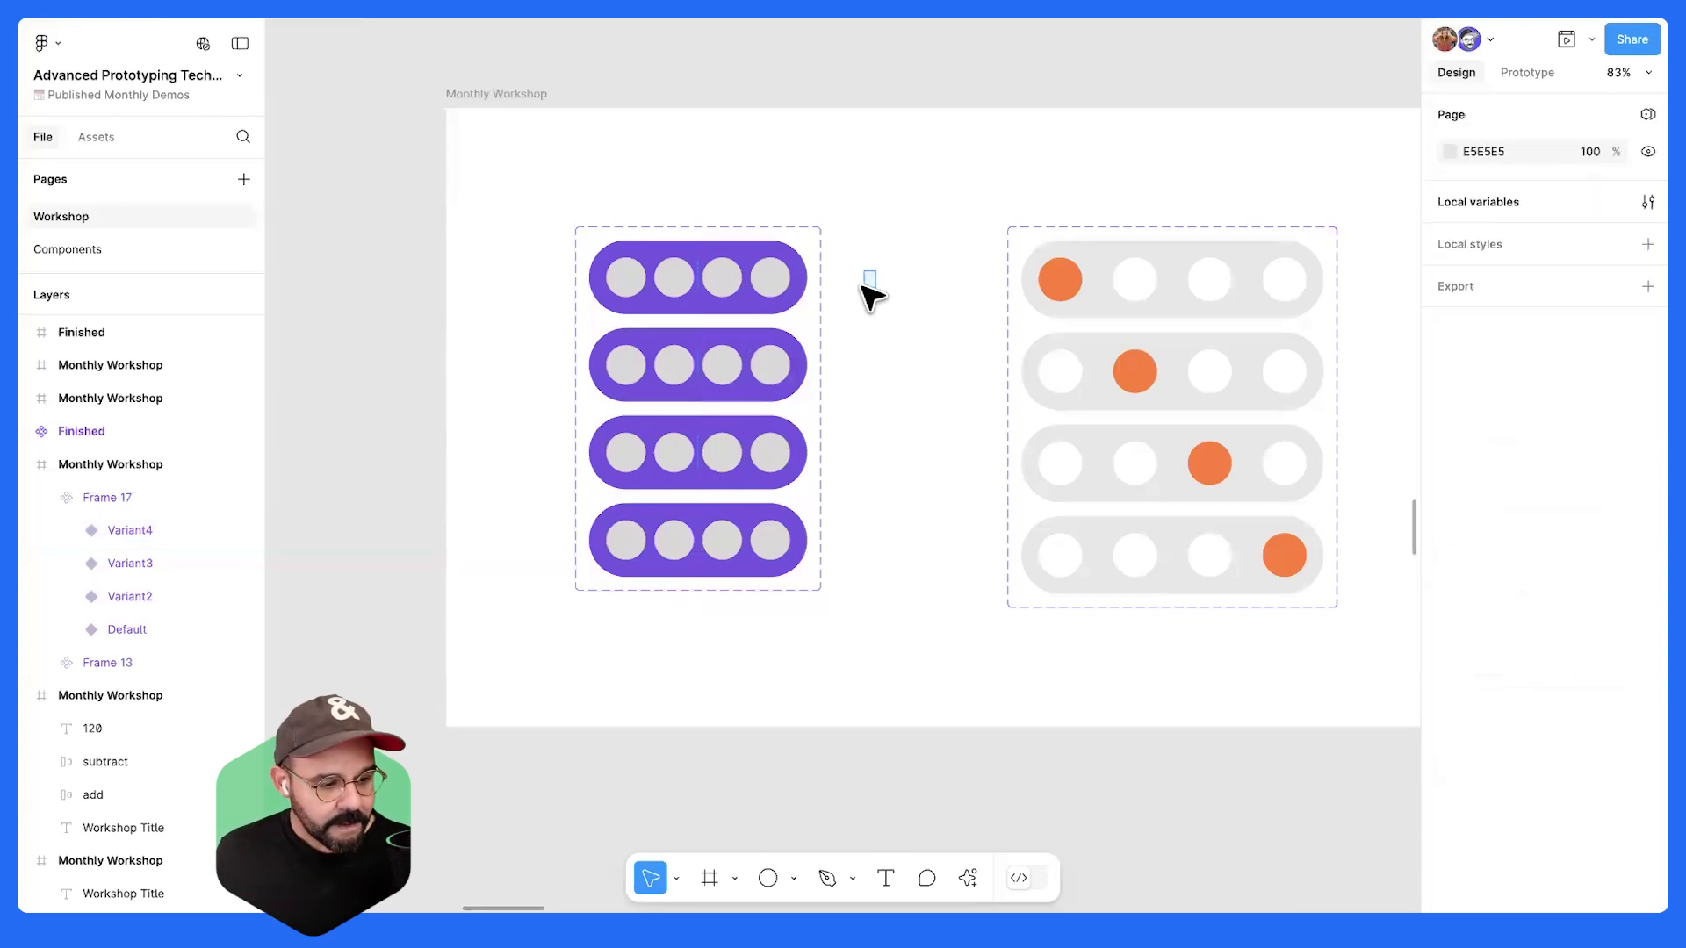
- Change the fill of the first dot in the first purple variant to bright cyan, 00E1FF
double_click(636, 280)
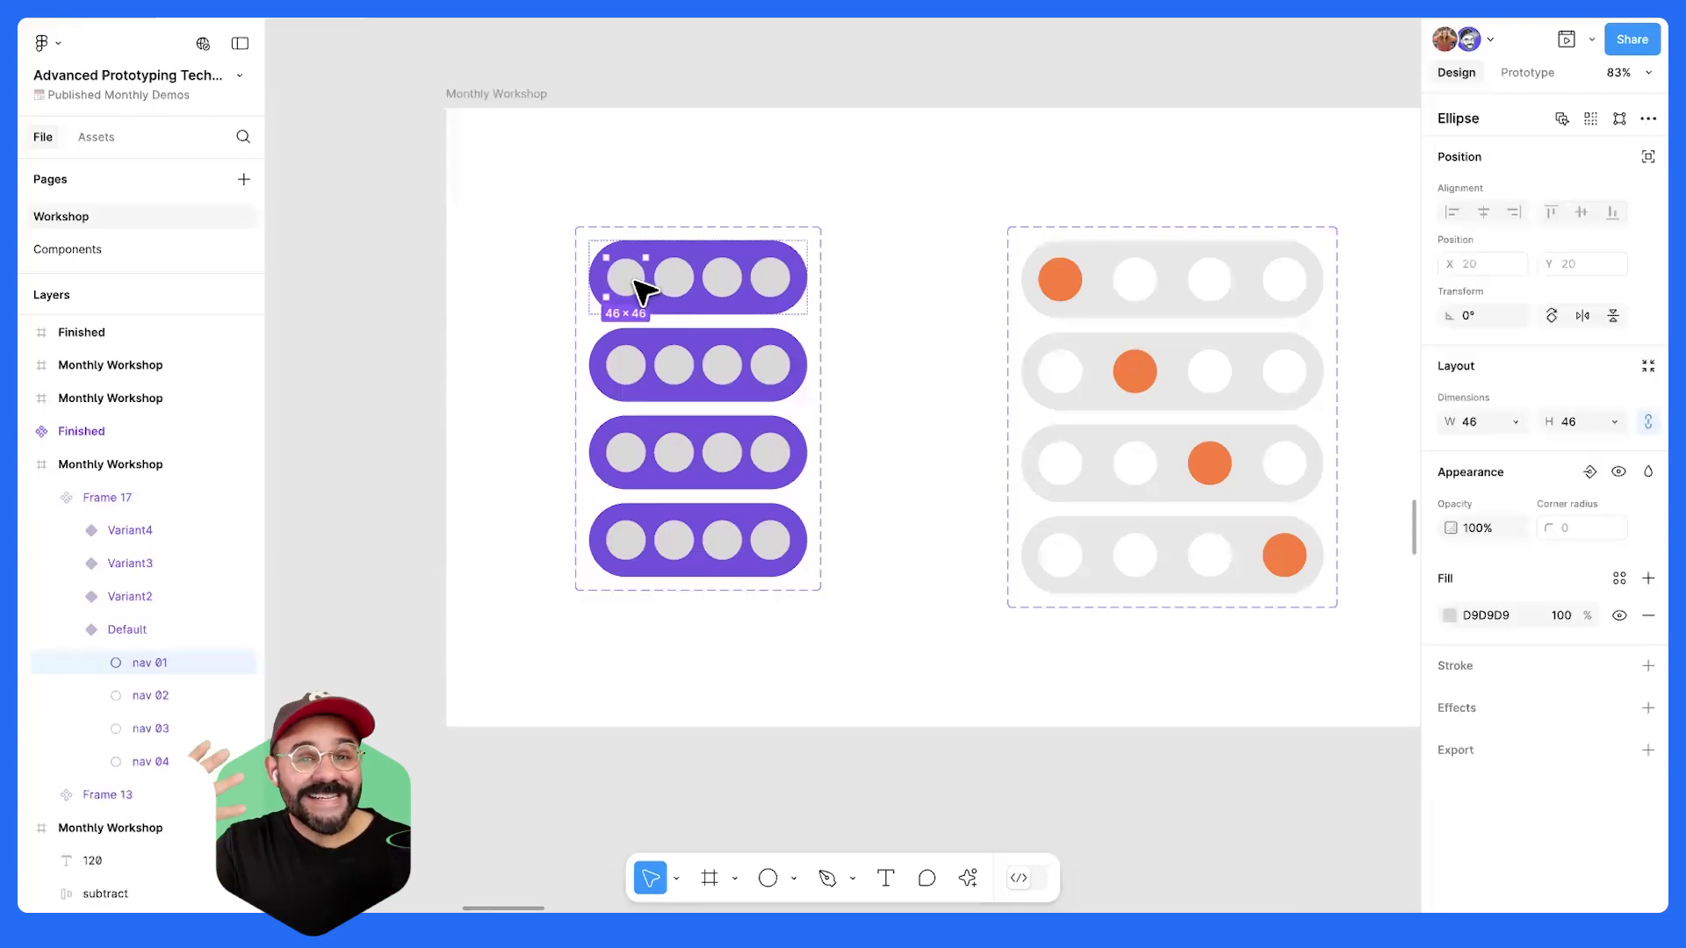
click(1444, 618)
drag(1187, 451, 1103, 330)
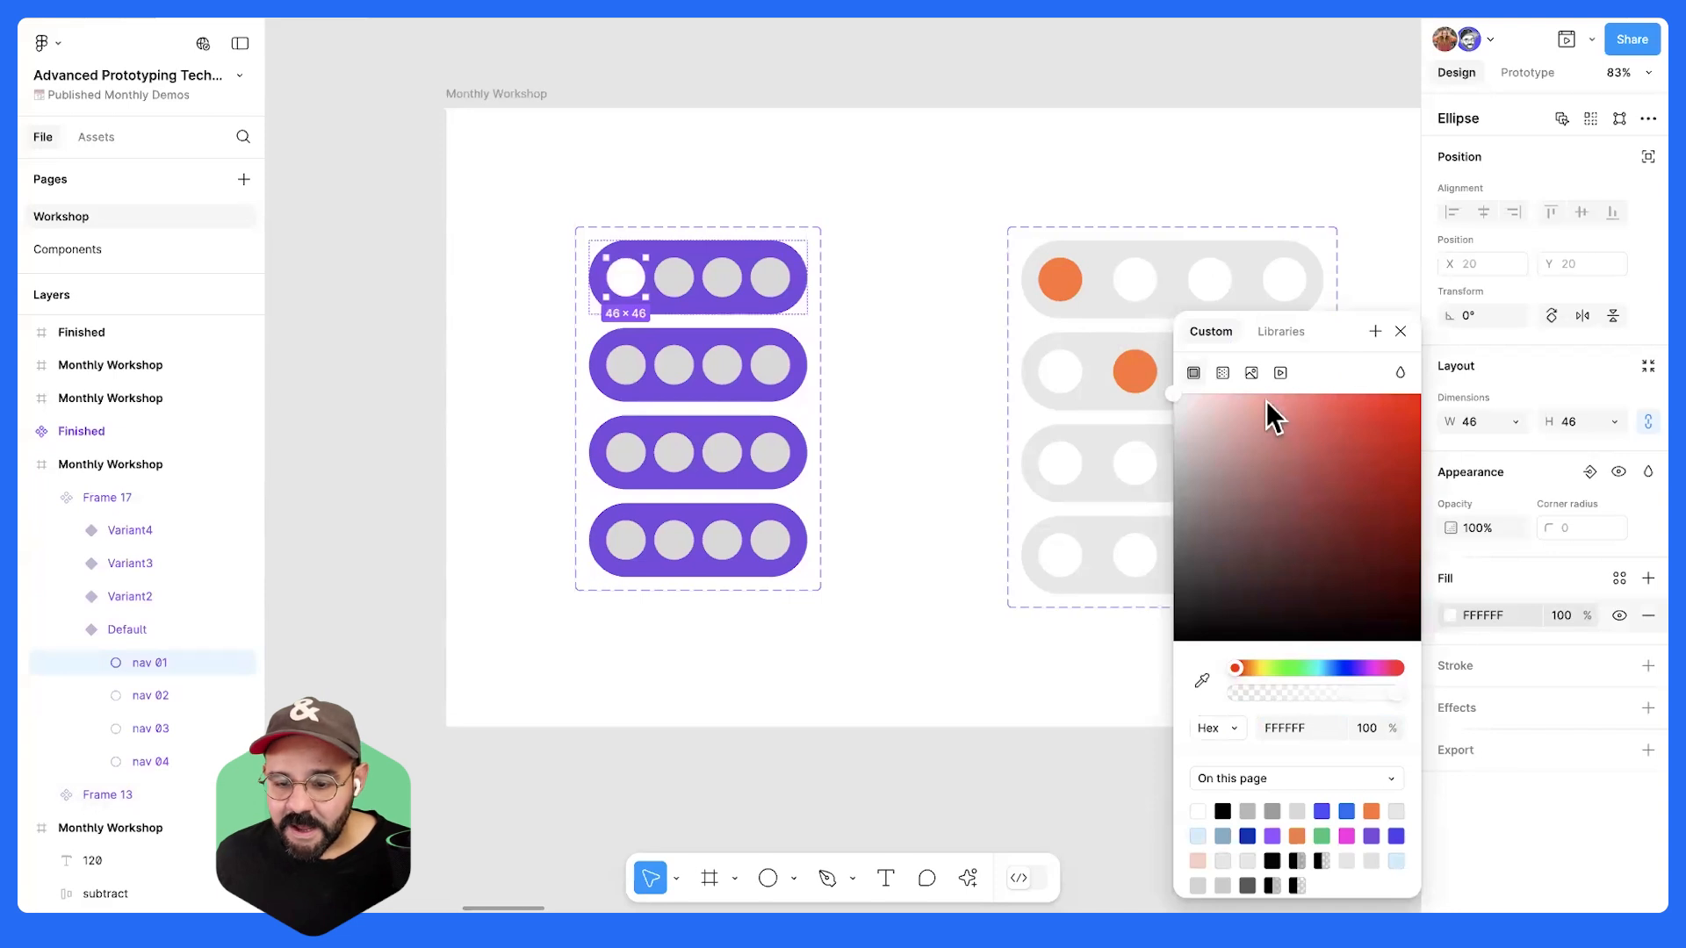
drag(1266, 400, 1264, 382)
click(1317, 666)
drag(1333, 510, 1429, 365)
click(882, 343)
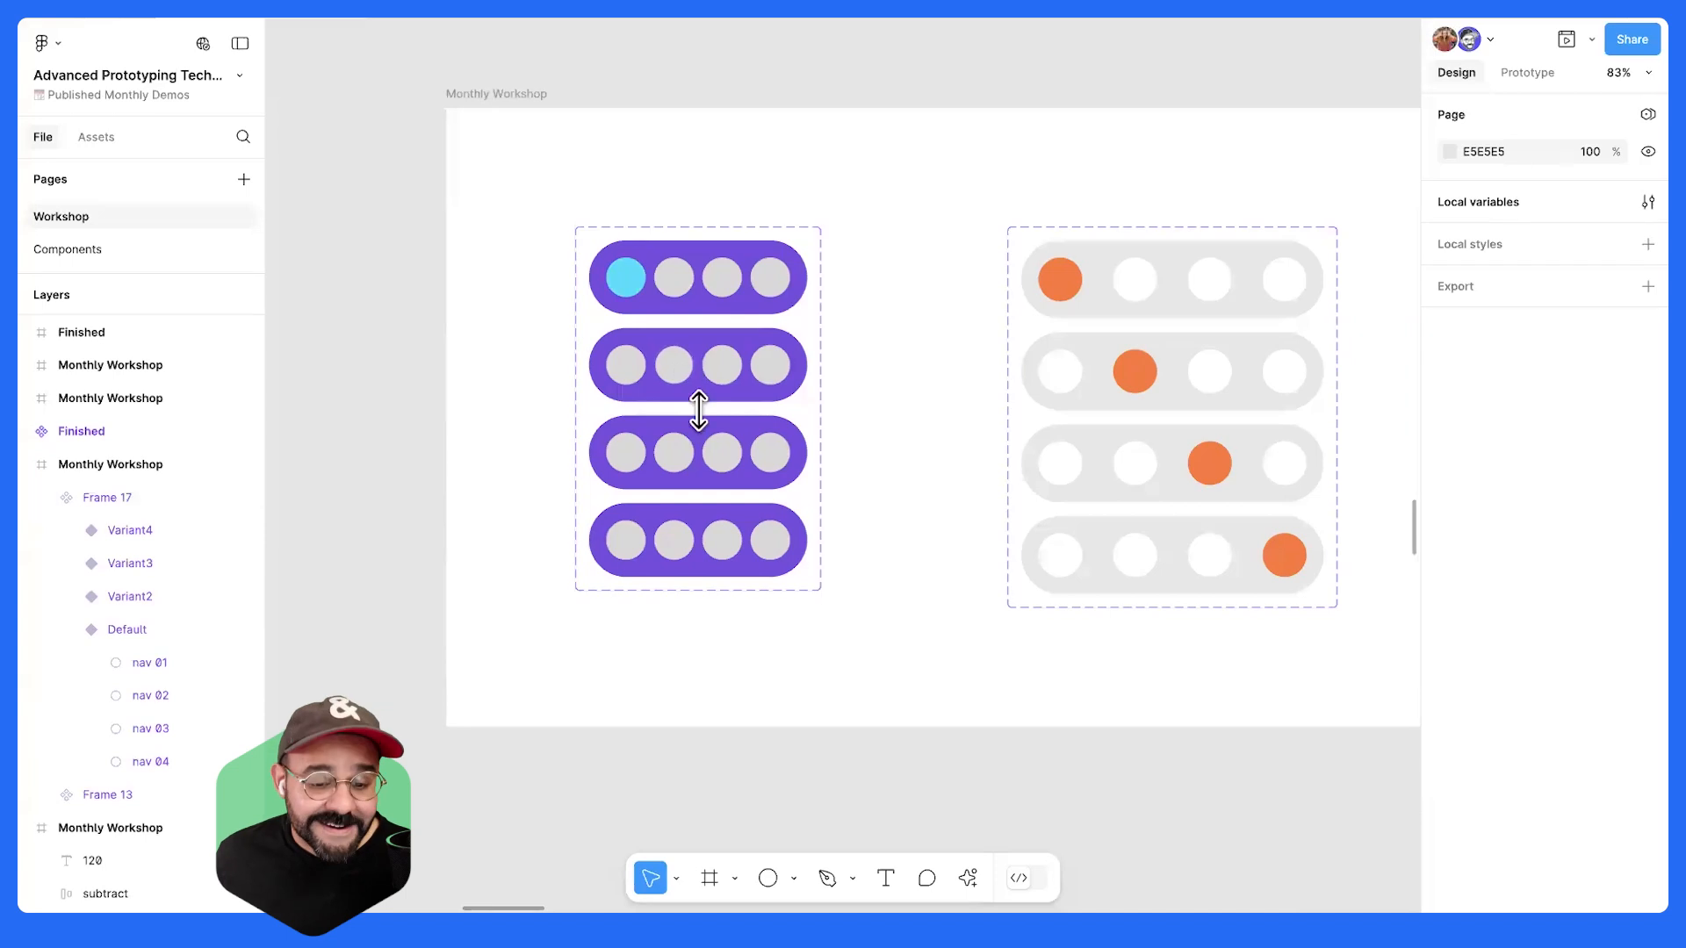
- Apply the cyan 00E1FF fill to the second dot of variant two, third dot of variant three and fourth dot of variant four
double_click(680, 368)
click(1449, 615)
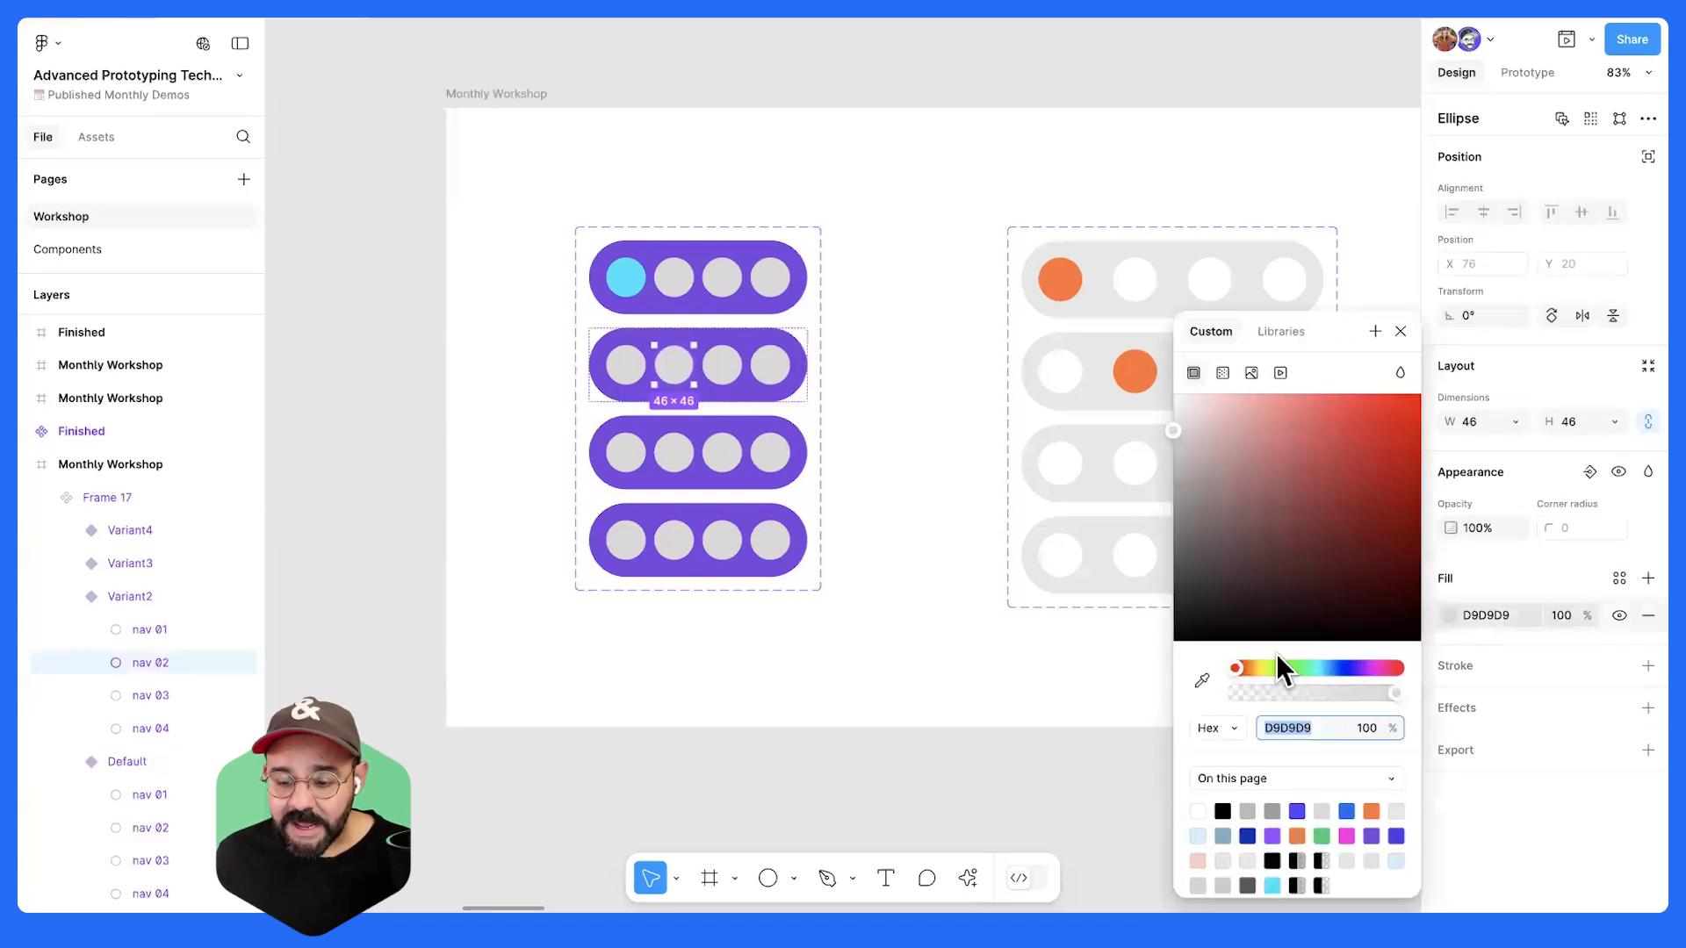
click(1273, 884)
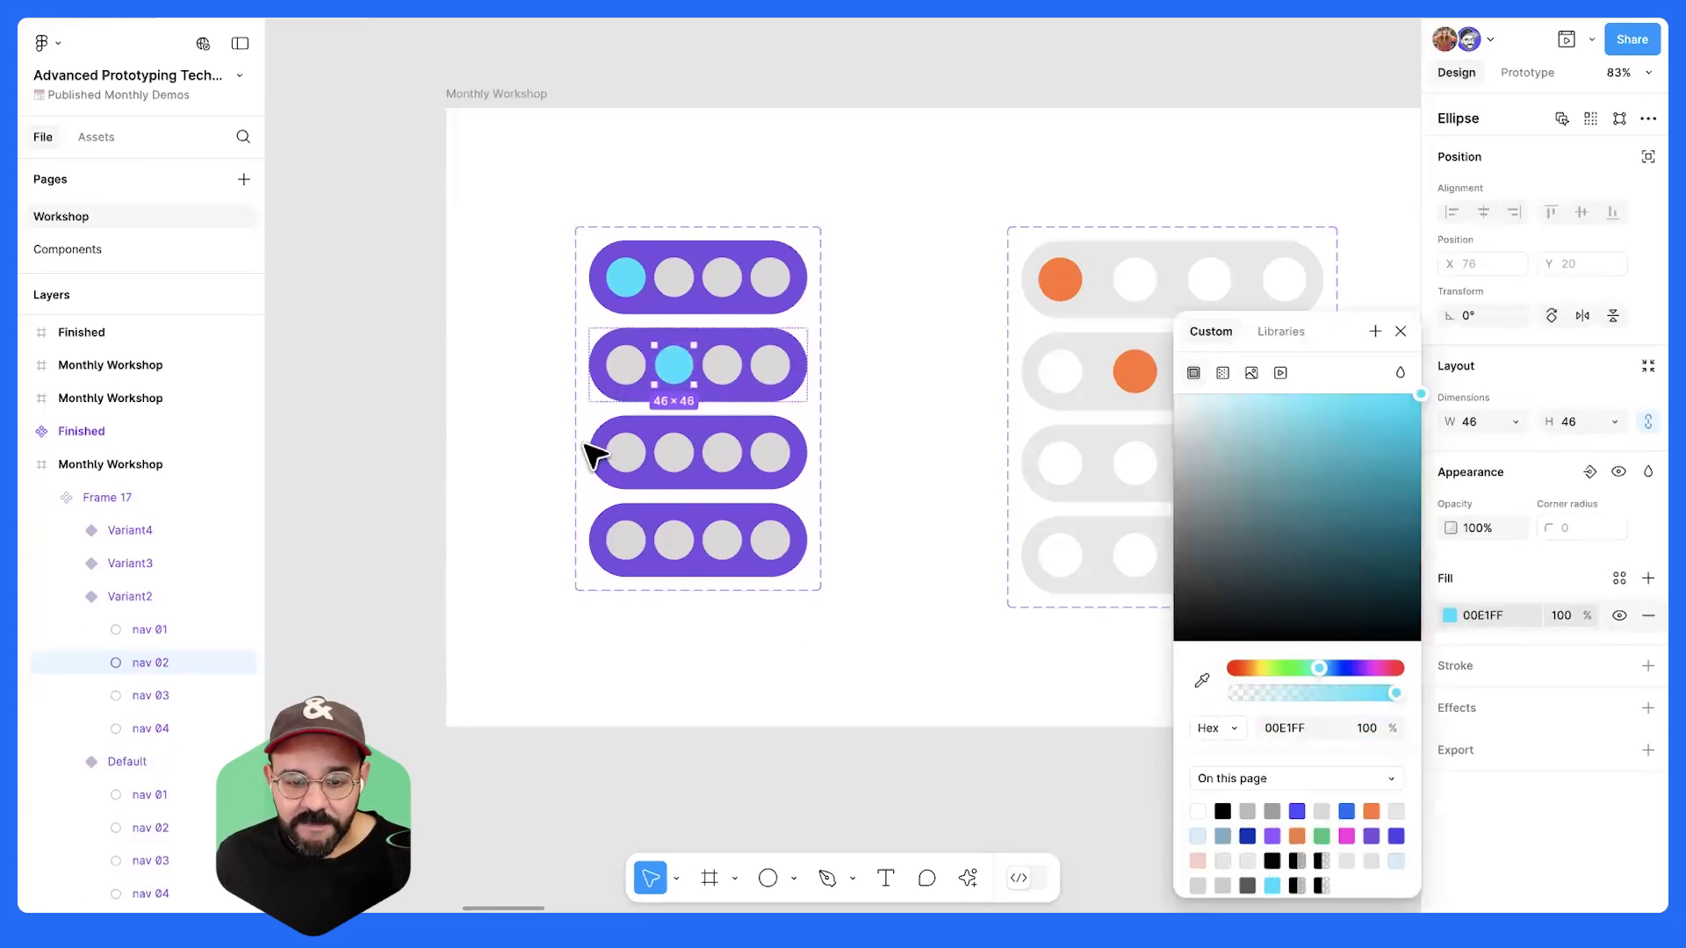
click(725, 454)
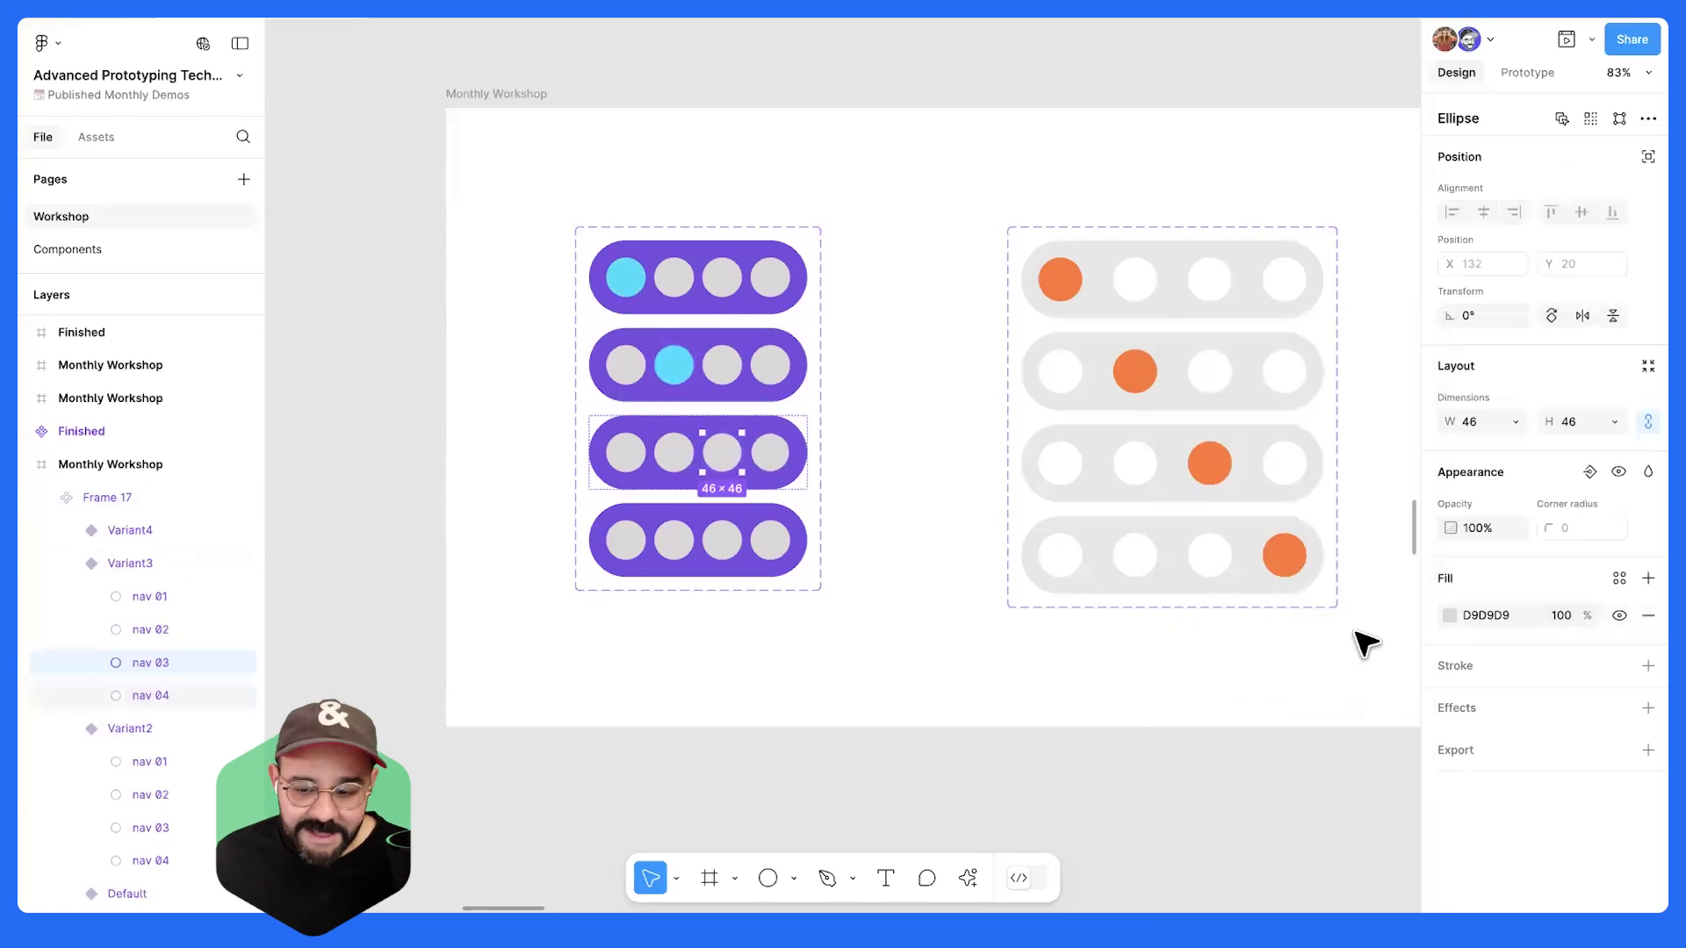
click(1449, 614)
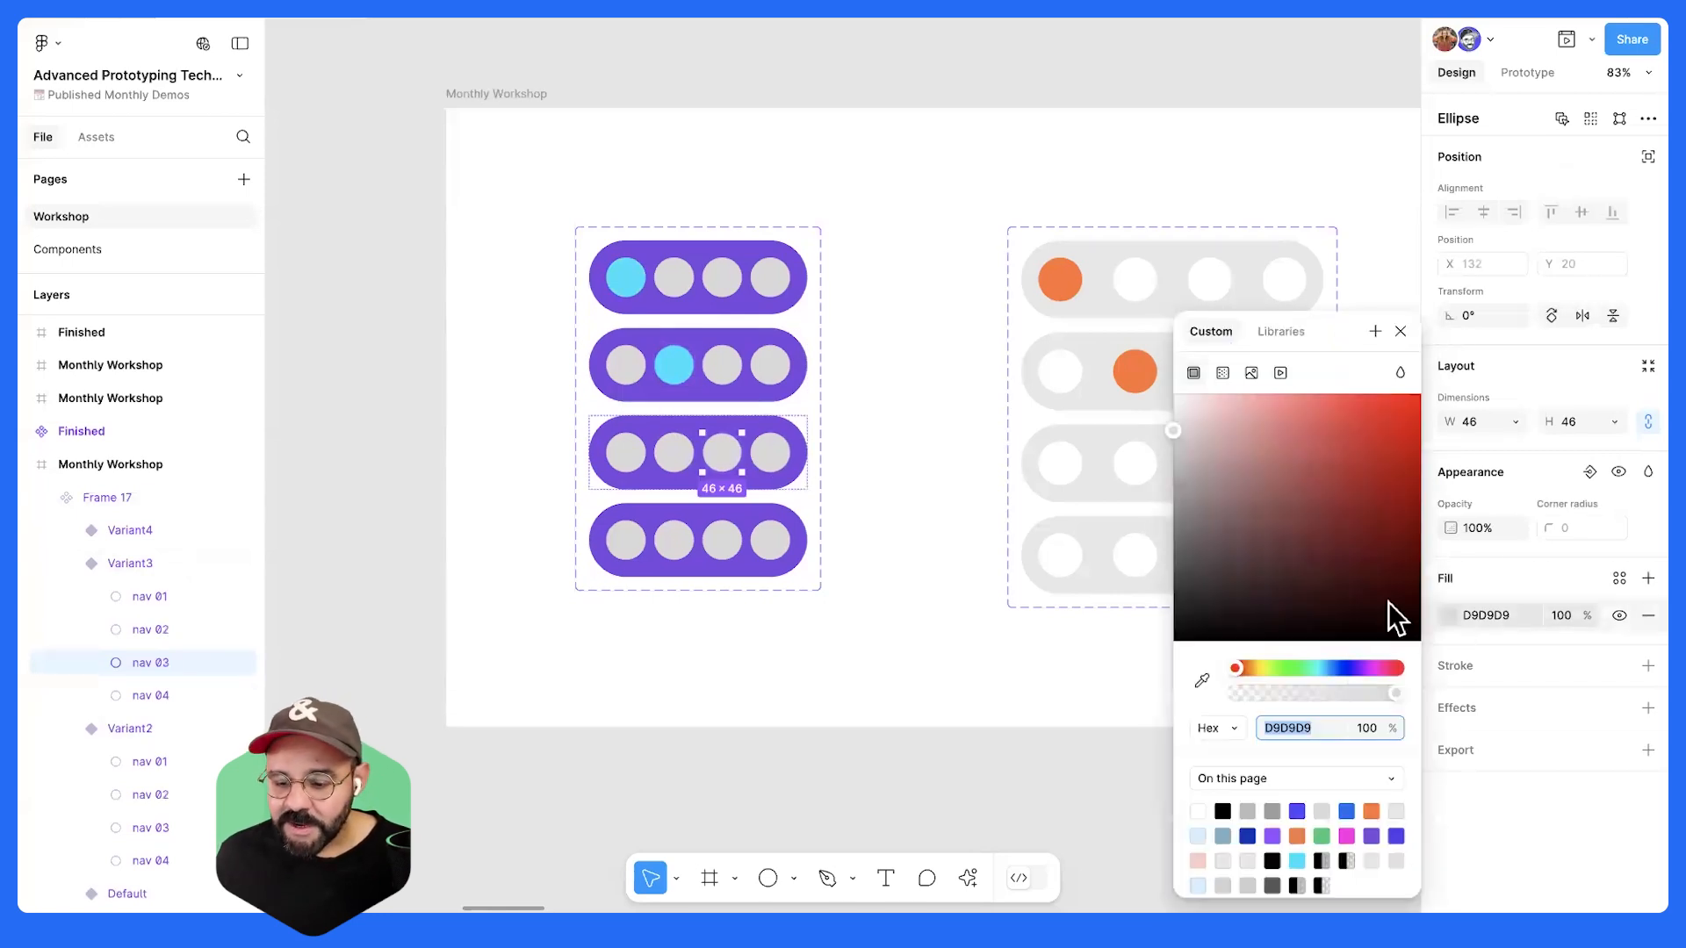
click(1297, 860)
click(770, 540)
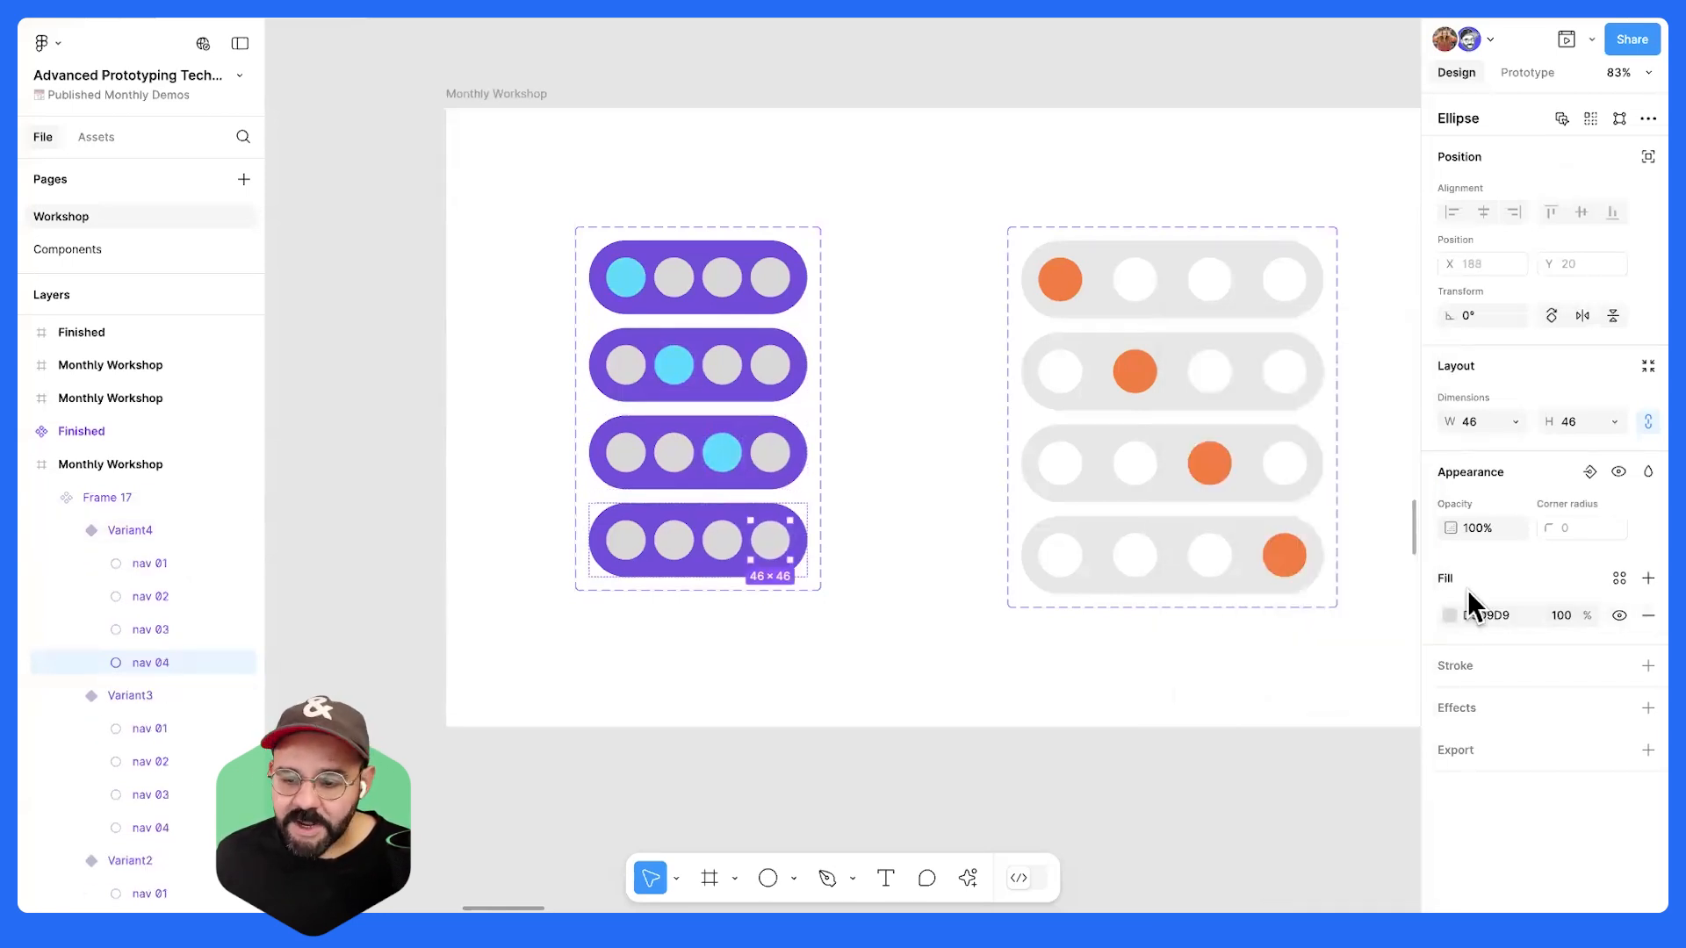
click(1450, 615)
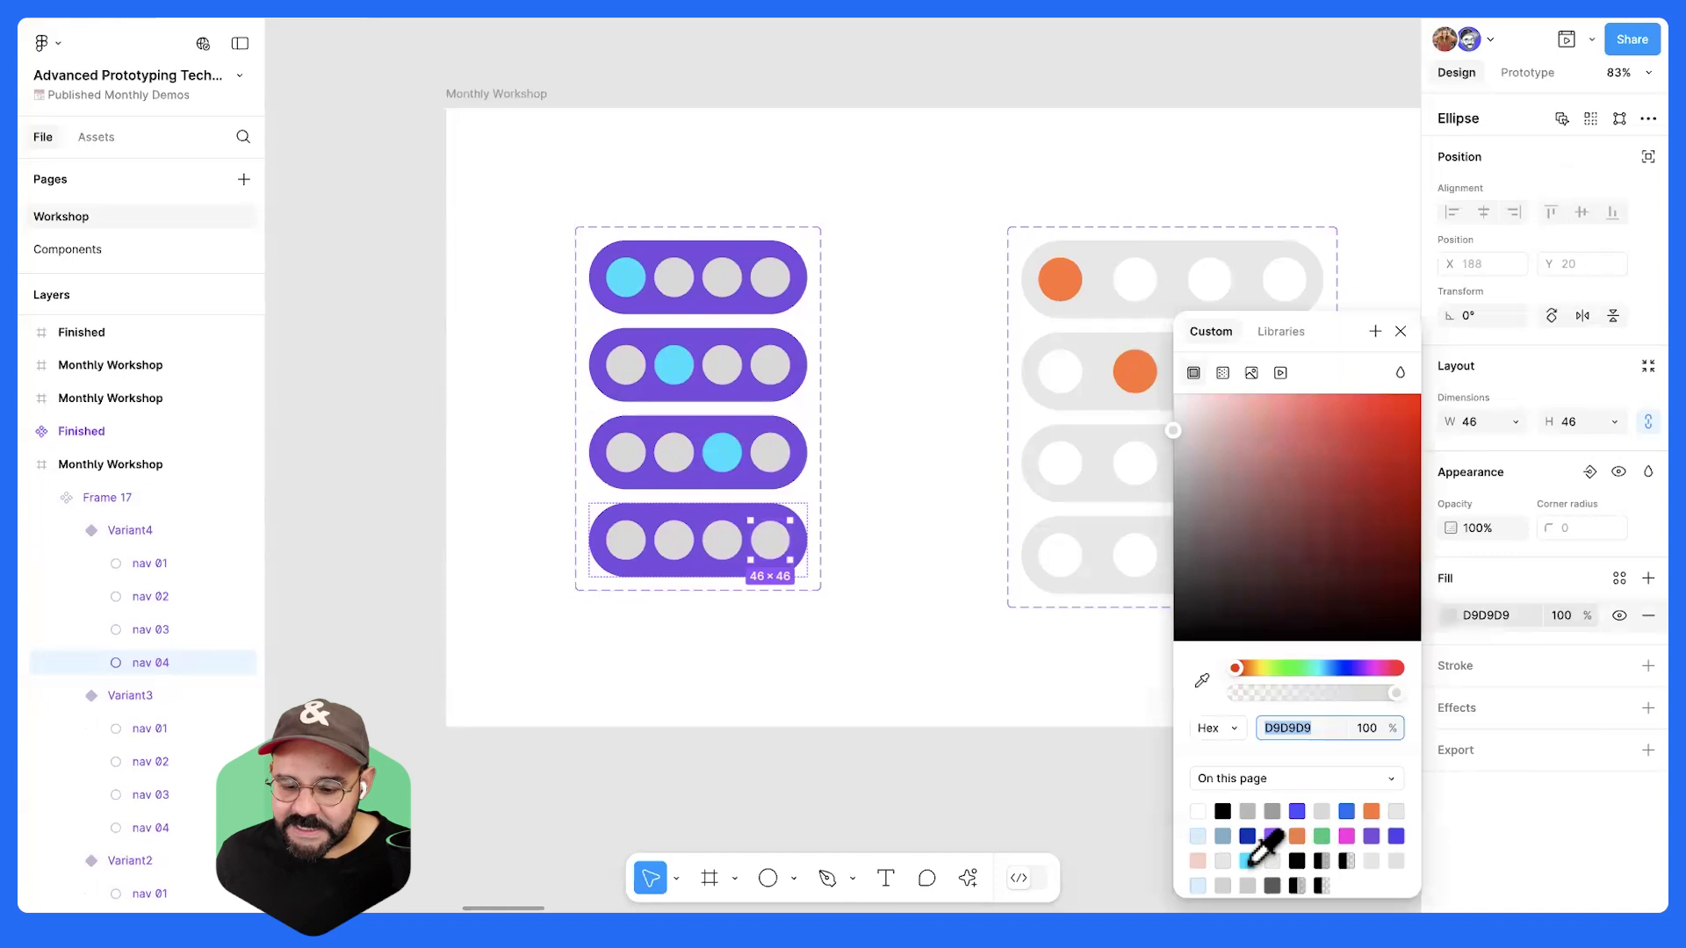
click(1247, 861)
click(887, 571)
- Rename the variant property of the purple component set to "Nav state"
scroll(904, 554, down, 1)
mouse_move(889, 414)
mouse_down()
mouse_move(873, 443)
mouse_move(864, 430)
mouse_up()
click(640, 225)
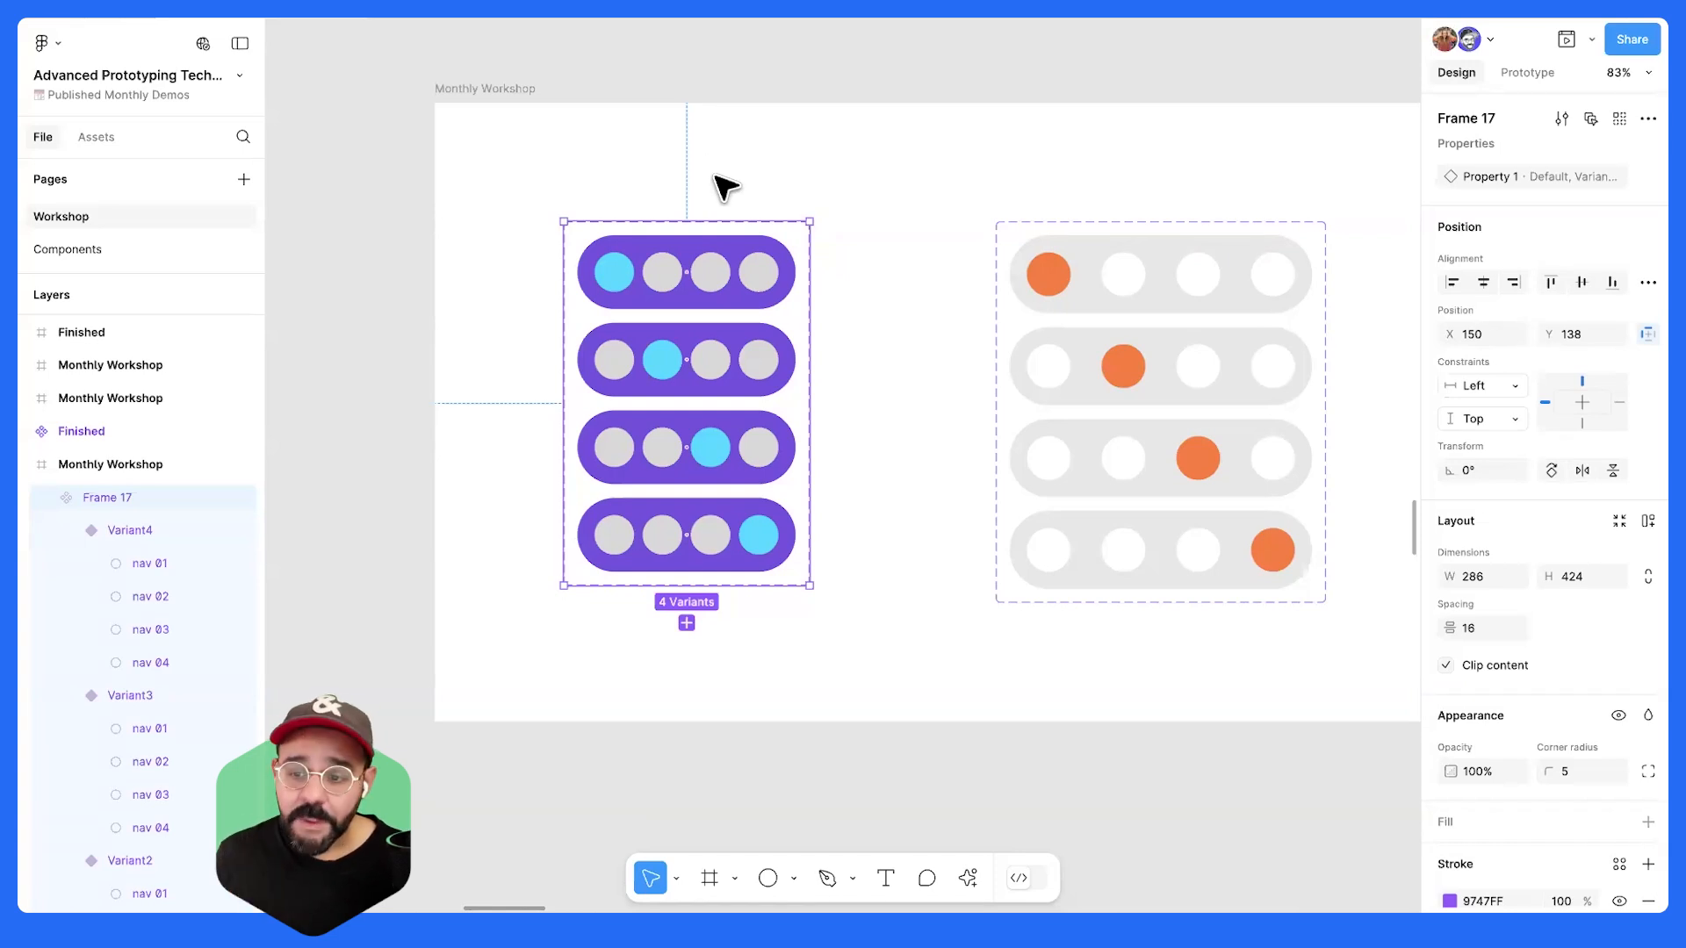
double_click(1484, 170)
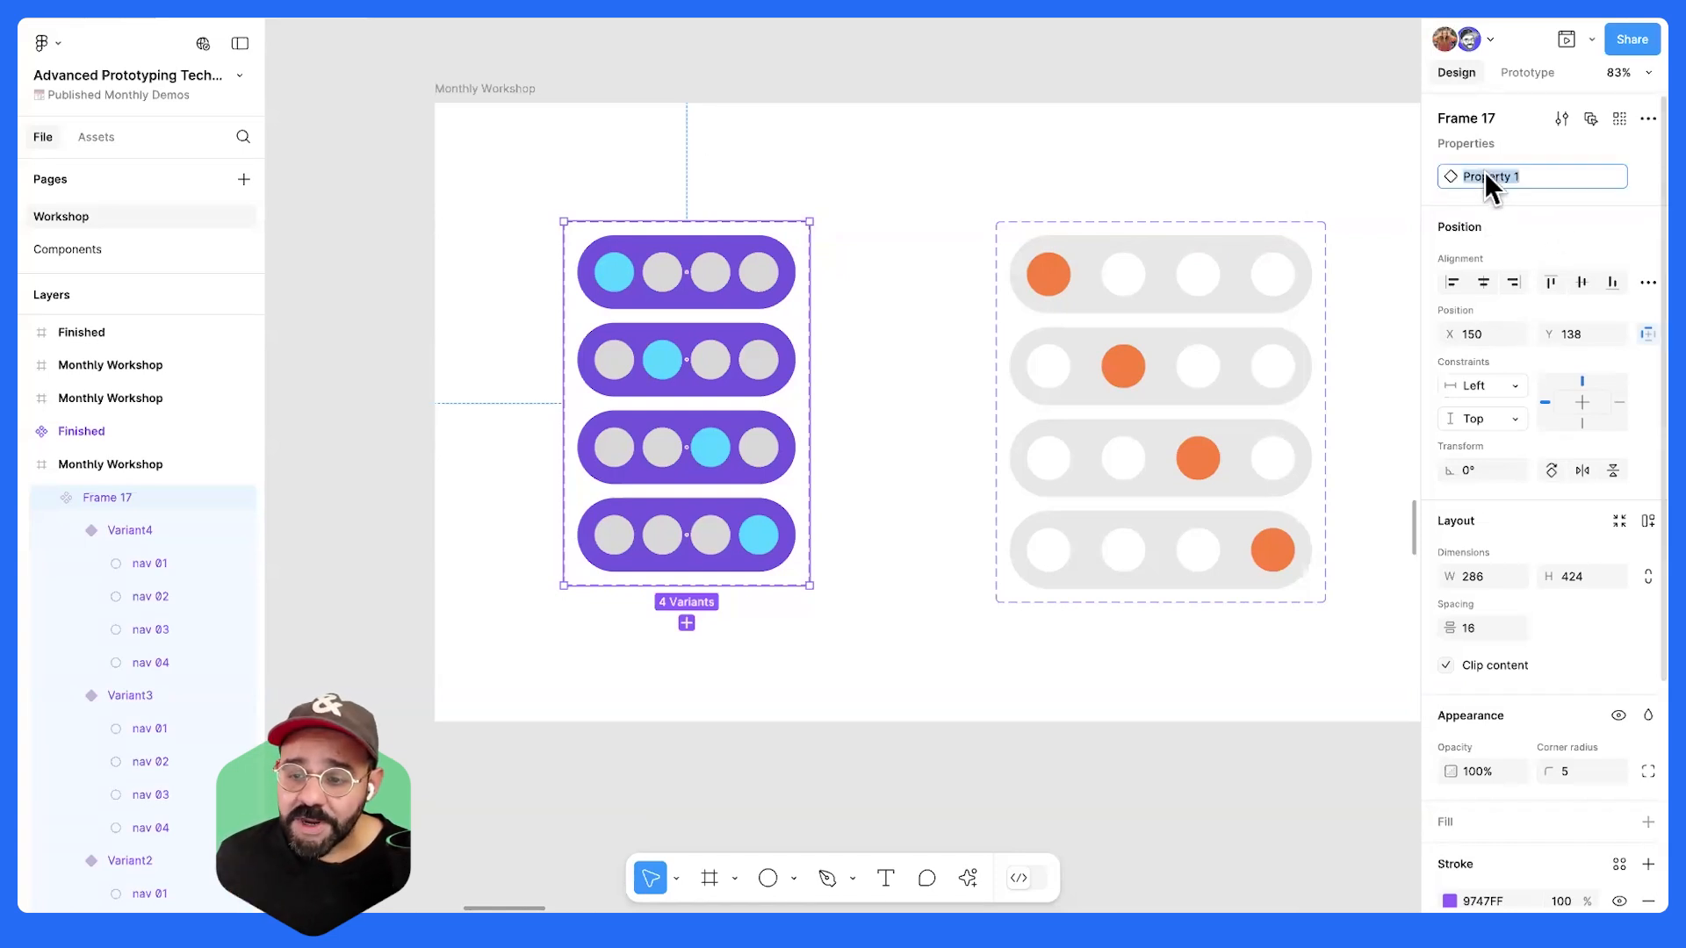
click(1515, 197)
double_click(1500, 175)
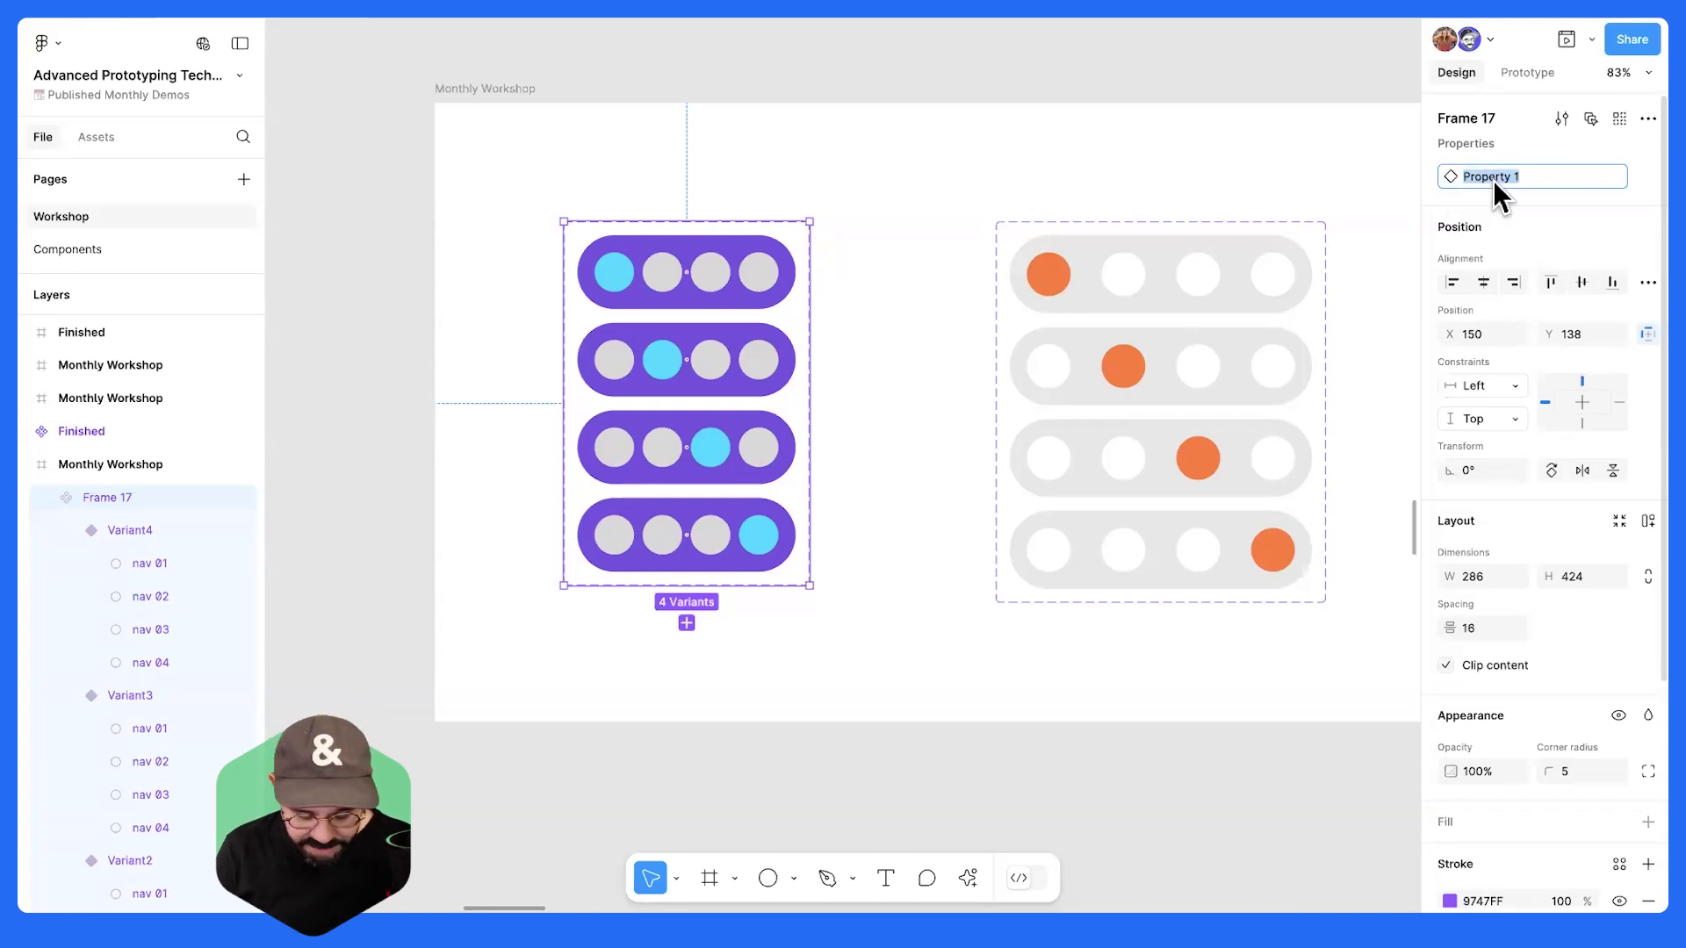
text(Nav s)
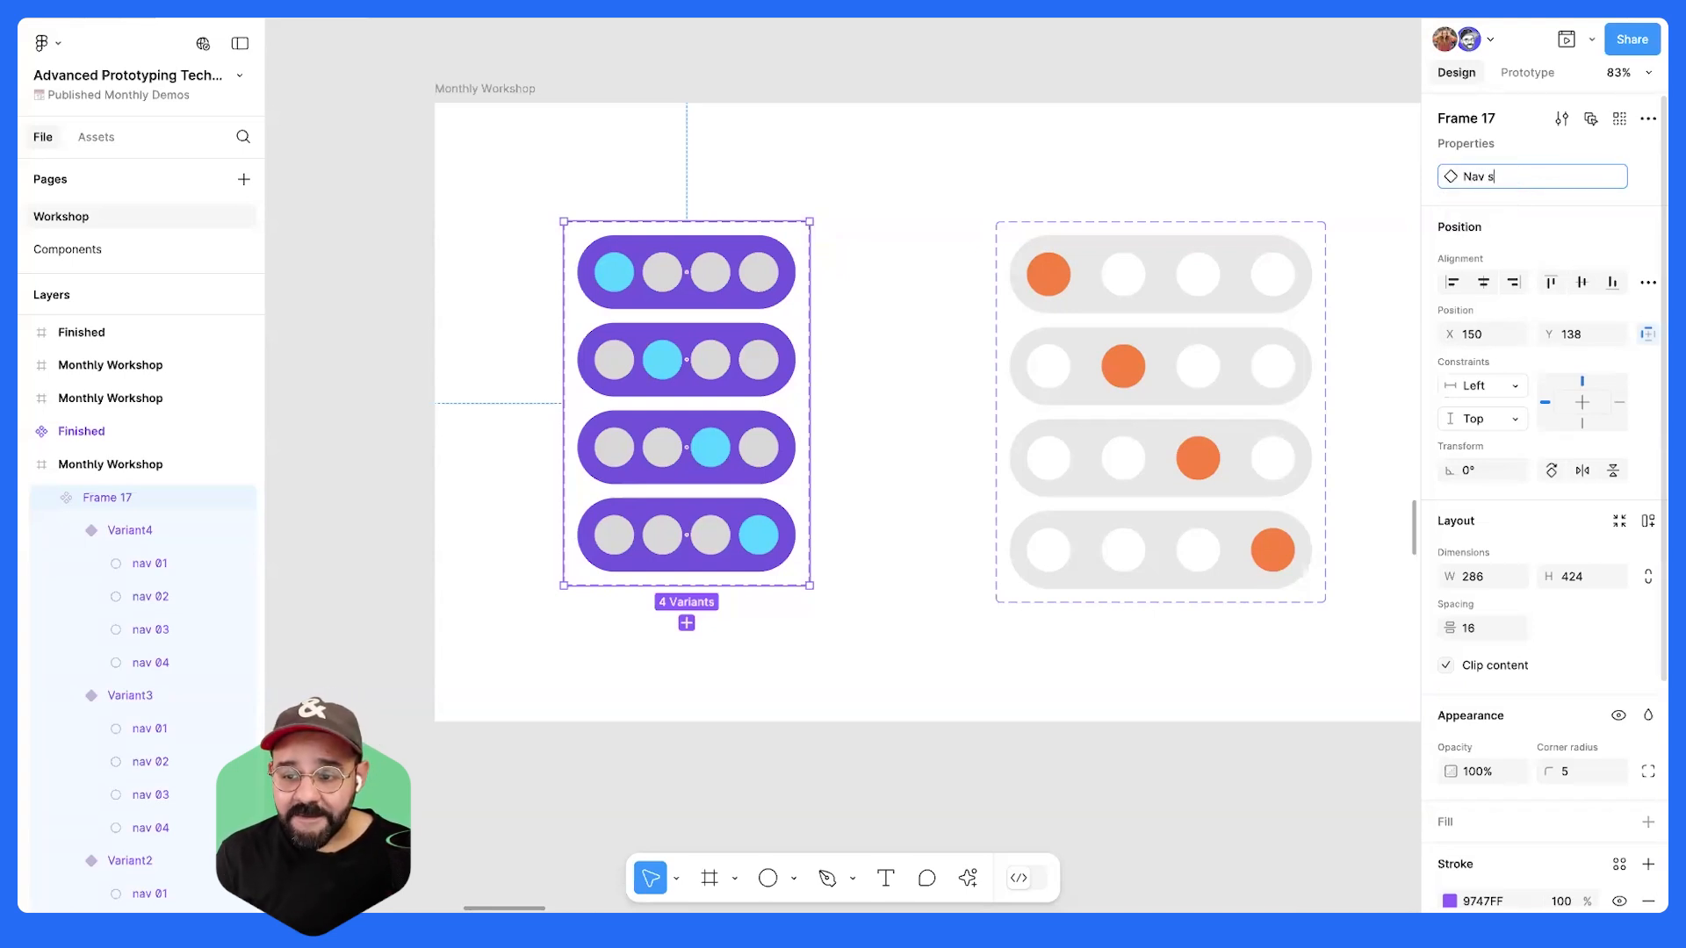
text(tate)
key(Return)
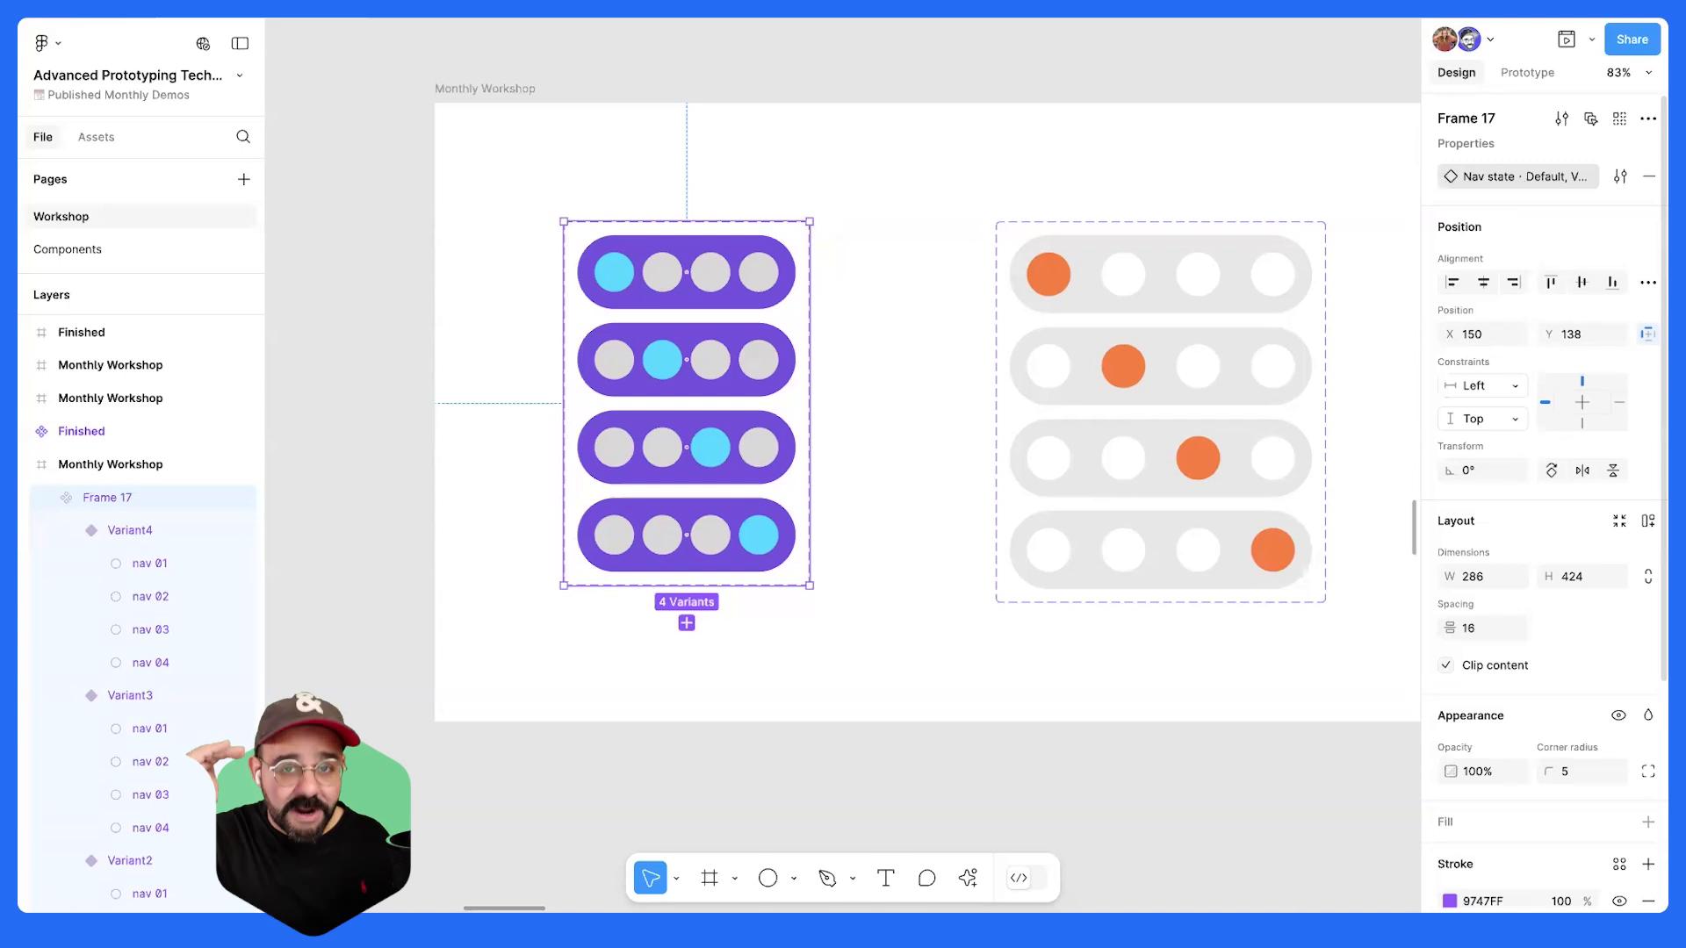
- Rename the first three values of the Nav state property to nav 1, nav 2 and nav 3
double_click(1571, 177)
key(Escape)
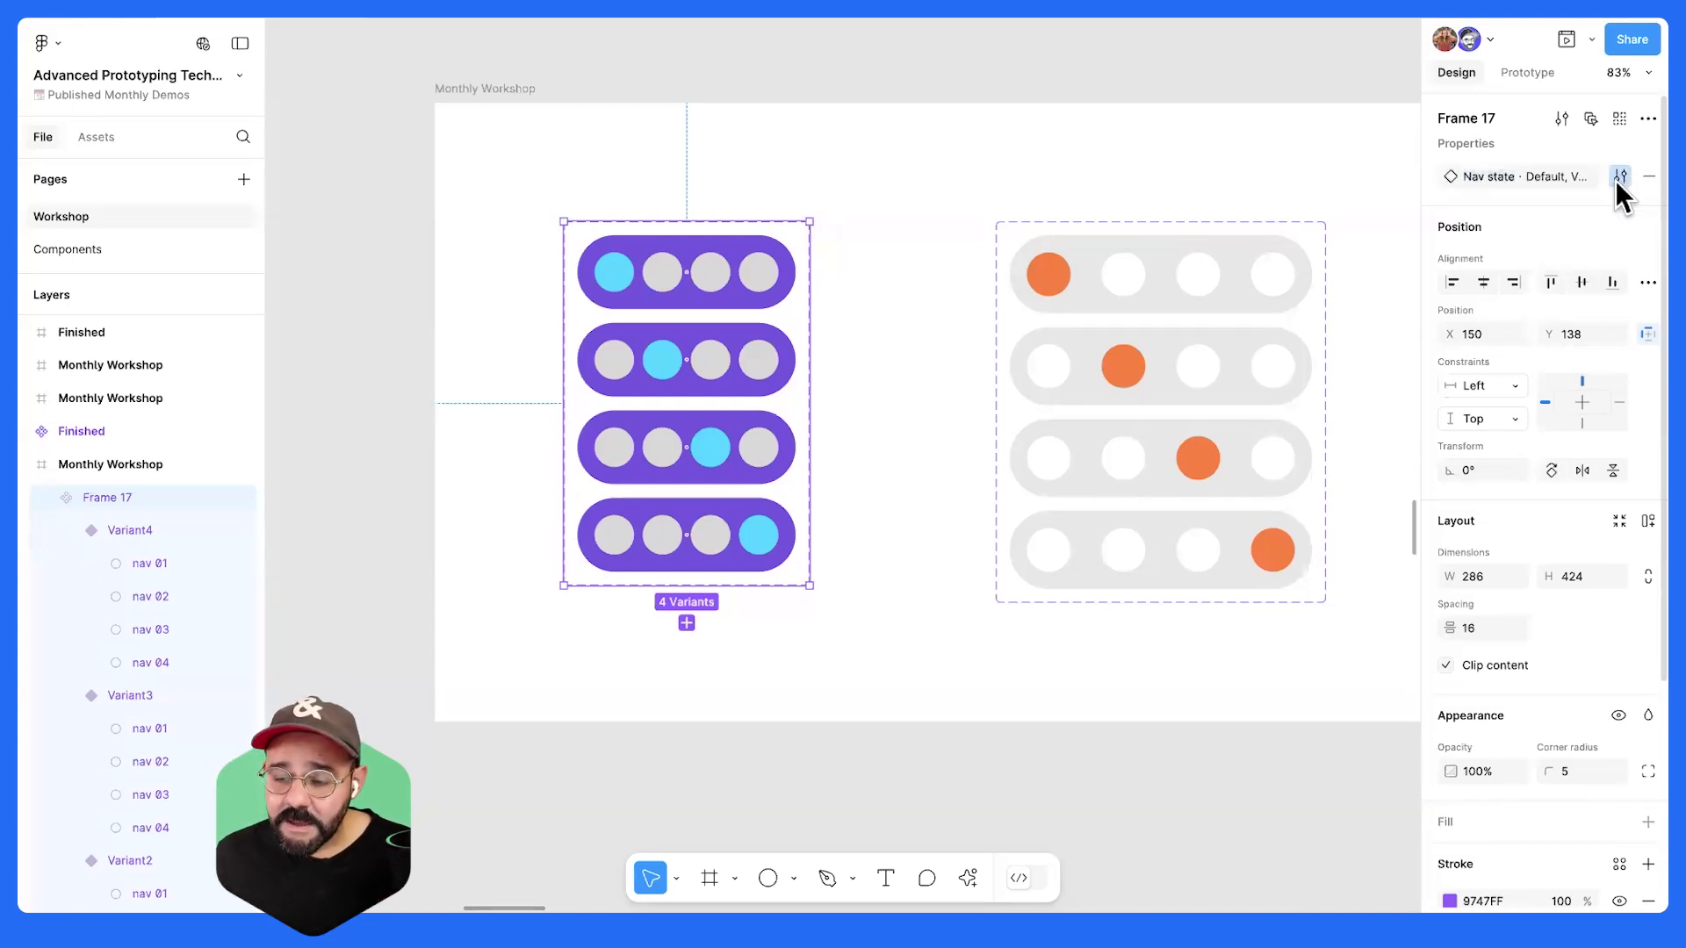
click(1618, 178)
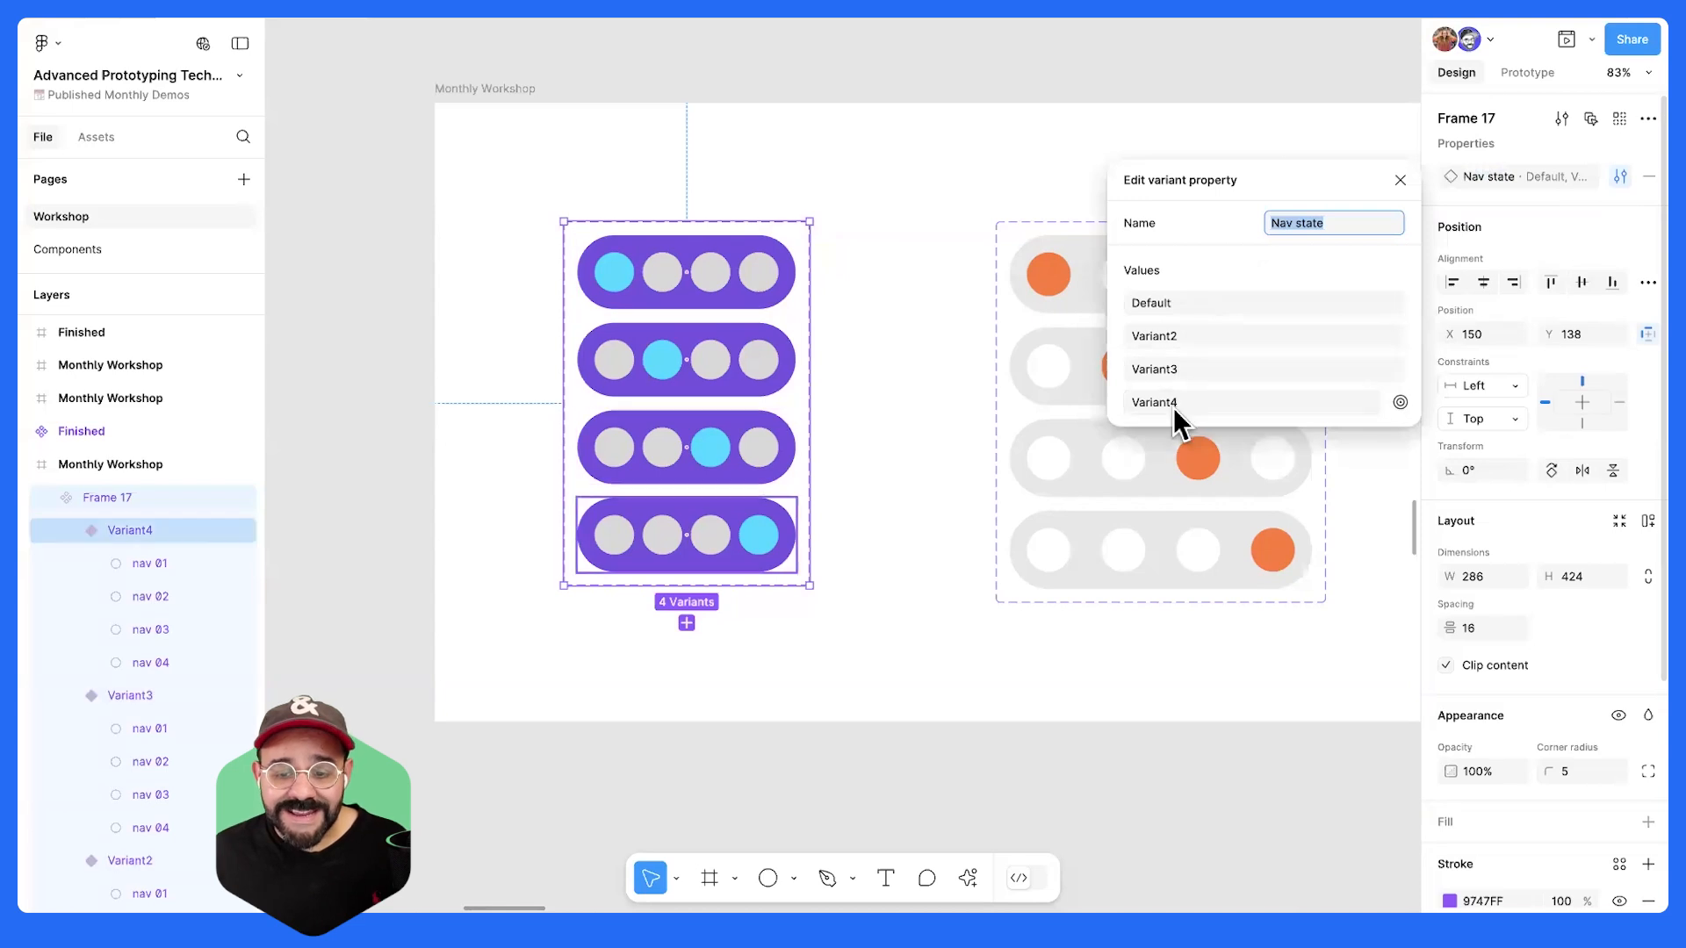
drag(1290, 184, 1028, 232)
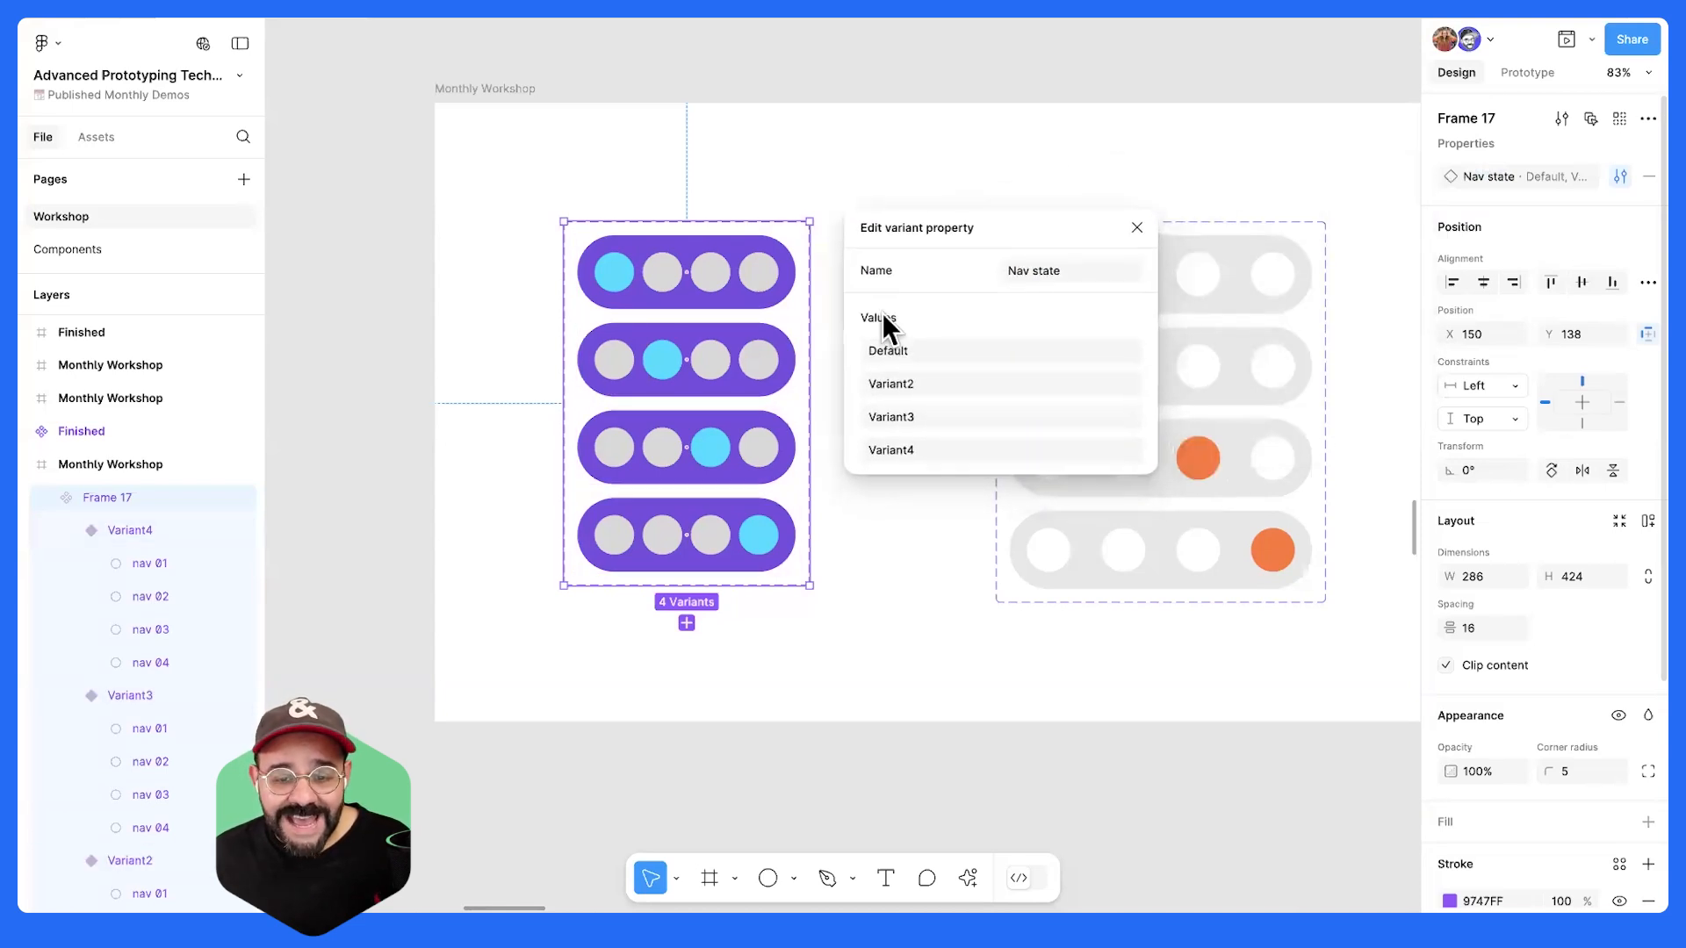
click(917, 349)
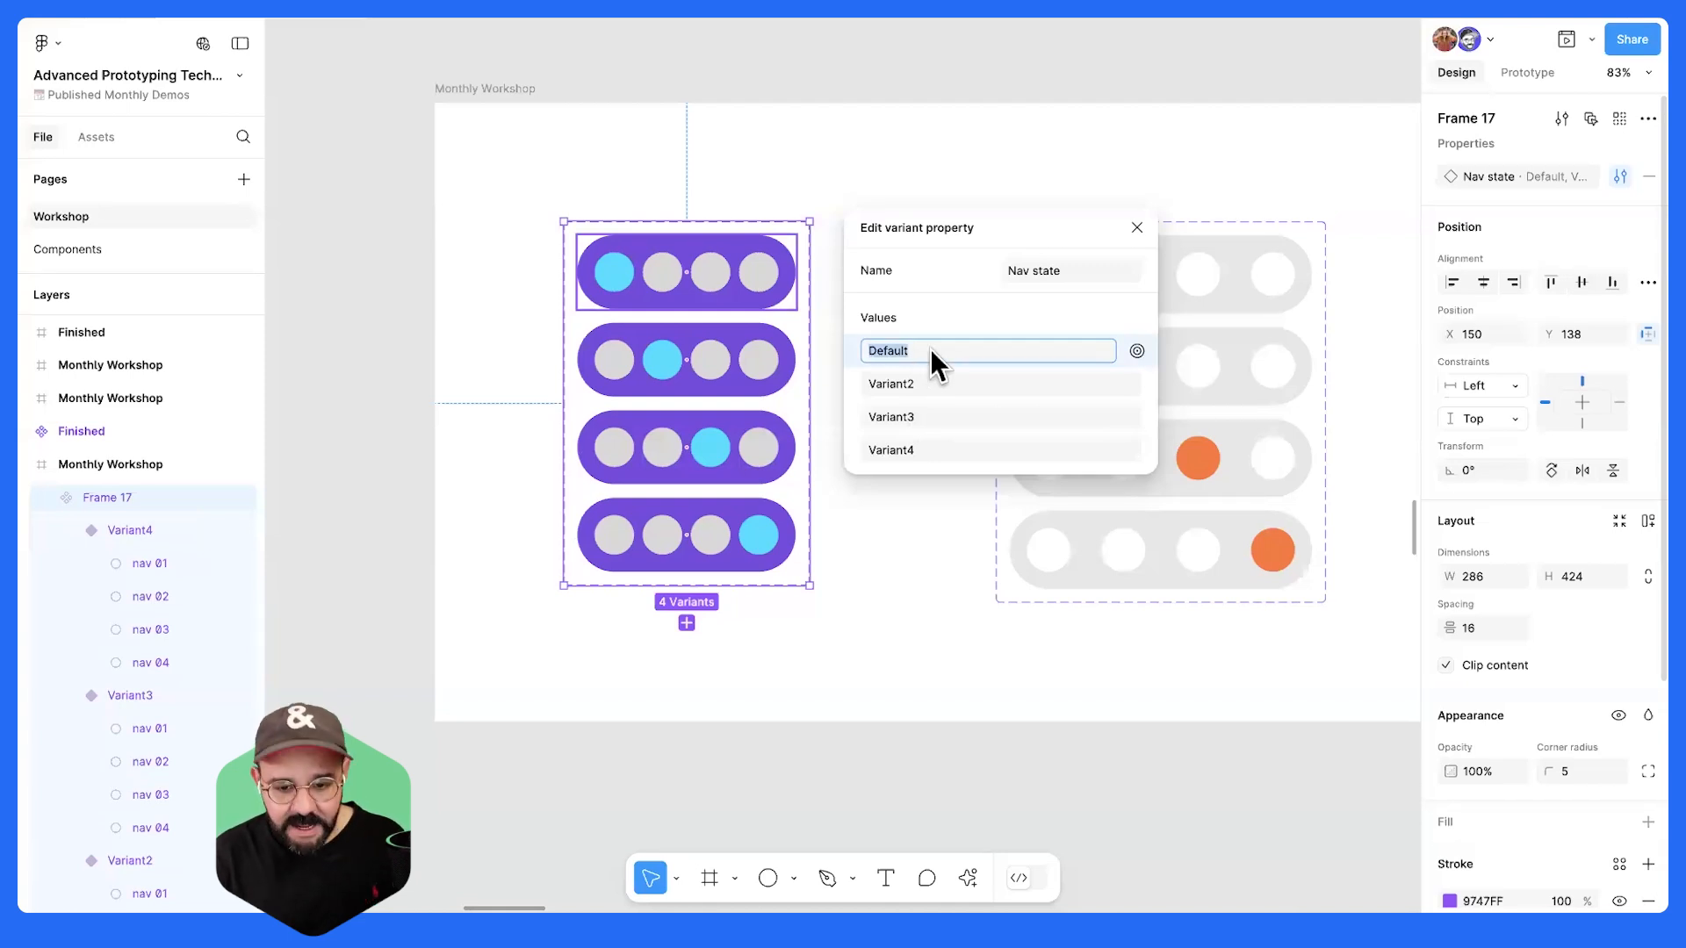
text(img 1)
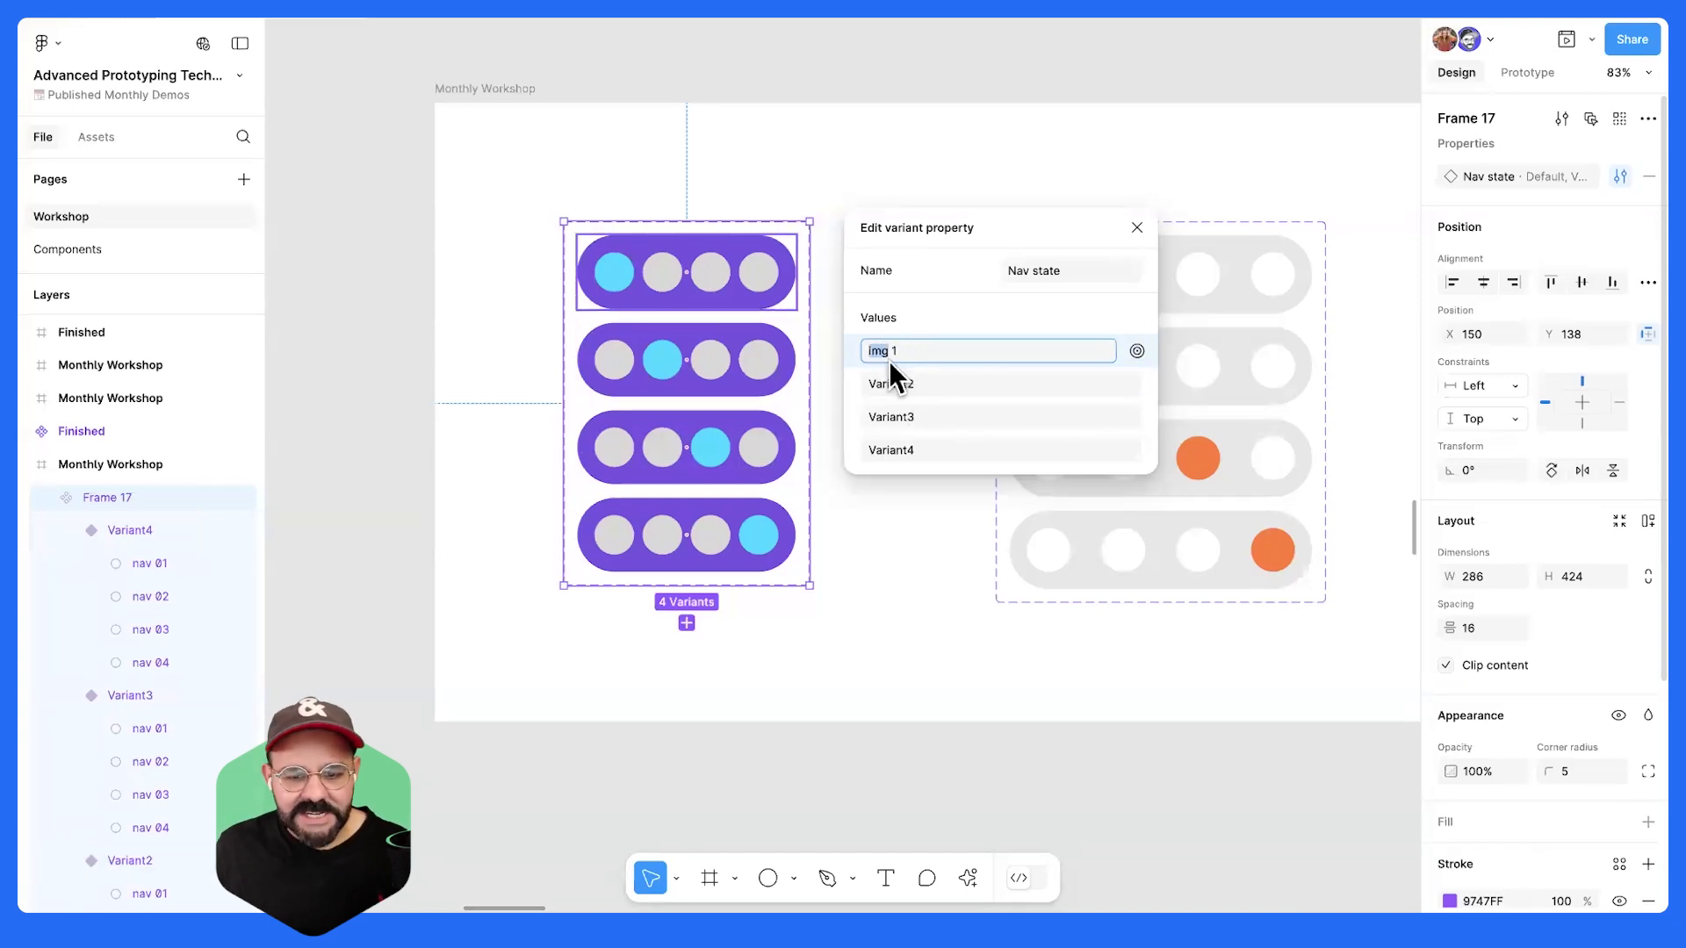
text(na)
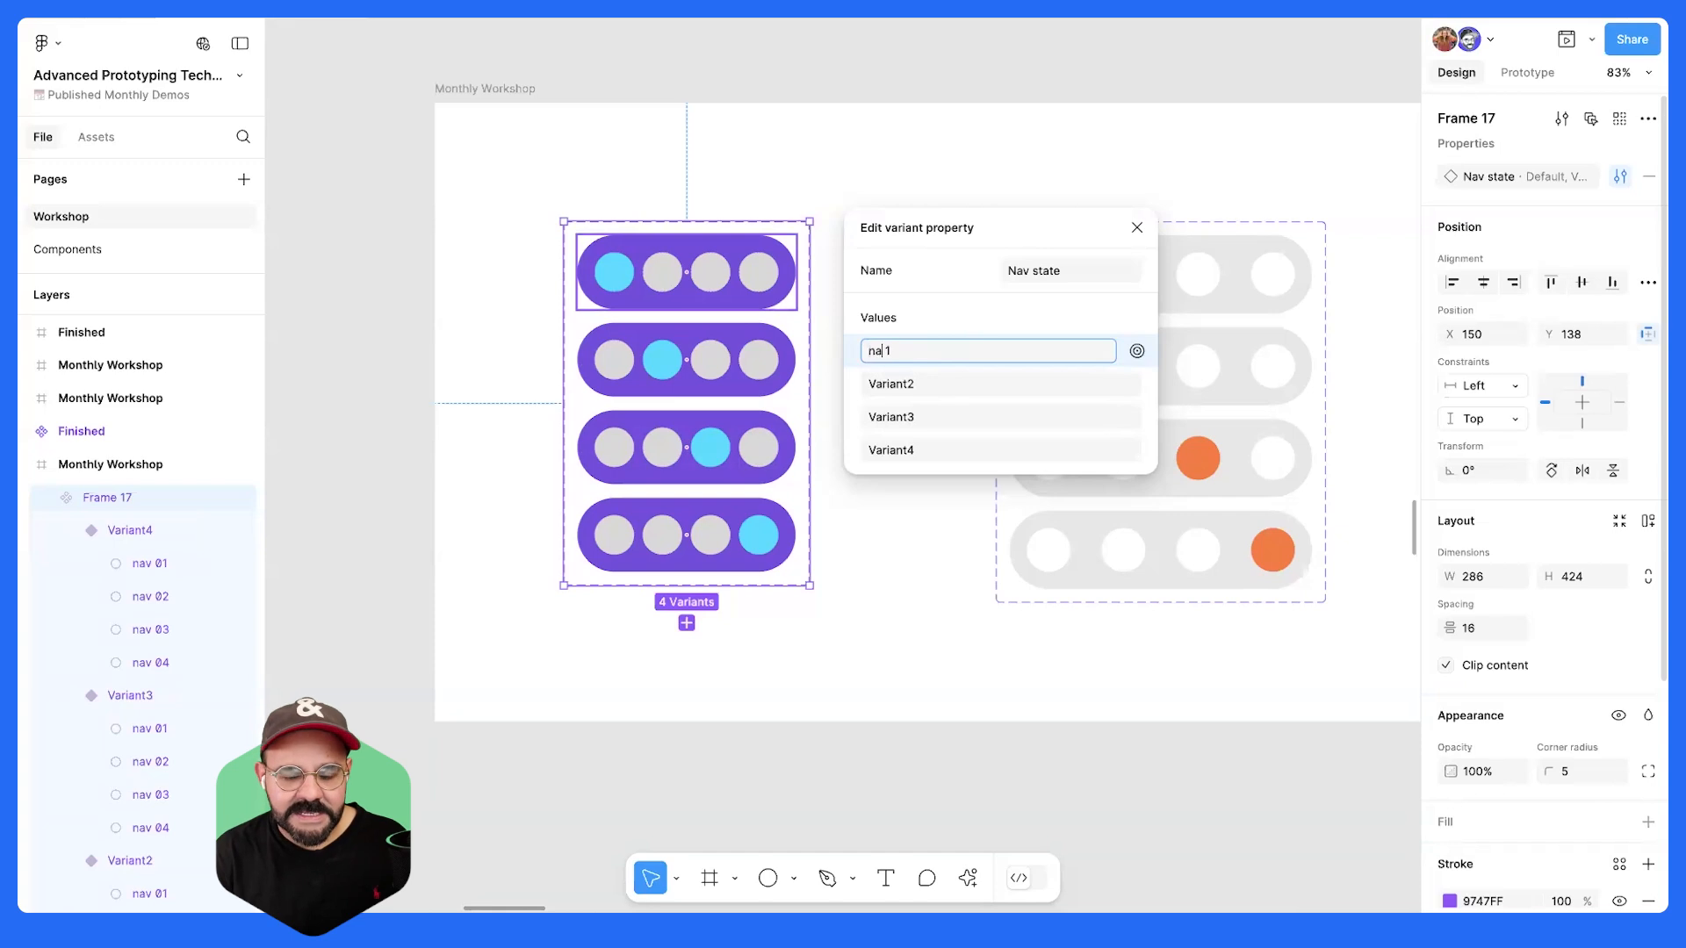
text(v)
click(886, 382)
text(nav 2)
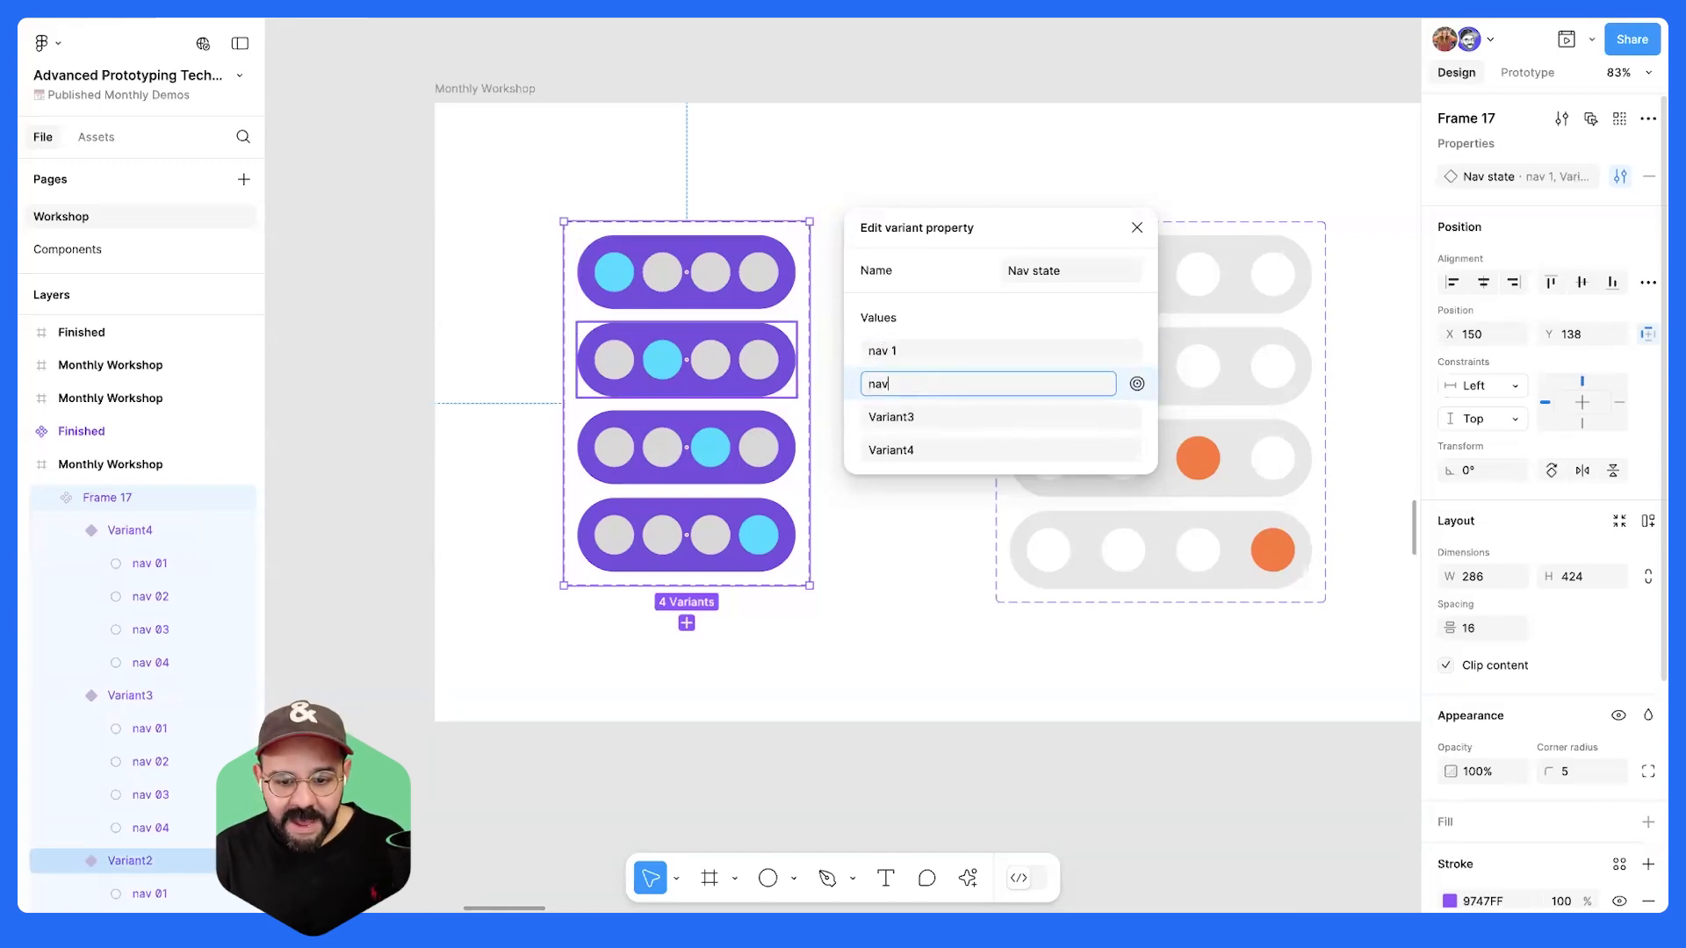
click(888, 414)
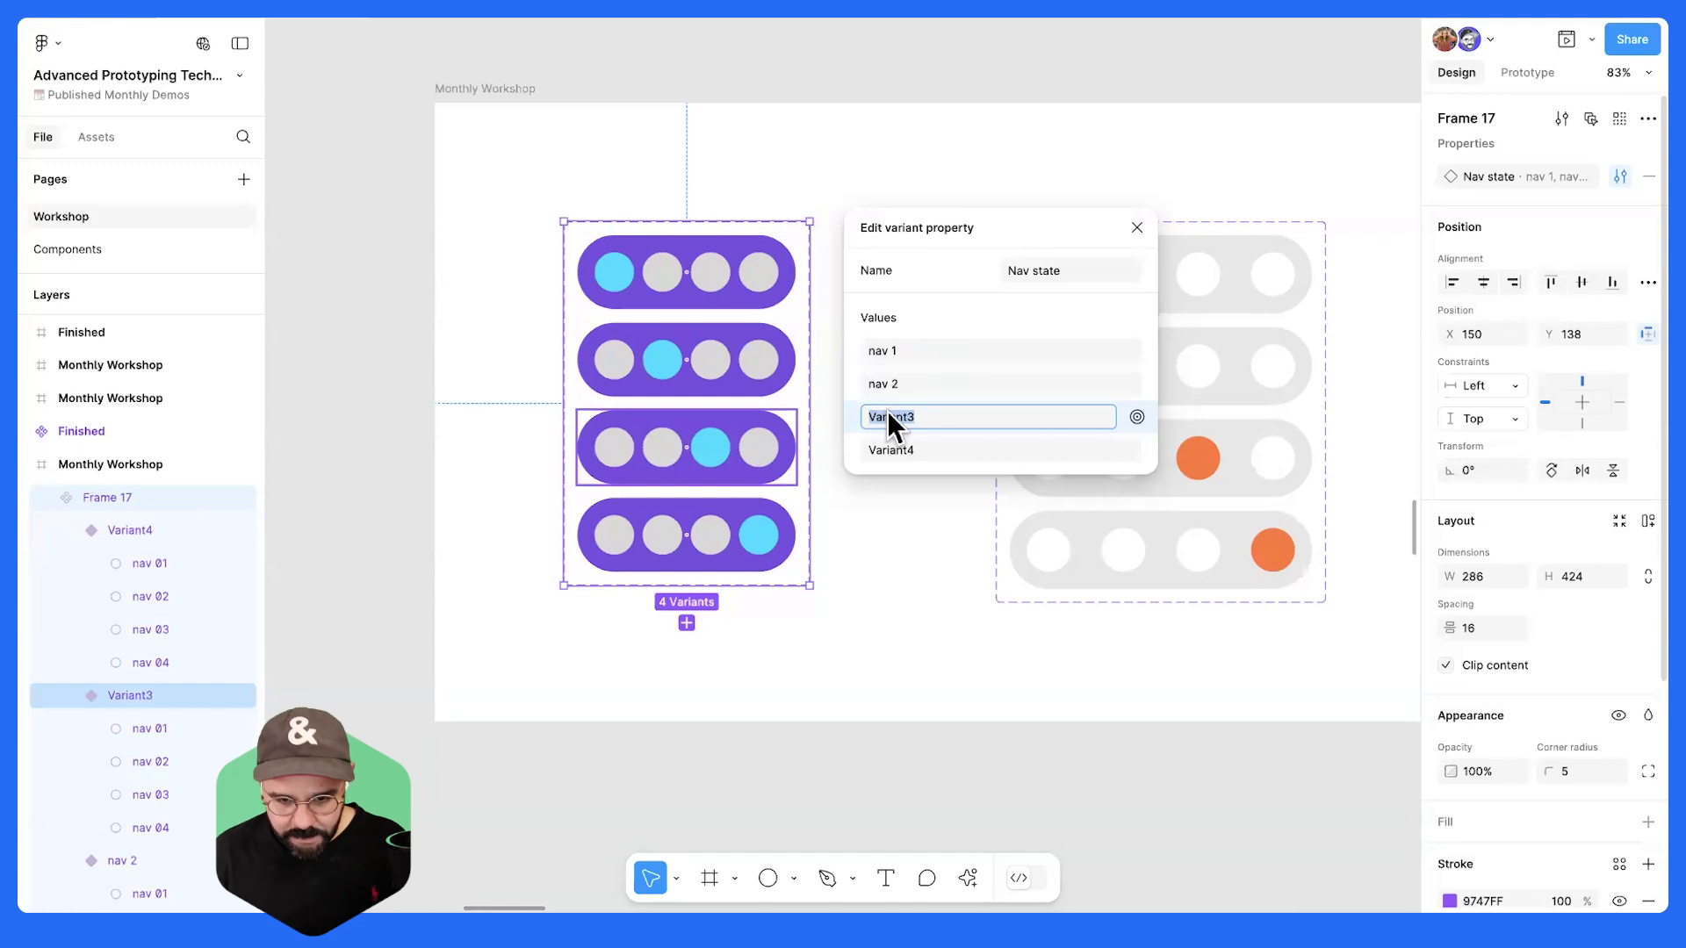
text(nav 3)
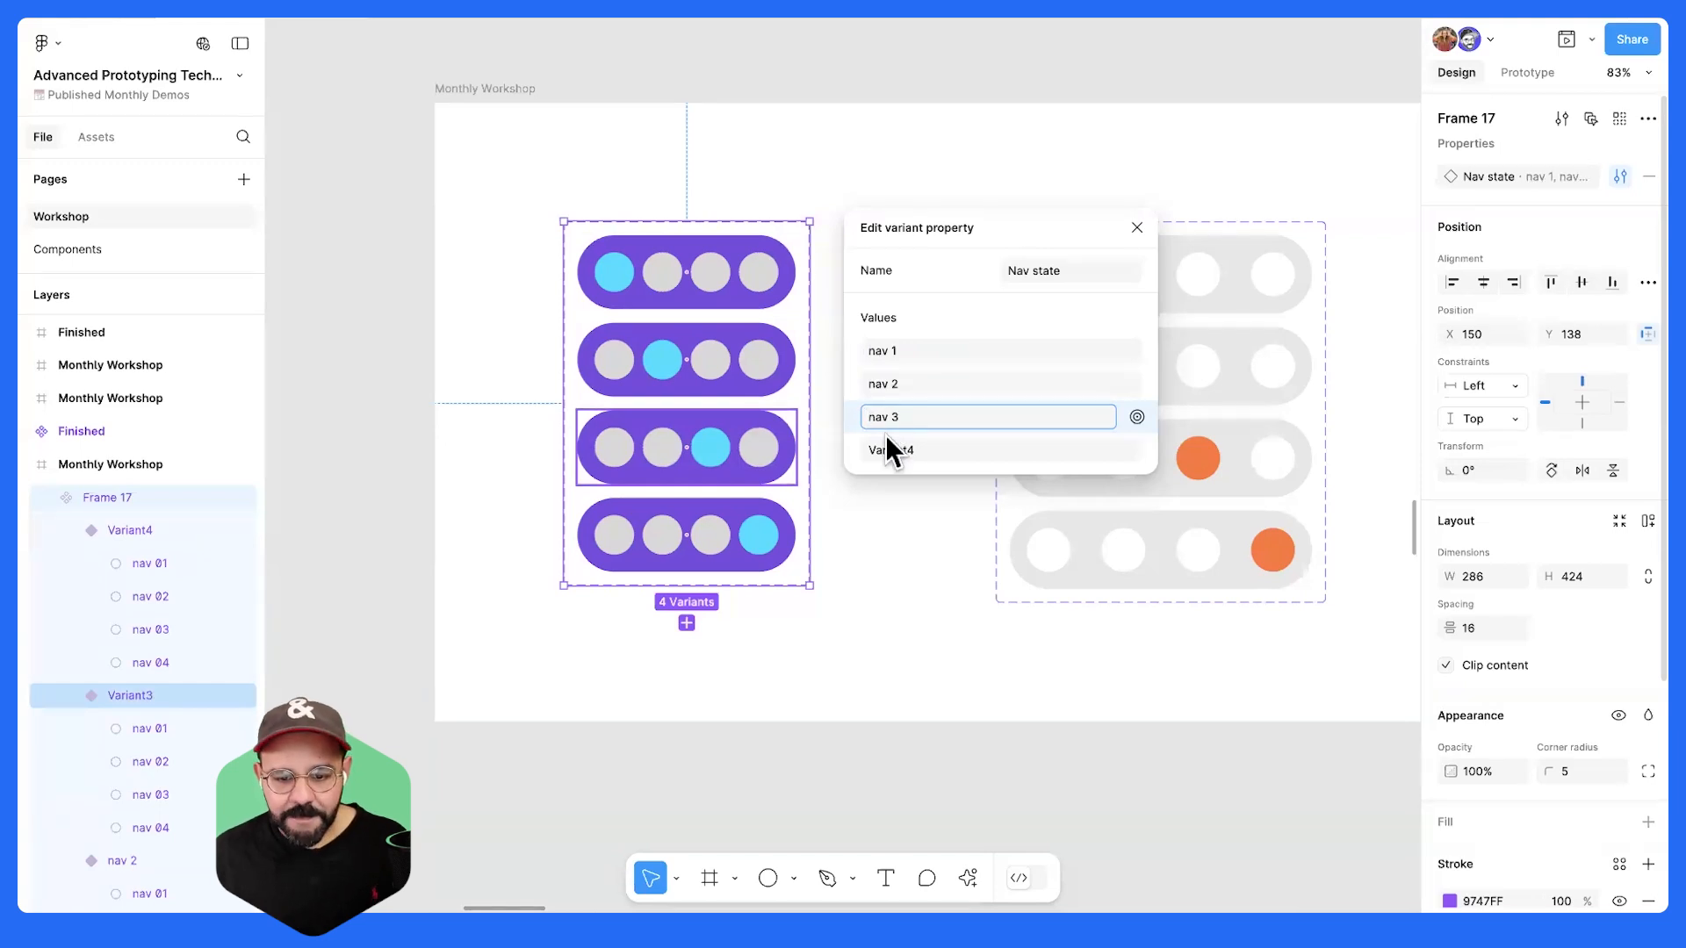
- Rename the fourth Nav state value to nav 3 and close the variant property editor
click(888, 447)
double_click(886, 444)
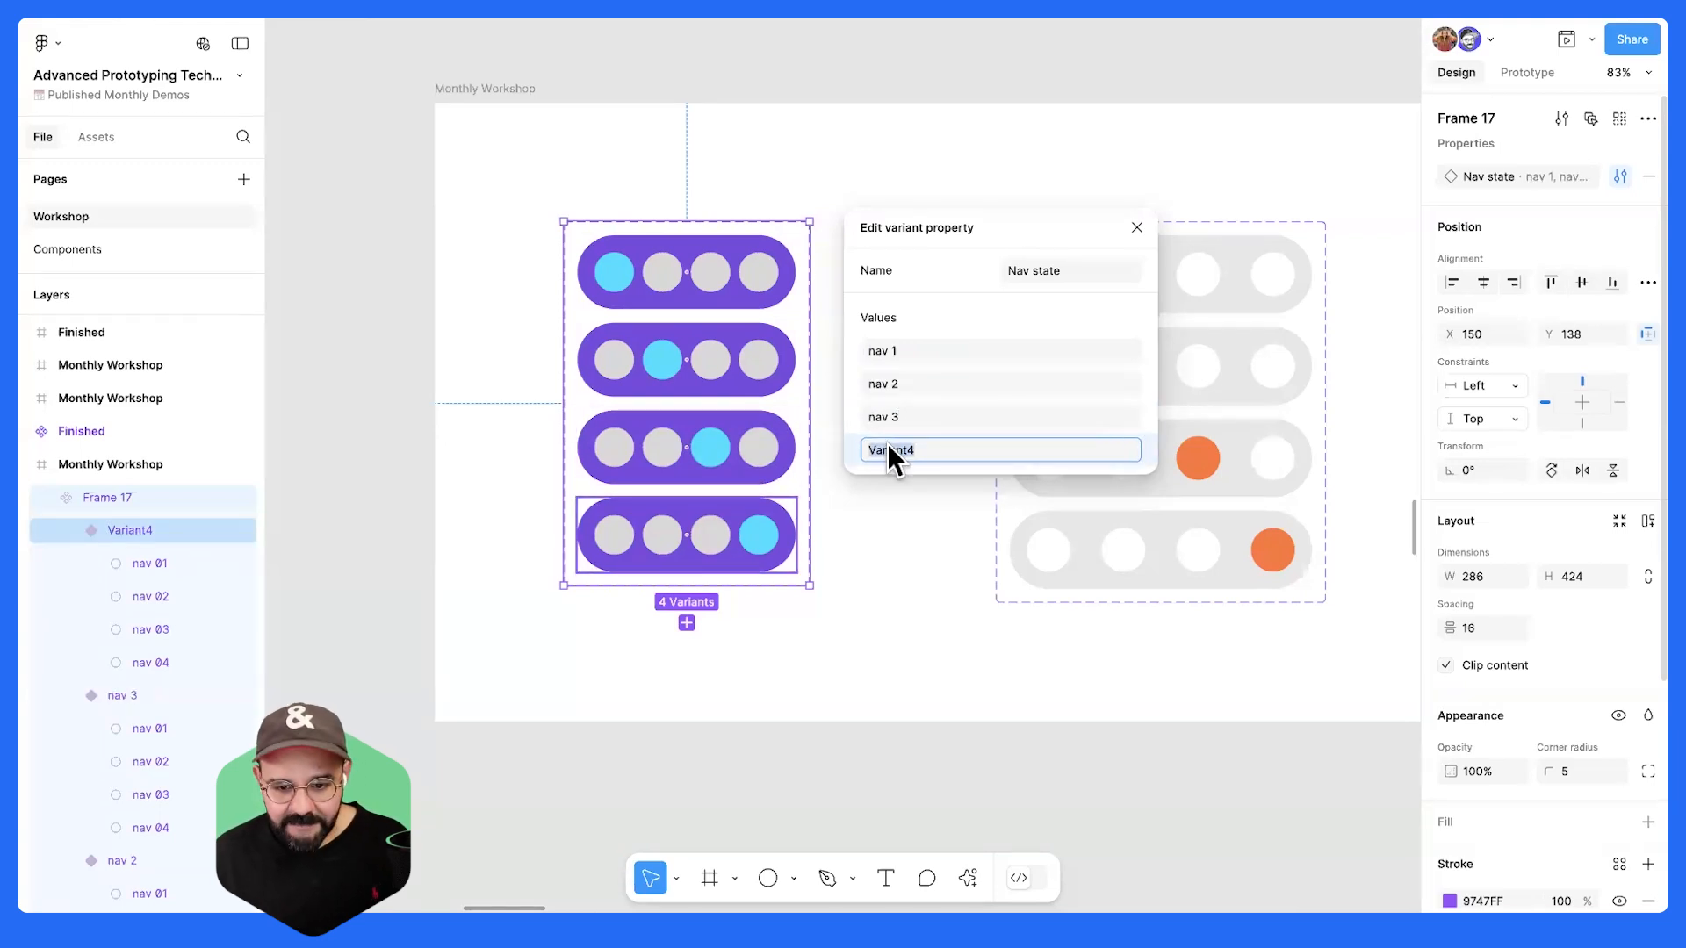
text(nav 3)
key(Return)
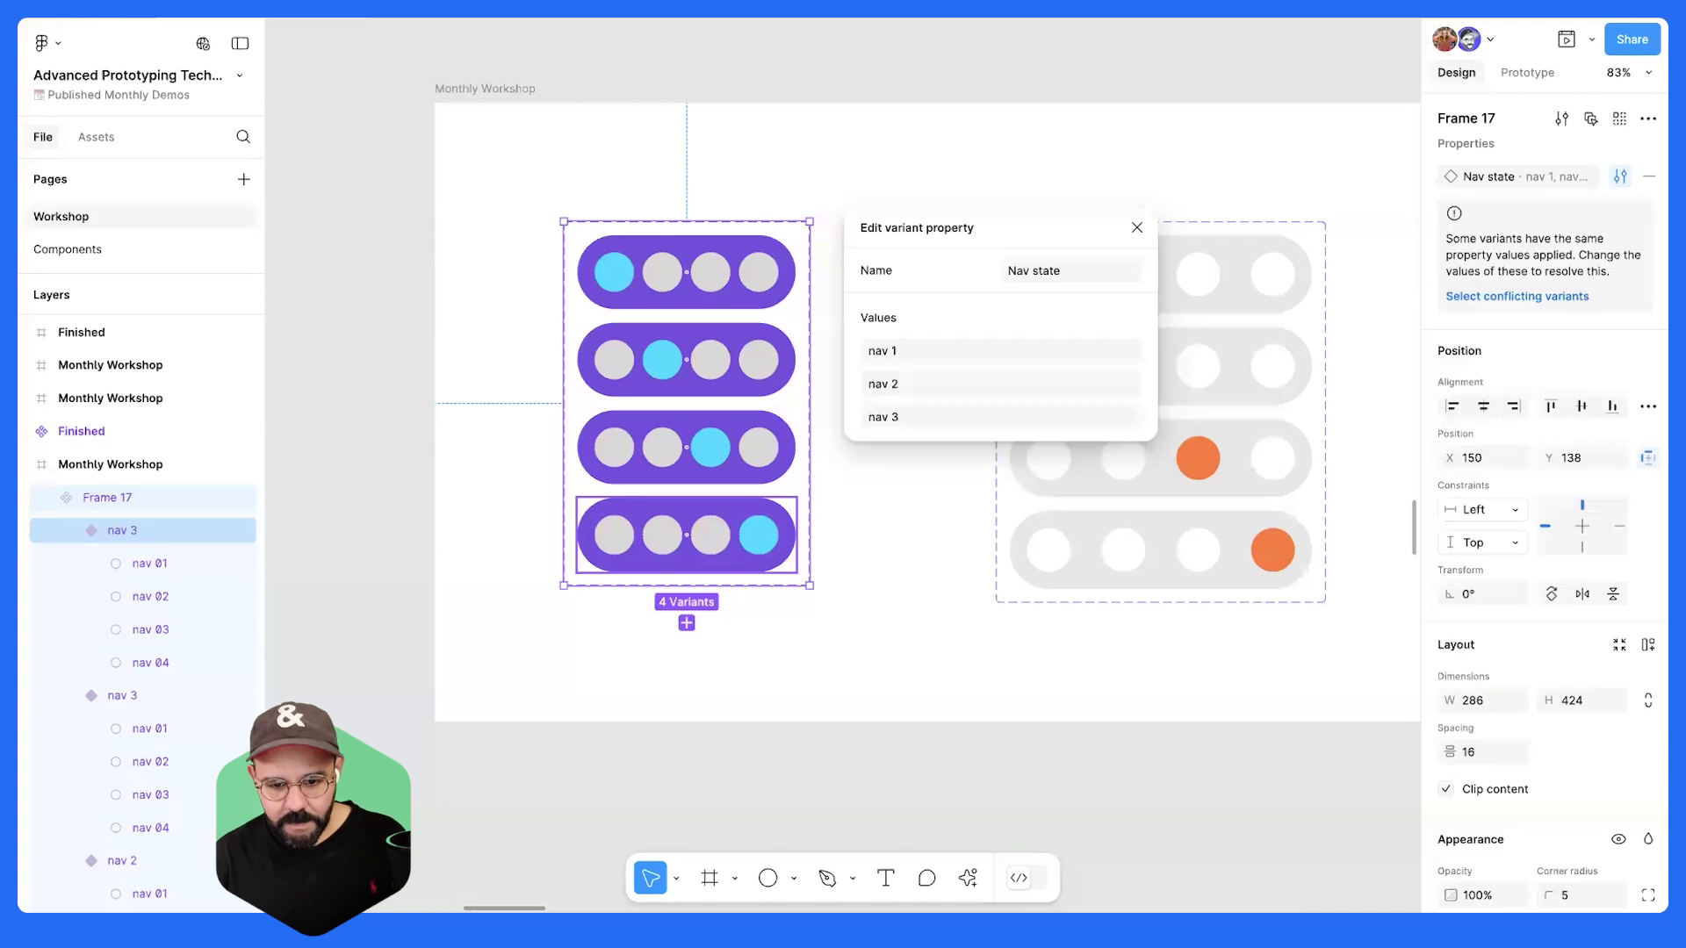
click(937, 417)
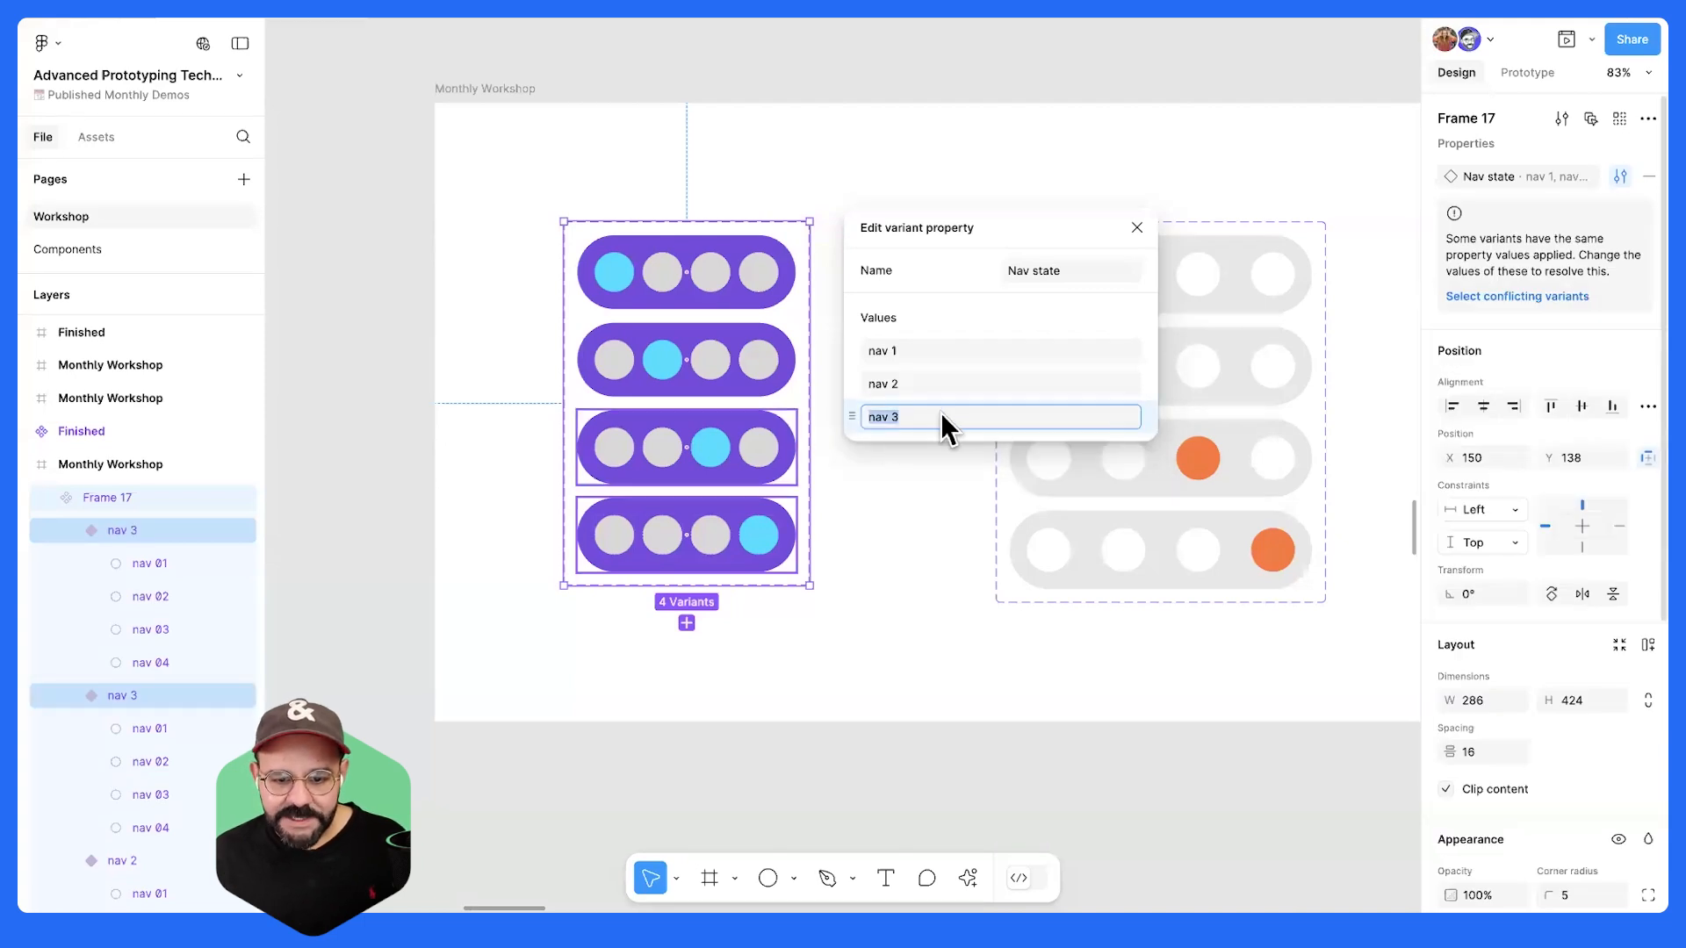
click(930, 503)
click(793, 500)
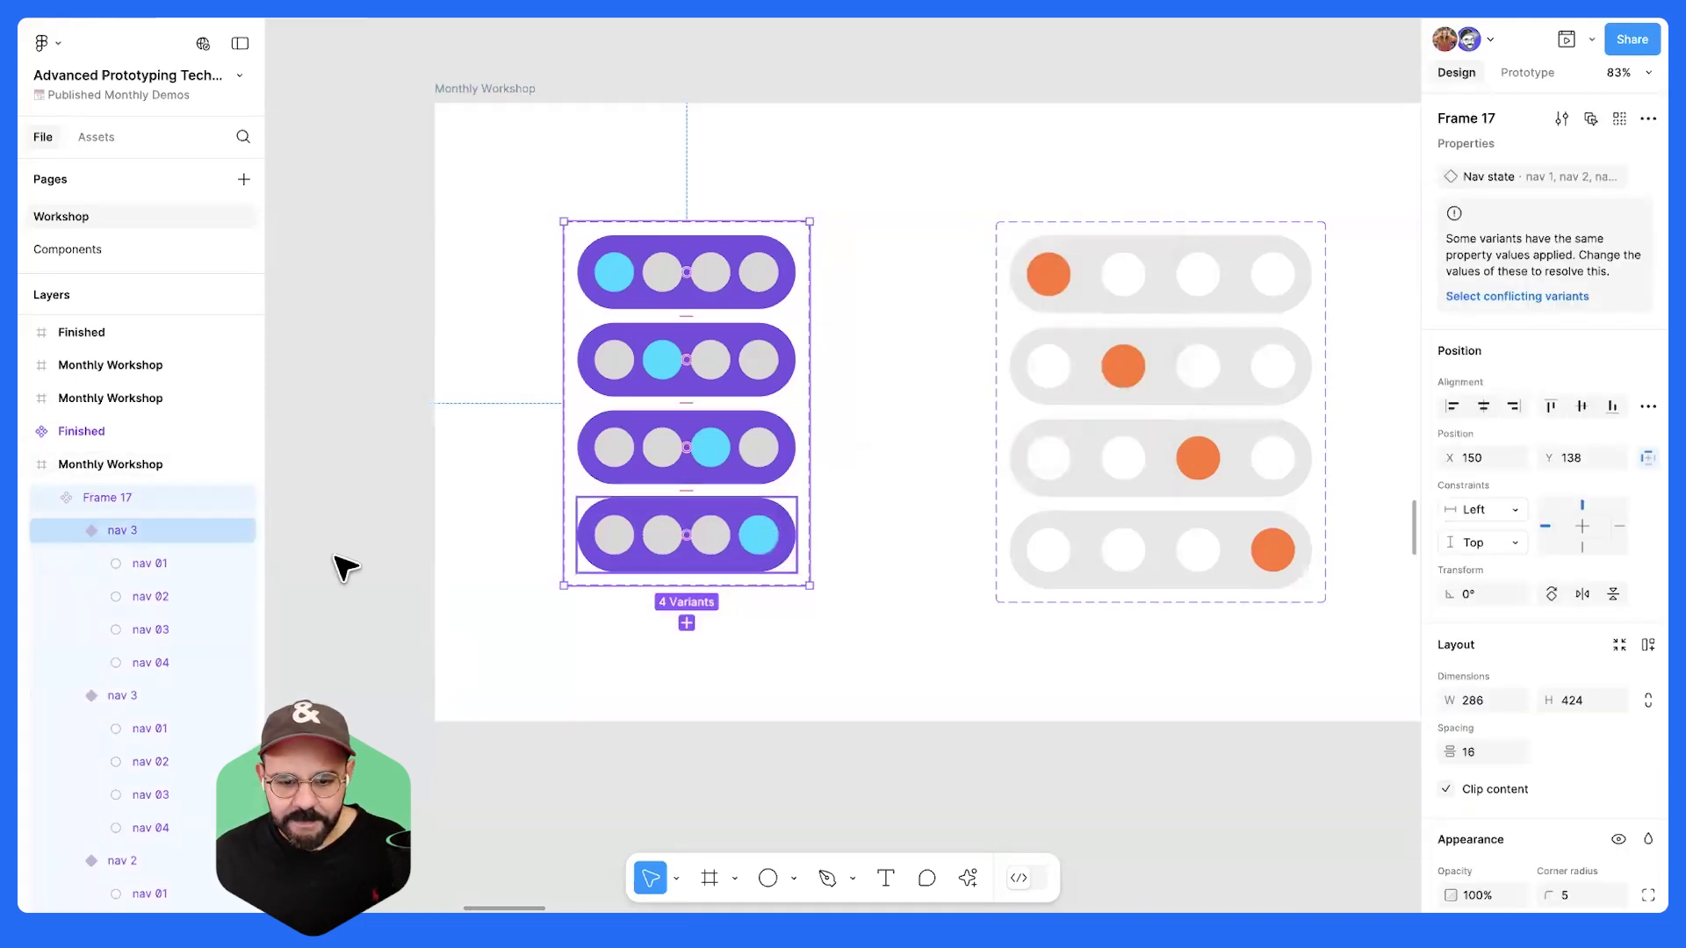
- Open the purple component set's Nav state property and check which variant values conflict
double_click(1541, 179)
key(Escape)
click(1620, 177)
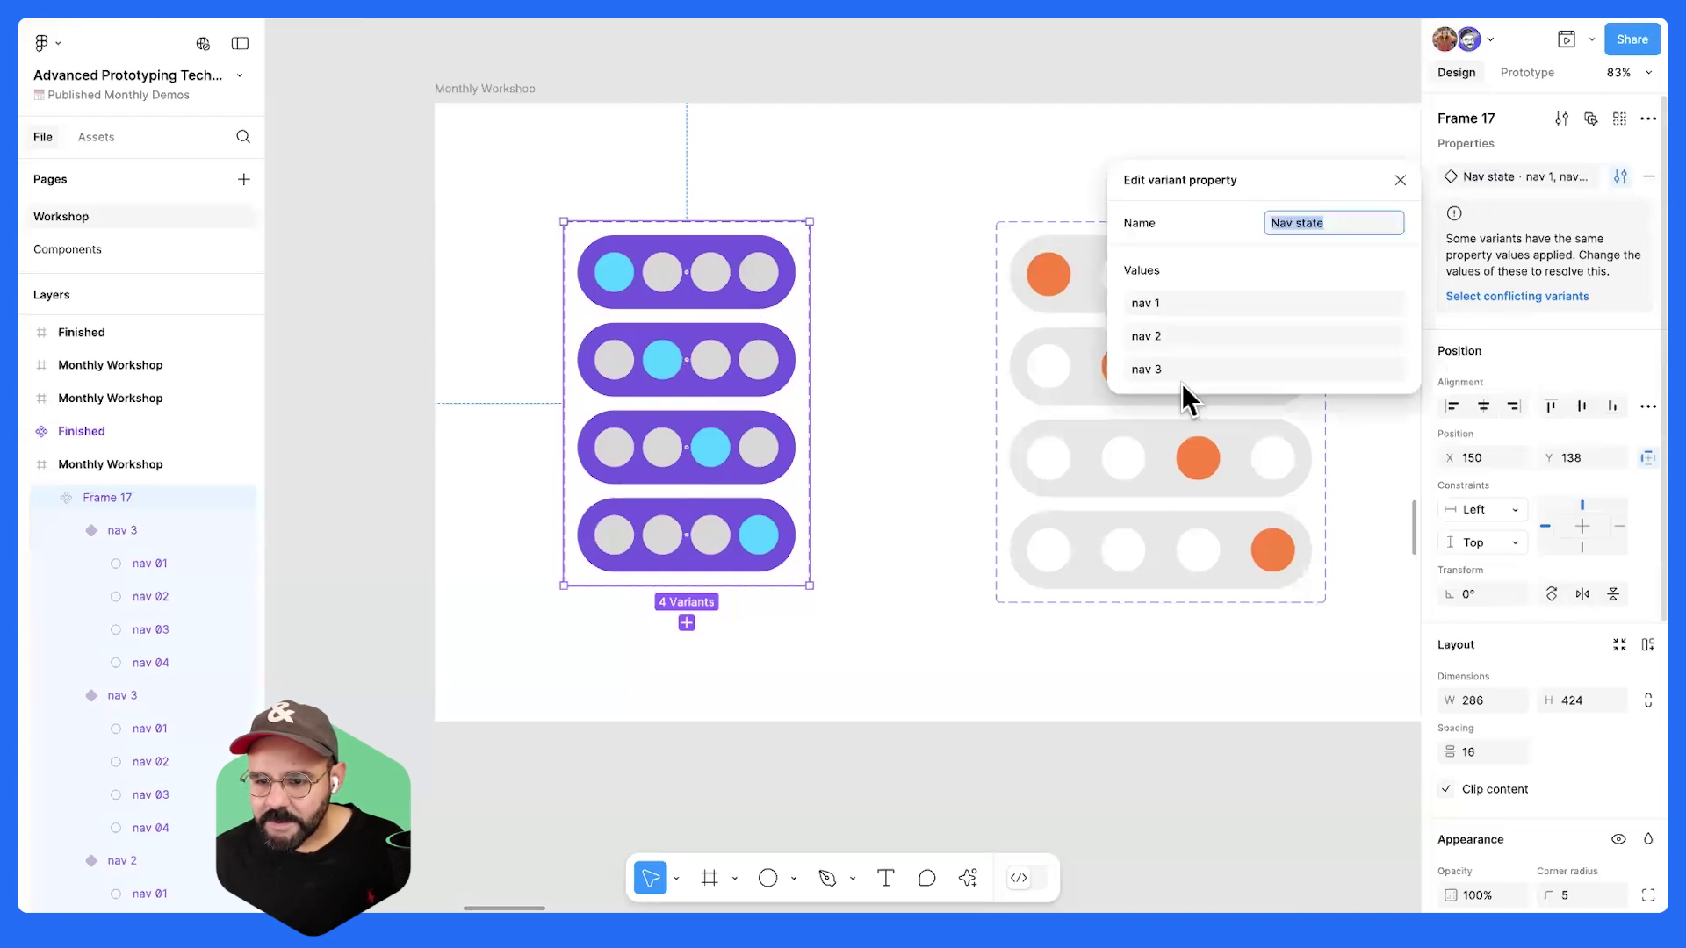
click(126, 530)
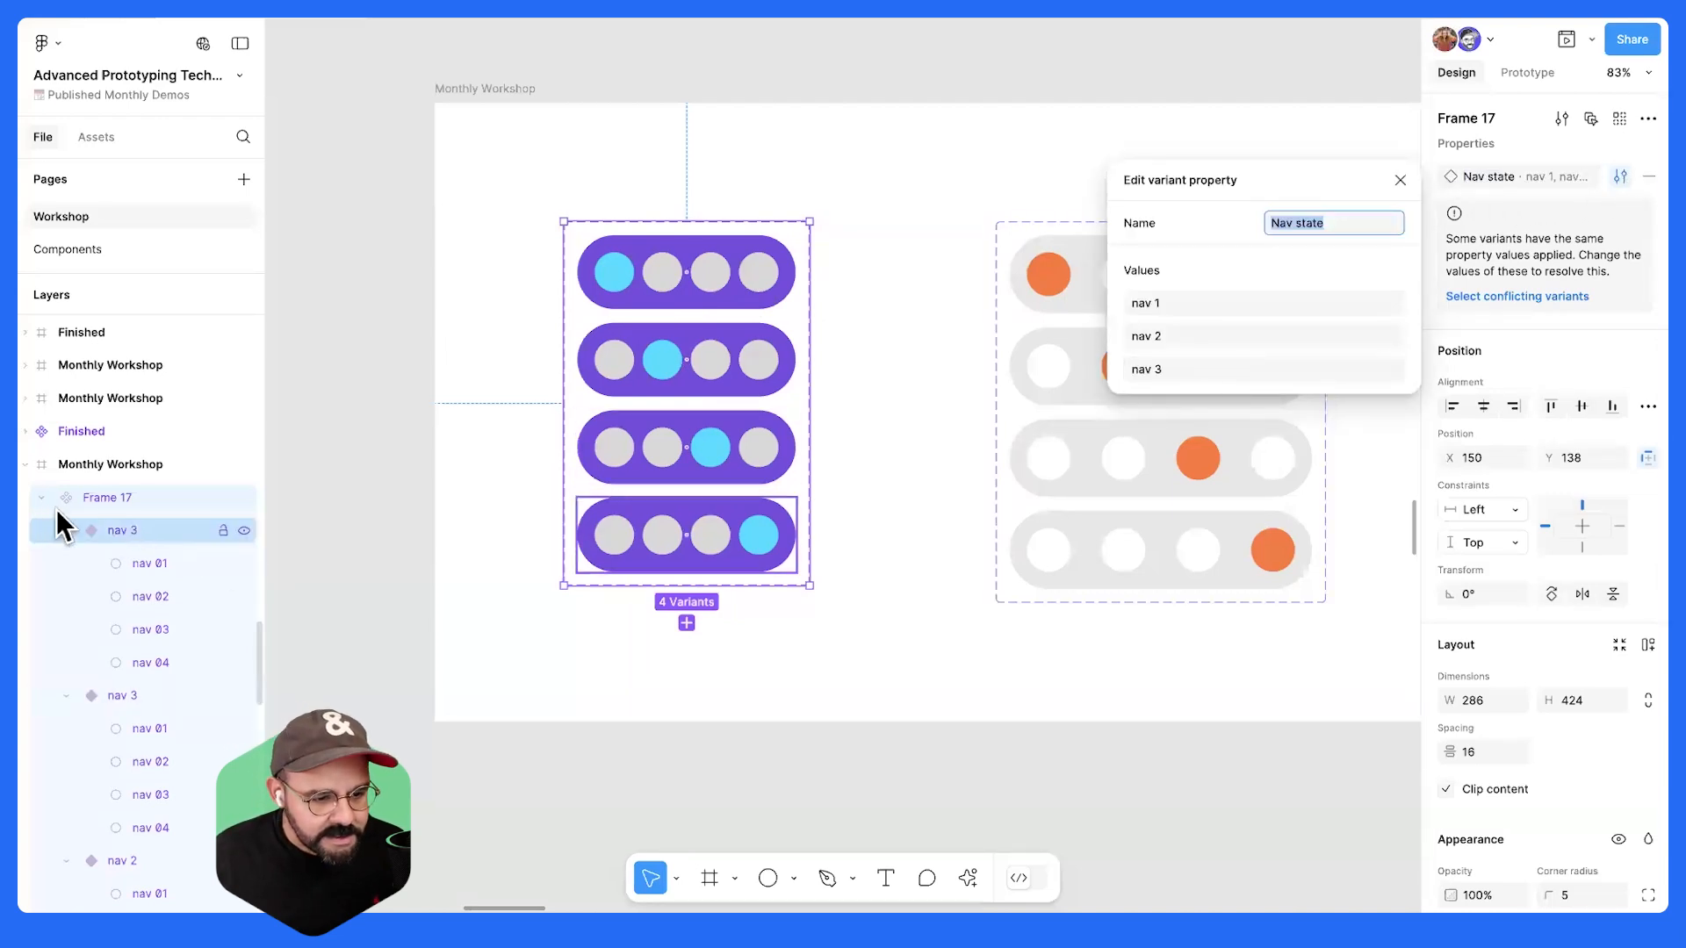
click(572, 234)
click(150, 597)
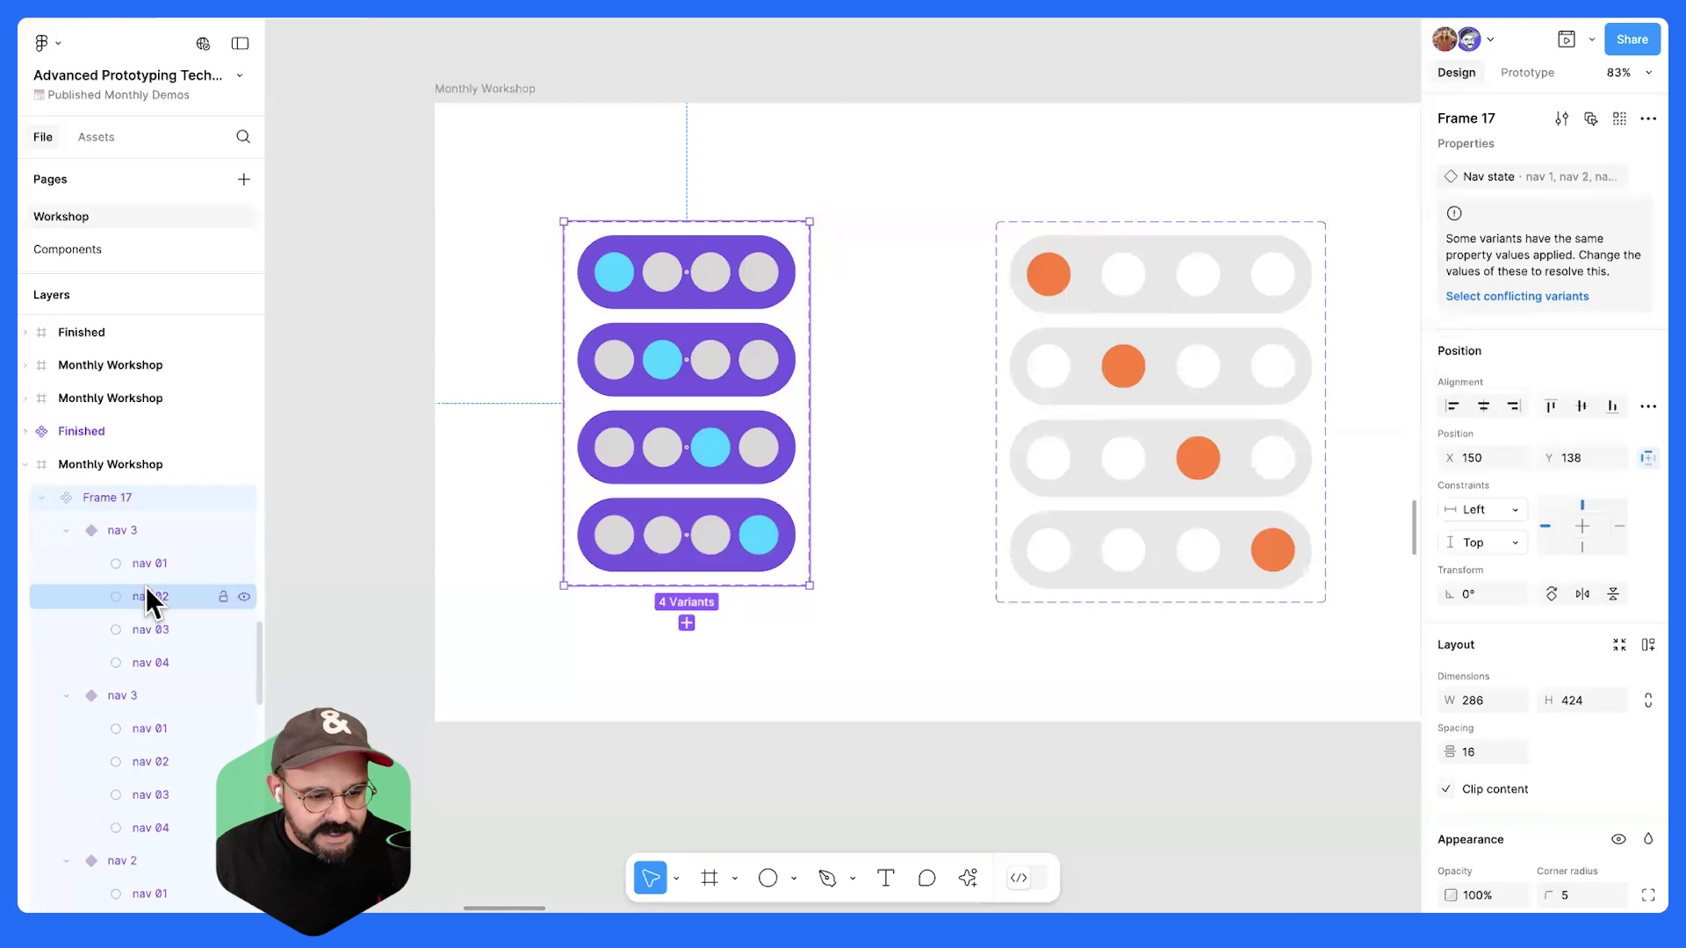
- Rename the layer of the variant with the fourth dot highlighted so that its Nav state value is nav 4
scroll(146, 590, down, 5)
scroll(138, 553, up, 2)
click(125, 372)
double_click(147, 379)
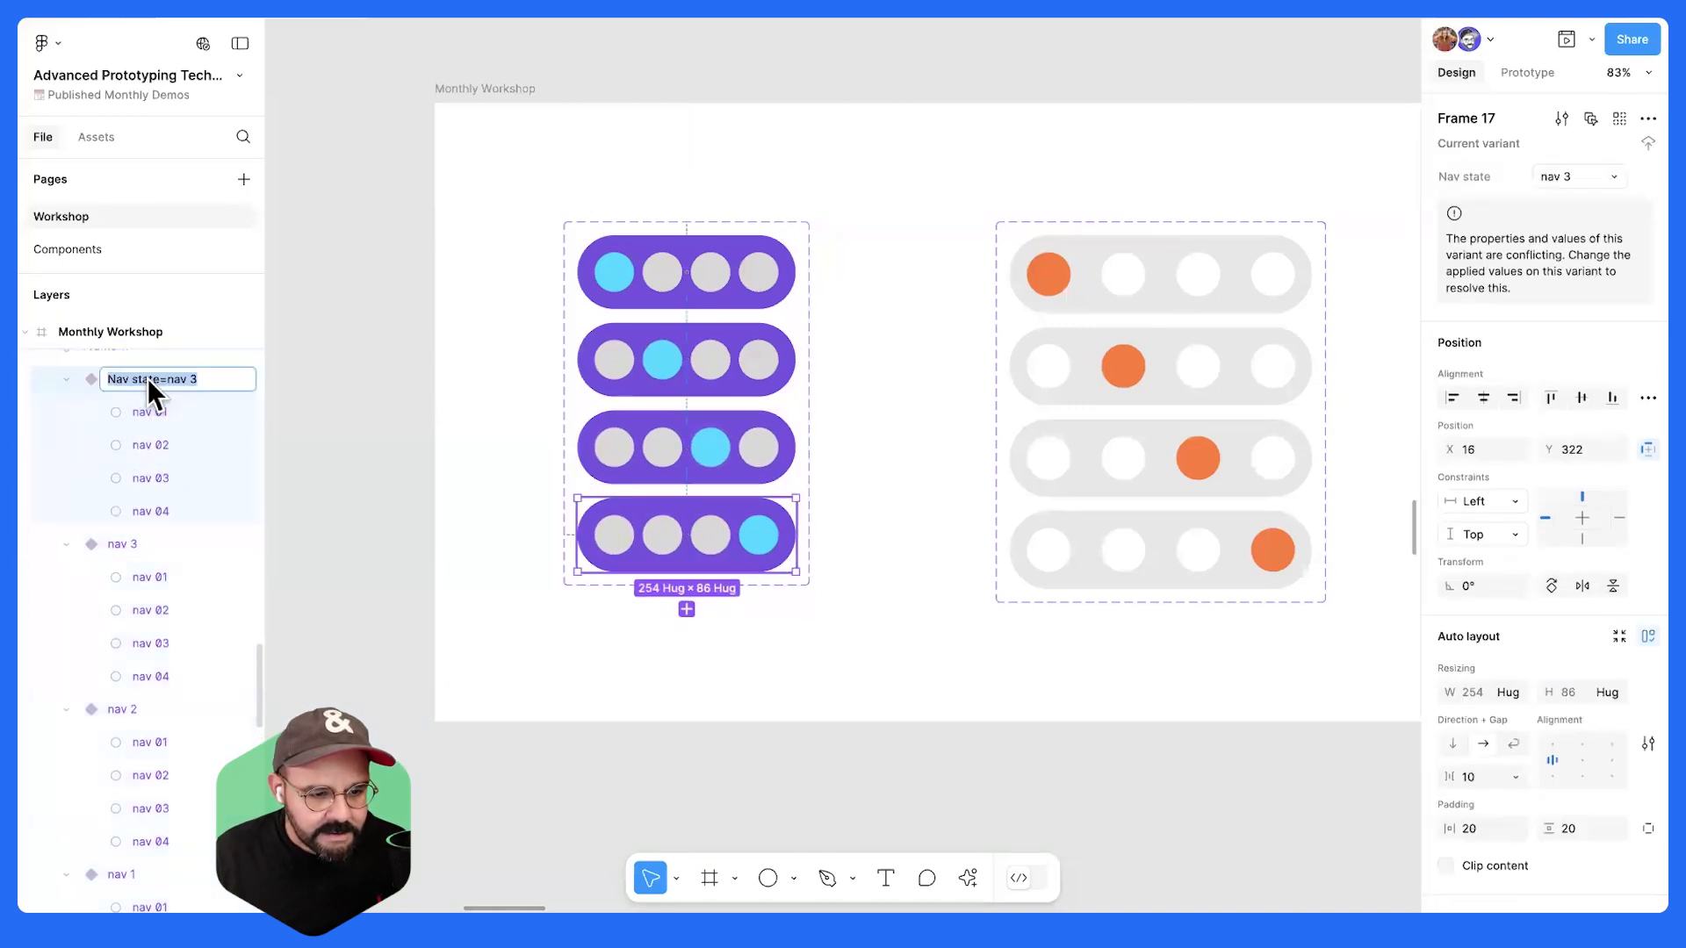
click(216, 376)
key(BackSpace)
text(4)
key(Return)
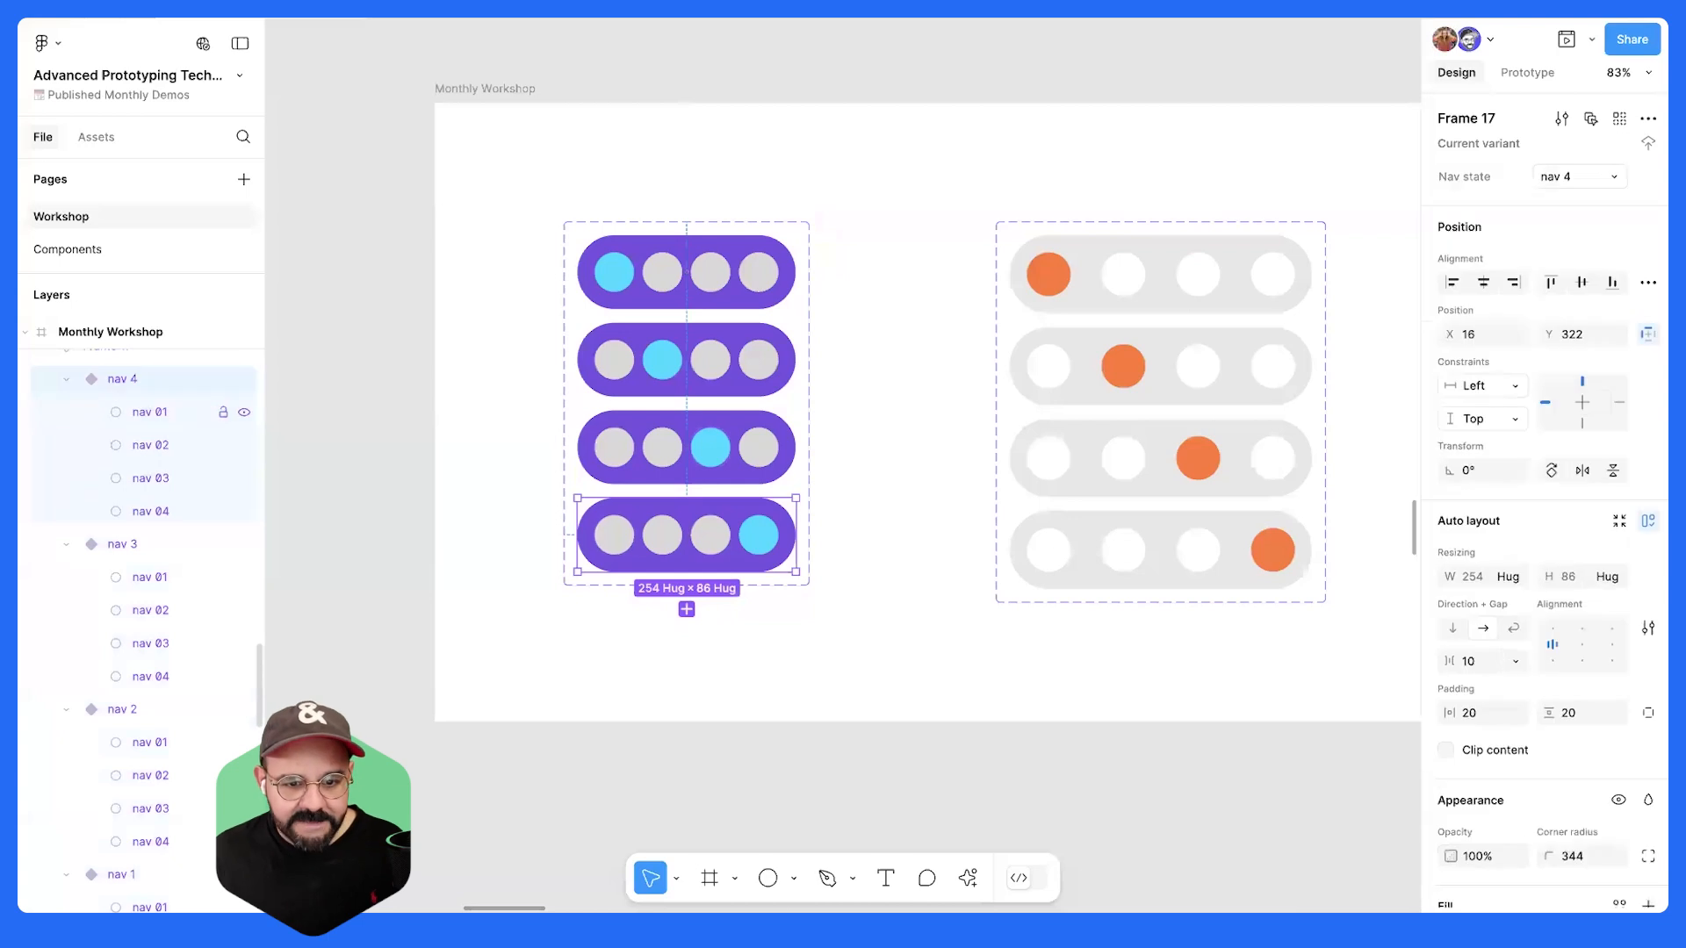
- Rename the purple component set as "Navigation"
click(433, 331)
click(597, 221)
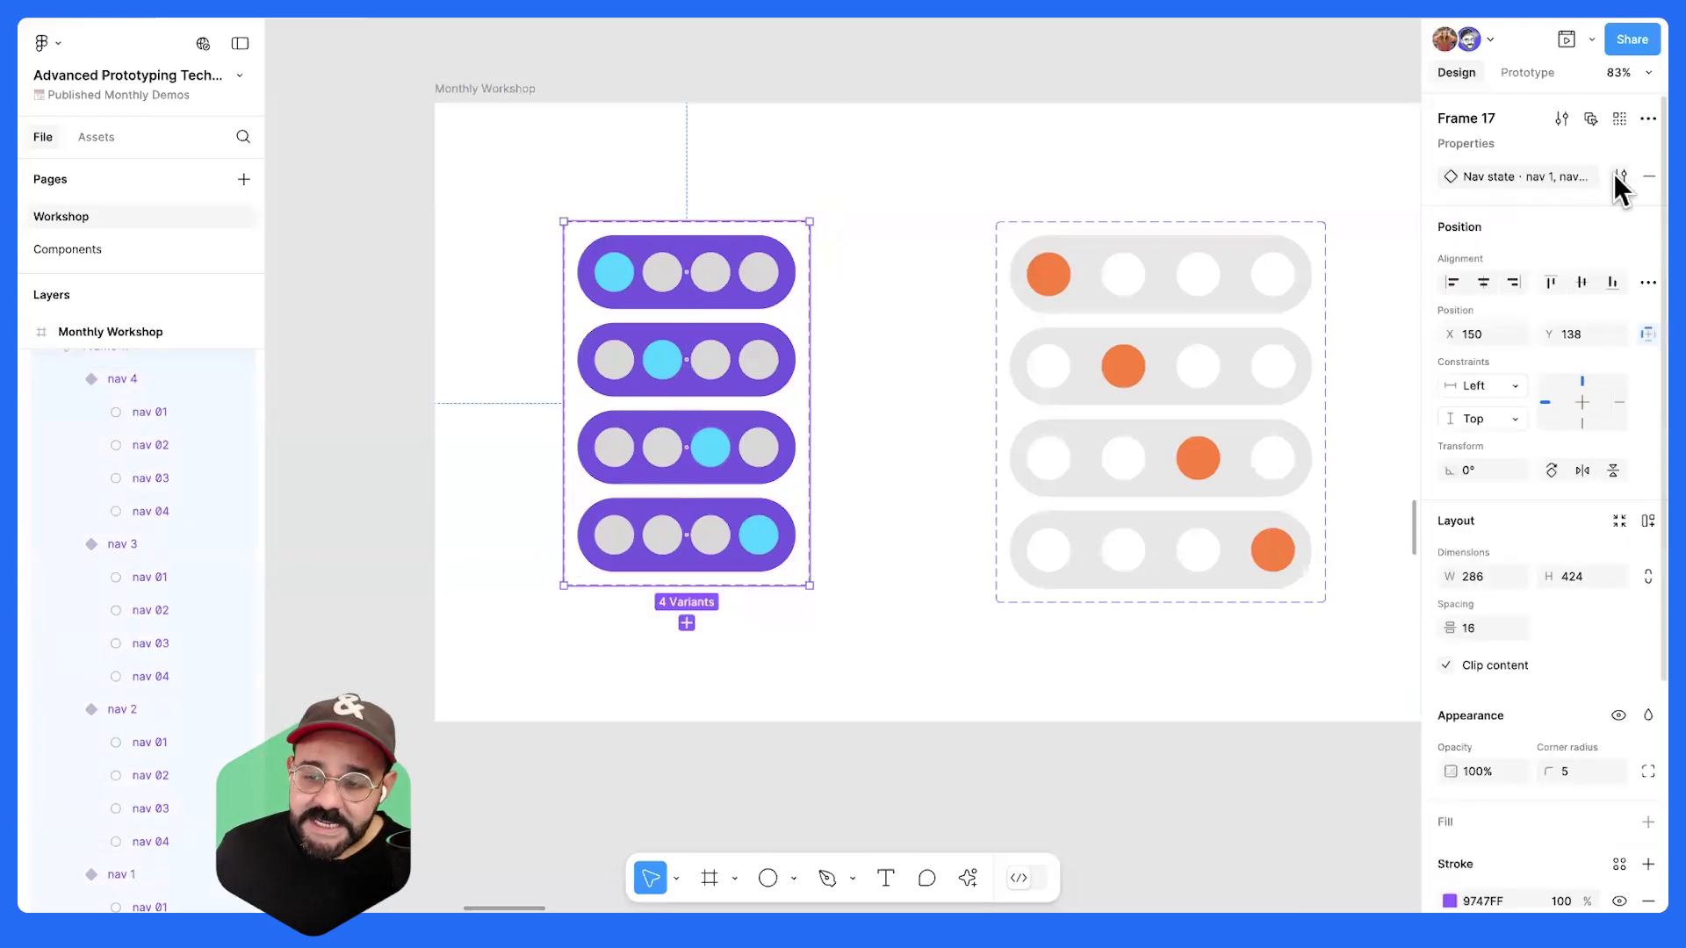
click(1615, 173)
double_click(1489, 118)
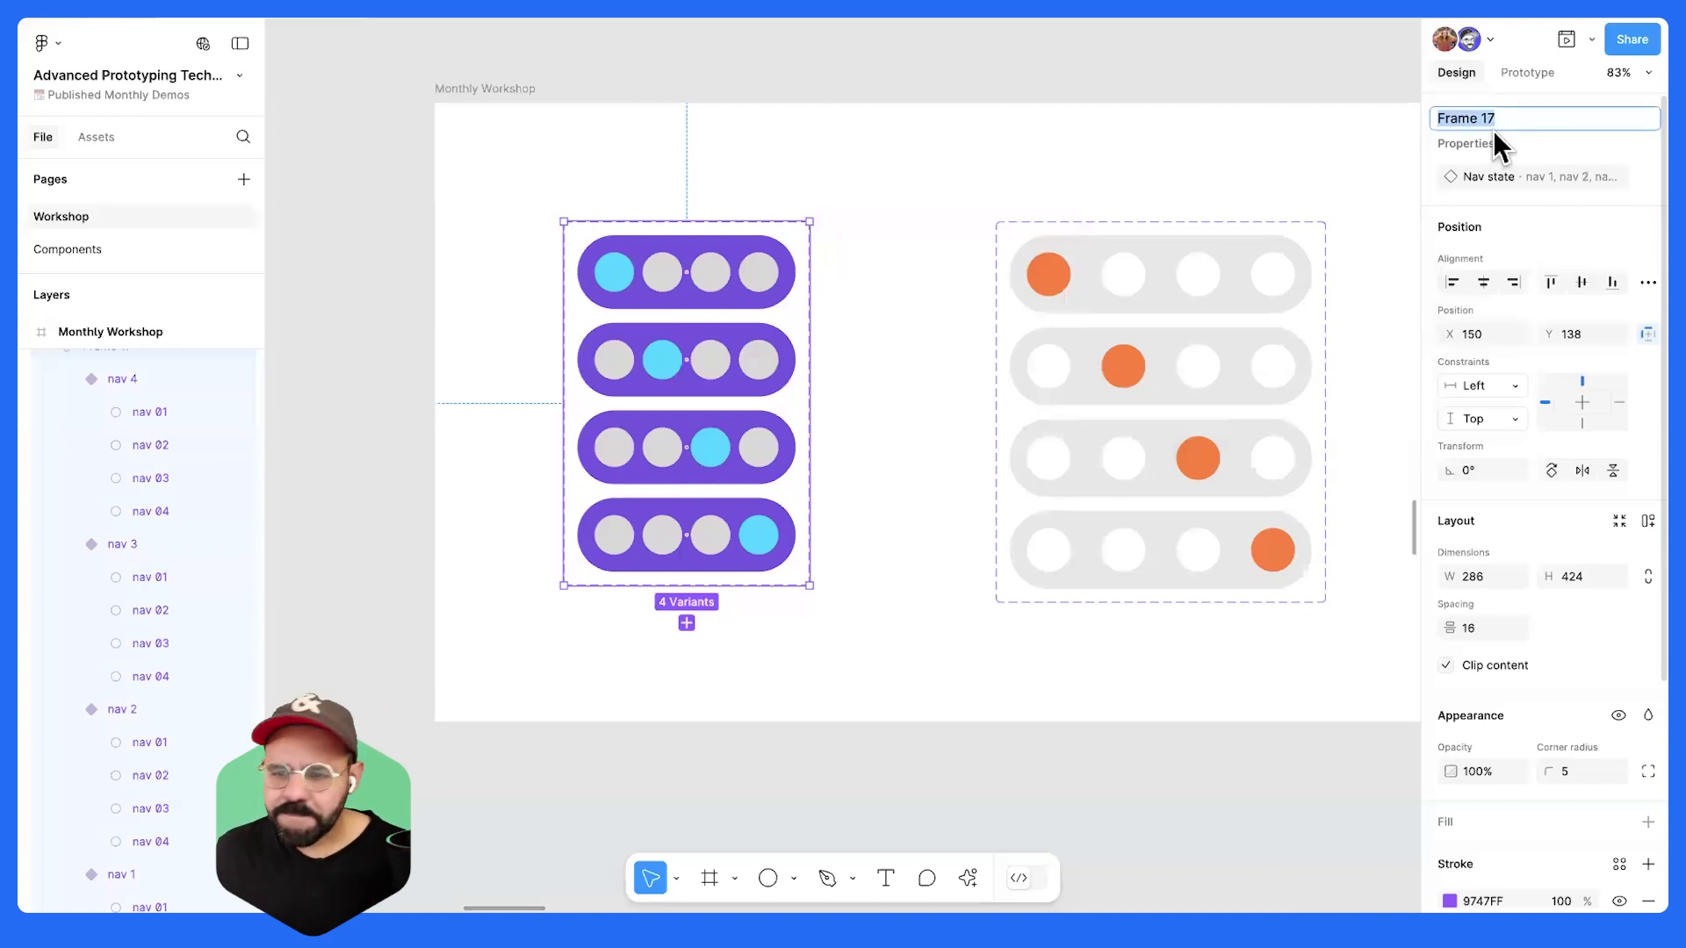
text(Navigation)
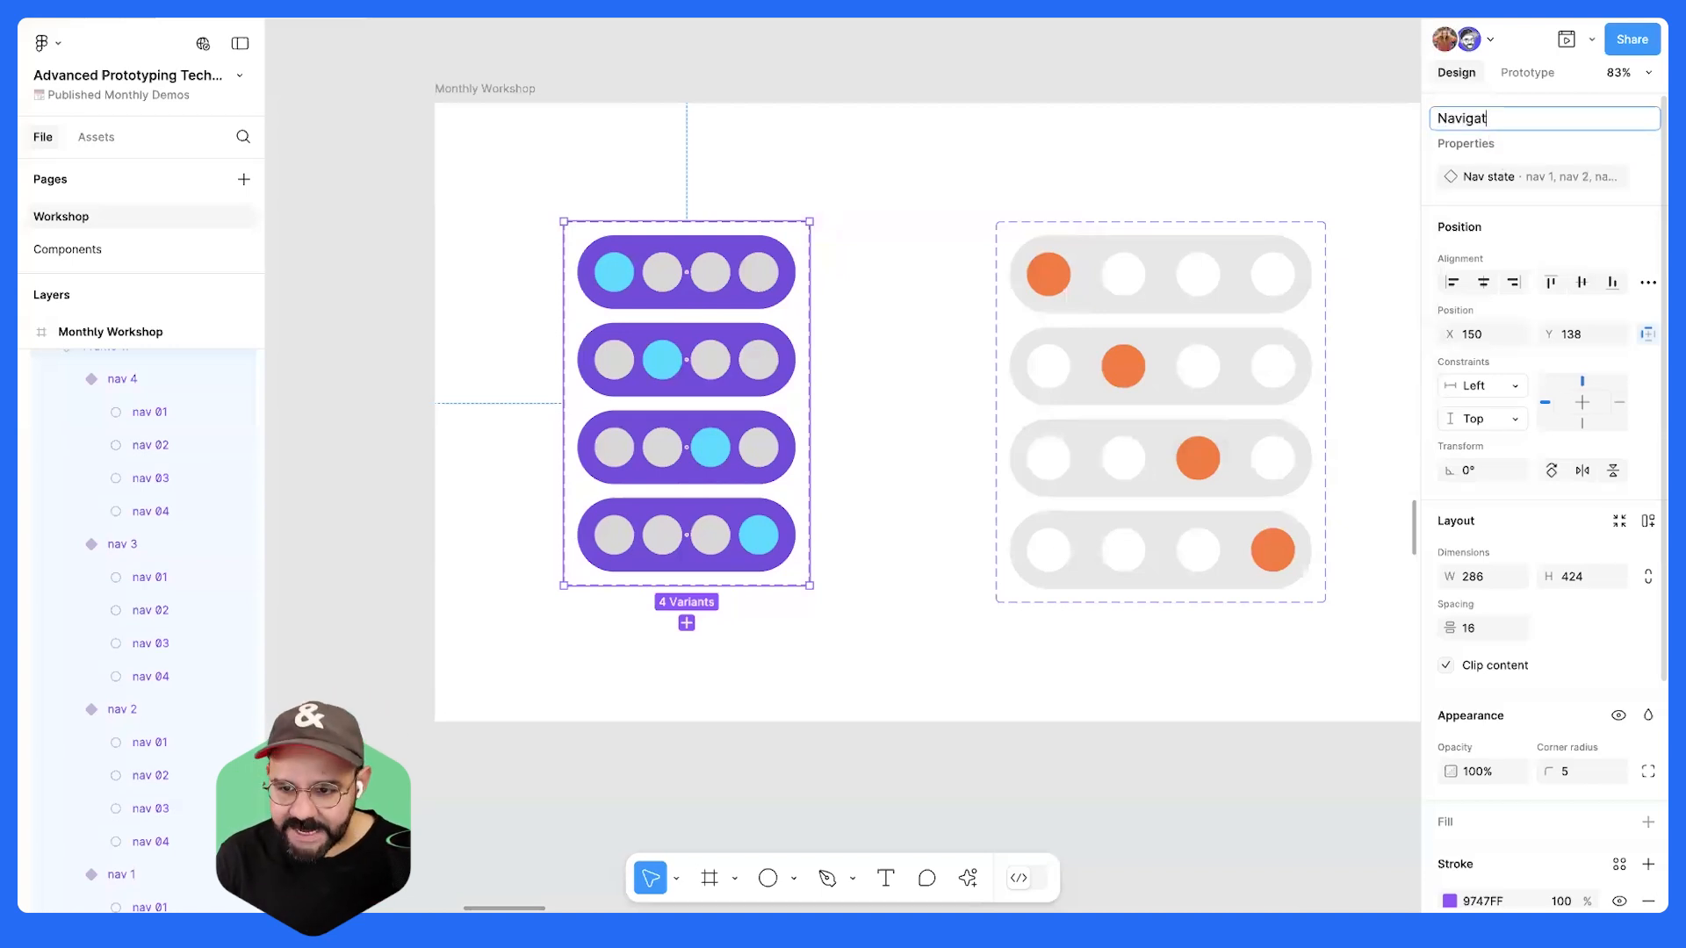
key(Return)
- Move the Navigation component set out of the Monthly Workshop frame onto the empty canvas below it
click(878, 216)
scroll(834, 206, down, 2)
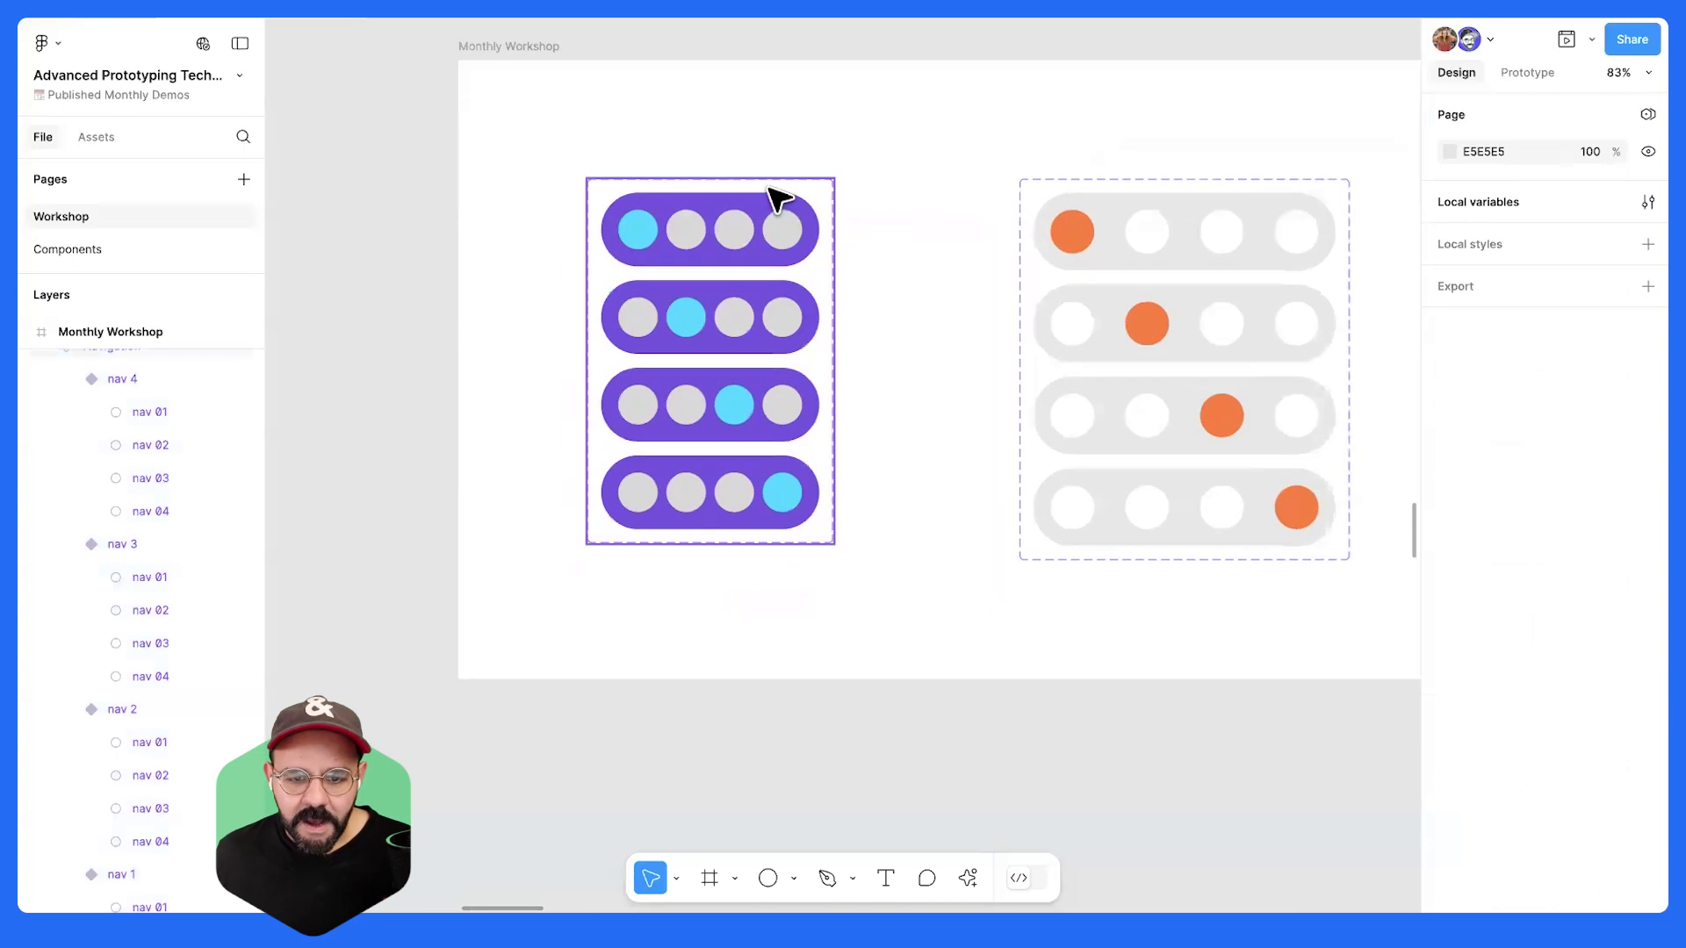
click(772, 195)
drag(781, 753, 794, 753)
scroll(873, 222, down, 6)
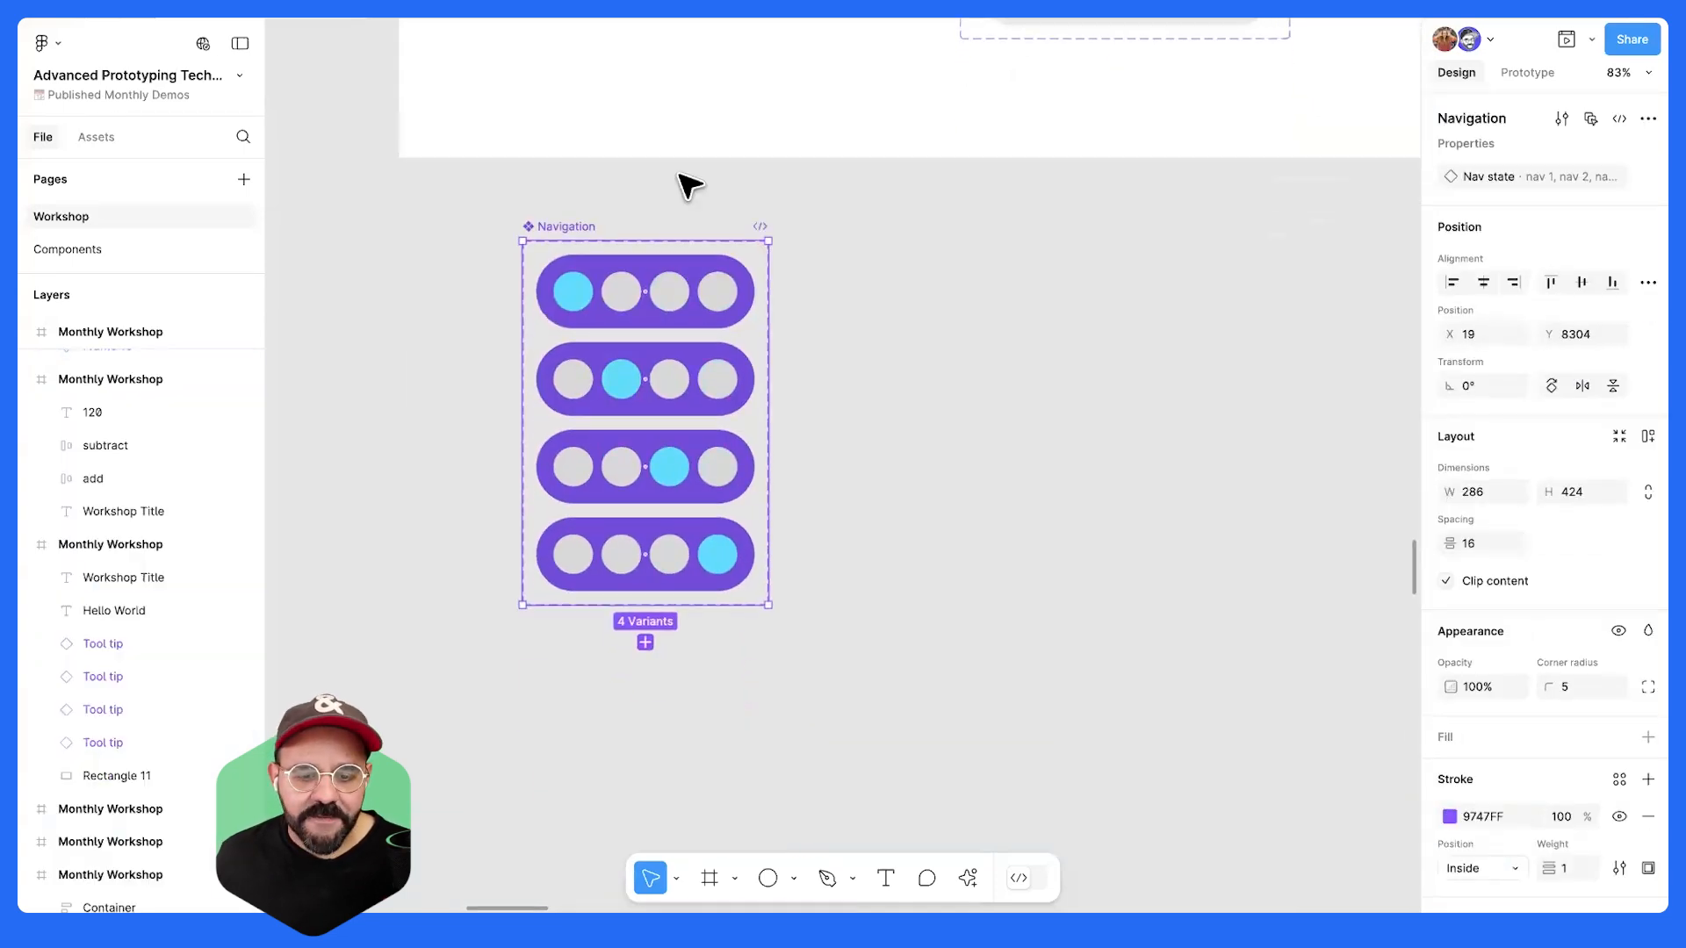
- Review the value list of the Navigation set's Nav state property and close the property editor
click(558, 232)
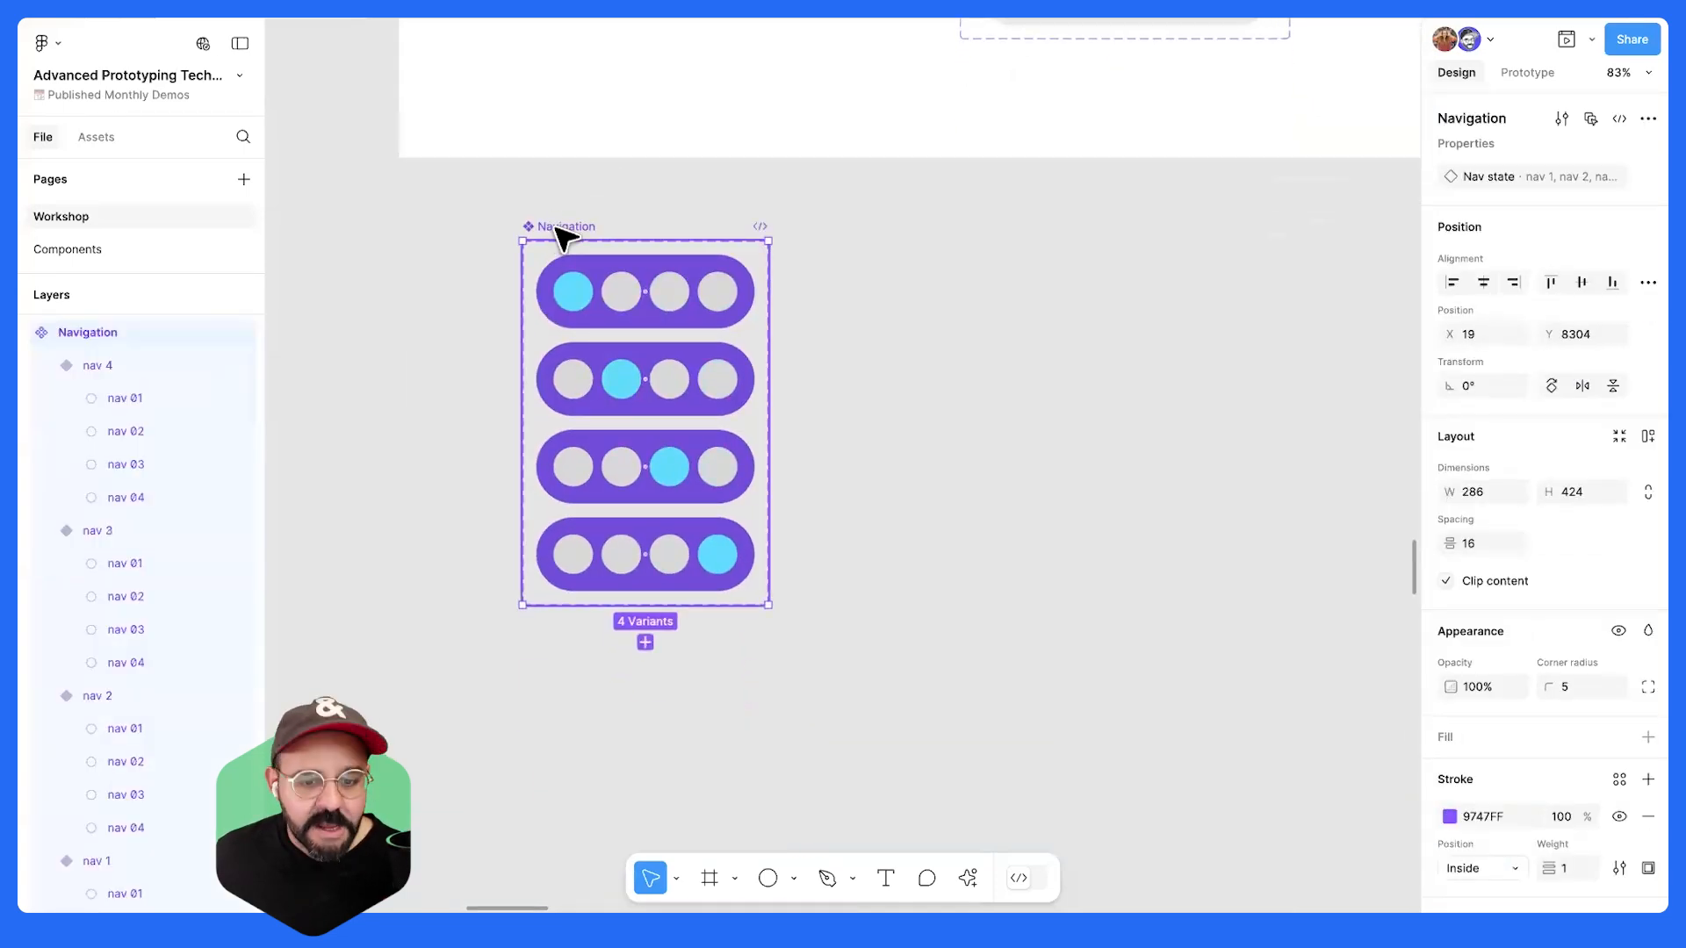
double_click(1483, 176)
key(Escape)
double_click(1552, 180)
key(Escape)
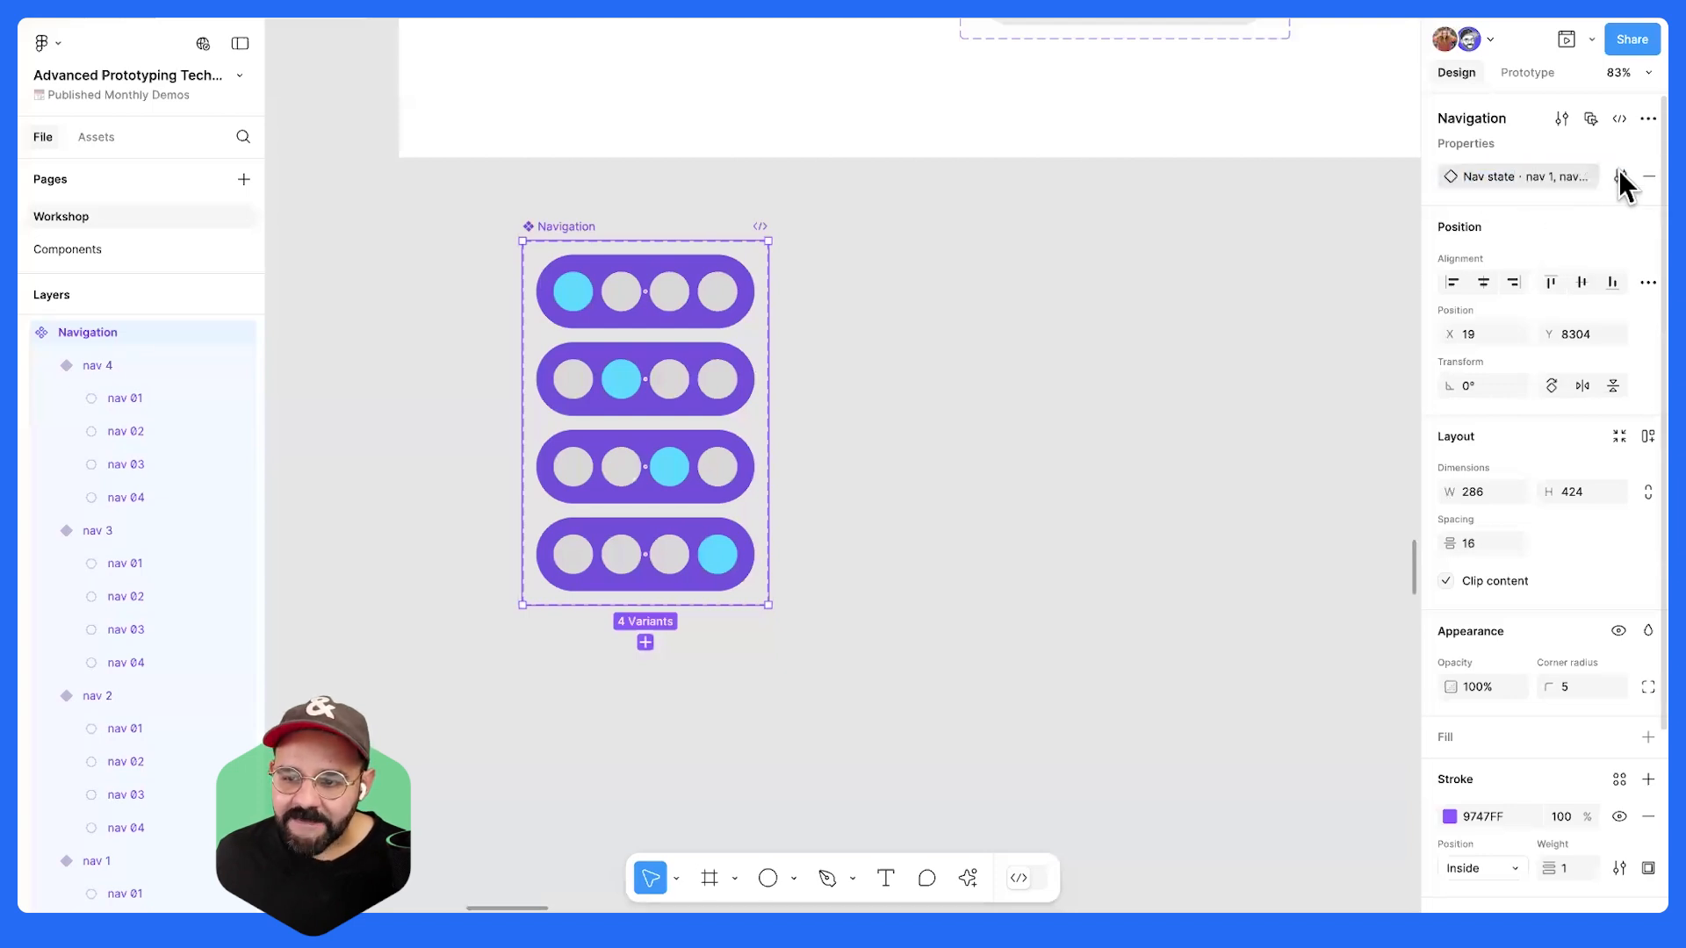
click(1620, 176)
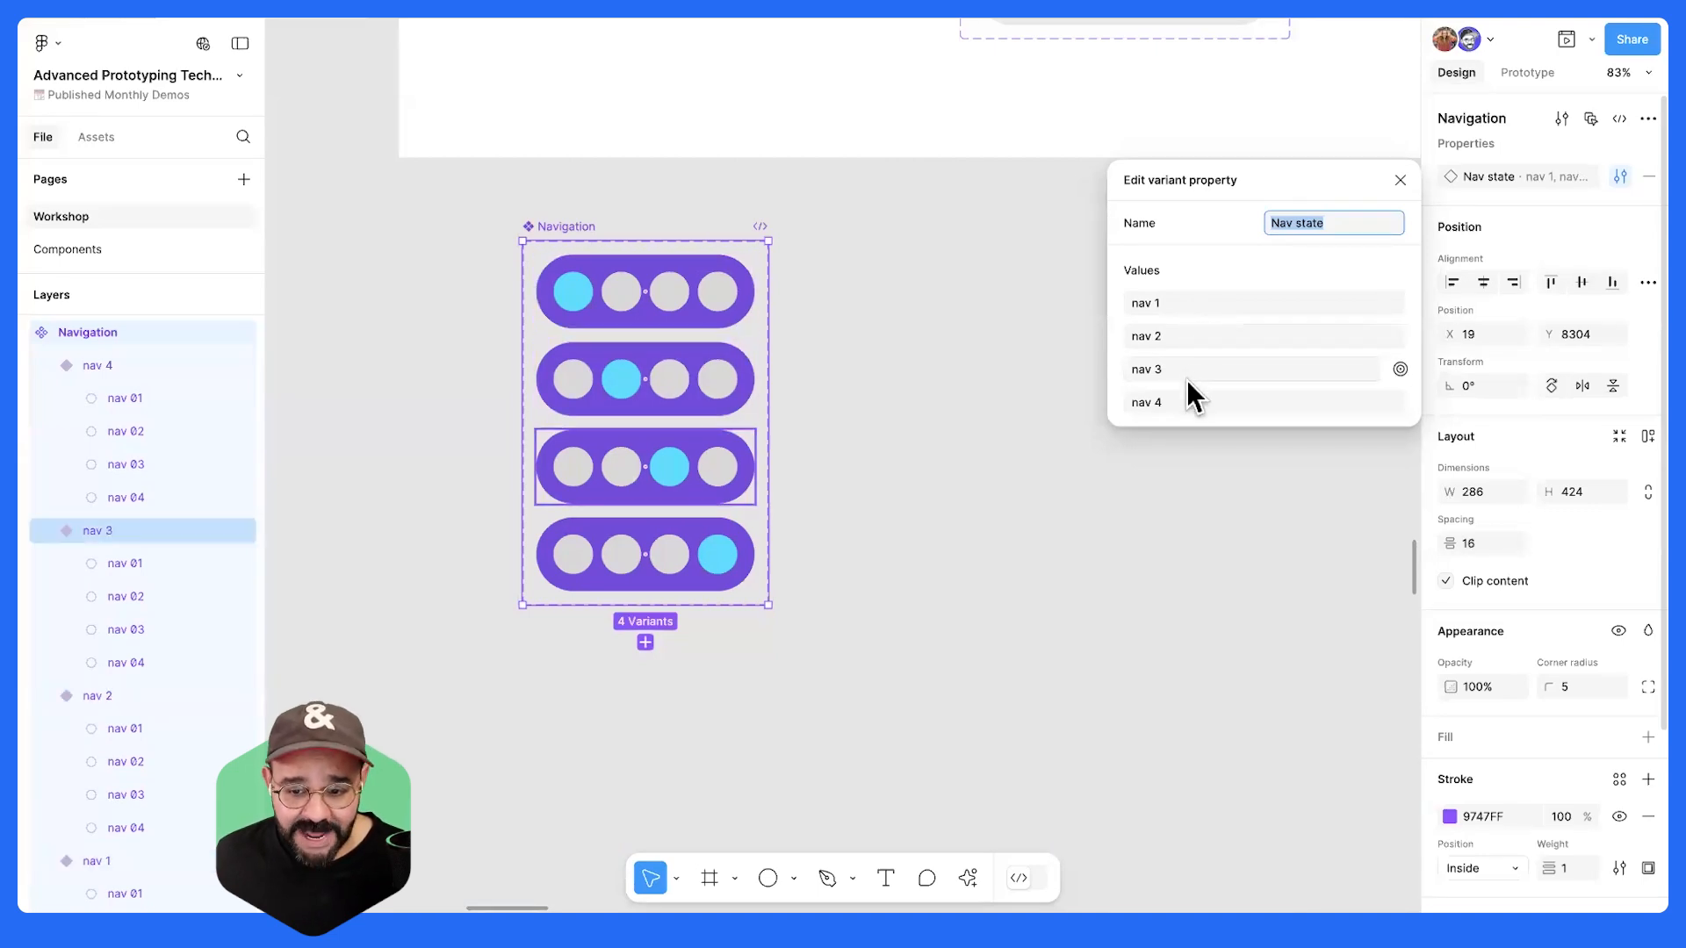
click(1045, 462)
drag(1048, 458, 989, 866)
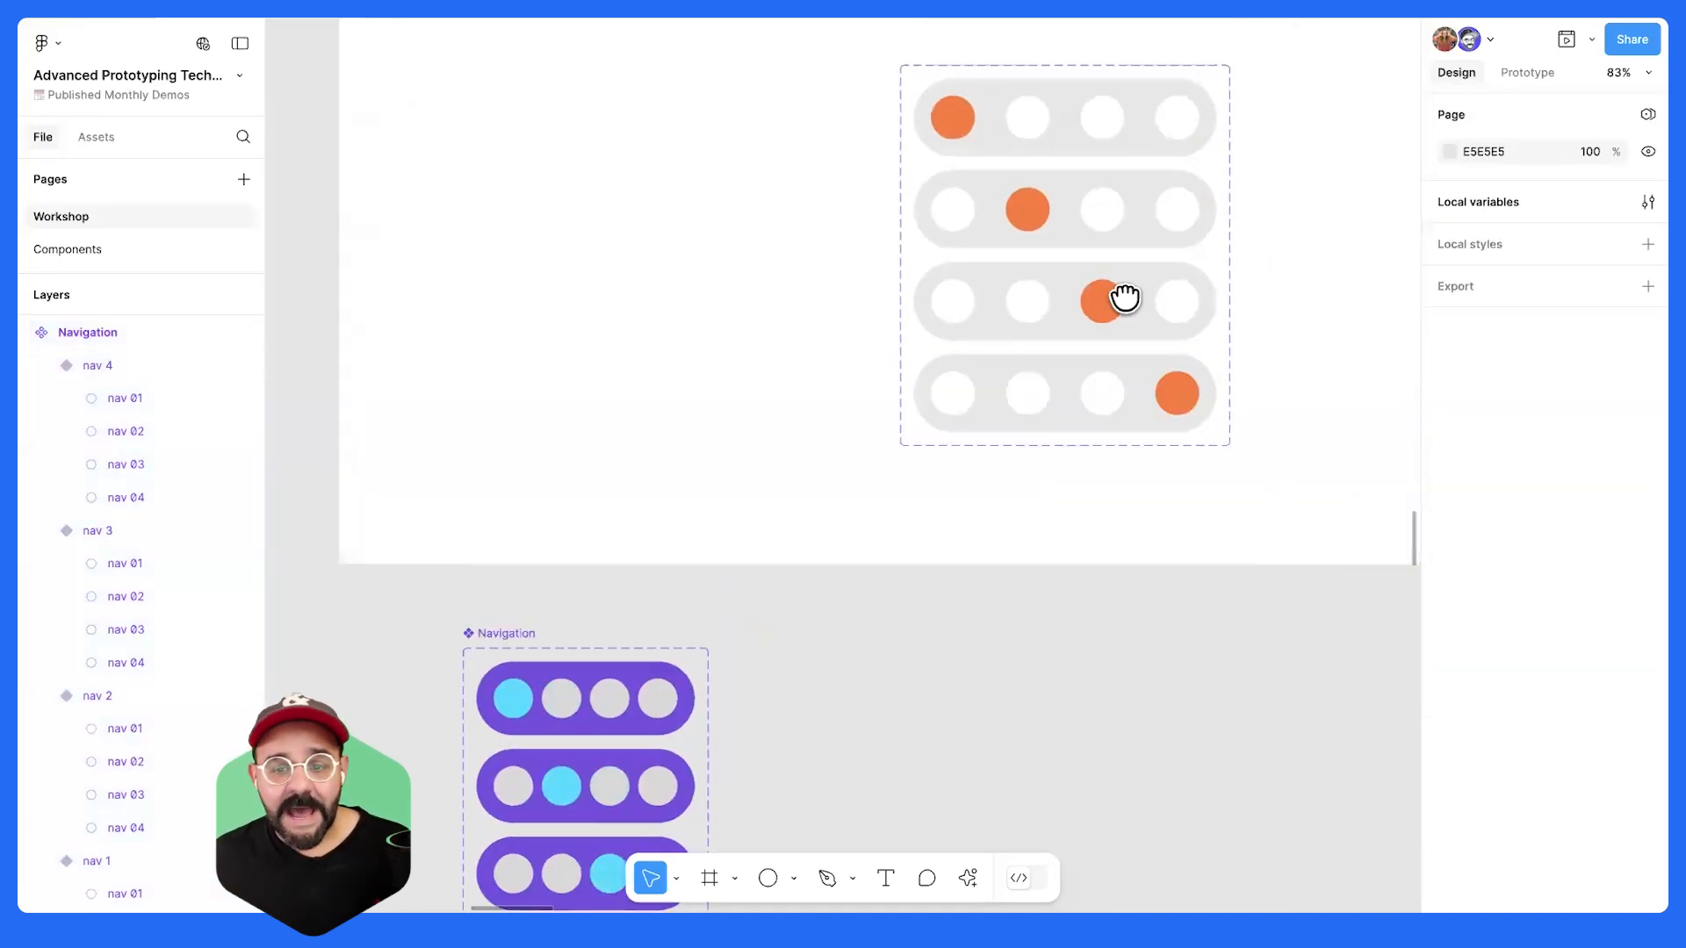
- Duplicate the Navigation component set and place the copy beside the original on the canvas
scroll(1125, 298, down, 5)
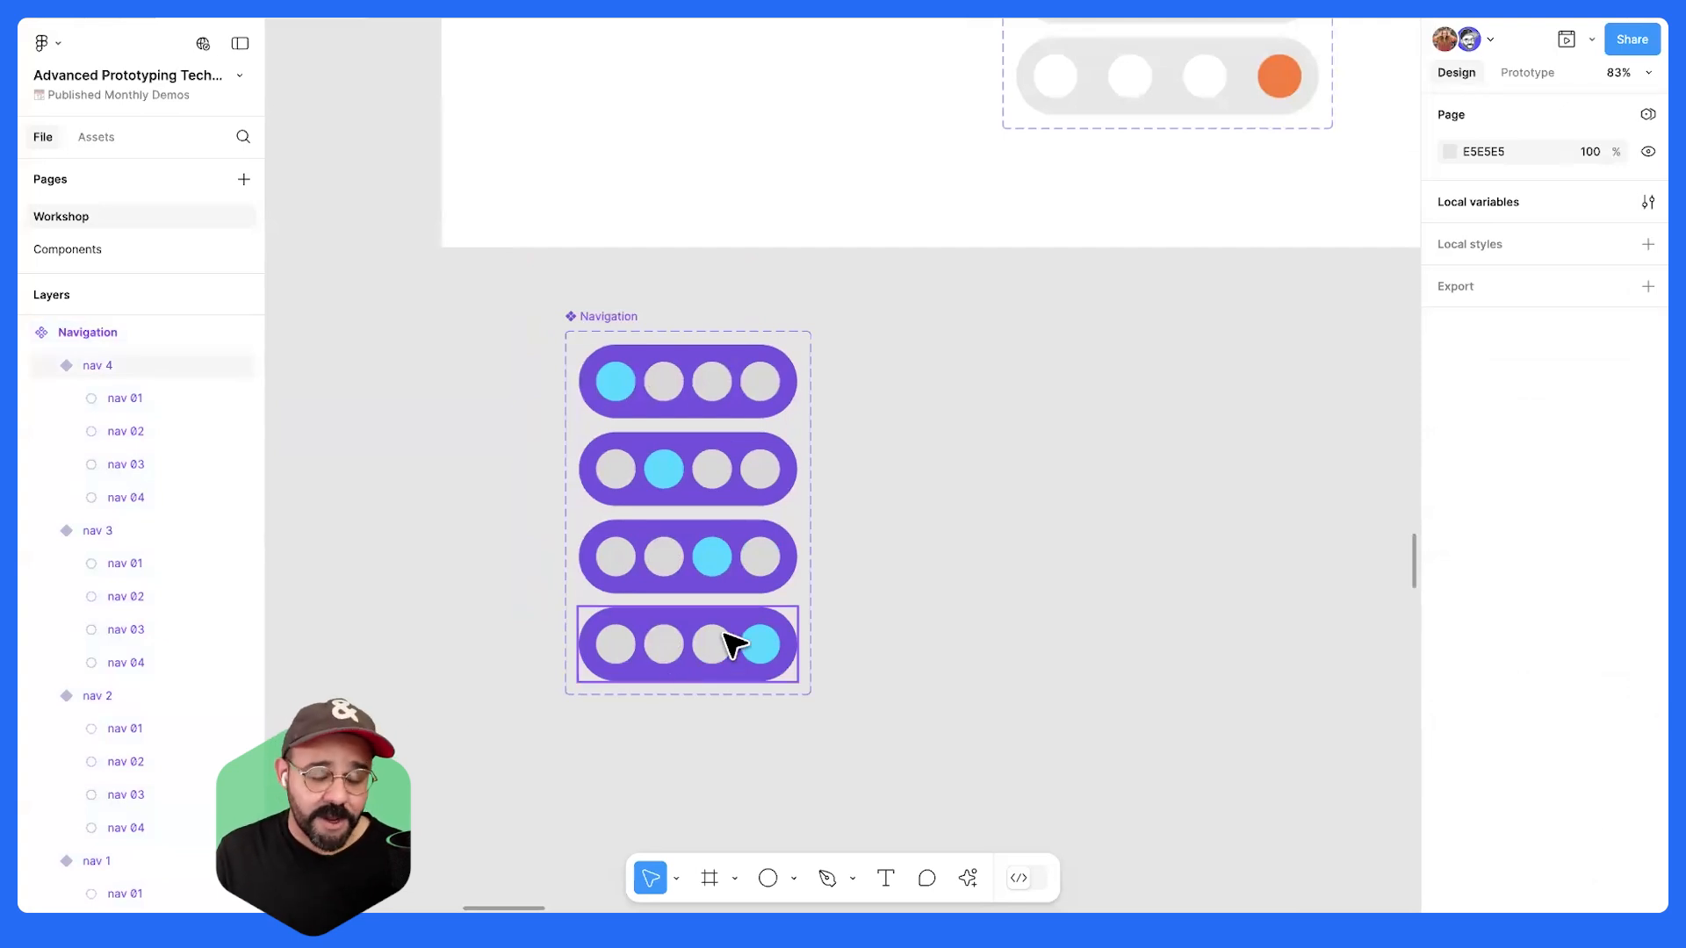
drag(707, 336, 881, 342)
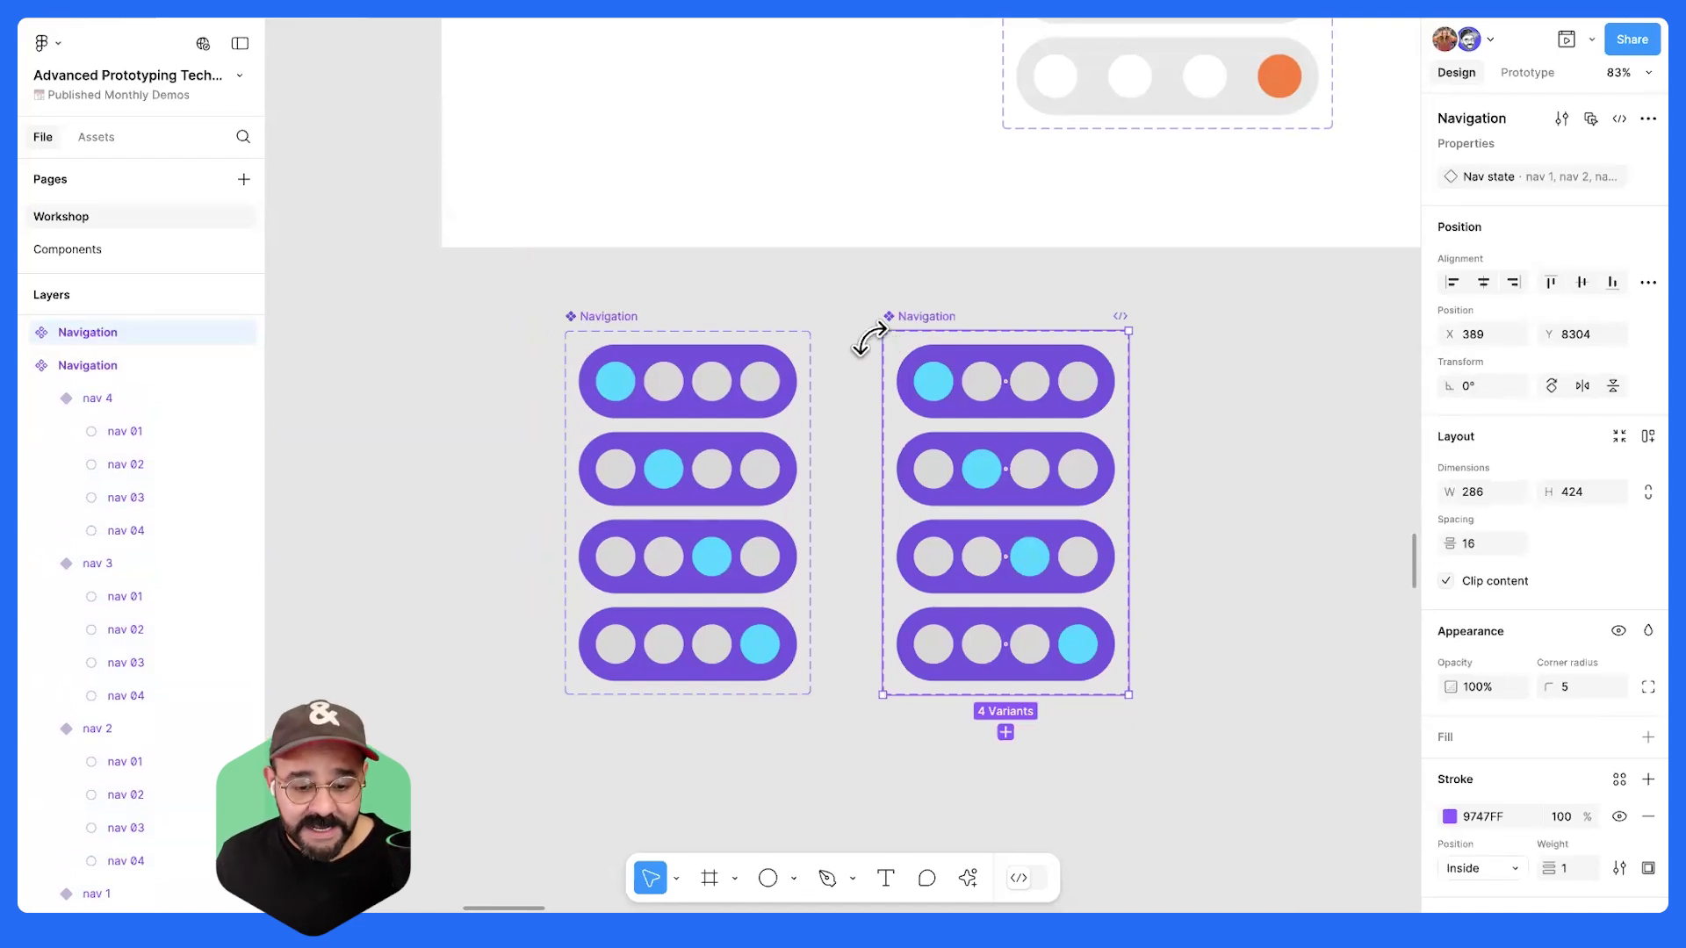
click(527, 452)
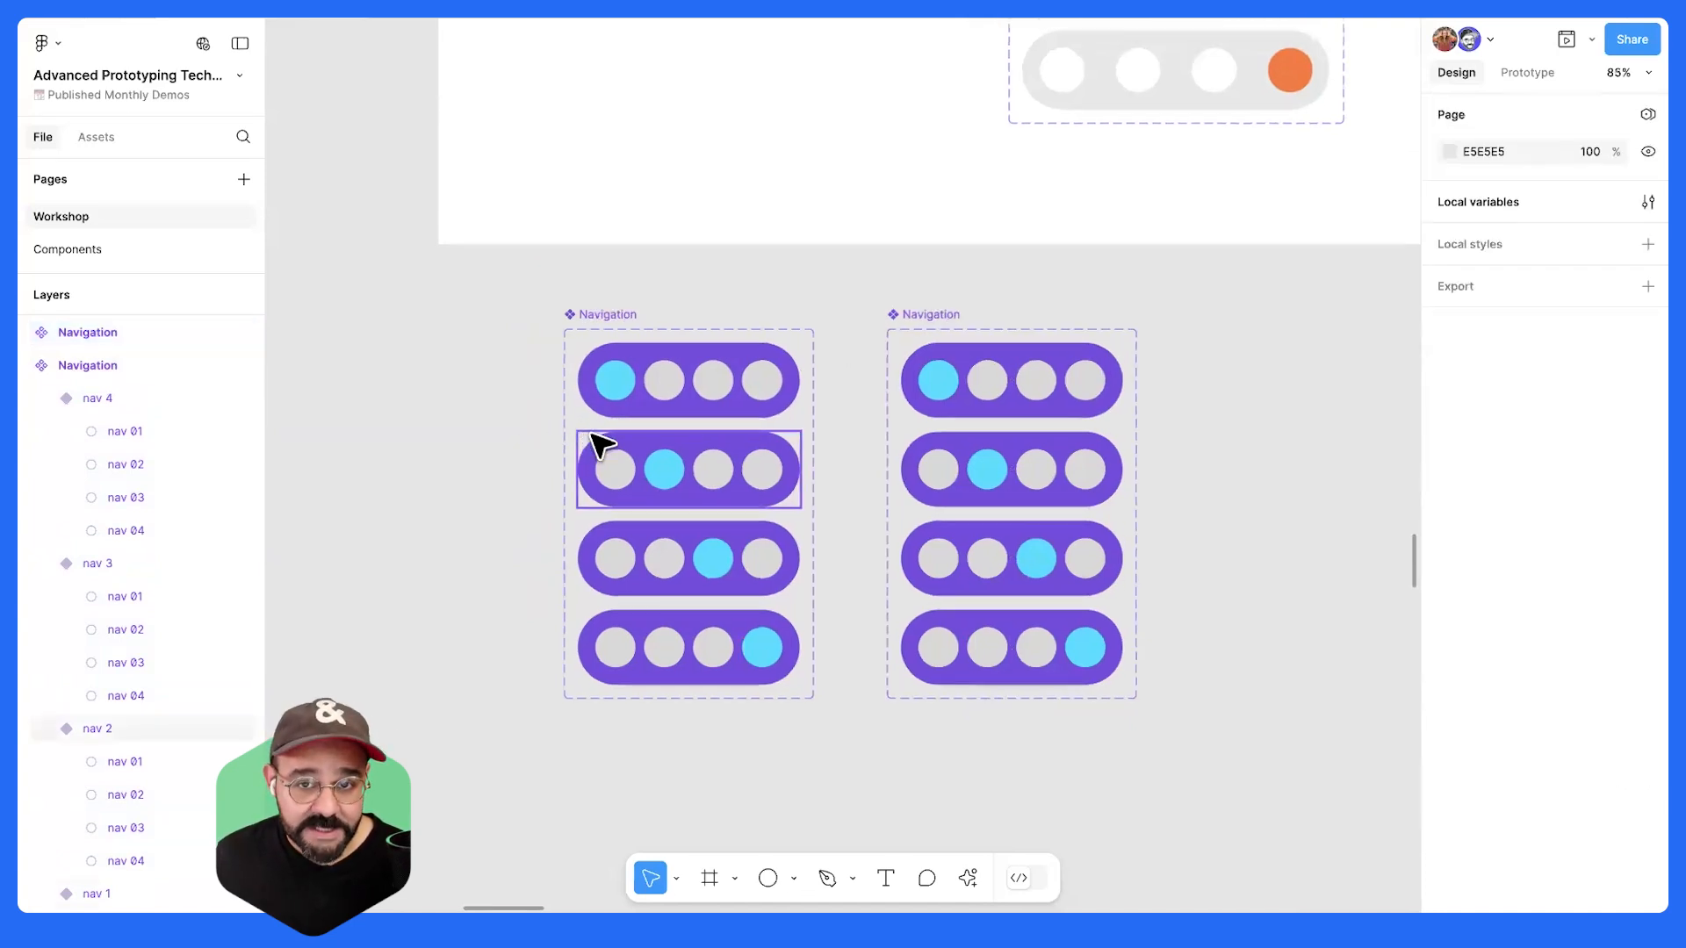
- Select the first dot of the original Navigation set's nav 1 variant together with its matching layers in all variants
scroll(764, 412, up, 2)
scroll(514, 377, up, 1)
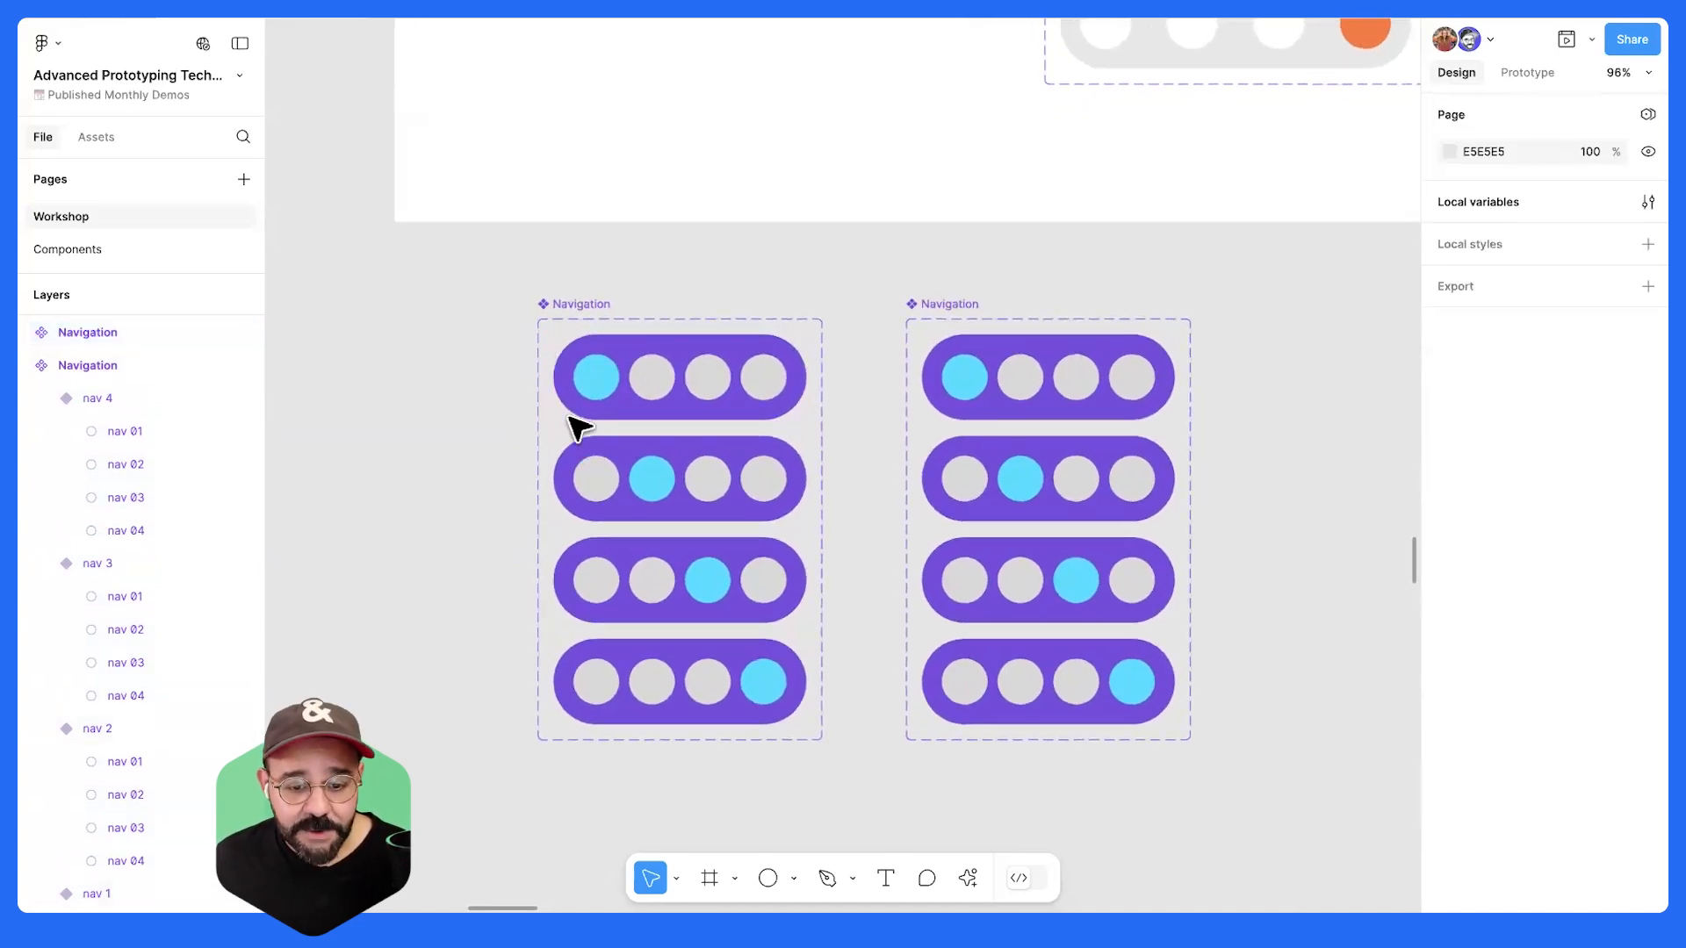
double_click(606, 386)
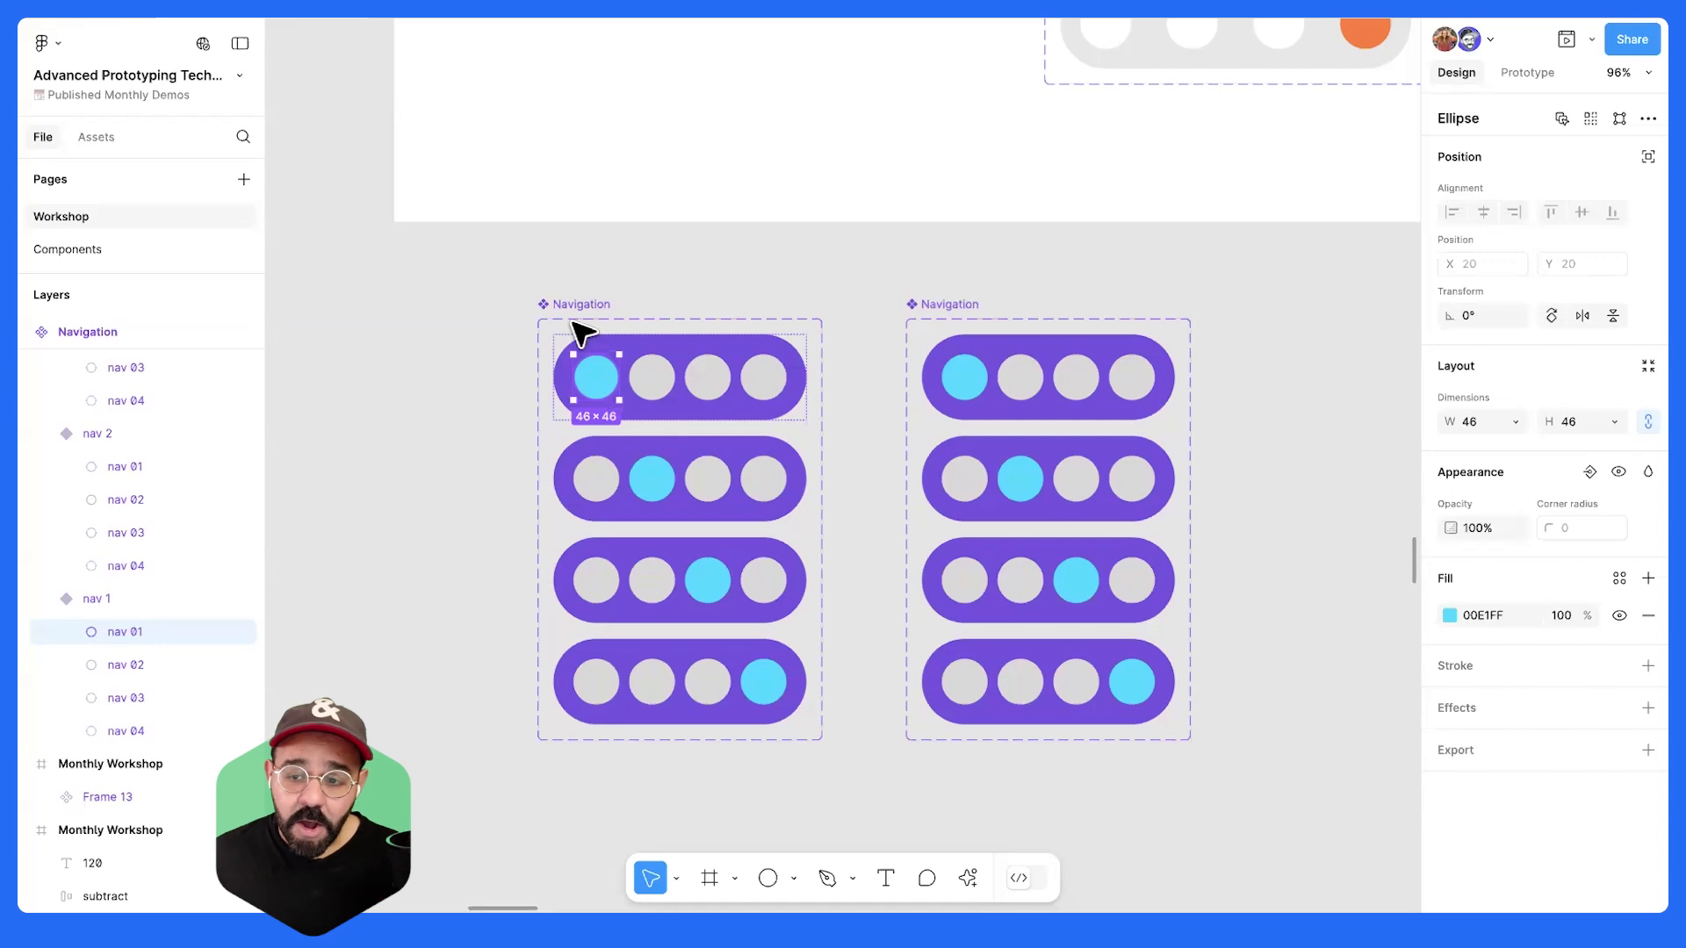
click(1561, 118)
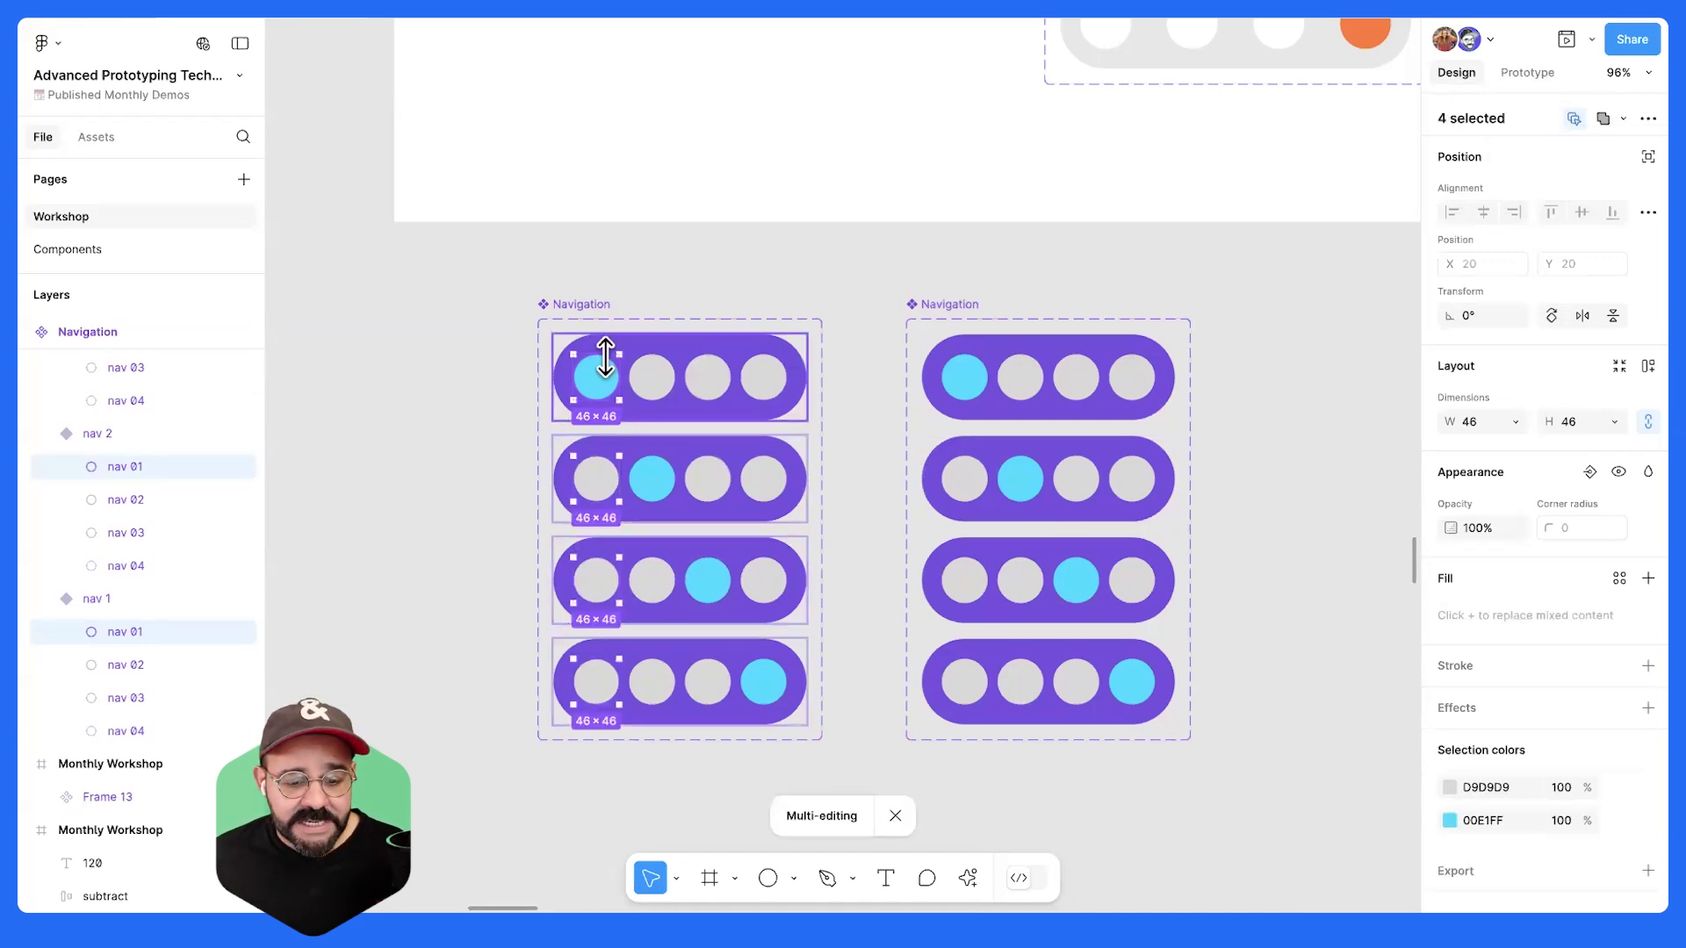
- Check the multi-edit selection of matching layers by selecting each dot position across the original Navigation set's variants
click(668, 379)
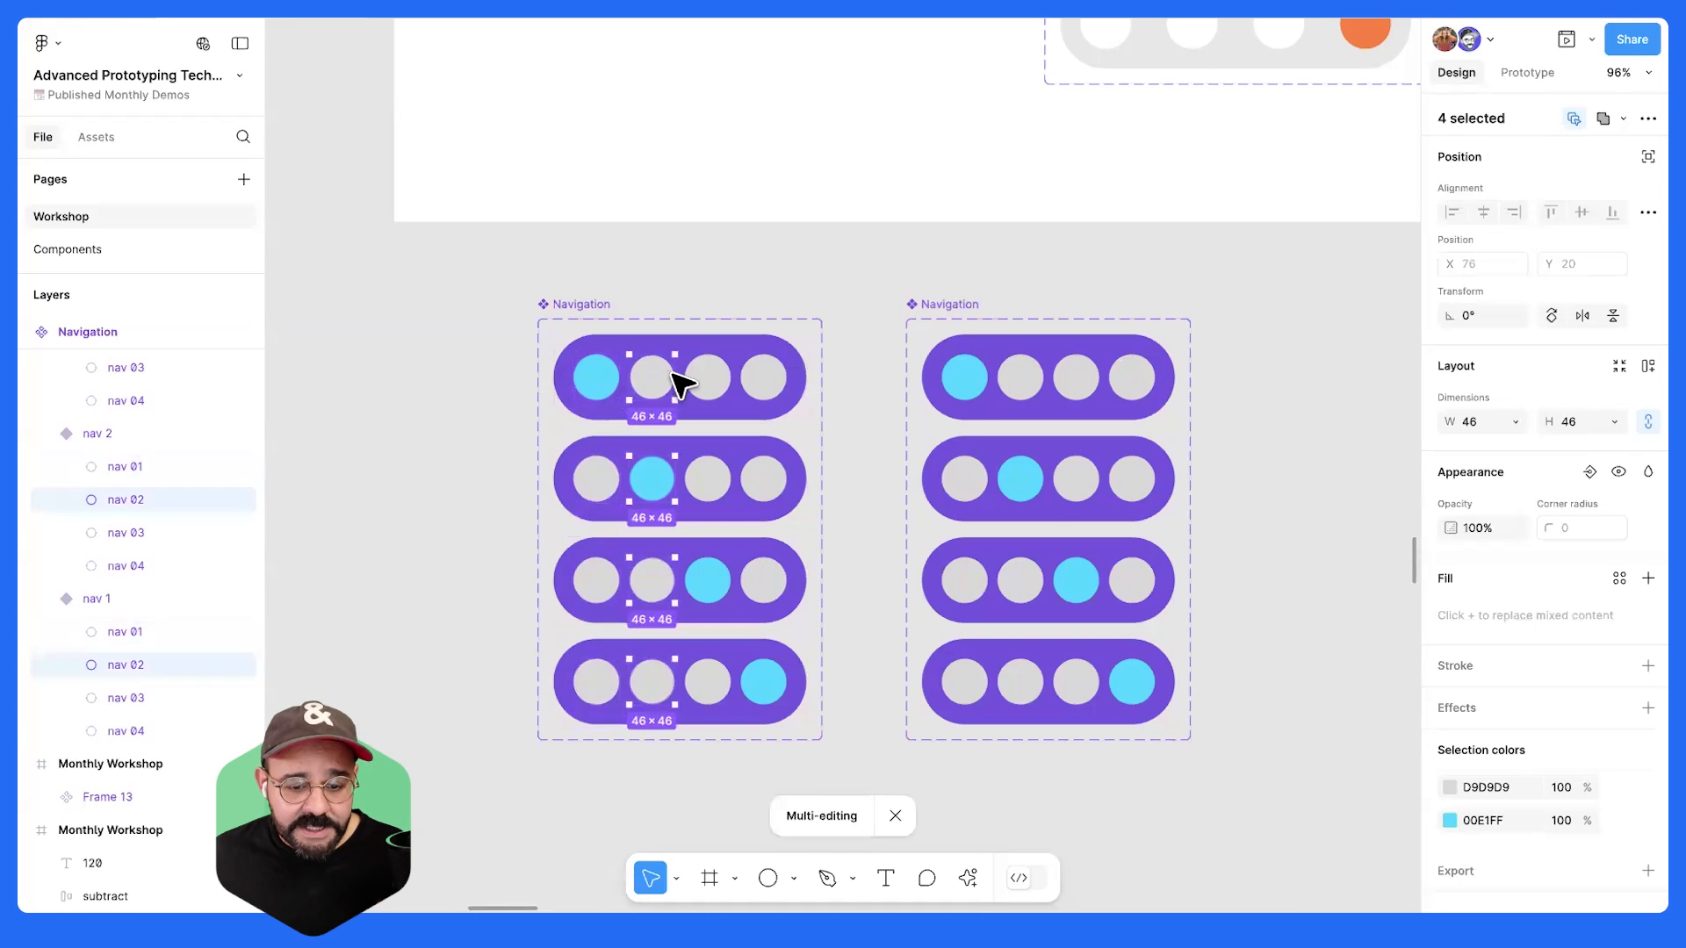
click(711, 377)
click(766, 380)
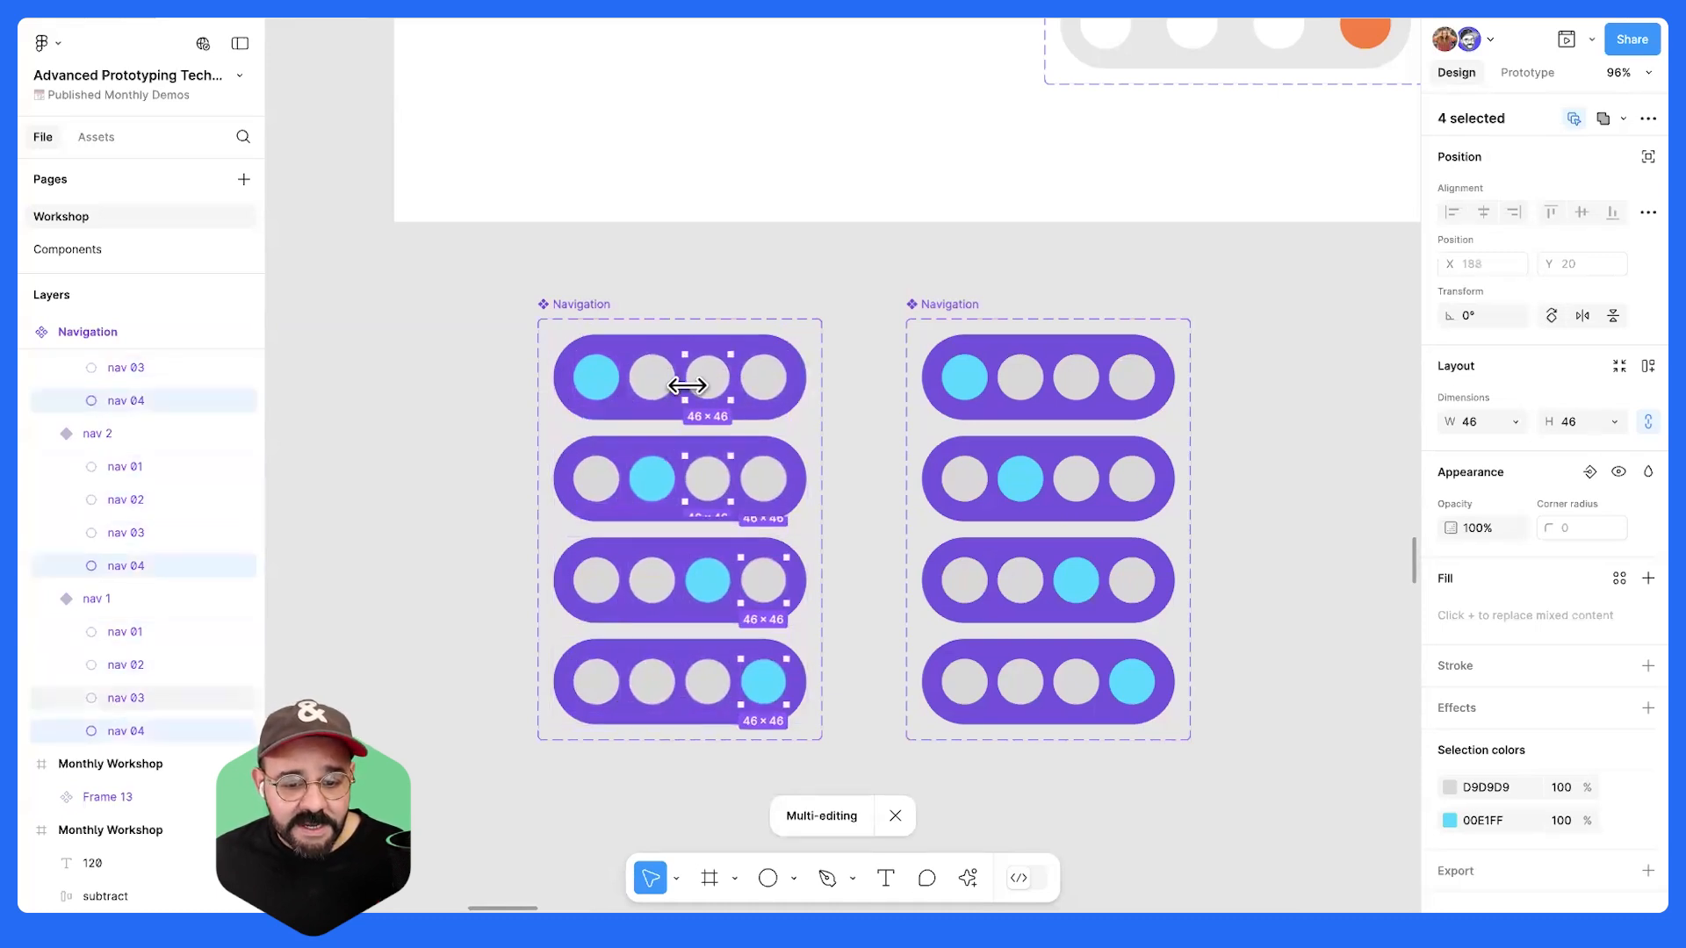
click(702, 382)
click(650, 386)
click(597, 385)
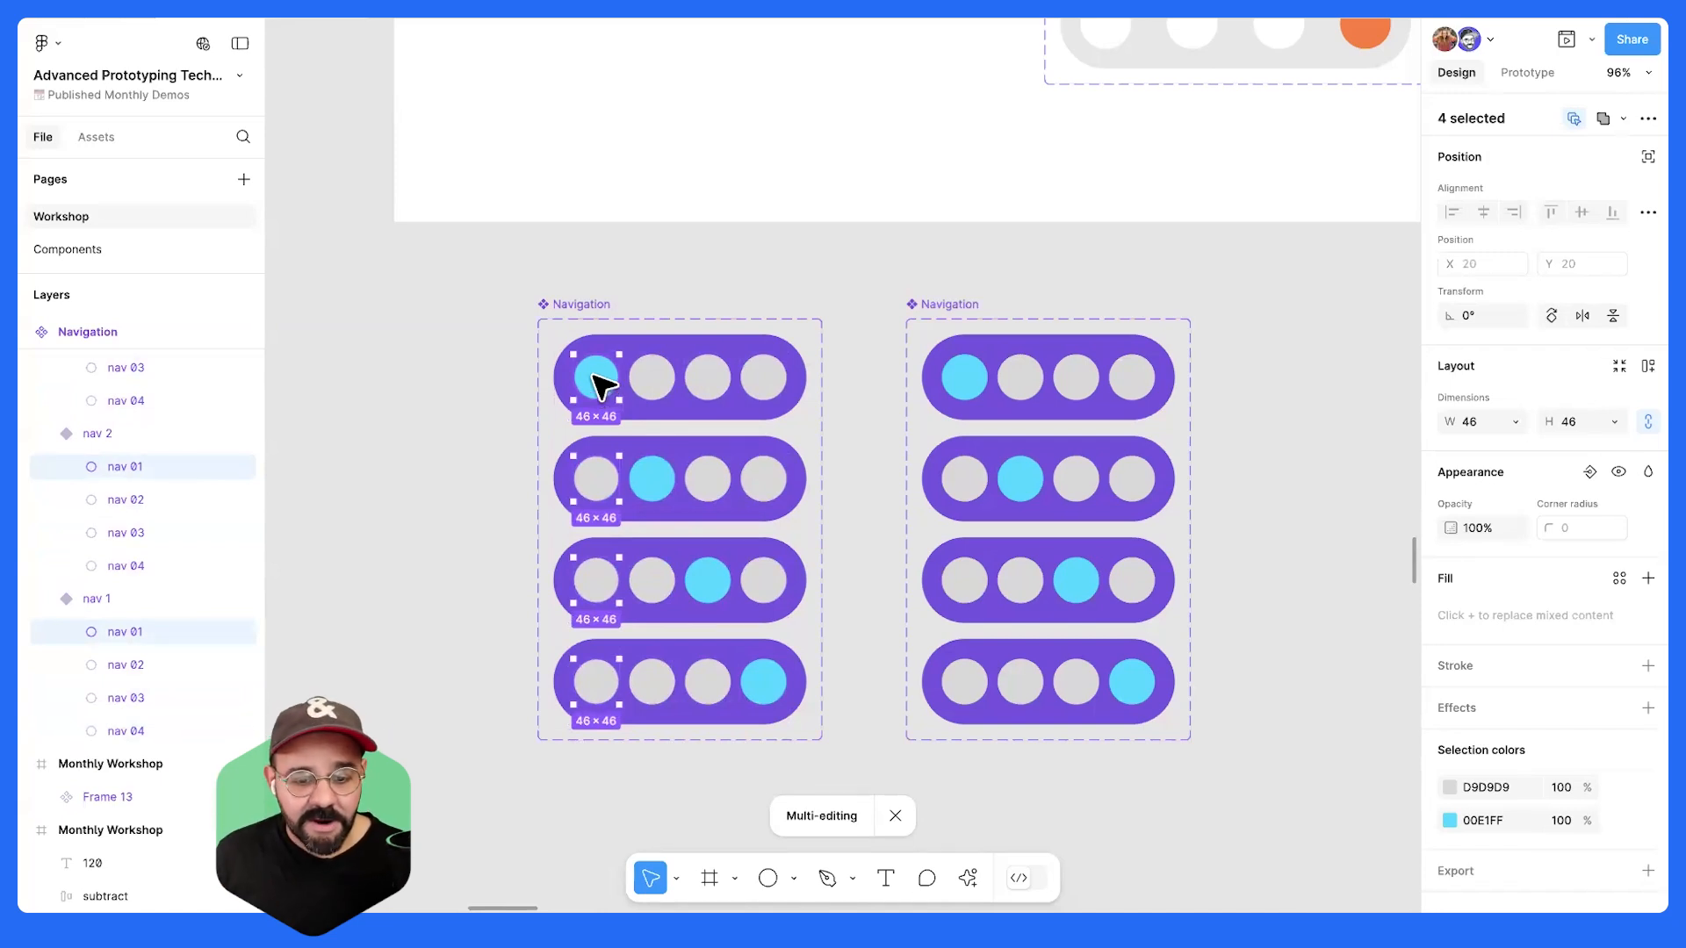
click(661, 380)
click(713, 385)
- Connect all first dots to the nav 1 variant and all second dots to nav 2 with on-click Change to interactions using Smart animate
click(604, 384)
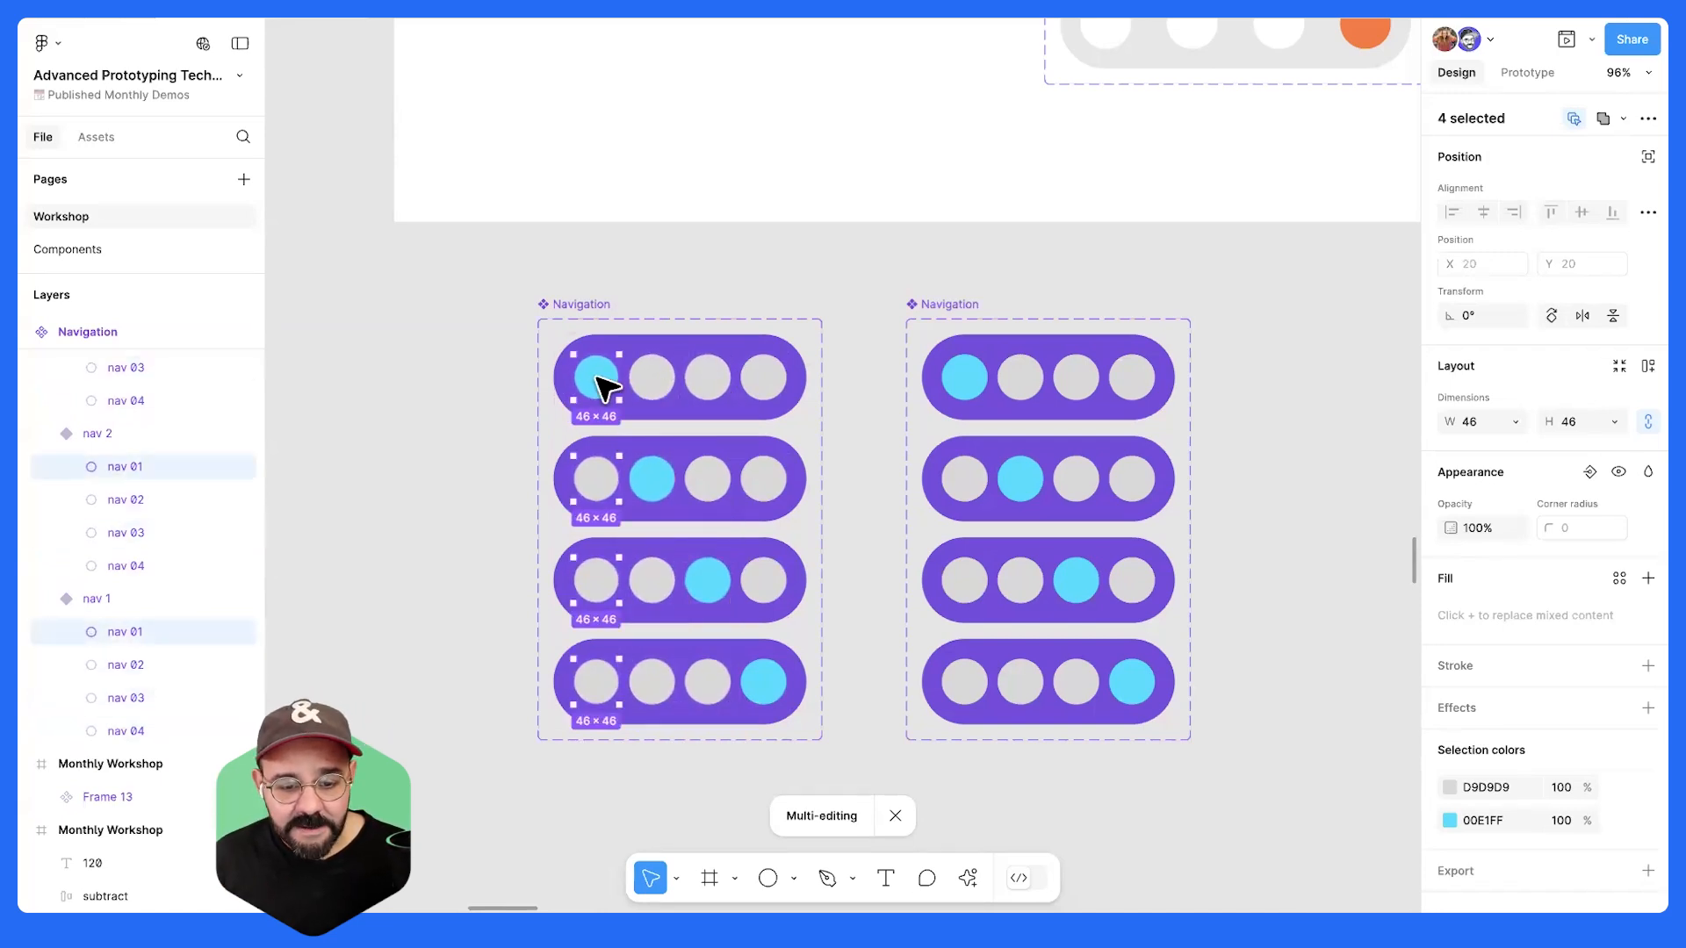
click(1529, 74)
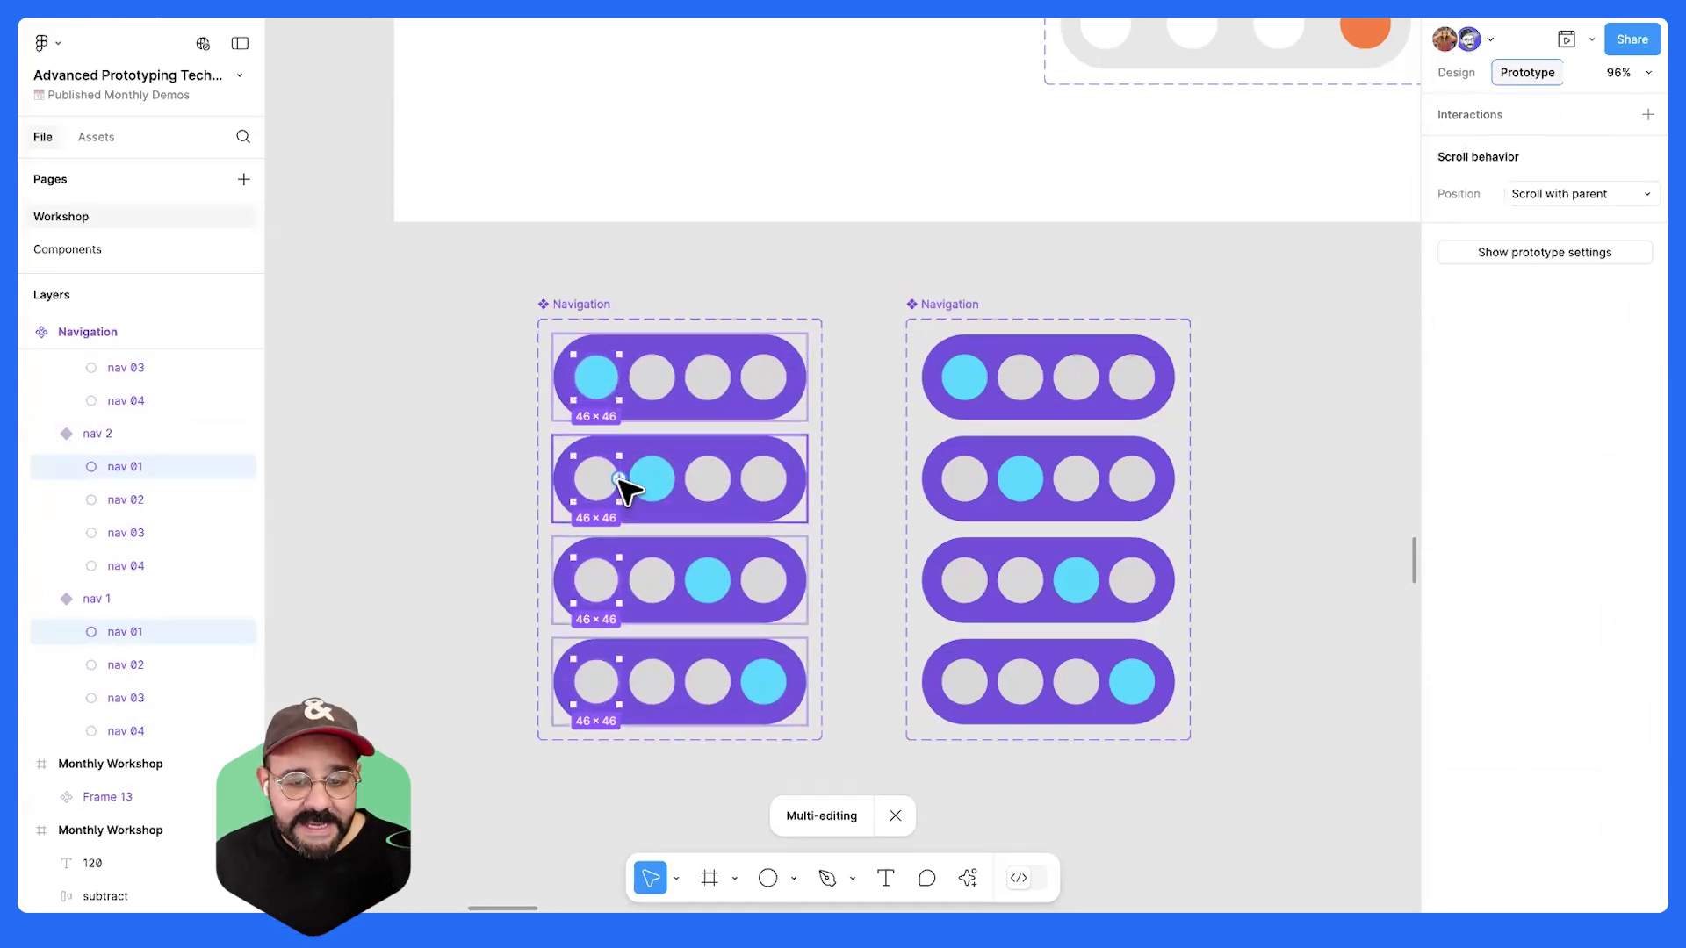
drag(620, 480, 690, 422)
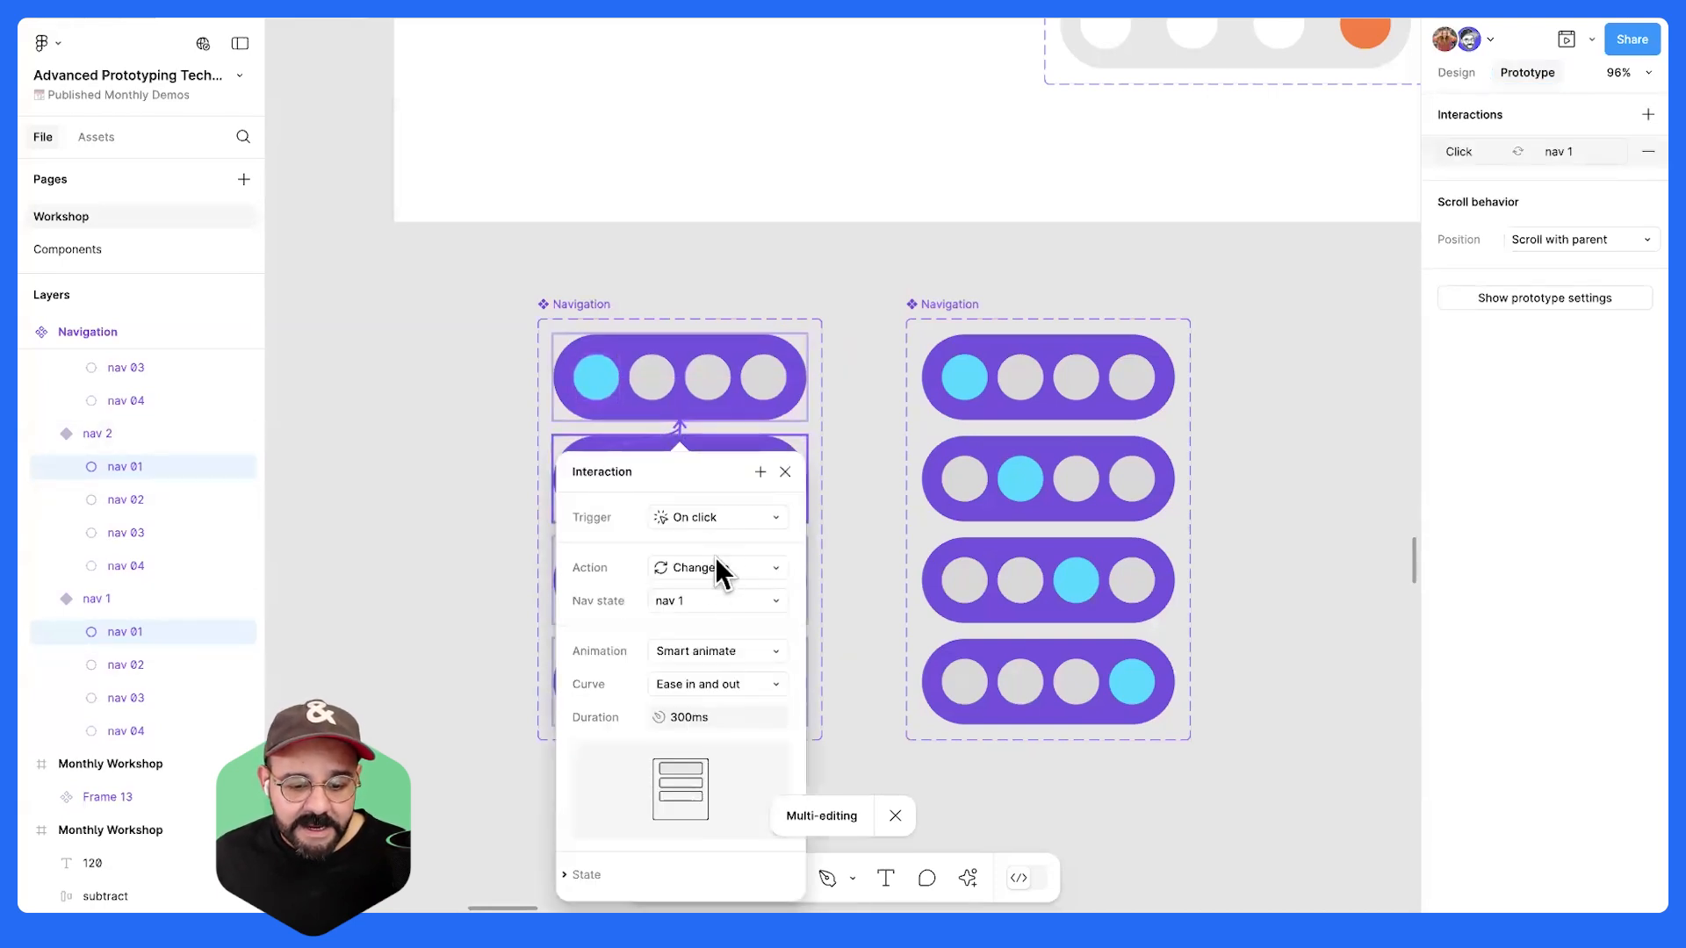
click(660, 377)
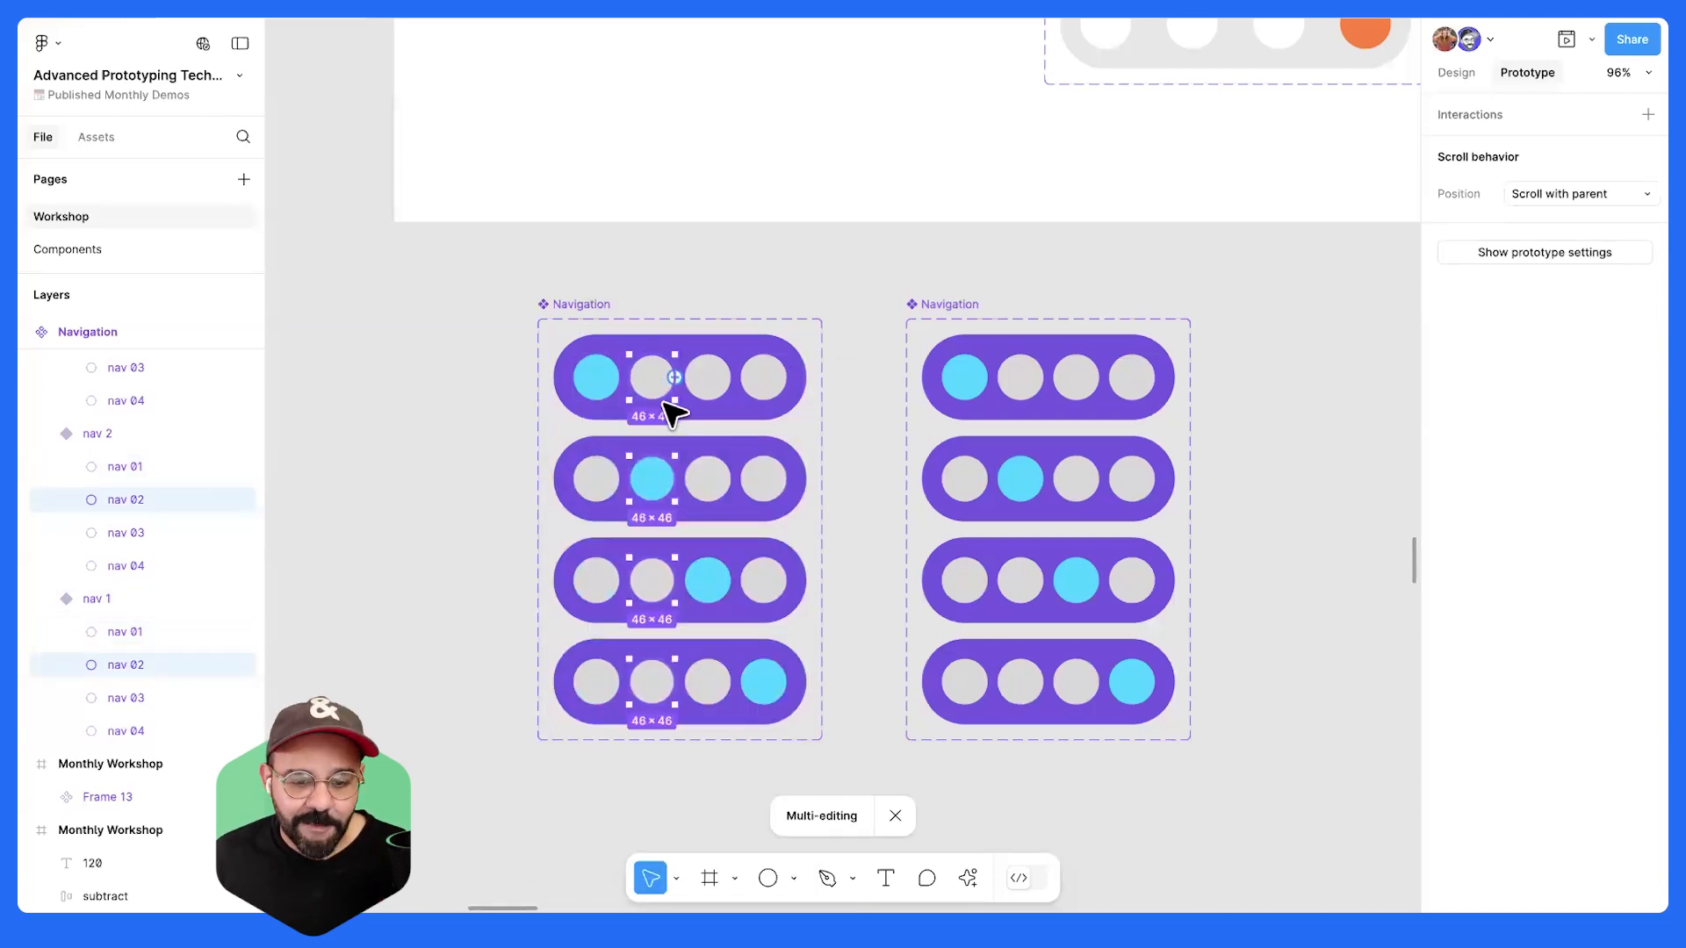
drag(660, 404, 704, 459)
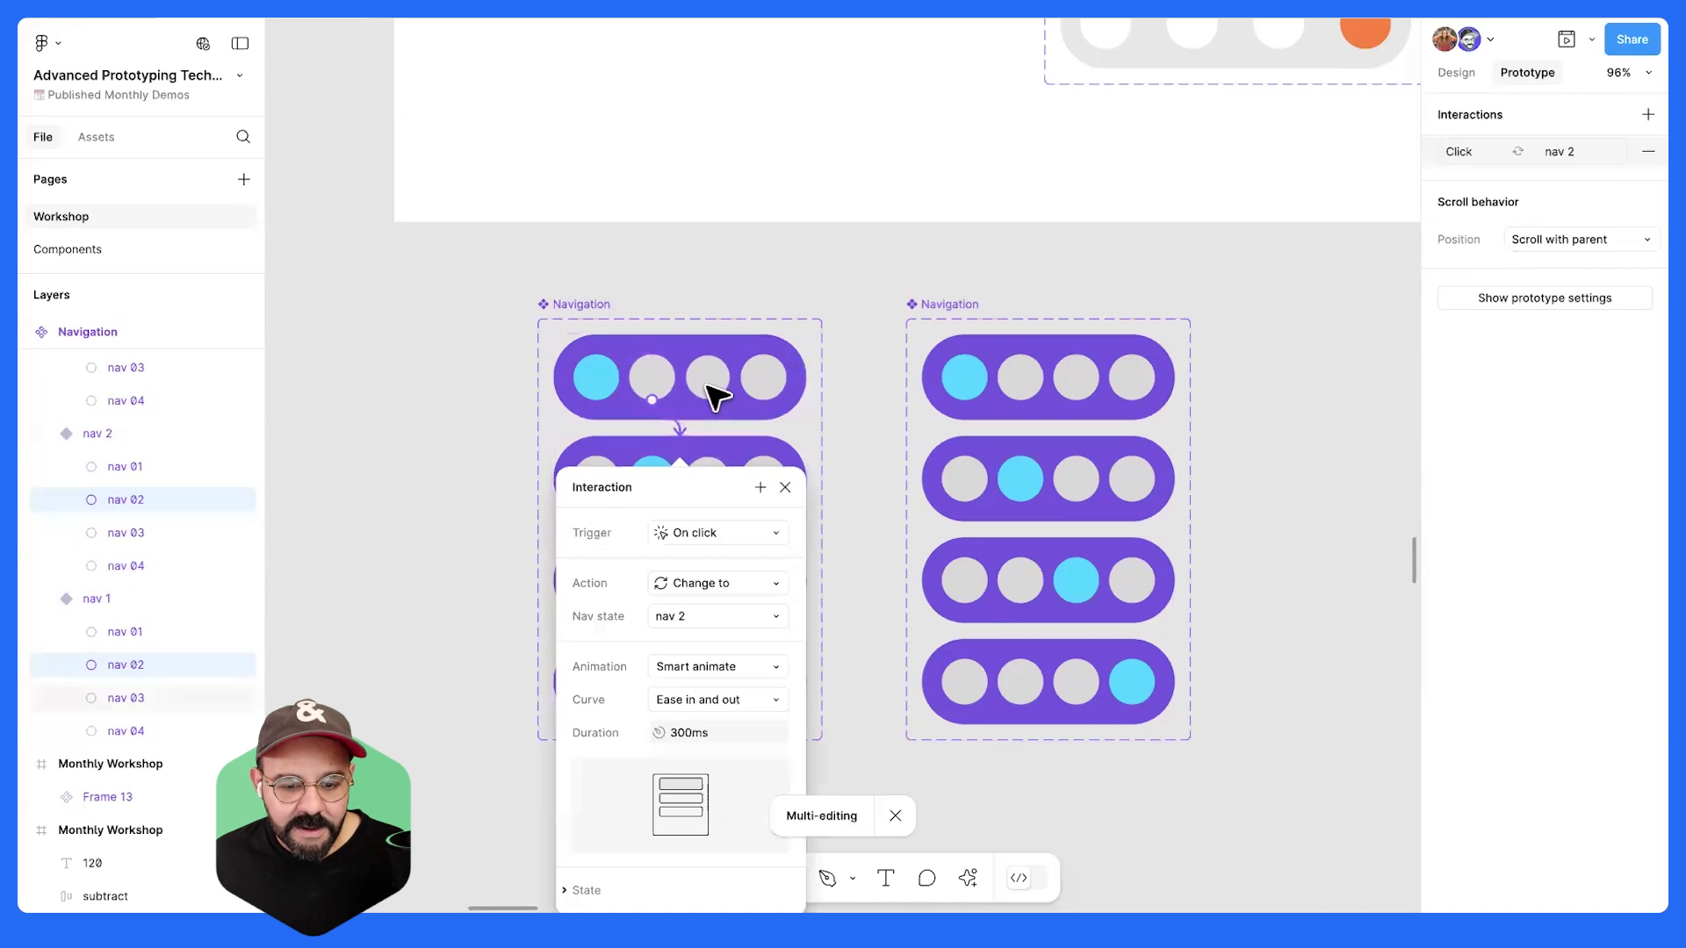
- Connect all third dots to the nav 3 variant and all fourth dots to nav 4 with on-click Change to interactions
click(708, 387)
drag(714, 406, 801, 586)
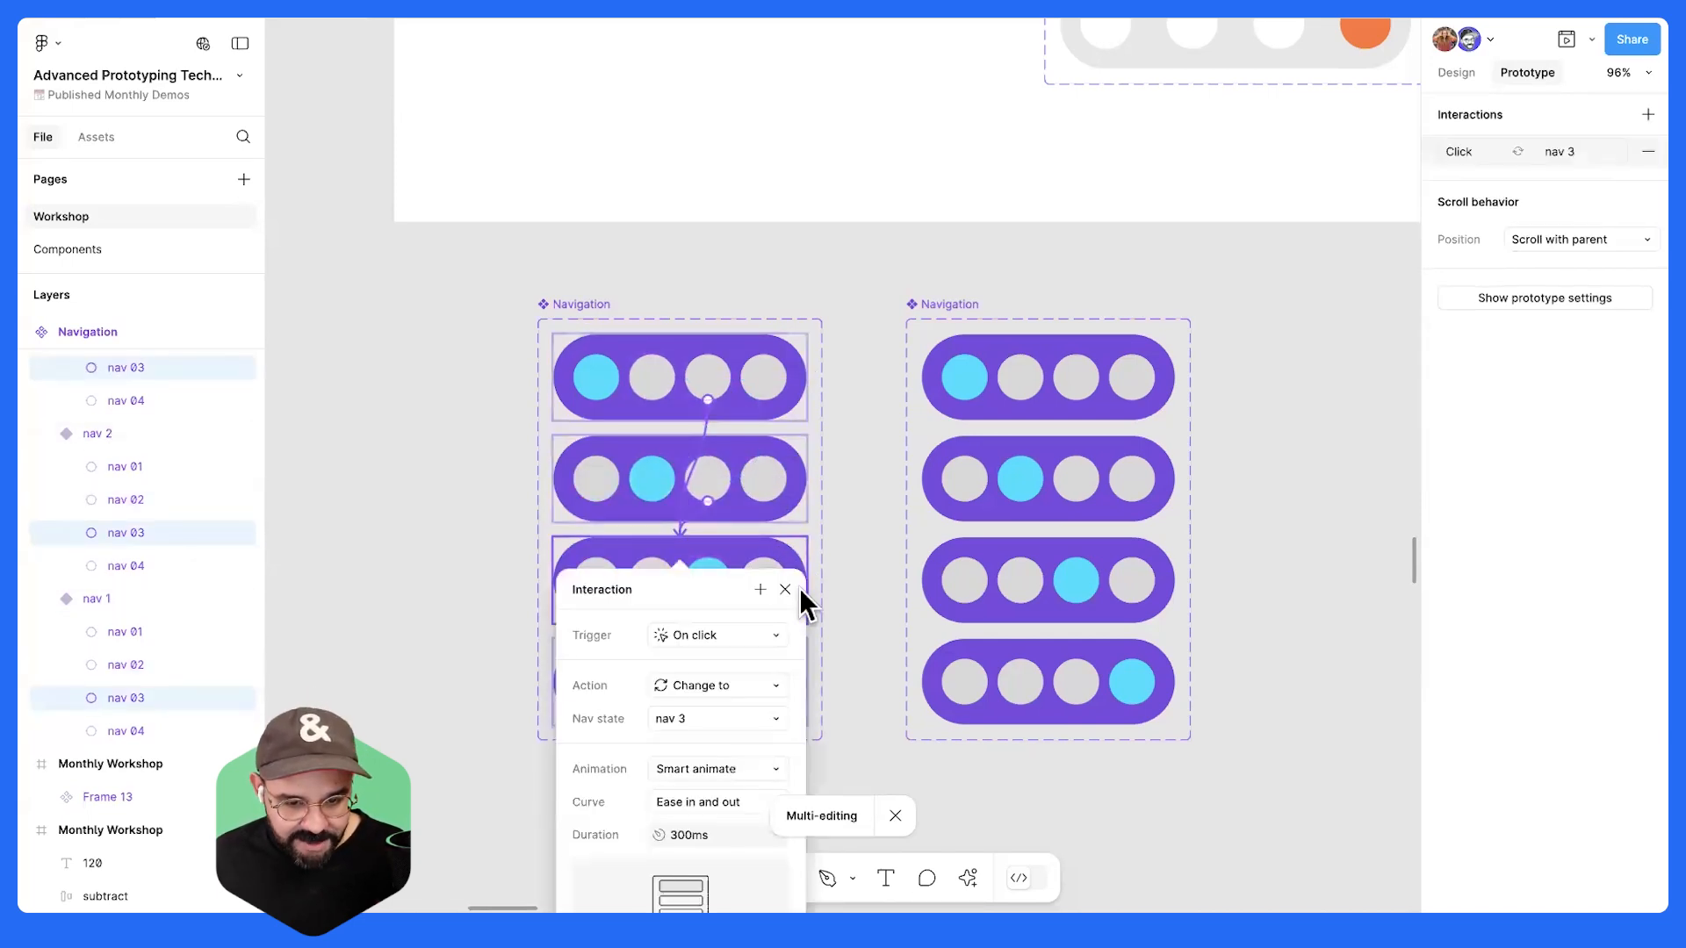
click(765, 388)
drag(771, 411, 801, 672)
click(877, 578)
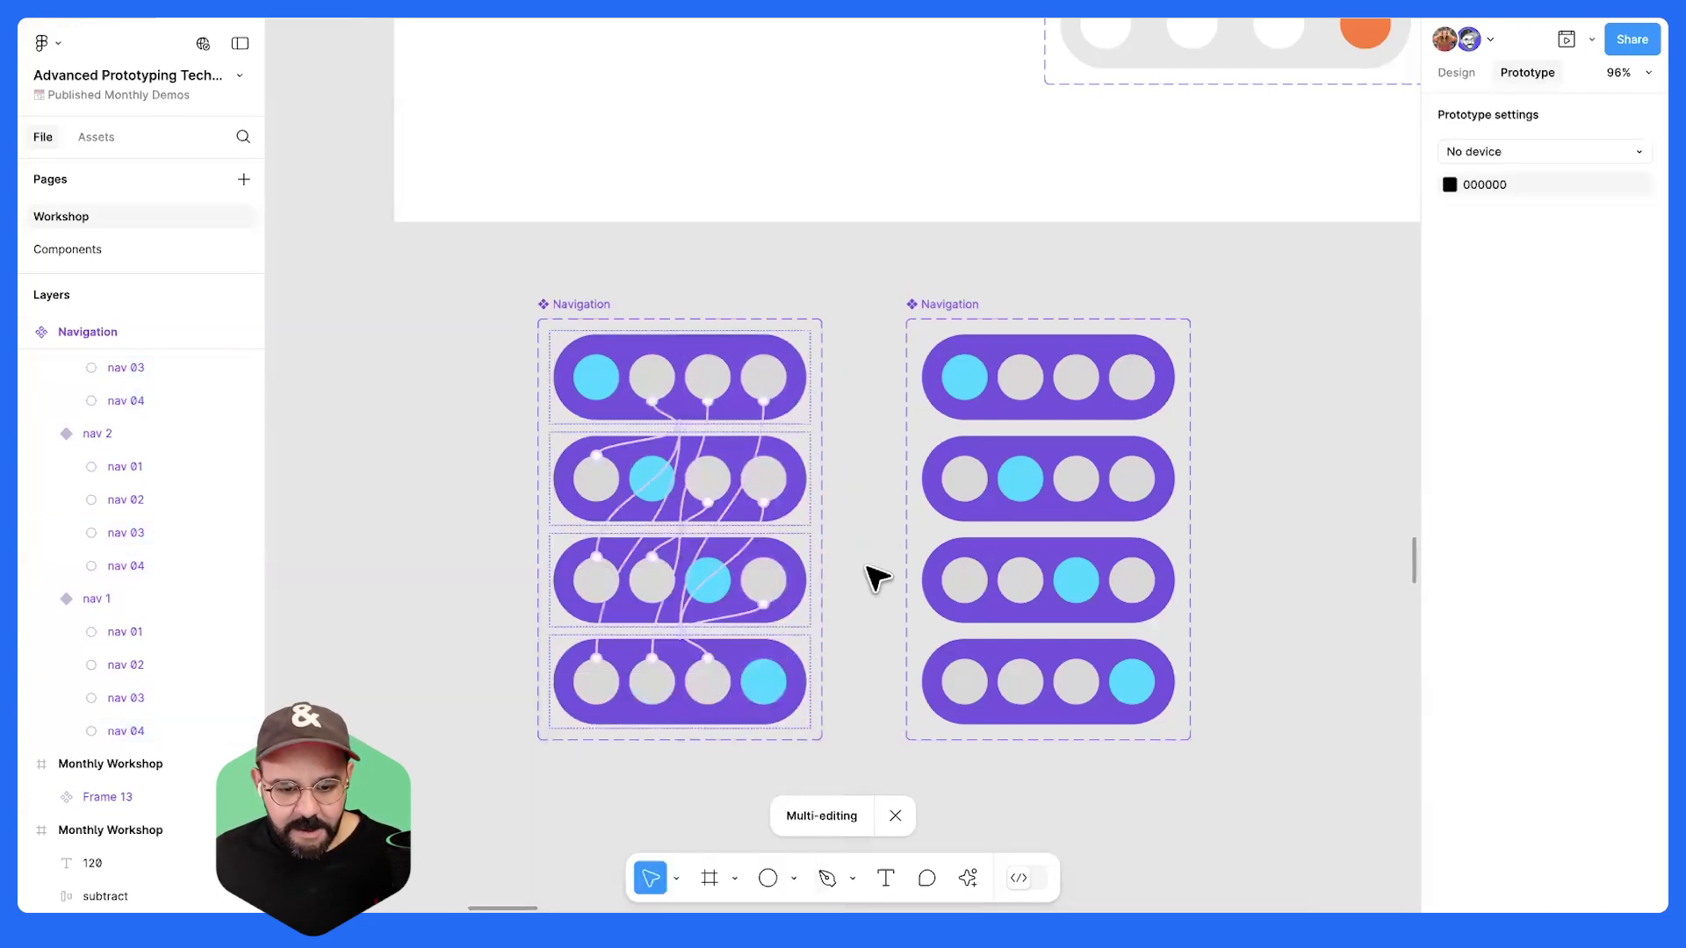
- Copy the original Navigation set's nav 1 variant and place the copy in the lower part of the Monthly Workshop frame beside the image
scroll(877, 569, down, 3)
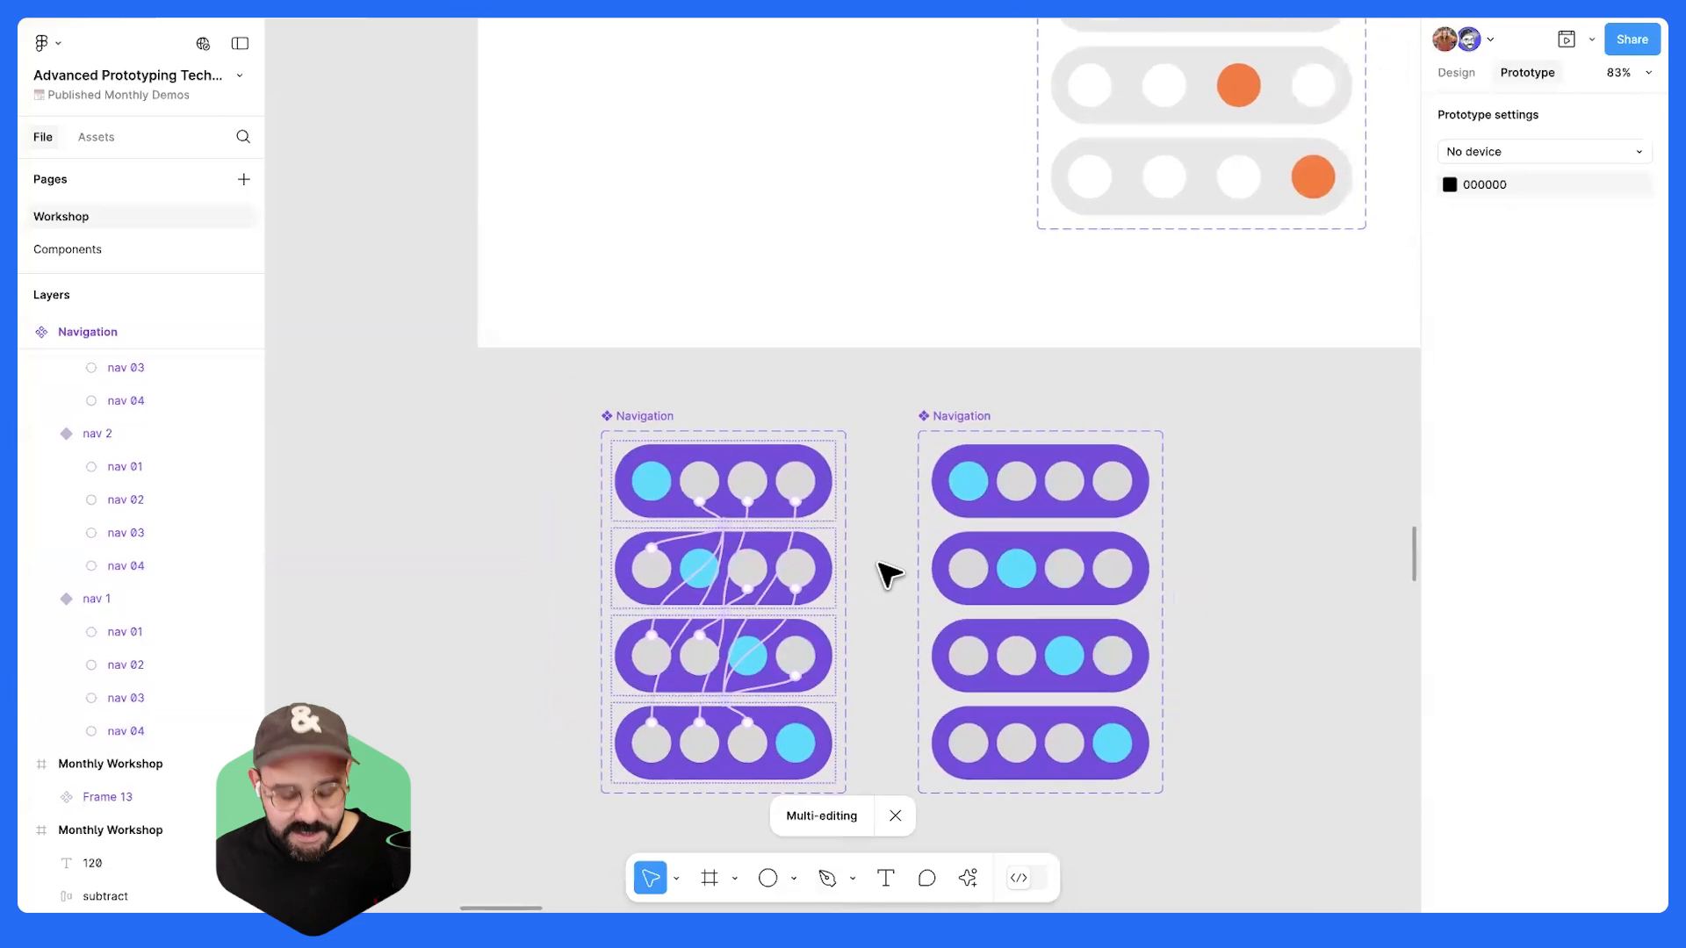
drag(801, 475, 780, 226)
key(ctrl+z)
click(828, 472)
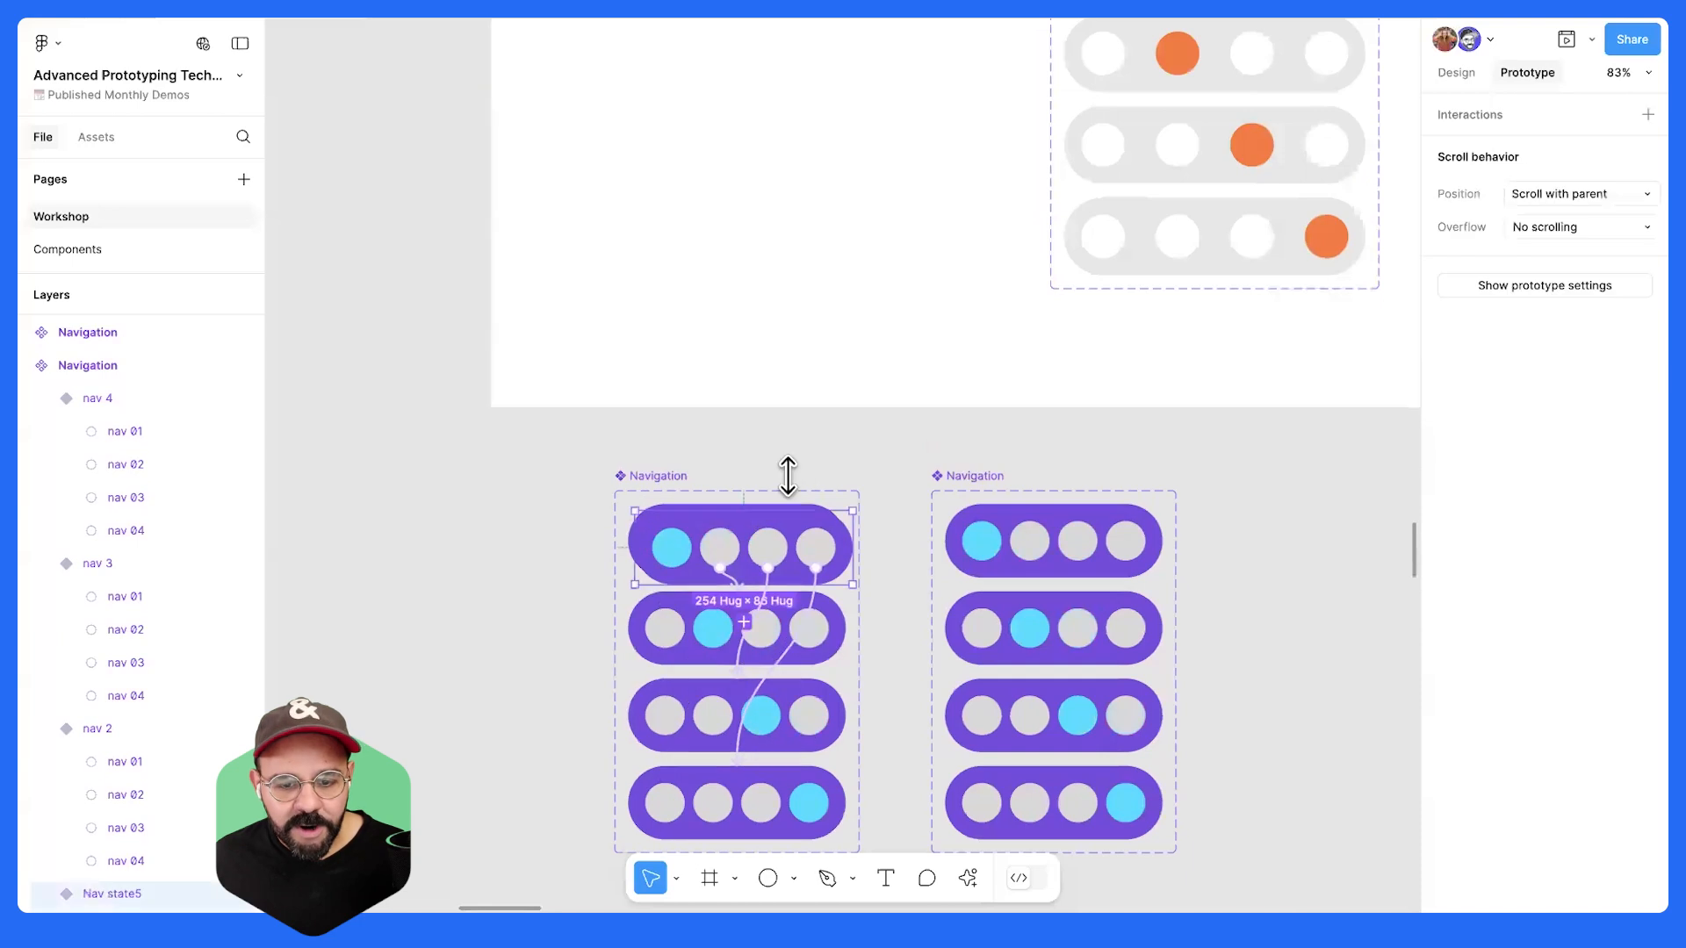
drag(804, 540, 835, 485)
scroll(878, 405, down, 2)
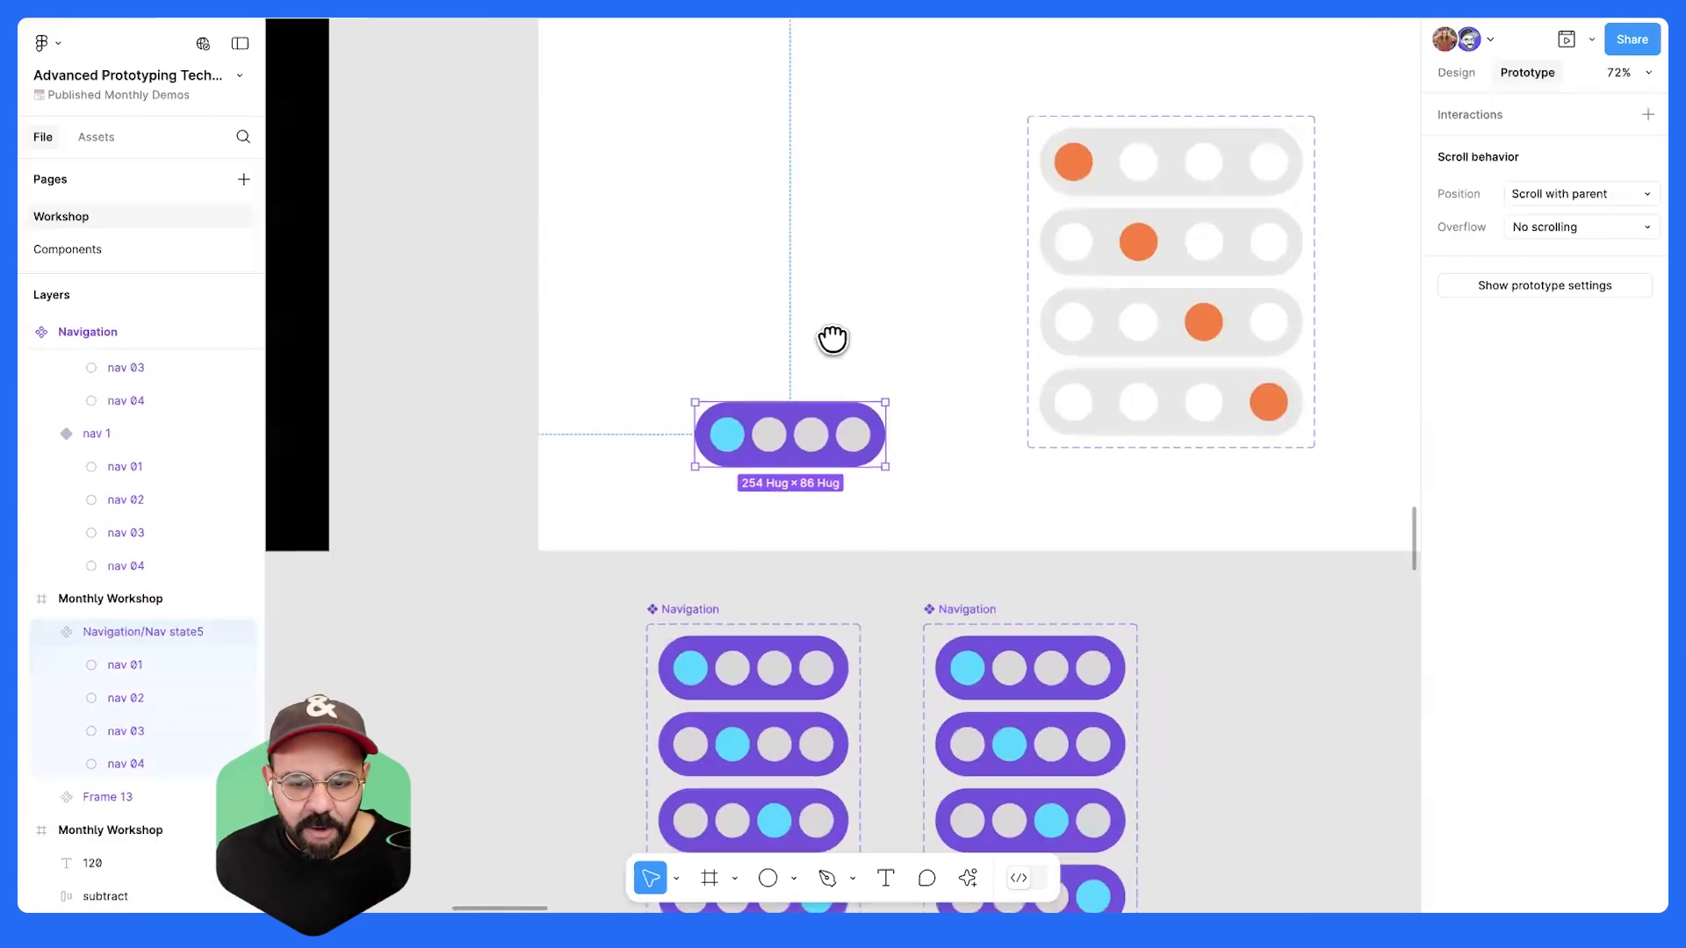
drag(833, 340, 827, 442)
drag(822, 520, 797, 501)
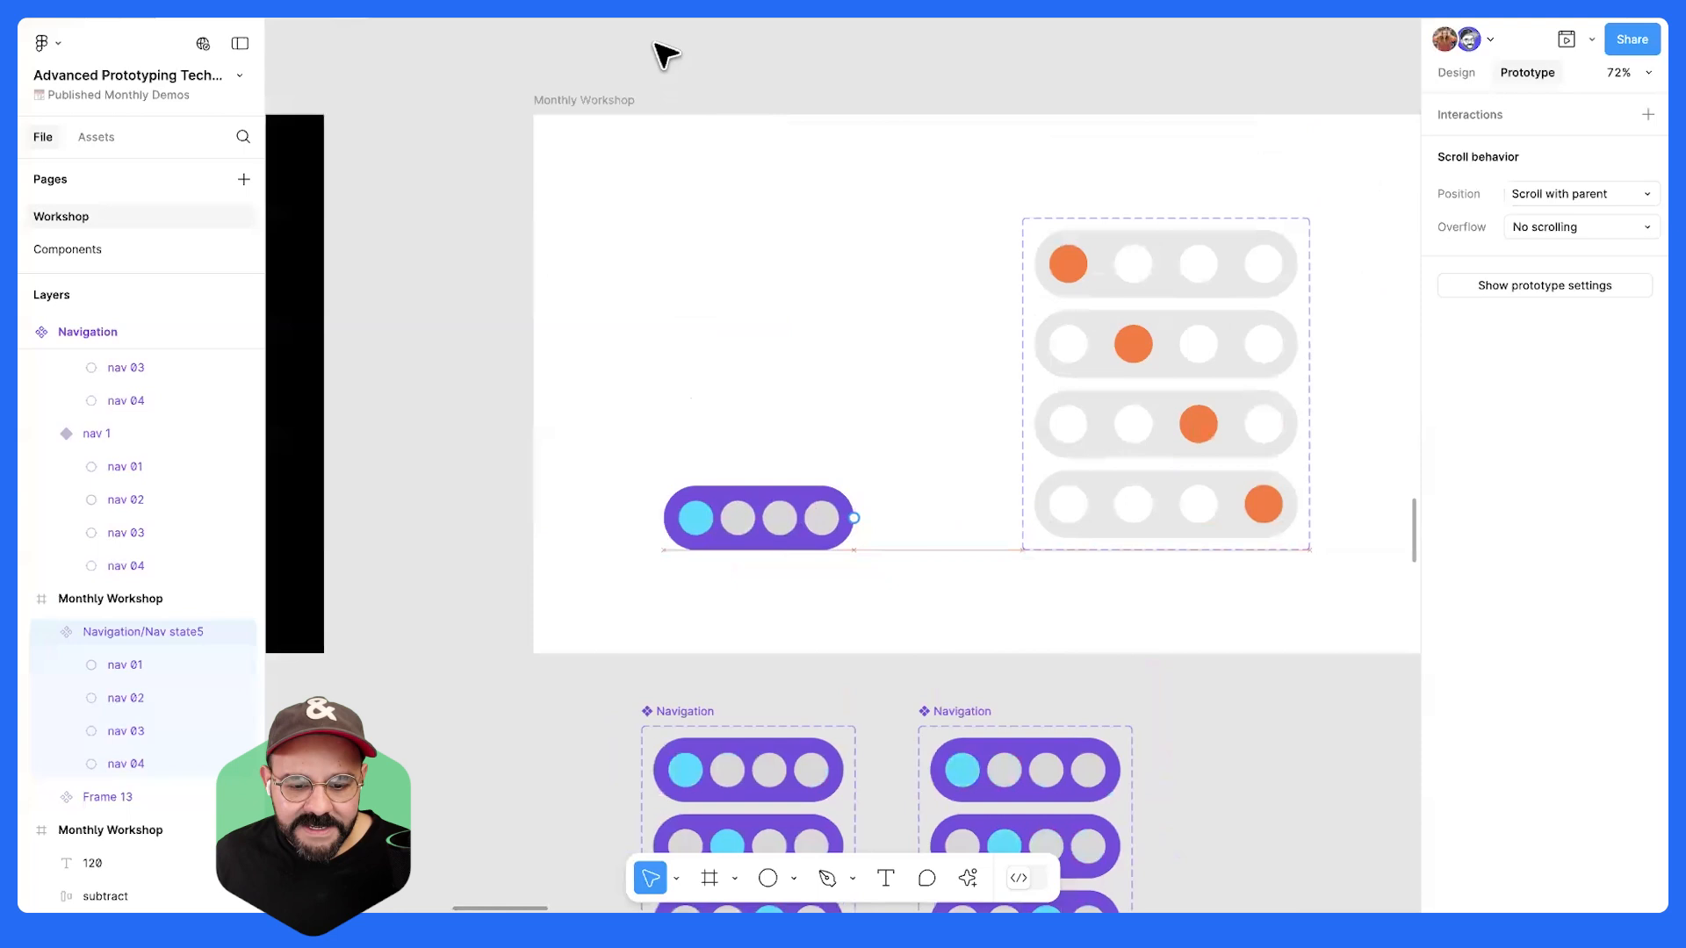
- Preview the Monthly Workshop frame and delete the purple navigation copy from it
click(609, 101)
key(shift+space)
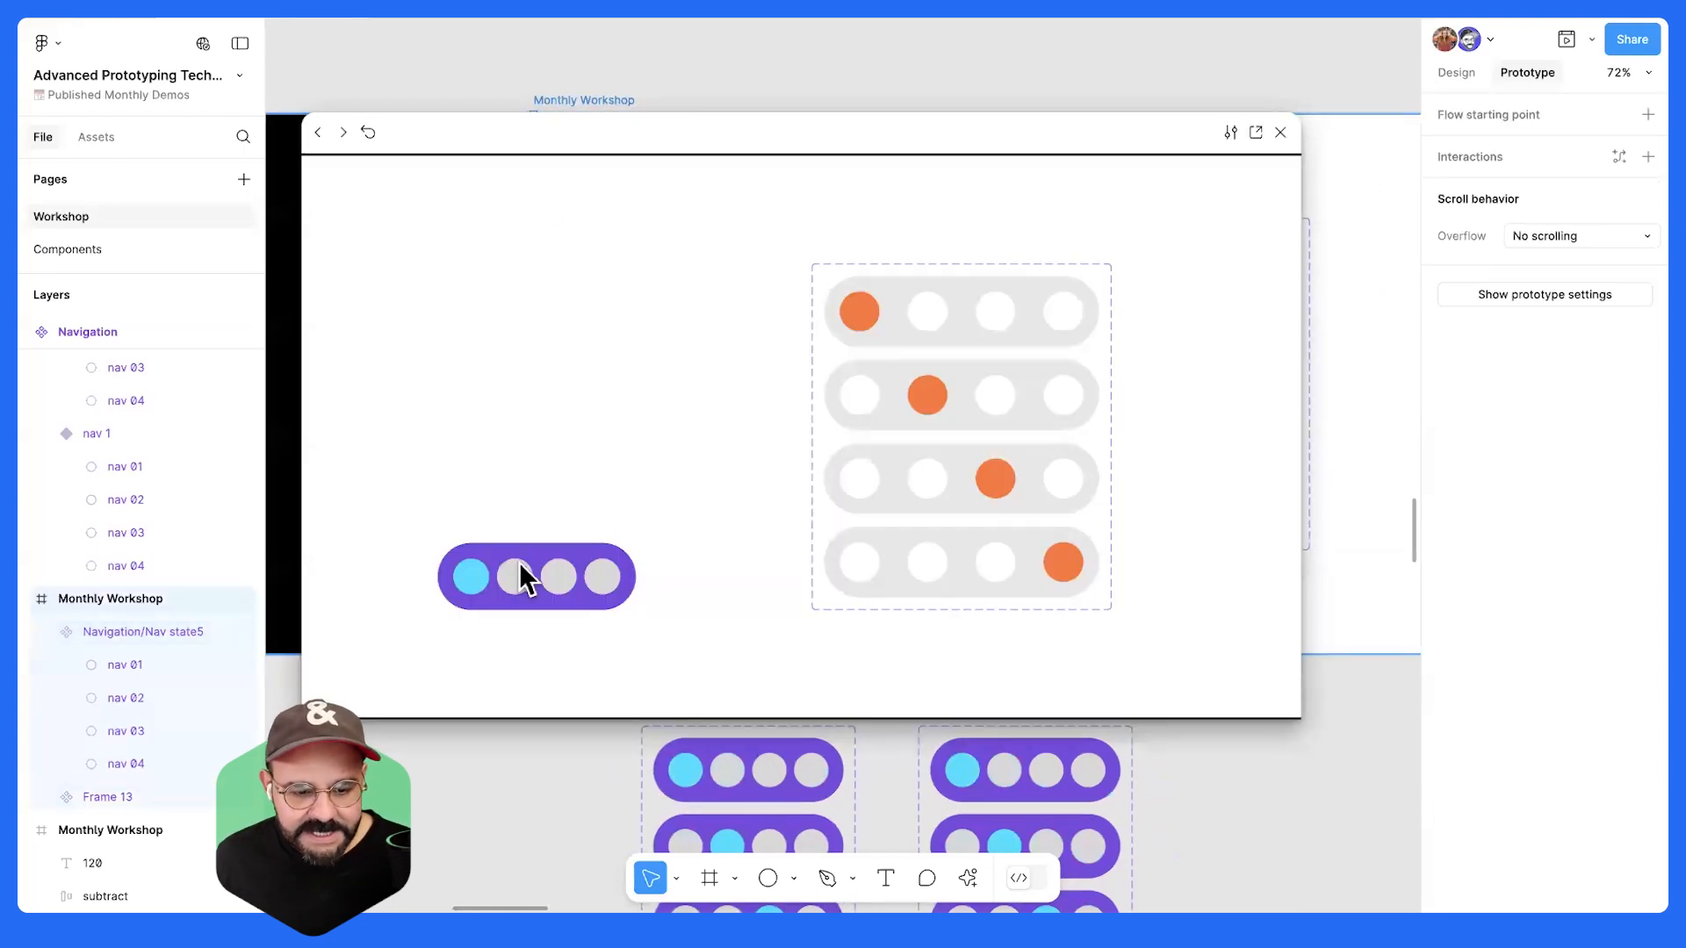
click(1285, 135)
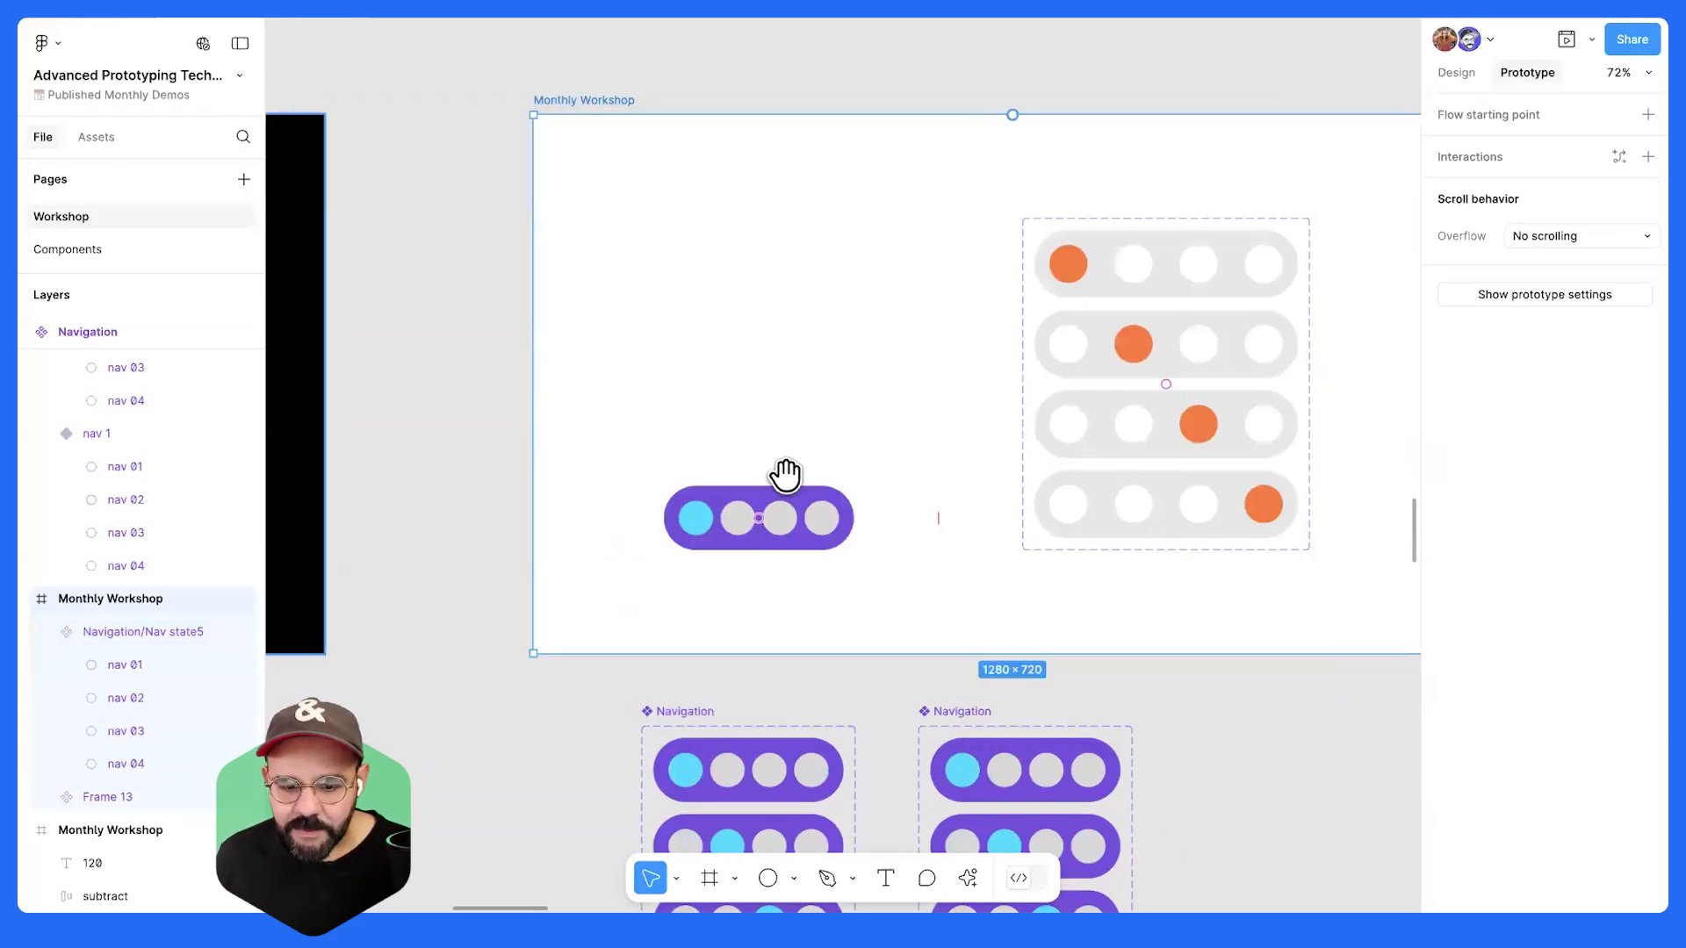
drag(785, 476, 777, 361)
click(785, 405)
key(Delete)
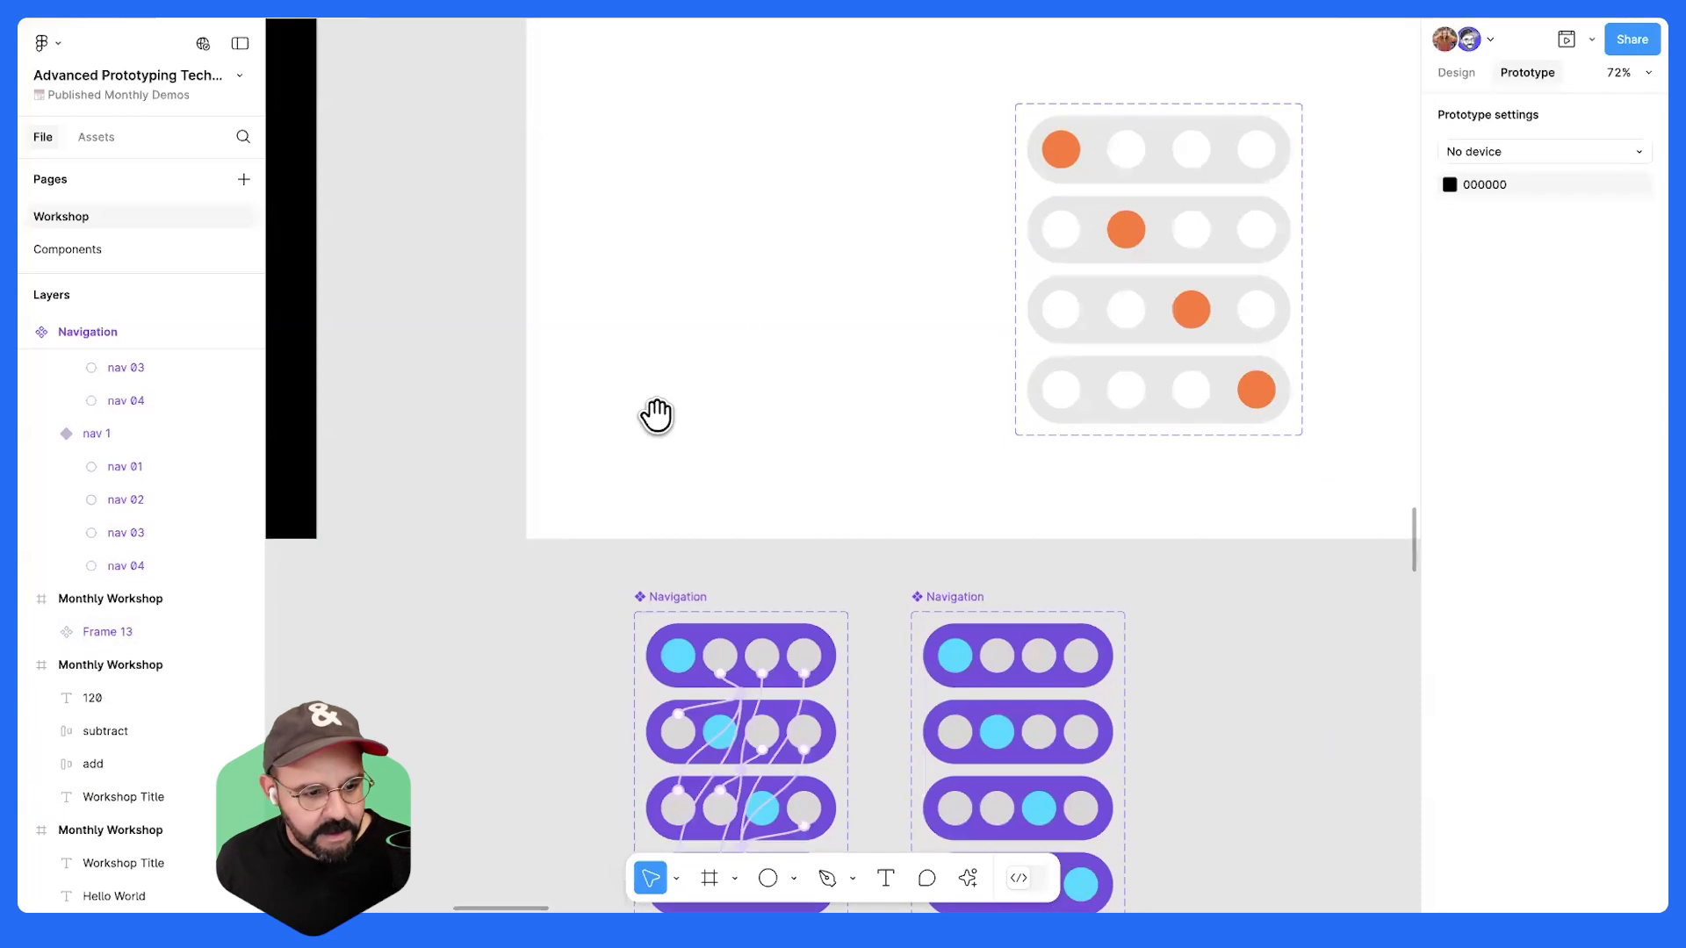
- Copy the original Navigation set's nav 1 variant again and place the copy beside the image in the Monthly Workshop frame
drag(657, 416, 650, 366)
click(820, 621)
click(721, 363)
drag(800, 581, 835, 350)
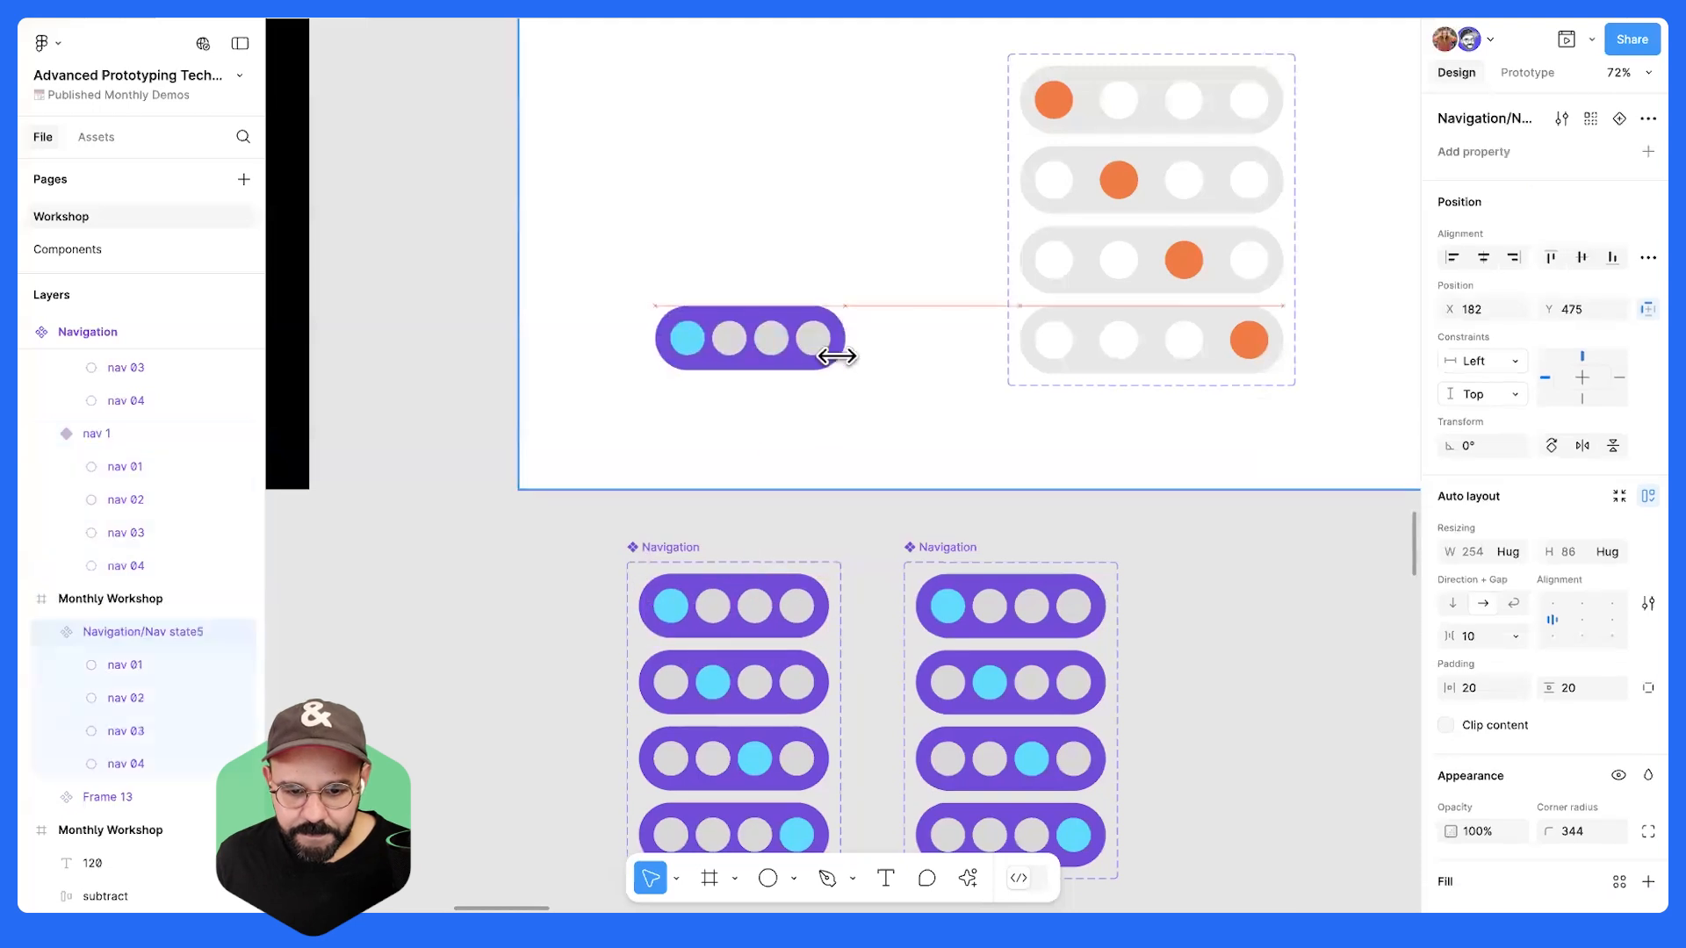
click(764, 373)
scroll(808, 214, up, 3)
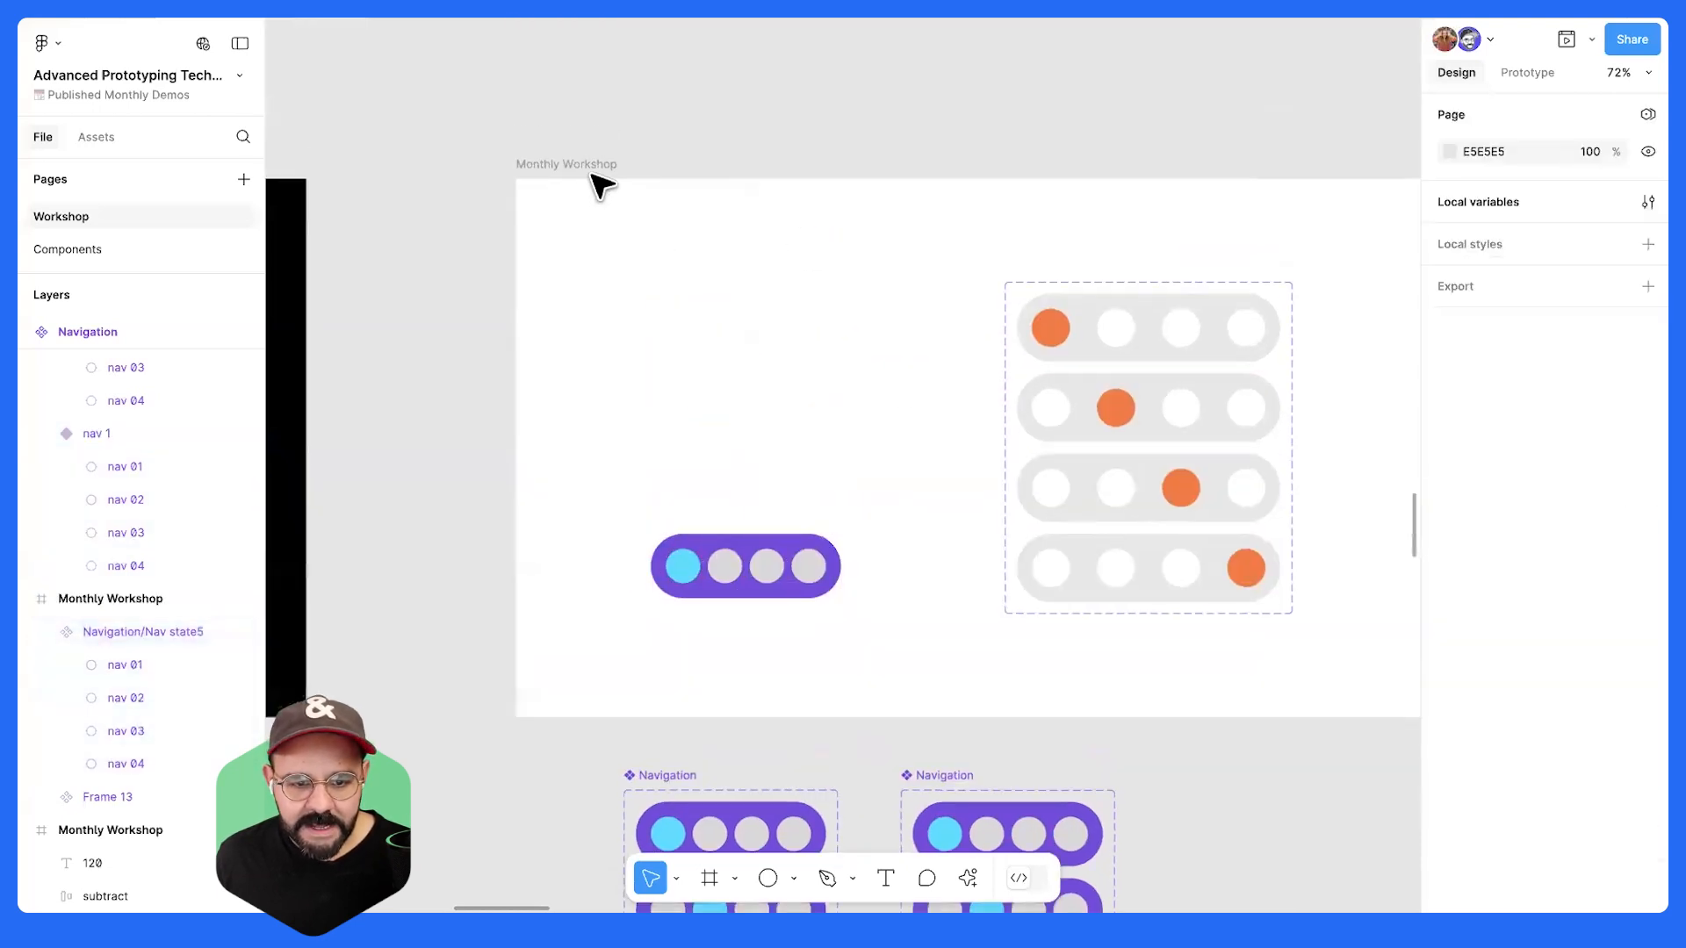
- Preview the Monthly Workshop frame with the new navigation copy, and remove that copy from the frame
click(595, 181)
key(shift+space)
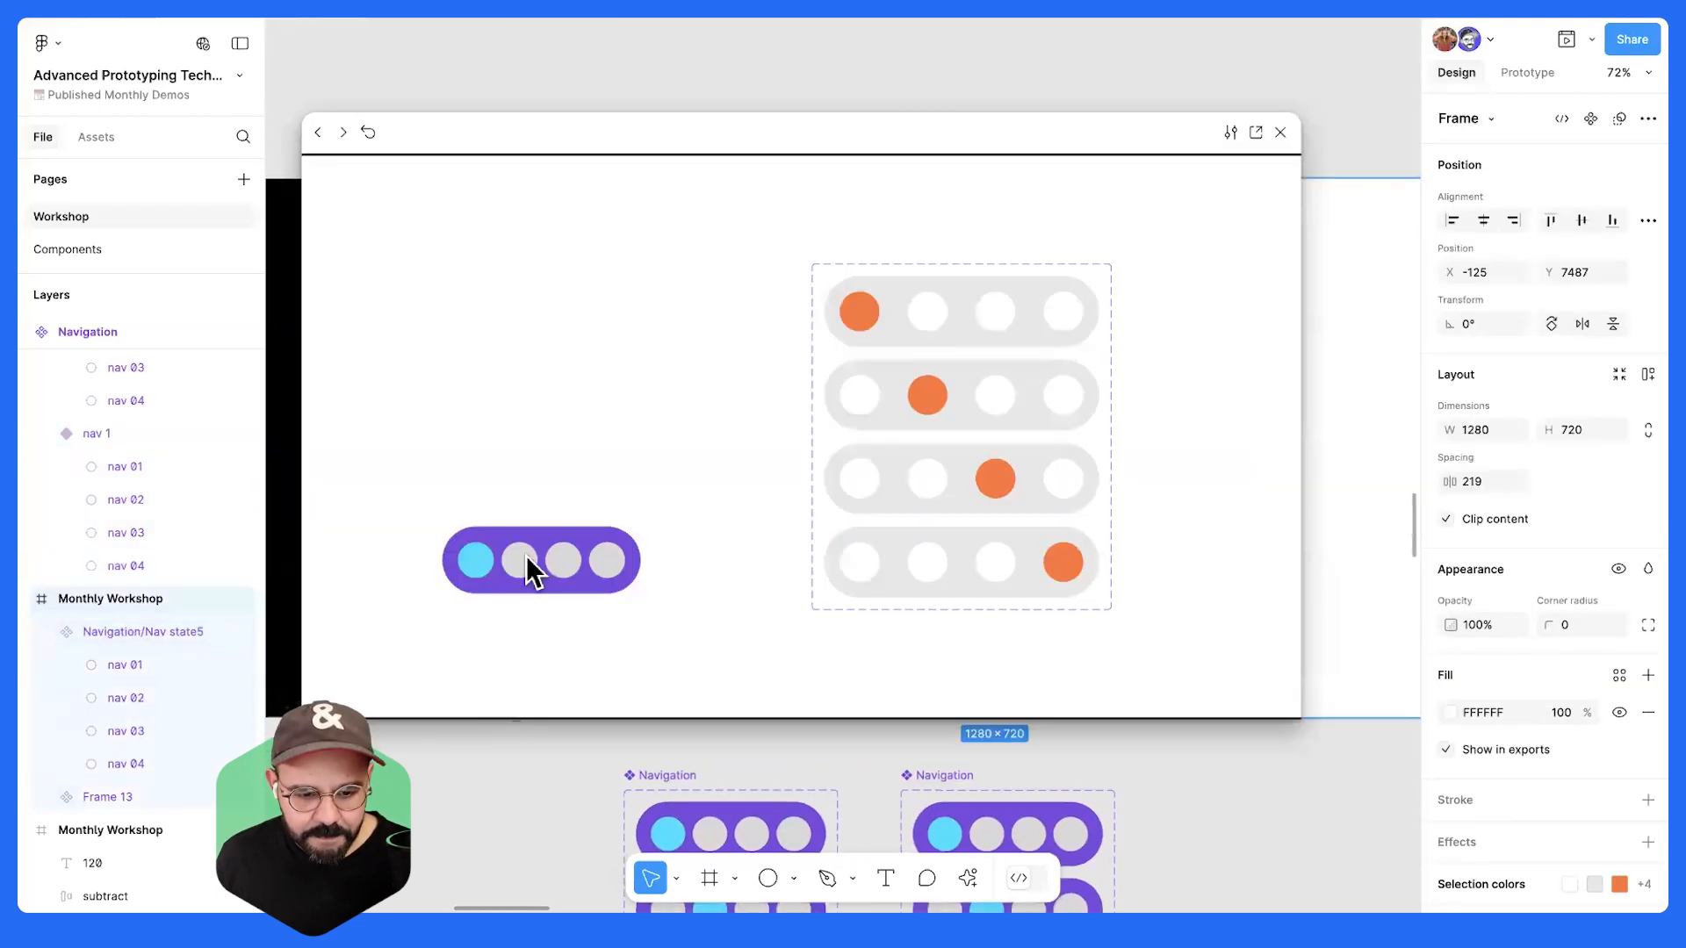
key(Escape)
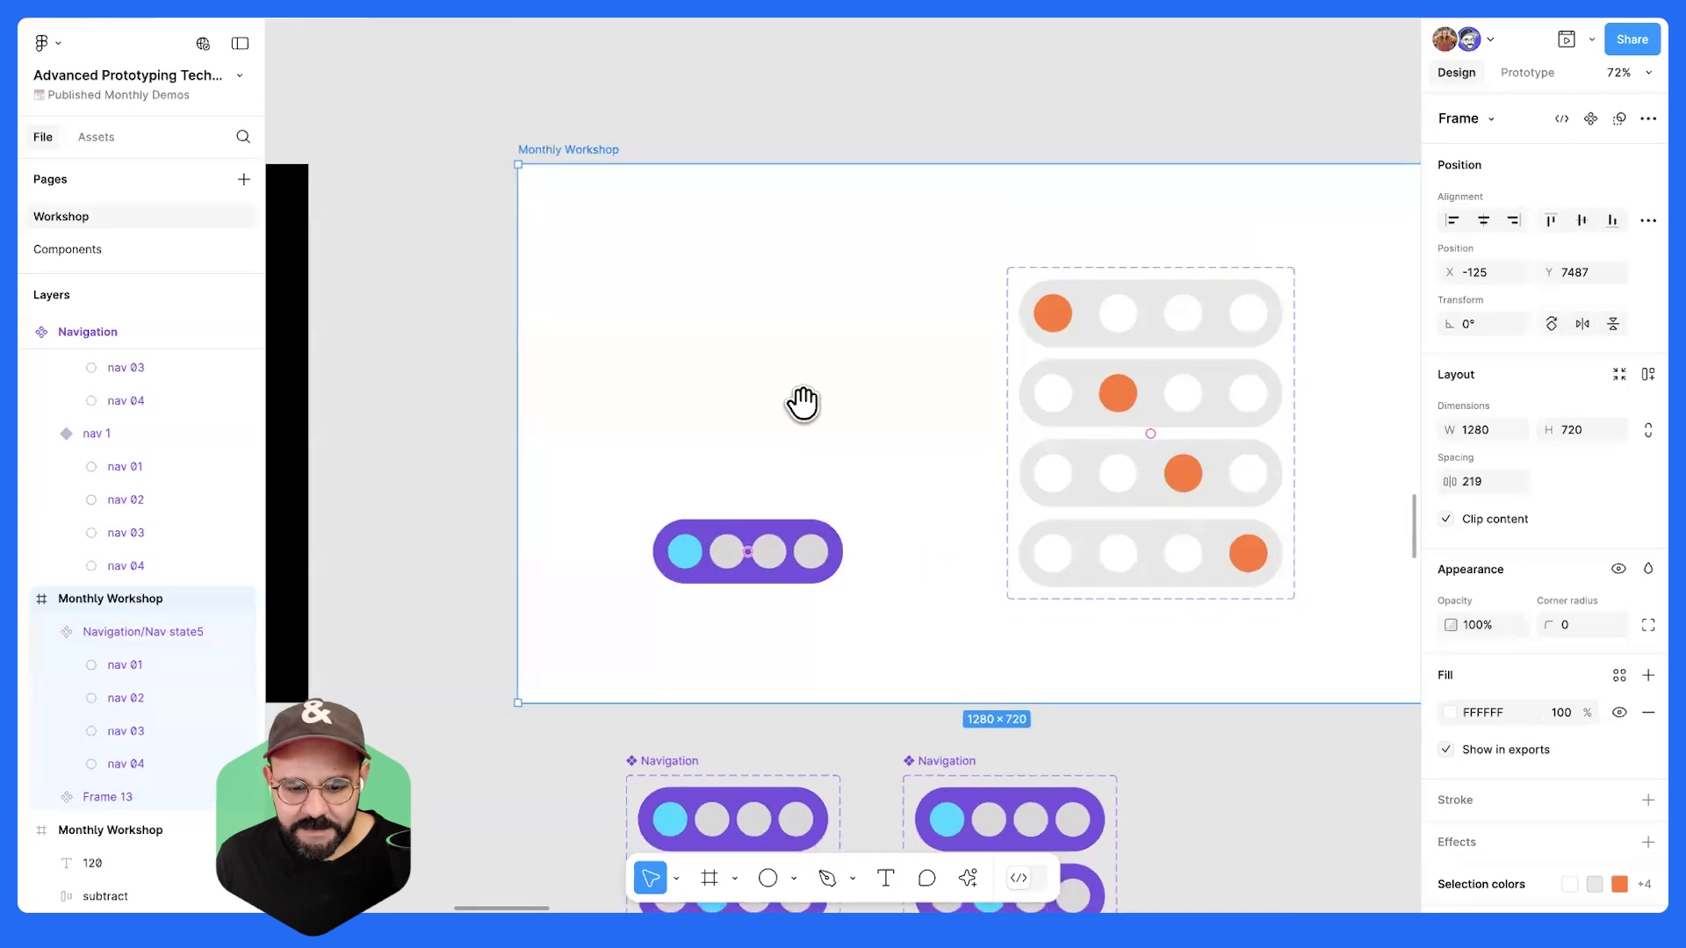
scroll(801, 402, down, 5)
click(817, 214)
key(Delete)
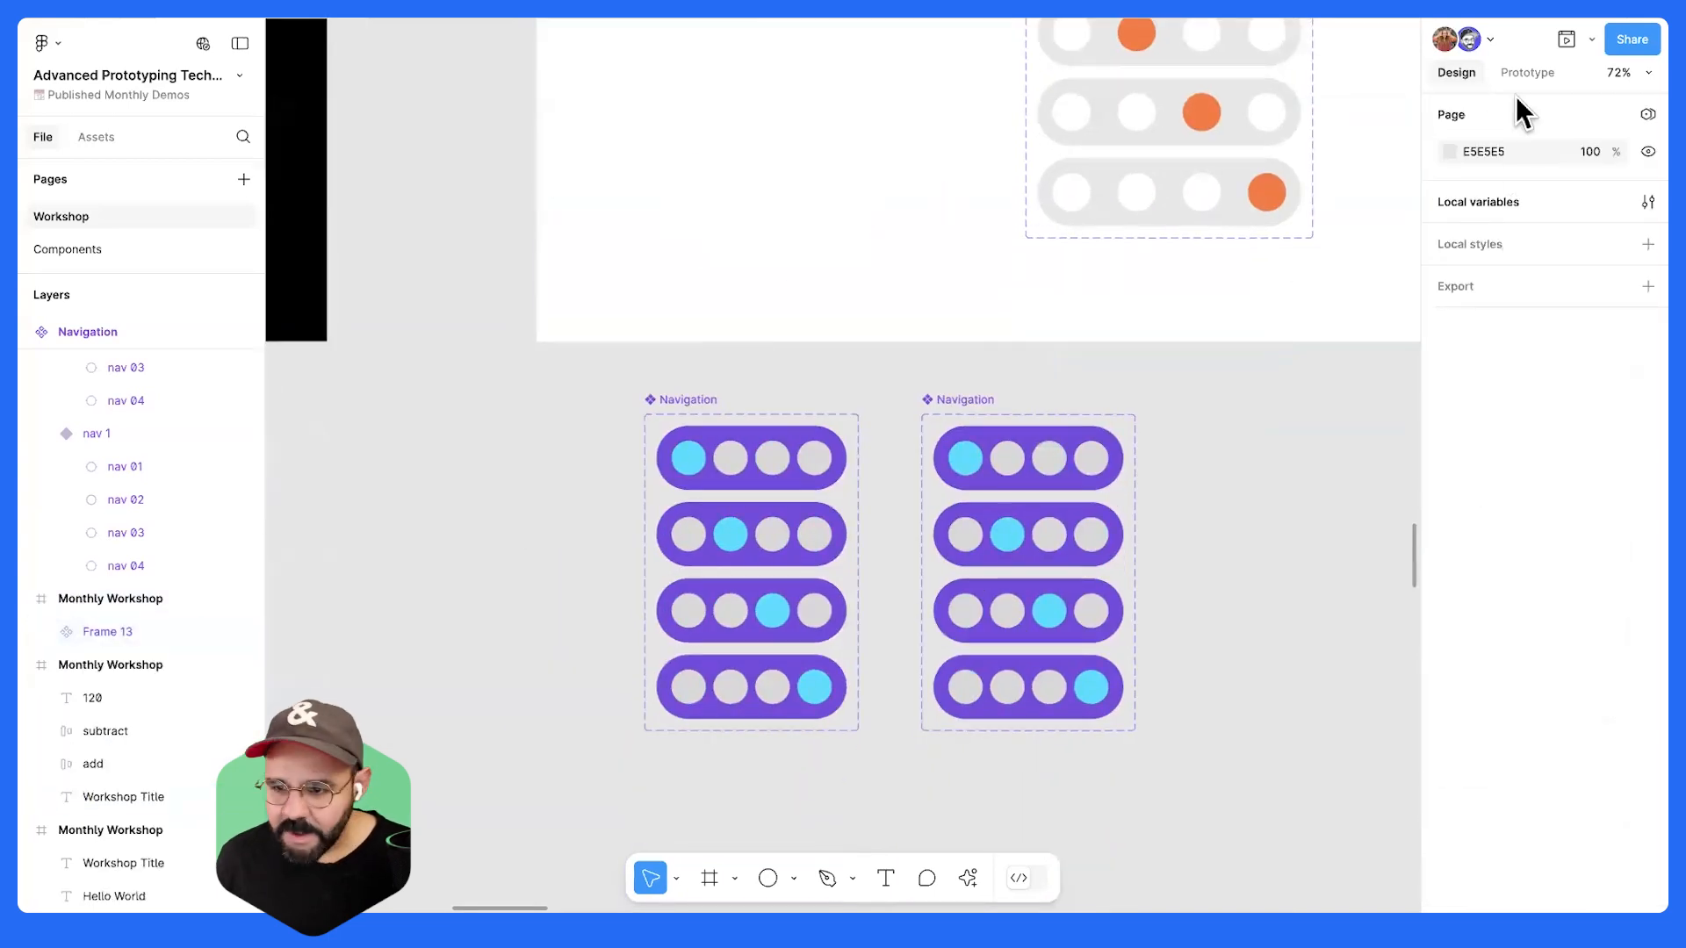
- Inspect the on-click Change to interactions of the matching first dots across the original Navigation set's variants
key(shift+e)
click(825, 474)
scroll(826, 478, up, 5)
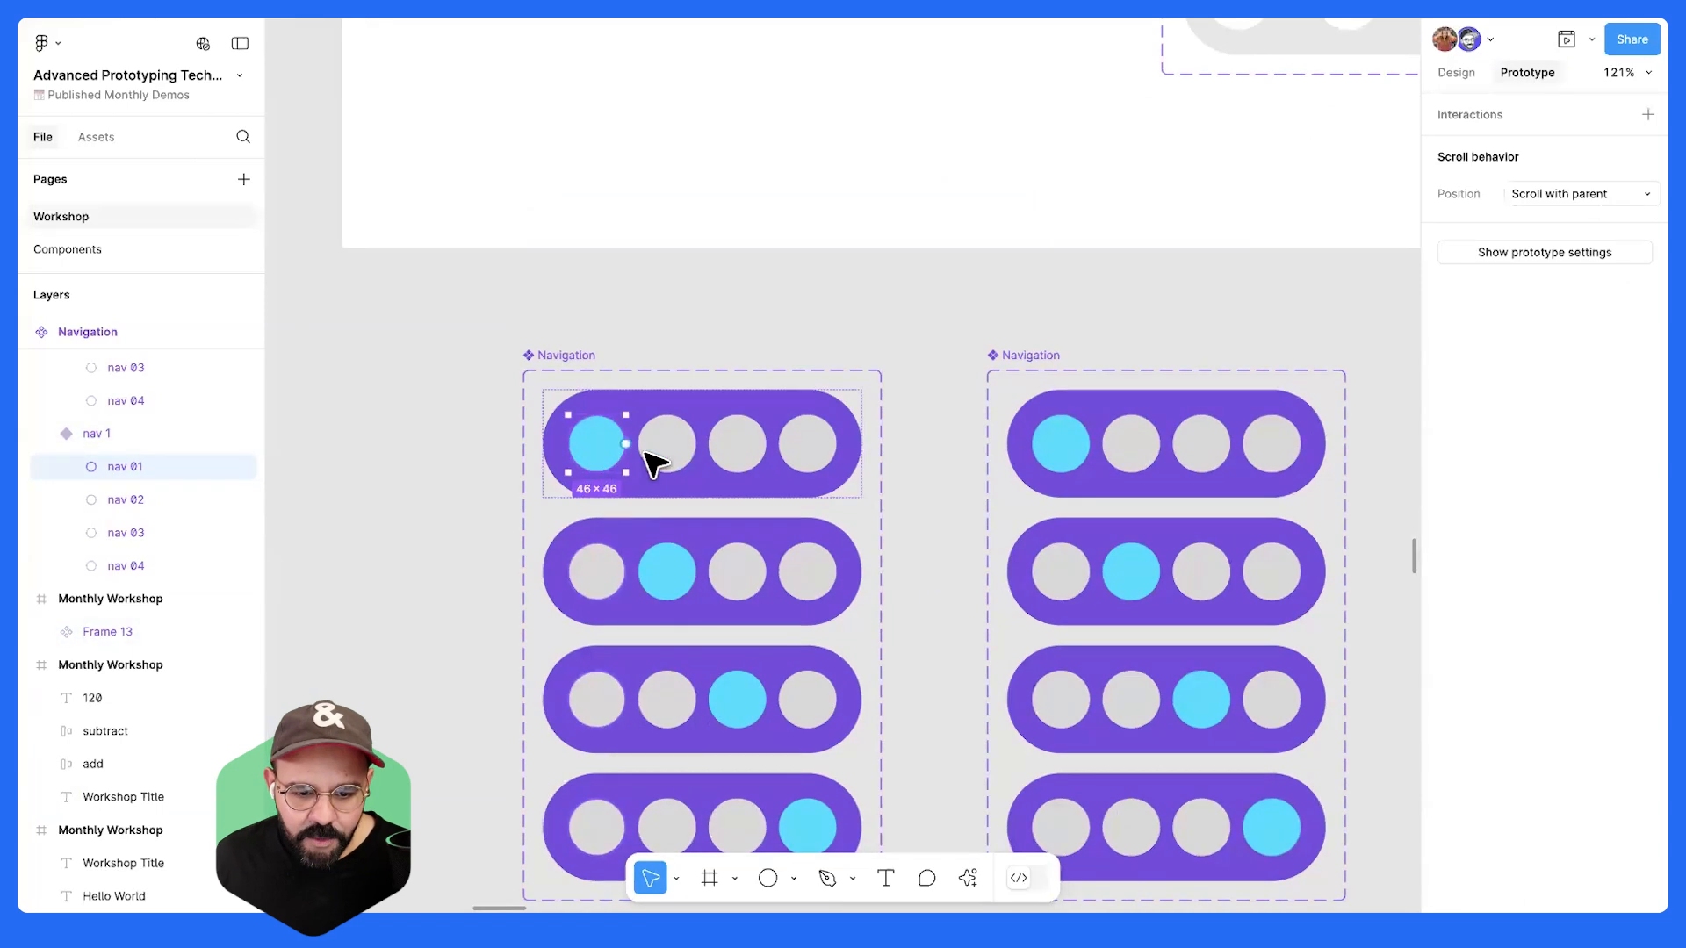
click(611, 571)
click(610, 694)
click(610, 443)
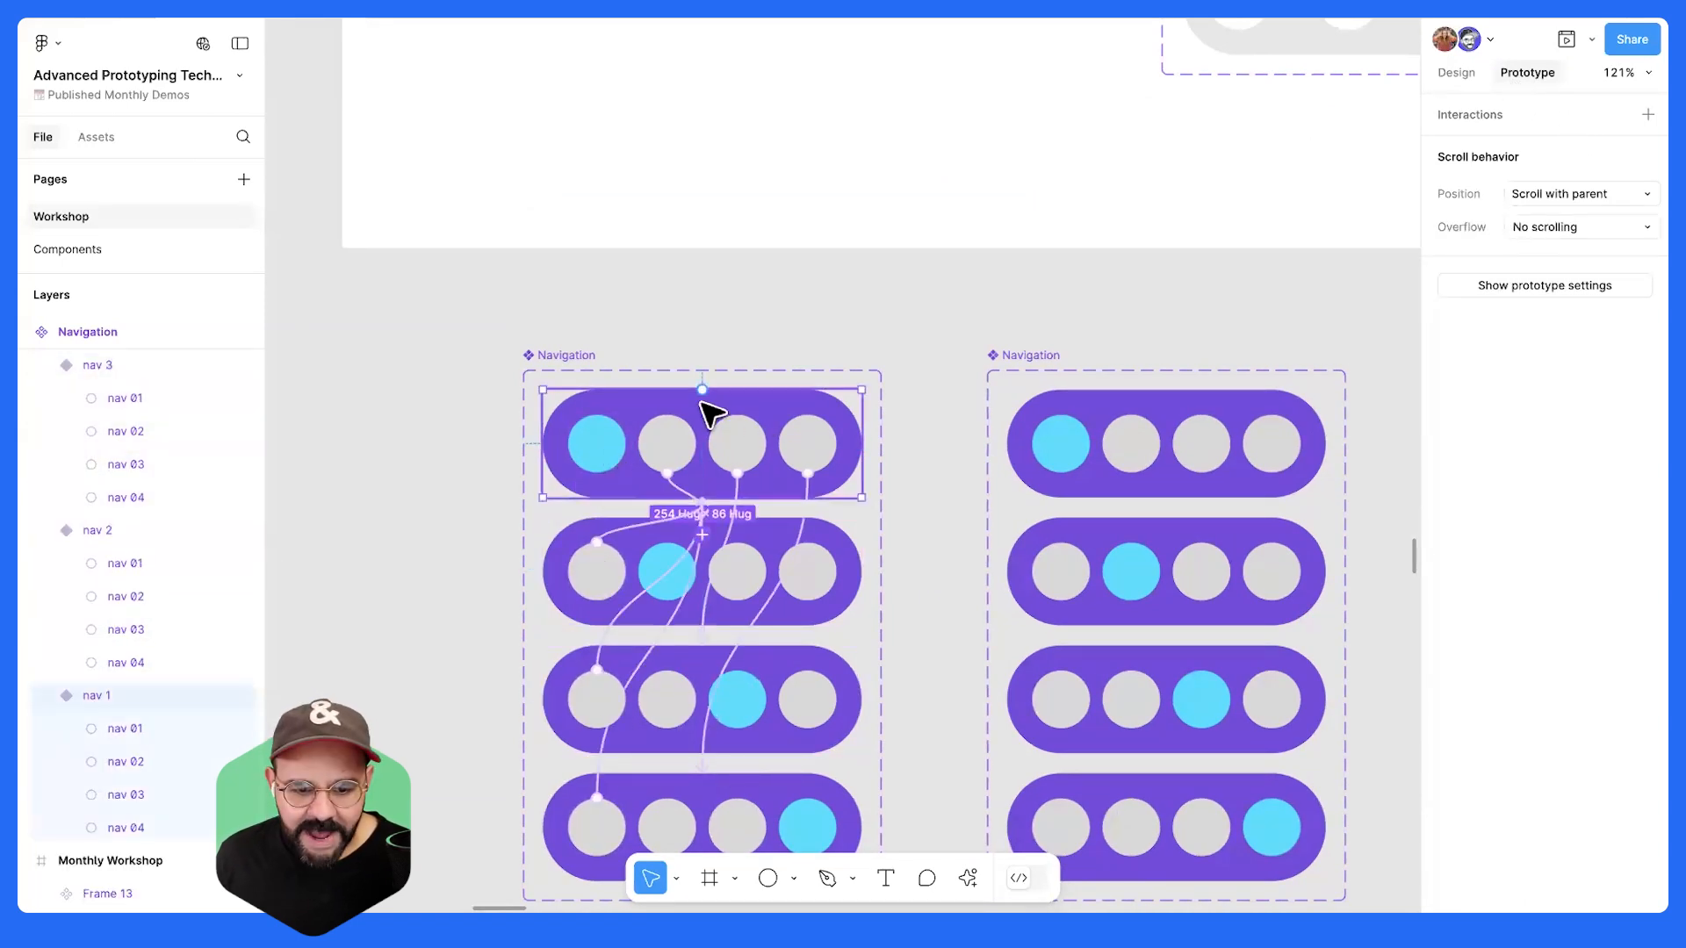
click(614, 437)
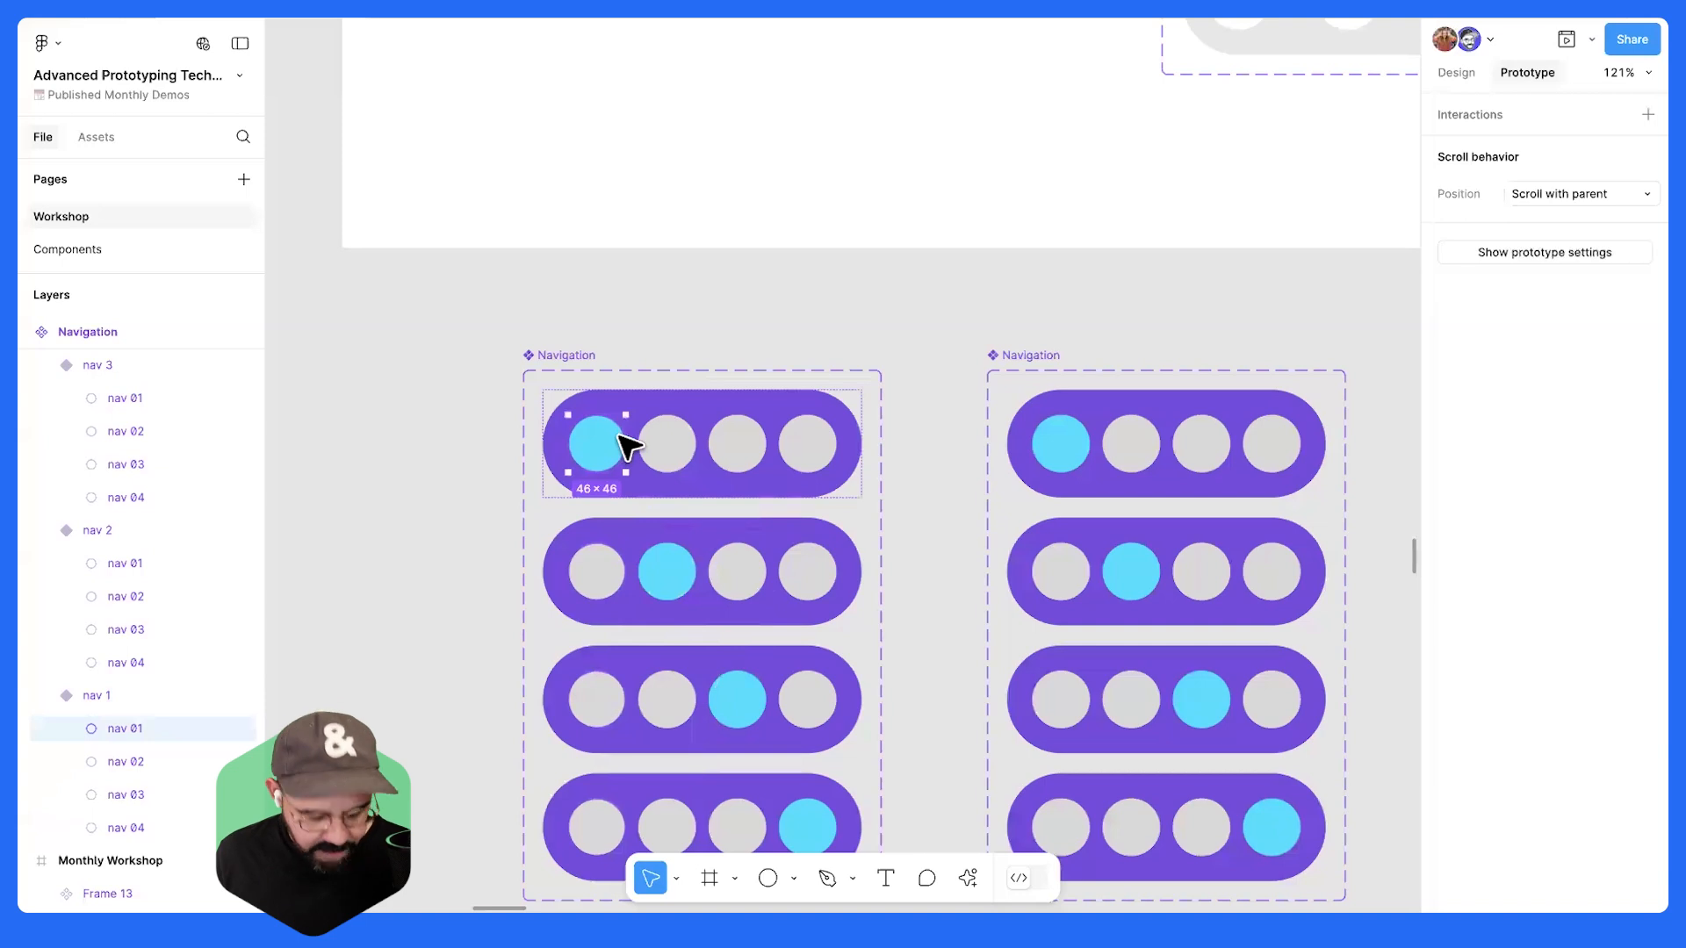
key(alt+super+a)
drag(612, 773, 916, 314)
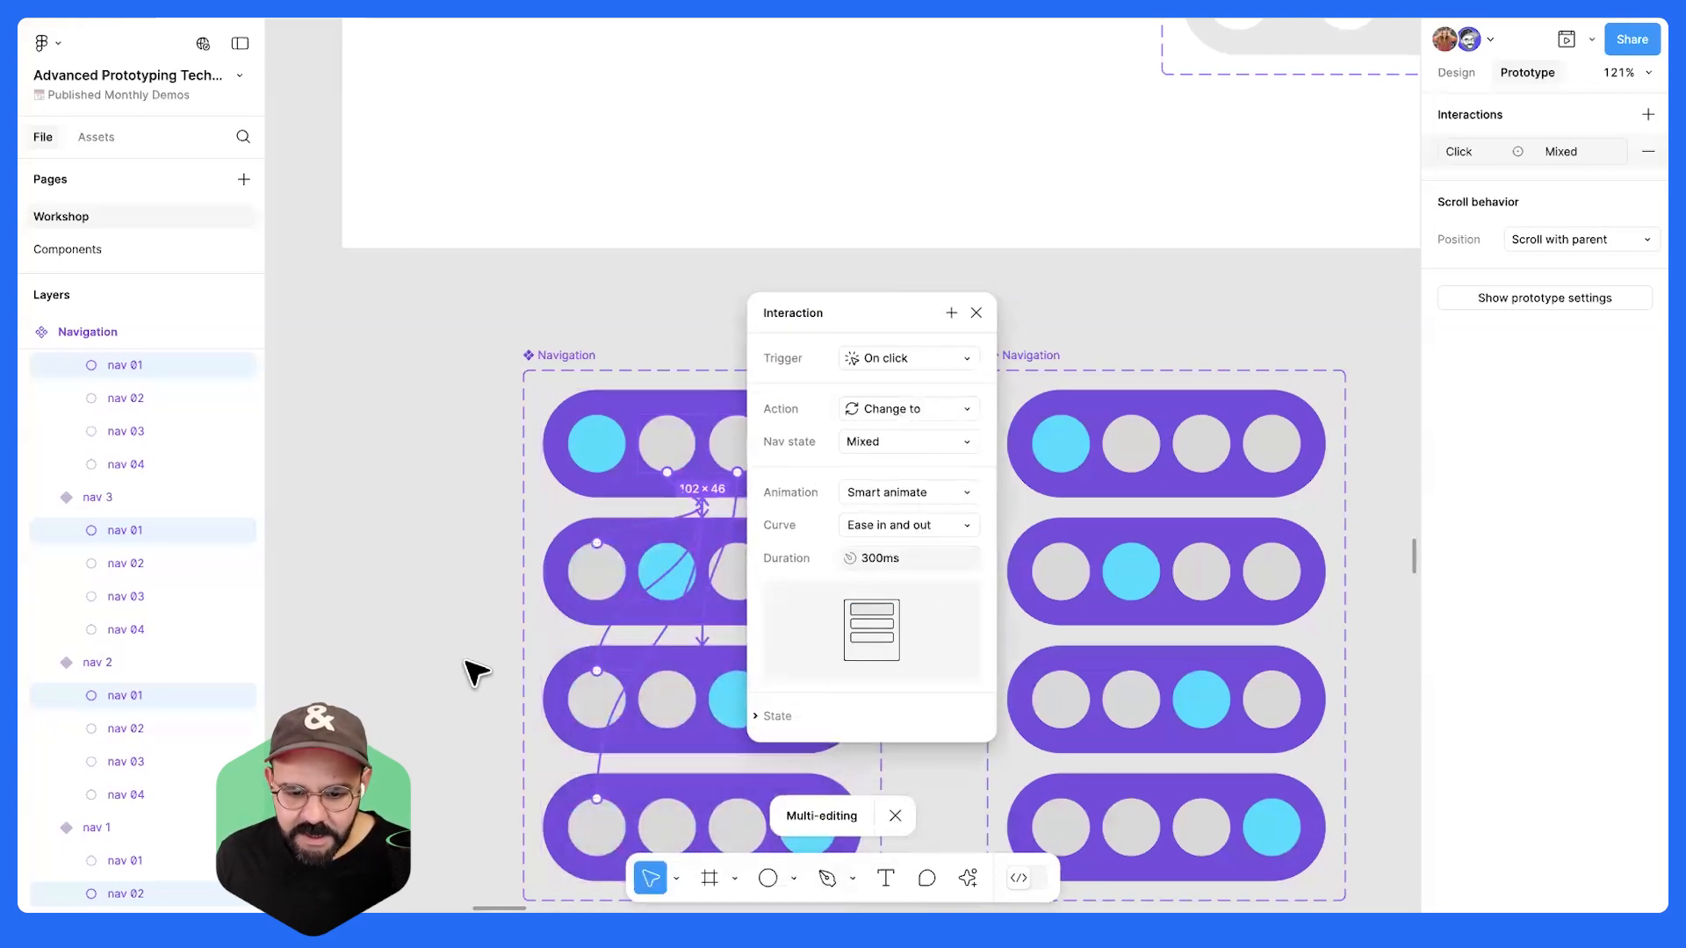
click(456, 615)
- Rename the duplicate Navigation component set without interactions as Navigation 2
scroll(410, 314, down, 3)
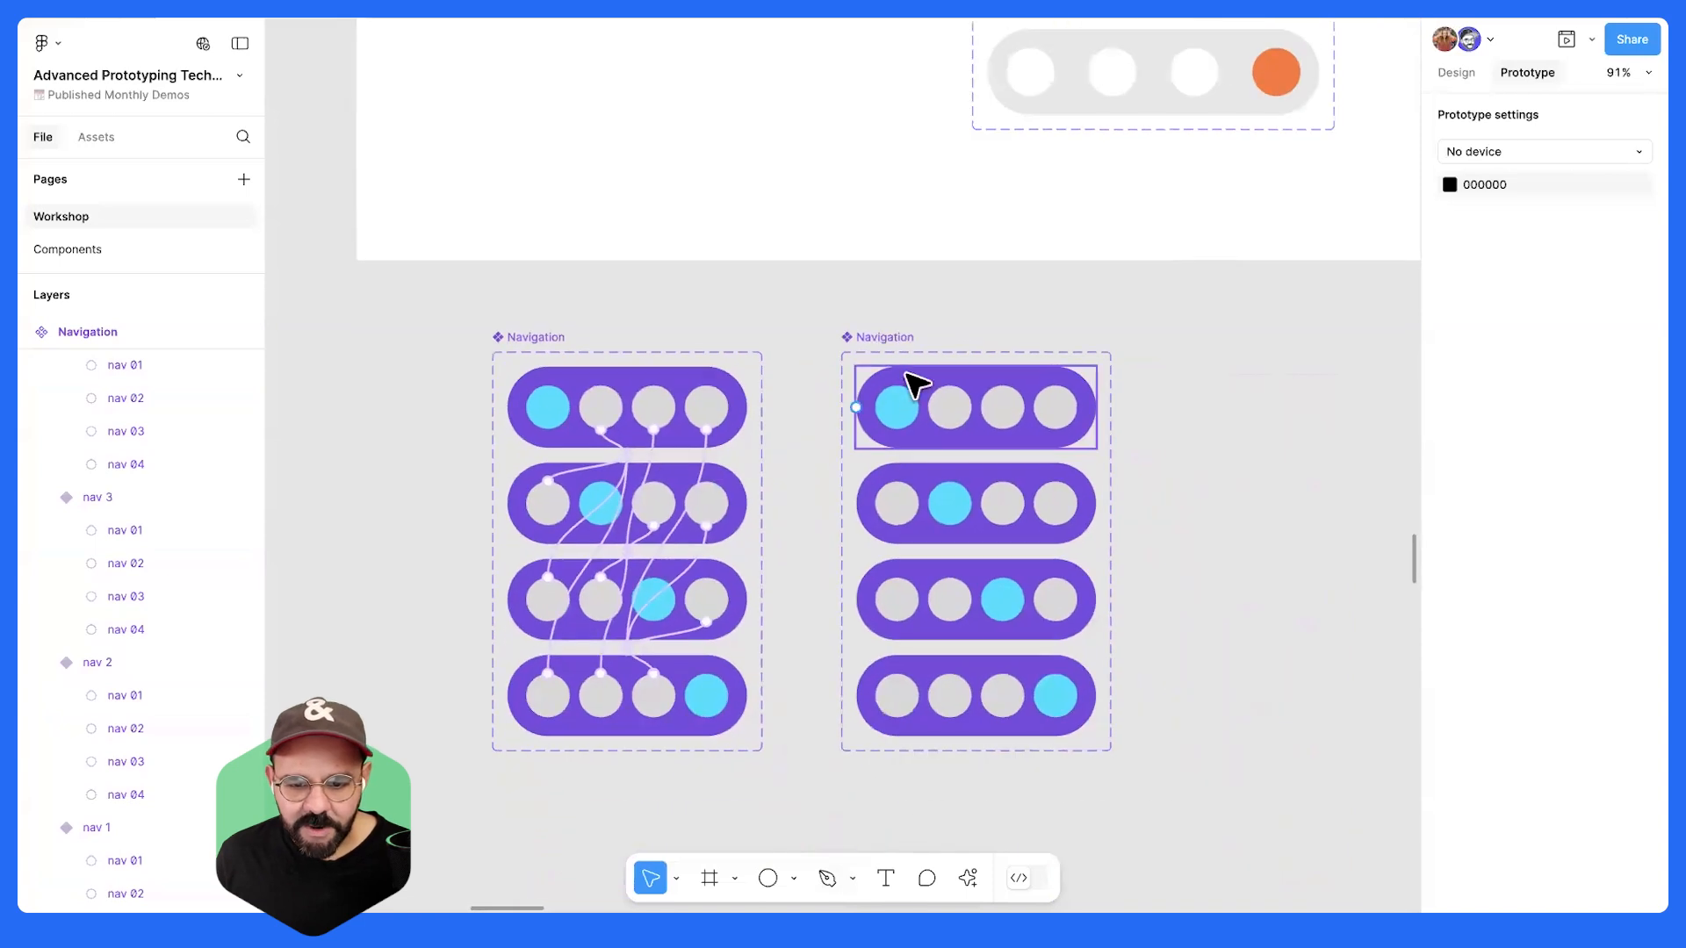
click(892, 344)
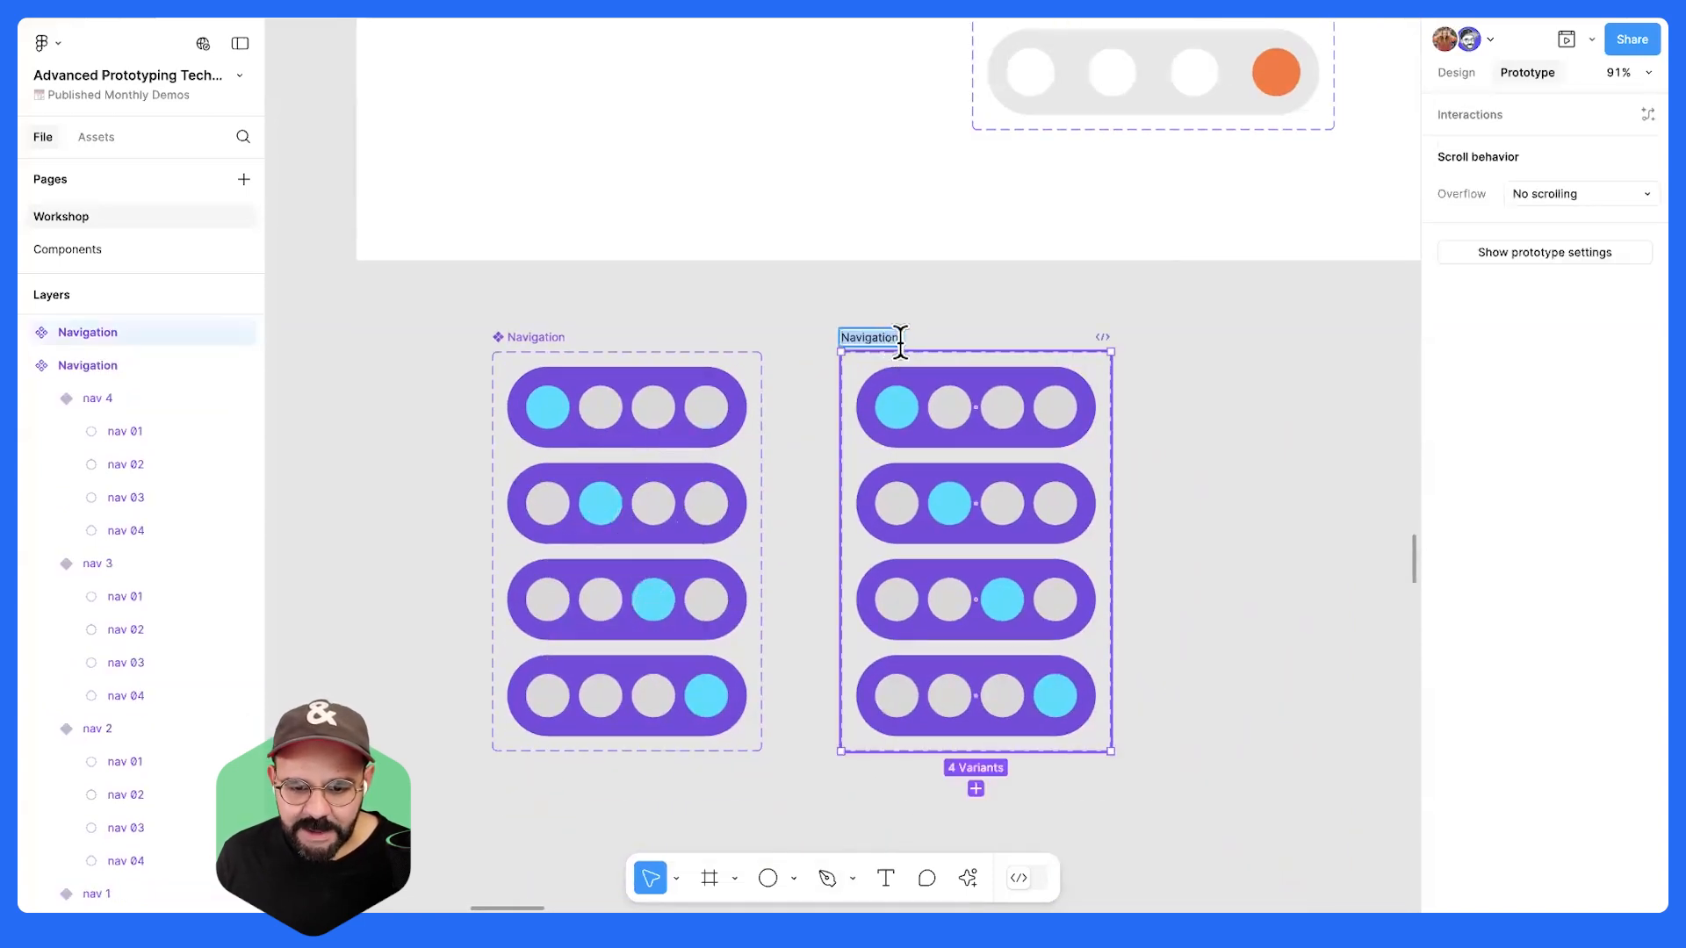
key(Right)
click(565, 321)
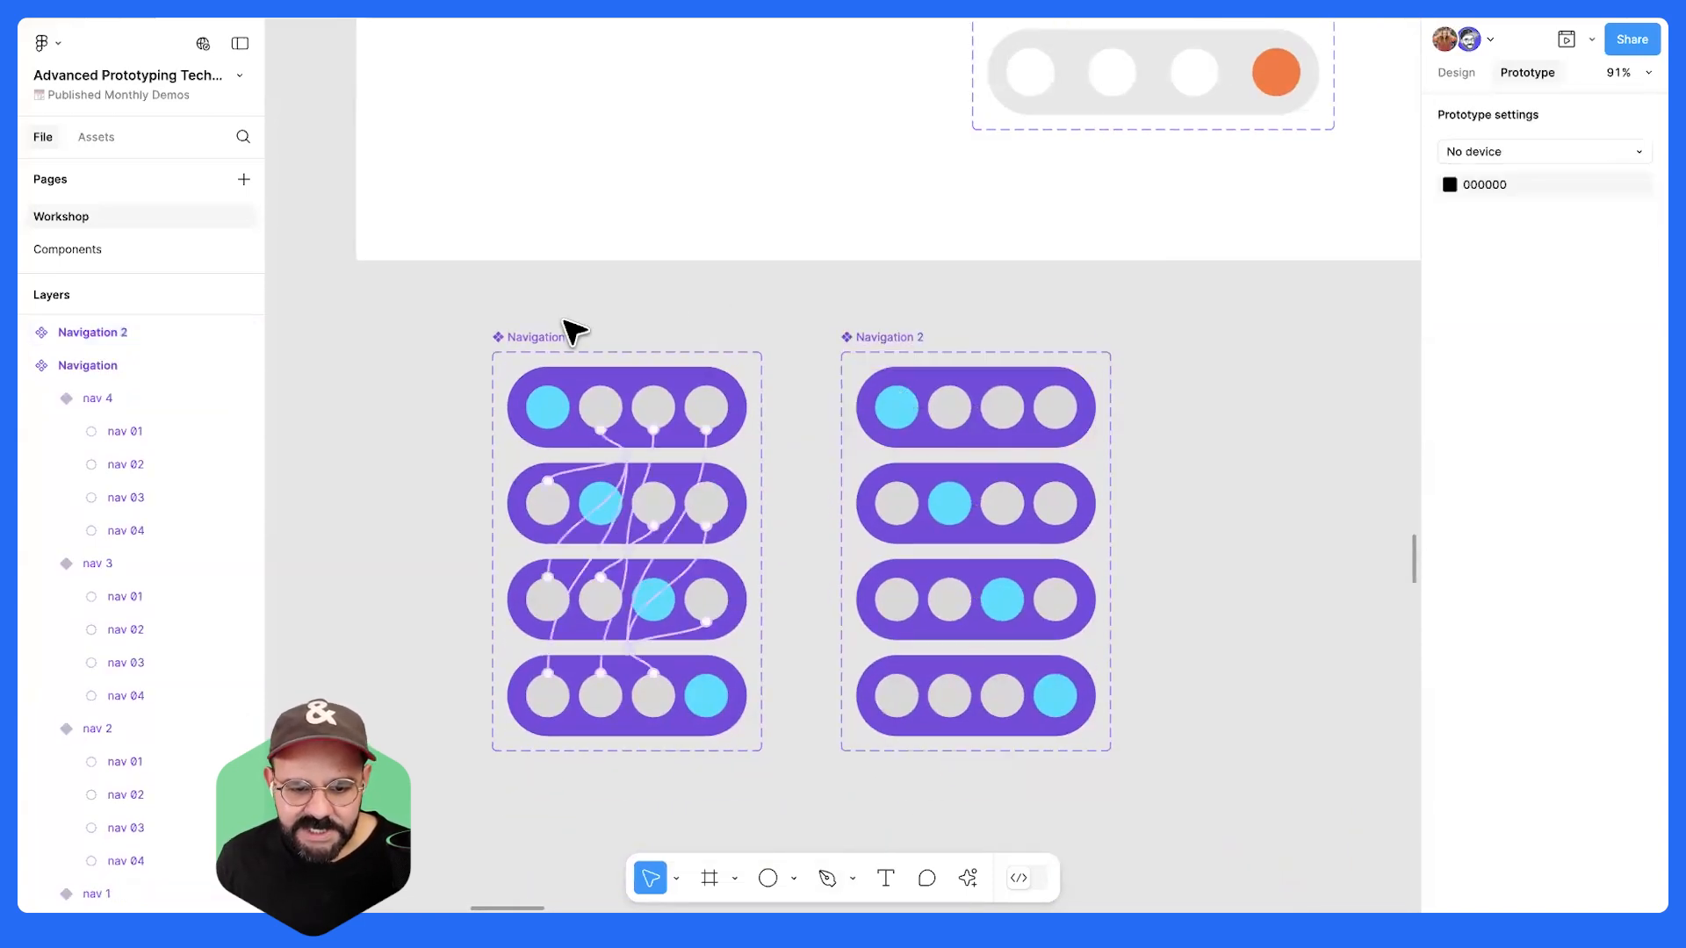
- Place a copy of the wired Navigation set's nav 1 variant in the Monthly Workshop frame beside the image
scroll(990, 325, up, 2)
scroll(990, 325, left, 2)
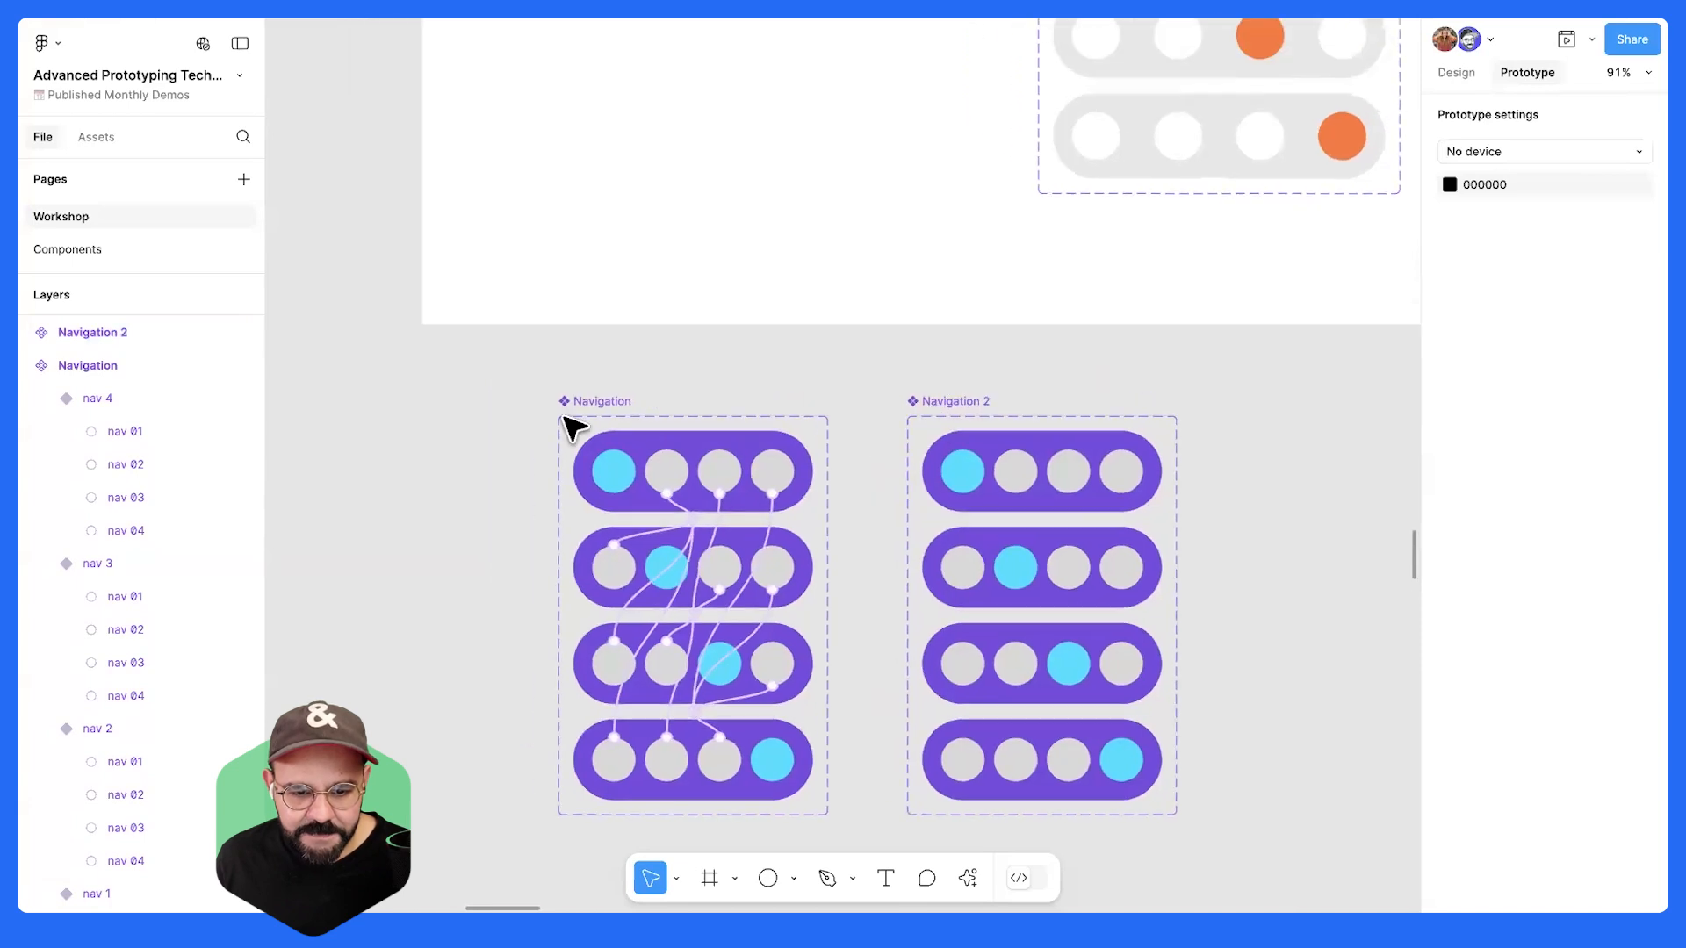
click(604, 461)
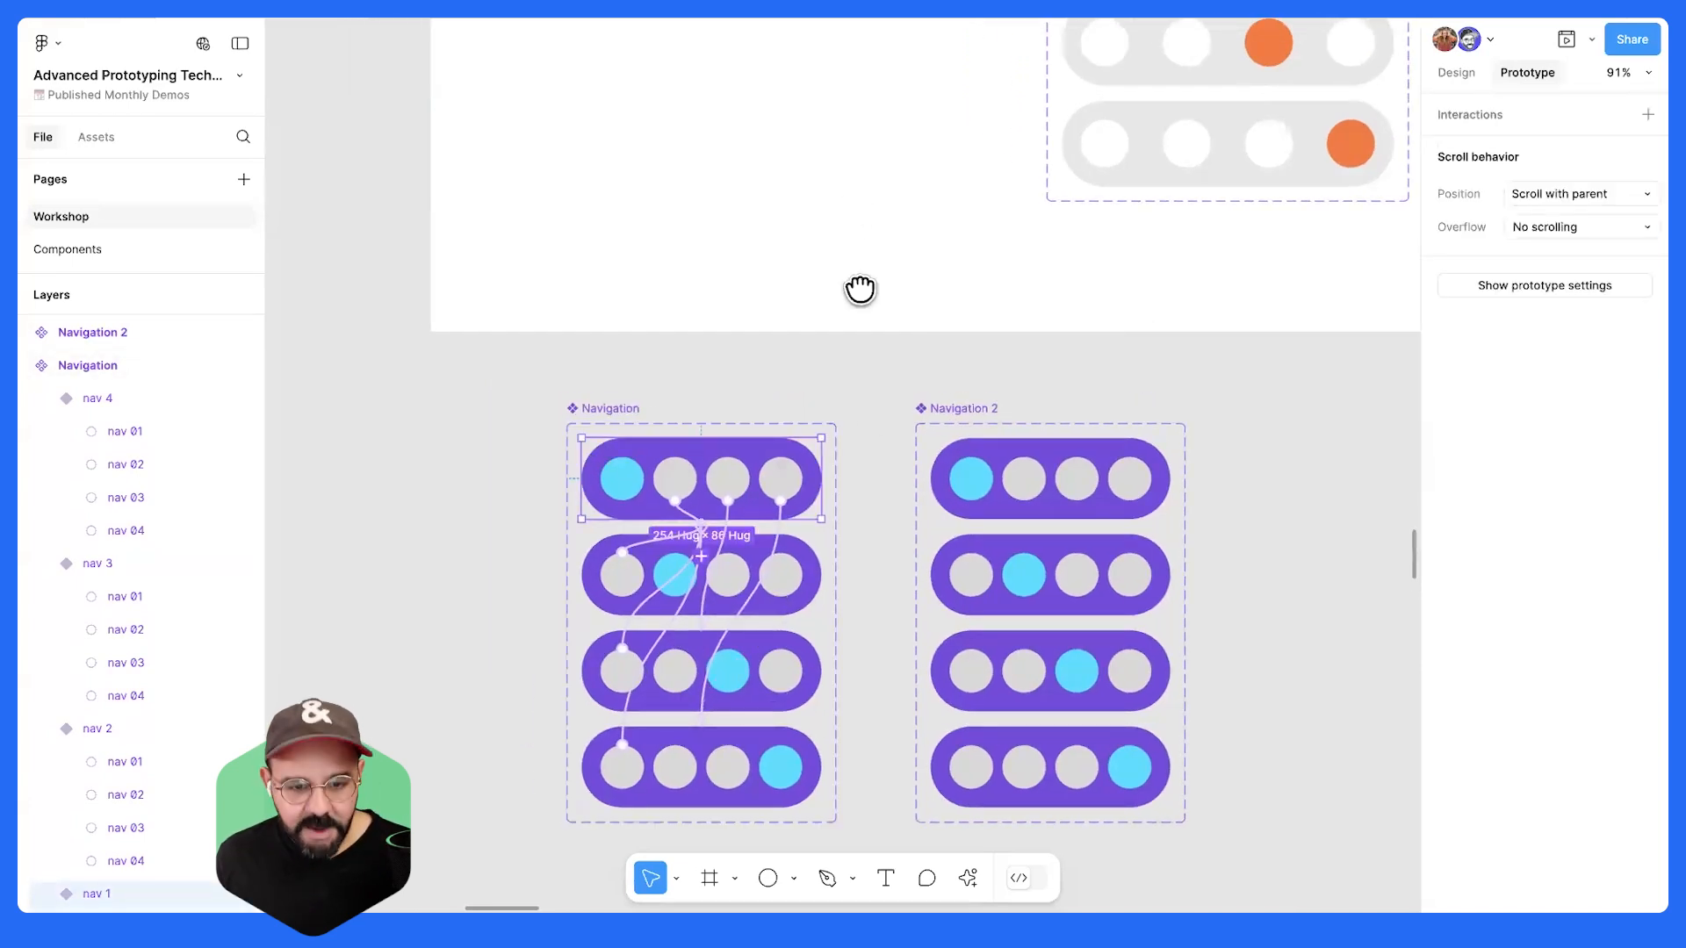
scroll(860, 288, up, 3)
scroll(859, 289, left, 1)
click(726, 238)
click(755, 669)
drag(768, 671, 805, 232)
scroll(795, 411, up, 4)
scroll(793, 412, down, 1)
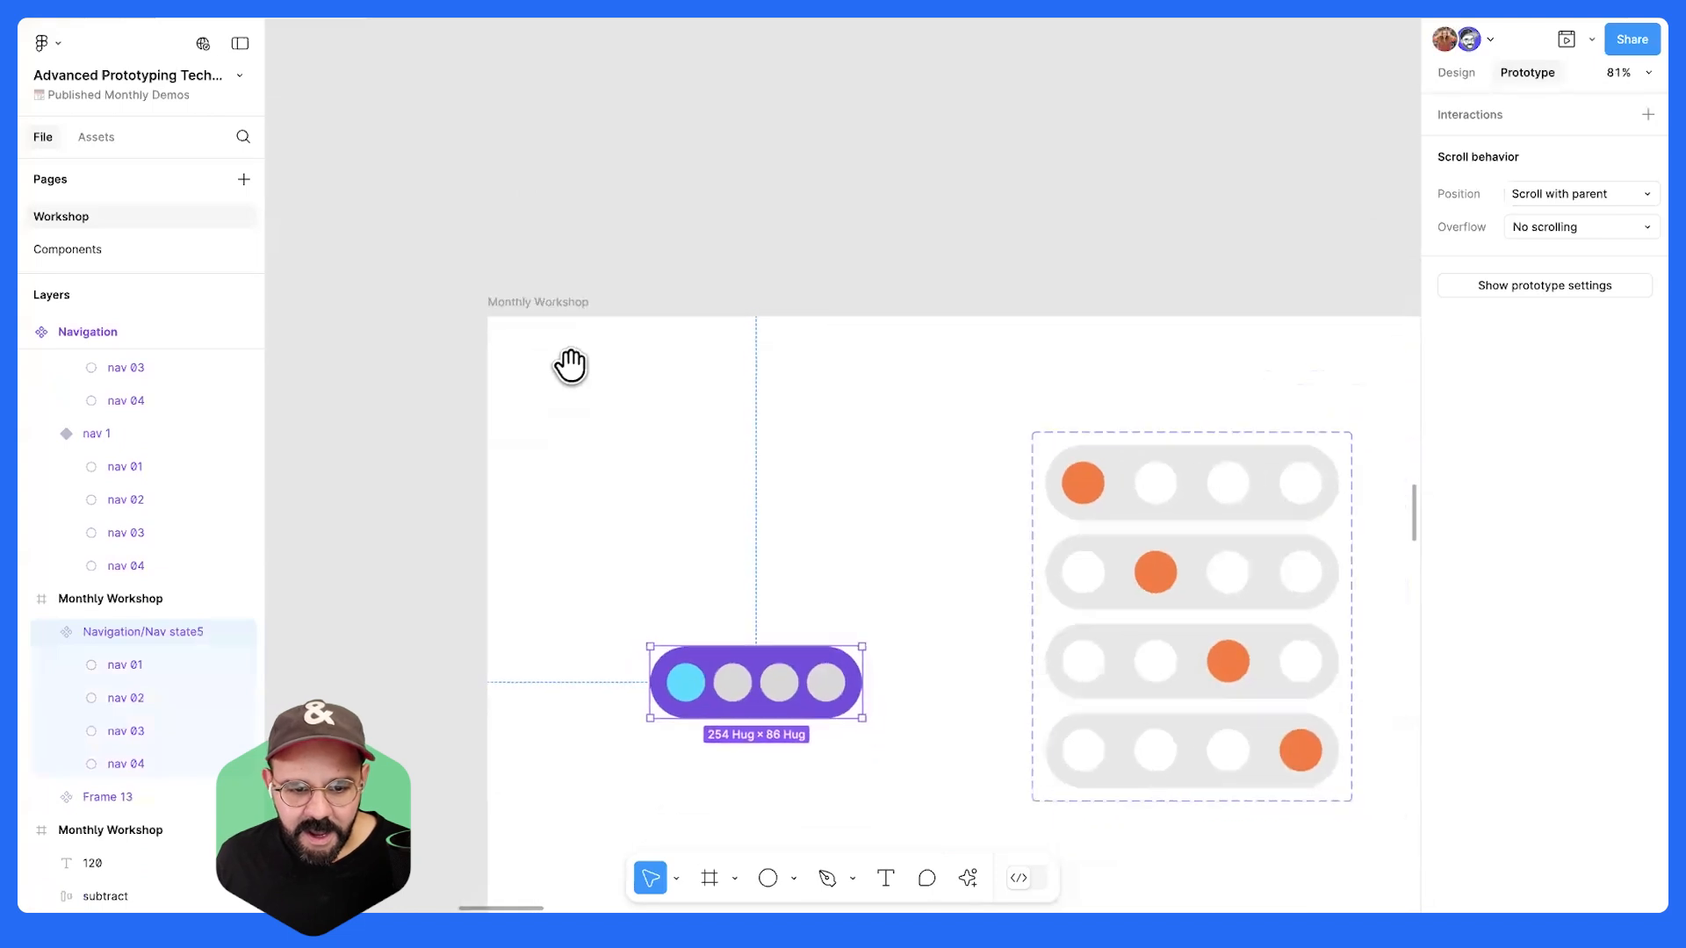
- Preview the Monthly Workshop frame to check the copied navigation, and close the preview
scroll(570, 365, down, 3)
click(501, 165)
key(shift+space)
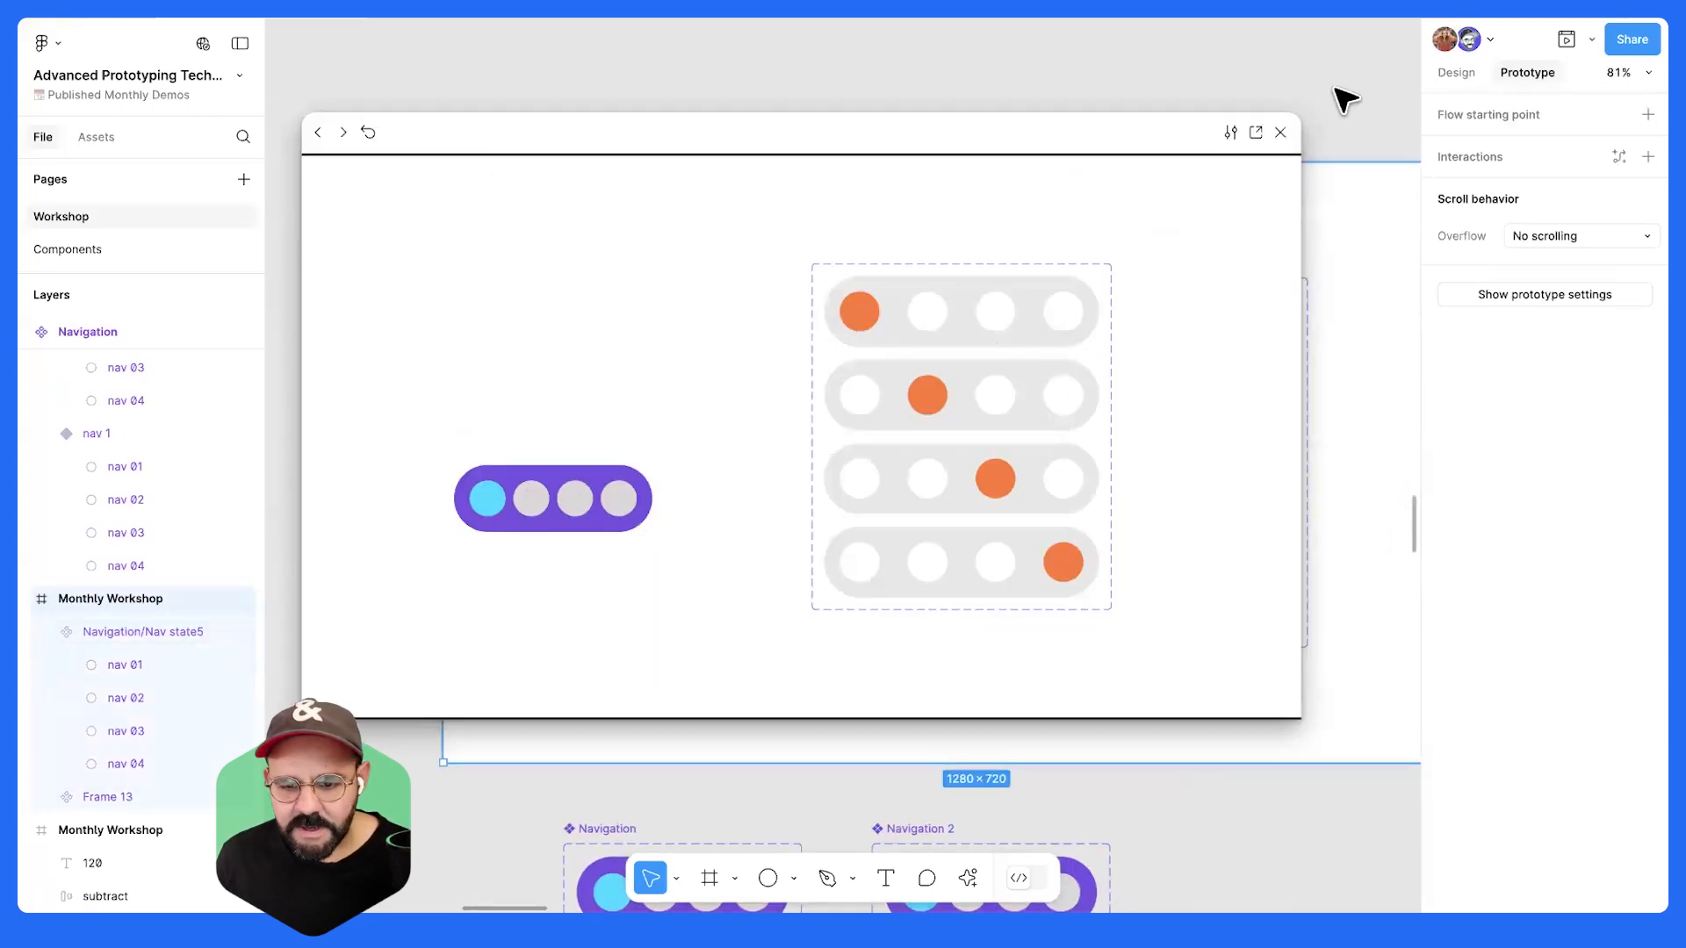
click(1280, 132)
key(Escape)
- Rename the wired Navigation component set as Unique Navigation
scroll(794, 481, down, 6)
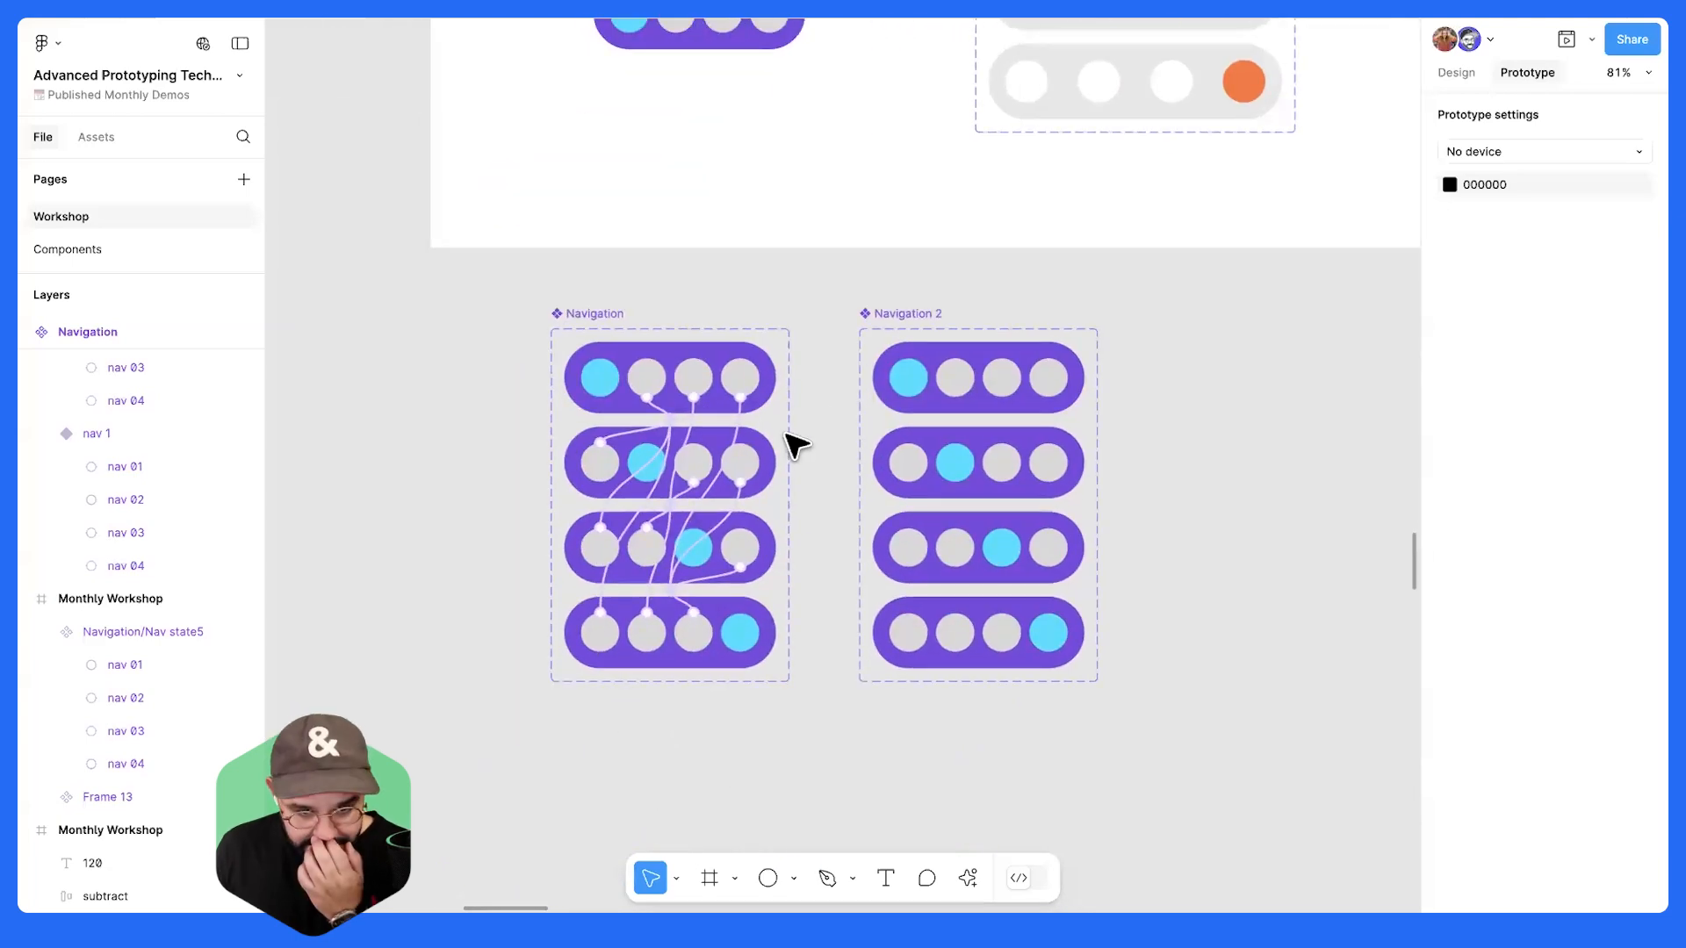
double_click(602, 314)
text(Unique Navigation)
key(Return)
click(414, 294)
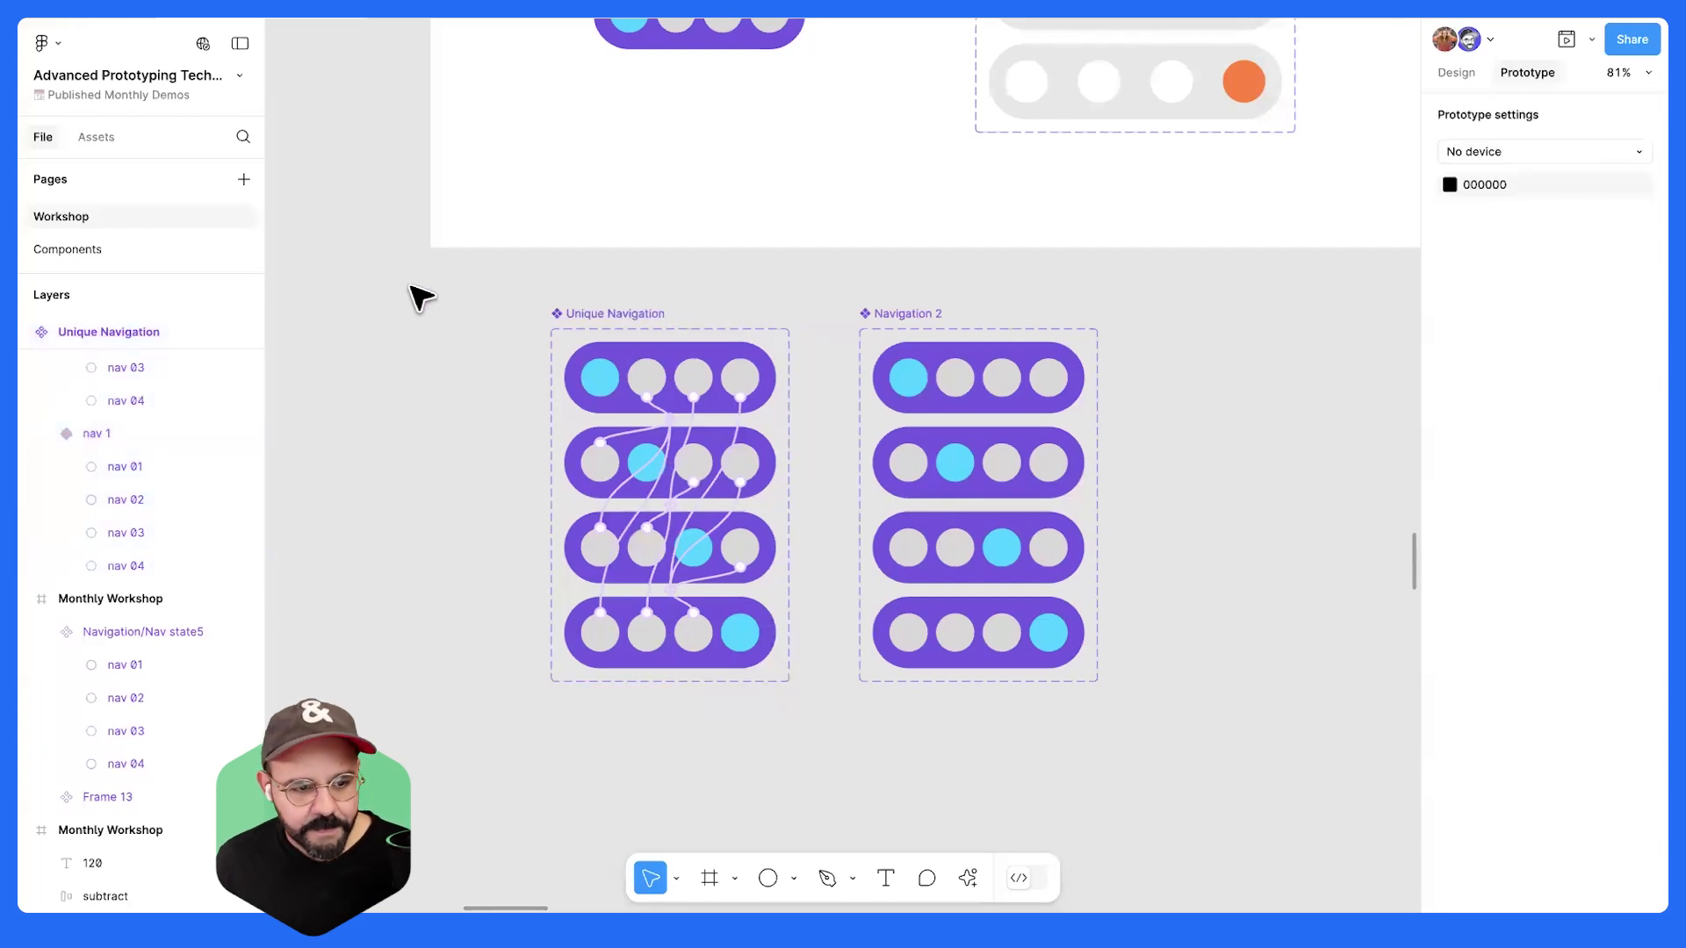
- Insert a Unique Navigation instance from the local Workshop assets low in the Monthly Workshop frame, and delete the older navigation copy
click(94, 135)
scroll(175, 527, down, 3)
drag(209, 567, 433, 595)
scroll(512, 177, down, 1)
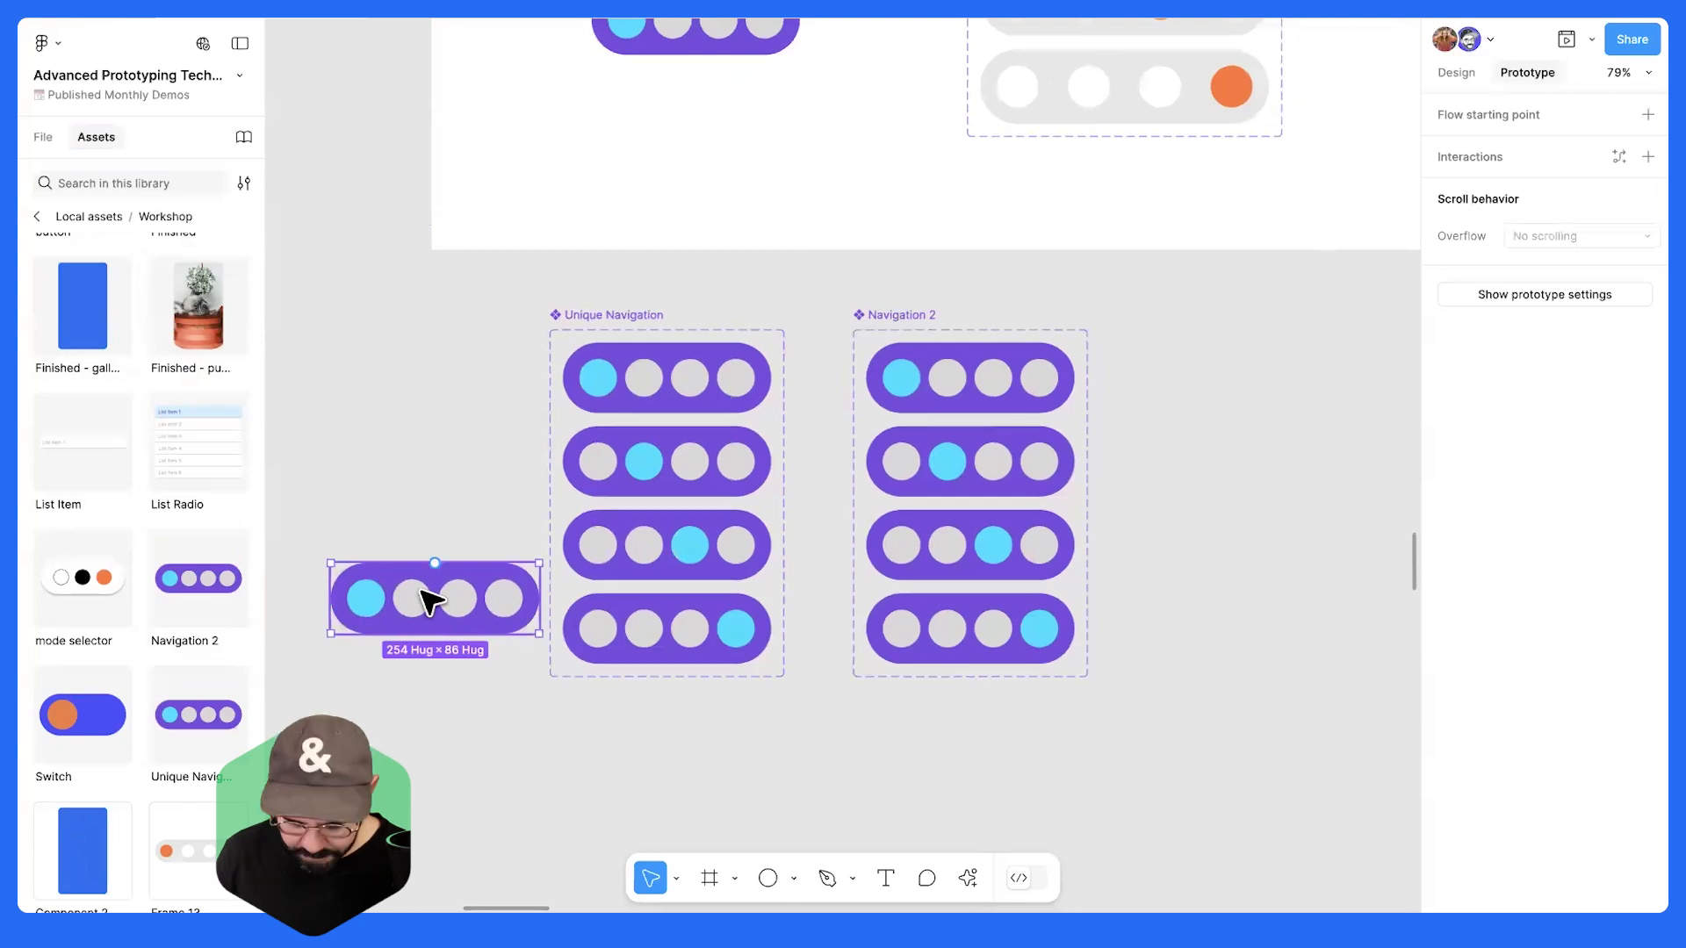
key(Delete)
drag(213, 718, 682, 139)
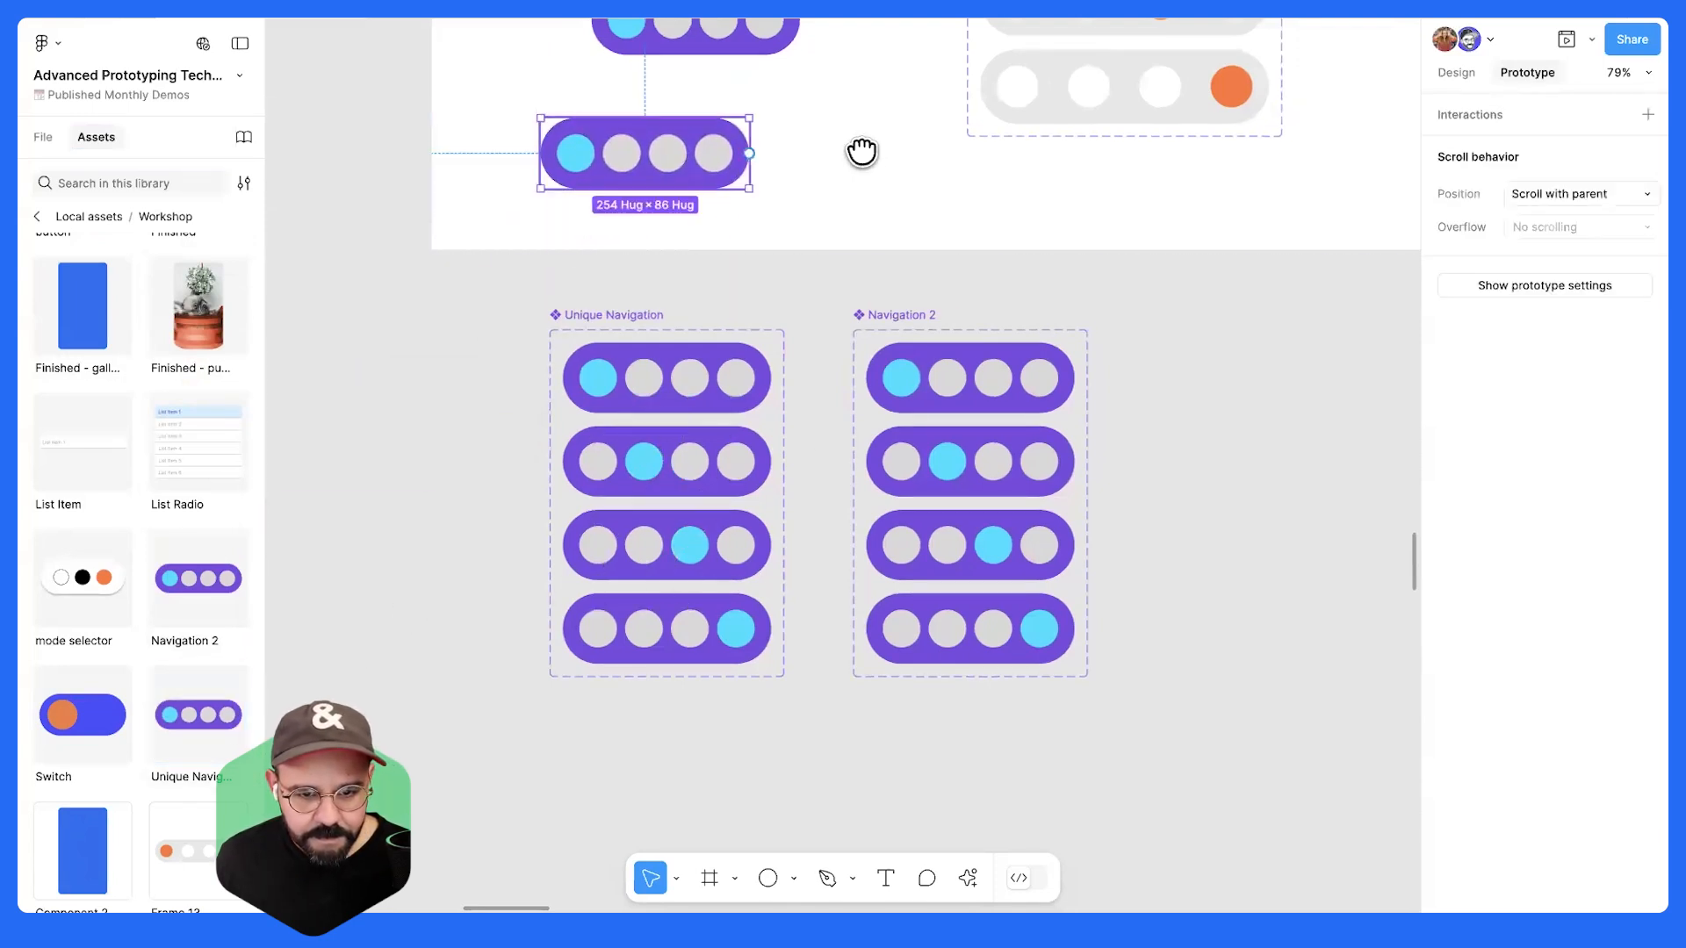
scroll(683, 360, up, 5)
click(680, 360)
key(Delete)
- Preview the Monthly Workshop frame and test the Unique Navigation instance by switching between its four dots
scroll(672, 386, up, 3)
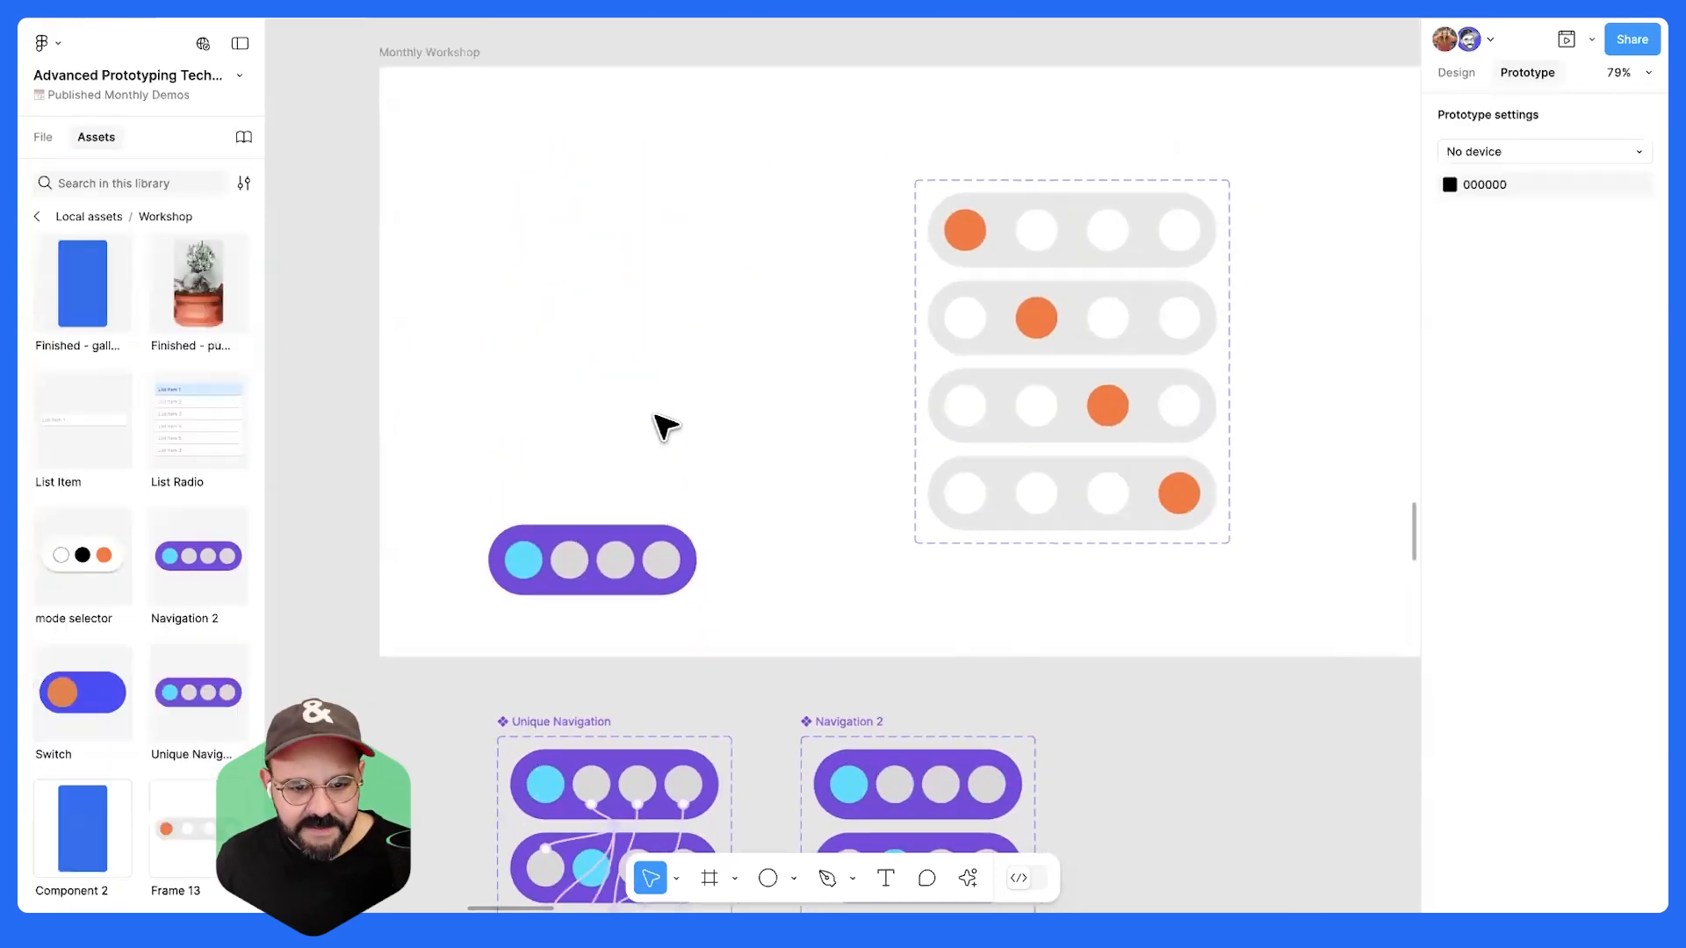
click(665, 426)
key(shift+space)
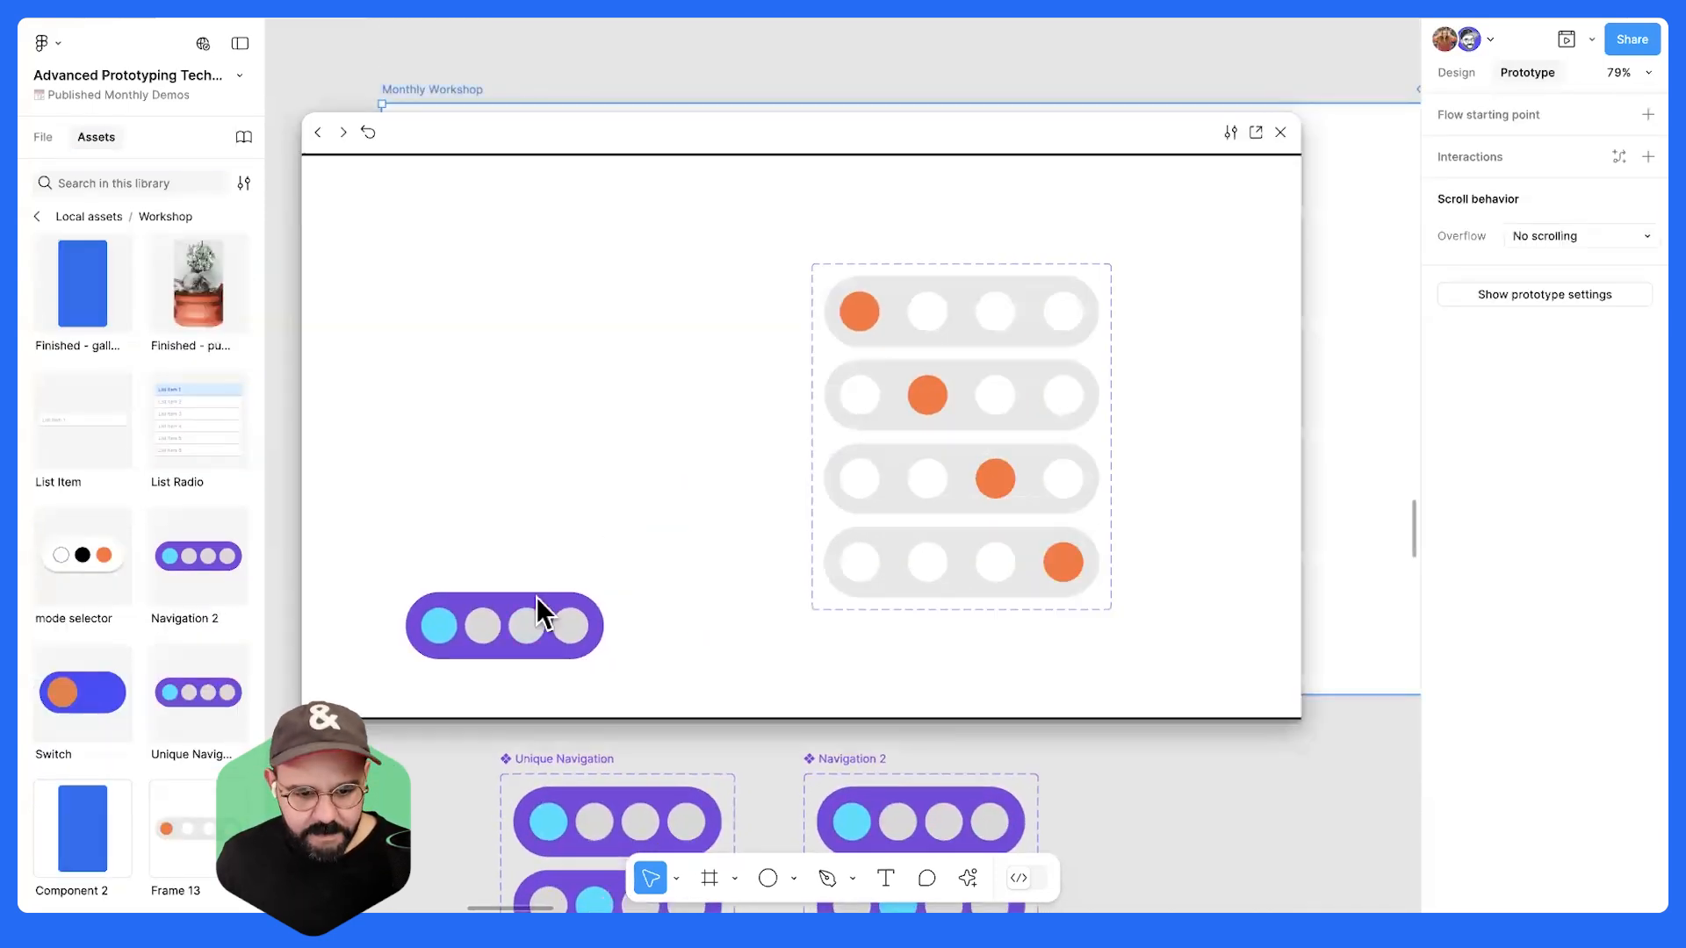
click(485, 627)
click(574, 639)
click(529, 642)
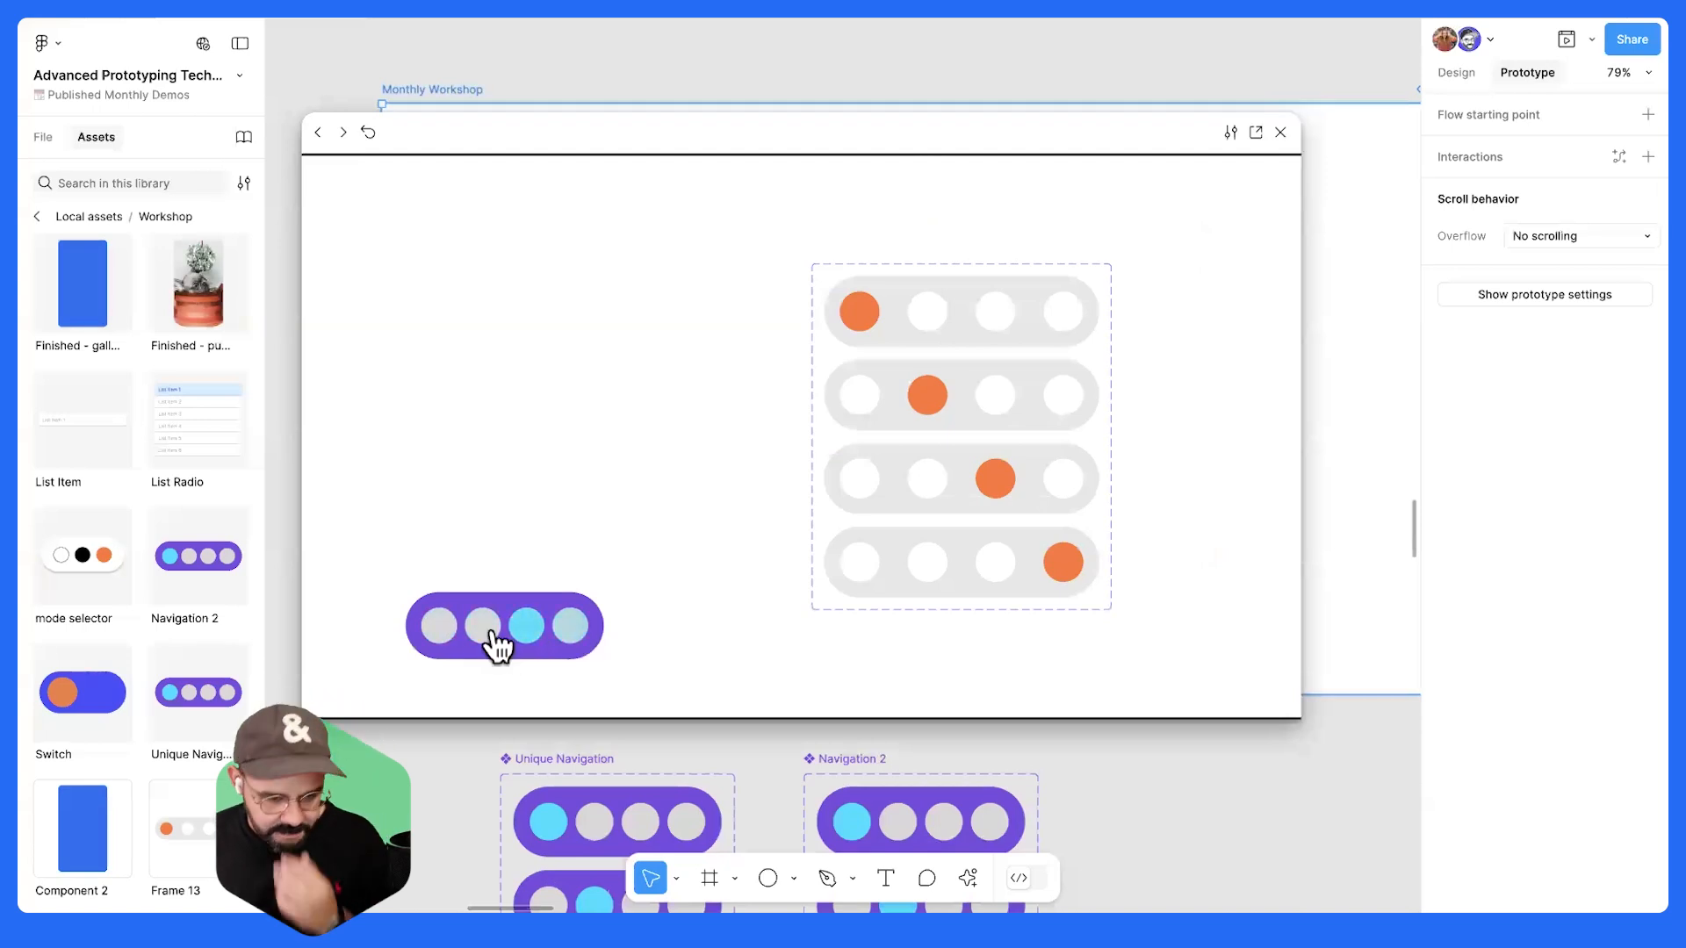
click(472, 638)
click(440, 639)
click(485, 640)
click(528, 640)
click(574, 635)
click(529, 634)
click(440, 639)
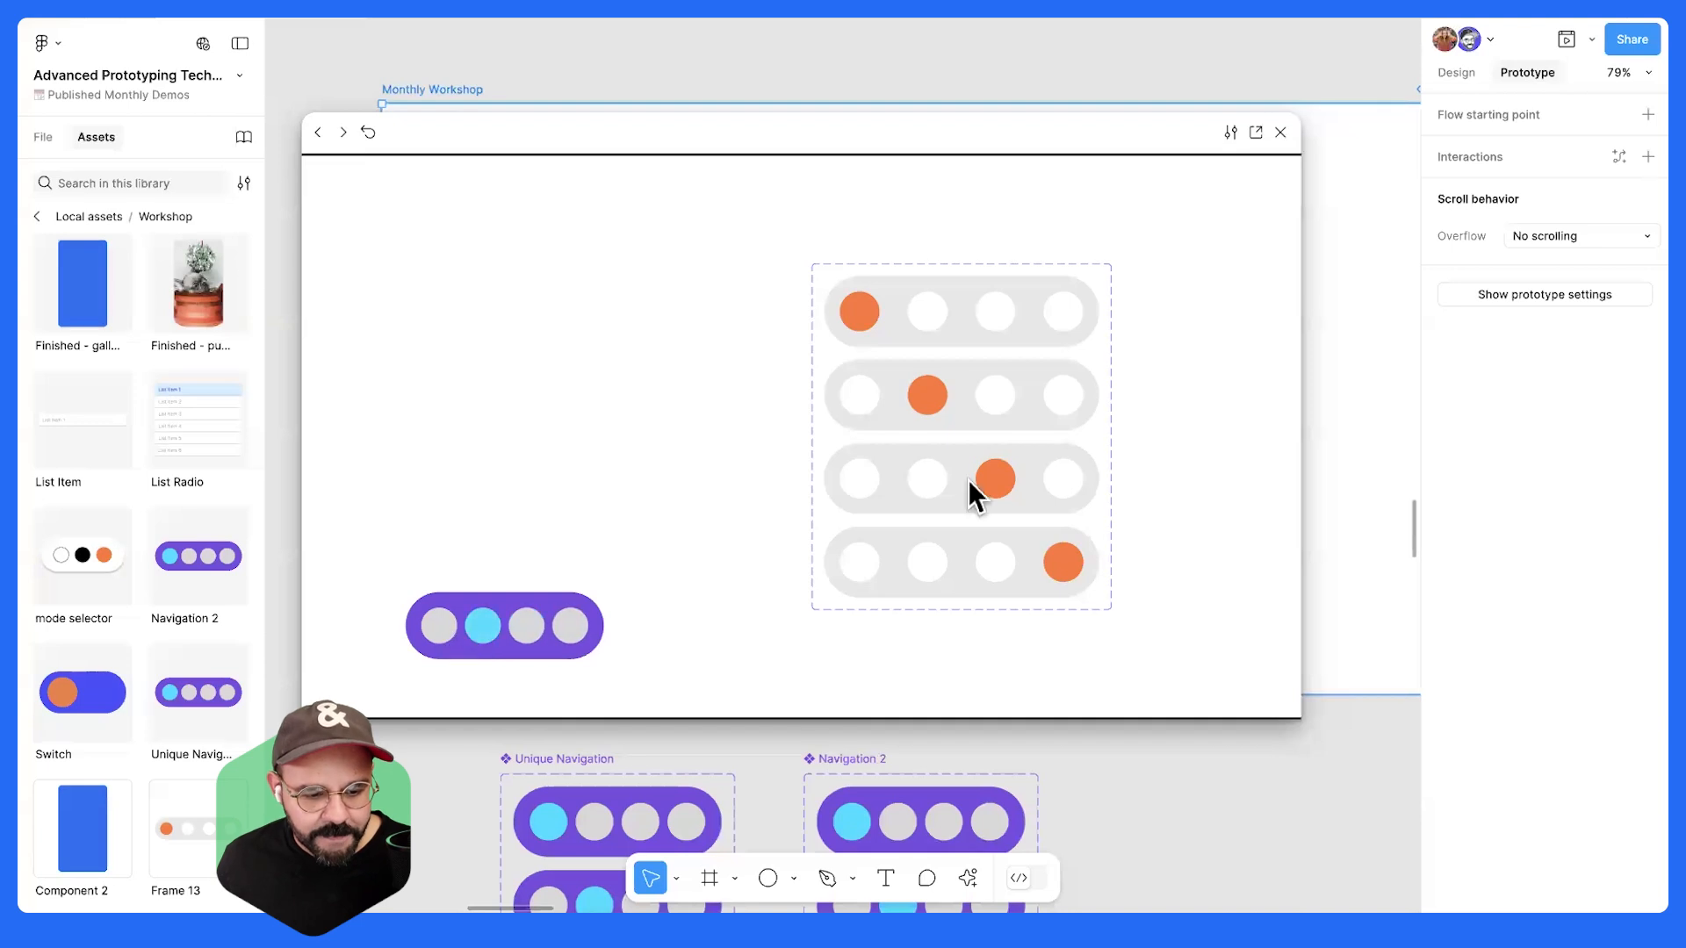
click(1268, 136)
- Move the Unique Navigation component set farther away from Navigation 2 and view its design properties
scroll(888, 380, down, 5)
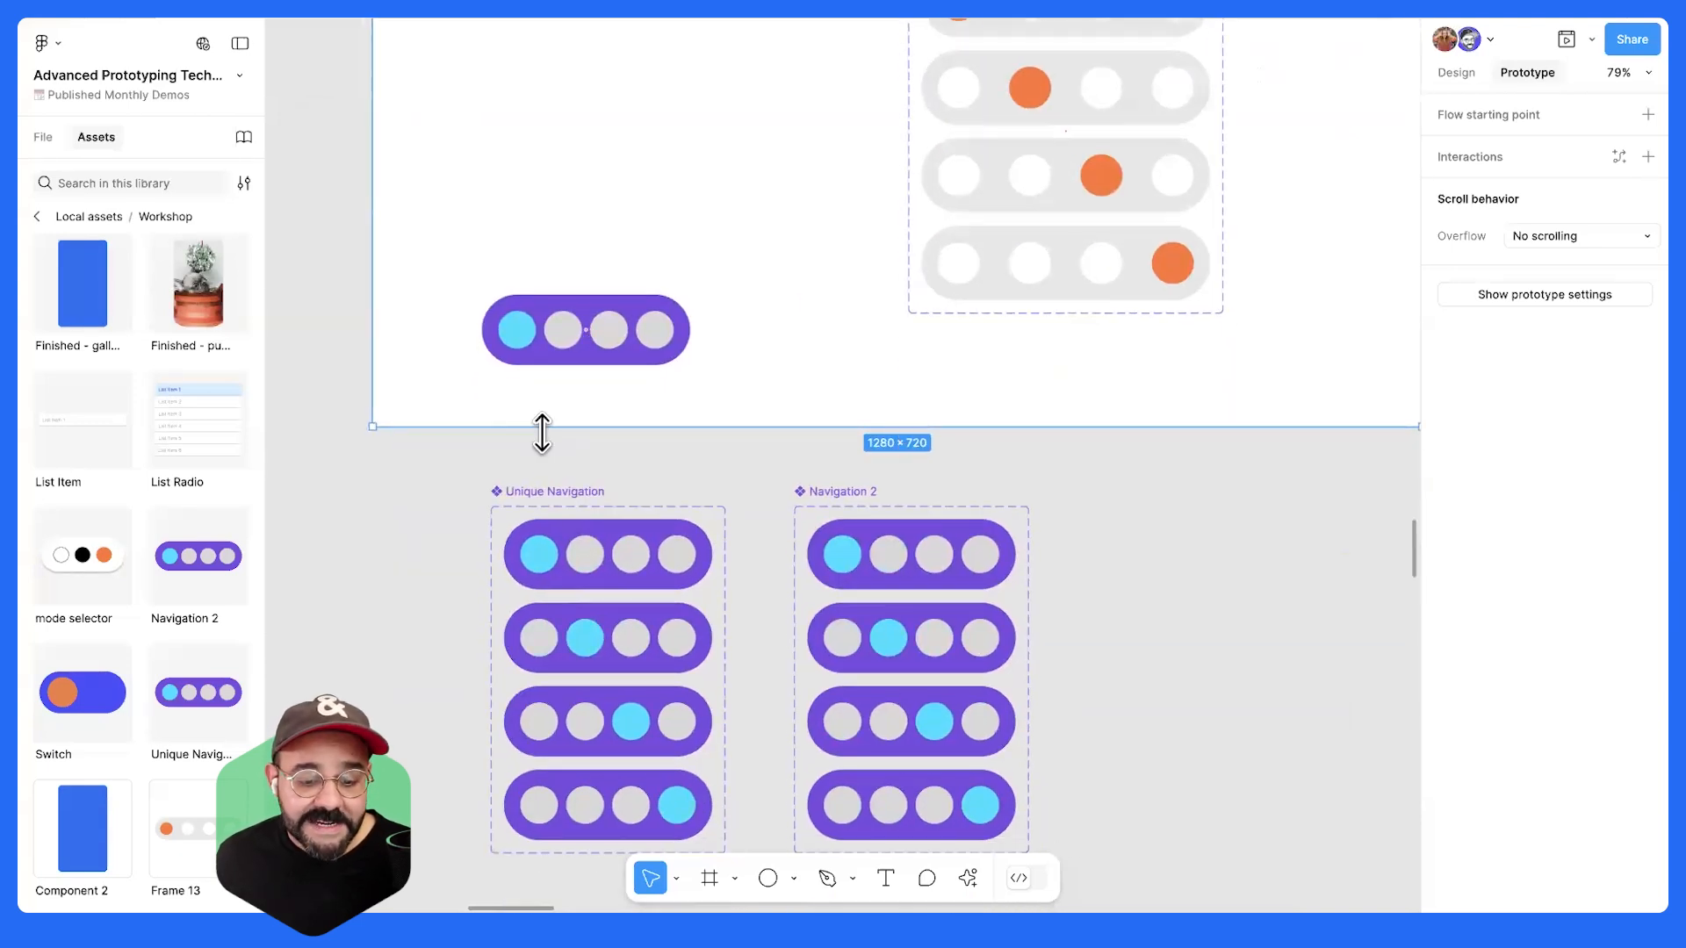
drag(561, 510, 492, 509)
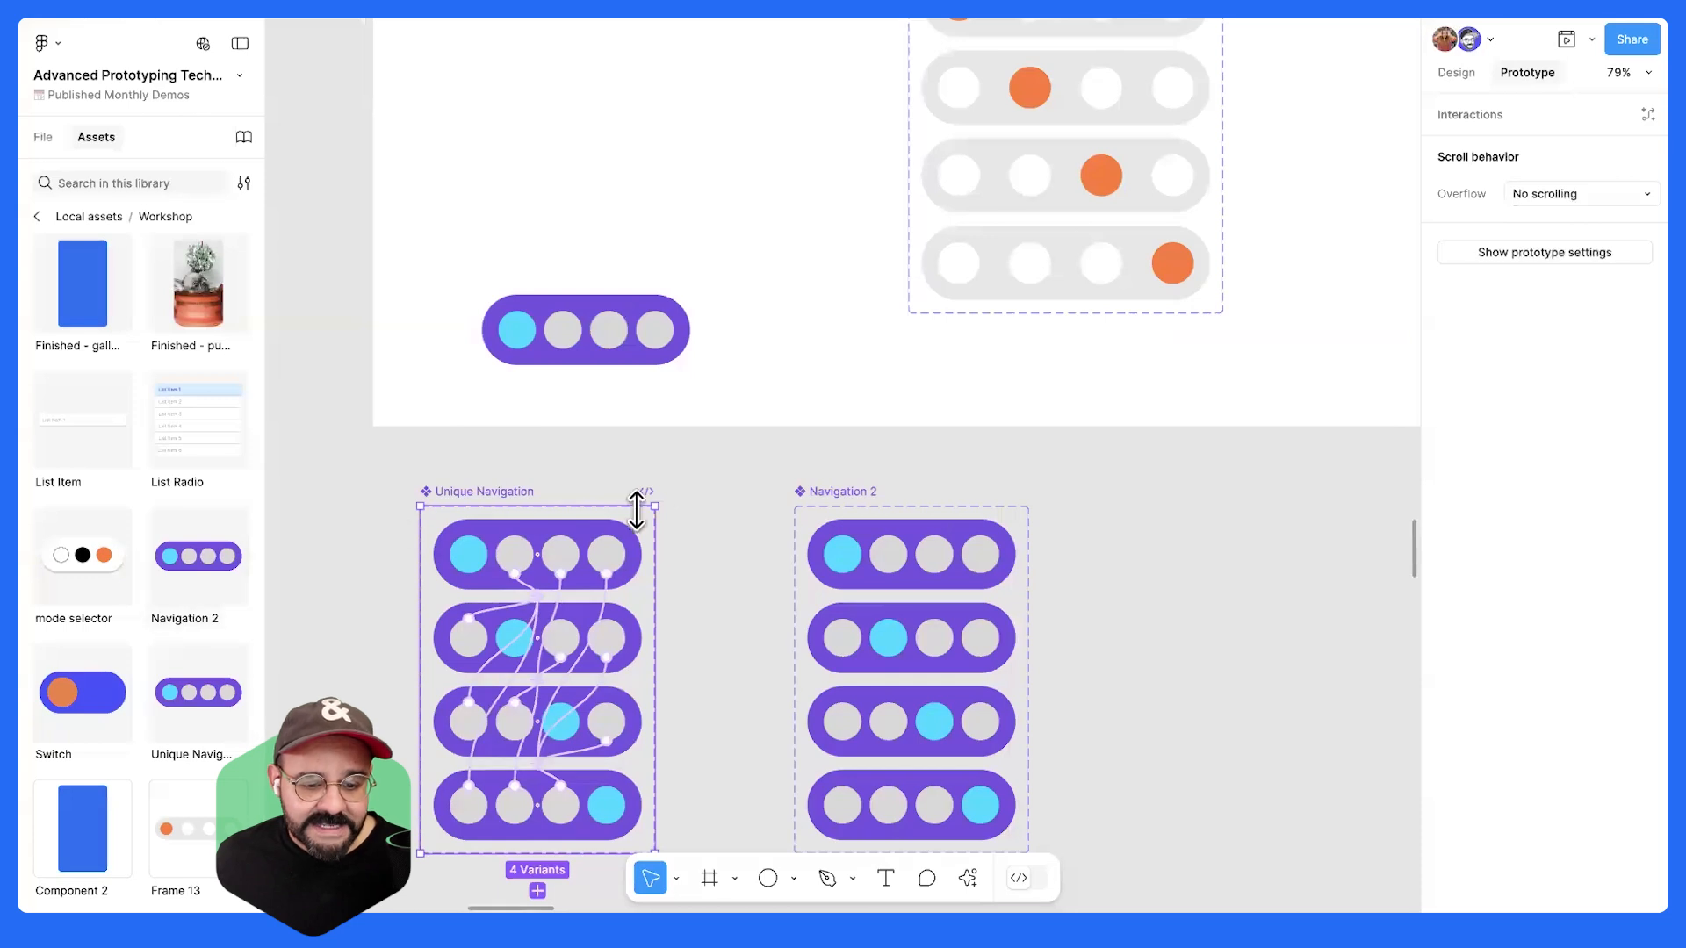
click(1455, 72)
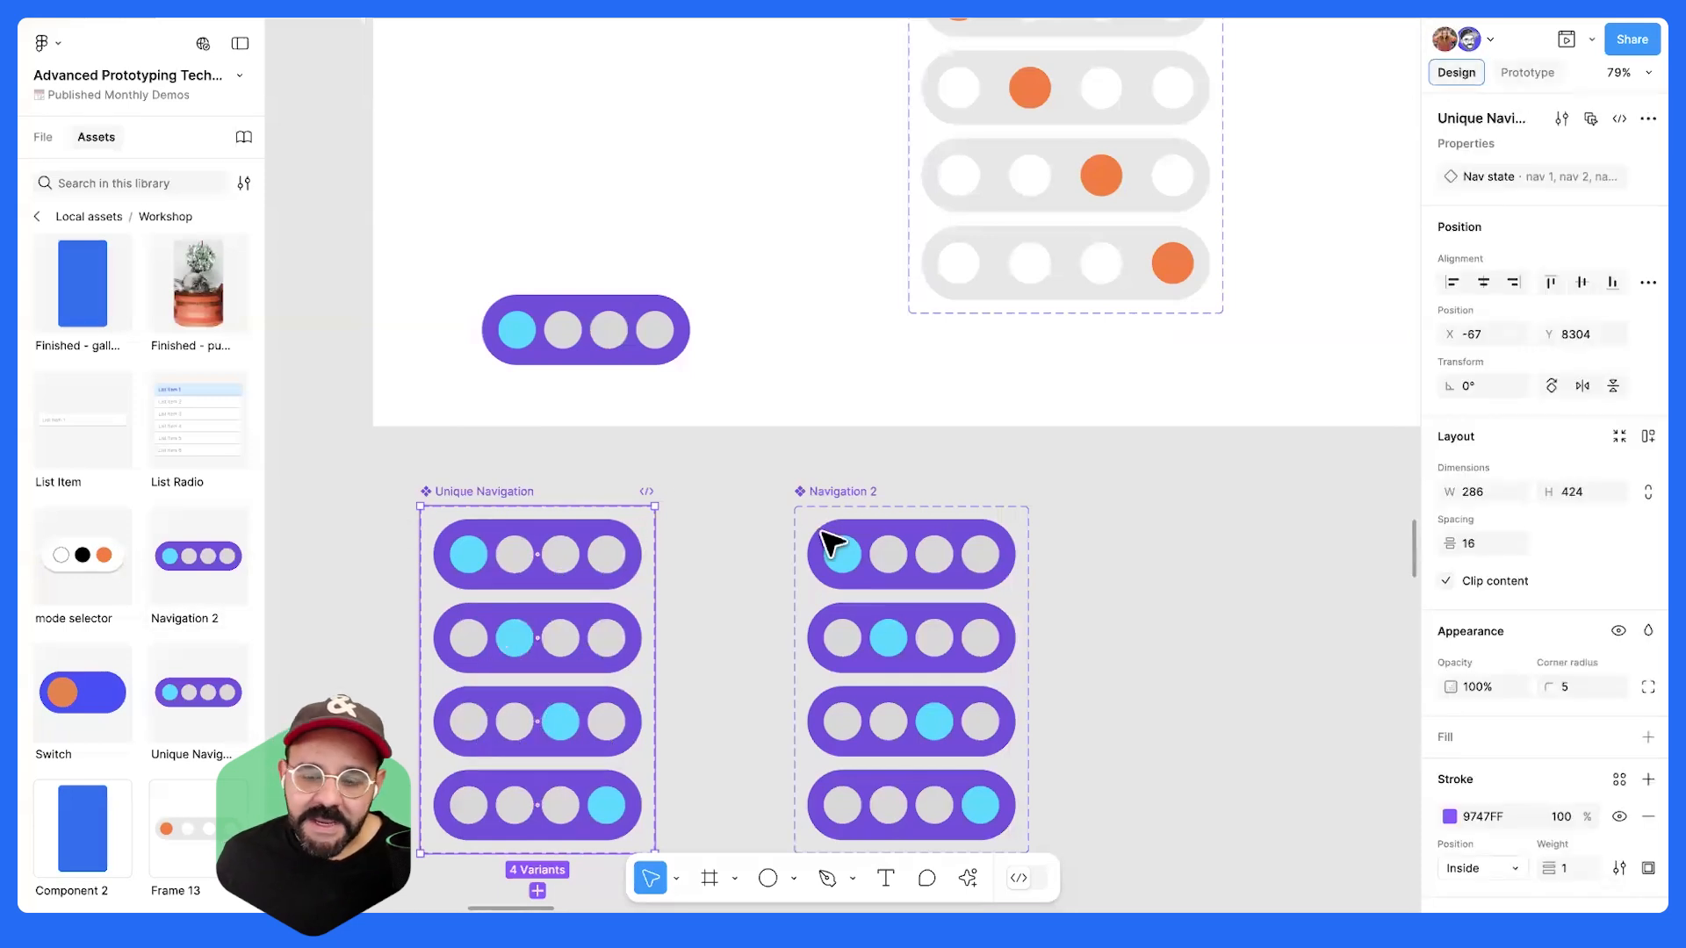
click(636, 576)
click(669, 614)
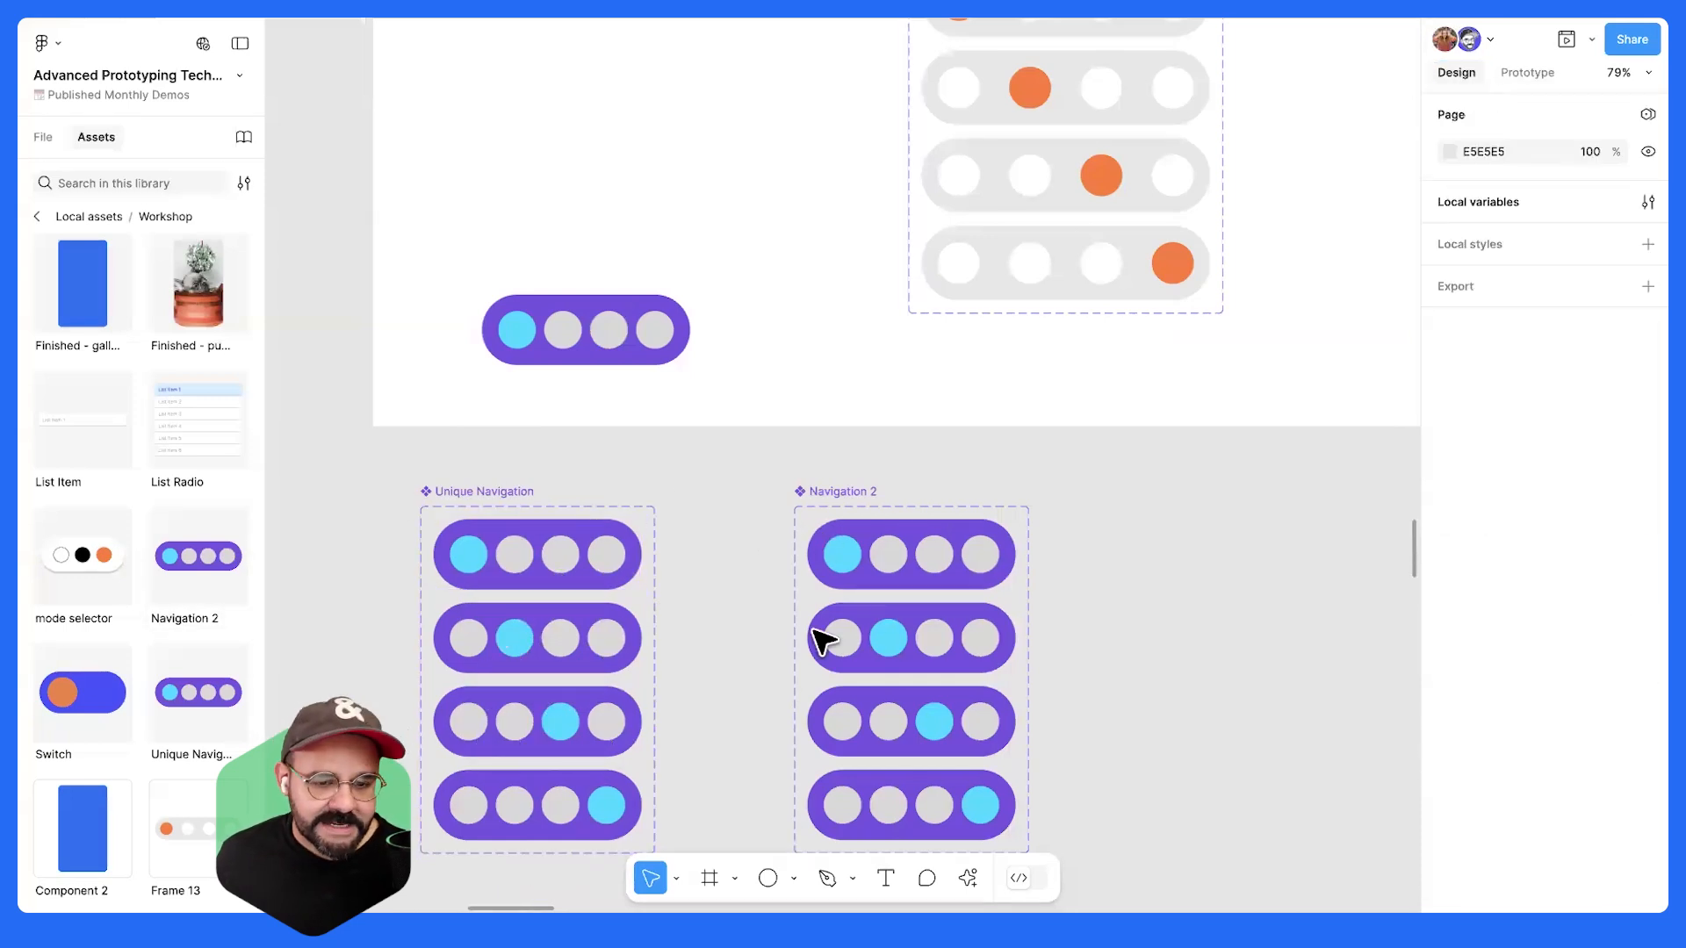
- Paste an instance of Unique Navigation's nav 1 variant above the existing instance in the Monthly Workshop frame and preview the frame
click(625, 549)
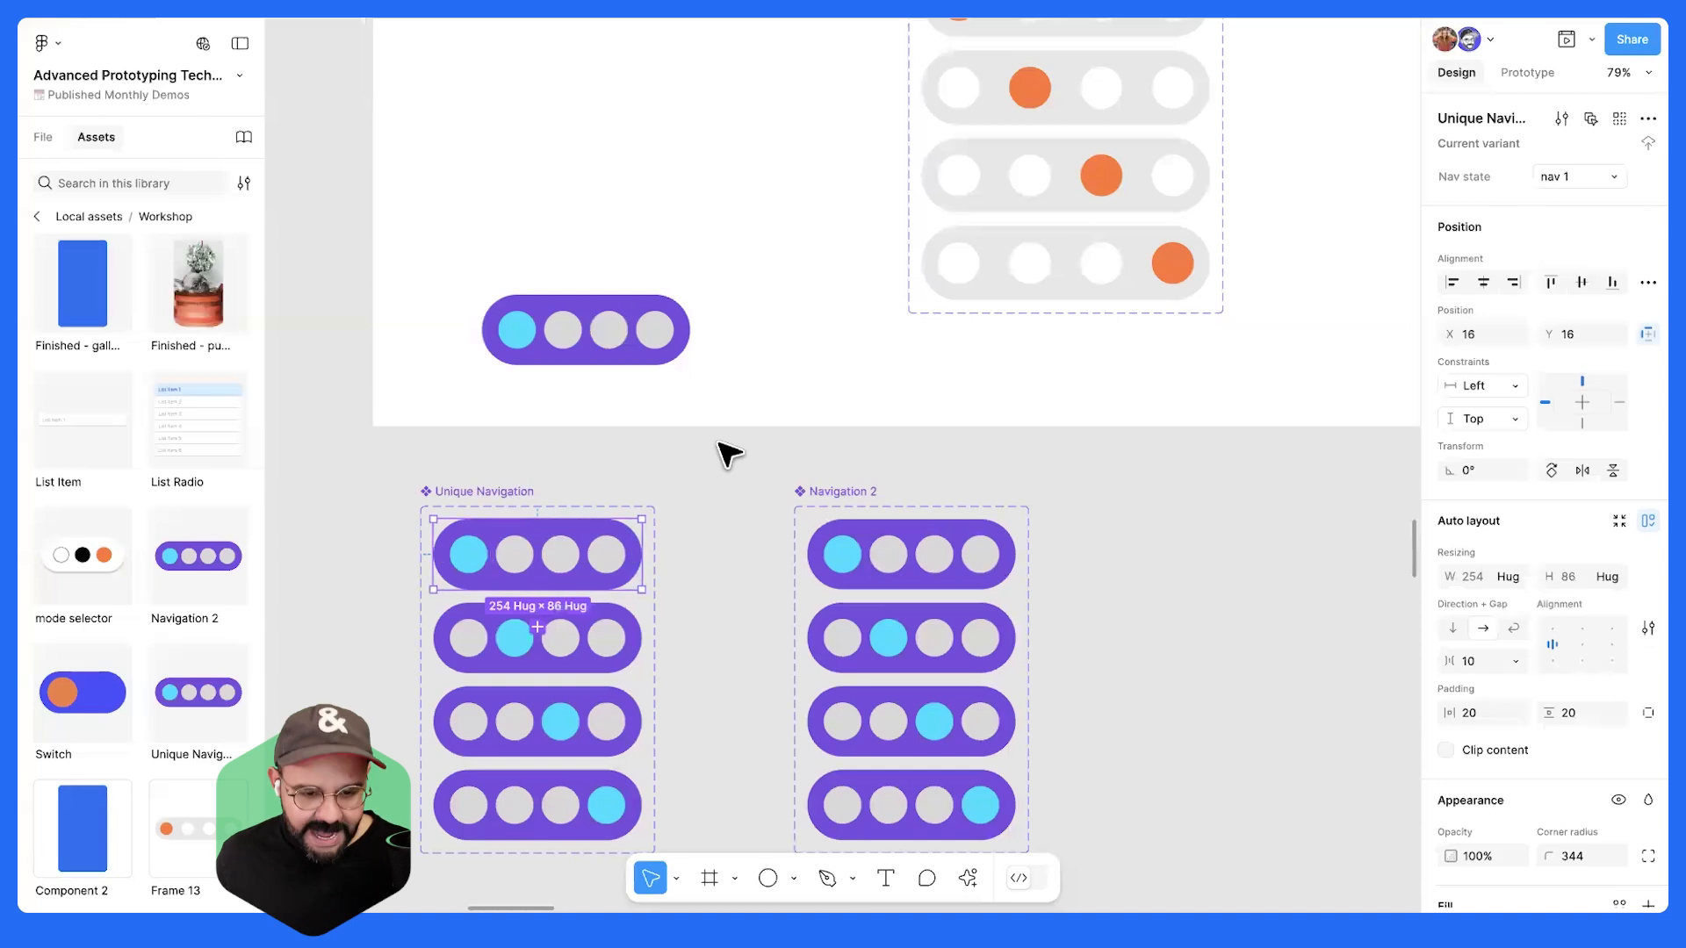
scroll(708, 406, up, 4)
scroll(708, 406, left, 1)
click(674, 334)
click(676, 359)
key(ctrl+v)
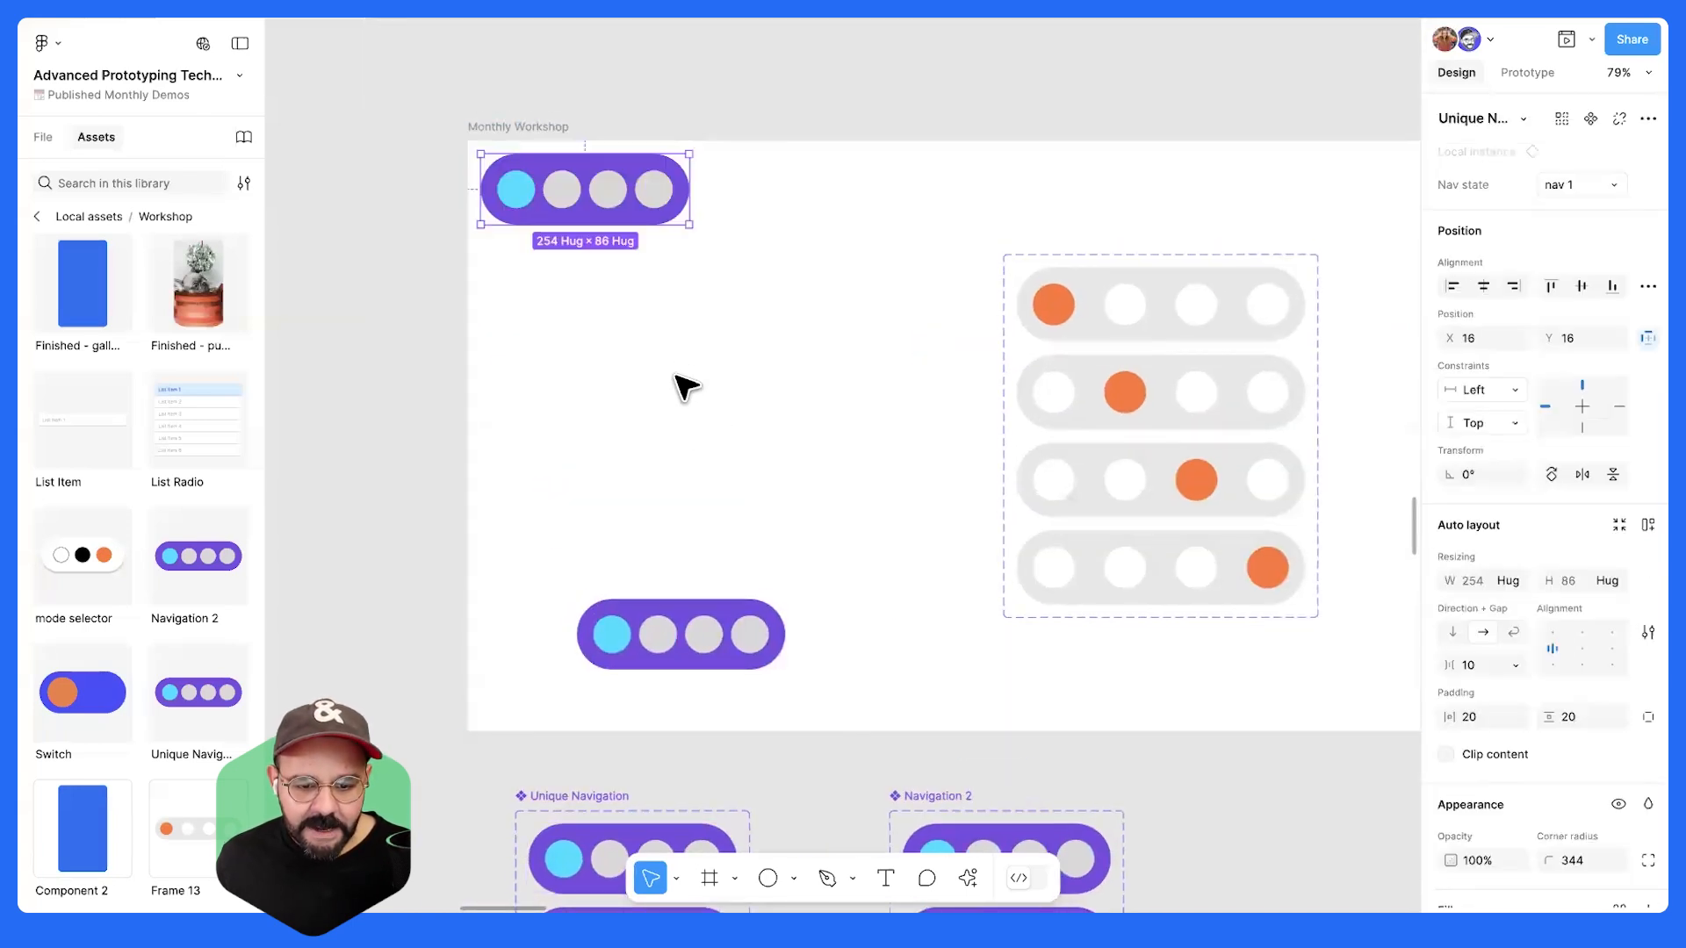
drag(575, 192, 584, 252)
click(560, 132)
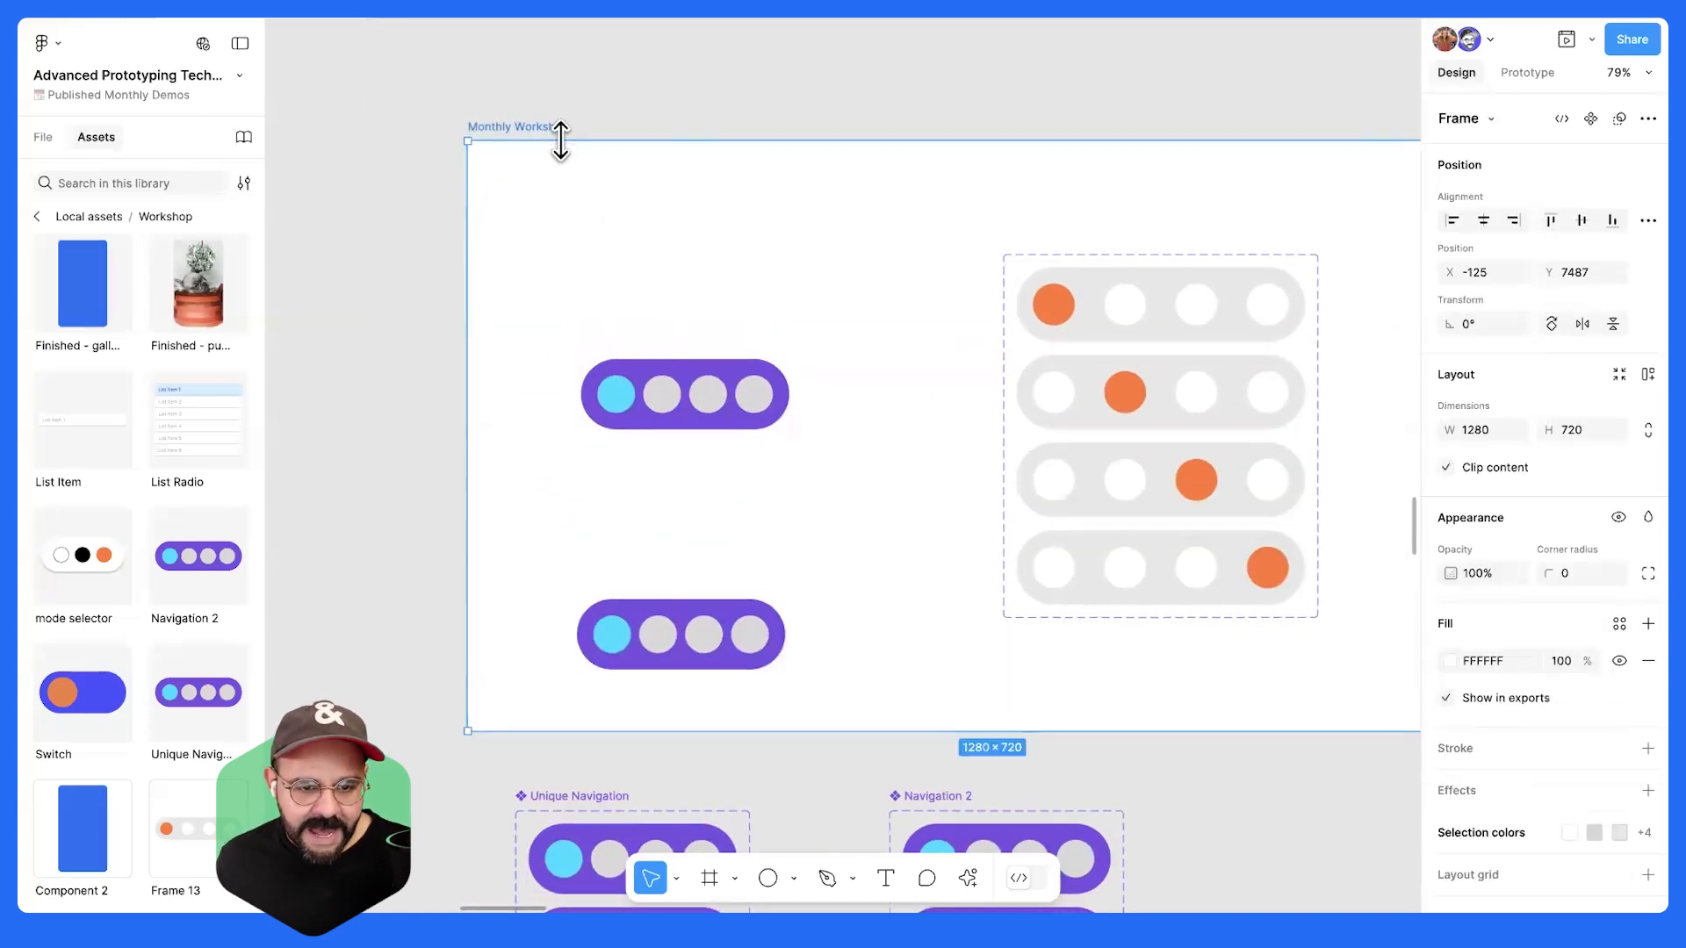
key(shift+space)
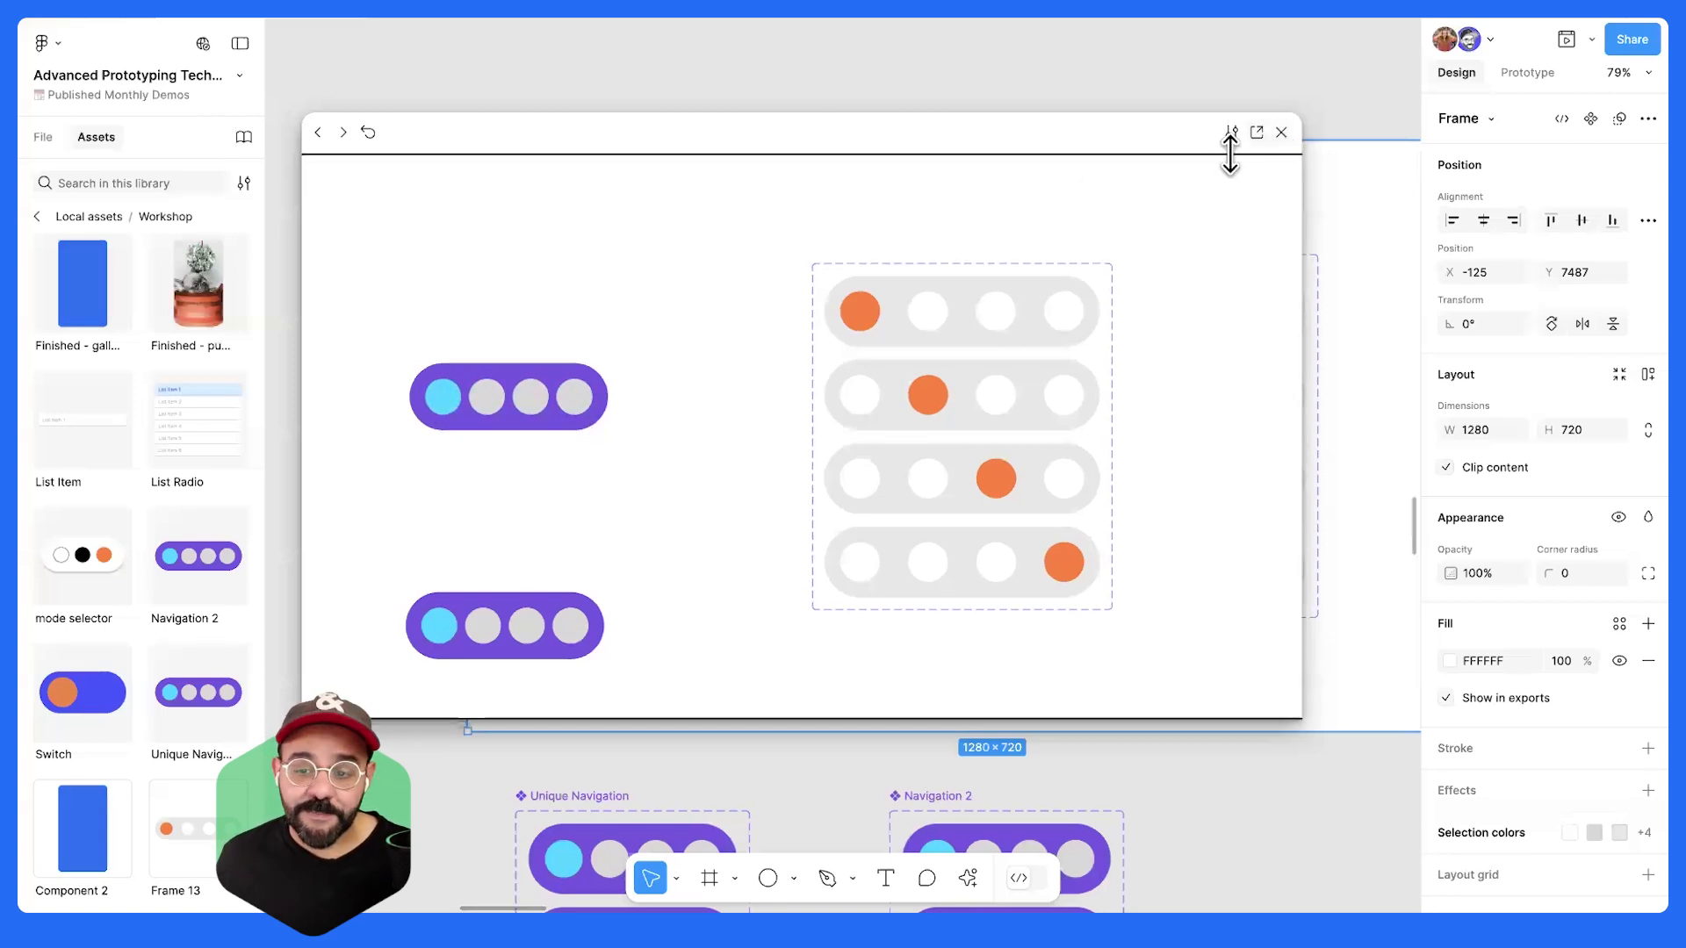
- Close the preview and delete both Unique Navigation instances from the Monthly Workshop frame
key(Escape)
shift+click(733, 413)
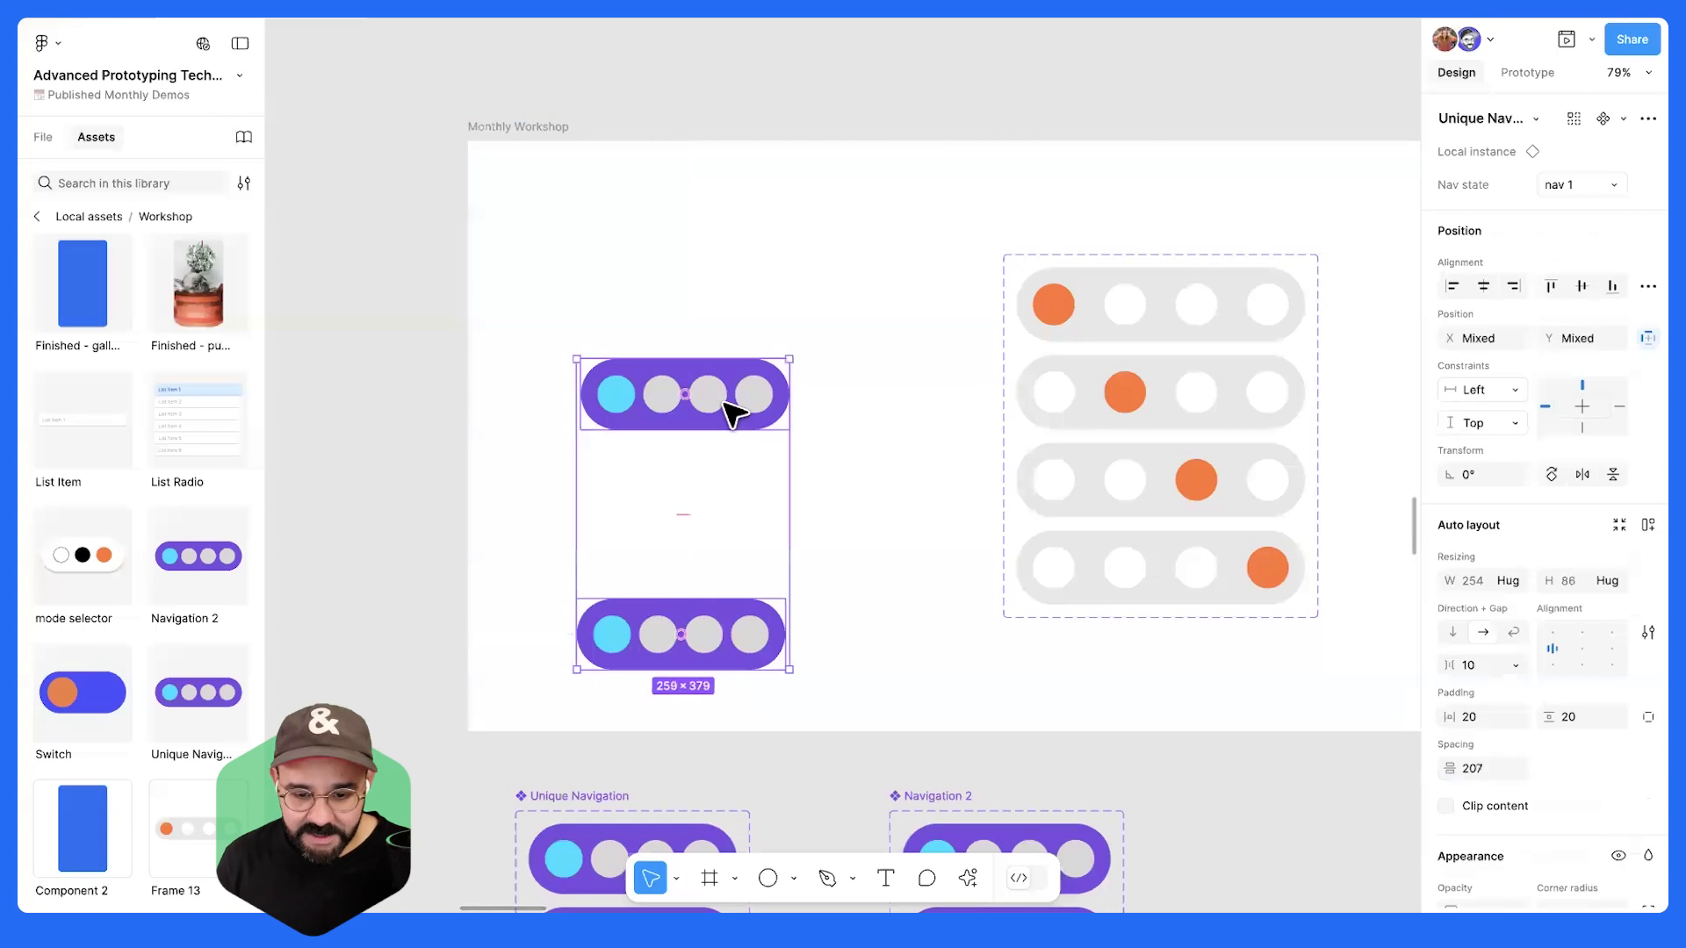
key(Delete)
- Show the prototype connections, delete the Unique Navigation component set below the Monthly Workshop frame, and move Navigation 2 toward its vacated place
scroll(609, 658, down, 10)
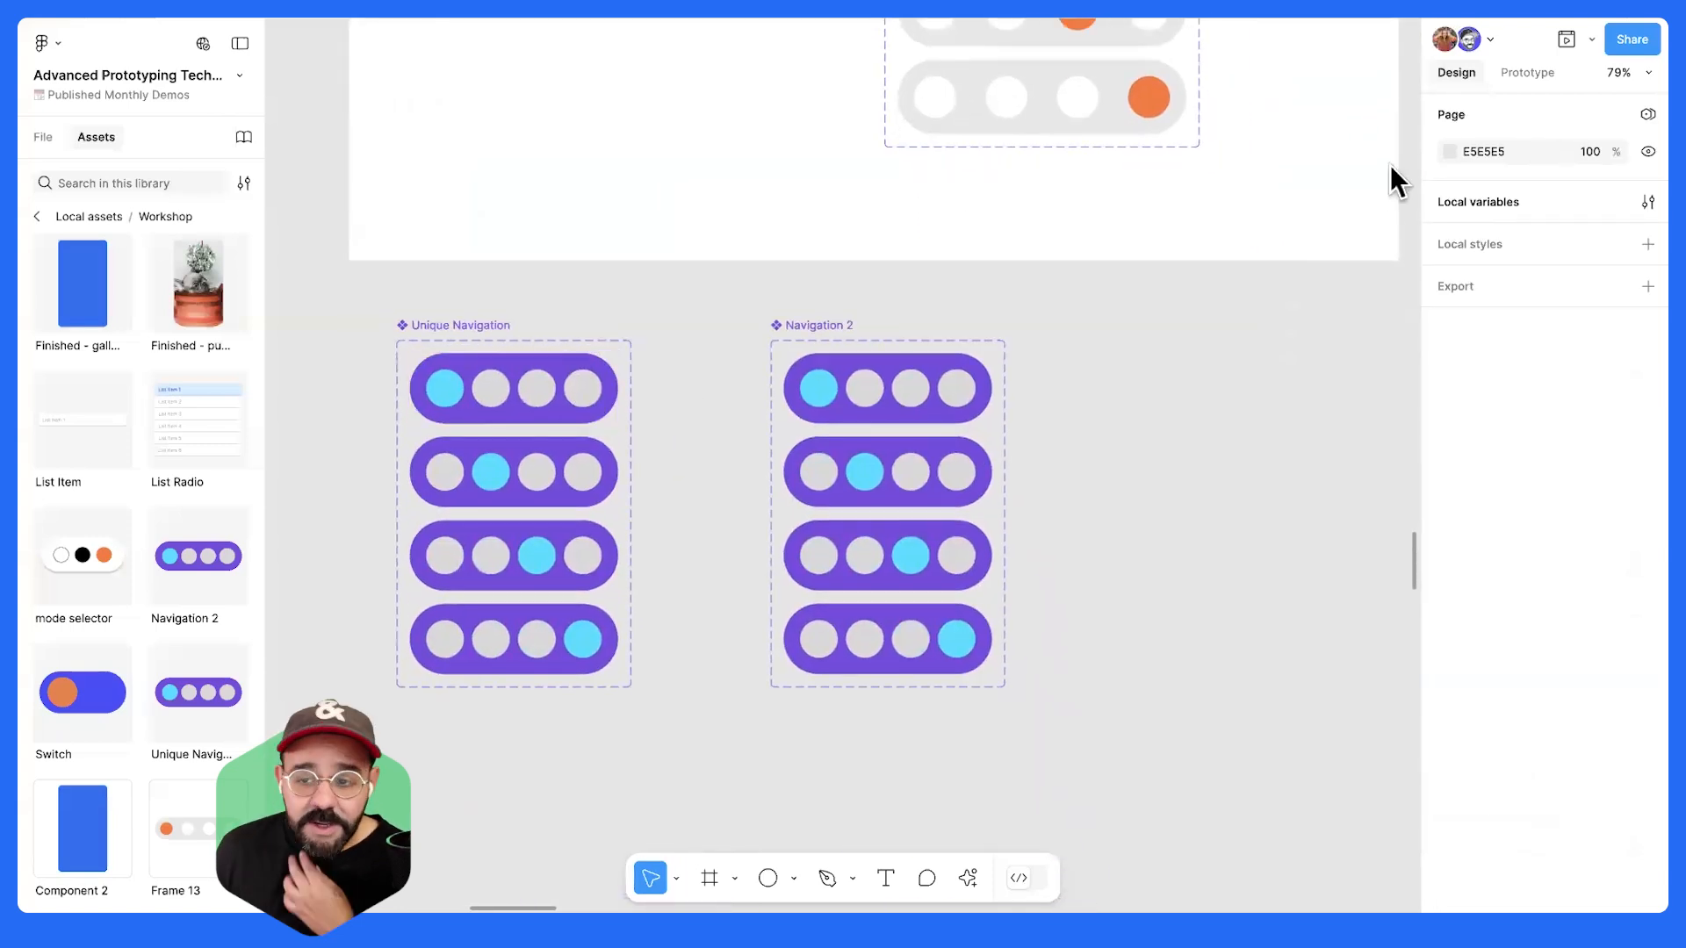
click(1532, 76)
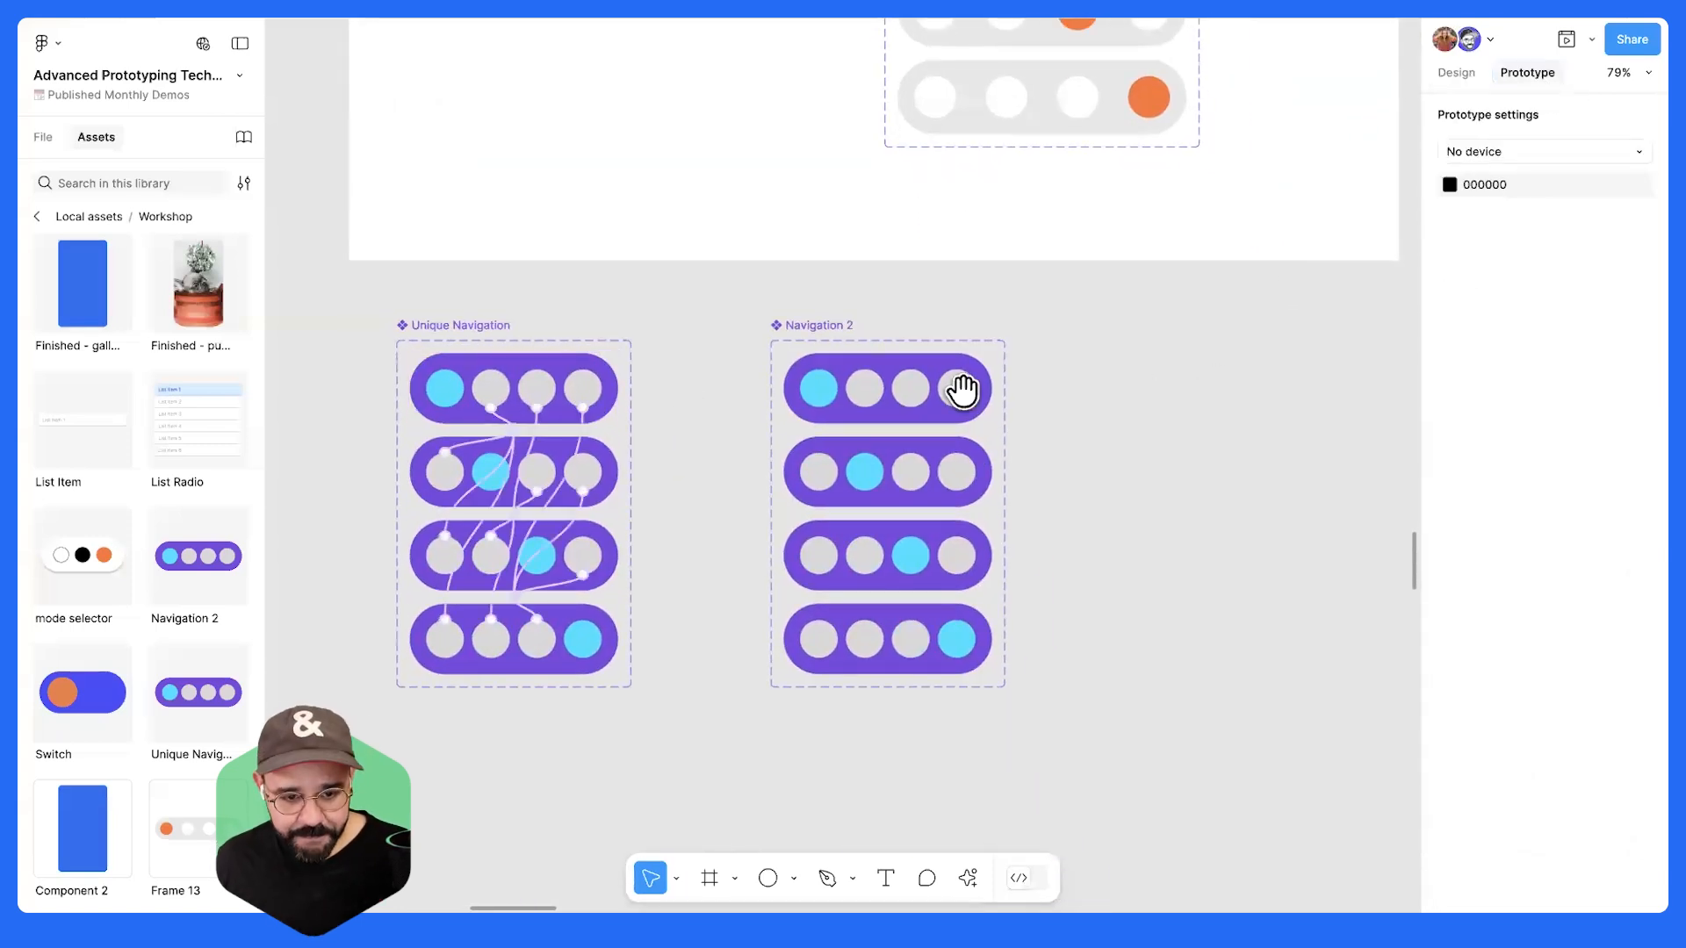
click(471, 332)
key(Delete)
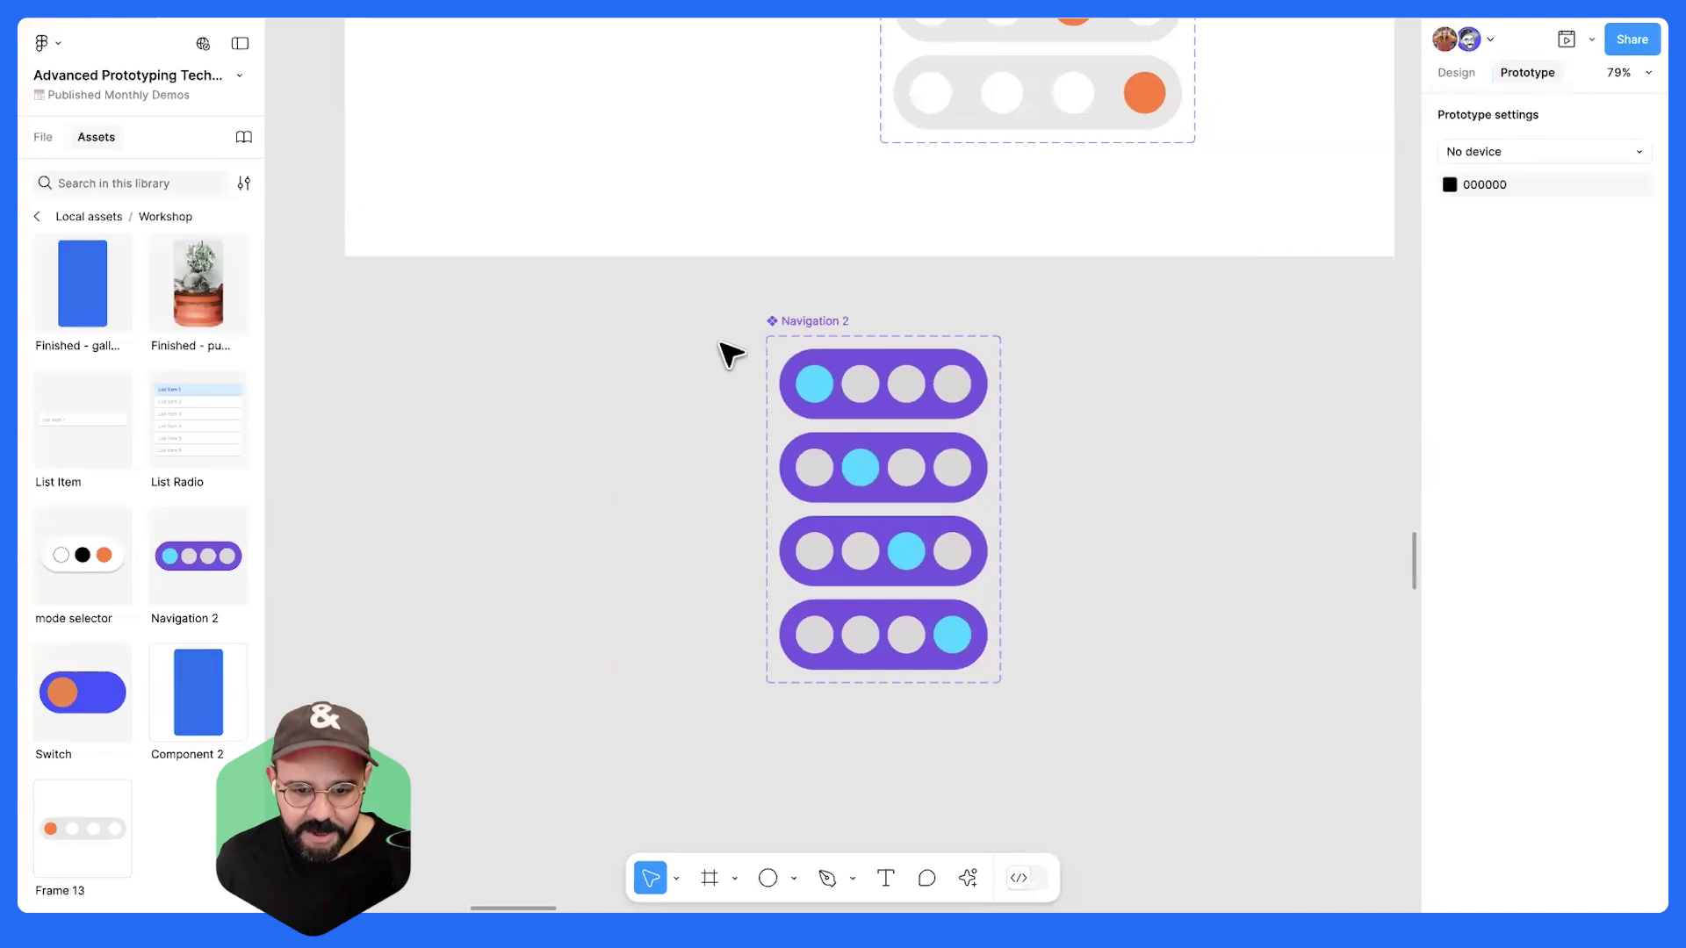
drag(806, 334, 615, 338)
- Examine the prototype connections of the Finished navigation component set below the pup gallery, and return to the Navigation 2 set
scroll(614, 338, down, 6)
drag(870, 379, 351, 448)
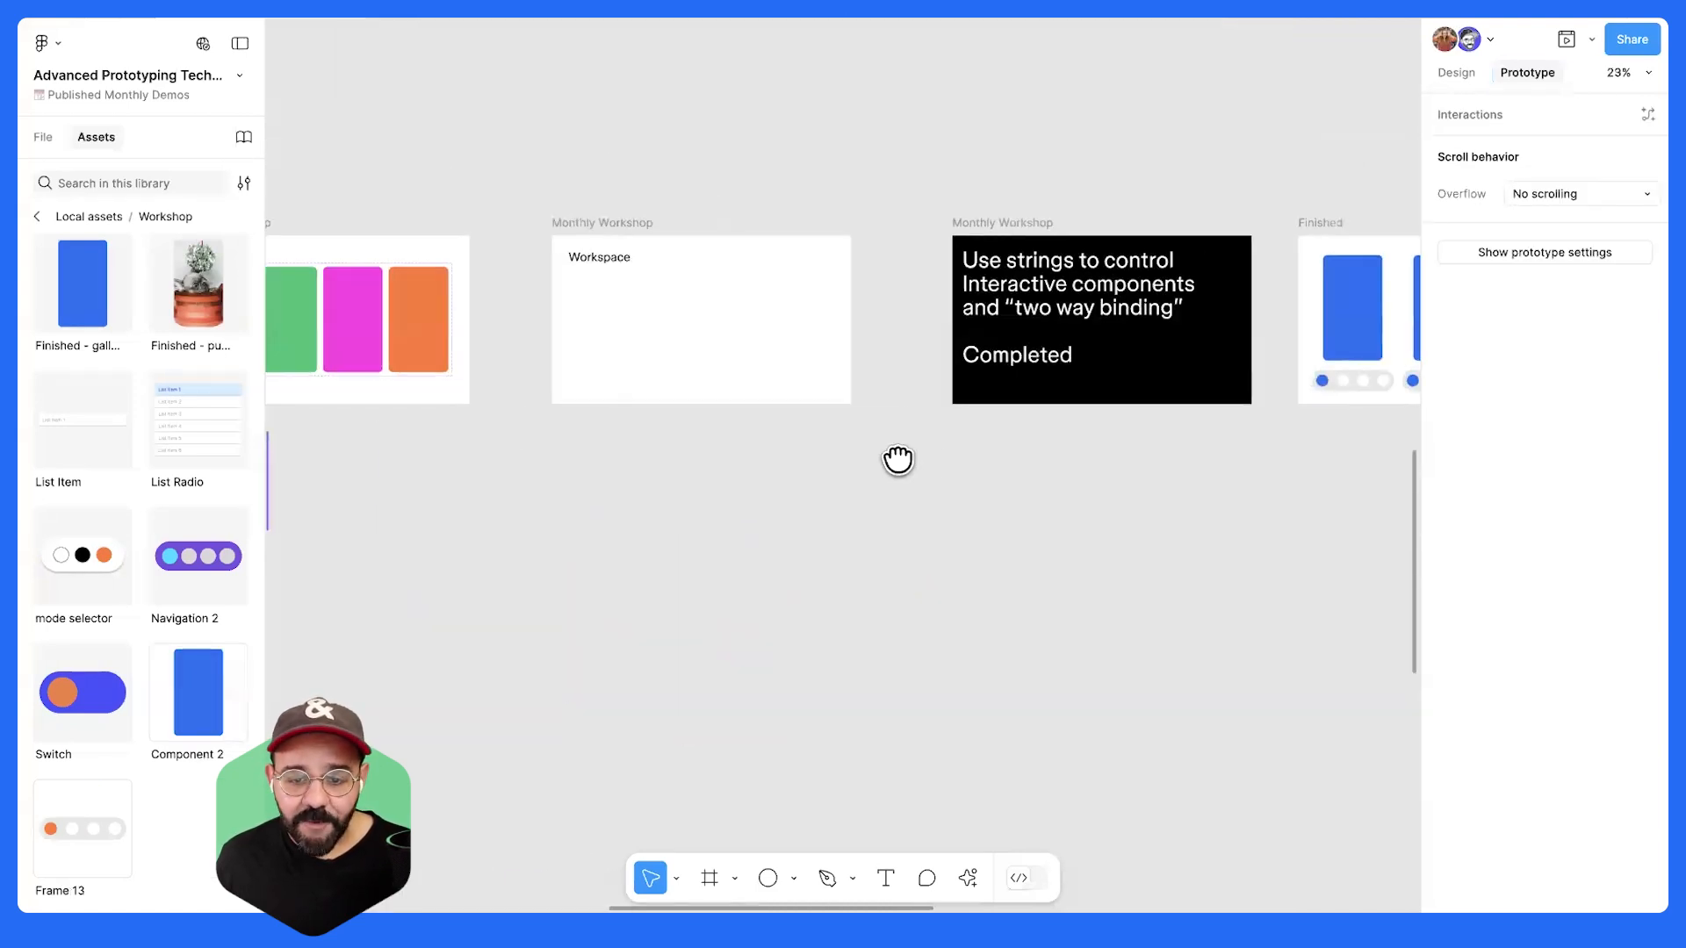
drag(899, 463, 349, 497)
drag(1115, 571, 489, 606)
scroll(489, 617, up, 5)
click(546, 417)
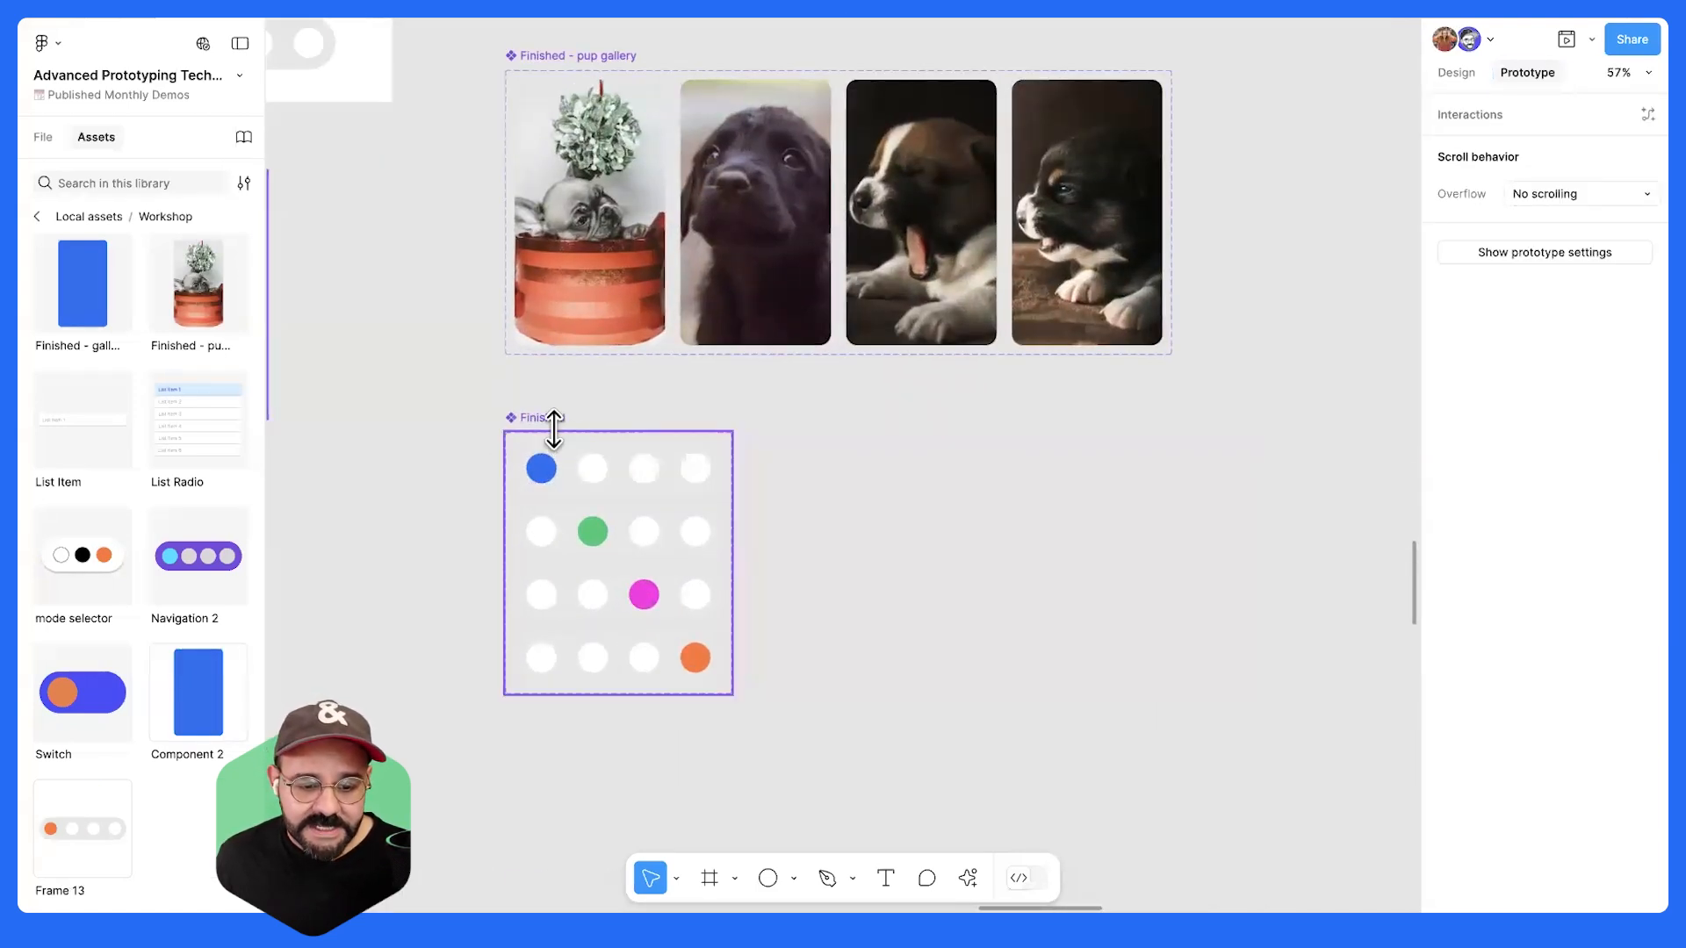
scroll(553, 538, up, 3)
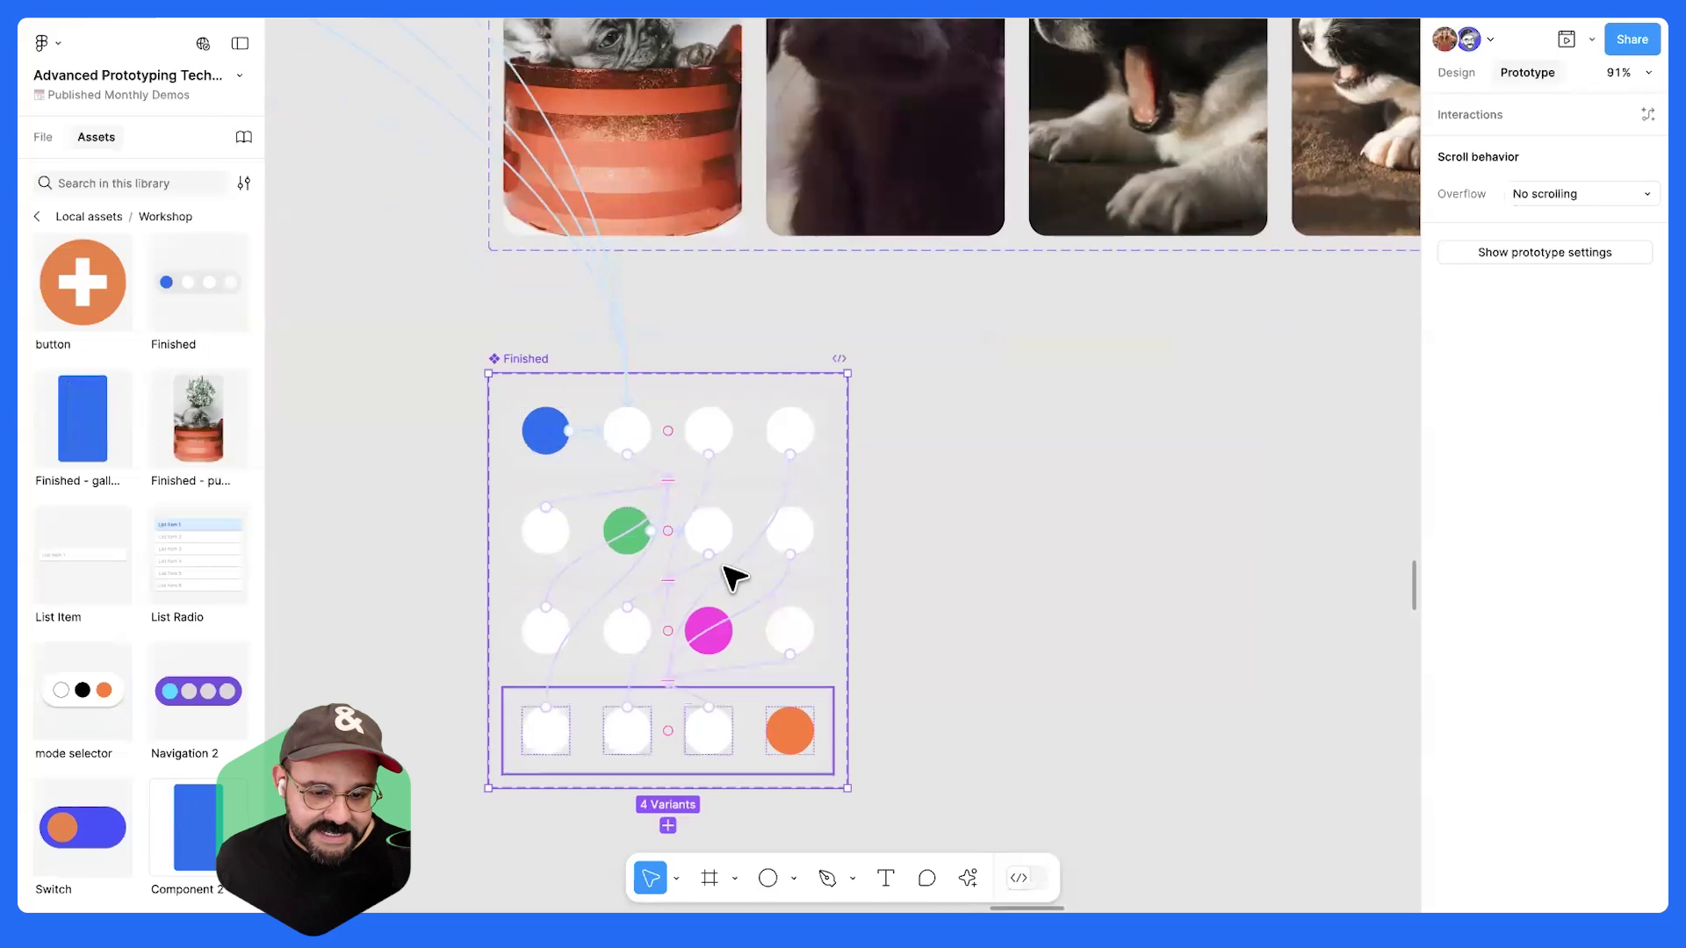
scroll(682, 557, down, 6)
scroll(918, 586, left, 15)
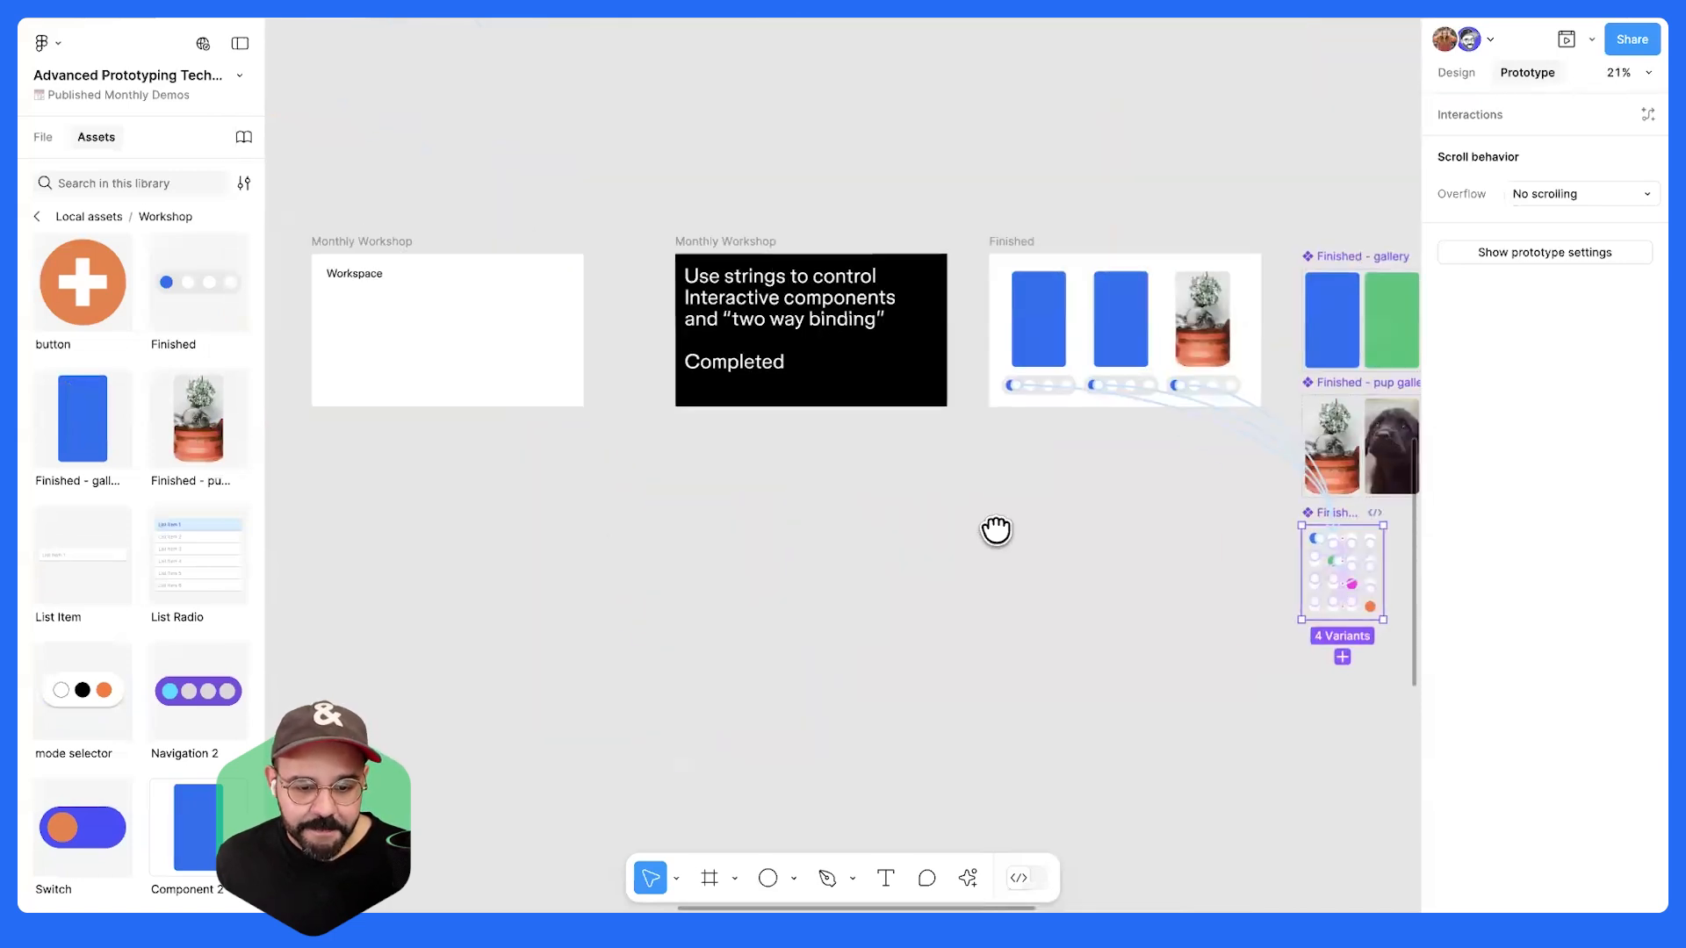
scroll(740, 449, up, 5)
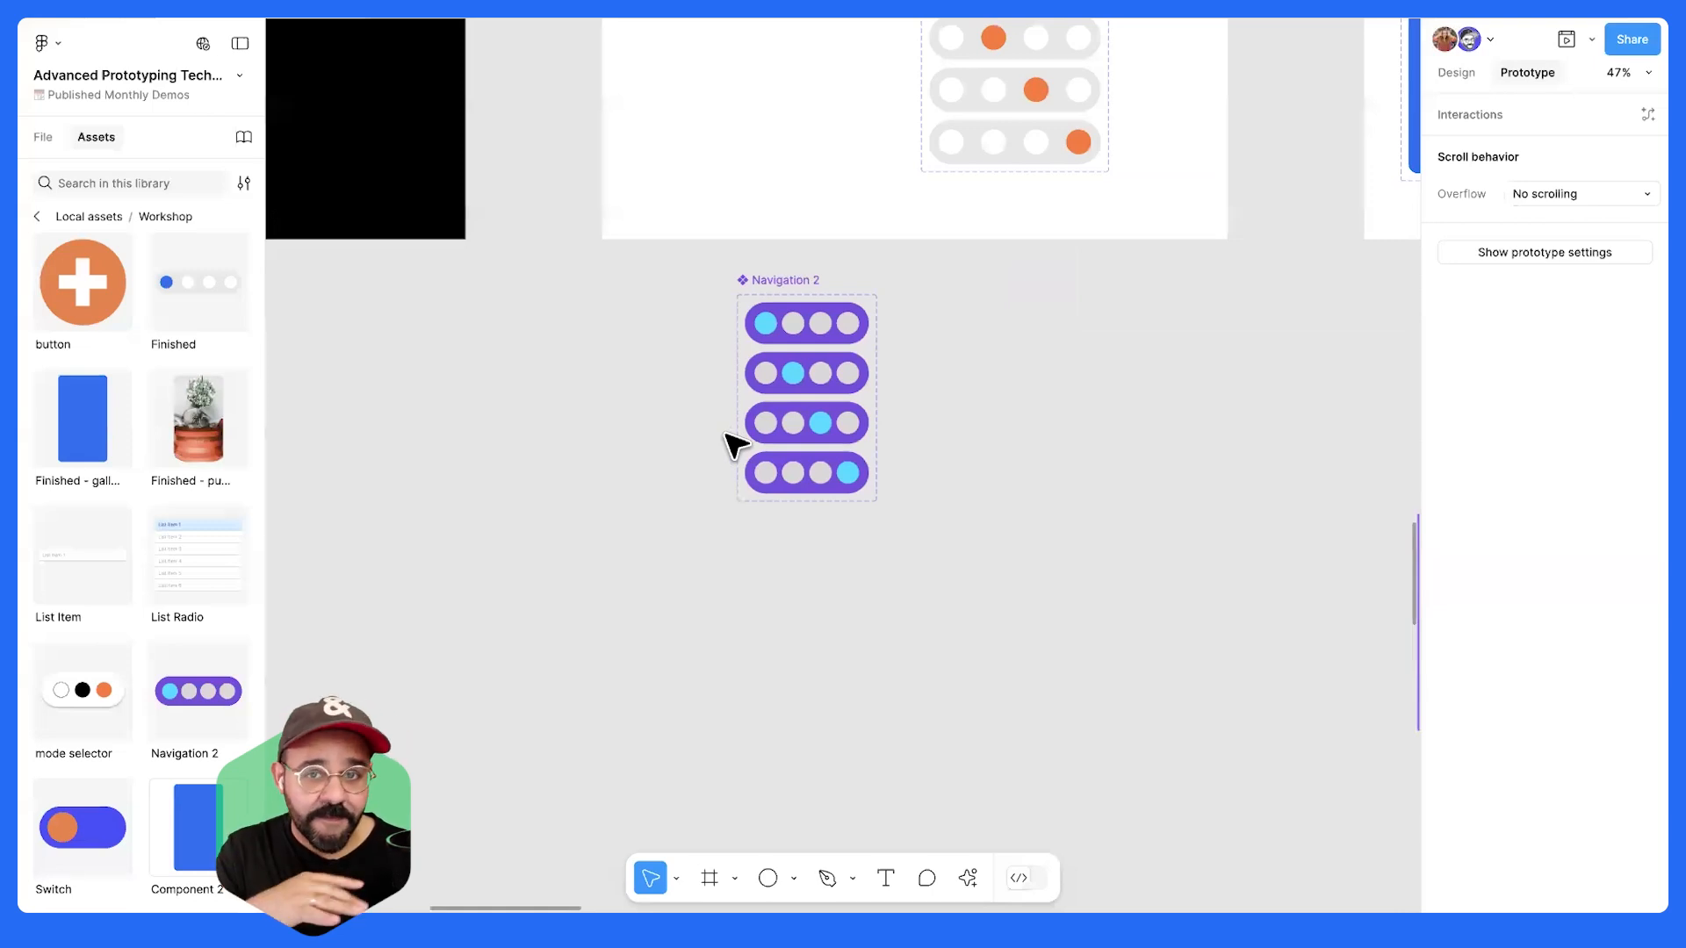
- Examine each of the four variants in the Navigation 2 component set
scroll(969, 367, up, 2)
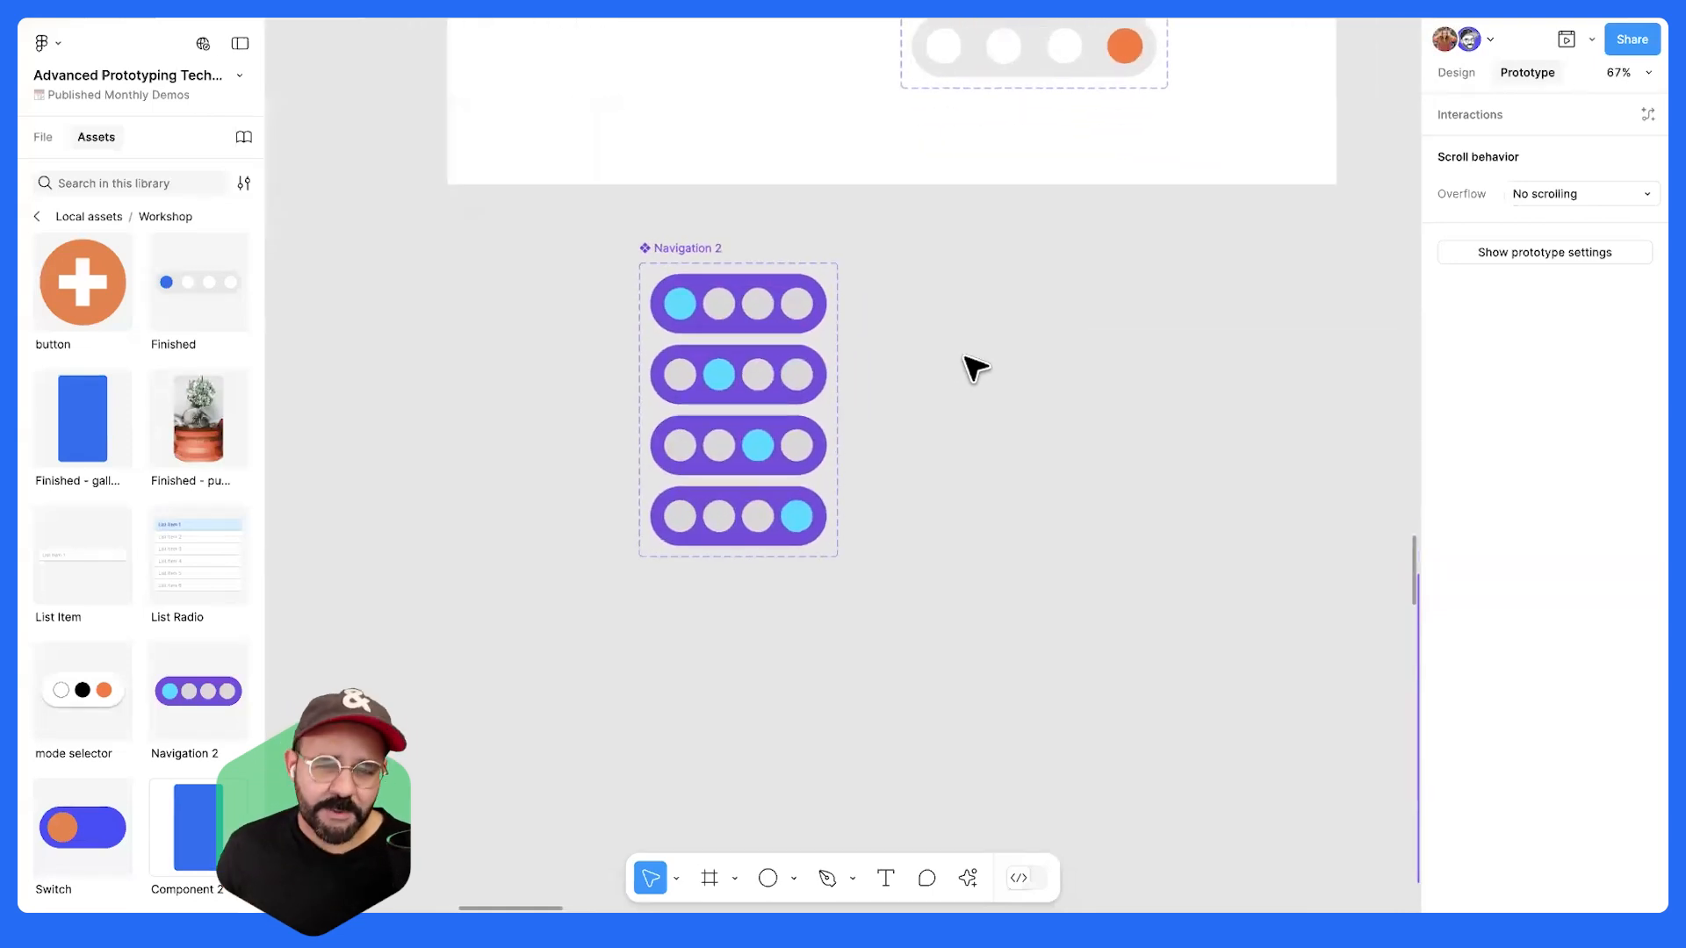
scroll(911, 312, up, 3)
scroll(911, 312, left, 1)
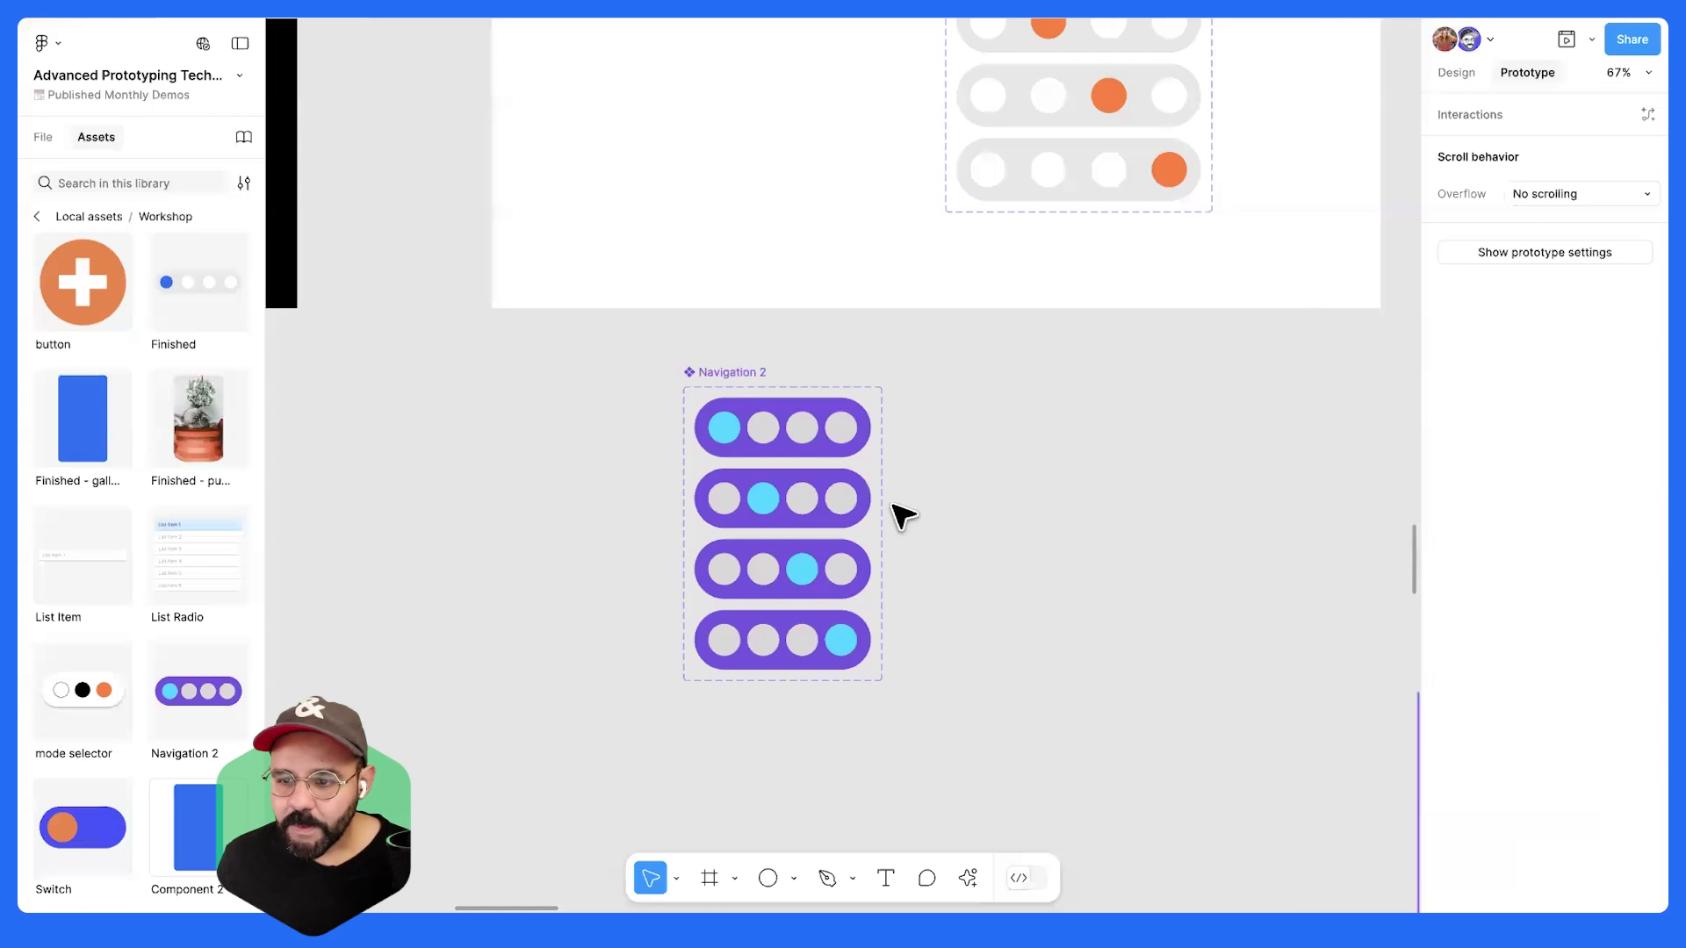
scroll(775, 466, up, 2)
scroll(974, 422, right, 2)
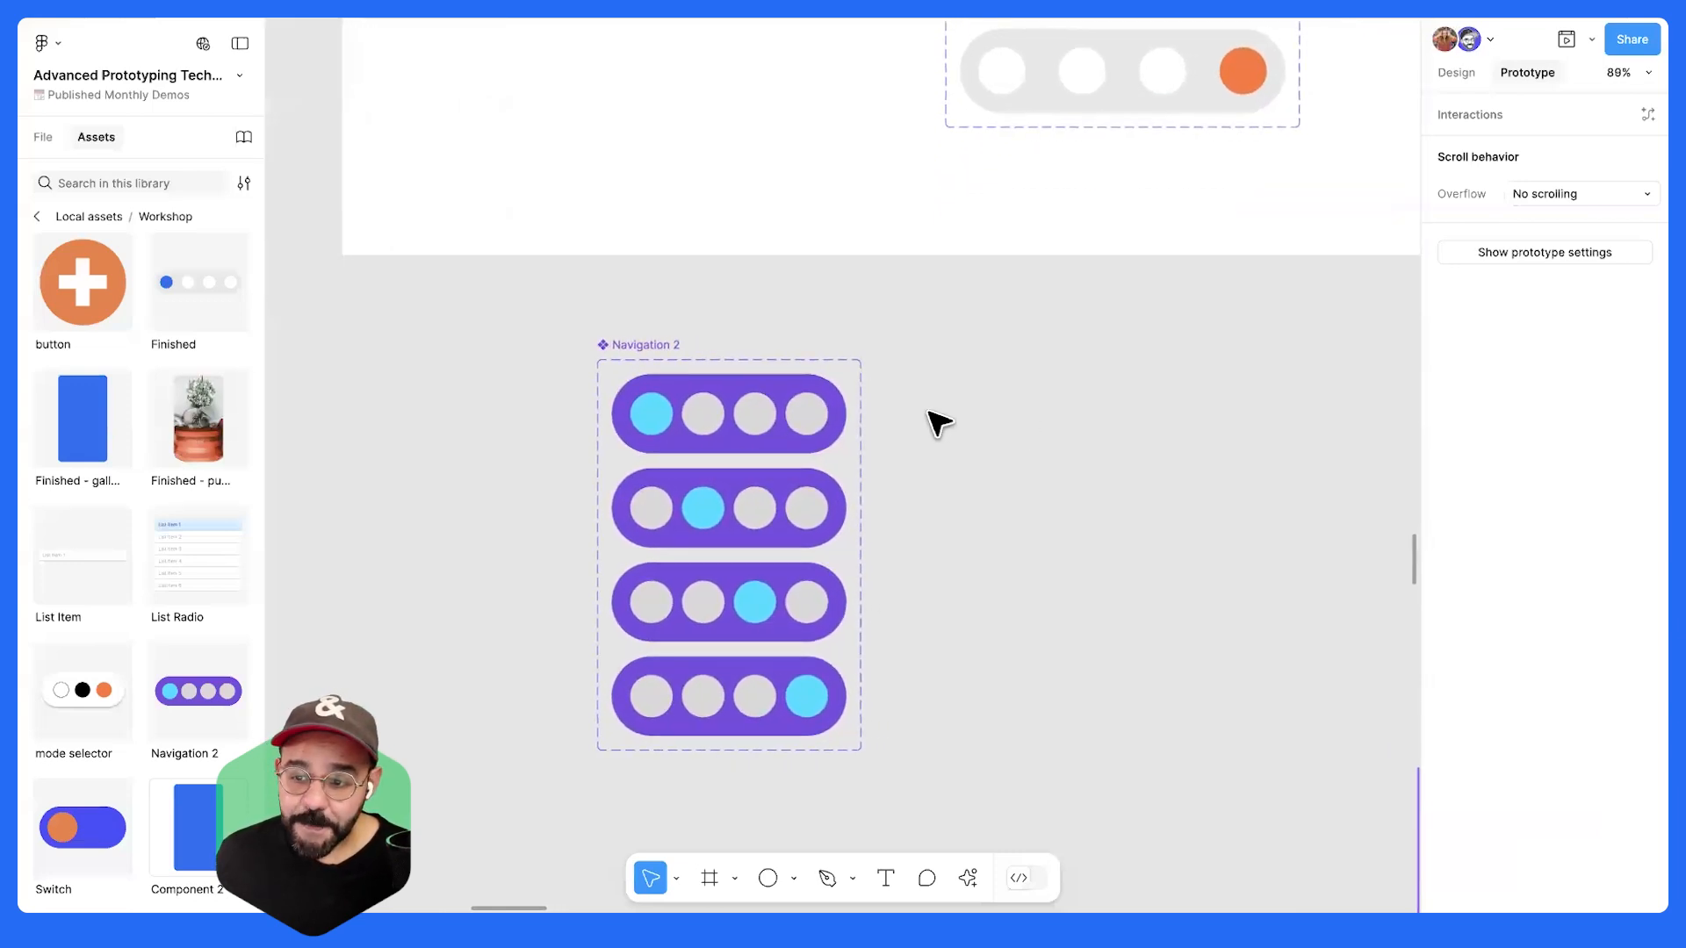
click(652, 413)
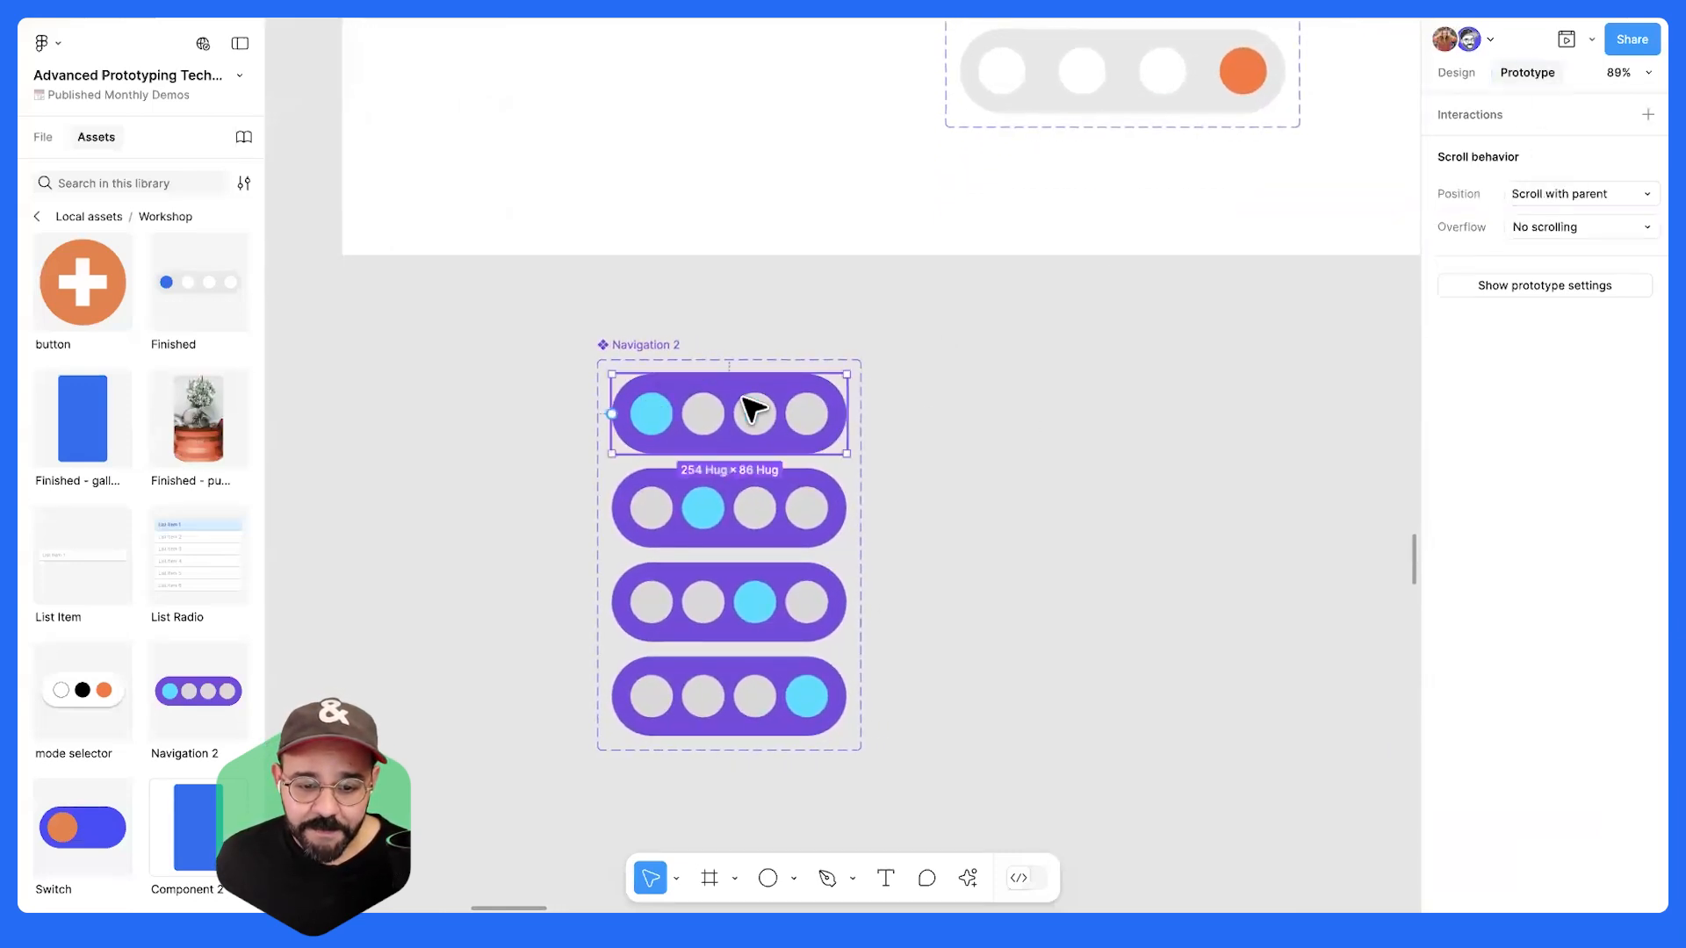
click(745, 518)
click(739, 619)
click(726, 702)
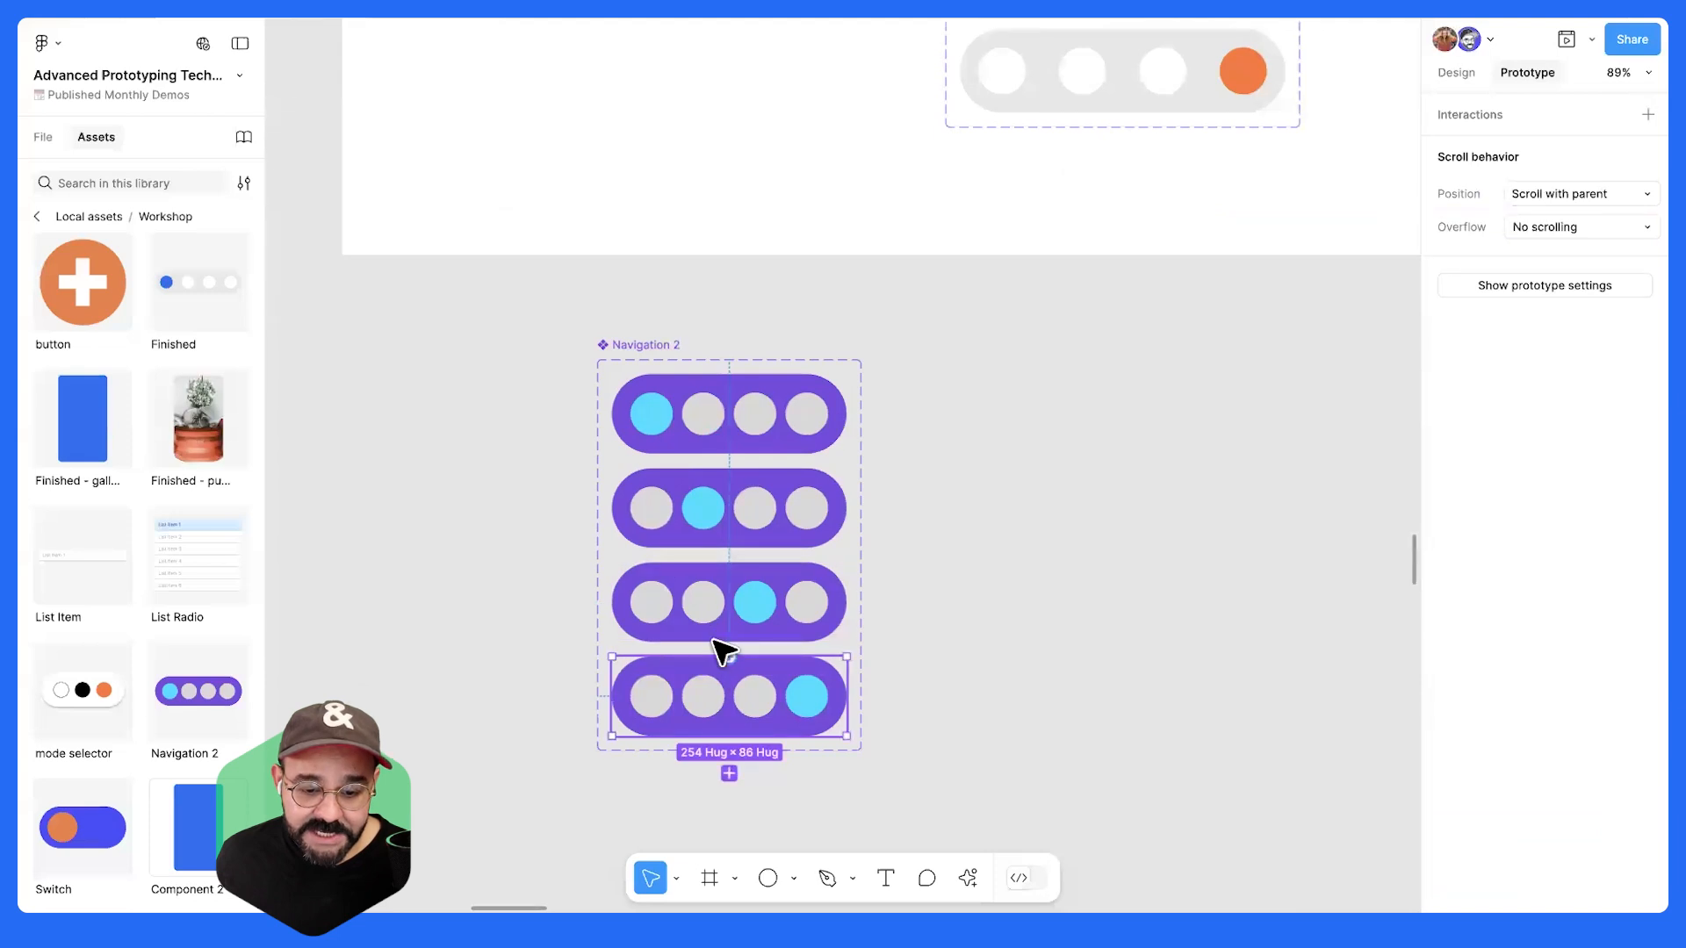
scroll(718, 650, up, 1)
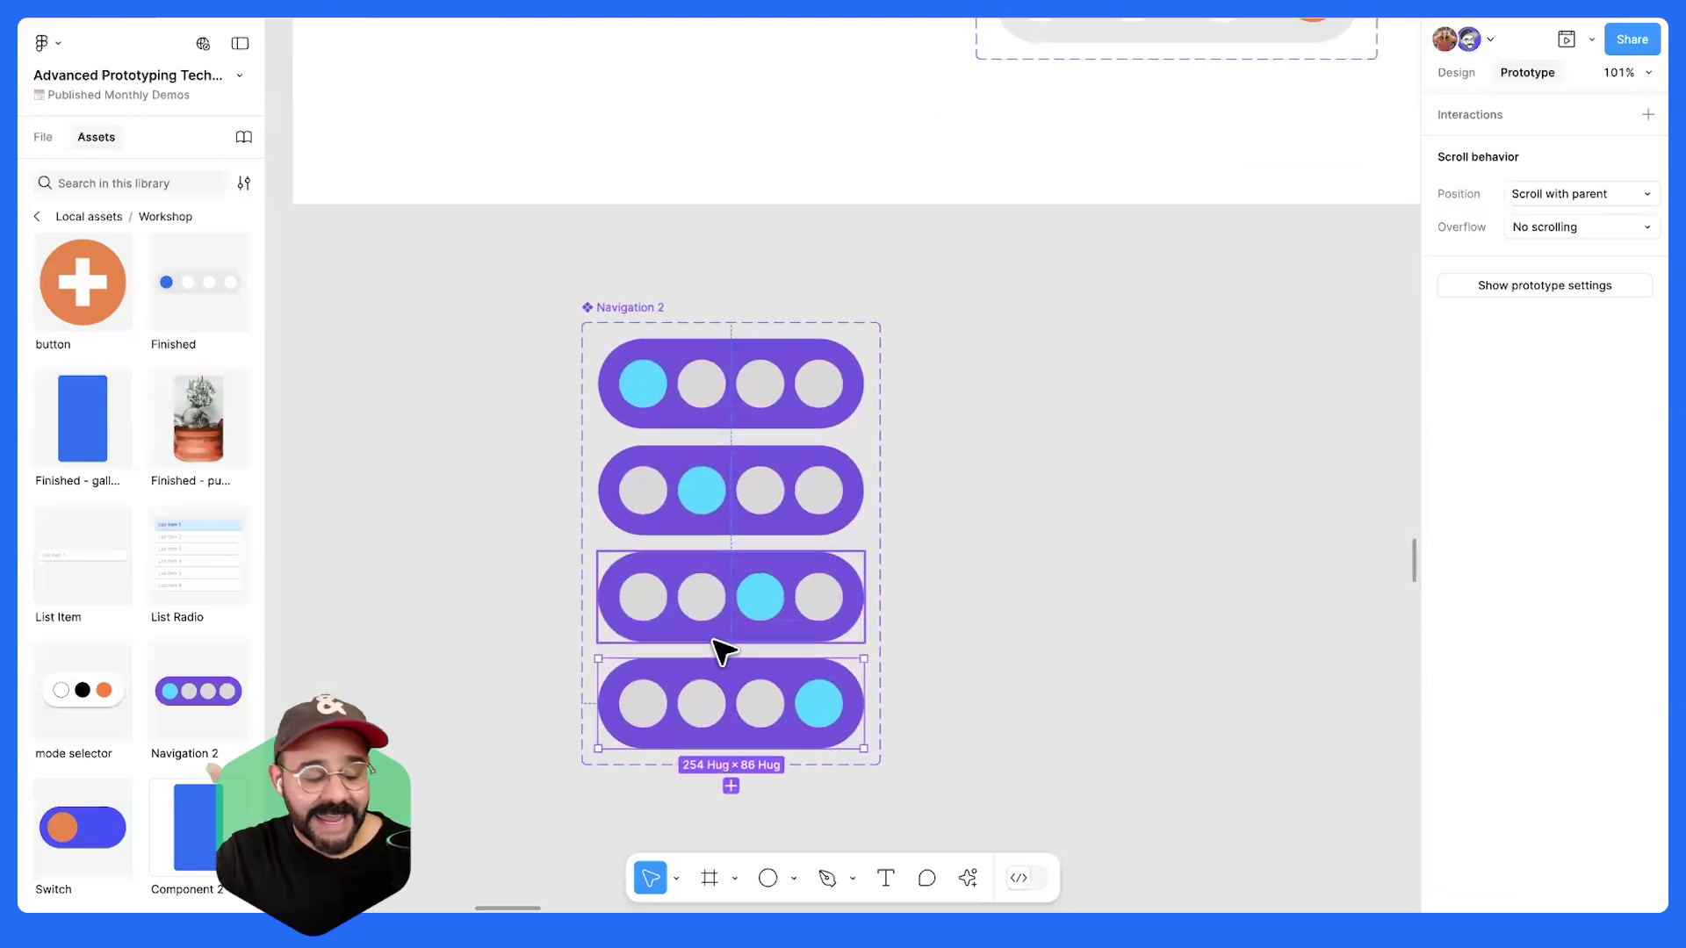
- Multi-edit the first dot across all four Navigation 2 variants and connect it to the first variant as a prototype interaction
double_click(653, 393)
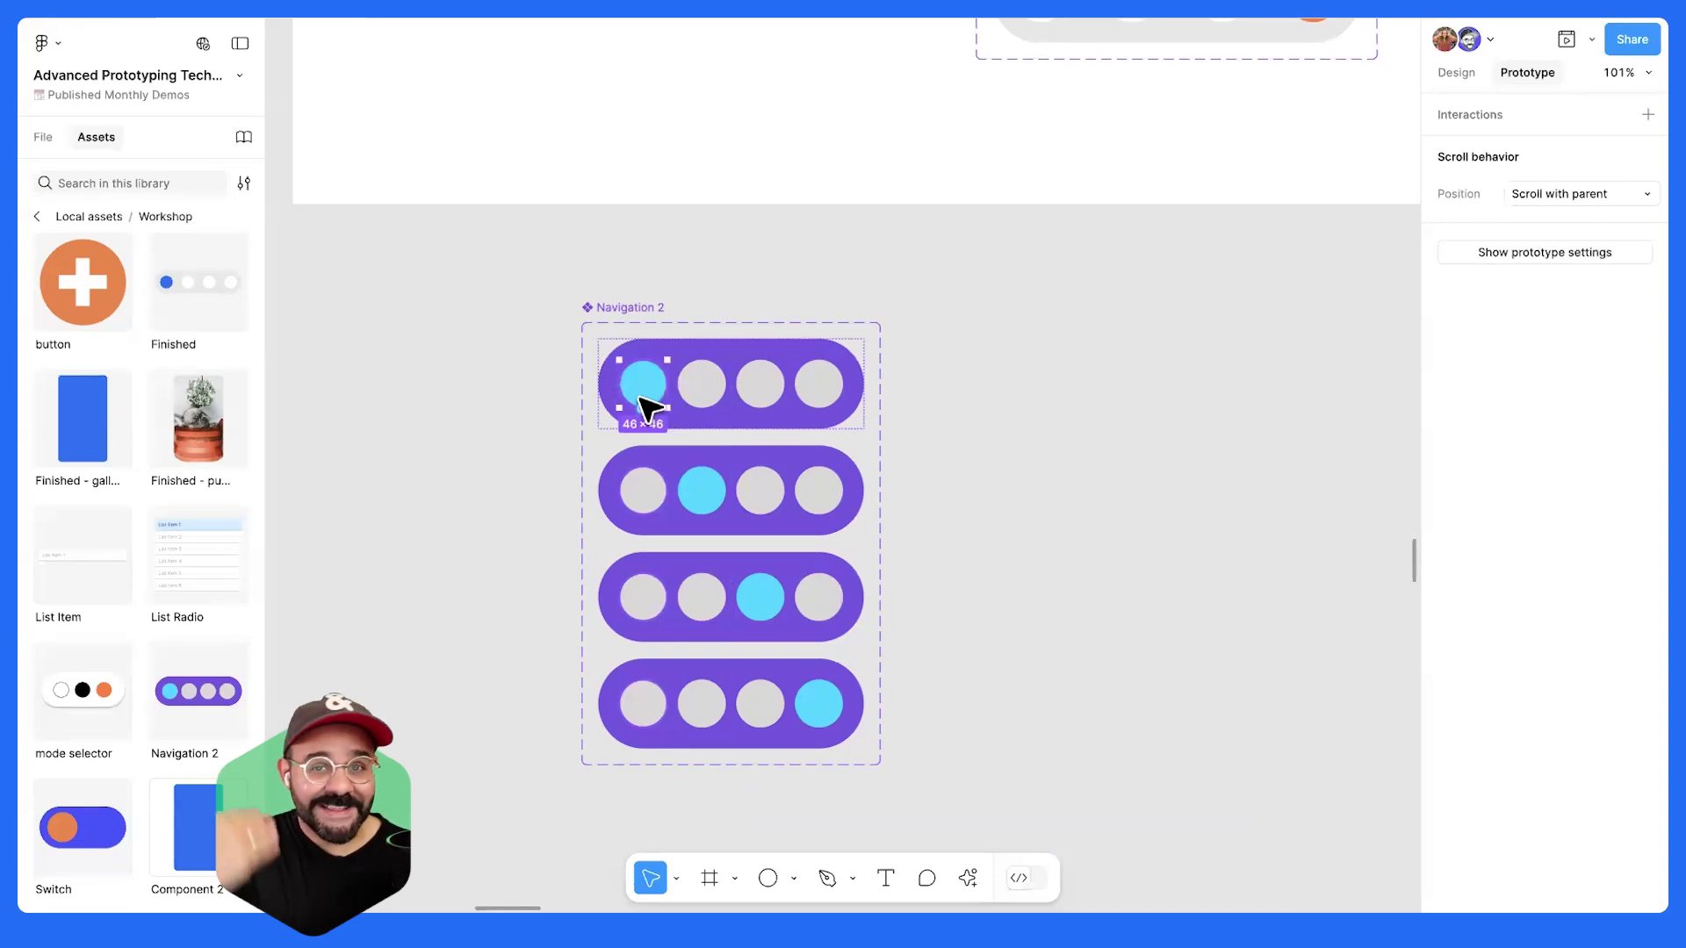
key(super+alt+a)
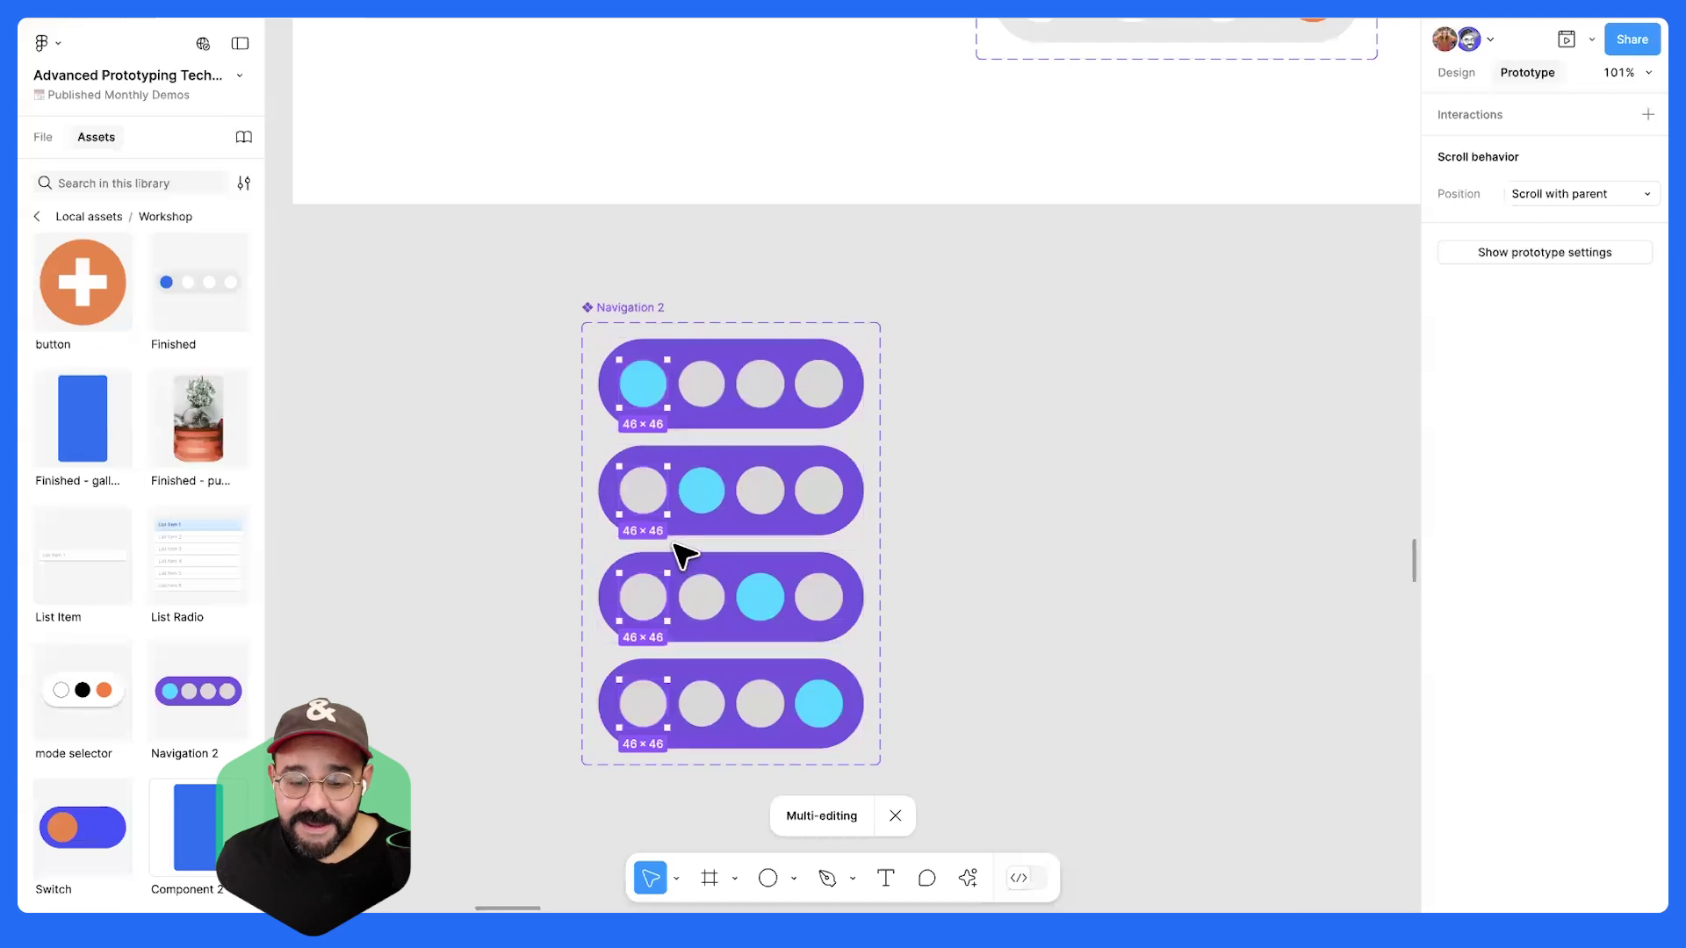
drag(668, 490, 953, 408)
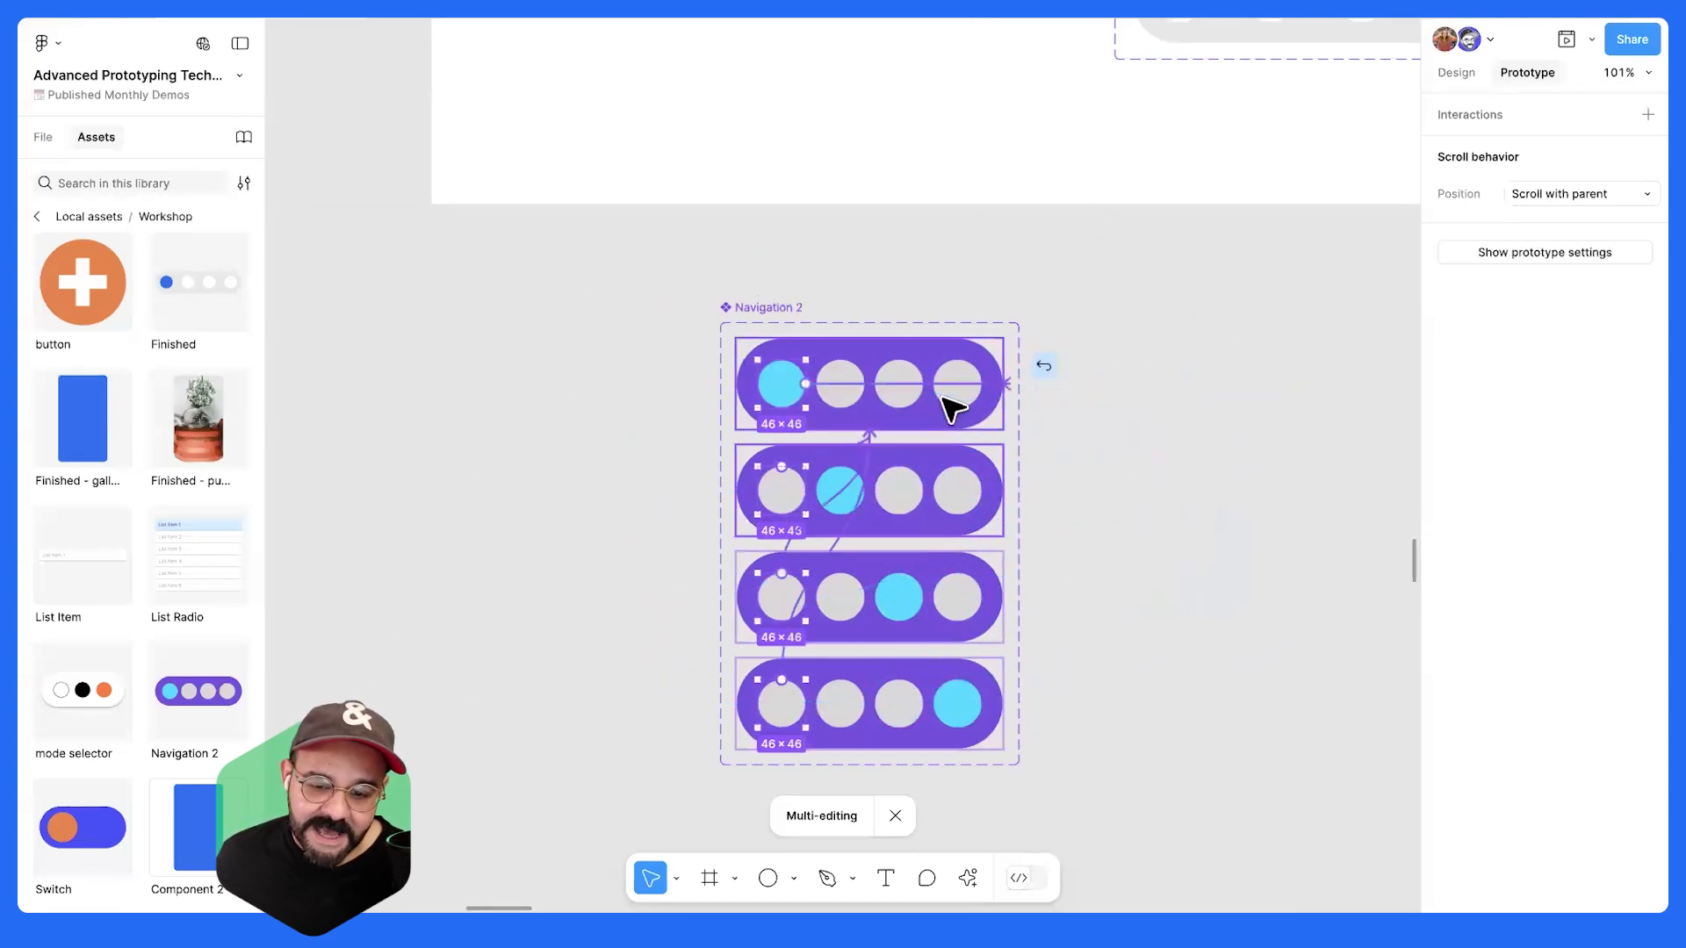
click(1216, 508)
- Connect the second dot of all four Navigation 2 variants to the second variant
click(842, 397)
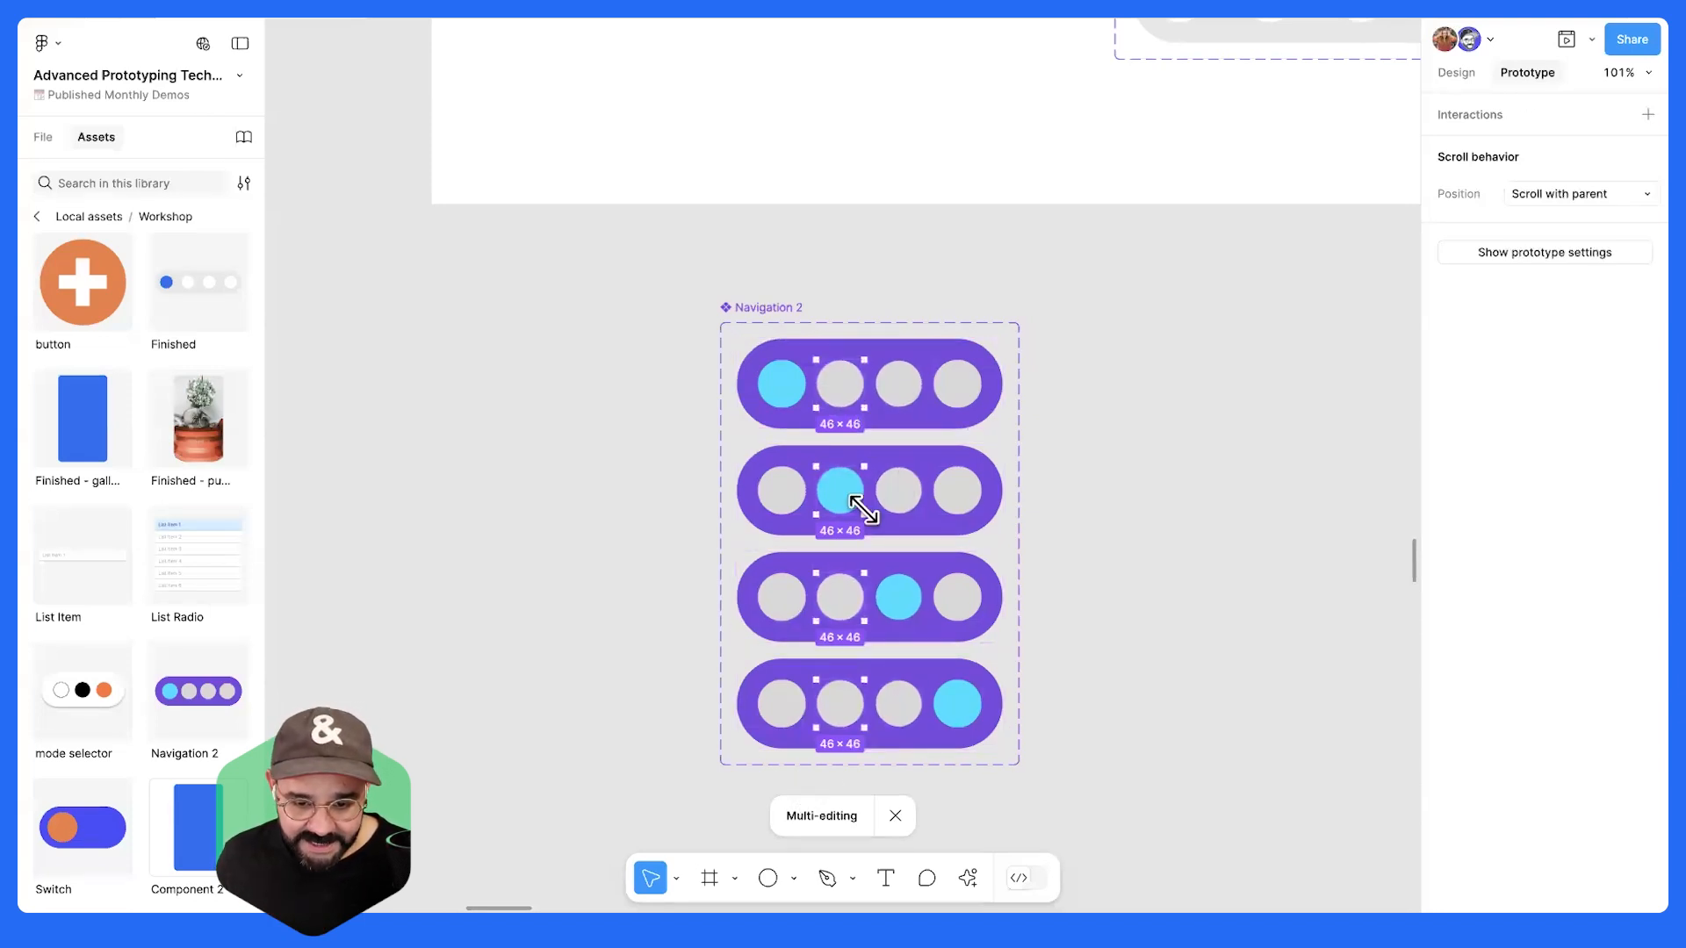
drag(873, 500, 510, 422)
drag(894, 272, 1003, 502)
click(1189, 665)
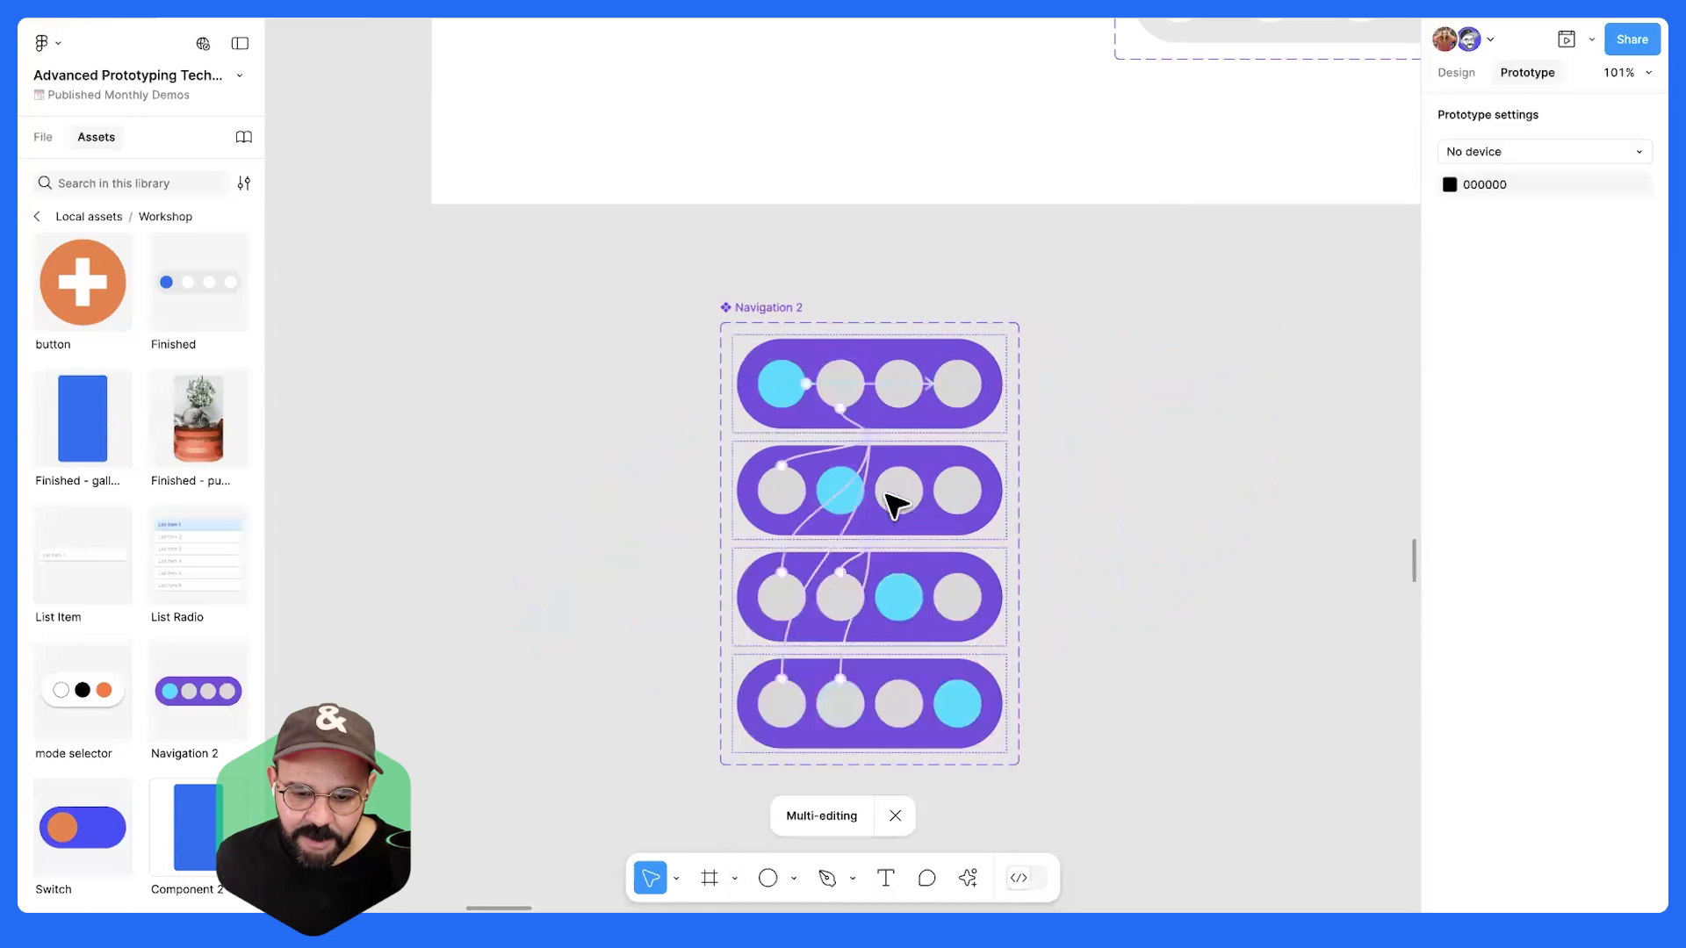
- Connect the third dot of all four Navigation 2 variants to the third variant
double_click(893, 397)
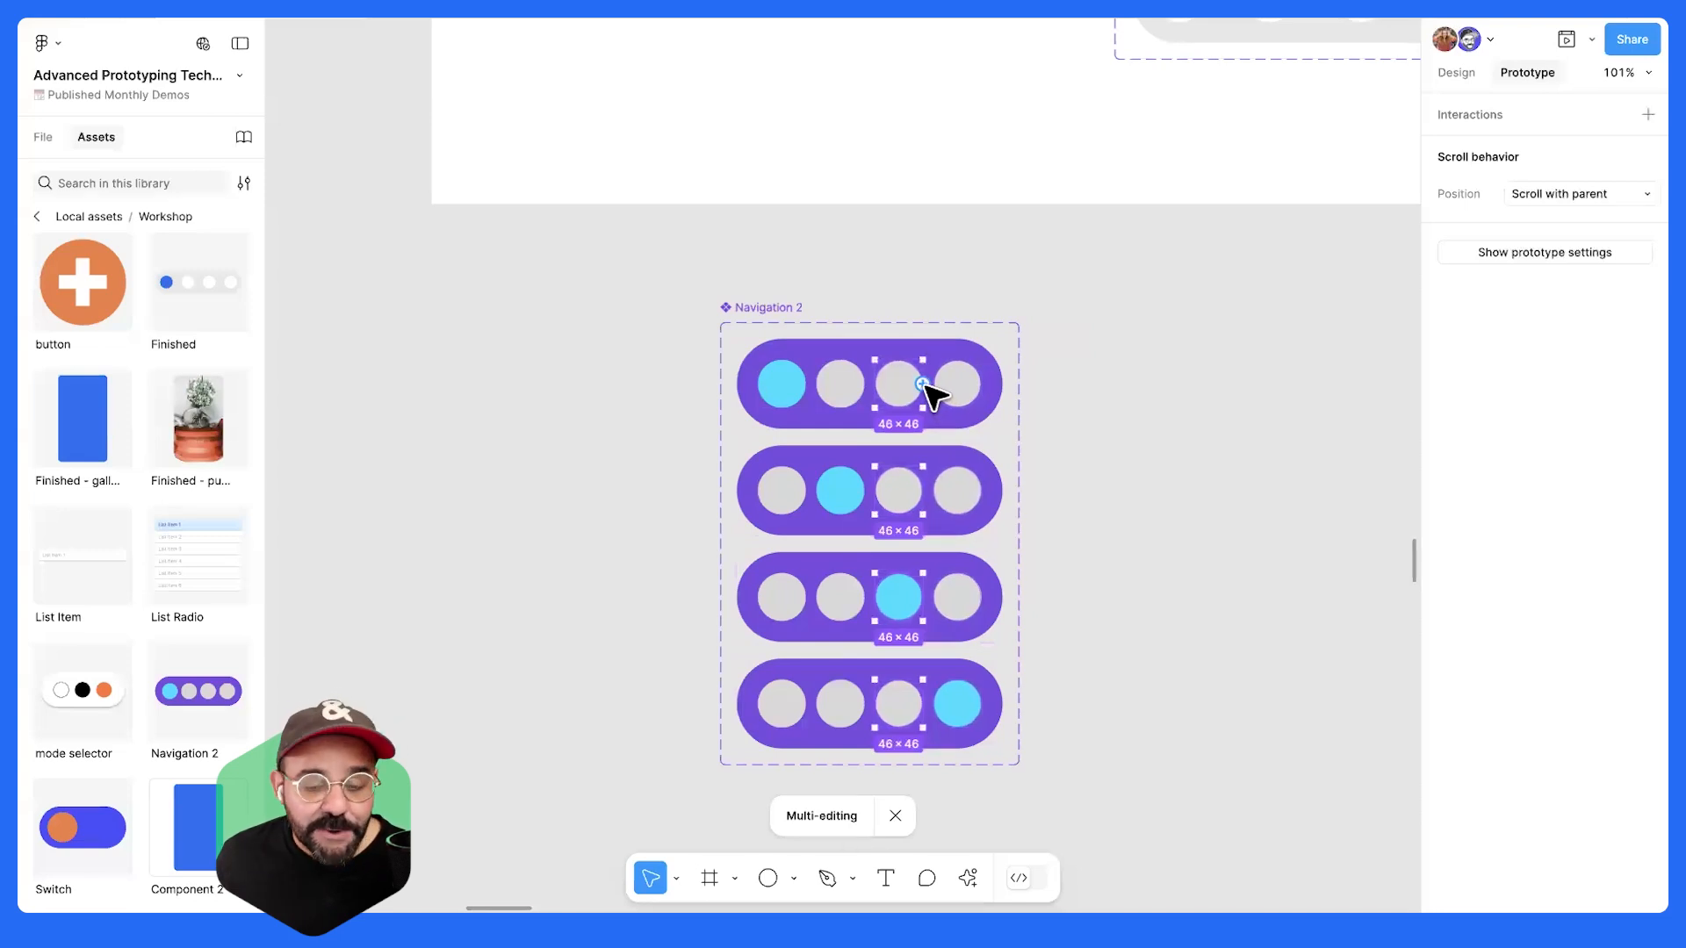
drag(922, 384, 995, 615)
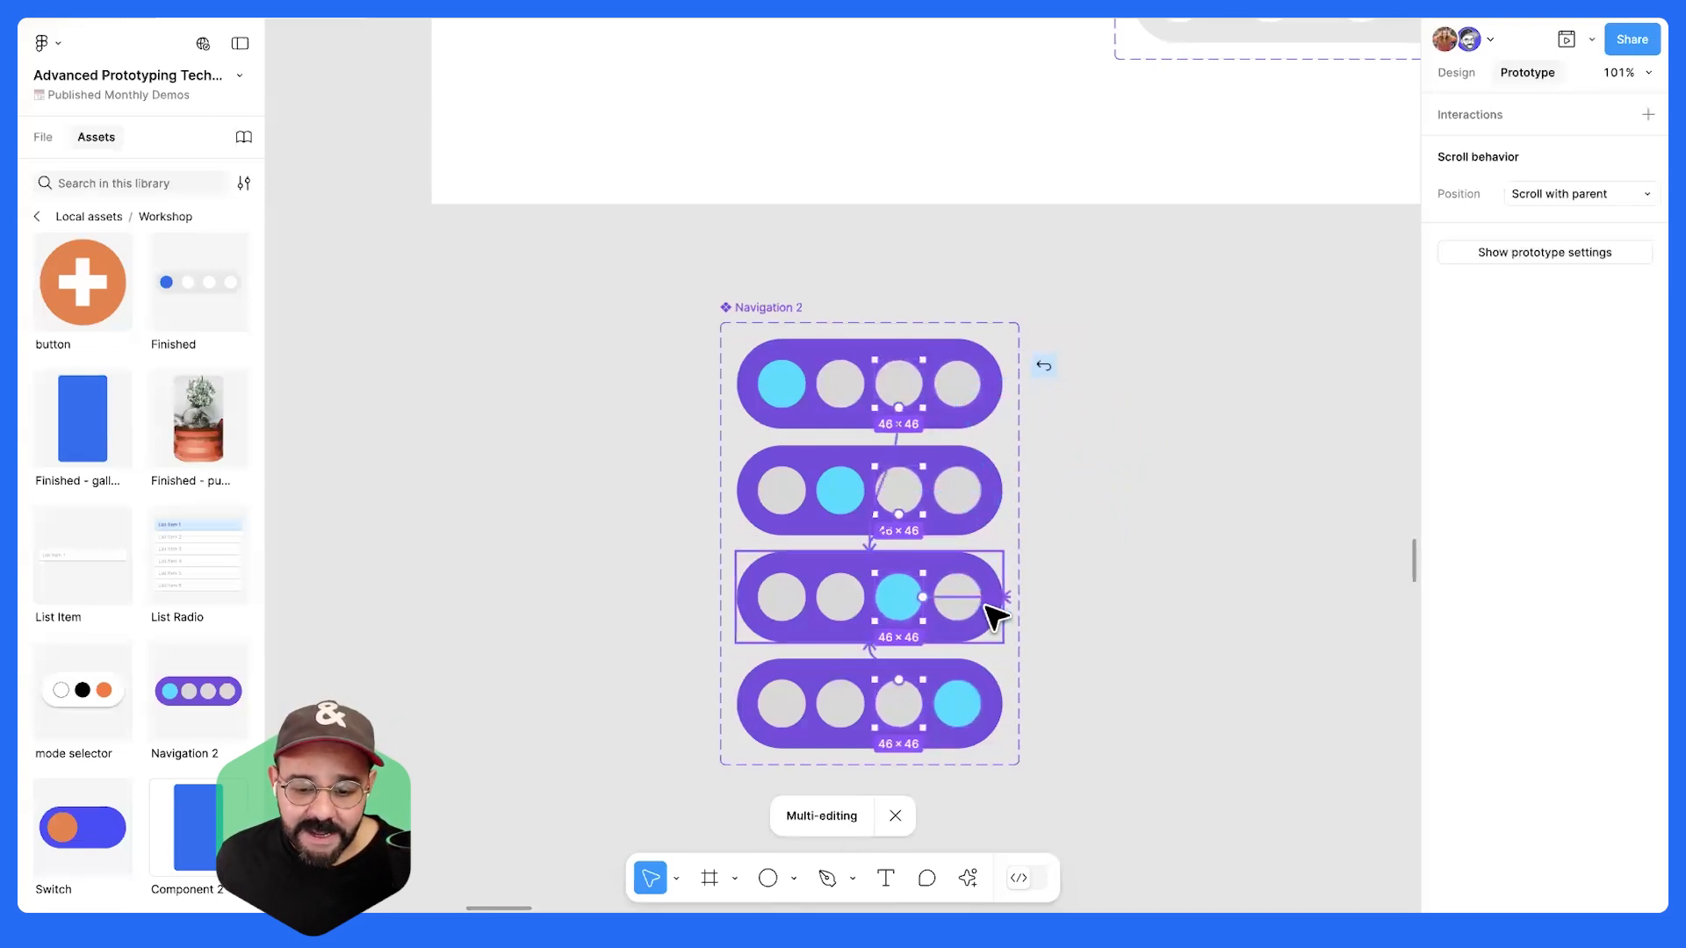
drag(1098, 511, 971, 599)
click(1203, 685)
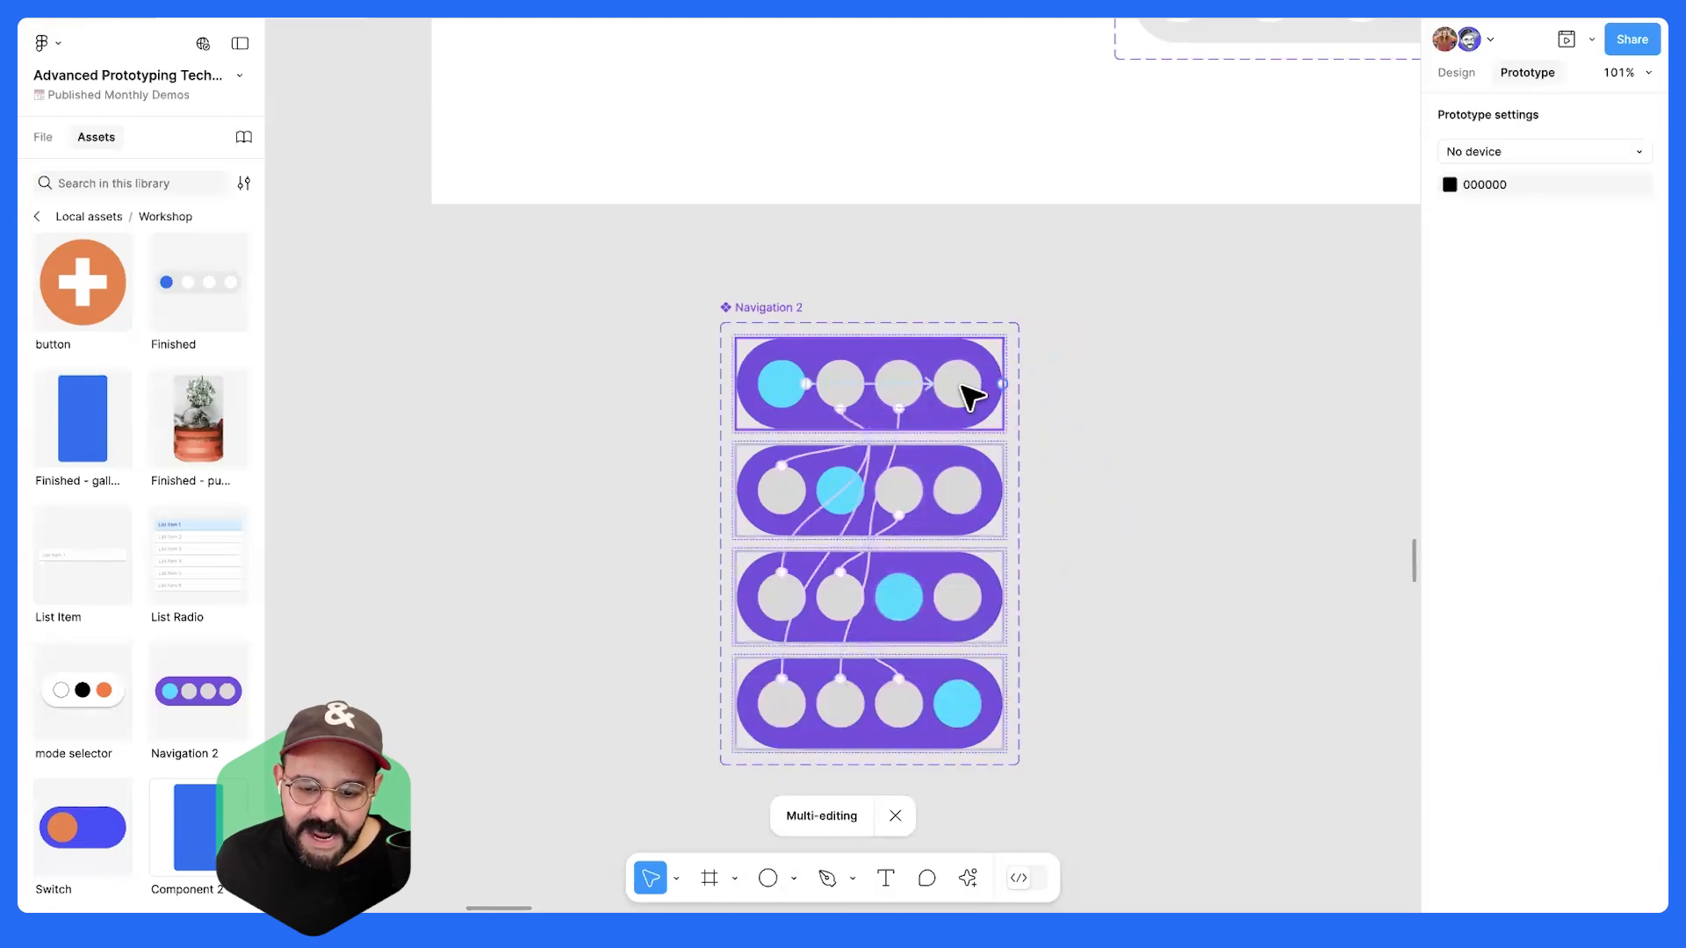
- Connect the fourth dot of all four Navigation 2 variants to the fourth variant
click(963, 384)
drag(1087, 359, 999, 690)
click(1142, 529)
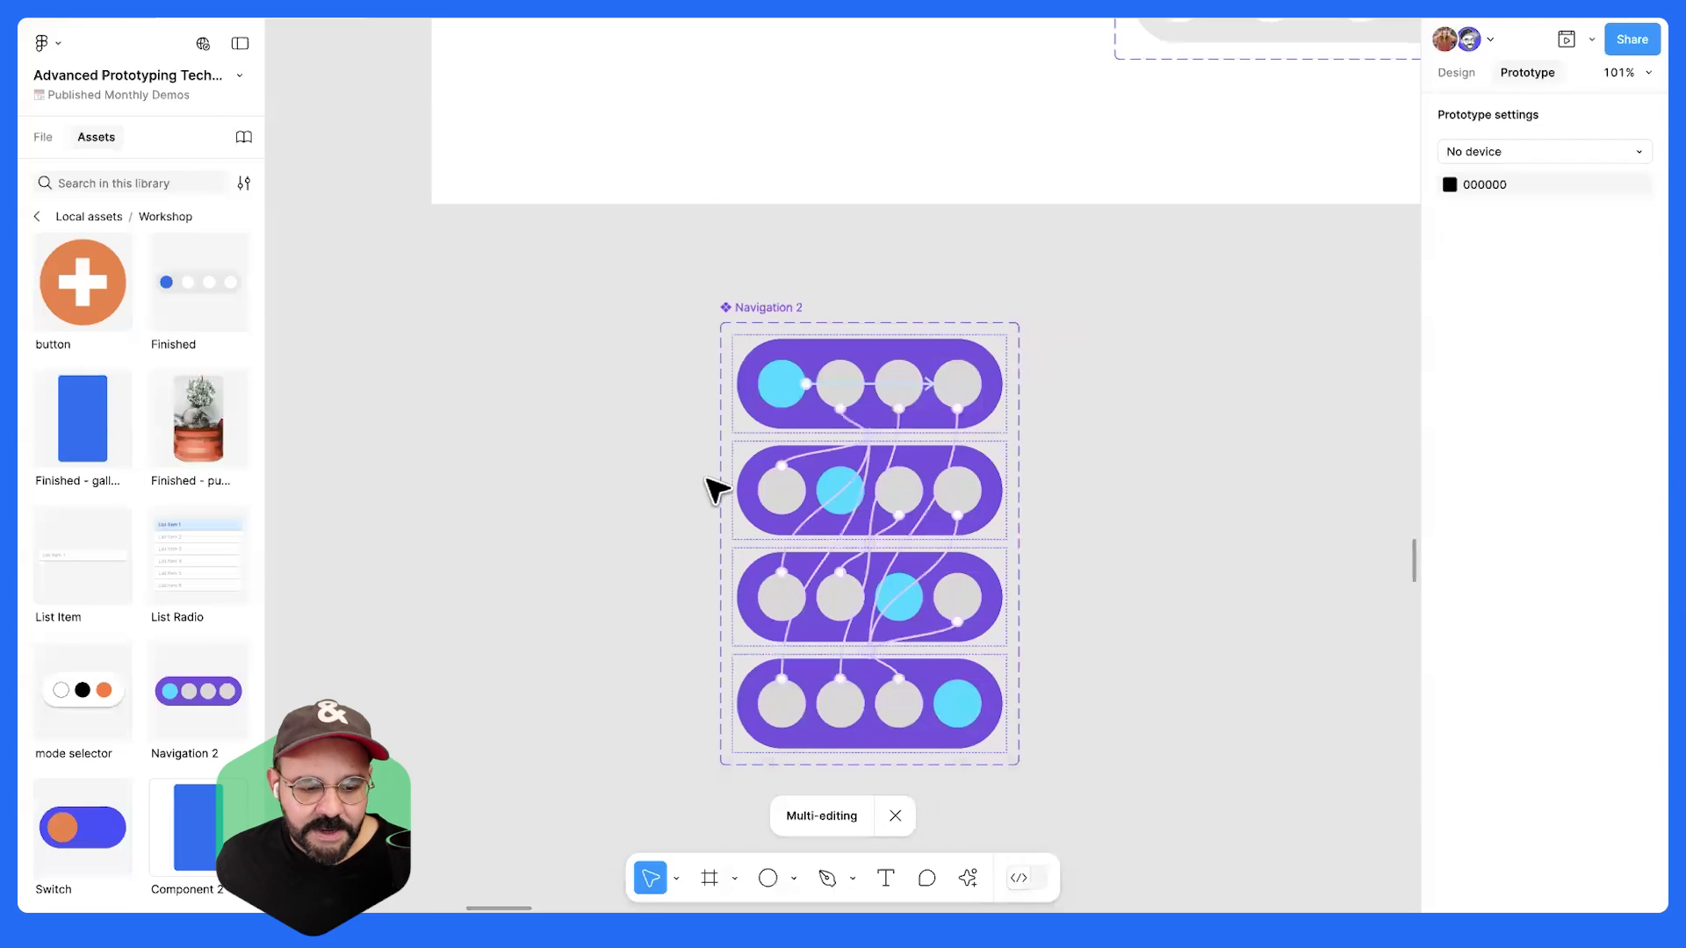
- Place an instance of Navigation 2 from the local assets in the Monthly Workshop frame, beside the grey and orange dot component set
scroll(654, 380, down, 2)
drag(681, 381, 599, 612)
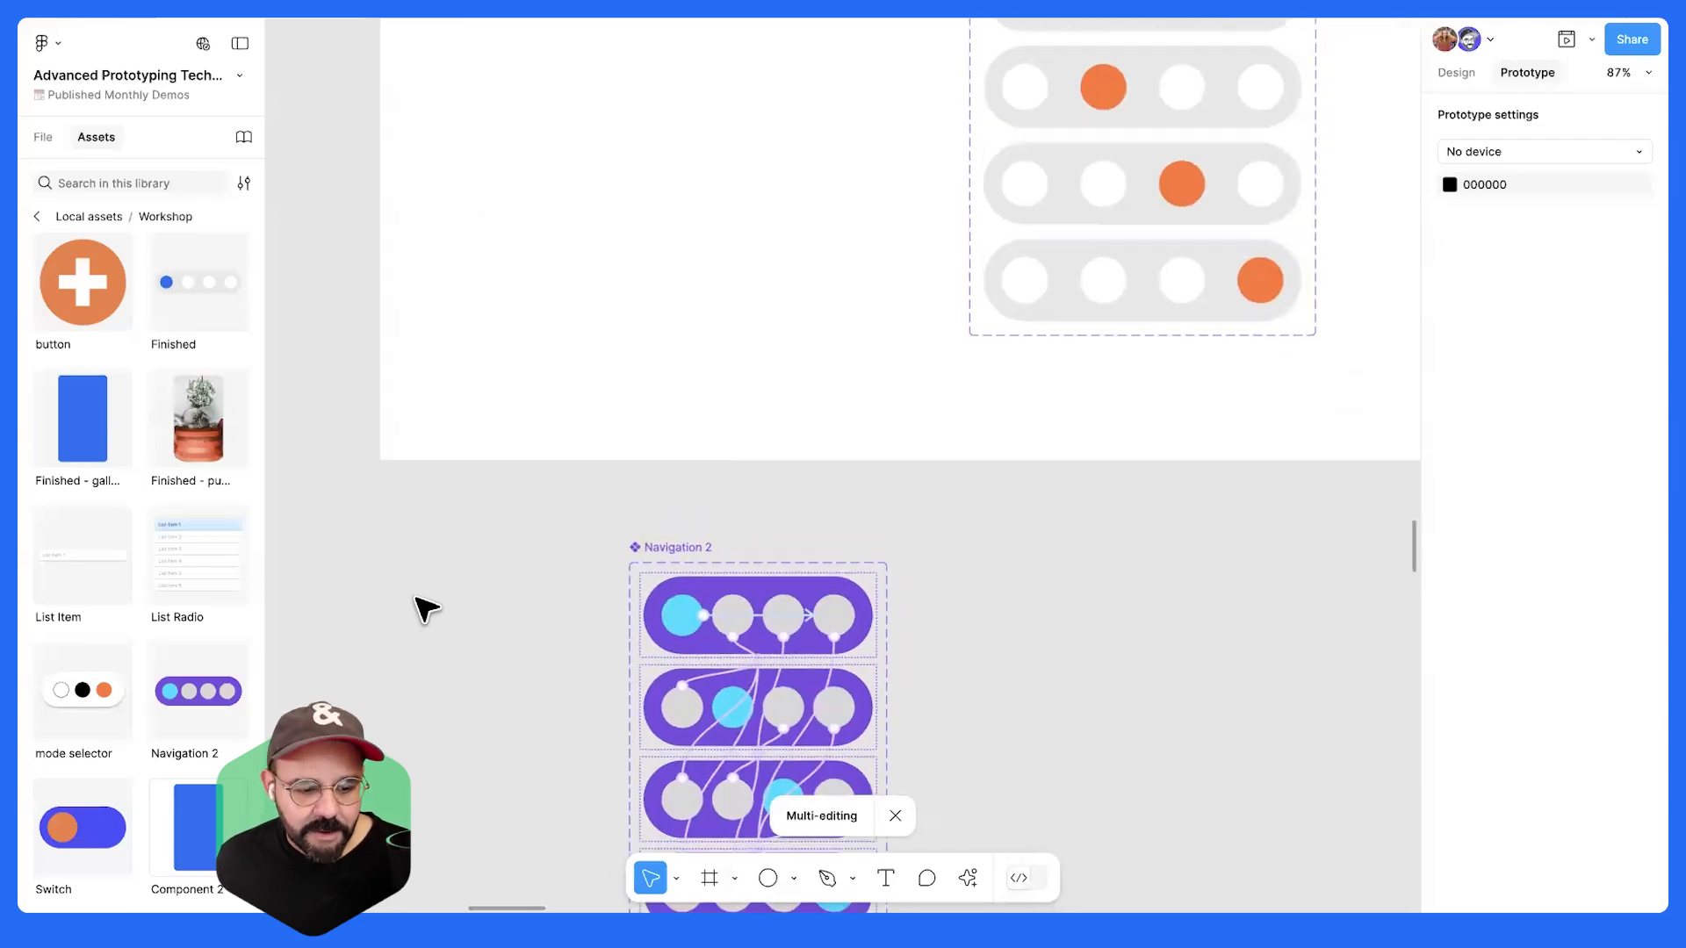
drag(190, 707, 693, 250)
scroll(591, 346, up, 3)
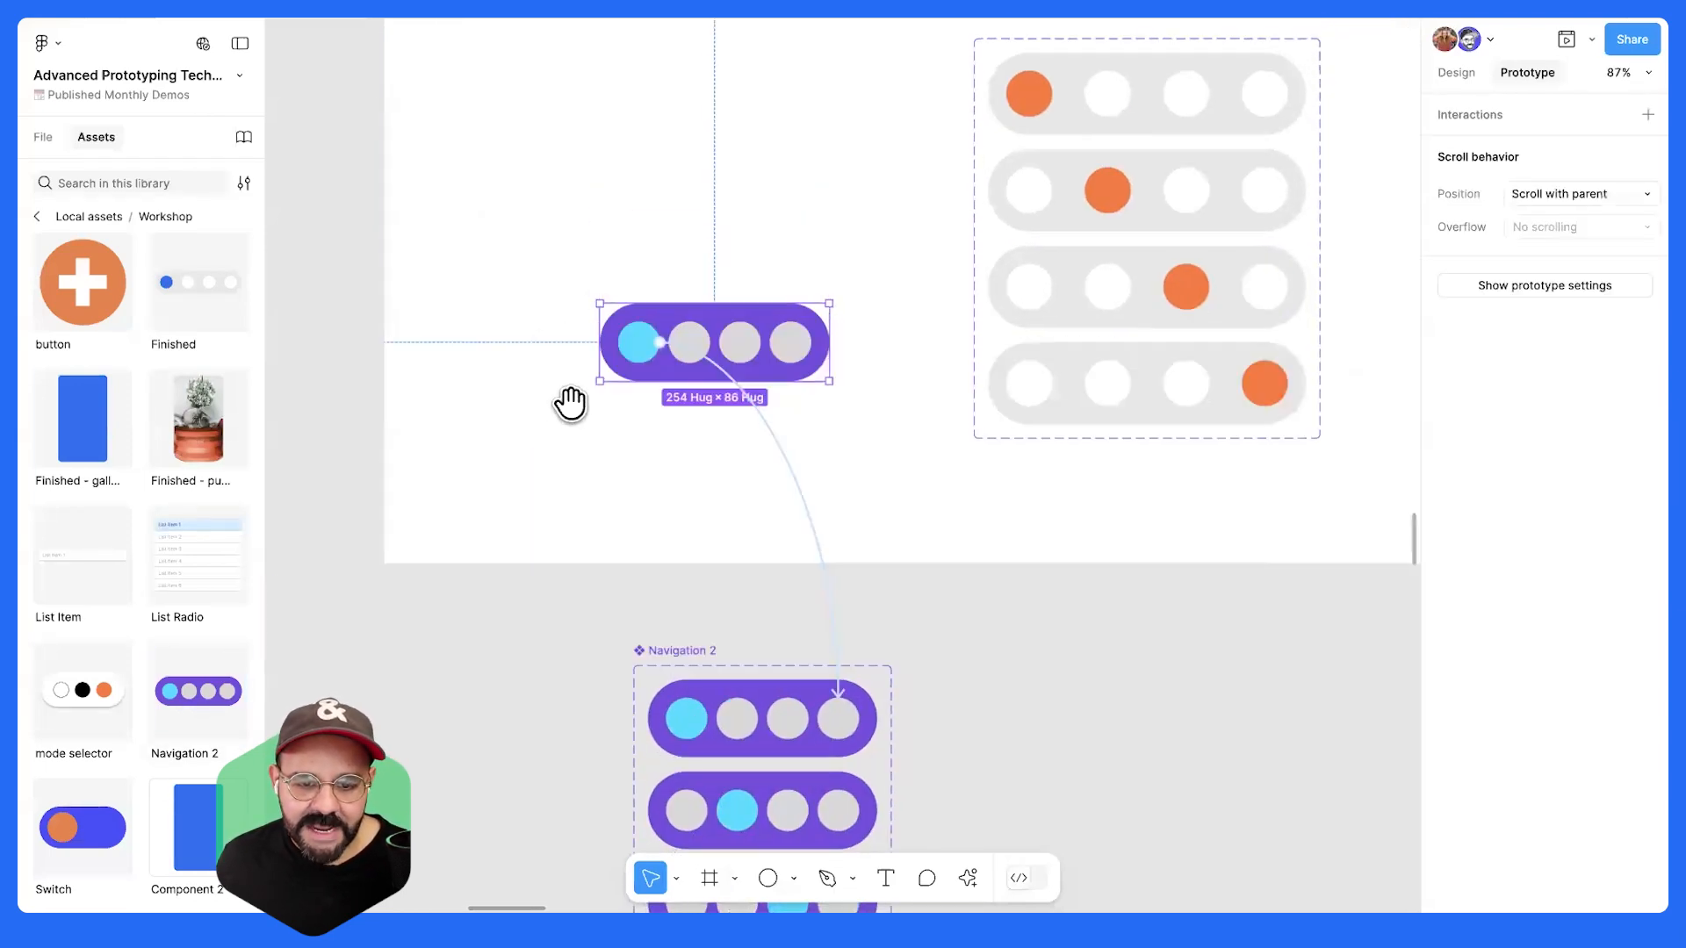
click(1441, 74)
drag(778, 211, 734, 377)
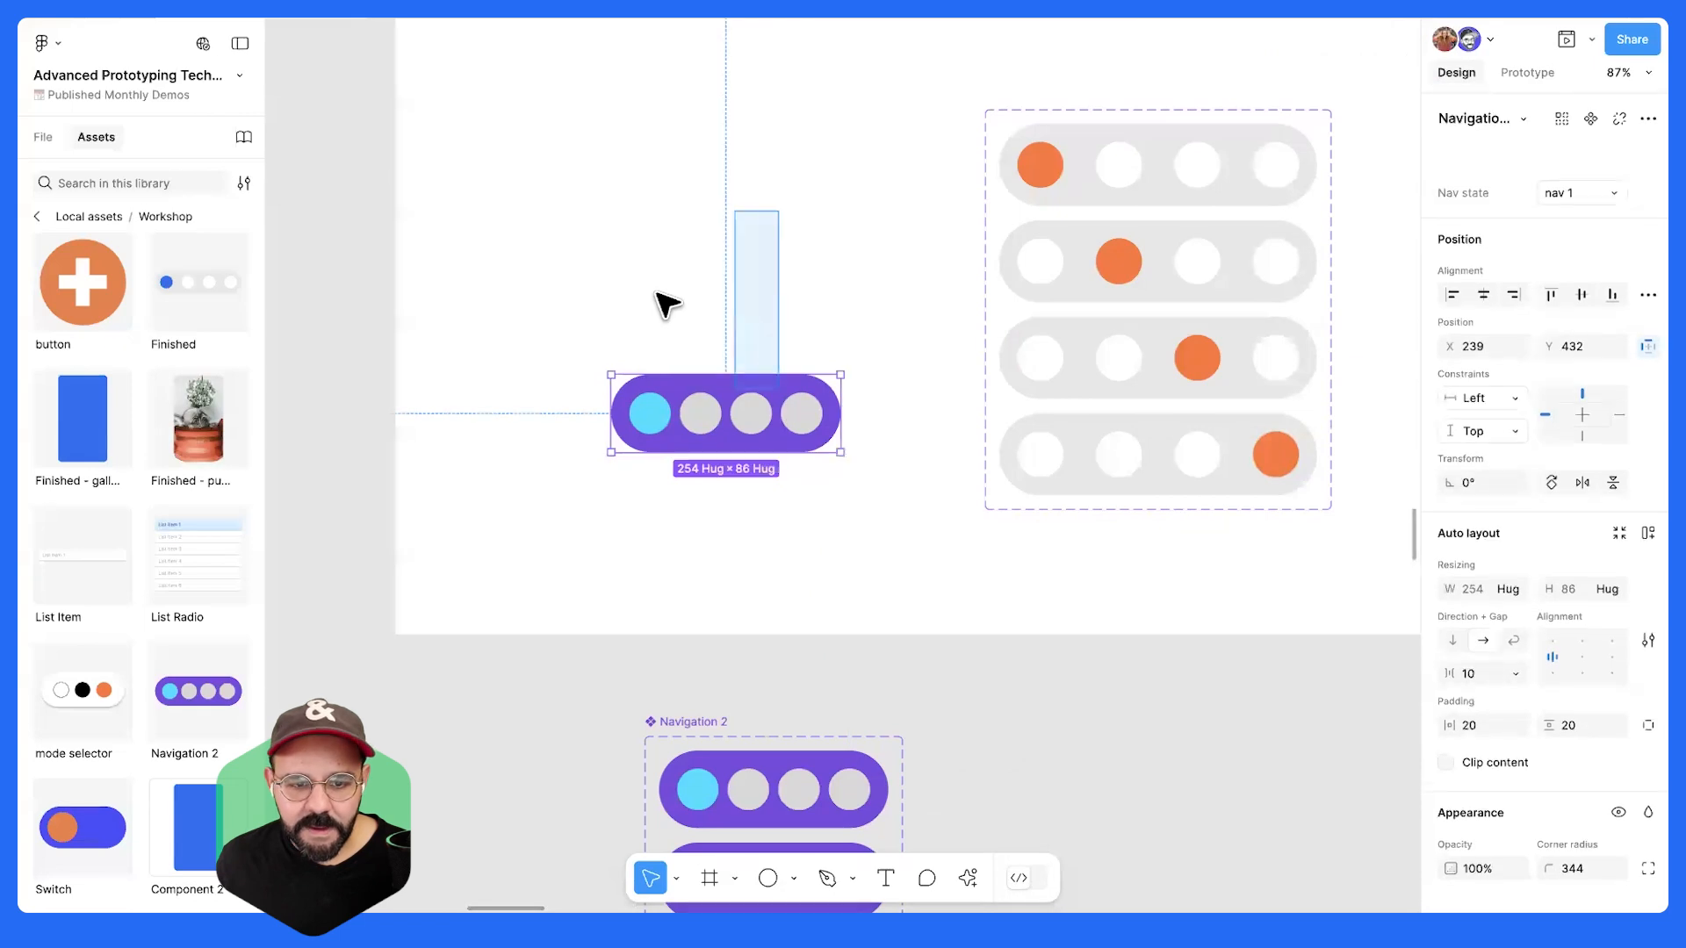
- Preview the Monthly Workshop frame and test the navigation instance by activating its fourth, third, second and first dots
scroll(654, 285, down, 3)
drag(609, 266, 625, 356)
click(560, 187)
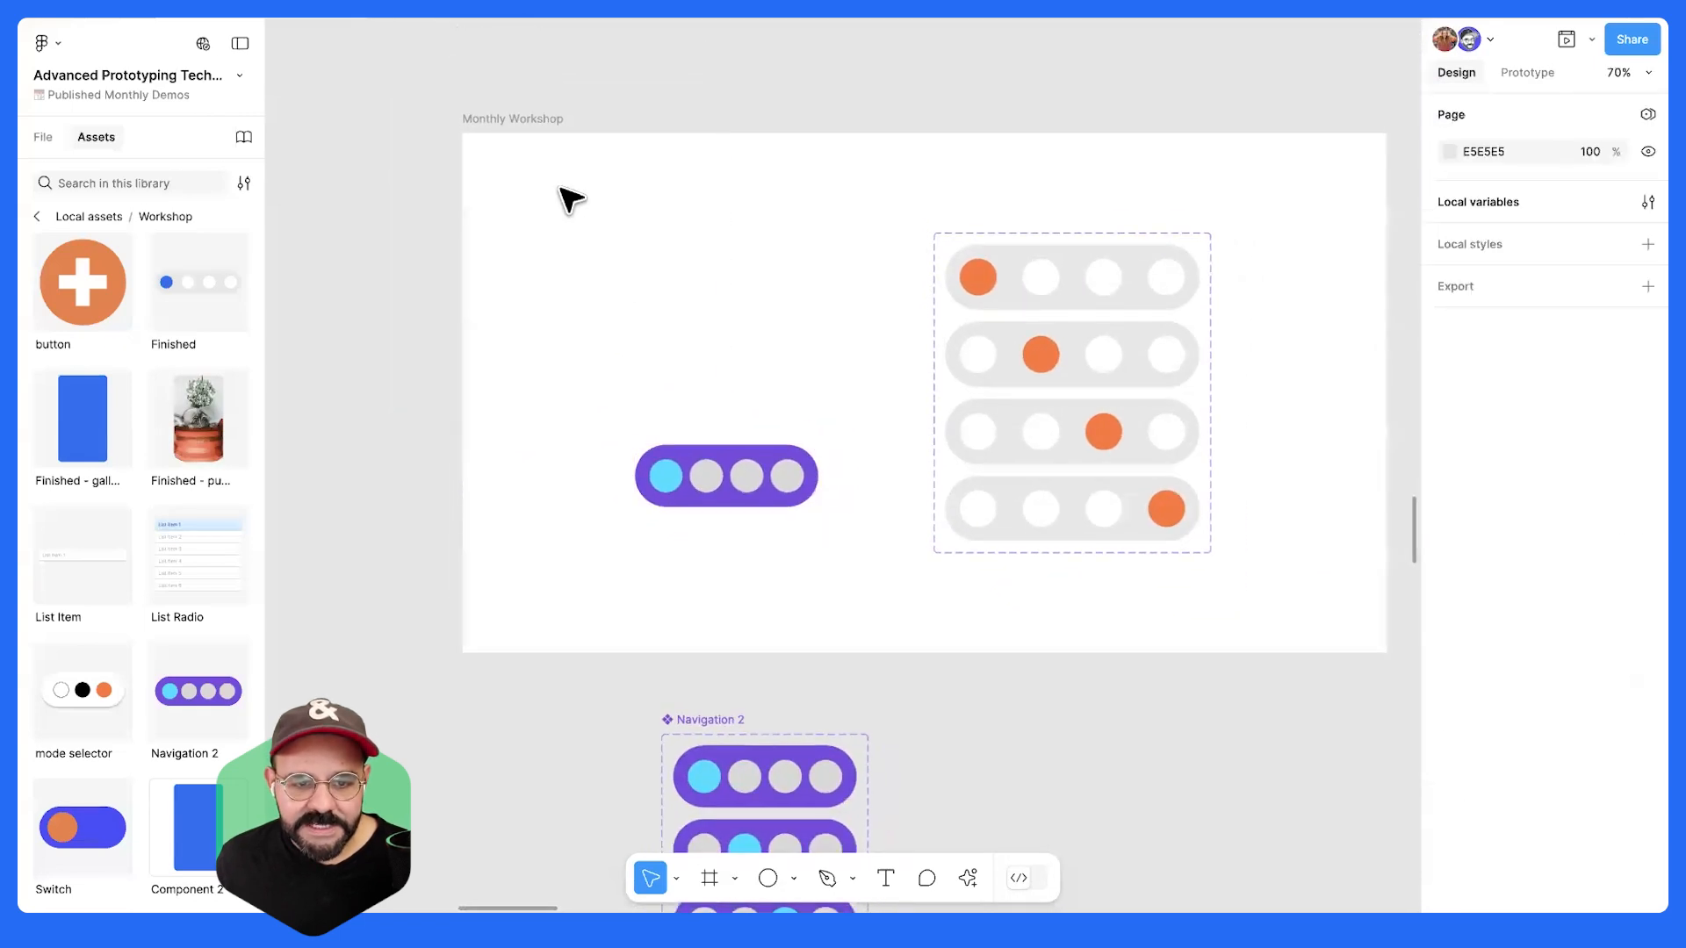
click(498, 120)
key(shift+space)
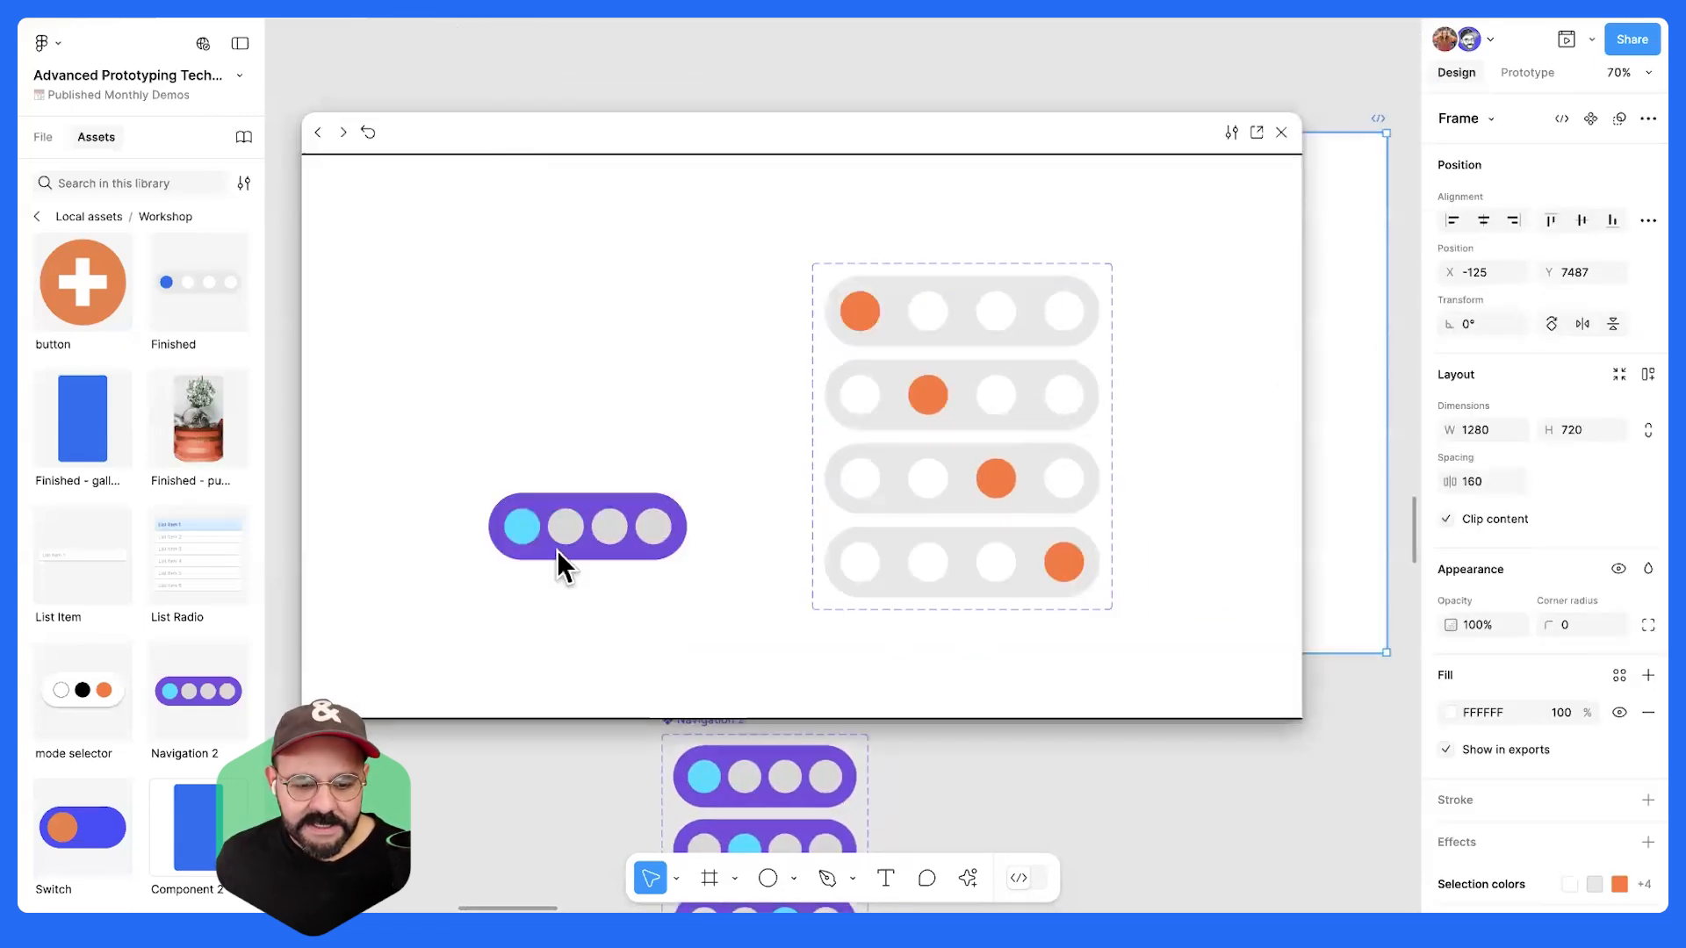
click(645, 544)
click(610, 541)
click(572, 534)
click(523, 537)
key(Escape)
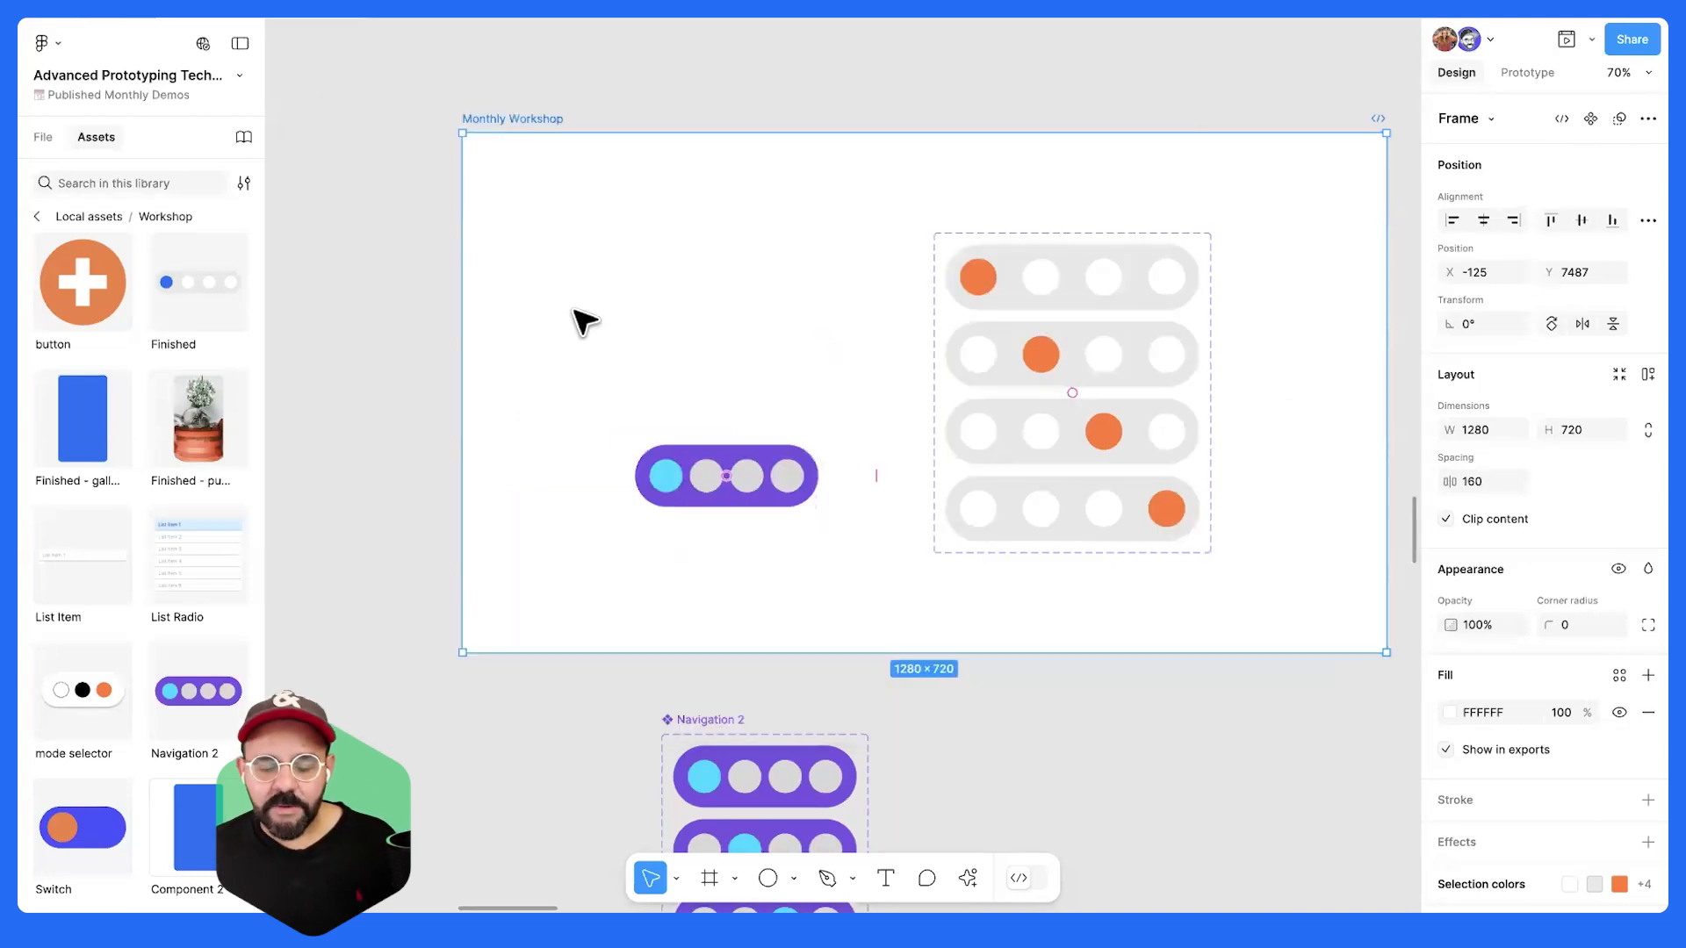
- Delete the navigation instance from the frame and move the Navigation 2 component set below the Workspace frame
click(672, 451)
key(Delete)
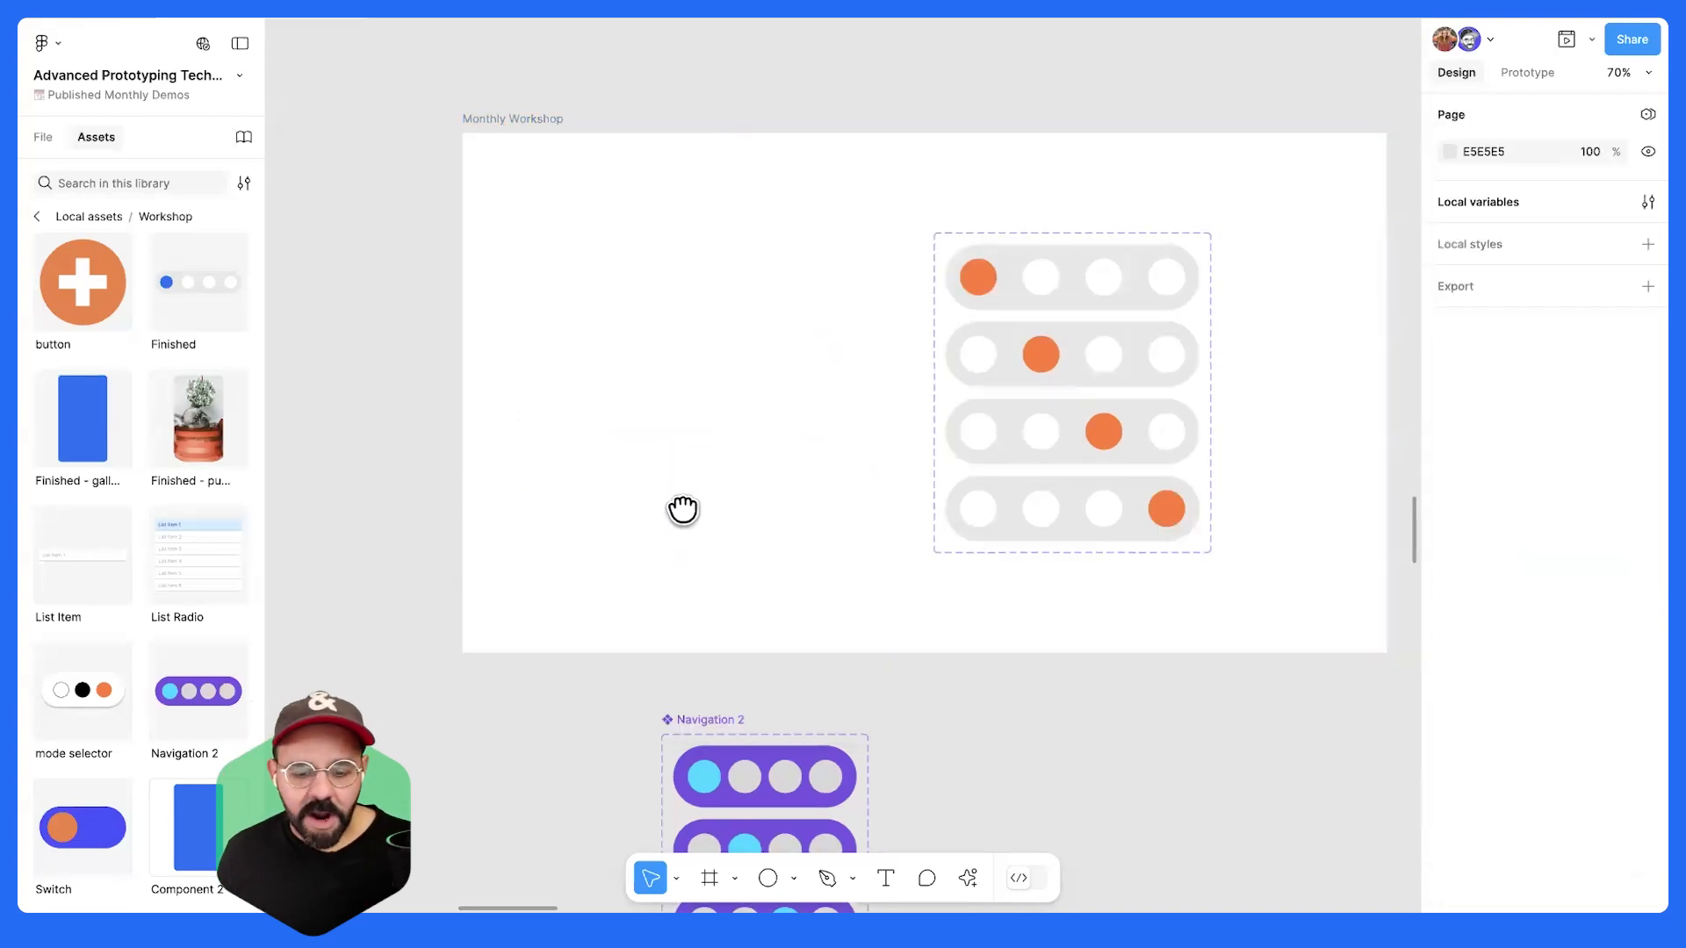
scroll(682, 509, down, 5)
click(489, 320)
scroll(456, 219, down, 4)
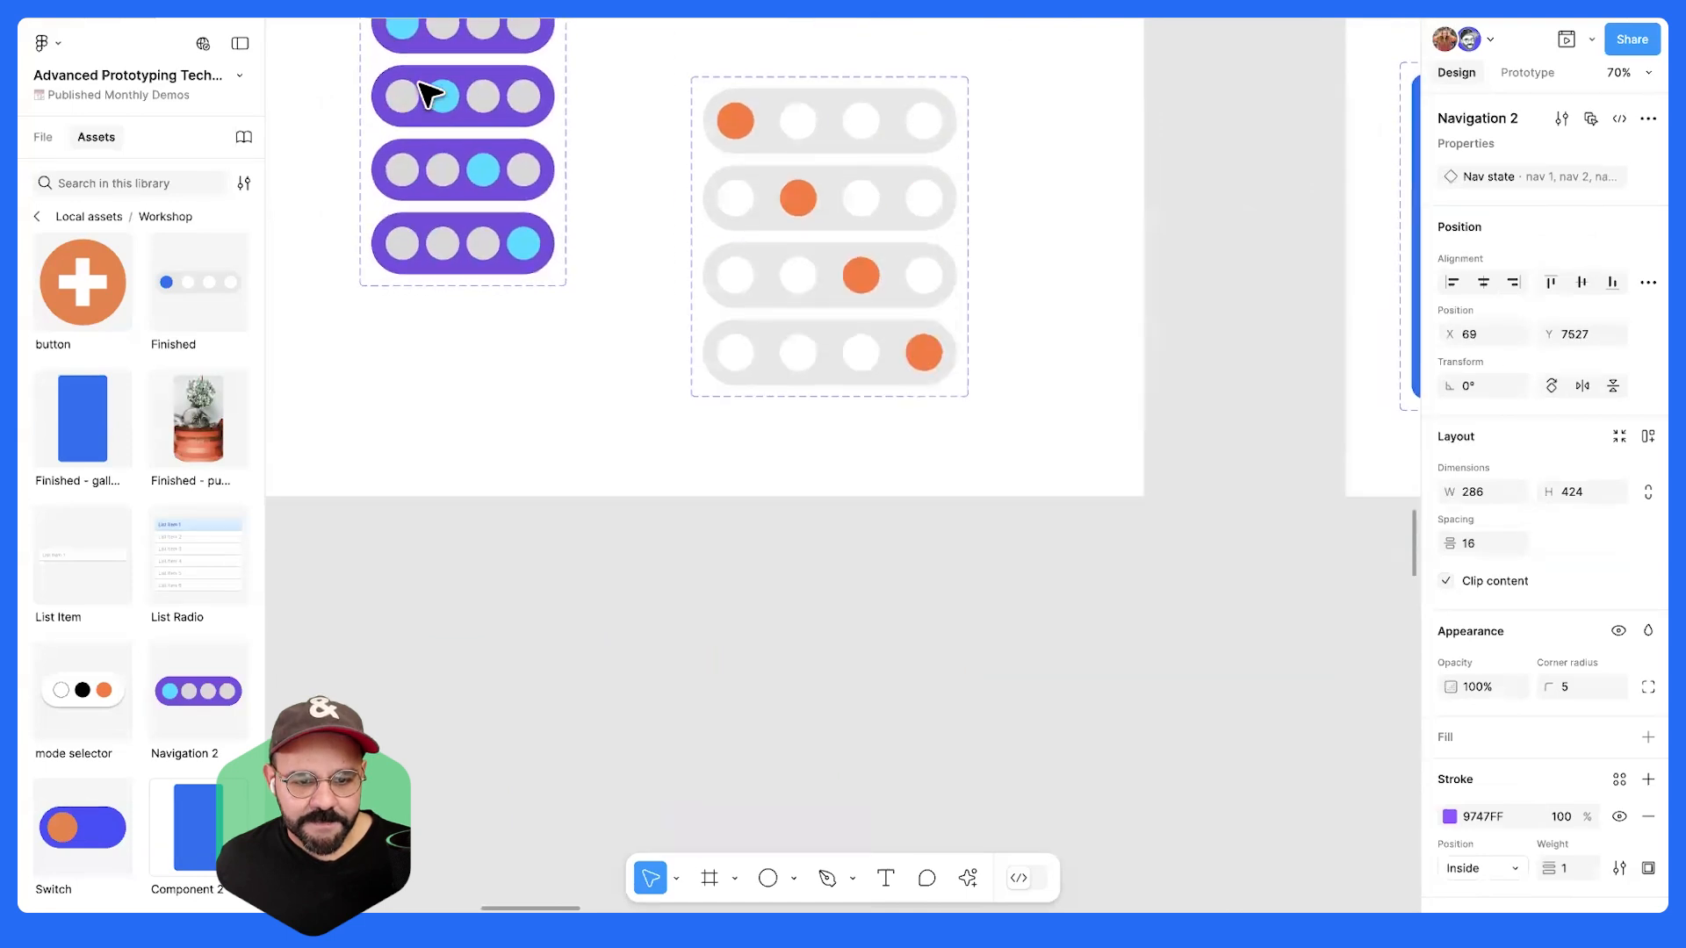
drag(430, 95, 427, 213)
drag(1405, 409, 615, 391)
scroll(828, 387, down, 2)
drag(828, 388, 992, 311)
scroll(682, 353, down, 3)
drag(482, 206, 1387, 637)
scroll(1137, 470, right, 6)
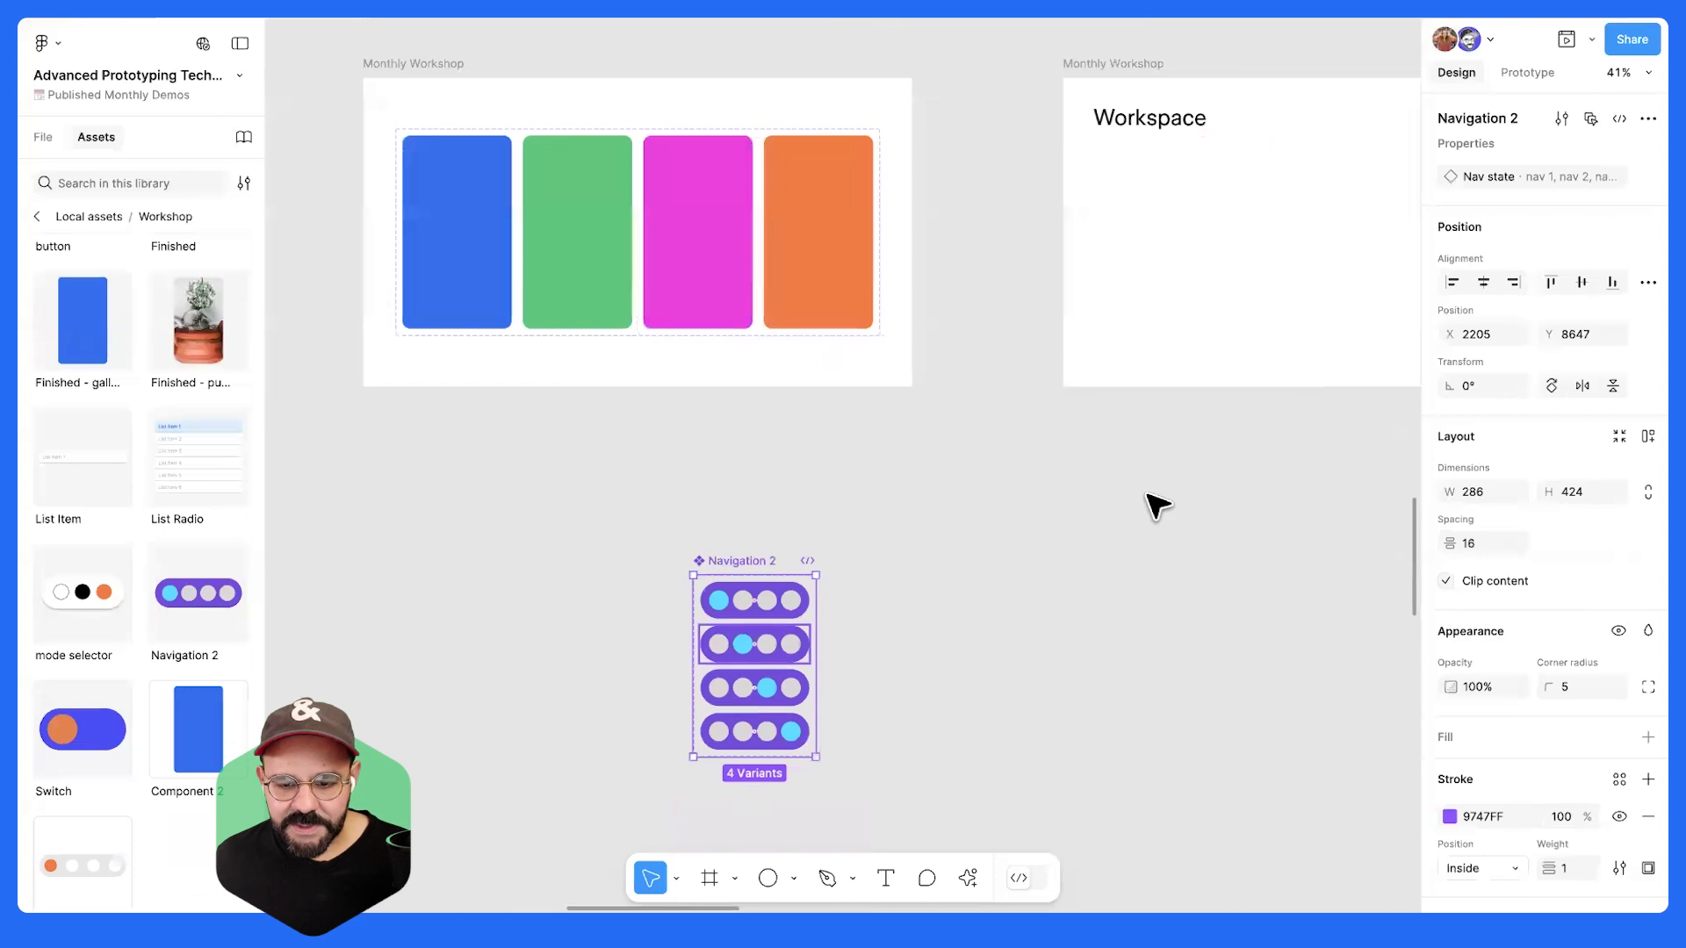
drag(1157, 504, 1151, 494)
drag(526, 294, 482, 361)
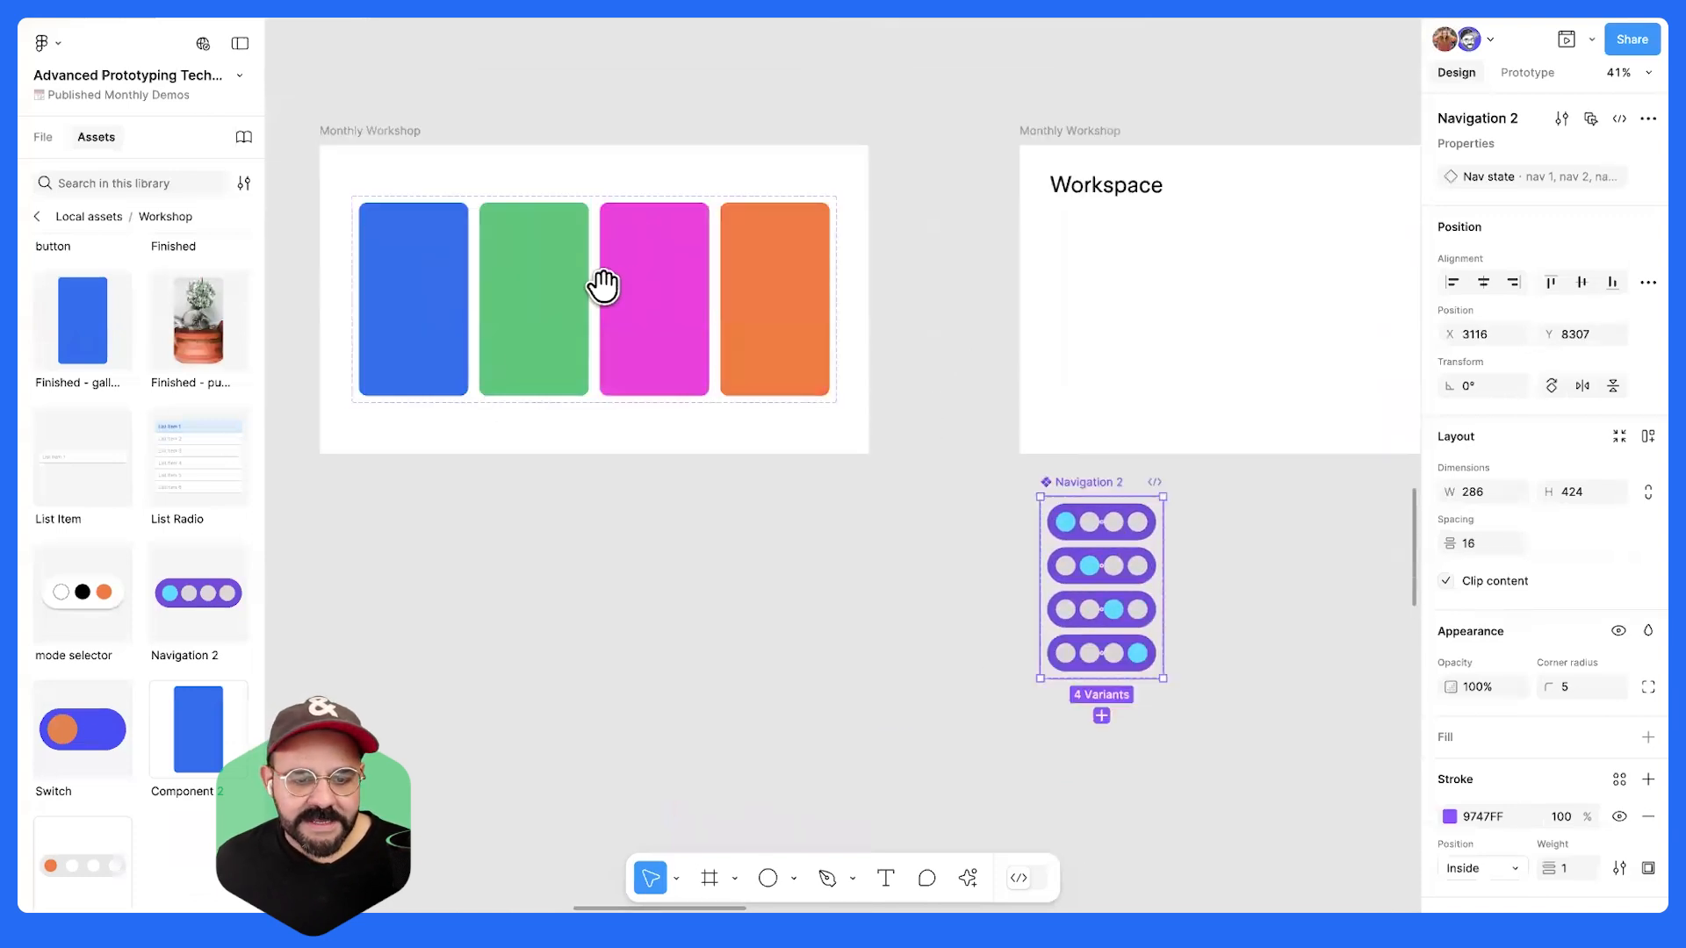
- Duplicate the Component 2 set of four coloured cards into the empty canvas below its Monthly Workshop frame
scroll(571, 303, up, 3)
click(554, 308)
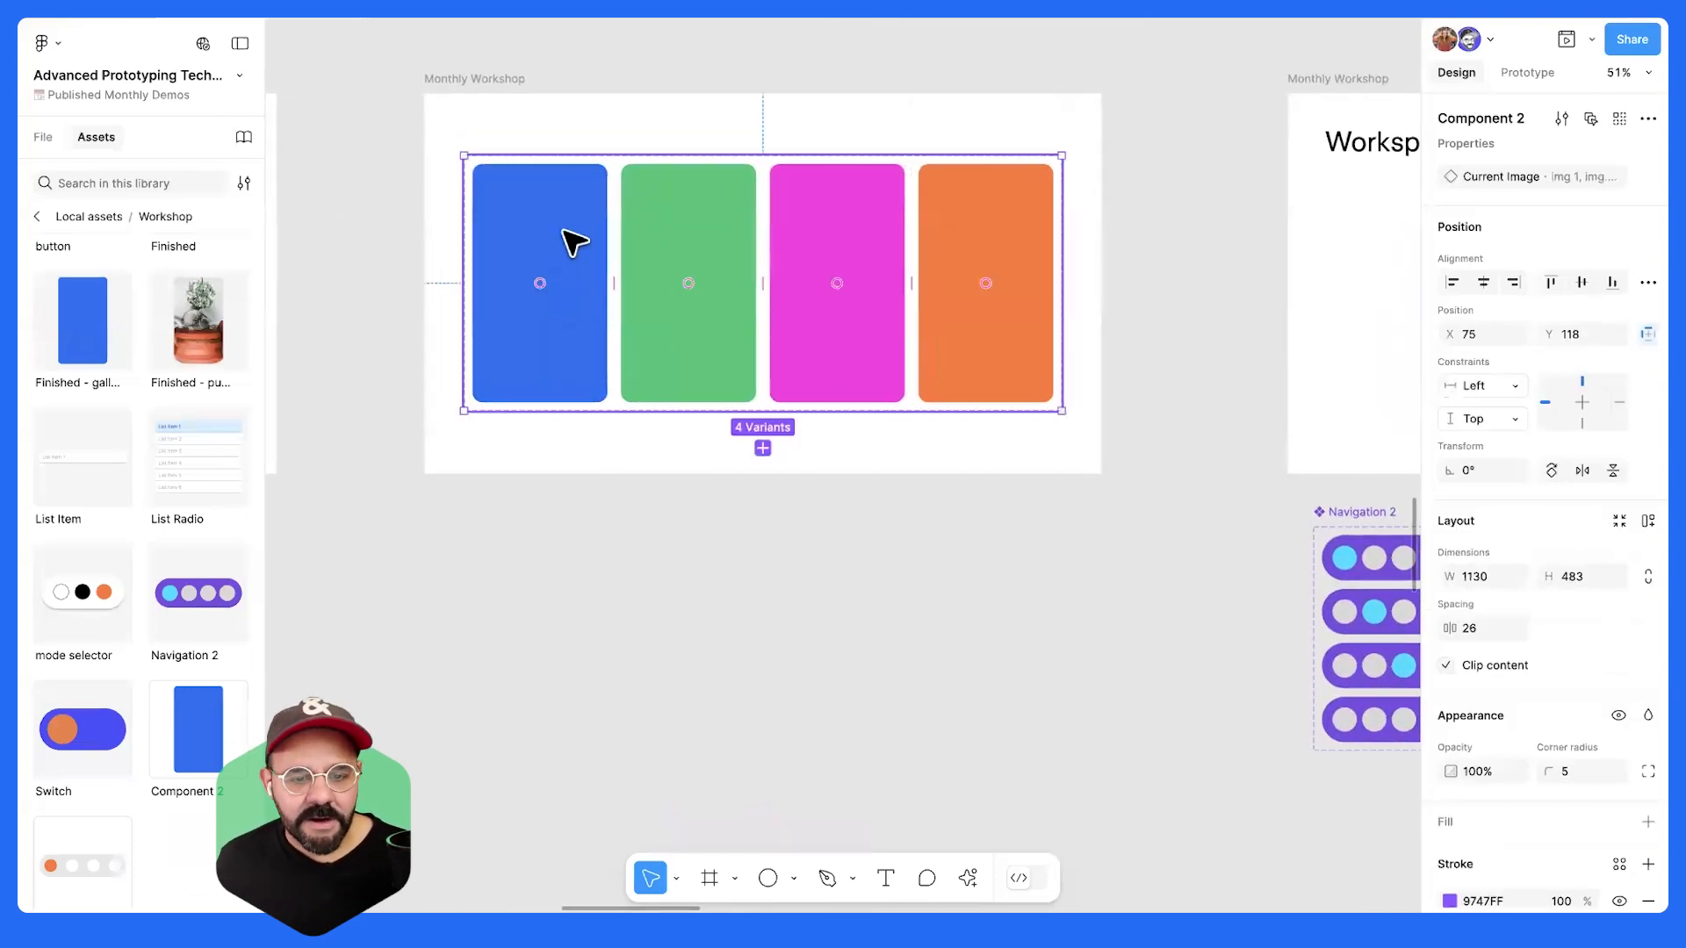
drag(586, 227, 530, 666)
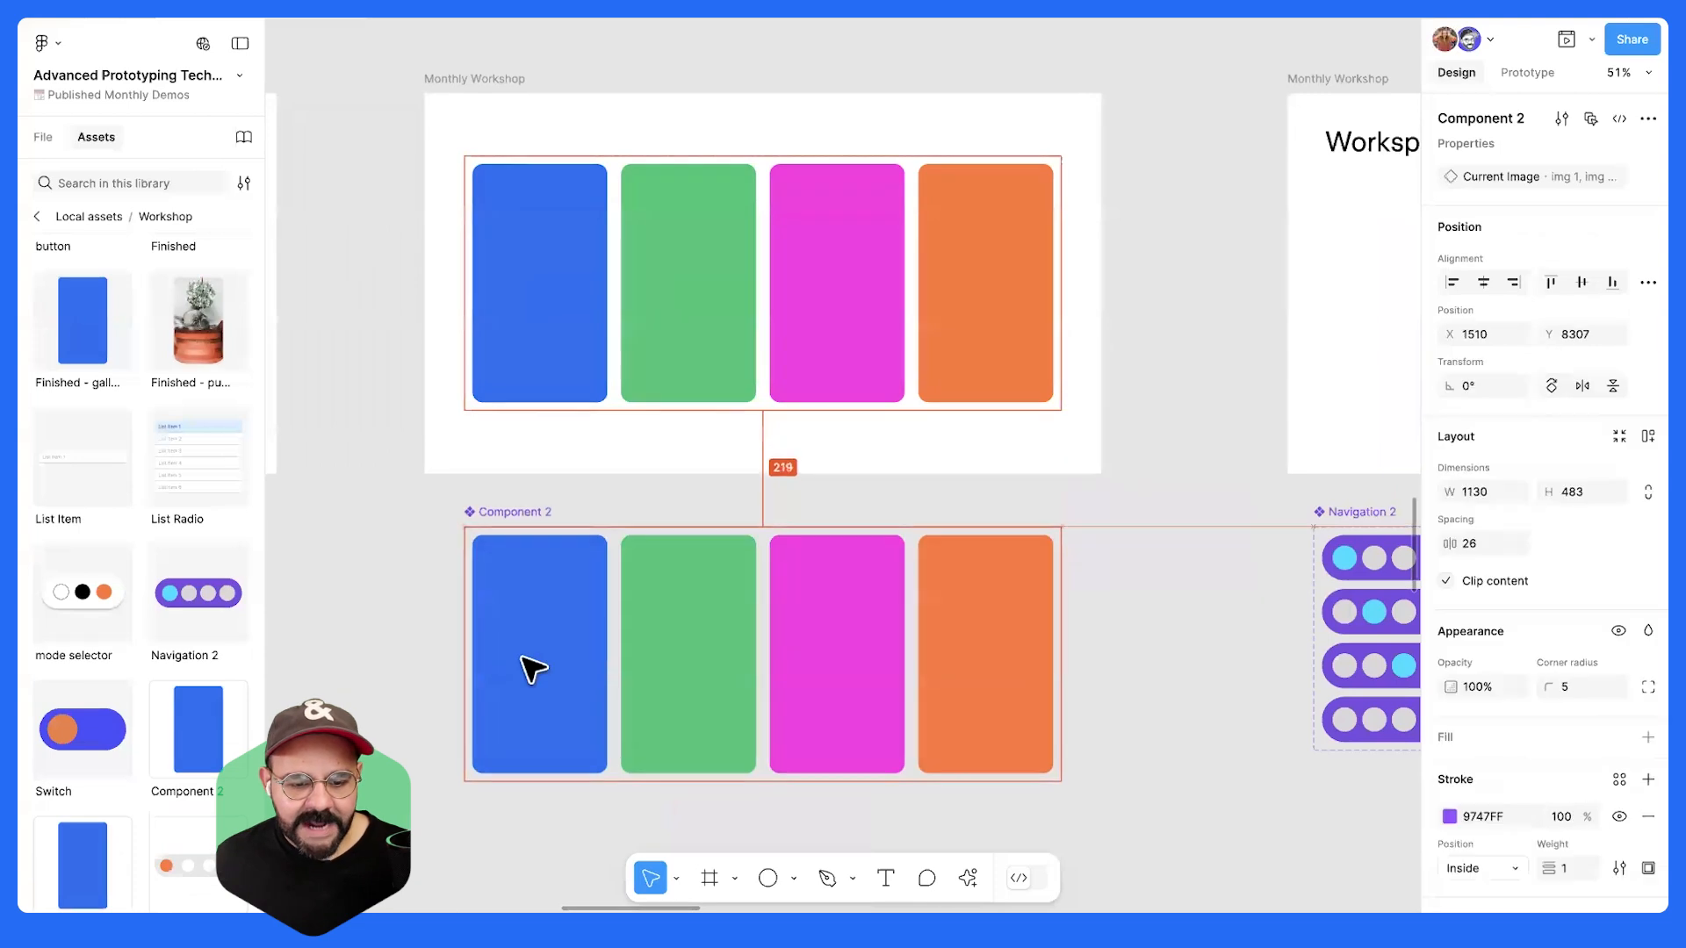
click(697, 497)
- Examine the blue, green, pink and orange variants of the duplicated Component 2 set
scroll(658, 497, down, 3)
scroll(621, 498, up, 2)
click(628, 332)
click(761, 316)
click(931, 344)
click(1054, 439)
click(560, 369)
click(728, 377)
click(1041, 378)
click(583, 319)
click(714, 320)
click(905, 338)
click(1009, 346)
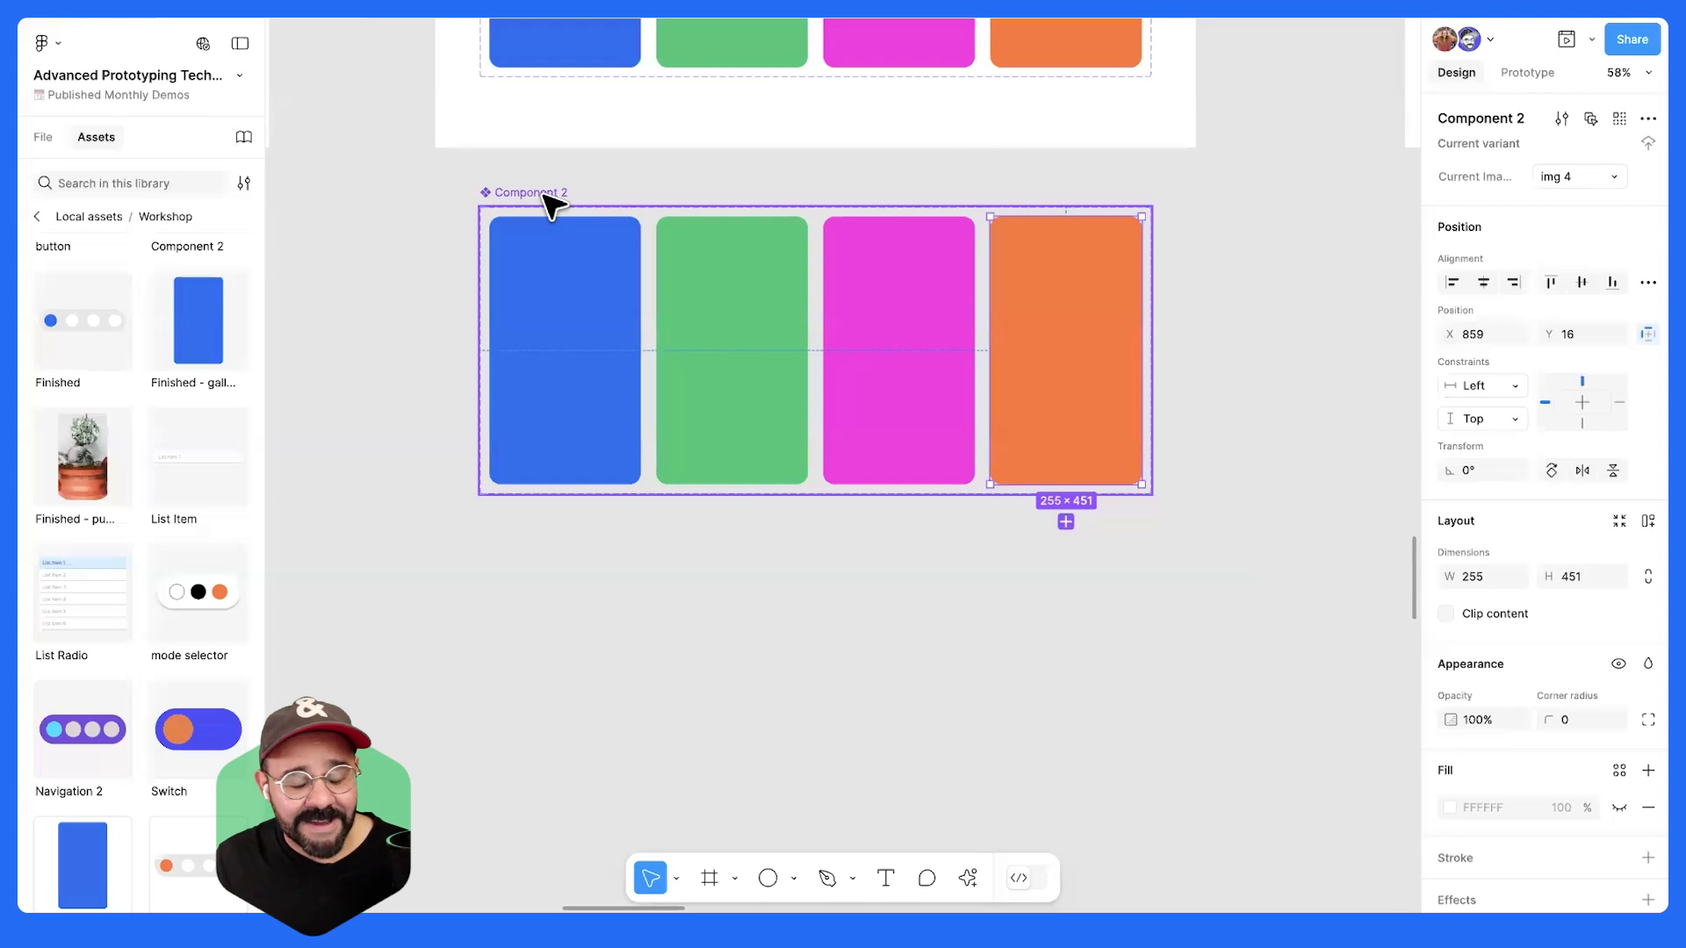
- Delete the duplicated Component 2 set below the frame
scroll(1083, 670, right, 10)
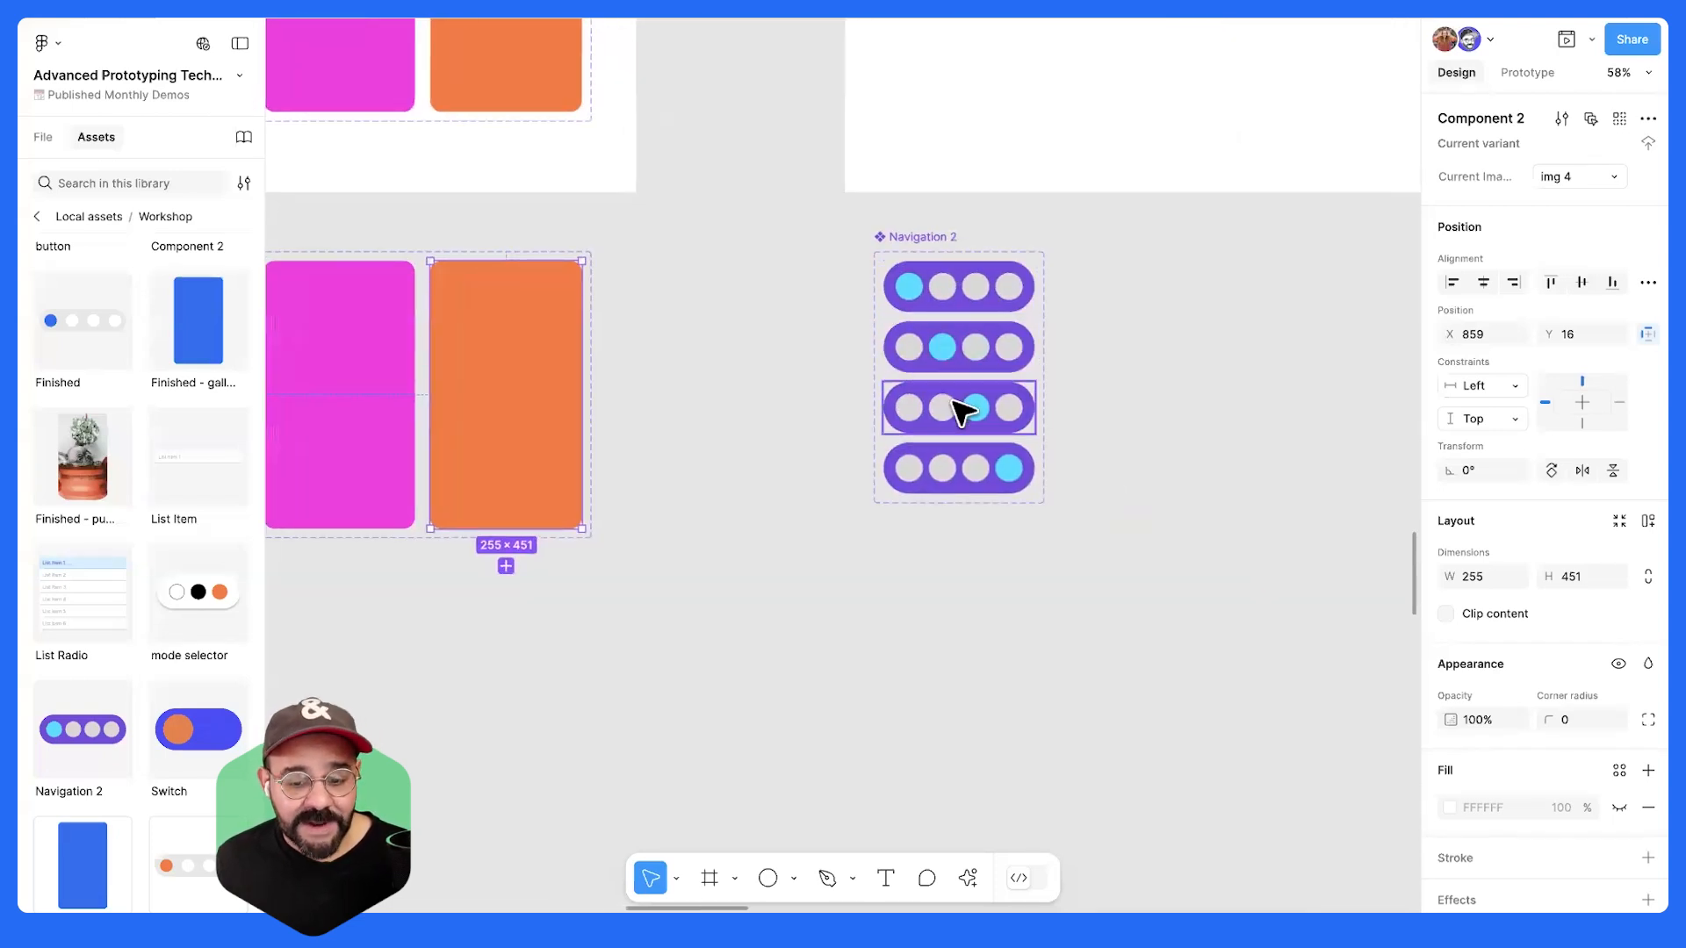
scroll(1025, 528, left, 7)
scroll(1025, 528, up, 2)
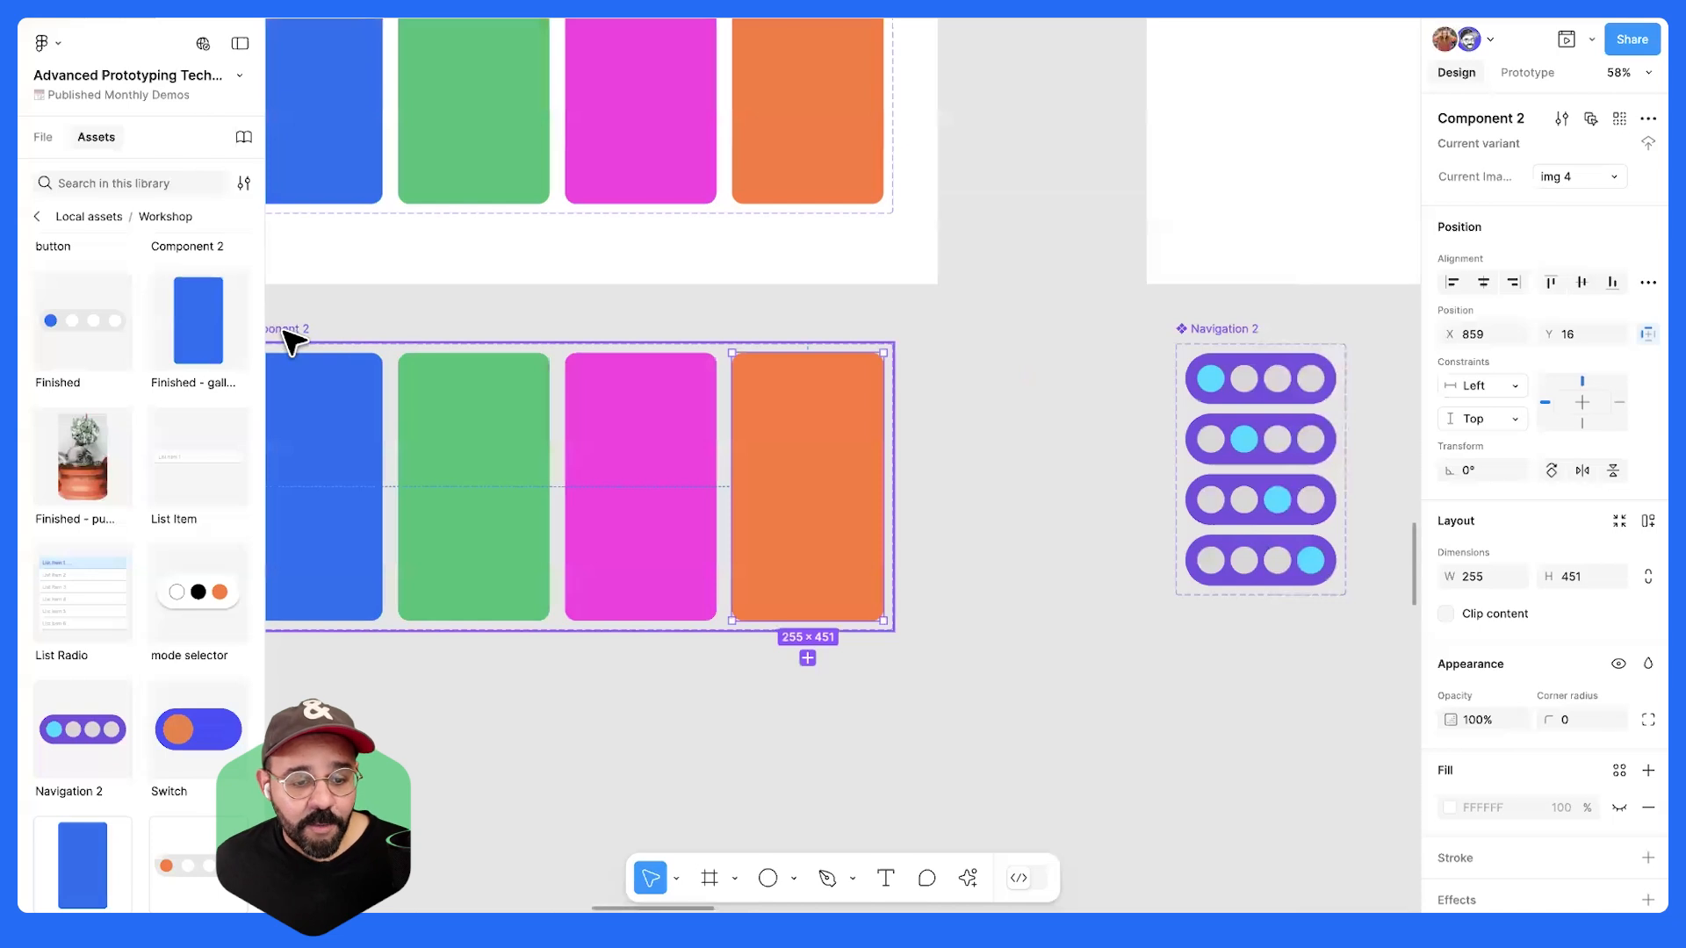
click(283, 334)
key(Delete)
- Draw a rectangle about 226 × 411 on the canvas beside the Navigation 2 component set
scroll(783, 482, right, 10)
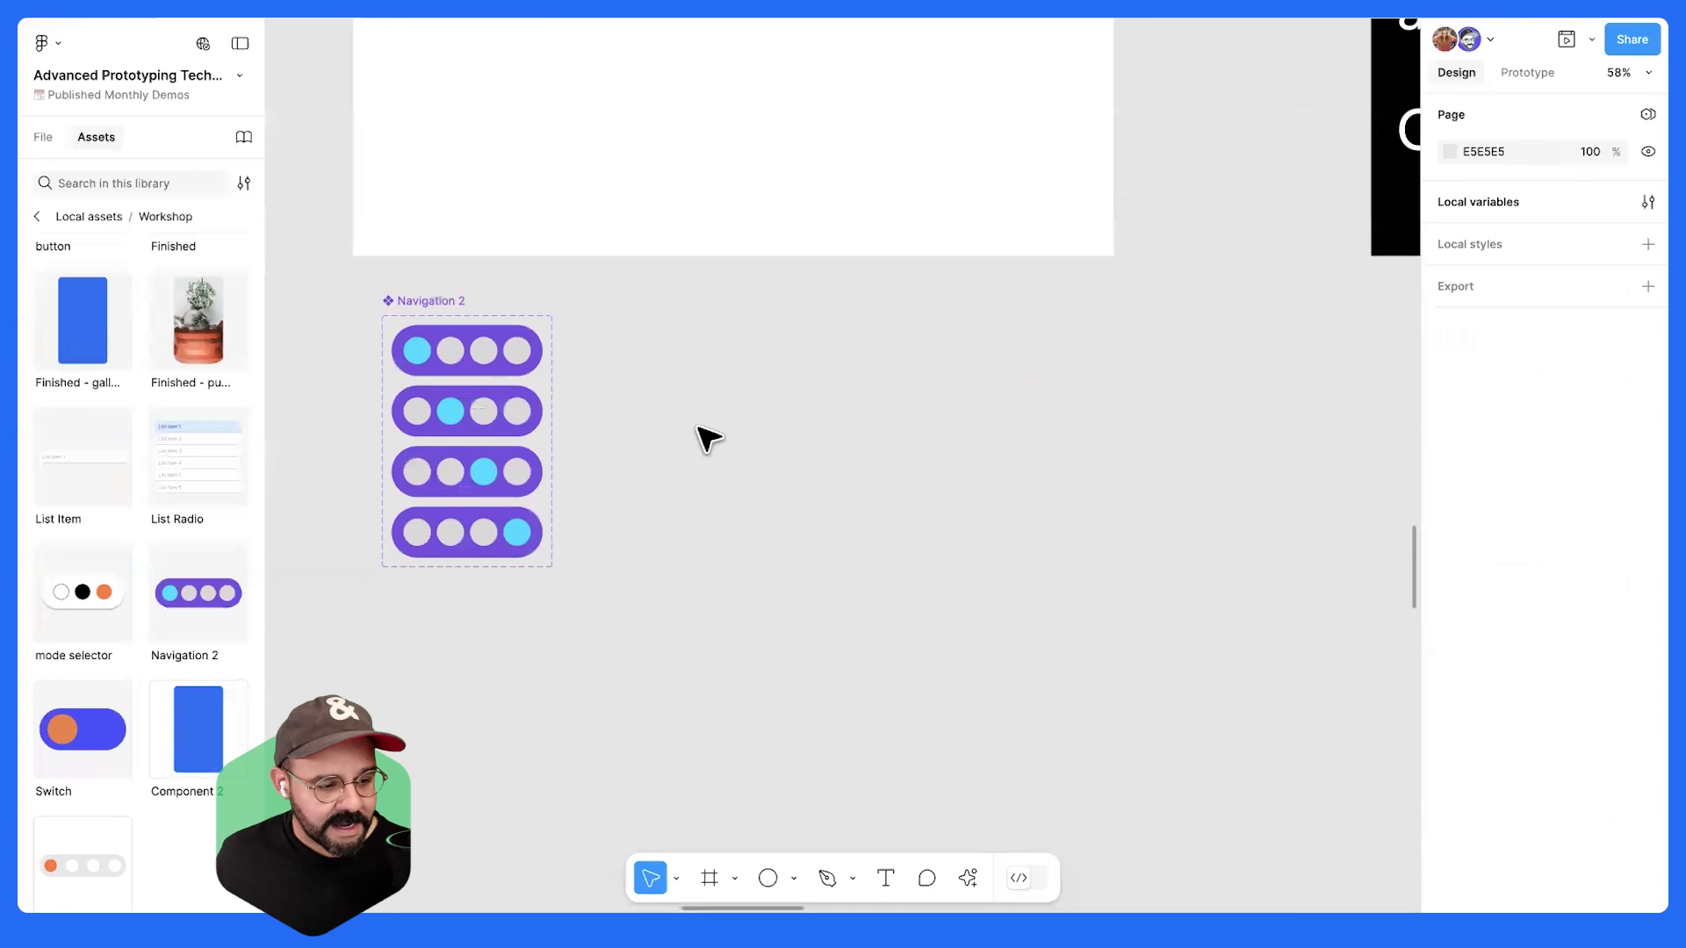
drag(670, 412, 783, 426)
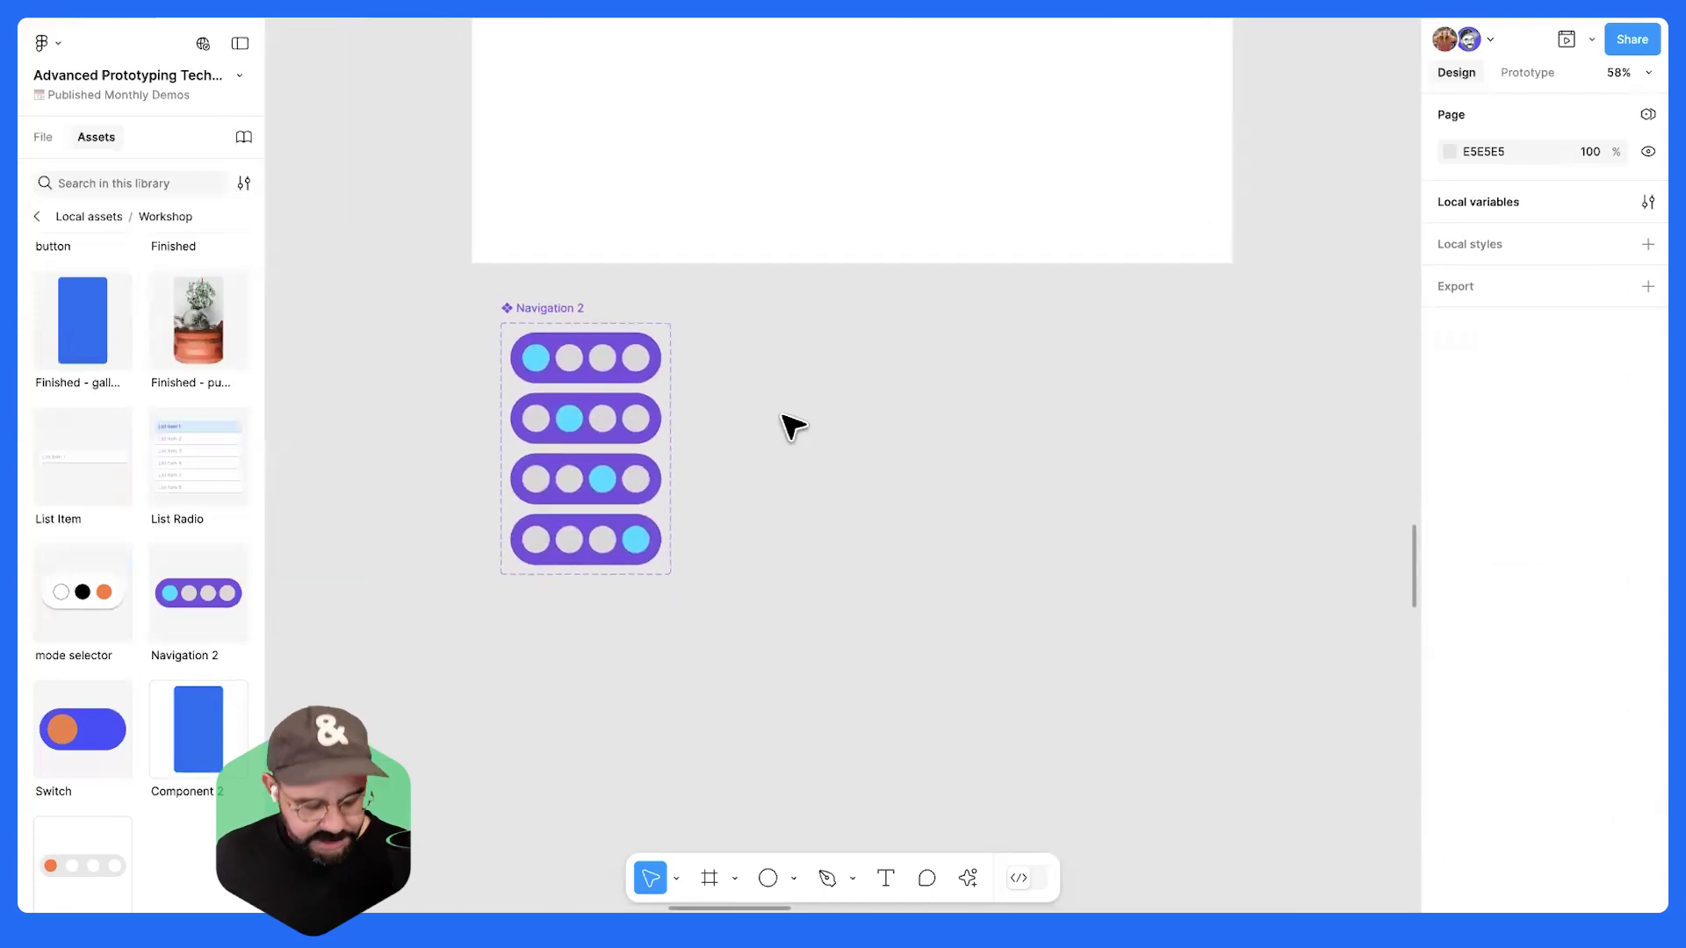
key(r)
mouse_move(756, 323)
mouse_down()
mouse_move(869, 576)
mouse_move(890, 566)
mouse_up()
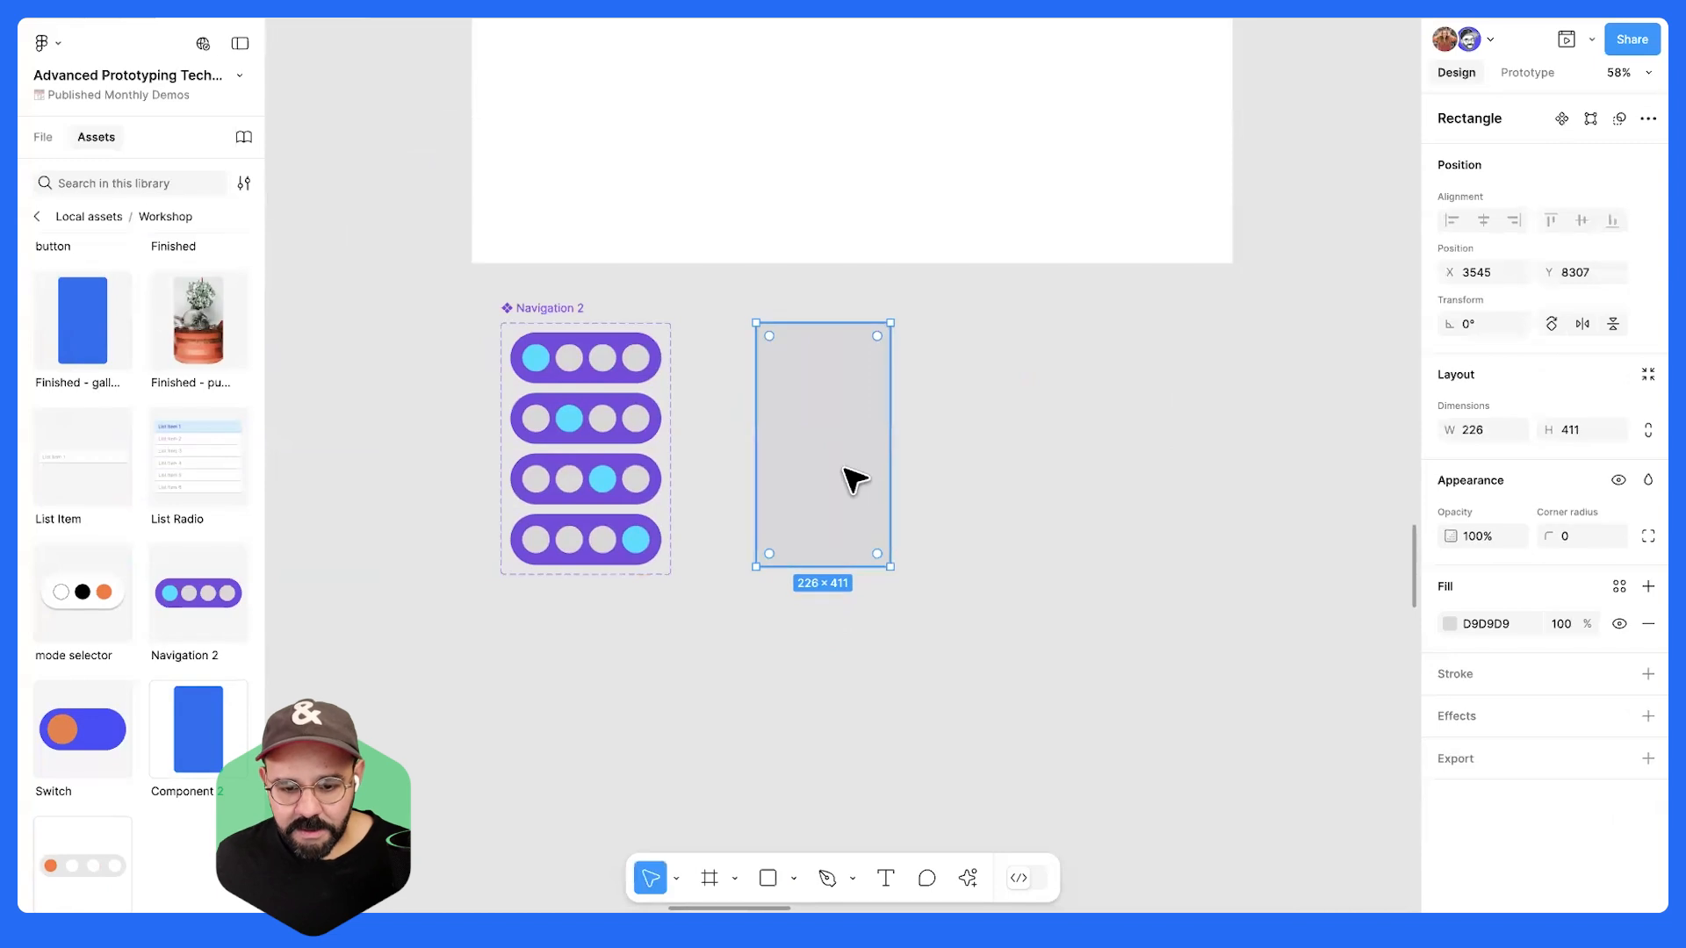
- Fill the rectangle beside Navigation 2 with blue 476BFF and round its corners to a radius of 10
click(1449, 623)
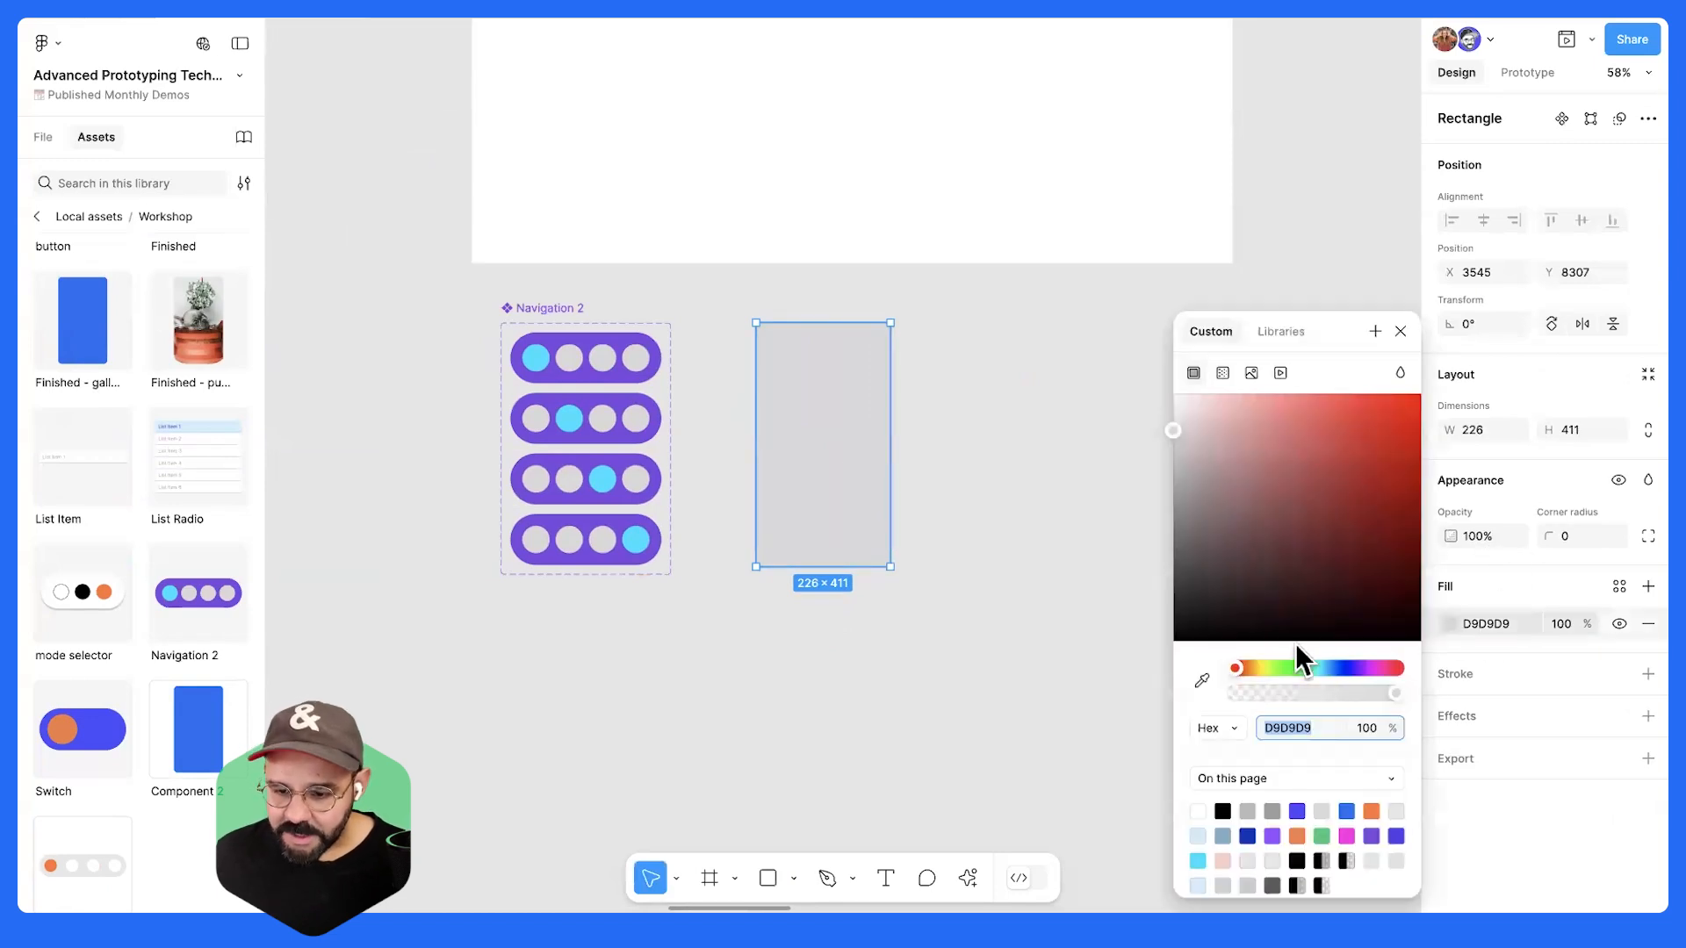
click(1350, 676)
drag(1388, 525, 1370, 404)
drag(1548, 535, 1627, 542)
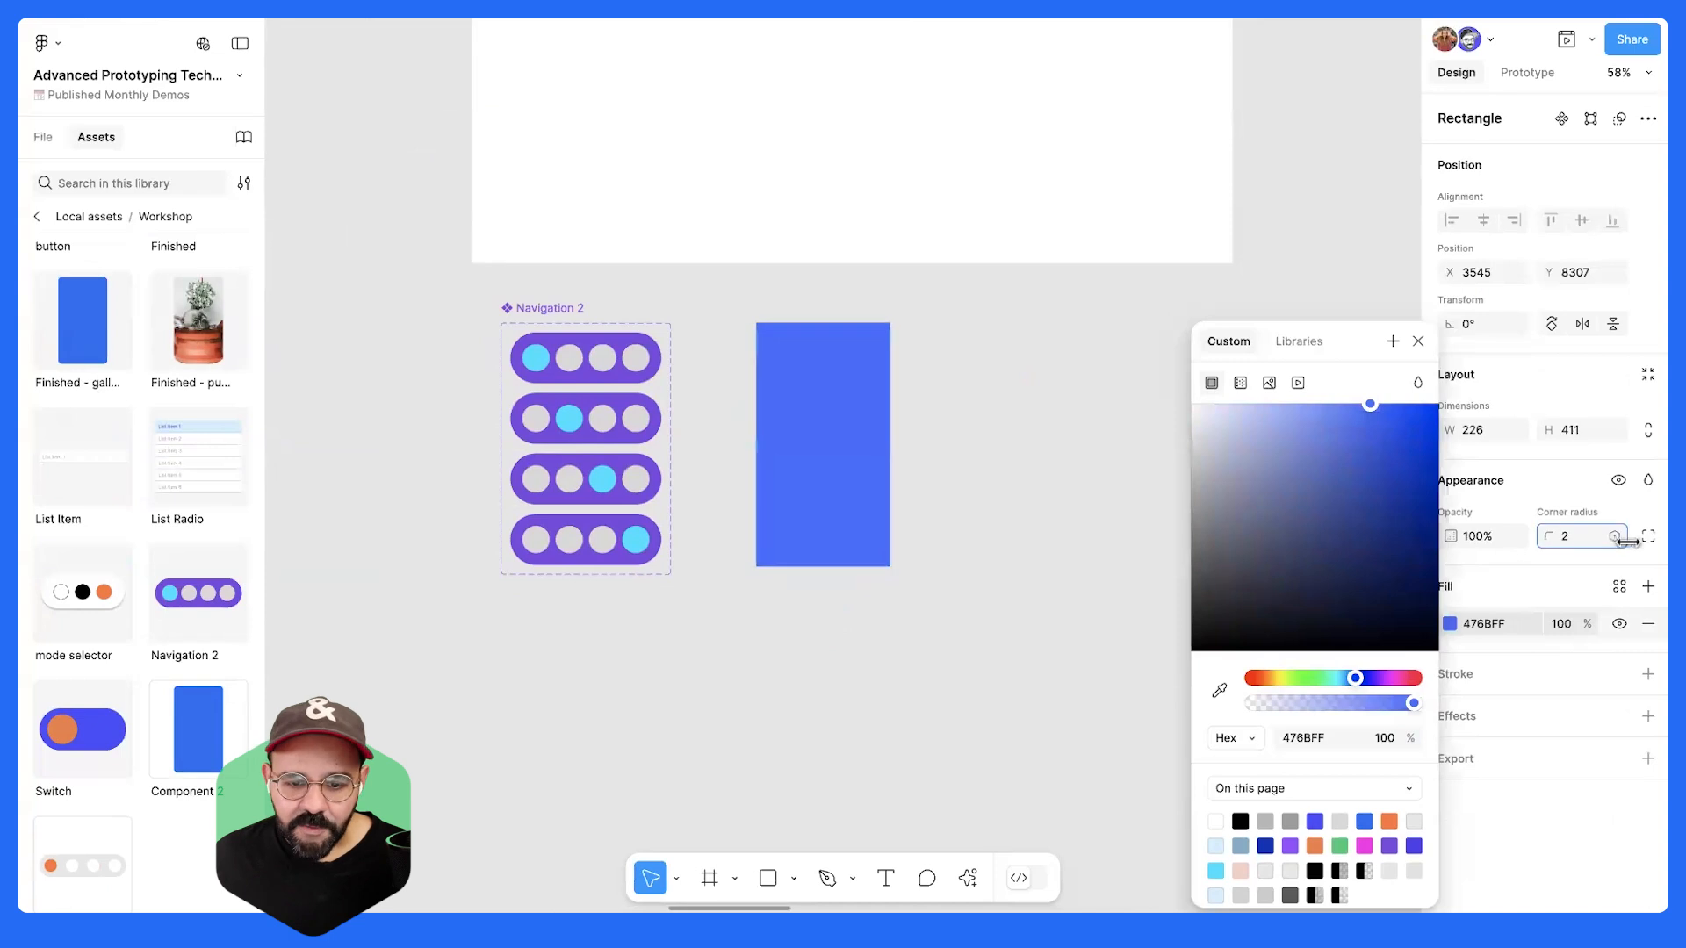
click(1417, 341)
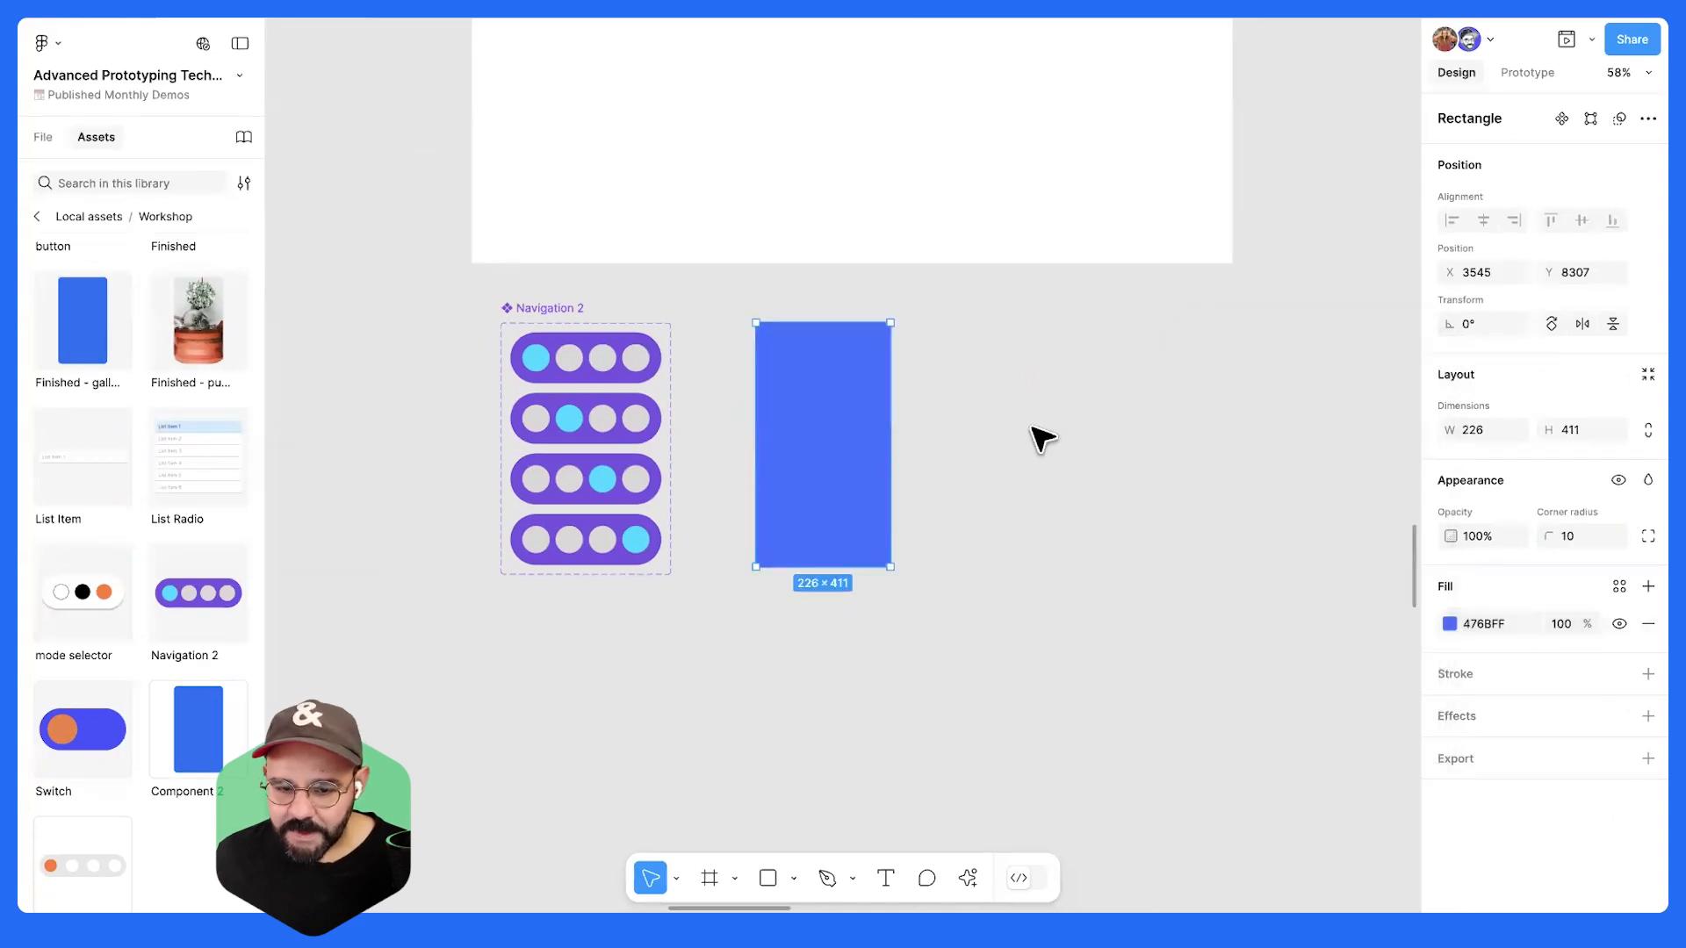
key(Escape)
drag(790, 459, 776, 462)
- Turn the blue 226 × 411 rectangle into a component and name it "gallery view"
scroll(772, 424, right, 2)
scroll(773, 424, down, 1)
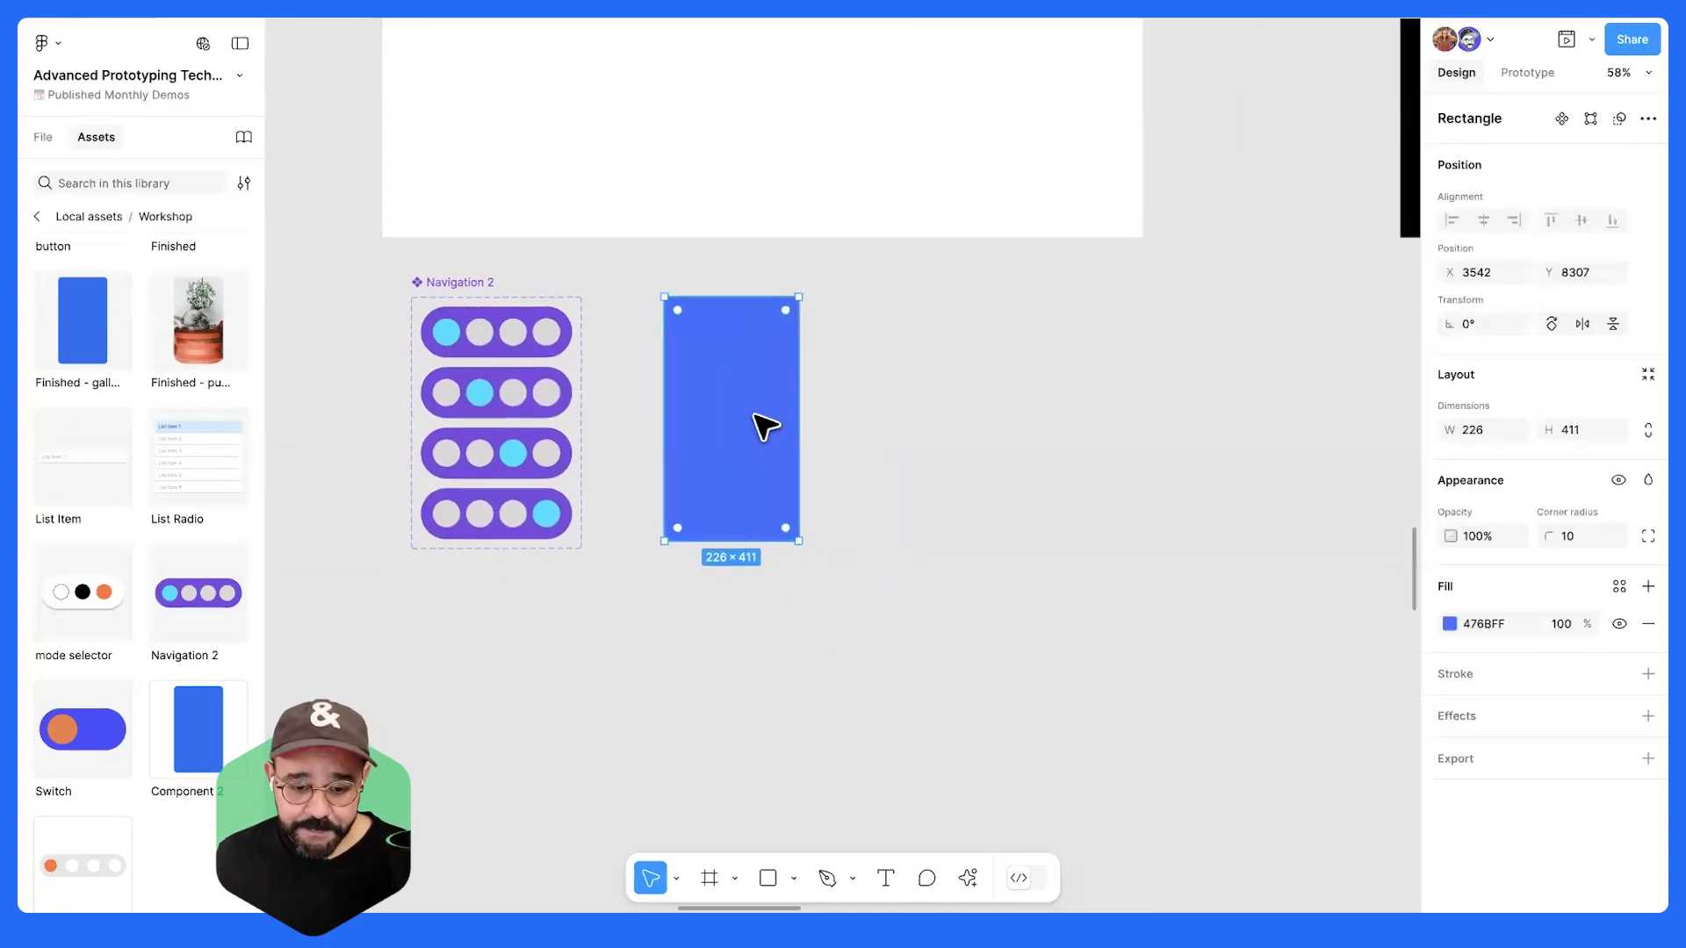
scroll(843, 421, up, 2)
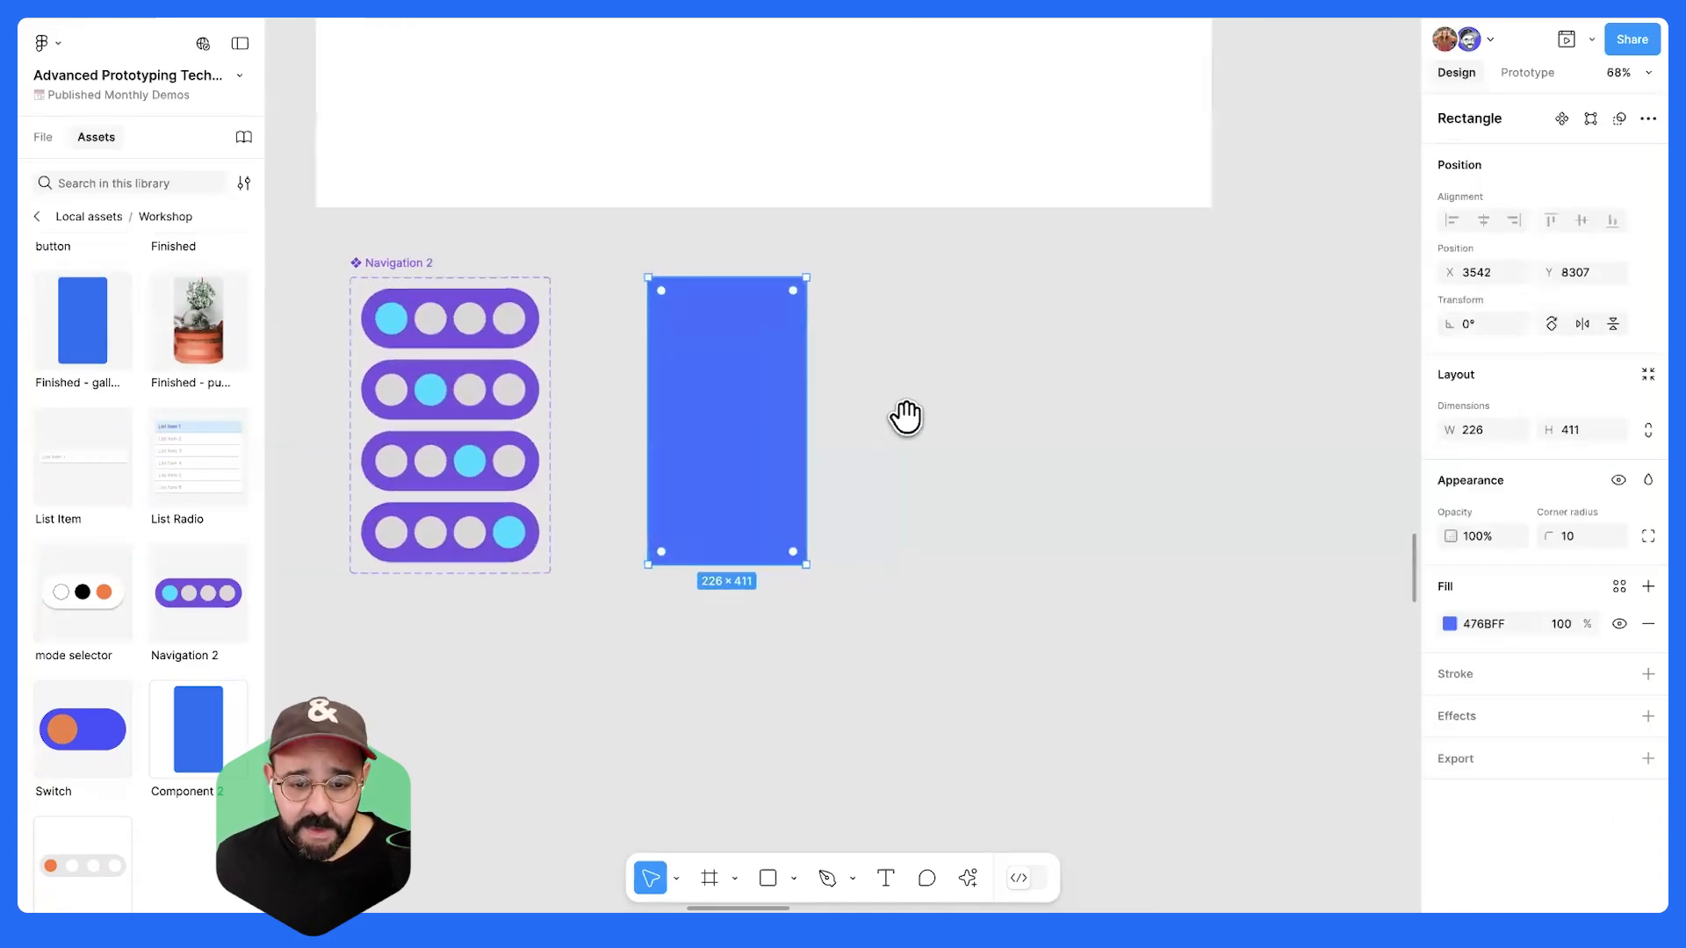
click(1561, 117)
double_click(713, 264)
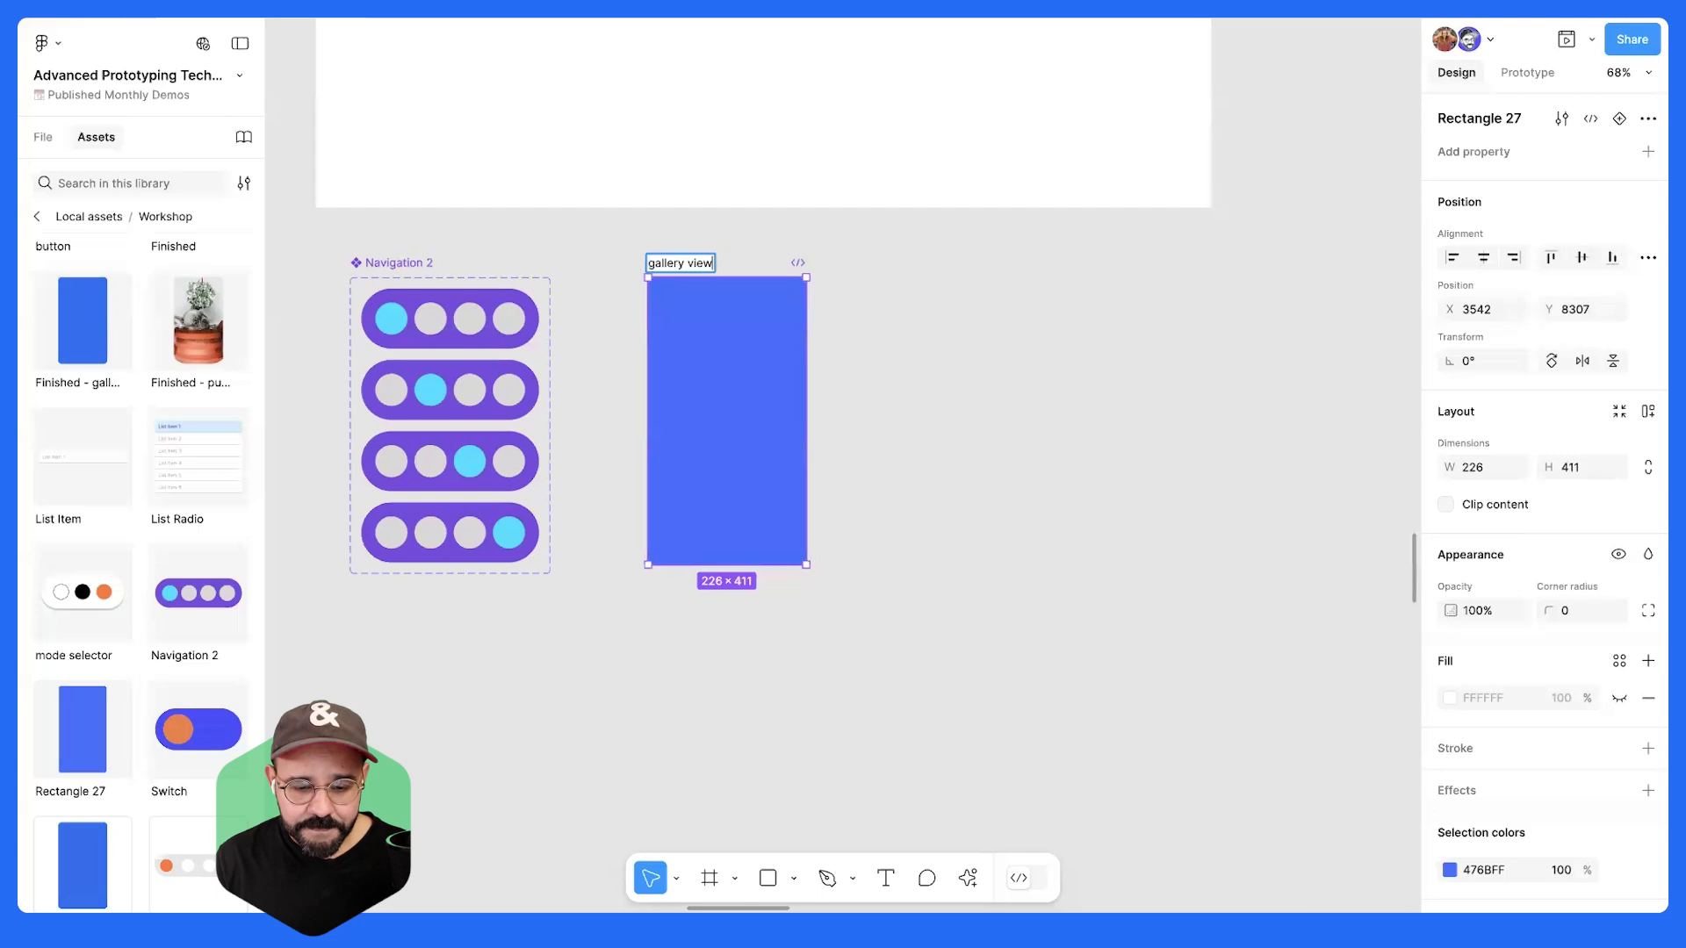
key(Return)
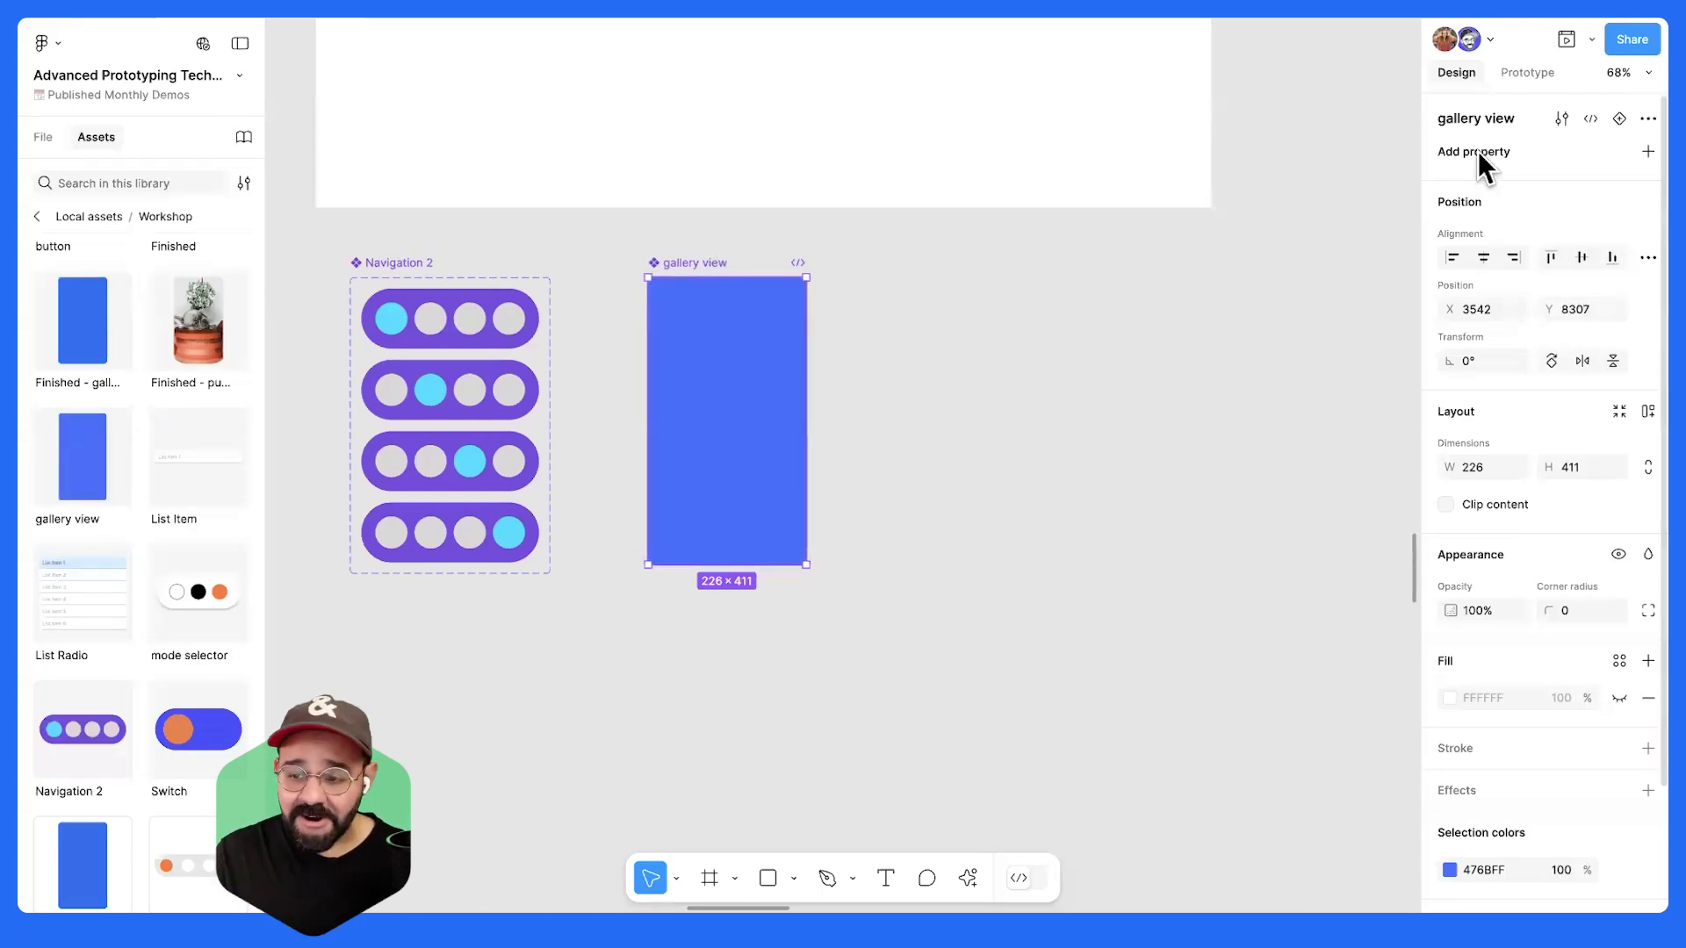
- Add variants to the gallery view component until the set holds four blue cards stacked vertically
click(1620, 119)
scroll(835, 482, down, 3)
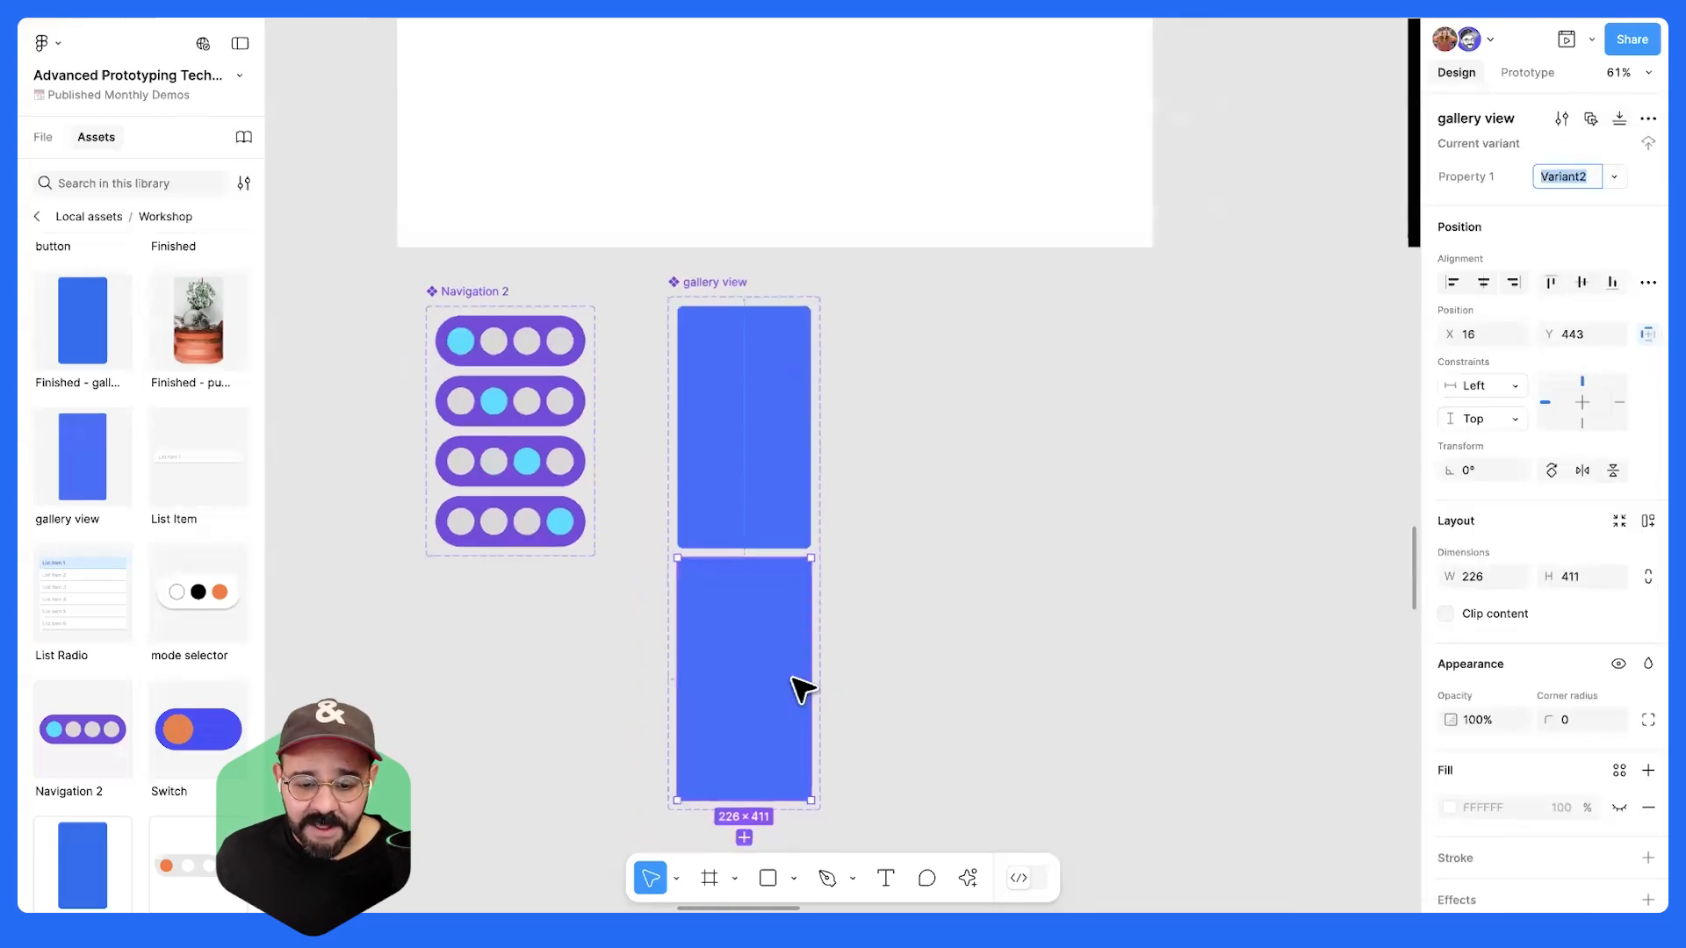
scroll(777, 681, down, 3)
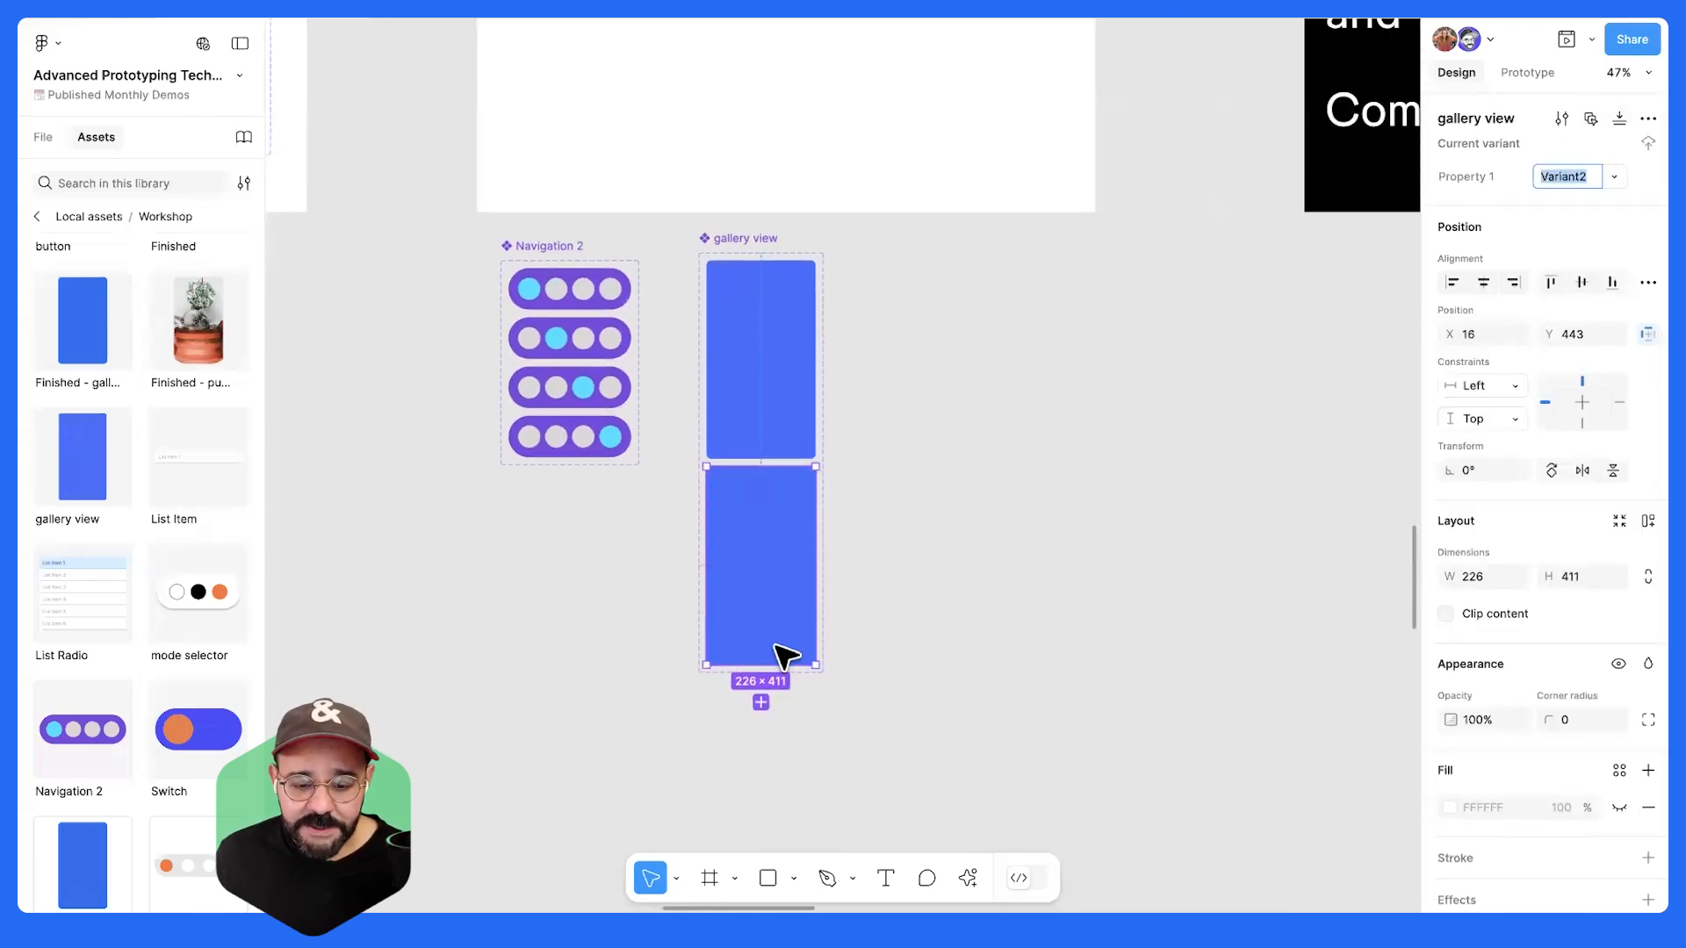
click(761, 624)
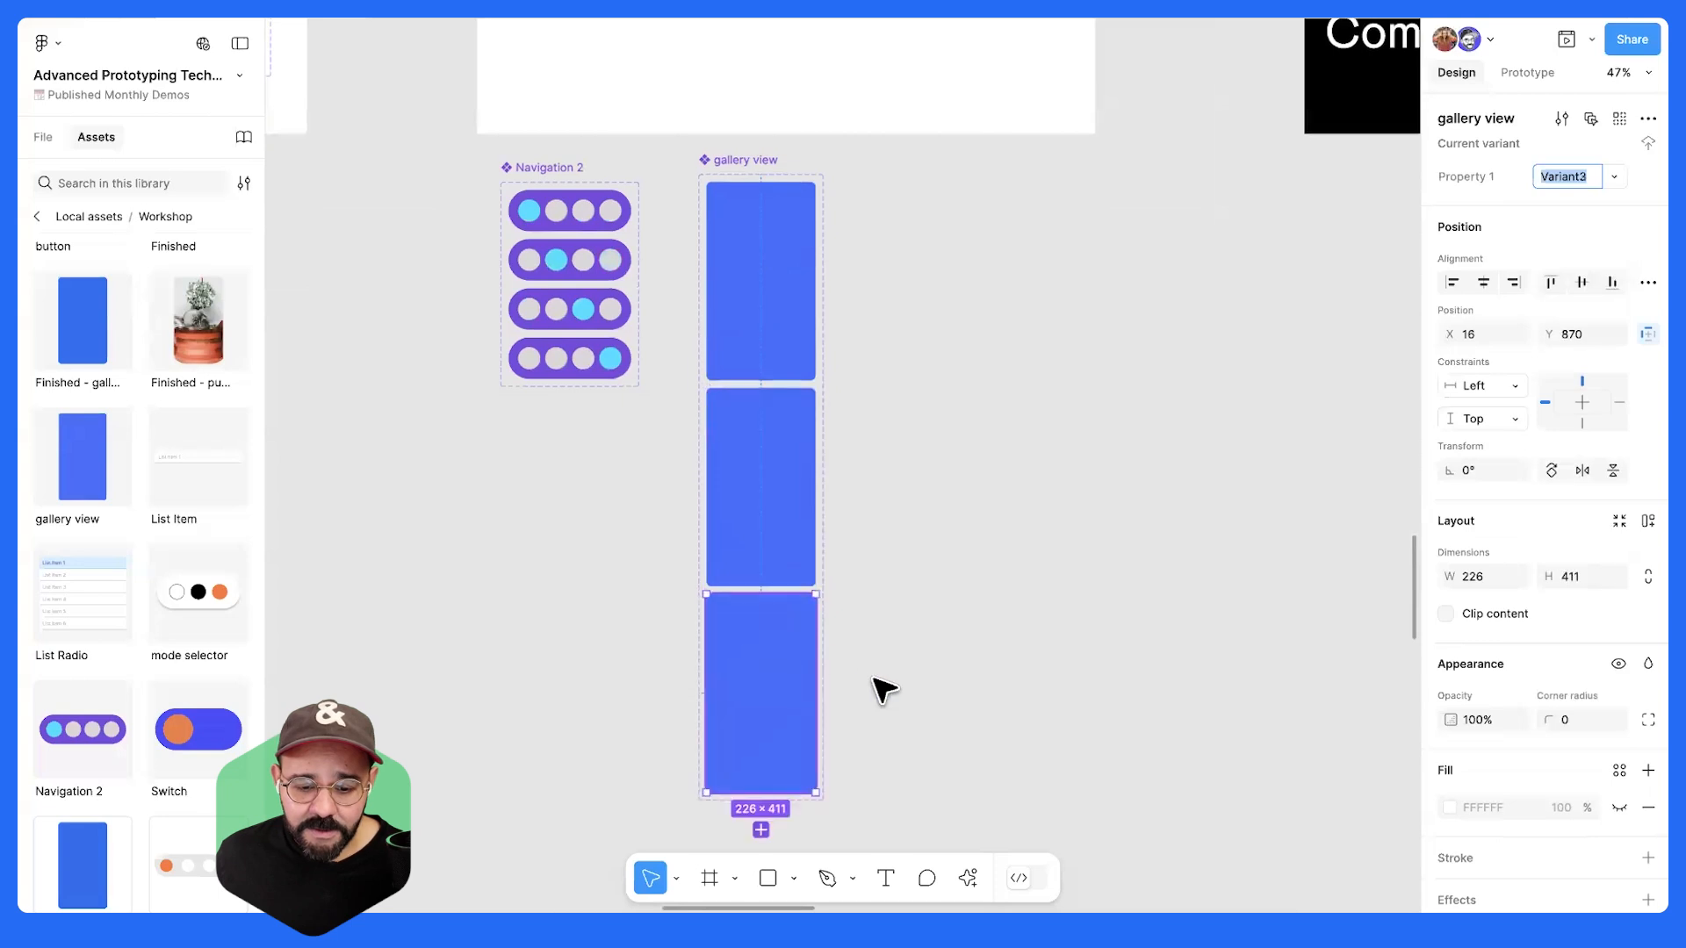
click(895, 672)
click(766, 784)
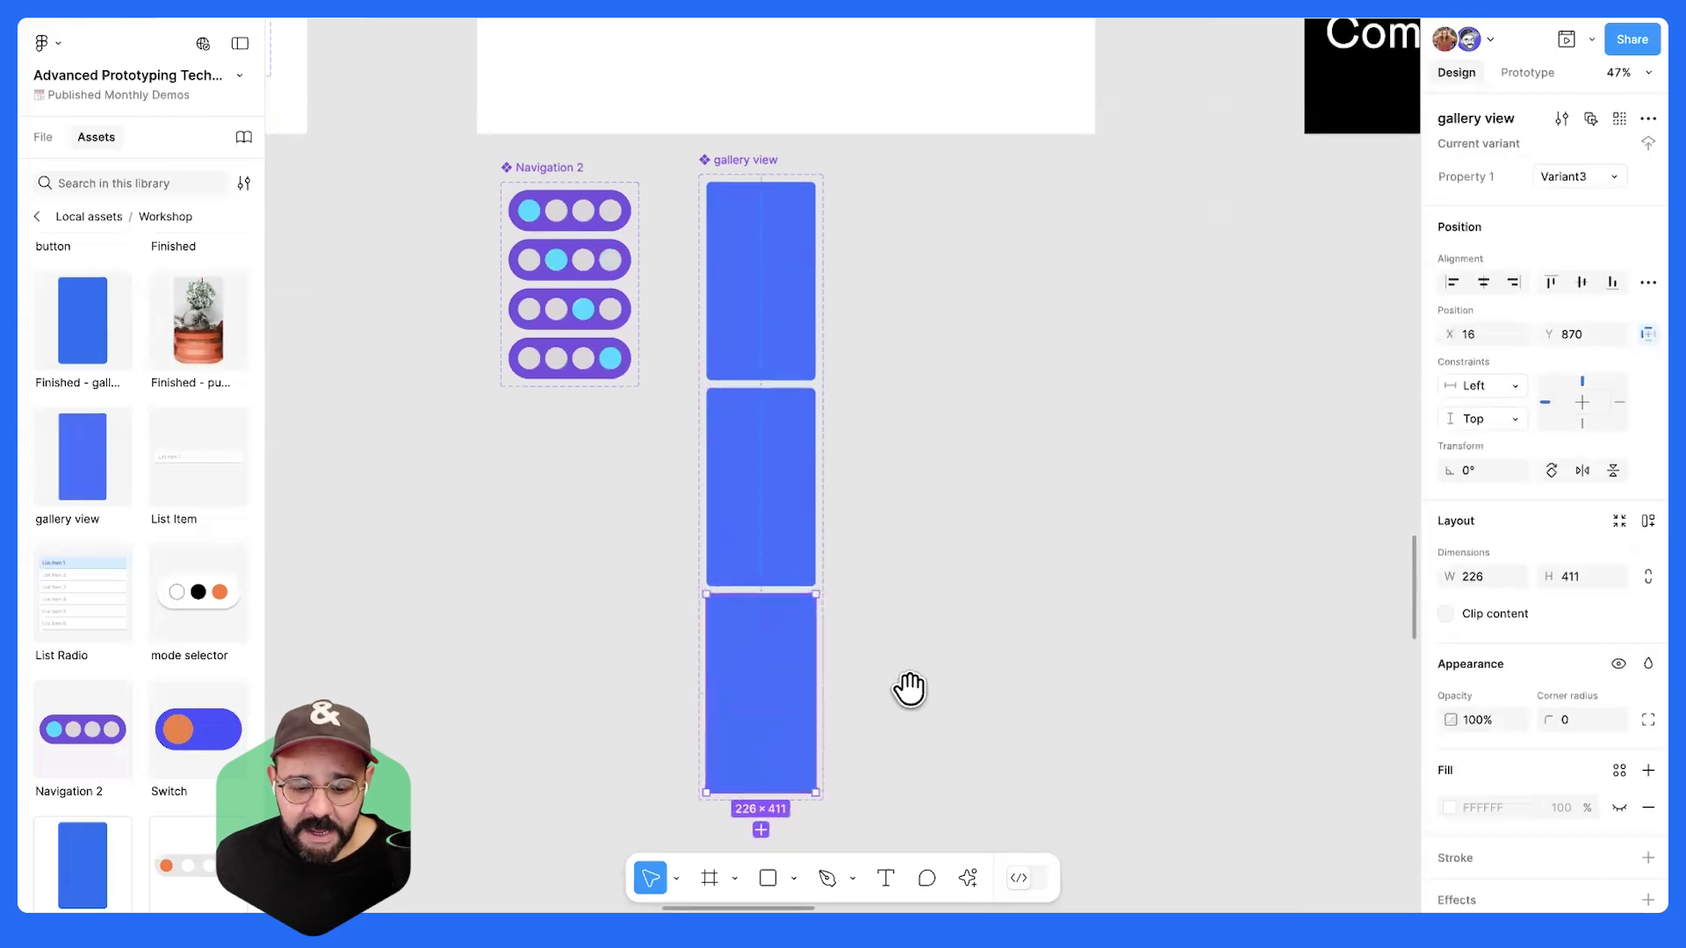
scroll(790, 716, down, 2)
click(764, 698)
- Delete the vertically stacked gallery view component set beside Navigation 2
click(843, 439)
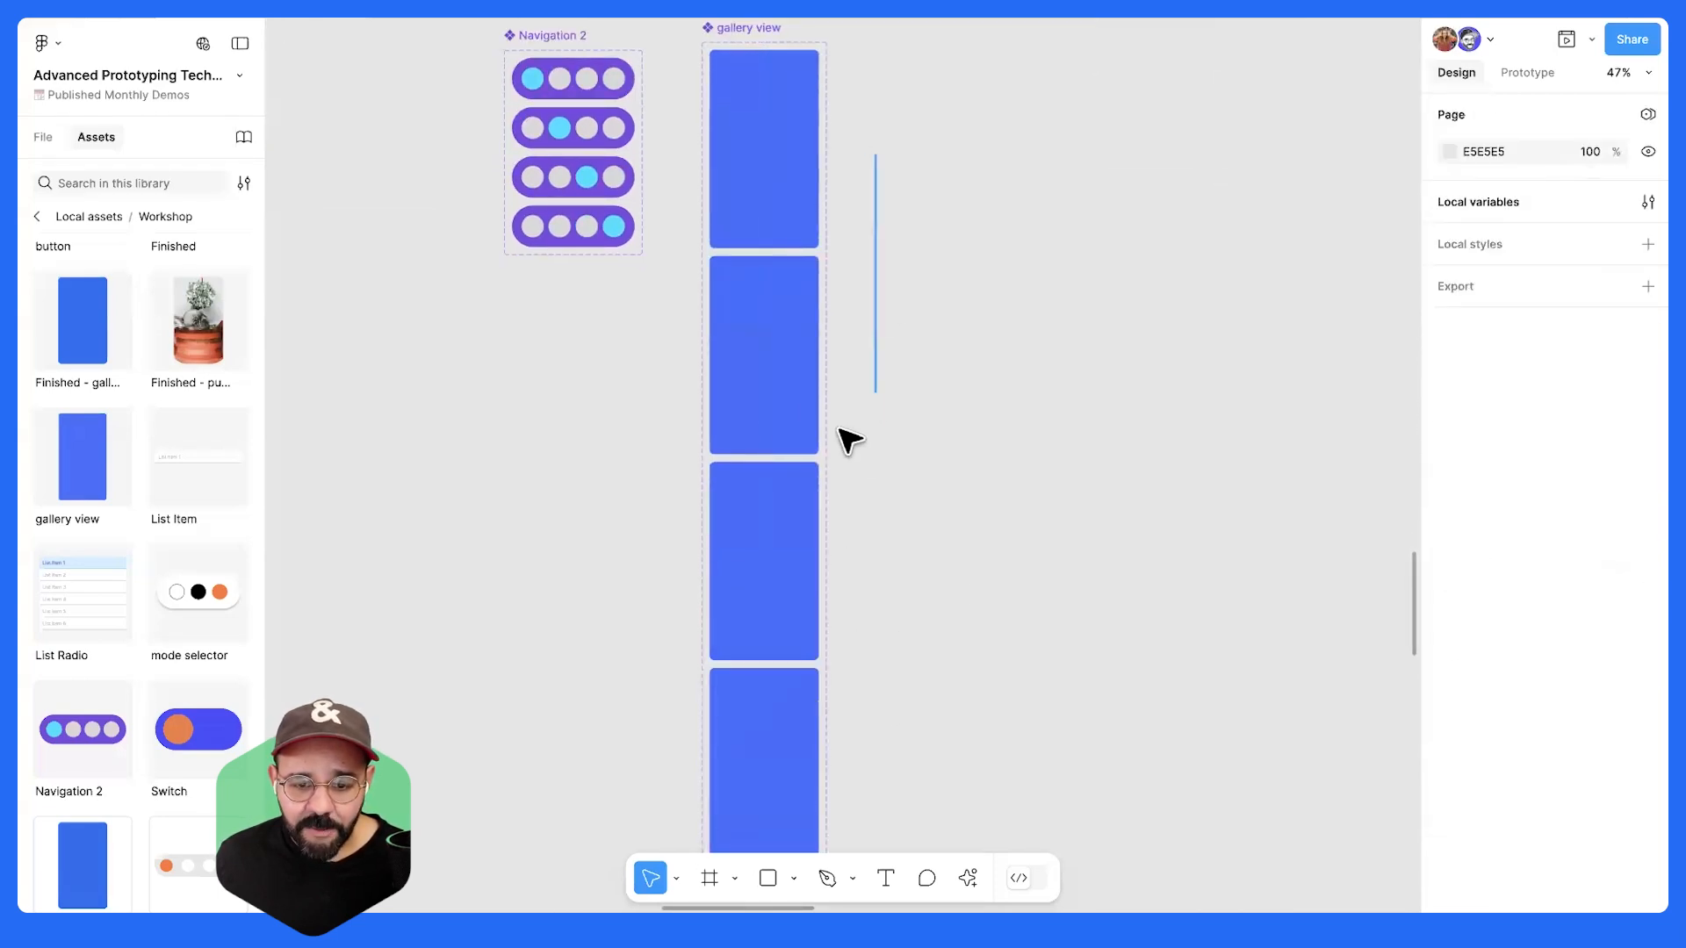
scroll(907, 421, up, 3)
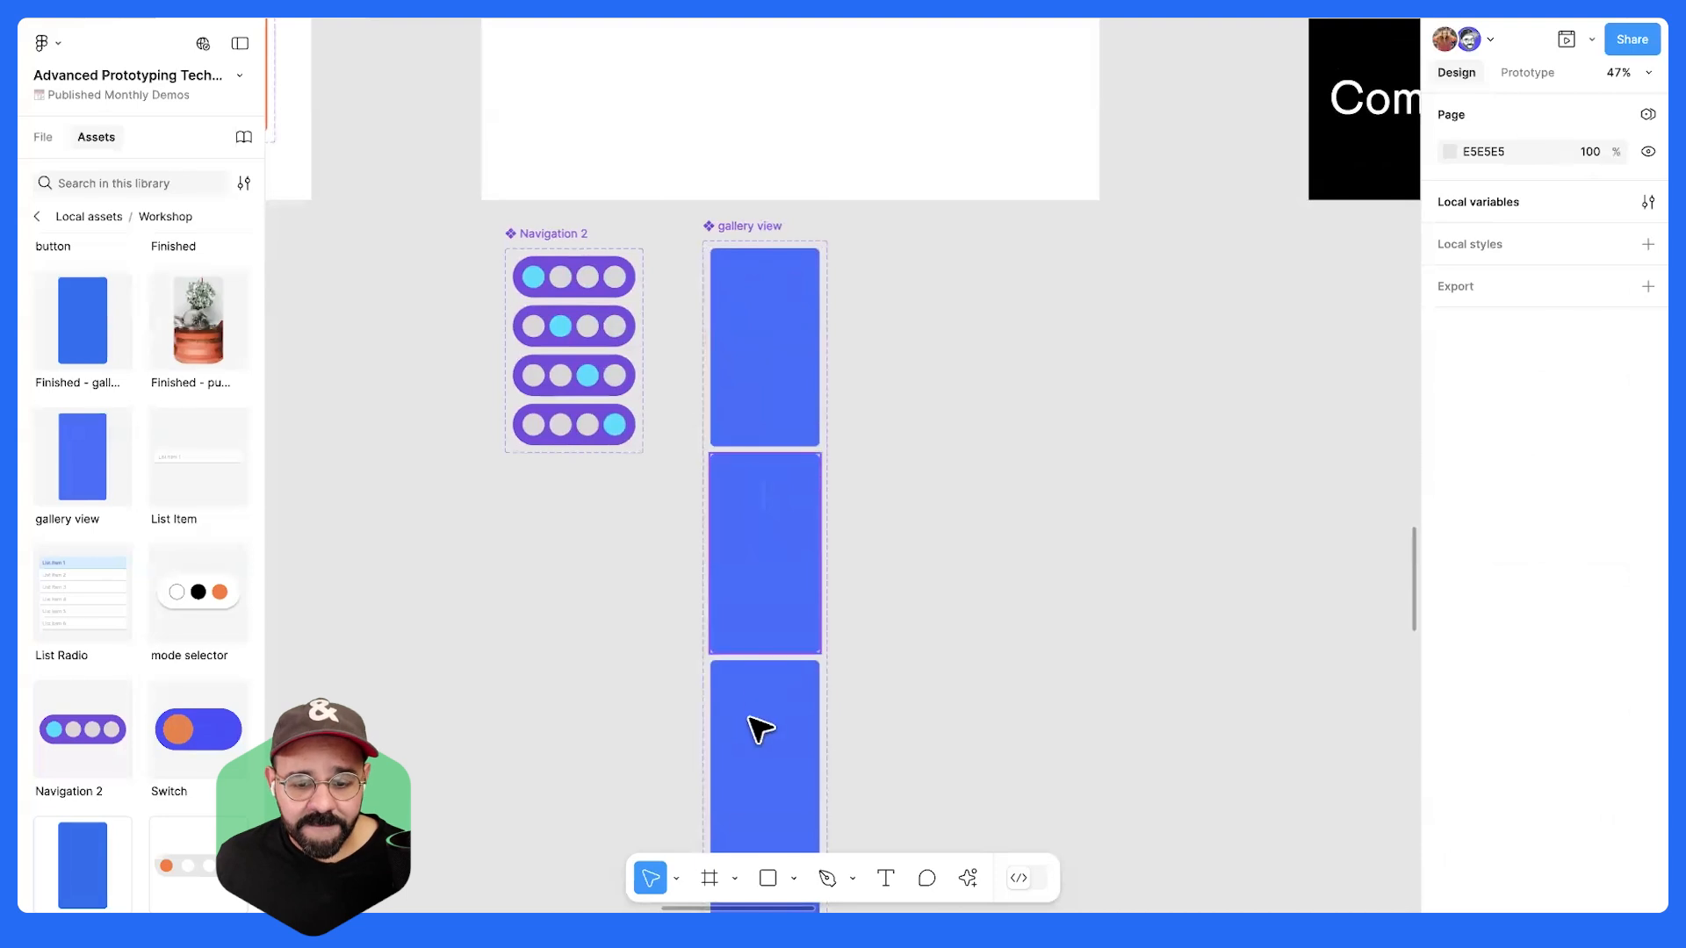
scroll(914, 385, down, 3)
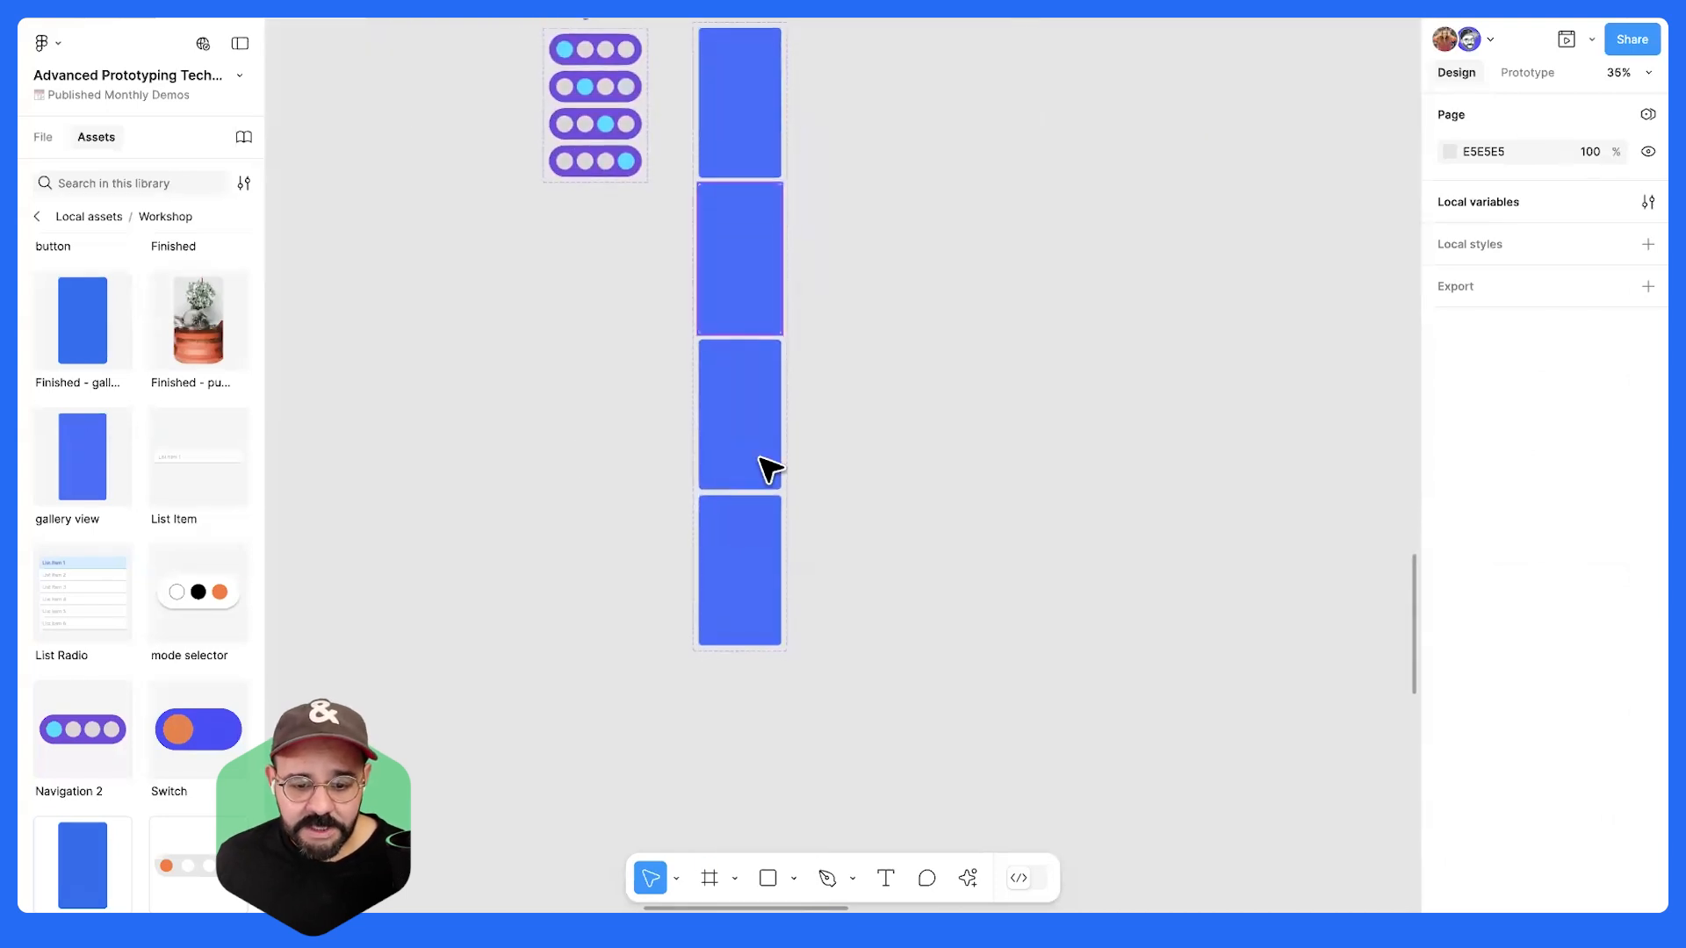
scroll(885, 439, up, 5)
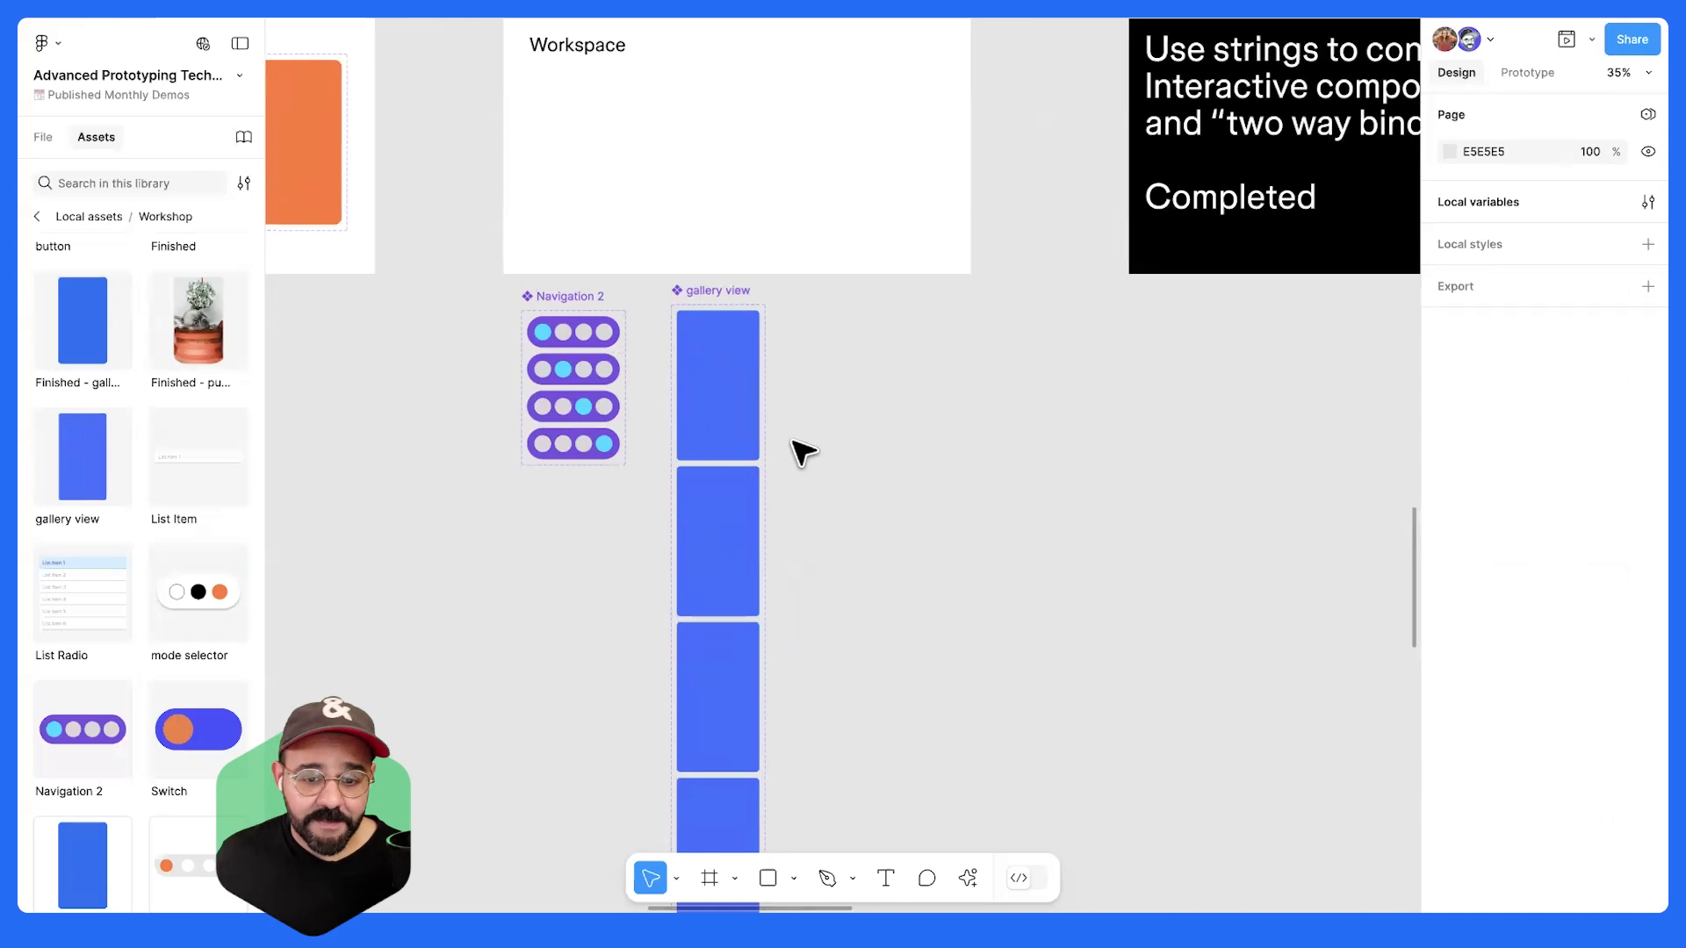
scroll(760, 351, up, 2)
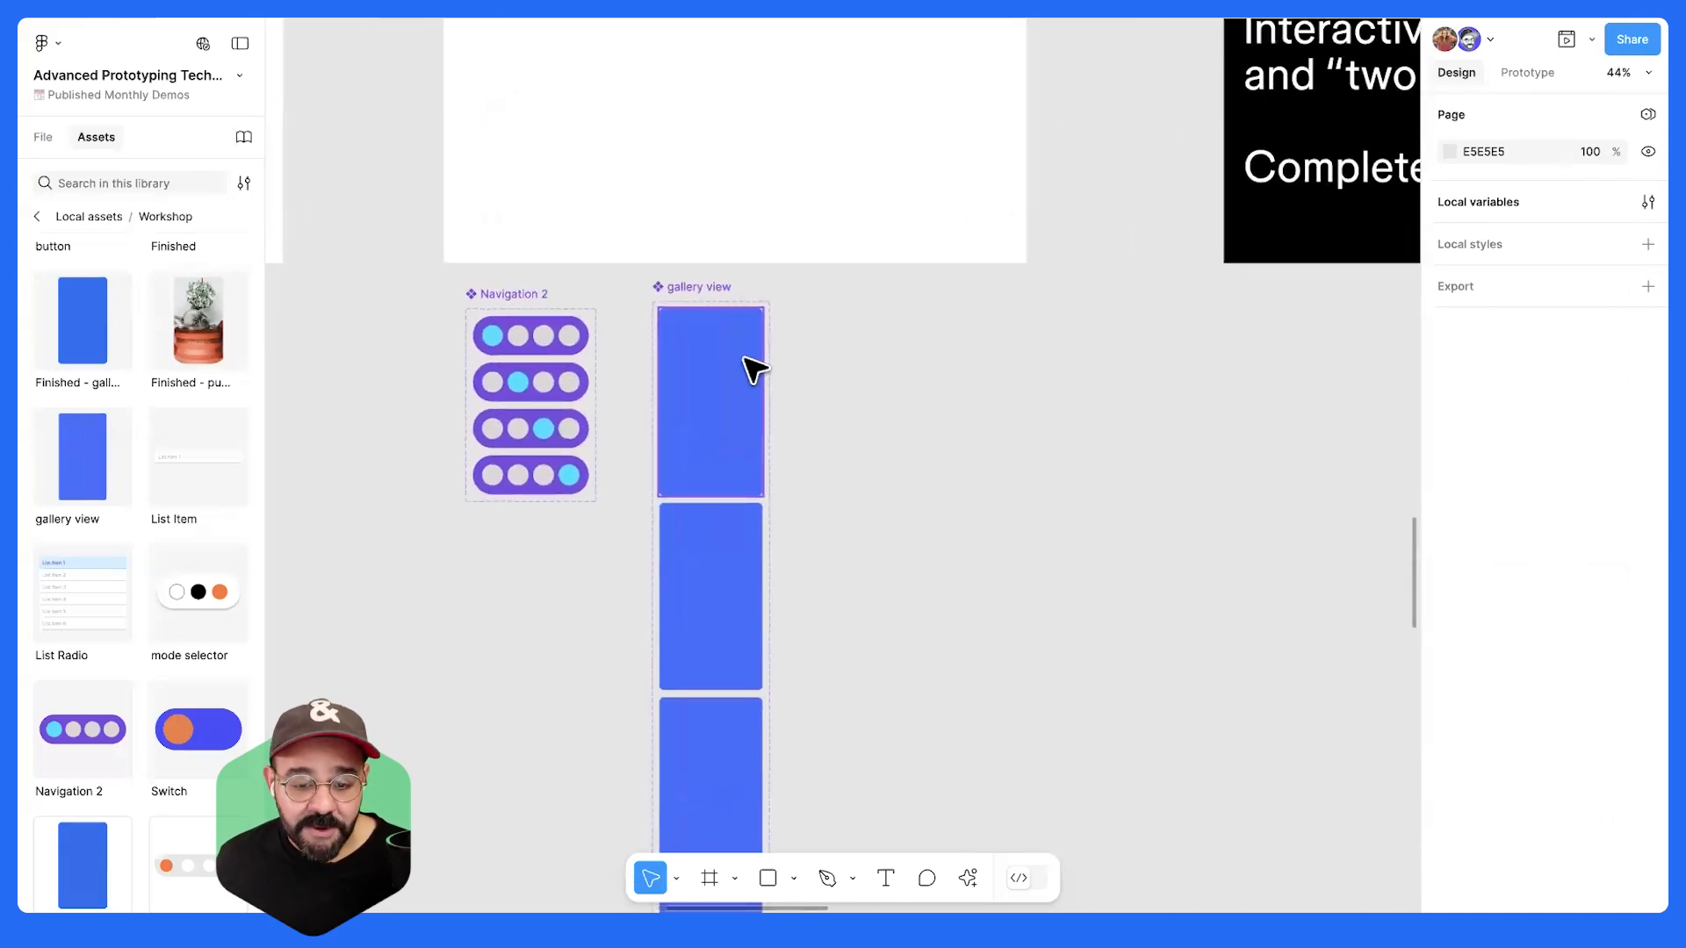
click(699, 290)
key(Delete)
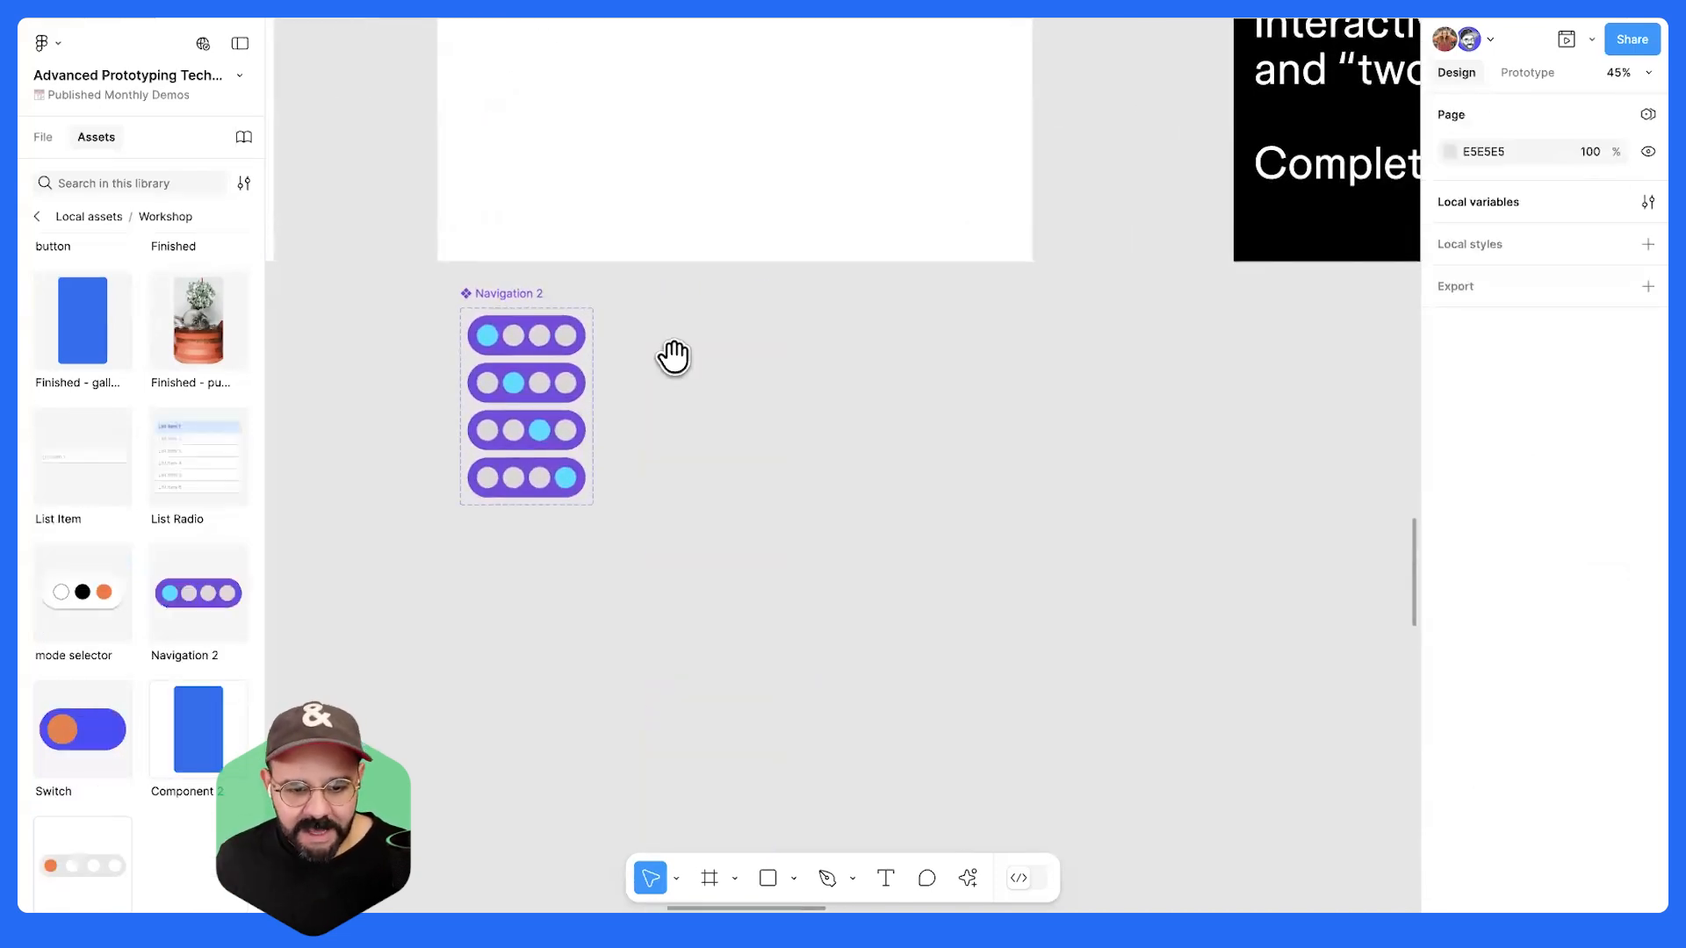
- Draw a new rectangle about 220 × 424 on the empty canvas beside the Navigation 2 set
scroll(676, 378, up, 2)
key(r)
drag(623, 267, 747, 506)
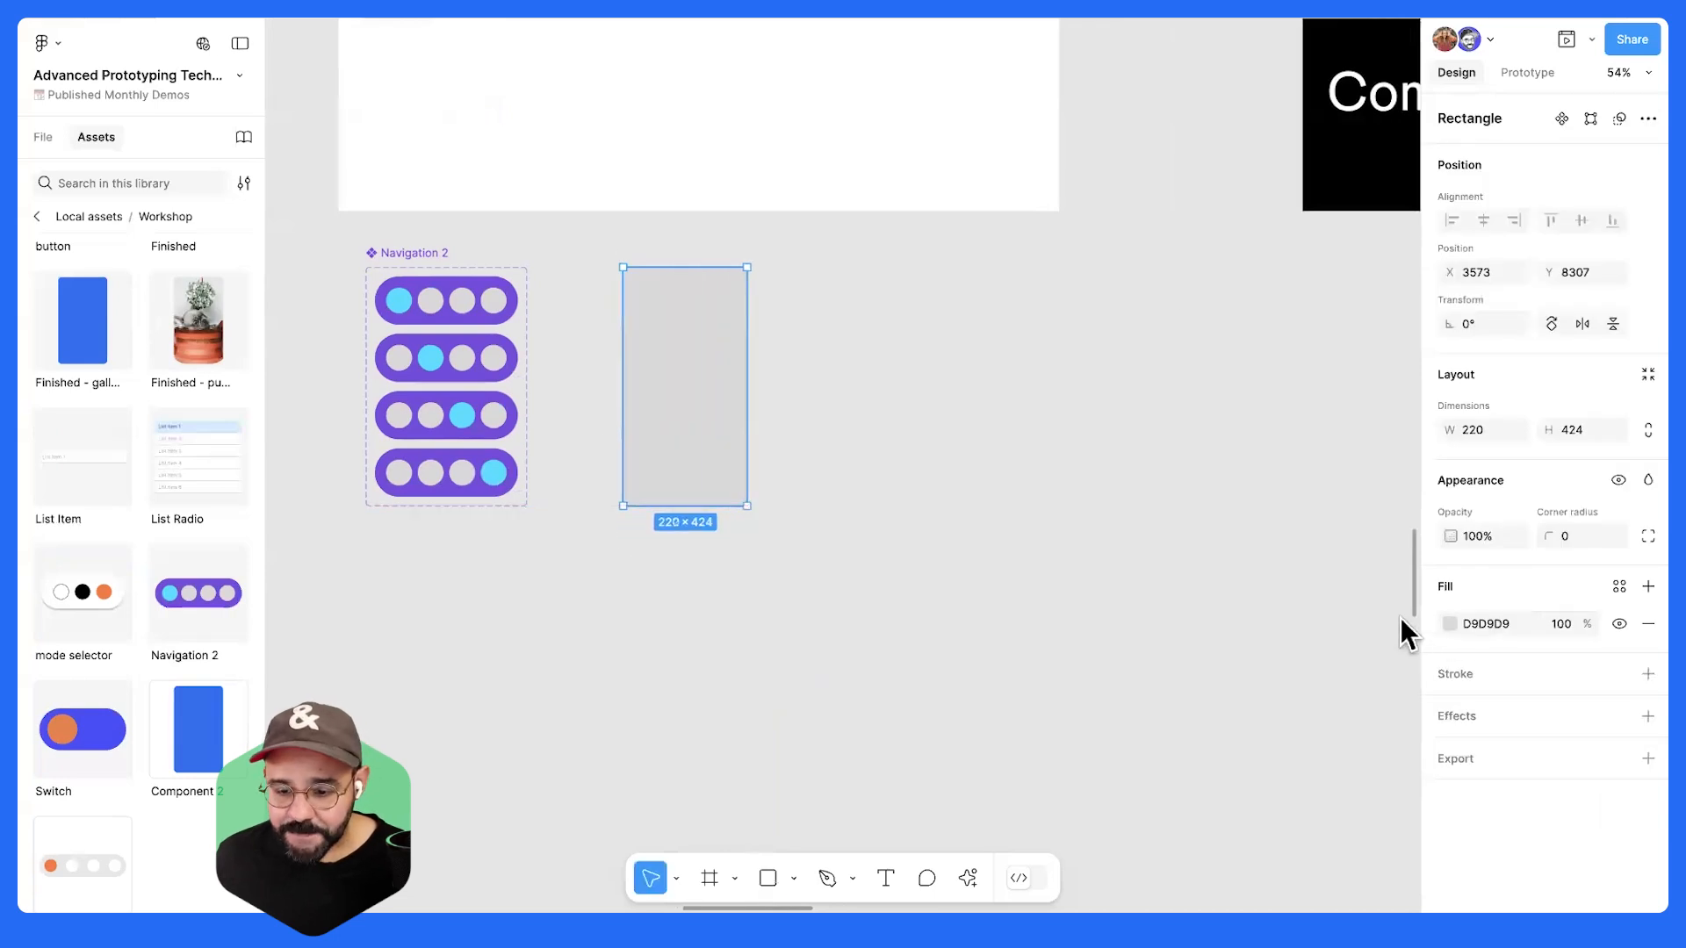
- Fill the new rectangle with blue 4E66FD and round its corners to a radius of 11
click(1449, 623)
click(1340, 668)
drag(1347, 557, 1344, 396)
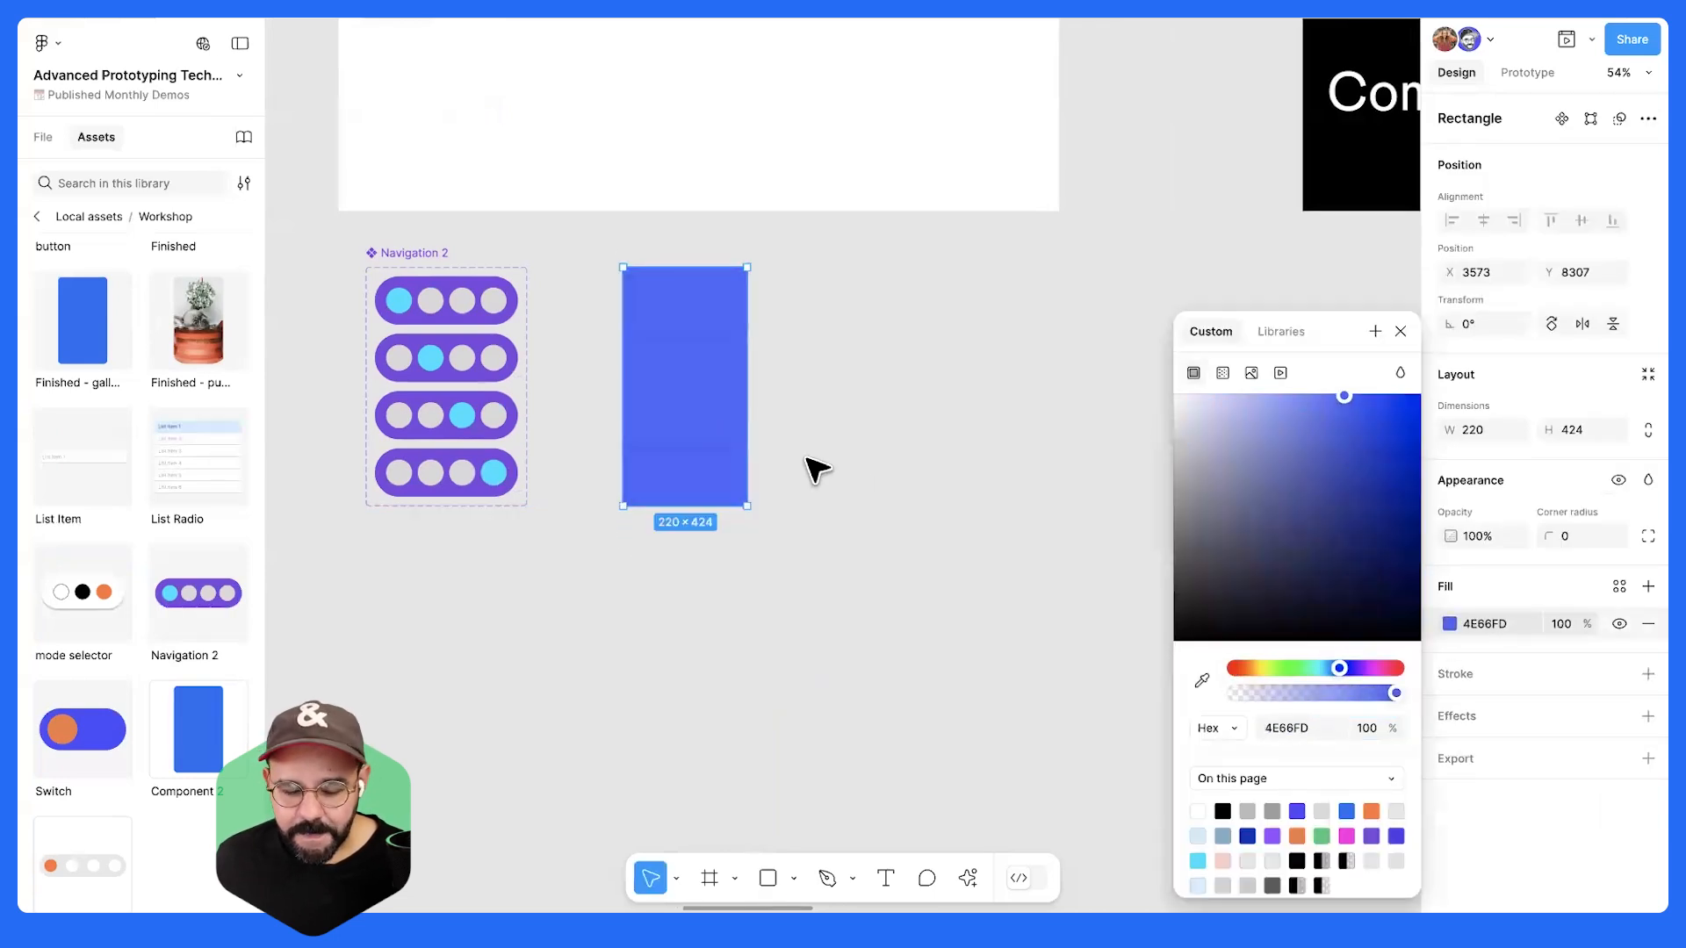
click(805, 456)
click(725, 430)
drag(1550, 545, 1589, 545)
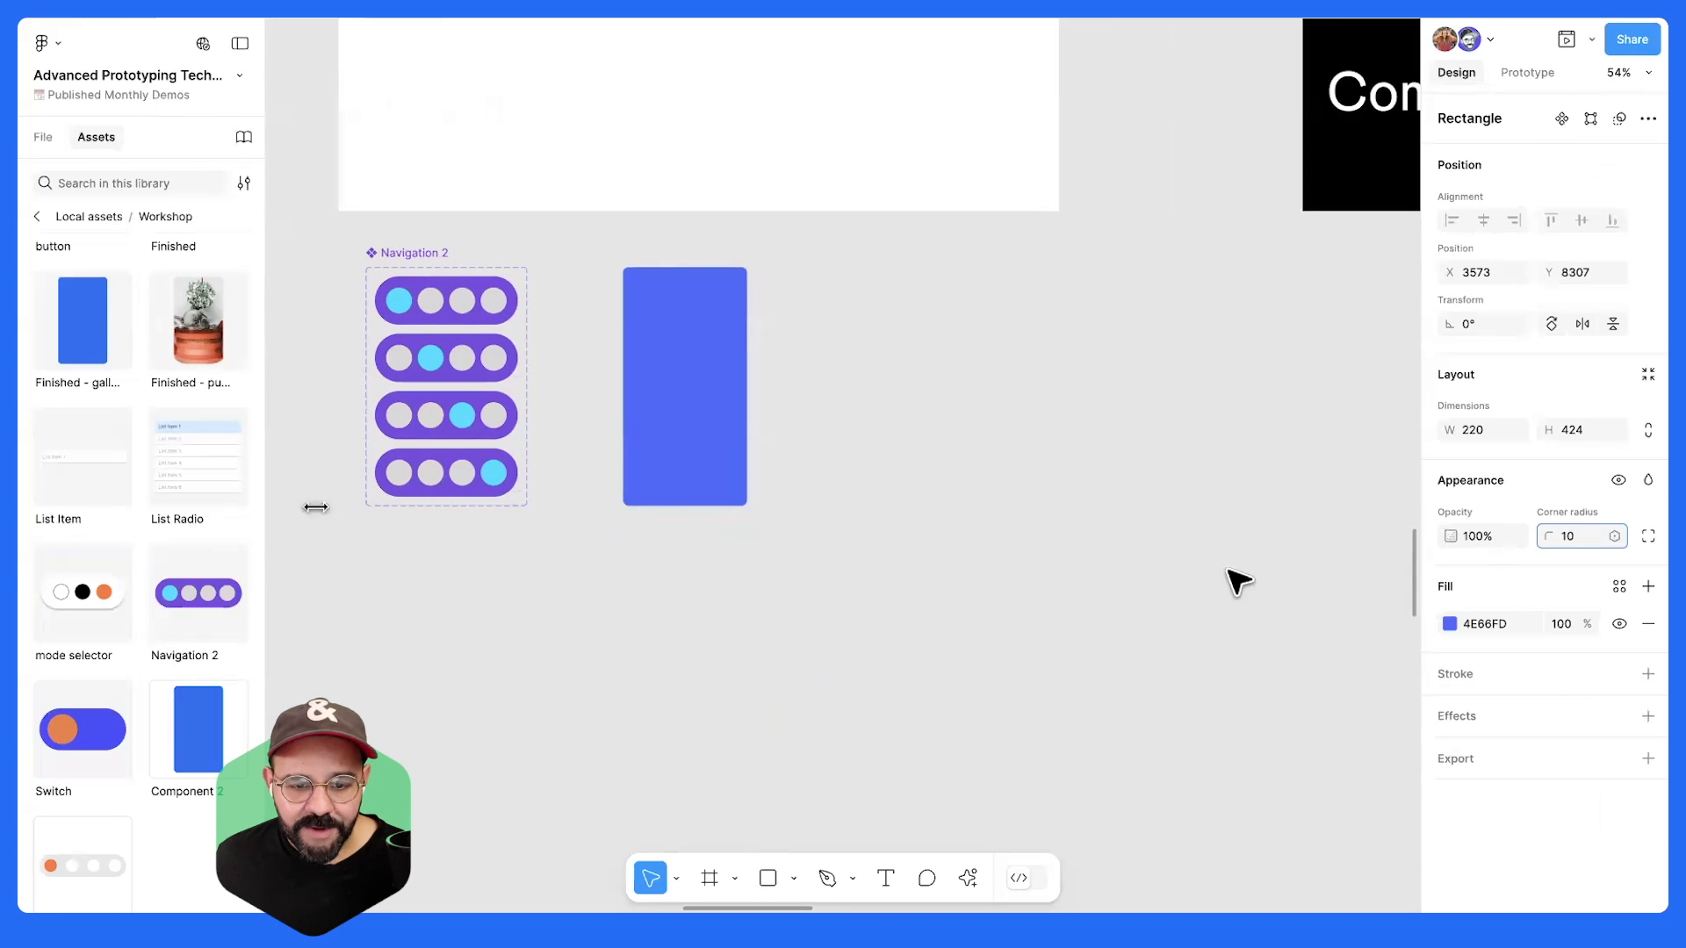
click(1234, 580)
- Duplicate the blue rectangle to make a horizontal row of four equal cards
drag(693, 397, 982, 425)
key(ctrl+d)
click(963, 602)
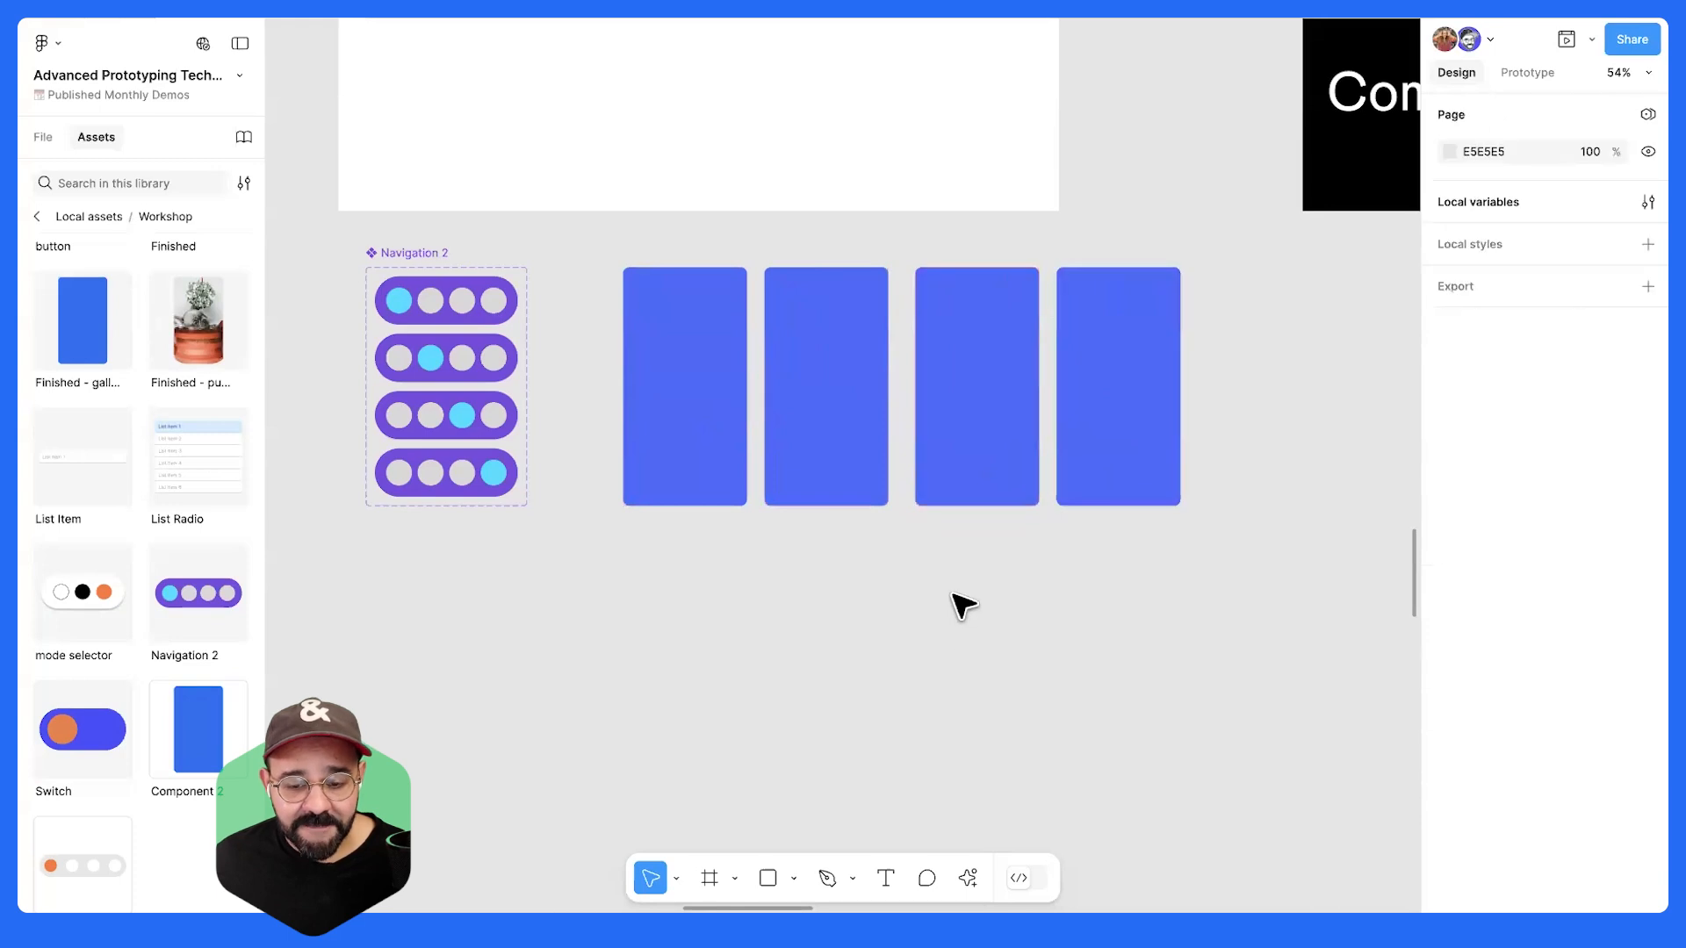
- Combine the four blue cards into one component set and name it "Gallery View"
drag(635, 510, 1135, 395)
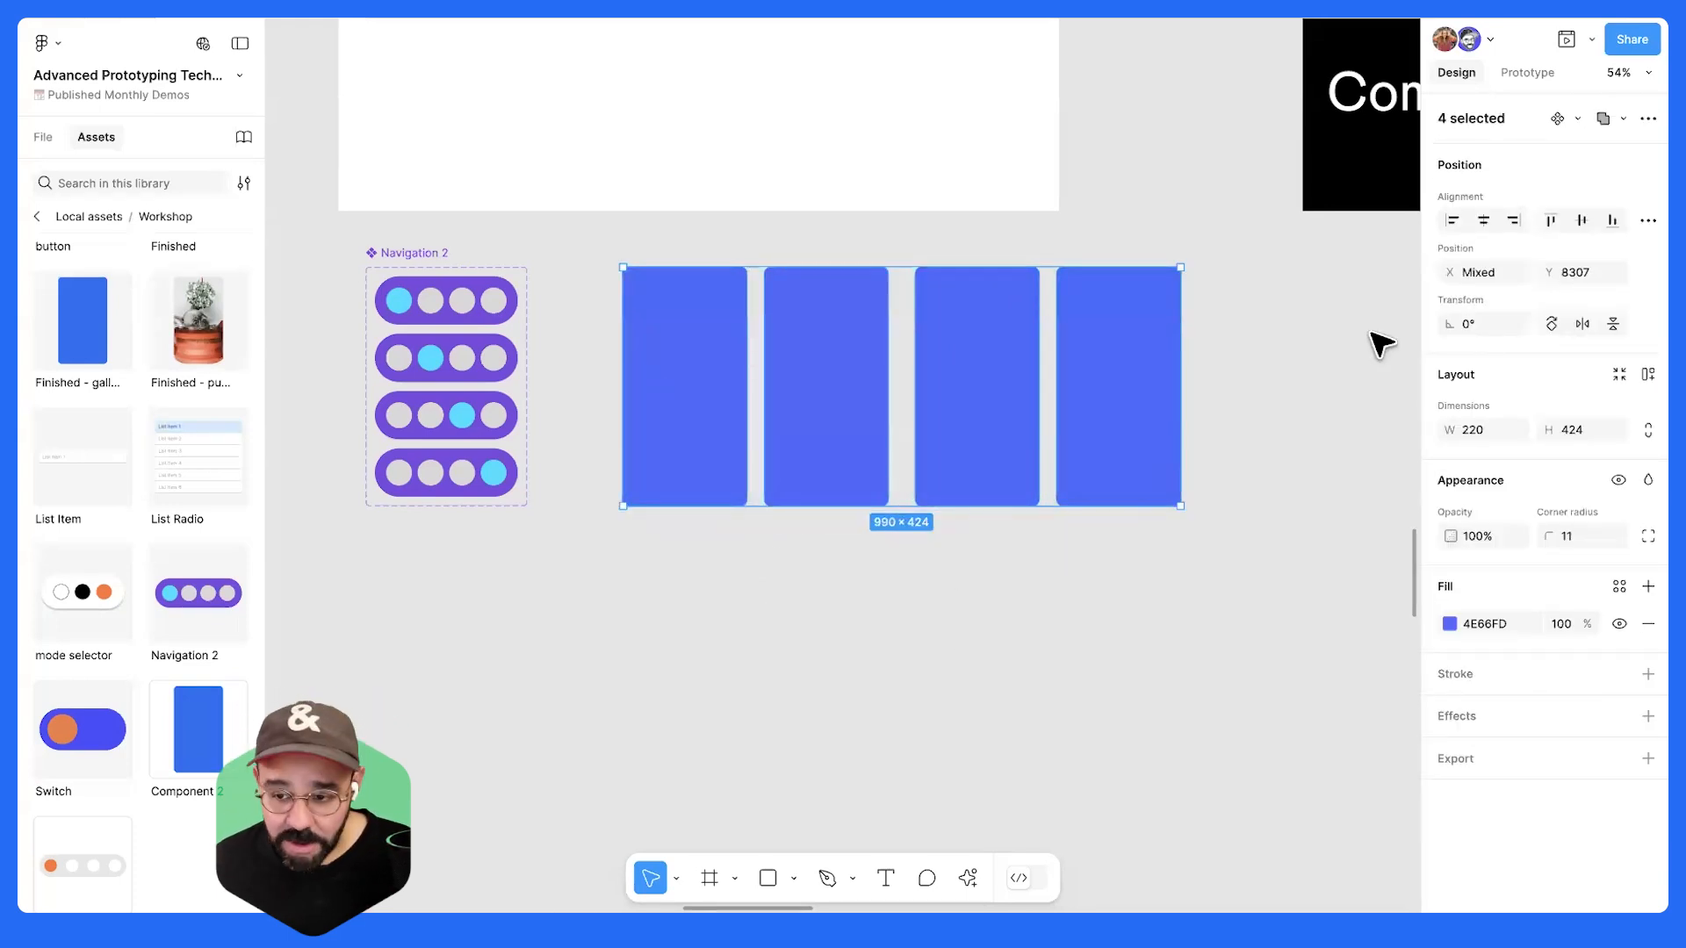
click(1648, 120)
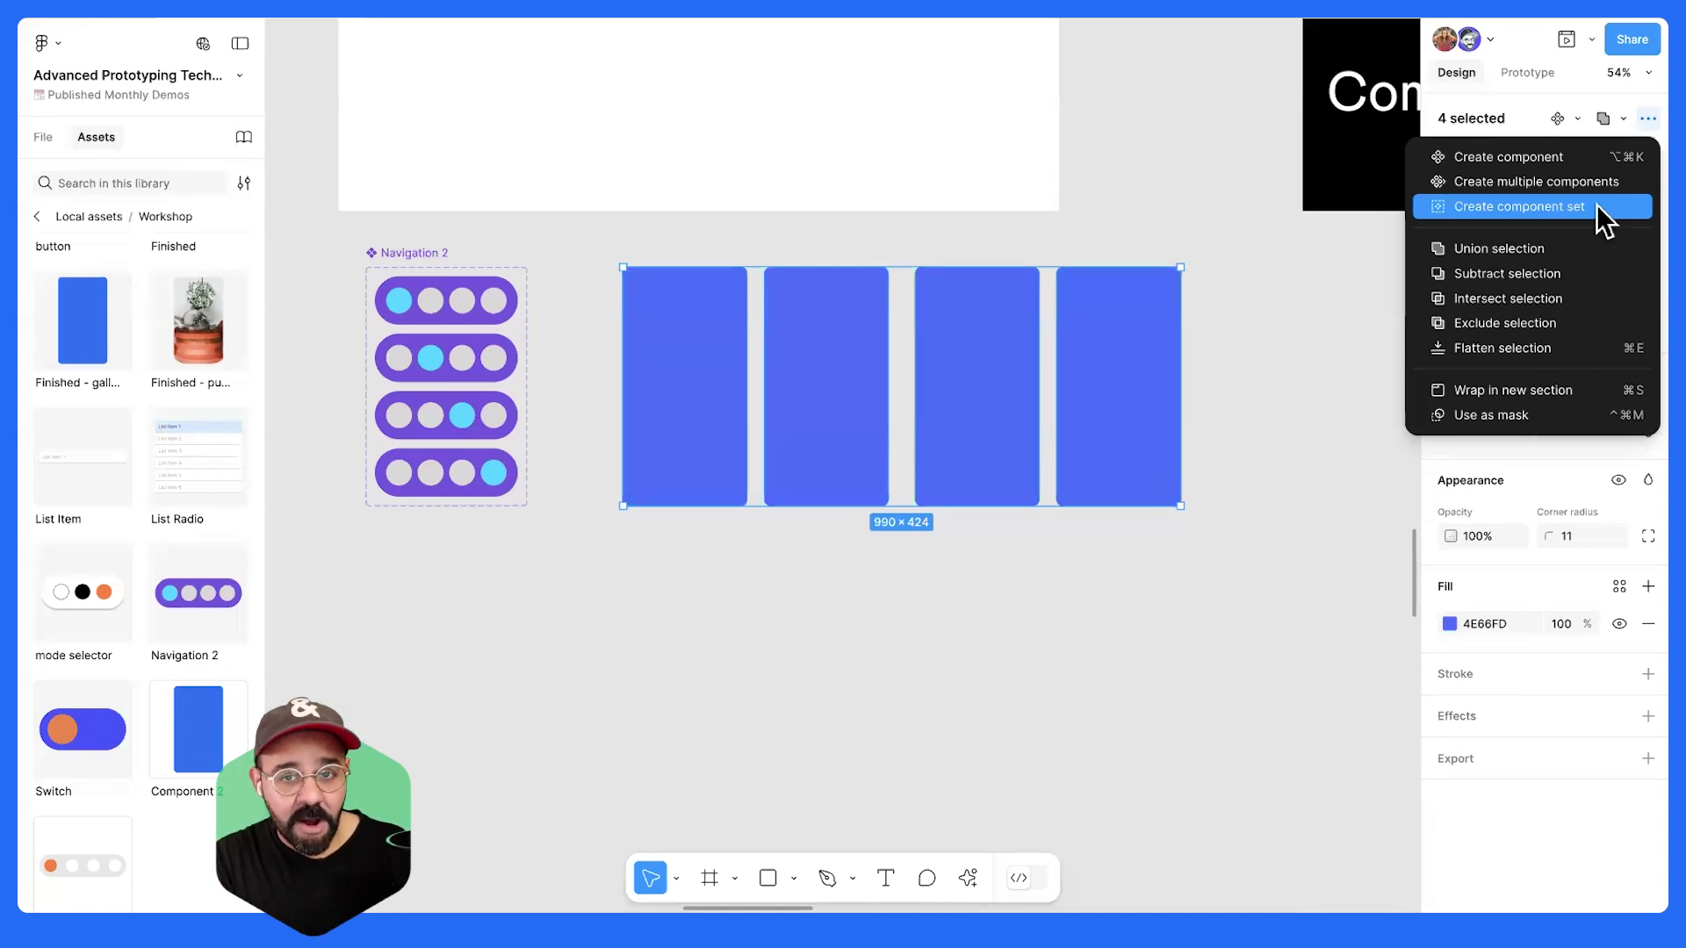
click(1462, 207)
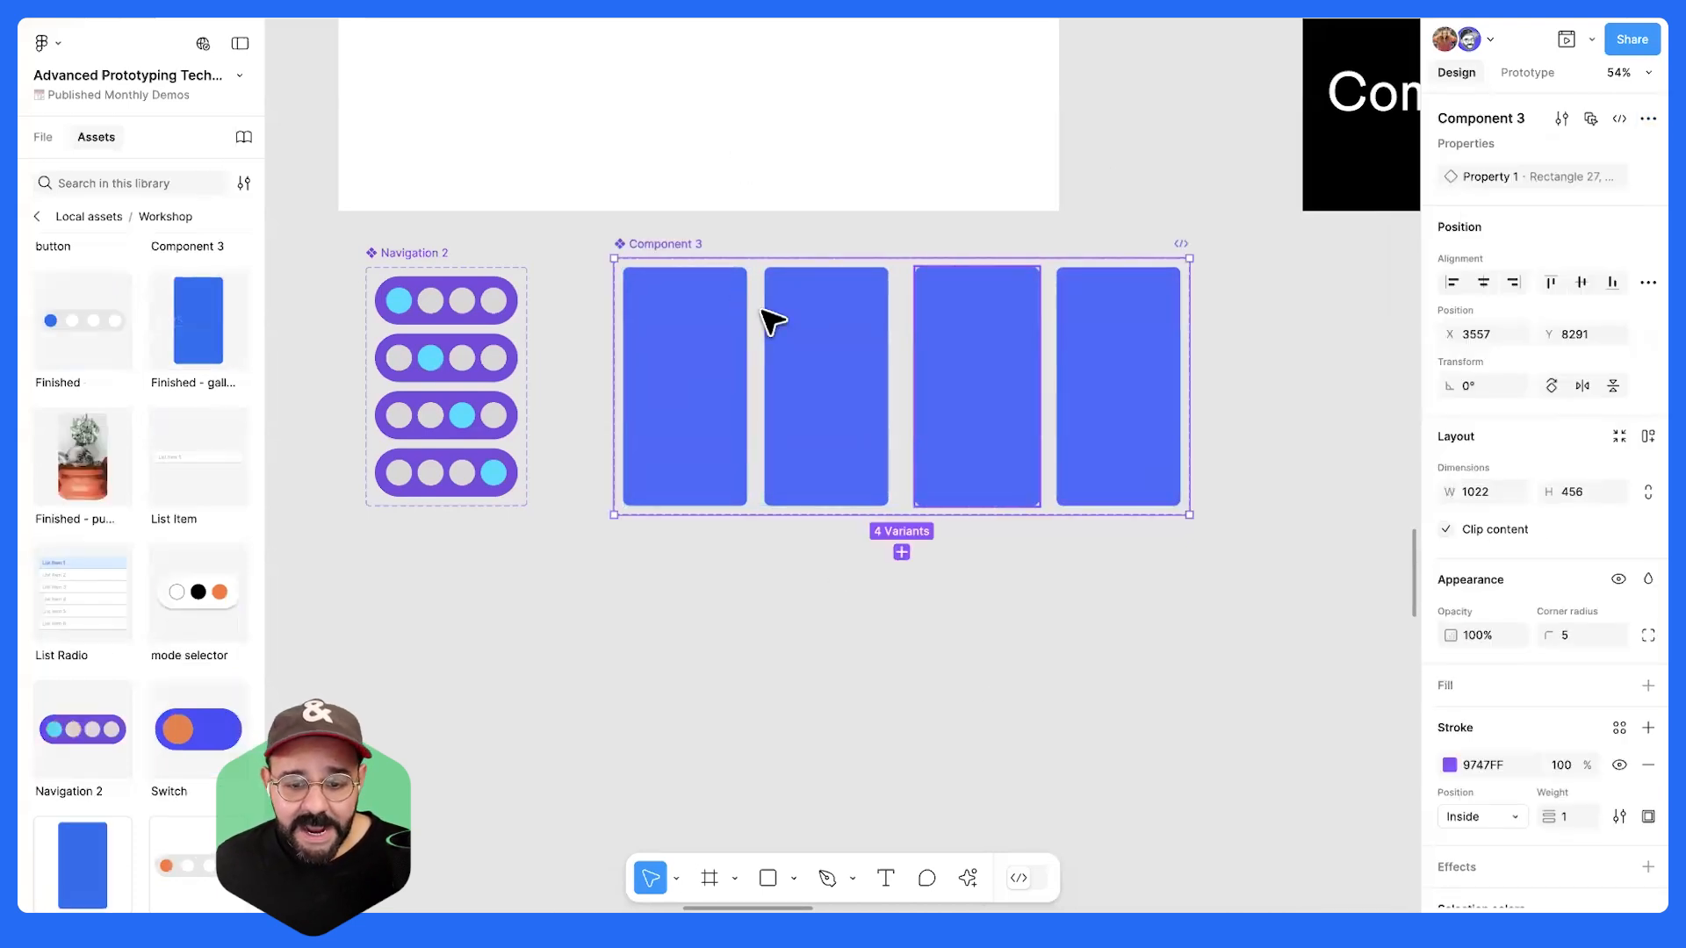
double_click(669, 245)
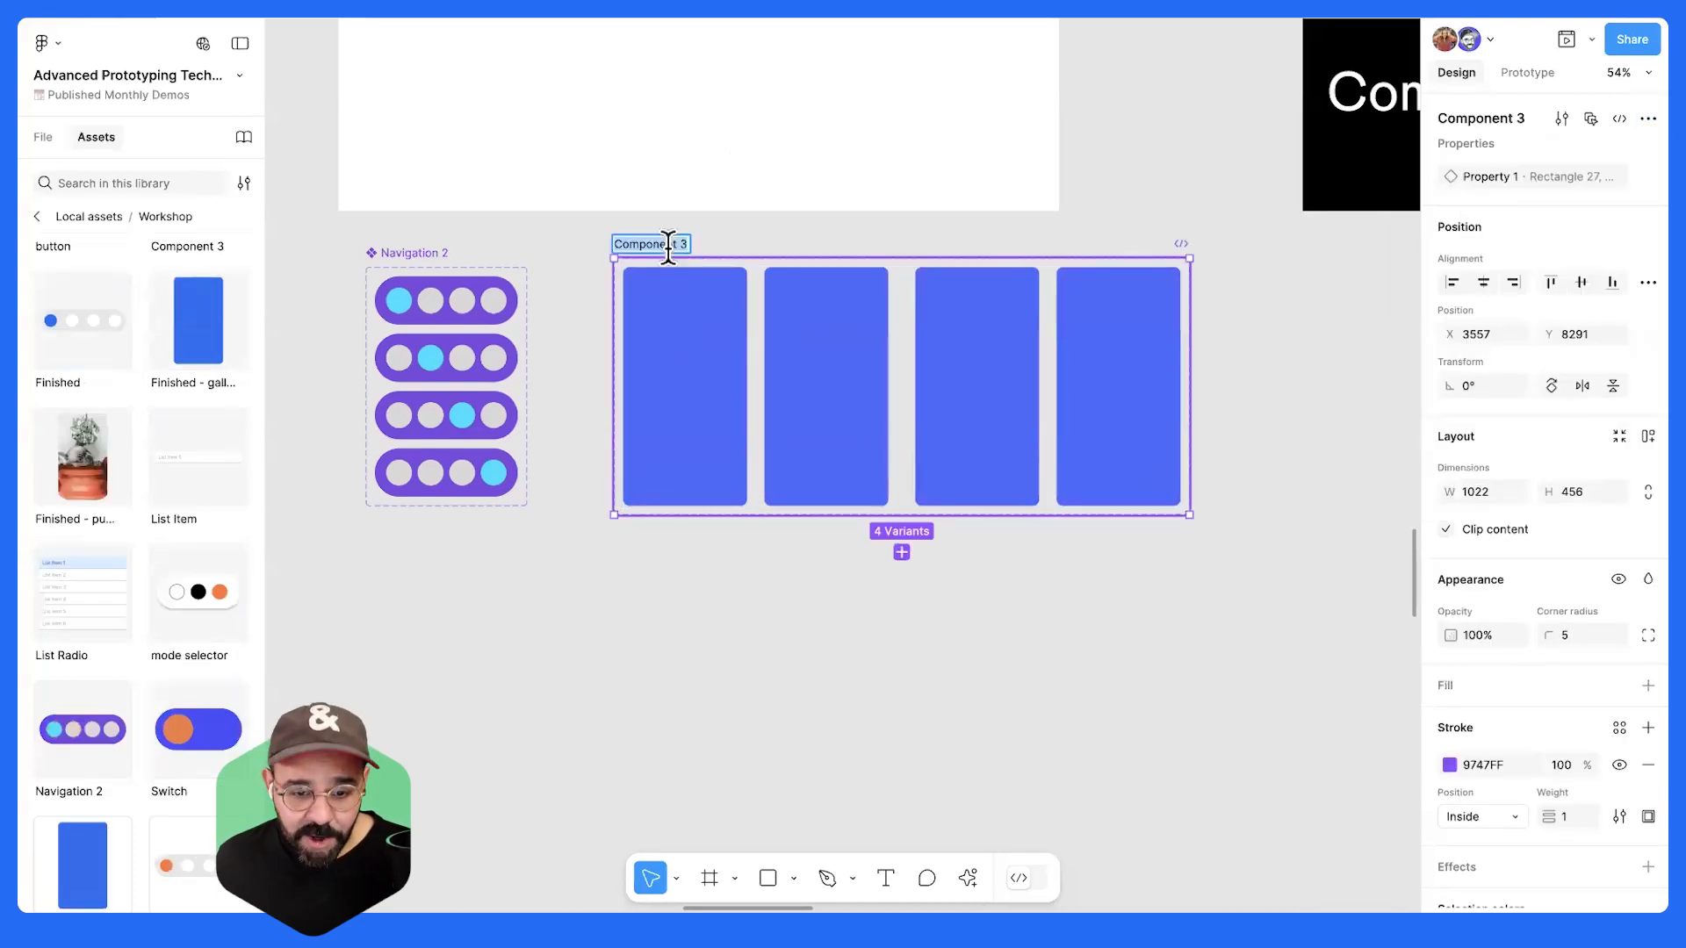
text(Gallery View)
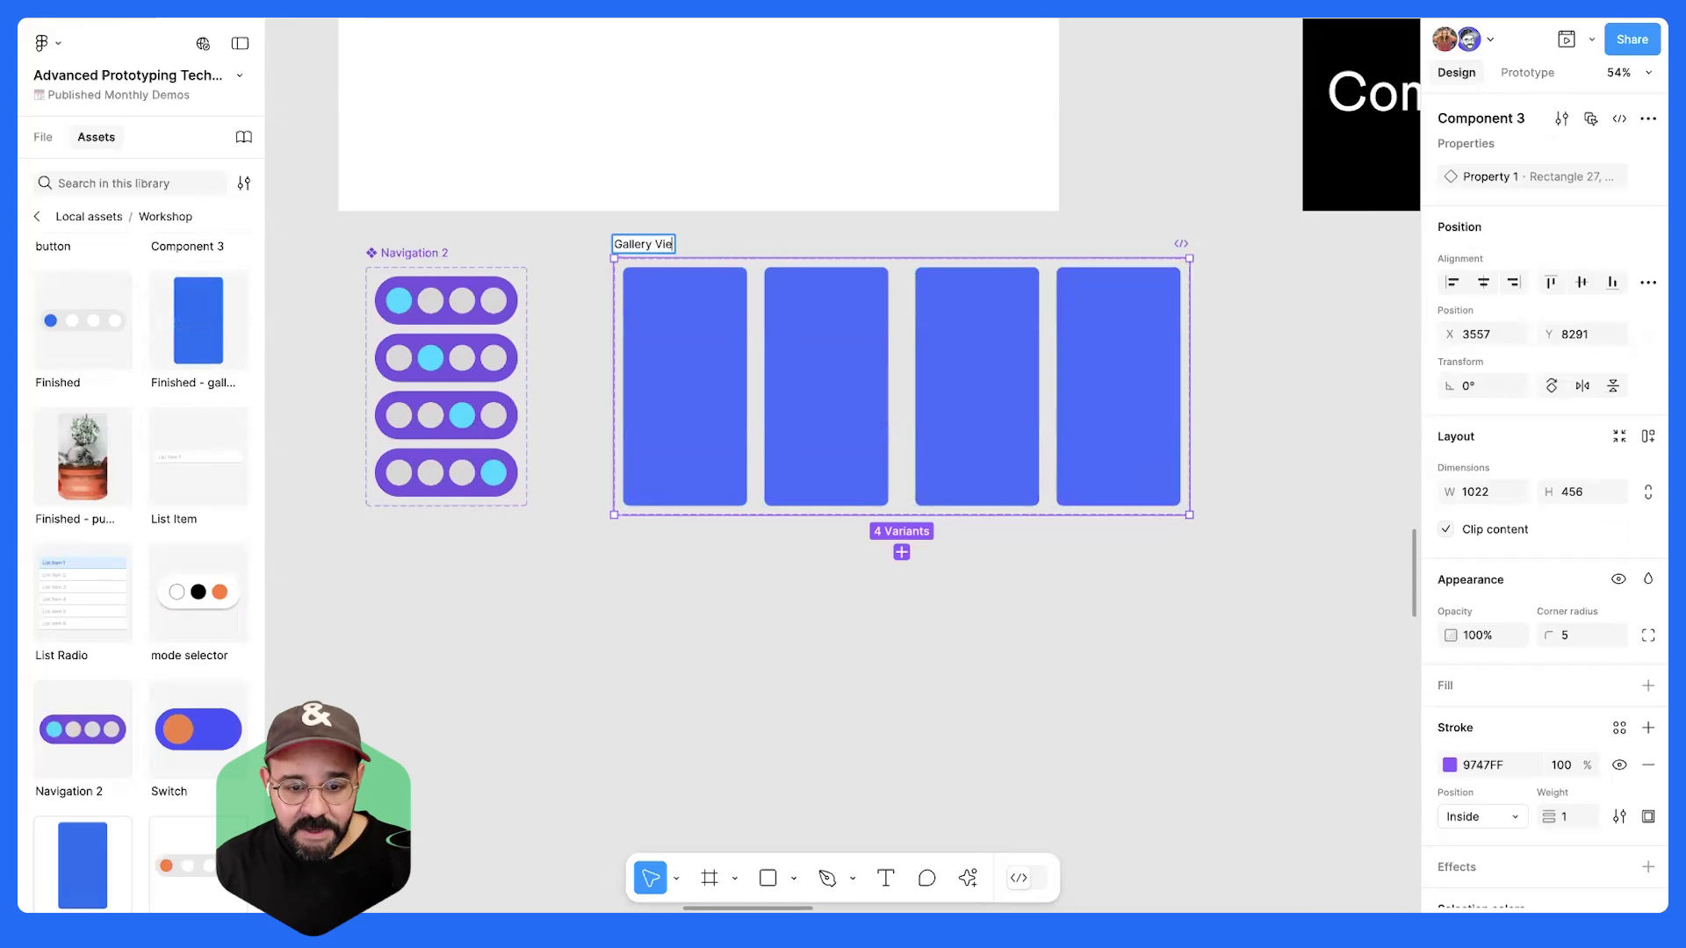
key(Return)
click(845, 605)
- Show the file's layer list and check which layer belongs to each of the four Gallery View cards
scroll(632, 413, right, 1)
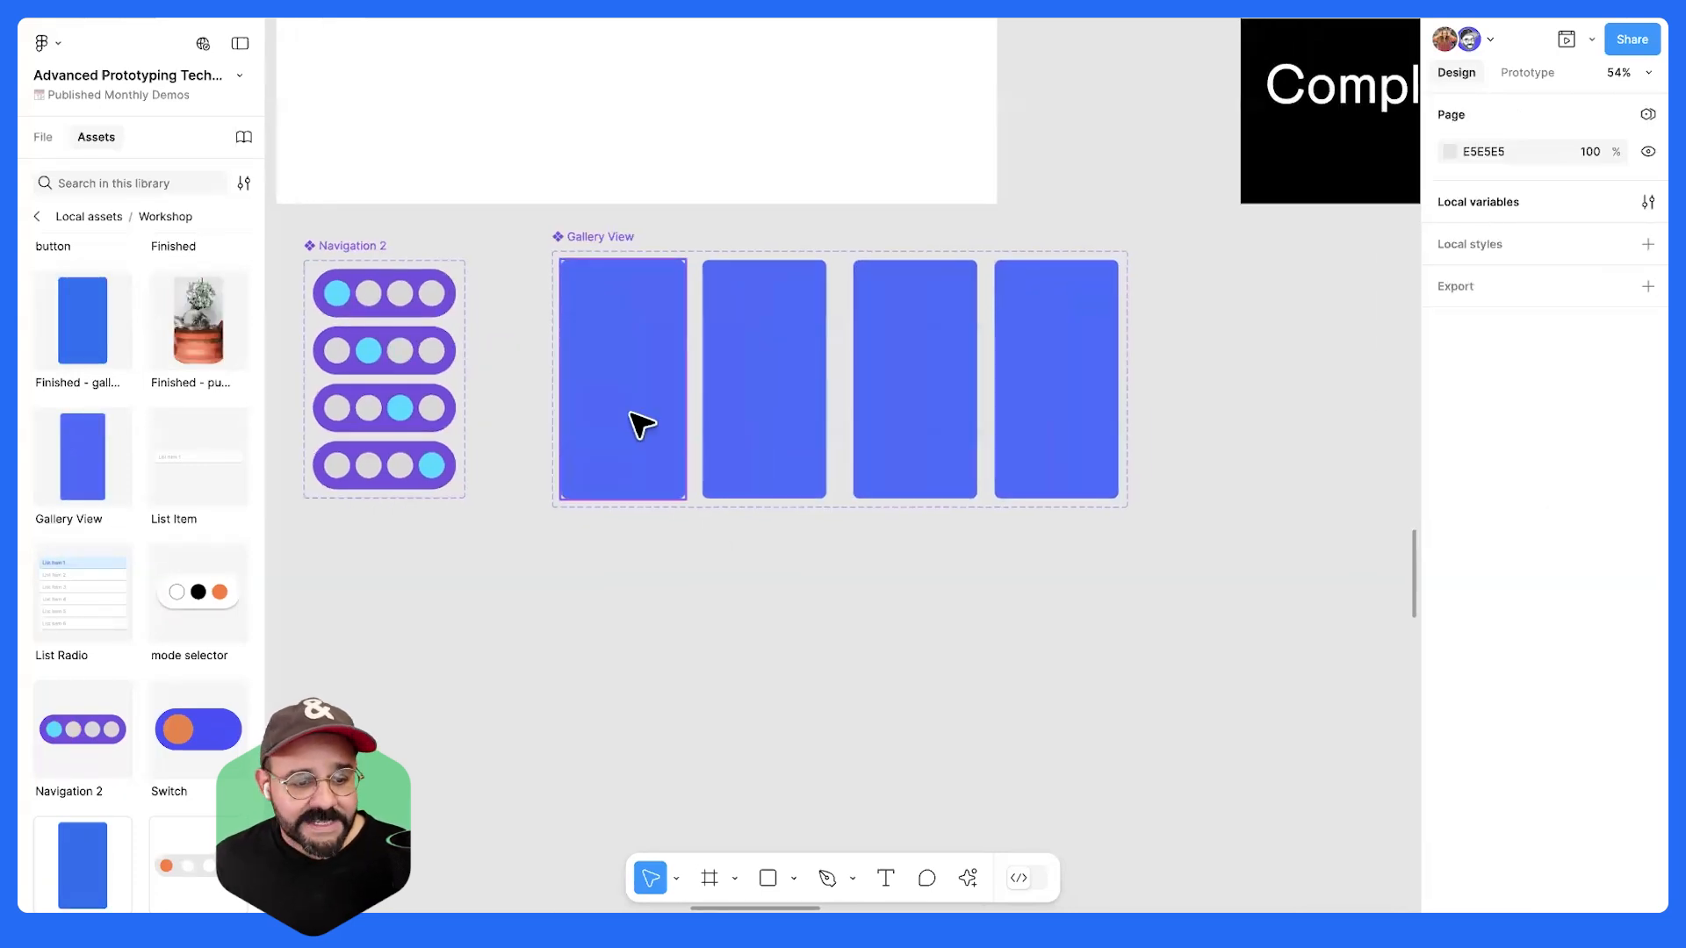
click(639, 425)
click(37, 134)
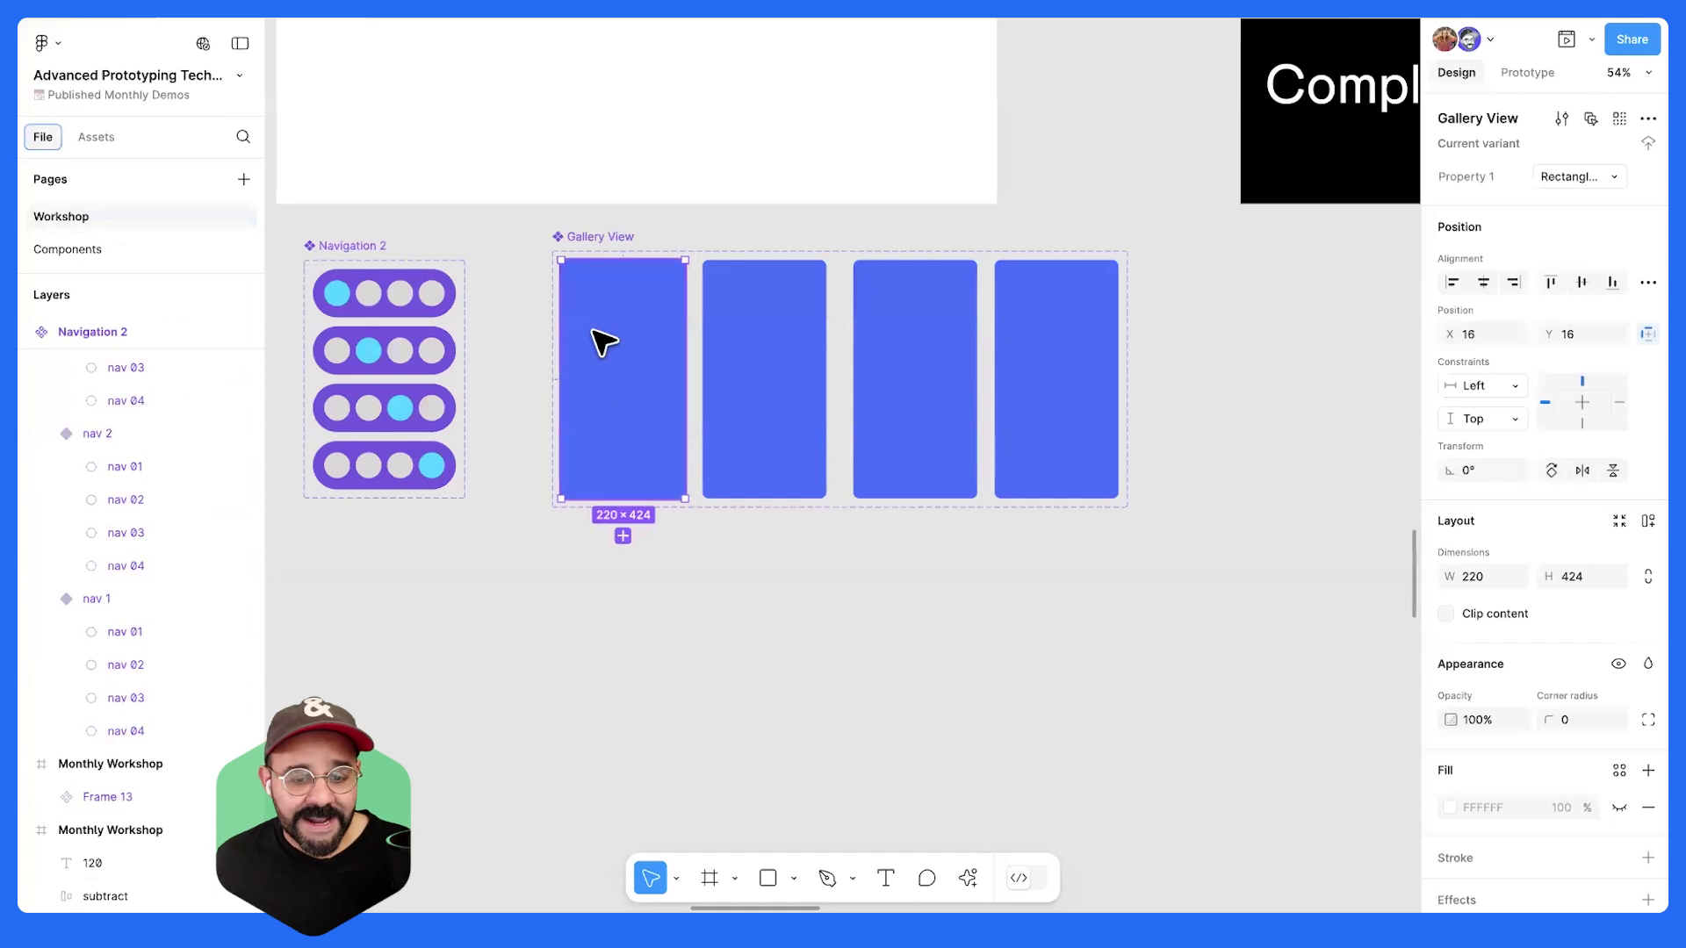
click(757, 345)
click(909, 351)
click(1042, 380)
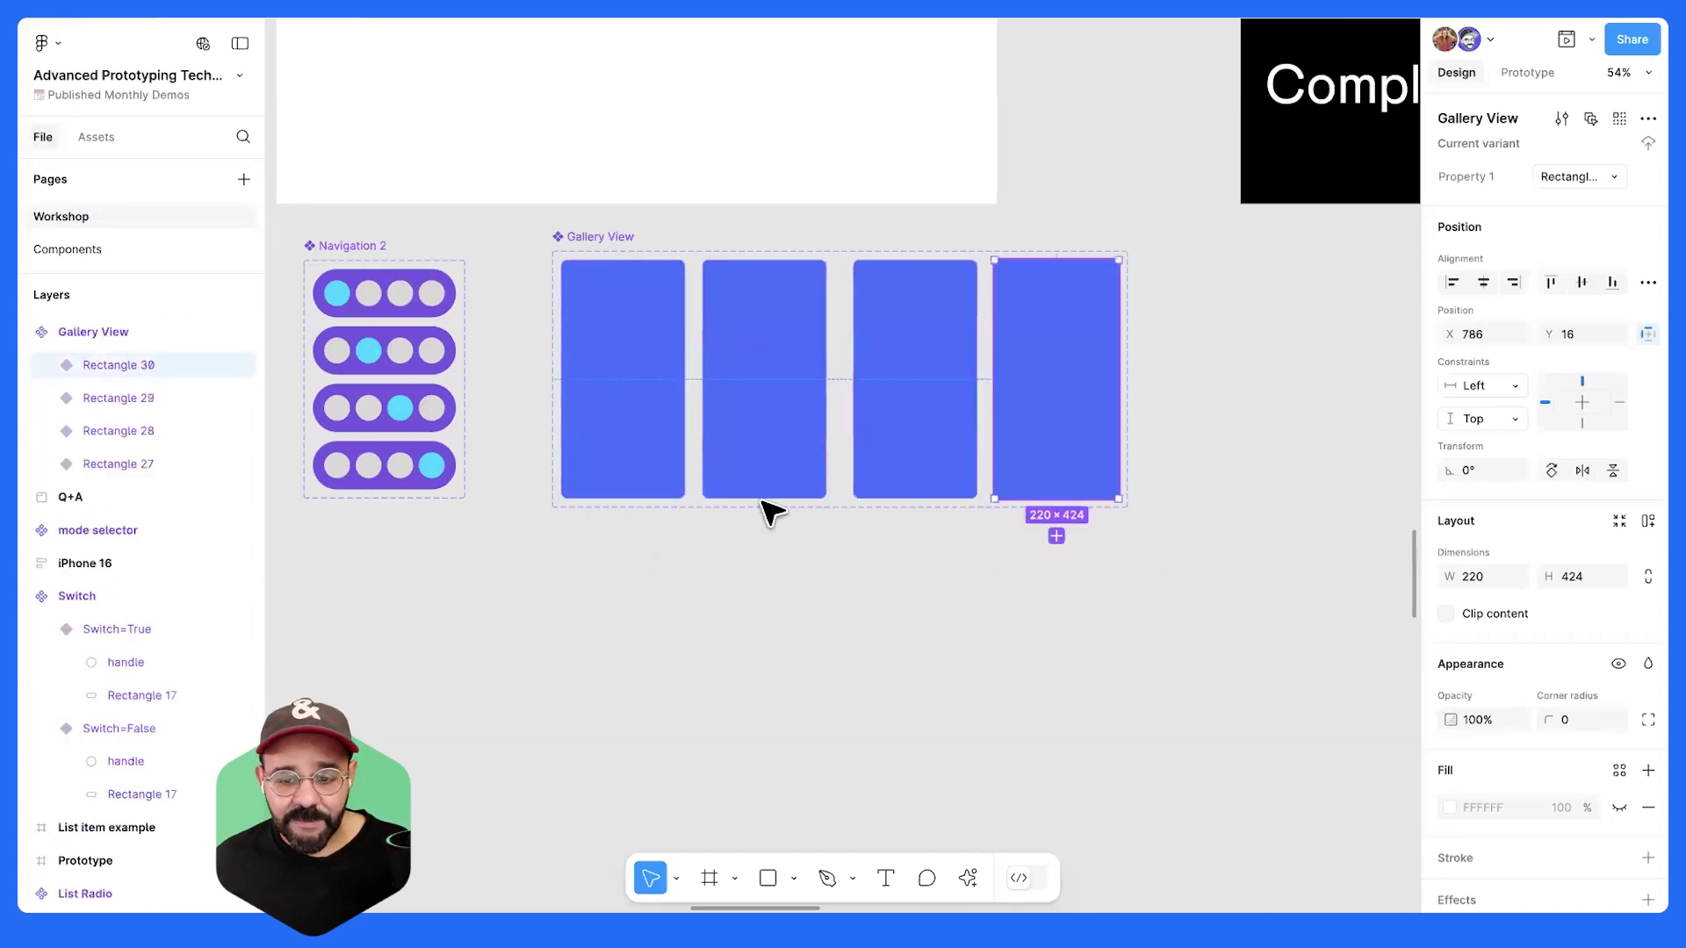
click(629, 372)
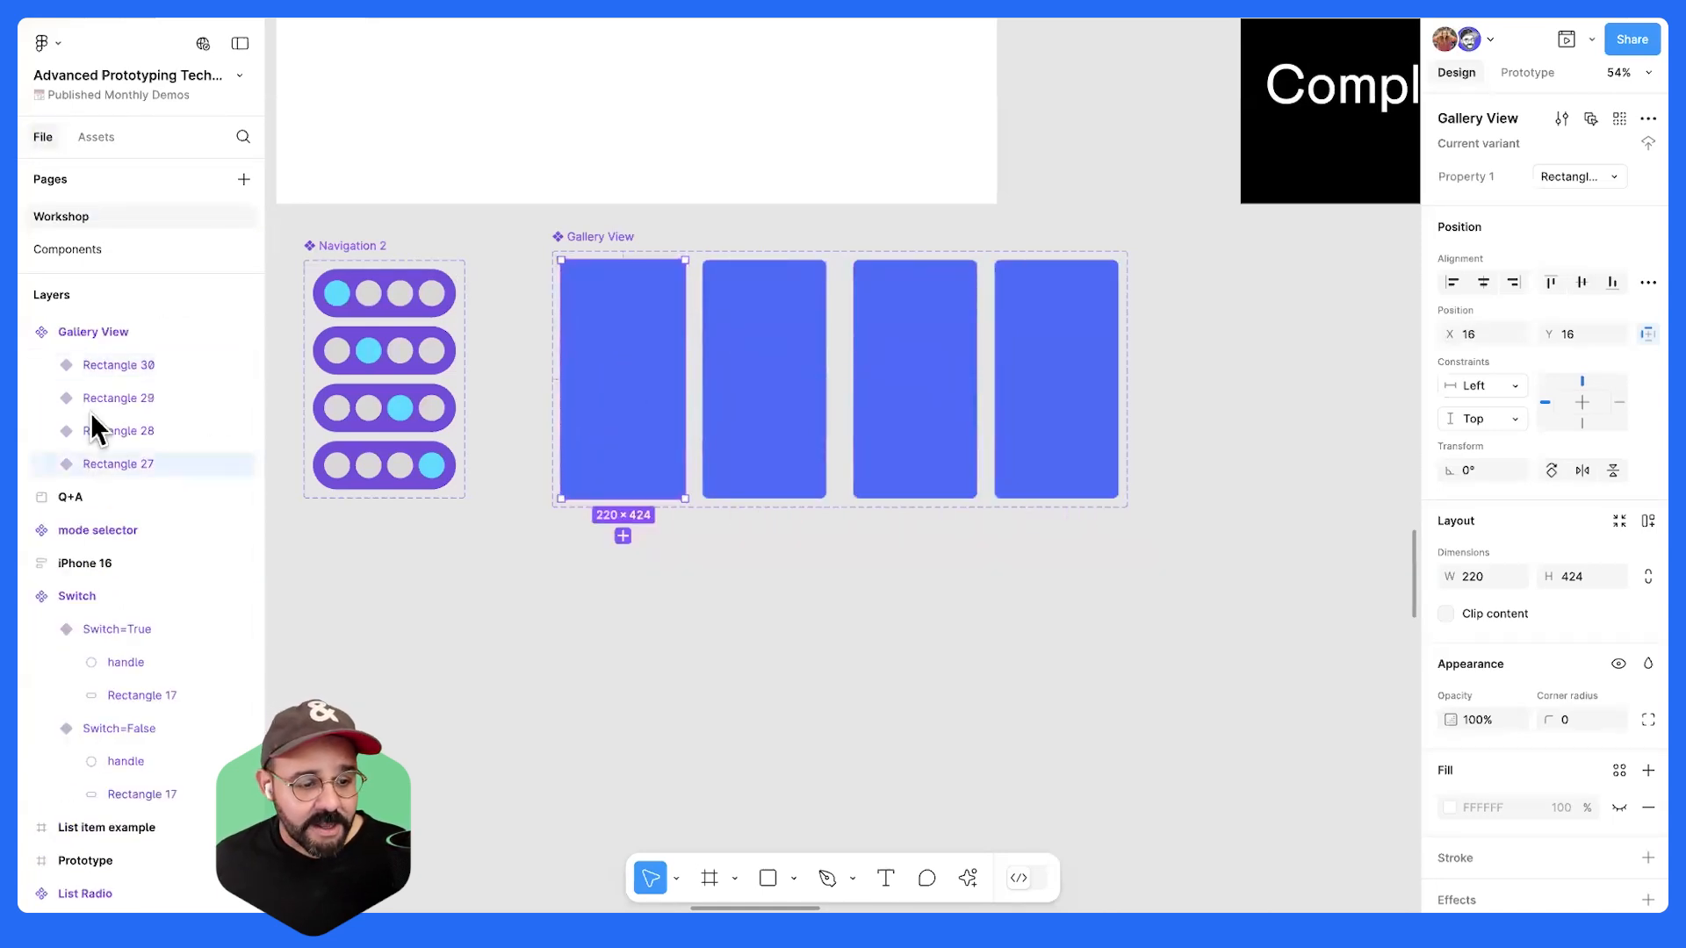
- Batch-rename the four Gallery View variant layers with the prefix "nav" and descending two-digit numbers, from nav 04 to nav 01
click(155, 365)
shift+click(149, 461)
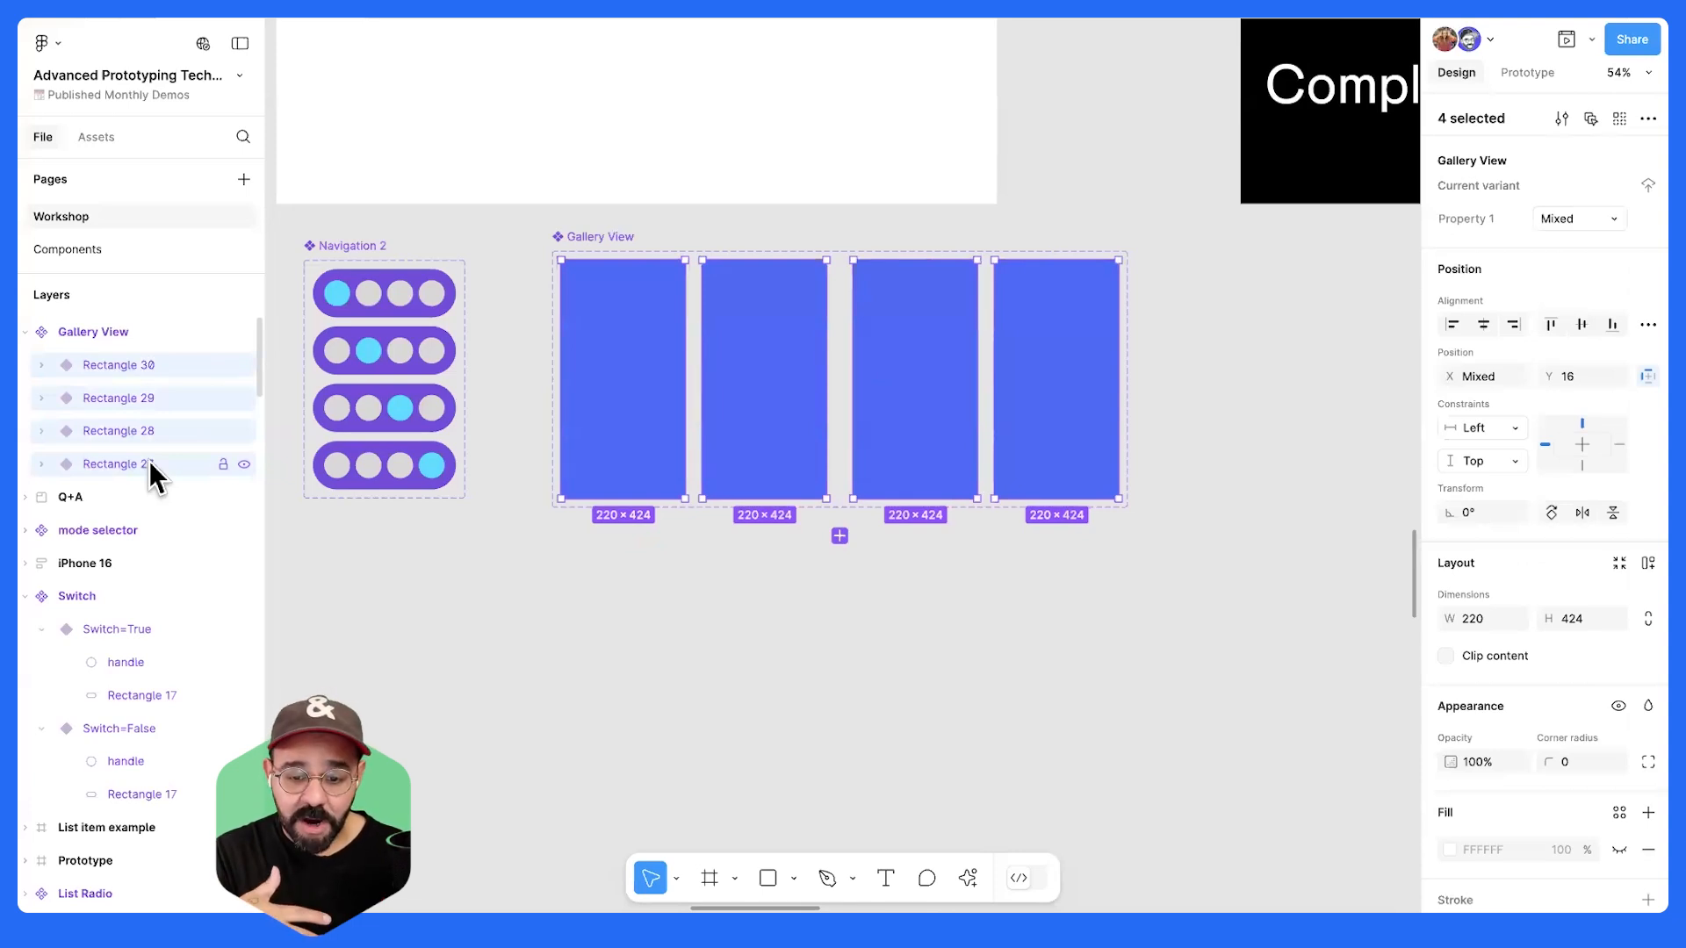
key(super+r)
text(nav)
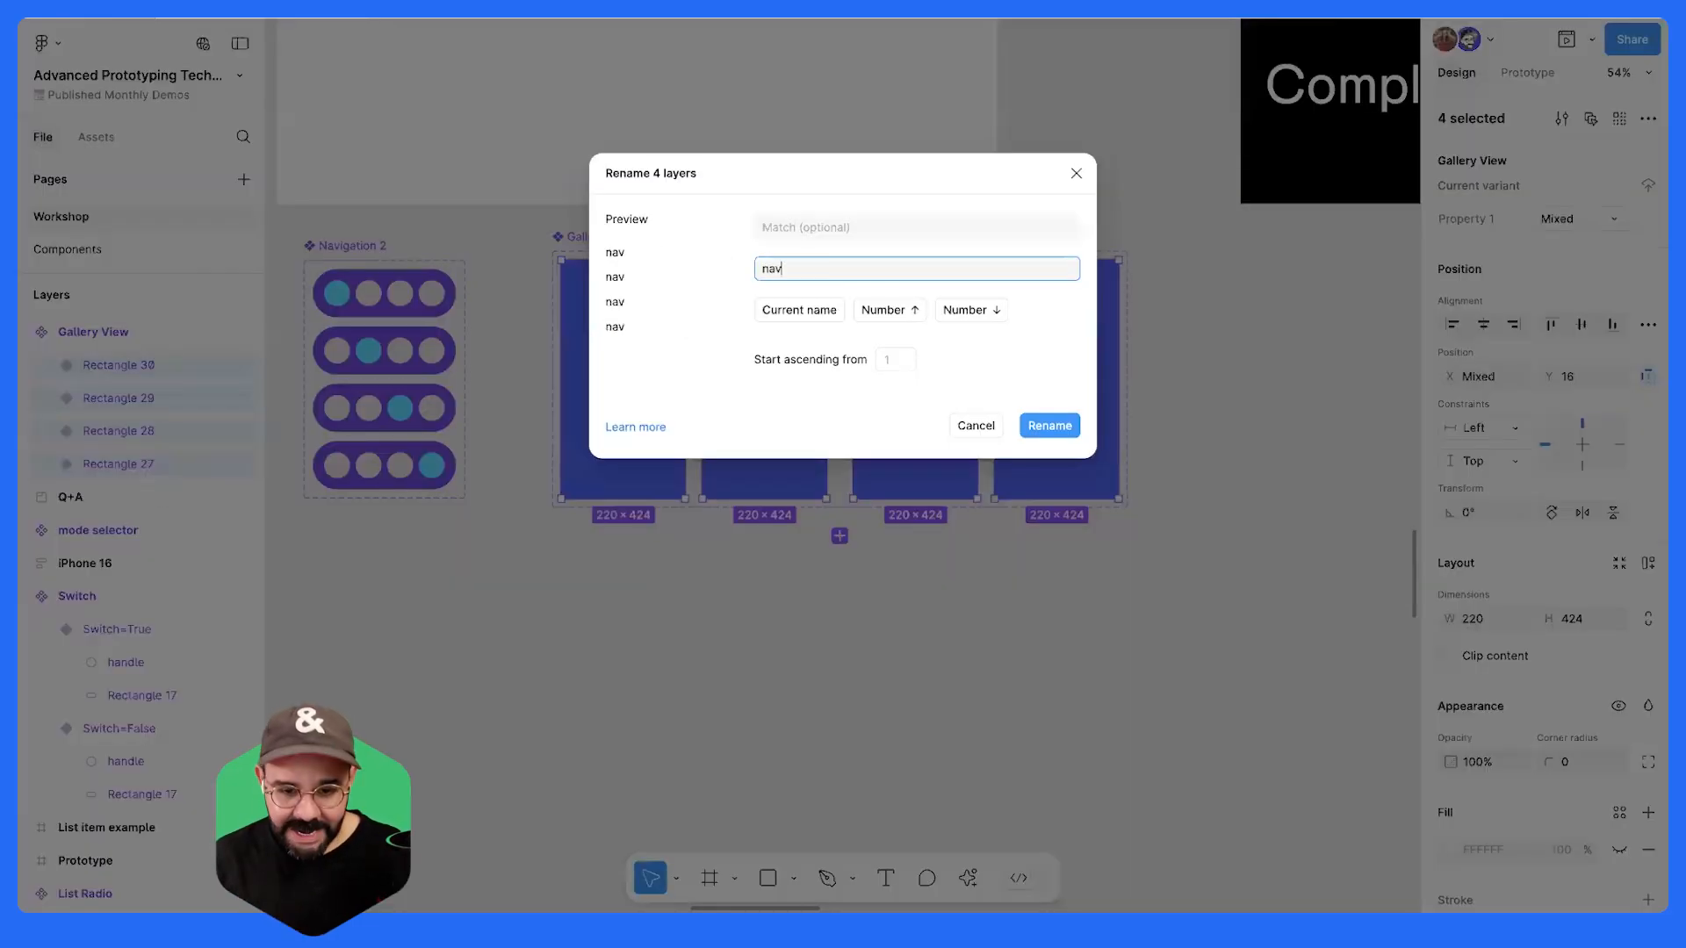
click(955, 306)
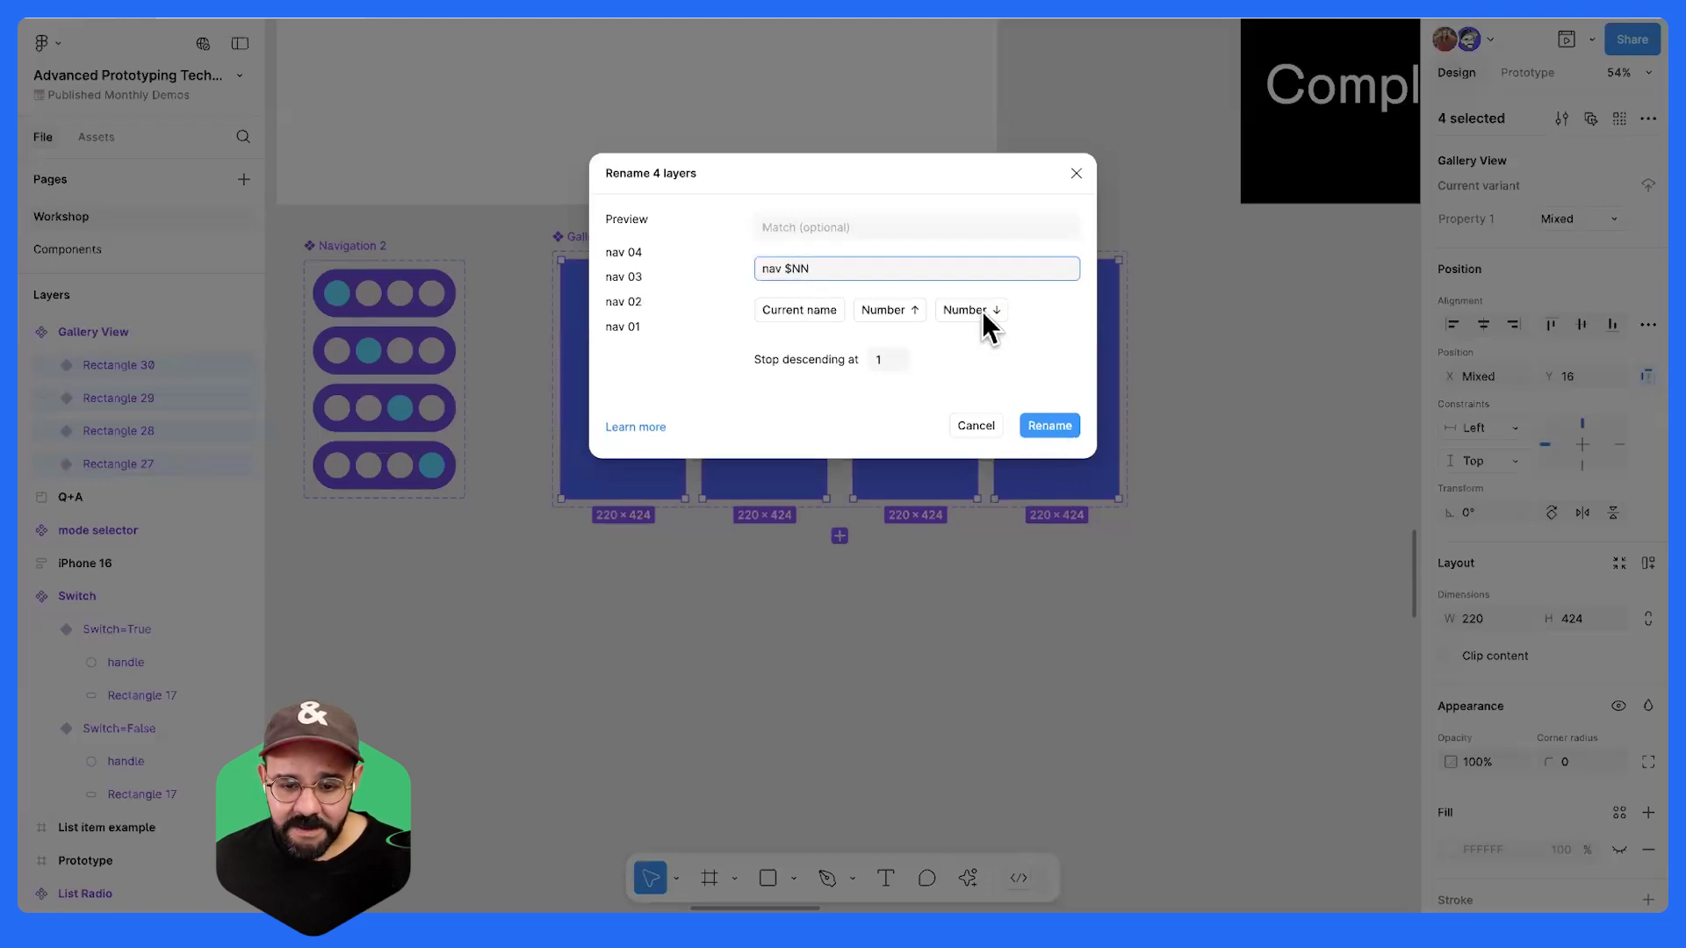
click(1045, 425)
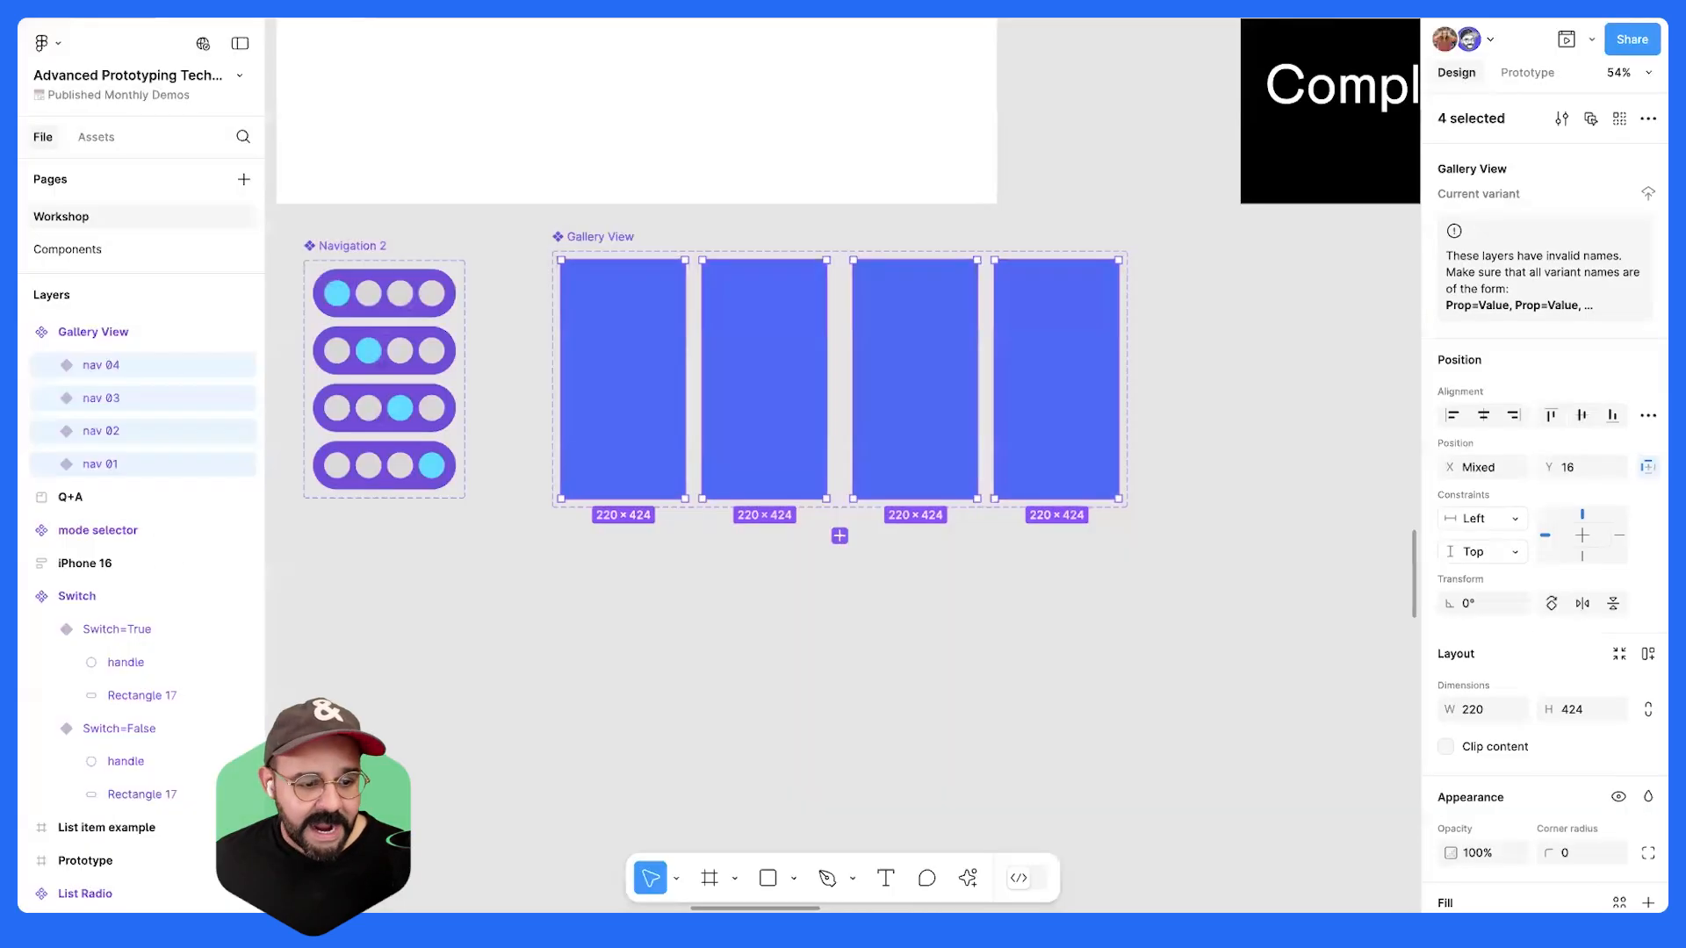
click(140, 368)
click(144, 396)
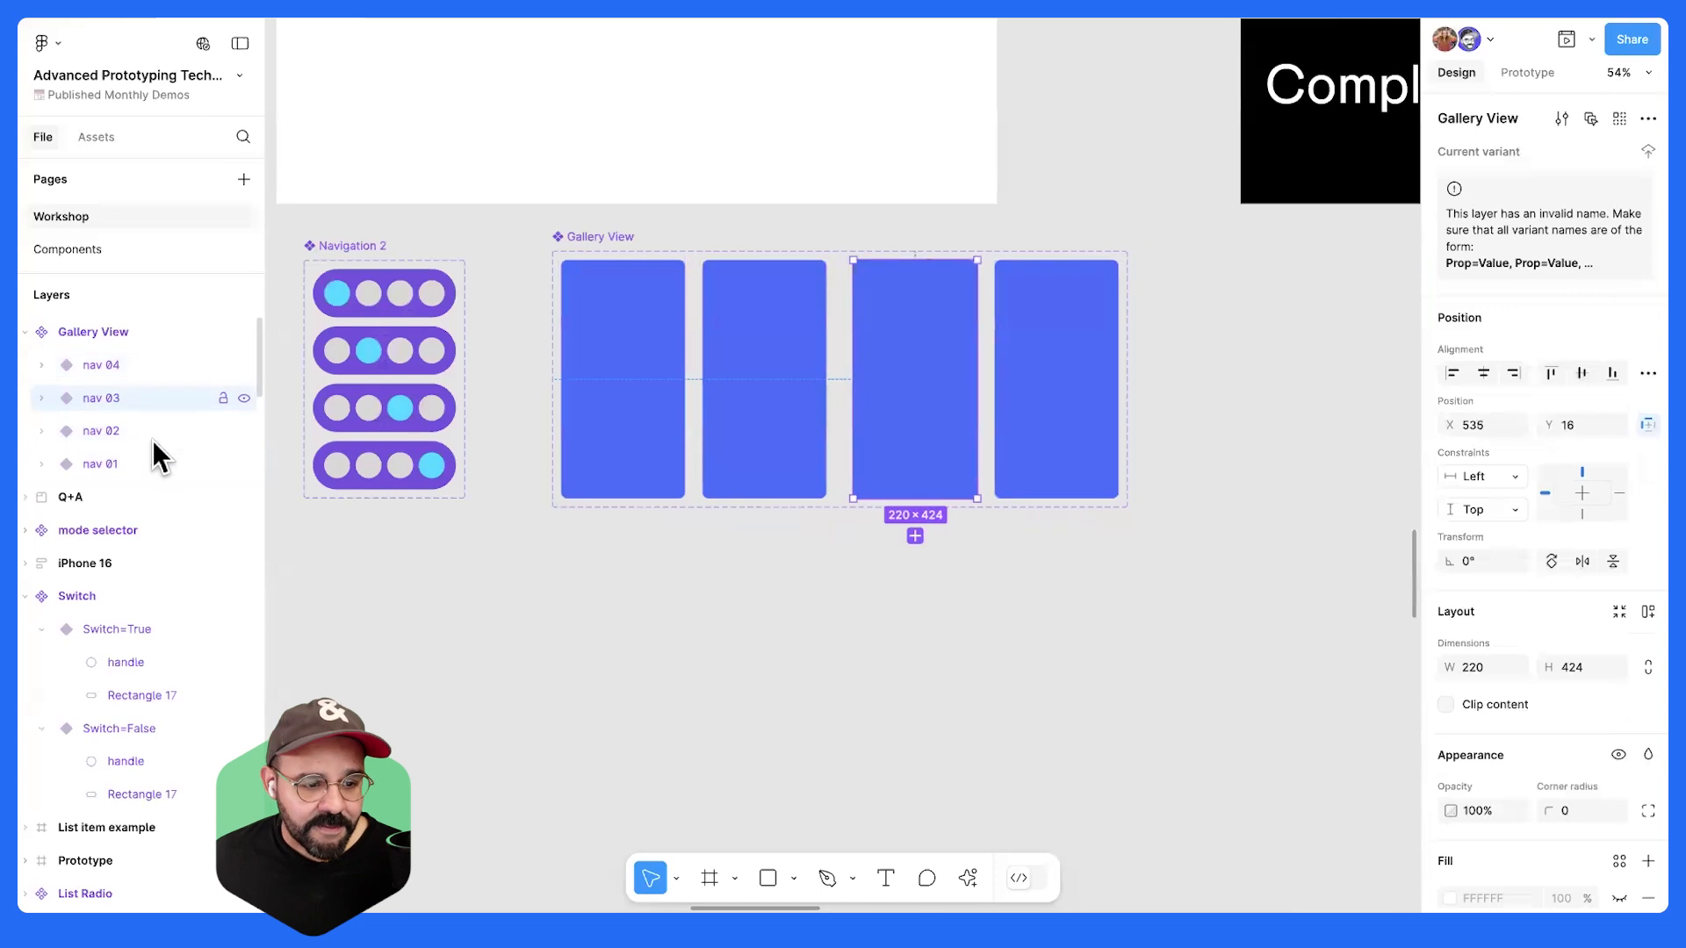
- Check which Gallery View cards the nav 02 and nav 01 layers correspond to
click(153, 439)
click(151, 467)
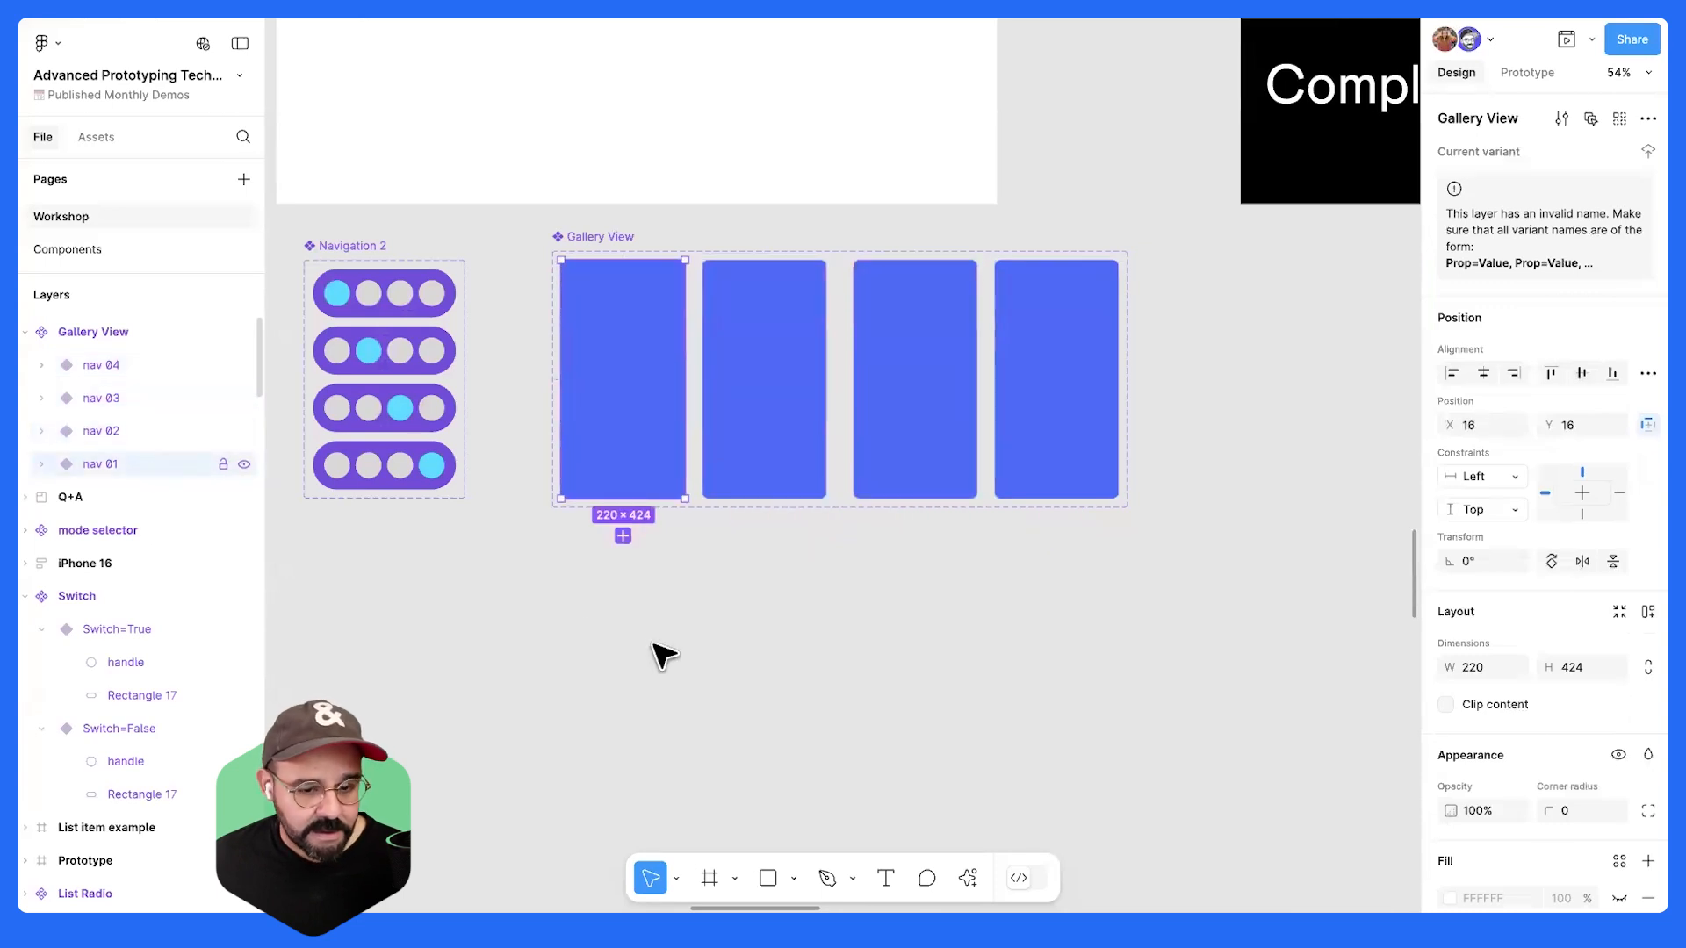
click(595, 588)
drag(594, 589, 729, 723)
click(772, 594)
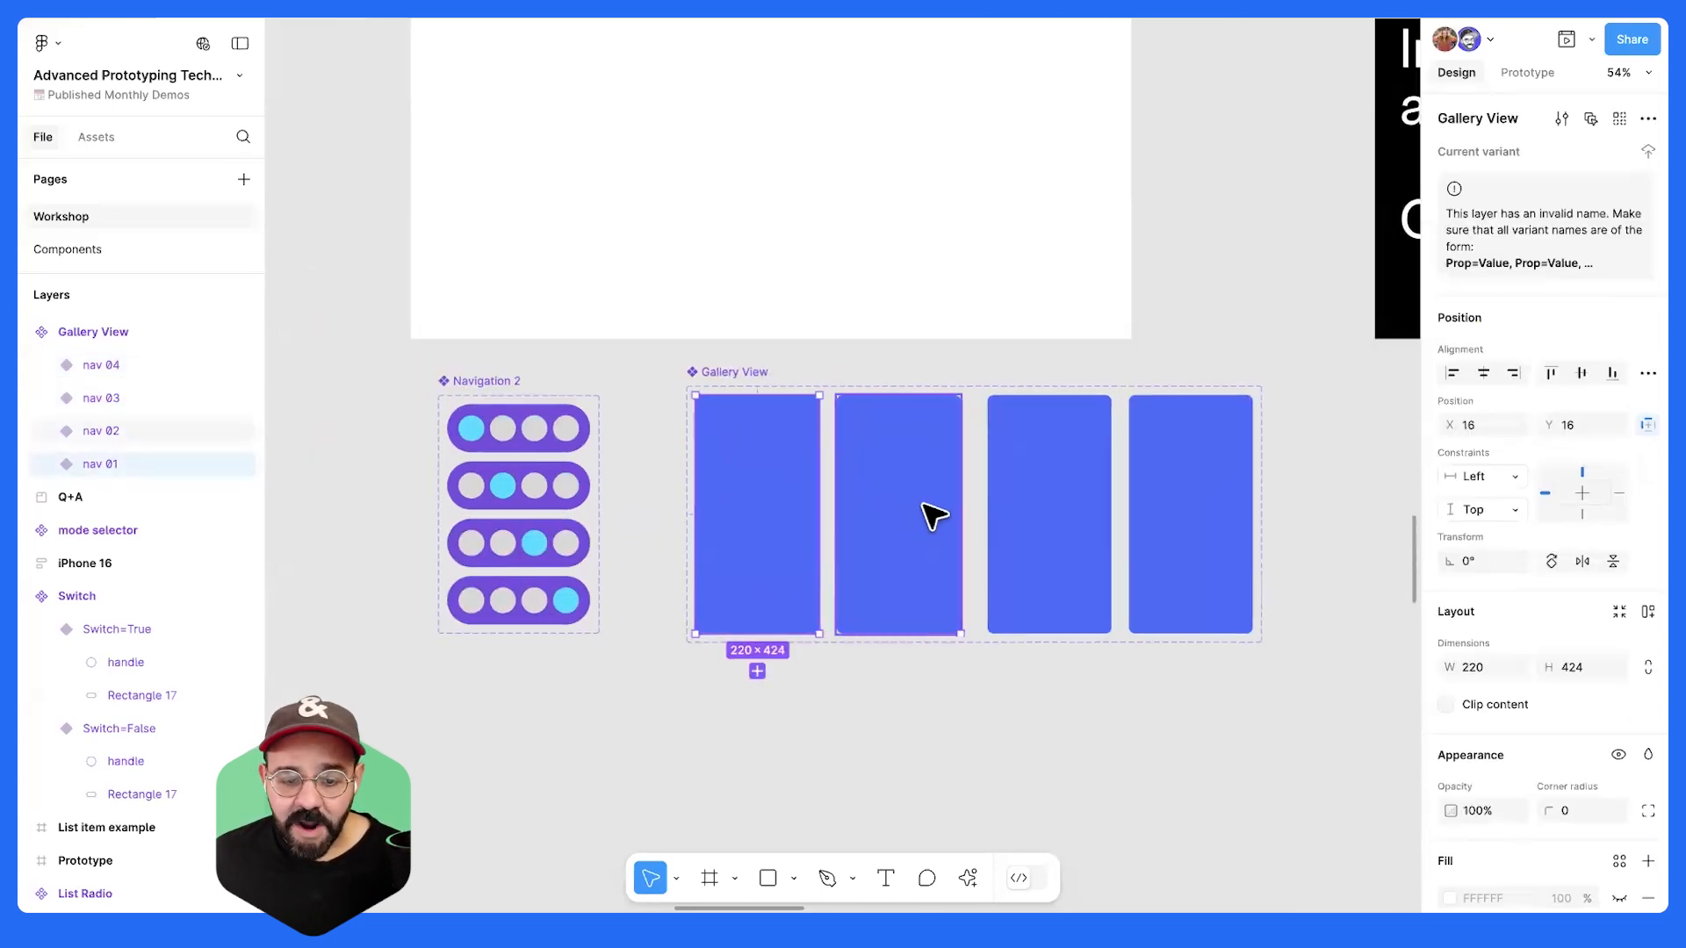
- Recolour the second Gallery View card, nav 02, from its selection colours to pink
click(930, 516)
scroll(1484, 756, down, 5)
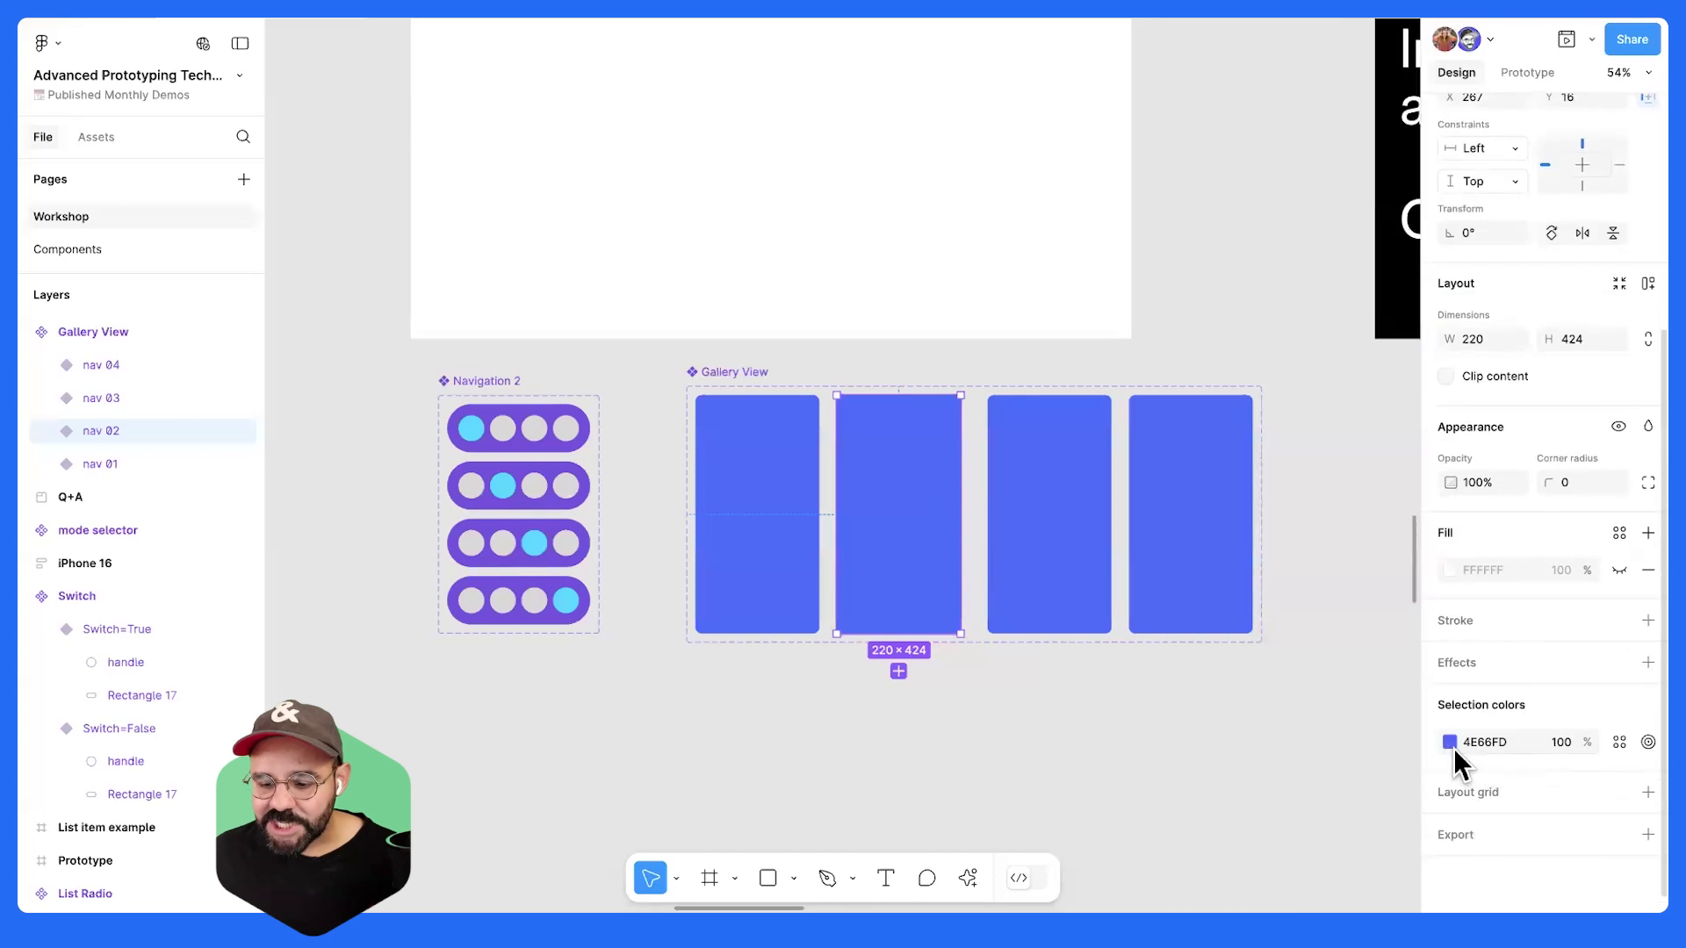
click(1447, 742)
mouse_move(1333, 670)
mouse_down()
mouse_move(1289, 666)
mouse_move(1315, 668)
mouse_up()
click(1373, 668)
- Recolour the third Gallery View card, nav 03, to green and the fourth, nav 04, to orange
click(1009, 479)
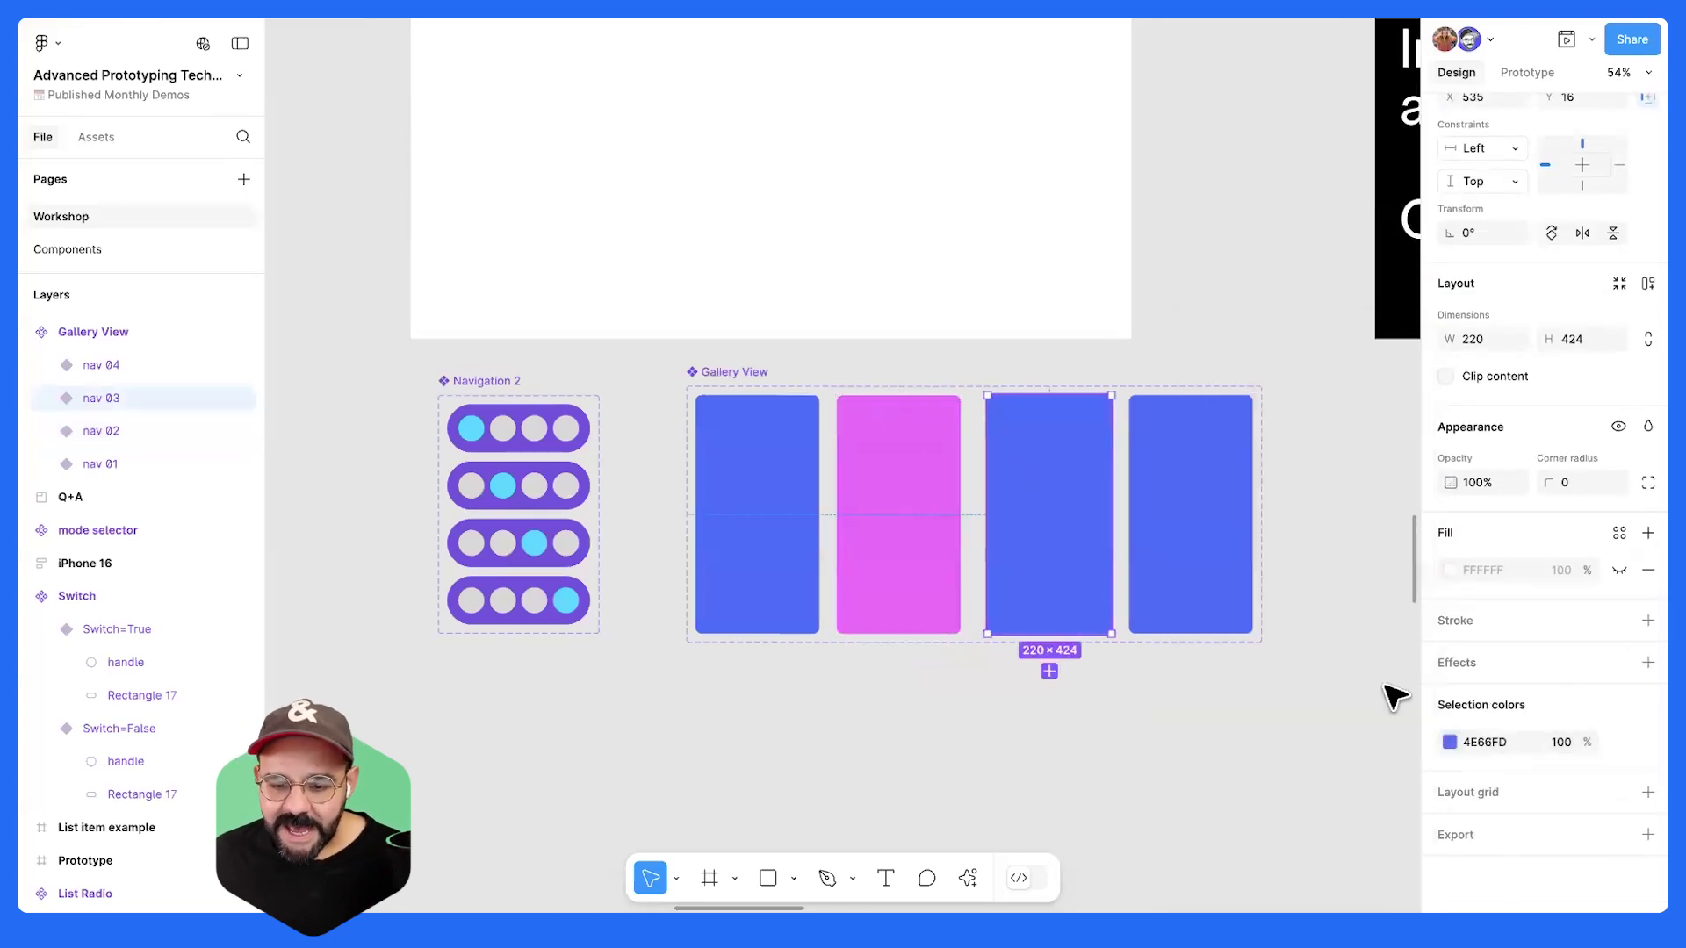
click(1449, 742)
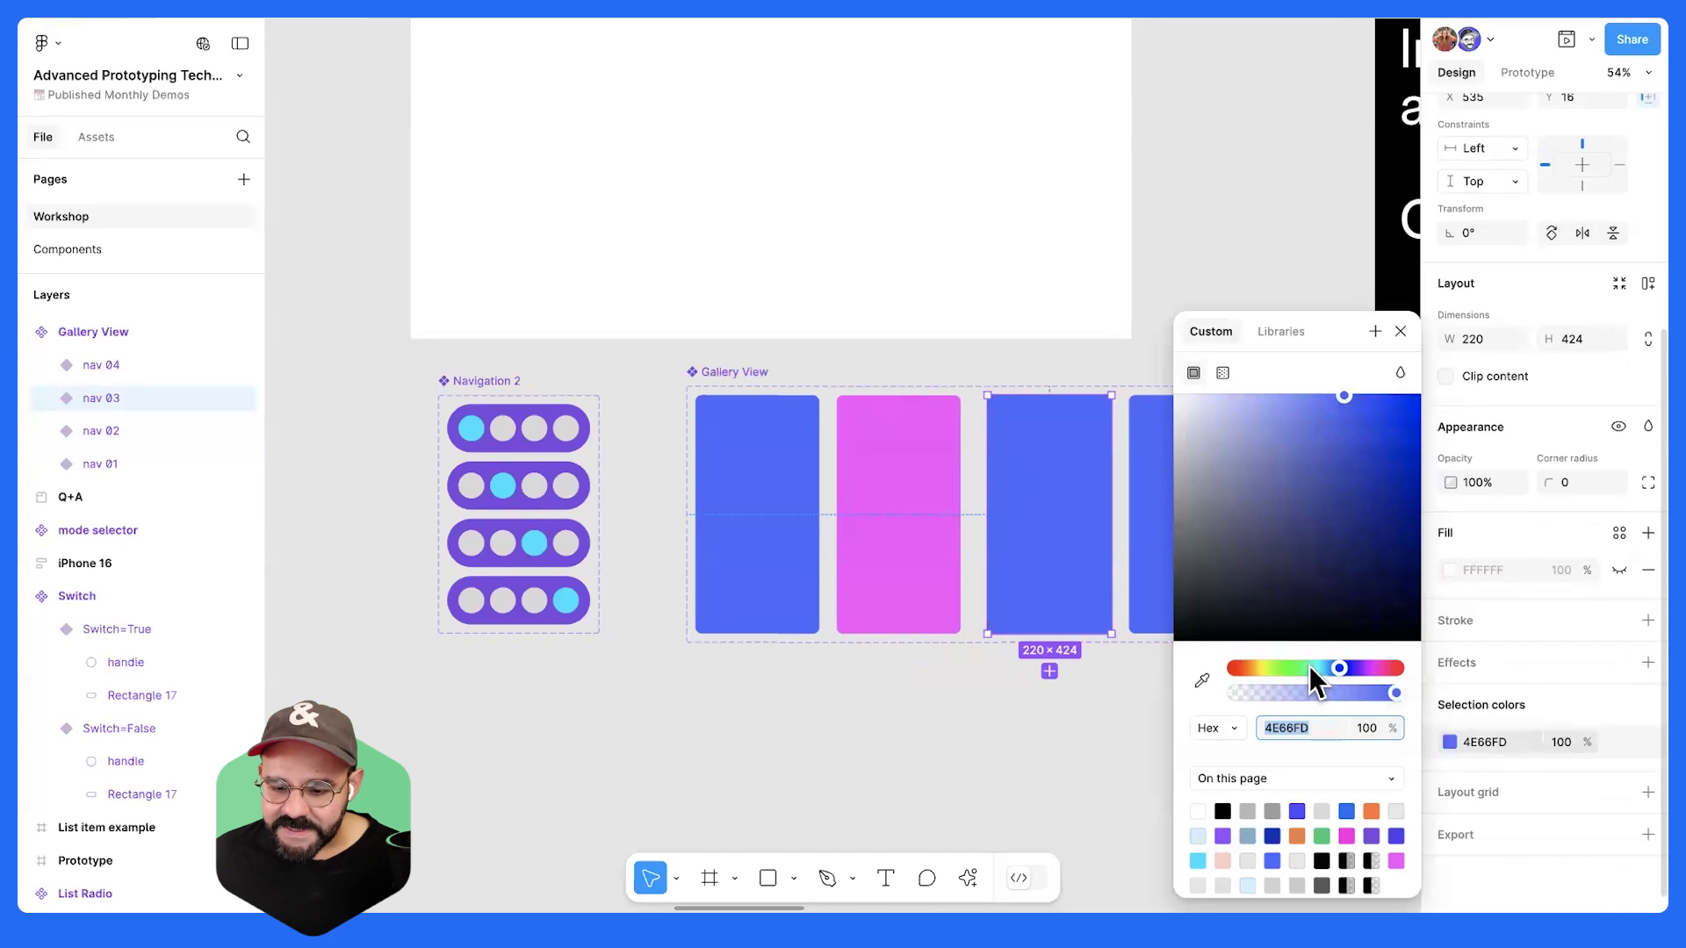
drag(1310, 666, 1289, 668)
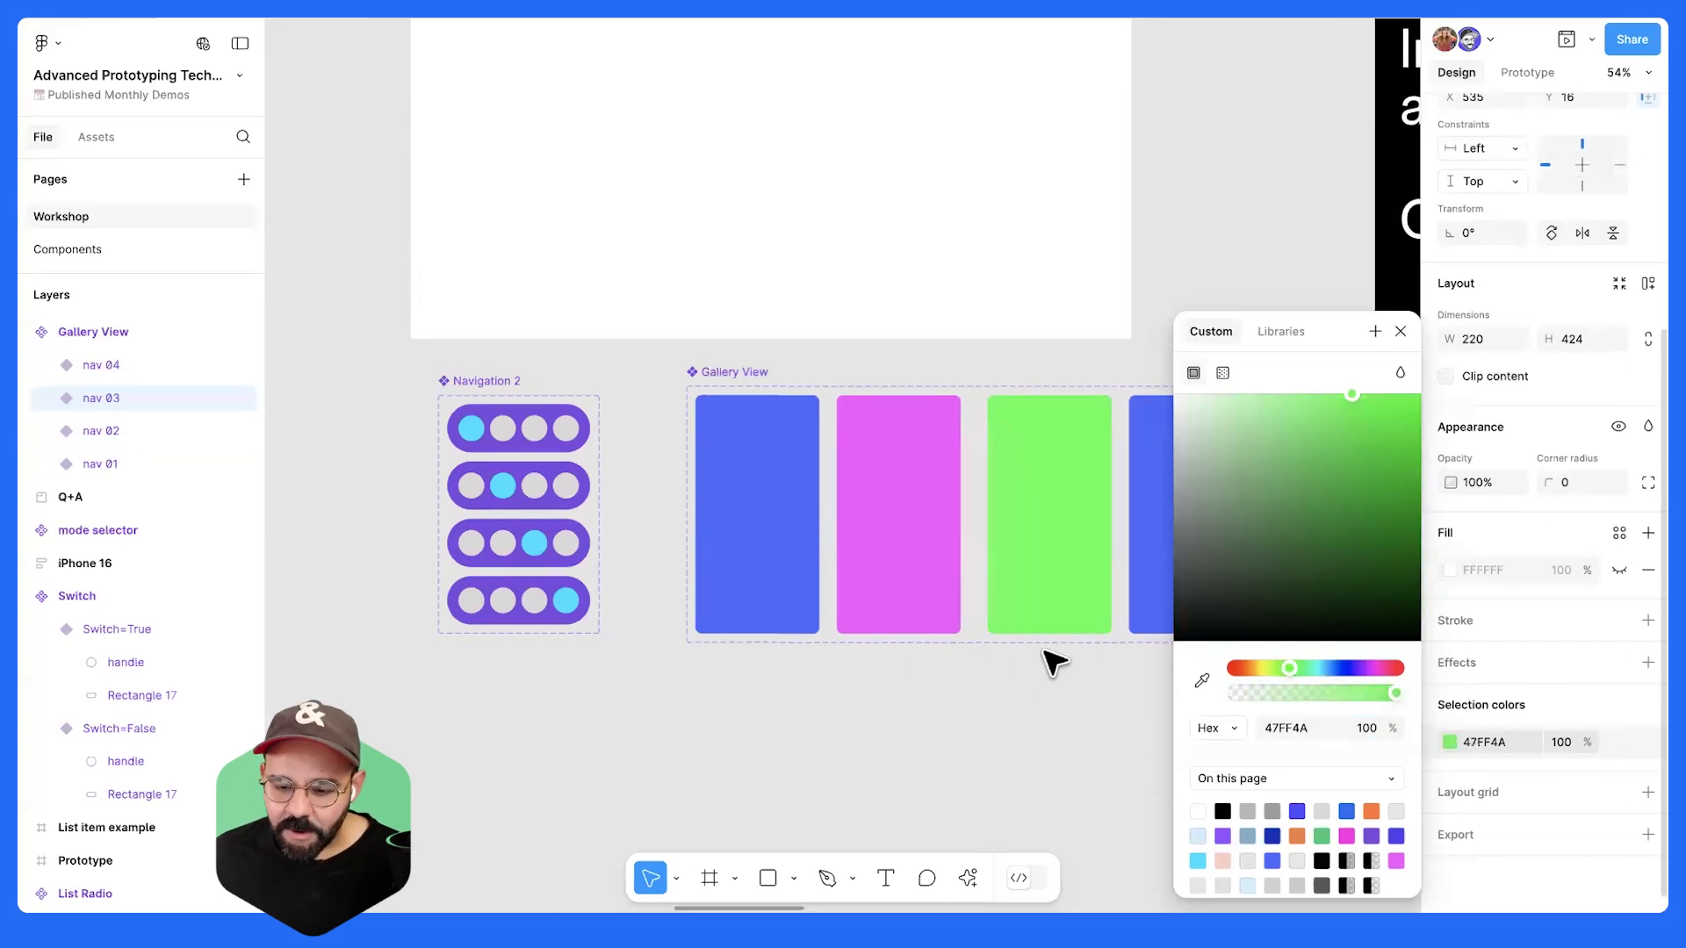
click(1058, 660)
click(1451, 706)
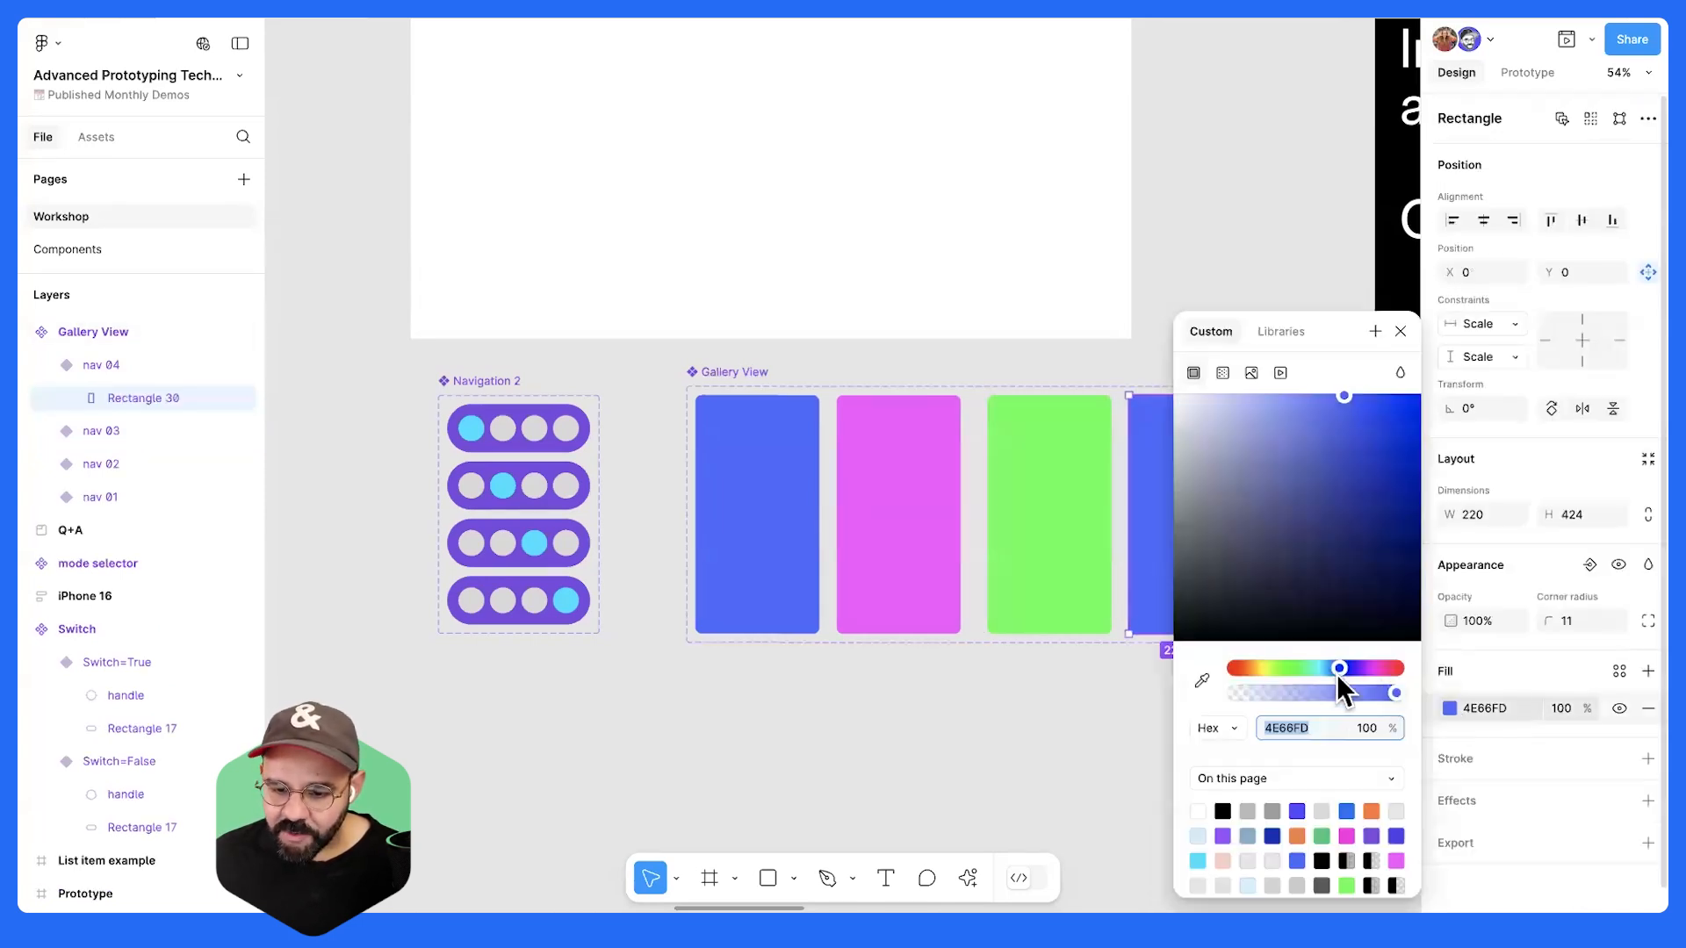
drag(1252, 668, 1245, 666)
click(960, 670)
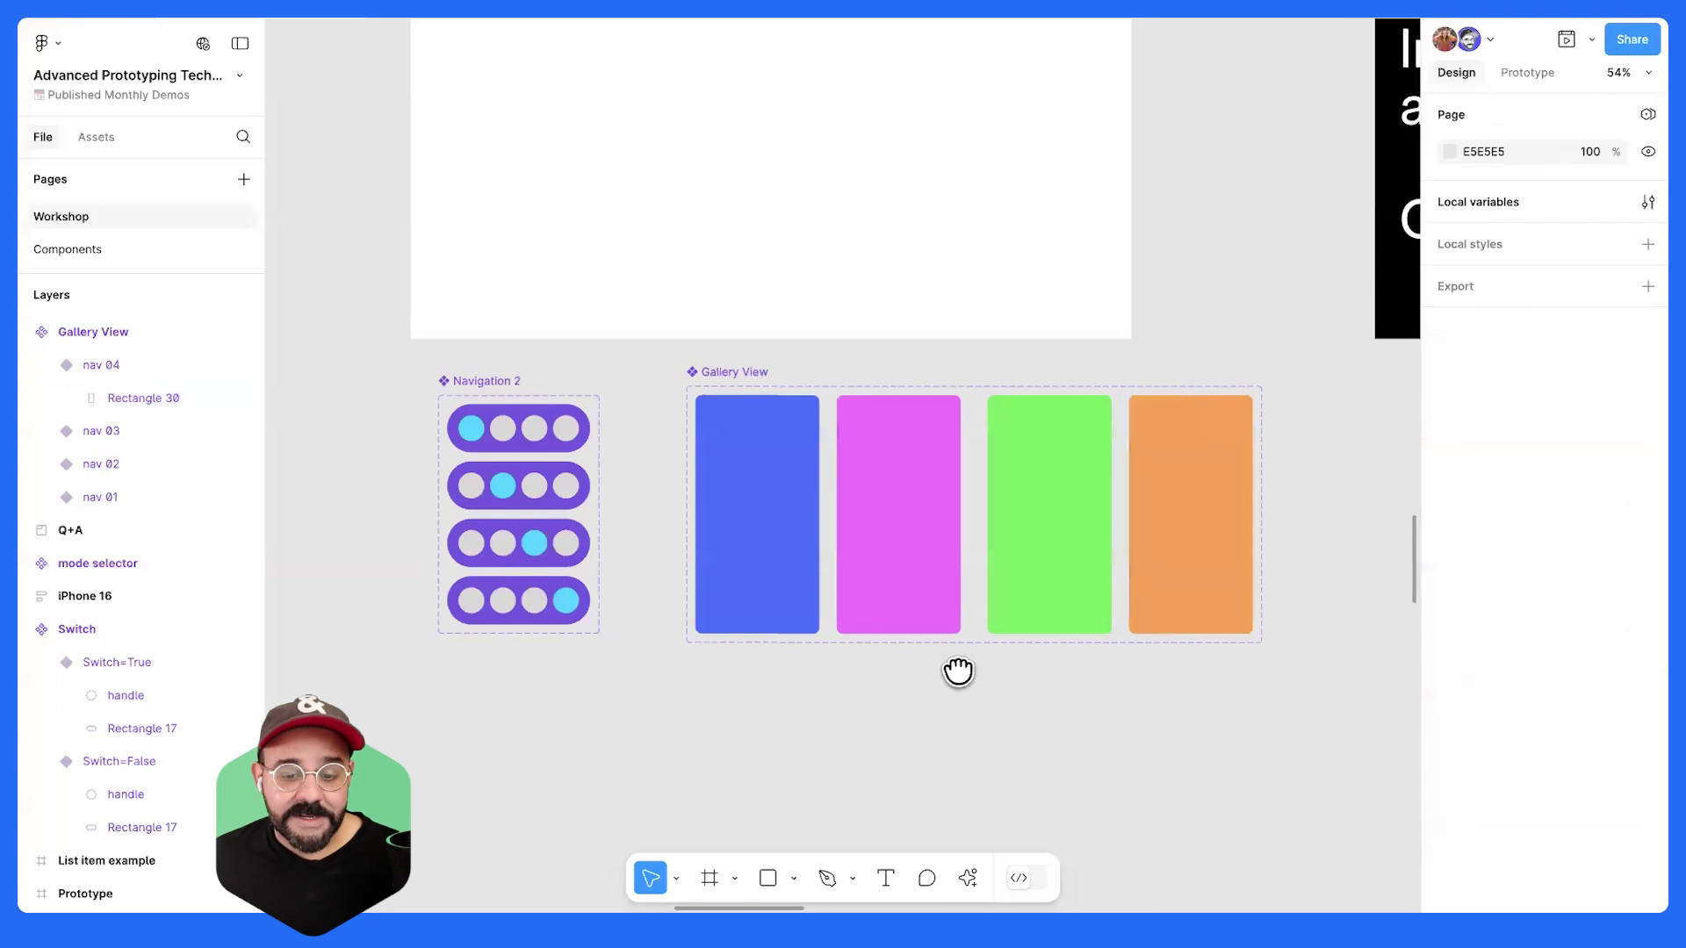
- Move the Gallery View component set closer to Navigation 2, with their top edges aligned
scroll(959, 670, left, 1)
drag(737, 379, 689, 389)
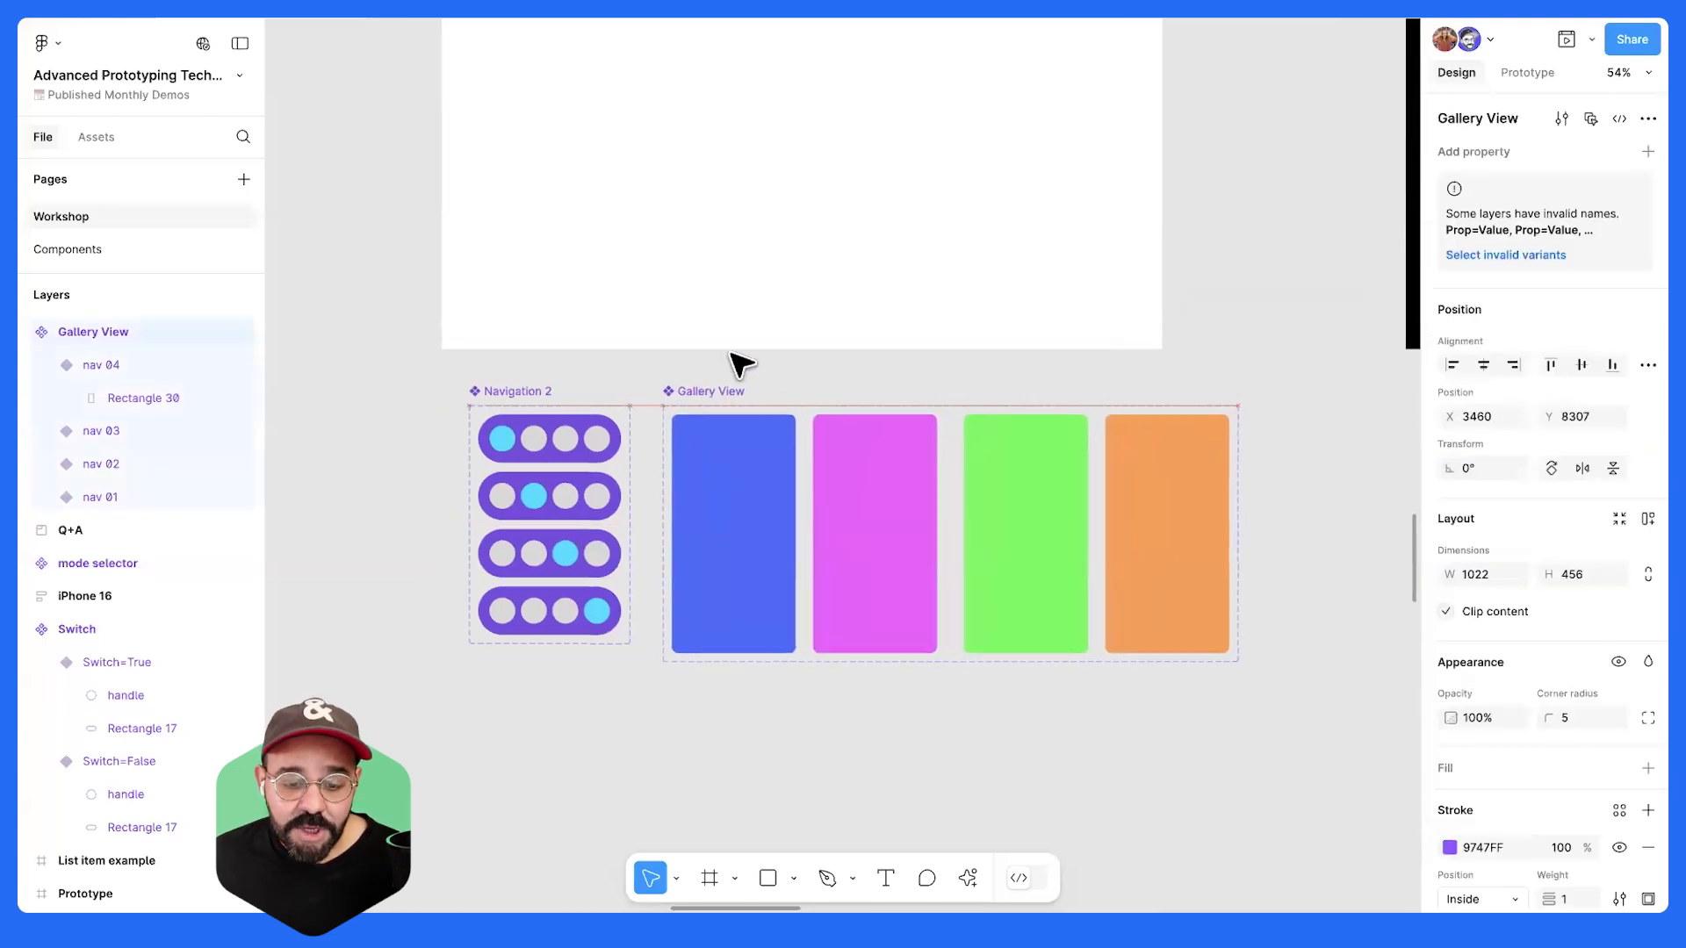
scroll(667, 408, left, 1)
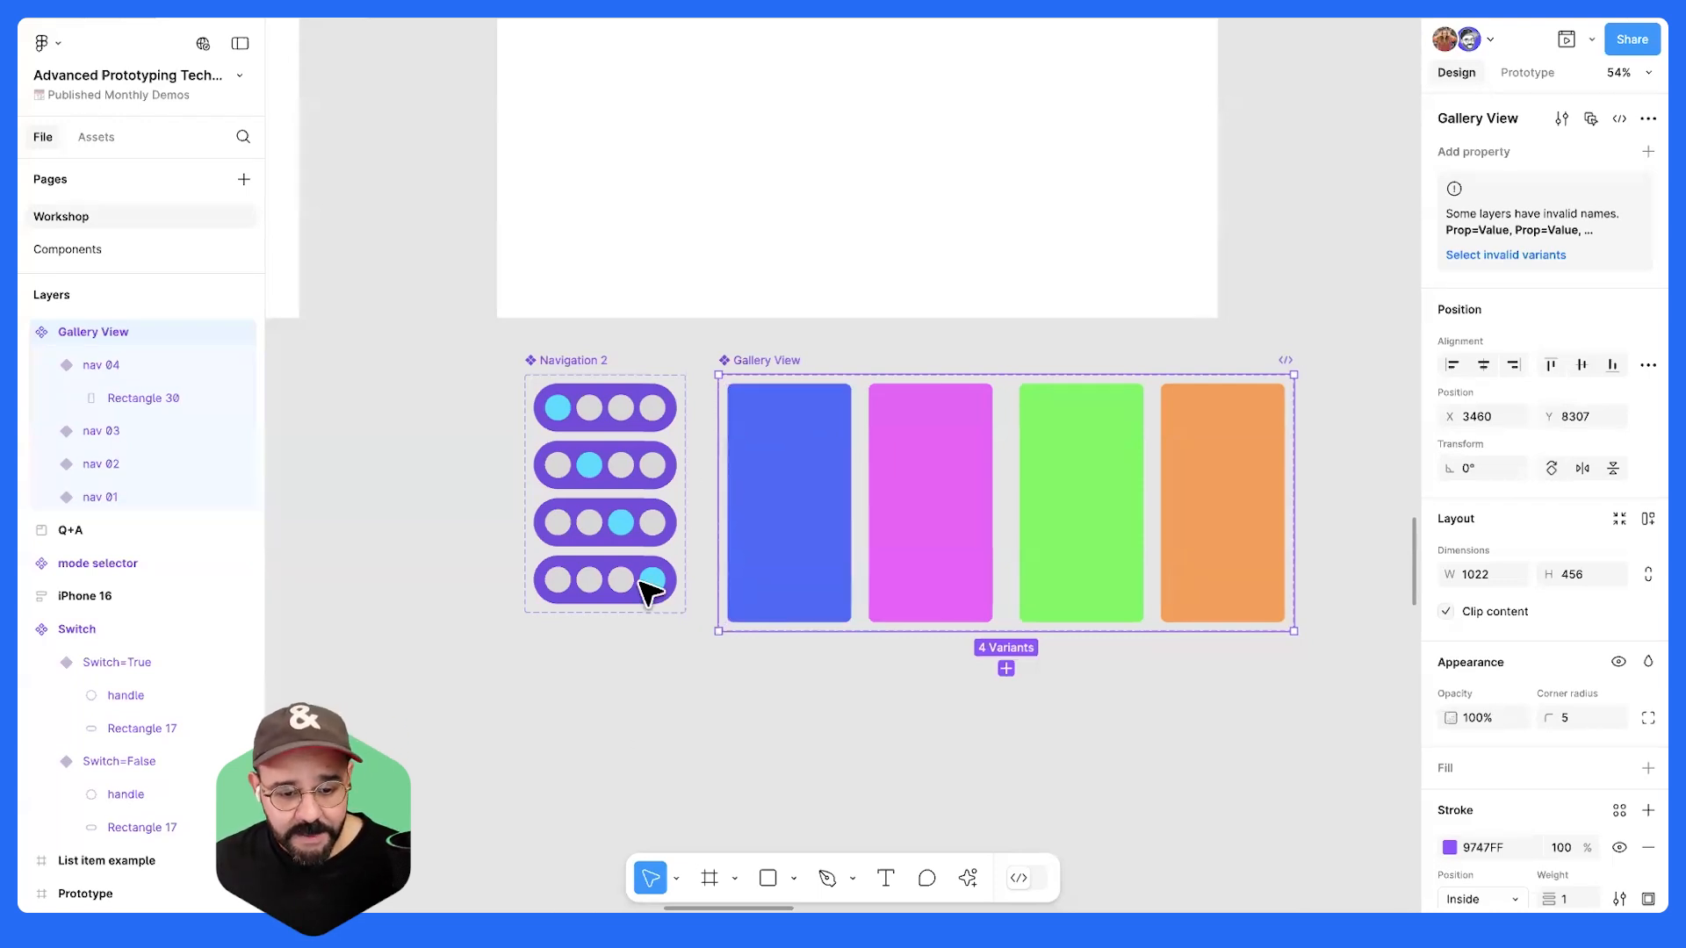
- Sample the pink and green cards to recolour the active dots in Navigation 2's second and third variants
double_click(585, 465)
key(i)
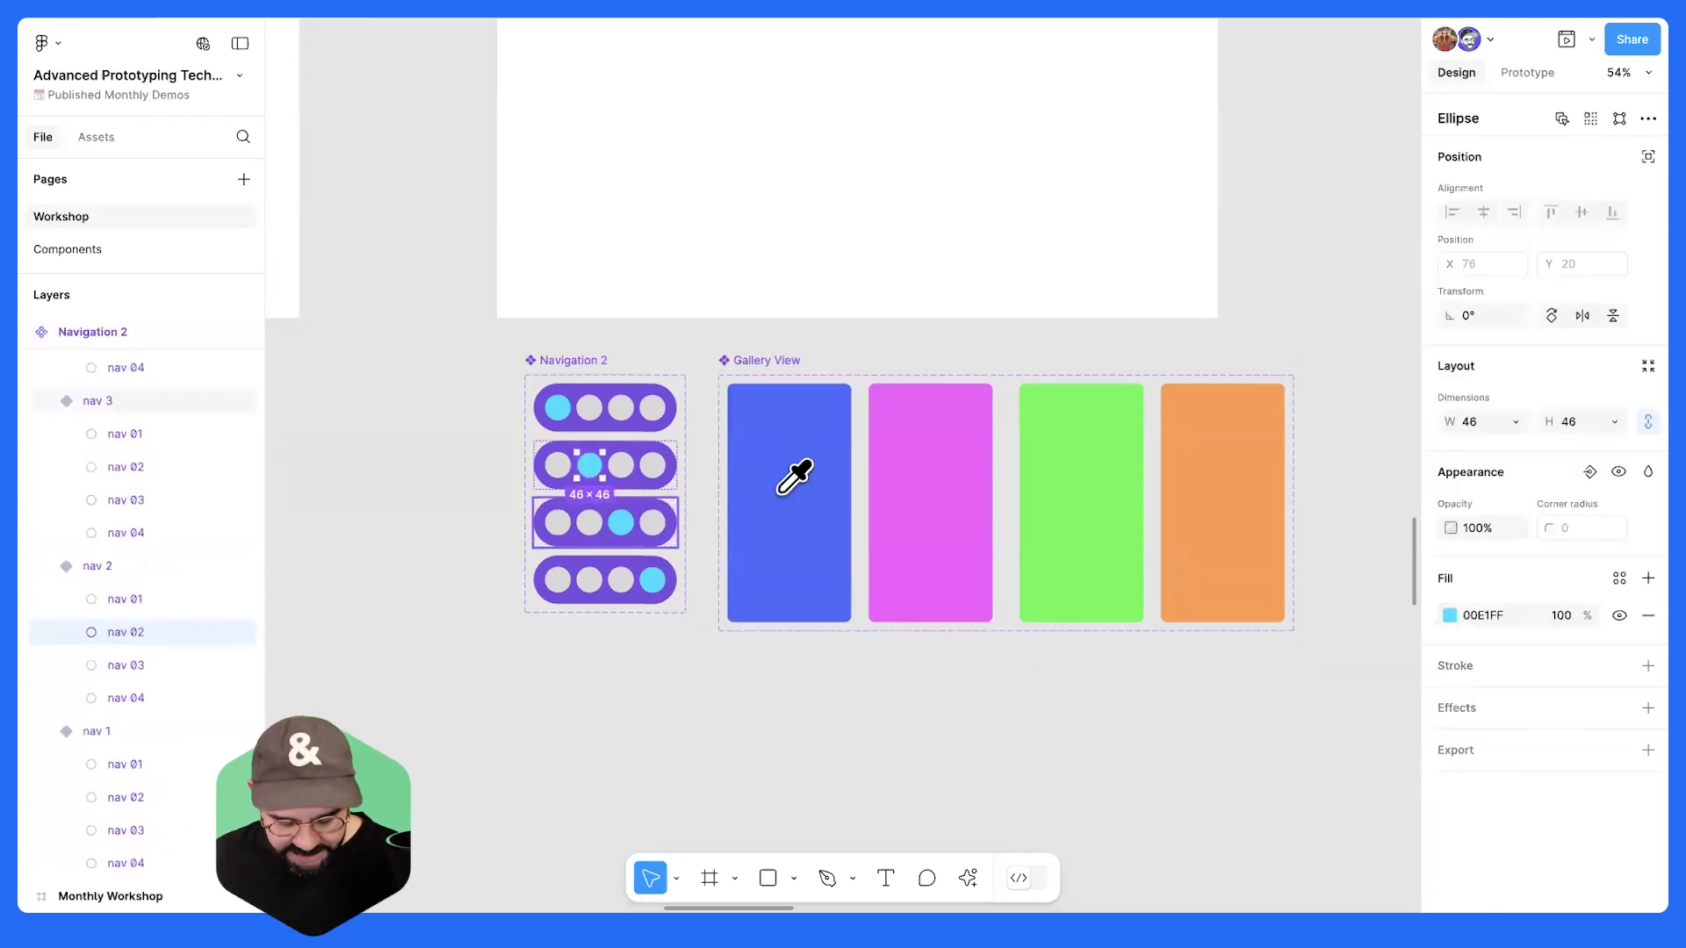
click(913, 464)
double_click(621, 523)
key(i)
click(1108, 537)
key(Escape)
- Recolour the active dot in Navigation 2's fourth variant by sampling the orange card
double_click(654, 581)
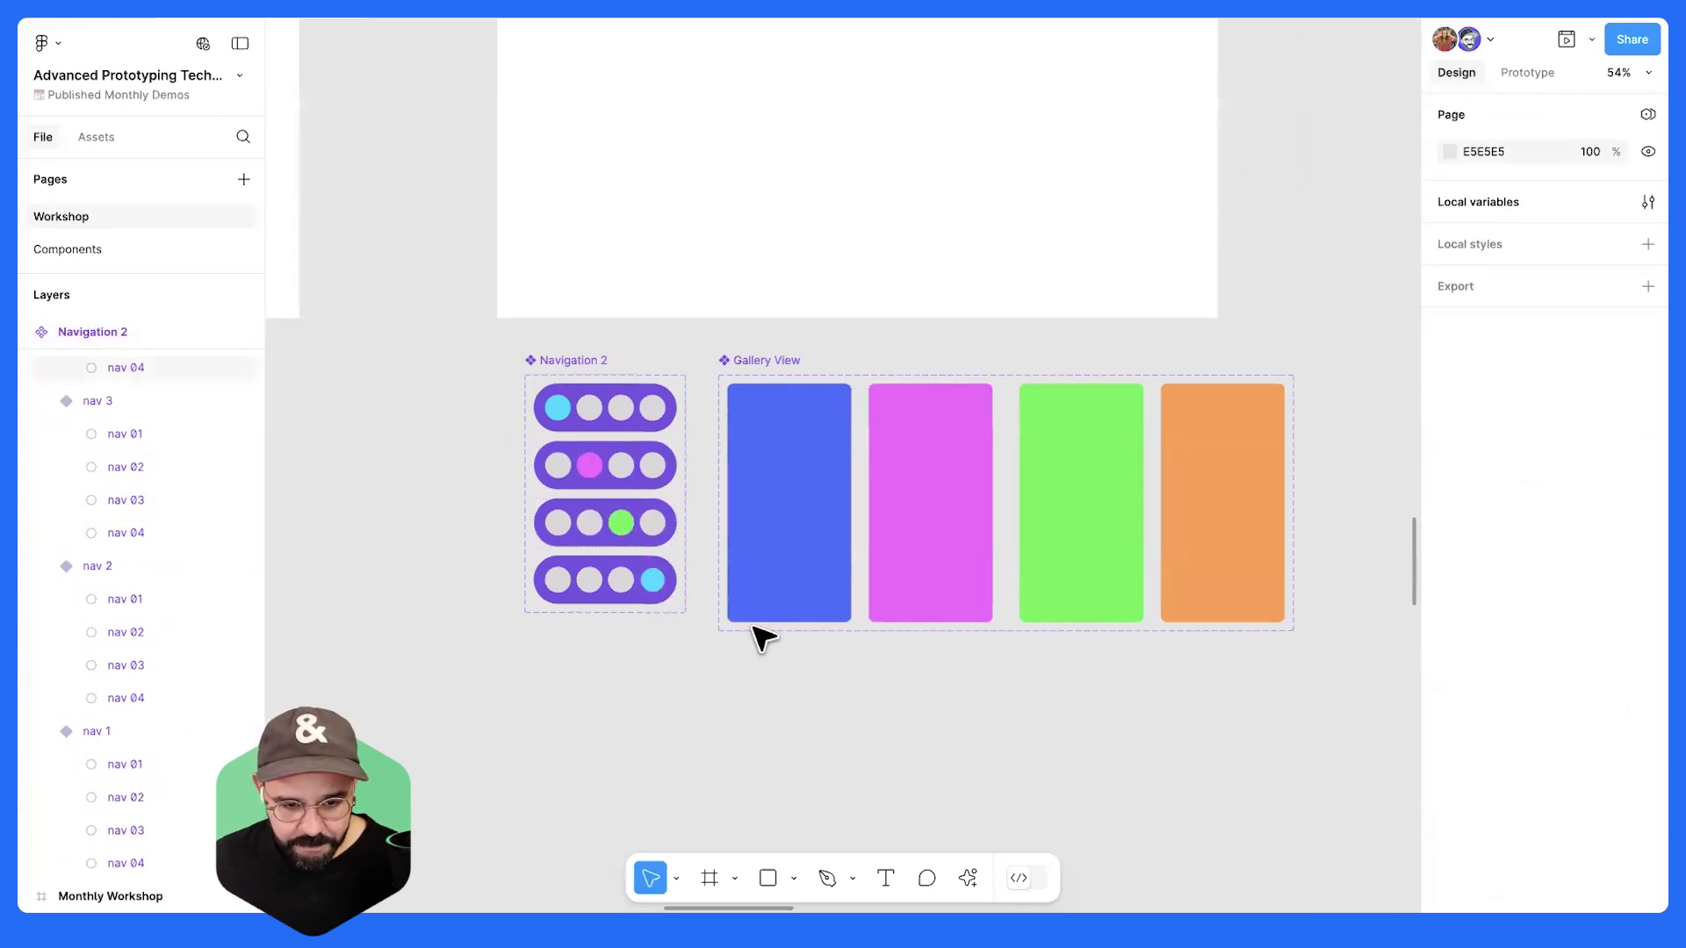
key(i)
click(1245, 508)
key(Escape)
- Place an instance of the Gallery View component in the Workspace frame, at about X 440, Y 190
scroll(714, 475, up, 1)
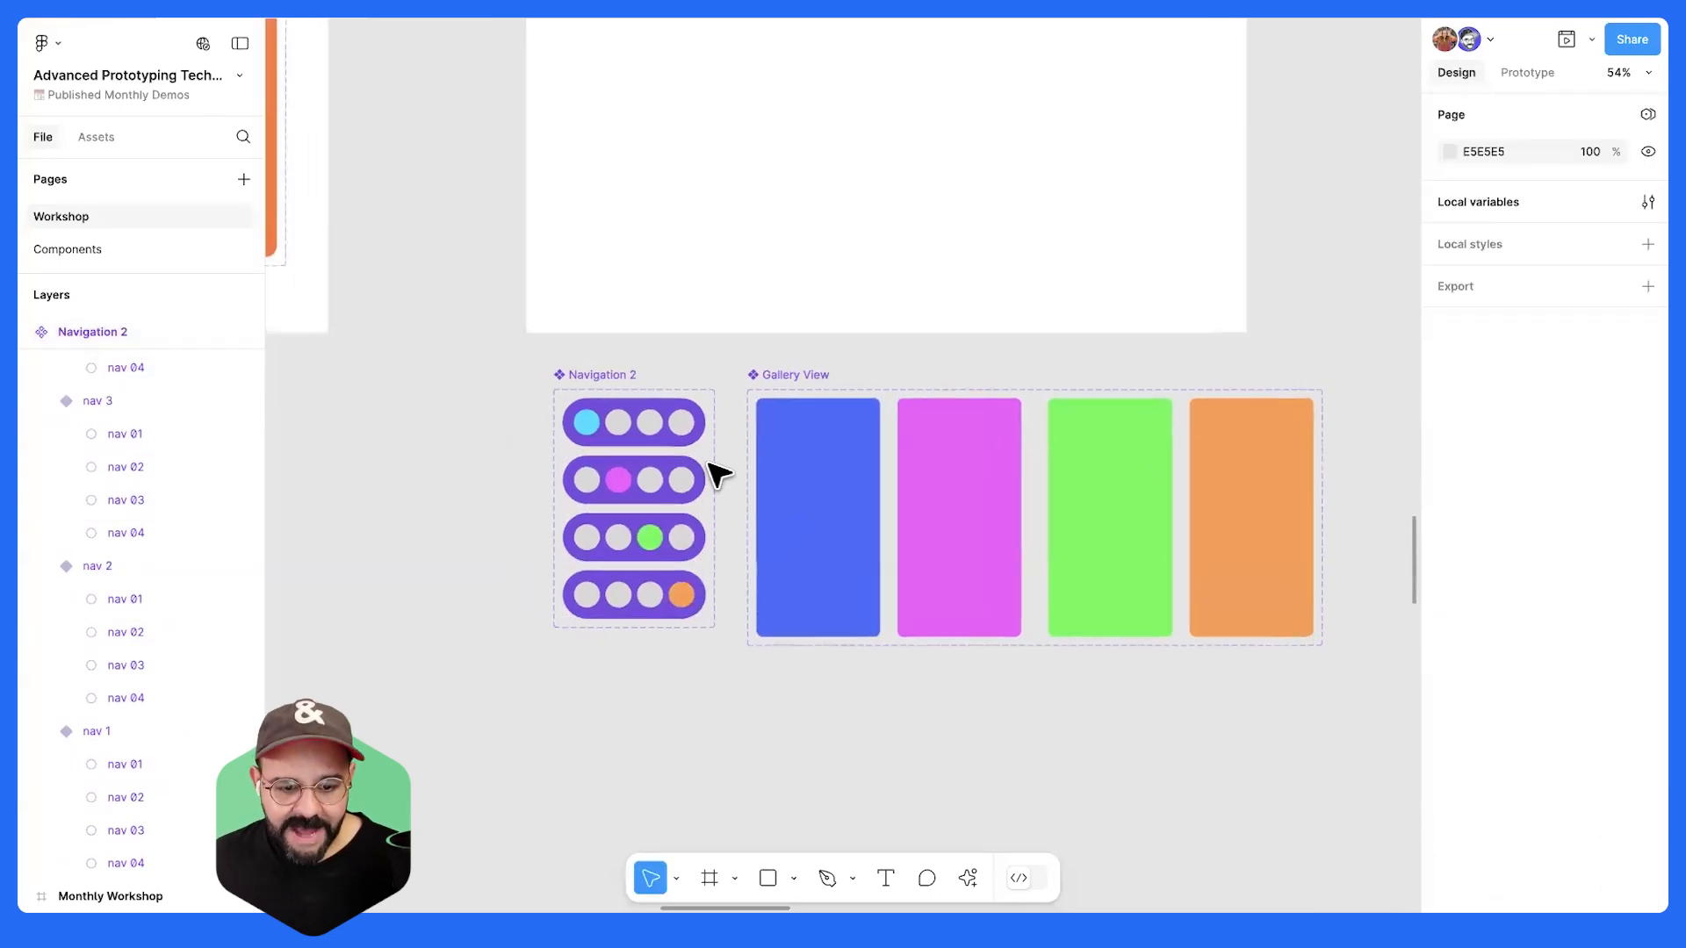
scroll(691, 413, up, 3)
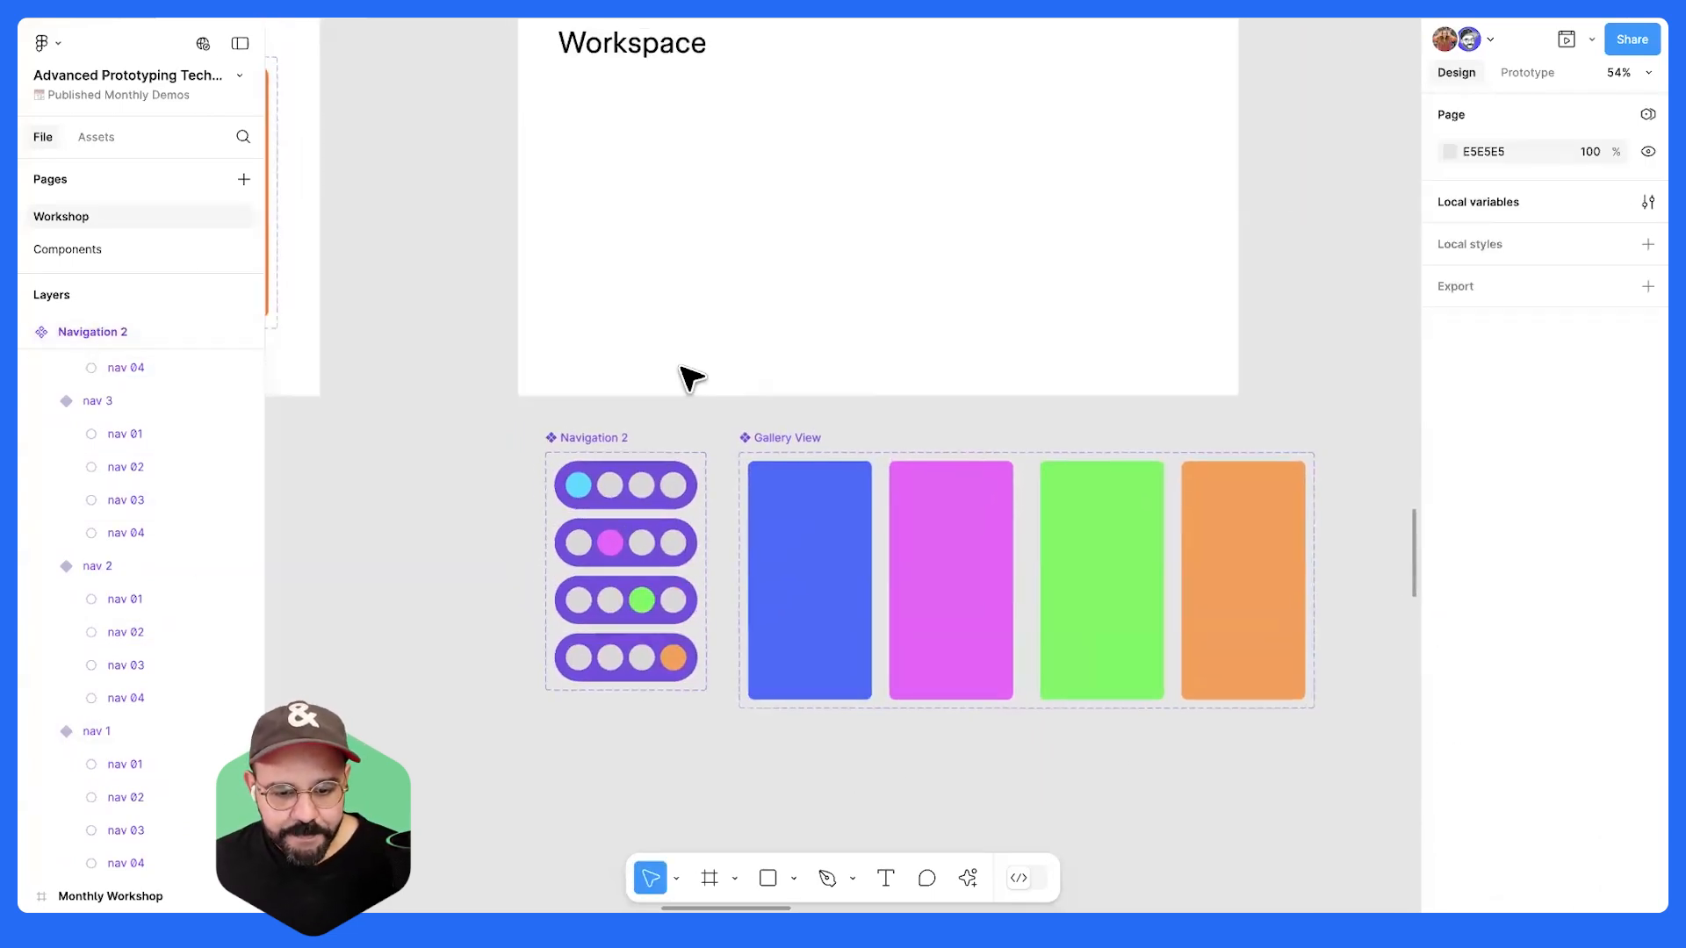
click(114, 137)
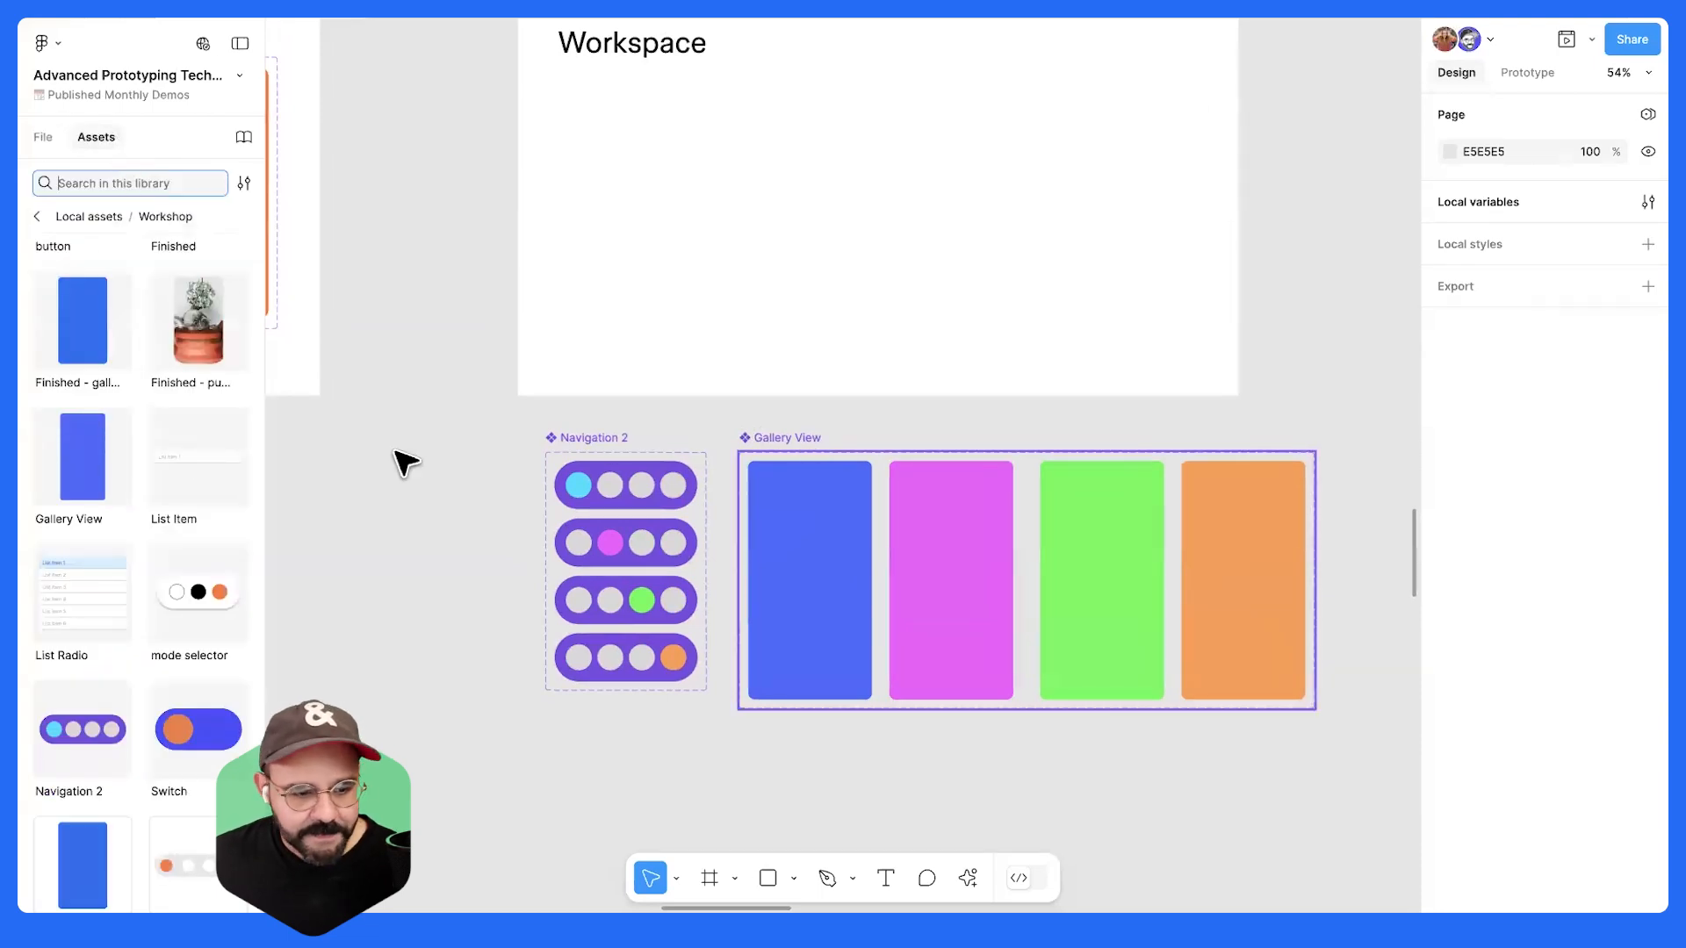
scroll(75, 504, down, 1)
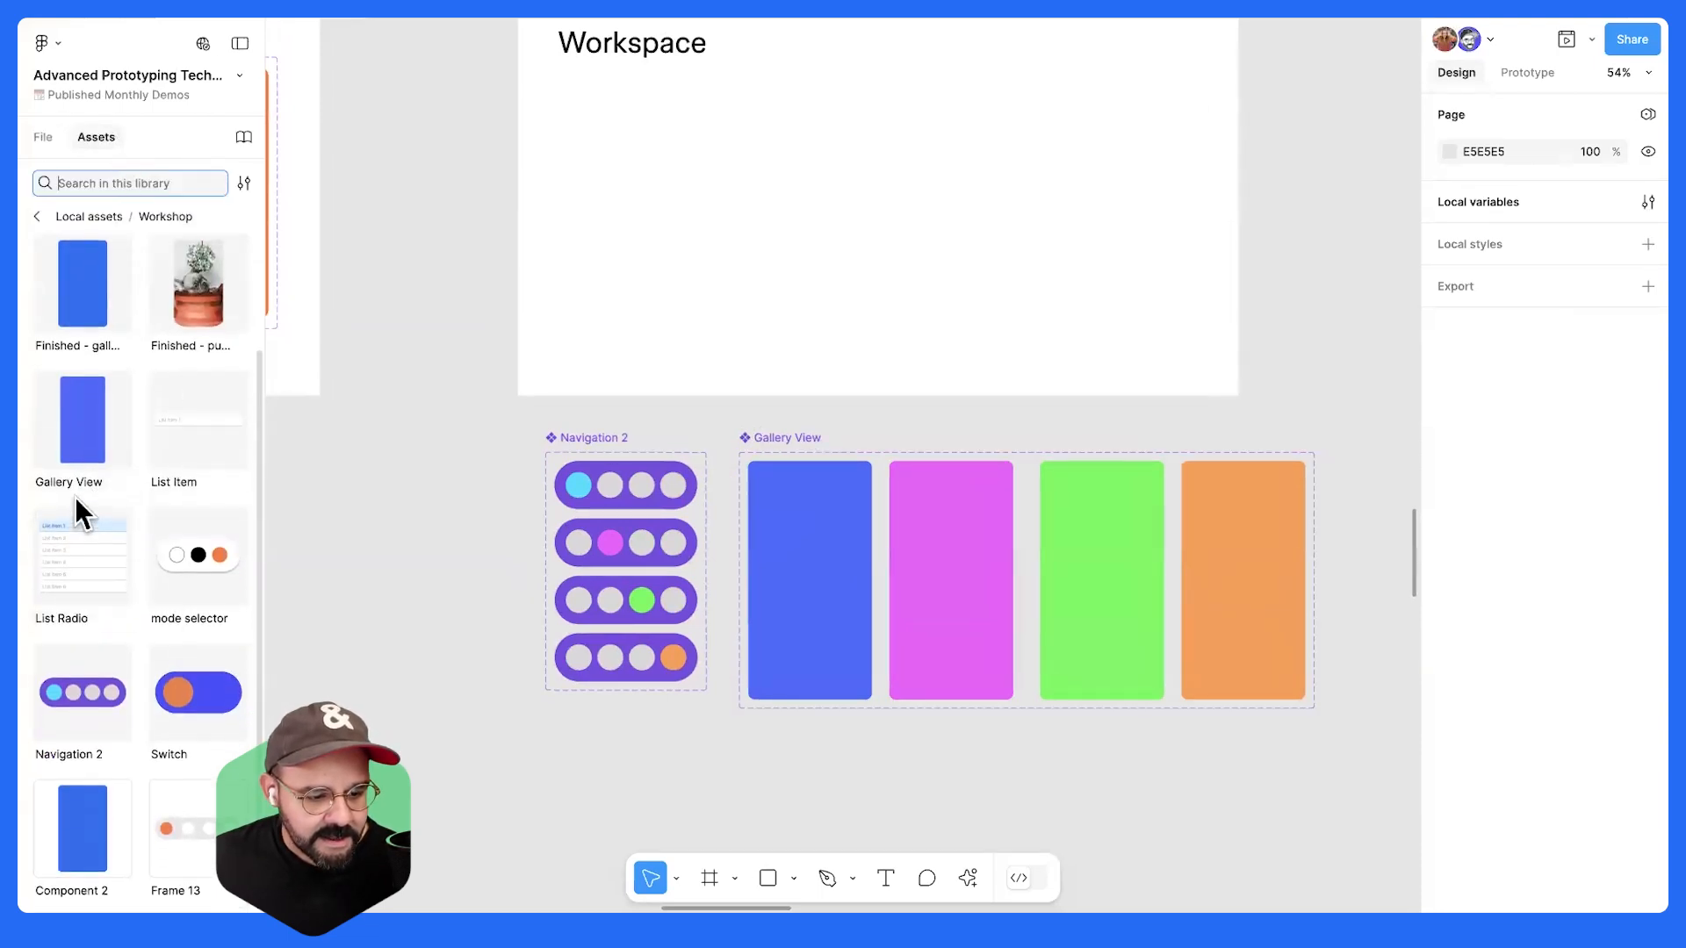
drag(82, 431, 836, 223)
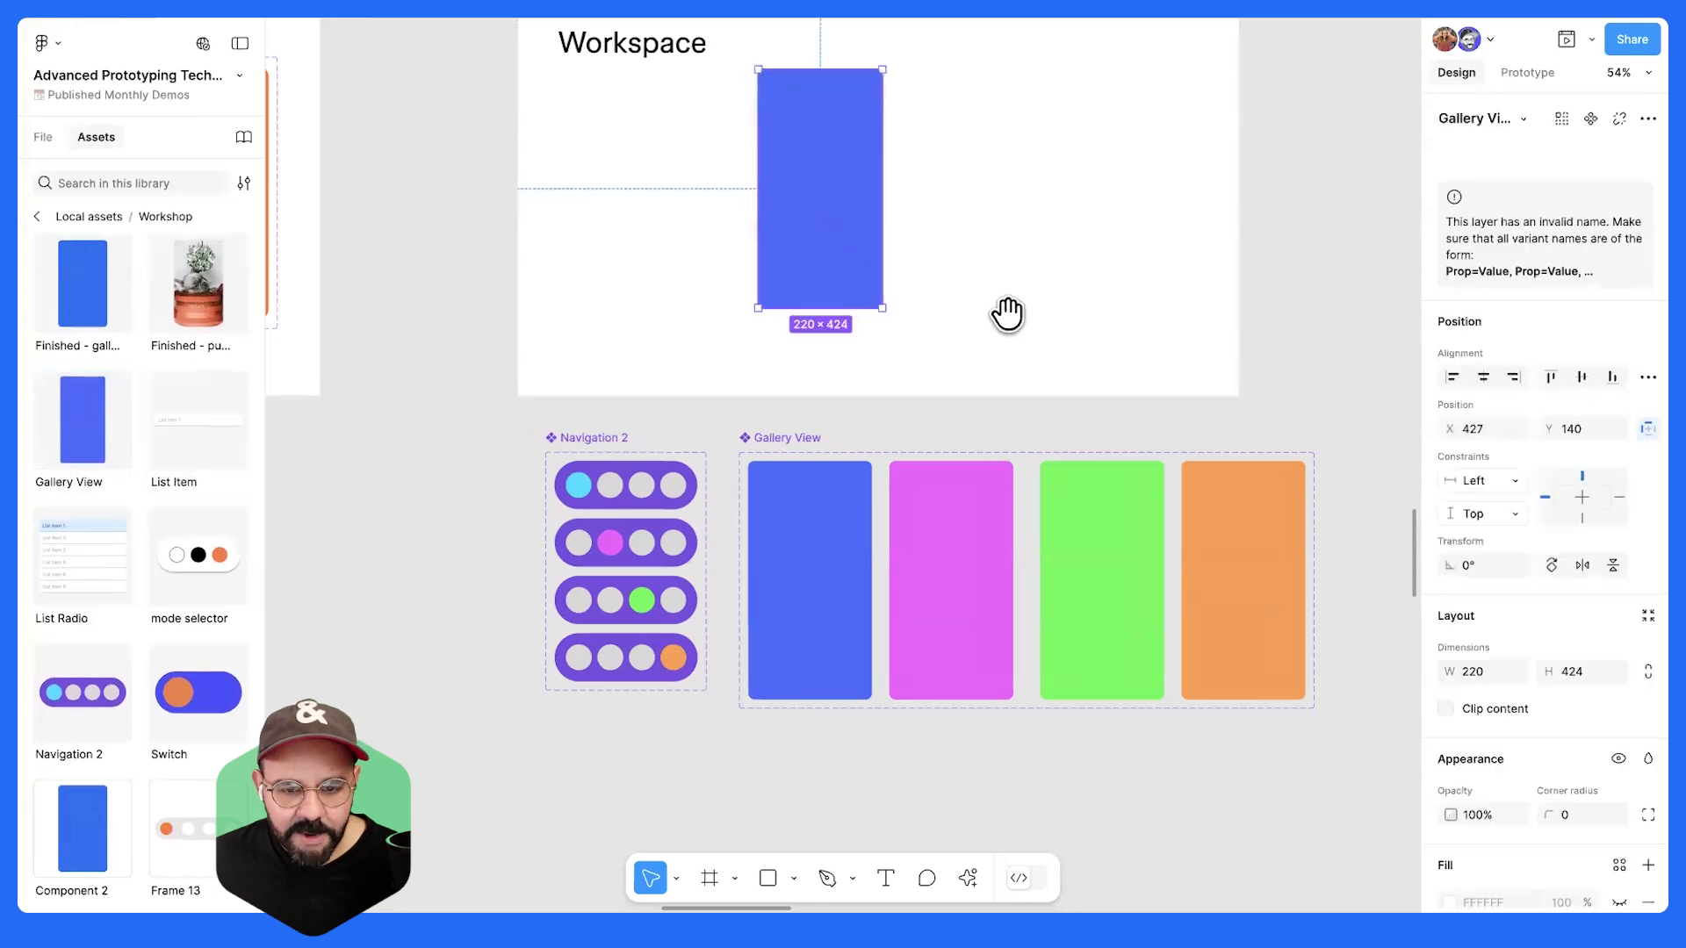
drag(1008, 314, 986, 424)
mouse_move(822, 308)
mouse_down()
mouse_move(753, 337)
mouse_move(830, 336)
mouse_up()
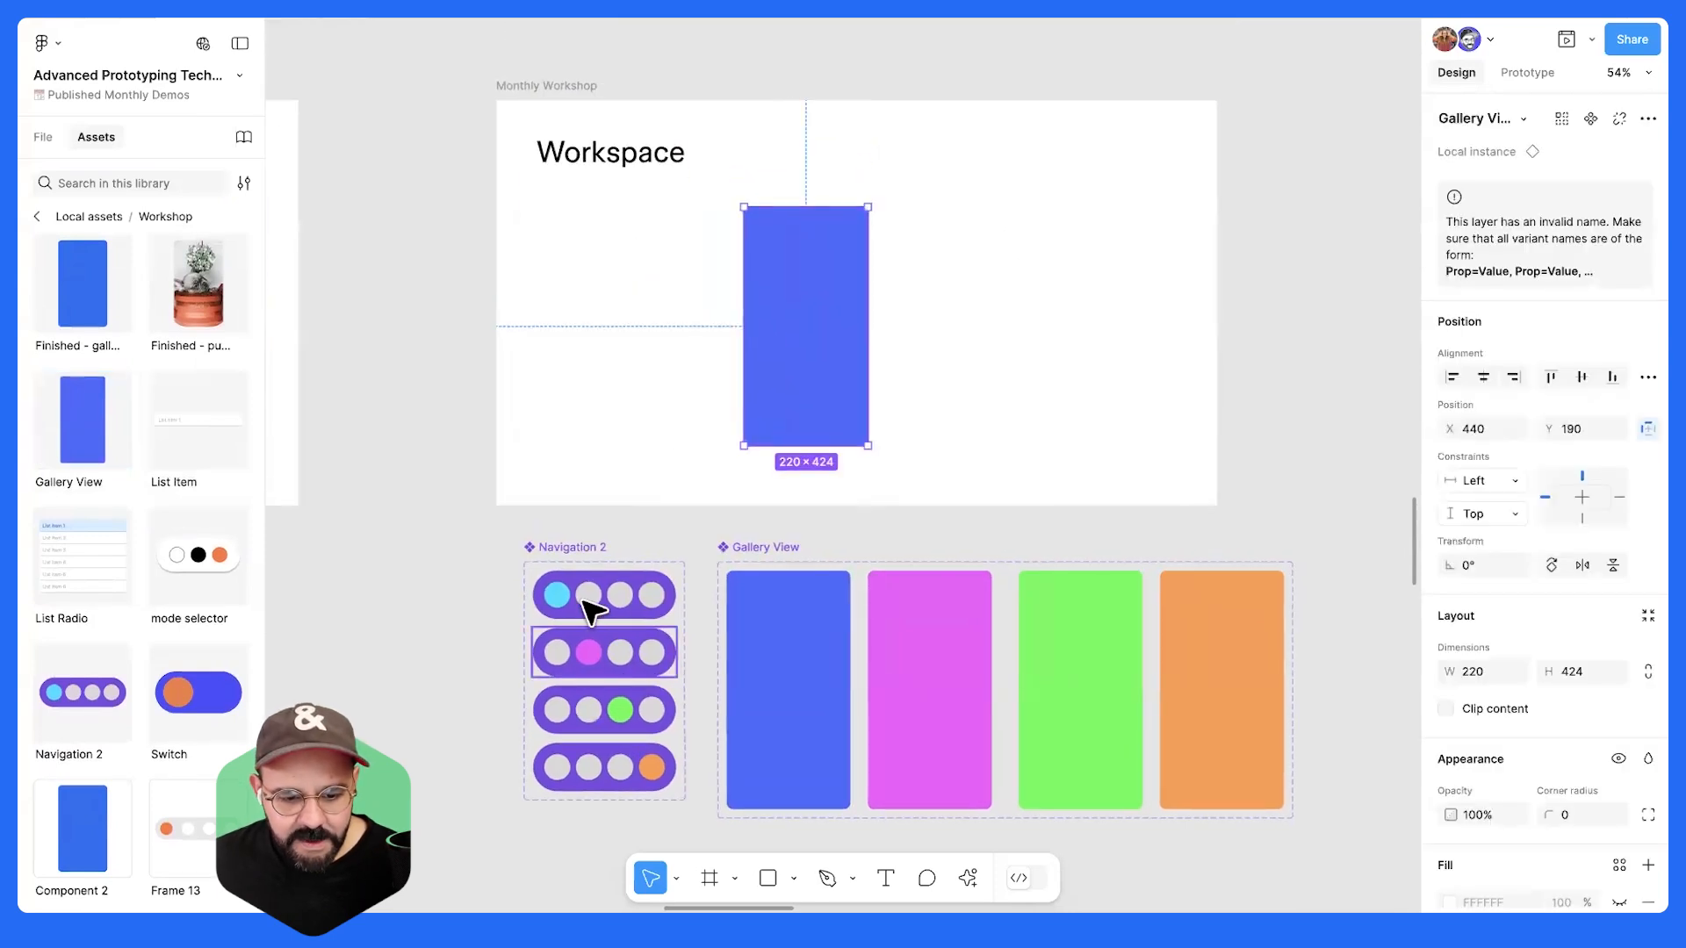
- Add a Navigation 2 instance to the Workspace frame and arrange it centred just below the blue gallery card
drag(110, 698, 939, 395)
drag(985, 302, 889, 436)
drag(865, 369, 948, 299)
drag(895, 482, 981, 430)
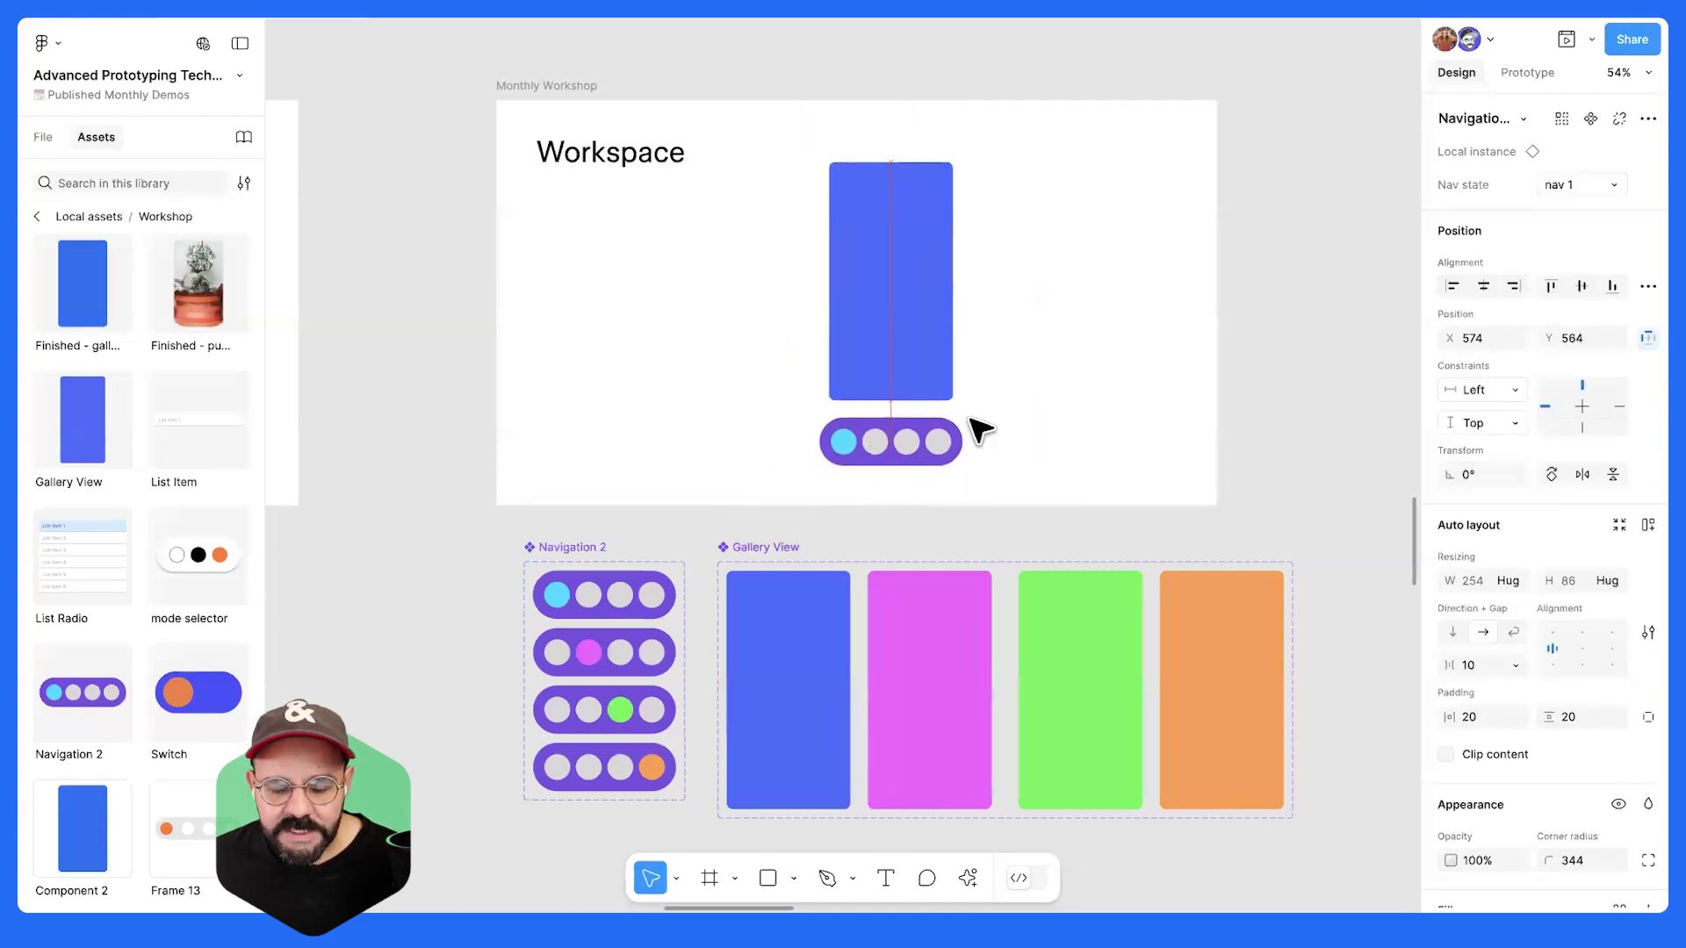
click(981, 430)
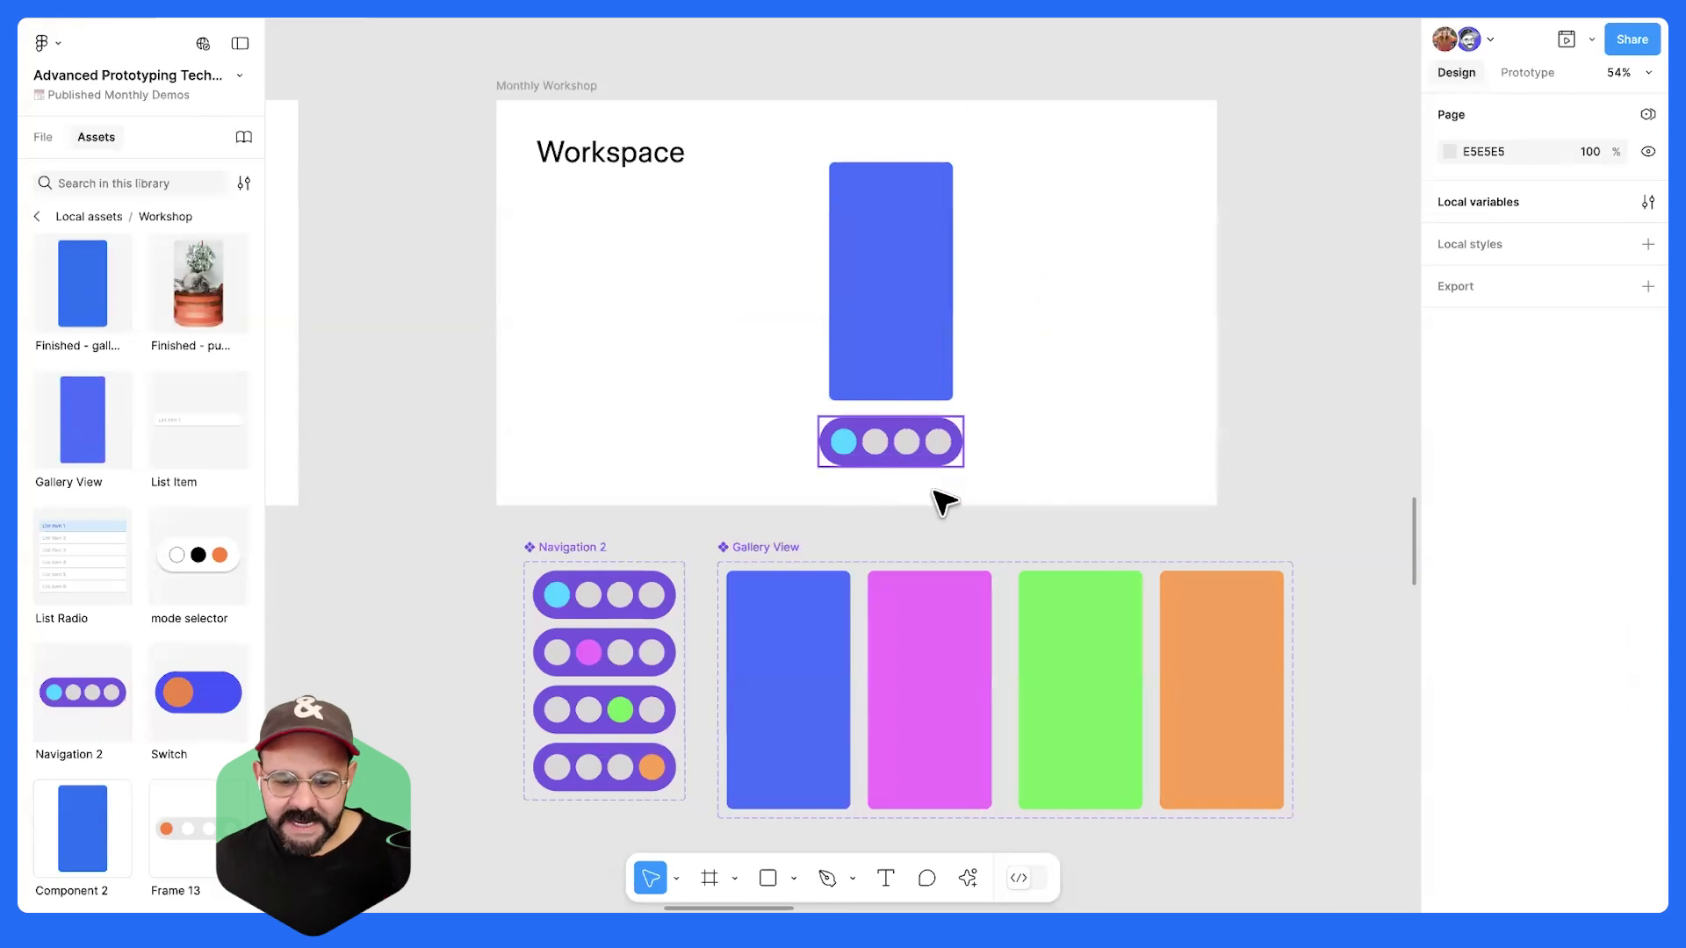
- Try to link the four Gallery View cards in a loop with on-click Change to interactions using Smart animate
scroll(896, 534, down, 3)
scroll(896, 534, right, 1)
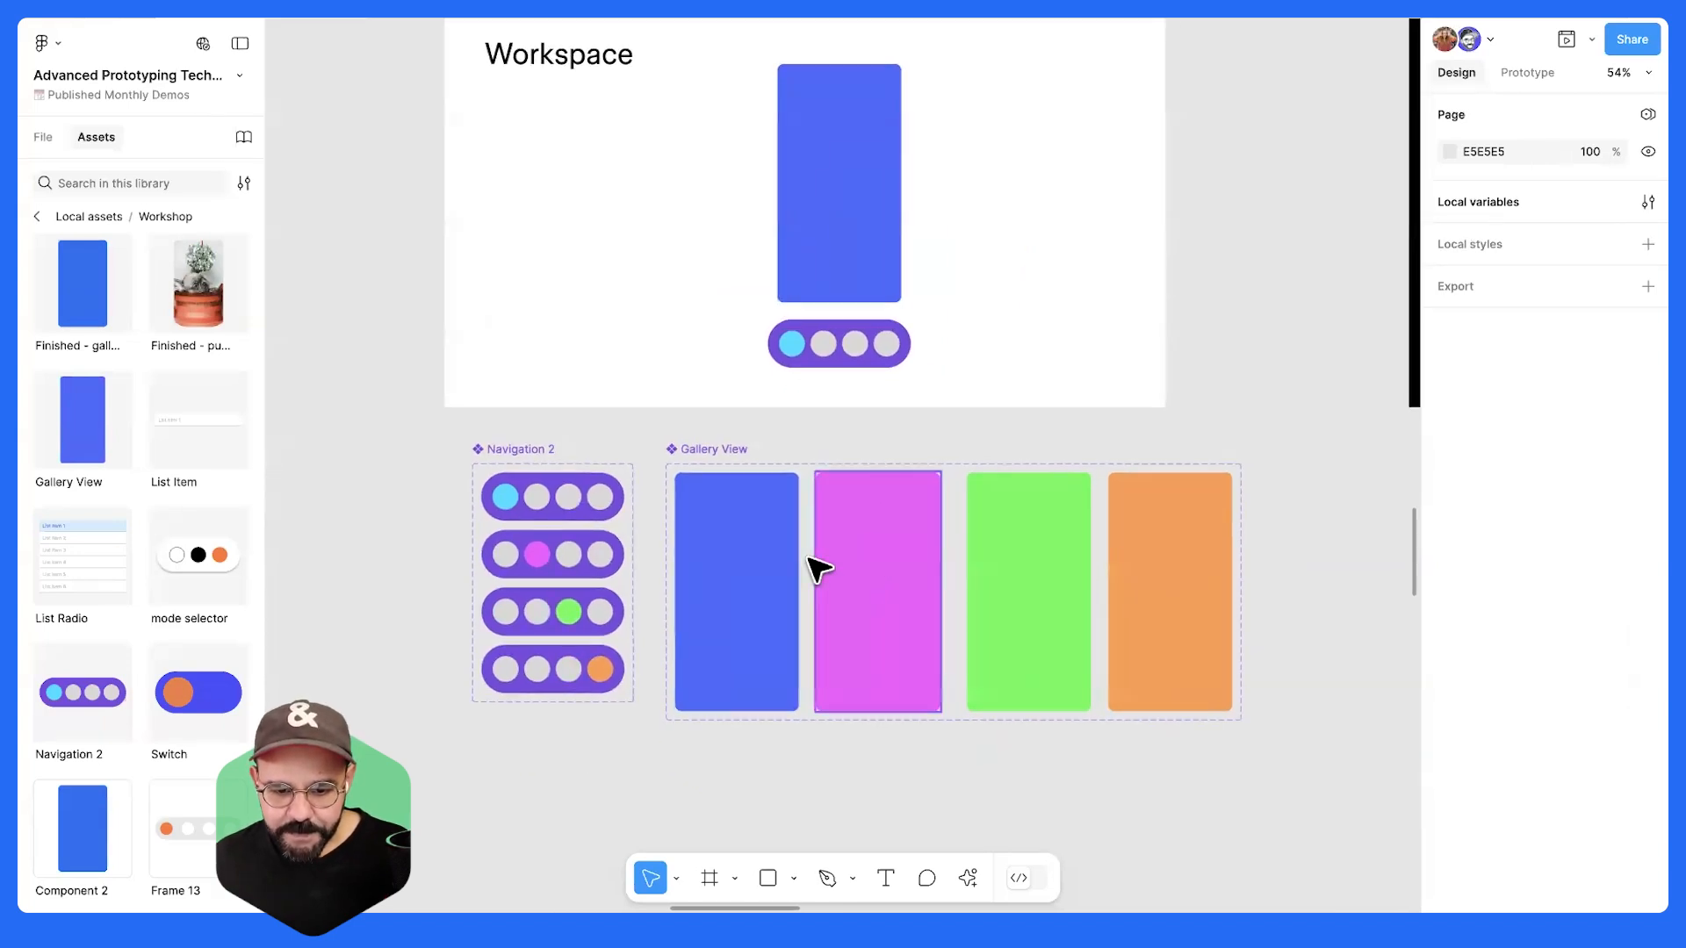
click(1528, 72)
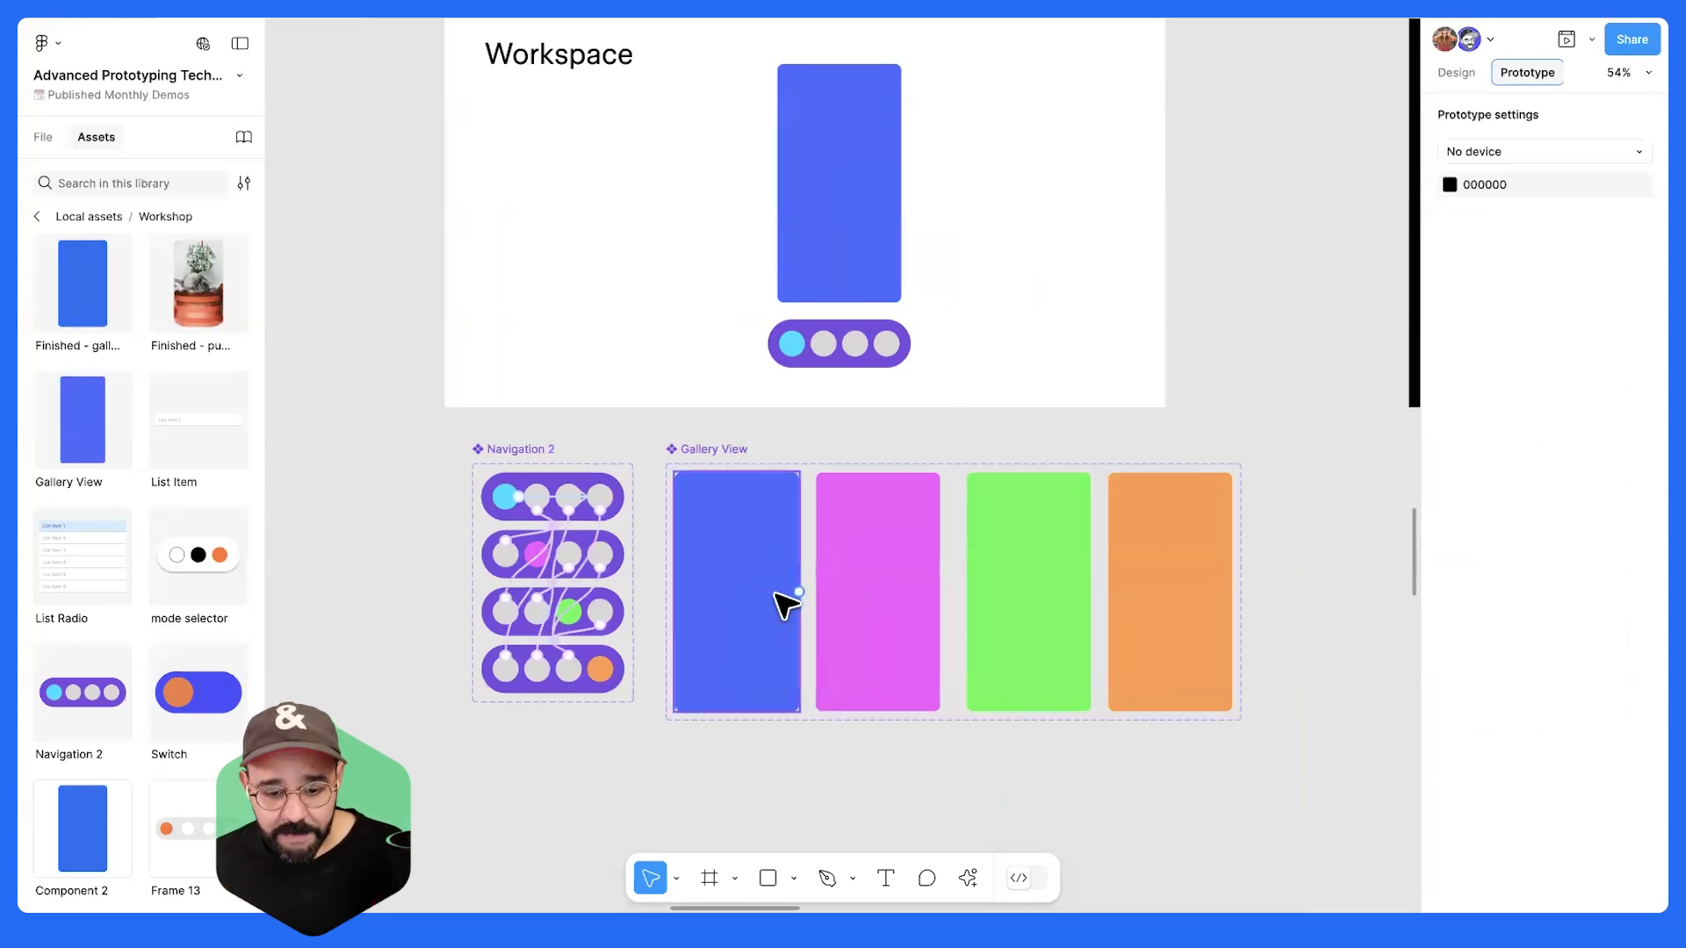
drag(799, 592, 843, 605)
scroll(813, 624, up, 2)
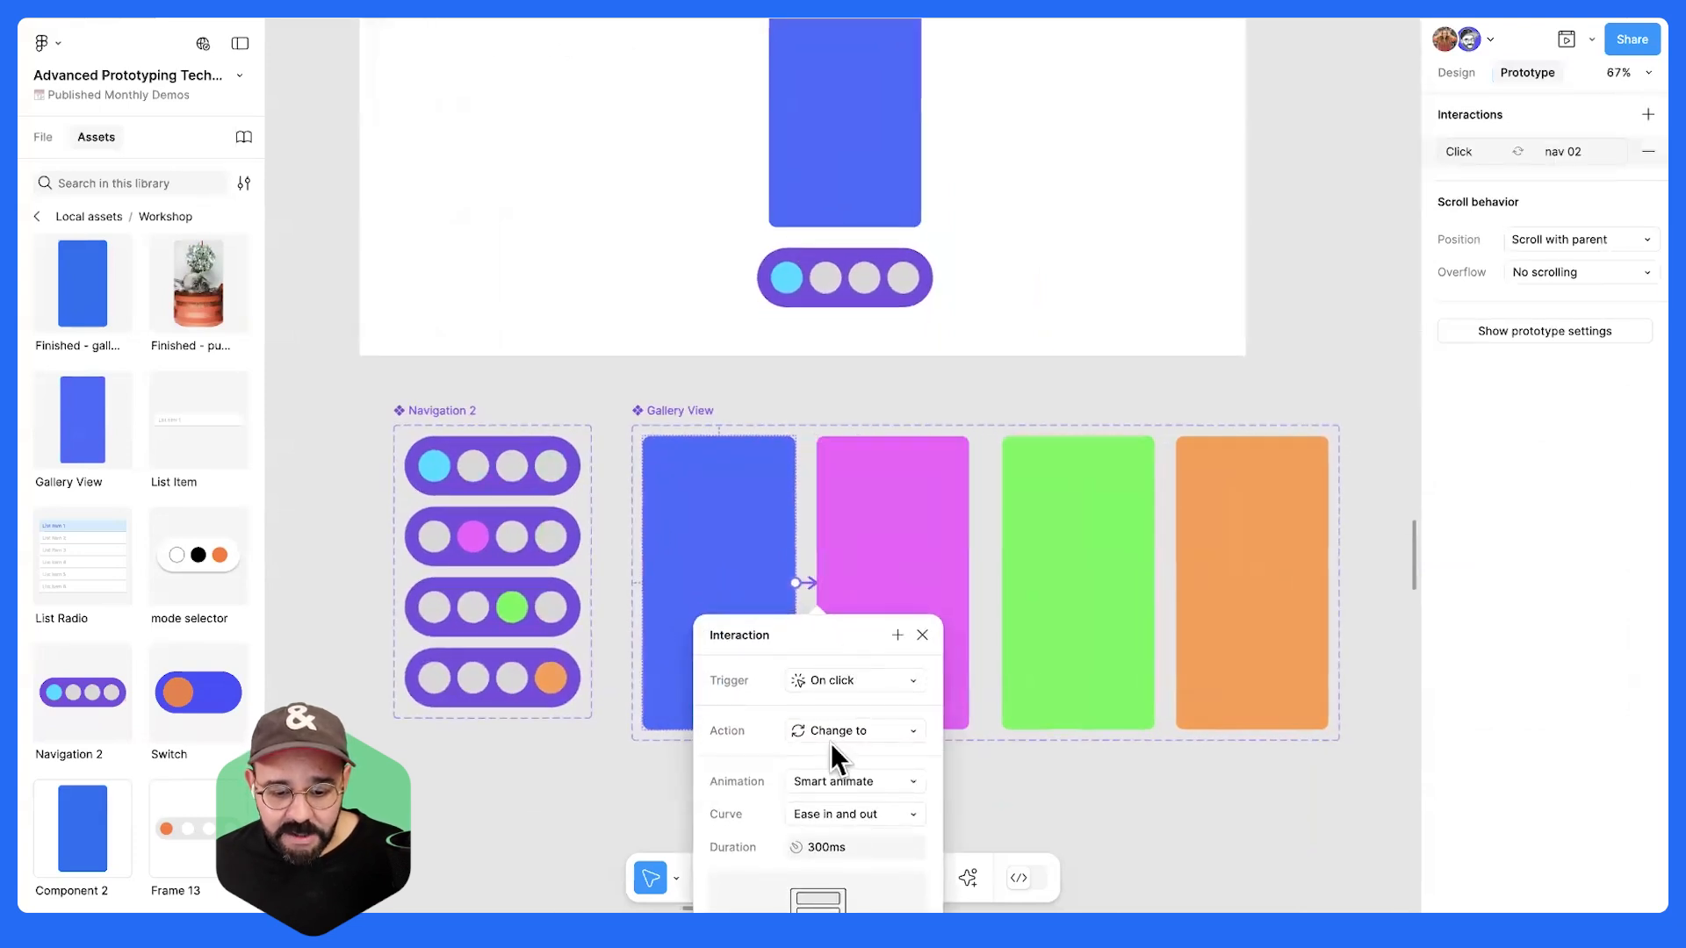
click(922, 634)
click(961, 597)
drag(970, 584, 749, 526)
click(1157, 582)
click(1332, 591)
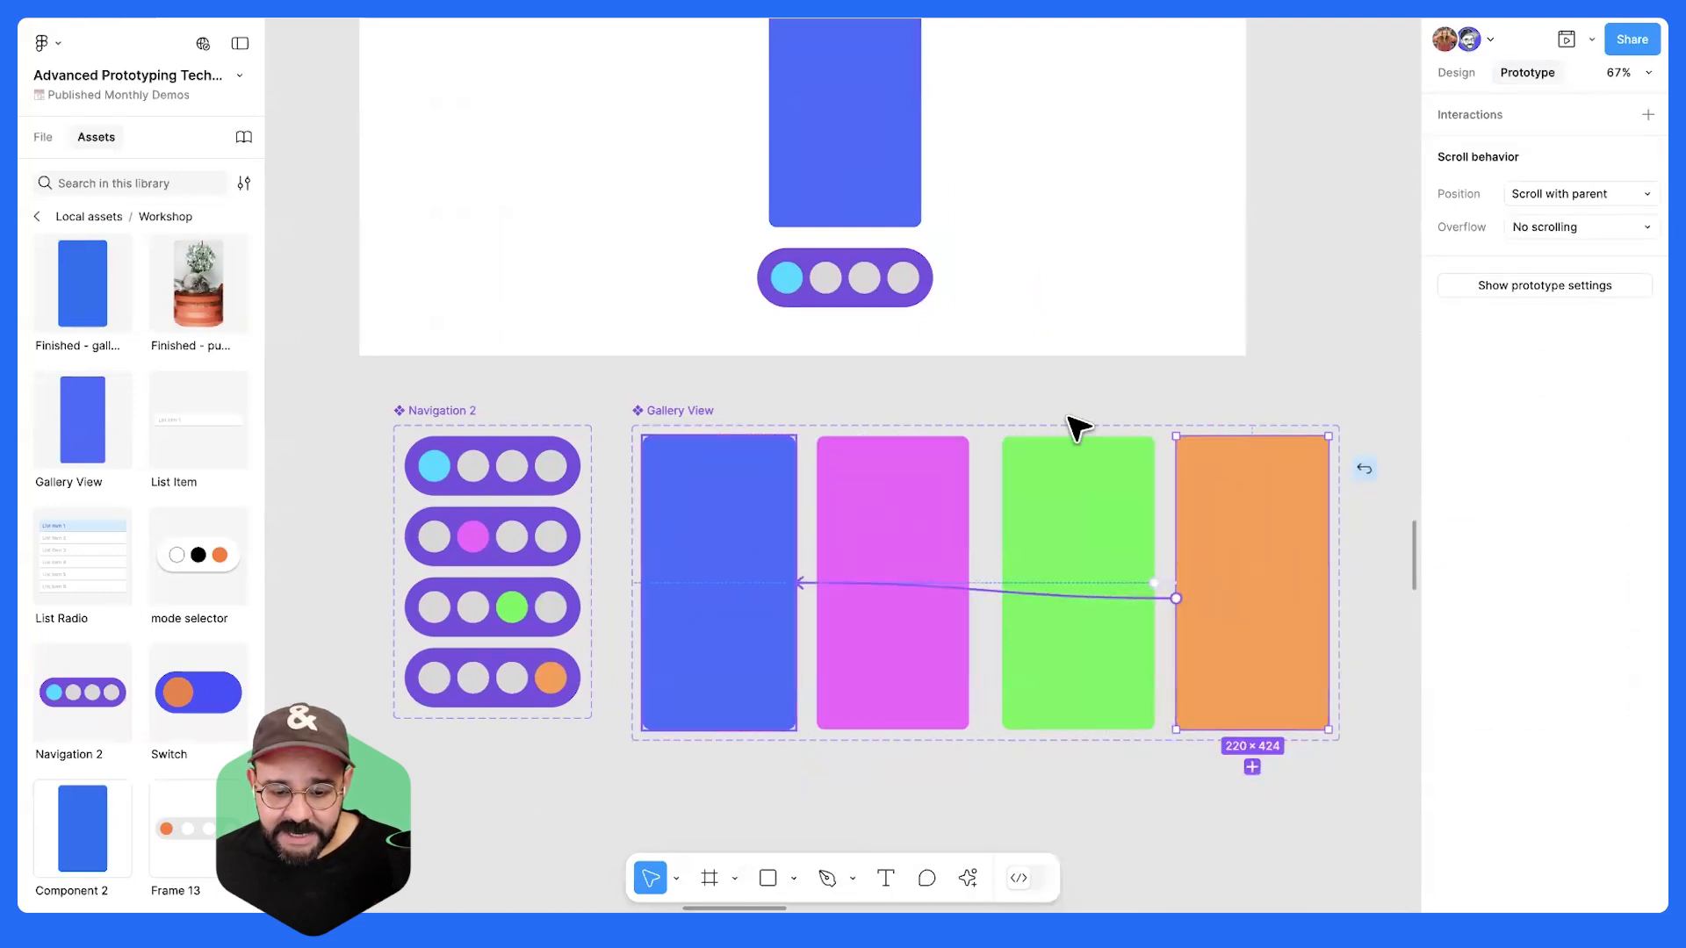
click(1332, 379)
- Delete the prototype connections between the four Gallery View cards
scroll(1027, 320, up, 4)
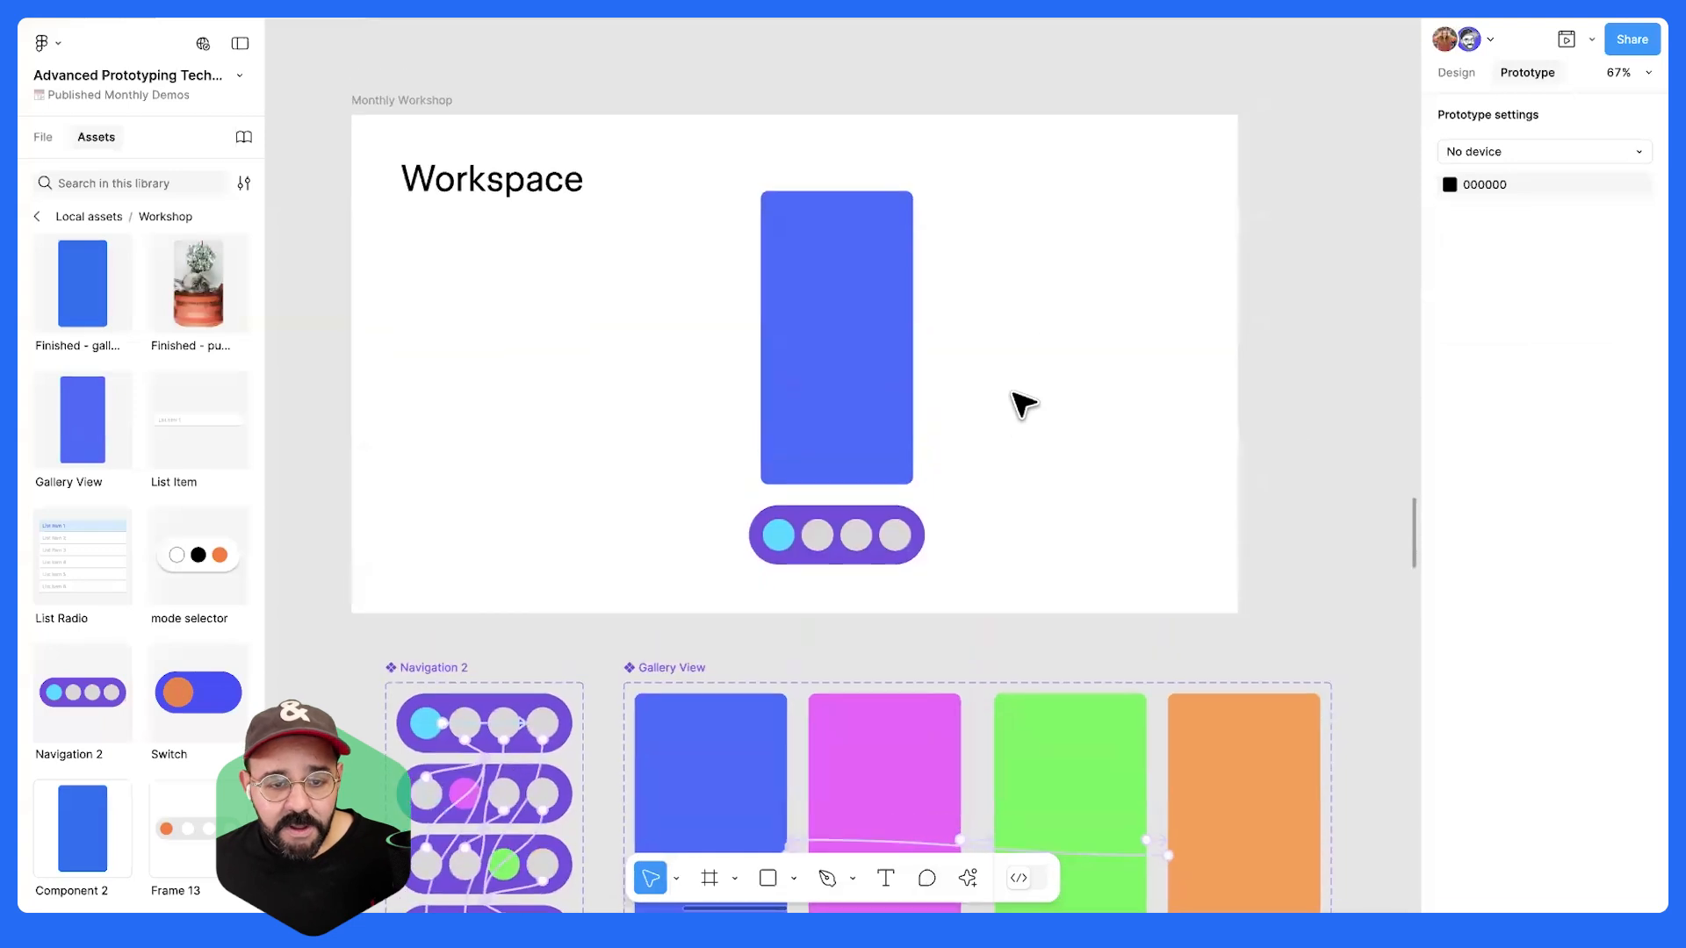
scroll(1019, 413, down, 2)
scroll(989, 425, left, 3)
scroll(945, 659, up, 3)
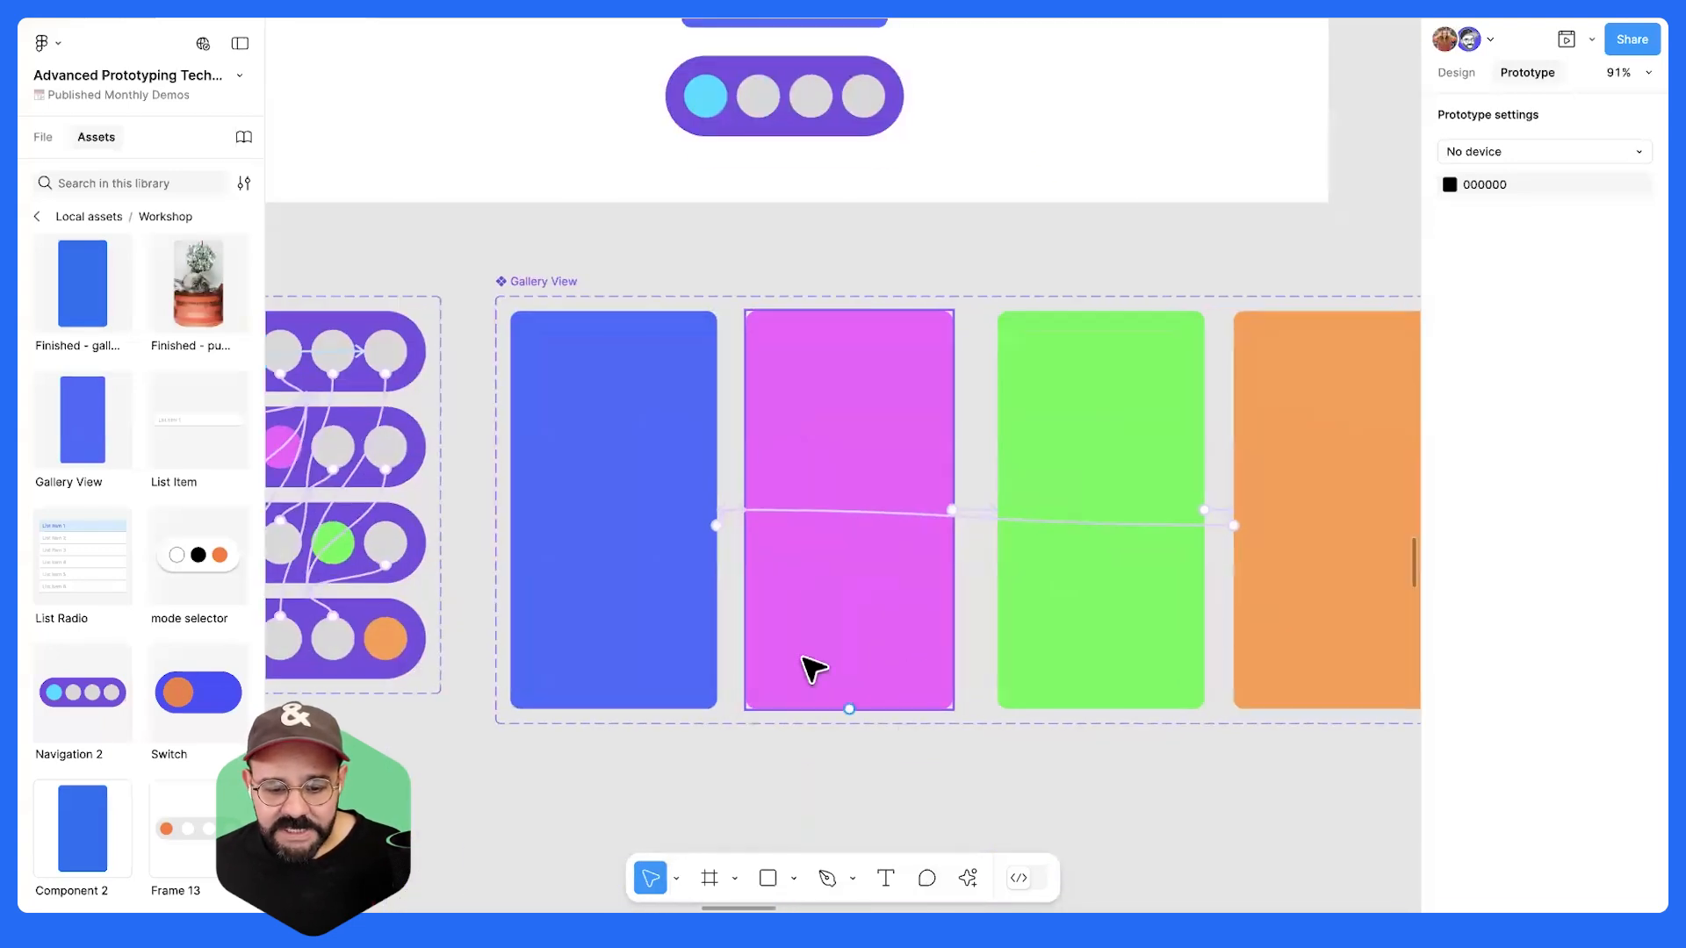
click(739, 525)
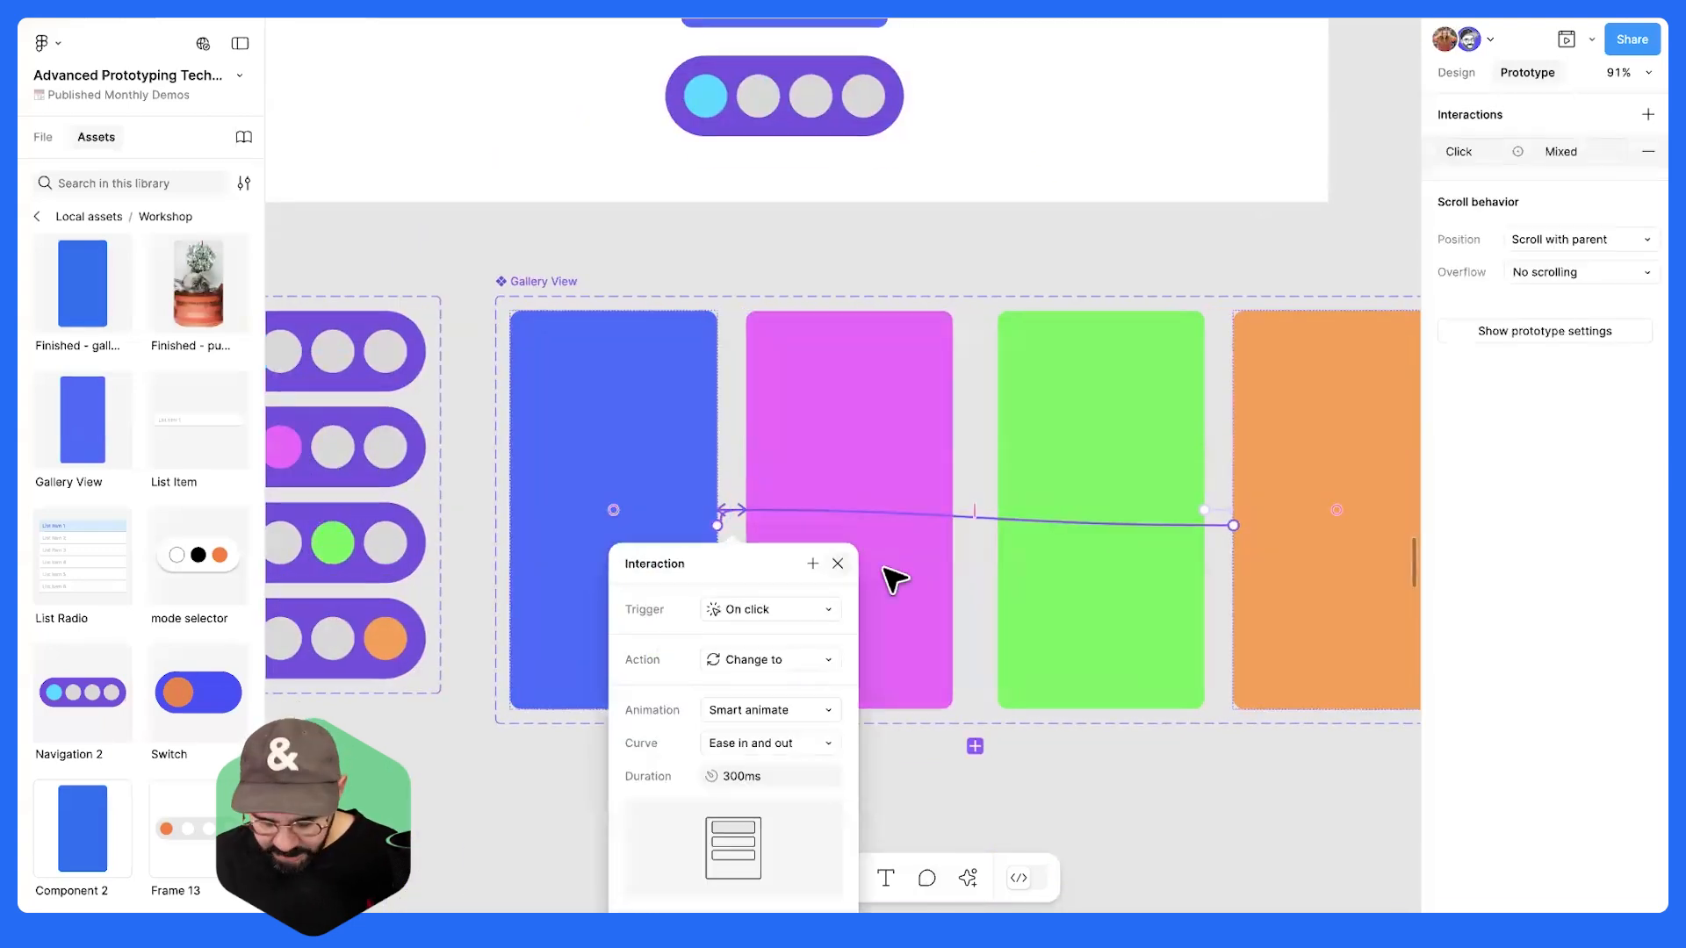
key(Delete)
click(990, 512)
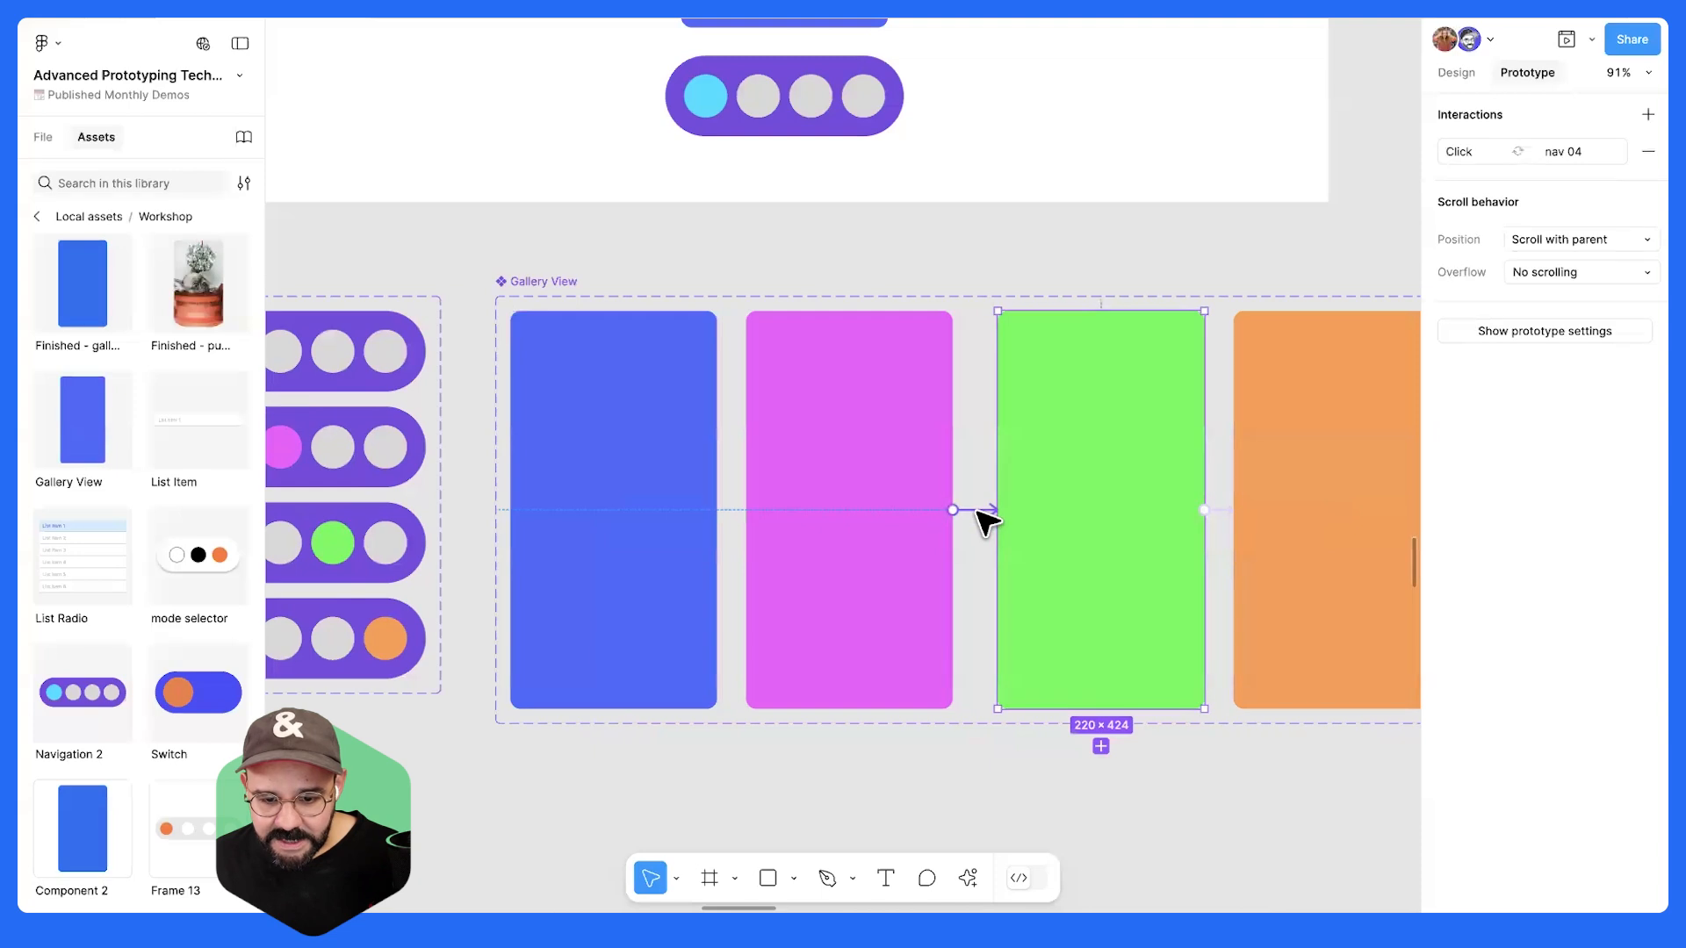
key(shift+Tab)
click(1190, 546)
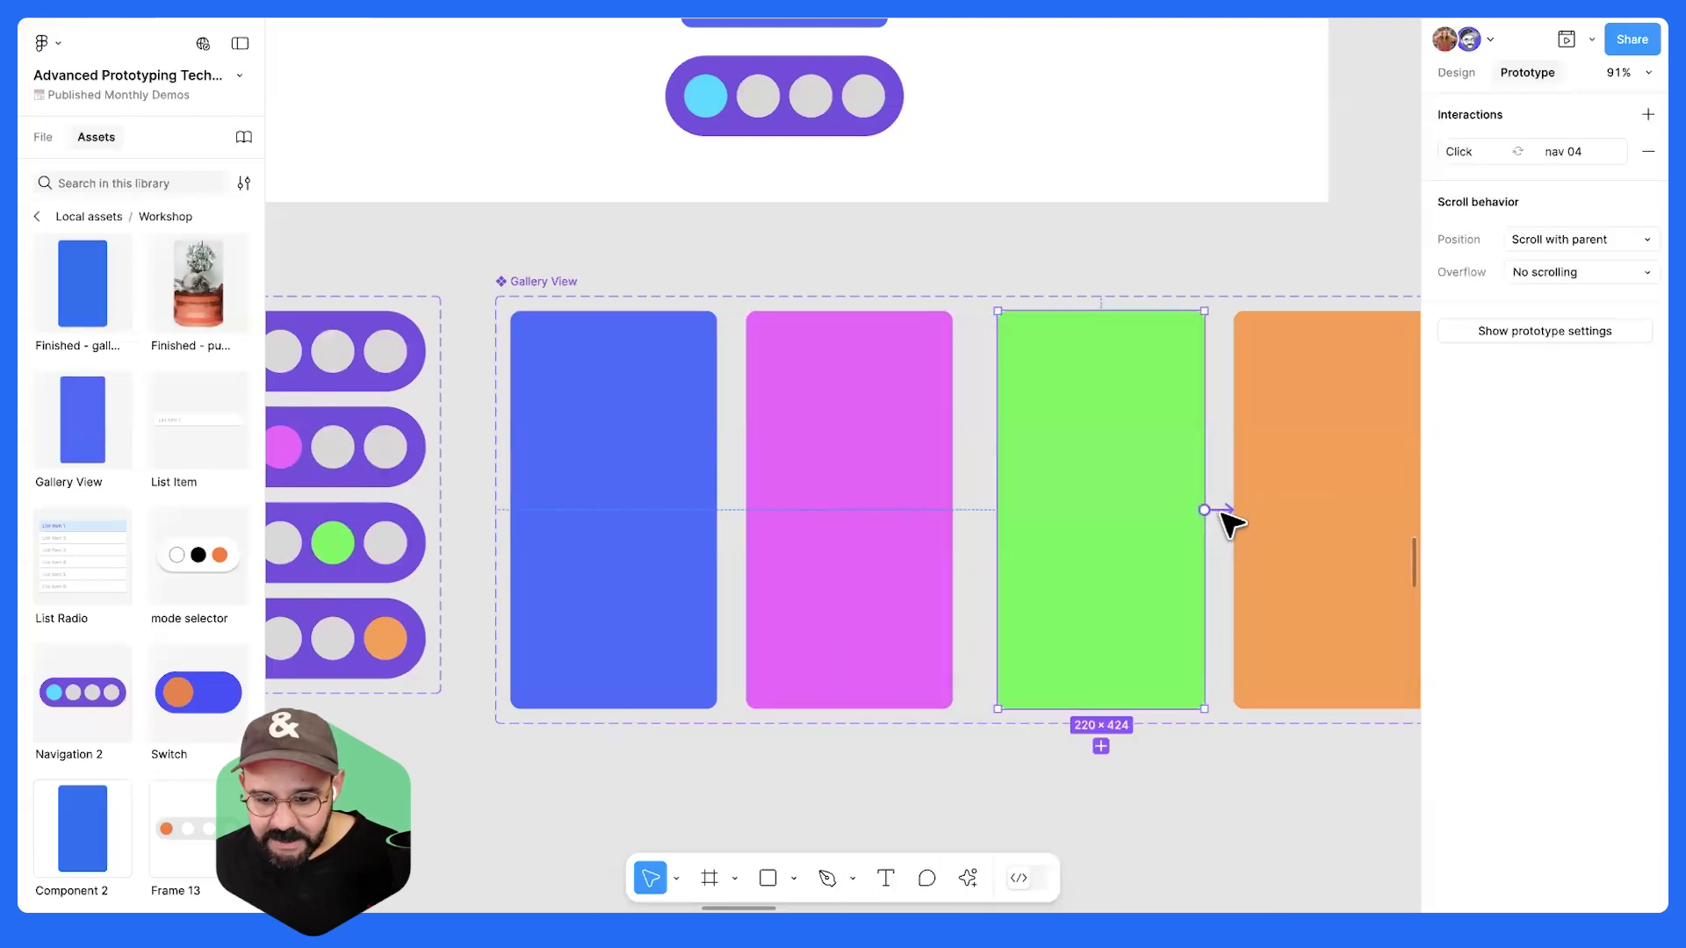
drag(1229, 525, 820, 738)
- Connect the Gallery View cards with on-click Change to interactions from blue to pink, green, orange and back to blue
click(673, 539)
scroll(768, 576, right, 5)
scroll(767, 576, down, 2)
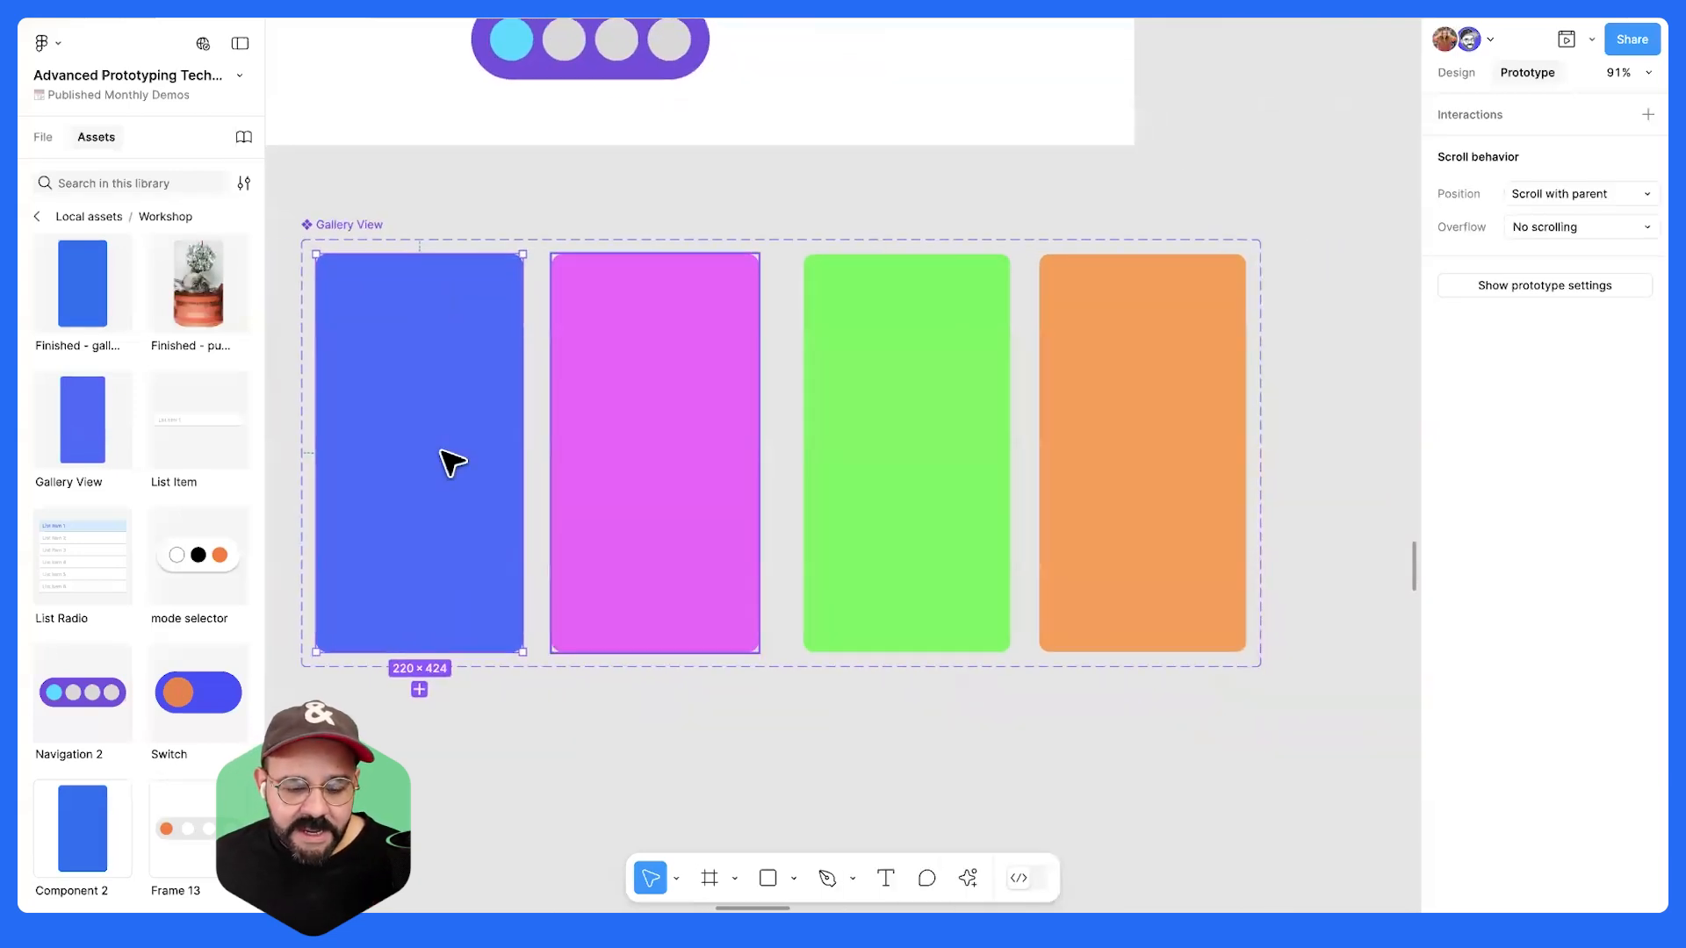
drag(522, 453, 579, 478)
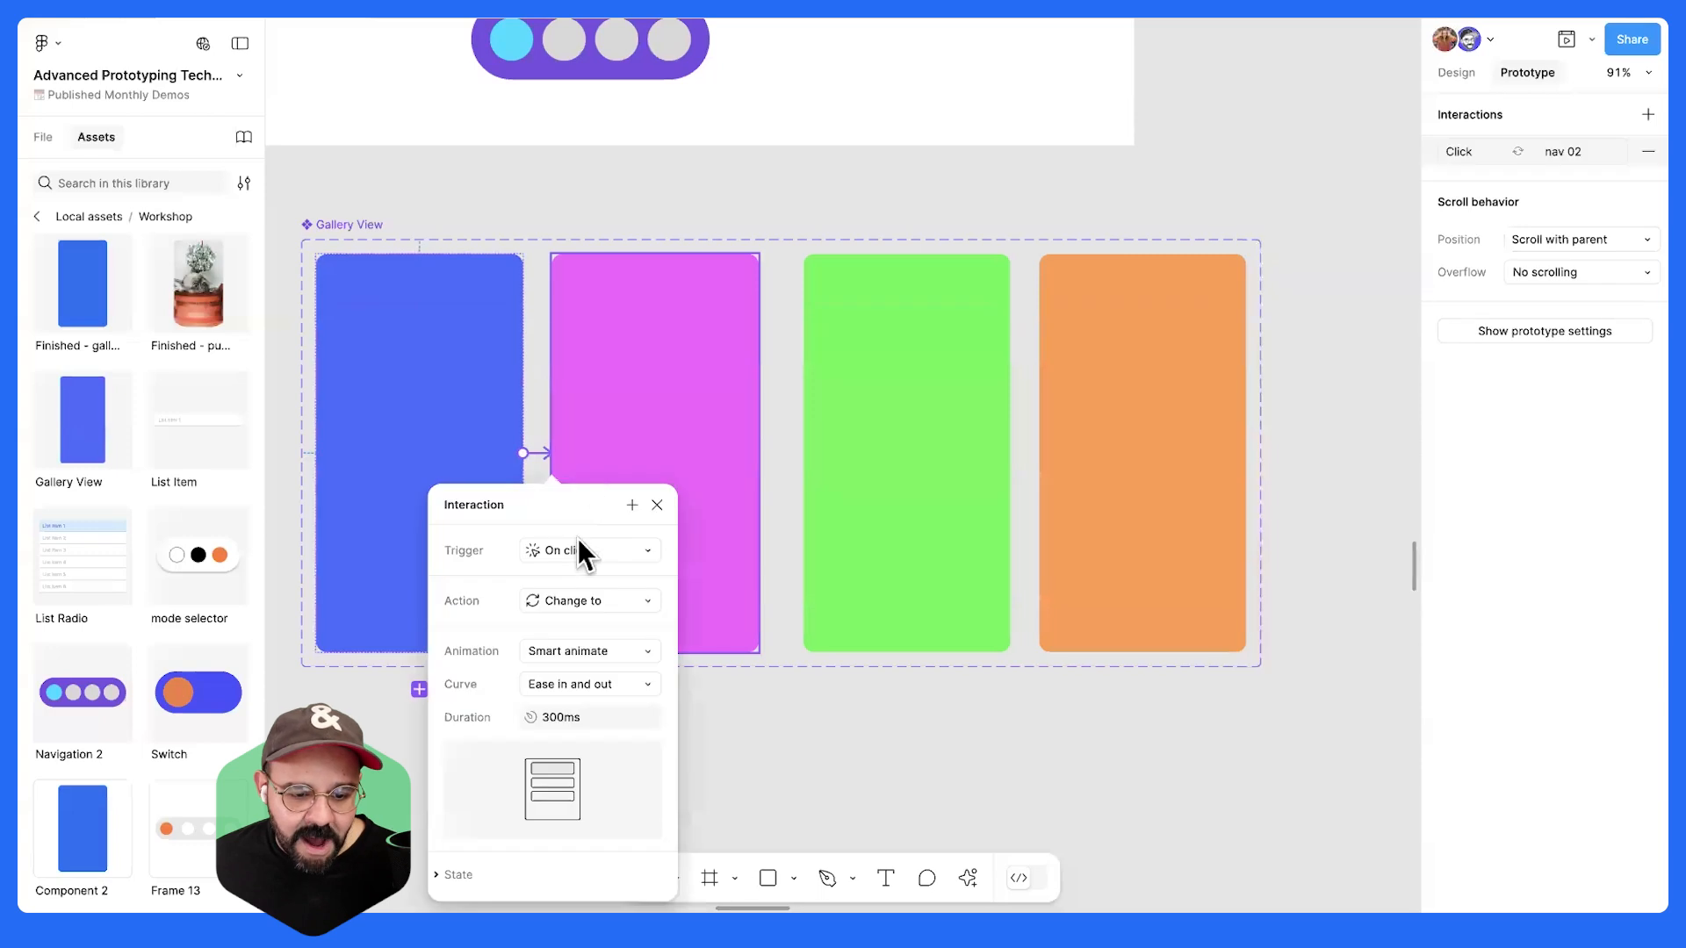
click(724, 479)
drag(759, 453, 1081, 519)
click(1005, 466)
click(1189, 429)
drag(1246, 453, 492, 393)
click(761, 707)
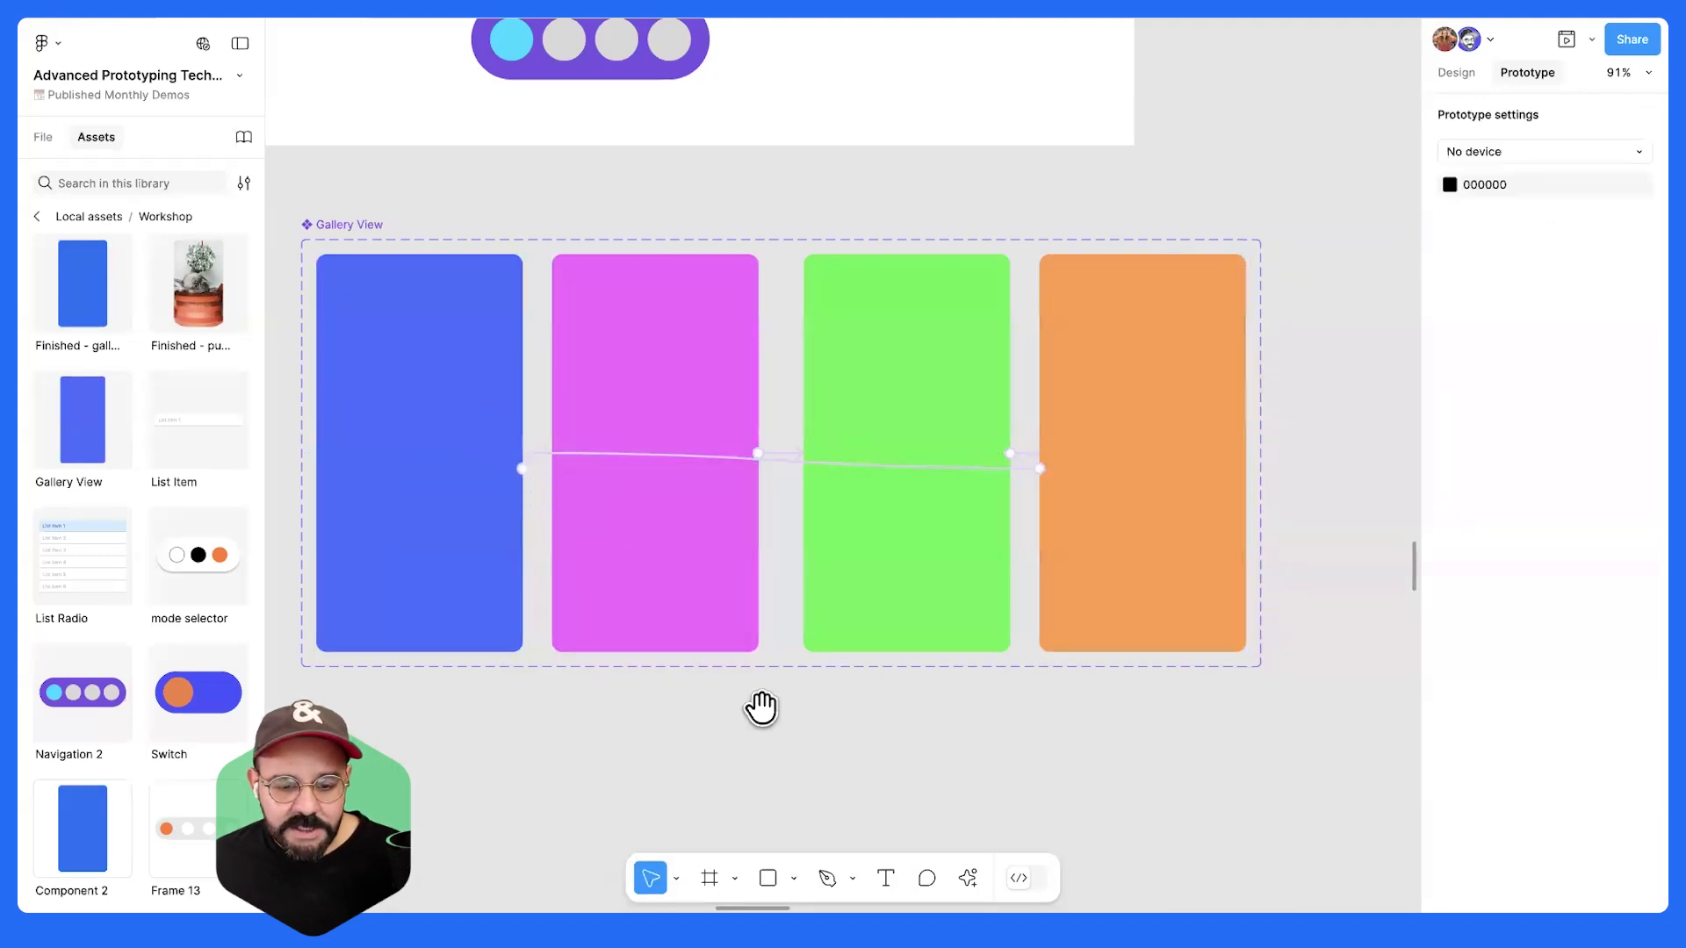
- Preview the Workspace frame's prototype, test the gallery card and the navigation dots, and close the preview
scroll(966, 702, down, 6)
click(605, 139)
key(shift+space)
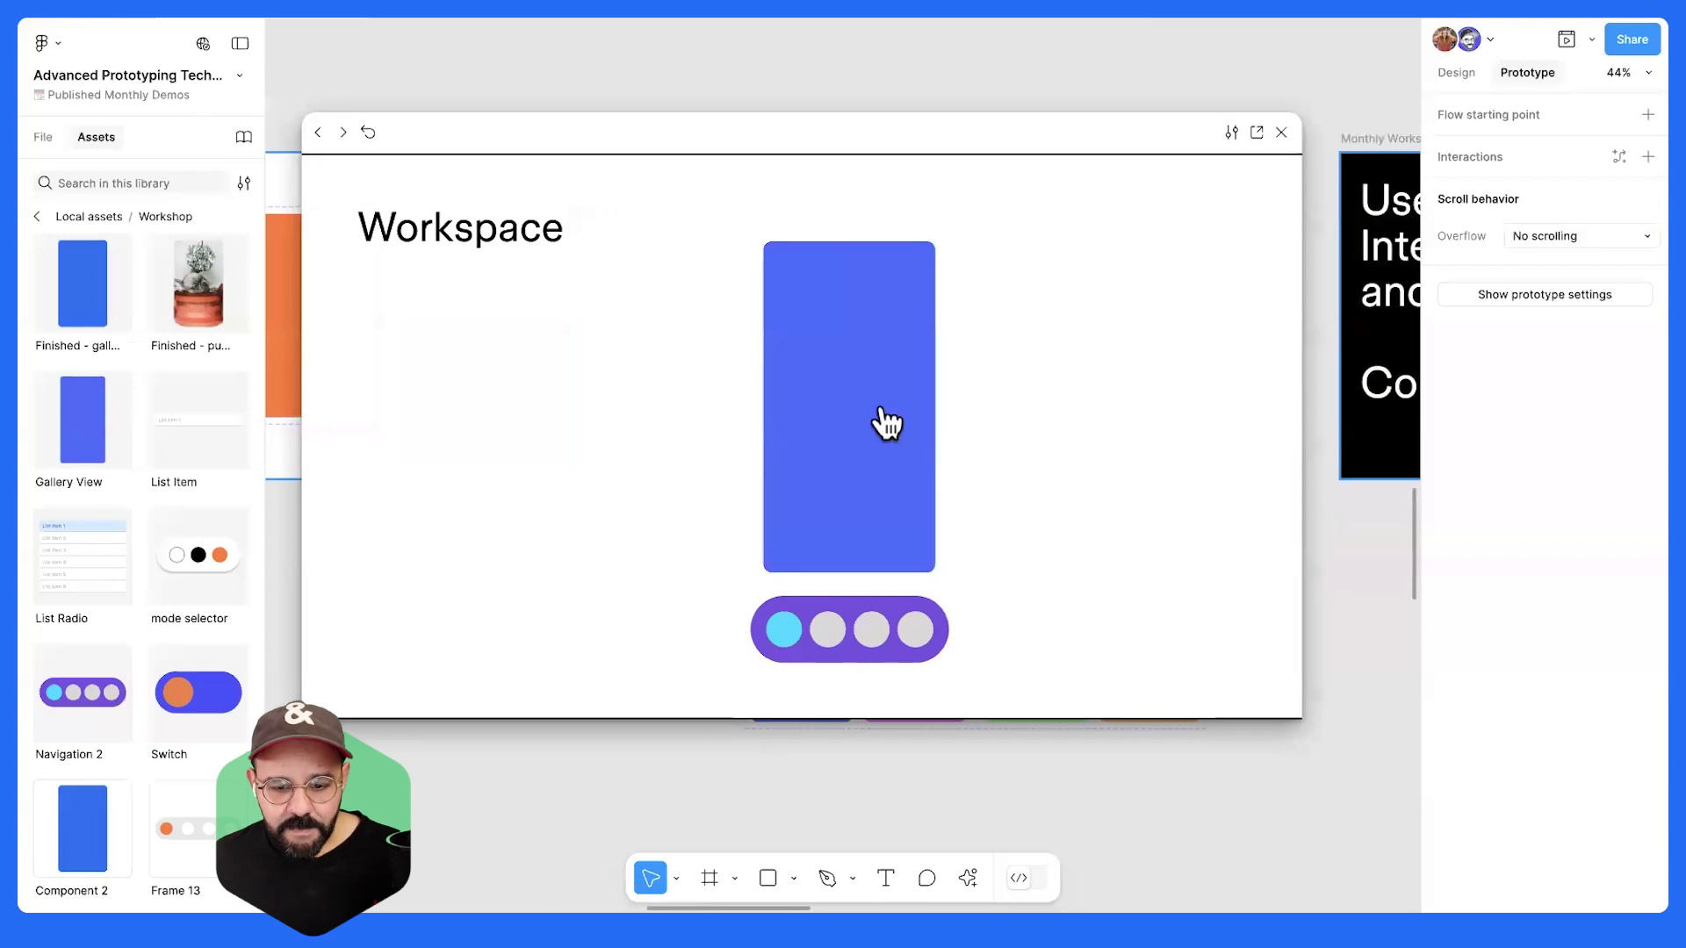
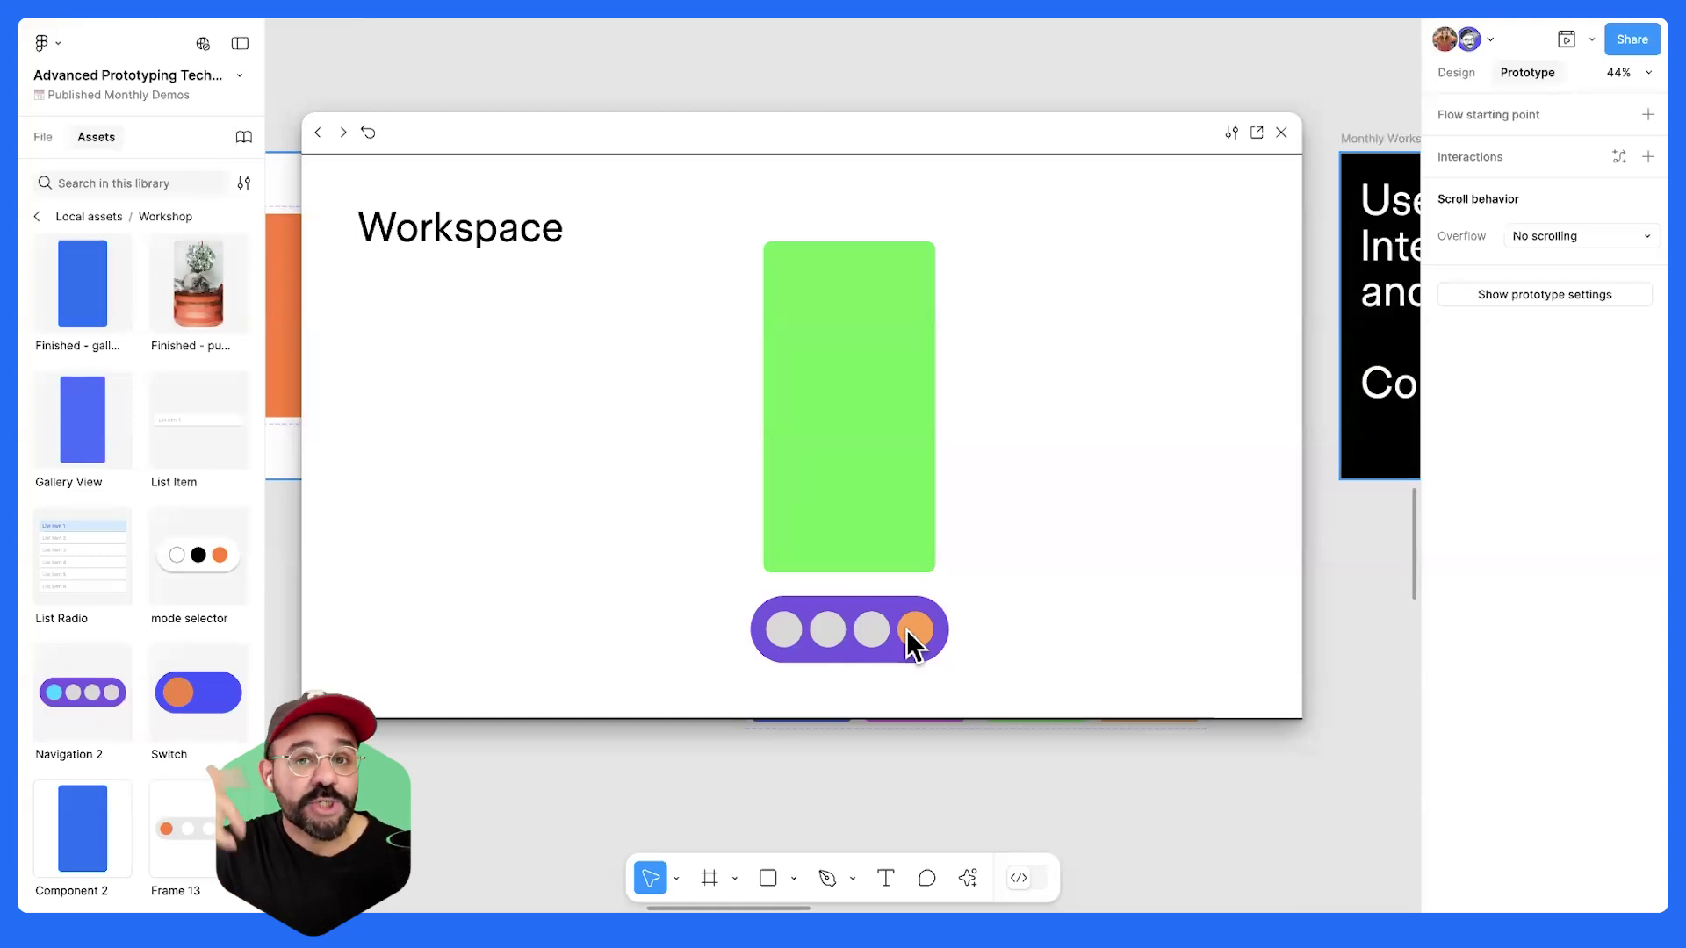
click(1281, 132)
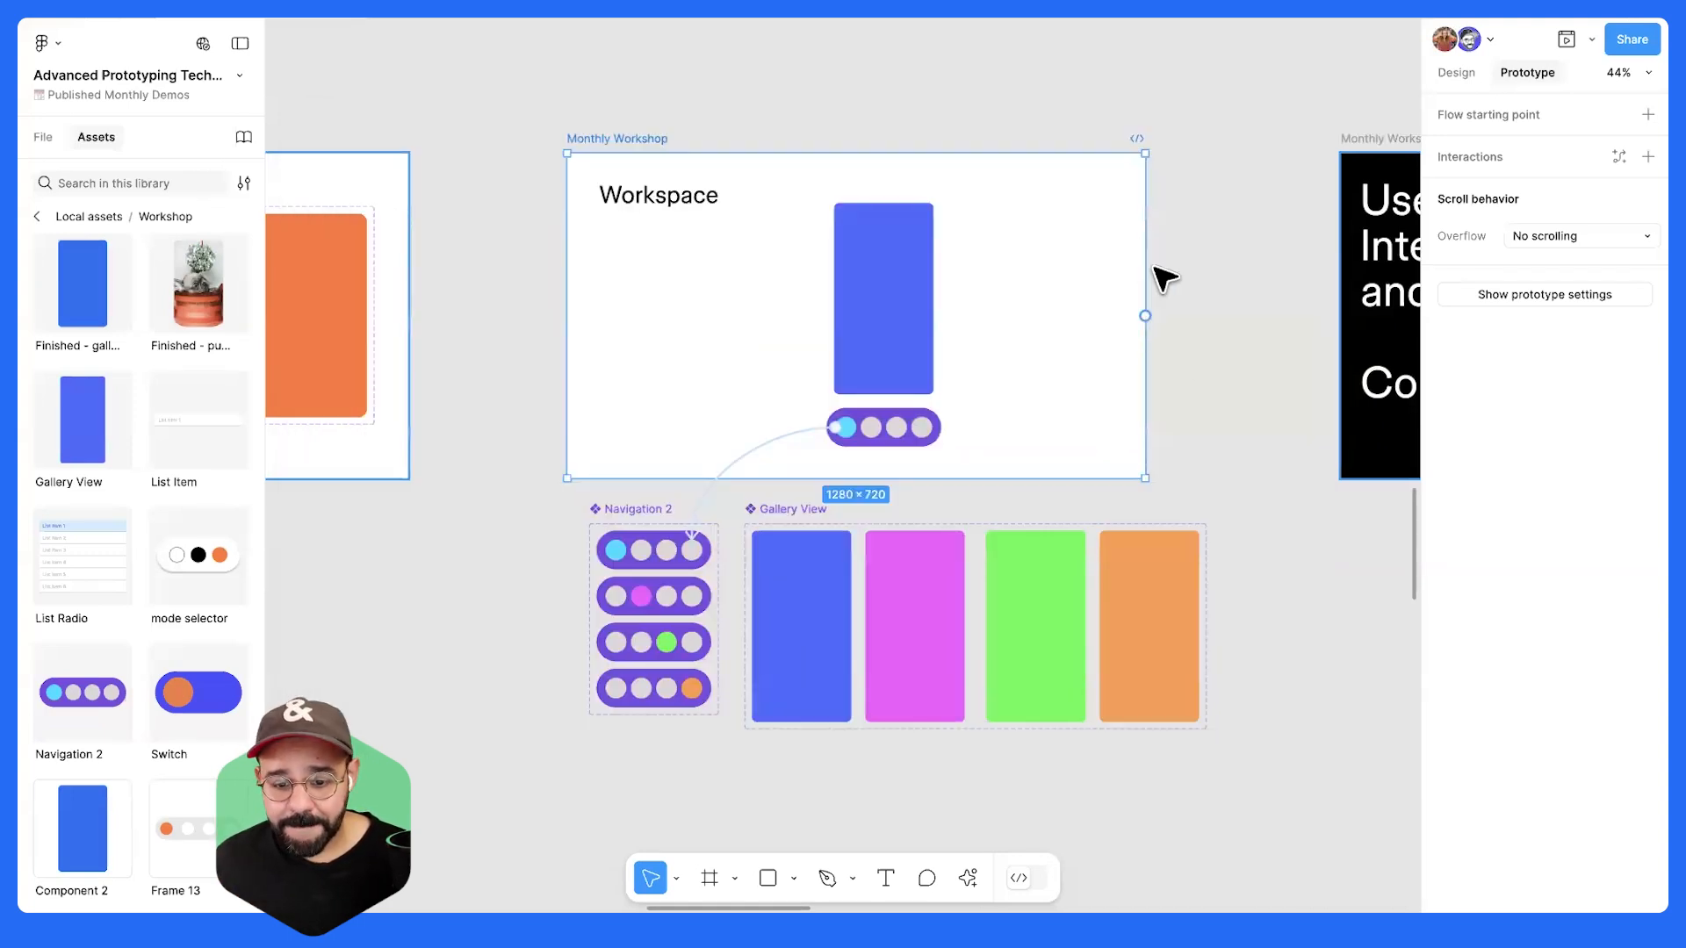
- Create a string variable named Gallery Example 1 in the Variables examples collection
click(1226, 369)
scroll(1401, 143, right, 1)
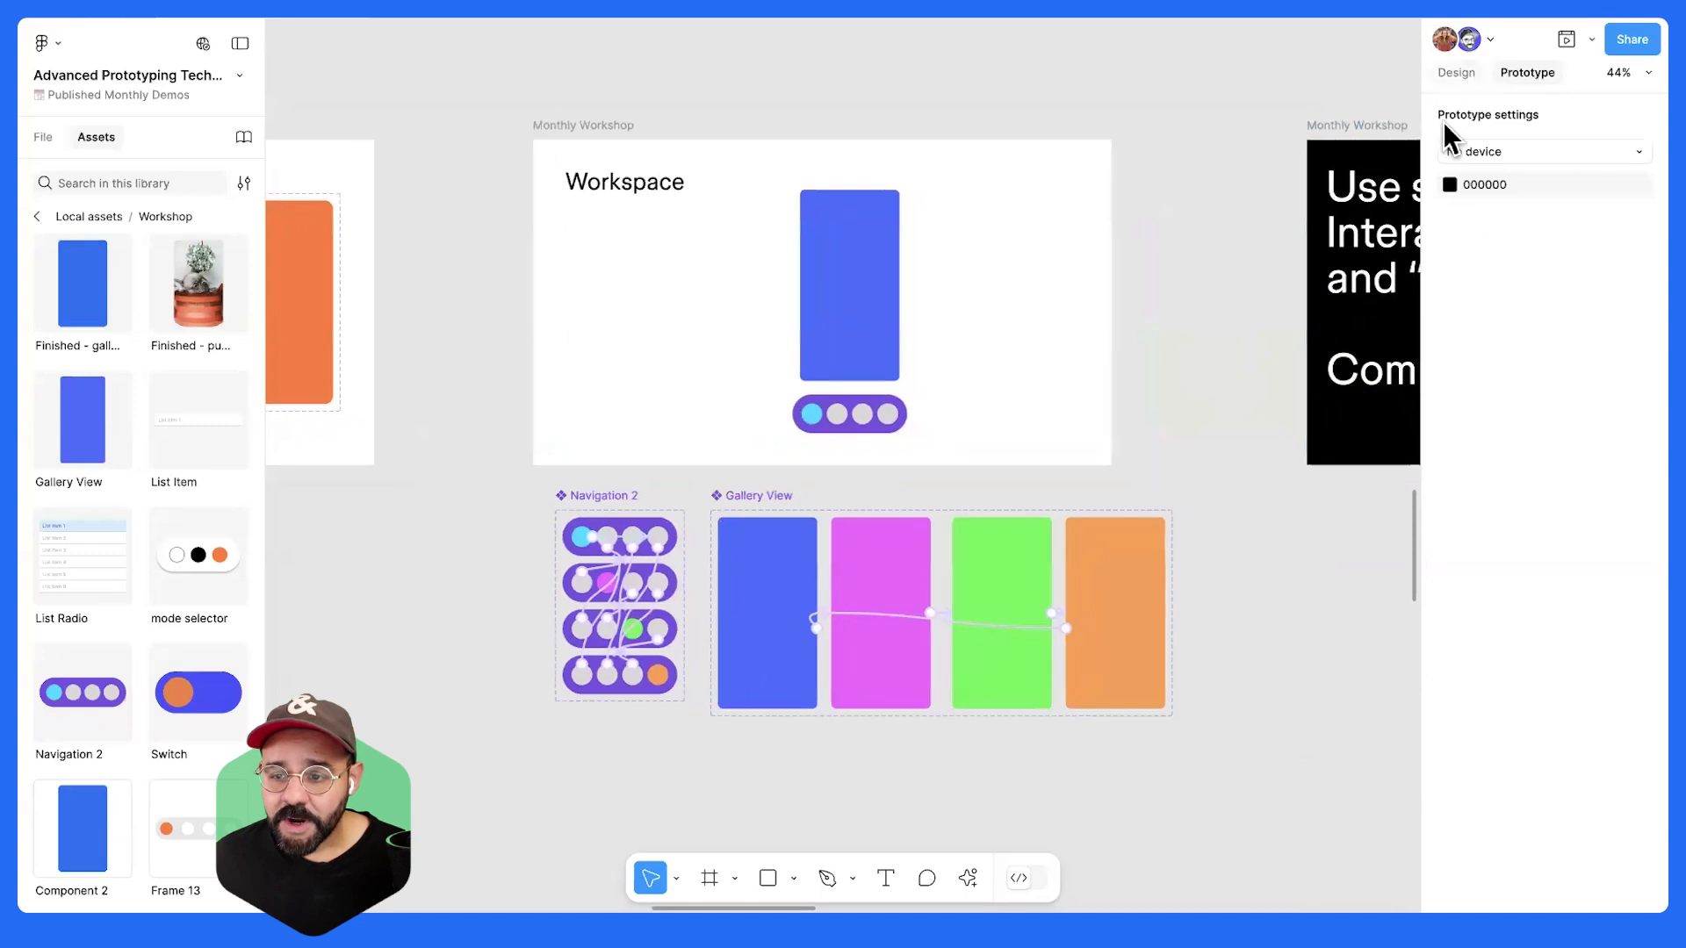
key(shift+e)
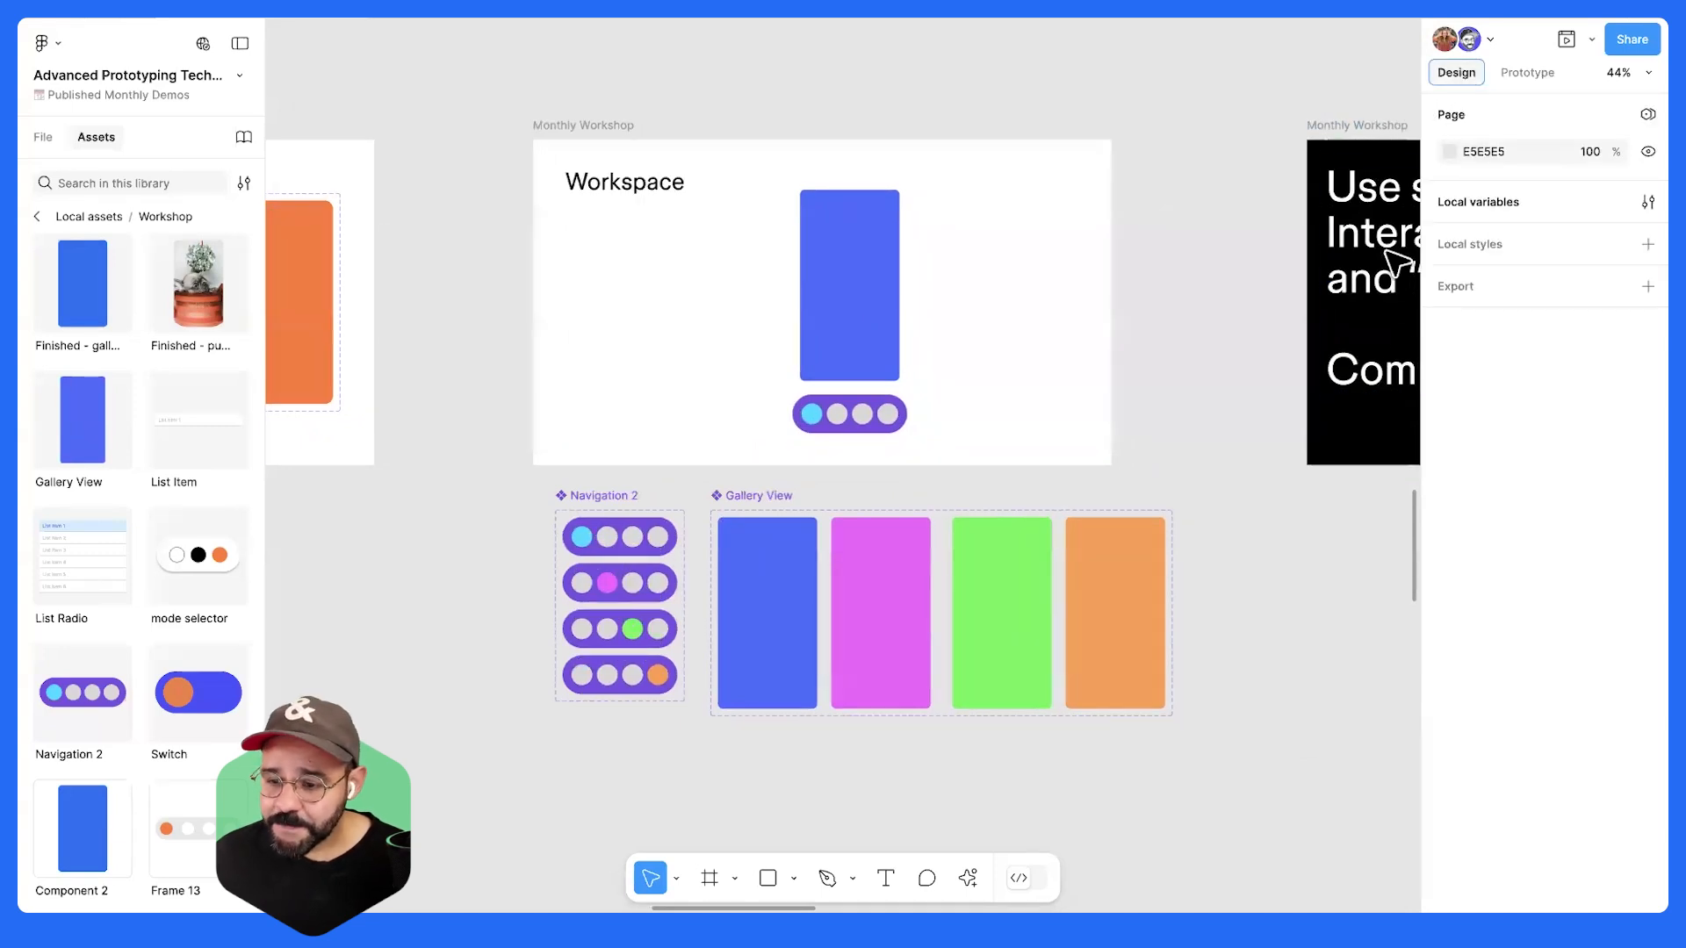
click(1646, 203)
drag(1001, 66, 1077, 126)
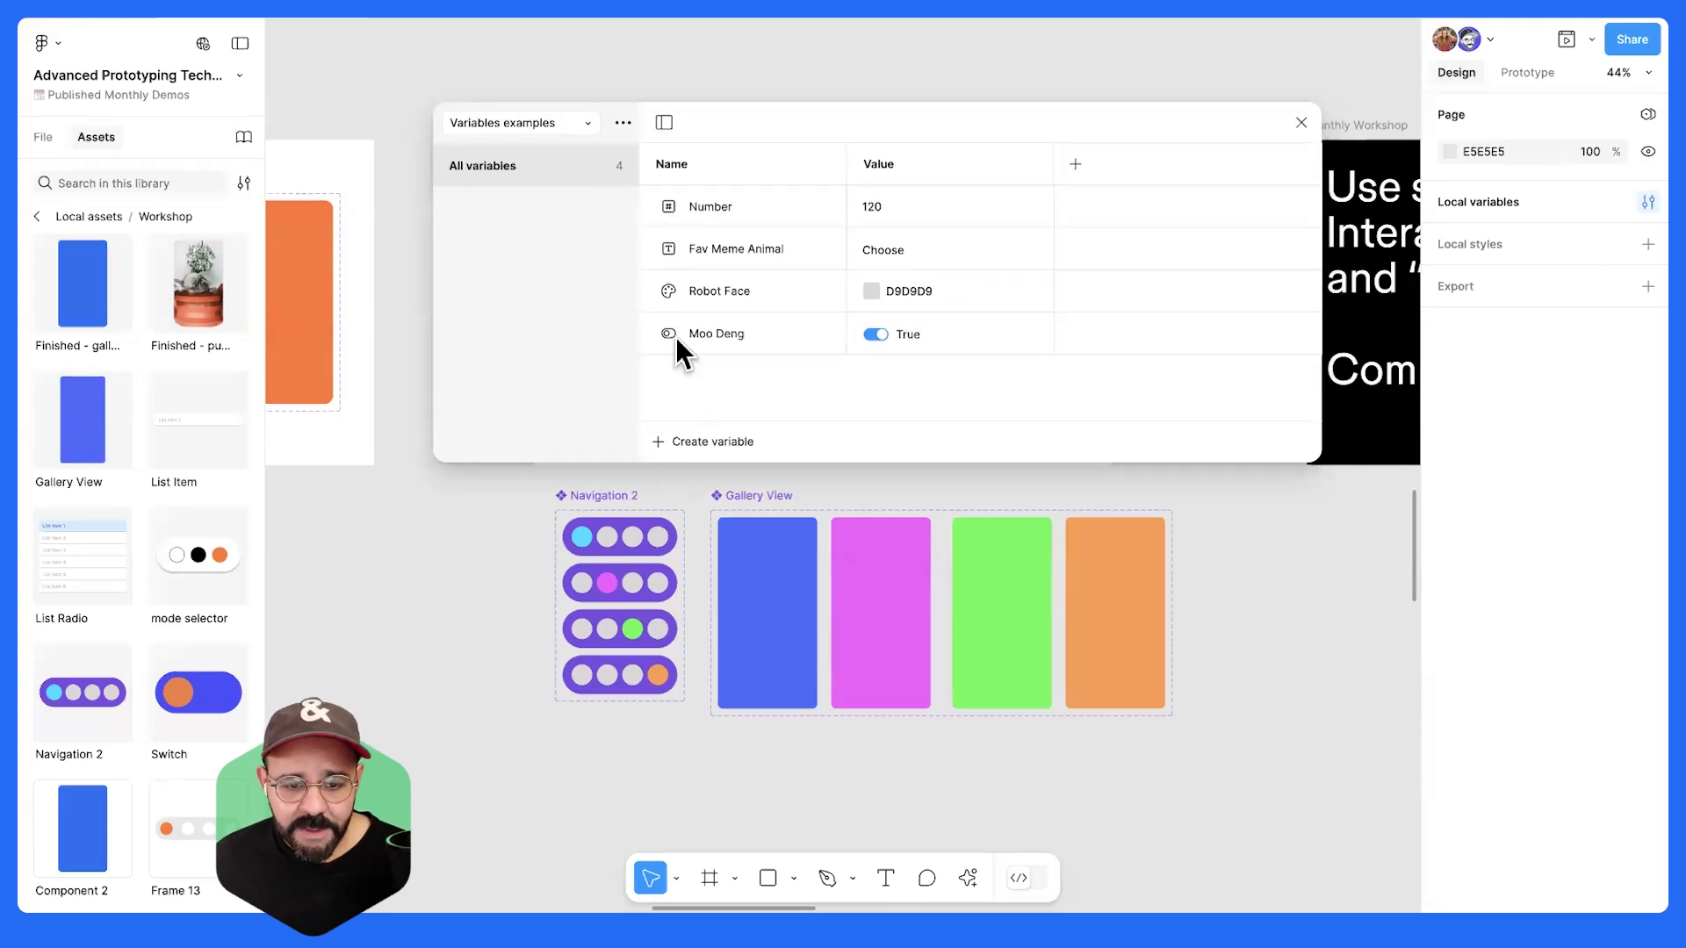
click(661, 439)
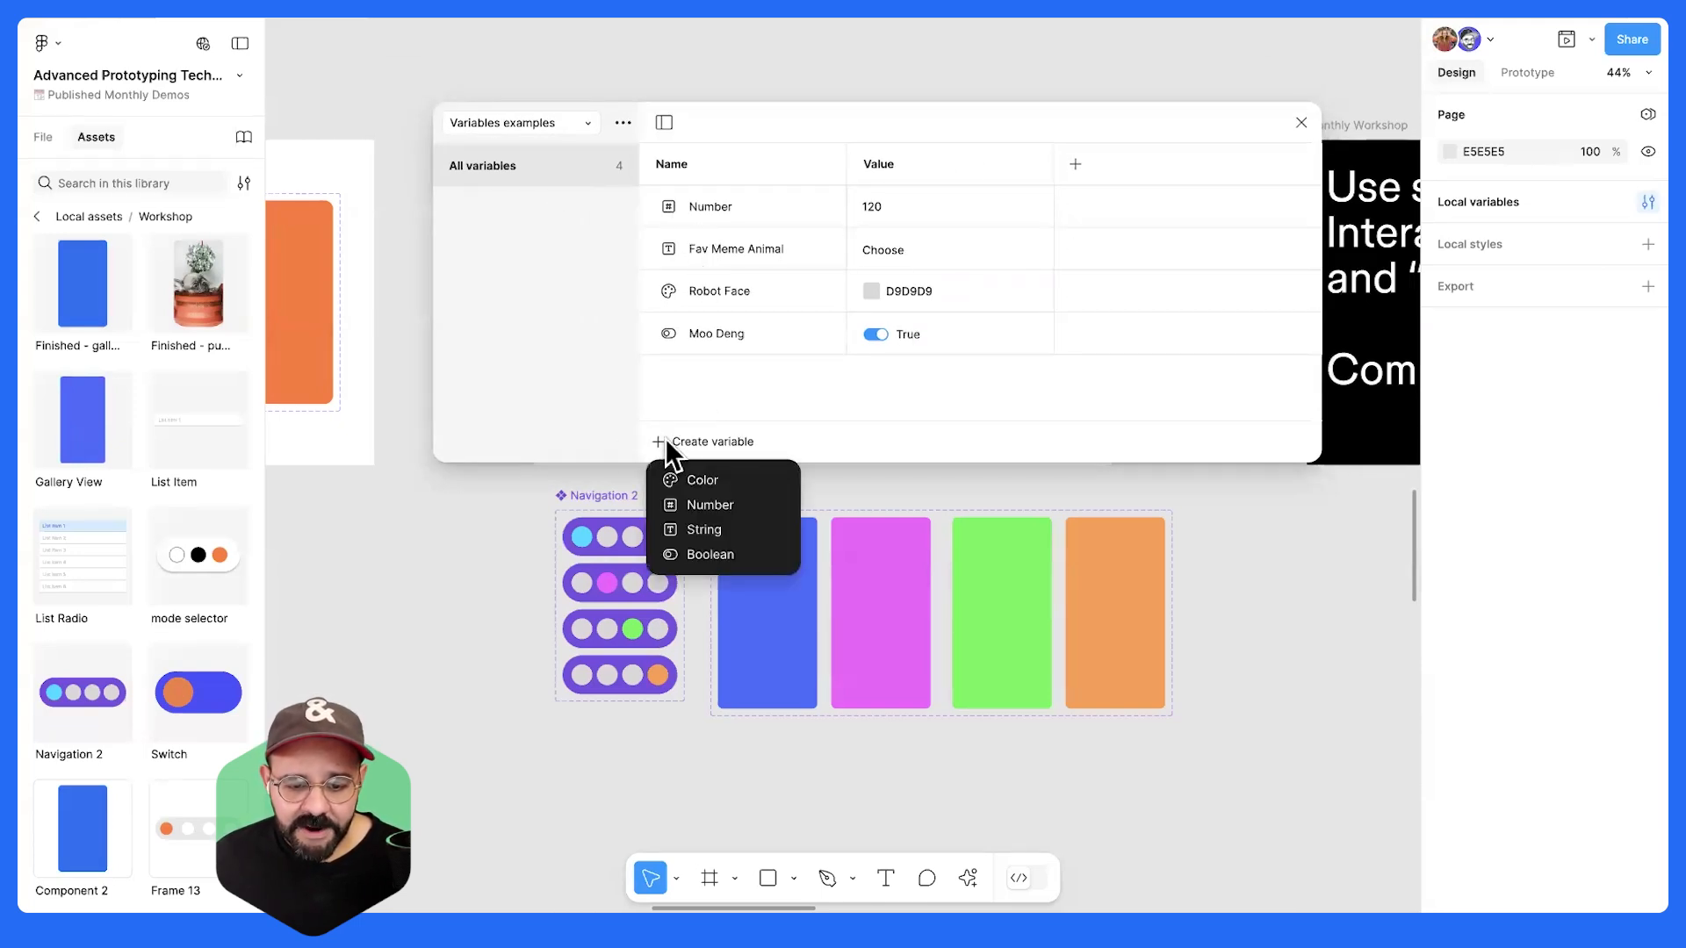
click(730, 528)
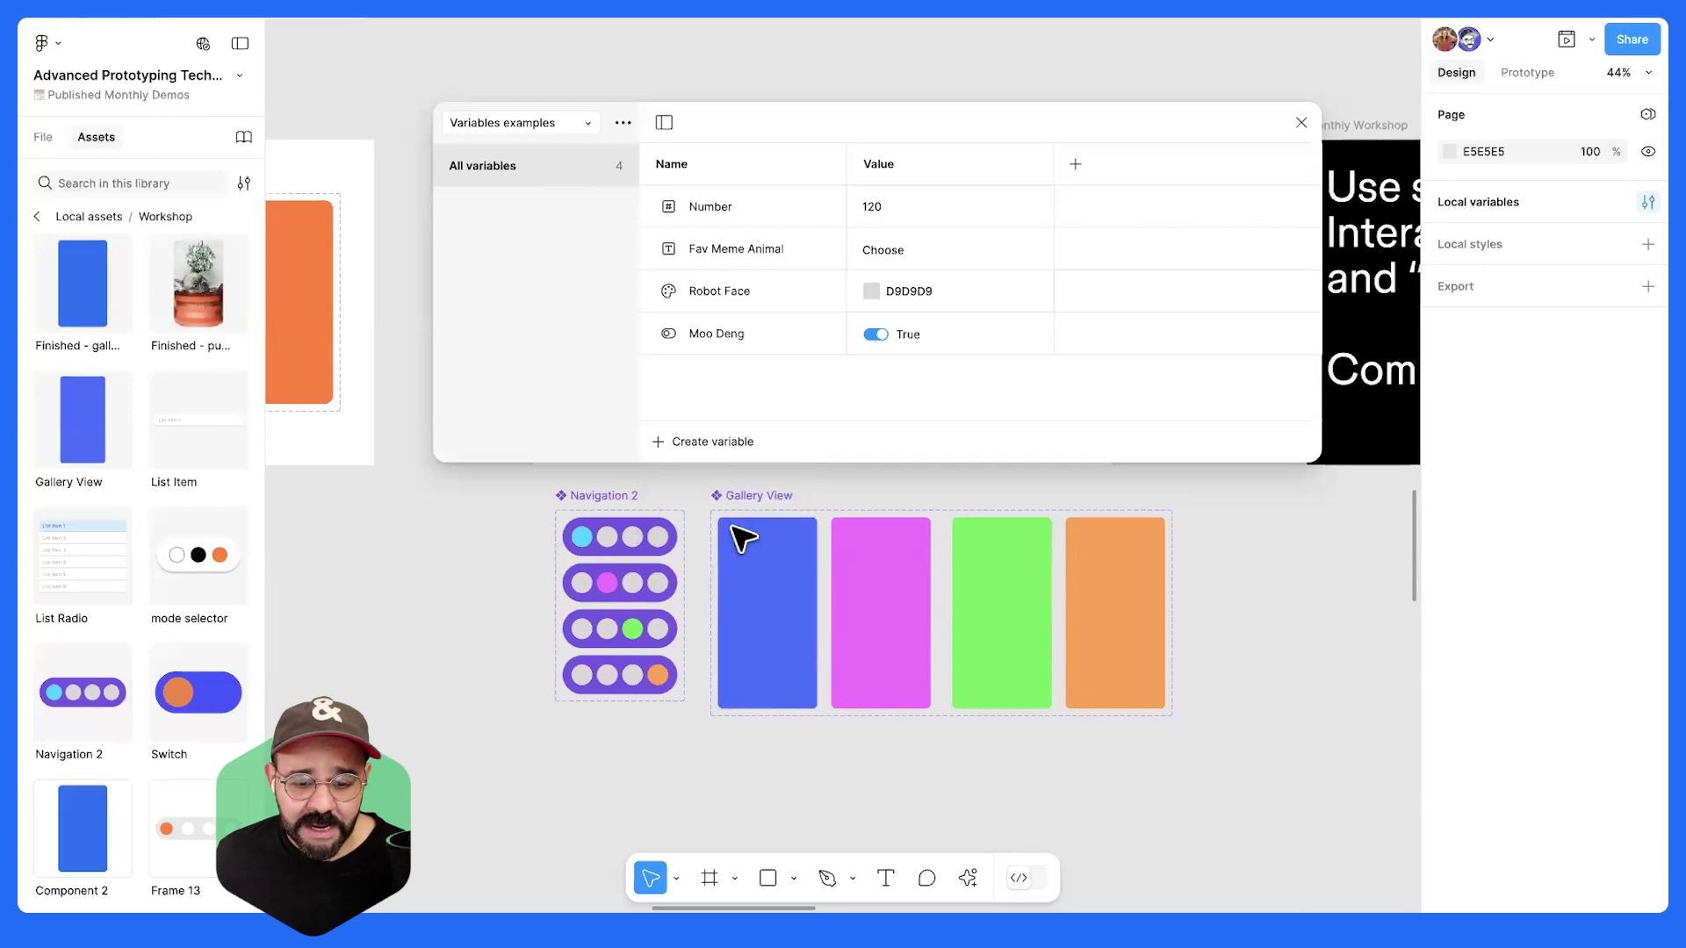
text(Gallery Example 1)
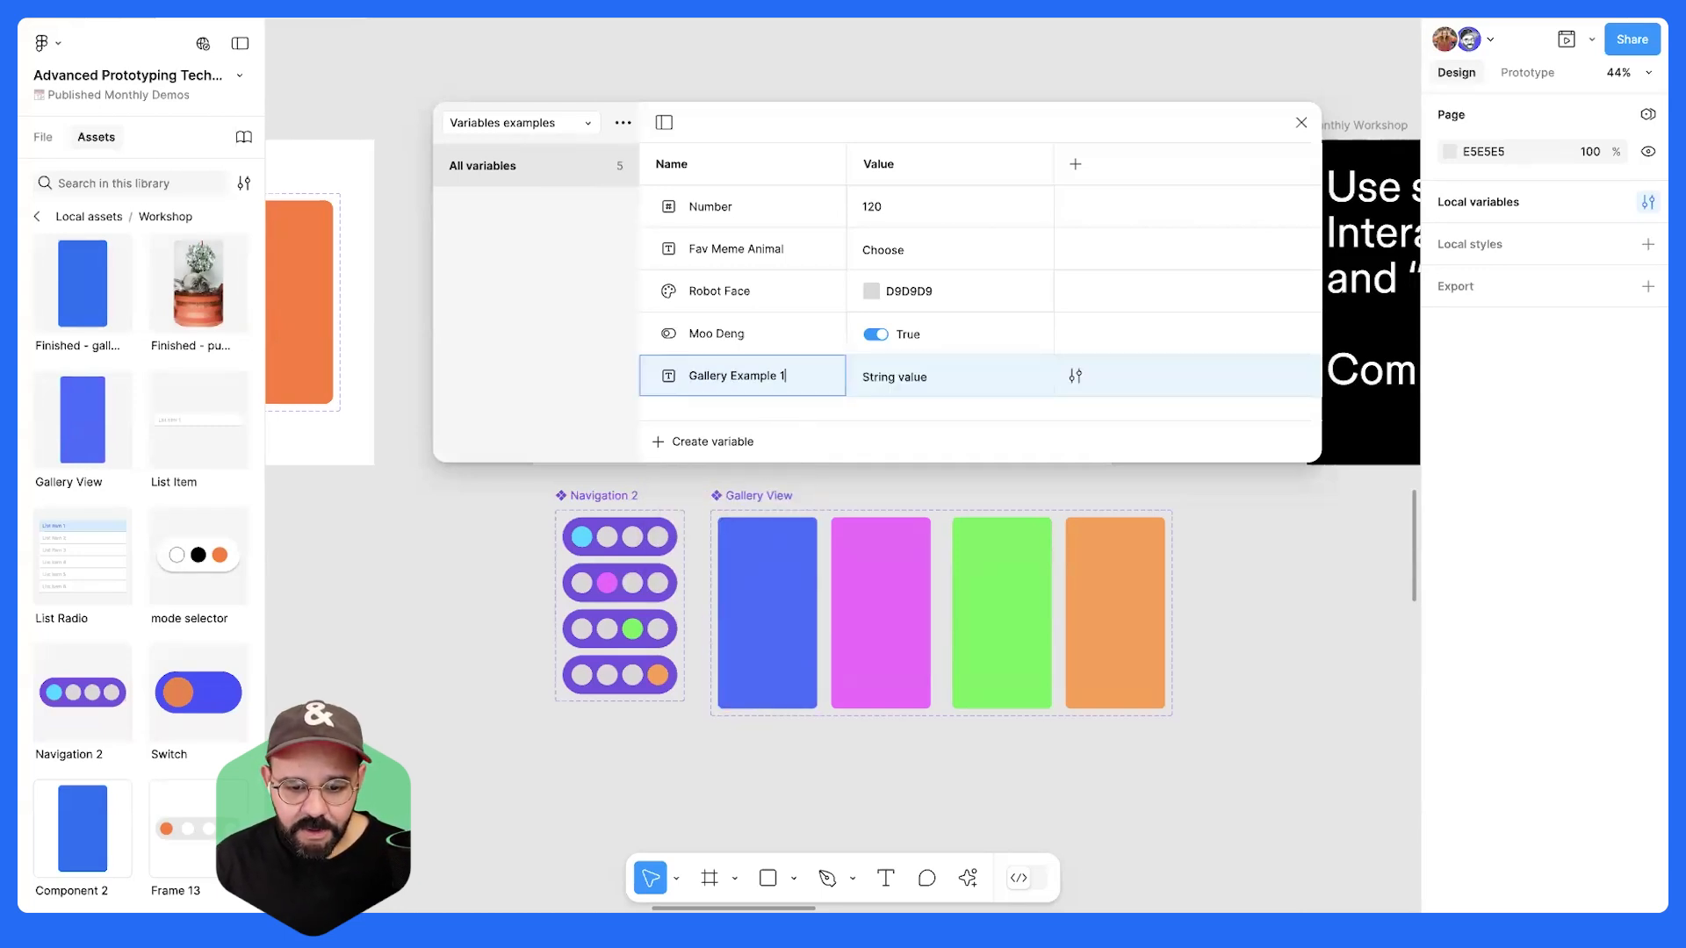
key(Return)
- Set the Gallery Example 1 variable's value to nav 1 and close the variables window
double_click(902, 383)
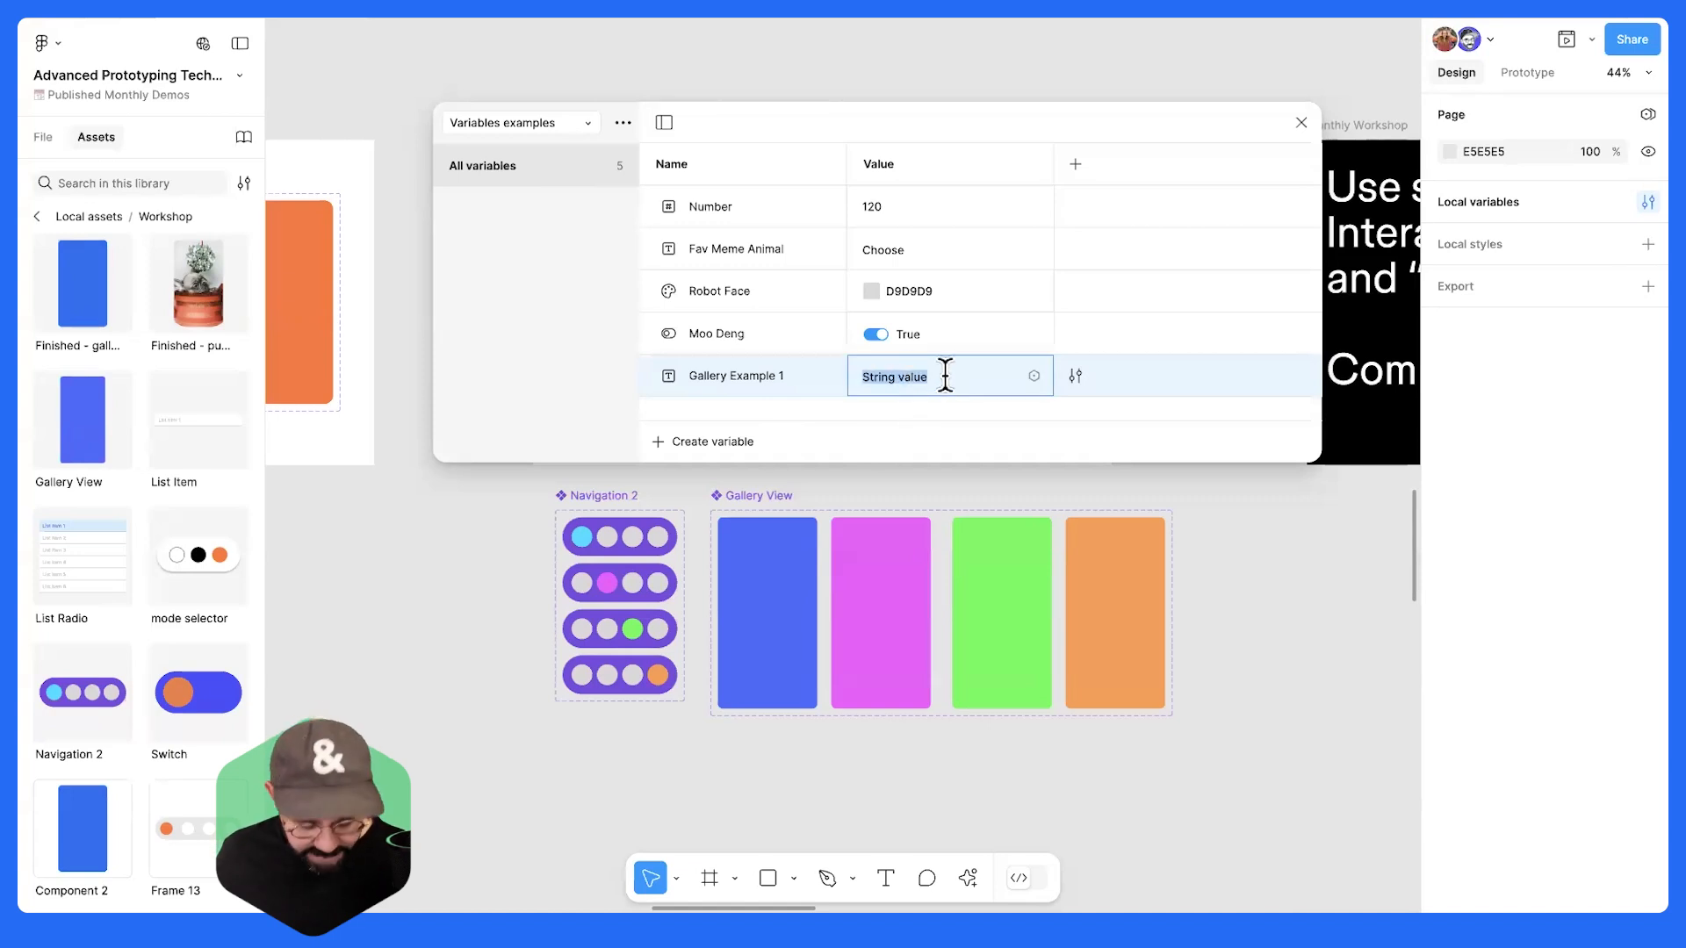
key(Return)
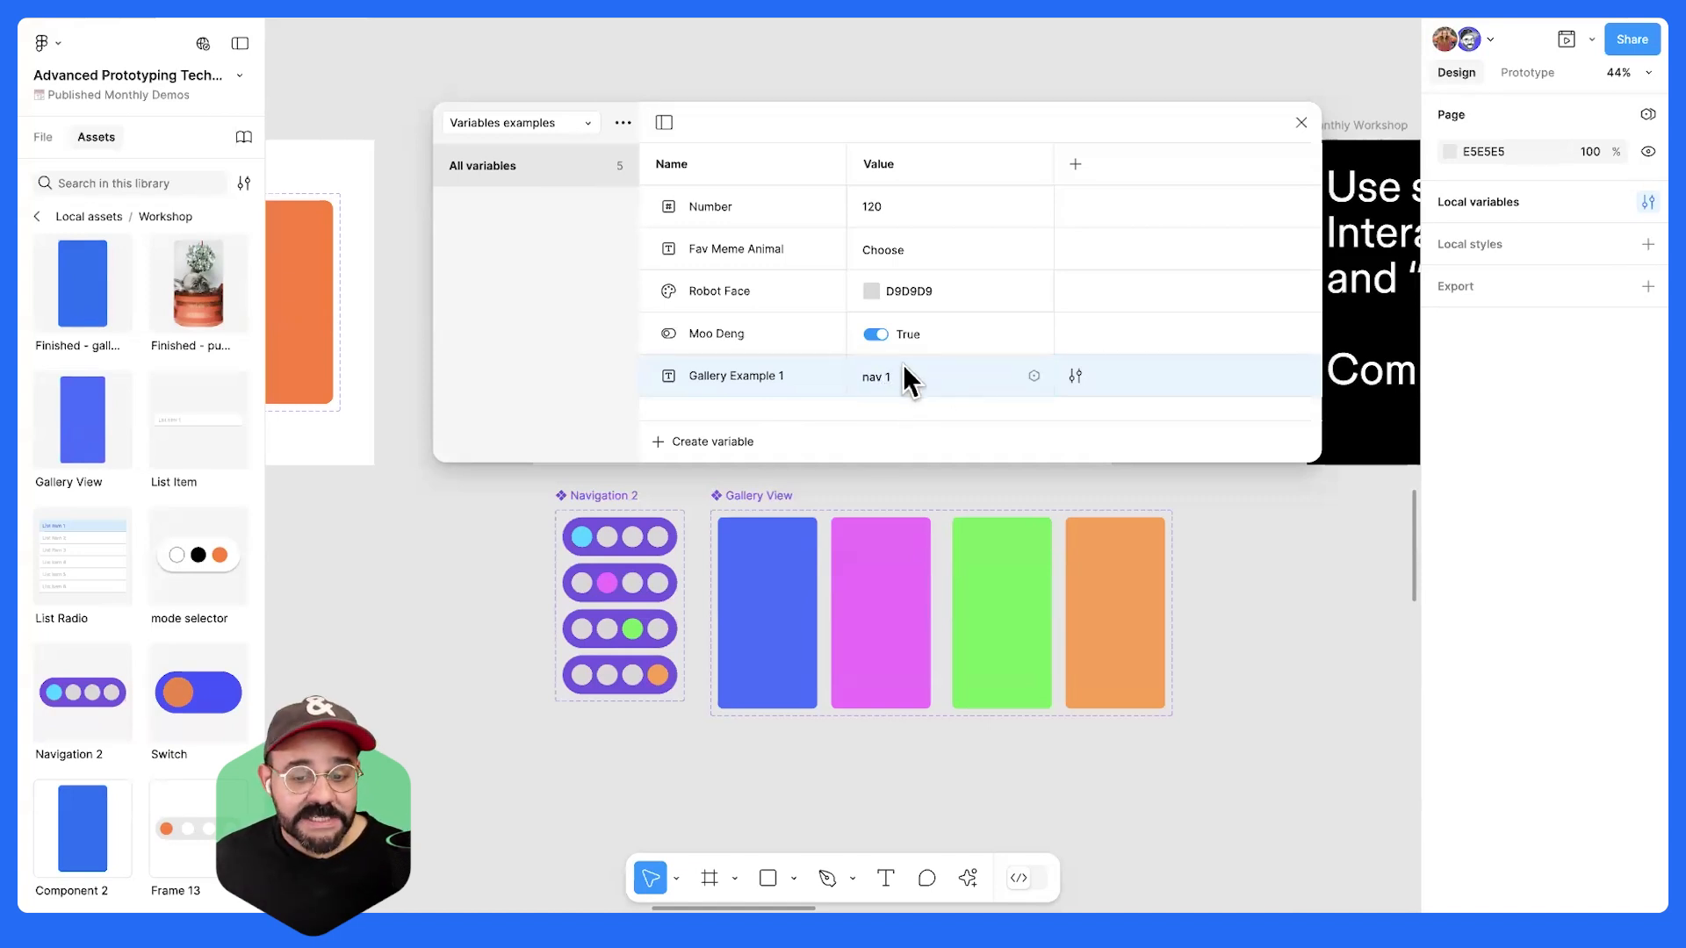
click(1301, 122)
- Show the file's layers, compare the Navigation 2 and Gallery View variant names, and select the invalid Gallery View variants
scroll(1118, 609, right, 2)
click(696, 565)
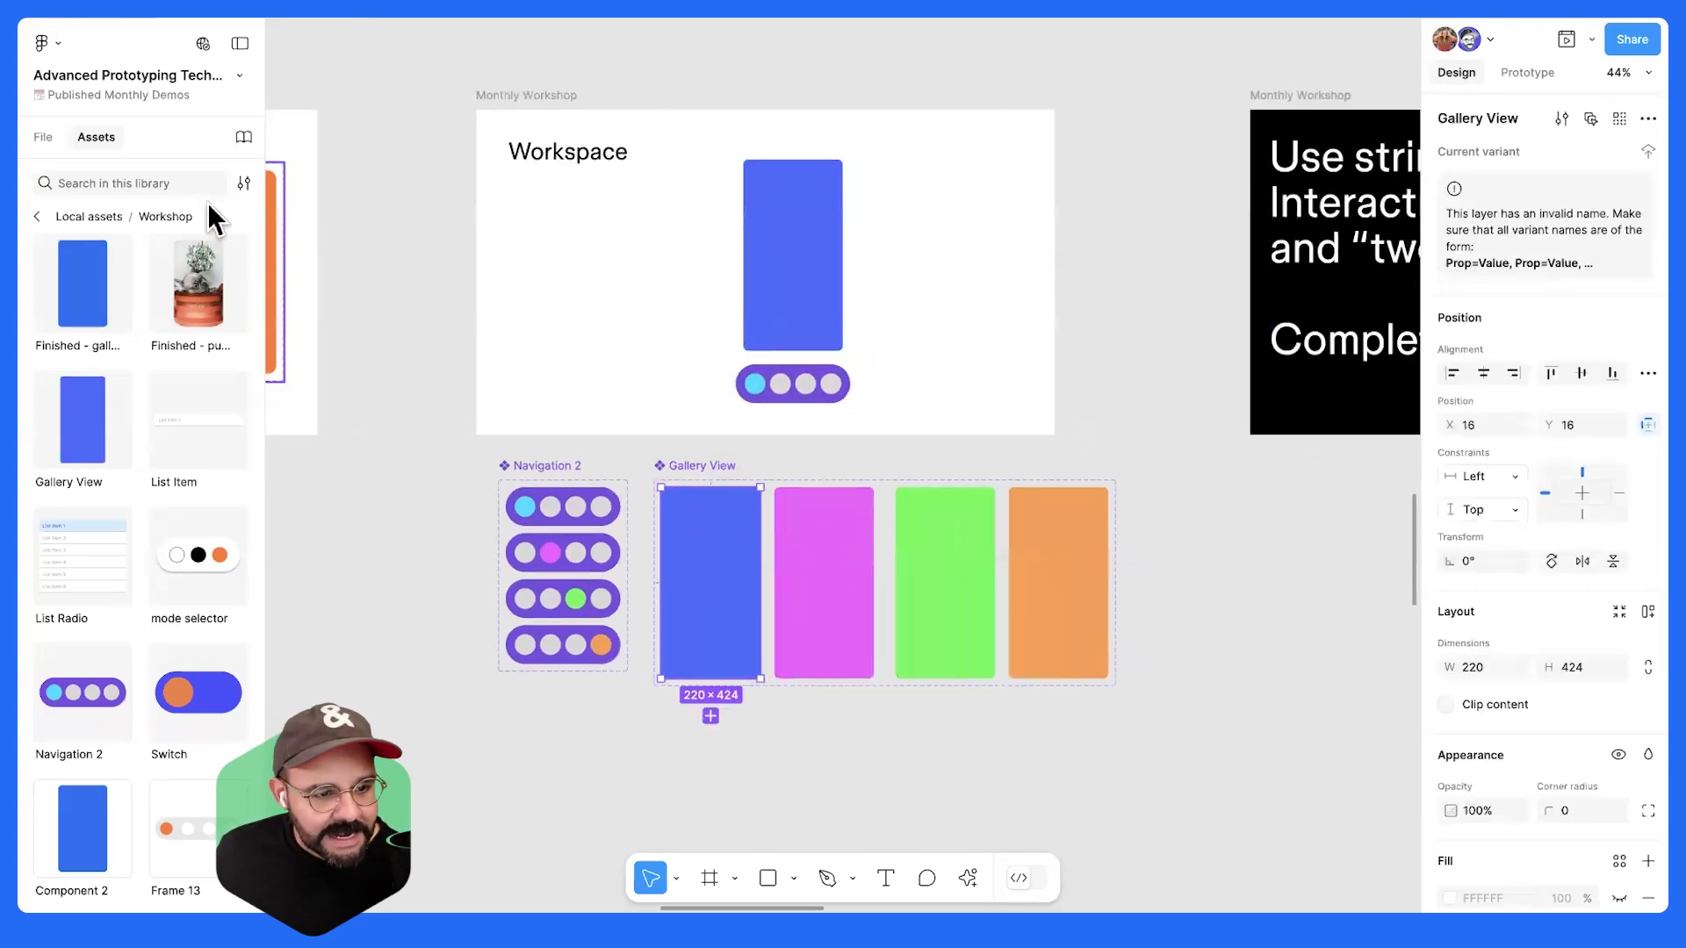
click(44, 137)
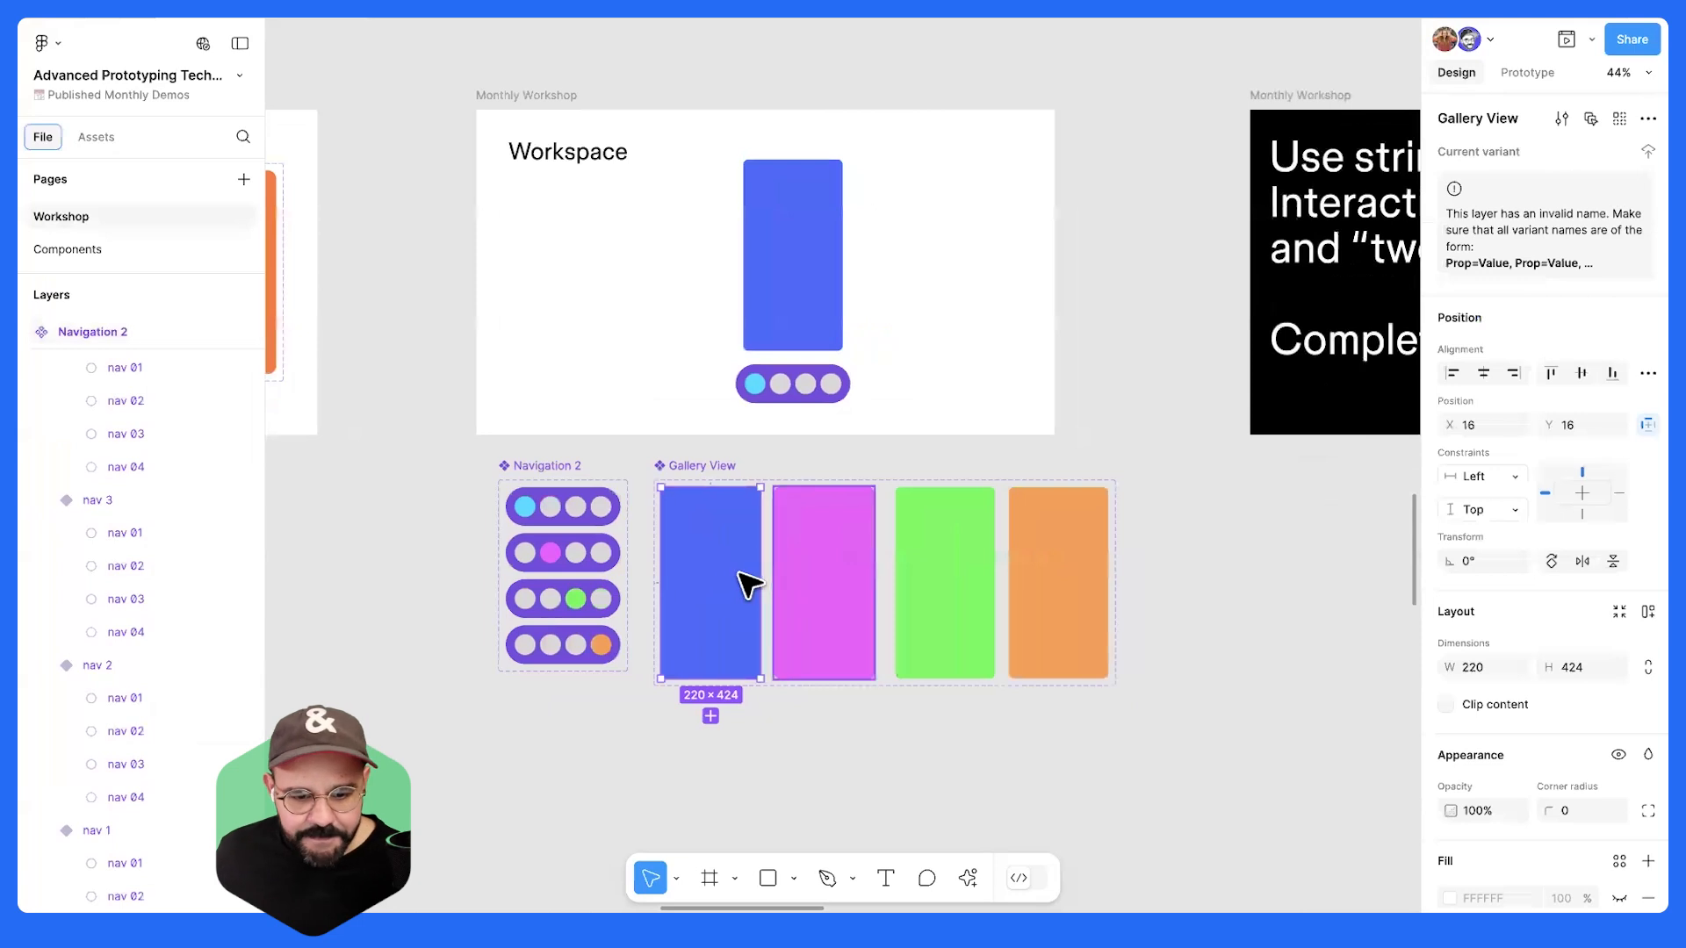
scroll(204, 518, up, 3)
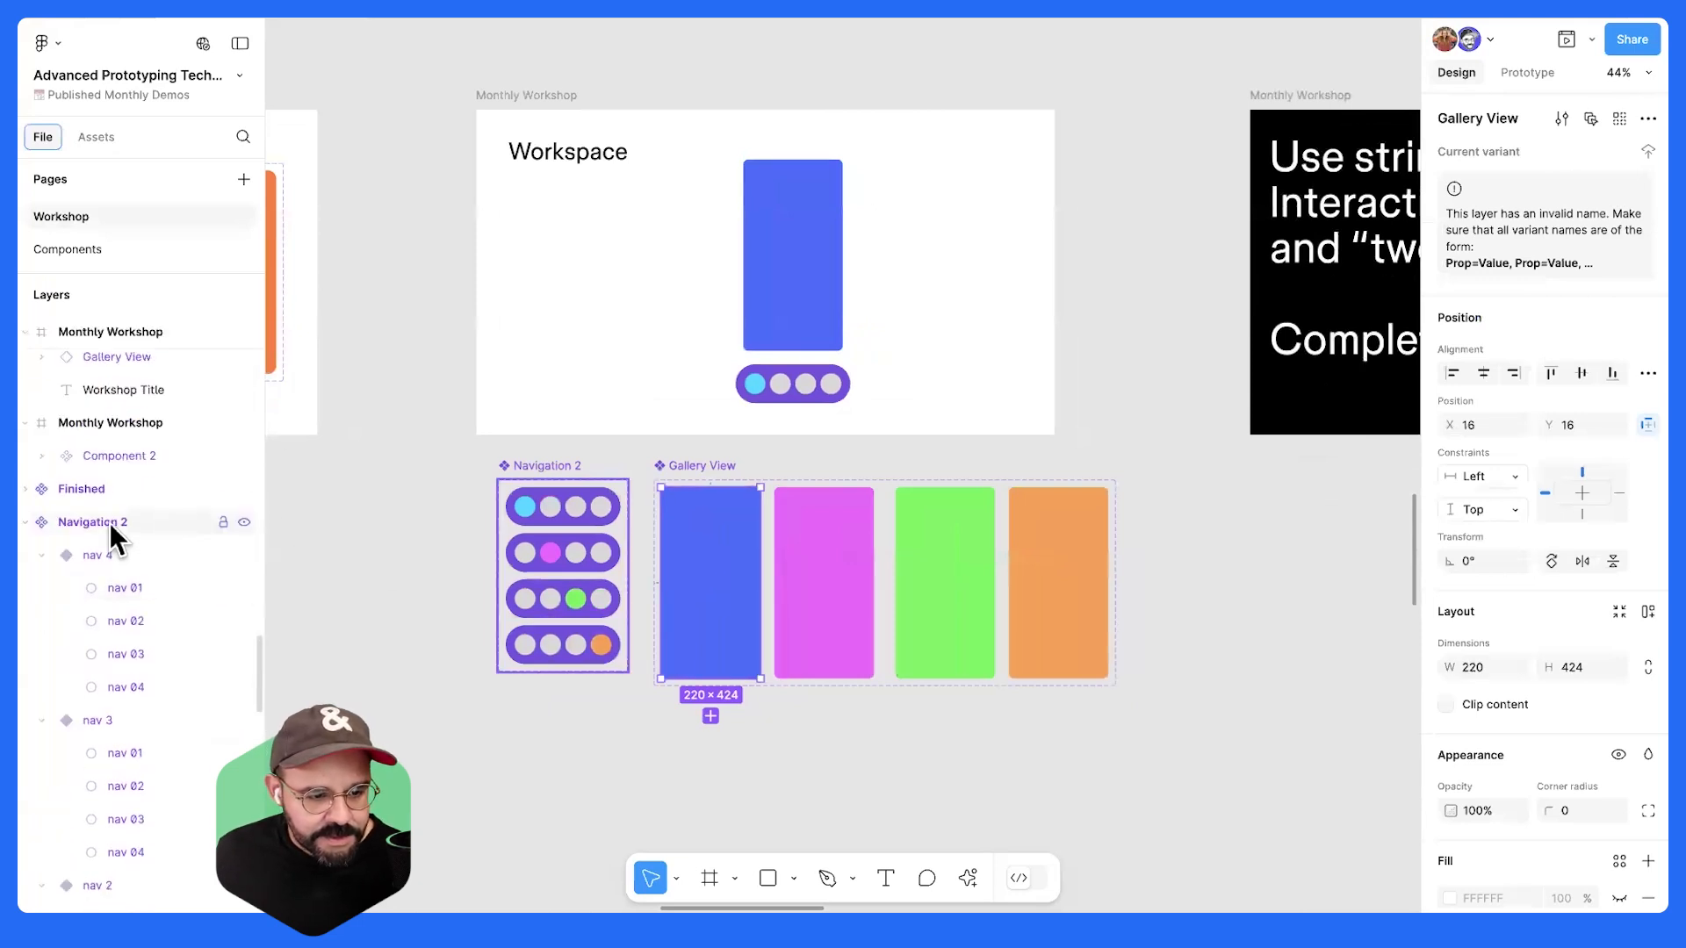
click(104, 553)
click(692, 474)
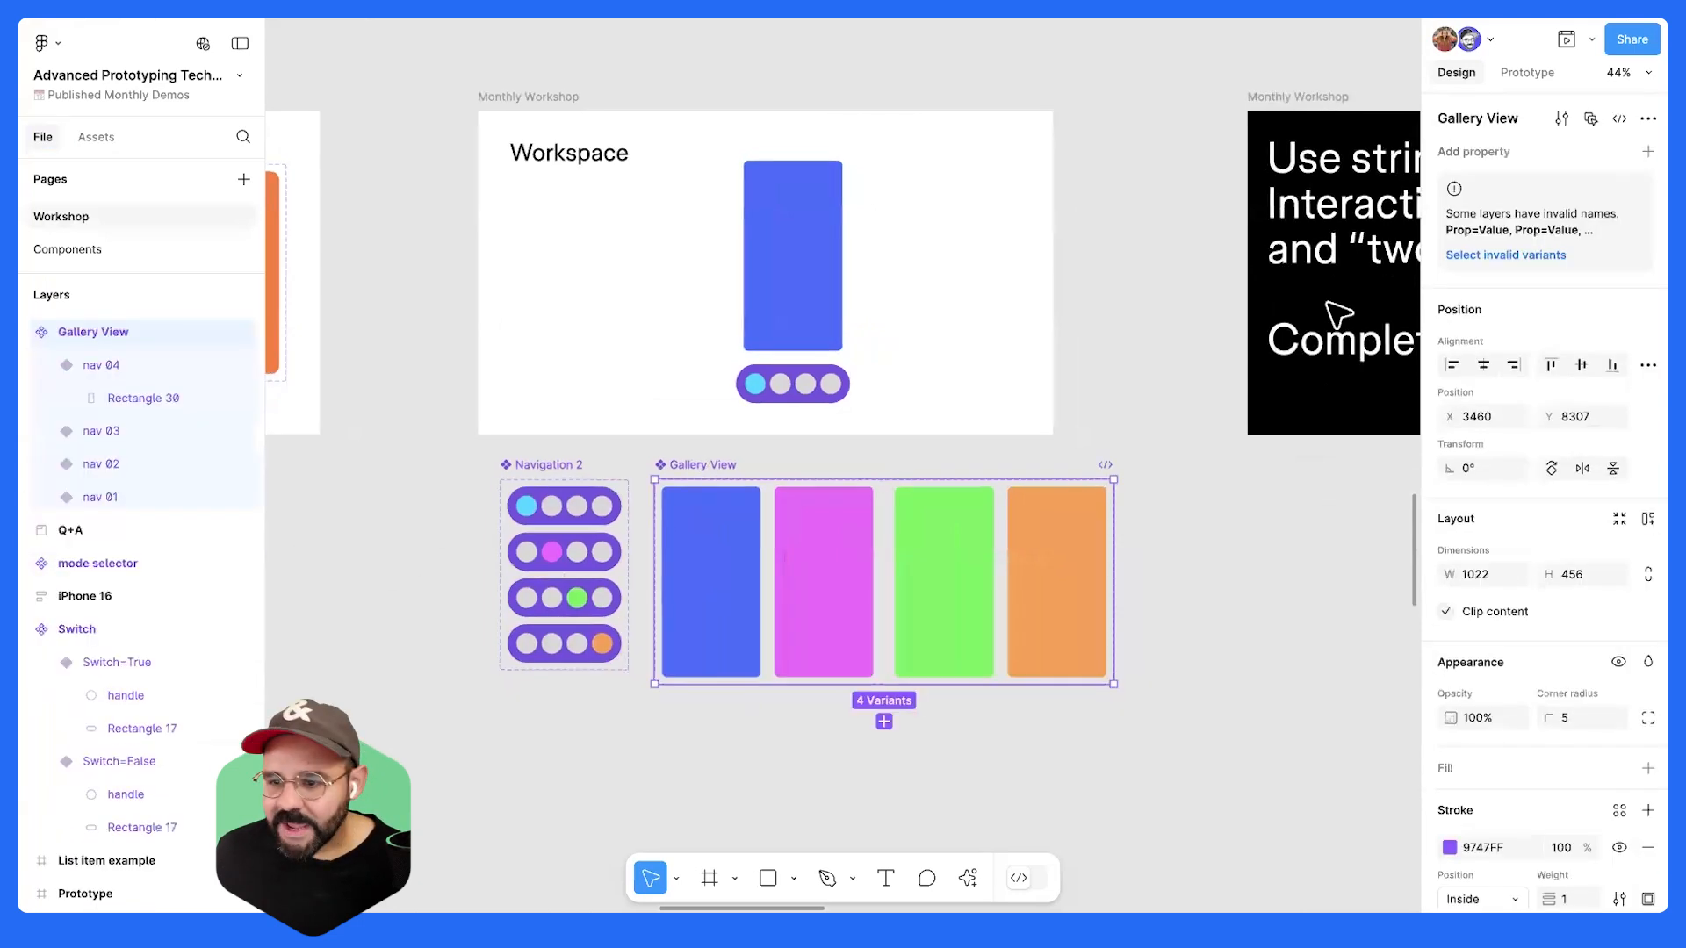
click(1527, 256)
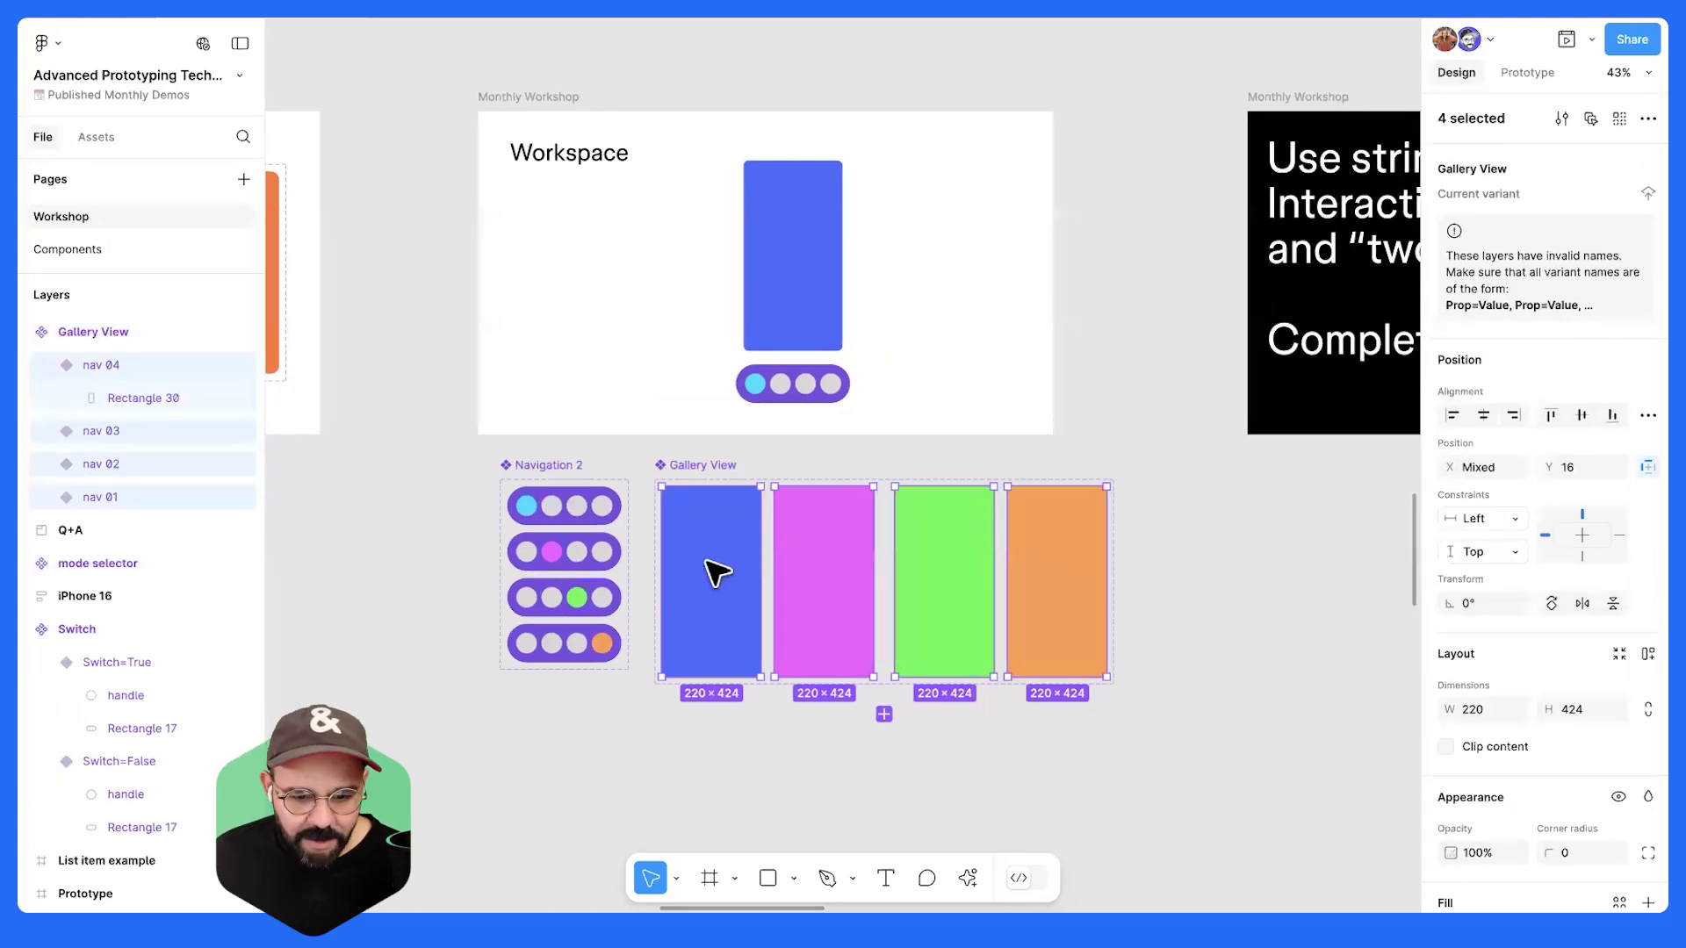
- Examine the blue Gallery View variant's layer name and reselect all Gallery View variants with invalid names
click(687, 667)
scroll(697, 562, down, 2)
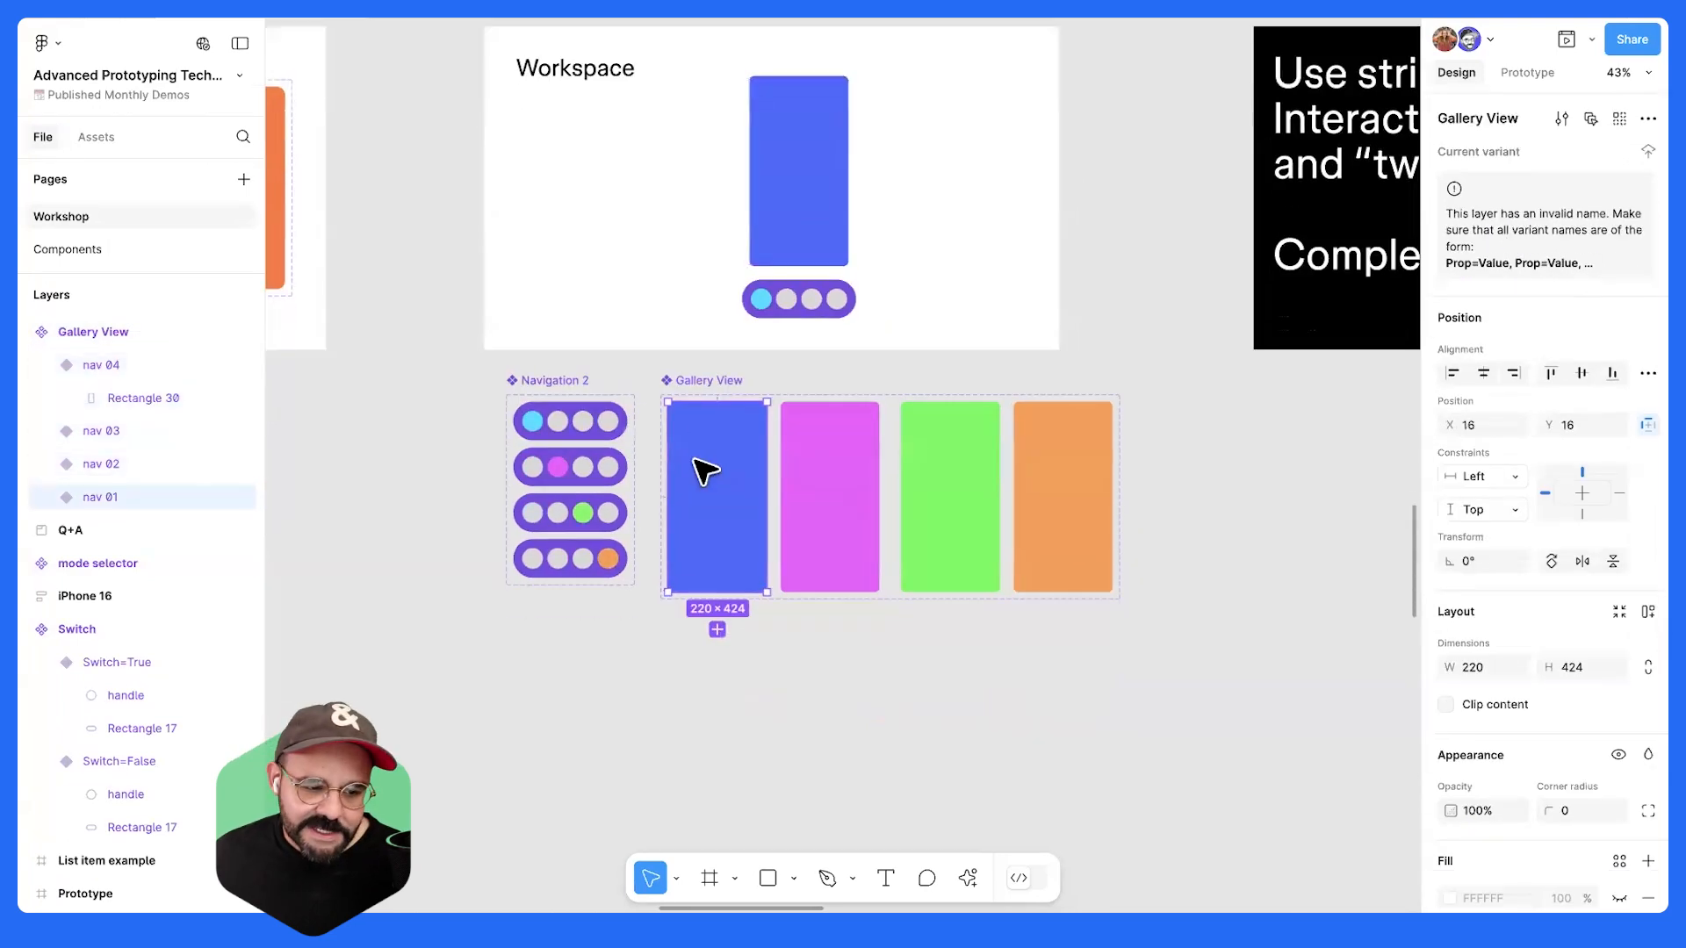
double_click(101, 498)
click(373, 442)
scroll(590, 570, up, 3)
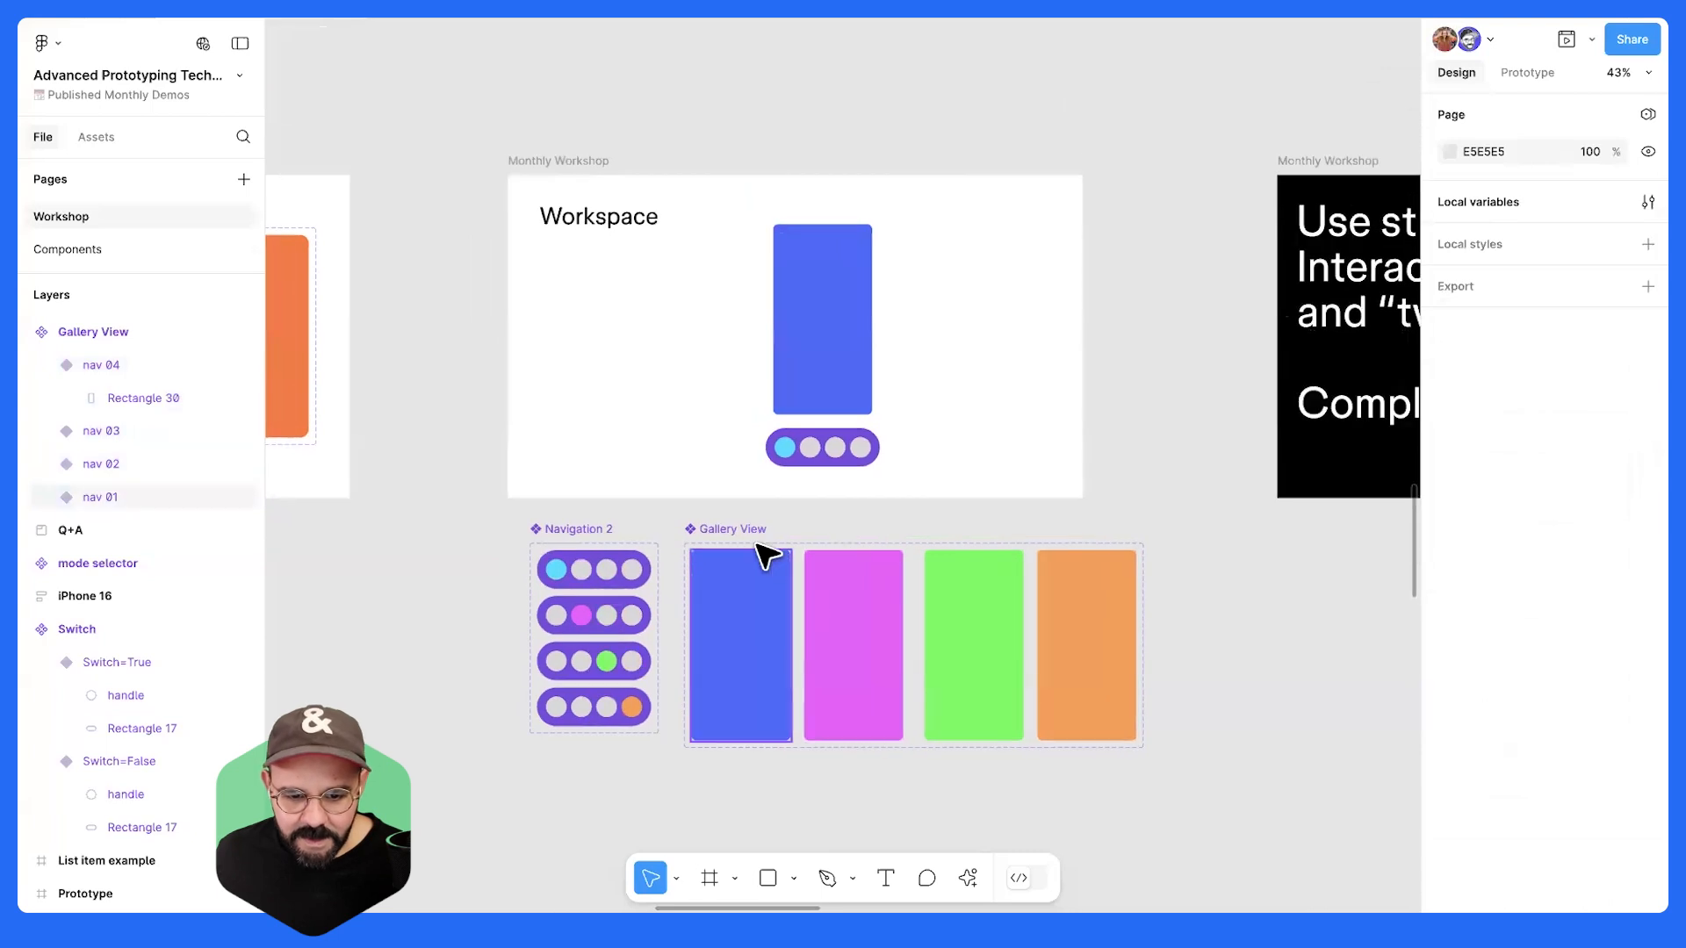
click(727, 548)
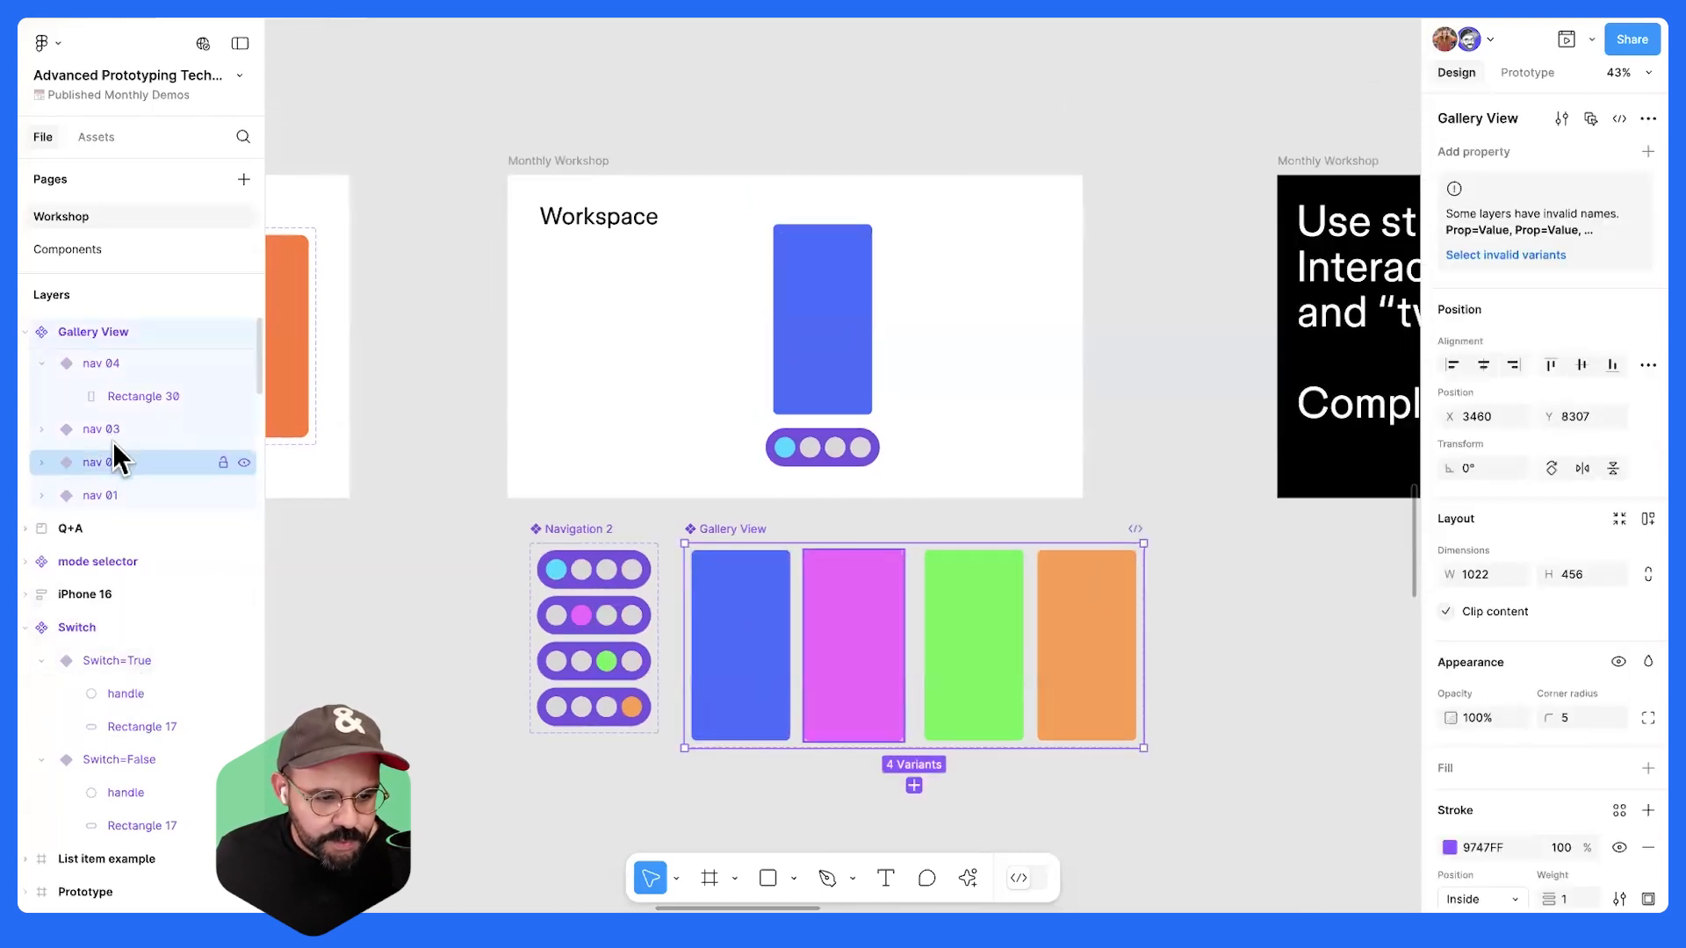
click(1523, 258)
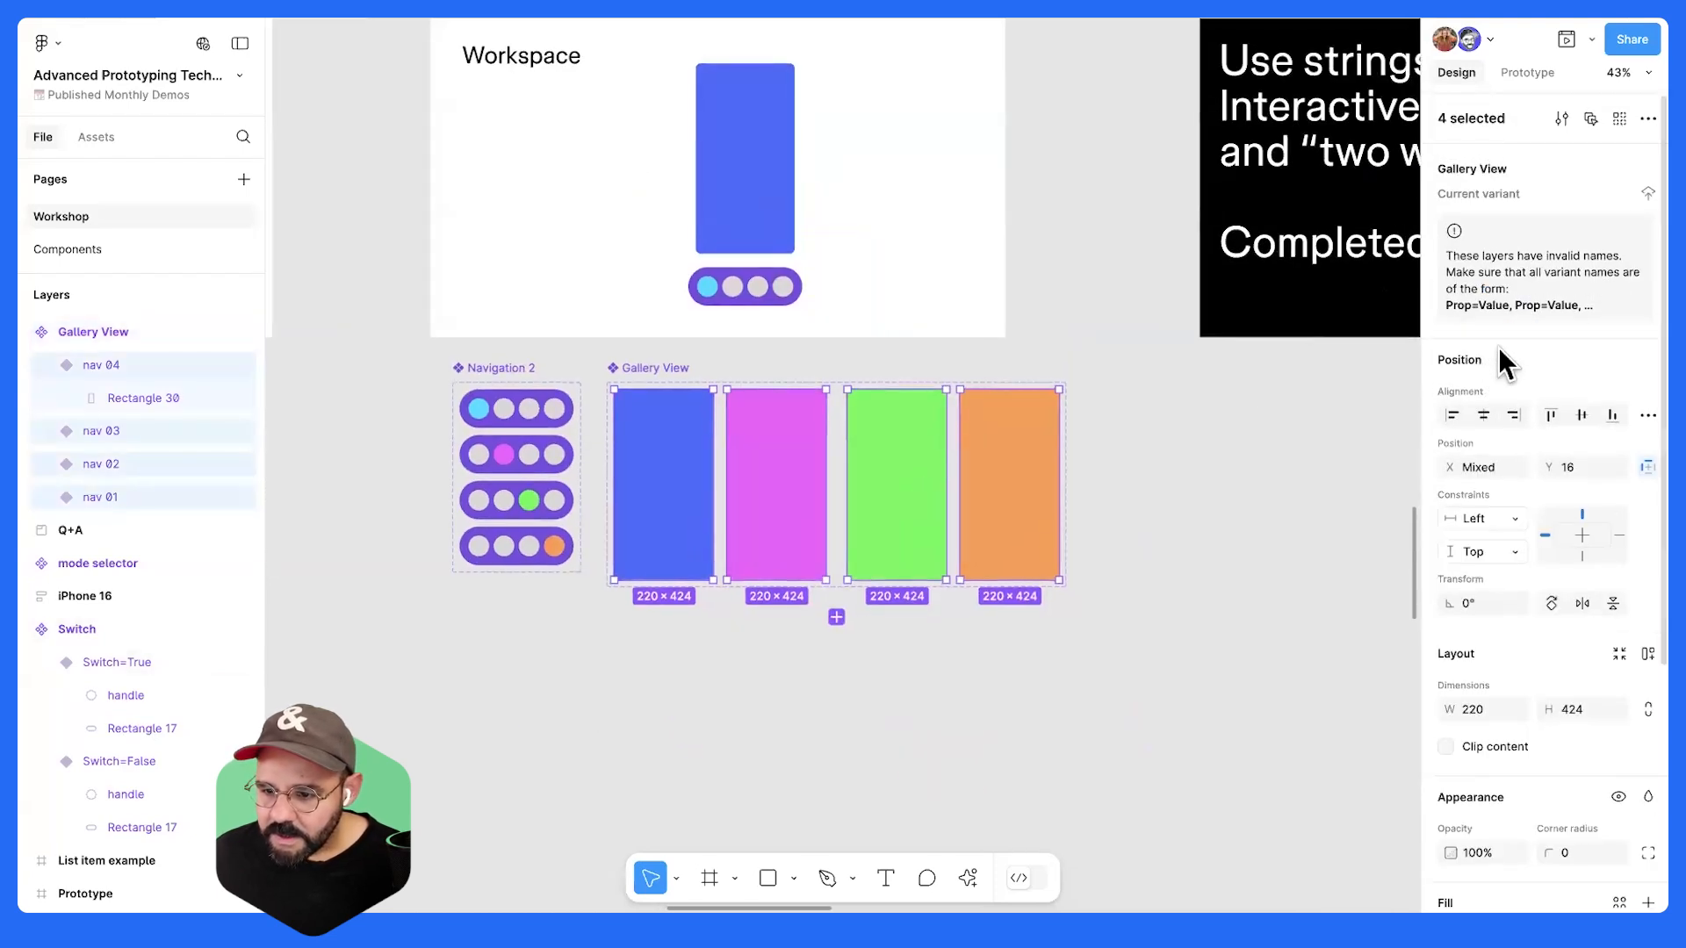
click(1645, 195)
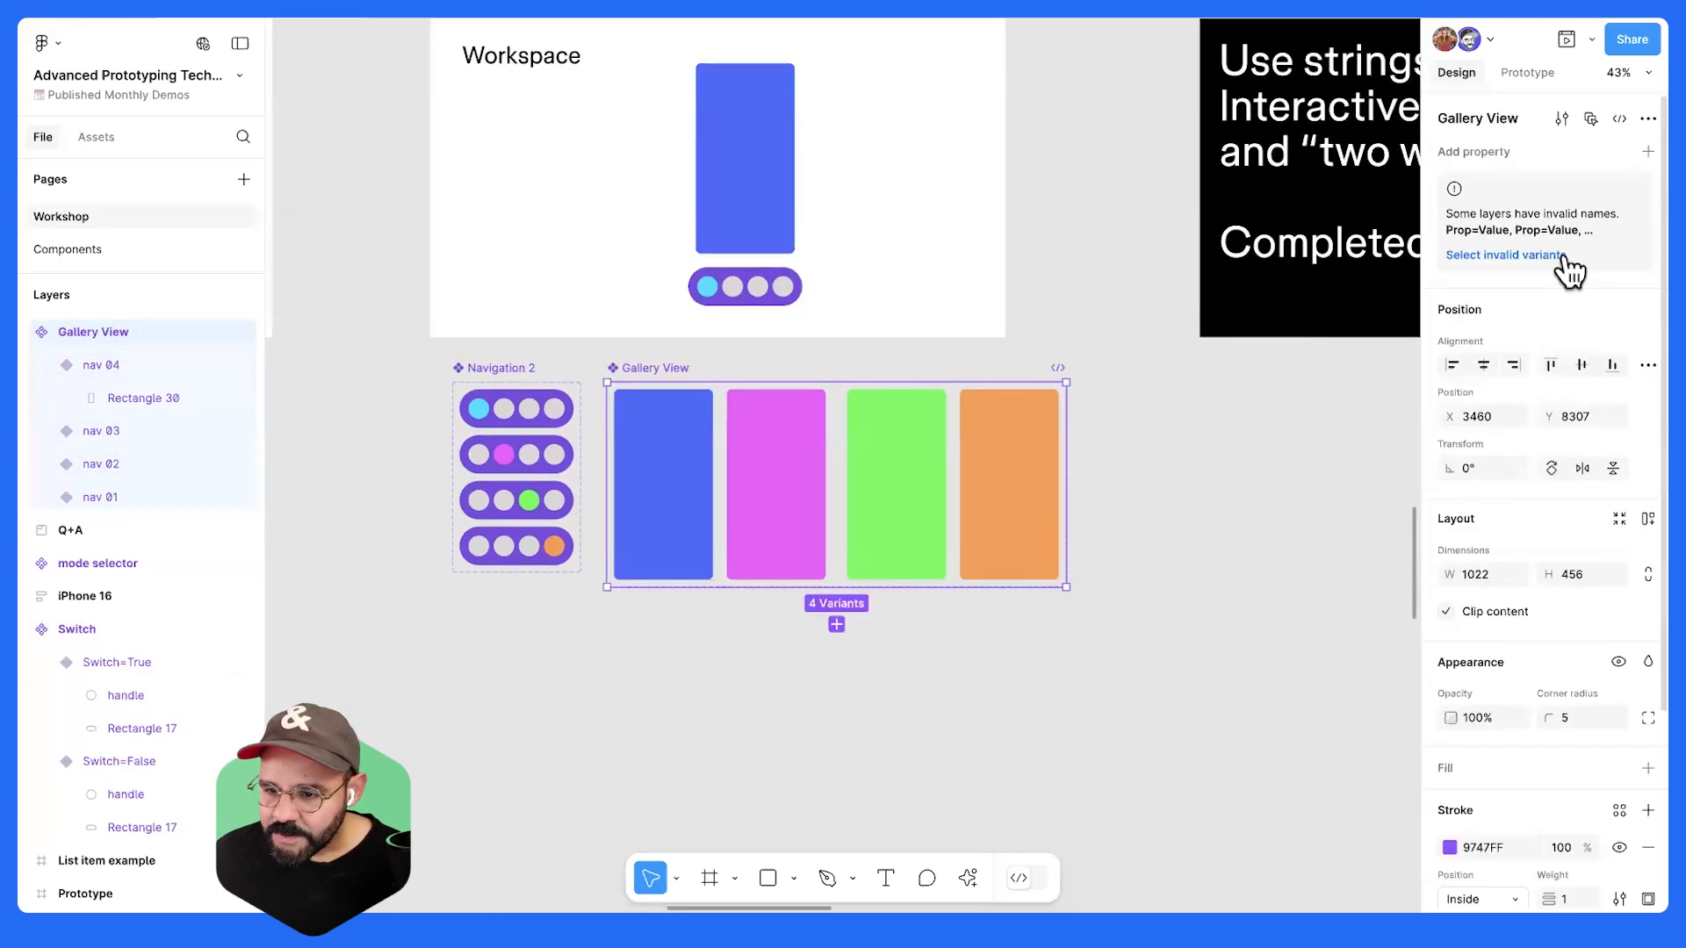
click(1523, 257)
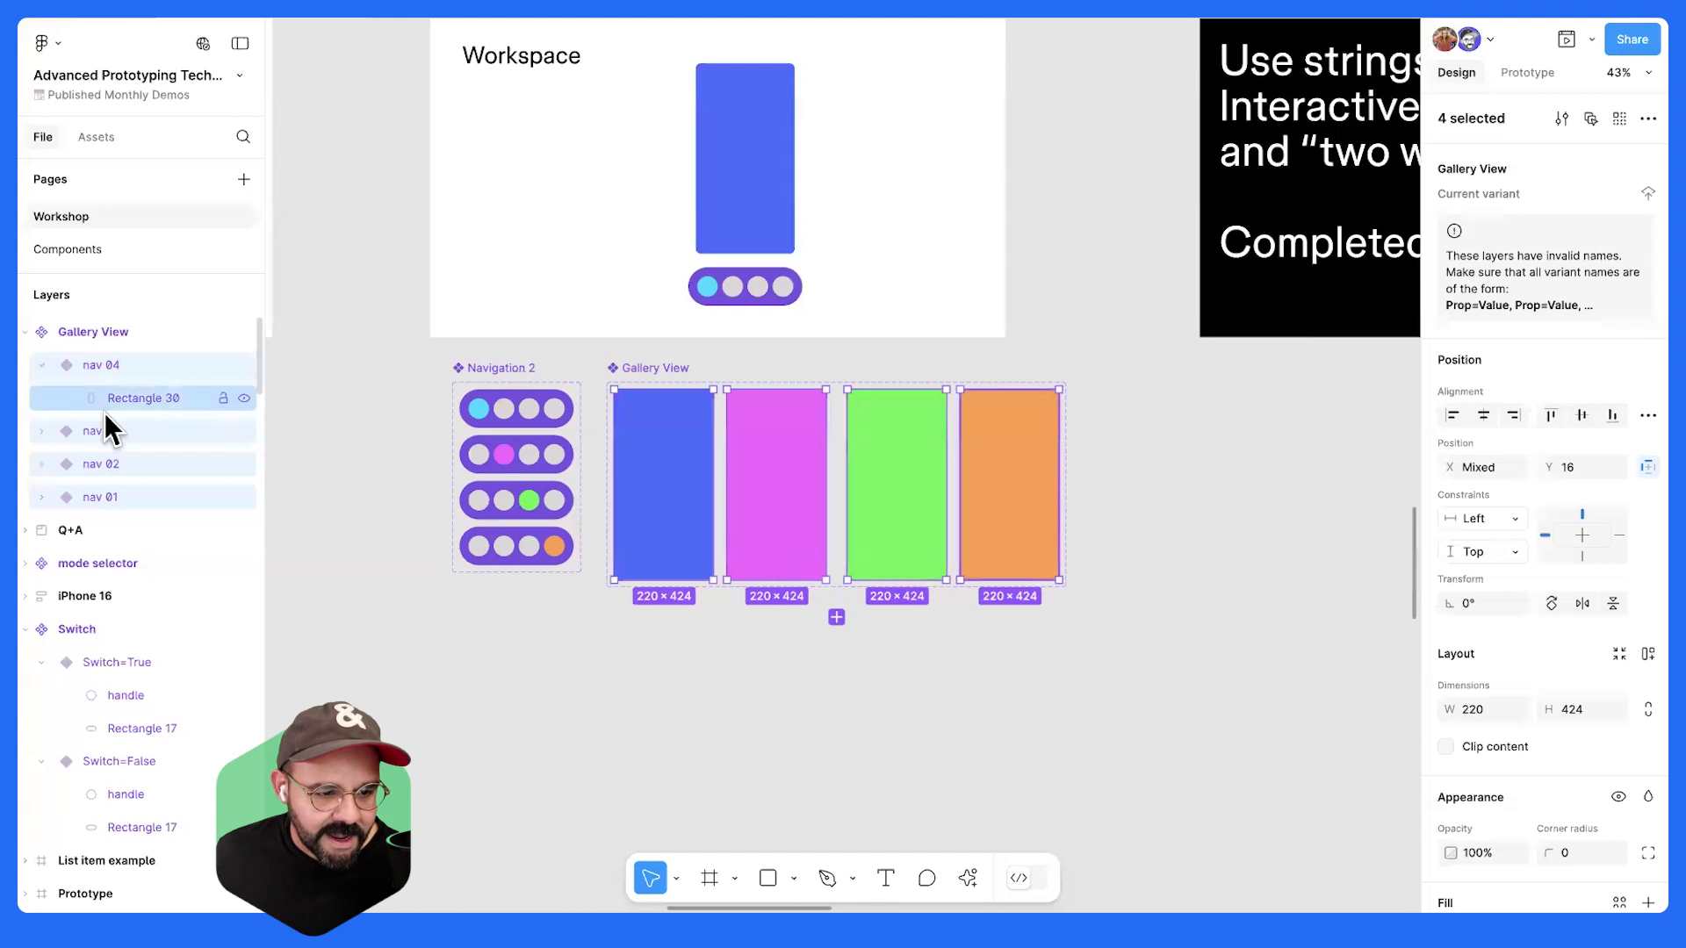
- Rename the orange Gallery View variant's layer to Prop1=nav 04
scroll(250, 438, down, 1)
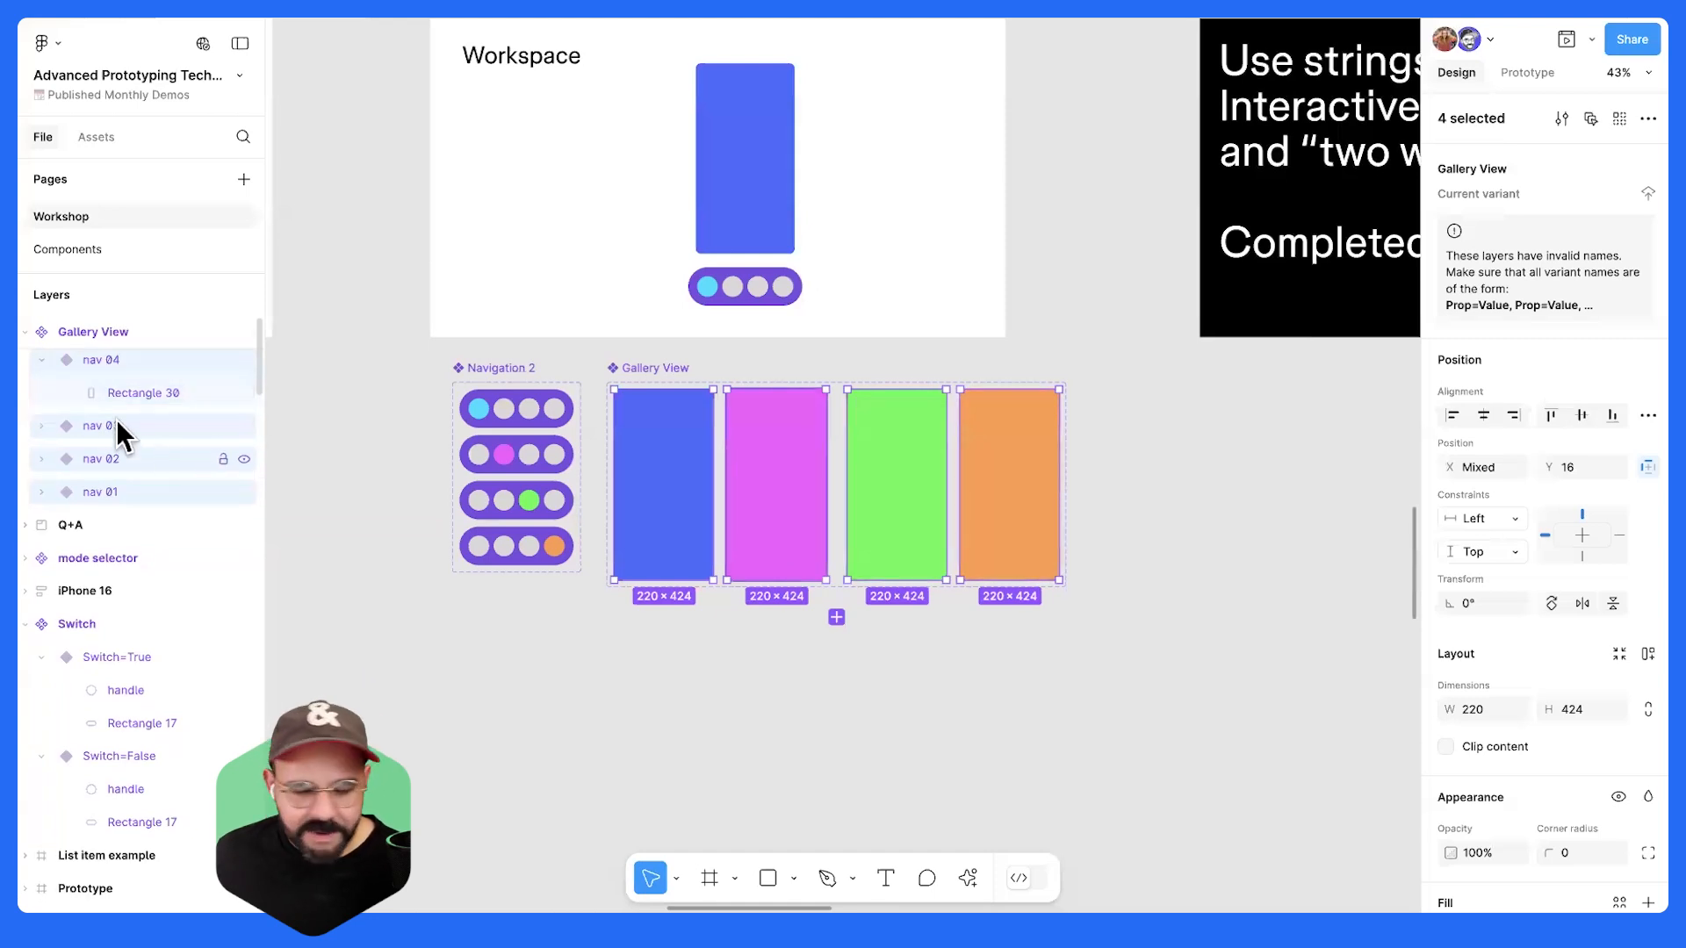
double_click(88, 362)
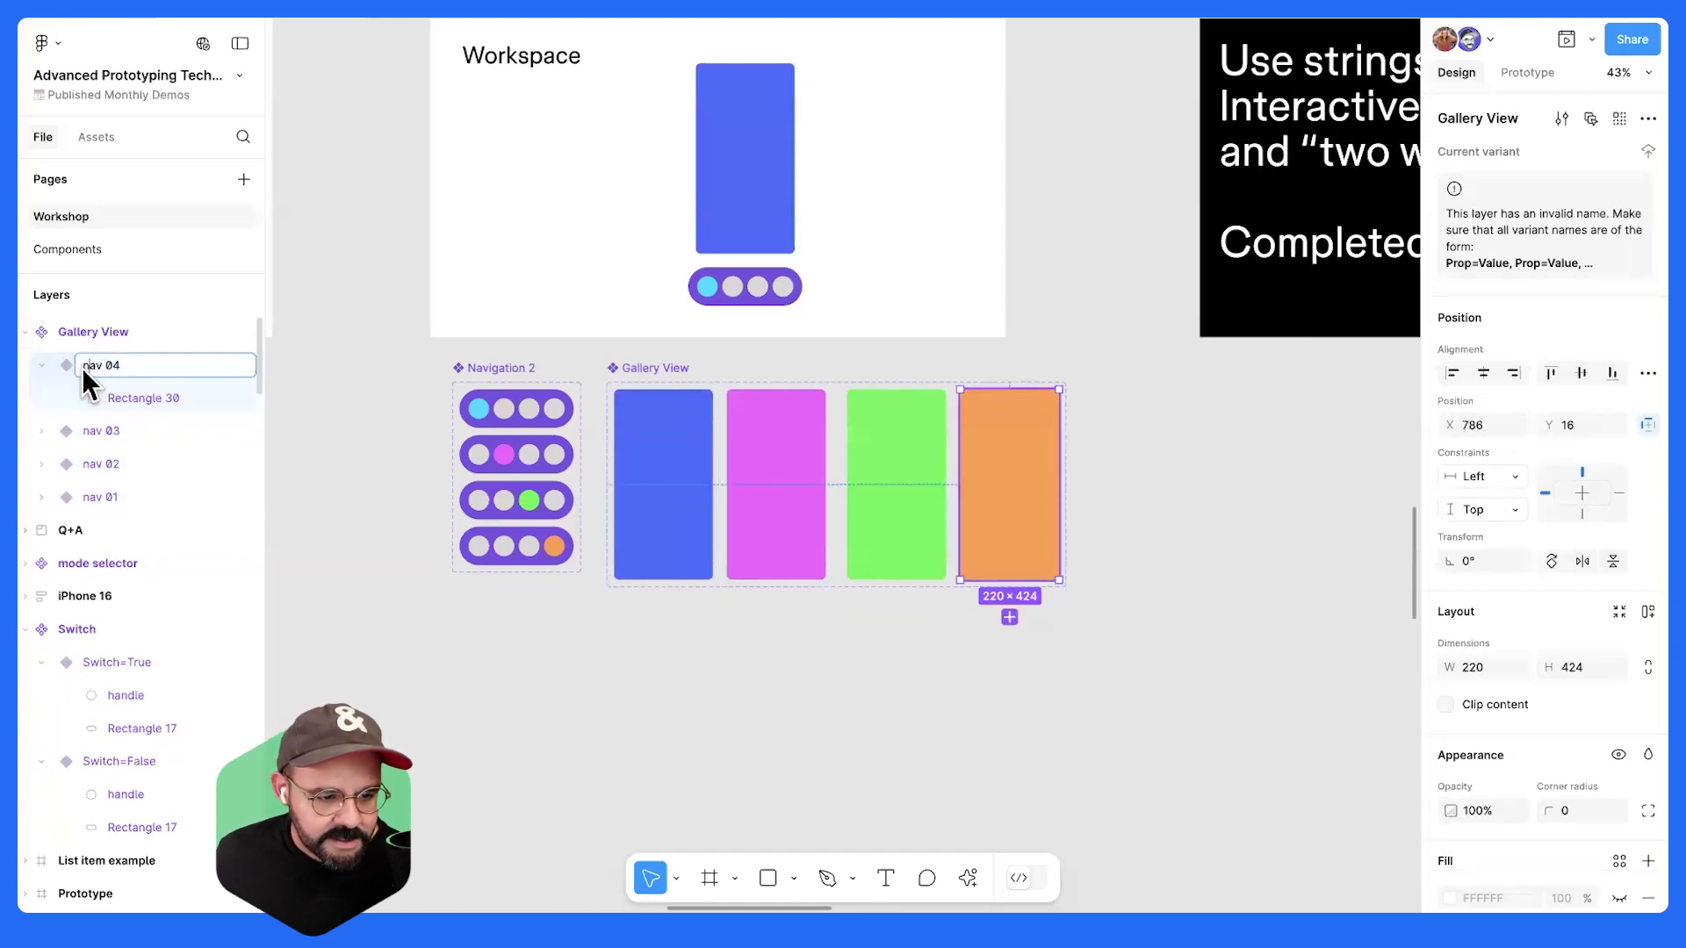
text(Prop1)
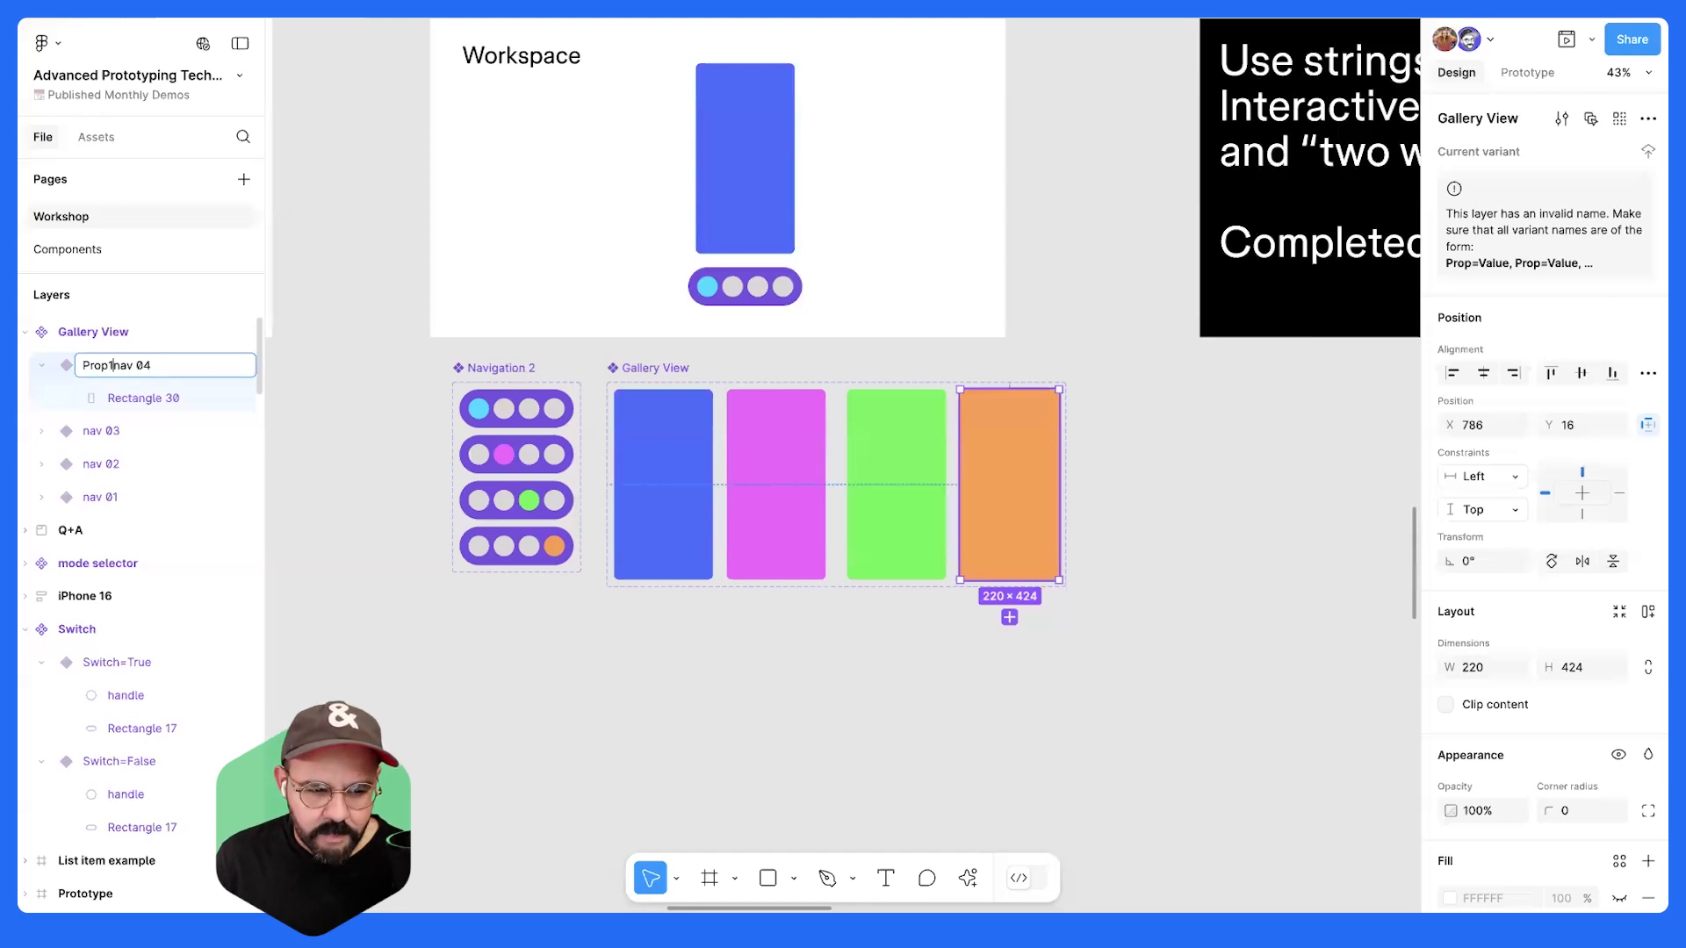
text(=)
key(Return)
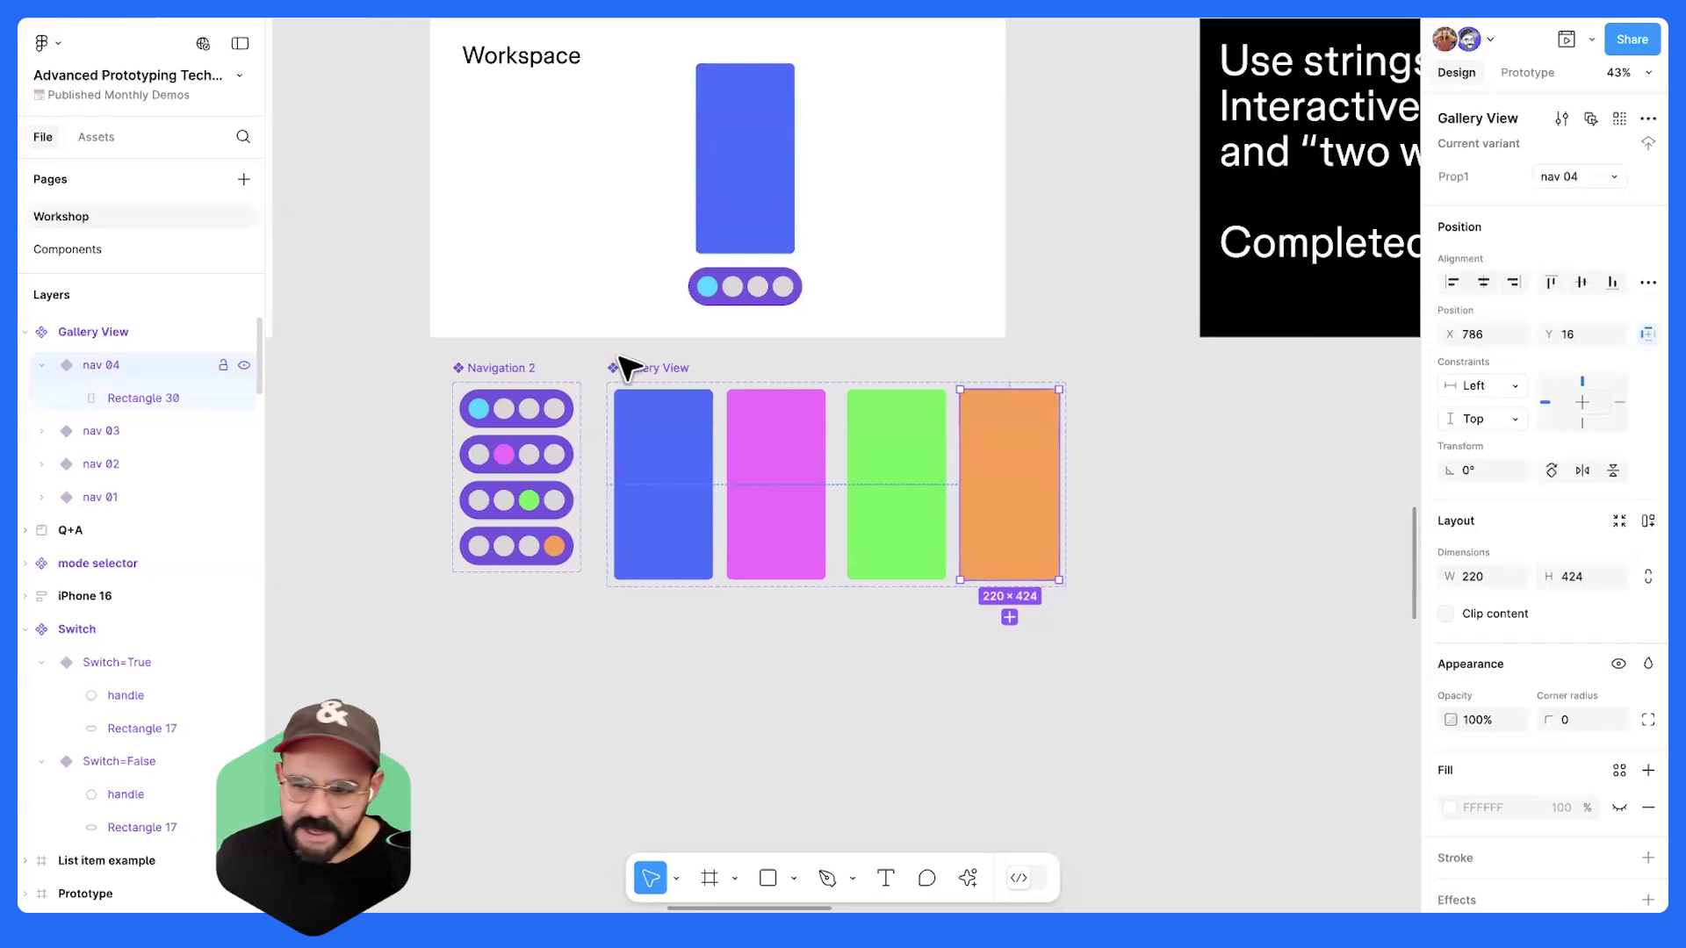
- Change the orange Gallery View variant's property name to Prop4
click(670, 376)
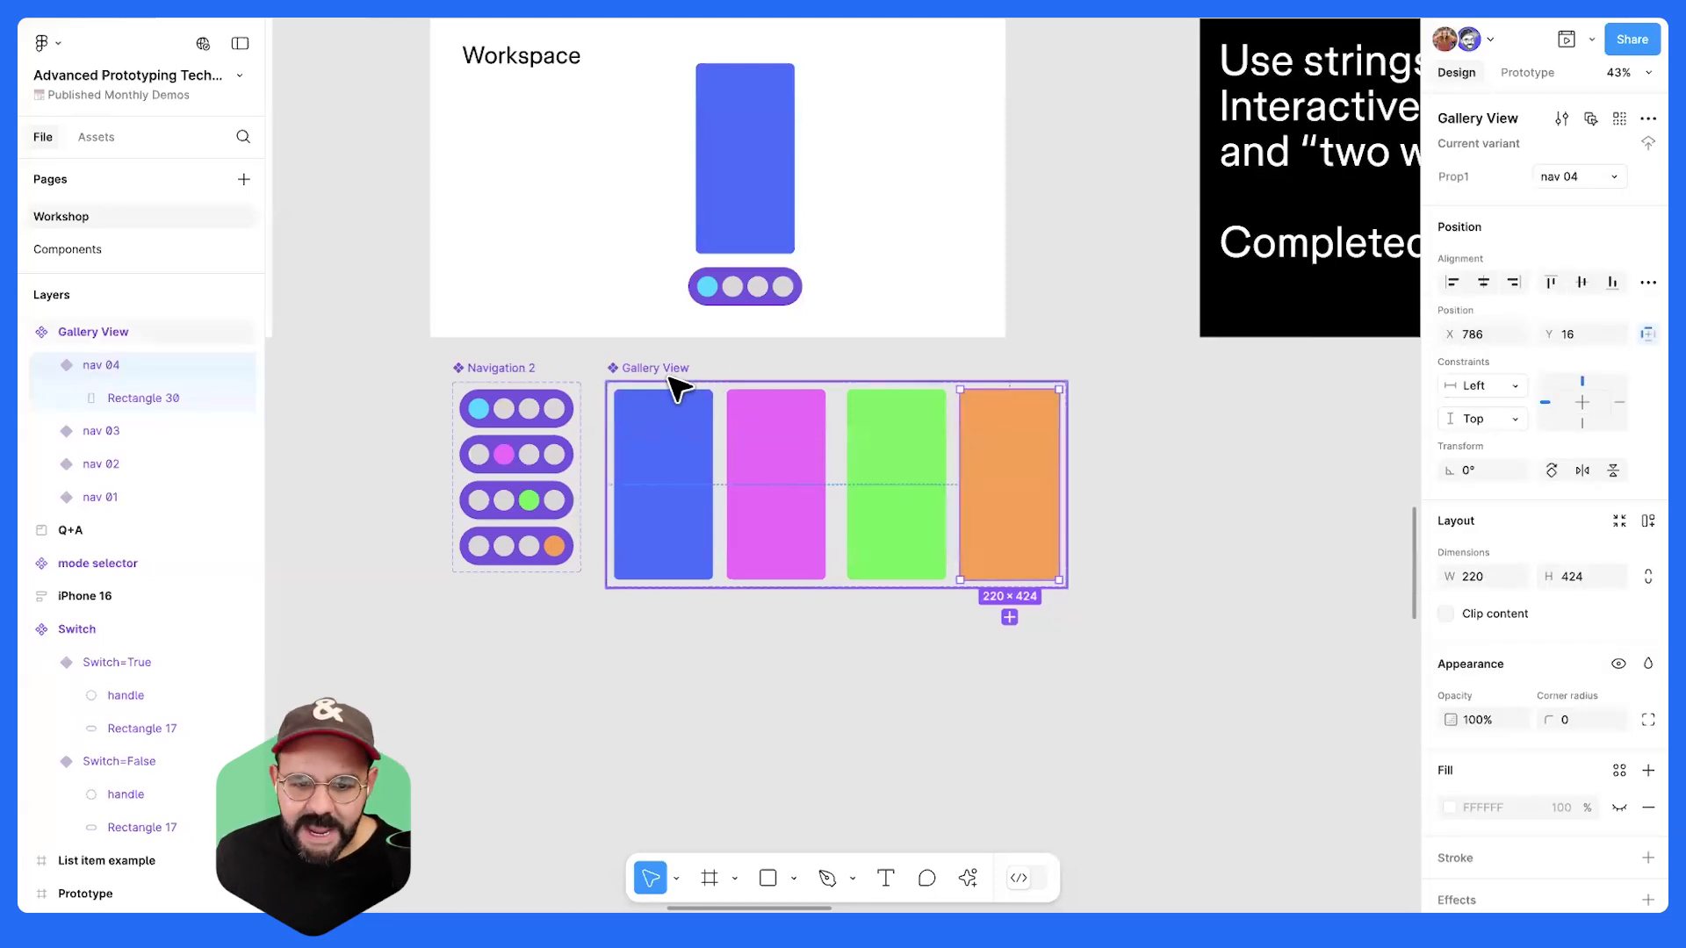
double_click(104, 365)
key(BackSpace)
text(4)
key(Return)
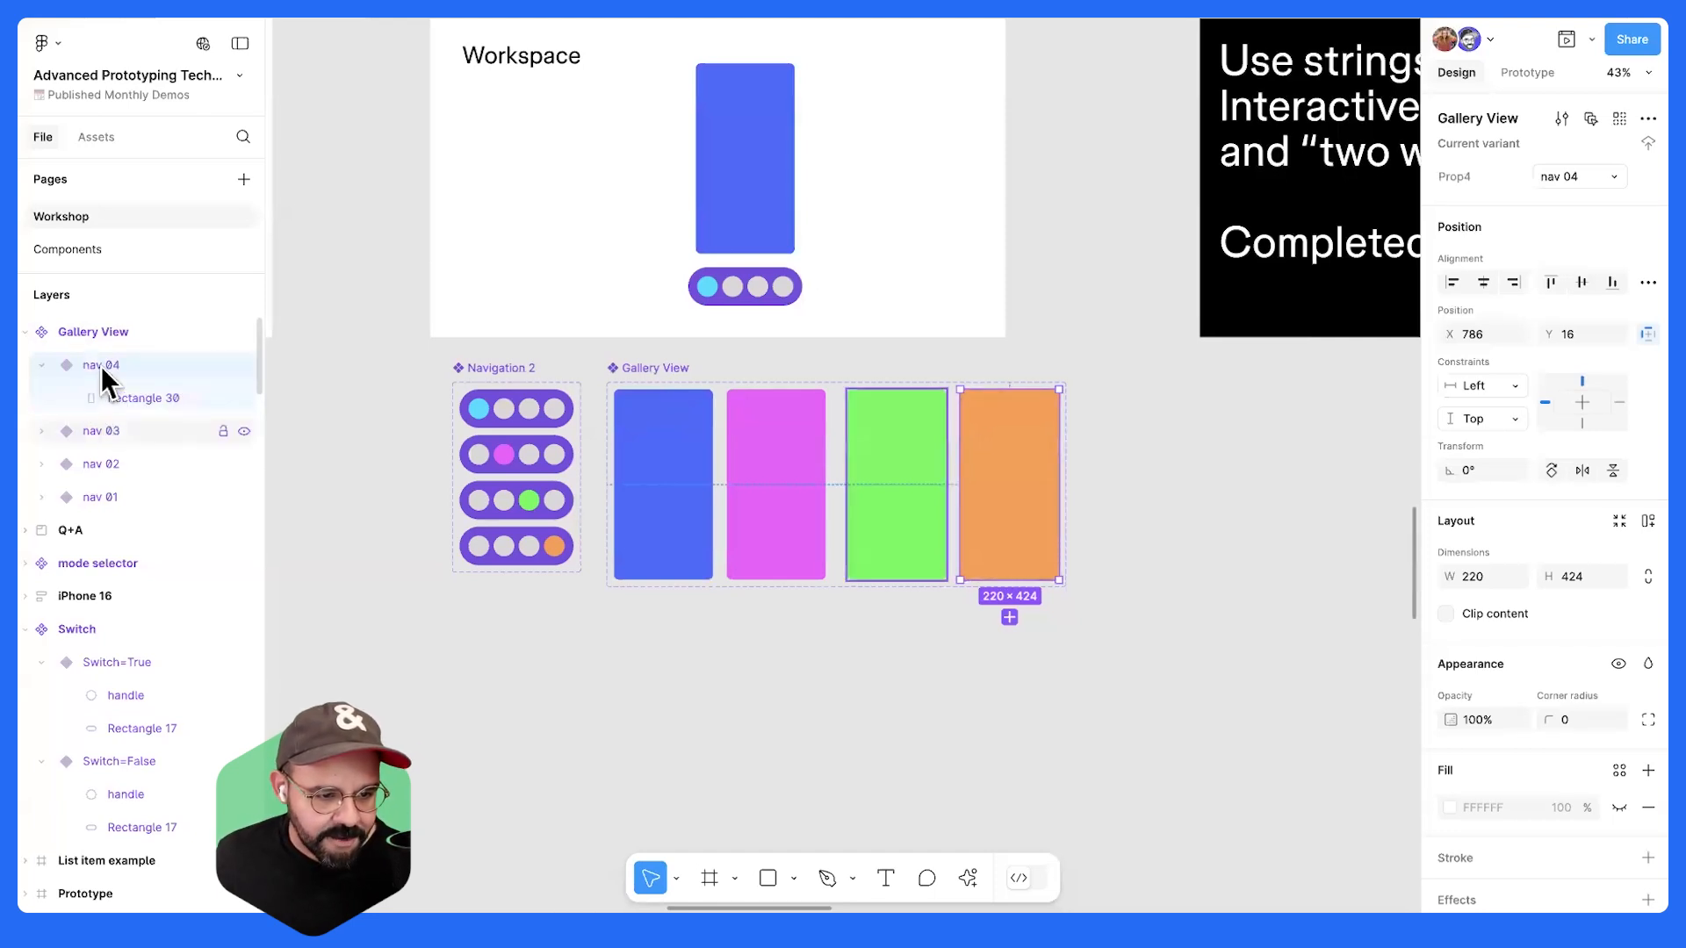
- Check the property and value naming in the first Navigation 2 variant's layer name, and return to the blue Gallery View variant
double_click(98, 425)
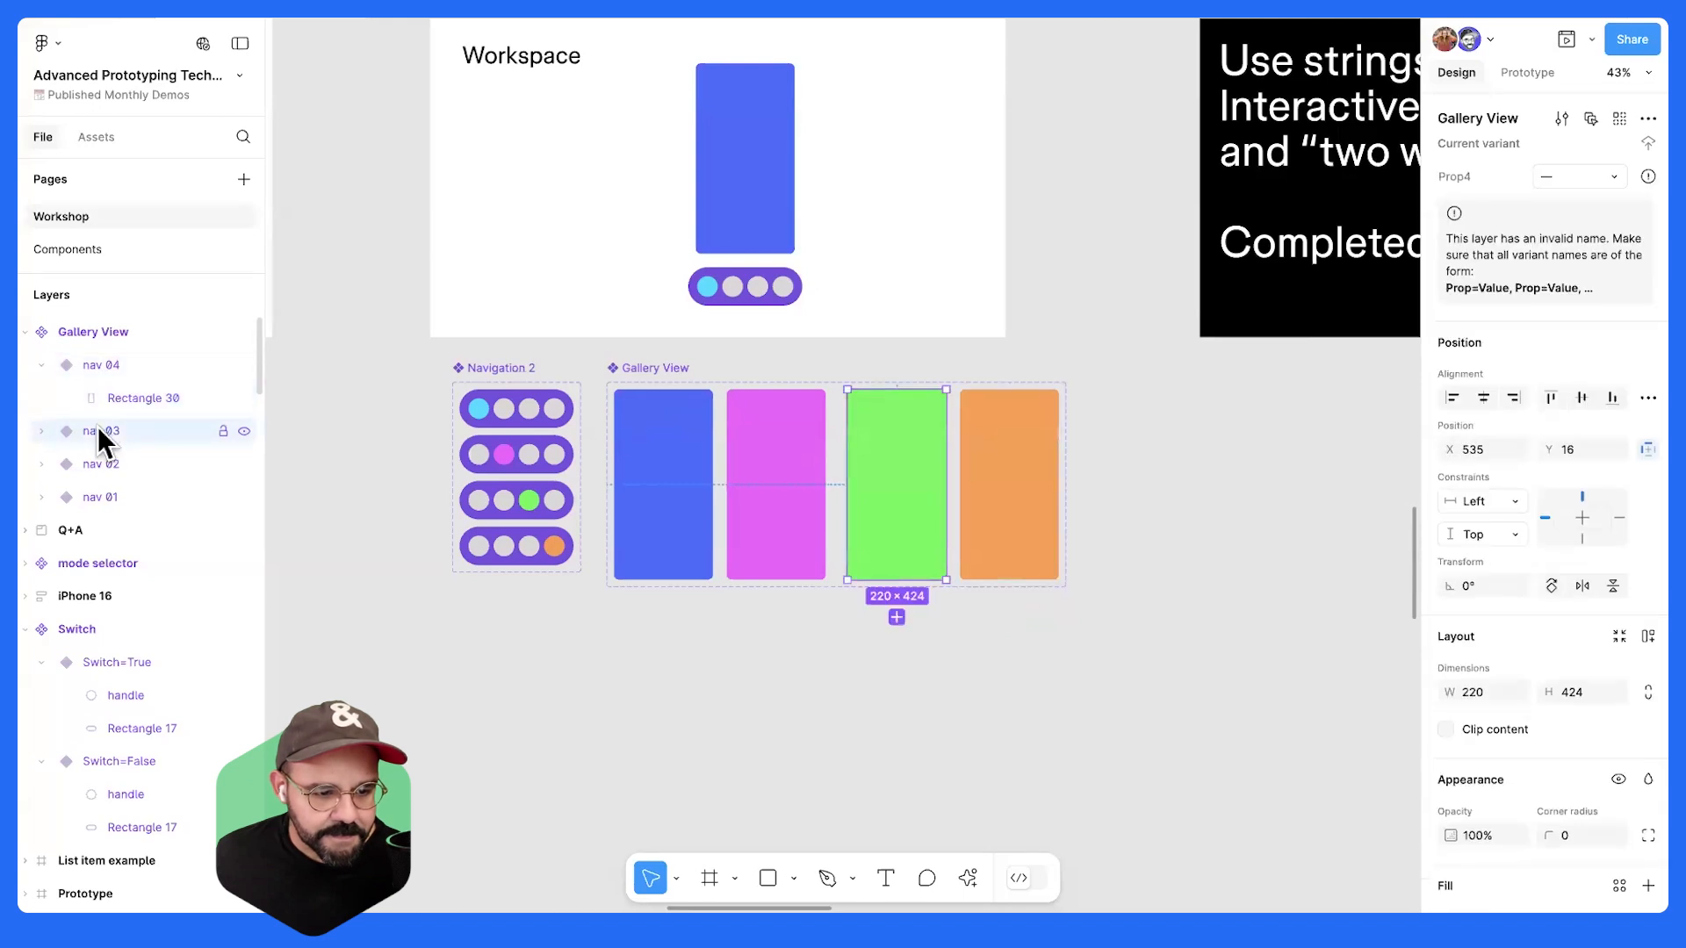
key(Left)
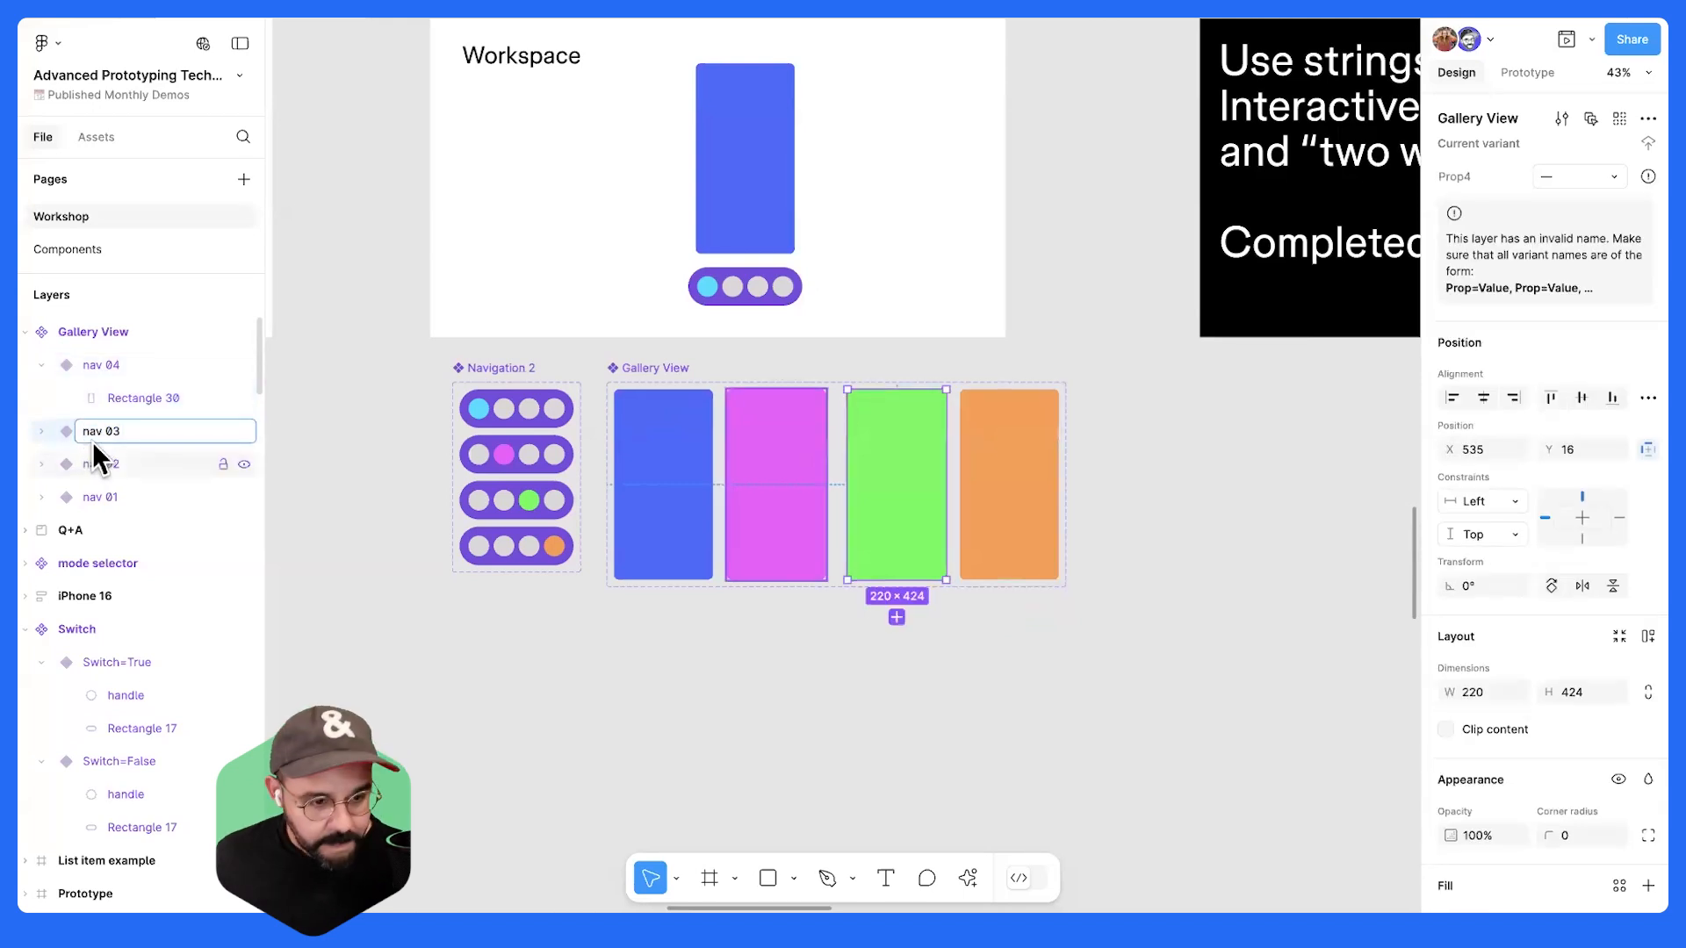
click(482, 417)
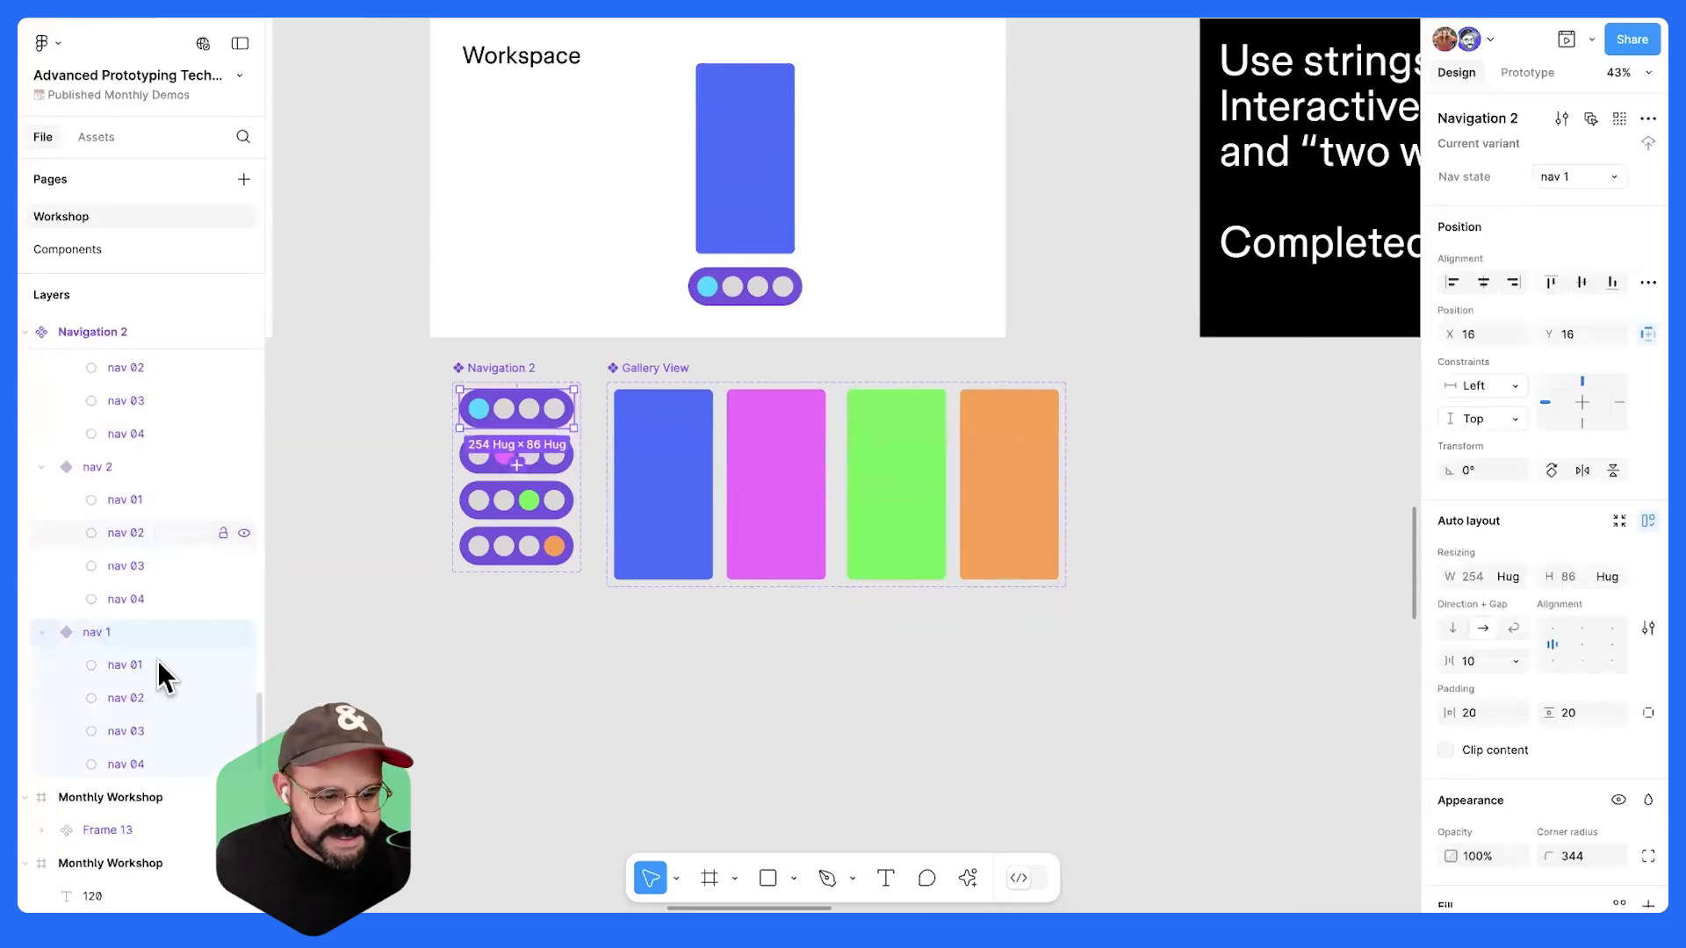
double_click(102, 641)
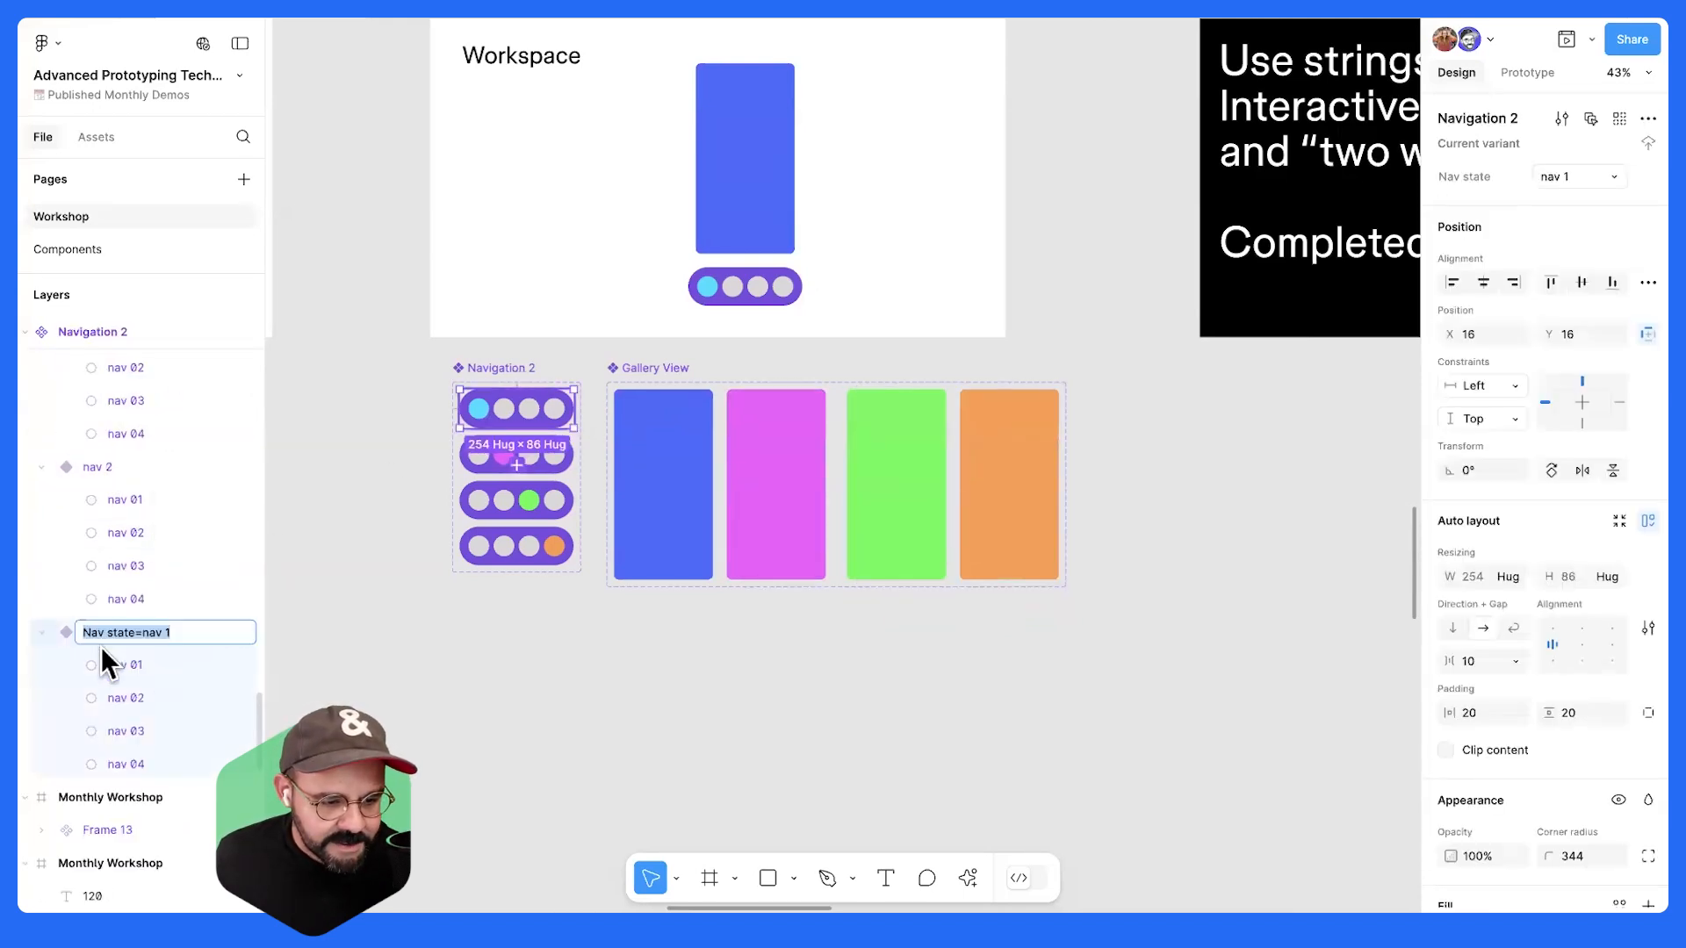
click(465, 479)
click(490, 425)
click(662, 439)
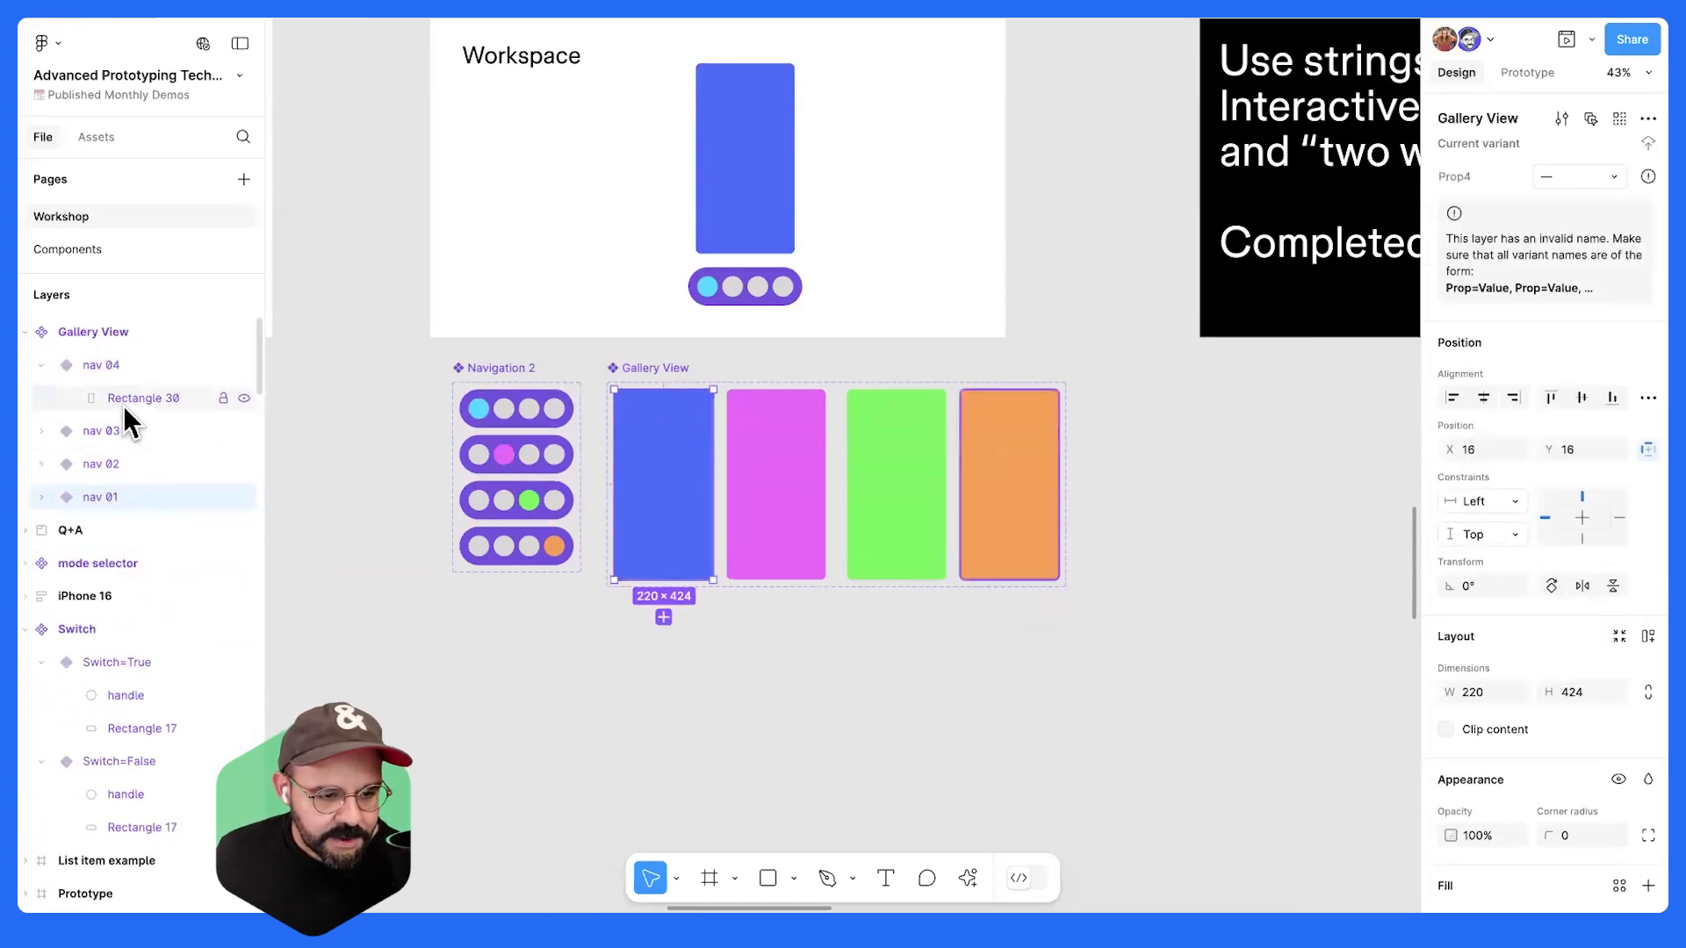
- Shorten the orange Gallery View variant's layer name to Prop=nav 04
double_click(98, 365)
click(107, 365)
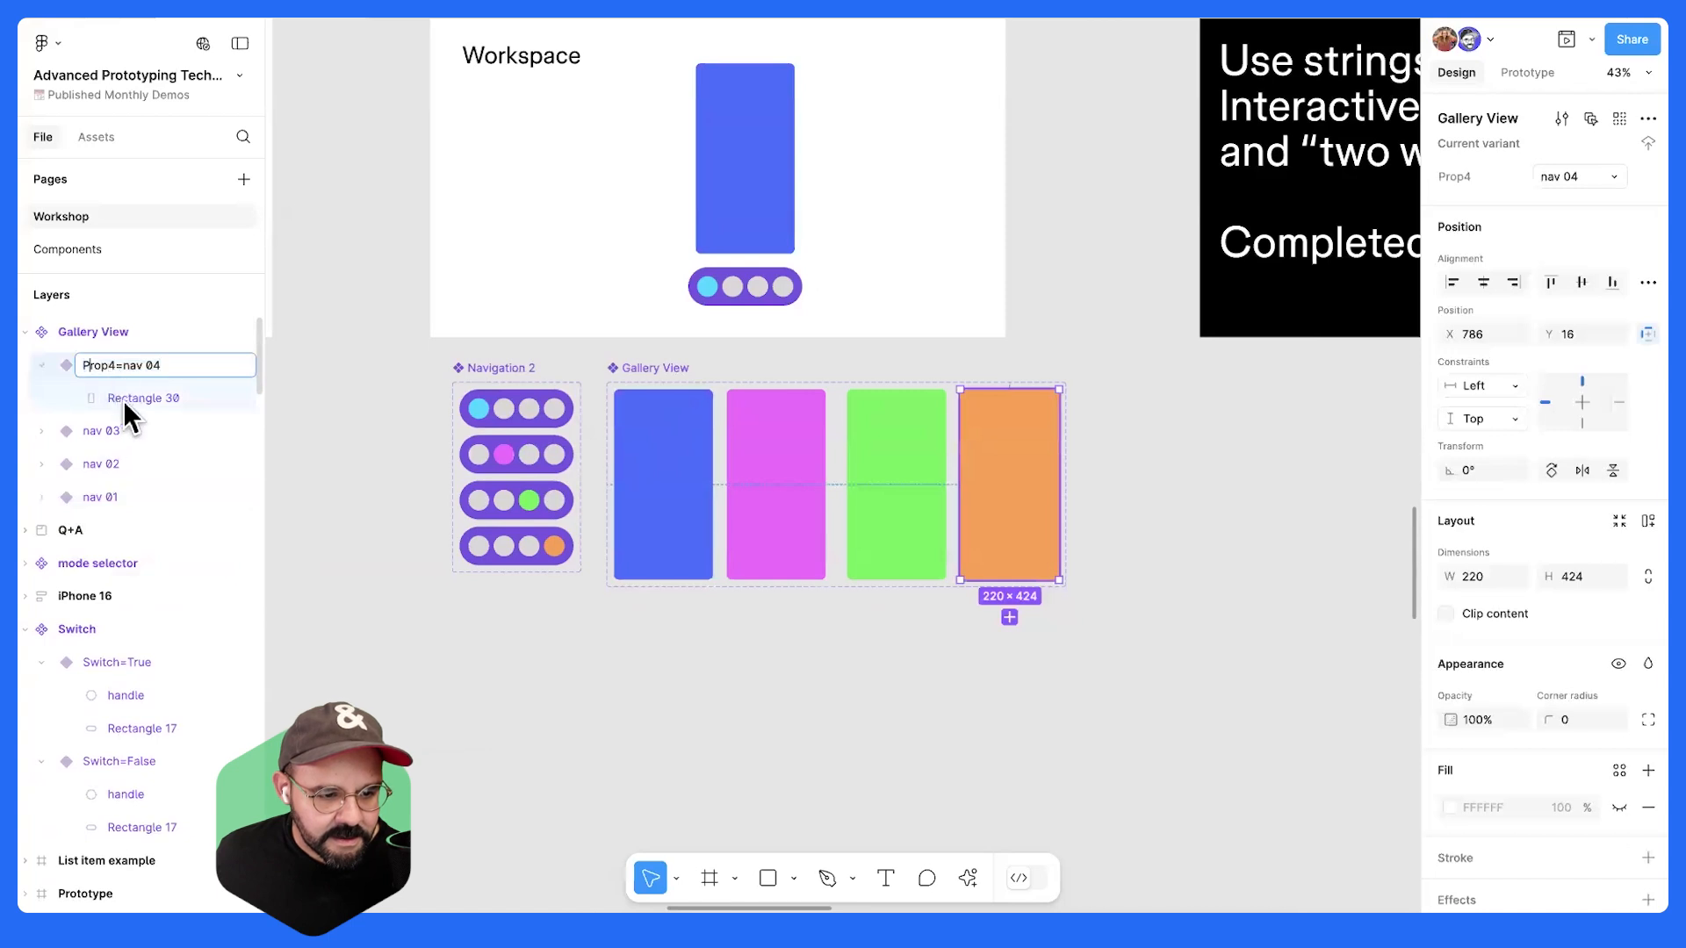
key(BackSpace)
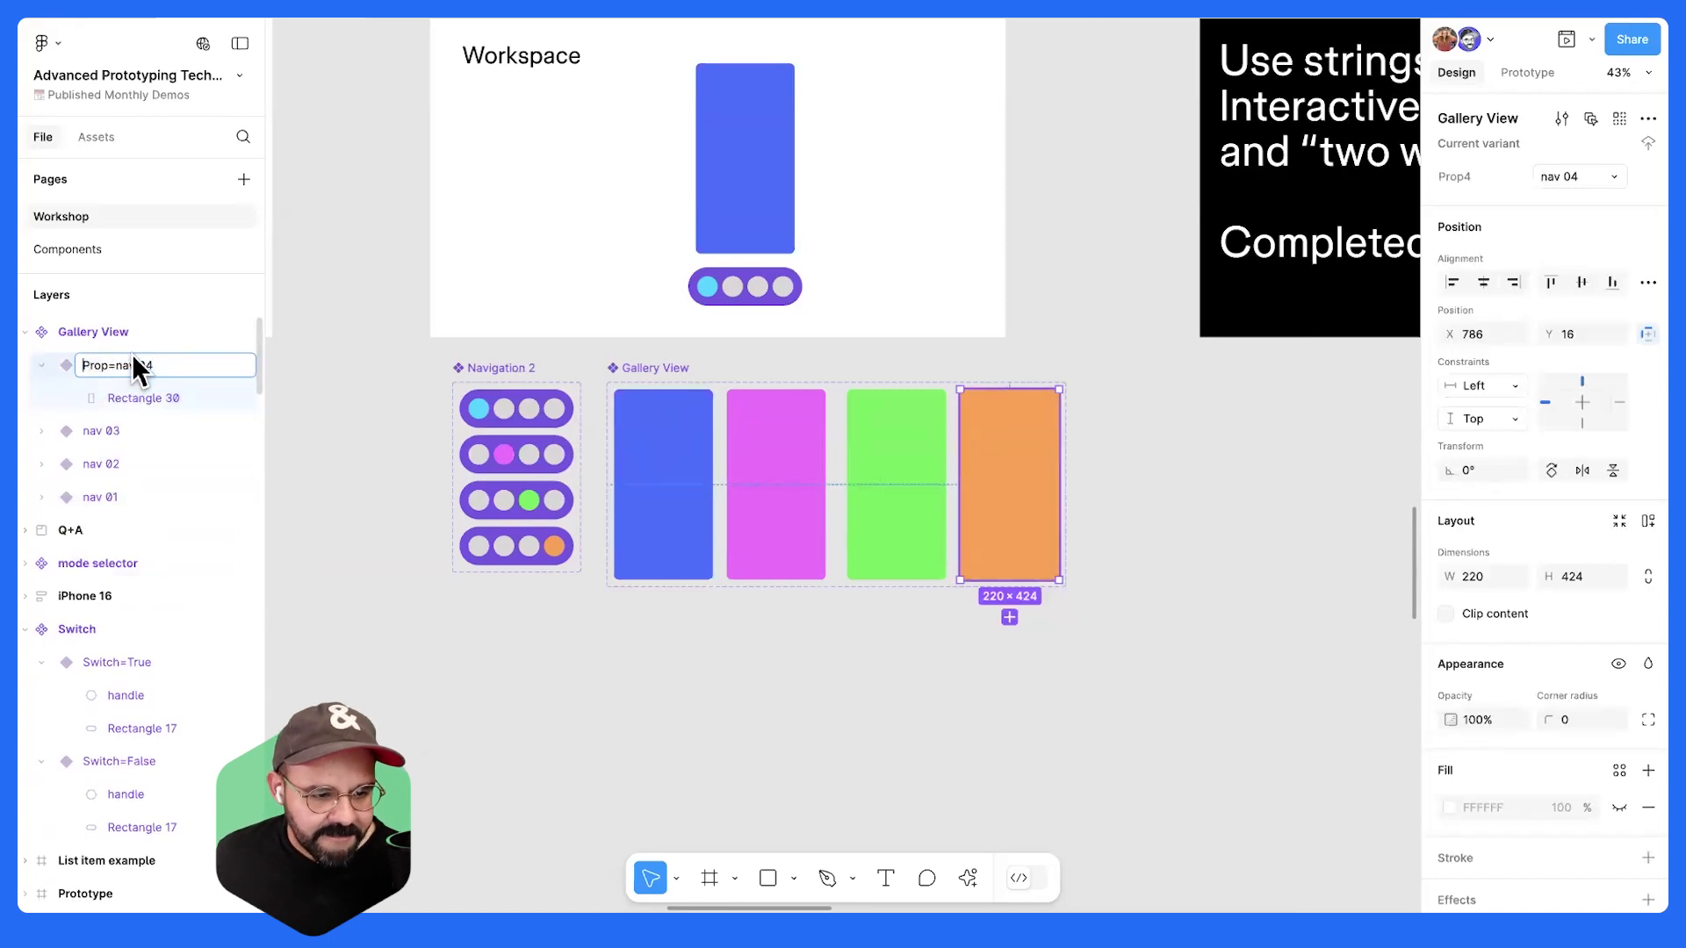
- Rename the green Gallery View variant's layer to Prop=nav 03
double_click(102, 431)
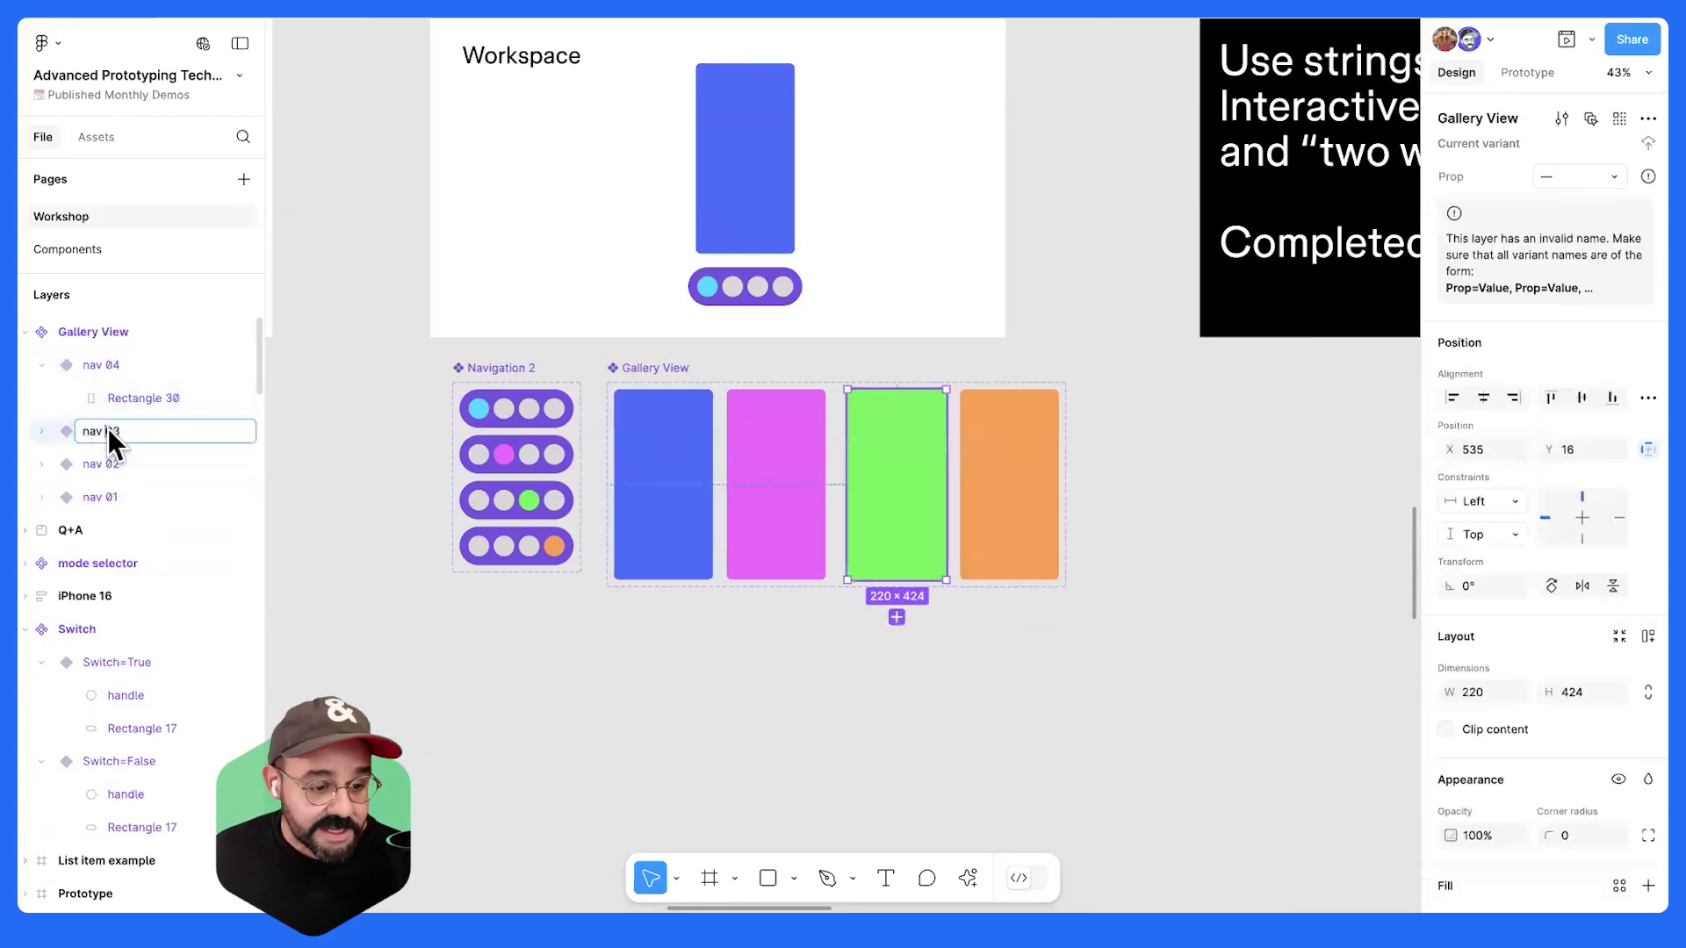
key(BackSpace)
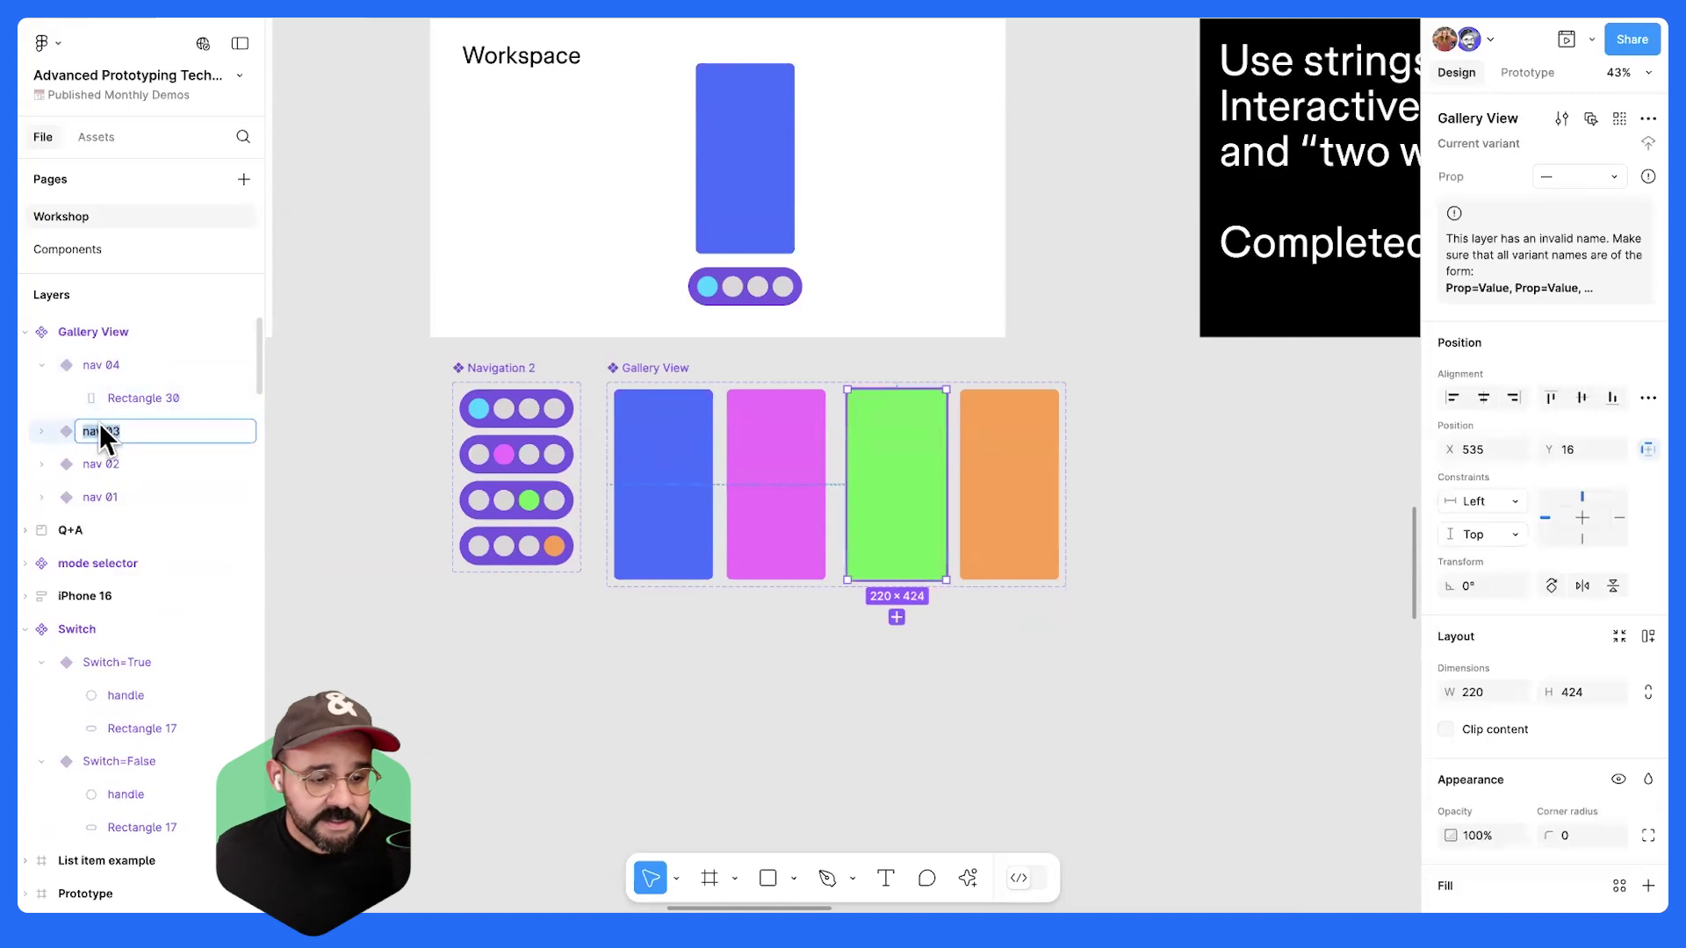
text(Prop=)
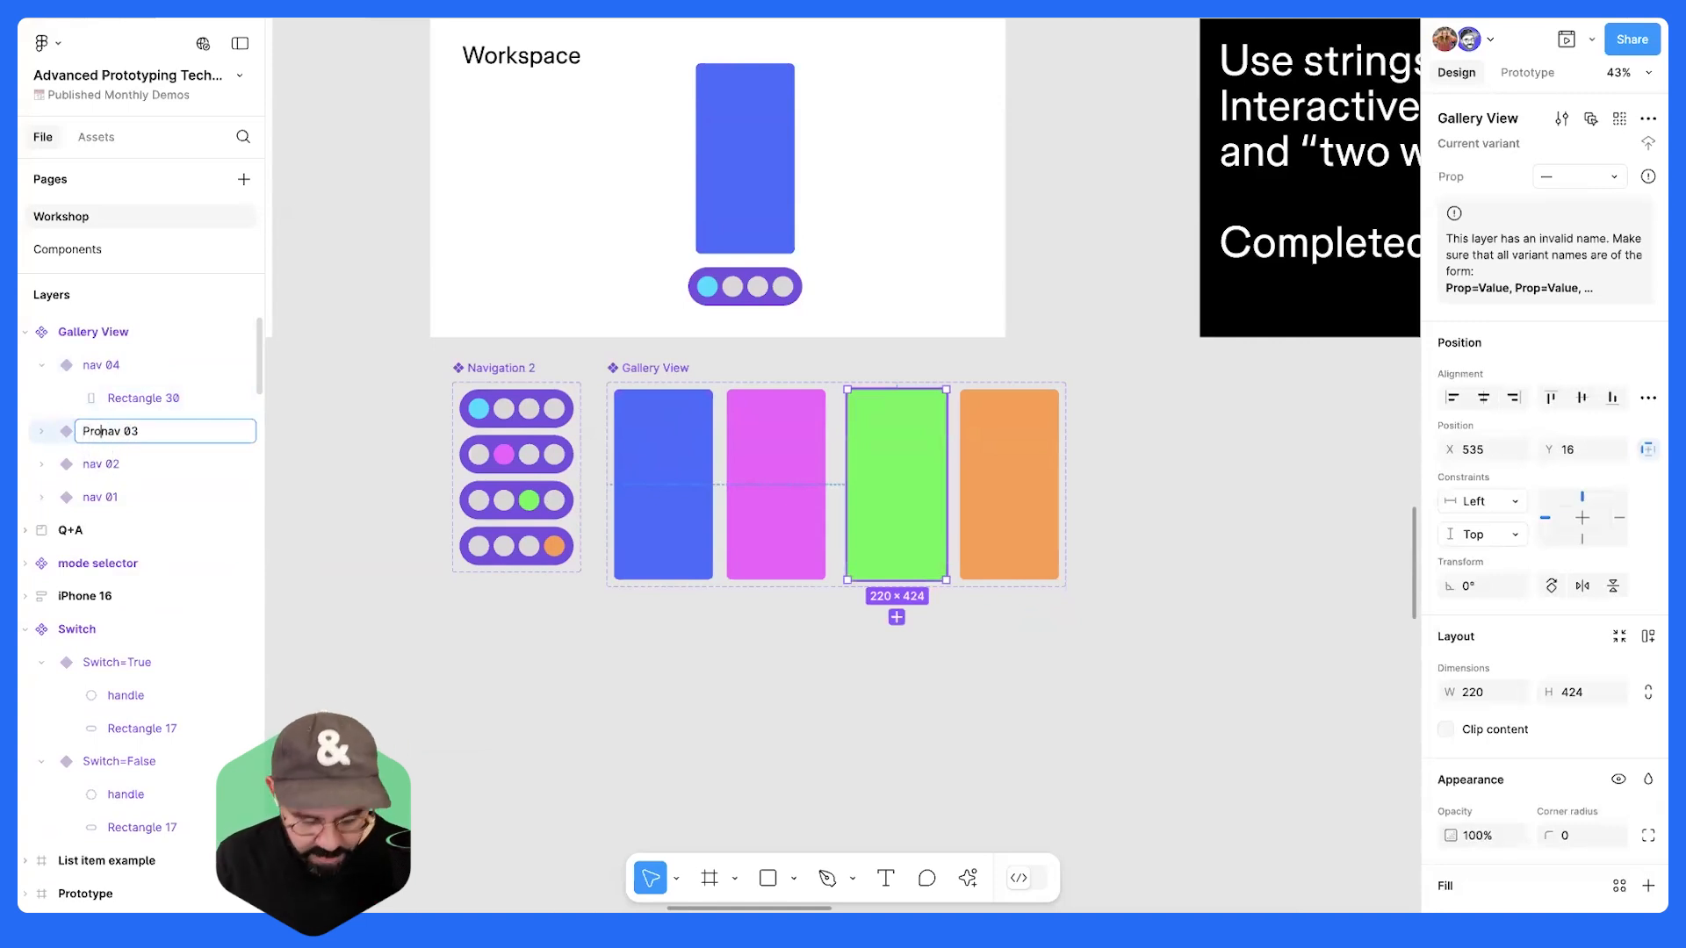
key(Return)
- Rename the magenta Gallery View variant's layer to Prop=nav 02
click(106, 464)
double_click(84, 466)
text(Prop=)
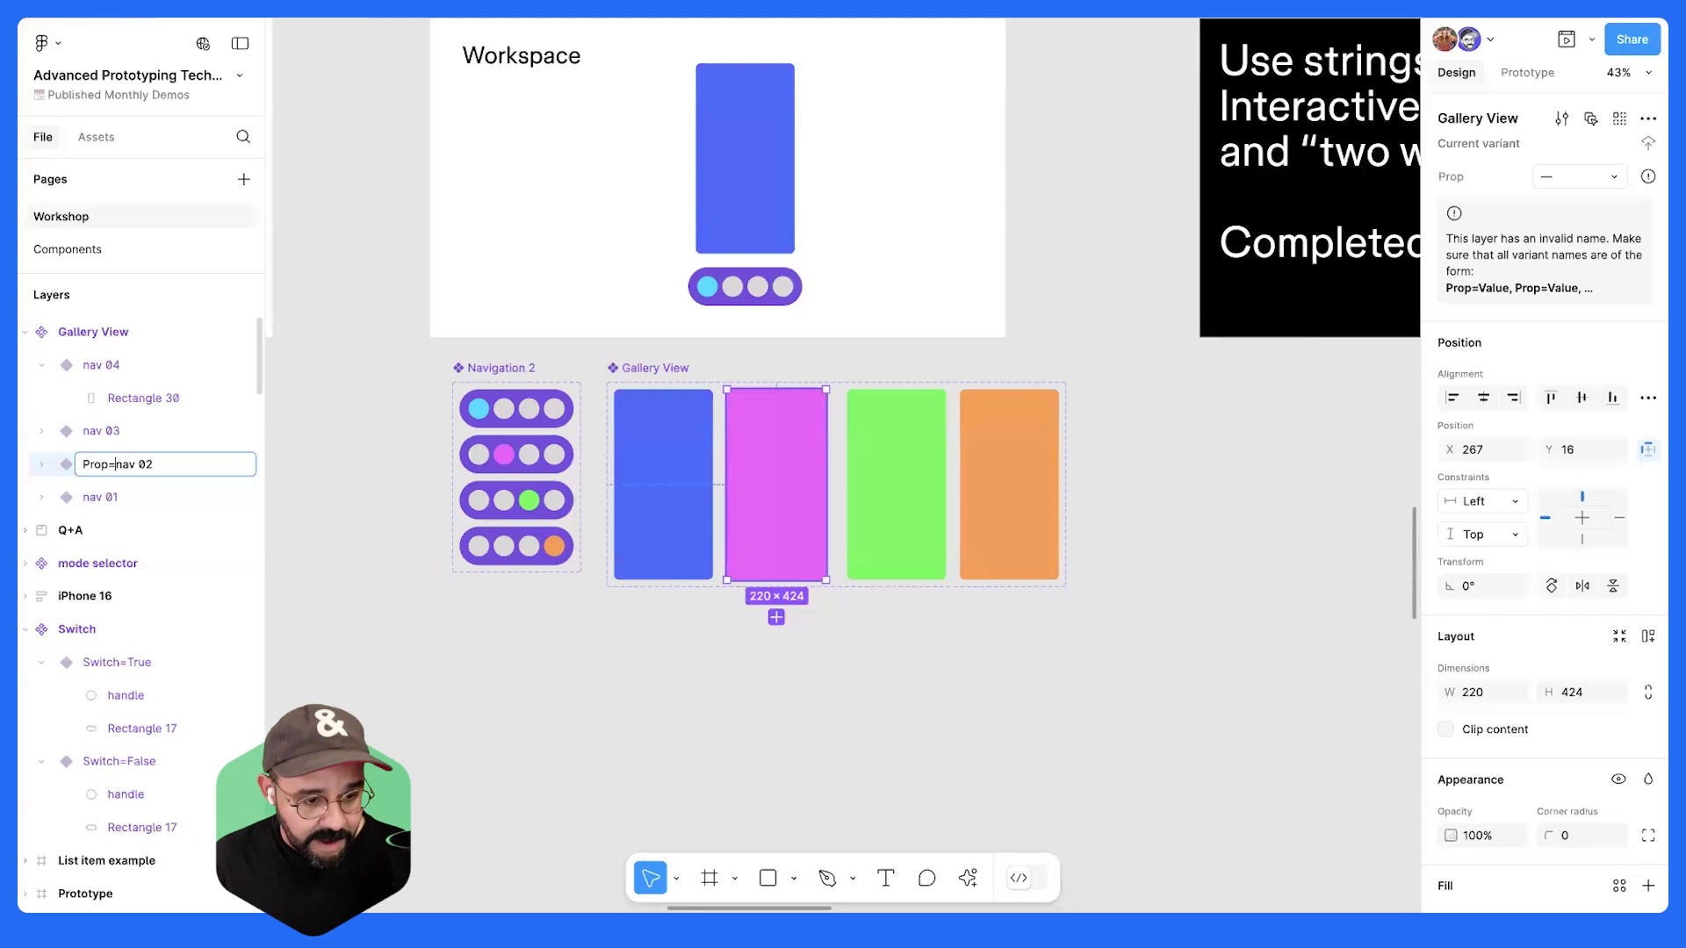
key(Return)
- Rename the blue Gallery View variant's layer to Prop=nav 01
click(103, 494)
double_click(81, 496)
text(Prop=)
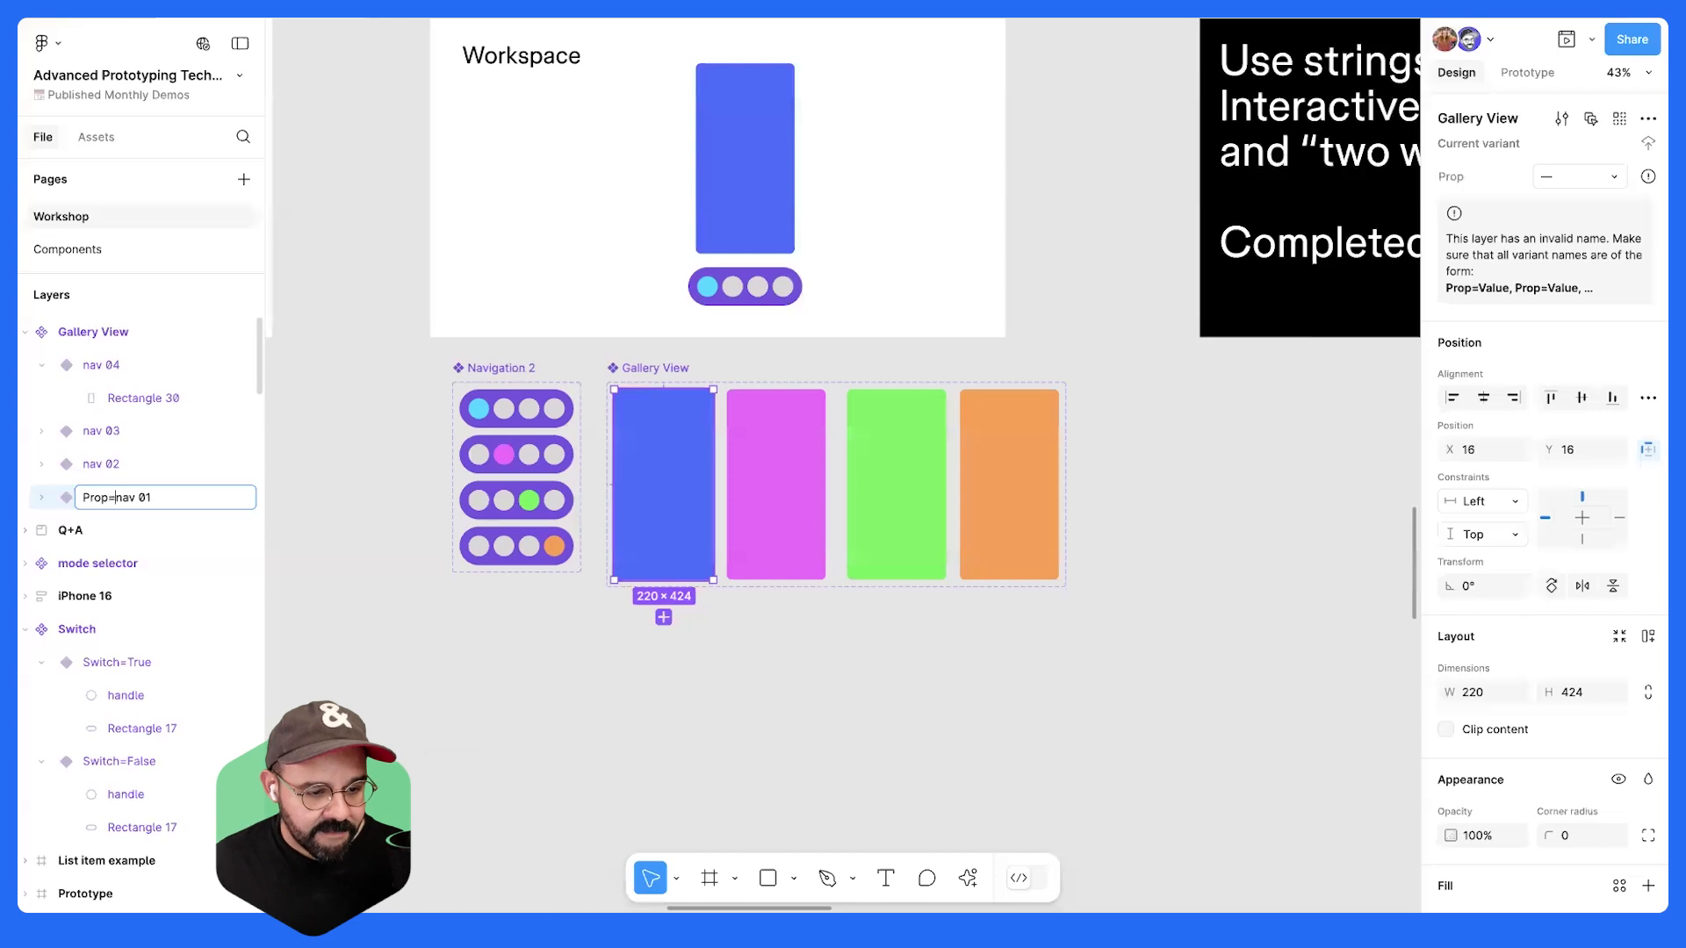
key(Return)
- Switch the blue Gallery View variant's Prop value to nav 03
click(615, 601)
click(702, 448)
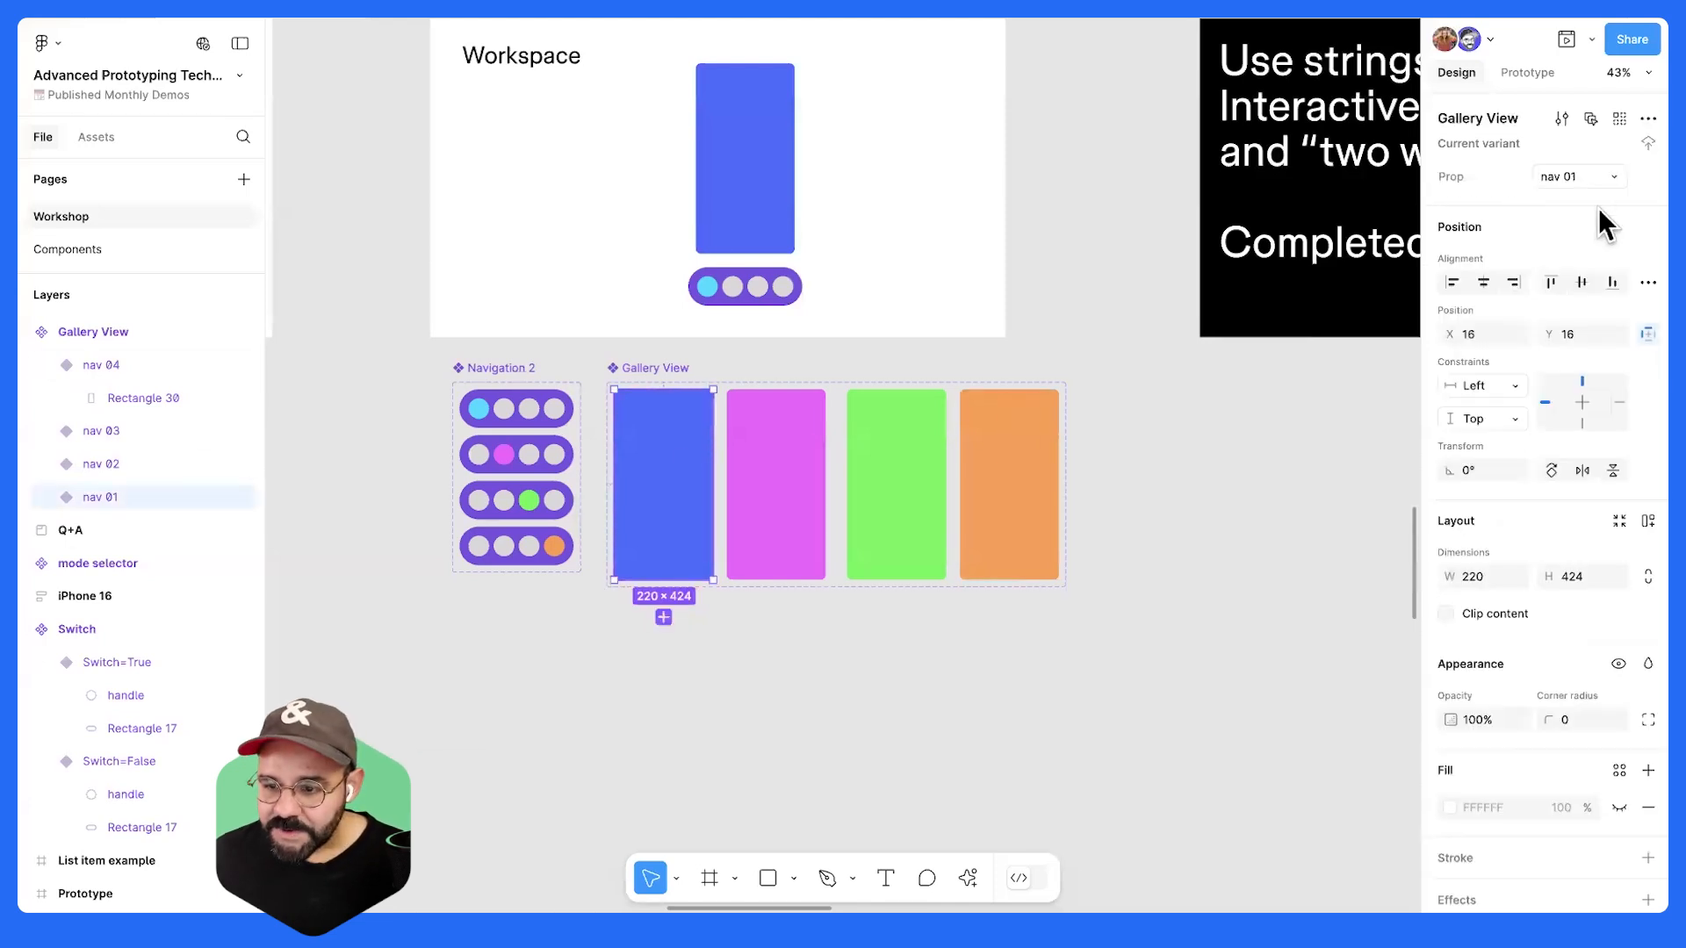
click(1611, 176)
click(1610, 153)
click(1608, 176)
click(1608, 157)
click(515, 702)
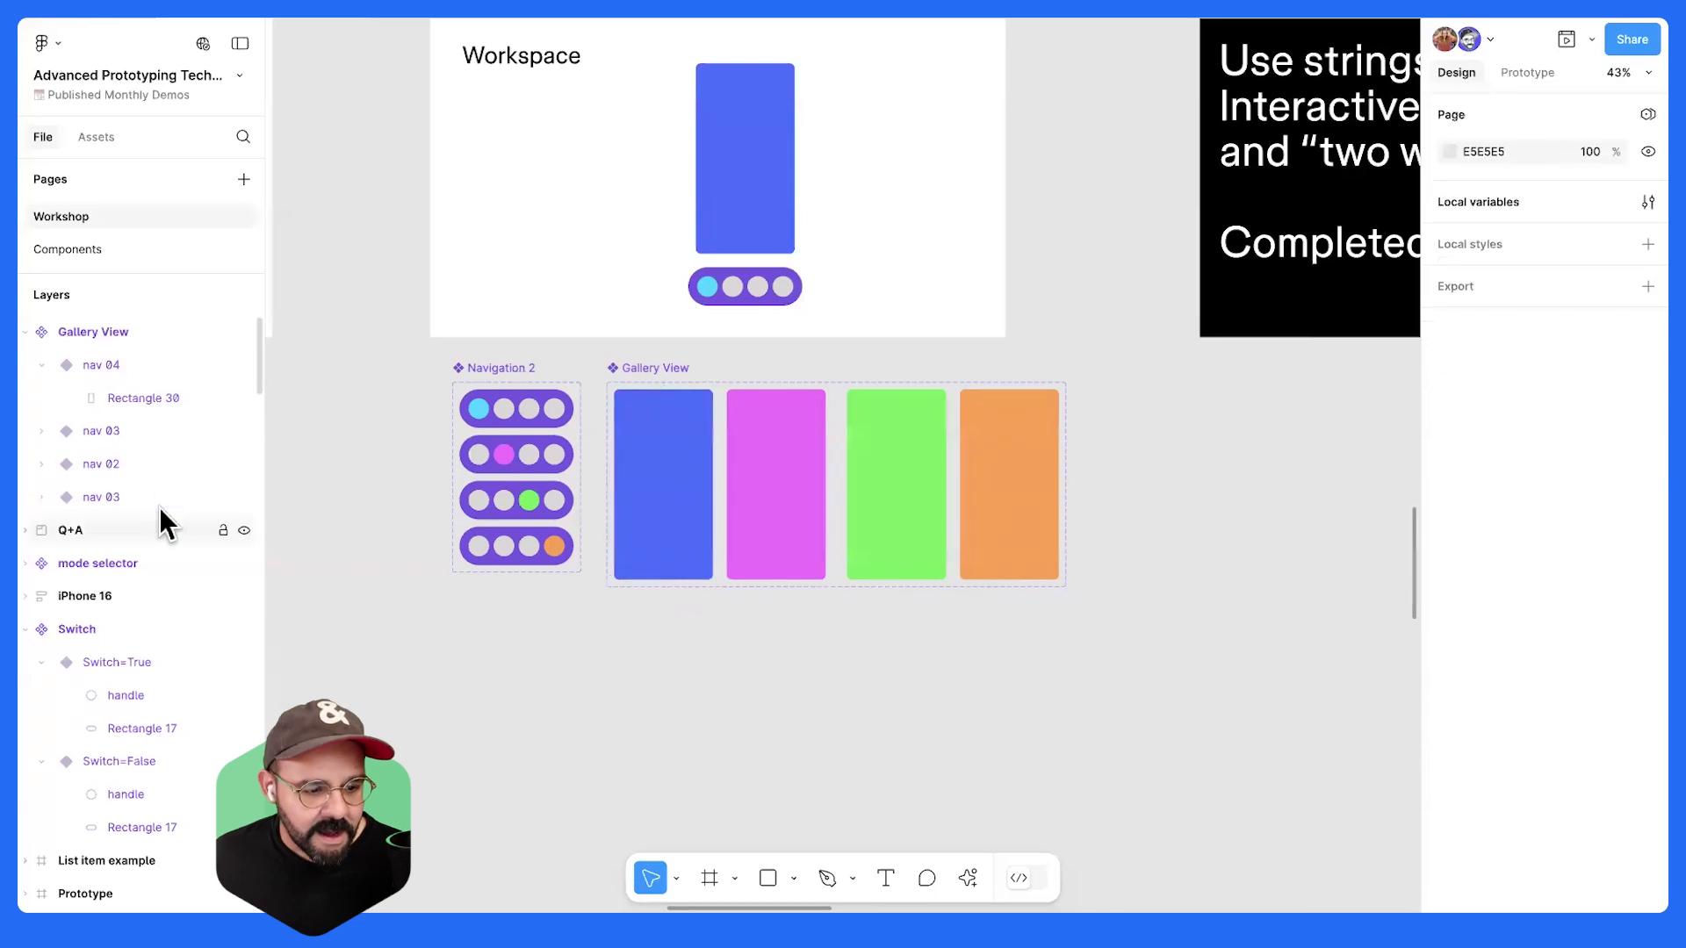
- Edit the Gallery View component set's Prop values to read nav 4, nav 3 and nav 2, without the leading zeros
click(648, 370)
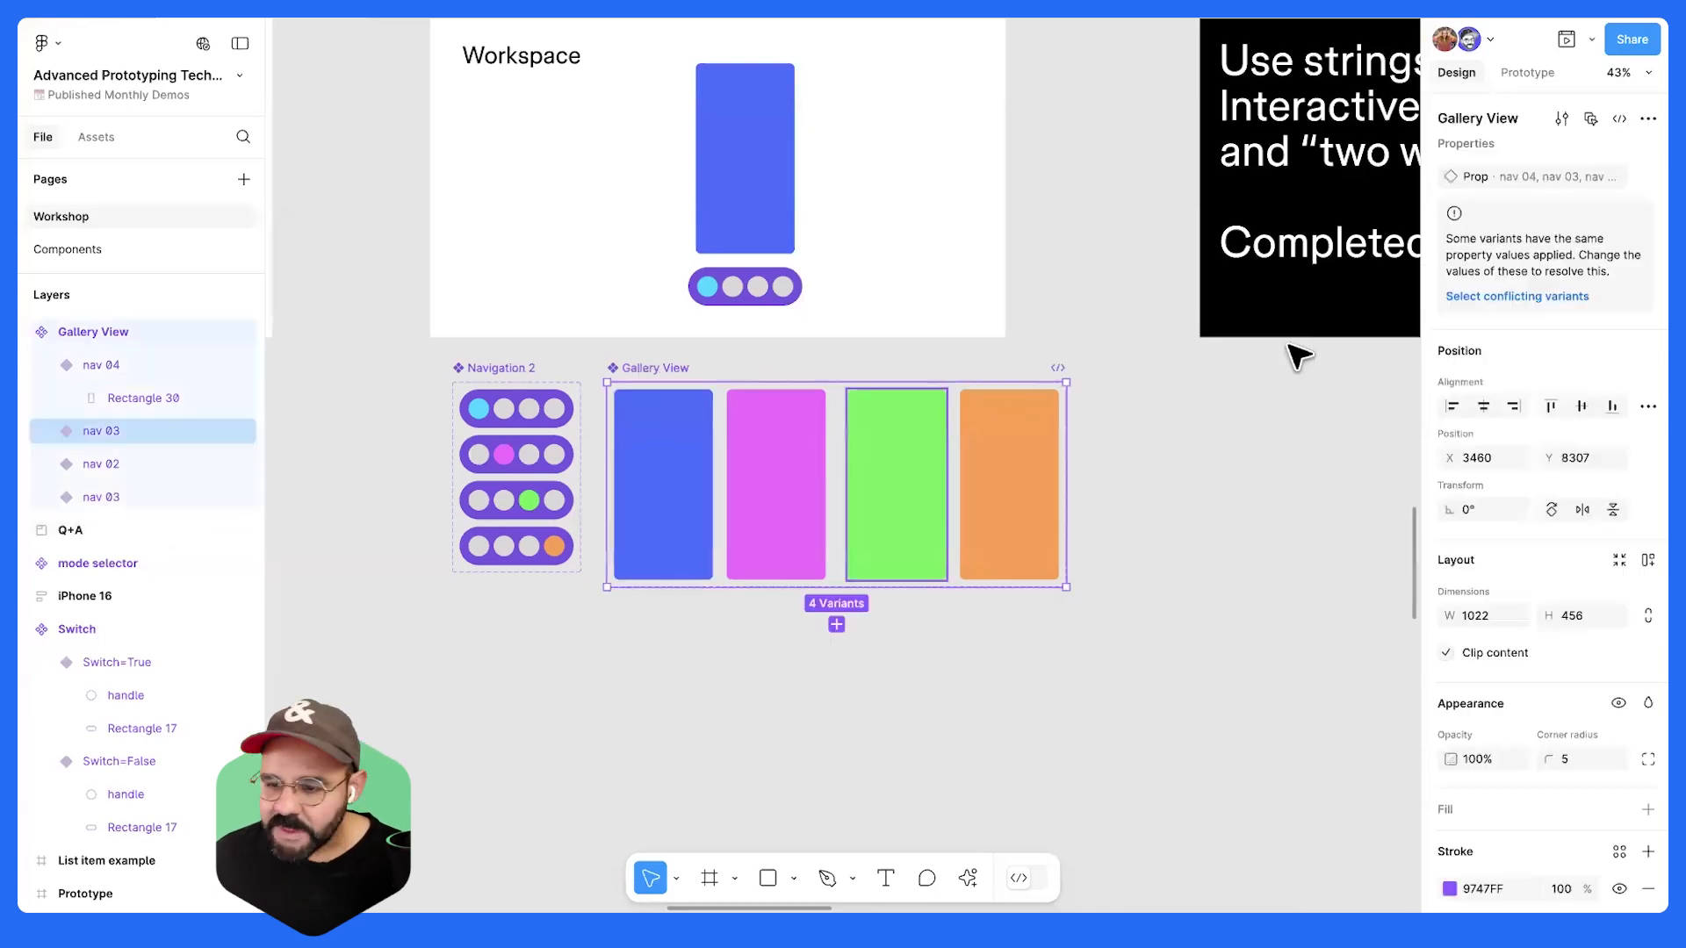
double_click(1619, 176)
click(1628, 177)
click(1619, 176)
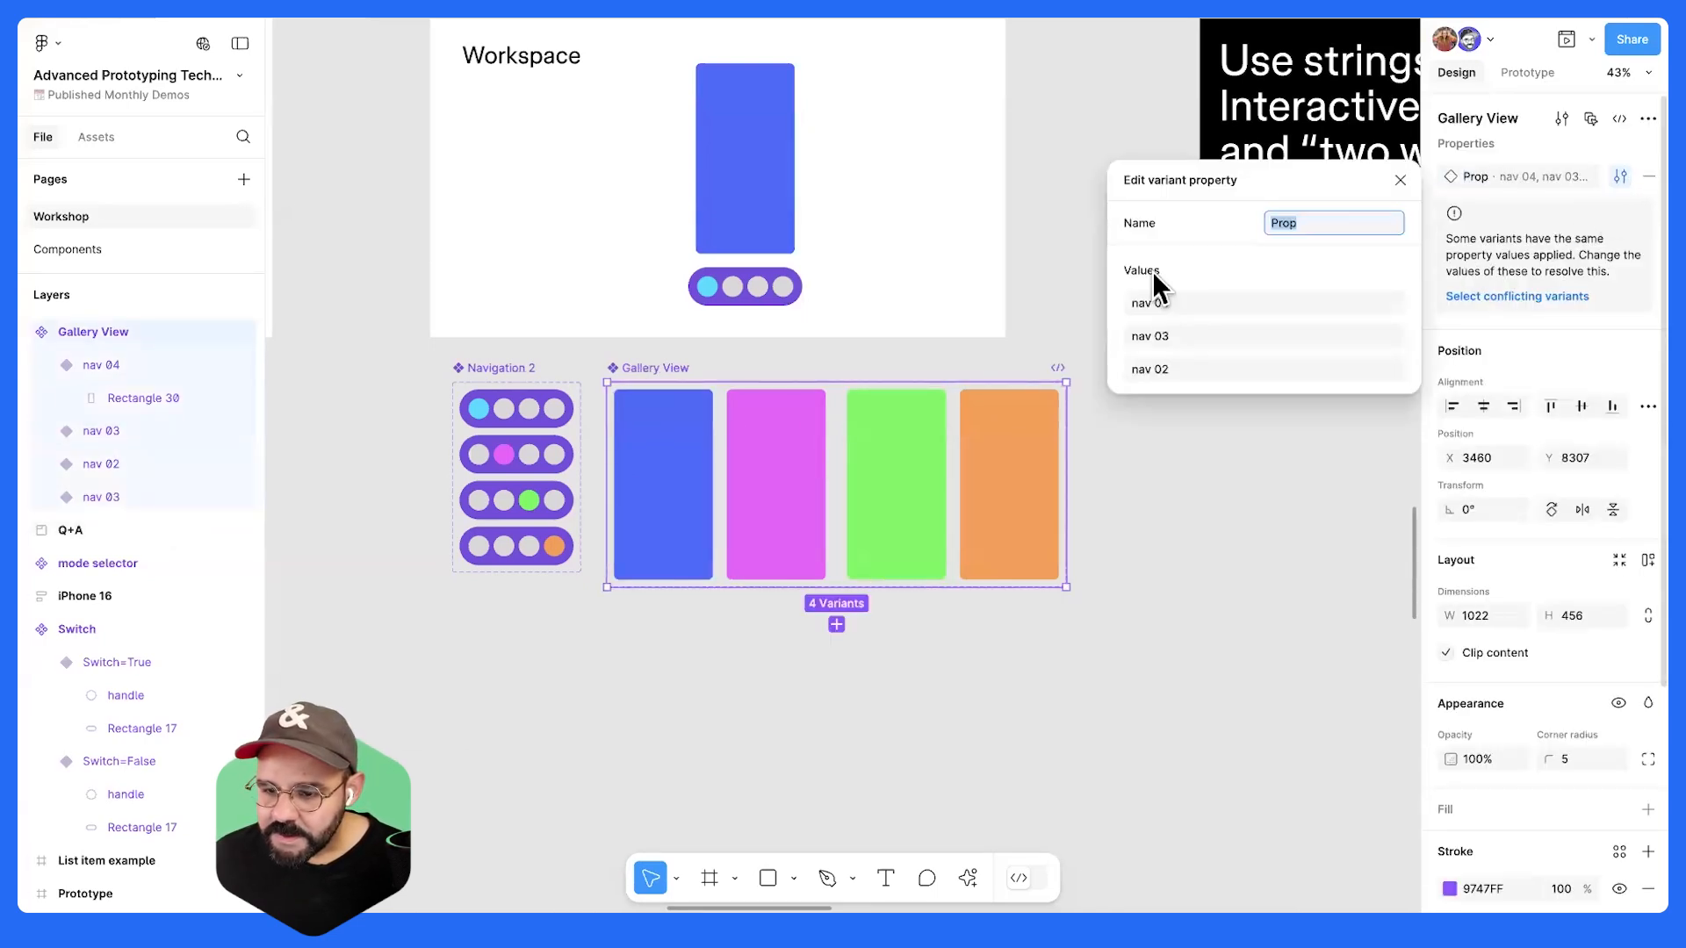
click(1157, 302)
key(BackSpace)
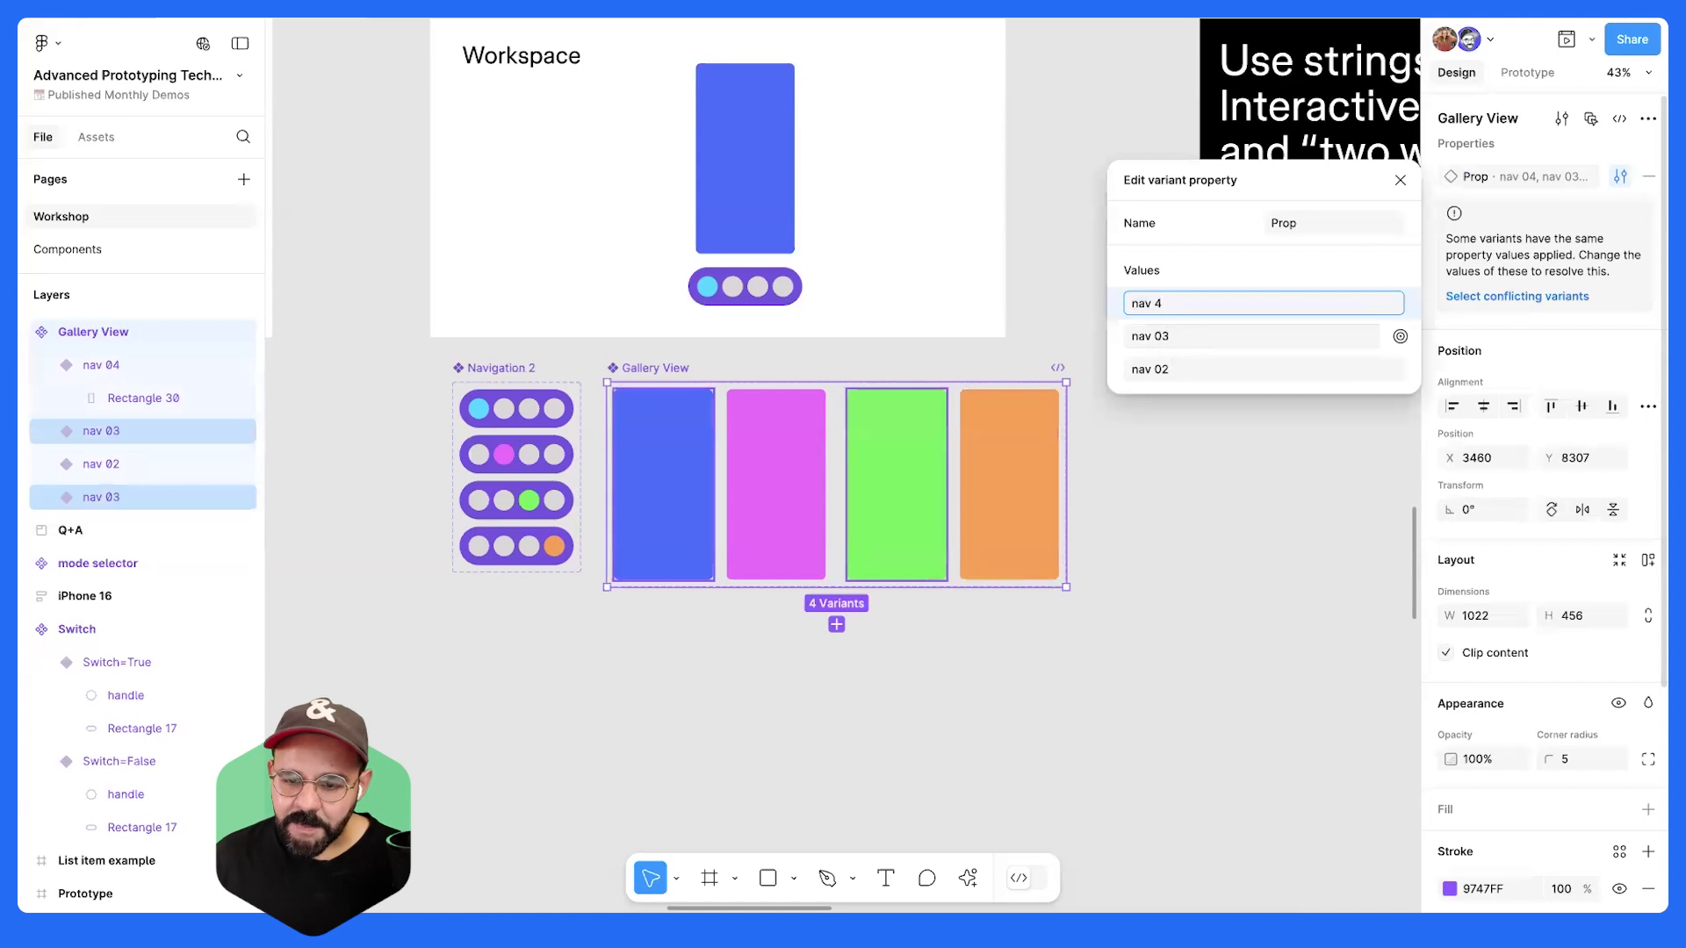
click(1163, 336)
key(BackSpace)
key(Return)
click(1157, 369)
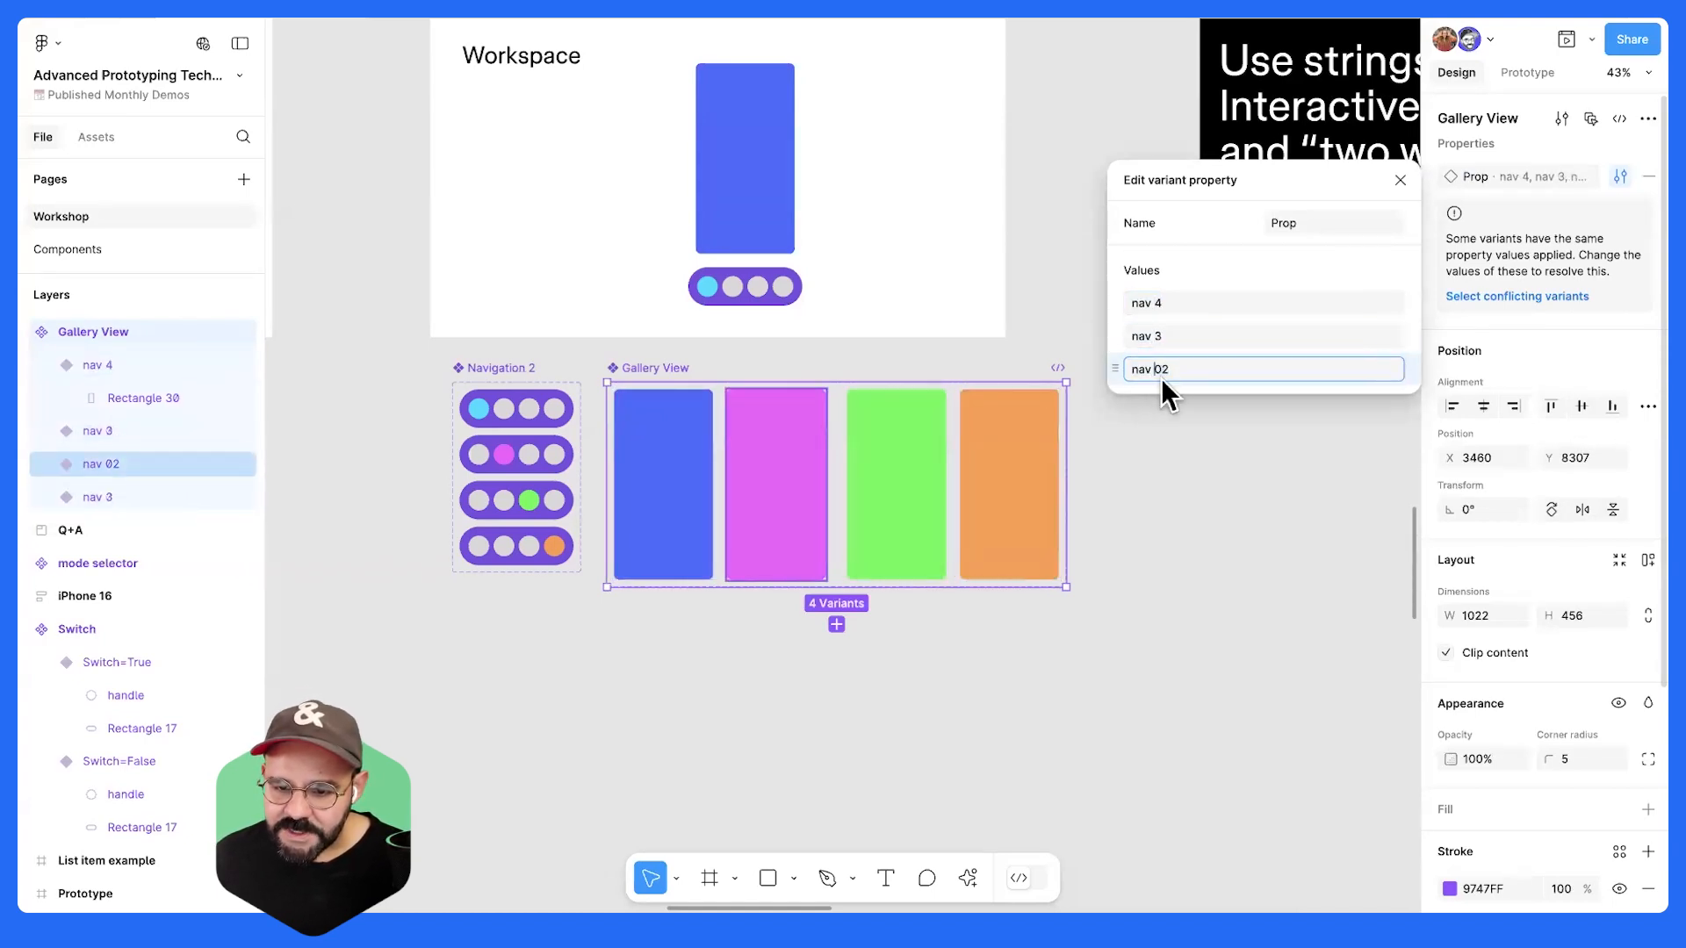
key(BackSpace)
key(Return)
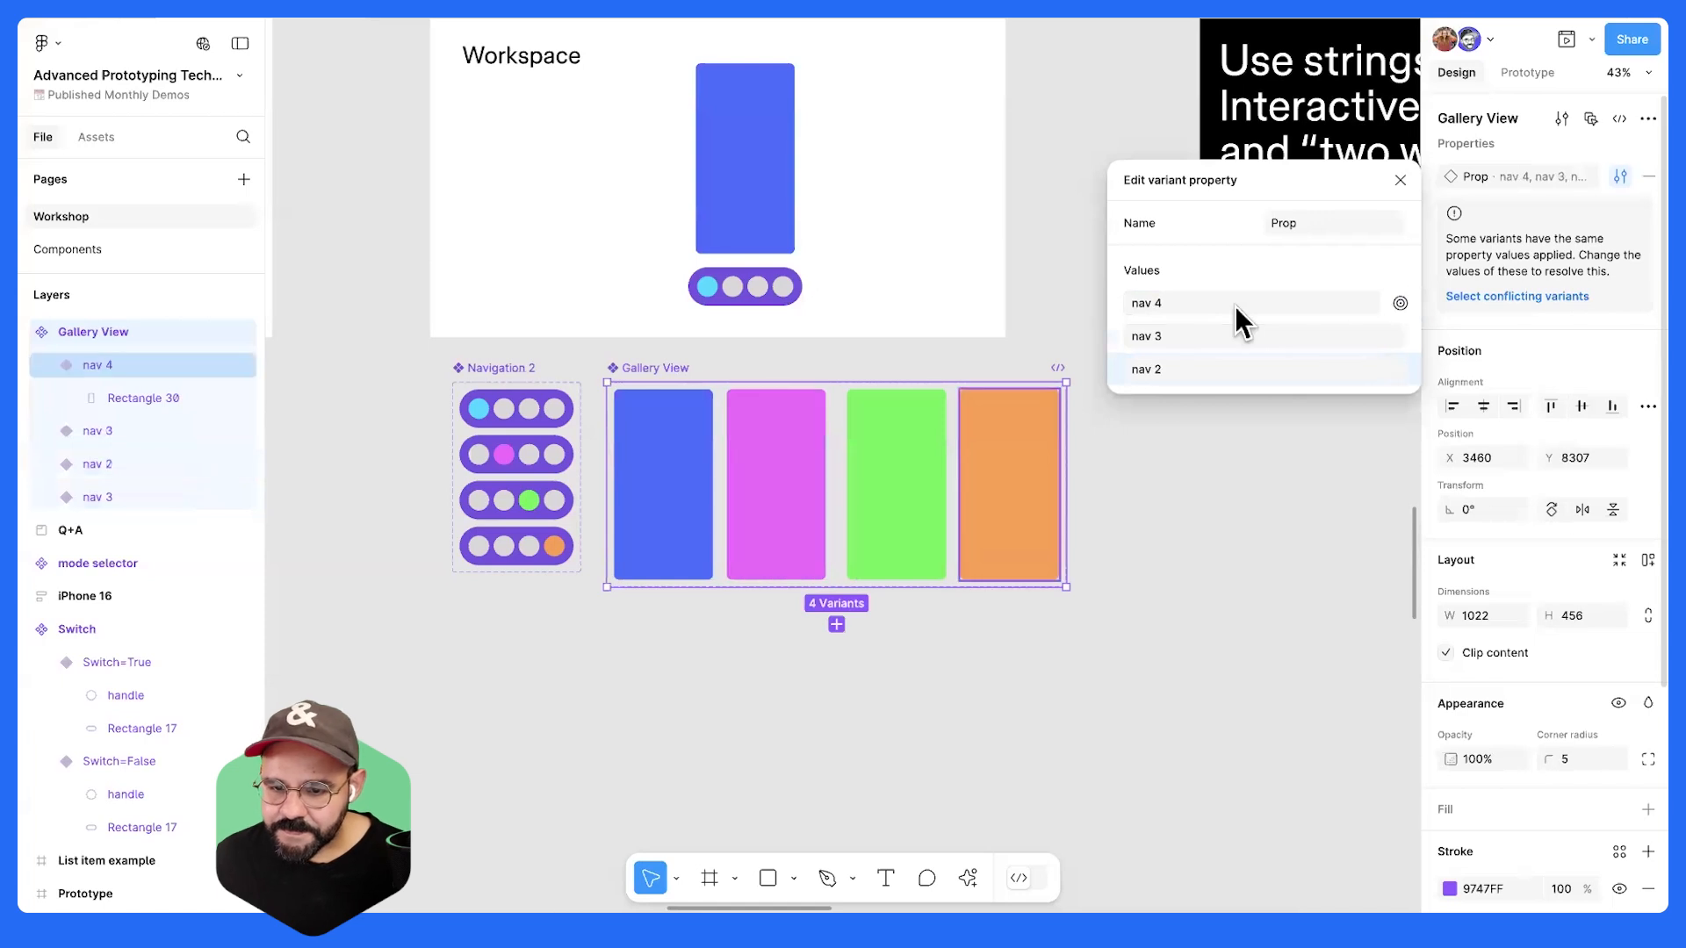
- Rename the blue Gallery View variant's layer to Prop=nav 1 and check its value in the property options
click(693, 470)
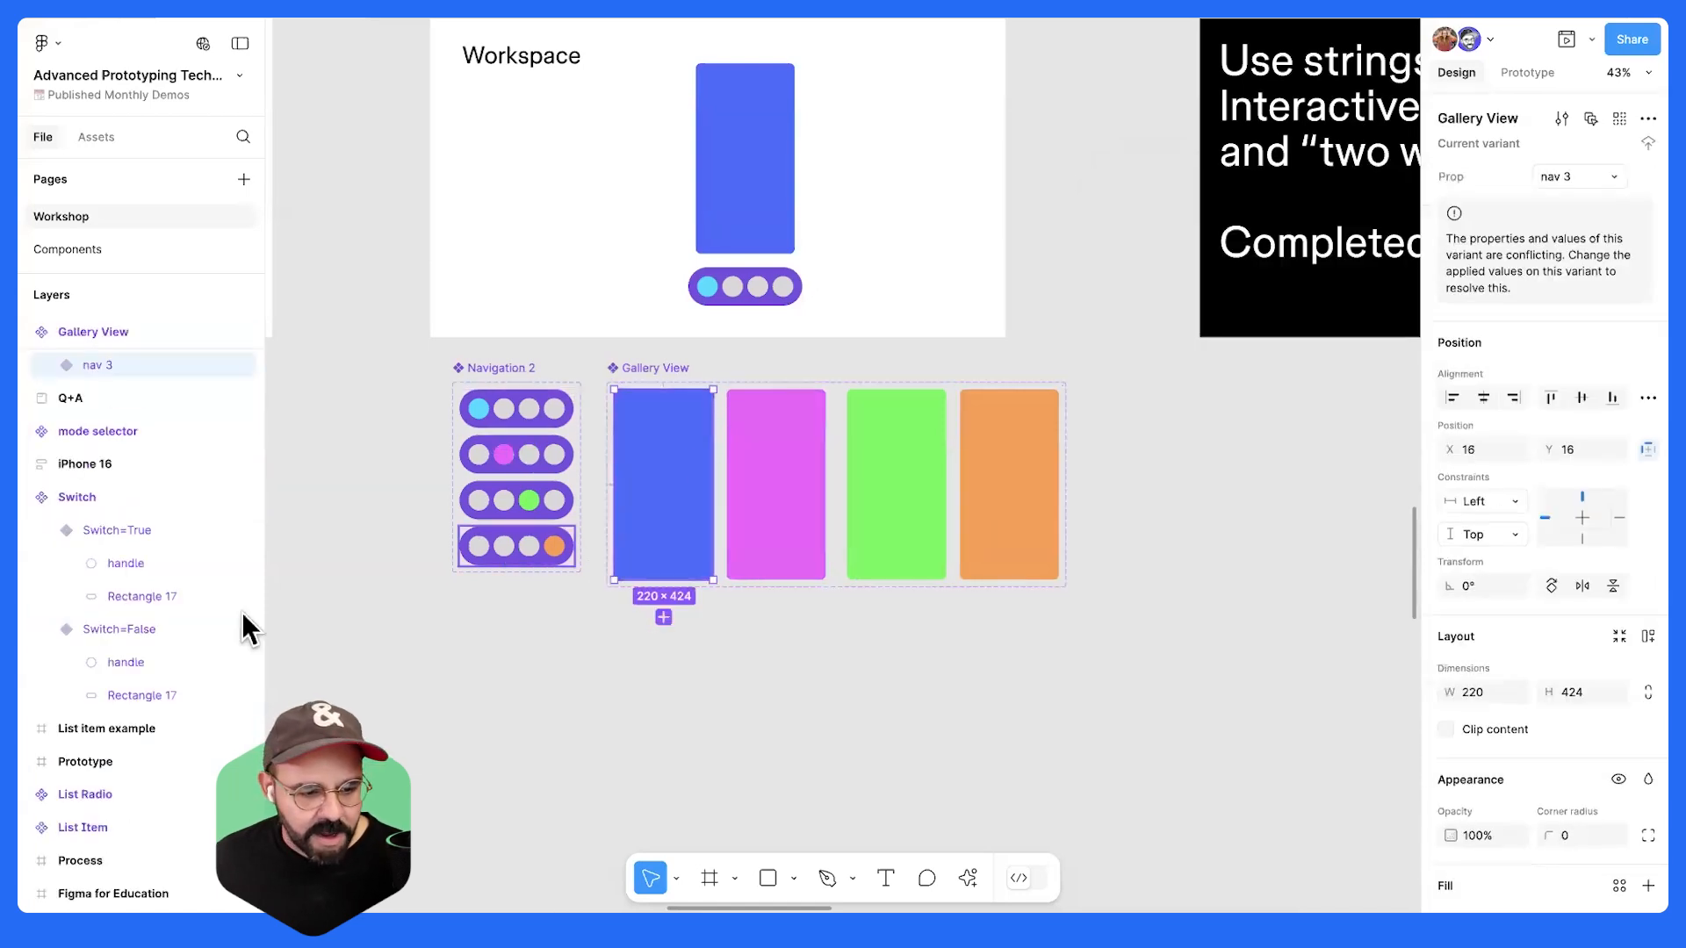
double_click(98, 366)
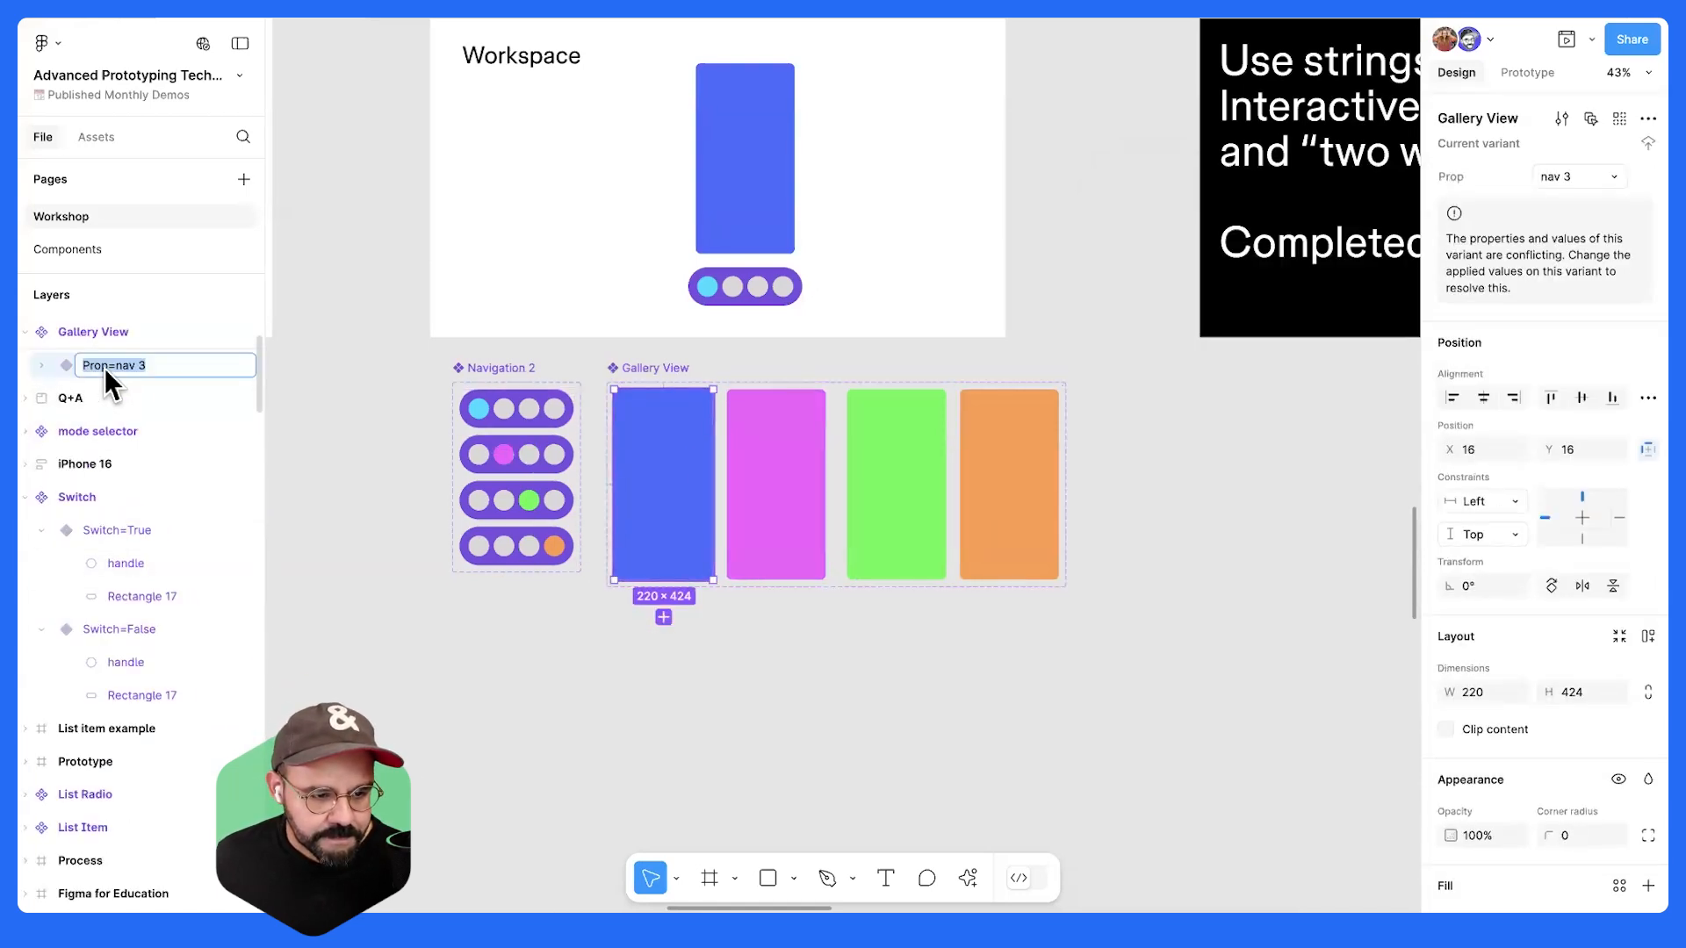
key(Right)
text(1)
key(Return)
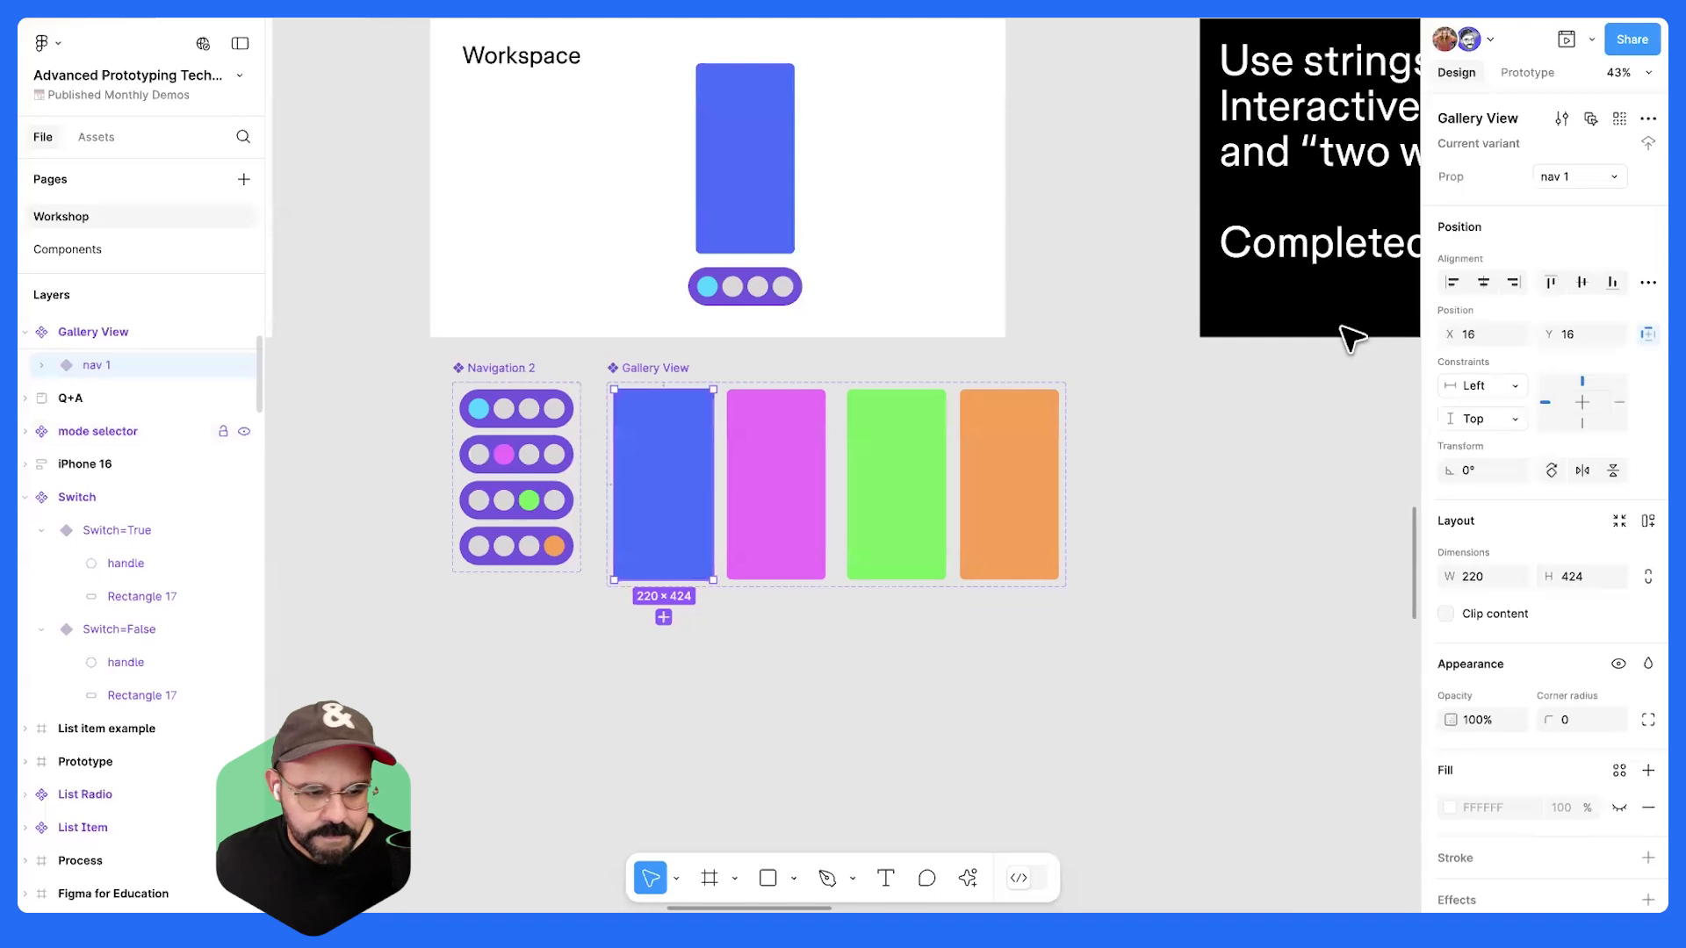
click(1617, 178)
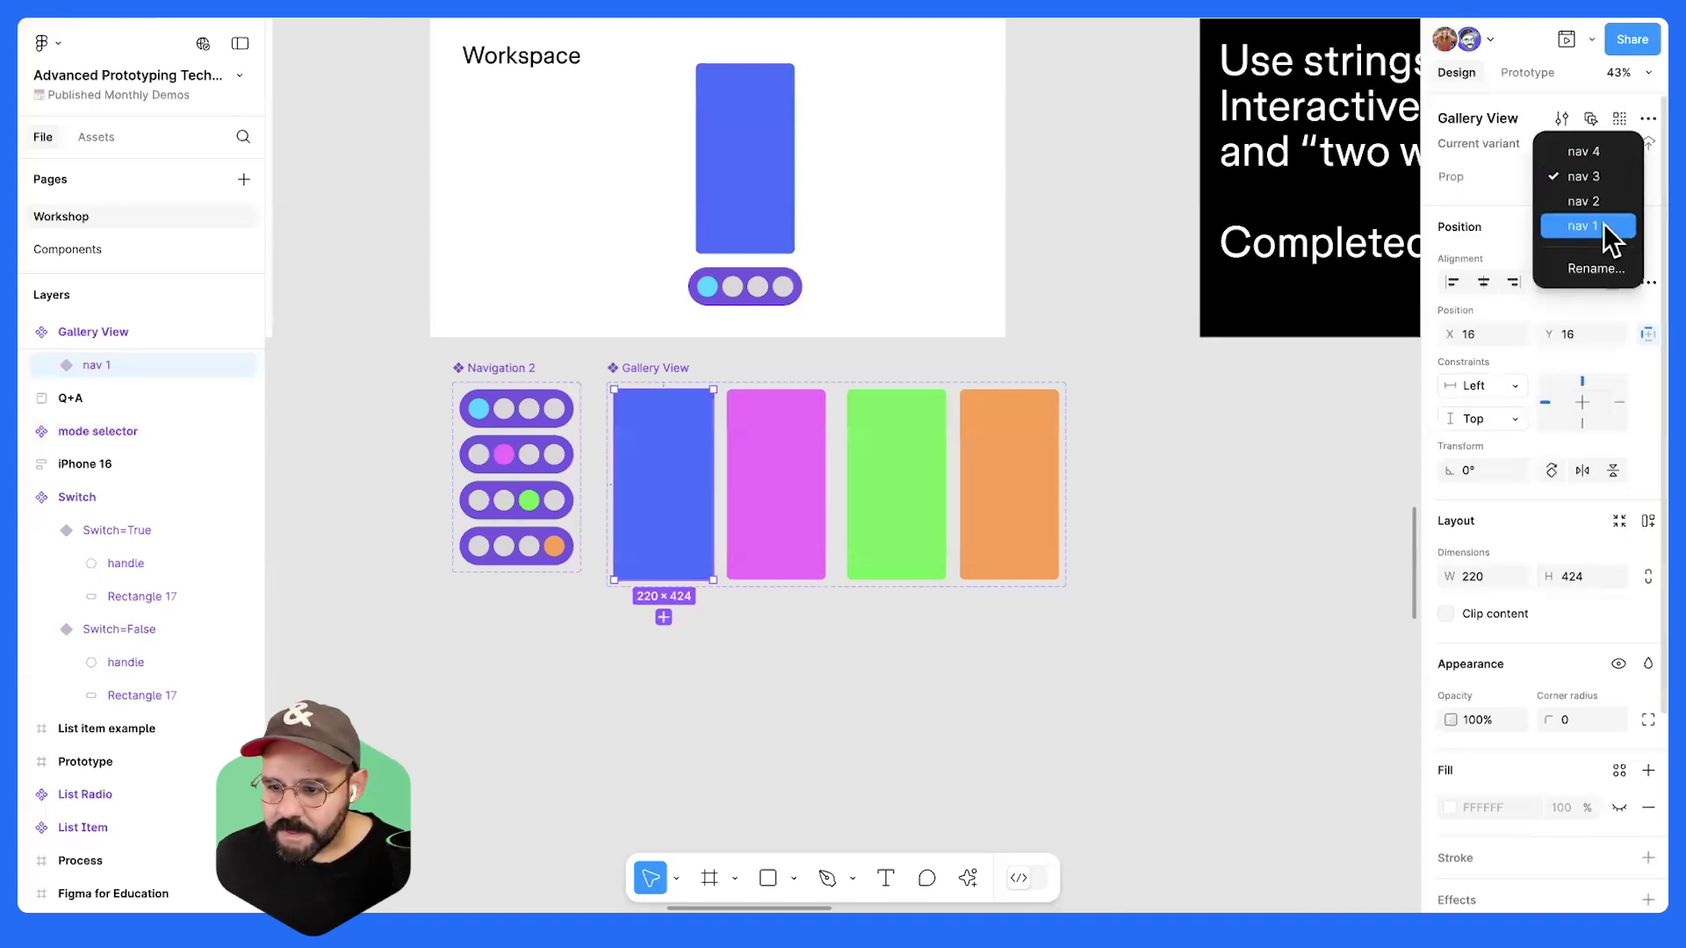
click(887, 583)
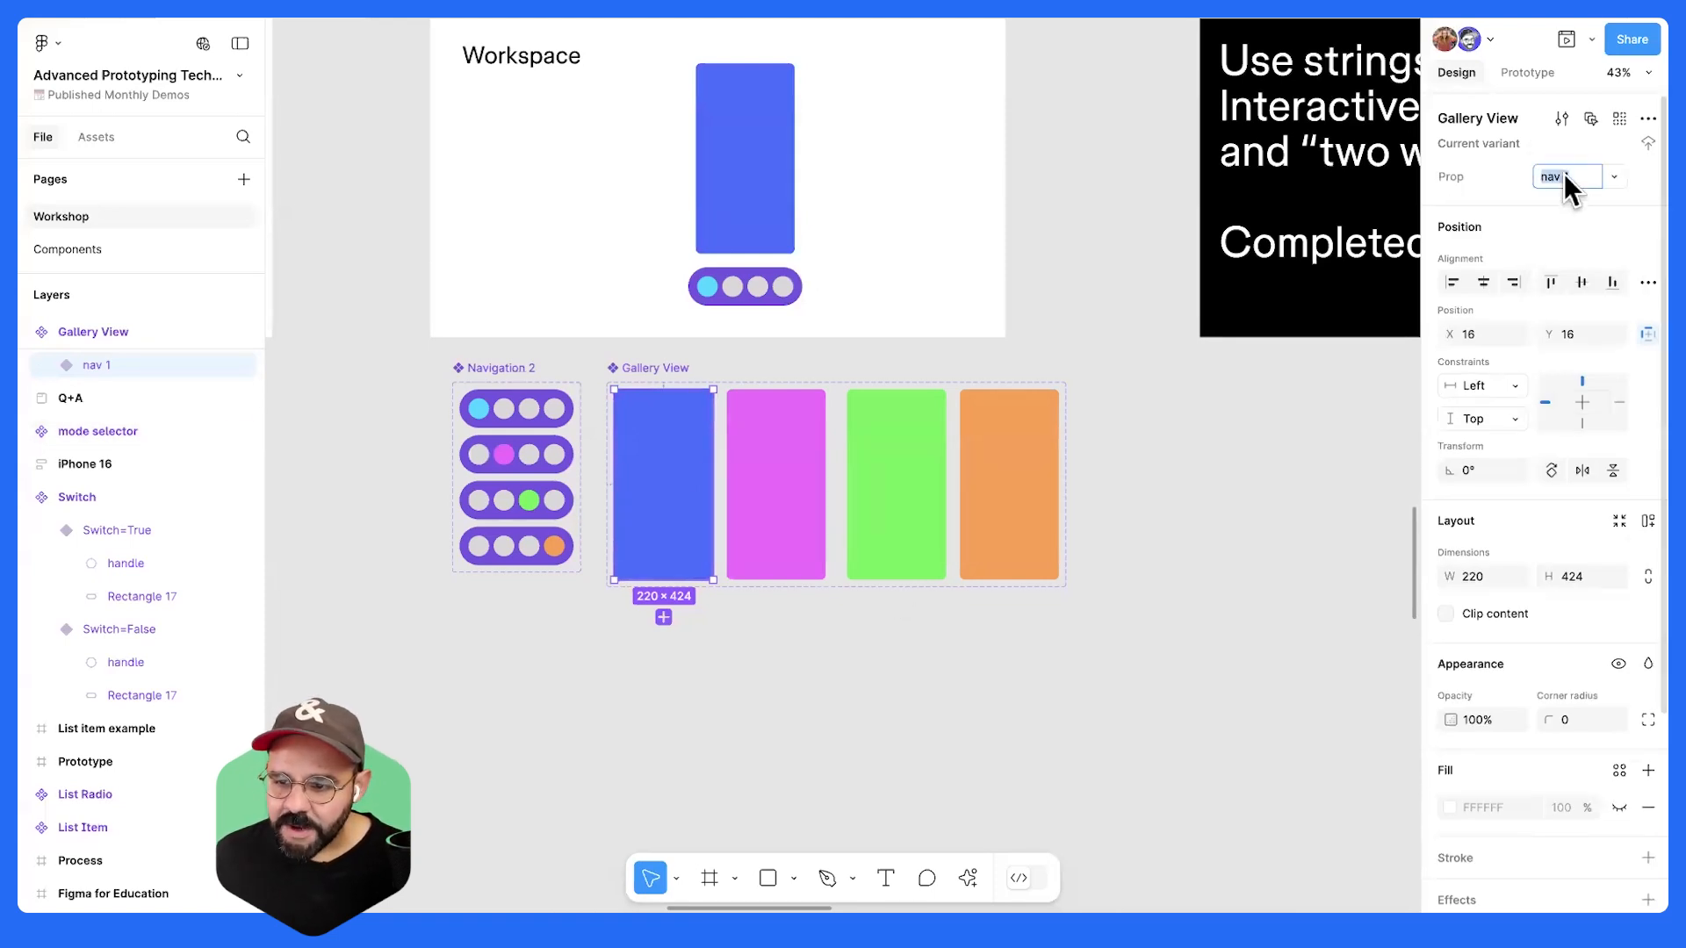
click(1156, 489)
- Test the Workspace frame's Gallery View instance with Prop values nav 2 and nav 3, and return it to nav 1
scroll(786, 263, up, 2)
click(786, 264)
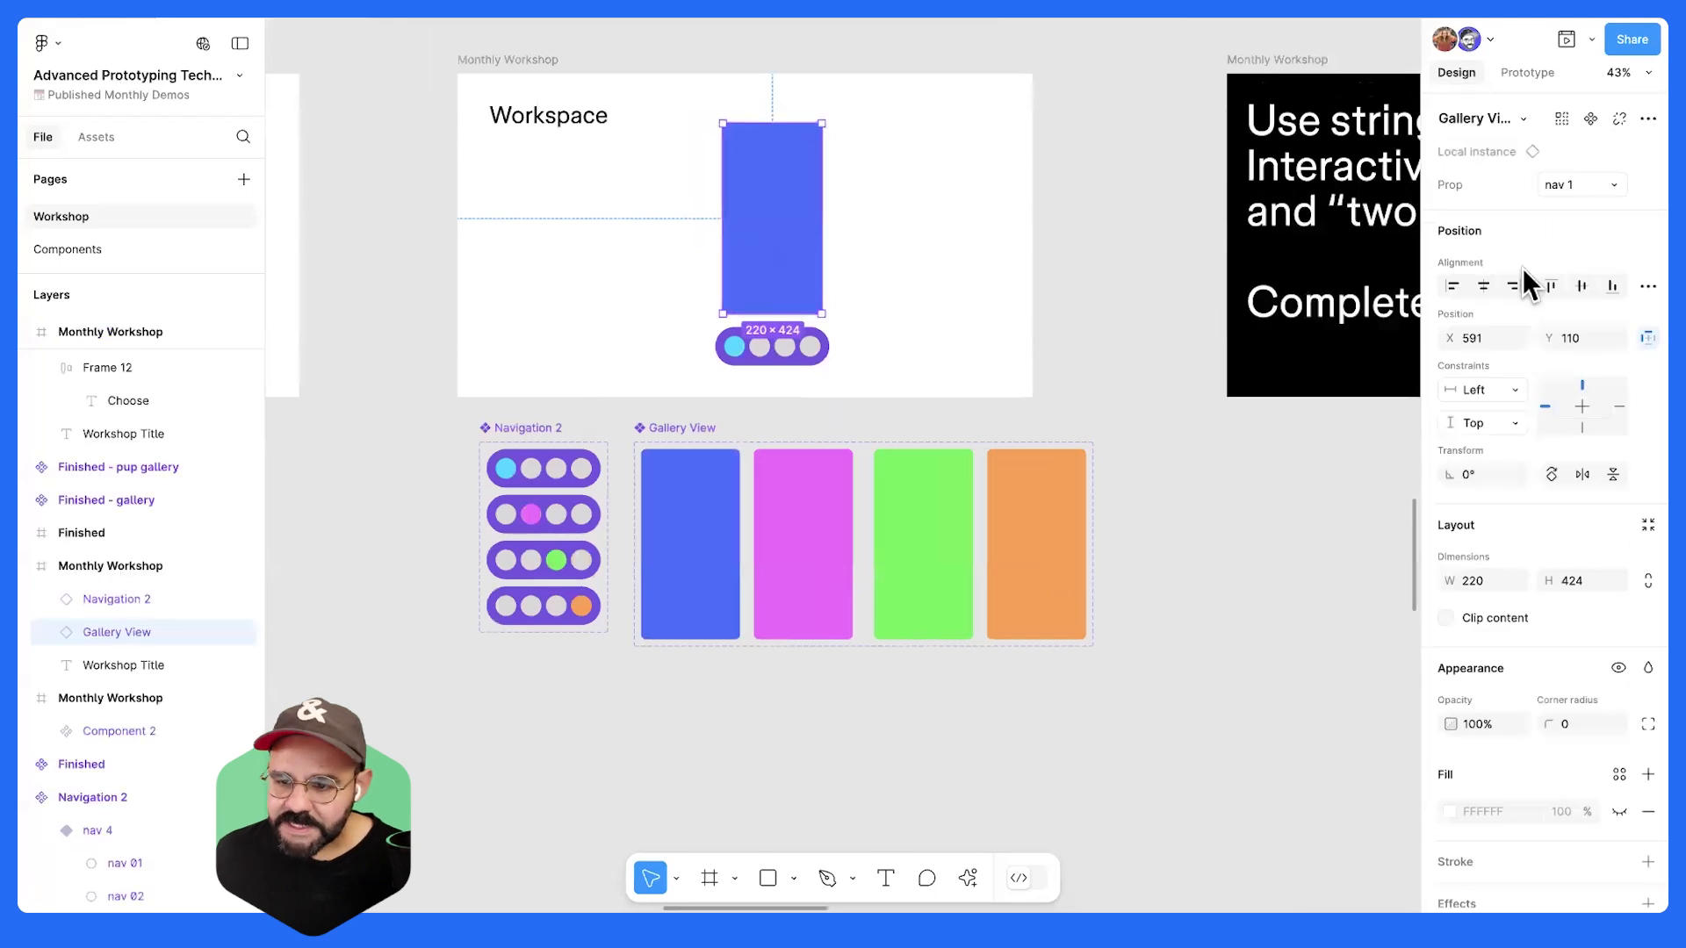
click(1582, 181)
click(1563, 159)
click(1582, 186)
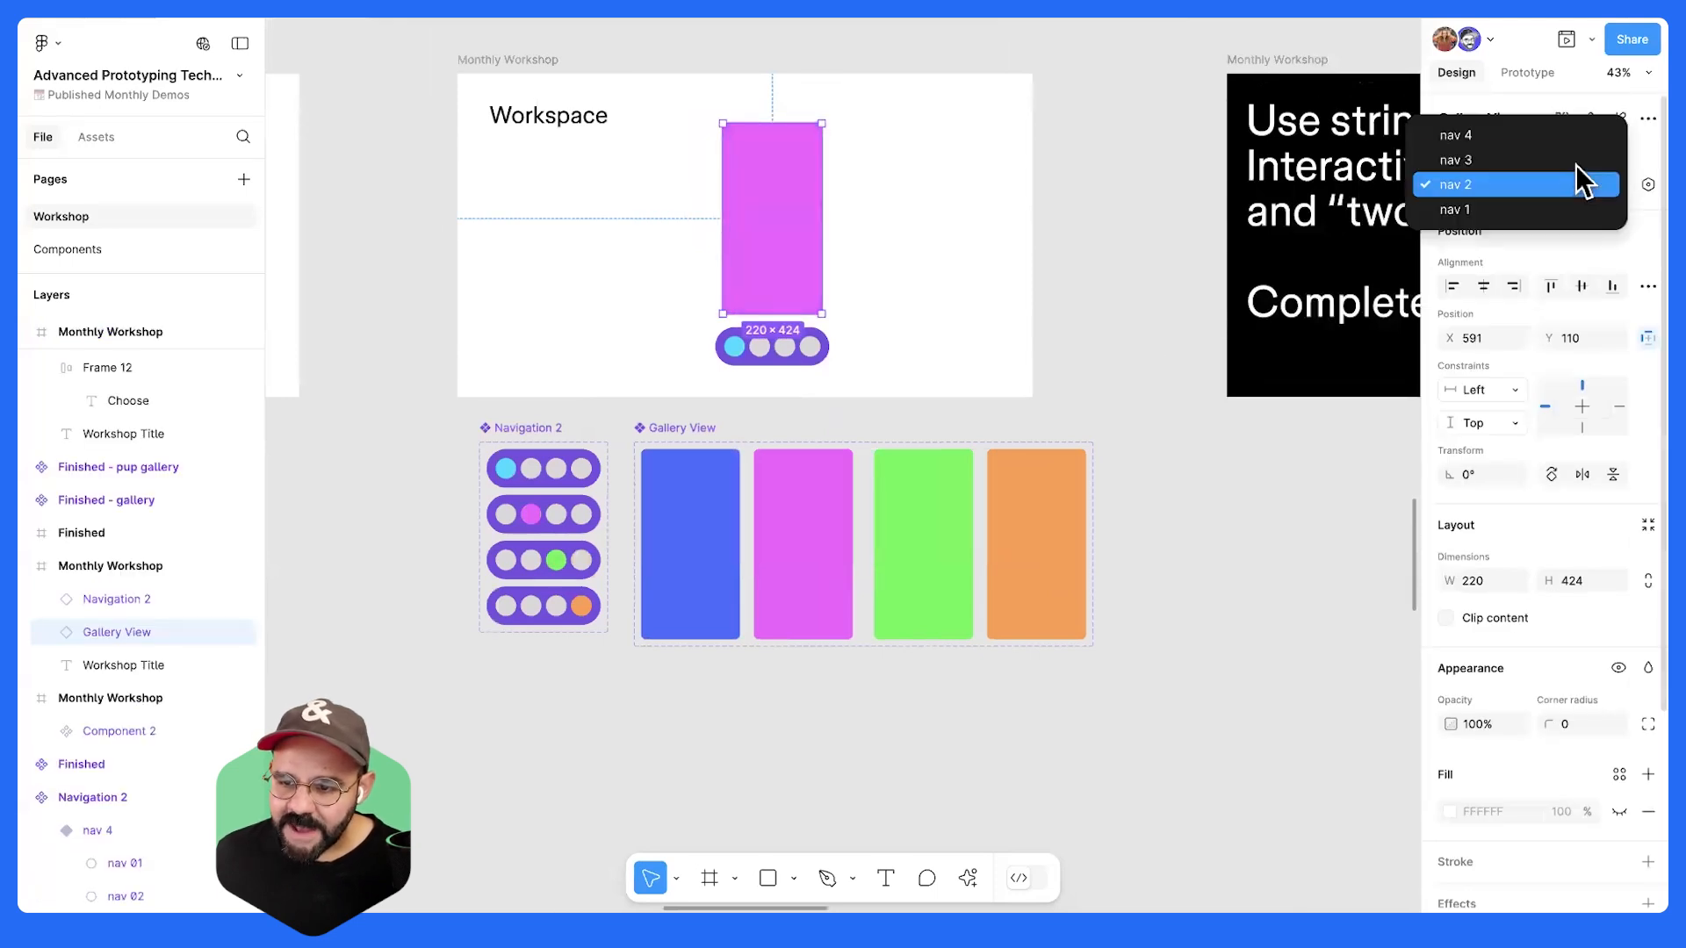
click(1575, 163)
click(1586, 186)
click(1556, 233)
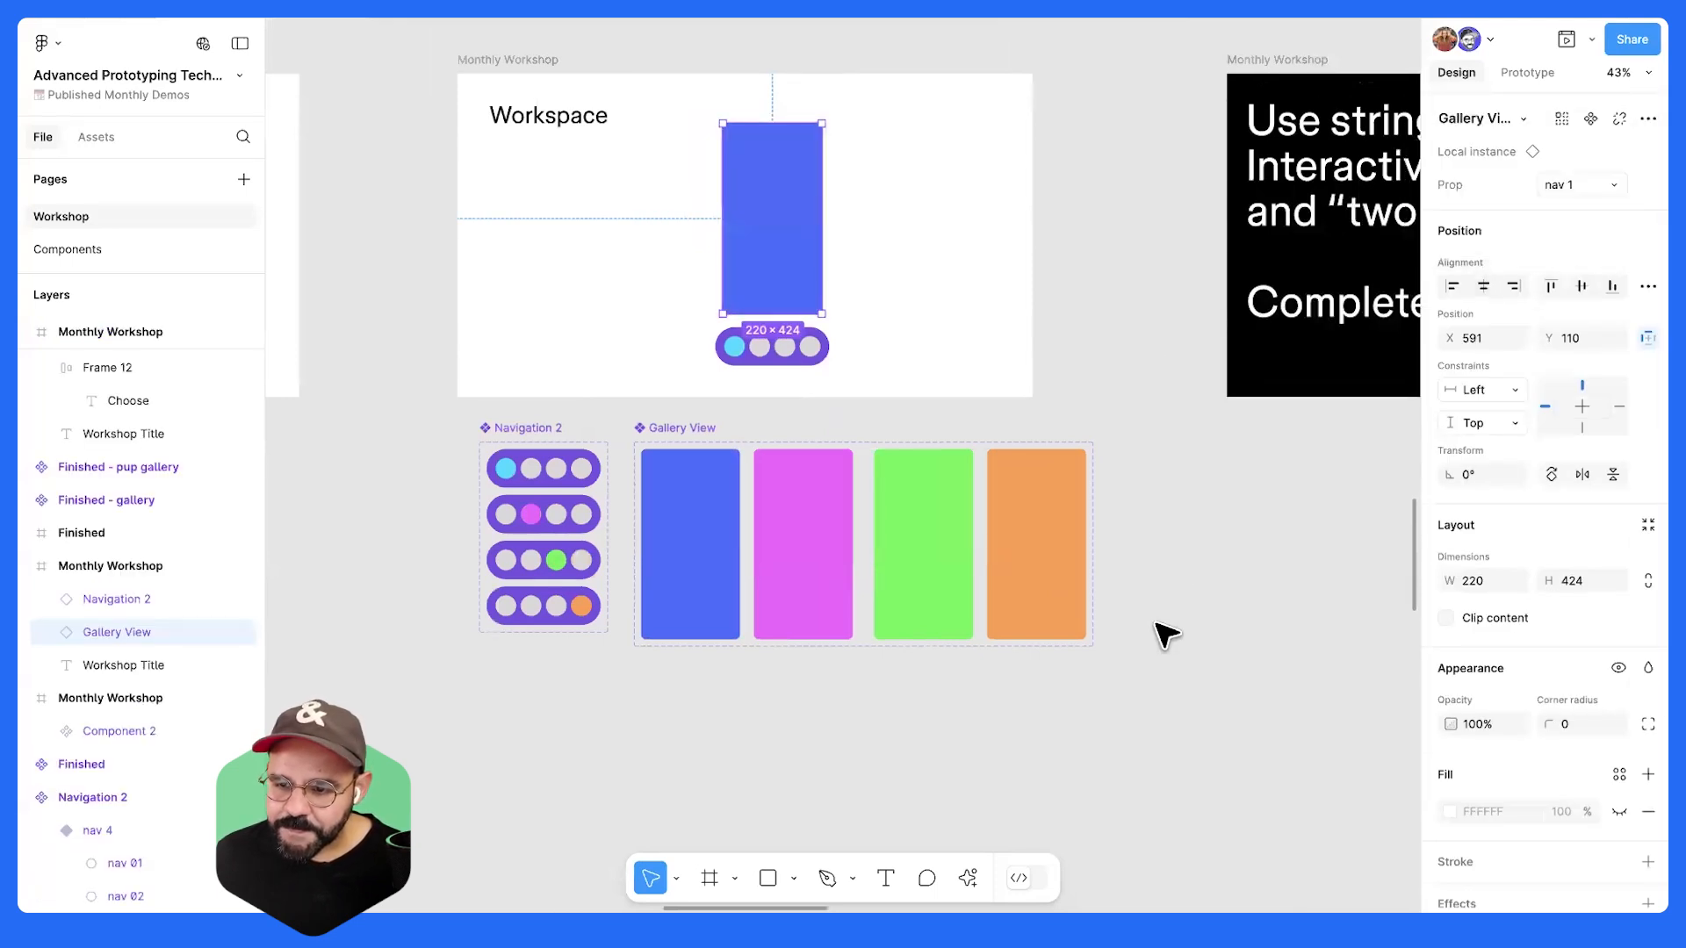
click(1155, 632)
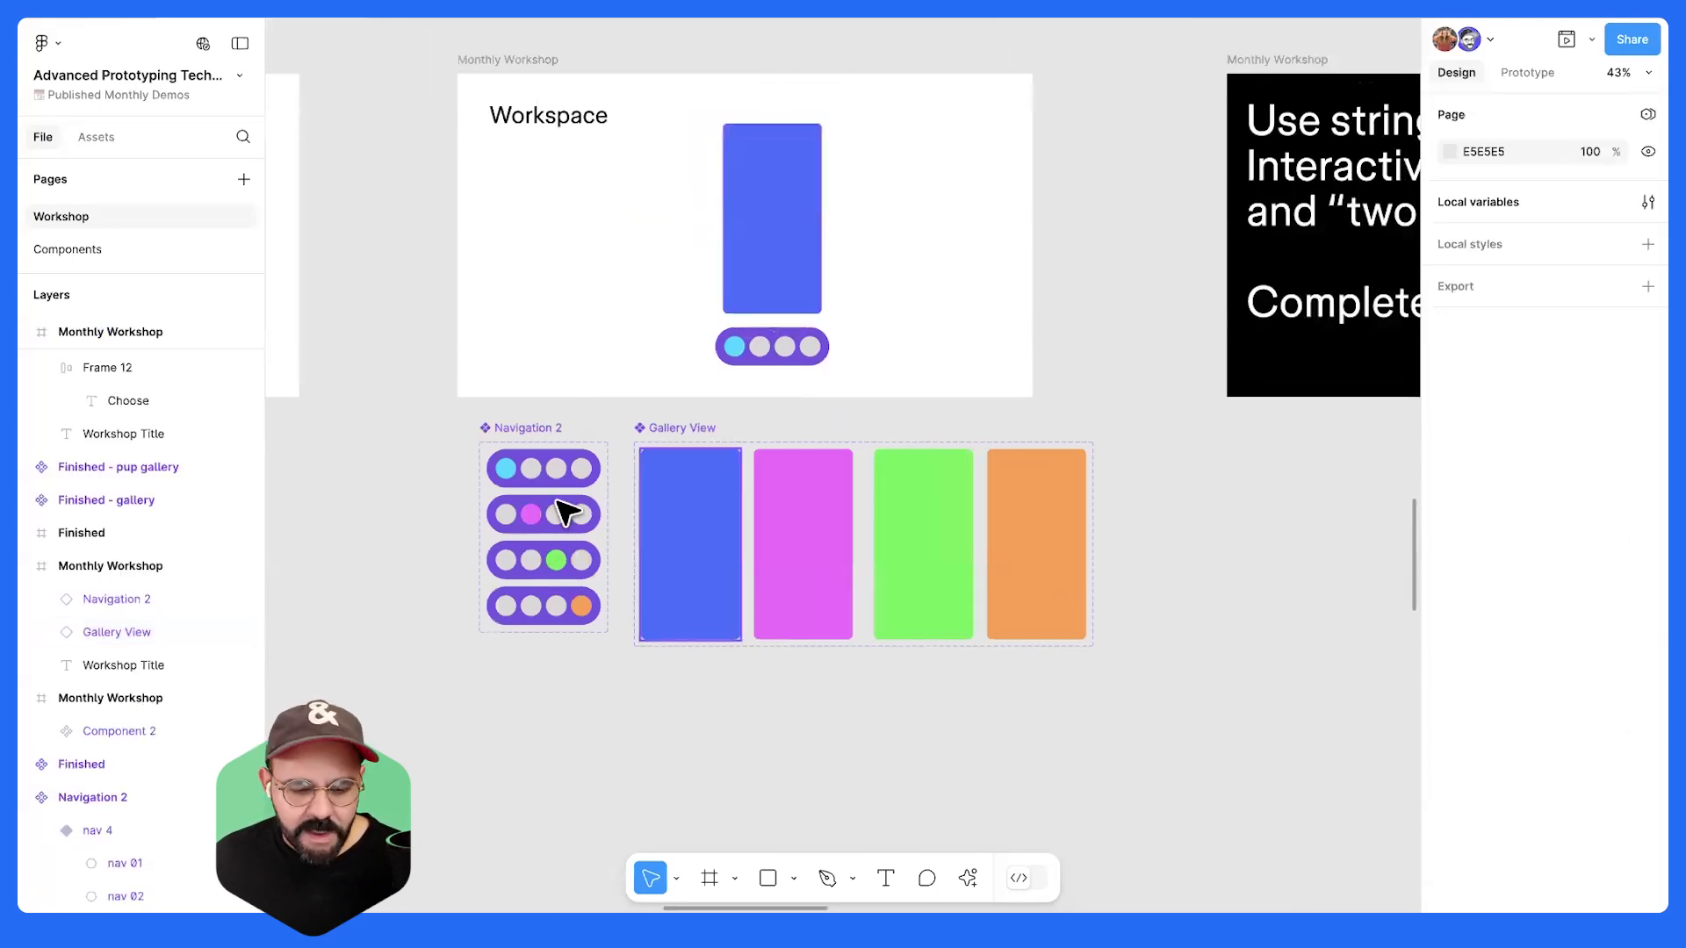
- Test the Workspace frame's Navigation 2 instance with Nav state values nav 2 and nav 3, and return it to nav 1
click(795, 347)
click(1596, 190)
click(1587, 204)
click(1585, 189)
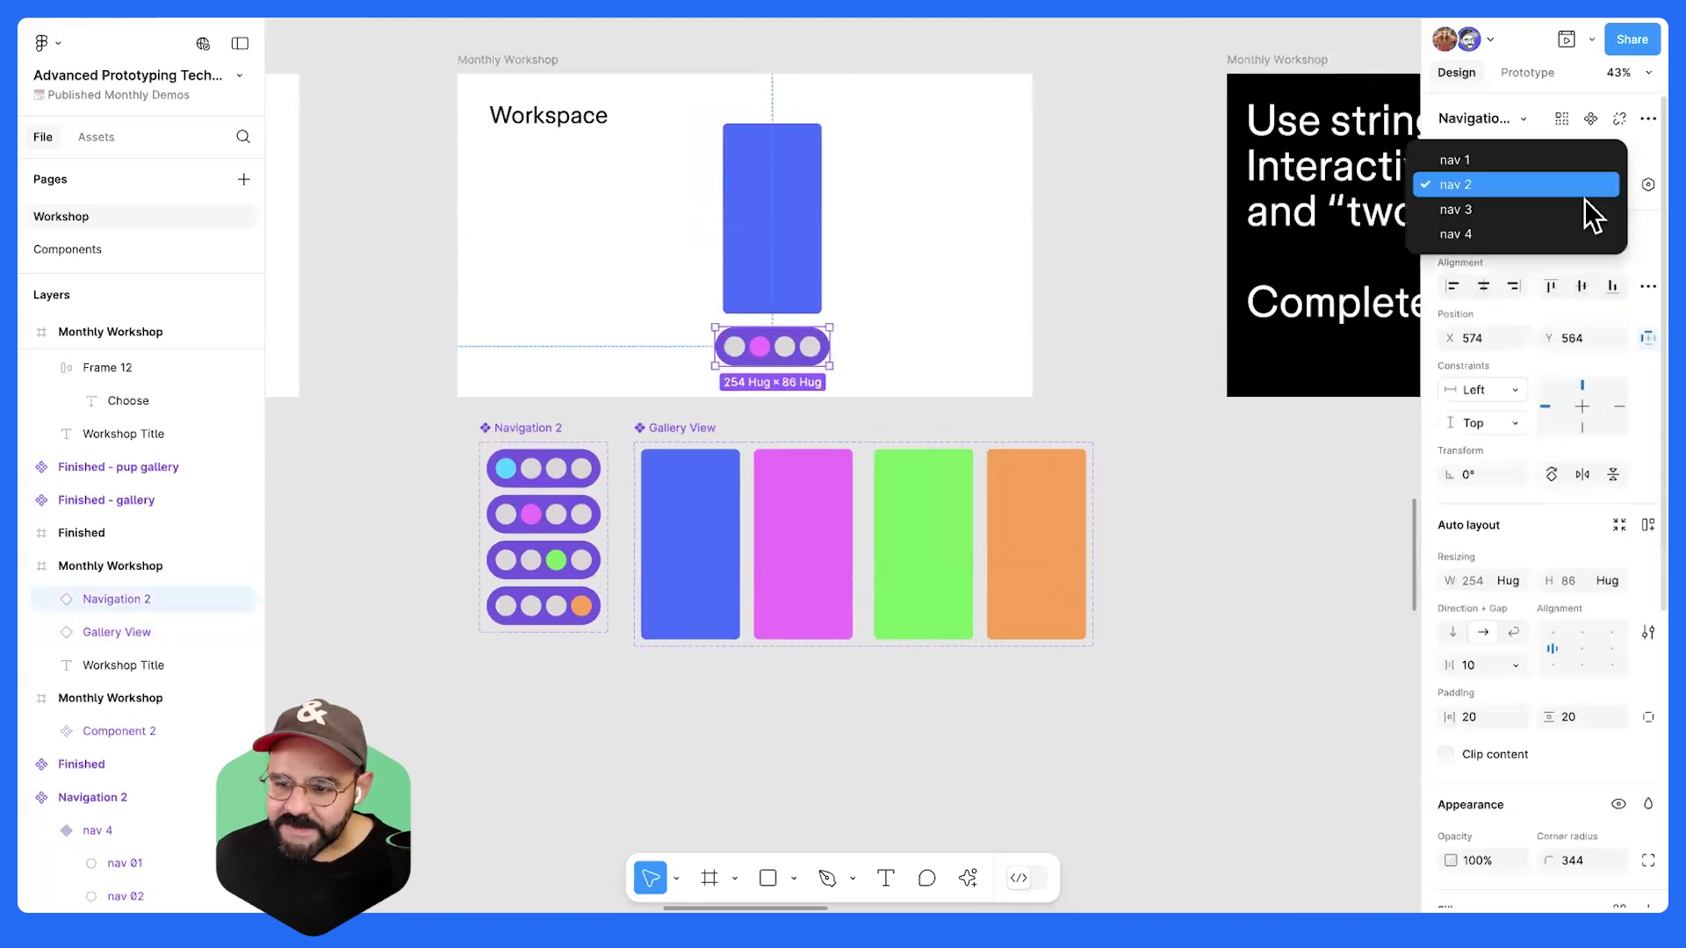
click(1588, 209)
click(1587, 186)
click(1591, 136)
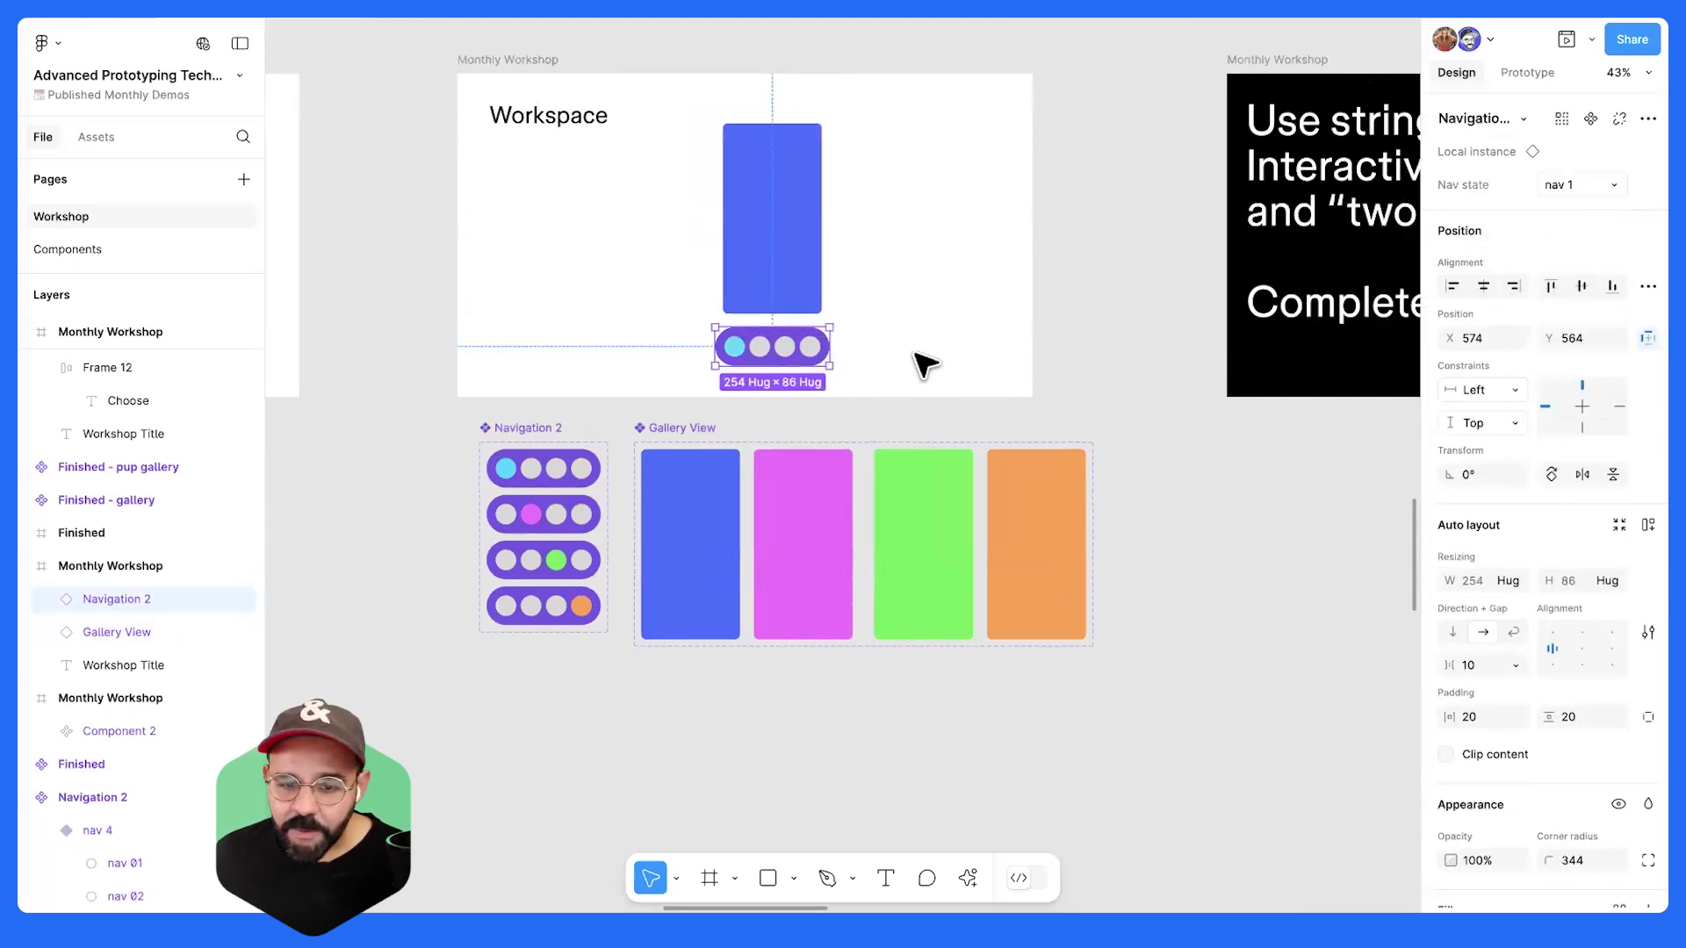
key(Escape)
- Assign the Gallery Example 1 variable to the Prop property of the Gallery View instance in the Workspace frame
click(816, 220)
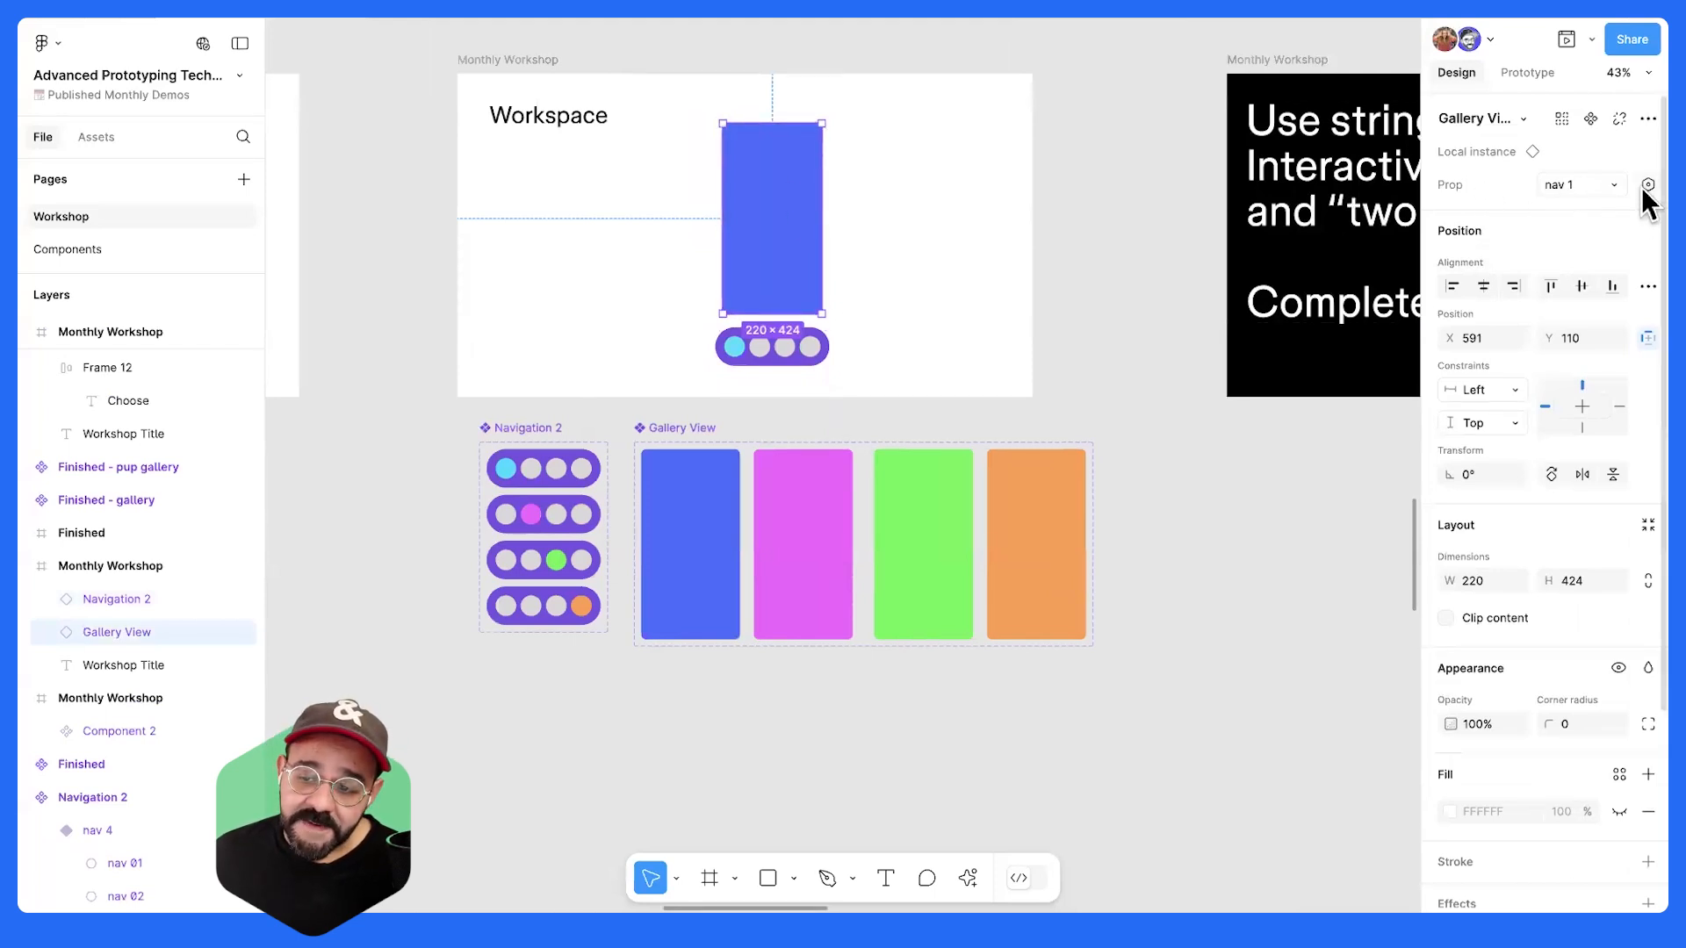
click(1642, 187)
text(Gal)
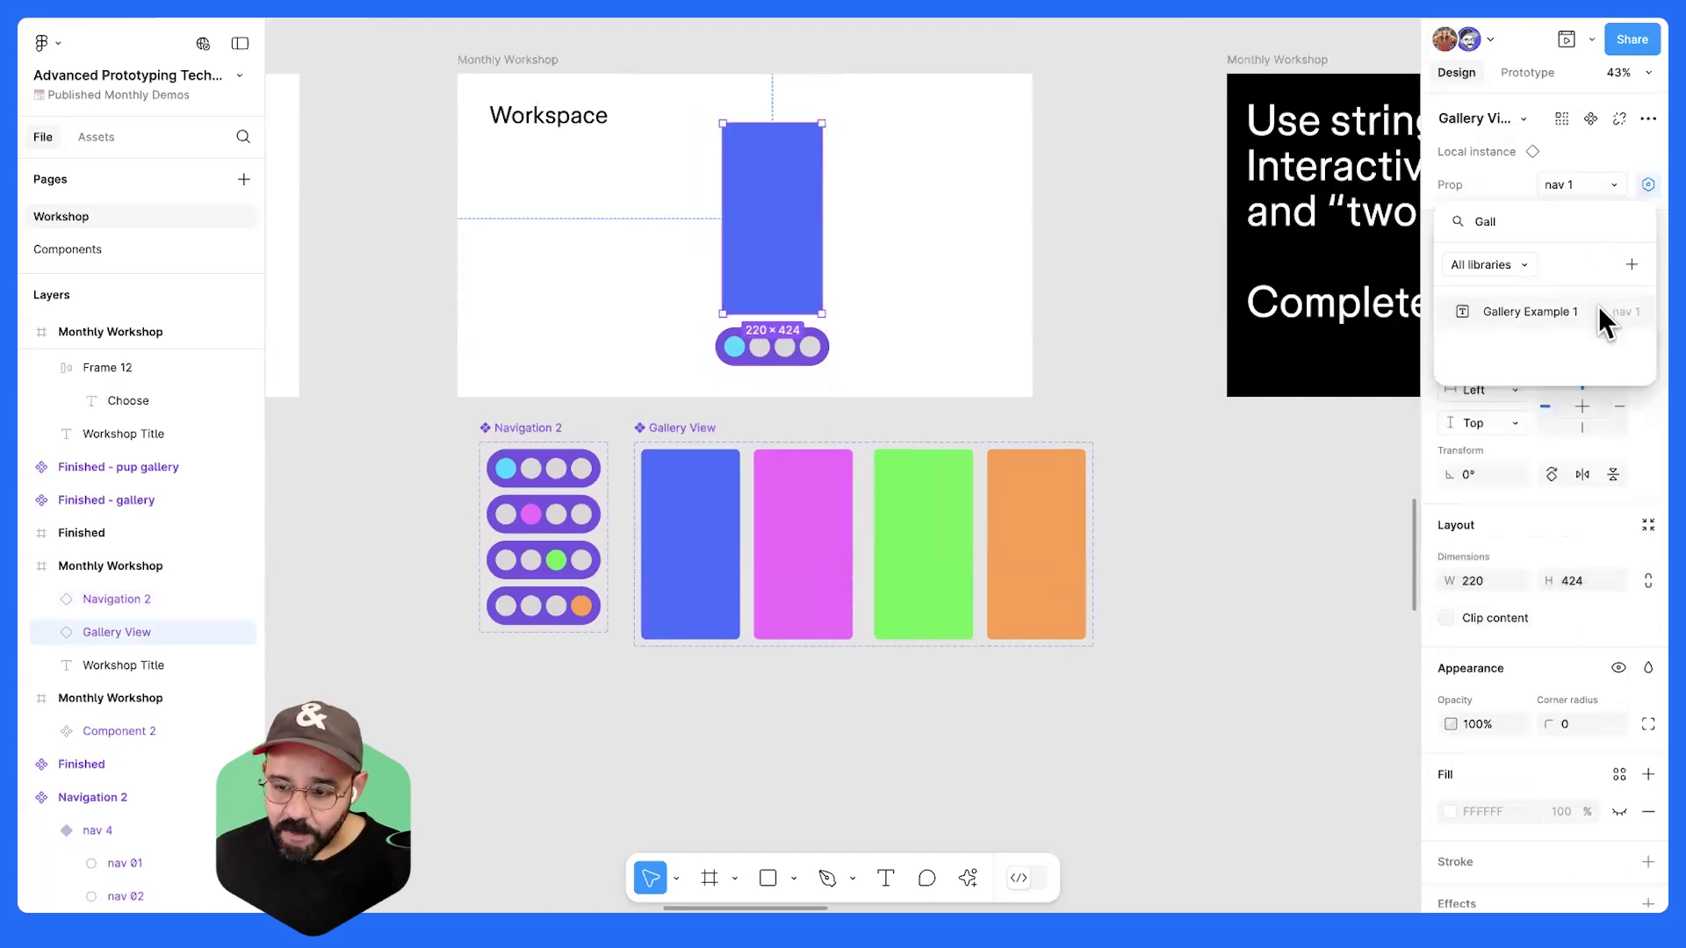
text(l)
click(1527, 311)
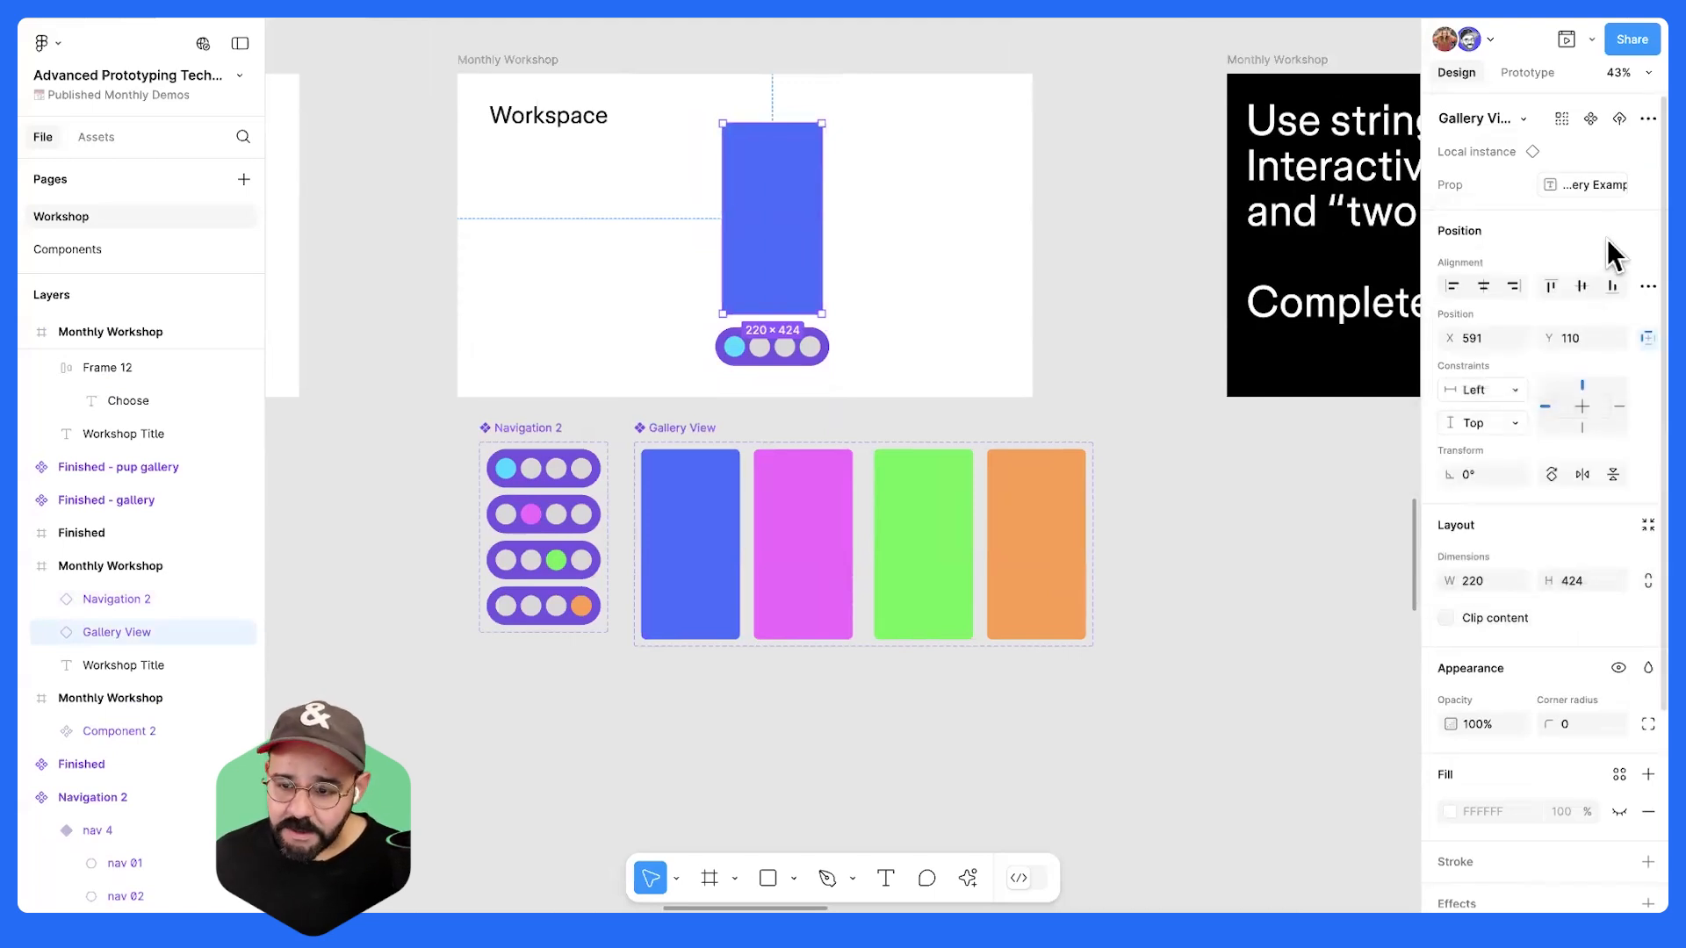
- Assign the Gallery Example 1 variable to the Nav state property of the Navigation 2 instance in the Workspace frame
click(815, 362)
click(1645, 184)
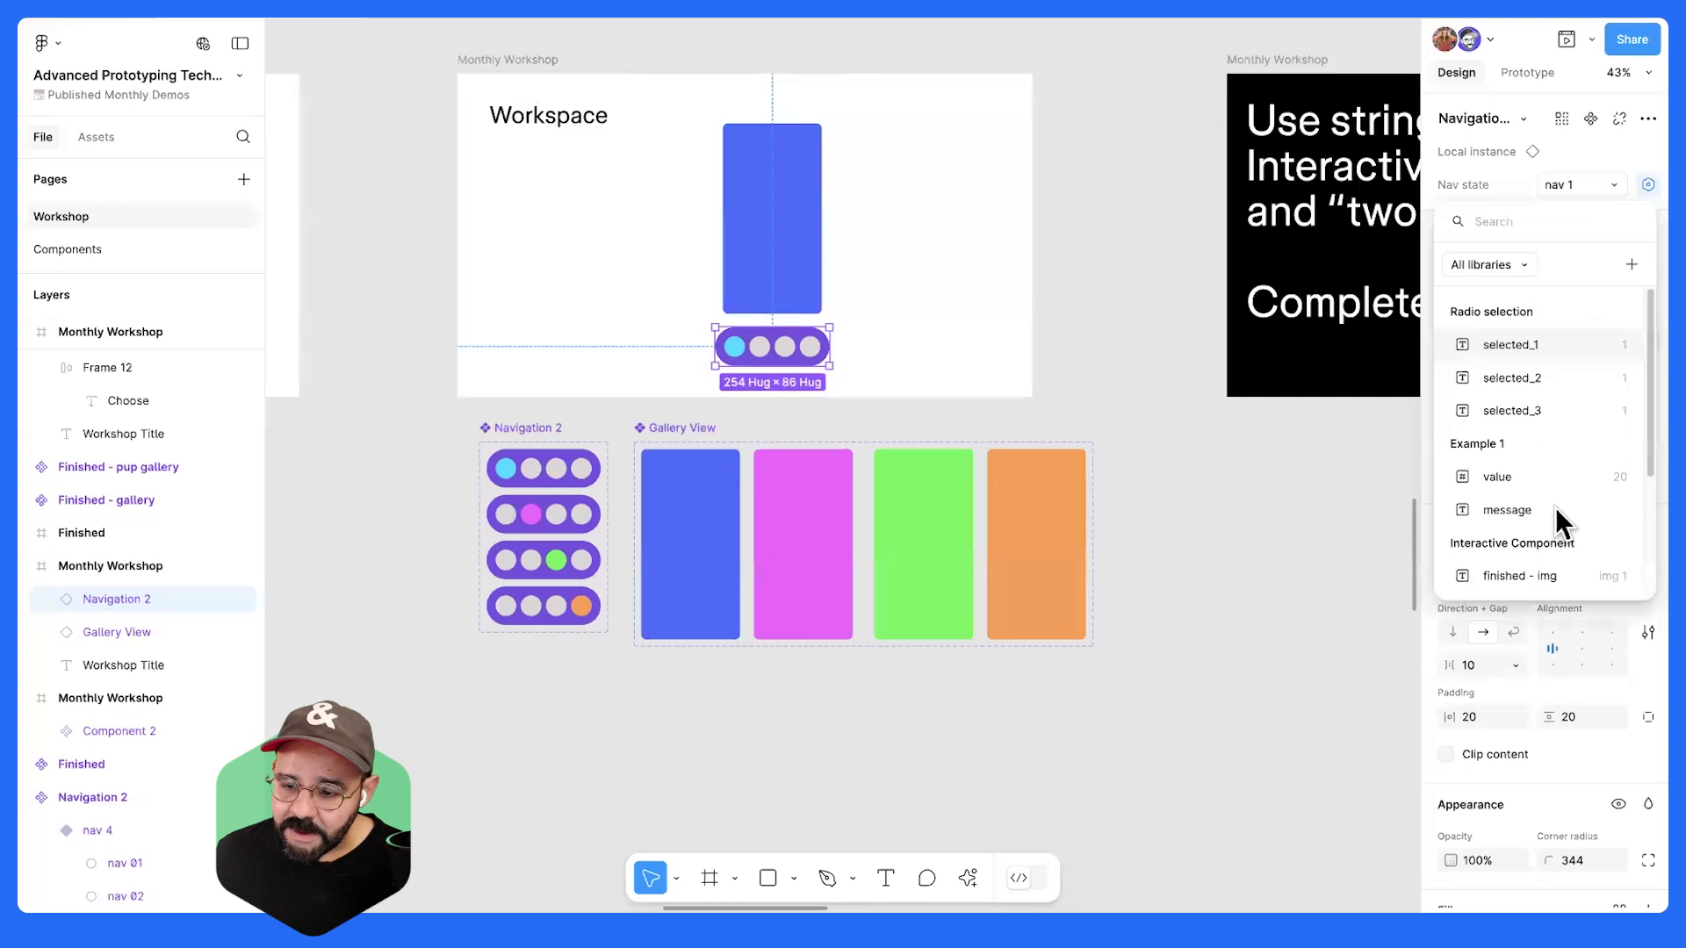
text(Gall)
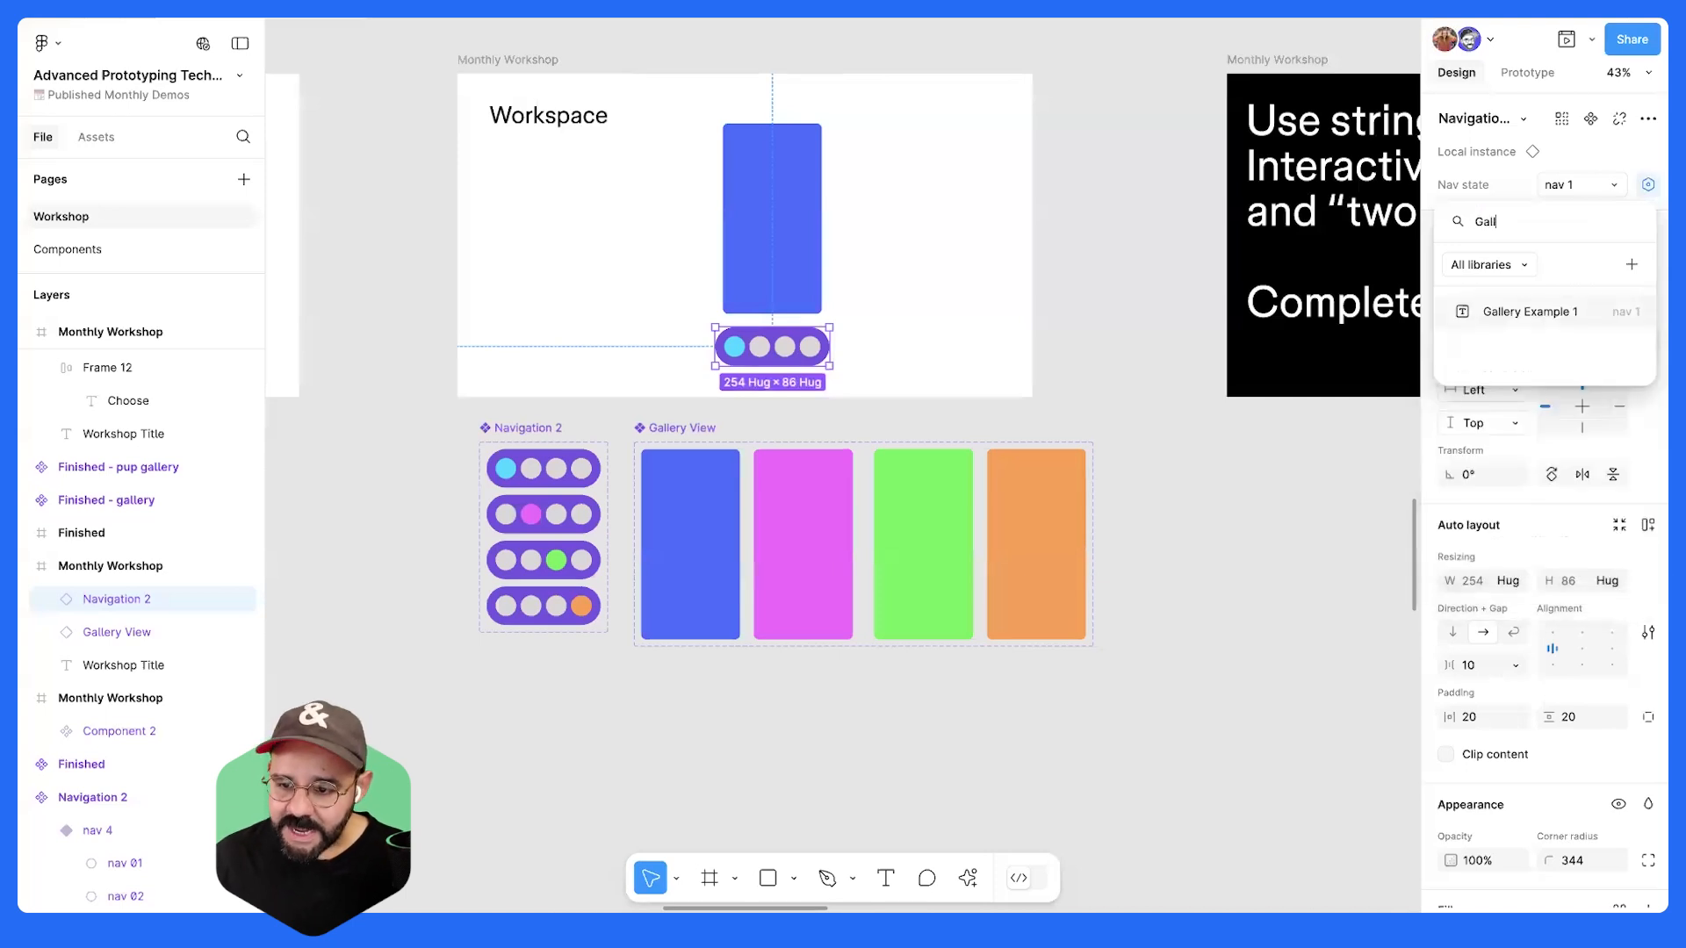
click(1573, 301)
click(963, 281)
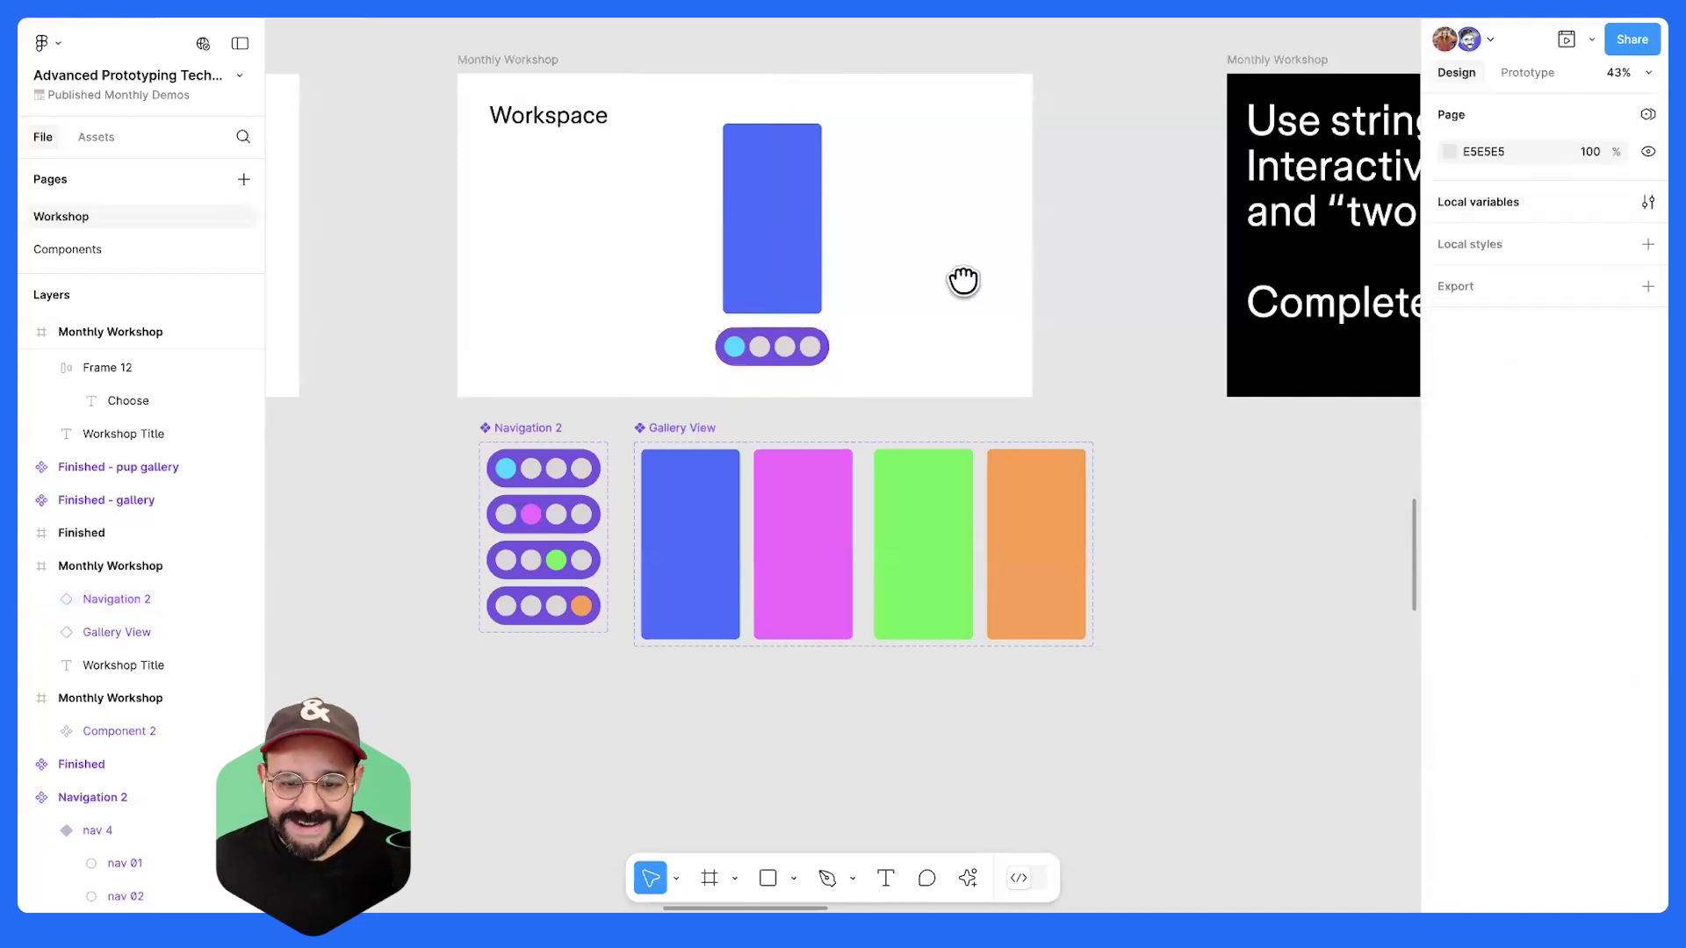
- Preview the Workspace frame's prototype, test all four navigation dots against the gallery colours in both directions, and close the preview
scroll(963, 281, up, 2)
click(553, 107)
key(shift+space)
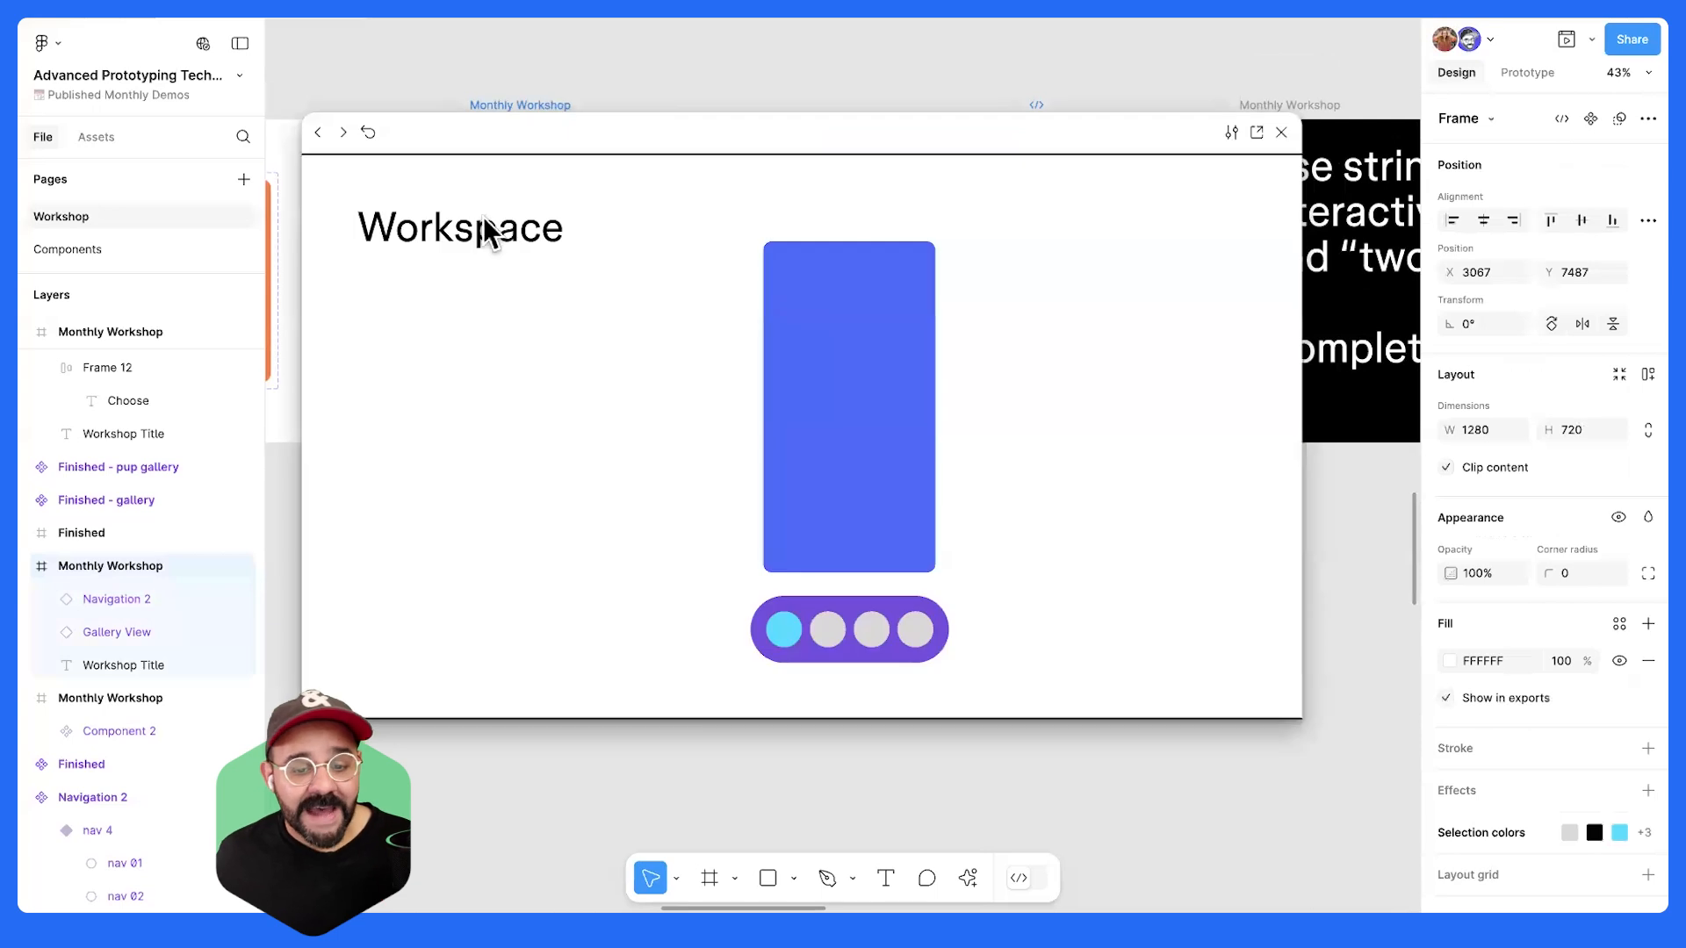
click(825, 638)
click(872, 637)
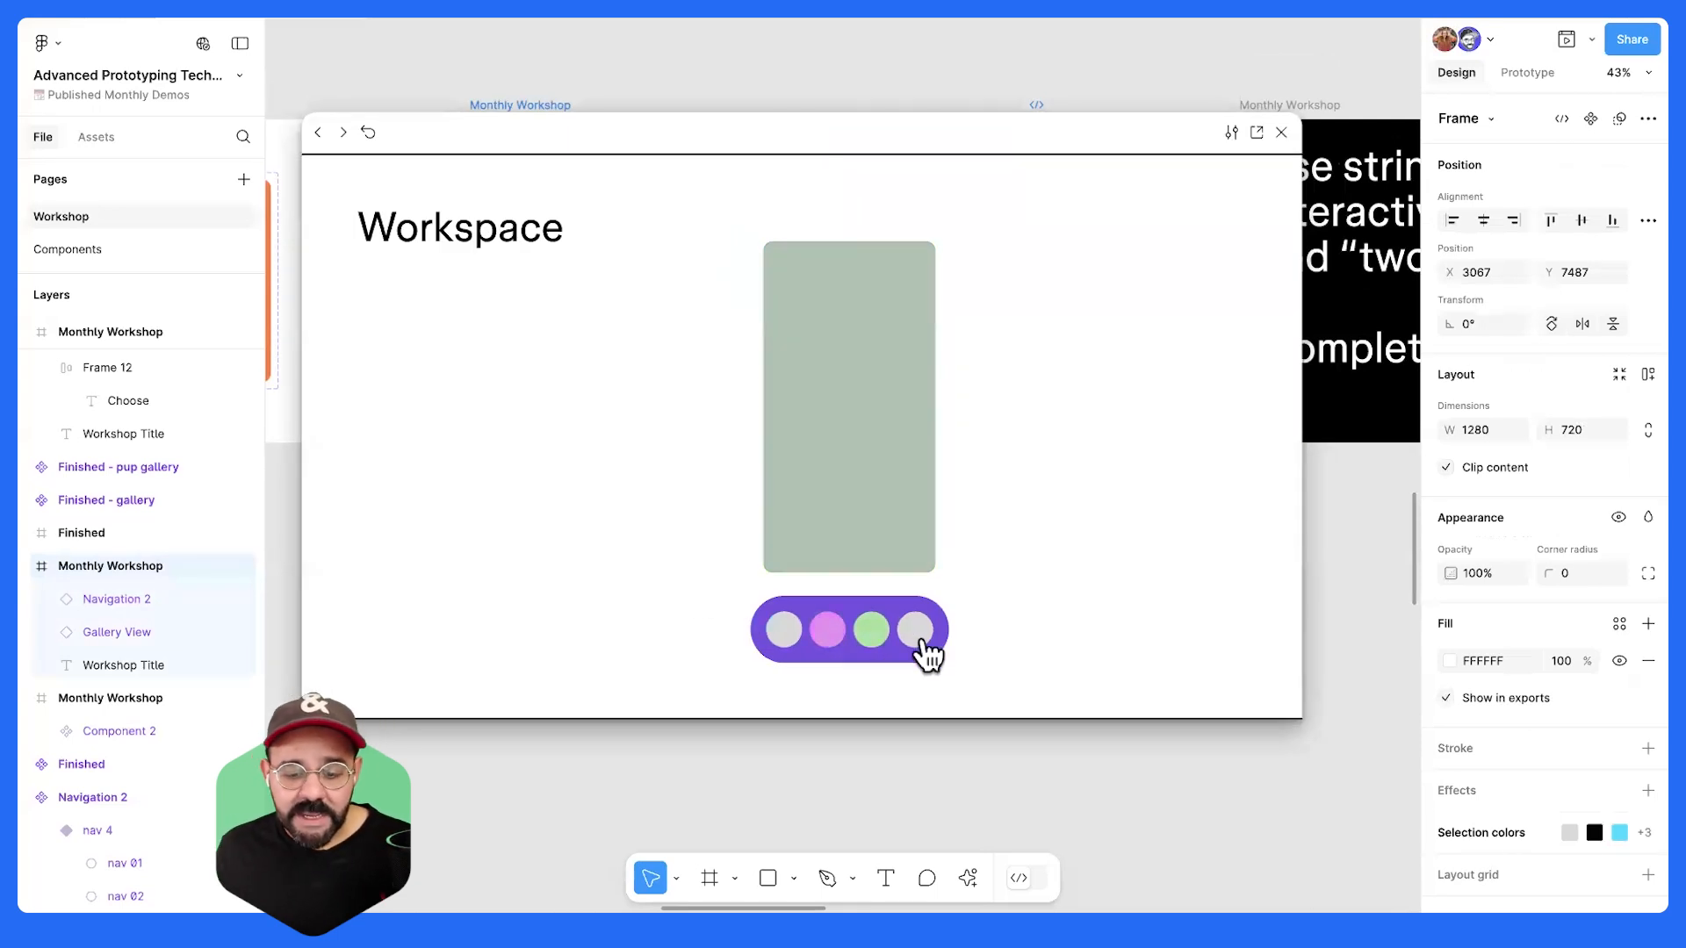
click(917, 641)
click(869, 641)
click(830, 637)
click(784, 630)
click(830, 634)
click(874, 634)
click(927, 637)
click(872, 637)
click(828, 632)
click(781, 636)
click(828, 638)
click(876, 645)
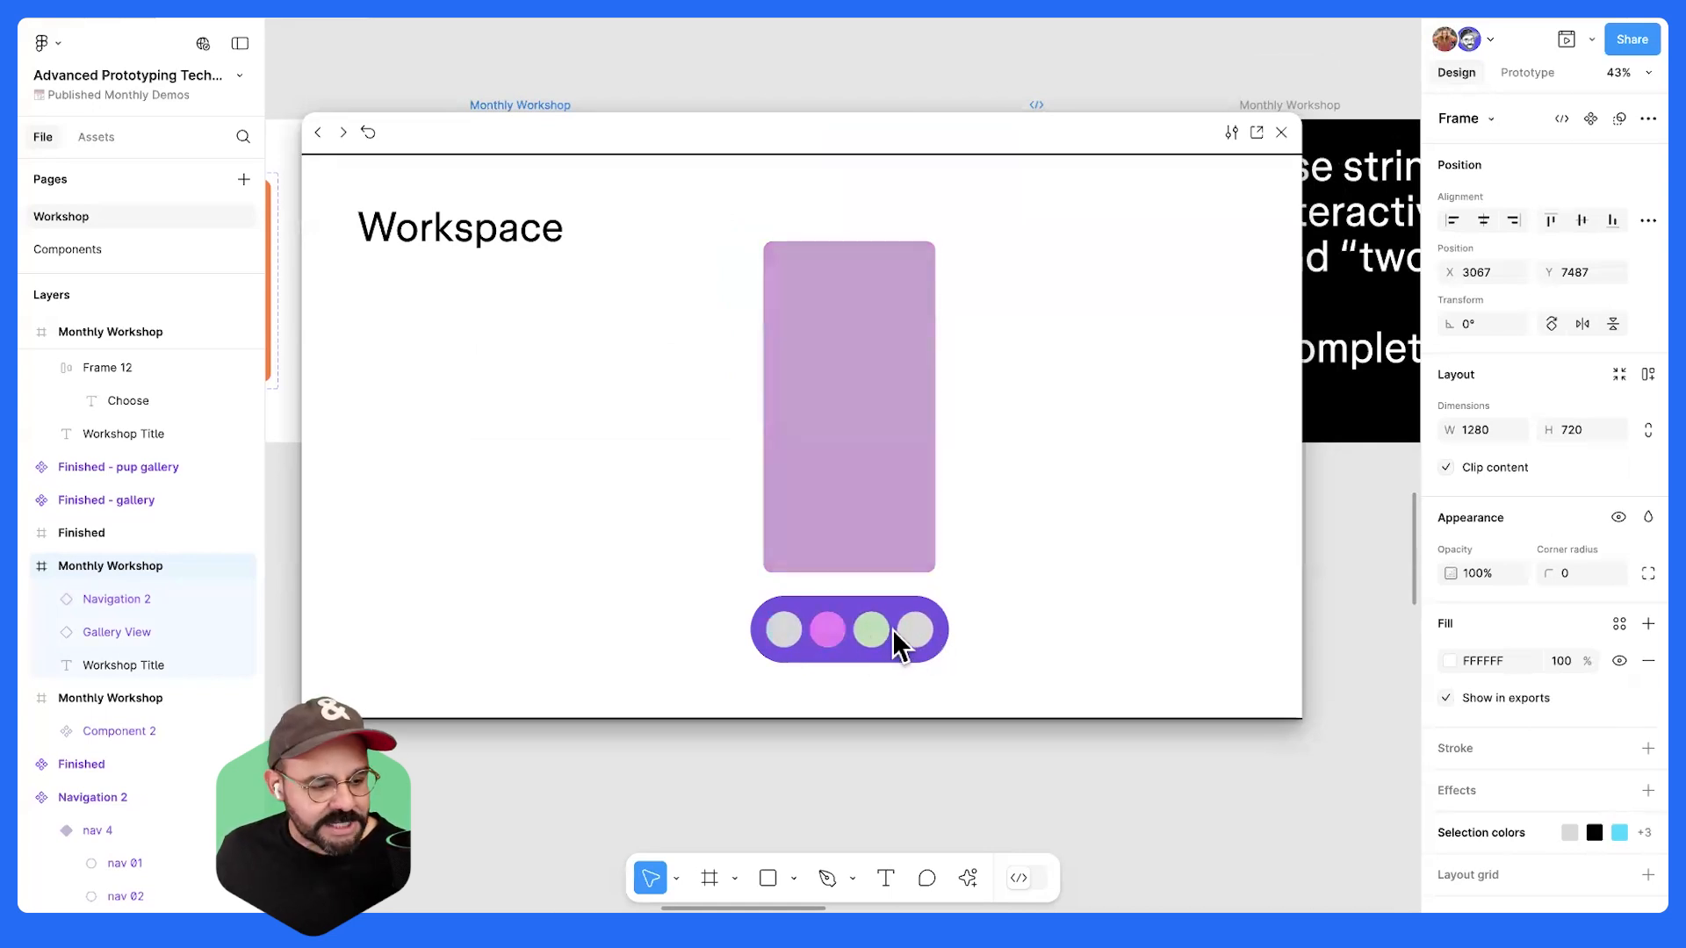
click(906, 646)
click(876, 642)
click(828, 639)
click(784, 648)
click(830, 644)
click(873, 643)
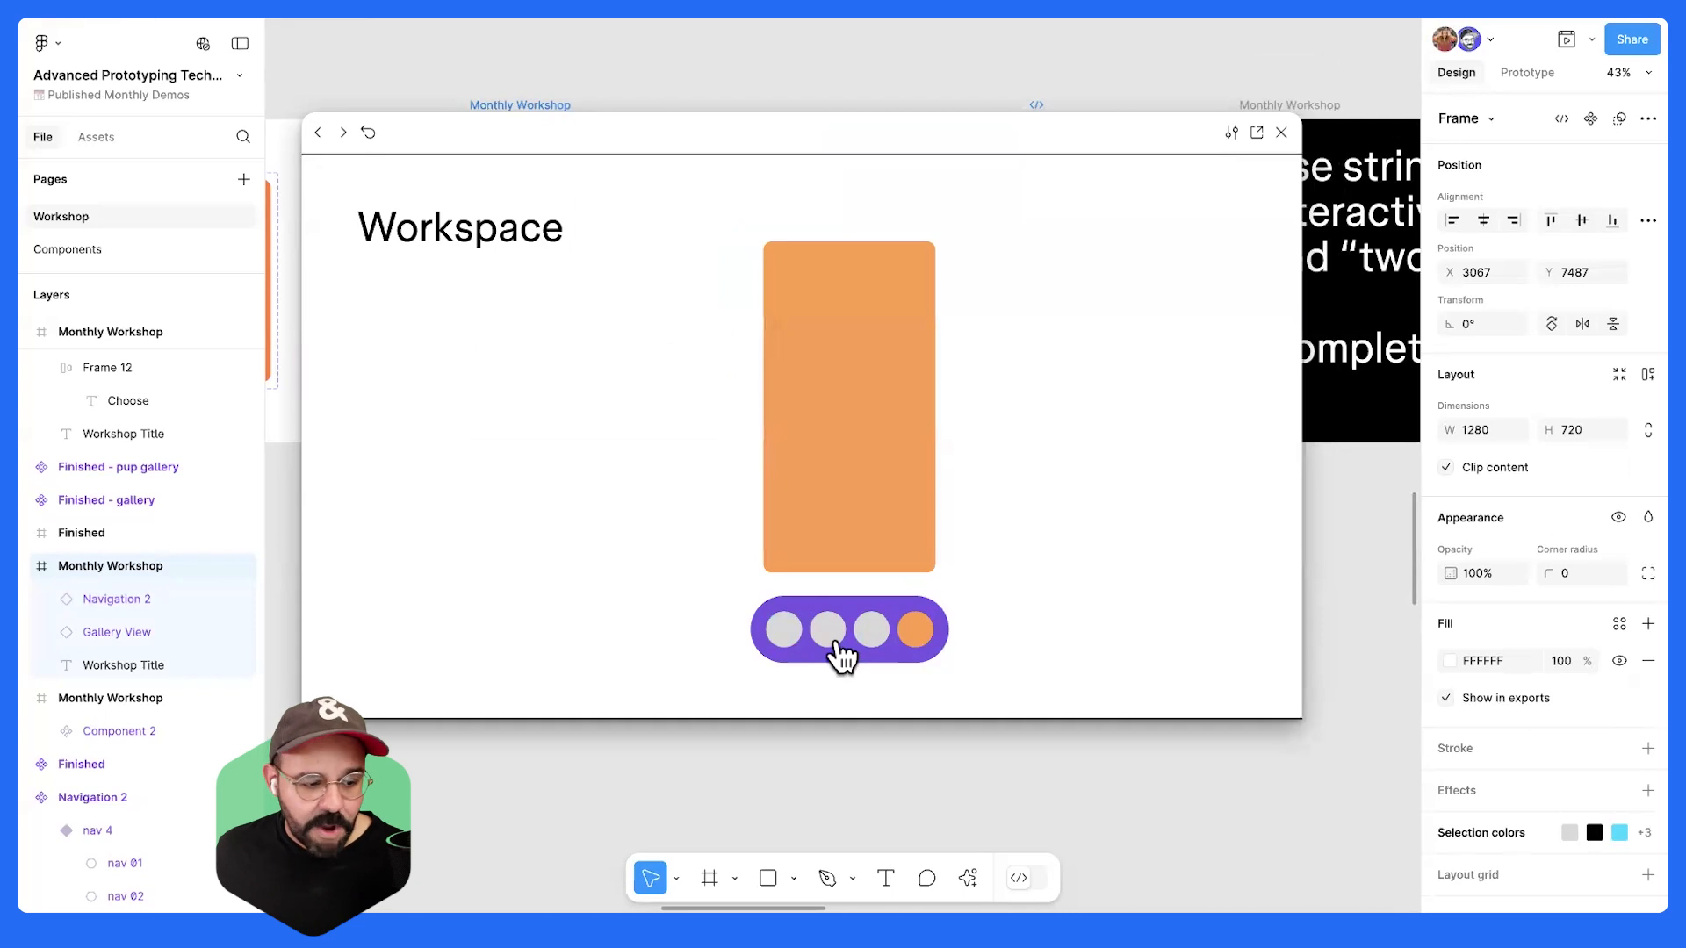
click(825, 628)
click(887, 643)
click(1281, 131)
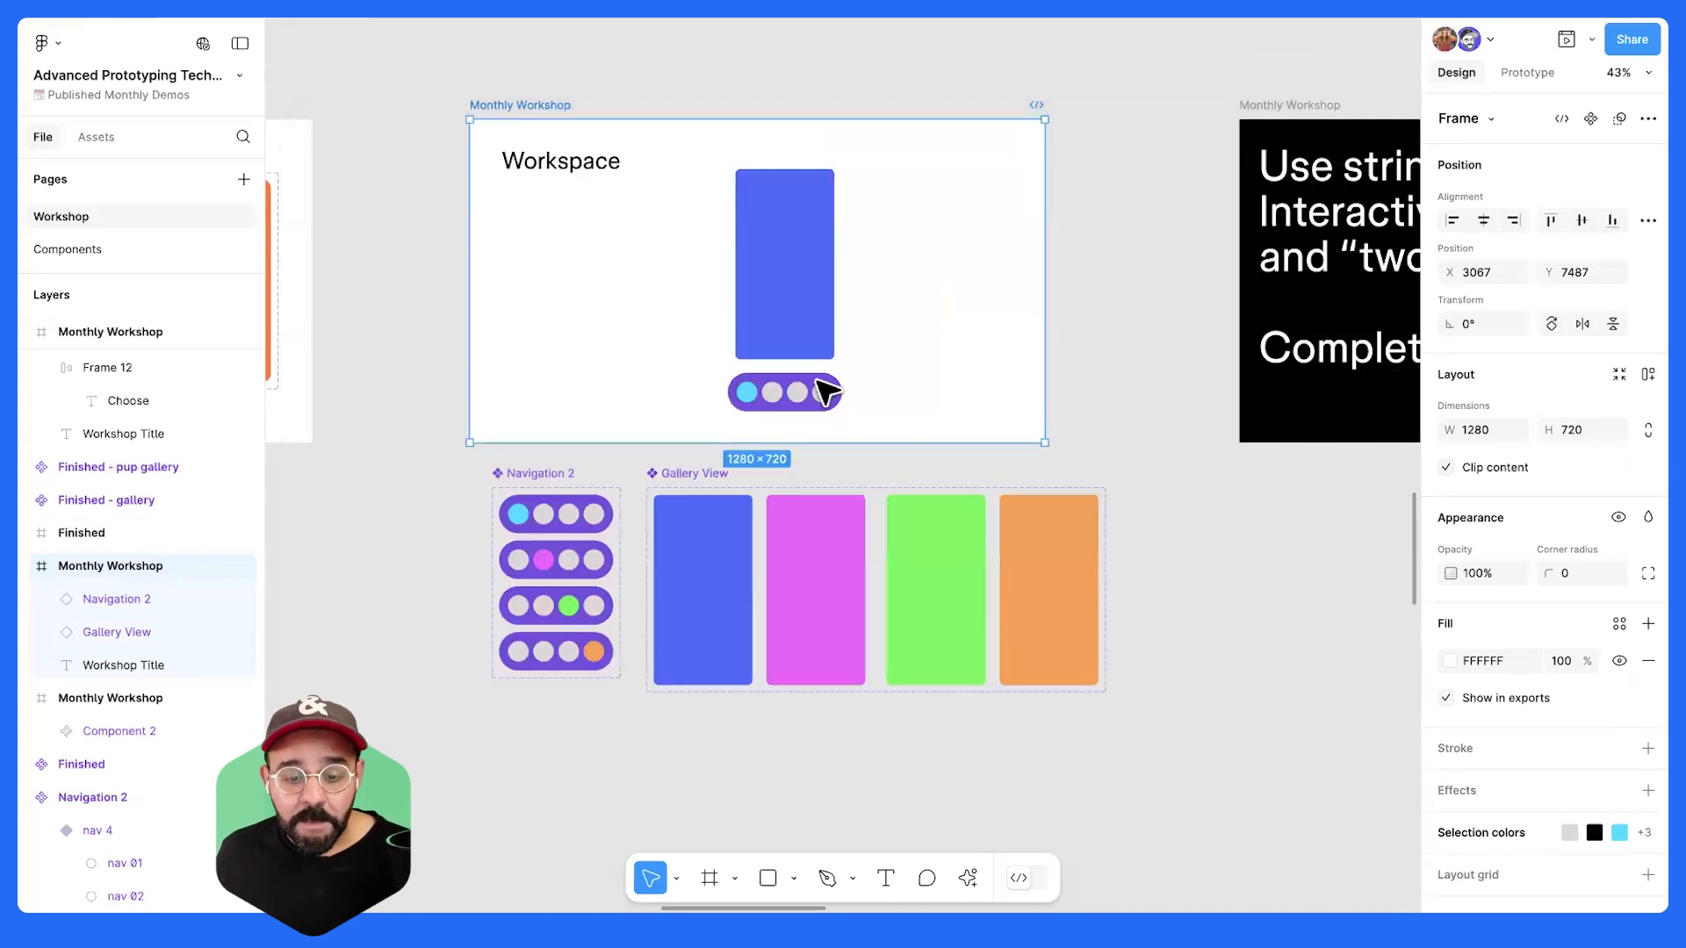
- Duplicate the Gallery View and Navigation 2 instances together inside the Workspace frame, placing the two pairs side by side
click(808, 387)
shift+click(734, 347)
drag(718, 339, 833, 346)
click(1204, 395)
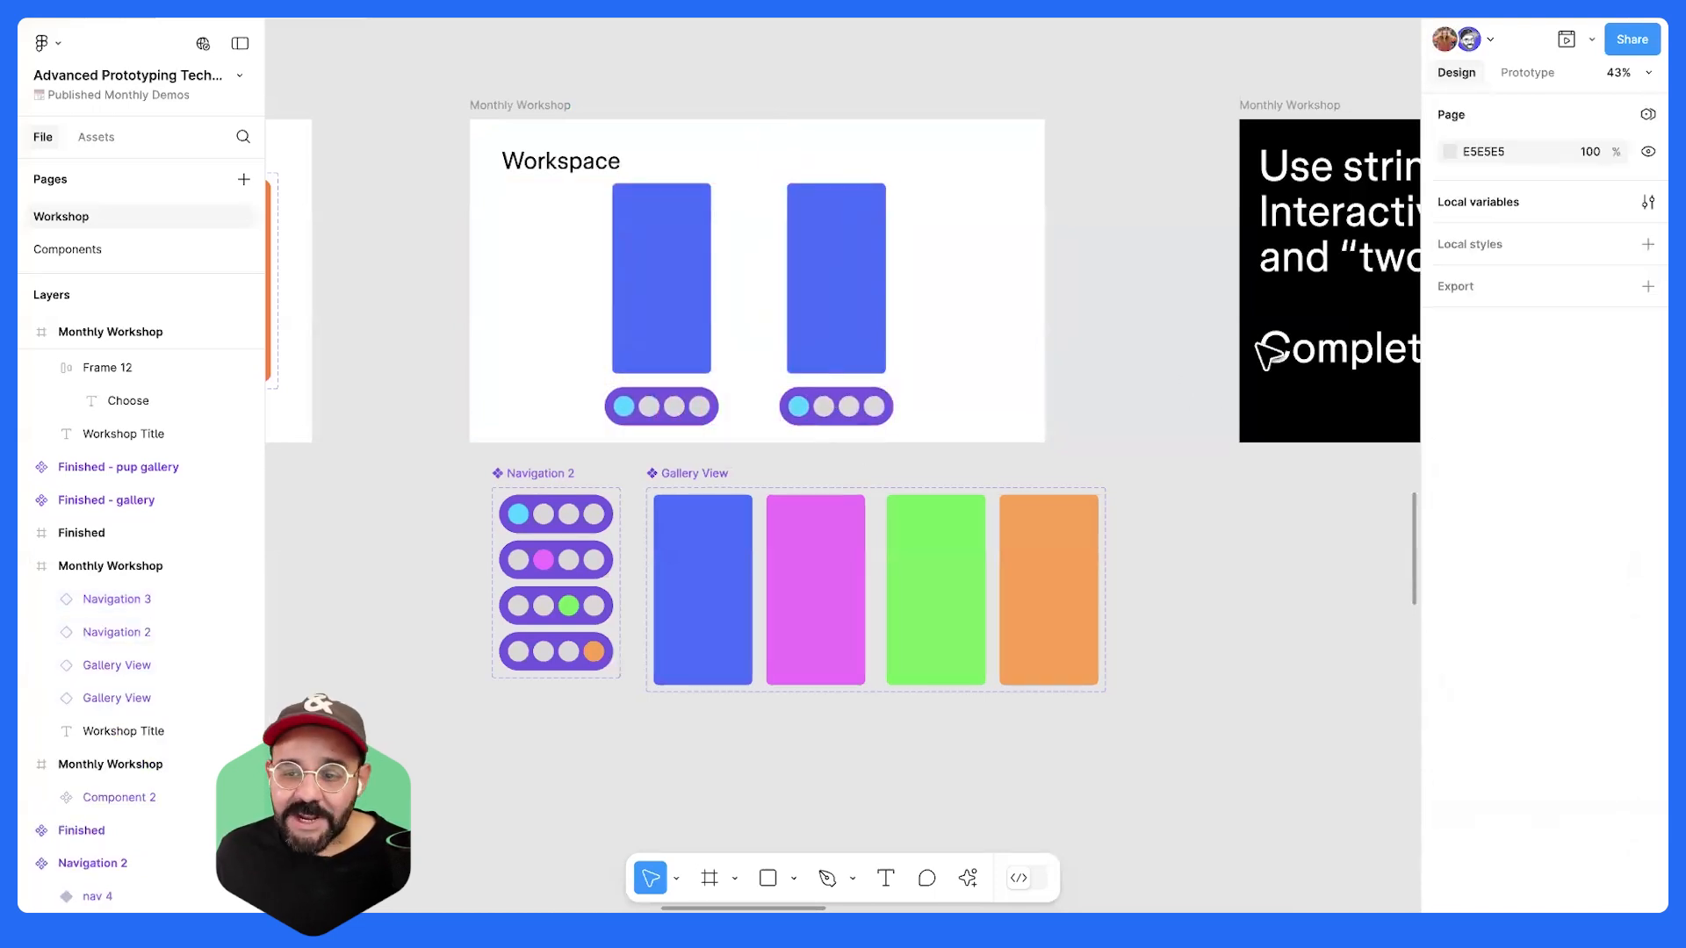
- Create a local string variable named Gallery Example 2 with the value nav 3 and close the variables
click(1647, 203)
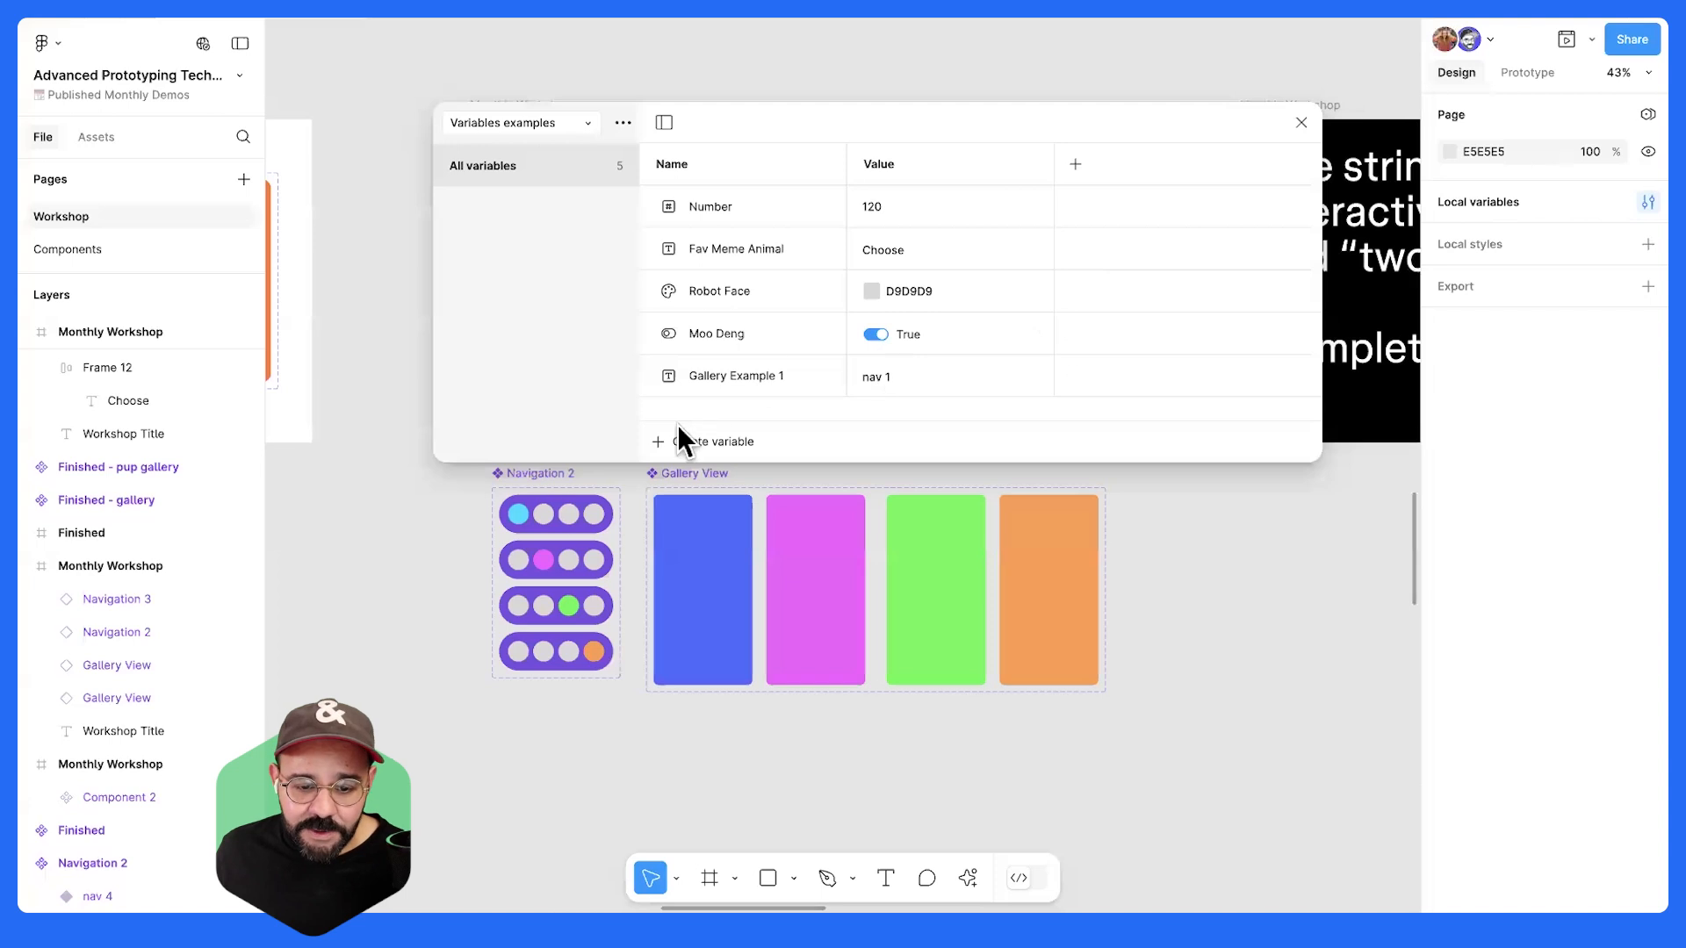
click(686, 444)
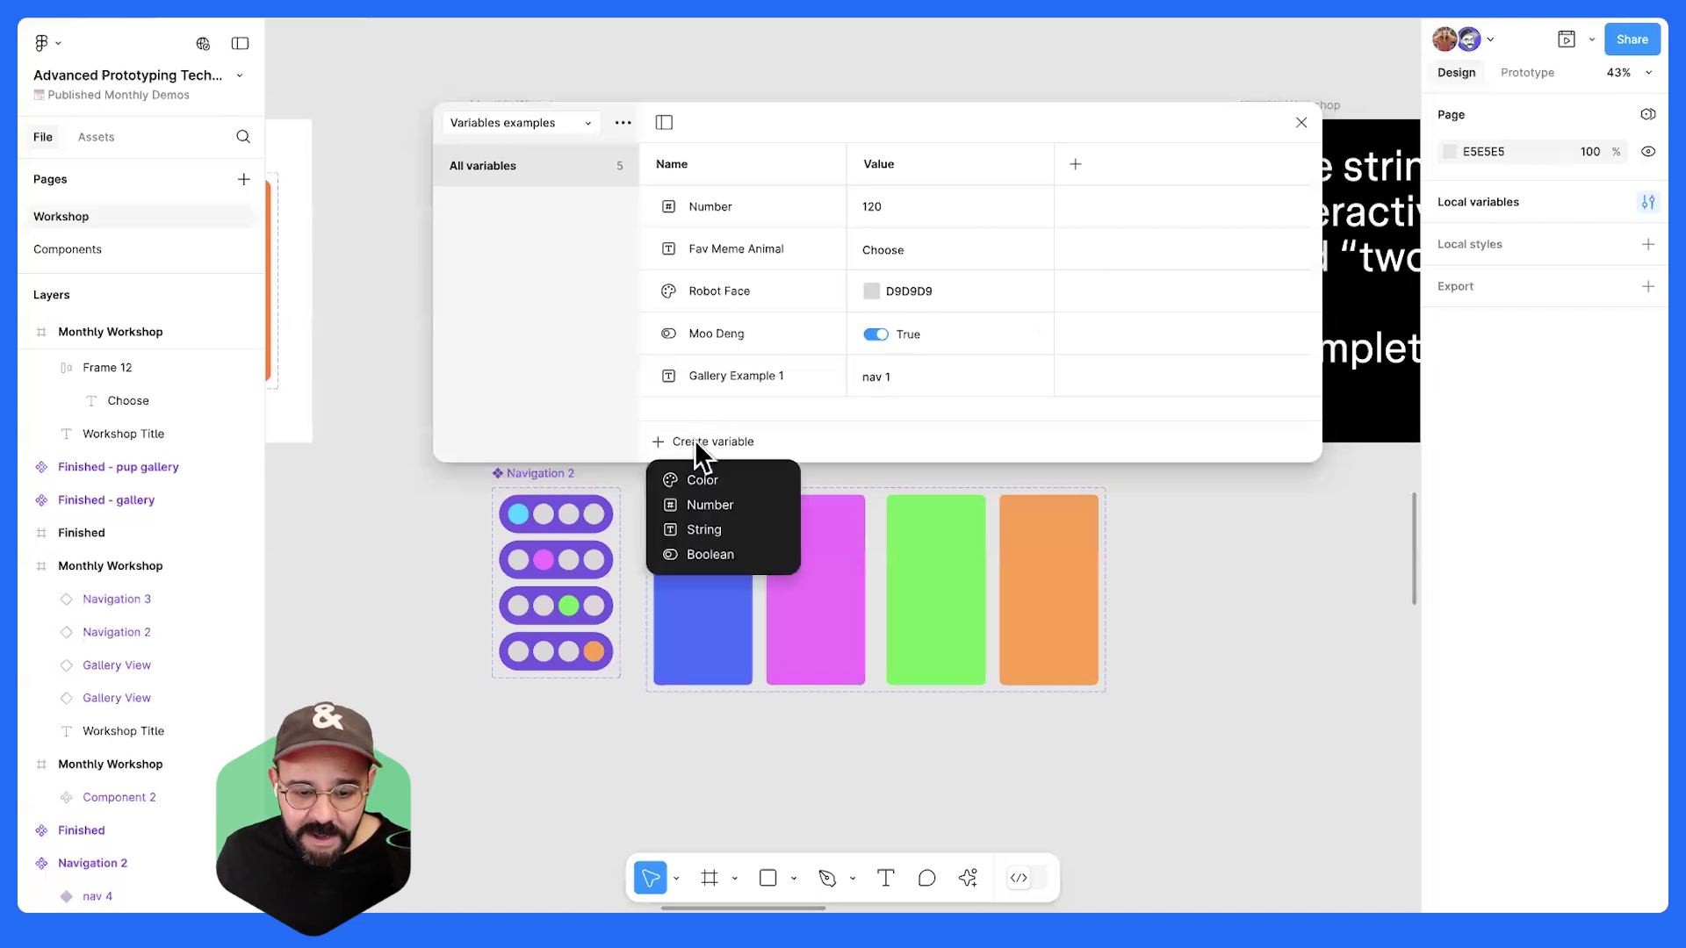
click(721, 531)
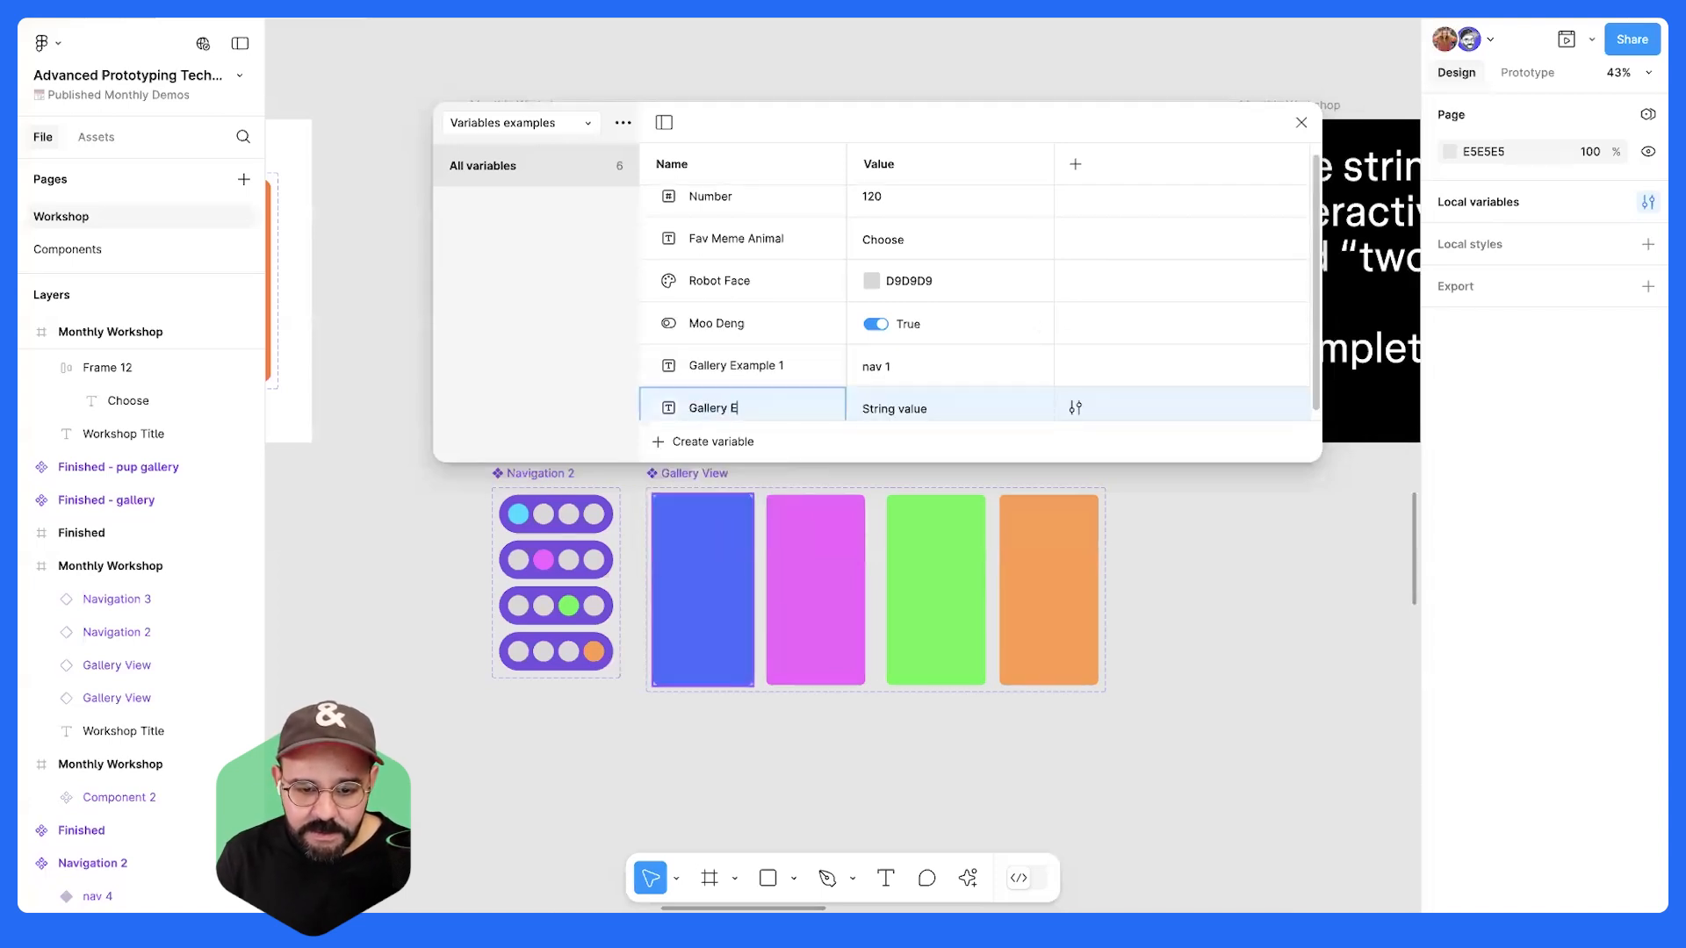
click(911, 402)
drag(915, 400, 935, 388)
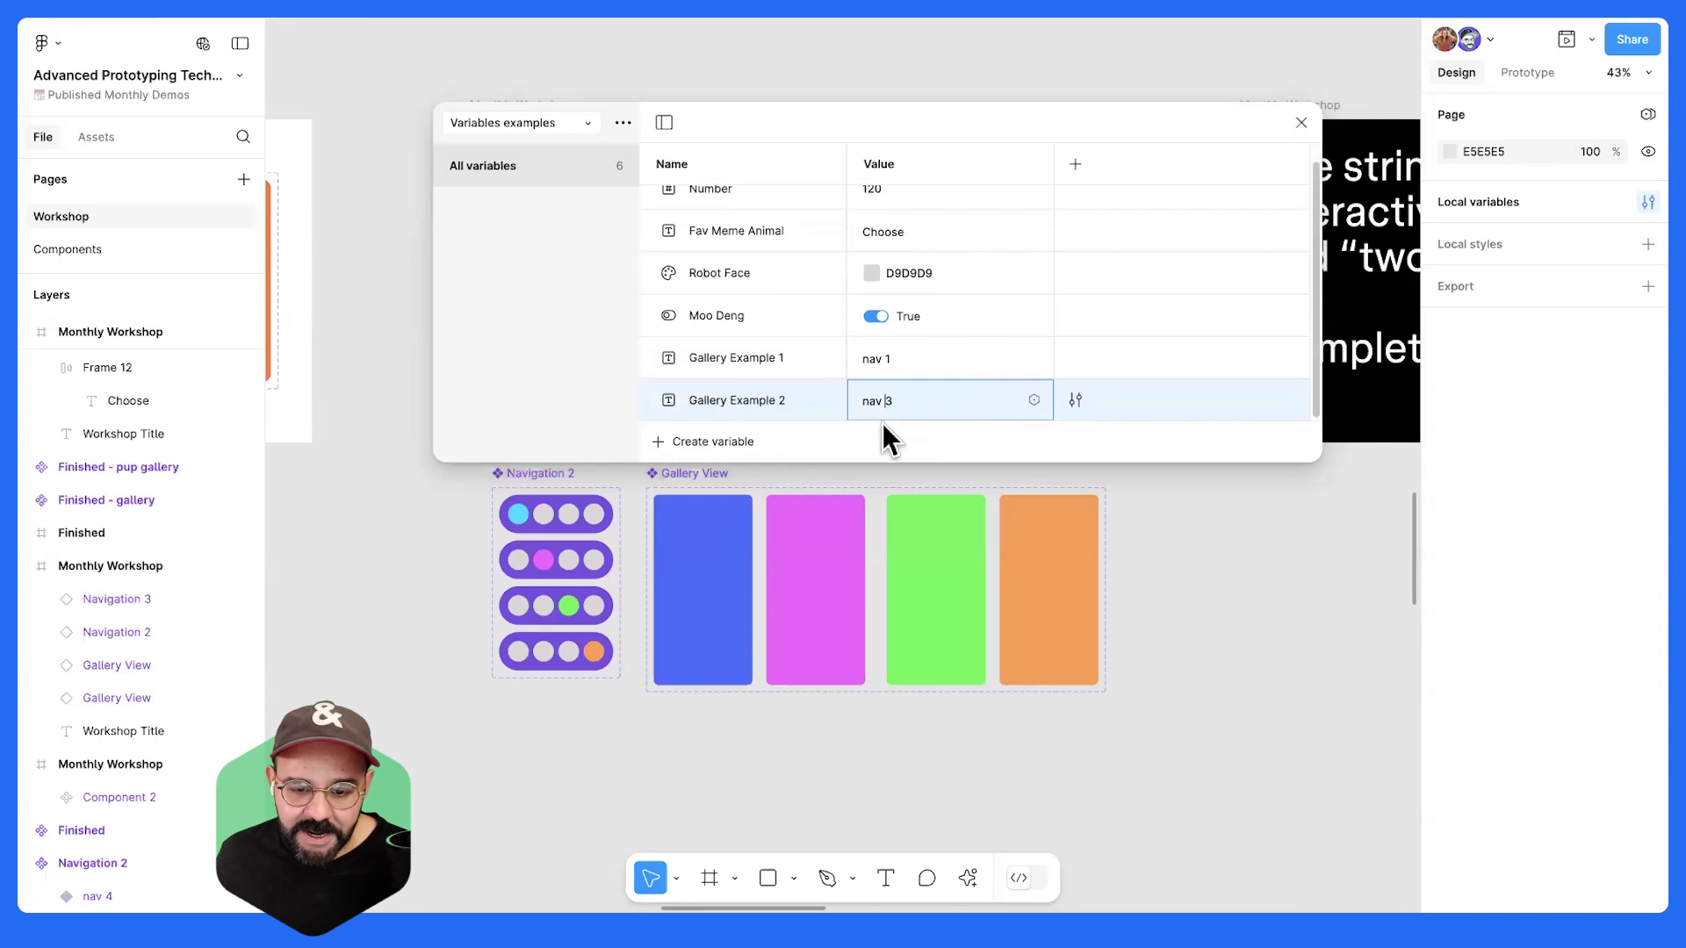
key(Return)
click(1300, 122)
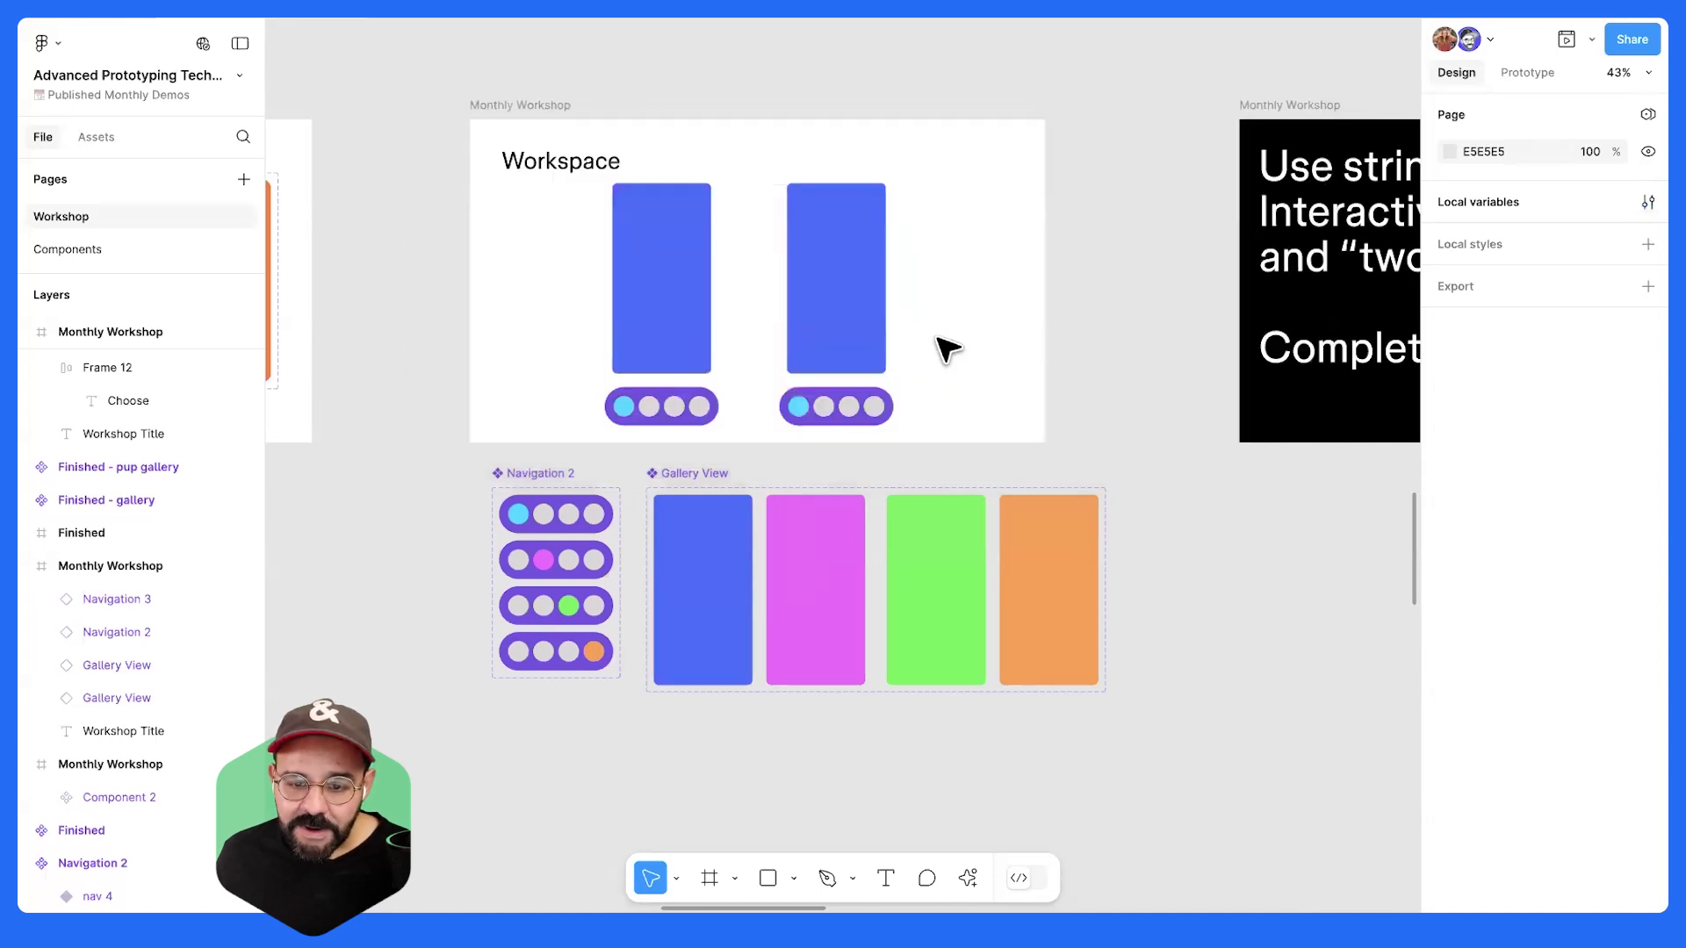
- Replace the variable on the Prop property of the duplicated Gallery View instance in the Workspace frame with Gallery Example 2
click(856, 298)
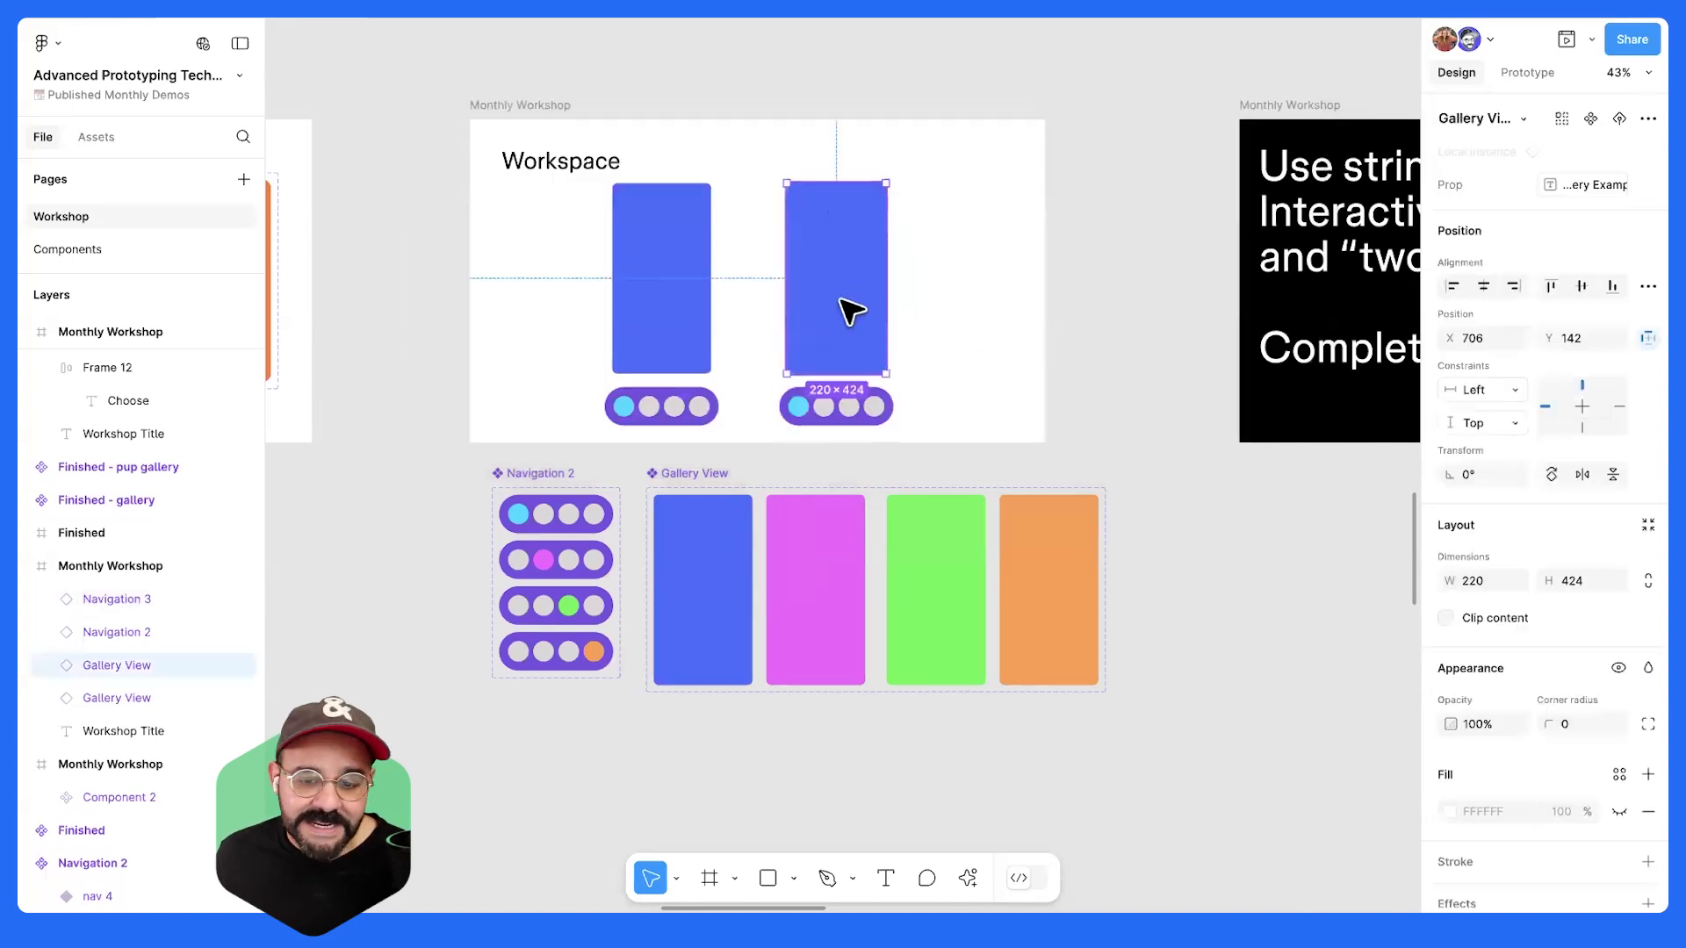
scroll(850, 306, up, 4)
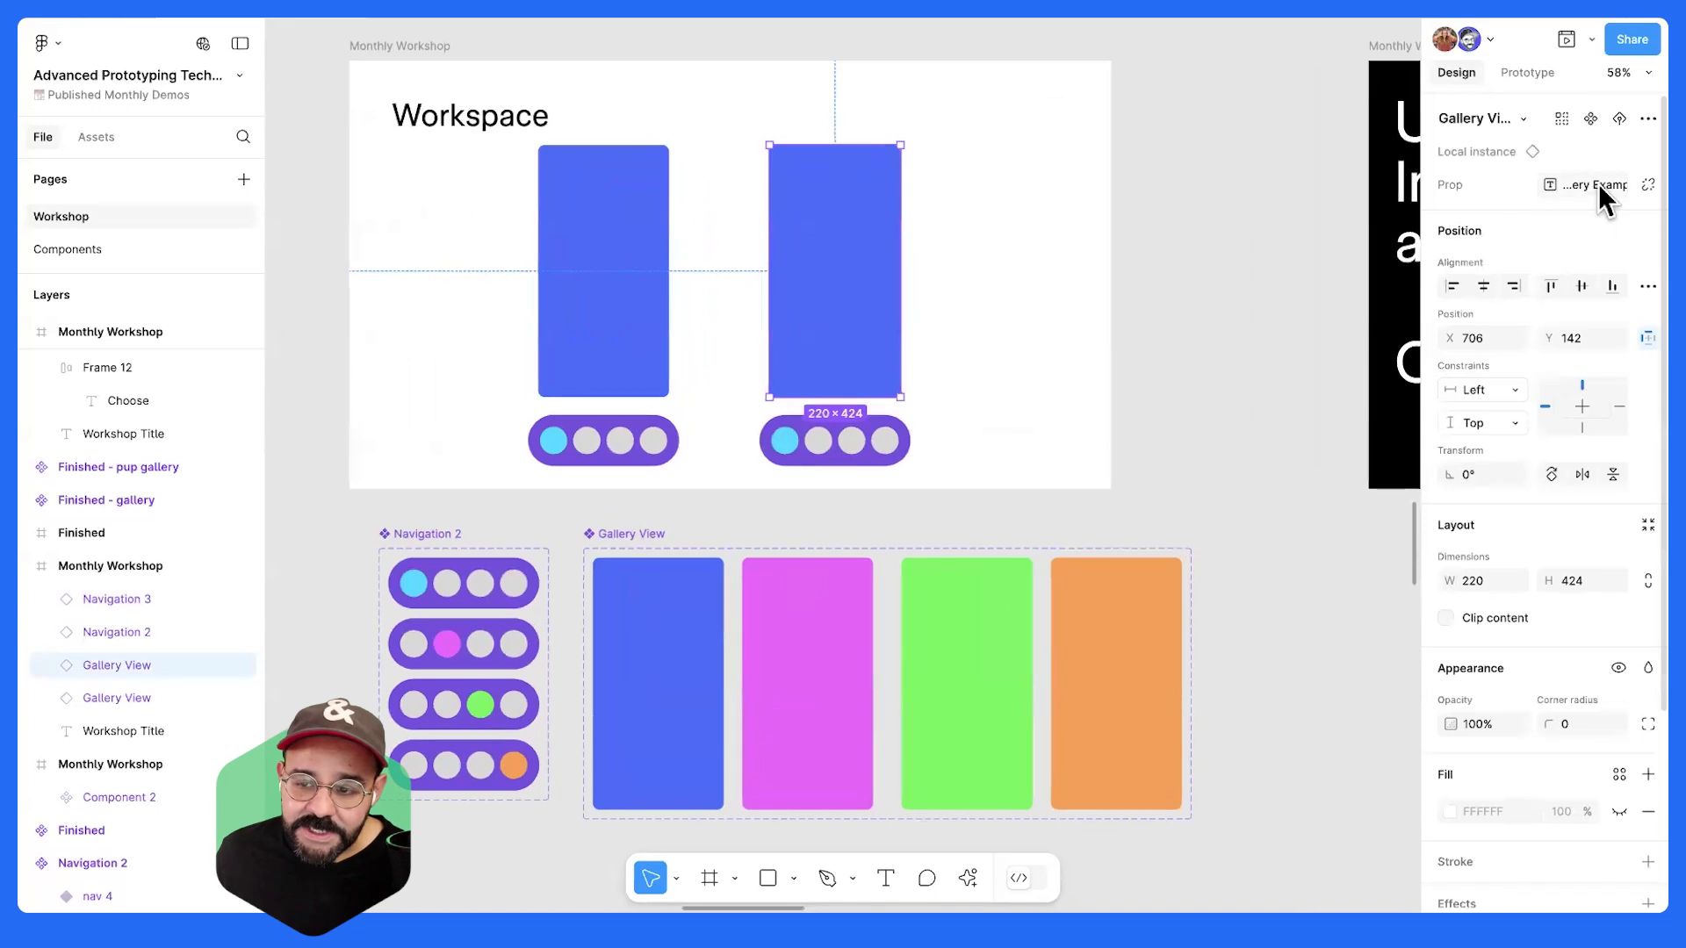
click(1643, 184)
click(1646, 184)
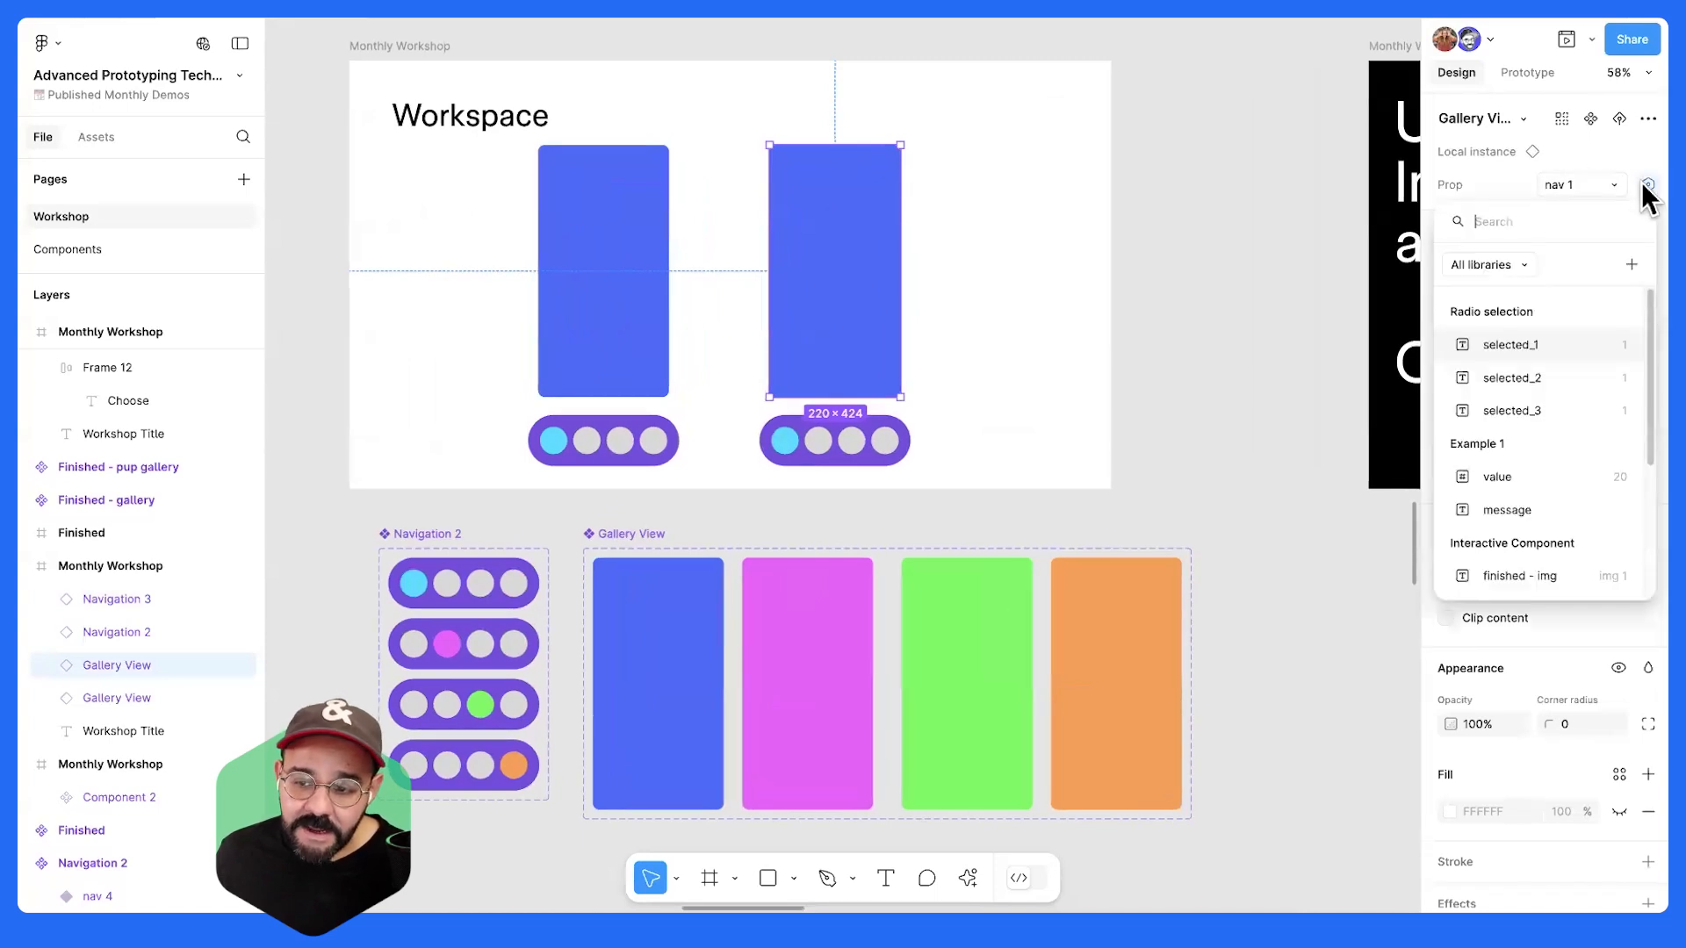
scroll(1545, 417, down, 3)
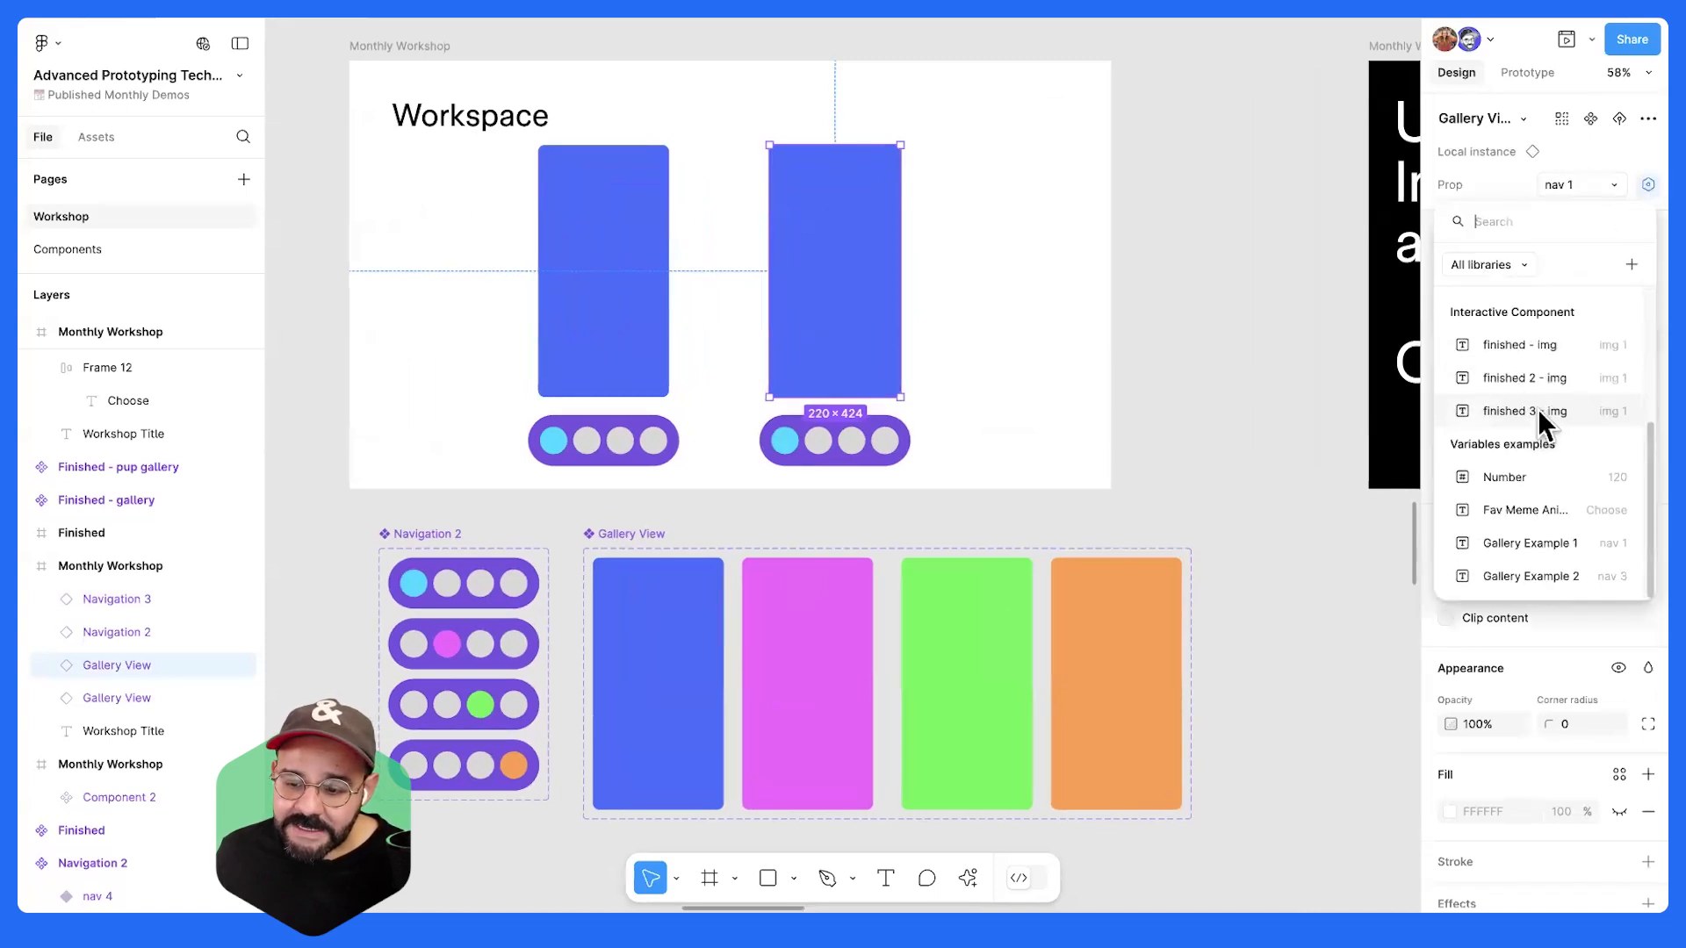
click(1543, 576)
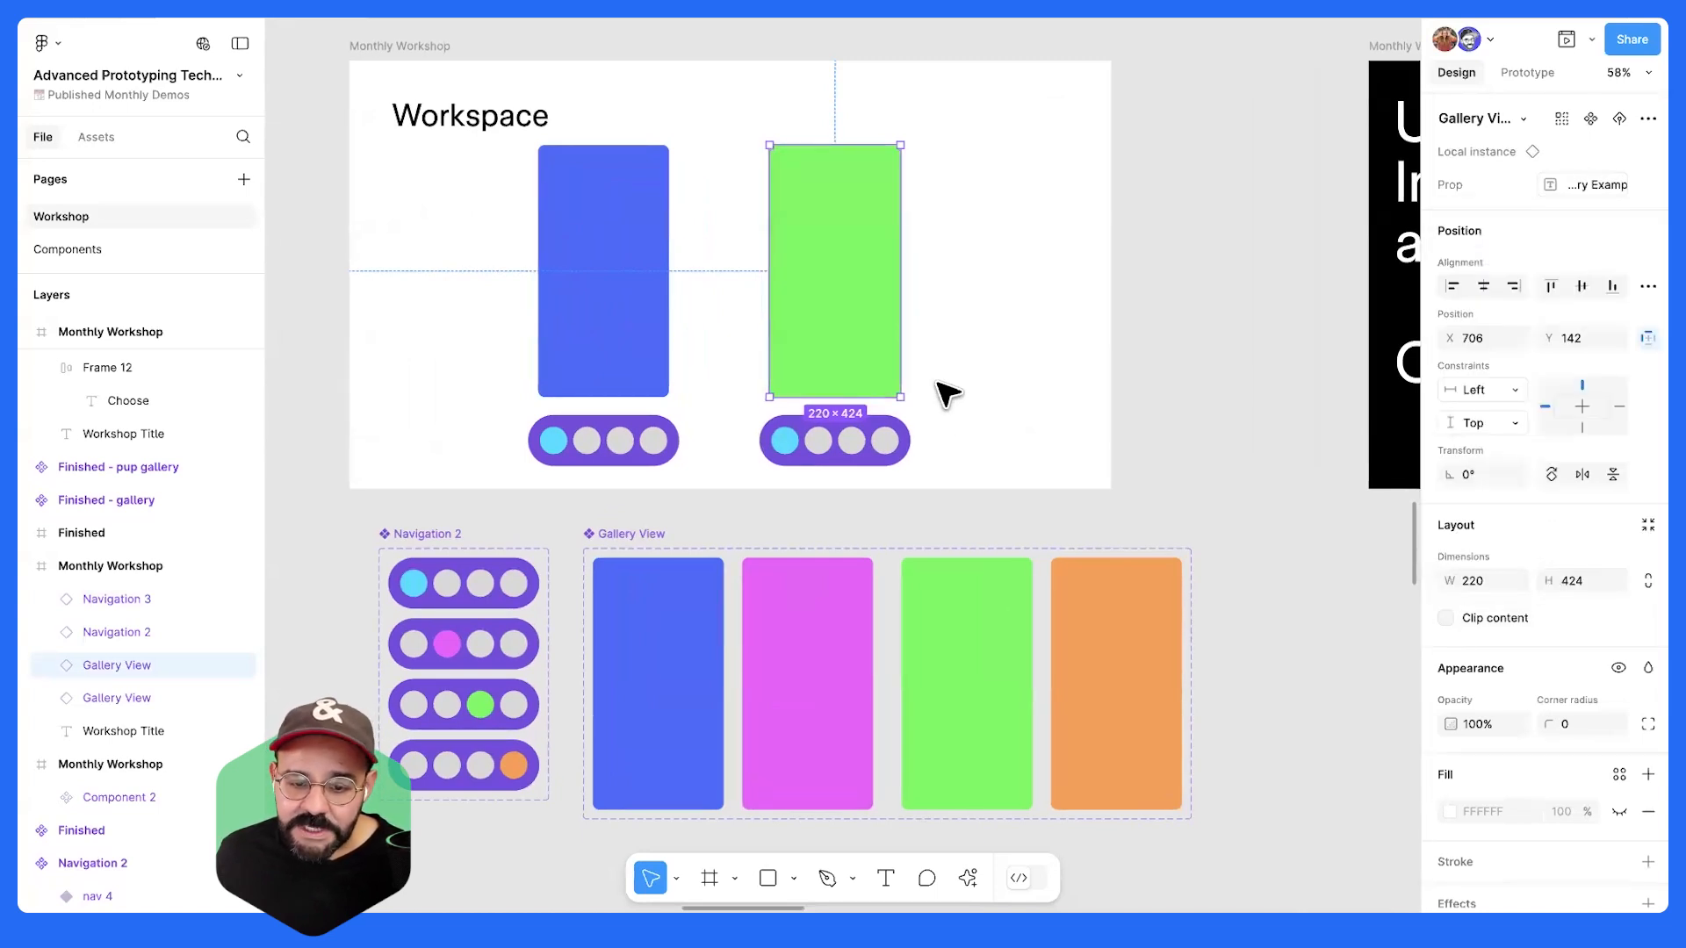
- Assign the Gallery Example 2 variable to the Nav state property of the duplicated navigation instance, Navigation 3
click(860, 439)
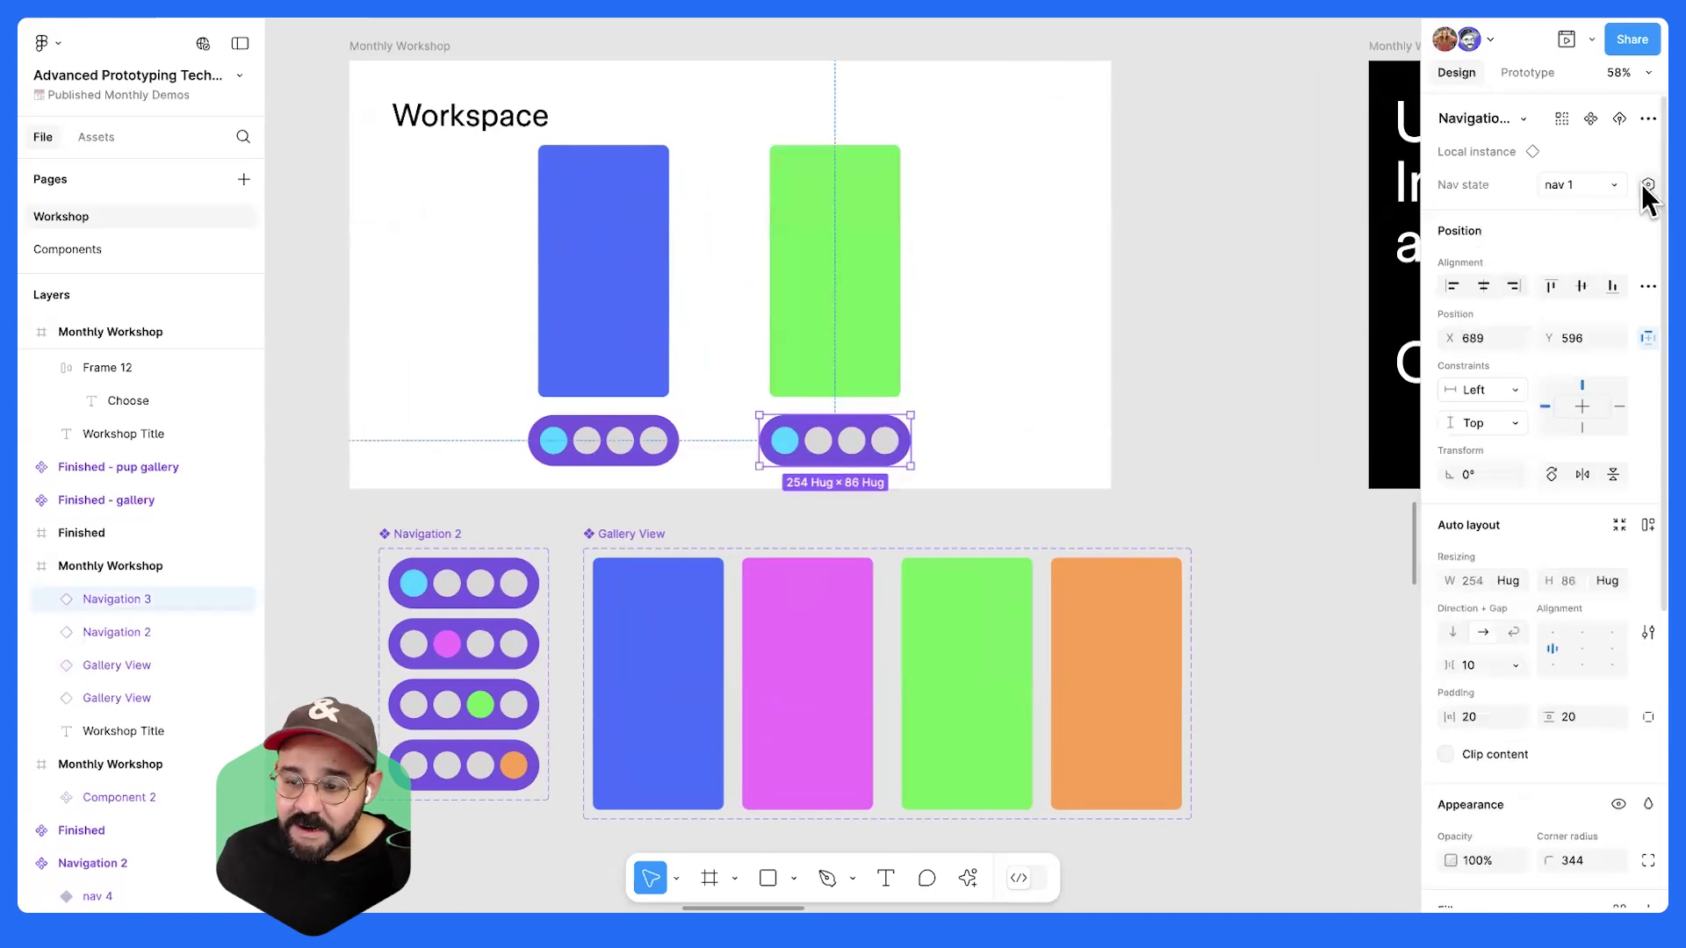
click(1646, 185)
scroll(1564, 492, down, 5)
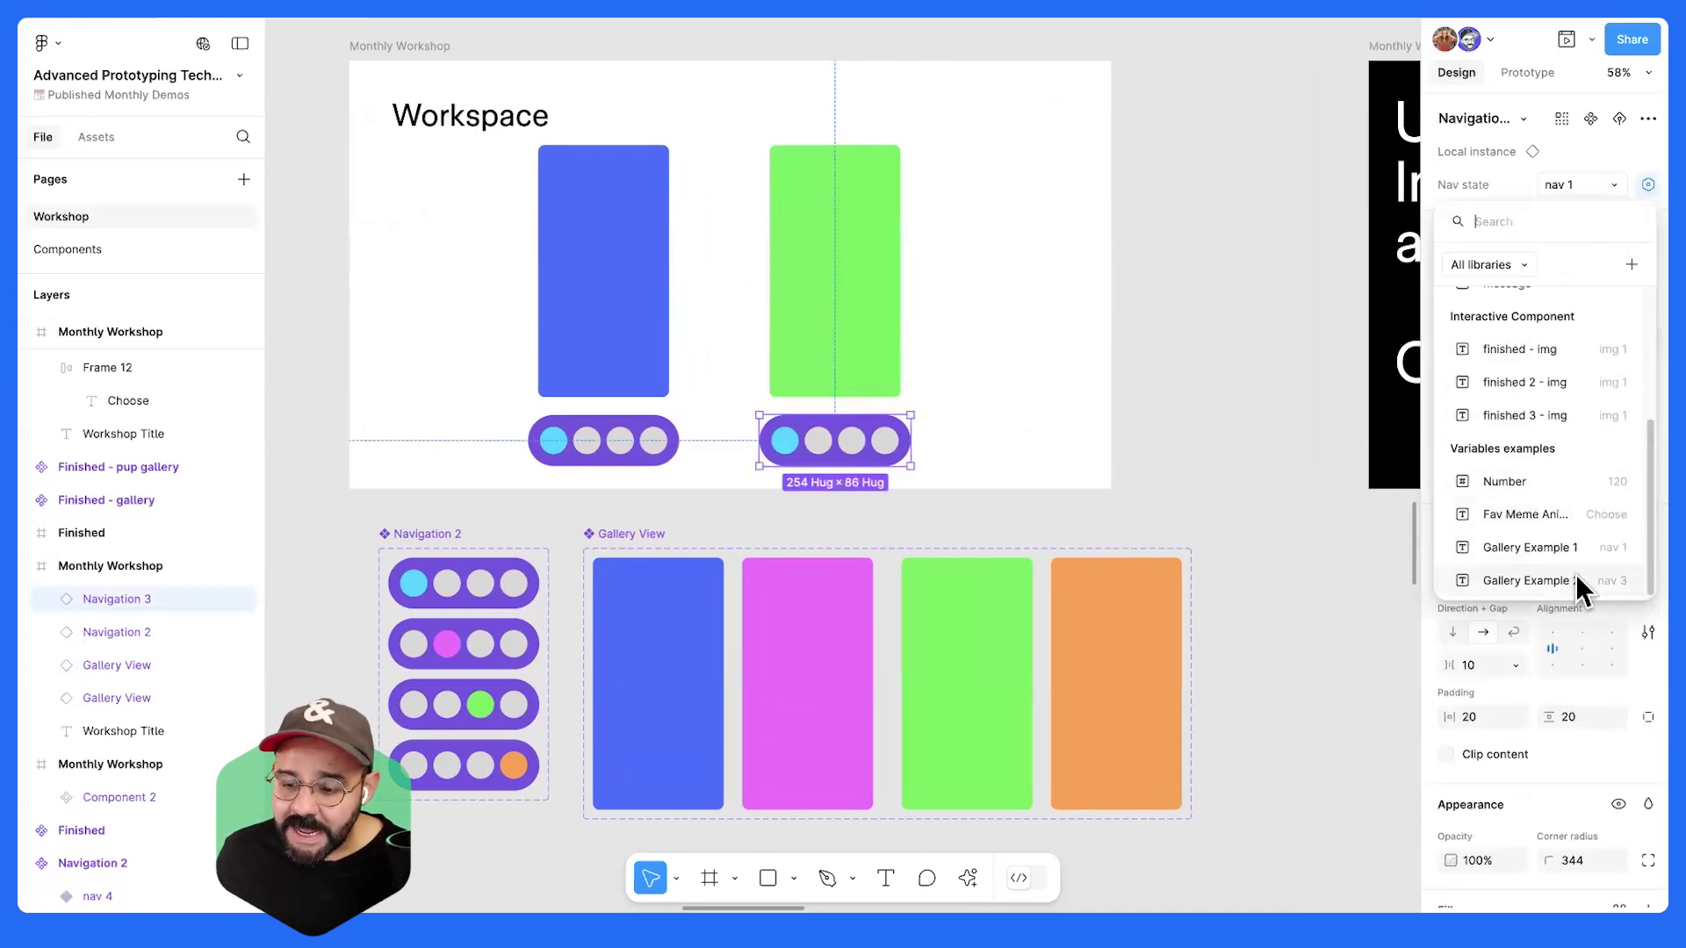
click(1543, 579)
click(1193, 455)
scroll(536, 729, left, 2)
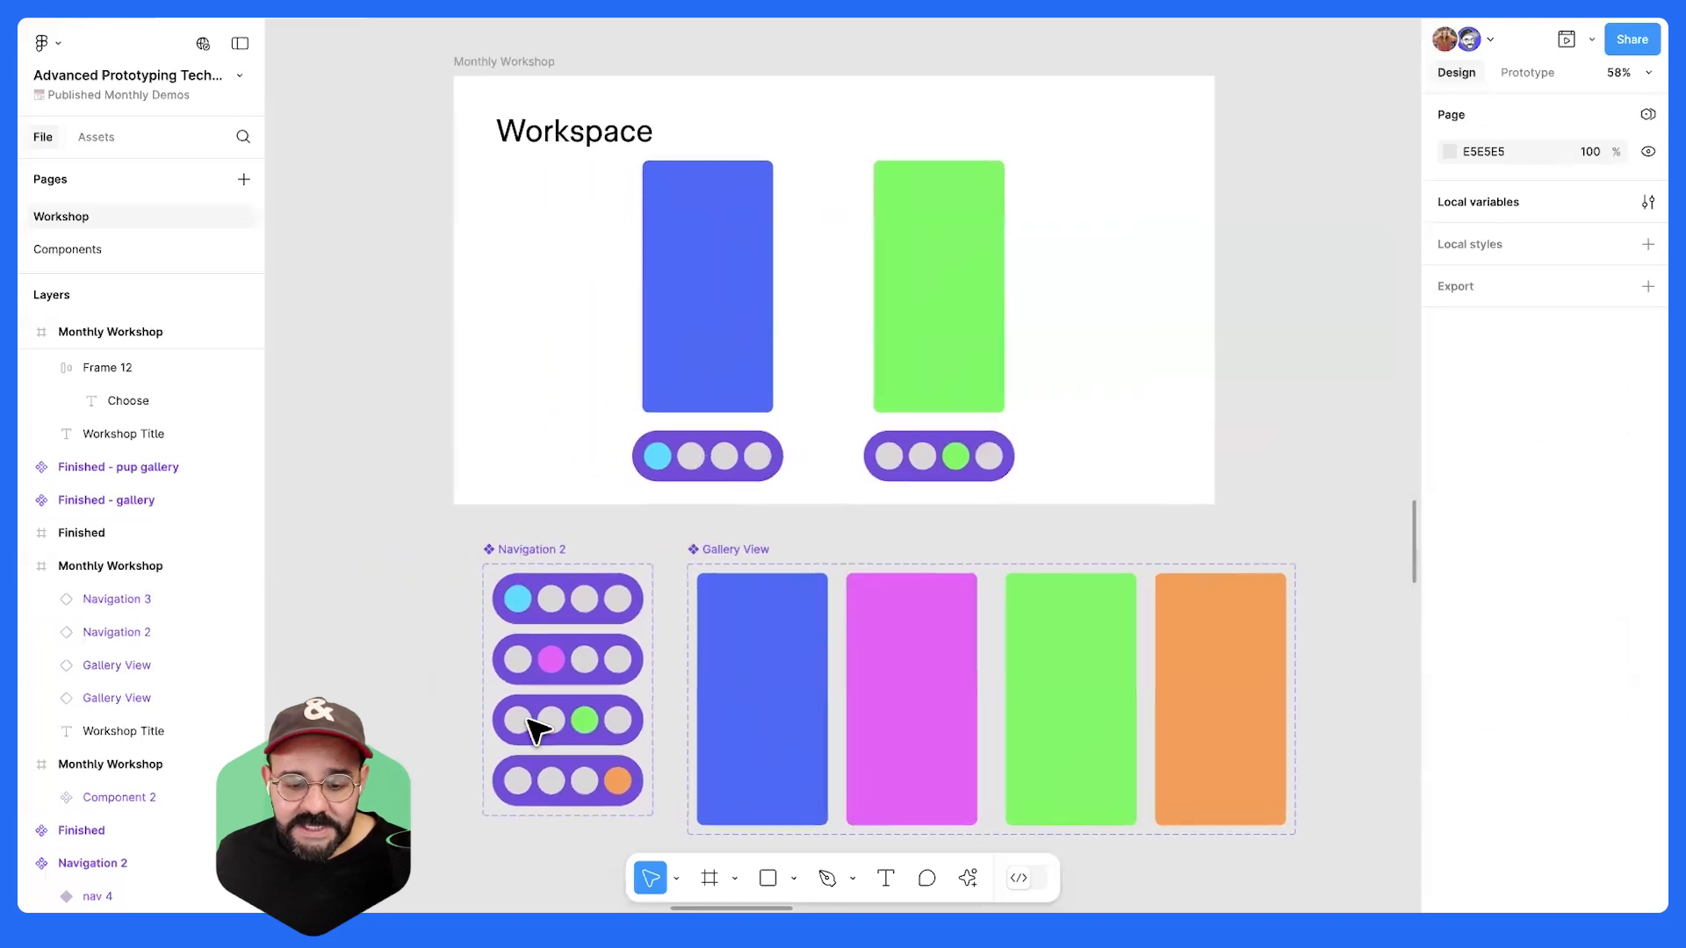
- Inspect the prototype interactions of the nav 2 navigation variant and the blue Gallery View variant
click(518, 657)
click(1527, 72)
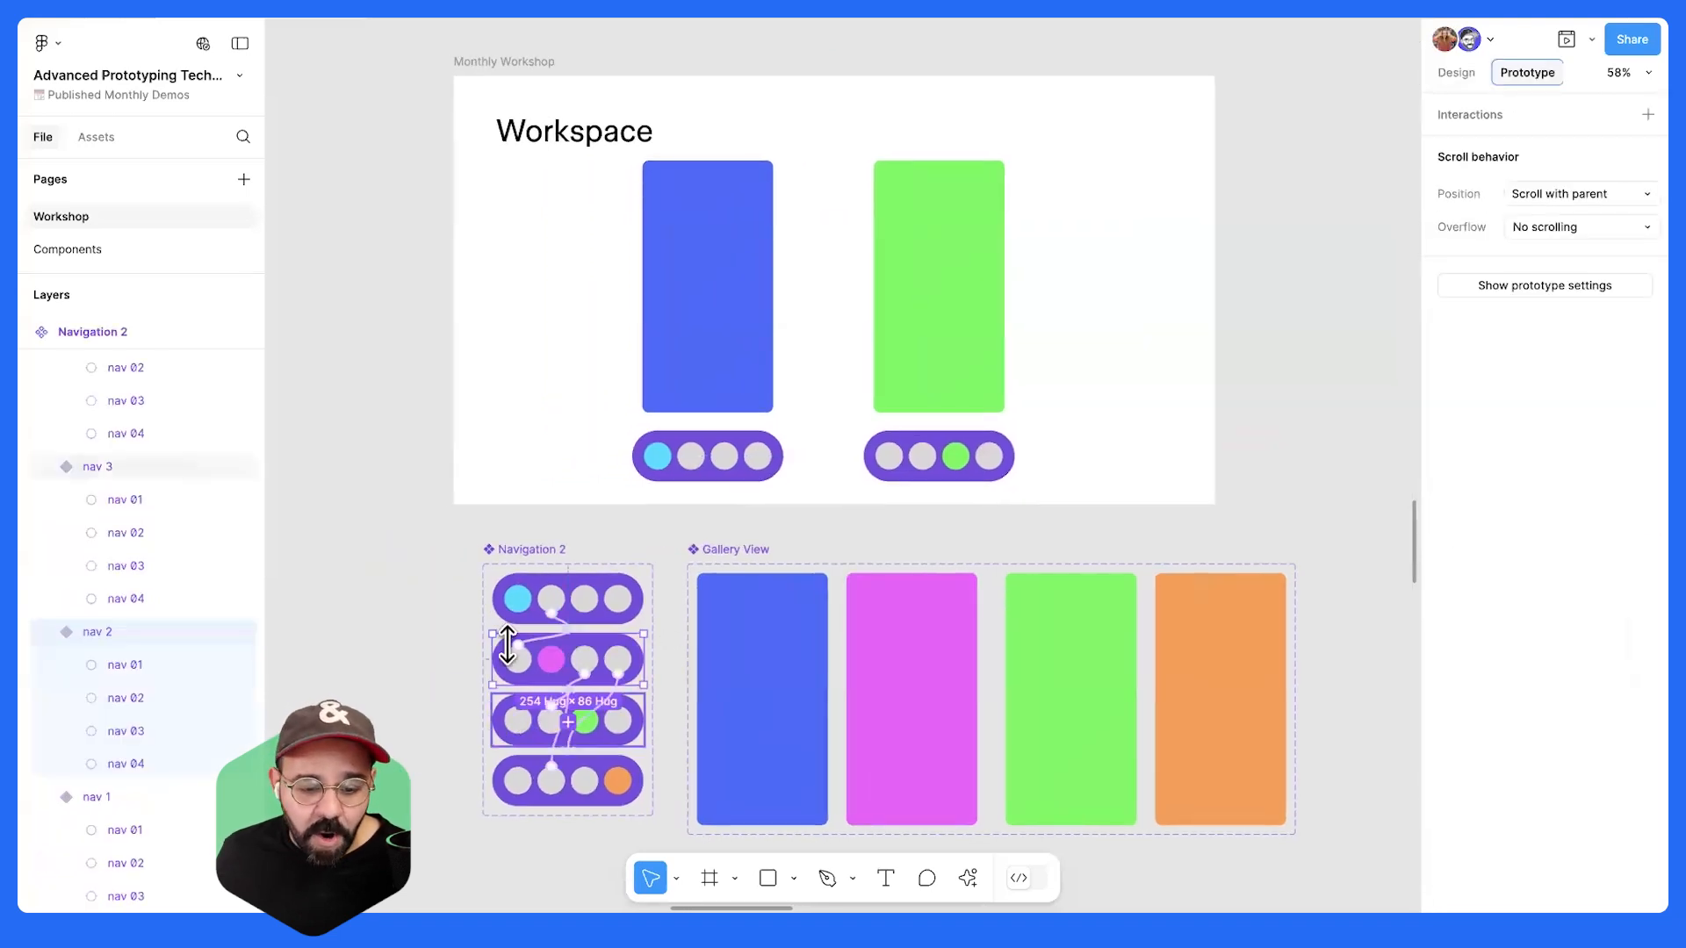
click(779, 657)
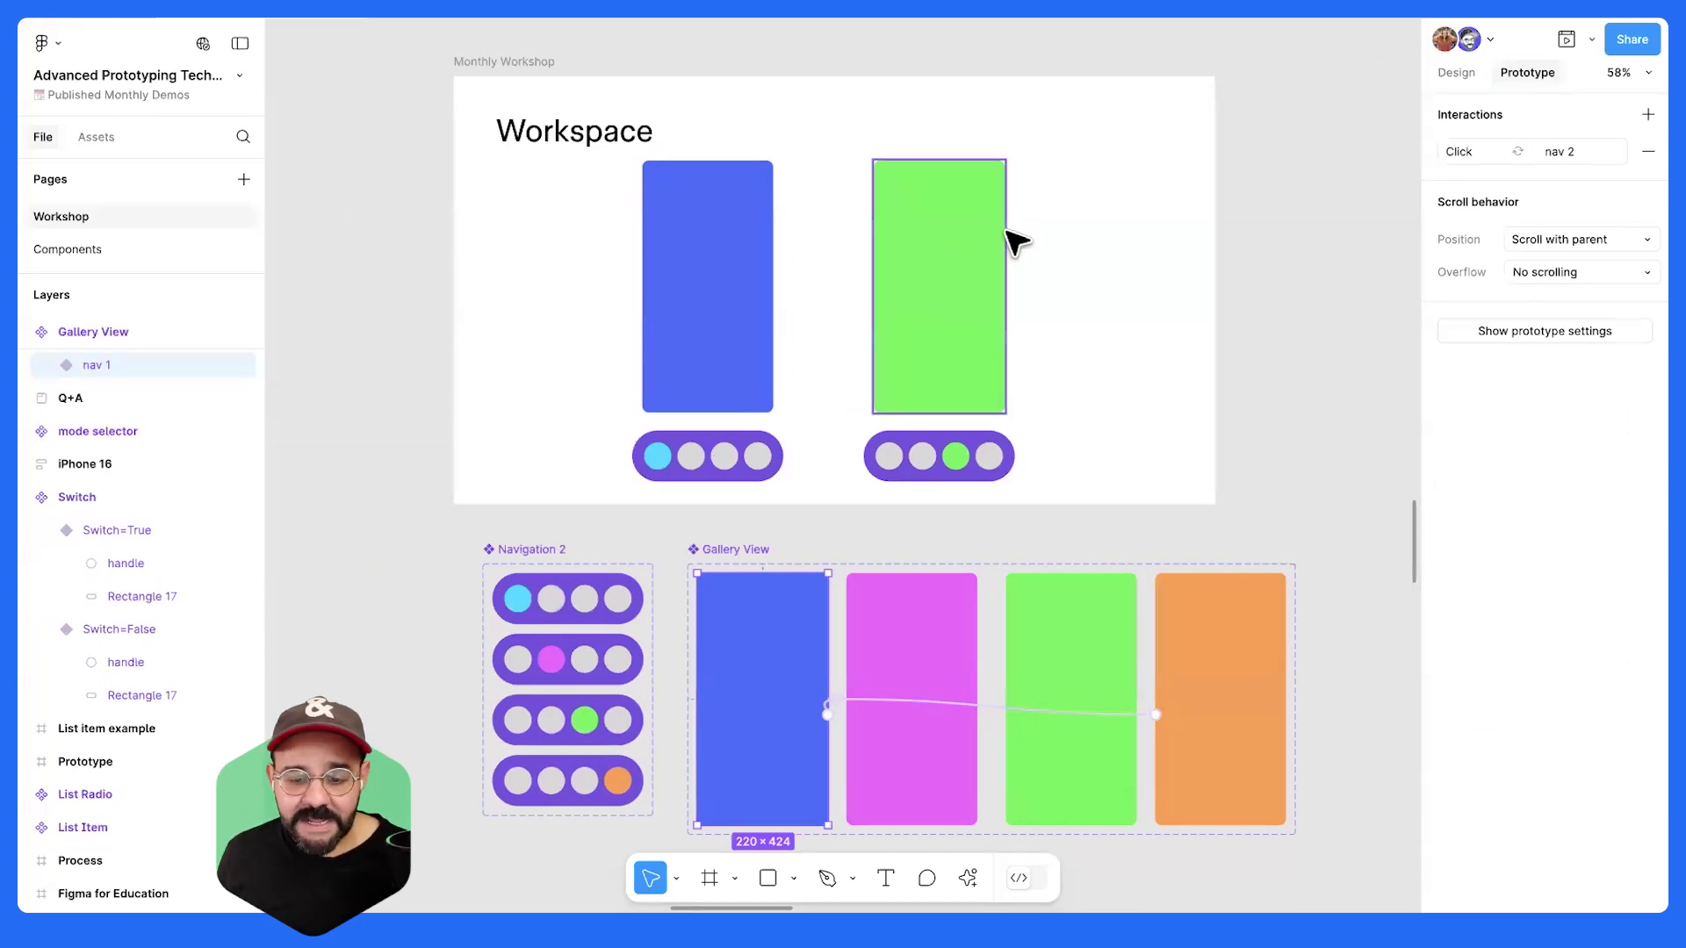
scroll(1095, 222, up, 1)
- Preview the Workspace frame's prototype, test the dots of both navigations against their own galleries, and close the preview
click(481, 88)
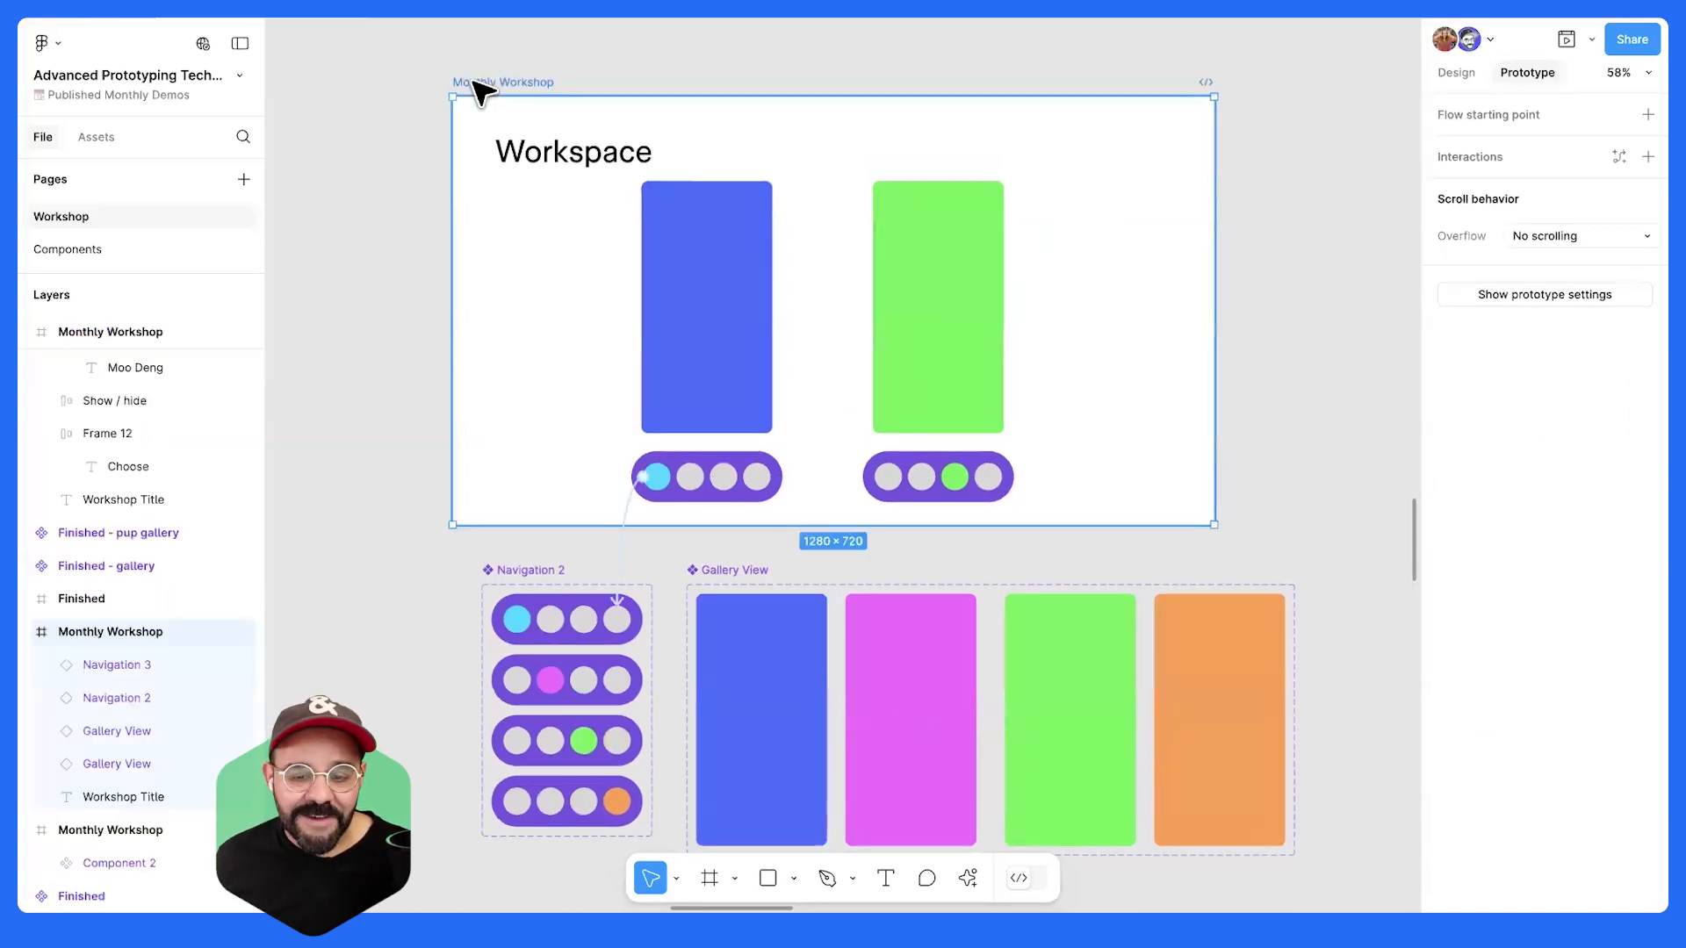
key(shift+space)
click(700, 656)
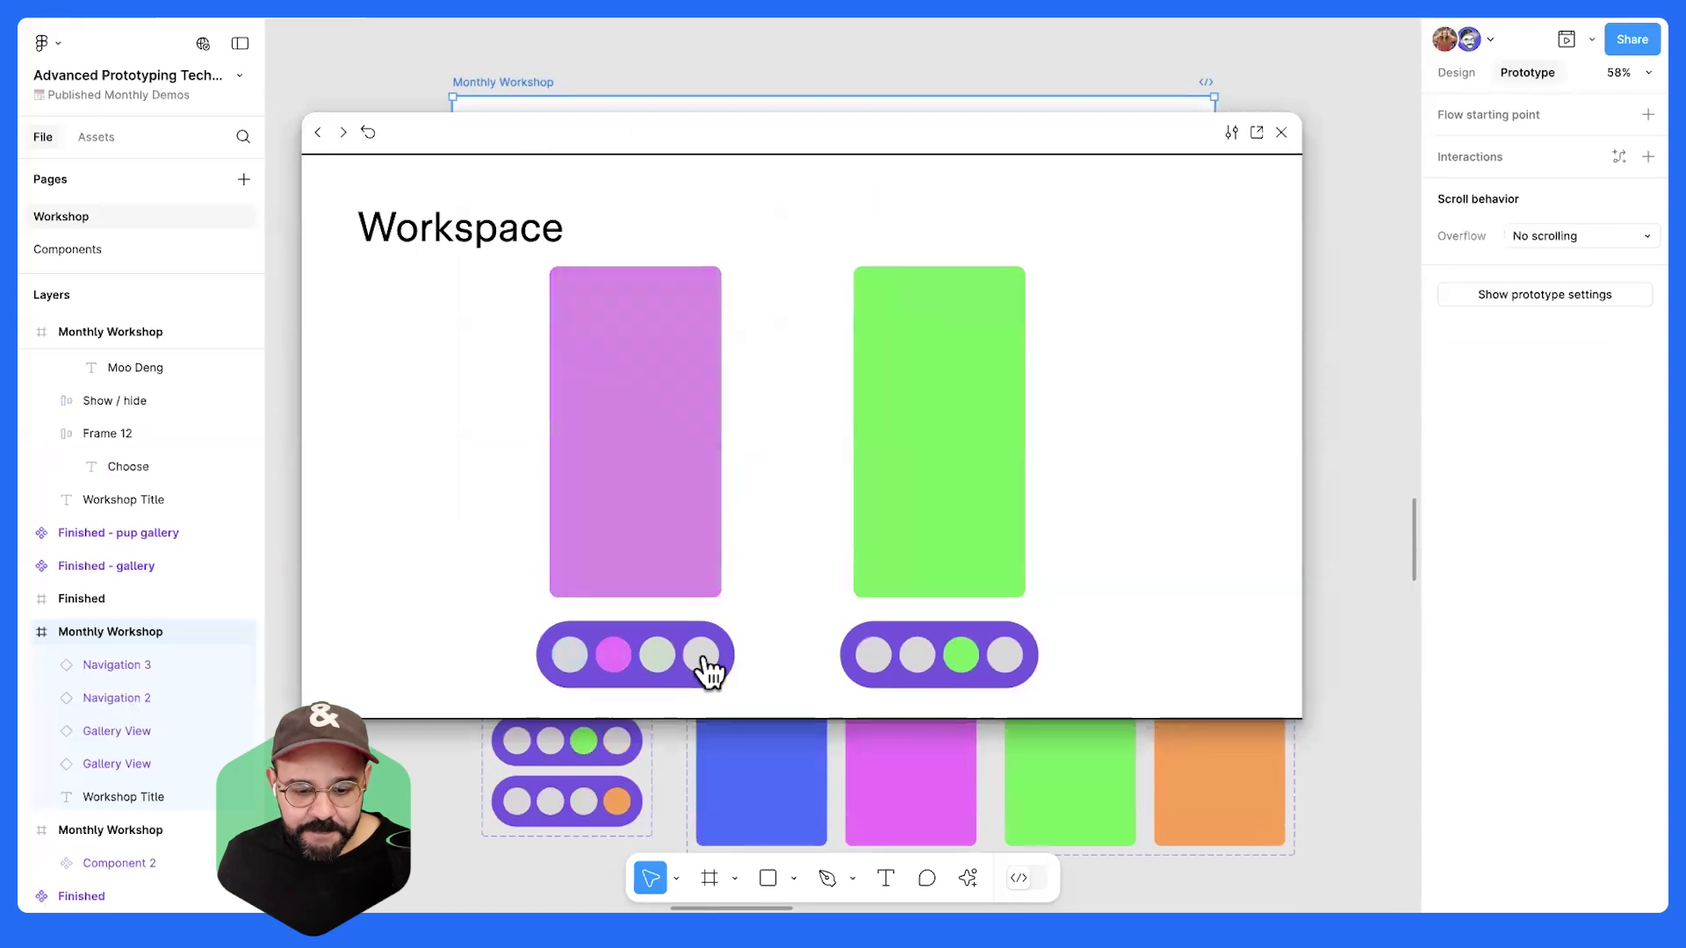
click(875, 657)
click(920, 660)
click(959, 665)
click(1002, 661)
click(883, 658)
click(922, 657)
click(960, 659)
click(909, 663)
click(873, 661)
click(919, 668)
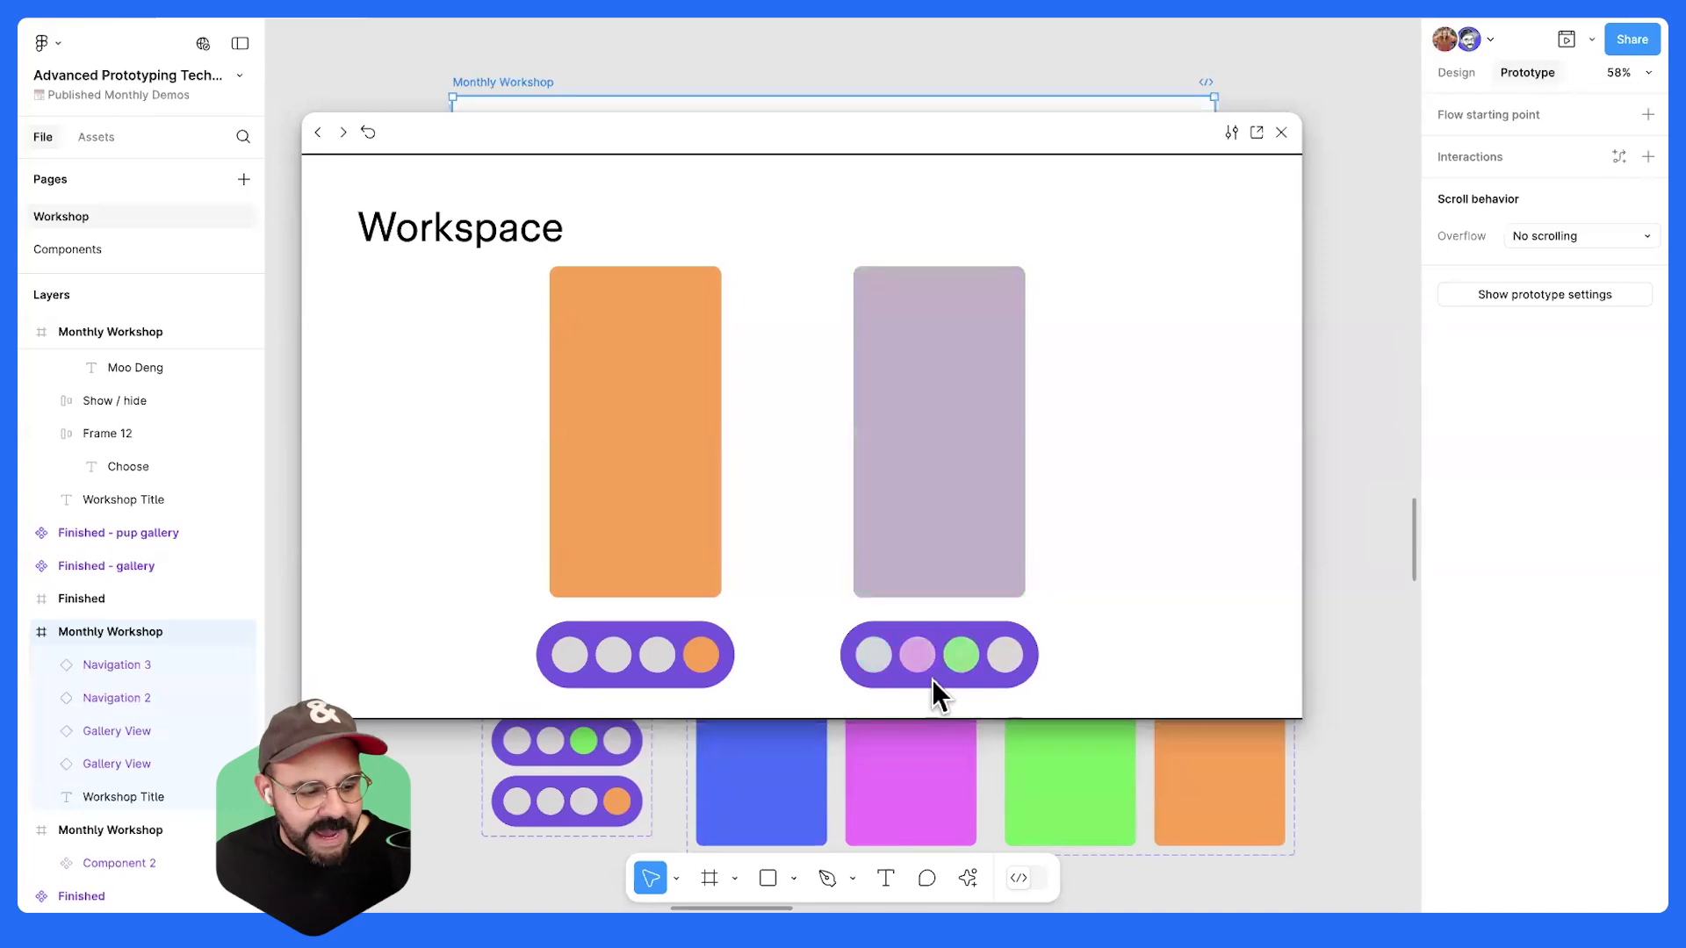
click(870, 668)
click(655, 666)
click(1282, 131)
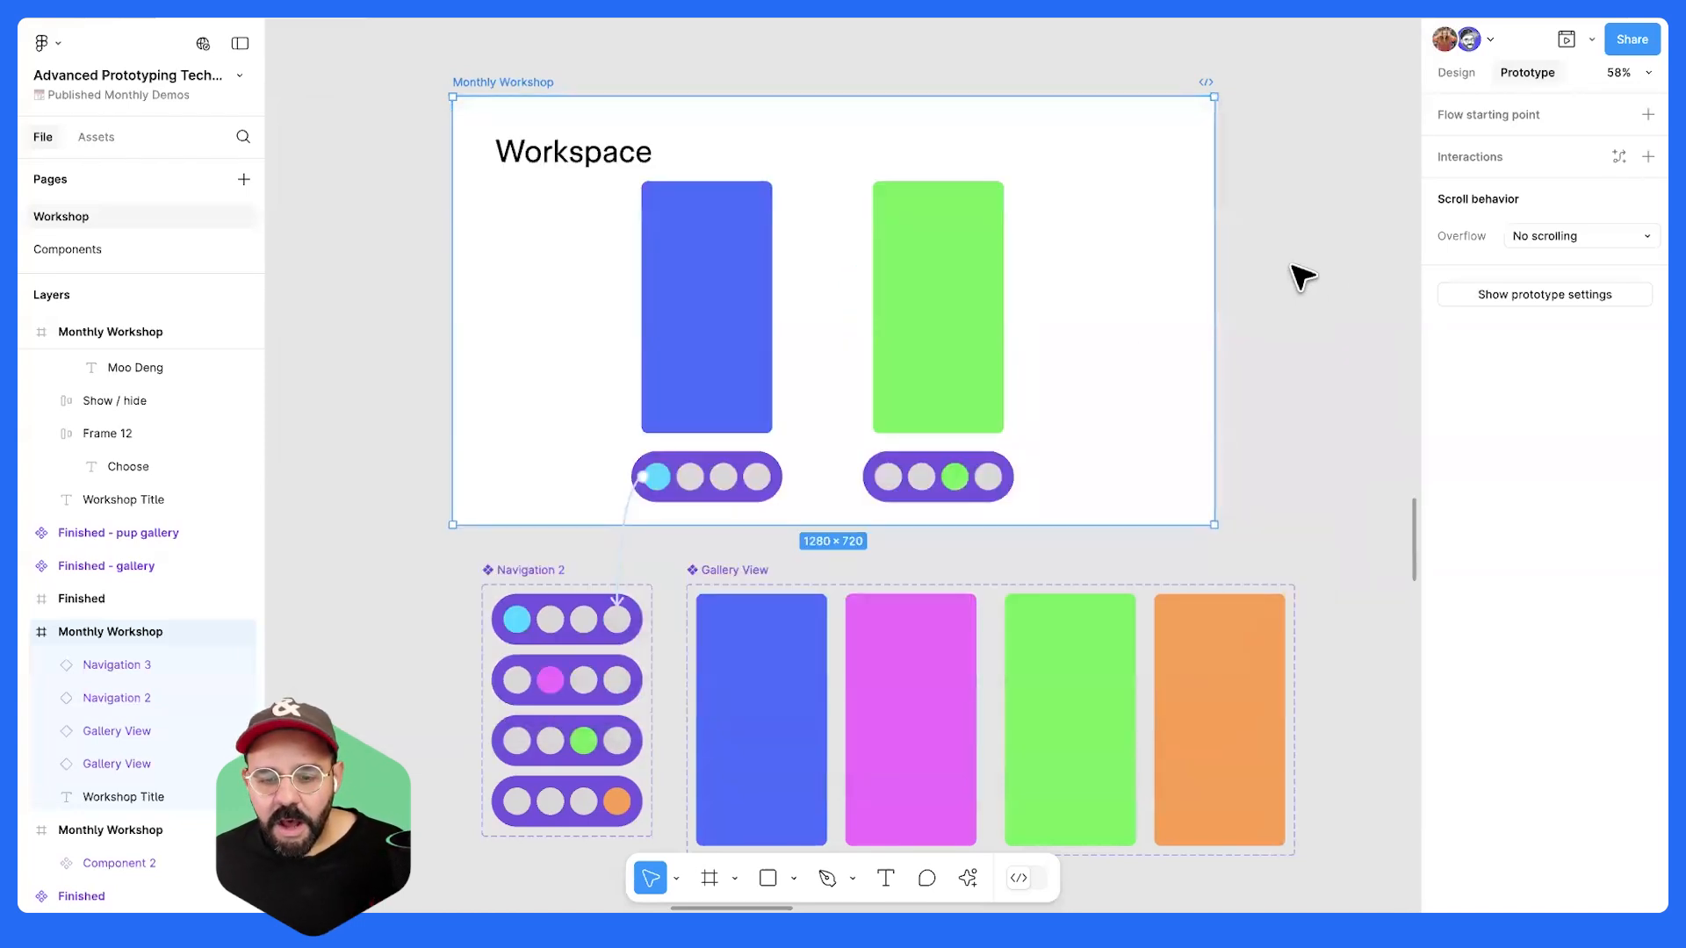
- Add a text box about 170 × 148 with the text "asdasd" beside the green gallery instance in the Workspace frame
key(Escape)
key(t)
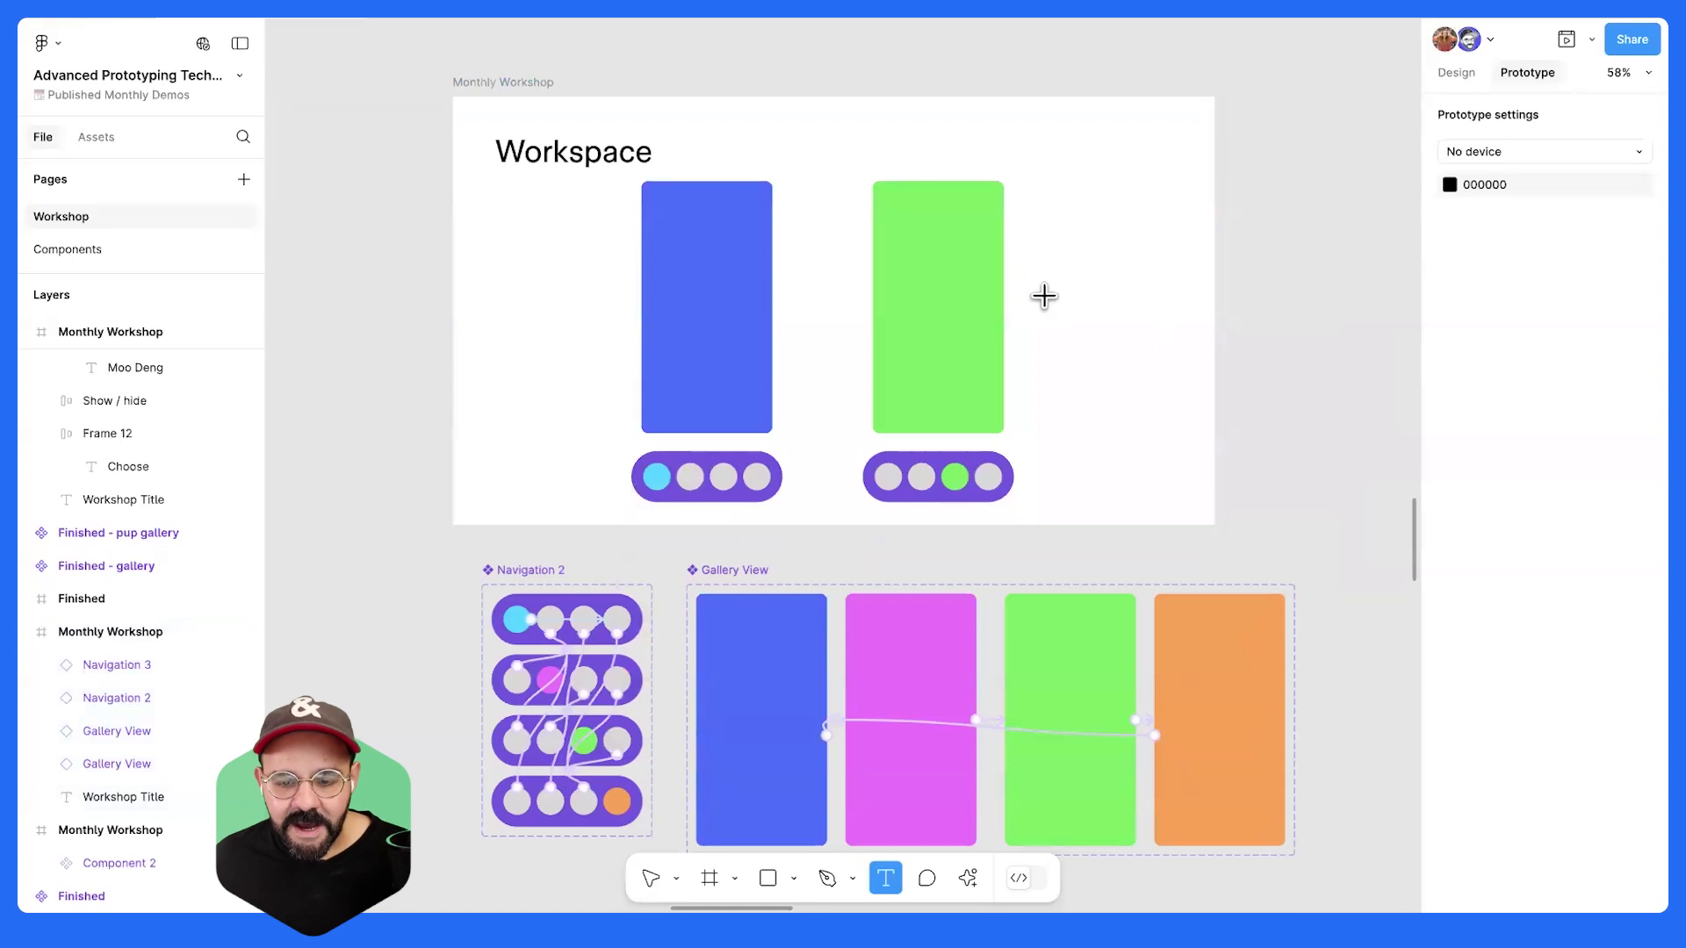
drag(1048, 277, 1142, 315)
text(asda)
key(Escape)
drag(1121, 317, 1123, 363)
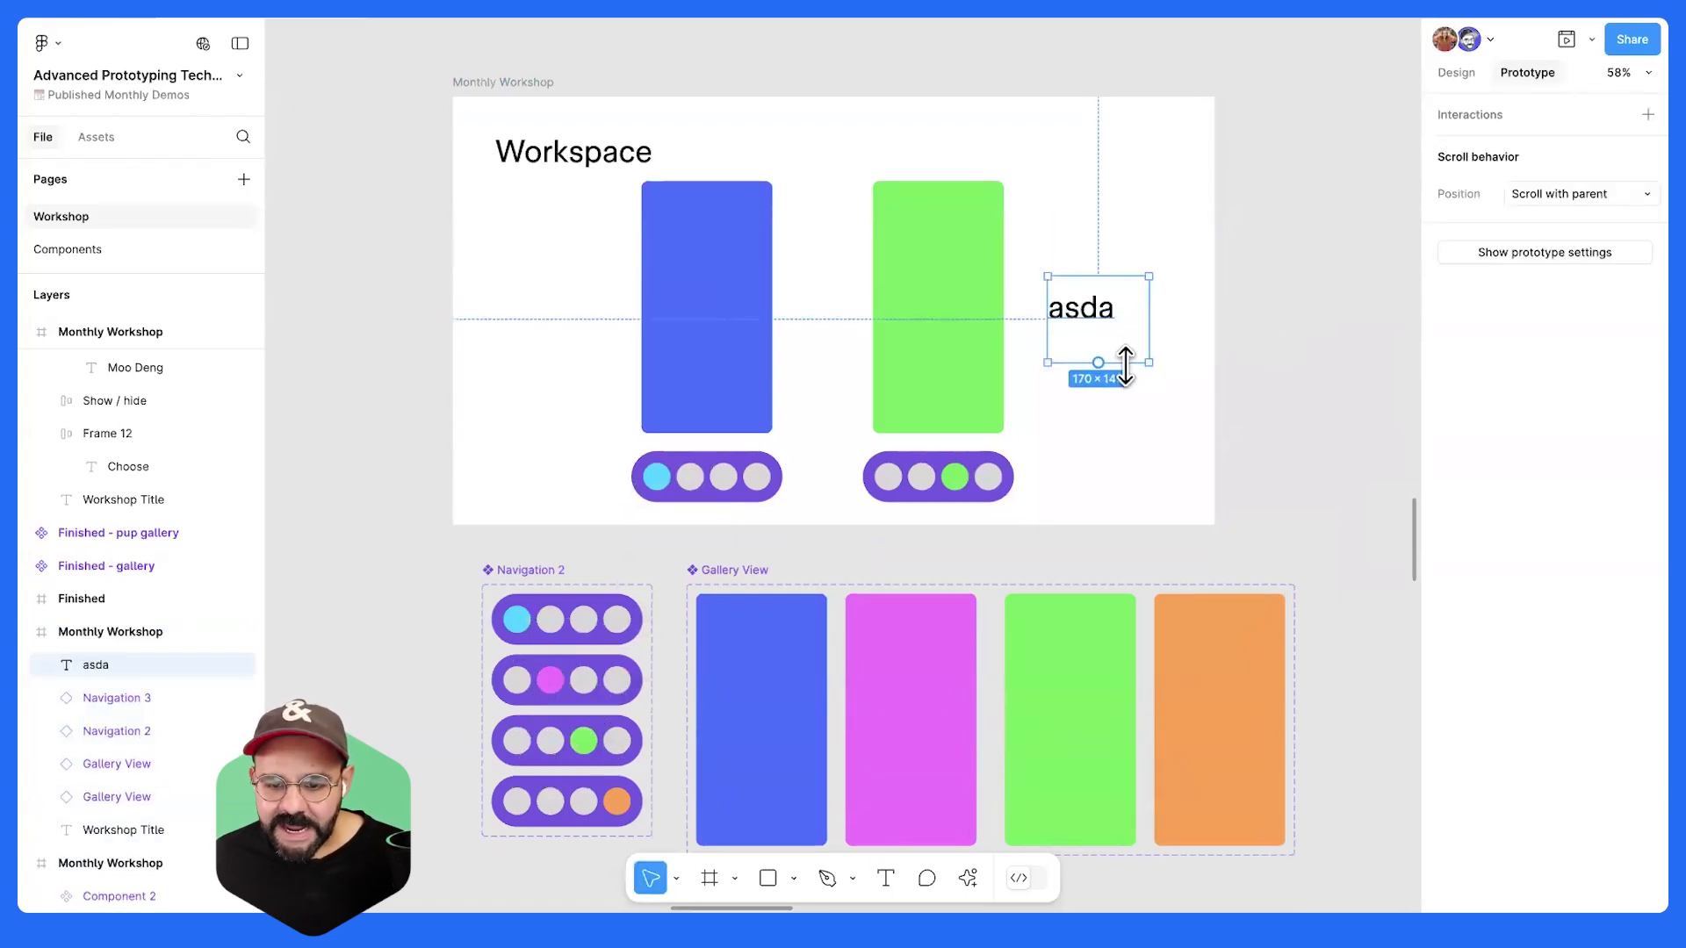
double_click(1101, 317)
text(asdasd)
- Try formatting the asdasd text in Inter at size 48 with line height 100, and undo these formatting changes
click(1466, 72)
scroll(1519, 692, down, 2)
click(1500, 583)
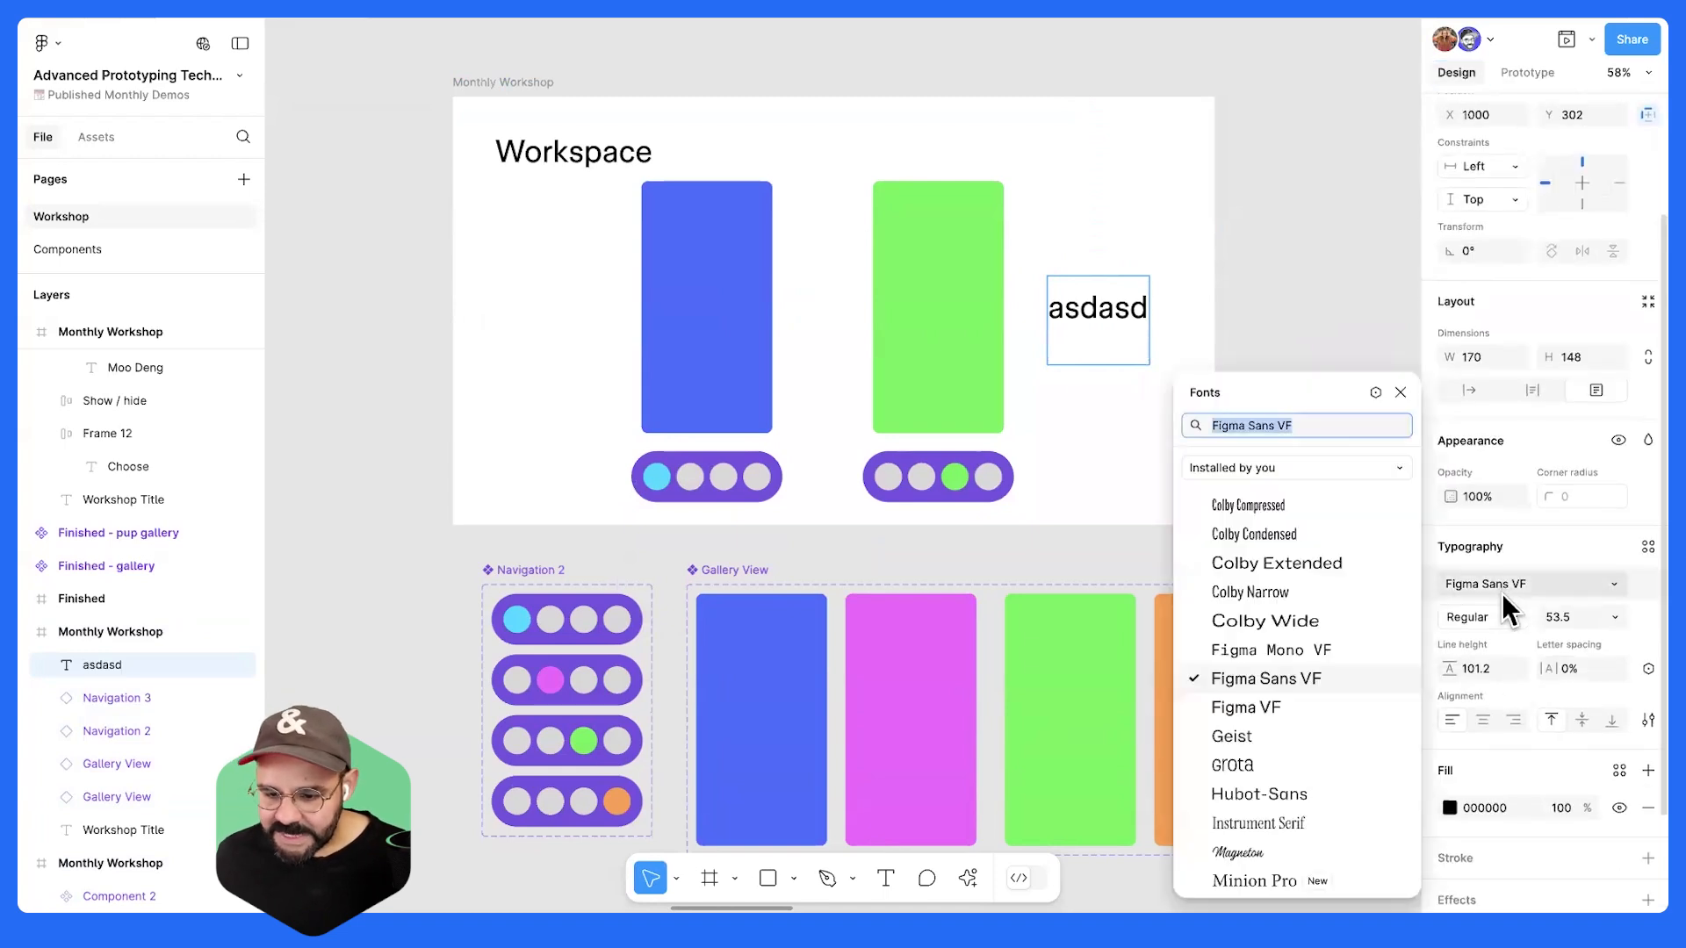
text(inter)
key(Return)
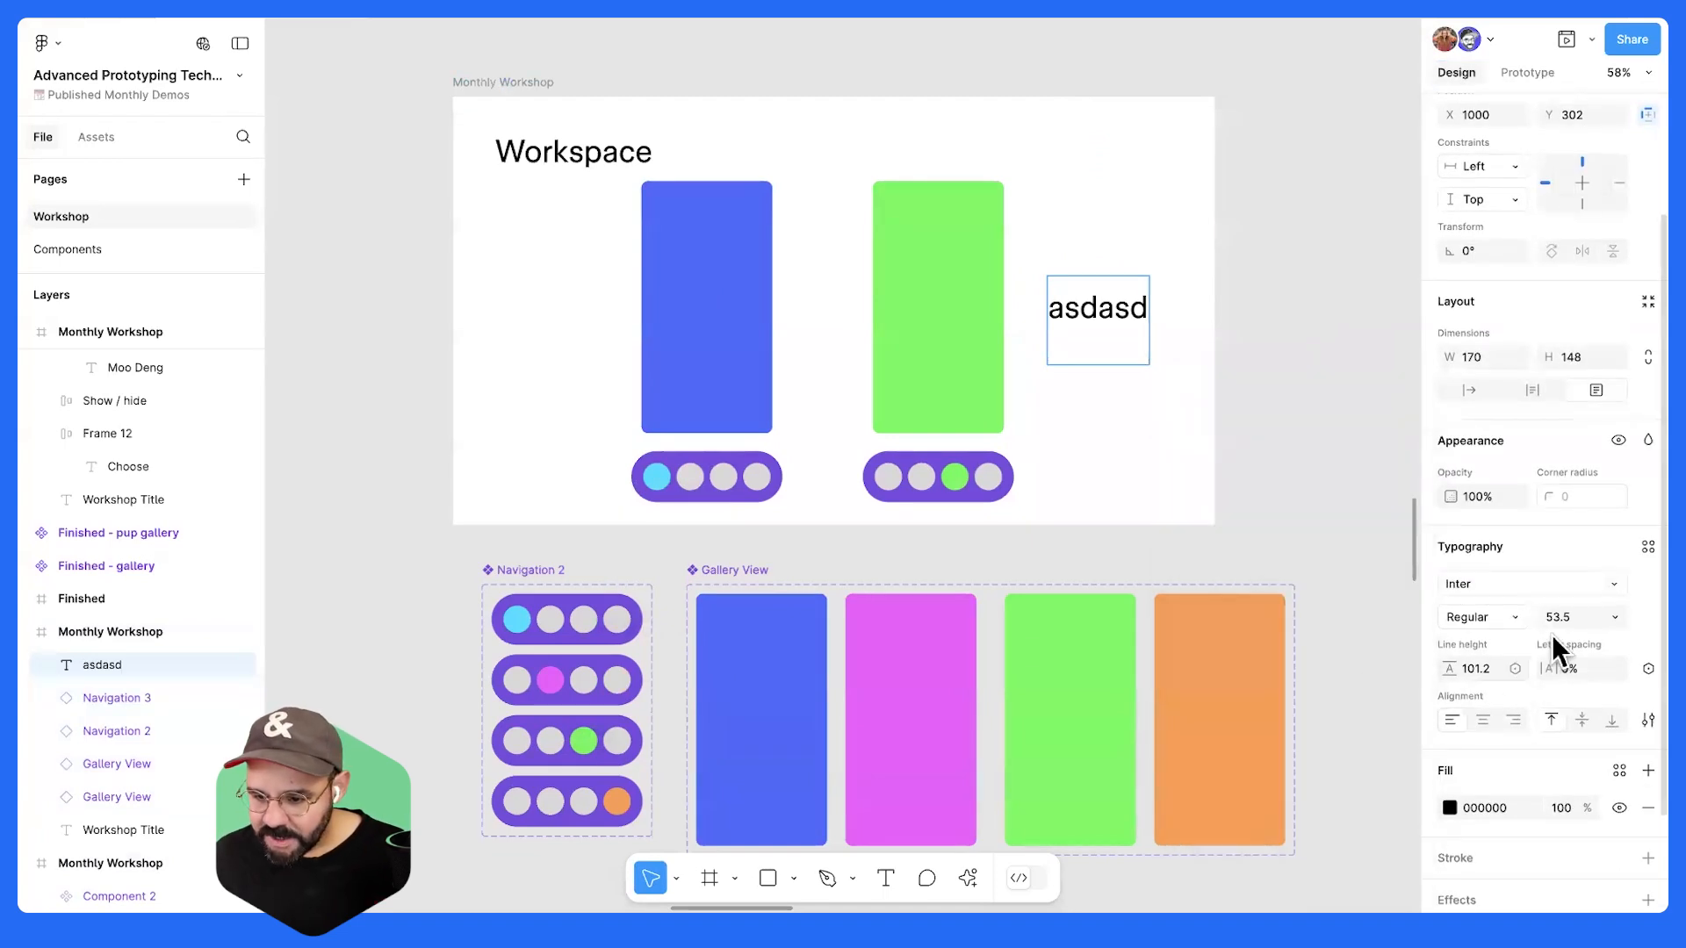
text(48)
key(Return)
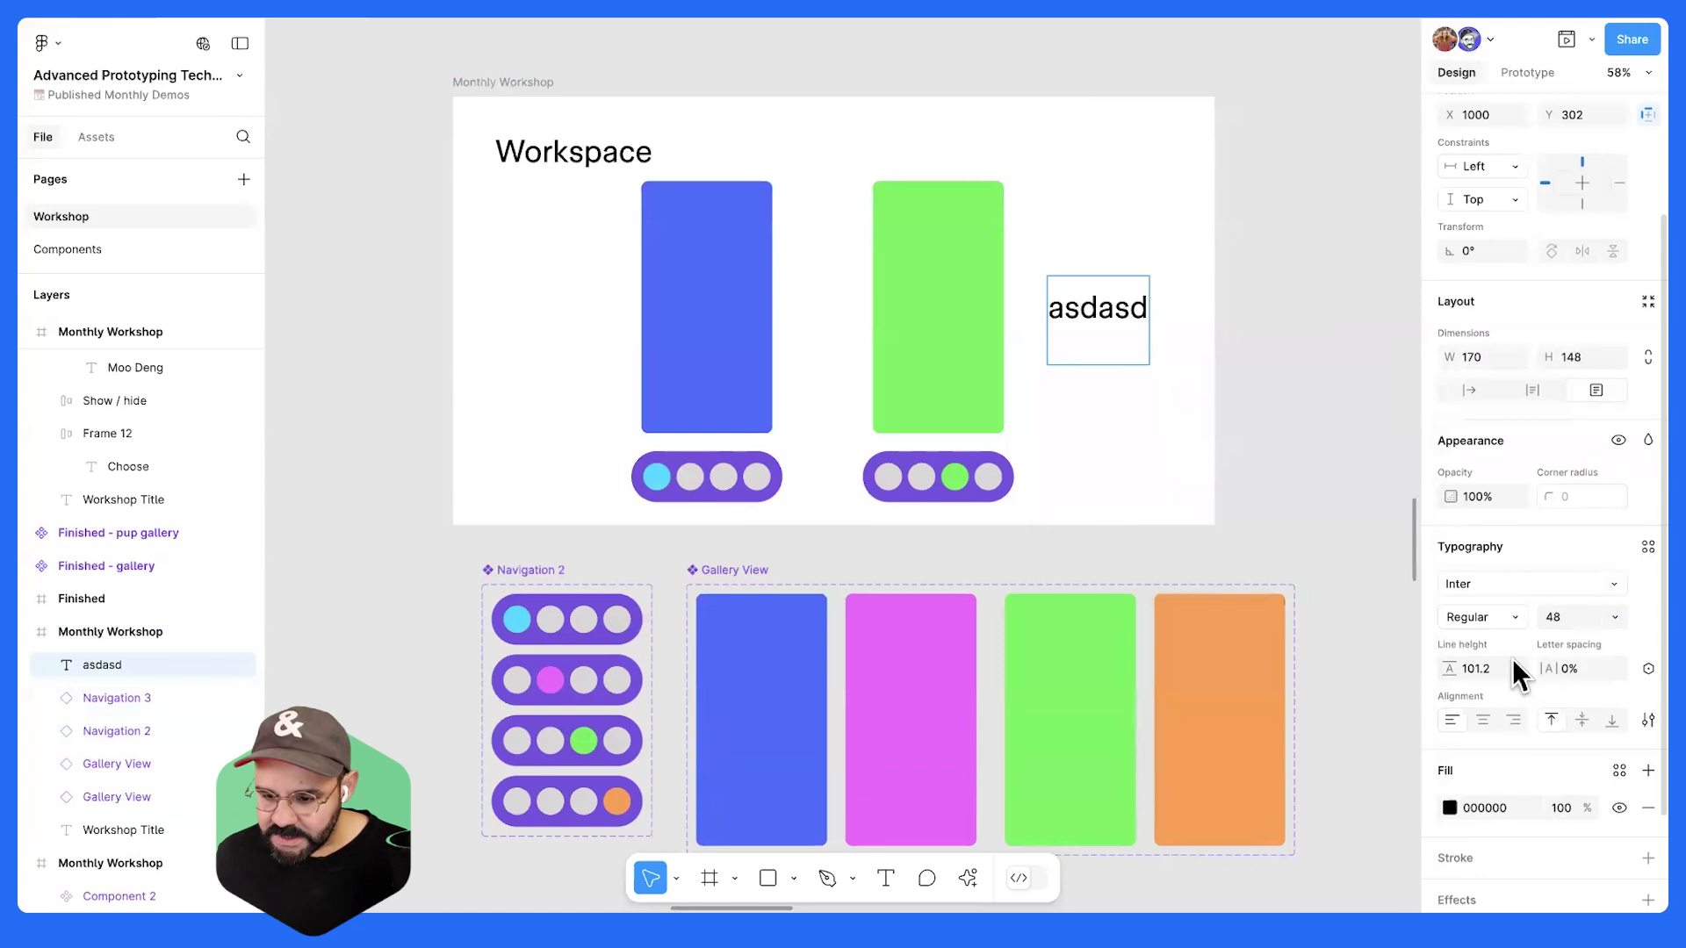
click(1473, 669)
text(100)
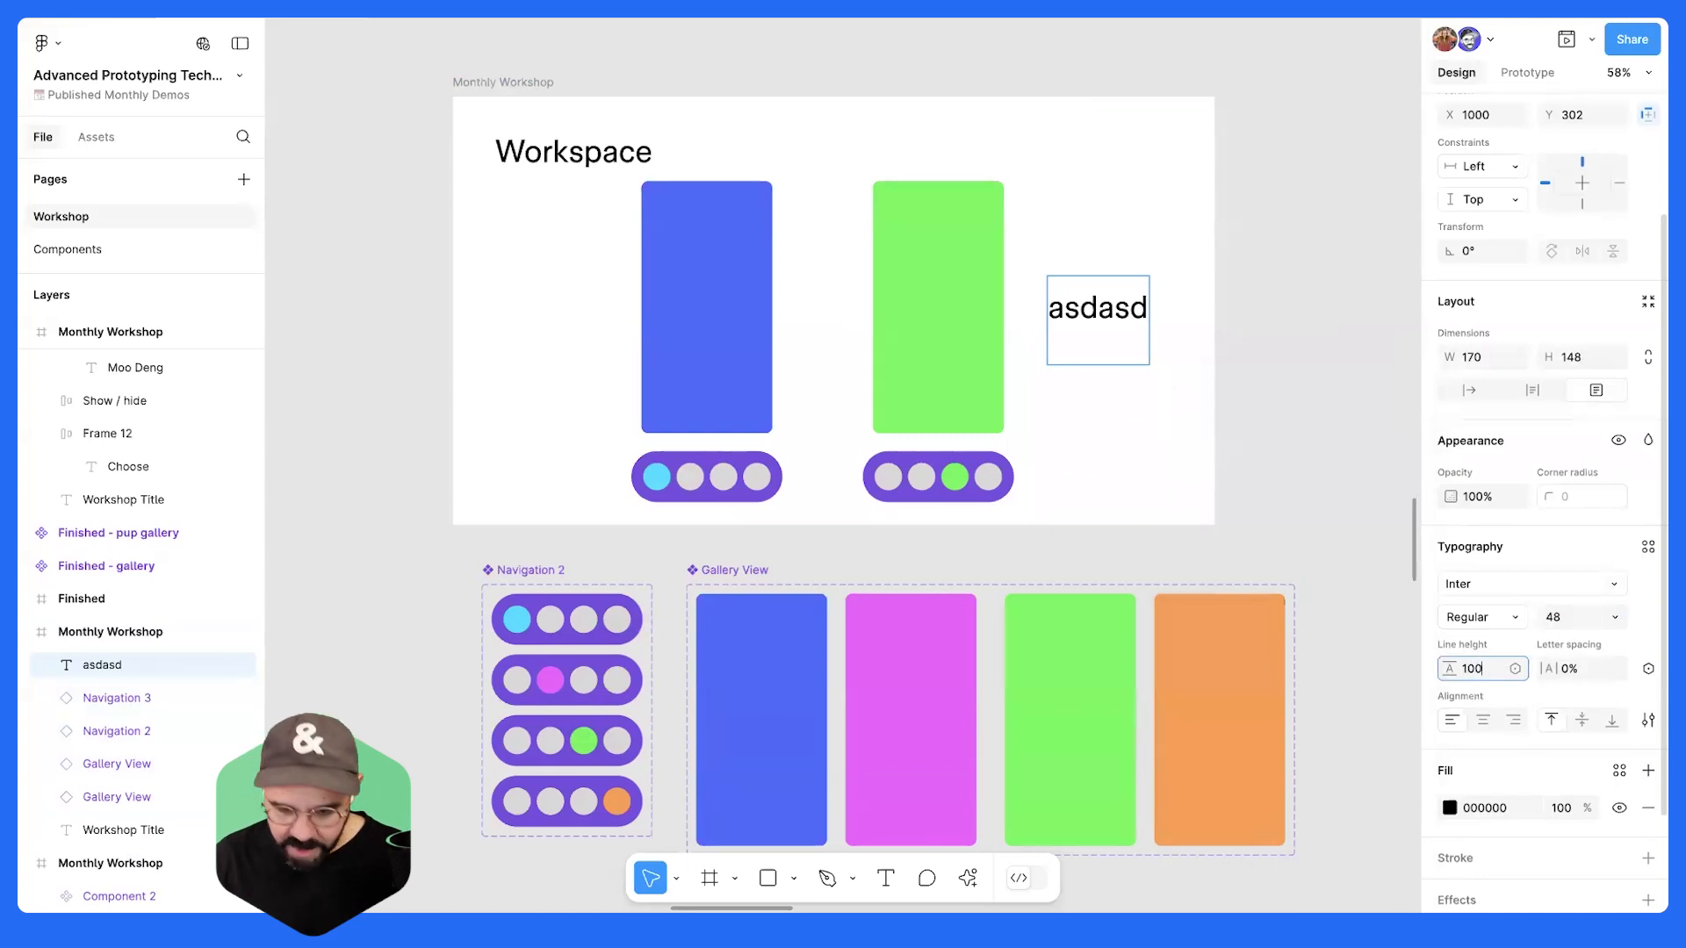
key(ctrl+z)
key(ctrl+z)
key(ctrl+z)
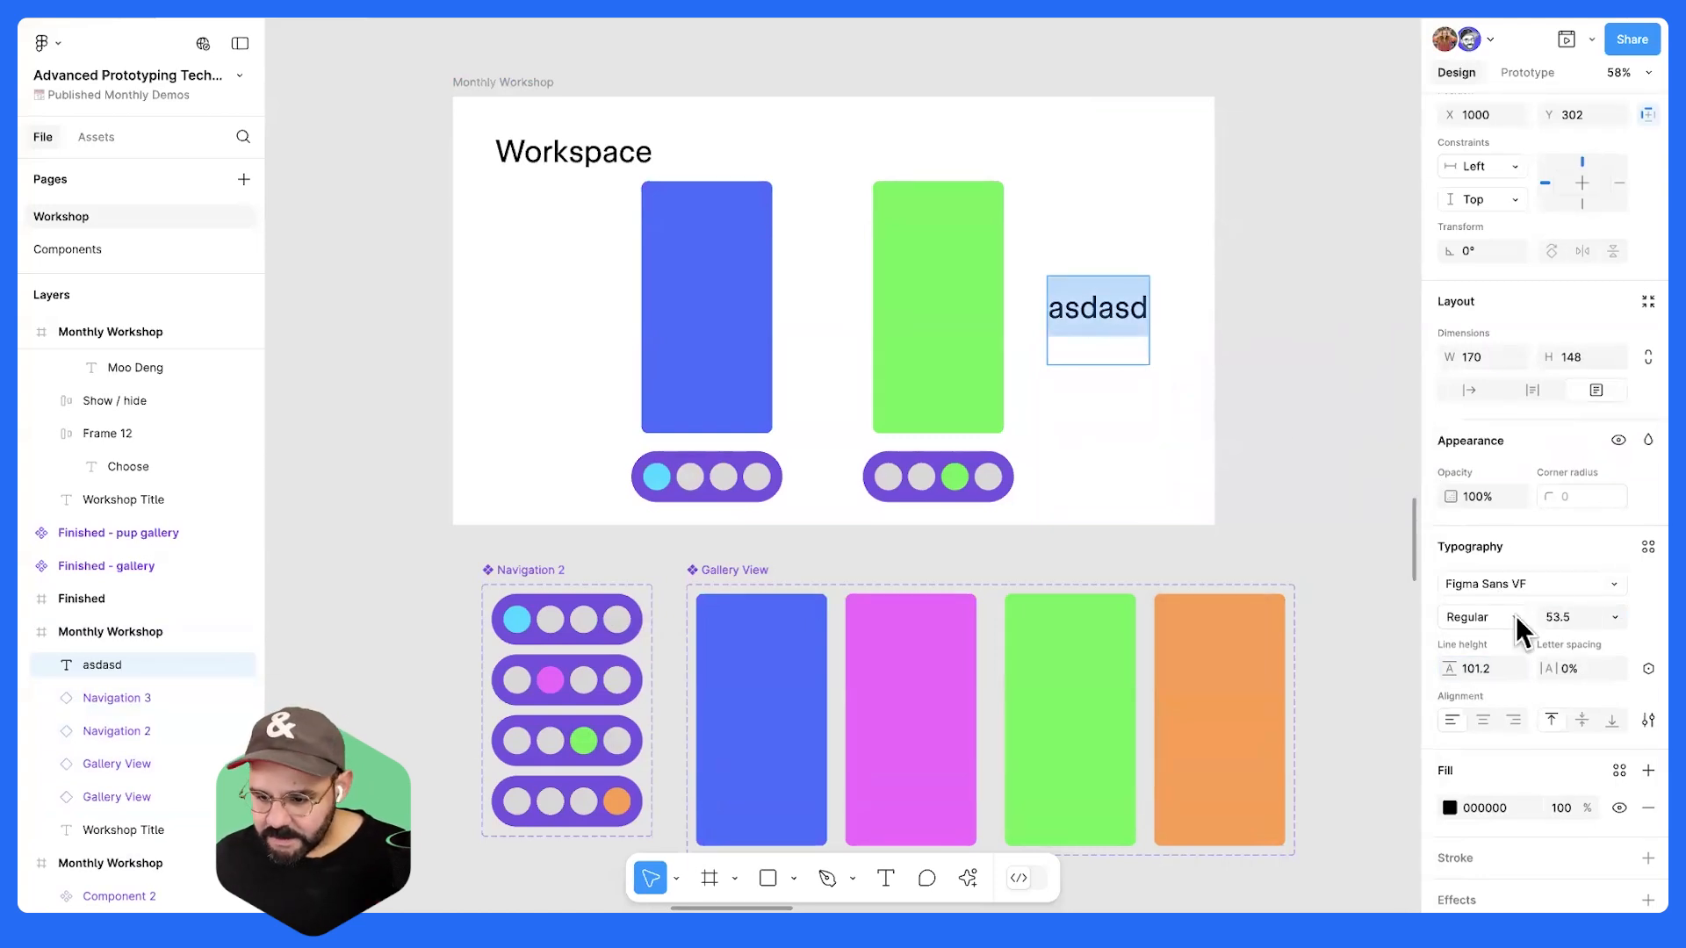
- Set the asdasd text to line height 100% and size 48, and move its box, fitted to the text height, above the green gallery
text(100)
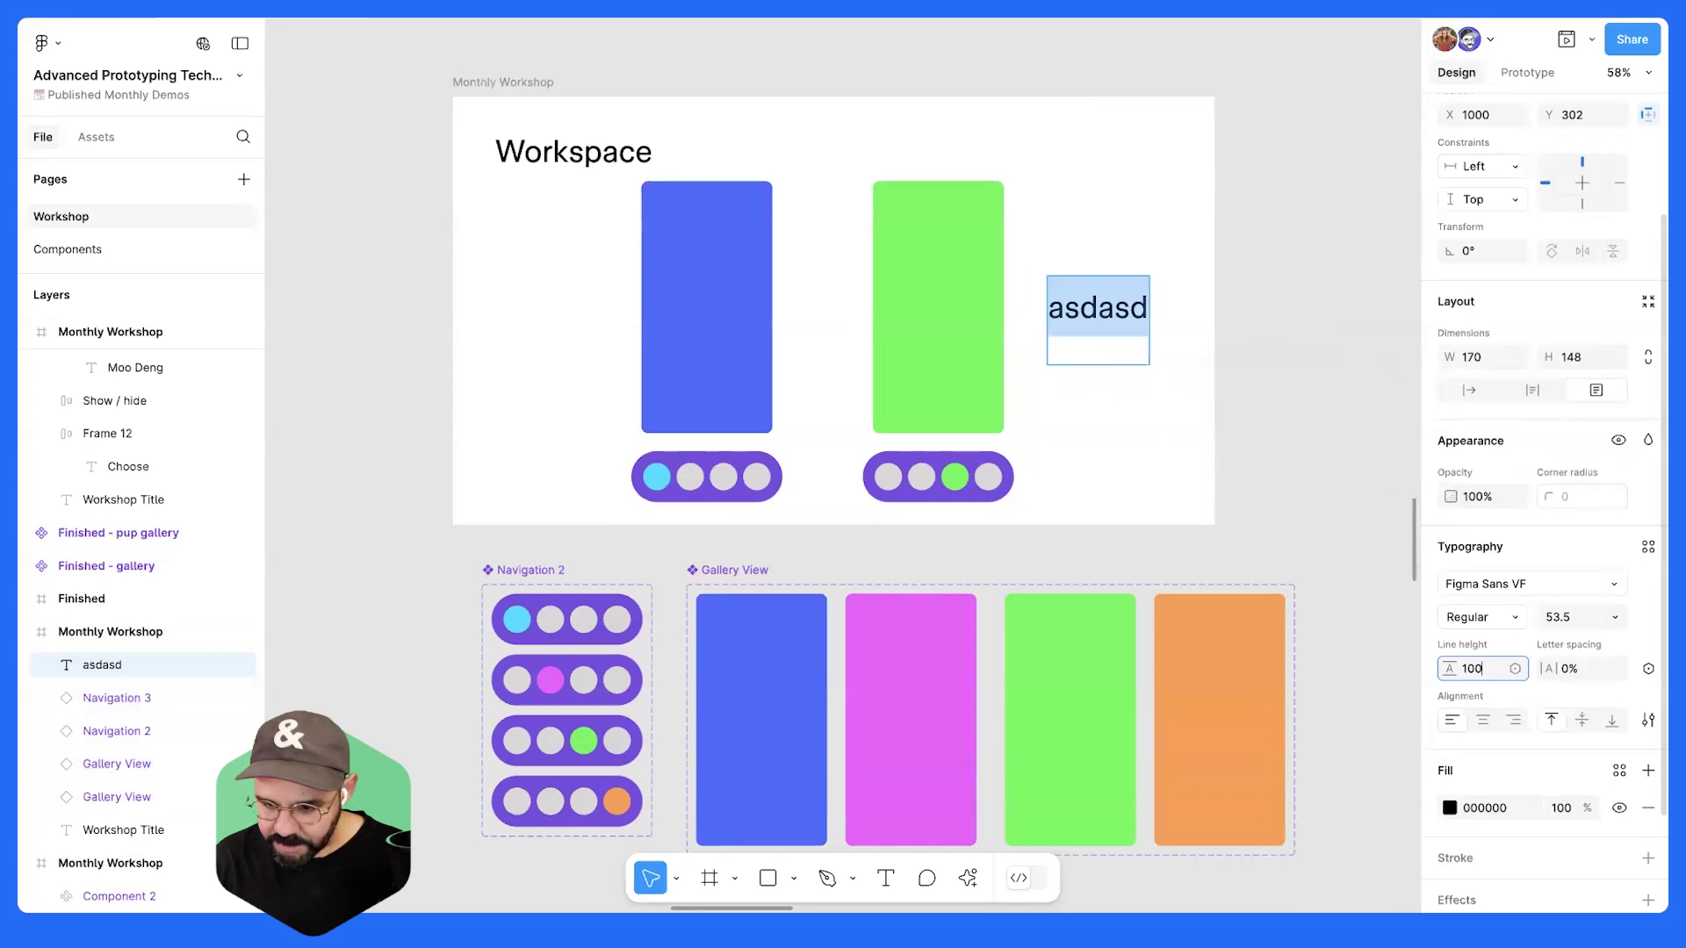
key(Return)
click(1570, 609)
text(48)
key(Return)
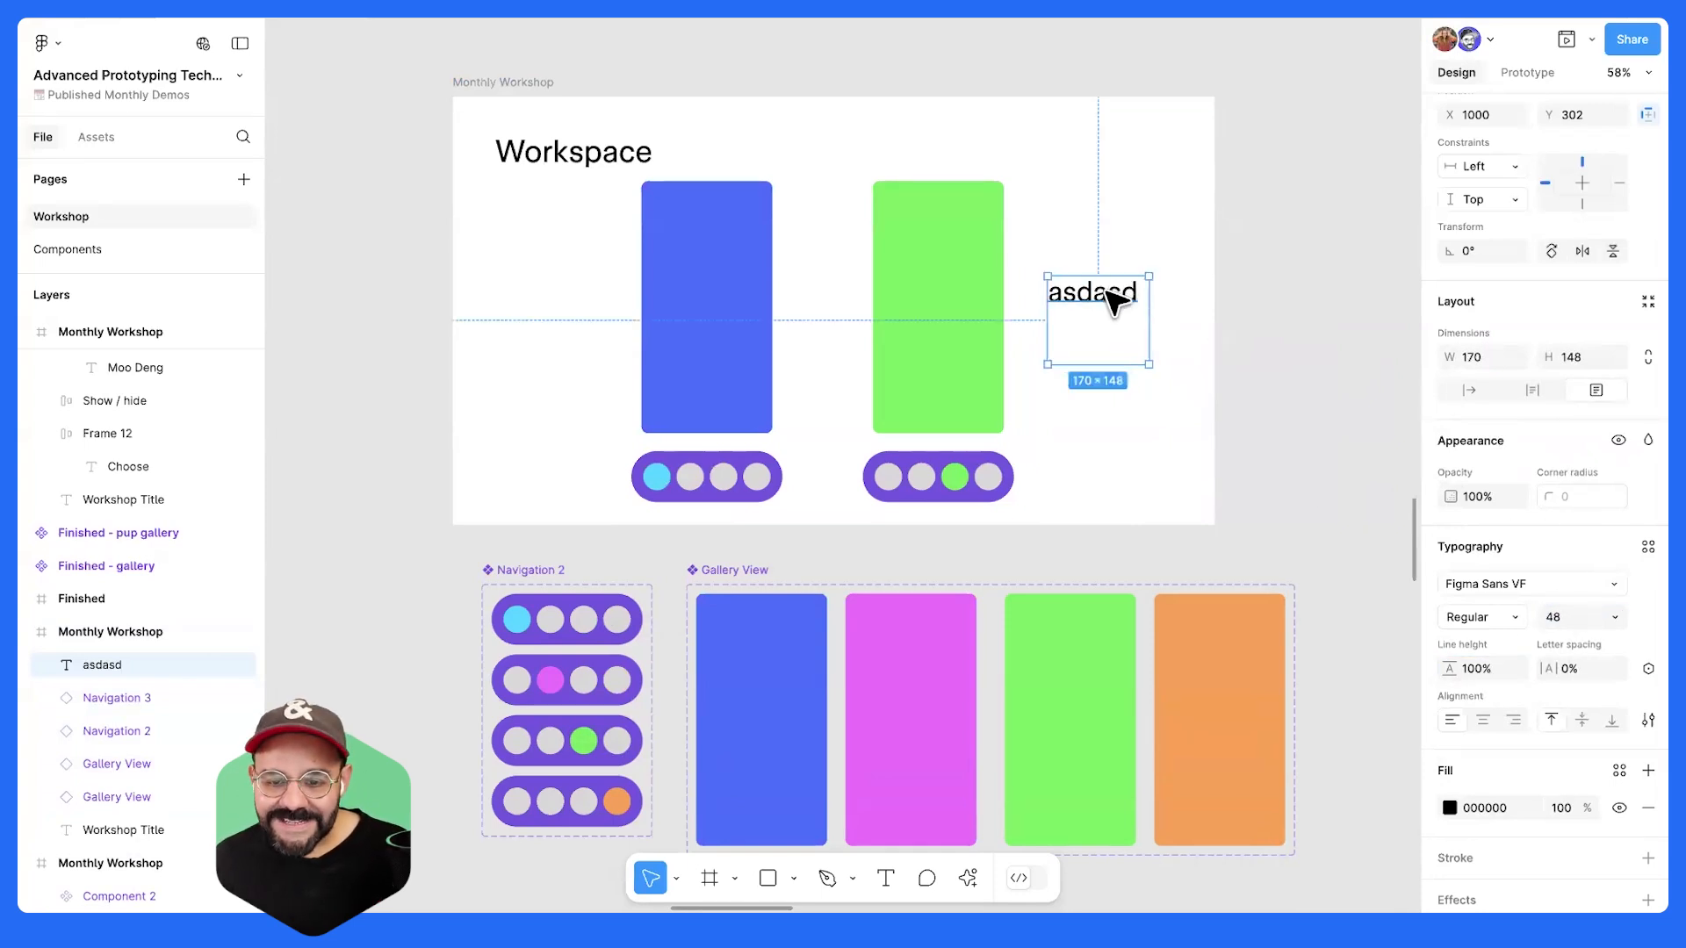
double_click(1103, 364)
drag(1110, 292, 966, 151)
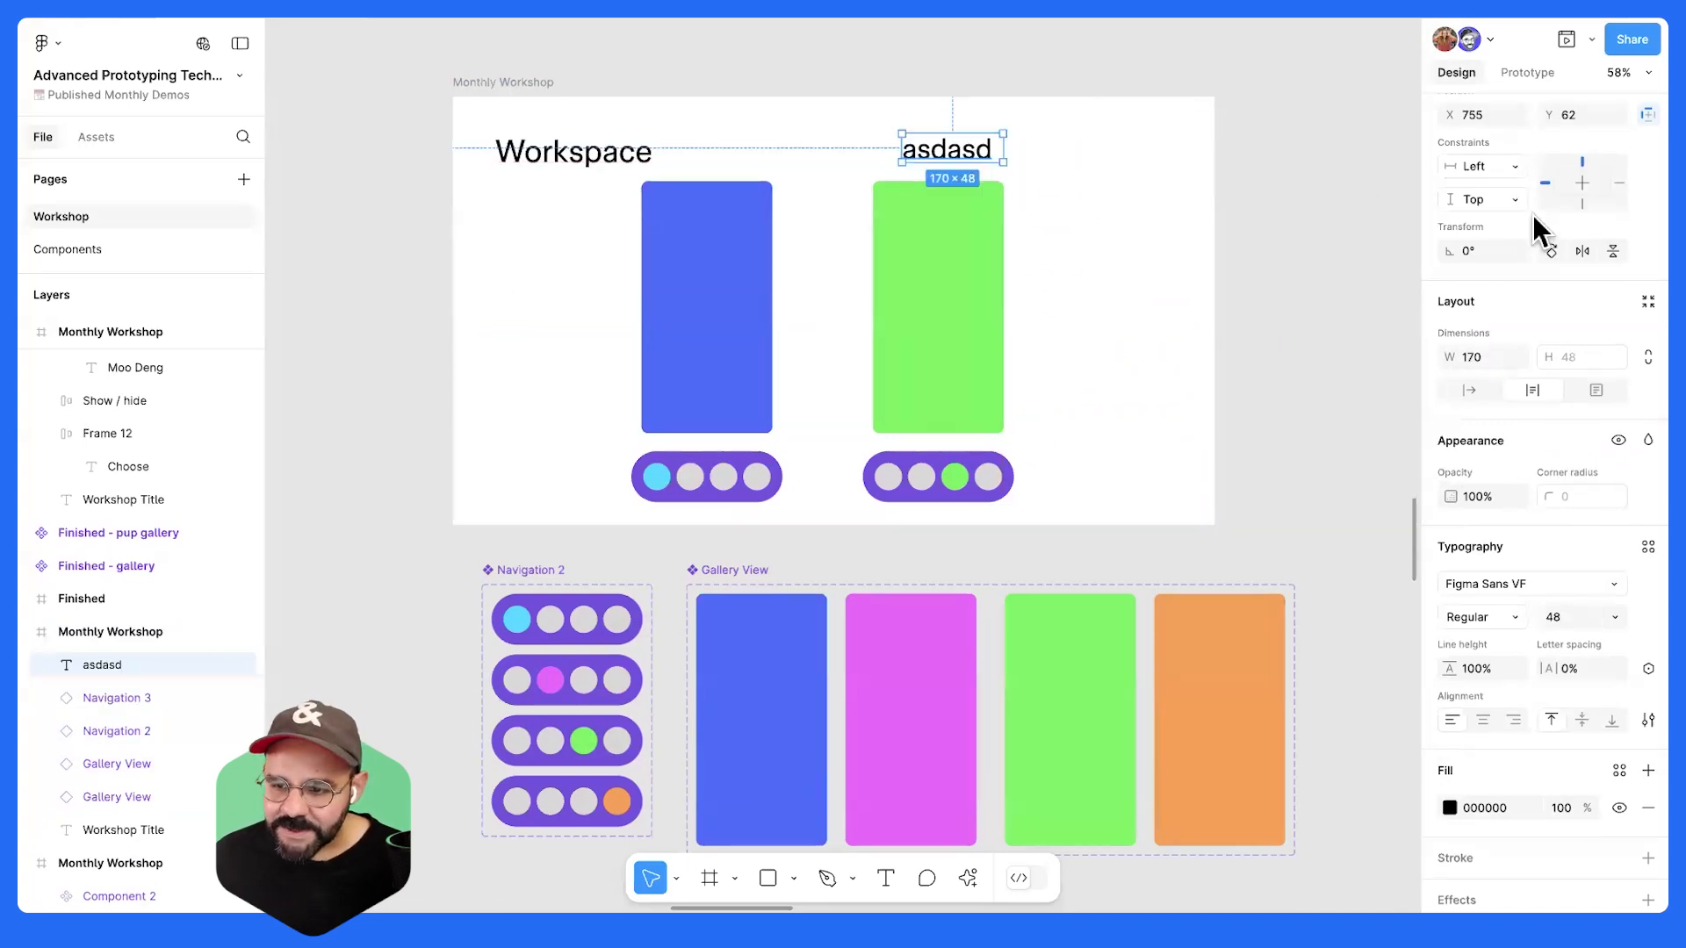
- Bind the content of the asdasd text to the Gallery Example 2 string variable
click(1642, 668)
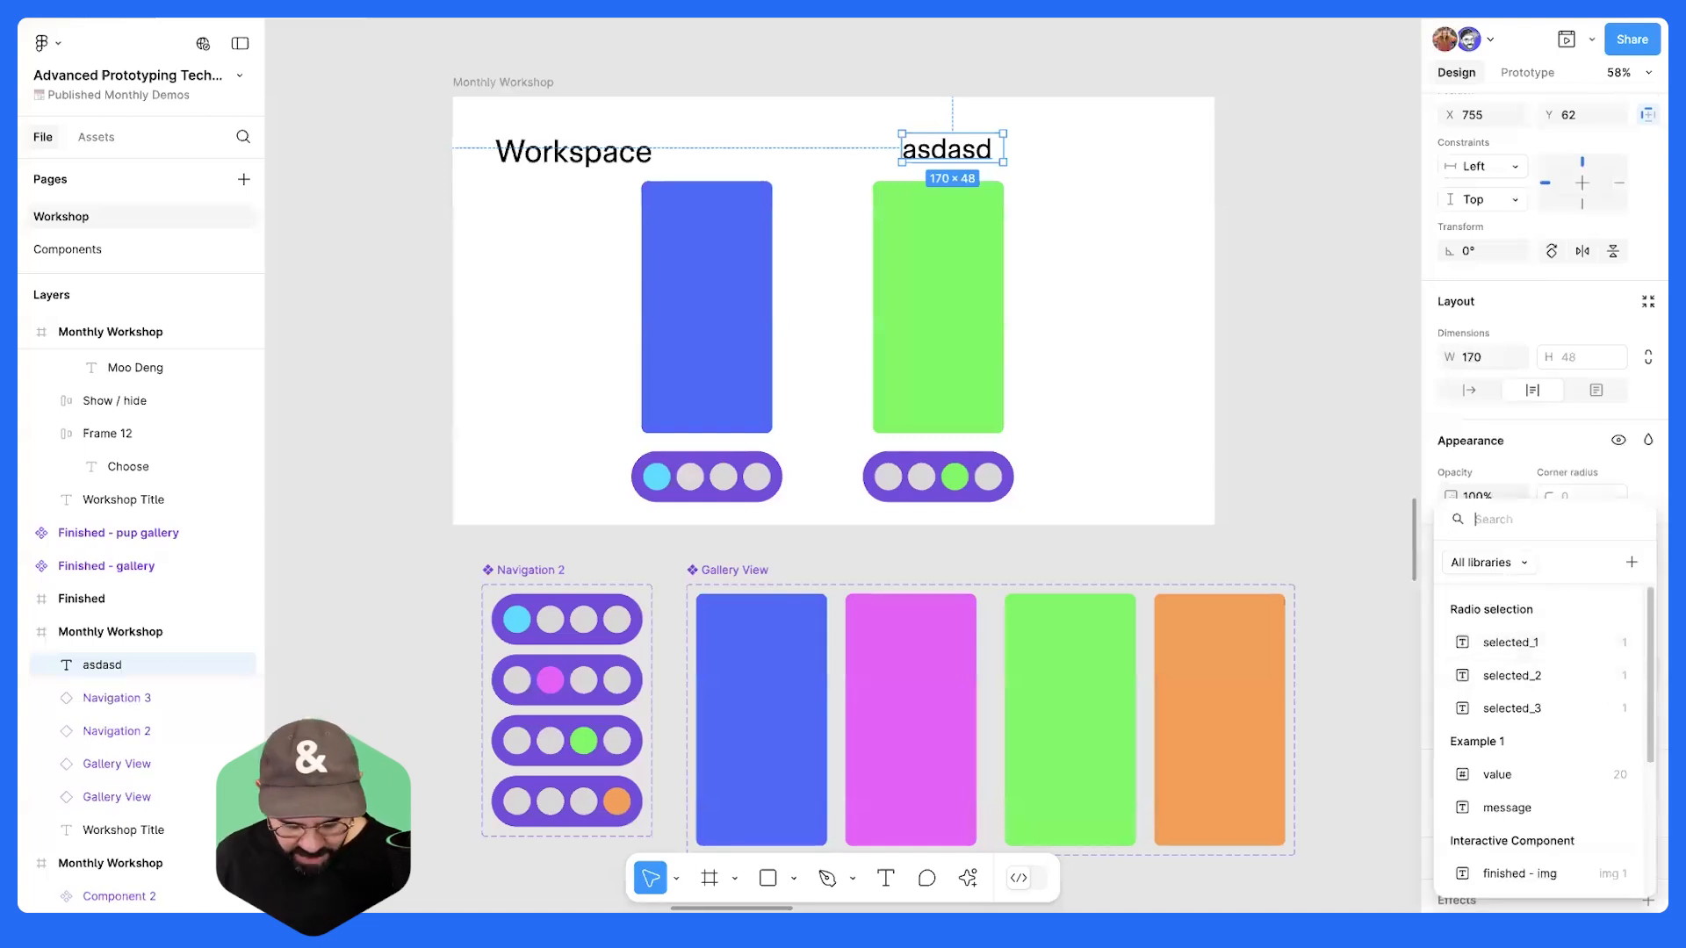
text(Gall)
click(1547, 643)
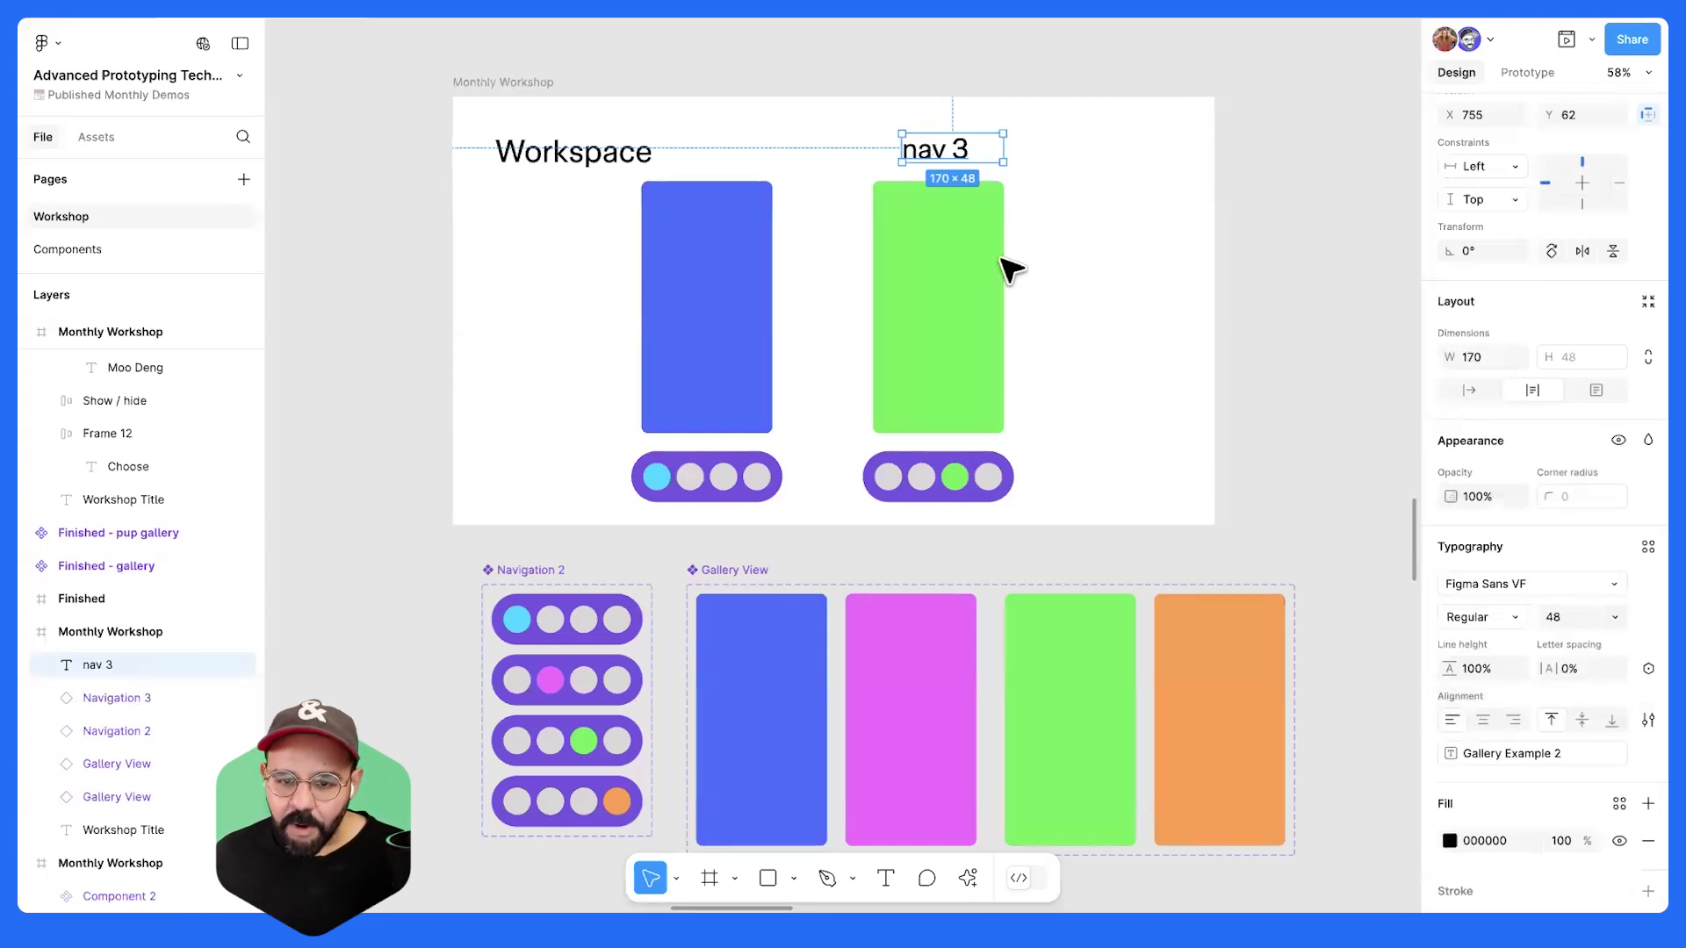
- Place the variable text beside the green gallery and a copy beside the blue gallery, binding the copy to Gallery Example 1
drag(983, 184, 626, 239)
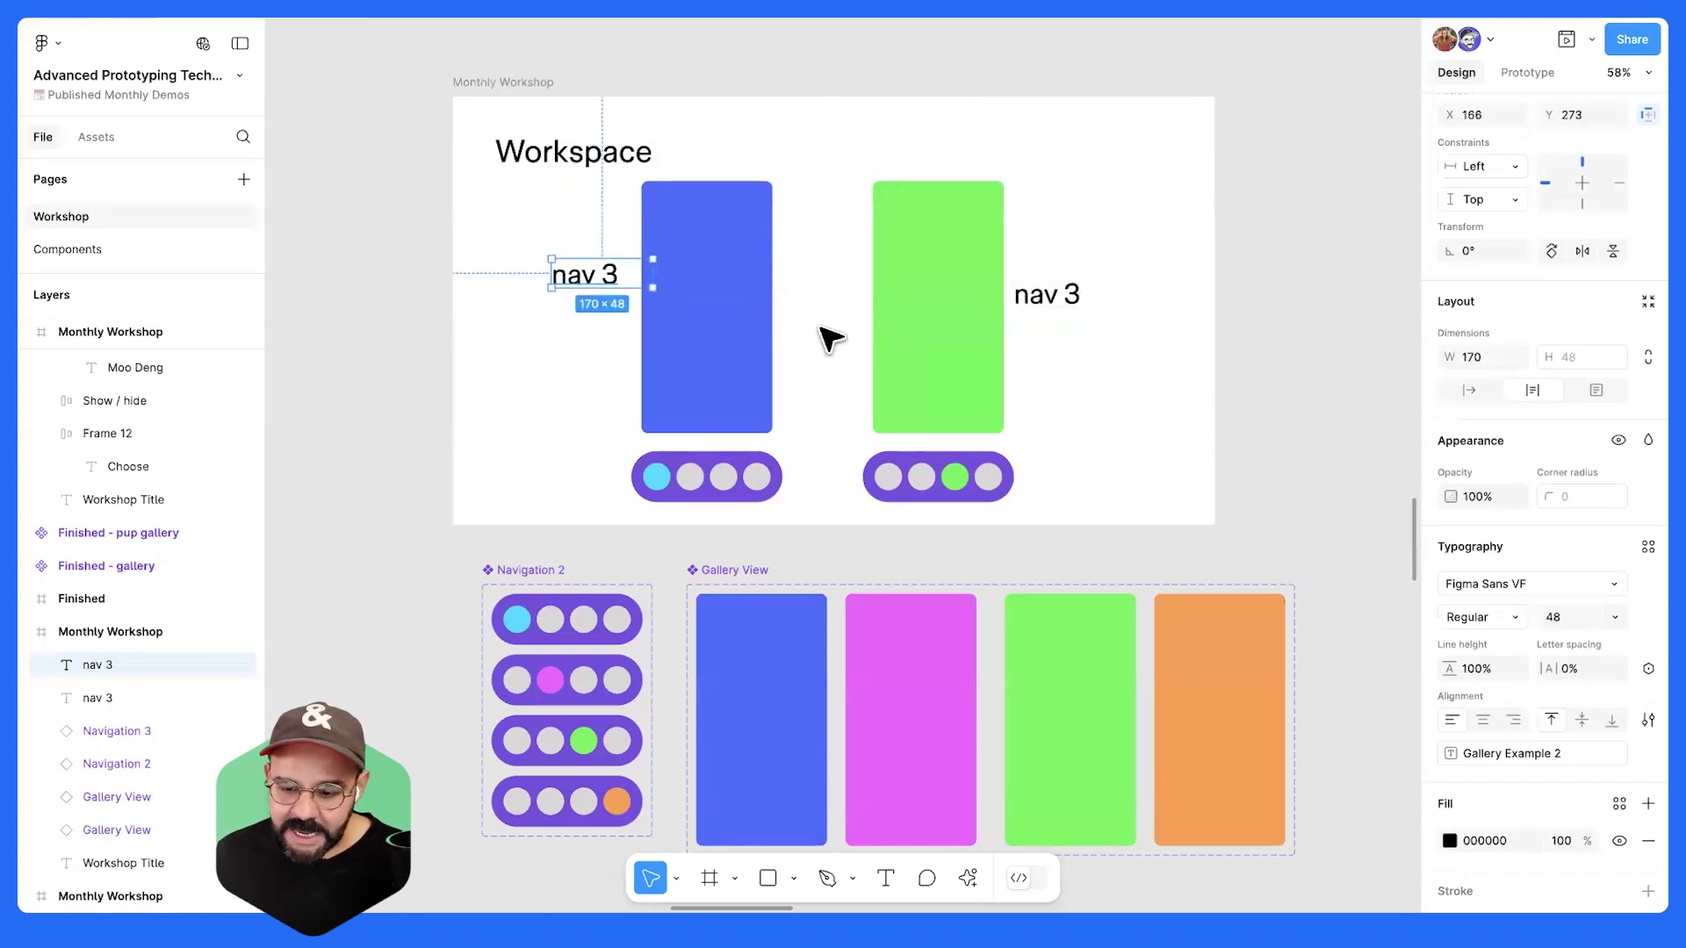
click(1641, 753)
click(1647, 720)
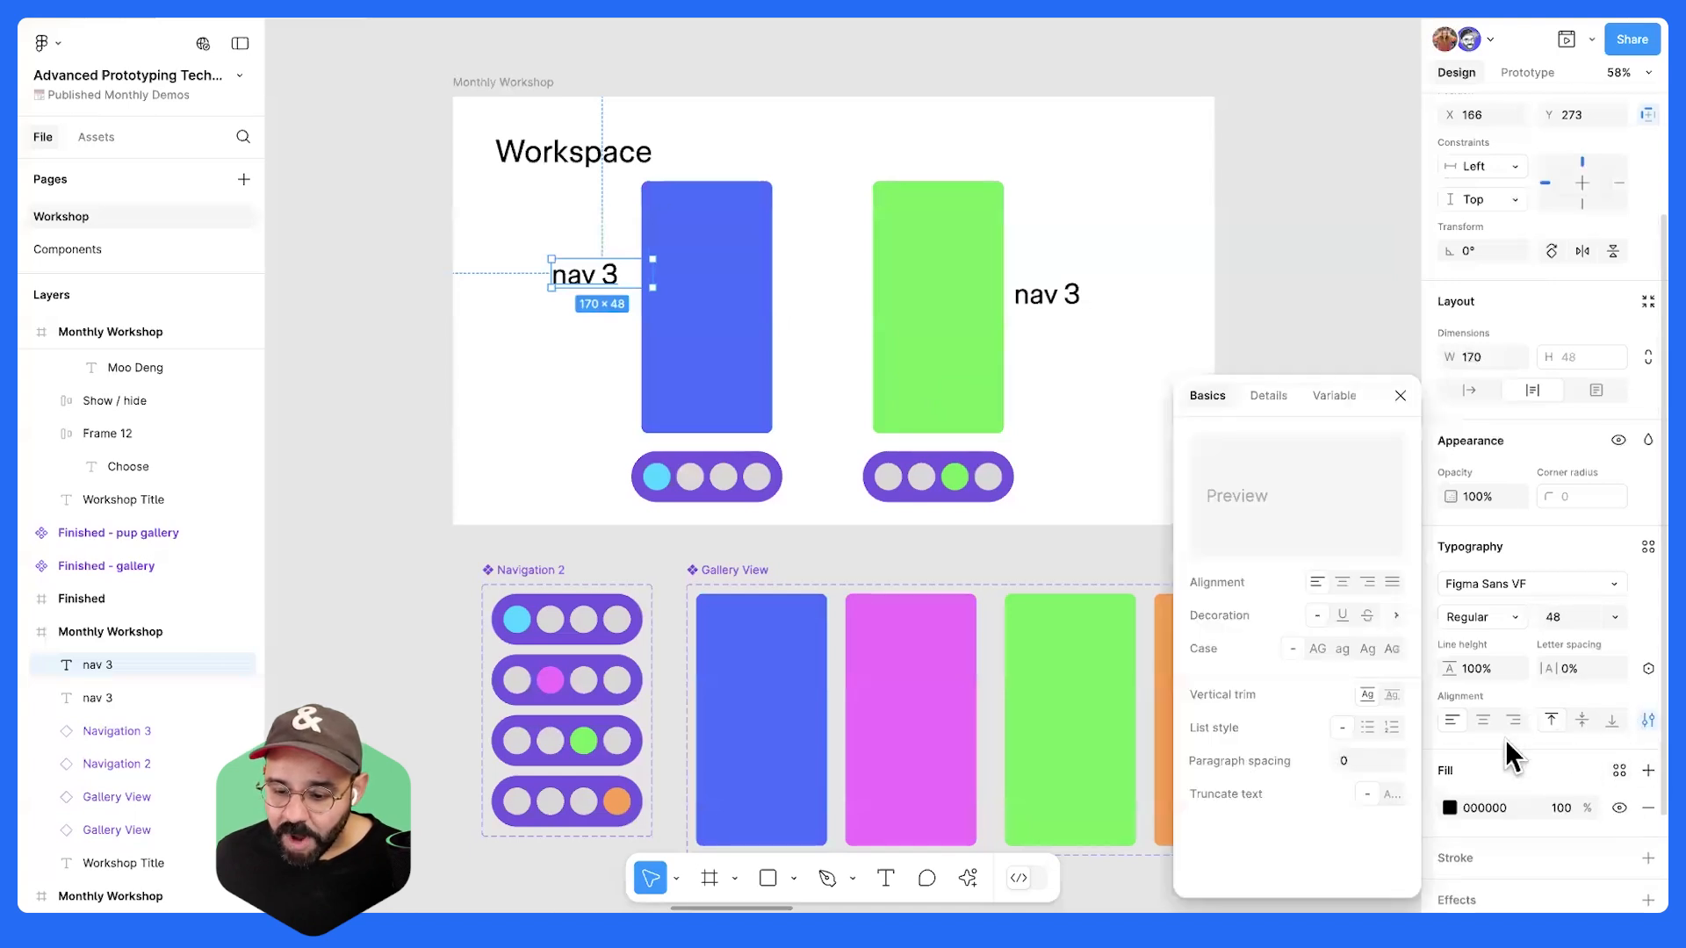
click(1400, 395)
click(1647, 669)
text(galle)
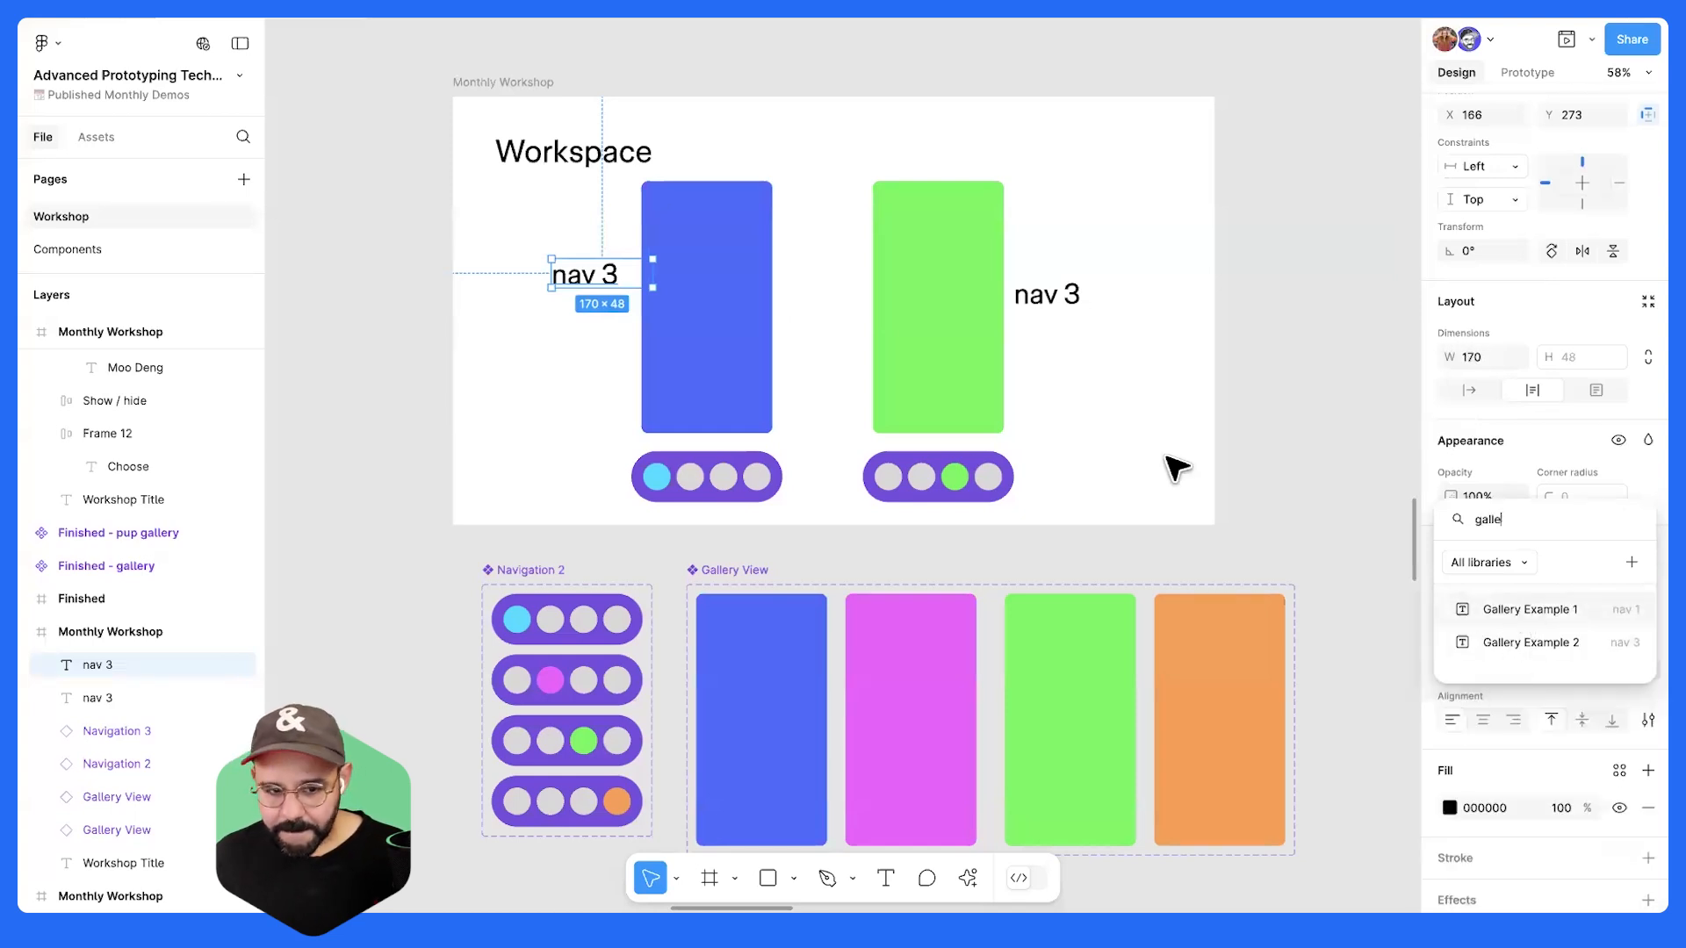
key(Return)
- Preview the Monthly Workshop frame and test the navigation dots under the blue gallery
click(502, 84)
key(shift+space)
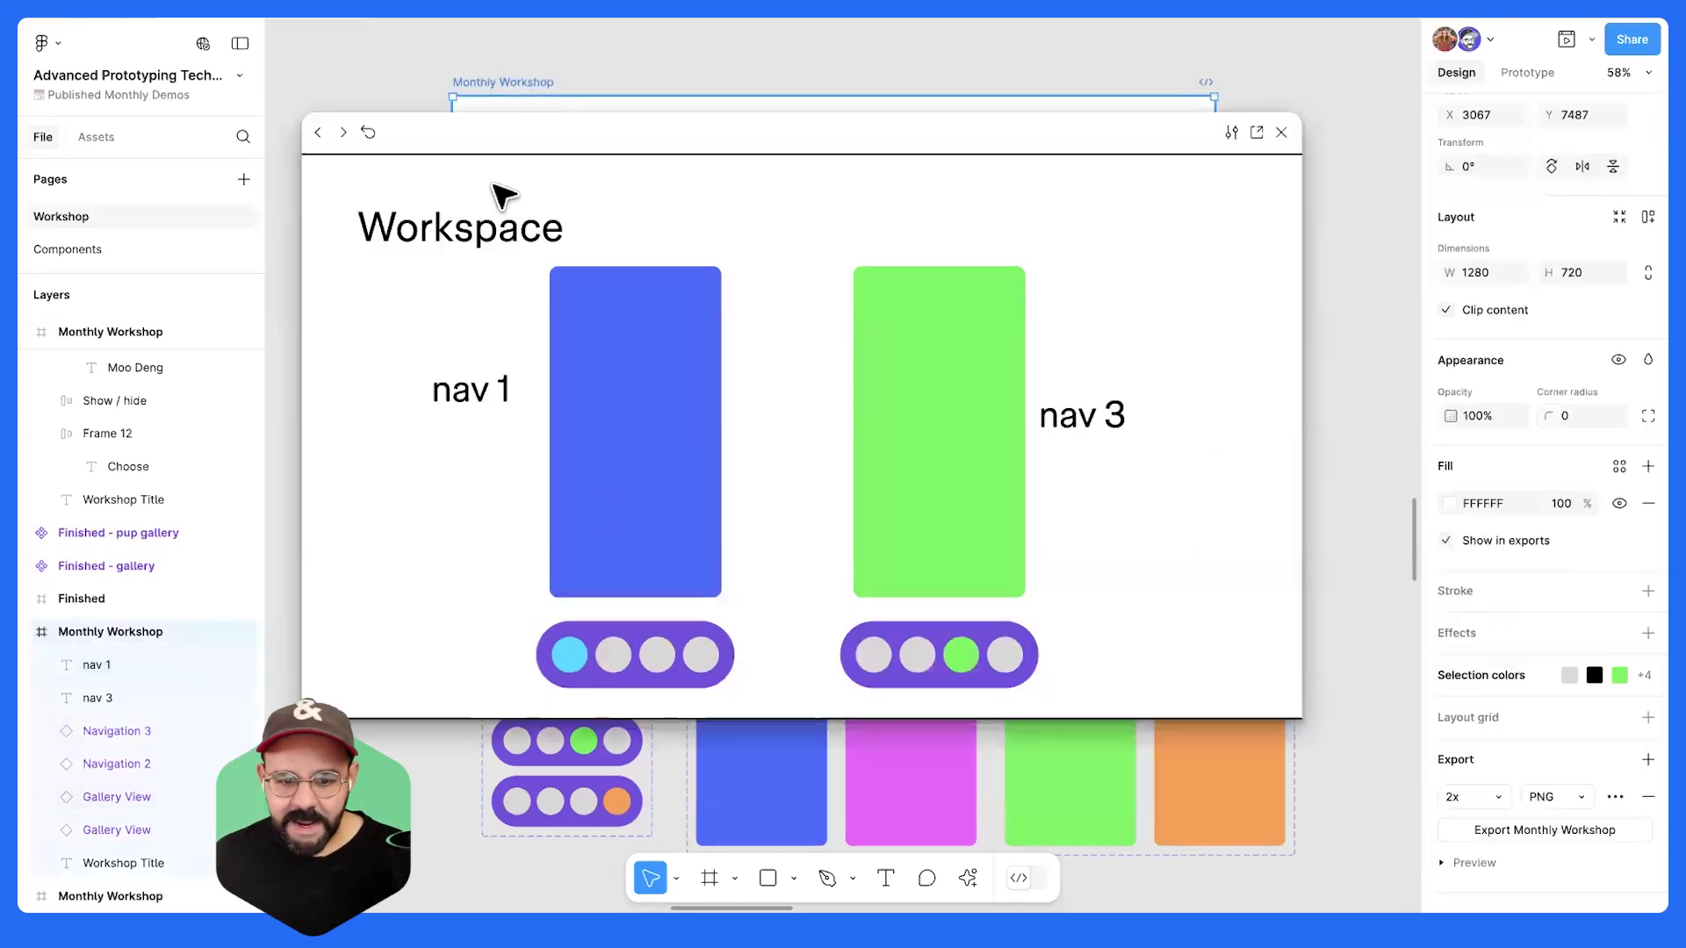
click(616, 656)
click(652, 655)
click(699, 654)
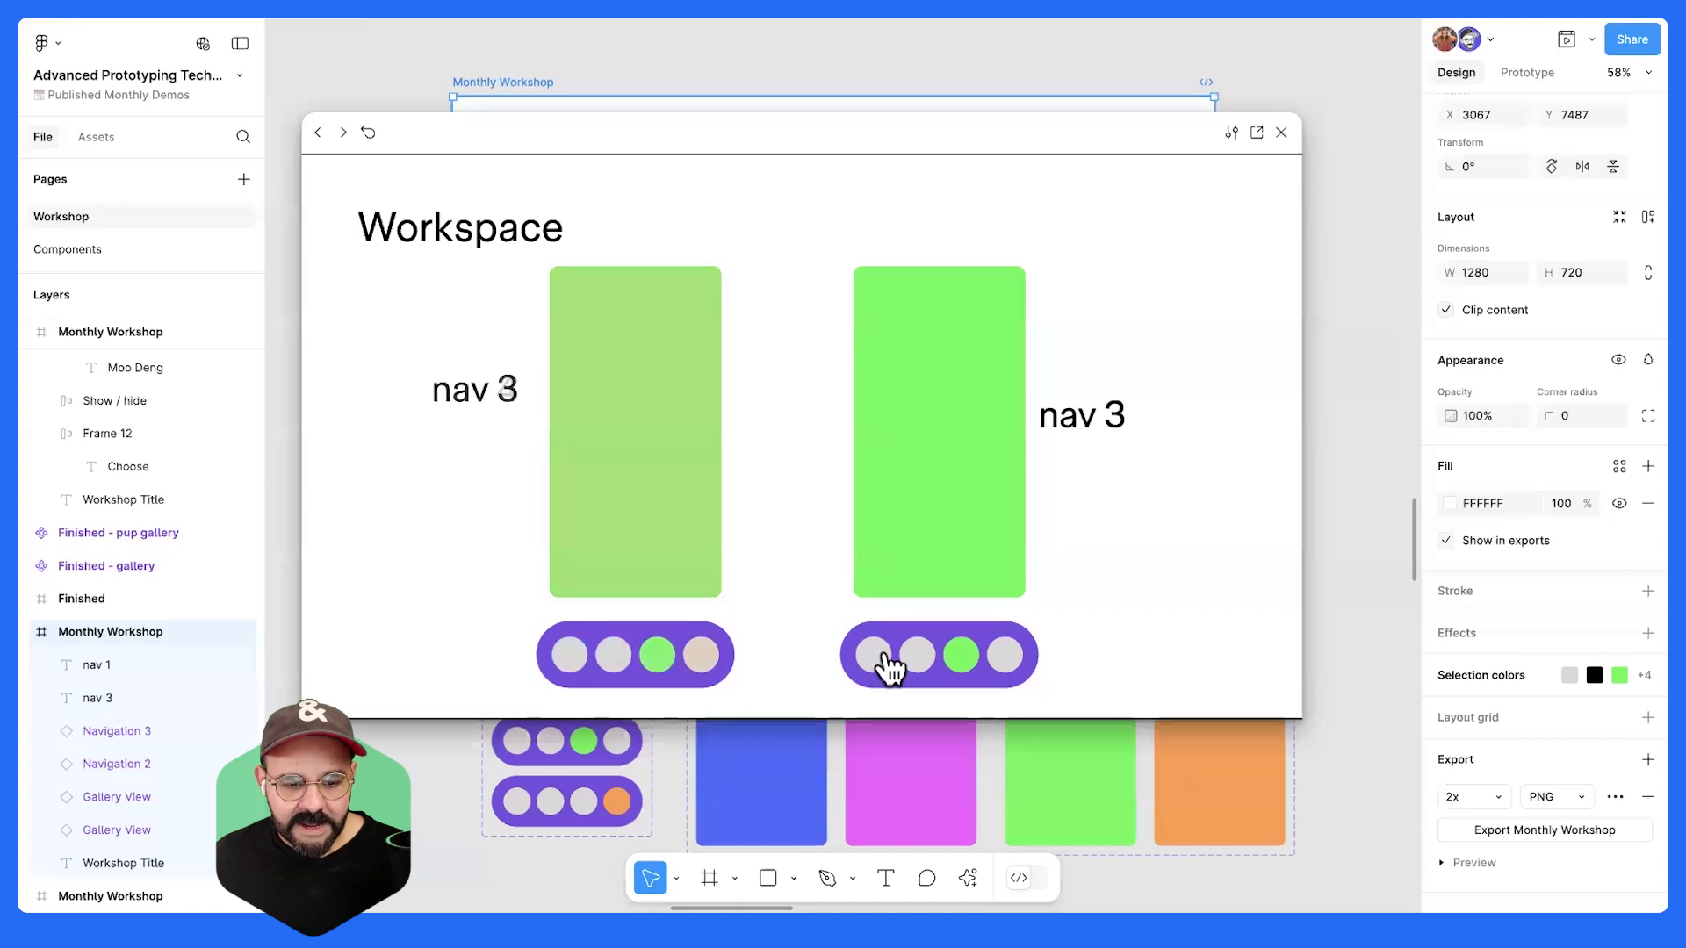
- Test every dot of the second navigation, out to the last dot and back to the first
click(917, 655)
click(961, 655)
click(1005, 655)
click(970, 656)
click(918, 655)
click(873, 655)
- Step the first navigation back to its first dot, retest the second one's dots, and close the preview
click(657, 655)
click(614, 656)
click(569, 656)
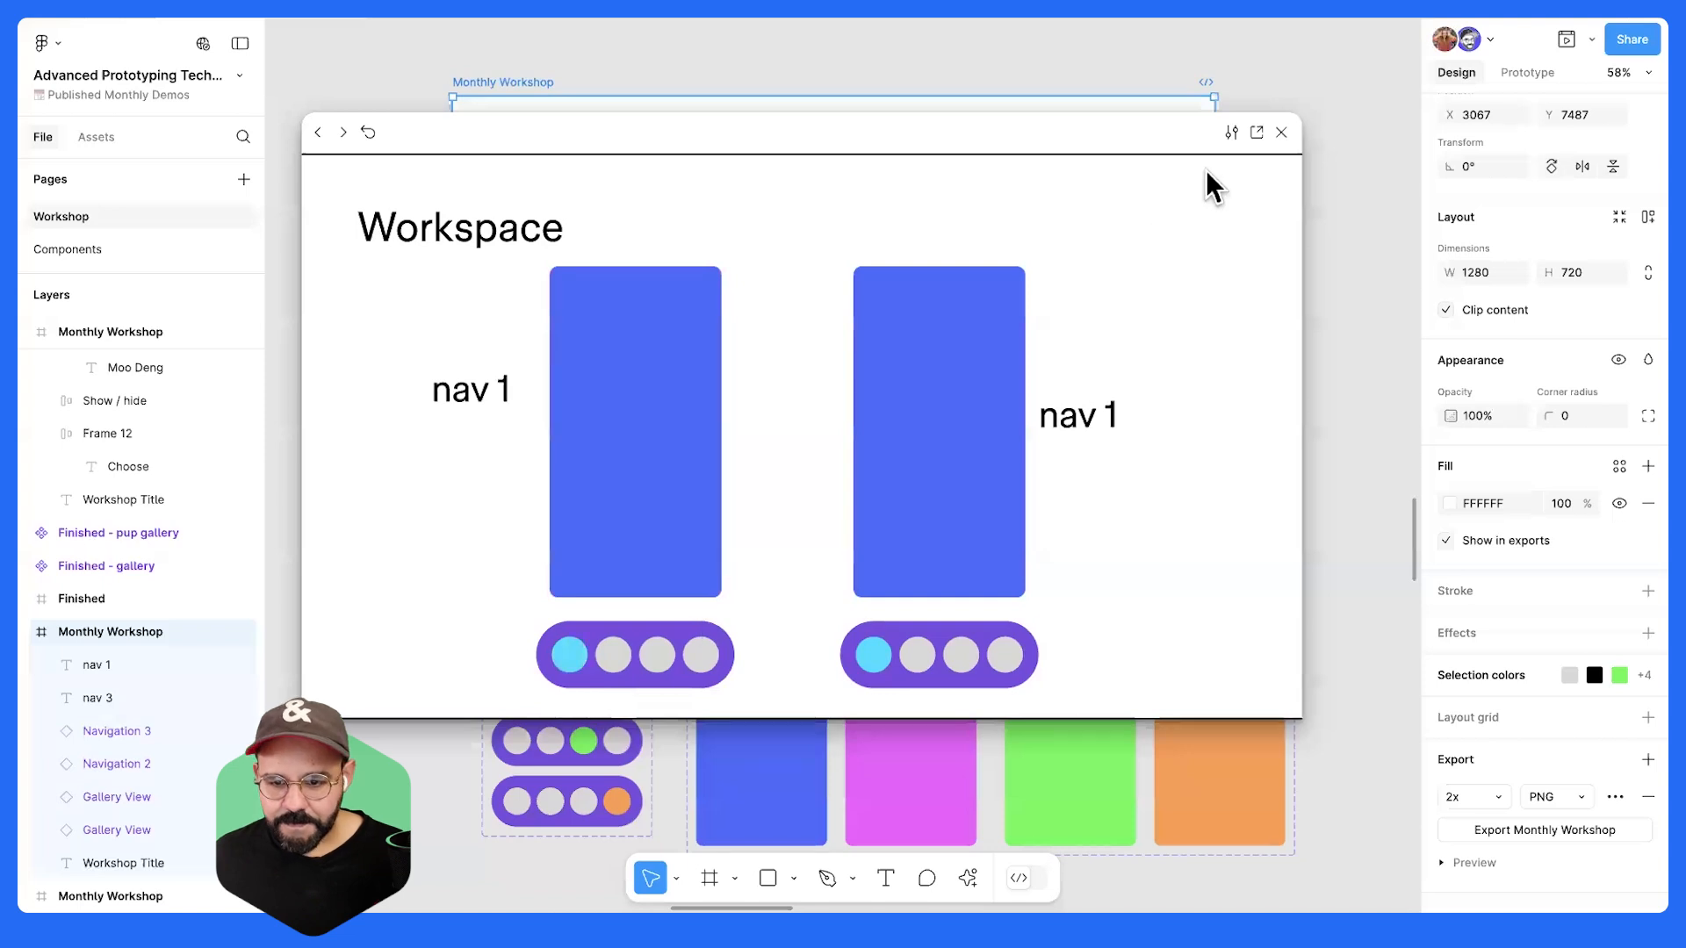
click(1003, 657)
click(962, 655)
click(874, 655)
click(1281, 132)
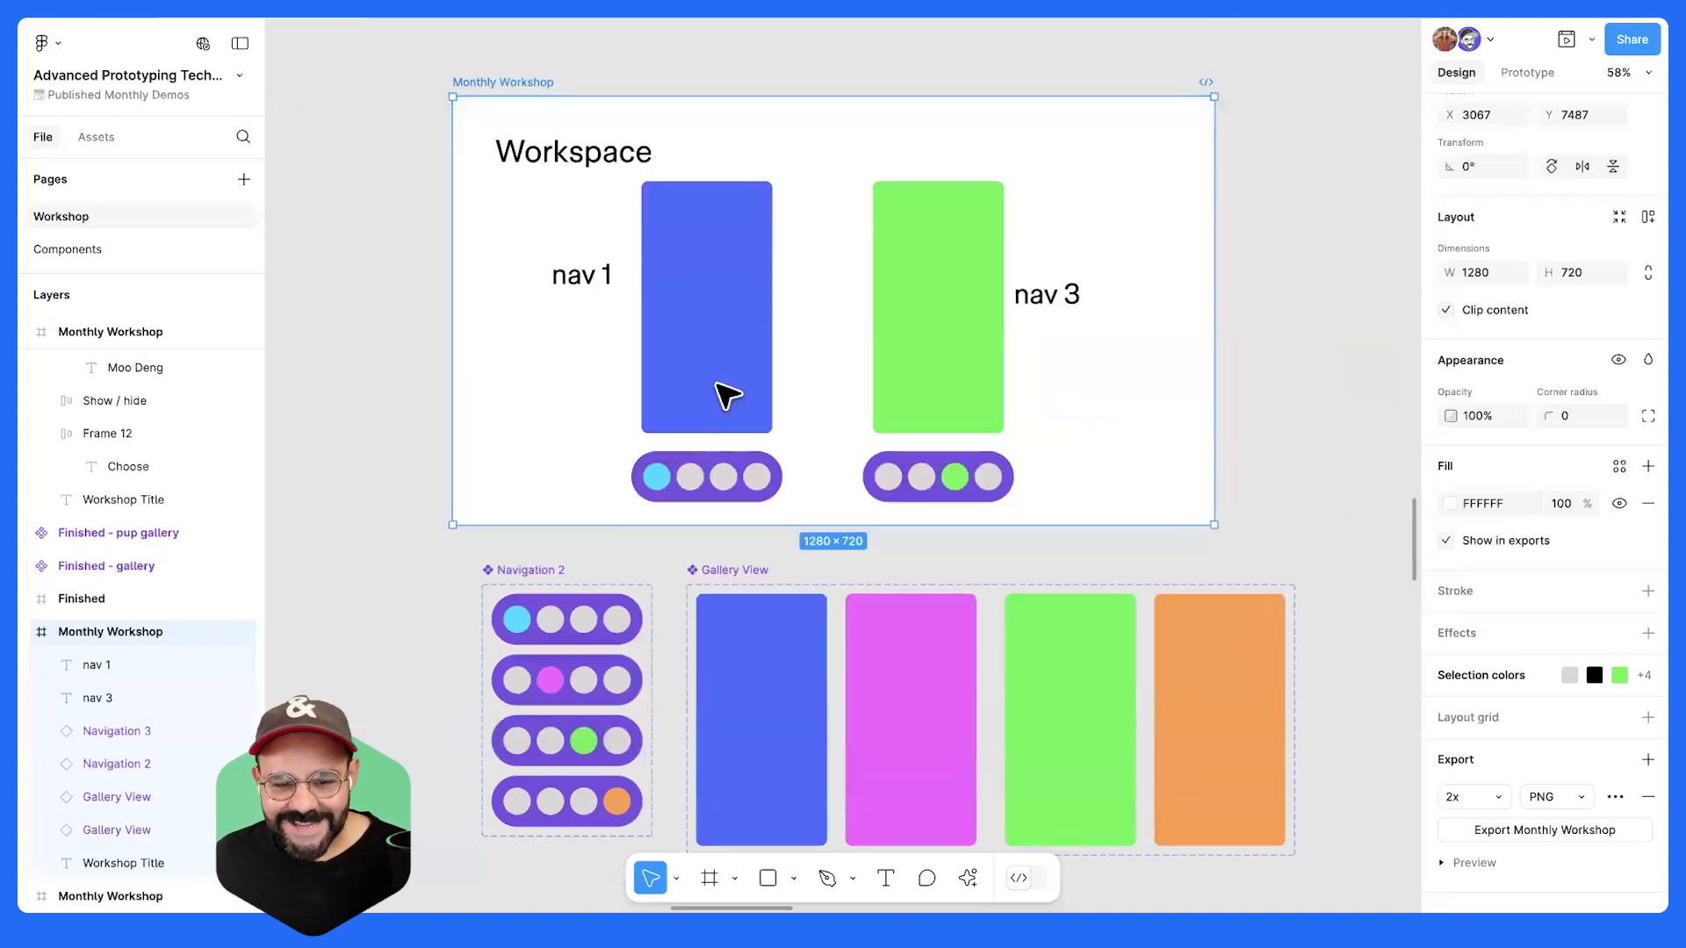
- Move the nav 1 text further away from the blue gallery, to about X 119, Y 312
mouse_move(576, 279)
mouse_down()
mouse_move(555, 308)
mouse_move(558, 292)
mouse_up()
key(ctrl+z)
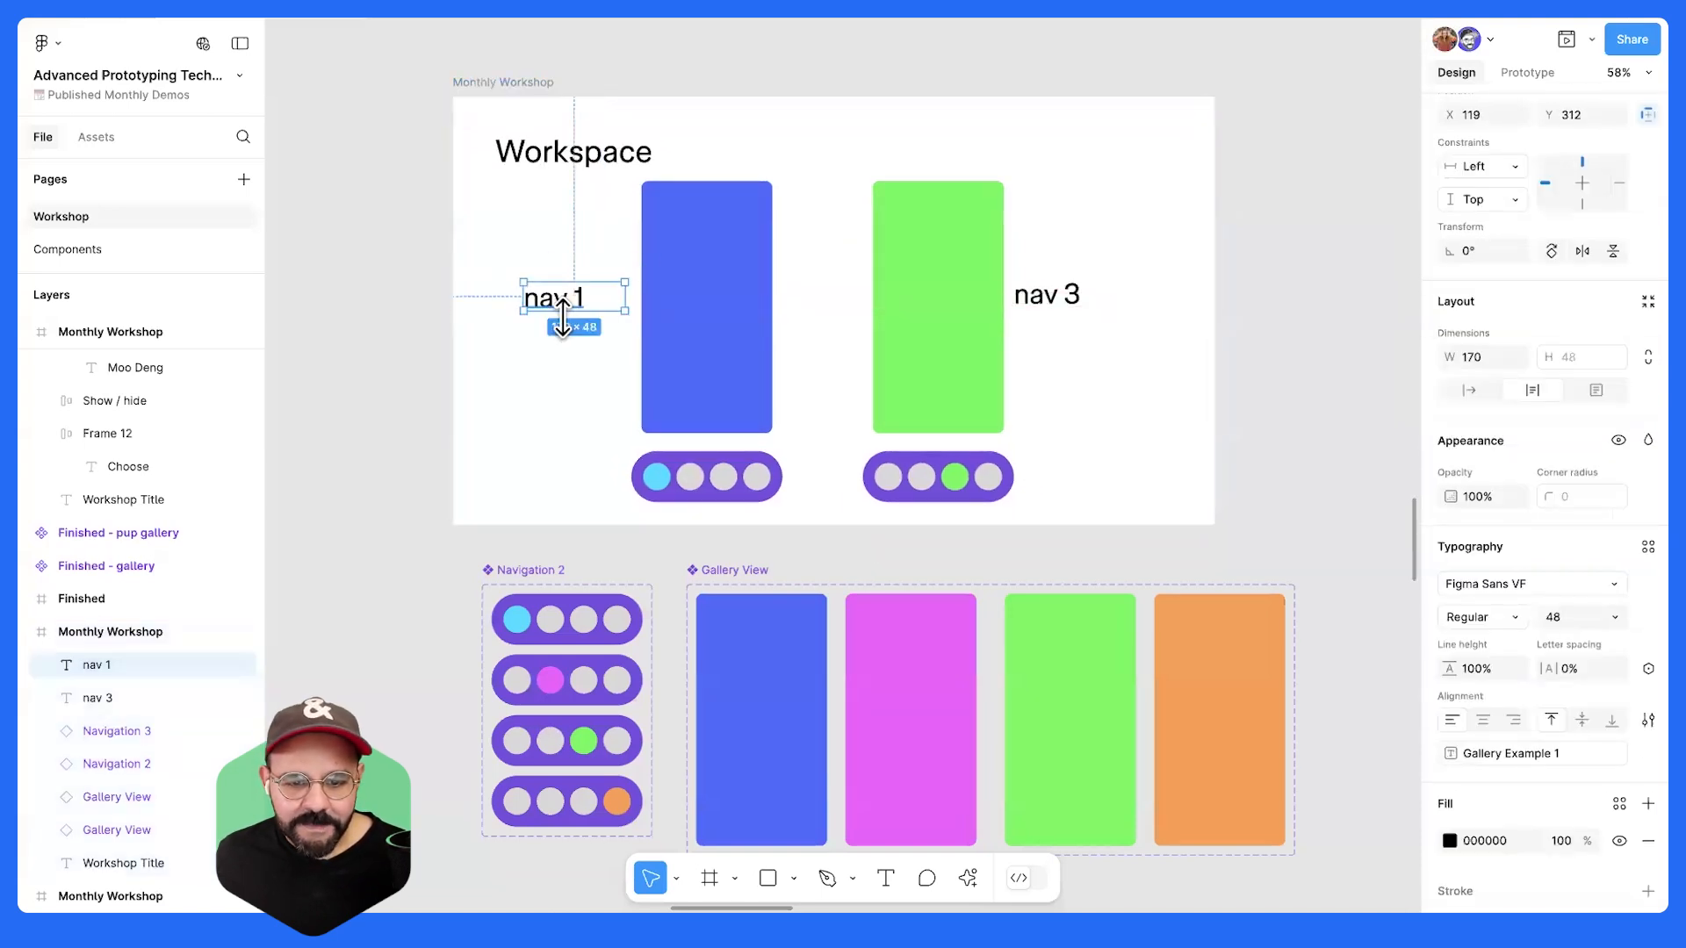
click(439, 590)
- Look over the Q+A board, the Mode Swapping slides, the mode selector component and the iPhone 16 profile screen
scroll(429, 586, down, 5)
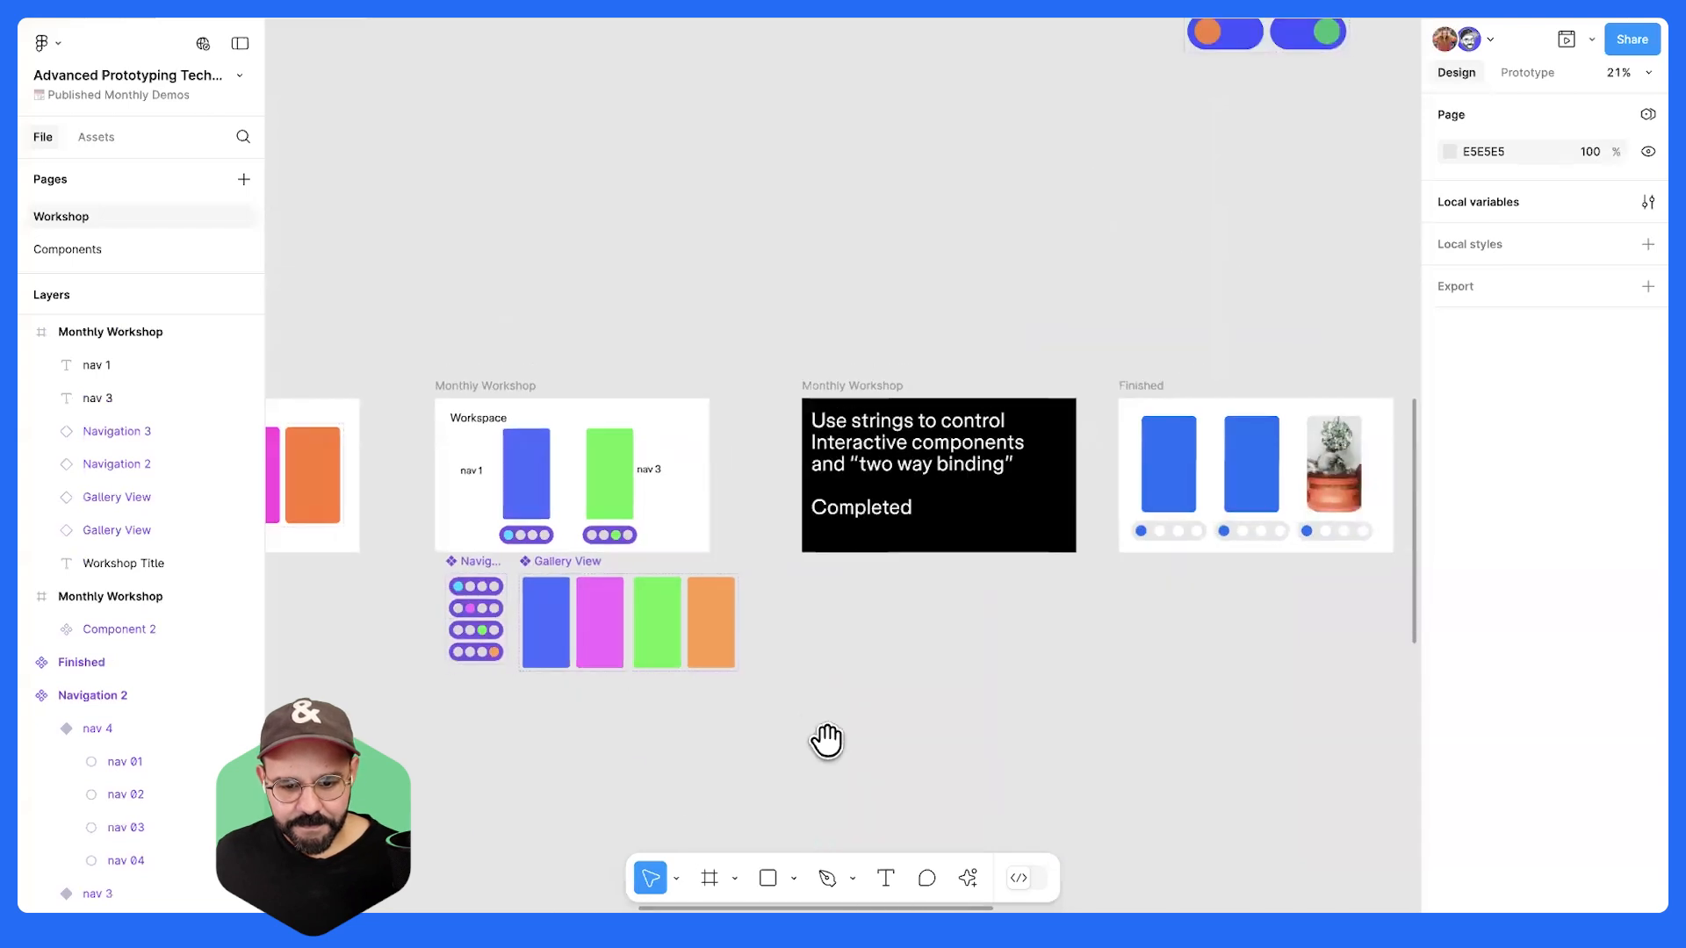
scroll(826, 740, down, 3)
scroll(828, 541, right, 3)
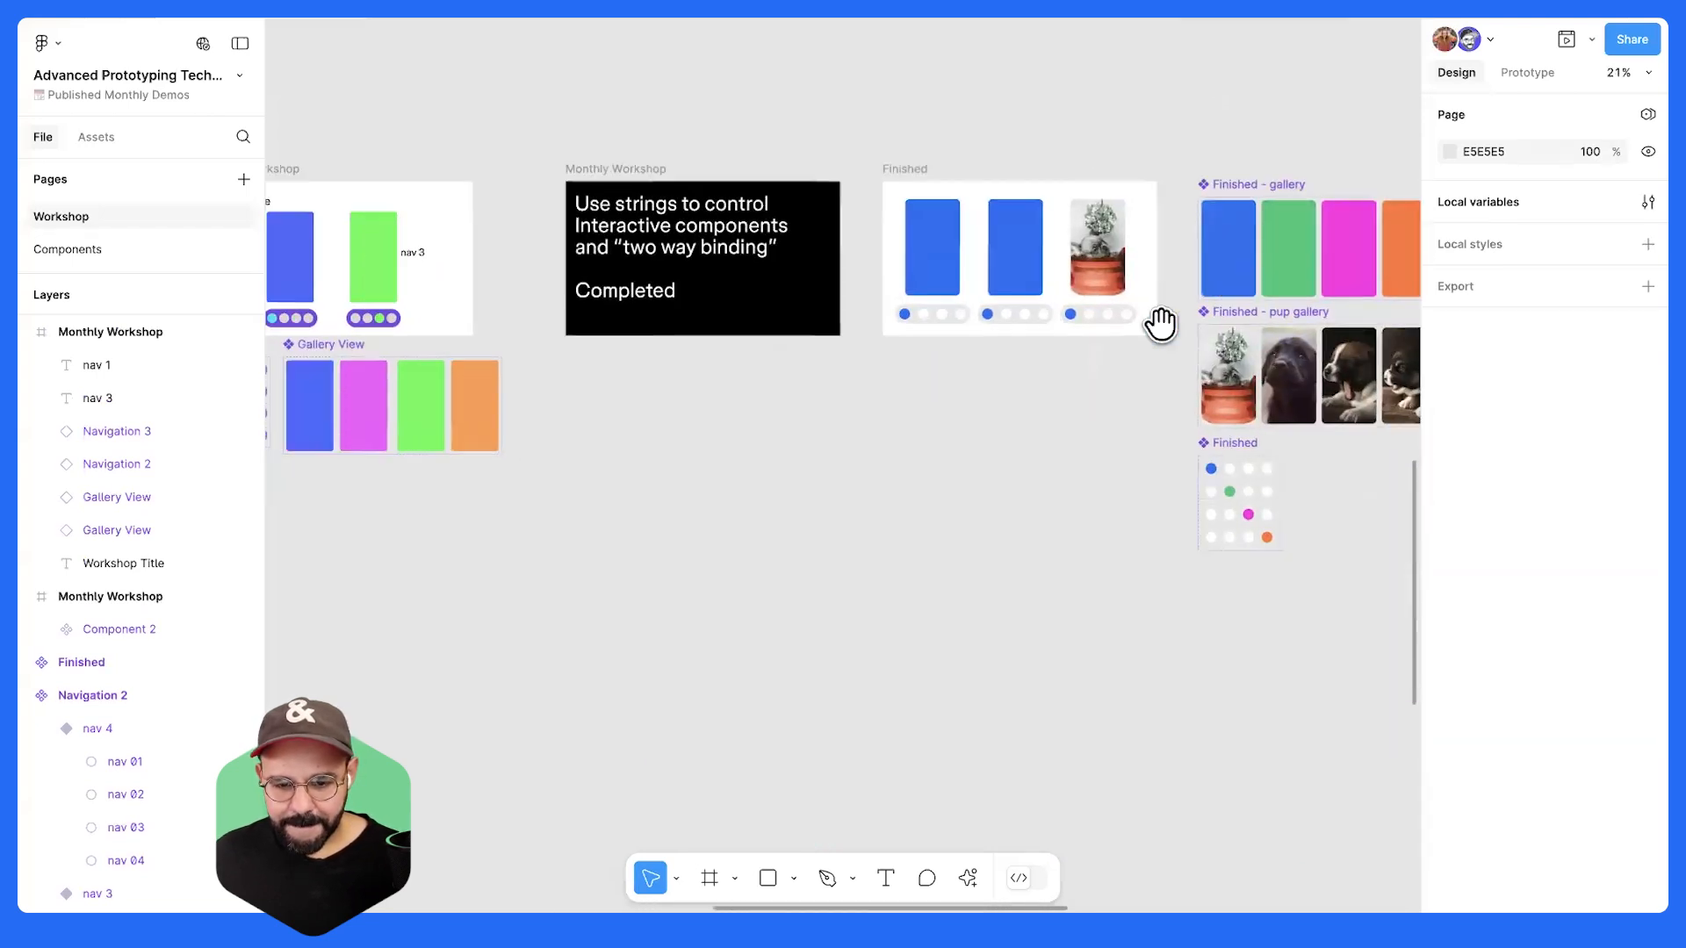
scroll(1160, 324, down, 10)
scroll(779, 395, left, 5)
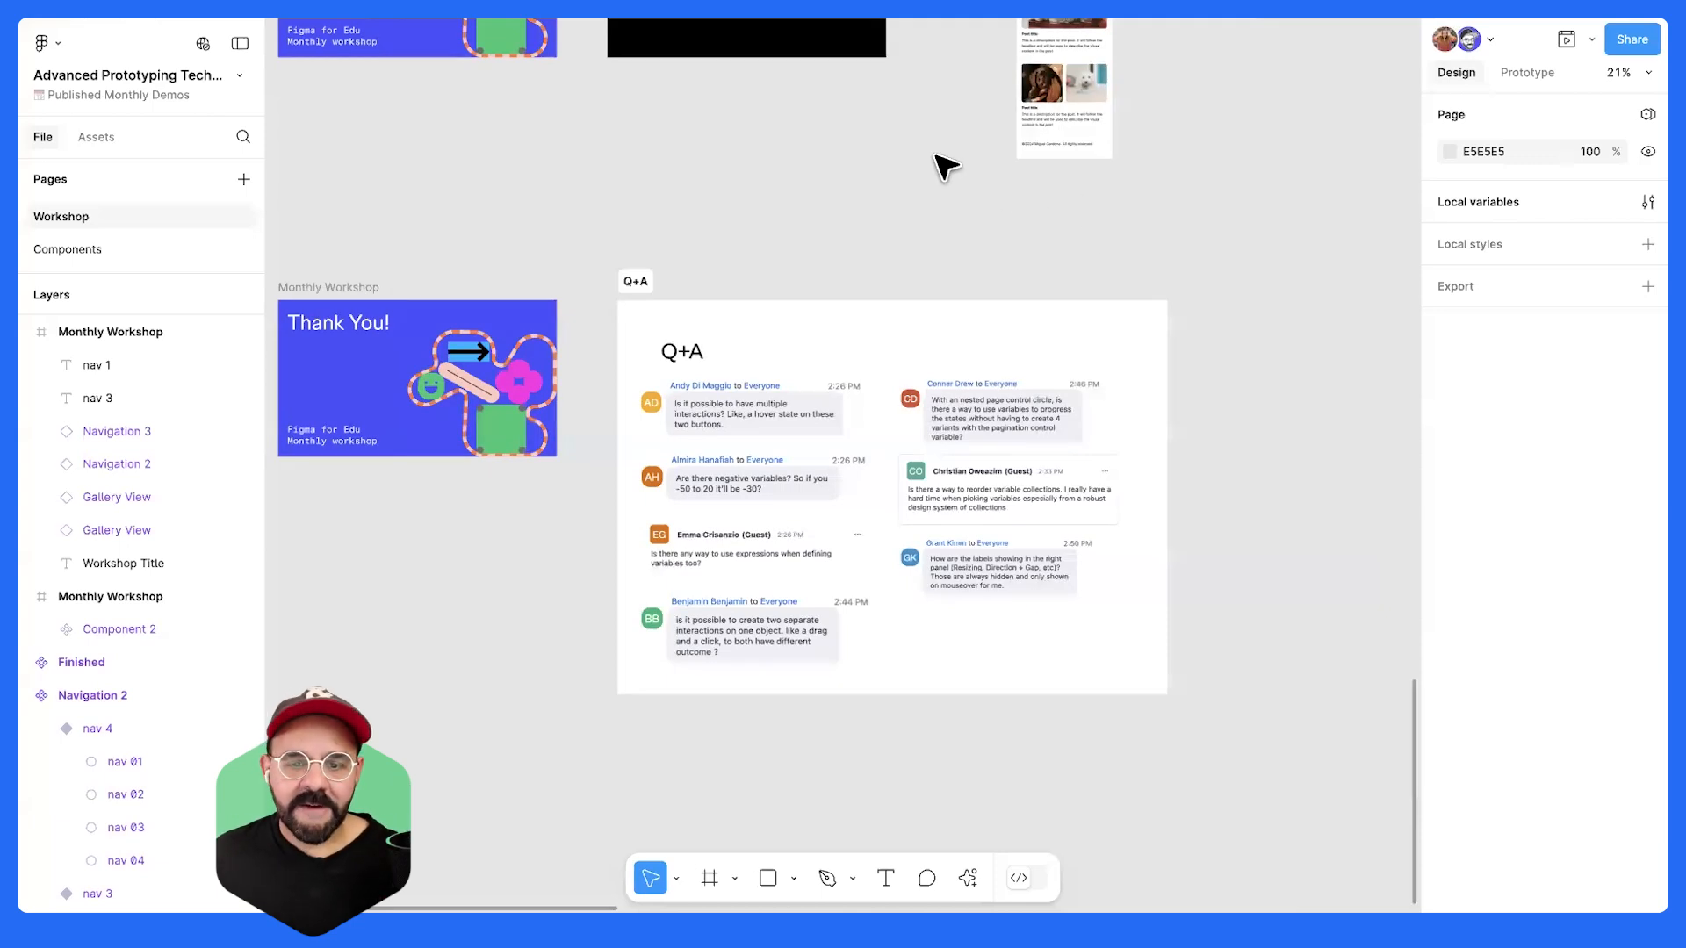
scroll(945, 162, up, 2)
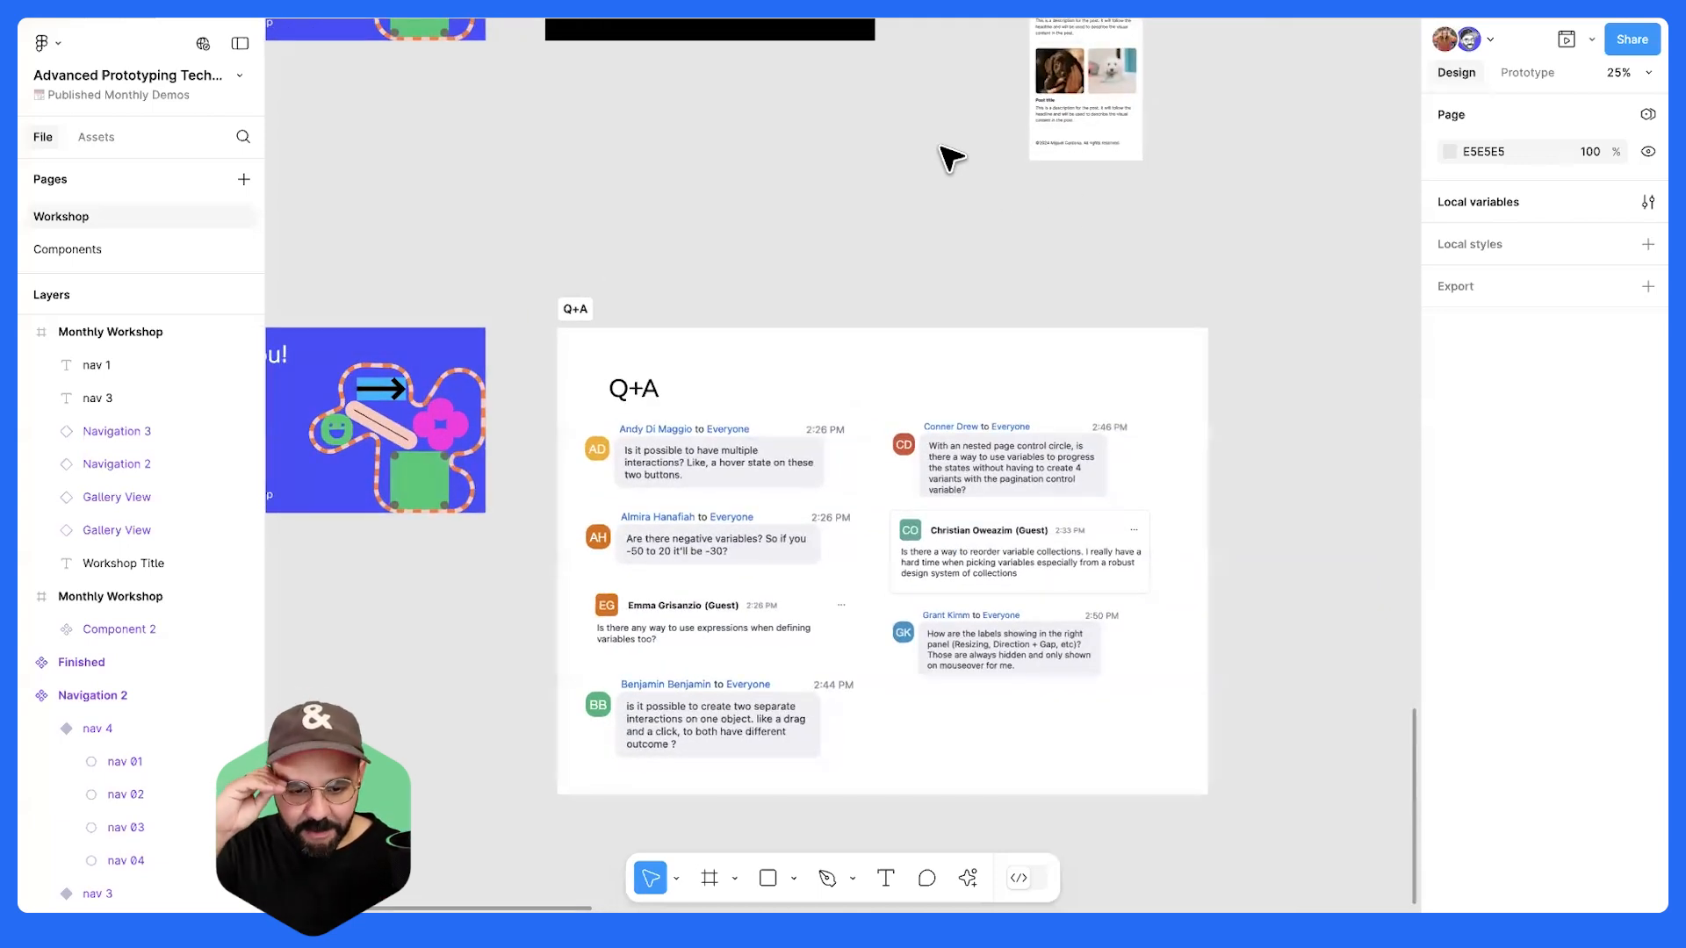
scroll(972, 395, up, 4)
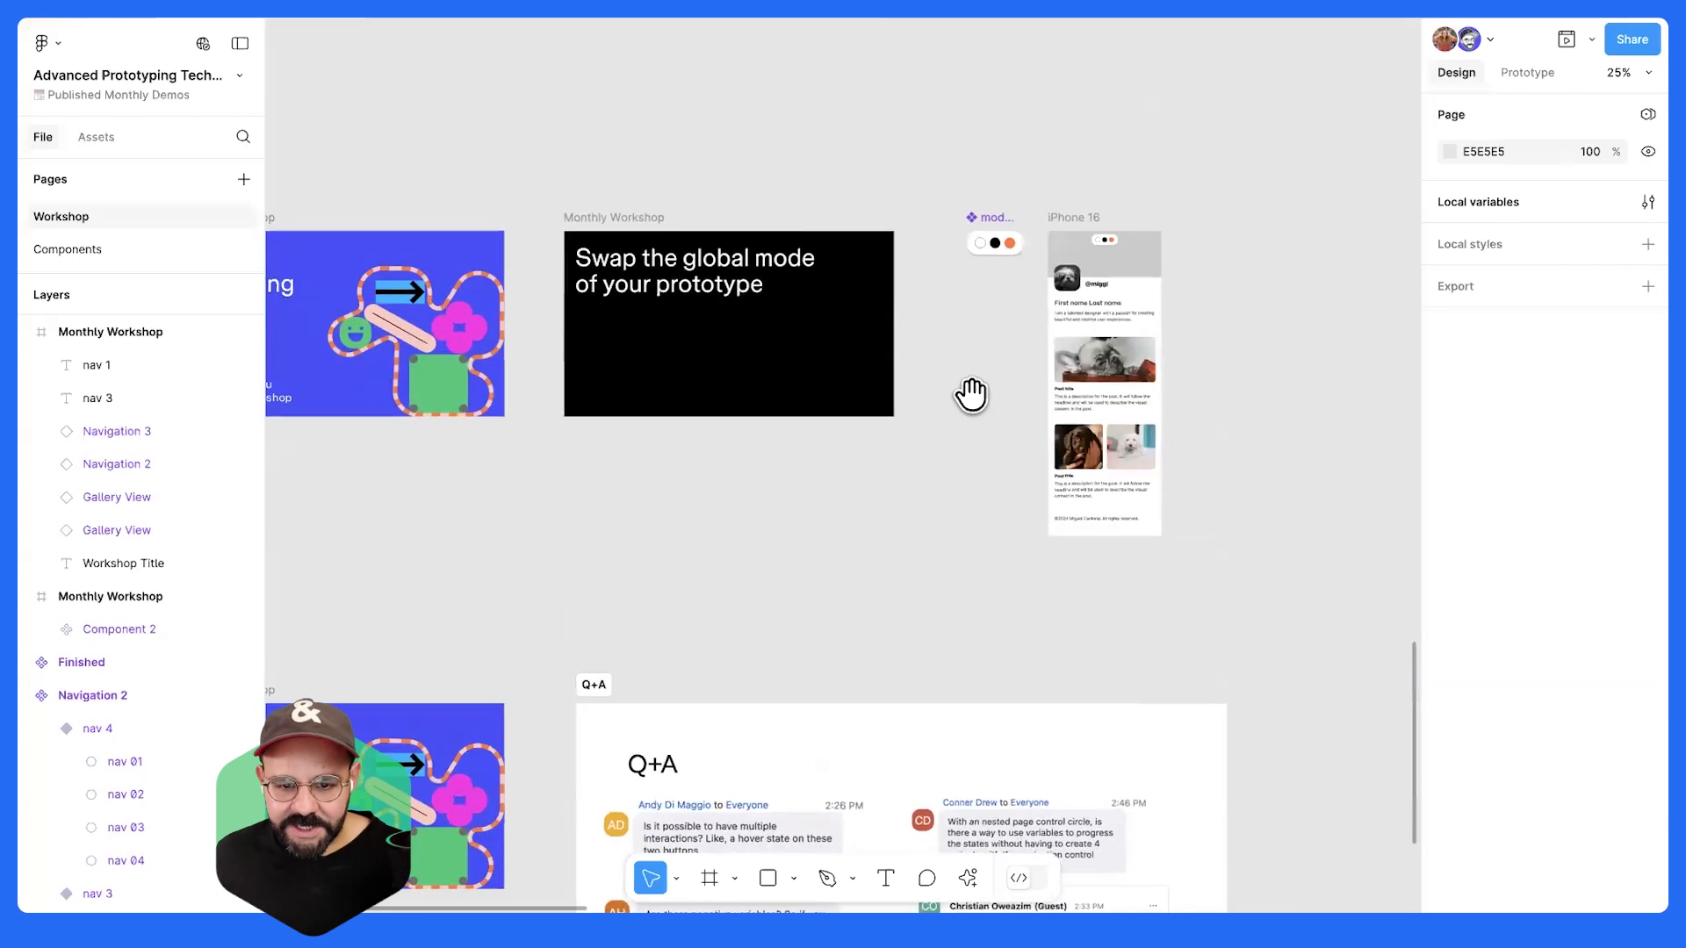
scroll(1018, 378, up, 5)
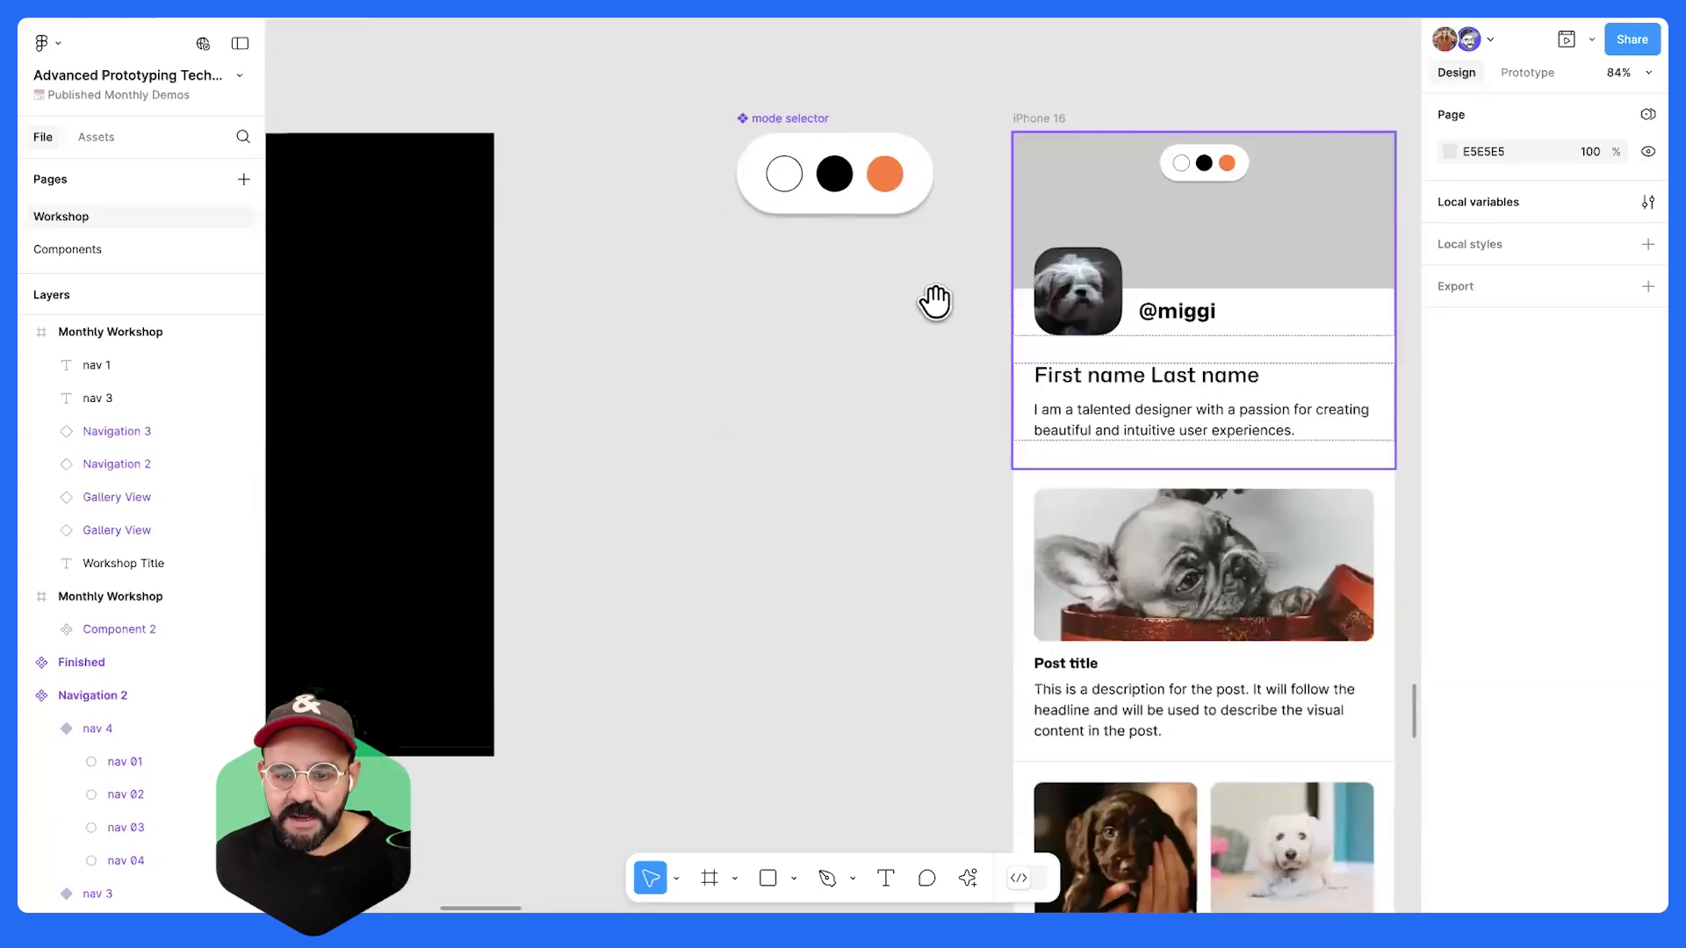
scroll(935, 301, right, 5)
scroll(873, 433, down, 4)
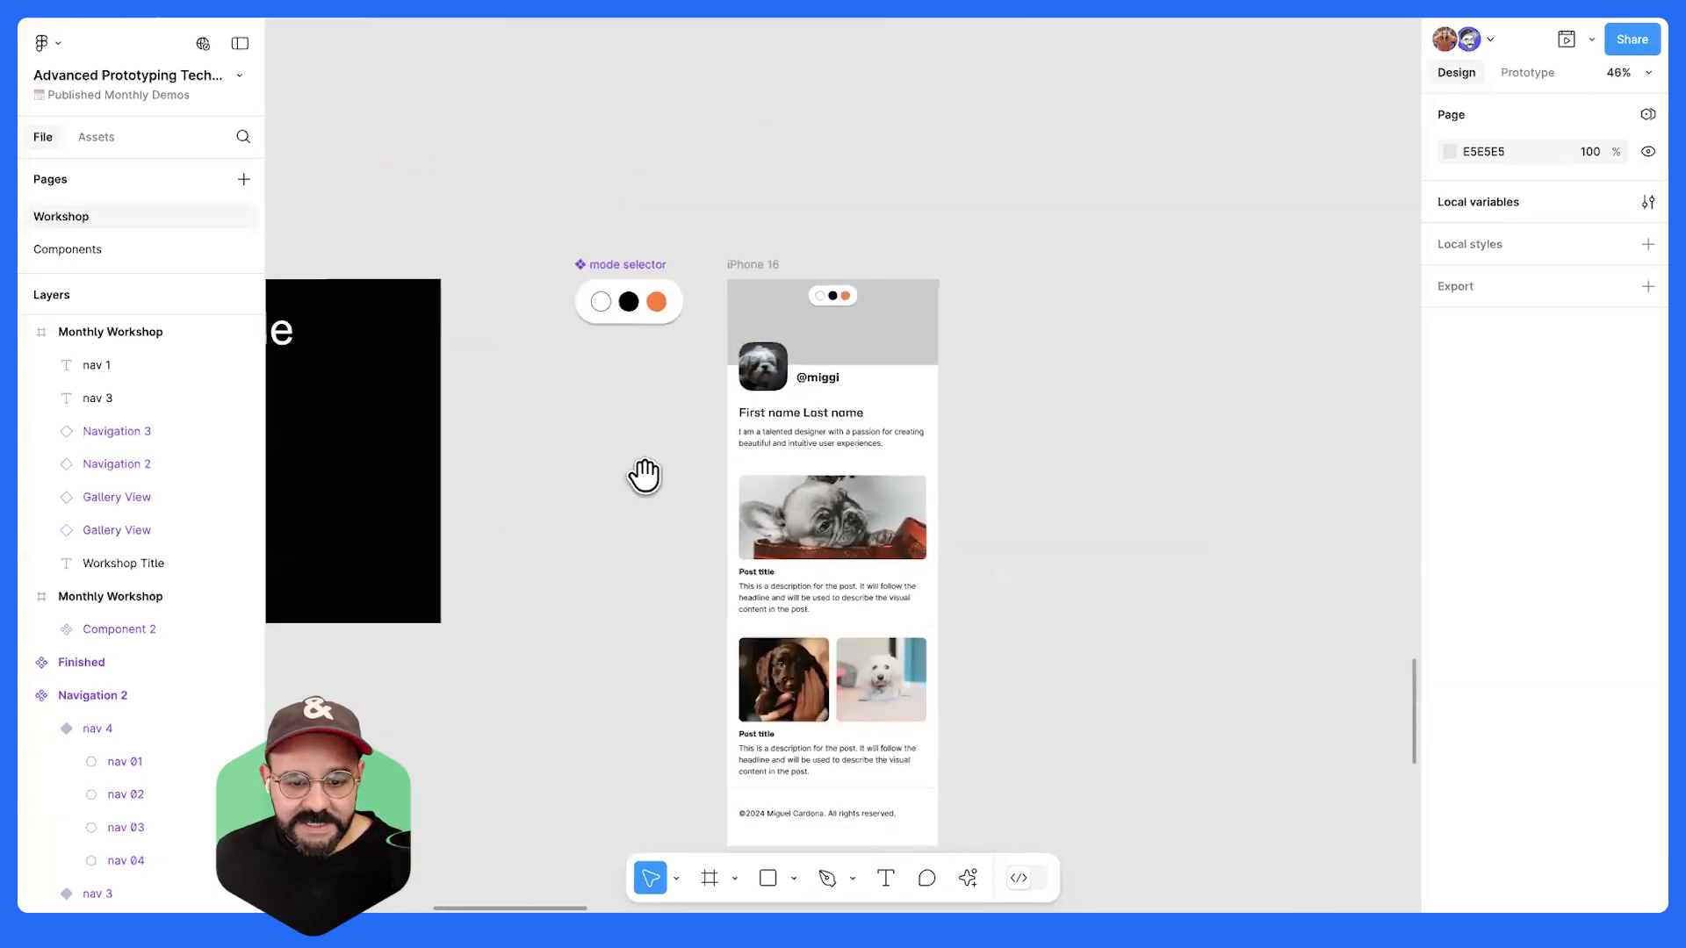
scroll(643, 475, left, 10)
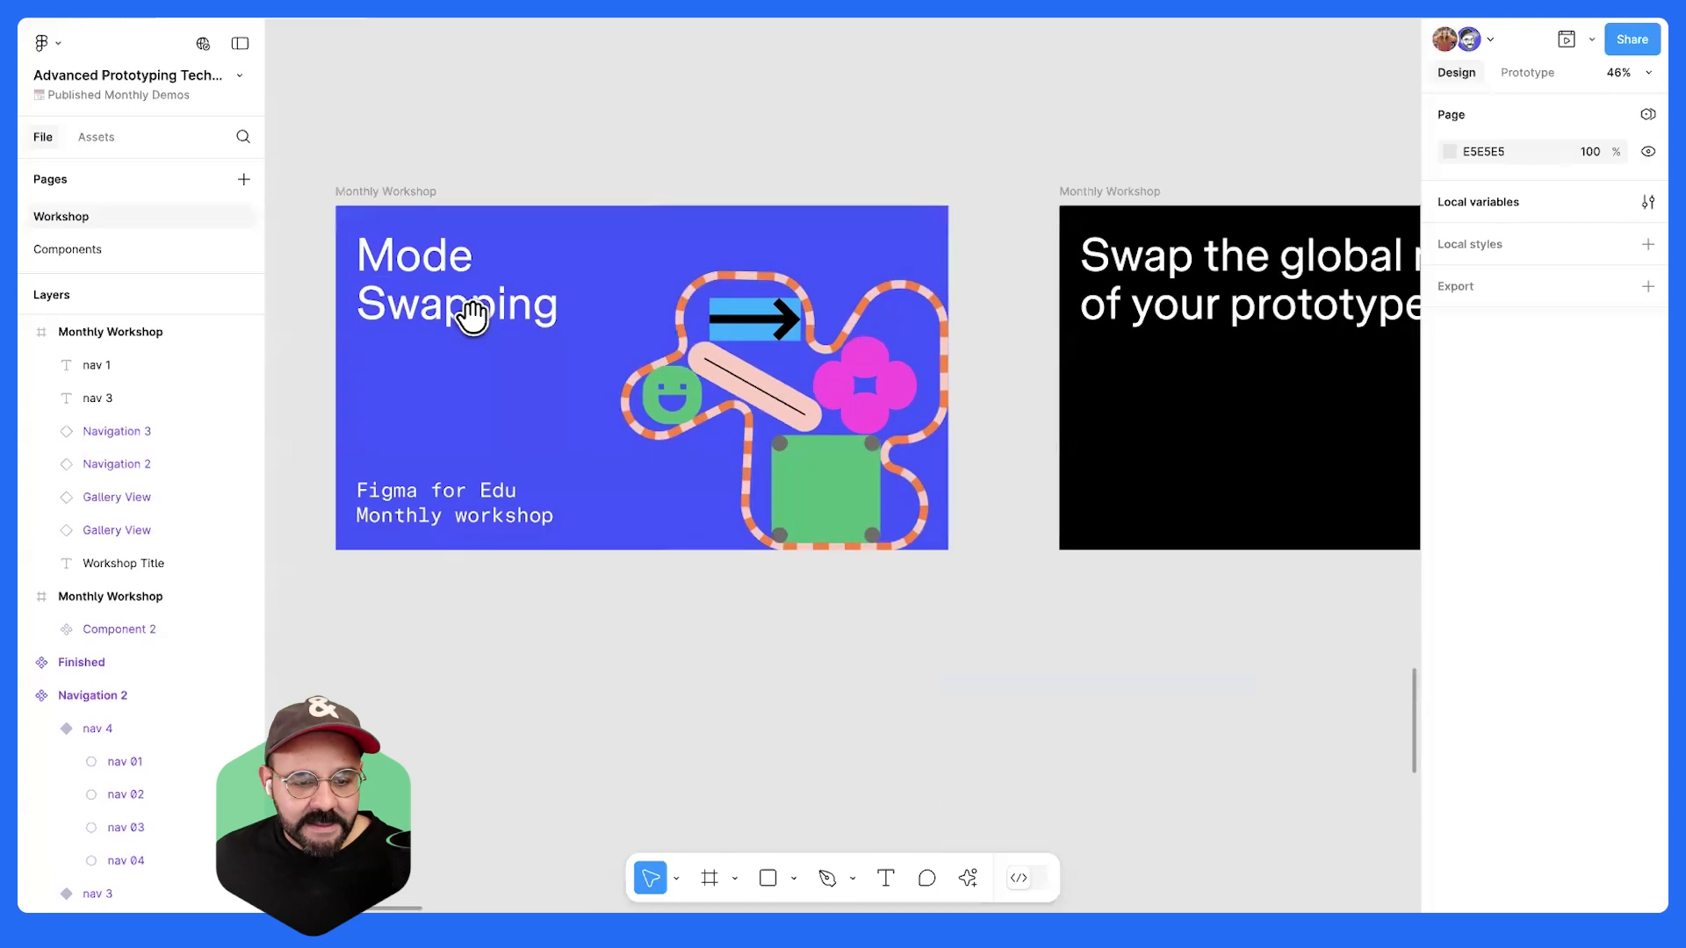
scroll(1166, 395, right, 8)
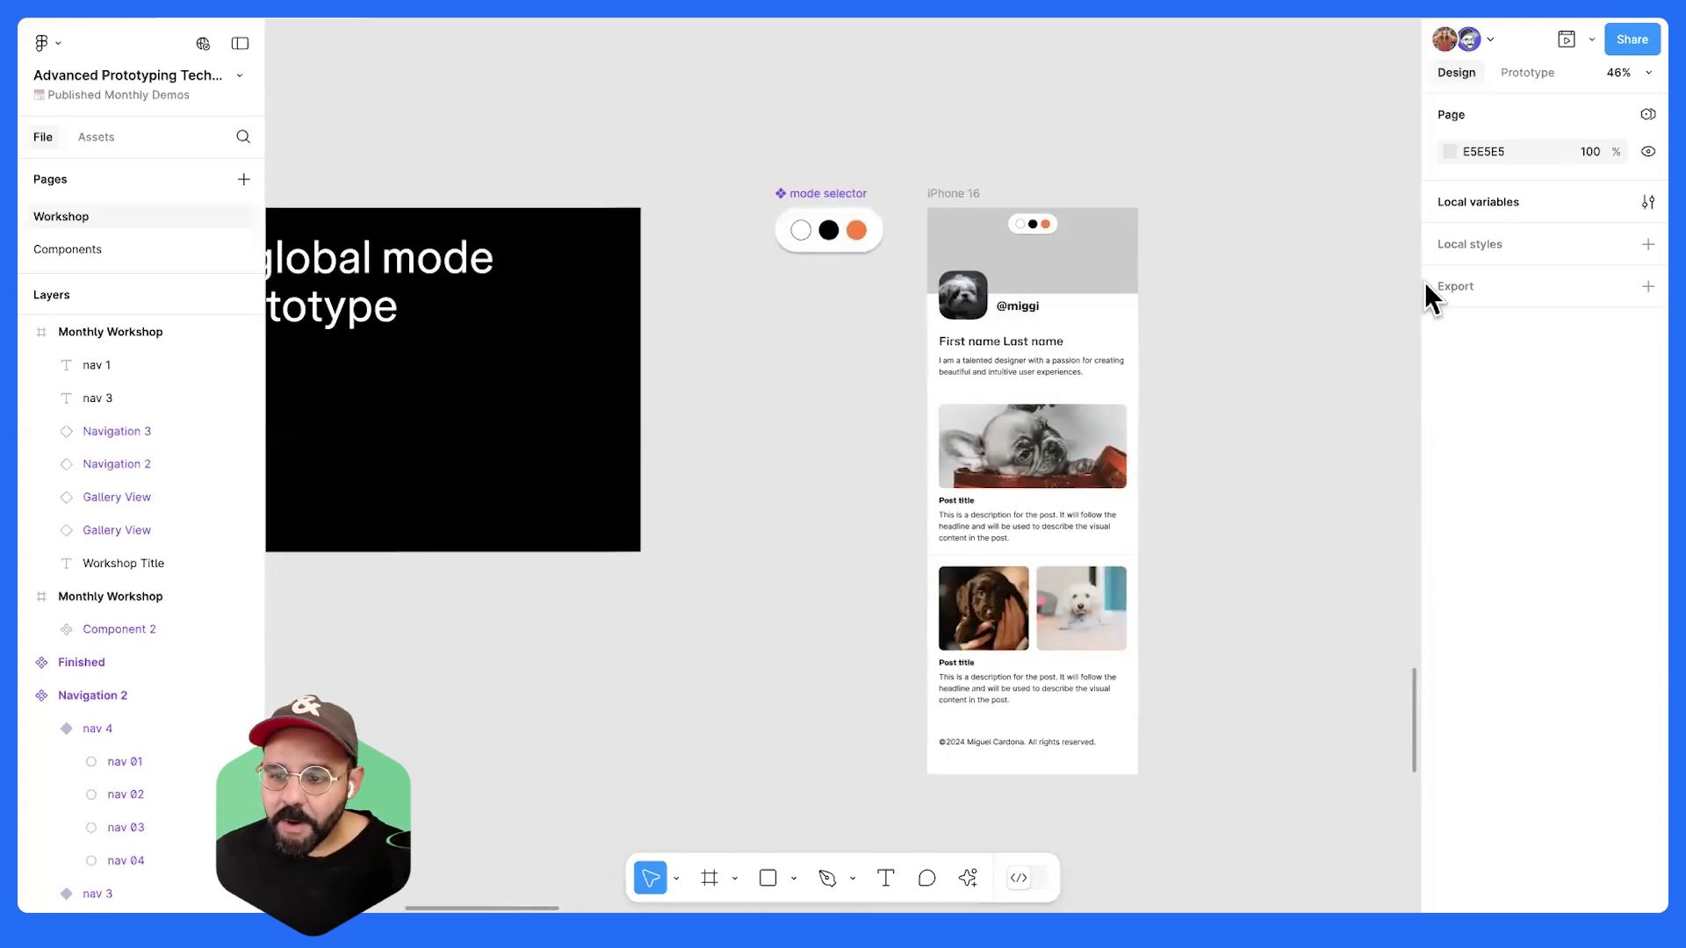
- Examine the Modes example variable collection with all its mode columns in view, and close the variables window
click(1647, 203)
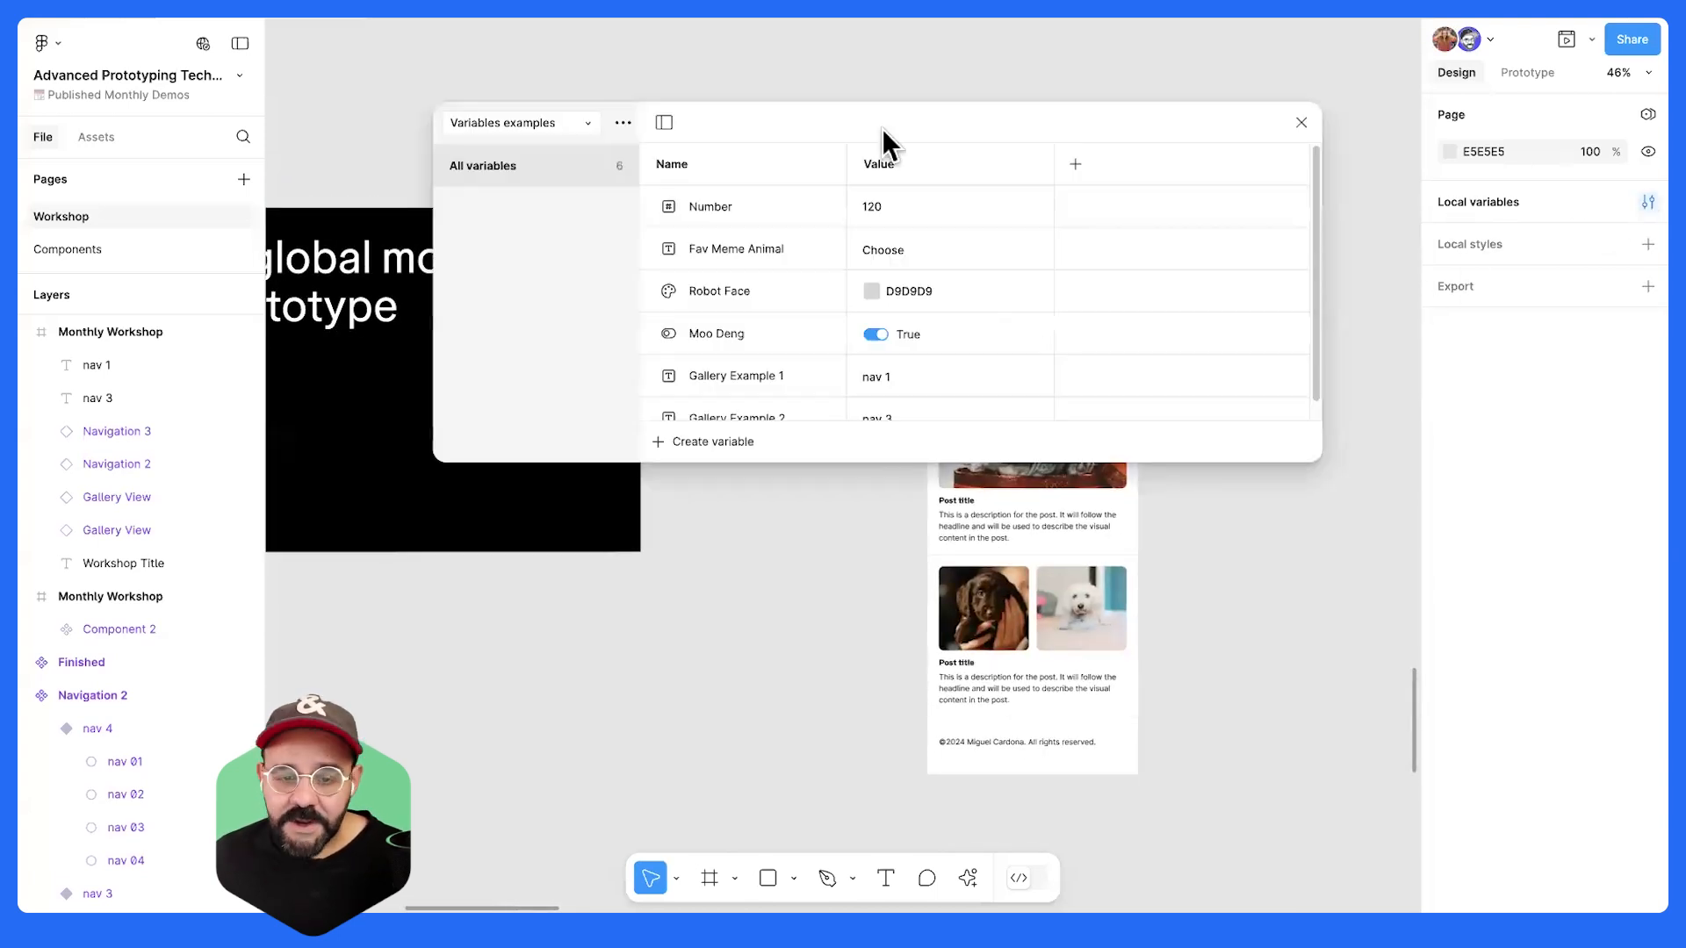
click(585, 123)
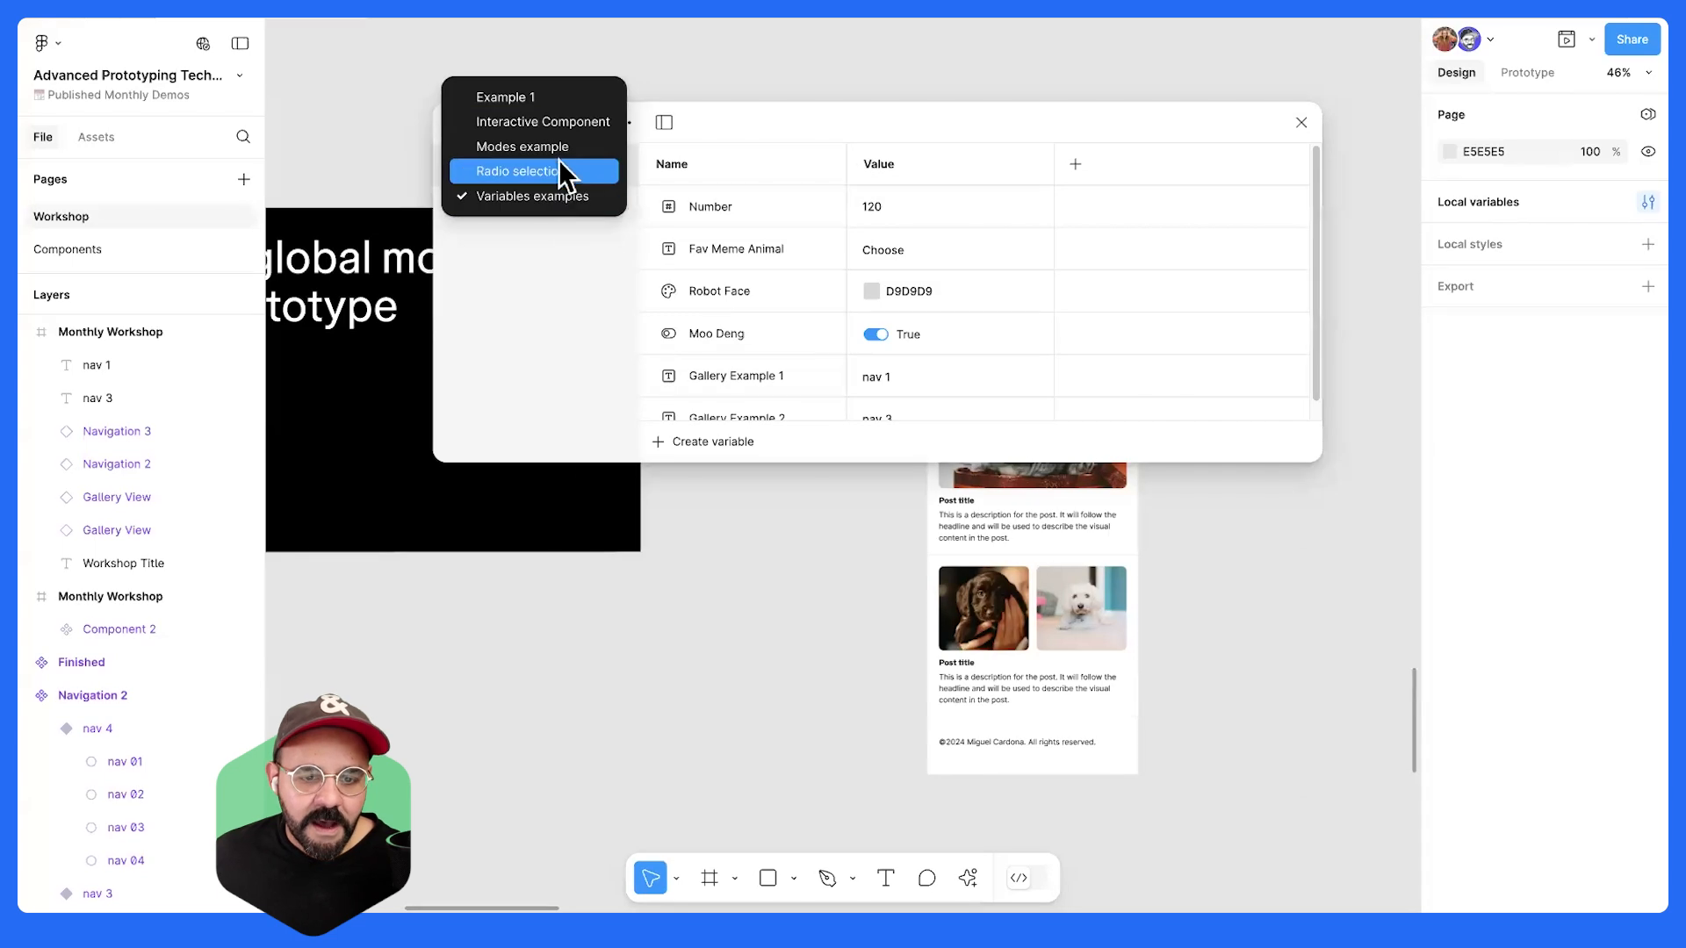
click(553, 147)
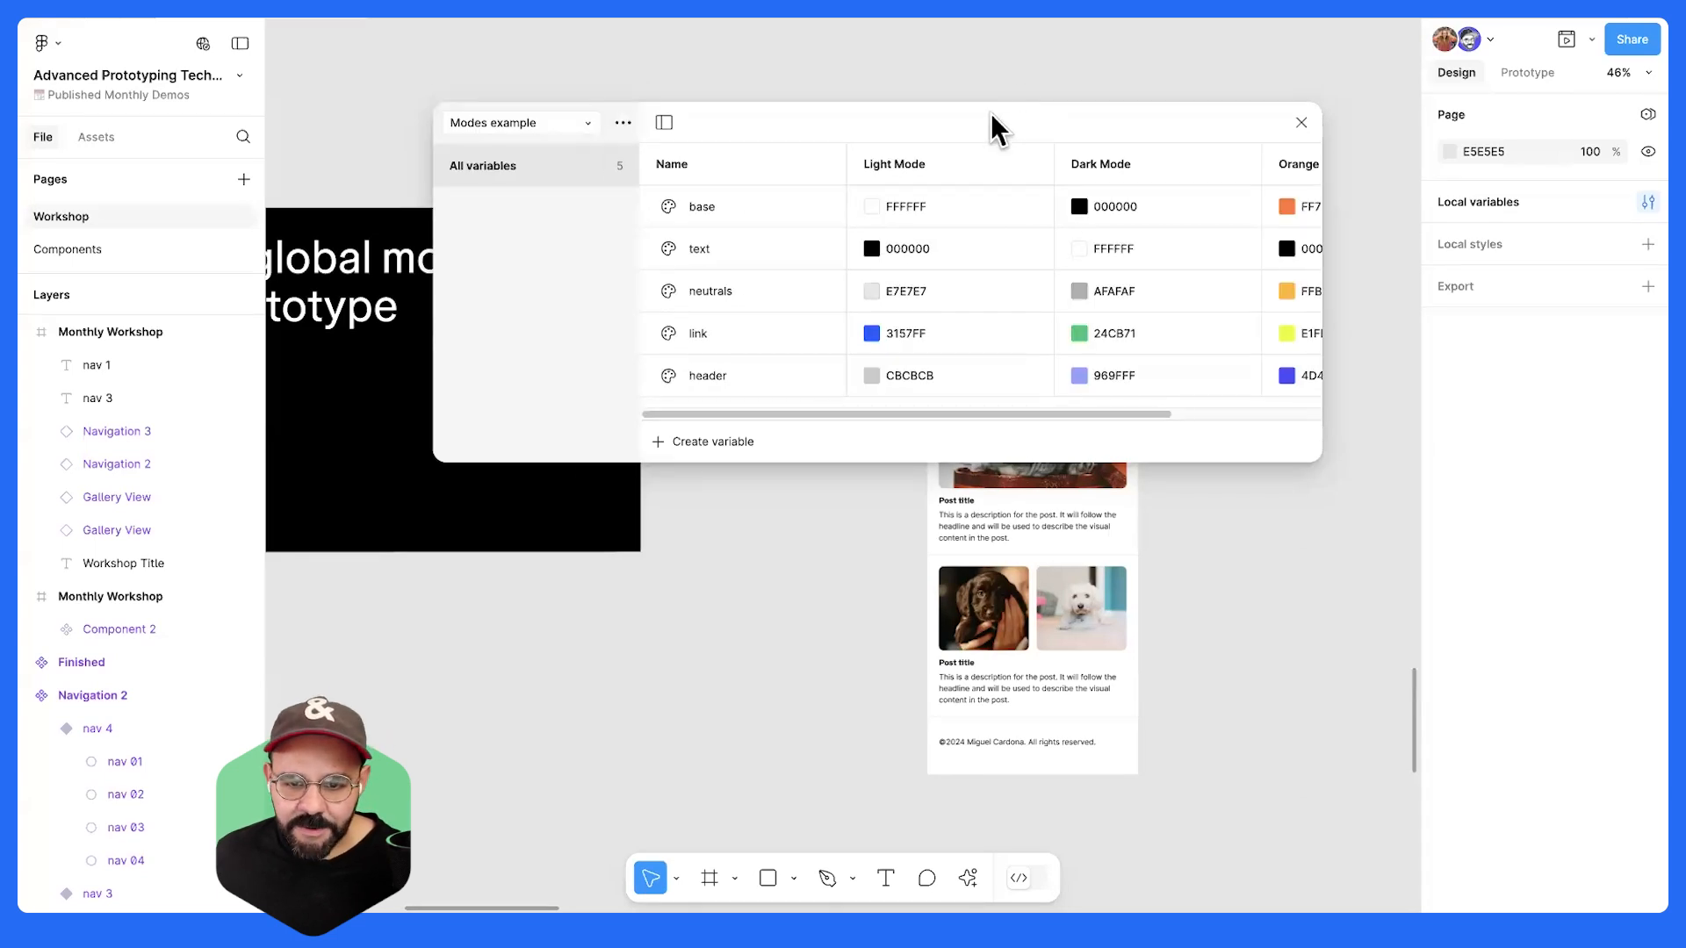
drag(992, 127, 775, 109)
drag(1097, 441, 1411, 460)
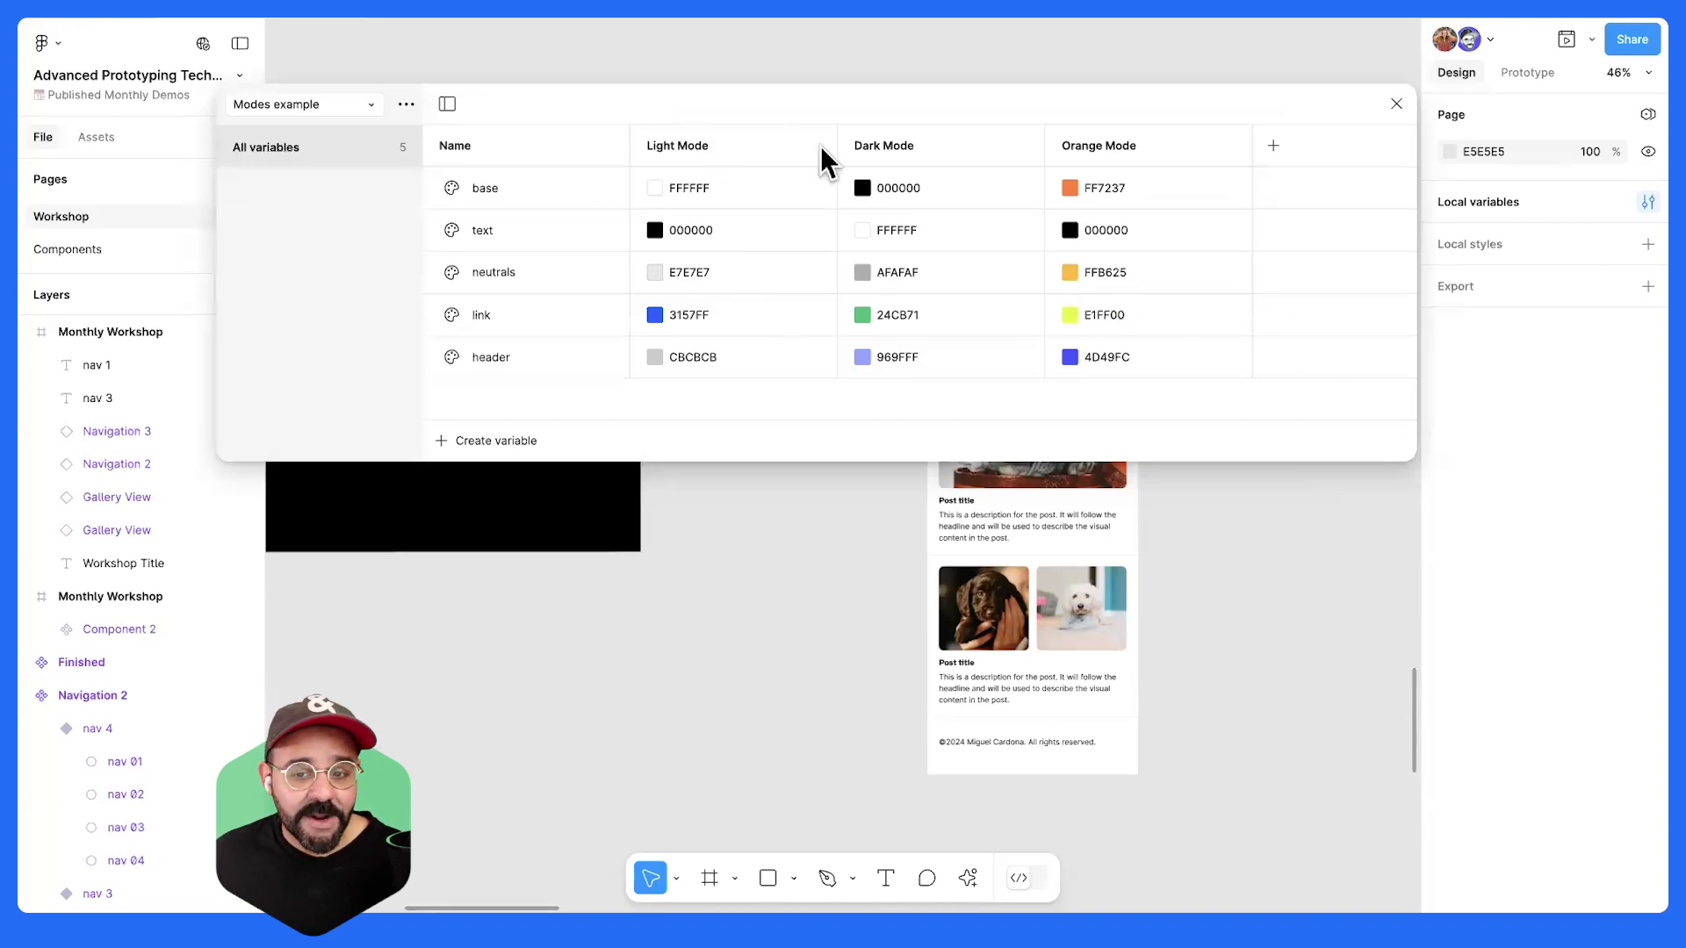
key(Escape)
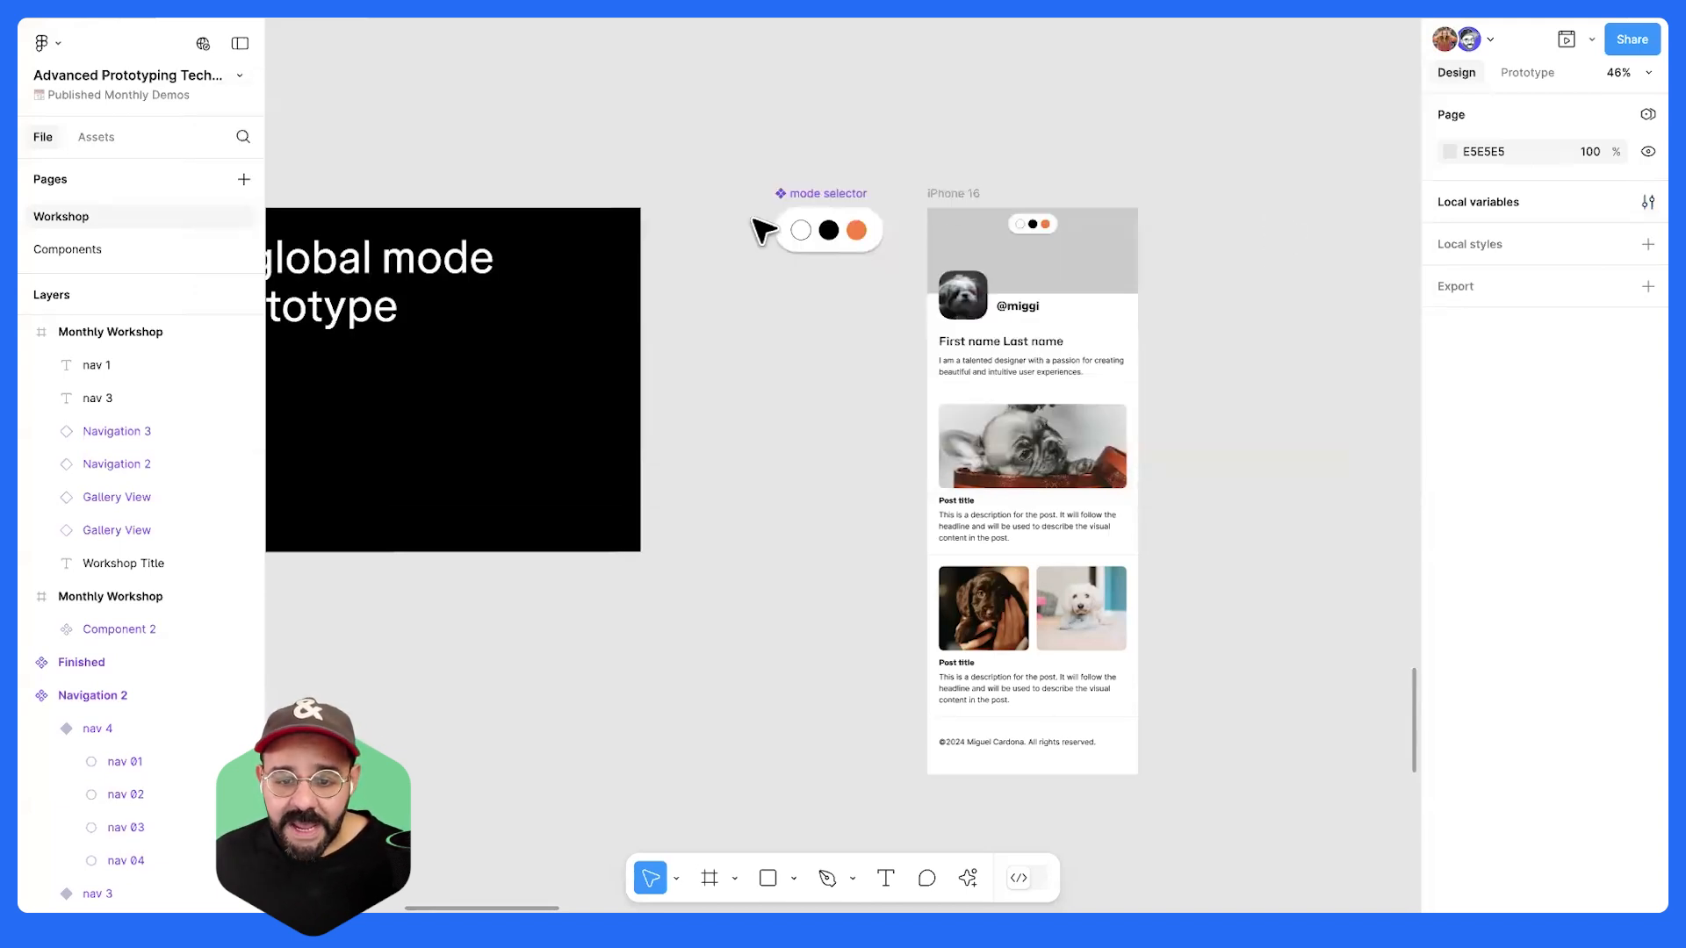
- Check the white circle inside the mode selector component for prototype interactions
click(1527, 72)
scroll(913, 197, up, 5)
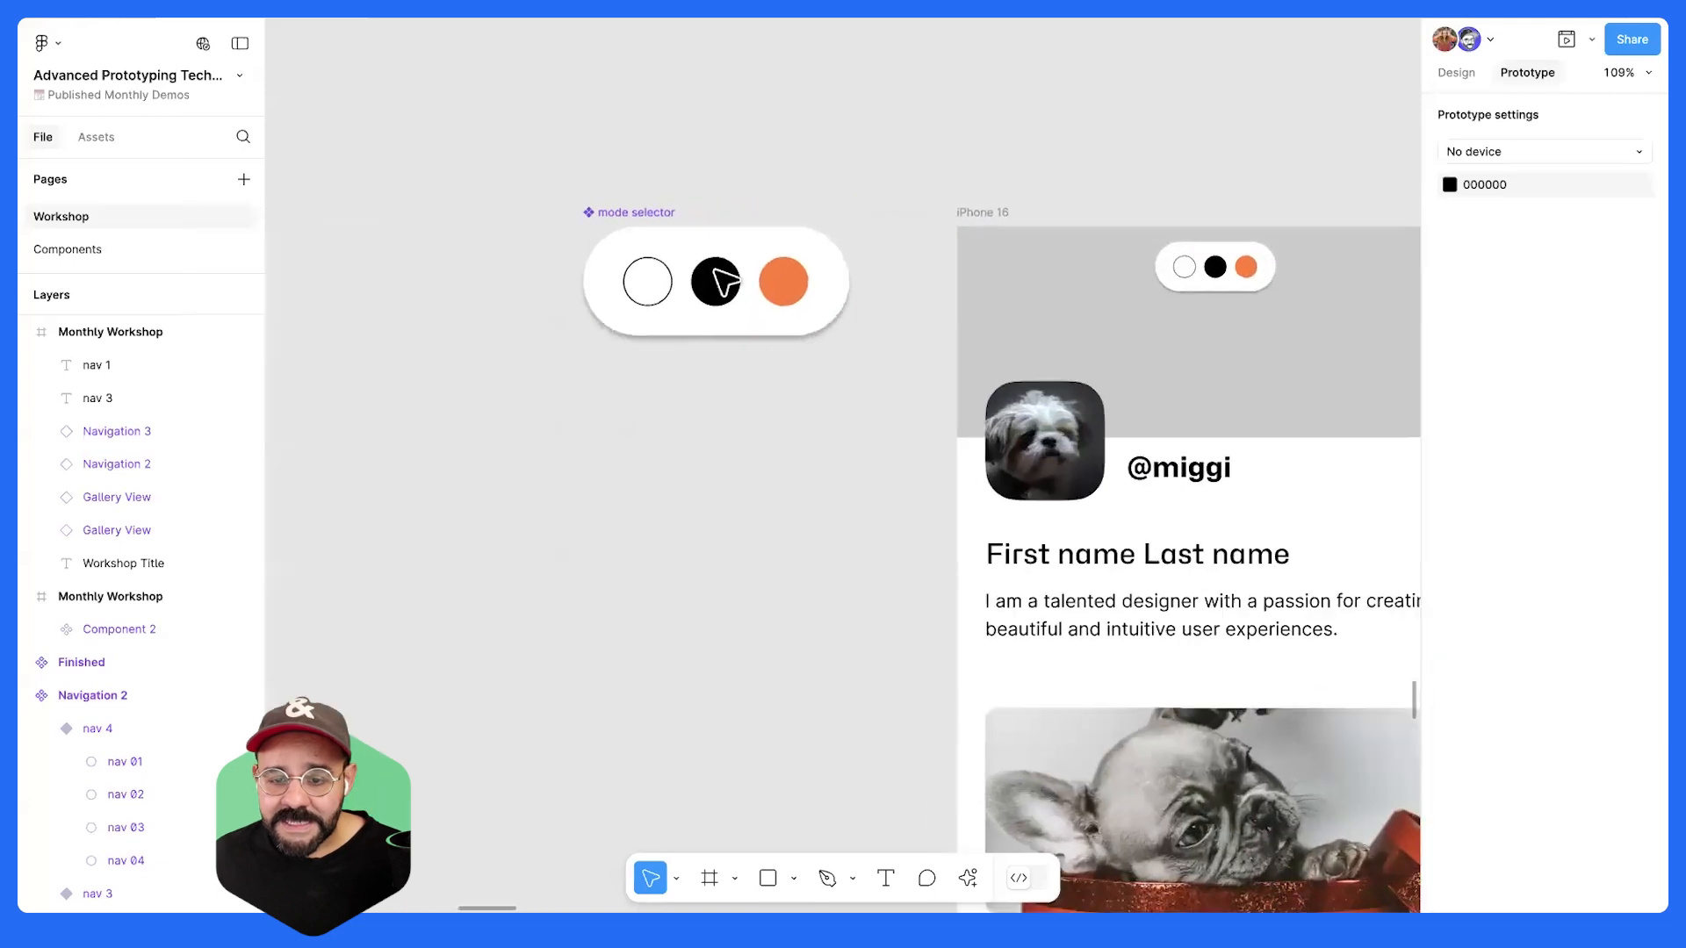
scroll(657, 277, down, 3)
click(660, 281)
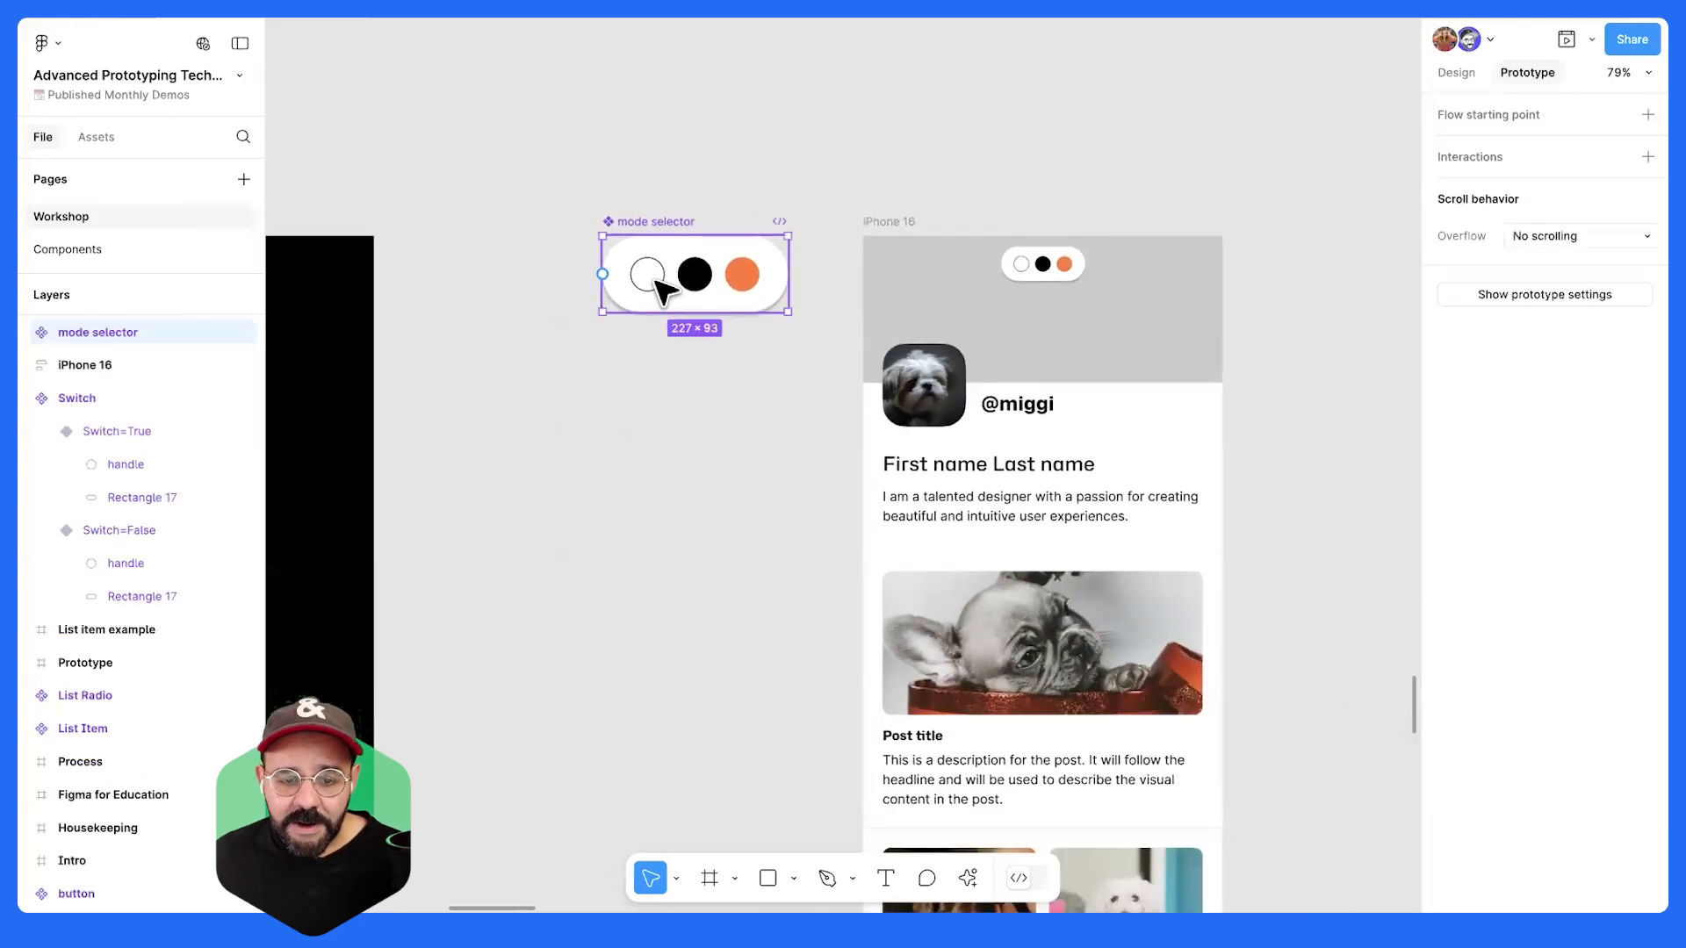
click(661, 280)
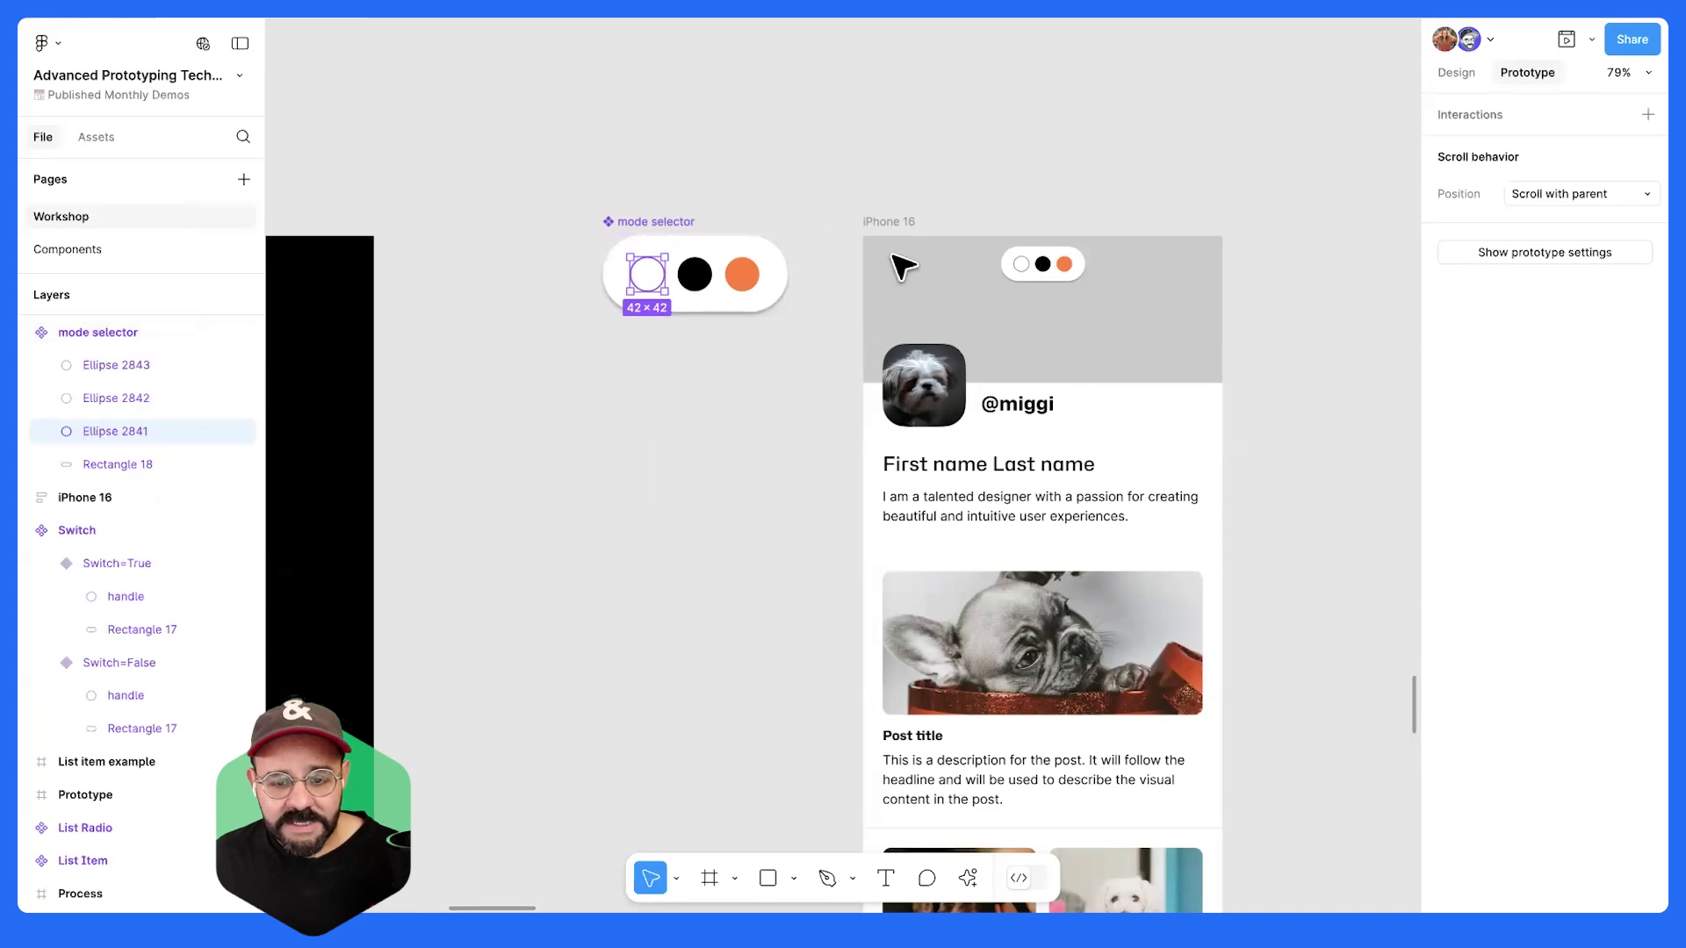
- Try the Modes example collection's Dark Mode and Orange Mode on the iPhone 16 frame
click(901, 224)
scroll(1060, 335, down, 2)
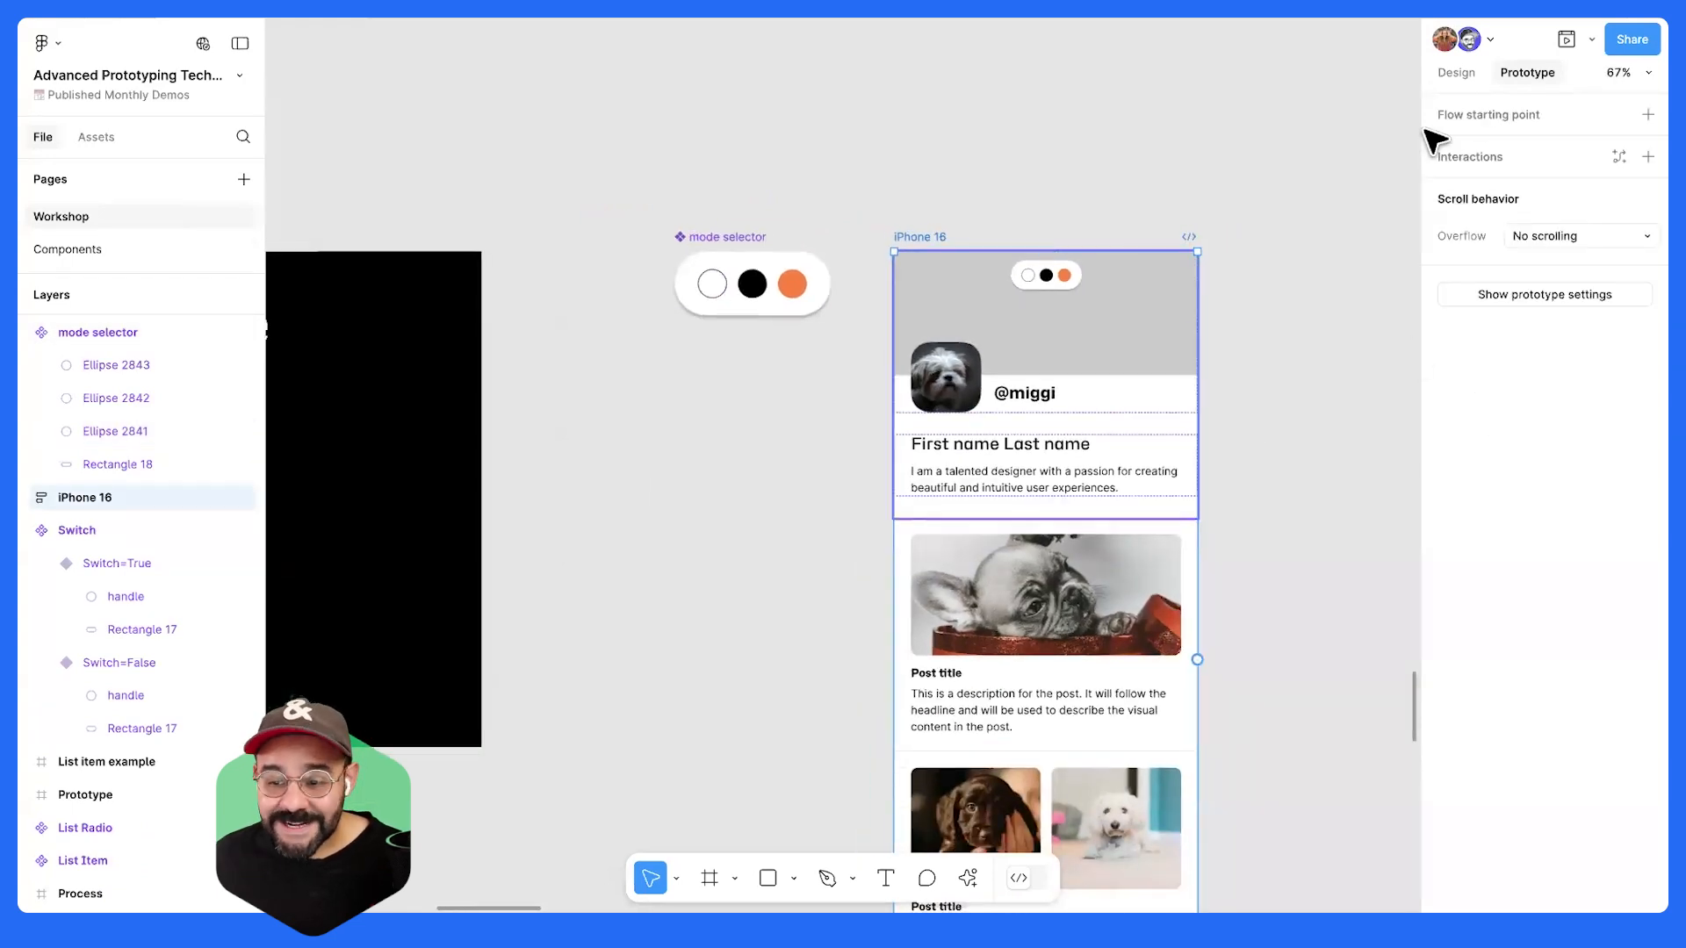
click(1456, 72)
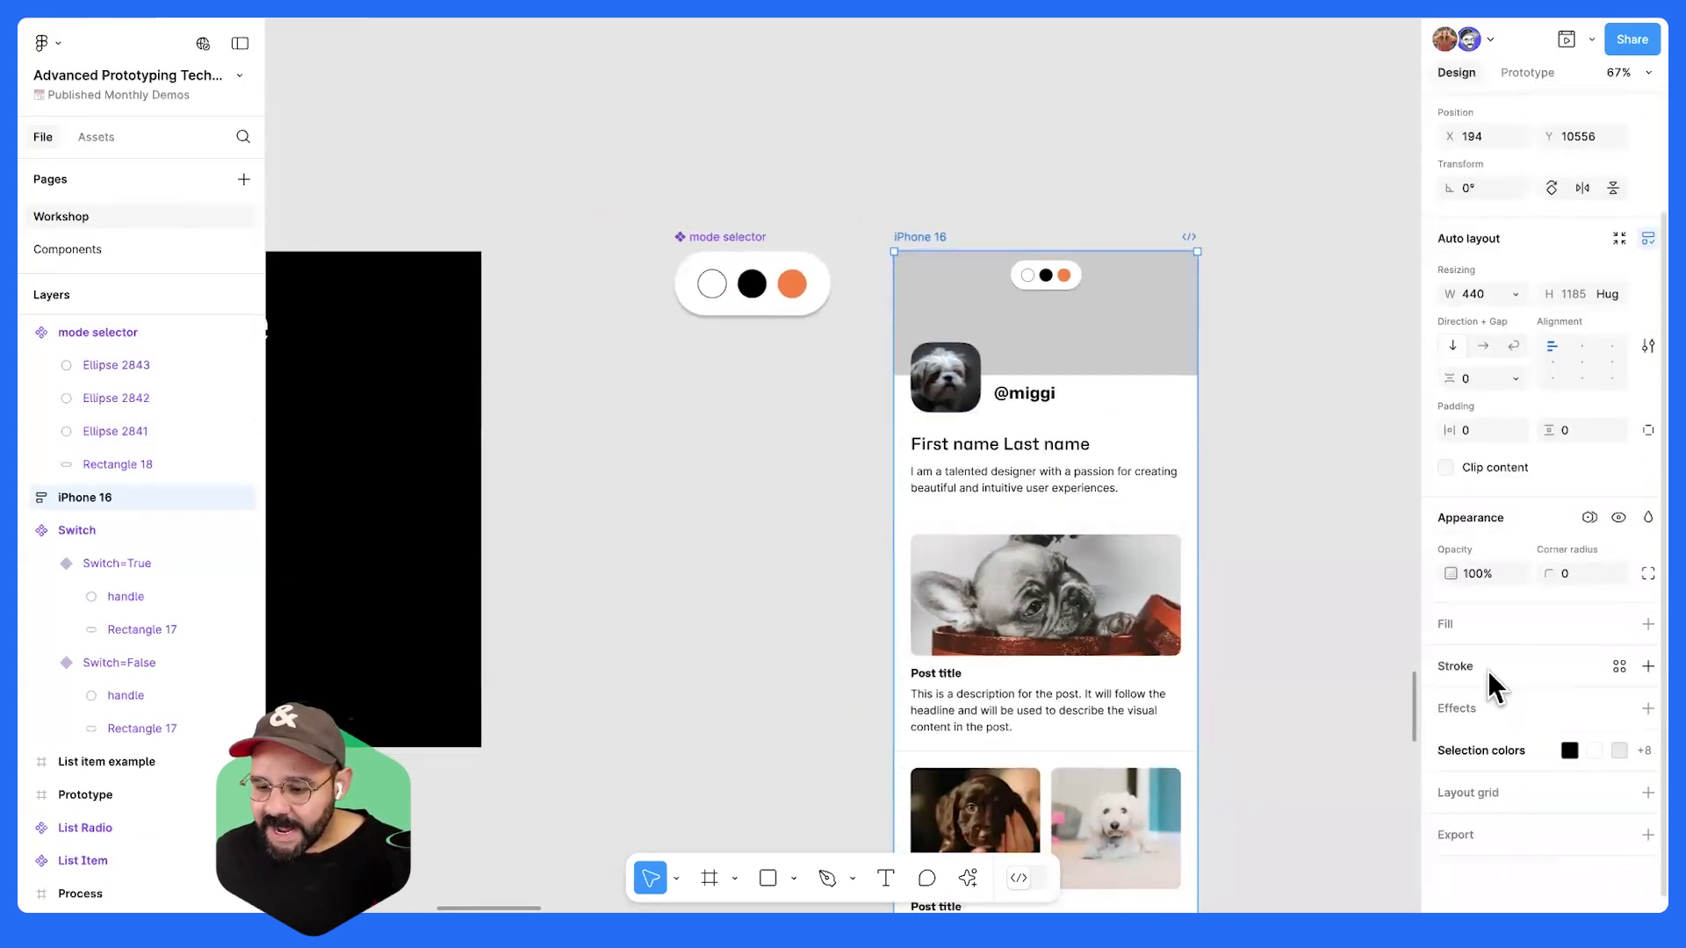
click(1590, 518)
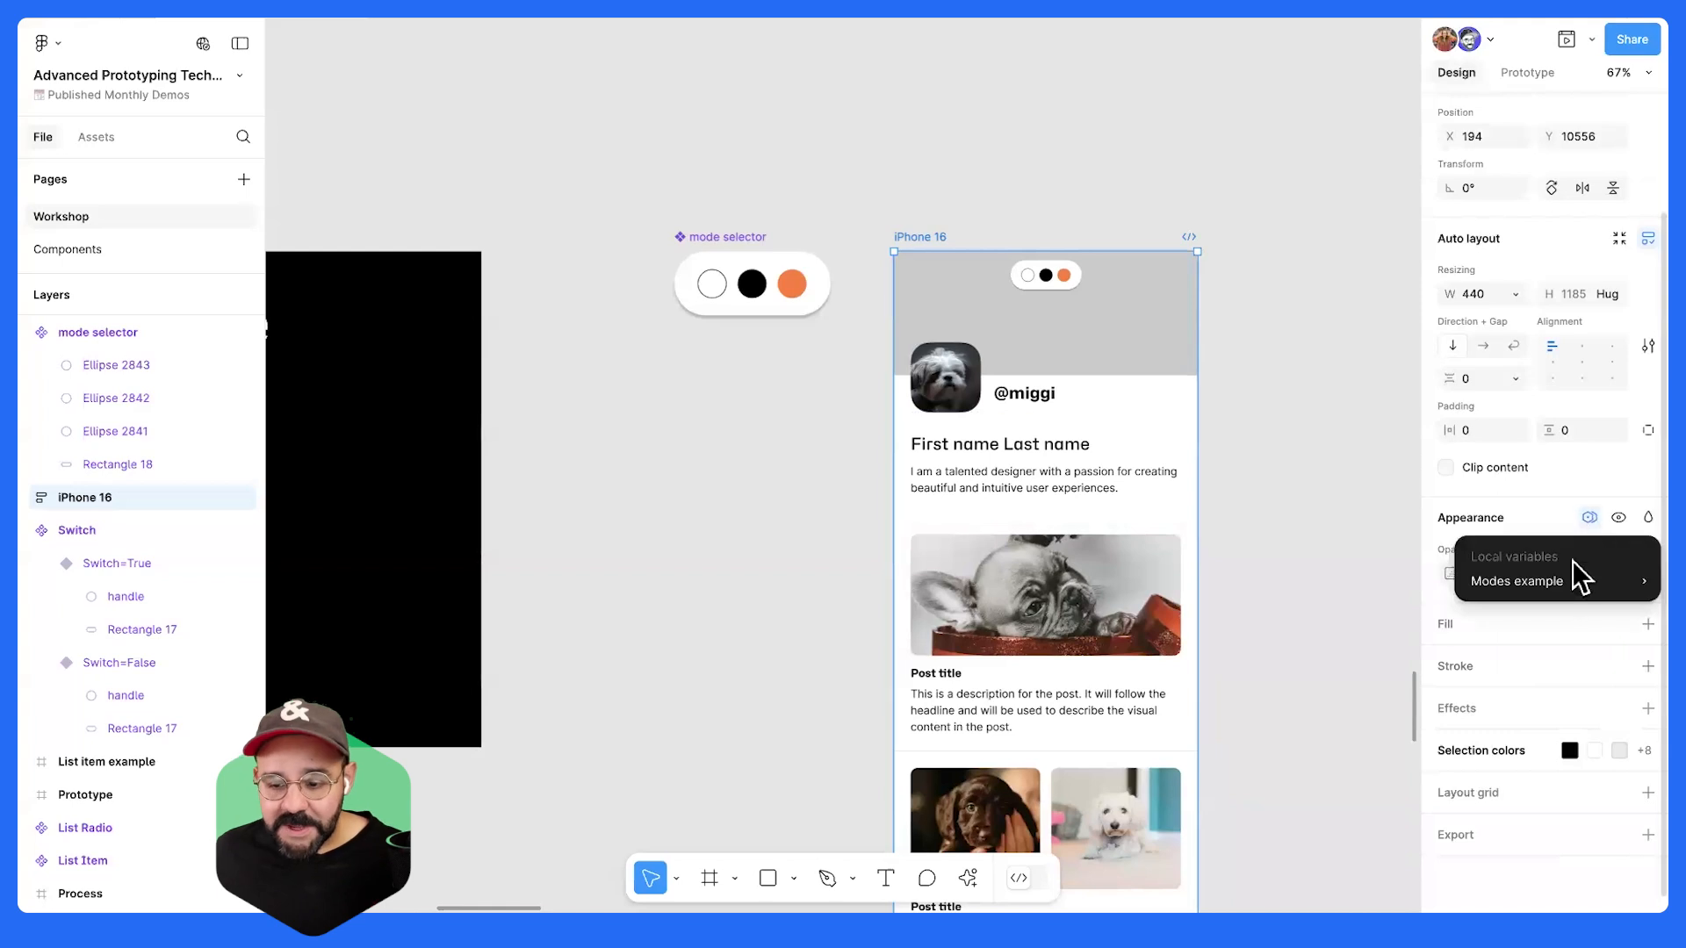
mouse_move(1505, 580)
click(1378, 650)
scroll(1278, 555, down, 5)
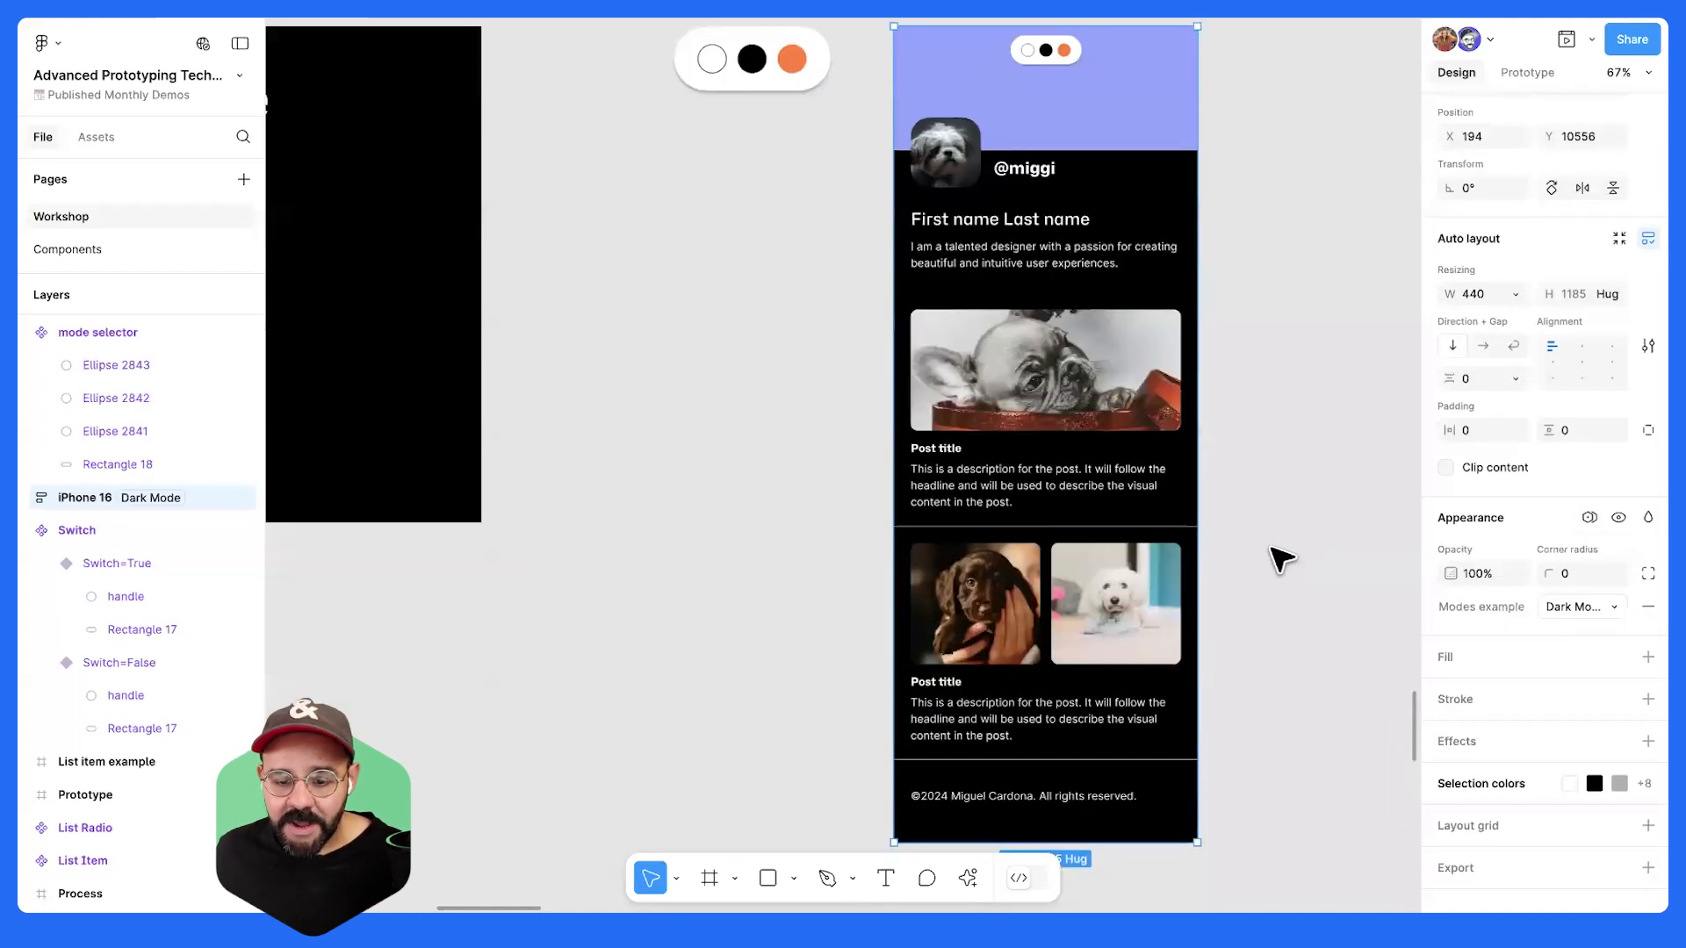
click(1590, 518)
mouse_move(1551, 584)
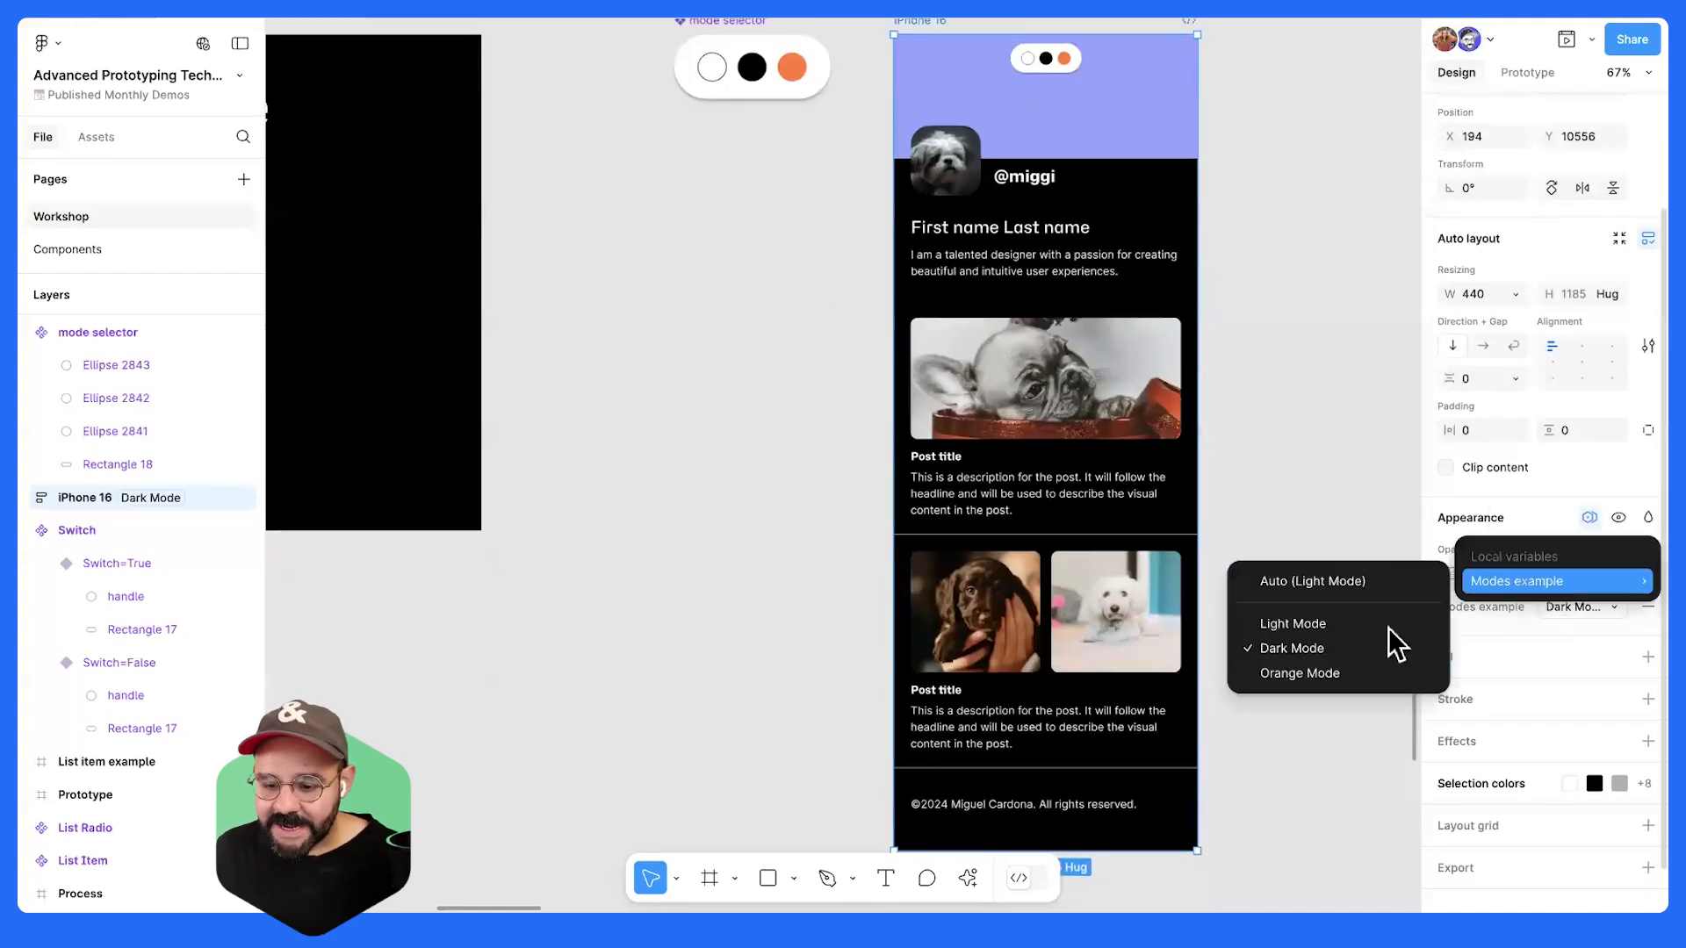
click(1330, 678)
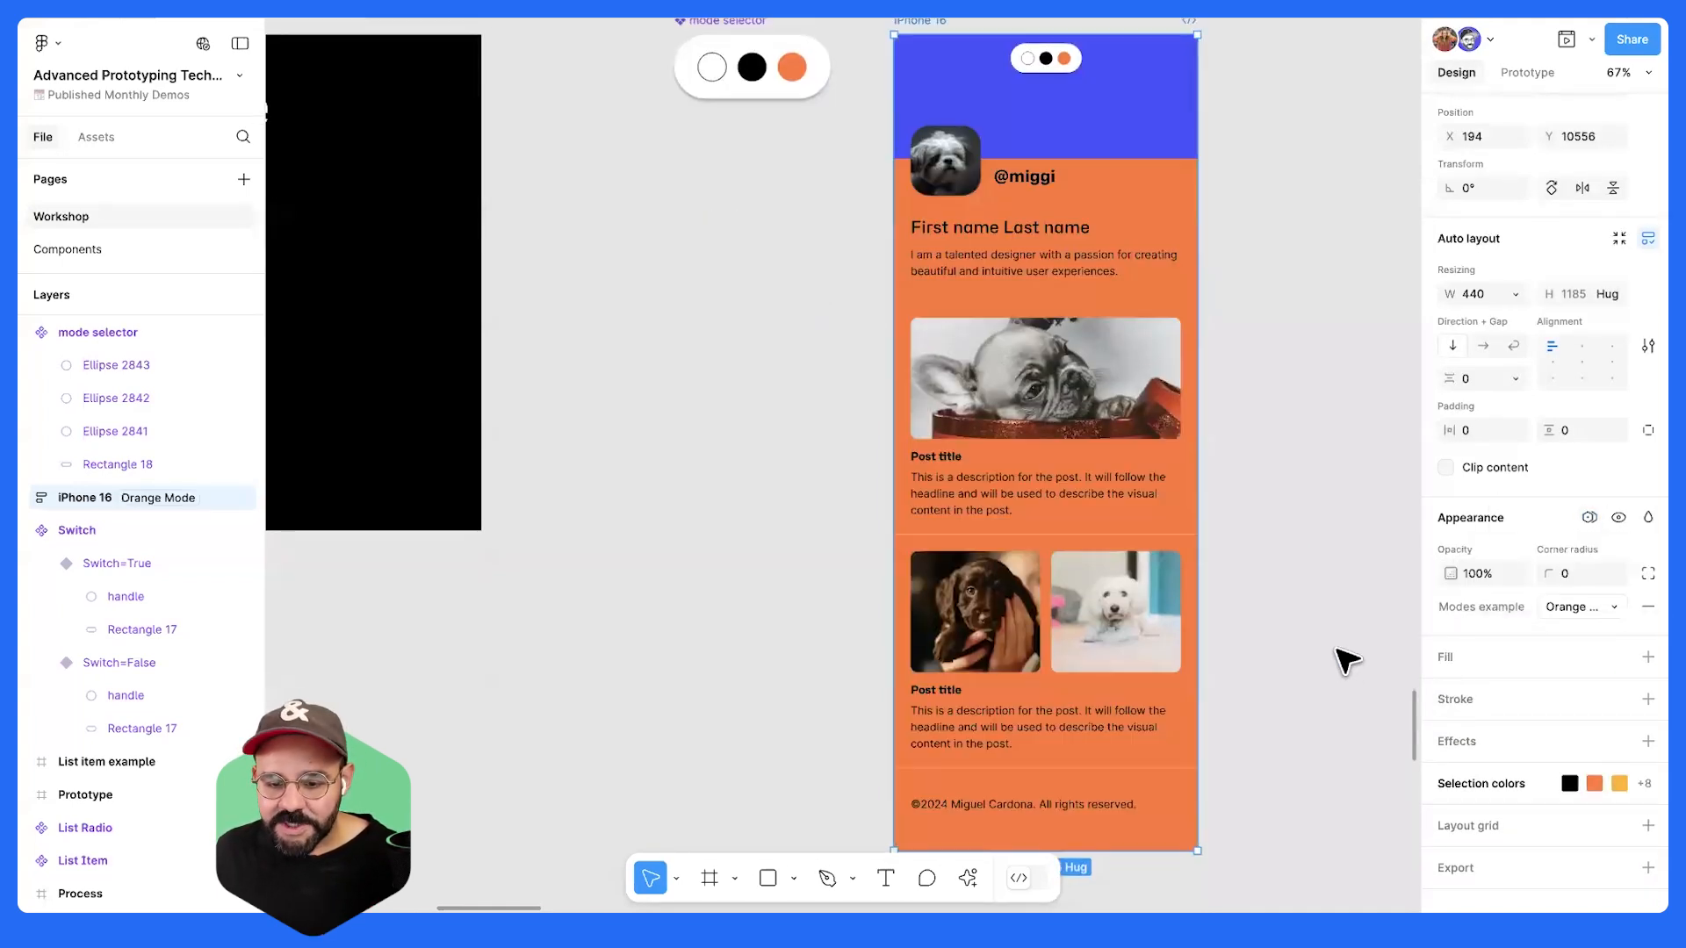
- Set the iPhone 16 frame's Modes example mode to Light Mode and deselect the frame
click(1589, 518)
mouse_move(1542, 583)
click(1385, 627)
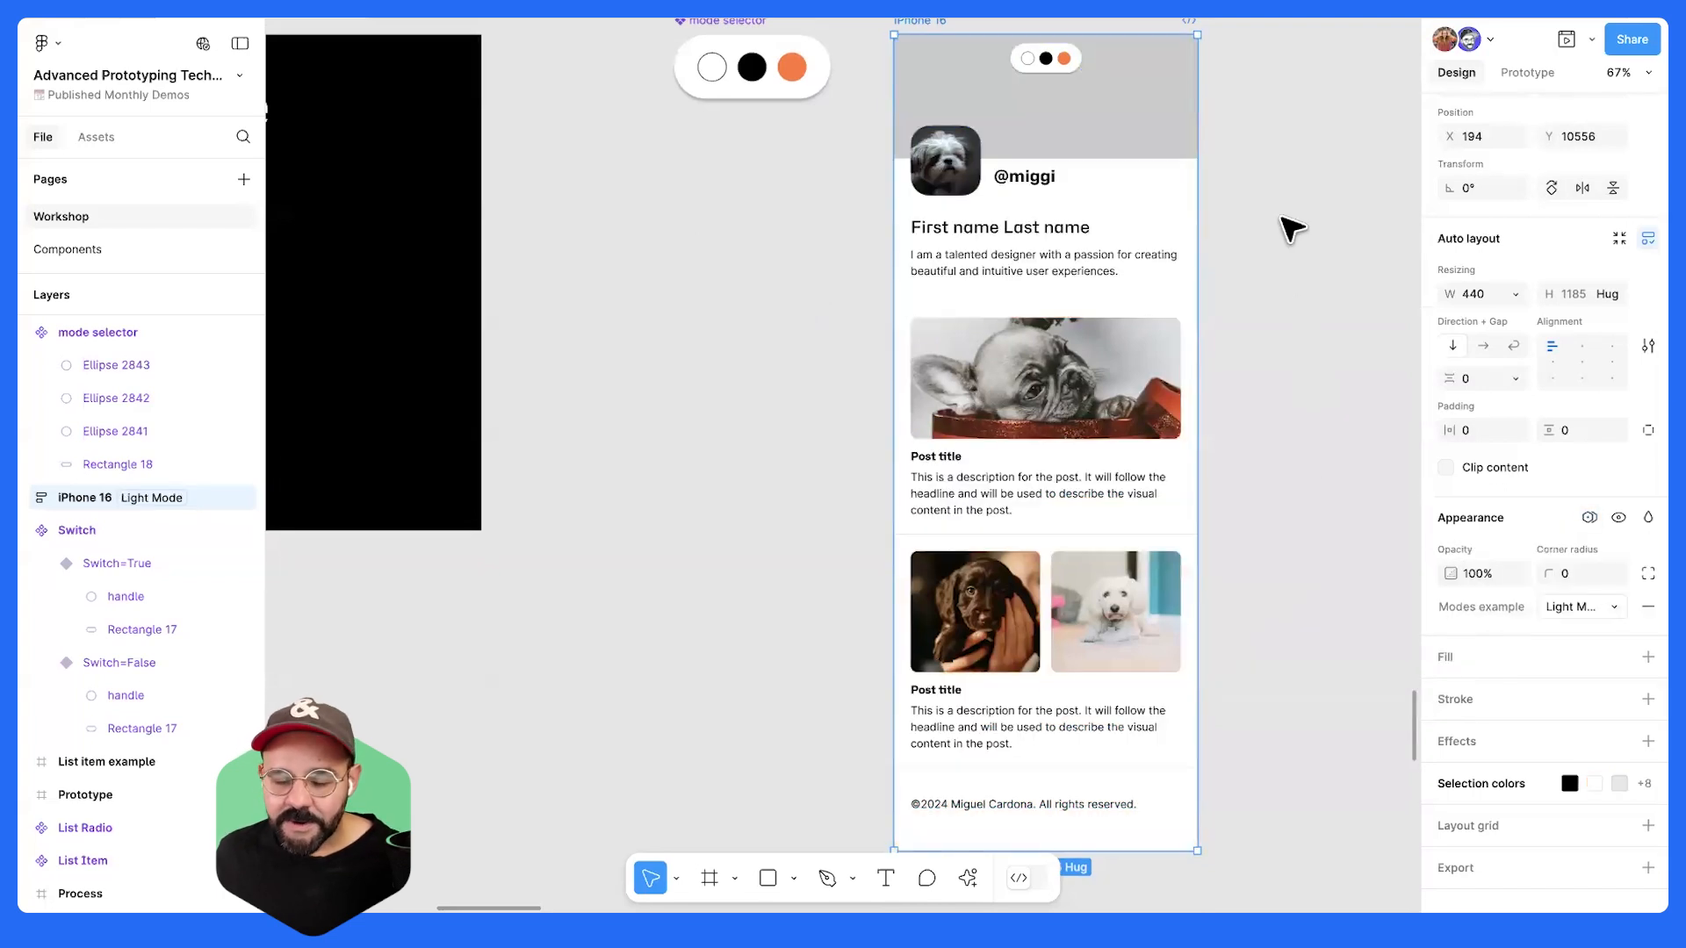
click(1291, 228)
- Give the mode selector's white circle an on-click Set variable mode interaction, using the Modes example collection and Light Mode
scroll(1281, 362, up, 3)
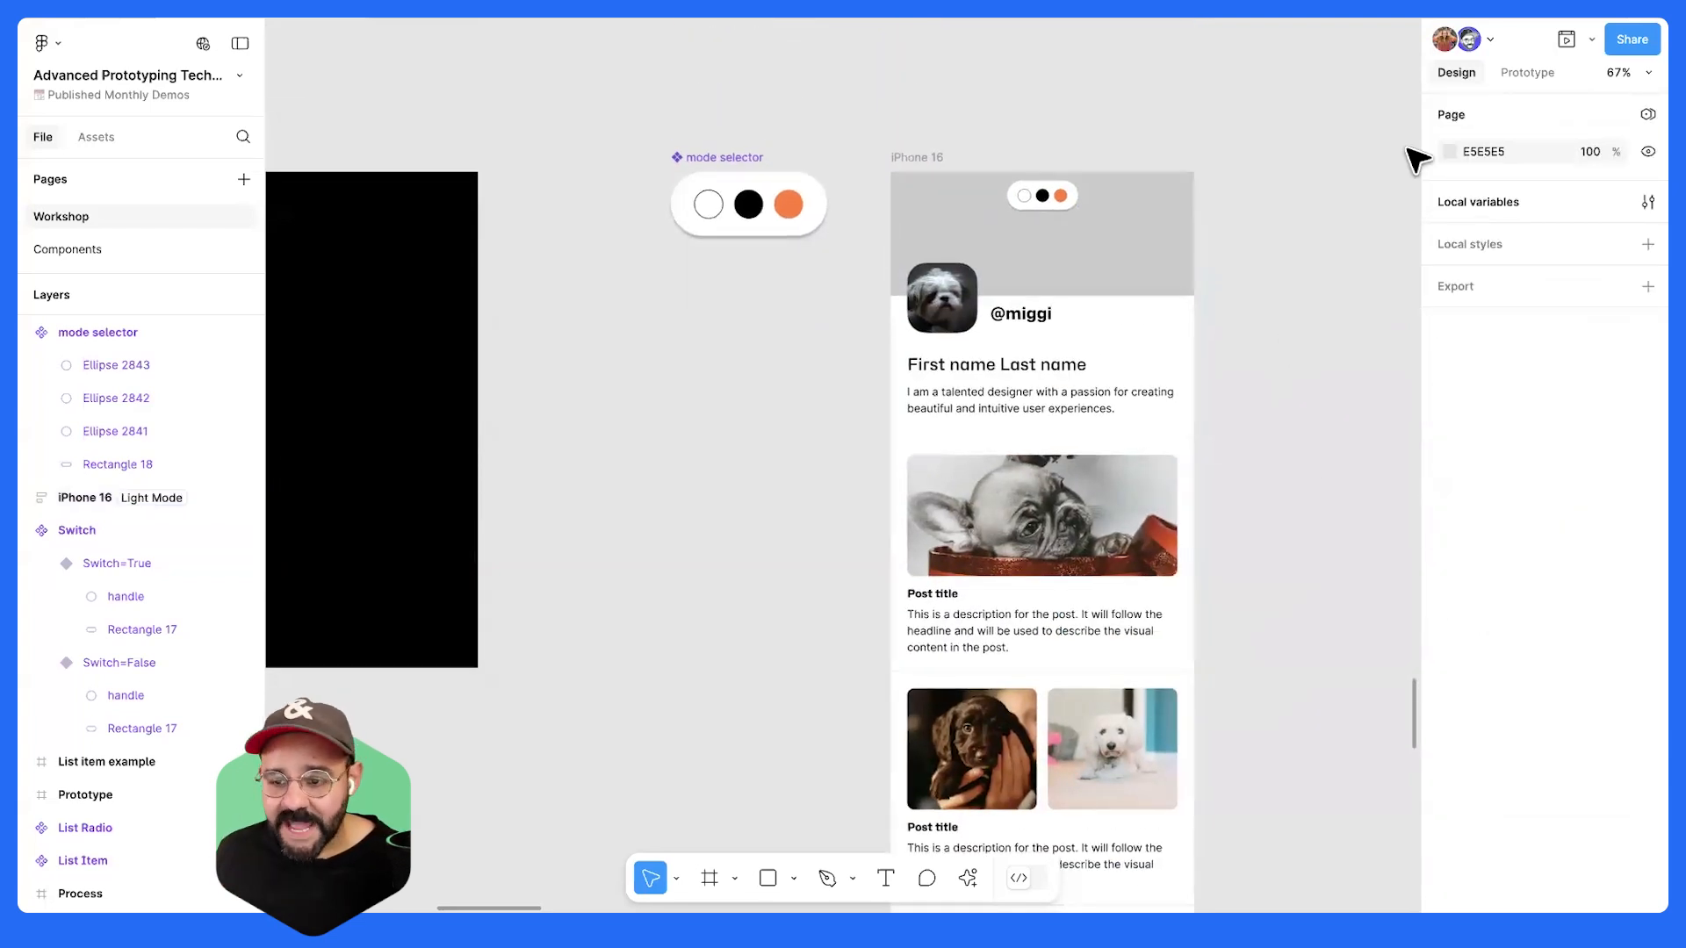
click(1550, 72)
scroll(732, 249, up, 5)
click(707, 193)
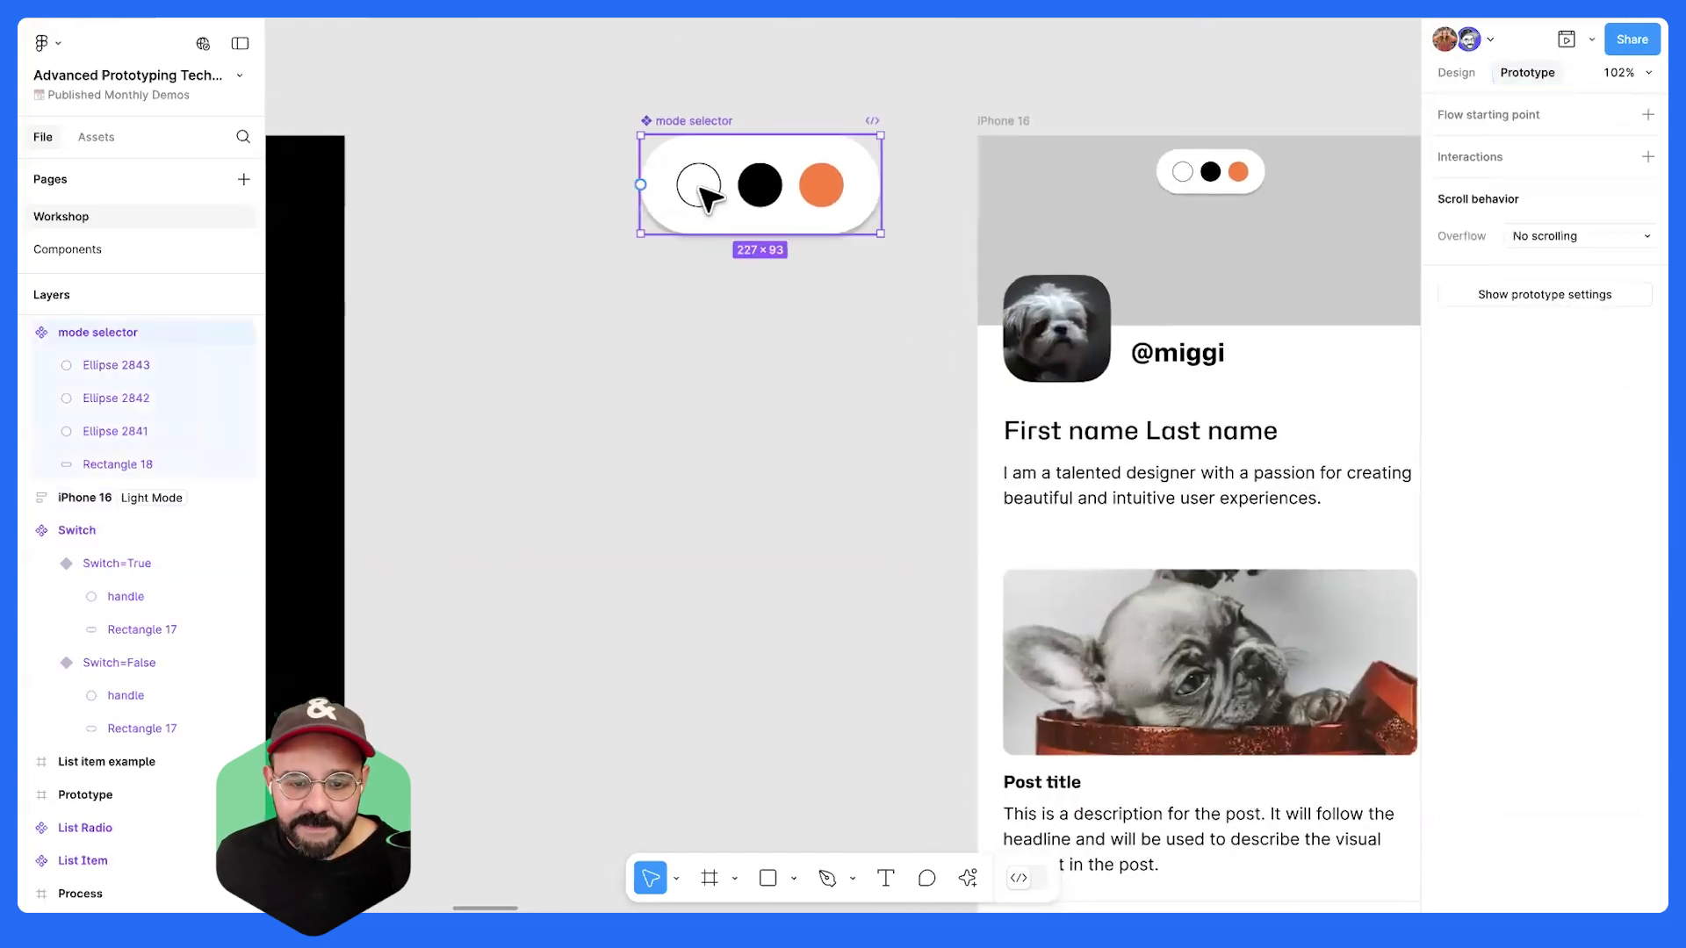
click(701, 207)
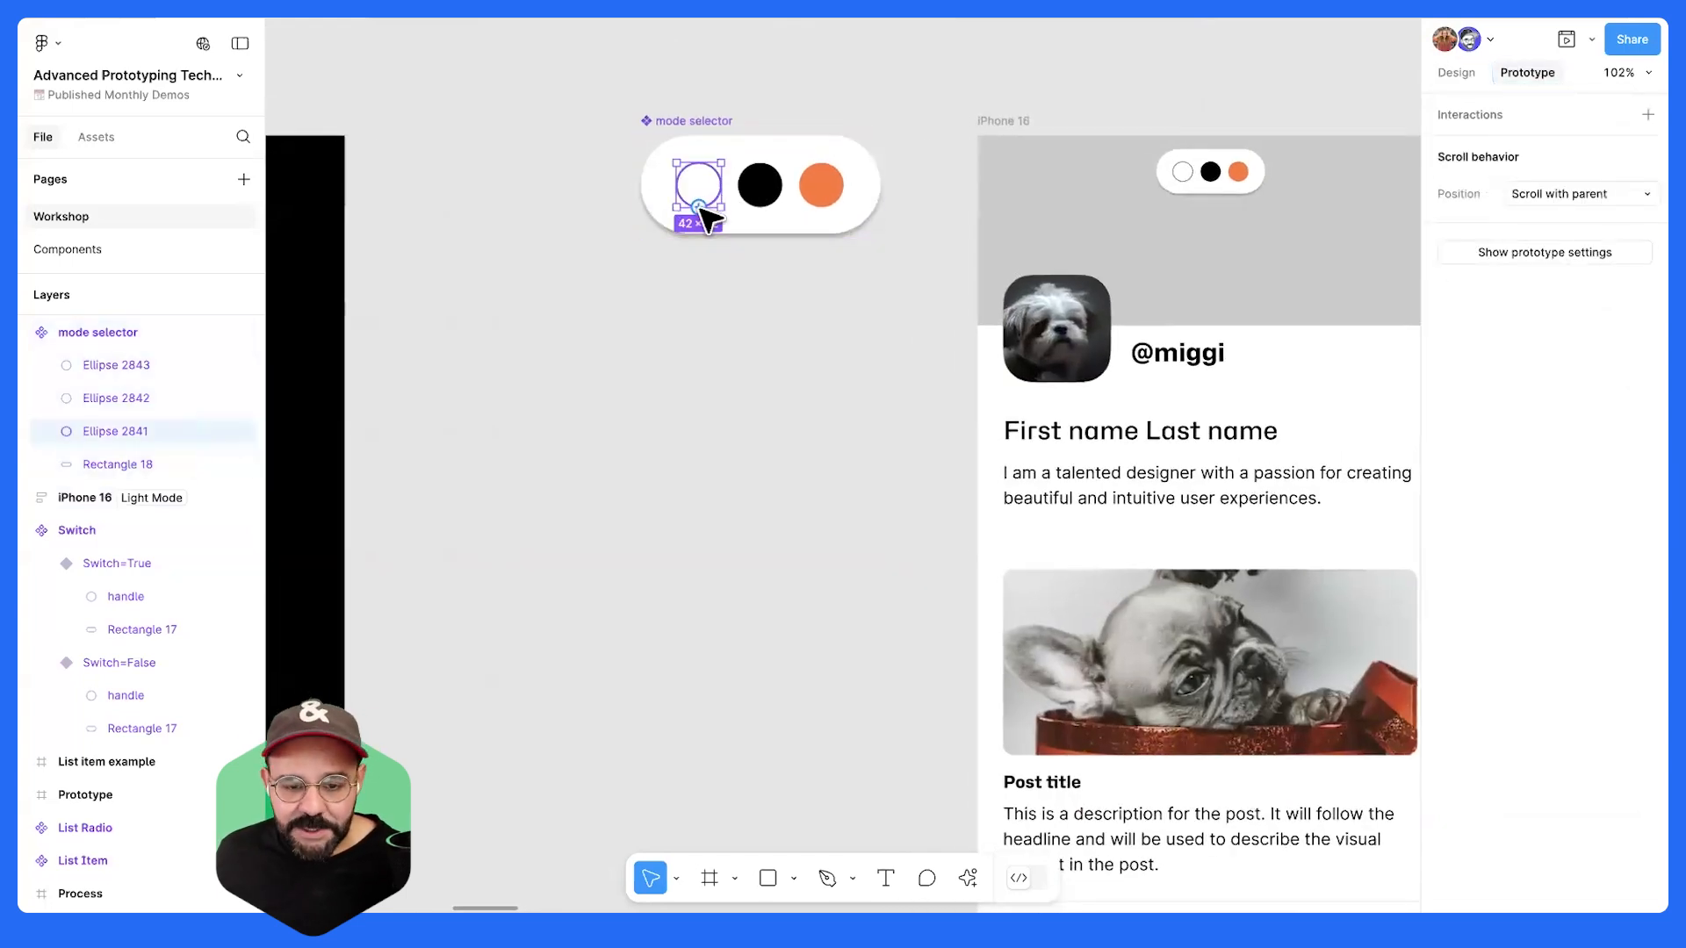
click(1648, 115)
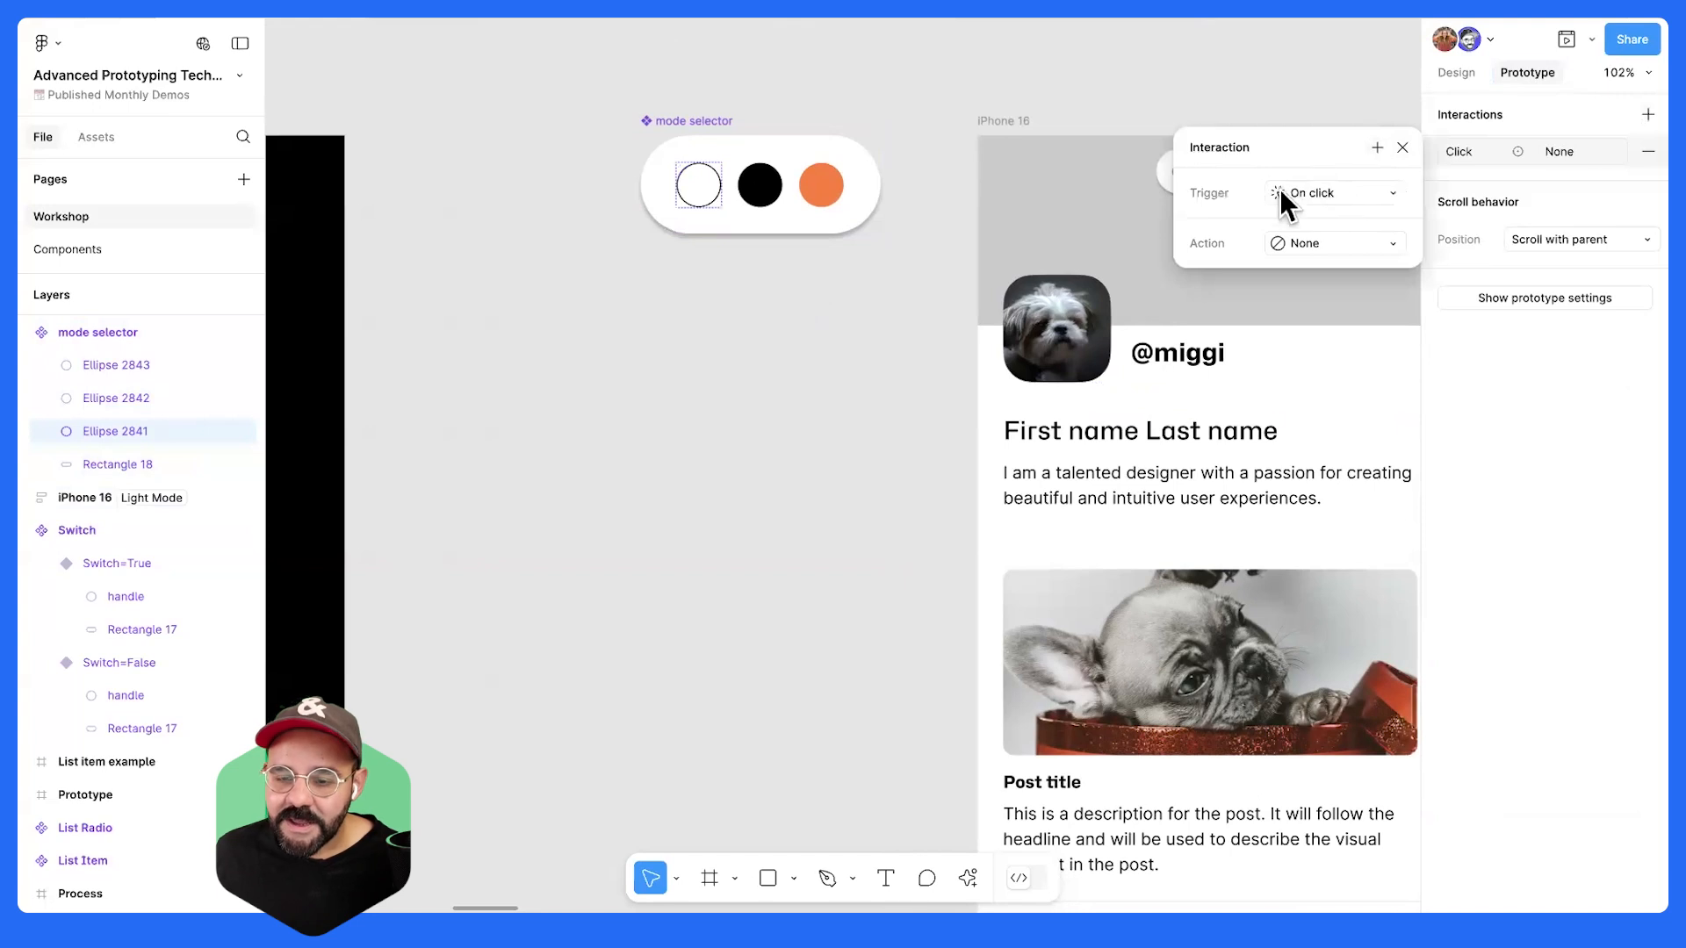
click(1315, 244)
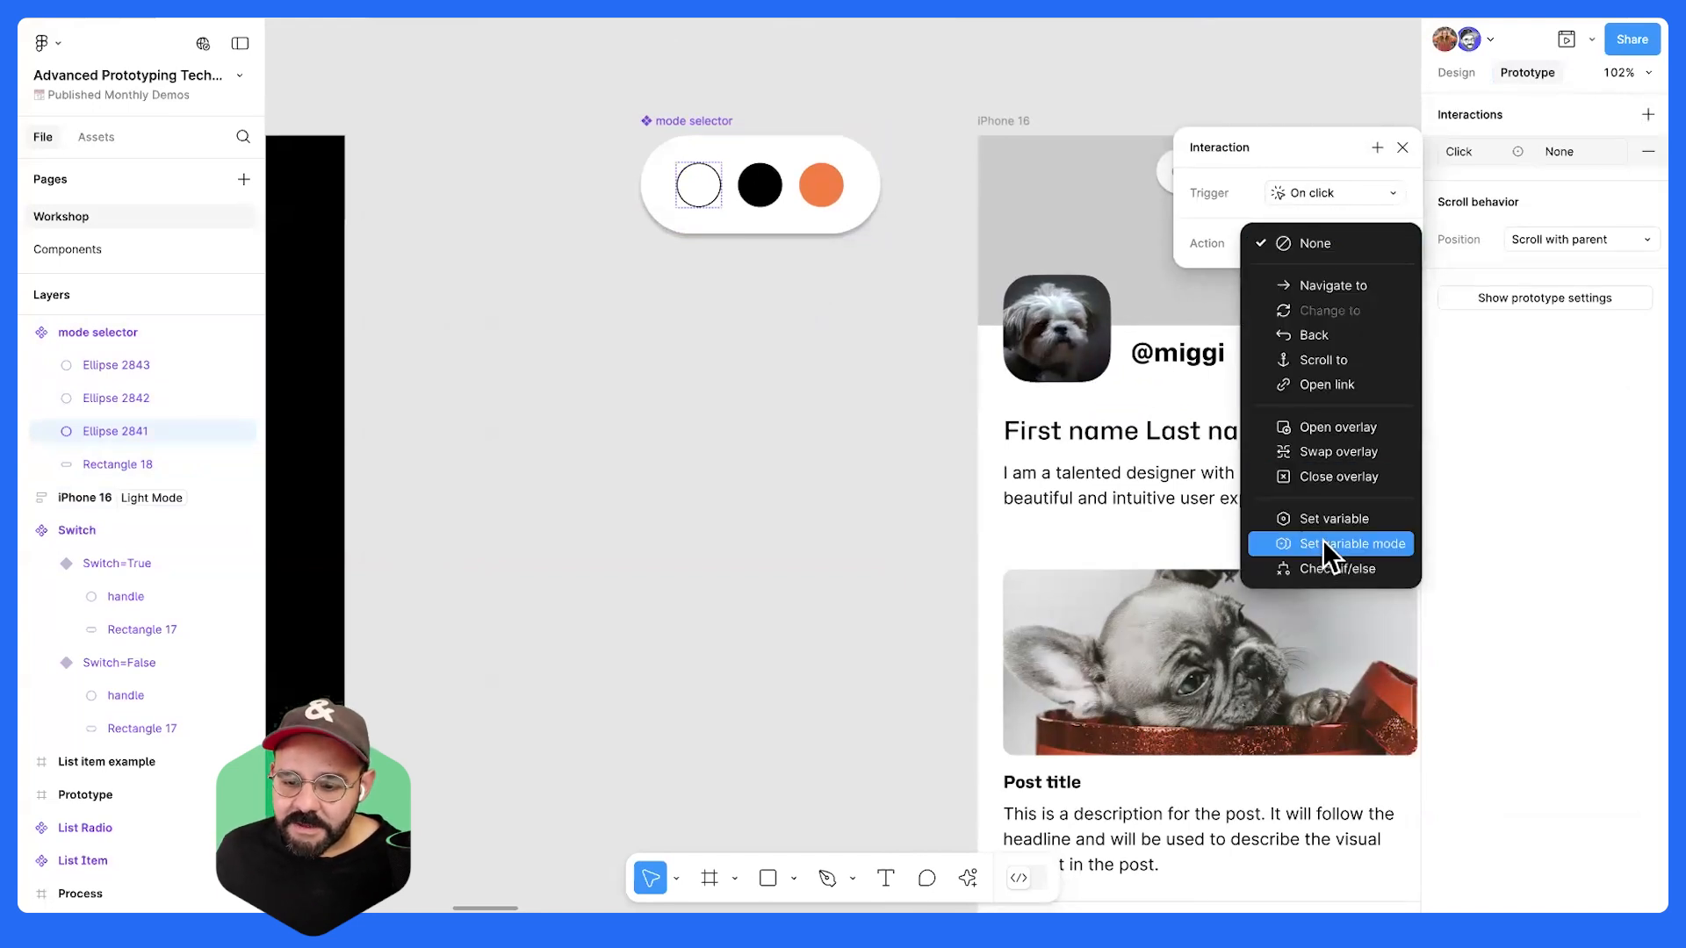
click(1322, 541)
click(1334, 309)
click(1321, 282)
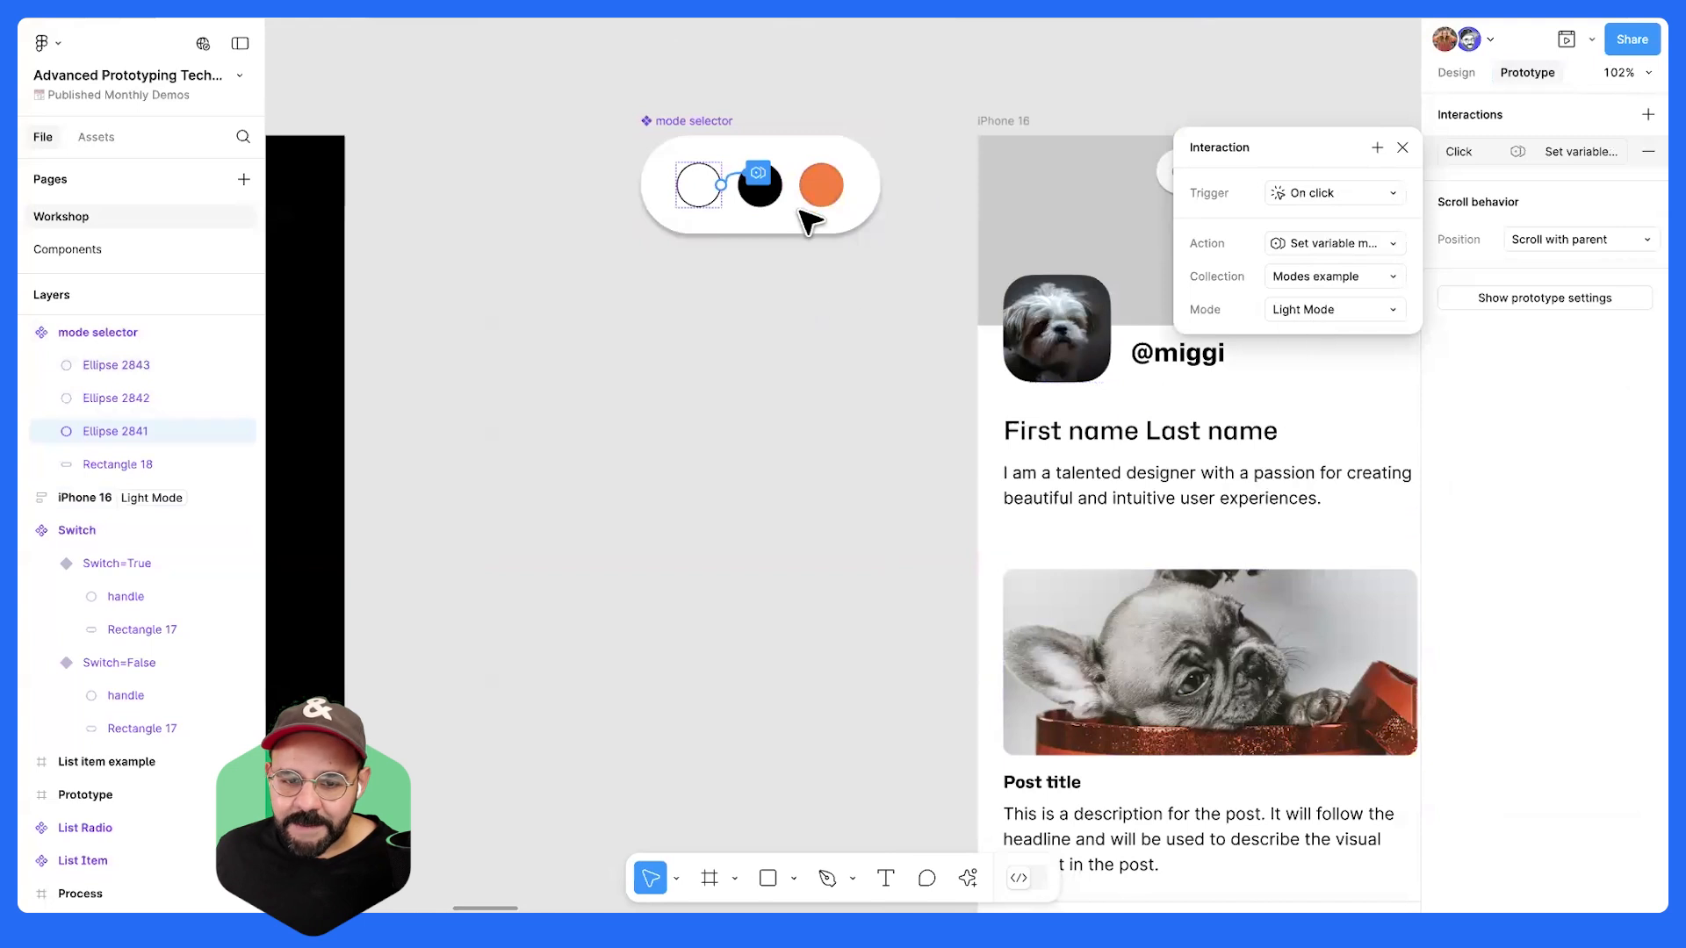
- Copy the white circle's interaction to the mode selector's black circle, with the Modes example collection and Dark Mode
click(762, 187)
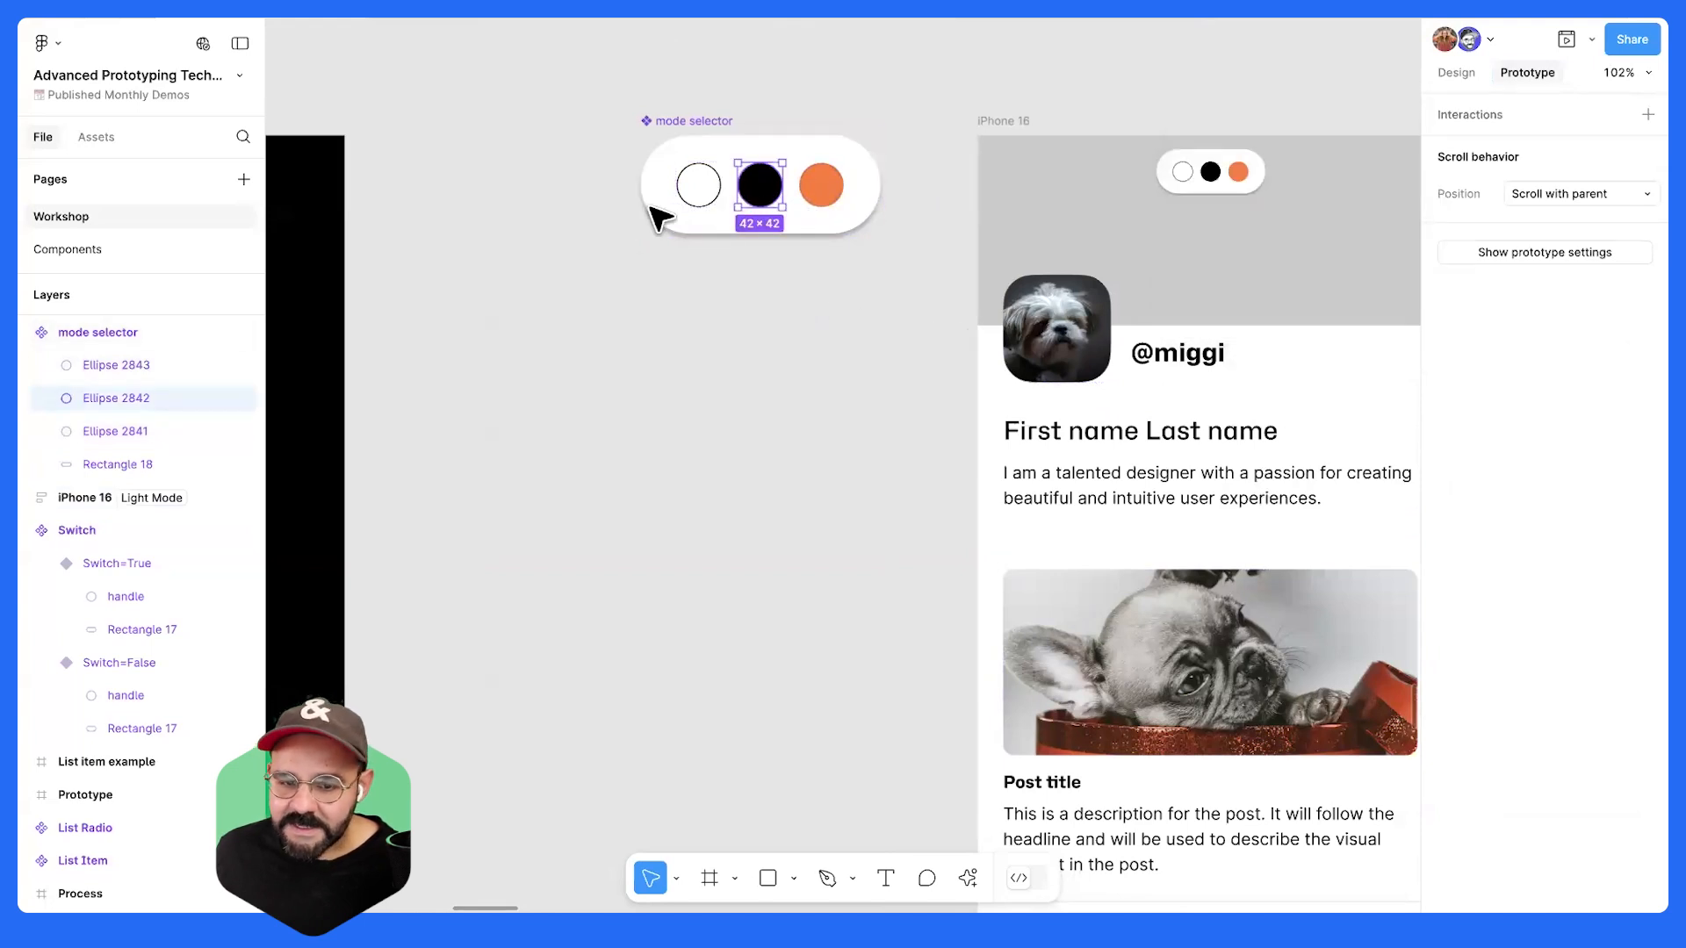
click(702, 185)
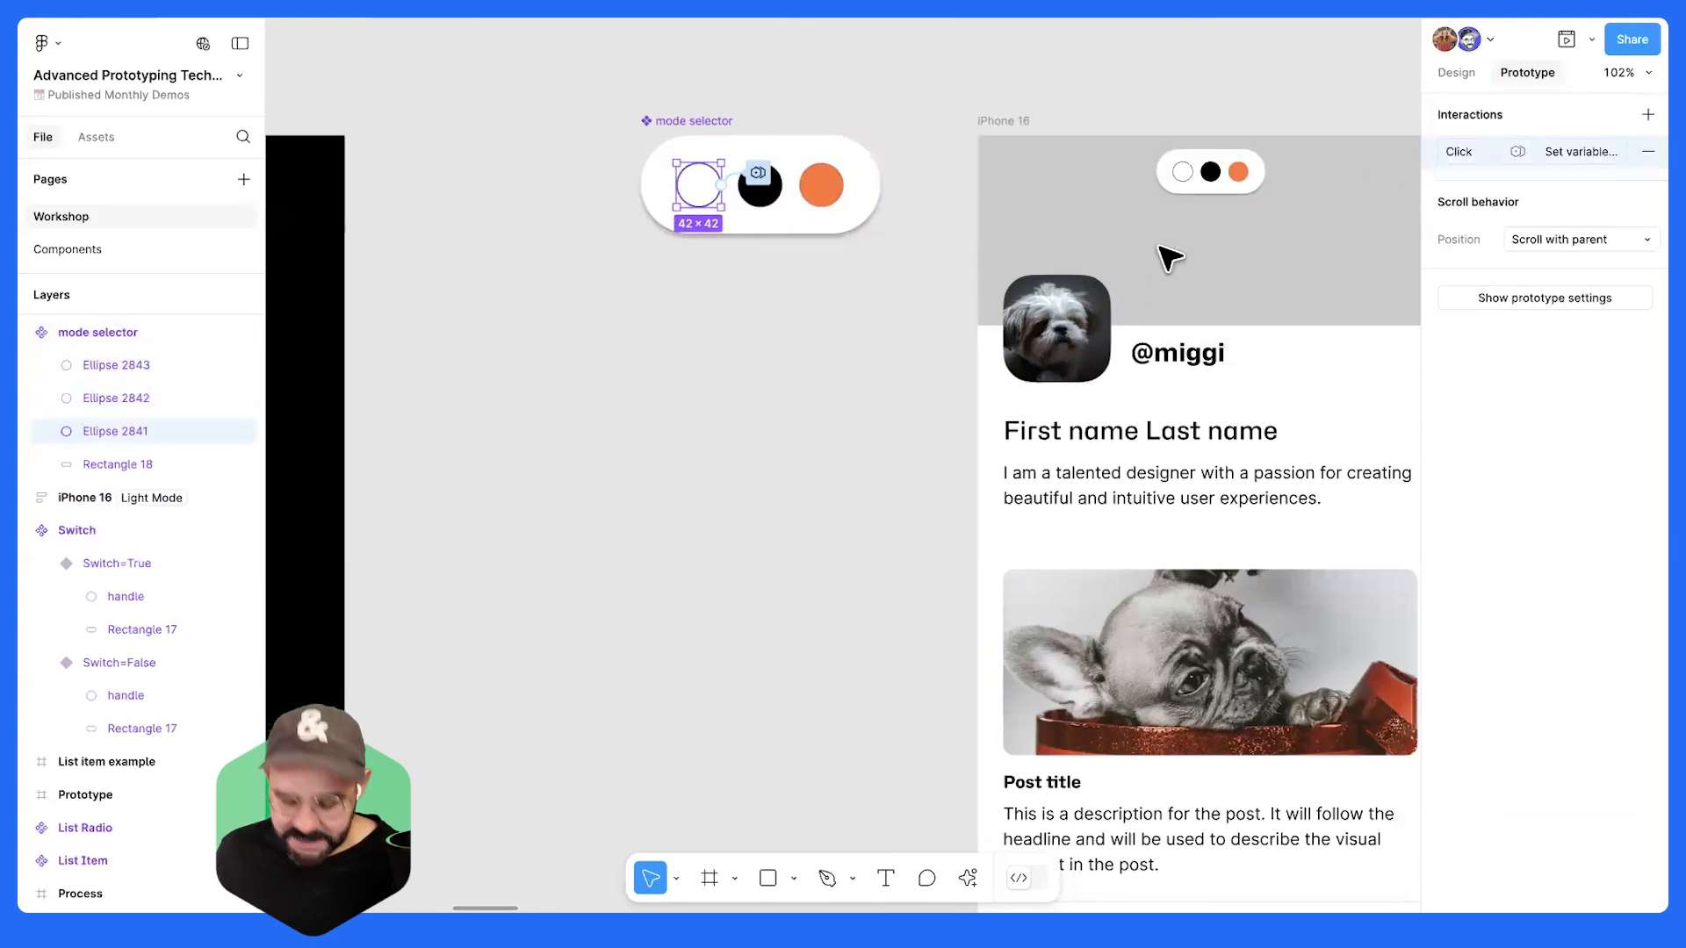
click(760, 187)
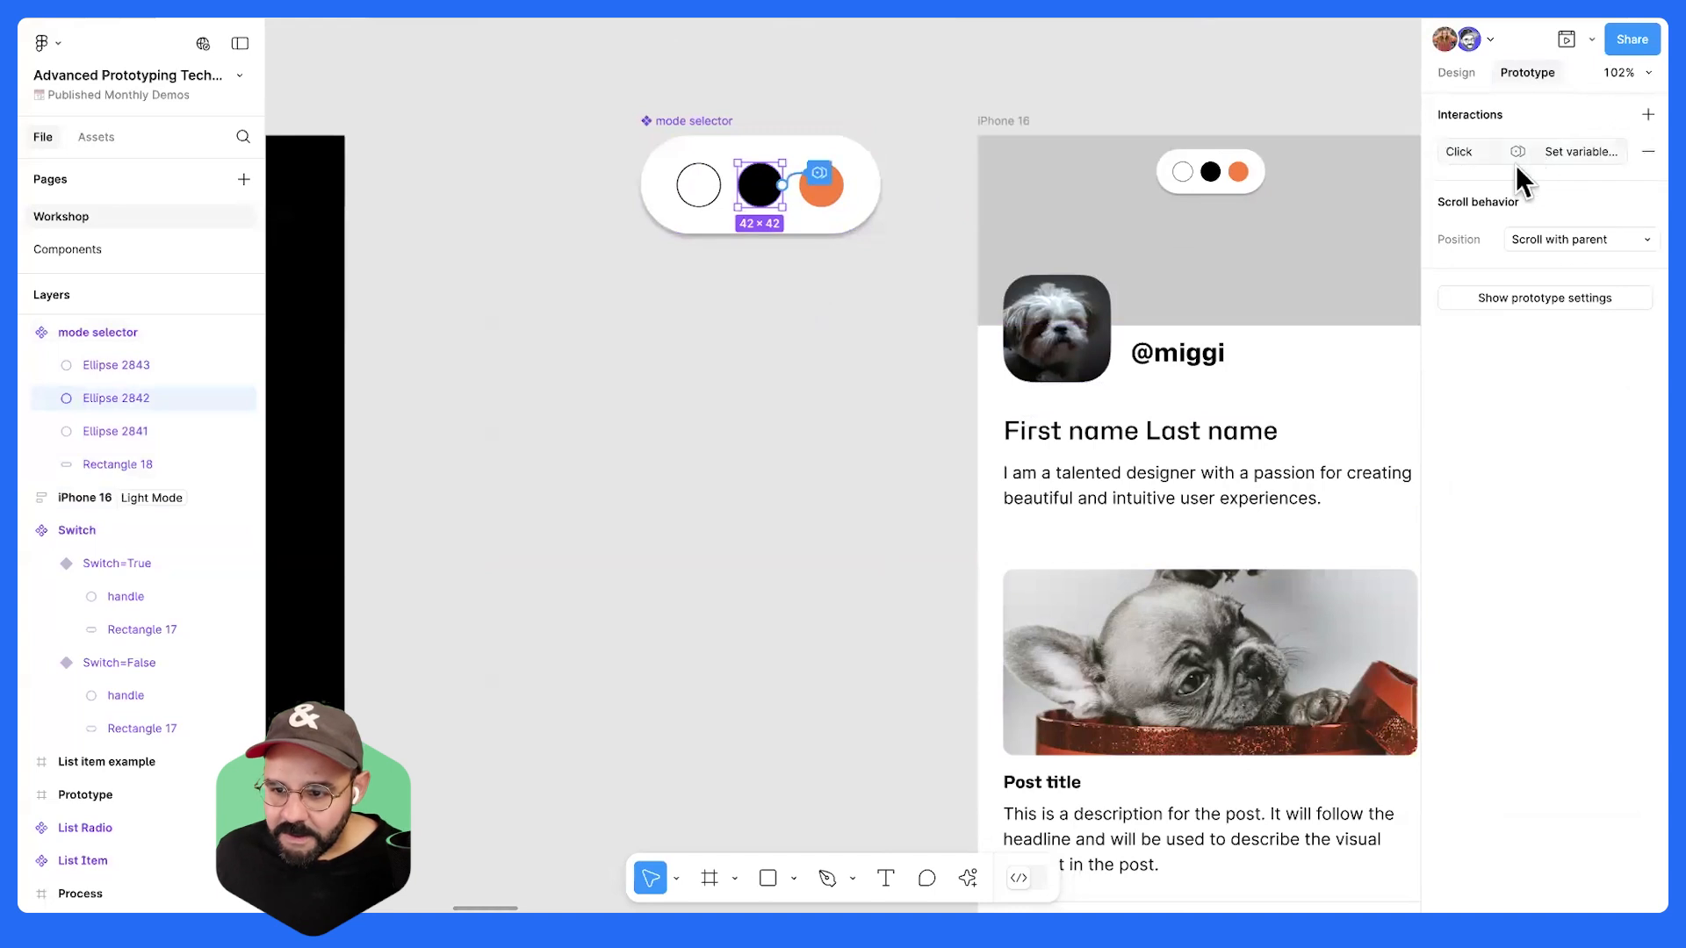
click(1516, 165)
click(1353, 282)
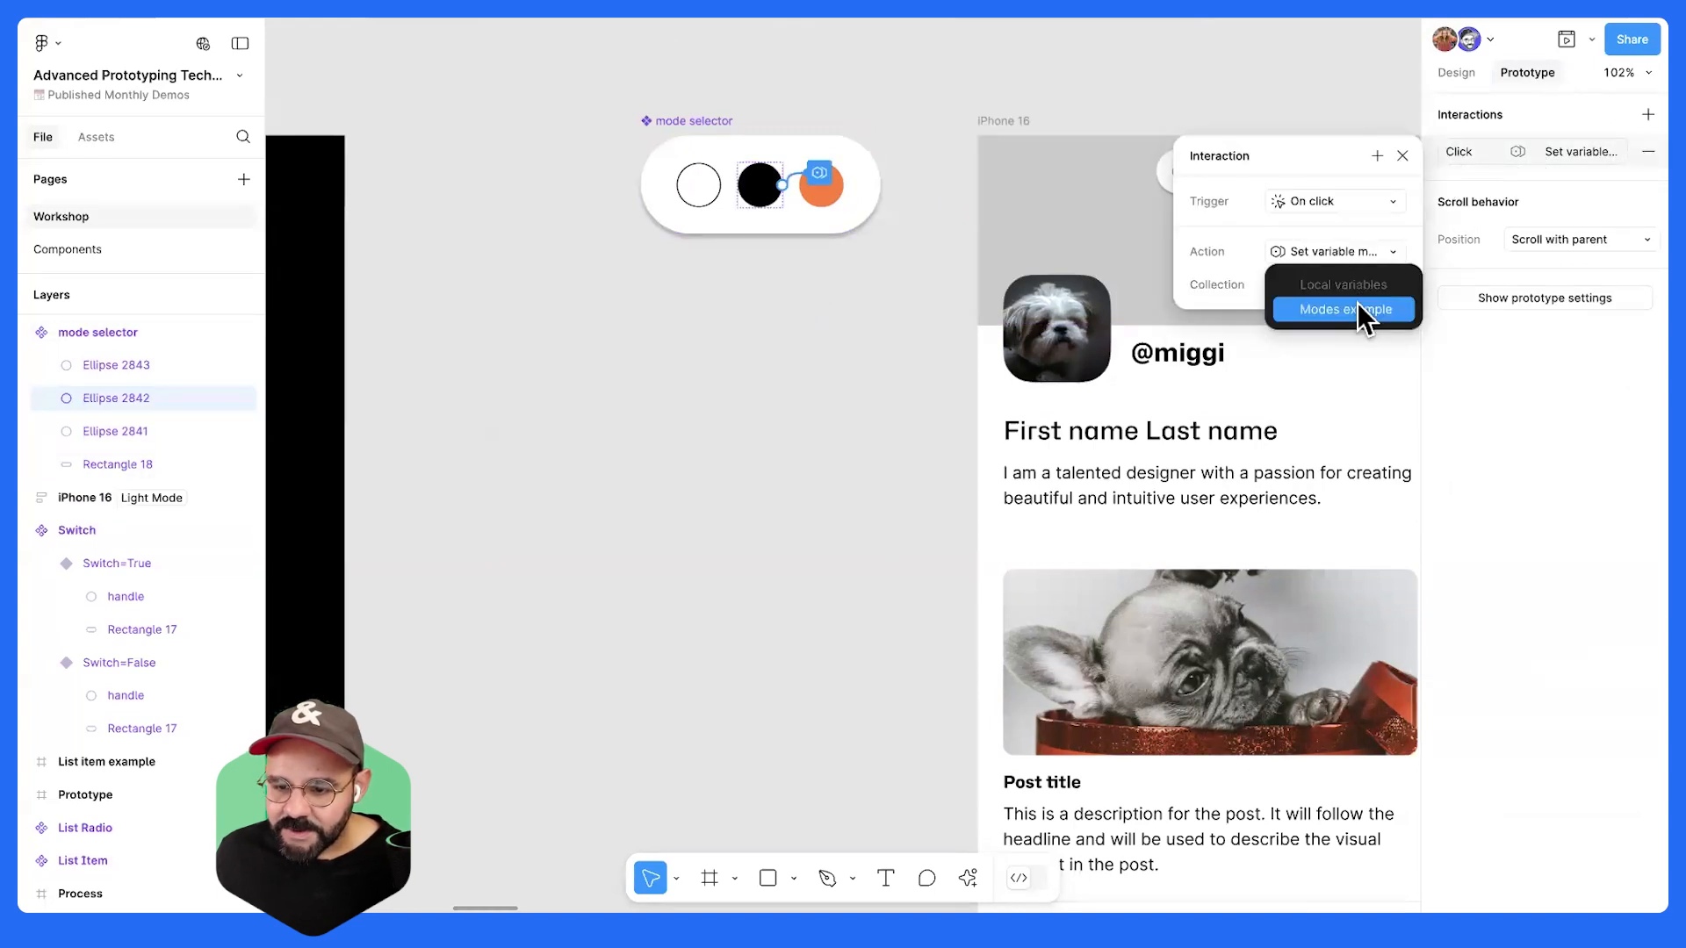
click(1357, 305)
click(1350, 314)
click(1350, 318)
key(Escape)
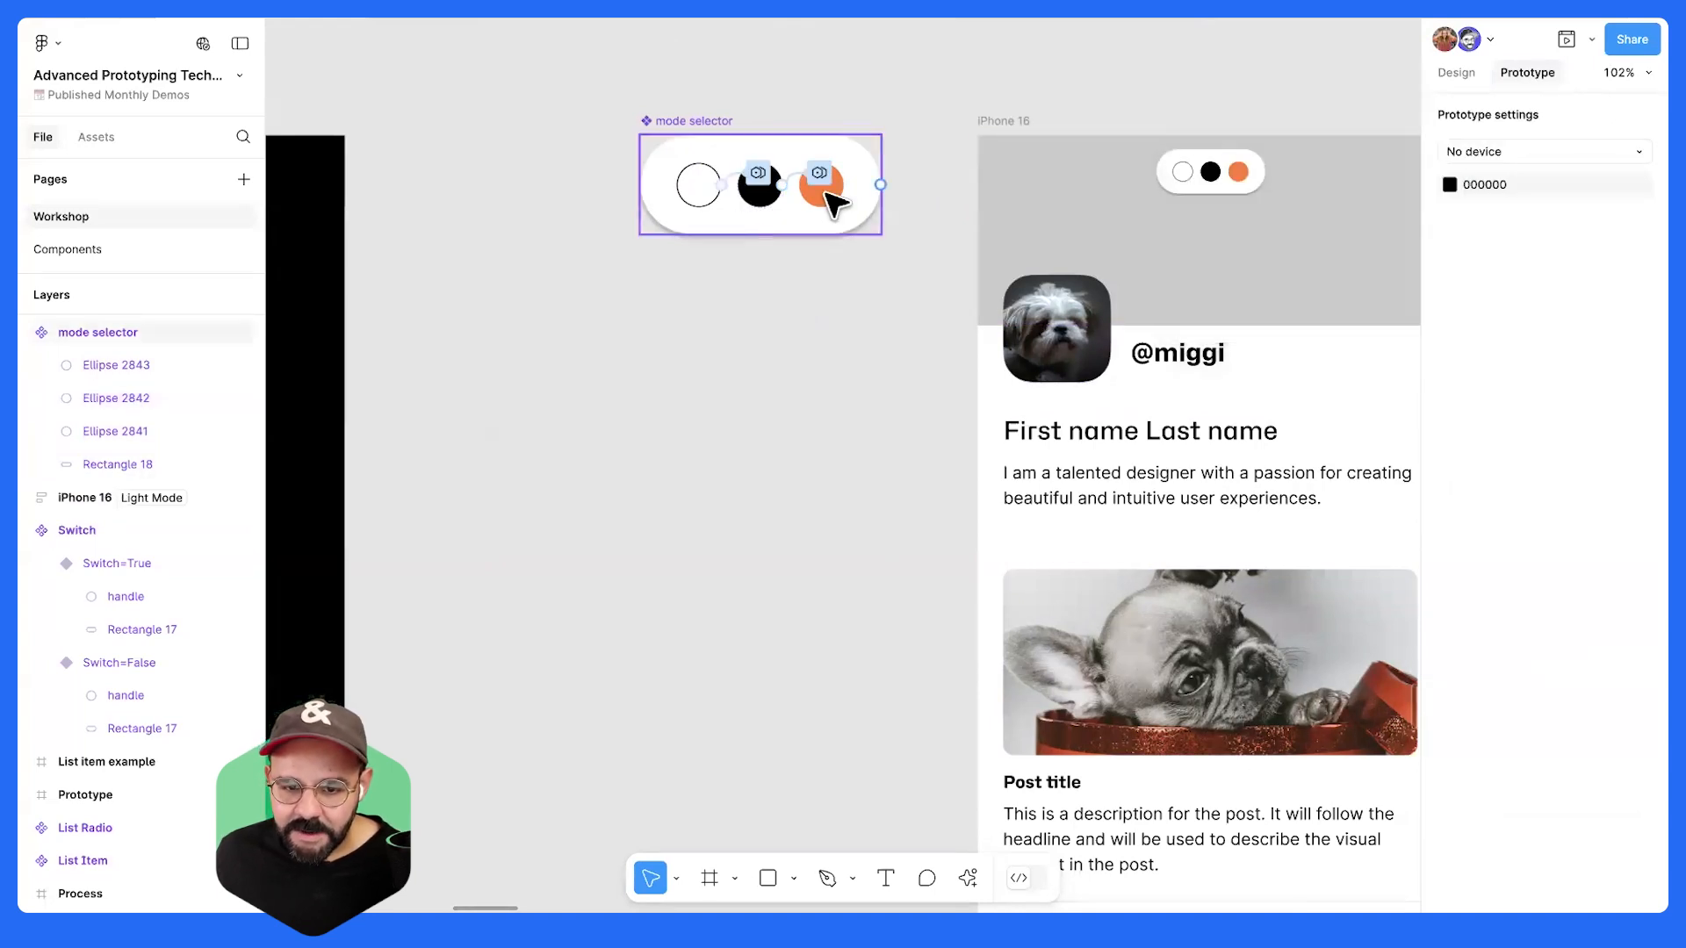
- Set the orange circle's on-click Set variable mode interaction to the Modes example collection and Orange Mode
click(819, 184)
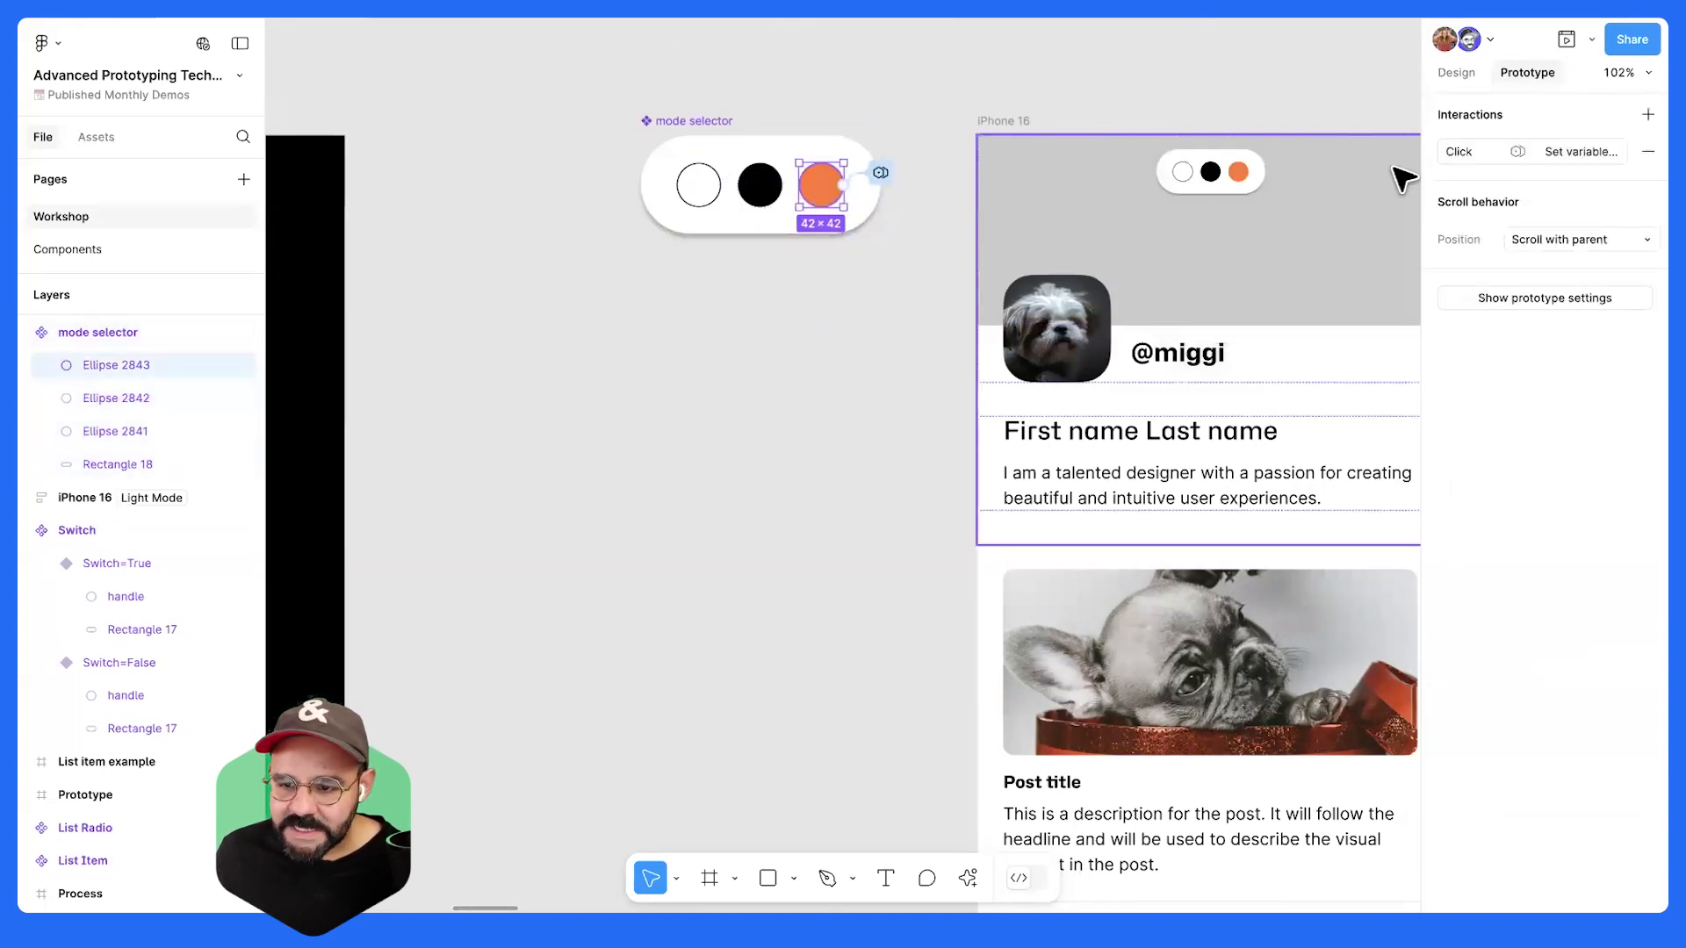
click(1464, 156)
click(1374, 276)
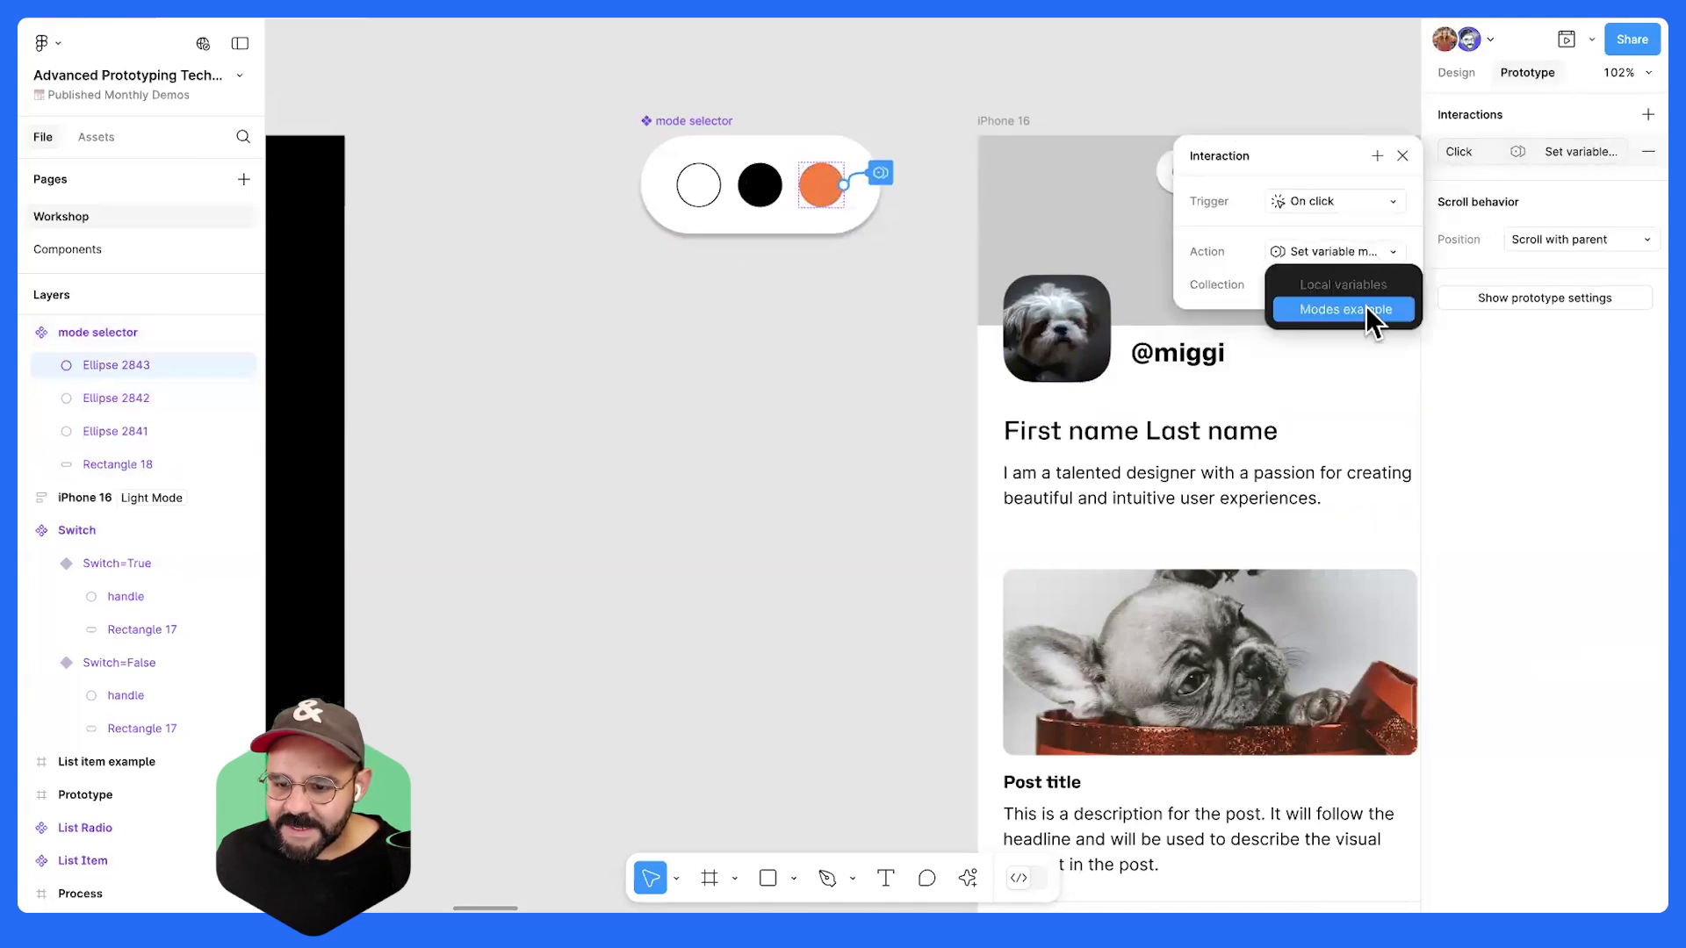
click(1352, 306)
click(1332, 318)
click(1340, 345)
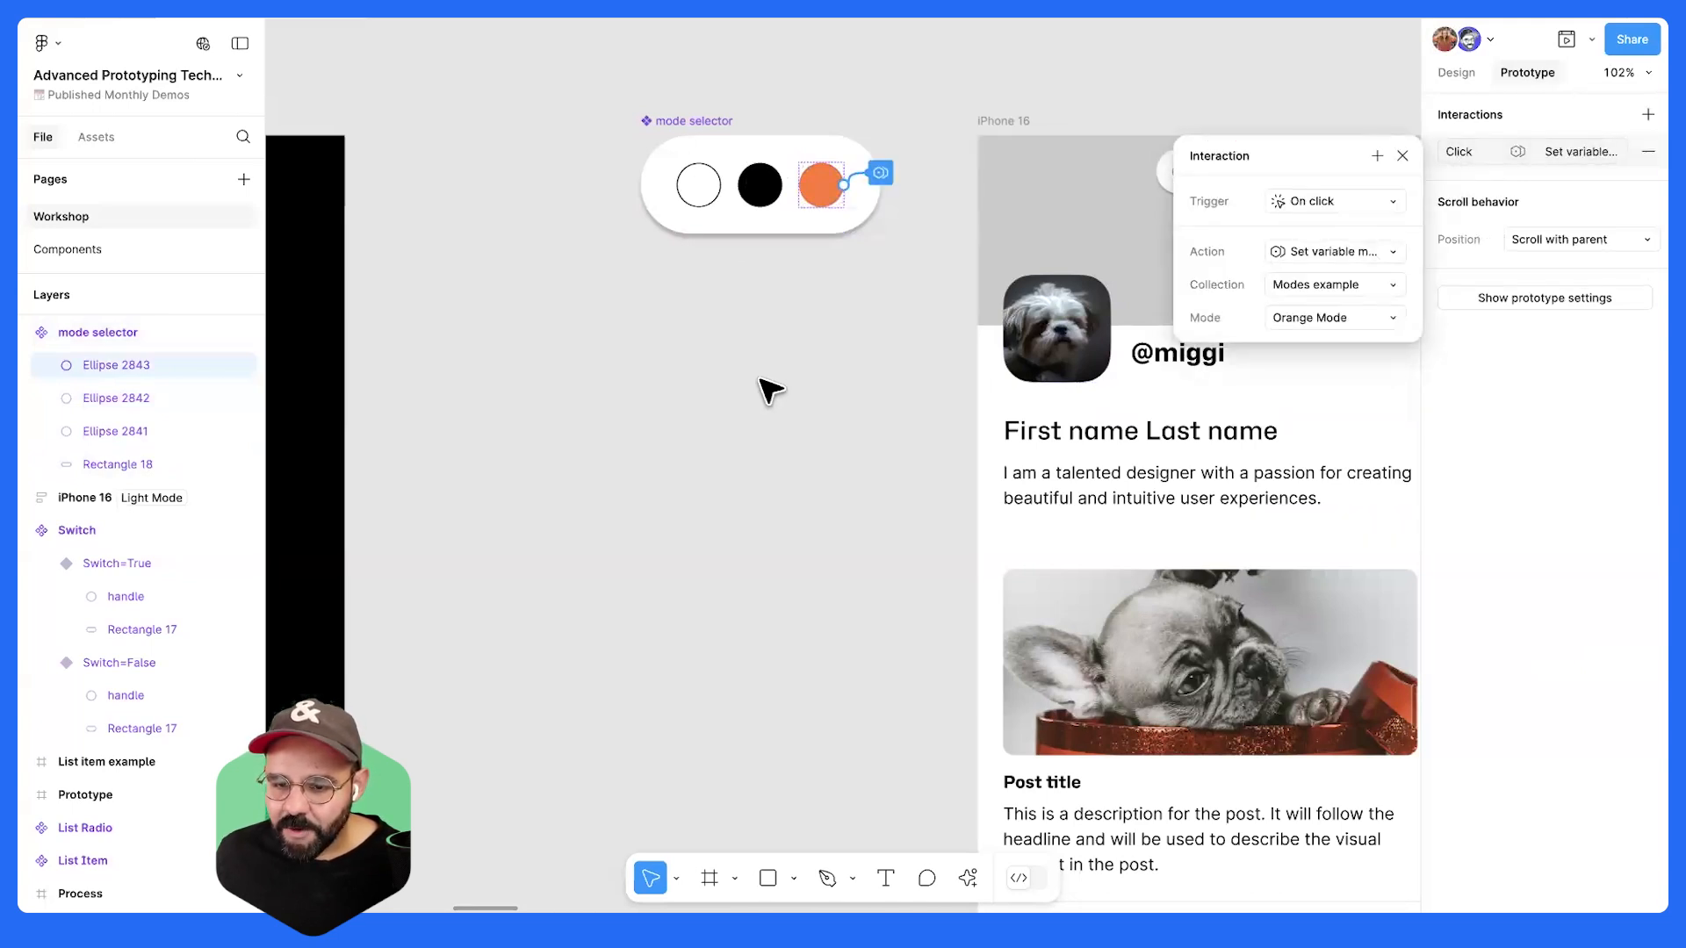
click(767, 387)
- Preview the iPhone 16 frame's prototype with its existing mode selector and close the preview
scroll(881, 293, right, 3)
click(1158, 186)
click(955, 140)
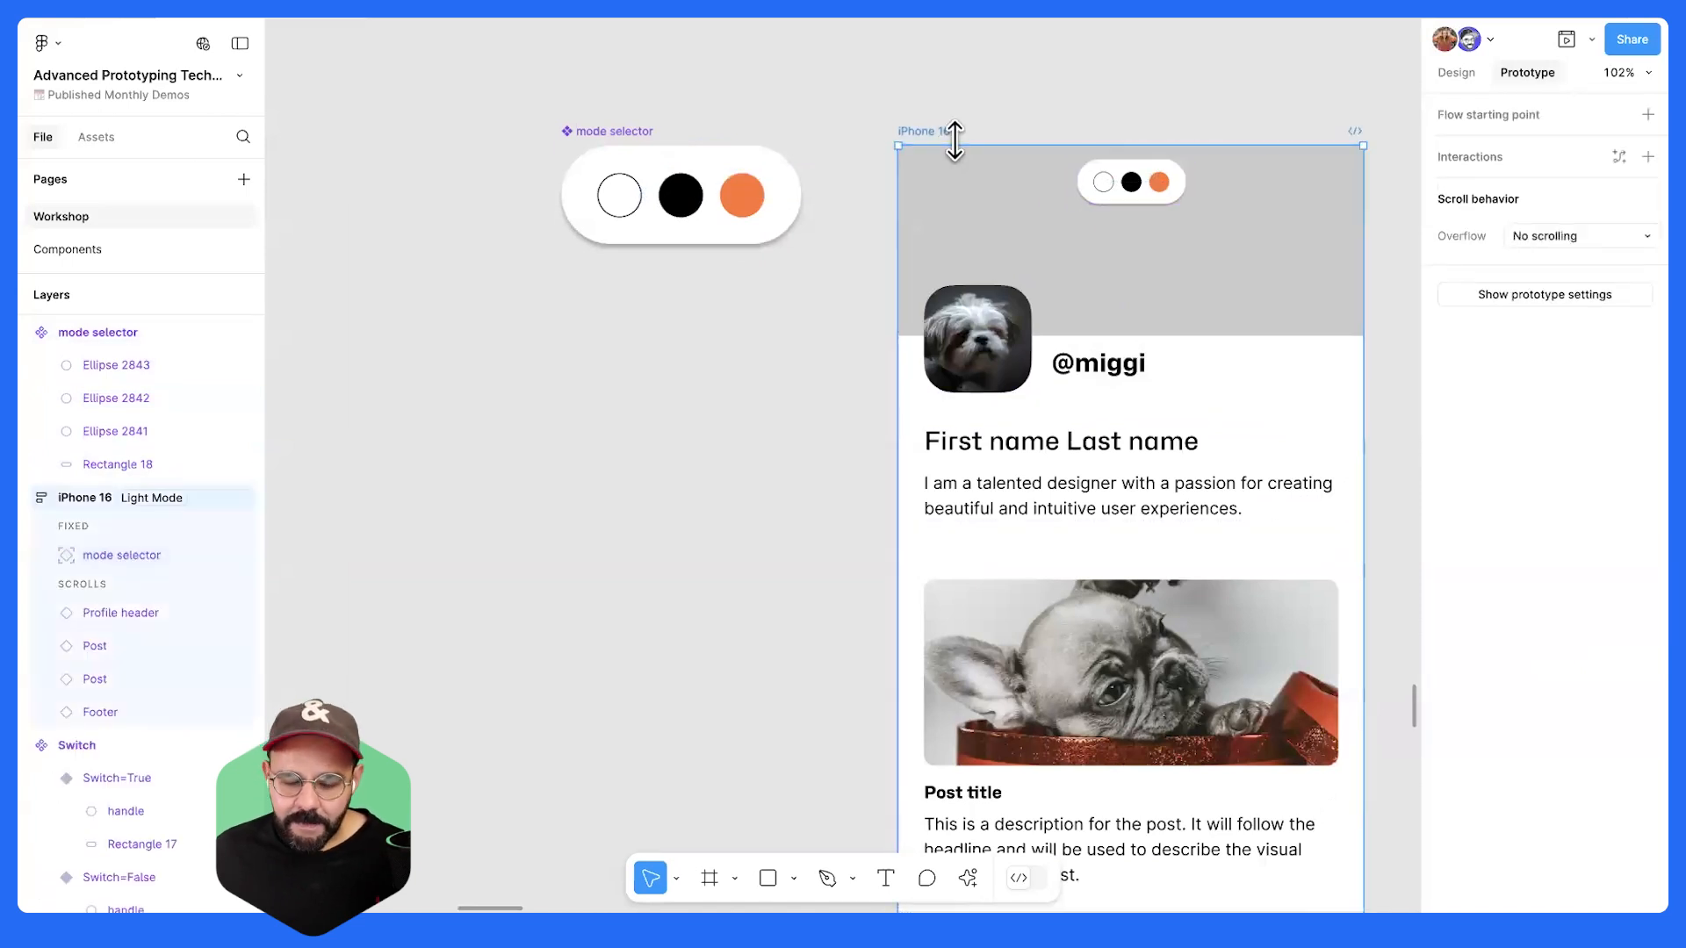
key(shift+space)
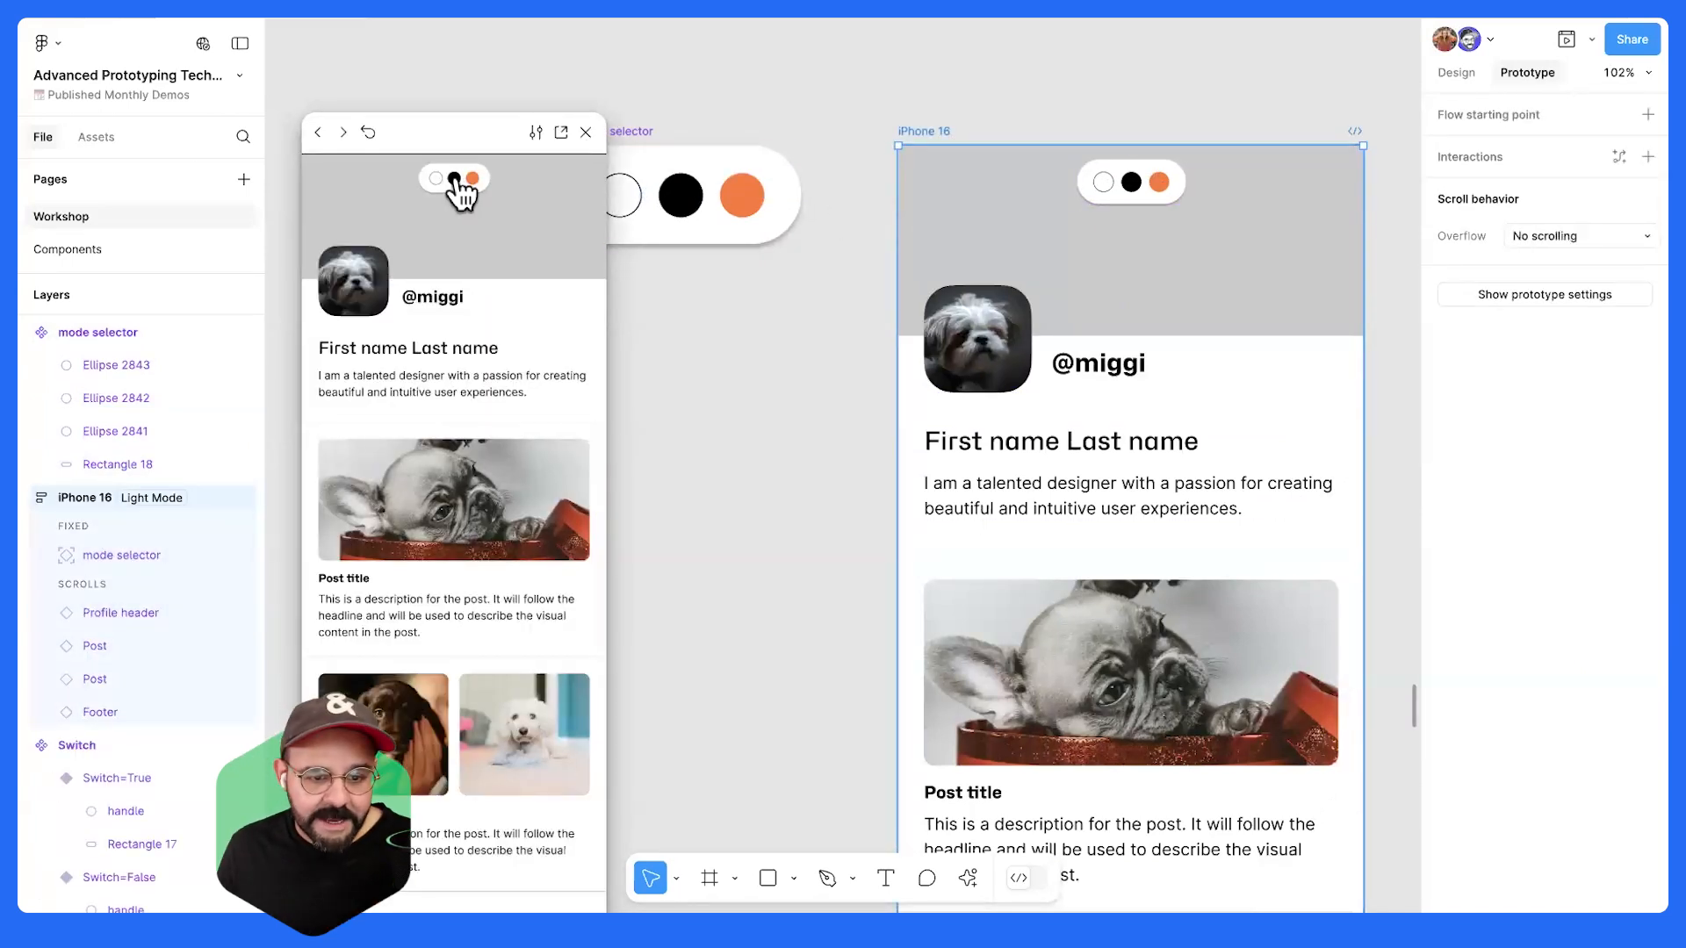
click(586, 132)
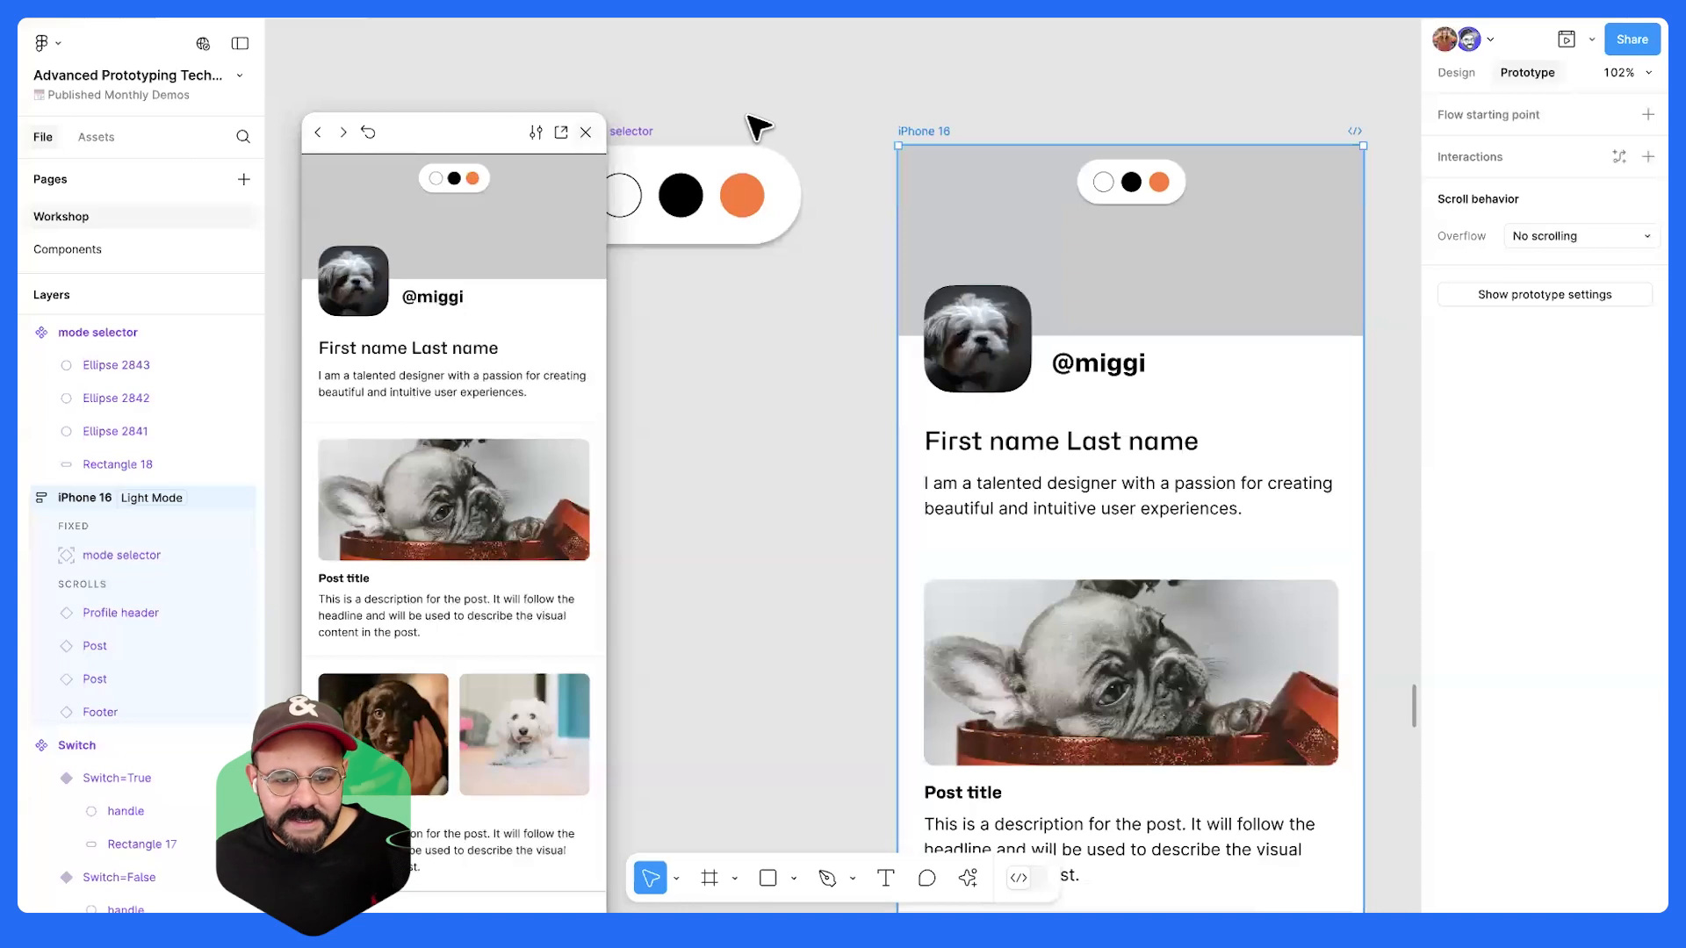
- Delete the mode selector instance from the iPhone 16 frame and check the white circle's interaction in the component
click(1172, 180)
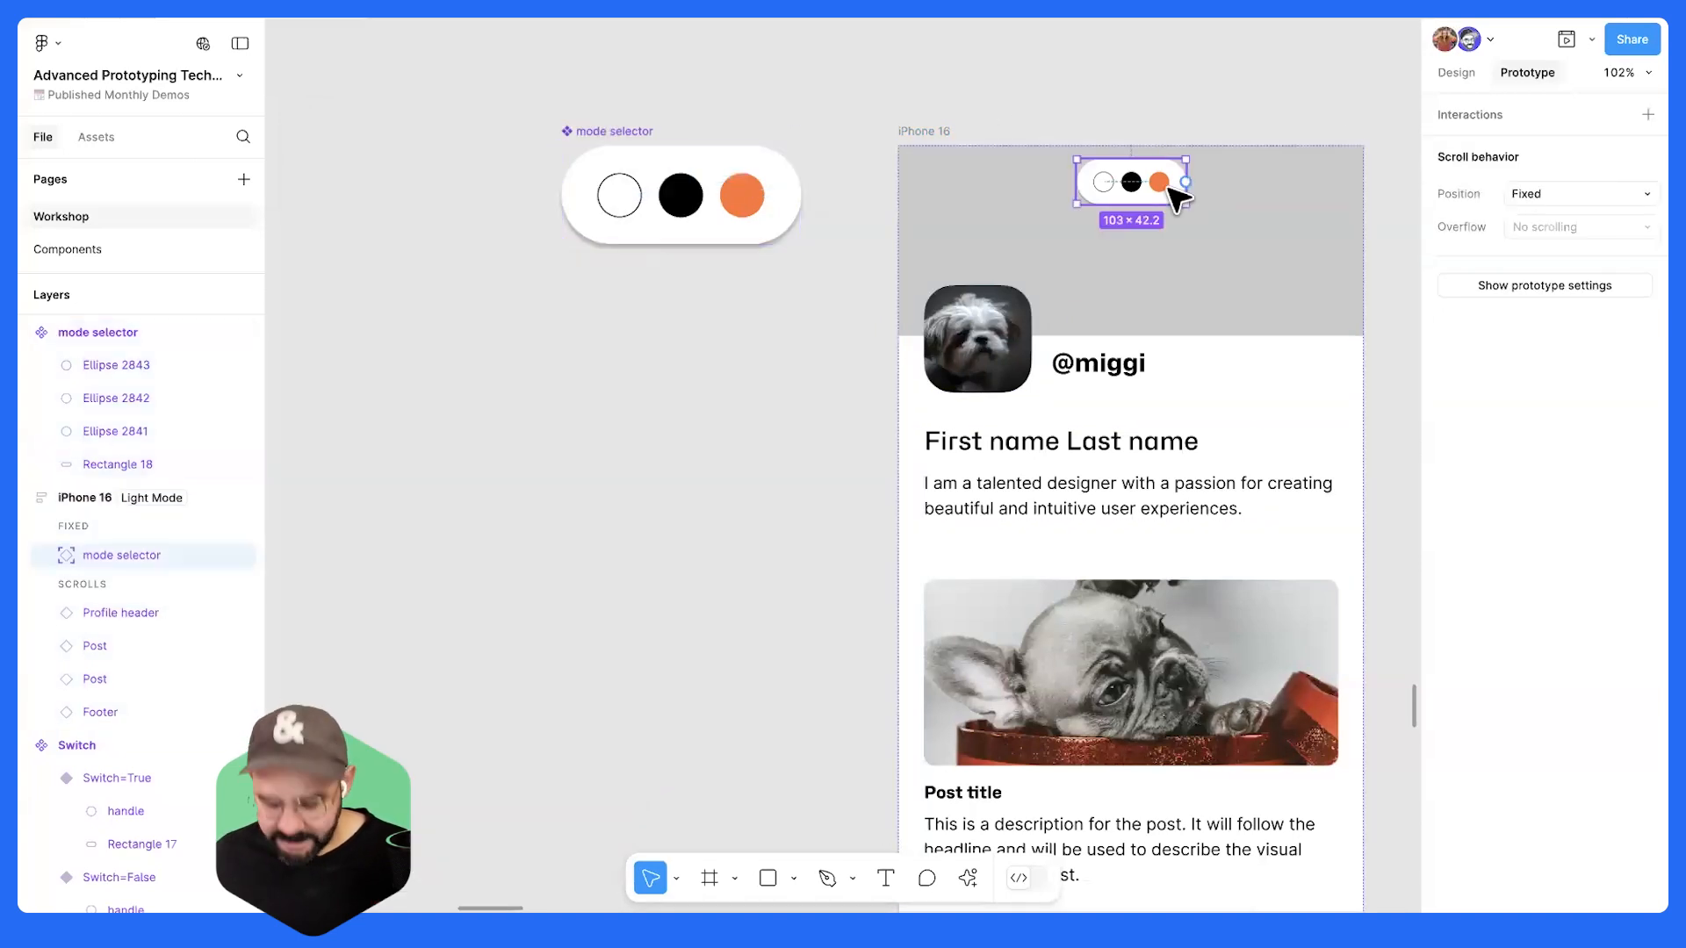
key(Delete)
click(650, 209)
click(679, 183)
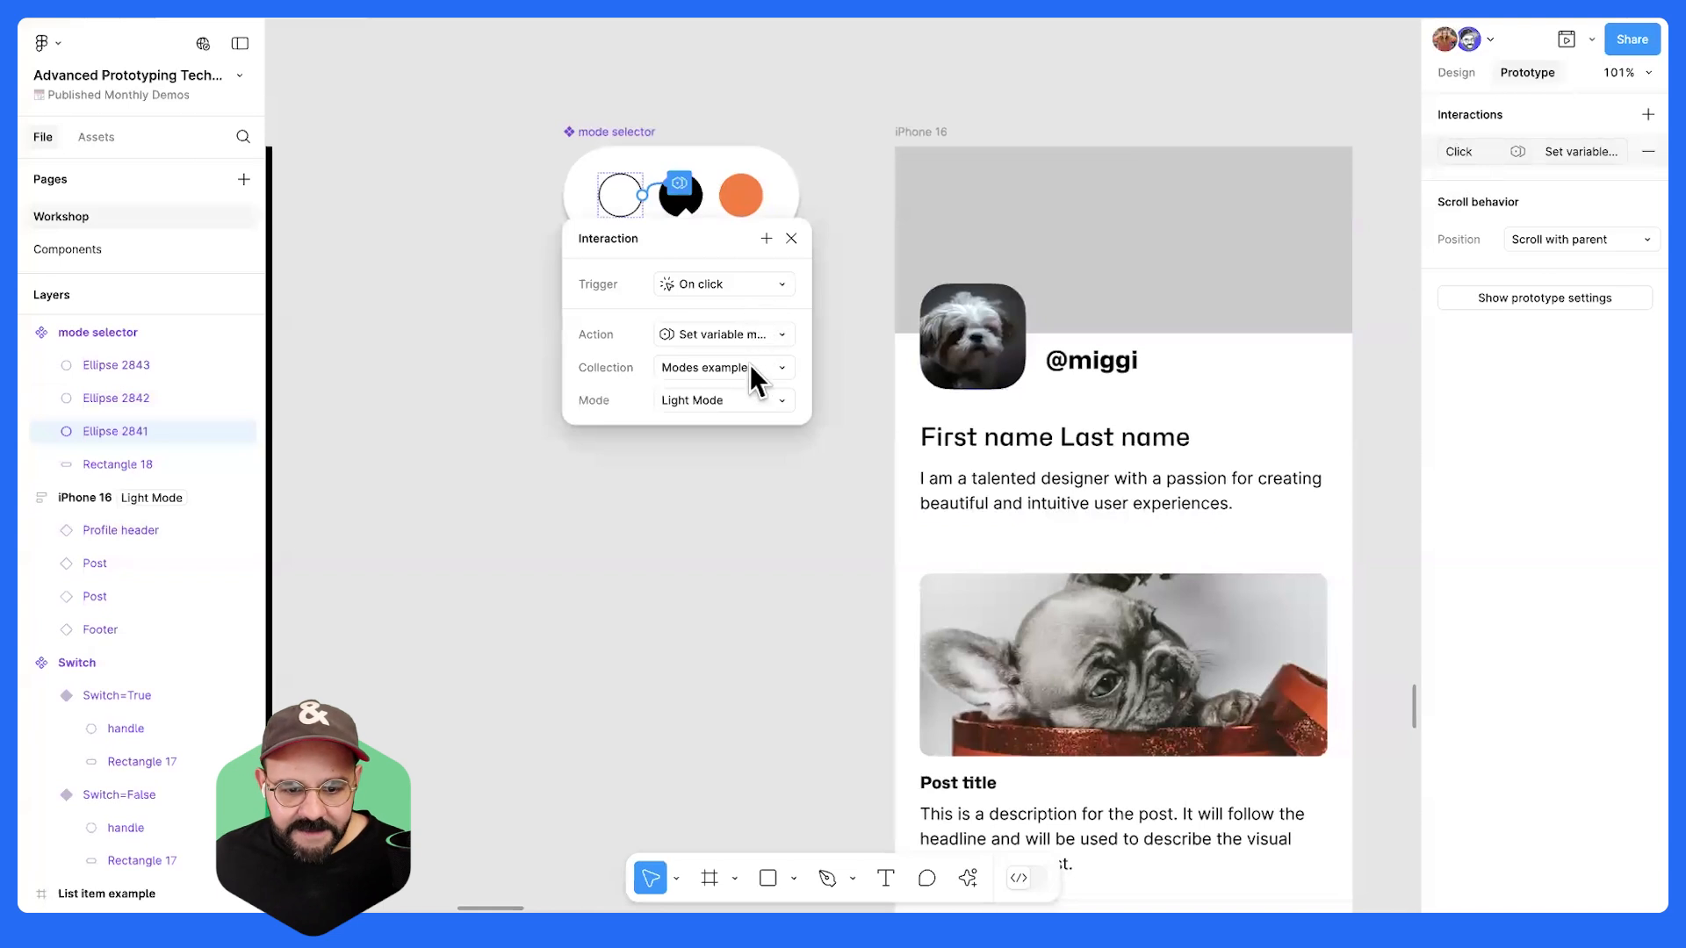
click(639, 162)
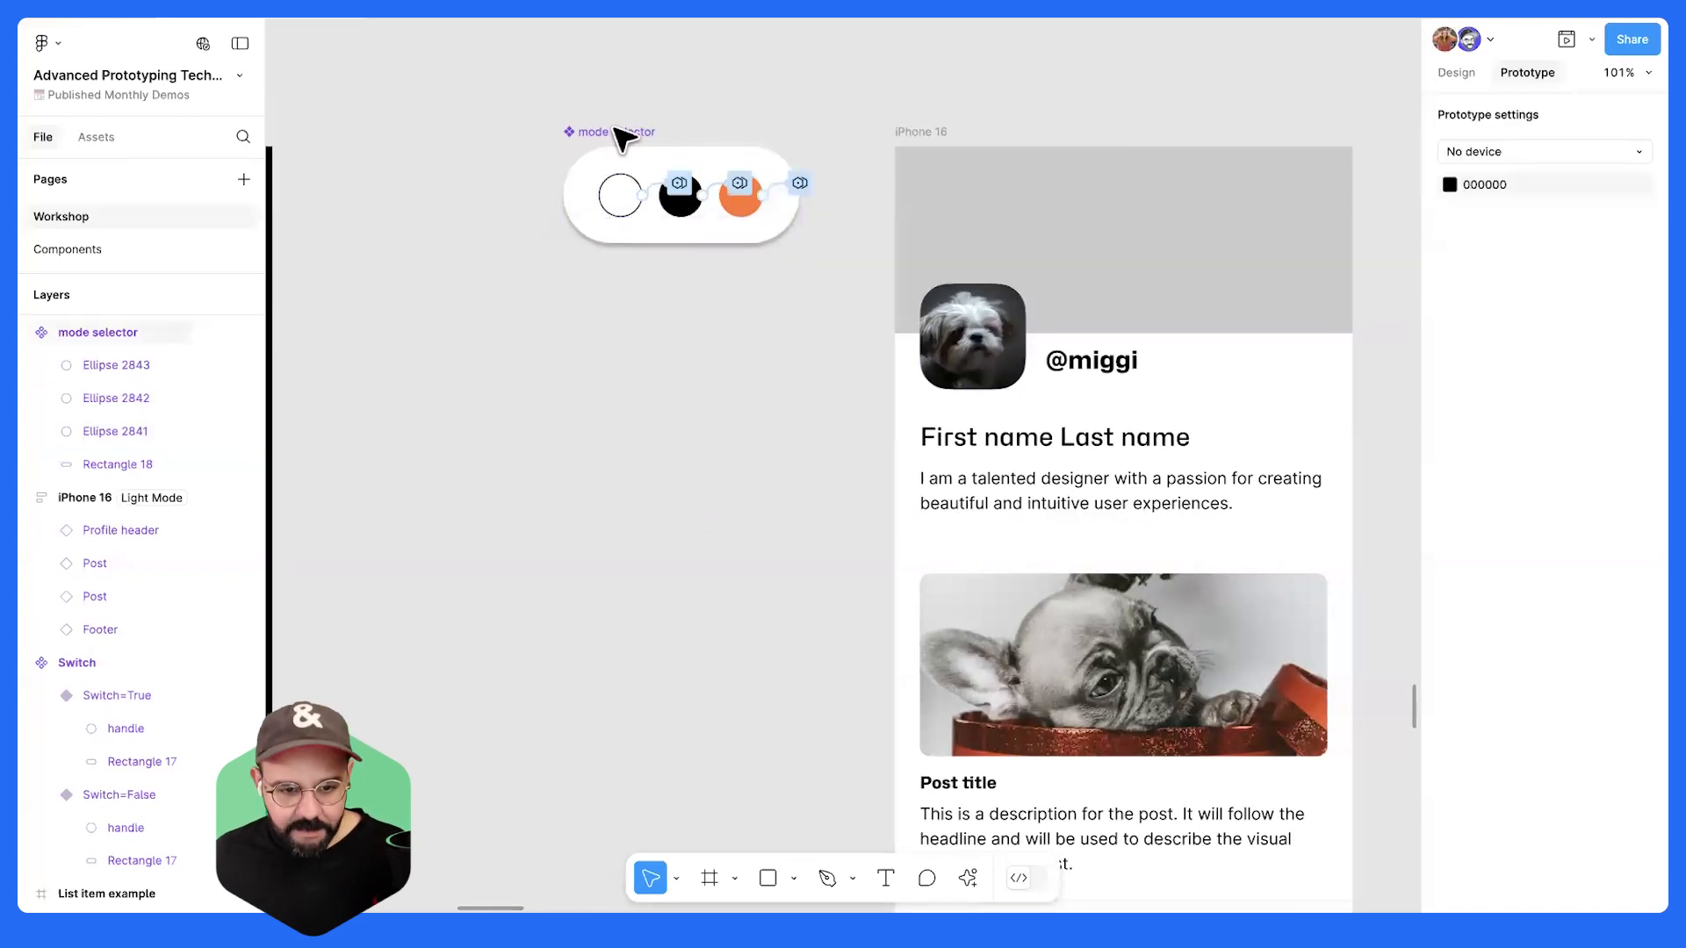
- Paste a copy of the mode selector into the iPhone 16 frame and reorder it above the profile header
click(620, 134)
click(924, 136)
key(ctrl+v)
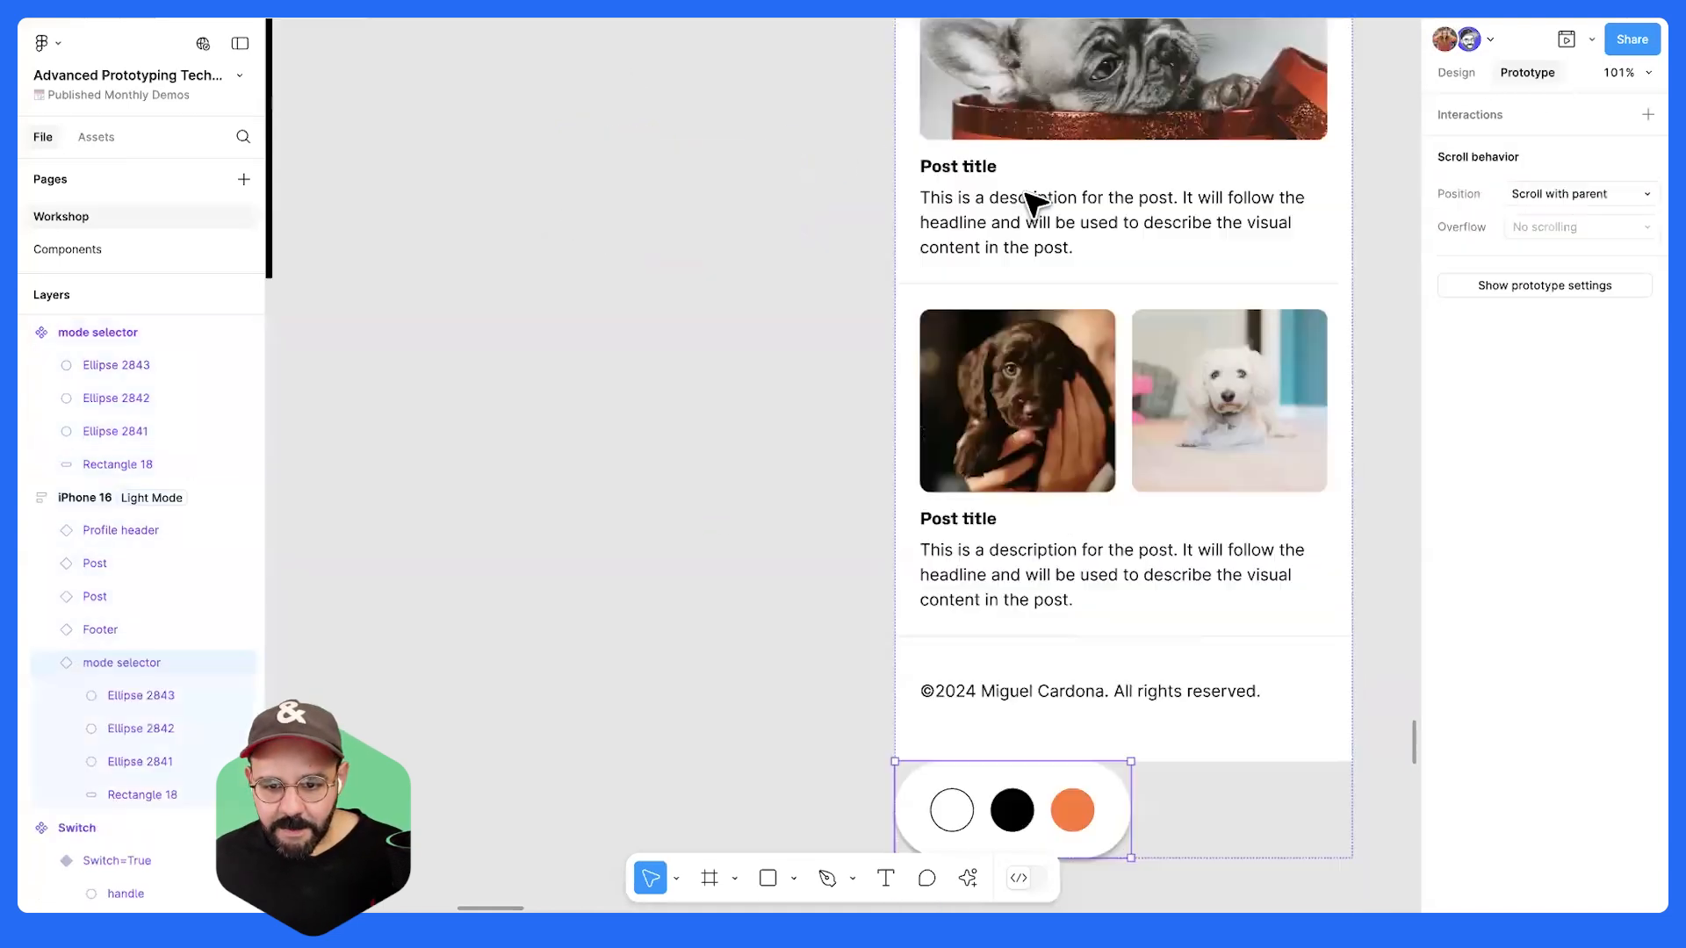
key(Up)
key(Up)
key(Up)
key(Up)
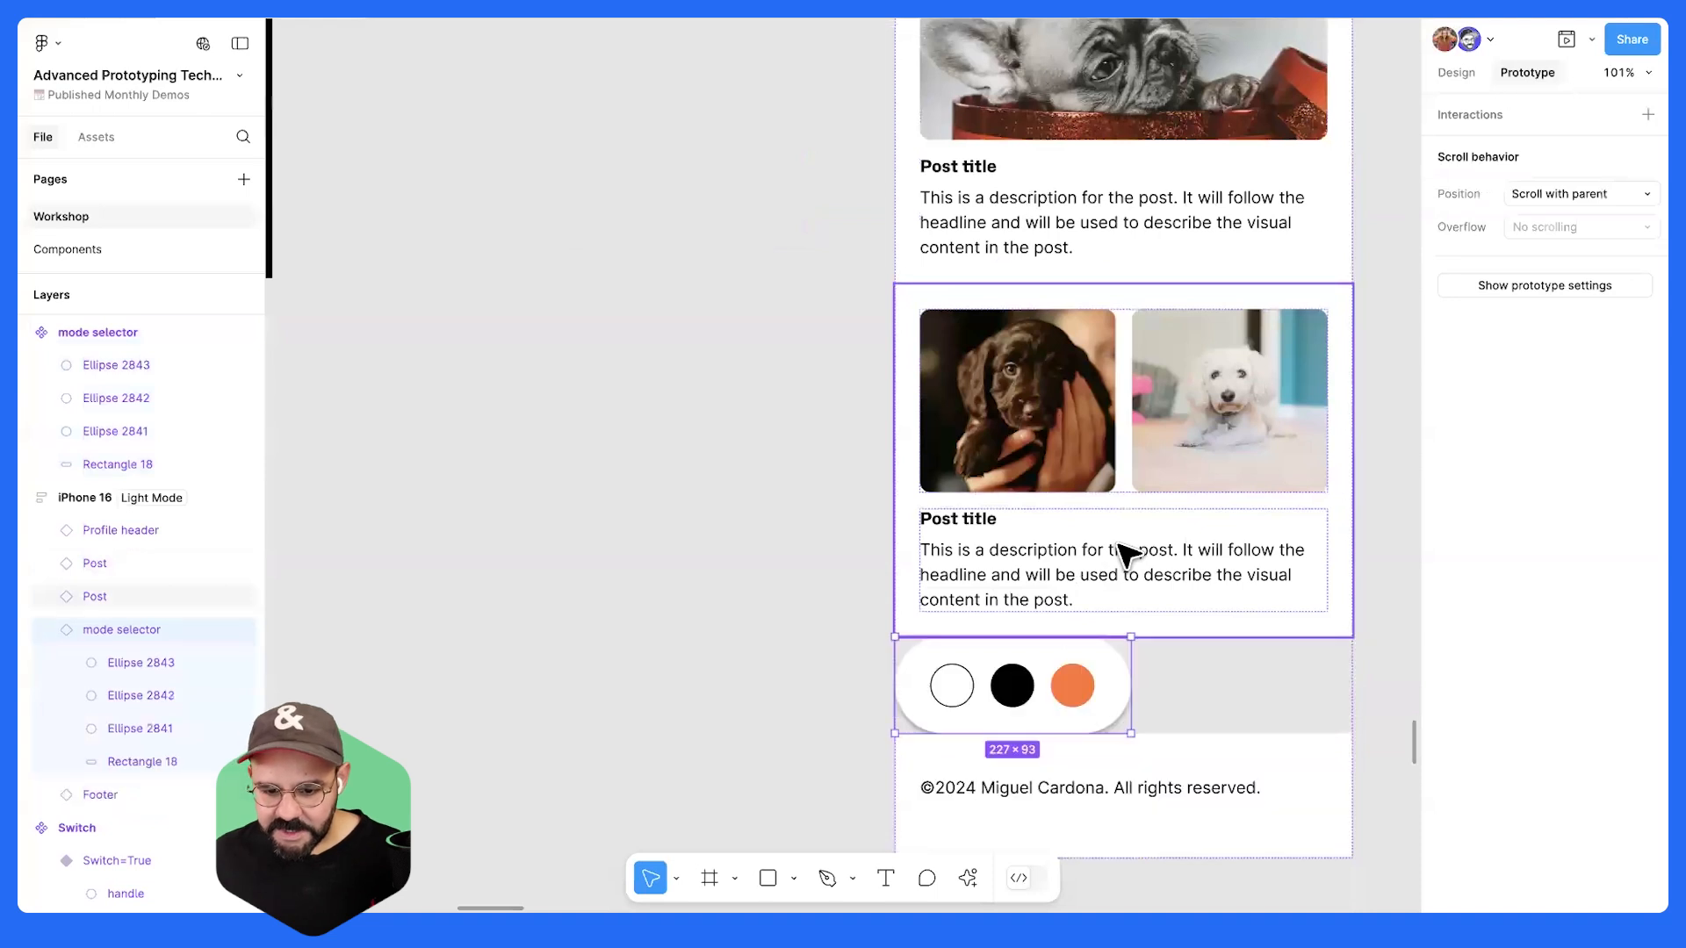
scroll(1123, 571, down, 1)
scroll(1129, 575, up, 8)
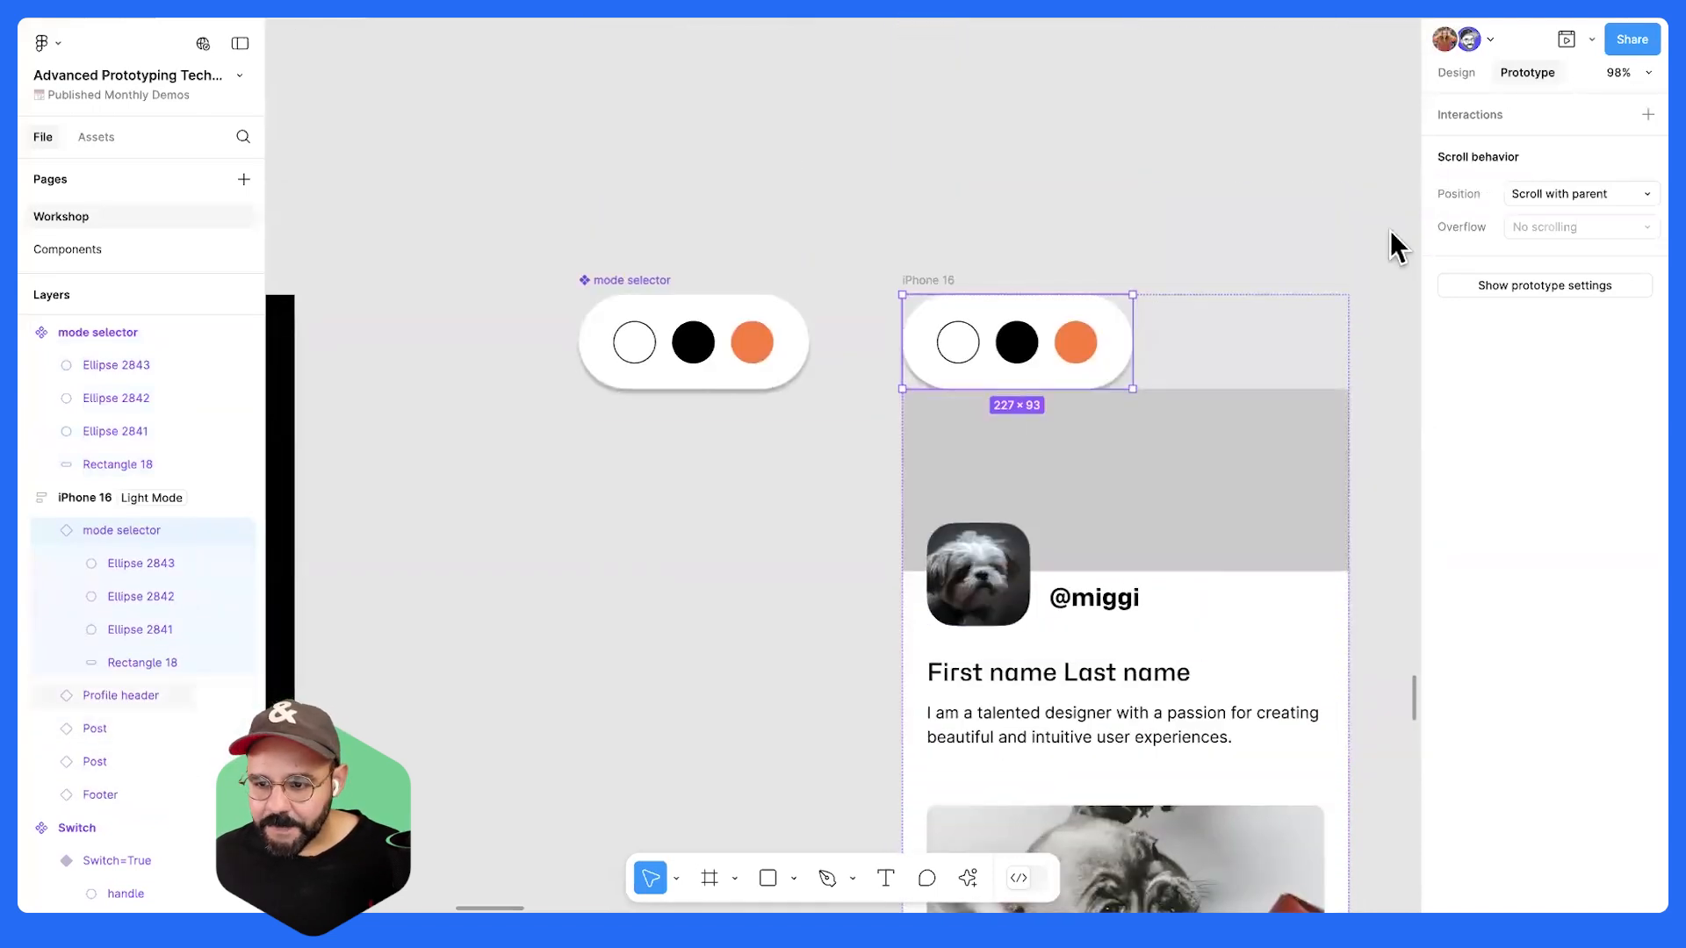
- Make the new mode selector instance ignore the iPhone 16 frame's auto layout so it overlays the profile header
click(1207, 181)
drag(1222, 213, 1145, 123)
click(1011, 254)
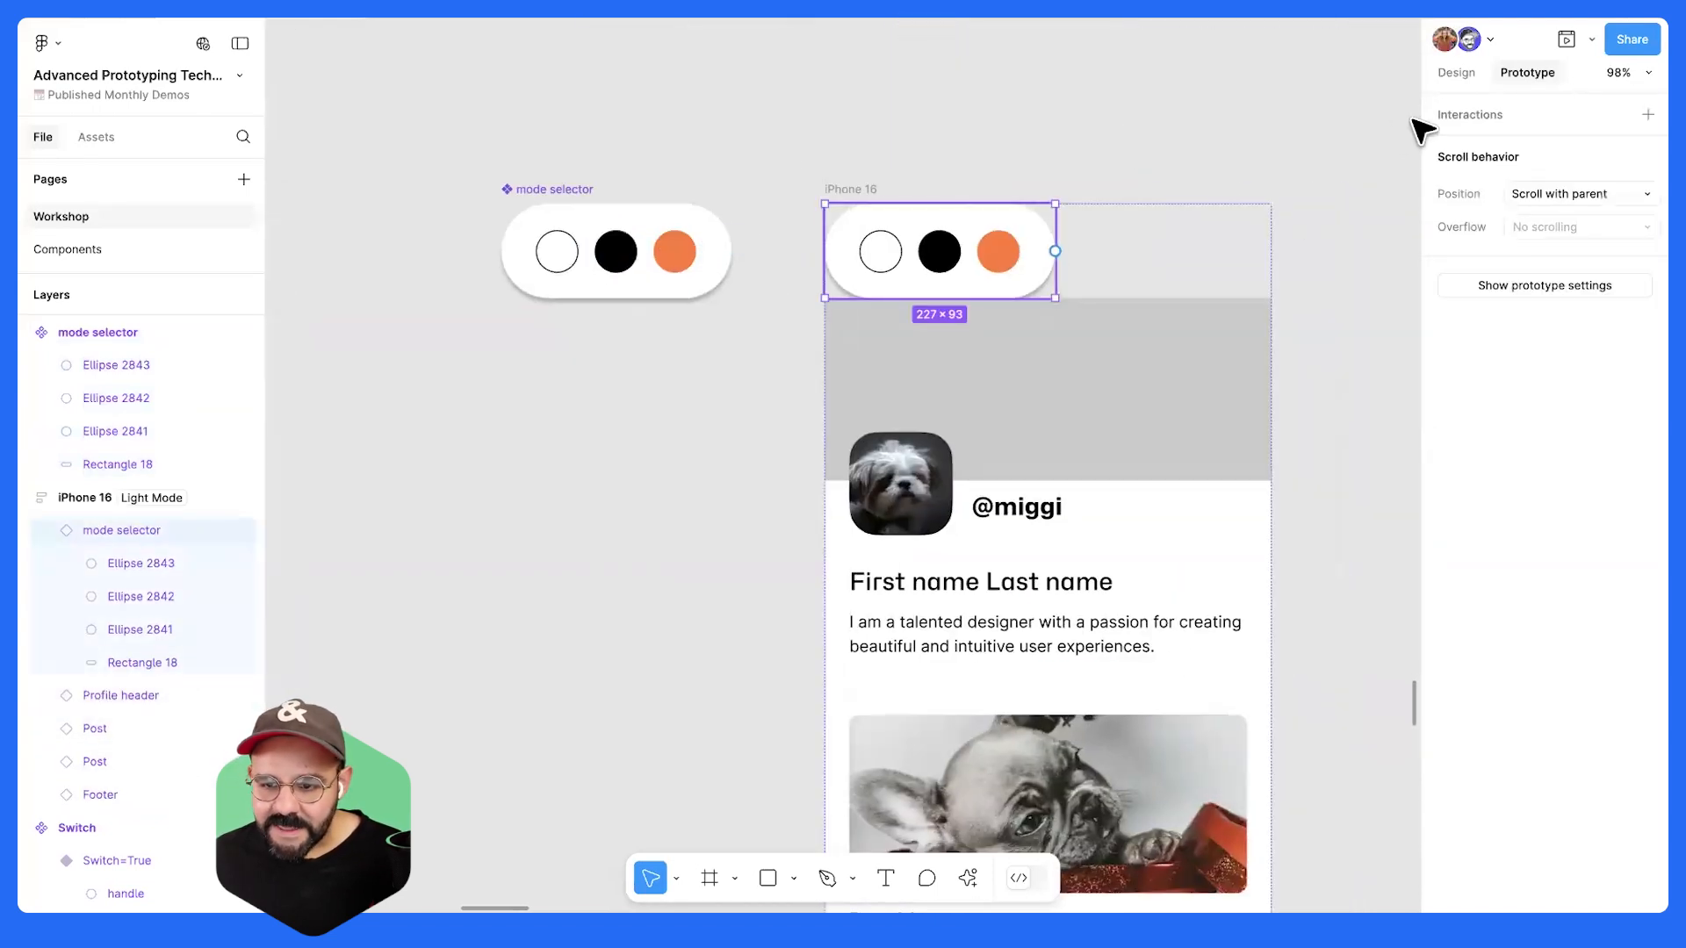
click(1456, 72)
click(1648, 198)
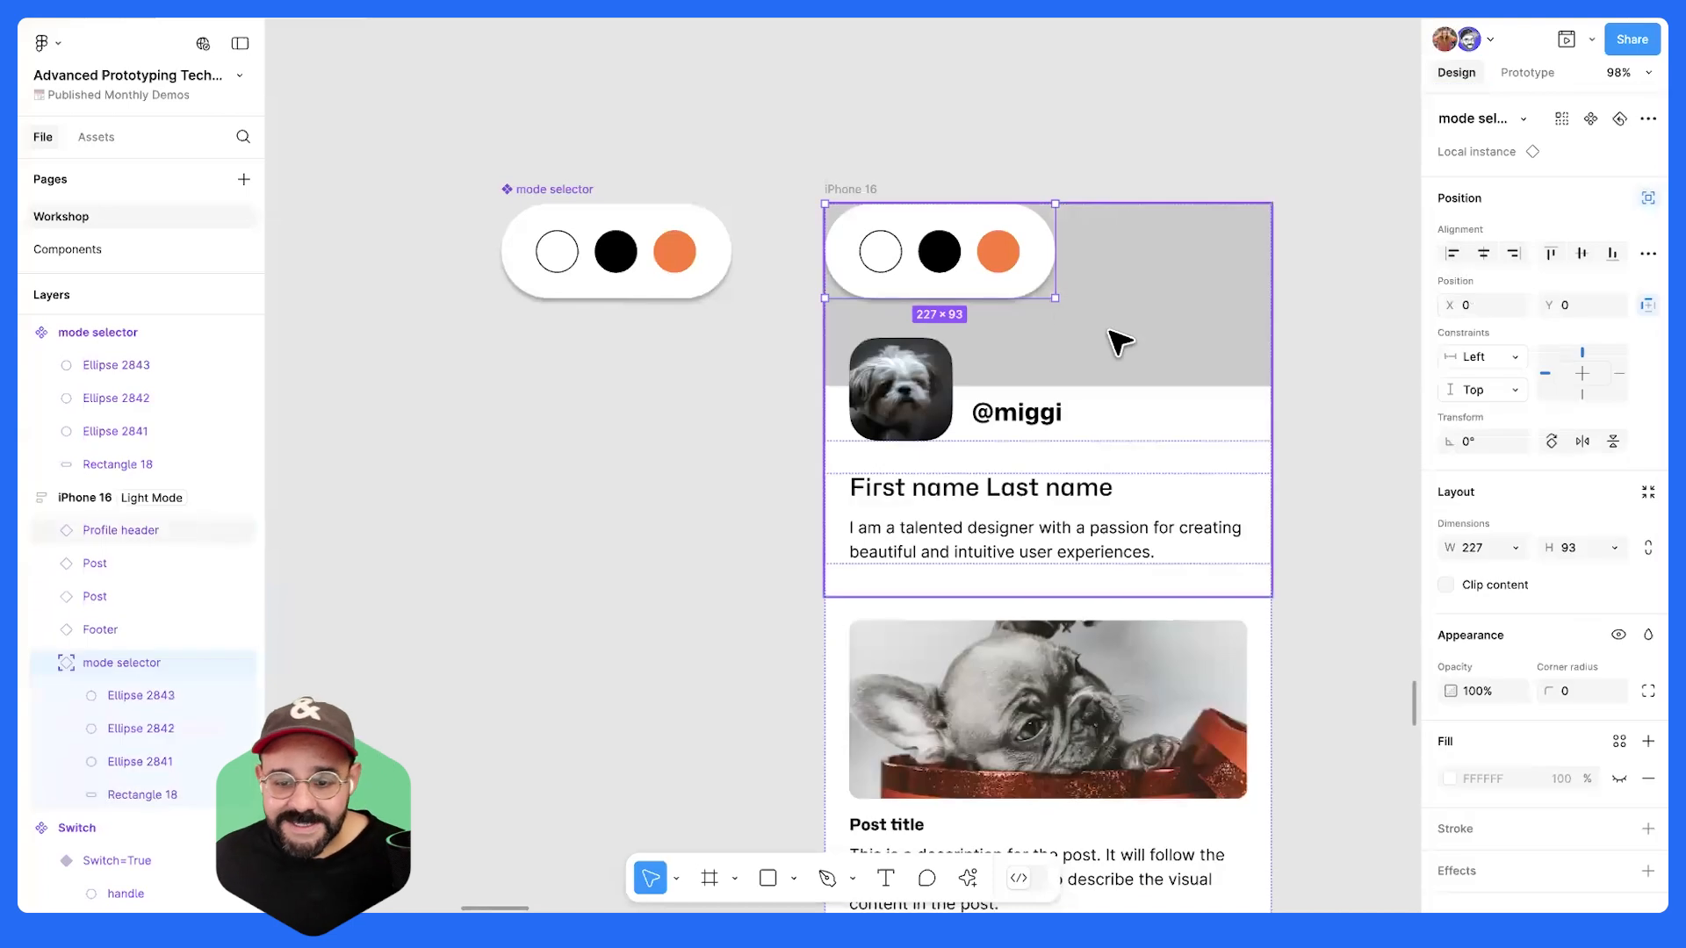
- Scale down the mode selector instance proportionally and place it centred near the upper edge of the profile header
key(k)
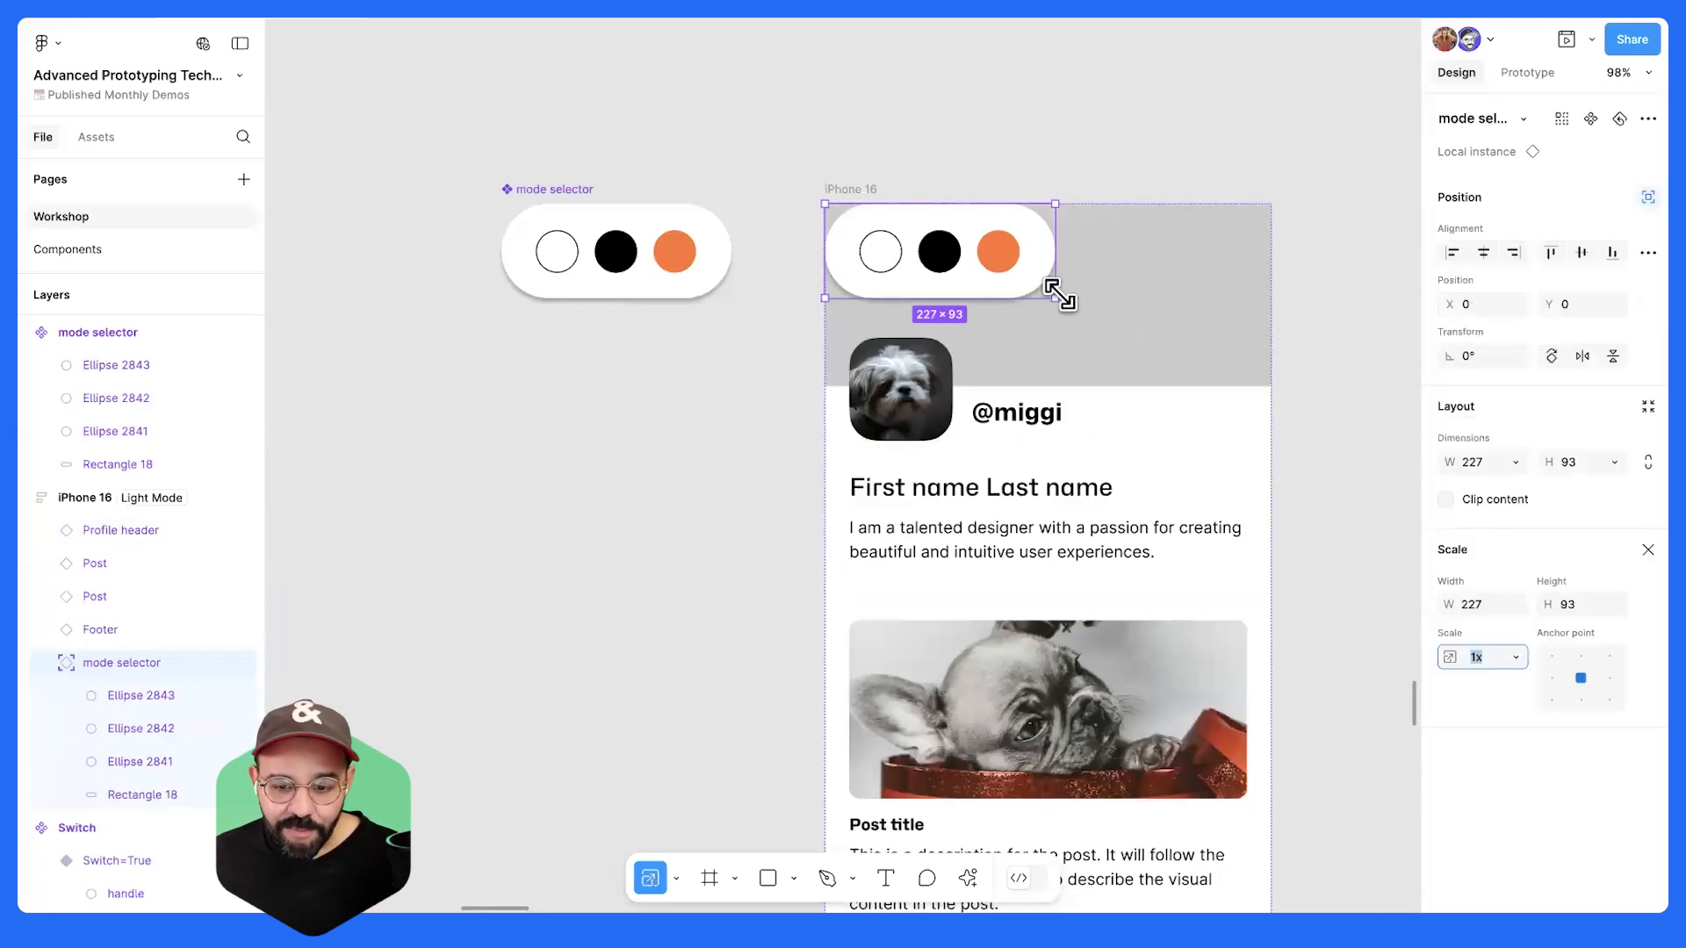
drag(1054, 298, 1078, 242)
click(929, 197)
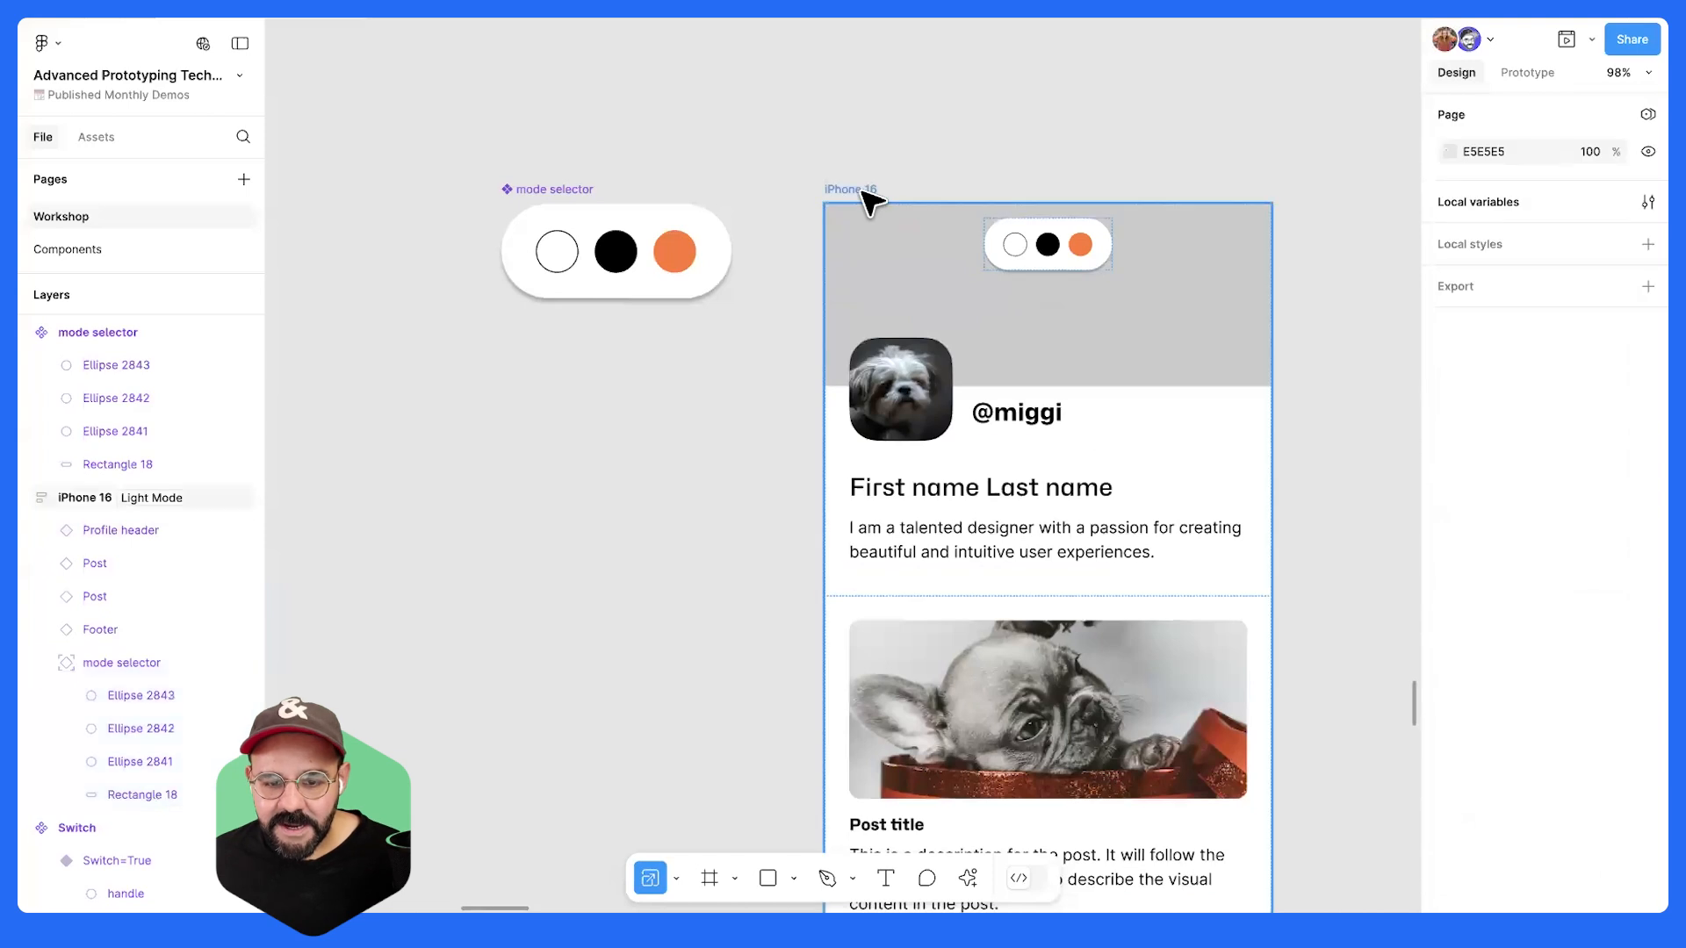
- Preview the iPhone 16 prototype to test the new mode selector, move the preview window aside and close it
click(862, 191)
key(shift+space)
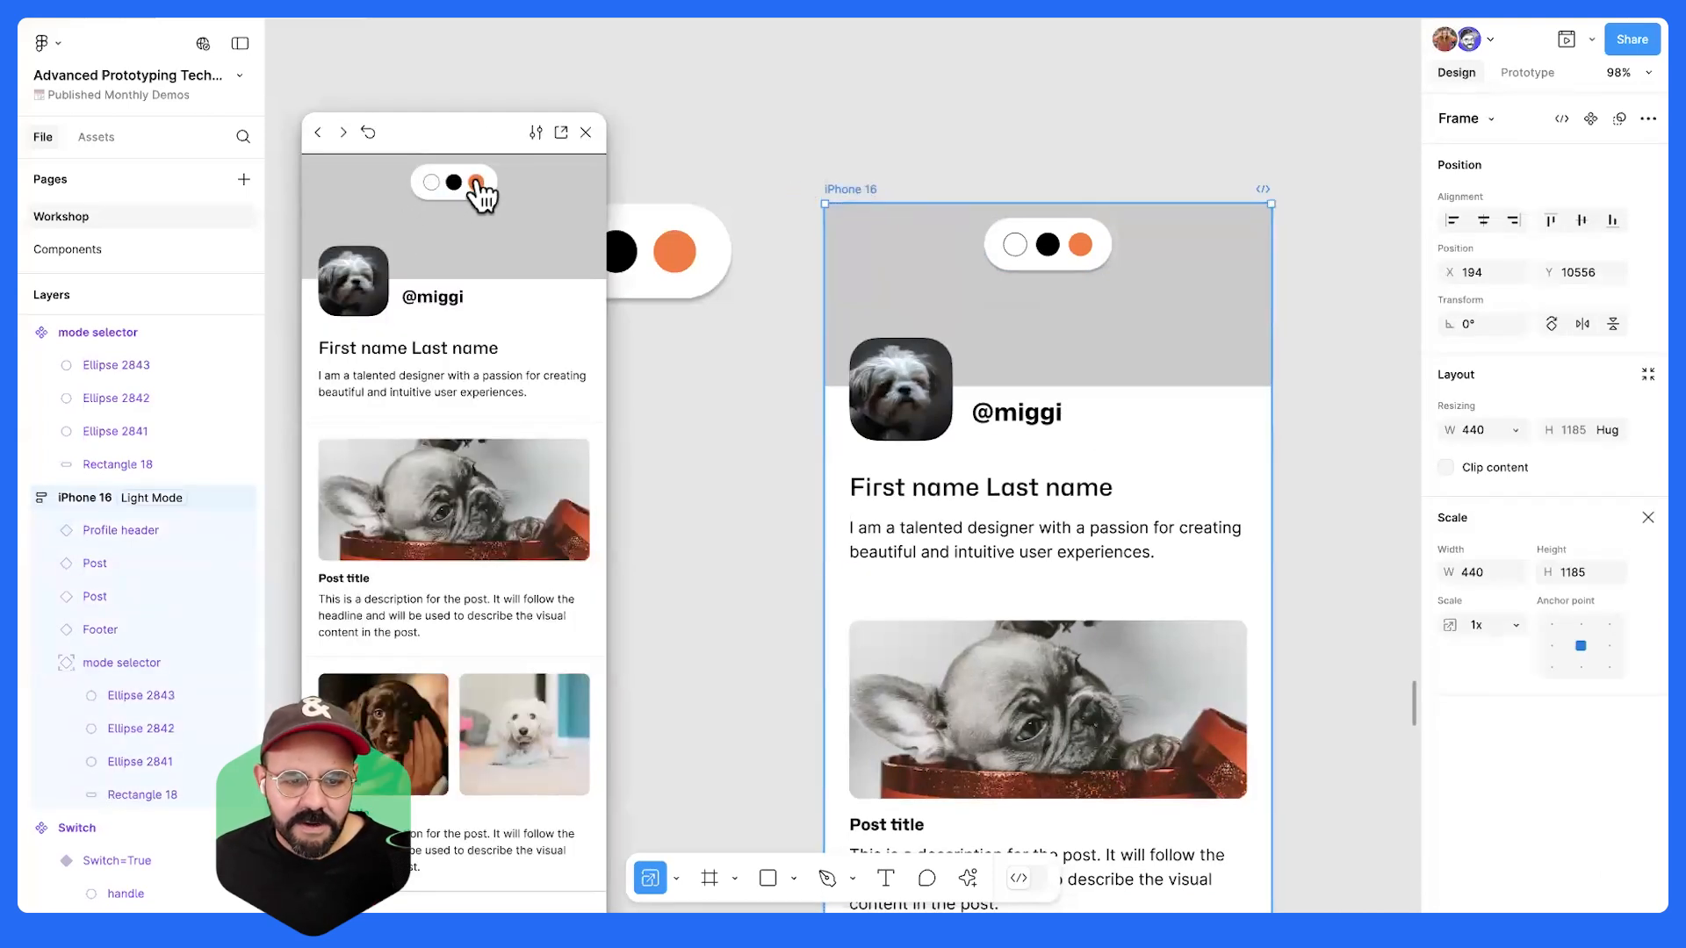
drag(500, 133, 647, 88)
click(733, 87)
click(838, 98)
drag(878, 114, 952, 84)
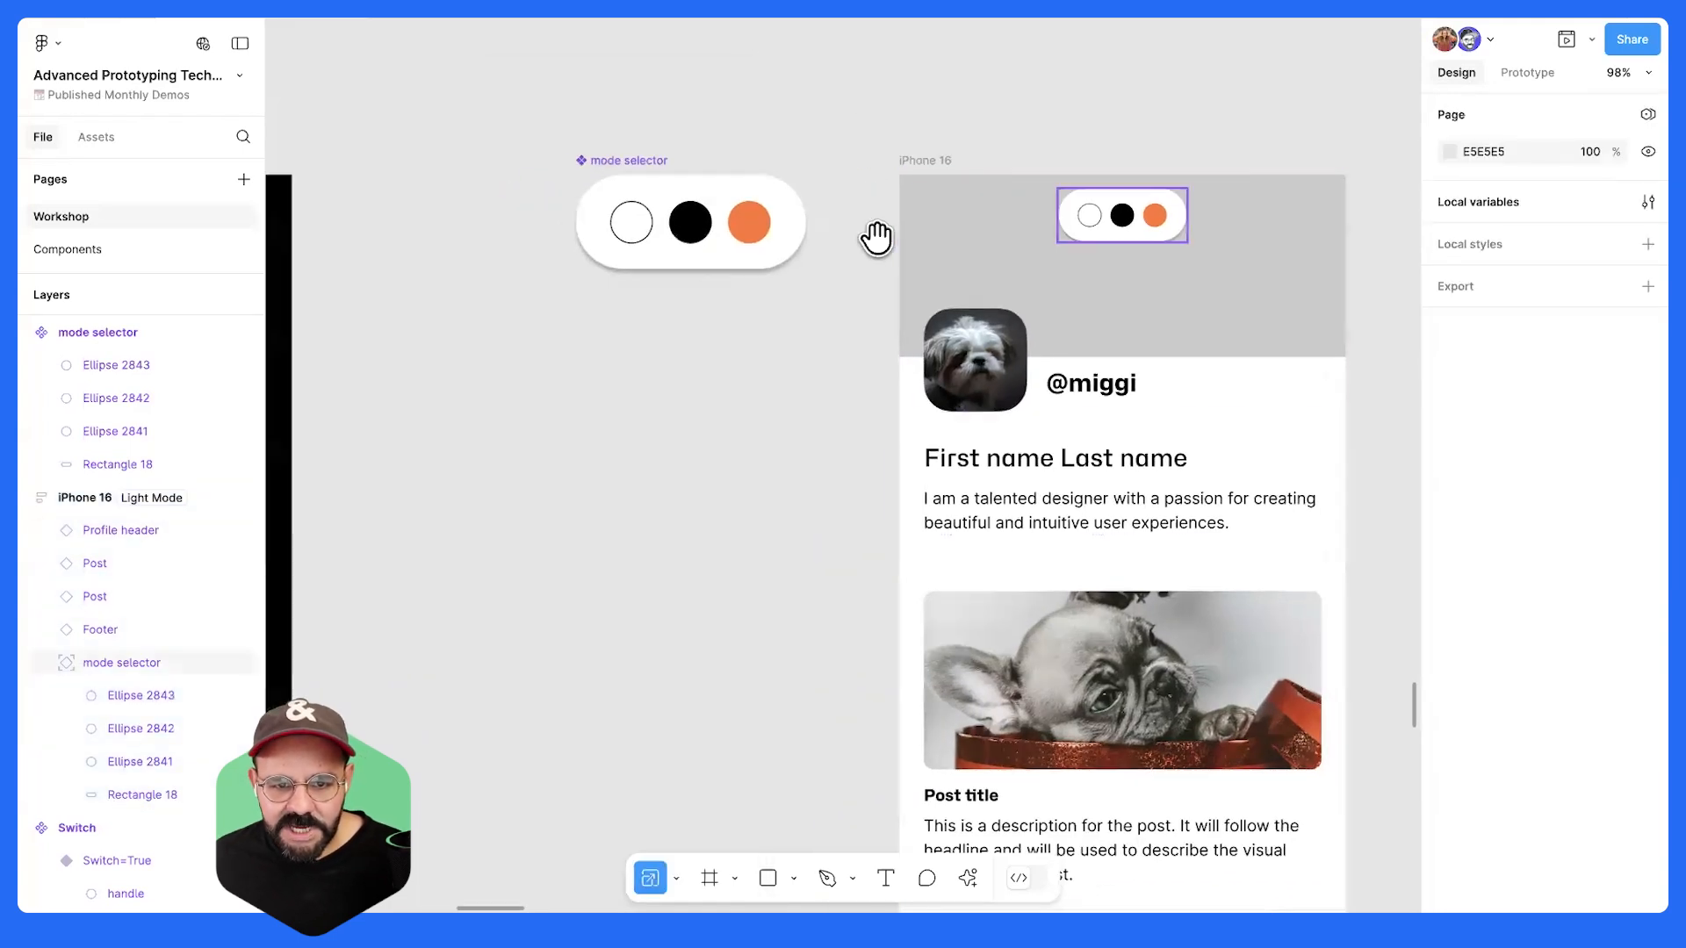
- Set the mode of the component's white circle interaction to Dark Mode, keeping the Modes example collection
click(638, 226)
click(1524, 78)
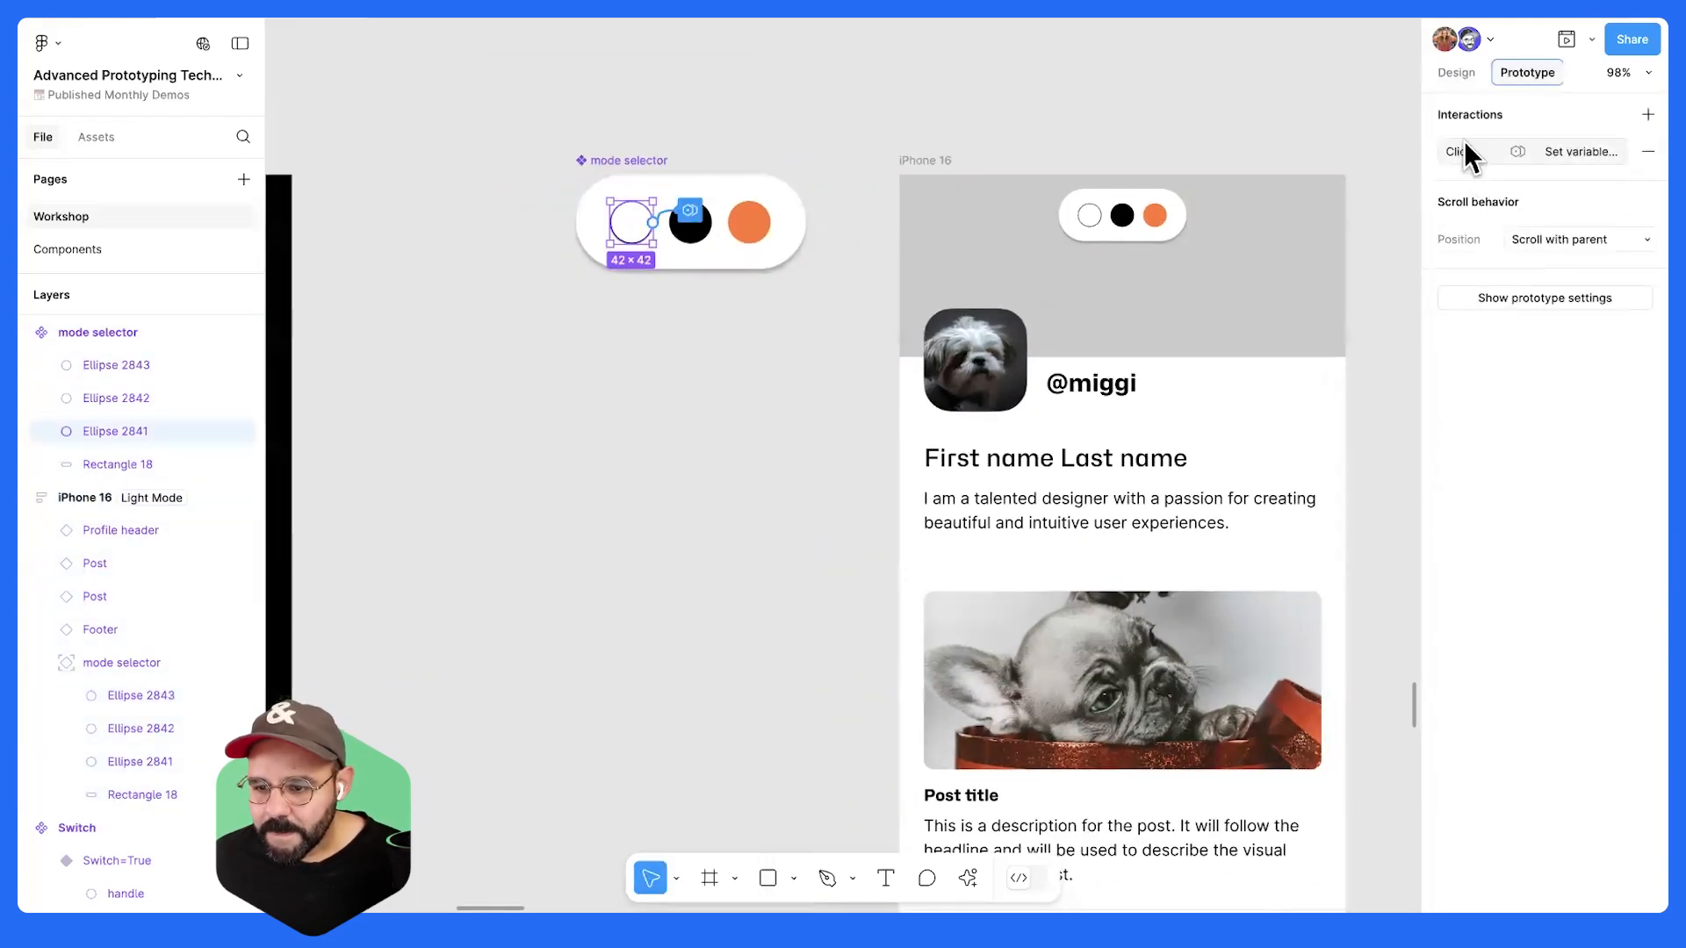
click(1463, 151)
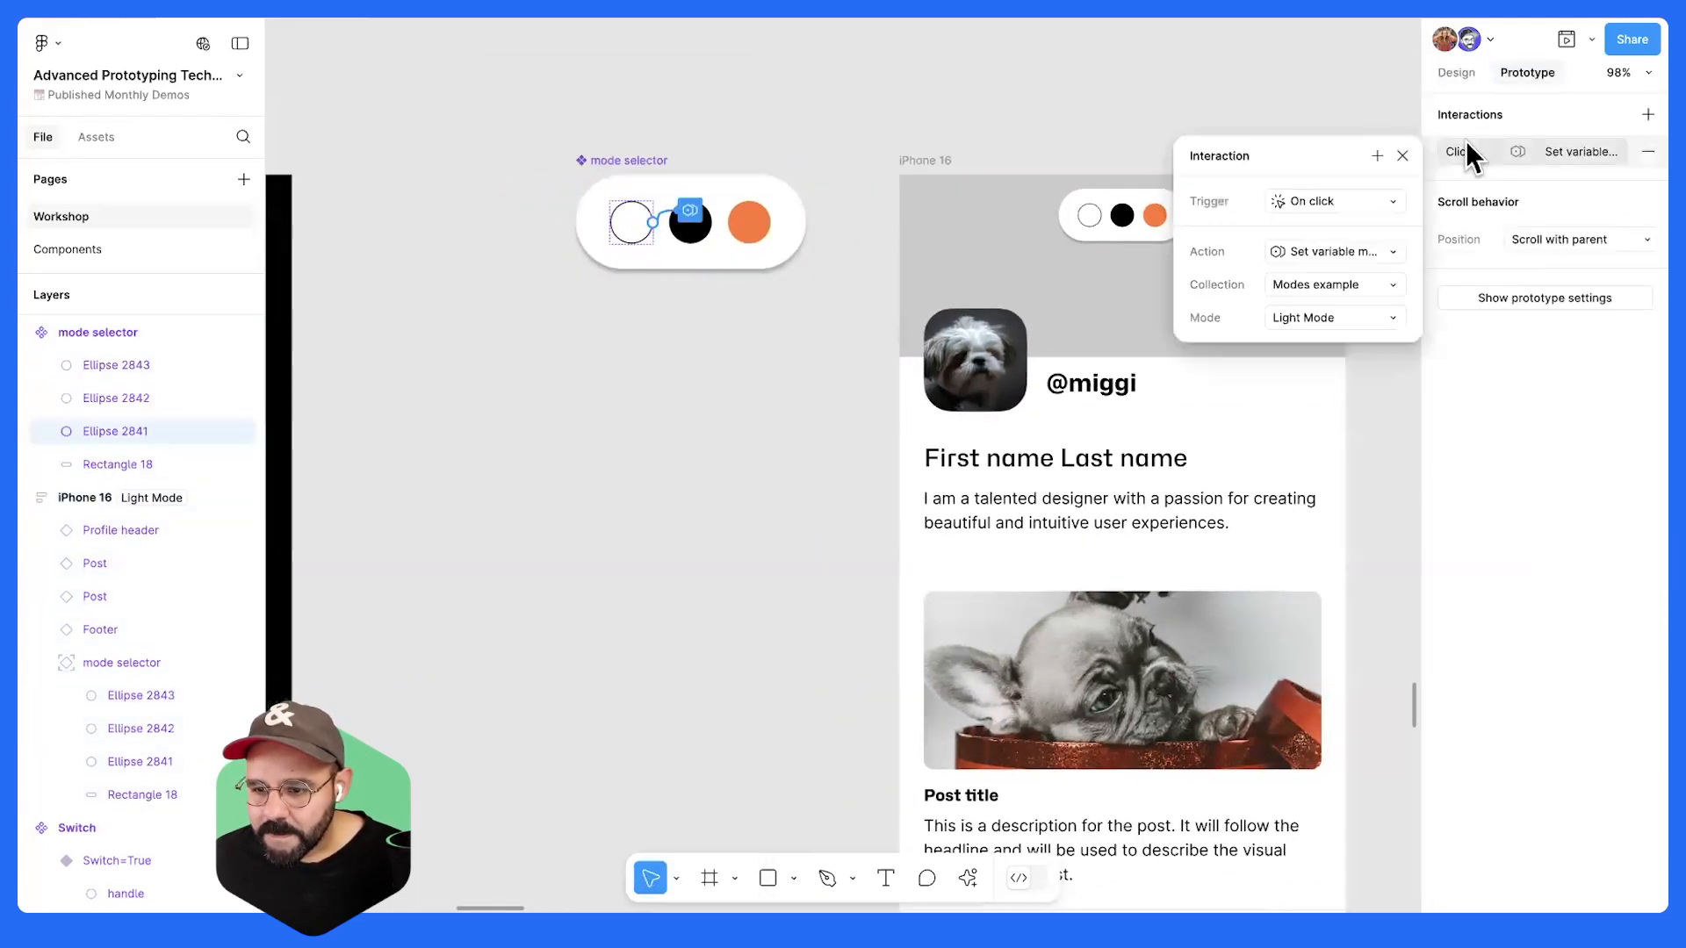
click(1383, 254)
click(1380, 253)
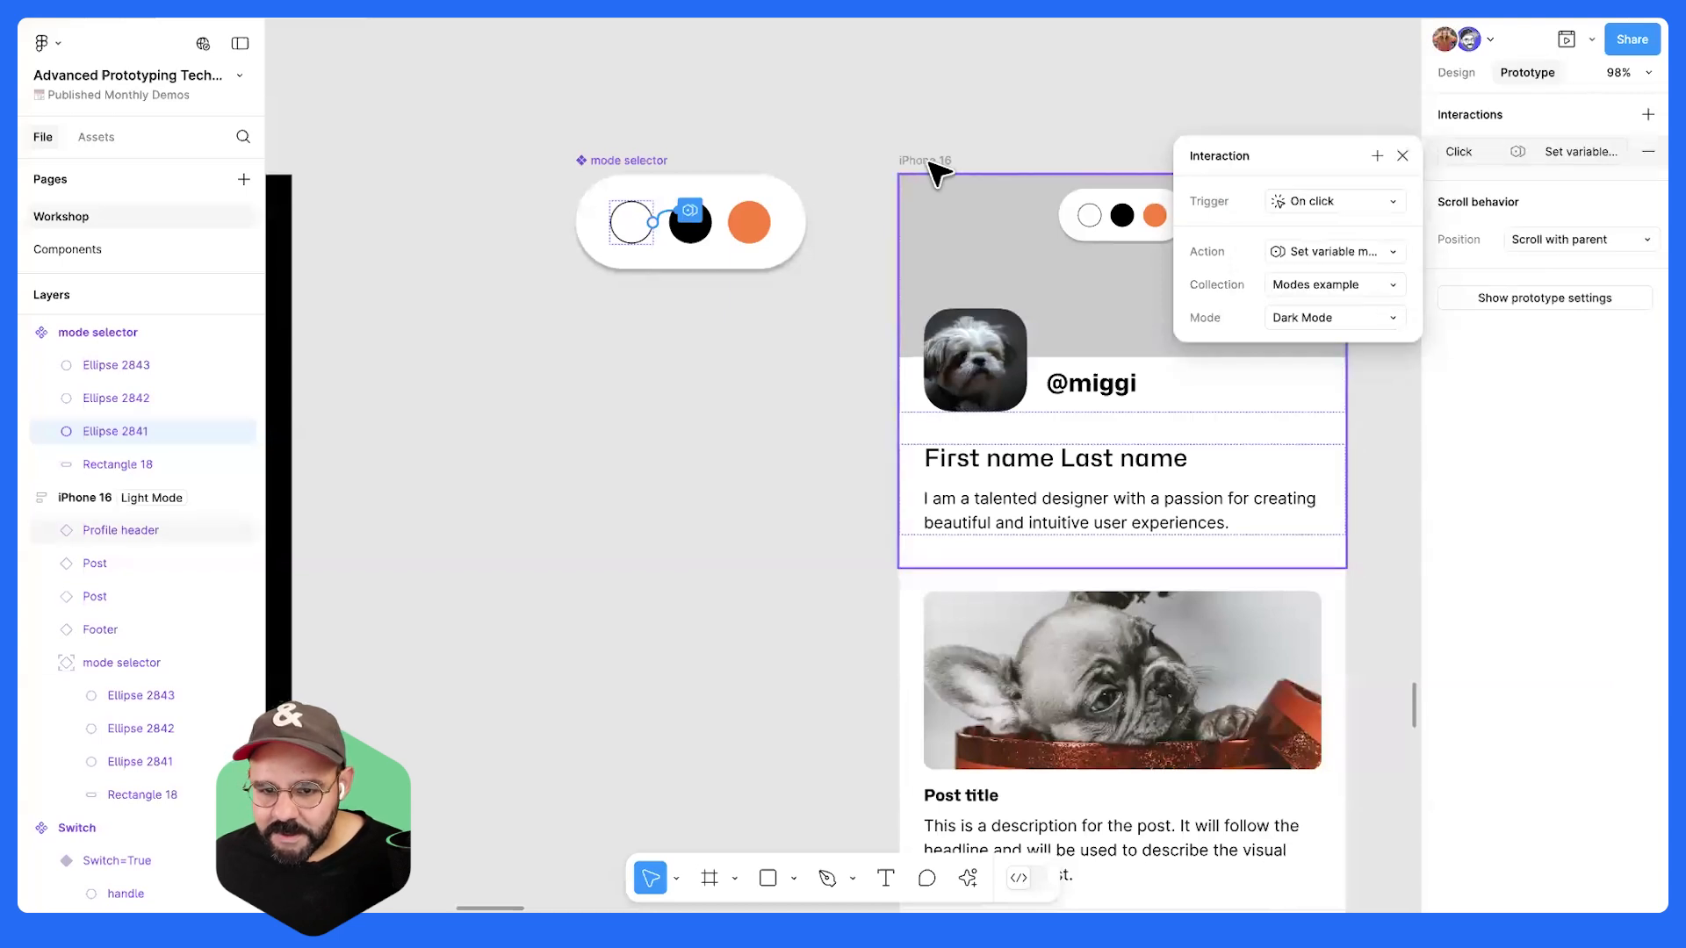
- Set the iPhone 16 frame's Modes example mode to Auto (Light Mode)
click(931, 162)
click(1459, 74)
scroll(1492, 716, down, 3)
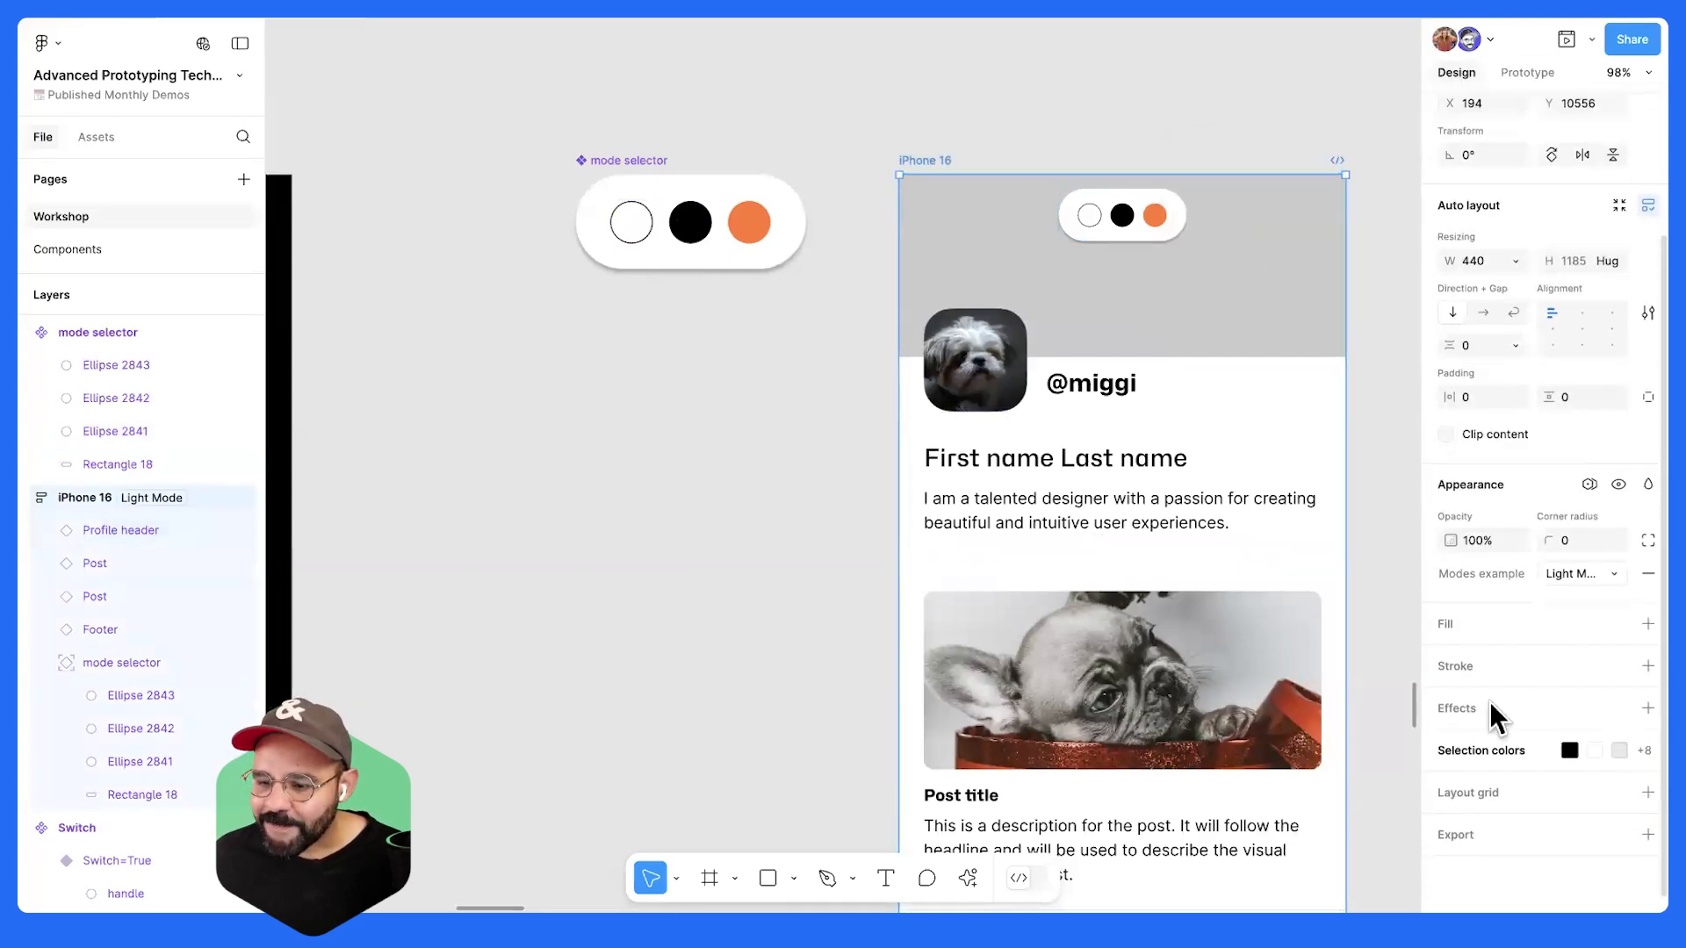
click(1612, 582)
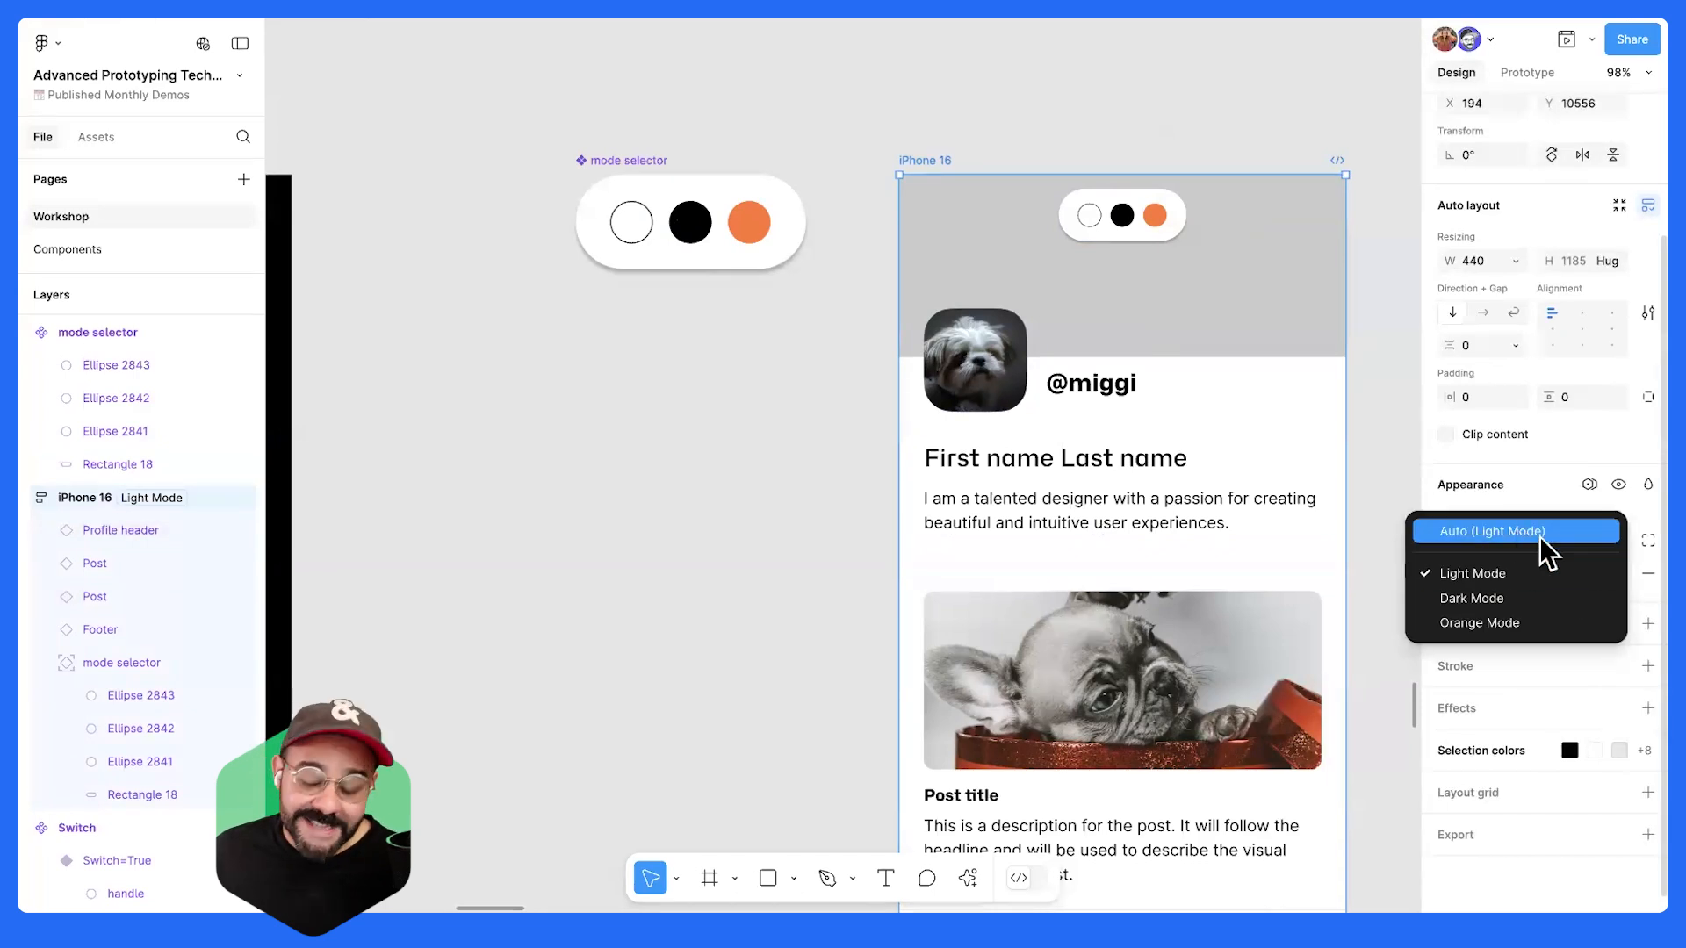
click(1522, 554)
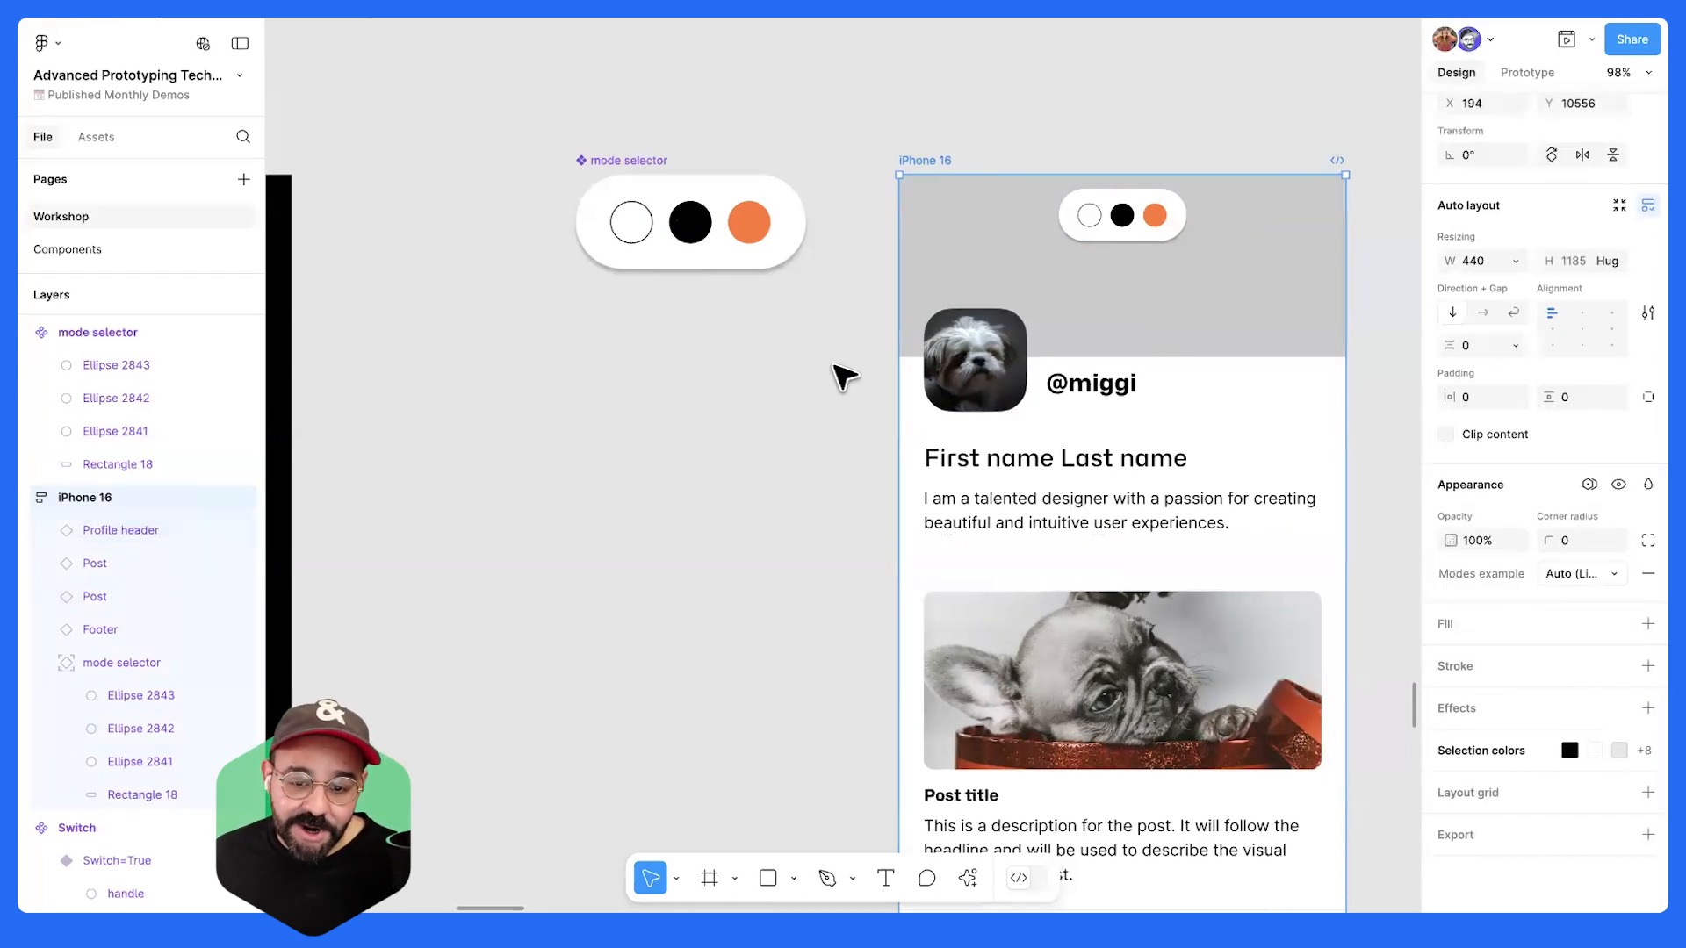
- Preview the iPhone 16 prototype, switch between Dark and Orange modes with the black and orange circles, and close the preview
key(shift+space)
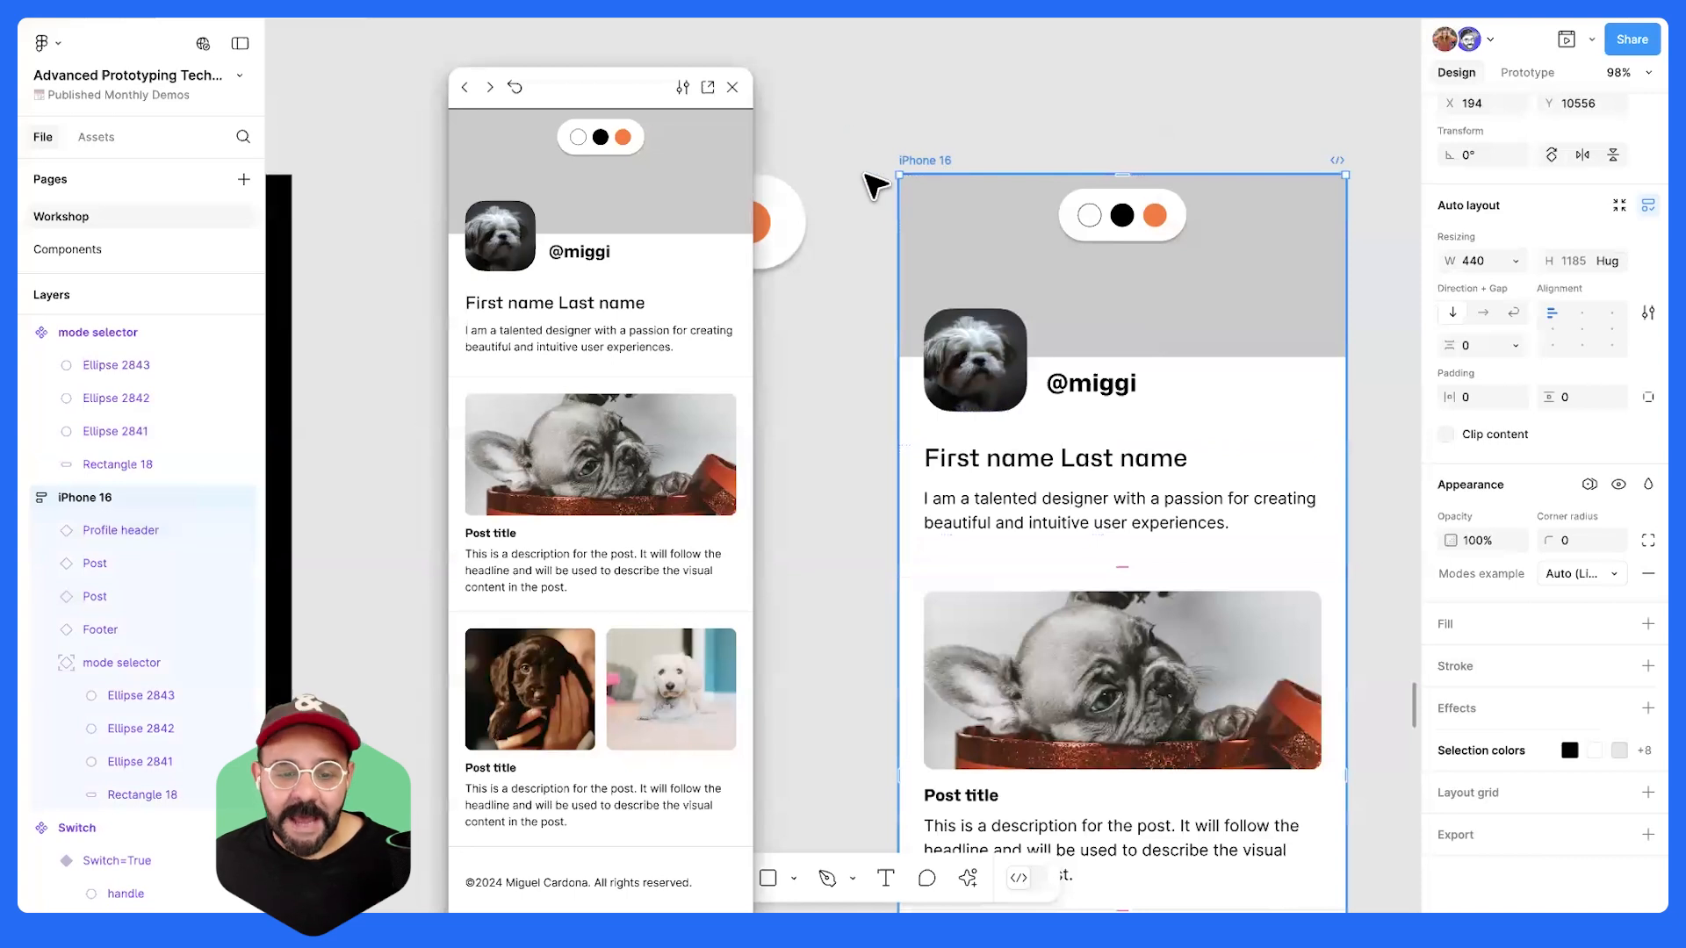
click(602, 139)
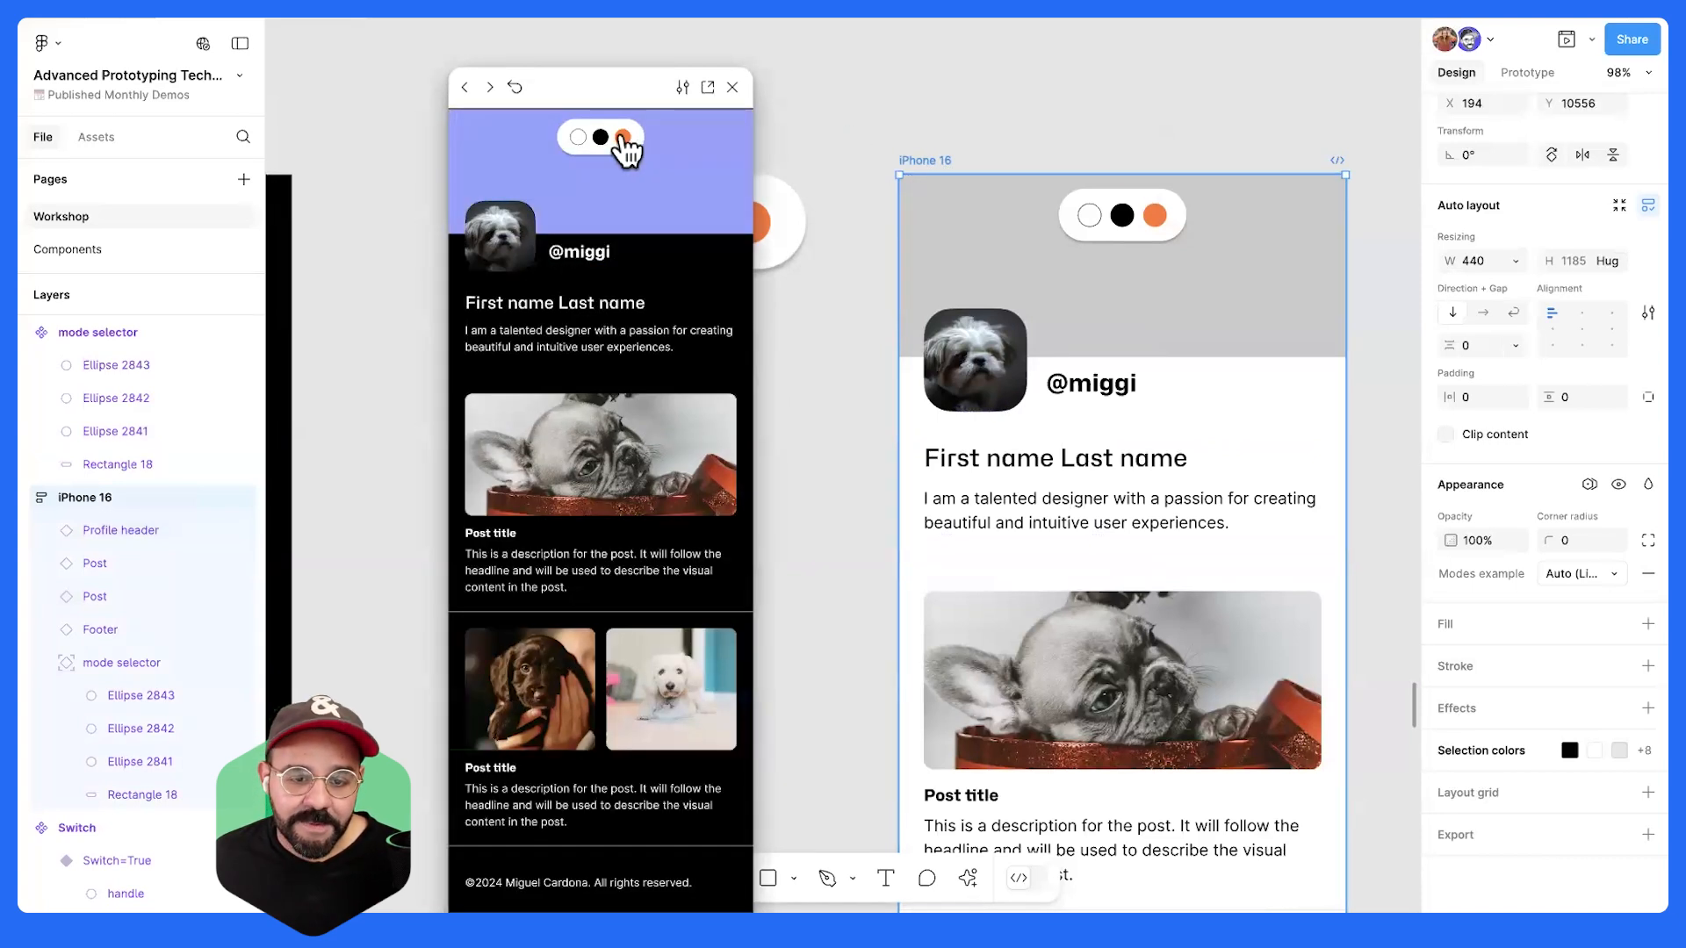
click(623, 139)
click(601, 138)
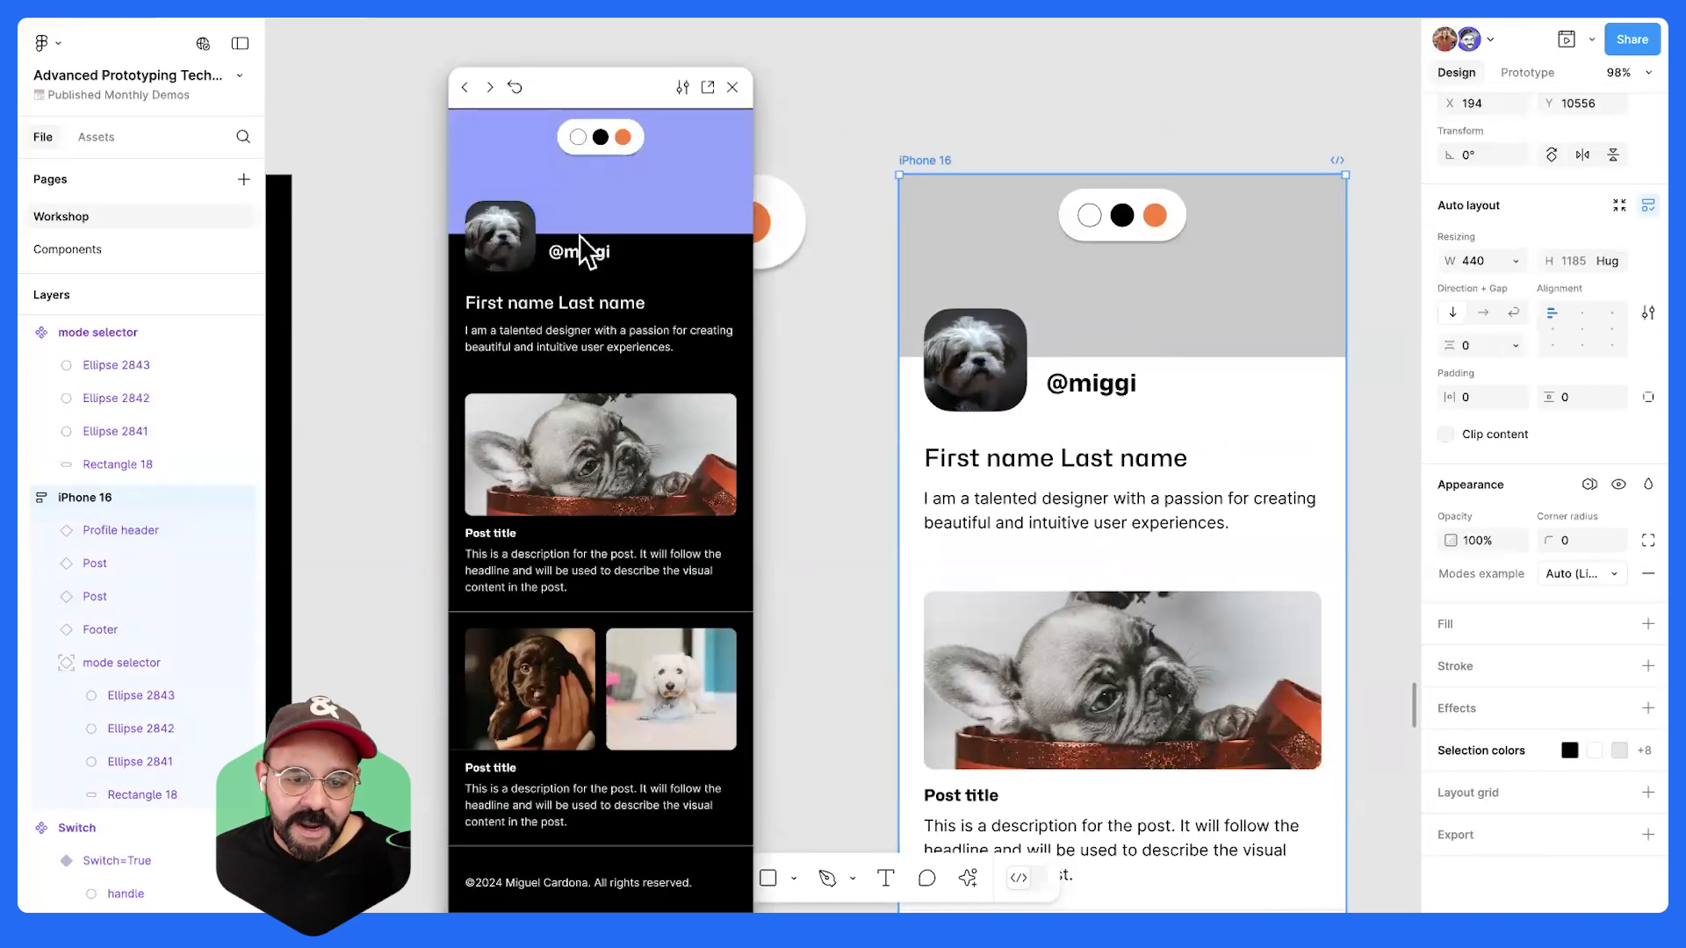
click(623, 137)
click(600, 137)
click(732, 87)
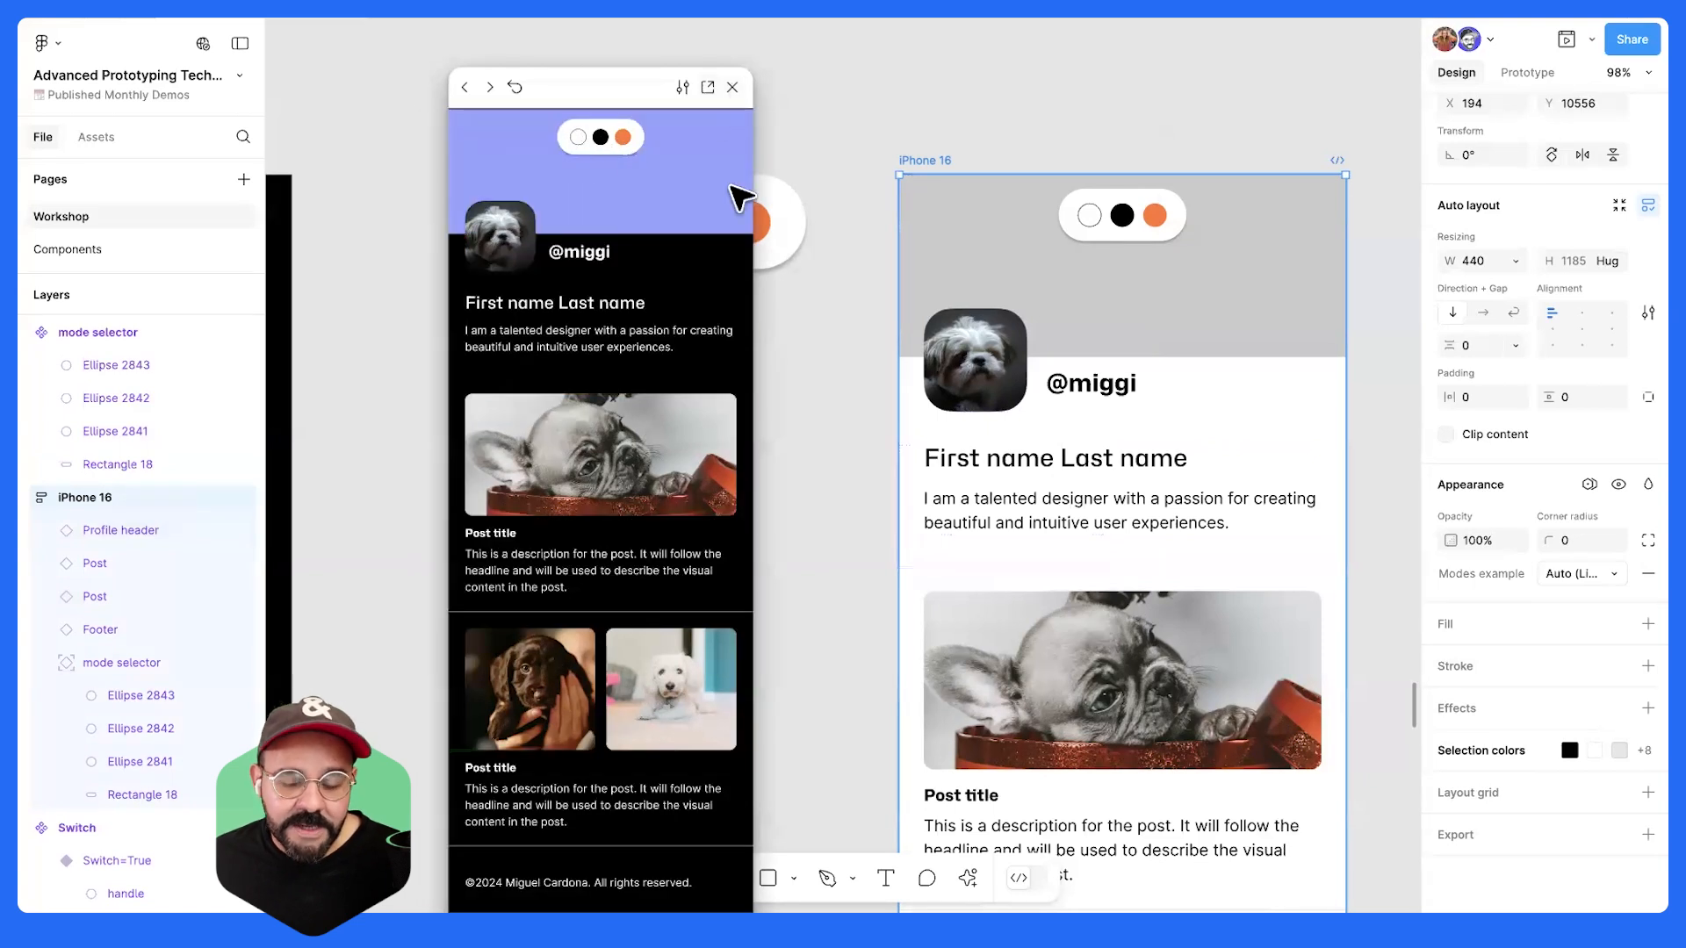
- Go to the Q+A board with the audience questions on the Workshop page
scroll(662, 467, down, 5)
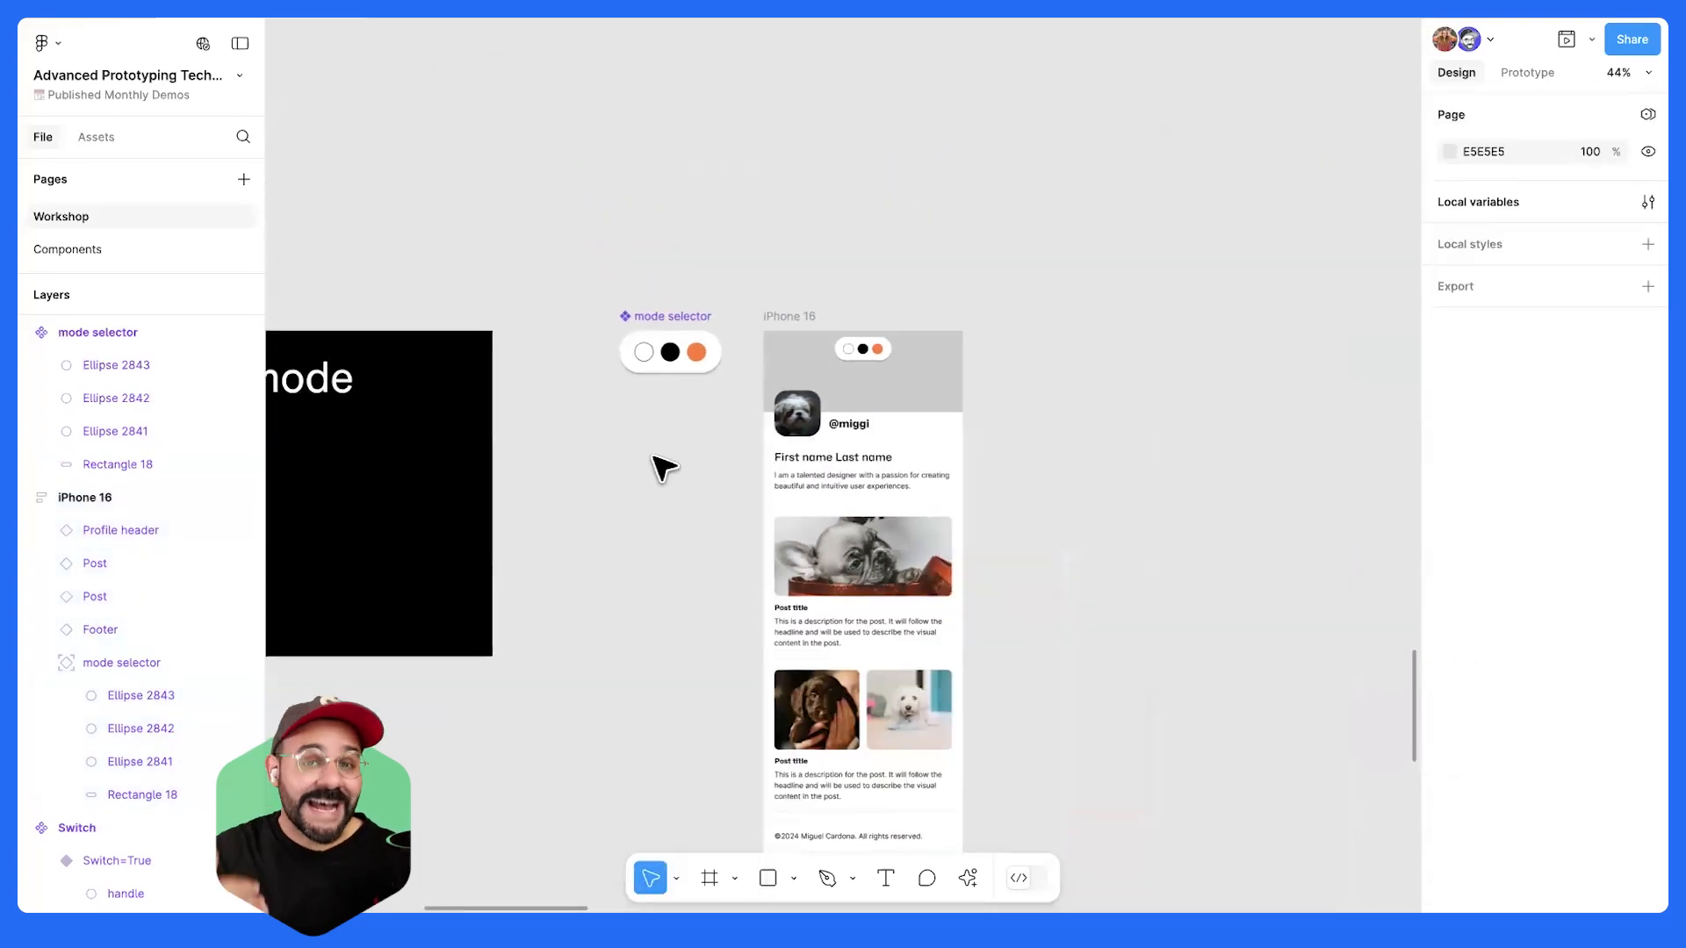
scroll(662, 466, down, 2)
scroll(845, 451, down, 10)
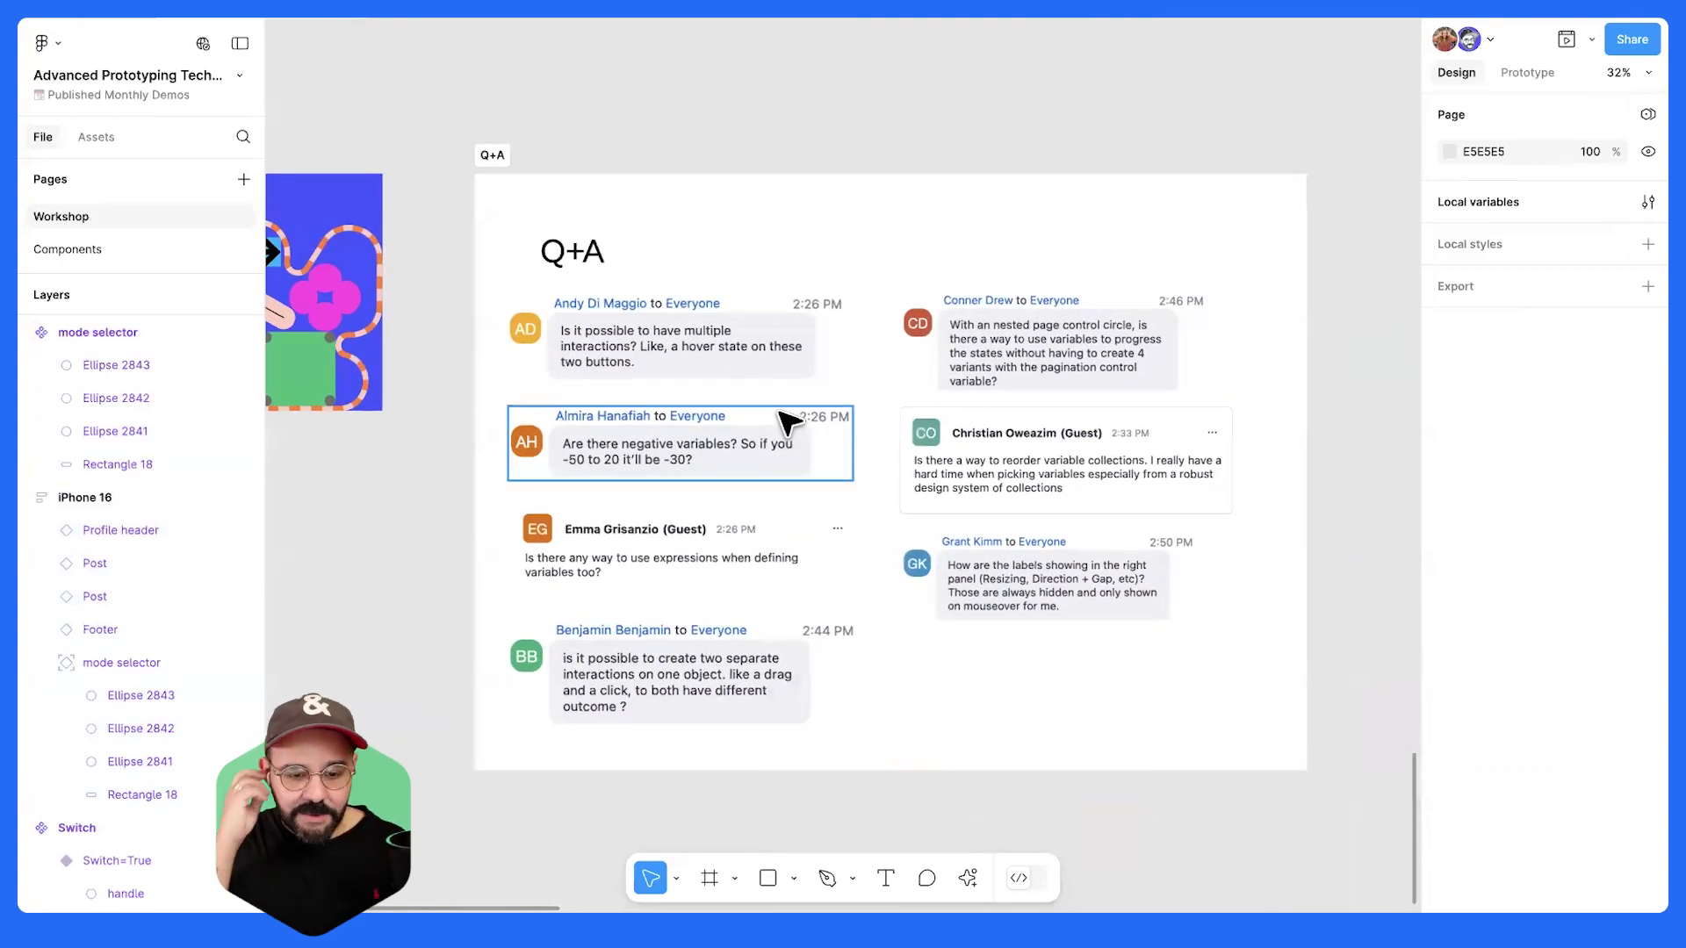
- Draw a frame of about 347 × 243 on the empty canvas just above the Q+A board
scroll(702, 404, up, 2)
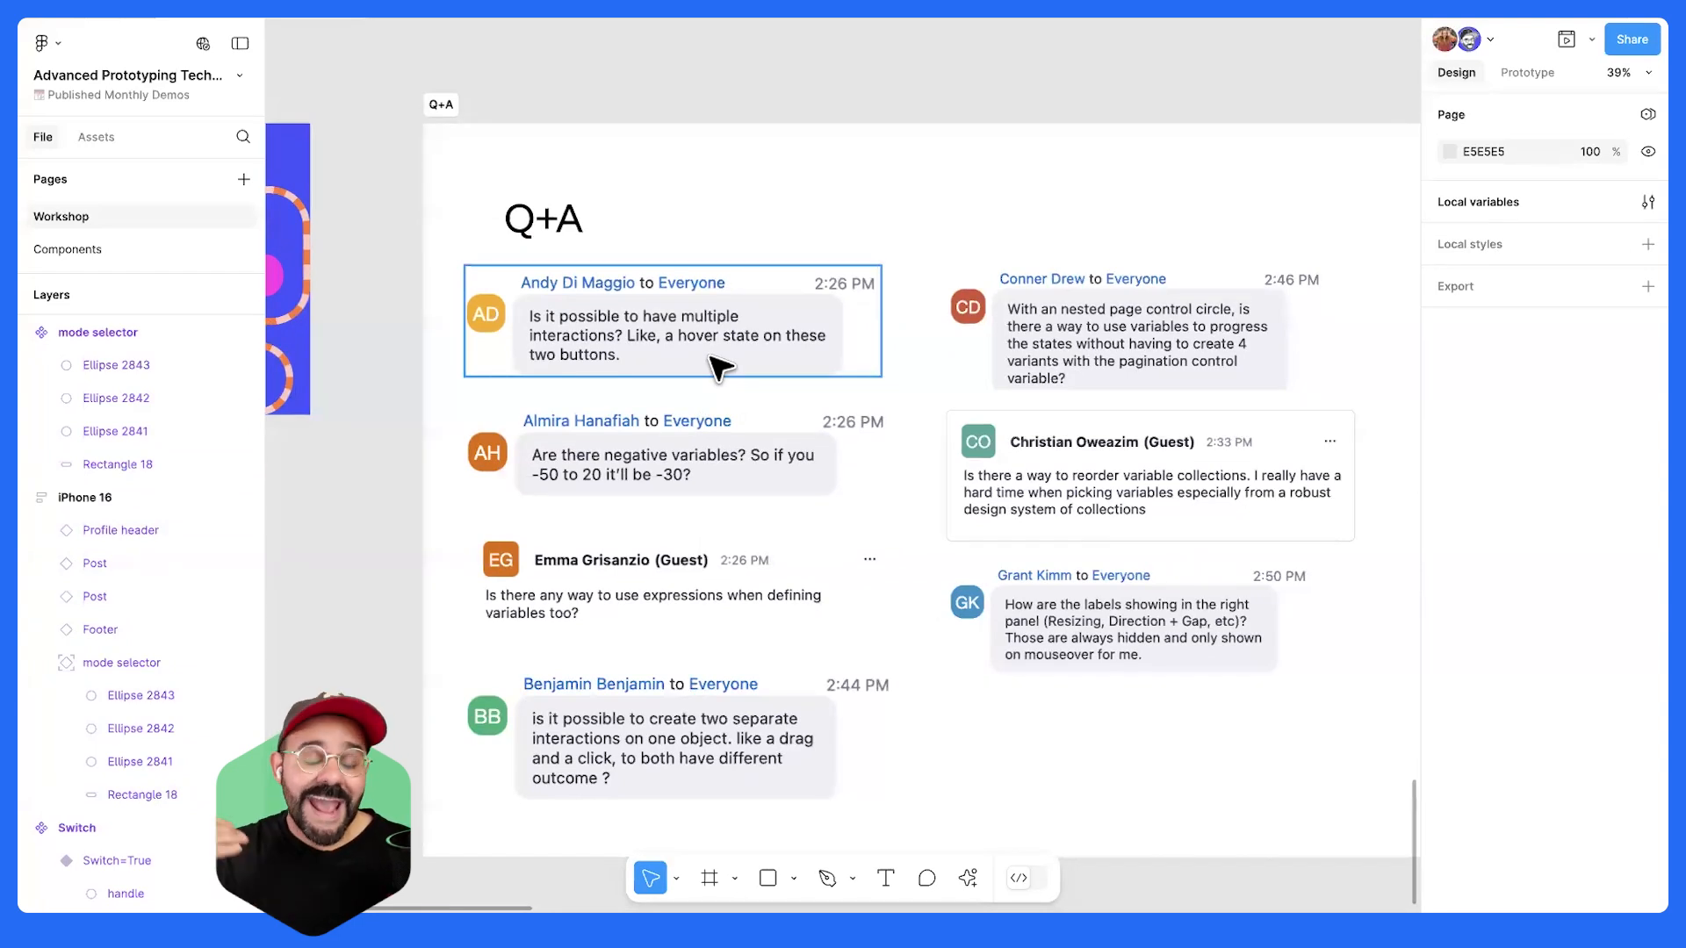
ctrl+scroll(753, 590, down, 1)
scroll(897, 402, up, 5)
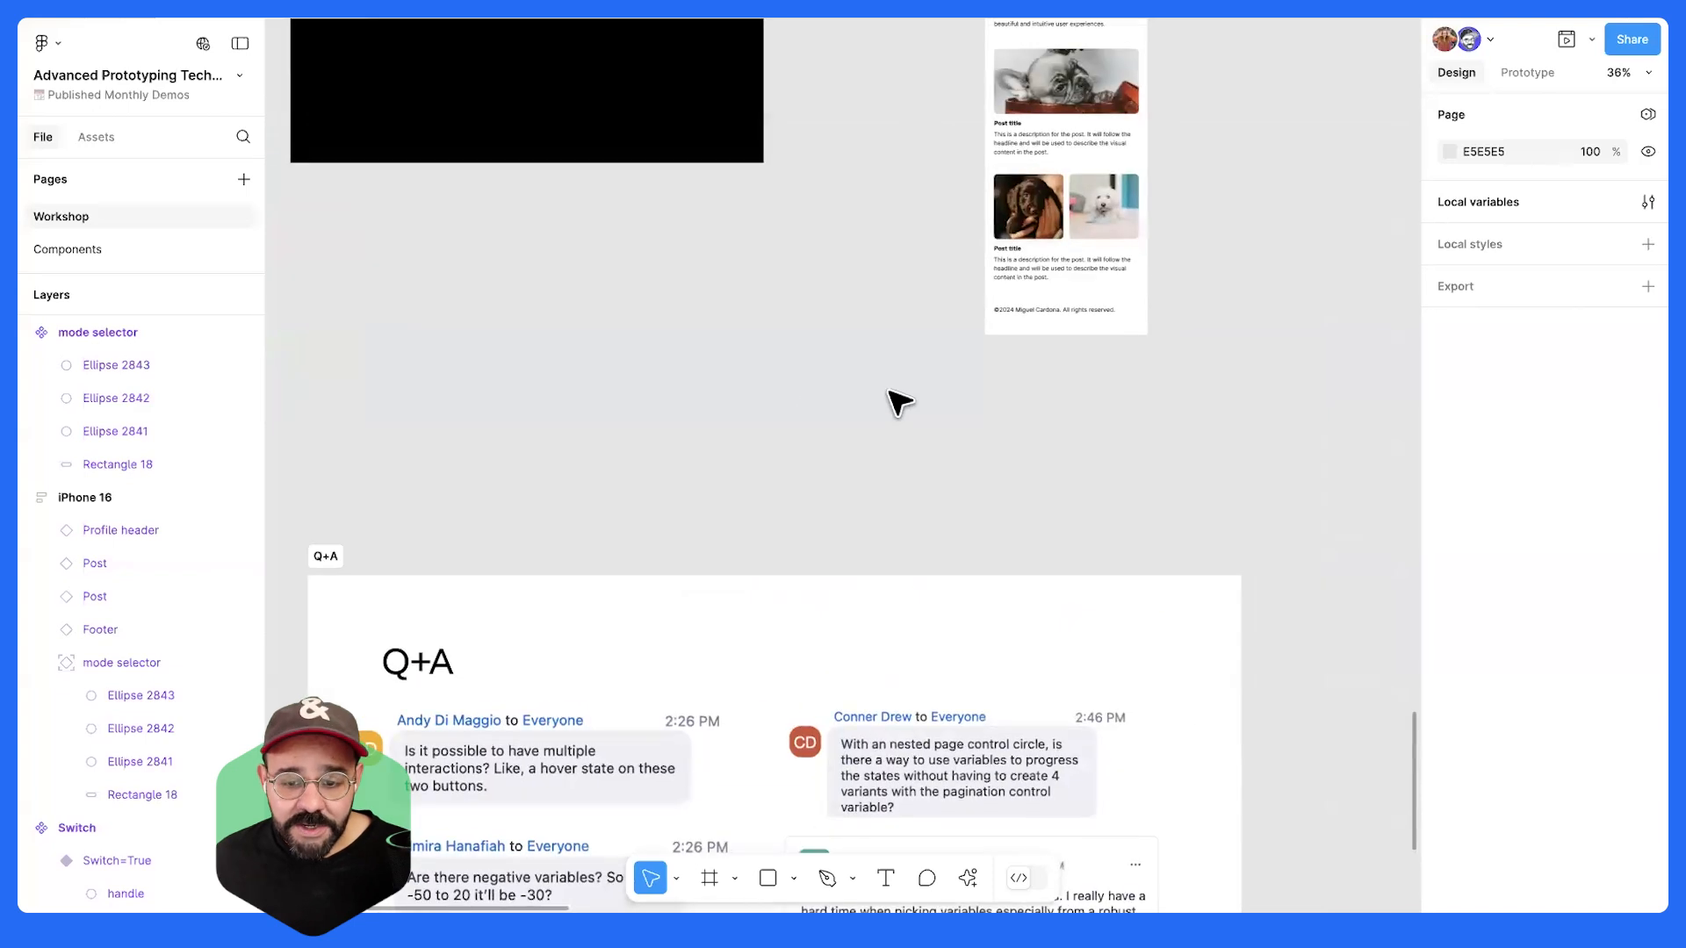
key(f)
mouse_move(694, 362)
mouse_down()
mouse_move(786, 406)
mouse_move(823, 452)
mouse_up()
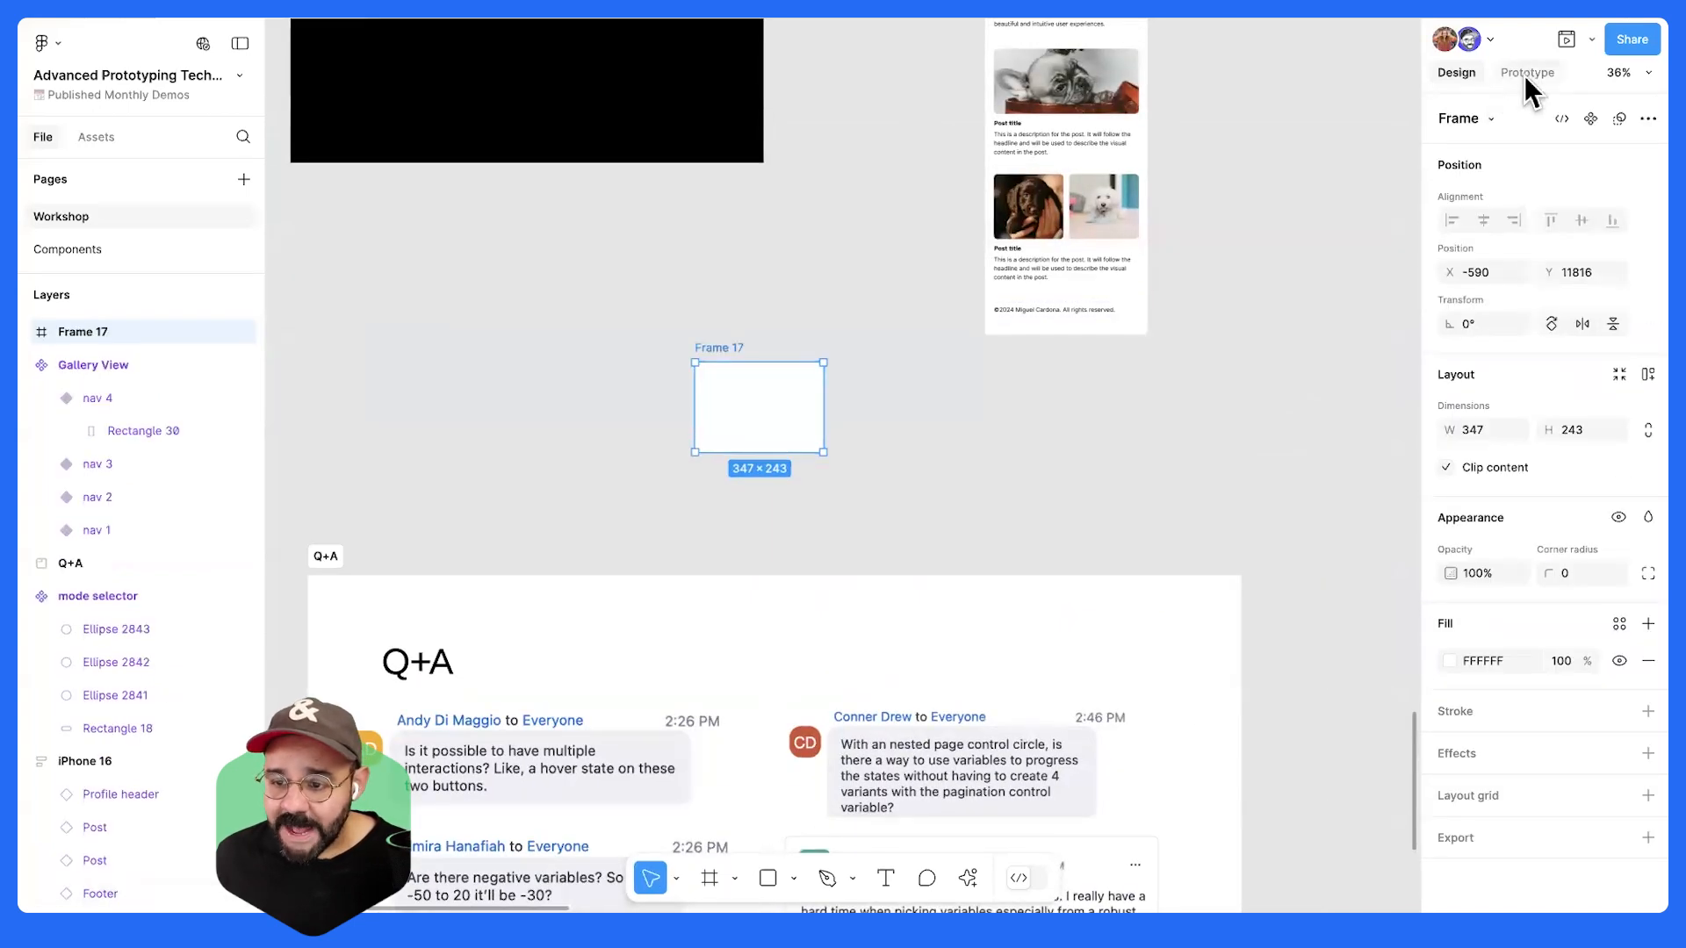
- Add three prototype interactions to the new frame with the On click, On drag and While hovering triggers
click(1526, 73)
click(1645, 156)
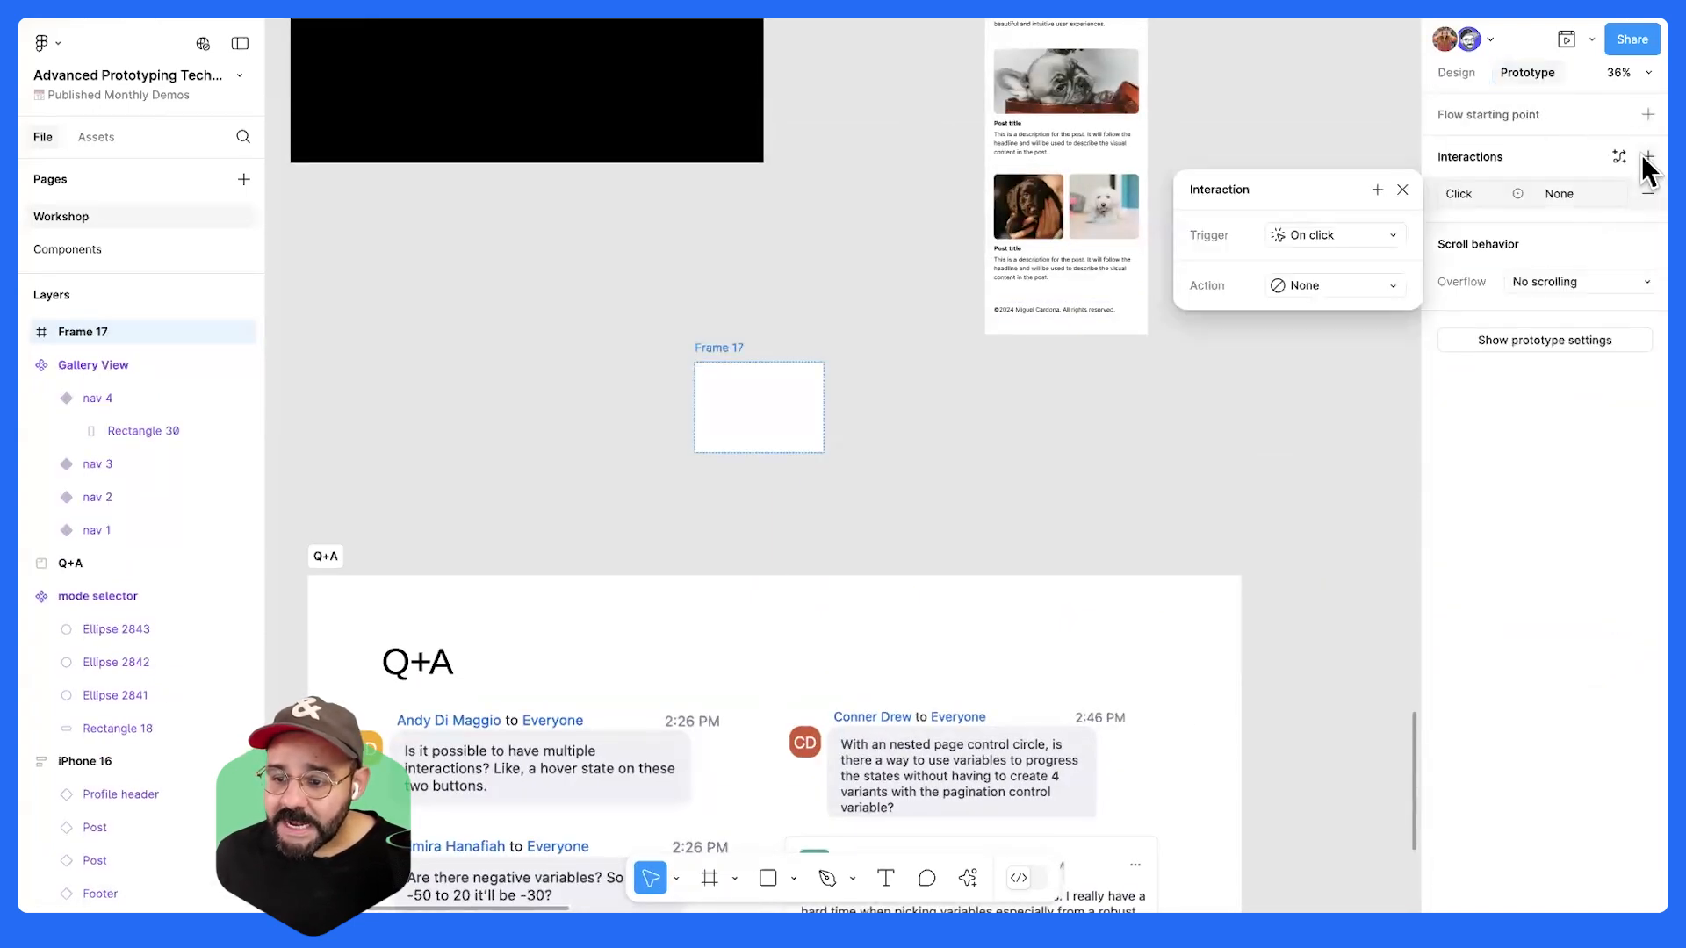
click(1647, 158)
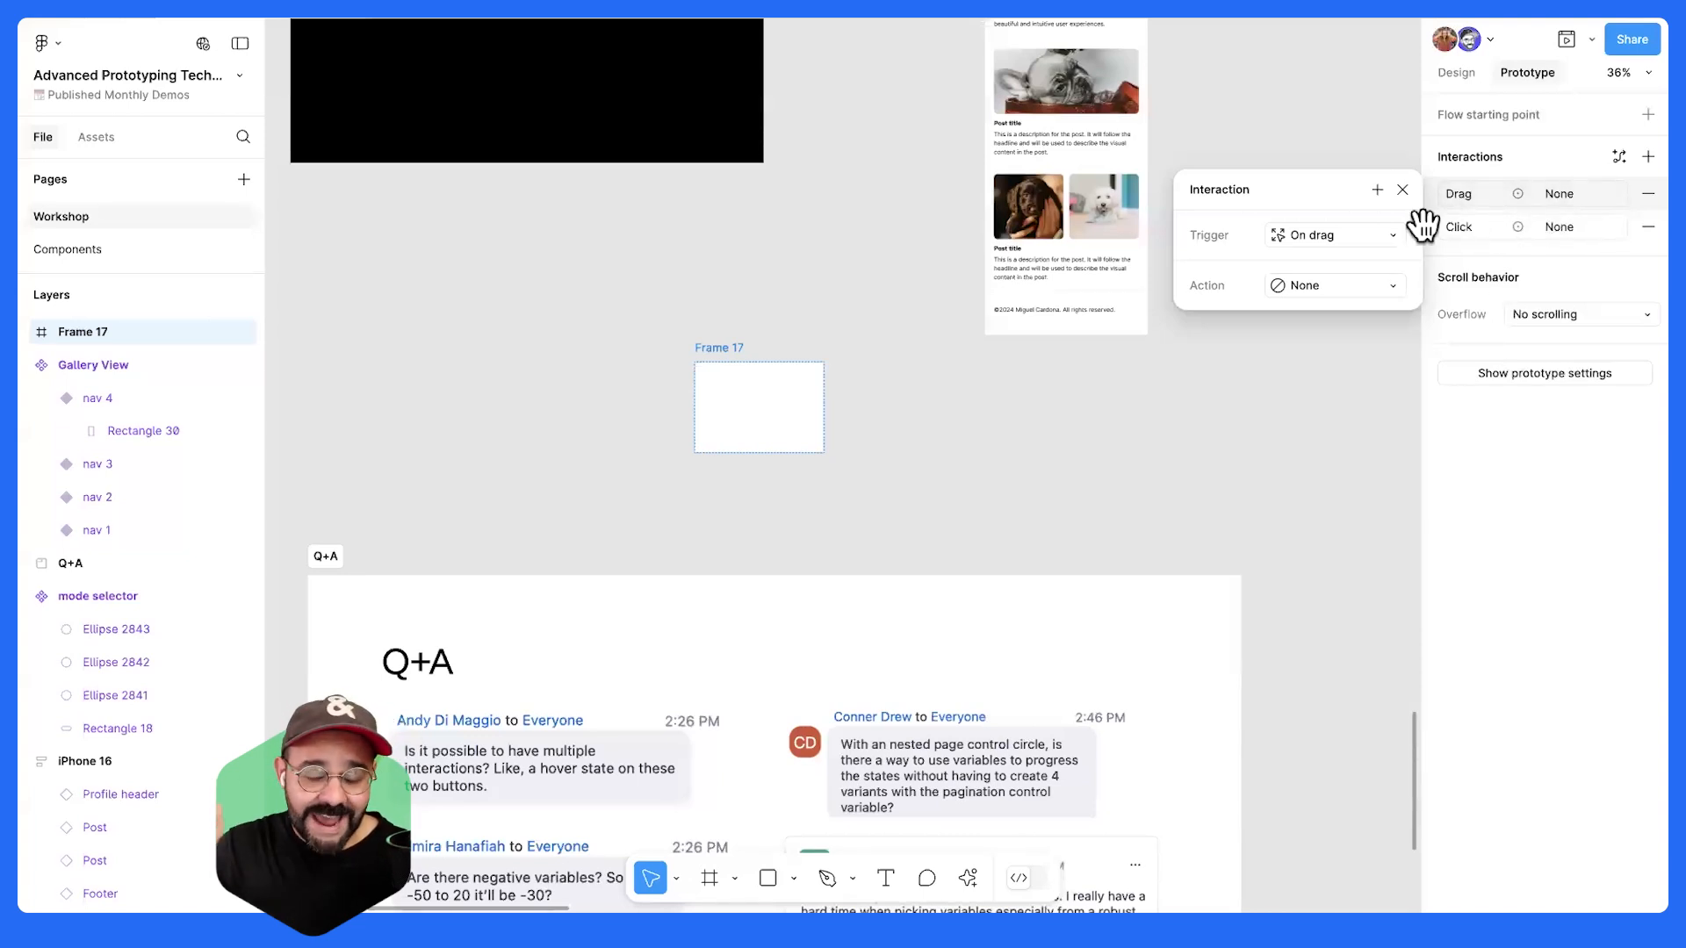
click(1646, 157)
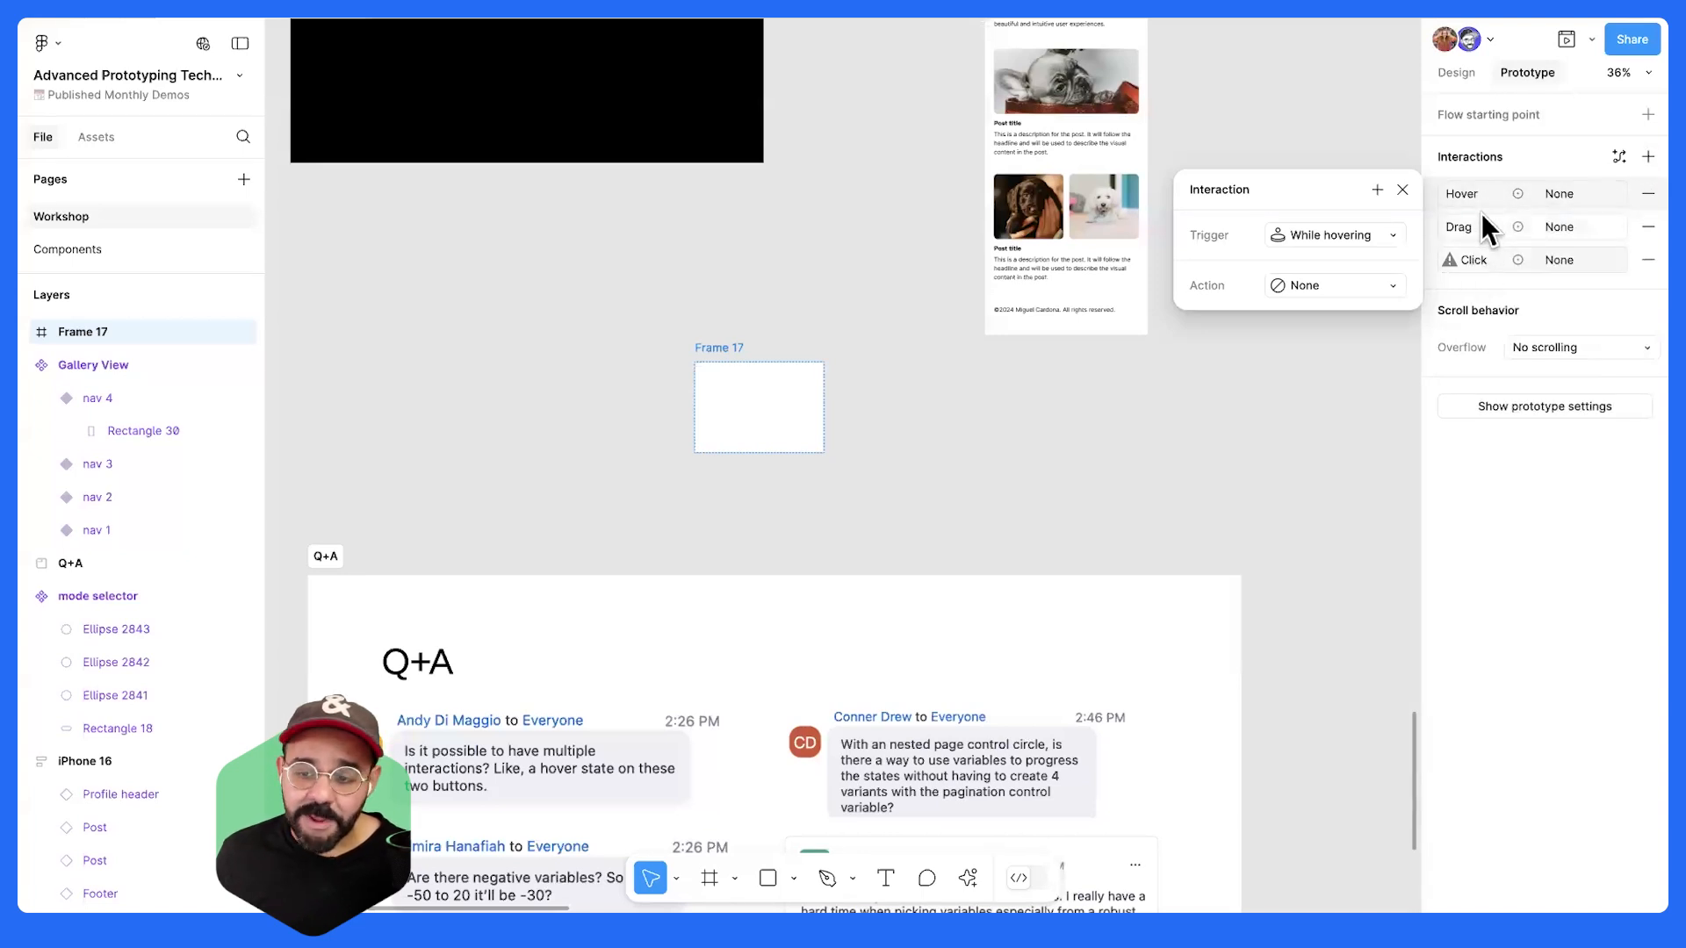
- Remove all three interactions from the demo frame and delete the frame
click(1647, 260)
click(1647, 227)
click(1647, 193)
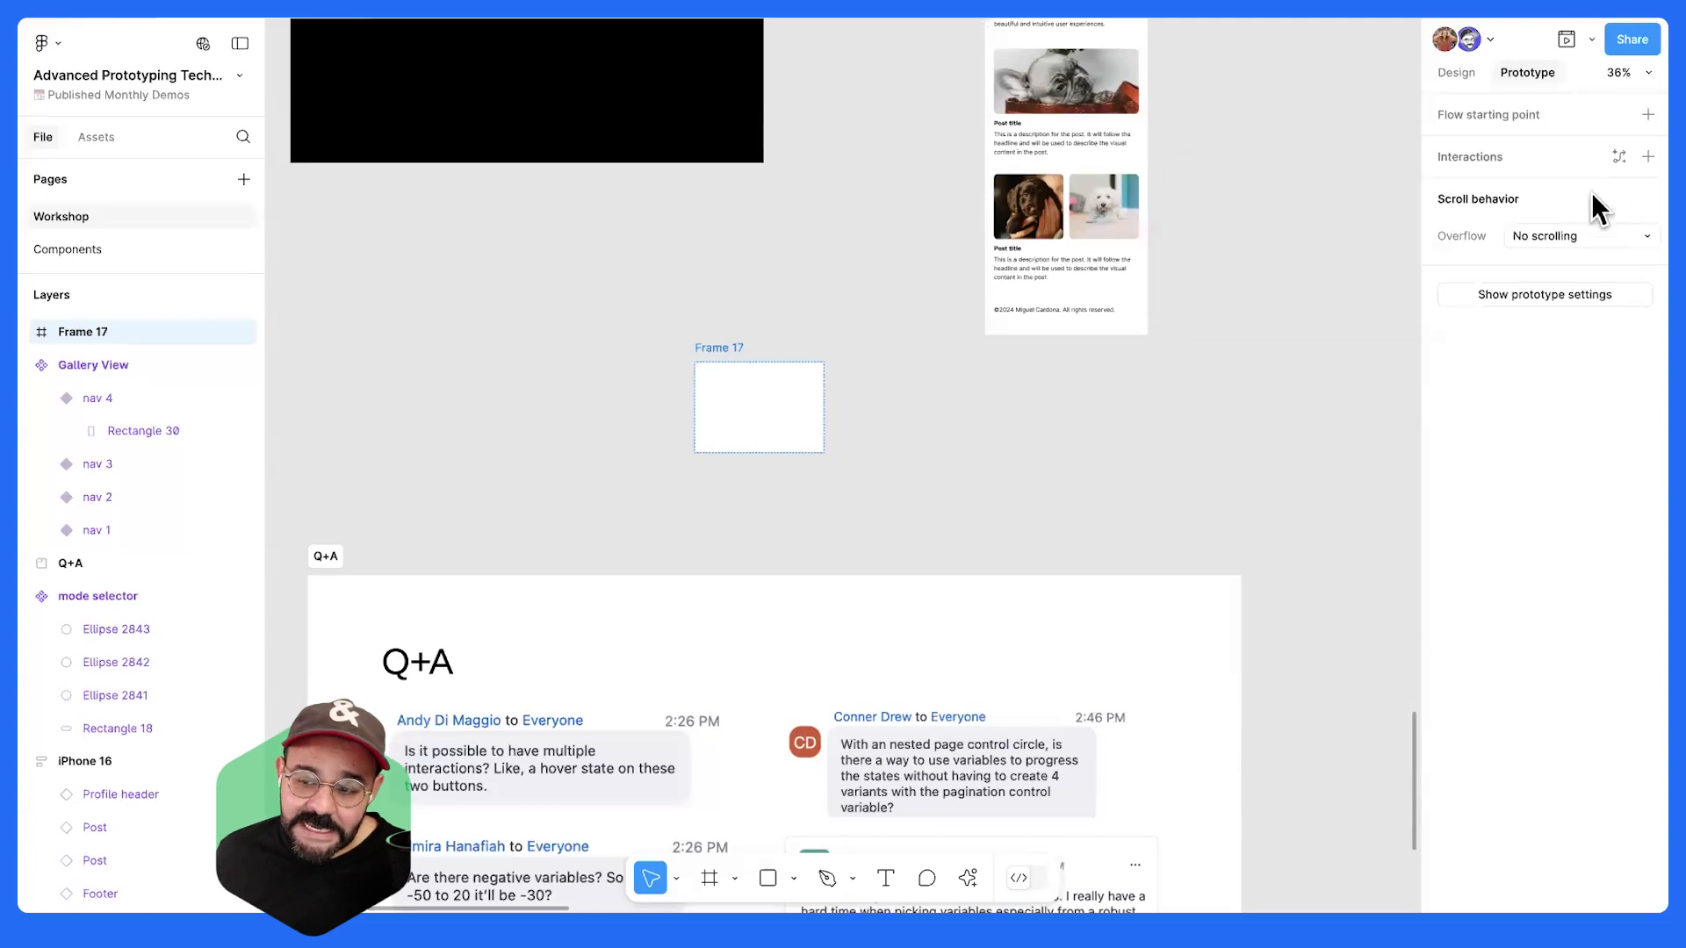
click(737, 395)
key(Delete)
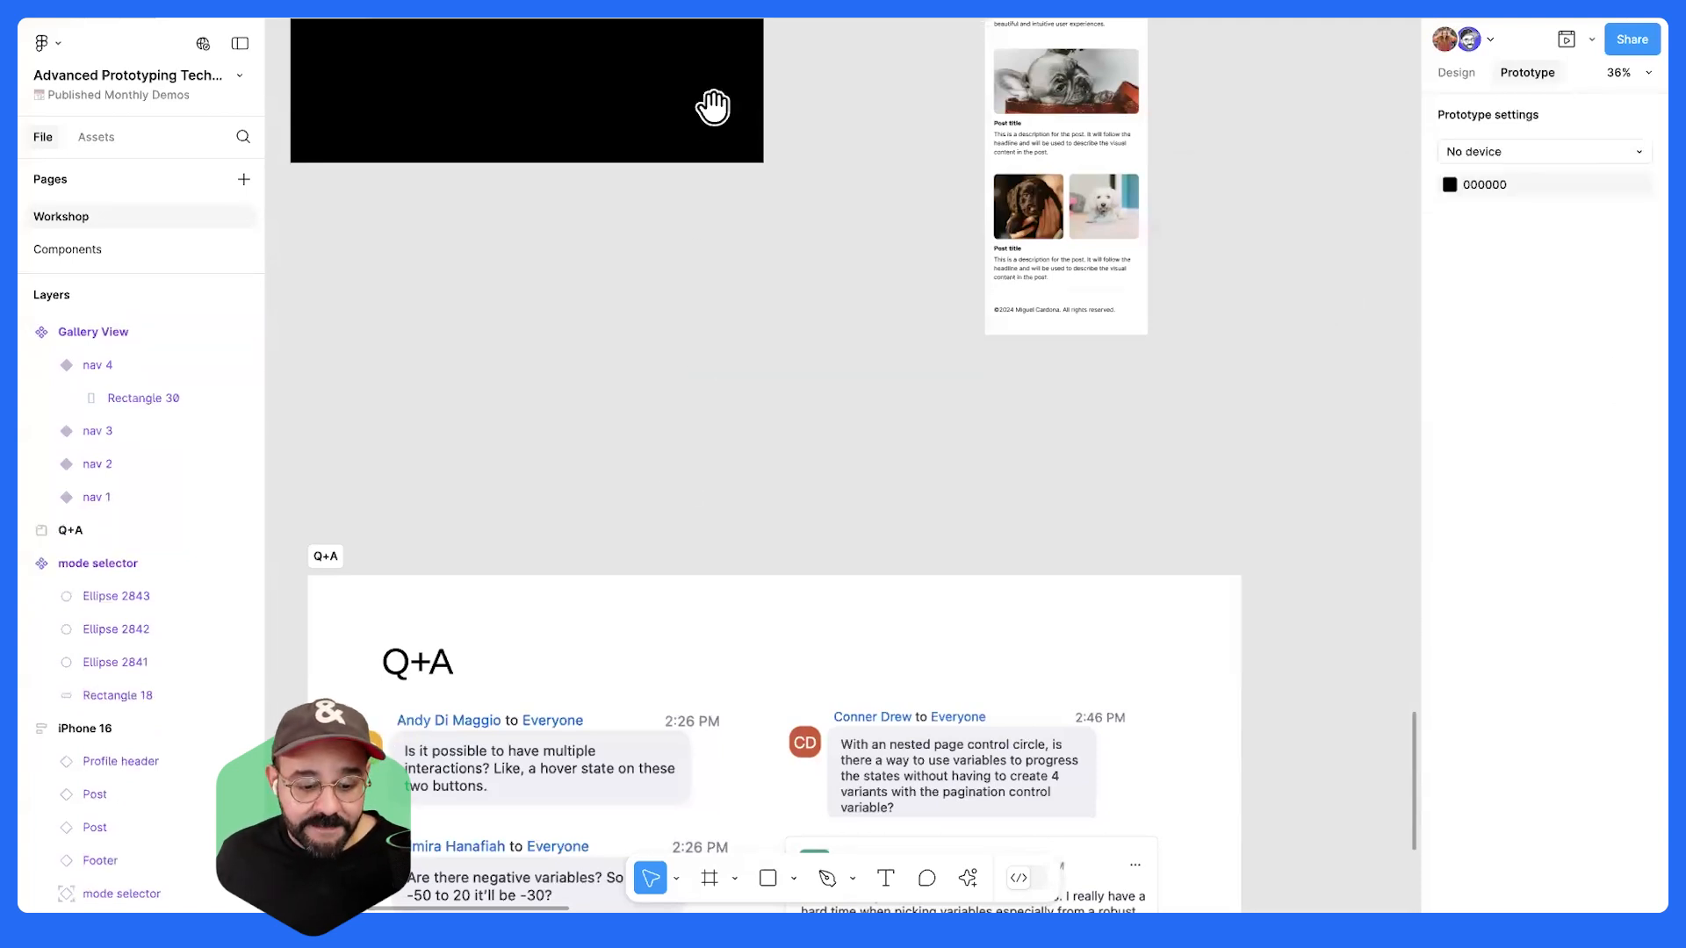
- Cross out the Q+A board's question about multiple interactions with a diagonal orange pencil stroke
scroll(713, 107, down, 5)
key(shift+p)
mouse_move(432, 440)
mouse_down()
mouse_move(643, 323)
mouse_move(681, 255)
mouse_move(725, 247)
mouse_up()
key(Escape)
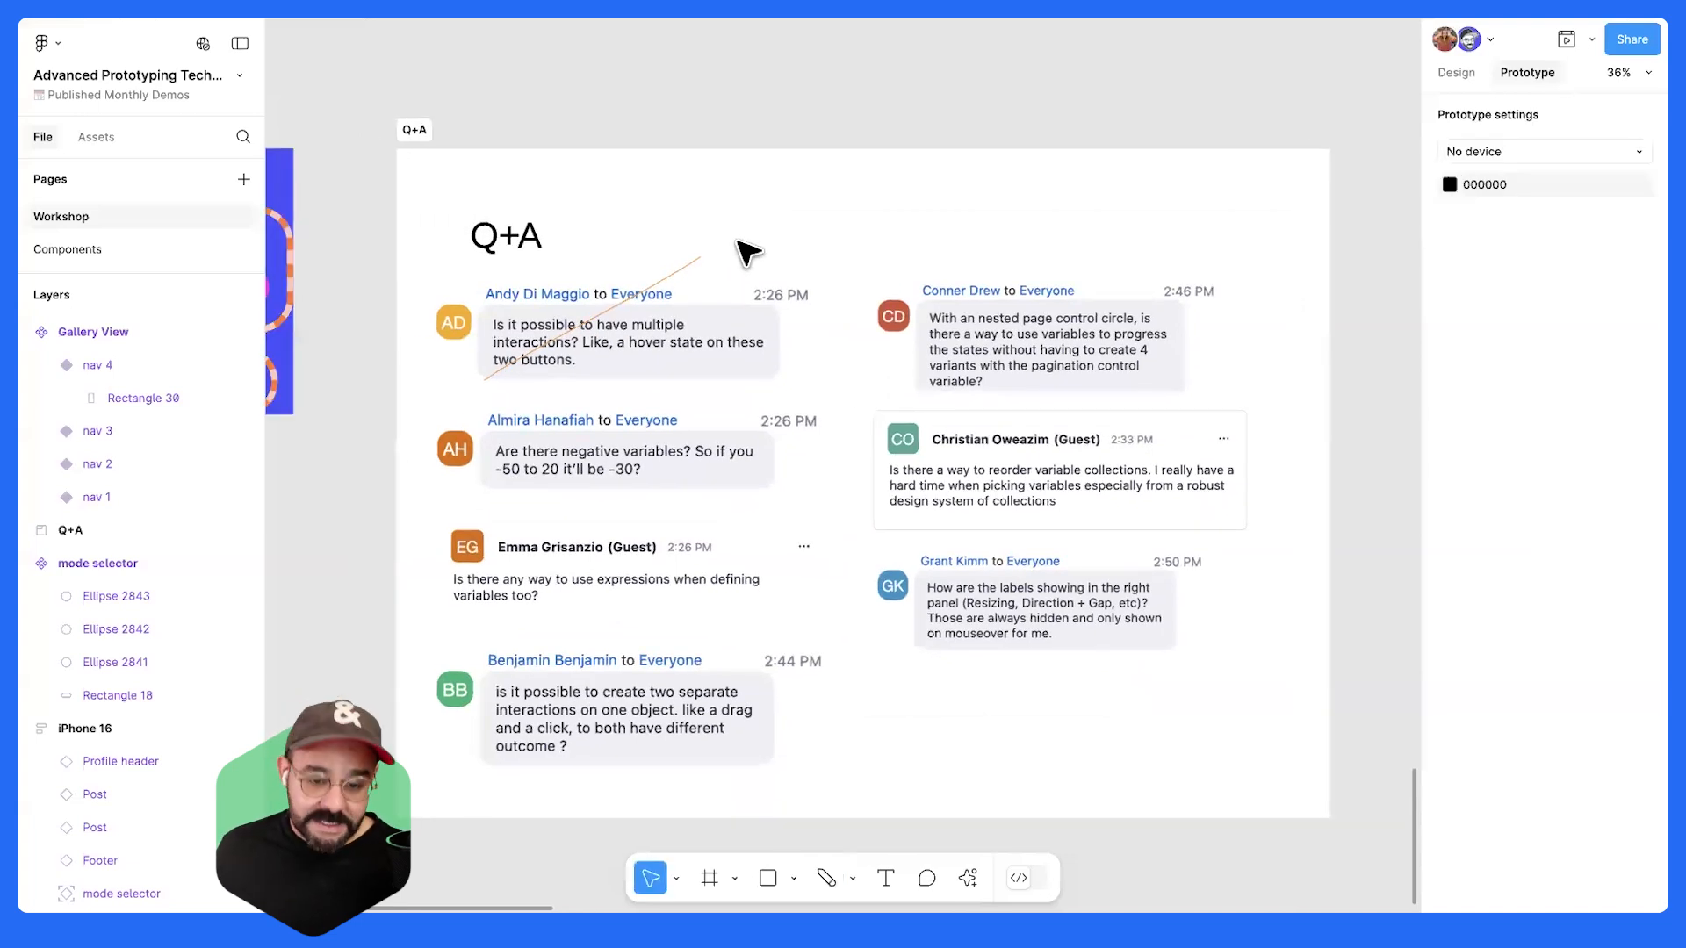
- Duplicate the orange pencil stroke onto the question about negative variables to cross it out
scroll(753, 248, down, 3)
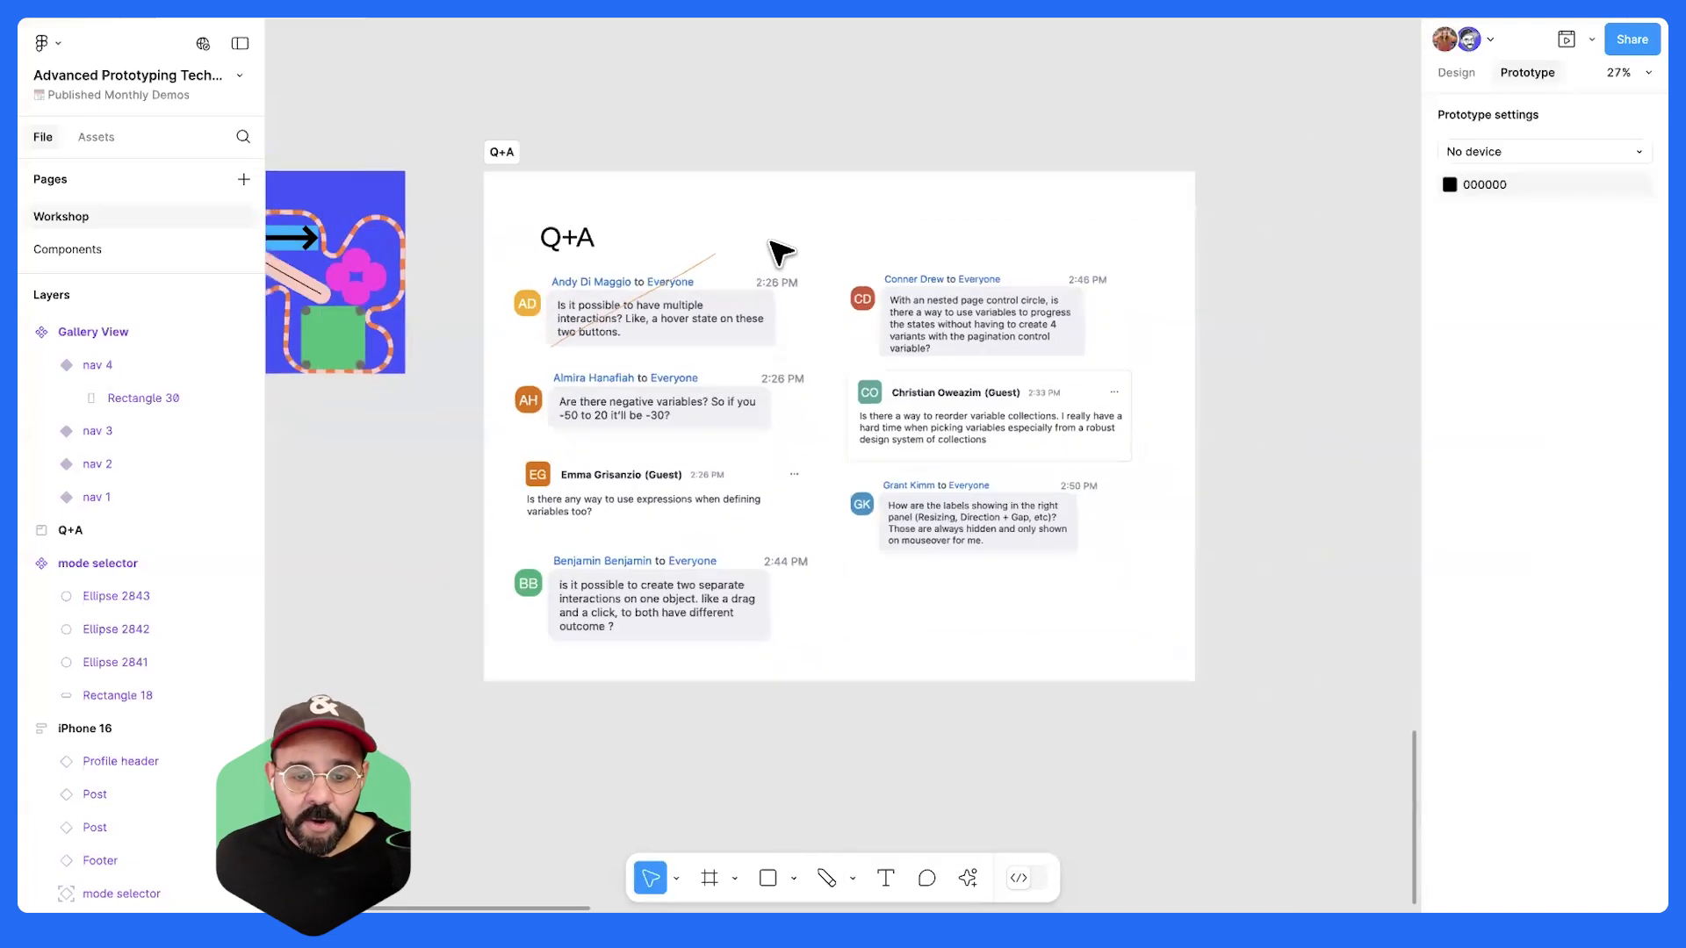
scroll(762, 275, up, 2)
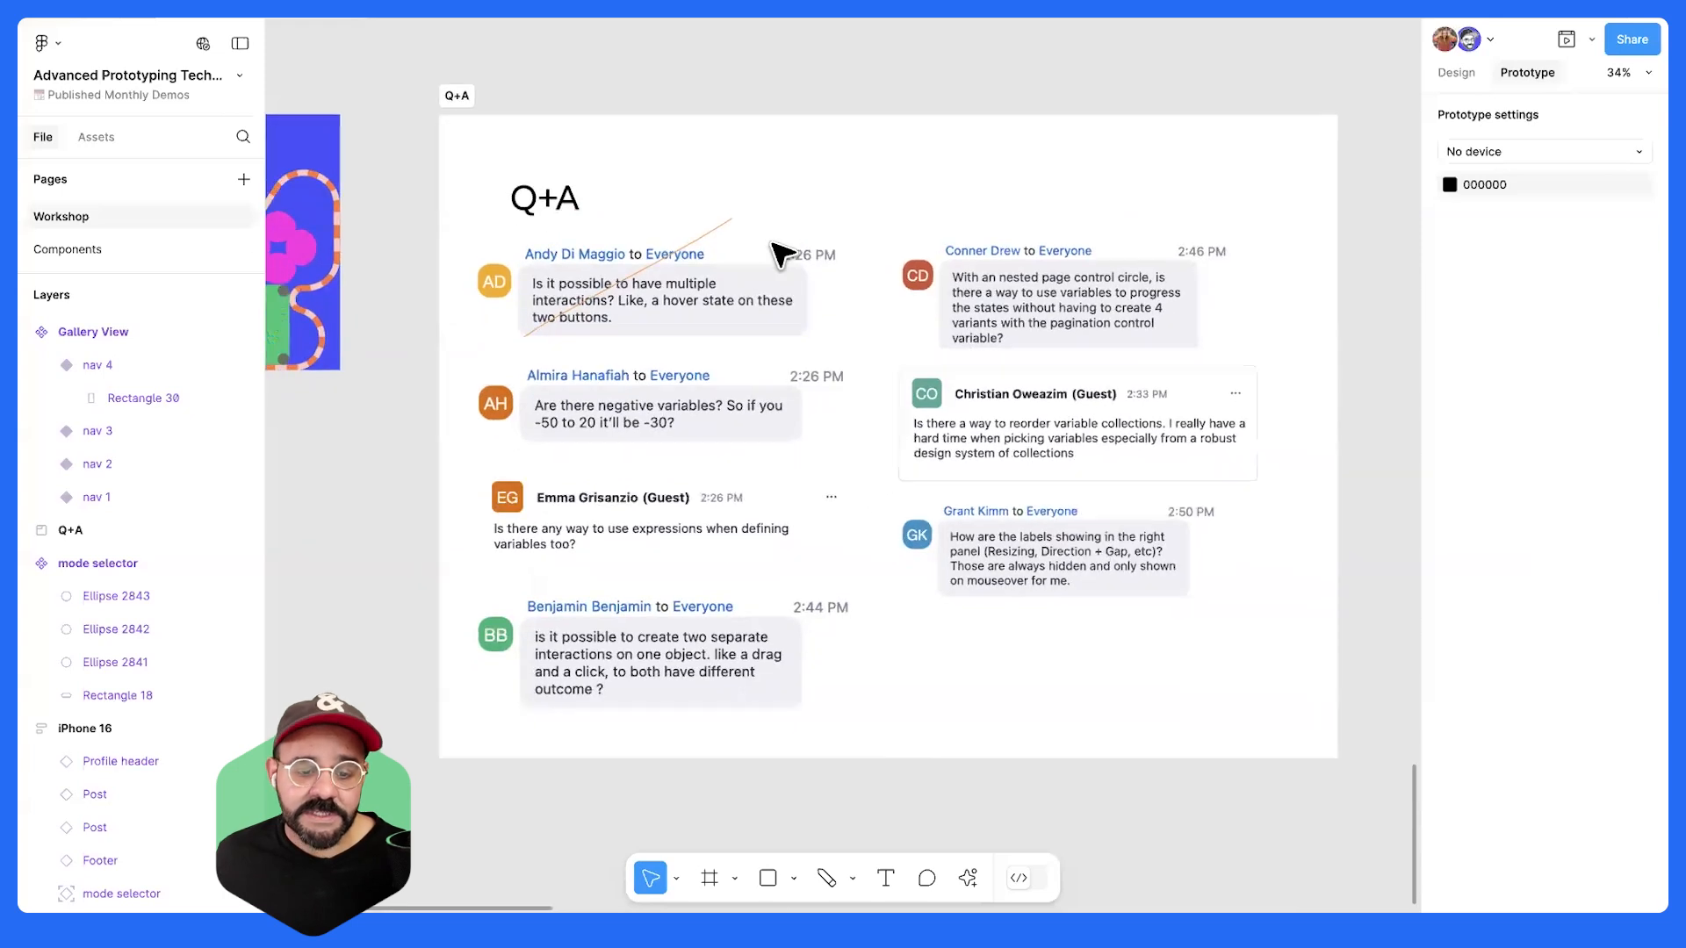
drag(715, 226, 741, 417)
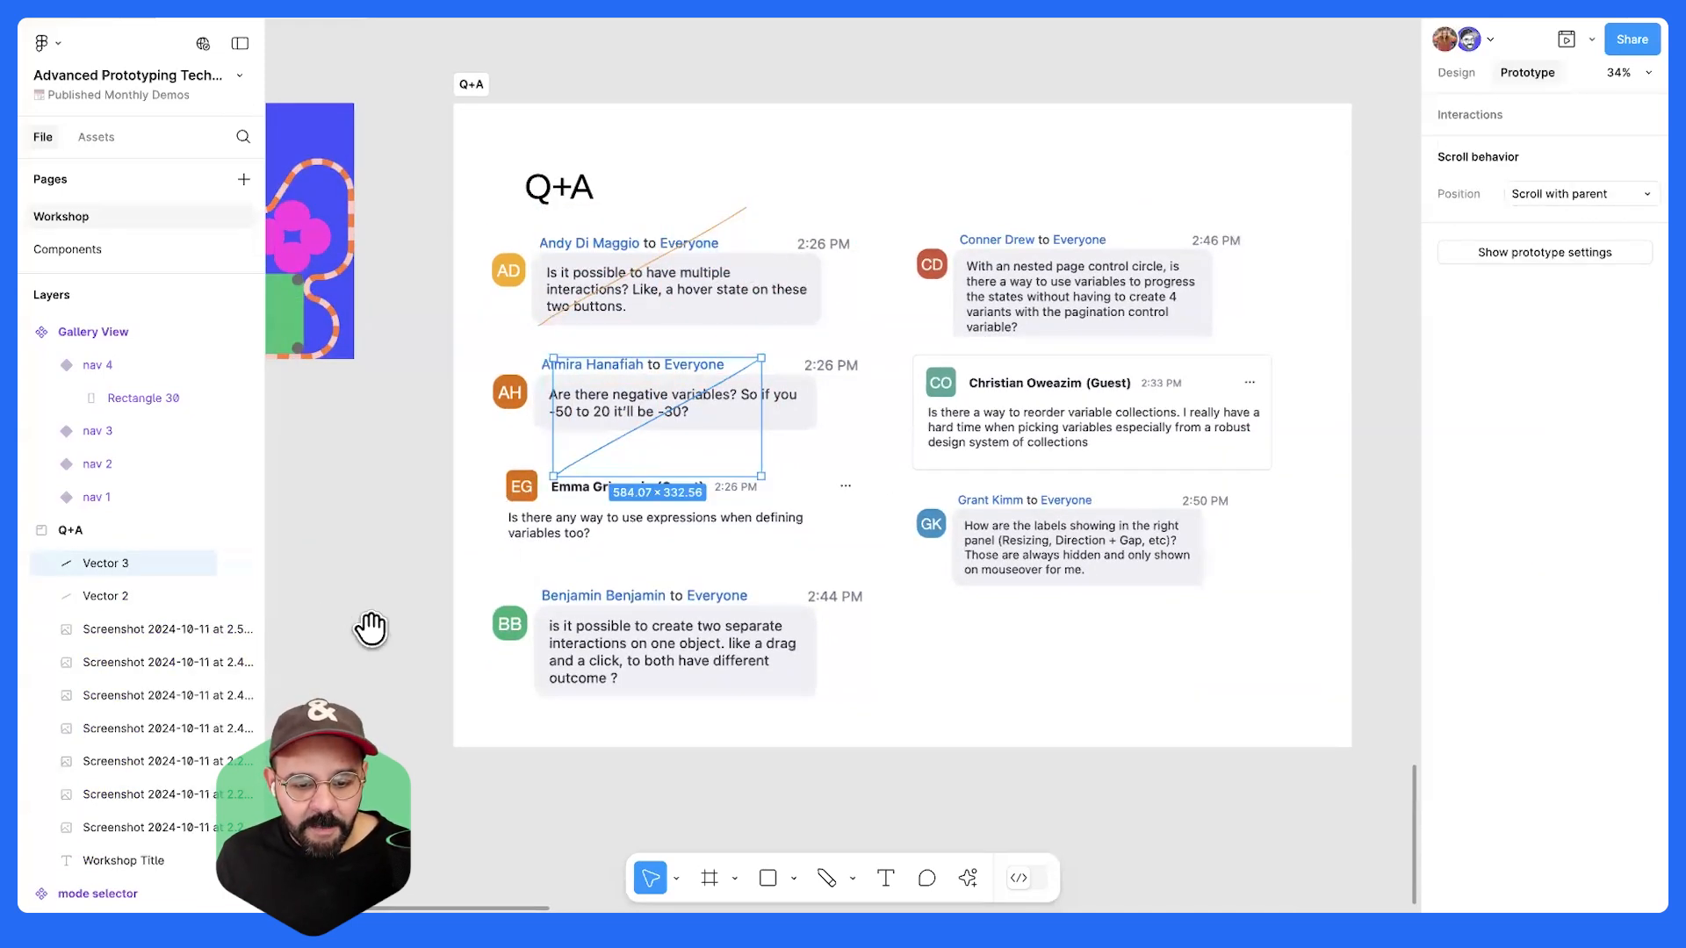
click(403, 603)
scroll(403, 603, down, 1)
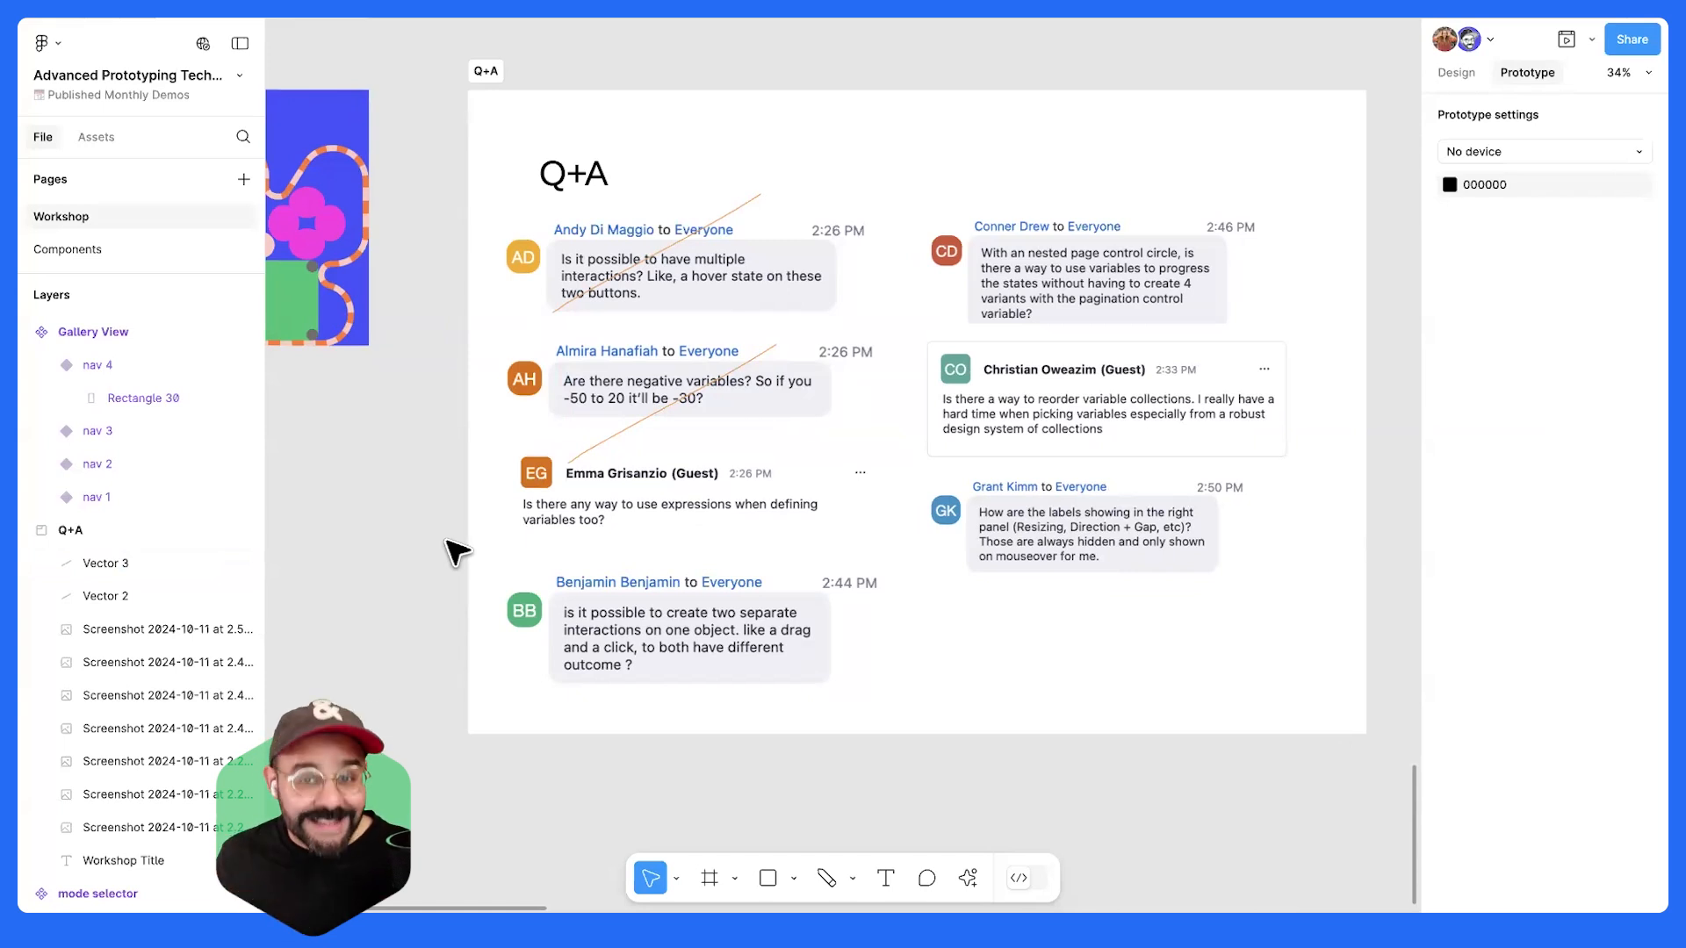
- Create a color variable in the Modes example collection of the local variables
scroll(820, 166, up, 5)
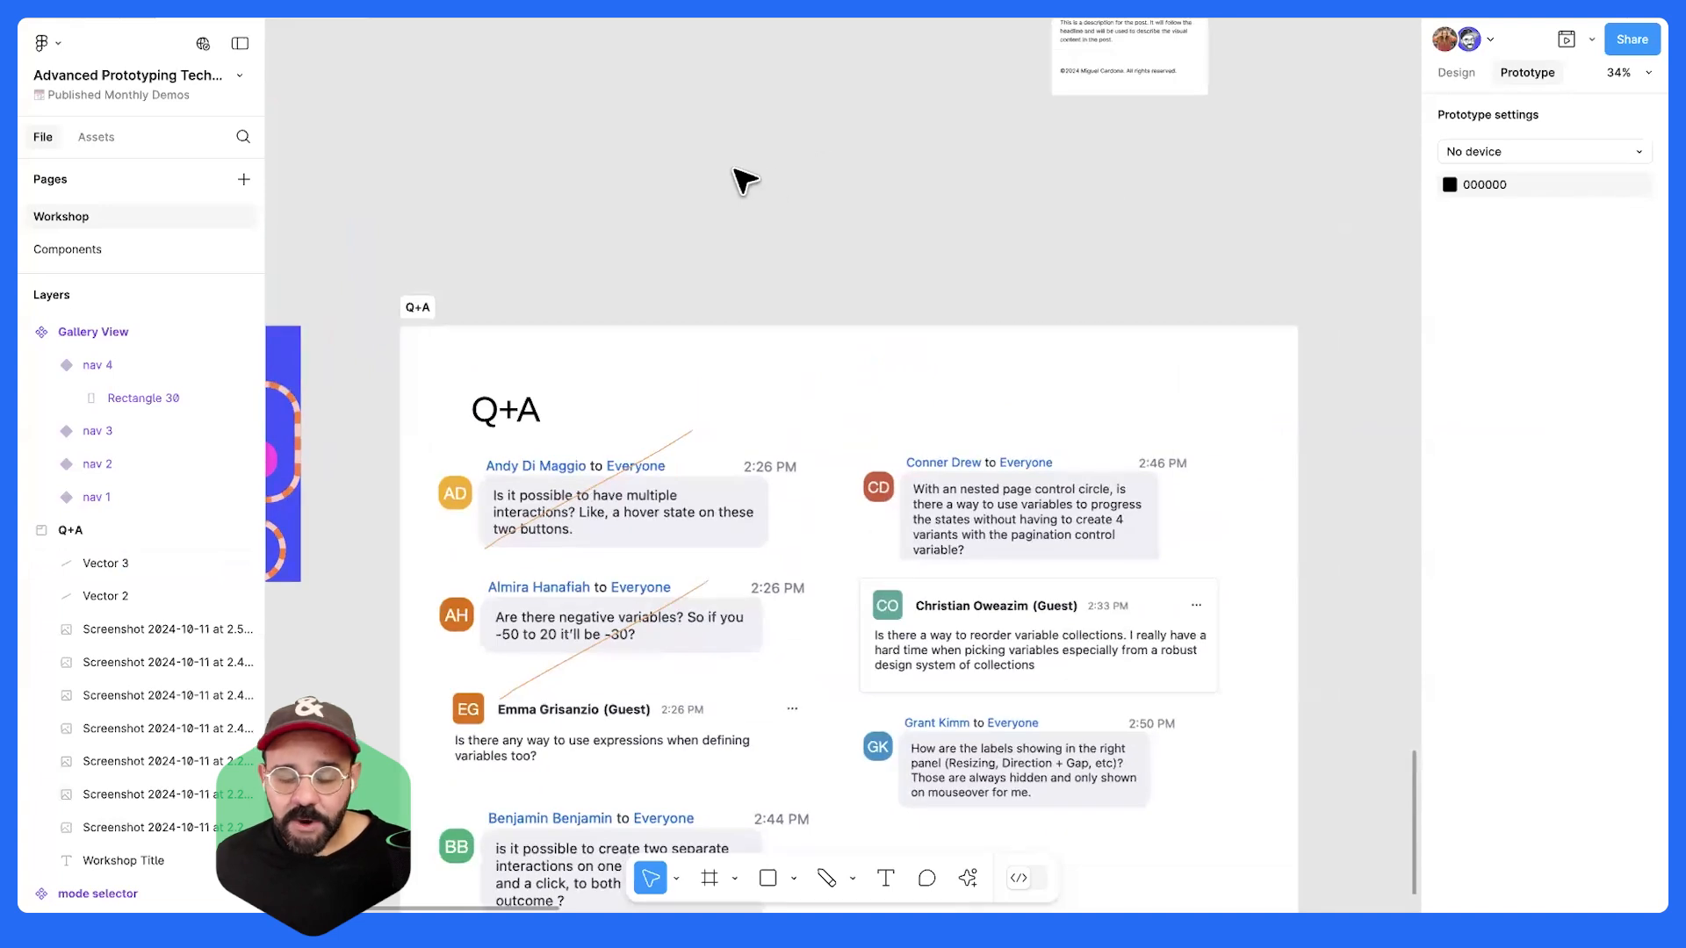
click(1459, 75)
click(1645, 203)
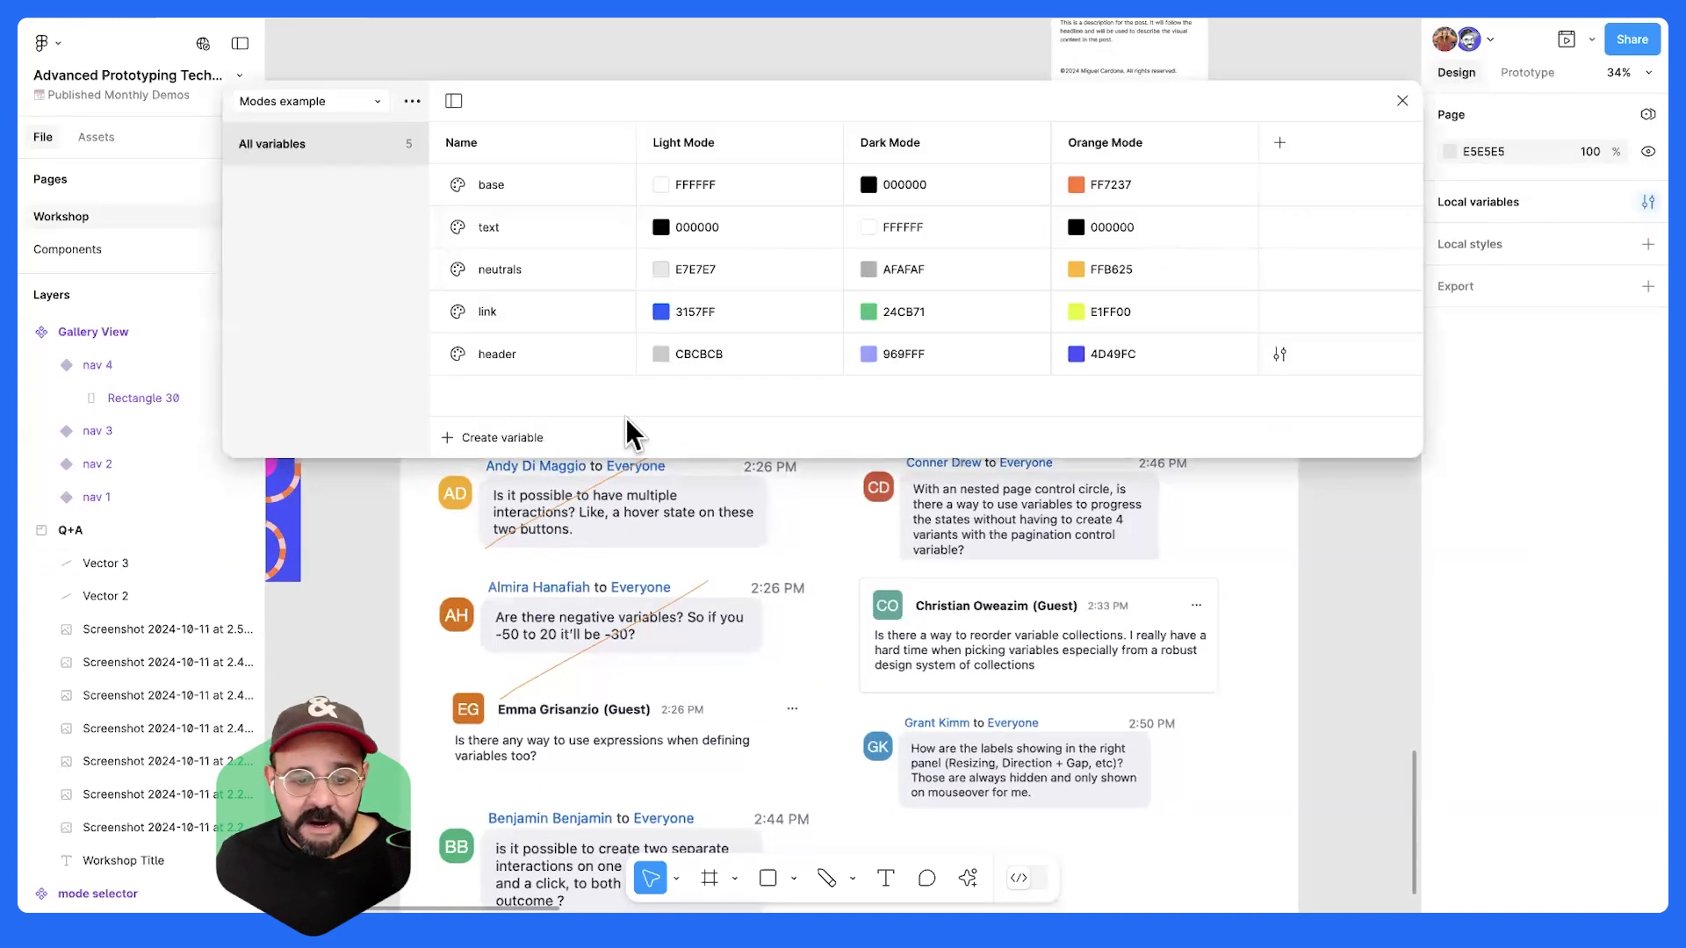
click(452, 436)
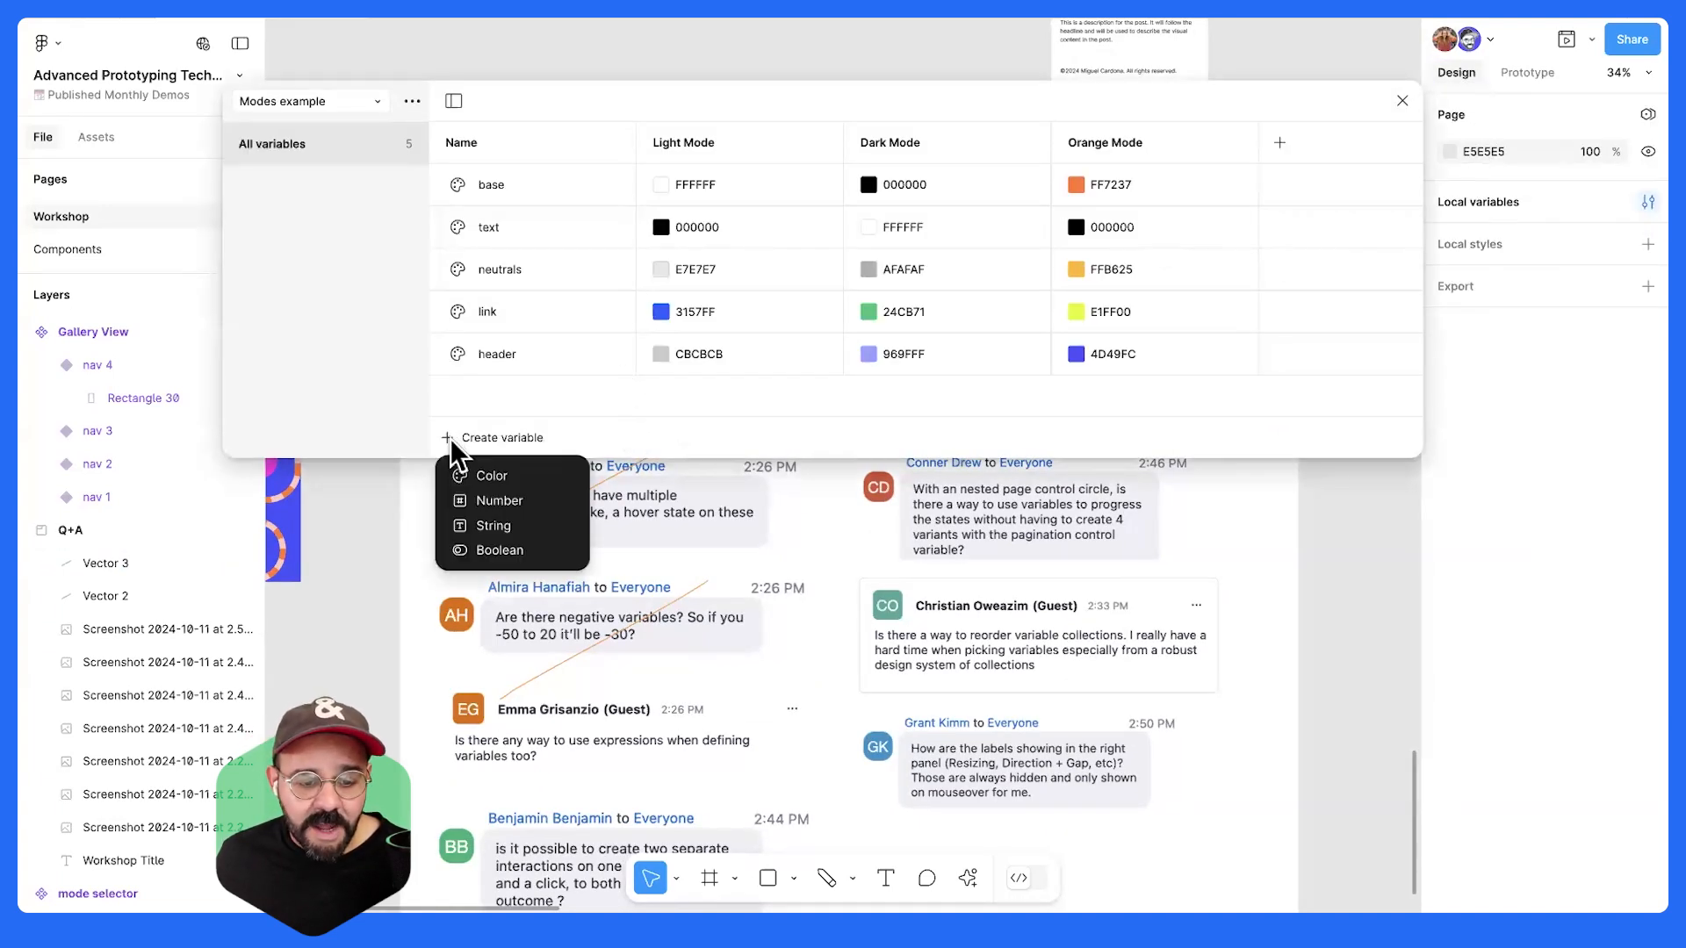
click(512, 474)
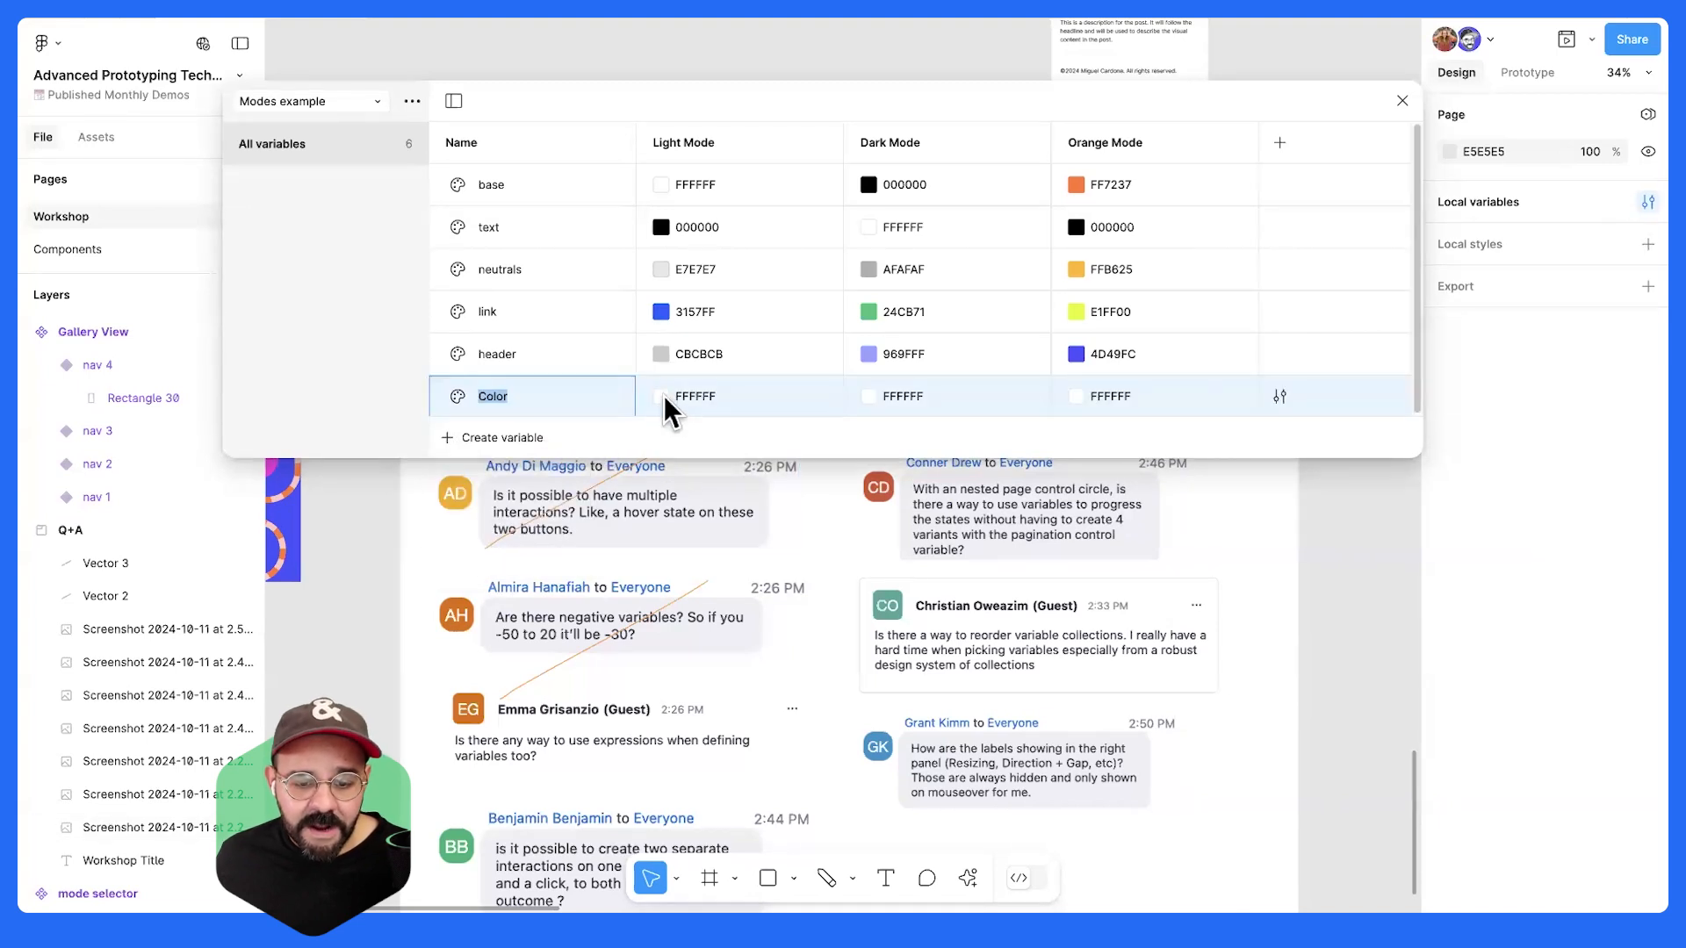
- Link the new color variable's Light Mode value to the text variable and close the local variables
click(662, 396)
click(753, 373)
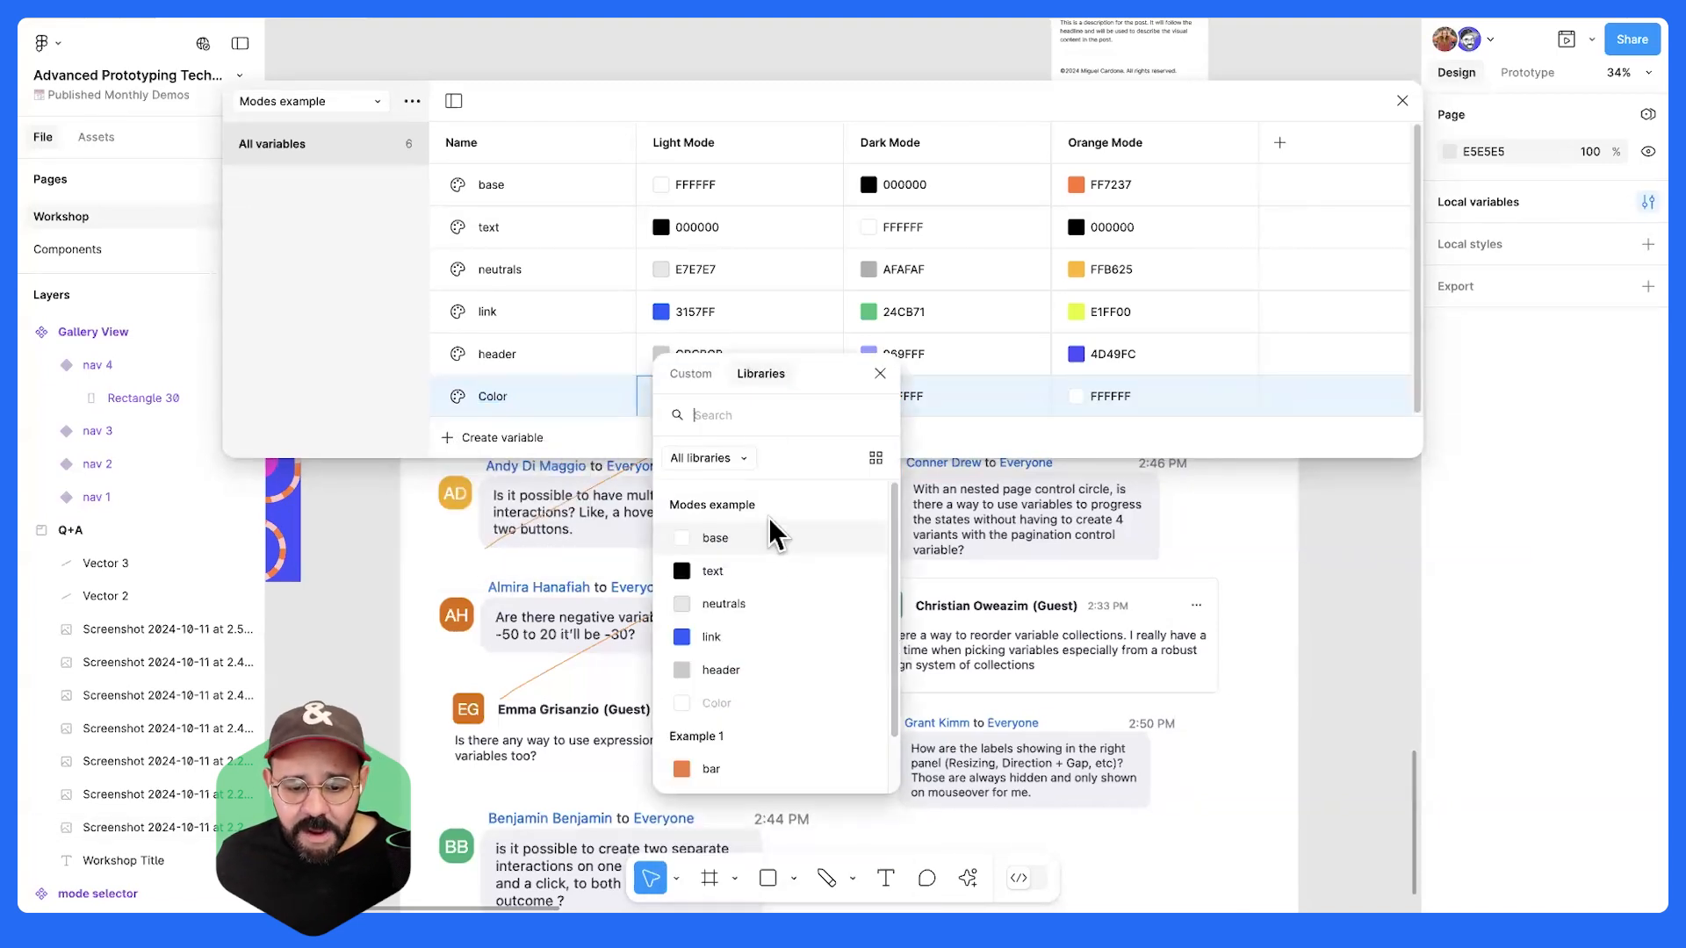
click(757, 572)
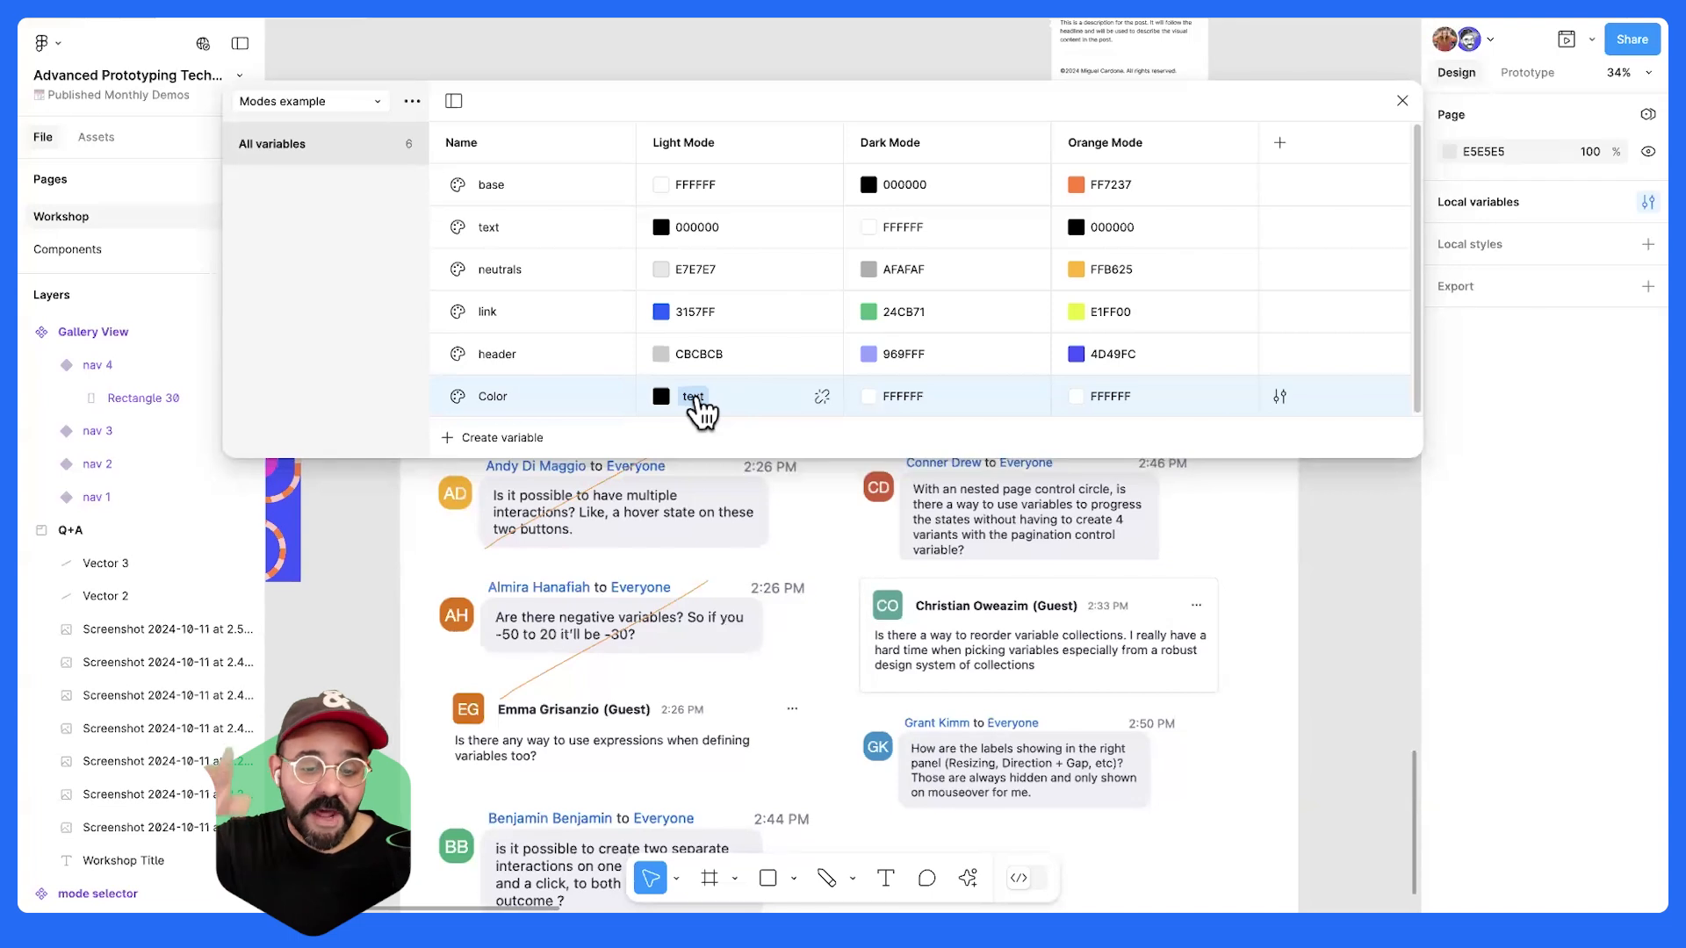
click(1401, 102)
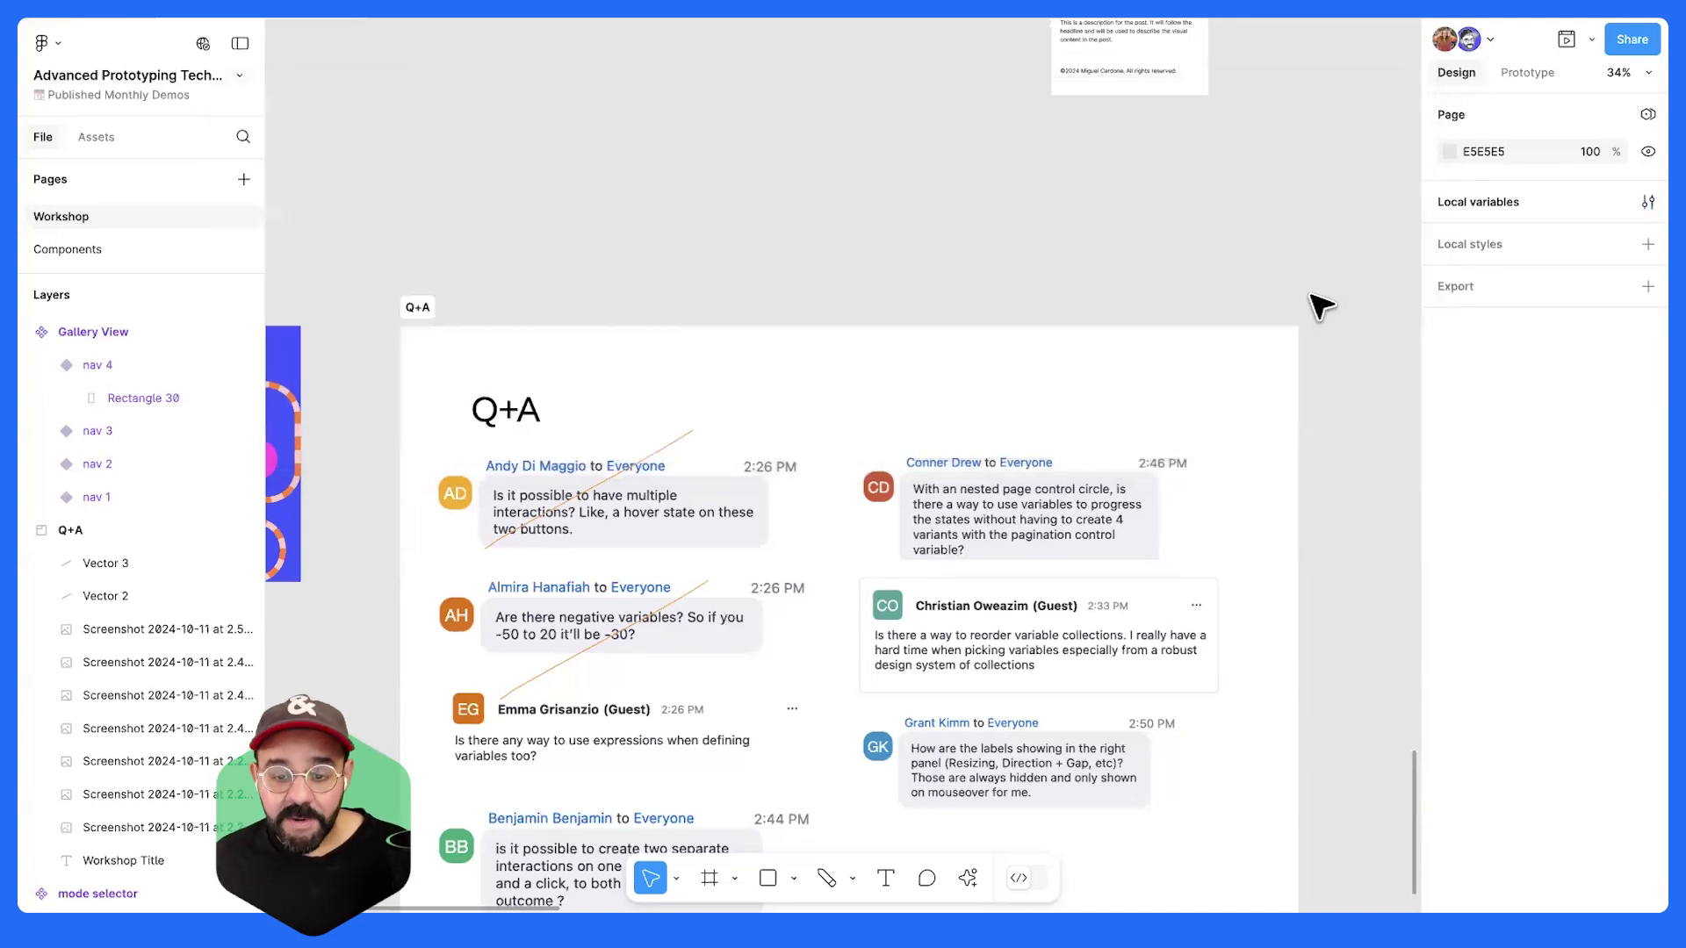
- Cross out the questions about expressions in variables and about two separate interactions on one object with diagonal pencil strokes
scroll(866, 275, down, 6)
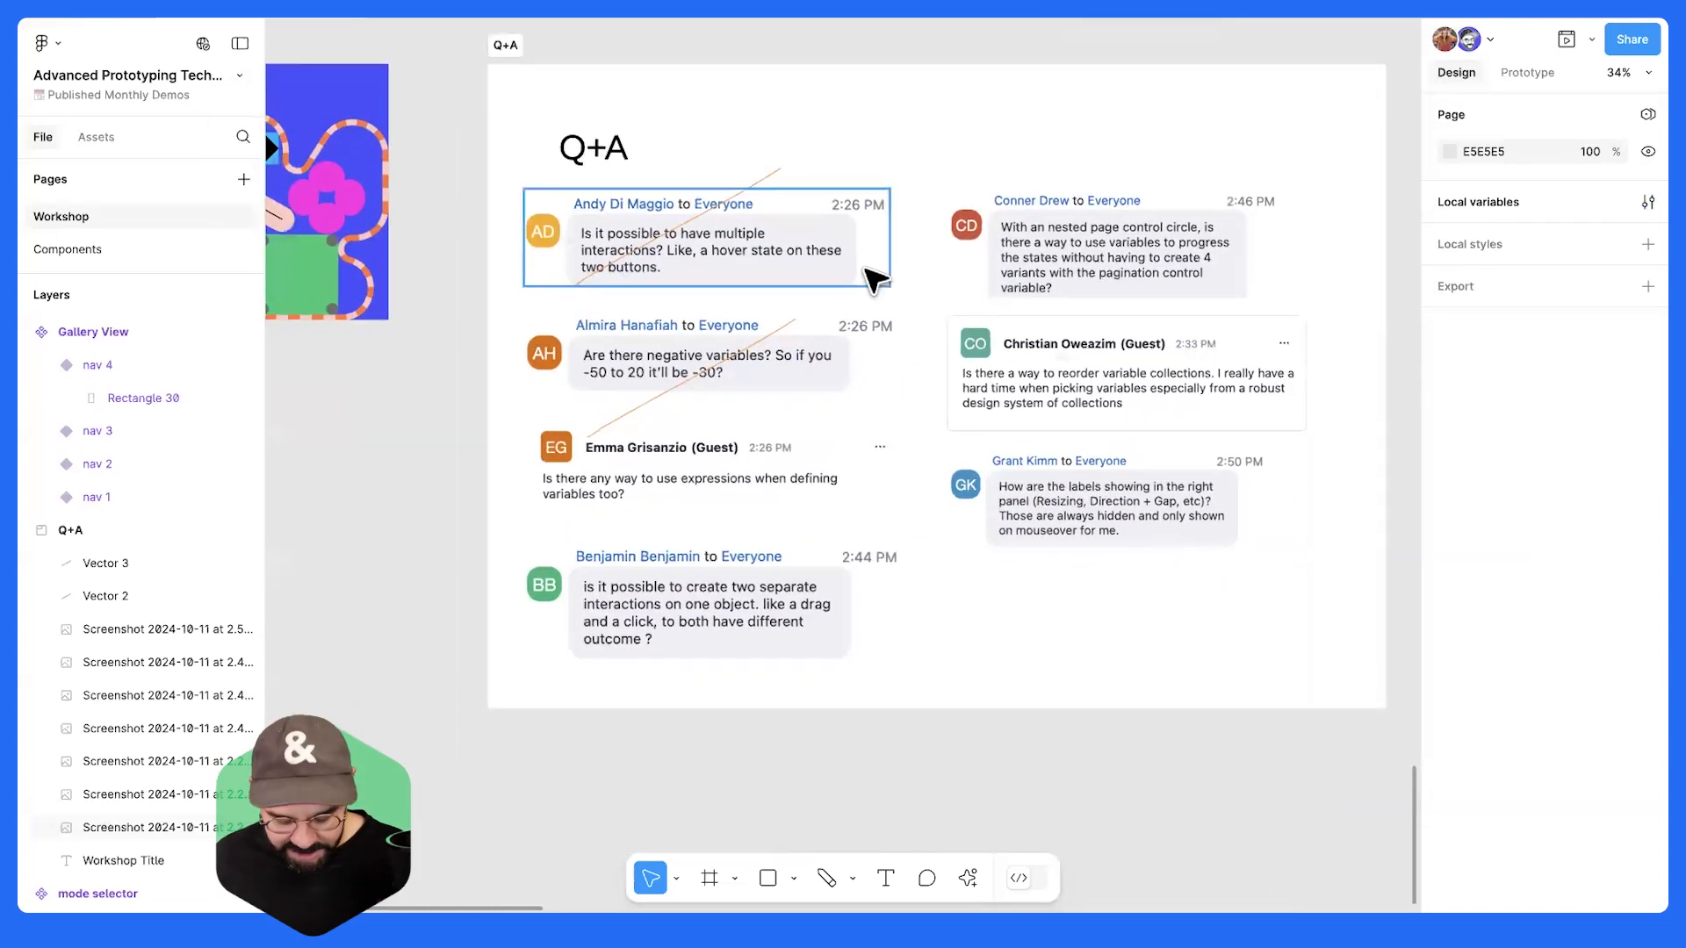
key(p)
drag(576, 516, 821, 422)
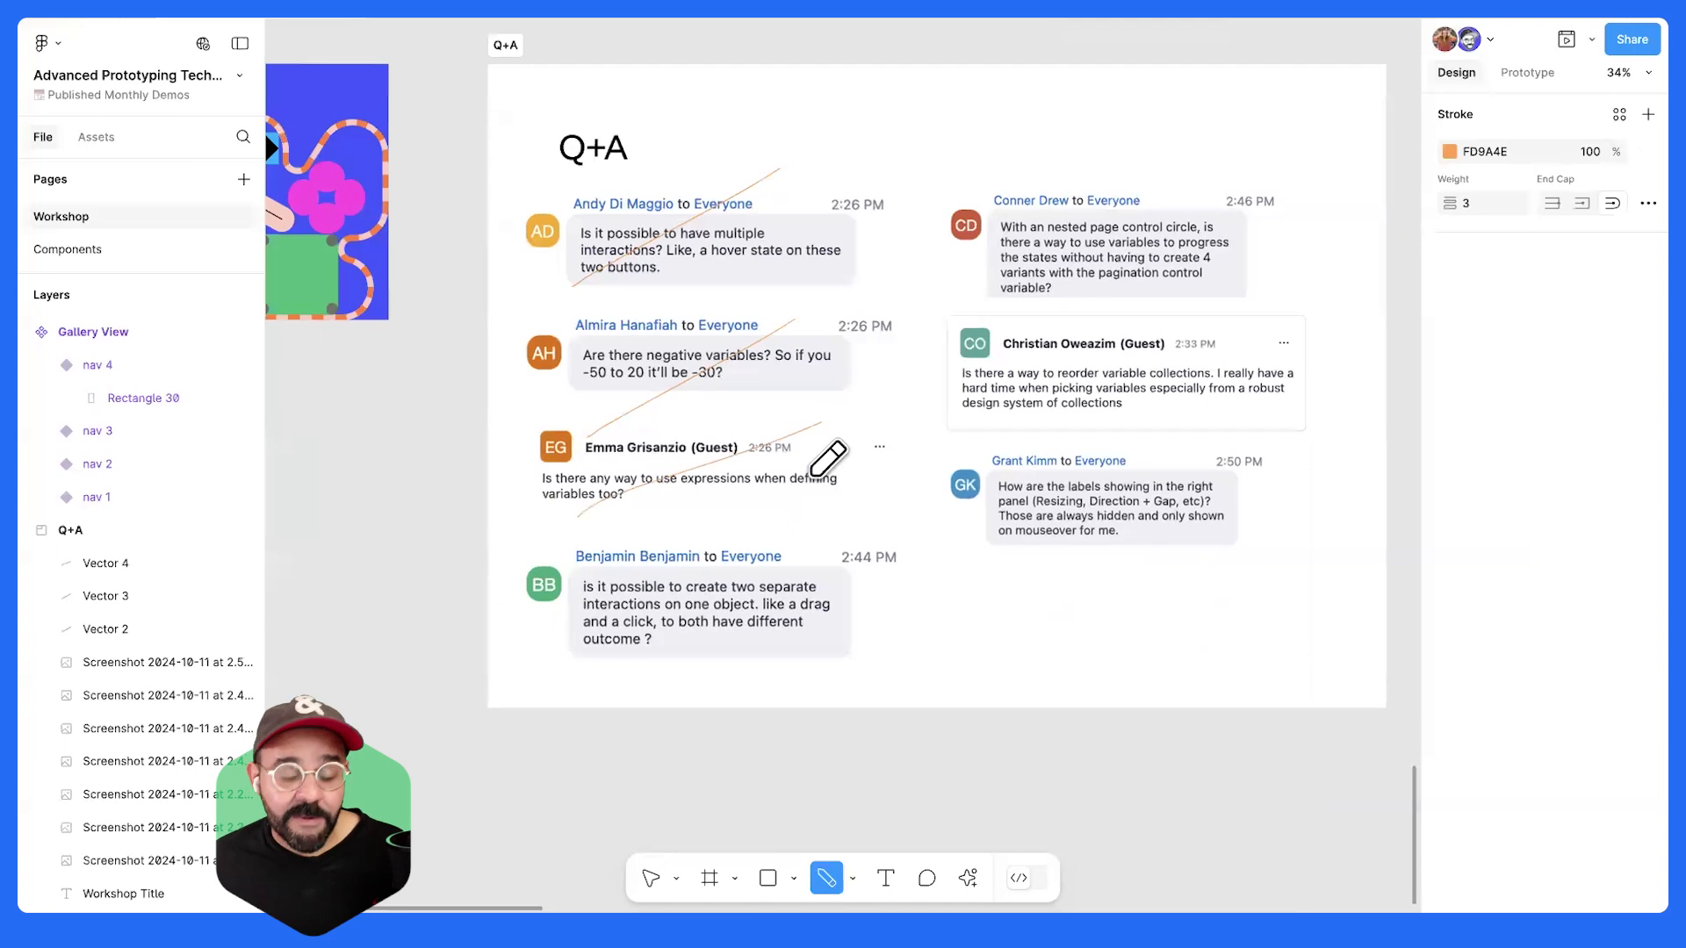
scroll(821, 497, down, 1)
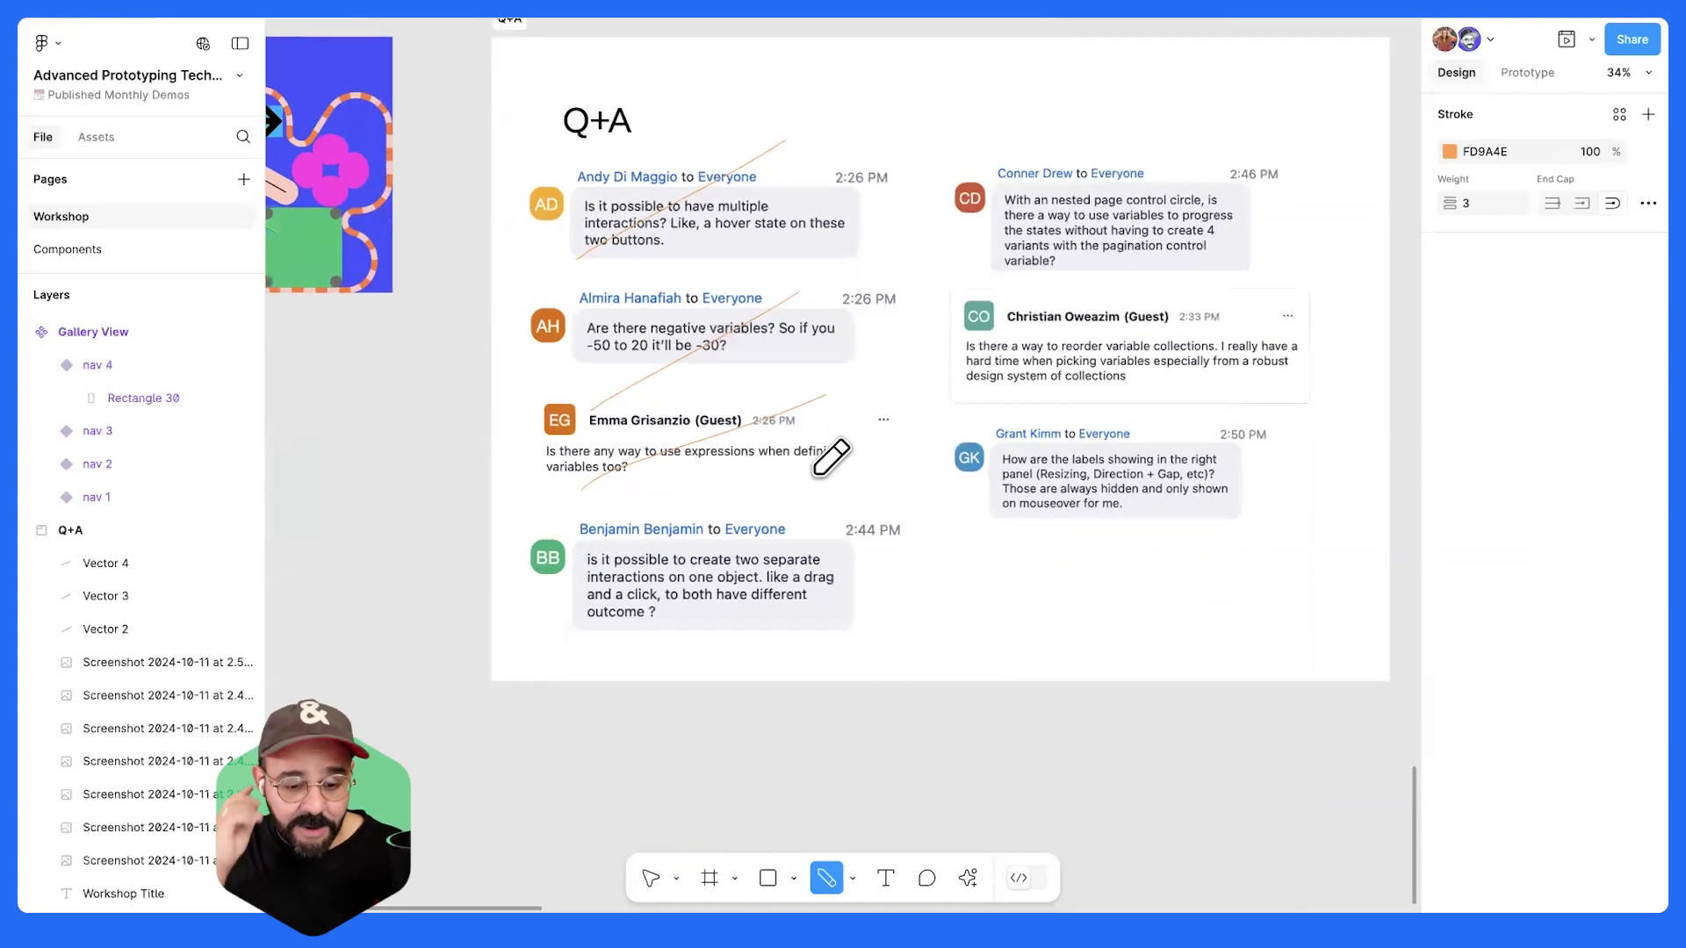
scroll(741, 665, up, 2)
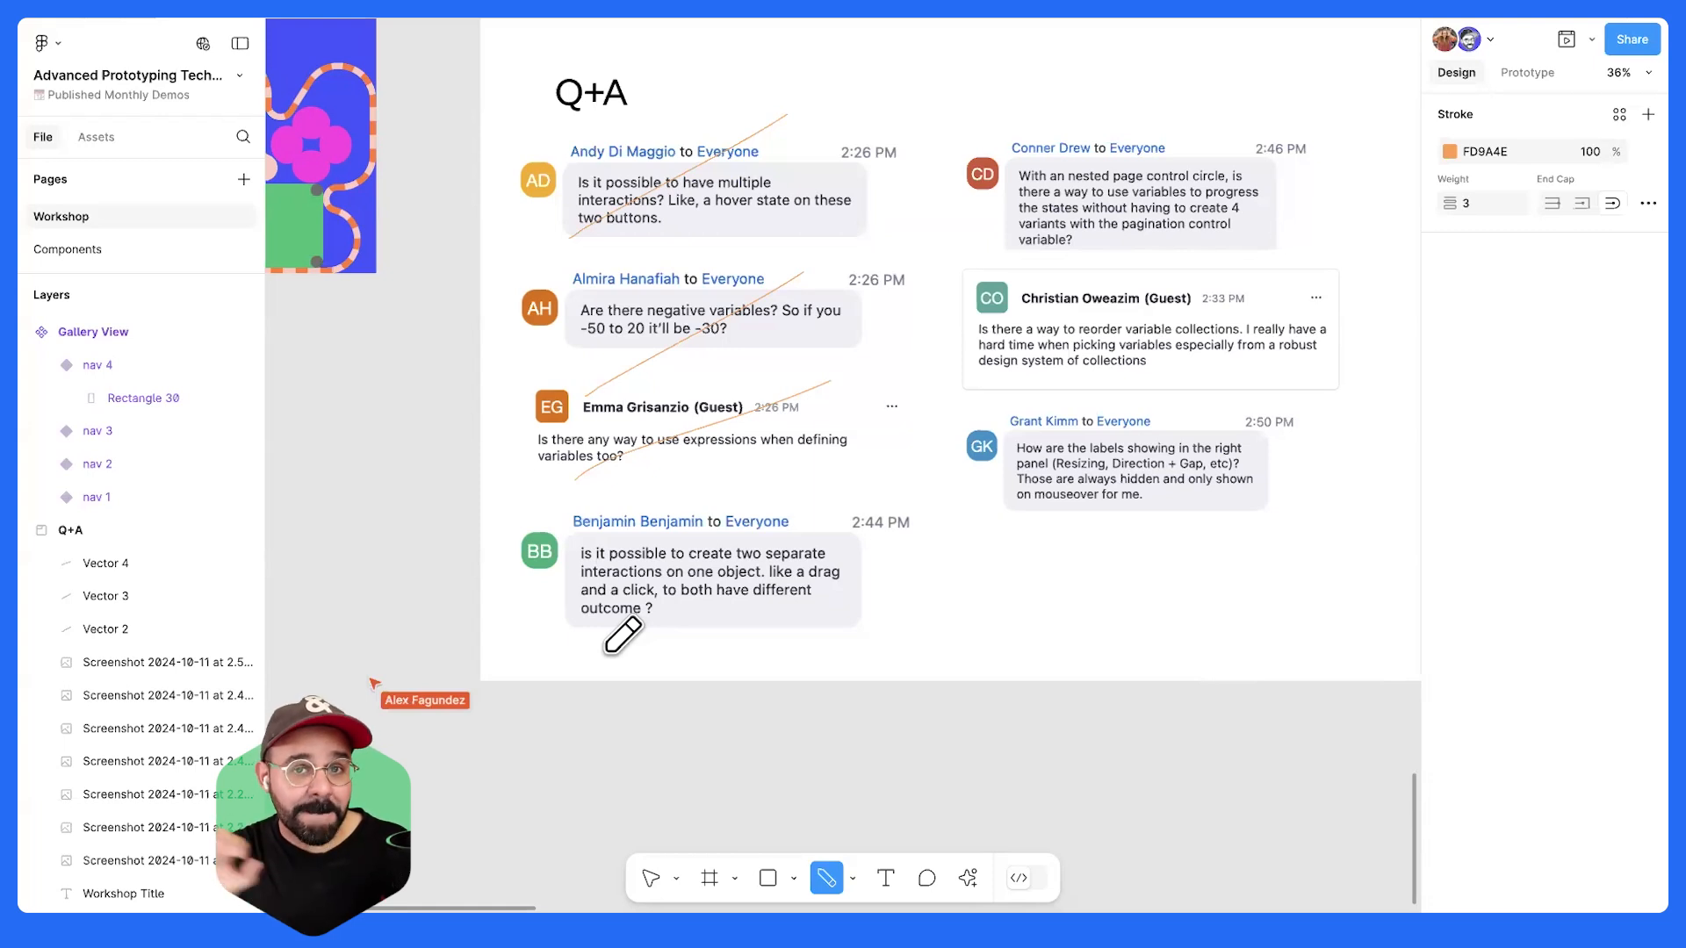
drag(602, 655, 736, 499)
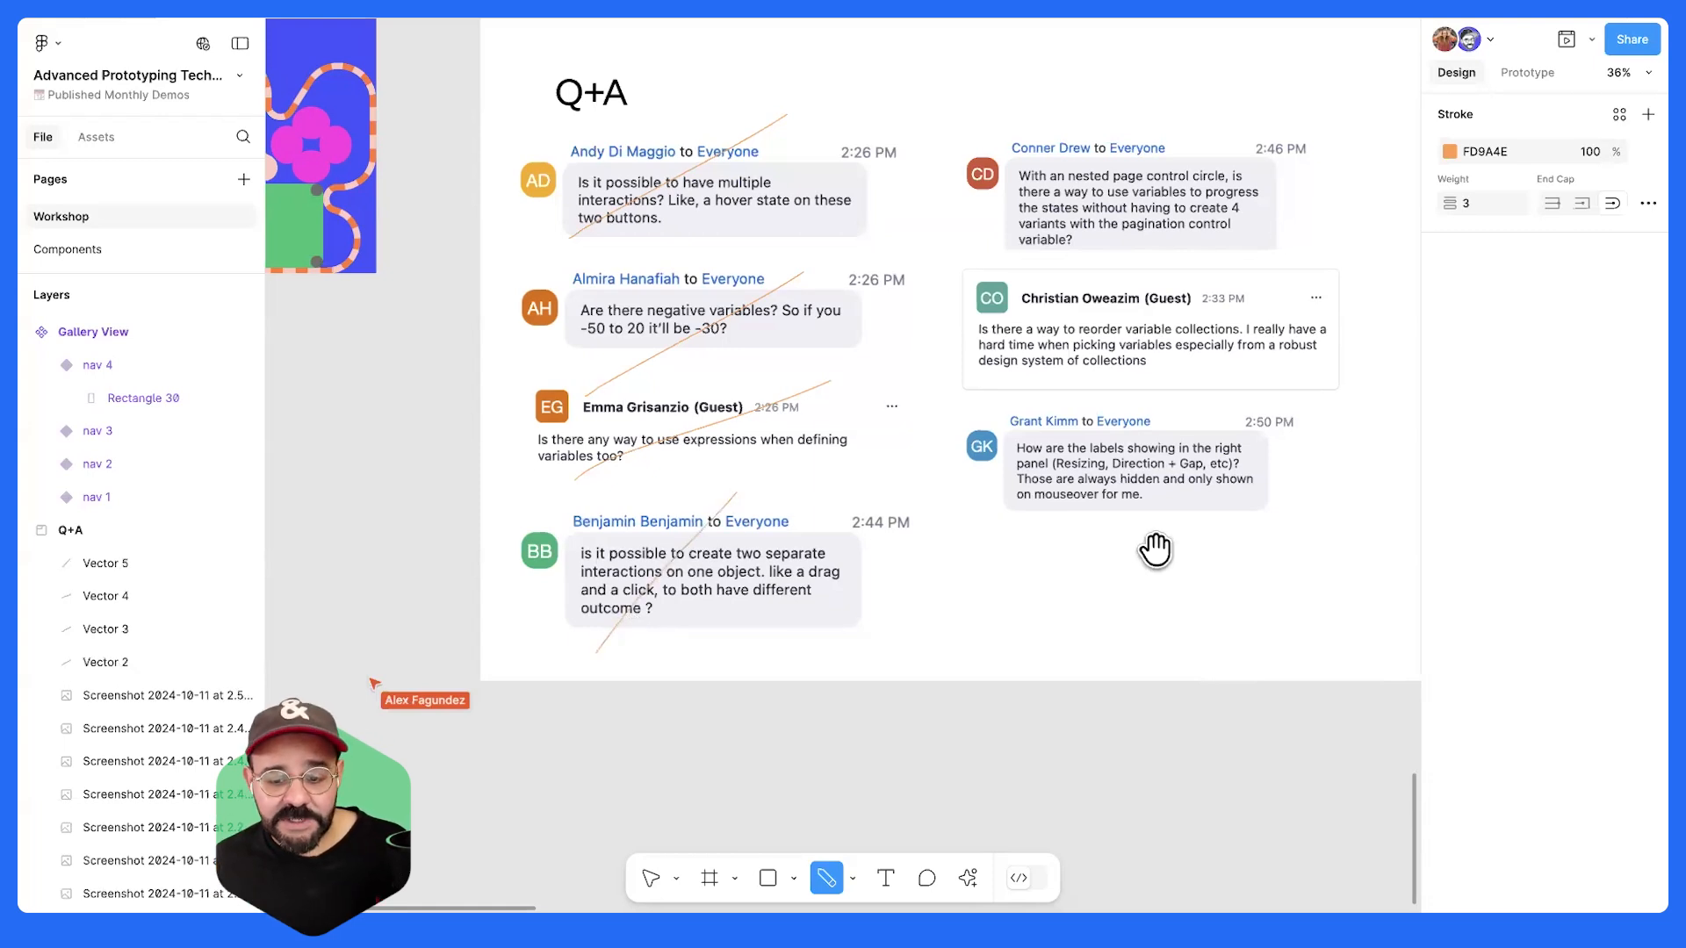
- Cross out the question about the nested page control circle with a diagonal pencil stroke
scroll(1141, 553, right, 5)
scroll(1142, 553, up, 2)
scroll(820, 332, up, 5)
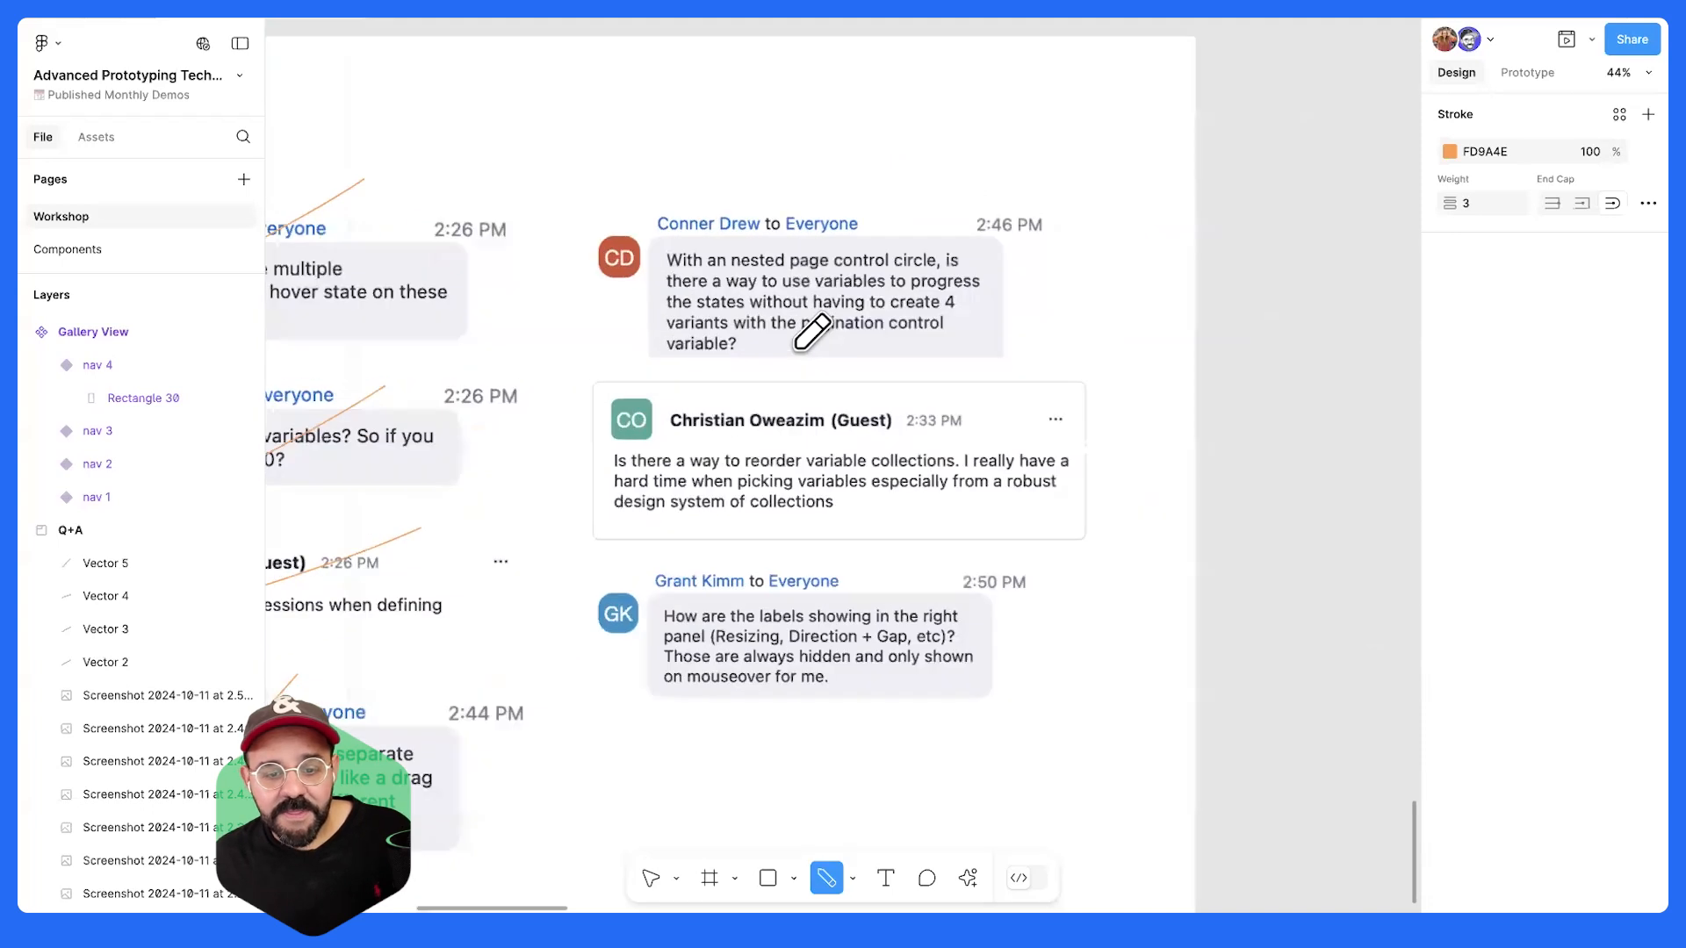
scroll(819, 332, down, 2)
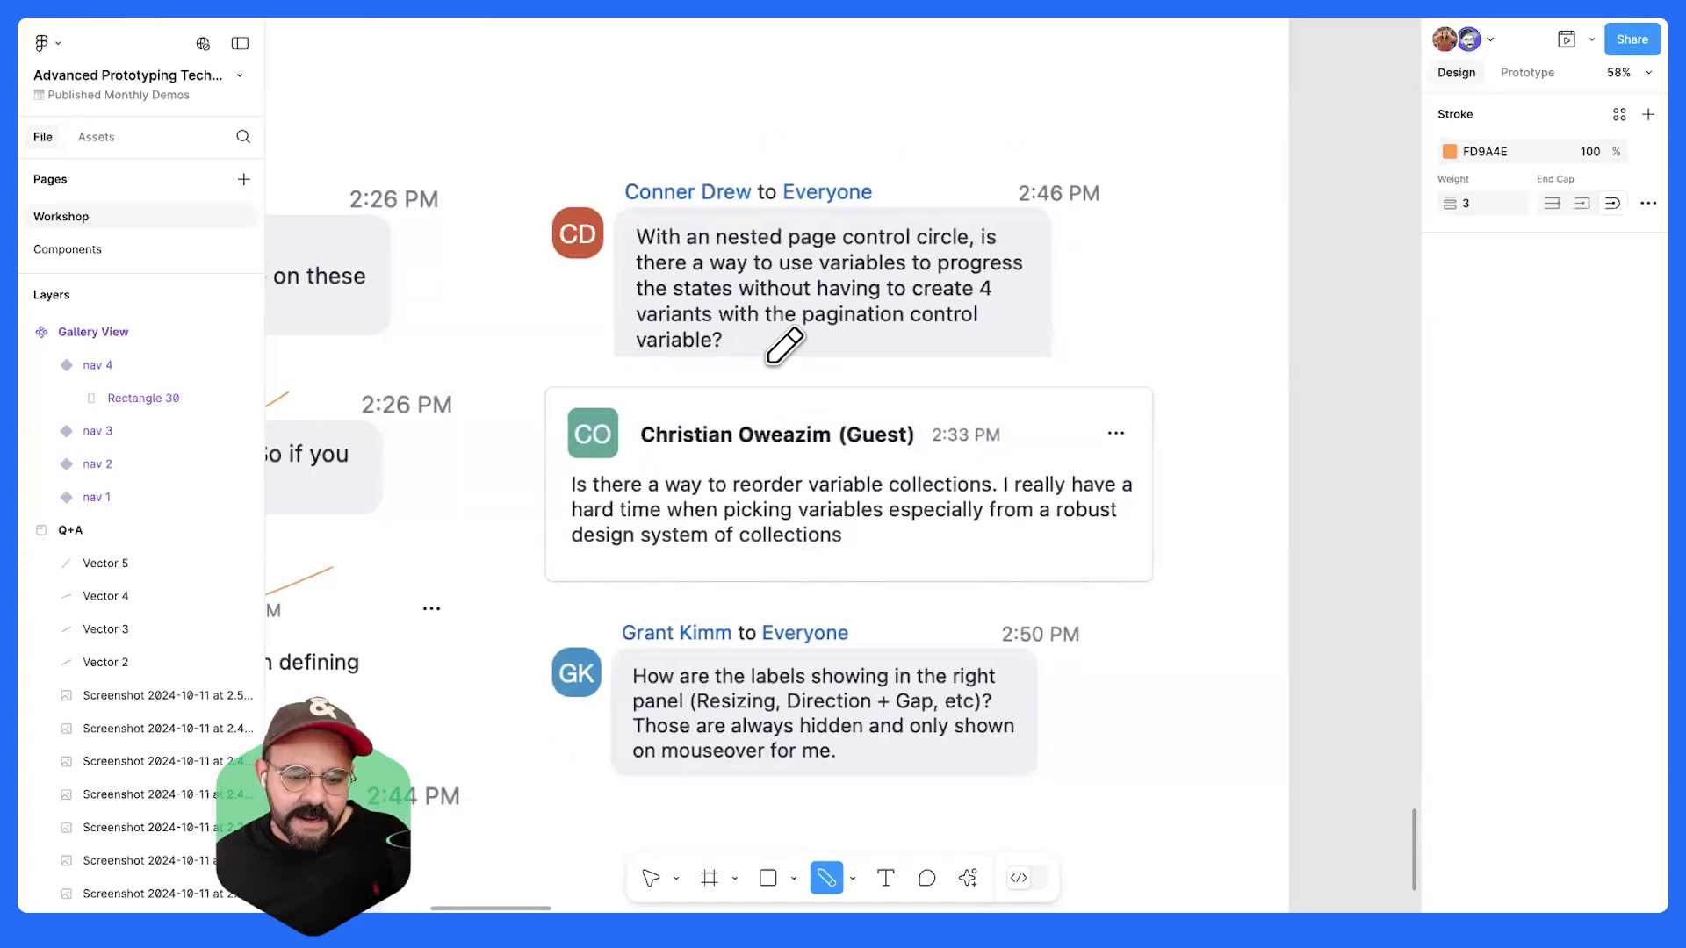
scroll(764, 321, down, 1)
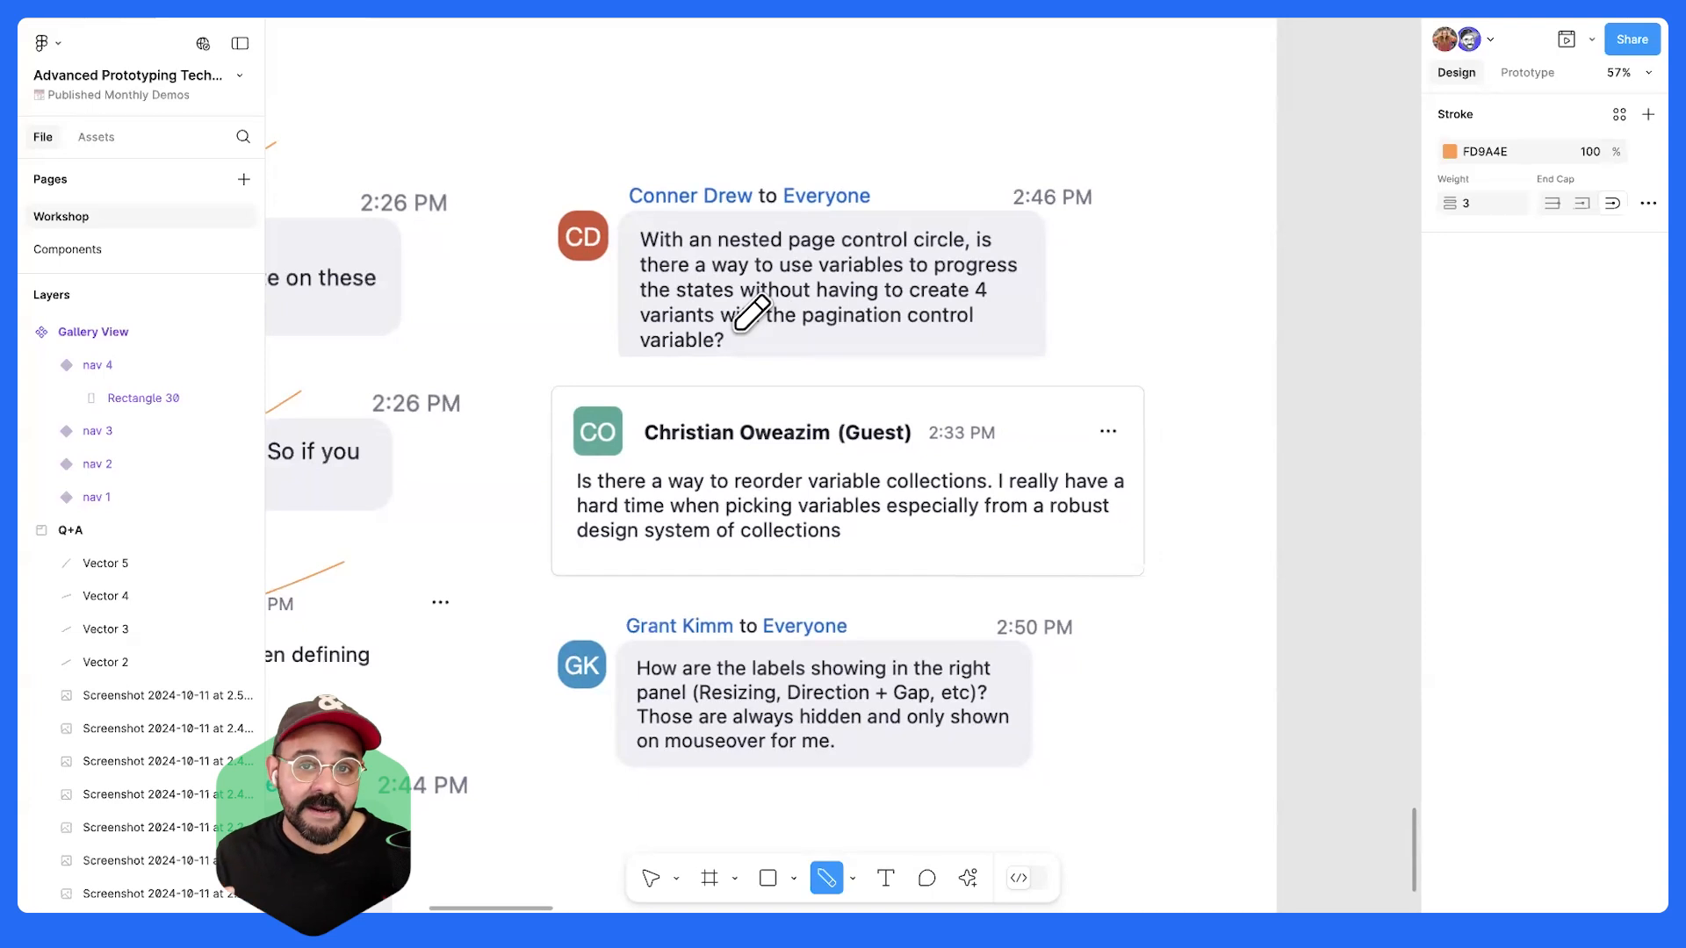
drag(720, 364, 973, 153)
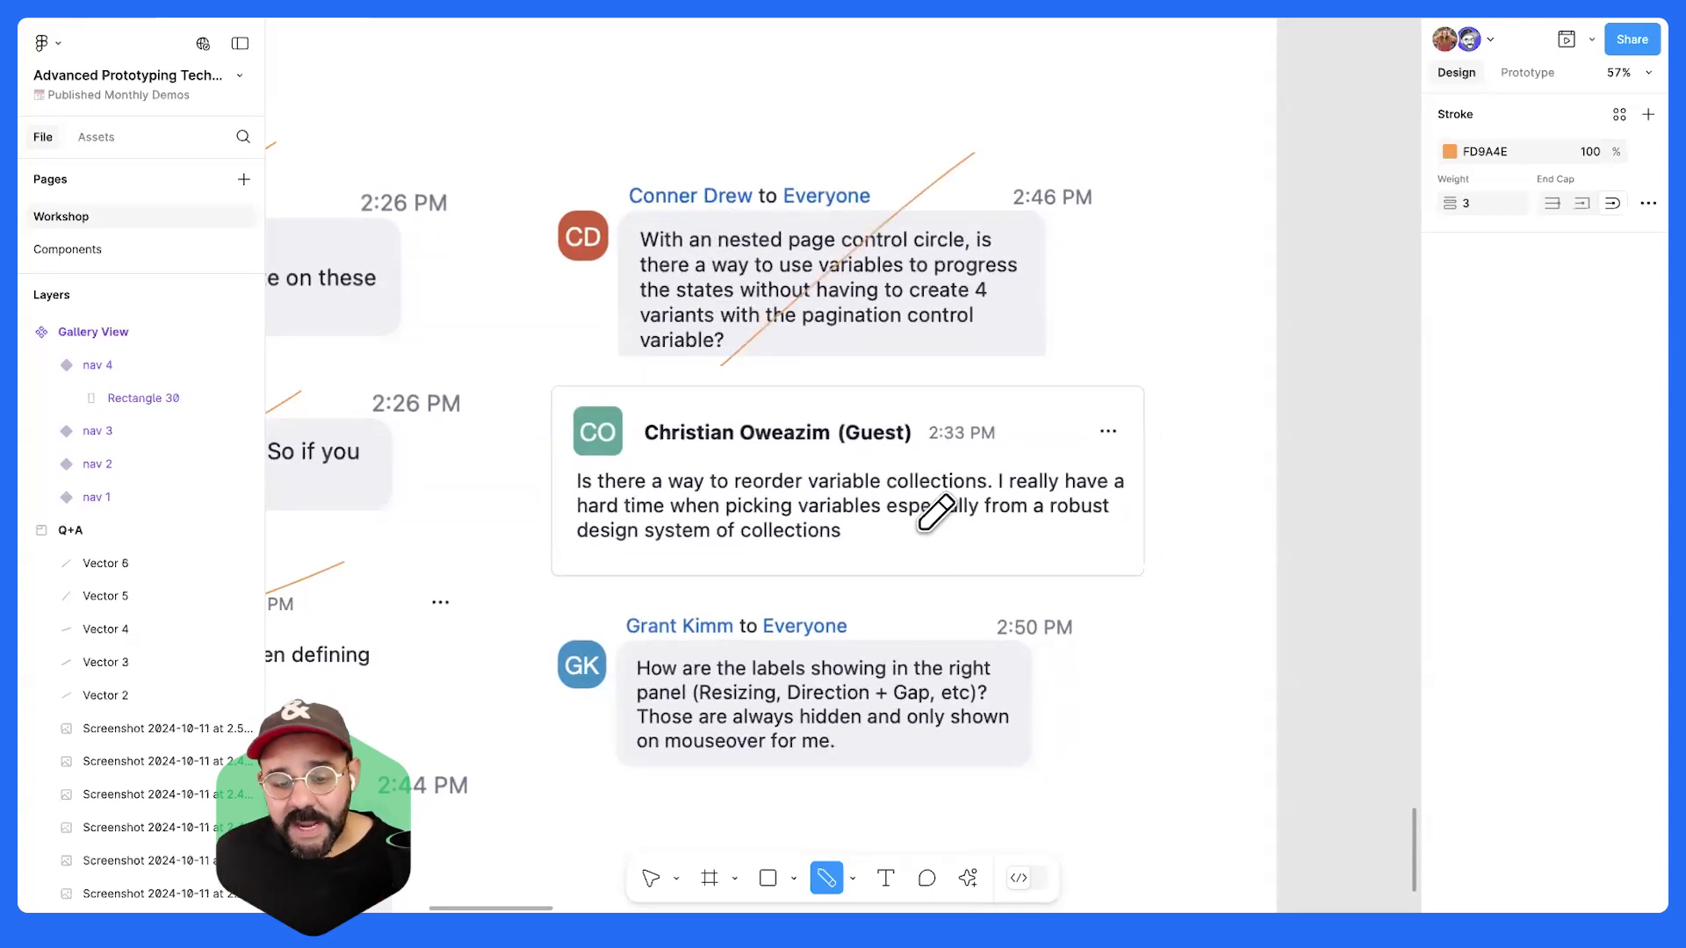
- Look through the list of variable collections in the local variables and close the variables window
scroll(935, 516, down, 2)
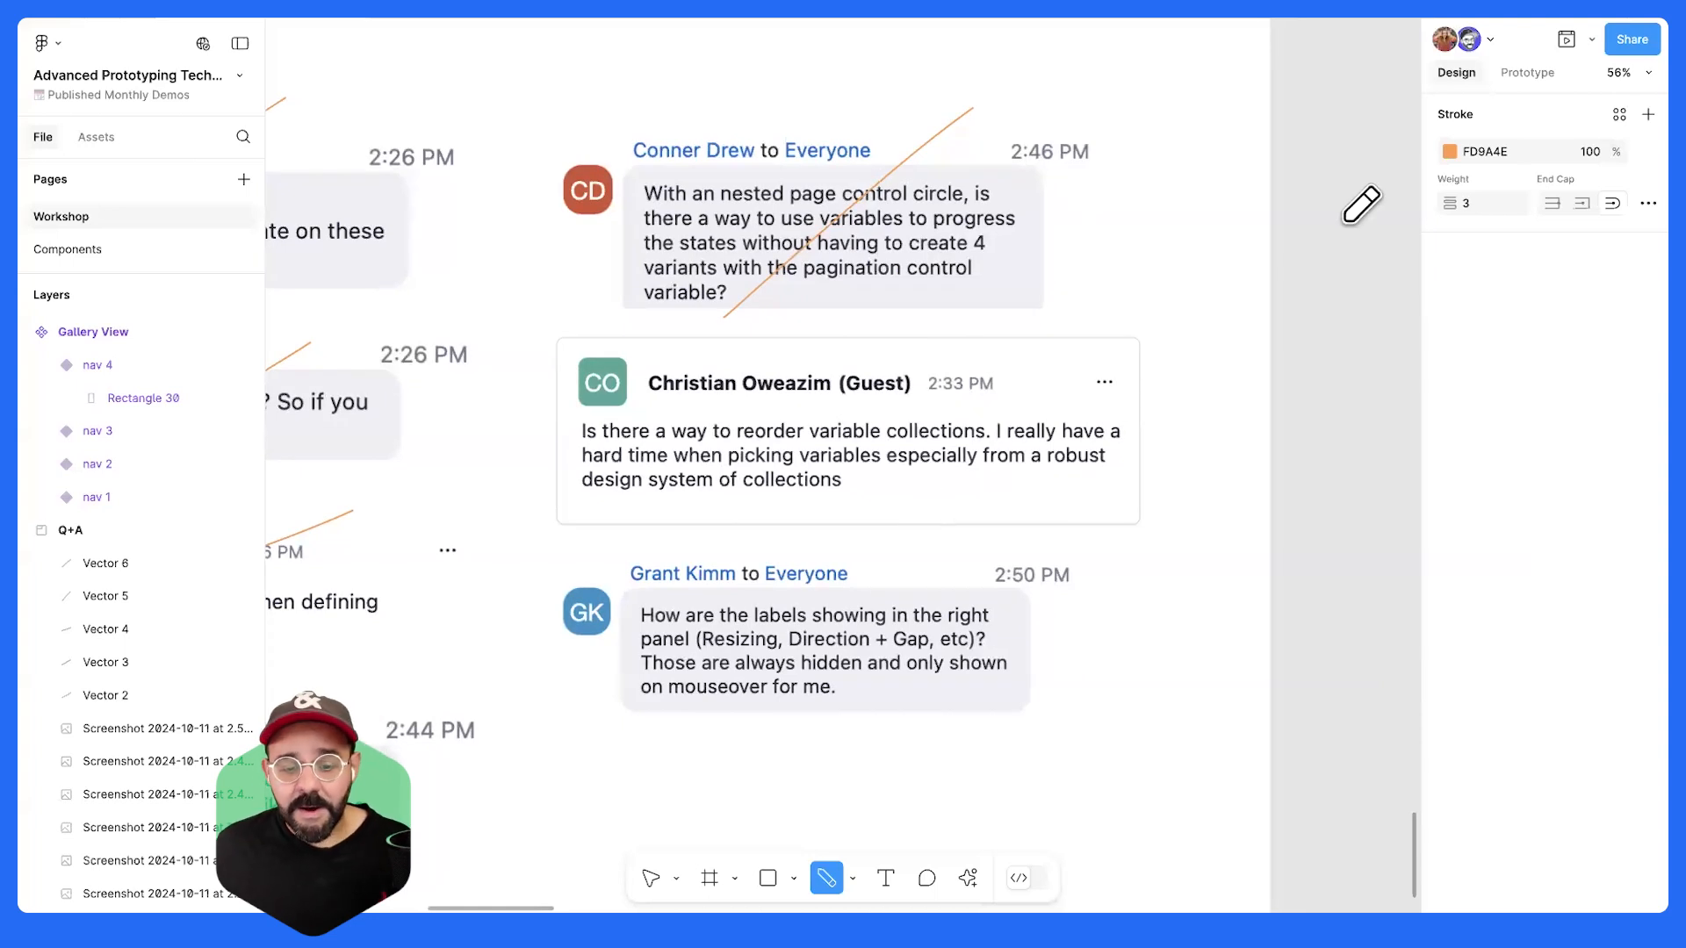
key(Escape)
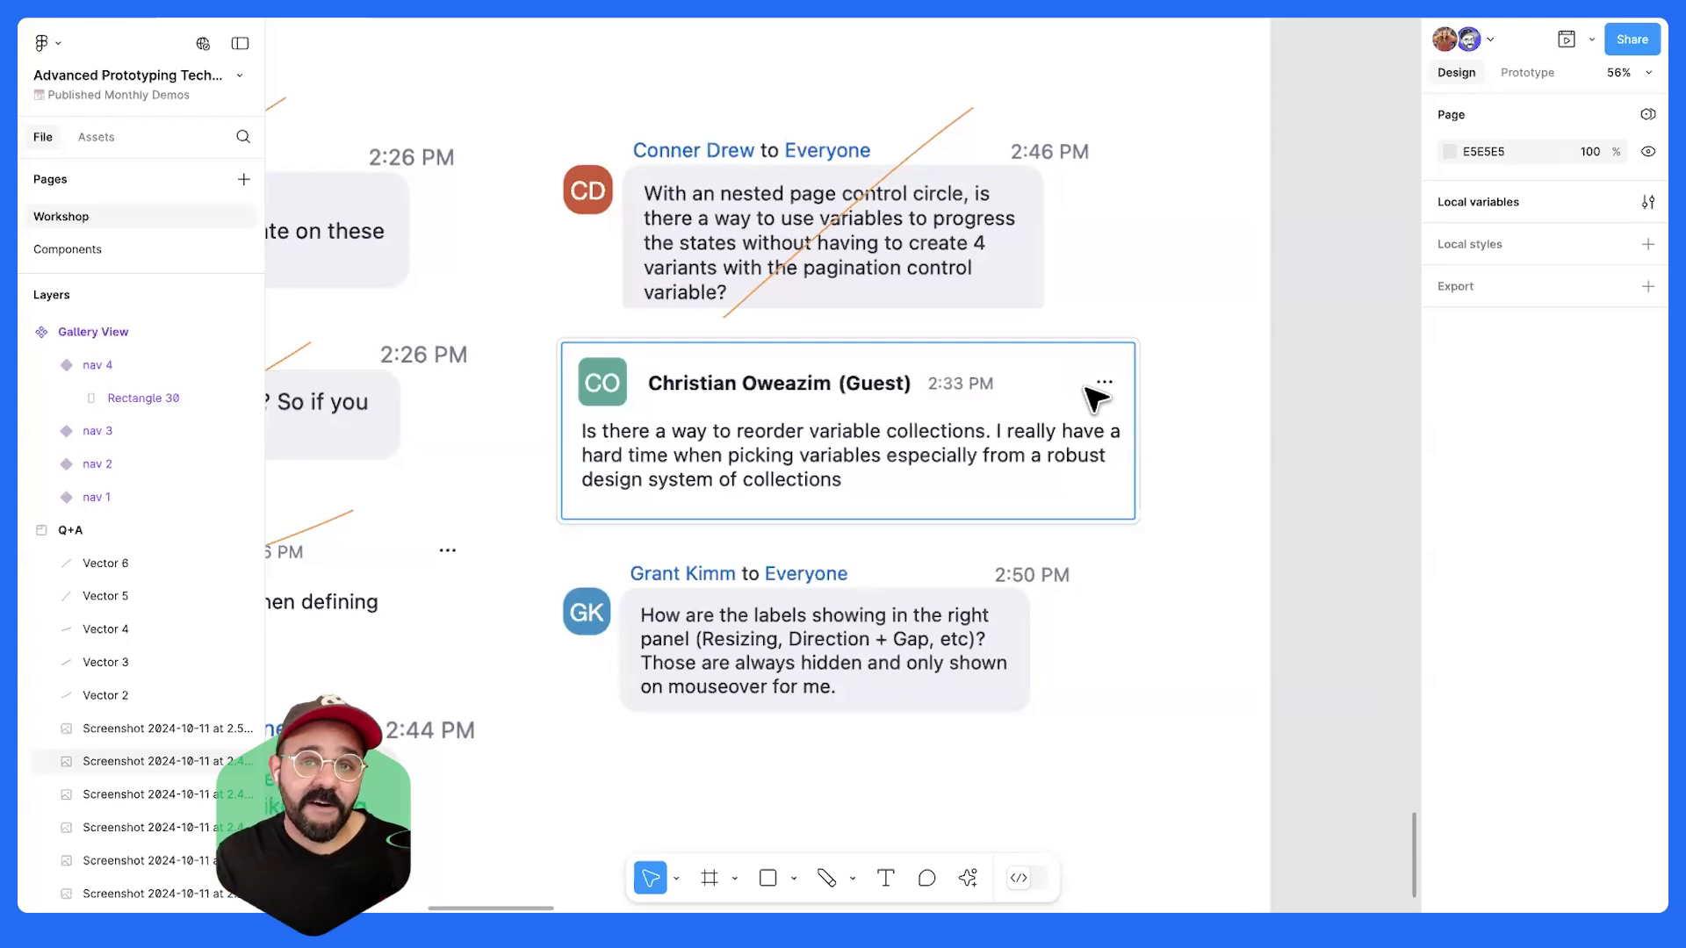
click(1648, 202)
click(378, 101)
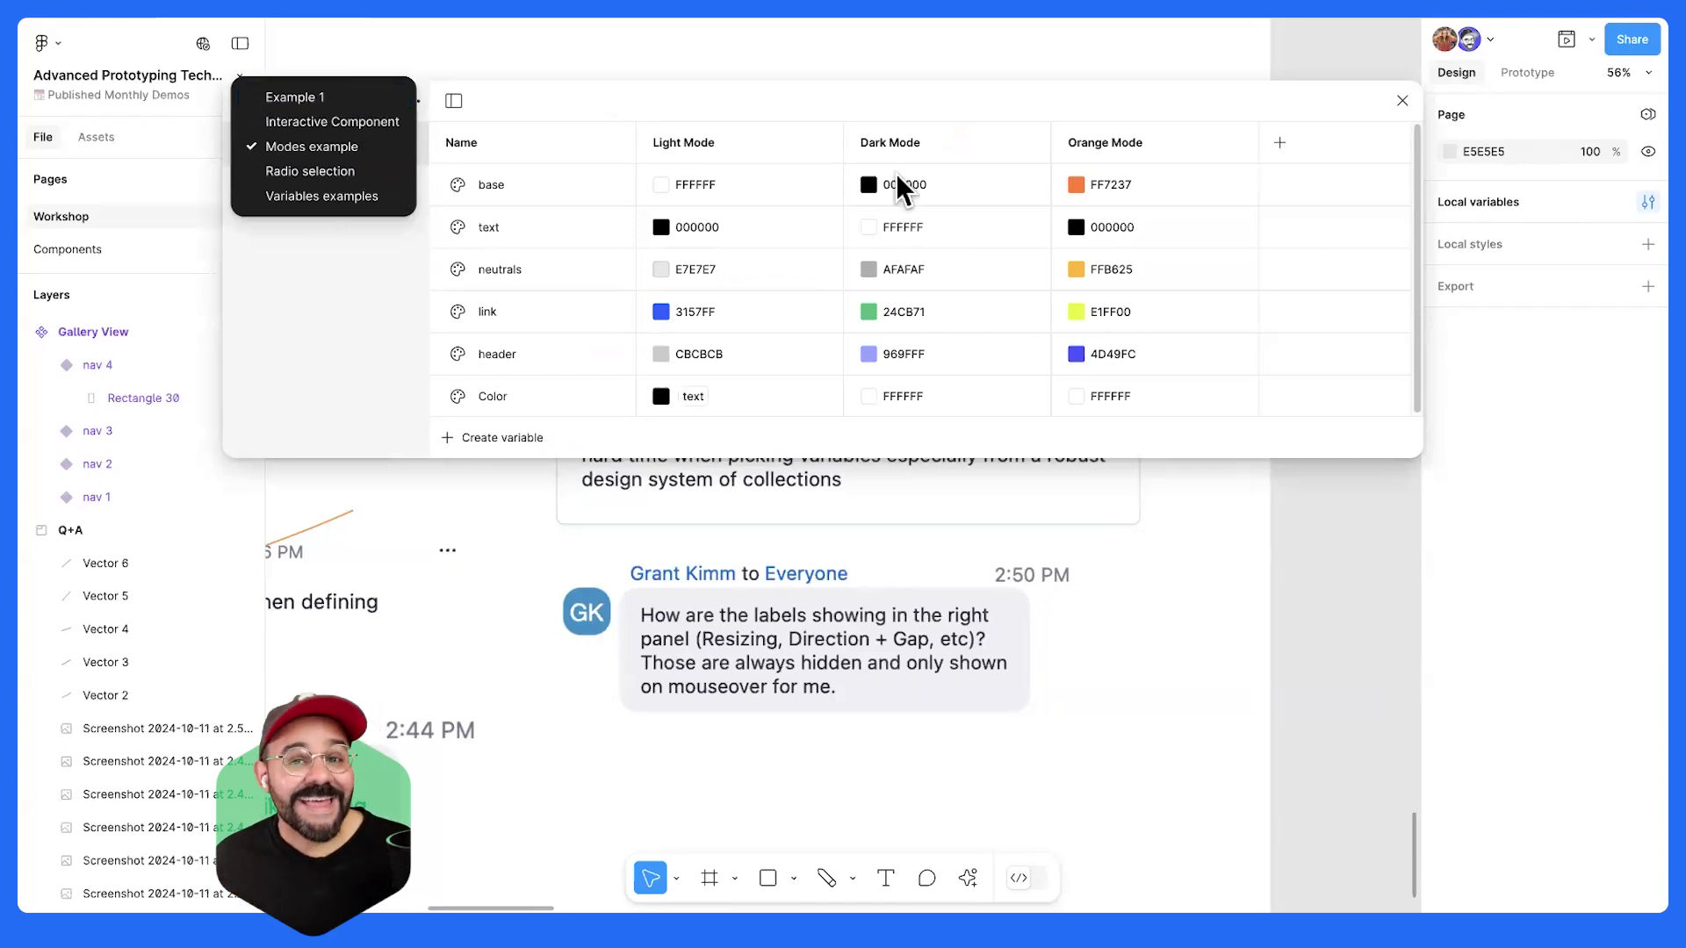
click(1402, 106)
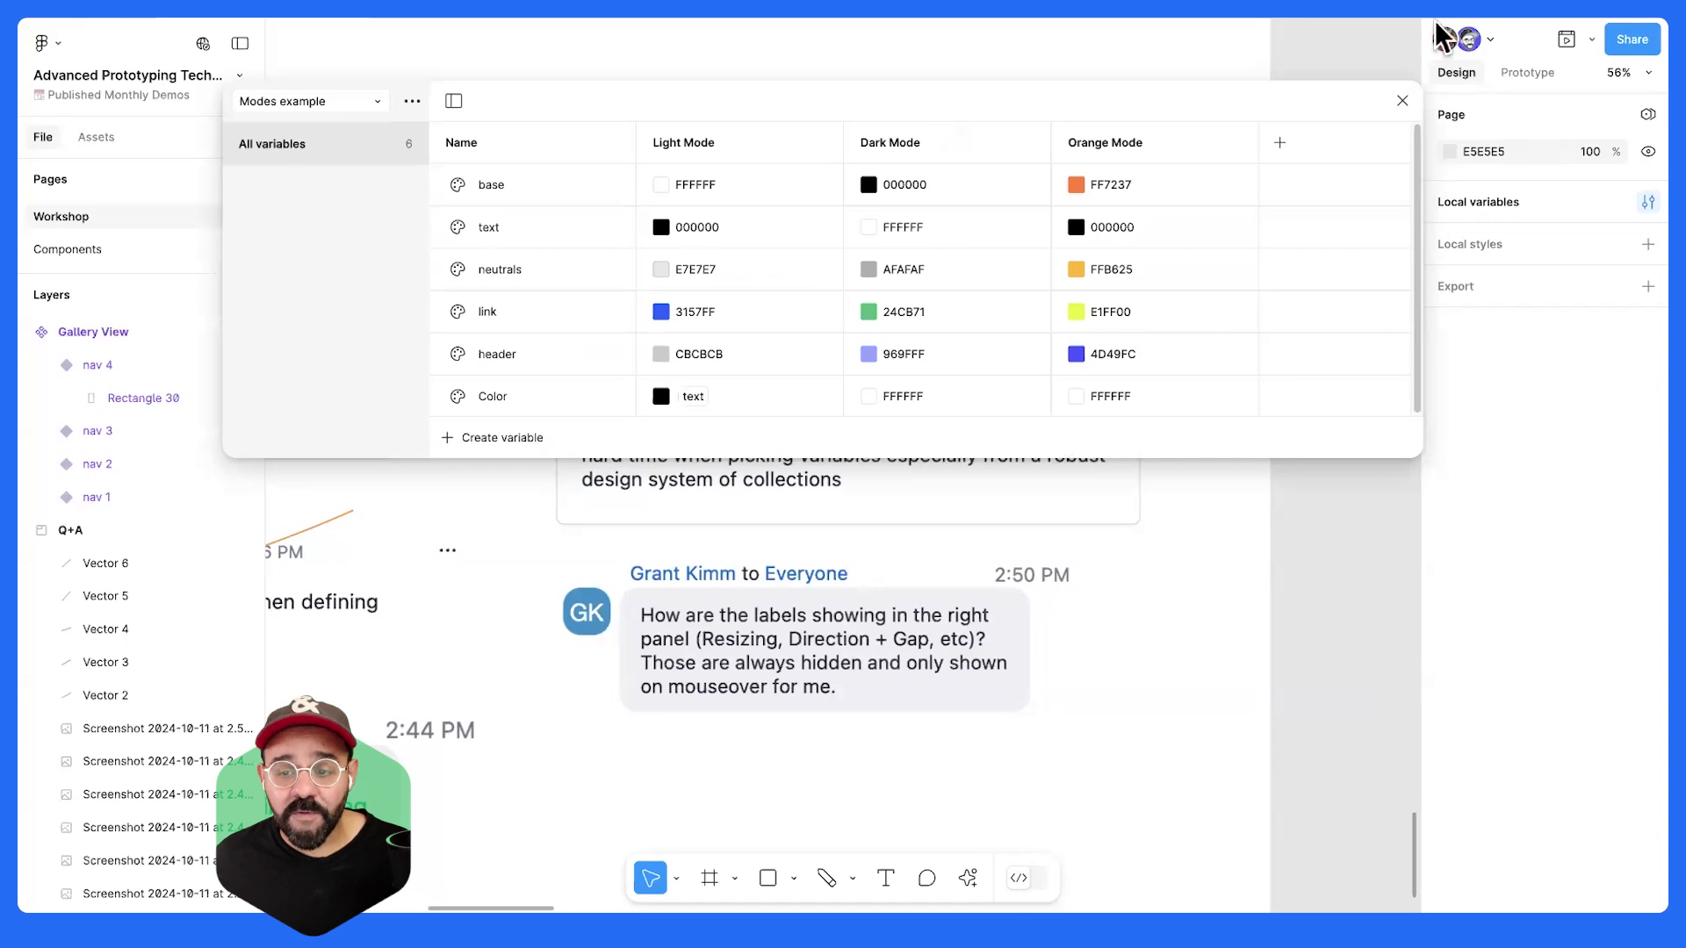
click(1403, 102)
- Cross out the question about reordering variable collections with a diagonal pencil stroke
key(shift+p)
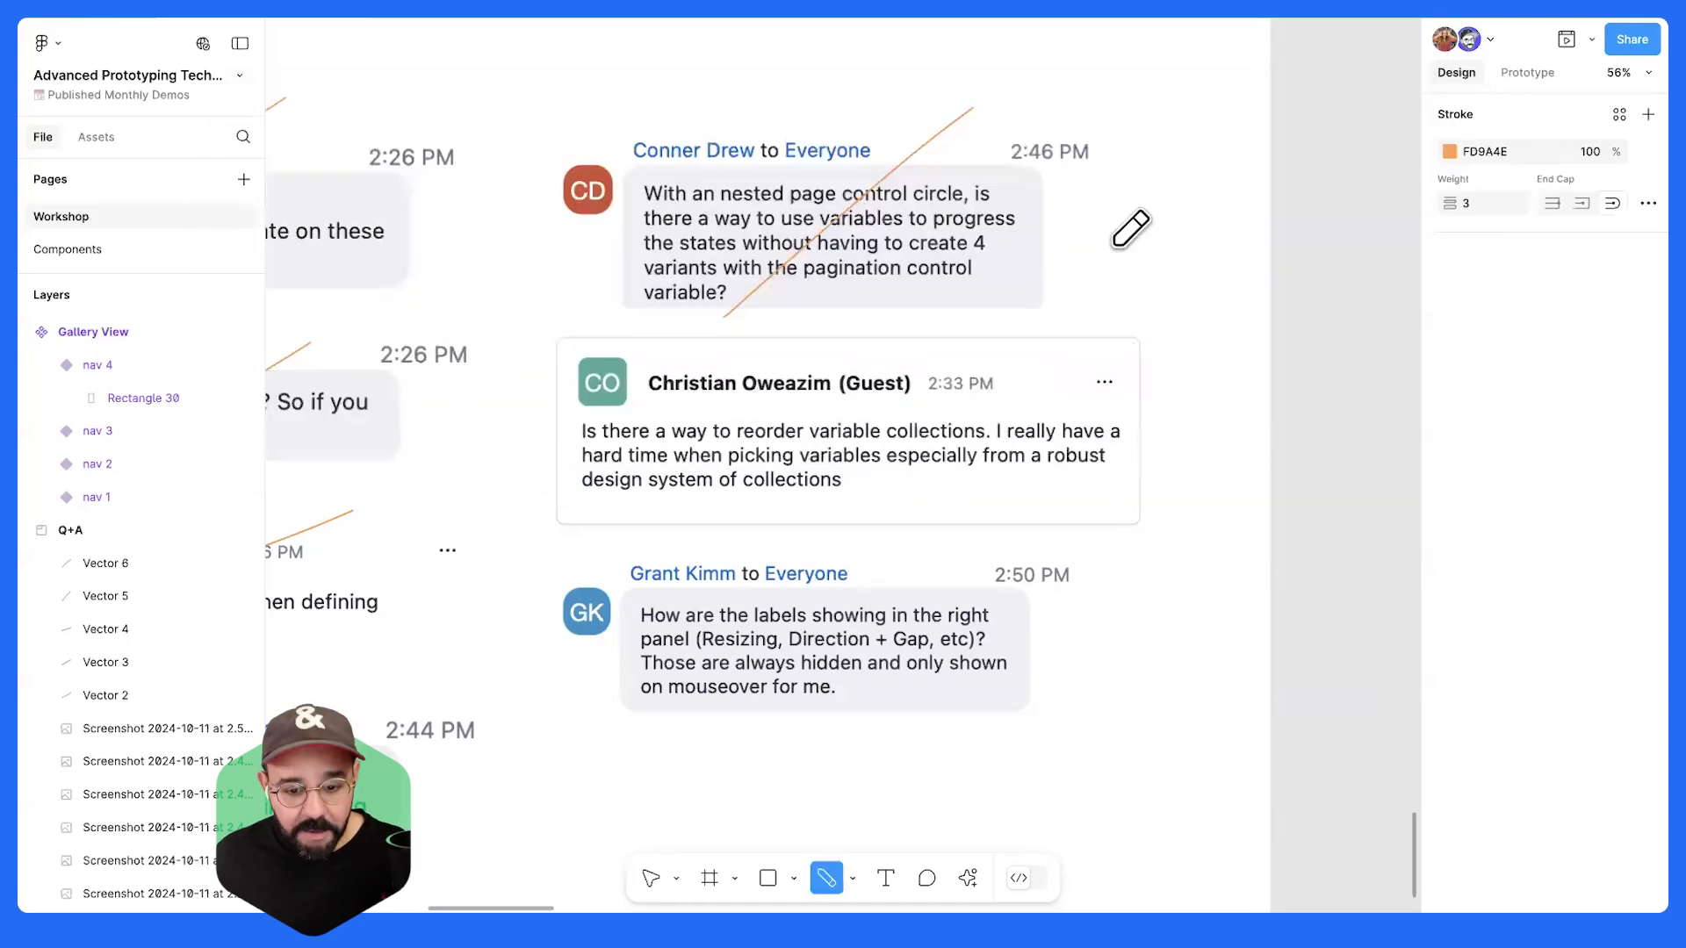
drag(690, 524, 746, 493)
drag(1027, 332, 1024, 331)
scroll(1029, 507, down, 1)
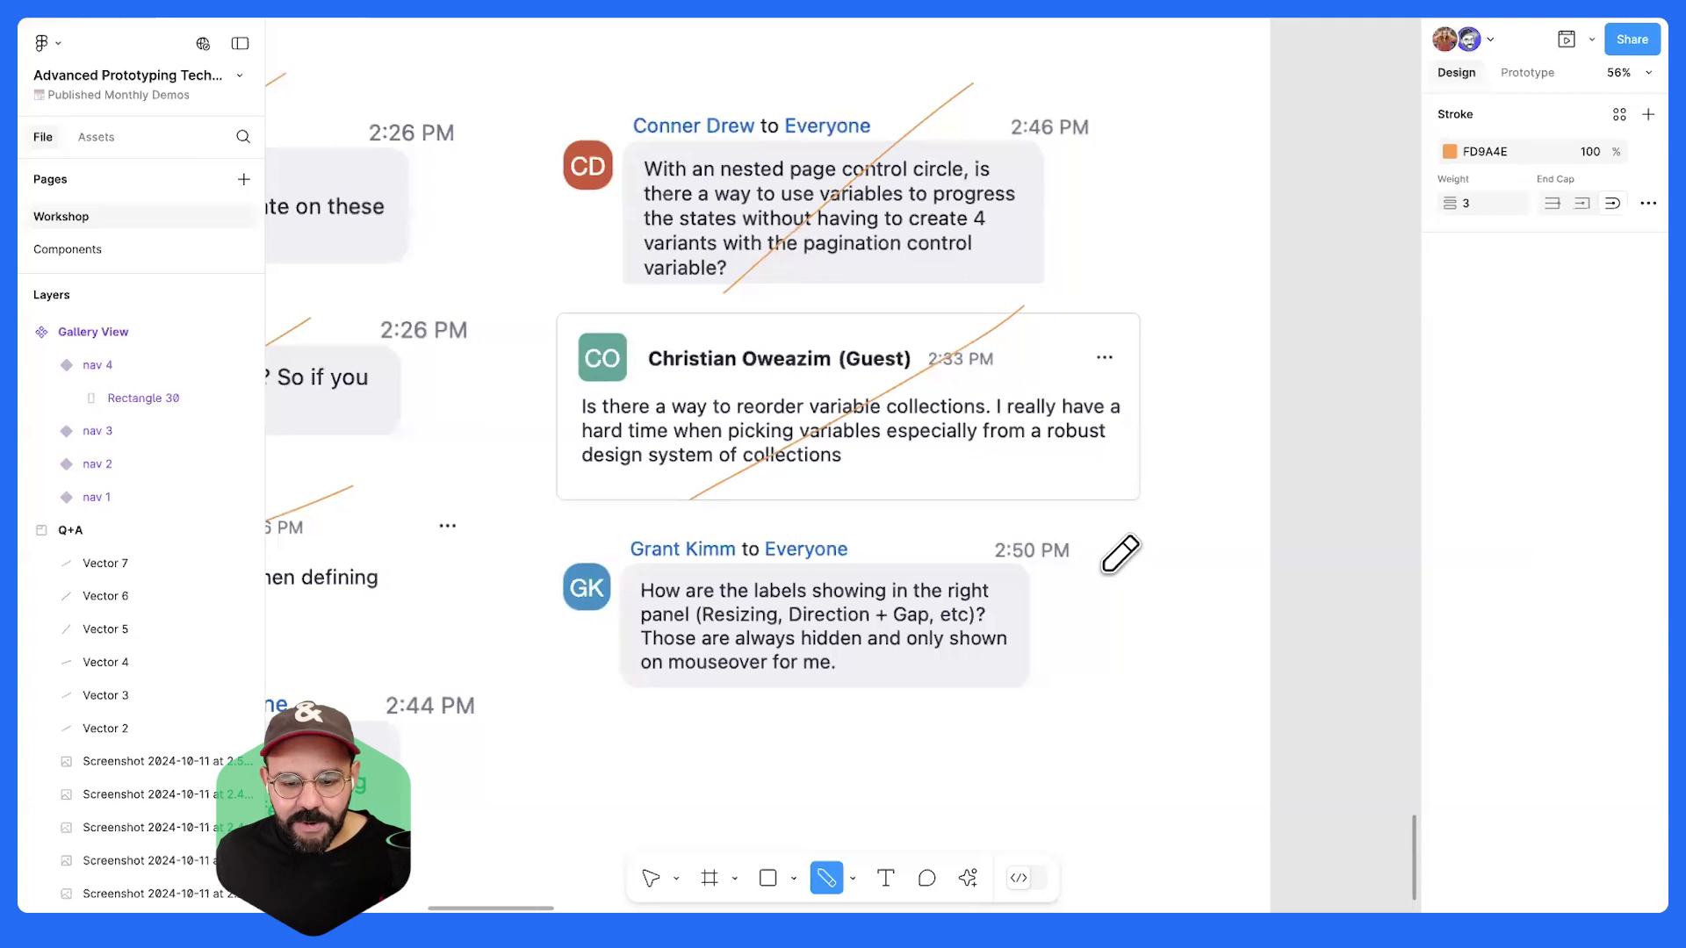
- Draw a rectangle of about 436 × 381 on the empty canvas beside the Q+A board
key(Escape)
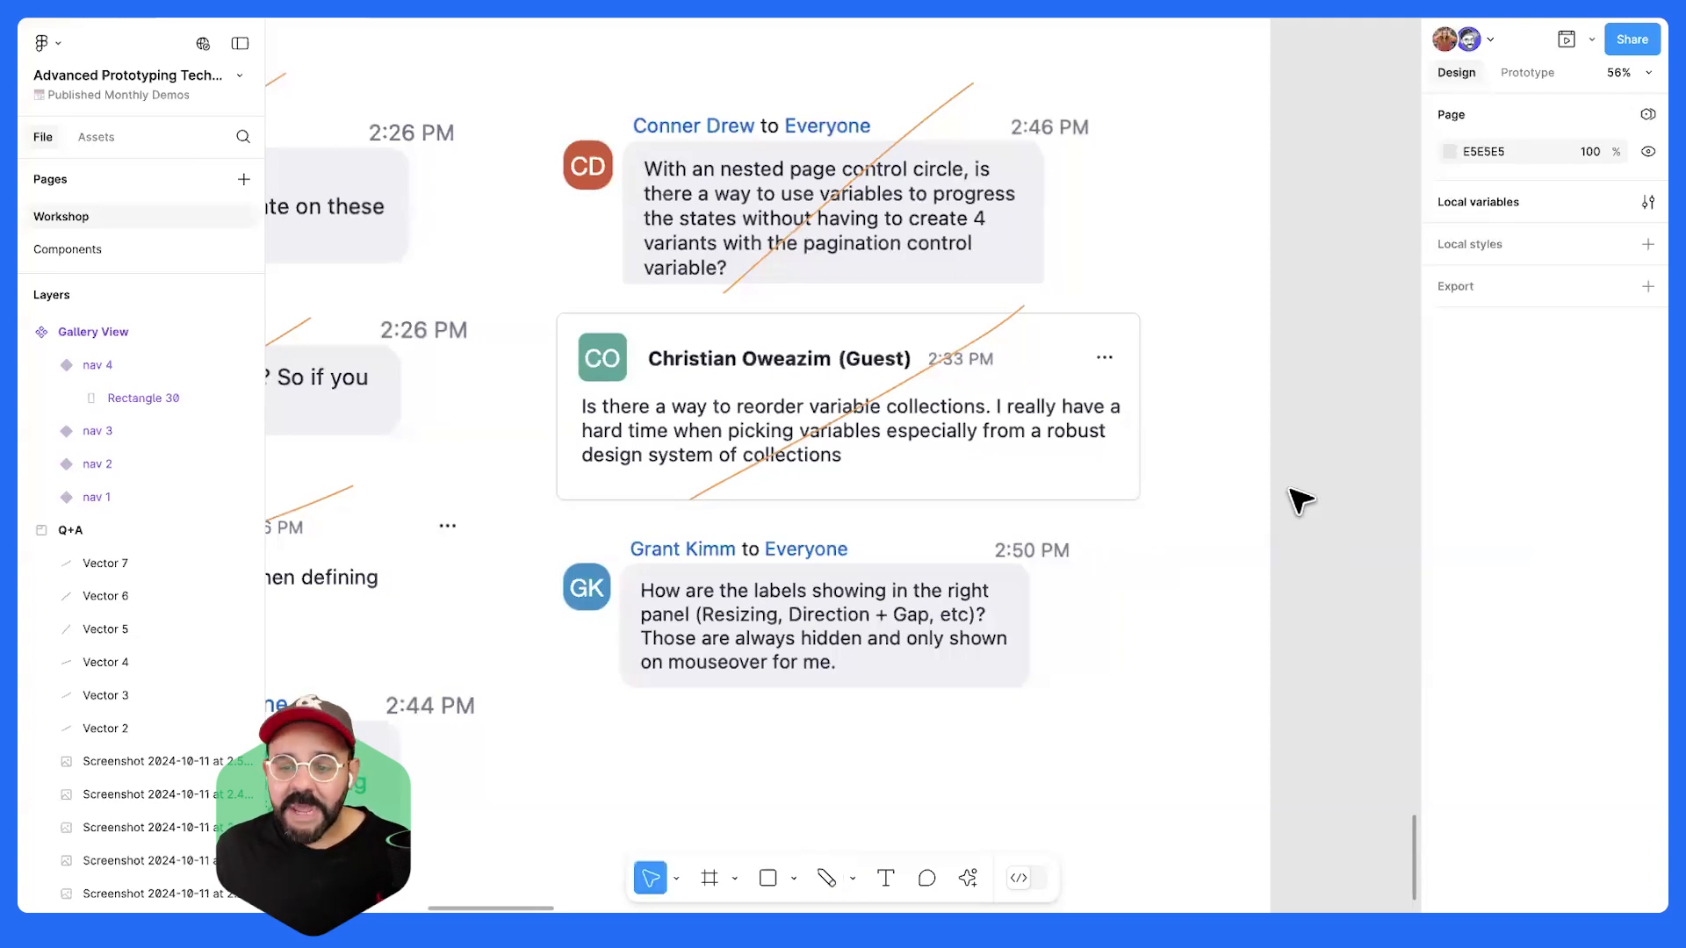
scroll(1307, 465, down, 3)
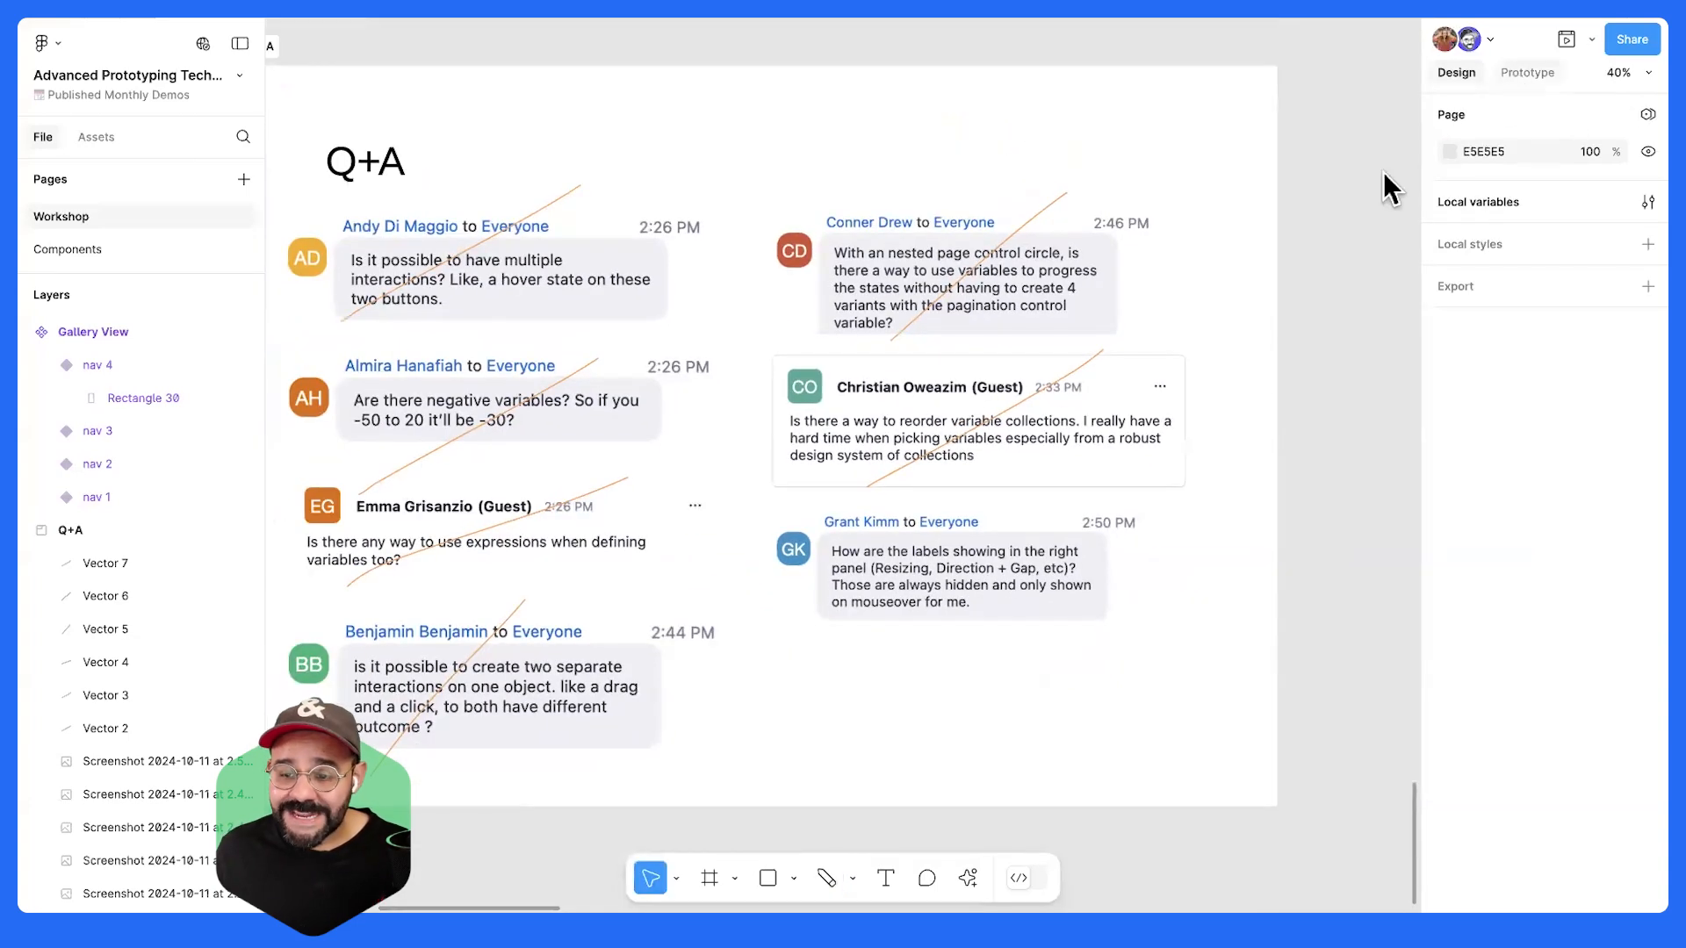
scroll(1223, 369, right, 5)
key(r)
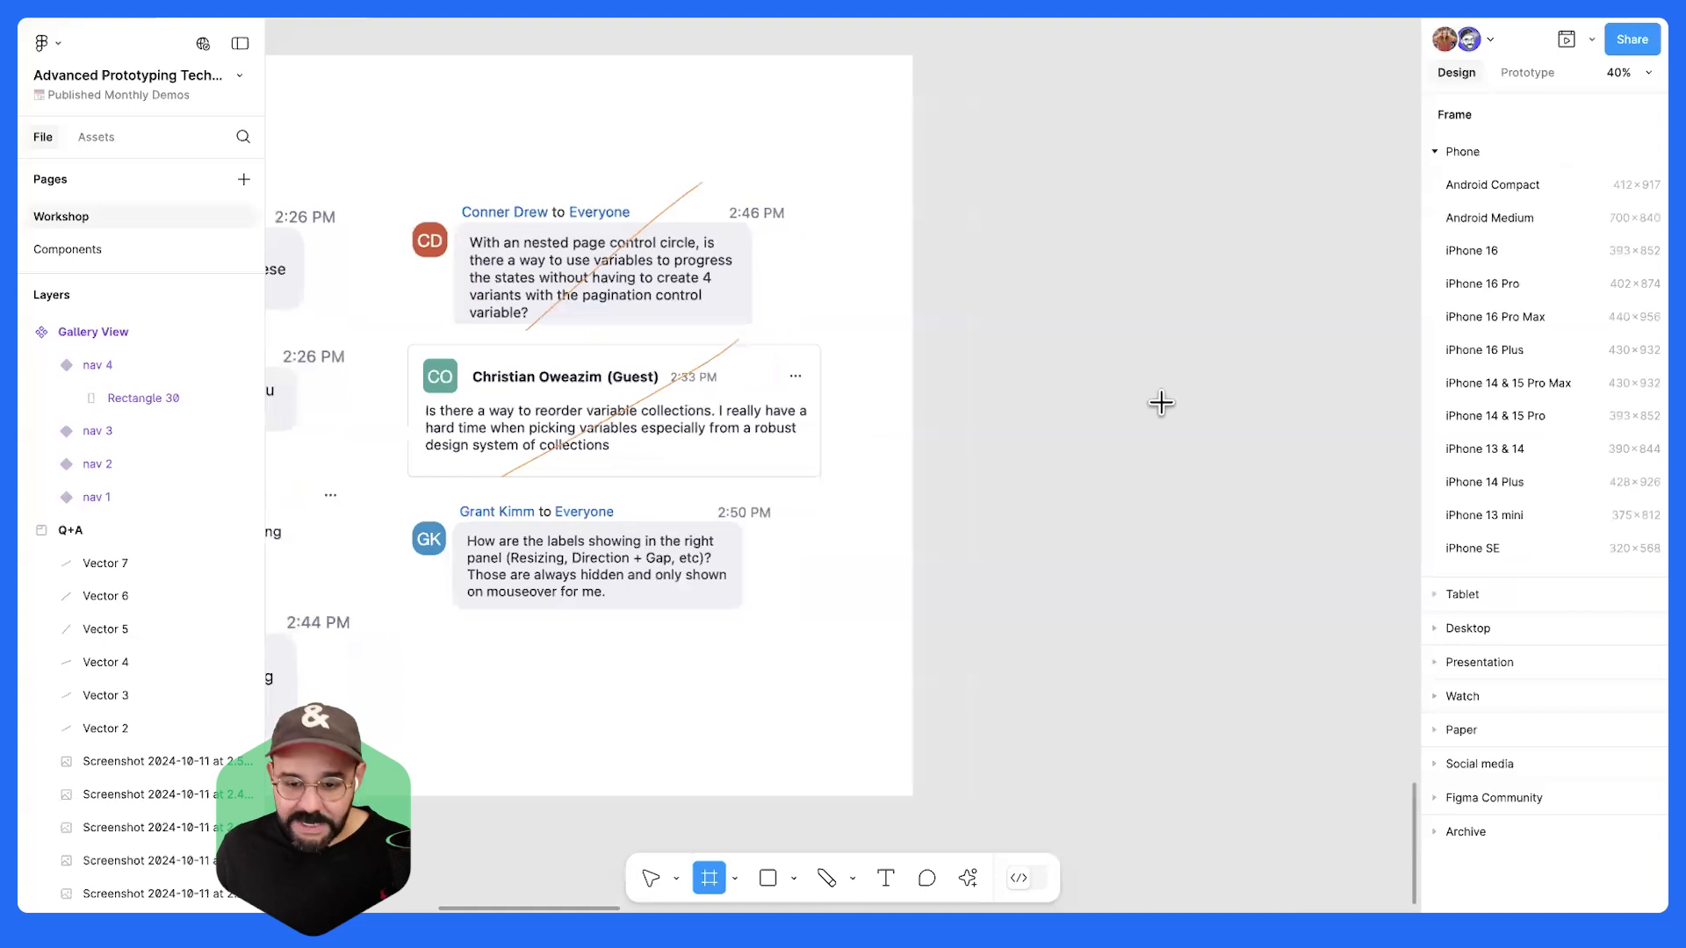
drag(1058, 258, 1237, 412)
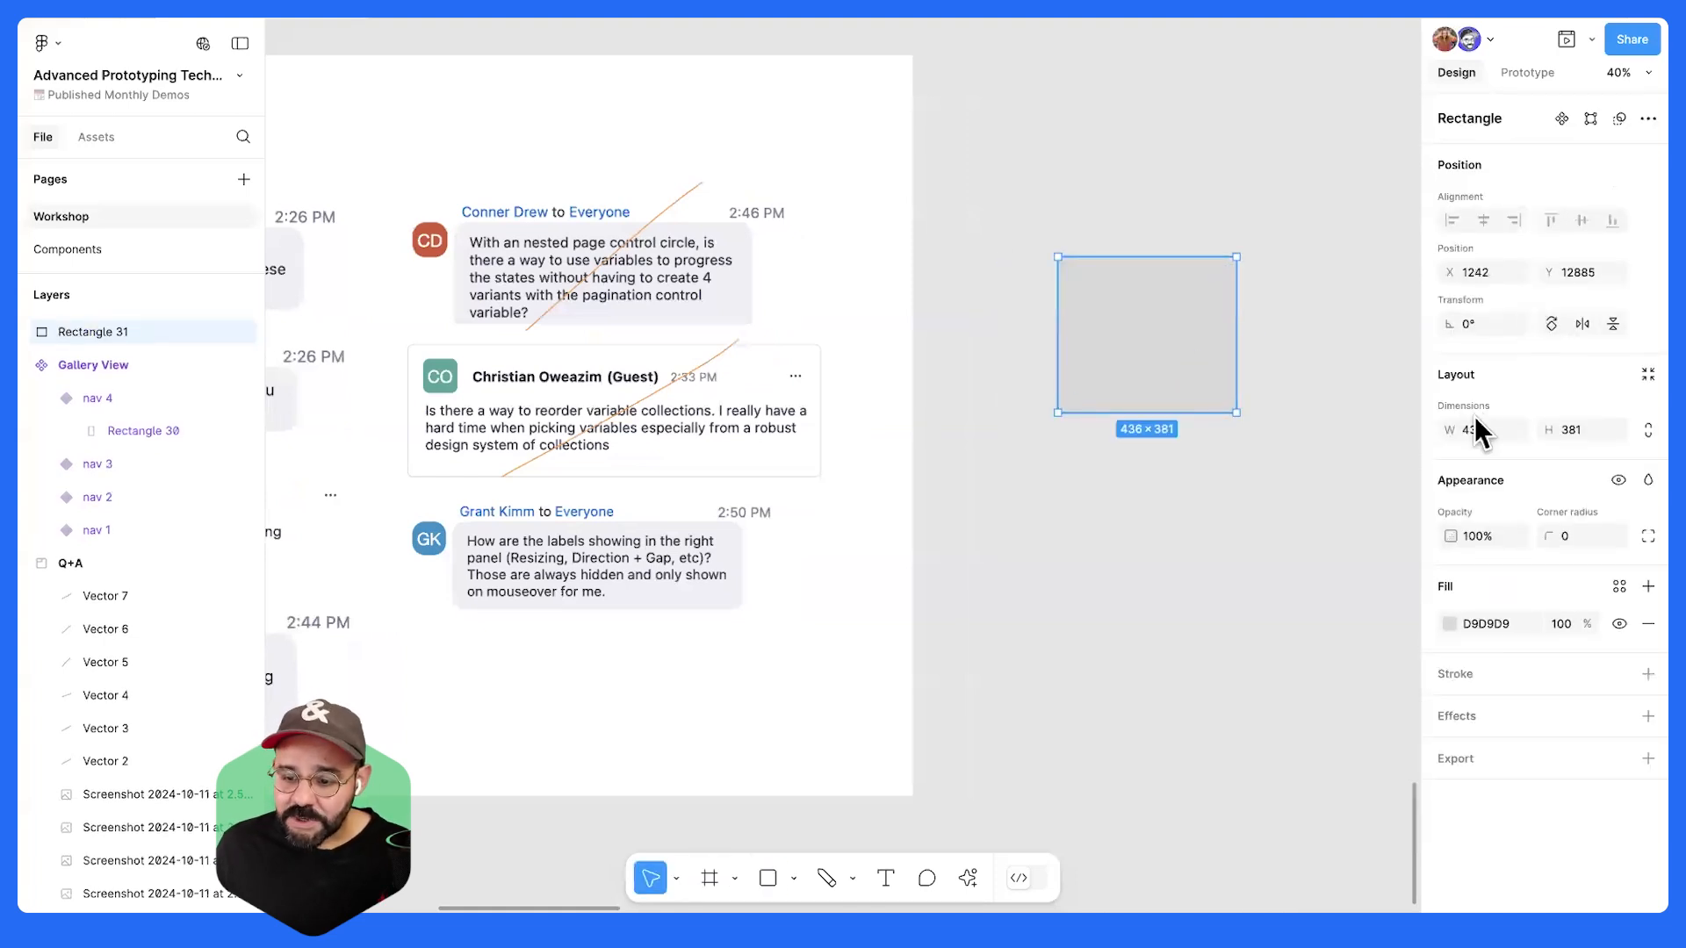
- Turn off the property labels shown for the rectangle's design settings
click(1646, 74)
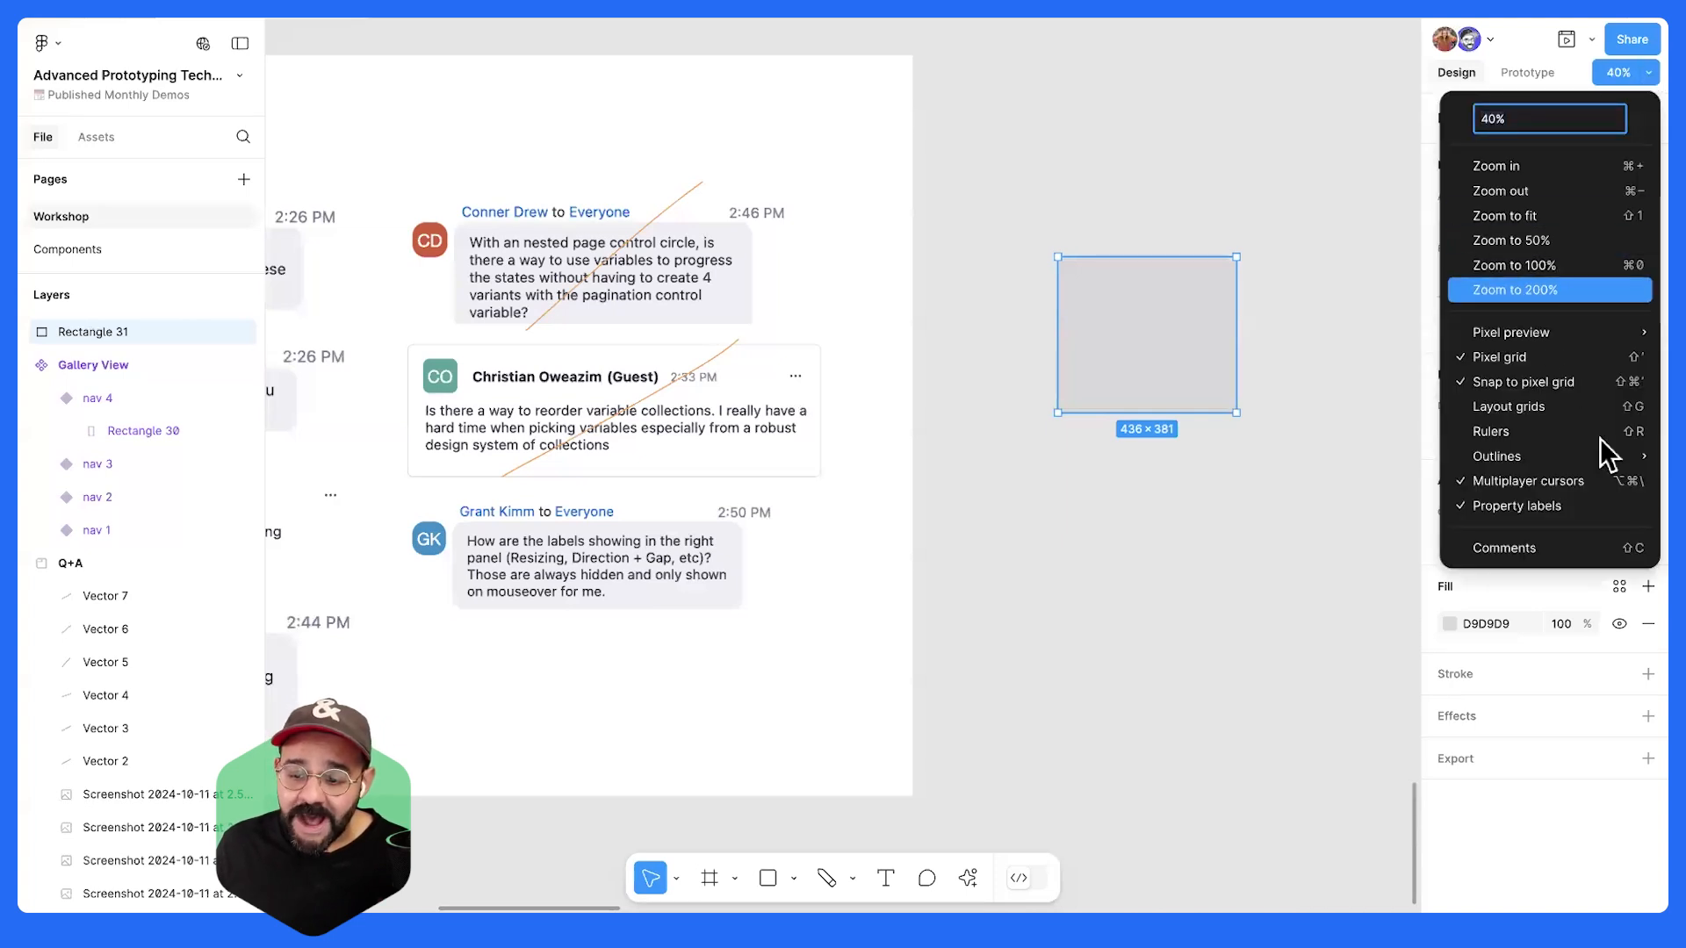
click(1618, 520)
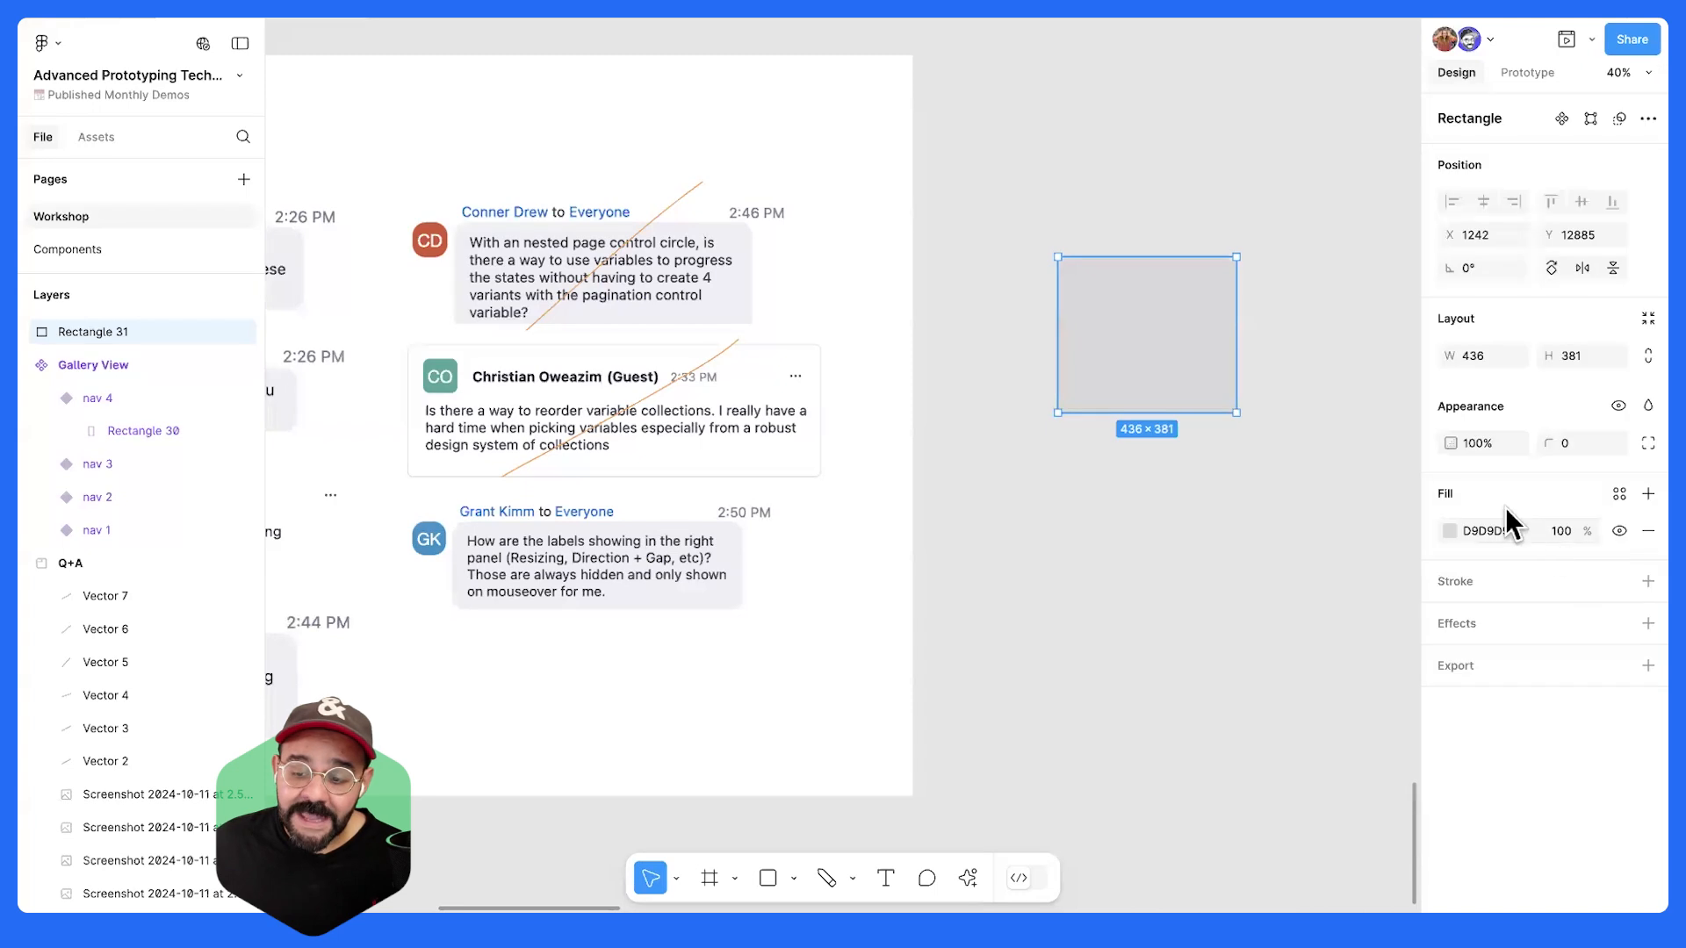
click(1645, 119)
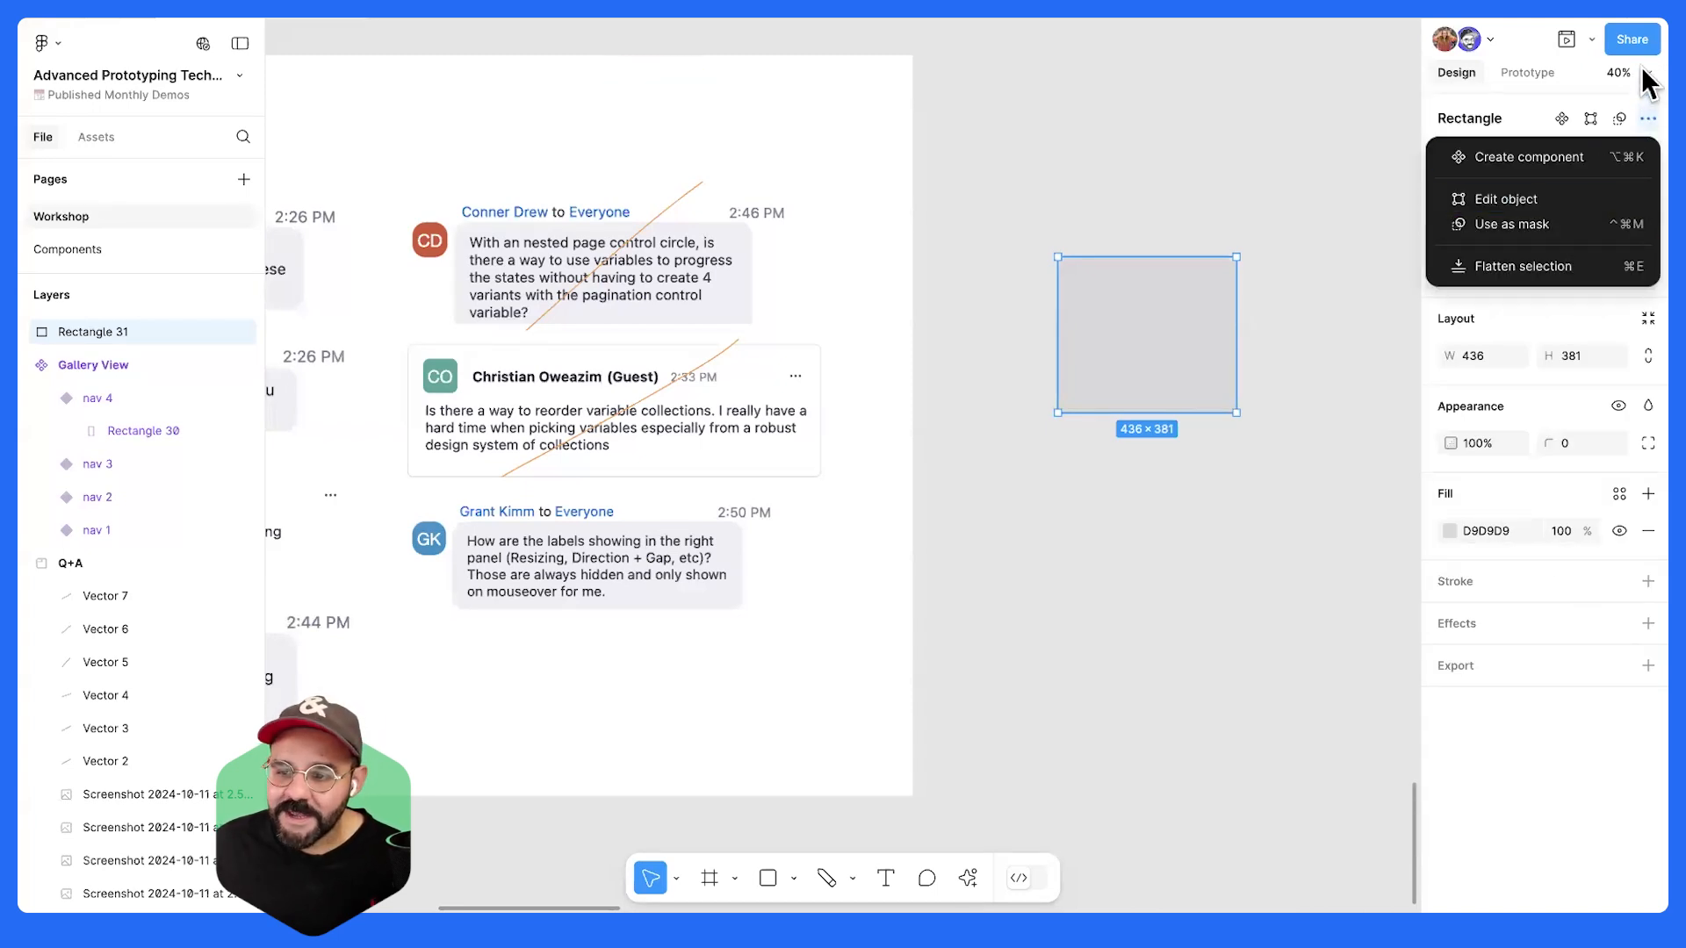
click(1647, 116)
- Turn the property labels back on and select the rectangle beside the Q+A board
click(1647, 74)
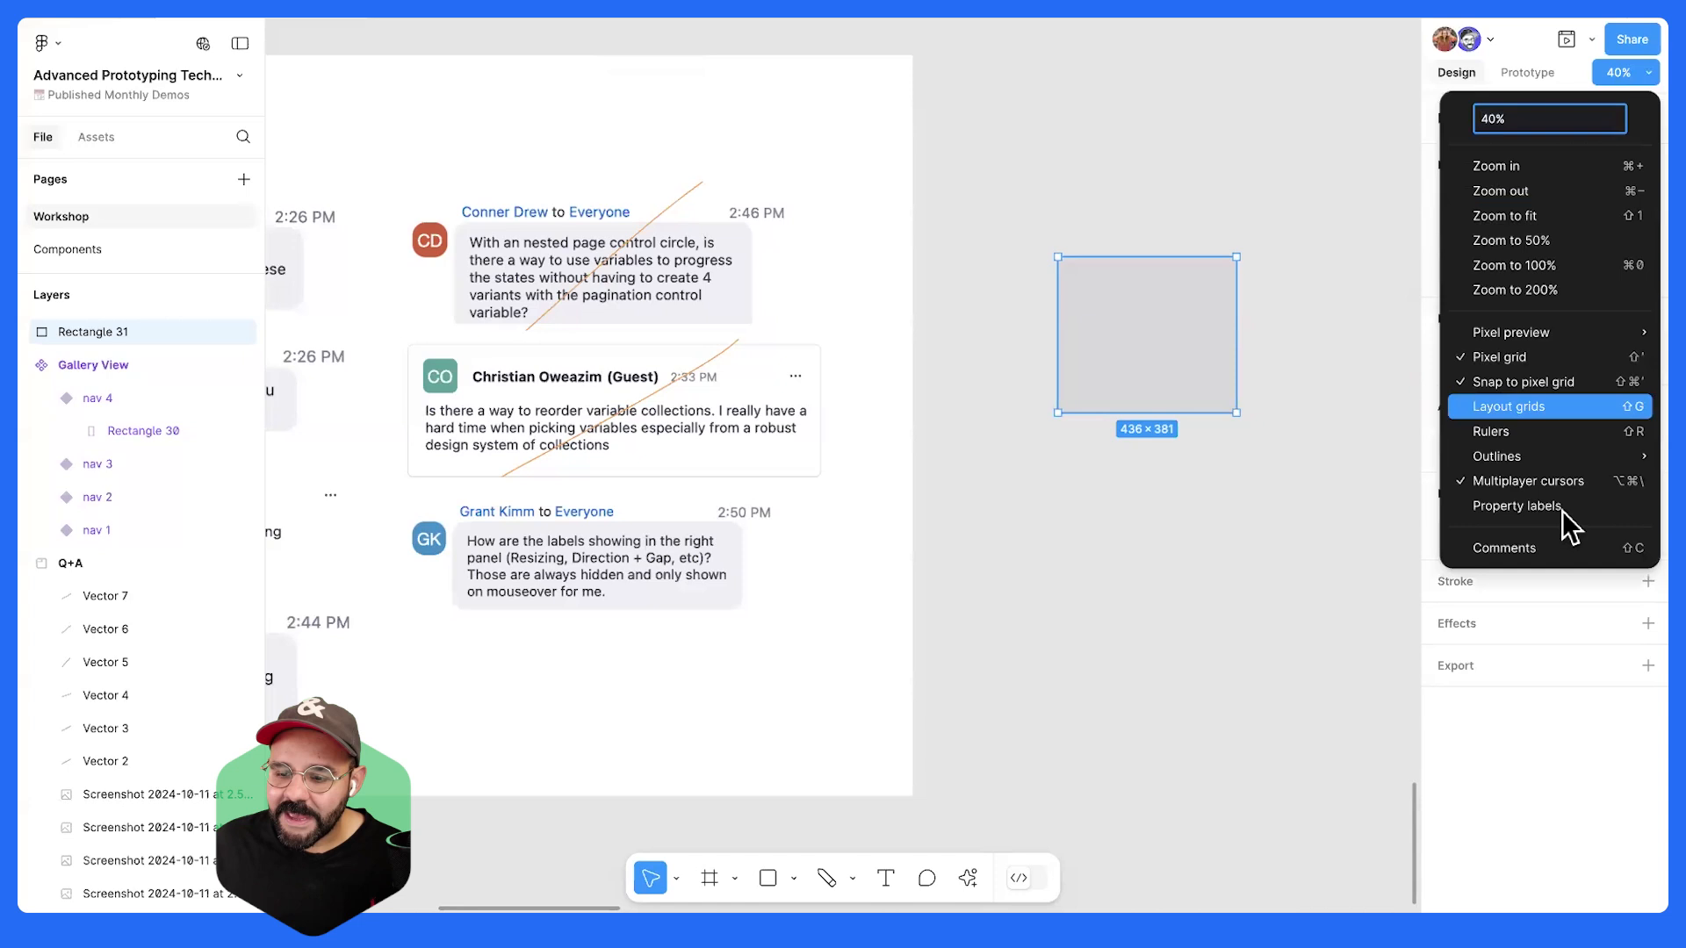
click(1444, 516)
click(1181, 519)
click(1078, 334)
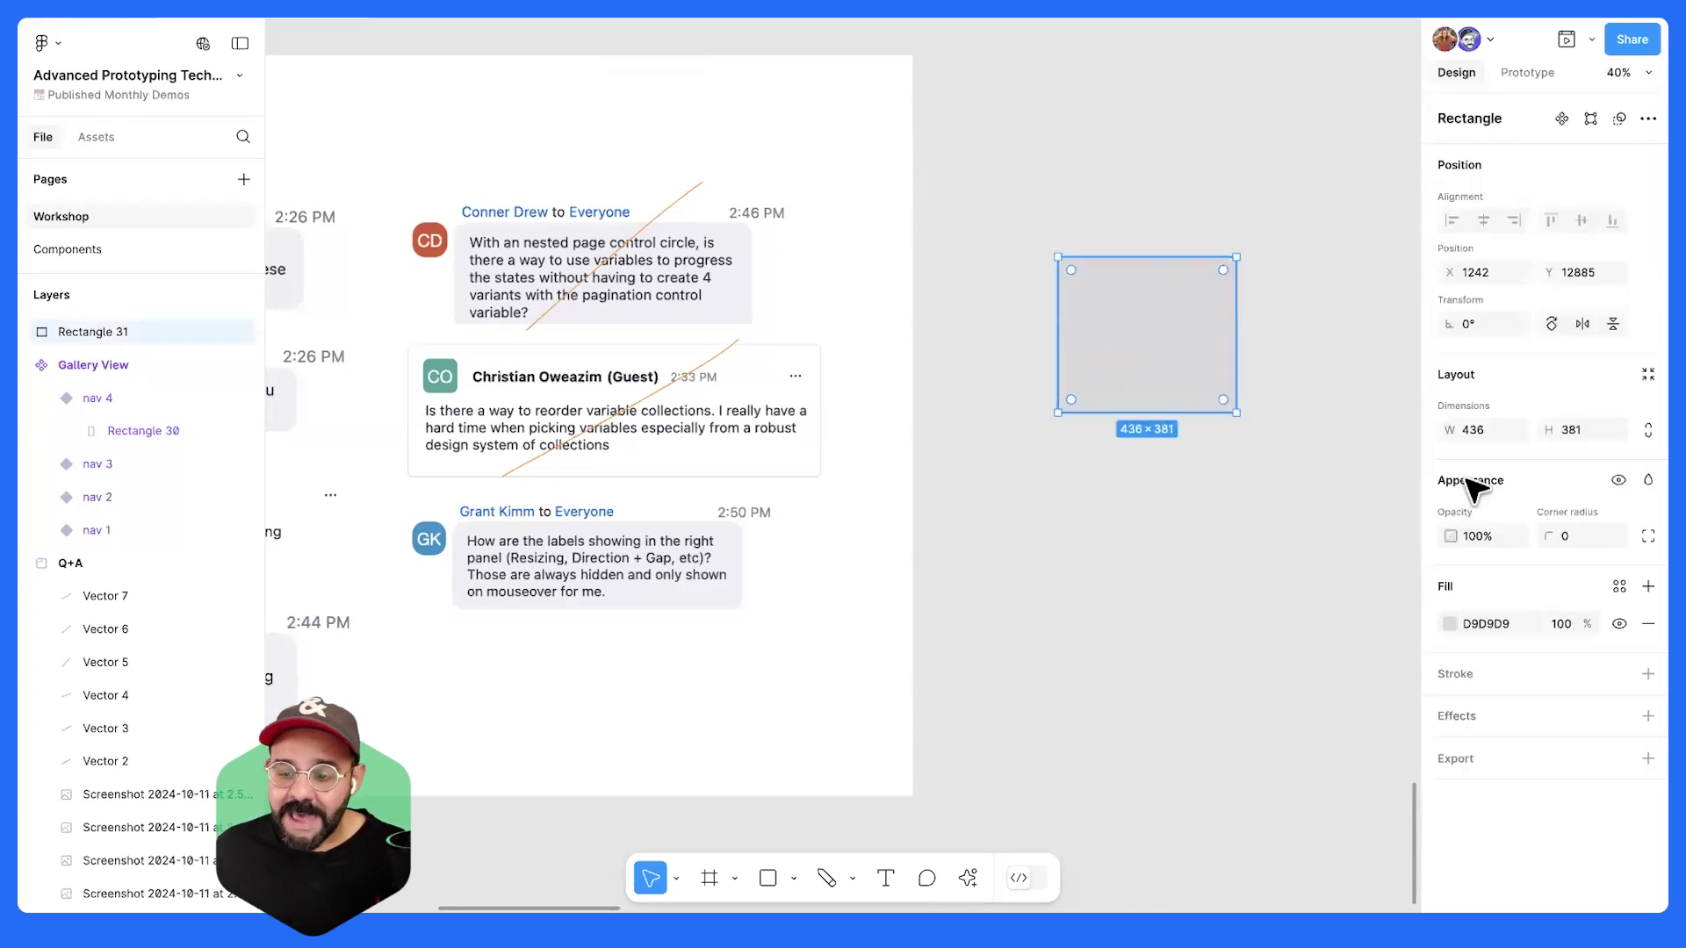
- Delete the rectangle beside the Q+A board and bring the Thank You! slide into view
ctrl+scroll(1185, 527, down, 3)
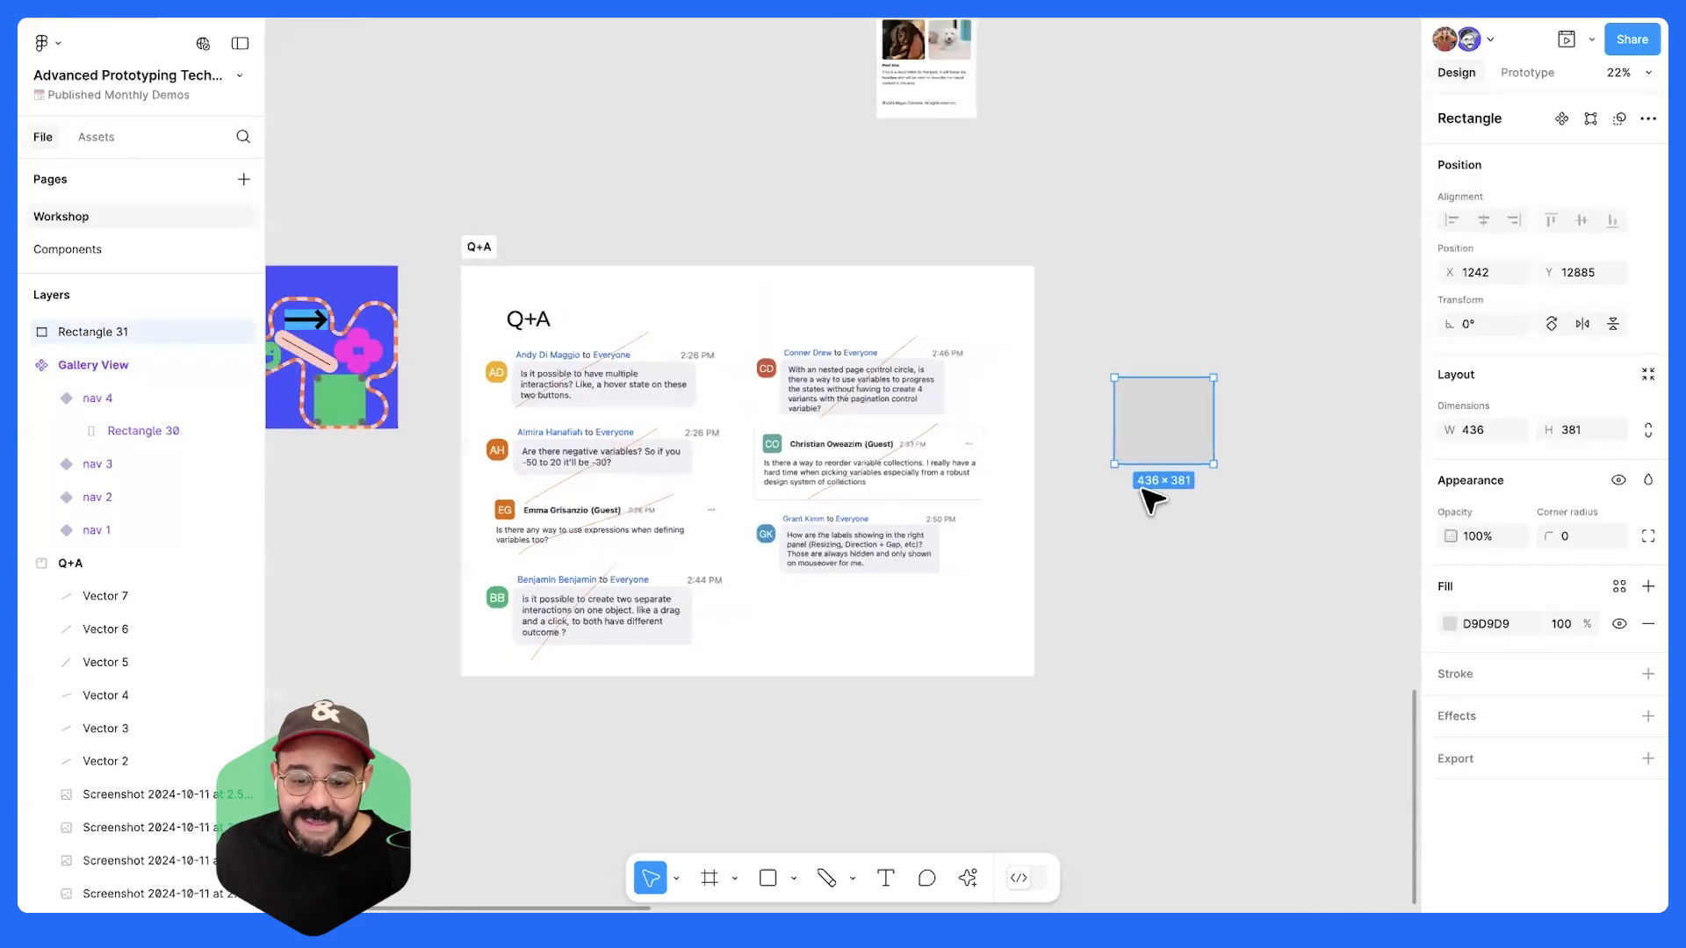
key(Delete)
scroll(787, 436, up, 5)
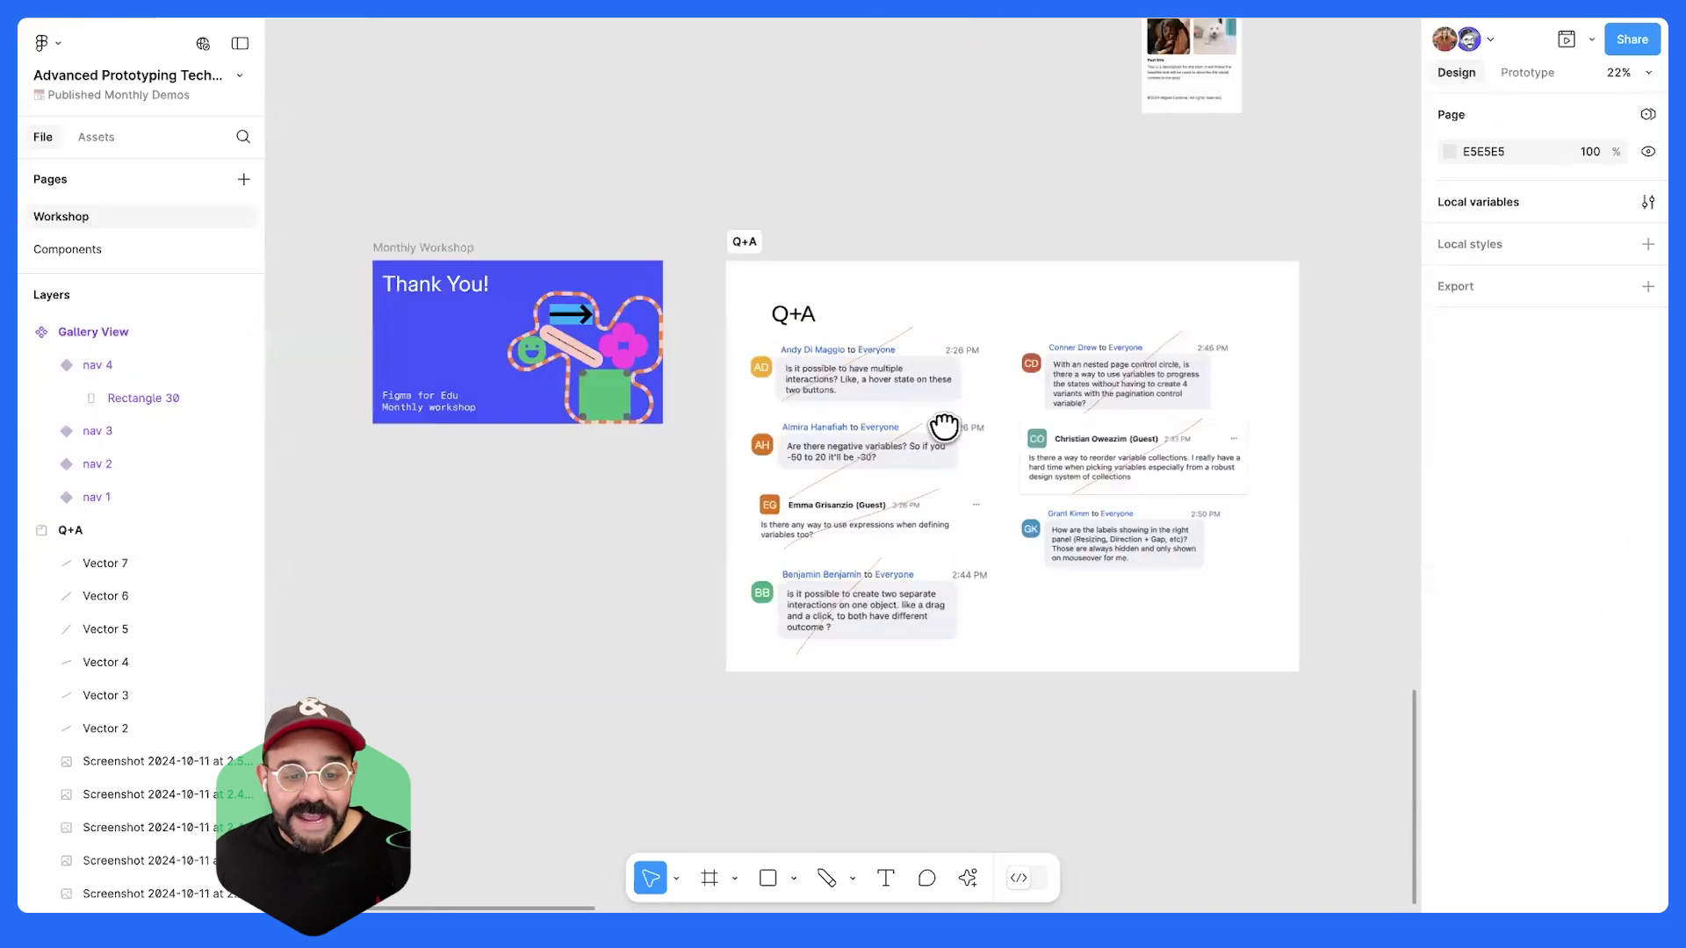
scroll(726, 354, up, 3)
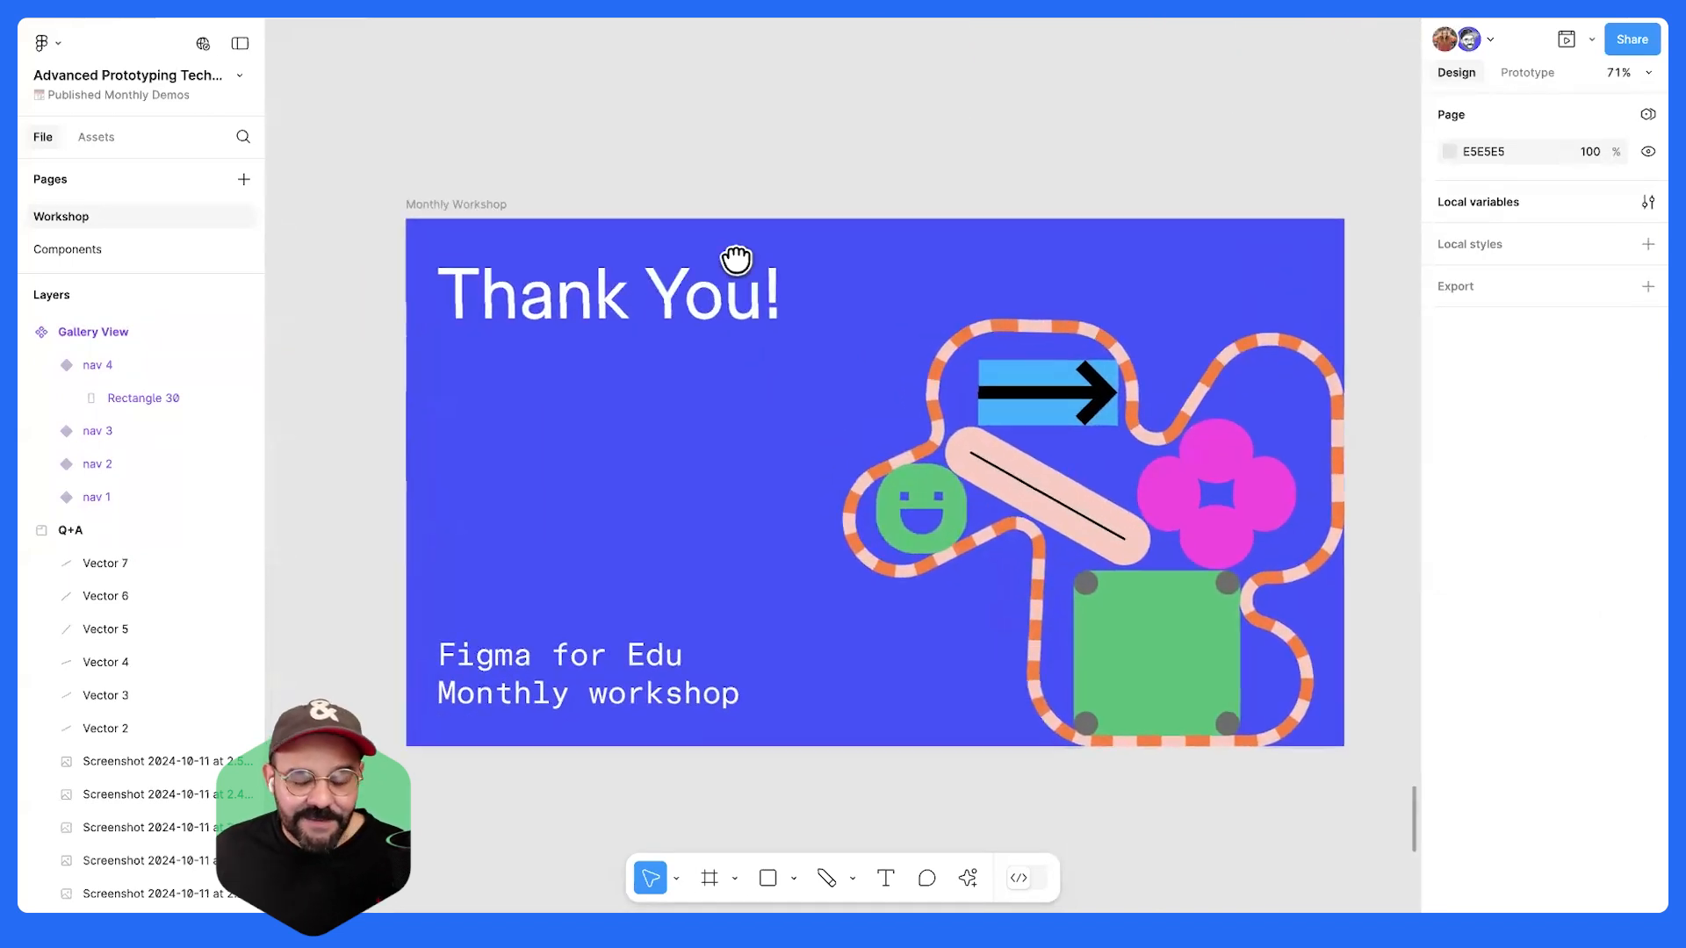